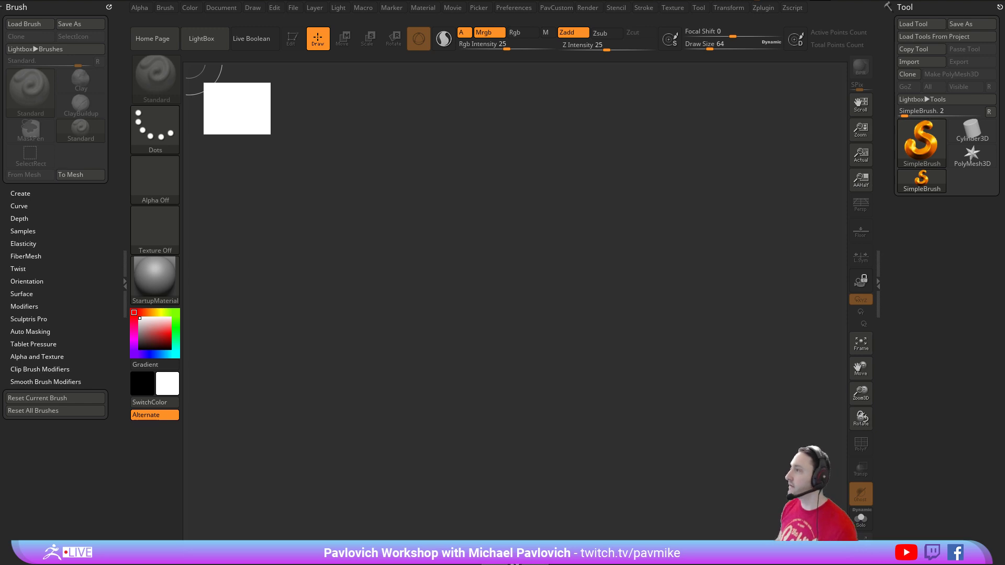
- Hide LightBox and set the draw size to 44
{"action": "key", "text": "comma"}
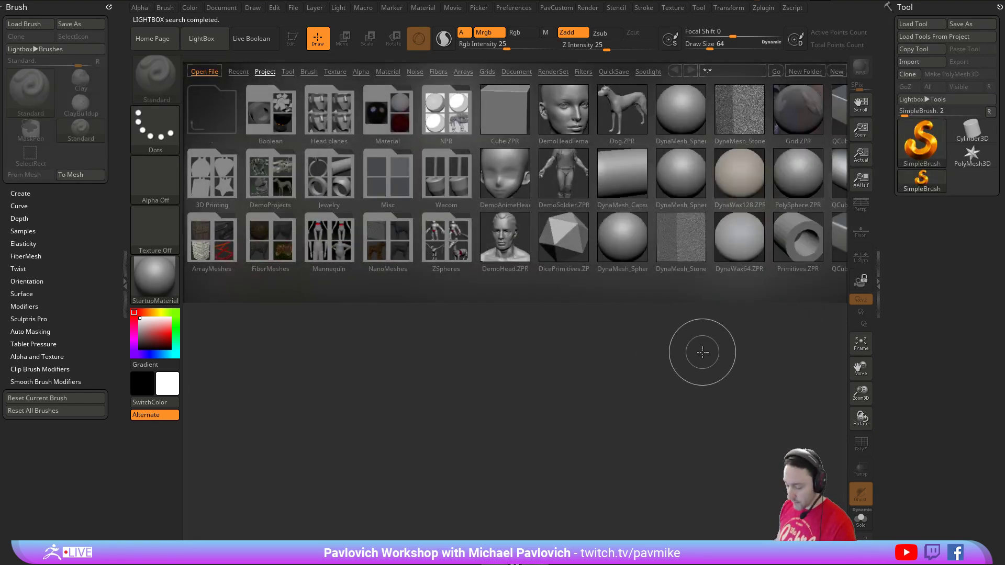
{"action": "key", "text": "comma"}
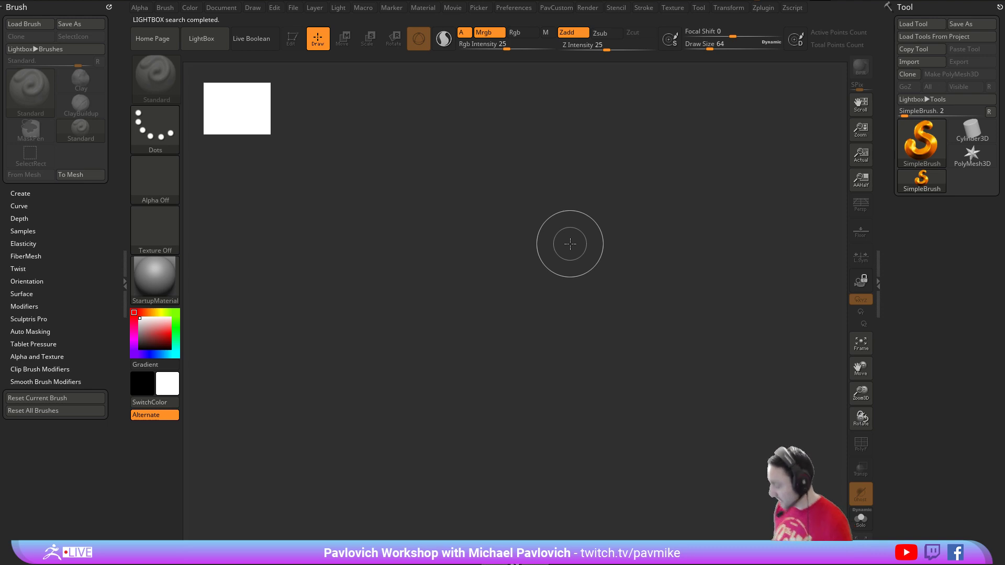
{"action": "key", "text": "s"}
{"action": "left_click_drag", "start_coordinate": [527, 200], "coordinate": [520, 202]}
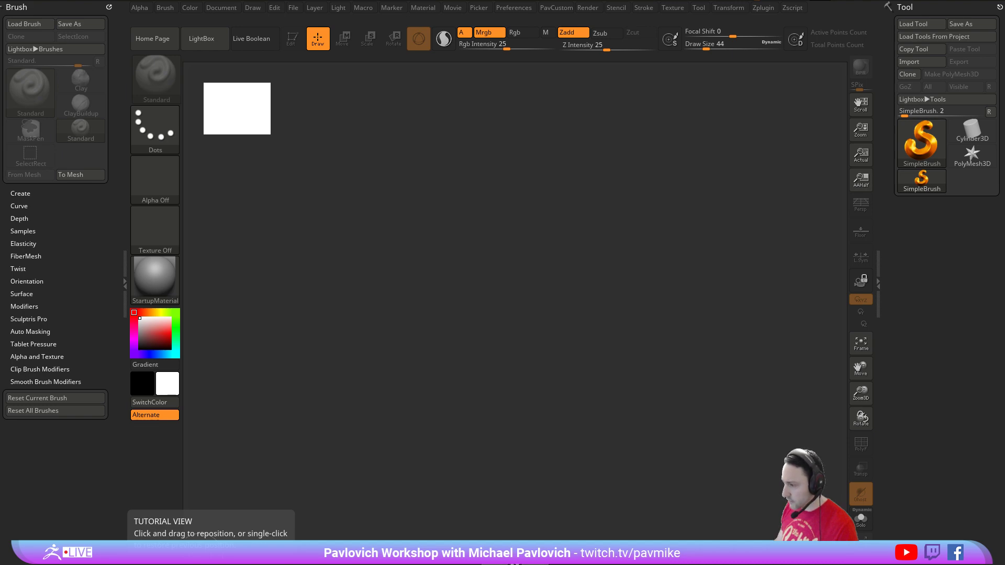
- Switch to the browser, open the YouTube video "ZBrush 2020 New Features - Patchy Time Lapse Annotated", mute it and skip to about 3:52
{"action": "left_click_drag", "start_coordinate": [1004, 6], "coordinate": [515, 10]}
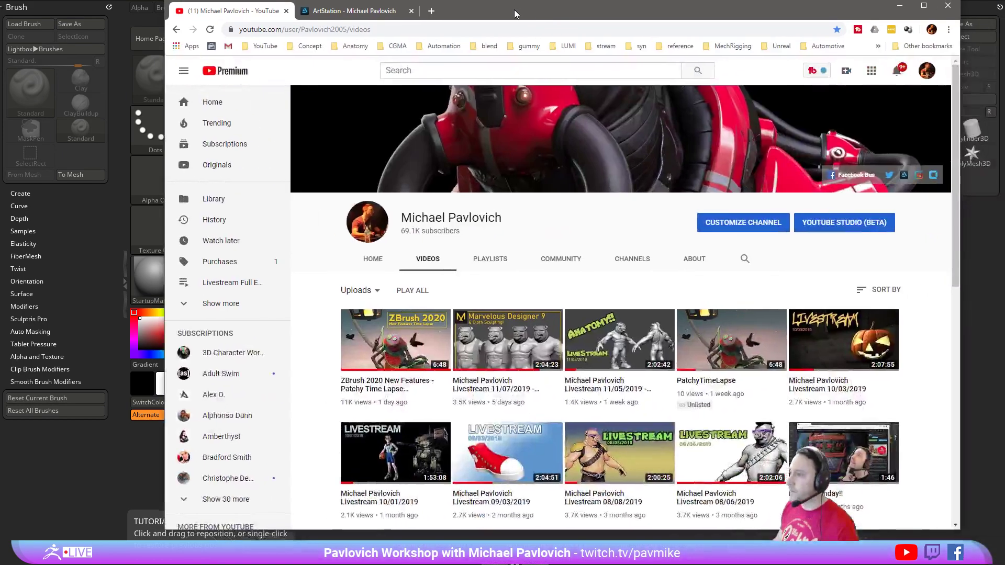
{"action": "left_click", "coordinate": [389, 390]}
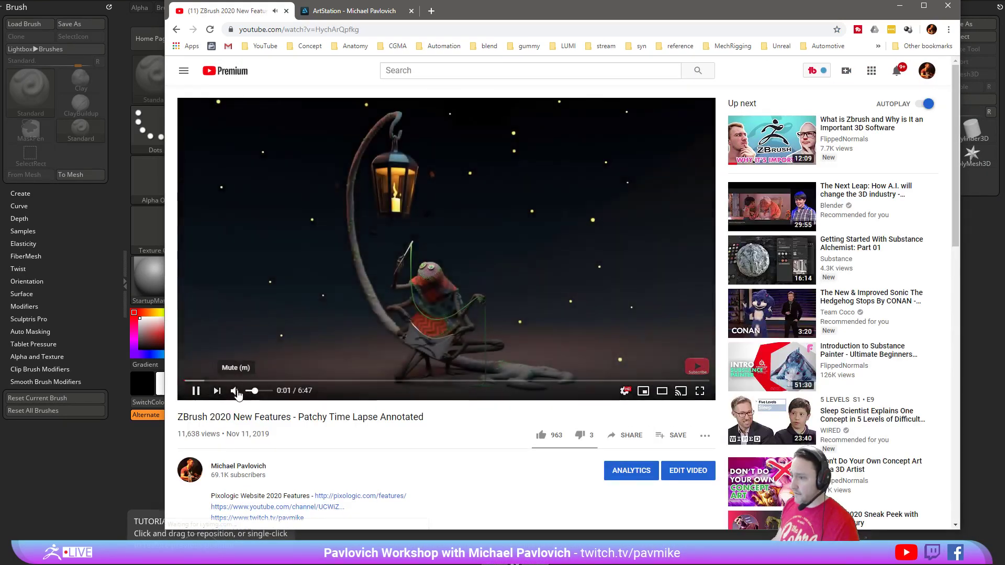
{"action": "left_click", "coordinate": [235, 392]}
{"action": "left_click", "coordinate": [202, 382]}
{"action": "left_click_drag", "start_coordinate": [202, 385], "coordinate": [481, 385]}
{"action": "left_click", "coordinate": [481, 386]}
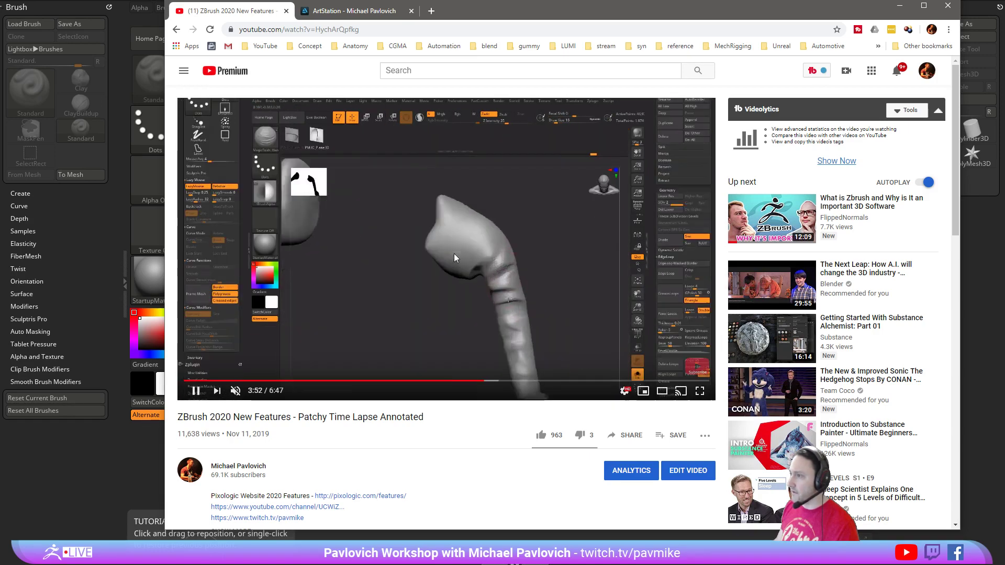
- Pause the video, go back to its opening seconds, and move the browser window away to return to ZBrush
{"action": "left_click", "coordinate": [196, 391]}
{"action": "left_click", "coordinate": [196, 393]}
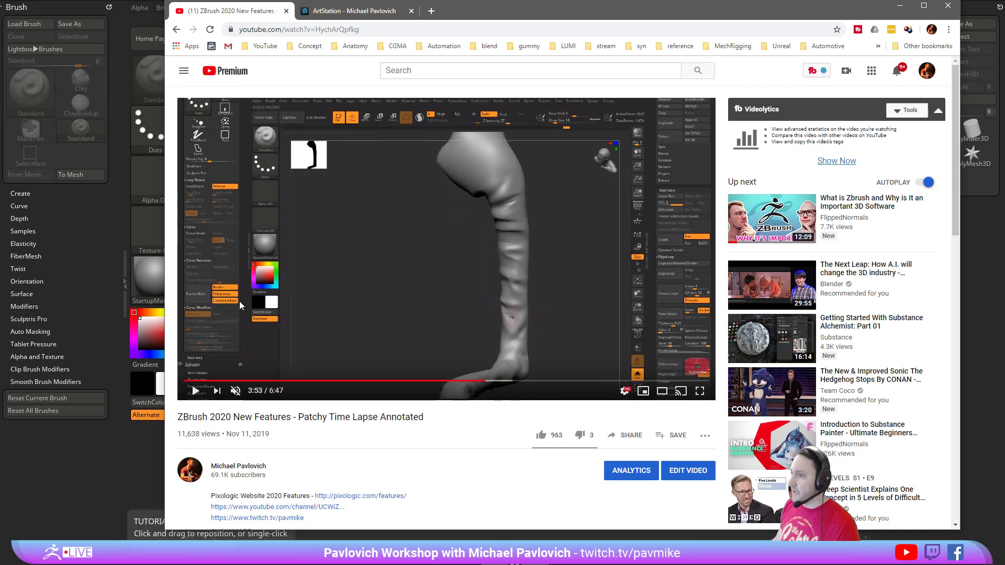
{"action": "left_click", "coordinate": [192, 381]}
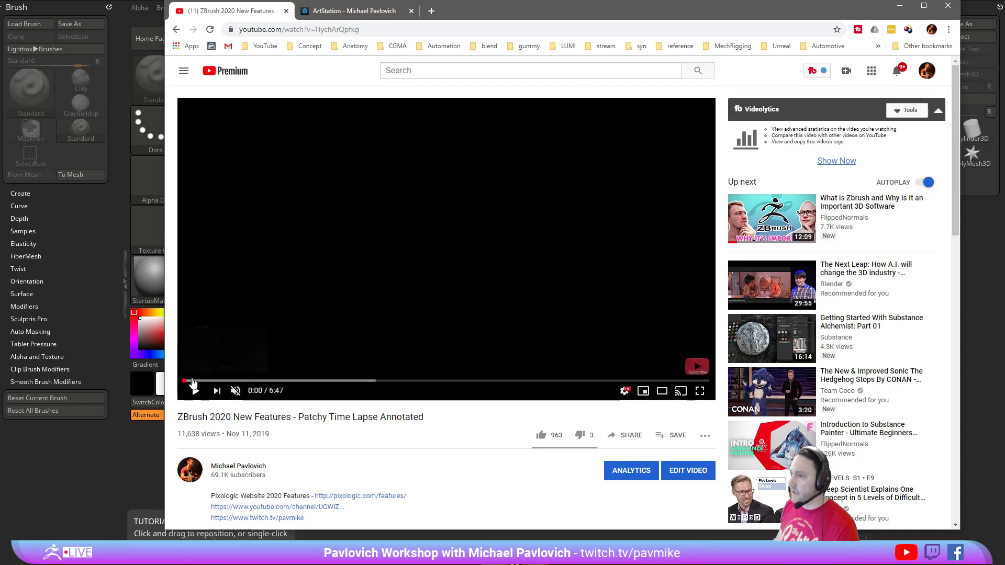
{"action": "left_click", "coordinate": [196, 381]}
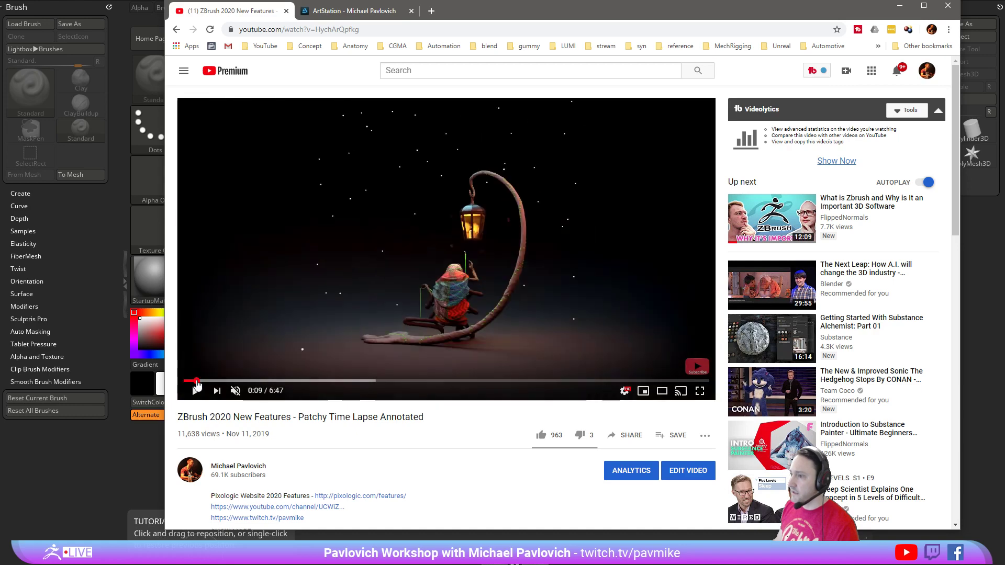
{"action": "left_click_drag", "start_coordinate": [196, 382], "coordinate": [194, 382]}
{"action": "left_click_drag", "start_coordinate": [605, 12], "coordinate": [623, 564]}
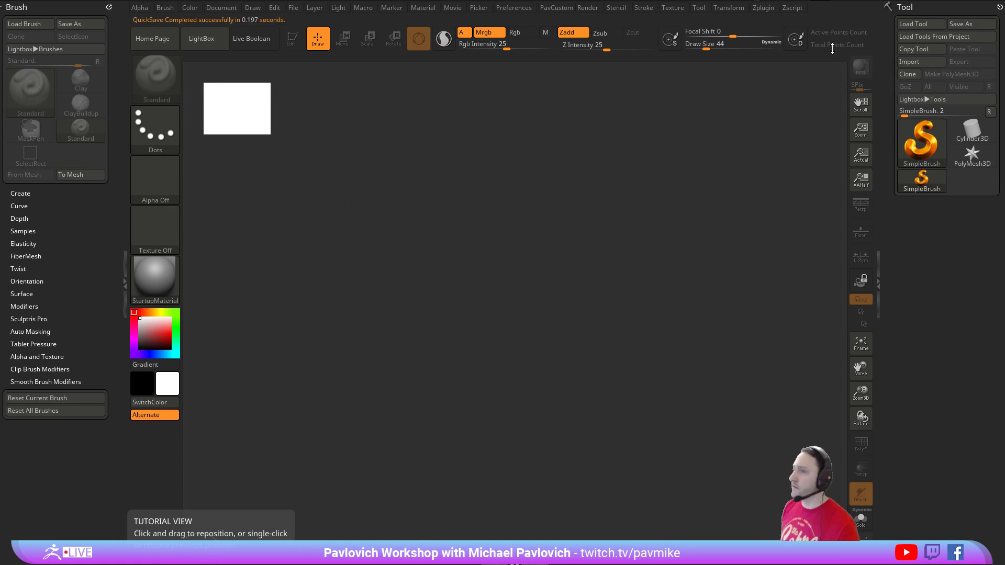
- Draw a PolyMesh3D star on the canvas, enter Edit mode and turn on the PolyFrame display
{"action": "left_click", "coordinate": [970, 156]}
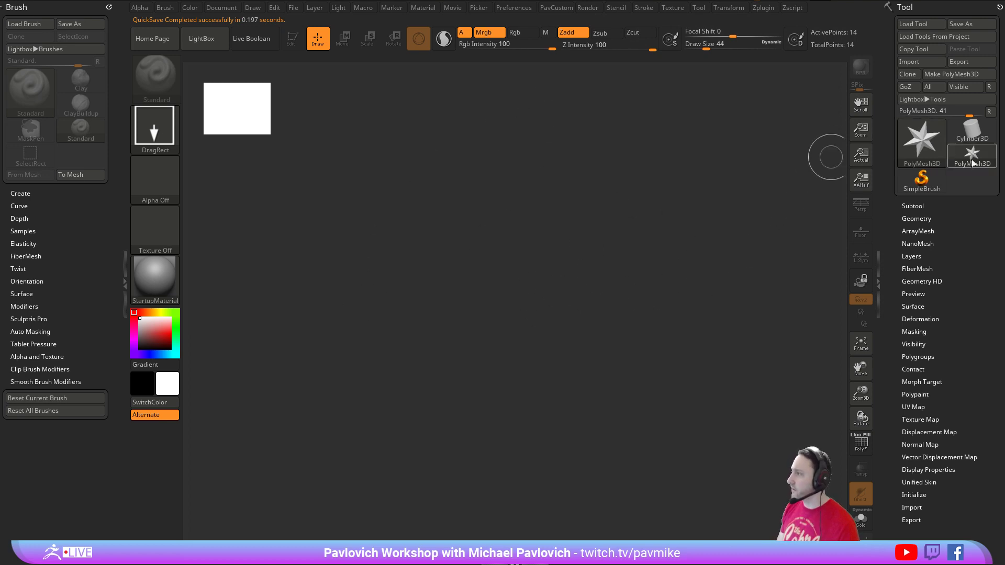
{"action": "left_click", "coordinate": [922, 180]}
{"action": "left_click", "coordinate": [924, 144]}
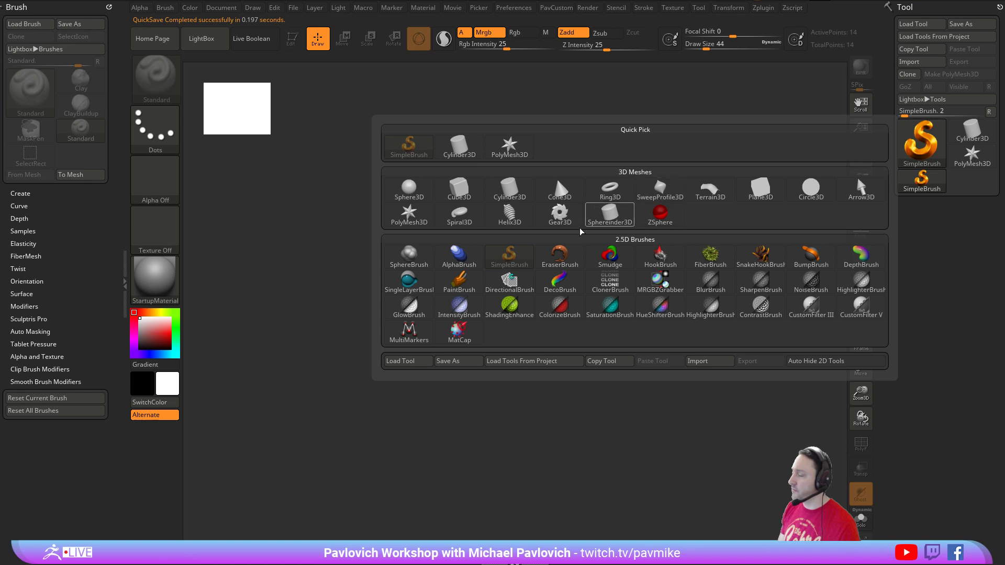
{"action": "left_click", "coordinate": [974, 157]}
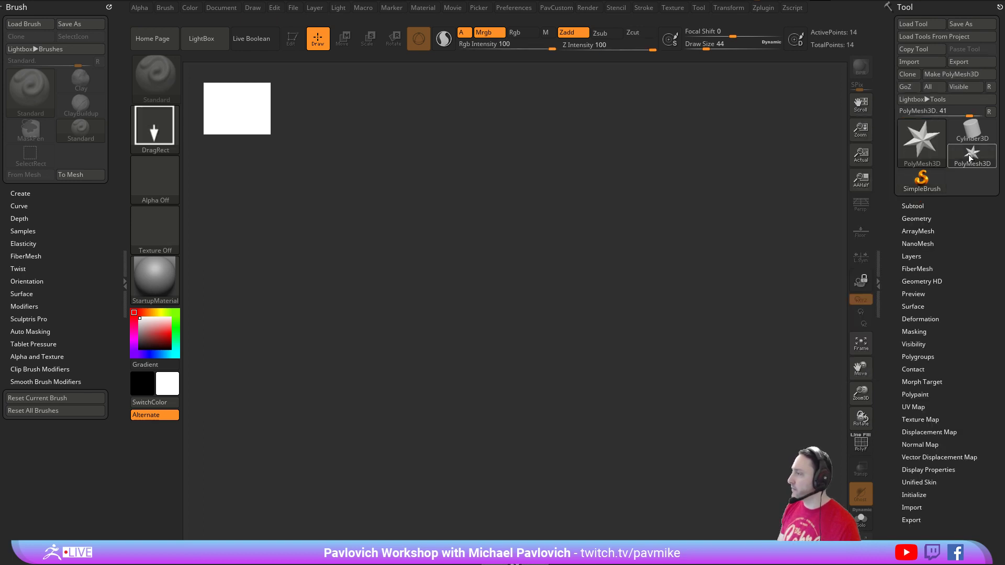
{"action": "left_click_drag", "start_coordinate": [498, 260], "coordinate": [524, 173]}
{"action": "left_click", "coordinate": [291, 38]}
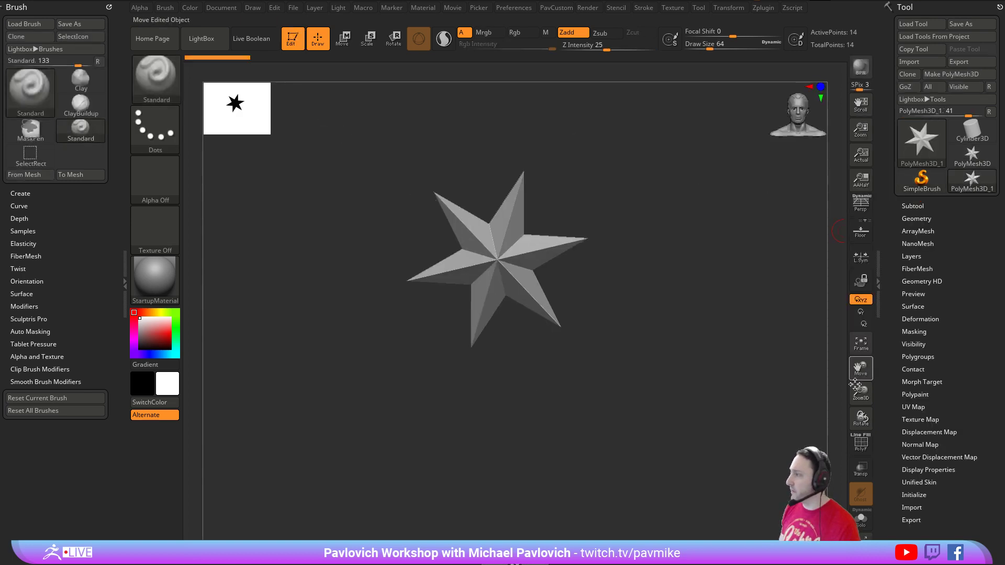
{"action": "left_click", "coordinate": [861, 444]}
{"action": "left_click_drag", "start_coordinate": [701, 294], "coordinate": [681, 330], "text": "alt"}
- Switch the active tool to the Cylinder3D primitive and examine its top and sides
{"action": "left_click", "coordinate": [971, 131]}
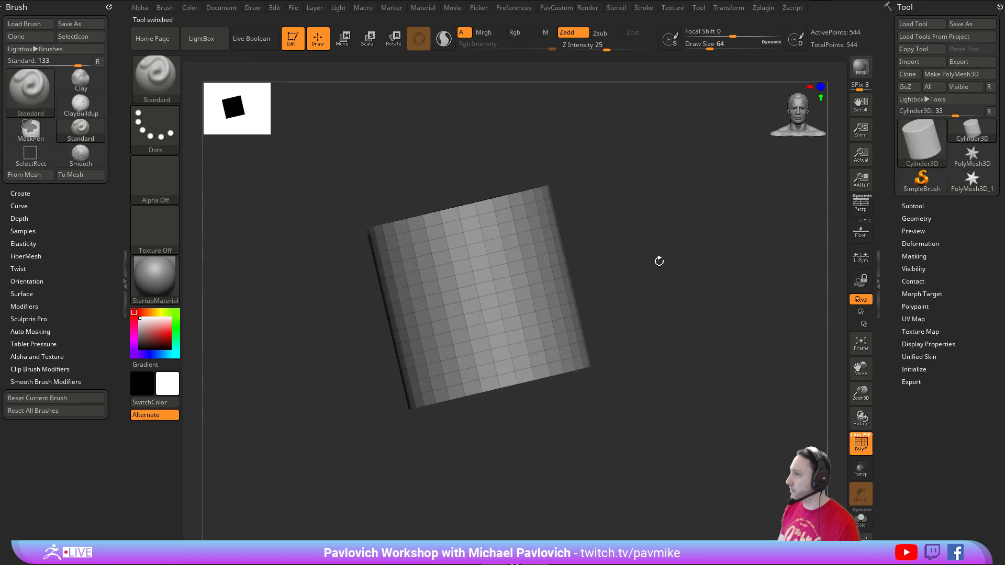
{"action": "left_click_drag", "start_coordinate": [617, 246], "coordinate": [650, 265], "text": "shift"}
{"action": "left_click_drag", "start_coordinate": [696, 222], "coordinate": [542, 249]}
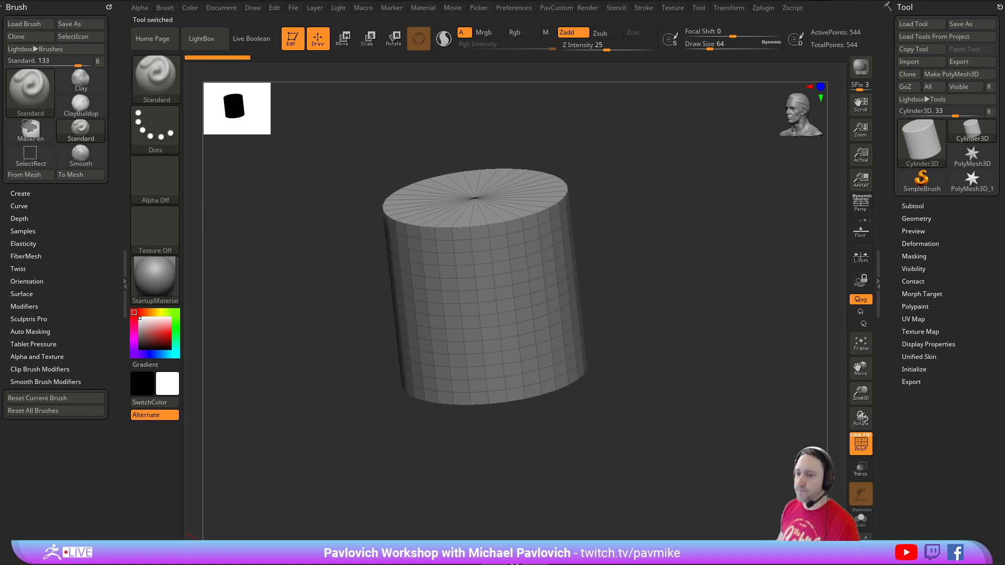
{"action": "left_click_drag", "start_coordinate": [655, 194], "coordinate": [659, 220]}
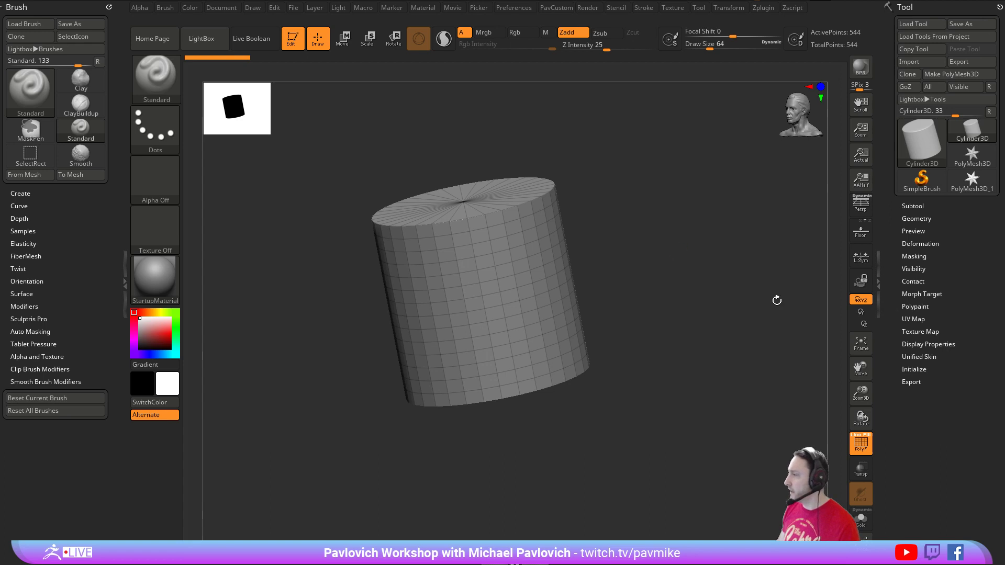
- Set the cylinder's HDivide to 91 in its Initialize settings
{"action": "left_click", "coordinate": [914, 369]}
{"action": "scroll", "coordinate": [890, 352], "scroll_direction": "down", "scroll_amount": 2}
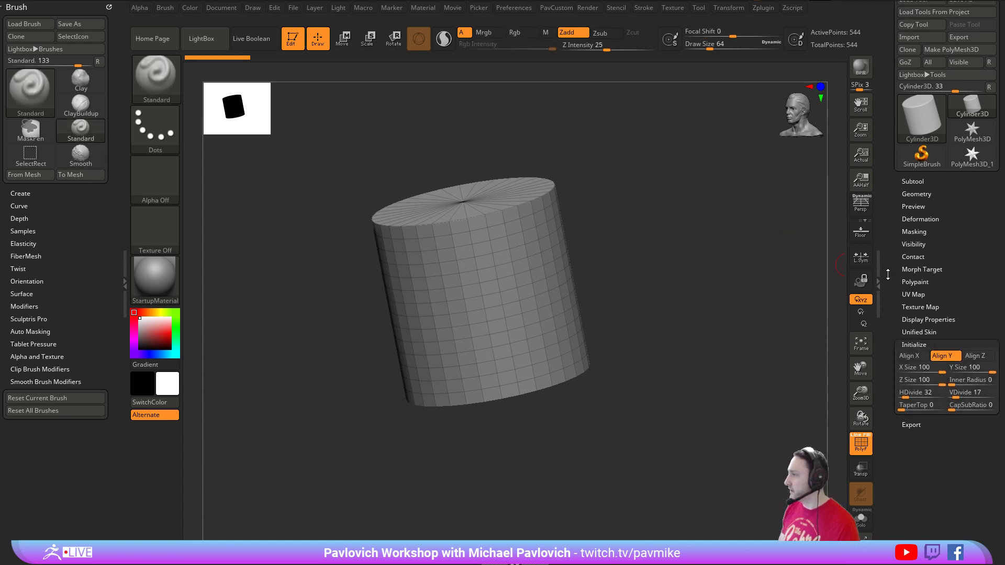
{"action": "left_click", "coordinate": [922, 392]}
{"action": "type", "text": "3"}
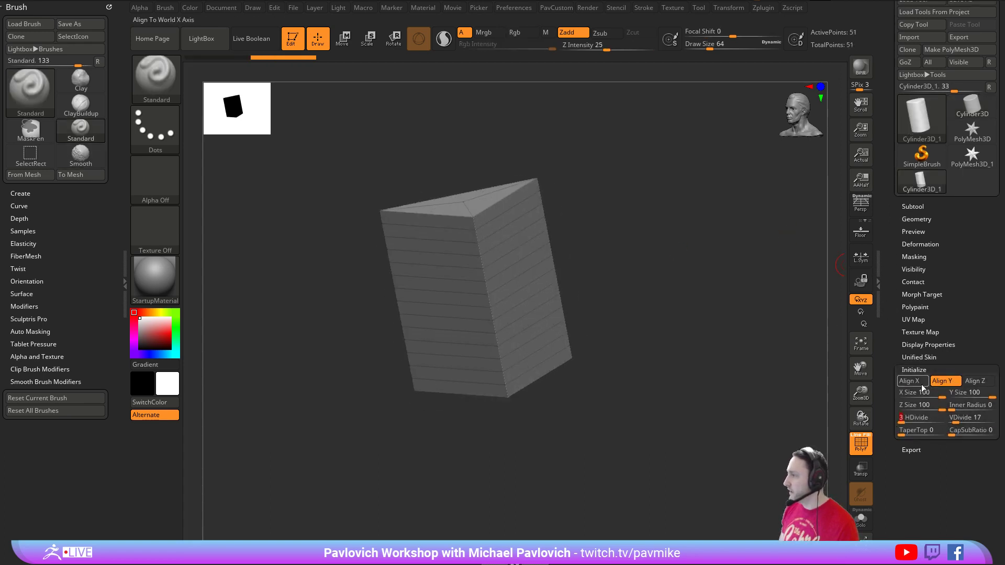
{"action": "type", "text": "1"}
{"action": "key", "text": "Return"}
- Set the cylinder's VDivide to 32 and its Inner Radius to 68
{"action": "left_click", "coordinate": [959, 417]}
{"action": "type", "text": "27"}
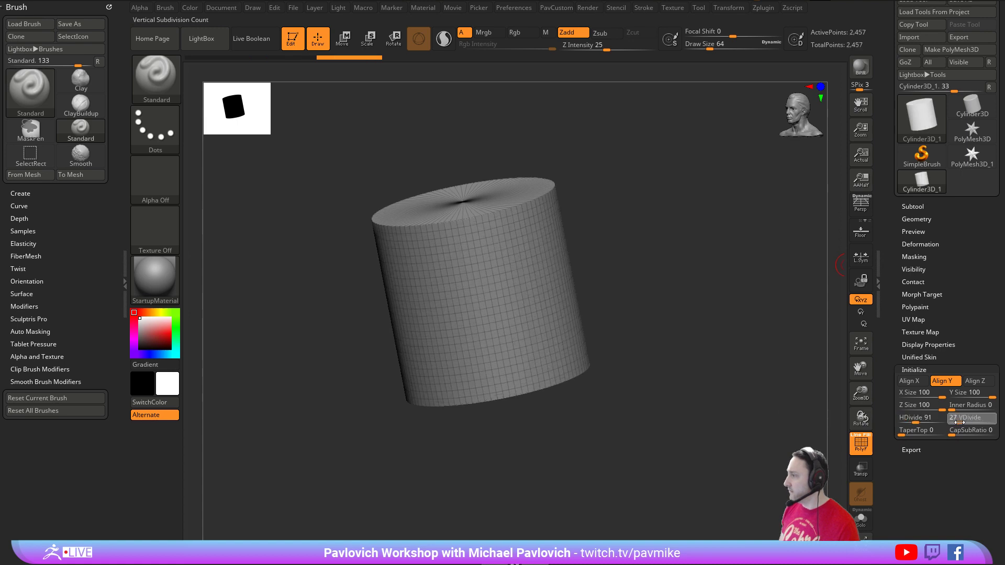
{"action": "left_click_drag", "start_coordinate": [960, 423], "coordinate": [979, 408]}
{"action": "left_click_drag", "start_coordinate": [745, 309], "coordinate": [751, 380]}
{"action": "left_click_drag", "start_coordinate": [618, 283], "coordinate": [732, 276]}
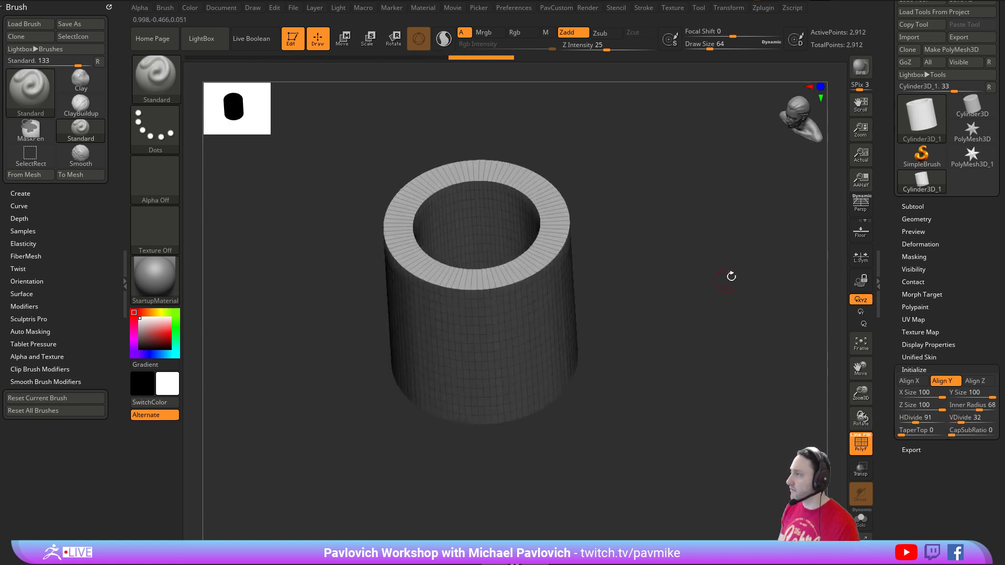
- Convert the hollow cylinder to a PolyMesh3D and return to the PolyMesh3D_1 star in front view
{"action": "left_click", "coordinate": [959, 51]}
{"action": "left_click_drag", "start_coordinate": [655, 368], "coordinate": [741, 290]}
{"action": "left_click", "coordinate": [973, 157]}
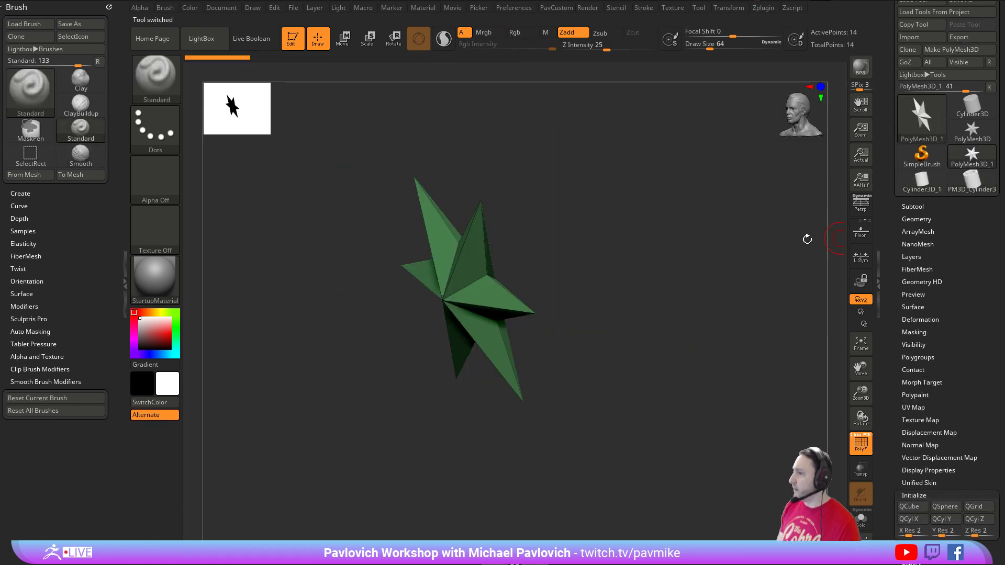
{"action": "left_click_drag", "start_coordinate": [674, 299], "coordinate": [730, 298], "text": "shift"}
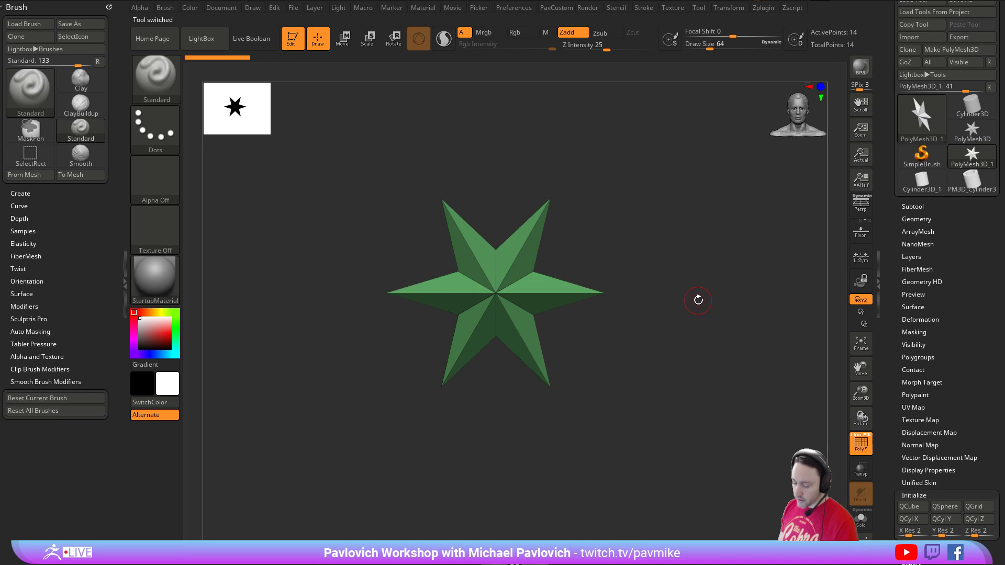
- Show LightBox and look through its Tool and Project categories
{"action": "key", "text": "comma"}
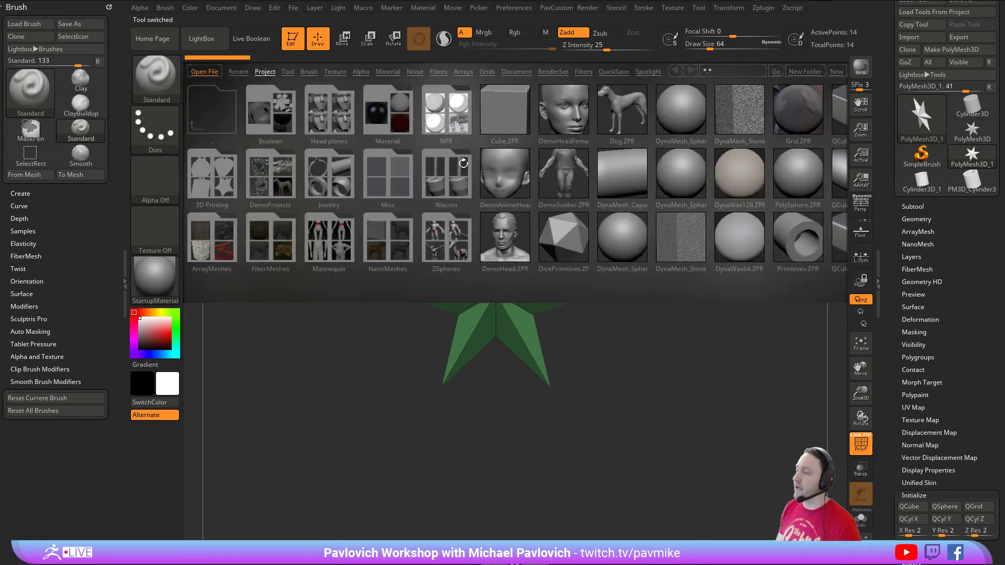
{"action": "left_click", "coordinate": [288, 71]}
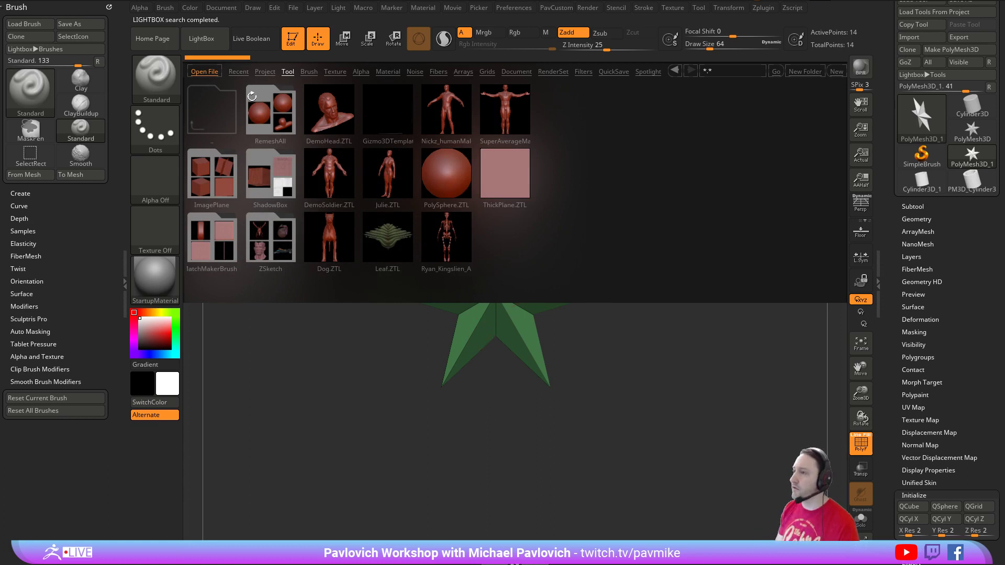
{"action": "left_click", "coordinate": [265, 72]}
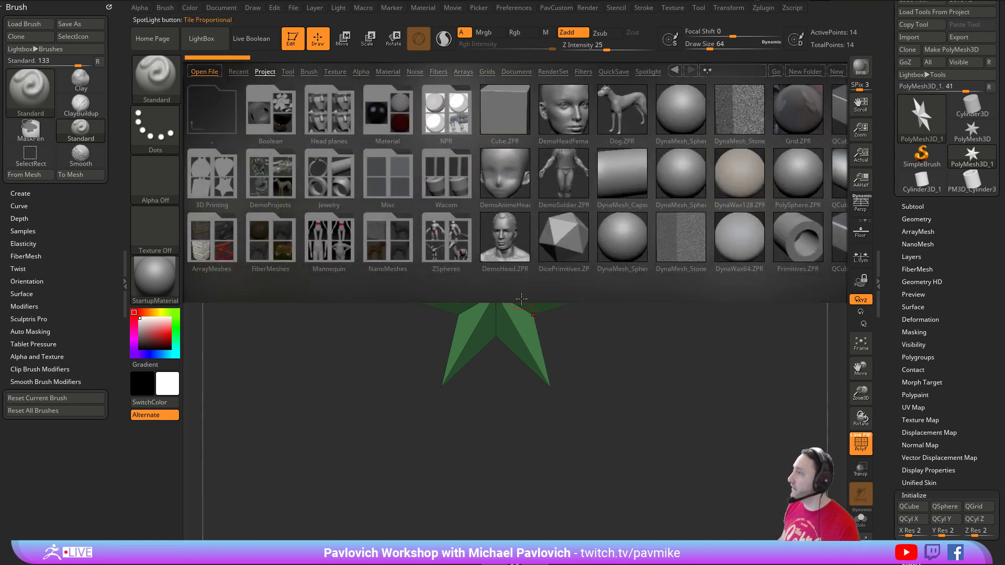
- Load the tools from the DemoAnimeHead.ZPR project in the ZProjects folder
{"action": "scroll", "coordinate": [887, 69], "scroll_direction": "up", "scroll_amount": 2}
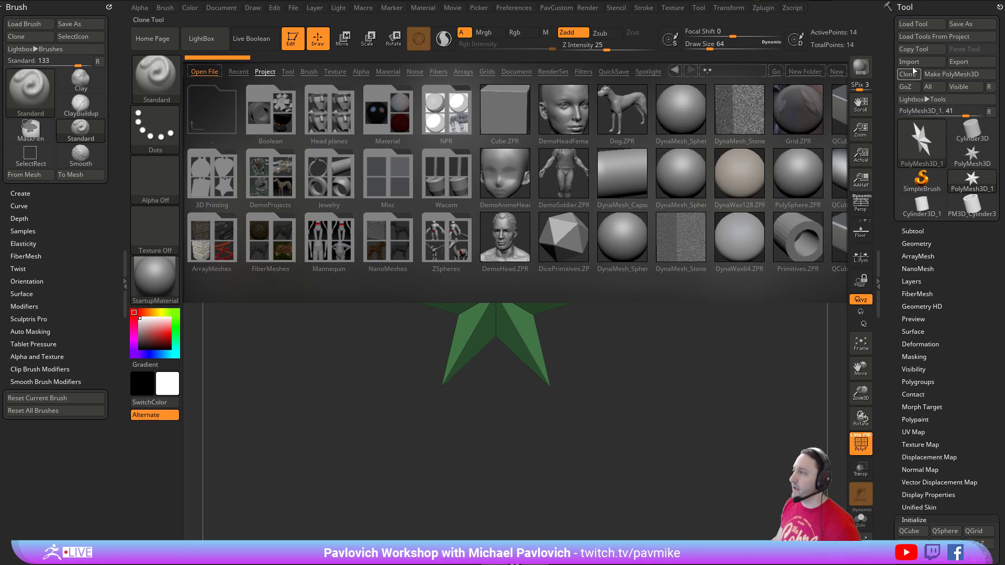
{"action": "left_click", "coordinate": [933, 35]}
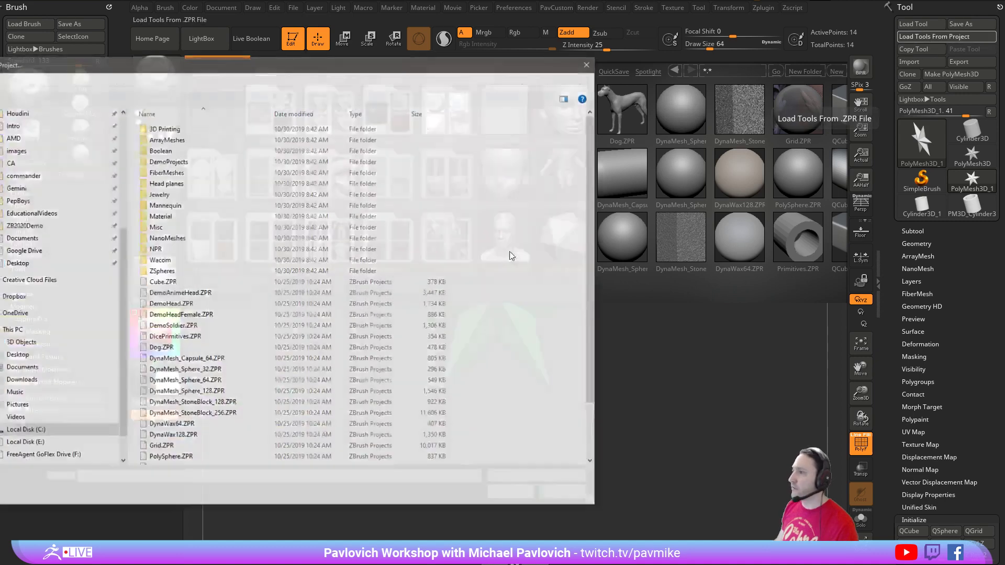
{"action": "scroll", "coordinate": [60, 200], "scroll_direction": "up", "scroll_amount": 5}
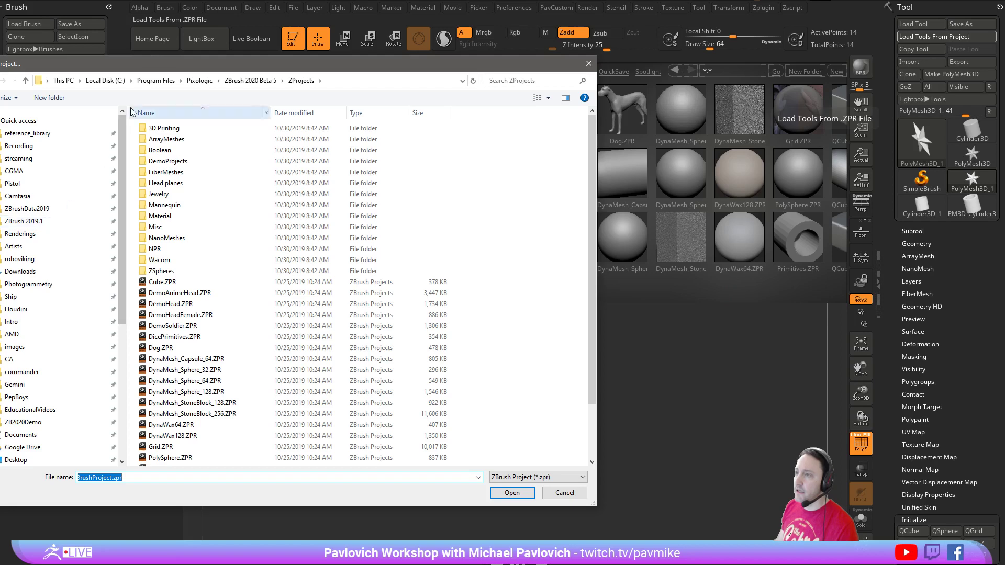
{"action": "left_click_drag", "start_coordinate": [151, 65], "coordinate": [141, 564]}
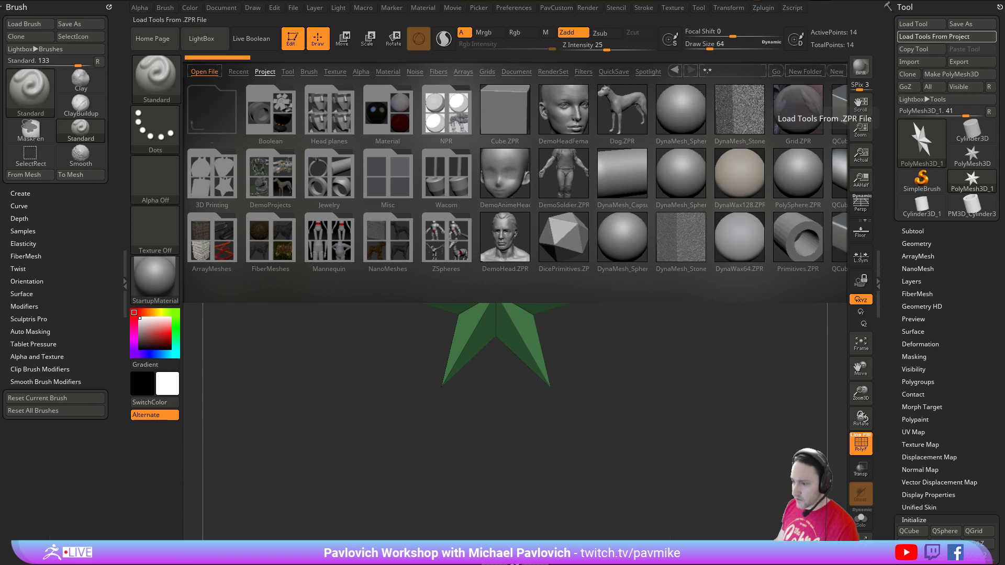
{"action": "left_click_drag", "start_coordinate": [466, 564], "coordinate": [361, 76]}
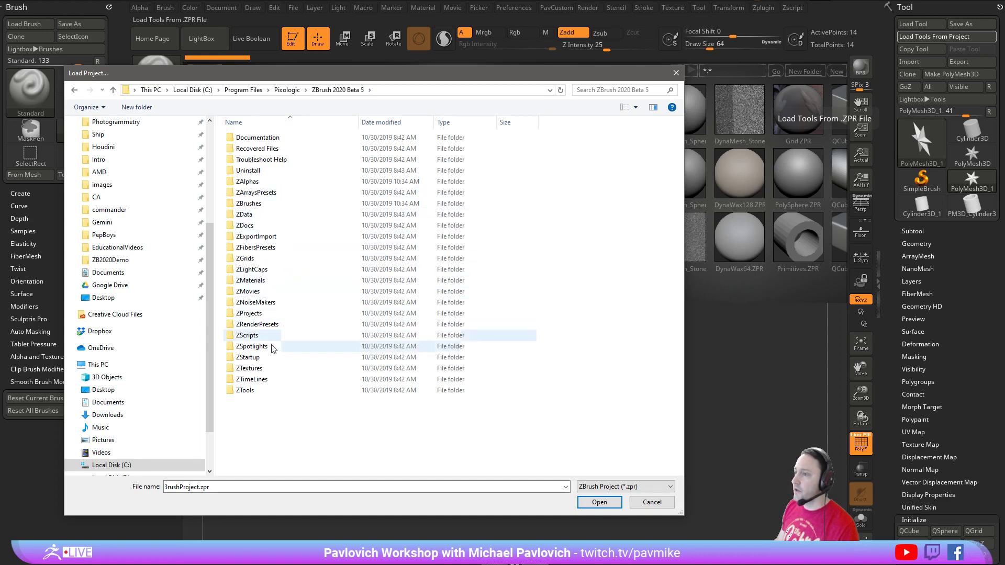
{"action": "double_click", "coordinate": [266, 314]}
{"action": "left_click_drag", "start_coordinate": [404, 77], "coordinate": [314, 407]}
{"action": "key", "text": "Escape"}
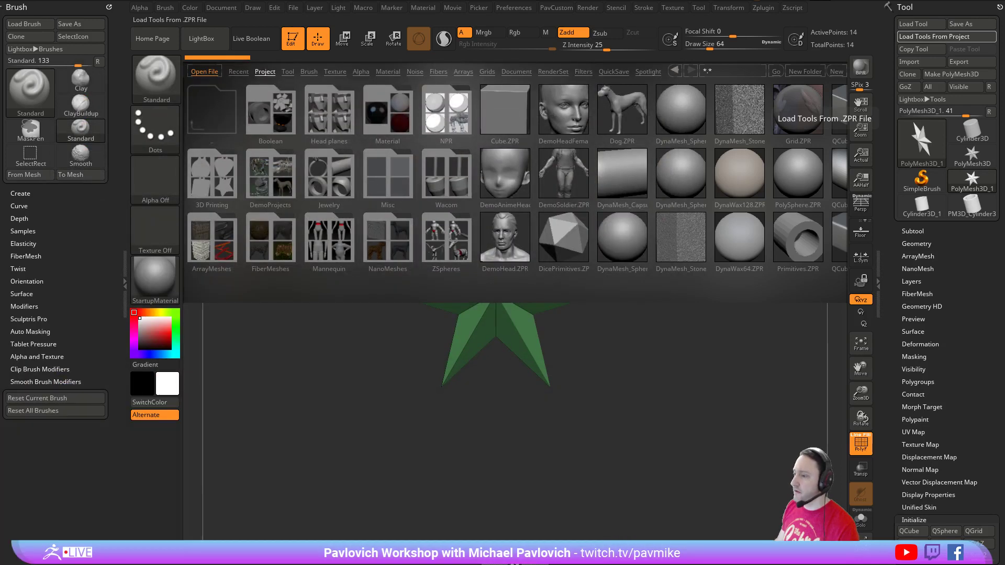
{"action": "left_click_drag", "start_coordinate": [369, 560], "coordinate": [366, 306]}
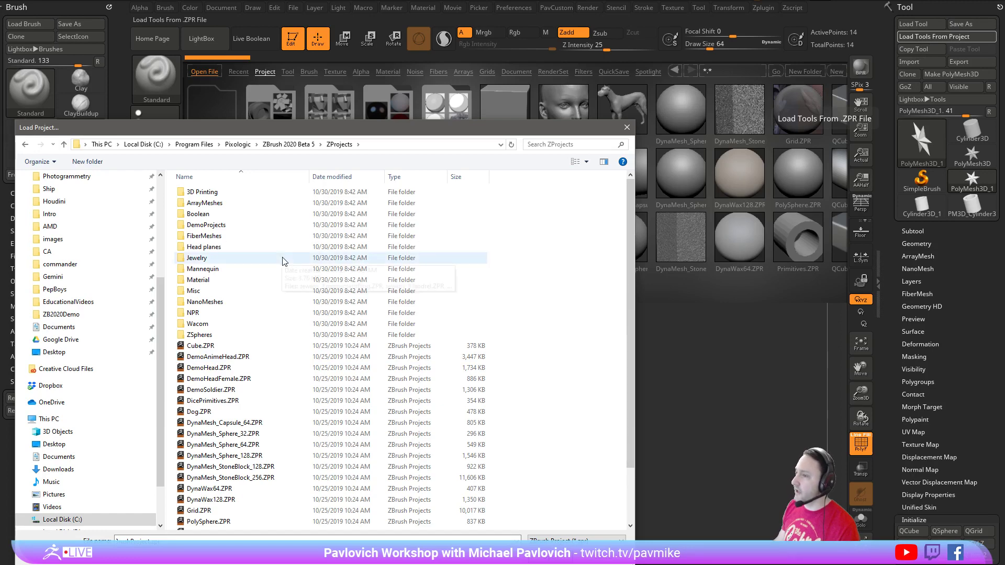
{"action": "scroll", "coordinate": [280, 325], "scroll_direction": "down", "scroll_amount": 1}
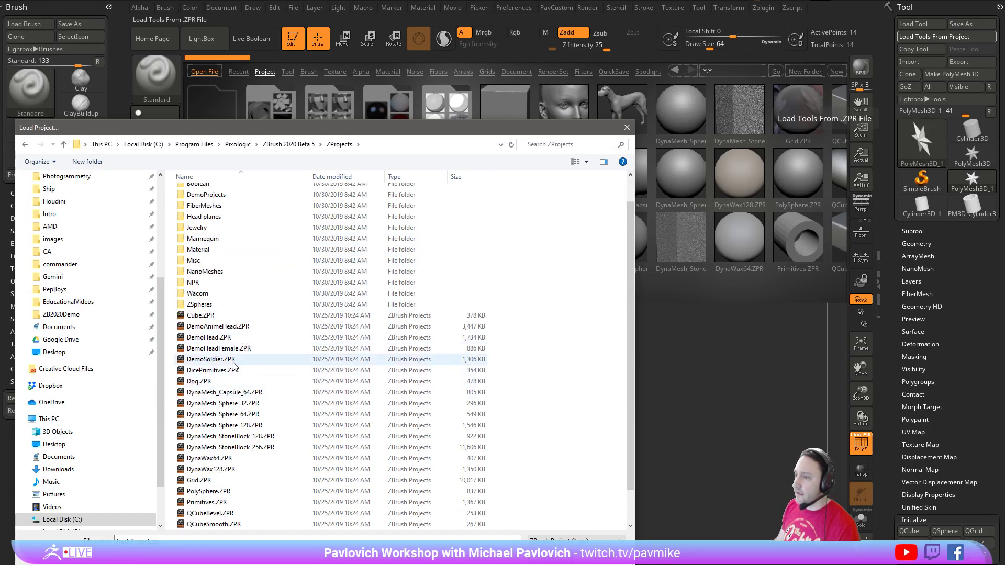
{"action": "double_click", "coordinate": [234, 327]}
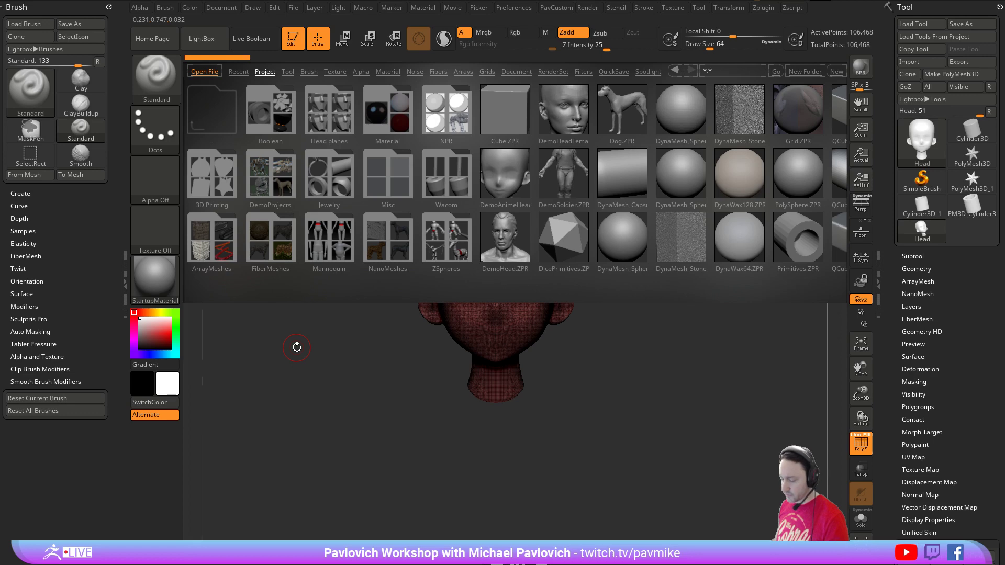
- Hide LightBox and turn off the PolyFrame display on the anime head
{"action": "key", "text": "comma"}
{"action": "left_click_drag", "start_coordinate": [737, 187], "coordinate": [678, 213]}
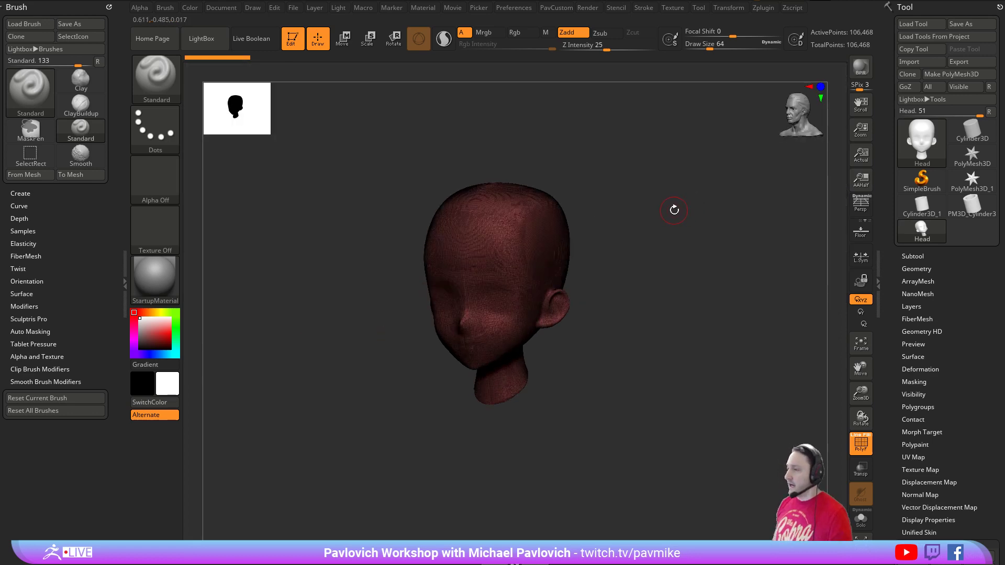
{"action": "right_click_drag", "start_coordinate": [653, 212], "coordinate": [662, 228], "text": "ctrl"}
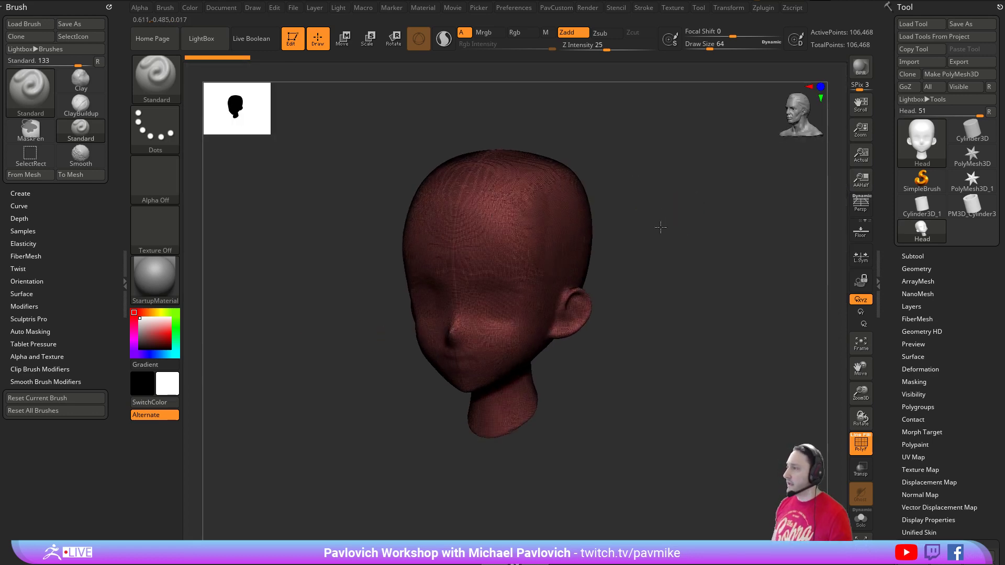
{"action": "left_click", "coordinate": [859, 449]}
{"action": "mouse_move", "coordinate": [744, 273]}
{"action": "left_mouse_down", "text": "shift"}
{"action": "mouse_move", "coordinate": [770, 287]}
{"action": "mouse_move", "coordinate": [754, 278]}
{"action": "mouse_move", "coordinate": [724, 292]}
{"action": "left_mouse_up", "text": "shift"}
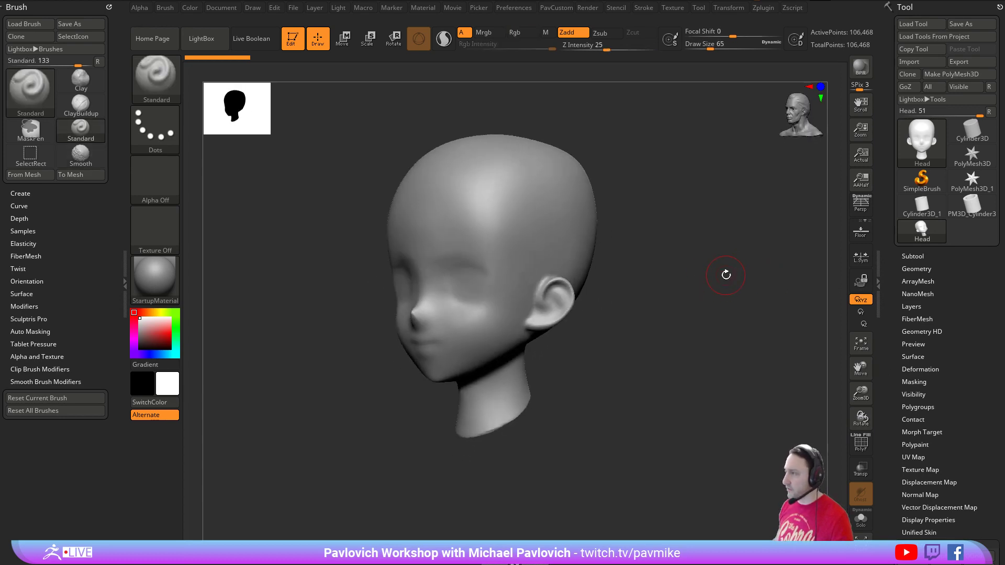
- Examine the anime head from front, side and three-quarter angles, comparing its orientation with the CamView head
{"action": "left_click_drag", "start_coordinate": [667, 261], "coordinate": [697, 269]}
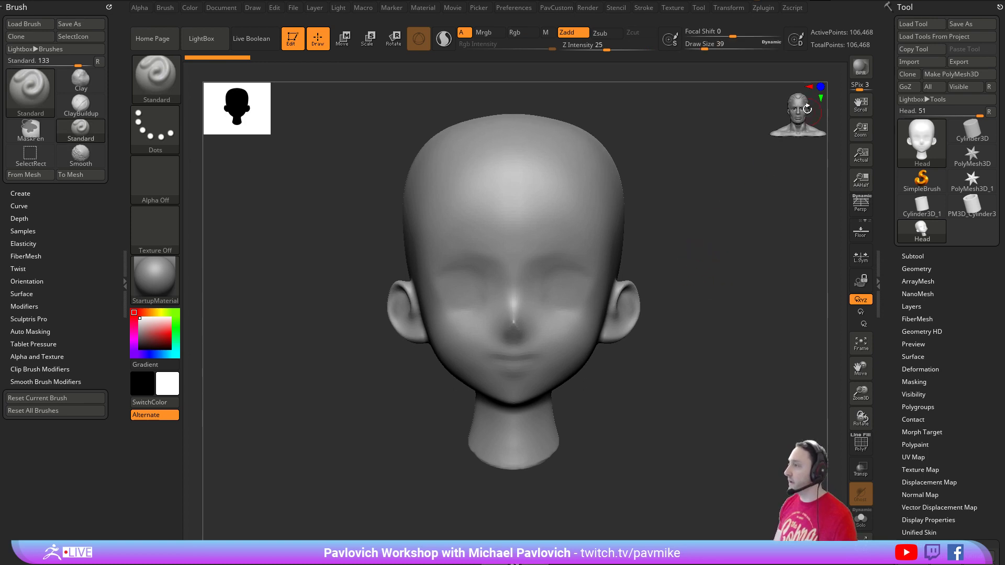
{"action": "left_click_drag", "start_coordinate": [727, 222], "coordinate": [781, 234]}
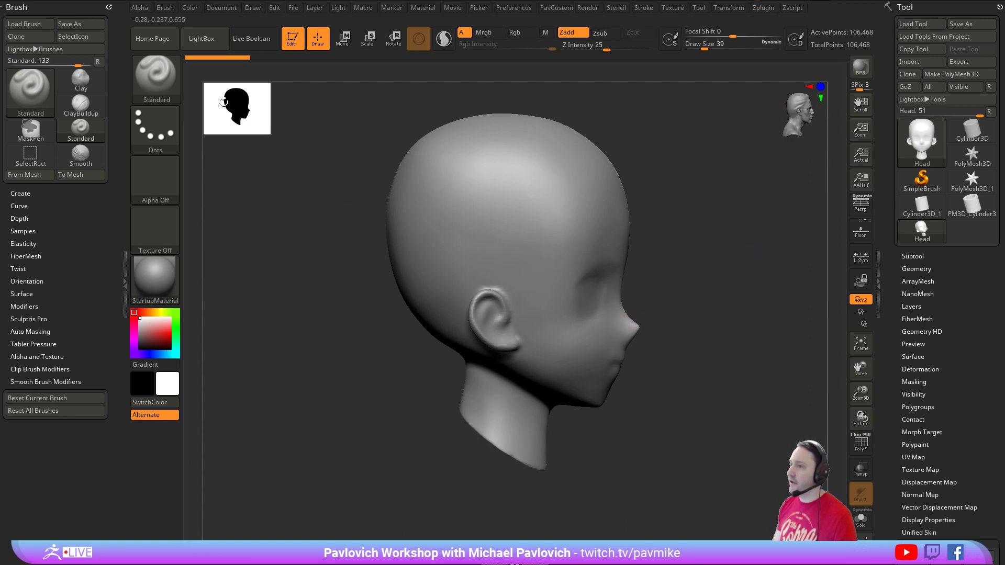
{"action": "left_click_drag", "start_coordinate": [722, 250], "coordinate": [690, 246], "text": "shift"}
{"action": "key", "text": "s"}
{"action": "mouse_move", "coordinate": [704, 242]}
{"action": "left_mouse_down", "text": "alt"}
{"action": "mouse_move", "coordinate": [693, 249]}
{"action": "mouse_move", "coordinate": [713, 227]}
{"action": "left_mouse_up", "text": "alt"}
{"action": "left_click_drag", "start_coordinate": [795, 131], "coordinate": [788, 241]}
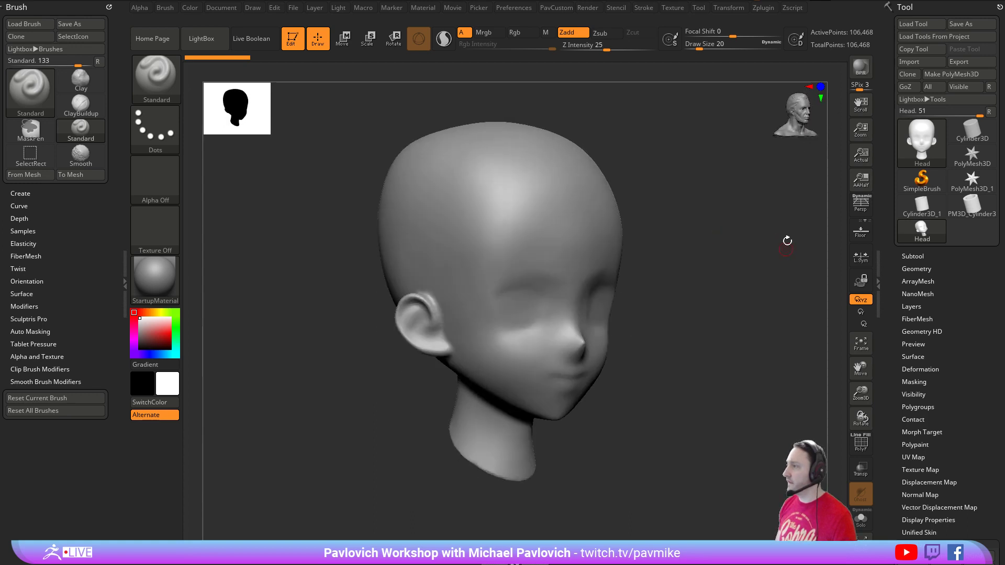
- Use the CamView axes to inspect the anime head from the front, top and bottom, finishing in front view
{"action": "left_click", "coordinate": [811, 88]}
{"action": "left_click", "coordinate": [823, 99]}
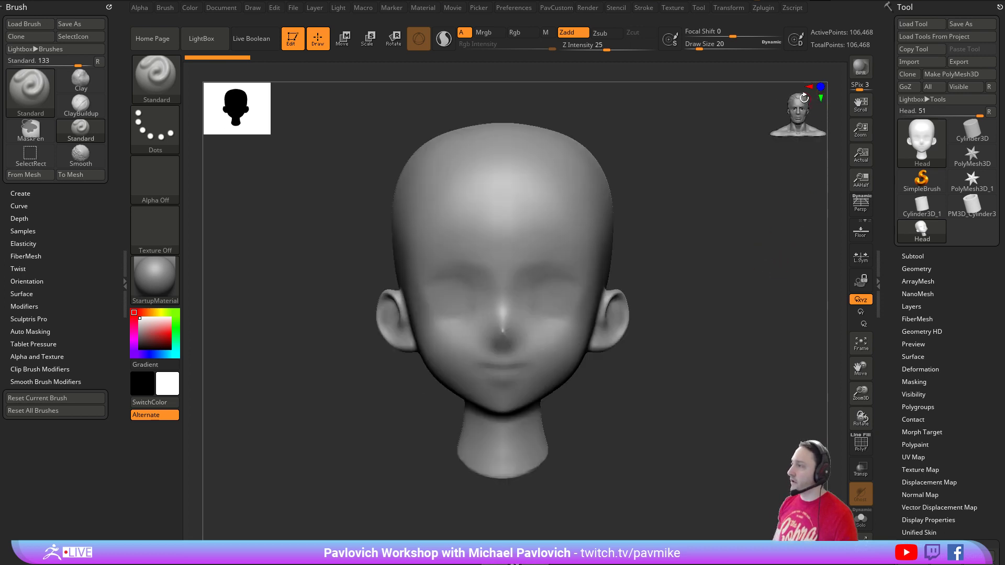
{"action": "left_click", "coordinate": [810, 88]}
{"action": "left_click", "coordinate": [821, 88]}
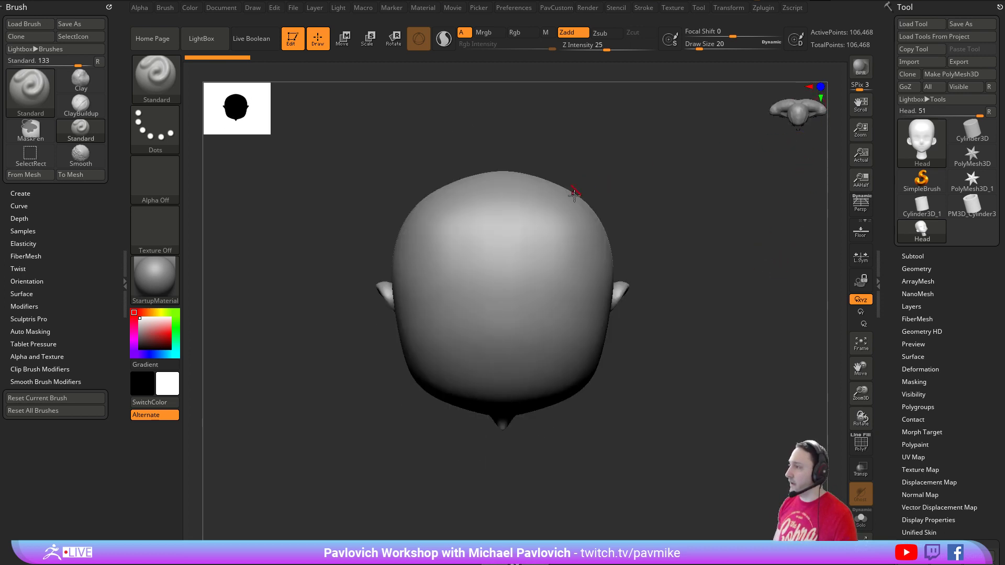
{"action": "left_click", "coordinate": [821, 99]}
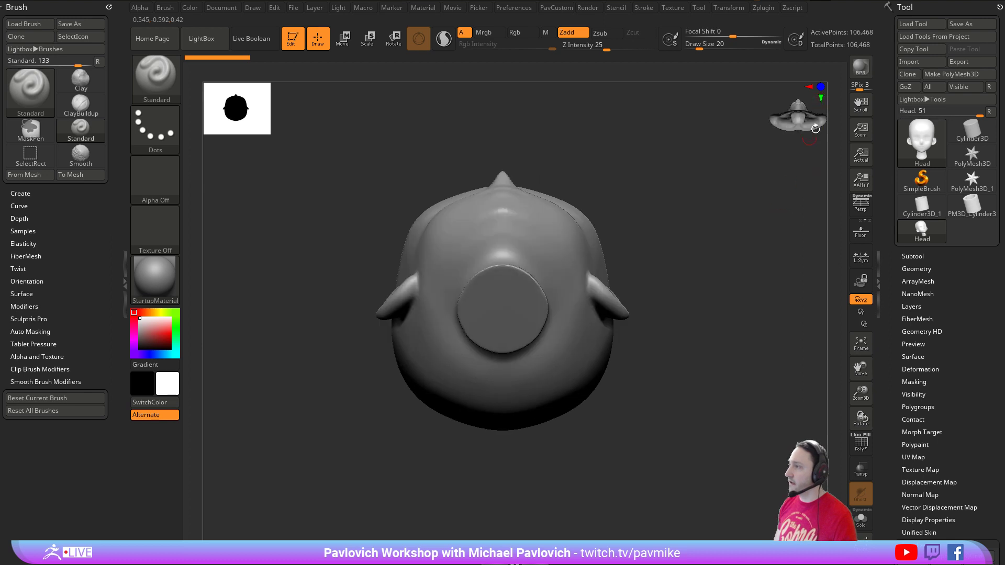
{"action": "left_click", "coordinate": [822, 102]}
{"action": "left_click", "coordinate": [807, 89]}
{"action": "left_click", "coordinate": [824, 90]}
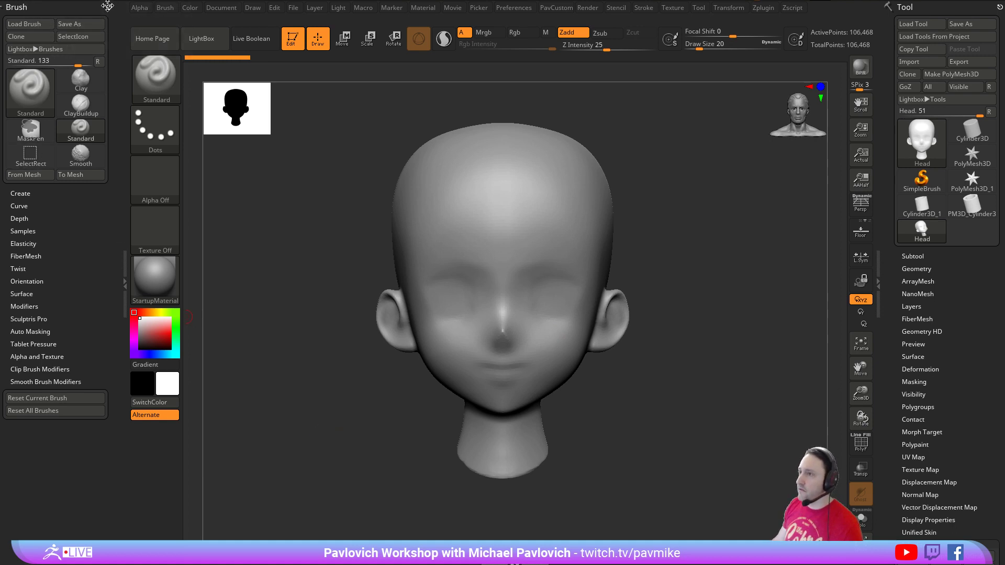
- Replace the docked Brush palette with Preferences and expand its CamView settings
{"action": "left_click", "coordinate": [108, 6]}
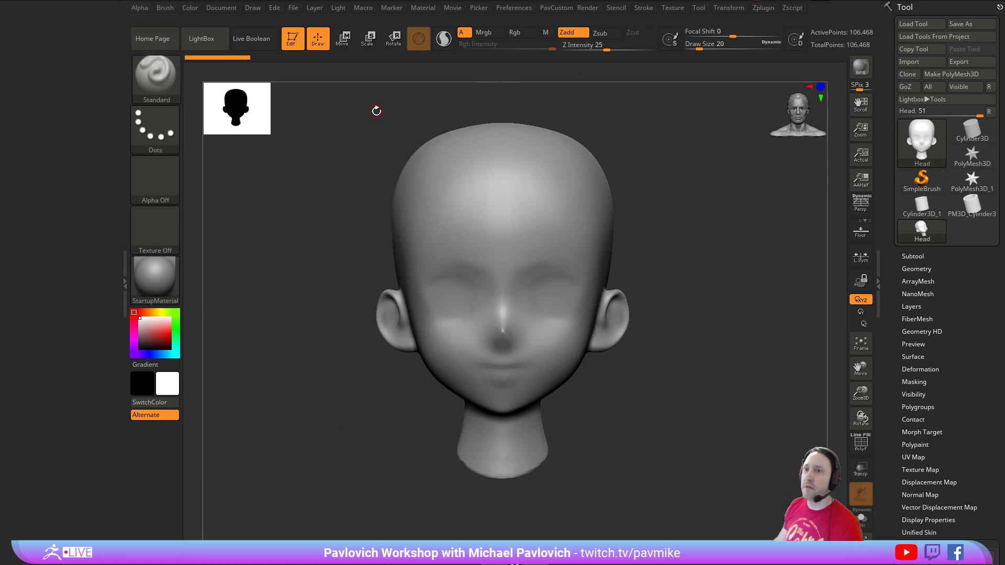
{"action": "left_click", "coordinate": [514, 7]}
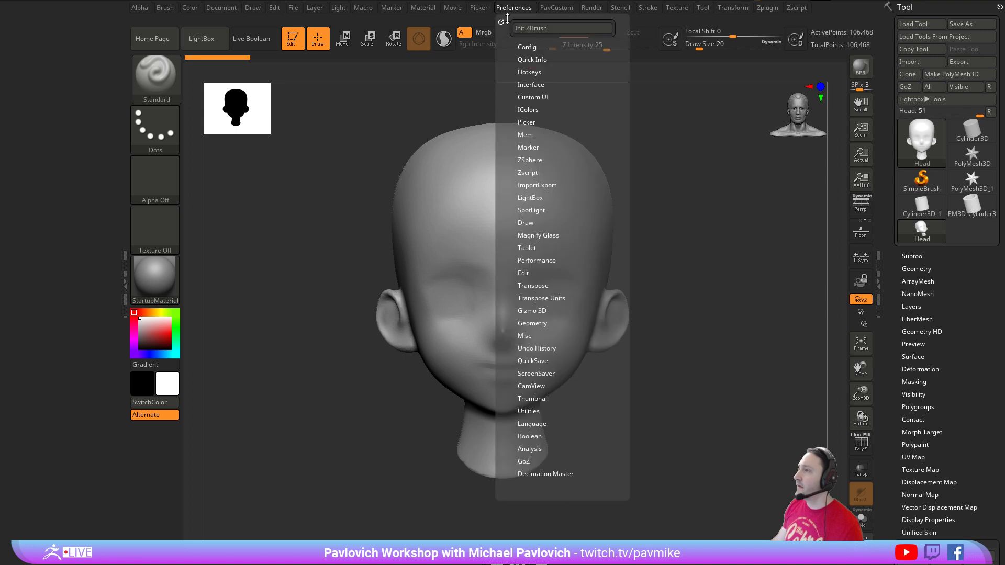
{"action": "left_click_drag", "start_coordinate": [501, 22], "coordinate": [65, 49]}
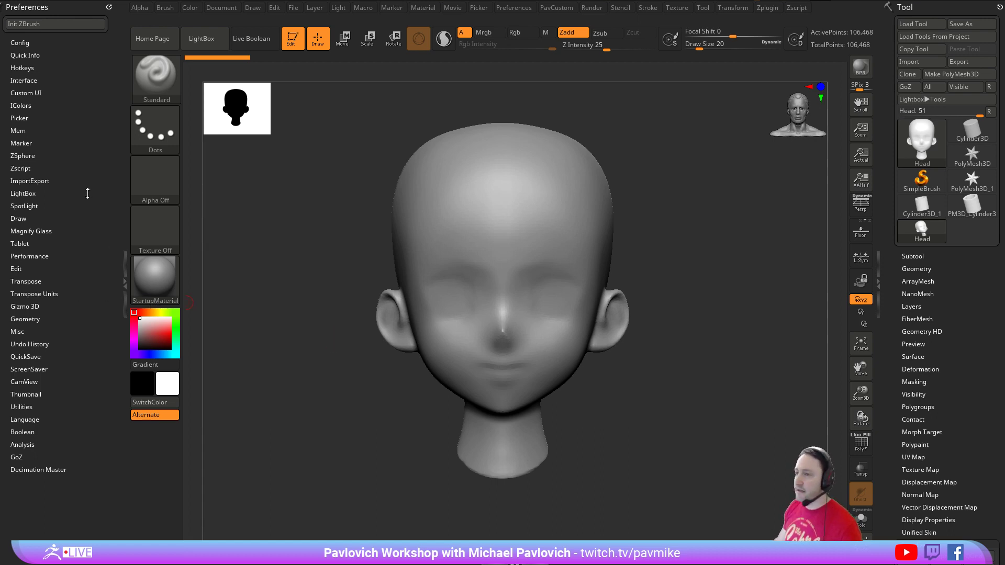
{"action": "left_click_drag", "start_coordinate": [327, 201], "coordinate": [318, 203]}
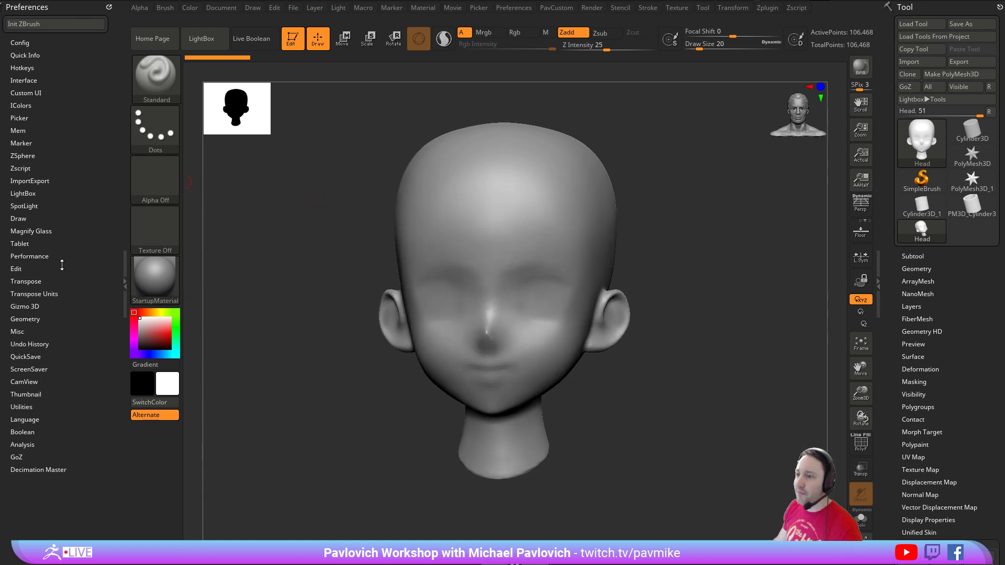
{"action": "left_click", "coordinate": [26, 381]}
{"action": "scroll", "coordinate": [74, 293], "scroll_direction": "down", "scroll_amount": 3}
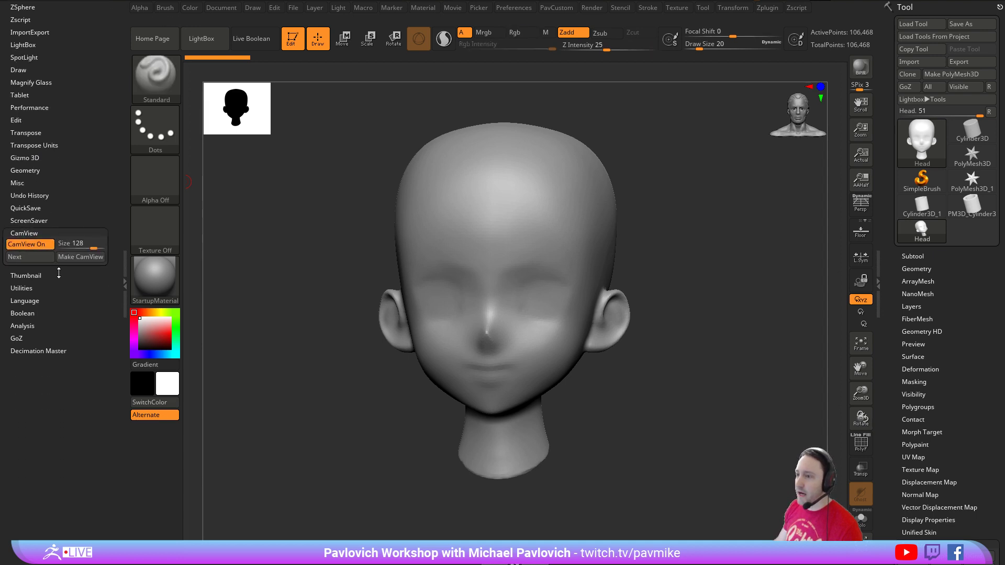
- Demonstrate the CamView toggle by switching the orientation head off and back on
{"action": "left_click", "coordinate": [30, 245]}
{"action": "left_click", "coordinate": [30, 245]}
{"action": "left_click", "coordinate": [31, 245]}
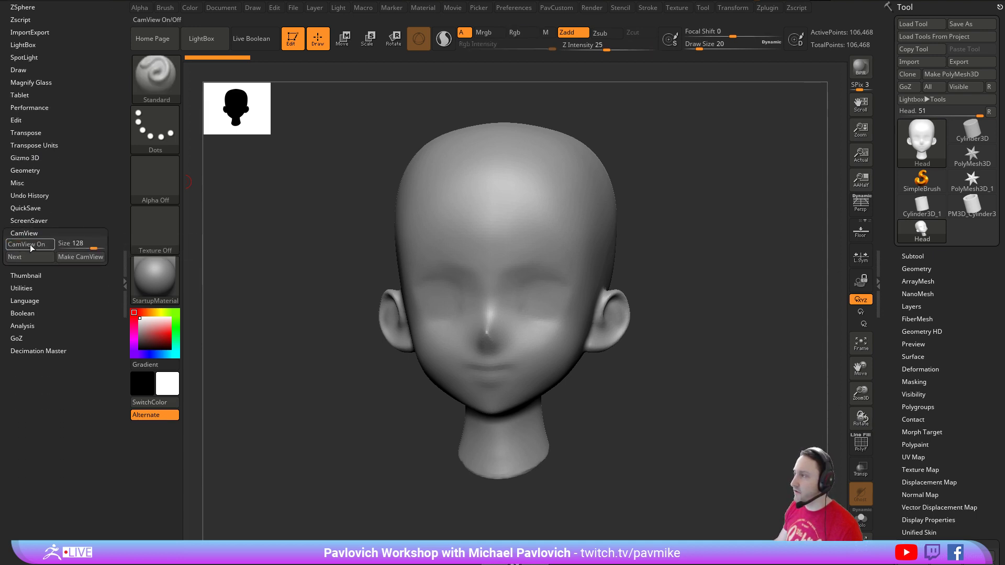
{"action": "left_click_drag", "start_coordinate": [713, 264], "coordinate": [781, 175]}
{"action": "left_click", "coordinate": [30, 245]}
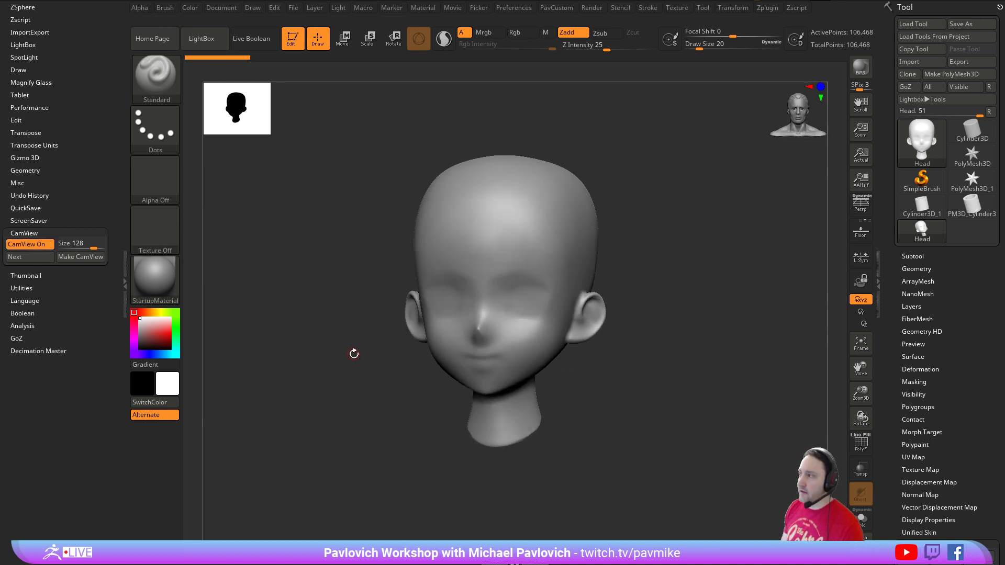
- Set the CamView size to 128 and cycle its orientation figure to CamView4.PSD
{"action": "mouse_move", "coordinate": [81, 243]}
{"action": "left_mouse_down"}
{"action": "mouse_move", "coordinate": [110, 245]}
{"action": "mouse_move", "coordinate": [84, 231]}
{"action": "left_mouse_up"}
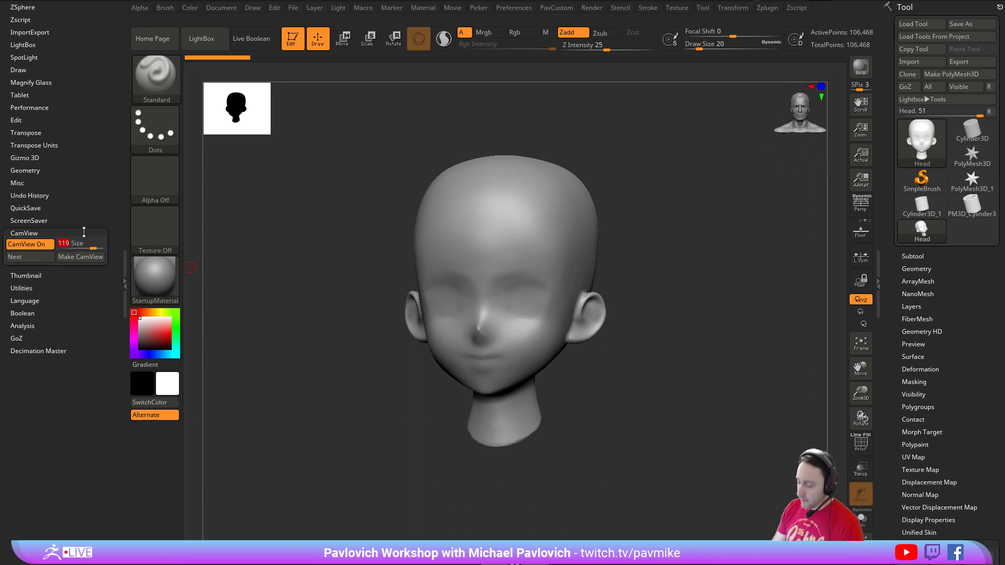
{"action": "type", "text": "128"}
{"action": "key", "text": "Return"}
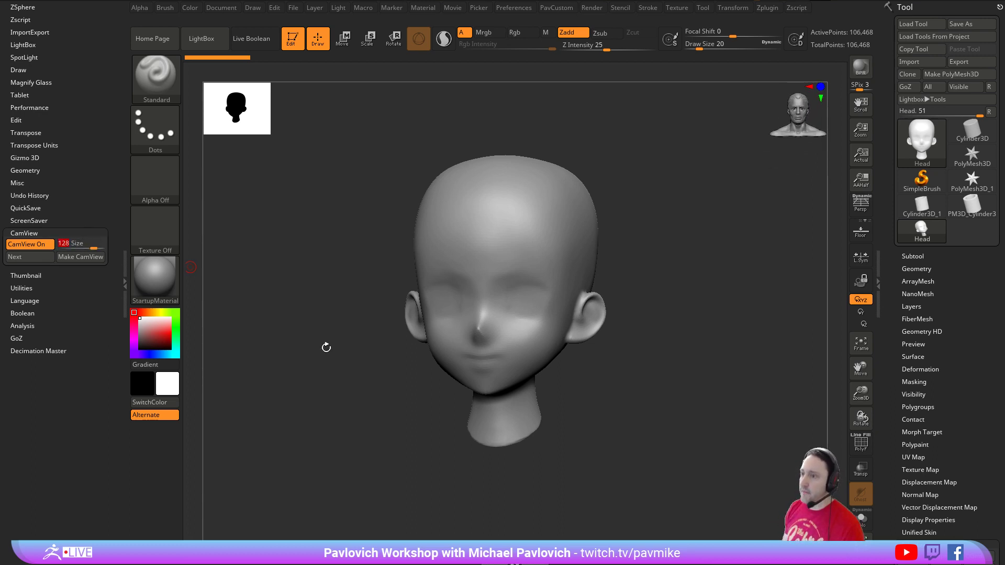
{"action": "left_click", "coordinate": [34, 258]}
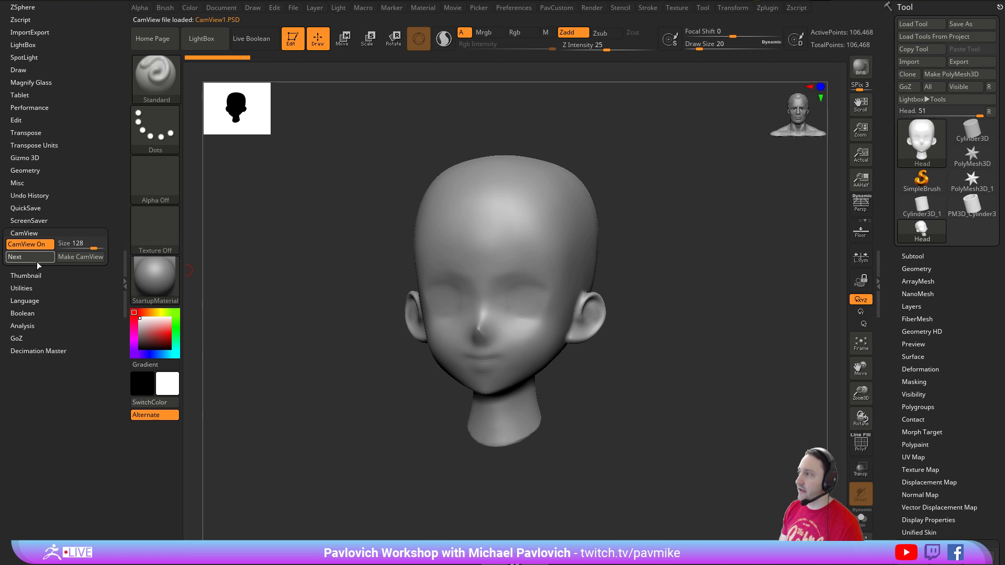
{"action": "left_click", "coordinate": [39, 258]}
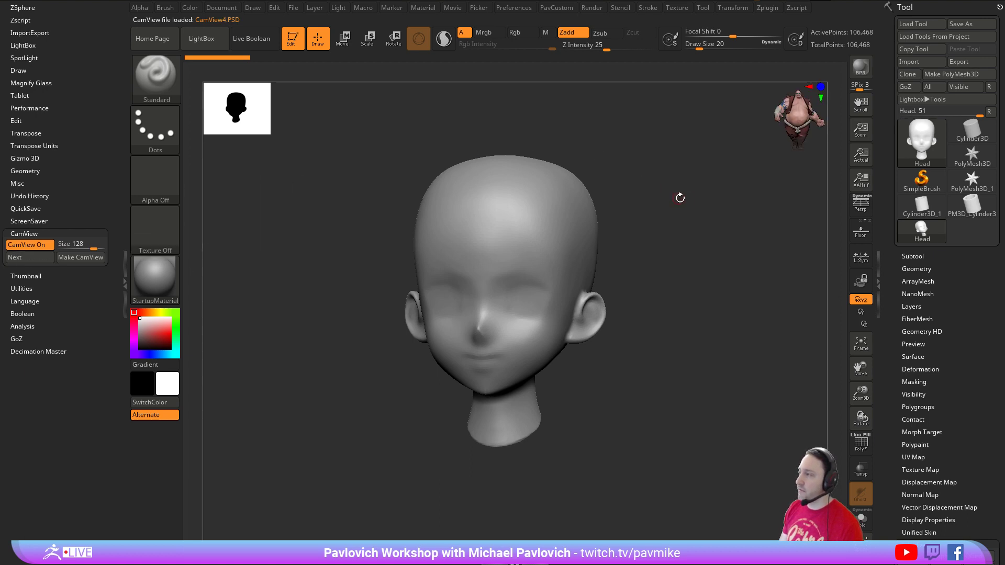
{"action": "mouse_move", "coordinate": [680, 197]}
{"action": "left_mouse_down"}
{"action": "mouse_move", "coordinate": [698, 204]}
{"action": "mouse_move", "coordinate": [660, 213]}
{"action": "mouse_move", "coordinate": [689, 209]}
{"action": "mouse_move", "coordinate": [680, 212]}
{"action": "left_mouse_up"}
- Look at the Earthquake project in LightBox's DemoProjects folder, then hide LightBox without loading it
{"action": "key", "text": "comma"}
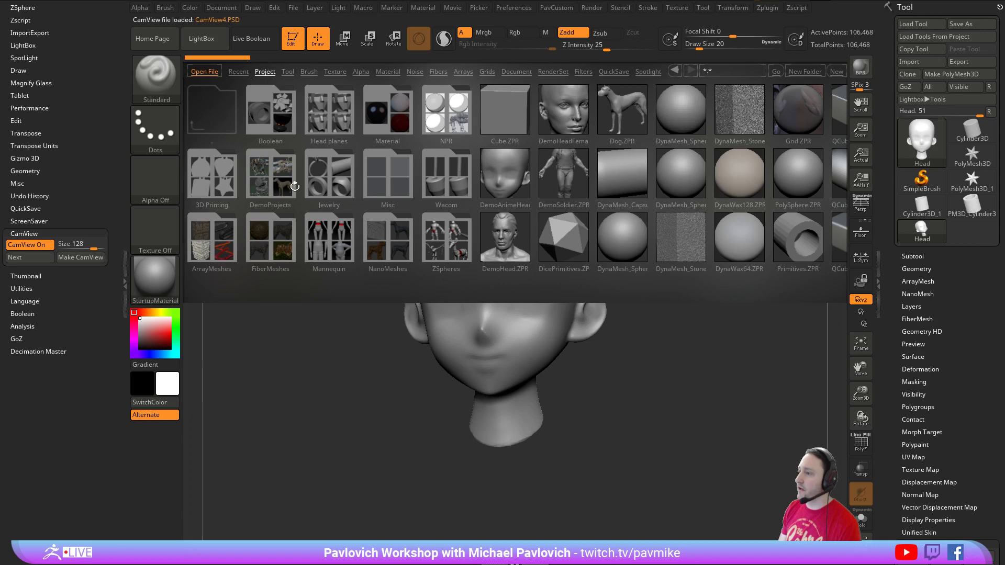
{"action": "double_click", "coordinate": [274, 182]}
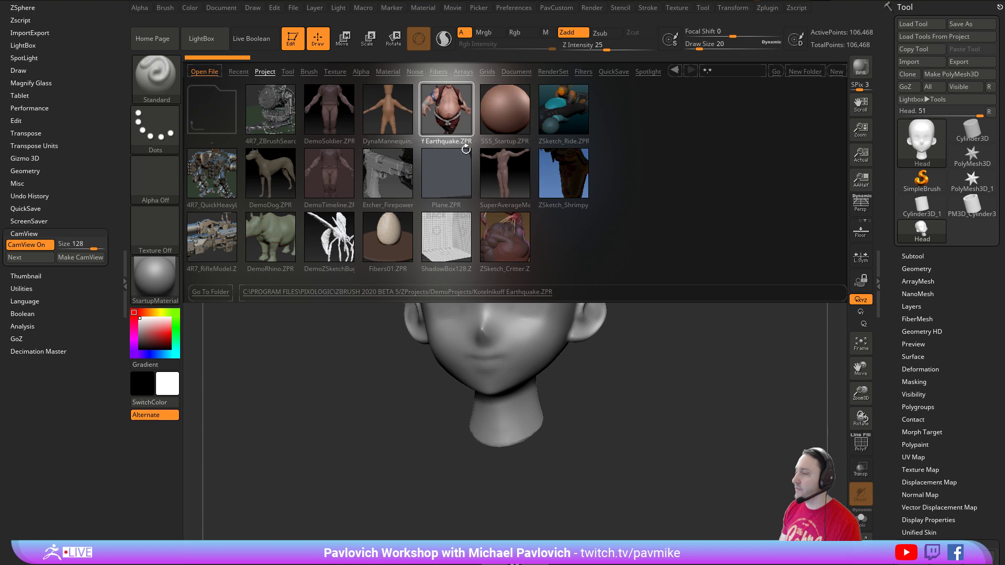
{"action": "key", "text": "comma"}
{"action": "left_click_drag", "start_coordinate": [684, 237], "coordinate": [717, 263]}
- Leave Edit mode for 2.5D mode with the Always Switch option and choose the SimpleBrush tool
{"action": "left_click", "coordinate": [299, 48]}
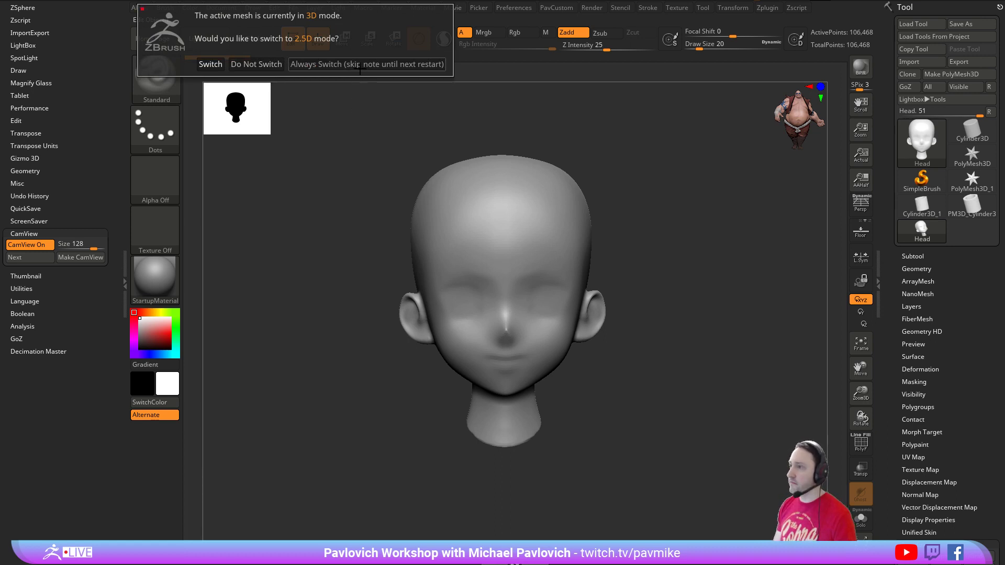
{"action": "left_click", "coordinate": [317, 64]}
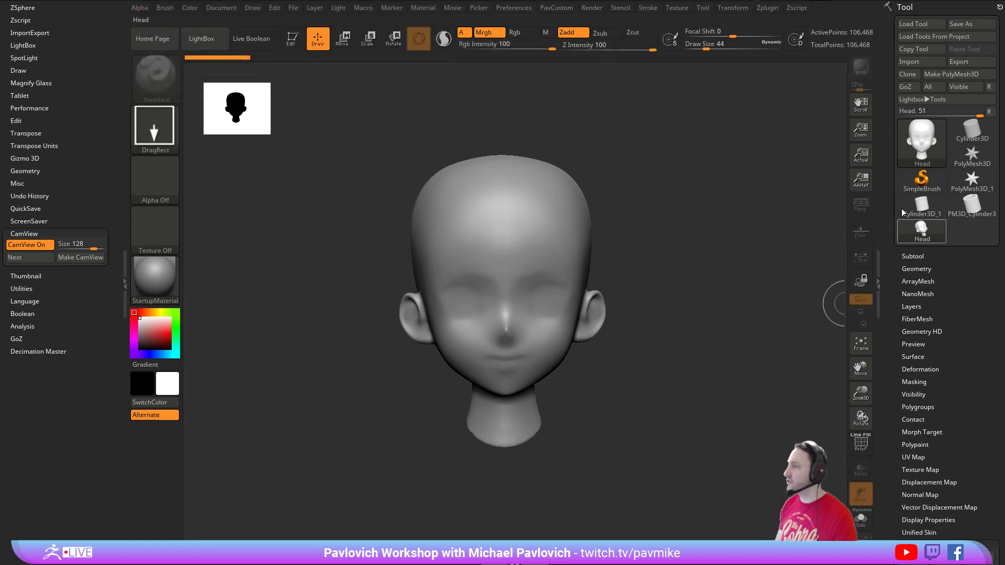
{"action": "left_click", "coordinate": [909, 188]}
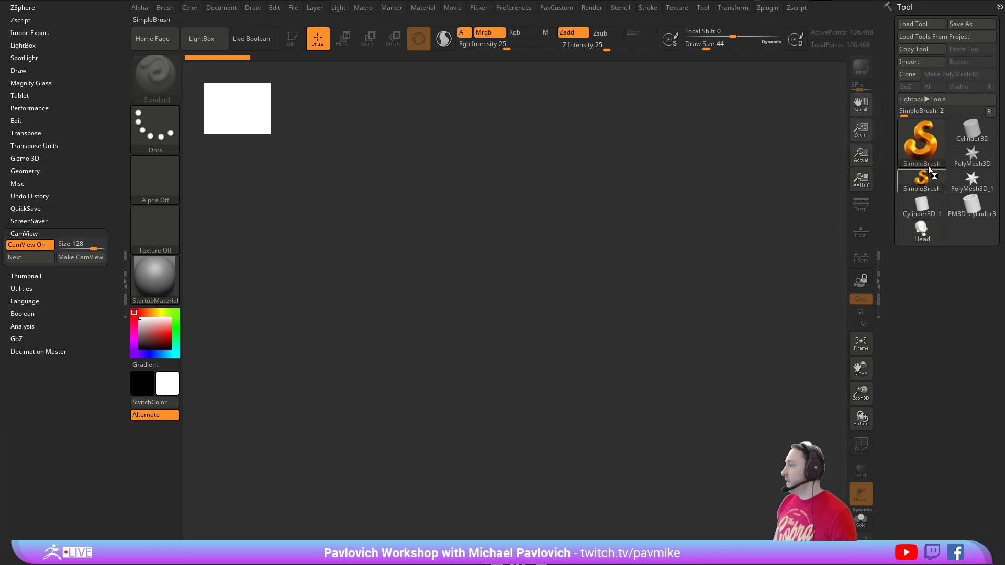
{"action": "left_click", "coordinate": [923, 146]}
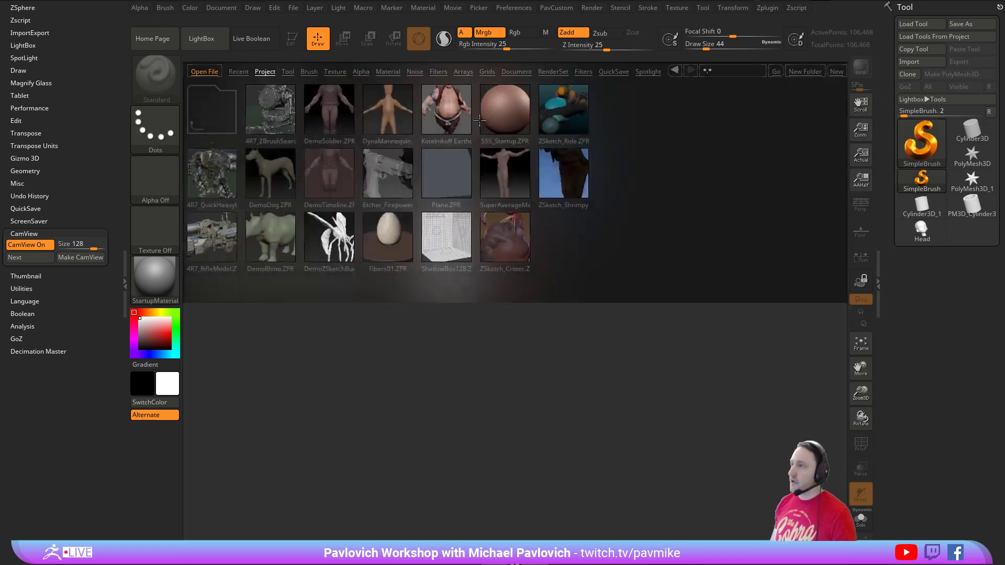
- Load the human anatomy model from LightBox's Tool category and solo its skeleton subtool
{"action": "left_click", "coordinate": [288, 71]}
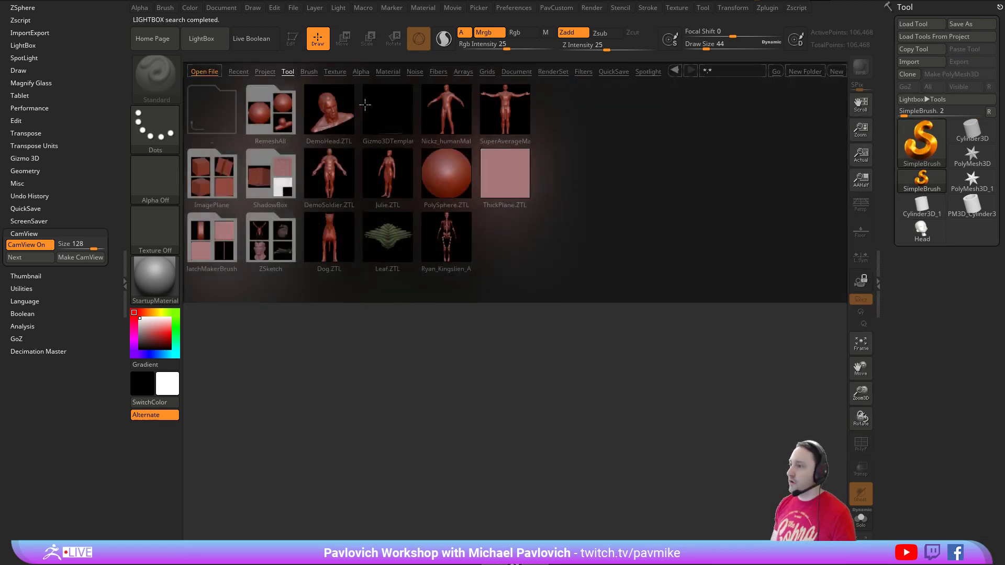
{"action": "double_click", "coordinate": [454, 246]}
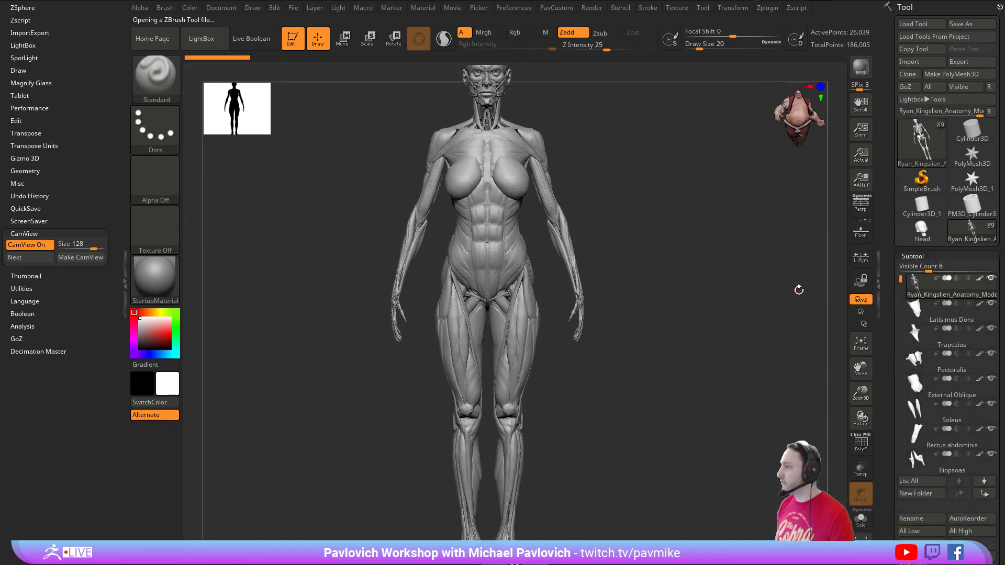
{"action": "left_click", "coordinate": [861, 520]}
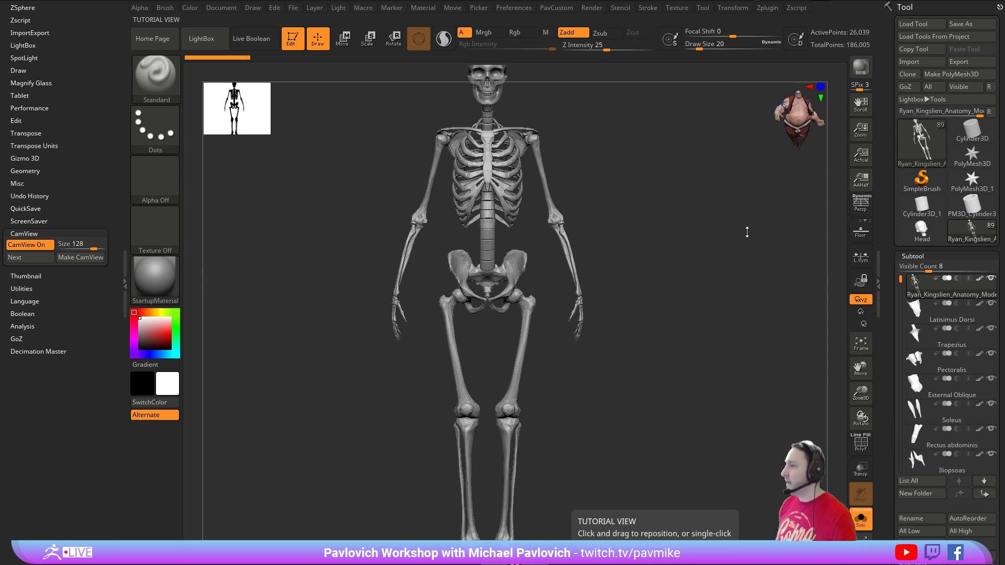
{"action": "left_click_drag", "start_coordinate": [743, 212], "coordinate": [711, 236]}
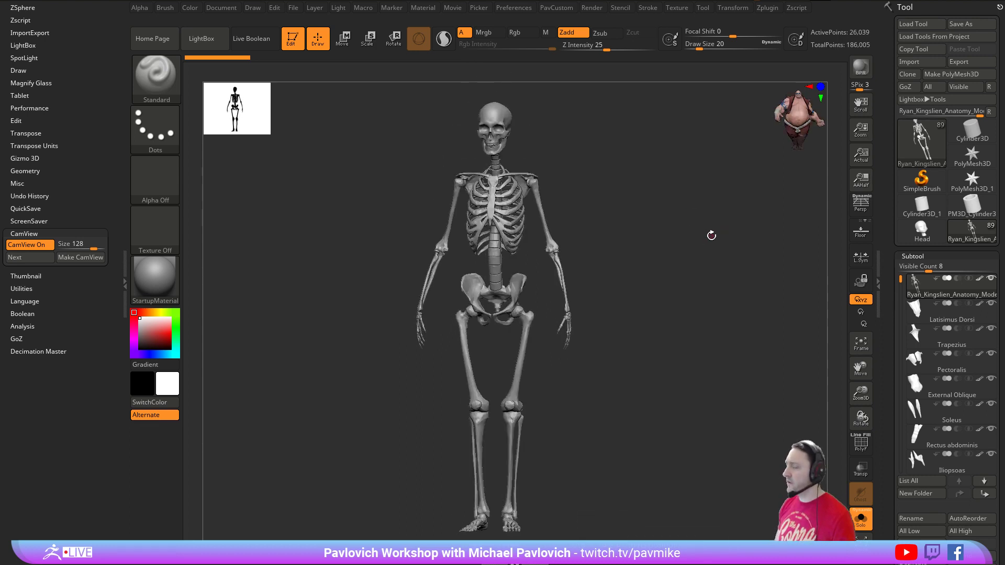
{"action": "left_click_drag", "start_coordinate": [647, 296], "coordinate": [703, 223]}
{"action": "left_click_drag", "start_coordinate": [632, 184], "coordinate": [639, 206]}
- Switch to the web browser and look through the YouTube channel's uploaded videos and created playlists
{"action": "key", "text": "grave"}
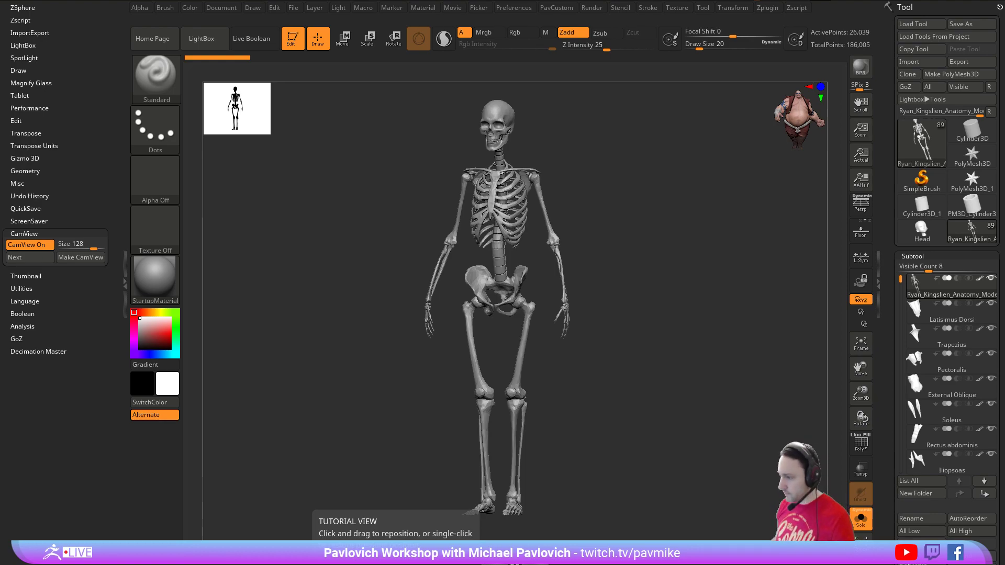
{"action": "left_click_drag", "start_coordinate": [1004, 136], "coordinate": [542, 1]}
{"action": "scroll", "coordinate": [343, 272], "scroll_direction": "down", "scroll_amount": 7}
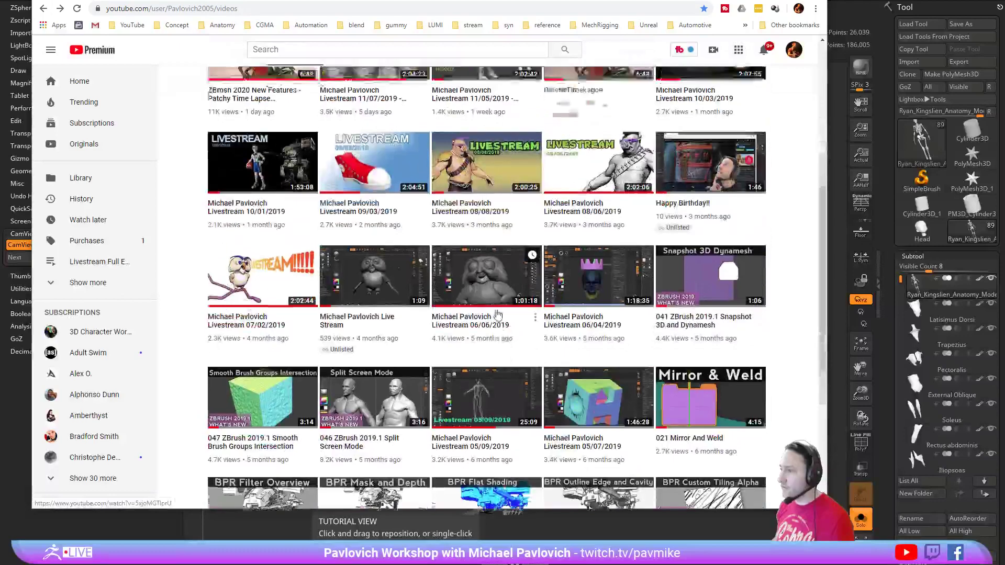
{"action": "scroll", "coordinate": [343, 272], "scroll_direction": "up", "scroll_amount": 6}
{"action": "left_click", "coordinate": [355, 186]}
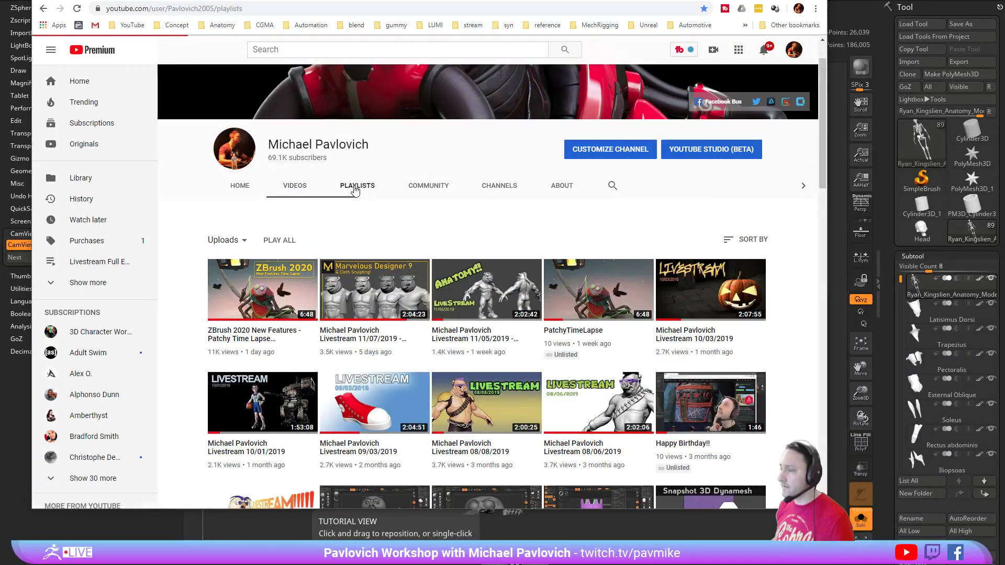
{"action": "scroll", "coordinate": [354, 245], "scroll_direction": "down", "scroll_amount": 1}
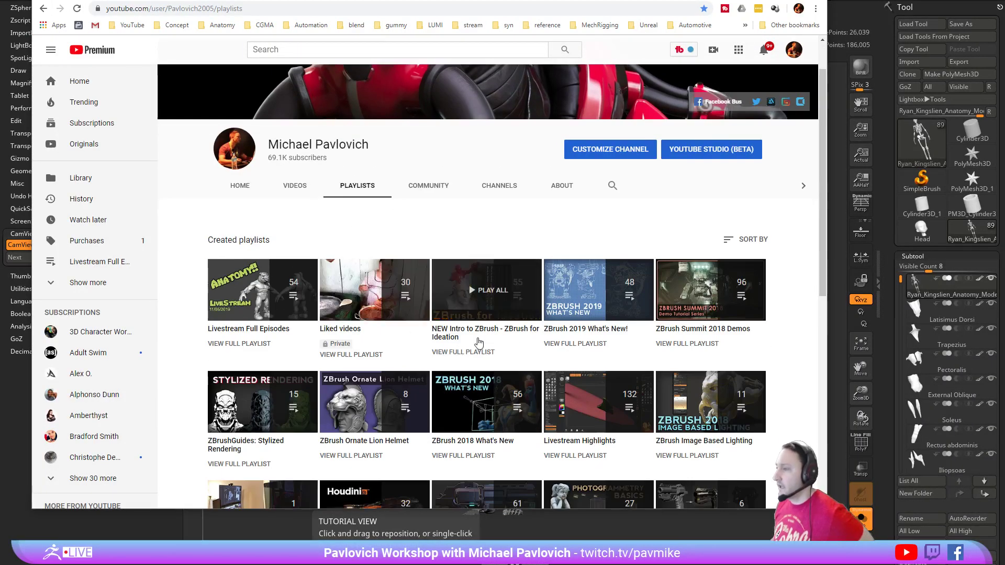
- Open the "NEW Intro to ZBrush - ZBrush for Ideation" playlist in a new tab and look through its videos
{"action": "right_click", "coordinate": [476, 356]}
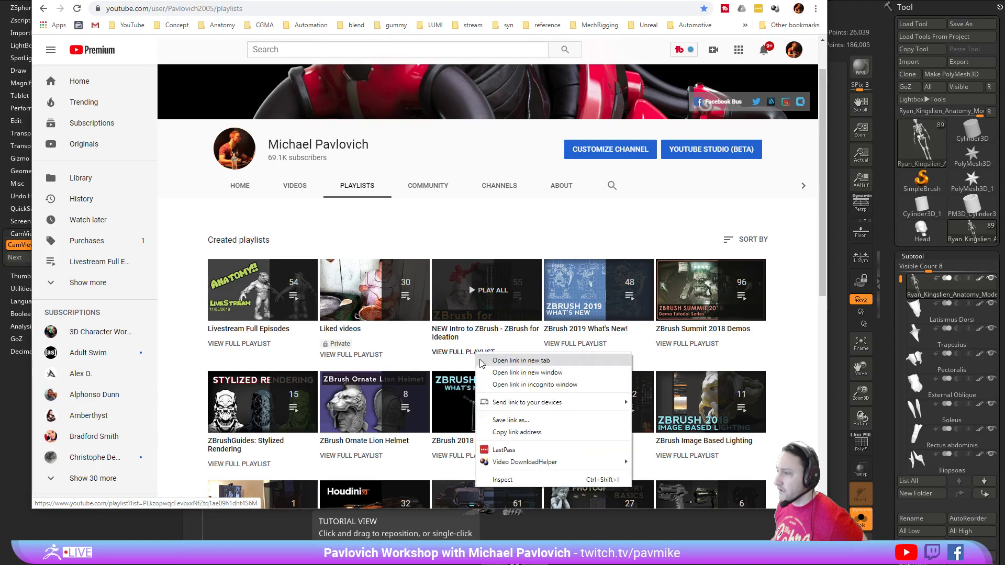
{"action": "left_click", "coordinate": [497, 360]}
{"action": "left_click", "coordinate": [265, 1]}
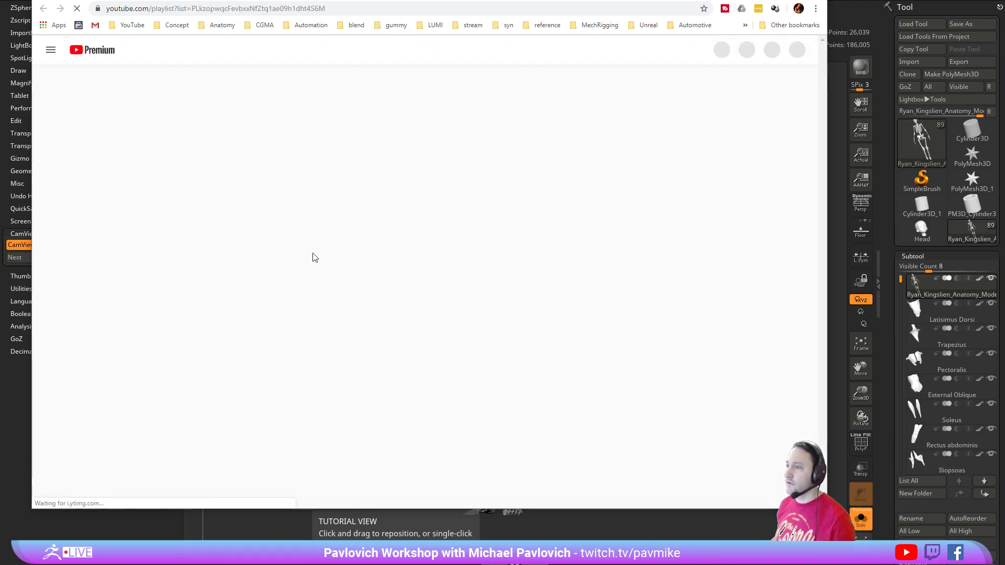
{"action": "scroll", "coordinate": [443, 278], "scroll_direction": "down", "scroll_amount": 20}
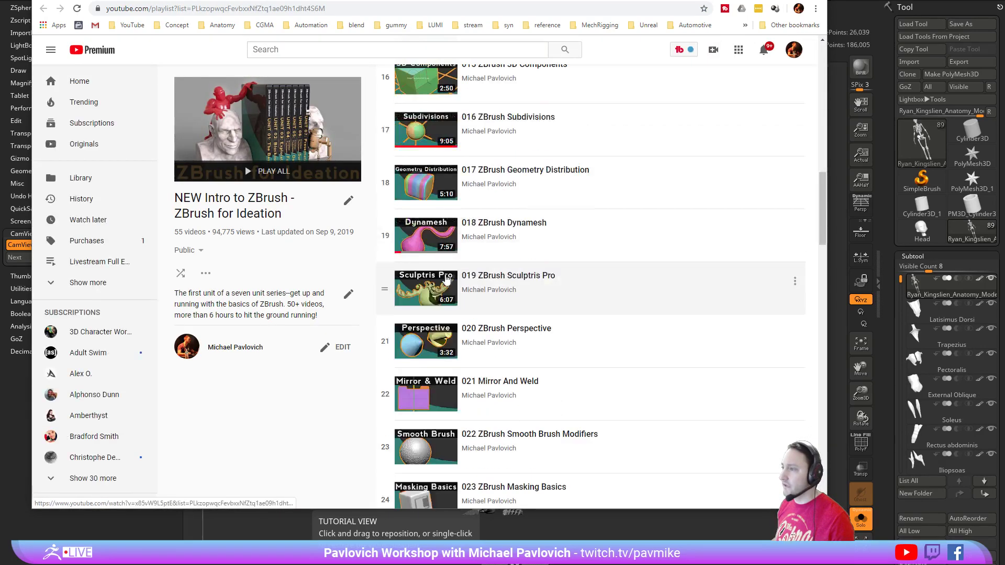
{"action": "scroll", "coordinate": [442, 278], "scroll_direction": "down", "scroll_amount": 5}
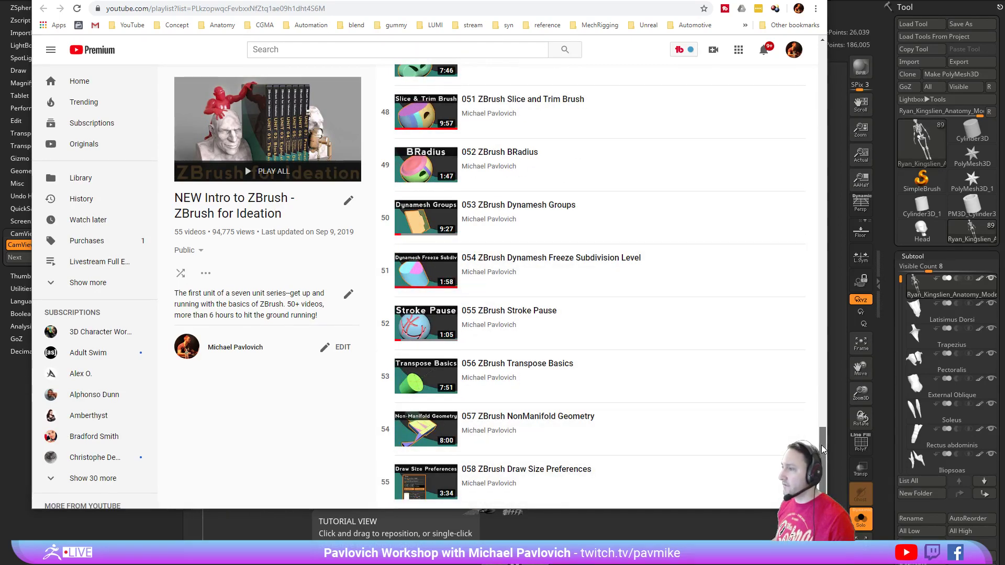
{"action": "left_click_drag", "start_coordinate": [821, 445], "coordinate": [852, 502]}
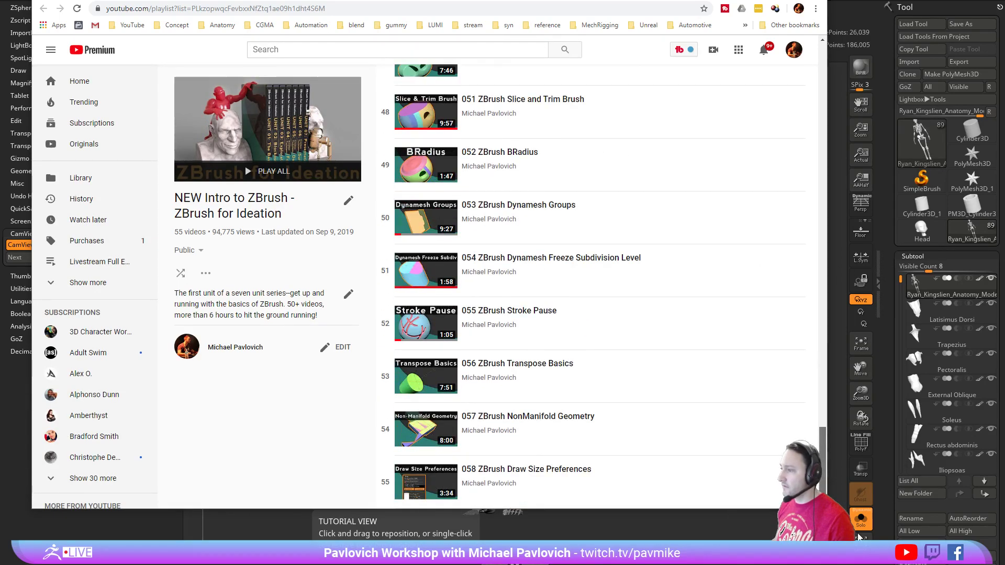
{"action": "left_click_drag", "start_coordinate": [825, 450], "coordinate": [830, 402]}
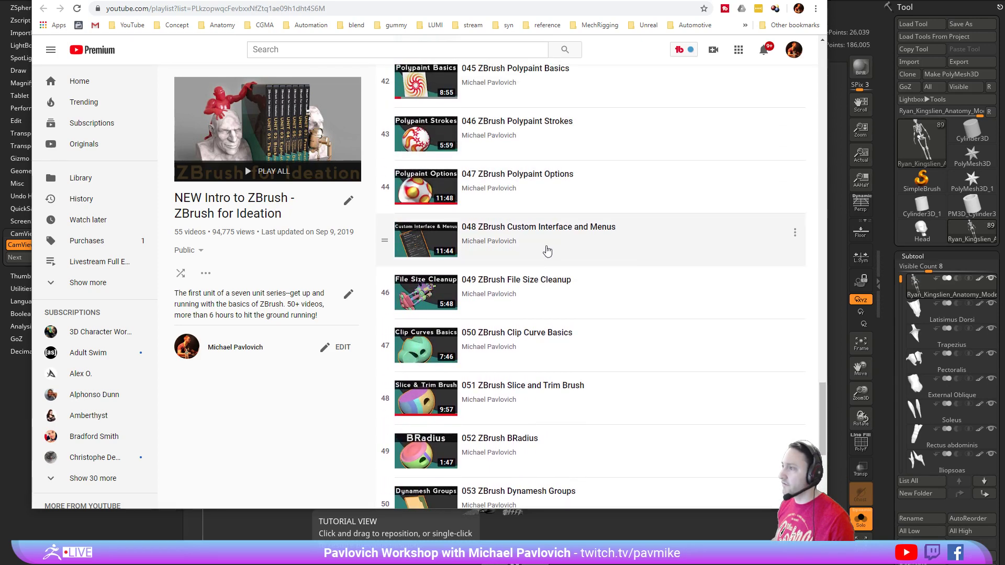
- Close the playlist's browser tab and look through the channel's created playlists again
{"action": "left_click", "coordinate": [507, 7]}
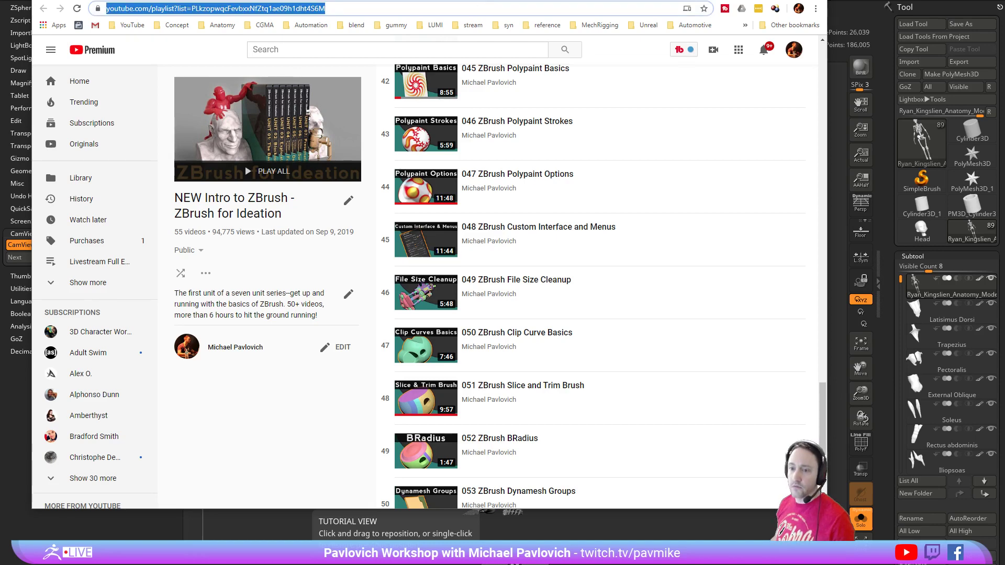
{"action": "key", "text": "Escape"}
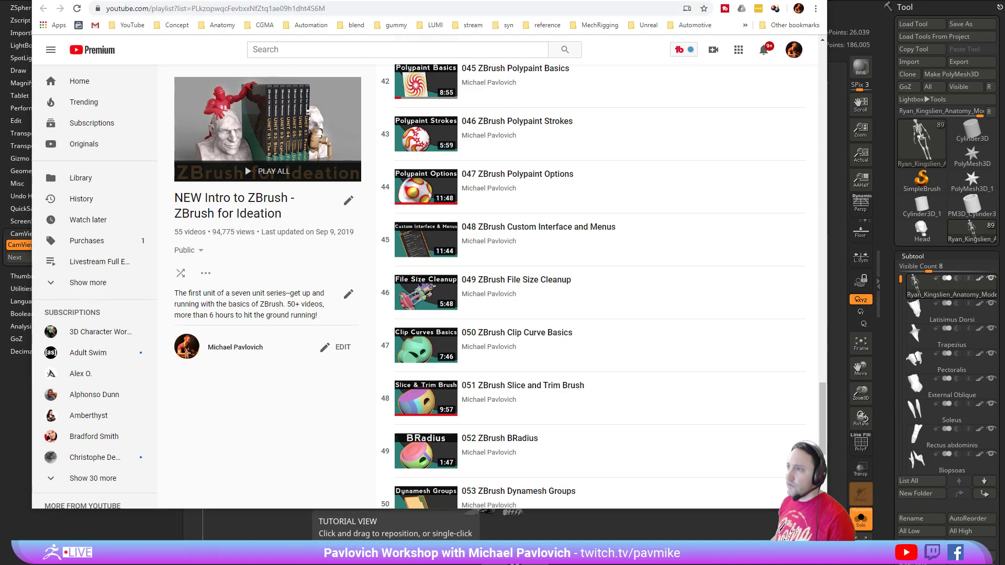
{"action": "key", "text": "ctrl+l"}
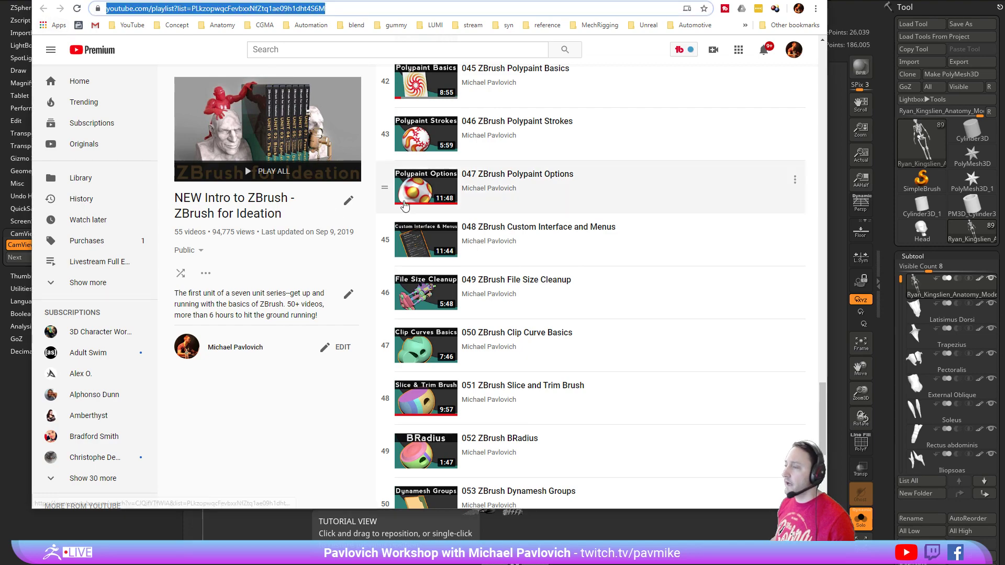
{"action": "key", "text": "ctrl+w"}
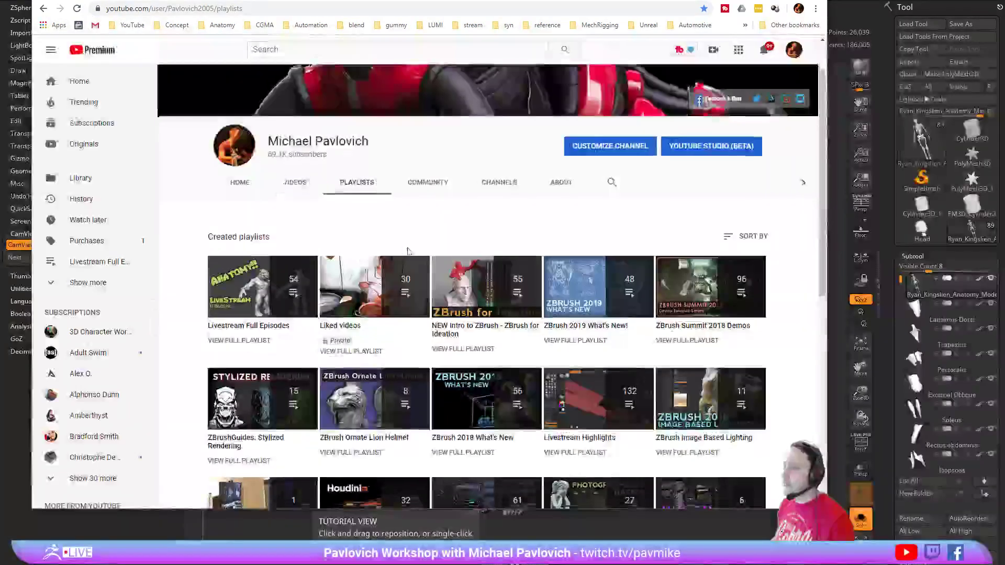
{"action": "scroll", "coordinate": [414, 254], "scroll_direction": "down", "scroll_amount": 2}
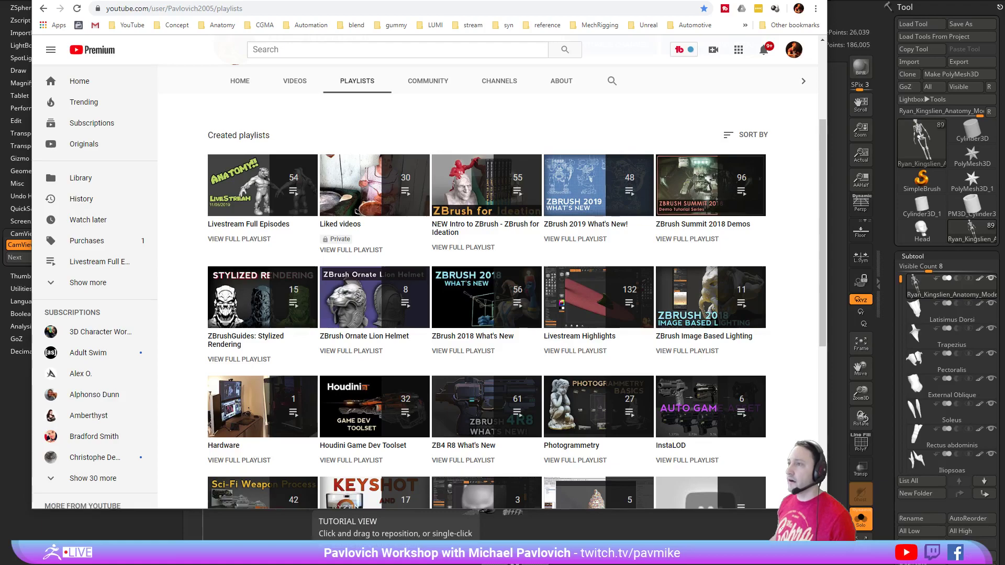
- Look through the tutorial artworks in the ArtStation portfolio, then switch back to ZBrush
{"action": "left_click", "coordinate": [310, 0]}
{"action": "scroll", "coordinate": [335, 202], "scroll_direction": "down", "scroll_amount": 5}
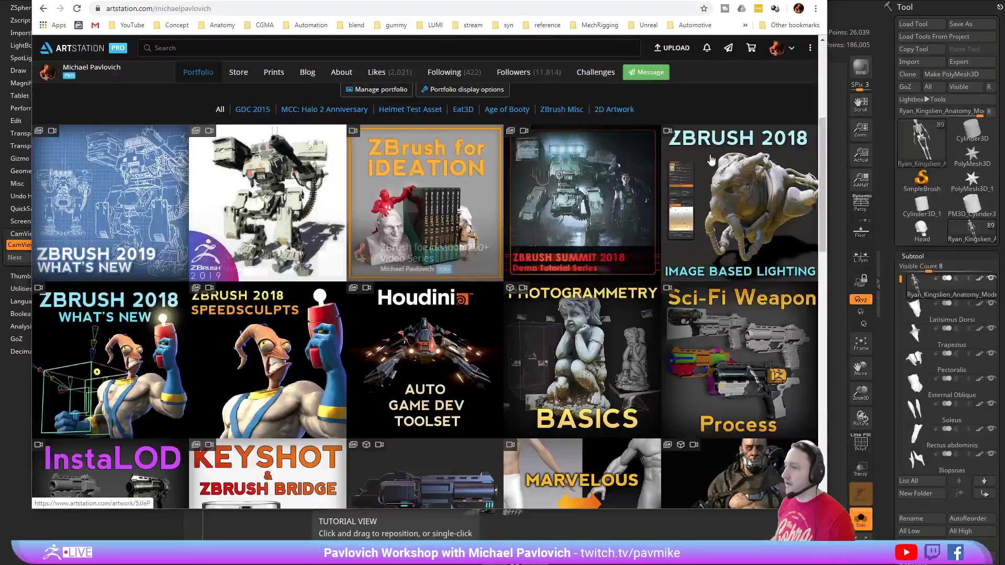
{"action": "scroll", "coordinate": [307, 331], "scroll_direction": "down", "scroll_amount": 4}
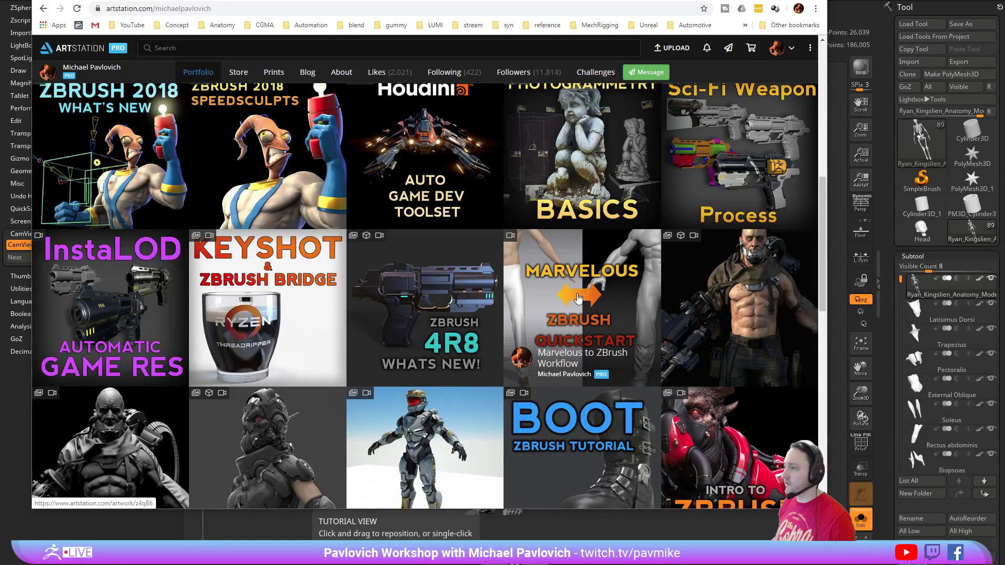
{"action": "scroll", "coordinate": [565, 296], "scroll_direction": "up", "scroll_amount": 5}
{"action": "key", "text": "alt+Tab"}
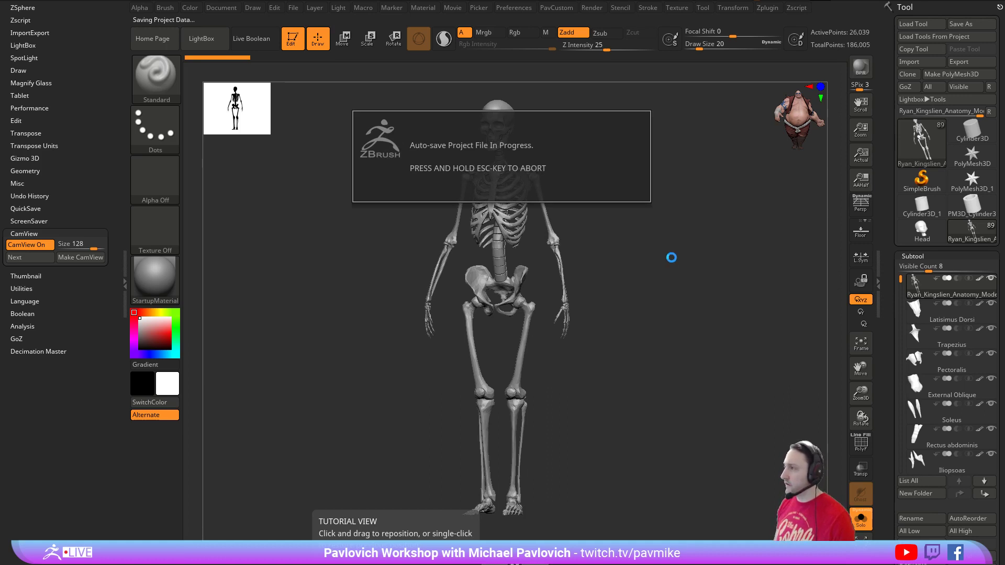
- Set the Standard brush's Draw Size to 68 and then raise it to 94
{"action": "key", "text": "s"}
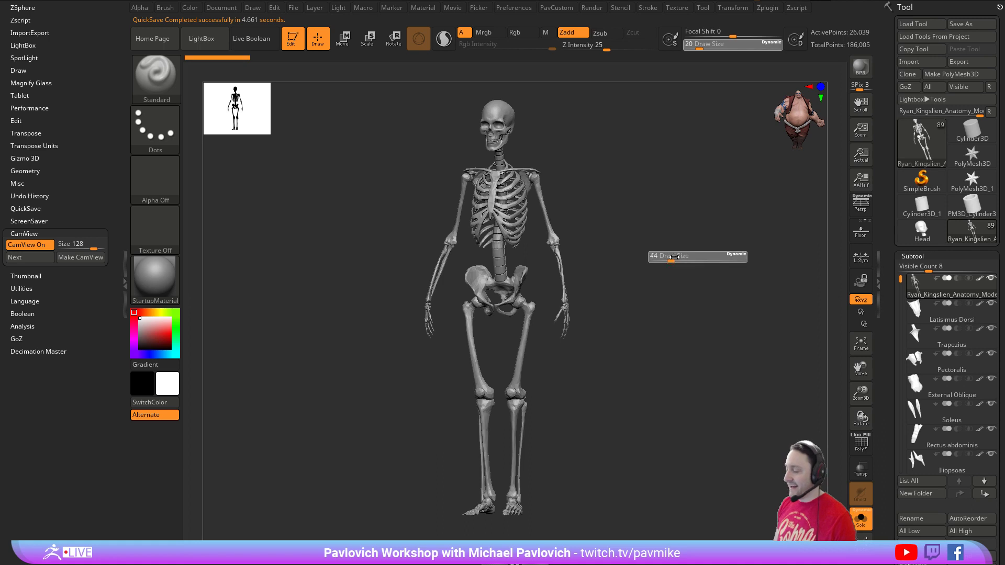
{"action": "left_click", "coordinate": [671, 259]}
{"action": "left_click_drag", "start_coordinate": [666, 256], "coordinate": [679, 256]}
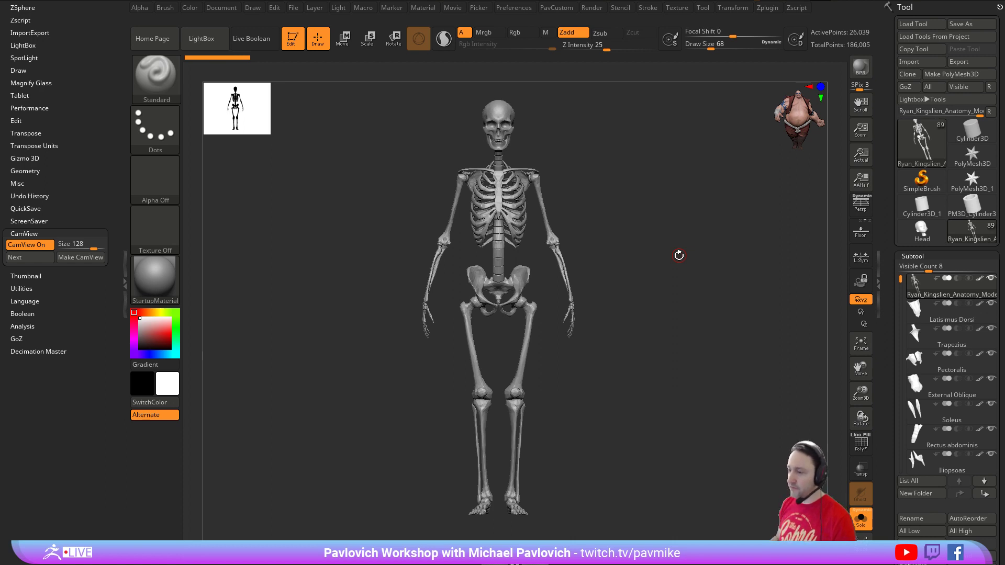
{"action": "left_click_drag", "start_coordinate": [648, 230], "coordinate": [643, 218]}
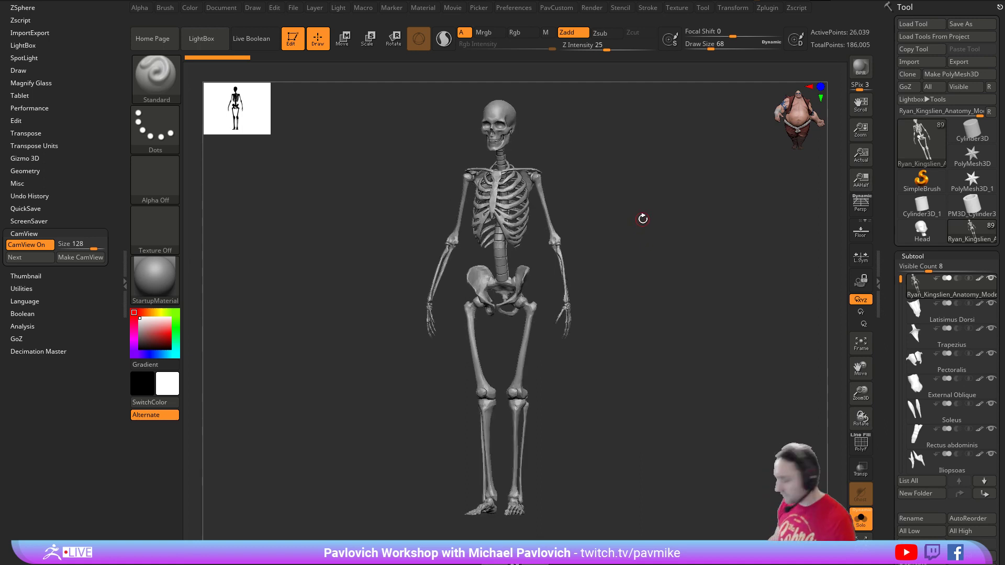
{"action": "mouse_move", "coordinate": [681, 239]}
{"action": "left_mouse_down"}
{"action": "mouse_move", "coordinate": [635, 198]}
{"action": "mouse_move", "coordinate": [651, 208]}
{"action": "left_mouse_up"}
{"action": "key", "text": "s"}
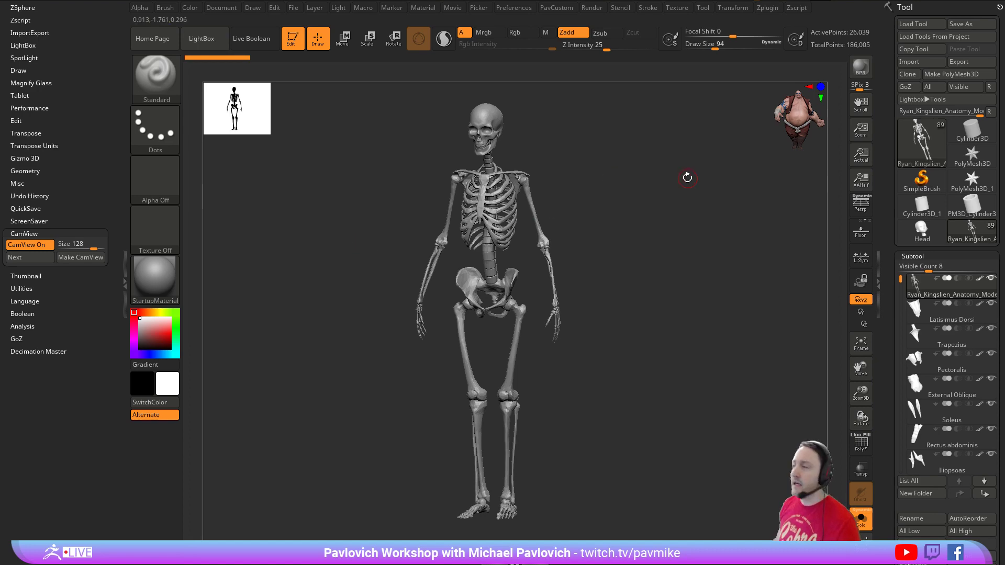
- Line up the skeleton's head in side view and set the selection brush to SelectLasso
{"action": "left_click_drag", "start_coordinate": [687, 175], "coordinate": [686, 213]}
{"action": "key", "text": "s"}
{"action": "mouse_move", "coordinate": [687, 212]}
{"action": "left_mouse_down", "text": "alt"}
{"action": "mouse_move", "coordinate": [680, 191]}
{"action": "mouse_move", "coordinate": [686, 331]}
{"action": "left_mouse_up", "text": "alt"}
{"action": "left_click_drag", "start_coordinate": [688, 195], "coordinate": [674, 338], "text": "shift"}
{"action": "left_click", "coordinate": [155, 78]}
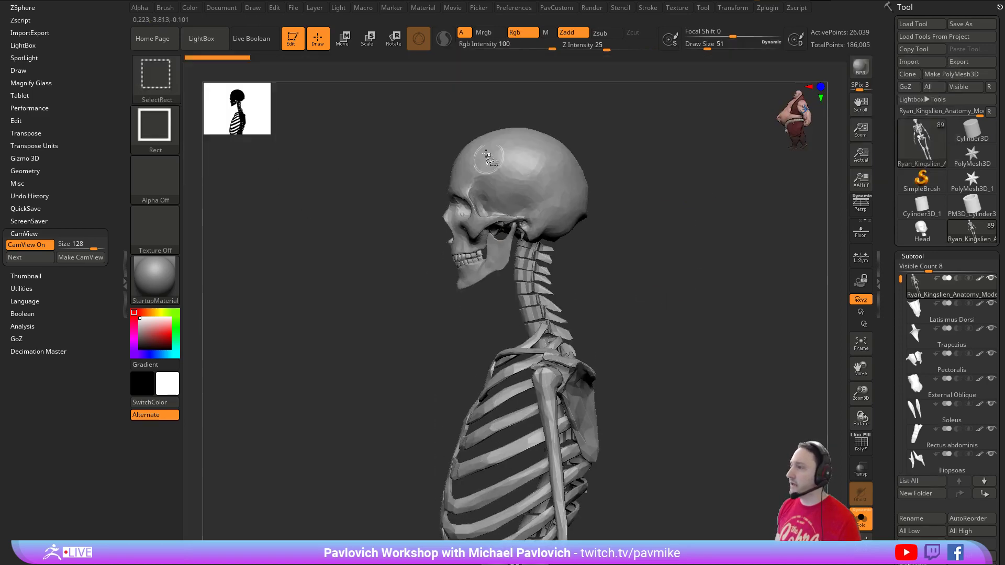
{"action": "left_click", "coordinate": [155, 79]}
- Isolate the skull from the rest of the skeleton with the selection lasso and turn on PolyFrame
{"action": "mouse_move", "coordinate": [604, 230]}
{"action": "left_mouse_down"}
{"action": "mouse_move", "coordinate": [709, 269]}
{"action": "mouse_move", "coordinate": [718, 252]}
{"action": "left_mouse_up"}
{"action": "key", "text": "ctrl+shift"}
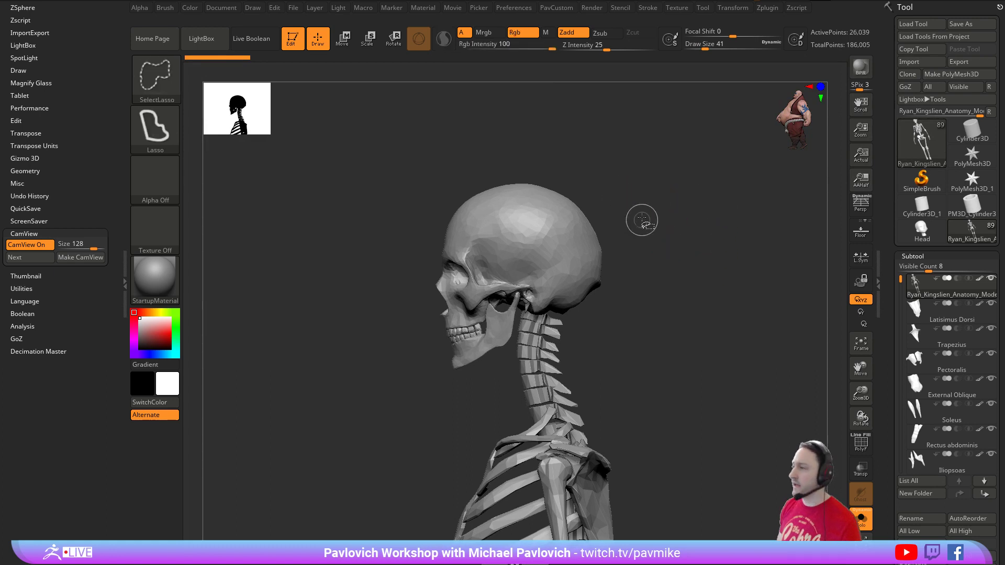
{"action": "mouse_move", "coordinate": [641, 216]}
{"action": "left_mouse_down", "text": "ctrl+shift"}
{"action": "mouse_move", "coordinate": [383, 262]}
{"action": "mouse_move", "coordinate": [426, 343]}
{"action": "mouse_move", "coordinate": [463, 330]}
{"action": "mouse_move", "coordinate": [477, 285]}
{"action": "left_mouse_up", "text": "ctrl+shift"}
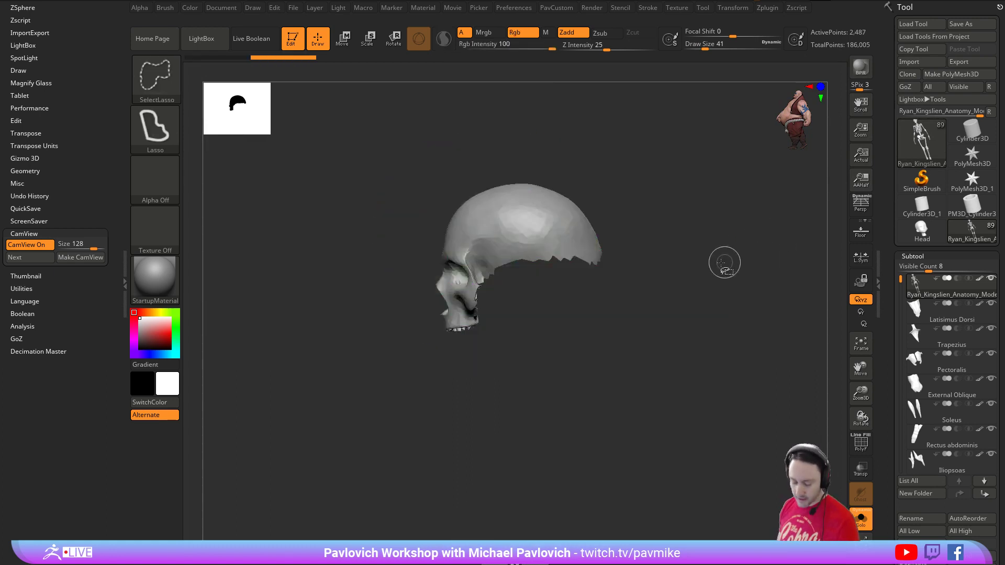
{"action": "left_click", "coordinate": [155, 94]}
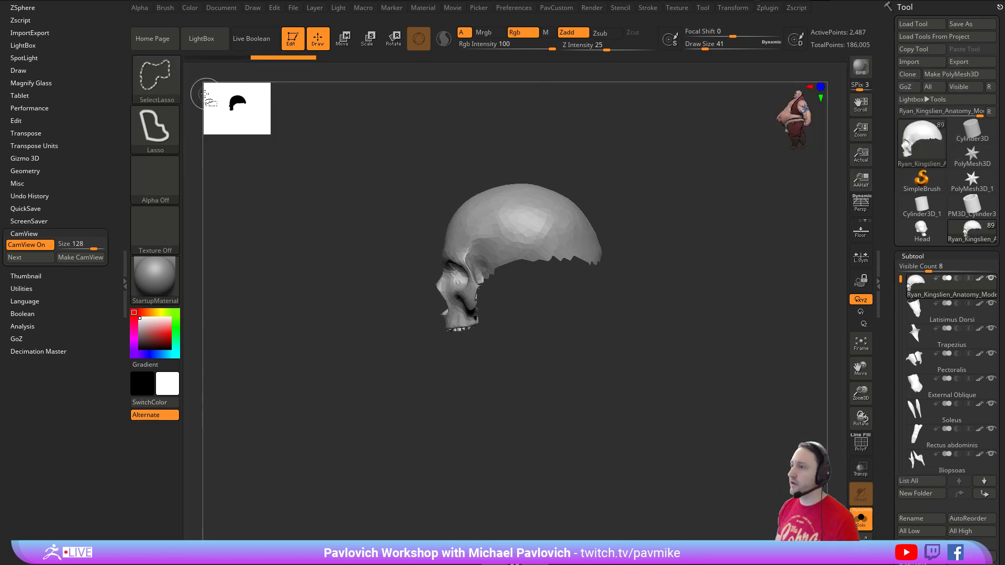
{"action": "mouse_move", "coordinate": [691, 228]}
{"action": "left_mouse_down"}
{"action": "mouse_move", "coordinate": [793, 258]}
{"action": "mouse_move", "coordinate": [754, 292]}
{"action": "mouse_move", "coordinate": [707, 285]}
{"action": "mouse_move", "coordinate": [716, 298]}
{"action": "mouse_move", "coordinate": [673, 292]}
{"action": "mouse_move", "coordinate": [743, 277]}
{"action": "mouse_move", "coordinate": [731, 283]}
{"action": "mouse_move", "coordinate": [669, 245]}
{"action": "mouse_move", "coordinate": [682, 265]}
{"action": "left_mouse_up"}
{"action": "key", "text": "shift+f"}
- Delete the skeleton subtool's hidden geometry with Del Hidden to keep only the skull, then turn off PolyFrame
{"action": "key", "text": "space"}
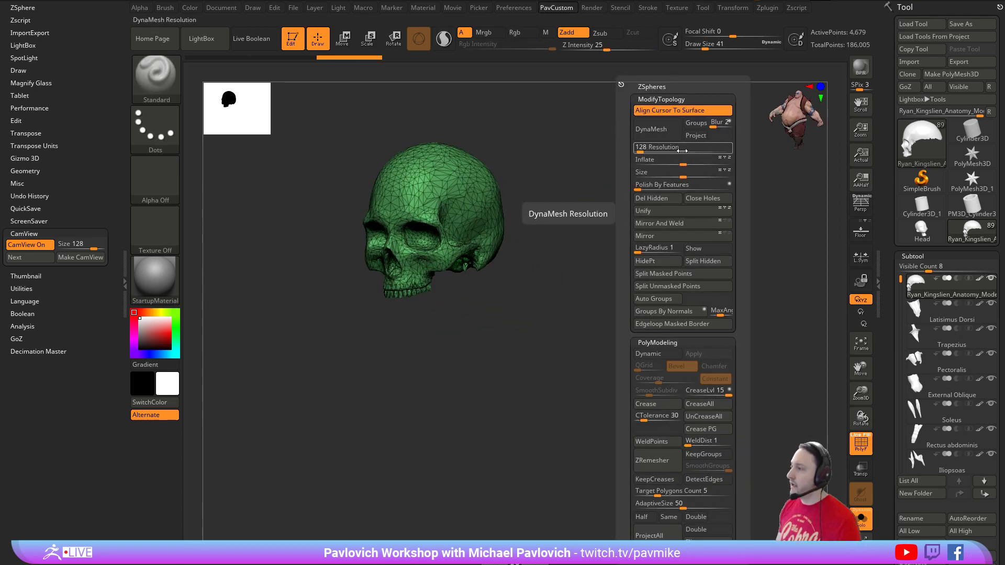
{"action": "left_click", "coordinate": [660, 200]}
{"action": "left_click_drag", "start_coordinate": [661, 274], "coordinate": [686, 220], "text": "shift"}
{"action": "key", "text": "space"}
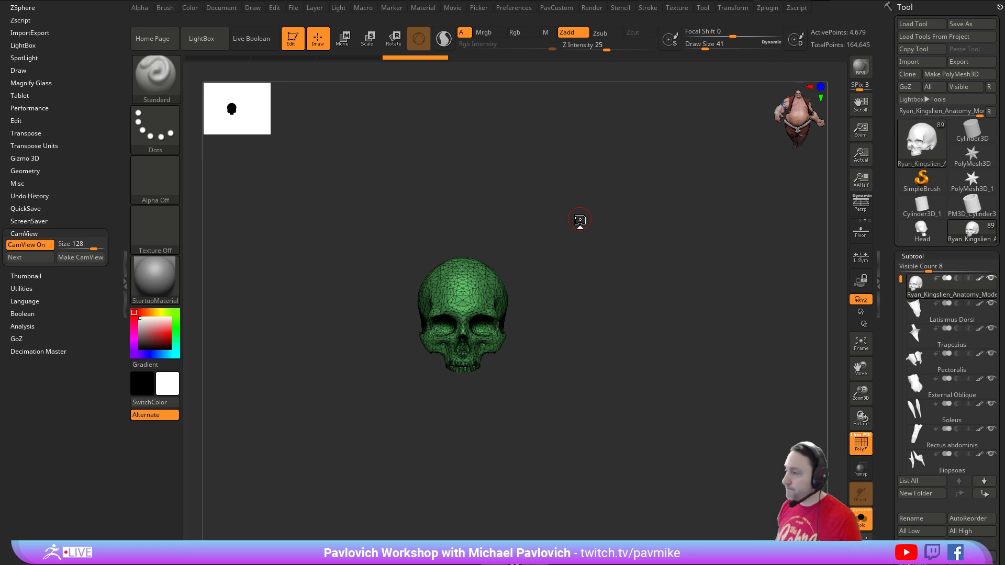
{"action": "left_click_drag", "start_coordinate": [580, 219], "coordinate": [643, 232]}
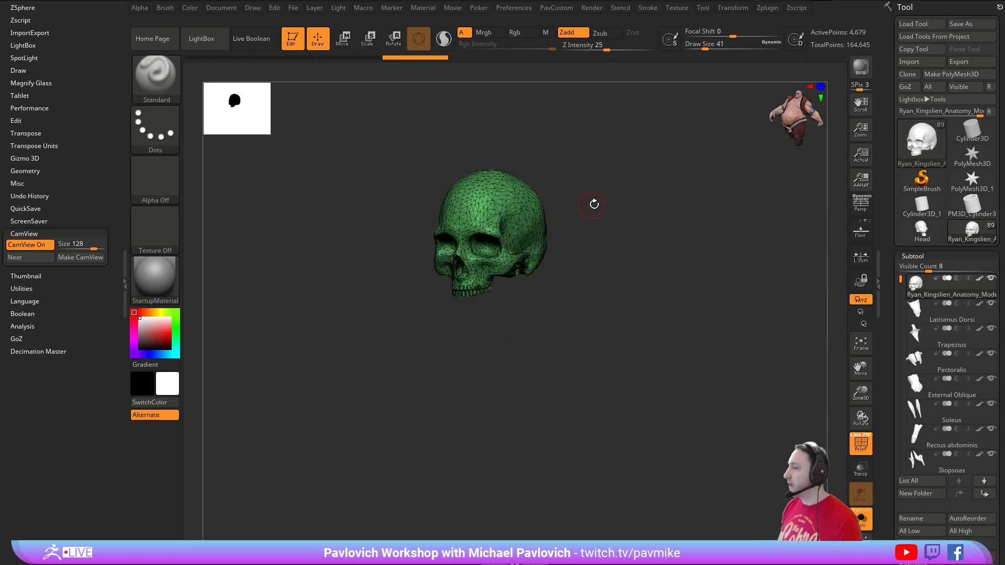
{"action": "left_click_drag", "start_coordinate": [594, 204], "coordinate": [602, 263], "text": "alt"}
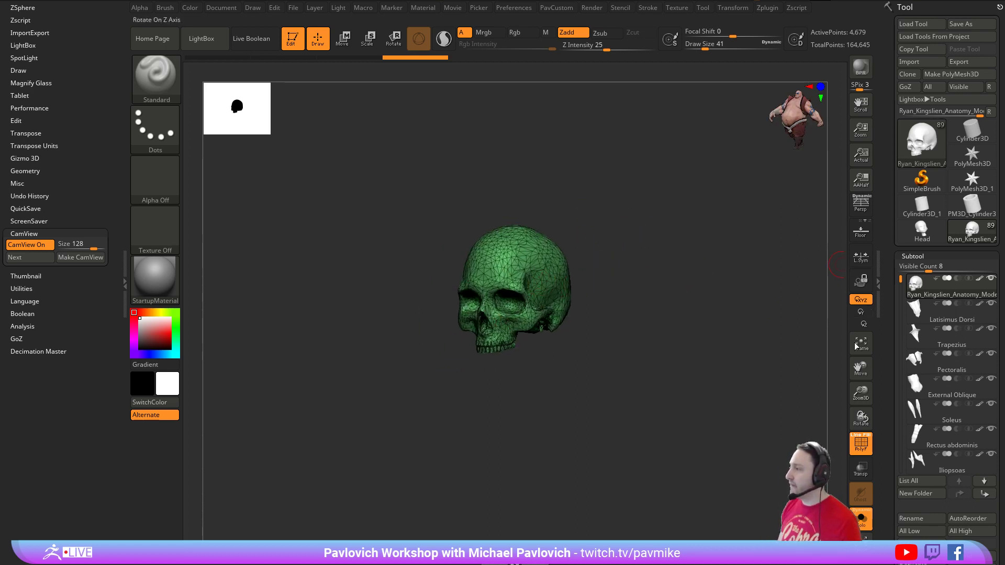
{"action": "left_click", "coordinate": [862, 442]}
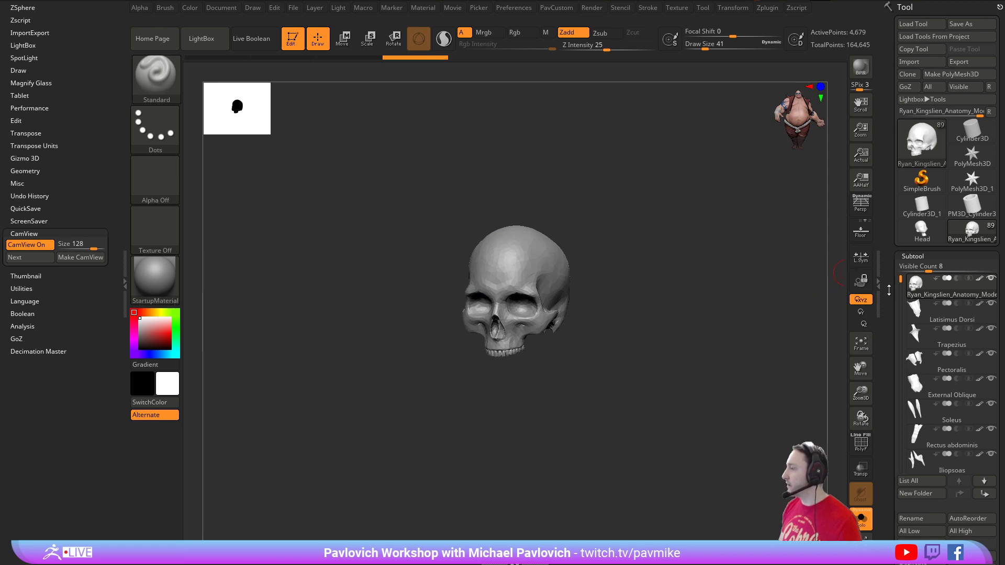
- Turn off Solo and delete all subtools other than the skull
{"action": "scroll", "coordinate": [941, 158], "scroll_direction": "down", "scroll_amount": 6}
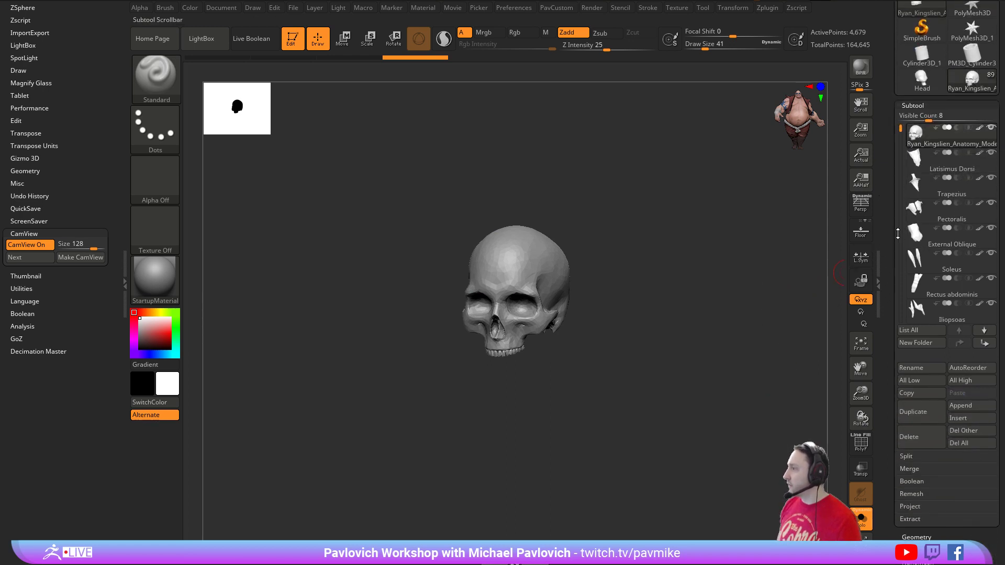
{"action": "left_click", "coordinate": [861, 518]}
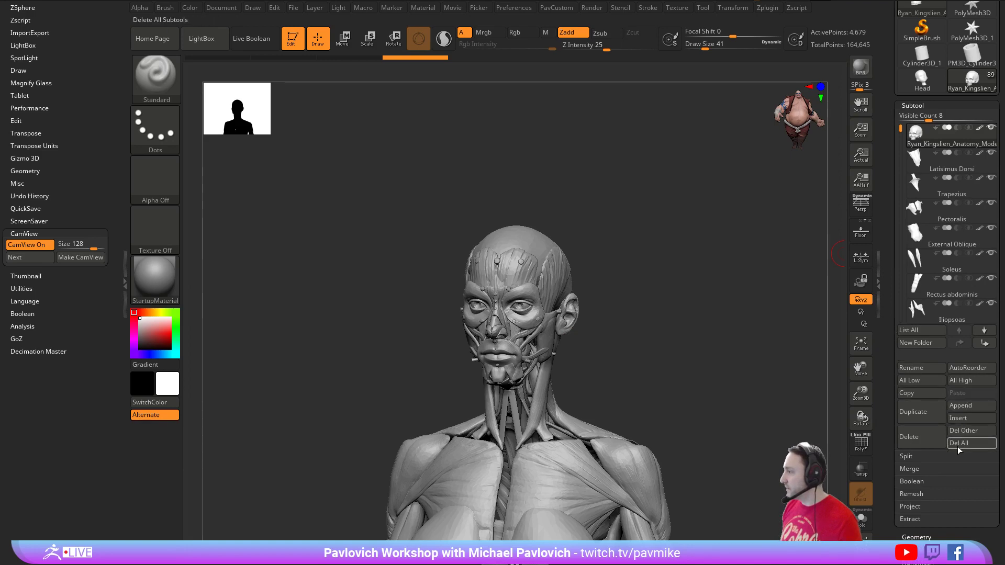
{"action": "left_click", "coordinate": [961, 432]}
{"action": "left_click", "coordinate": [826, 456]}
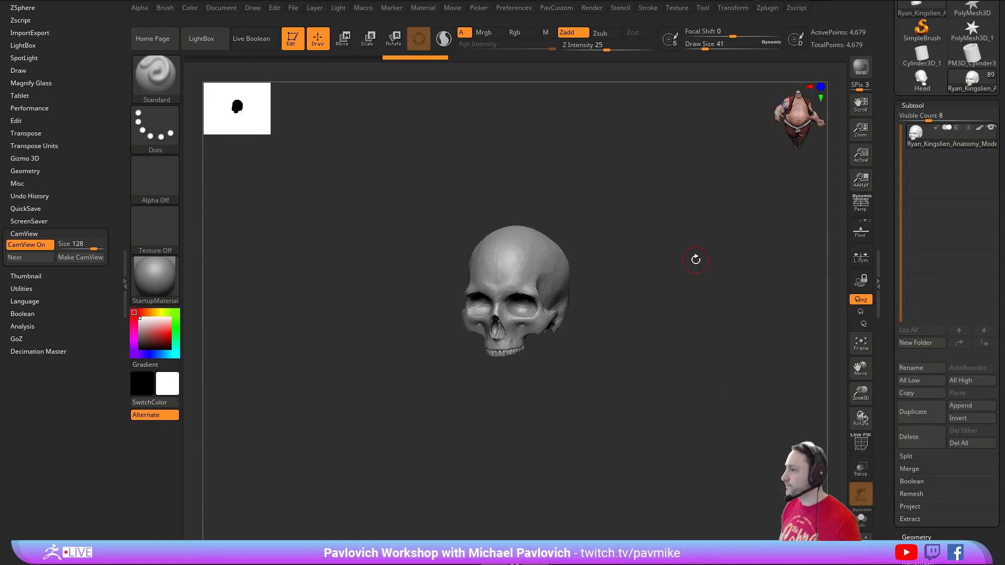
- Turn on the Floor grid beneath the skull
{"action": "left_click_drag", "start_coordinate": [695, 287], "coordinate": [696, 316], "text": "alt"}
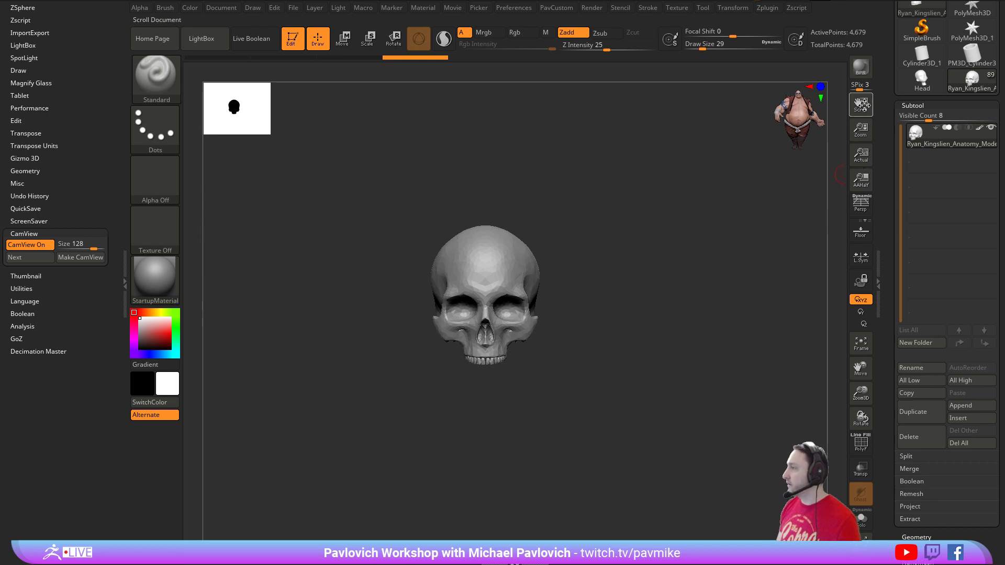
{"action": "left_click", "coordinate": [862, 230]}
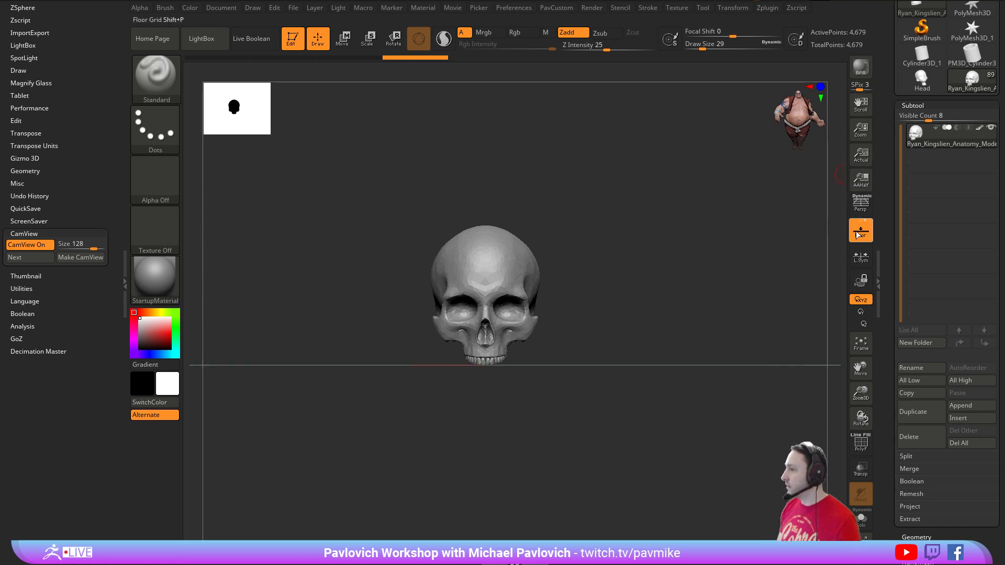
{"action": "left_click_drag", "start_coordinate": [661, 251], "coordinate": [586, 294]}
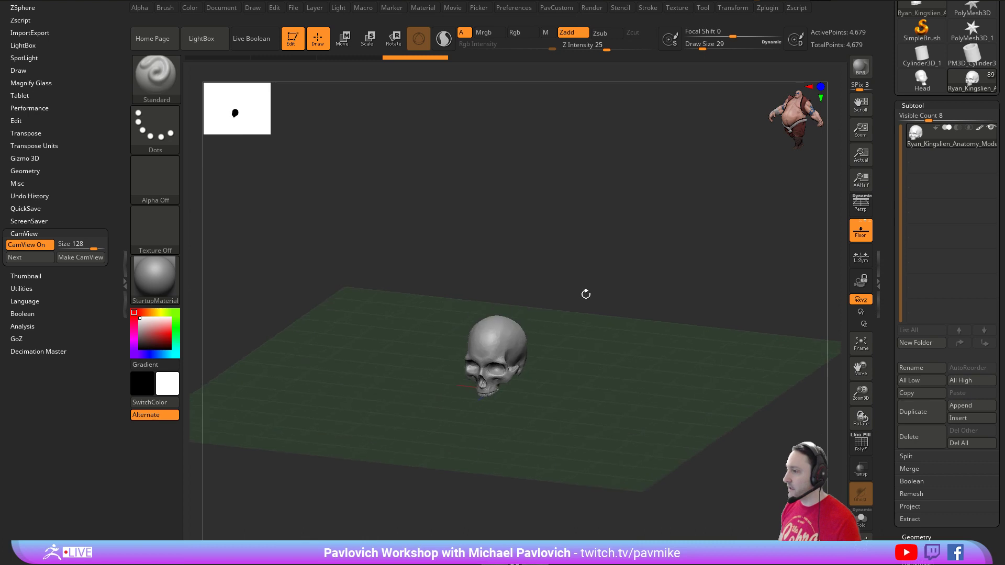
- Dock the Draw palette in the tray and set the floor grid's elevation to 0
{"action": "left_click", "coordinate": [253, 8]}
{"action": "left_click_drag", "start_coordinate": [227, 24], "coordinate": [66, 113]}
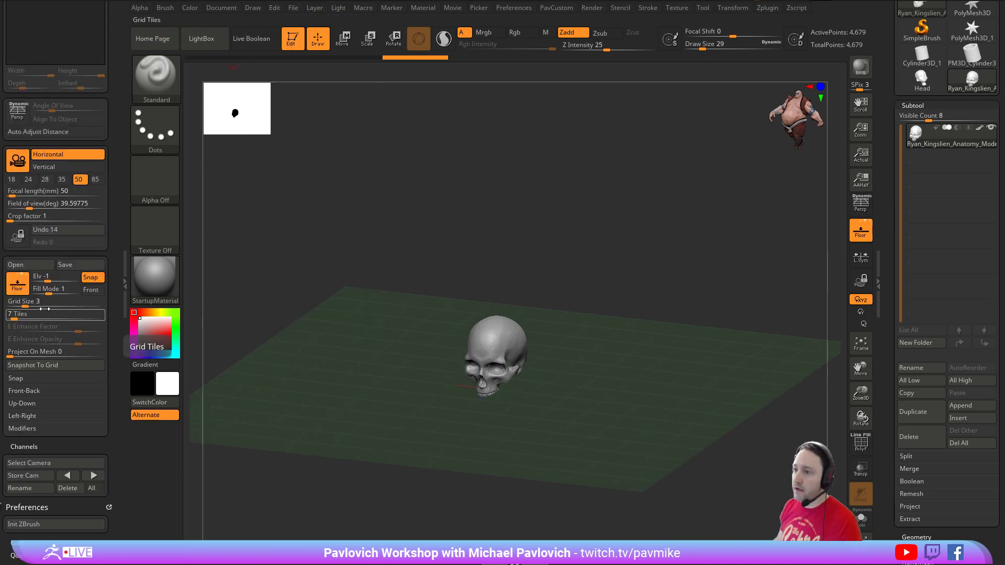
{"action": "left_click", "coordinate": [55, 280]}
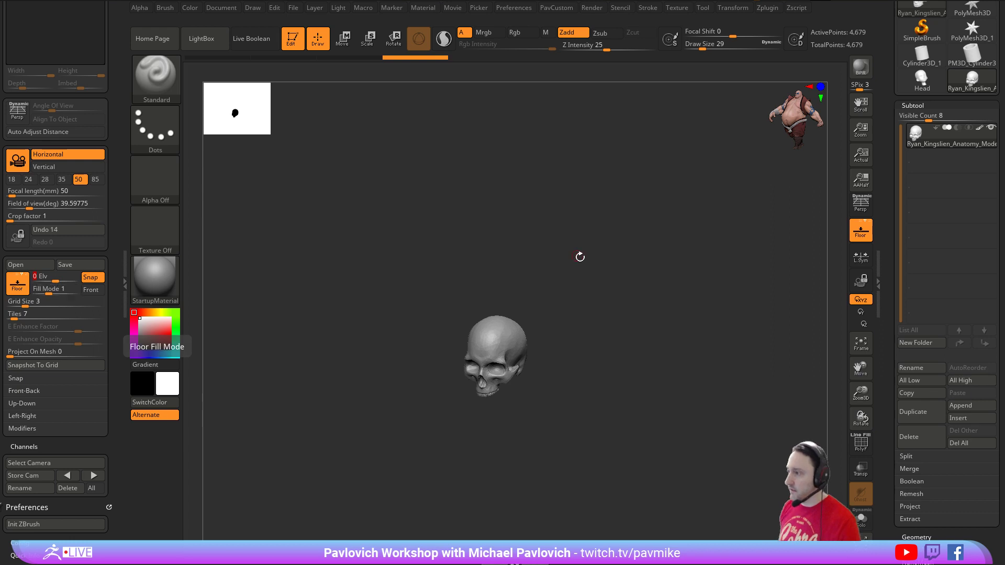
- Set the floor grid's elevation to -1 and make a BPR render of the skull on the floor
{"action": "left_click_drag", "start_coordinate": [579, 256], "coordinate": [482, 422]}
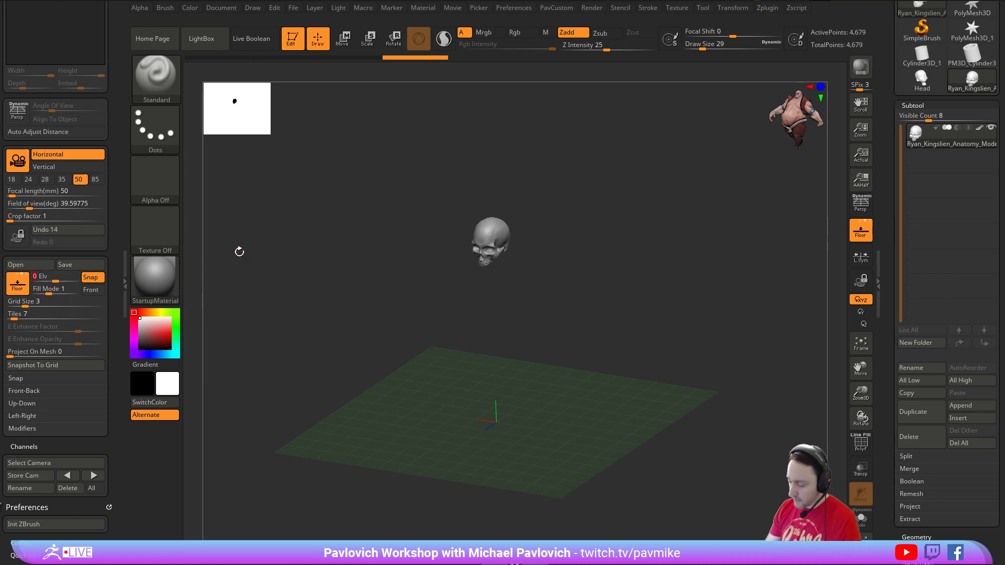
{"action": "key", "text": "Return"}
{"action": "left_click_drag", "start_coordinate": [743, 261], "coordinate": [695, 286], "text": "alt"}
{"action": "left_click", "coordinate": [864, 72]}
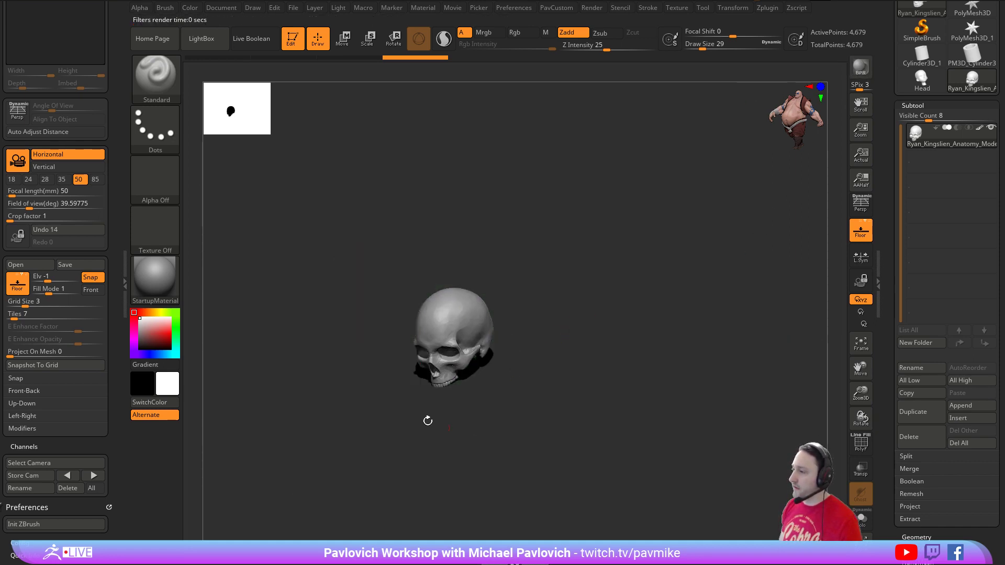
- Set the draw size to 44, rescale the skull with the Unify deformation and frame it
{"action": "left_click_drag", "start_coordinate": [792, 207], "coordinate": [700, 287]}
{"action": "key", "text": "s"}
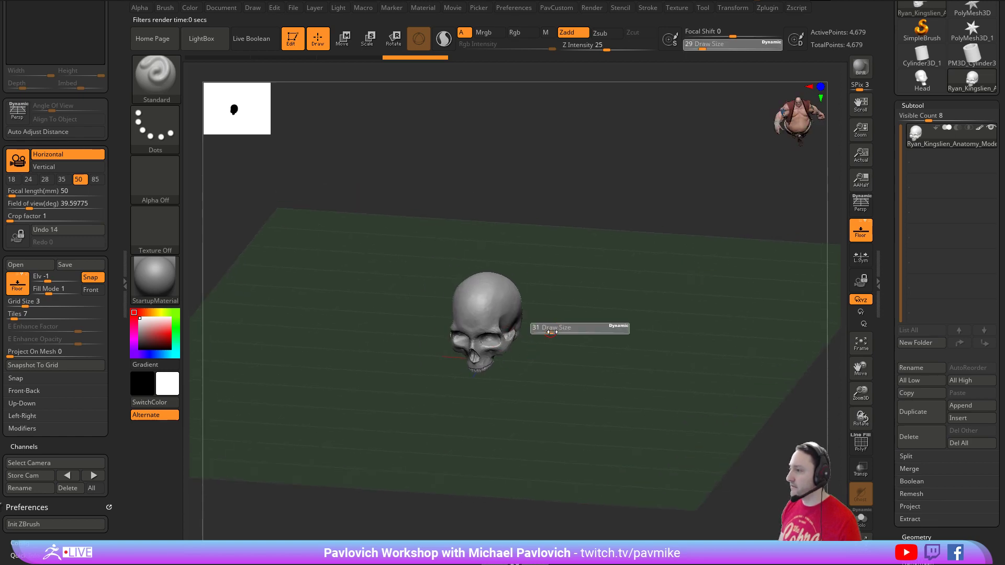
{"action": "left_click", "coordinate": [555, 334]}
{"action": "left_click_drag", "start_coordinate": [887, 357], "coordinate": [893, 240]}
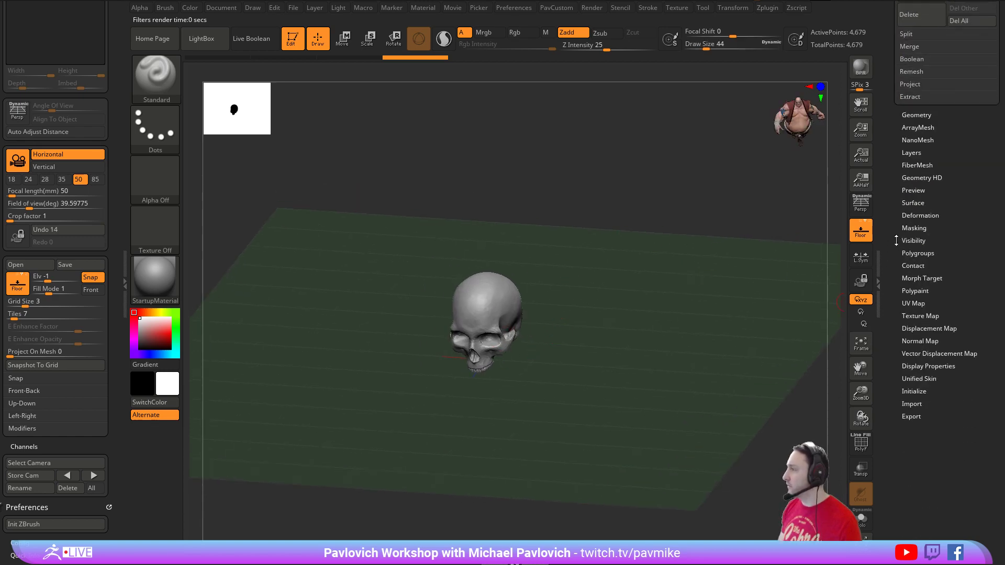
{"action": "left_click", "coordinate": [920, 216]}
{"action": "left_click", "coordinate": [905, 229]}
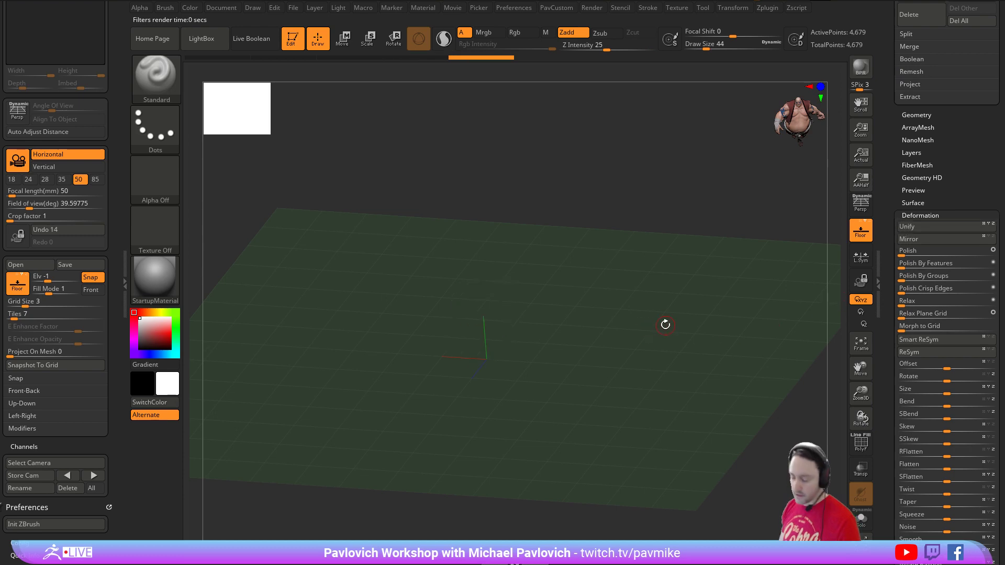
{"action": "key", "text": "f"}
{"action": "right_click_drag", "start_coordinate": [659, 315], "coordinate": [711, 309]}
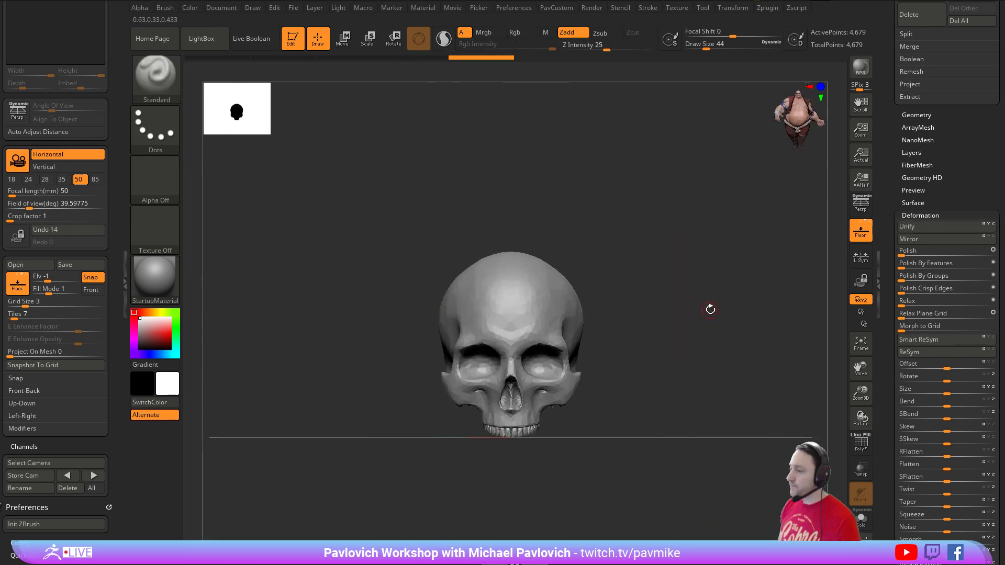
{"action": "left_click_drag", "start_coordinate": [711, 310], "coordinate": [688, 312]}
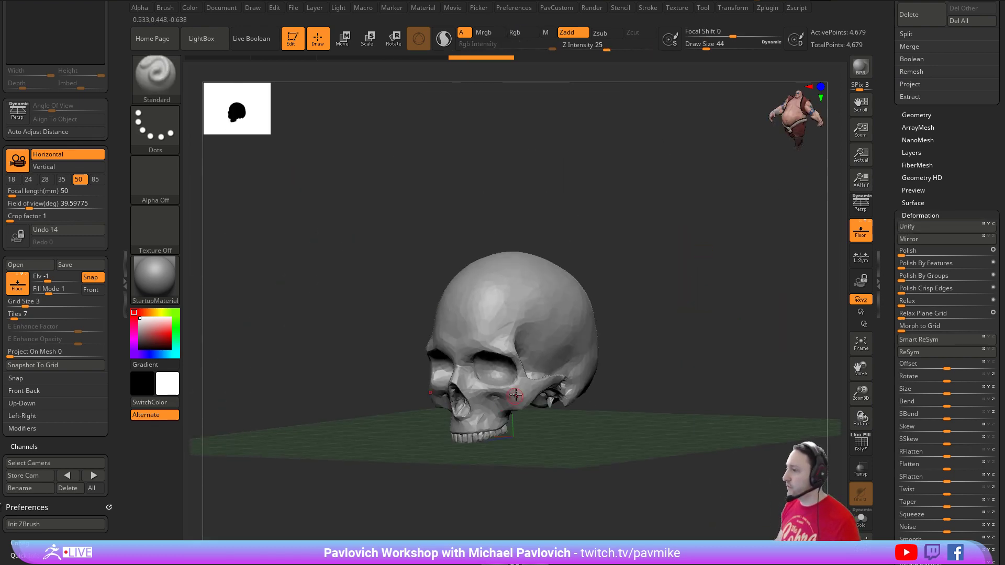
- Append a Cube3D subtool around the skull and turn on transparency to compare their sizes
{"action": "scroll", "coordinate": [904, 303], "scroll_direction": "up", "scroll_amount": 10}
{"action": "left_click_drag", "start_coordinate": [904, 304], "coordinate": [904, 267]}
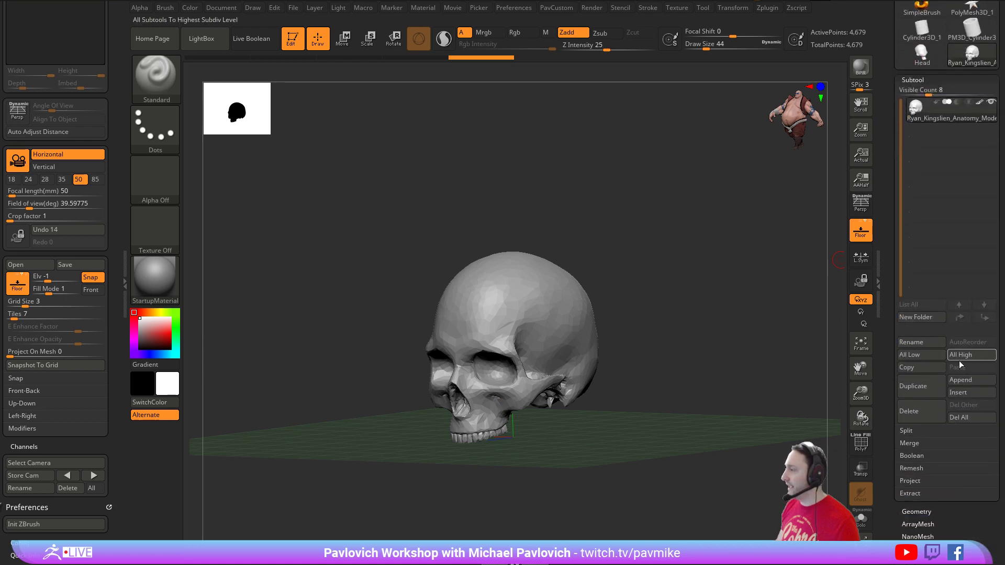
{"action": "left_click", "coordinate": [968, 382]}
{"action": "left_click", "coordinate": [560, 369]}
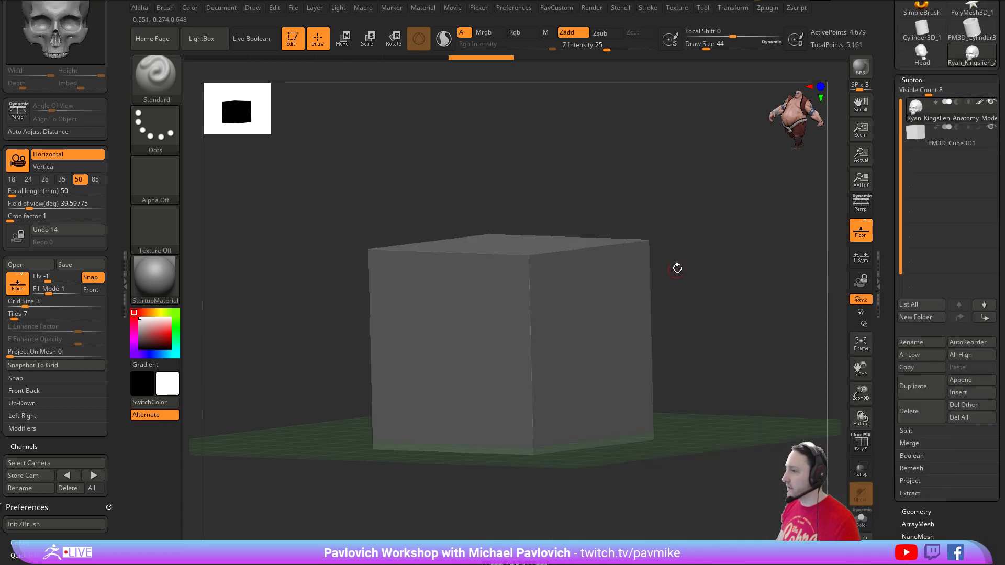
{"action": "left_click", "coordinate": [863, 474]}
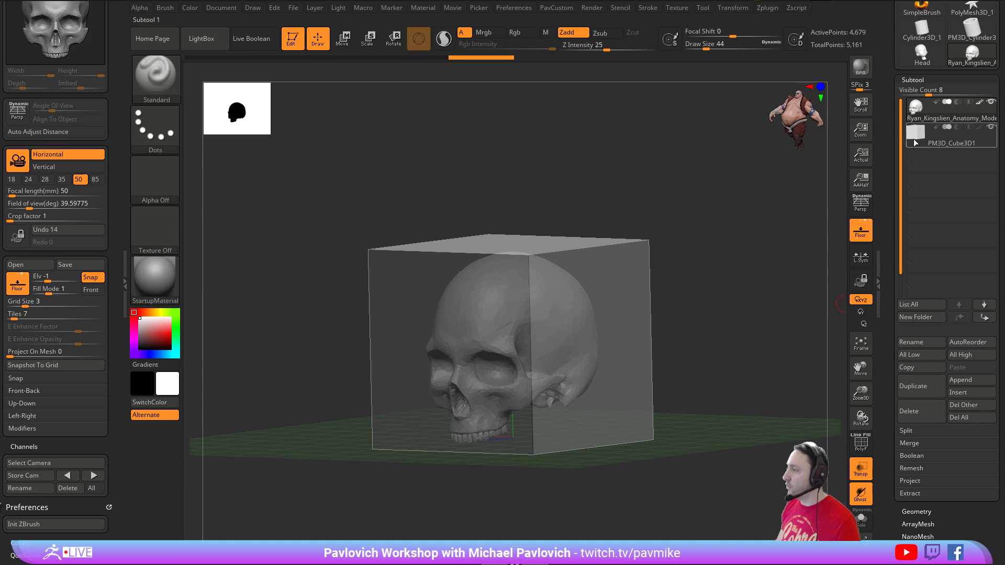
{"action": "scroll", "coordinate": [921, 133], "scroll_direction": "up", "scroll_amount": 3}
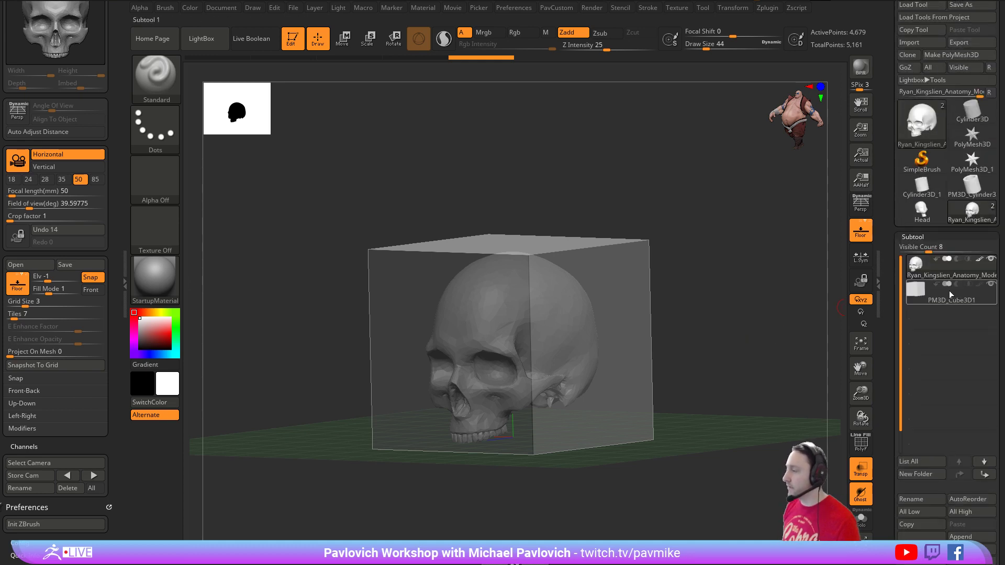
{"action": "left_click_drag", "start_coordinate": [737, 219], "coordinate": [728, 284], "text": "shift"}
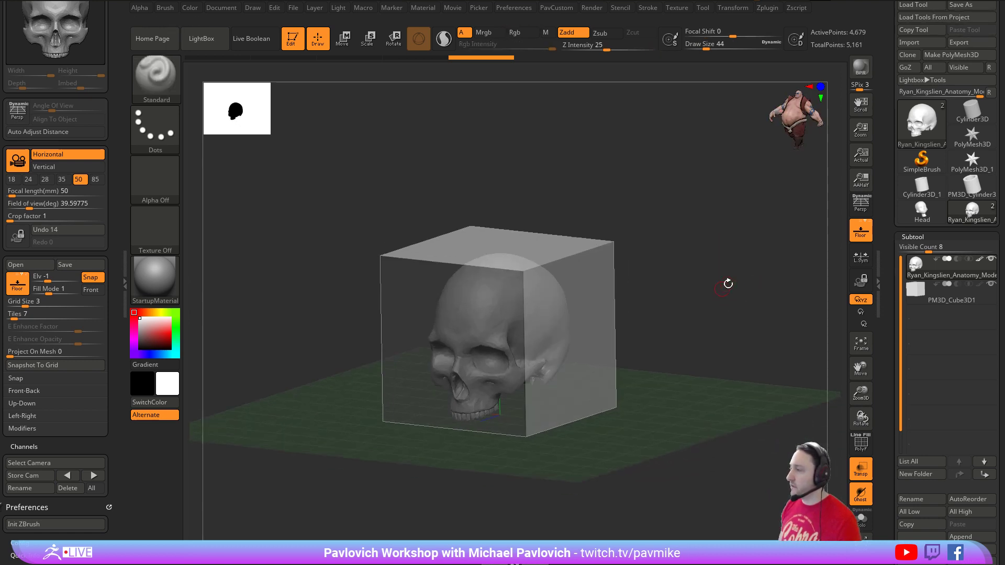
- Delete the appended cube subtool so only the skull is left
{"action": "left_click", "coordinate": [937, 294]}
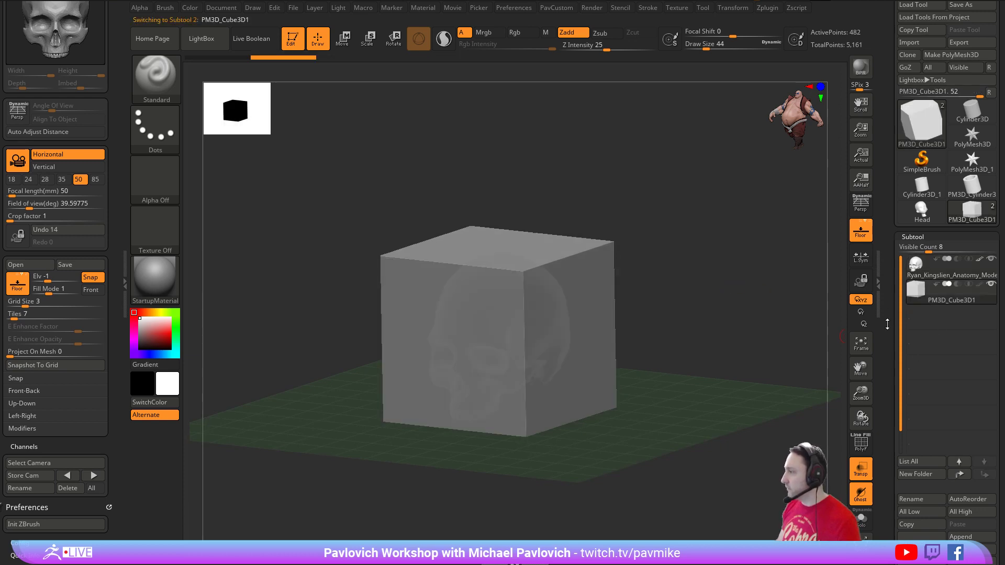
{"action": "left_click_drag", "start_coordinate": [892, 530], "coordinate": [892, 524]}
{"action": "left_click", "coordinate": [917, 537]}
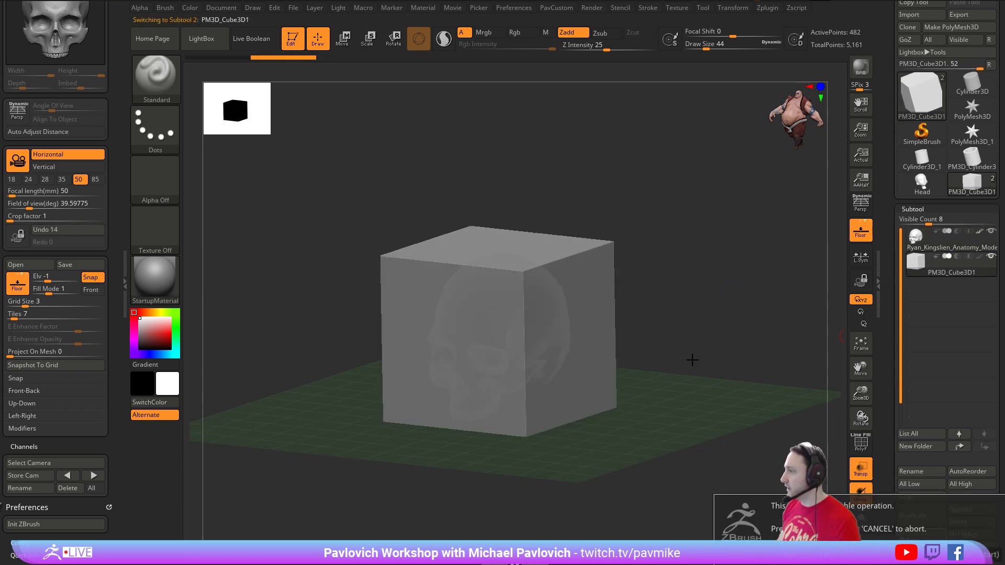
{"action": "key", "text": "Return"}
{"action": "left_click_drag", "start_coordinate": [726, 374], "coordinate": [745, 389], "text": "shift"}
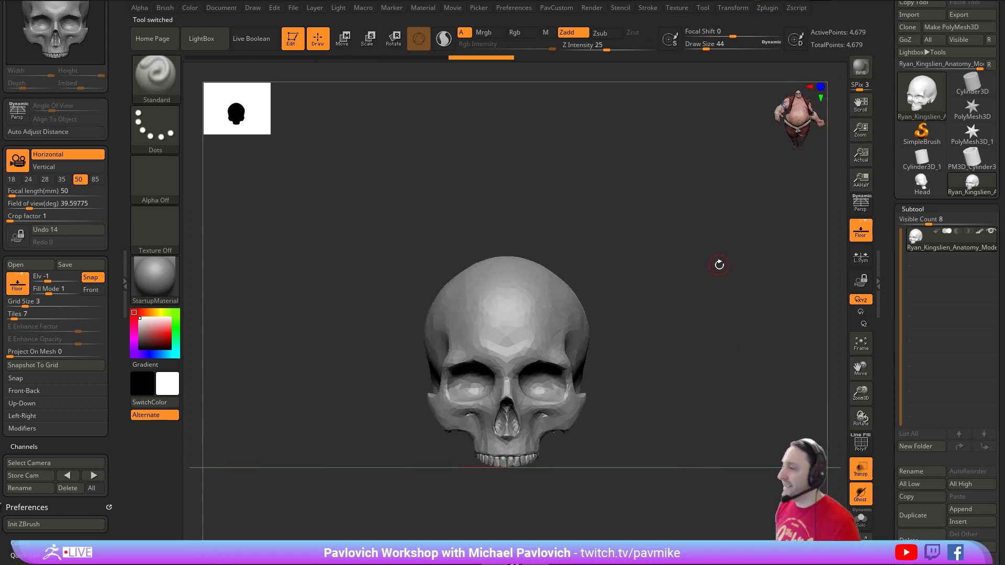
{"action": "mouse_move", "coordinate": [716, 284]}
{"action": "left_mouse_down"}
{"action": "mouse_move", "coordinate": [702, 297]}
{"action": "mouse_move", "coordinate": [709, 301]}
{"action": "left_mouse_up"}
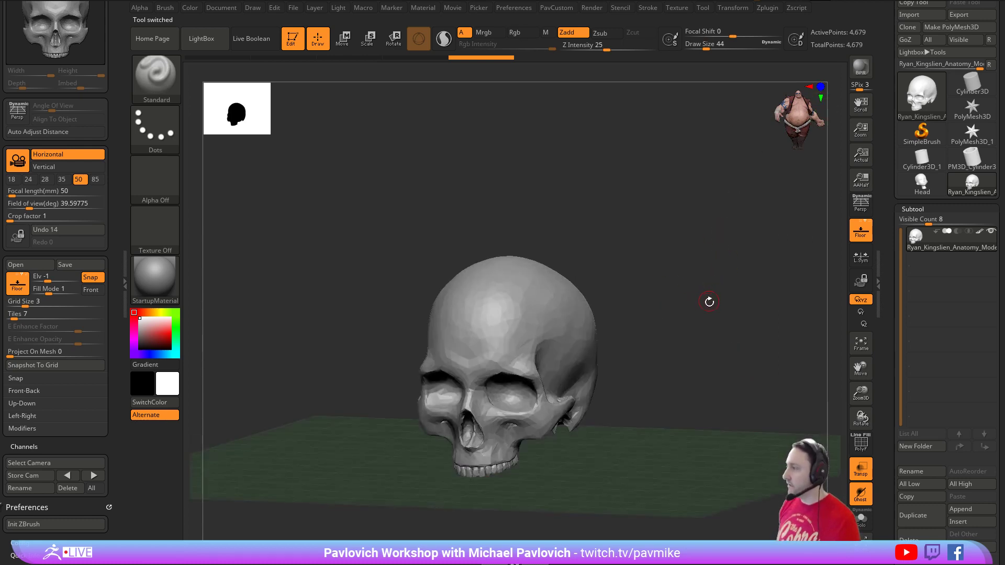
- Append another Cube3D subtool, scale it down and place it beside the skull
{"action": "scroll", "coordinate": [905, 492], "scroll_direction": "down", "scroll_amount": 2}
{"action": "left_click", "coordinate": [961, 485]}
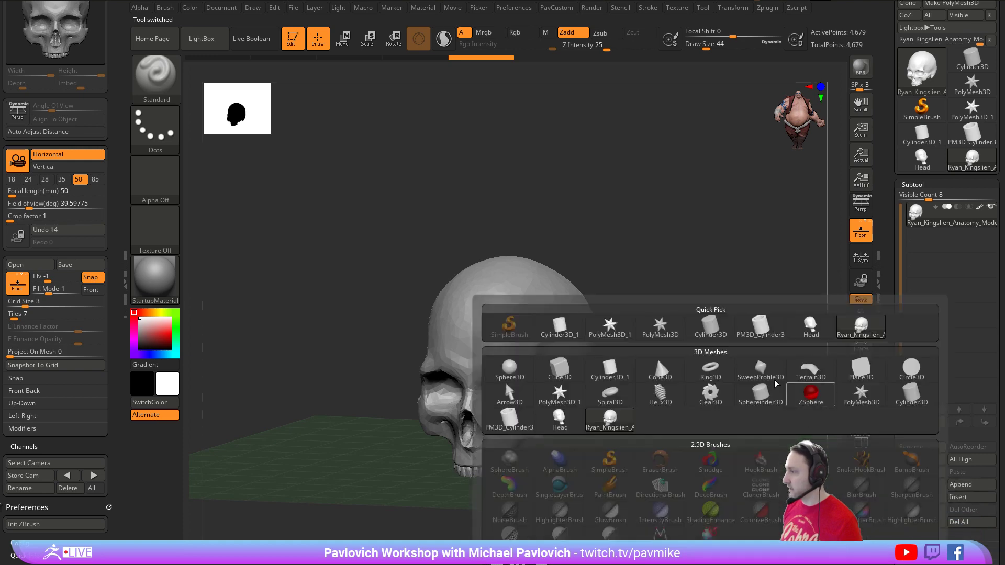
{"action": "left_click", "coordinate": [561, 375]}
{"action": "key", "text": "w"}
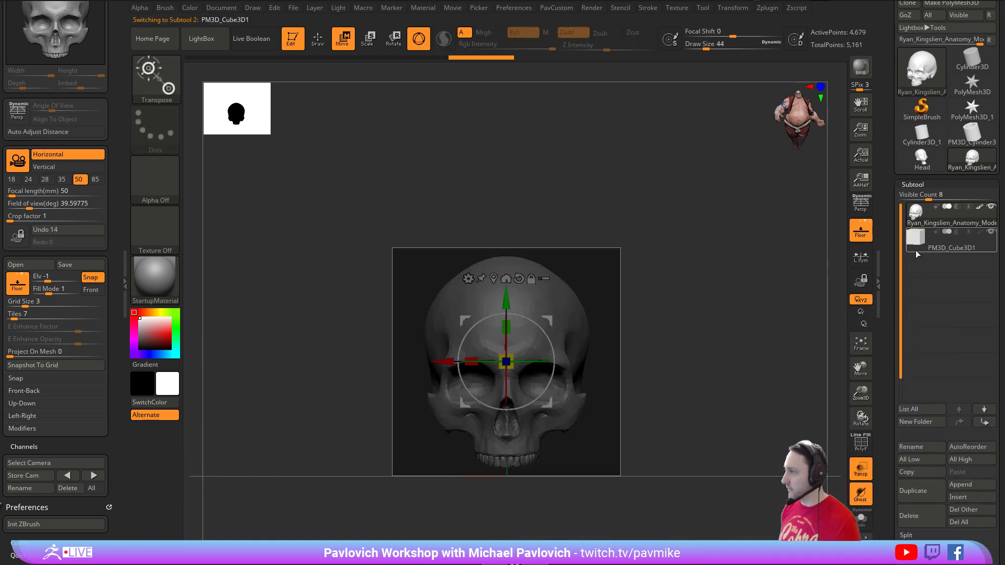
{"action": "left_click_drag", "start_coordinate": [507, 362], "coordinate": [258, 295]}
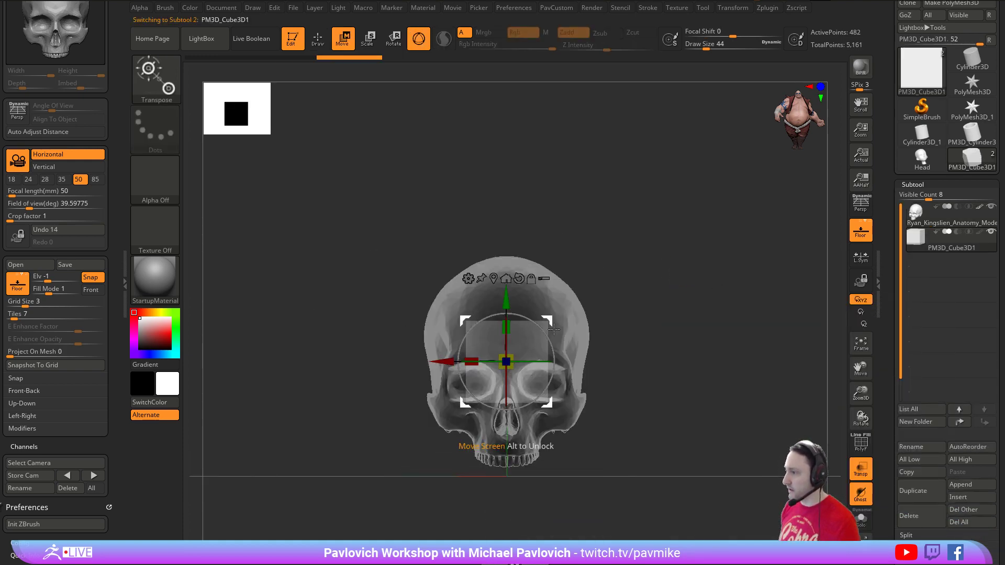
{"action": "left_click_drag", "start_coordinate": [550, 320], "coordinate": [662, 322]}
{"action": "key", "text": "q"}
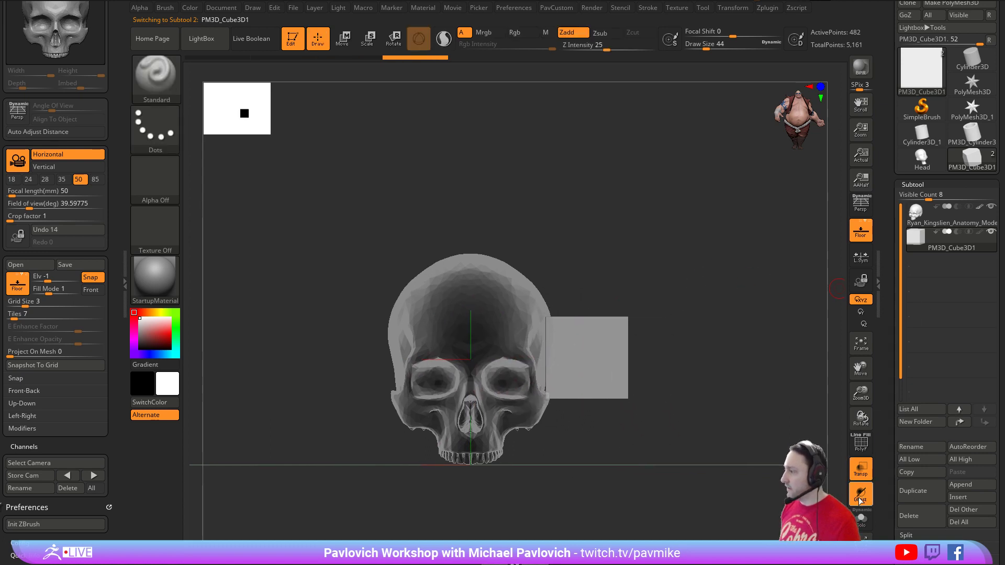
- Turn off Ghost and Transp to show the skull and the cube as solid objects
{"action": "left_click", "coordinate": [859, 496]}
{"action": "left_click", "coordinate": [857, 475]}
{"action": "left_click_drag", "start_coordinate": [698, 281], "coordinate": [852, 276]}
{"action": "left_click_drag", "start_coordinate": [695, 303], "coordinate": [739, 292]}
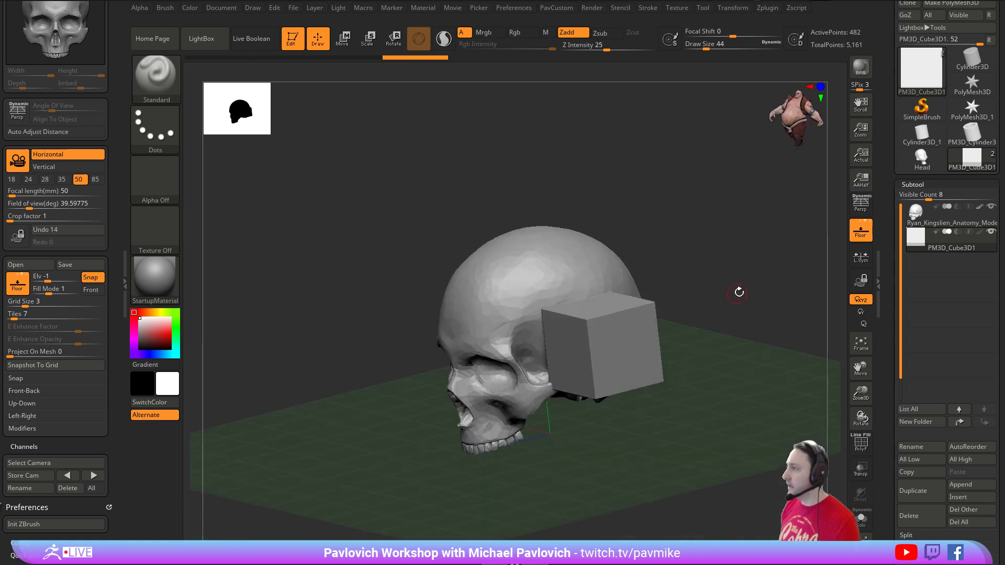
- Delete the small cube beside the skull and view the skull from the front
{"action": "mouse_move", "coordinate": [795, 97]}
{"action": "left_mouse_down"}
{"action": "mouse_move", "coordinate": [740, 184]}
{"action": "mouse_move", "coordinate": [696, 190]}
{"action": "mouse_move", "coordinate": [732, 219]}
{"action": "left_mouse_up"}
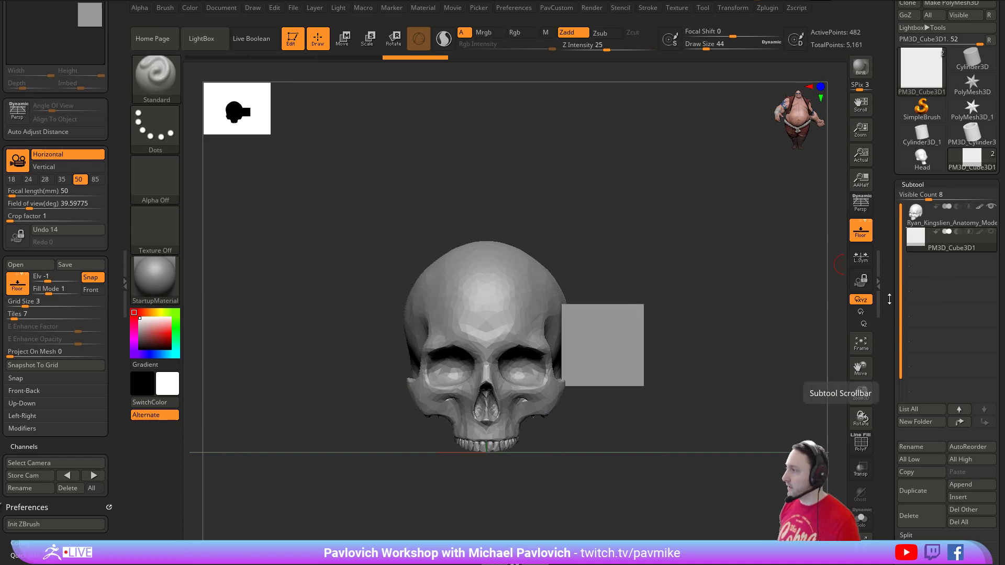
{"action": "left_click", "coordinate": [909, 497]}
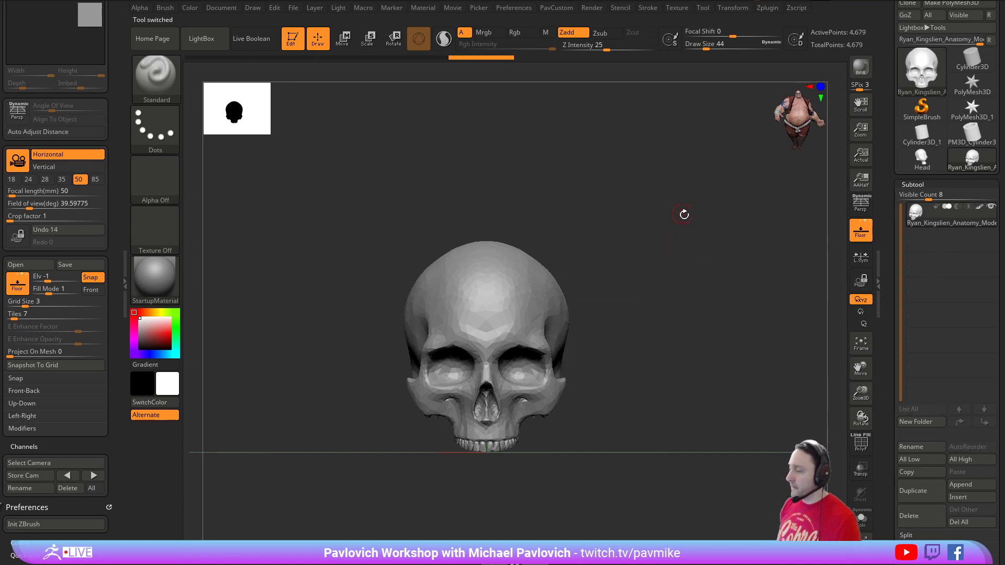
{"action": "left_click_drag", "start_coordinate": [684, 214], "coordinate": [750, 257]}
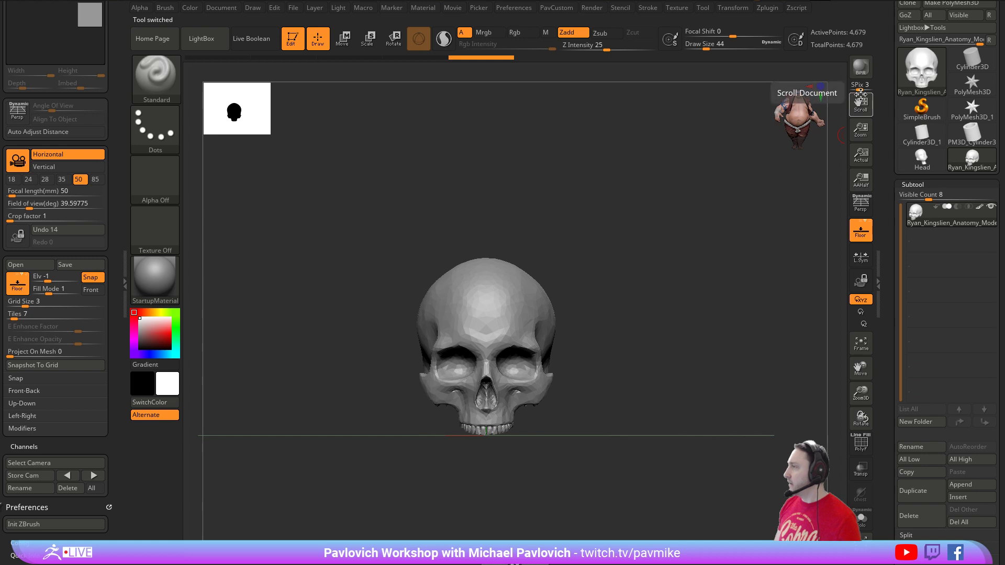
- Turn off the Floor grid and set the draw size to 49
{"action": "left_click", "coordinate": [861, 230]}
{"action": "mouse_move", "coordinate": [682, 317]}
{"action": "left_mouse_down", "text": "alt"}
{"action": "mouse_move", "coordinate": [695, 309]}
{"action": "mouse_move", "coordinate": [701, 324]}
{"action": "left_mouse_up", "text": "alt"}
{"action": "key", "text": "s"}
{"action": "left_click", "coordinate": [682, 324]}
{"action": "left_click_drag", "start_coordinate": [639, 331], "coordinate": [693, 322]}
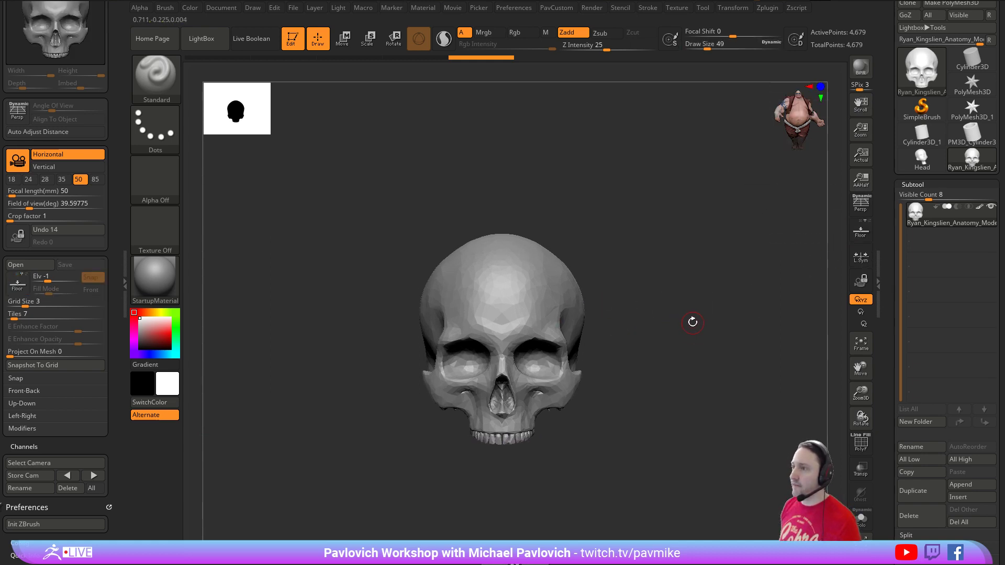
- Remove the Draw and Preferences palettes from the tray, collapse the empty tray and reopen it
{"action": "left_click_drag", "start_coordinate": [111, 2], "coordinate": [112, 151]}
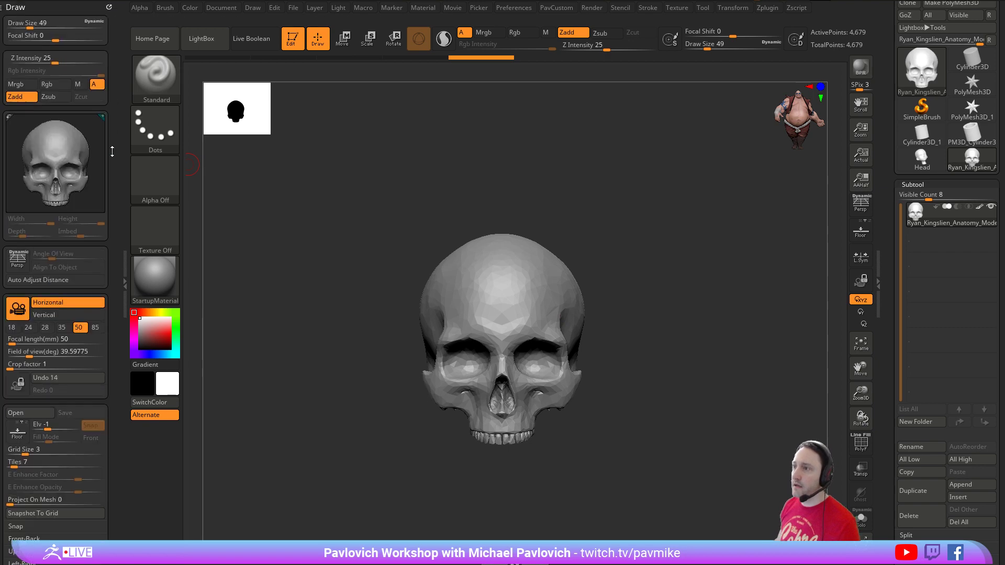
{"action": "left_click", "coordinate": [109, 7]}
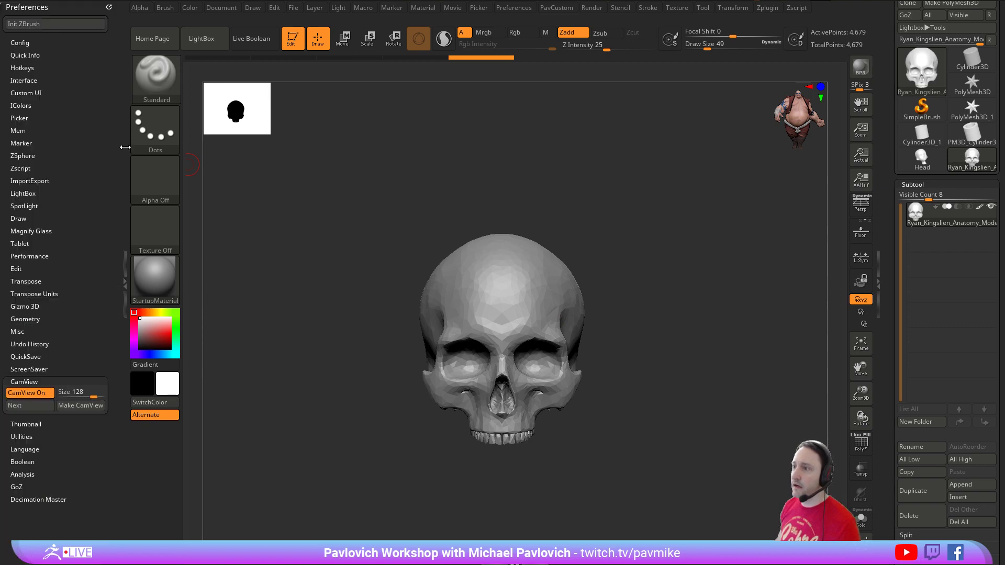
{"action": "double_click", "coordinate": [120, 268]}
{"action": "double_click", "coordinate": [57, 259]}
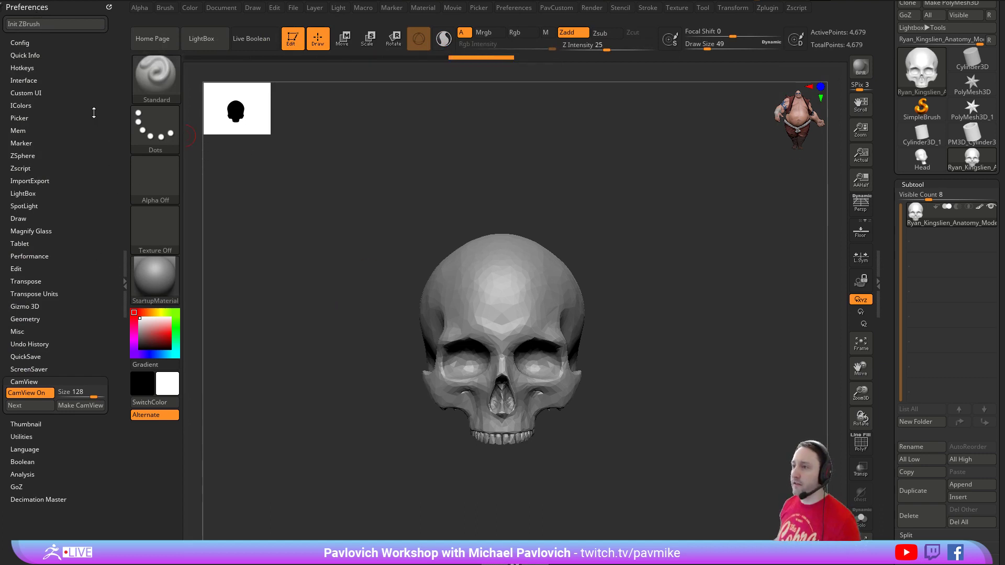
{"action": "left_click", "coordinate": [110, 4]}
{"action": "double_click", "coordinate": [125, 247]}
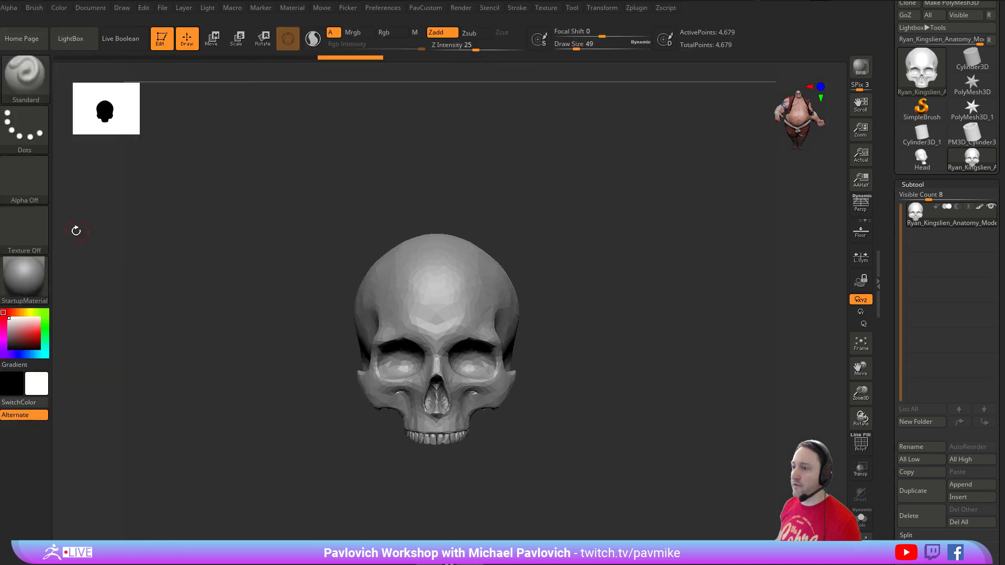
{"action": "left_click", "coordinate": [55, 235]}
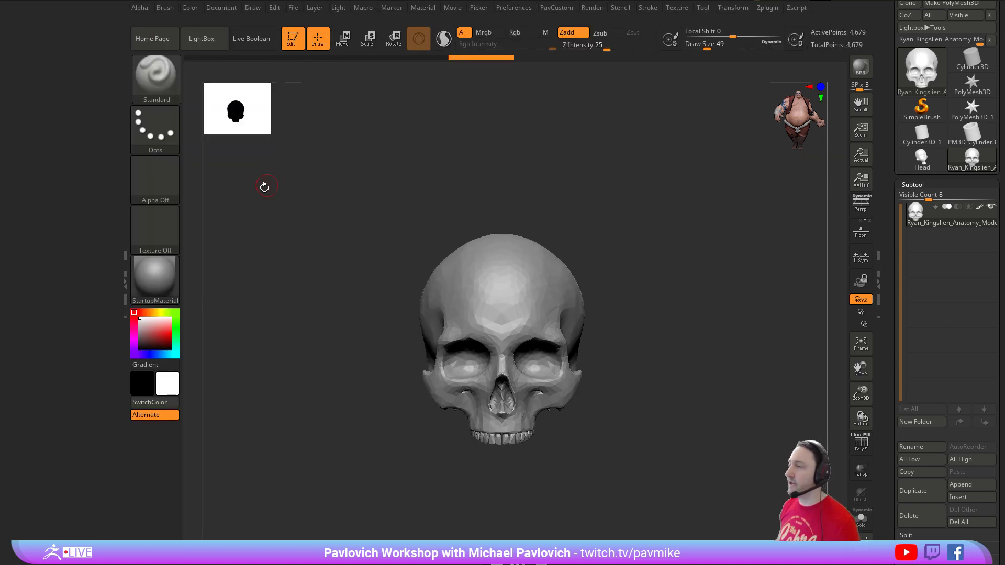
- Dock the Preferences palette in the tray, make a custom CamView from the skull and rotate the view with it
{"action": "left_click", "coordinate": [514, 8]}
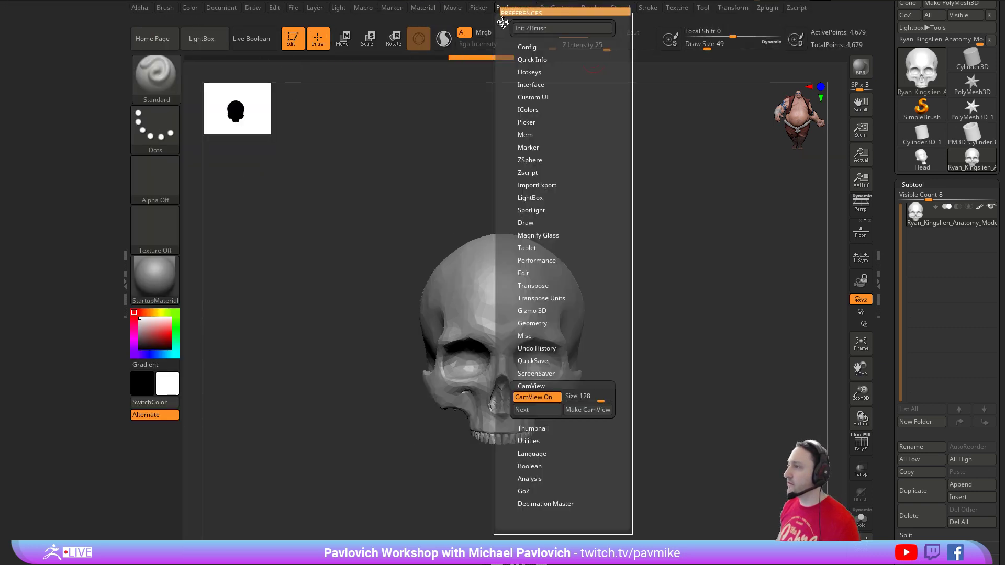
{"action": "left_click_drag", "start_coordinate": [498, 24], "coordinate": [90, 79]}
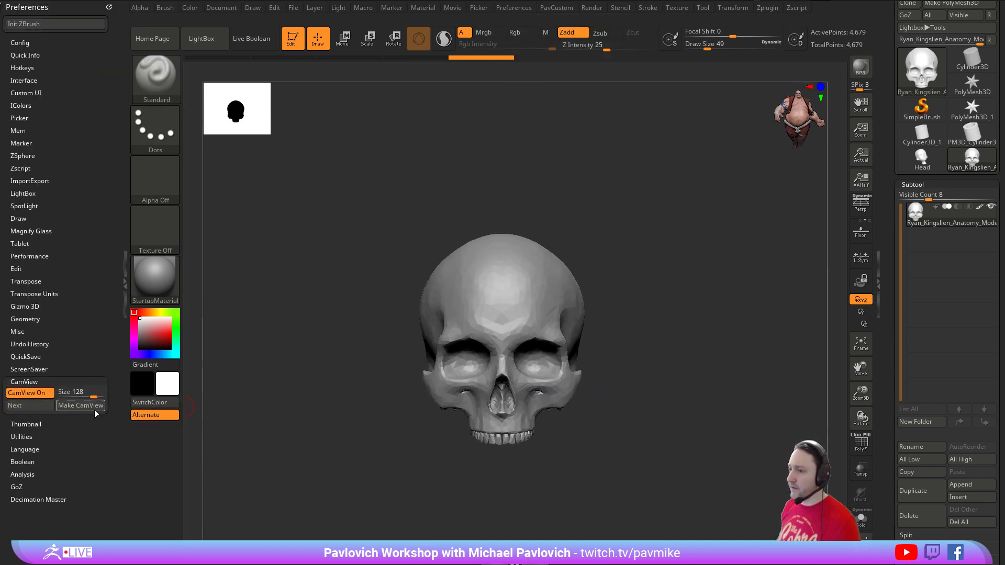
{"action": "left_click", "coordinate": [69, 408]}
{"action": "left_click", "coordinate": [69, 406]}
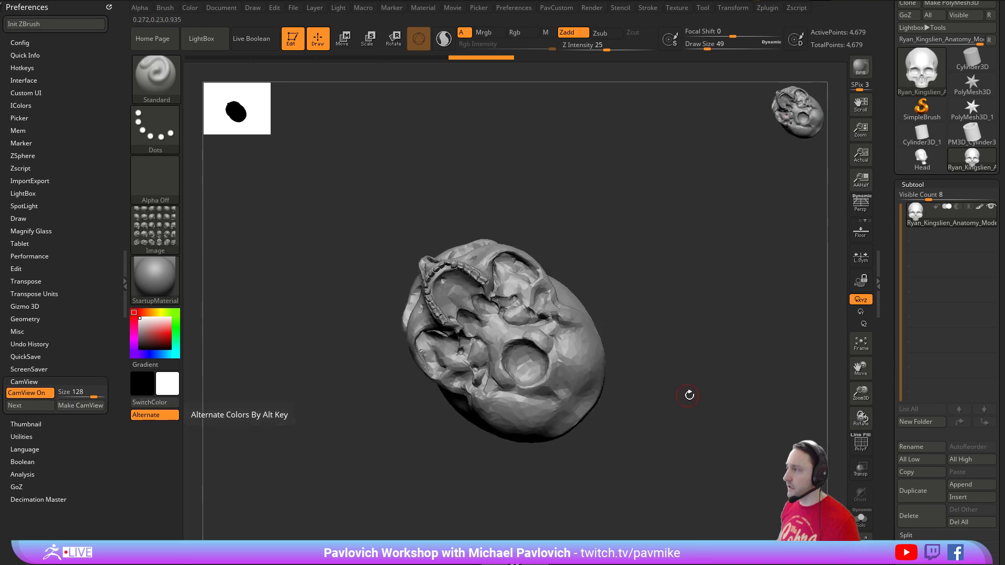
{"action": "left_click_drag", "start_coordinate": [693, 213], "coordinate": [722, 303], "text": "shift"}
{"action": "left_click_drag", "start_coordinate": [822, 121], "coordinate": [754, 263]}
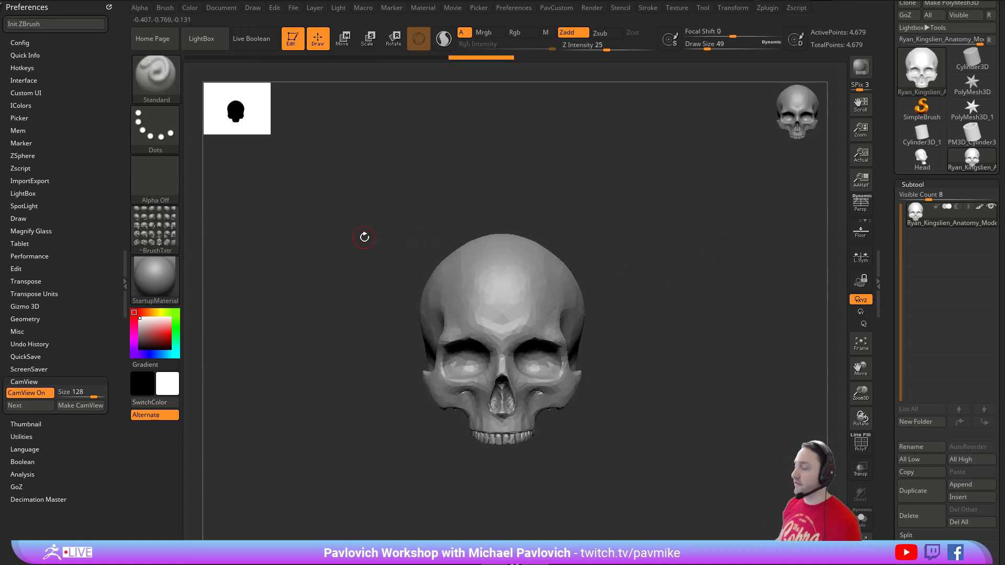
{"action": "mouse_move", "coordinate": [160, 231]}
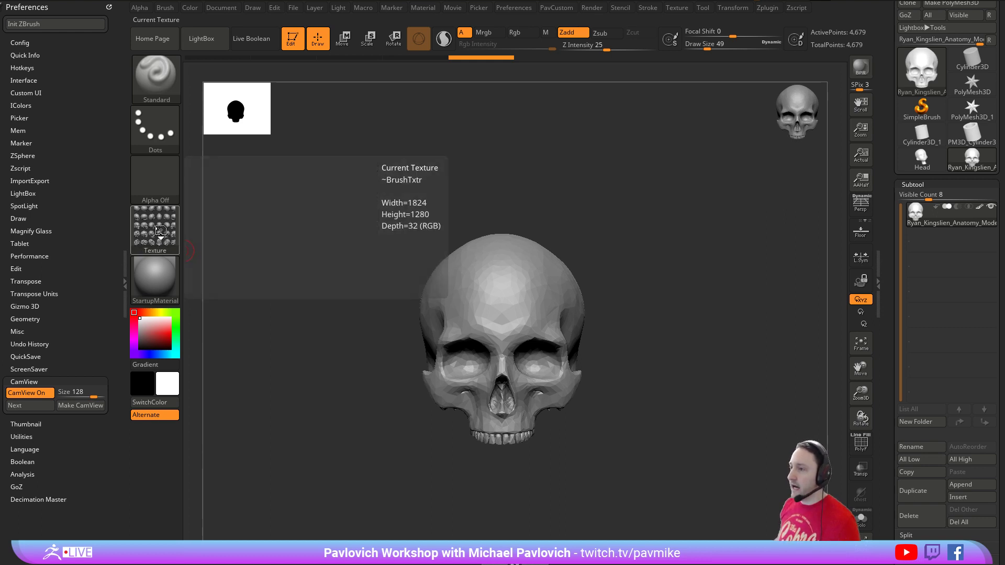
{"action": "left_click", "coordinate": [160, 229]}
{"action": "left_click", "coordinate": [262, 411]}
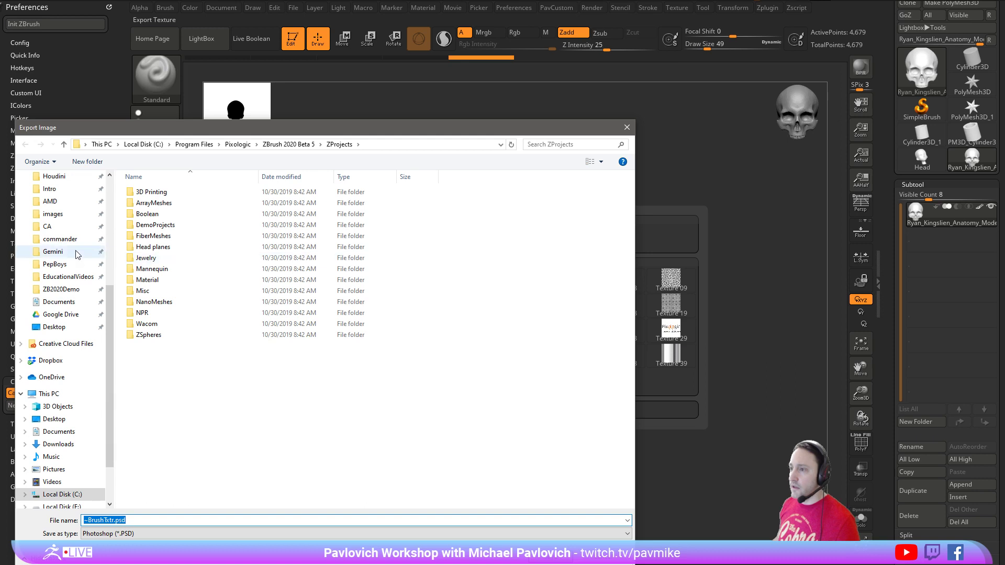
{"action": "scroll", "coordinate": [76, 255], "scroll_direction": "up", "scroll_amount": 2}
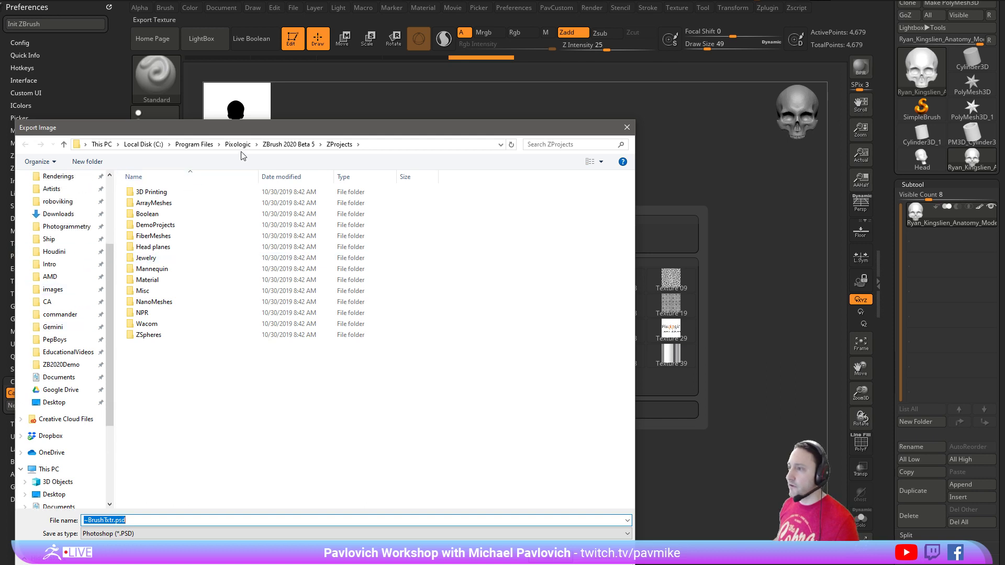
{"action": "left_click", "coordinate": [290, 144]}
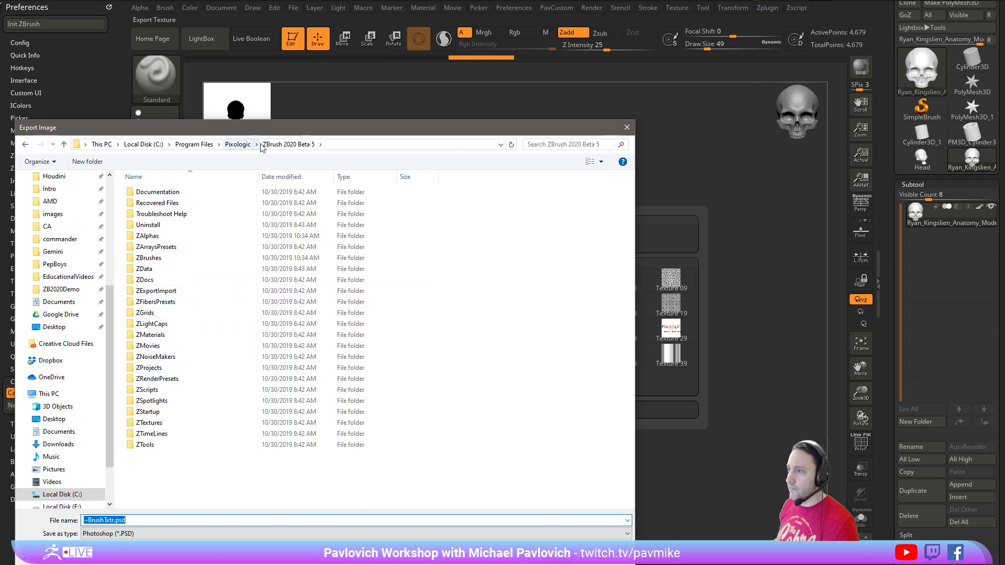
{"action": "double_click", "coordinate": [161, 412]}
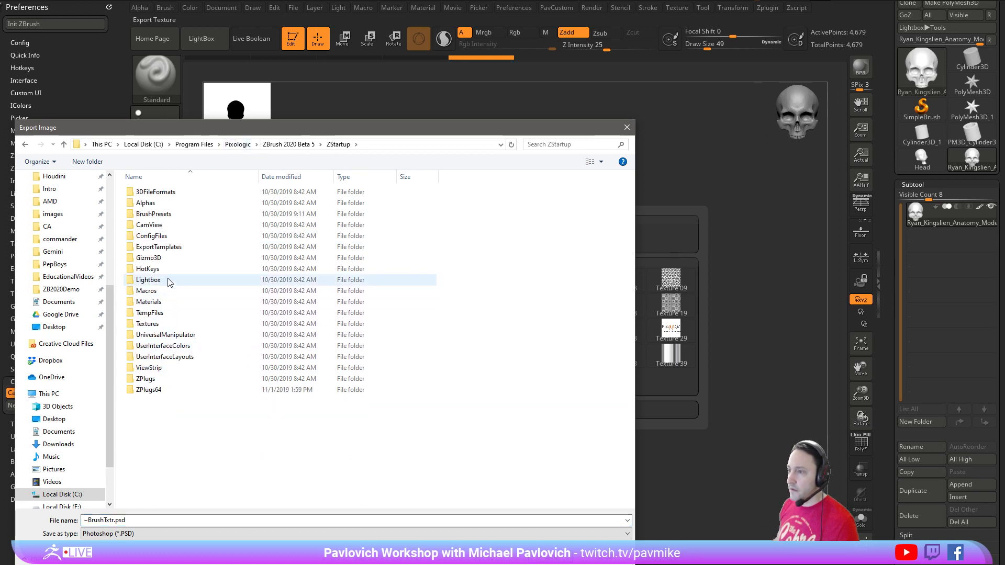
{"action": "double_click", "coordinate": [173, 225]}
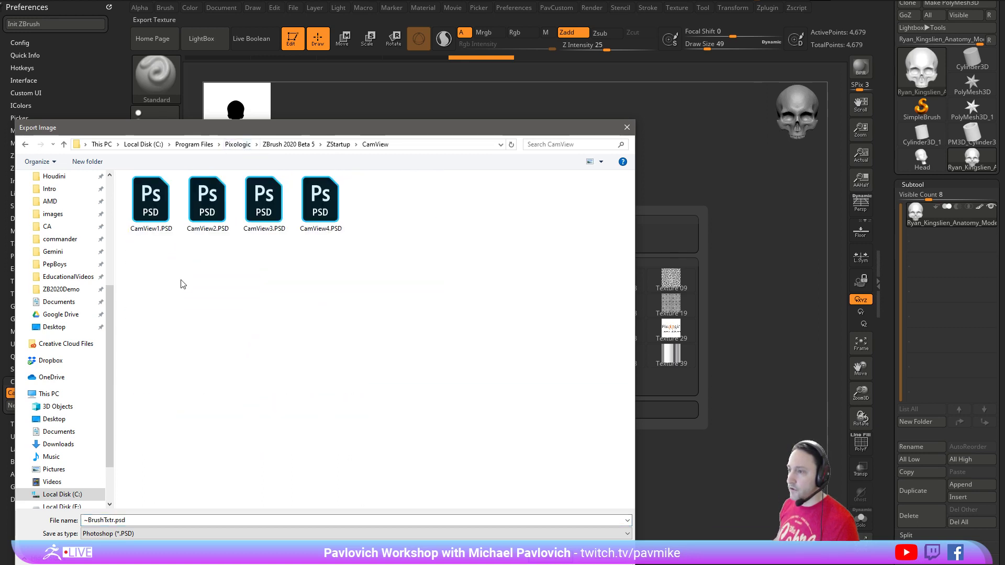
{"action": "left_click", "coordinate": [165, 198]}
{"action": "left_click", "coordinate": [219, 203]}
{"action": "left_click", "coordinate": [276, 203]}
{"action": "left_click", "coordinate": [334, 203]}
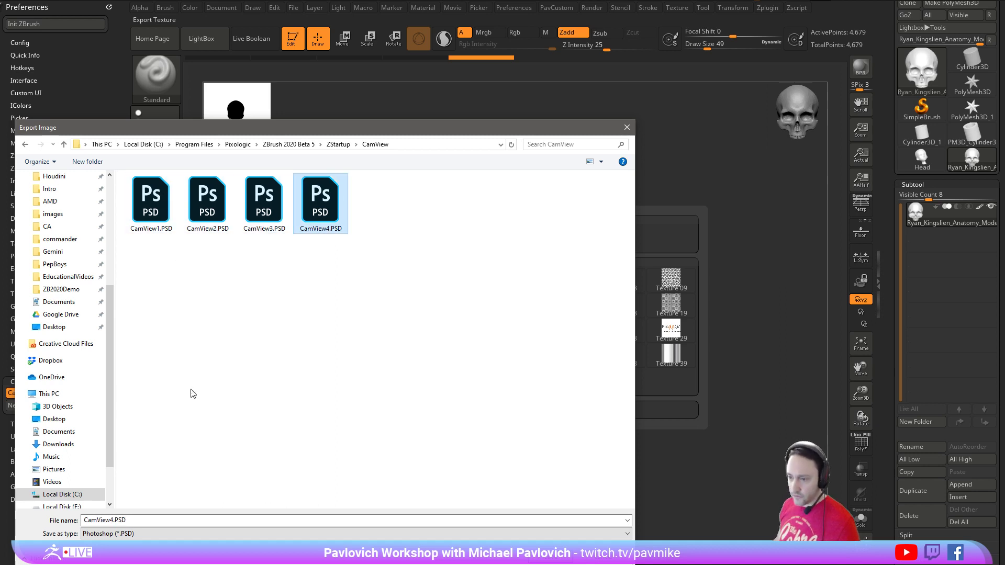
{"action": "key", "text": "Return"}
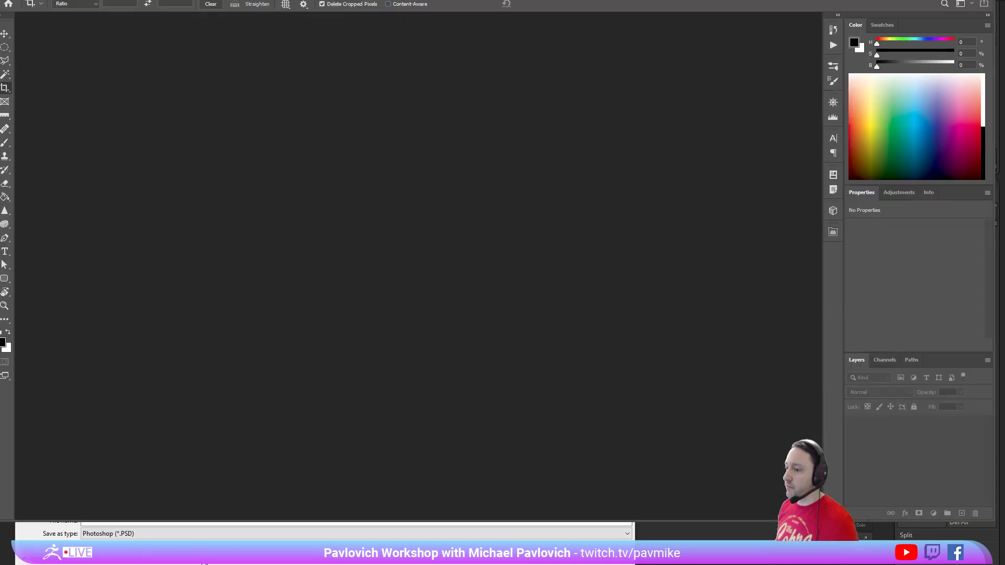
{"action": "left_click", "coordinate": [202, 561]}
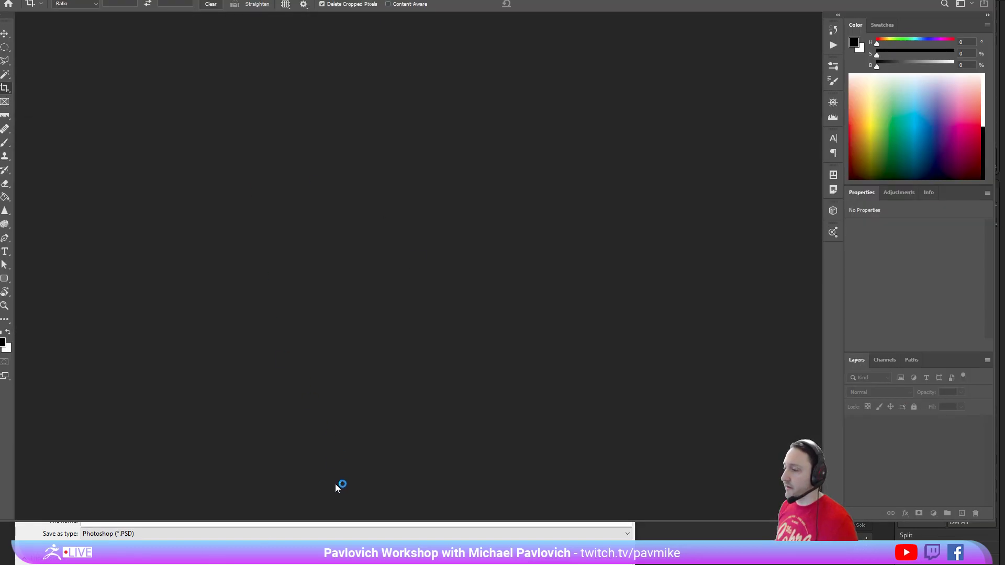
{"action": "left_click", "coordinate": [314, 550]}
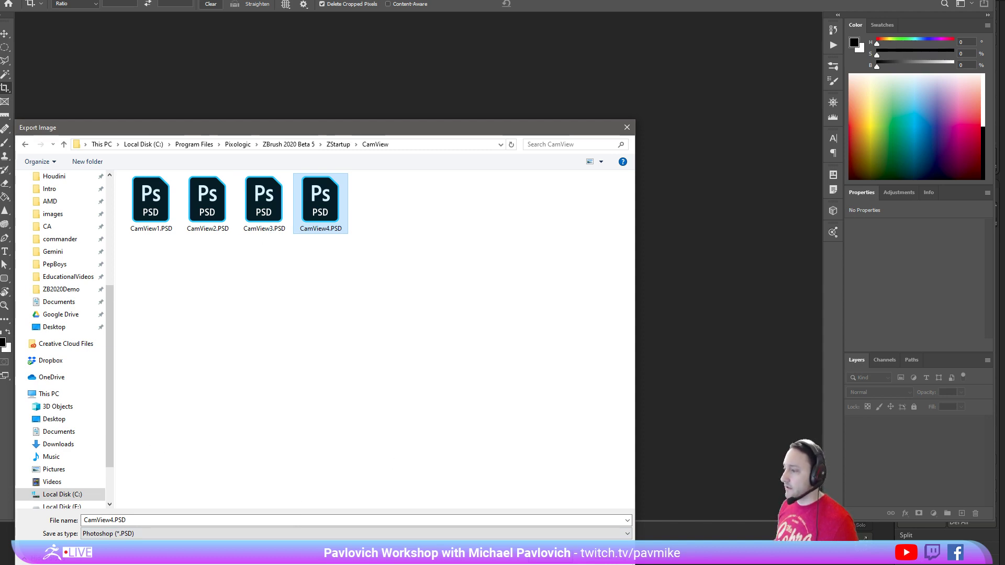
{"action": "left_click", "coordinate": [604, 558]}
{"action": "left_click", "coordinate": [151, 539]}
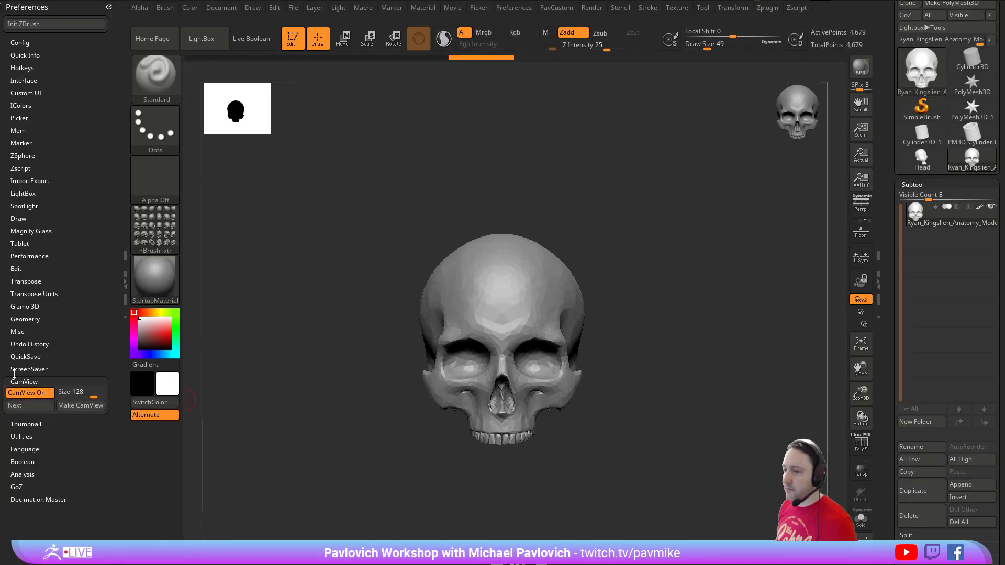
{"action": "left_click", "coordinate": [158, 220]}
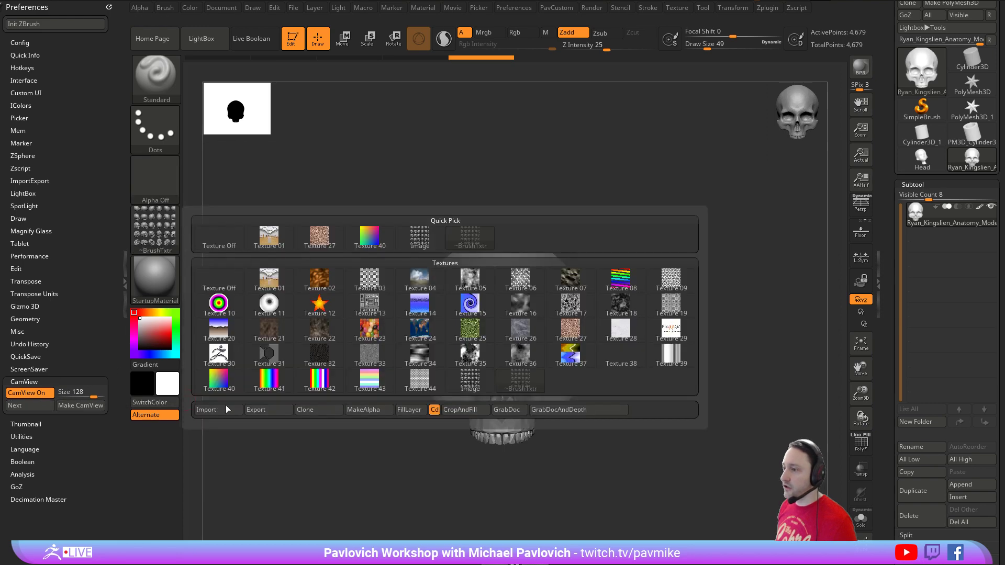
{"action": "left_click", "coordinate": [163, 234]}
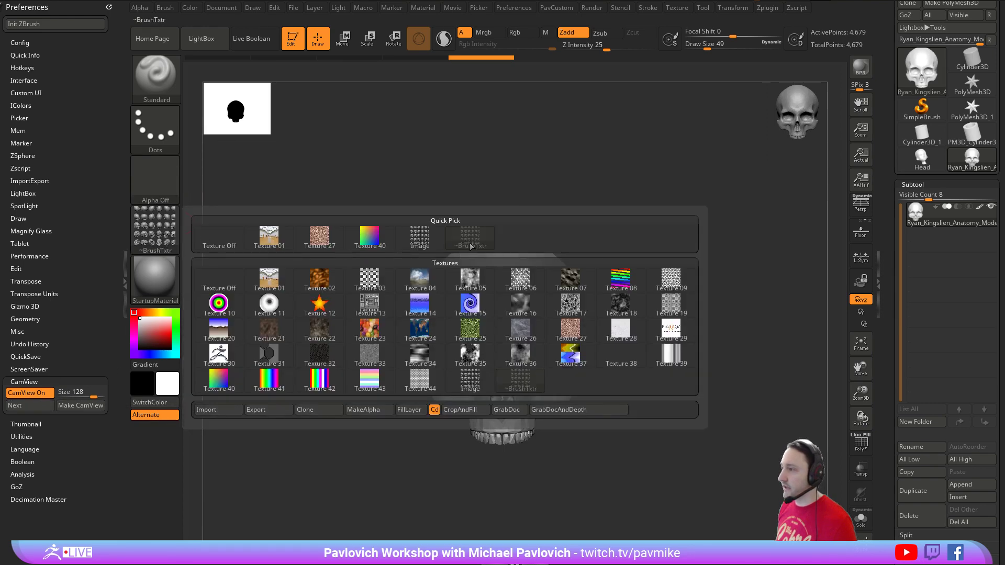
- Export the current ~BrushTxtr texture as CamView5.PSD into the ZBrush 2020 Beta 5 ZStartup CamView folder
{"action": "left_click", "coordinate": [676, 8]}
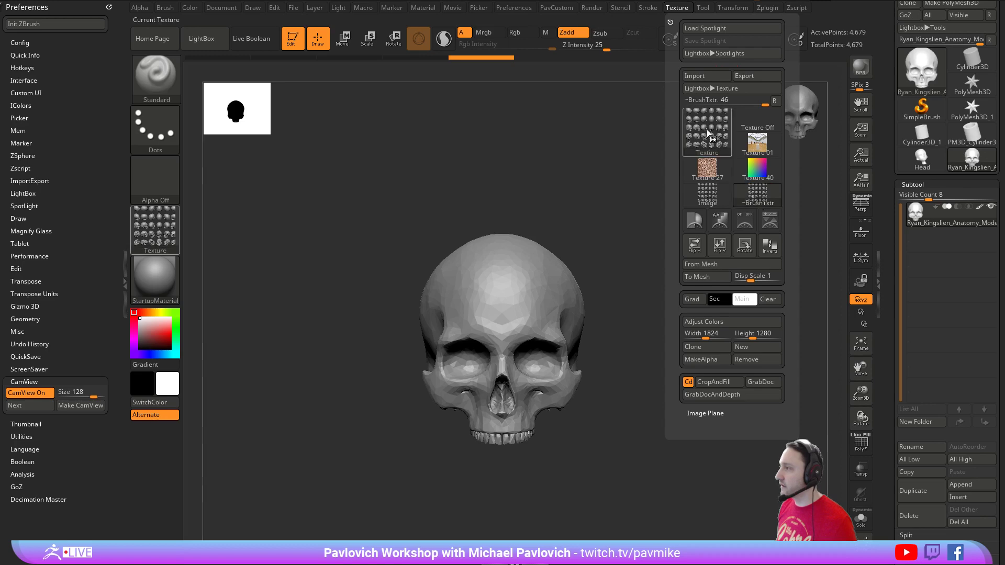
{"action": "left_click", "coordinate": [757, 76]}
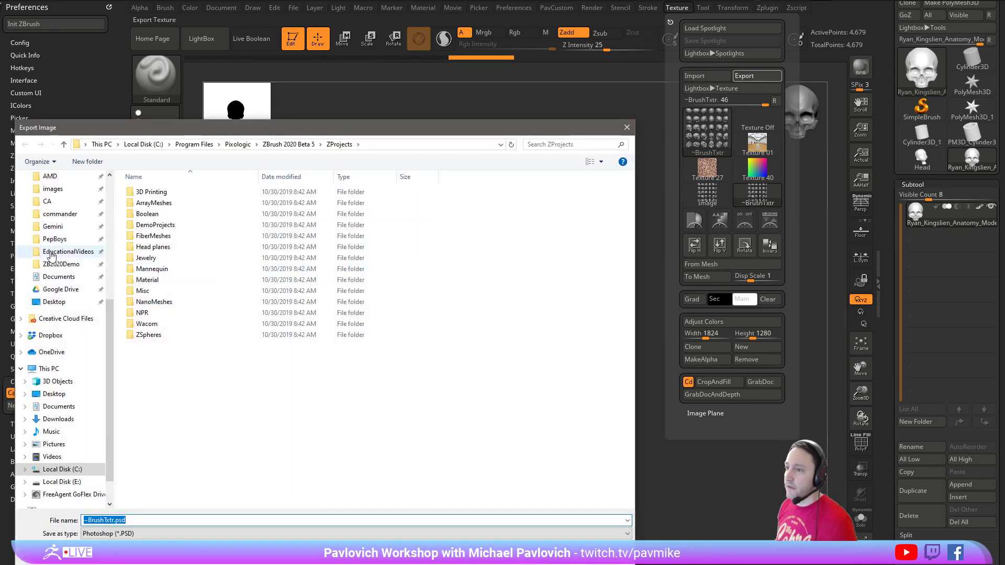
{"action": "scroll", "coordinate": [51, 255], "scroll_direction": "up", "scroll_amount": 1}
{"action": "left_click", "coordinate": [289, 144]}
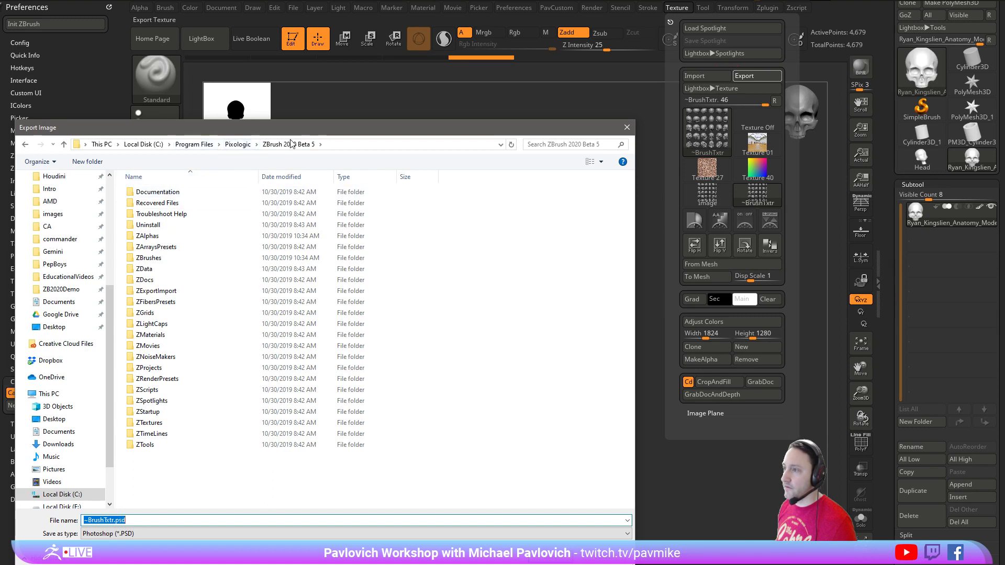
{"action": "double_click", "coordinate": [155, 412]}
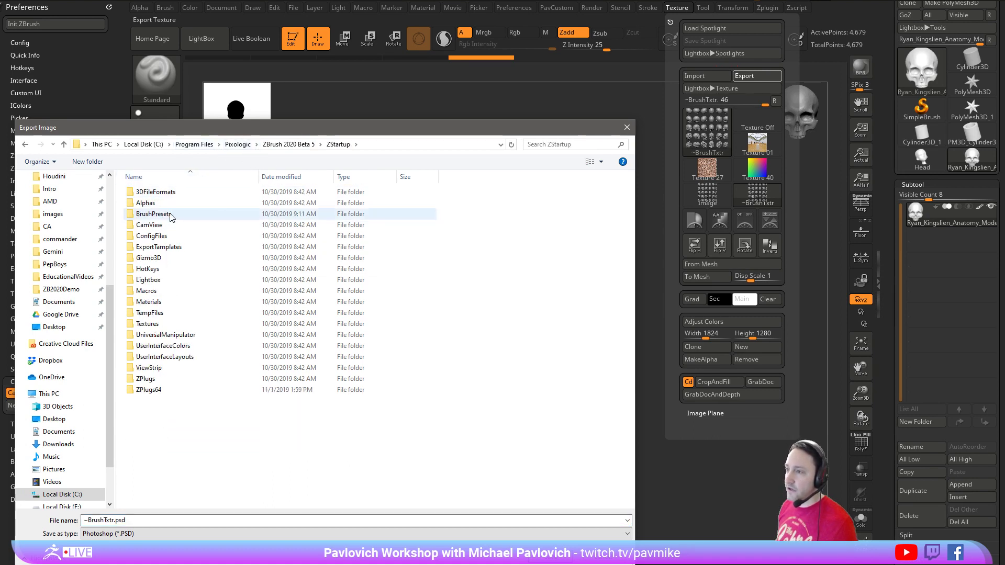
{"action": "double_click", "coordinate": [166, 225]}
{"action": "left_click", "coordinate": [317, 205]}
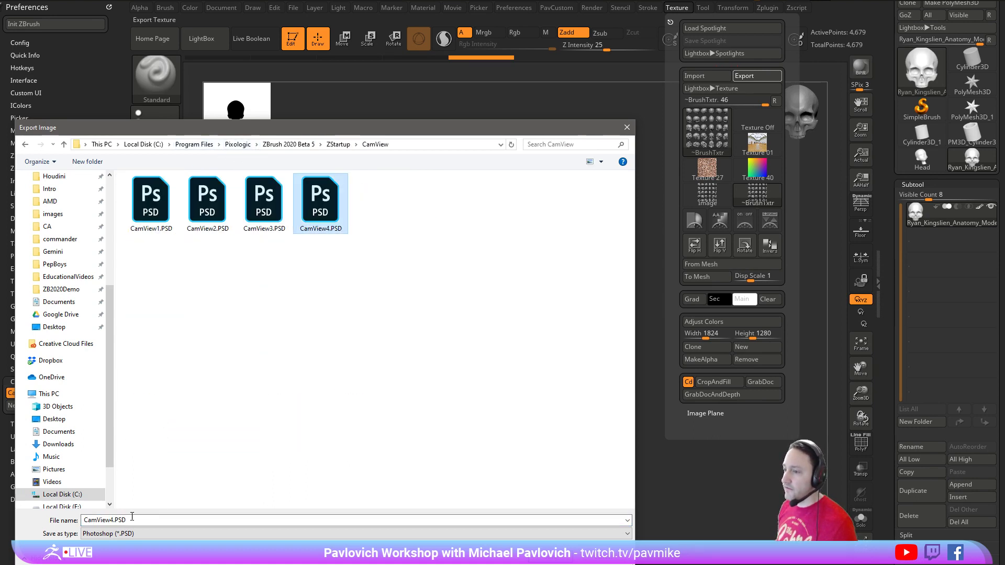
{"action": "double_click", "coordinate": [114, 521]}
{"action": "left_click_drag", "start_coordinate": [111, 520], "coordinate": [169, 524]}
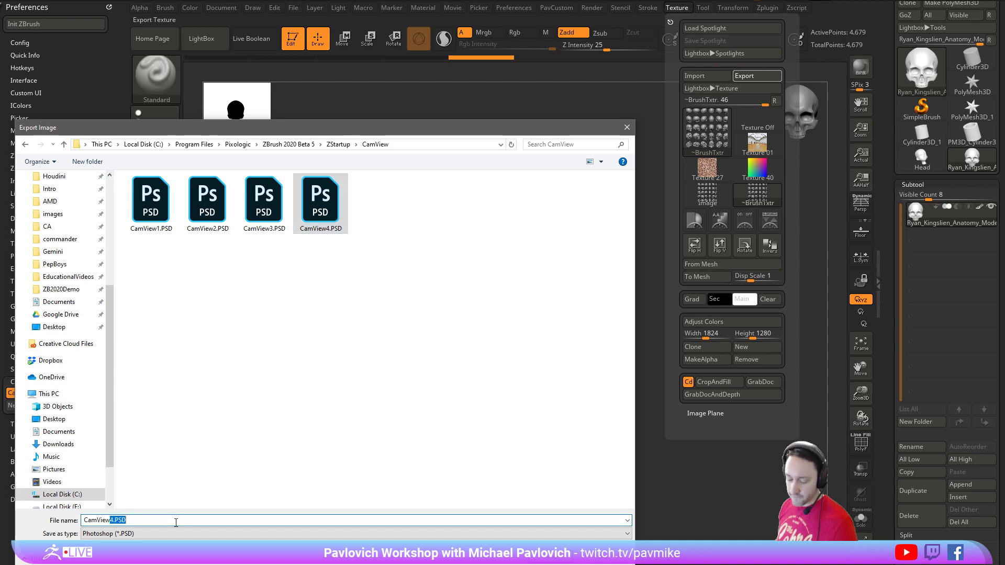
{"action": "type", "text": "5"}
{"action": "key", "text": "Return"}
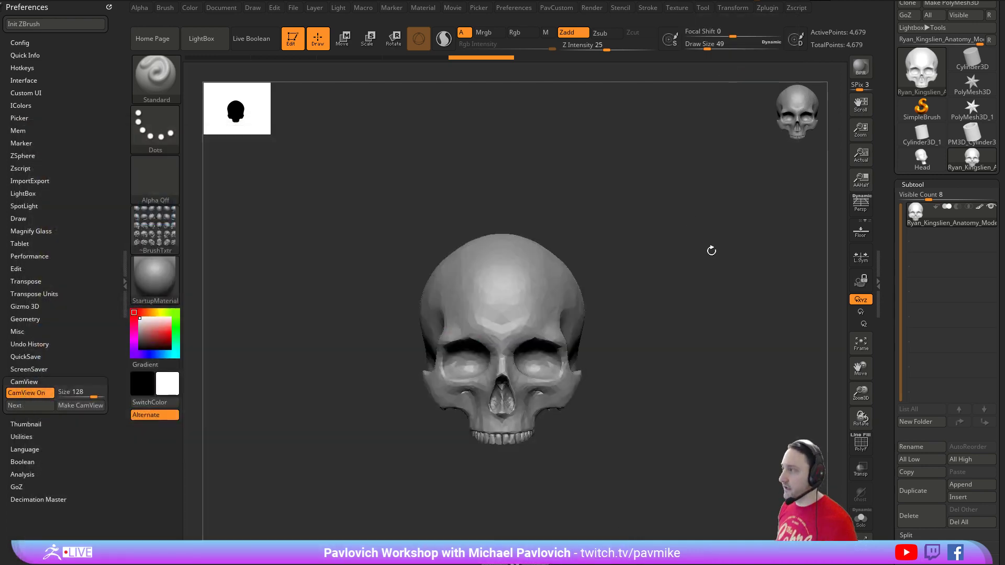
- Cycle the CamView to the skull from CamView5.PSD, rotate the model and snap it back to the front view
{"action": "left_click", "coordinate": [34, 409]}
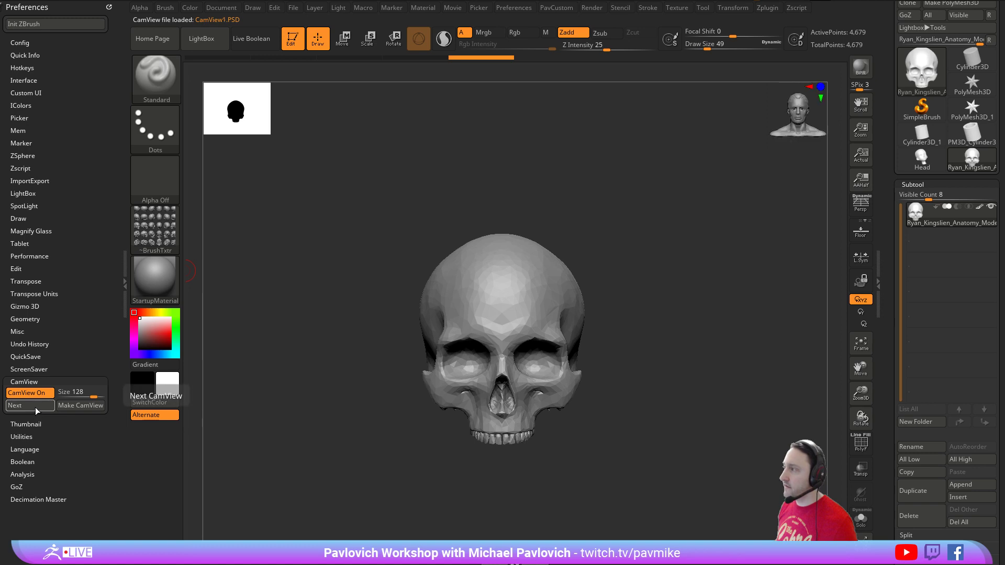
{"action": "left_click", "coordinate": [35, 408]}
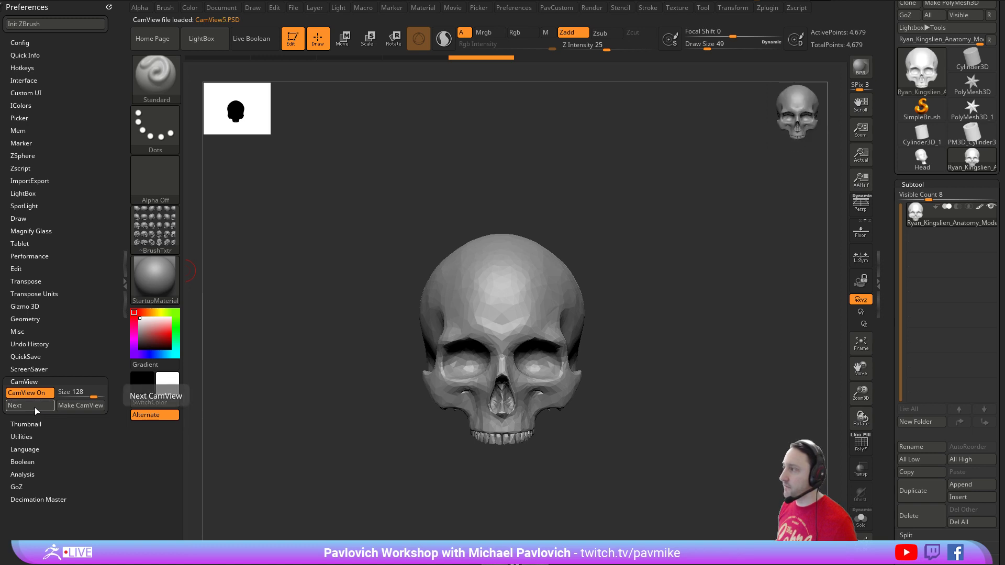
{"action": "left_click_drag", "start_coordinate": [756, 157], "coordinate": [708, 176]}
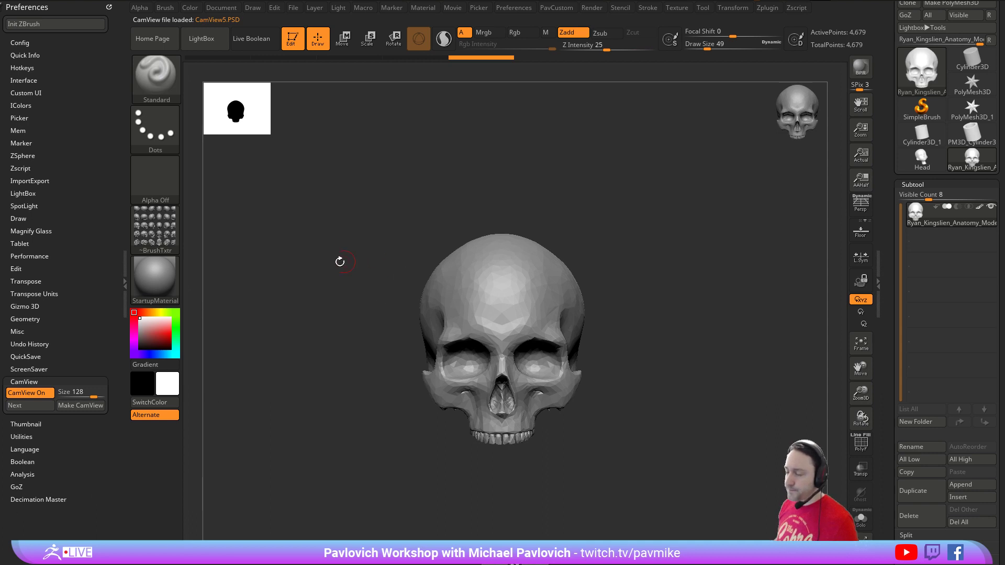
{"action": "left_click_drag", "start_coordinate": [313, 235], "coordinate": [295, 251]}
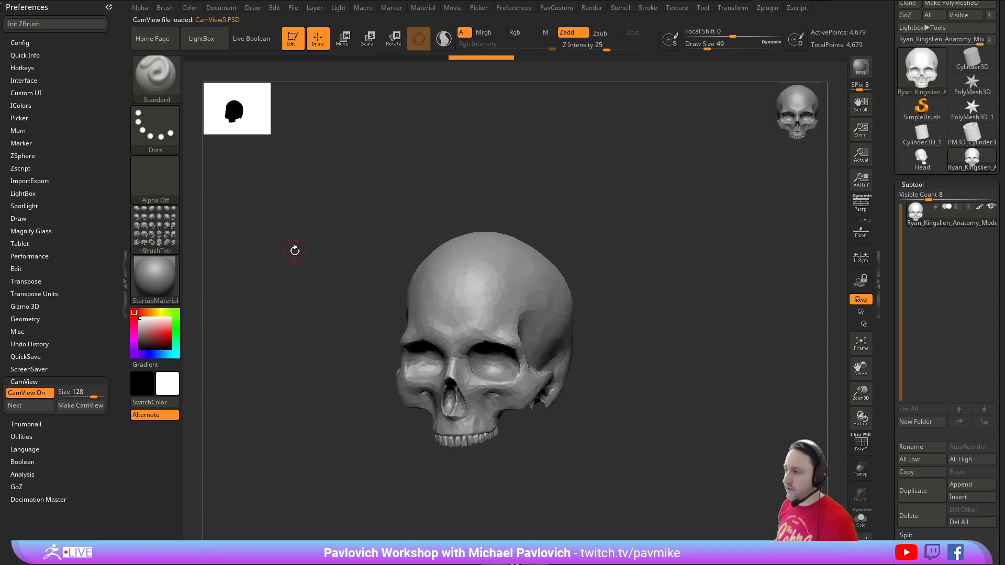
{"action": "left_click_drag", "start_coordinate": [290, 370], "coordinate": [303, 367], "text": "shift"}
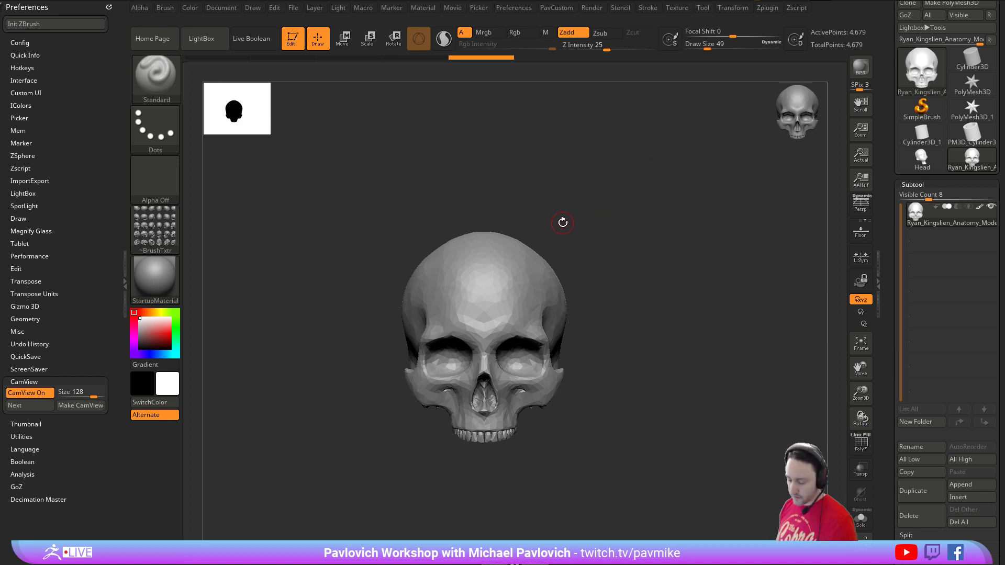
- Switch to the CamView1 head and use its axis arrows to view the skull from the top, front and side
{"action": "left_click", "coordinate": [12, 405]}
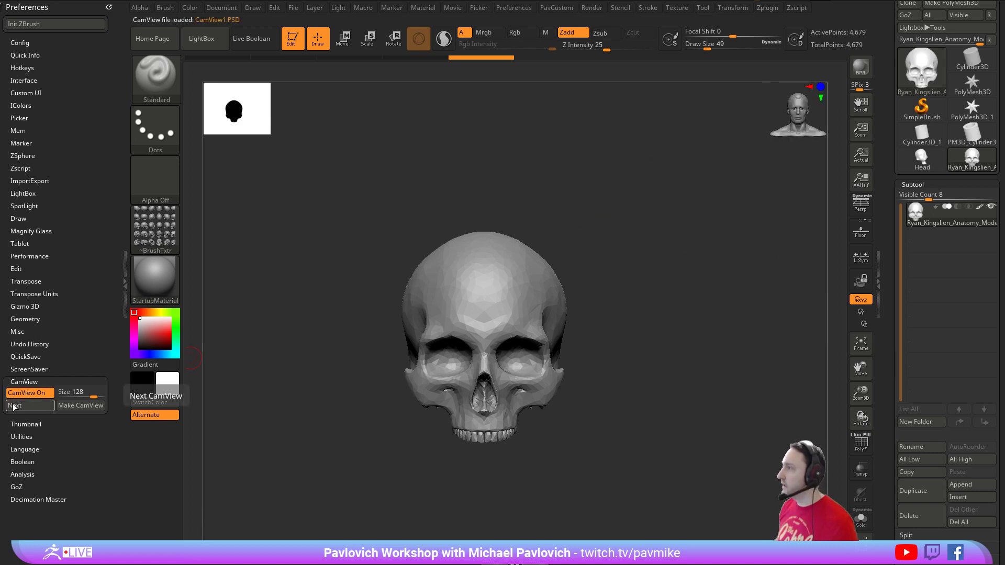
{"action": "left_click", "coordinate": [818, 86]}
{"action": "left_click", "coordinate": [821, 98]}
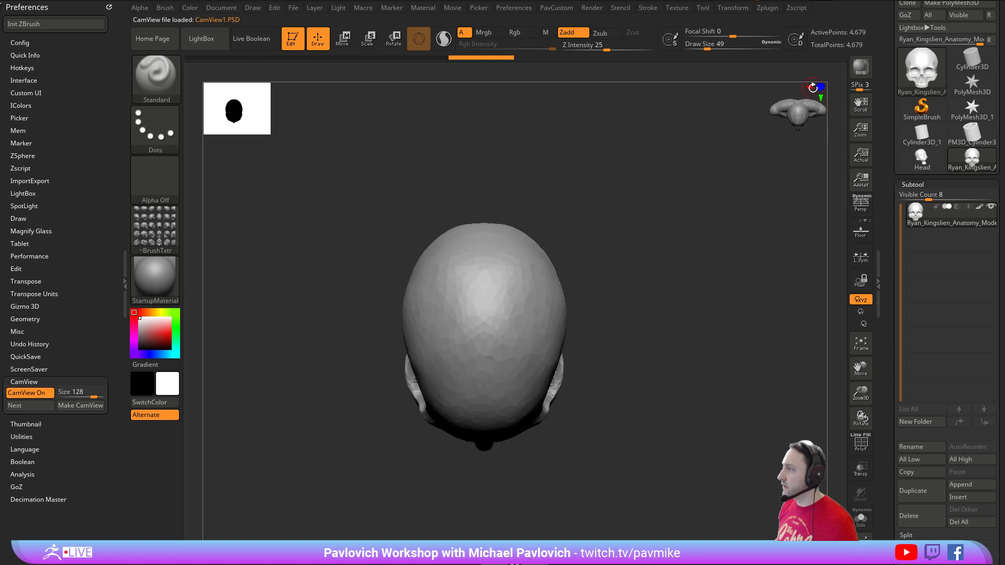
{"action": "left_click", "coordinate": [811, 87]}
{"action": "left_click", "coordinate": [811, 87]}
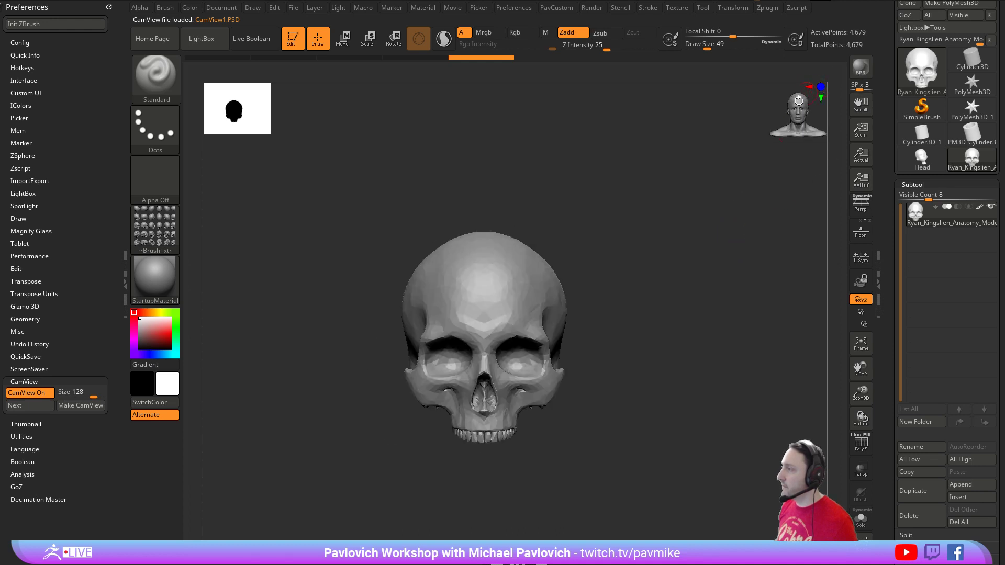
{"action": "left_click", "coordinate": [821, 85]}
{"action": "left_click", "coordinate": [822, 86]}
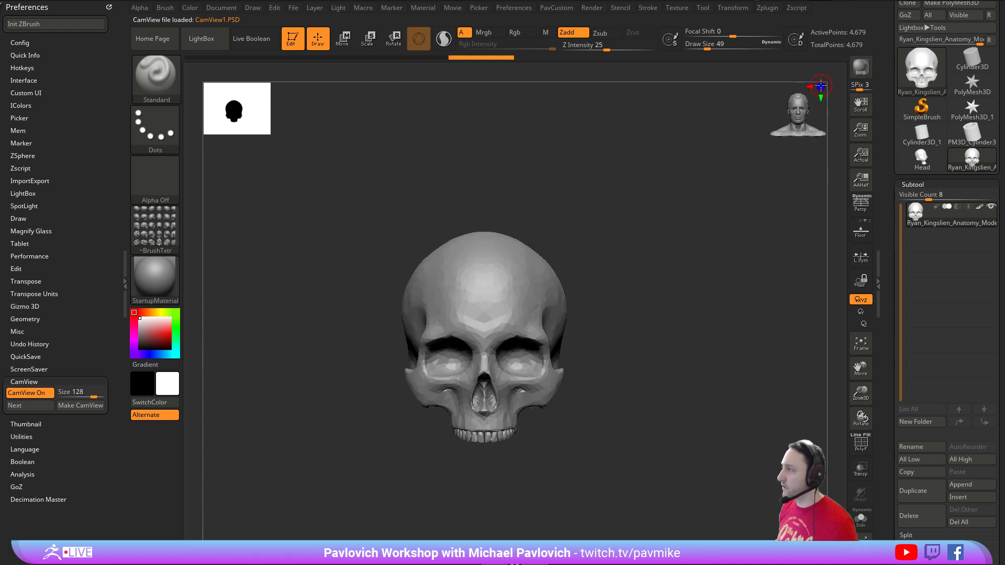
{"action": "left_click", "coordinate": [821, 98]}
{"action": "left_click", "coordinate": [821, 98]}
{"action": "left_click", "coordinate": [811, 87]}
{"action": "left_click", "coordinate": [812, 87]}
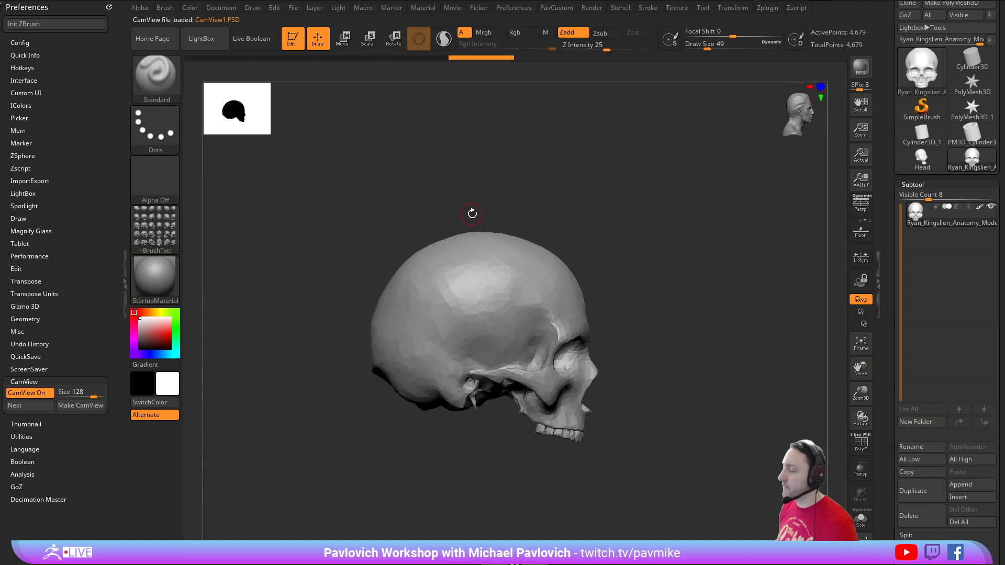
- Cycle through the remaining CamViews back to CamView1, and use its axis arrows to view the skull from the top and front
{"action": "left_click", "coordinate": [46, 408]}
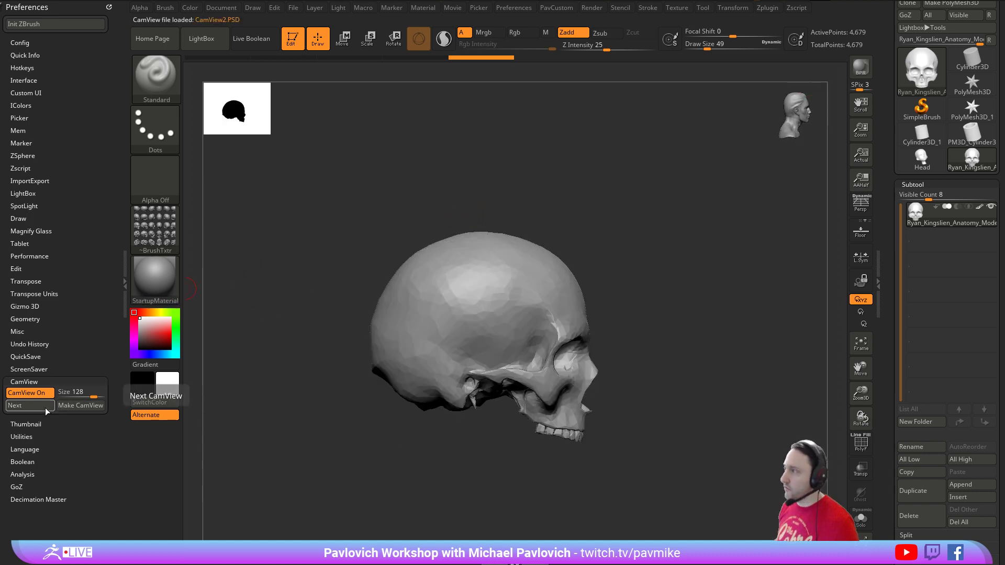
{"action": "left_click", "coordinate": [46, 408]}
{"action": "left_click", "coordinate": [46, 408]}
{"action": "left_click", "coordinate": [47, 409]}
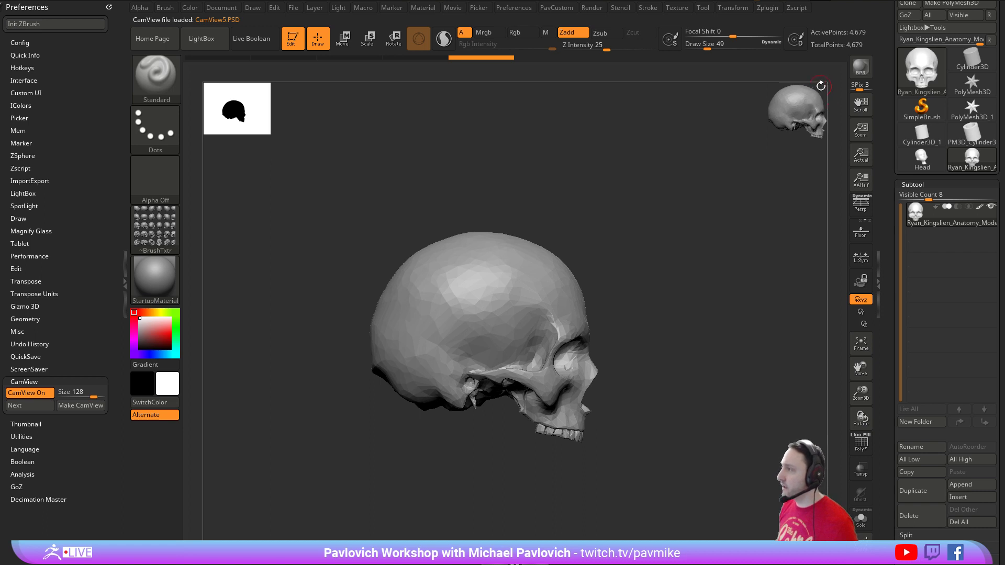
{"action": "left_click", "coordinate": [47, 407]}
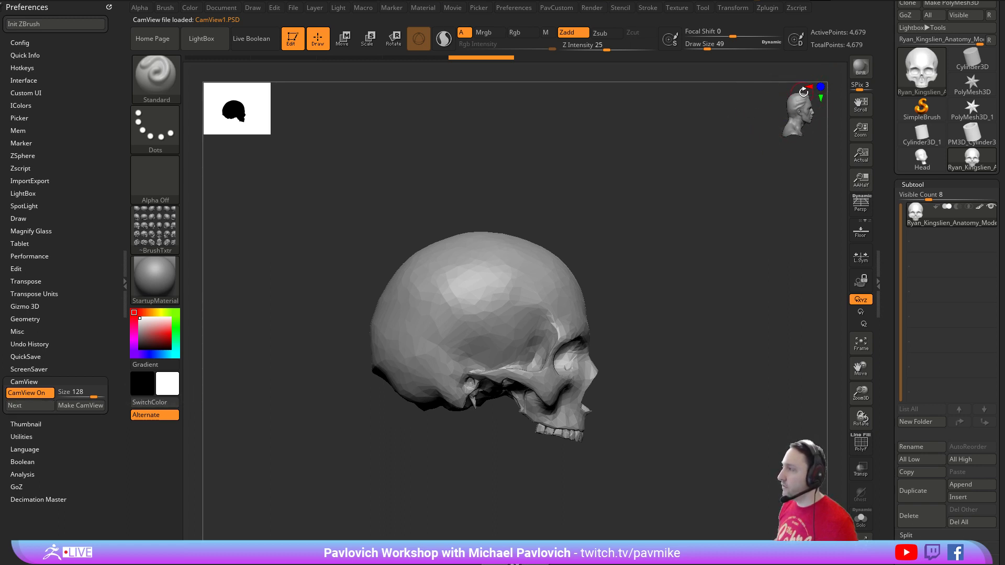
{"action": "left_click", "coordinate": [809, 87]}
{"action": "left_click", "coordinate": [821, 99]}
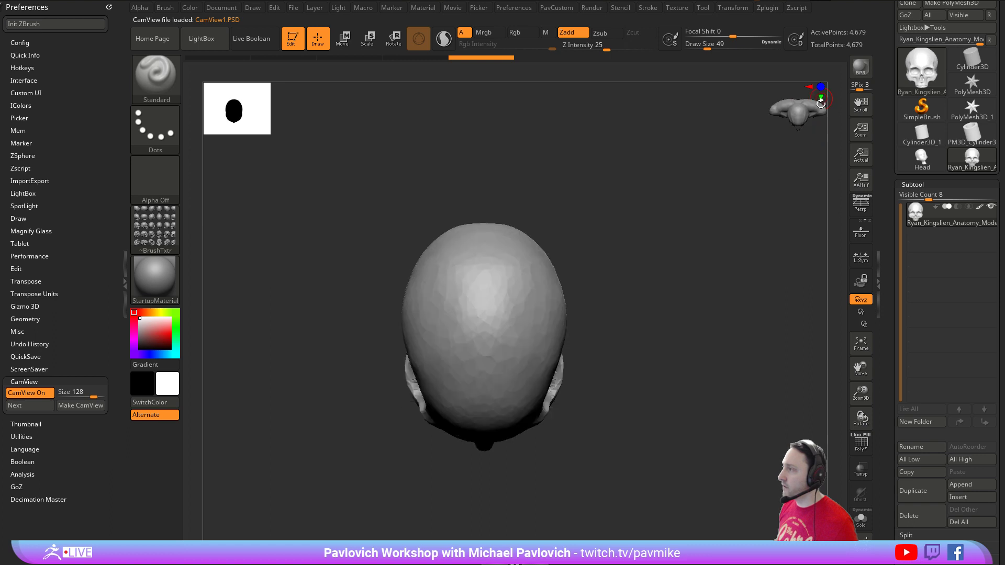
{"action": "left_click", "coordinate": [820, 87]}
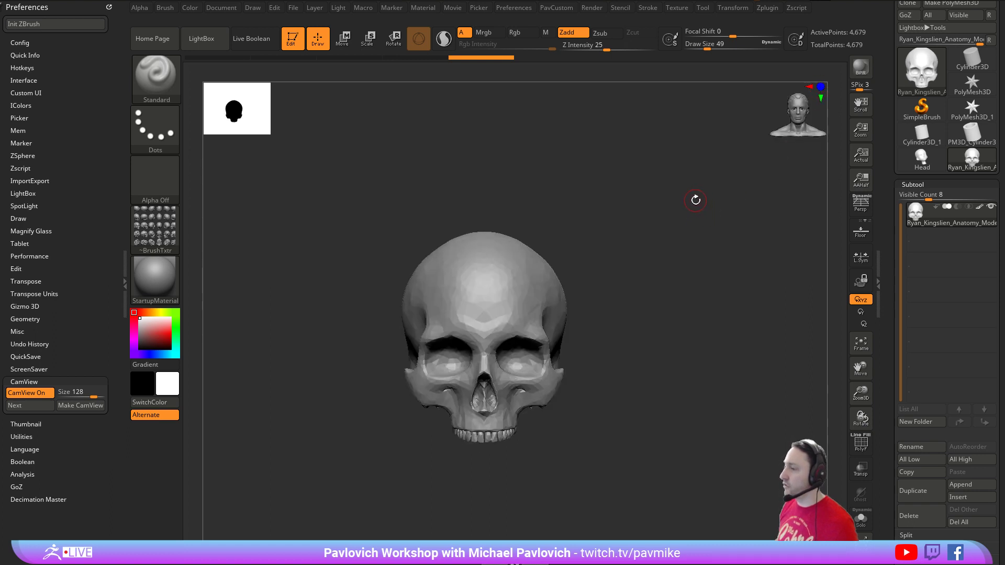
- Clear the skull from the canvas, draw a Cone3D in Edit mode and snap its view to look straight at the tip
{"action": "left_click", "coordinate": [293, 41]}
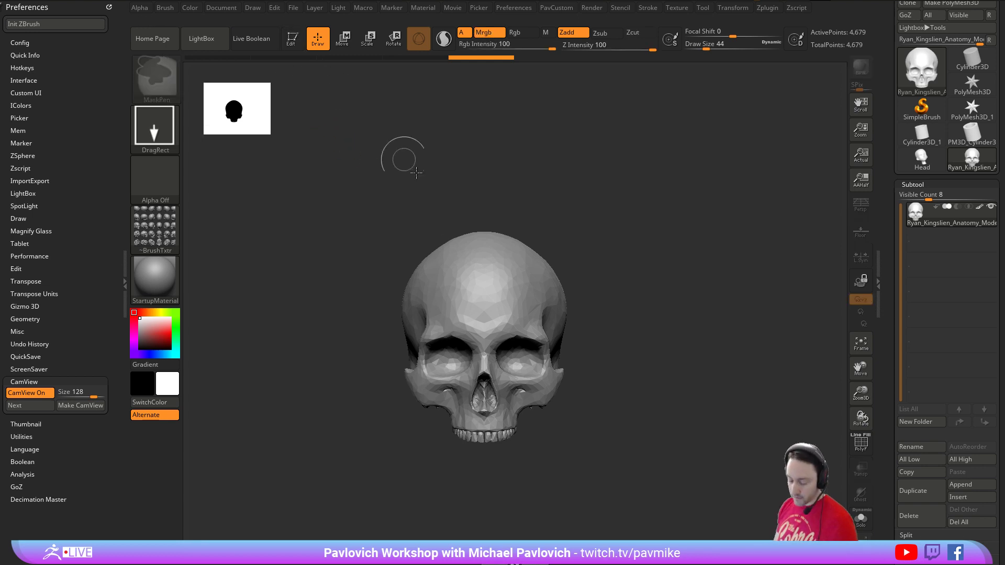
{"action": "key", "text": "ctrl+n"}
{"action": "left_click", "coordinate": [922, 110]}
{"action": "left_click", "coordinate": [921, 71]}
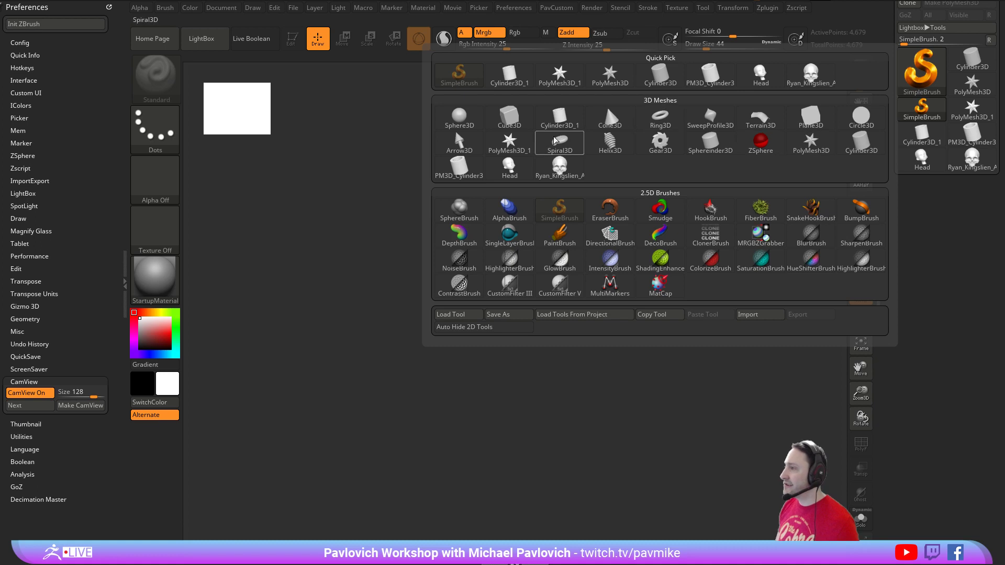
{"action": "left_click", "coordinate": [610, 117]}
{"action": "left_click_drag", "start_coordinate": [479, 303], "coordinate": [492, 388]}
{"action": "left_click", "coordinate": [293, 42]}
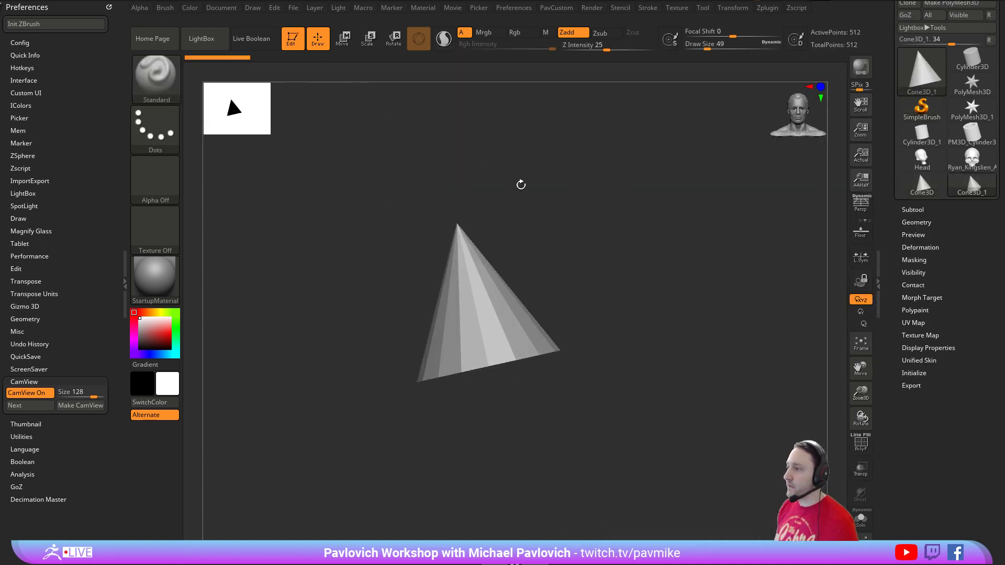
{"action": "mouse_move", "coordinate": [641, 224]}
{"action": "left_mouse_down", "text": "shift"}
{"action": "mouse_move", "coordinate": [653, 316]}
{"action": "mouse_move", "coordinate": [681, 284]}
{"action": "left_mouse_up", "text": "shift"}
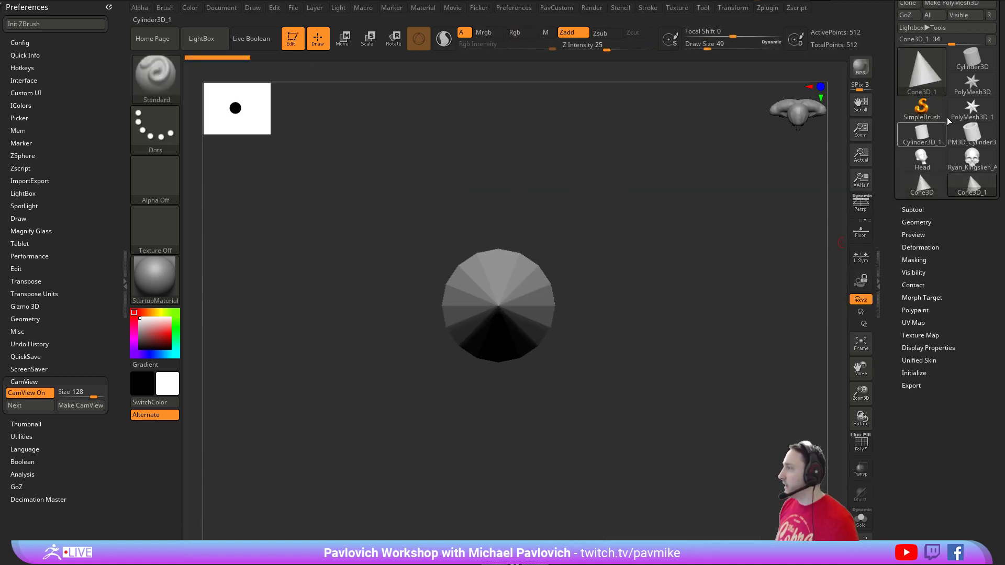
- Convert the cone to a PolyMesh3D, switch back to the skull tool and append the cone as a subtool
{"action": "scroll", "coordinate": [935, 48], "scroll_direction": "up", "scroll_amount": 1}
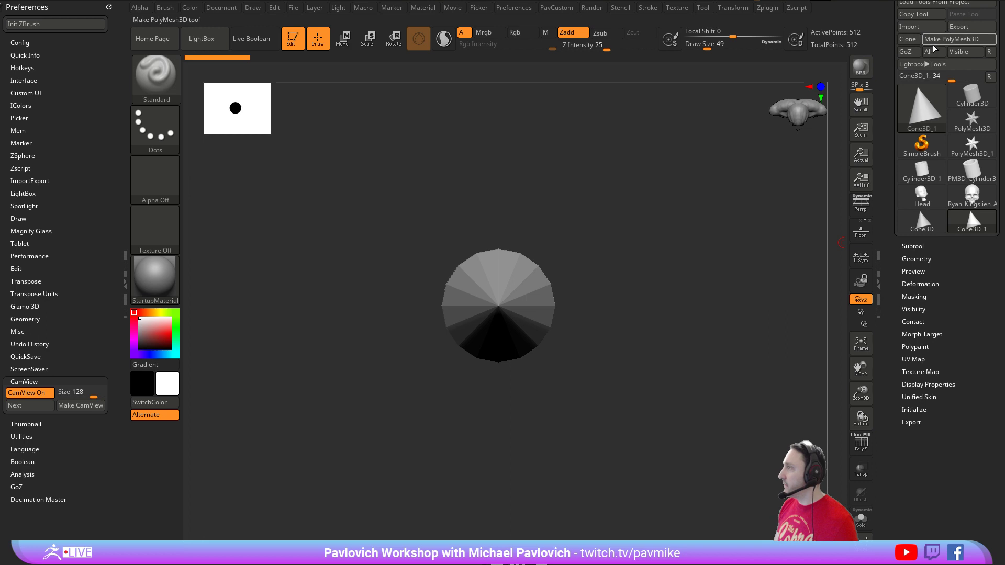
{"action": "left_click", "coordinate": [972, 196]}
{"action": "left_click_drag", "start_coordinate": [885, 232], "coordinate": [885, 220]}
{"action": "left_click", "coordinate": [911, 242]}
{"action": "left_click_drag", "start_coordinate": [885, 336], "coordinate": [883, 183]}
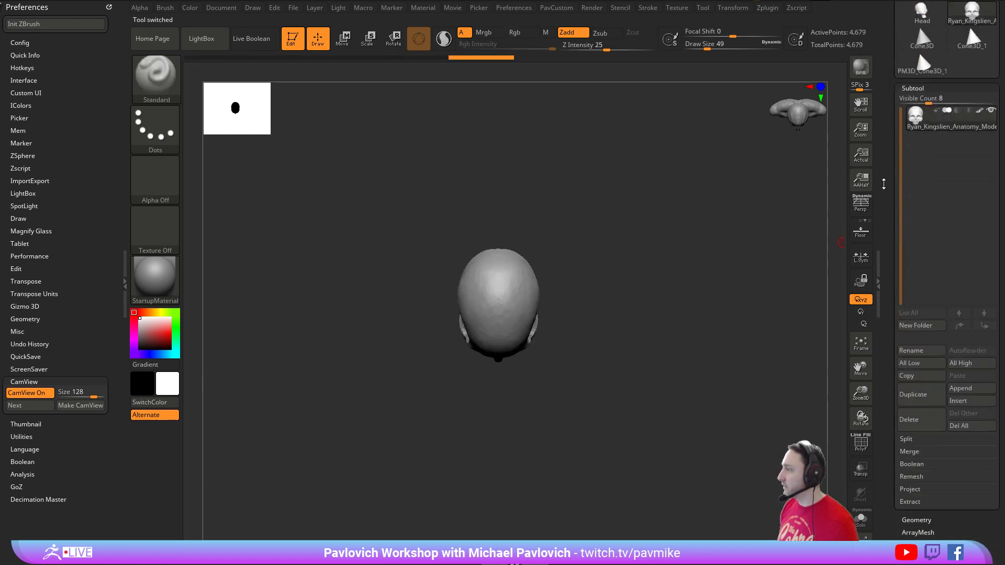
{"action": "left_click", "coordinate": [949, 393]}
{"action": "left_click", "coordinate": [559, 419]}
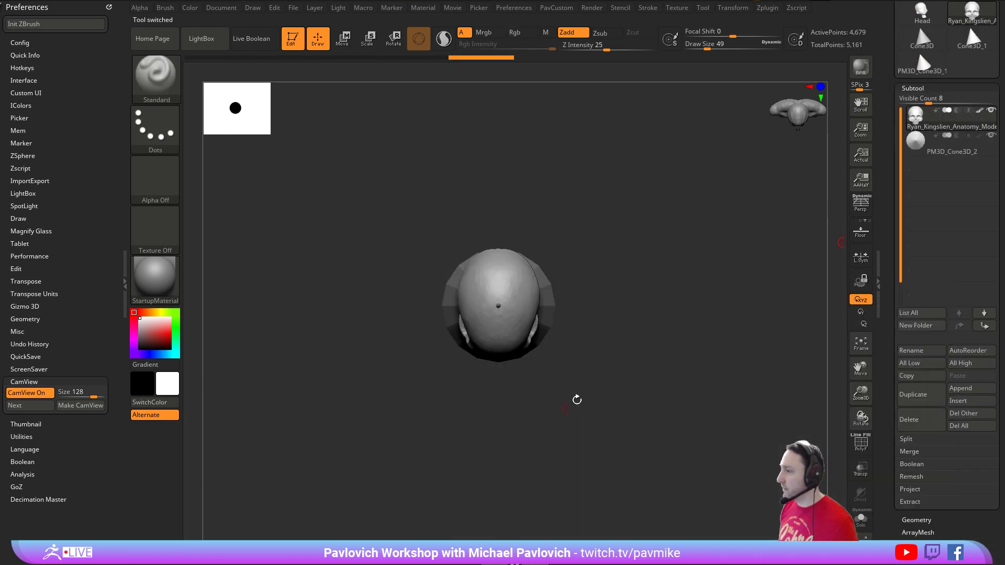
- Select the cone subtool, scale it down and place it beside the upper skull with its tip facing the front view
{"action": "left_click_drag", "start_coordinate": [677, 257], "coordinate": [667, 264], "text": "alt"}
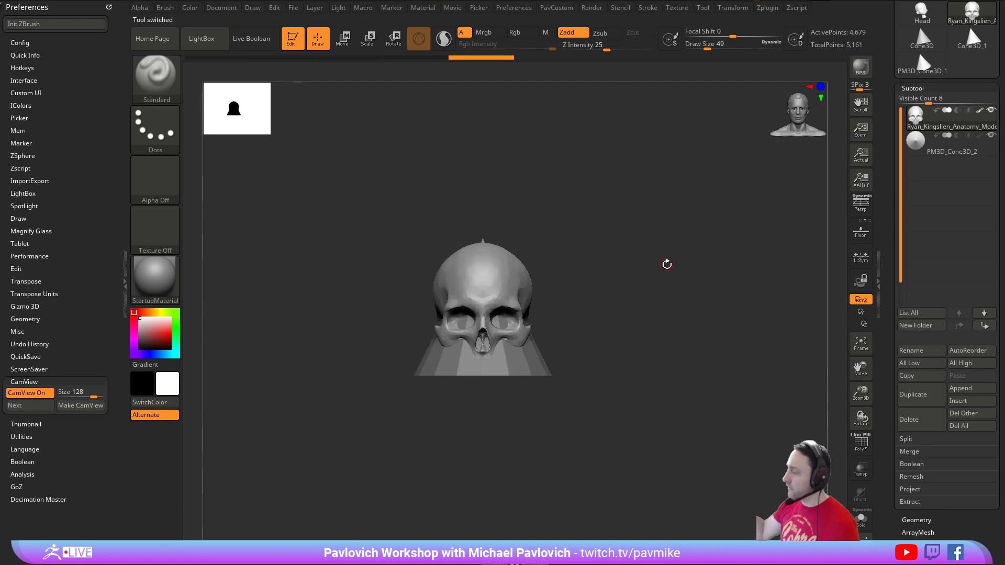
{"action": "scroll", "coordinate": [891, 326], "scroll_direction": "up", "scroll_amount": 3}
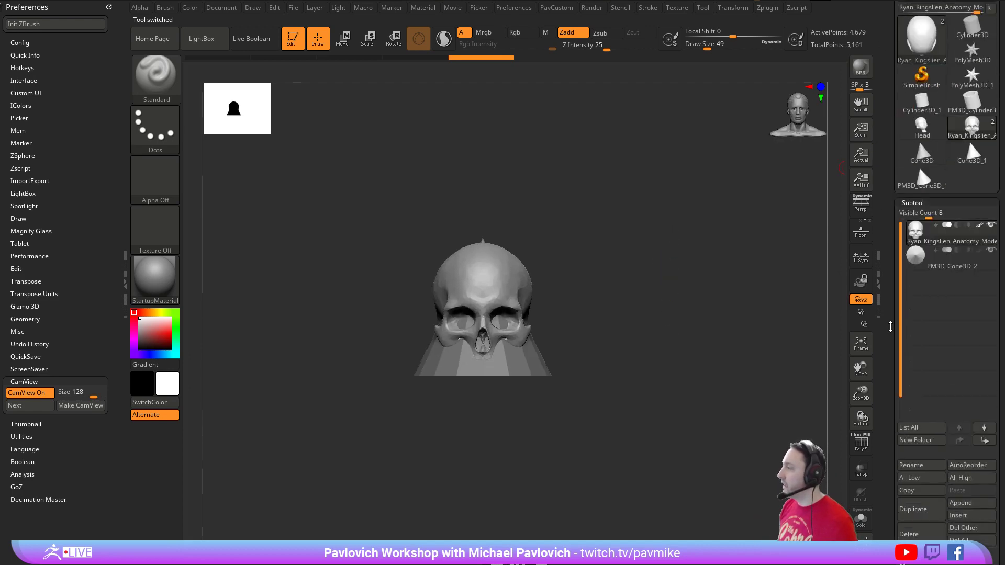
{"action": "left_click_drag", "start_coordinate": [890, 327], "coordinate": [908, 275]}
{"action": "left_click", "coordinate": [945, 209]}
{"action": "left_click_drag", "start_coordinate": [683, 266], "coordinate": [669, 283], "text": "alt"}
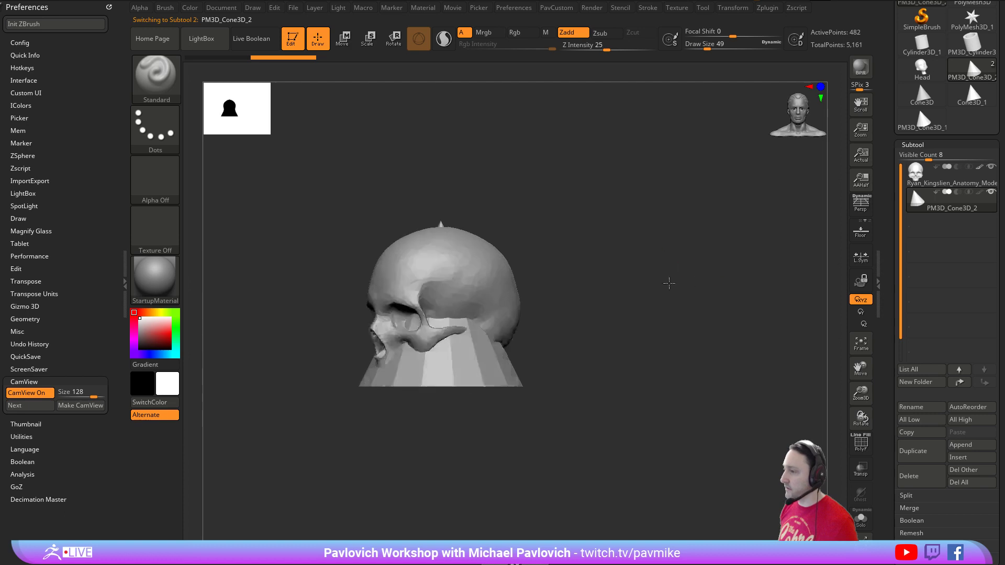
{"action": "key", "text": "w"}
{"action": "mouse_move", "coordinate": [471, 267]}
{"action": "left_mouse_down", "text": "shift"}
{"action": "mouse_move", "coordinate": [398, 263]}
{"action": "mouse_move", "coordinate": [689, 265]}
{"action": "left_mouse_up", "text": "shift"}
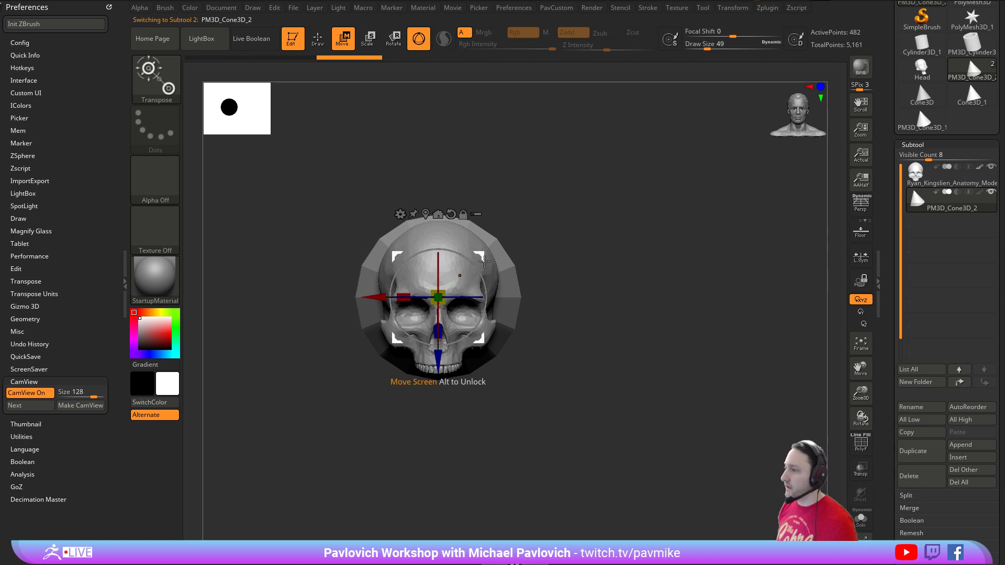
{"action": "left_click_drag", "start_coordinate": [506, 267], "coordinate": [615, 204]}
{"action": "left_click_drag", "start_coordinate": [572, 242], "coordinate": [538, 276]}
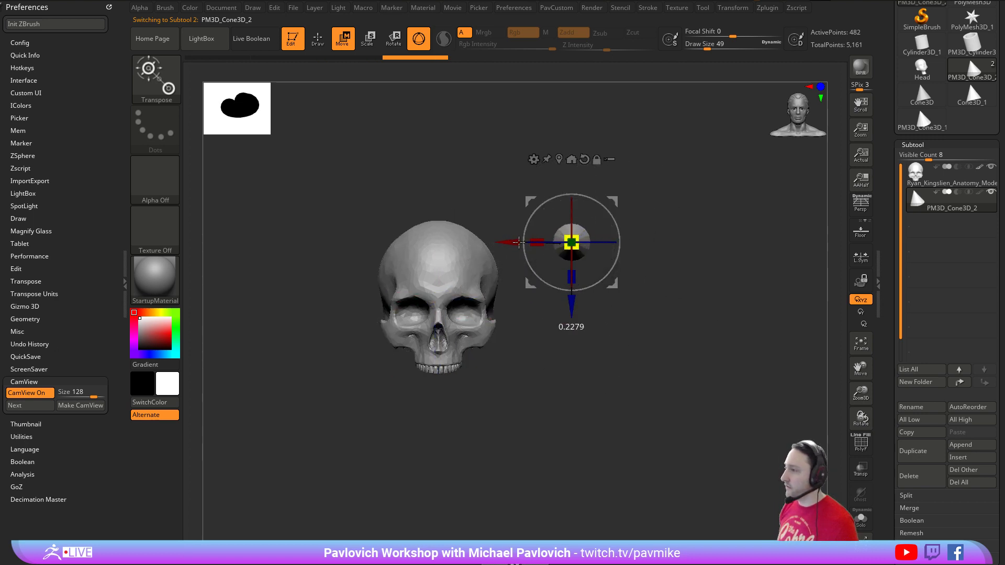
{"action": "left_click_drag", "start_coordinate": [575, 239], "coordinate": [558, 256]}
{"action": "left_click_drag", "start_coordinate": [613, 201], "coordinate": [565, 189]}
- Try inserting the Hand mesh from the IMM BParts brush at the cone, and undo it
{"action": "left_click_drag", "start_coordinate": [633, 184], "coordinate": [648, 216], "text": "alt"}
{"action": "key", "text": "q"}
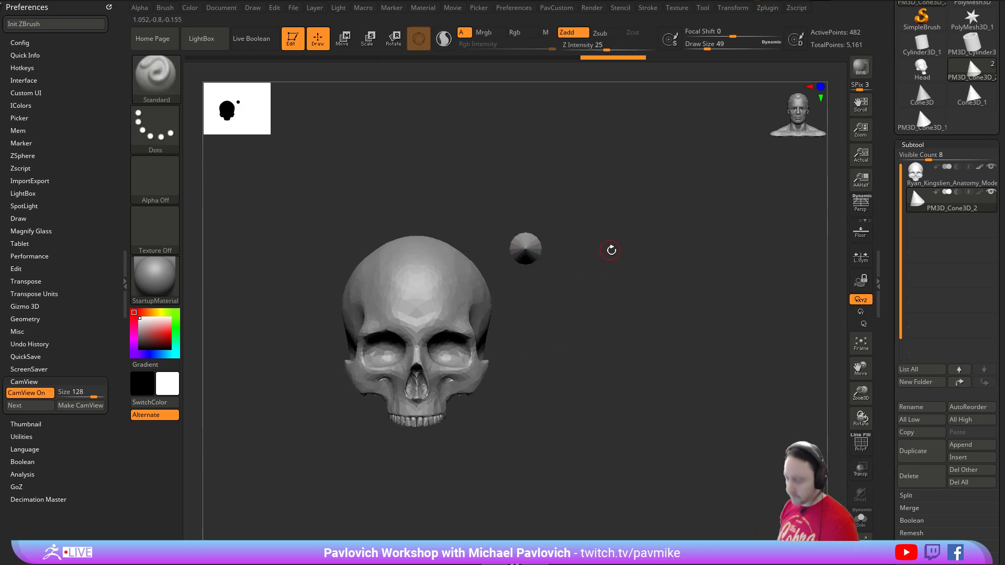
{"action": "key", "text": "b"}
{"action": "key", "text": "i"}
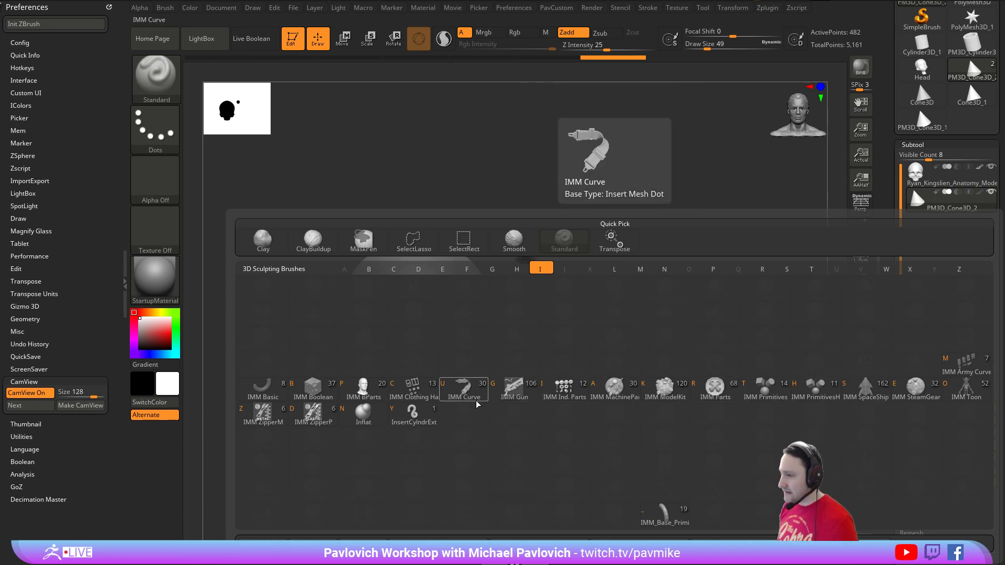
{"action": "left_click", "coordinate": [359, 387]}
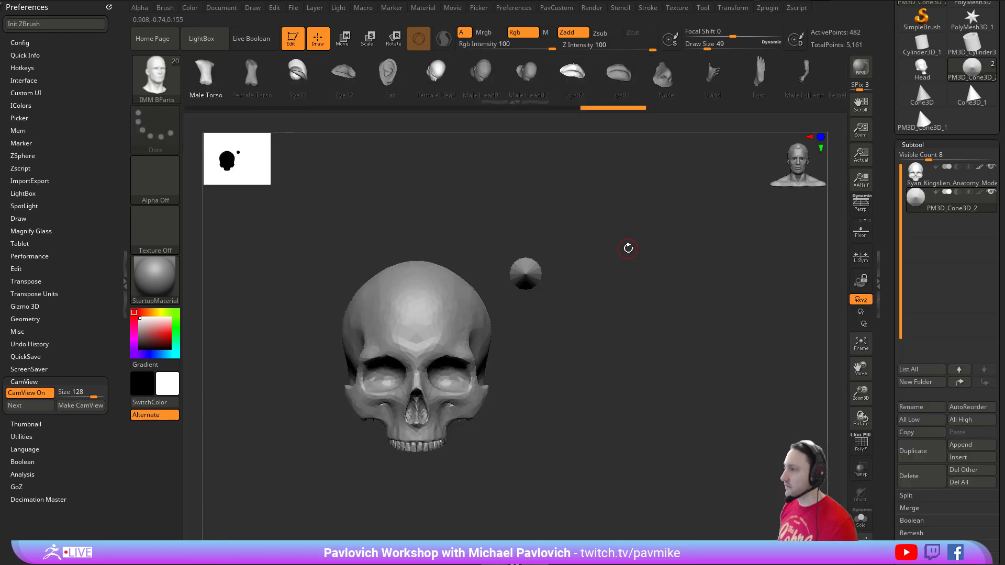
{"action": "key", "text": "m"}
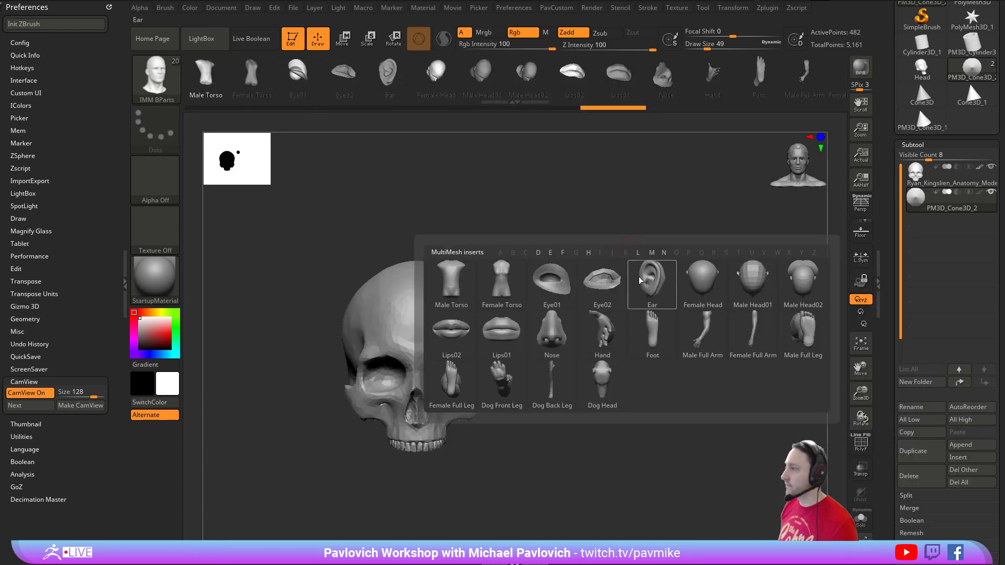
{"action": "left_click", "coordinate": [605, 343]}
{"action": "left_click_drag", "start_coordinate": [522, 274], "coordinate": [635, 227]}
{"action": "key", "text": "ctrl+z"}
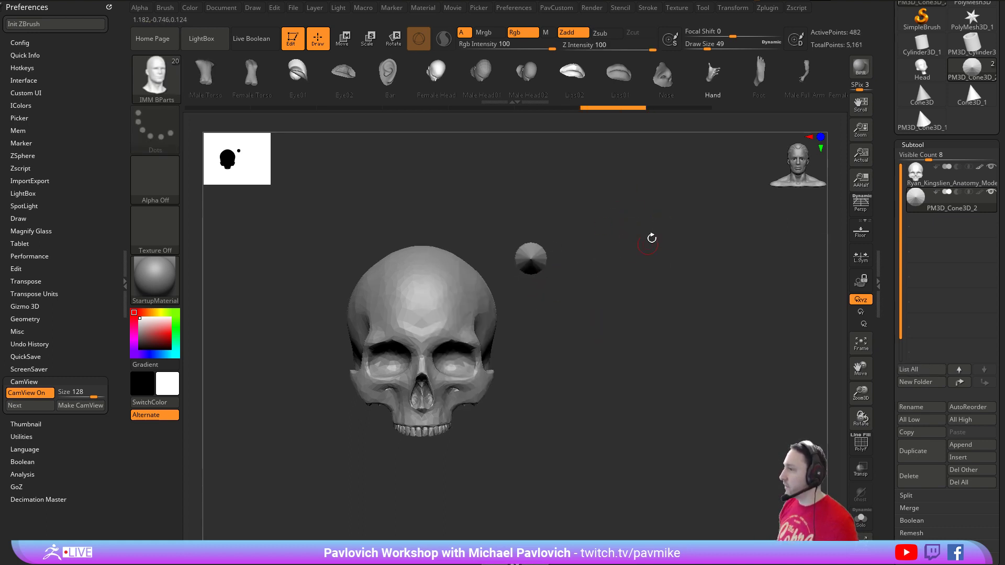
- Duplicate the cone directly below the original and rotate the copy so its tip points down in the front view
{"action": "left_click_drag", "start_coordinate": [643, 268], "coordinate": [640, 274], "text": "alt"}
{"action": "key", "text": "w"}
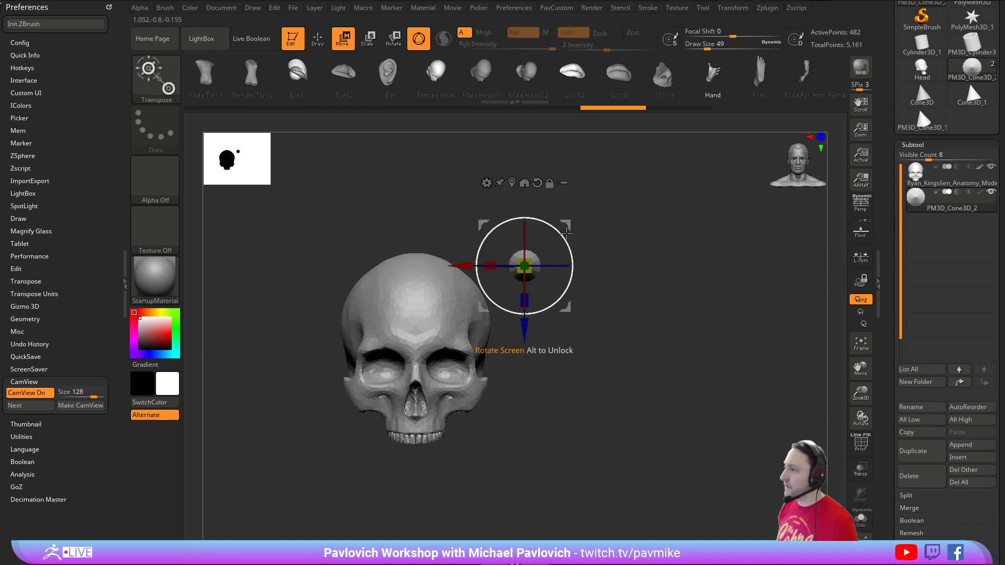
{"action": "key", "text": "ctrl"}
{"action": "left_click_drag", "start_coordinate": [570, 228], "coordinate": [570, 264], "text": "ctrl"}
{"action": "mouse_move", "coordinate": [657, 280]}
{"action": "left_mouse_down"}
{"action": "mouse_move", "coordinate": [610, 278]}
{"action": "mouse_move", "coordinate": [650, 261]}
{"action": "left_mouse_up"}
{"action": "key", "text": "ctrl+z"}
{"action": "left_click_drag", "start_coordinate": [525, 326], "coordinate": [524, 363], "text": "ctrl"}
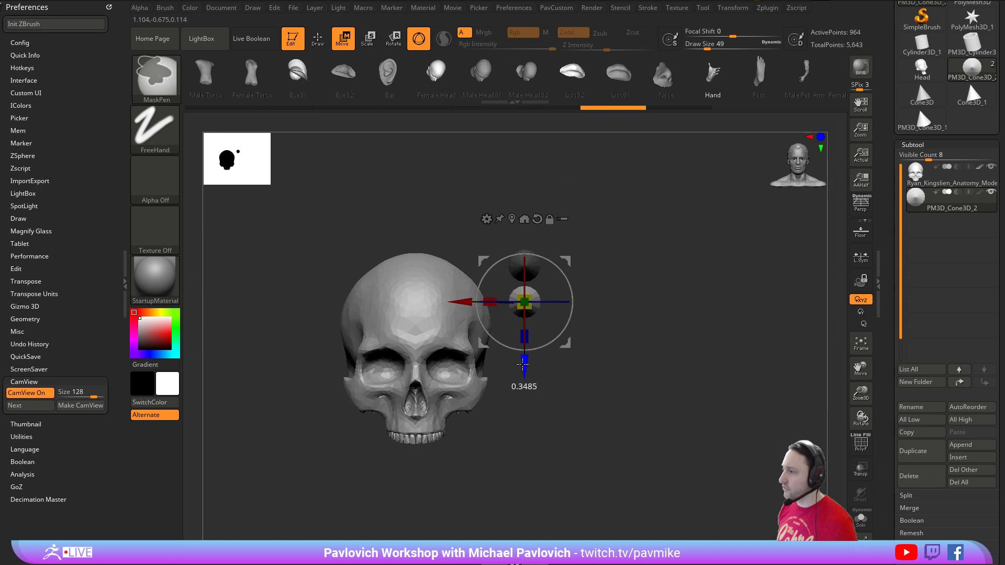
{"action": "left_click_drag", "start_coordinate": [629, 330], "coordinate": [487, 272], "text": "shift"}
{"action": "left_click_drag", "start_coordinate": [650, 261], "coordinate": [707, 263], "text": "shift"}
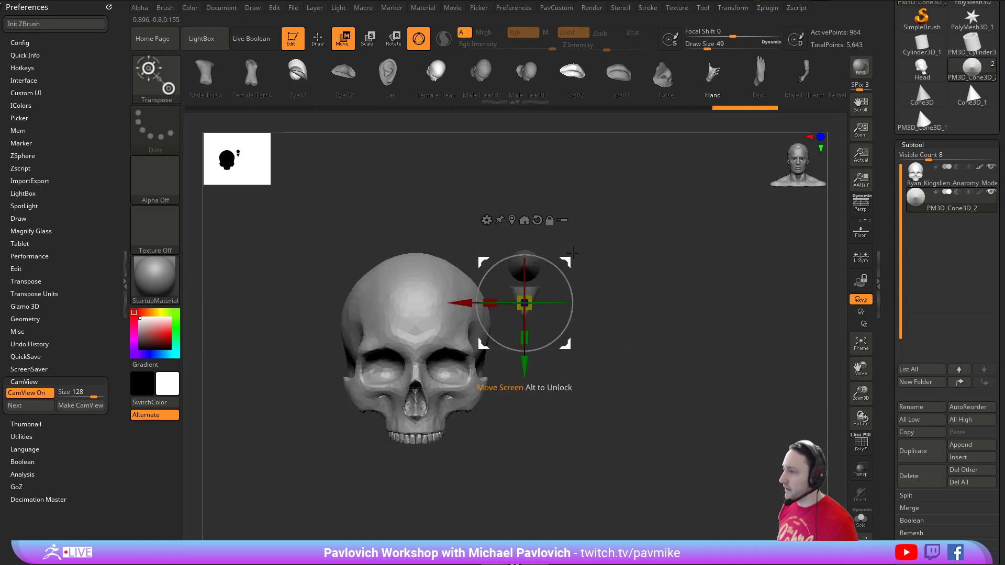
- Show the polyframe and give each cone its own polygroup with Auto Groups
{"action": "key", "text": "q"}
{"action": "key", "text": "shift+f"}
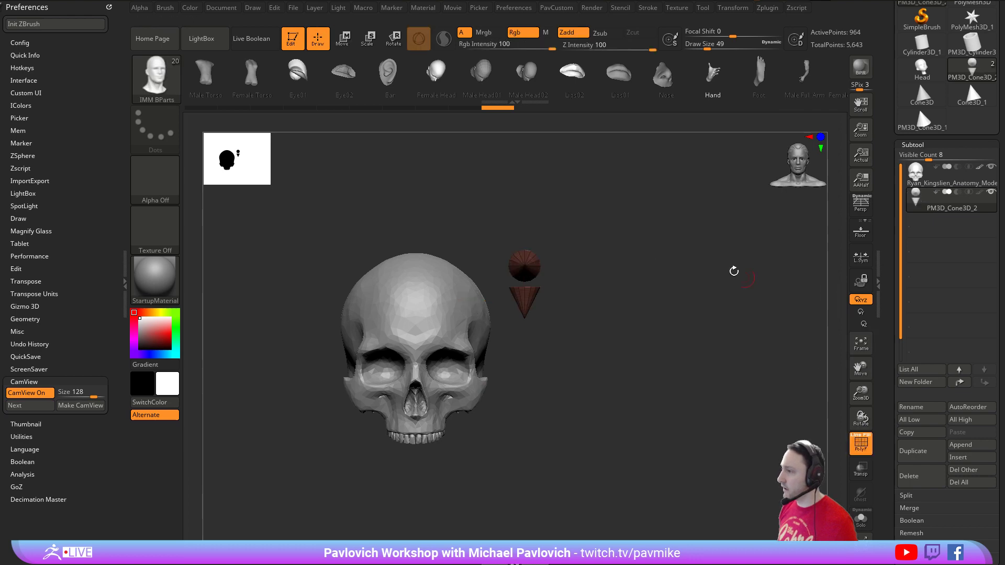
{"action": "key", "text": "2"}
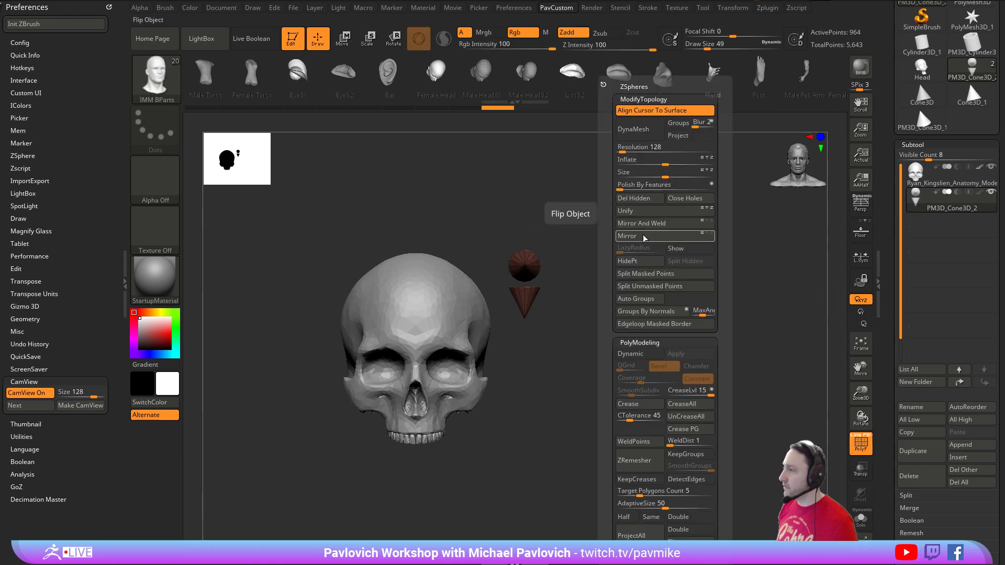
{"action": "left_click", "coordinate": [653, 300]}
{"action": "left_click_drag", "start_coordinate": [892, 353], "coordinate": [930, 192]}
{"action": "left_click", "coordinate": [915, 232]}
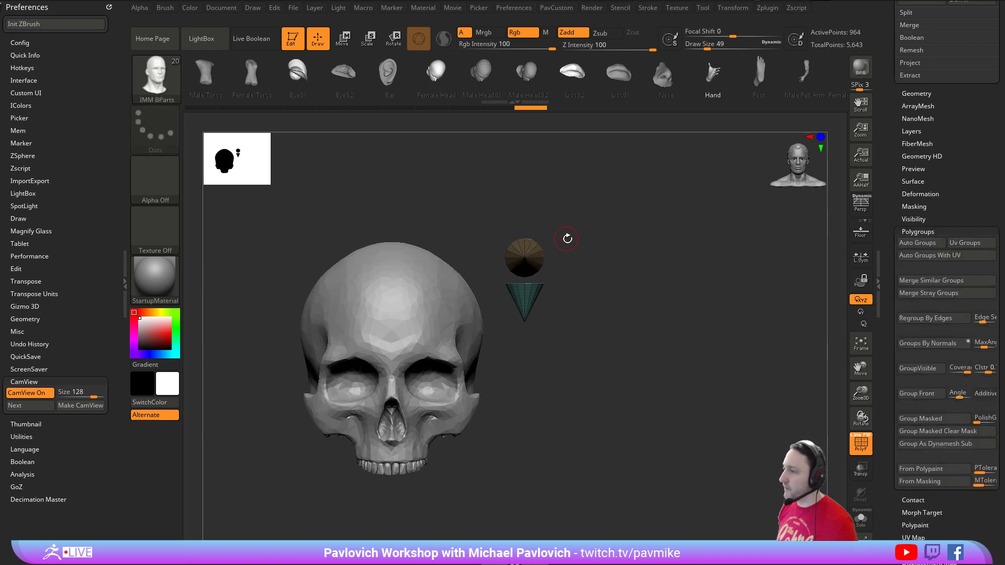
- Isolate the front-facing cone by masking, duplicate it toward the skull and rotate the copy so its tip points sideways at the skull
{"action": "key", "text": "w"}
{"action": "left_click", "coordinate": [532, 246], "text": "ctrl"}
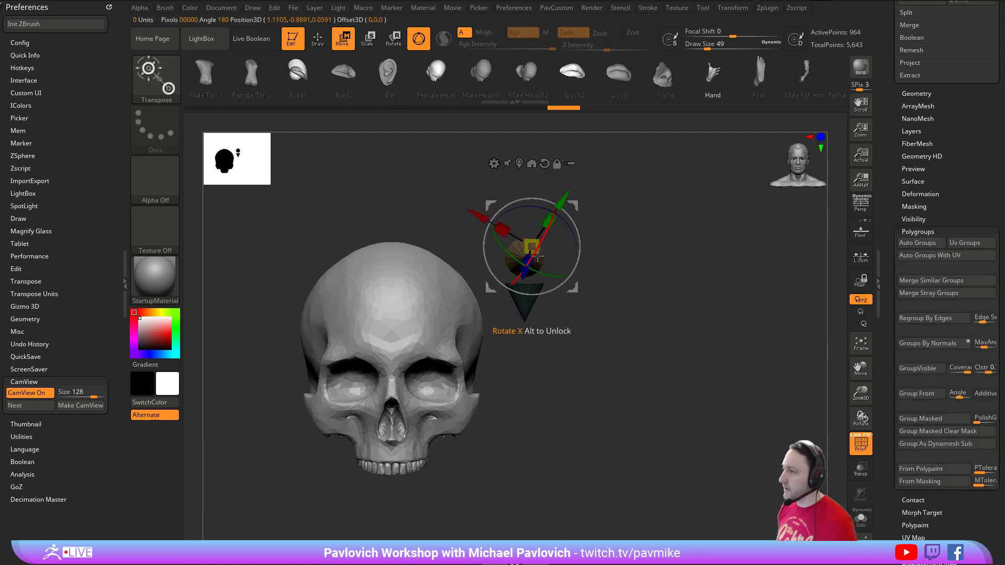
{"action": "left_click", "coordinate": [545, 164], "text": "alt"}
{"action": "left_click", "coordinate": [520, 164], "text": "alt"}
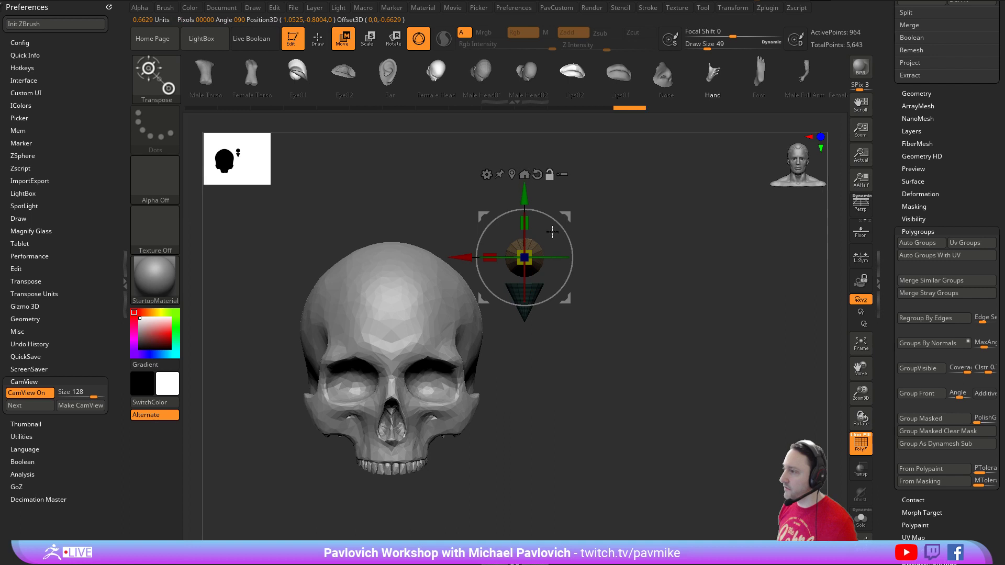
{"action": "left_click_drag", "start_coordinate": [461, 257], "coordinate": [417, 258], "text": "ctrl"}
{"action": "left_click_drag", "start_coordinate": [593, 188], "coordinate": [585, 239], "text": "shift"}
{"action": "mouse_move", "coordinate": [522, 251]}
{"action": "left_mouse_down"}
{"action": "mouse_move", "coordinate": [525, 283]}
{"action": "mouse_move", "coordinate": [506, 321]}
{"action": "left_mouse_up"}
{"action": "left_click_drag", "start_coordinate": [692, 351], "coordinate": [696, 220], "text": "shift"}
- Hide the polyframe and clear the mask on the cones
{"action": "key", "text": "q"}
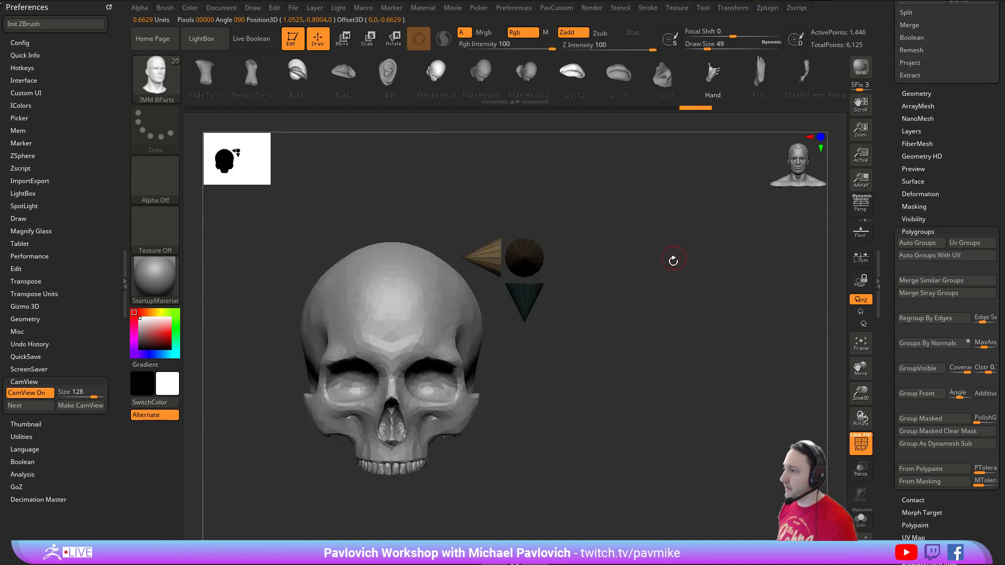
{"action": "left_click", "coordinate": [861, 454]}
{"action": "left_click_drag", "start_coordinate": [889, 202], "coordinate": [886, 374]}
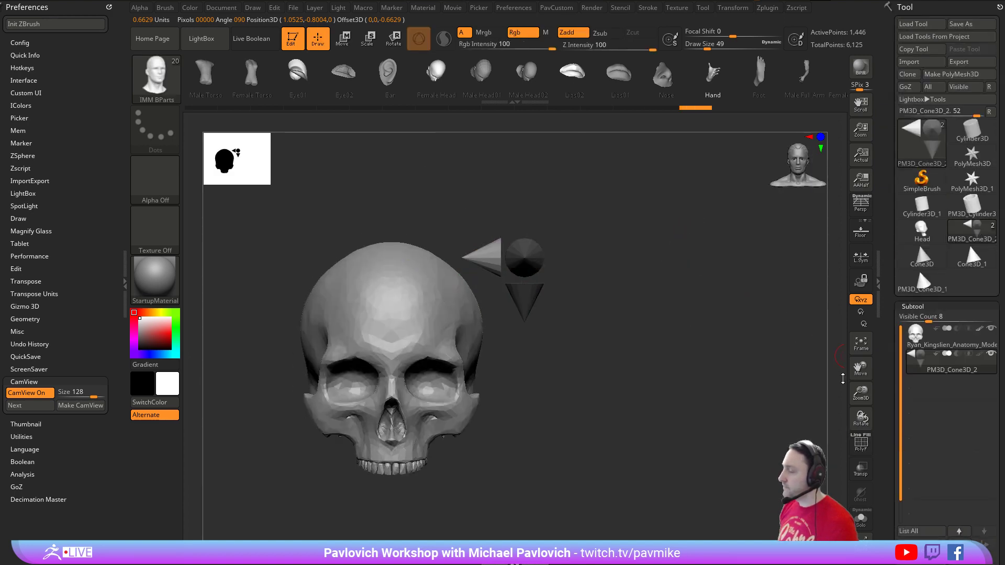
{"action": "left_click_drag", "start_coordinate": [639, 234], "coordinate": [666, 227], "text": "ctrl"}
{"action": "left_click_drag", "start_coordinate": [654, 287], "coordinate": [673, 276], "text": "alt"}
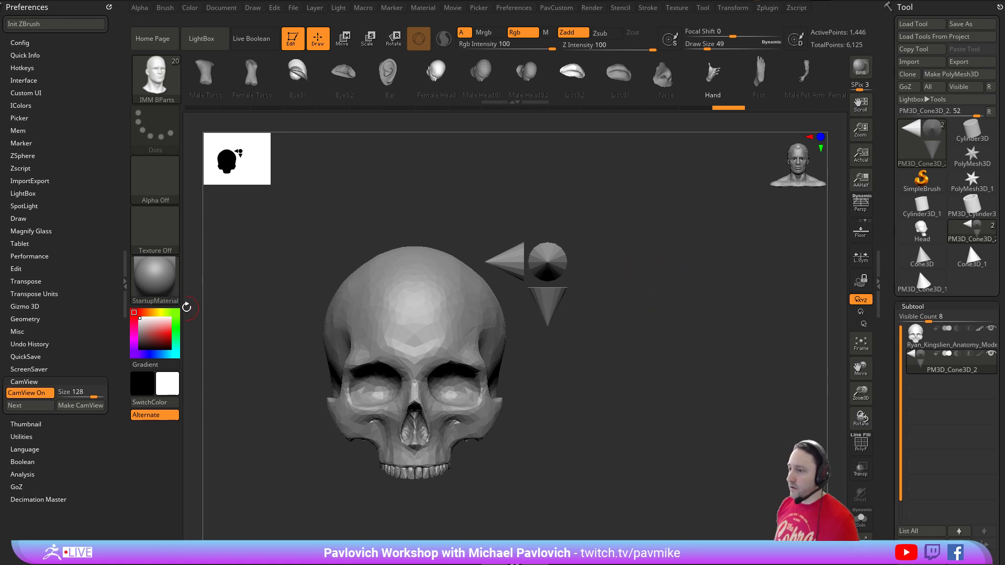
- Dock the Color palette, set the colour to R 255, G 0, B 0 and fill the cone subtool with it
{"action": "left_click", "coordinate": [195, 8]}
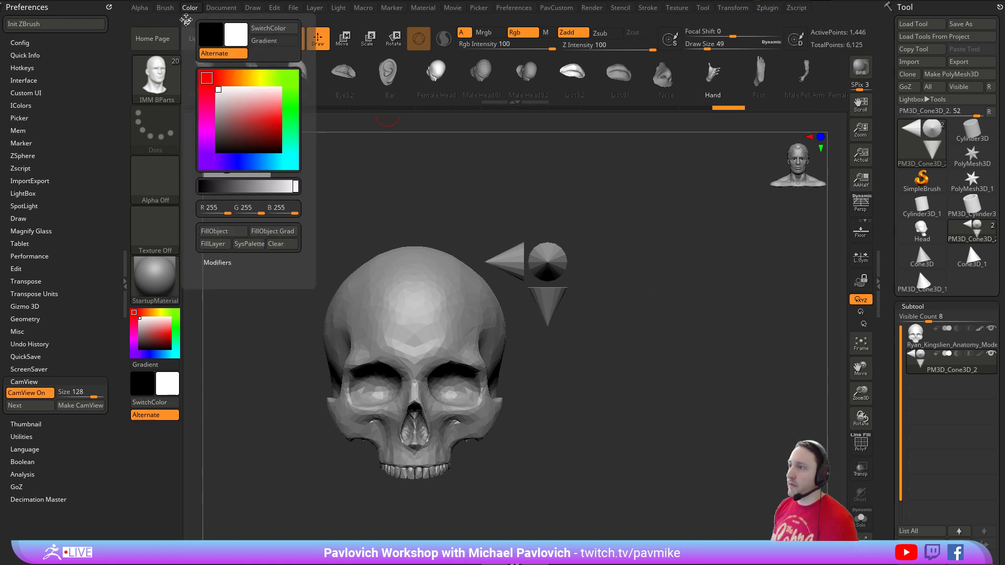
{"action": "left_click", "coordinate": [186, 18]}
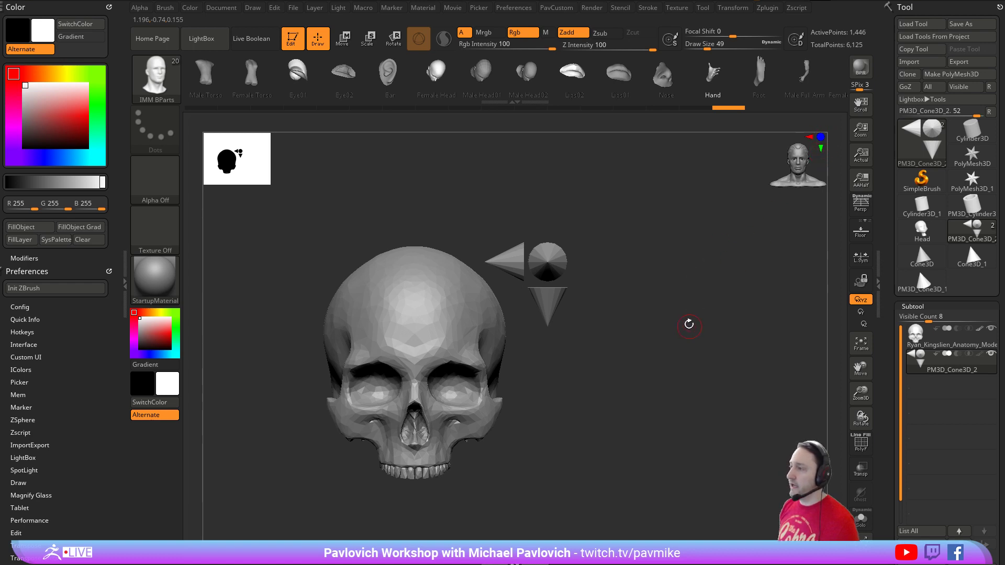
{"action": "left_click", "coordinate": [87, 115]}
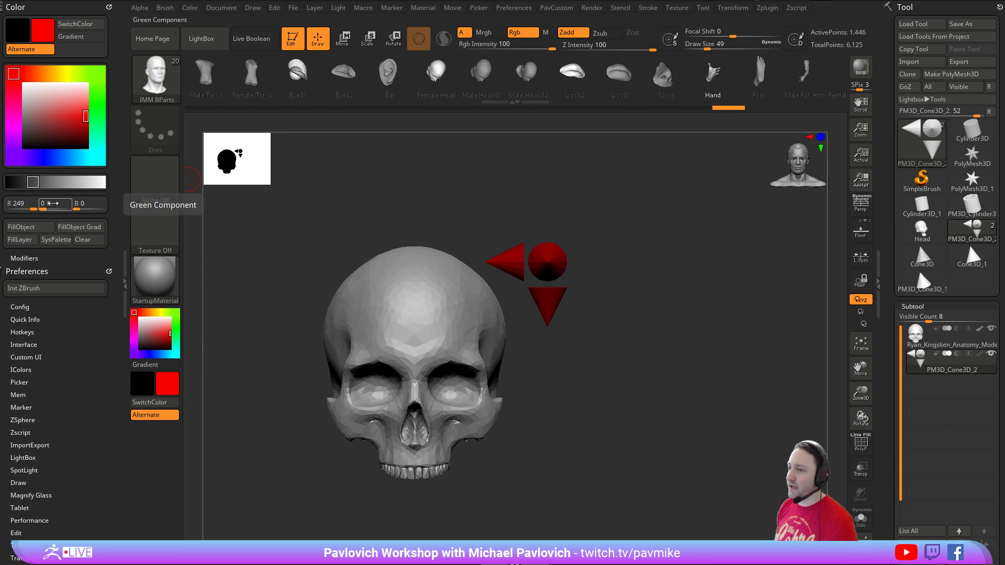
{"action": "left_click", "coordinate": [37, 204]}
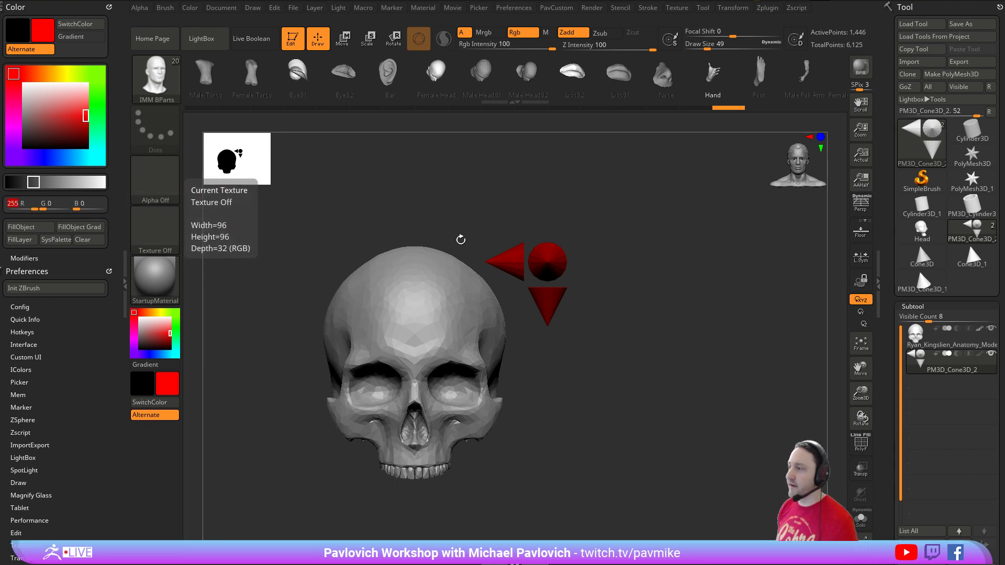
{"action": "left_click_drag", "start_coordinate": [715, 328], "coordinate": [742, 326], "text": "alt"}
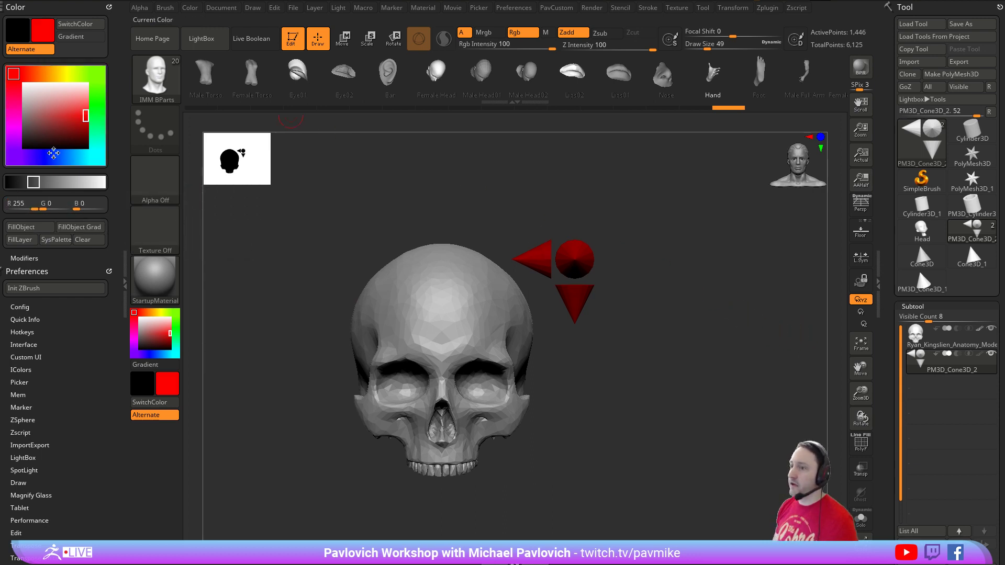
{"action": "left_click", "coordinate": [21, 227]}
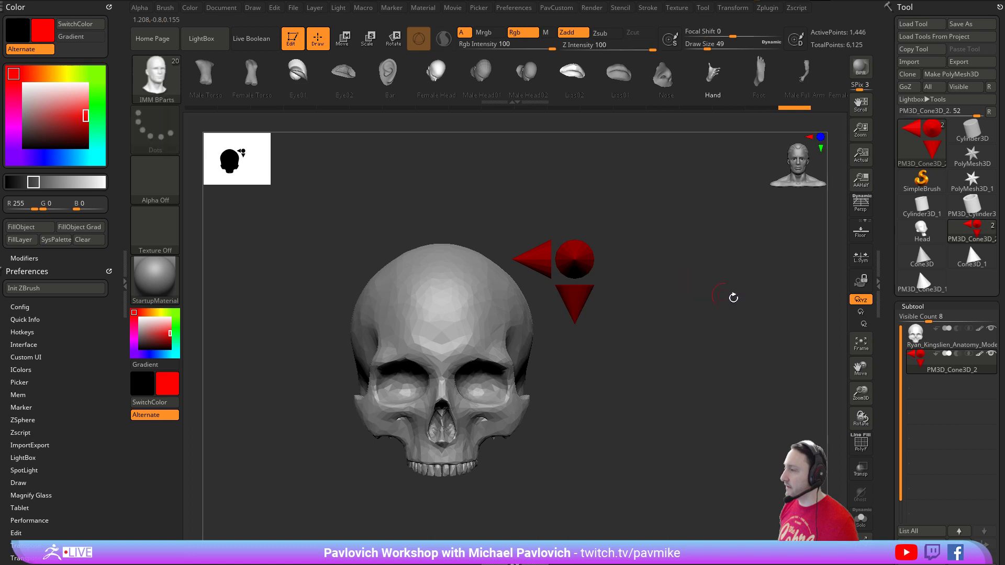
{"action": "key", "text": "space"}
{"action": "left_click", "coordinate": [648, 301]}
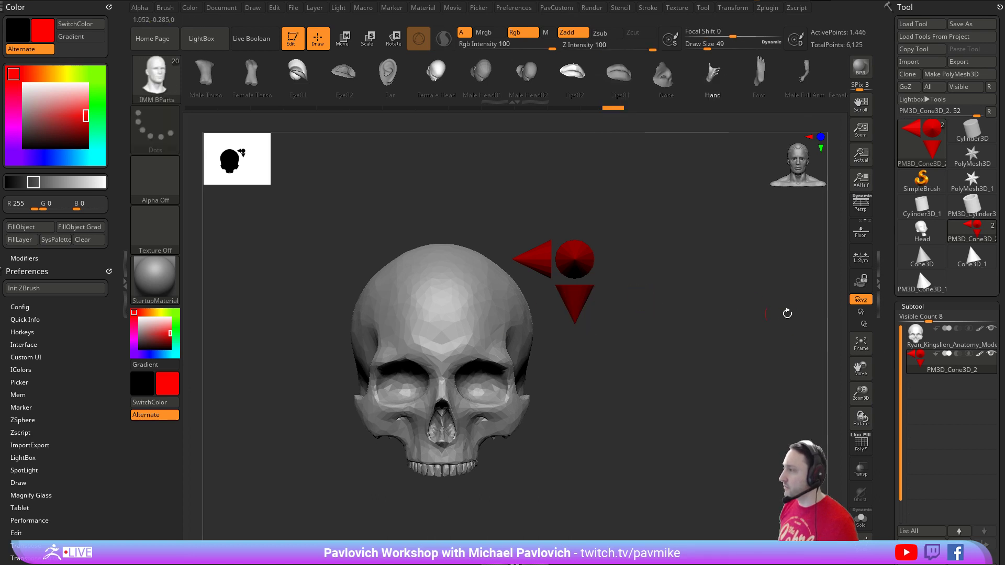
- Isolate the front-facing cone by its polygroup, fill it with blue R 0, G 0, B 255, and show all cones again
{"action": "key", "text": "shift+f"}
{"action": "left_click", "coordinate": [159, 83], "text": "ctrl+shift"}
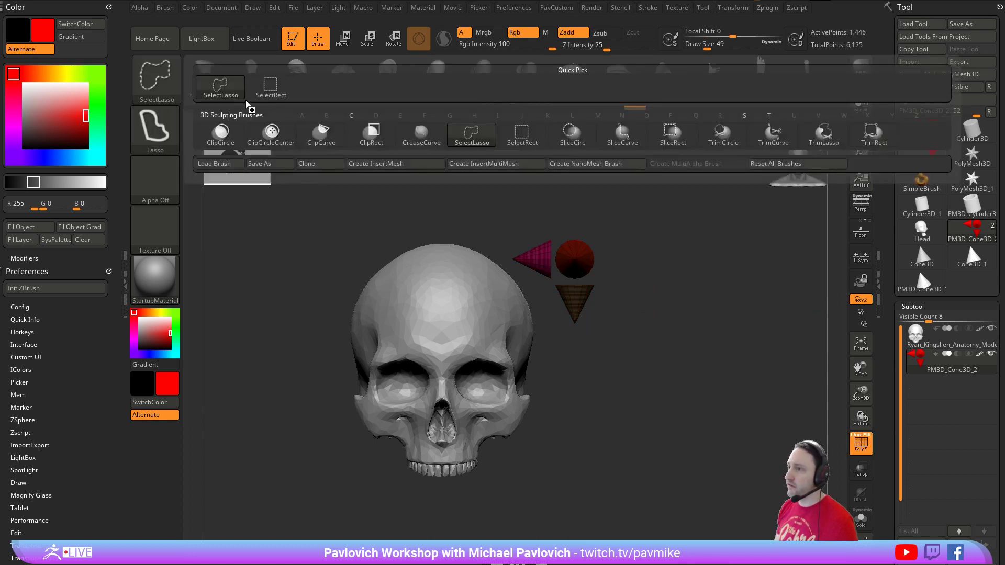
{"action": "left_click", "coordinate": [574, 260], "text": "ctrl+shift"}
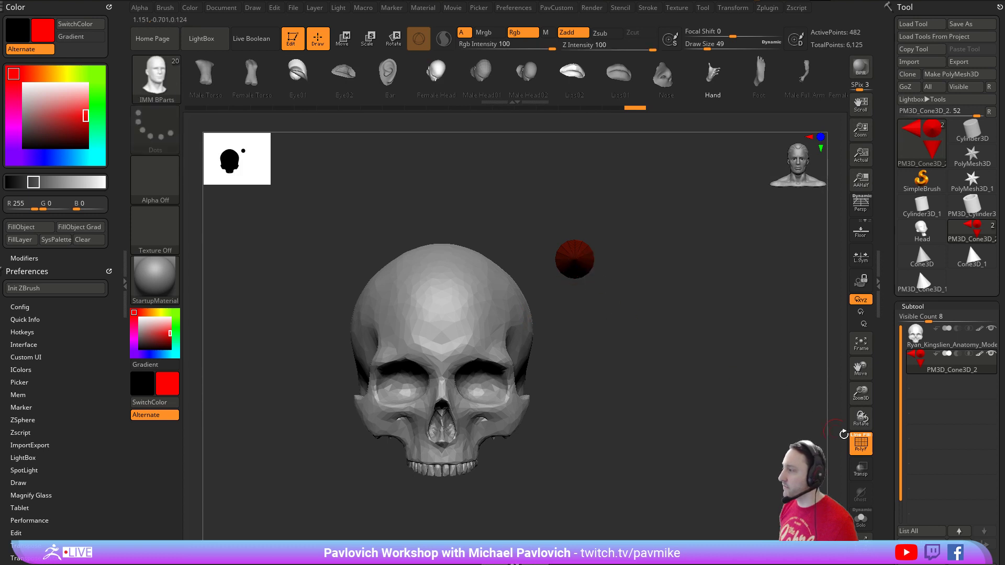
{"action": "left_click", "coordinate": [860, 443]}
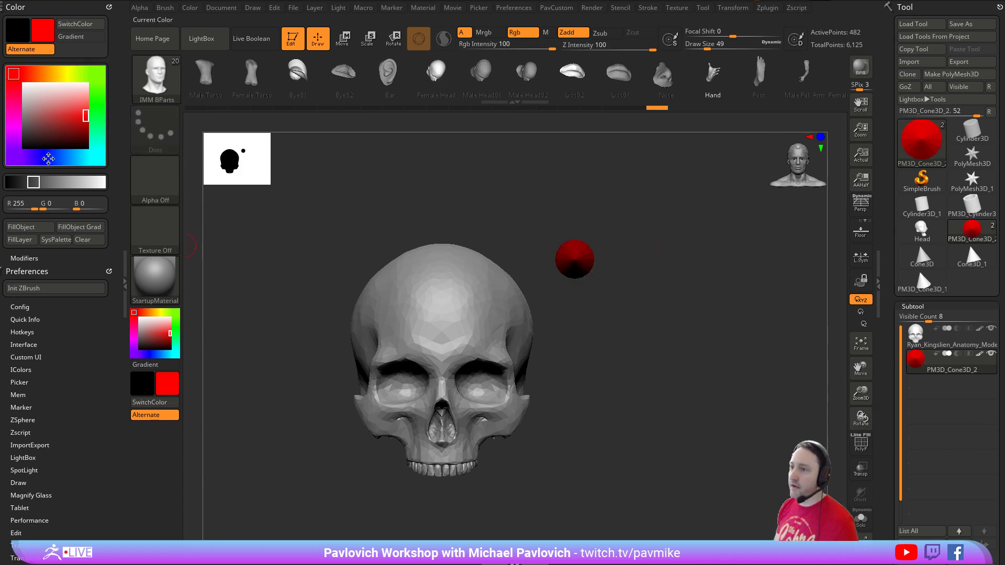
{"action": "left_click", "coordinate": [47, 157]}
{"action": "left_click_drag", "start_coordinate": [43, 208], "coordinate": [35, 208]}
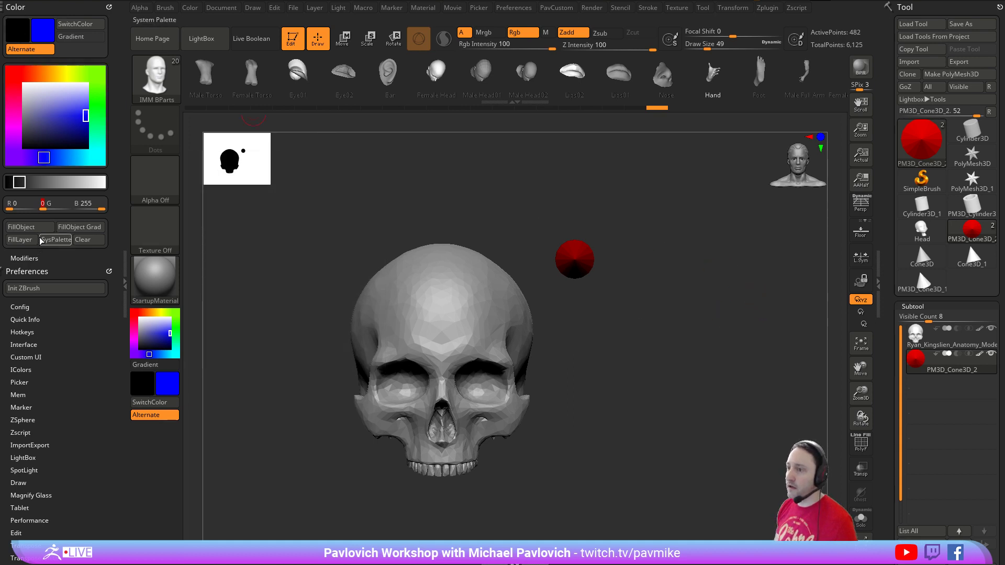
{"action": "left_click", "coordinate": [27, 227]}
{"action": "key", "text": "ctrl"}
{"action": "key", "text": "ctrl+z"}
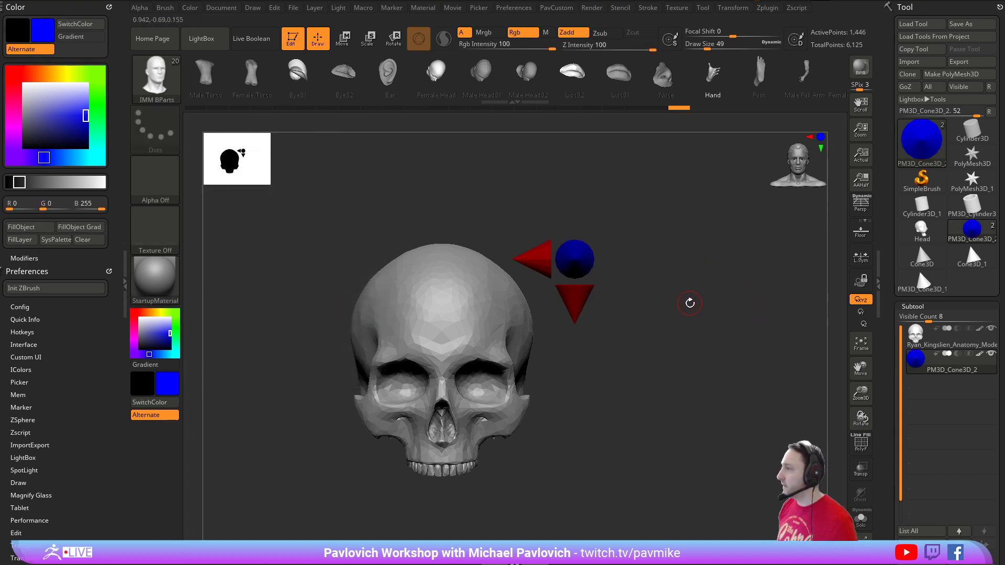
- Isolate the downward-pointing cone, fill it with green R 0, G 255, B 0, and unhide the other cones
{"action": "key", "text": "ctrl+z"}
{"action": "left_click", "coordinate": [98, 104]}
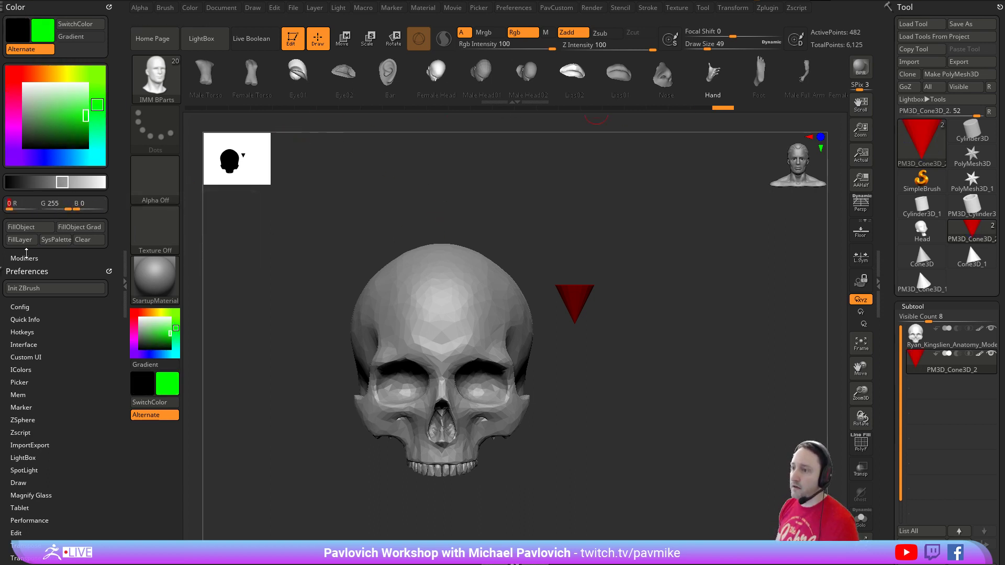
{"action": "left_click", "coordinate": [26, 229]}
{"action": "left_click", "coordinate": [661, 310], "text": "ctrl+shift"}
- Inspect the coloured cone arrows beside the skull from the front and from a three-quarter angle
{"action": "mouse_move", "coordinate": [687, 266]}
{"action": "left_mouse_down", "text": "alt"}
{"action": "mouse_move", "coordinate": [736, 299]}
{"action": "mouse_move", "coordinate": [654, 326]}
{"action": "left_mouse_up", "text": "alt"}
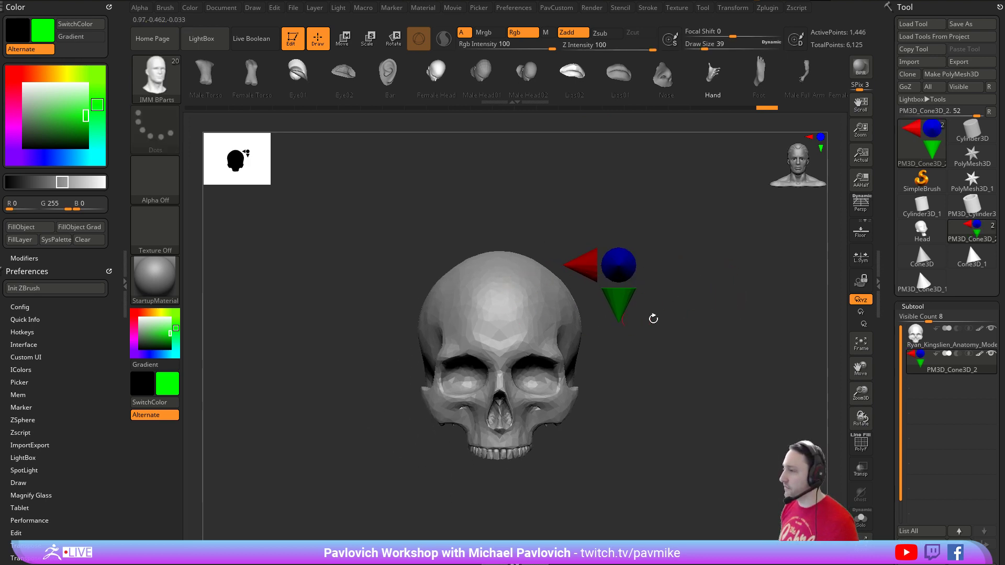
{"action": "left_click_drag", "start_coordinate": [654, 319], "coordinate": [711, 330]}
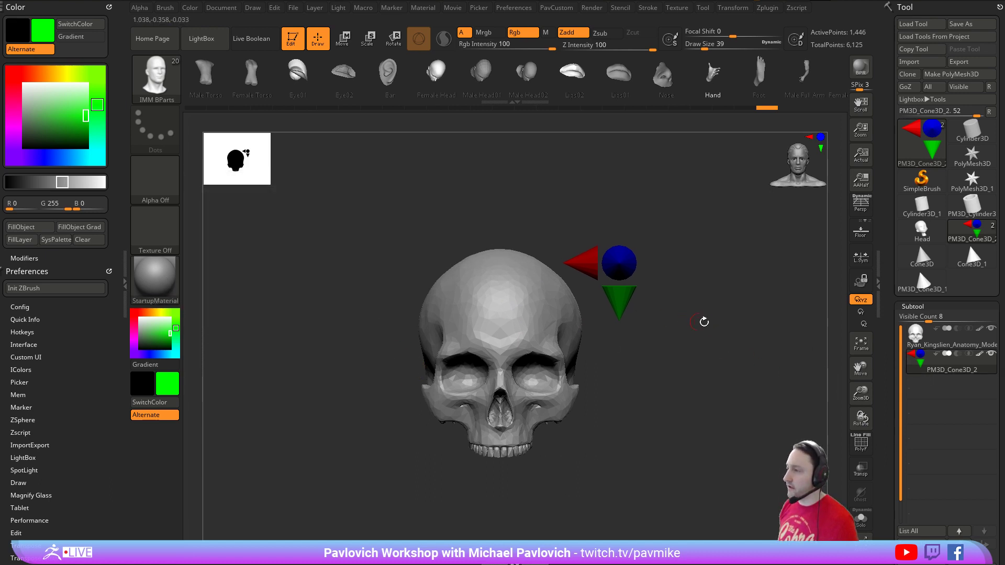
{"action": "mouse_move", "coordinate": [703, 321]}
{"action": "left_mouse_down", "text": "alt"}
{"action": "mouse_move", "coordinate": [724, 335]}
{"action": "mouse_move", "coordinate": [714, 335]}
{"action": "left_mouse_up", "text": "alt"}
{"action": "key", "text": "s"}
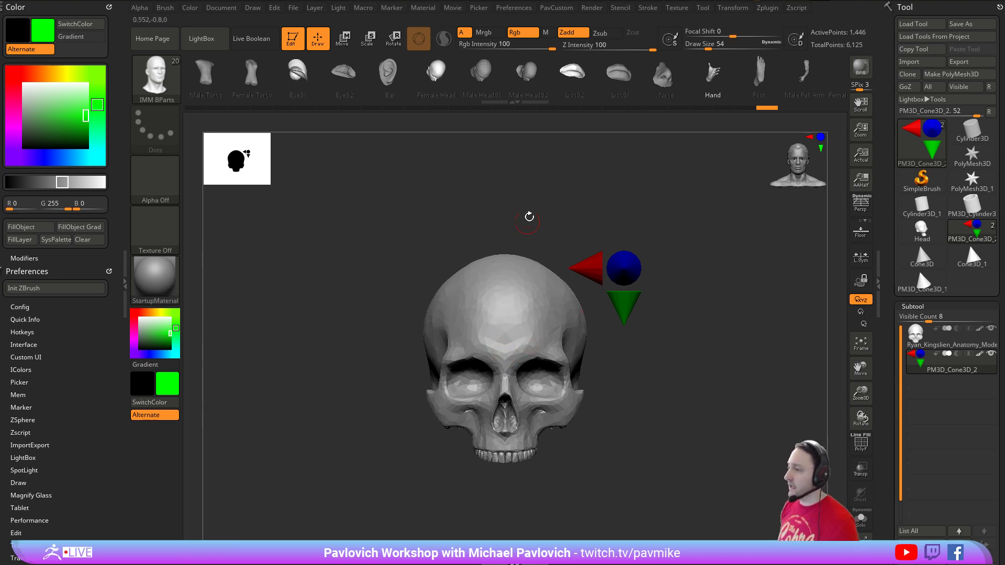
{"action": "left_click_drag", "start_coordinate": [529, 217], "coordinate": [702, 336]}
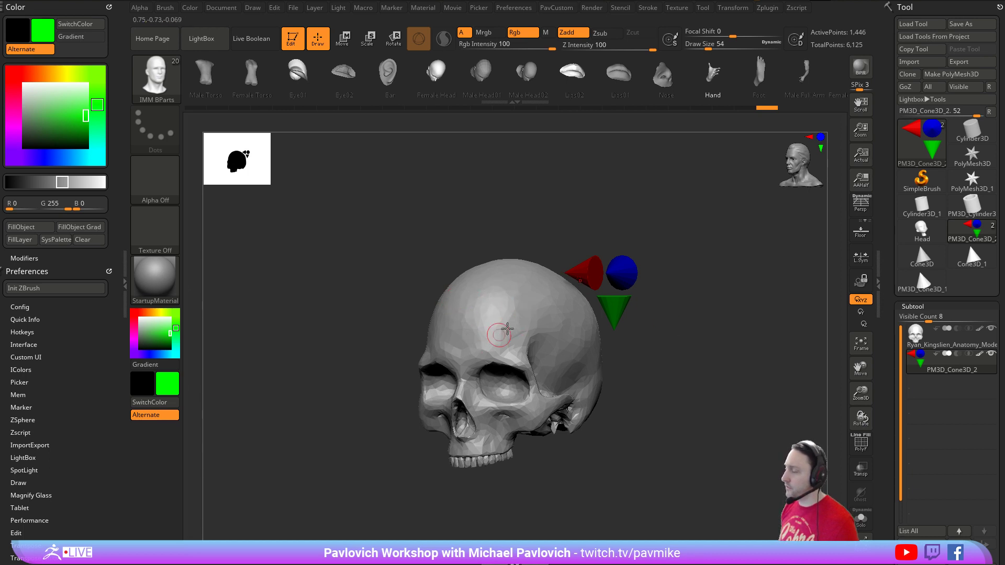
{"action": "left_click_drag", "start_coordinate": [529, 243], "coordinate": [531, 241], "text": "shift"}
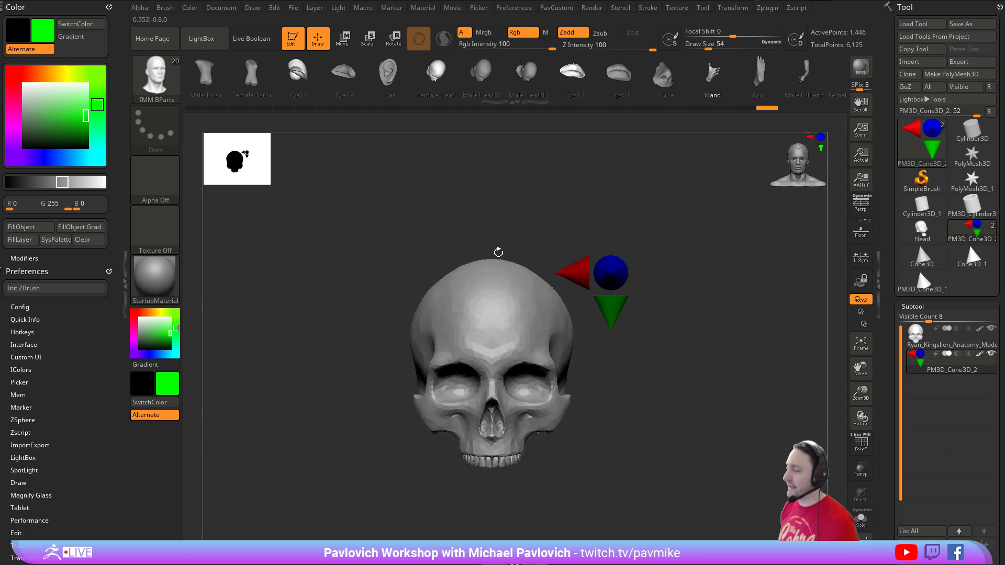
{"action": "left_click", "coordinate": [147, 279]}
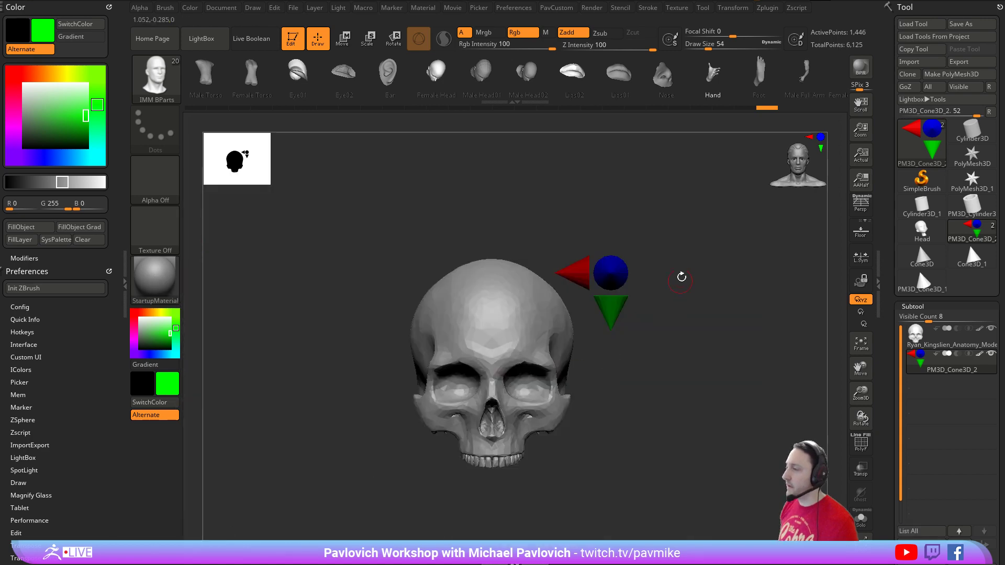
{"action": "mouse_move", "coordinate": [702, 360]}
{"action": "left_mouse_down", "text": "alt"}
{"action": "mouse_move", "coordinate": [703, 347]}
{"action": "mouse_move", "coordinate": [669, 348]}
{"action": "left_mouse_up", "text": "alt"}
- Make the skull the active subtool and cycle the CamView presets to the skull model
{"action": "left_click", "coordinate": [926, 341]}
{"action": "key", "text": "s"}
{"action": "left_click_drag", "start_coordinate": [696, 351], "coordinate": [695, 352]}
{"action": "left_click_drag", "start_coordinate": [706, 293], "coordinate": [685, 339]}
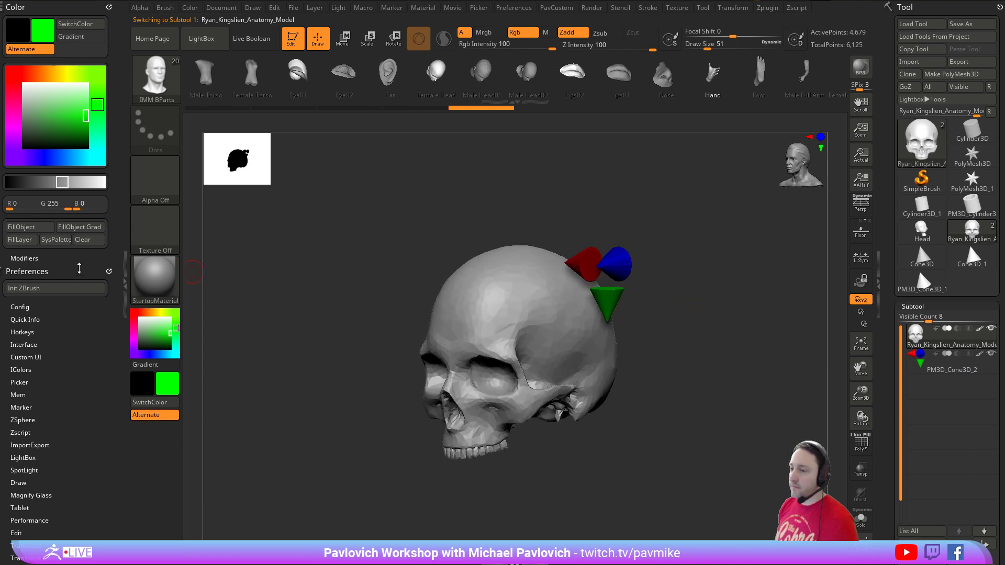
{"action": "left_click_drag", "start_coordinate": [113, 287], "coordinate": [113, 137]}
{"action": "left_click", "coordinate": [41, 310]}
{"action": "left_click", "coordinate": [40, 309]}
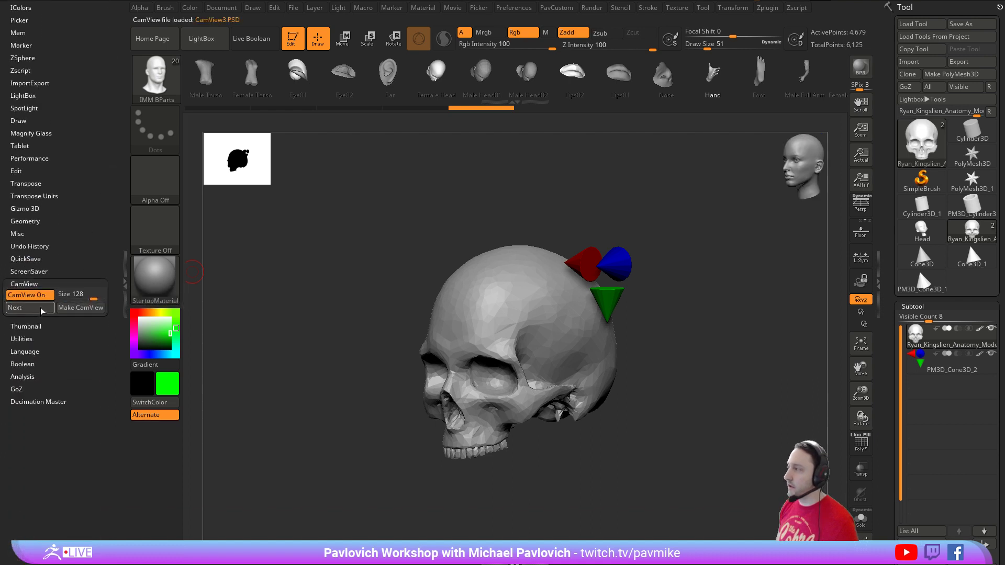
{"action": "left_click", "coordinate": [40, 306]}
{"action": "left_click", "coordinate": [40, 309]}
{"action": "left_click_drag", "start_coordinate": [675, 252], "coordinate": [744, 295]}
- Set the document background to bright pink sampled from the colour picker and check the CamView against it
{"action": "left_click", "coordinate": [216, 8]}
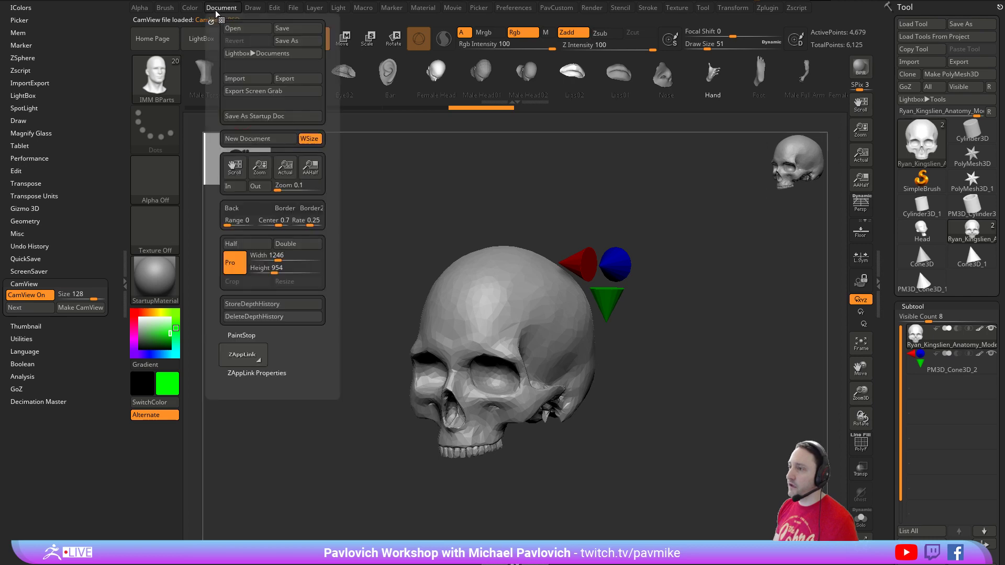
{"action": "left_click_drag", "start_coordinate": [240, 208], "coordinate": [134, 327]}
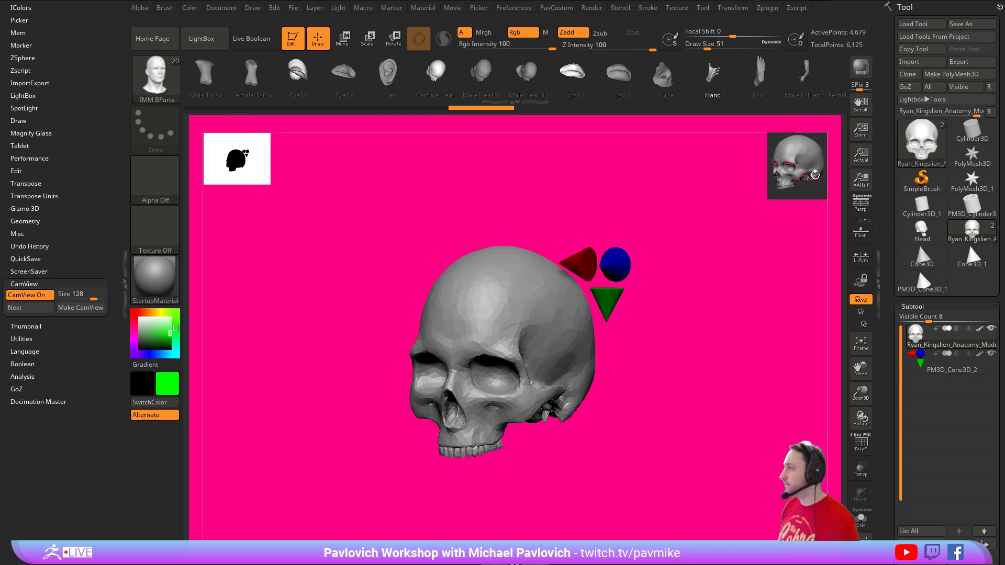
{"action": "left_click_drag", "start_coordinate": [815, 175], "coordinate": [769, 332]}
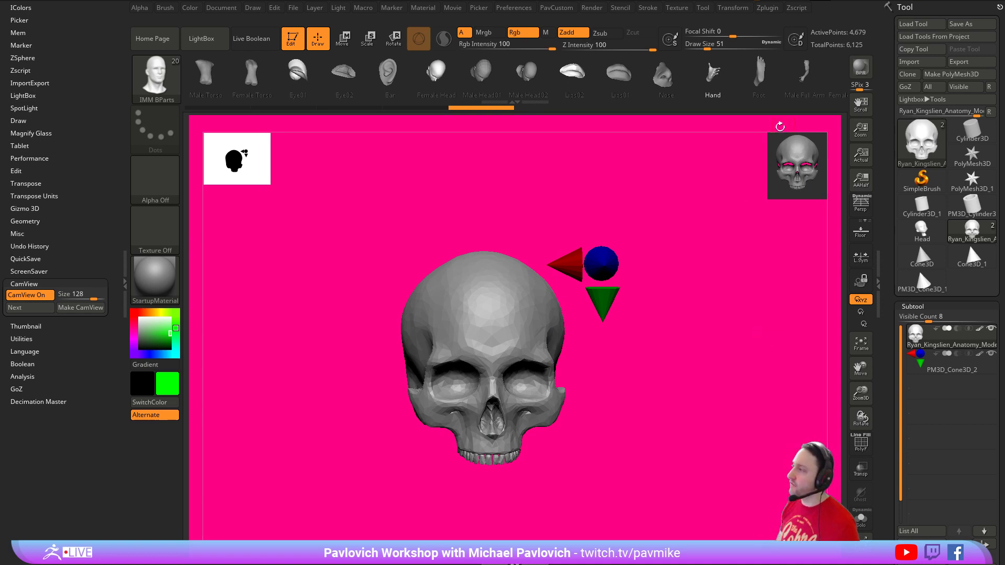
{"action": "left_click_drag", "start_coordinate": [673, 240], "coordinate": [680, 256], "text": "shift"}
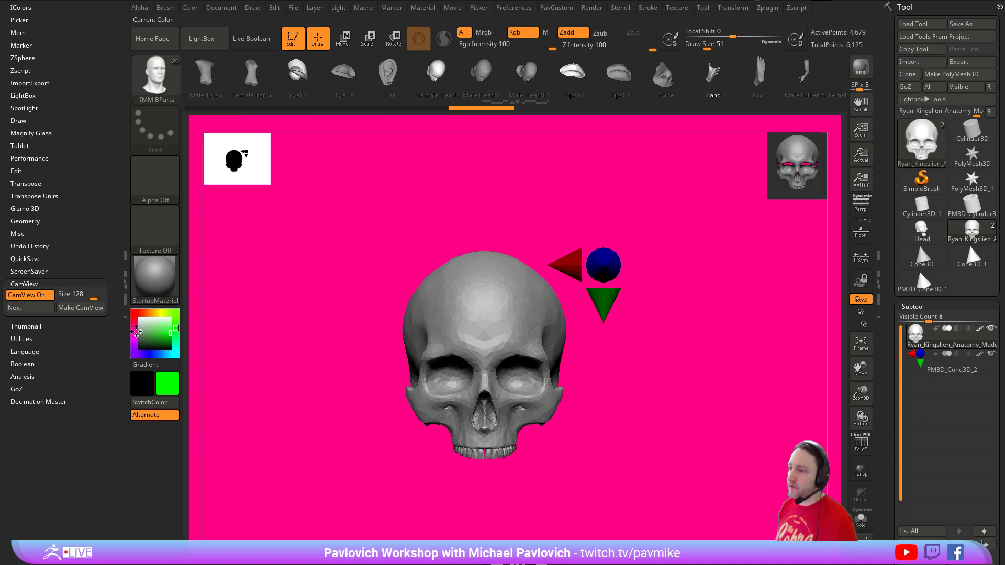
- Choose a dark grey colour, apply it as the document background and check the skull against it
{"action": "left_click_drag", "start_coordinate": [144, 341], "coordinate": [140, 340]}
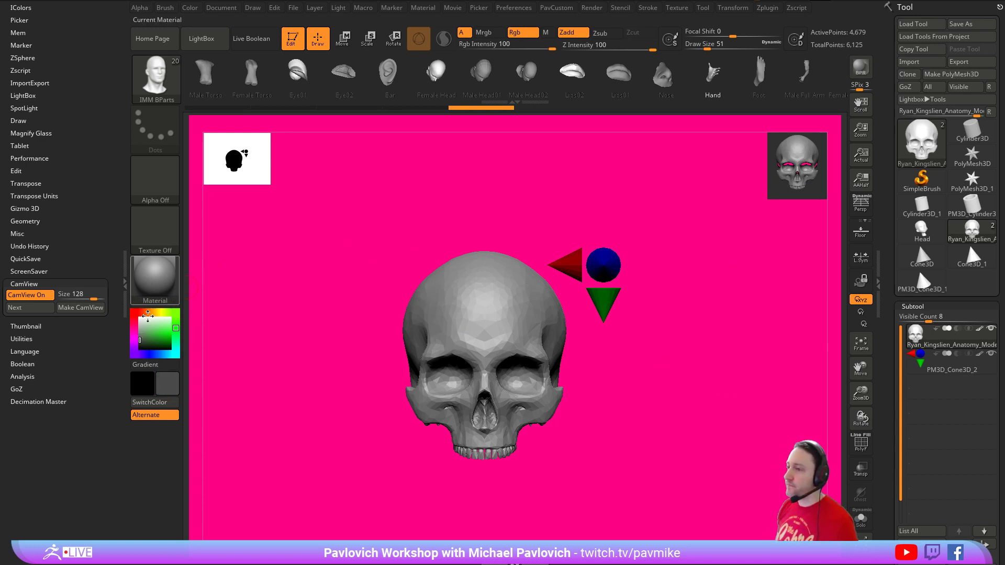
{"action": "left_click", "coordinate": [216, 8]}
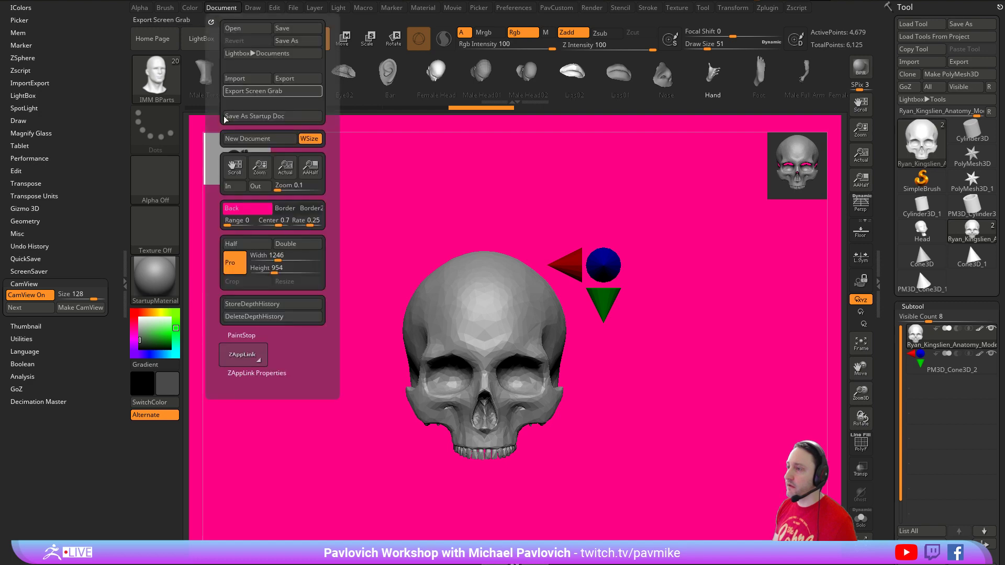
{"action": "left_click_drag", "start_coordinate": [248, 208], "coordinate": [184, 348]}
{"action": "left_click_drag", "start_coordinate": [715, 290], "coordinate": [712, 314]}
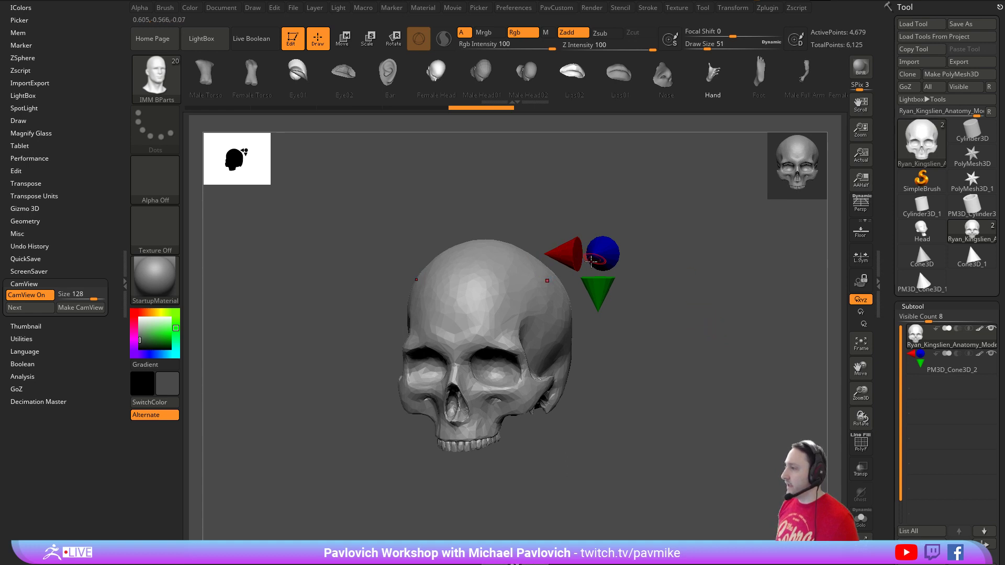
{"action": "left_click_drag", "start_coordinate": [574, 273], "coordinate": [652, 303]}
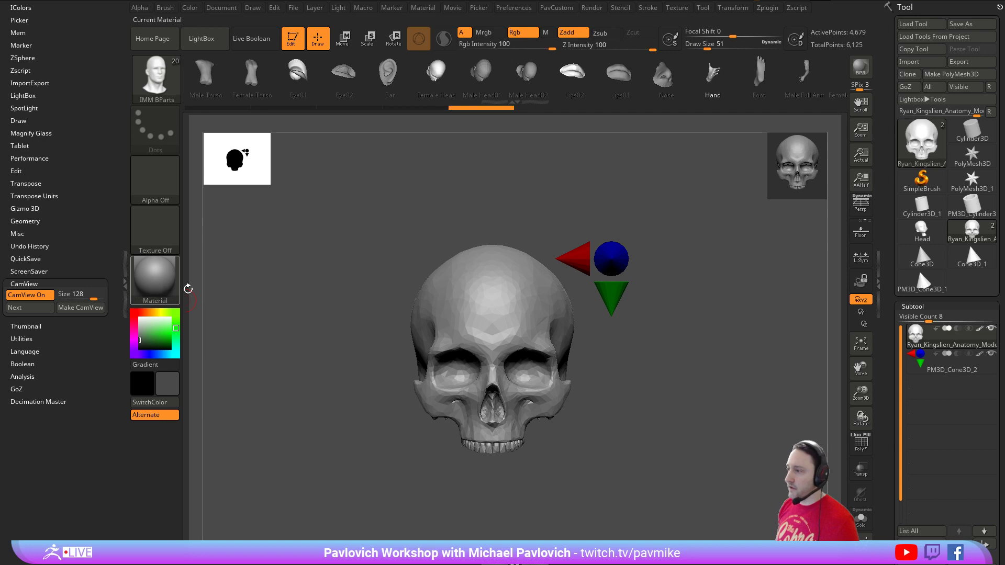
- Remove the docked Color and Preferences palettes from the tray
{"action": "left_click_drag", "start_coordinate": [114, 48], "coordinate": [114, 412]}
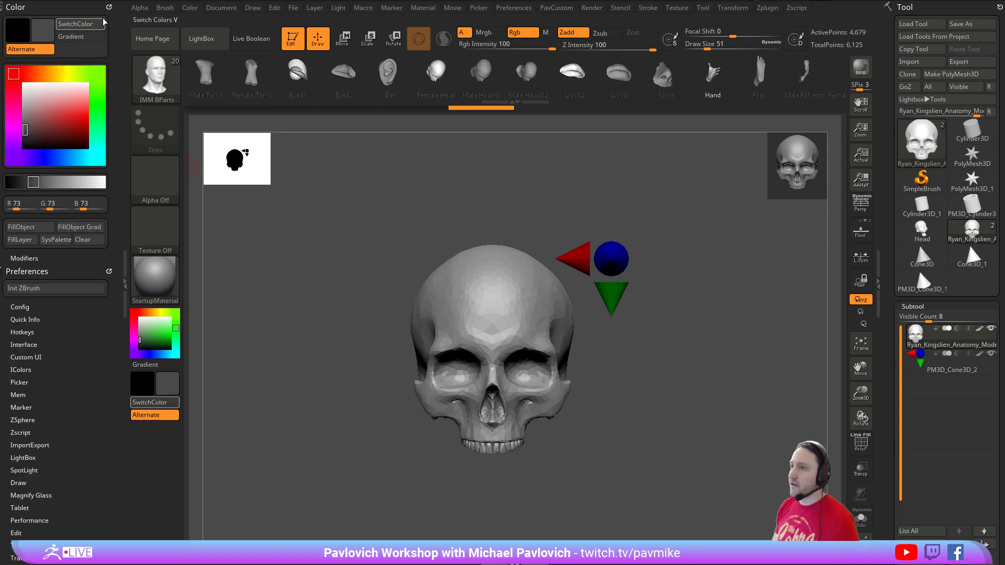
{"action": "left_click_drag", "start_coordinate": [109, 7], "coordinate": [451, 335]}
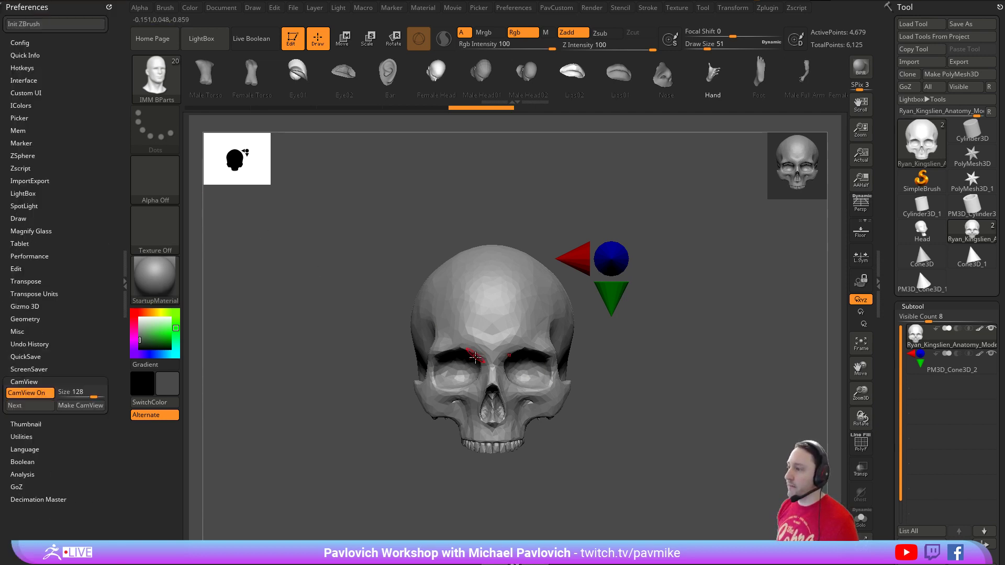
{"action": "left_click", "coordinate": [108, 5]}
- Dock the Render palette and expand its BPR Shadow and Render Properties sections
{"action": "left_click", "coordinate": [592, 7]}
{"action": "left_click_drag", "start_coordinate": [586, 22], "coordinate": [94, 157]}
{"action": "key", "text": "shift"}
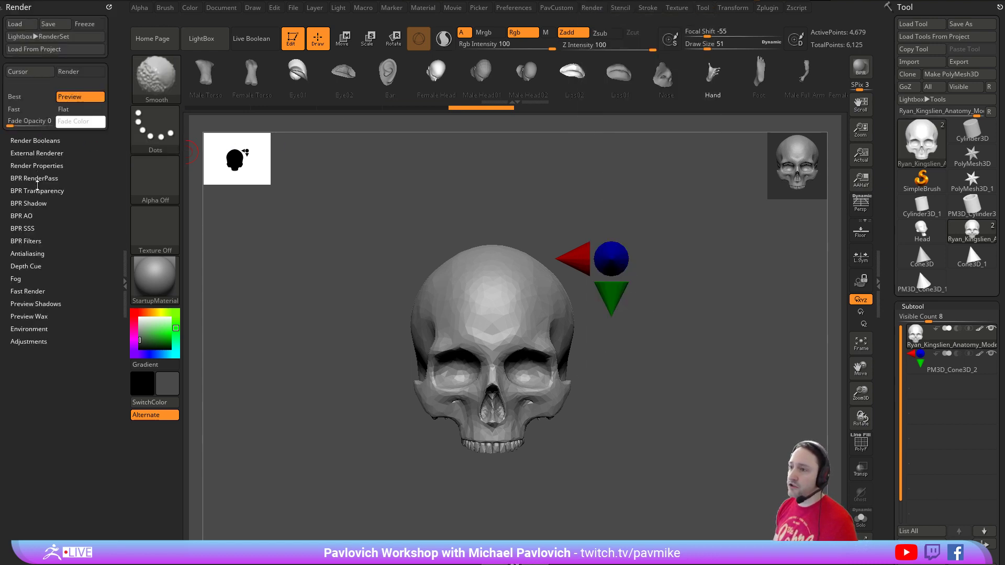
{"action": "left_click", "coordinate": [31, 203]}
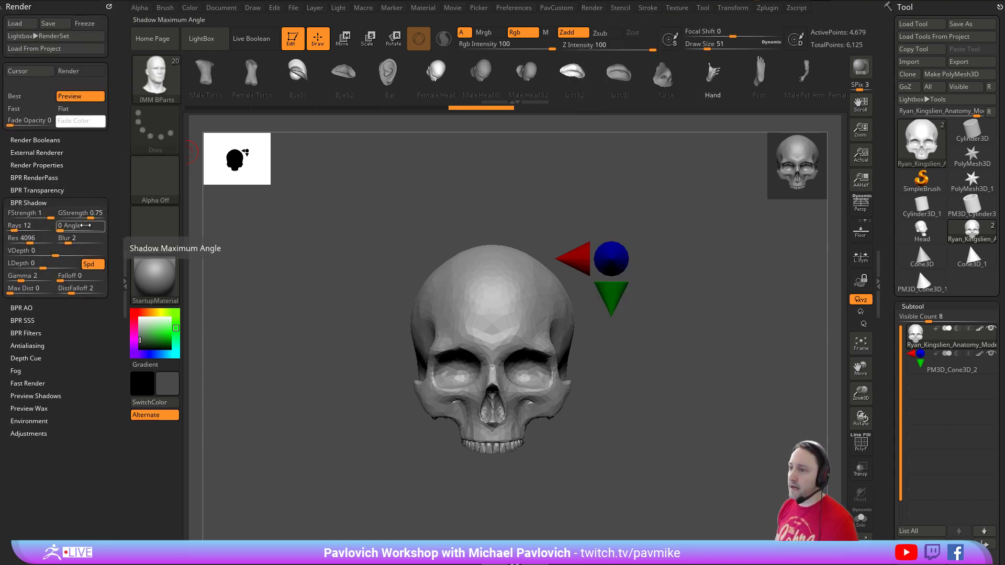
{"action": "left_click", "coordinate": [36, 165]}
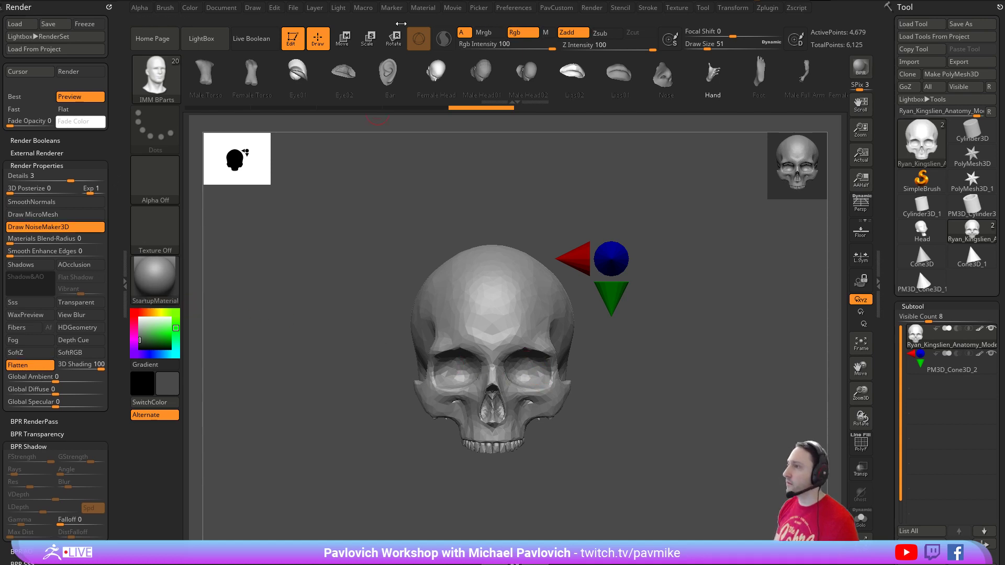
- Dock the Material palette and set the StartupMaterial modifiers to Intensity A about 1.03 and Depth A about 0.62
{"action": "left_click", "coordinate": [422, 8]}
{"action": "left_click", "coordinate": [419, 19]}
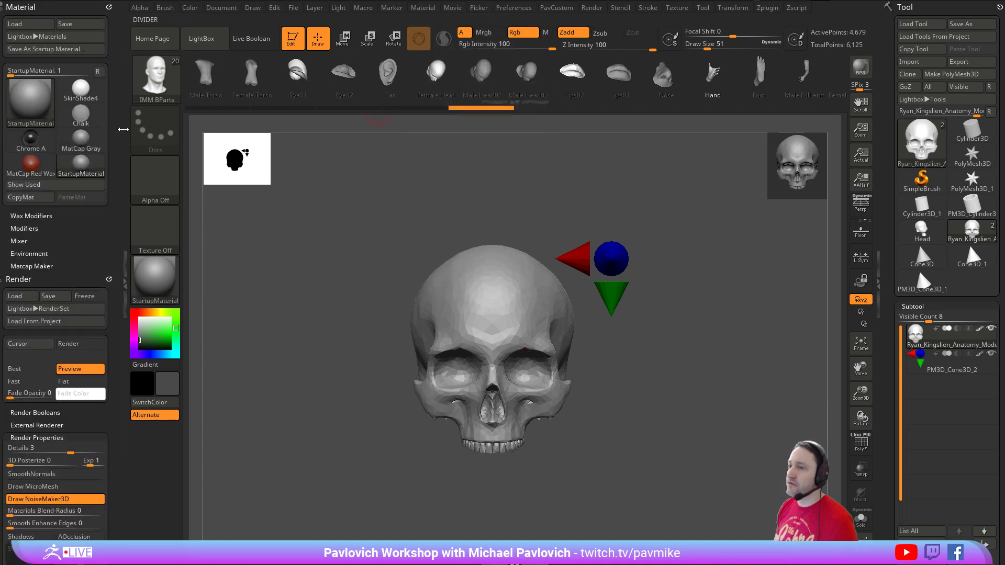
{"action": "left_click", "coordinate": [24, 228]}
{"action": "scroll", "coordinate": [67, 230], "scroll_direction": "down", "scroll_amount": 3}
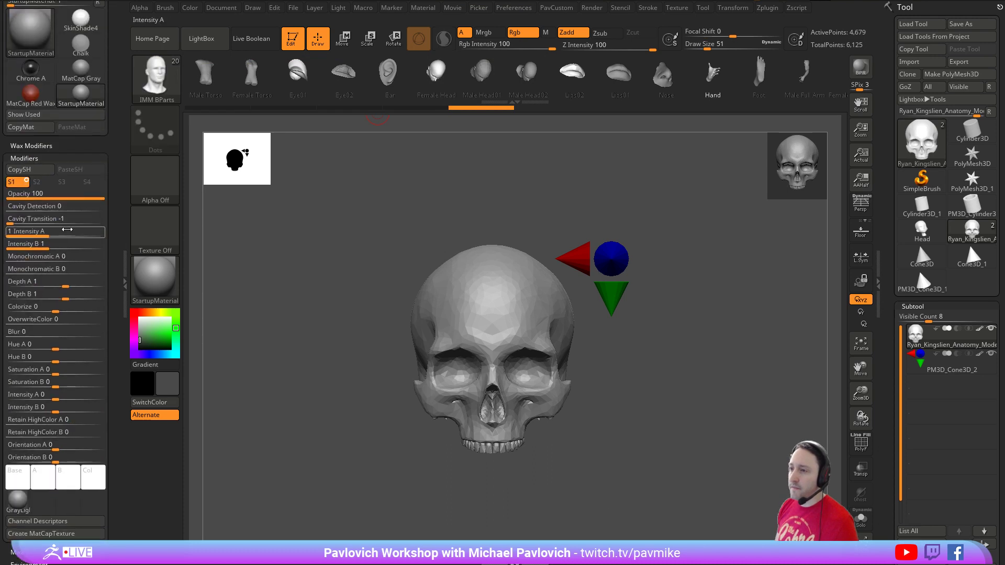
{"action": "left_click_drag", "start_coordinate": [53, 232], "coordinate": [54, 234]}
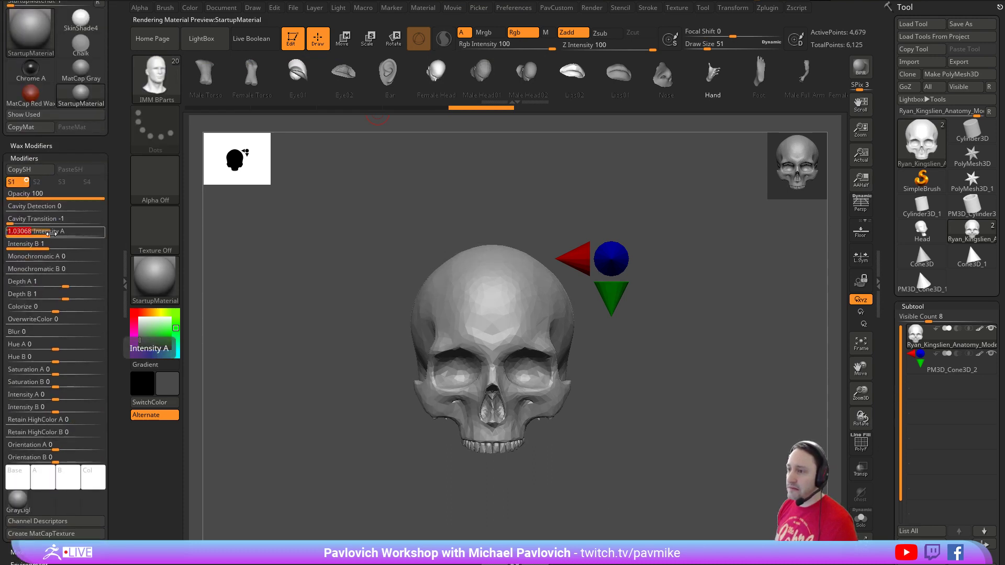
{"action": "left_click_drag", "start_coordinate": [67, 284], "coordinate": [63, 283]}
- Switch the skull to BasicMaterial and set its modifiers to Ambient 13 and Diffuse 78
{"action": "left_click", "coordinate": [153, 279]}
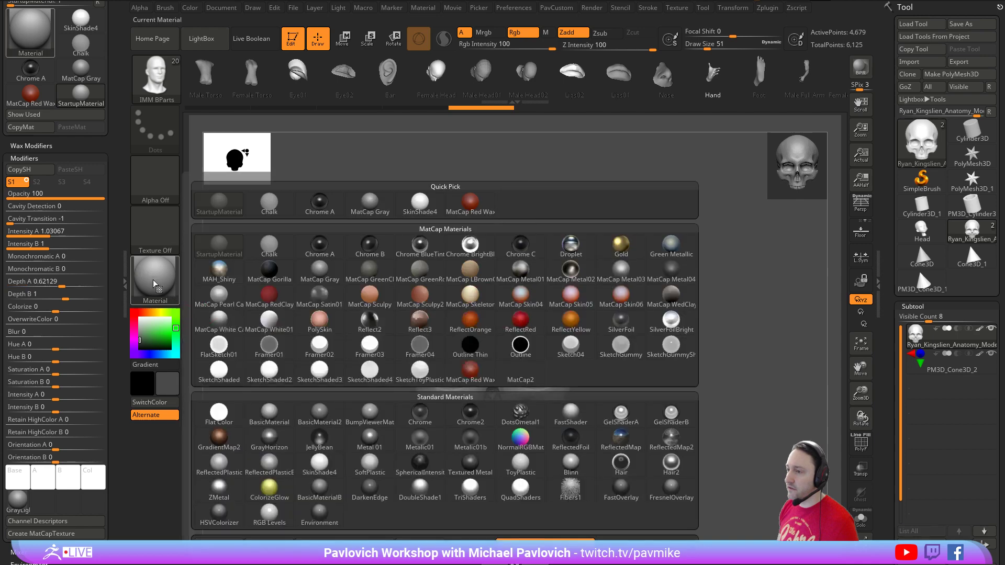
{"action": "left_click", "coordinate": [269, 414]}
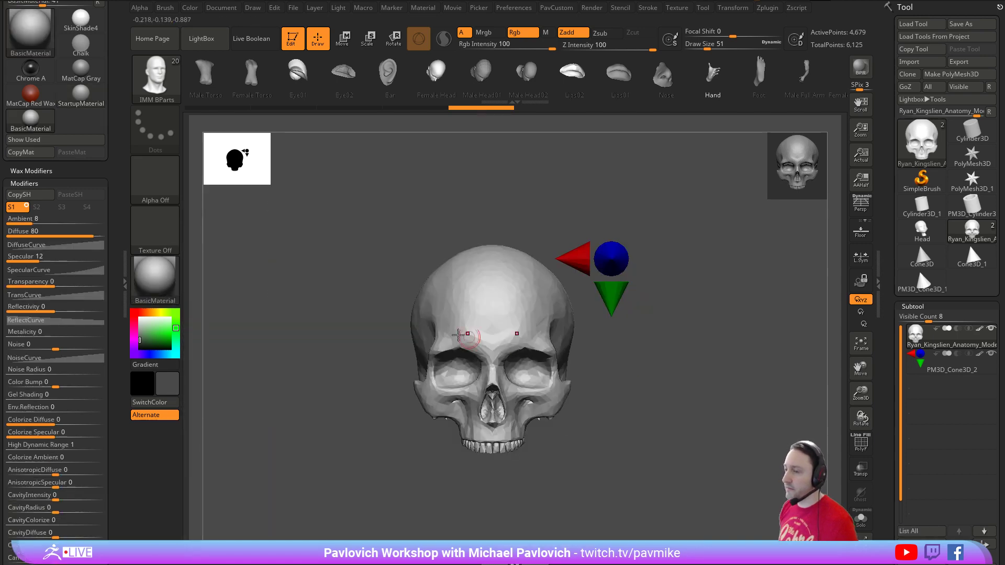
{"action": "left_click_drag", "start_coordinate": [38, 219], "coordinate": [67, 219]}
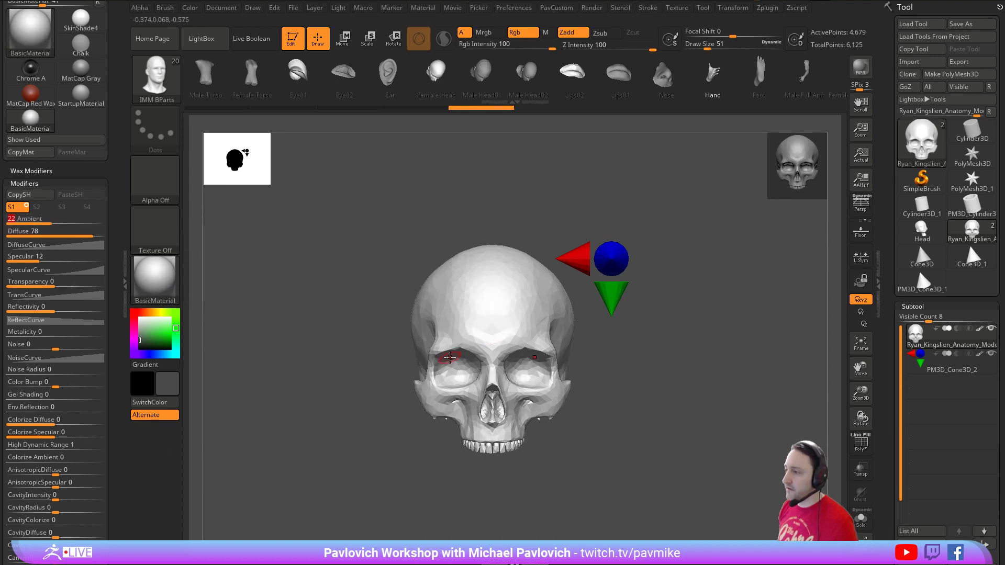
{"action": "left_click_drag", "start_coordinate": [58, 219], "coordinate": [43, 220]}
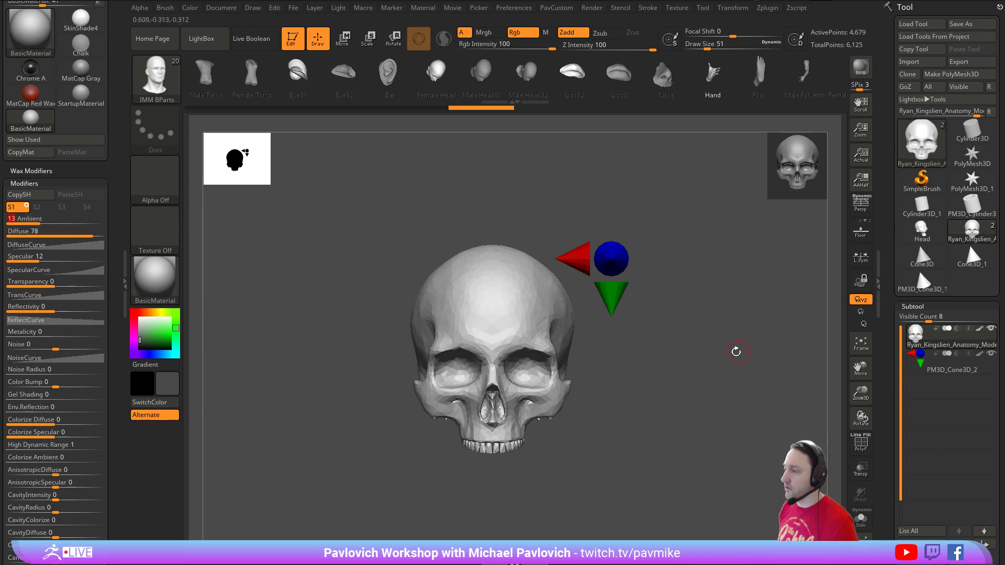
{"action": "left_click_drag", "start_coordinate": [736, 351], "coordinate": [751, 332], "text": "shift"}
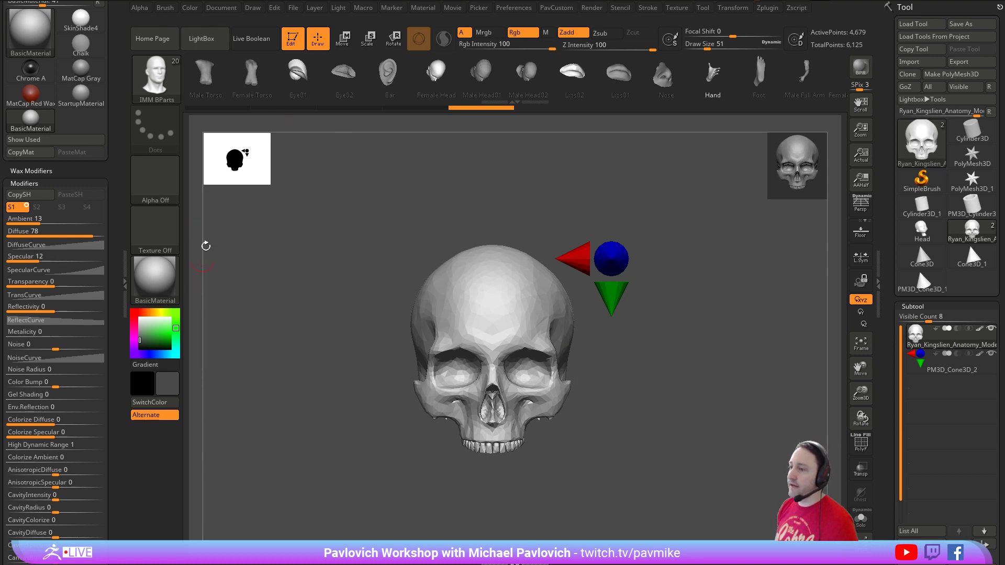
- Set the document background to black, sampled from the secondary color swatch, and enable the Mrgb channel
{"action": "left_click", "coordinate": [220, 7]}
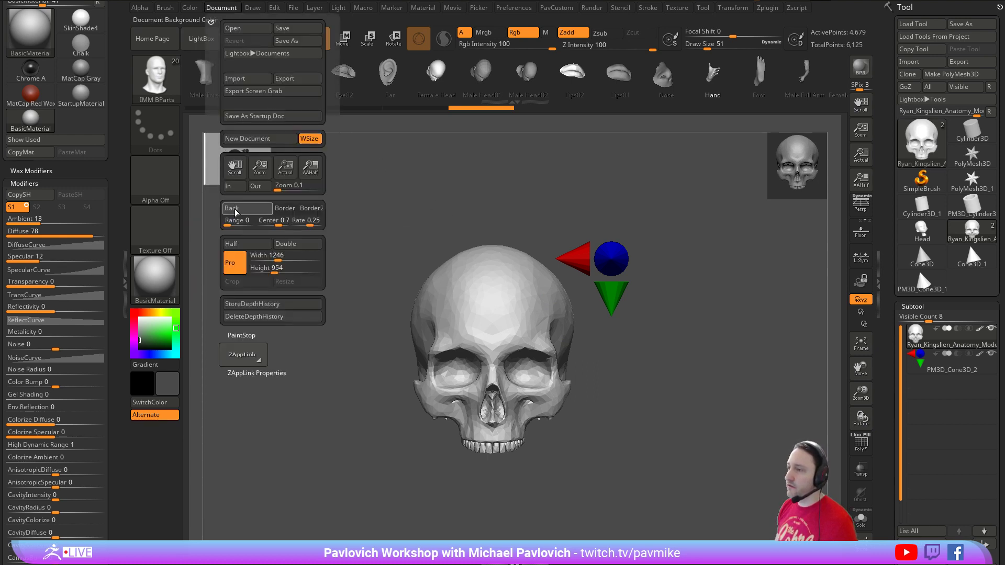
{"action": "left_click_drag", "start_coordinate": [237, 207], "coordinate": [142, 385]}
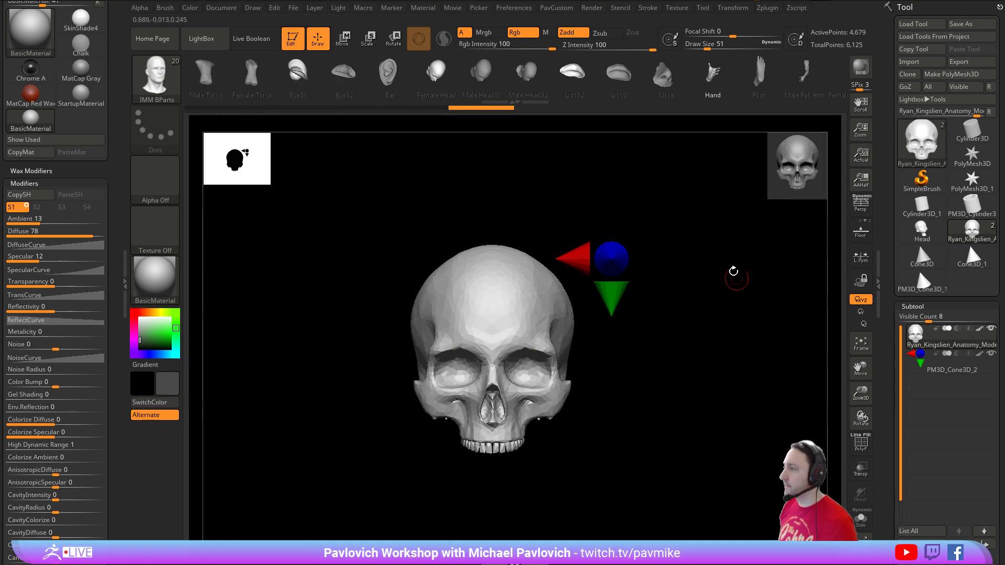
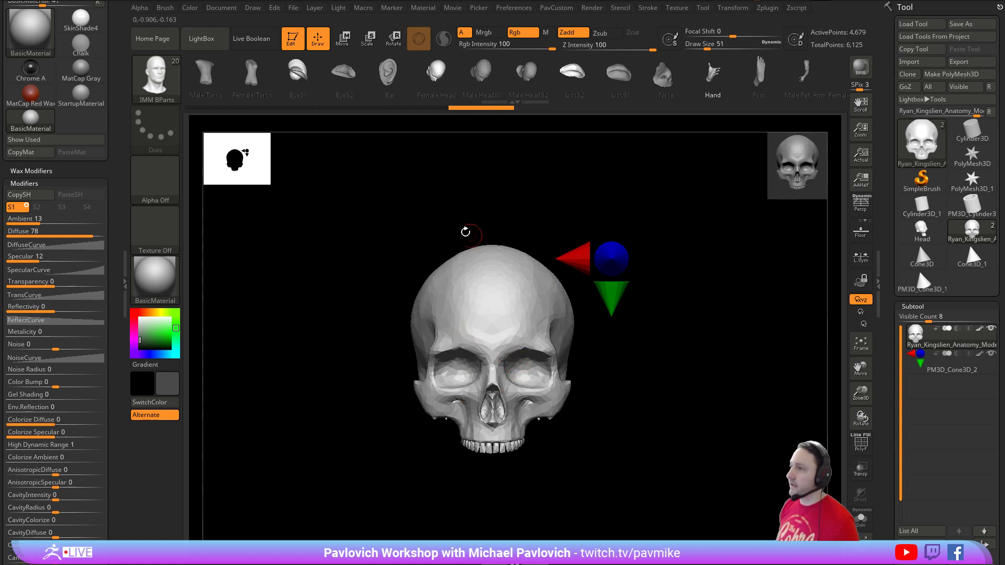
{"action": "left_click", "coordinate": [489, 33]}
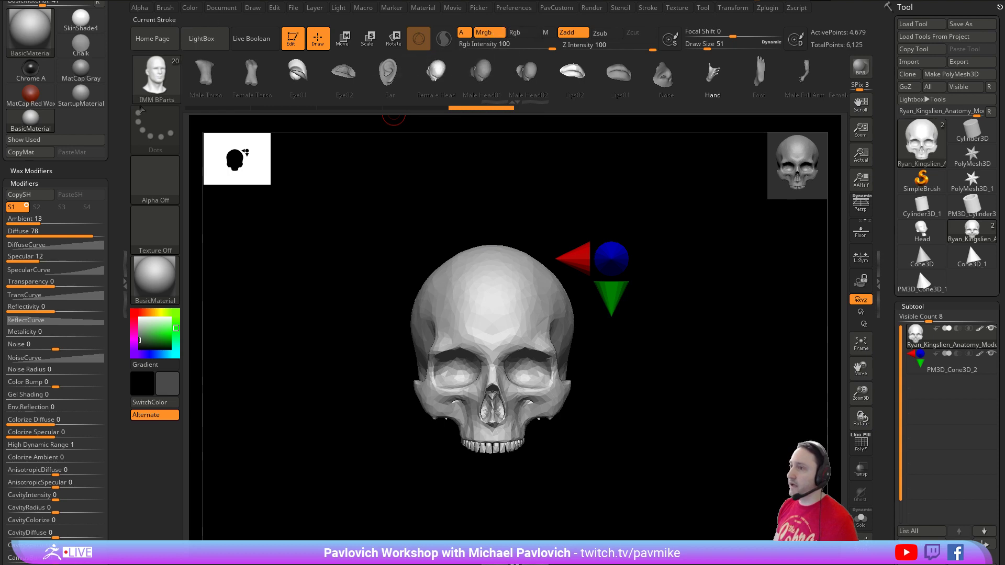
- Select the Standard brush, filtering the sculpting brushes by the letter S
{"action": "key", "text": "b"}
{"action": "key", "text": "s"}
{"action": "key", "text": "t"}
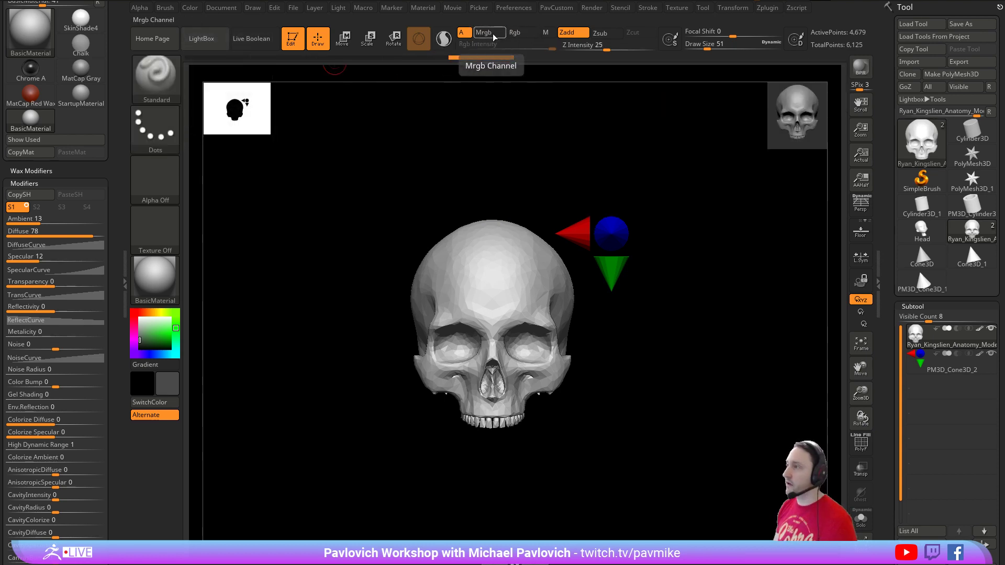
{"action": "key", "text": "b"}
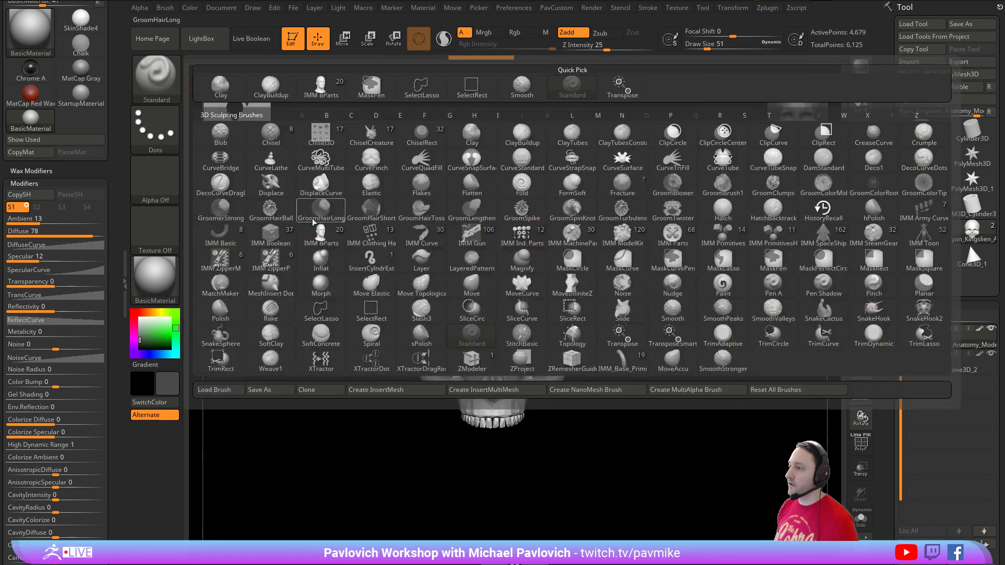
{"action": "key", "text": "b"}
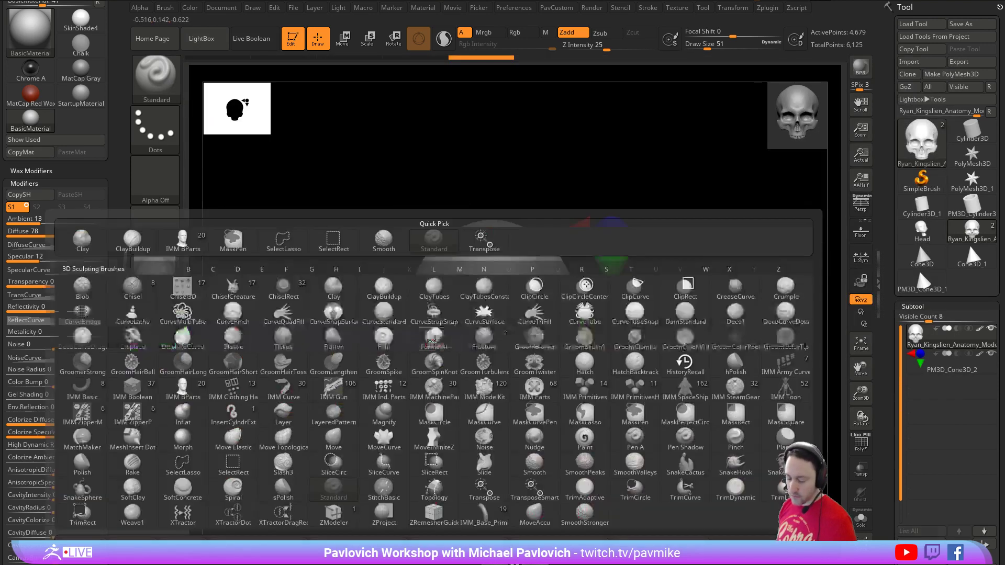
{"action": "key", "text": "s"}
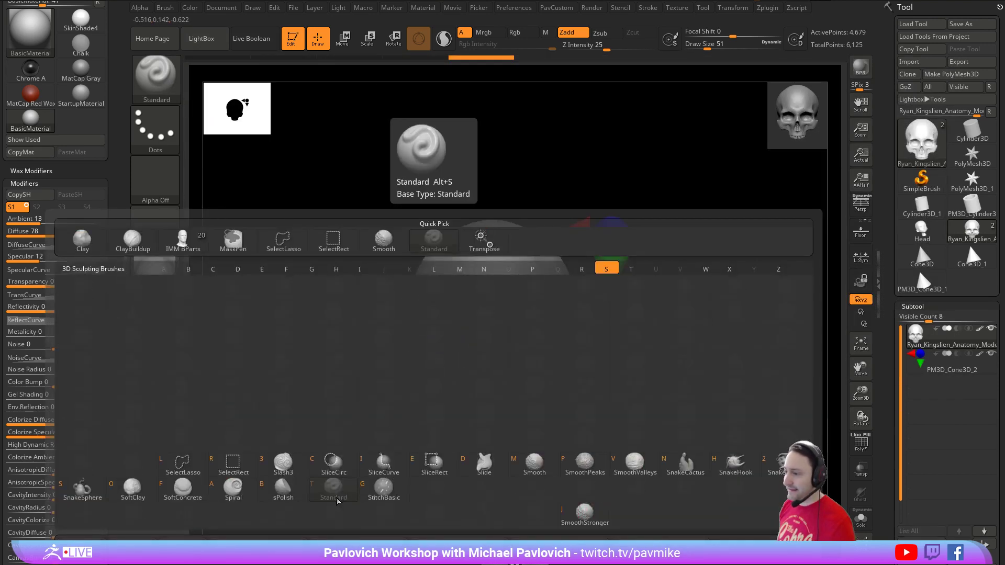
{"action": "key", "text": "t"}
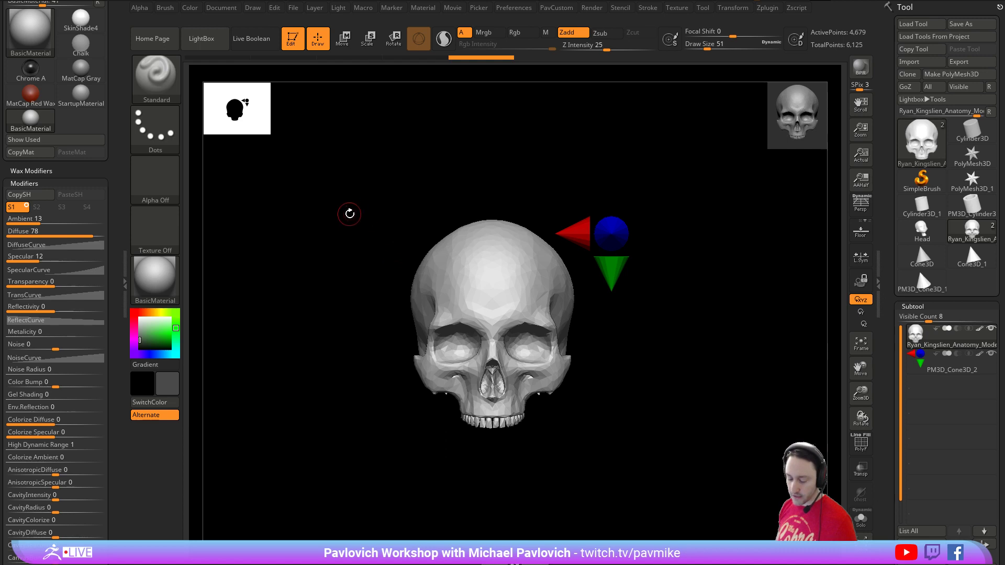
- Switch the sculpting brush to Clay, change to hPolish, and go back to Clay
{"action": "key", "text": "b"}
{"action": "key", "text": "c"}
{"action": "key", "text": "l"}
{"action": "key", "text": "b"}
{"action": "key", "text": "h"}
{"action": "key", "text": "p"}
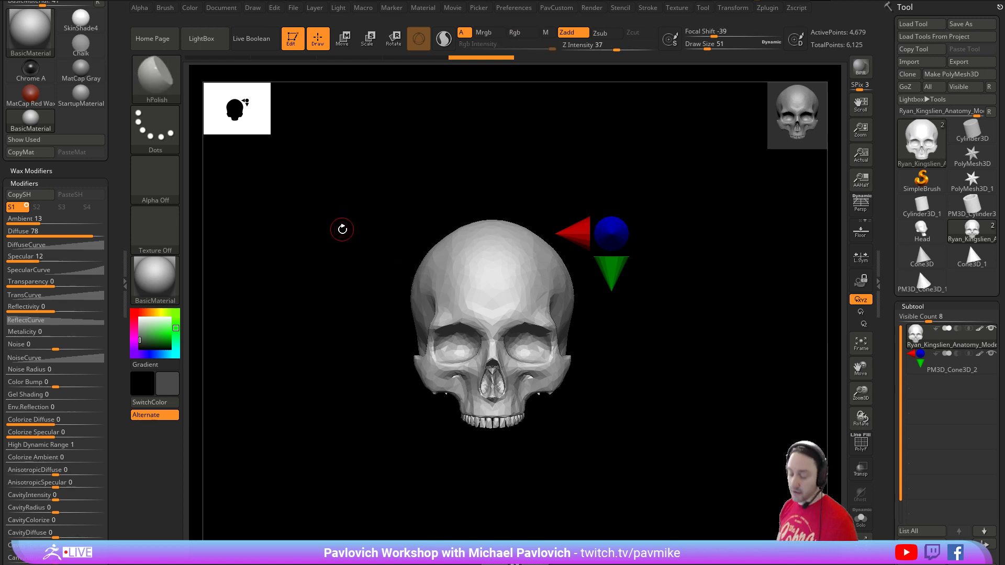
{"action": "key", "text": "b"}
{"action": "key", "text": "c"}
{"action": "key", "text": "l"}
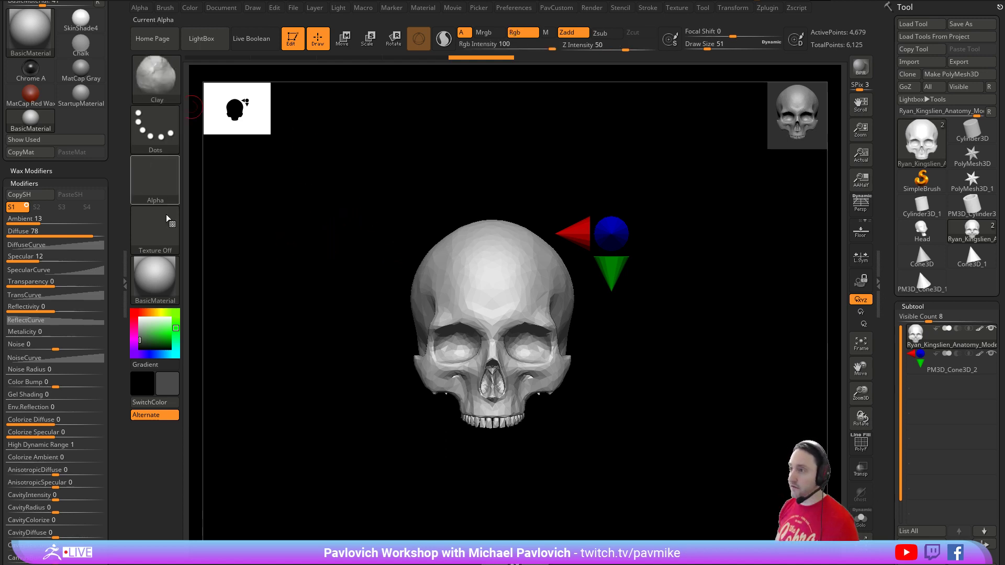
- Return to the Standard brush and enable its Mrgb channel
{"action": "key", "text": "b"}
{"action": "key", "text": "s"}
{"action": "key", "text": "t"}
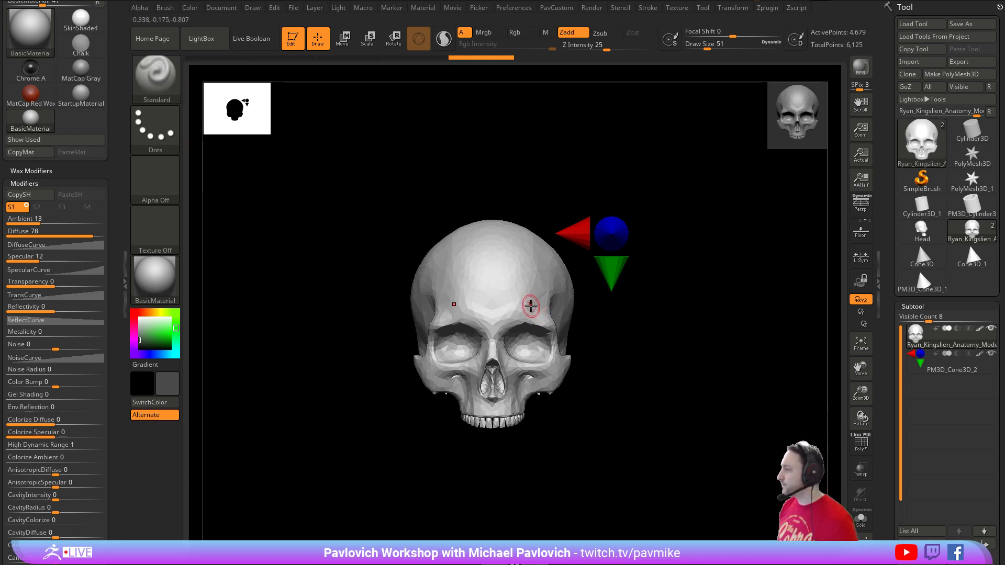
{"action": "left_click", "coordinate": [483, 32]}
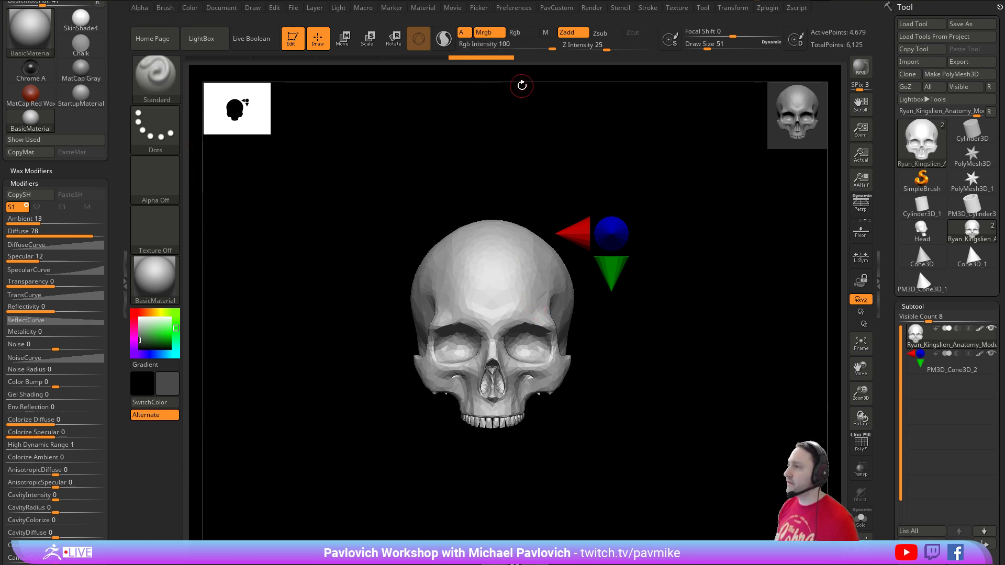
- Fill the skull with dark grey (RGB 73), and refill it with white (RGB 255) using BasicMaterial
{"action": "left_click", "coordinate": [190, 8]}
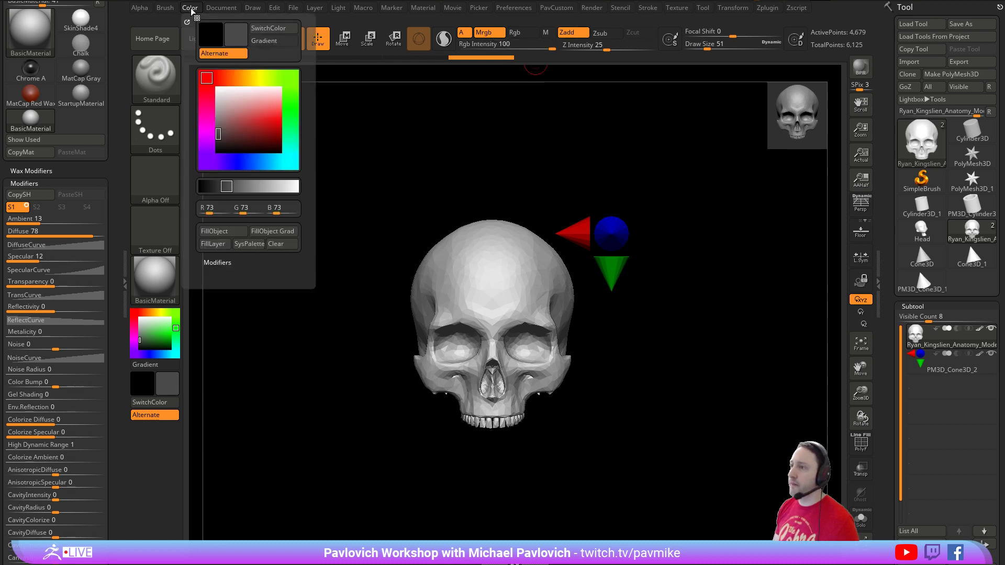
{"action": "left_click", "coordinate": [229, 234]}
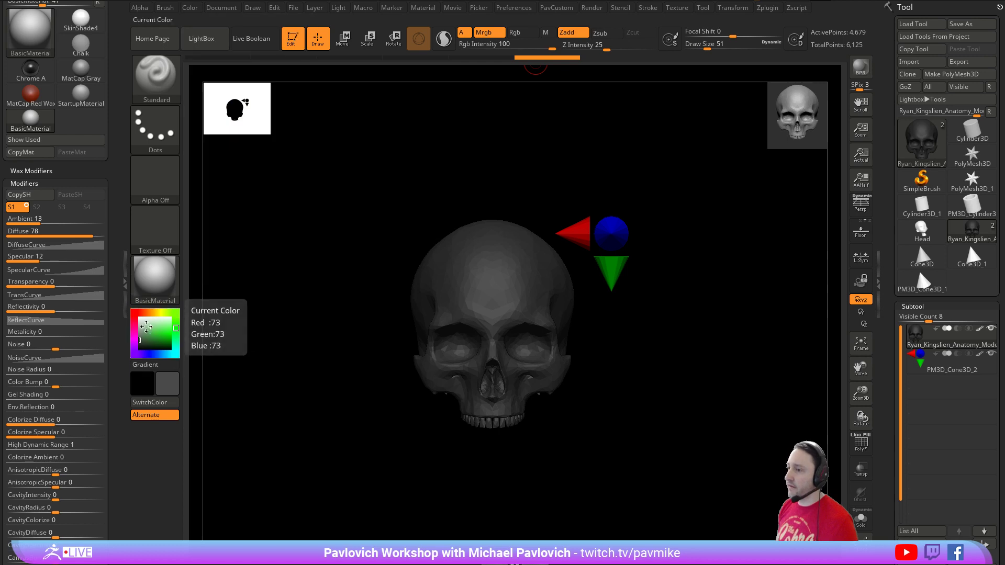
{"action": "left_click", "coordinate": [140, 318]}
{"action": "left_click", "coordinate": [190, 7]}
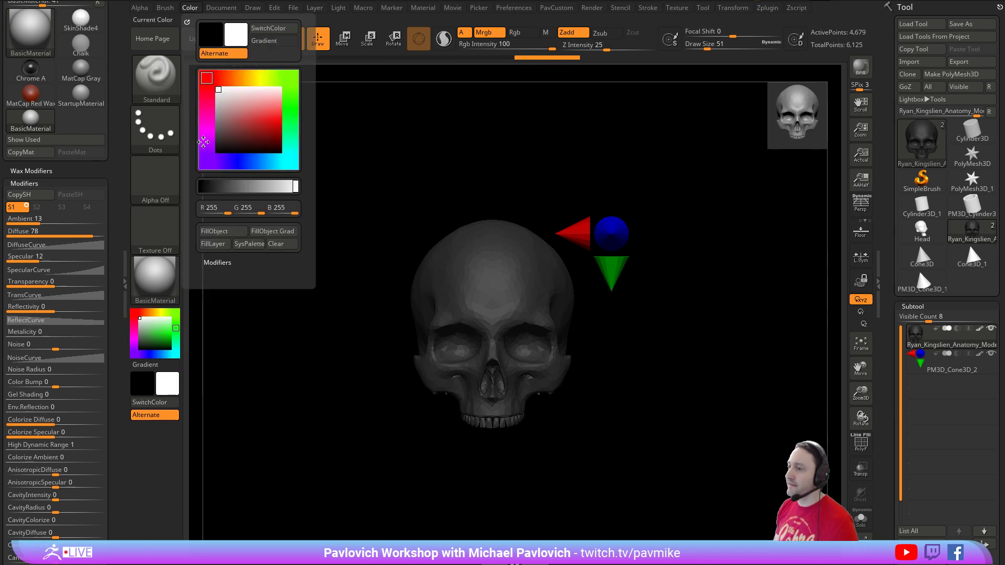
{"action": "left_click", "coordinate": [225, 234]}
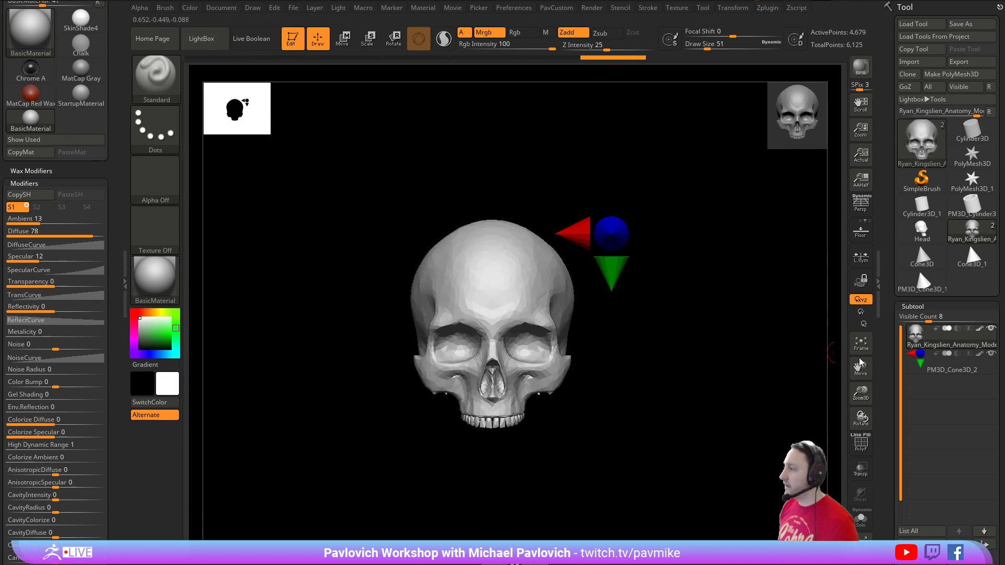
- Select the colored arrows subtool and toggle its polypaint off and back on
{"action": "left_click", "coordinate": [951, 370]}
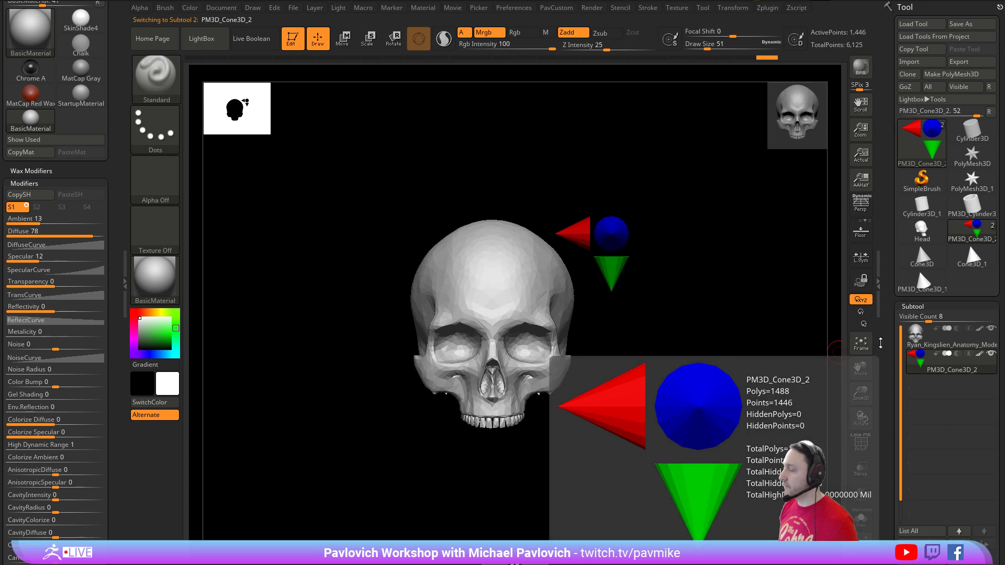
{"action": "left_click", "coordinate": [980, 355]}
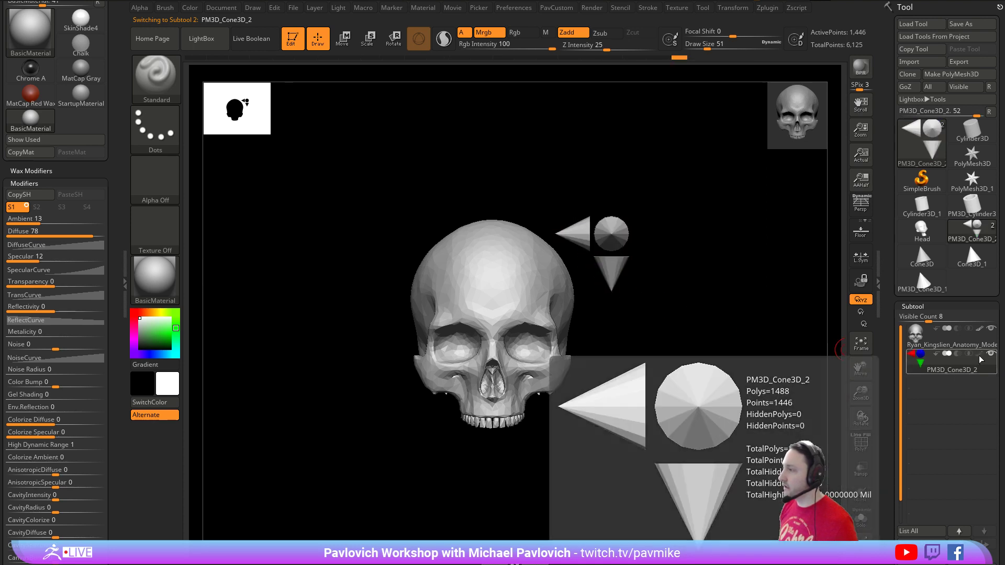
{"action": "left_click", "coordinate": [980, 355]}
{"action": "left_click_drag", "start_coordinate": [752, 340], "coordinate": [719, 341], "text": "alt"}
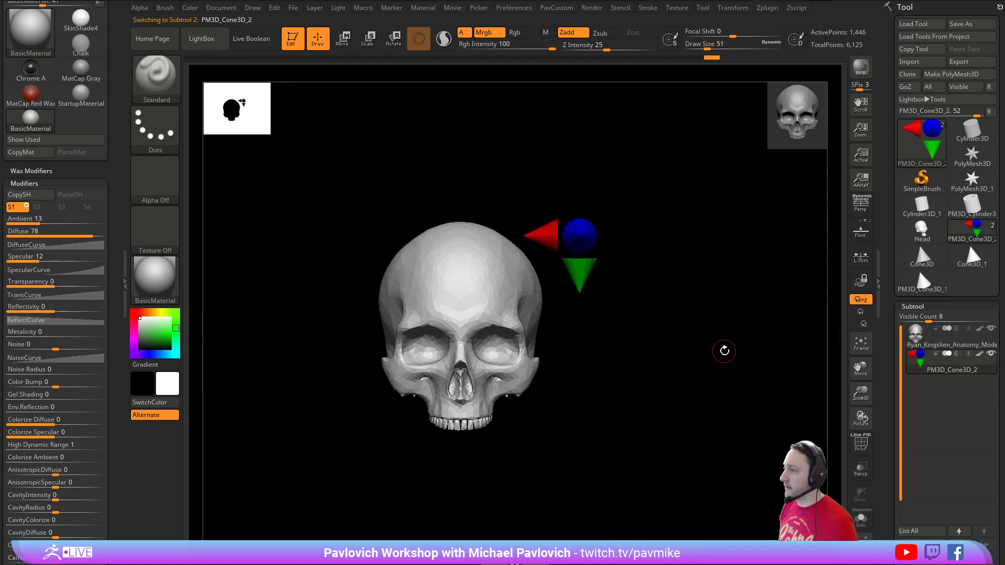
- Apply the Flat Color material to the colored axis arrows
{"action": "left_click", "coordinate": [155, 281]}
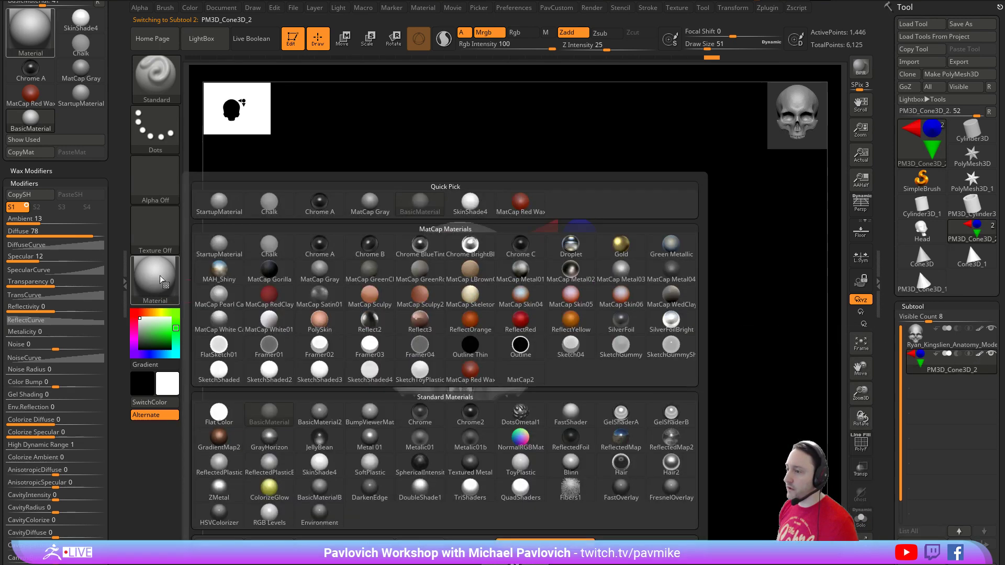
{"action": "left_click", "coordinate": [218, 414]}
{"action": "left_click_drag", "start_coordinate": [694, 232], "coordinate": [673, 252]}
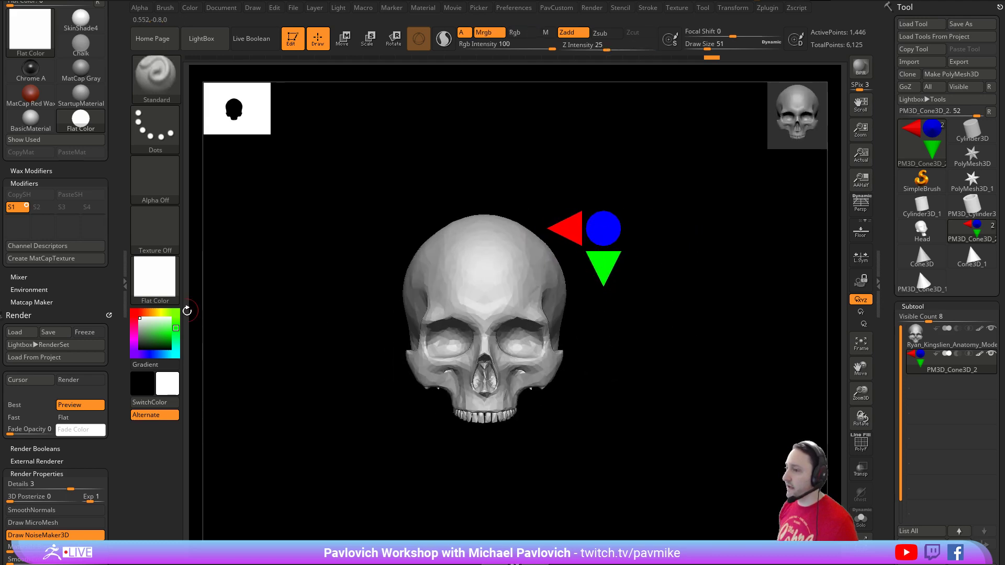
- Try the PolySkin material on the arrows and switch them back to Flat Color
{"action": "left_click", "coordinate": [155, 281]}
{"action": "left_click", "coordinate": [205, 477]}
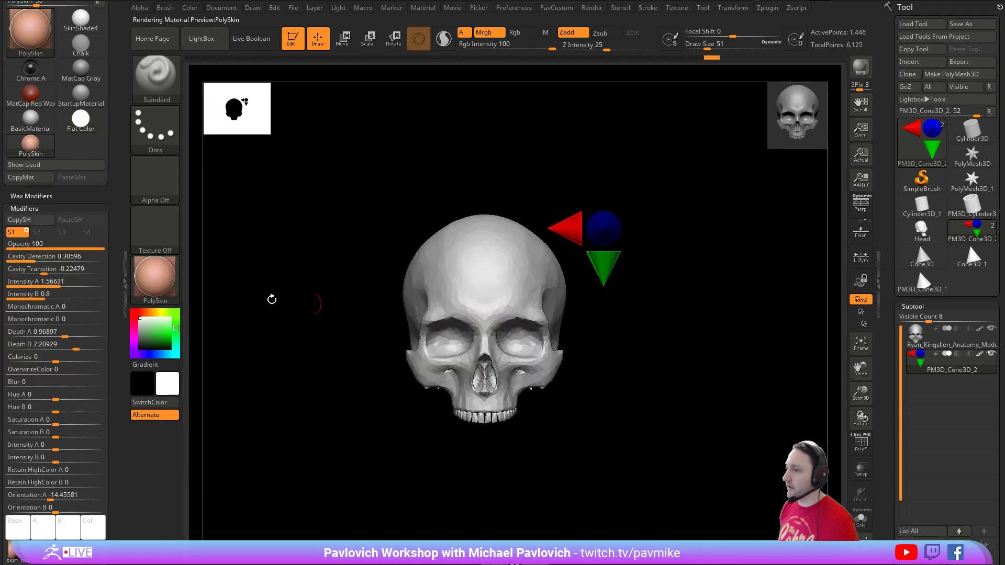
{"action": "left_click", "coordinate": [164, 299]}
{"action": "left_click", "coordinate": [218, 413]}
{"action": "left_click_drag", "start_coordinate": [662, 255], "coordinate": [719, 260], "text": "alt"}
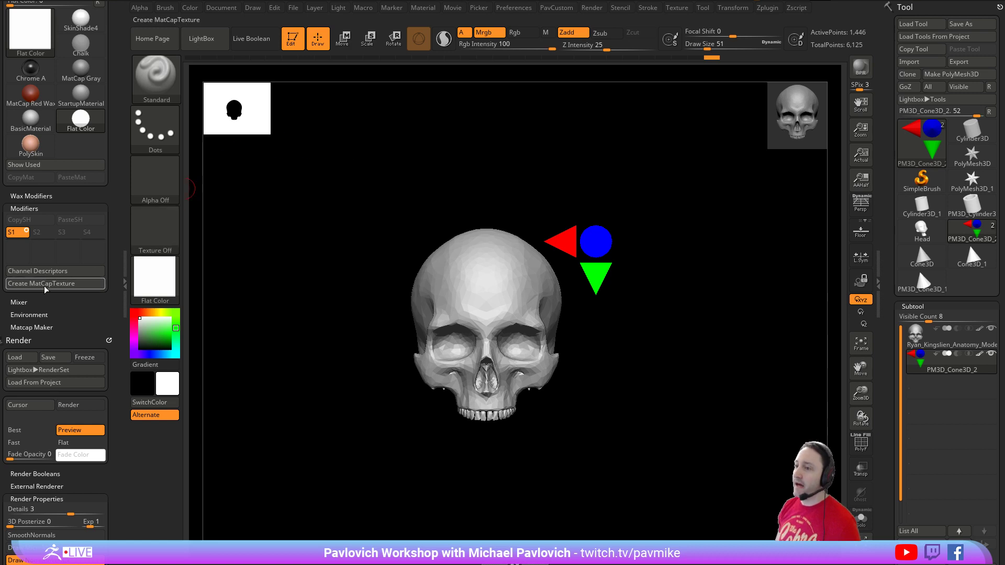
- Replace the docked Material and Render palettes in the tray with the Preferences palette
{"action": "left_click_drag", "start_coordinate": [117, 283], "coordinate": [106, 379]}
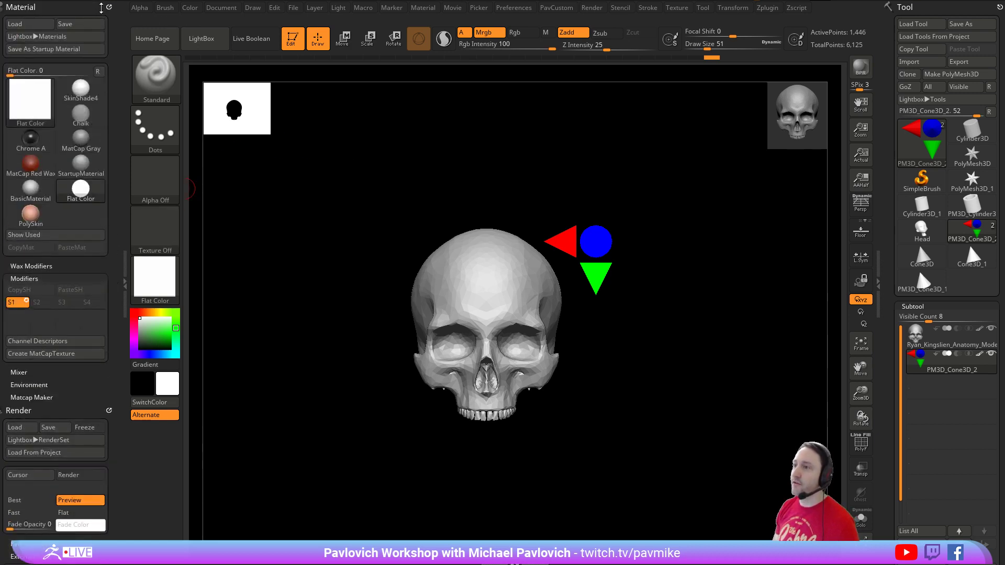
{"action": "left_click", "coordinate": [109, 7]}
{"action": "left_click", "coordinate": [109, 7]}
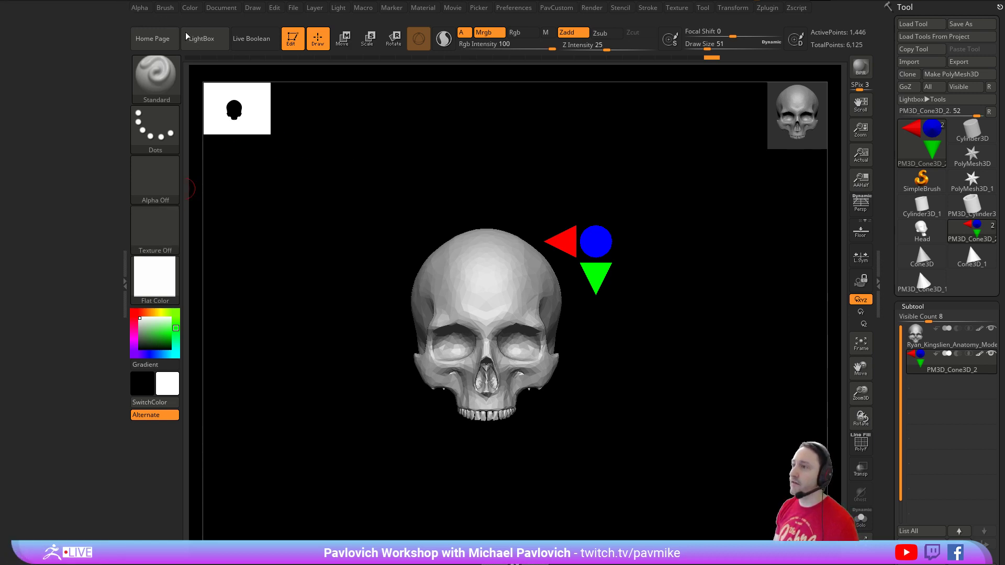
{"action": "left_click", "coordinate": [514, 8]}
{"action": "left_click_drag", "start_coordinate": [326, 96], "coordinate": [56, 77]}
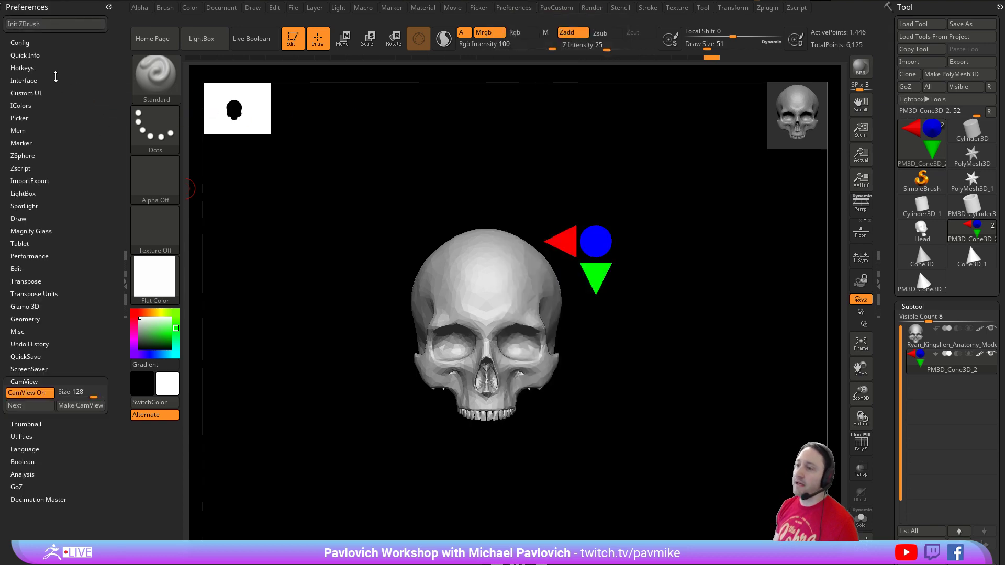
- Make a new CamView from the skull and its flat-colored axis arrows
{"action": "left_click", "coordinate": [29, 406]}
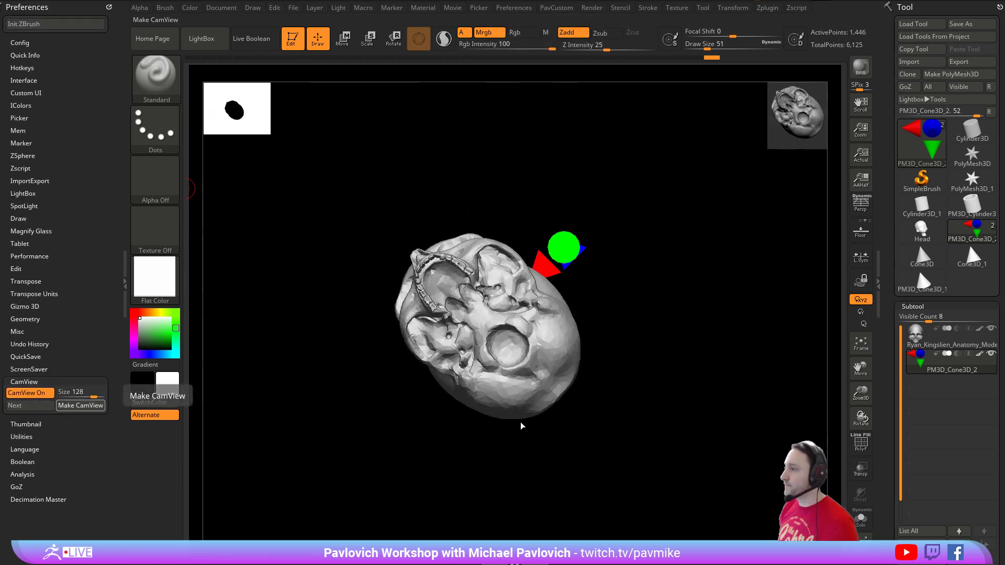
{"action": "left_click_drag", "start_coordinate": [651, 179], "coordinate": [643, 295], "text": "shift"}
{"action": "left_click", "coordinate": [802, 100]}
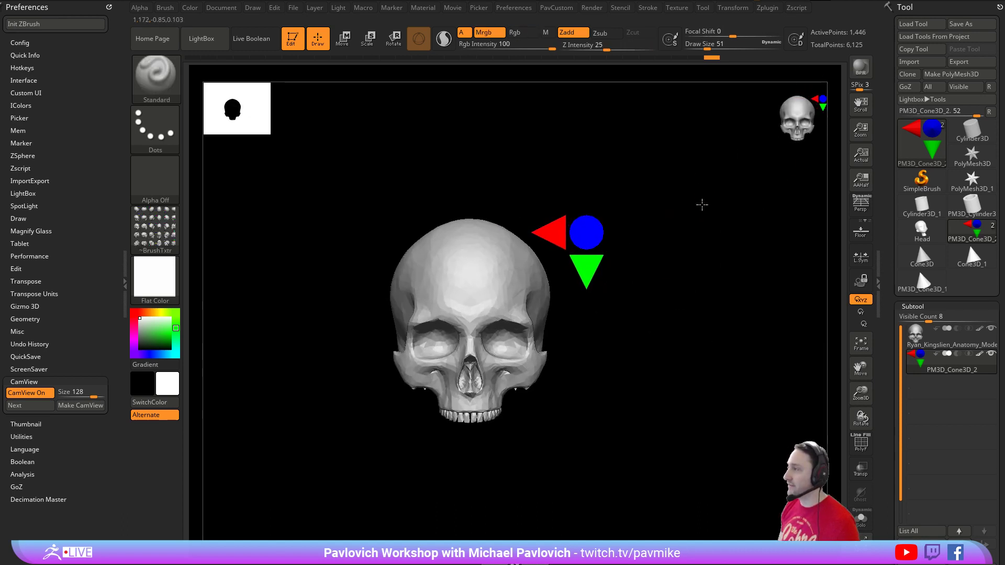
- Test the new CamView by using it to turn the skull between side and front views
{"action": "left_click", "coordinate": [828, 94]}
{"action": "left_click", "coordinate": [822, 98]}
{"action": "left_click", "coordinate": [817, 99]}
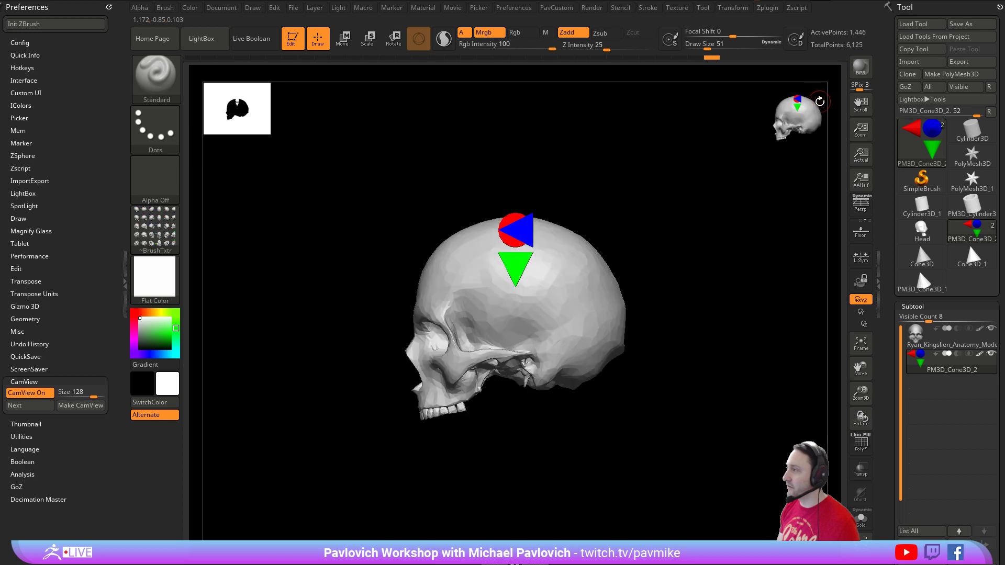
{"action": "left_click", "coordinate": [797, 106]}
{"action": "left_click_drag", "start_coordinate": [675, 257], "coordinate": [687, 196]}
{"action": "left_click_drag", "start_coordinate": [705, 262], "coordinate": [680, 223], "text": "alt"}
- Append a Cube3D as a new subtool to the skull and arrows
{"action": "left_click_drag", "start_coordinate": [888, 384], "coordinate": [888, 131]}
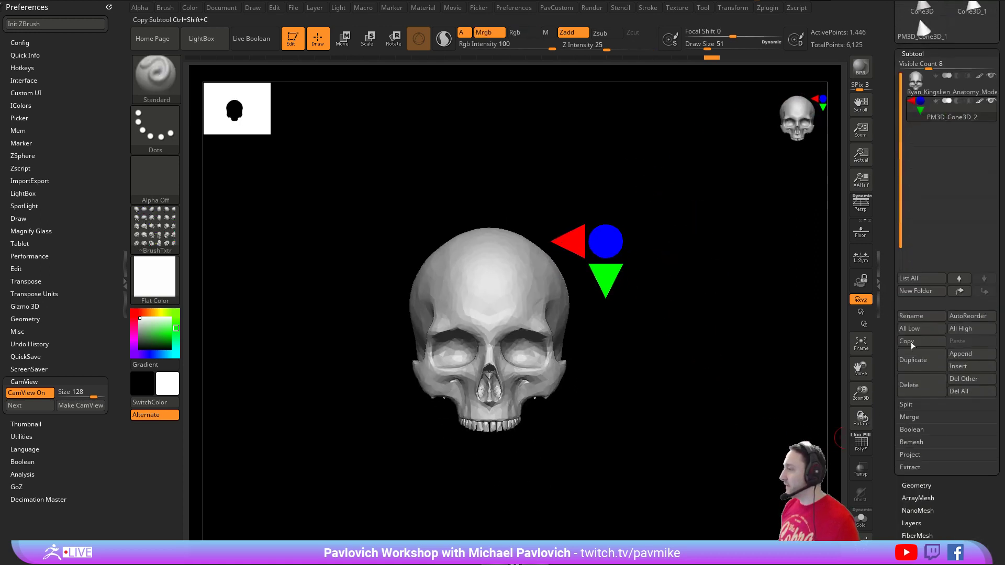
{"action": "left_click", "coordinate": [960, 354]}
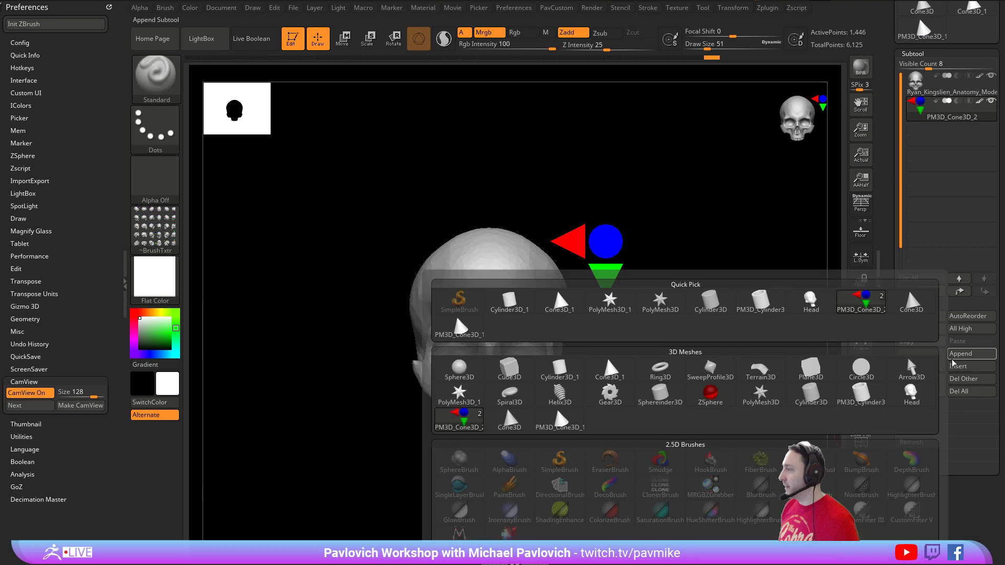
{"action": "left_click", "coordinate": [510, 369]}
{"action": "left_click_drag", "start_coordinate": [699, 334], "coordinate": [691, 294], "text": "alt"}
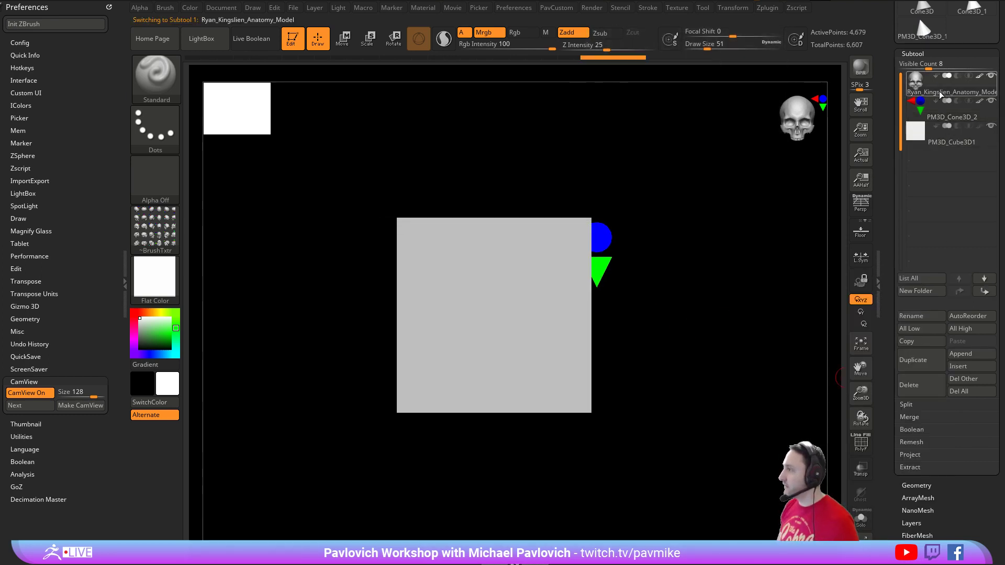
- Turn on transparency and select the cube subtool to view the skull through it from the front
{"action": "left_click", "coordinate": [859, 478]}
{"action": "left_click_drag", "start_coordinate": [727, 263], "coordinate": [740, 295], "text": "alt"}
{"action": "left_click", "coordinate": [935, 147]}
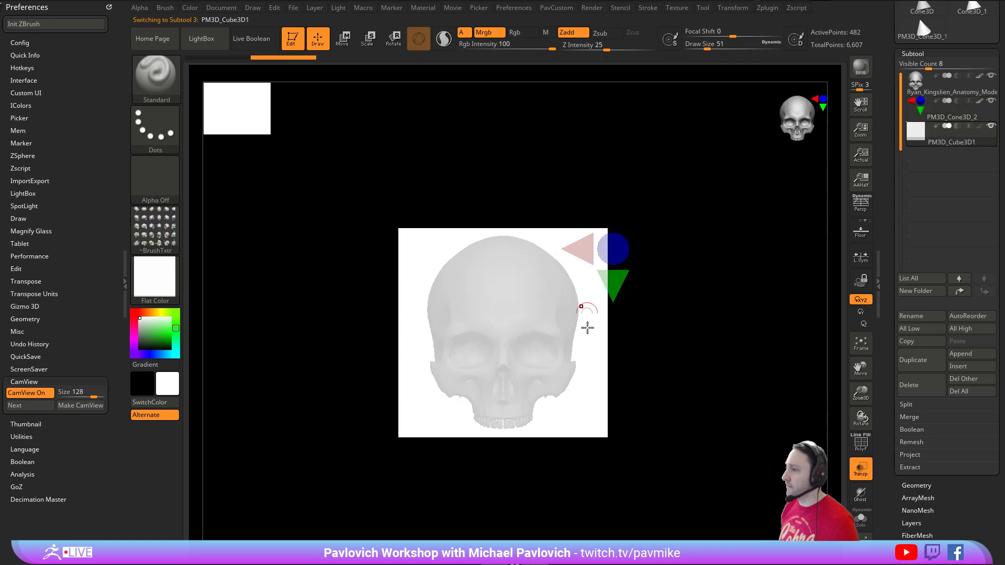
{"action": "left_click_drag", "start_coordinate": [612, 293], "coordinate": [655, 288]}
{"action": "left_click_drag", "start_coordinate": [660, 350], "coordinate": [713, 266], "text": "shift"}
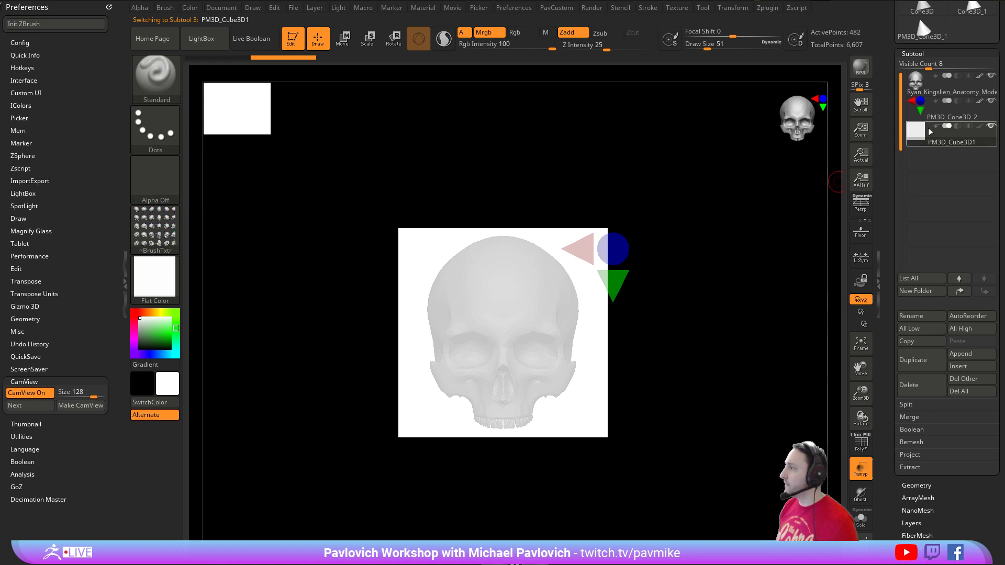
- Move the axis arrows subtool inward within the cube's outline, turn off transparency, and hide the cube
{"action": "left_click", "coordinate": [931, 114]}
{"action": "key", "text": "w"}
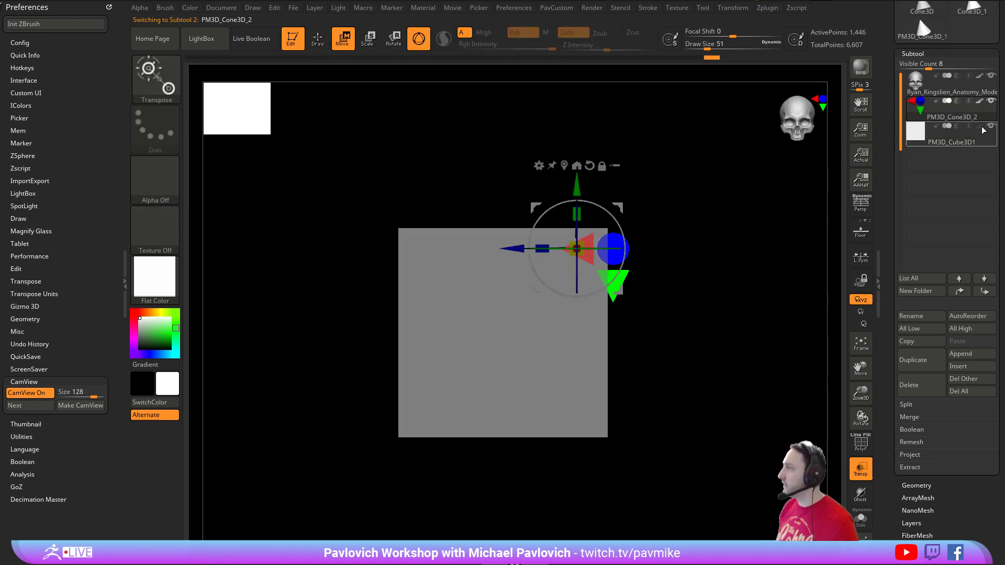
{"action": "mouse_move", "coordinate": [968, 143]}
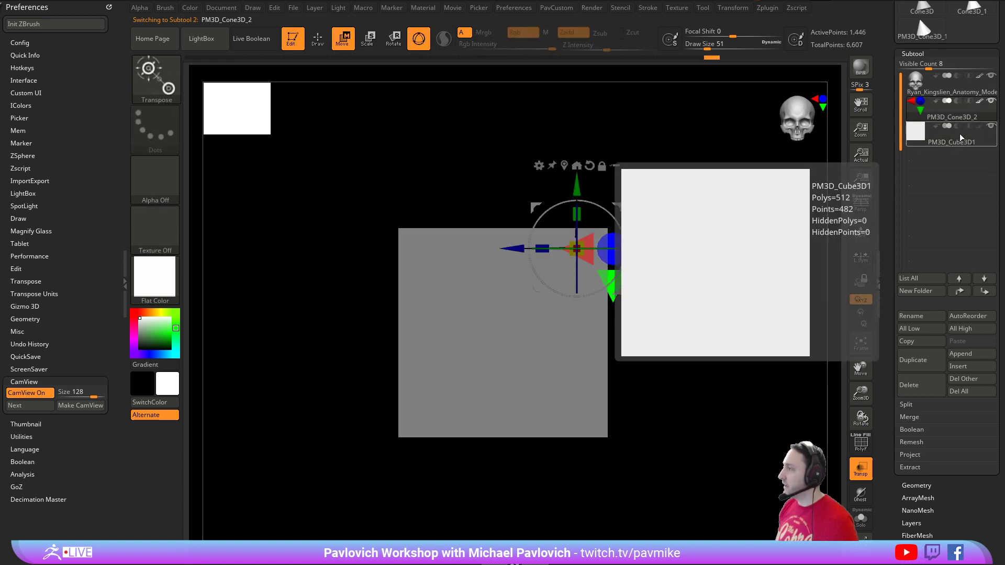
{"action": "left_click_drag", "start_coordinate": [619, 208], "coordinate": [597, 203]}
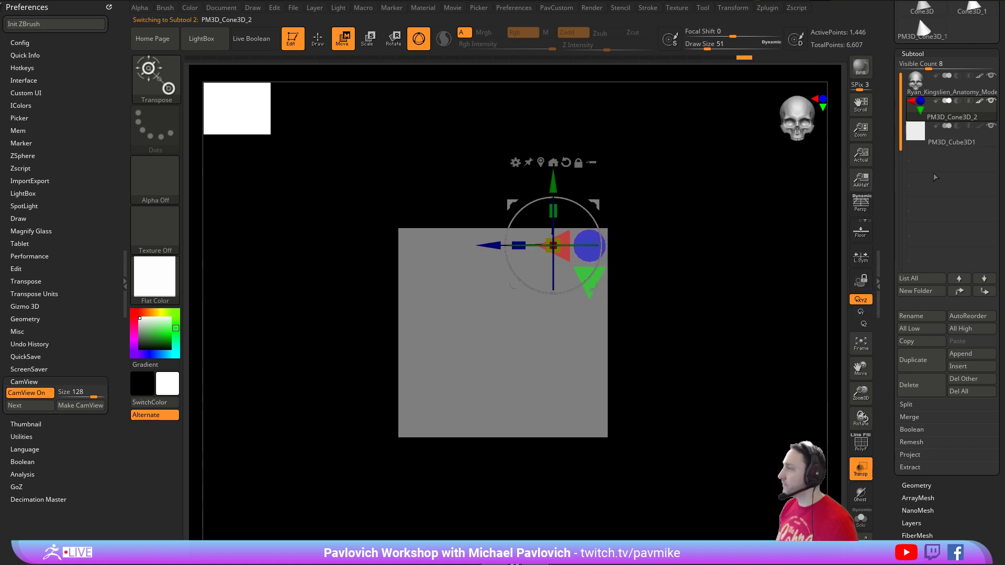
{"action": "left_click", "coordinate": [851, 469]}
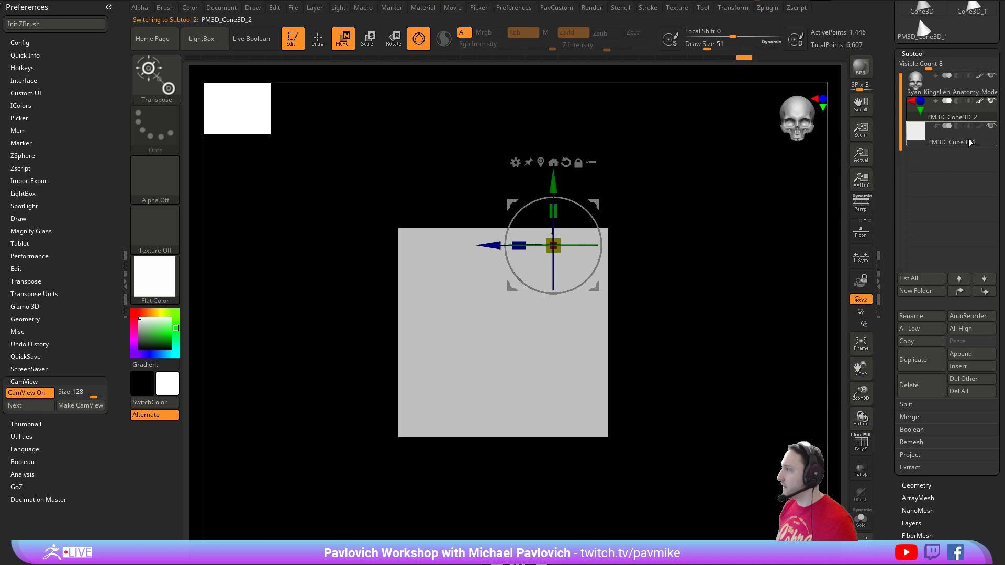
{"action": "left_click", "coordinate": [990, 127]}
{"action": "key", "text": "q"}
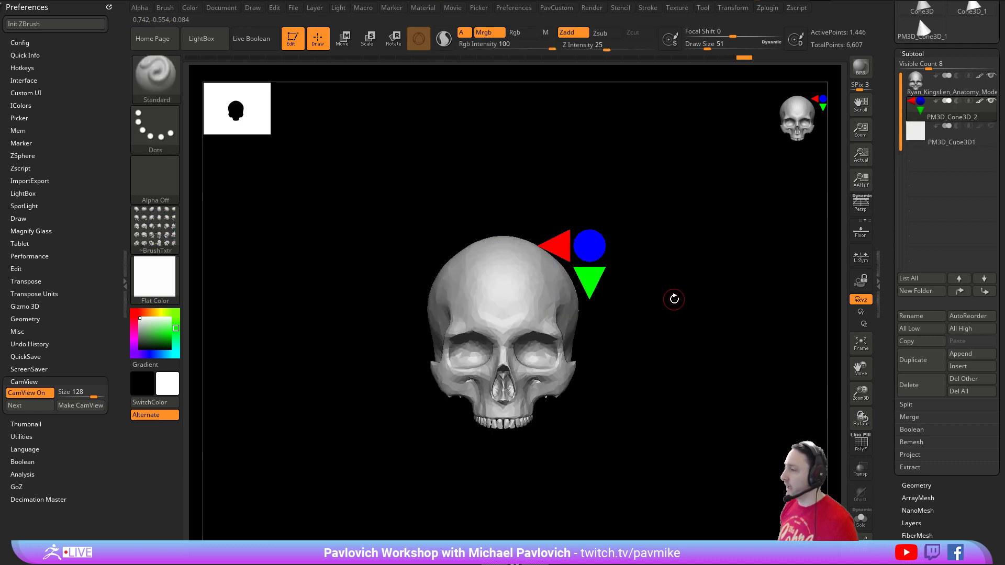
- Hide the skull, stamp canvas snapshots of the axis arrows in several positions, and clear the snapshots
{"action": "left_click", "coordinate": [992, 76]}
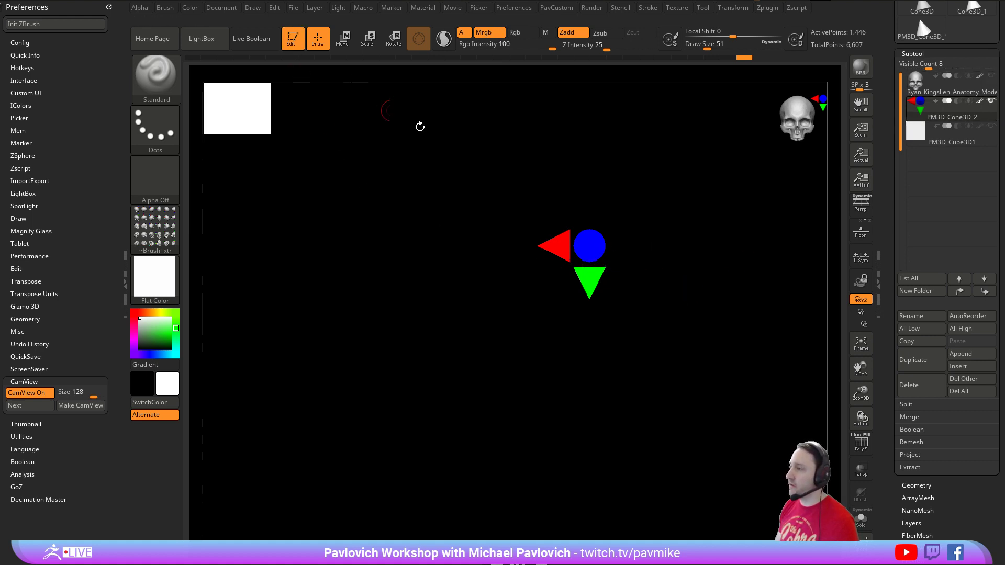
{"action": "key", "text": "shift+s"}
{"action": "left_click_drag", "start_coordinate": [707, 275], "coordinate": [682, 378], "text": "alt"}
{"action": "key", "text": "shift+s"}
{"action": "key", "text": "shift+s"}
{"action": "left_click_drag", "start_coordinate": [688, 338], "coordinate": [768, 275], "text": "alt"}
{"action": "key", "text": "shift+s"}
{"action": "key", "text": "shift+s"}
{"action": "key", "text": "shift+s"}
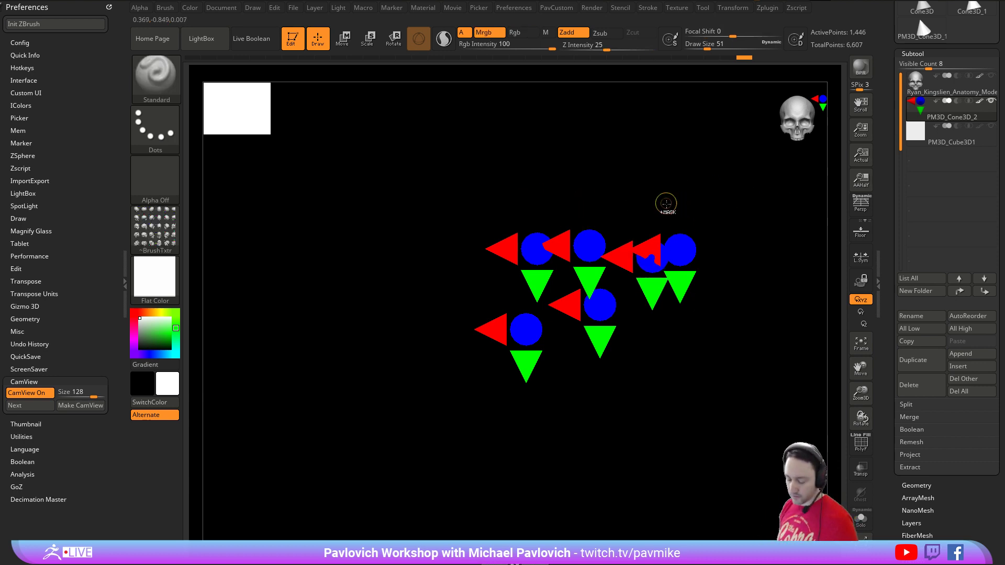
{"action": "key", "text": "ctrl+n"}
- Check the arrows against the cube with transparency on, hide the cube again, and reframe the skull and arrows
{"action": "left_click", "coordinate": [992, 126]}
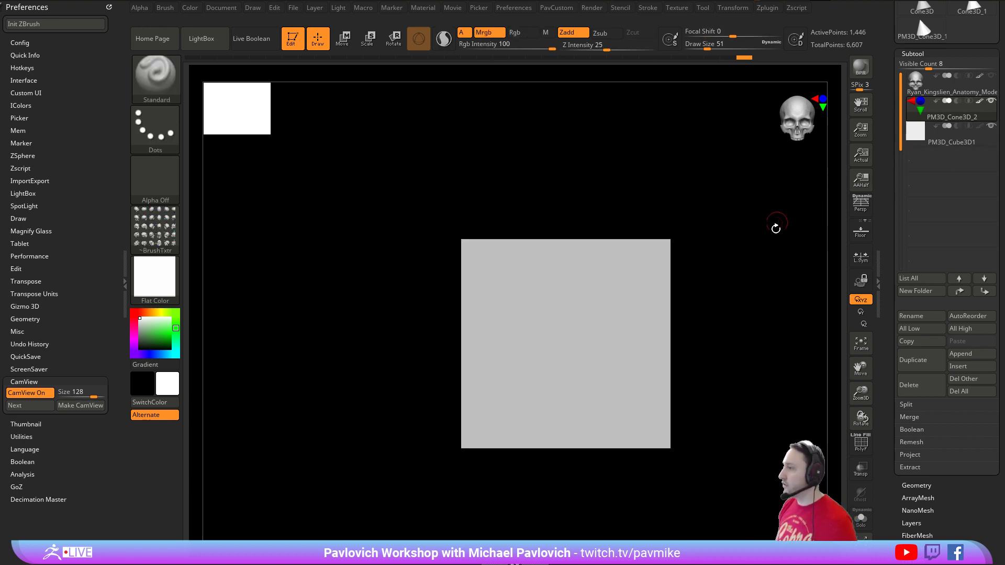
{"action": "left_click", "coordinate": [861, 468]}
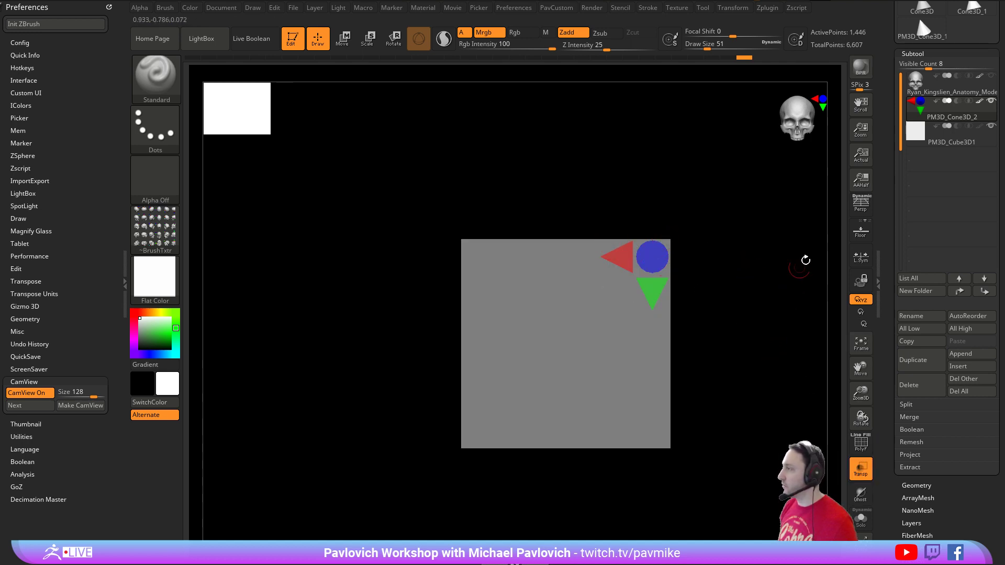
{"action": "left_click", "coordinate": [990, 132]}
{"action": "left_click_drag", "start_coordinate": [745, 287], "coordinate": [690, 270], "text": "alt"}
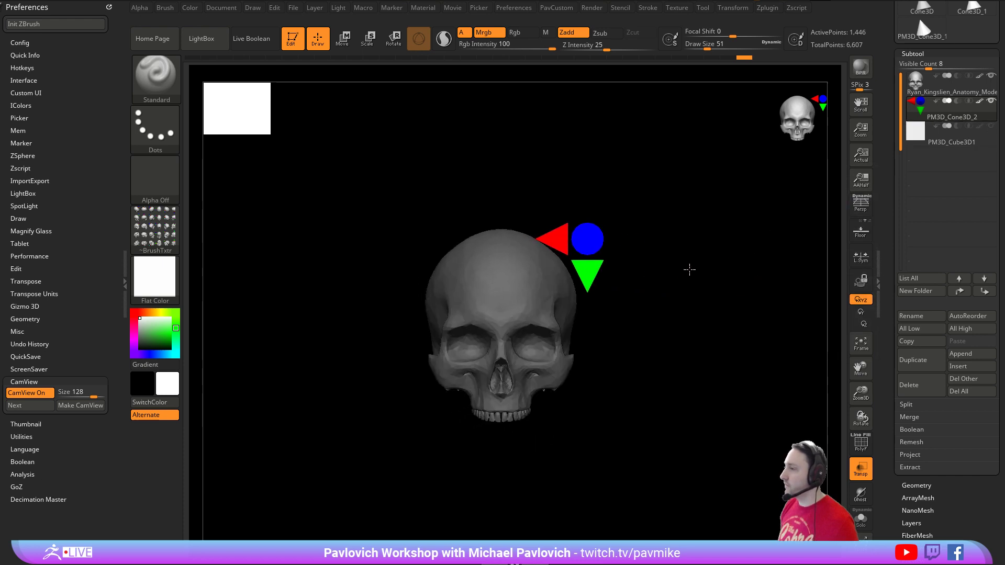
{"action": "mouse_move", "coordinate": [932, 120]}
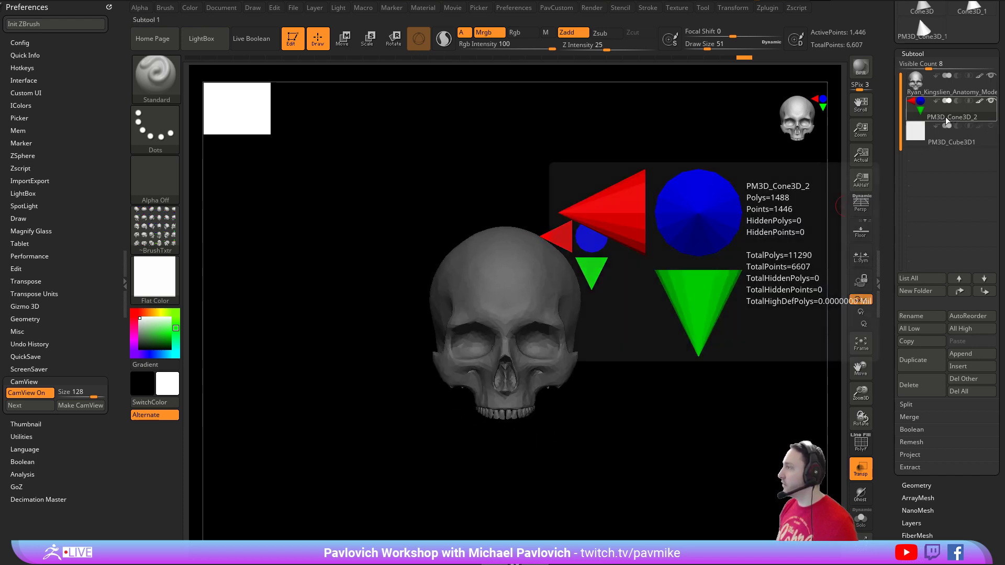
- Snapshot the axis arrows alone onto the canvas, show only the live skull, and make a new CamView
{"action": "left_click", "coordinate": [991, 76]}
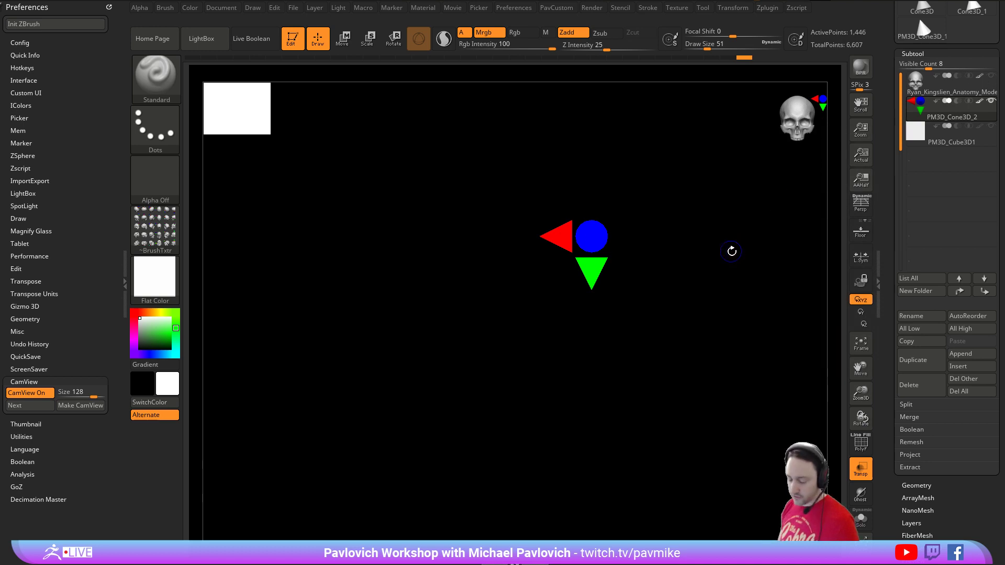
{"action": "left_click", "coordinate": [959, 91]}
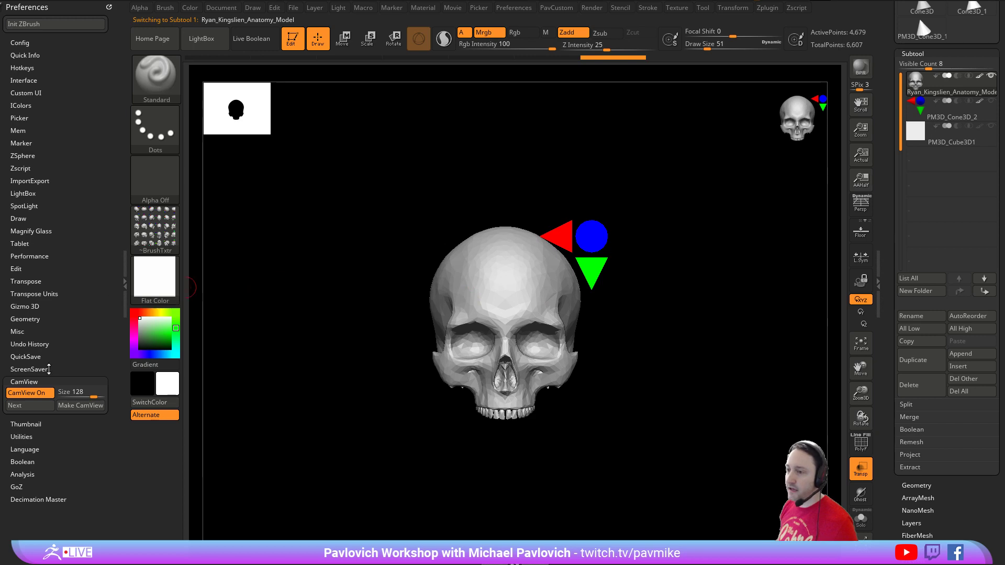
{"action": "left_click", "coordinate": [68, 410]}
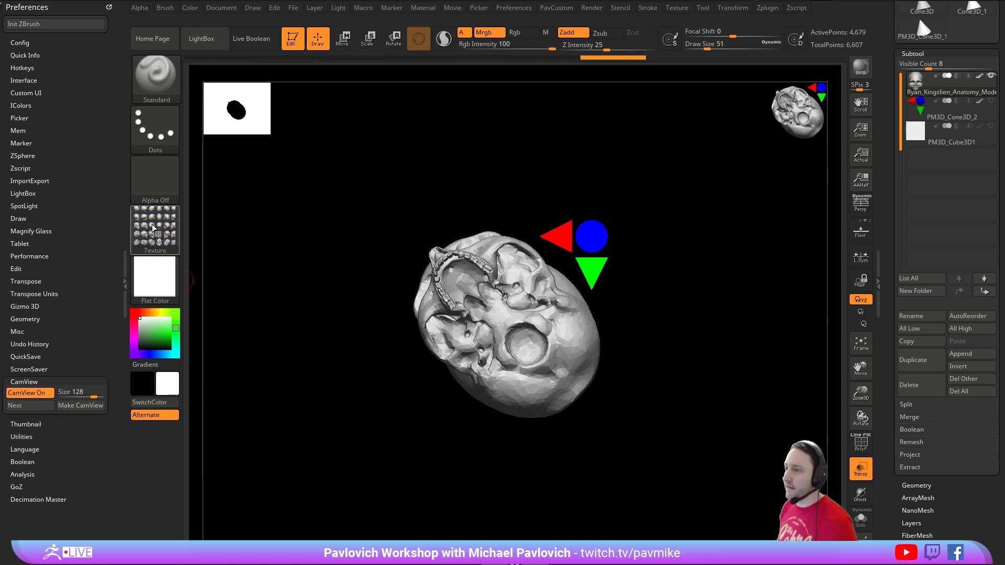
- Export the generated CamView texture as the Photoshop file CamView6 in the ZStartup CamView folder
{"action": "mouse_move", "coordinate": [153, 229]}
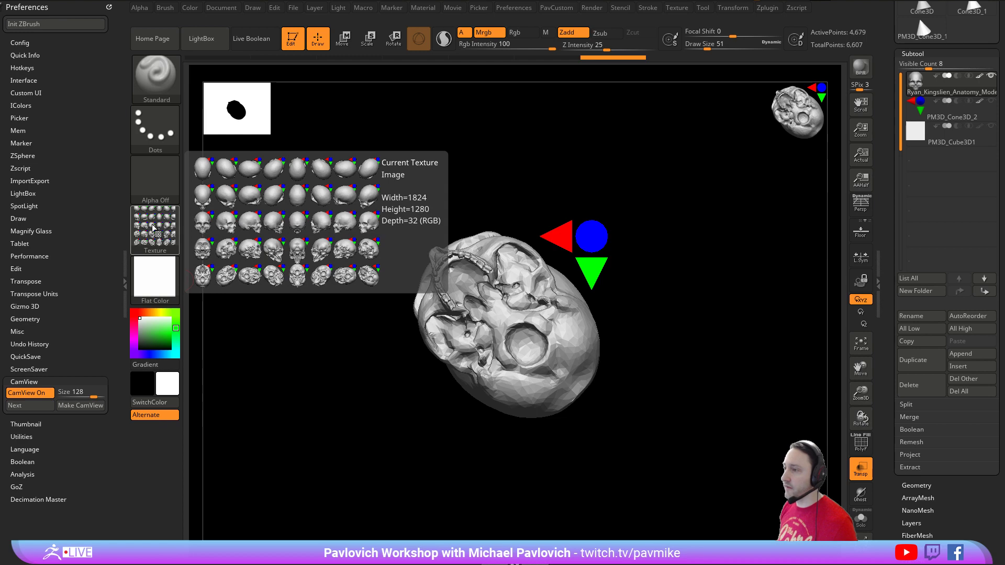
{"action": "left_click", "coordinate": [153, 229]}
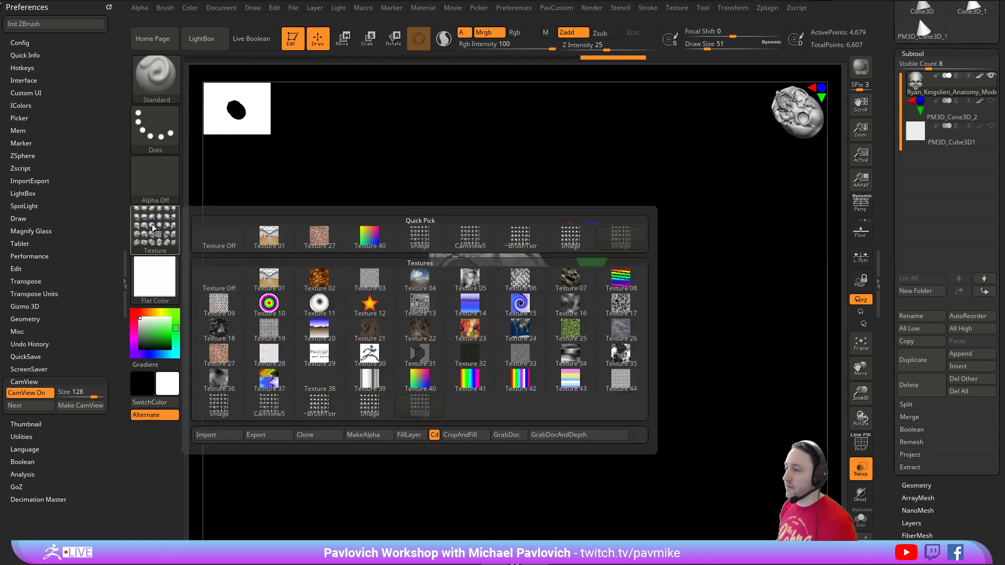
{"action": "left_click", "coordinate": [276, 437]}
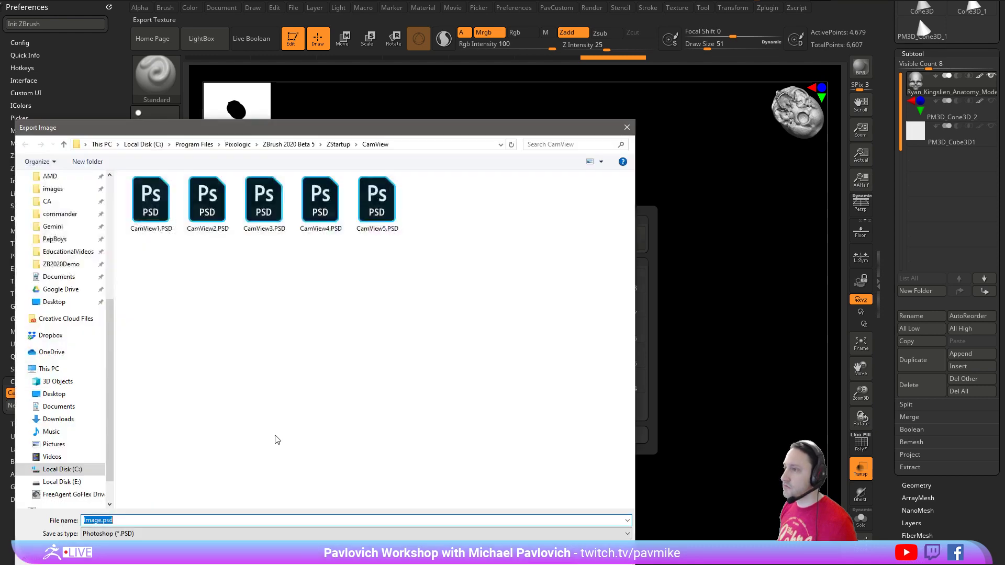
{"action": "left_click", "coordinate": [104, 519]}
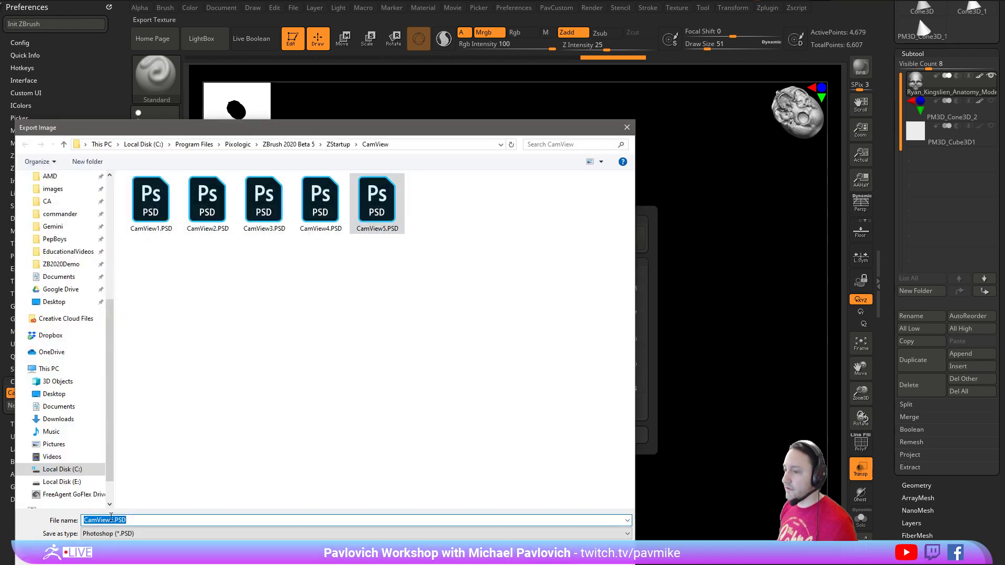
{"action": "type", "text": "6"}
{"action": "key", "text": "Return"}
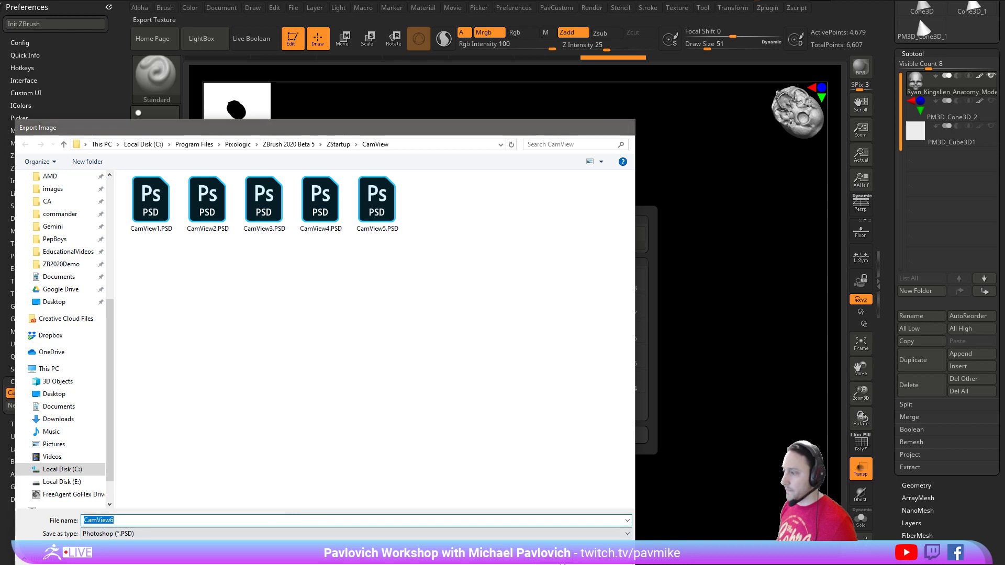
- Turn the skull to the front, clear the arrows snapshot from the canvas, and change the document background to grey
{"action": "left_click_drag", "start_coordinate": [293, 323], "coordinate": [343, 330]}
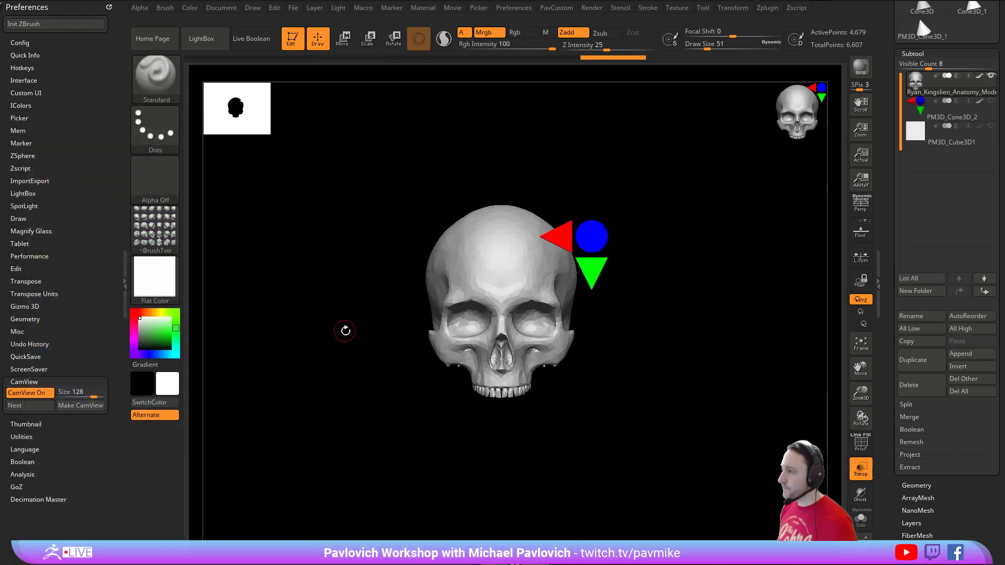
{"action": "key", "text": "ctrl+n"}
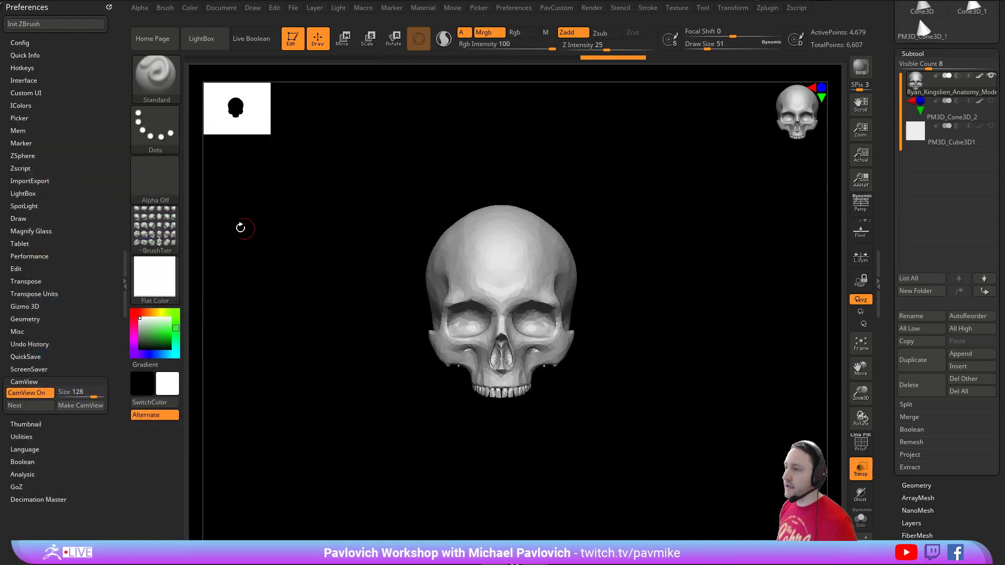
{"action": "left_click", "coordinate": [221, 7]}
{"action": "left_click_drag", "start_coordinate": [247, 208], "coordinate": [140, 337]}
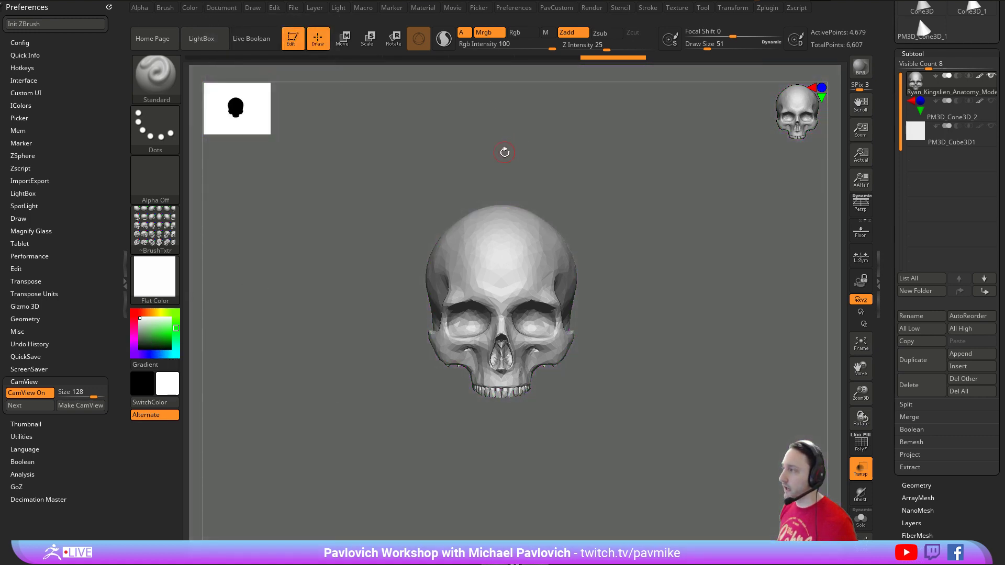
- Cycle through the available CamViews and return to CamView6.PSD
{"action": "left_click", "coordinate": [39, 409]}
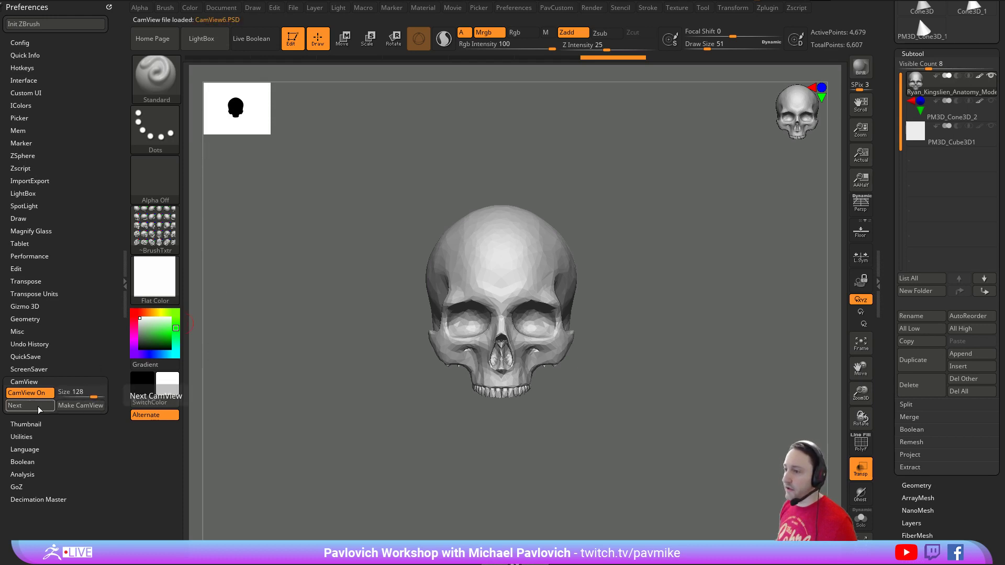
{"action": "left_click", "coordinate": [39, 409]}
{"action": "left_click", "coordinate": [39, 410]}
{"action": "left_click", "coordinate": [39, 410]}
{"action": "left_click", "coordinate": [40, 409]}
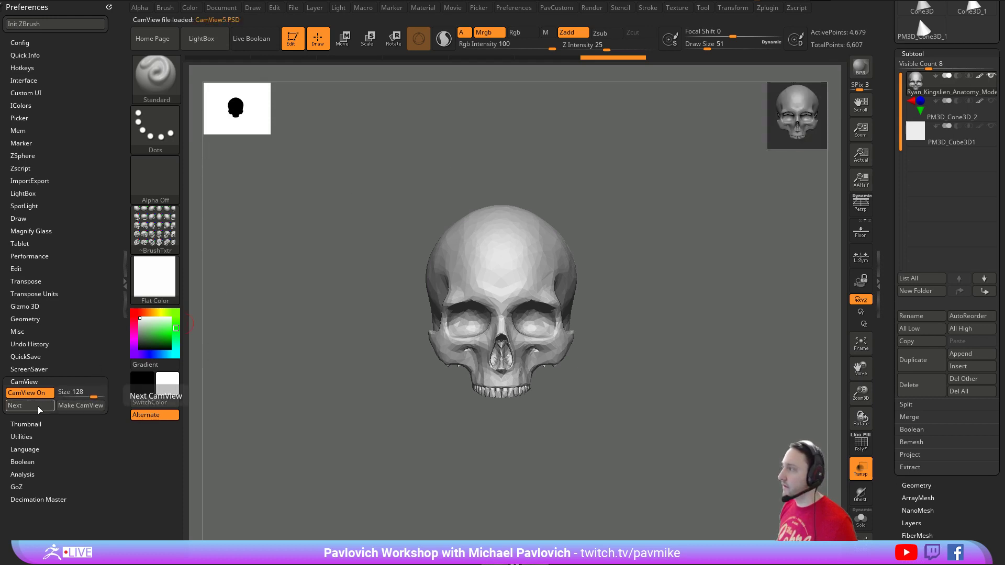
{"action": "left_click", "coordinate": [40, 410]}
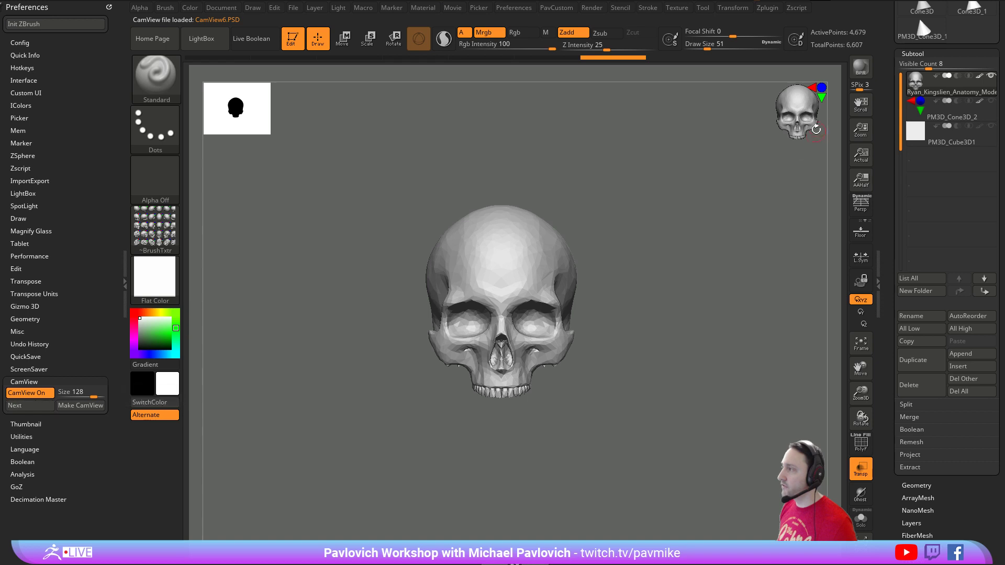
- Test the colored arrows of the CamView by switching the skull between axis views, ending on the side view
{"action": "left_click", "coordinate": [813, 88]}
{"action": "left_click", "coordinate": [823, 88]}
{"action": "left_click", "coordinate": [823, 98]}
{"action": "left_click", "coordinate": [813, 89]}
- Set the Draw Size to 14 and snap the skull to its front view
{"action": "key", "text": "s"}
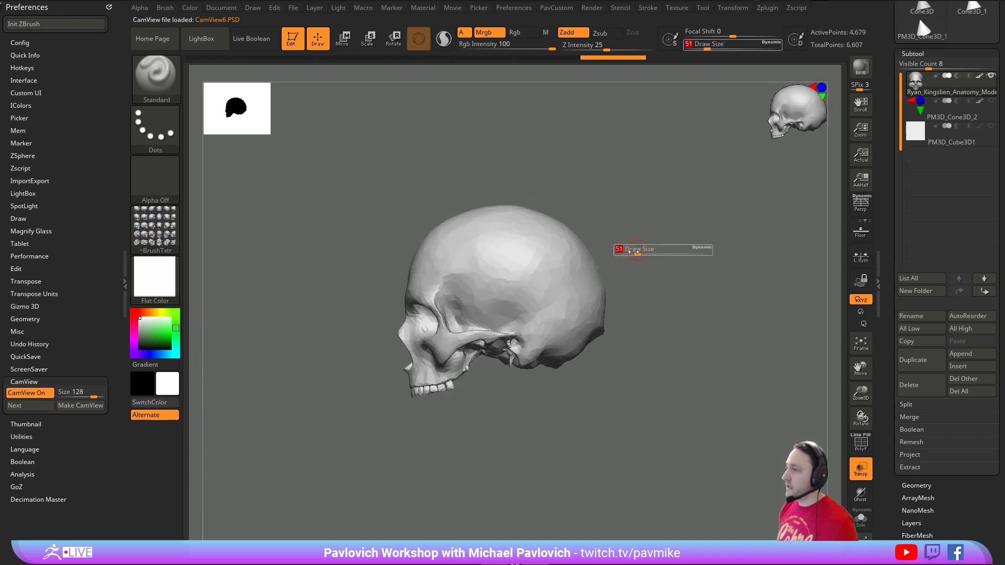
{"action": "left_click", "coordinate": [623, 252]}
{"action": "left_click_drag", "start_coordinate": [625, 251], "coordinate": [657, 251], "text": "shift"}
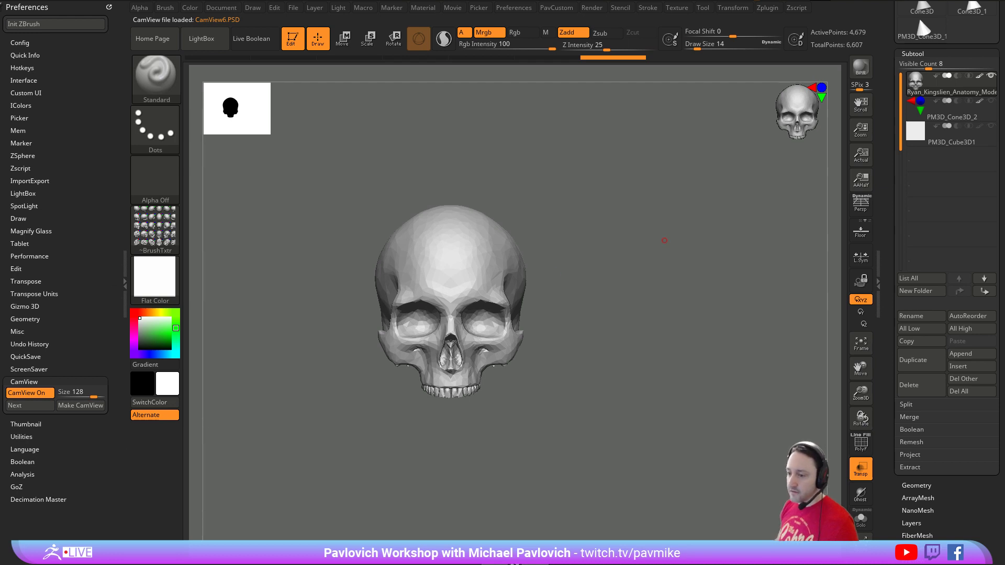
- Switch to Photoshop and browse for a file to open in the Pixologic folder ZBrush 2020 Beta 5
{"action": "key", "text": "alt+Tab"}
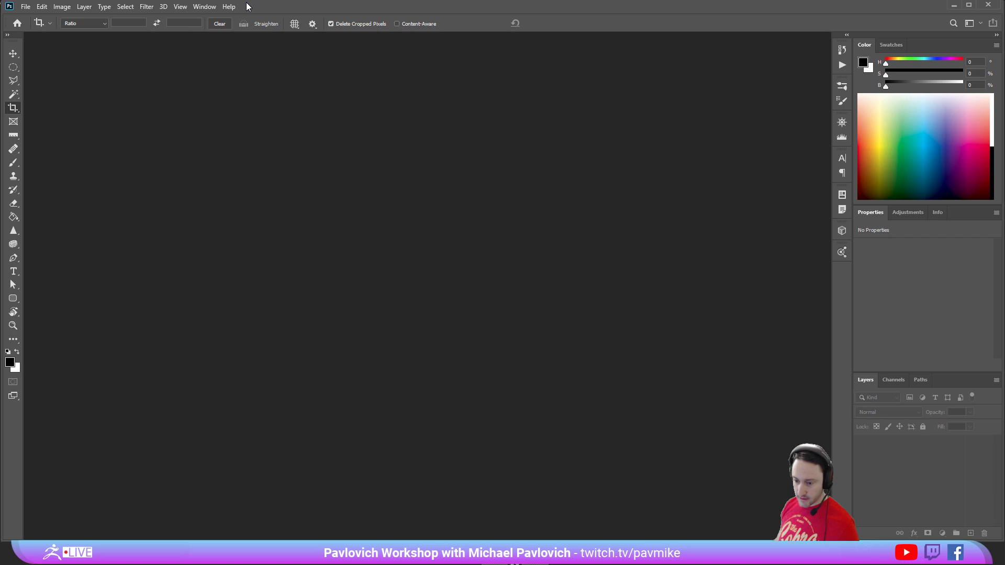
{"action": "key", "text": "ctrl+o"}
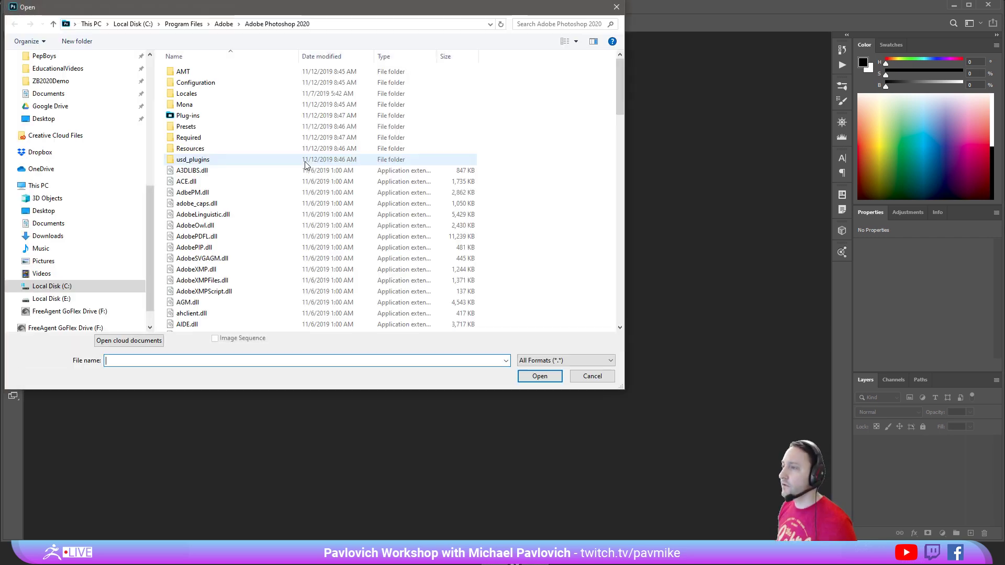
{"action": "scroll", "coordinate": [75, 130], "scroll_direction": "up", "scroll_amount": 3}
{"action": "scroll", "coordinate": [74, 130], "scroll_direction": "up", "scroll_amount": 6}
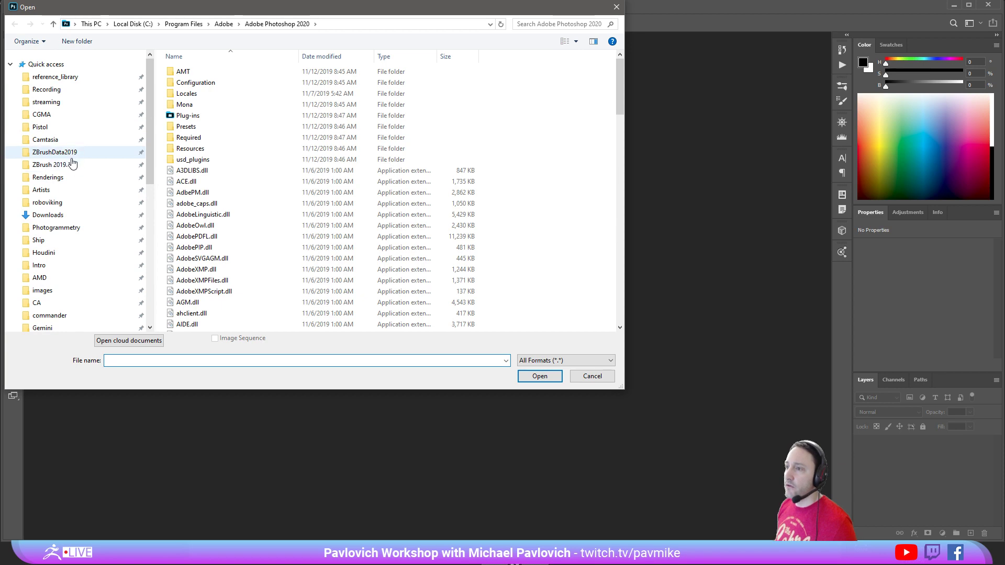
{"action": "left_click", "coordinate": [72, 164]}
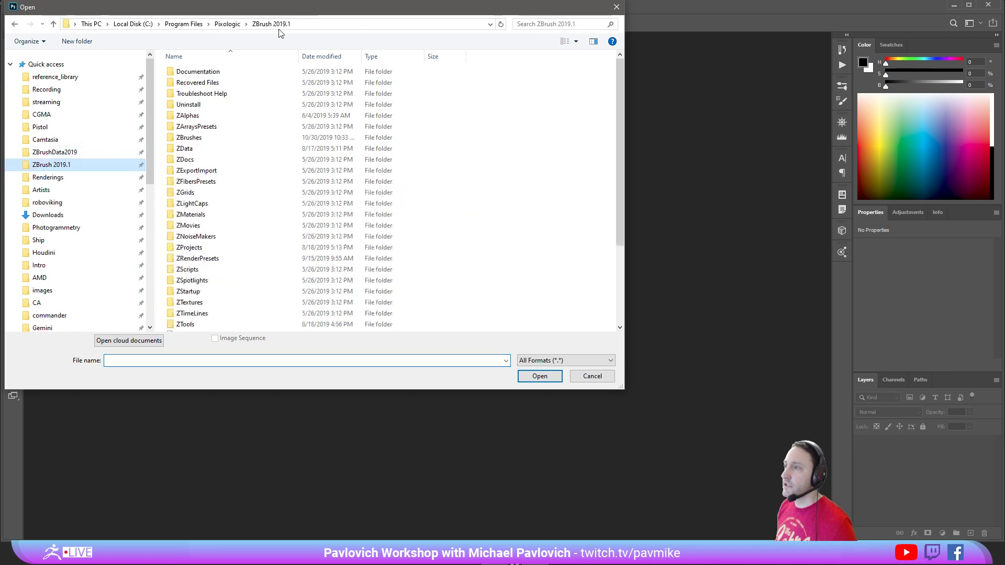
{"action": "left_click", "coordinate": [227, 23]}
{"action": "double_click", "coordinate": [228, 104]}
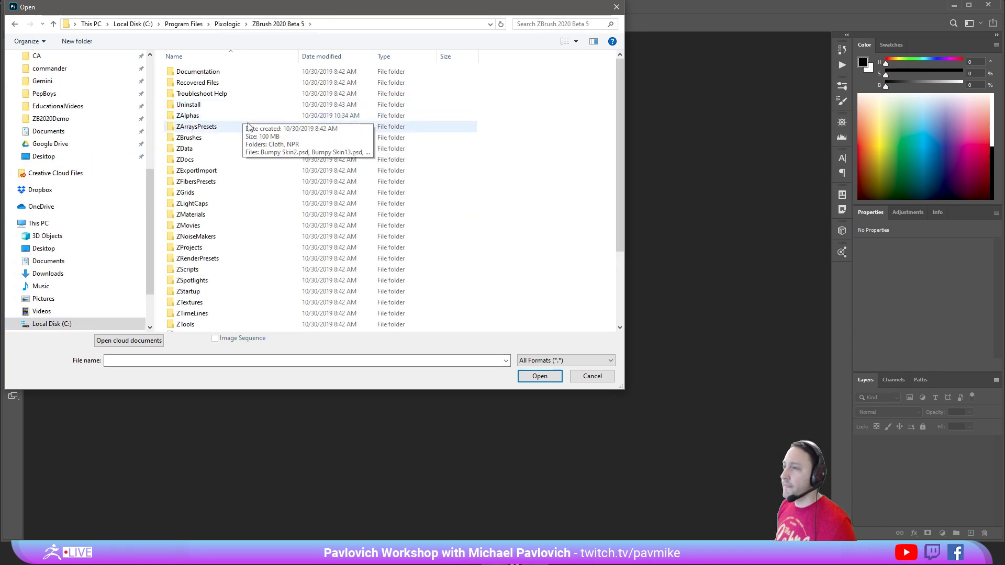
- Open CamView5.PSD and CamView6.PSD together from the CamView folder inside ZStartup
{"action": "scroll", "coordinate": [220, 212], "scroll_direction": "down", "scroll_amount": 2}
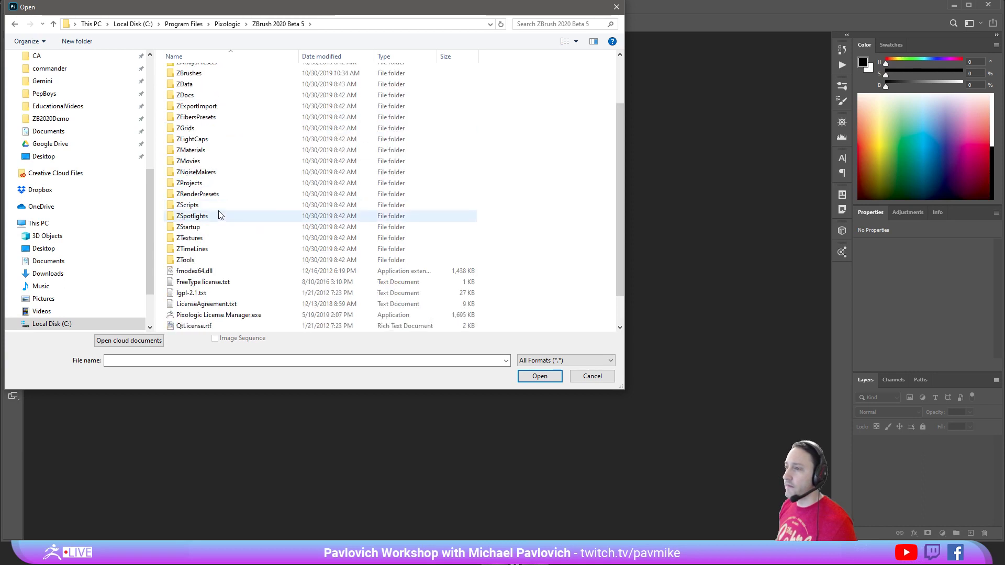
{"action": "scroll", "coordinate": [218, 215], "scroll_direction": "up", "scroll_amount": 1}
{"action": "double_click", "coordinate": [190, 261]}
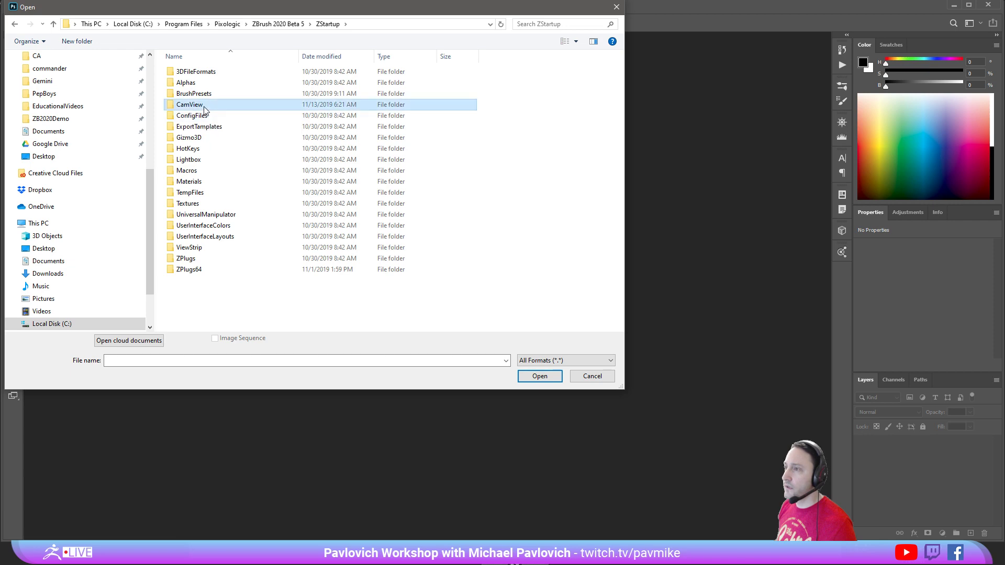
{"action": "double_click", "coordinate": [200, 105]}
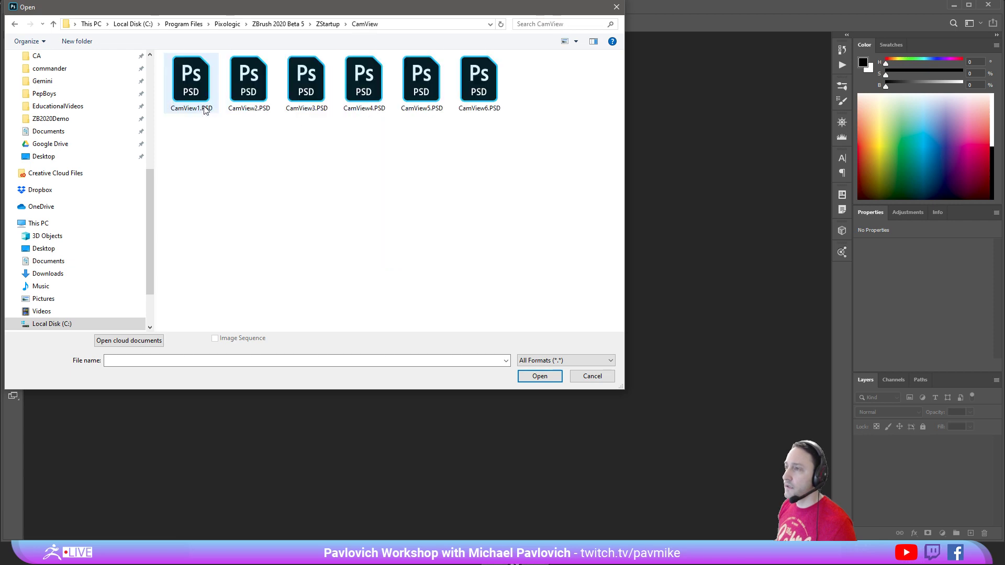
{"action": "left_click", "coordinate": [440, 91]}
{"action": "left_click", "coordinate": [492, 107], "text": "ctrl"}
{"action": "left_click", "coordinate": [539, 376]}
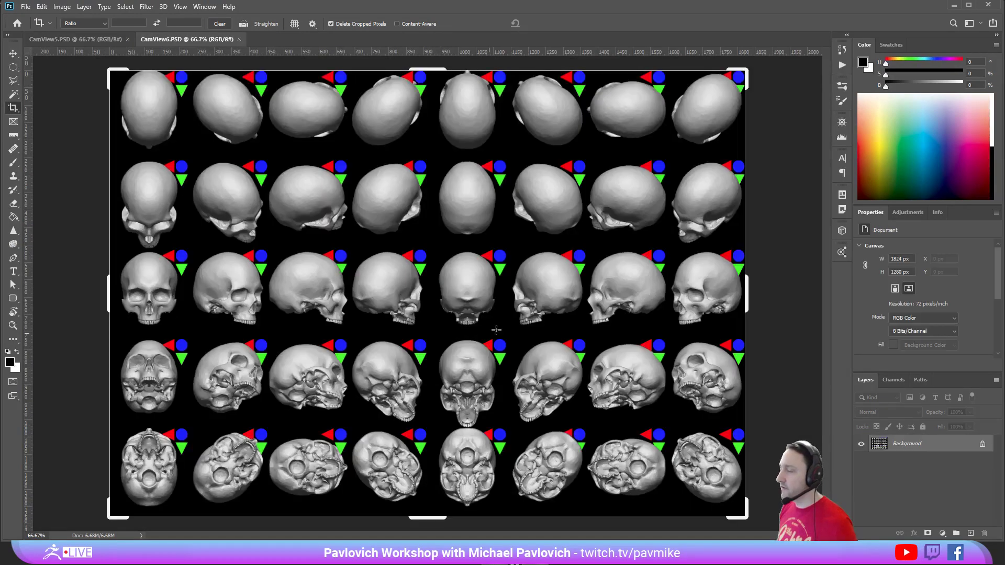
- Compare the skull sheets of CamView5.PSD and CamView6.PSD, and close CamView5.PSD
{"action": "left_click", "coordinate": [81, 39]}
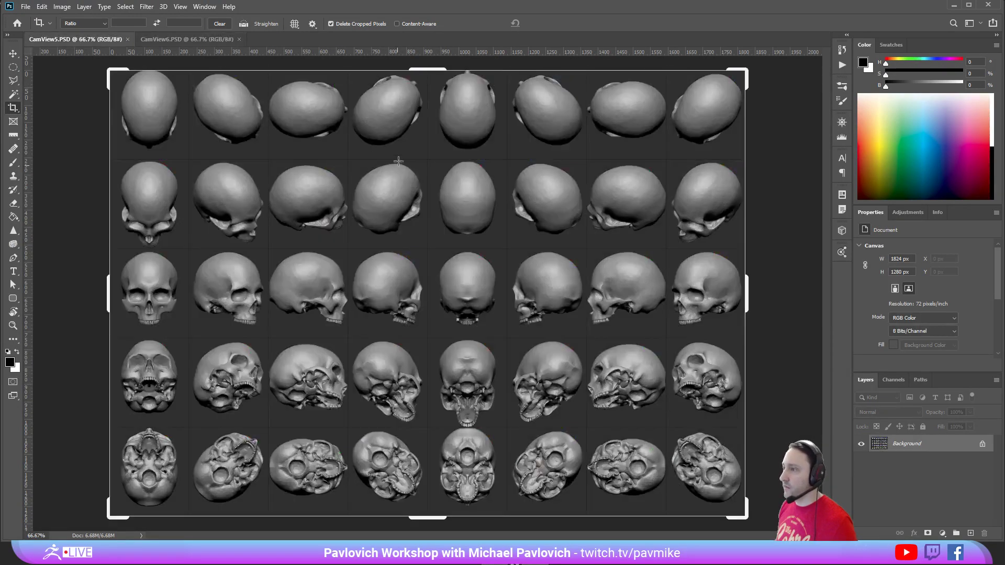
{"action": "left_click", "coordinate": [215, 39]}
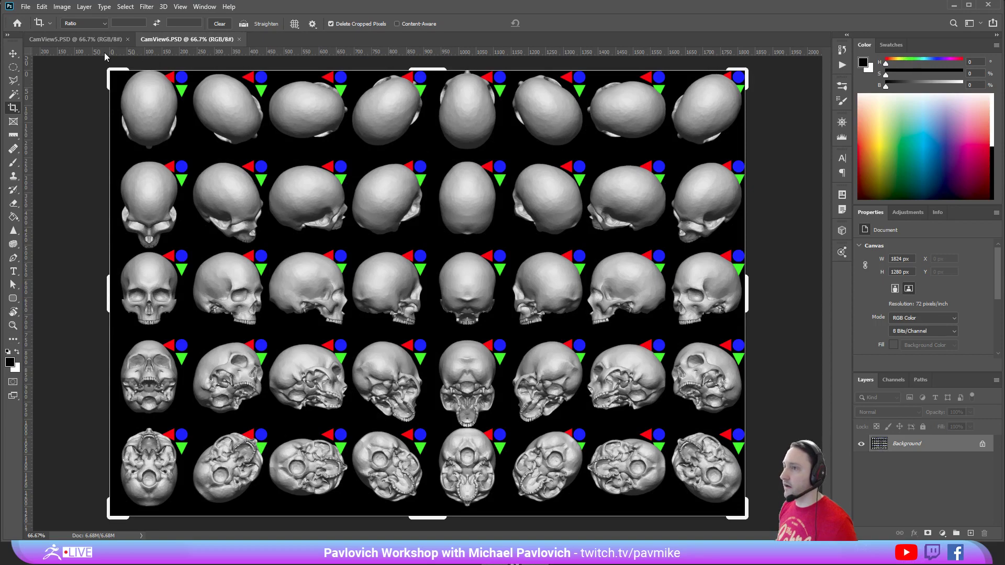
{"action": "left_click", "coordinate": [89, 40]}
{"action": "left_click", "coordinate": [166, 40]}
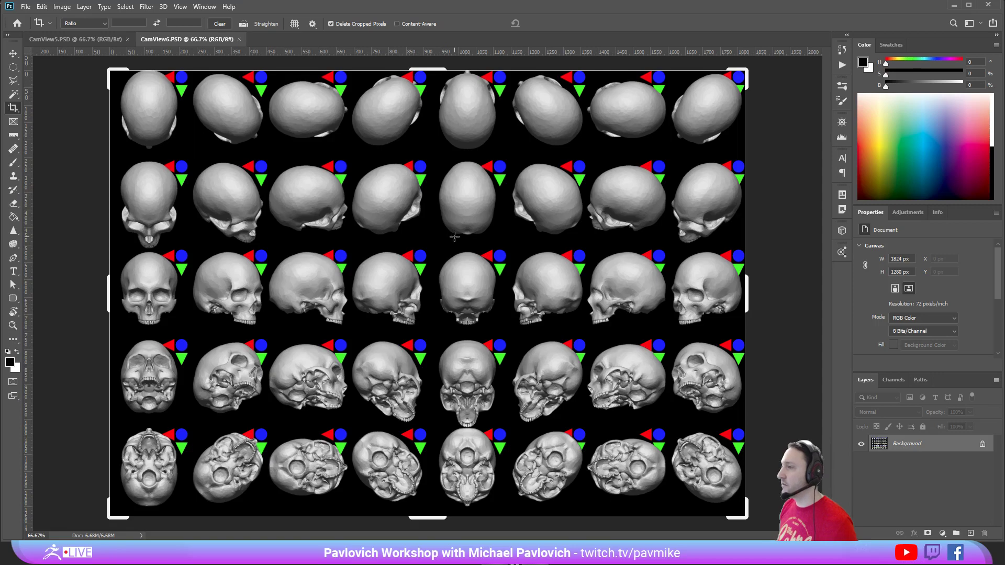
{"action": "left_click", "coordinate": [96, 40]}
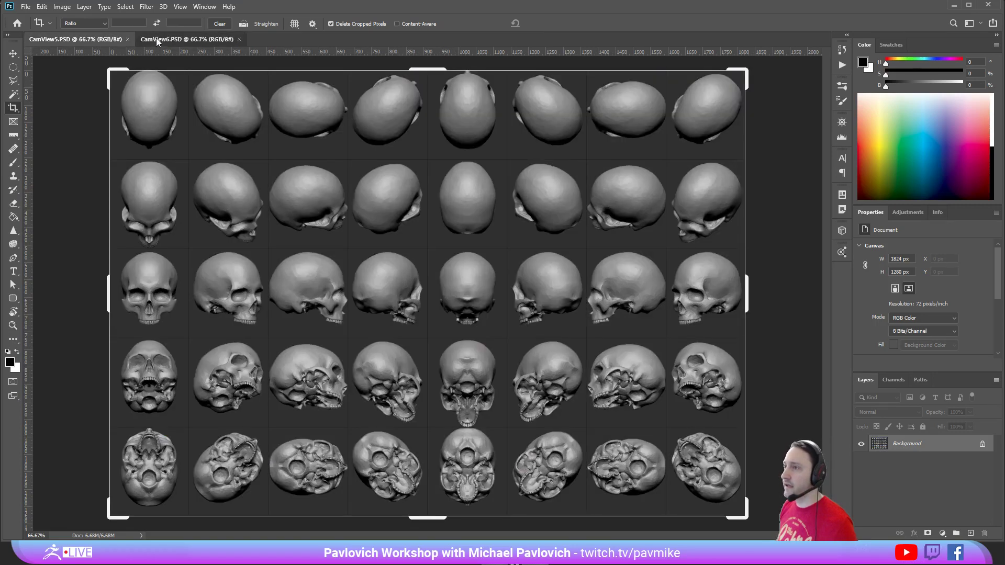
{"action": "left_click", "coordinate": [157, 41]}
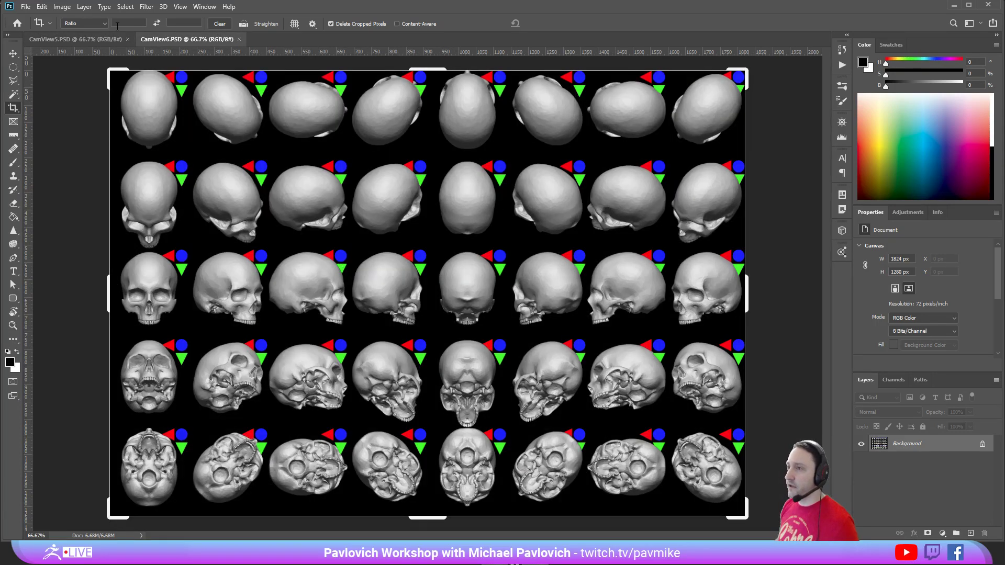
{"action": "left_click", "coordinate": [100, 40]}
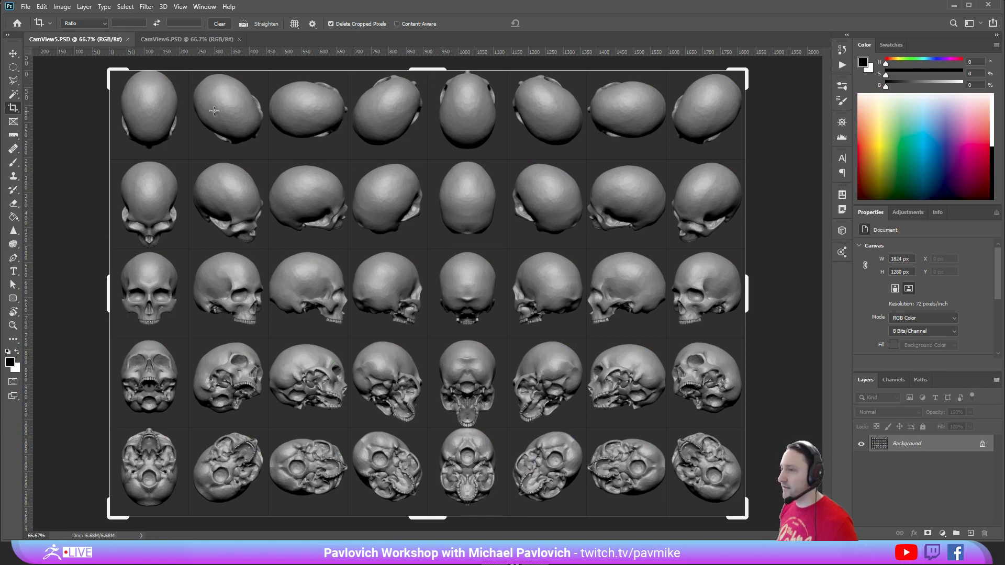
{"action": "left_click", "coordinate": [127, 40]}
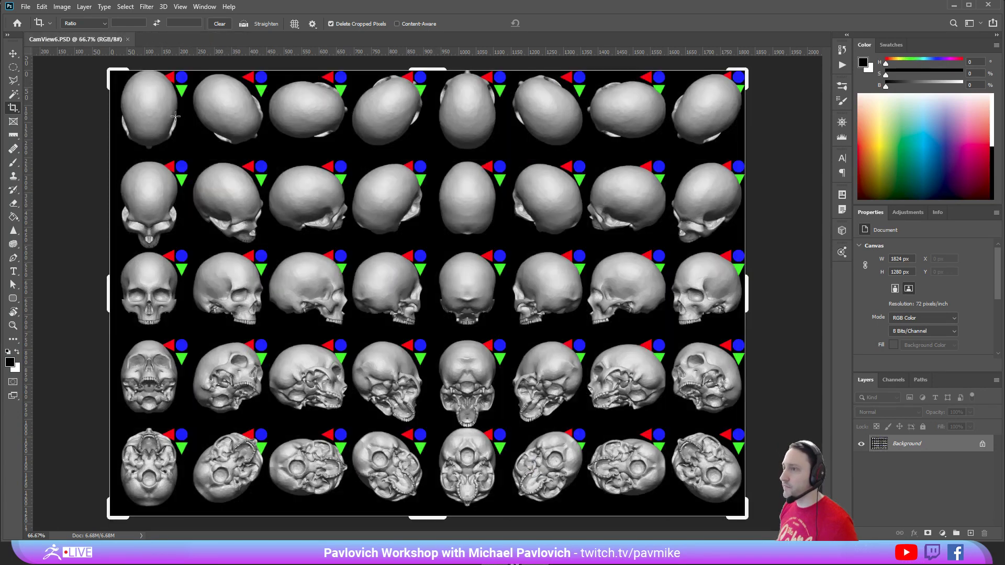
{"action": "left_click", "coordinate": [199, 7]}
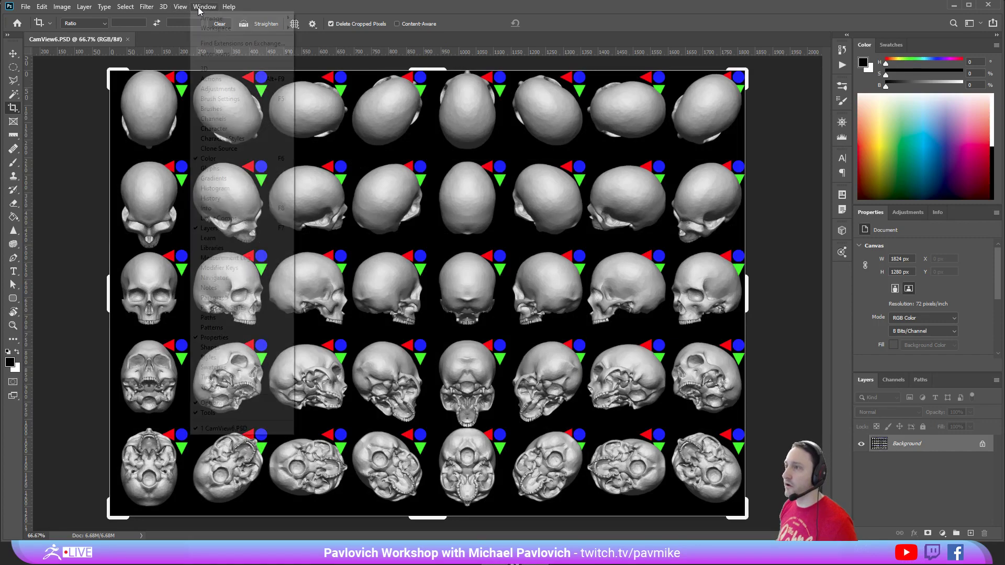
{"action": "mouse_move", "coordinate": [149, 8]}
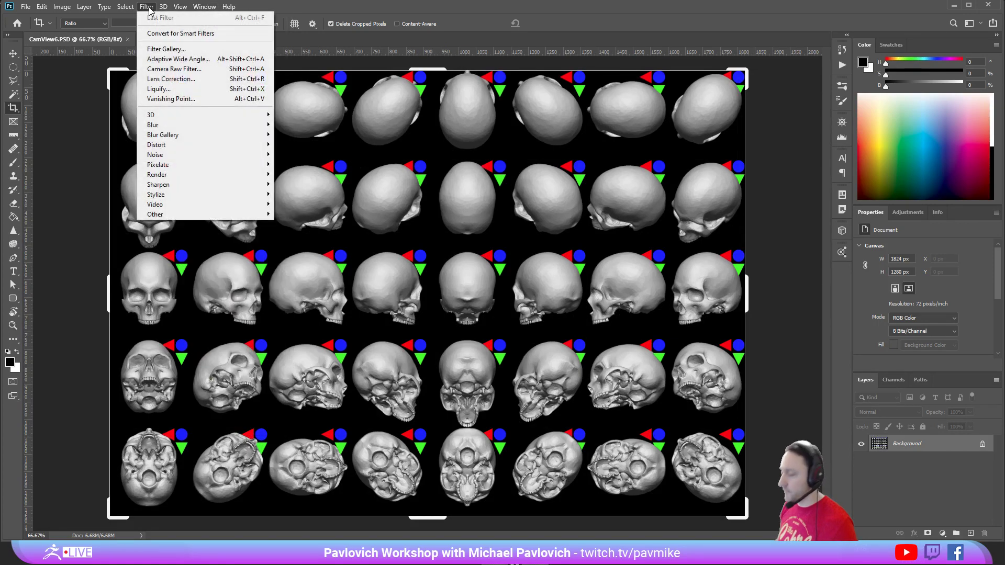
{"action": "key", "text": "Escape"}
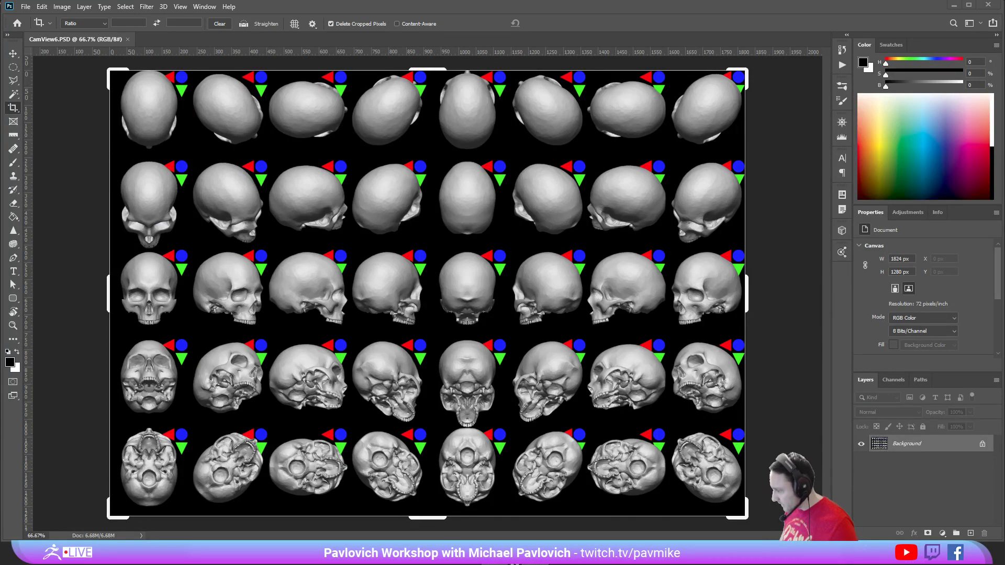
- Start a new guide layout on the skull sheet with 8 columns and an empty column gutter
{"action": "left_click", "coordinate": [180, 7]}
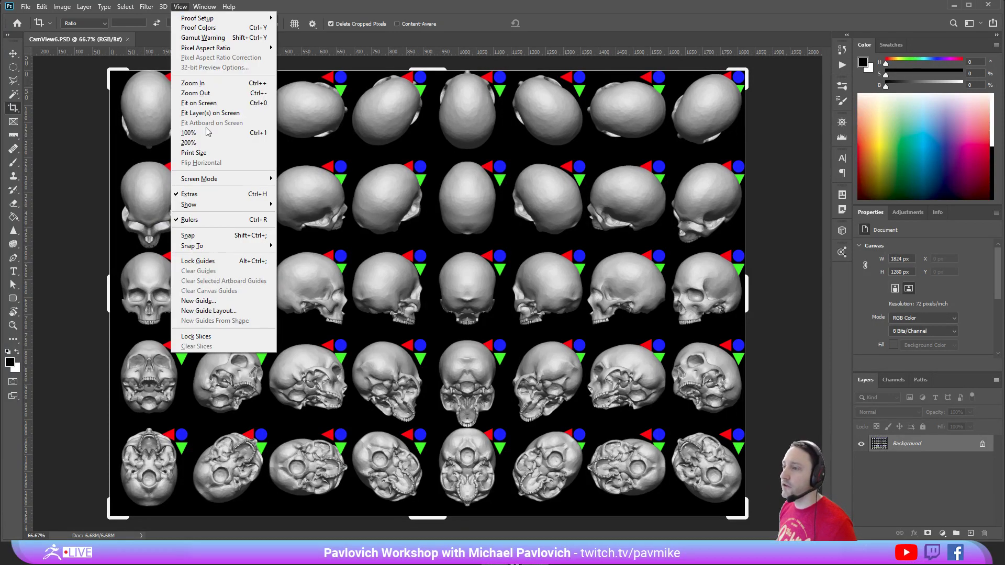
{"action": "left_click", "coordinate": [226, 311]}
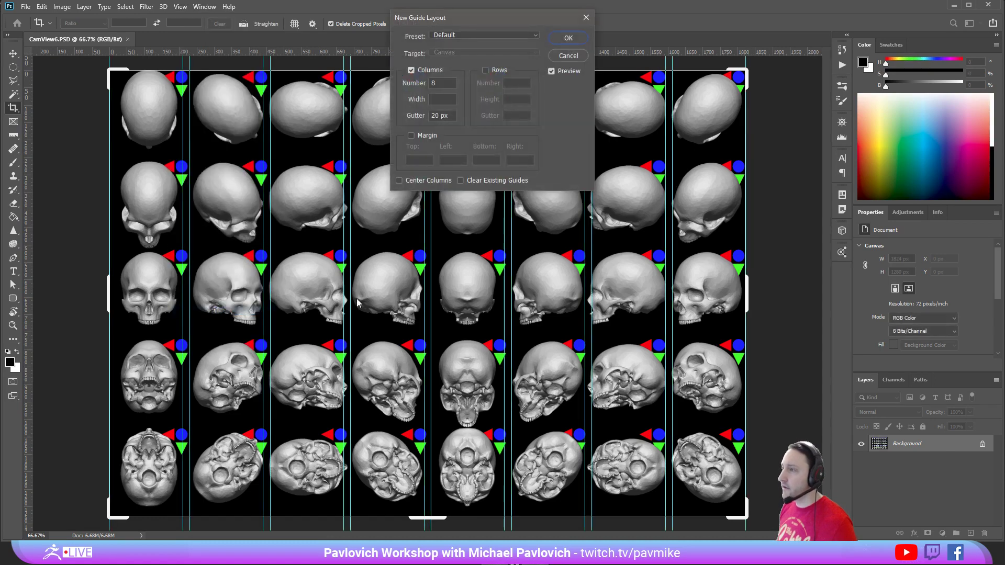
{"action": "left_click_drag", "start_coordinate": [449, 115], "coordinate": [394, 120]}
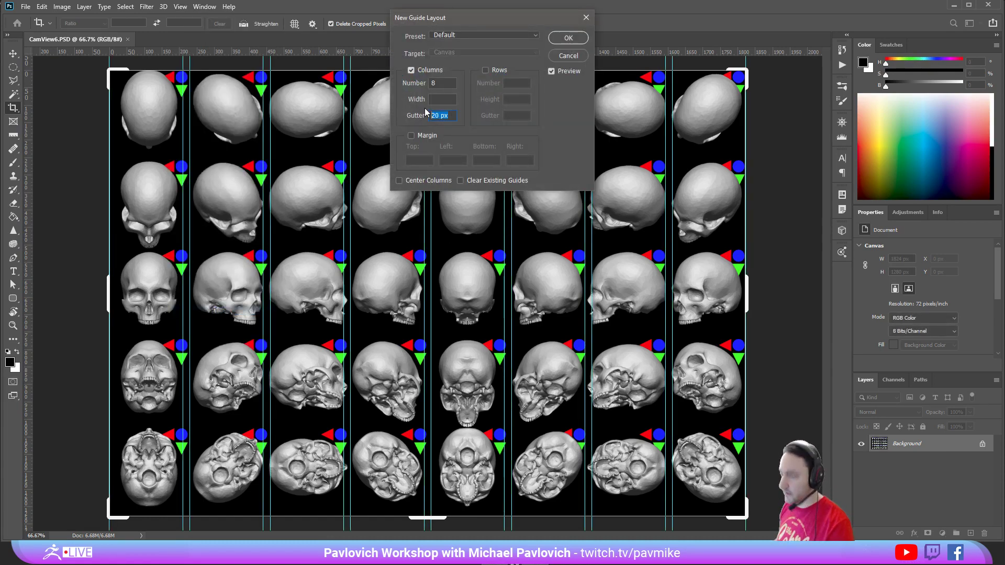
{"action": "key", "text": "BackSpace"}
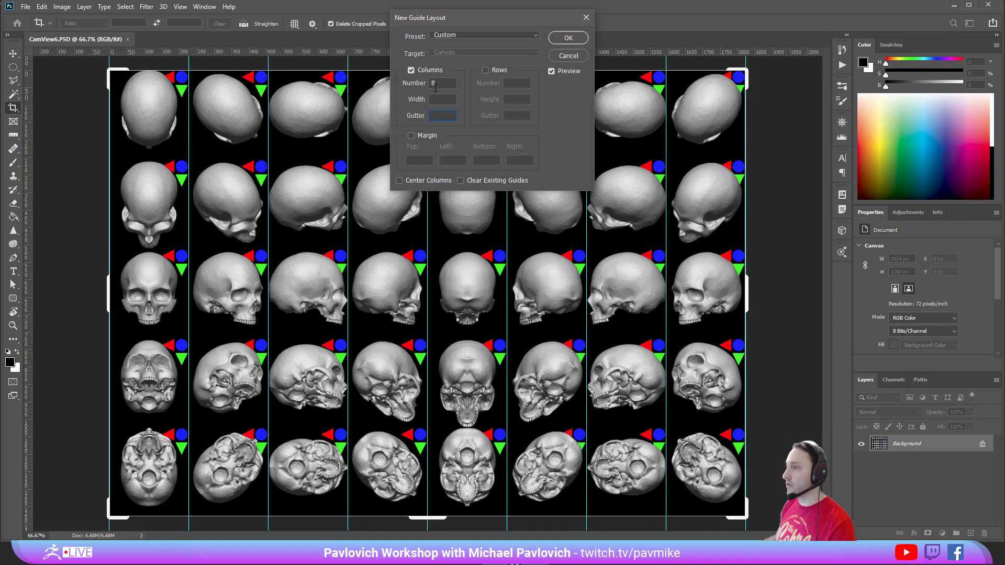
- Add 5 rows with an empty gutter to the guide layout and apply it
{"action": "left_click", "coordinate": [485, 70]}
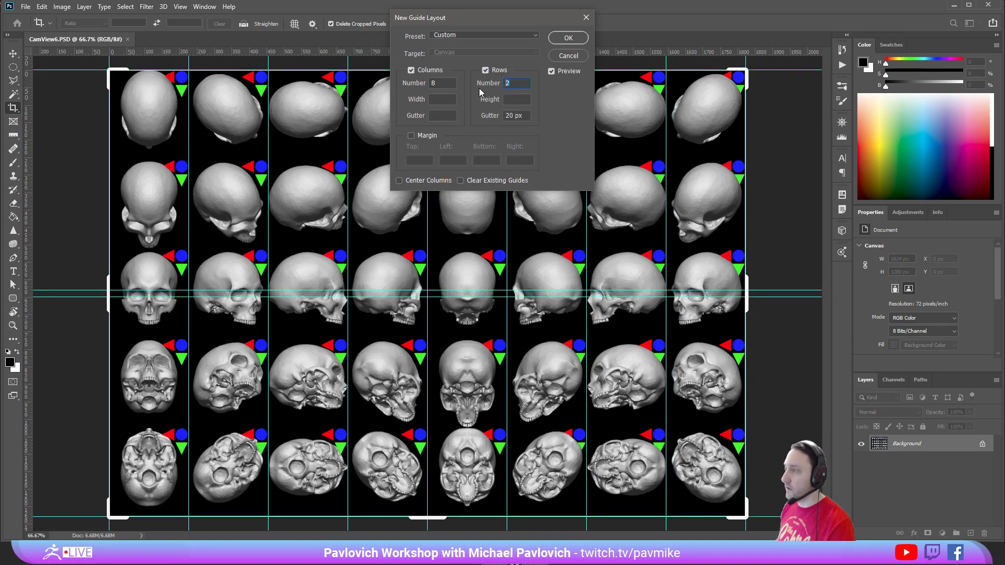
{"action": "type", "text": "5"}
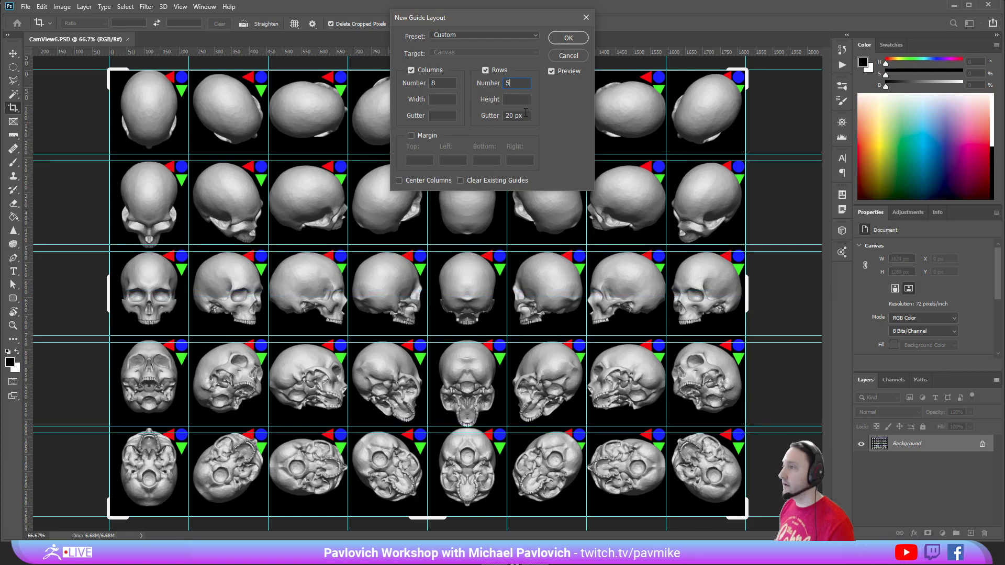
{"action": "key", "text": "Tab"}
{"action": "key", "text": "Tab"}
{"action": "key", "text": "BackSpace"}
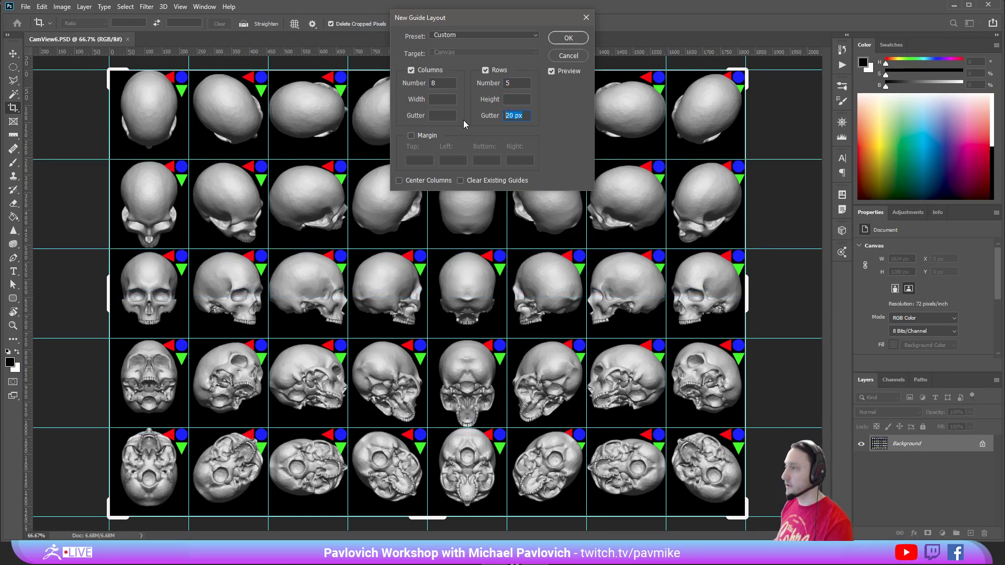
{"action": "left_click", "coordinate": [568, 39]}
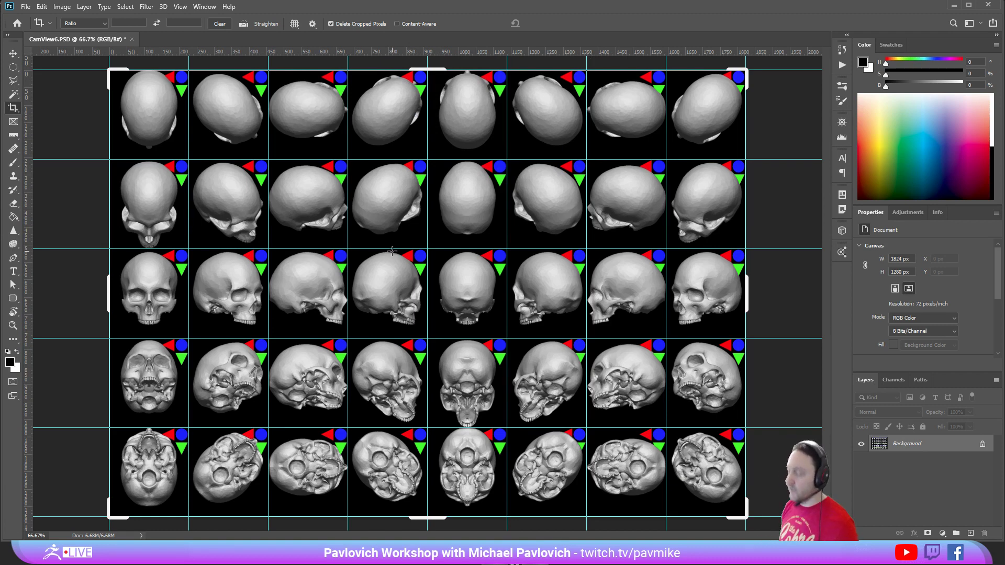
- Select the red, blue and green markers of the top row's second skull with the Magic Wand and copy them to a new layer
{"action": "key", "text": "b"}
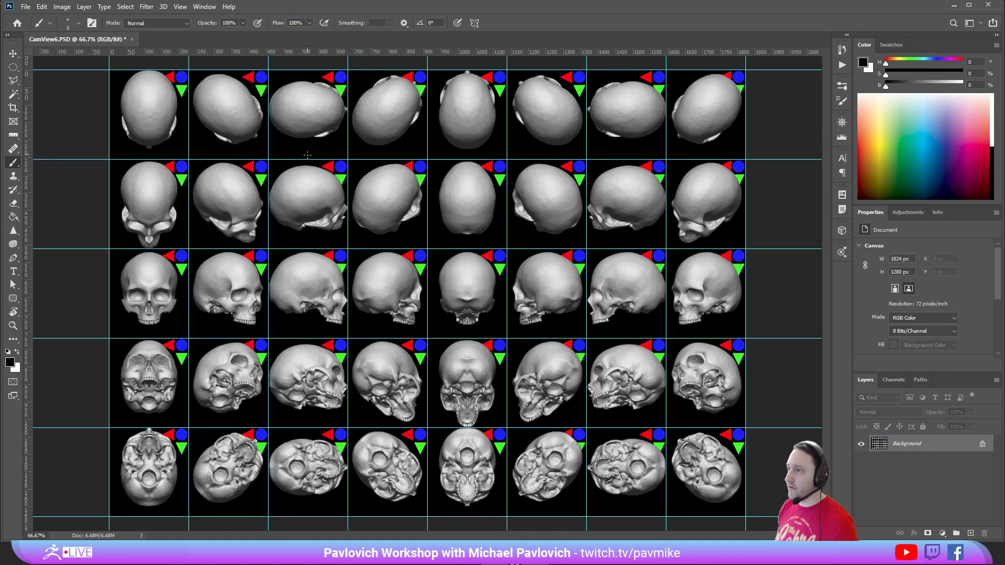
{"action": "key", "text": "w"}
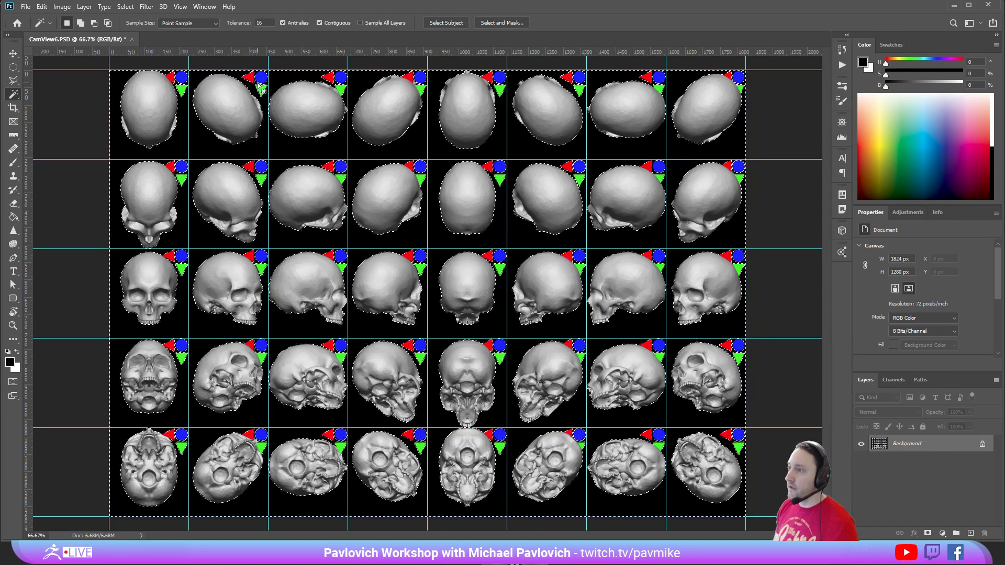
{"action": "left_click", "coordinate": [260, 79], "text": "shift"}
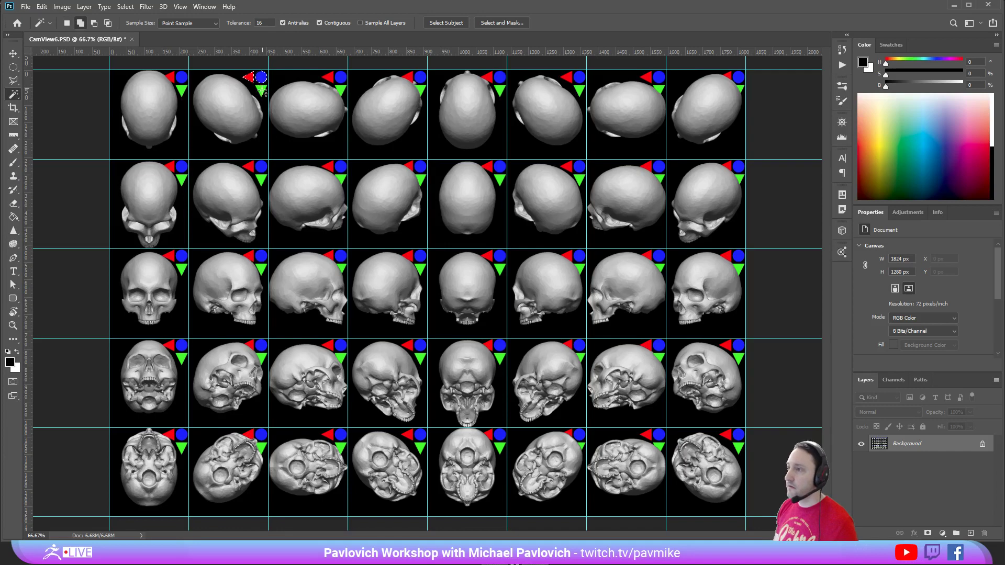
{"action": "left_click", "coordinate": [262, 90], "text": "shift"}
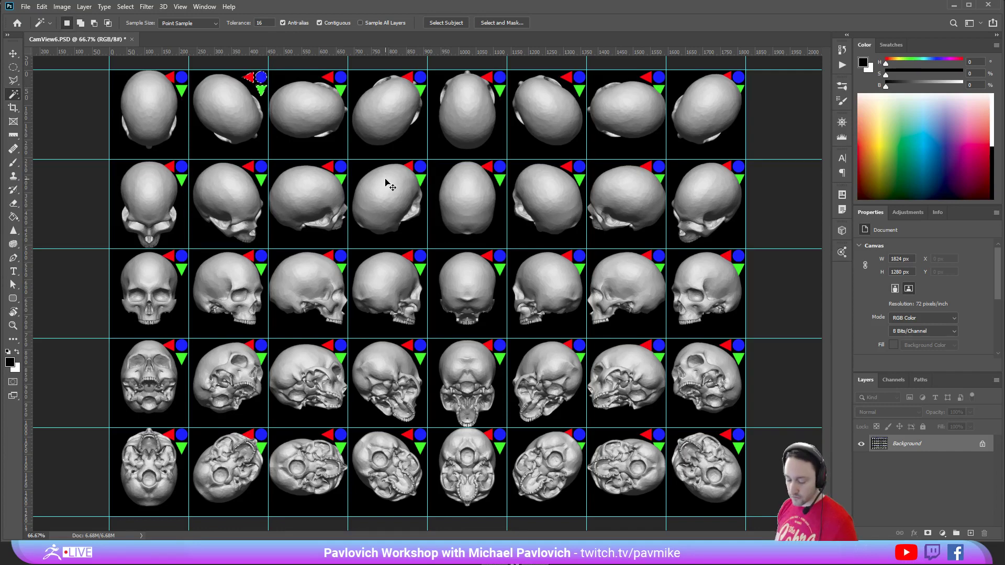
{"action": "key", "text": "ctrl+j"}
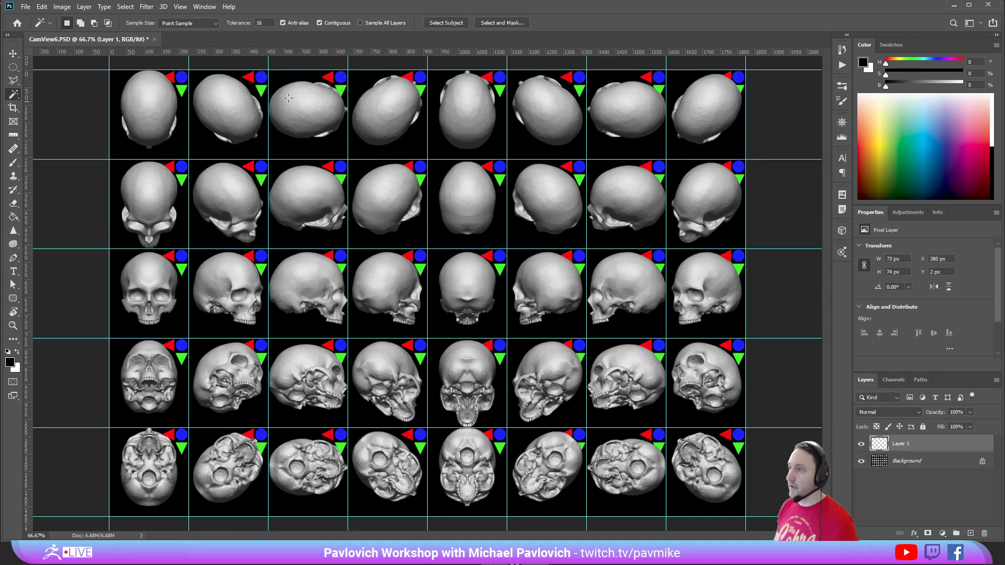
{"action": "mouse_move", "coordinate": [260, 85]}
{"action": "left_mouse_down", "text": "ctrl"}
{"action": "mouse_move", "coordinate": [298, 114]}
{"action": "mouse_move", "coordinate": [328, 111]}
{"action": "mouse_move", "coordinate": [178, 90]}
{"action": "mouse_move", "coordinate": [752, 113]}
{"action": "mouse_move", "coordinate": [747, 102]}
{"action": "mouse_move", "coordinate": [734, 113]}
{"action": "mouse_move", "coordinate": [725, 239]}
{"action": "mouse_move", "coordinate": [727, 454]}
{"action": "mouse_move", "coordinate": [558, 215]}
{"action": "mouse_move", "coordinate": [249, 155]}
{"action": "left_mouse_up", "text": "ctrl"}
{"action": "key", "text": "ctrl+z"}
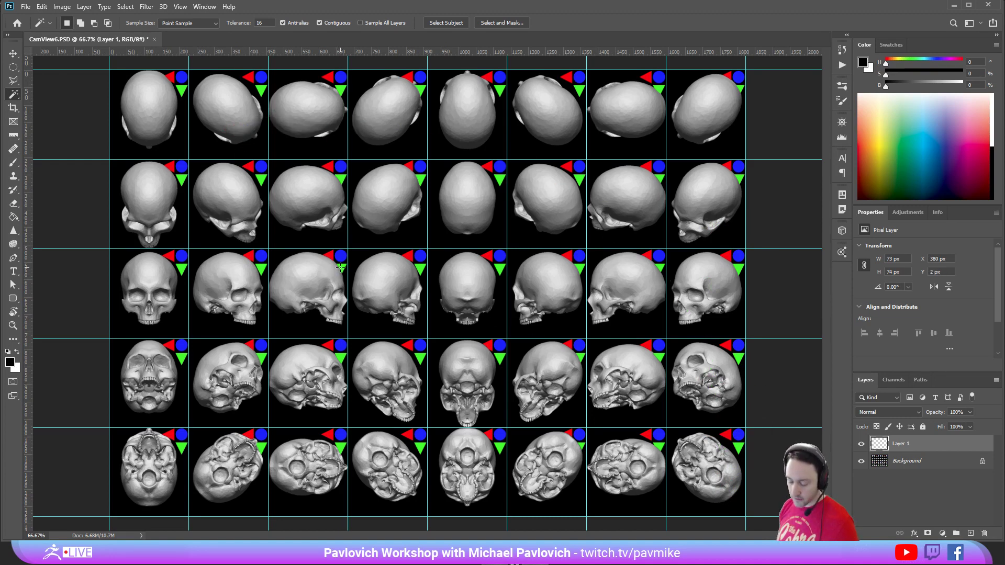
- Set up the Brush with the red sampled from the first marker, enlarge its tip, and make the Background layer active
{"action": "key", "text": "b"}
{"action": "left_click", "coordinate": [172, 77], "text": "alt"}
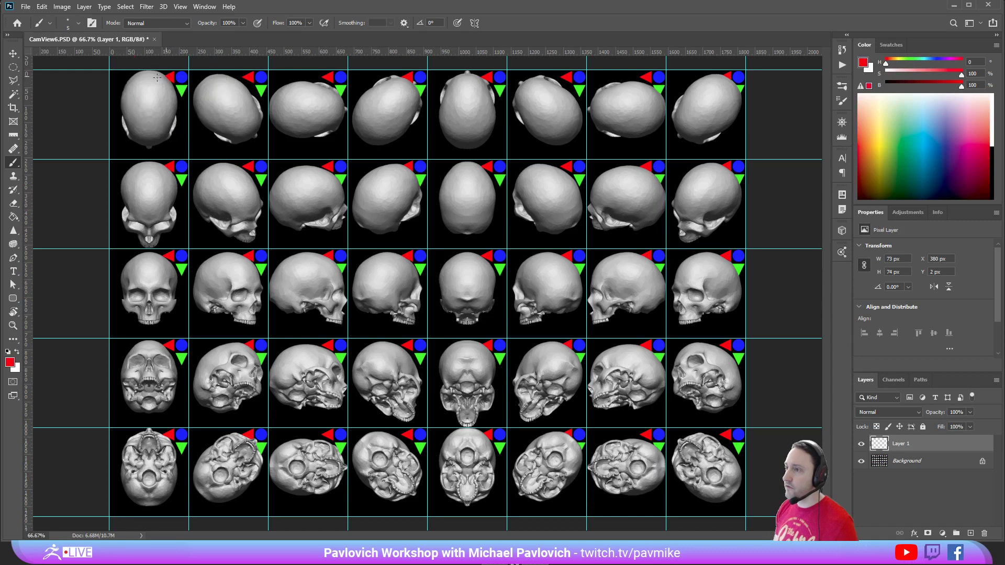
{"action": "left_click_drag", "start_coordinate": [169, 77], "coordinate": [163, 79]}
{"action": "right_click_drag", "start_coordinate": [149, 83], "coordinate": [158, 84], "text": "alt"}
{"action": "mouse_move", "coordinate": [148, 95]}
{"action": "right_mouse_down", "text": "alt"}
{"action": "mouse_move", "coordinate": [159, 90]}
{"action": "mouse_move", "coordinate": [140, 37]}
{"action": "mouse_move", "coordinate": [152, 231]}
{"action": "mouse_move", "coordinate": [152, 92]}
{"action": "mouse_move", "coordinate": [161, 84]}
{"action": "right_mouse_up", "text": "alt"}
{"action": "right_click", "coordinate": [148, 95], "text": "ctrl"}
{"action": "left_click", "coordinate": [156, 100]}
- Paint rough red, green and blue strokes over the first skull's axis markers, sampling the green and blue from the sheet
{"action": "mouse_move", "coordinate": [154, 80]}
{"action": "left_mouse_down"}
{"action": "mouse_move", "coordinate": [181, 107]}
{"action": "mouse_move", "coordinate": [184, 89]}
{"action": "left_mouse_up"}
{"action": "left_click", "coordinate": [182, 91], "text": "alt"}
{"action": "left_click", "coordinate": [178, 81], "text": "alt"}
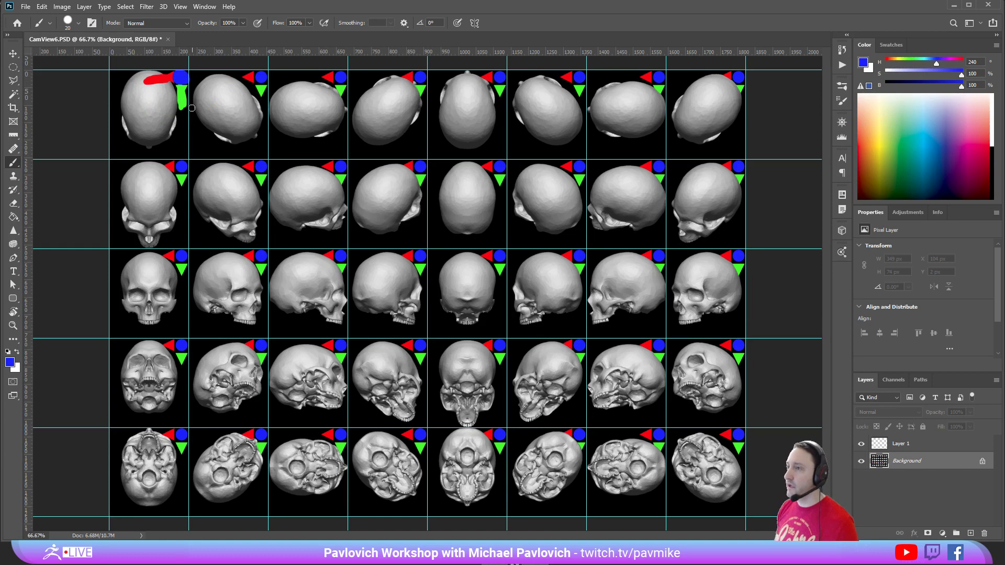
- Add arrowheads to the painted red and green axis strokes on the first skull, resampling each stroke's color
{"action": "left_click", "coordinate": [147, 82], "text": "alt"}
{"action": "left_click_drag", "start_coordinate": [144, 80], "coordinate": [191, 101]}
{"action": "left_click", "coordinate": [183, 99], "text": "alt"}
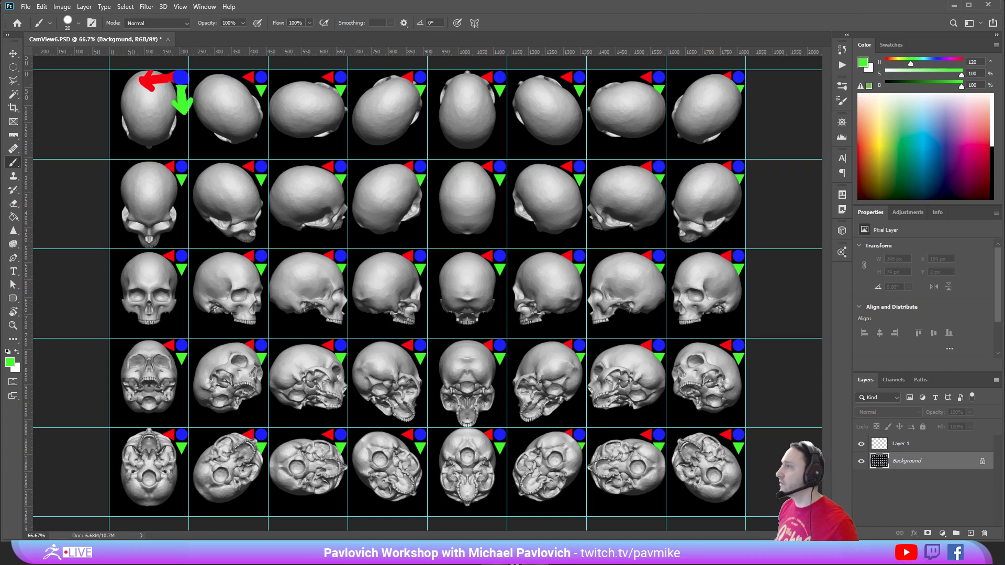
- Switch to ZBrush, rotate the skull, snap it back to the front view, and set the Draw Size to 27
{"action": "key", "text": "alt+Tab"}
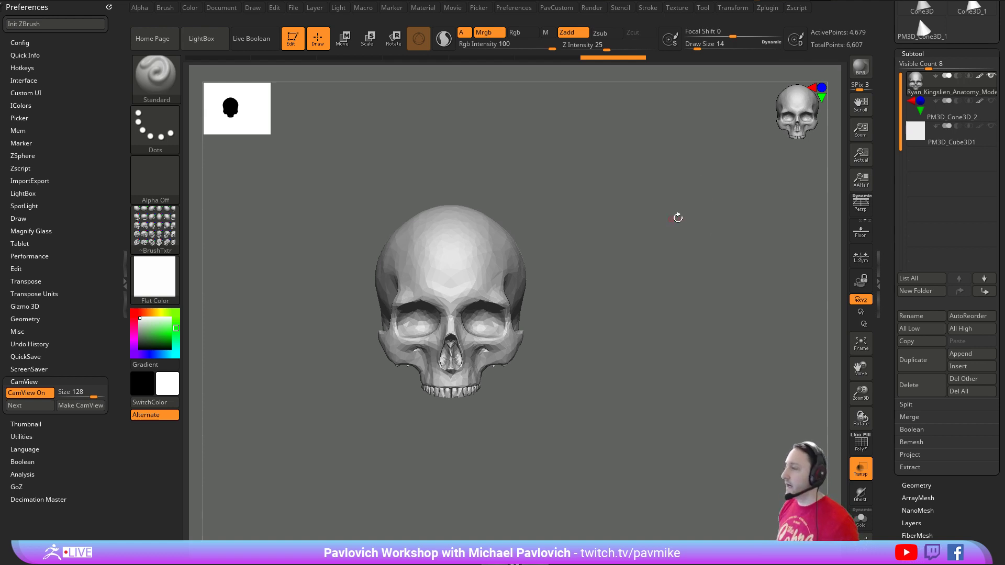
{"action": "mouse_move", "coordinate": [675, 215]}
{"action": "left_mouse_down"}
{"action": "mouse_move", "coordinate": [658, 247]}
{"action": "mouse_move", "coordinate": [655, 213]}
{"action": "mouse_move", "coordinate": [681, 227]}
{"action": "mouse_move", "coordinate": [672, 231]}
{"action": "left_mouse_up"}
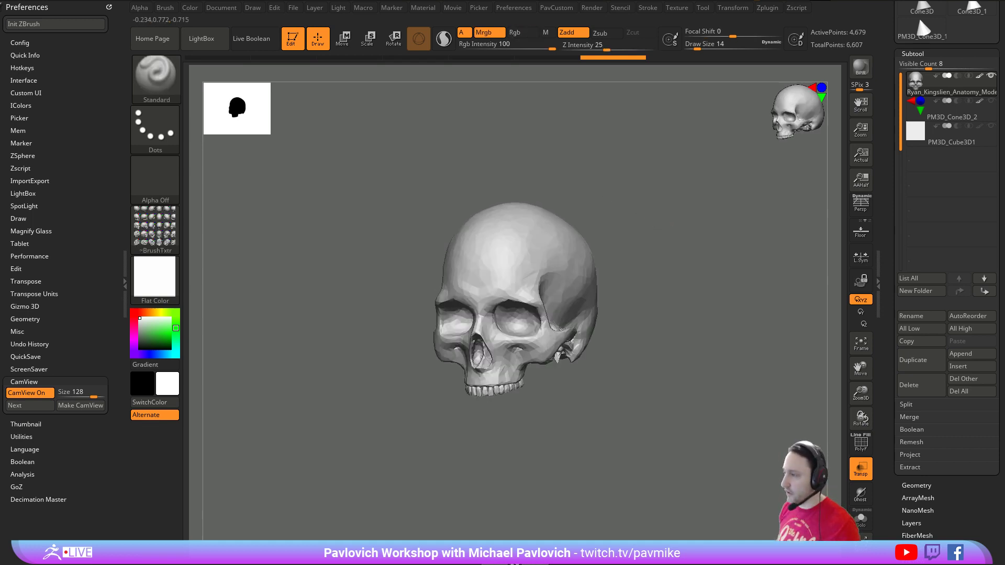
{"action": "mouse_move", "coordinate": [611, 191]}
{"action": "left_mouse_down", "text": "shift"}
{"action": "mouse_move", "coordinate": [639, 207]}
{"action": "mouse_move", "coordinate": [624, 198]}
{"action": "left_mouse_up", "text": "shift"}
{"action": "key", "text": "s"}
{"action": "left_click_drag", "start_coordinate": [615, 250], "coordinate": [623, 250]}
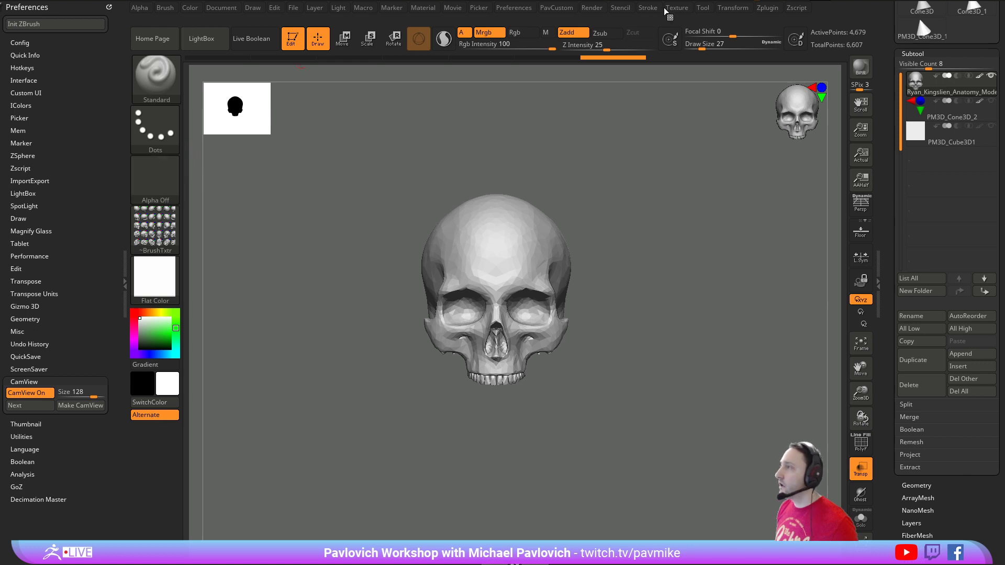
- Dock the Render palette beside the canvas, collapse its BPR Shadow settings, and expand Preview Shadows
{"action": "mouse_move", "coordinate": [592, 10]}
{"action": "left_click_drag", "start_coordinate": [584, 19], "coordinate": [92, 74]}
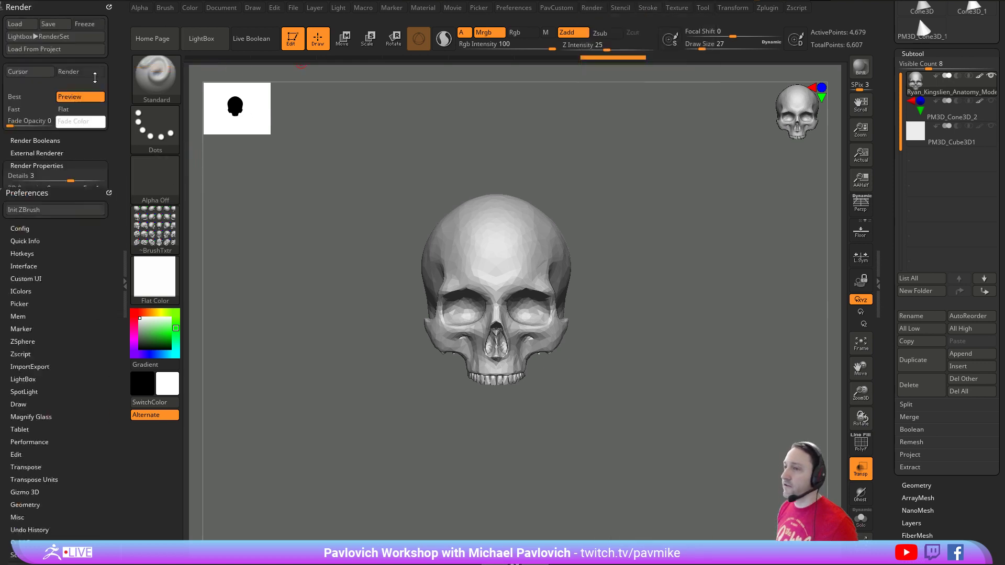
{"action": "left_click_drag", "start_coordinate": [118, 305], "coordinate": [117, 100]}
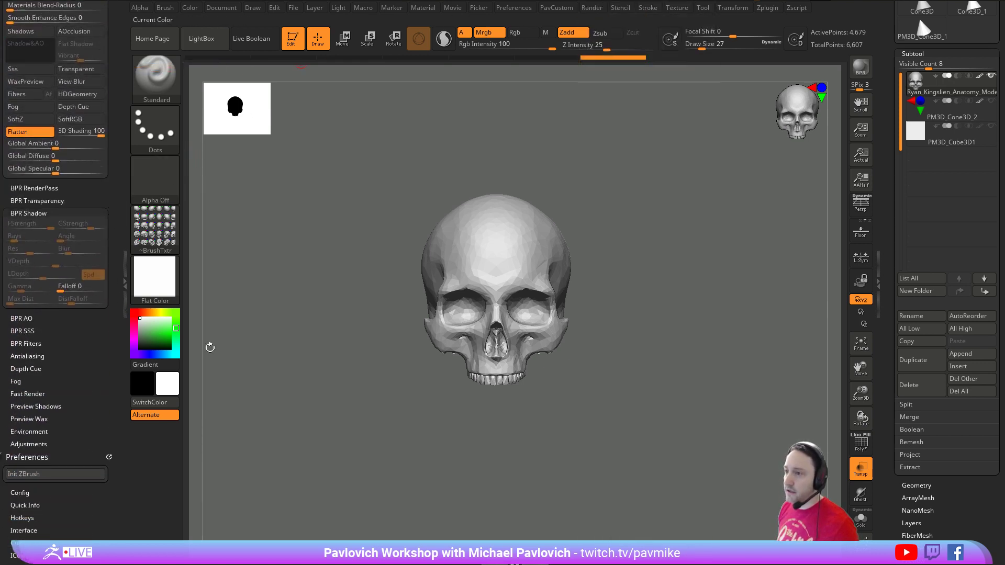
{"action": "key", "text": "shift"}
{"action": "left_click", "coordinate": [33, 211], "text": "shift"}
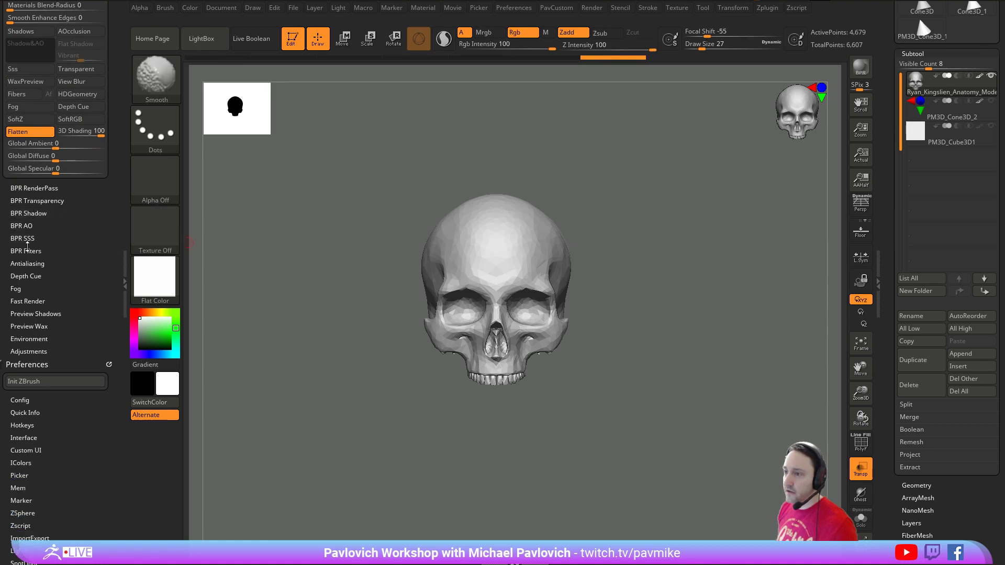
{"action": "left_click", "coordinate": [31, 313]}
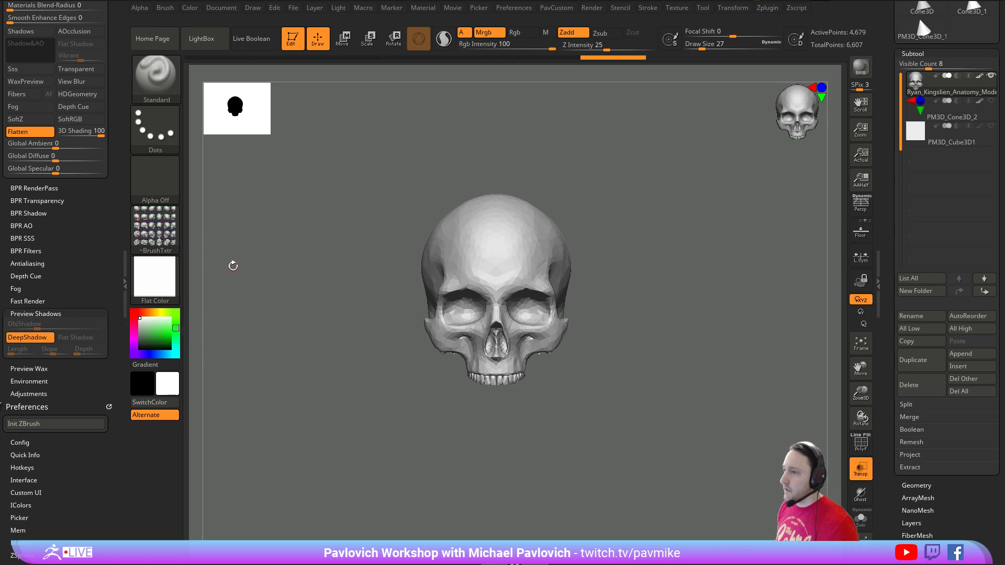
- Enable Shadows in the Render Properties and turn off DeepShadow in the Preview Shadows
{"action": "scroll", "coordinate": [94, 273], "scroll_direction": "up", "scroll_amount": 2}
{"action": "scroll", "coordinate": [94, 273], "scroll_direction": "up", "scroll_amount": 3}
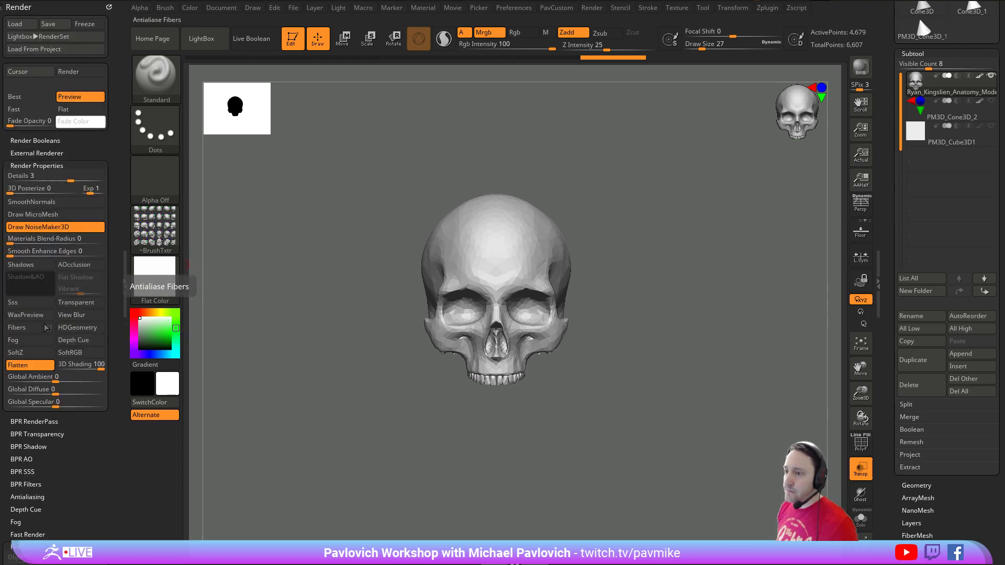
{"action": "left_click", "coordinate": [31, 265]}
{"action": "scroll", "coordinate": [32, 293], "scroll_direction": "down", "scroll_amount": 5}
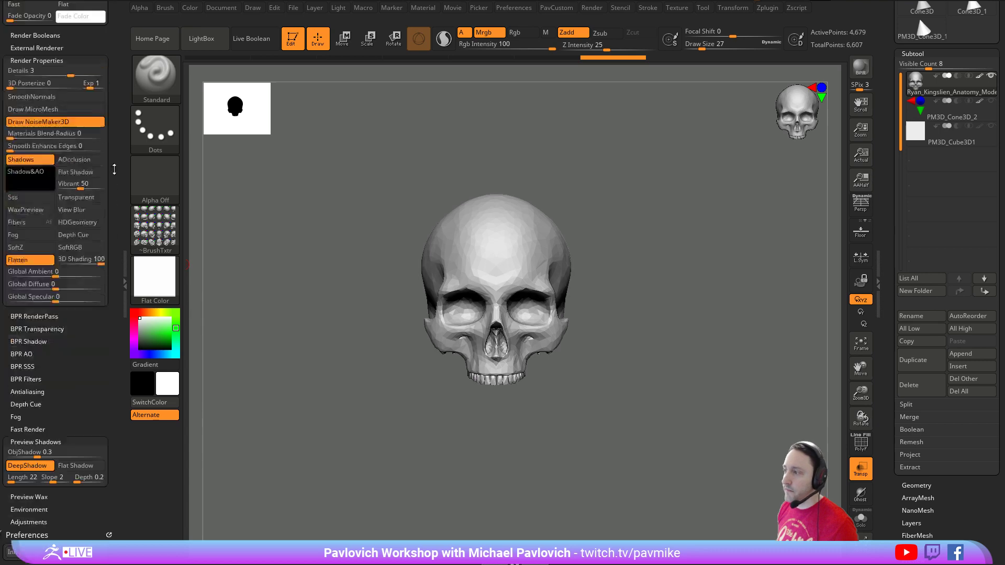
{"action": "left_click", "coordinate": [36, 329]}
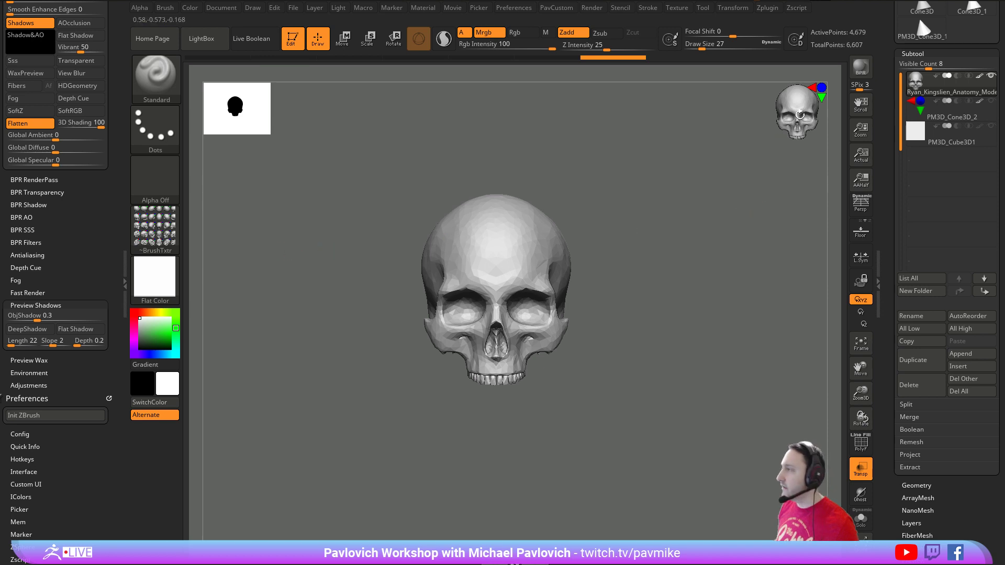
- Snap the skull to the CamView's green axis, and examine the silhouette thumbnail at different zoom levels, positions and angles
{"action": "left_click", "coordinate": [822, 97]}
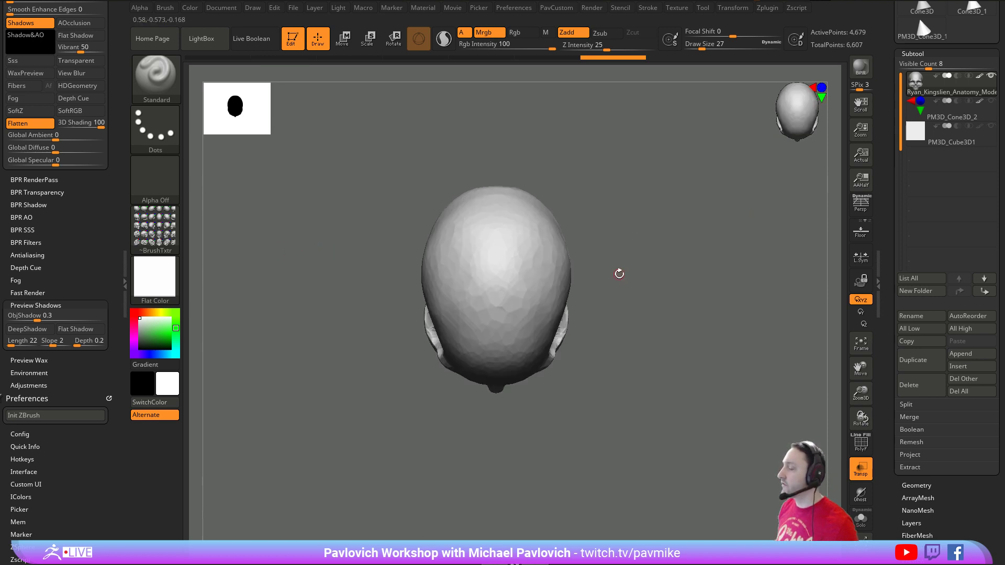
{"action": "right_click_drag", "start_coordinate": [693, 248], "coordinate": [680, 223], "text": "ctrl"}
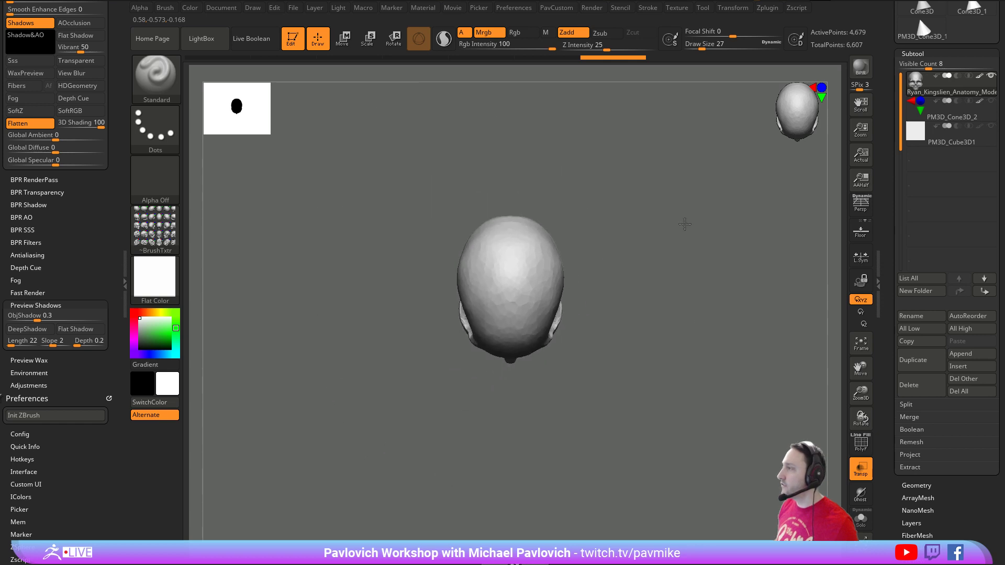
{"action": "left_click_drag", "start_coordinate": [685, 224], "coordinate": [700, 321], "text": "alt"}
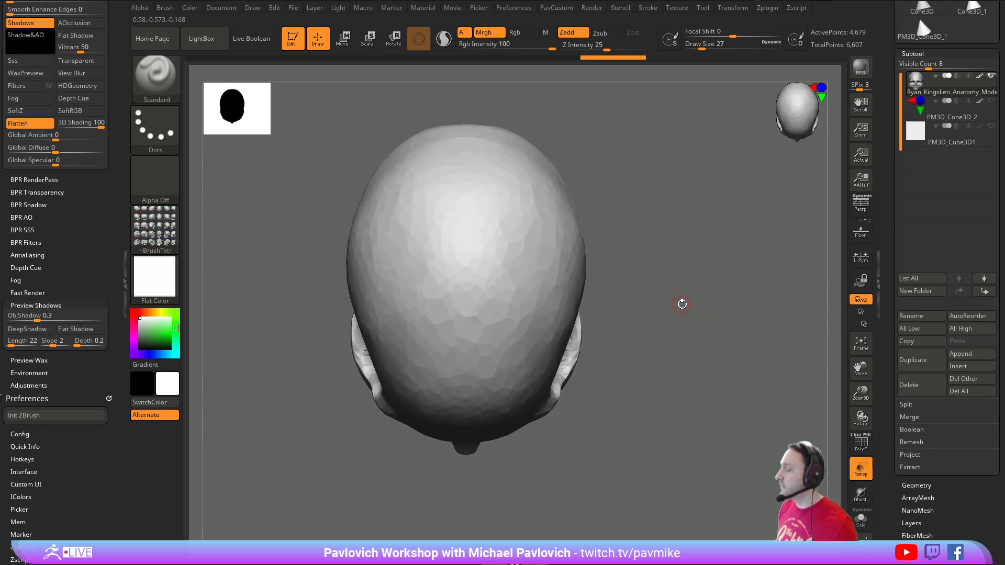
{"action": "right_click_drag", "start_coordinate": [682, 305], "coordinate": [665, 251], "text": "ctrl"}
{"action": "right_click_drag", "start_coordinate": [497, 278], "coordinate": [503, 300], "text": "ctrl"}
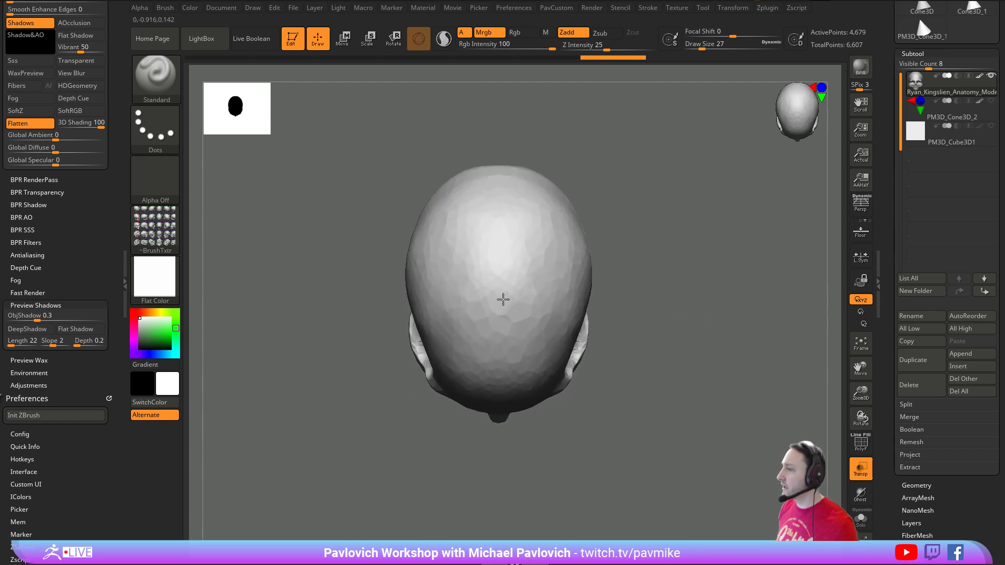
{"action": "left_click_drag", "start_coordinate": [503, 299], "coordinate": [546, 327], "text": "alt"}
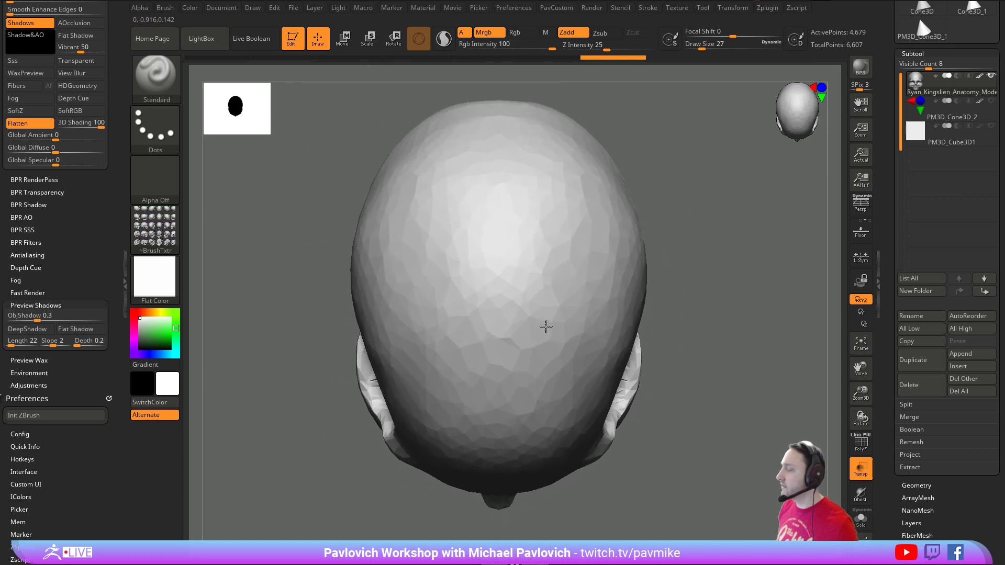
{"action": "right_click_drag", "start_coordinate": [547, 327], "coordinate": [514, 238], "text": "ctrl"}
{"action": "mouse_move", "coordinate": [628, 296]}
{"action": "right_mouse_down"}
{"action": "mouse_move", "coordinate": [631, 257]}
{"action": "mouse_move", "coordinate": [640, 284]}
{"action": "right_mouse_up"}
{"action": "right_click_drag", "start_coordinate": [520, 275], "coordinate": [533, 334], "text": "ctrl"}
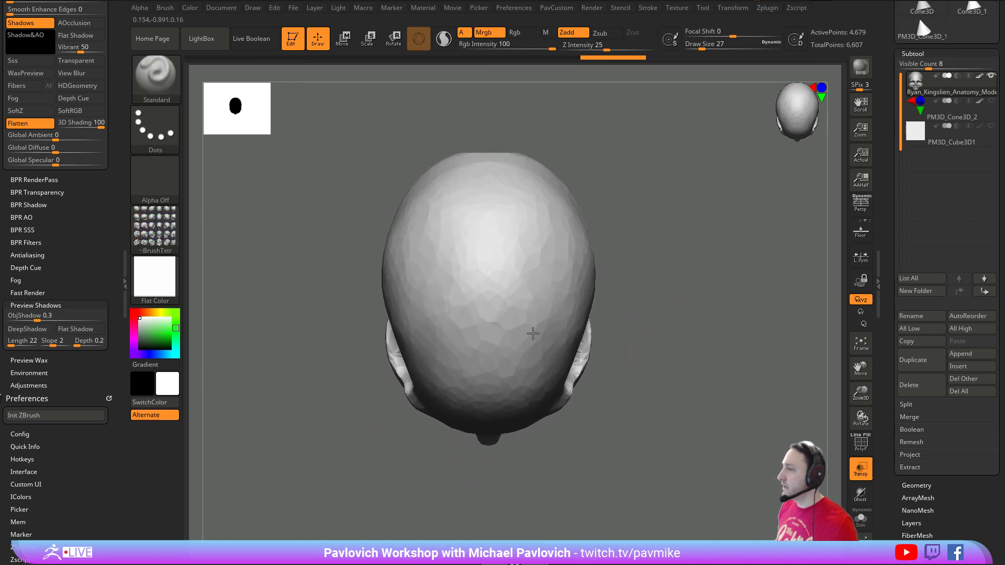
{"action": "left_click_drag", "start_coordinate": [533, 334], "coordinate": [679, 324], "text": "alt"}
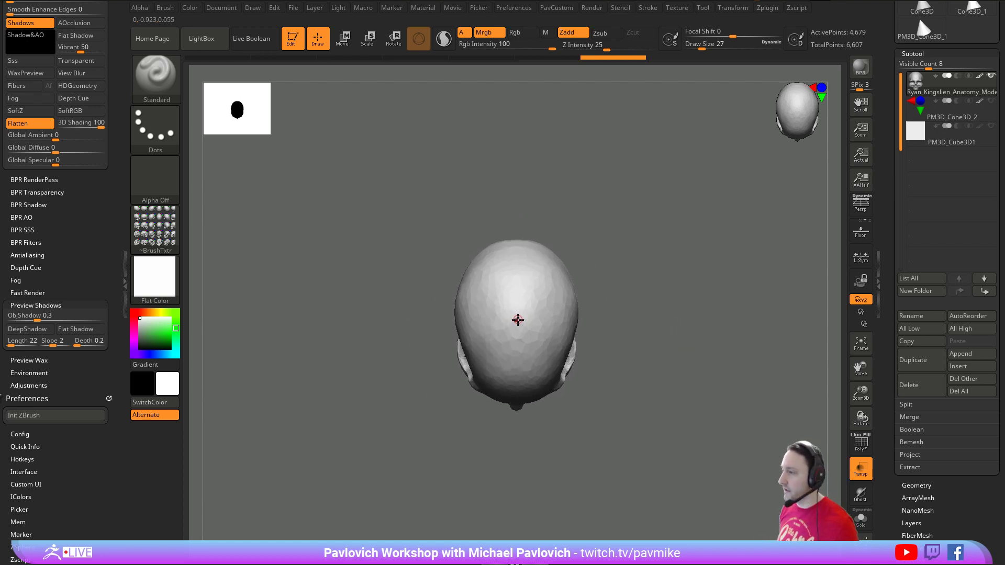
{"action": "left_click_drag", "start_coordinate": [517, 320], "coordinate": [632, 305], "text": "alt"}
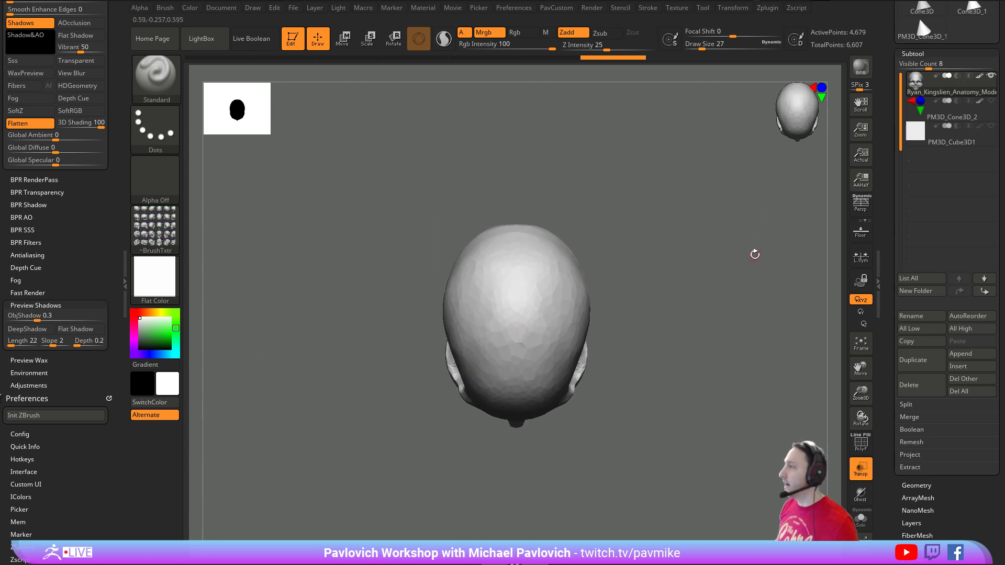
{"action": "left_click_drag", "start_coordinate": [754, 254], "coordinate": [687, 216]}
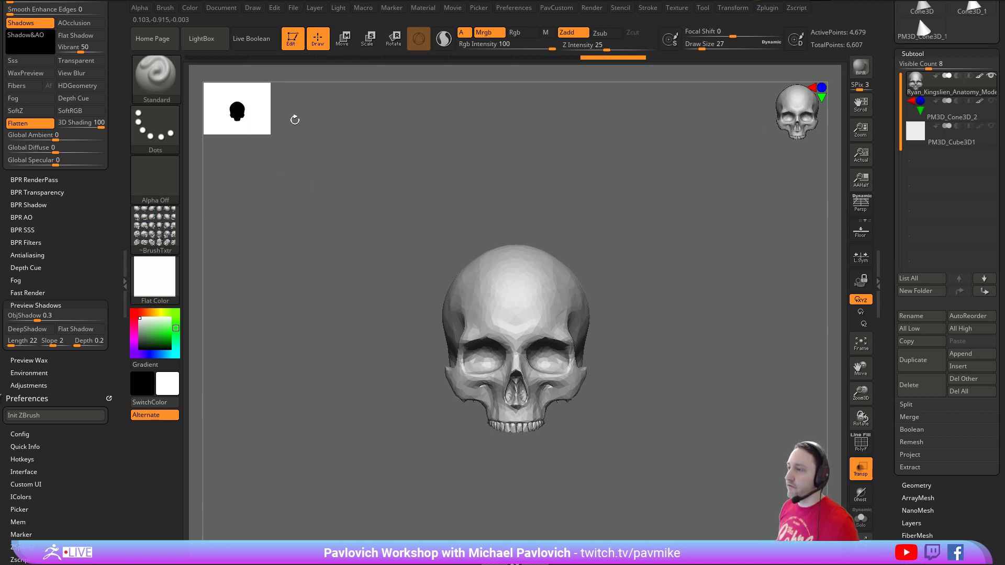
{"action": "left_click_drag", "start_coordinate": [294, 120], "coordinate": [378, 124], "text": "alt"}
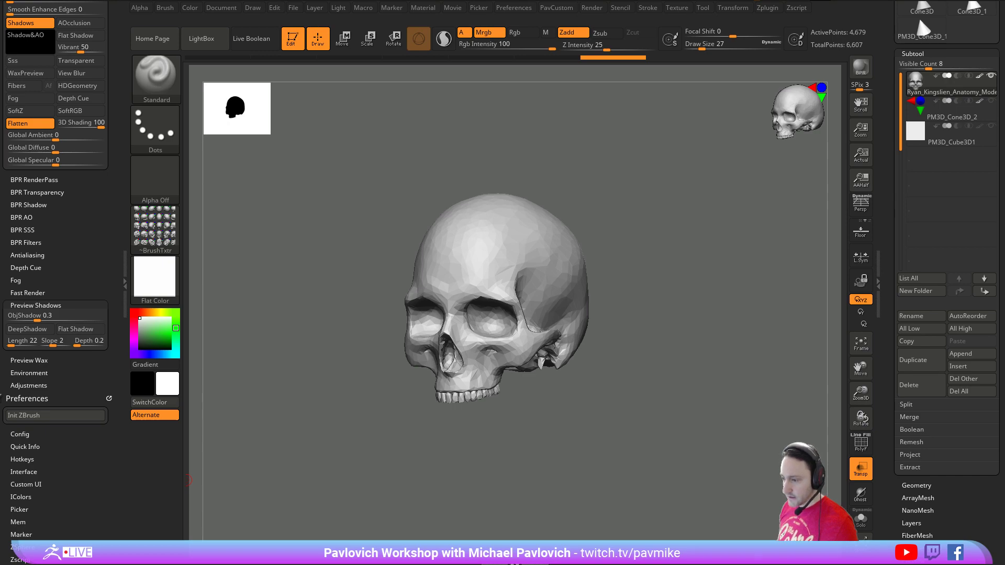
- Switch to the browser and skim the "ZBrush 2020 New Features - Patchy Time Lapse Annotated" video for silhouette thumbnail use
{"action": "key", "text": "alt+Tab"}
{"action": "left_click", "coordinate": [304, 331]}
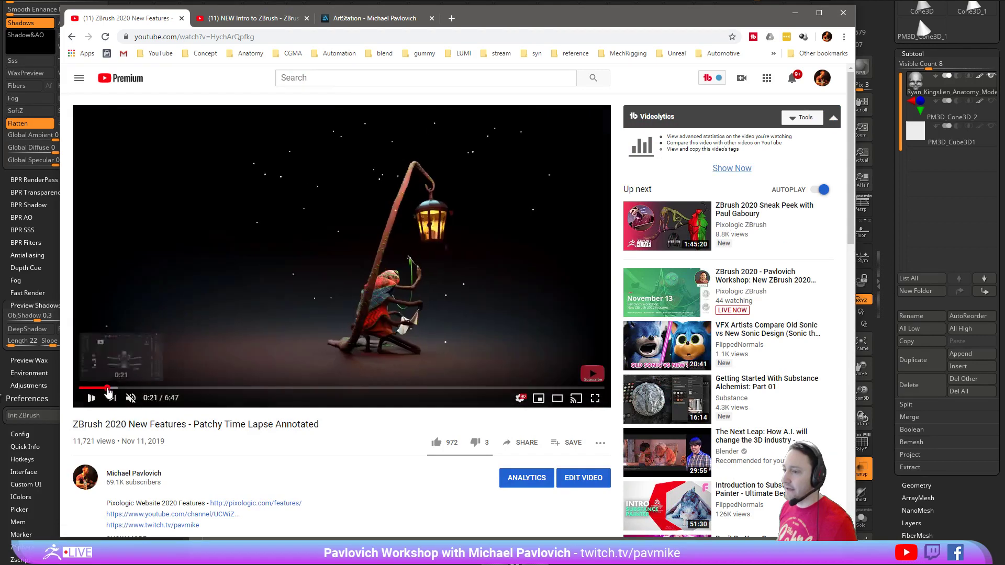
{"action": "left_click", "coordinate": [117, 388]}
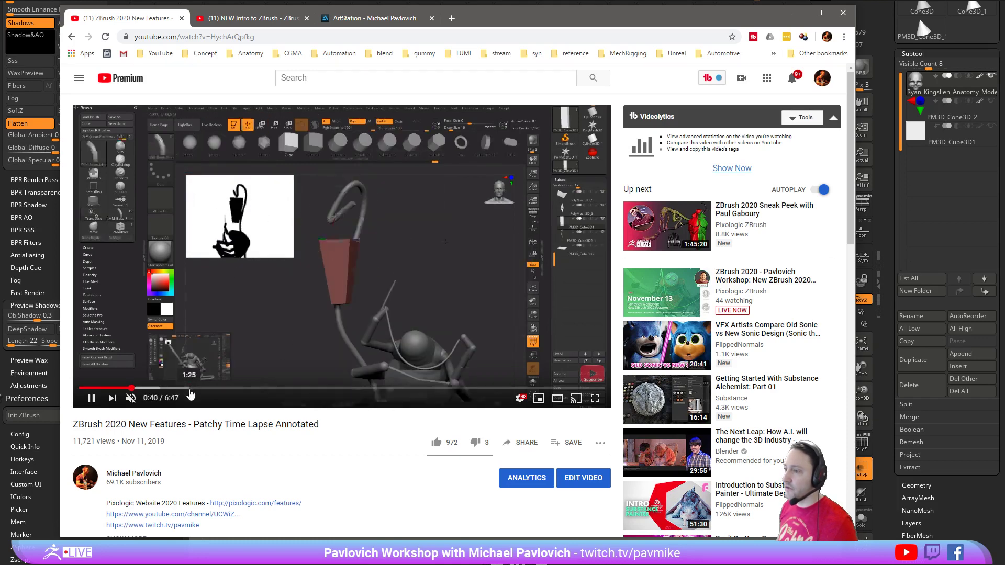
{"action": "left_click", "coordinate": [189, 388]}
{"action": "left_click", "coordinate": [236, 388]}
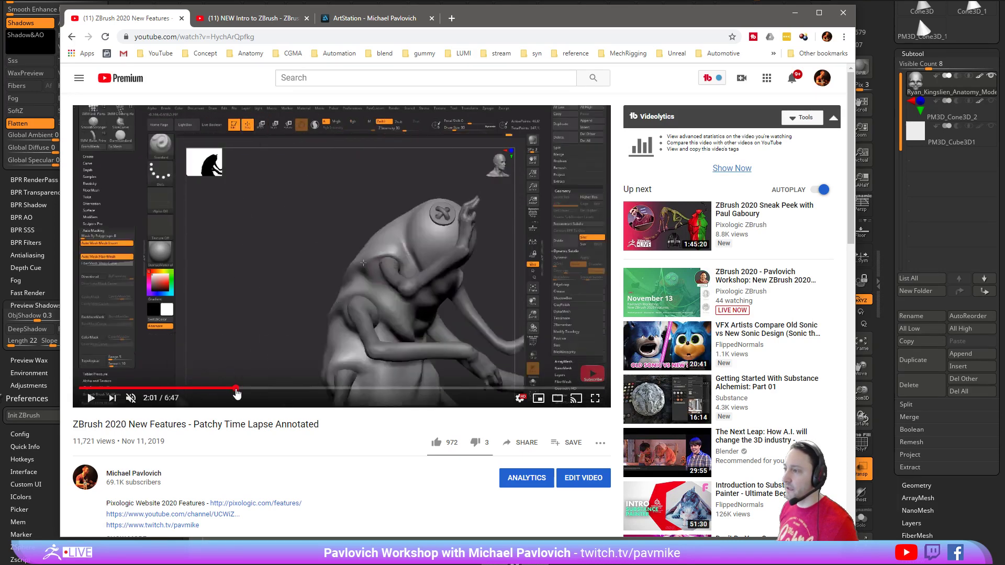
{"action": "left_click", "coordinate": [205, 389]}
{"action": "left_click", "coordinate": [195, 389]}
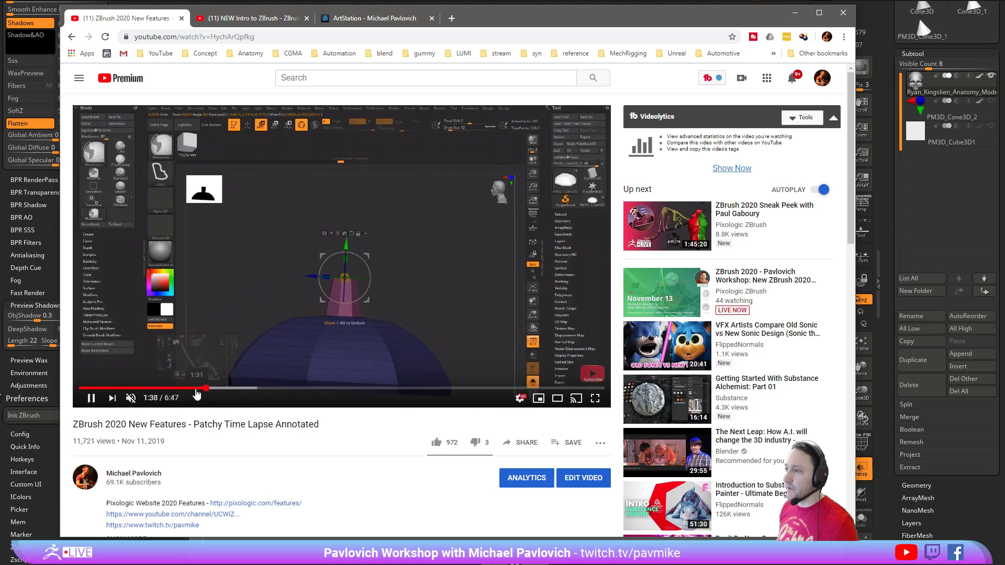
{"action": "left_click", "coordinate": [185, 389]}
{"action": "left_click", "coordinate": [179, 389]}
{"action": "left_click_drag", "start_coordinate": [179, 388], "coordinate": [212, 389]}
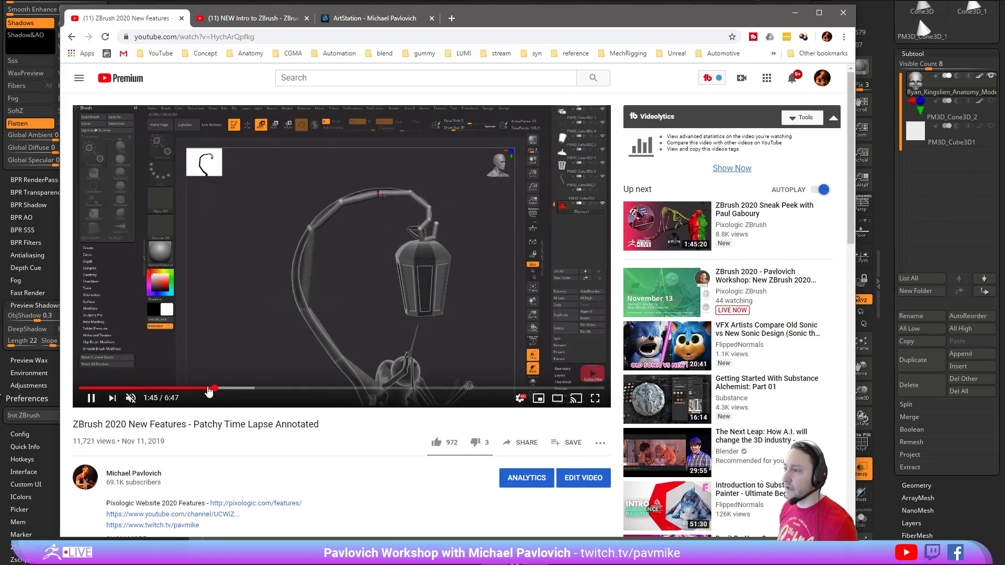
{"action": "left_click", "coordinate": [208, 390]}
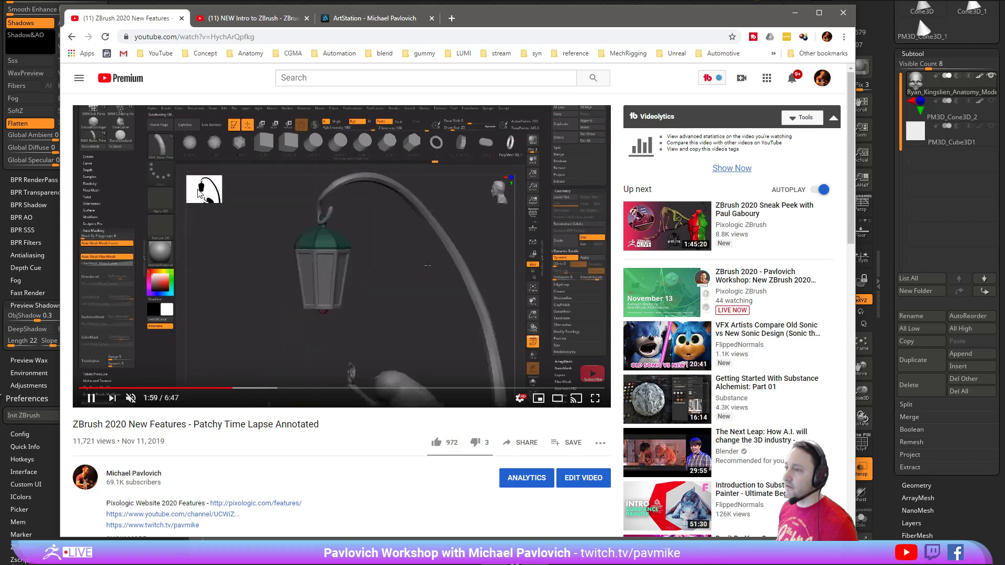
{"action": "left_click", "coordinate": [100, 395]}
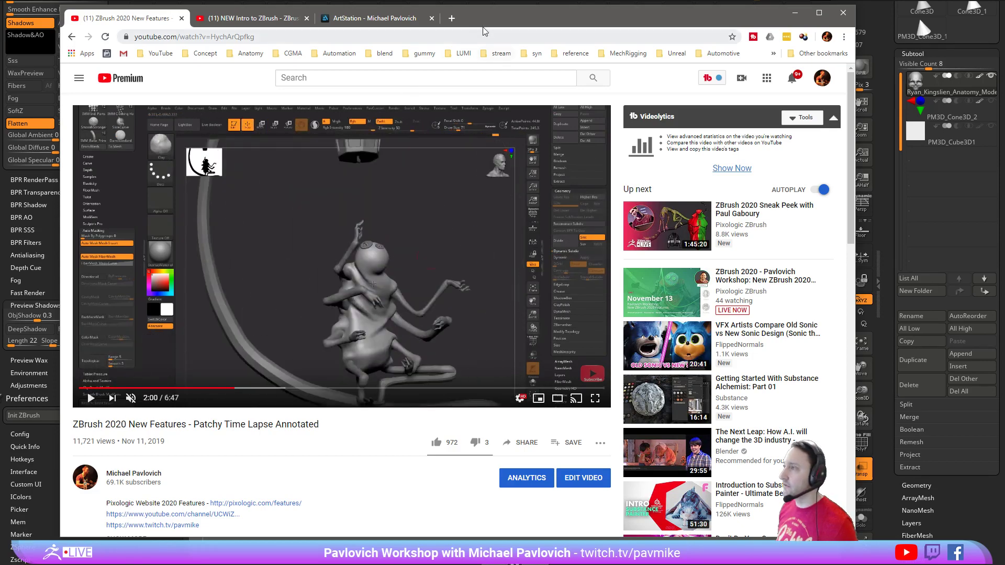
{"action": "left_click", "coordinate": [795, 12]}
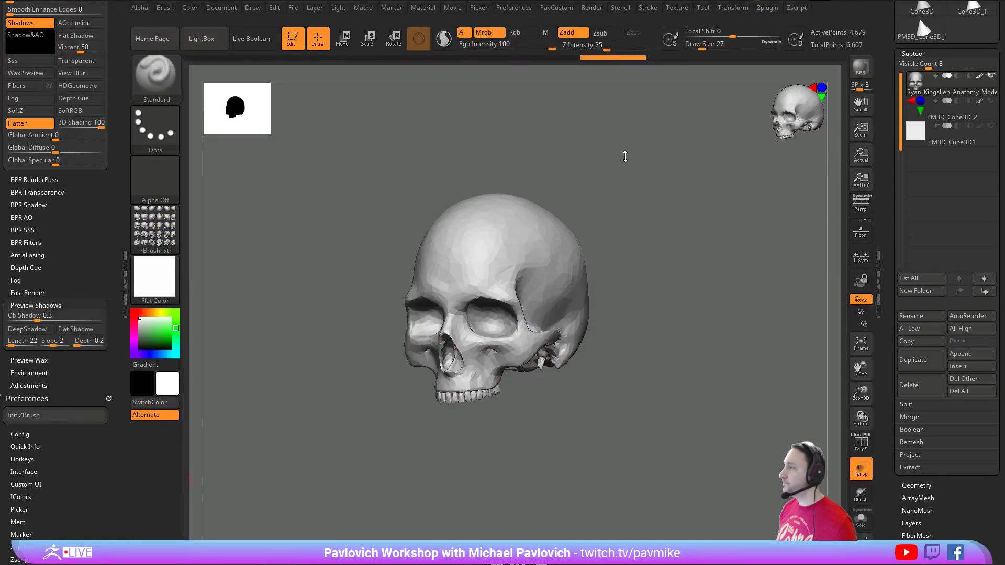
- Return the skull to the front view and load the PatchyFinal.ZTL tool from the ZB2020Demo folder
{"action": "left_click_drag", "start_coordinate": [646, 166], "coordinate": [752, 316]}
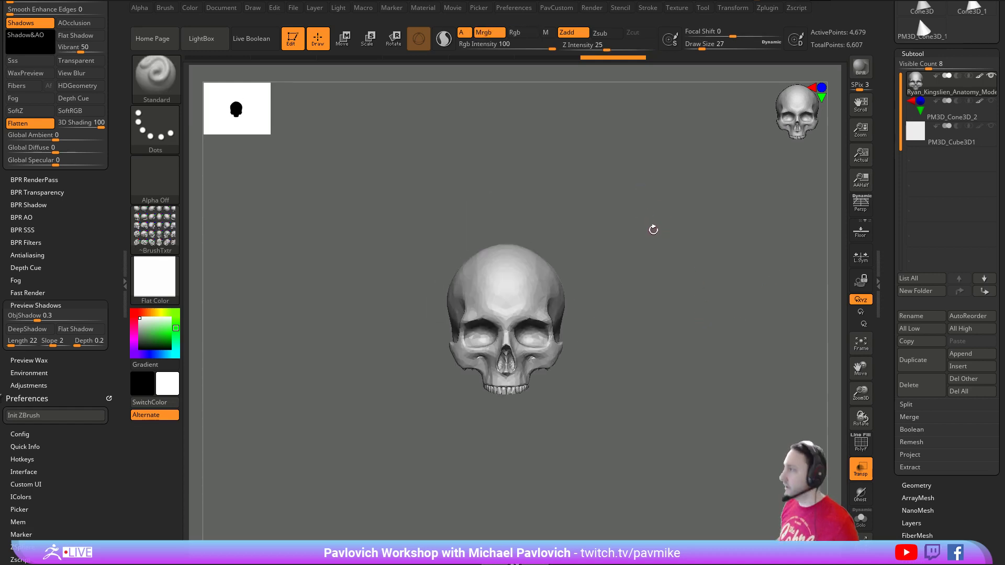
{"action": "scroll", "coordinate": [917, 24], "scroll_direction": "up", "scroll_amount": 5}
{"action": "left_click", "coordinate": [911, 30]}
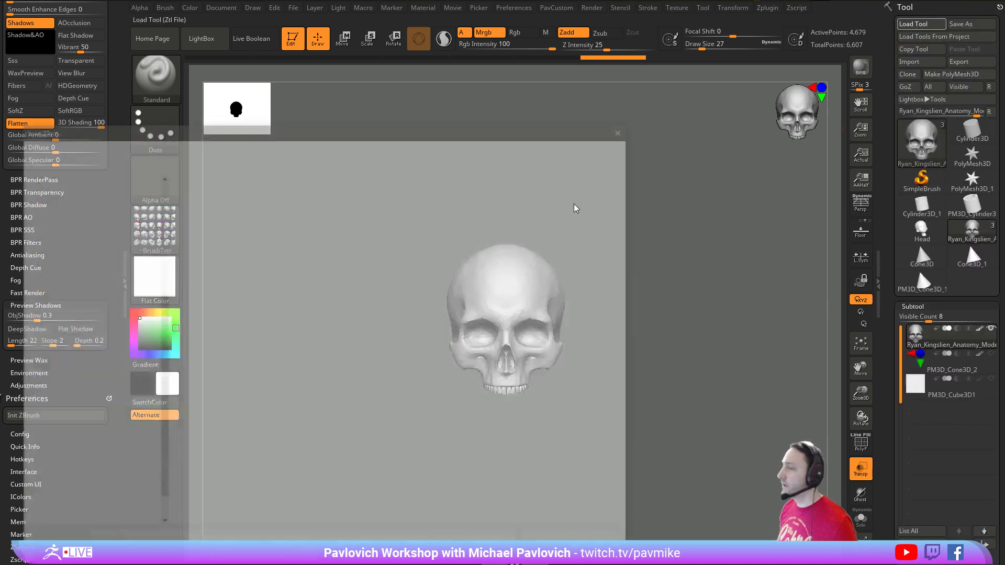
{"action": "left_click", "coordinate": [131, 289]}
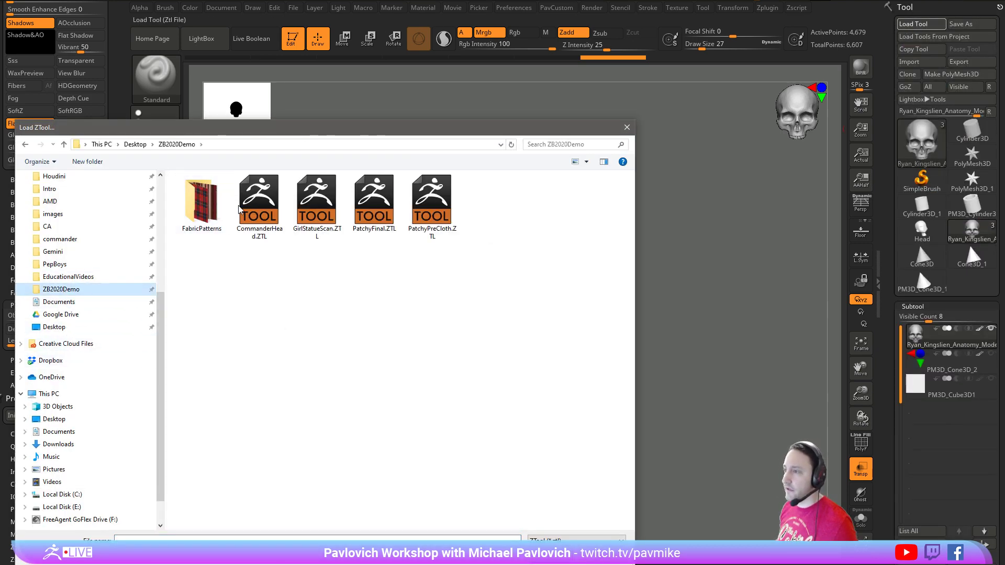
{"action": "double_click", "coordinate": [381, 202]}
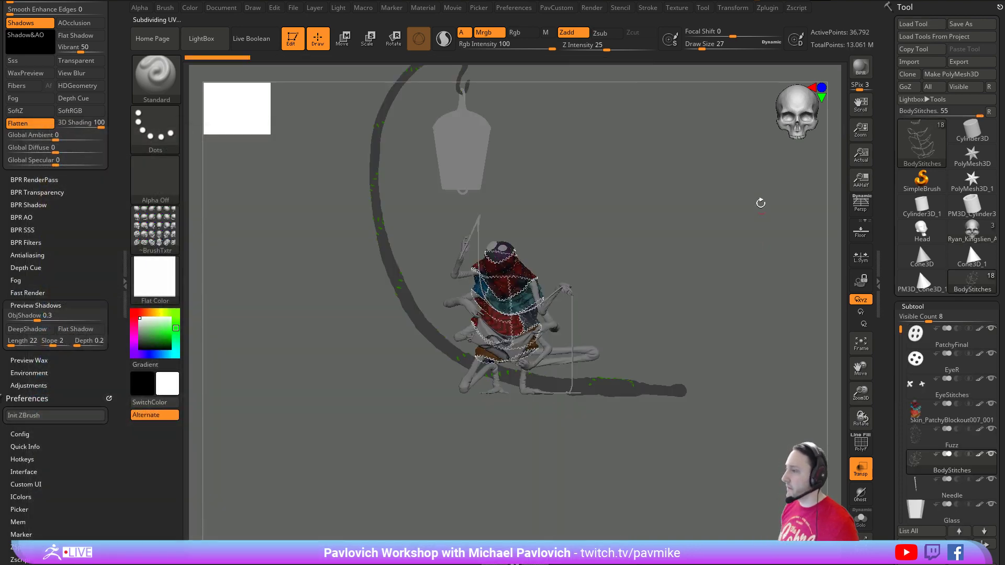
- Open the material library for the loaded Patchy model
{"action": "left_click", "coordinate": [155, 277]}
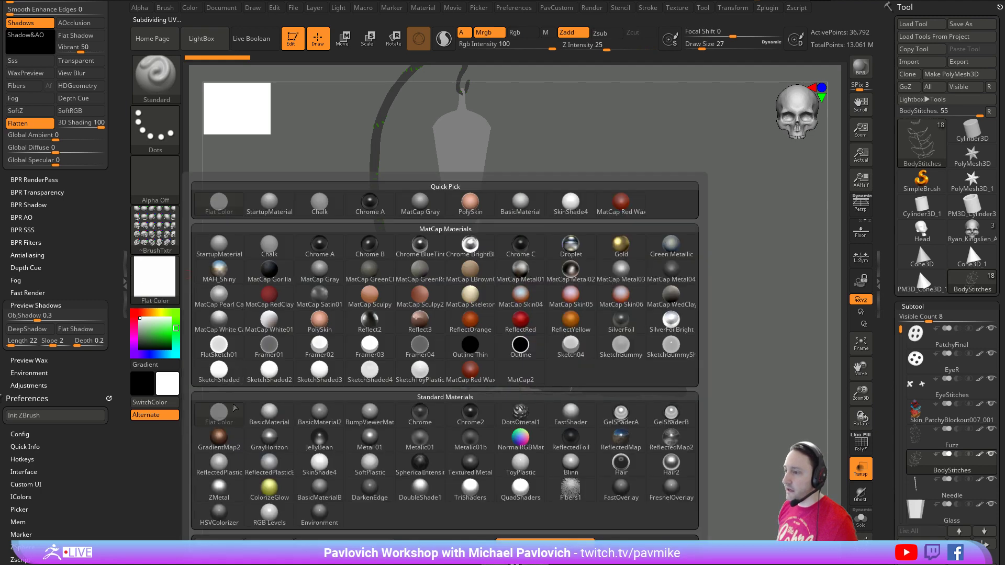
- Apply the StartupMaterial and turn off the polypaint display on all subtools
{"action": "left_click", "coordinate": [269, 201]}
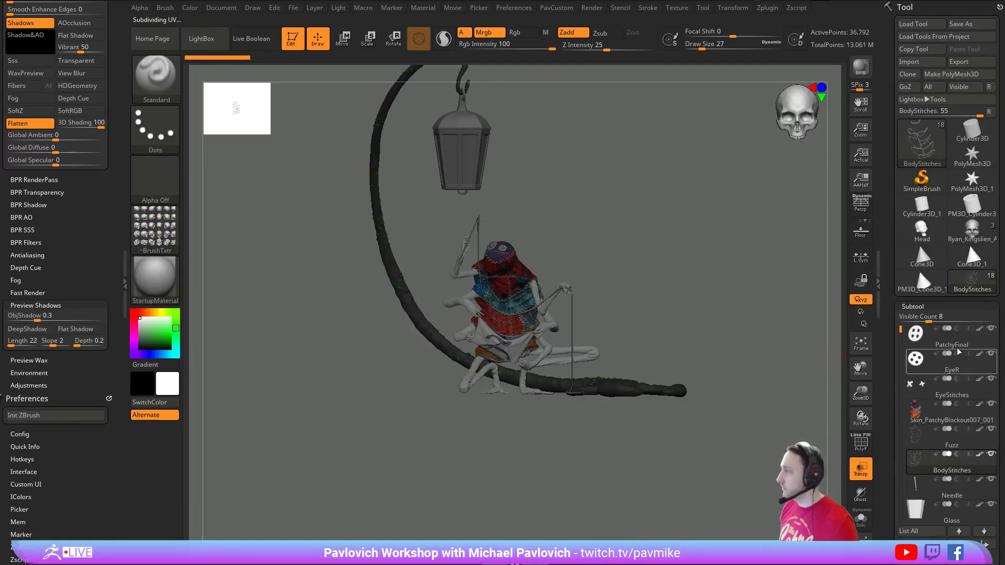
{"action": "left_click", "coordinate": [978, 456], "text": "shift"}
{"action": "mouse_move", "coordinate": [792, 319]}
{"action": "left_mouse_down", "text": "alt"}
{"action": "mouse_move", "coordinate": [732, 273]}
{"action": "mouse_move", "coordinate": [655, 252]}
{"action": "left_mouse_up", "text": "alt"}
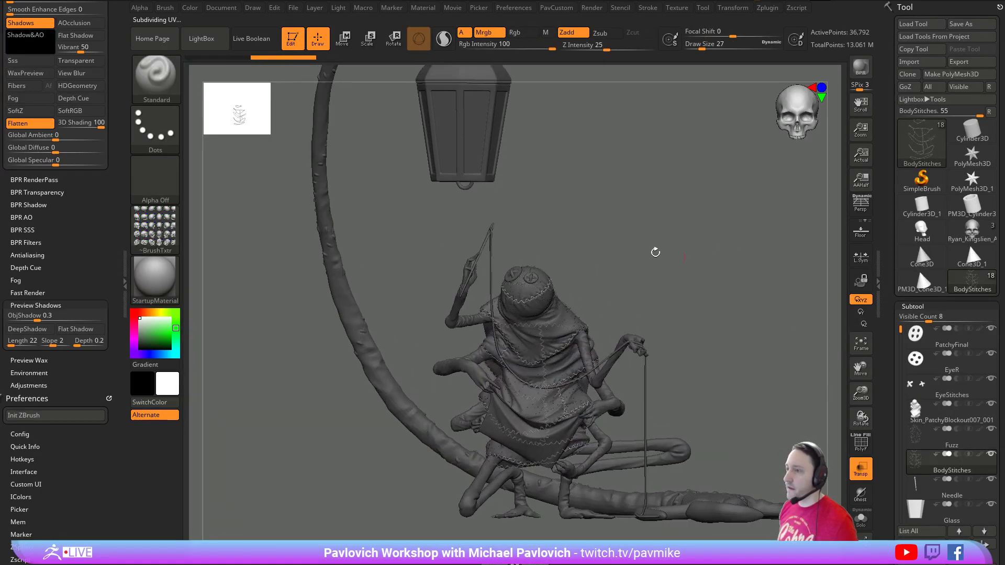
- Turn off the current texture and set the brush Draw Size to 51
{"action": "left_click", "coordinate": [155, 230]}
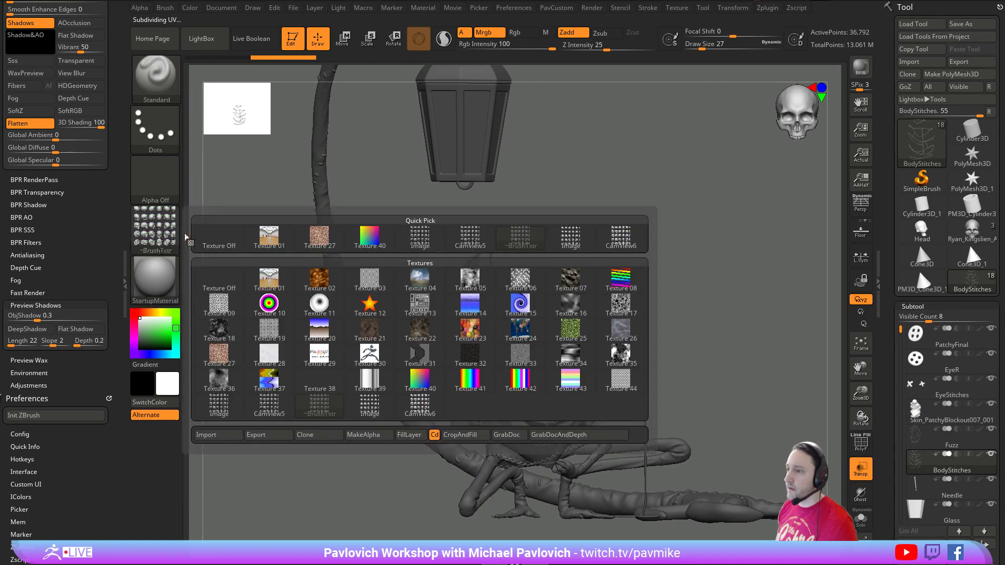
{"action": "left_click", "coordinate": [213, 239]}
{"action": "left_click_drag", "start_coordinate": [662, 240], "coordinate": [631, 258], "text": "alt"}
{"action": "key", "text": "s"}
{"action": "left_click", "coordinate": [642, 253]}
{"action": "key", "text": "s"}
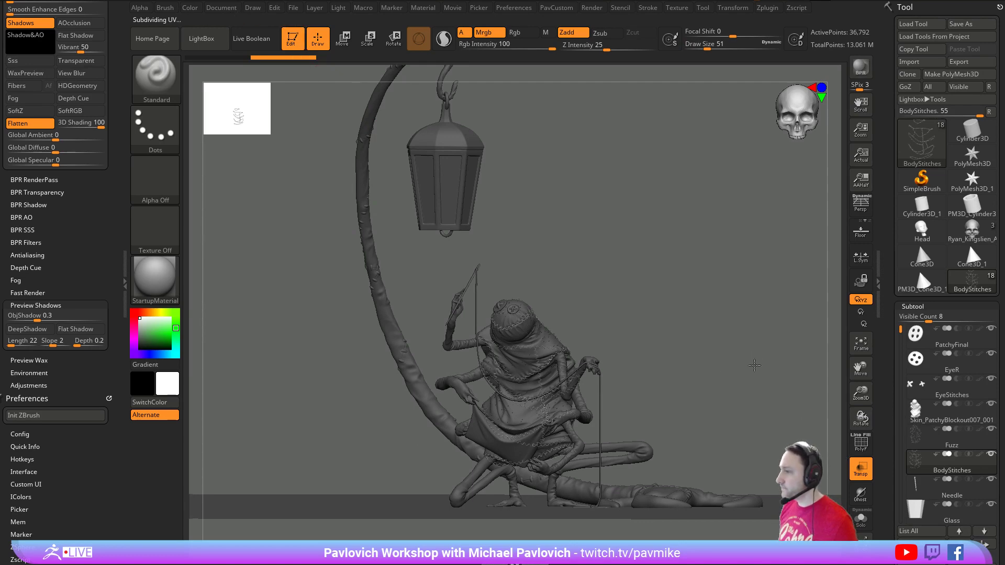
- Toggle Transparency off and back on to compare the silhouette thumbnail in both modes
{"action": "left_click_drag", "start_coordinate": [756, 367], "coordinate": [759, 357]}
{"action": "left_click", "coordinate": [864, 480]}
{"action": "mouse_move", "coordinate": [696, 251]}
{"action": "left_mouse_down", "text": "alt"}
{"action": "mouse_move", "coordinate": [703, 265]}
{"action": "mouse_move", "coordinate": [720, 260]}
{"action": "mouse_move", "coordinate": [694, 263]}
{"action": "mouse_move", "coordinate": [707, 266]}
{"action": "left_mouse_up", "text": "alt"}
{"action": "left_click", "coordinate": [861, 471]}
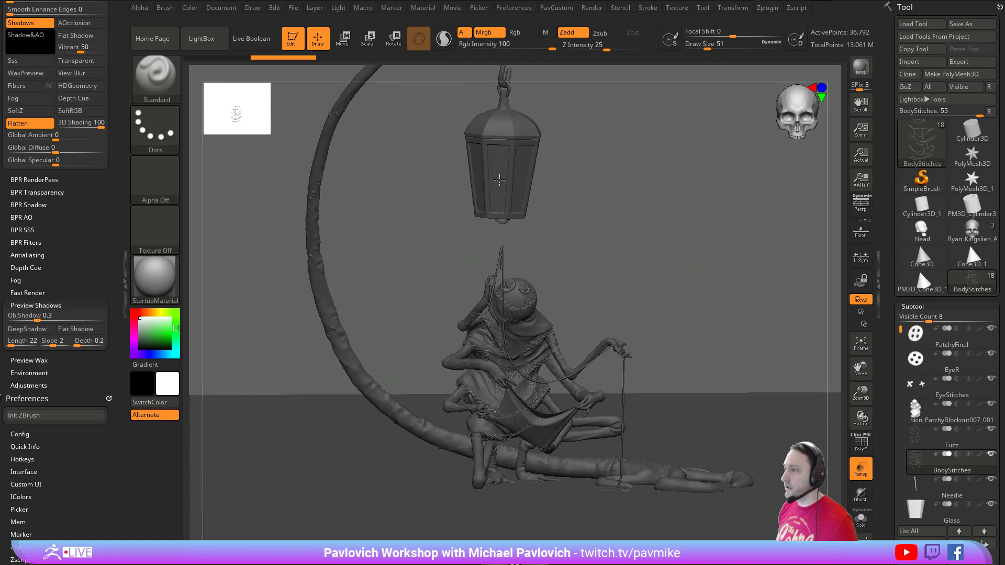
- With Transparency on, make LanternTop and finally Pole the active subtool to compare their silhouettes in the thumbnail
{"action": "left_click", "coordinate": [506, 194], "text": "alt"}
{"action": "left_click_drag", "start_coordinate": [568, 203], "coordinate": [492, 161]}
{"action": "left_click", "coordinate": [493, 161], "text": "alt"}
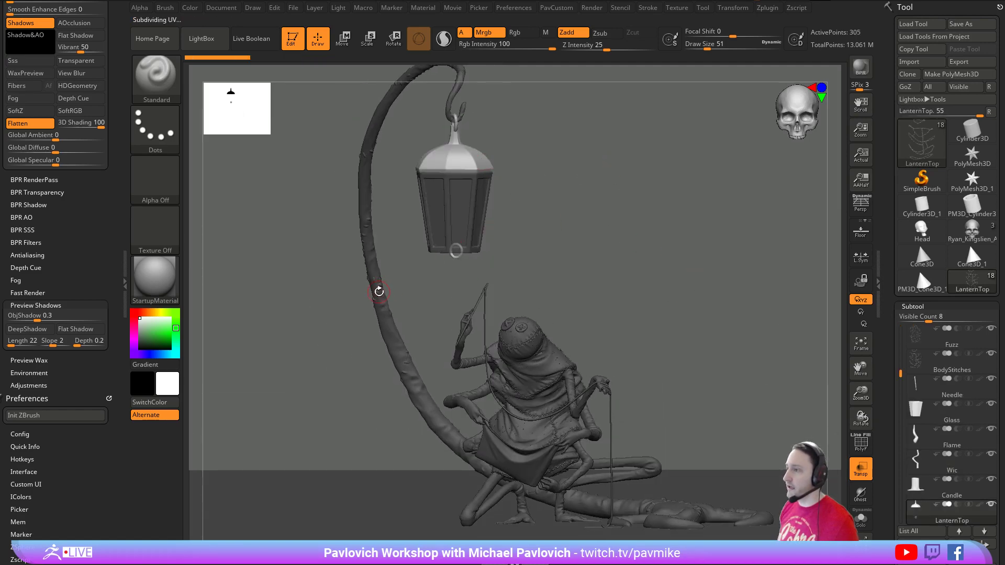
{"action": "left_click", "coordinate": [379, 291], "text": "alt"}
{"action": "left_click_drag", "start_coordinate": [589, 230], "coordinate": [571, 304]}
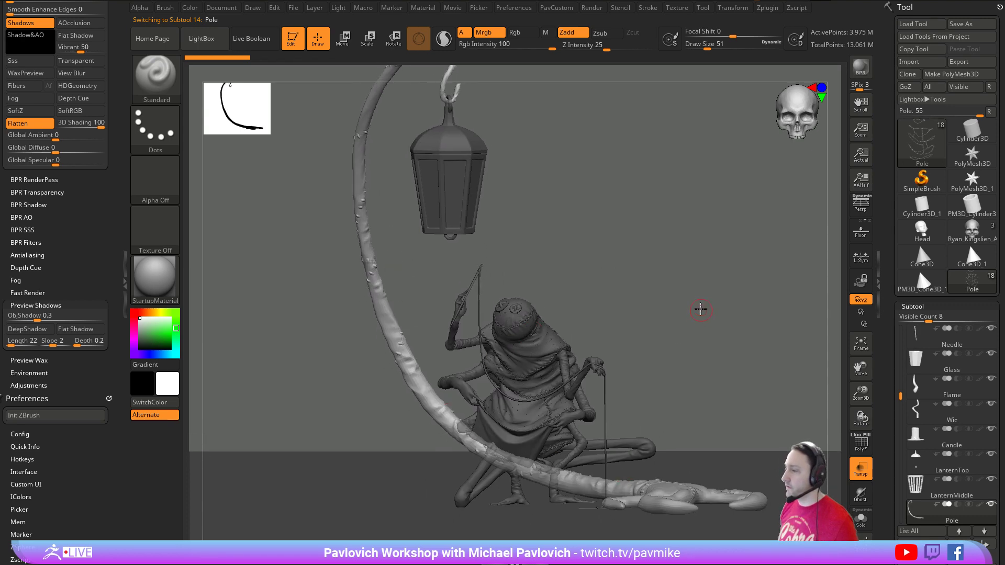
- Turn off Transparency and isolate the Pole subtool with Solo
{"action": "left_click_drag", "start_coordinate": [701, 310], "coordinate": [590, 284]}
{"action": "left_click", "coordinate": [860, 469]}
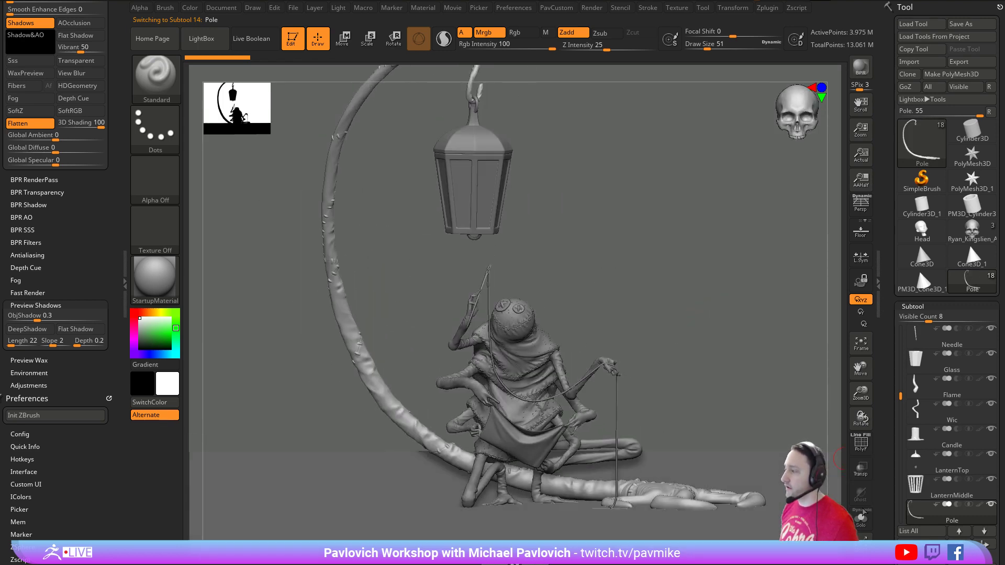
{"action": "left_click", "coordinate": [860, 520]}
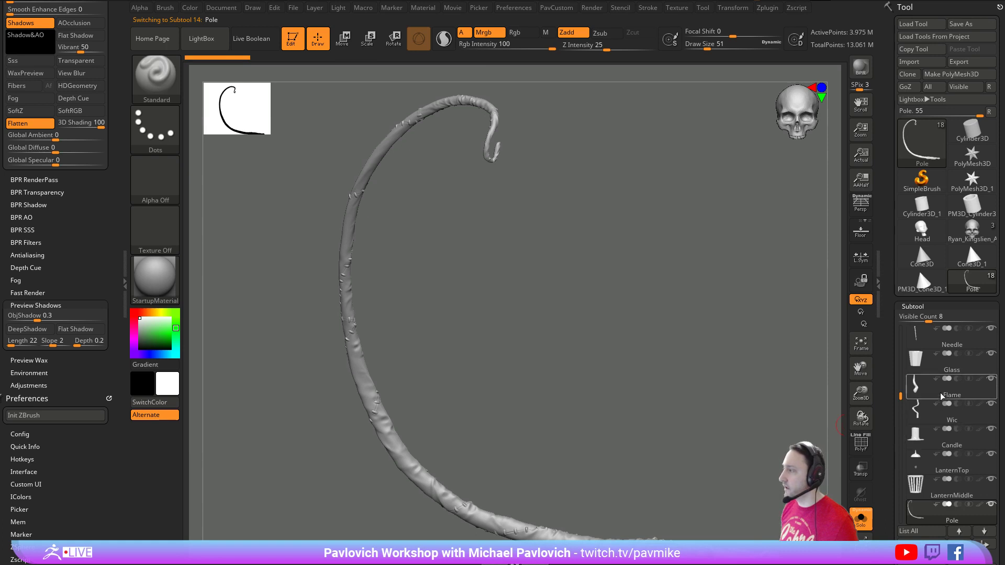
- Make Flame the active subtool to view its isolated silhouette, and turn Solo off
{"action": "left_click", "coordinate": [948, 369]}
{"action": "left_click", "coordinate": [954, 393]}
{"action": "left_click_drag", "start_coordinate": [709, 345], "coordinate": [732, 320]}
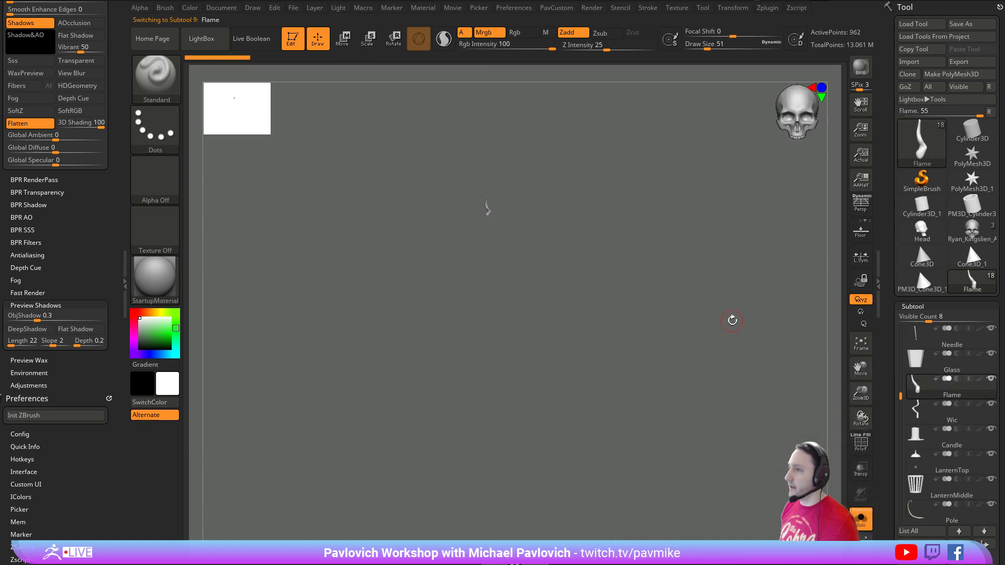
{"action": "left_click", "coordinate": [868, 528]}
- Turn Transparency on, set the Draw Size to 31 and select the Skin_PatchyBlockout007_001 subtool
{"action": "left_click_drag", "start_coordinate": [653, 235], "coordinate": [655, 286]}
{"action": "left_click", "coordinate": [861, 472]}
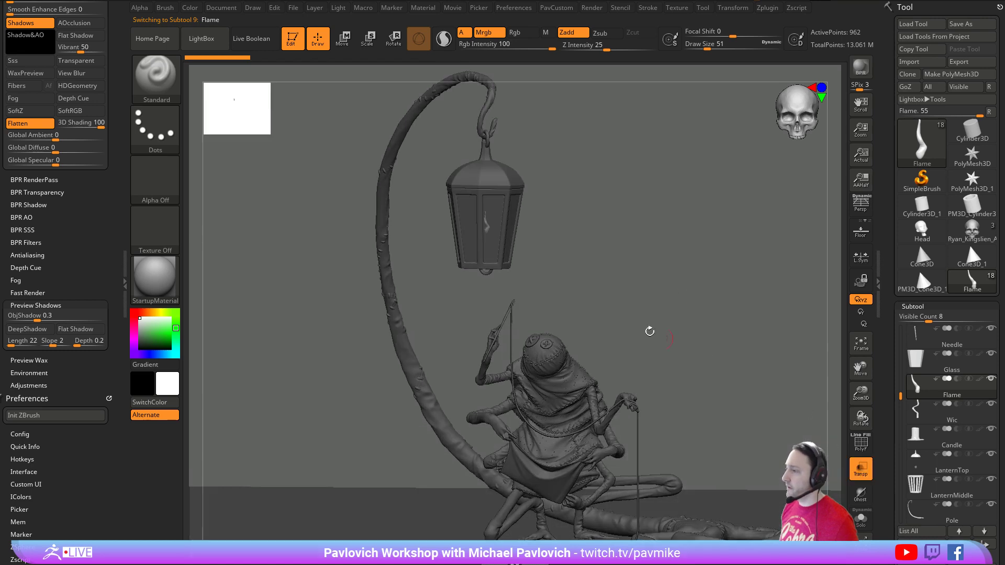
{"action": "key", "text": "s"}
{"action": "left_click", "coordinate": [555, 375]}
{"action": "left_click", "coordinate": [560, 377], "text": "alt"}
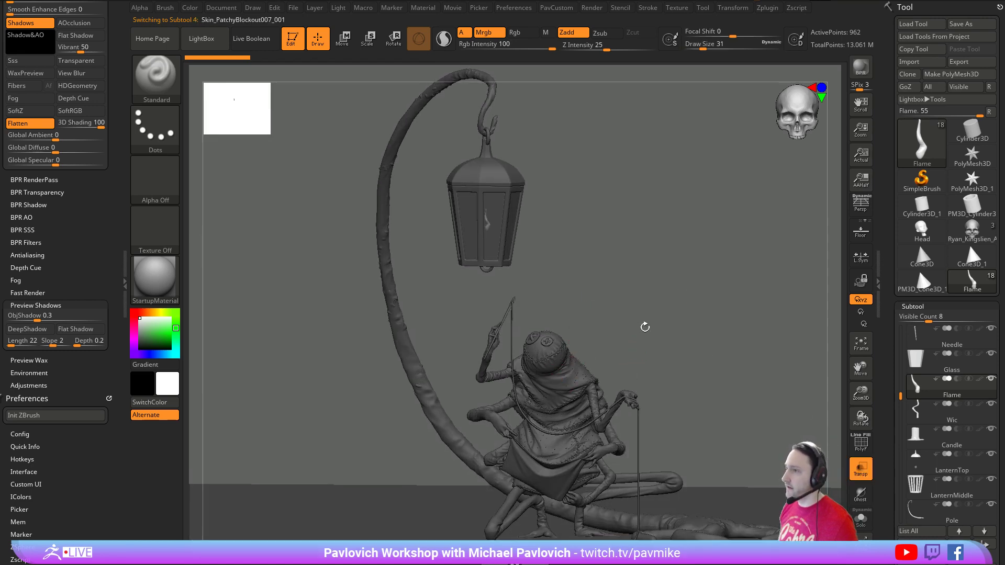
{"action": "mouse_move", "coordinate": [644, 327]}
{"action": "left_mouse_down", "text": "alt"}
{"action": "mouse_move", "coordinate": [632, 296]}
{"action": "mouse_move", "coordinate": [637, 304]}
{"action": "mouse_move", "coordinate": [614, 300]}
{"action": "left_mouse_up", "text": "alt"}
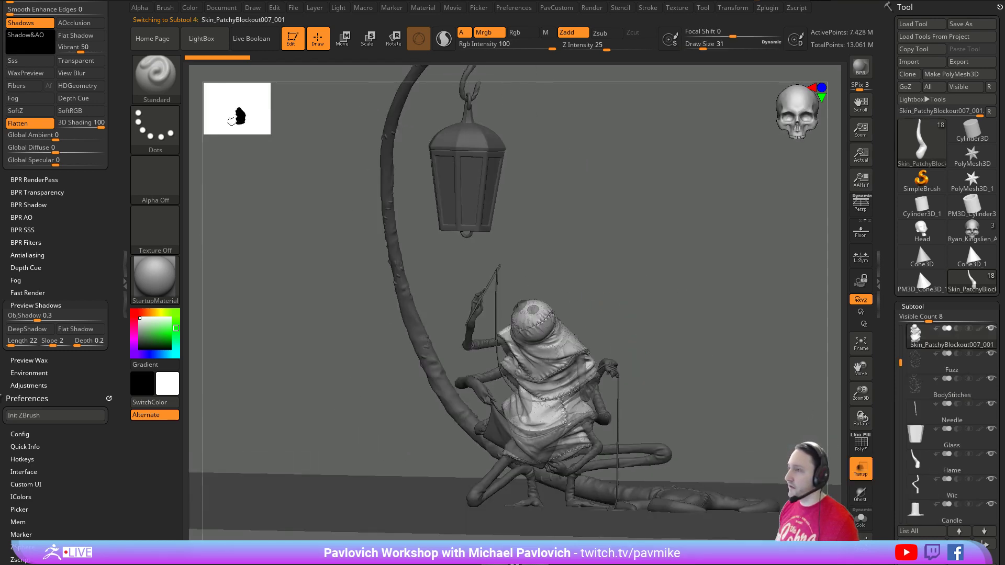
{"action": "left_click_drag", "start_coordinate": [693, 297], "coordinate": [731, 262]}
{"action": "left_click_drag", "start_coordinate": [664, 271], "coordinate": [636, 305]}
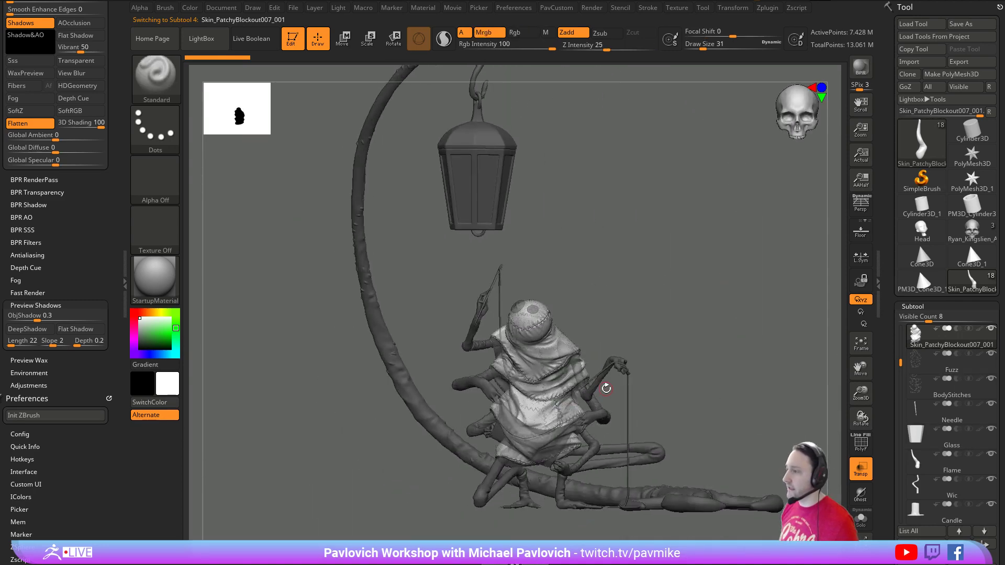
- Select the Arms subtool and turn Transparency off, using a Draw Size of 37
{"action": "left_click", "coordinate": [576, 387], "text": "alt"}
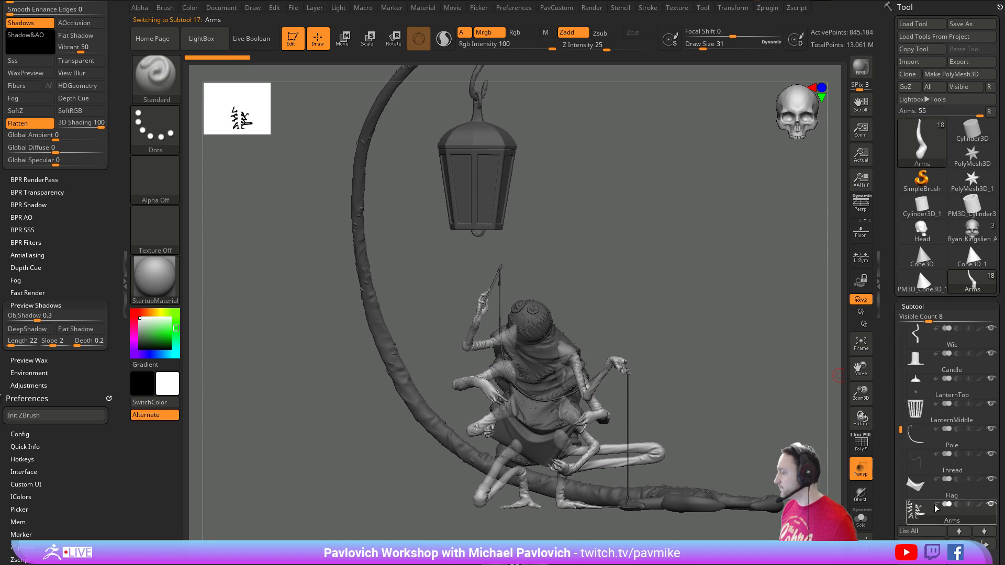
{"action": "left_click", "coordinate": [859, 478]}
{"action": "left_click_drag", "start_coordinate": [626, 241], "coordinate": [636, 281], "text": "alt"}
{"action": "key", "text": "s"}
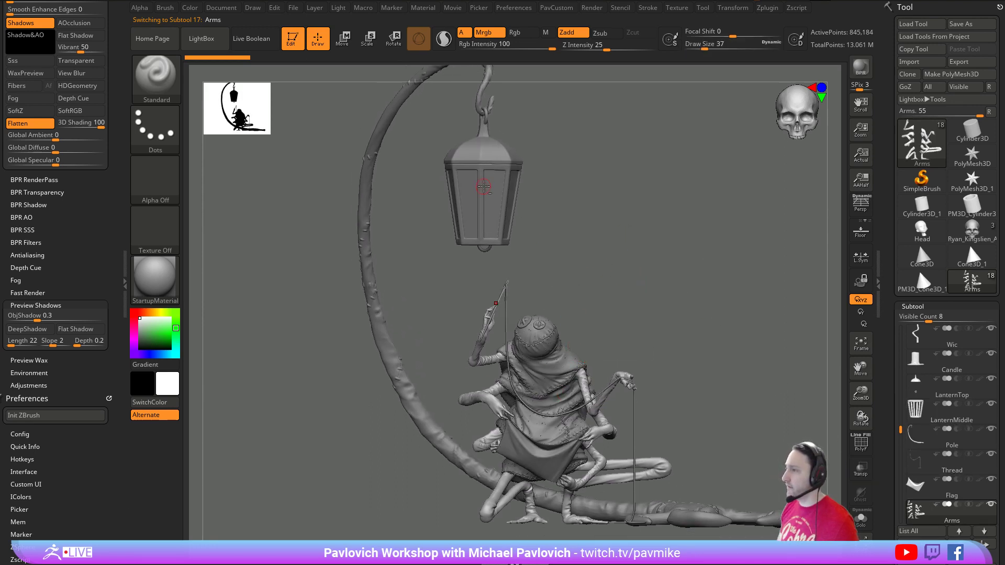
- Hide the LanternMiddle and Glass subtools, select the Pole and make all subtools visible again
{"action": "left_click", "coordinate": [482, 178], "text": "alt"}
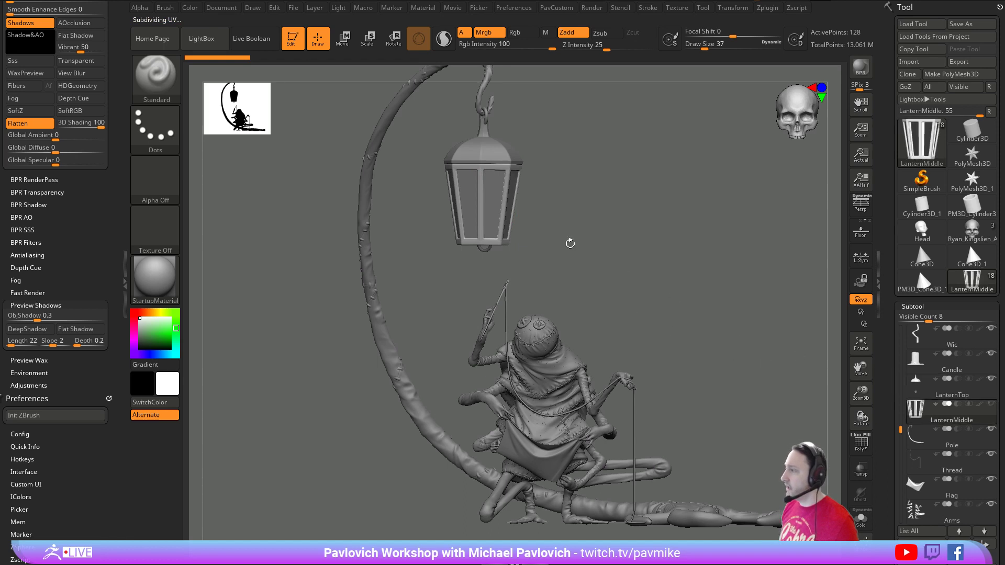
{"action": "left_click", "coordinate": [484, 189], "text": "alt"}
{"action": "left_click", "coordinate": [935, 342], "text": "shift"}
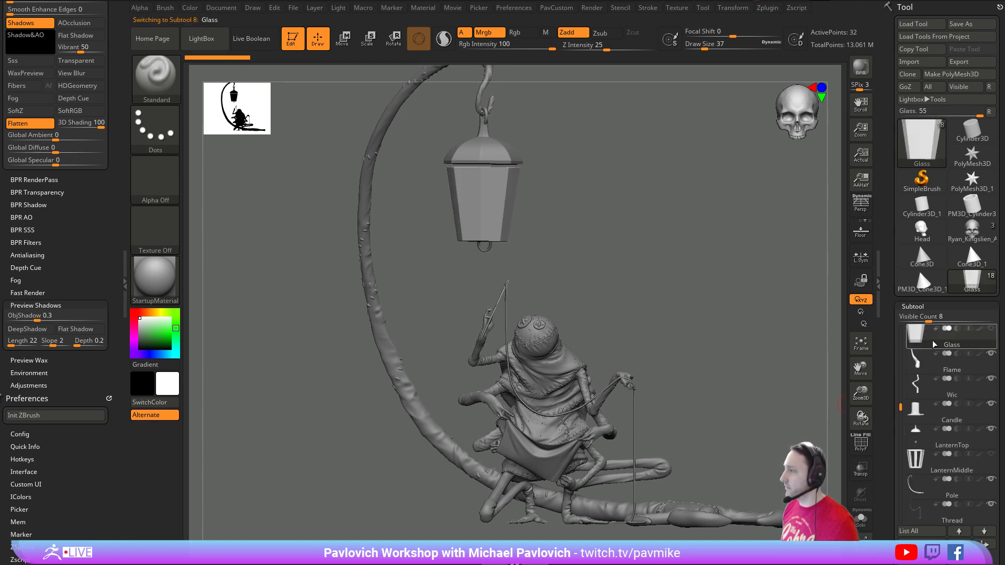
{"action": "left_click", "coordinate": [366, 224], "text": "alt"}
{"action": "left_click_drag", "start_coordinate": [618, 244], "coordinate": [658, 278]}
{"action": "left_click", "coordinate": [990, 480]}
{"action": "left_click", "coordinate": [991, 480]}
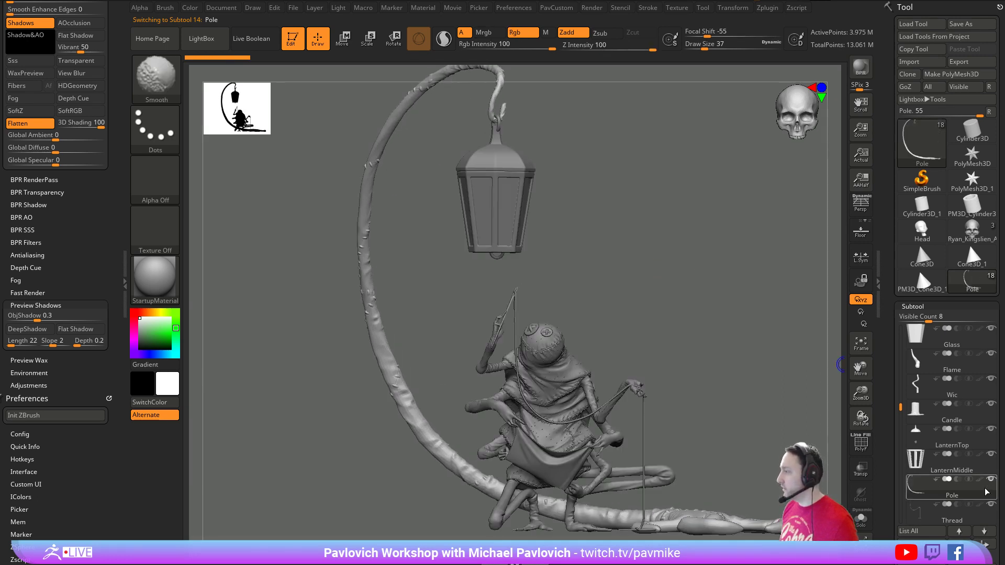
- Hide the lantern's Glass subtool and make Pole the active subtool
{"action": "left_click", "coordinate": [517, 195], "text": "alt"}
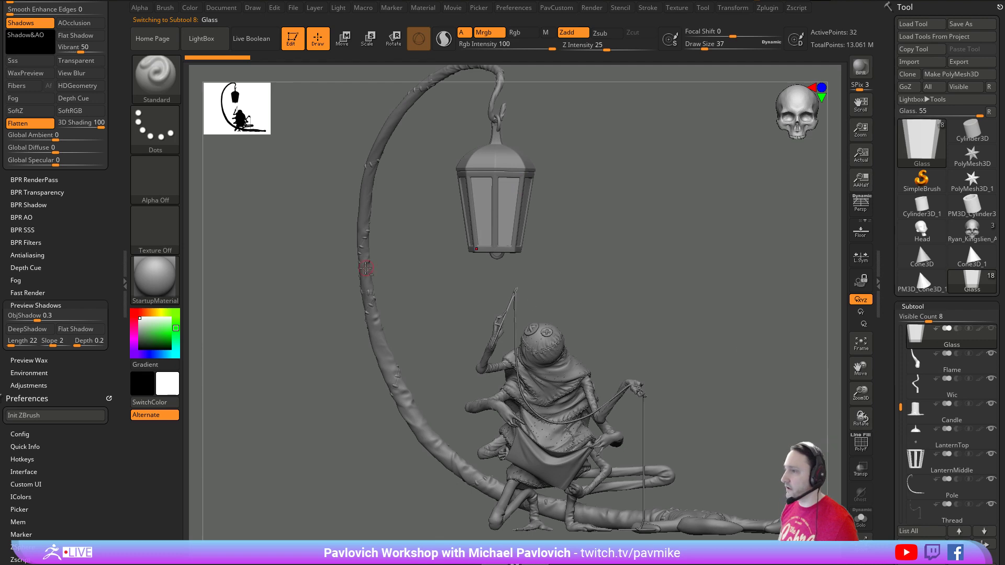
{"action": "left_click", "coordinate": [366, 268], "text": "alt"}
- Enlarge the silhouette thumbnail to magnification 5 and return it to magnification 1
{"action": "mouse_move", "coordinate": [695, 278]}
{"action": "left_mouse_down"}
{"action": "mouse_move", "coordinate": [771, 278]}
{"action": "mouse_move", "coordinate": [742, 281]}
{"action": "left_mouse_up"}
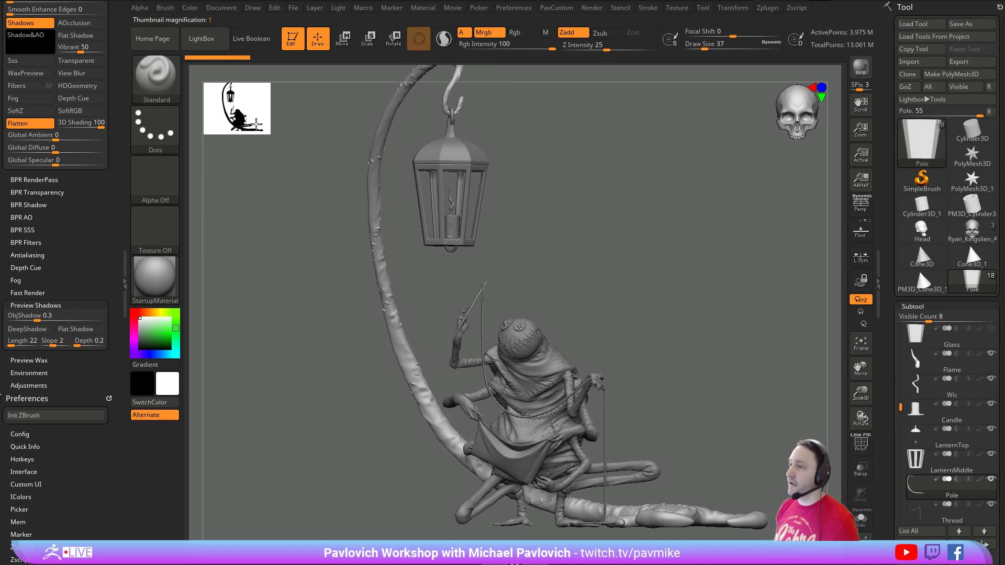
{"action": "left_click_drag", "start_coordinate": [257, 124], "coordinate": [355, 252]}
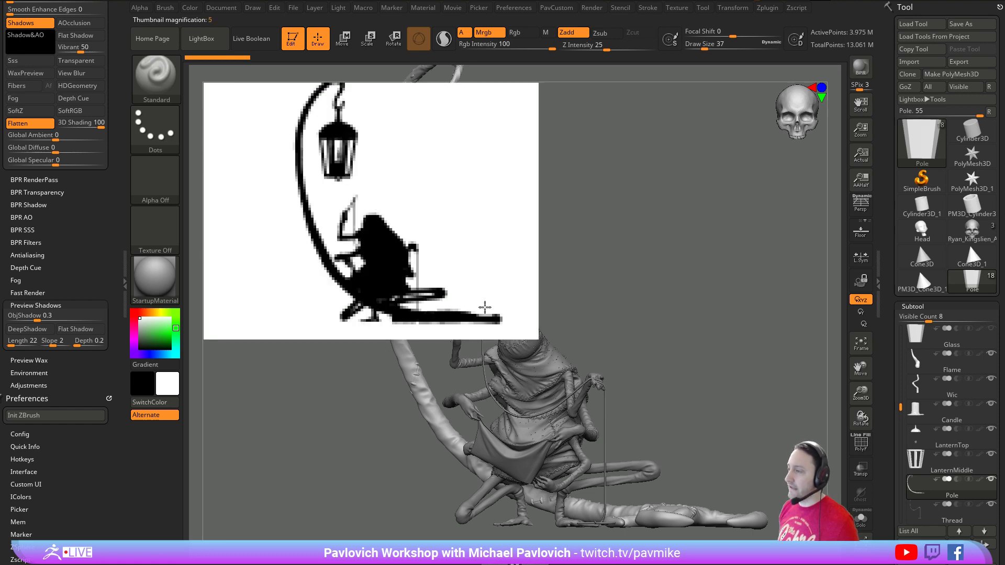
{"action": "left_click_drag", "start_coordinate": [485, 308], "coordinate": [236, 144]}
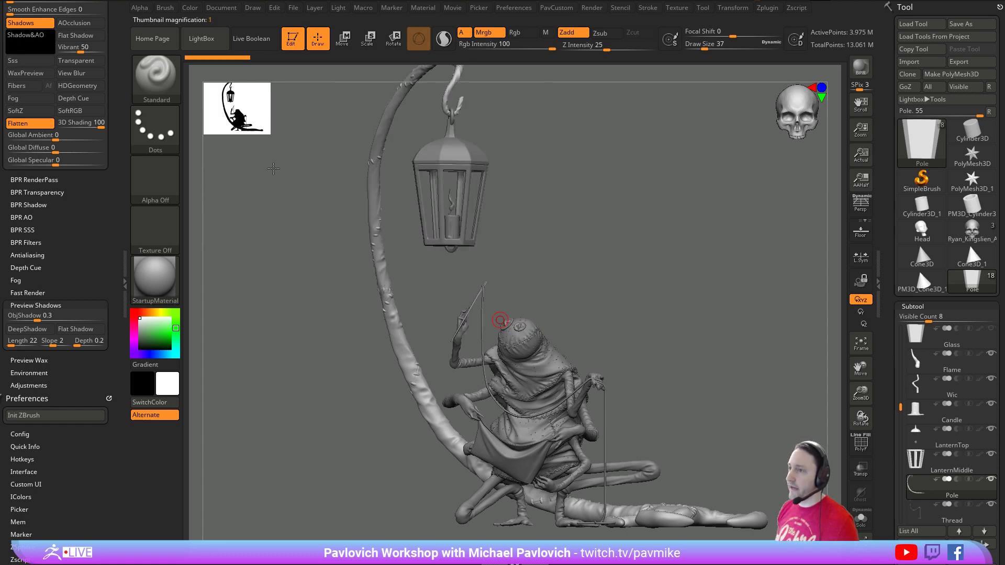
- Remove the Render palette from the tray and dock the Preferences palette there
{"action": "scroll", "coordinate": [37, 80], "scroll_direction": "up", "scroll_amount": 5}
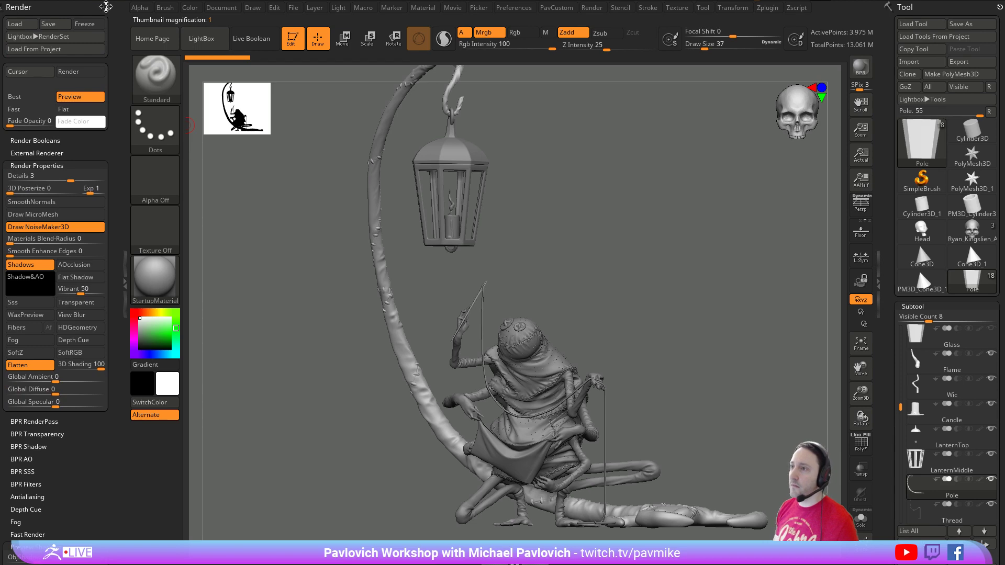
{"action": "left_click", "coordinate": [106, 7]}
{"action": "left_click", "coordinate": [106, 7]}
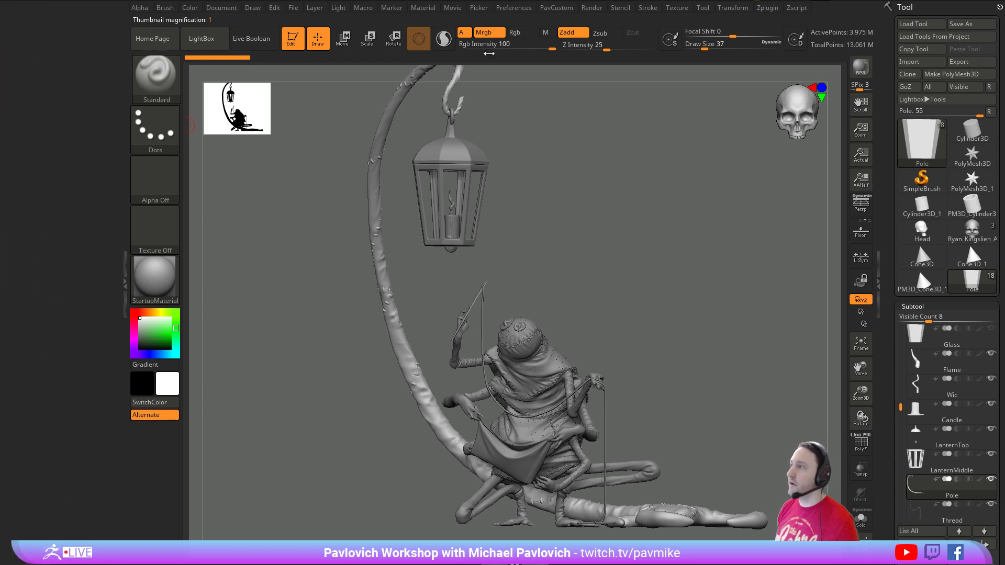
{"action": "left_click", "coordinate": [518, 8]}
{"action": "left_click_drag", "start_coordinate": [449, 48], "coordinate": [83, 132]}
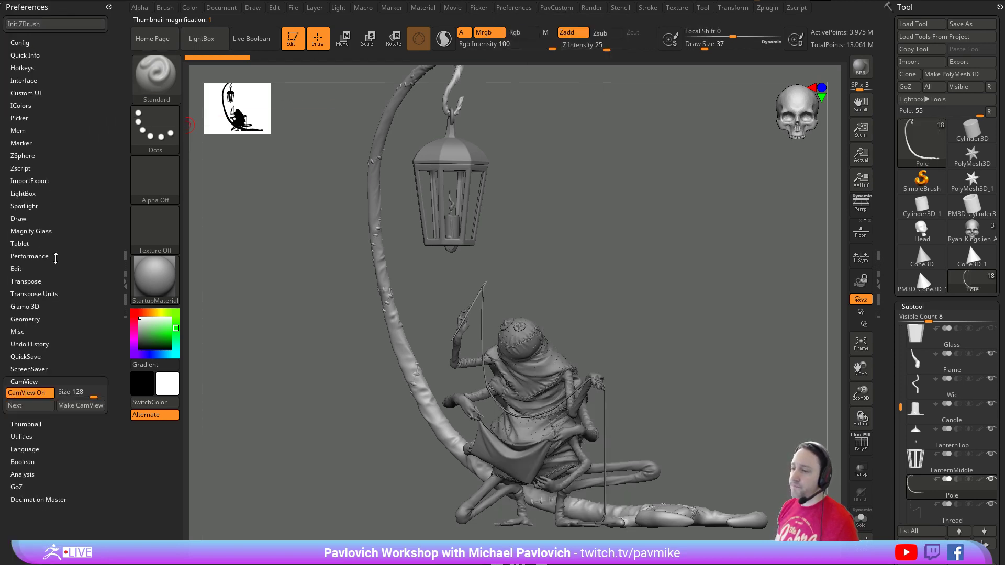
- Expand the Thumbnail preferences in place of CamView and toggle the thumbnail display off and on
{"action": "left_click", "coordinate": [23, 383]}
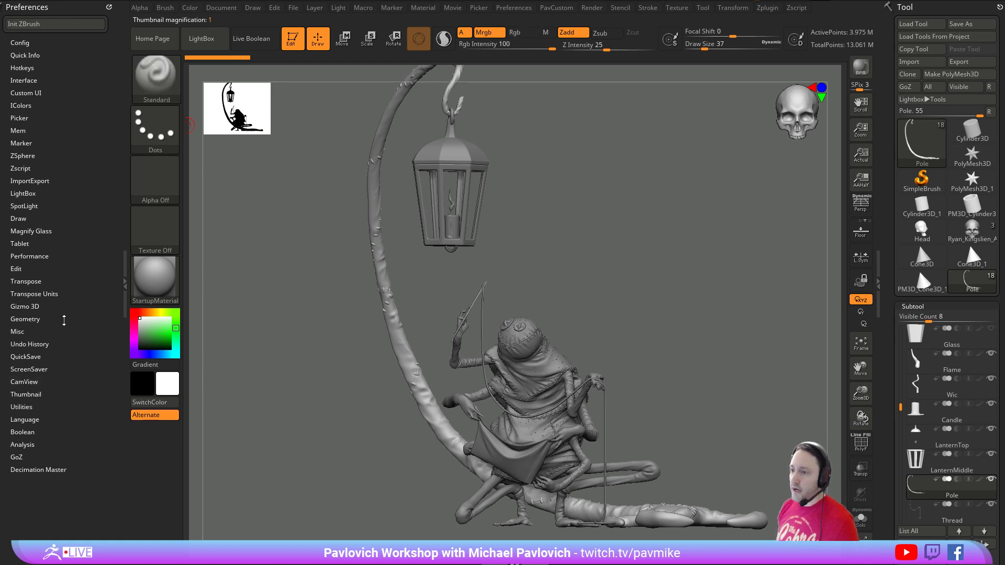
{"action": "left_click", "coordinate": [32, 394]}
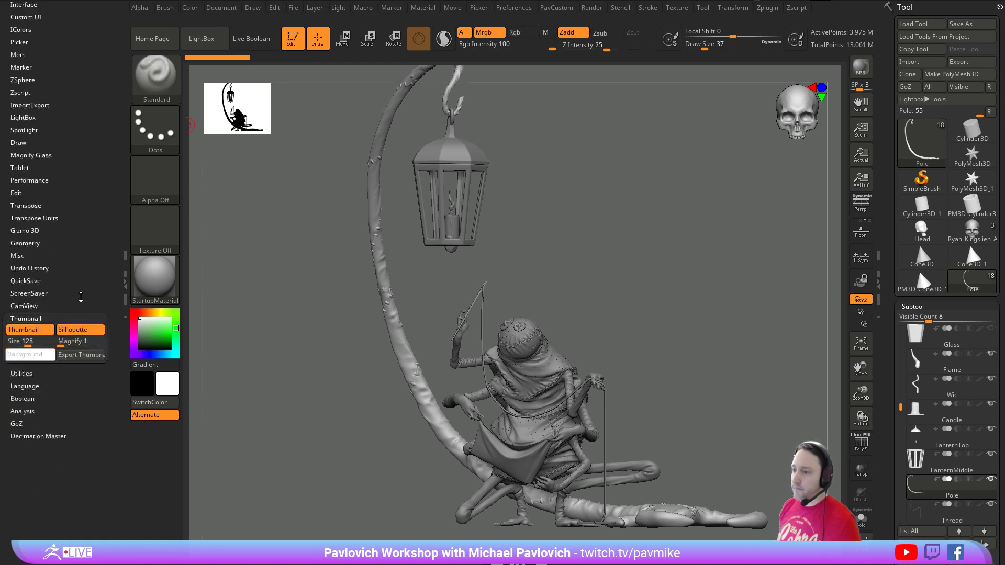
{"action": "left_click", "coordinate": [35, 246]}
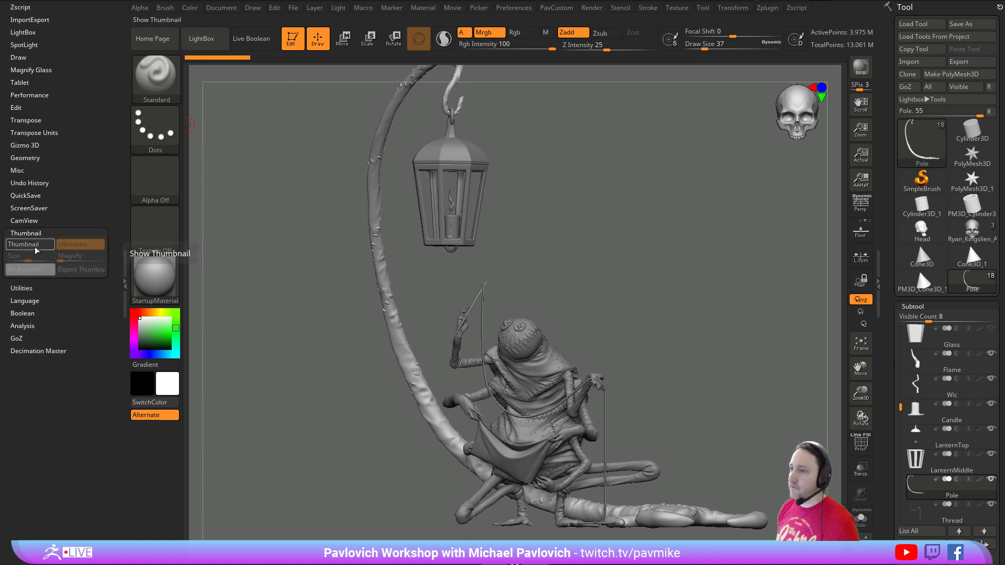
{"action": "left_click", "coordinate": [35, 247]}
- Enlarge the silhouette thumbnail by setting its size to 512 and its magnification to 2
{"action": "left_click_drag", "start_coordinate": [62, 255], "coordinate": [70, 256]}
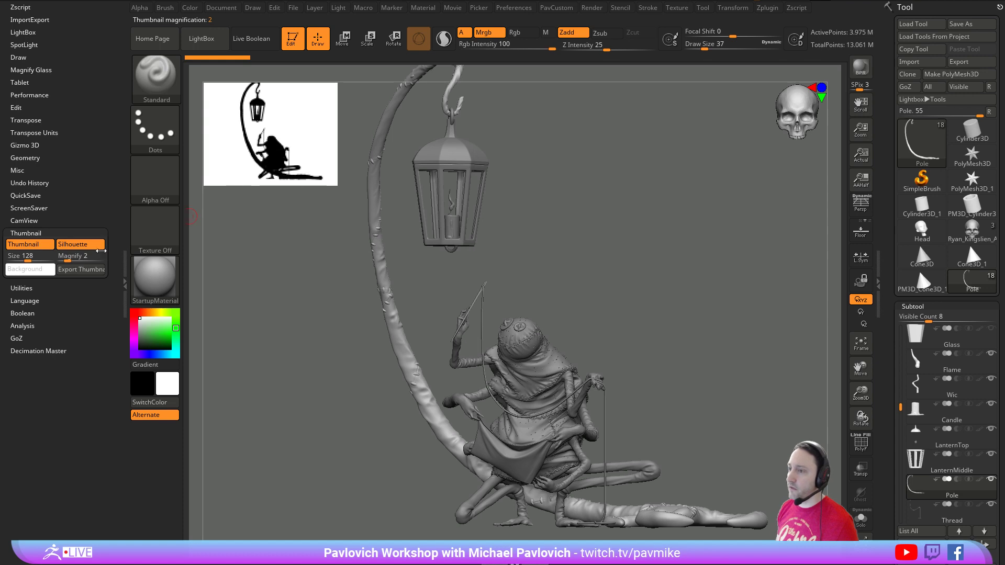
{"action": "mouse_move", "coordinate": [72, 258]}
{"action": "left_mouse_down"}
{"action": "mouse_move", "coordinate": [26, 259]}
{"action": "mouse_move", "coordinate": [54, 260]}
{"action": "left_mouse_up"}
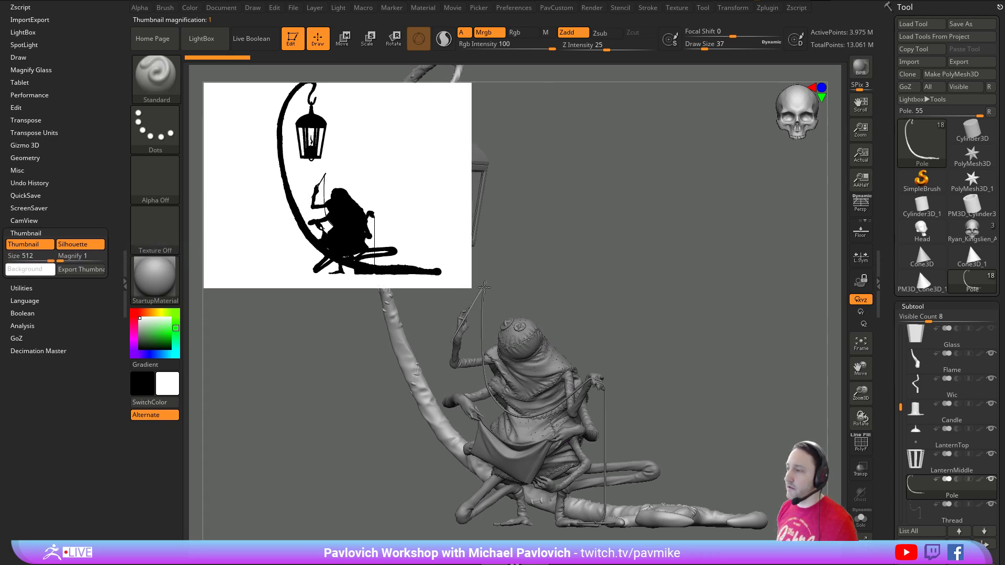
{"action": "left_click_drag", "start_coordinate": [60, 257], "coordinate": [67, 256]}
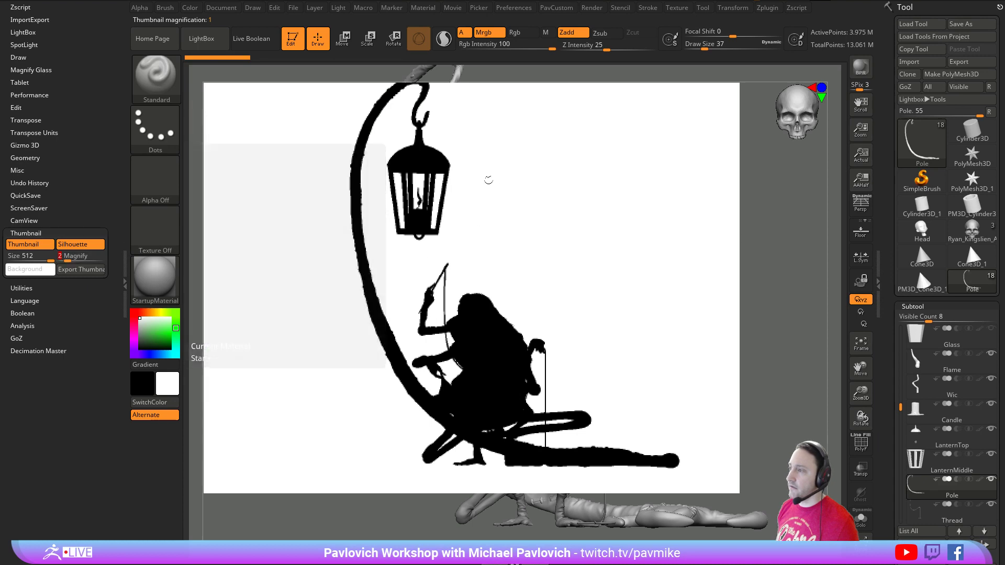
- Open the thumbnail's image export dialog, inspect the file type choices and close the dialog
{"action": "left_click", "coordinate": [91, 271]}
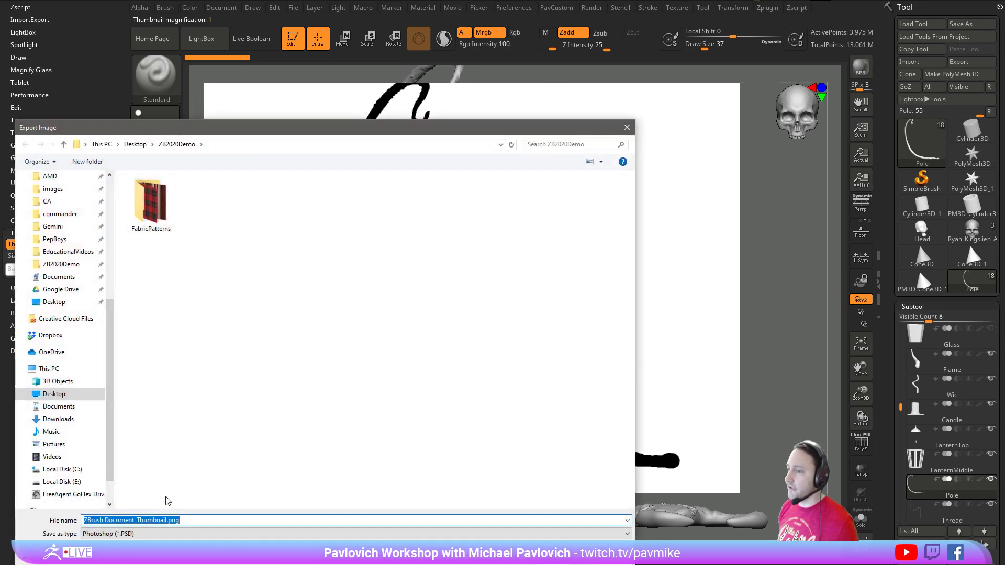
{"action": "left_click", "coordinate": [316, 536]}
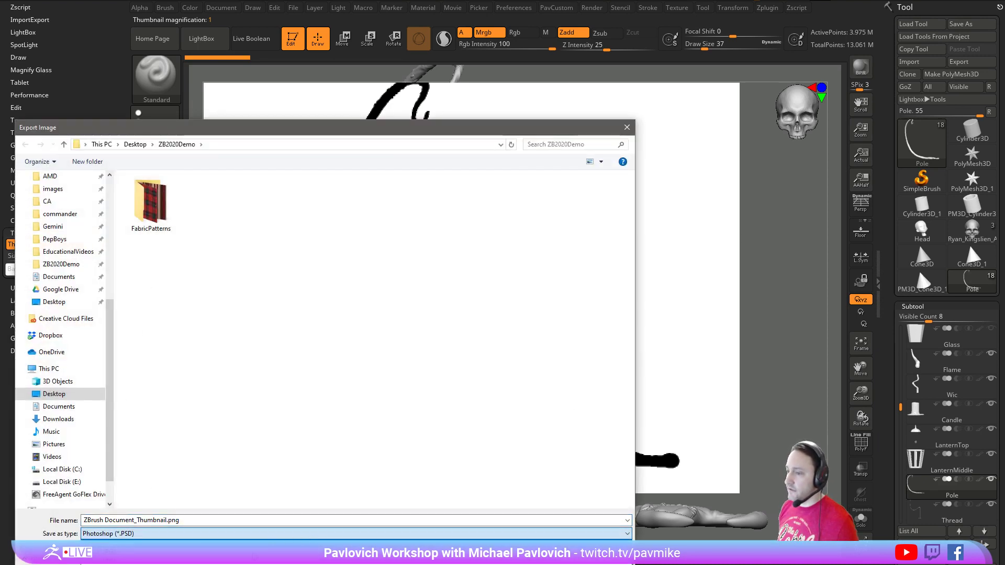
{"action": "key", "text": "Return"}
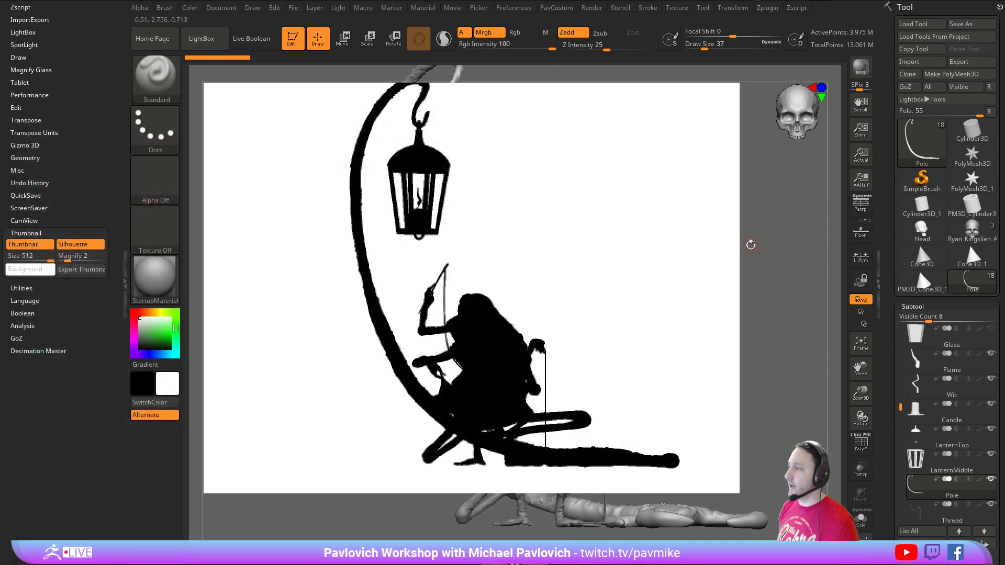
- Reduce the silhouette thumbnail to a magnification of 1 and a size of 128
{"action": "left_click_drag", "start_coordinate": [751, 245], "coordinate": [801, 246]}
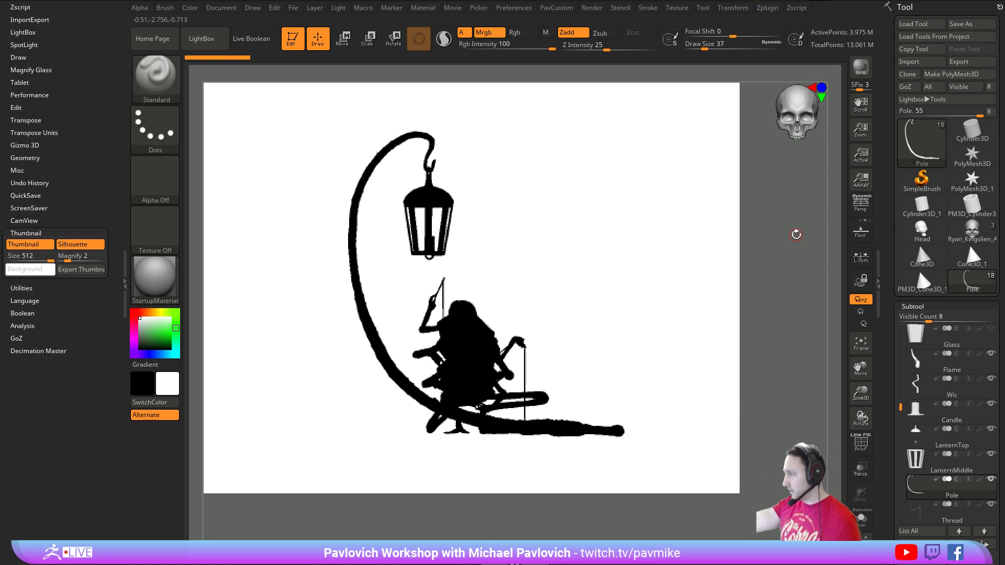
{"action": "left_click_drag", "start_coordinate": [788, 241], "coordinate": [788, 241]}
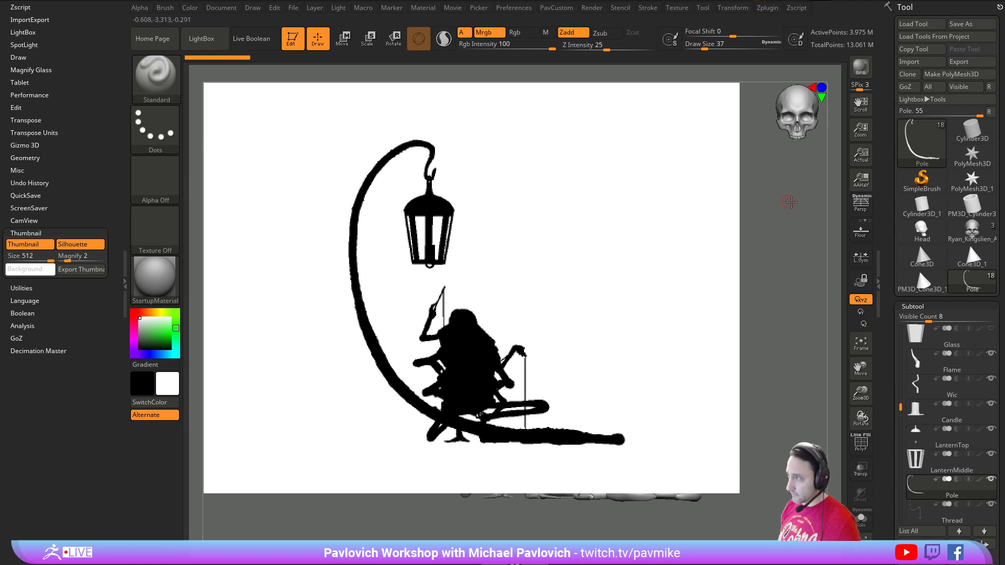
{"action": "left_click_drag", "start_coordinate": [791, 202], "coordinate": [809, 206]}
{"action": "left_click_drag", "start_coordinate": [780, 284], "coordinate": [771, 281]}
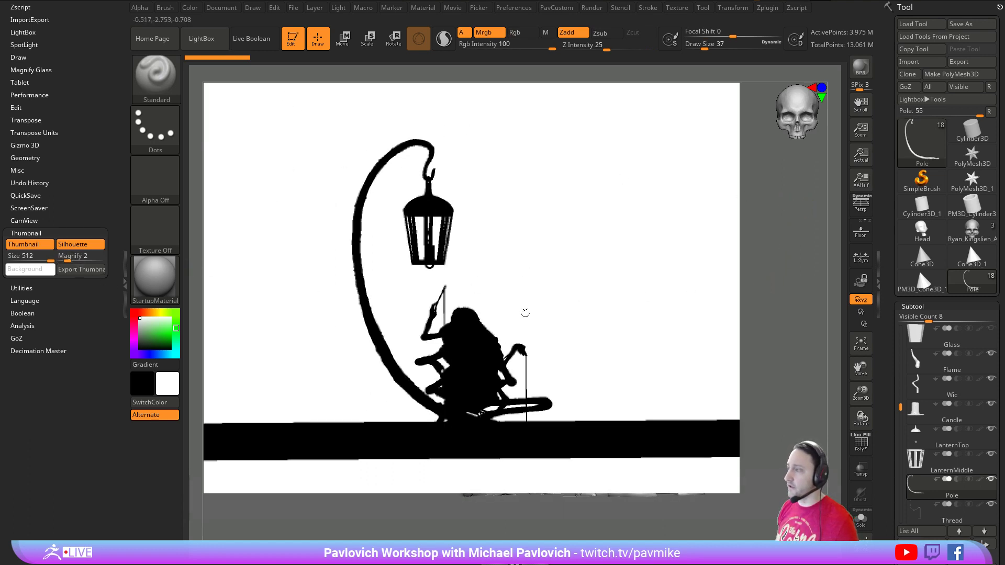
{"action": "left_click", "coordinate": [619, 356]}
{"action": "left_click", "coordinate": [31, 258]}
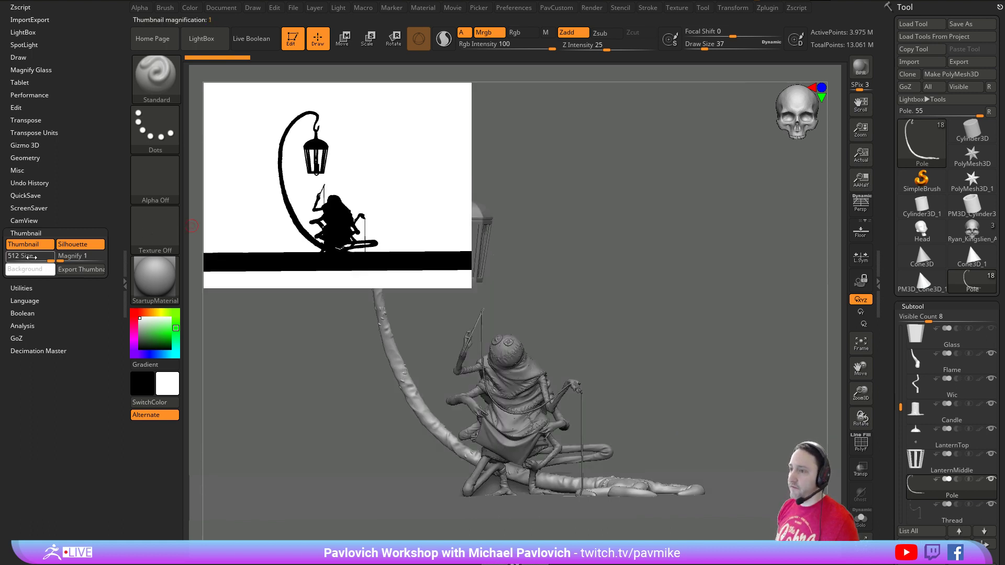
{"action": "type", "text": "128"}
{"action": "key", "text": "Return"}
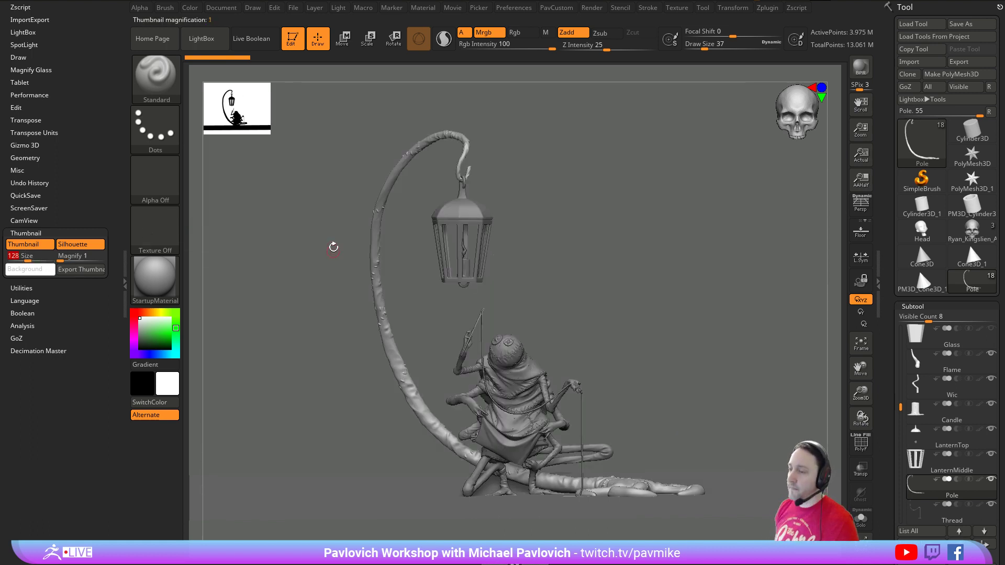
- Turn off the thumbnail's silhouette mode and display the polypaint colours on all subtools
{"action": "left_click_drag", "start_coordinate": [334, 248], "coordinate": [337, 246]}
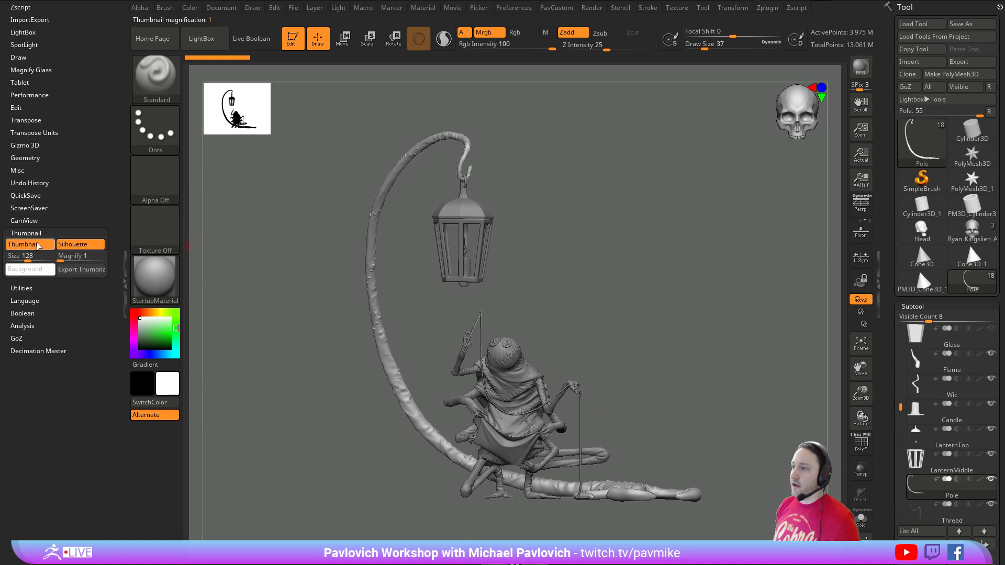
{"action": "left_click", "coordinate": [87, 247]}
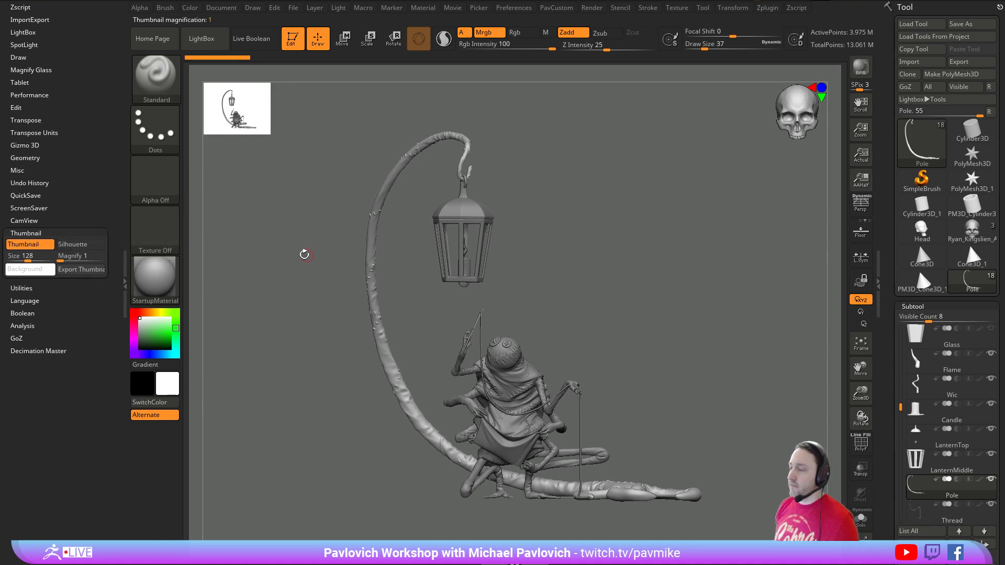
{"action": "mouse_move", "coordinate": [294, 250]}
{"action": "left_mouse_down"}
{"action": "mouse_move", "coordinate": [272, 253]}
{"action": "mouse_move", "coordinate": [307, 307]}
{"action": "mouse_move", "coordinate": [313, 296]}
{"action": "mouse_move", "coordinate": [650, 280]}
{"action": "mouse_move", "coordinate": [677, 272]}
{"action": "mouse_move", "coordinate": [703, 204]}
{"action": "left_mouse_up"}
{"action": "left_click", "coordinate": [980, 481], "text": "shift"}
{"action": "left_click_drag", "start_coordinate": [770, 241], "coordinate": [720, 274]}
{"action": "key", "text": "bracketright"}
{"action": "key", "text": "bracketright"}
{"action": "key", "text": "bracketright"}
{"action": "key", "text": "bracketright"}
- Turn the thumbnail's silhouette mode back on and sample red for its background colour
{"action": "left_click", "coordinate": [77, 245]}
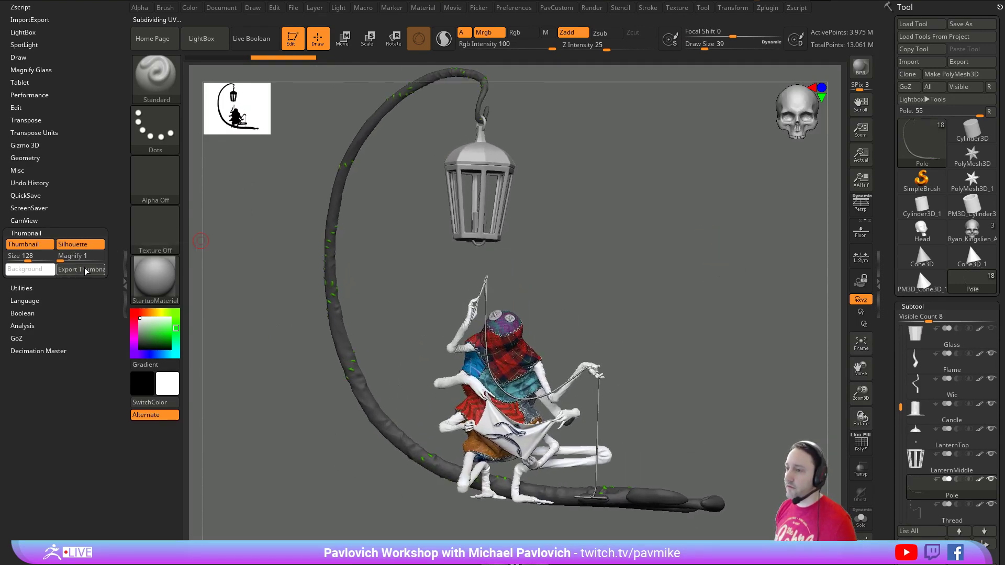
{"action": "left_click_drag", "start_coordinate": [251, 164], "coordinate": [254, 197], "text": "alt"}
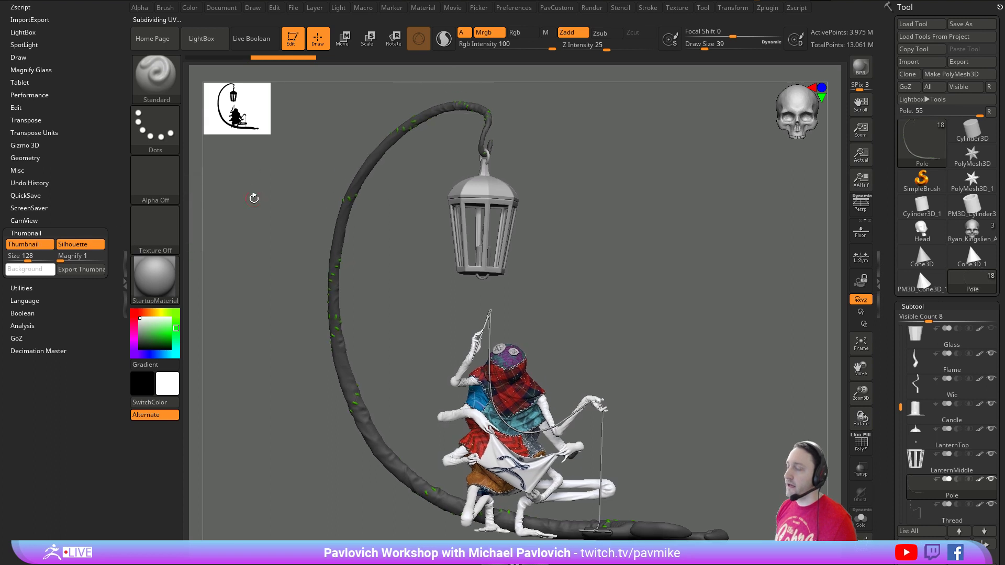
{"action": "key", "text": "bracketleft"}
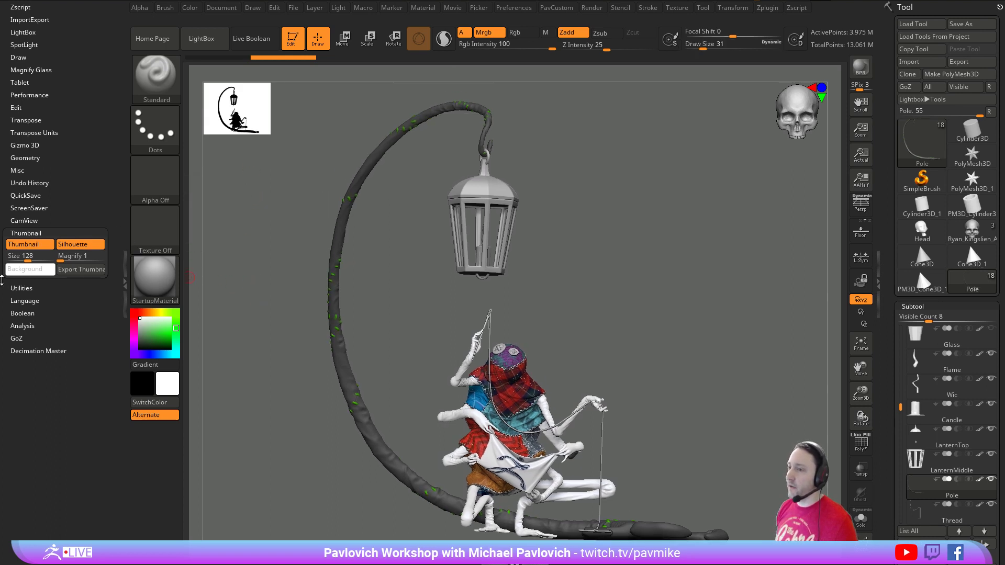
{"action": "left_click_drag", "start_coordinate": [28, 274], "coordinate": [137, 313]}
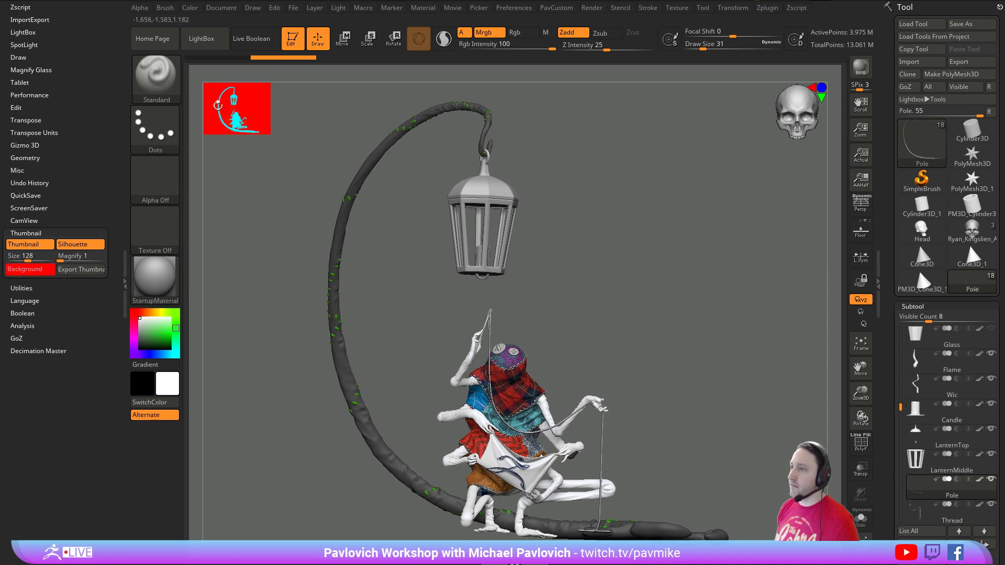
{"action": "mouse_move", "coordinate": [278, 342]}
{"action": "left_mouse_down"}
{"action": "mouse_move", "coordinate": [359, 330]}
{"action": "mouse_move", "coordinate": [291, 329]}
{"action": "left_mouse_up"}
- Compare the thumbnail over the red background with silhouette mode off and on
{"action": "left_click", "coordinate": [73, 245]}
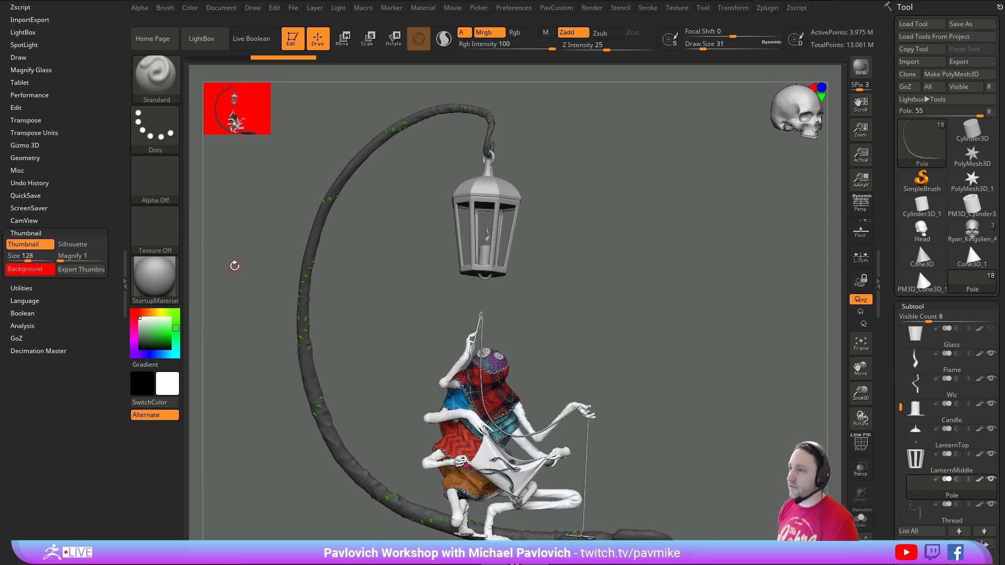
{"action": "mouse_move", "coordinate": [241, 276]}
{"action": "left_mouse_down"}
{"action": "mouse_move", "coordinate": [234, 261]}
{"action": "mouse_move", "coordinate": [343, 269]}
{"action": "mouse_move", "coordinate": [363, 285]}
{"action": "mouse_move", "coordinate": [307, 290]}
{"action": "mouse_move", "coordinate": [325, 301]}
{"action": "mouse_move", "coordinate": [263, 299]}
{"action": "left_mouse_up"}
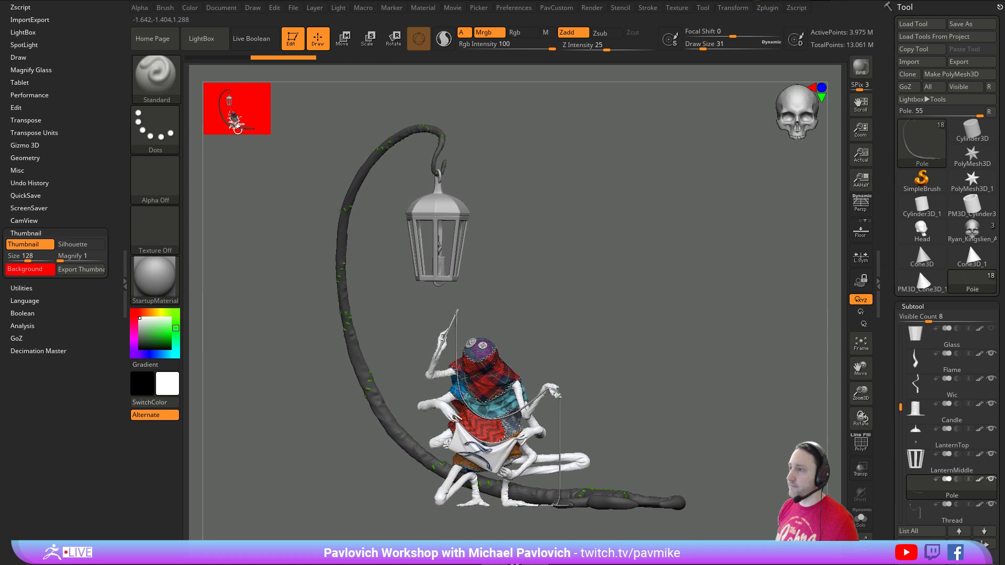
{"action": "left_click", "coordinate": [80, 245]}
- Try magenta and near-white thumbnail backgrounds, then set the background to black and check the silhouette from several angles
{"action": "left_click_drag", "start_coordinate": [30, 269], "coordinate": [133, 337]}
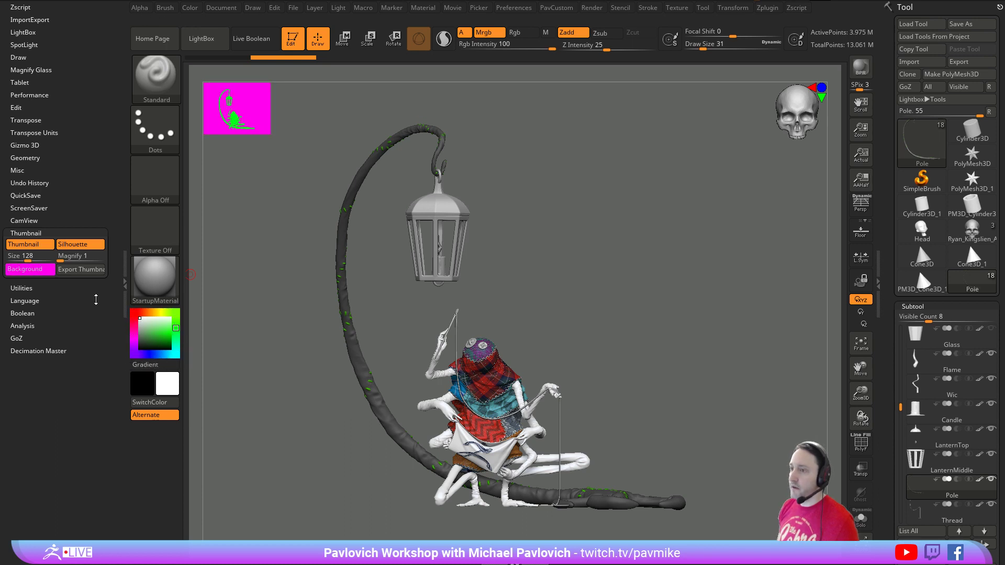
{"action": "left_click_drag", "start_coordinate": [40, 268], "coordinate": [141, 320]}
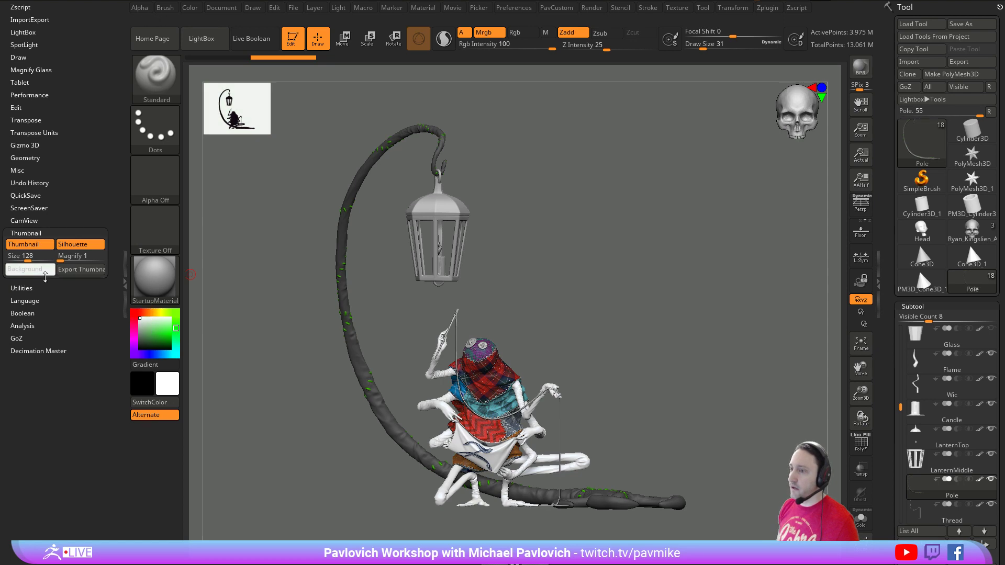
{"action": "left_click_drag", "start_coordinate": [42, 271], "coordinate": [143, 387]}
{"action": "left_click_drag", "start_coordinate": [306, 278], "coordinate": [270, 262]}
{"action": "left_click_drag", "start_coordinate": [258, 184], "coordinate": [286, 201]}
{"action": "left_click_drag", "start_coordinate": [596, 275], "coordinate": [363, 268]}
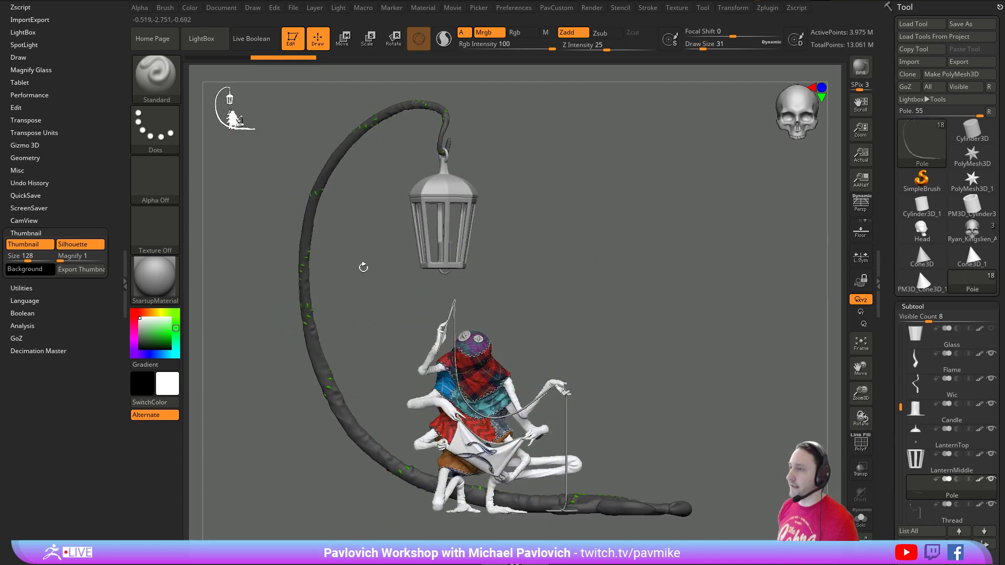
{"action": "left_click_drag", "start_coordinate": [216, 98], "coordinate": [269, 170]}
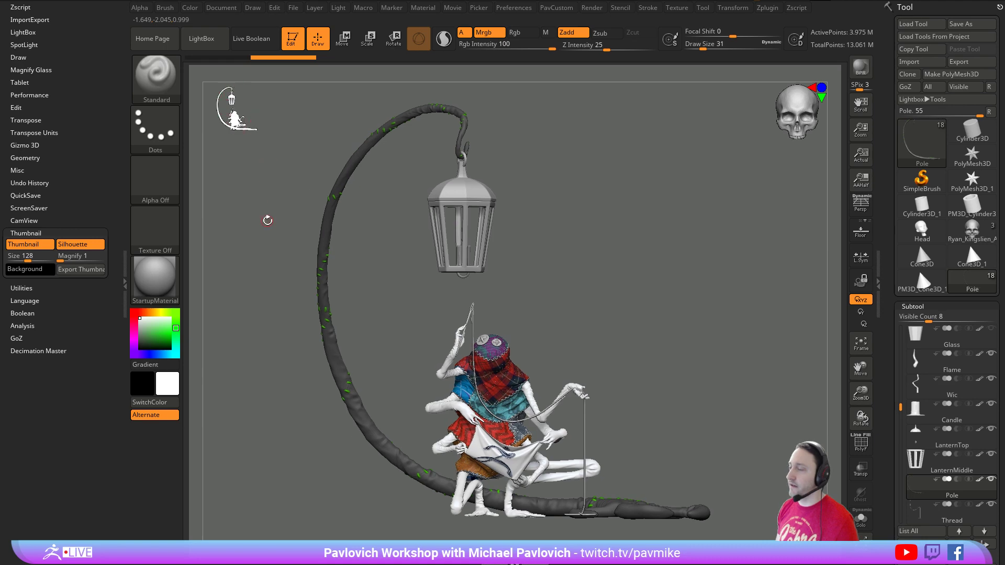
{"action": "left_click_drag", "start_coordinate": [267, 220], "coordinate": [663, 248]}
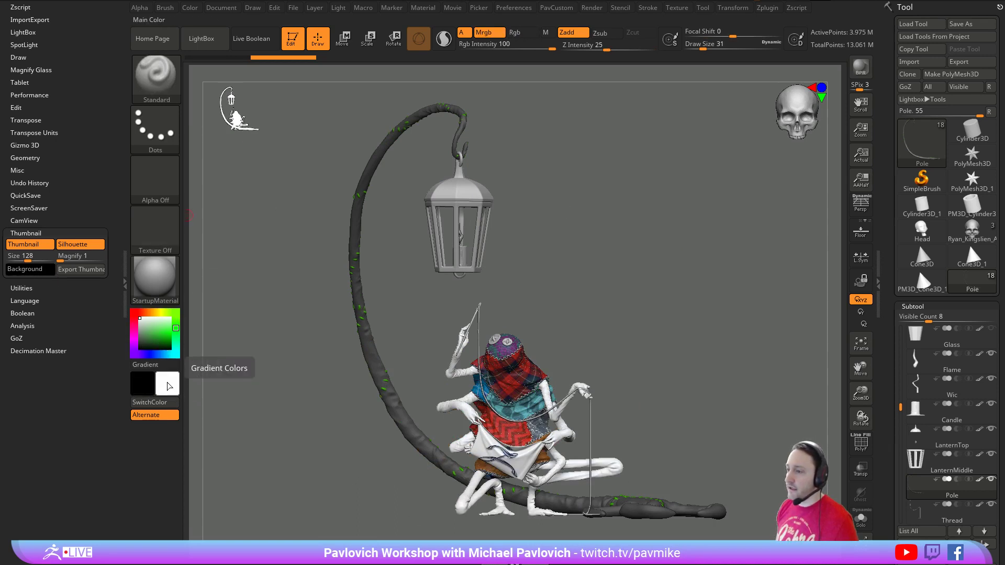
- Set the main colour to a very dark grey and sample it as the thumbnail background
{"action": "left_click_drag", "start_coordinate": [149, 343], "coordinate": [137, 351]}
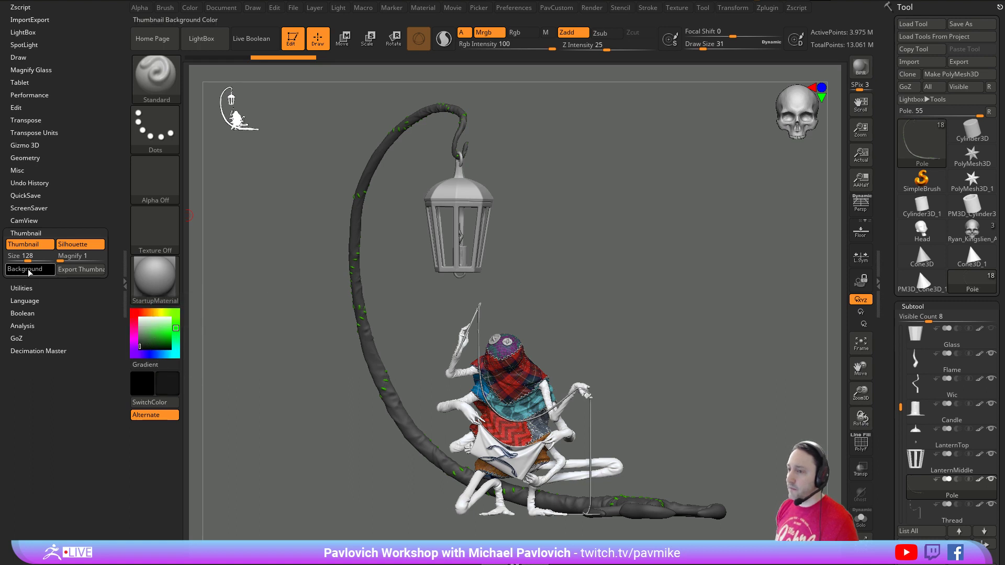
{"action": "left_click_drag", "start_coordinate": [29, 271], "coordinate": [173, 381]}
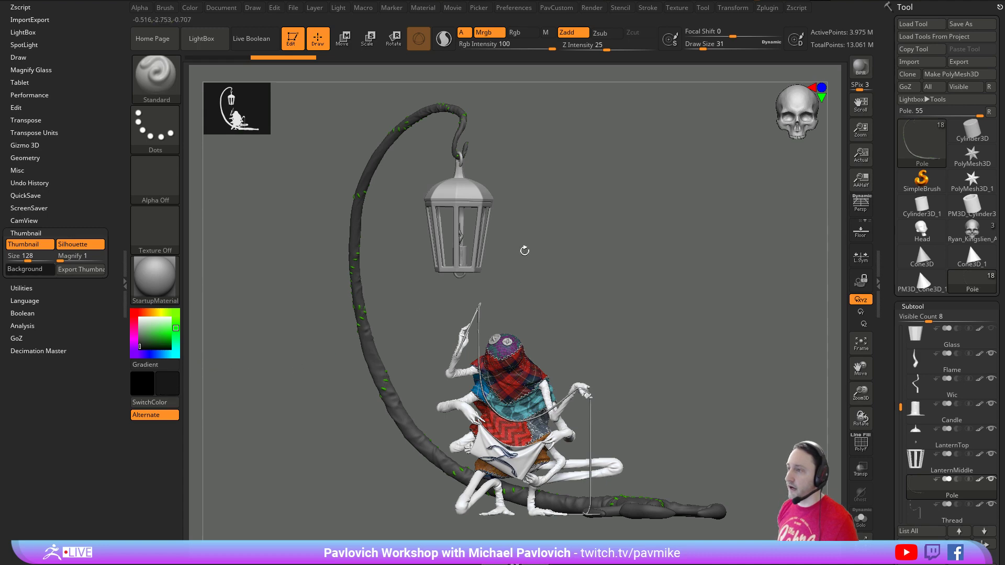
{"action": "left_click_drag", "start_coordinate": [525, 249], "coordinate": [739, 254]}
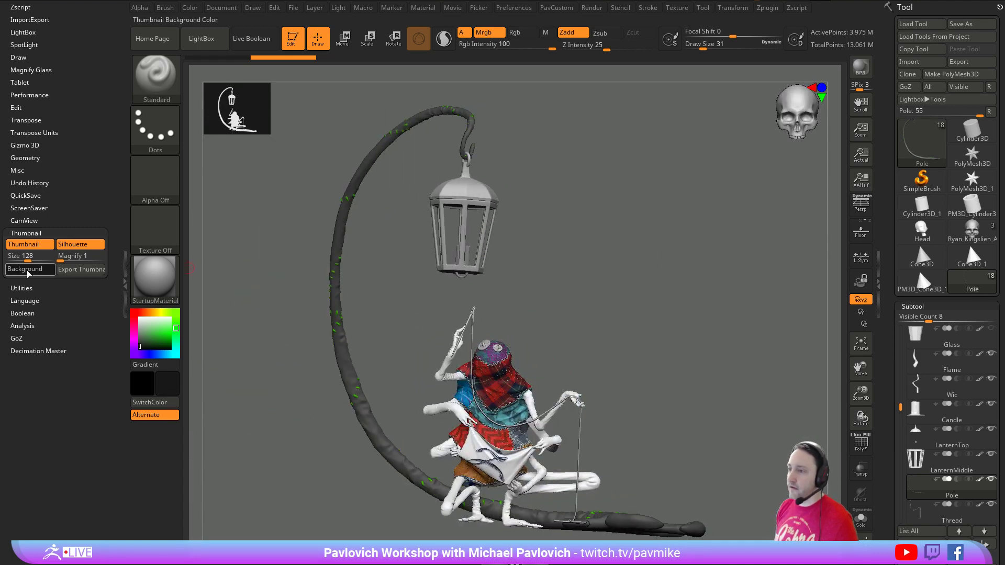
- Set the thumbnail background back to white and collapse the Thumbnail preferences
{"action": "left_click_drag", "start_coordinate": [26, 270], "coordinate": [140, 320]}
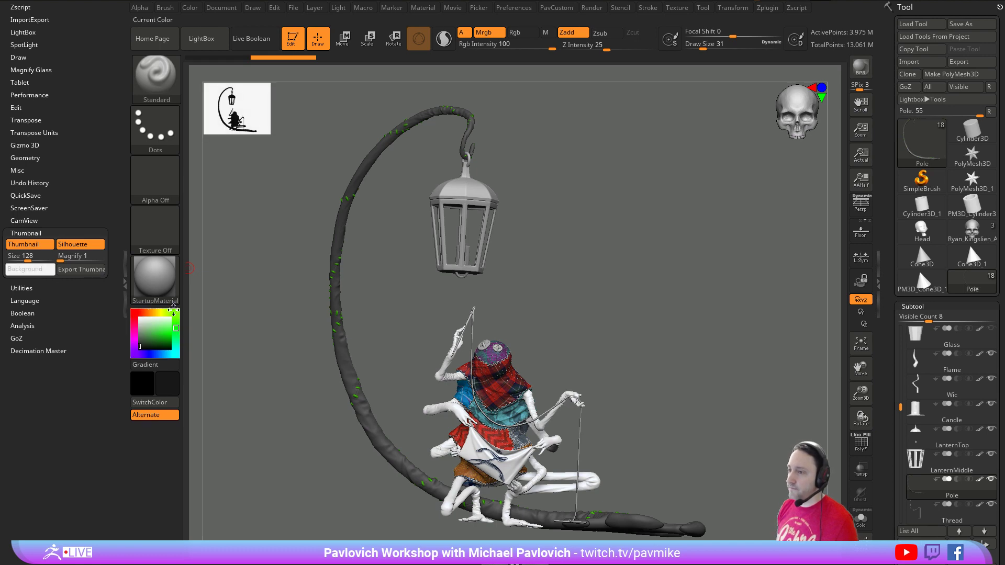
{"action": "left_click_drag", "start_coordinate": [676, 260], "coordinate": [656, 252]}
{"action": "left_click", "coordinate": [52, 233]}
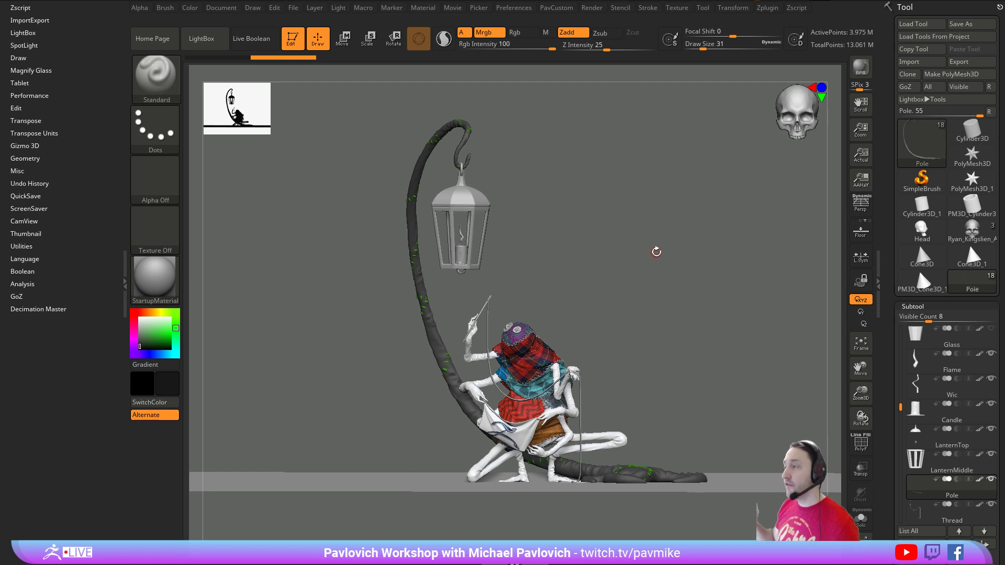
- Open the custom popup palette, expand its ZSpheres section and look through the ModifyTopology and PolyModeling sections
{"action": "left_click_drag", "start_coordinate": [641, 165], "coordinate": [630, 169]}
{"action": "key", "text": "4"}
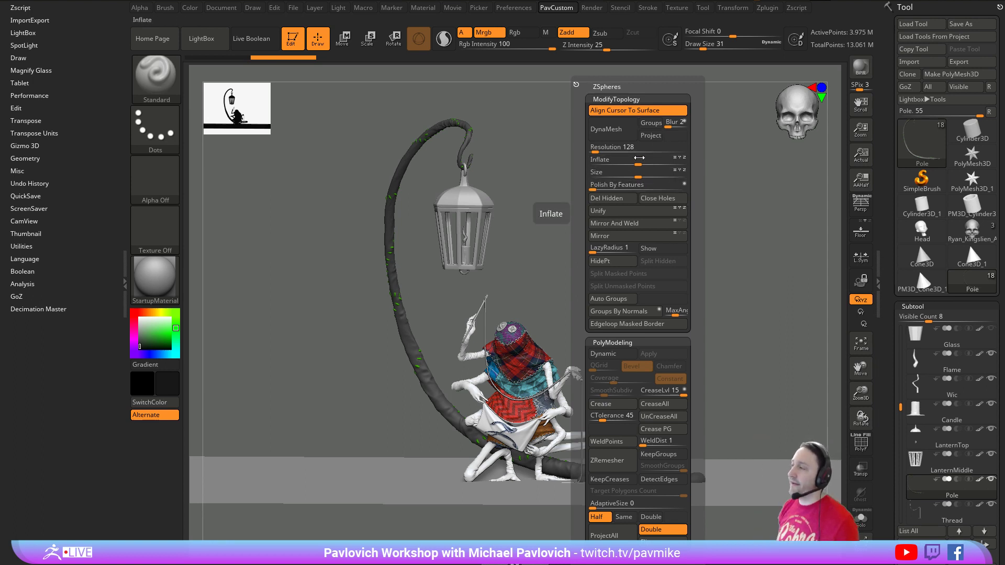
{"action": "key", "text": "space"}
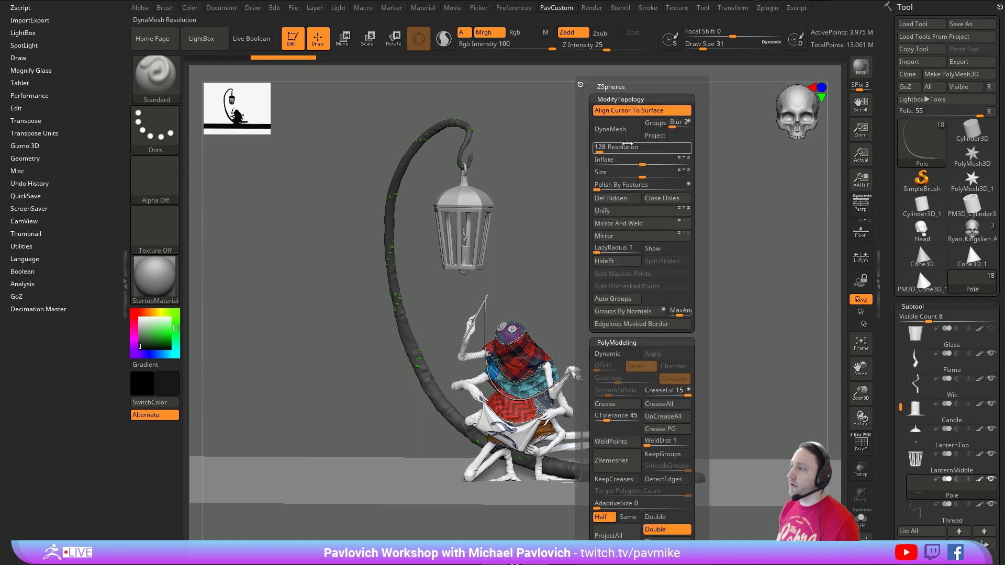
{"action": "left_click", "coordinate": [614, 88]}
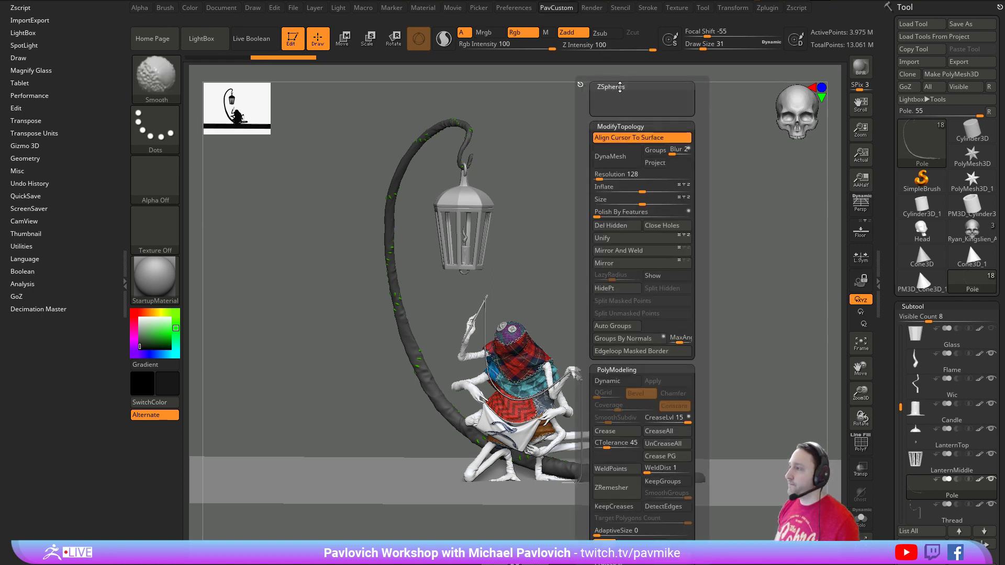
{"action": "left_click_drag", "start_coordinate": [585, 263], "coordinate": [584, 215]}
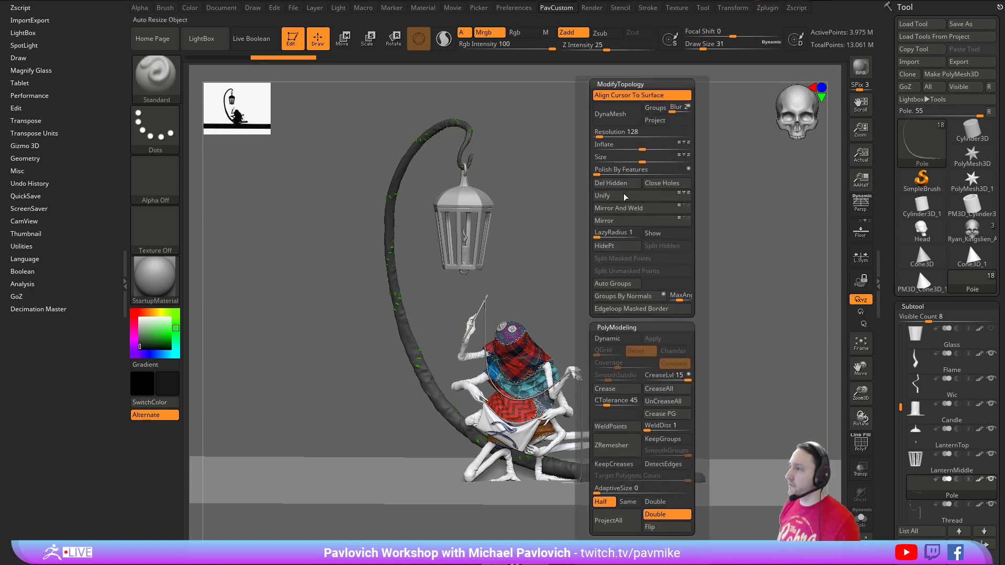
- Set the Standard brush's draw size to 46
{"action": "key", "text": "s"}
{"action": "key", "text": "s"}
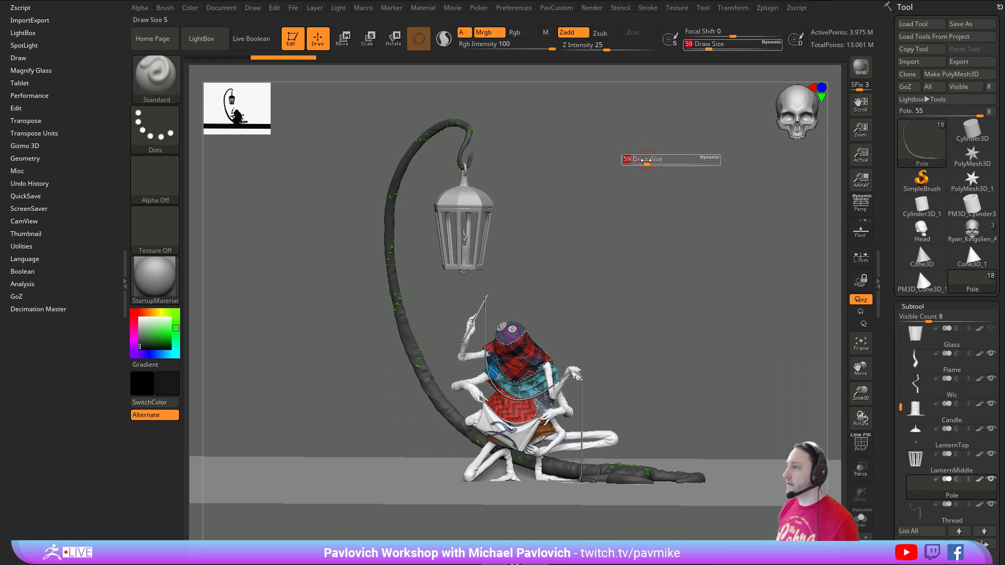
{"action": "left_click_drag", "start_coordinate": [645, 159], "coordinate": [660, 179]}
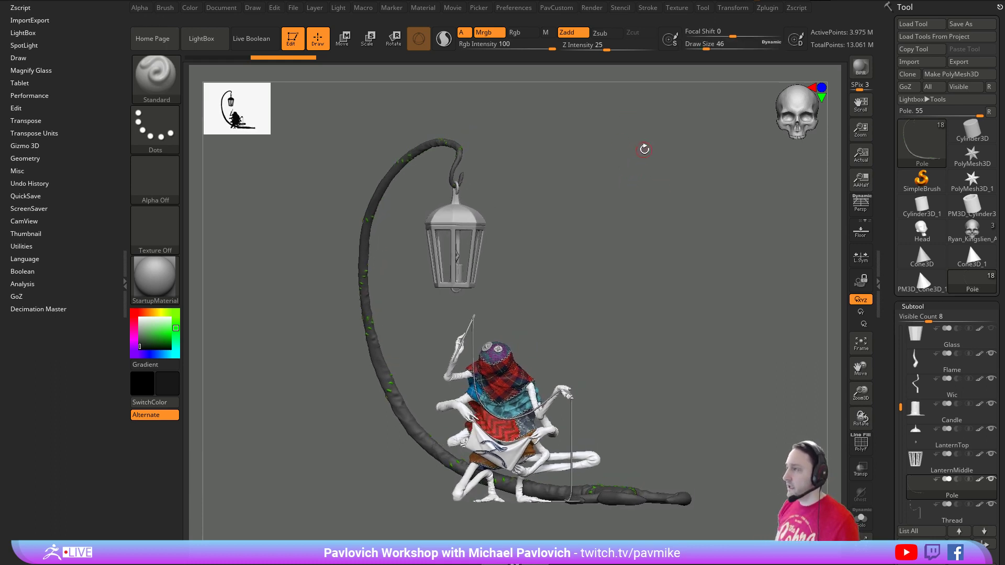
- Hide the Ground subtool and turn off polypaint on all subtools, with Skin_PatchyBlockout007_001 active
{"action": "left_click_drag", "start_coordinate": [645, 150], "coordinate": [615, 198]}
{"action": "left_click", "coordinate": [661, 364], "text": "alt"}
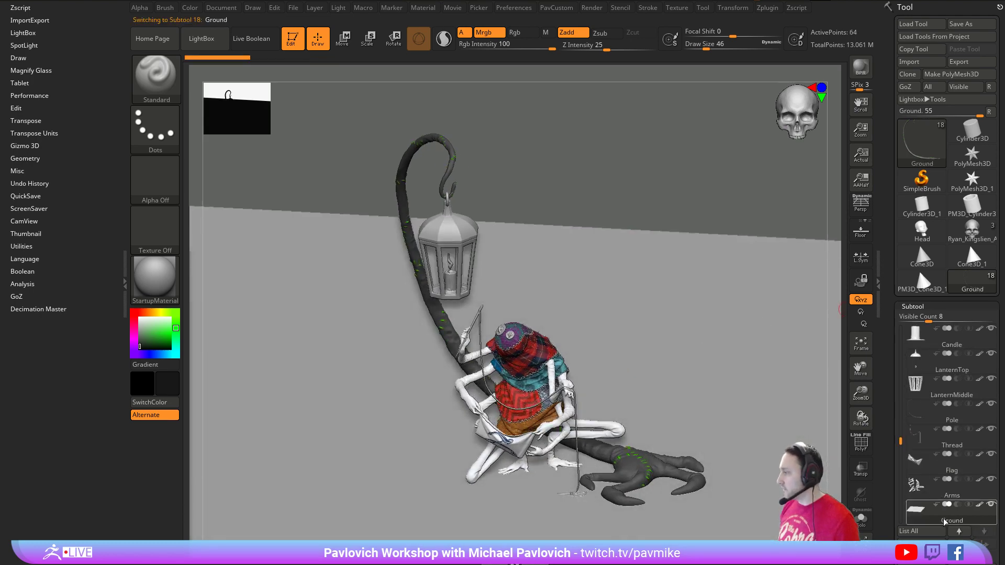
{"action": "left_click", "coordinate": [516, 366], "text": "alt"}
{"action": "left_click", "coordinate": [990, 505]}
{"action": "key", "text": "shift+r"}
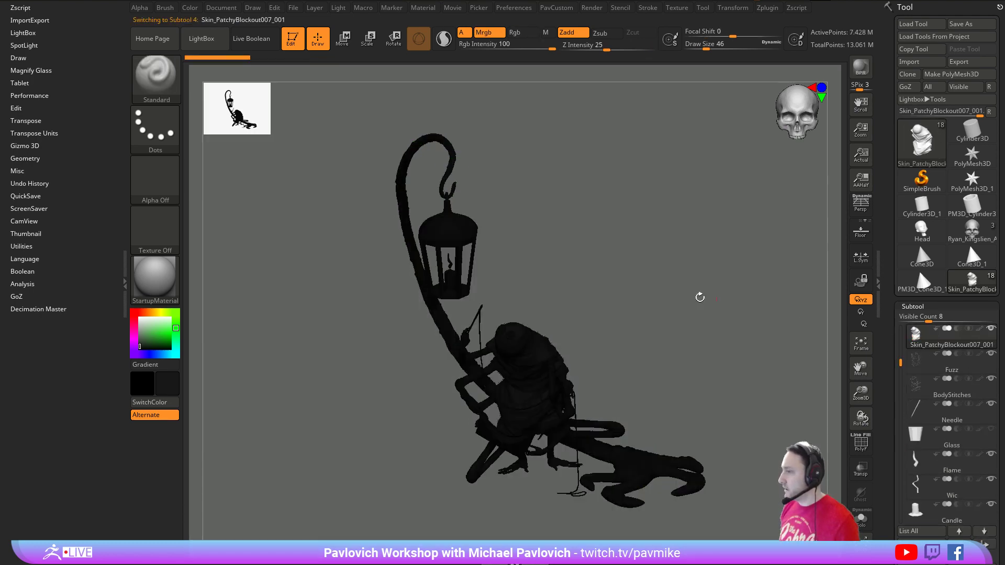
- Set the brush draw size to 87 and the main colour to white
{"action": "left_click_drag", "start_coordinate": [700, 297], "coordinate": [666, 281], "text": "shift"}
{"action": "key", "text": "s"}
{"action": "left_click", "coordinate": [674, 283]}
{"action": "left_click", "coordinate": [140, 318]}
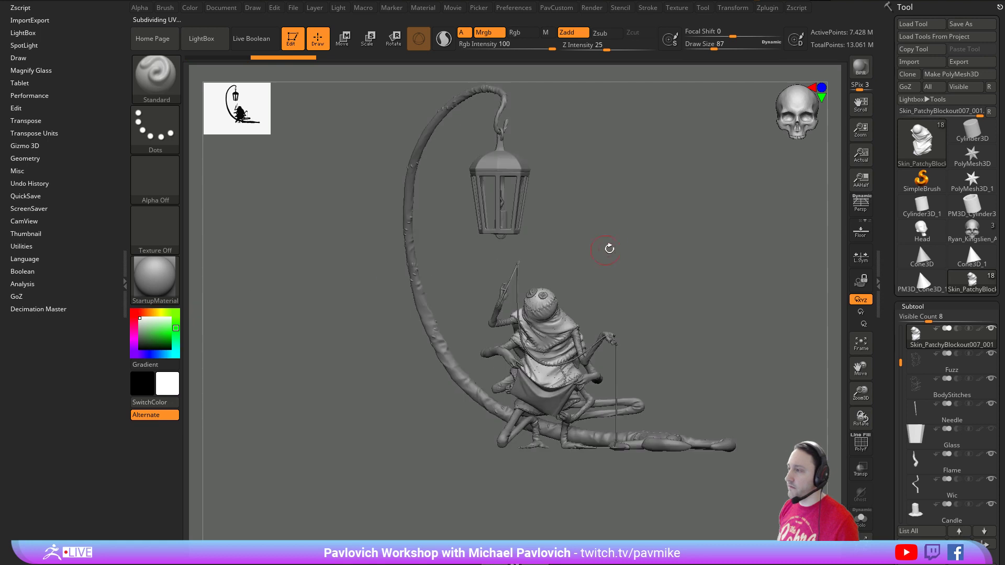
- Open the custom popup palette, collapse its ZSpheres section and bring the popup up again over the canvas
{"action": "left_click_drag", "start_coordinate": [651, 200], "coordinate": [606, 234], "text": "alt"}
{"action": "key", "text": "space"}
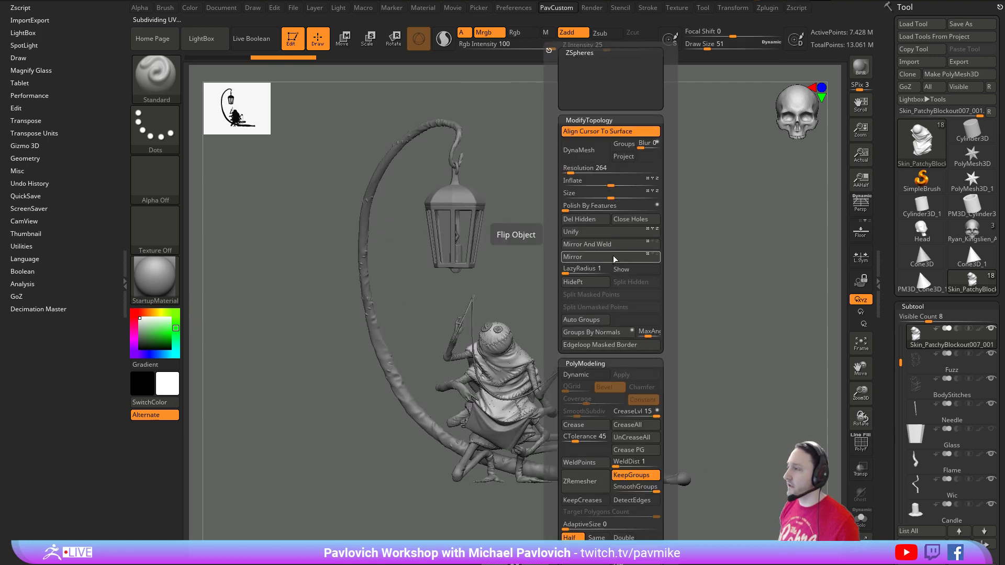
{"action": "left_click", "coordinate": [583, 53]}
{"action": "key", "text": "space"}
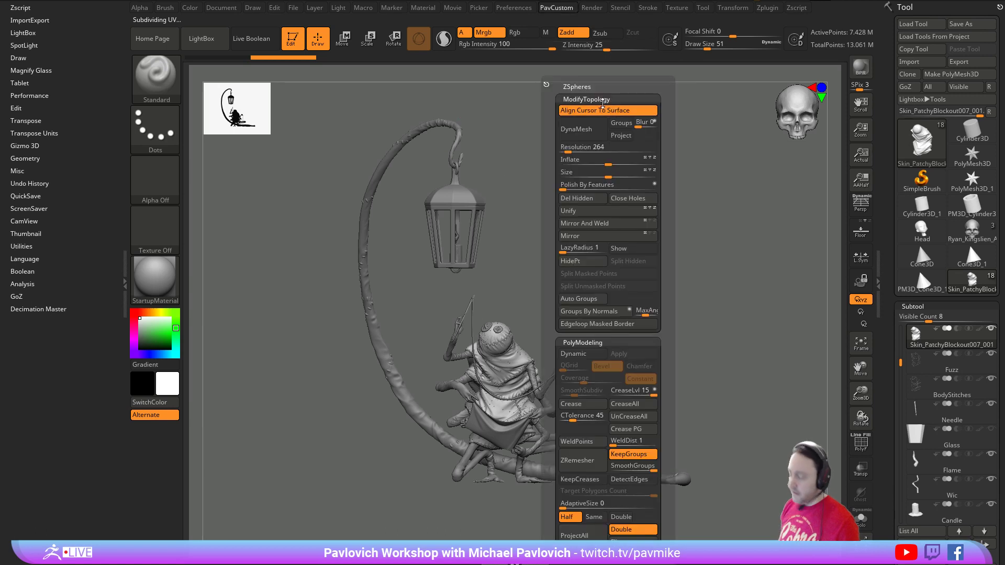
- Capture the custom popup palette as a region screenshot and move the Greenshot image editor out of the way
{"action": "key", "text": "Print"}
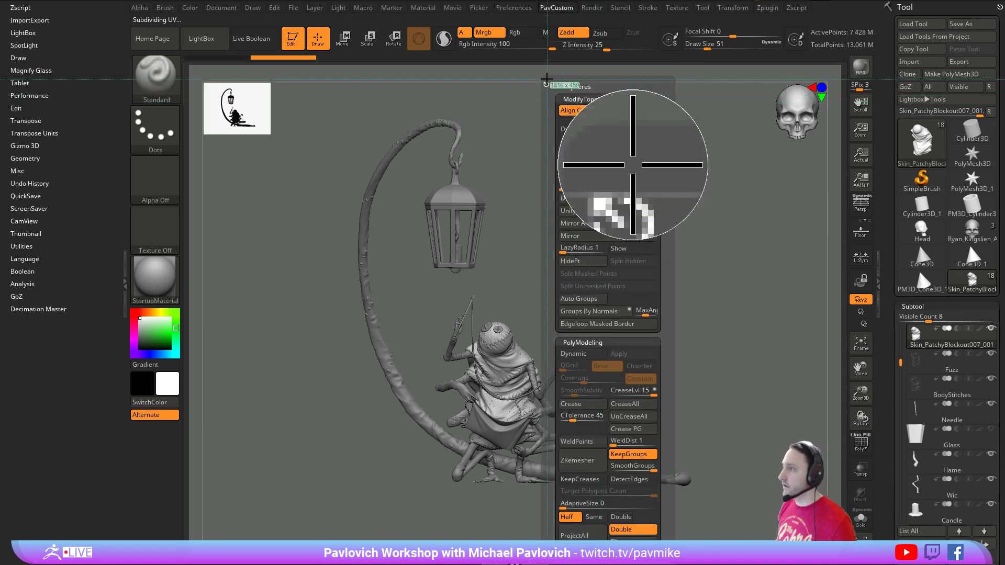
{"action": "left_click_drag", "start_coordinate": [650, 269], "coordinate": [660, 524]}
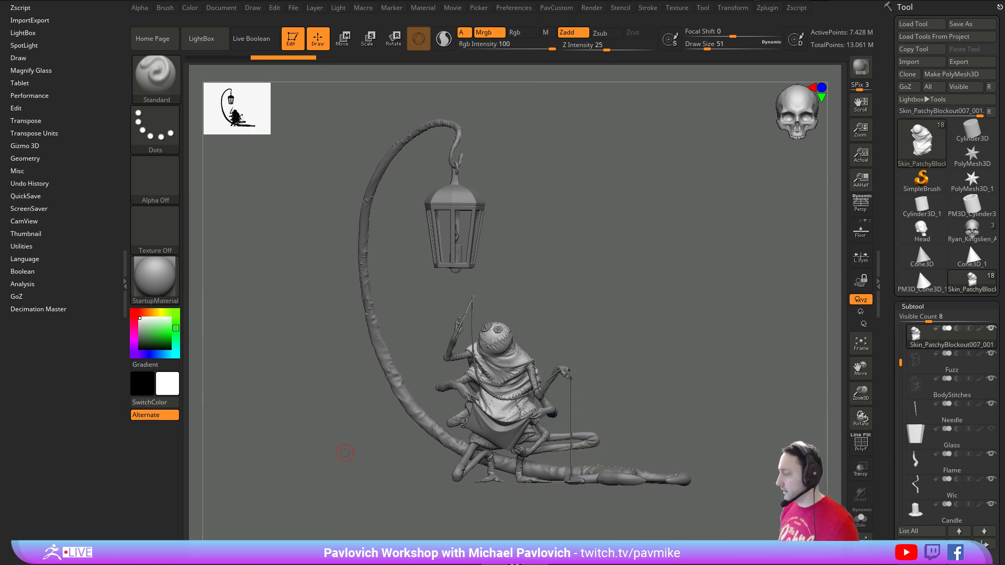
{"action": "left_click_drag", "start_coordinate": [391, 388], "coordinate": [300, 564]}
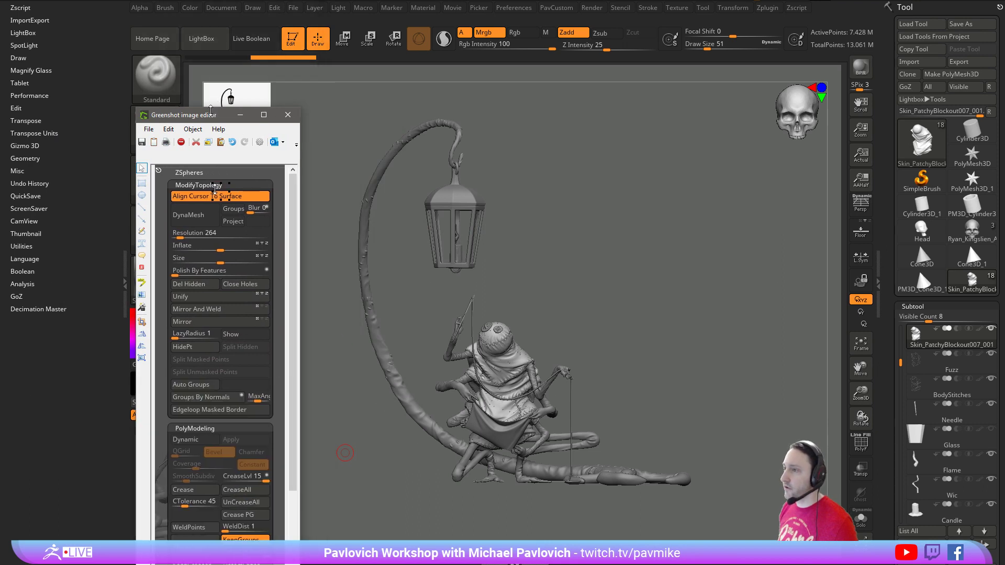
{"action": "left_click_drag", "start_coordinate": [211, 111], "coordinate": [369, 564]}
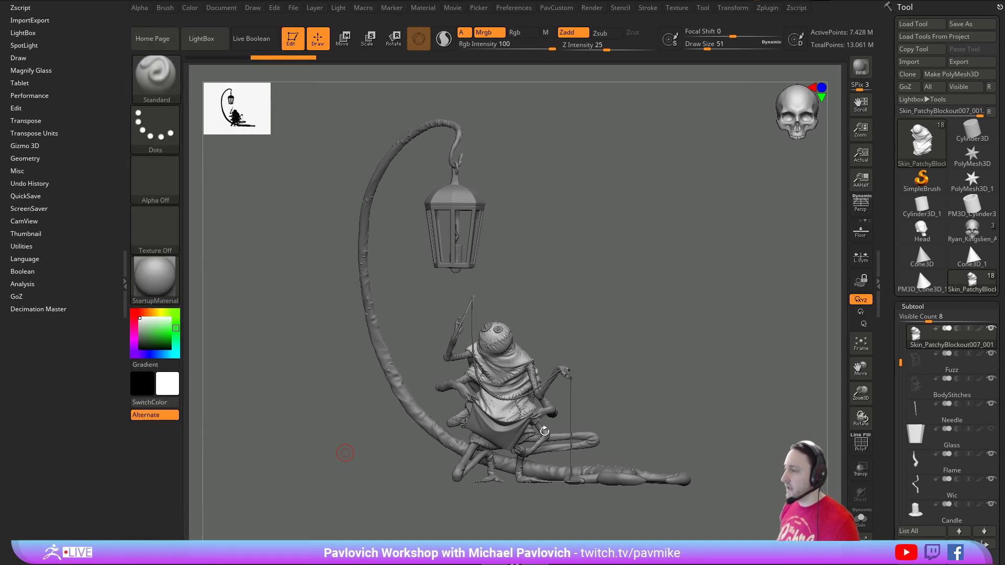
- Dock the Preferences palette in the side tray
{"action": "left_click", "coordinate": [571, 10]}
{"action": "mouse_move", "coordinate": [509, 9]}
{"action": "left_click", "coordinate": [532, 50]}
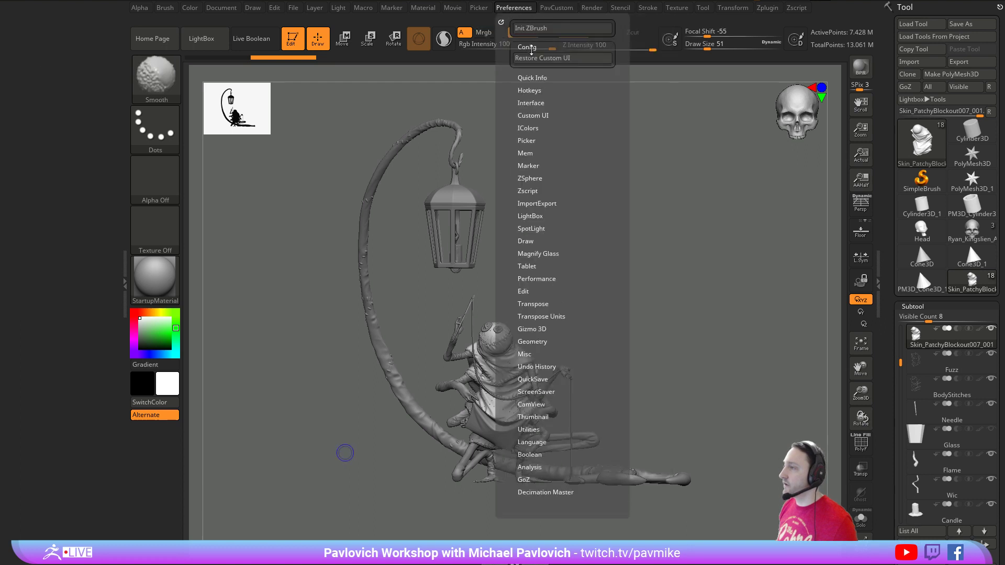
{"action": "left_click", "coordinate": [501, 22]}
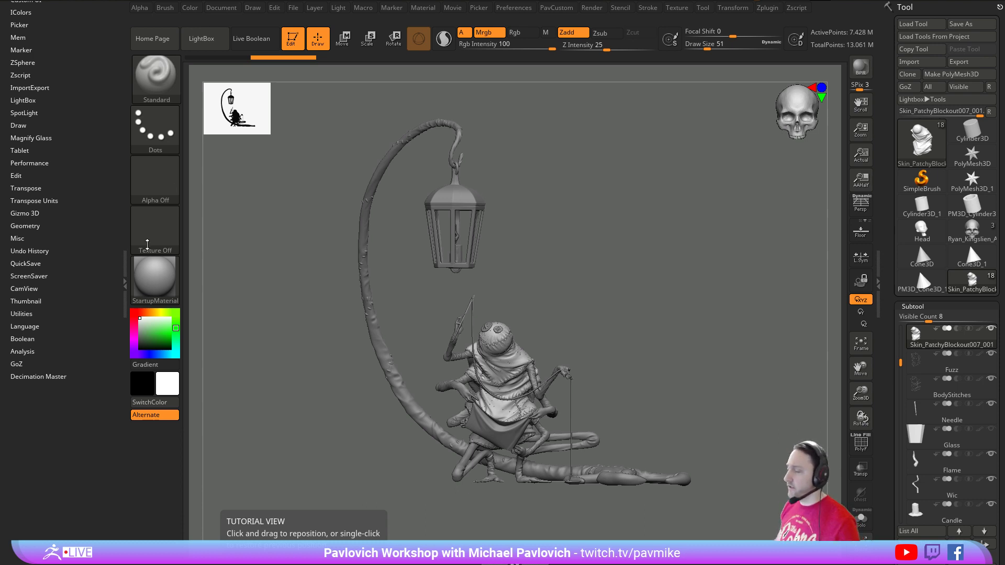
- Set the Standard brush's draw size to 41
{"action": "left_click_drag", "start_coordinate": [621, 195], "coordinate": [615, 184]}
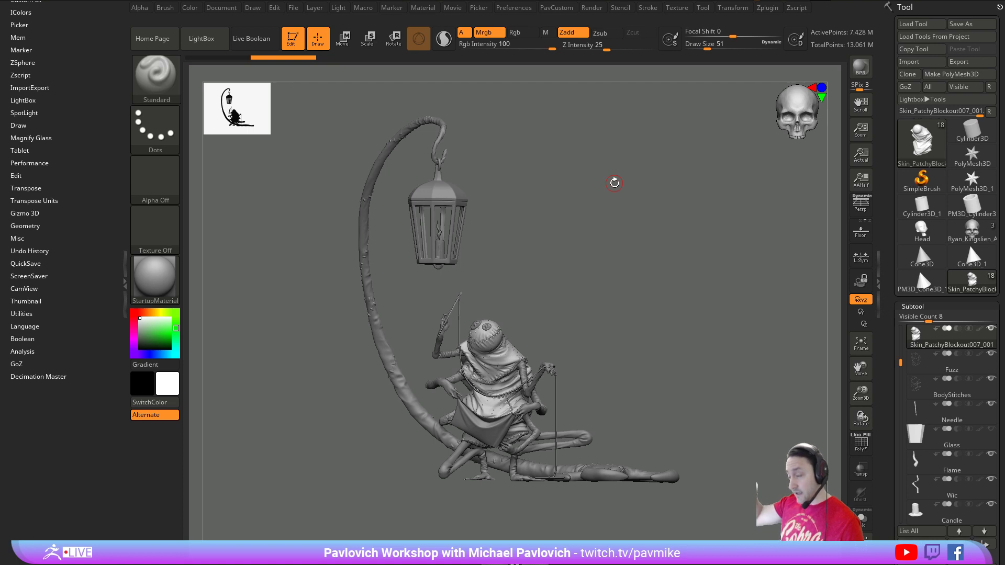
{"action": "key", "text": "s"}
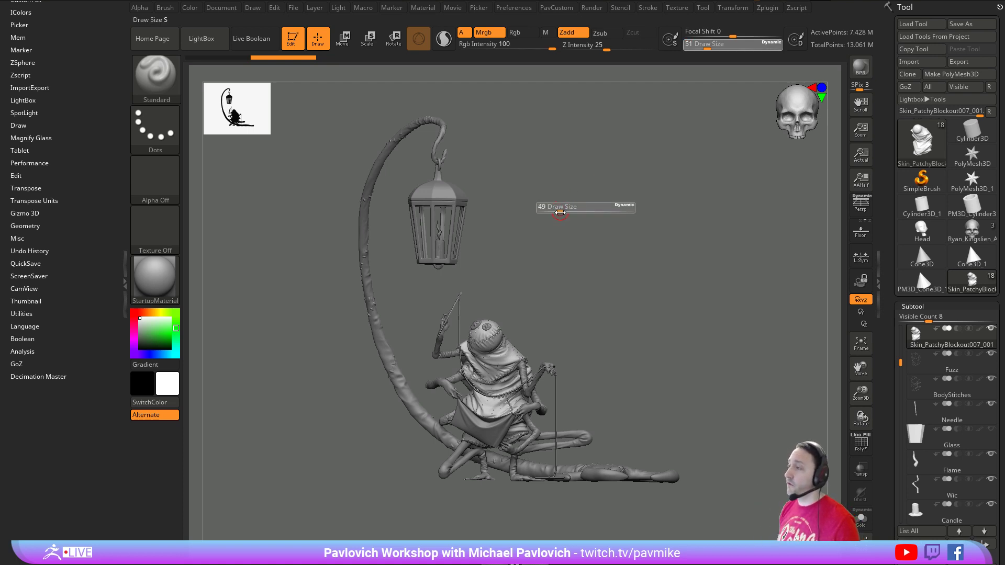
{"action": "left_click", "coordinate": [559, 213]}
{"action": "left_click_drag", "start_coordinate": [568, 219], "coordinate": [558, 191]}
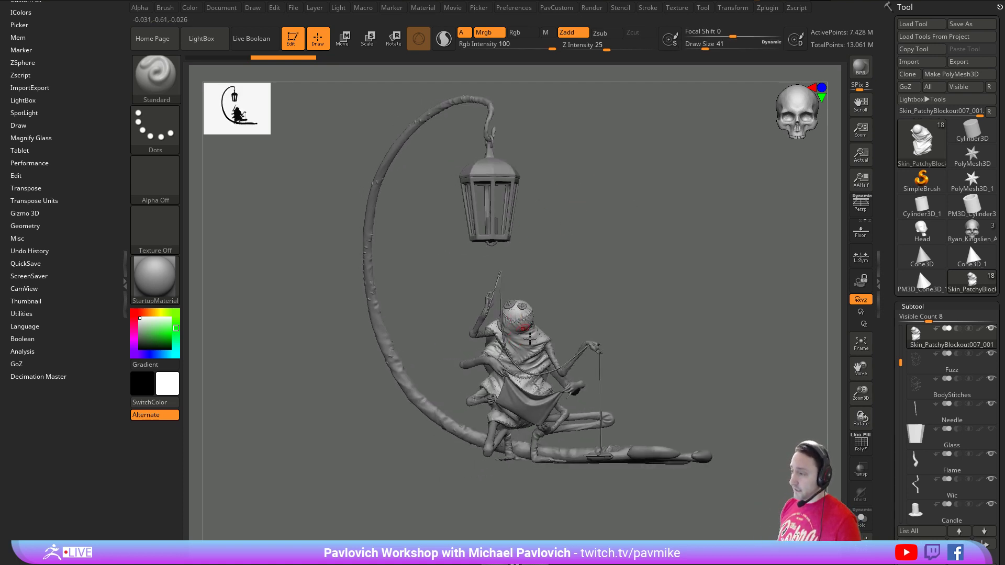
{"action": "left_click_drag", "start_coordinate": [546, 309], "coordinate": [503, 307]}
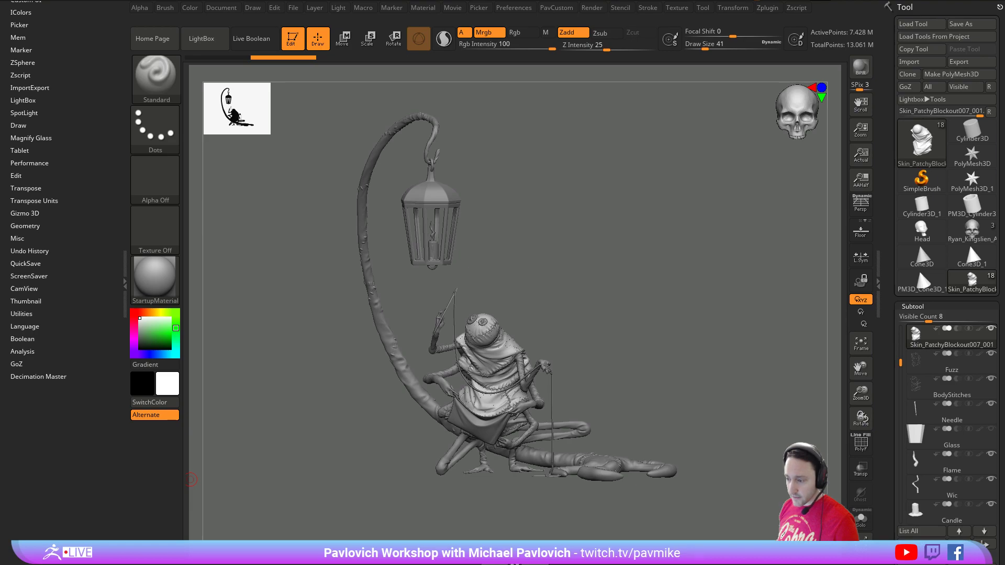
- Switch to the web browser and look through the YouTube channel's uploads and the NEW Intro to ZBrush playlist
{"action": "key", "text": "alt+Tab"}
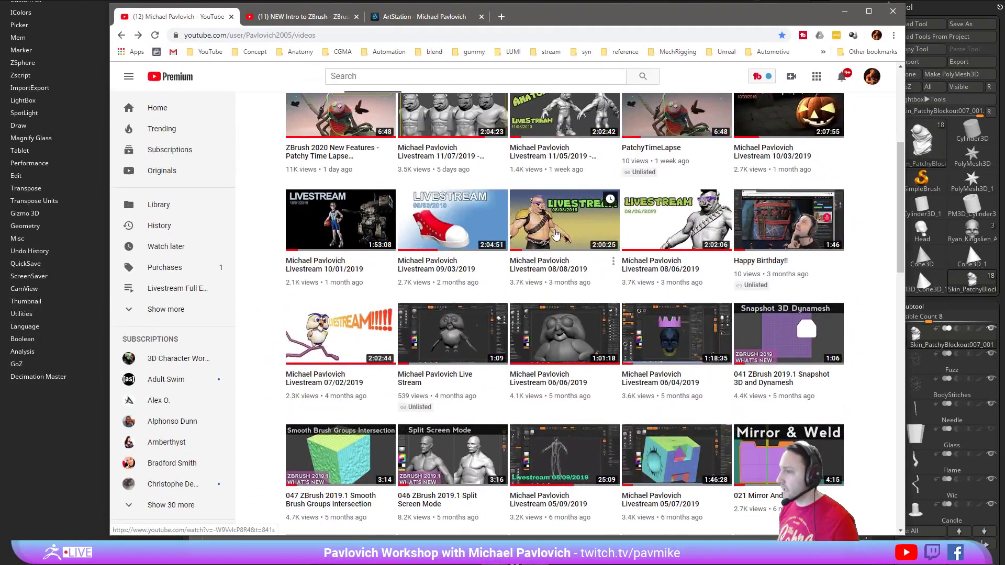
{"action": "scroll", "coordinate": [556, 235], "scroll_direction": "down", "scroll_amount": 3}
{"action": "scroll", "coordinate": [555, 234], "scroll_direction": "down", "scroll_amount": 5}
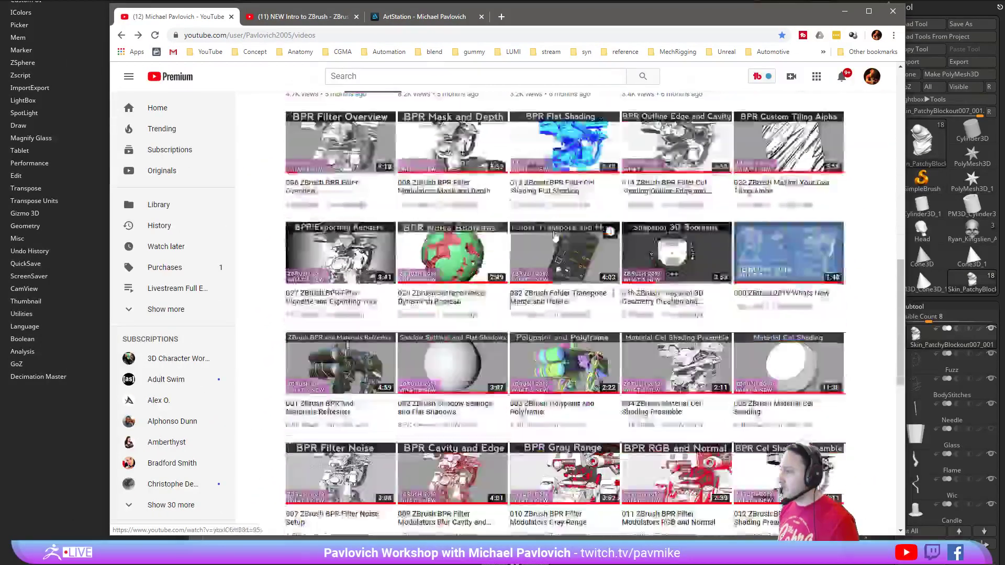
{"action": "scroll", "coordinate": [555, 235], "scroll_direction": "up", "scroll_amount": 5}
{"action": "left_click", "coordinate": [311, 20]}
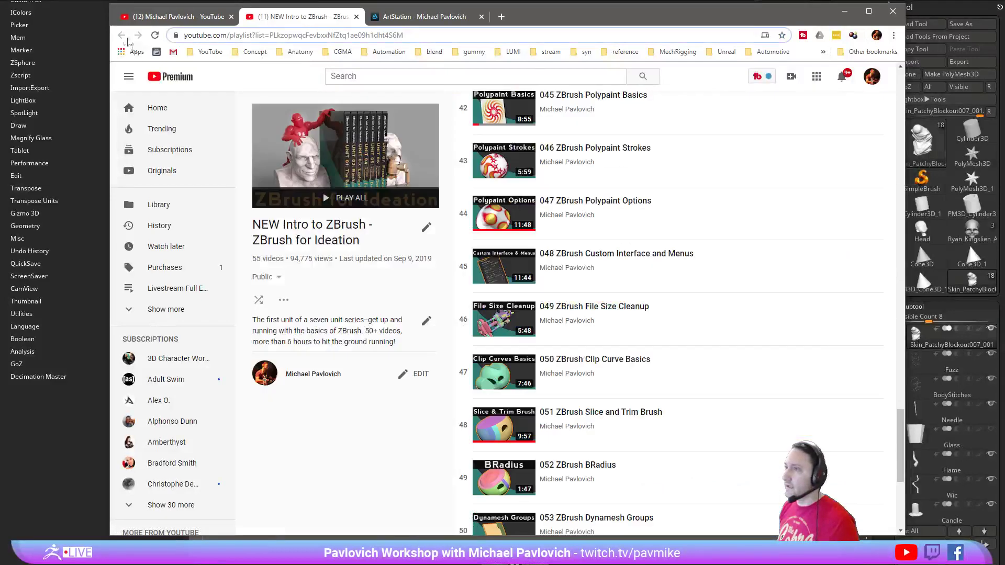
{"action": "left_click", "coordinate": [175, 16]}
{"action": "scroll", "coordinate": [372, 145], "scroll_direction": "up", "scroll_amount": 5}
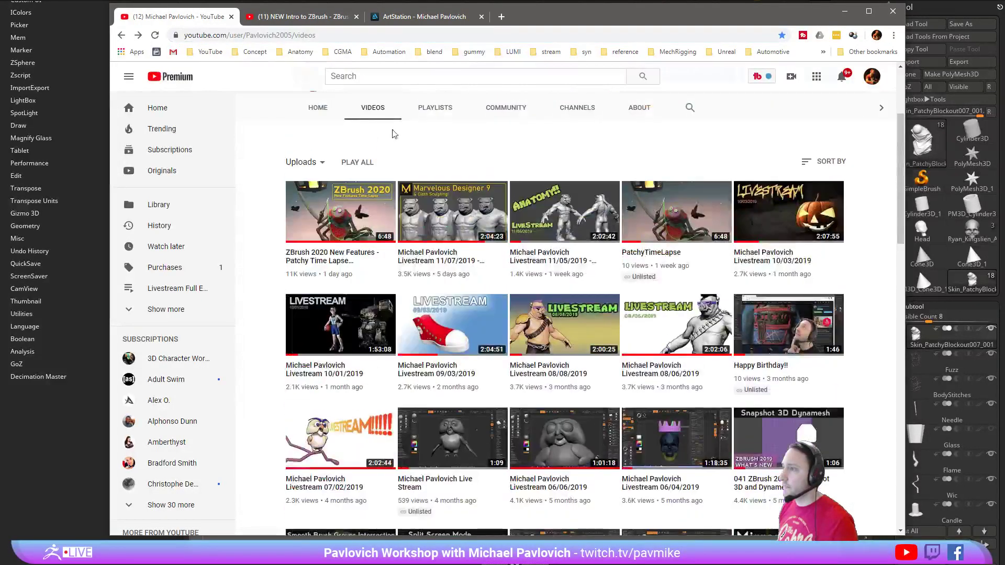
- Open the channel's "ZBrush 2019 What's New!" playlist and look through its BPR filter videos
{"action": "left_click", "coordinate": [430, 108]}
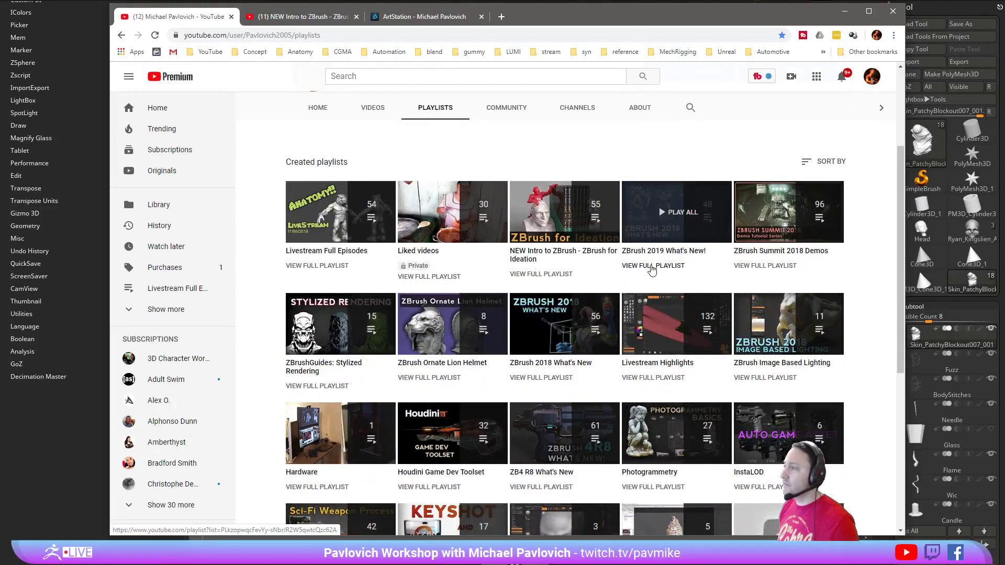
{"action": "left_click", "coordinate": [649, 265]}
{"action": "scroll", "coordinate": [649, 275], "scroll_direction": "down", "scroll_amount": 12}
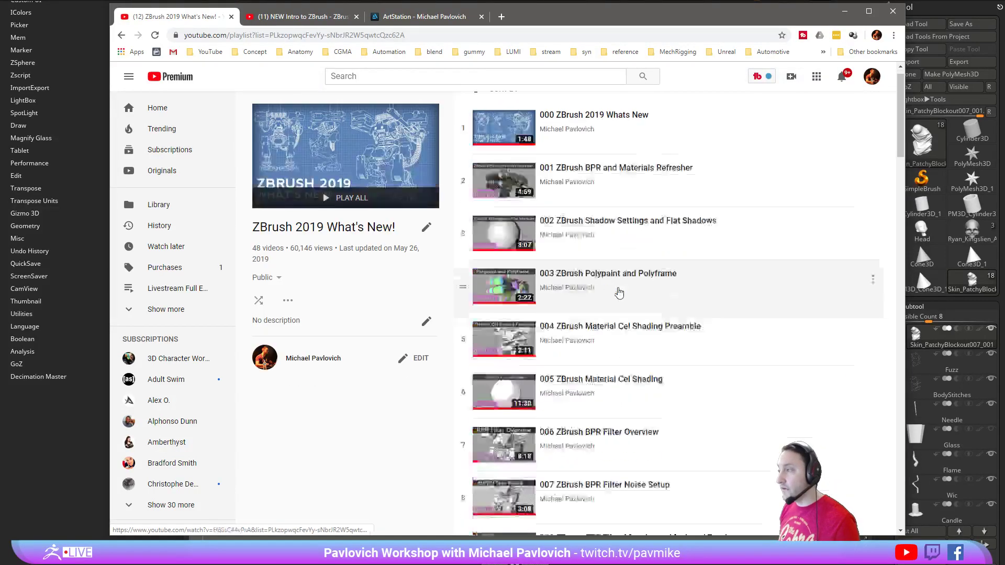
{"action": "scroll", "coordinate": [628, 234], "scroll_direction": "down", "scroll_amount": 6}
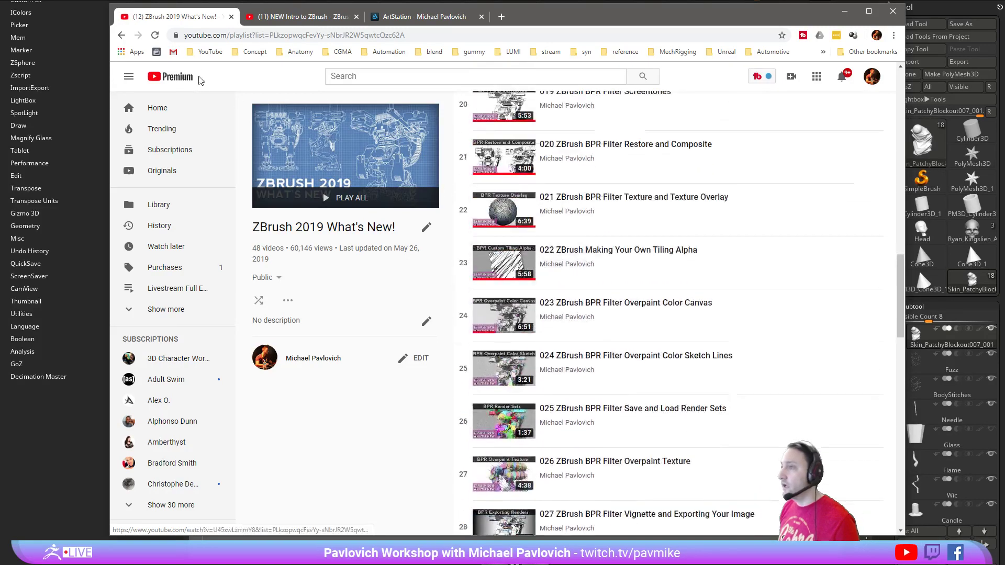
- On the ArtStation portfolio, view the ZBrush 2019 Beta Breakdown project and go back to the portfolio
{"action": "left_click", "coordinate": [424, 16]}
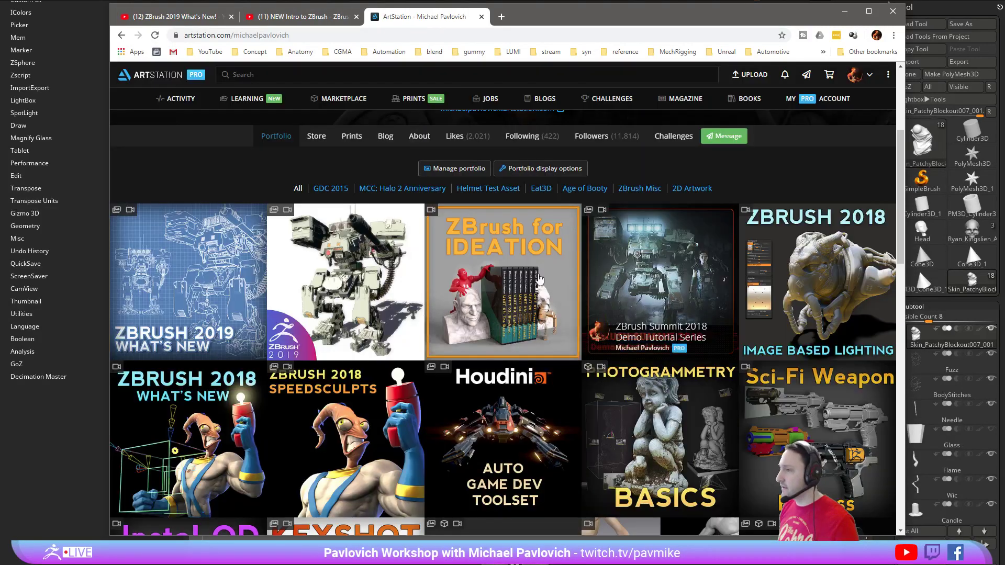
{"action": "left_click", "coordinate": [377, 270]}
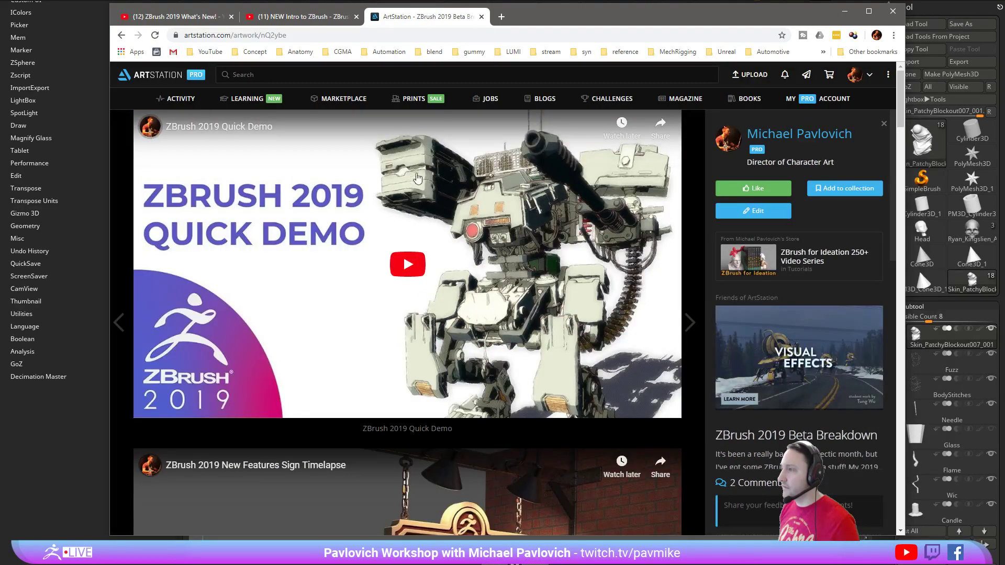
{"action": "scroll", "coordinate": [476, 244], "scroll_direction": "down", "scroll_amount": 4}
{"action": "scroll", "coordinate": [476, 243], "scroll_direction": "up", "scroll_amount": 4}
{"action": "left_click", "coordinate": [122, 35]}
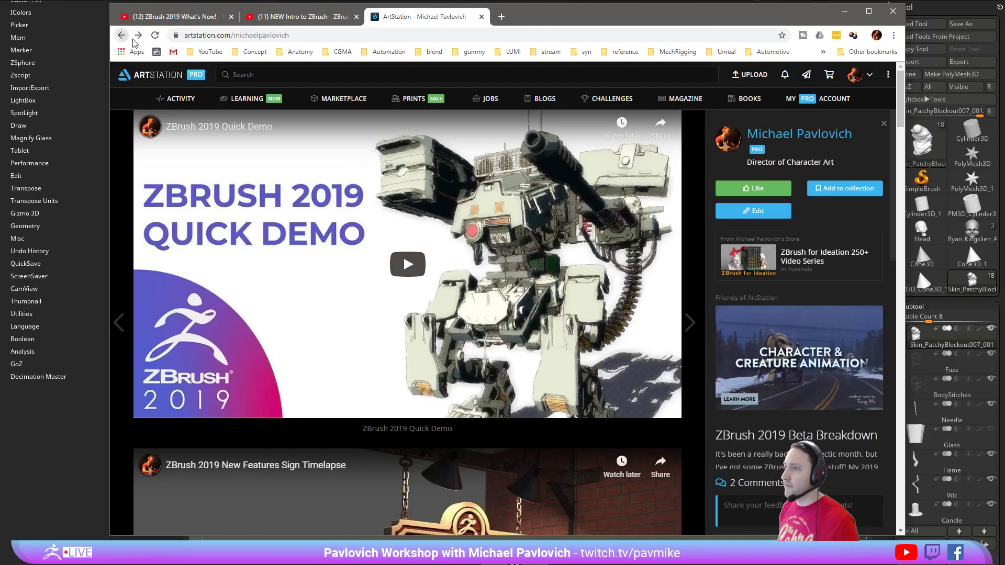
- Open the ZBrush Summit 2018 Demo Tutorial Series project, play the Summit presentation video from about 21:05 and pause it
{"action": "left_click", "coordinate": [668, 276]}
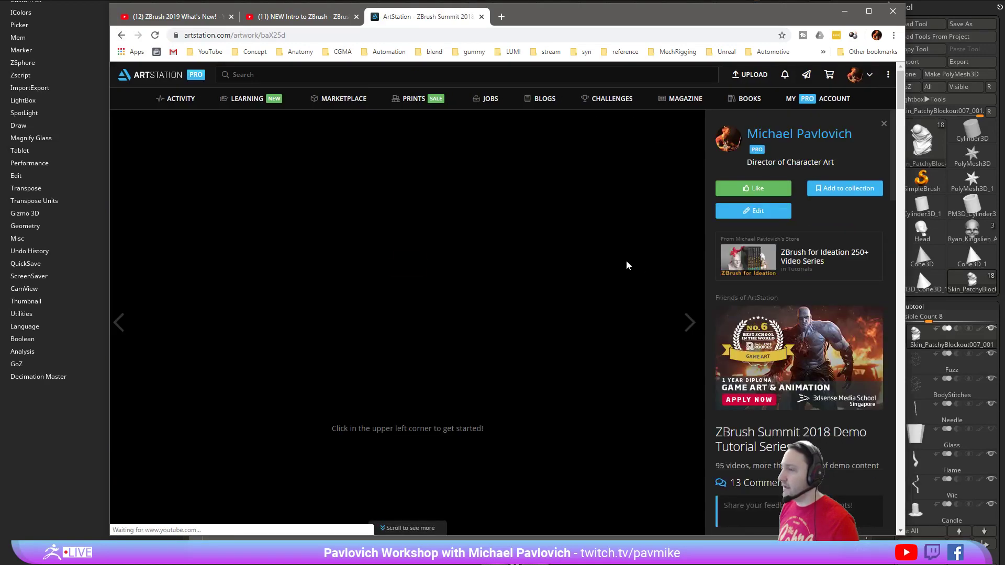
{"action": "scroll", "coordinate": [415, 333], "scroll_direction": "down", "scroll_amount": 1}
{"action": "scroll", "coordinate": [416, 335], "scroll_direction": "down", "scroll_amount": 5}
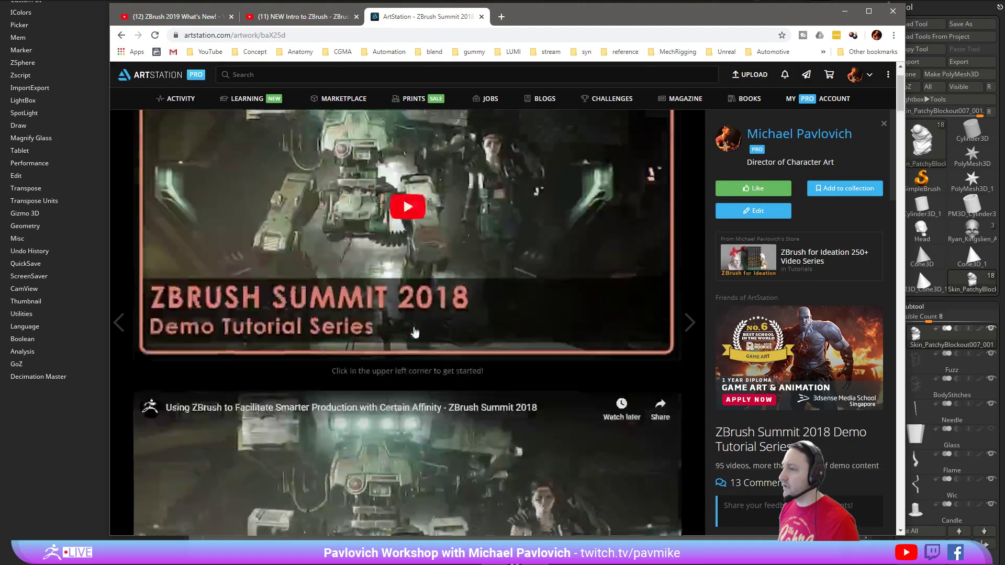
{"action": "left_click", "coordinate": [410, 291]}
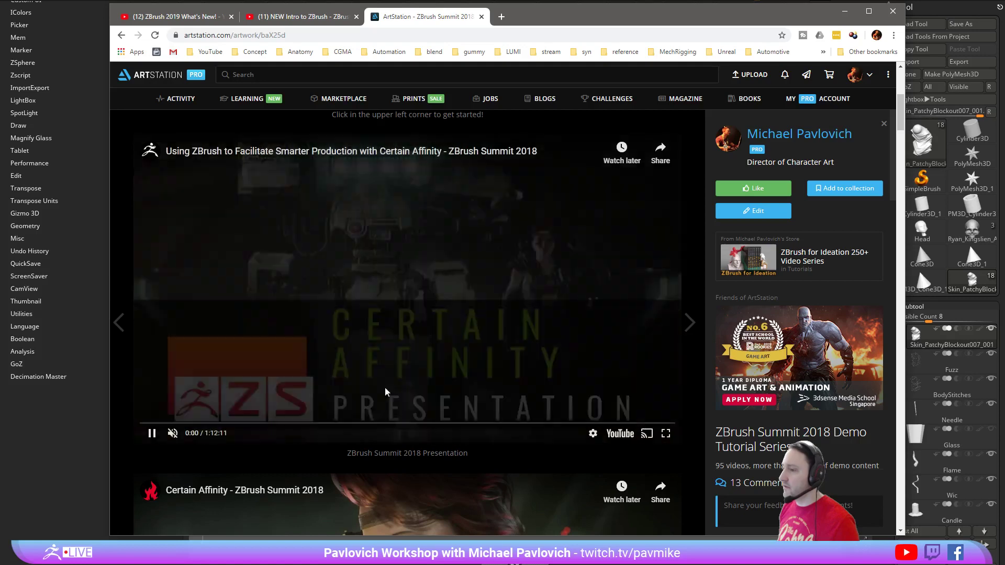
{"action": "left_click_drag", "start_coordinate": [209, 423], "coordinate": [296, 423]}
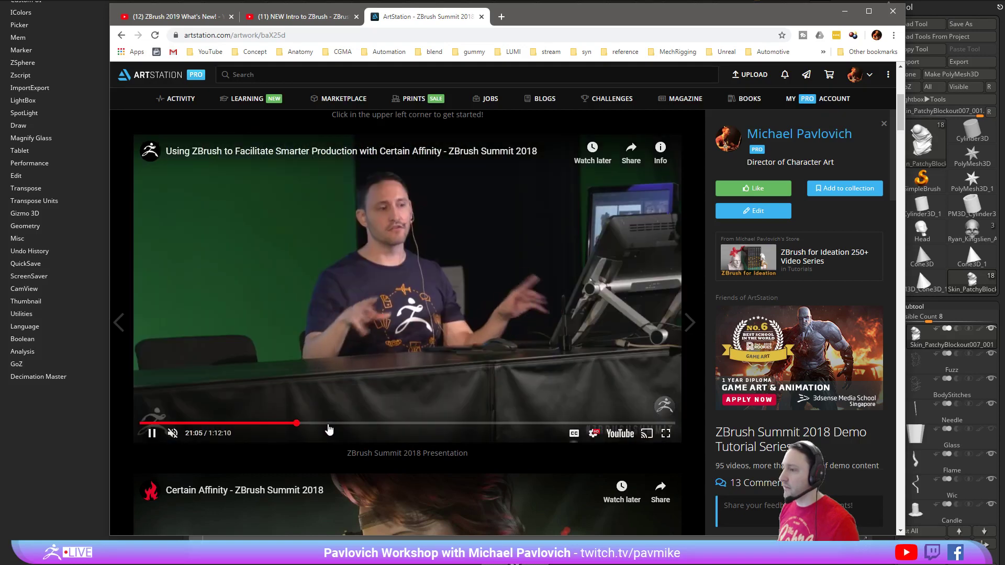
{"action": "left_click", "coordinate": [151, 433]}
- Check the NEW Intro to ZBrush playlist, revisit the ZBrush Summit 2018 project and return to the ArtStation portfolio
{"action": "left_click", "coordinate": [311, 16]}
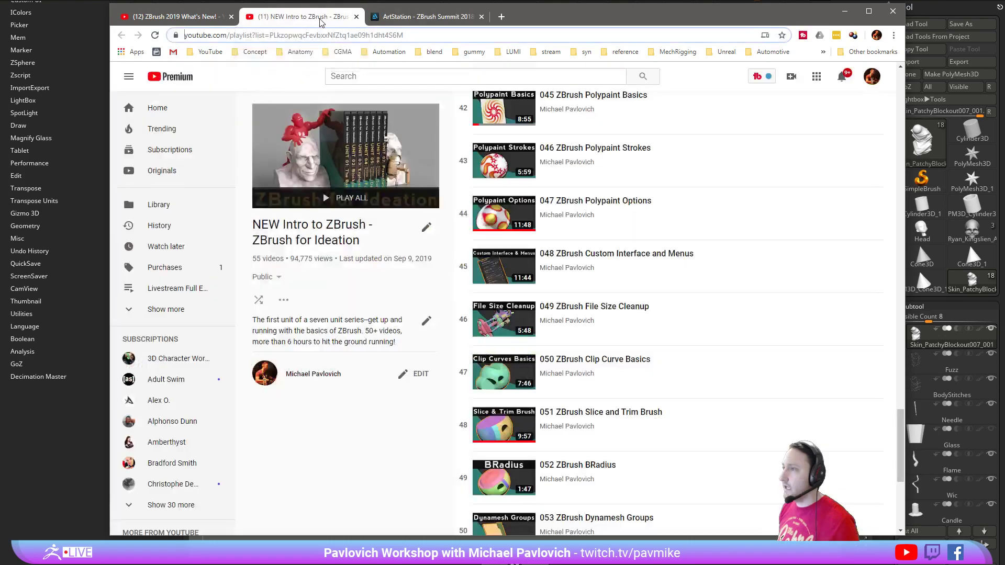
{"action": "left_click", "coordinate": [400, 17]}
{"action": "left_click", "coordinate": [122, 35]}
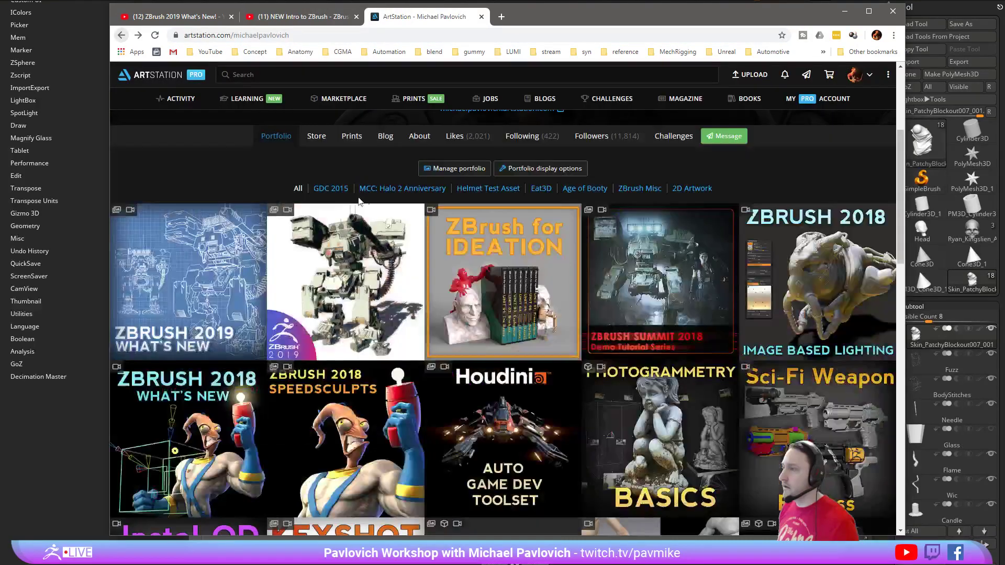
{"action": "left_click", "coordinate": [646, 262]}
{"action": "left_click", "coordinate": [122, 35]}
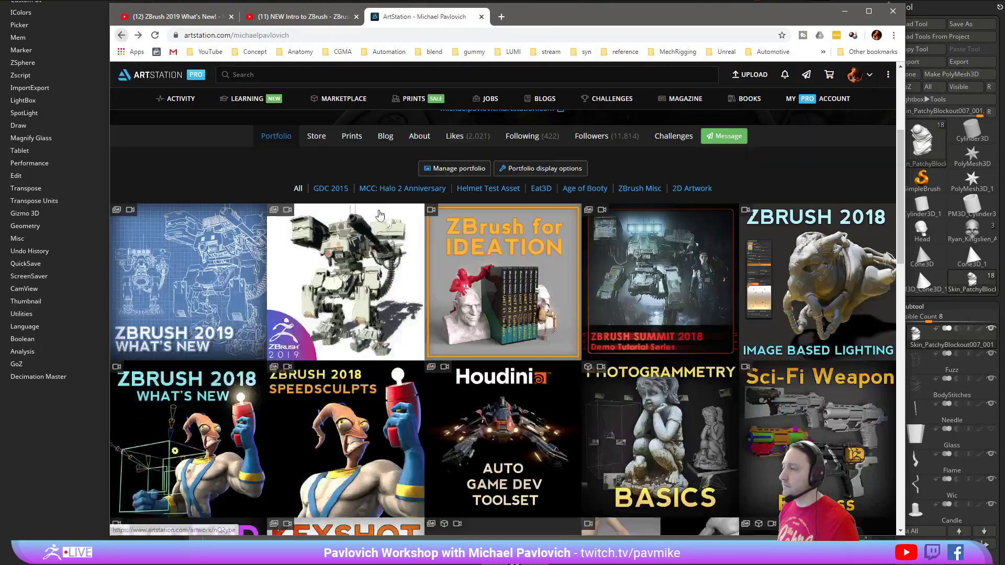
- Examine the mech renders in the ZBrush 2019 Beta Breakdown project and return to the "ZBrush 2019 What's New!" playlist
{"action": "left_click", "coordinate": [369, 240]}
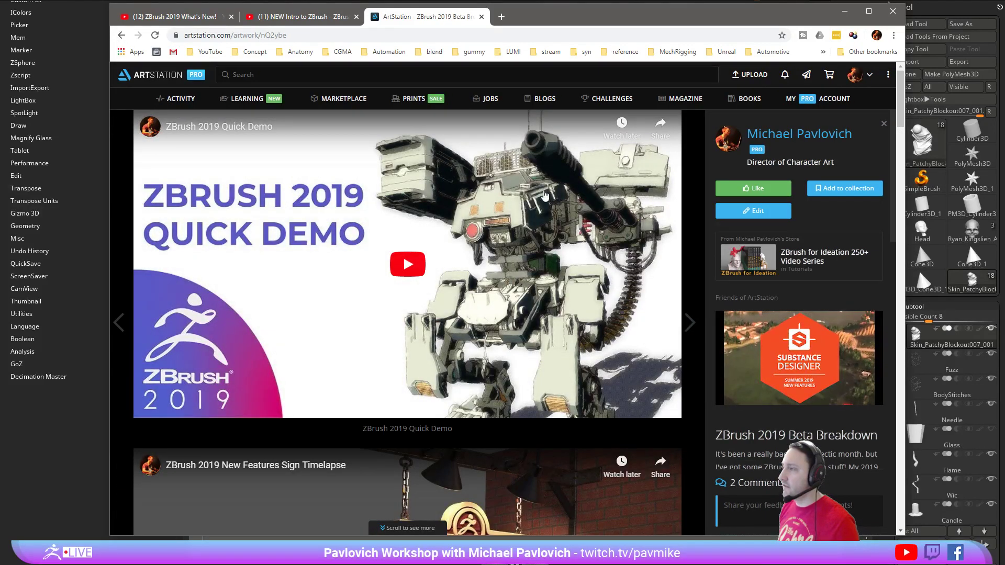
{"action": "scroll", "coordinate": [422, 170], "scroll_direction": "down", "scroll_amount": 2}
{"action": "scroll", "coordinate": [506, 215], "scroll_direction": "up", "scroll_amount": 2}
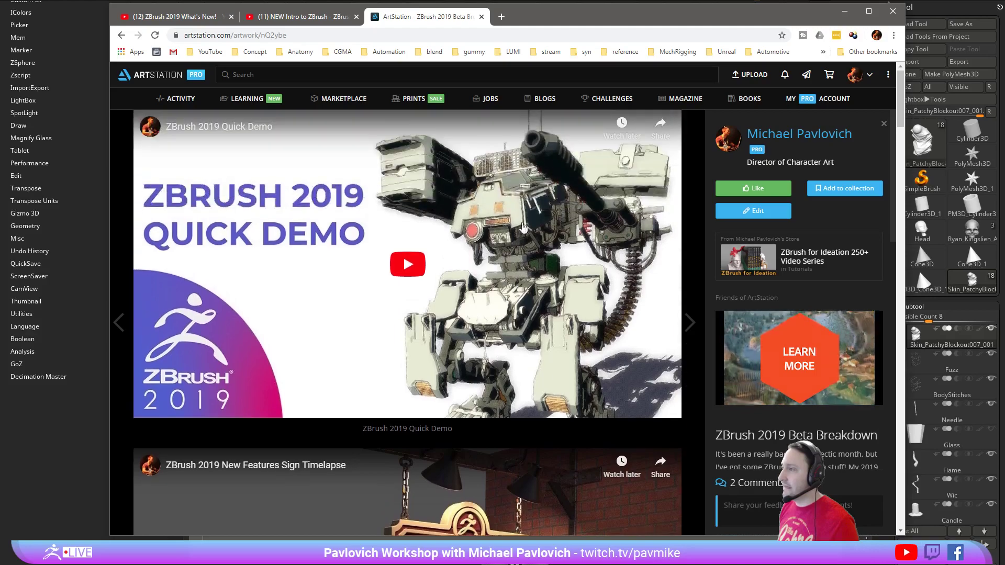
{"action": "scroll", "coordinate": [360, 318], "scroll_direction": "down", "scroll_amount": 7}
{"action": "scroll", "coordinate": [335, 306], "scroll_direction": "down", "scroll_amount": 5}
{"action": "scroll", "coordinate": [334, 301], "scroll_direction": "down", "scroll_amount": 9}
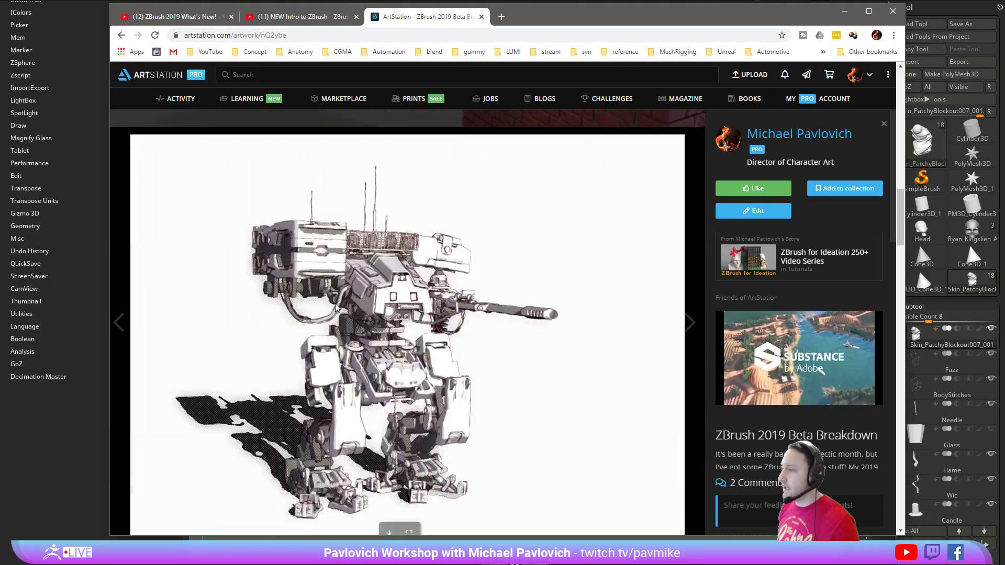
{"action": "scroll", "coordinate": [331, 269], "scroll_direction": "up", "scroll_amount": 2}
{"action": "scroll", "coordinate": [331, 269], "scroll_direction": "down", "scroll_amount": 15}
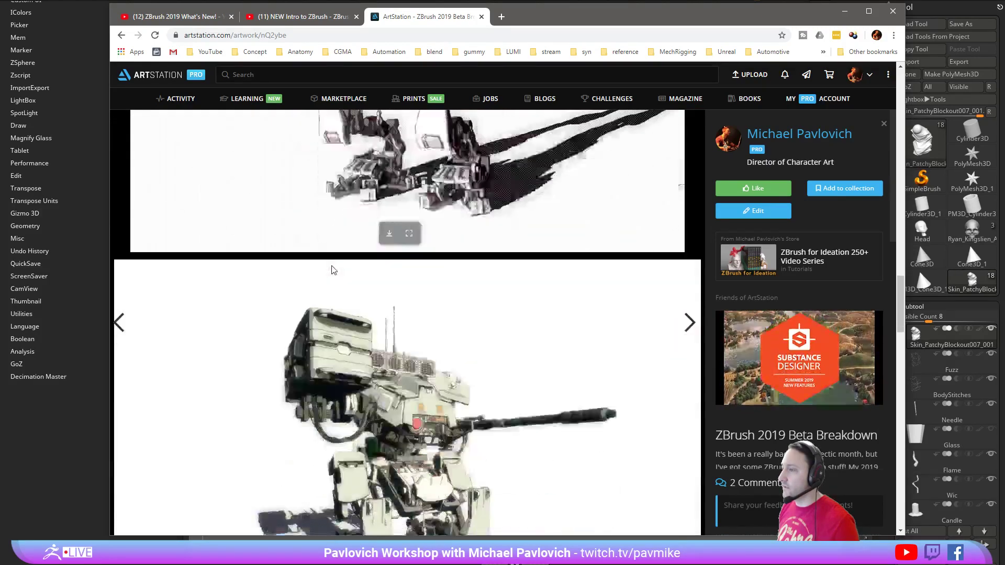
{"action": "scroll", "coordinate": [336, 277], "scroll_direction": "down", "scroll_amount": 4}
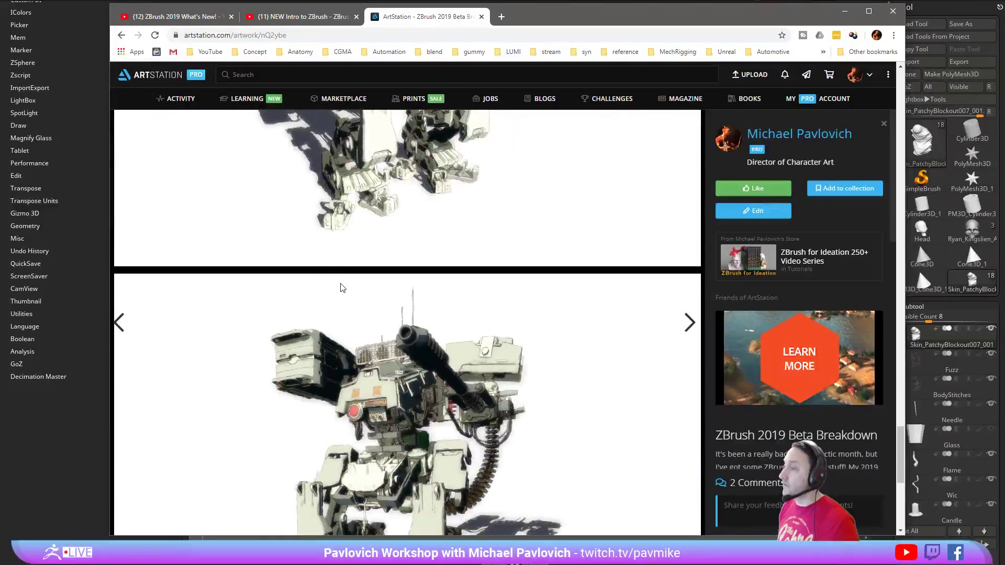
{"action": "left_click", "coordinate": [189, 20]}
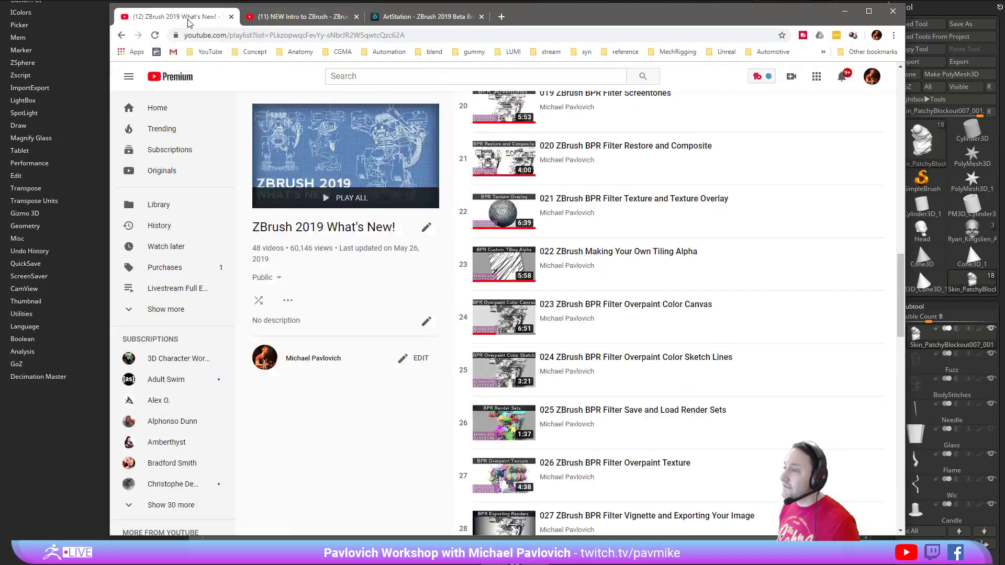
- Go back to the channel's playlists, look through them and open the "ZBrushGuides: Stylized Rendering" playlist
{"action": "left_click", "coordinate": [121, 35]}
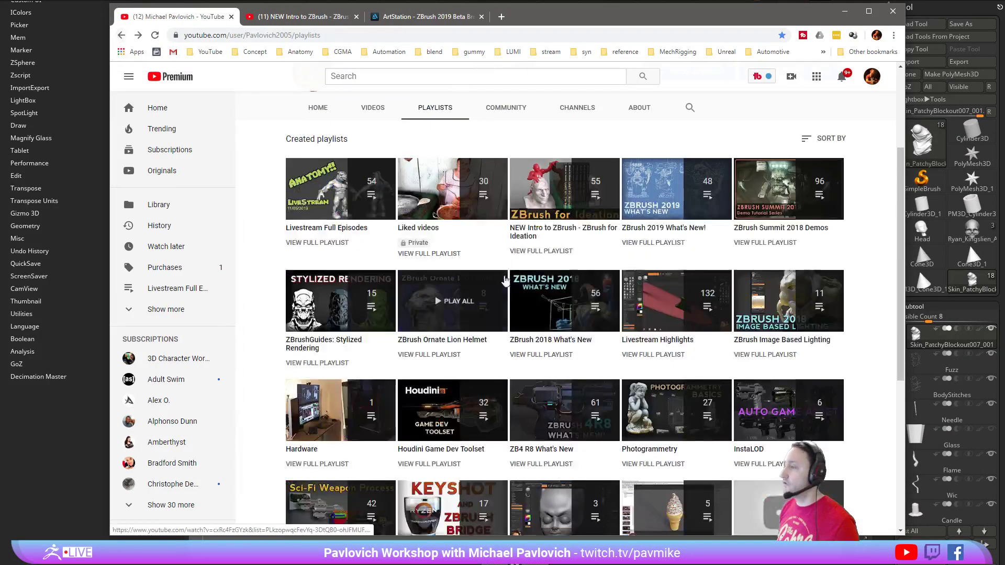
{"action": "scroll", "coordinate": [504, 282], "scroll_direction": "down", "scroll_amount": 6}
{"action": "scroll", "coordinate": [505, 282], "scroll_direction": "down", "scroll_amount": 7}
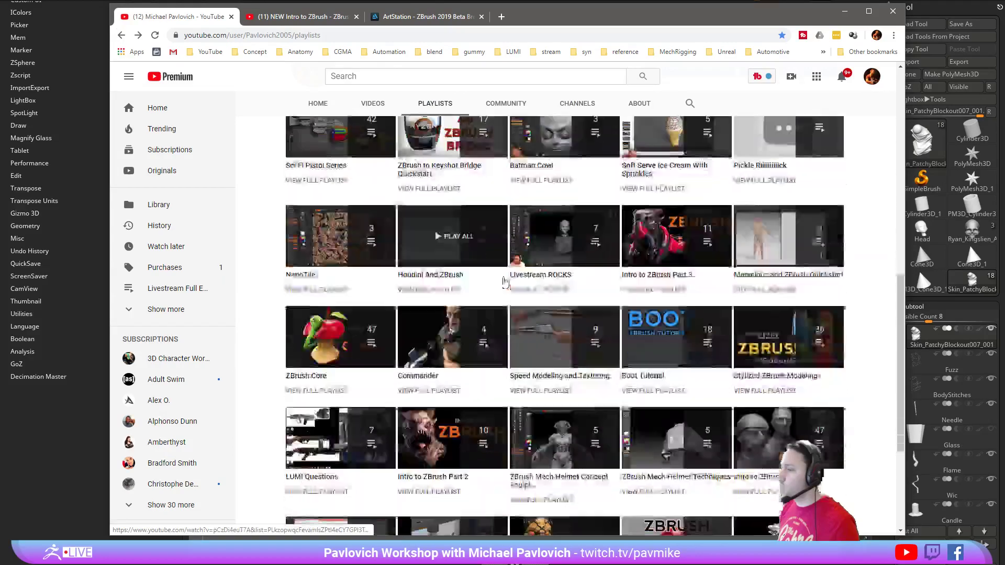
{"action": "scroll", "coordinate": [505, 281], "scroll_direction": "down", "scroll_amount": 2}
{"action": "scroll", "coordinate": [504, 282], "scroll_direction": "up", "scroll_amount": 6}
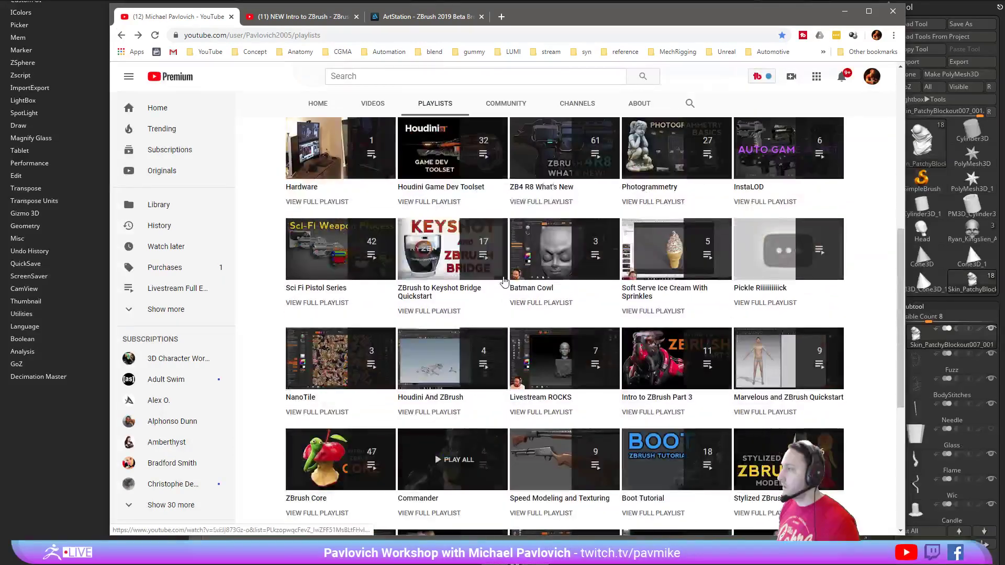
{"action": "scroll", "coordinate": [504, 282], "scroll_direction": "up", "scroll_amount": 2}
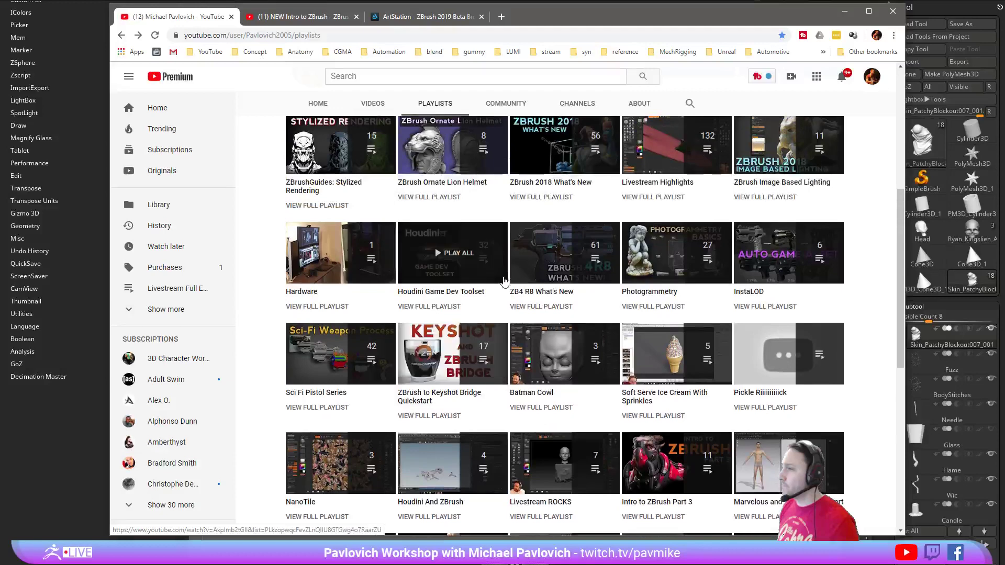
{"action": "scroll", "coordinate": [504, 282], "scroll_direction": "up", "scroll_amount": 2}
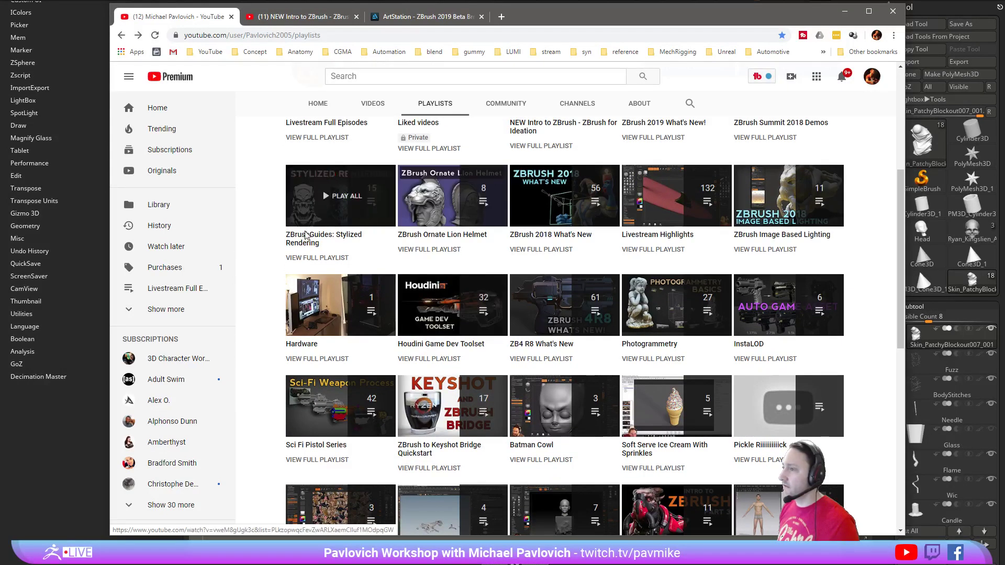
{"action": "left_click", "coordinate": [340, 237]}
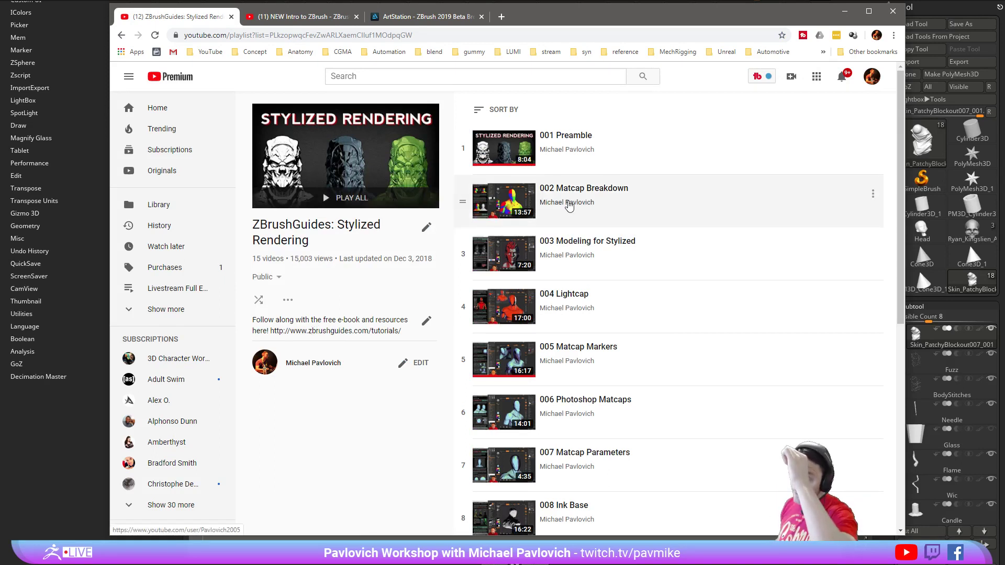
- Open the "012 Material Variants" video from the playlist, skip ahead to about 0:39 and pause it
{"action": "scroll", "coordinate": [570, 205], "scroll_direction": "down", "scroll_amount": 4}
{"action": "scroll", "coordinate": [570, 206], "scroll_direction": "down", "scroll_amount": 3}
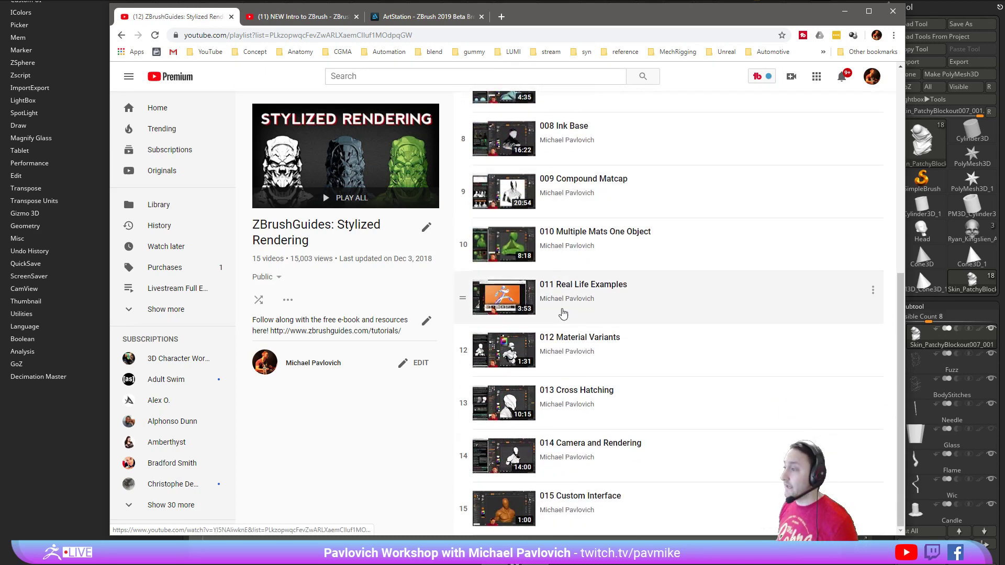
{"action": "left_click", "coordinate": [572, 341]}
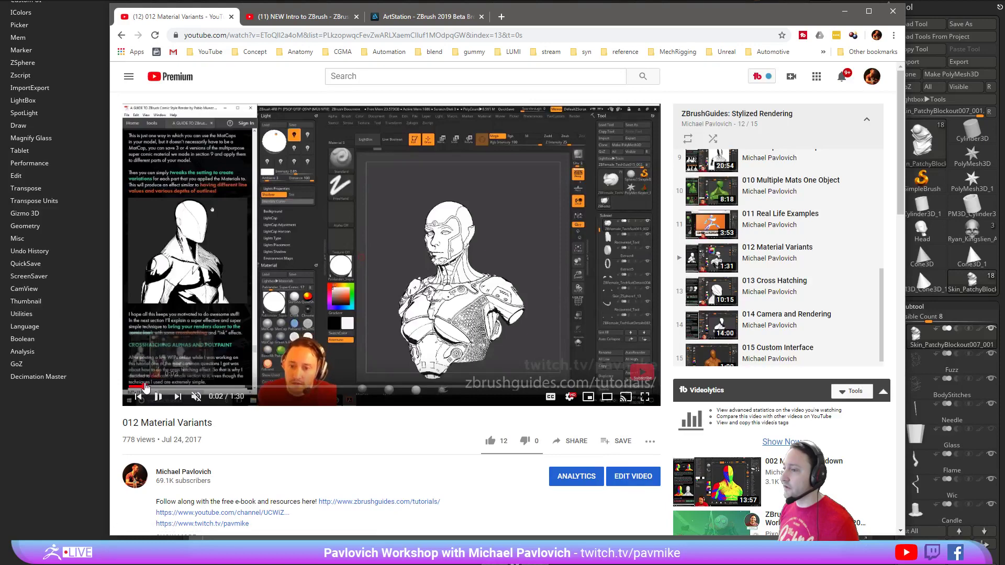
{"action": "left_click", "coordinate": [231, 387]}
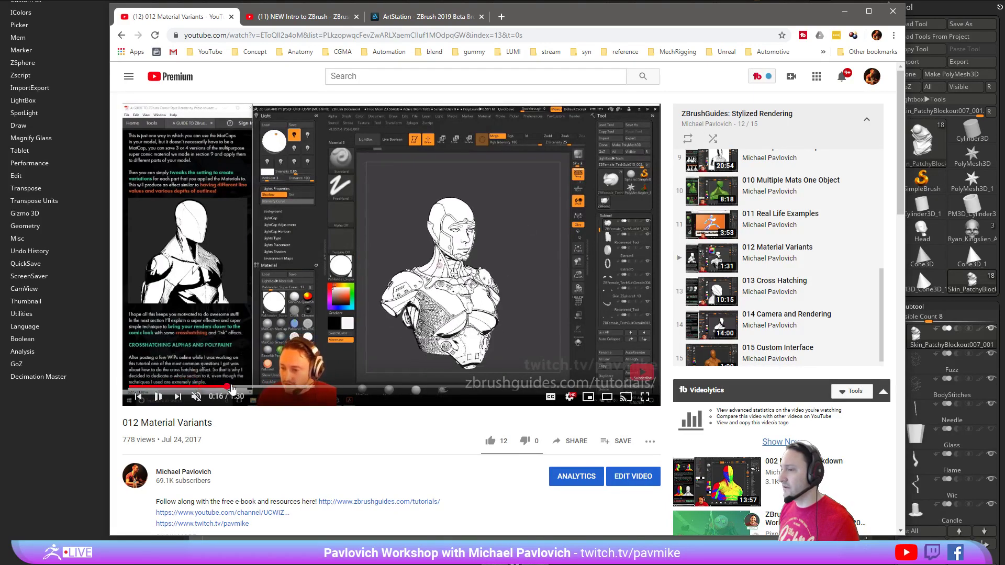
{"action": "left_click", "coordinate": [310, 388]}
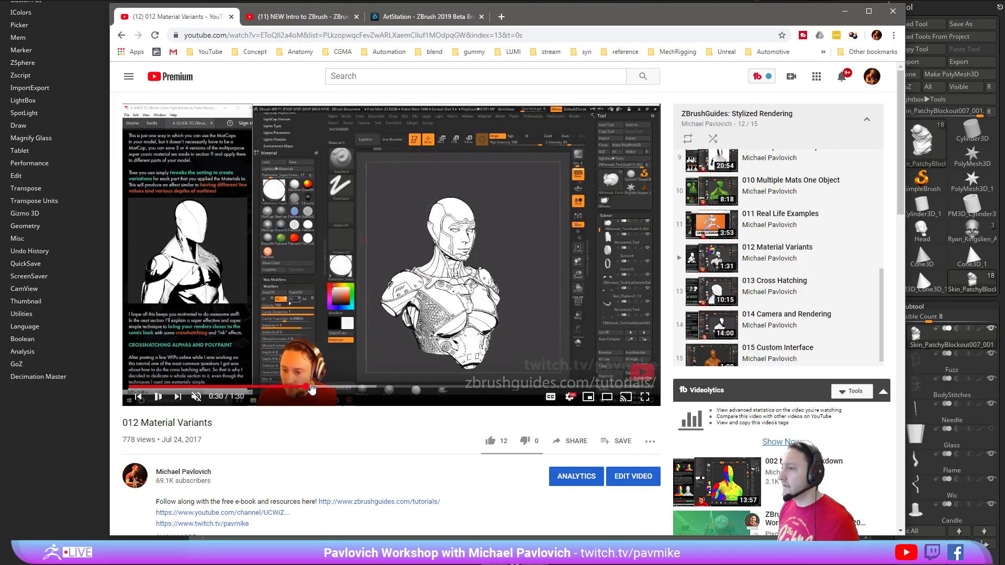
{"action": "left_click", "coordinate": [353, 388]}
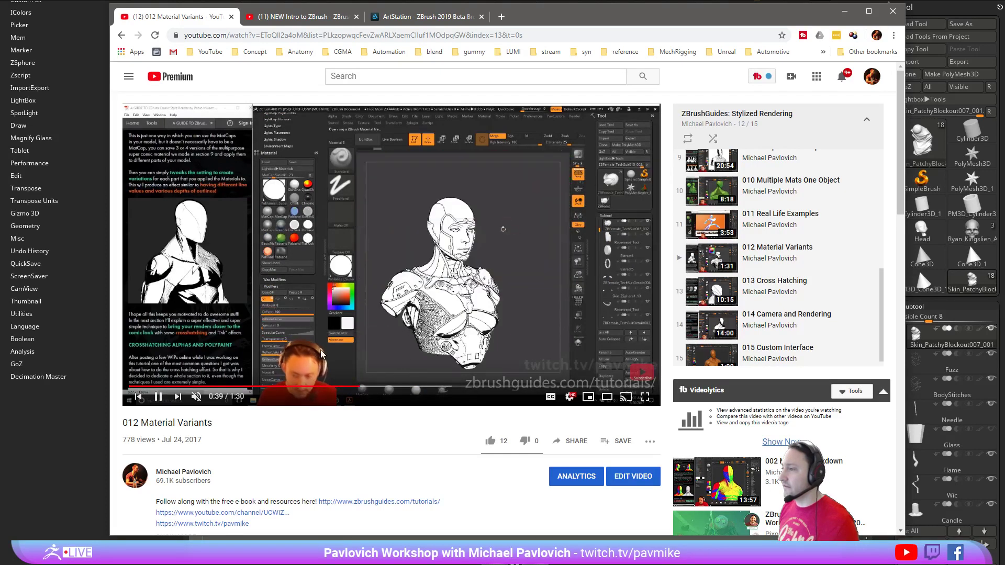
{"action": "left_click", "coordinate": [158, 398]}
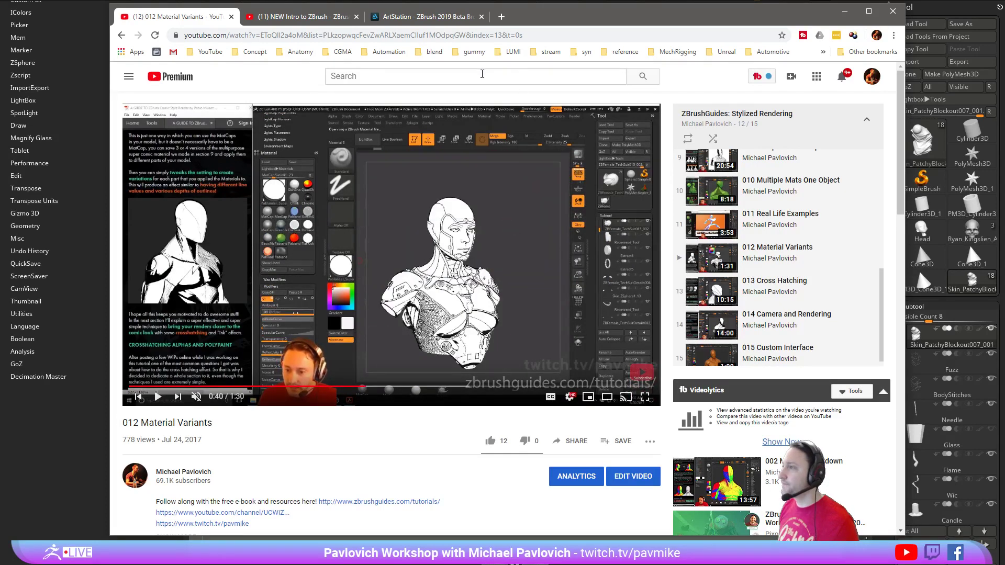
- Switch to ZBrush and load the tools from DemoAnimeHead.ZPR in the ZBrush 2020 Beta 5 ZProjects folder
{"action": "key", "text": "alt+Tab"}
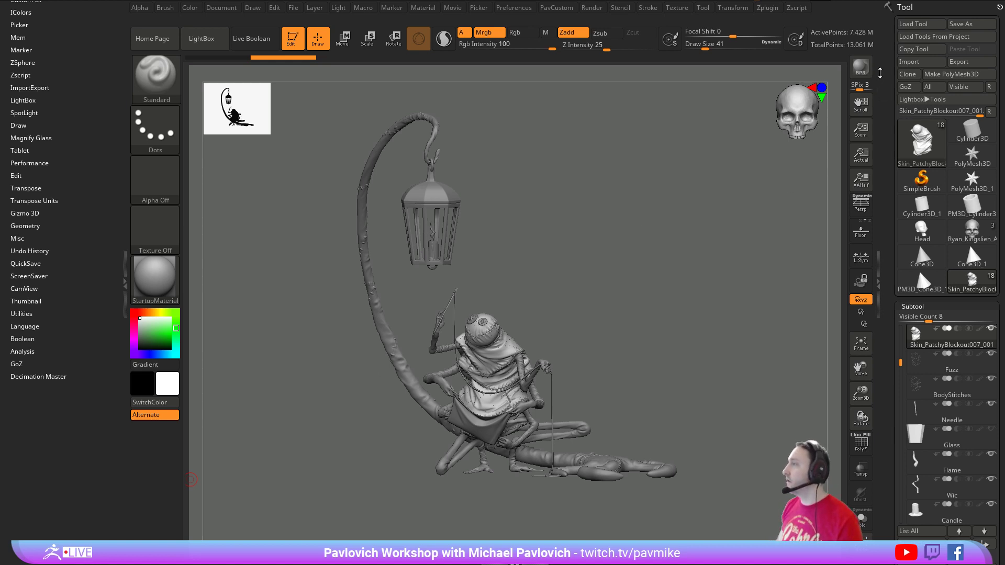
{"action": "left_click", "coordinate": [937, 36]}
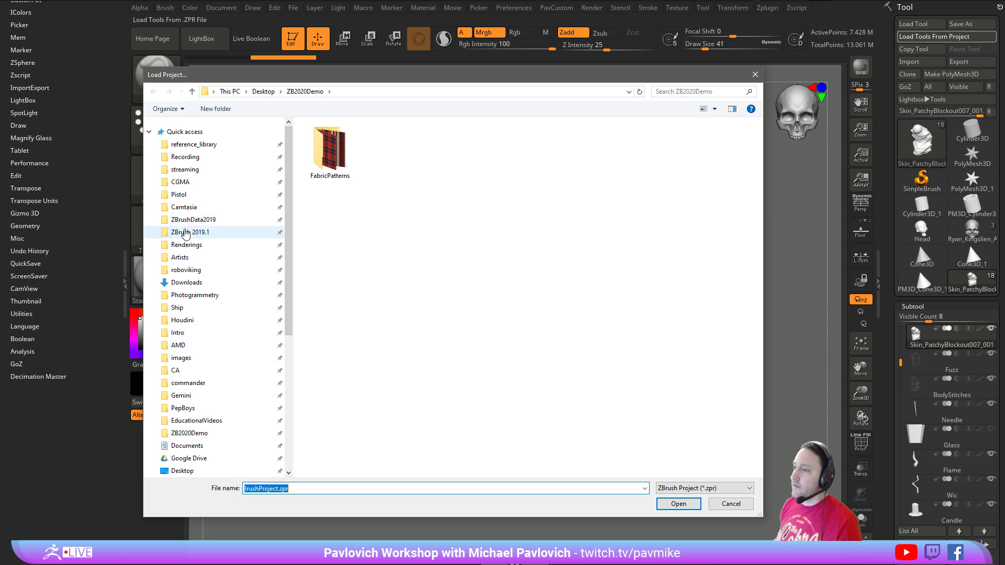
{"action": "left_click", "coordinate": [220, 232]}
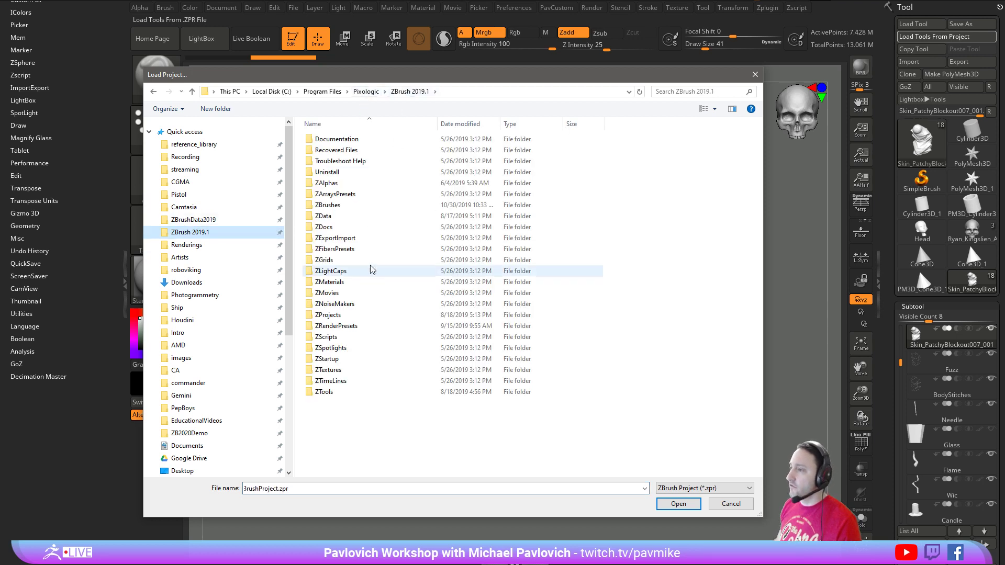
{"action": "left_click", "coordinate": [366, 91]}
{"action": "double_click", "coordinate": [350, 176]}
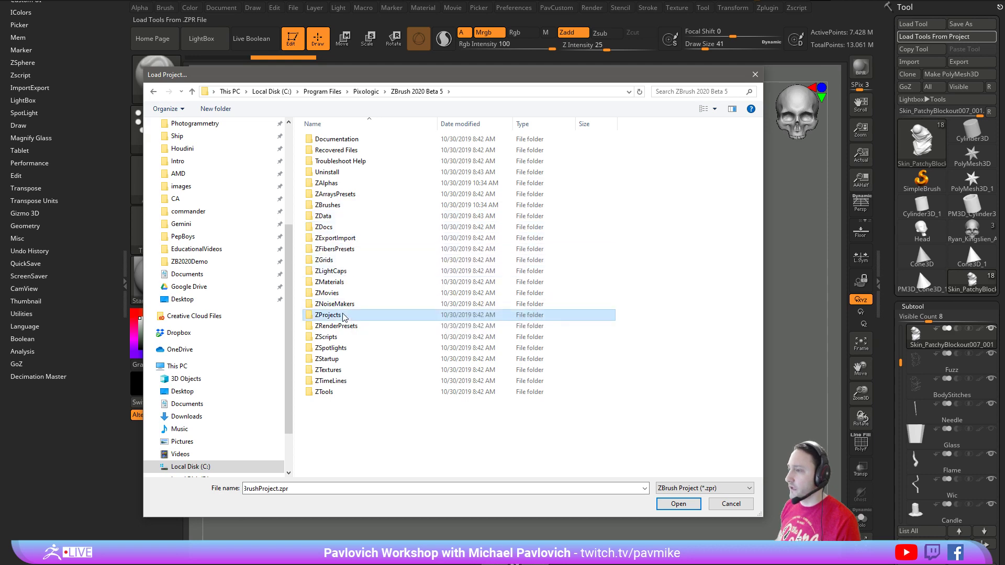
{"action": "double_click", "coordinate": [335, 315]}
{"action": "scroll", "coordinate": [372, 303], "scroll_direction": "down", "scroll_amount": 2}
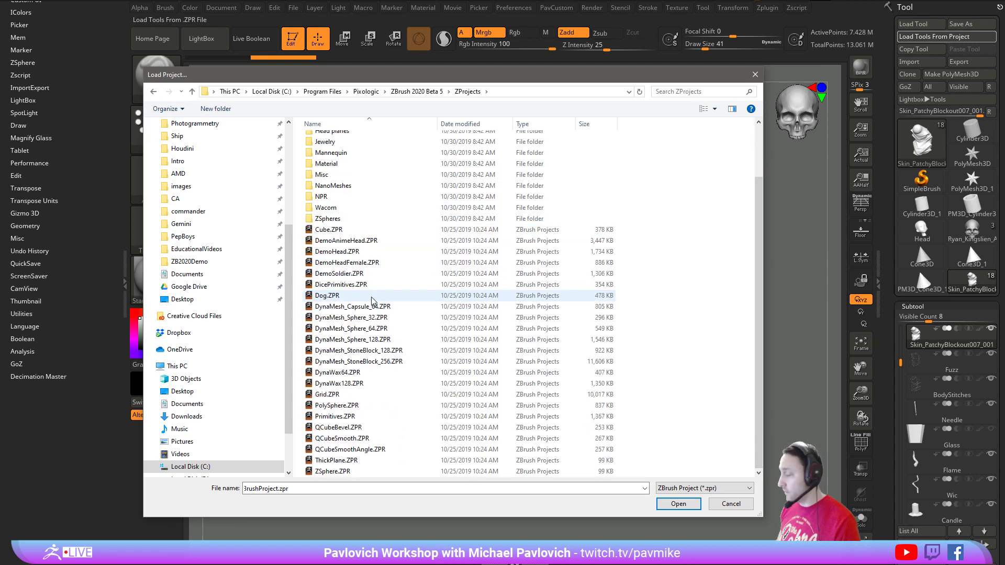
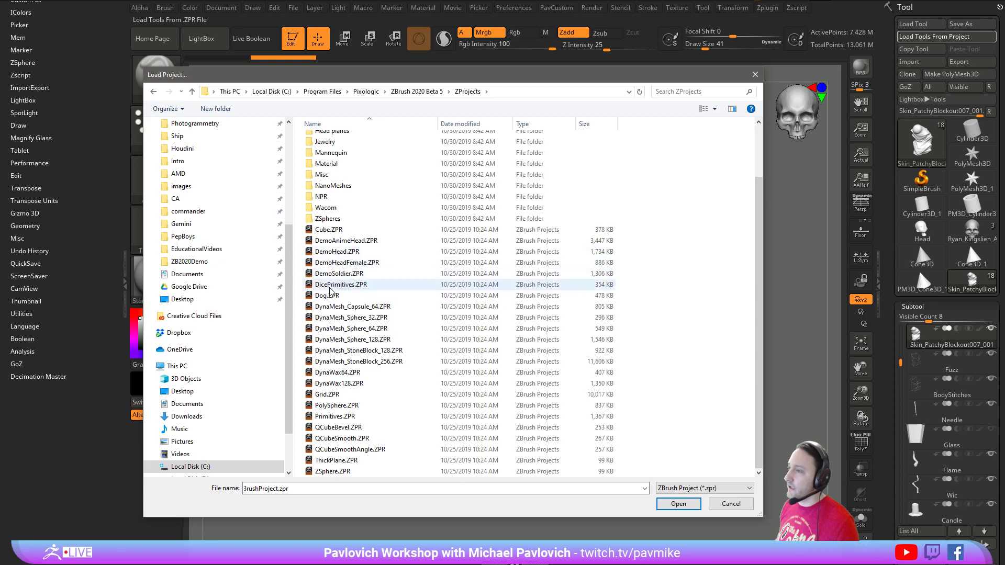
{"action": "double_click", "coordinate": [340, 240]}
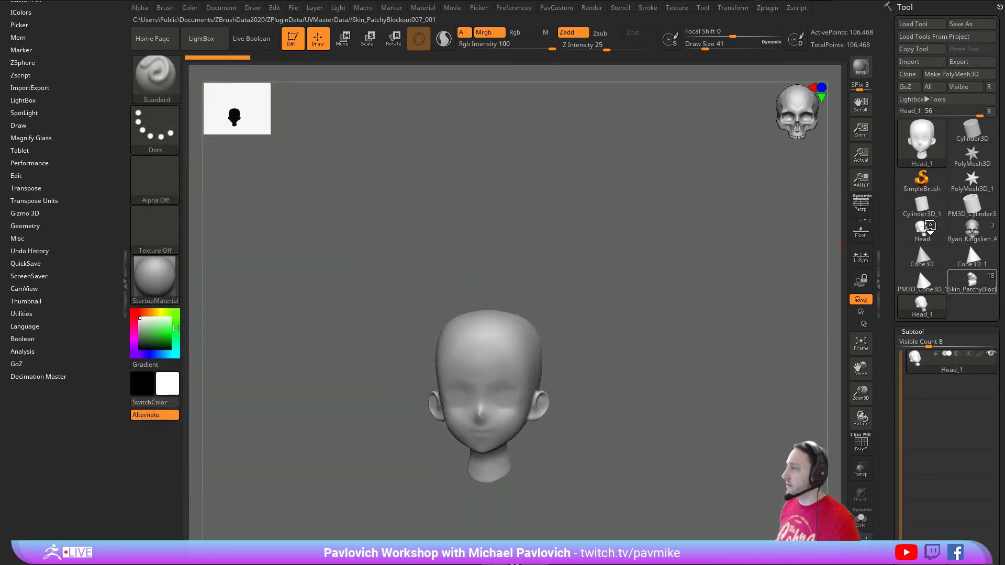
- Switch back to the Skin_PatchyBlockout007_001 tool and decline leaving Edit mode for SimpleBrush
{"action": "left_click", "coordinate": [972, 280]}
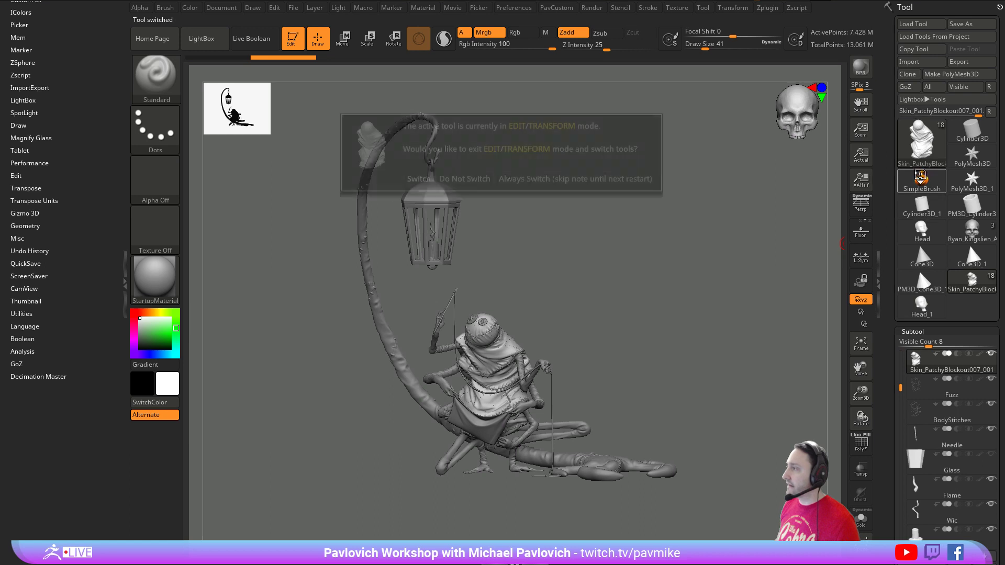
{"action": "left_click", "coordinate": [534, 179]}
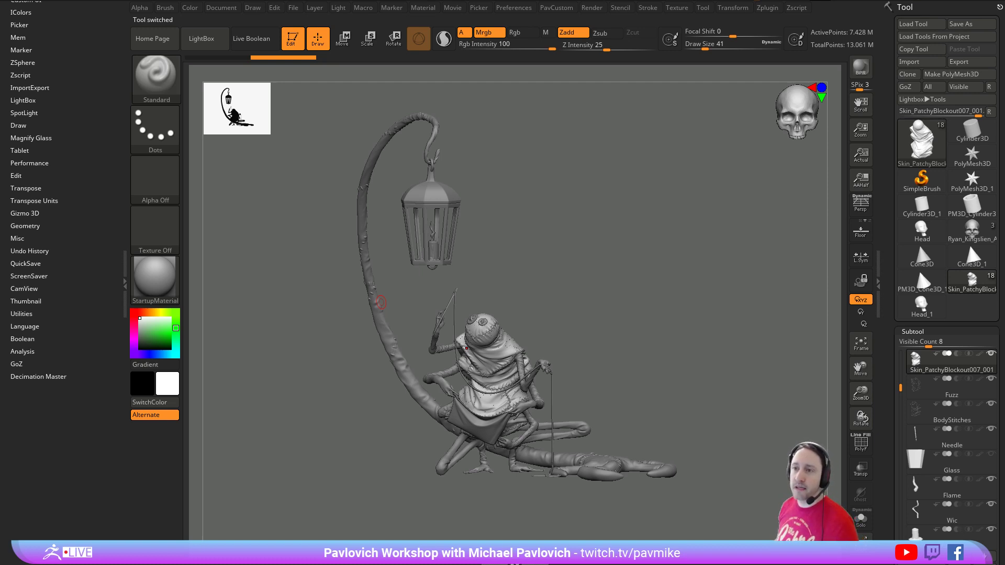
{"action": "left_click_drag", "start_coordinate": [556, 148], "coordinate": [574, 113], "text": "shift"}
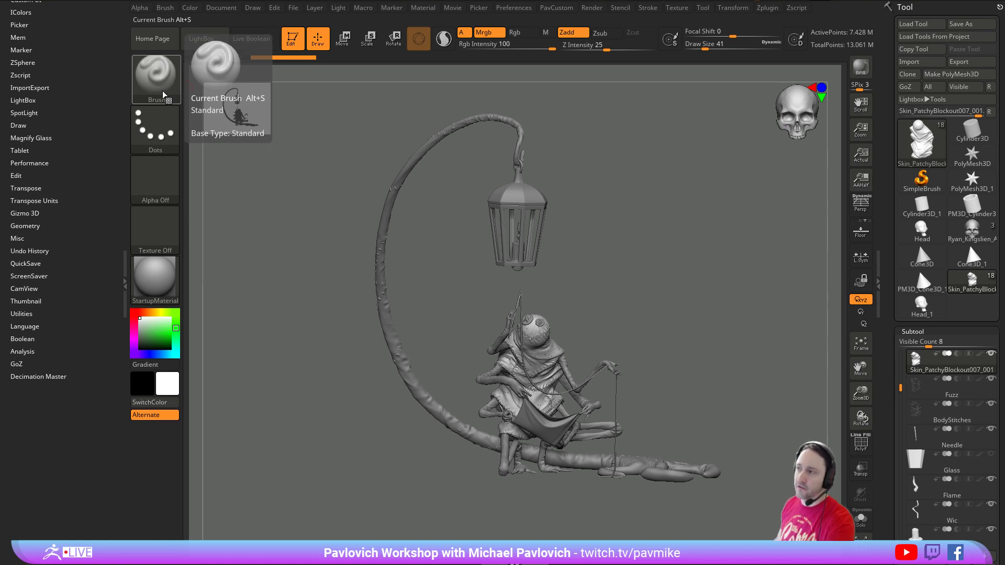
- Show the custom palette with the ModifyTopology and PolyModeling tools repeatedly over the canvas, then close it
{"action": "left_click", "coordinate": [558, 7]}
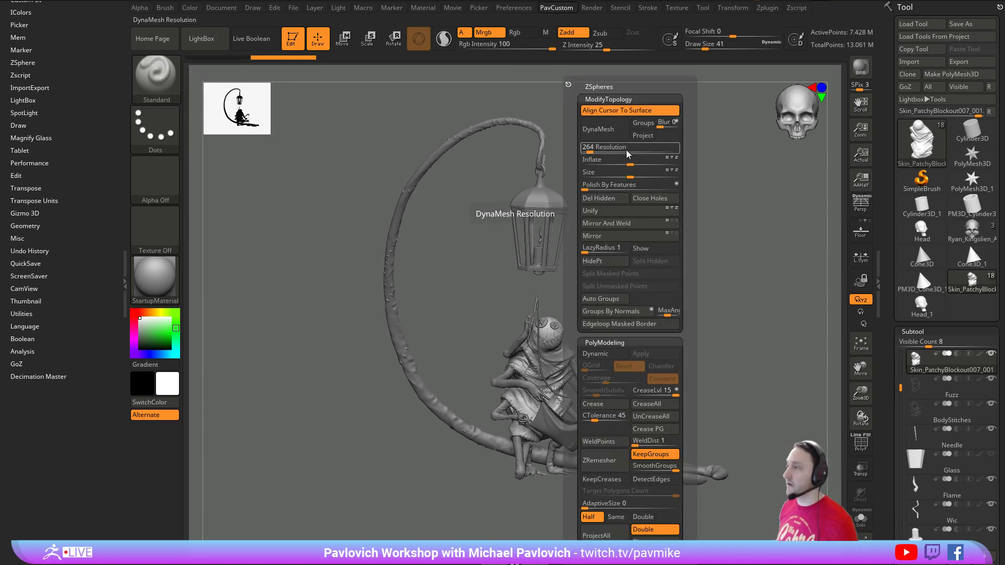
{"action": "key", "text": "grave"}
{"action": "key", "text": "grave"}
{"action": "key", "text": "grave"}
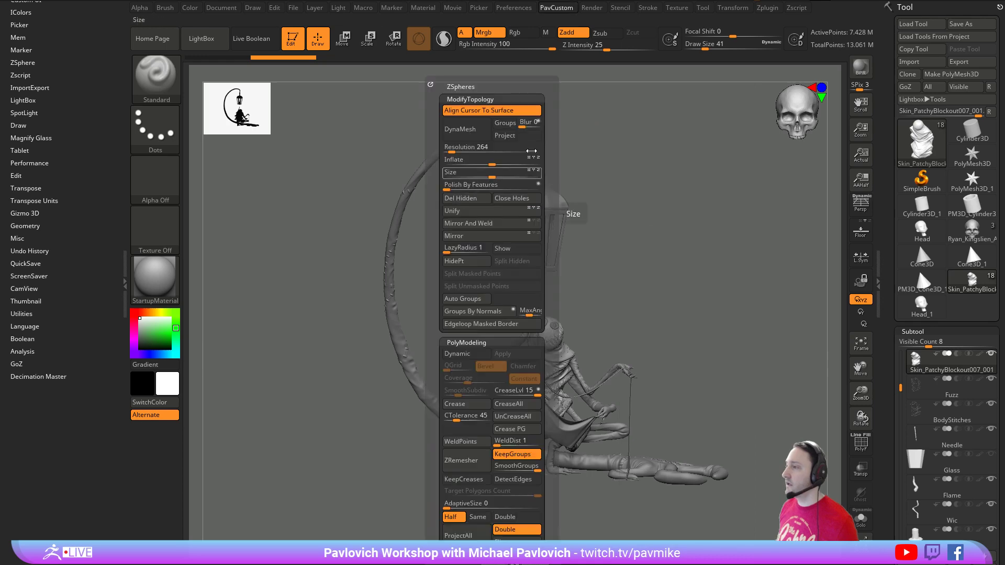
{"action": "key", "text": "space"}
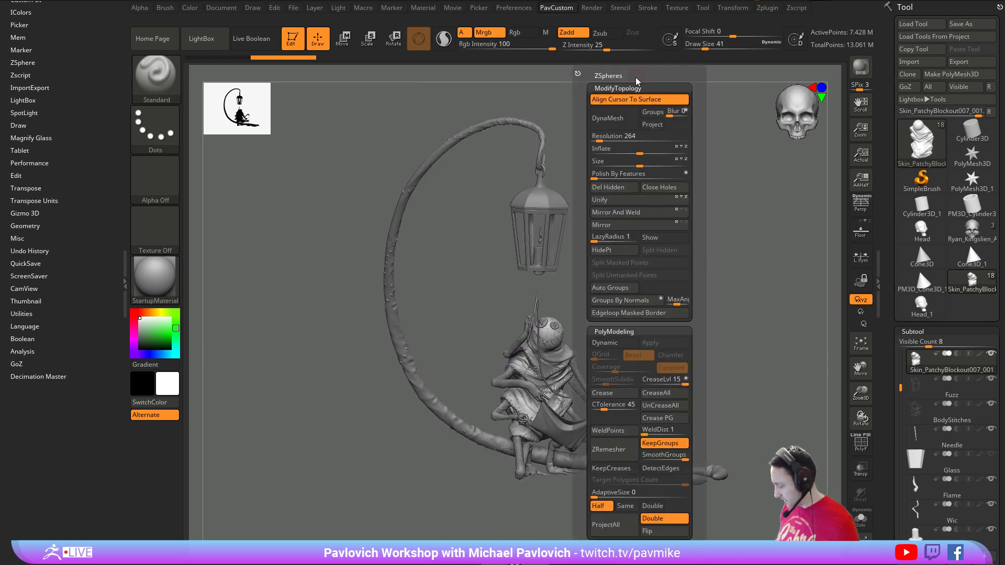
{"action": "key", "text": "grave"}
{"action": "key", "text": "grave"}
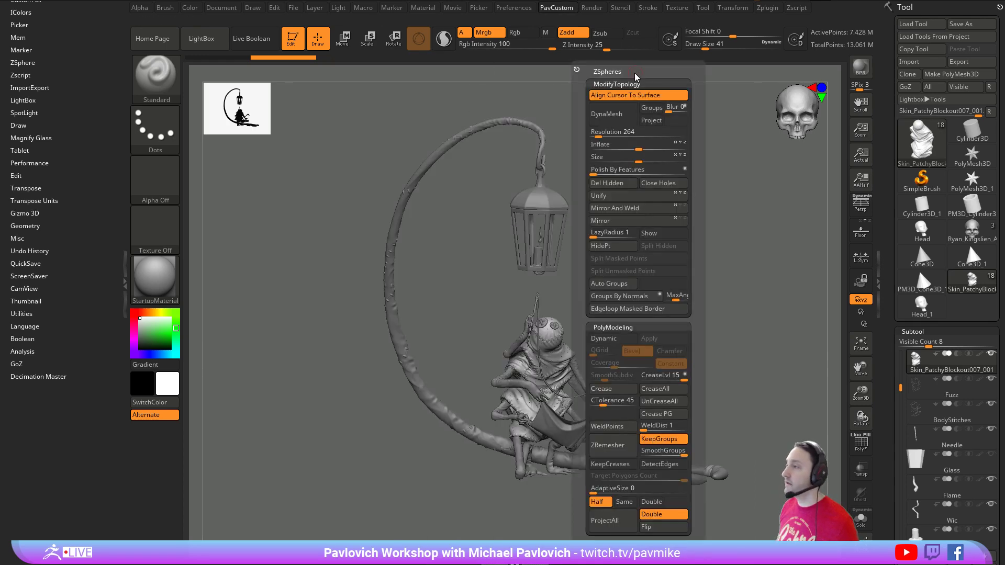
{"action": "key", "text": "space"}
{"action": "key", "text": "space"}
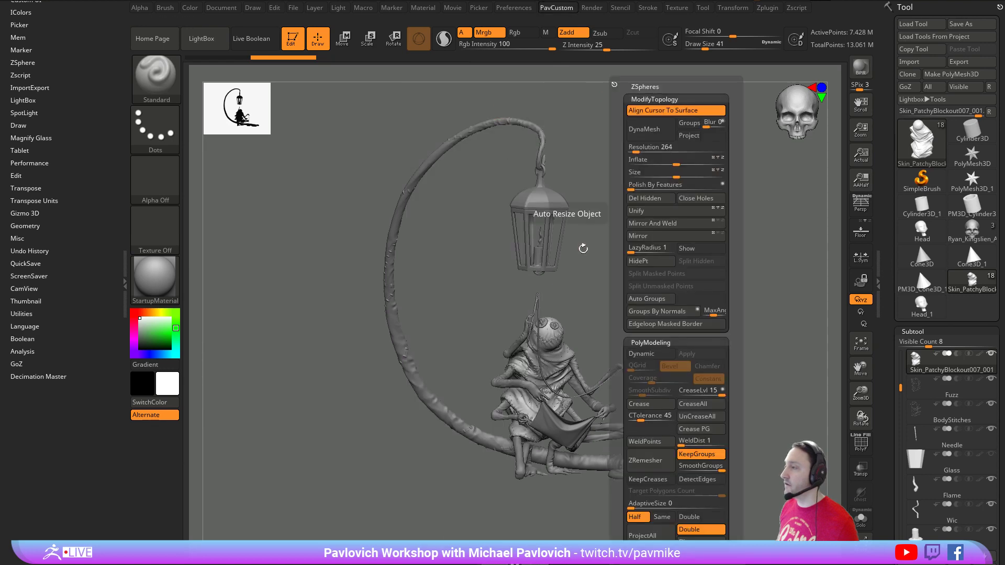
{"action": "key", "text": "space"}
{"action": "key", "text": "space"}
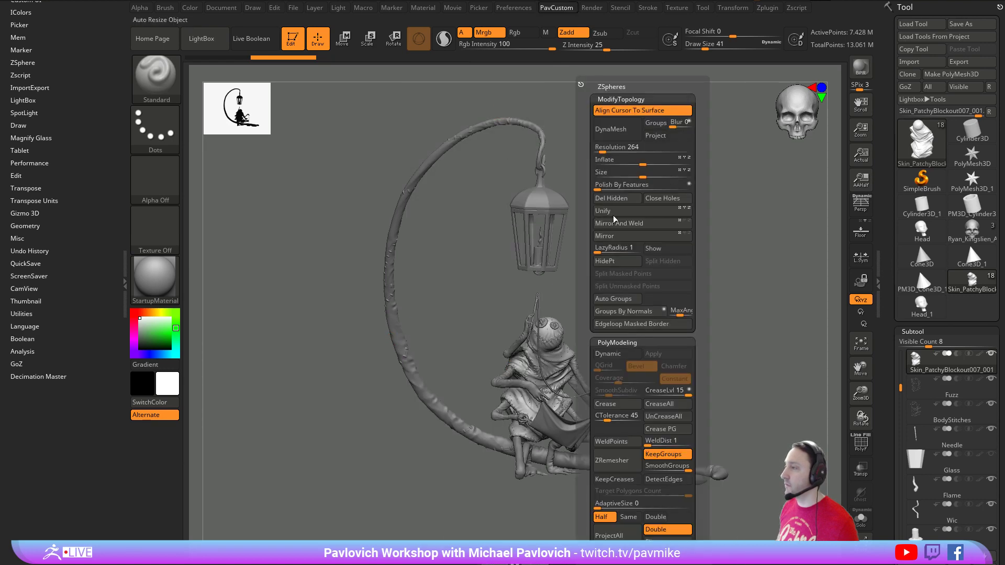
{"action": "key", "text": "space"}
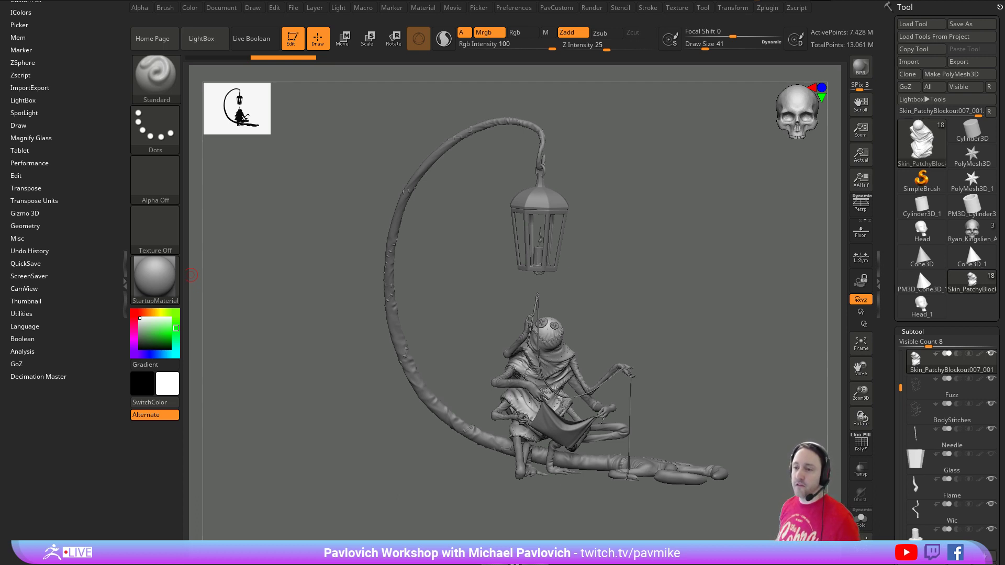
{"action": "left_click_drag", "start_coordinate": [696, 165], "coordinate": [709, 184]}
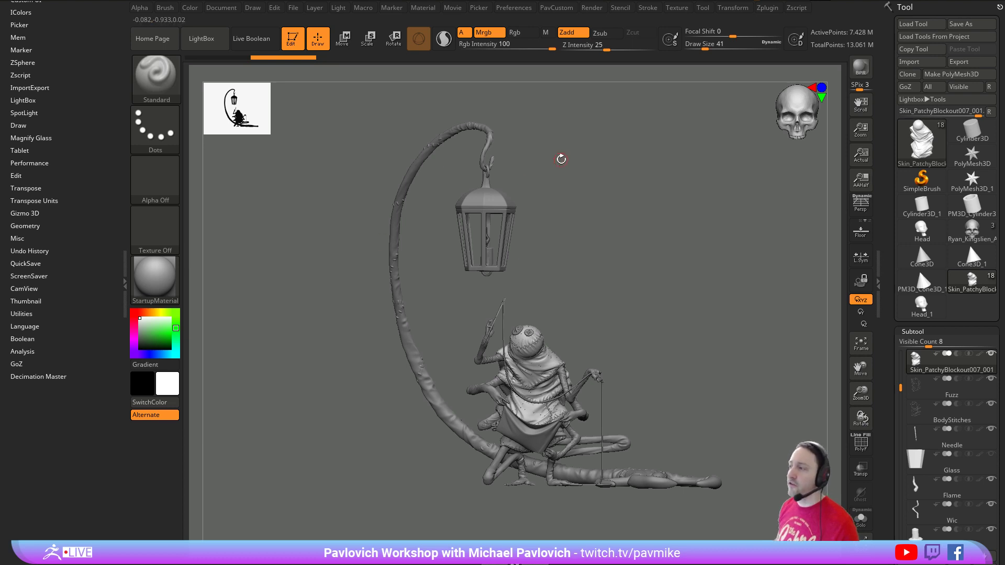
{"action": "key", "text": "1"}
{"action": "key", "text": "1"}
{"action": "key", "text": "space"}
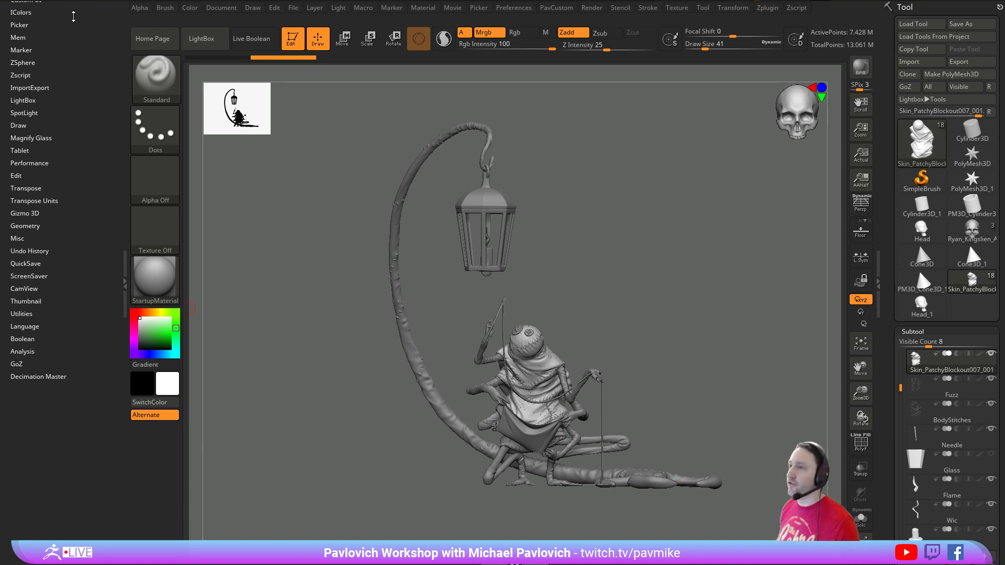
- Toggle the Paint With Alpha option off and back on
{"action": "left_click", "coordinate": [253, 7]}
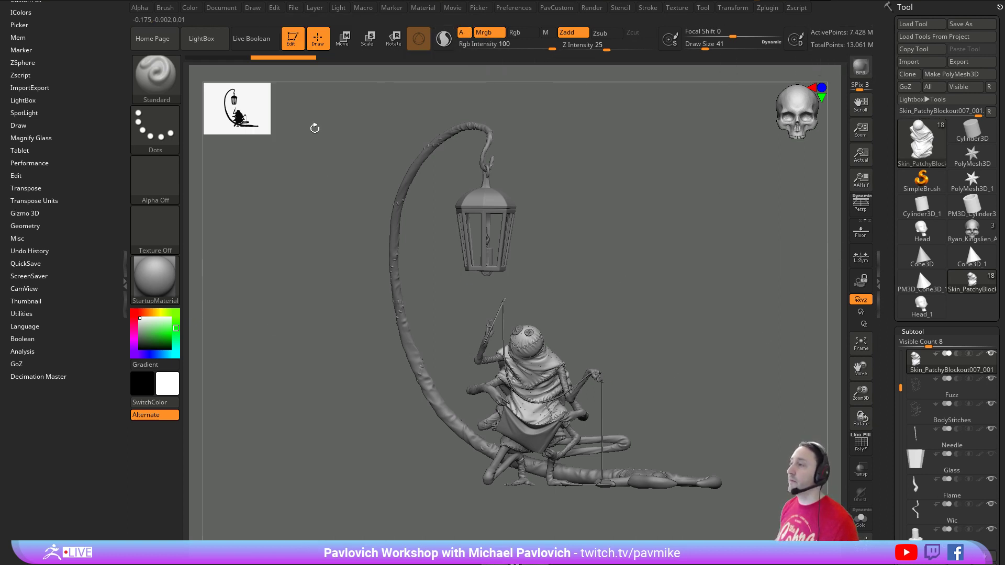
{"action": "left_click", "coordinate": [465, 33]}
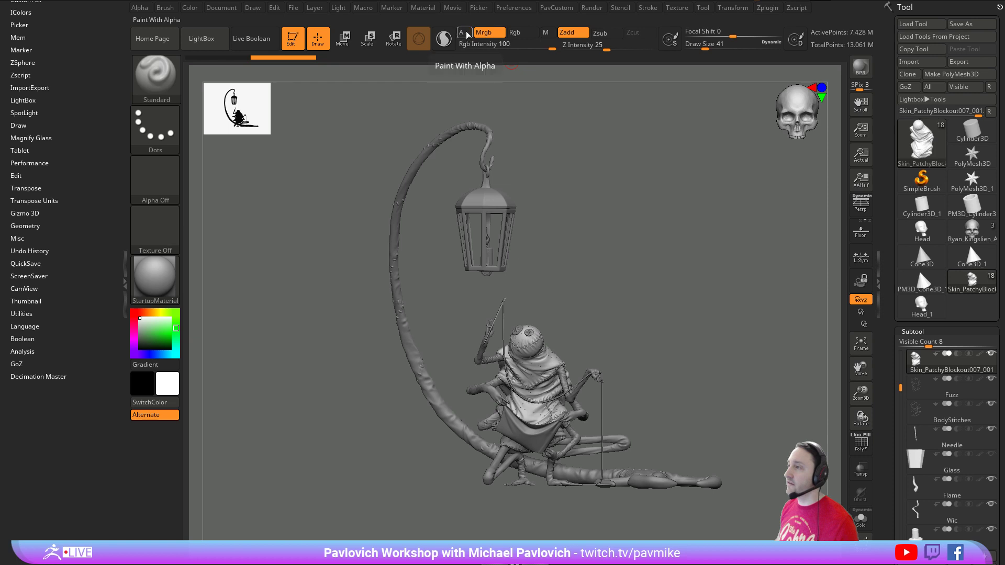
{"action": "left_click", "coordinate": [466, 33]}
{"action": "left_click", "coordinate": [253, 8]}
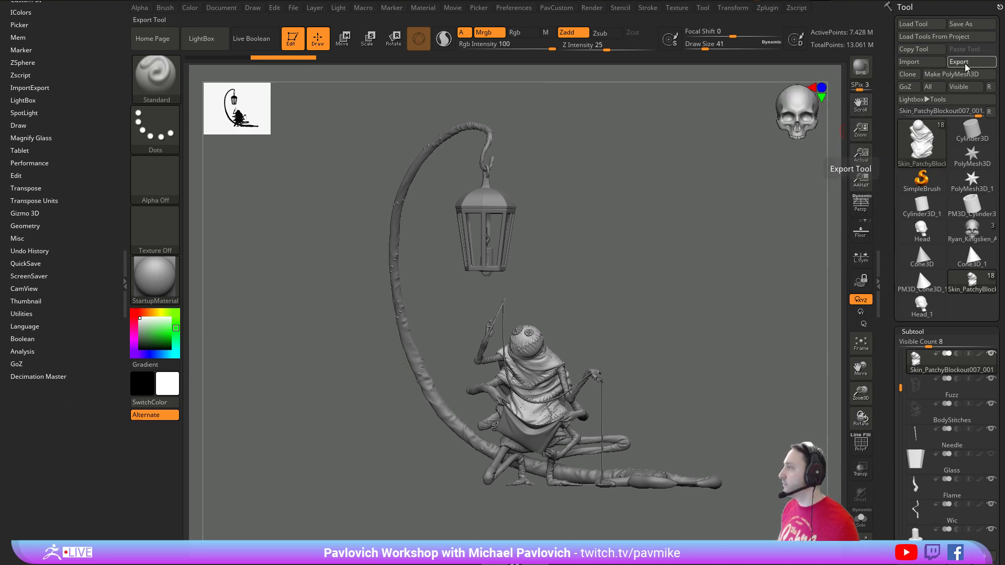
- Show the FBX *.fbx format in the mesh export dialog for the Skin_PatchyBlockout007_001 tool, then cancel the export
{"action": "left_click", "coordinate": [965, 63]}
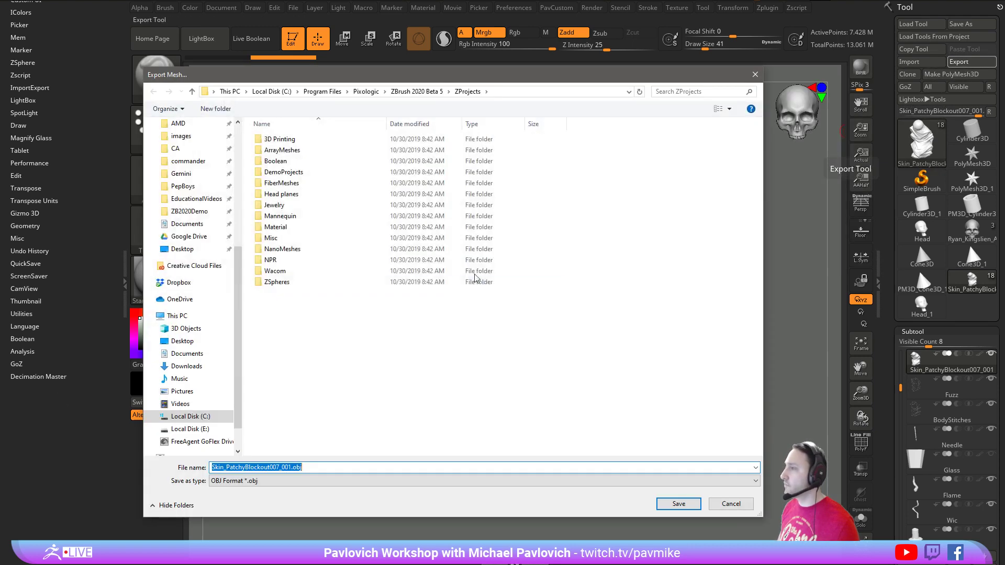
{"action": "left_click", "coordinate": [731, 504]}
{"action": "left_click", "coordinate": [768, 7]}
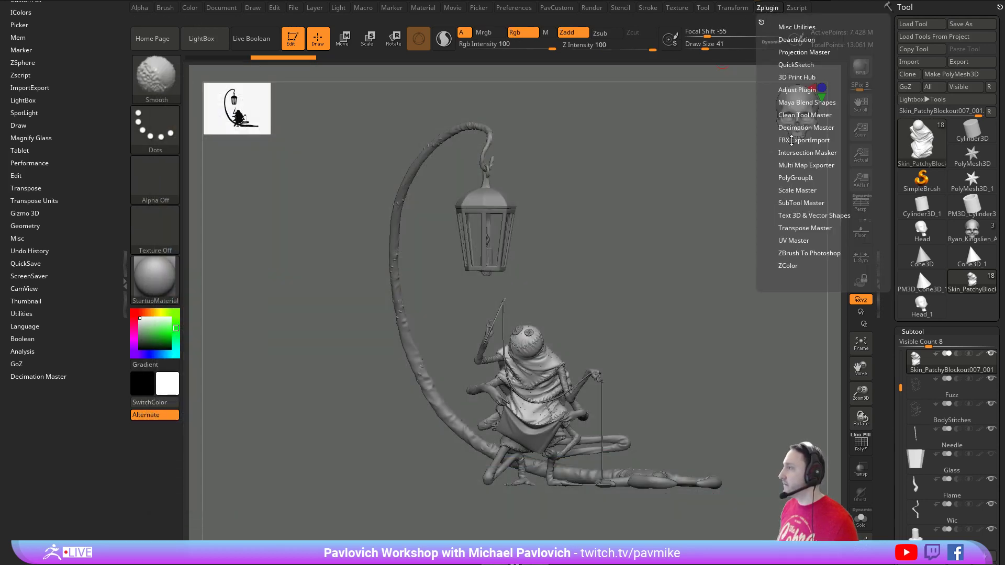
{"action": "left_click", "coordinate": [949, 62]}
{"action": "left_click", "coordinate": [263, 480]}
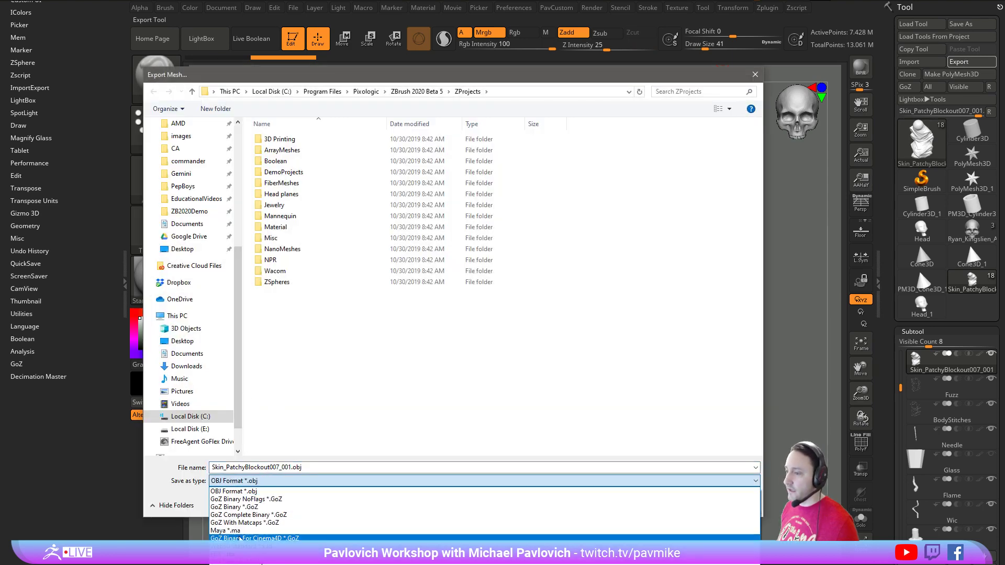
{"action": "left_click", "coordinate": [261, 555]}
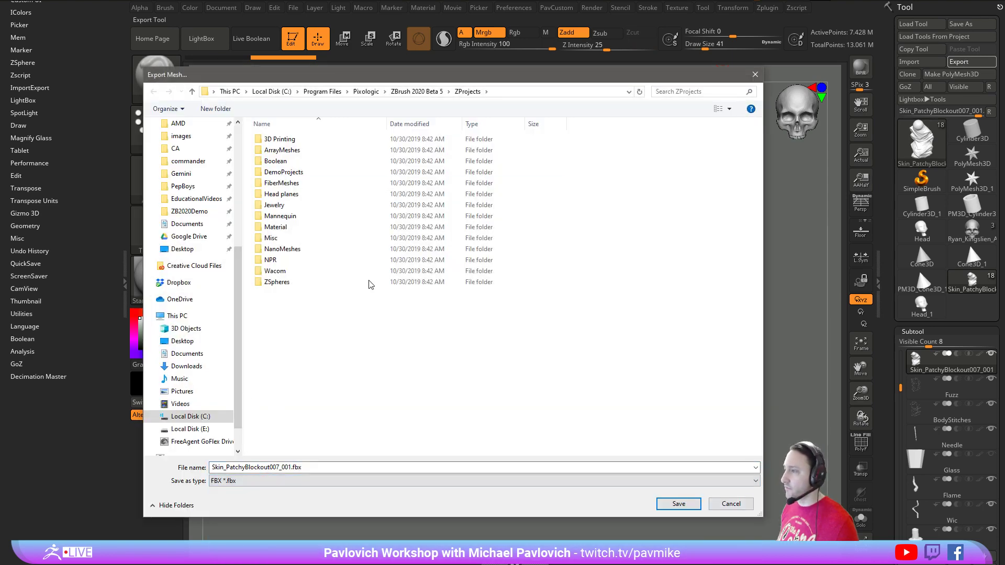
{"action": "left_click", "coordinate": [728, 506]}
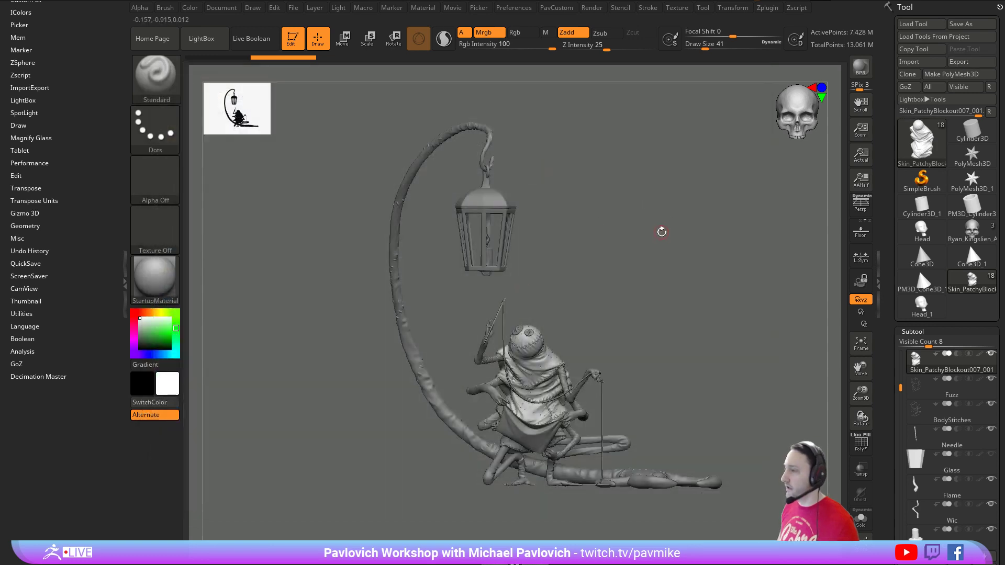
- Review the available mesh export file formats for the sculpt again and close the dialog without saving
{"action": "left_click_drag", "start_coordinate": [662, 240], "coordinate": [718, 242]}
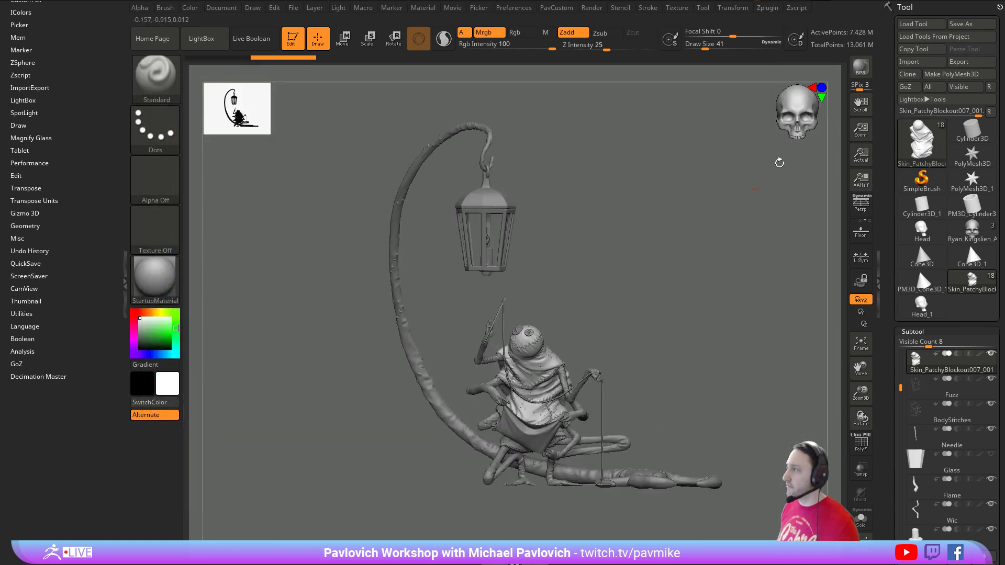
{"action": "left_click", "coordinate": [969, 67]}
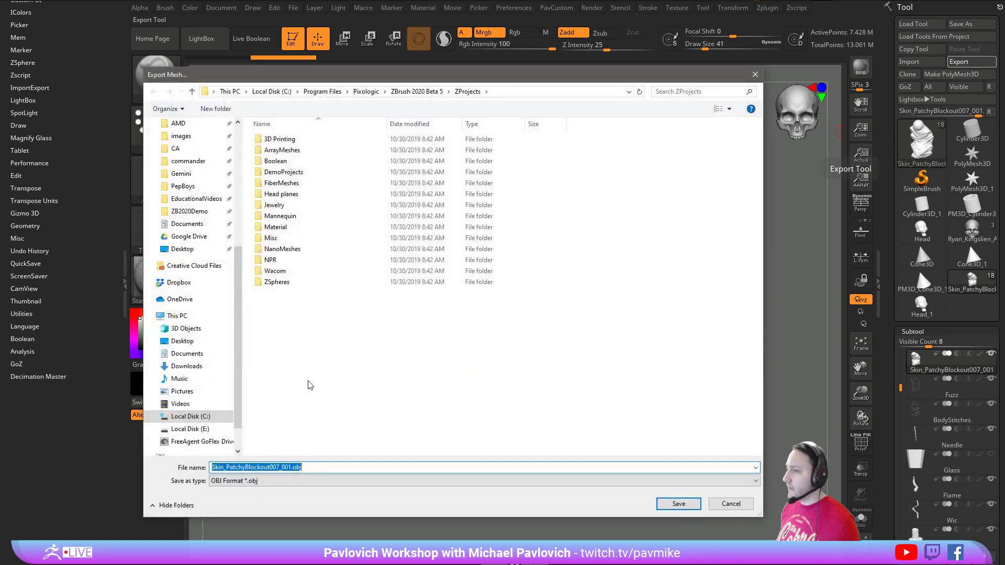
{"action": "left_click", "coordinate": [267, 480]}
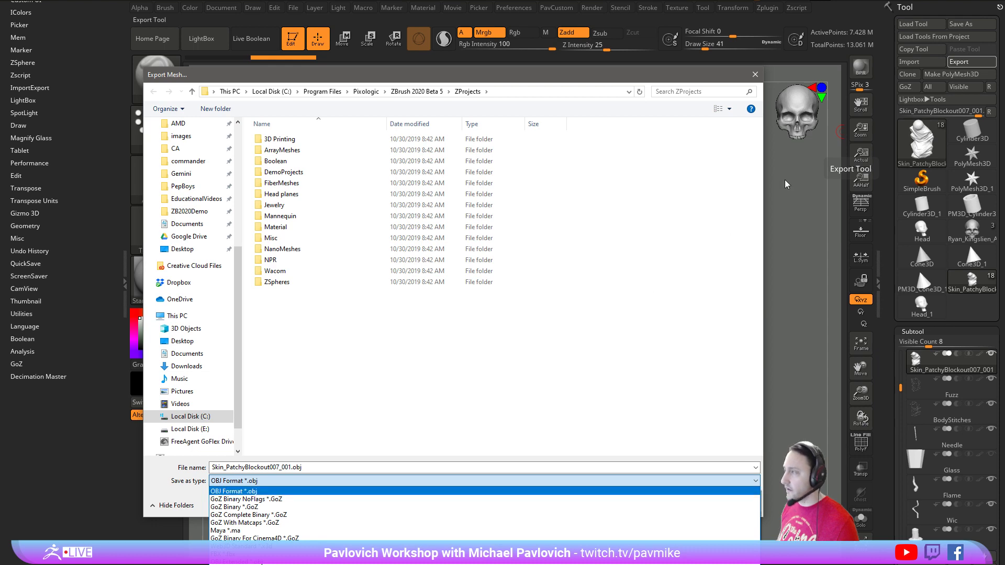
{"action": "left_click", "coordinate": [756, 75]}
{"action": "left_click", "coordinate": [755, 75]}
- Examine the 3D Print Hub plugin's import and export options, then briefly revisit the mesh export dialog without saving
{"action": "left_click", "coordinate": [766, 8]}
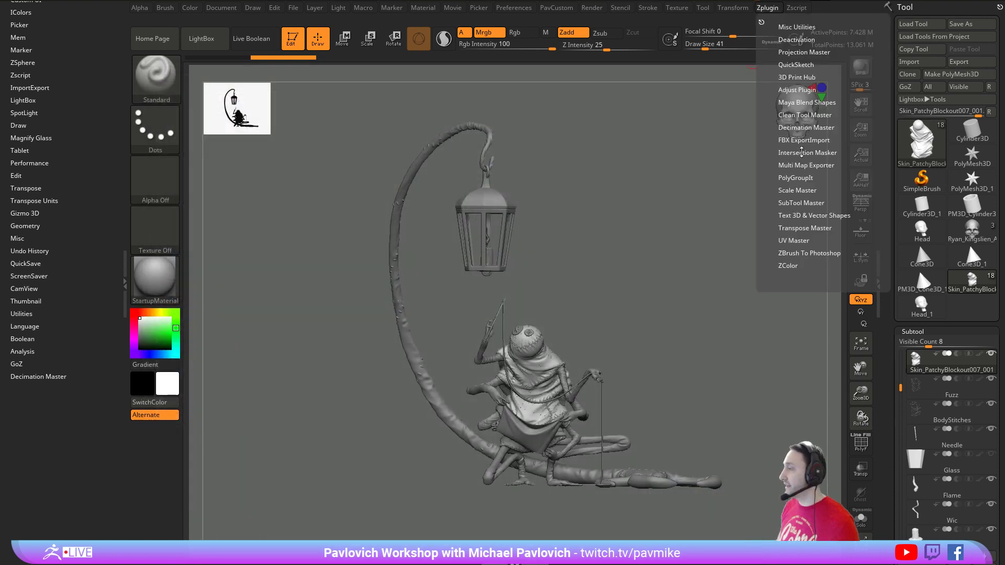
{"action": "left_click", "coordinate": [795, 77]}
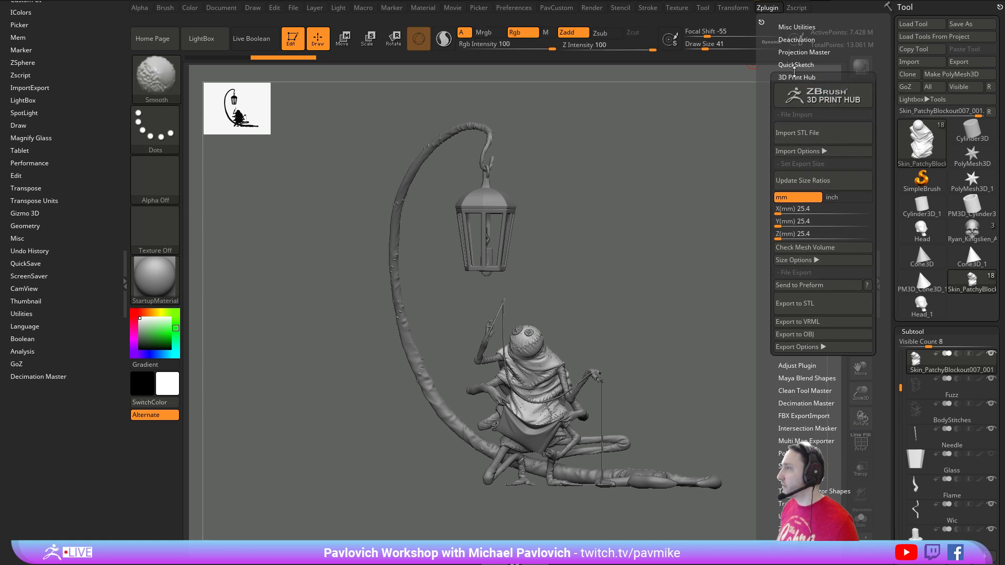
{"action": "left_click", "coordinate": [795, 77]}
{"action": "key", "text": "shift"}
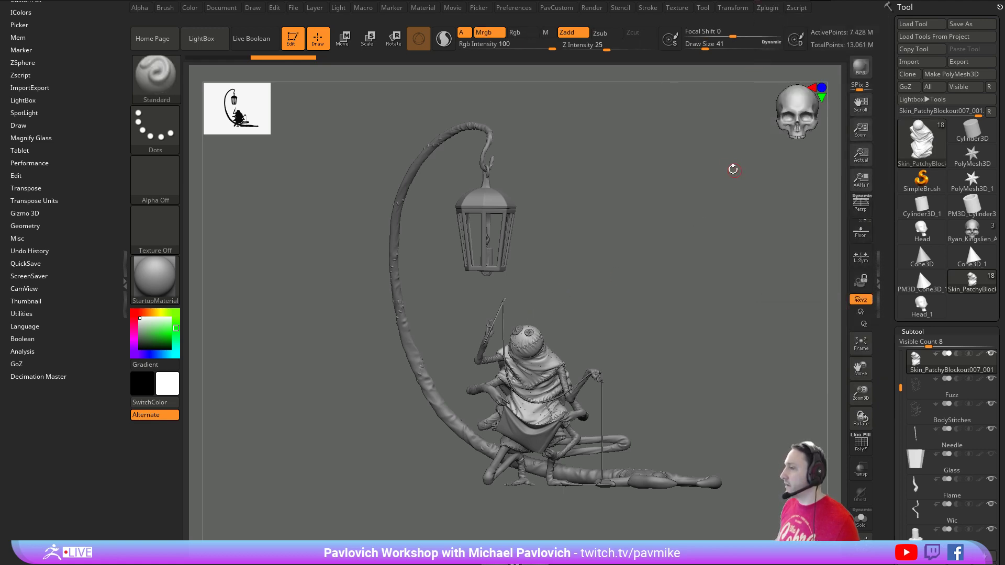
{"action": "left_click_drag", "start_coordinate": [733, 169], "coordinate": [721, 175]}
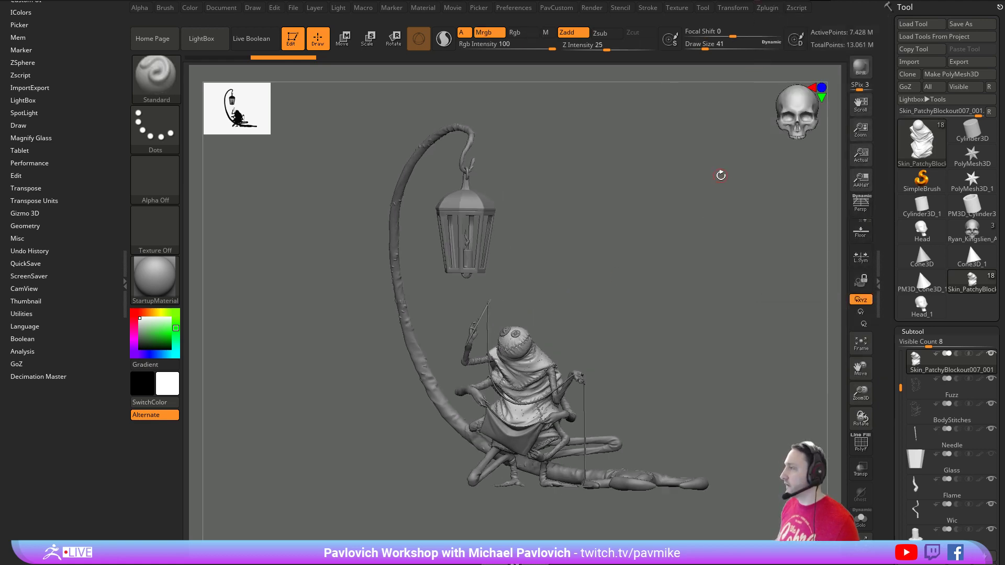
{"action": "left_click", "coordinate": [973, 62]}
{"action": "left_click", "coordinate": [753, 74]}
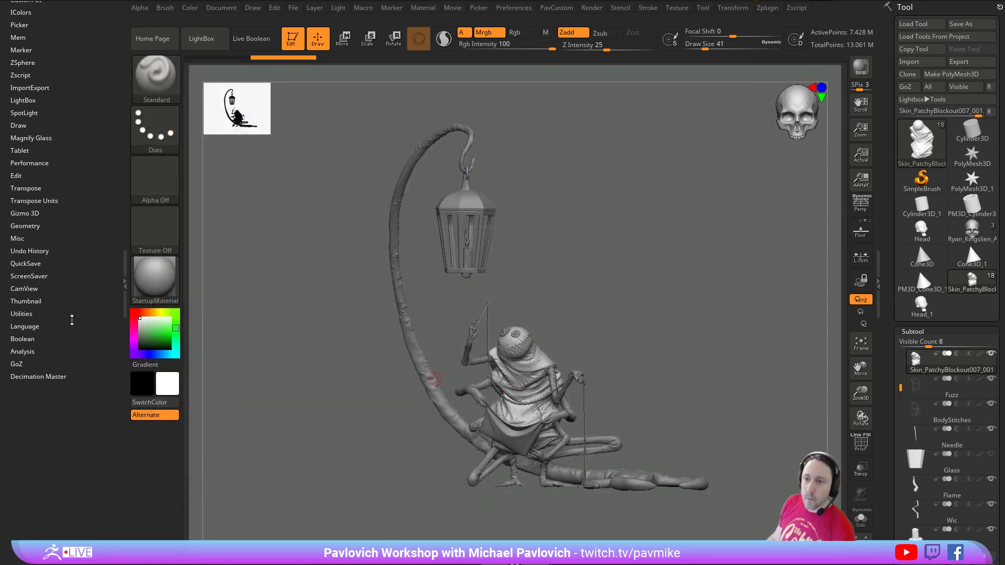
{"action": "left_click_drag", "start_coordinate": [276, 271], "coordinate": [288, 267]}
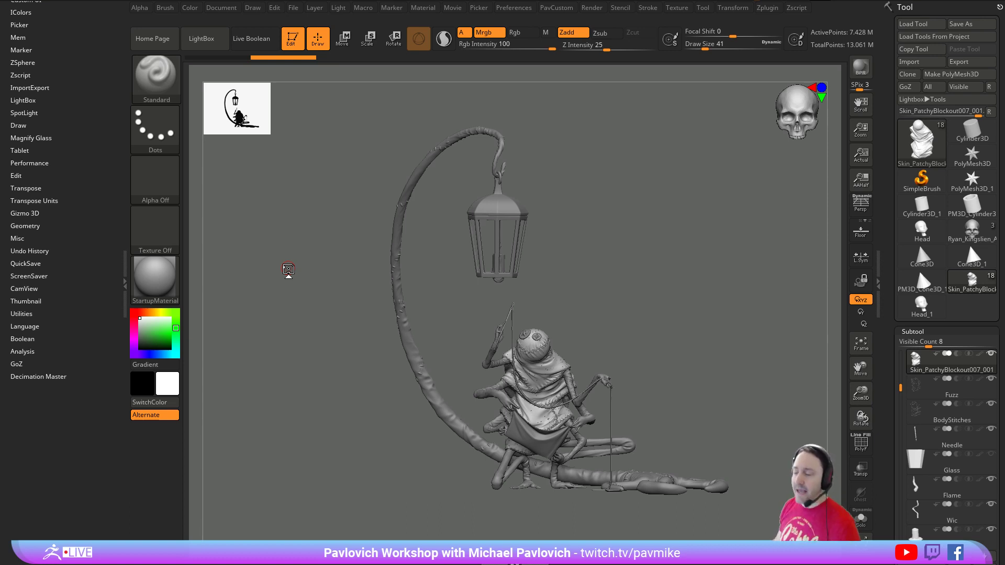
{"action": "left_click", "coordinate": [289, 270]}
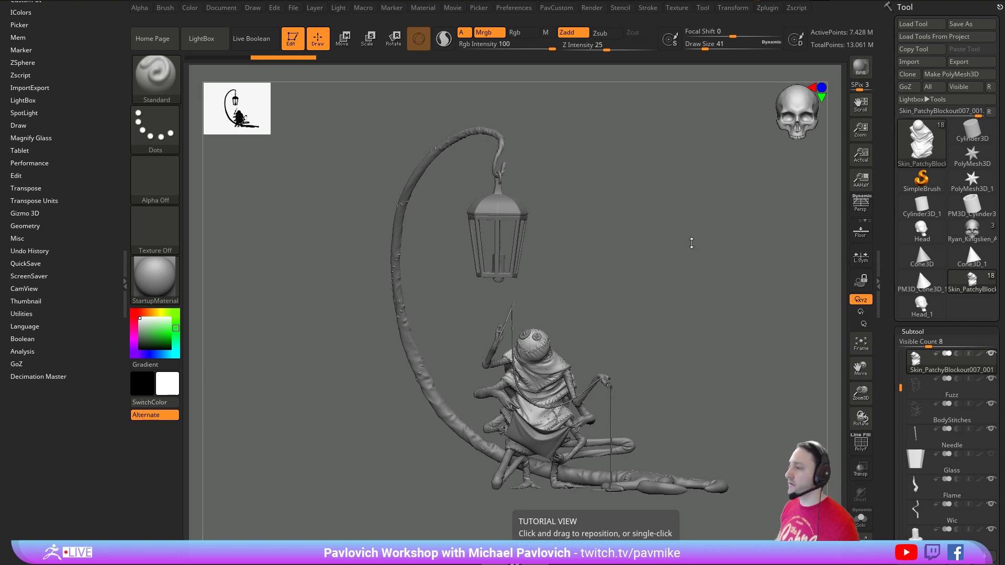
{"action": "left_click_drag", "start_coordinate": [691, 243], "coordinate": [835, 282]}
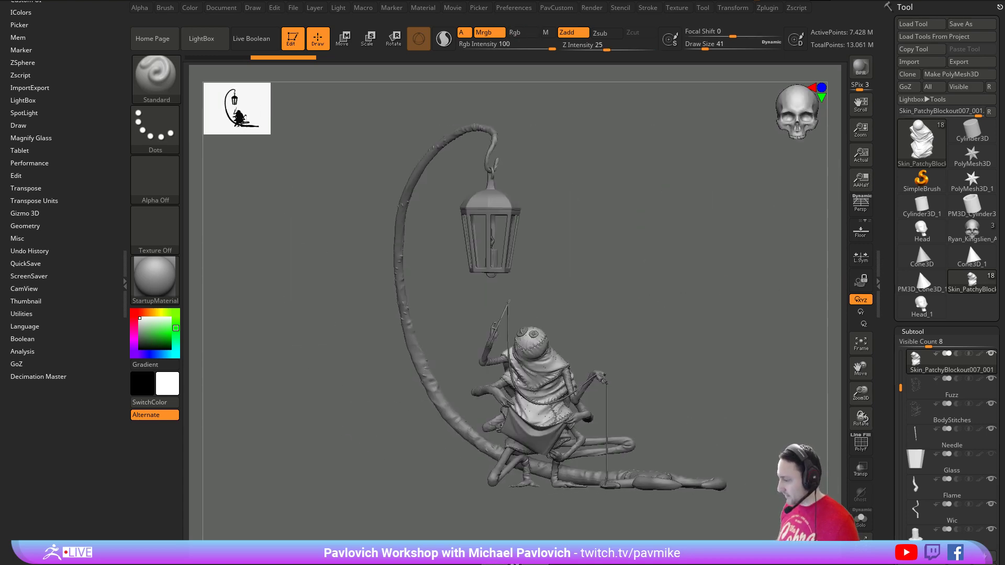
- Switch to the "ZBrush 2020 - notes" Google Doc, skim the feature notes and return to ZBrush
{"action": "left_click_drag", "start_coordinate": [545, 564], "coordinate": [507, 8]}
{"action": "scroll", "coordinate": [502, 209], "scroll_direction": "down", "scroll_amount": 9}
{"action": "scroll", "coordinate": [532, 265], "scroll_direction": "up", "scroll_amount": 9}
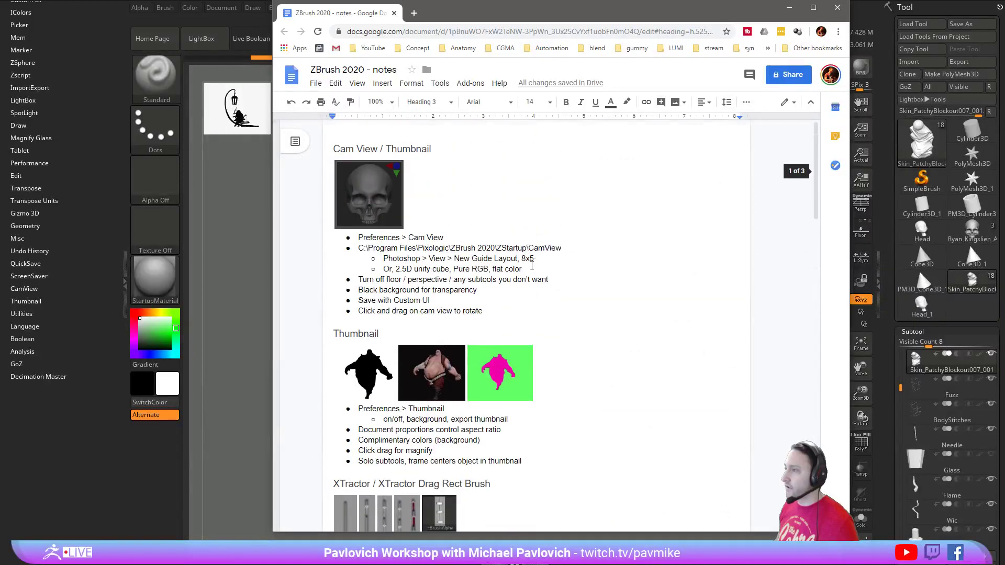
{"action": "key", "text": "alt+Tab"}
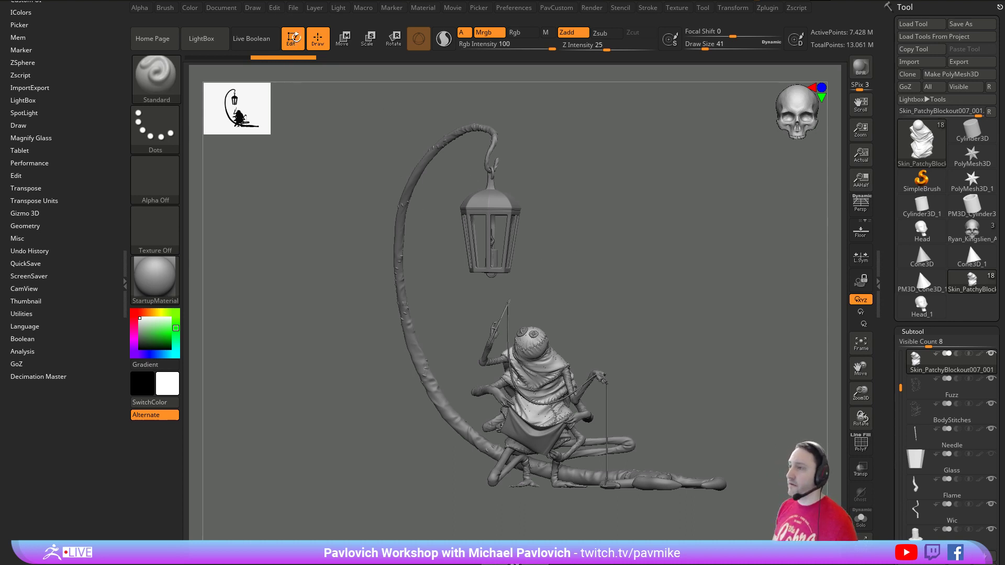
- Clear the canvas, place a tilted Cylinder3D on it in Edit mode and convert it to a PolyMesh3D
{"action": "left_click", "coordinate": [905, 190]}
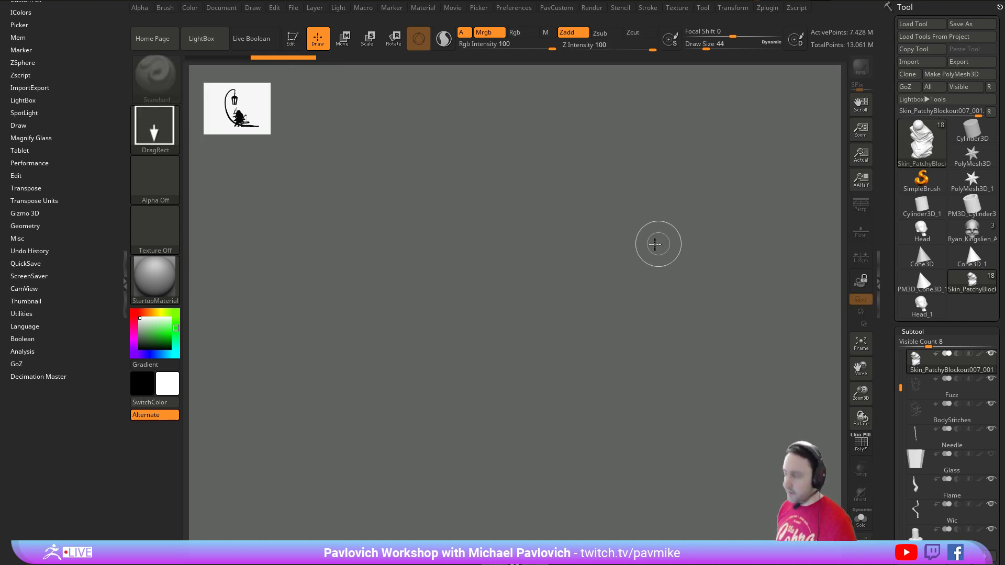
{"action": "left_click", "coordinate": [907, 189]}
{"action": "left_click", "coordinate": [929, 149]}
{"action": "left_click", "coordinate": [961, 136]}
{"action": "left_click_drag", "start_coordinate": [432, 297], "coordinate": [508, 439]}
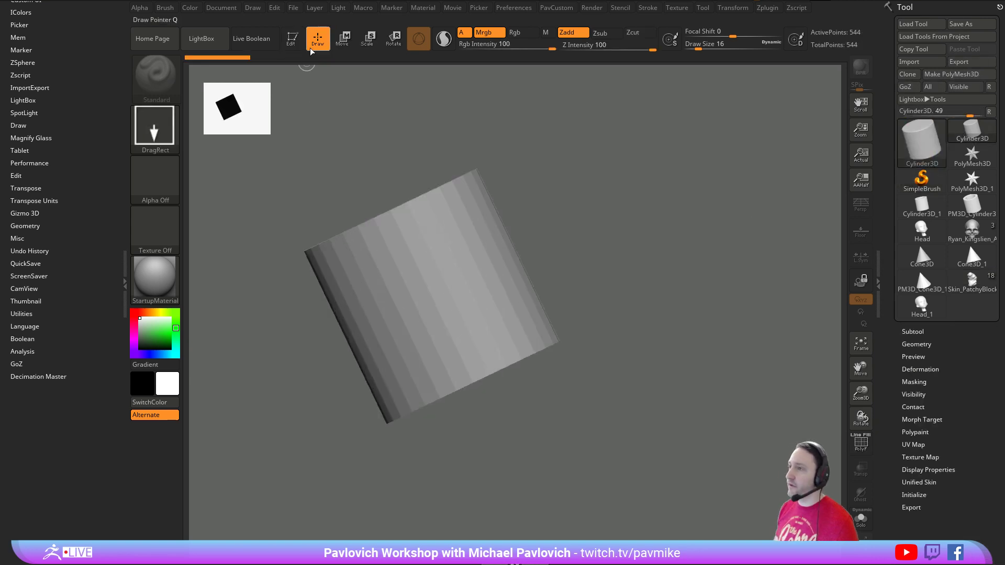
{"action": "key", "text": "t"}
{"action": "left_click", "coordinate": [942, 74]}
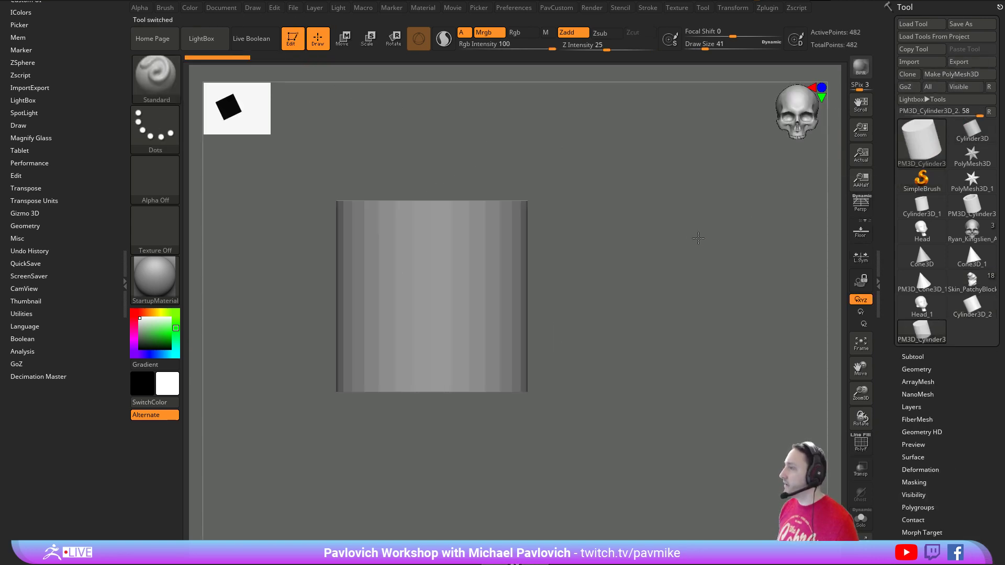
- Subdivide the polymesh cylinder four times
{"action": "mouse_move", "coordinate": [699, 239]}
{"action": "left_mouse_down"}
{"action": "mouse_move", "coordinate": [626, 266]}
{"action": "mouse_move", "coordinate": [660, 233]}
{"action": "mouse_move", "coordinate": [499, 281]}
{"action": "mouse_move", "coordinate": [526, 276]}
{"action": "mouse_move", "coordinate": [481, 267]}
{"action": "mouse_move", "coordinate": [467, 307]}
{"action": "left_mouse_up"}
{"action": "key", "text": "ctrl+d"}
{"action": "key", "text": "ctrl+d"}
{"action": "key", "text": "ctrl+d"}
{"action": "key", "text": "ctrl+d"}
- Try a Standard brush dab on the subdivided cylinder, undo it and reduce the draw size to 65
{"action": "key", "text": "s"}
{"action": "left_click", "coordinate": [492, 282]}
{"action": "key", "text": "ctrl+z"}
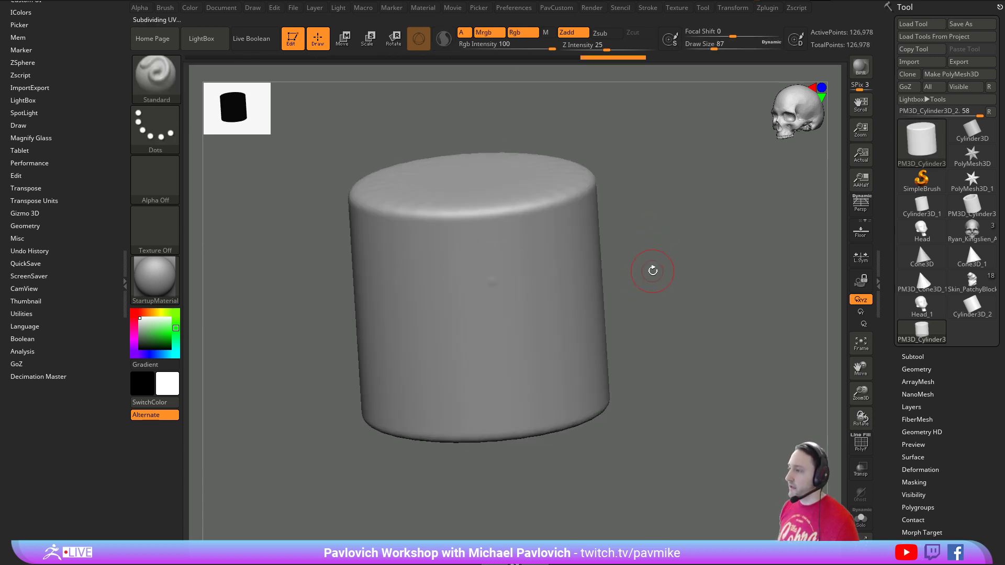
{"action": "key", "text": "s"}
{"action": "left_click_drag", "start_coordinate": [653, 271], "coordinate": [659, 265]}
{"action": "key", "text": "ctrl+z"}
{"action": "key", "text": "ctrl+z"}
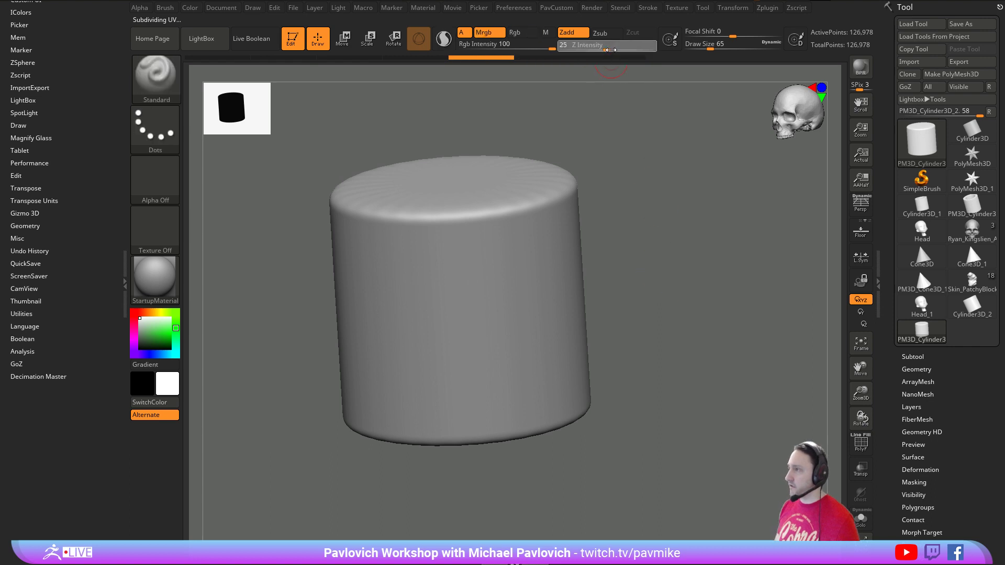
- Set Z Intensity to 32, try one Standard brush stroke on the cylinder's side and undo the stroke
{"action": "left_click_drag", "start_coordinate": [607, 50], "coordinate": [612, 49]}
{"action": "mouse_move", "coordinate": [489, 259]}
{"action": "left_mouse_down"}
{"action": "mouse_move", "coordinate": [476, 359]}
{"action": "mouse_move", "coordinate": [471, 321]}
{"action": "left_mouse_up"}
{"action": "key", "text": "ctrl+z"}
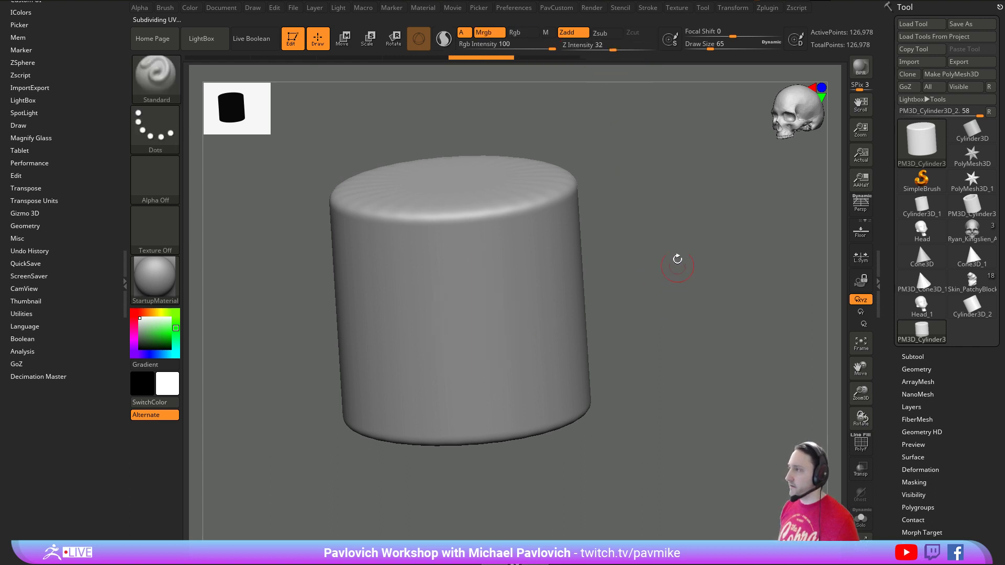
- Toggle LazyMouse off and back on for the Standard brush and set LazyRadius to 20
{"action": "left_click", "coordinate": [648, 8]}
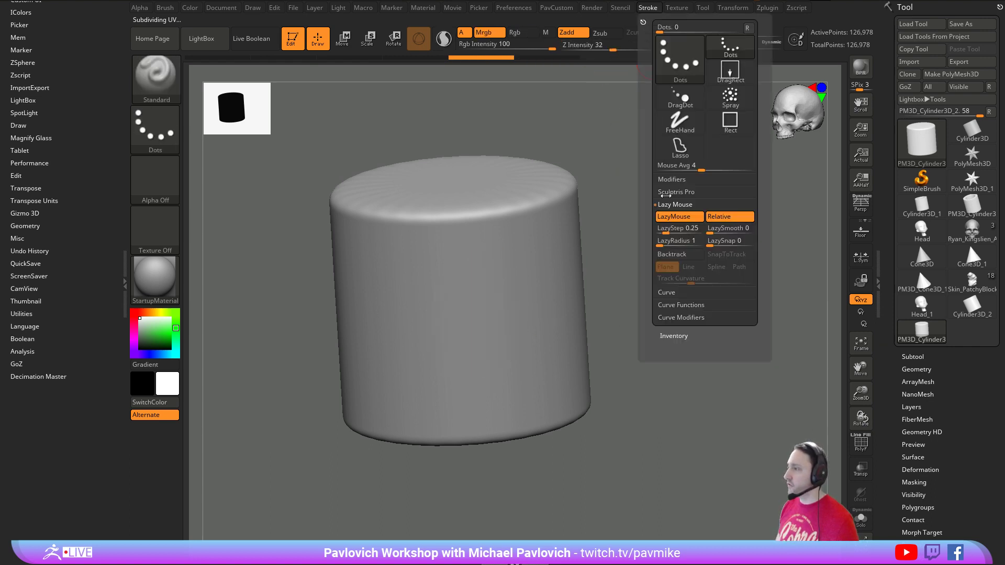
{"action": "left_click", "coordinate": [677, 220]}
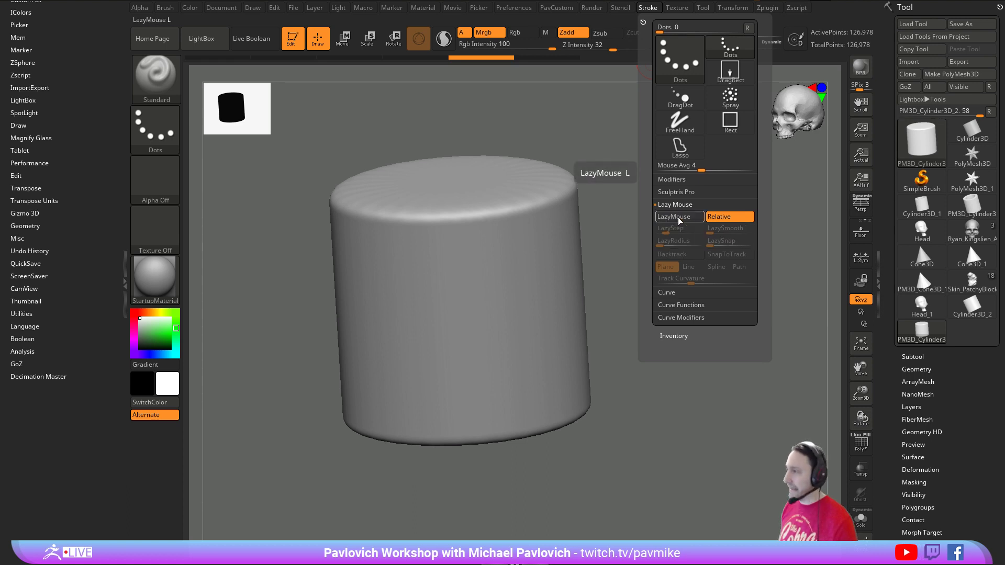
{"action": "left_click", "coordinate": [677, 221]}
{"action": "left_click_drag", "start_coordinate": [661, 245], "coordinate": [673, 244]}
{"action": "key", "text": "Return"}
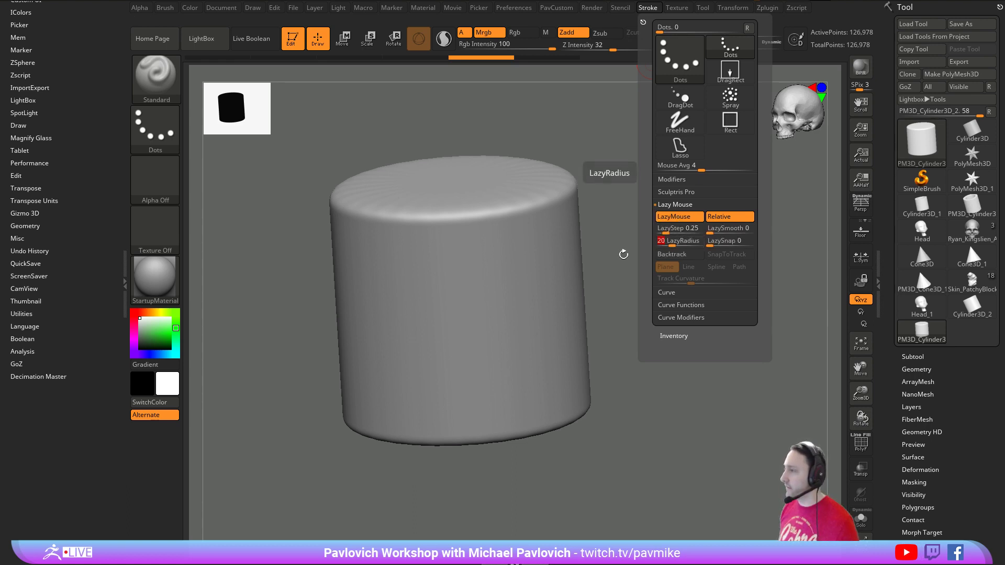
- Try Standard brush strokes on the cylinder's side with the larger lazy radius and undo them
{"action": "mouse_move", "coordinate": [517, 237]}
{"action": "left_mouse_down"}
{"action": "mouse_move", "coordinate": [487, 282]}
{"action": "mouse_move", "coordinate": [511, 335]}
{"action": "left_mouse_up"}
{"action": "key", "text": "ctrl+z"}
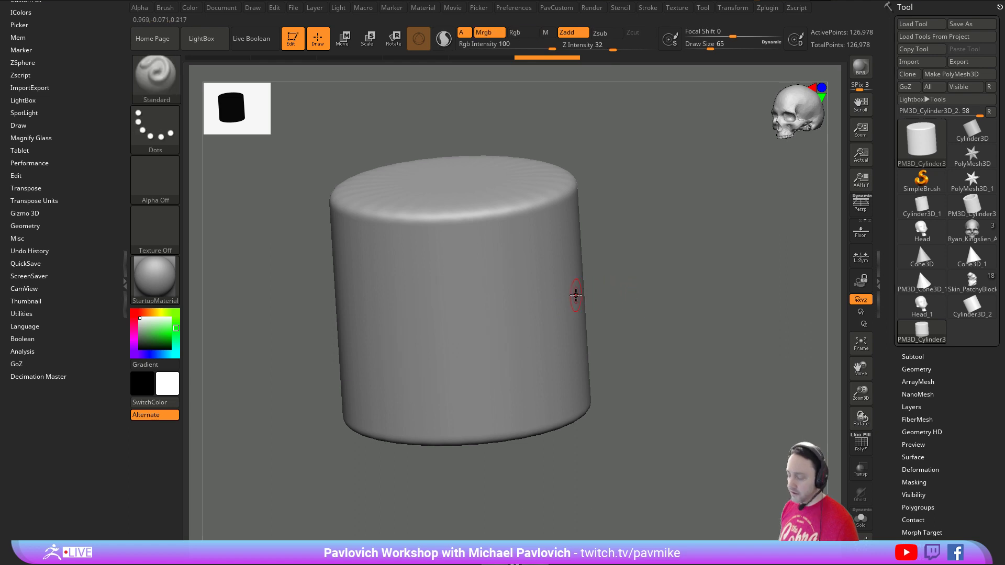
{"action": "mouse_move", "coordinate": [499, 270]}
{"action": "left_mouse_down"}
{"action": "mouse_move", "coordinate": [495, 305]}
{"action": "mouse_move", "coordinate": [549, 288]}
{"action": "left_mouse_up"}
{"action": "mouse_move", "coordinate": [742, 255]}
{"action": "left_mouse_down"}
{"action": "mouse_move", "coordinate": [718, 265]}
{"action": "mouse_move", "coordinate": [725, 292]}
{"action": "mouse_move", "coordinate": [730, 277]}
{"action": "mouse_move", "coordinate": [682, 262]}
{"action": "left_mouse_up"}
{"action": "key", "text": "ctrl+z"}
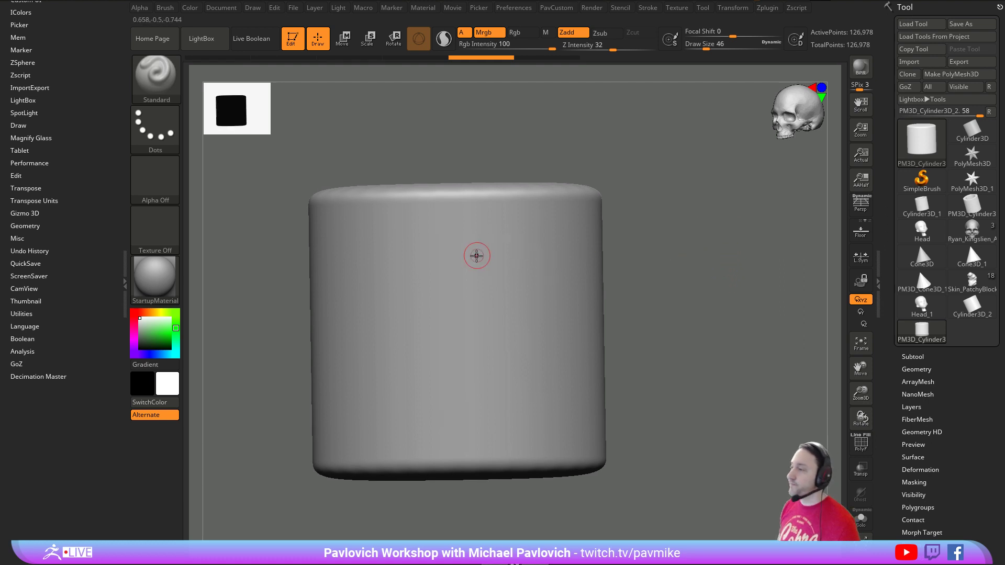
- Place a tight cluster of six separate Standard brush dabs on the cylinder's upper side at draw size 51
{"action": "key", "text": "bracketright"}
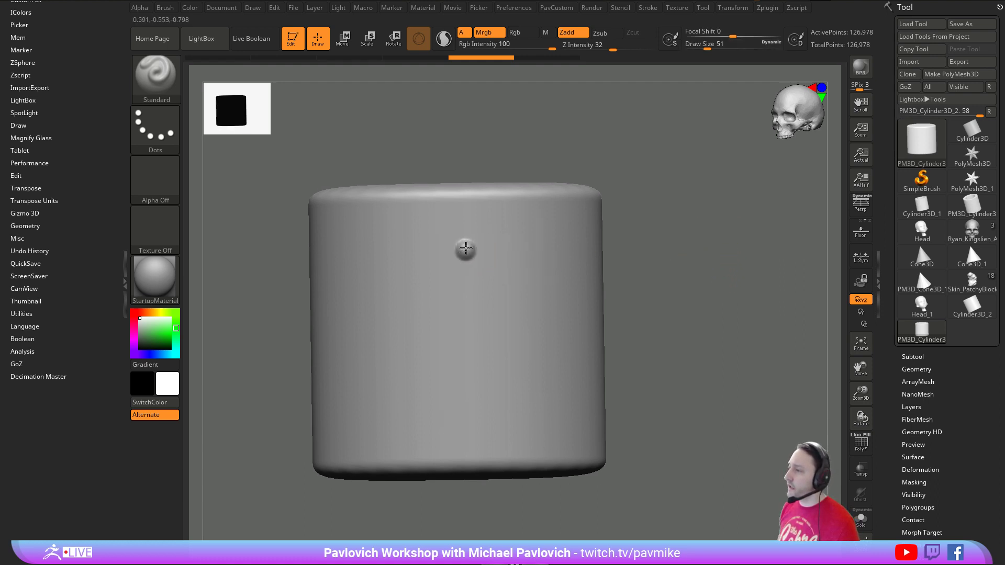
{"action": "left_click", "coordinate": [487, 239]}
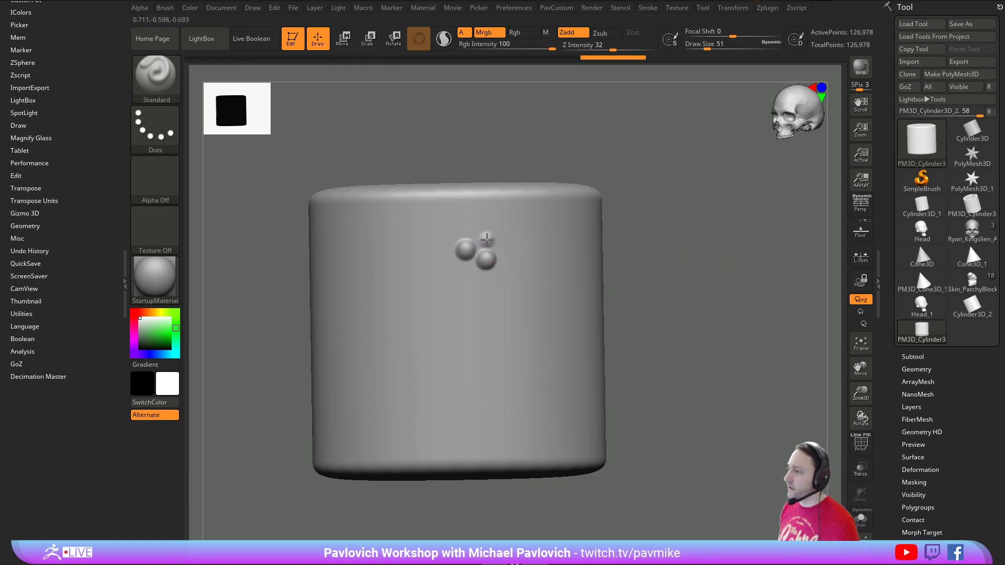
{"action": "left_click", "coordinate": [468, 270]}
{"action": "left_click", "coordinate": [487, 282]}
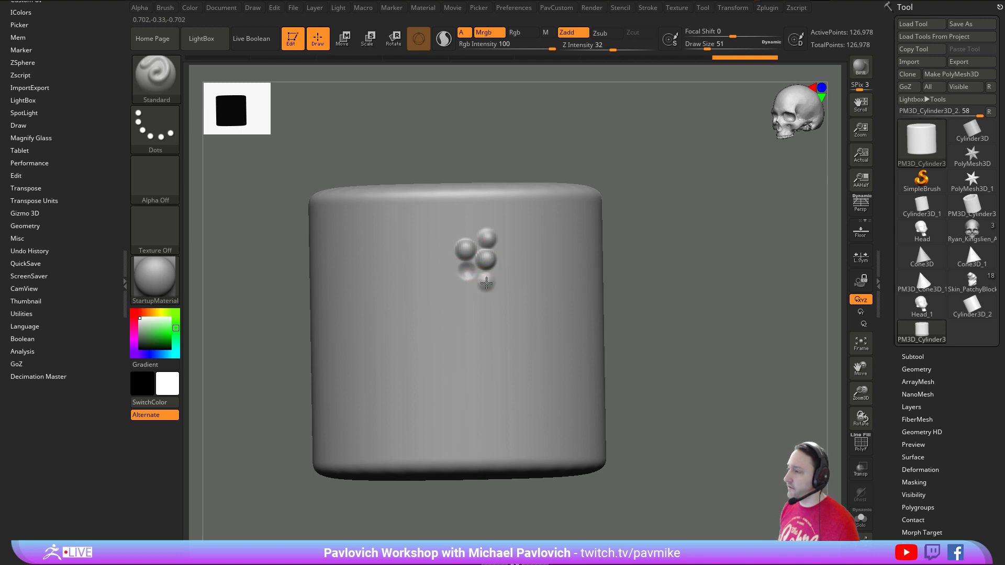
{"action": "left_click", "coordinate": [502, 272]}
- Undo all the dabs in the cluster on the cylinder's side
{"action": "key", "text": "ctrl+z"}
{"action": "key", "text": "ctrl+z"}
{"action": "key", "text": "ctrl+z"}
{"action": "key", "text": "ctrl+z"}
{"action": "key", "text": "ctrl+z"}
{"action": "key", "text": "ctrl+z"}
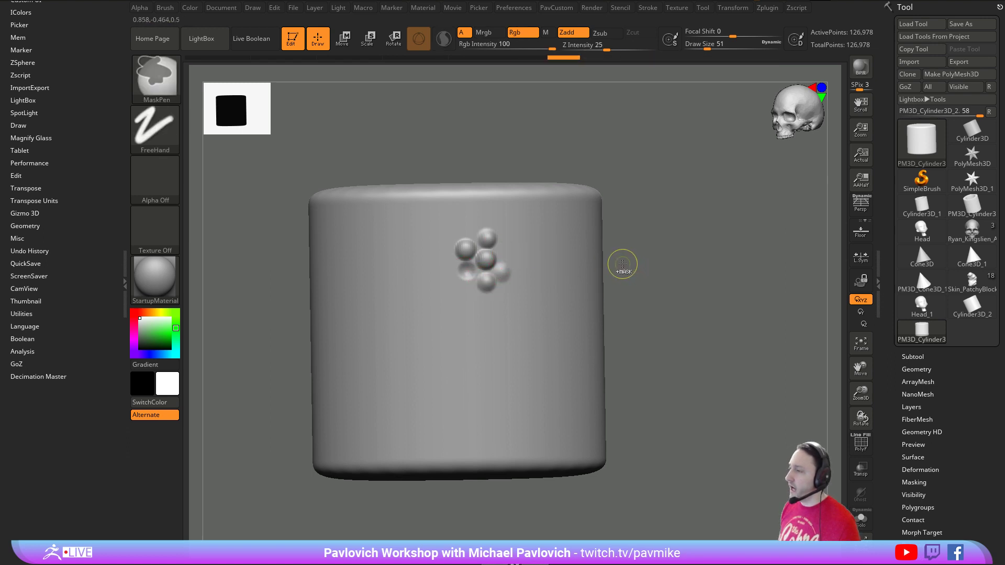
{"action": "key", "text": "ctrl+z"}
{"action": "key", "text": "ctrl+z"}
{"action": "key", "text": "ctrl+z"}
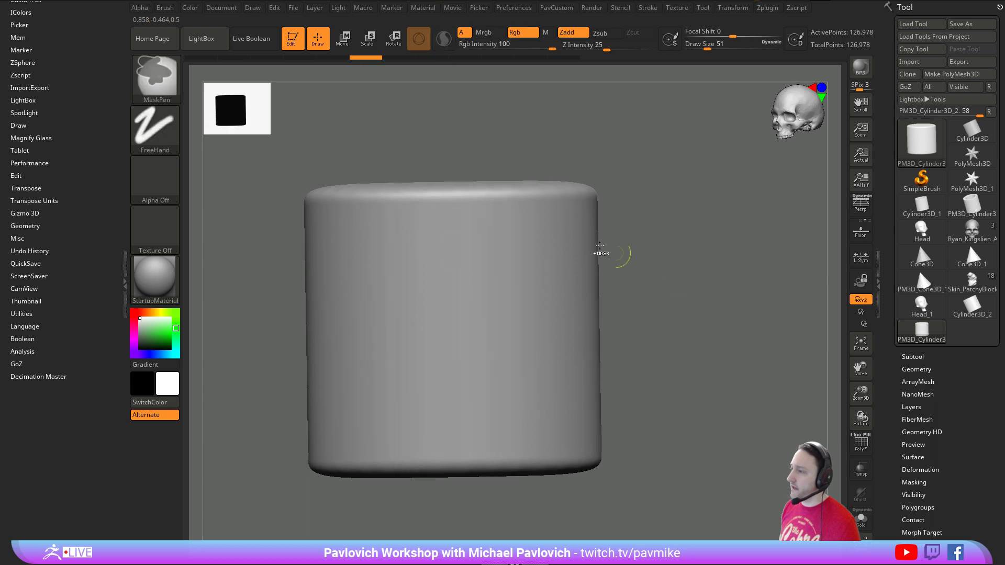
- Place raised Standard brush dabs in two parallel diagonal rows on the cylinder's side at draw size 49
{"action": "left_click", "coordinate": [426, 265]}
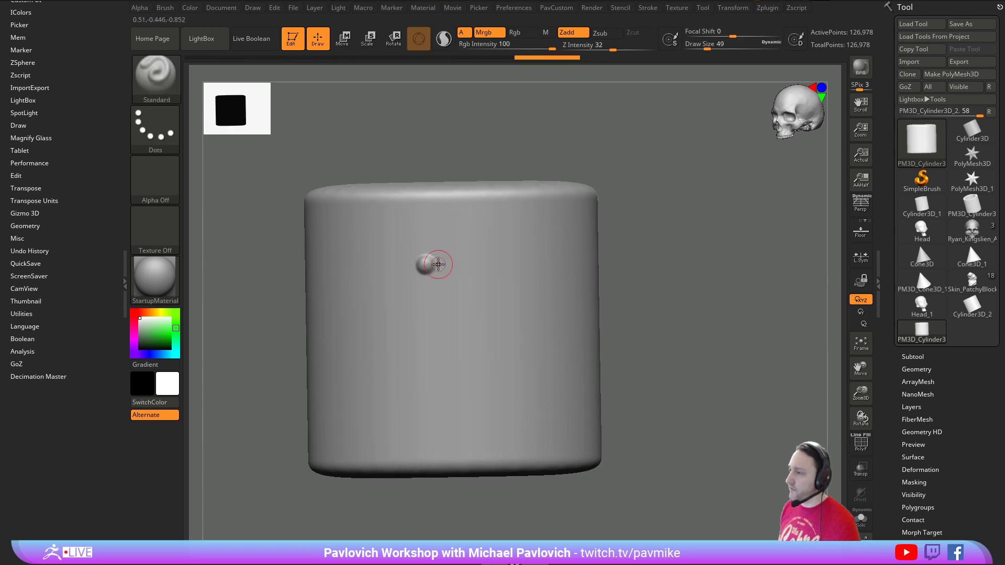
{"action": "key", "text": "shift"}
{"action": "left_click", "coordinate": [444, 275]}
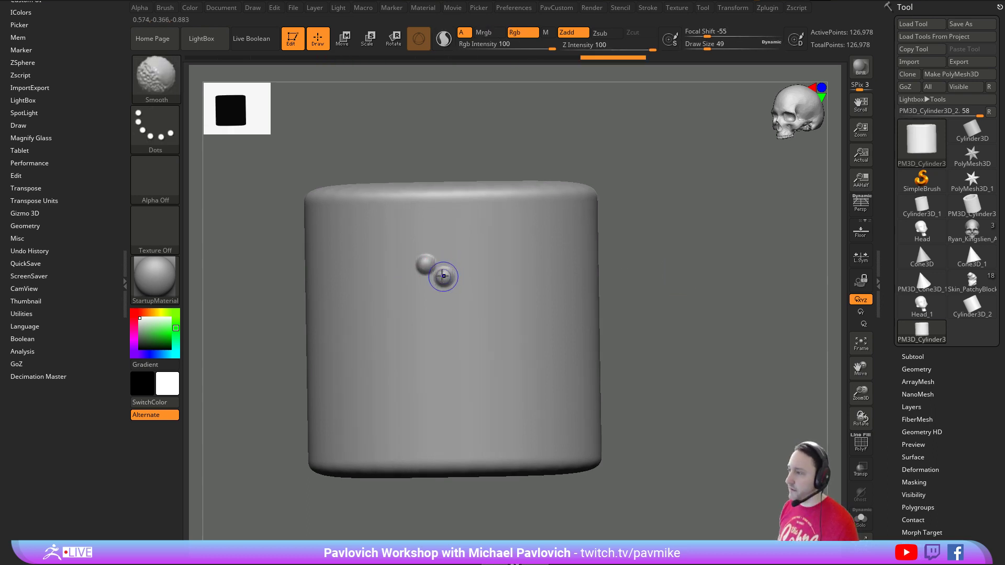
{"action": "left_click", "coordinate": [446, 300]}
{"action": "left_click", "coordinate": [462, 286]}
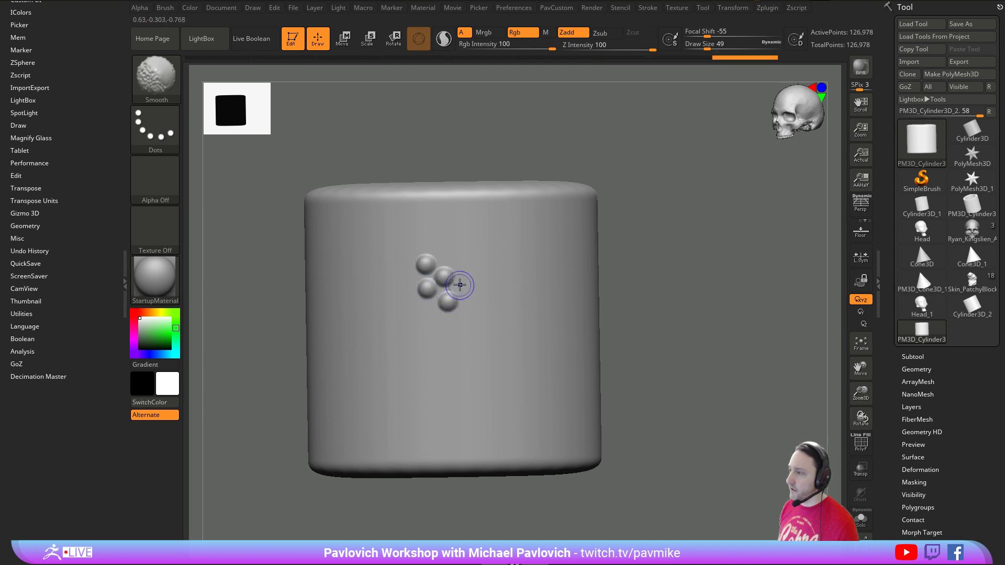
{"action": "left_click", "coordinate": [481, 294]}
{"action": "left_click", "coordinate": [470, 312]}
{"action": "left_click", "coordinate": [488, 325]}
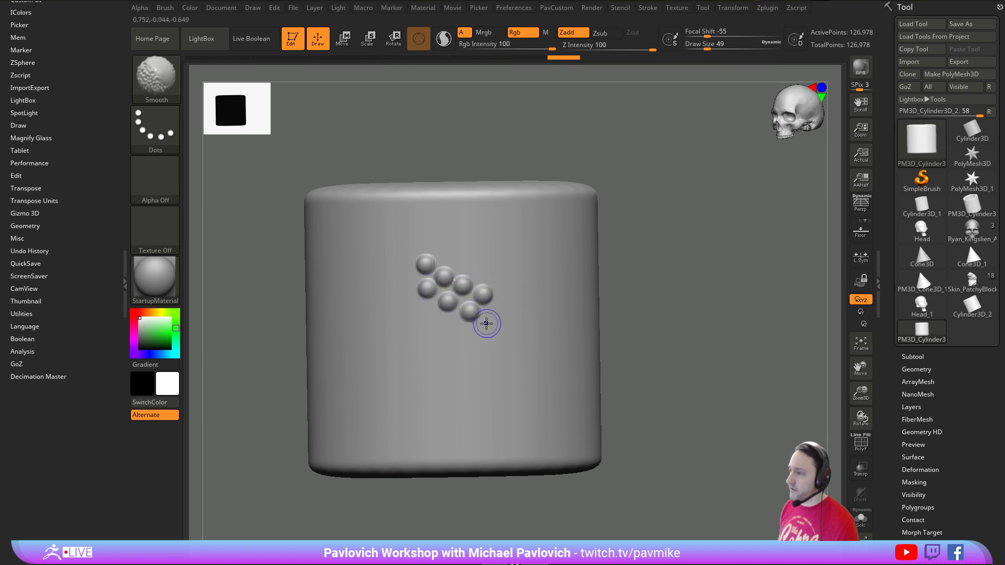
{"action": "left_click", "coordinate": [501, 310]}
- Undo all the raised dabs in the two diagonal rows on the cylinder's side
{"action": "key", "text": "ctrl+z"}
{"action": "key", "text": "ctrl+z"}
{"action": "key", "text": "ctrl+z"}
{"action": "key", "text": "ctrl+z"}
{"action": "key", "text": "ctrl+z"}
{"action": "key", "text": "ctrl+z"}
{"action": "key", "text": "ctrl+z"}
{"action": "key", "text": "ctrl+z"}
{"action": "key", "text": "ctrl+z"}
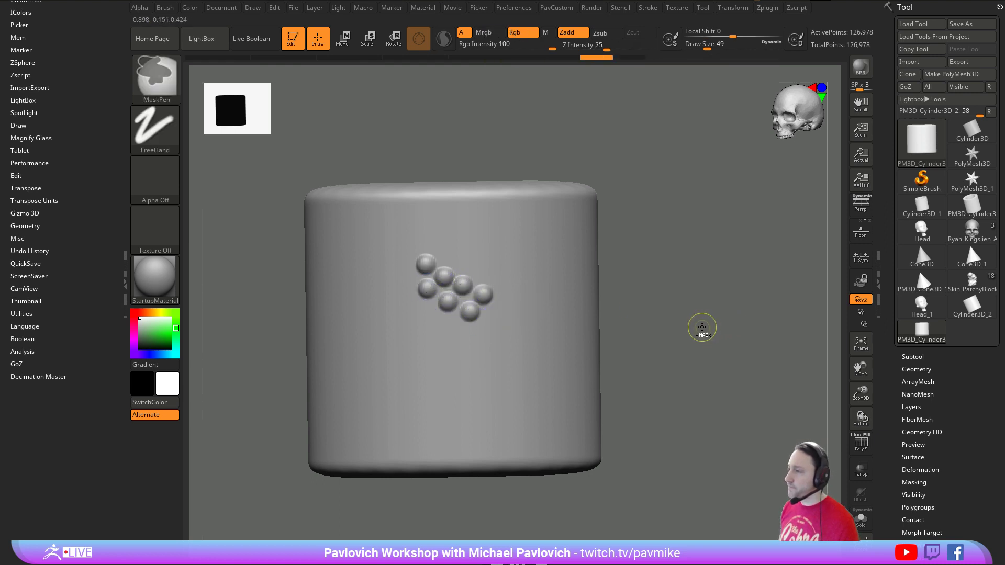
{"action": "key", "text": "ctrl+z"}
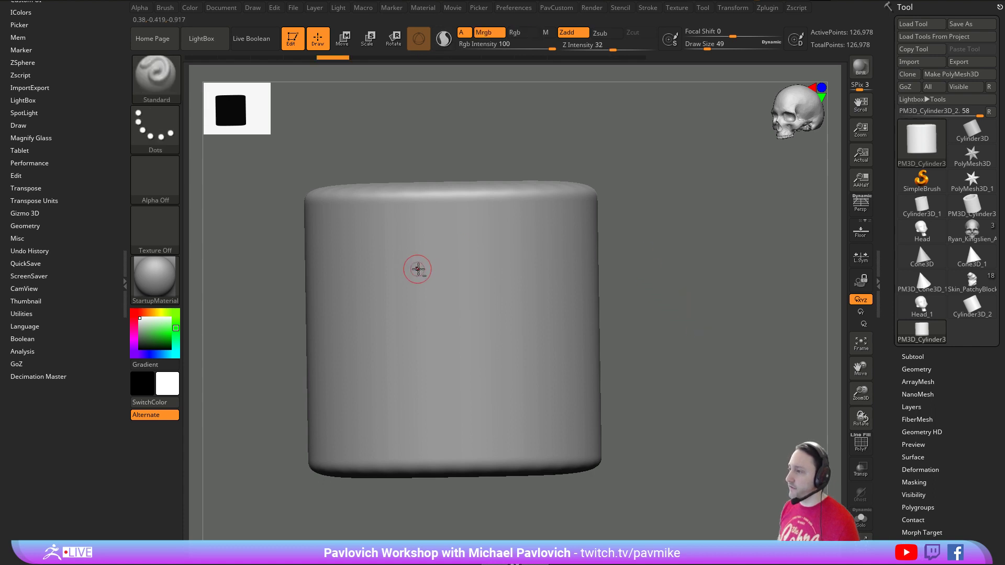
- Carve eight separate dimples into the cylinder's side in two diagonal rows of four with the Standard brush at draw size 49
{"action": "left_click_drag", "start_coordinate": [424, 266], "coordinate": [424, 267], "text": "alt"}
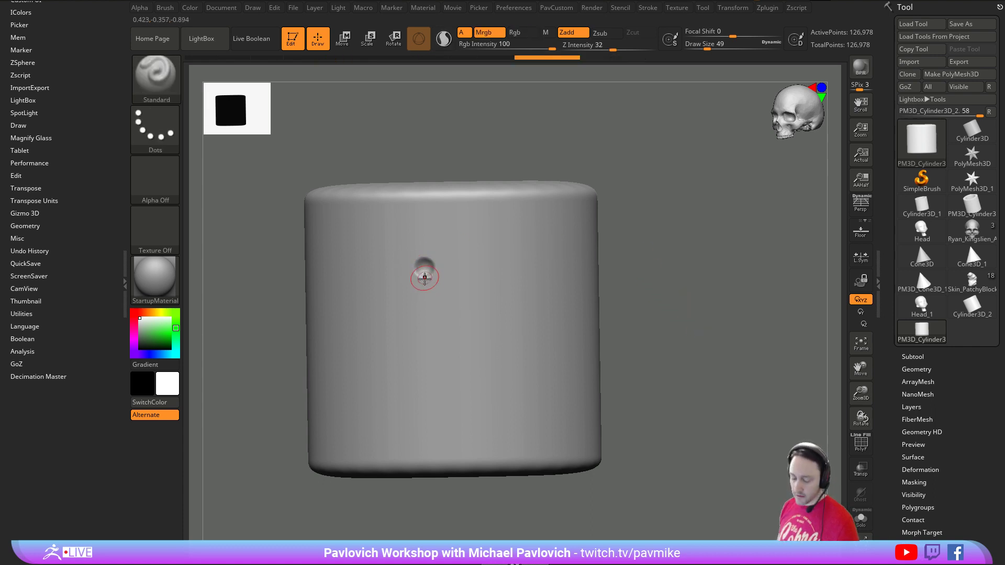
{"action": "key", "text": "shift+1"}
{"action": "key", "text": "shift+1"}
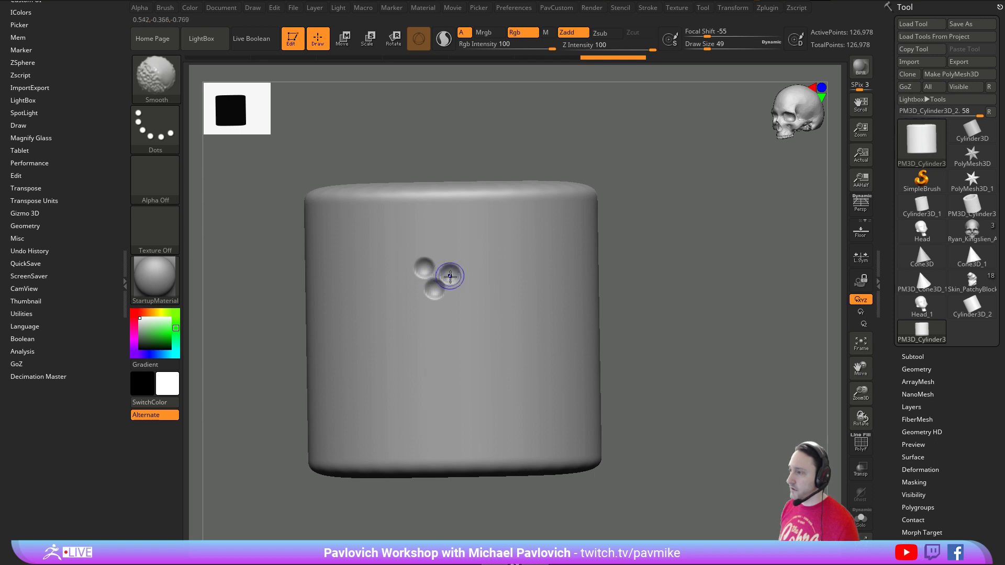
{"action": "left_click", "coordinate": [450, 276]}
{"action": "left_click", "coordinate": [455, 295]}
{"action": "left_click", "coordinate": [473, 280]}
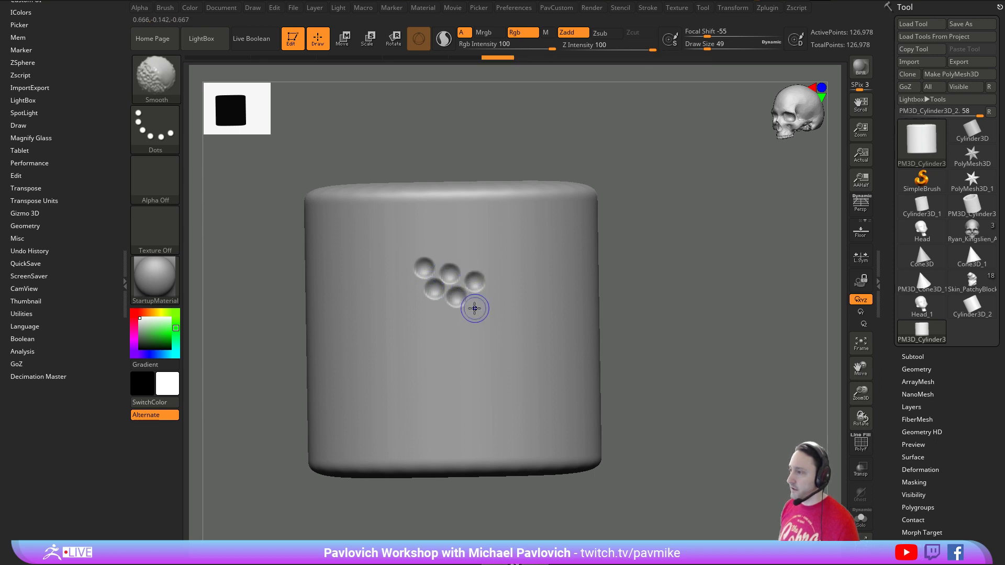
{"action": "key", "text": "shift+1"}
{"action": "key", "text": "shift+1"}
{"action": "key", "text": "shift+1"}
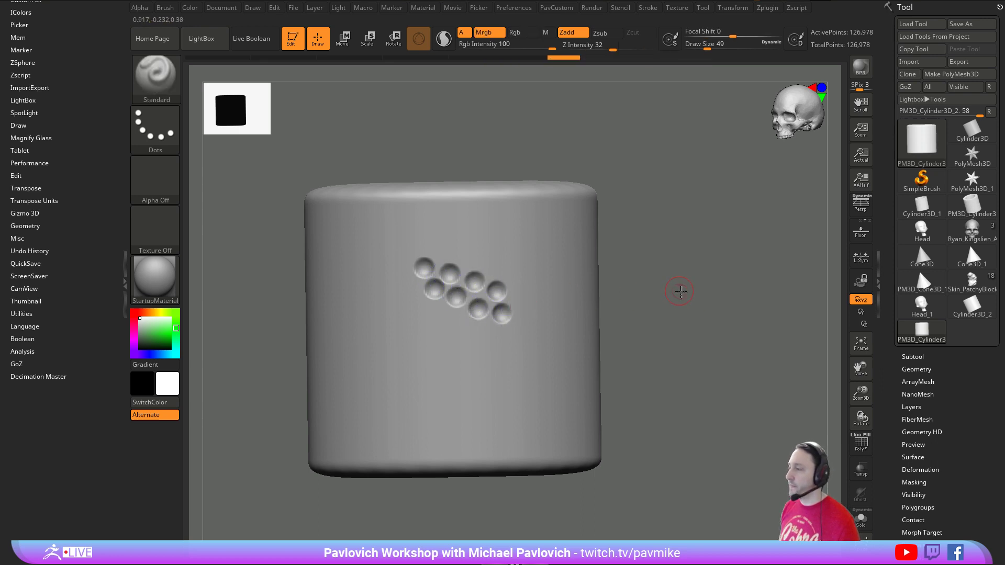
- Switch to the XTractor brush and set its draw size to 101
{"action": "mouse_move", "coordinate": [680, 292]}
{"action": "left_mouse_down"}
{"action": "mouse_move", "coordinate": [659, 292]}
{"action": "mouse_move", "coordinate": [672, 309]}
{"action": "left_mouse_up"}
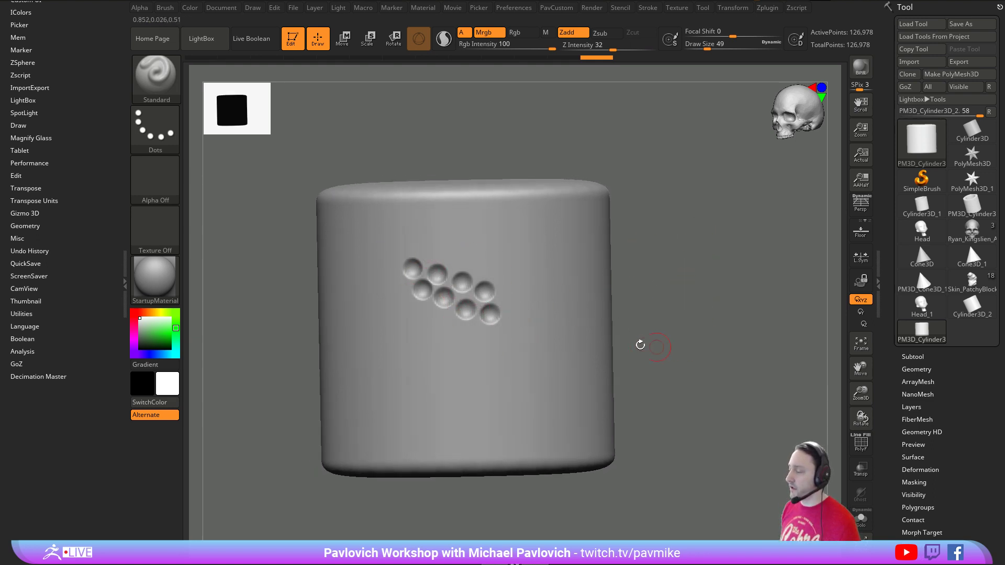
{"action": "left_click_drag", "start_coordinate": [676, 278], "coordinate": [452, 278]}
{"action": "left_click_drag", "start_coordinate": [765, 268], "coordinate": [757, 292]}
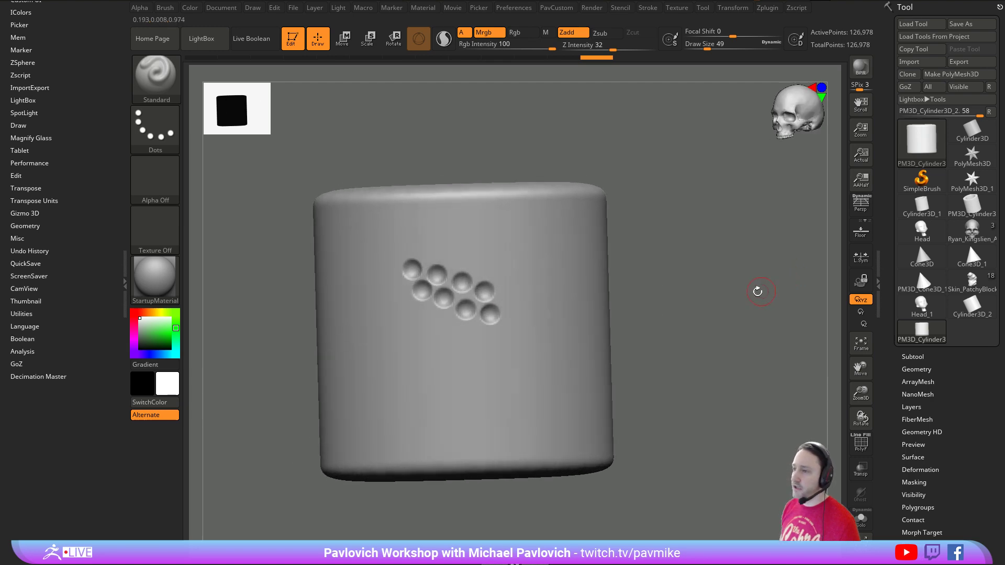
{"action": "key", "text": "b"}
{"action": "key", "text": "x"}
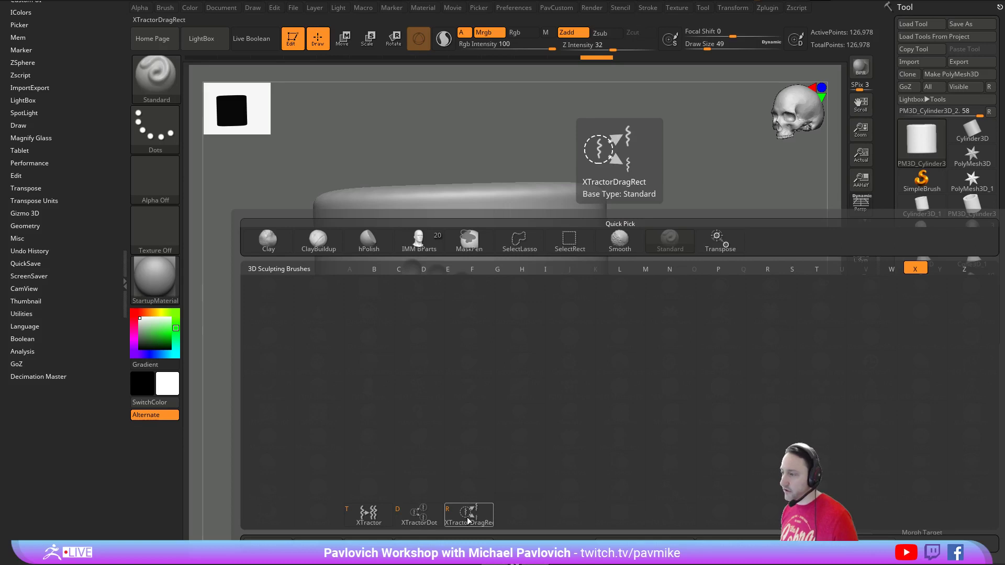
{"action": "left_click", "coordinate": [377, 521]}
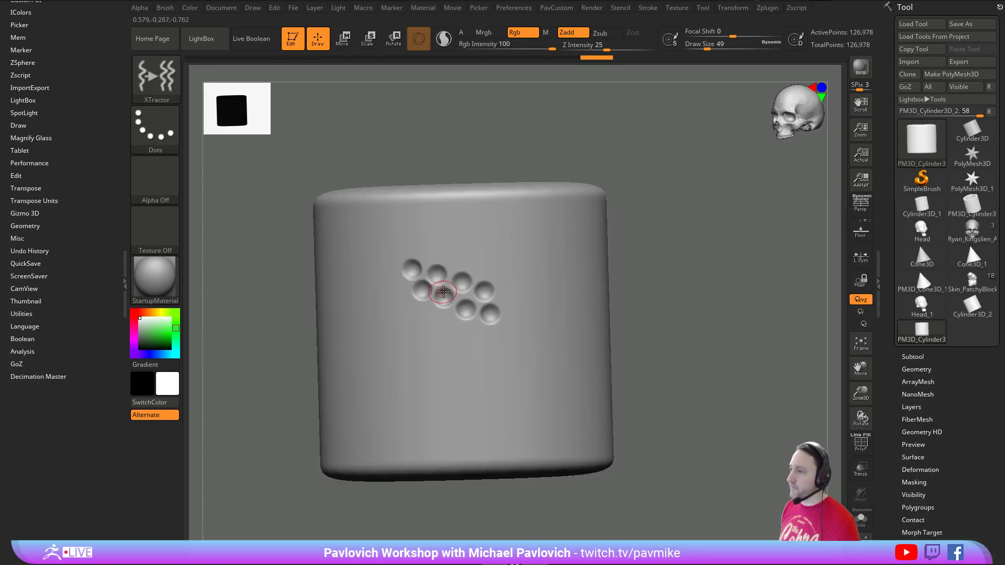
{"action": "key", "text": "s"}
{"action": "left_click_drag", "start_coordinate": [516, 313], "coordinate": [525, 317]}
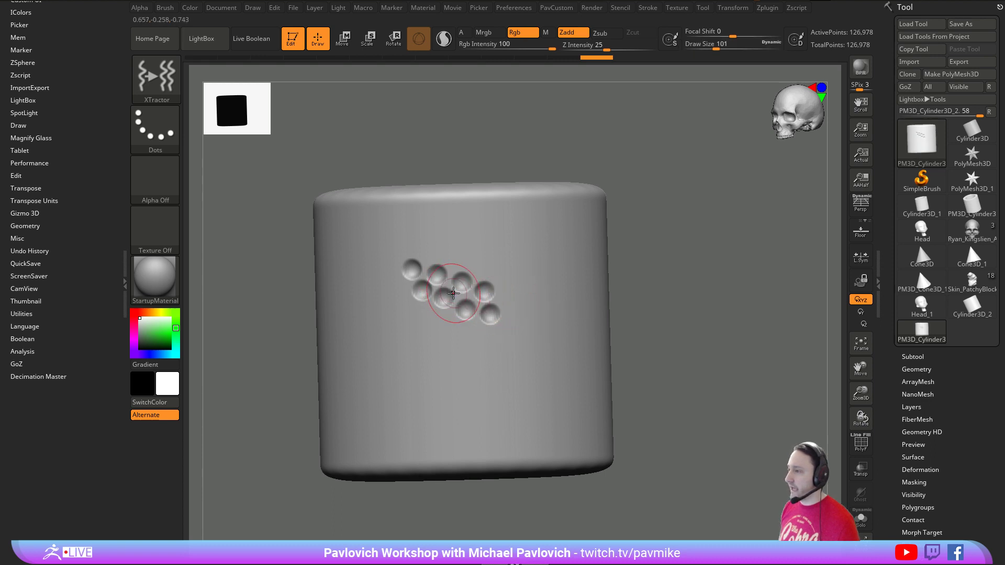
- Open the Edit preferences and locate the Align Cursor To Surface option there and among the custom topology commands
{"action": "key", "text": "4"}
{"action": "left_click", "coordinate": [536, 111]}
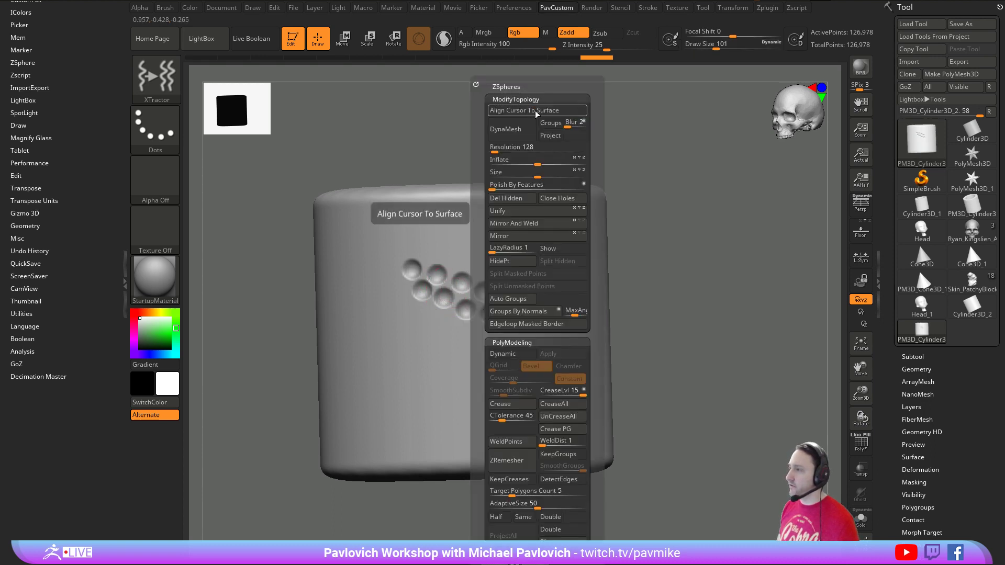
{"action": "left_click", "coordinate": [514, 7]}
{"action": "key", "text": "shift"}
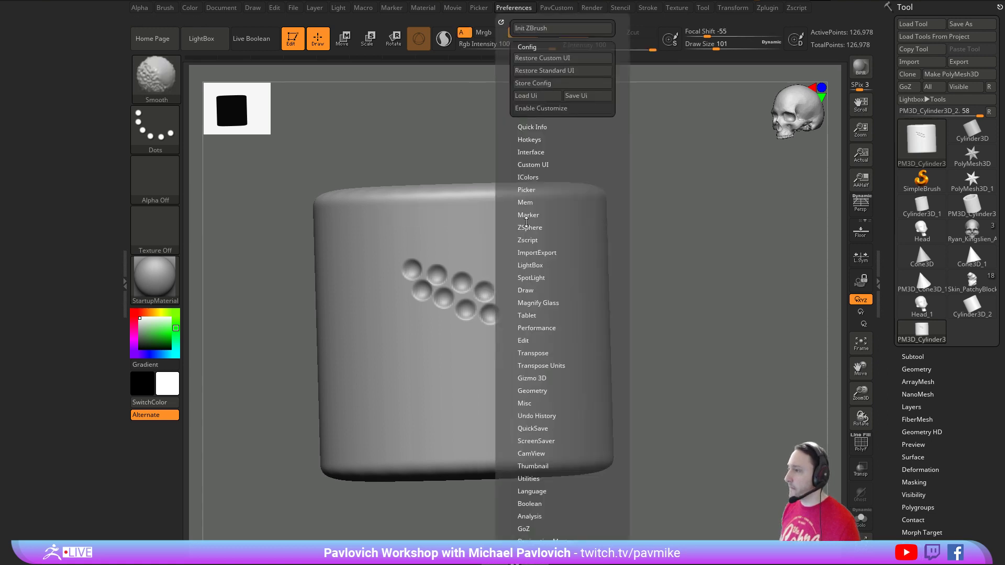
{"action": "left_click", "coordinate": [524, 340]}
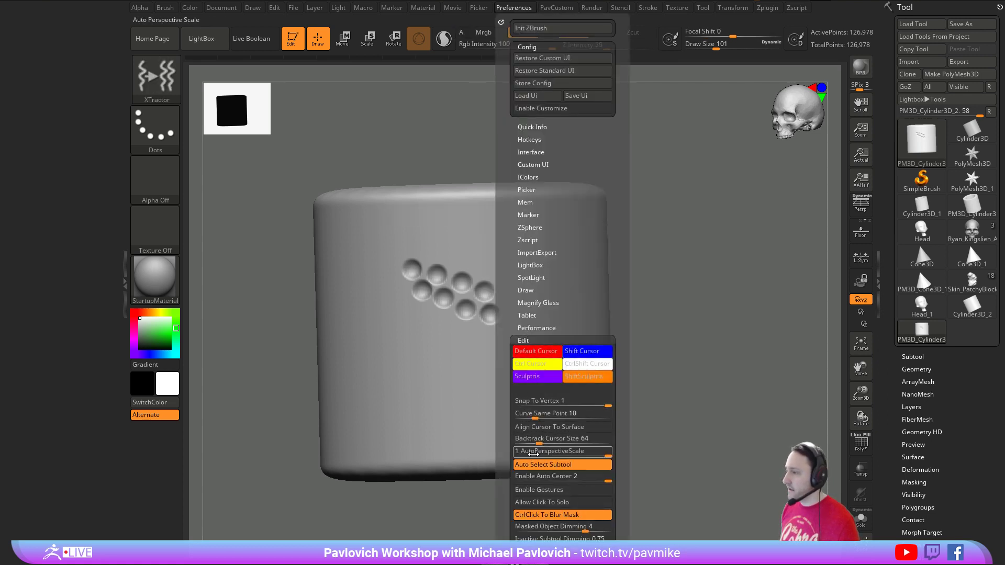
{"action": "scroll", "coordinate": [508, 457], "scroll_direction": "down", "scroll_amount": 1}
{"action": "scroll", "coordinate": [509, 457], "scroll_direction": "down", "scroll_amount": 3}
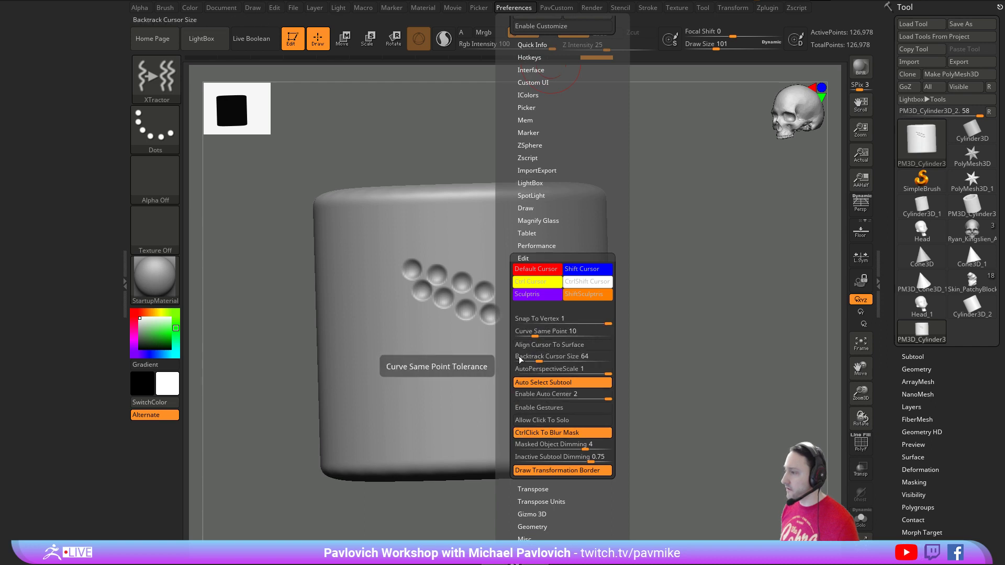
{"action": "key", "text": "space"}
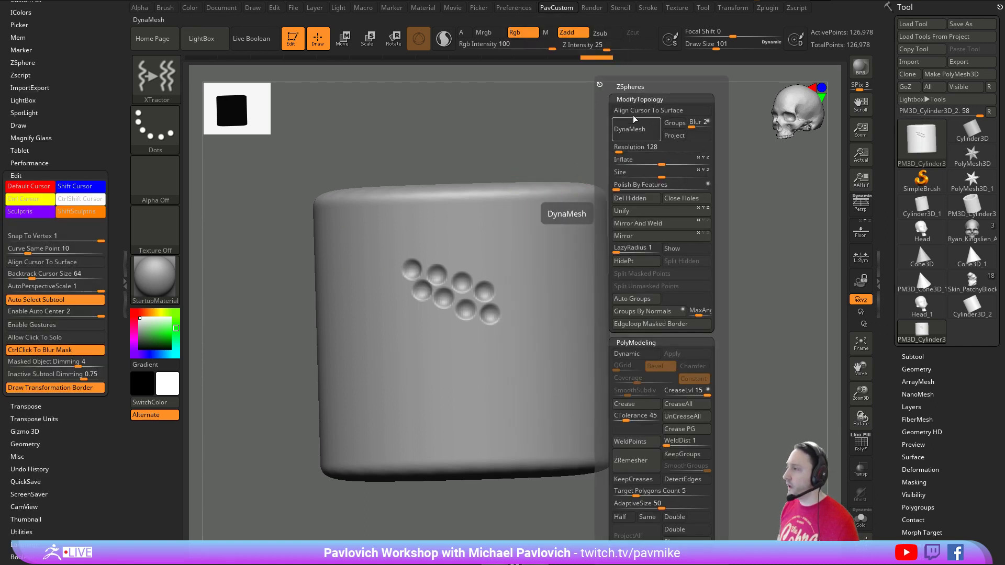
{"action": "key", "text": "space"}
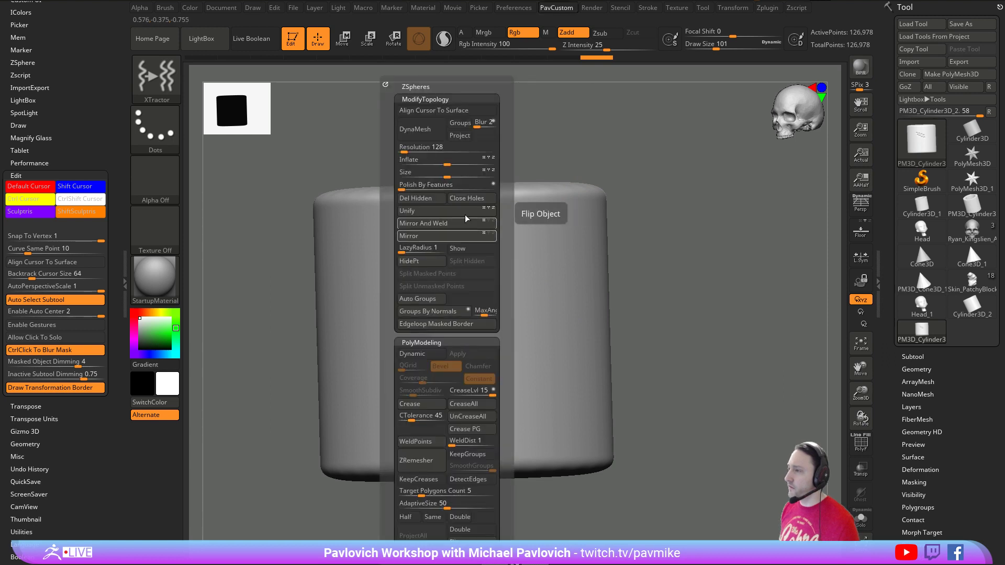
- Toggle Align Cursor To Surface on and back off
{"action": "left_click", "coordinate": [444, 110]}
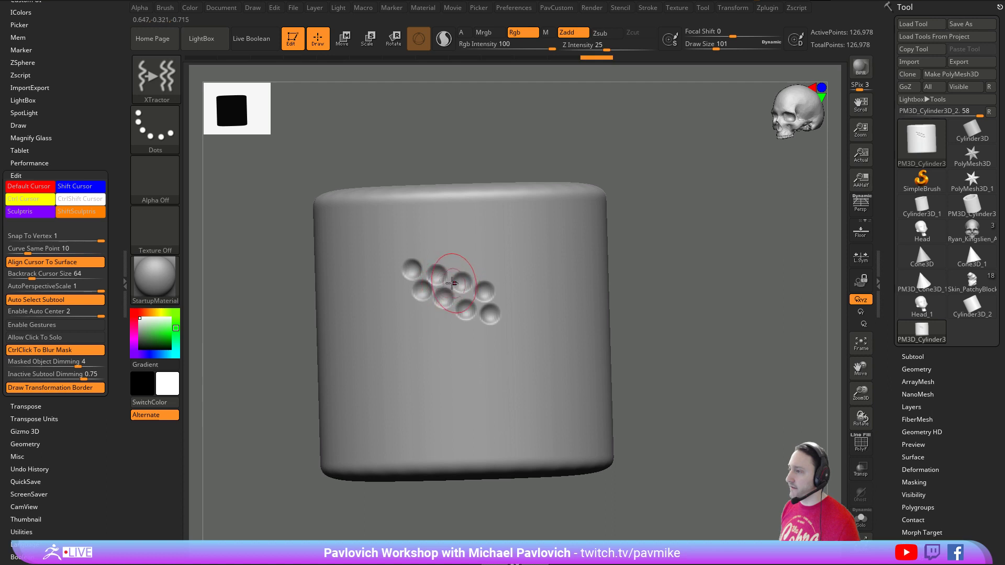
{"action": "key", "text": "space"}
{"action": "left_click", "coordinate": [497, 110]}
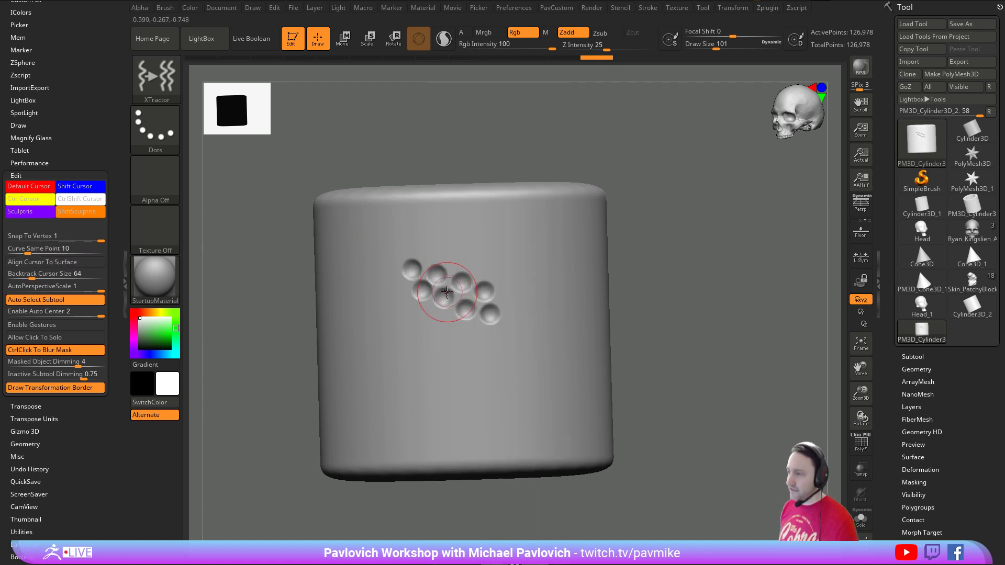
- Dock the Alpha palette above the Preferences palette in the side tray
{"action": "mouse_move", "coordinate": [139, 11]}
{"action": "left_click_drag", "start_coordinate": [137, 18], "coordinate": [92, 37]}
{"action": "left_click_drag", "start_coordinate": [111, 135], "coordinate": [108, 247]}
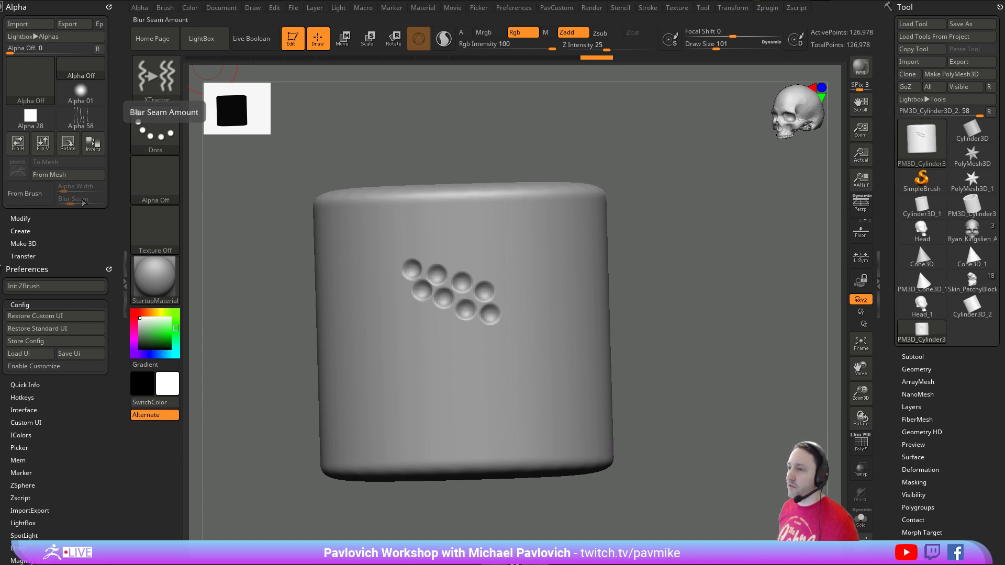
- Capture the dimple pattern from the cylinder as an XTractor alpha by stroking along the two rows of dimples
{"action": "left_click_drag", "start_coordinate": [673, 229], "coordinate": [710, 260]}
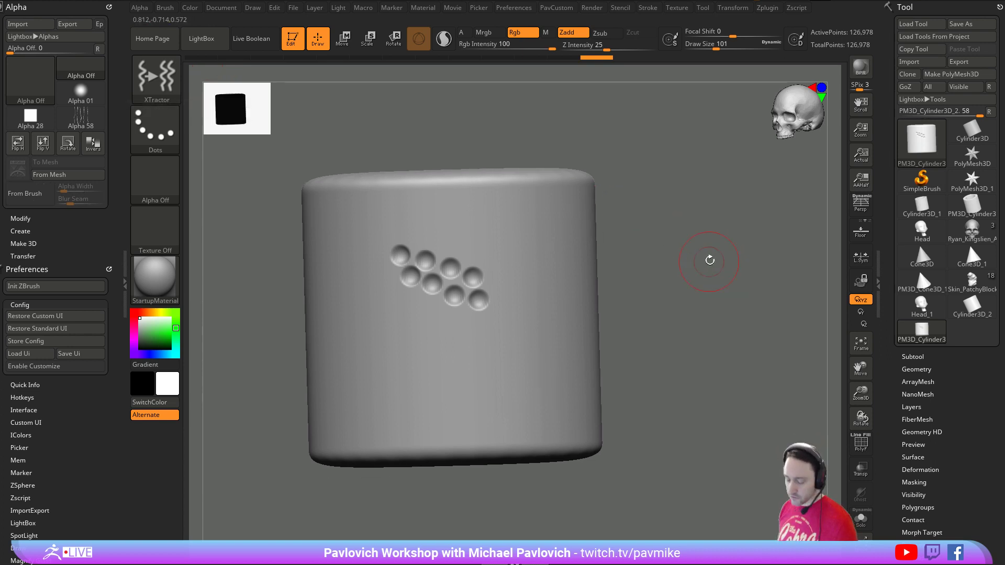
{"action": "key", "text": "g"}
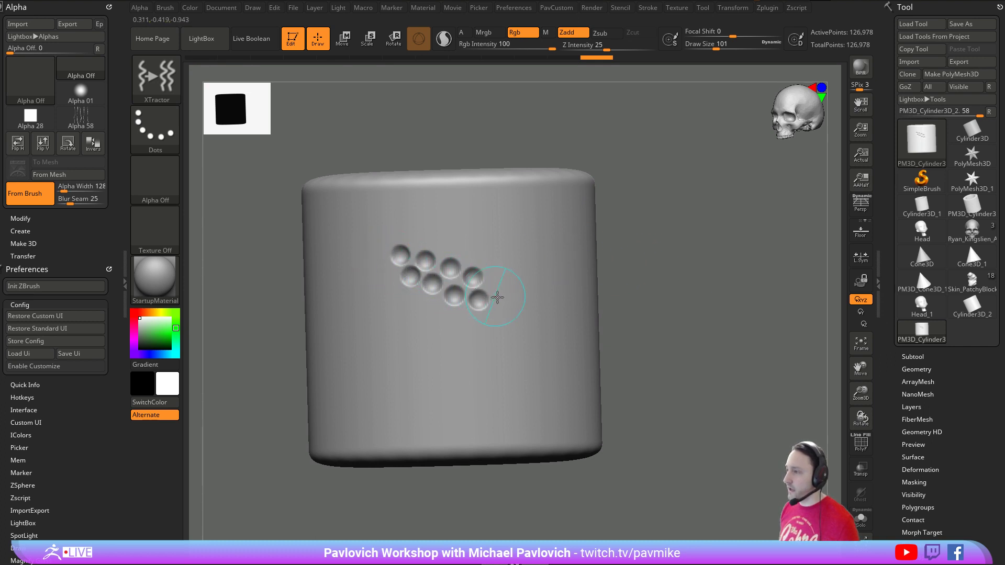
{"action": "left_click_drag", "start_coordinate": [497, 297], "coordinate": [498, 299]}
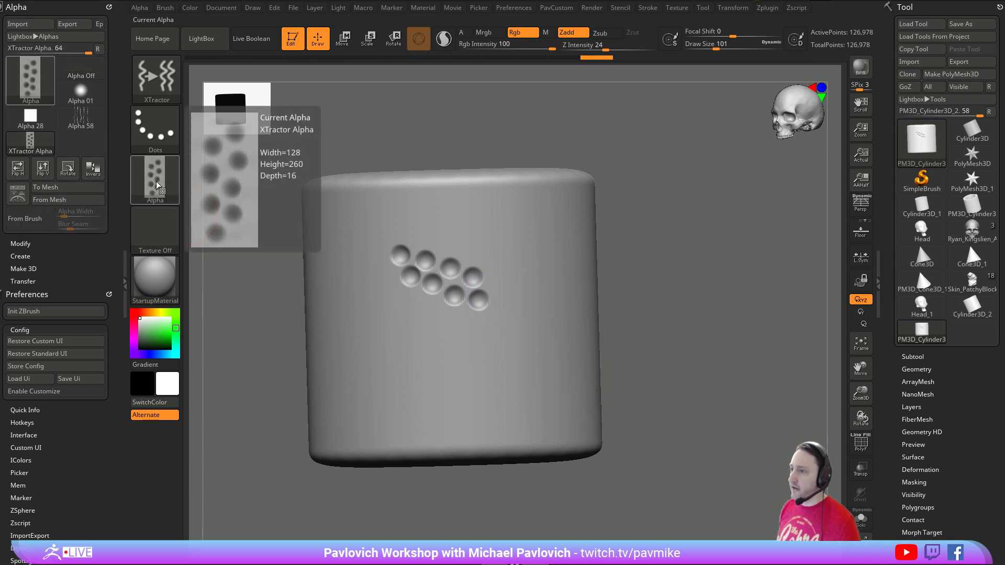
- Try painting the captured dimple alpha across the cylinder's side and undo the strokes
{"action": "left_click_drag", "start_coordinate": [717, 298], "coordinate": [696, 256], "text": "alt"}
{"action": "mouse_move", "coordinate": [410, 284]}
{"action": "left_mouse_down"}
{"action": "mouse_move", "coordinate": [398, 296]}
{"action": "mouse_move", "coordinate": [471, 285]}
{"action": "mouse_move", "coordinate": [369, 212]}
{"action": "mouse_move", "coordinate": [363, 265]}
{"action": "mouse_move", "coordinate": [385, 327]}
{"action": "mouse_move", "coordinate": [489, 332]}
{"action": "mouse_move", "coordinate": [497, 250]}
{"action": "mouse_move", "coordinate": [449, 218]}
{"action": "mouse_move", "coordinate": [370, 355]}
{"action": "mouse_move", "coordinate": [493, 371]}
{"action": "left_mouse_up"}
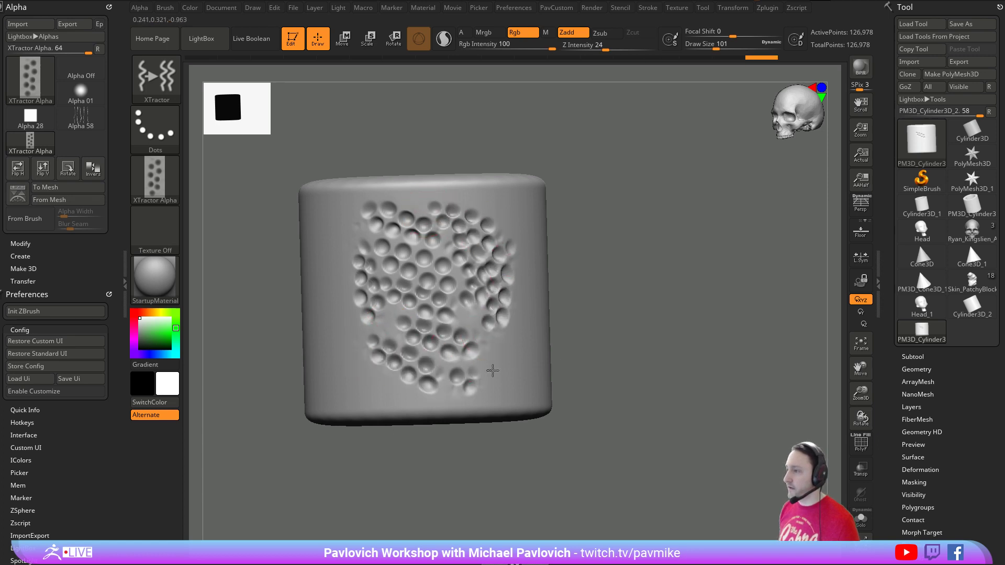
{"action": "key", "text": "ctrl+z"}
{"action": "key", "text": "ctrl+z"}
{"action": "key", "text": "ctrl+z"}
{"action": "key", "text": "ctrl+z"}
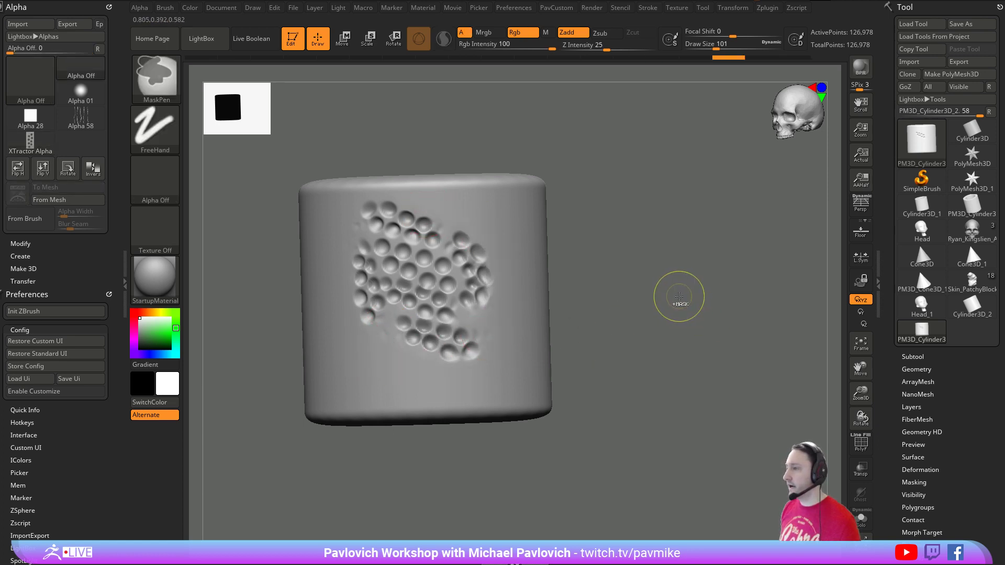
{"action": "key", "text": "ctrl+z"}
{"action": "key", "text": "ctrl+z"}
{"action": "key", "text": "ctrl+z"}
{"action": "key", "text": "ctrl+z"}
{"action": "key", "text": "ctrl+z"}
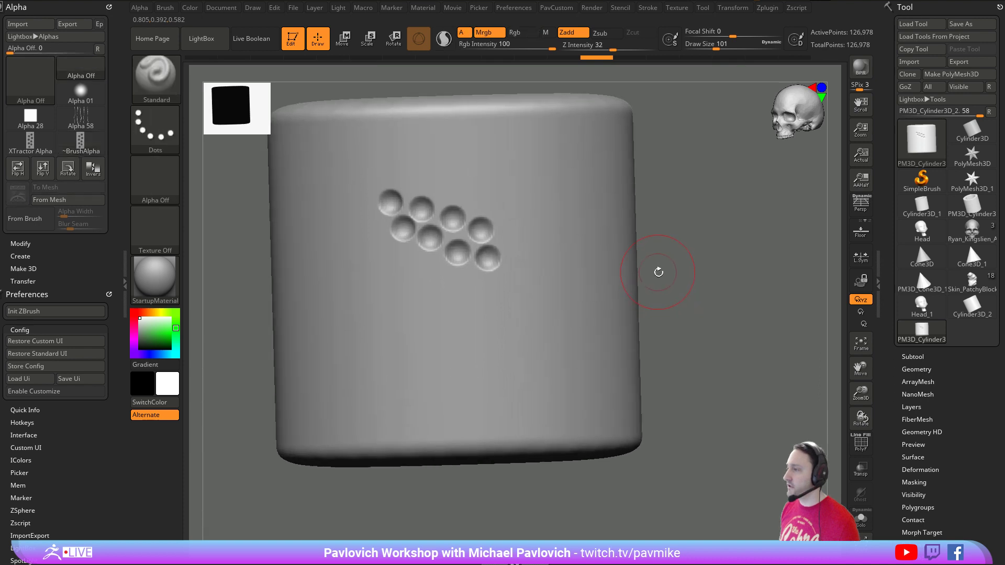
{"action": "key", "text": "ctrl+z"}
{"action": "key", "text": "ctrl+z"}
{"action": "key", "text": "ctrl+z"}
{"action": "key", "text": "ctrl+z"}
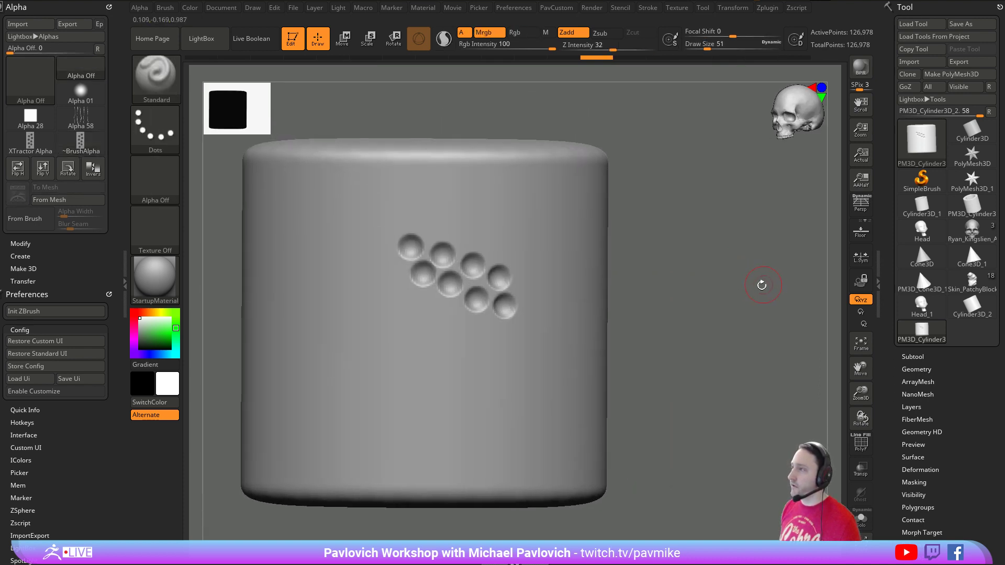
- Rework all eight dimples on the cylinder one by one with Smooth dabs at draw size 41 in their centres
{"action": "key", "text": "ctrl+z"}
{"action": "key", "text": "ctrl+z"}
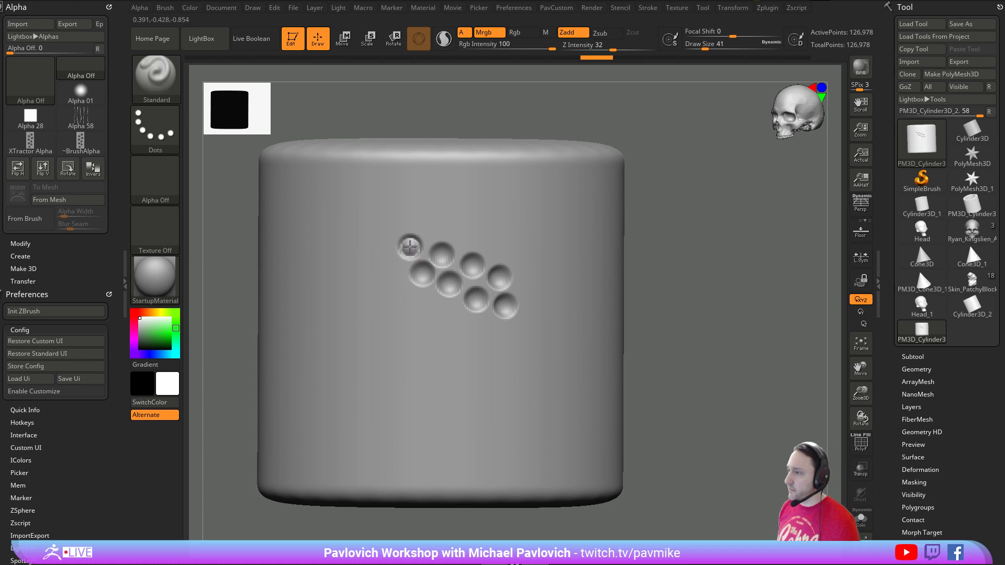
{"action": "key", "text": "ctrl+shift+z"}
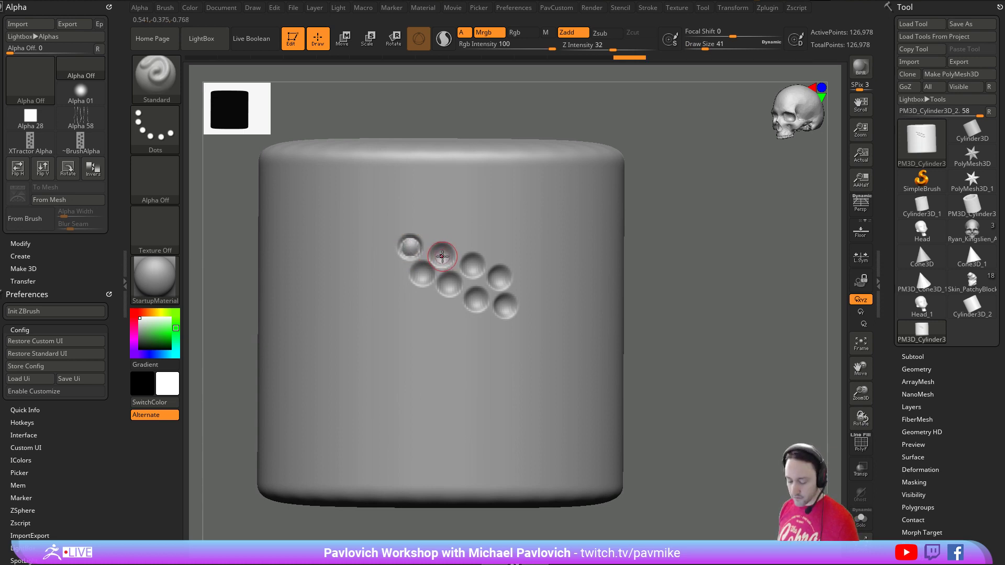
{"action": "key", "text": "shift"}
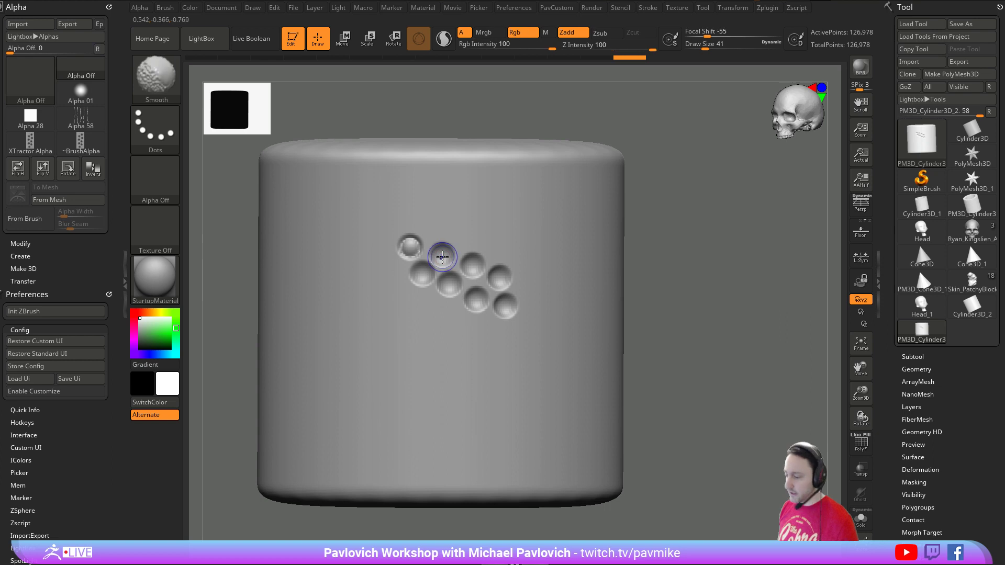
{"action": "left_click", "coordinate": [442, 256], "text": "shift"}
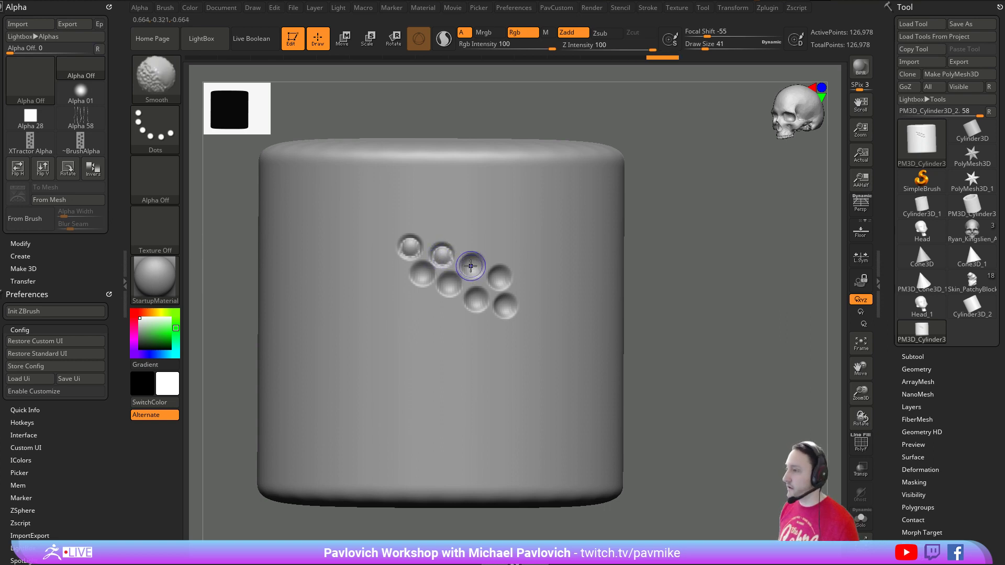
{"action": "left_click", "coordinate": [472, 265], "text": "shift"}
{"action": "left_click", "coordinate": [500, 278], "text": "shift"}
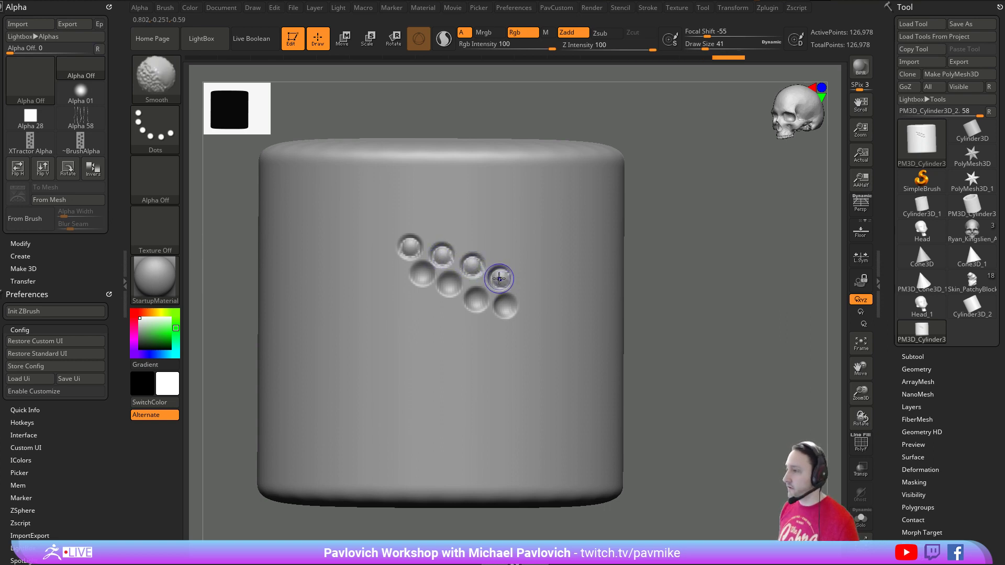
{"action": "left_click", "coordinate": [422, 274], "text": "shift"}
{"action": "left_click", "coordinate": [449, 286], "text": "shift"}
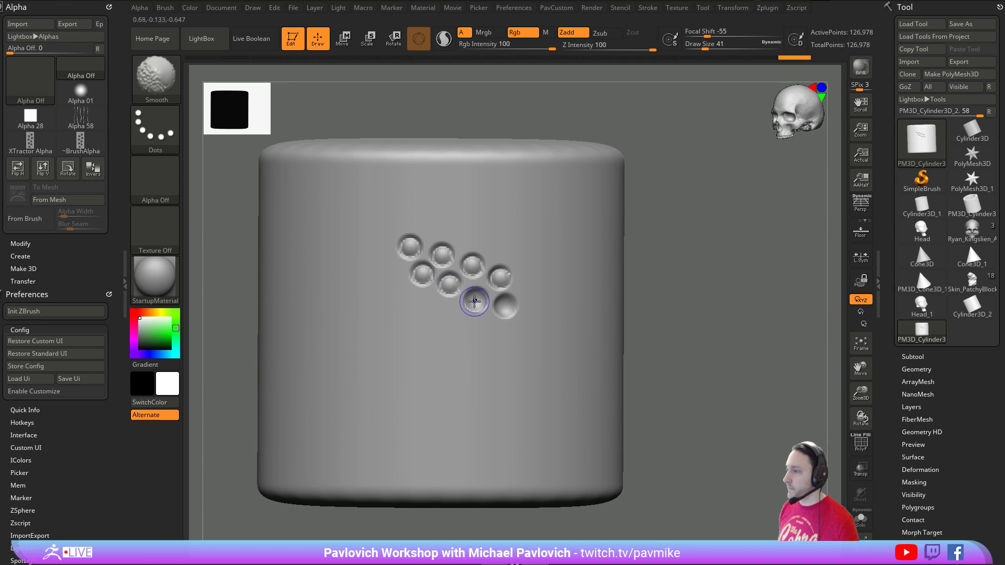
{"action": "left_click", "coordinate": [474, 301], "text": "shift"}
{"action": "left_click", "coordinate": [503, 307], "text": "shift"}
- Capture the reworked dimple rows as an alpha with the XTractor brush at draw size 94
{"action": "left_click_drag", "start_coordinate": [680, 297], "coordinate": [712, 296]}
{"action": "key", "text": "b"}
{"action": "key", "text": "x"}
{"action": "key", "text": "t"}
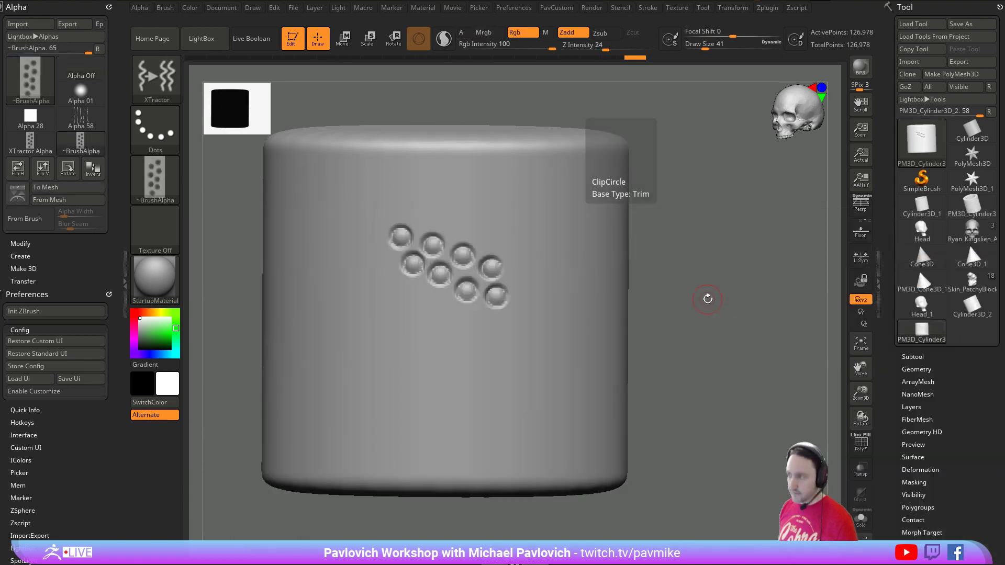
{"action": "key", "text": "s"}
{"action": "left_click_drag", "start_coordinate": [420, 255], "coordinate": [425, 259]}
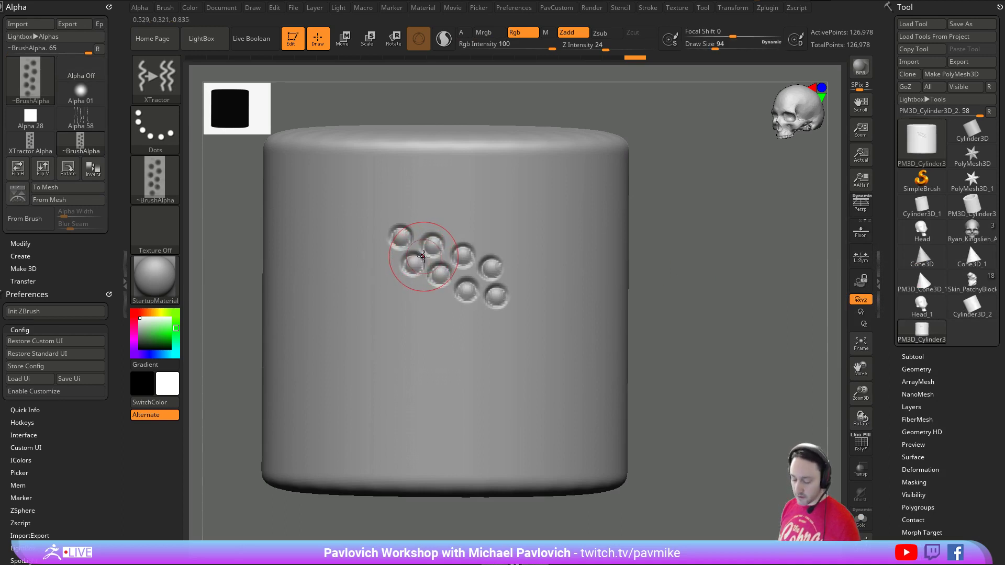
{"action": "key", "text": "g"}
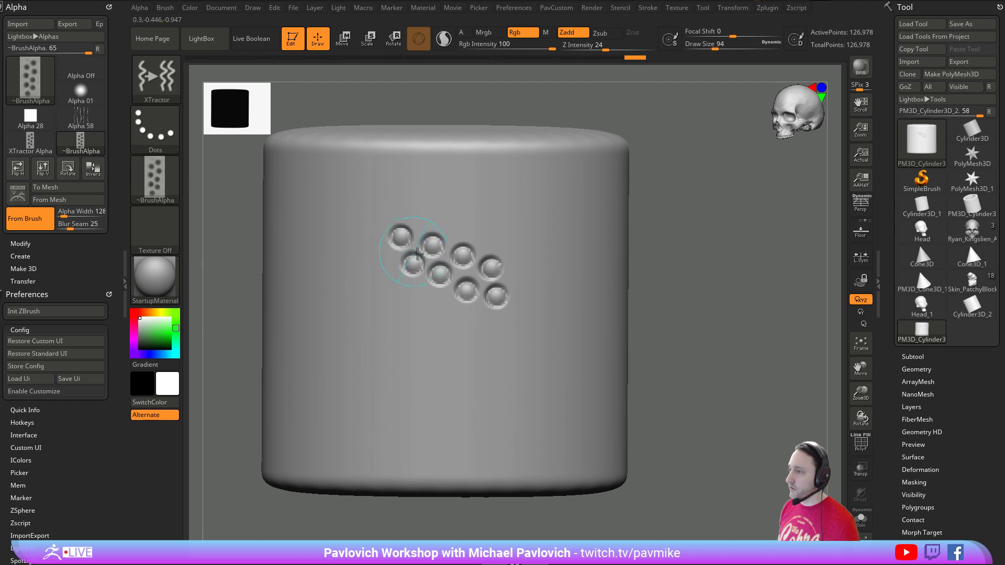
{"action": "left_click_drag", "start_coordinate": [514, 293], "coordinate": [519, 294]}
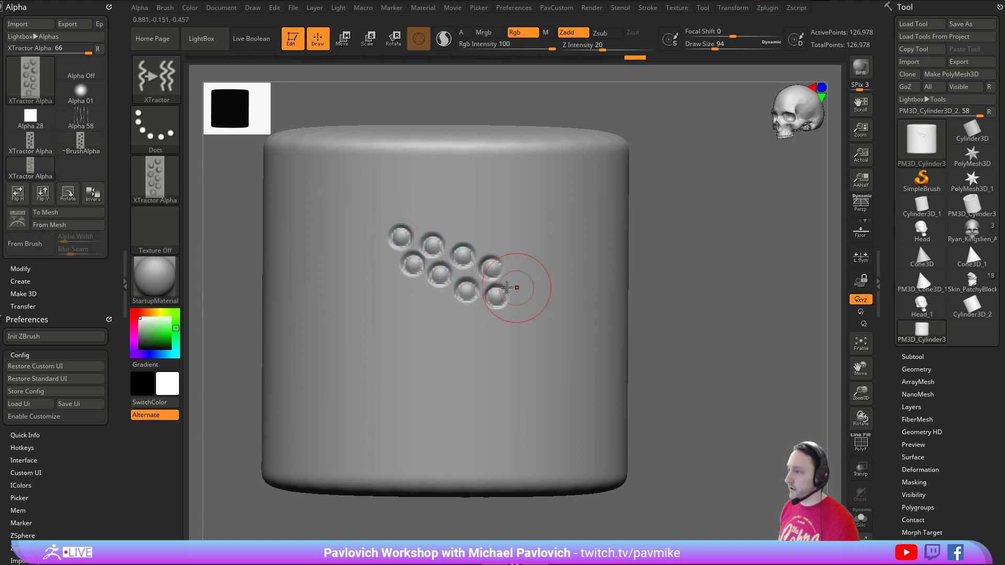
- Try painting the newly captured ringed-dimple alpha around and below the original rows and undo the strokes
{"action": "mouse_move", "coordinate": [388, 292]}
{"action": "left_mouse_down"}
{"action": "mouse_move", "coordinate": [479, 332]}
{"action": "mouse_move", "coordinate": [511, 250]}
{"action": "mouse_move", "coordinate": [376, 210]}
{"action": "mouse_move", "coordinate": [385, 306]}
{"action": "mouse_move", "coordinate": [471, 385]}
{"action": "mouse_move", "coordinate": [521, 392]}
{"action": "left_mouse_up"}
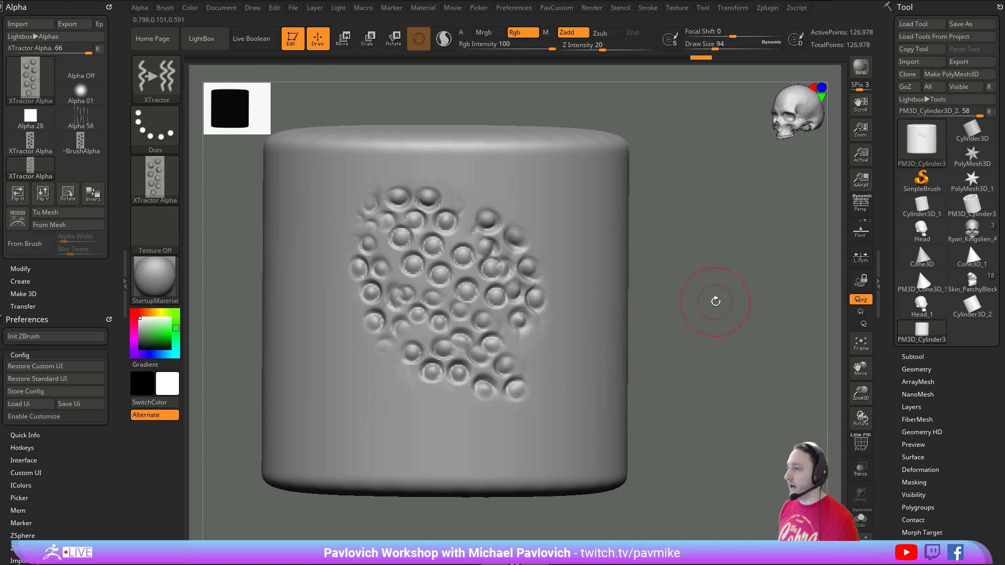
{"action": "key", "text": "ctrl+z"}
{"action": "key", "text": "ctrl+z"}
{"action": "key", "text": "ctrl+z"}
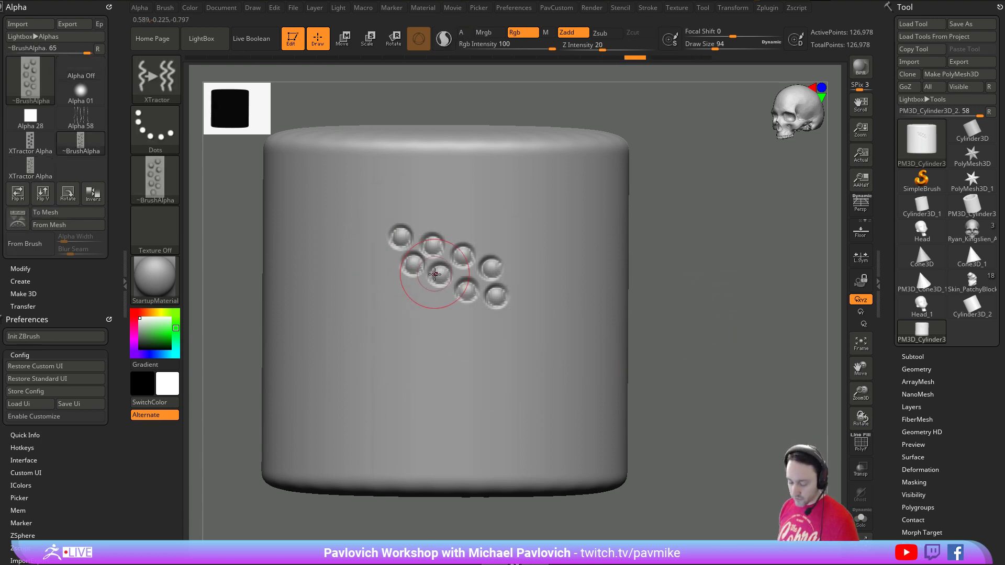
- Capture a patch of the dimple rows as an alpha with the XTractorDot brush
{"action": "key", "text": "b"}
{"action": "key", "text": "x"}
{"action": "left_click", "coordinate": [236, 518]}
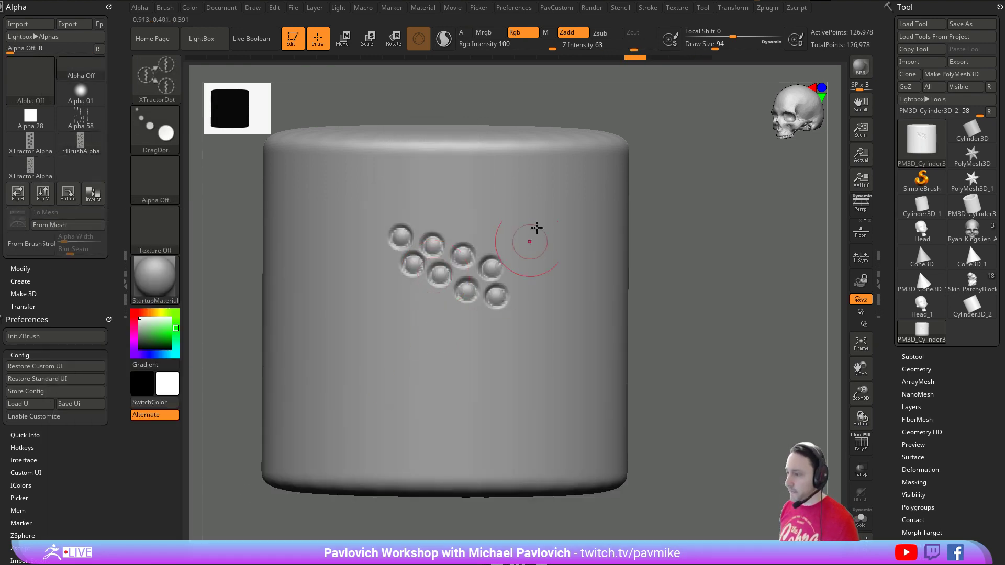
{"action": "key", "text": "g"}
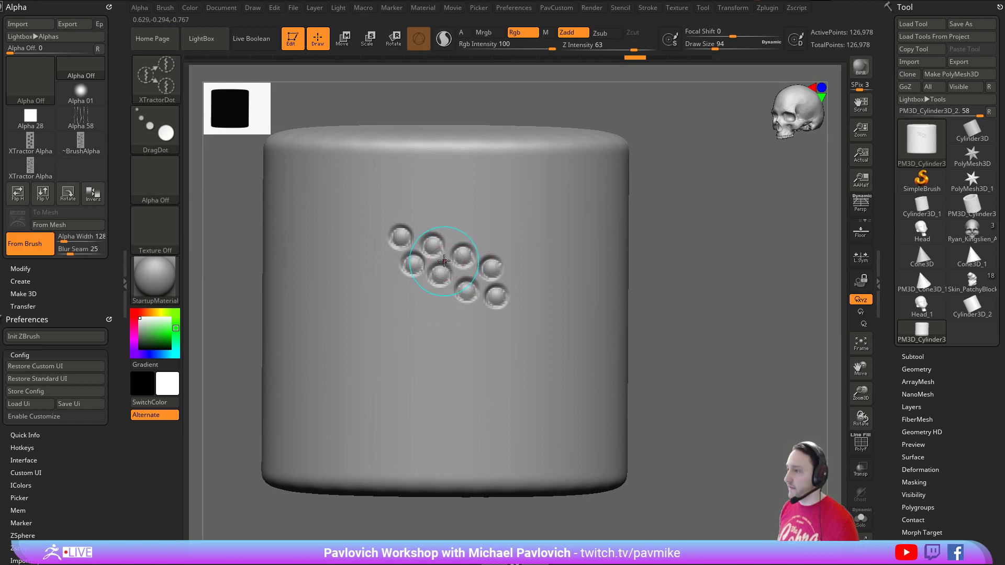
{"action": "left_click", "coordinate": [518, 304]}
- Try placing the XTractorDot alpha at several spots below and beside the rows and undo the stamps
{"action": "left_click", "coordinate": [439, 341]}
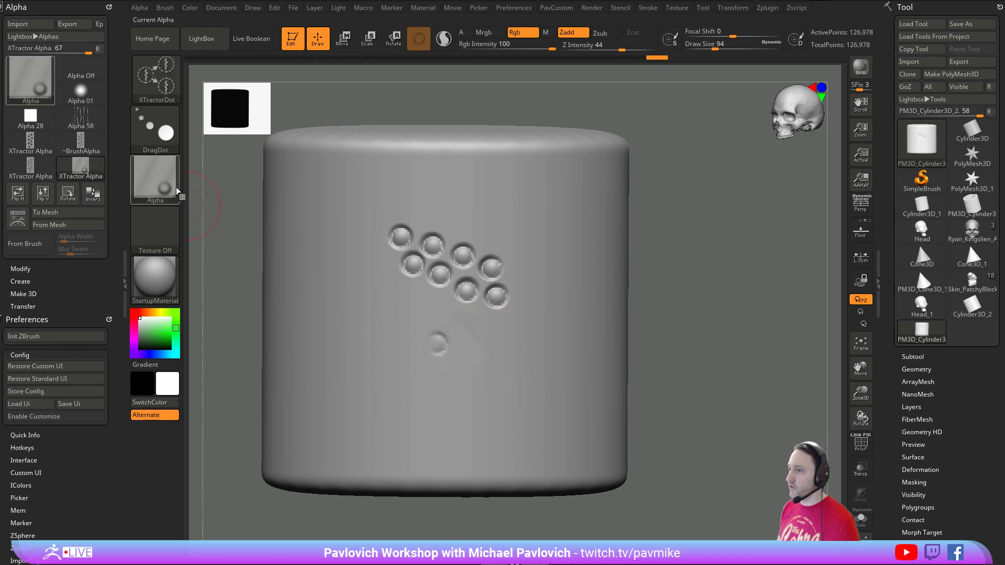
{"action": "left_click", "coordinate": [467, 359]}
{"action": "left_click", "coordinate": [501, 352]}
{"action": "left_click", "coordinate": [540, 331]}
{"action": "left_click", "coordinate": [558, 258]}
{"action": "left_click", "coordinate": [531, 214]}
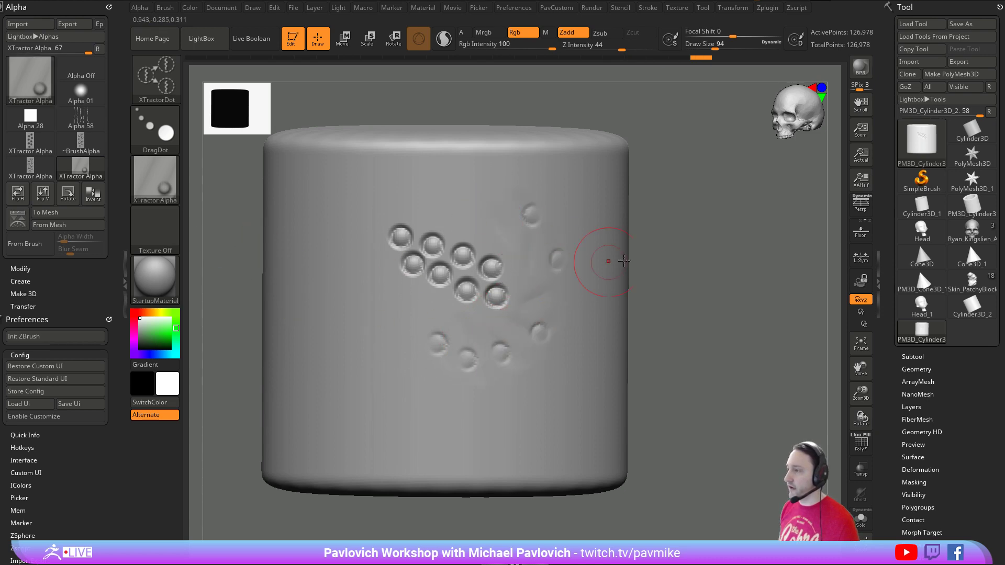
{"action": "key", "text": "ctrl+z"}
{"action": "key", "text": "ctrl+z"}
{"action": "key", "text": "ctrl+z"}
{"action": "key", "text": "ctrl+z"}
{"action": "key", "text": "ctrl+z"}
{"action": "key", "text": "ctrl+z"}
{"action": "key", "text": "ctrl+z"}
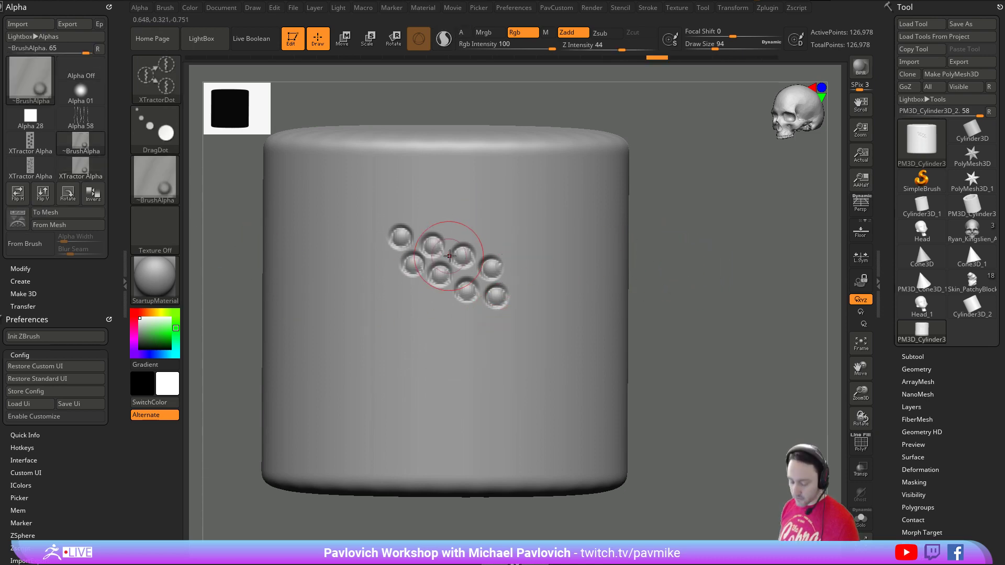
- Capture the full dimple pattern as an alpha with the XTractorDragRect brush, from the middle of the rows outward
{"action": "key", "text": "b"}
{"action": "key", "text": "x"}
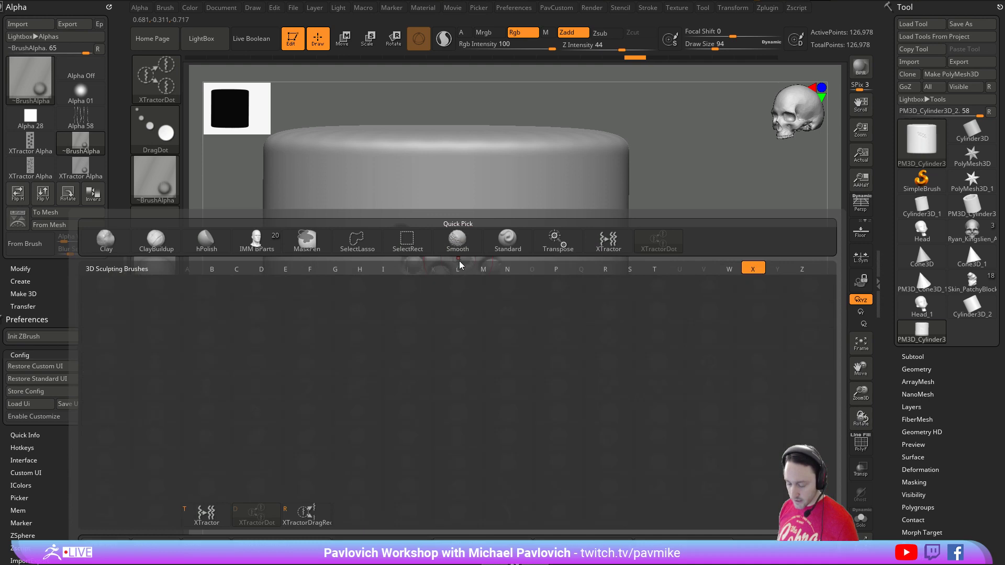
{"action": "left_click", "coordinate": [307, 516]}
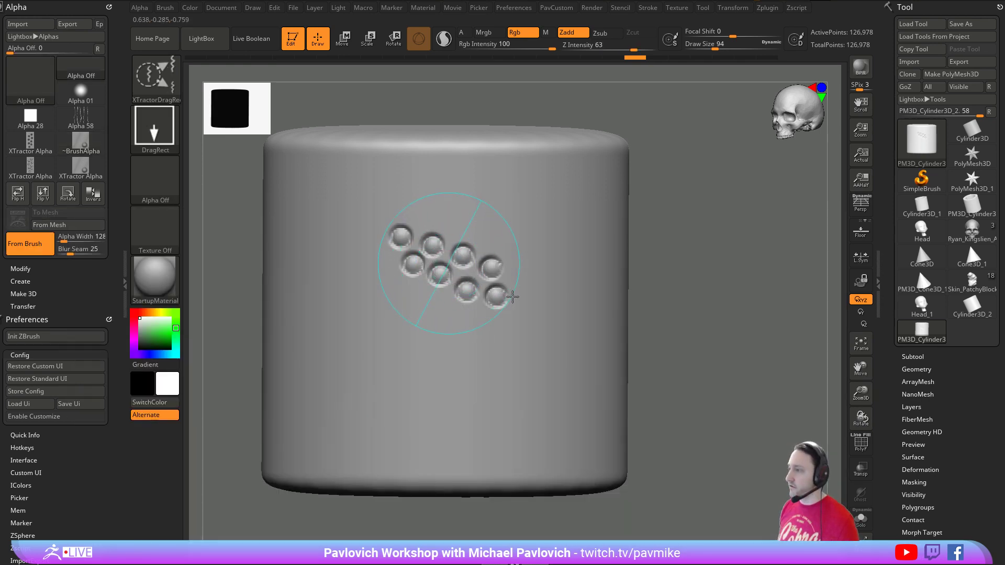
{"action": "left_click_drag", "start_coordinate": [517, 301], "coordinate": [521, 306]}
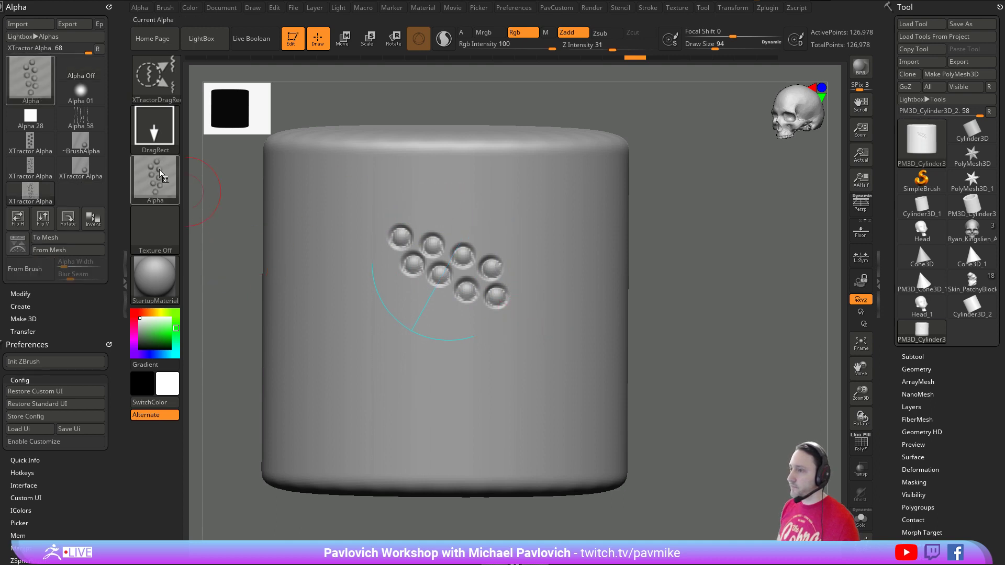
- Try stamping the XTractorDragRect alpha at different sizes below the dimple rows and undo the stamps
{"action": "left_click_drag", "start_coordinate": [430, 315], "coordinate": [467, 350]}
{"action": "left_click_drag", "start_coordinate": [498, 351], "coordinate": [556, 379]}
{"action": "mouse_move", "coordinate": [543, 311]}
{"action": "left_mouse_down"}
{"action": "mouse_move", "coordinate": [591, 326]}
{"action": "mouse_move", "coordinate": [503, 310]}
{"action": "left_mouse_up"}
{"action": "key", "text": "ctrl+z"}
{"action": "key", "text": "ctrl+z"}
{"action": "key", "text": "ctrl+z"}
{"action": "key", "text": "ctrl+z"}
{"action": "key", "text": "ctrl+z"}
{"action": "key", "text": "ctrl+z"}
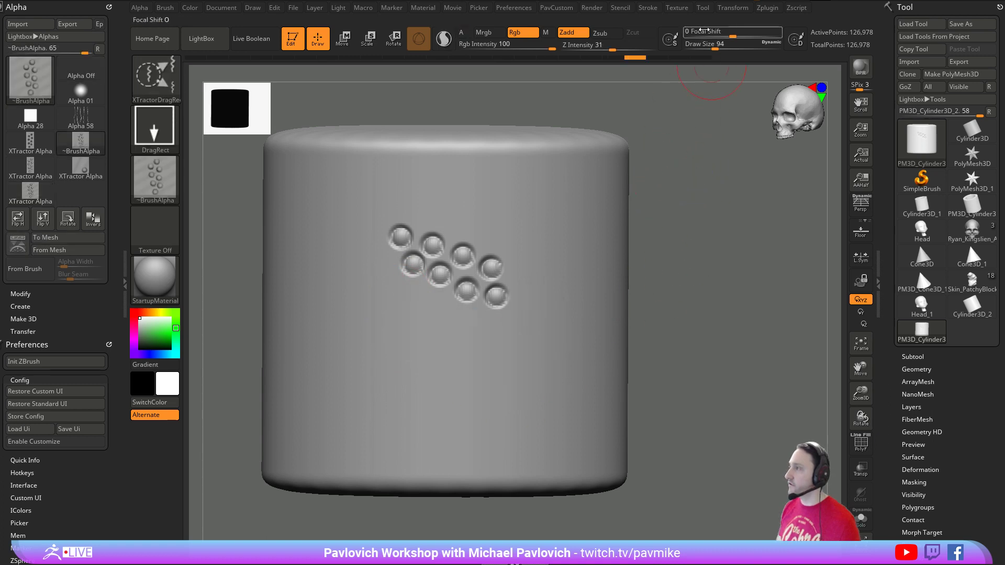
- Set Focal Shift to -60 and test the alpha with stamps below the dimple rows, undoing them
{"action": "left_click_drag", "start_coordinate": [725, 32], "coordinate": [703, 32]}
{"action": "mouse_move", "coordinate": [386, 330]}
{"action": "left_mouse_down"}
{"action": "mouse_move", "coordinate": [465, 353]}
{"action": "mouse_move", "coordinate": [557, 360]}
{"action": "left_mouse_up"}
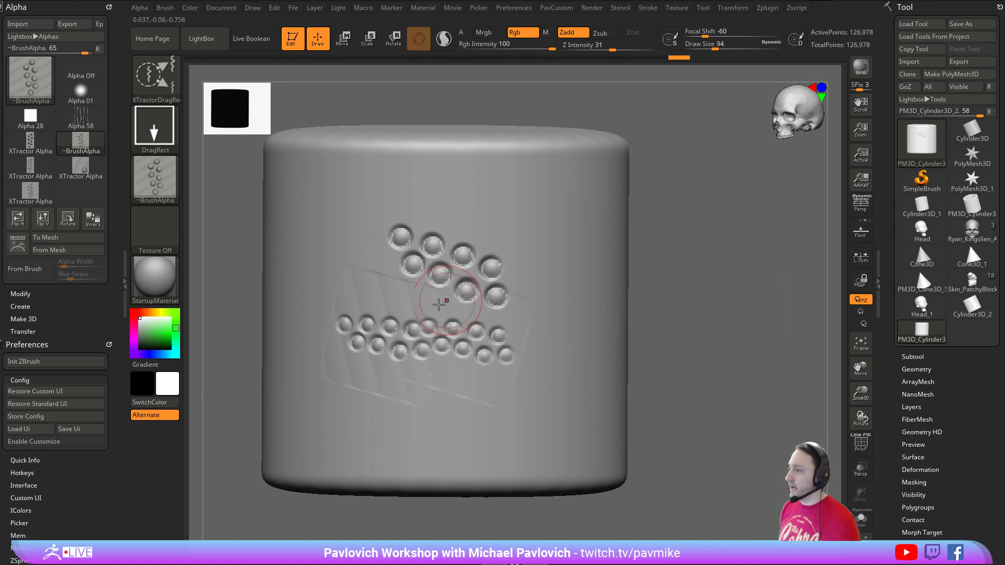
{"action": "key", "text": "ctrl"}
{"action": "key", "text": "ctrl+z"}
{"action": "key", "text": "ctrl+z"}
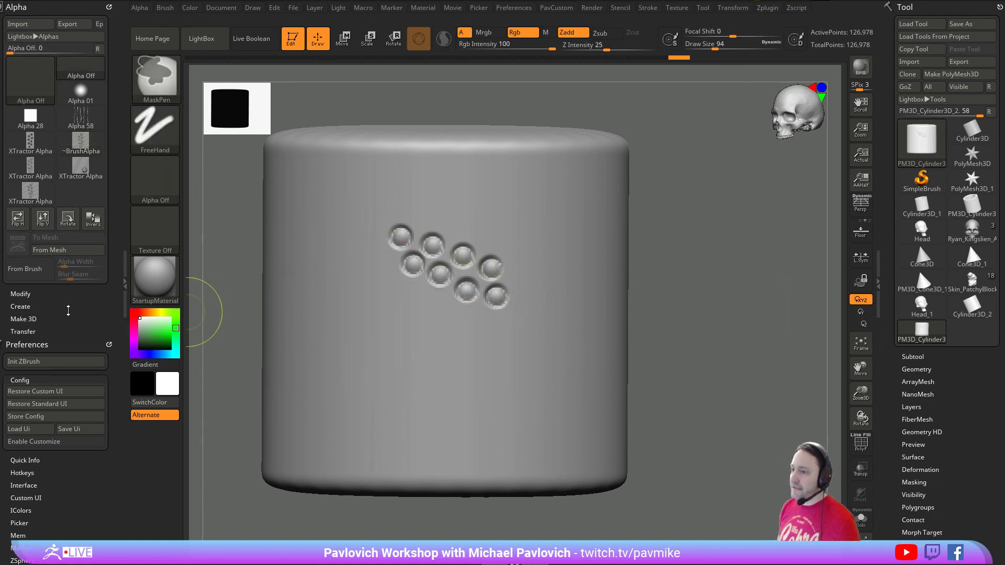
- Set the alpha's MidValue to 45 and test it with a small stamp below the rows, undoing it
{"action": "left_click", "coordinate": [20, 294]}
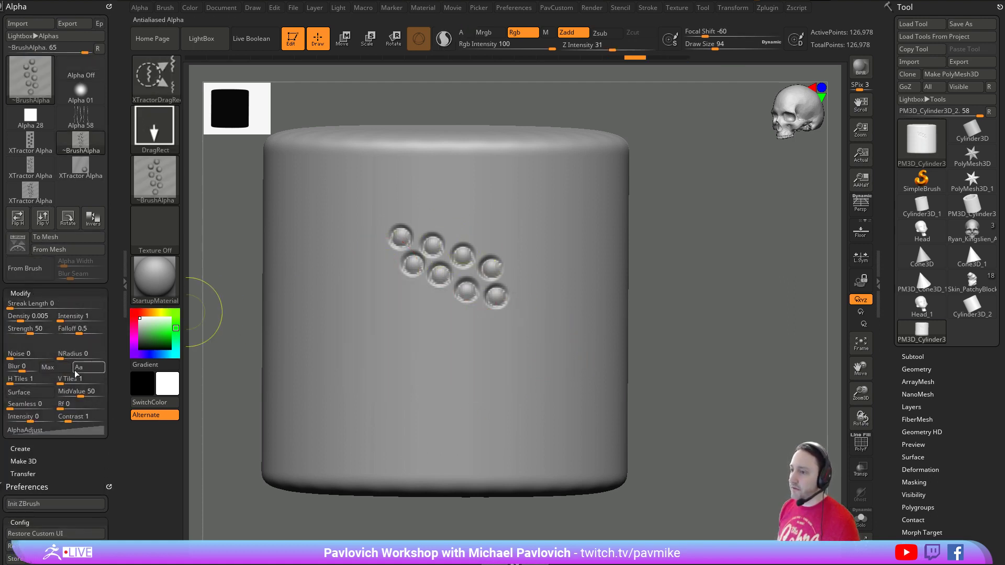
{"action": "left_click_drag", "start_coordinate": [79, 395], "coordinate": [77, 395]}
{"action": "left_click_drag", "start_coordinate": [420, 372], "coordinate": [477, 374]}
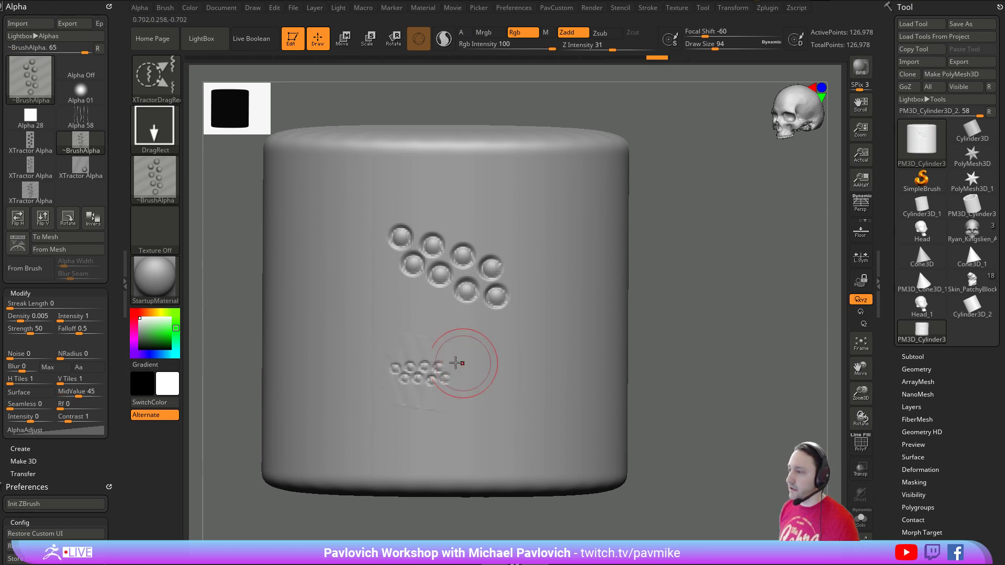
{"action": "key", "text": "ctrl+z"}
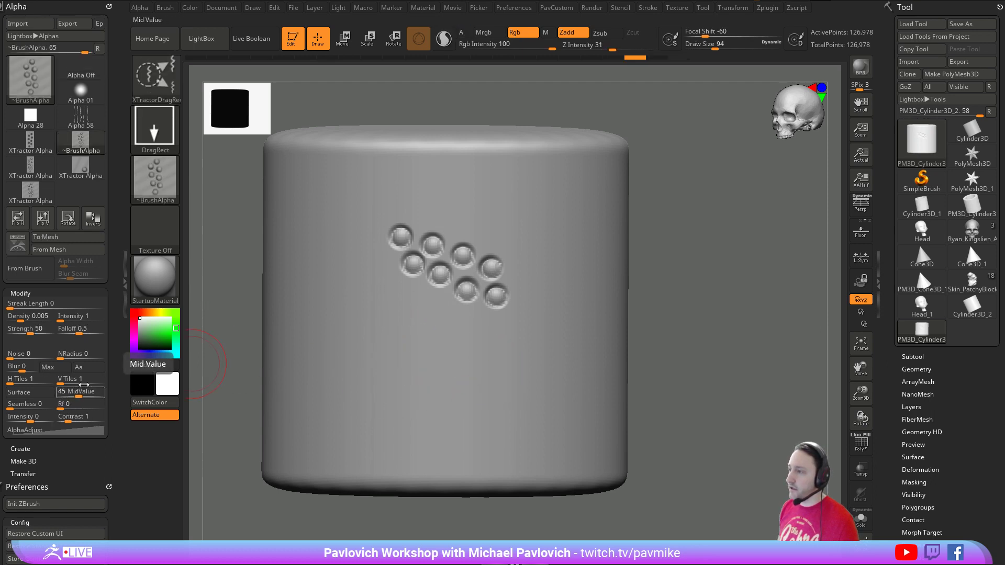
- Try larger stamps of the MidValue 45 alpha below the dimple rows and undo each one
{"action": "mouse_move", "coordinate": [435, 321]}
{"action": "left_mouse_down"}
{"action": "mouse_move", "coordinate": [525, 330]}
{"action": "mouse_move", "coordinate": [525, 341]}
{"action": "mouse_move", "coordinate": [388, 273]}
{"action": "mouse_move", "coordinate": [442, 355]}
{"action": "mouse_move", "coordinate": [531, 364]}
{"action": "left_mouse_up"}
{"action": "key", "text": "ctrl+z"}
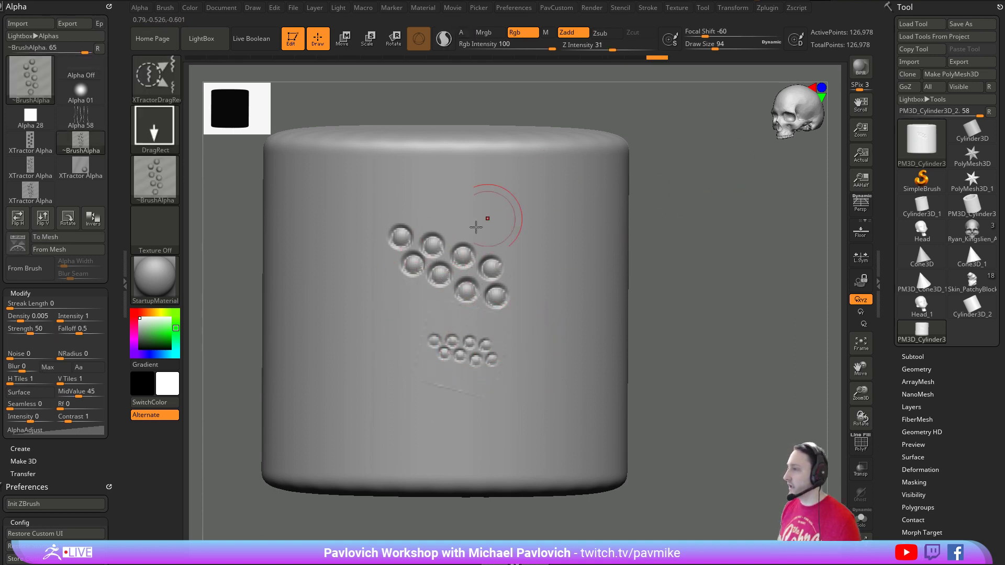
{"action": "left_click_drag", "start_coordinate": [701, 252], "coordinate": [680, 259]}
{"action": "key", "text": "ctrl+z"}
{"action": "left_click_drag", "start_coordinate": [440, 343], "coordinate": [549, 357]}
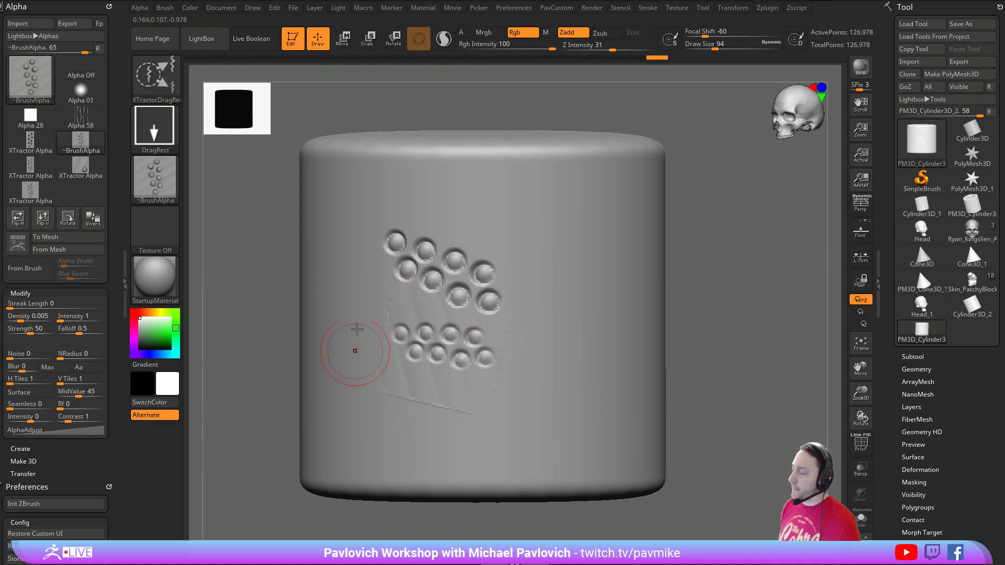
{"action": "key", "text": "ctrl+z"}
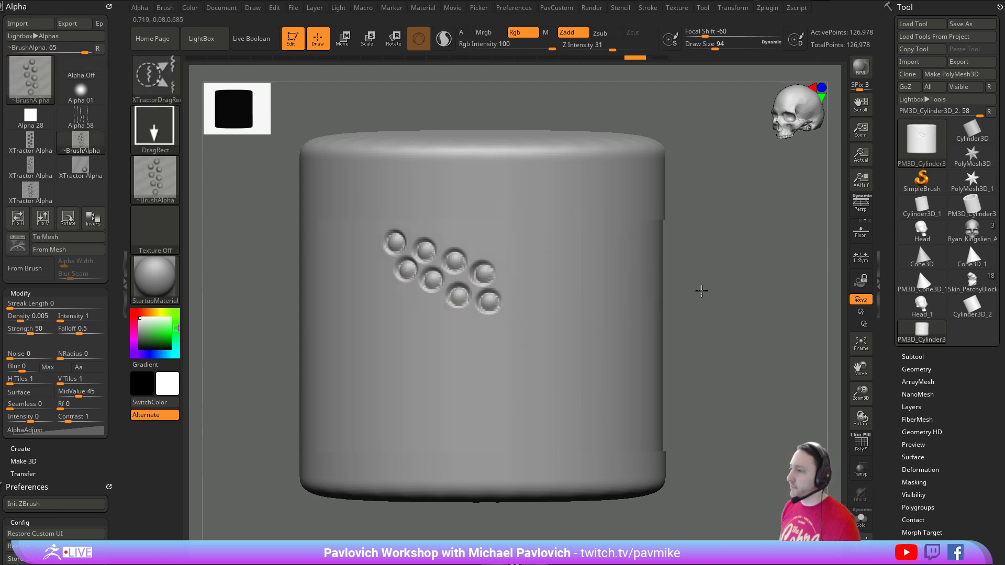
{"action": "key", "text": "ctrl+z"}
{"action": "key", "text": "ctrl+shift+z"}
- Switch back to the XTractor brush and step back in the undo history to the cylinder with only the eight ringed dimples
{"action": "left_click_drag", "start_coordinate": [335, 267], "coordinate": [340, 335]}
{"action": "right_click_drag", "start_coordinate": [301, 360], "coordinate": [679, 246]}
{"action": "right_click_drag", "start_coordinate": [761, 245], "coordinate": [761, 274], "text": "alt"}
{"action": "key", "text": "b"}
{"action": "key", "text": "x"}
{"action": "key", "text": "t"}
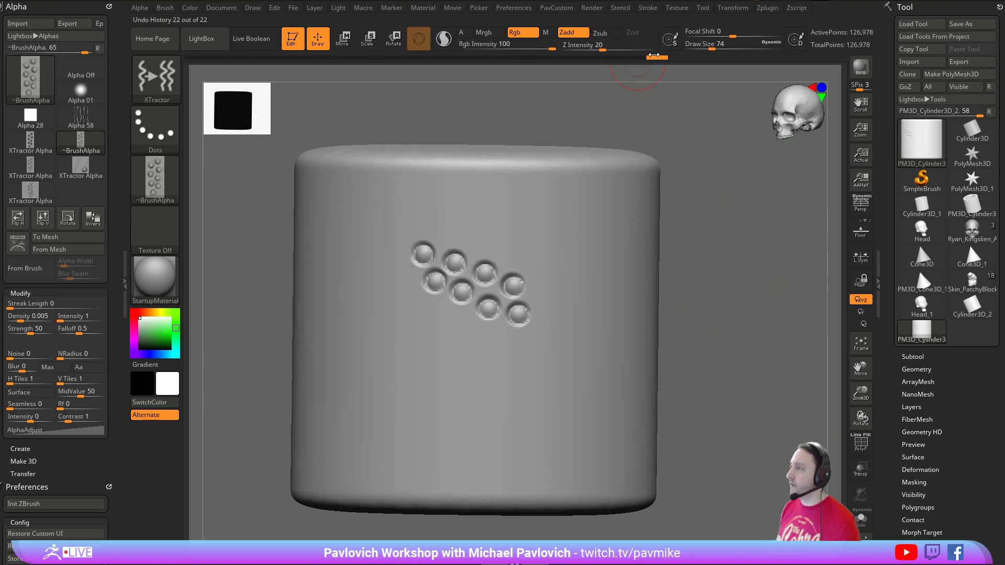
{"action": "mouse_move", "coordinate": [639, 64]}
{"action": "left_mouse_down"}
{"action": "mouse_move", "coordinate": [477, 62]}
{"action": "mouse_move", "coordinate": [640, 63]}
{"action": "left_mouse_up"}
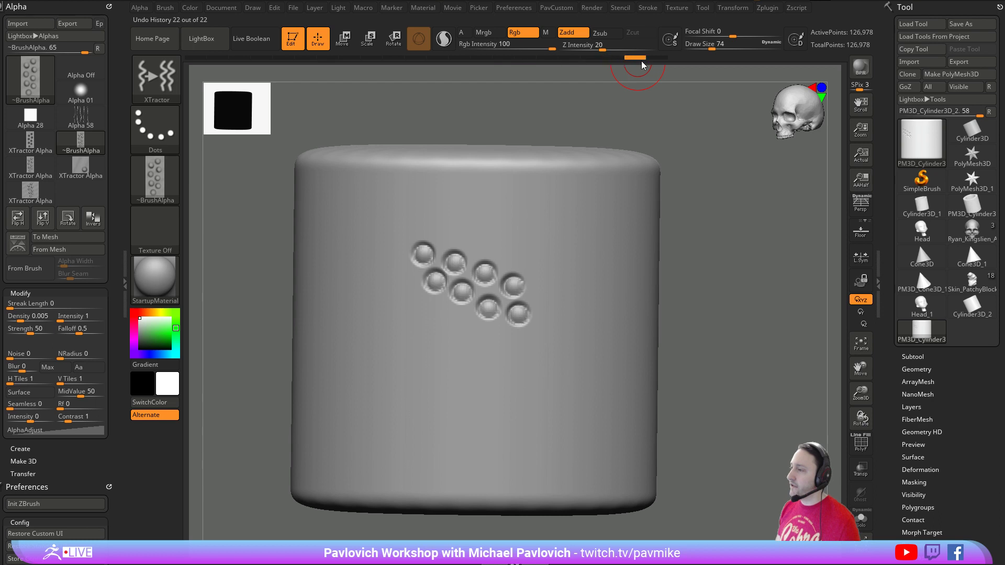
- Try a stroke below the rows with the first captured XTractor alpha, the plain dimples, and undo it
{"action": "left_click", "coordinate": [157, 185]}
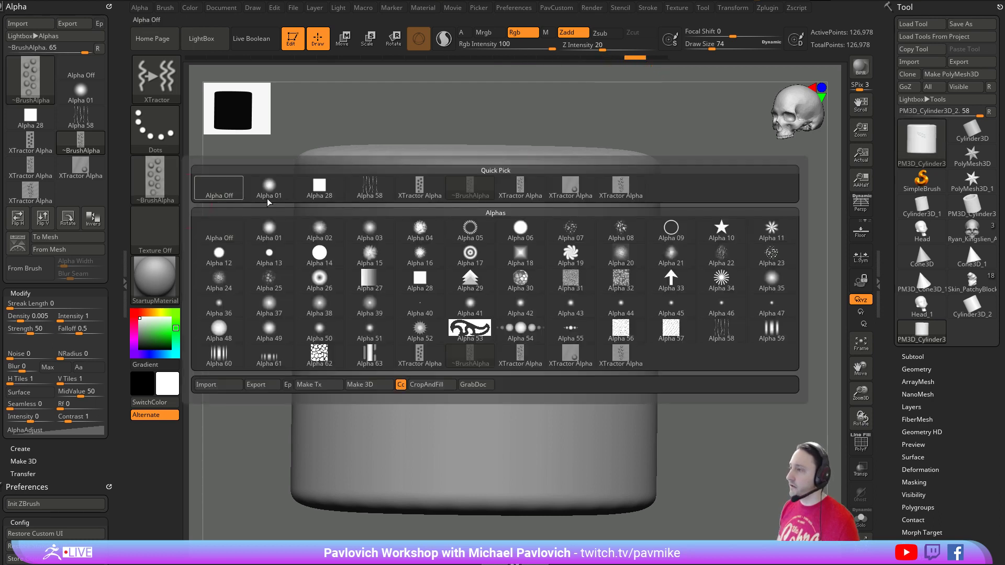
{"action": "left_click", "coordinate": [431, 191]}
{"action": "left_click_drag", "start_coordinate": [401, 322], "coordinate": [592, 361]}
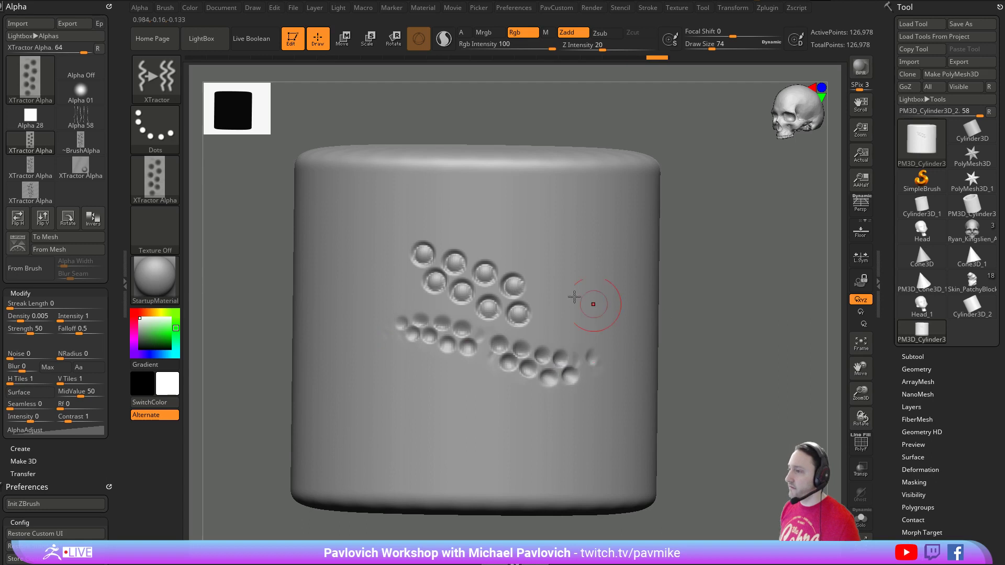
{"action": "key", "text": "ctrl+z"}
- Paint a stroke below the rows with the second captured XTractor alpha, the ringed dimples
{"action": "left_click", "coordinate": [165, 174]}
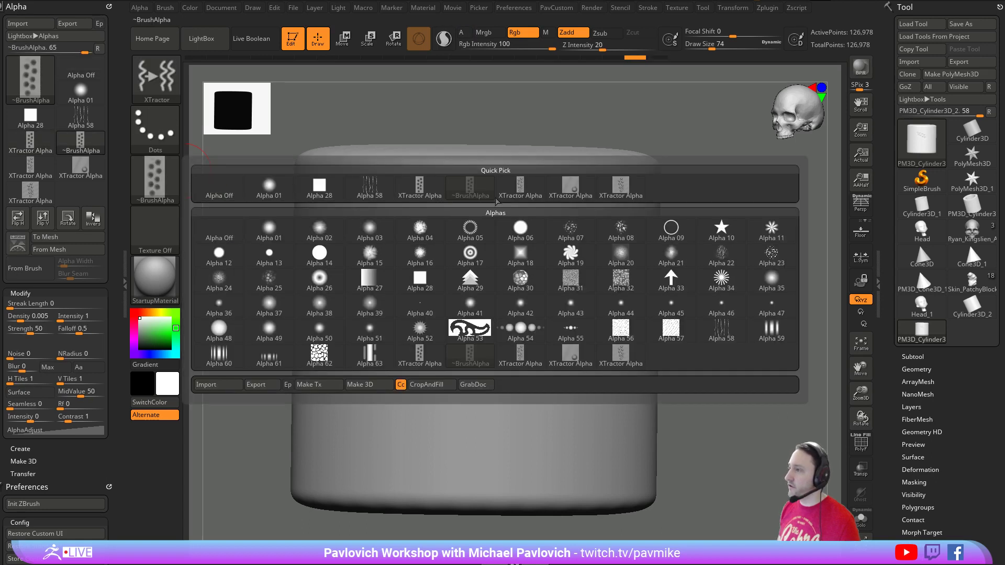
{"action": "left_click", "coordinate": [520, 190]}
{"action": "mouse_move", "coordinate": [406, 335]}
{"action": "left_mouse_down"}
{"action": "mouse_move", "coordinate": [508, 366]}
{"action": "mouse_move", "coordinate": [614, 369]}
{"action": "left_mouse_up"}
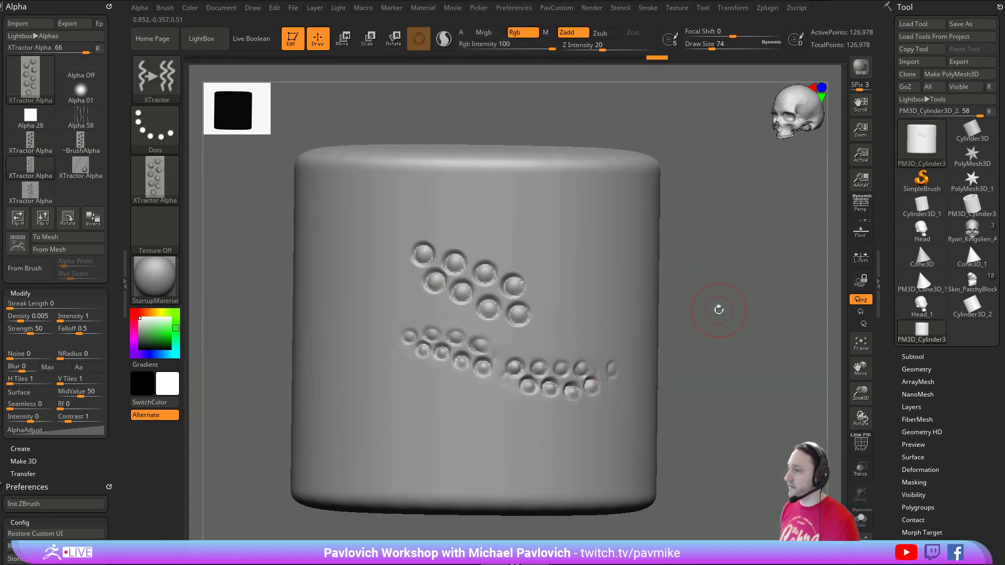
- Undo the stroke below the rows, mark the plain-dimples state as the undo history reference, and return to the ringed dimples
{"action": "key", "text": "ctrl+z"}
{"action": "key", "text": "ctrl+z"}
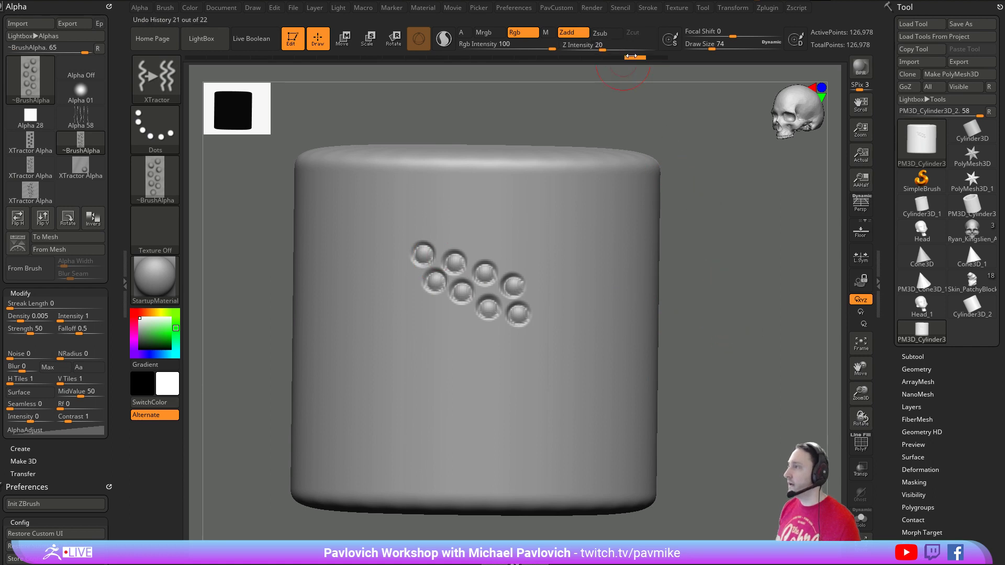
{"action": "left_click_drag", "start_coordinate": [631, 56], "coordinate": [460, 59]}
{"action": "key", "text": "ctrl"}
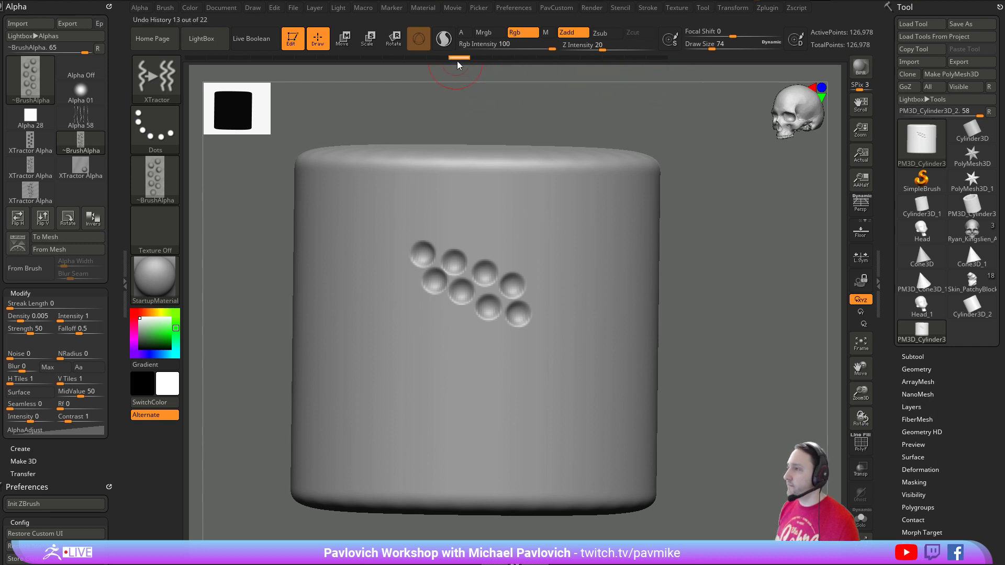
{"action": "left_click_drag", "start_coordinate": [458, 58], "coordinate": [664, 58]}
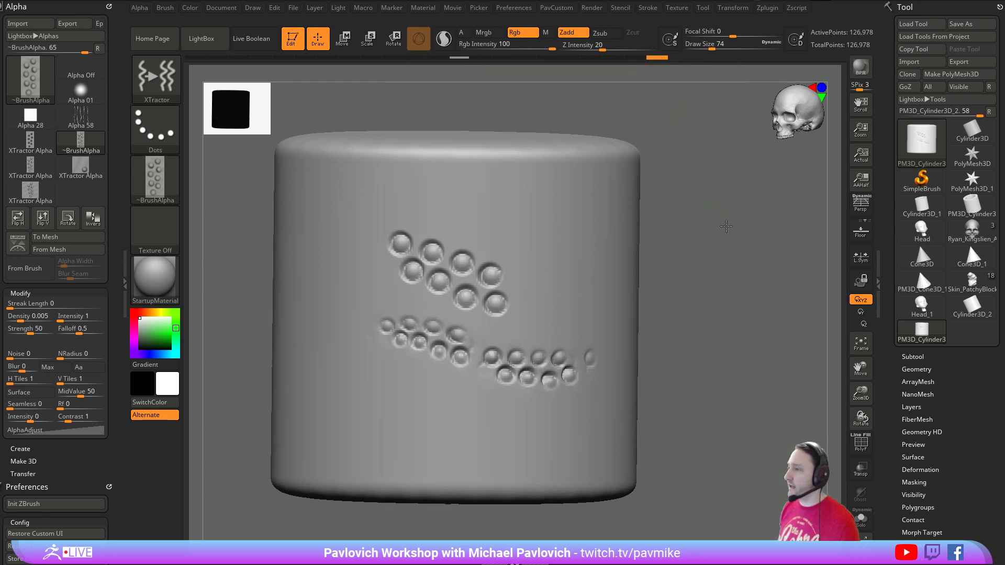
{"action": "left_click_drag", "start_coordinate": [726, 226], "coordinate": [700, 222]}
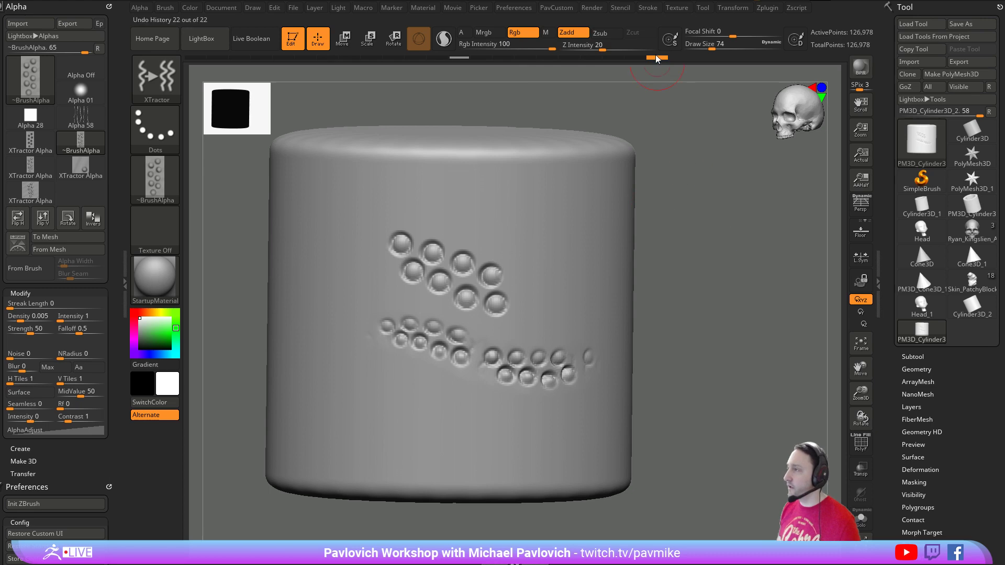
{"action": "left_click_drag", "start_coordinate": [657, 59], "coordinate": [636, 58]}
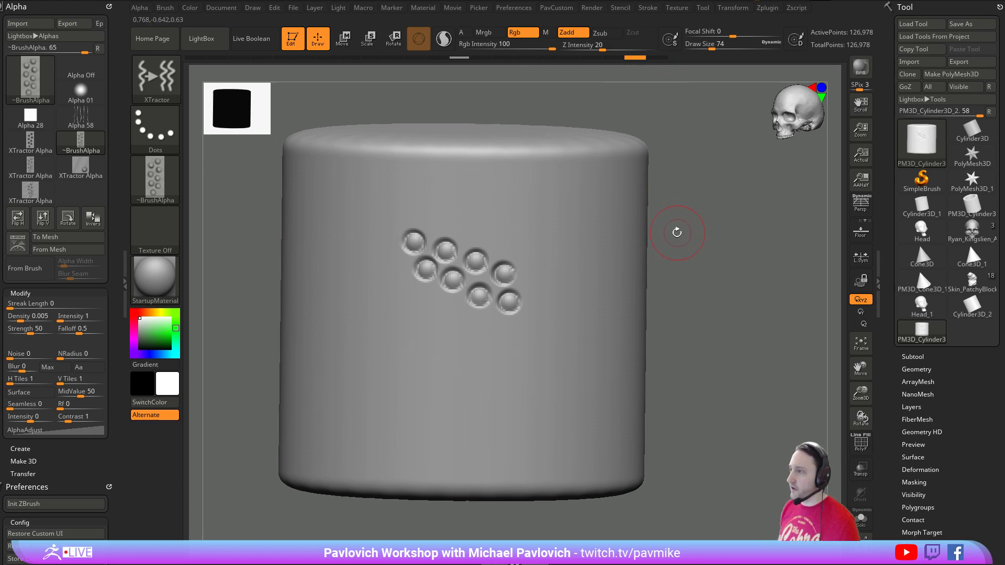
- Capture the eight ringed dimples with the XTractor brush at draw size 101, and paint a curved stroke around them at draw size 49
{"action": "key", "text": "b"}
{"action": "key", "text": "Escape"}
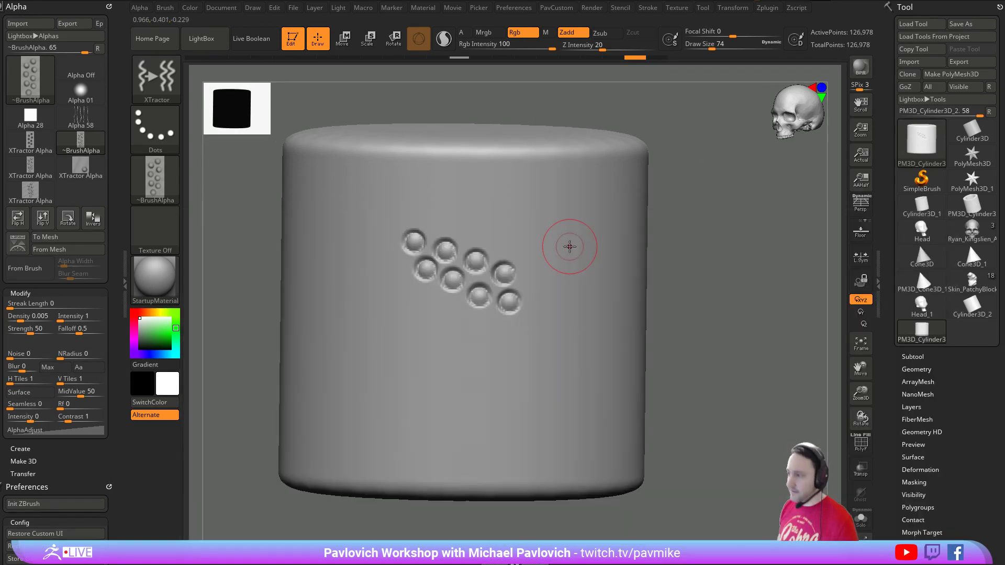
{"action": "key", "text": "s"}
{"action": "left_click_drag", "start_coordinate": [425, 261], "coordinate": [434, 264]}
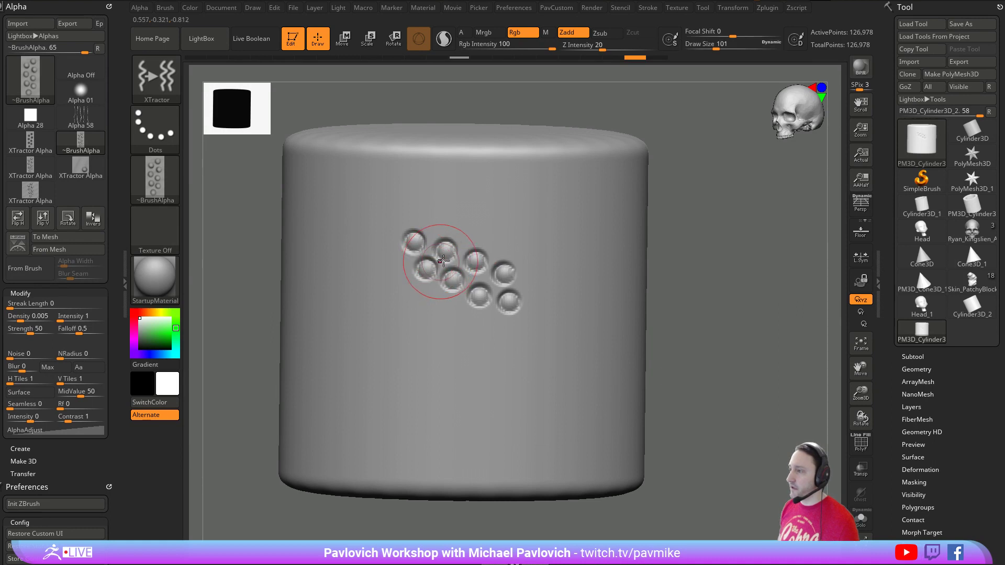
{"action": "key", "text": "g"}
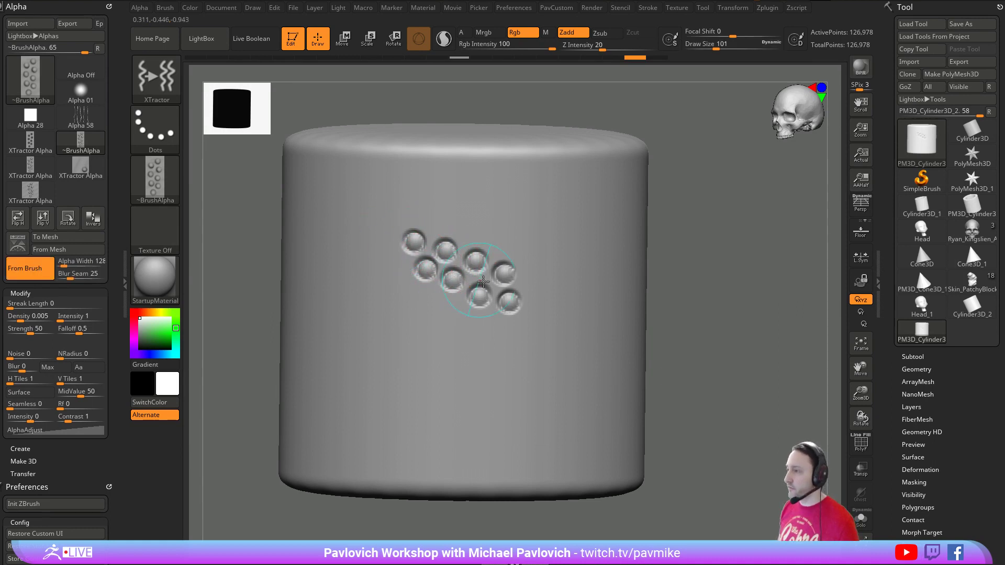
{"action": "left_click_drag", "start_coordinate": [522, 296], "coordinate": [528, 298]}
{"action": "mouse_move", "coordinate": [390, 329]}
{"action": "left_mouse_down"}
{"action": "mouse_move", "coordinate": [539, 350]}
{"action": "mouse_move", "coordinate": [461, 191]}
{"action": "mouse_move", "coordinate": [287, 233]}
{"action": "left_mouse_up"}
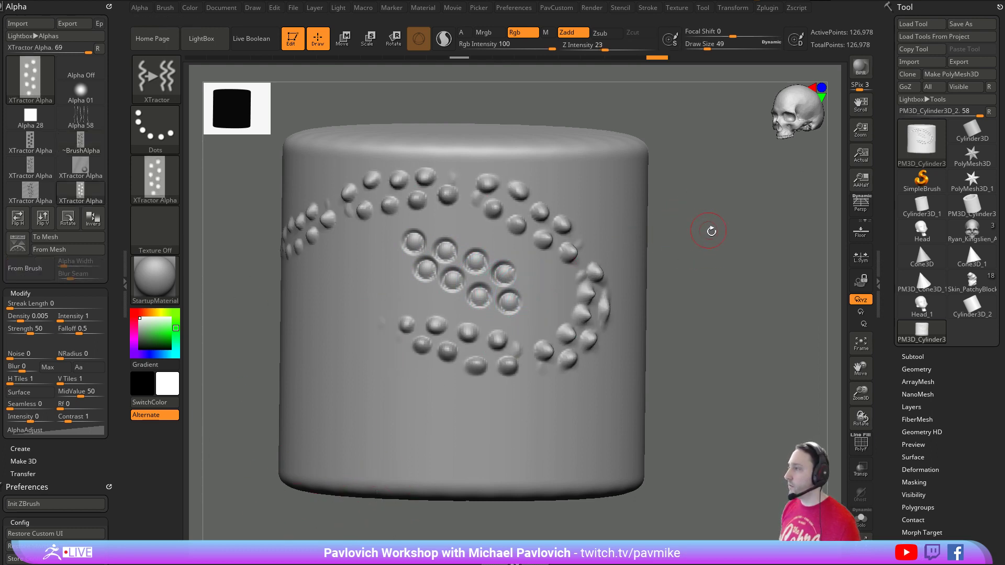
{"action": "left_click_drag", "start_coordinate": [711, 228], "coordinate": [730, 238], "text": "alt"}
- Switch to the Head model and build up and smooth ClayTubes strokes on the side of the forehead, starting at draw size 94
{"action": "left_click", "coordinate": [922, 232]}
{"action": "mouse_move", "coordinate": [658, 230]}
{"action": "left_mouse_down", "text": "alt"}
{"action": "mouse_move", "coordinate": [682, 253]}
{"action": "mouse_move", "coordinate": [687, 238]}
{"action": "mouse_move", "coordinate": [697, 246]}
{"action": "mouse_move", "coordinate": [665, 224]}
{"action": "left_mouse_up", "text": "alt"}
{"action": "key", "text": "b"}
{"action": "key", "text": "c"}
{"action": "key", "text": "t"}
{"action": "key", "text": "s"}
{"action": "left_click_drag", "start_coordinate": [462, 241], "coordinate": [471, 240]}
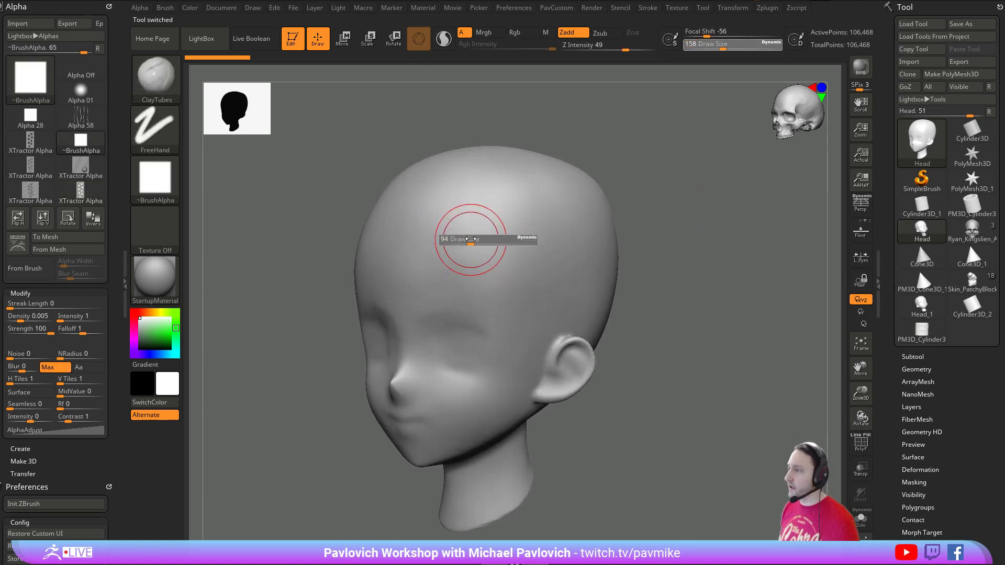
{"action": "mouse_move", "coordinate": [463, 275]}
{"action": "left_mouse_down"}
{"action": "mouse_move", "coordinate": [503, 256]}
{"action": "mouse_move", "coordinate": [516, 300]}
{"action": "left_mouse_up"}
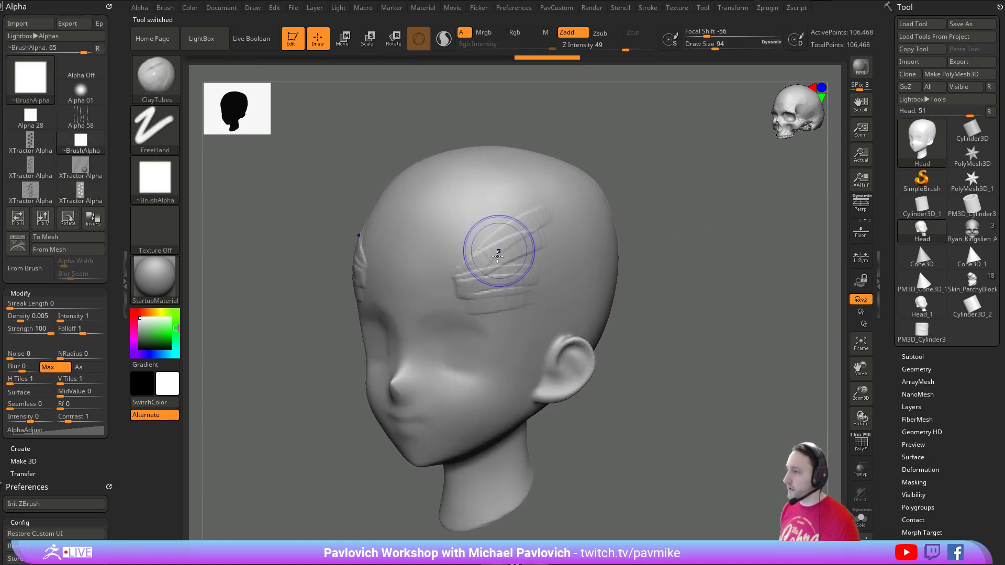
{"action": "mouse_move", "coordinate": [498, 252]}
{"action": "left_mouse_down", "text": "shift"}
{"action": "mouse_move", "coordinate": [528, 241]}
{"action": "mouse_move", "coordinate": [503, 288]}
{"action": "left_mouse_up", "text": "shift"}
{"action": "mouse_move", "coordinate": [441, 295]}
{"action": "left_mouse_down"}
{"action": "mouse_move", "coordinate": [532, 310]}
{"action": "mouse_move", "coordinate": [553, 232]}
{"action": "left_mouse_up"}
{"action": "mouse_move", "coordinate": [458, 273]}
{"action": "left_mouse_down"}
{"action": "mouse_move", "coordinate": [478, 263]}
{"action": "mouse_move", "coordinate": [459, 242]}
{"action": "mouse_move", "coordinate": [528, 226]}
{"action": "mouse_move", "coordinate": [513, 319]}
{"action": "left_mouse_up"}
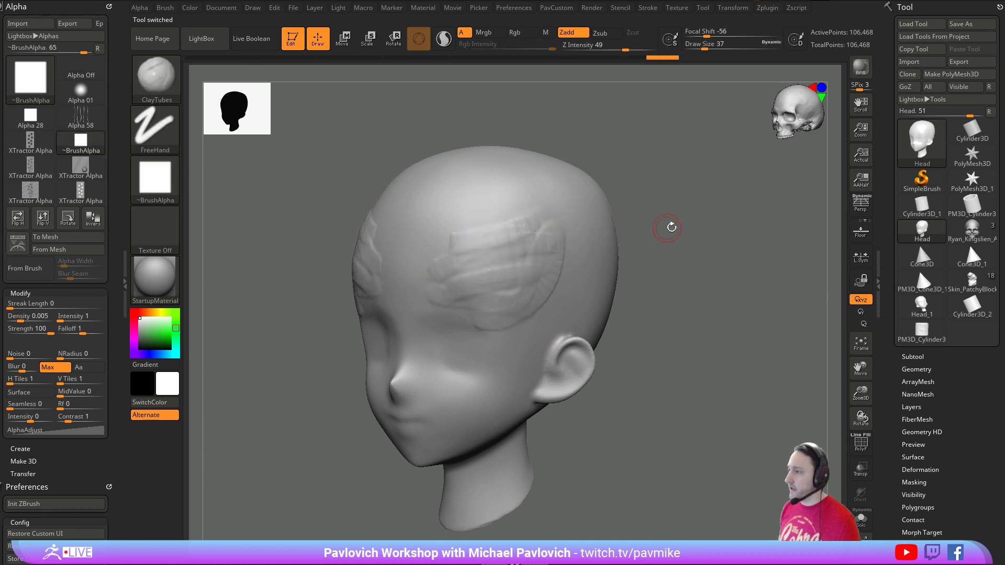
- Dot four round bumps on the sculpted temple patch with the Standard brush at draw size 33
{"action": "left_click_drag", "start_coordinate": [670, 226], "coordinate": [655, 224], "text": "alt"}
{"action": "key", "text": "b"}
{"action": "key", "text": "s"}
{"action": "key", "text": "t"}
{"action": "left_click_drag", "start_coordinate": [443, 303], "coordinate": [442, 301]}
{"action": "left_click", "coordinate": [443, 301]}
{"action": "left_click", "coordinate": [457, 284]}
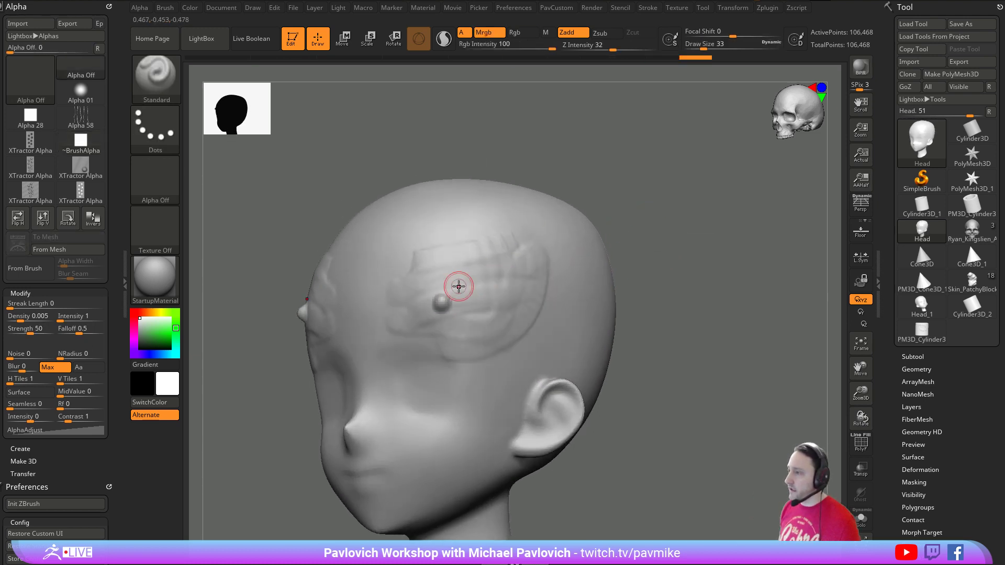
{"action": "left_click", "coordinate": [480, 272]}
{"action": "left_click", "coordinate": [472, 297]}
- Reduce the draw size to 20 and dot smaller bumps above and below the larger ones on the temple
{"action": "key", "text": "s"}
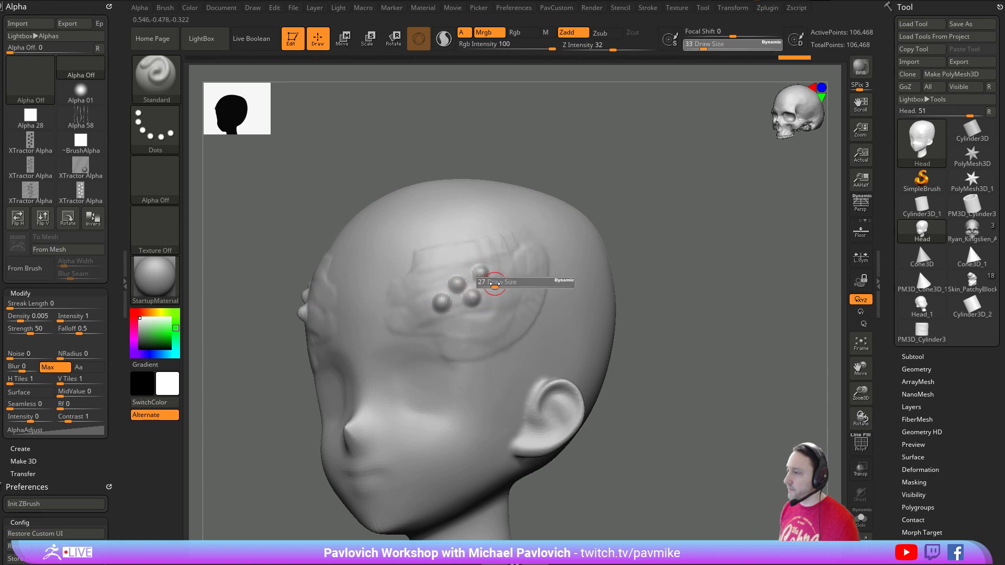
{"action": "left_click", "coordinate": [492, 286]}
{"action": "left_click", "coordinate": [493, 263]}
{"action": "left_click", "coordinate": [507, 257]}
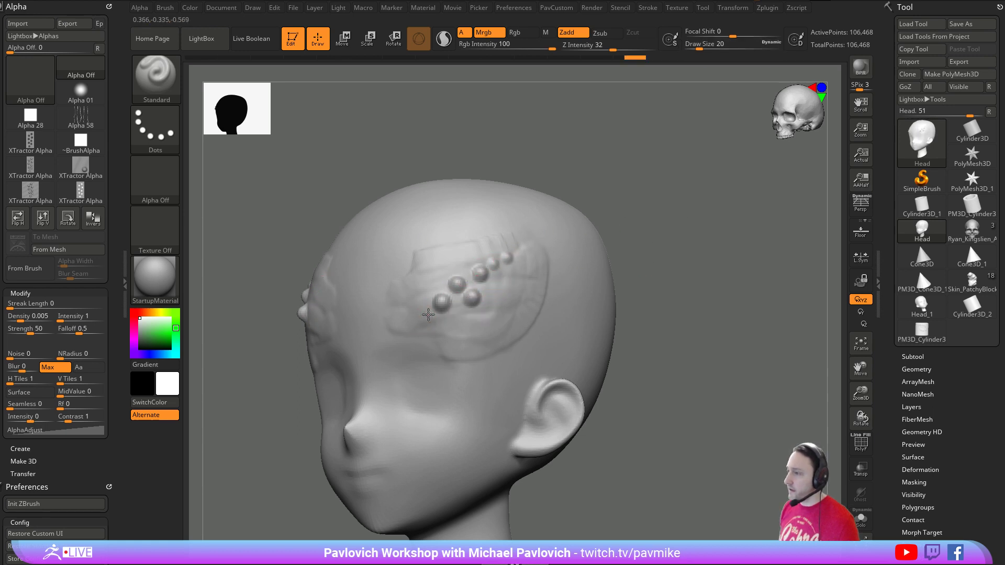
{"action": "left_click", "coordinate": [463, 345]}
{"action": "left_click", "coordinate": [473, 332]}
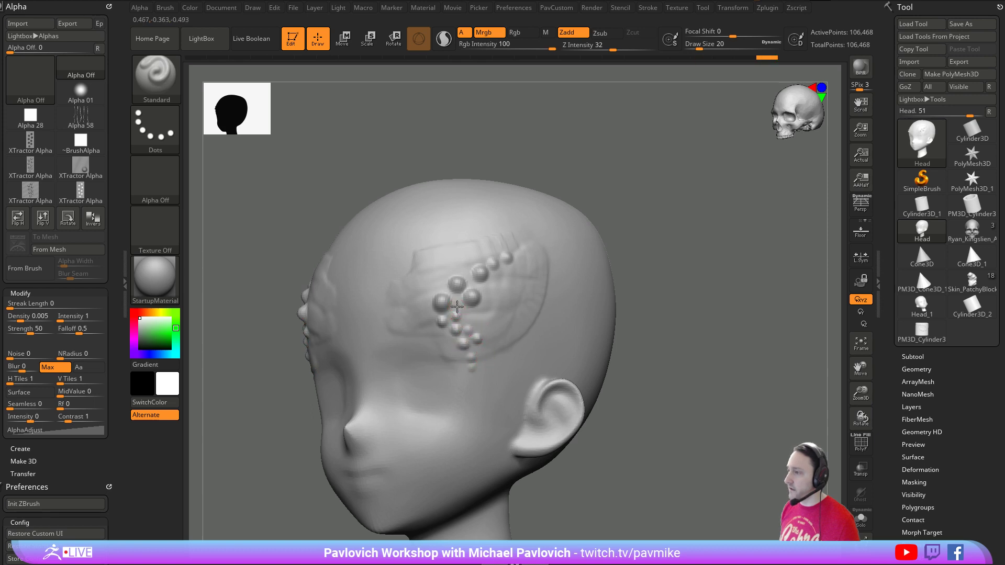
{"action": "left_click_drag", "start_coordinate": [681, 293], "coordinate": [648, 266]}
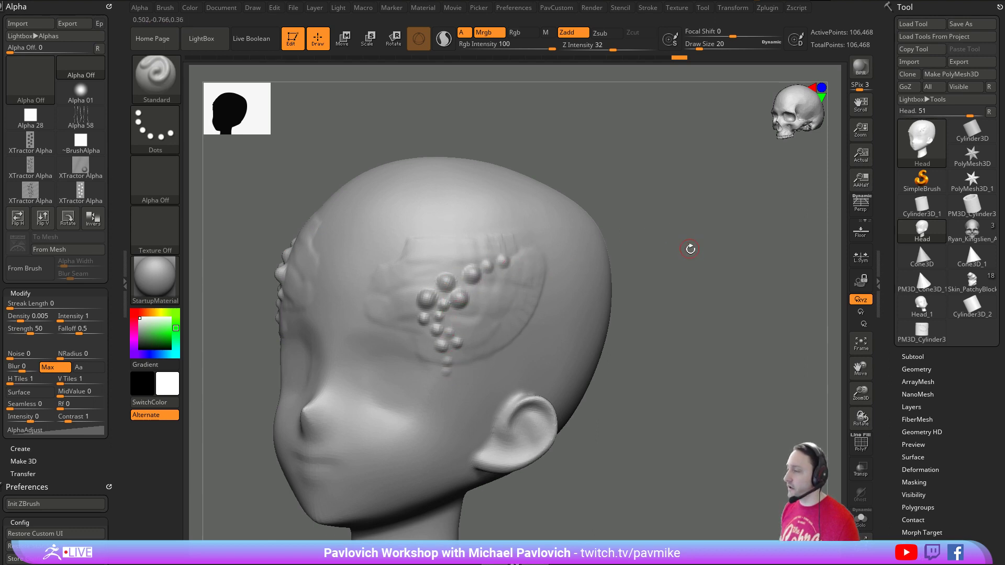
- Mark the undo history state before the bumps as the reference and return to the latest state
{"action": "left_click_drag", "start_coordinate": [690, 249], "coordinate": [670, 251]}
{"action": "left_click_drag", "start_coordinate": [679, 63], "coordinate": [664, 64]}
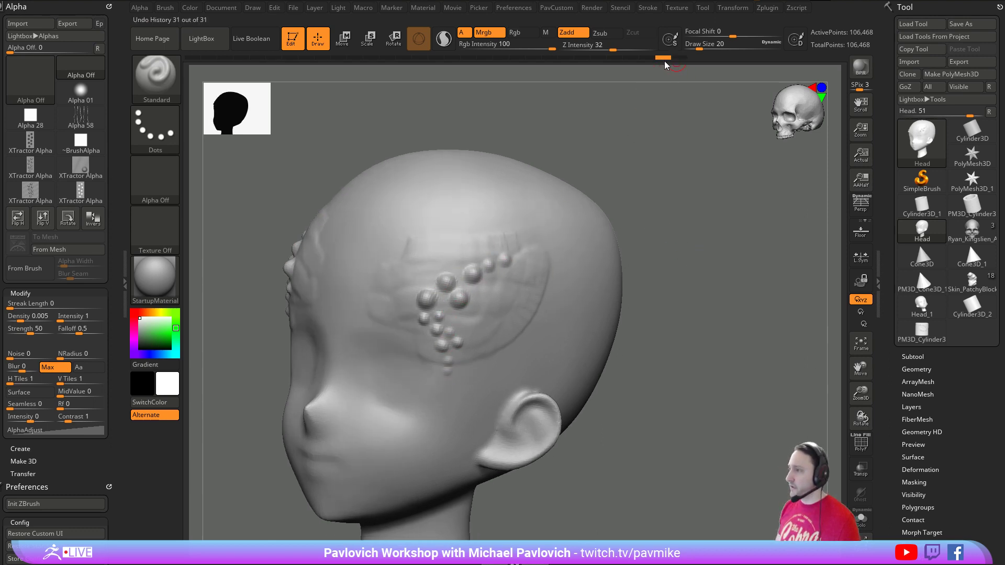
{"action": "mouse_move", "coordinate": [552, 69]}
{"action": "left_mouse_down"}
{"action": "mouse_move", "coordinate": [465, 76]}
{"action": "mouse_move", "coordinate": [426, 70]}
{"action": "mouse_move", "coordinate": [425, 57]}
{"action": "left_mouse_up"}
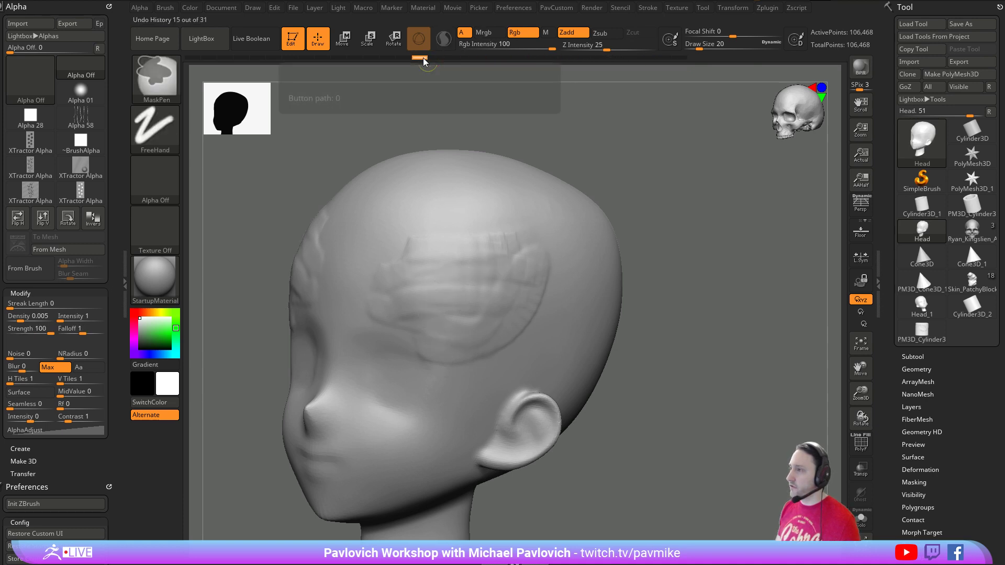
{"action": "left_click", "coordinate": [684, 58]}
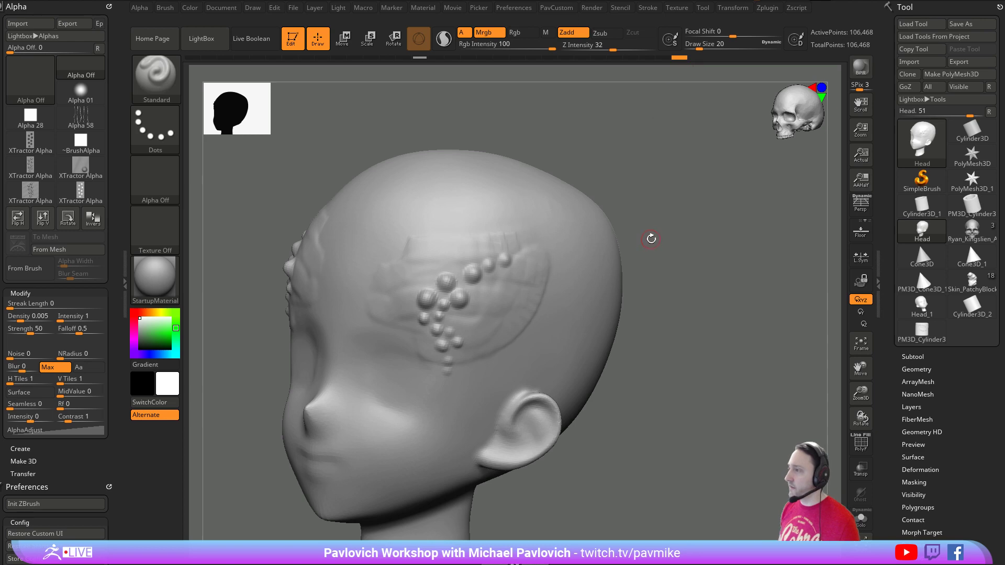
- Select the XTractor brush at draw size 74 and capture the temple bumps as a new alpha
{"action": "key", "text": "b"}
{"action": "key", "text": "x"}
{"action": "key", "text": "t"}
{"action": "mouse_move", "coordinate": [649, 237]}
{"action": "left_mouse_down"}
{"action": "mouse_move", "coordinate": [684, 239]}
{"action": "mouse_move", "coordinate": [686, 250]}
{"action": "left_mouse_up"}
{"action": "key", "text": "s"}
{"action": "mouse_move", "coordinate": [451, 314]}
{"action": "left_mouse_down"}
{"action": "mouse_move", "coordinate": [459, 317]}
{"action": "mouse_move", "coordinate": [449, 300]}
{"action": "left_mouse_up"}
{"action": "key", "text": "s"}
{"action": "key", "text": "s"}
{"action": "key", "text": "s"}
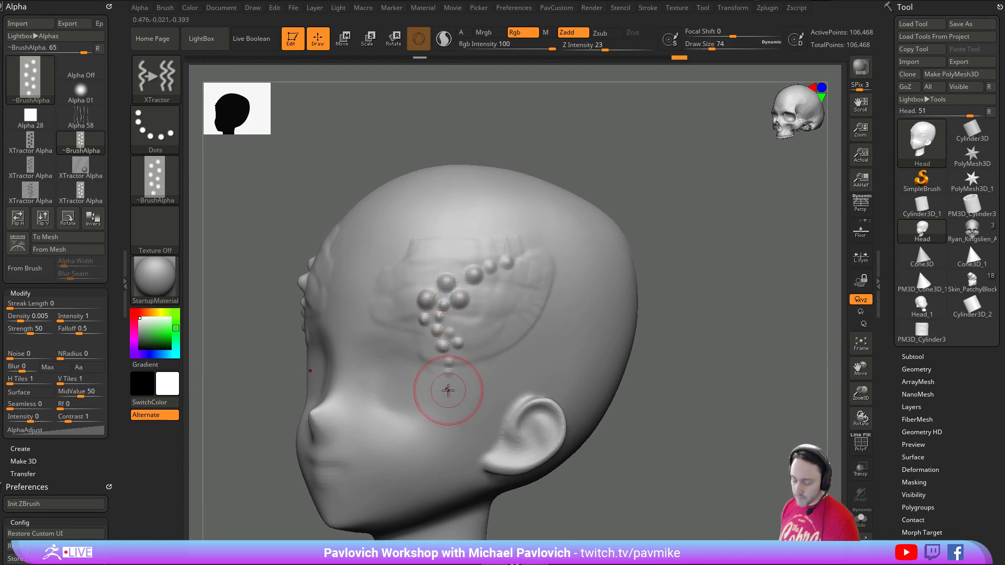
{"action": "key", "text": "g"}
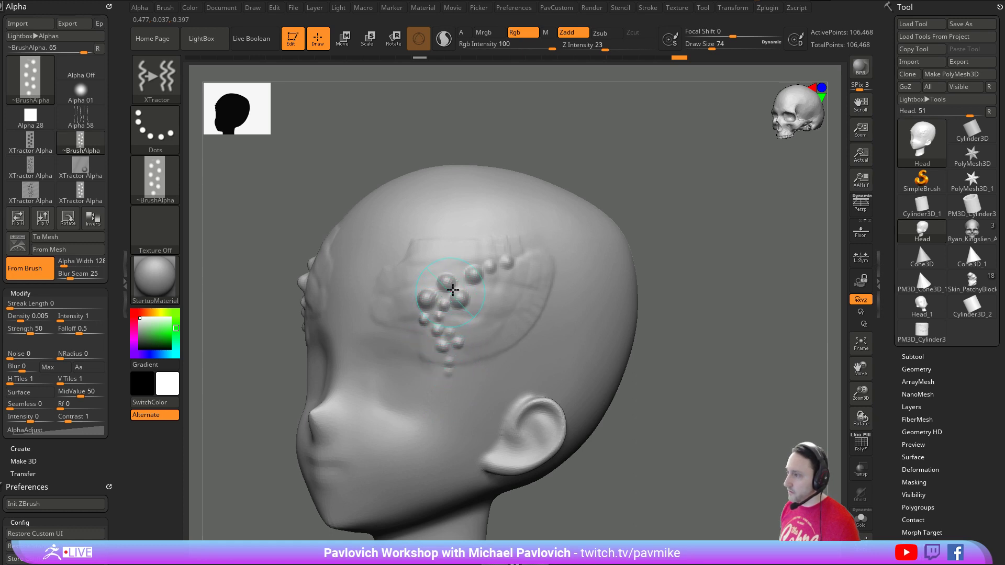
{"action": "left_click_drag", "start_coordinate": [519, 263], "coordinate": [525, 262]}
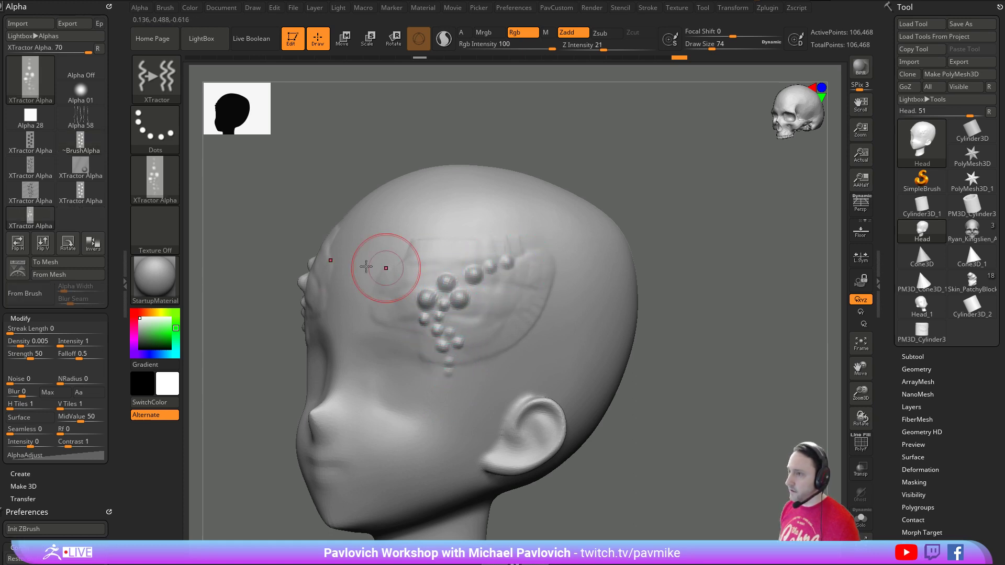
- Paint strokes of the captured bump alpha over the temple and the side of the head above the ear
{"action": "left_click_drag", "start_coordinate": [732, 249], "coordinate": [695, 230], "text": "alt"}
{"action": "mouse_move", "coordinate": [433, 341]}
{"action": "left_mouse_down"}
{"action": "mouse_move", "coordinate": [519, 277]}
{"action": "mouse_move", "coordinate": [453, 208]}
{"action": "left_mouse_up"}
{"action": "left_click_drag", "start_coordinate": [592, 152], "coordinate": [626, 168]}
{"action": "left_click_drag", "start_coordinate": [411, 273], "coordinate": [476, 229]}
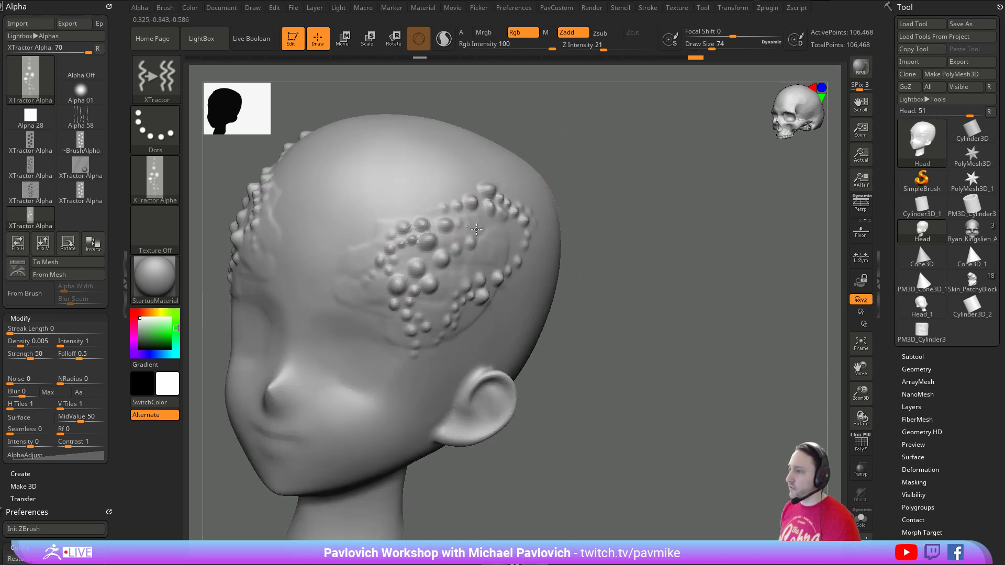
{"action": "left_click_drag", "start_coordinate": [441, 361], "coordinate": [514, 298]}
{"action": "left_click_drag", "start_coordinate": [620, 282], "coordinate": [588, 281]}
{"action": "left_click_drag", "start_coordinate": [477, 363], "coordinate": [582, 254]}
{"action": "left_click_drag", "start_coordinate": [487, 312], "coordinate": [576, 235]}
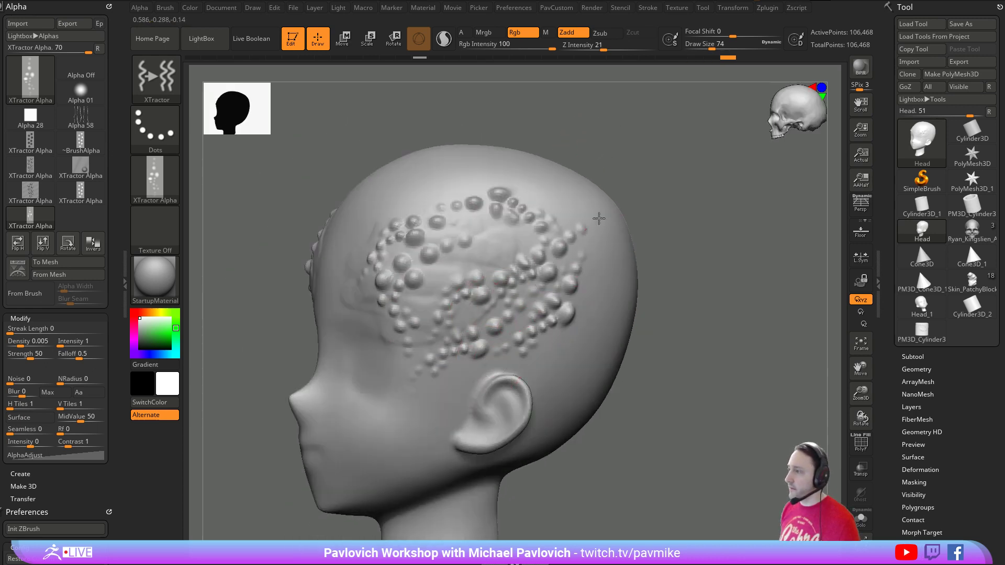
- Extend the bump pattern with more XTractor strokes over the forehead and the upper side of the head
{"action": "mouse_move", "coordinate": [642, 210]}
{"action": "left_mouse_down"}
{"action": "mouse_move", "coordinate": [668, 213]}
{"action": "mouse_move", "coordinate": [630, 240]}
{"action": "left_mouse_up"}
{"action": "mouse_move", "coordinate": [381, 280]}
{"action": "left_mouse_down"}
{"action": "mouse_move", "coordinate": [395, 252]}
{"action": "mouse_move", "coordinate": [429, 230]}
{"action": "left_mouse_up"}
{"action": "left_click_drag", "start_coordinate": [356, 259], "coordinate": [388, 202]}
{"action": "left_click_drag", "start_coordinate": [602, 225], "coordinate": [545, 230]}
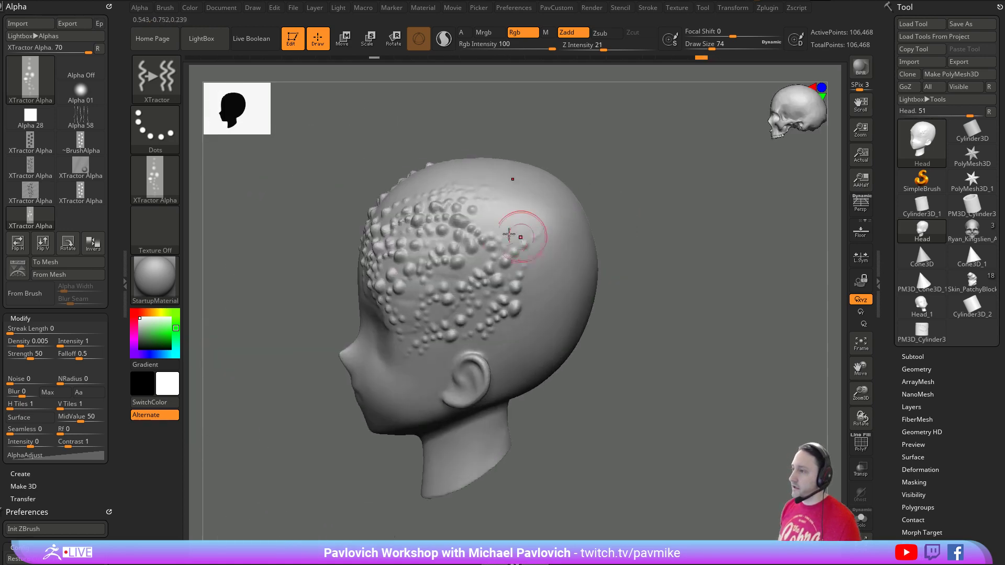
{"action": "left_click_drag", "start_coordinate": [466, 227], "coordinate": [516, 212]}
{"action": "left_click_drag", "start_coordinate": [655, 246], "coordinate": [696, 282]}
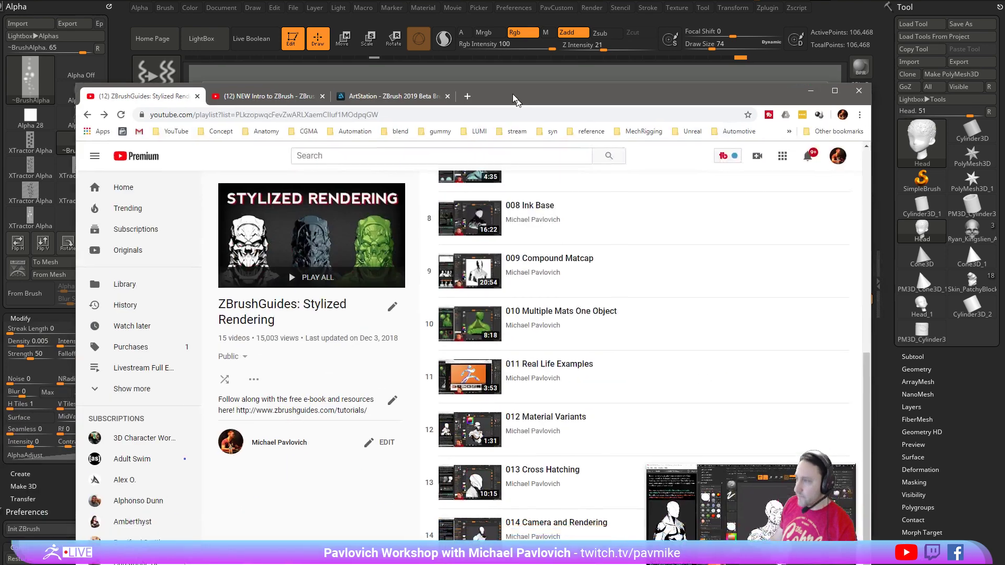
- Switch to the browser, look through the Stylized Rendering playlist, and open the YouTube channel's playlists page
{"action": "left_click_drag", "start_coordinate": [515, 99], "coordinate": [498, 66]}
{"action": "scroll", "coordinate": [453, 147], "scroll_direction": "up", "scroll_amount": 5}
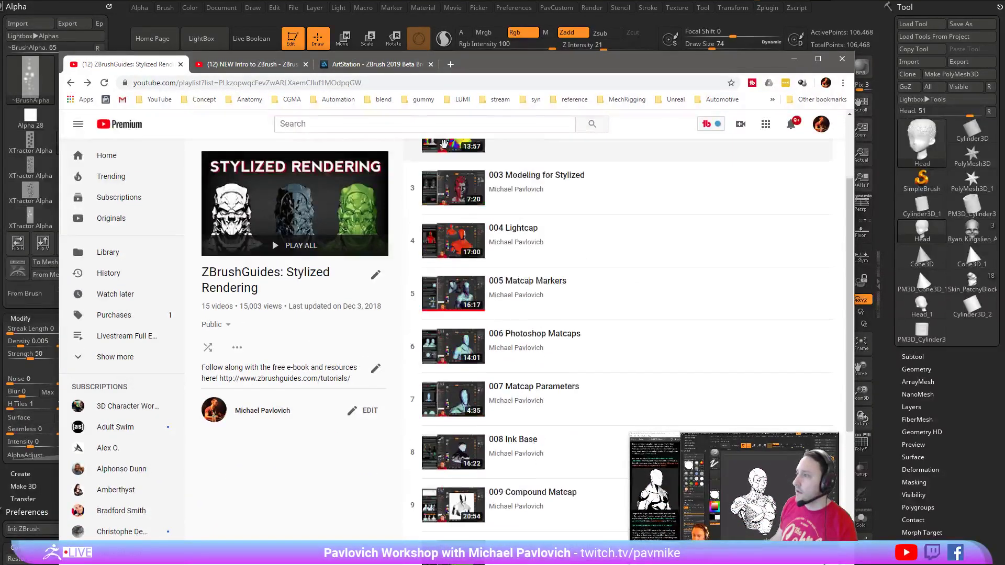
{"action": "scroll", "coordinate": [444, 143], "scroll_direction": "up", "scroll_amount": 2}
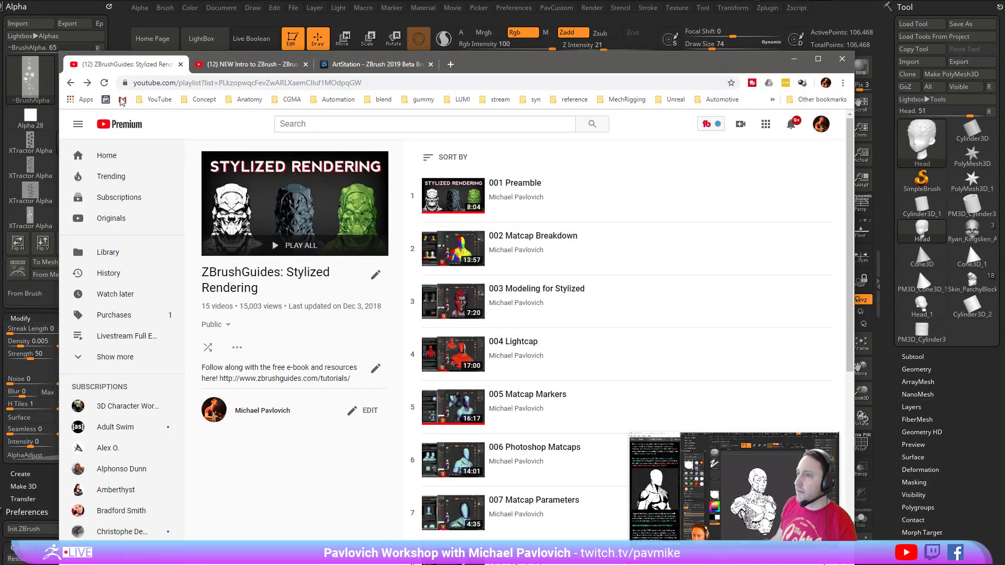
{"action": "left_click", "coordinate": [154, 99]}
{"action": "left_click", "coordinate": [165, 152]}
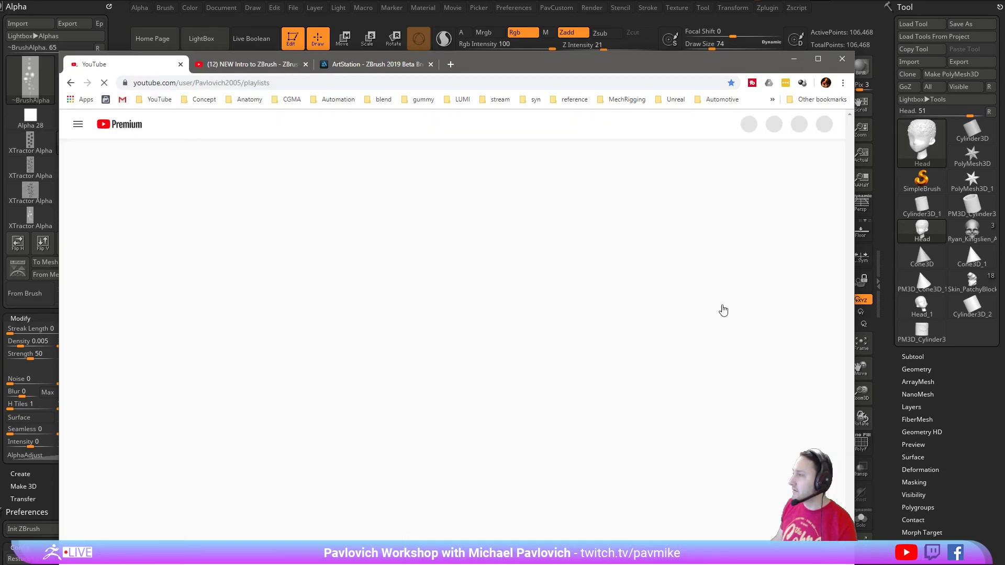
- Search the YouTube channel for "hair" and look through the resulting videos
{"action": "left_click", "coordinate": [639, 313]}
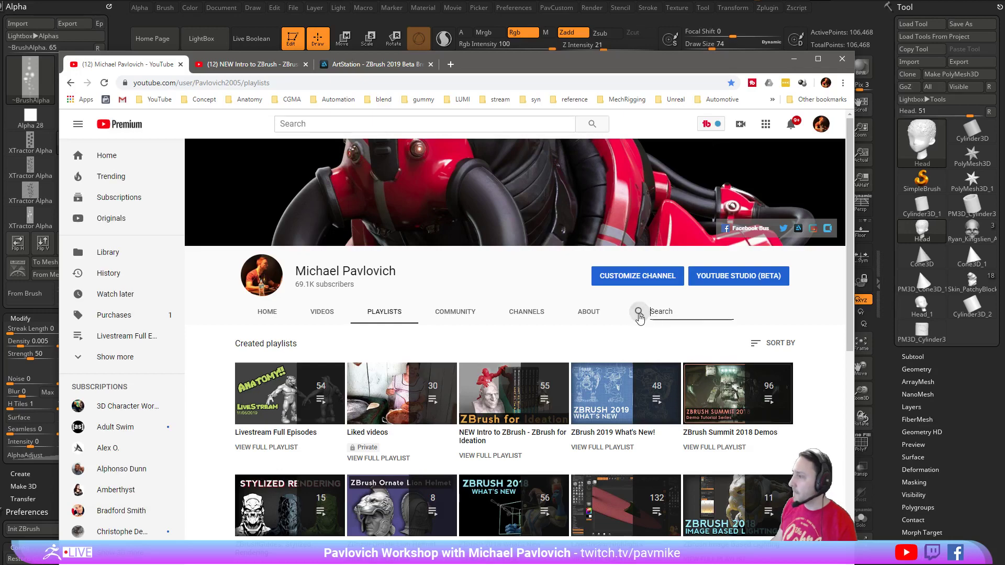
{"action": "type", "text": "hair"}
{"action": "key", "text": "Return"}
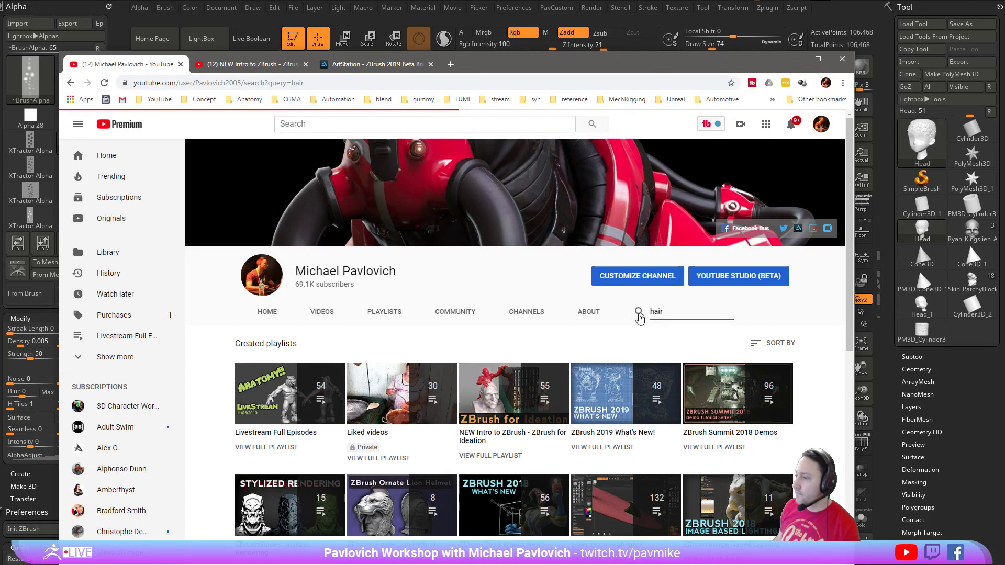
{"action": "scroll", "coordinate": [225, 327], "scroll_direction": "down", "scroll_amount": 2}
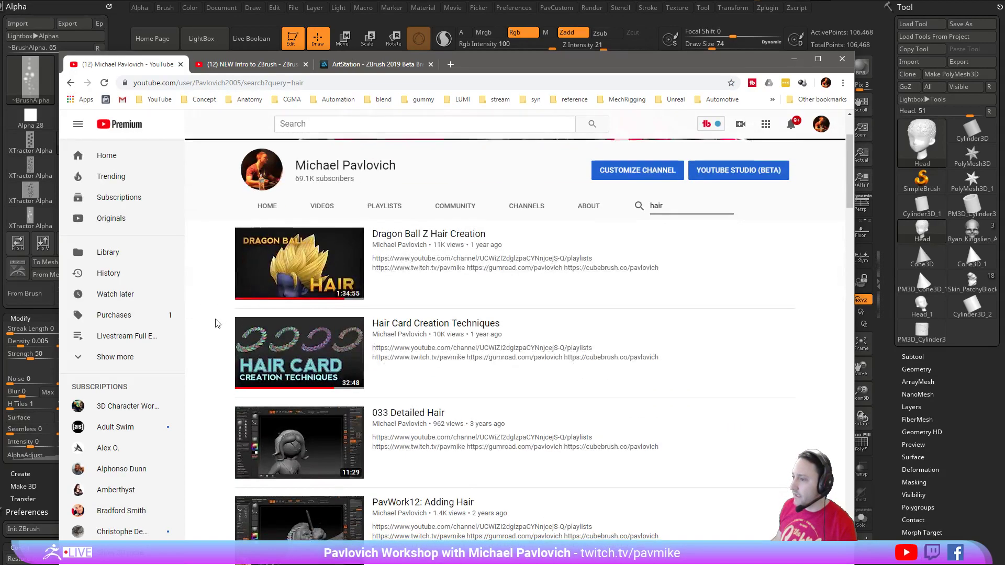
{"action": "scroll", "coordinate": [216, 323], "scroll_direction": "down", "scroll_amount": 10}
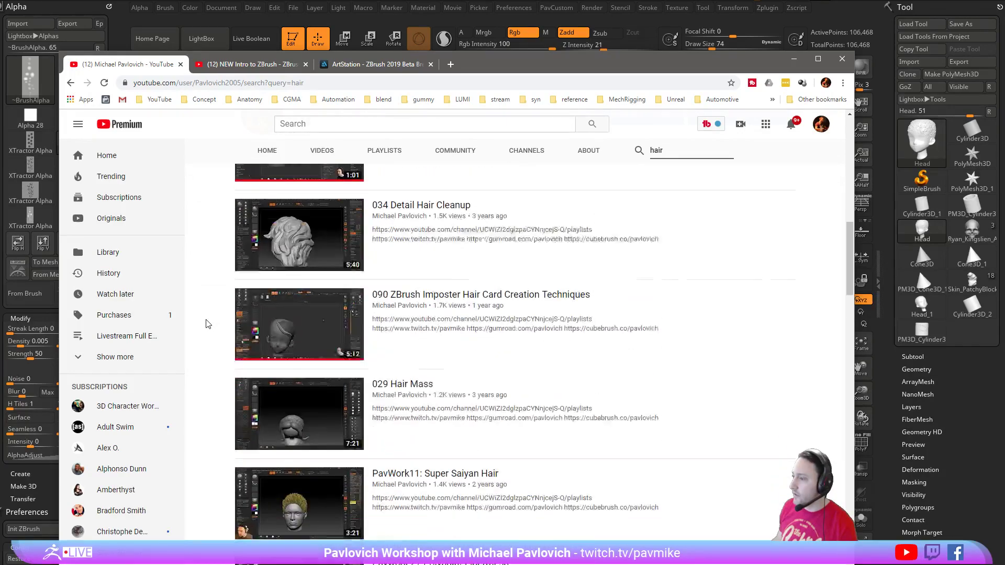
{"action": "scroll", "coordinate": [206, 324], "scroll_direction": "down", "scroll_amount": 4}
{"action": "scroll", "coordinate": [209, 320], "scroll_direction": "up", "scroll_amount": 15}
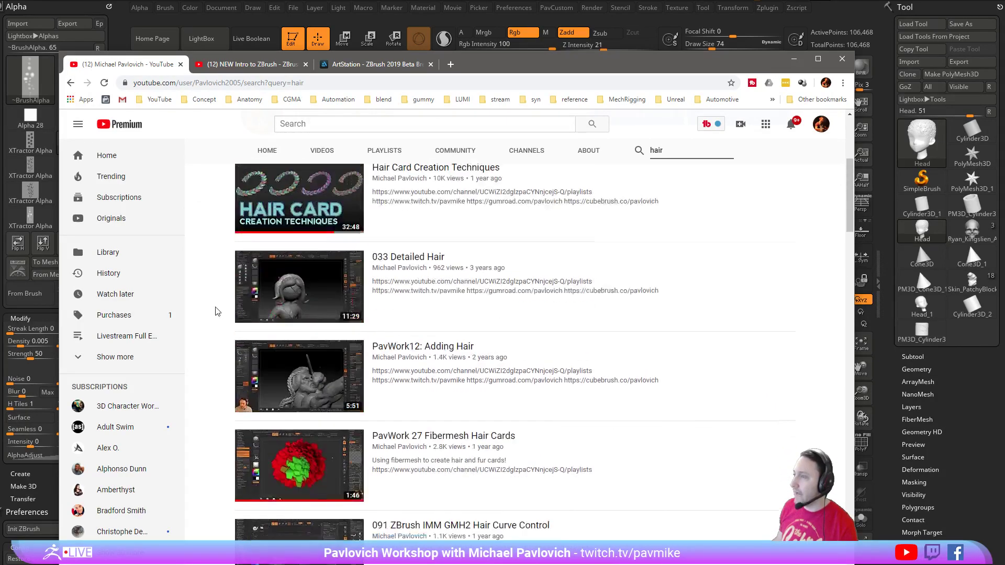
- Open the Pavlovich Workshop playlist in a new browser tab, look through its episodes, and copy the playlist's web address
{"action": "left_click", "coordinate": [450, 64]}
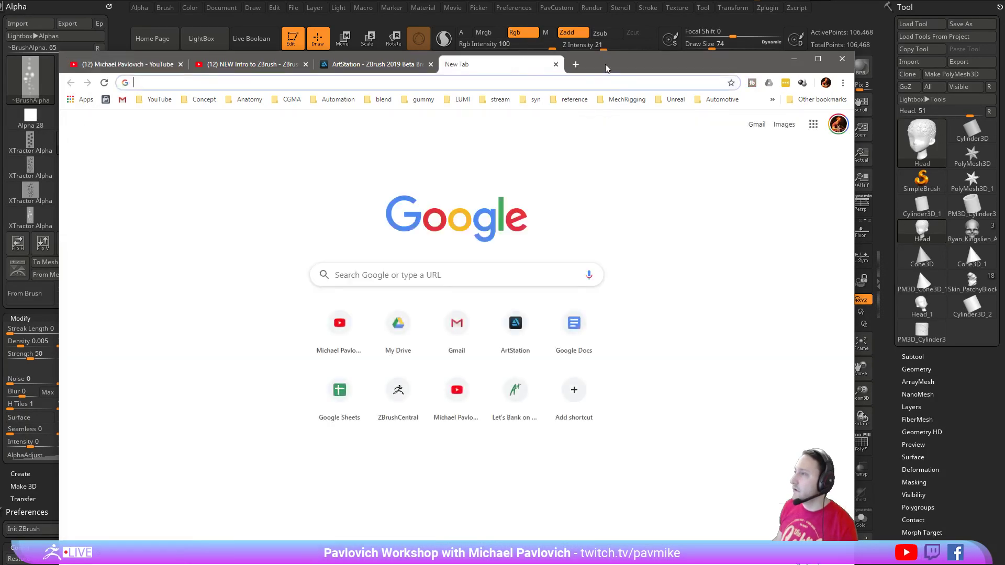
{"action": "key", "text": "alt+Tab"}
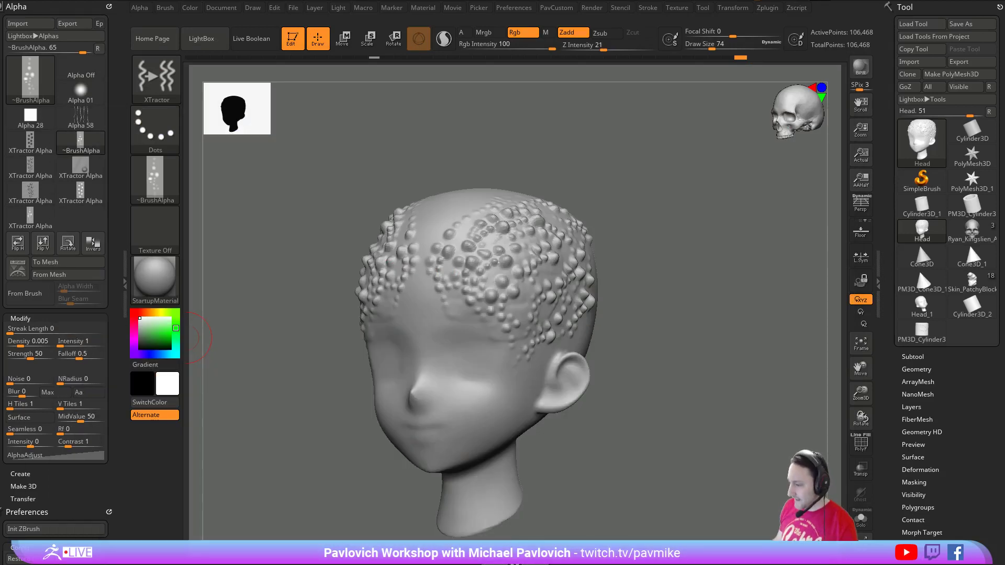
{"action": "left_click_drag", "start_coordinate": [0, 338], "coordinate": [601, 56]}
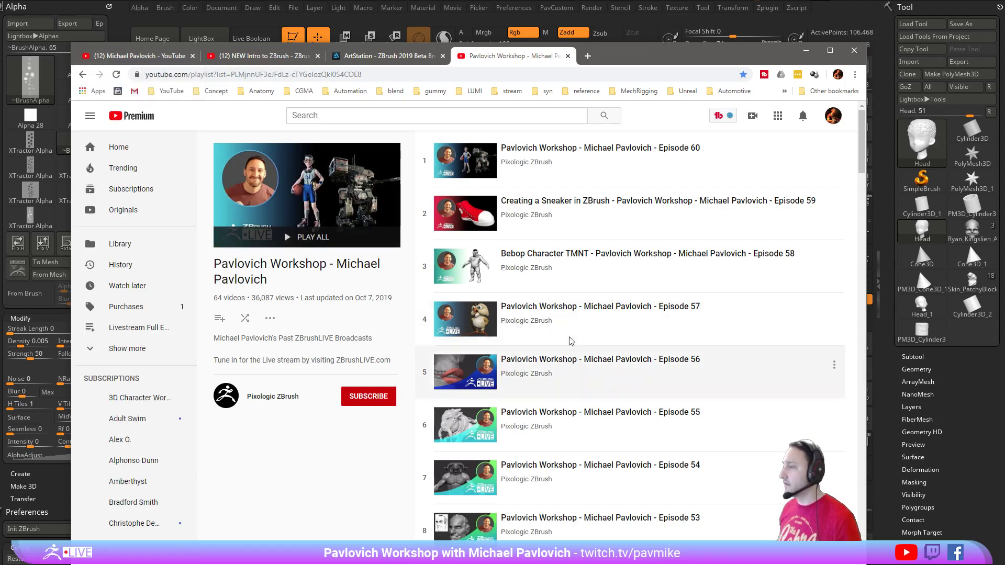
{"action": "scroll", "coordinate": [560, 343], "scroll_direction": "down", "scroll_amount": 15}
{"action": "scroll", "coordinate": [557, 344], "scroll_direction": "down", "scroll_amount": 6}
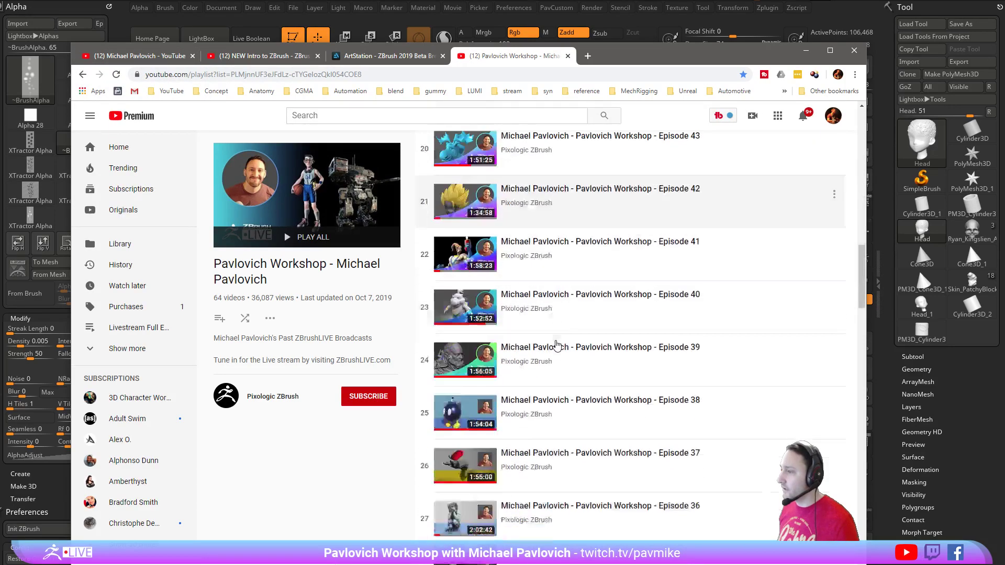
{"action": "left_click", "coordinate": [367, 74]}
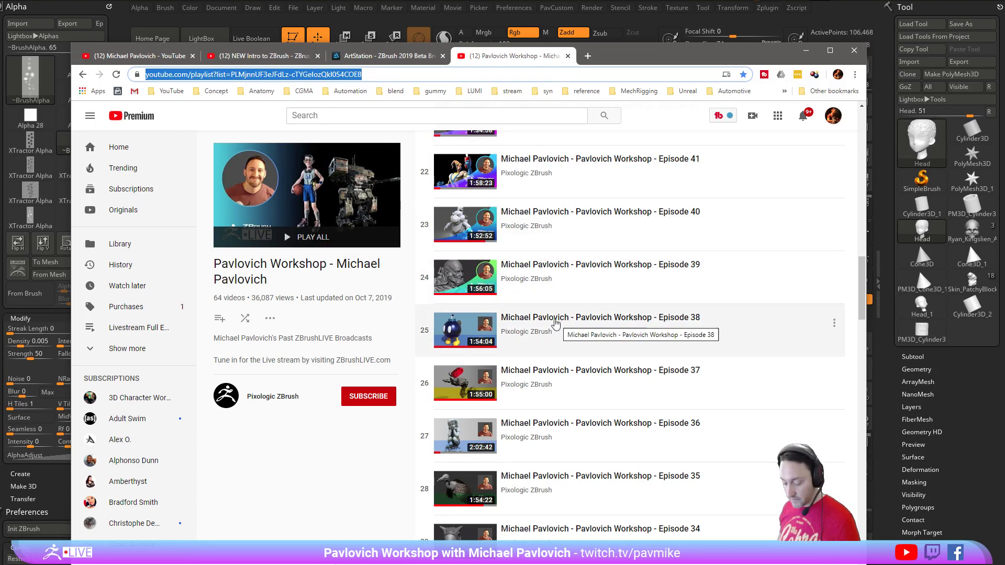
{"action": "key", "text": "alt+Tab"}
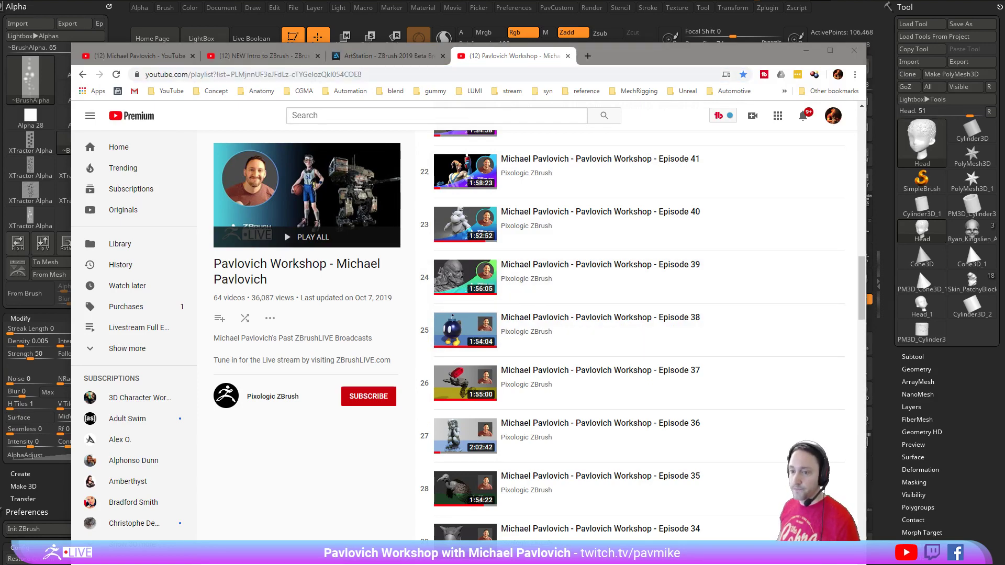
- Look through the older episodes in the playlist and open Pavlovich Workshop Broadcast #6
{"action": "scroll", "coordinate": [511, 270], "scroll_direction": "down", "scroll_amount": 18}
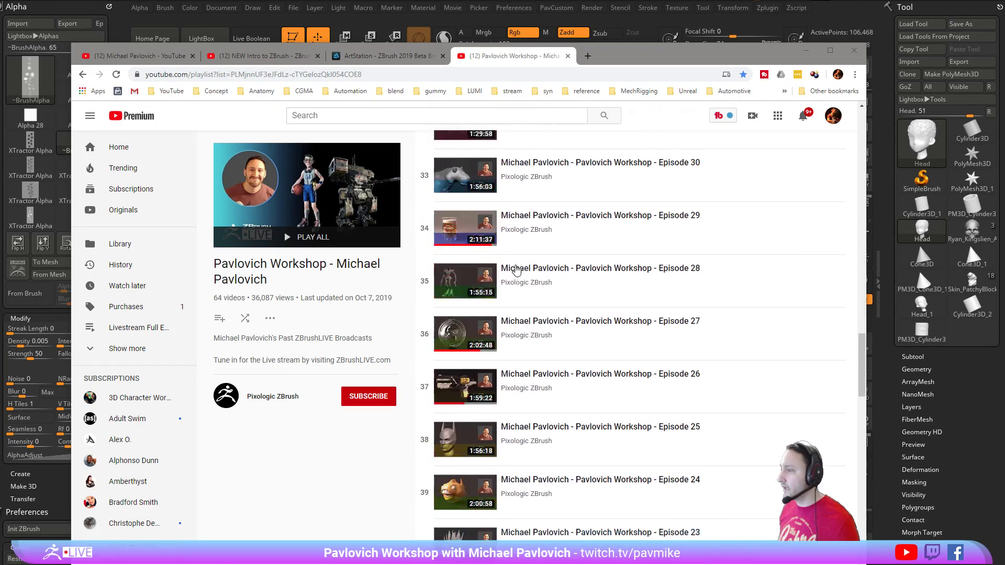
{"action": "scroll", "coordinate": [516, 270], "scroll_direction": "down", "scroll_amount": 10}
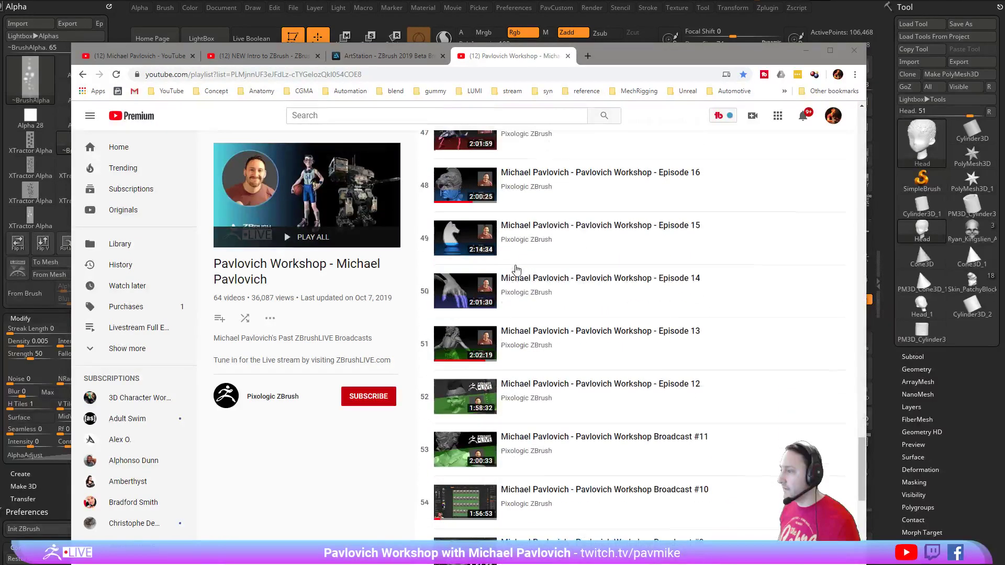
{"action": "scroll", "coordinate": [517, 270], "scroll_direction": "down", "scroll_amount": 6}
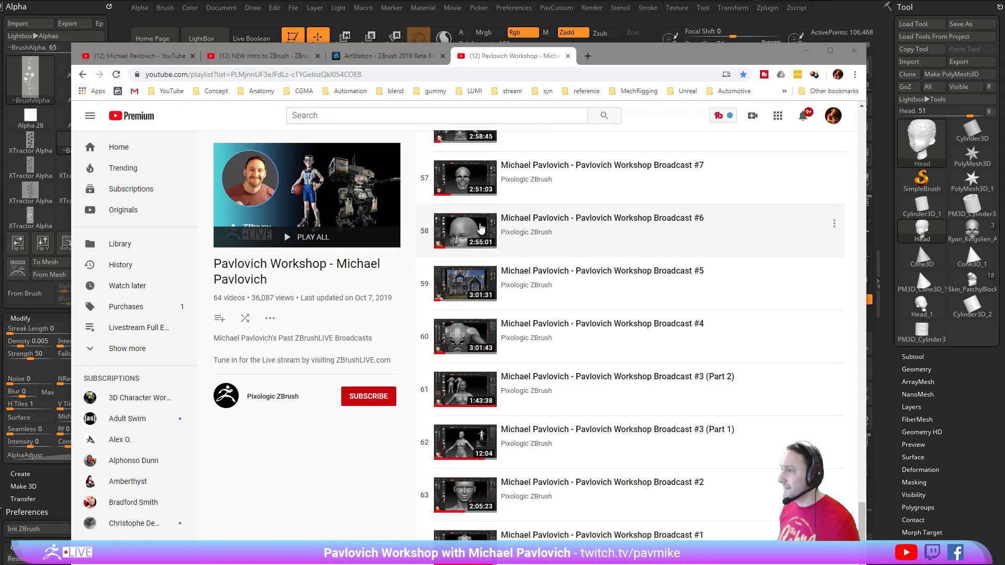
{"action": "left_click", "coordinate": [503, 233]}
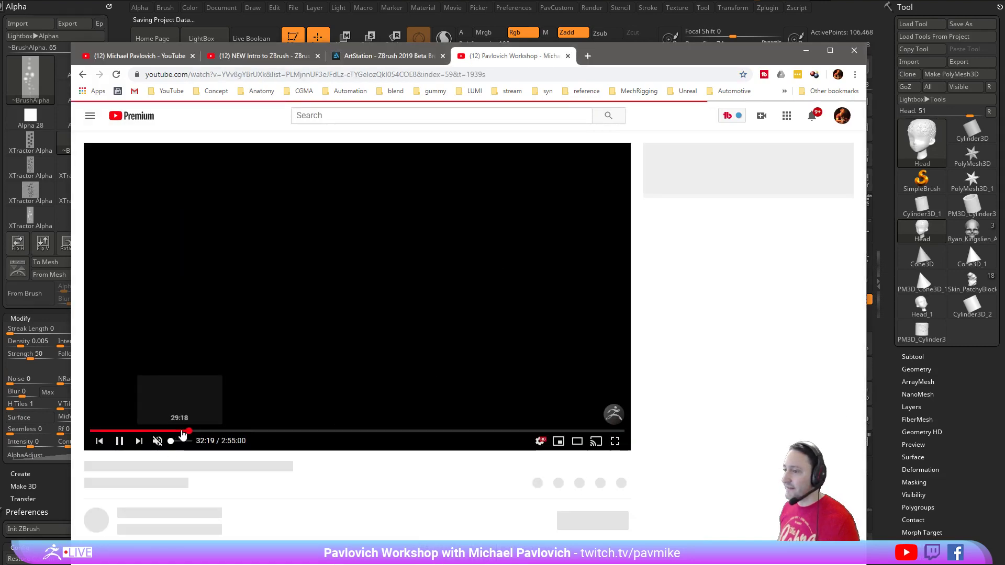
- Skim the broadcast for its hair sections and pause the video at the eyebrow fibers, at 45:30
{"action": "left_click", "coordinate": [199, 427]}
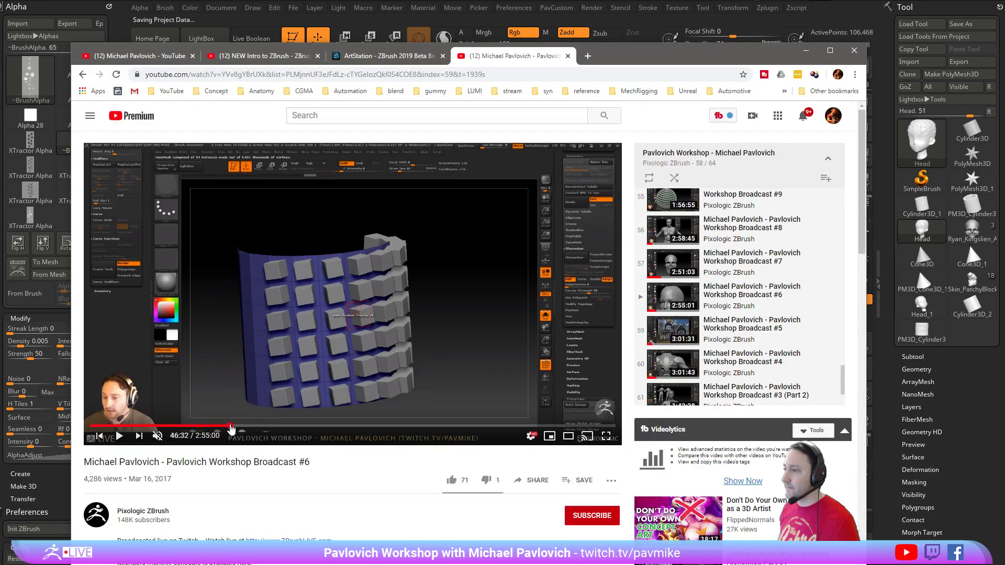
{"action": "left_click", "coordinate": [238, 426]}
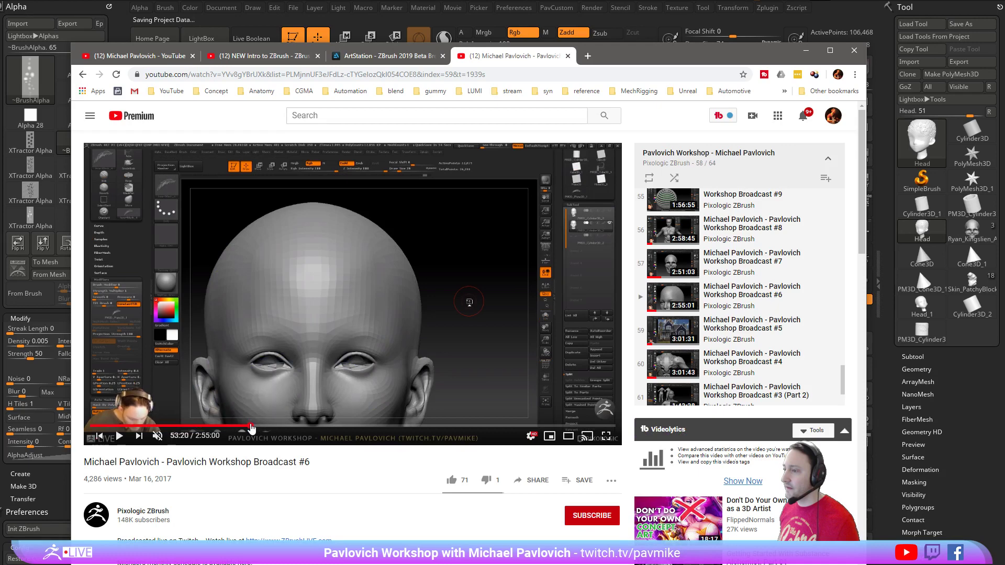
{"action": "left_click", "coordinate": [273, 426]}
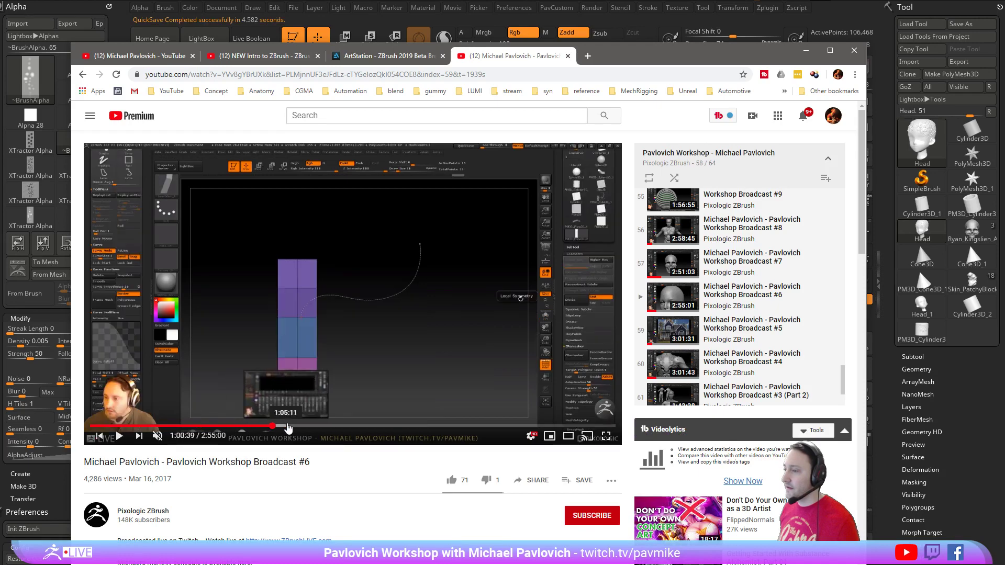
{"action": "left_click", "coordinate": [293, 427]}
{"action": "left_click", "coordinate": [313, 427]}
{"action": "left_click", "coordinate": [331, 427]}
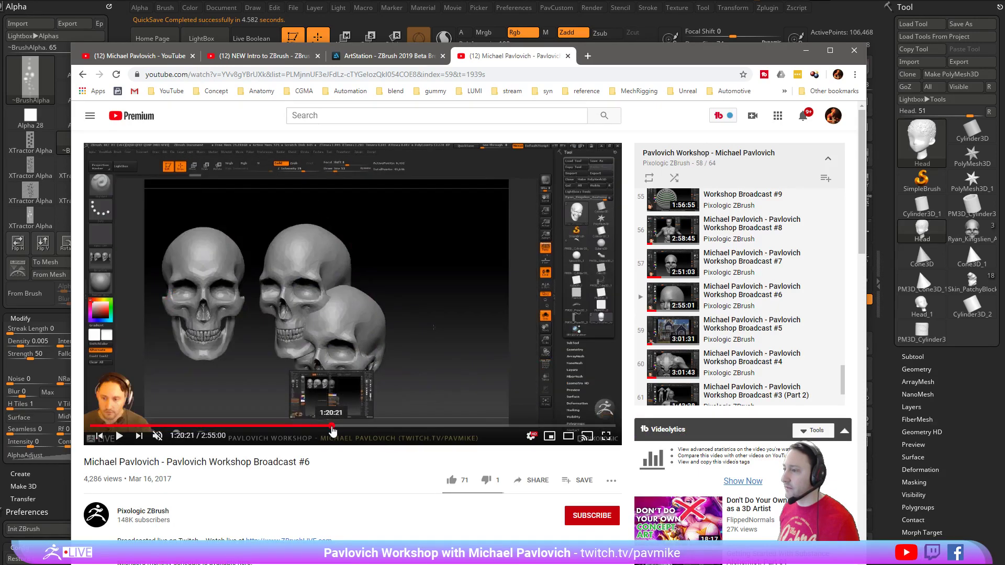
{"action": "left_click", "coordinate": [309, 426]}
{"action": "left_click", "coordinate": [299, 427]}
{"action": "left_click", "coordinate": [291, 427]}
{"action": "left_click", "coordinate": [266, 426]}
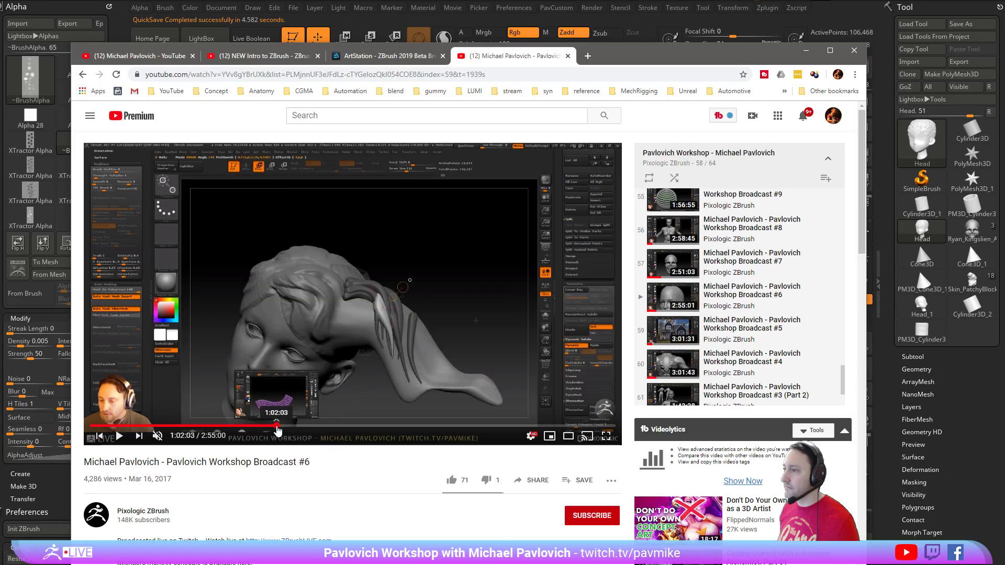
{"action": "left_click", "coordinate": [254, 426]}
{"action": "left_click", "coordinate": [249, 426]}
{"action": "left_click", "coordinate": [237, 427]}
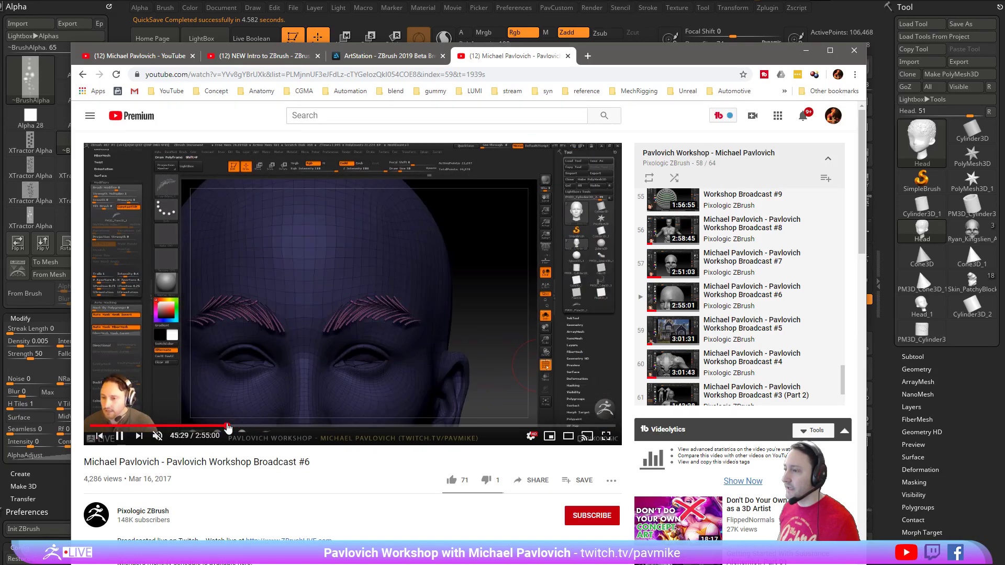
{"action": "left_click", "coordinate": [120, 437]}
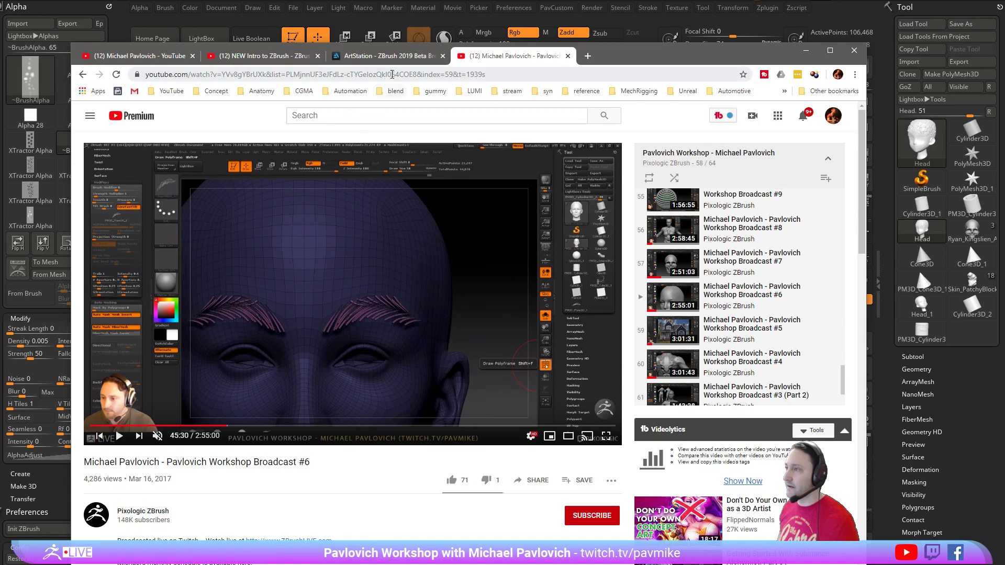
- Copy the web address of the paused video and switch back to ZBrush with the head model
{"action": "left_click", "coordinate": [393, 75]}
{"action": "key", "text": "alt+Tab"}
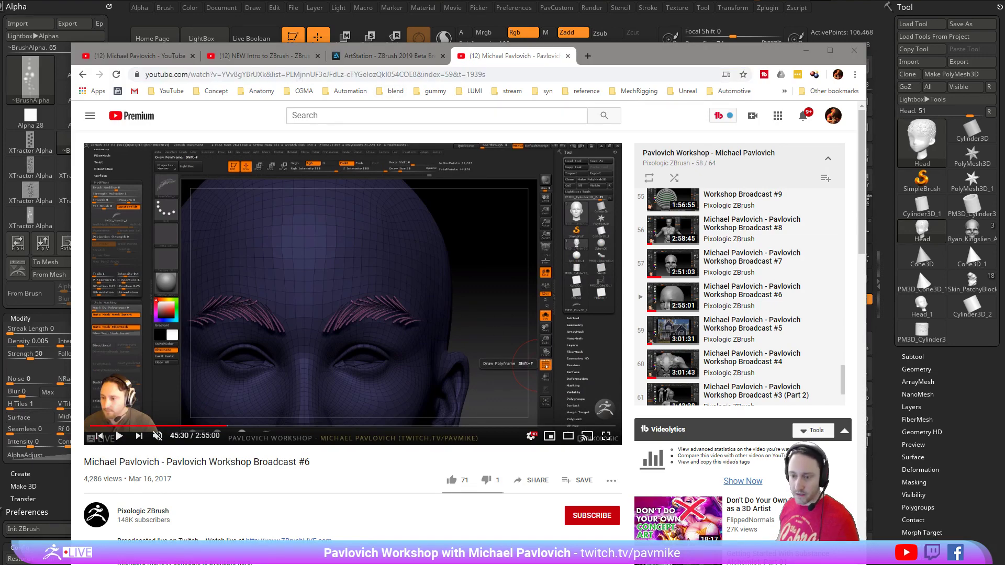
{"action": "left_click_drag", "start_coordinate": [609, 52], "coordinate": [0, 57]}
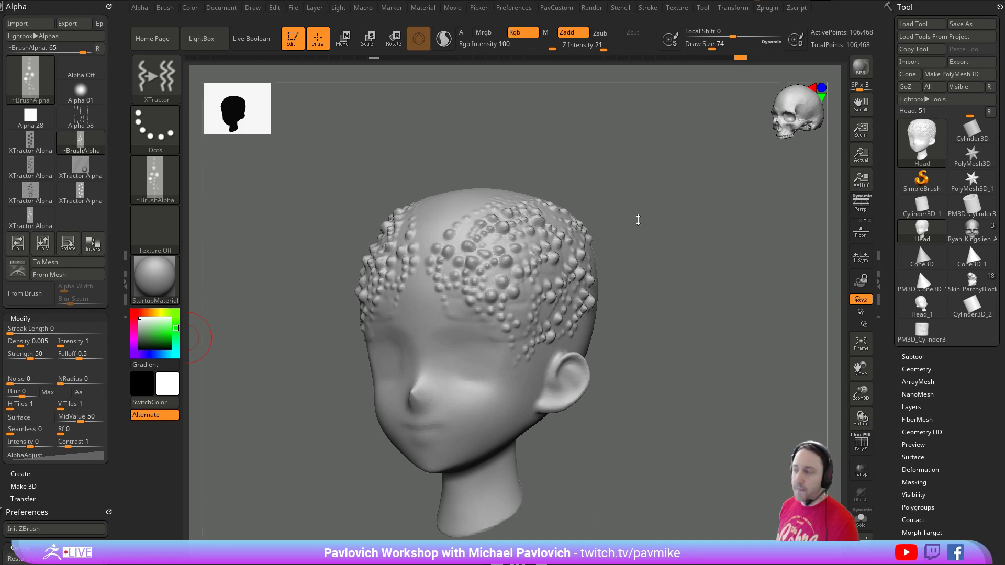
- Reduce the brush's draw size to 46
{"action": "mouse_move", "coordinate": [664, 218]}
{"action": "left_mouse_down"}
{"action": "mouse_move", "coordinate": [697, 230]}
{"action": "mouse_move", "coordinate": [685, 234]}
{"action": "left_mouse_up"}
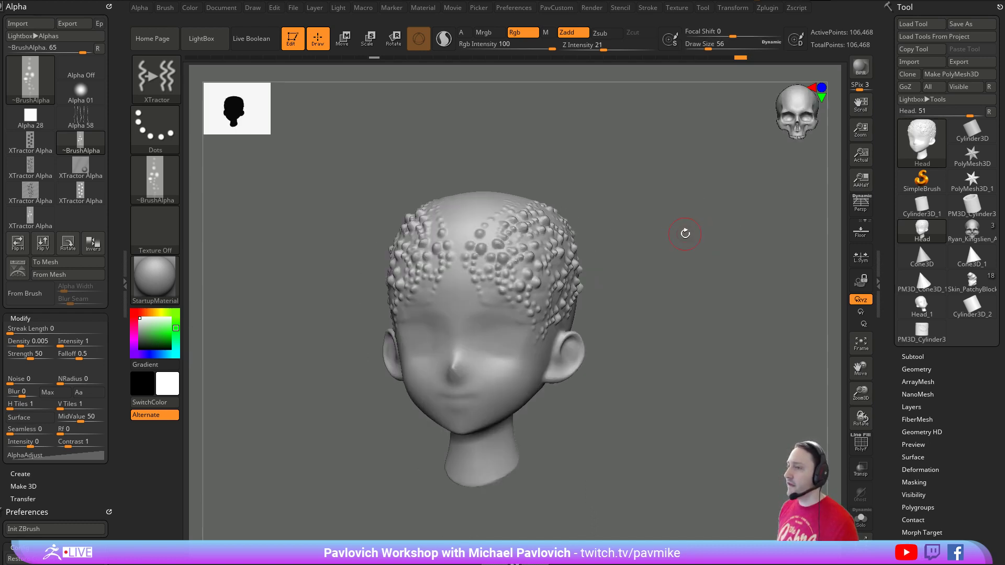
{"action": "mouse_move", "coordinate": [643, 258]}
{"action": "left_mouse_down", "text": "alt"}
{"action": "mouse_move", "coordinate": [632, 273]}
{"action": "mouse_move", "coordinate": [644, 260]}
{"action": "left_mouse_up", "text": "alt"}
{"action": "key", "text": "s"}
{"action": "key", "text": "s"}
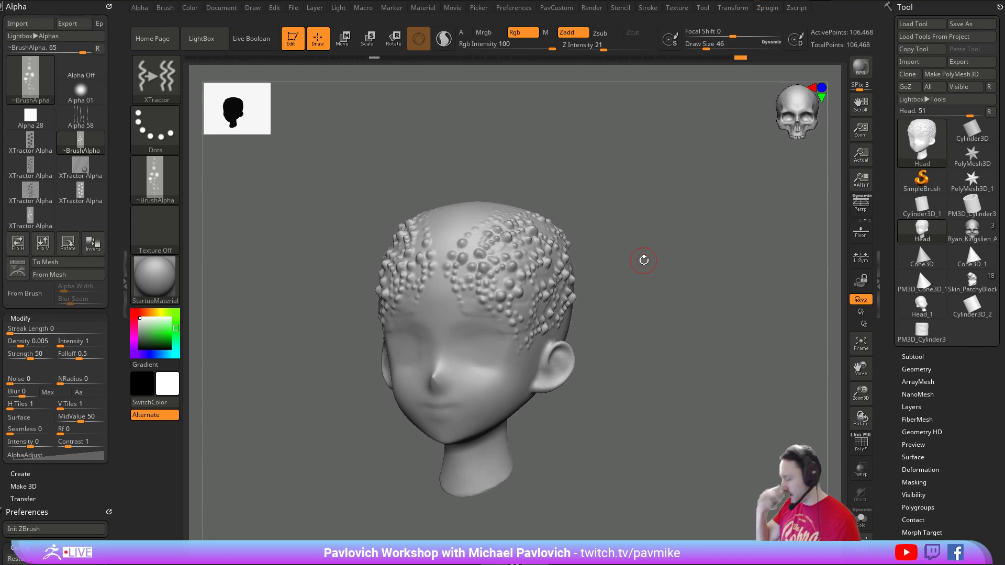
{"action": "key", "text": "ctrl+shift+t"}
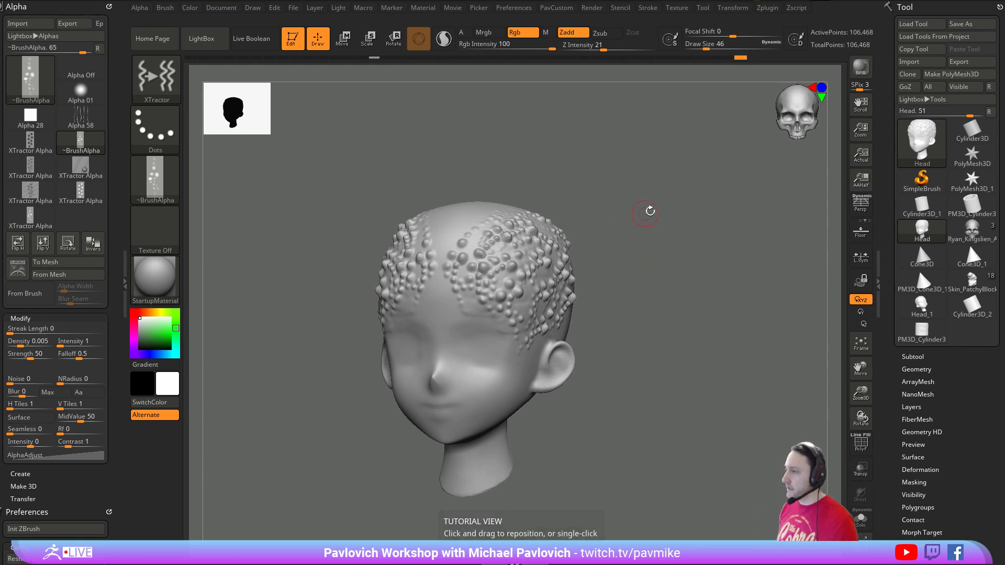
- Undo all the bump and crease strokes on the head, back to the smooth head with the Standard brush
{"action": "key", "text": "ctrl+z"}
{"action": "key", "text": "ctrl+z"}
{"action": "key", "text": "ctrl+z"}
{"action": "key", "text": "ctrl+z"}
{"action": "key", "text": "ctrl+z"}
{"action": "key", "text": "ctrl+z"}
{"action": "key", "text": "ctrl+z"}
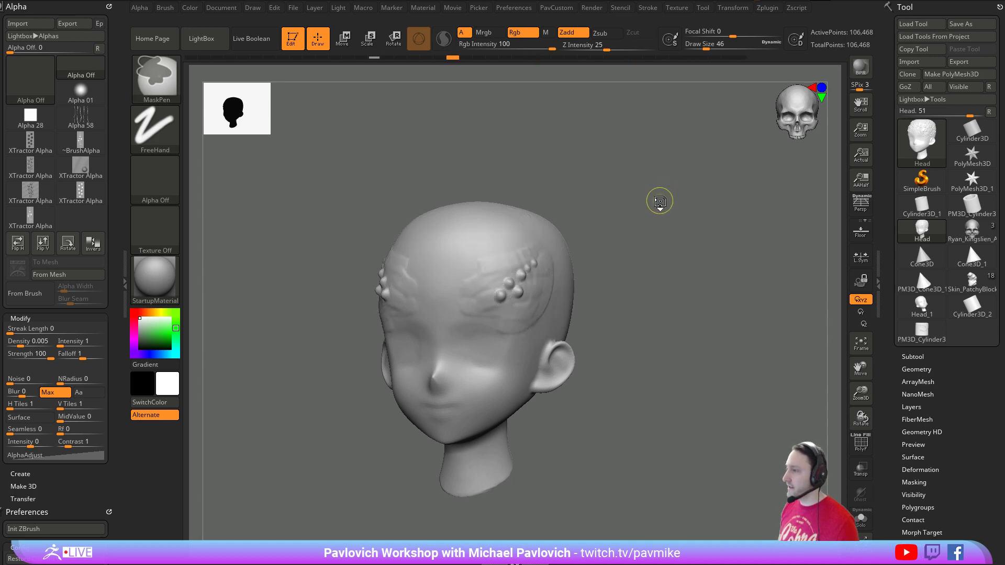
{"action": "key", "text": "ctrl+z"}
{"action": "key", "text": "ctrl+z"}
{"action": "key", "text": "ctrl+z"}
{"action": "key", "text": "ctrl+z"}
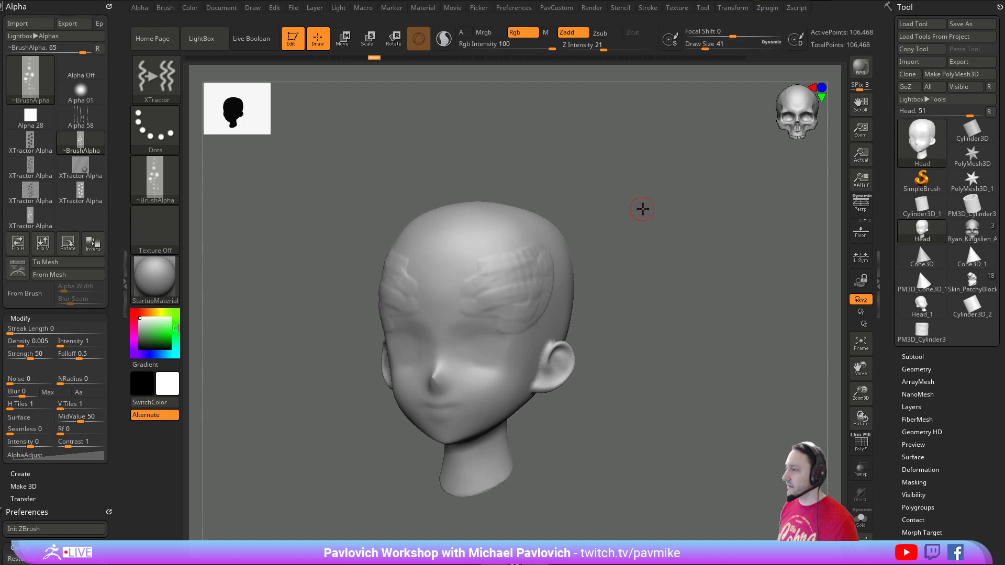
{"action": "key", "text": "ctrl+z"}
{"action": "key", "text": "ctrl+z"}
{"action": "key", "text": "ctrl+z"}
{"action": "key", "text": "ctrl+z"}
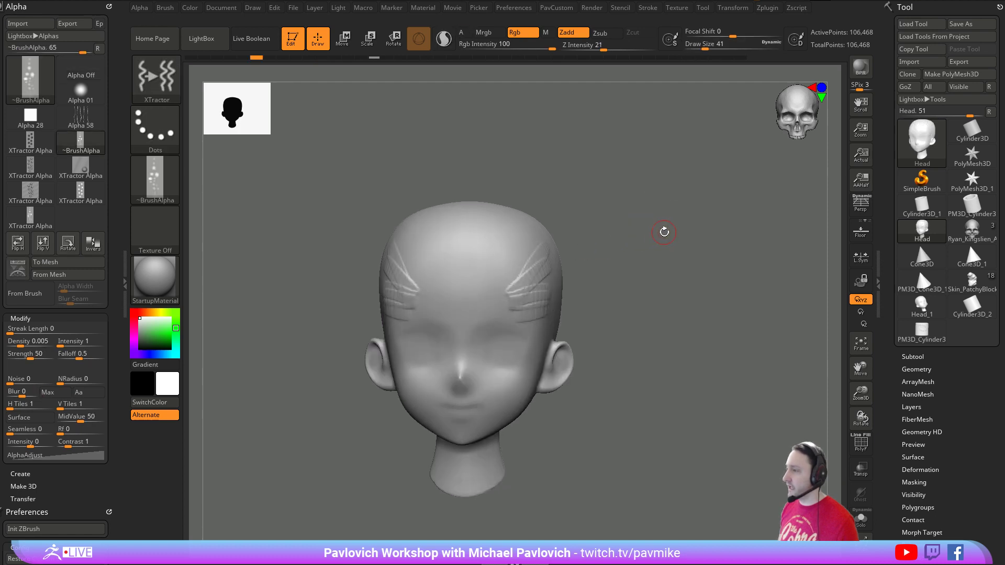
{"action": "key", "text": "ctrl+z"}
{"action": "key", "text": "ctrl+z"}
{"action": "key", "text": "ctrl+z"}
- Set the Standard brush's draw size to 31 and turn the head toward the front
{"action": "key", "text": "s"}
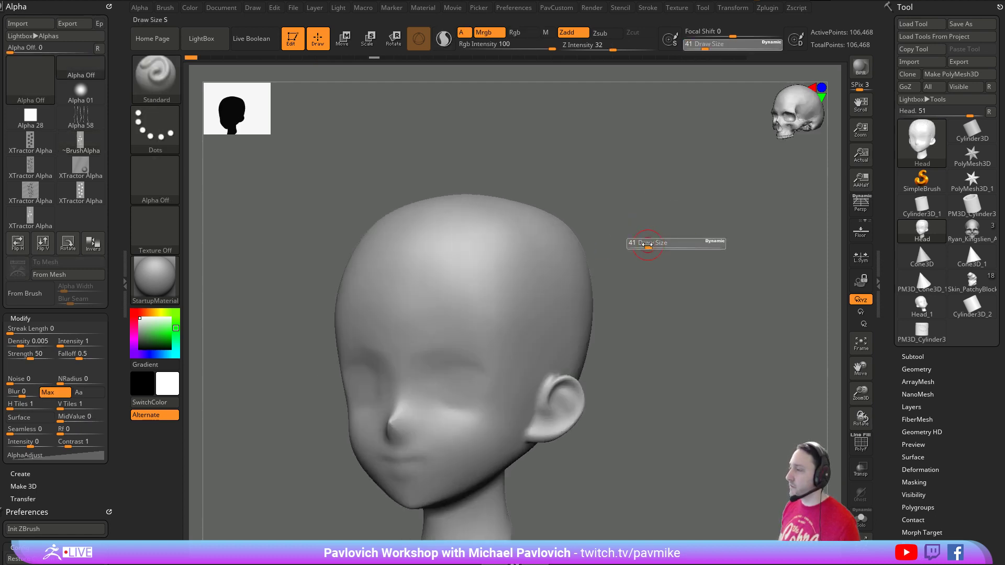
{"action": "left_click_drag", "start_coordinate": [648, 244], "coordinate": [646, 244]}
{"action": "left_click_drag", "start_coordinate": [647, 252], "coordinate": [661, 227]}
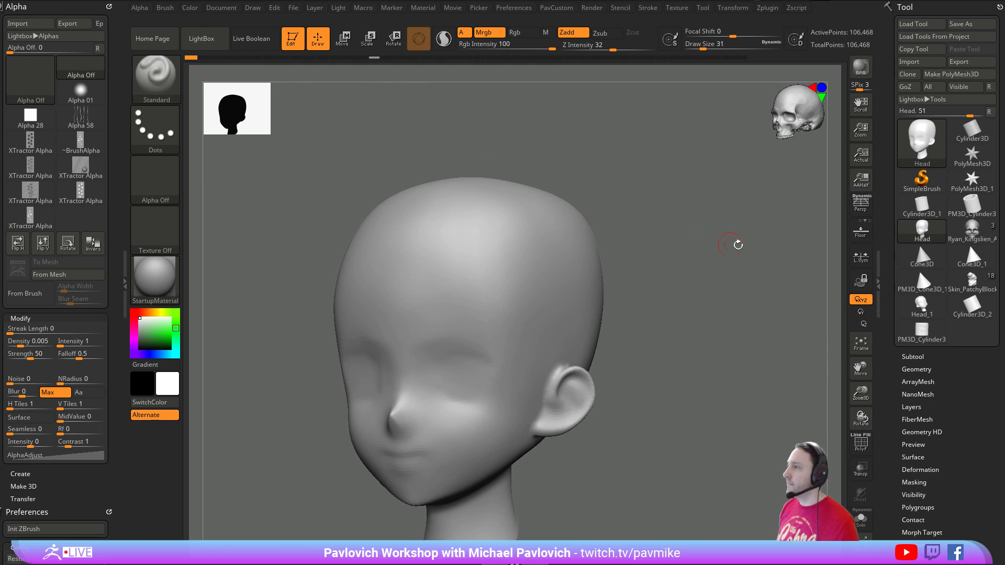
{"action": "left_click_drag", "start_coordinate": [653, 189], "coordinate": [623, 138]}
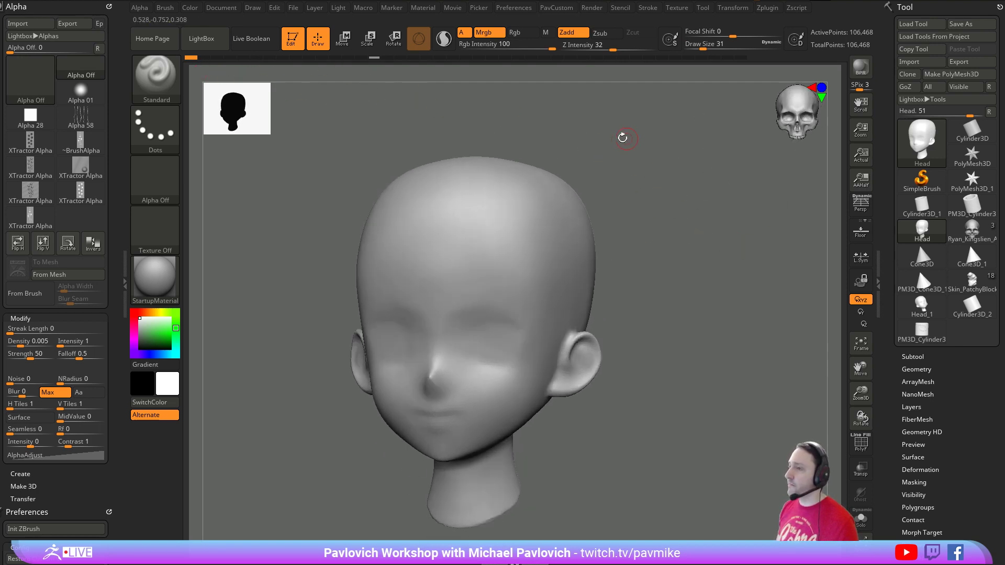
- Choose a muted pinkish-red color and fill the whole head object with it
{"action": "left_click", "coordinate": [141, 313]}
{"action": "left_click_drag", "start_coordinate": [154, 335], "coordinate": [153, 331]}
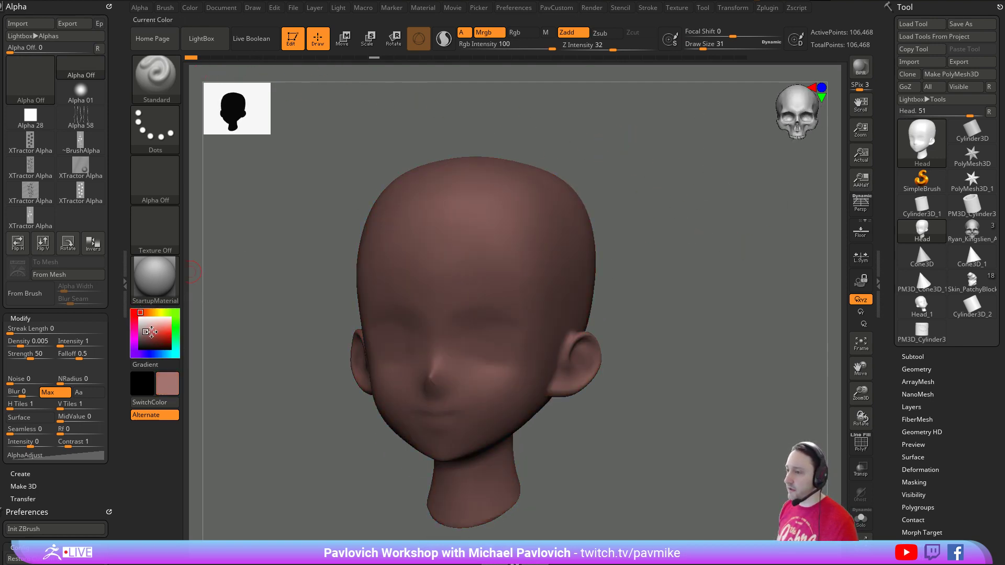
{"action": "left_click", "coordinate": [153, 328]}
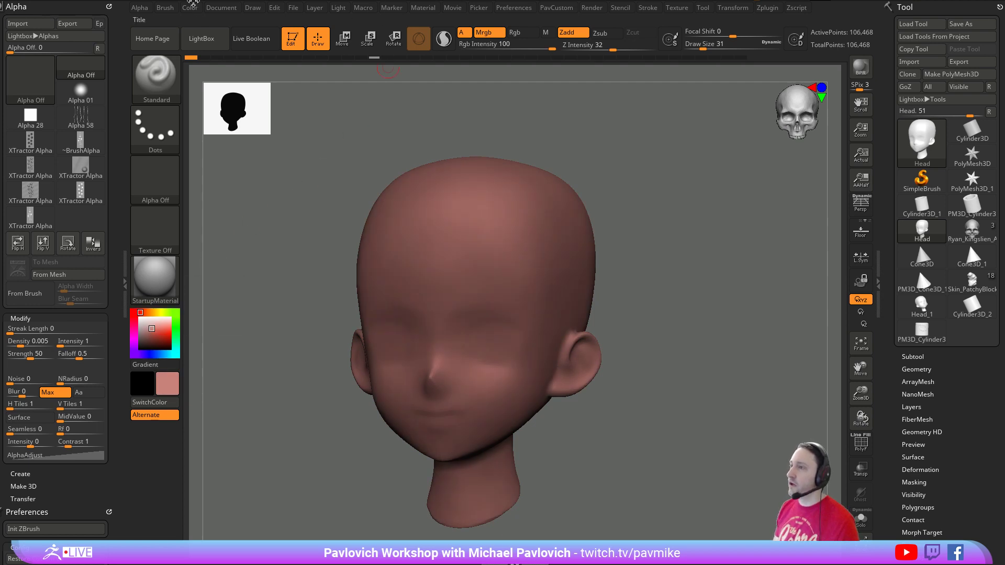
{"action": "left_click", "coordinate": [191, 7]}
{"action": "left_click", "coordinate": [225, 235]}
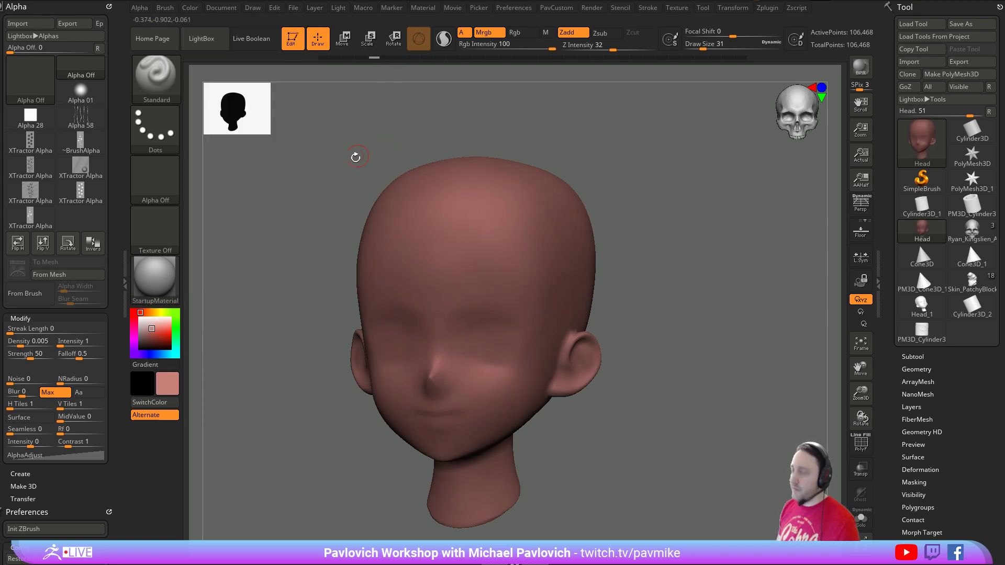
- Set the Standard brush to Rgb with a light green color and raise a mirrored green bump on the forehead at draw size 39
{"action": "left_click_drag", "start_coordinate": [511, 125], "coordinate": [495, 84]}
{"action": "left_click", "coordinate": [501, 35]}
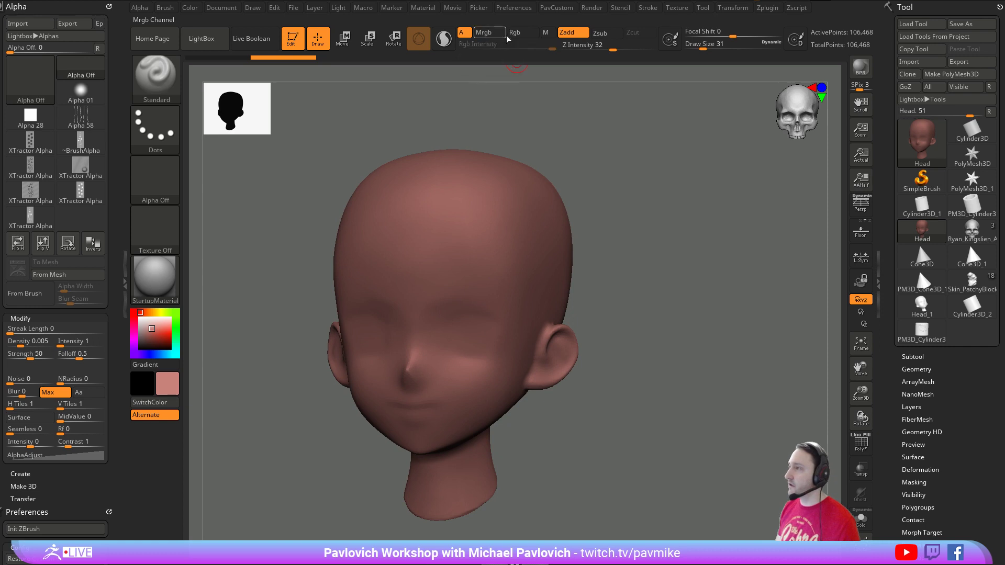
{"action": "left_click", "coordinate": [509, 34]}
{"action": "left_click_drag", "start_coordinate": [644, 125], "coordinate": [317, 263]}
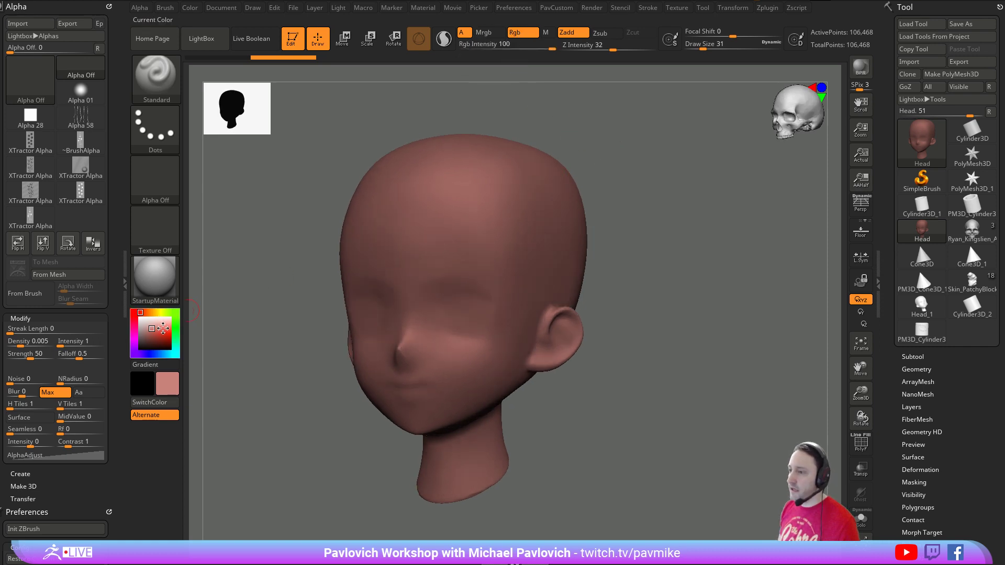
{"action": "left_click", "coordinate": [156, 312]}
{"action": "mouse_move", "coordinate": [687, 237]}
{"action": "left_mouse_down", "text": "alt"}
{"action": "mouse_move", "coordinate": [666, 234]}
{"action": "mouse_move", "coordinate": [666, 277]}
{"action": "left_mouse_up", "text": "alt"}
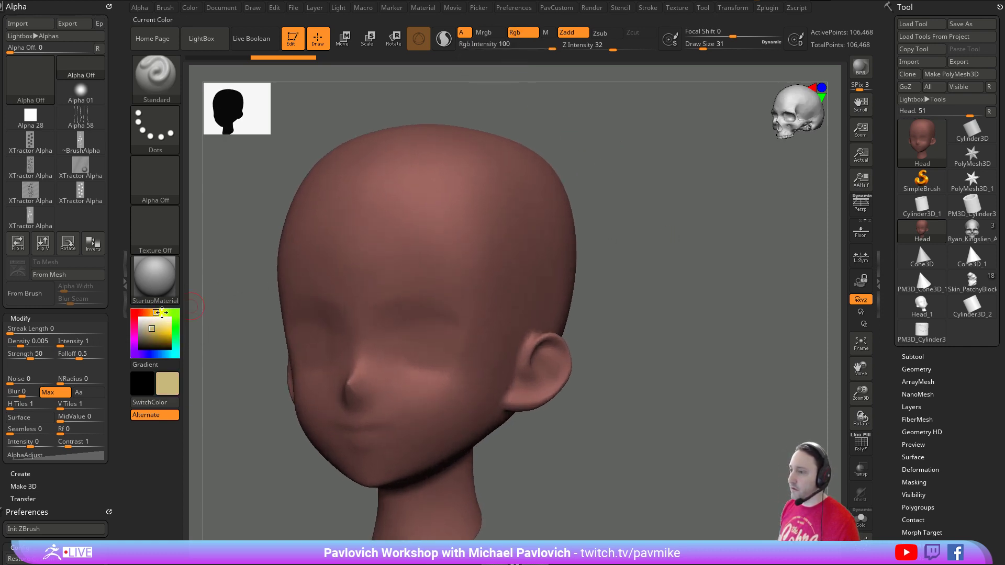
{"action": "left_click", "coordinate": [436, 265]}
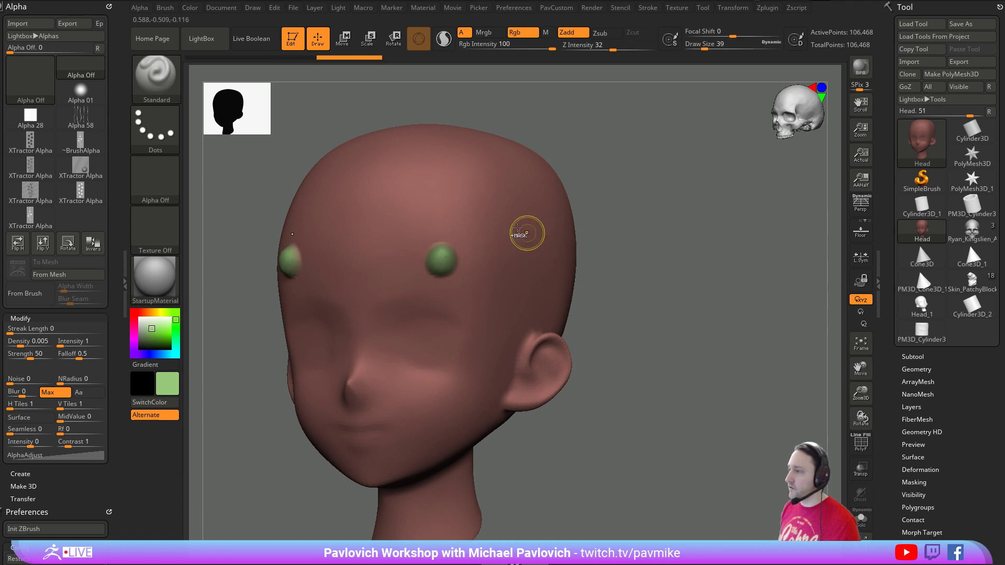
- Undo the green forehead bump, lower the draw size to 25, try a smaller bump and undo it too
{"action": "key", "text": "ctrl+z"}
{"action": "key", "text": "["}
{"action": "left_click_drag", "start_coordinate": [522, 85], "coordinate": [556, 68], "text": "alt"}
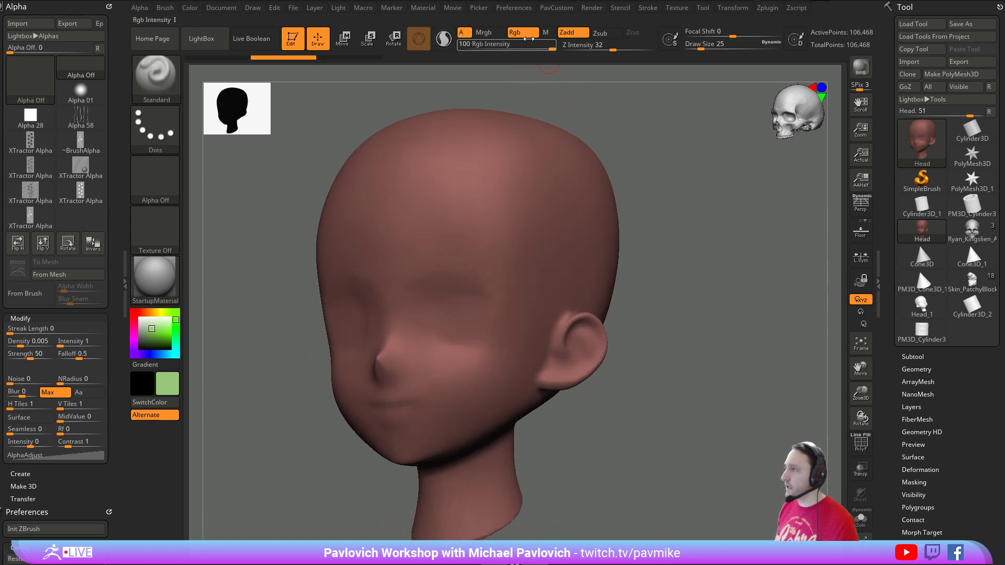
{"action": "left_click_drag", "start_coordinate": [623, 106], "coordinate": [602, 101], "text": "alt"}
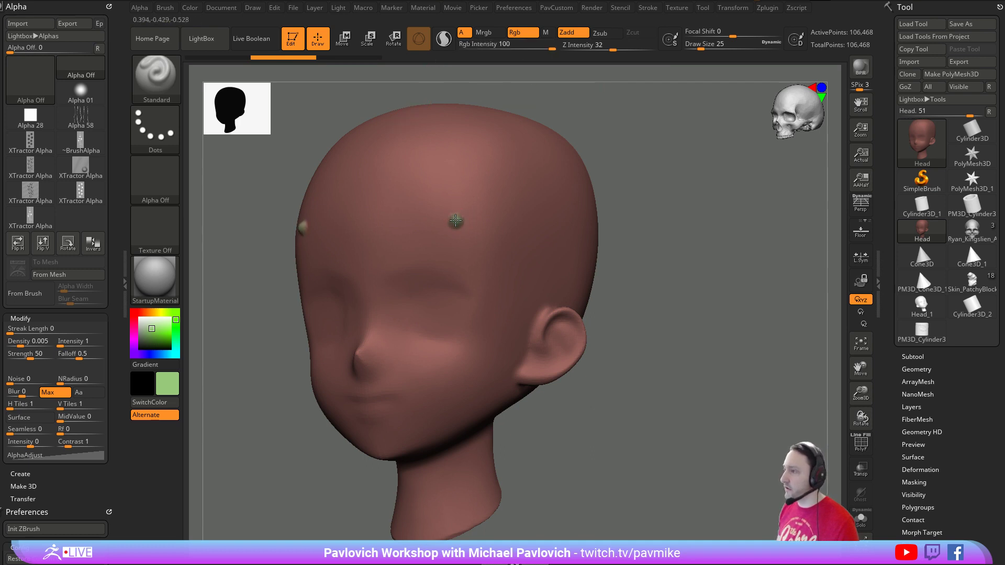
{"action": "left_click", "coordinate": [479, 217]}
{"action": "key", "text": "ctrl+z"}
{"action": "key", "text": "ctrl+z"}
{"action": "key", "text": "ctrl+z"}
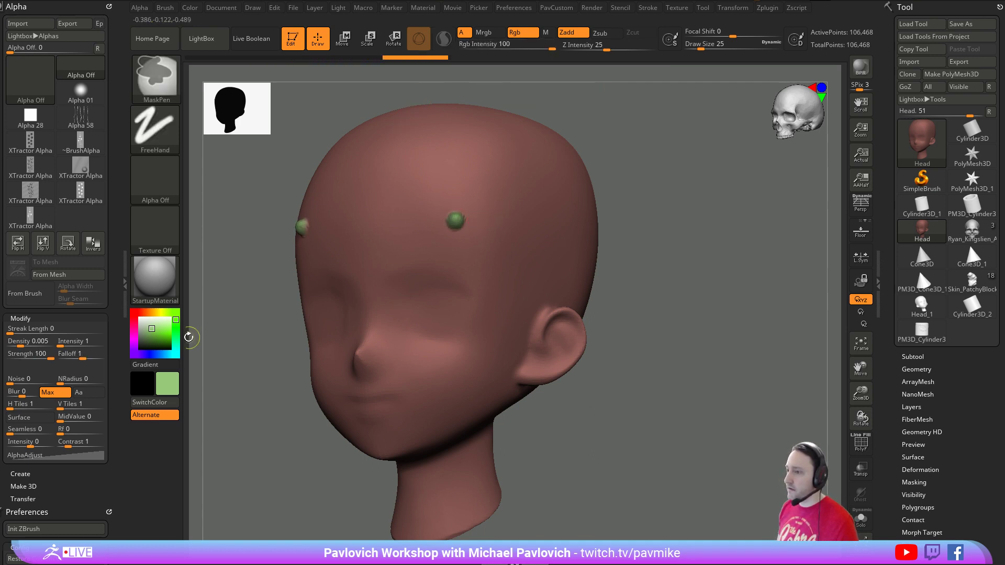
- Raise a cluster of small mirrored bumps in bright green above the brow and up the side of the forehead at draw size 25
{"action": "left_click", "coordinate": [440, 229]}
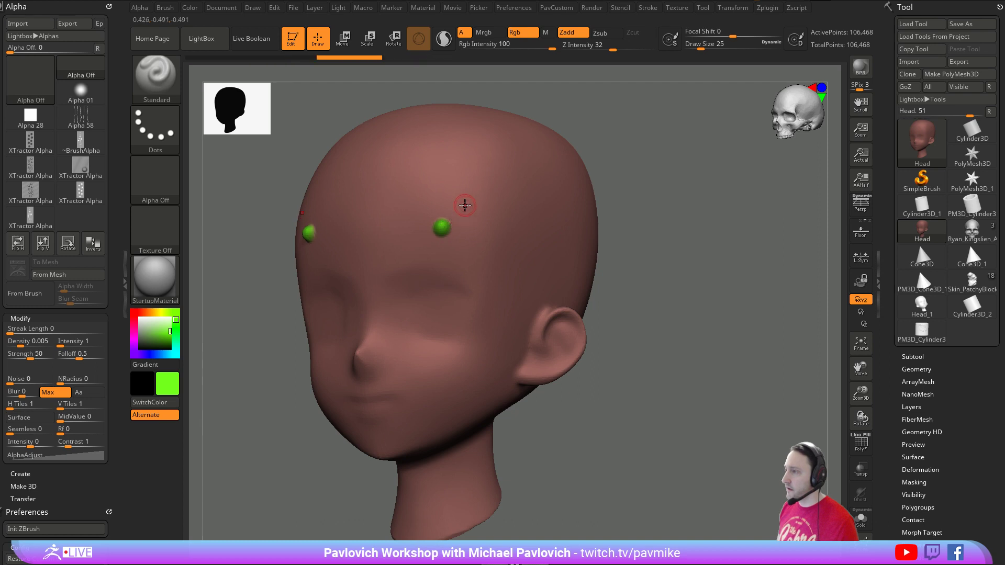
{"action": "left_click", "coordinate": [471, 232]}
{"action": "left_click", "coordinate": [487, 217]}
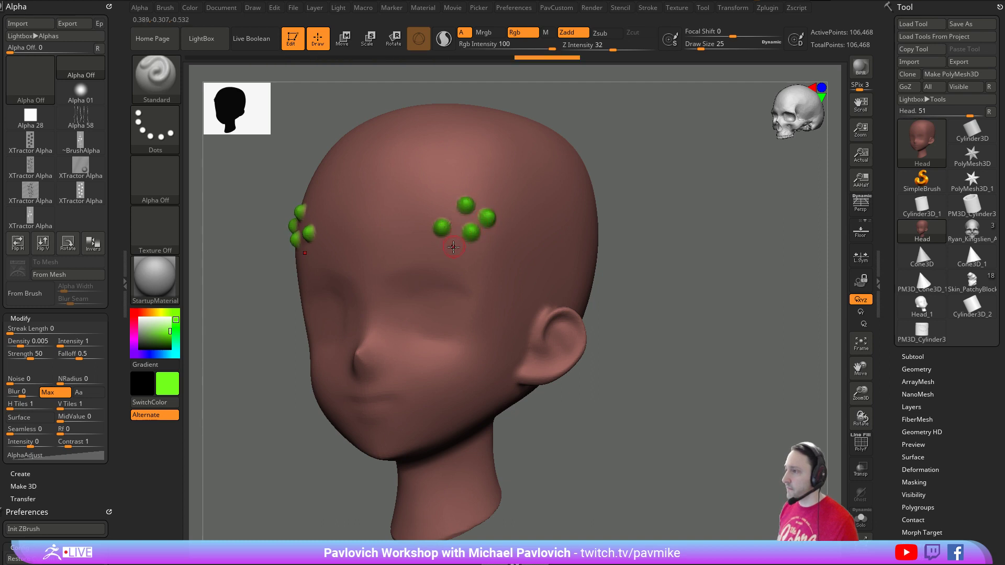
{"action": "left_click", "coordinate": [477, 182]}
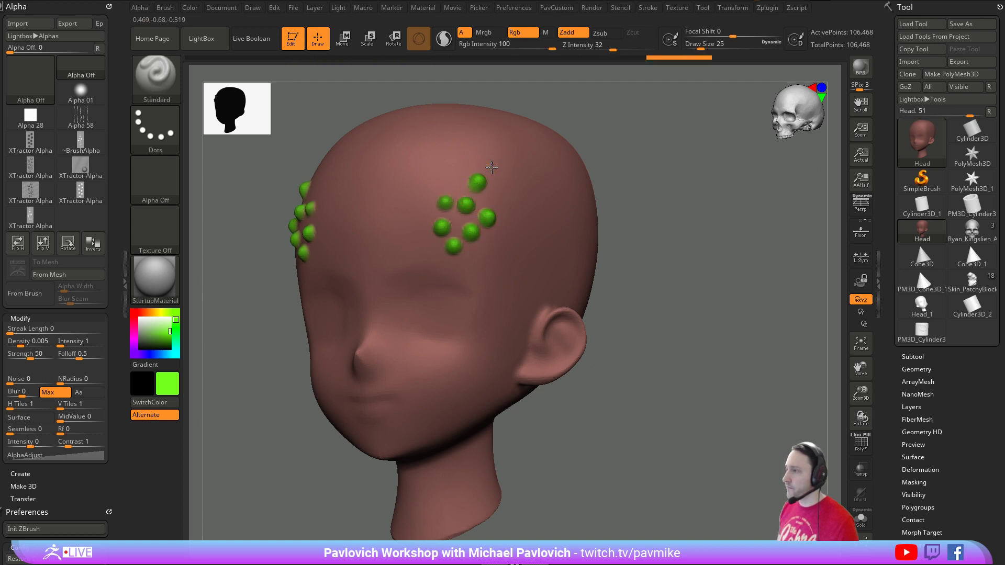
{"action": "left_click_drag", "start_coordinate": [678, 186], "coordinate": [668, 206]}
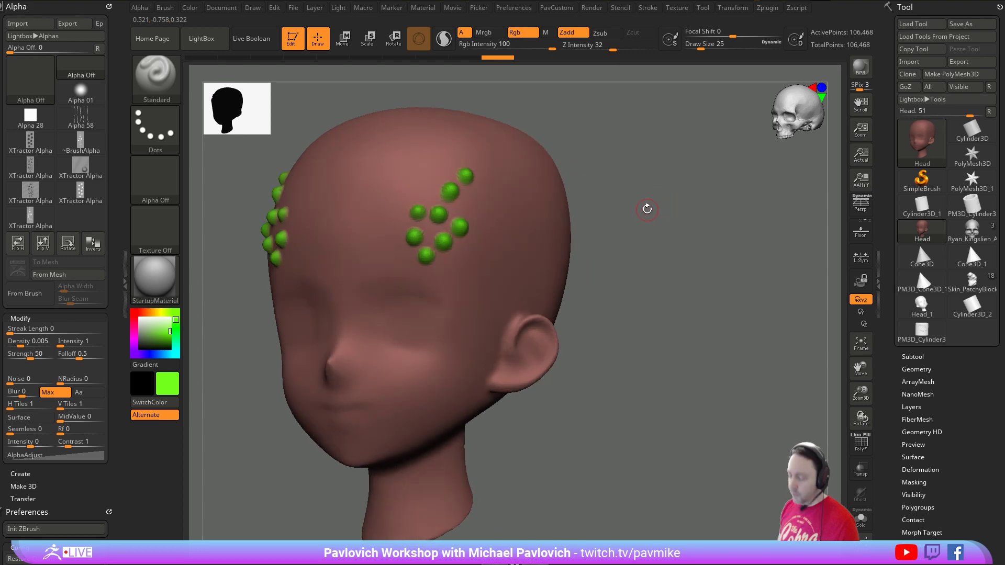
- Capture the green bump cluster's shape and color with the XTractor brush at draw size 90
{"action": "key", "text": "b"}
{"action": "key", "text": "x"}
{"action": "key", "text": "t"}
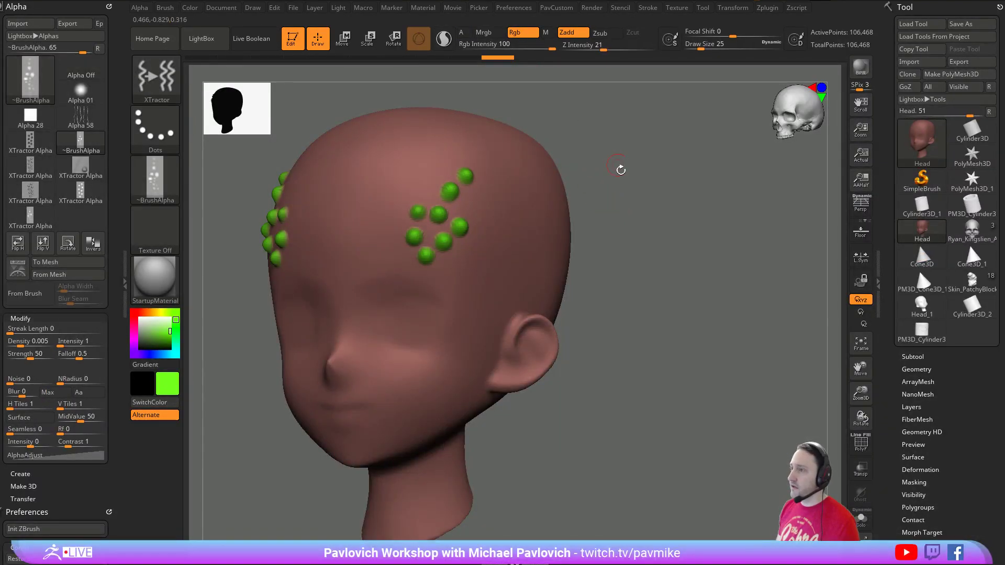
{"action": "left_click_drag", "start_coordinate": [622, 169], "coordinate": [599, 172]}
{"action": "key", "text": "s"}
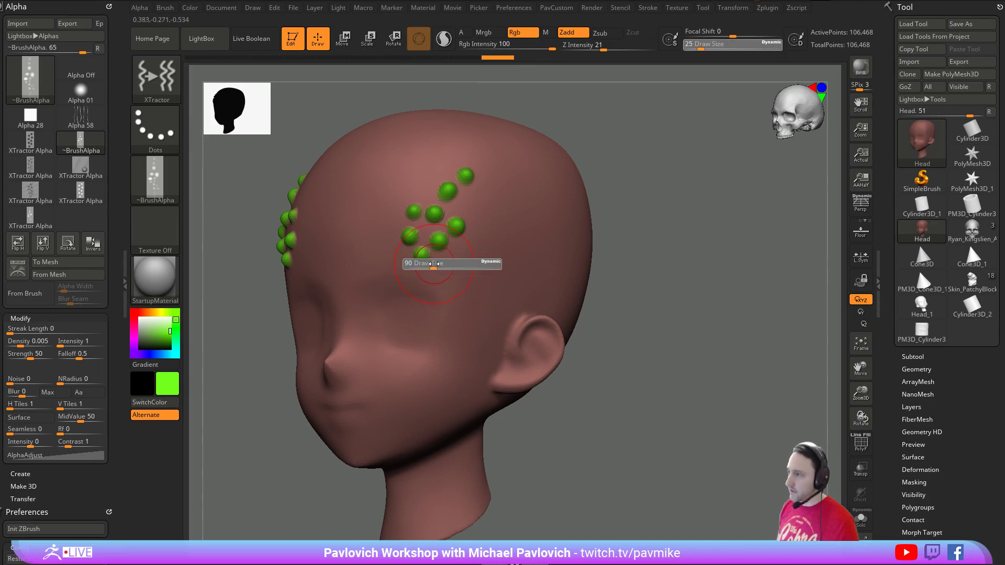
{"action": "key", "text": "g"}
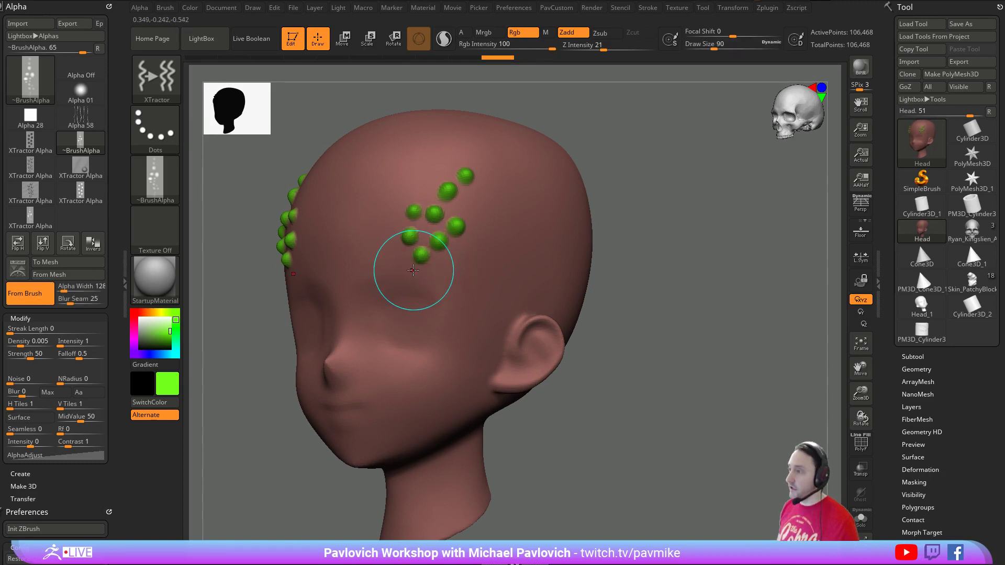
{"action": "left_click_drag", "start_coordinate": [432, 228], "coordinate": [481, 168]}
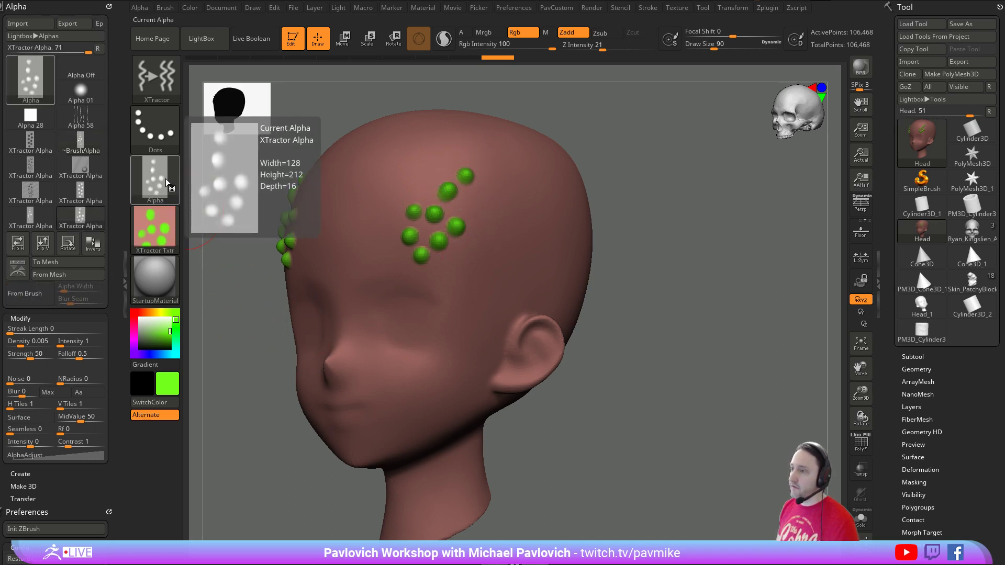
{"action": "mouse_move", "coordinate": [176, 208]}
- Paint the captured green bumps in mirrored strokes across the forehead, scalp, side of the head and temple
{"action": "right_click_drag", "start_coordinate": [699, 217], "coordinate": [660, 222]}
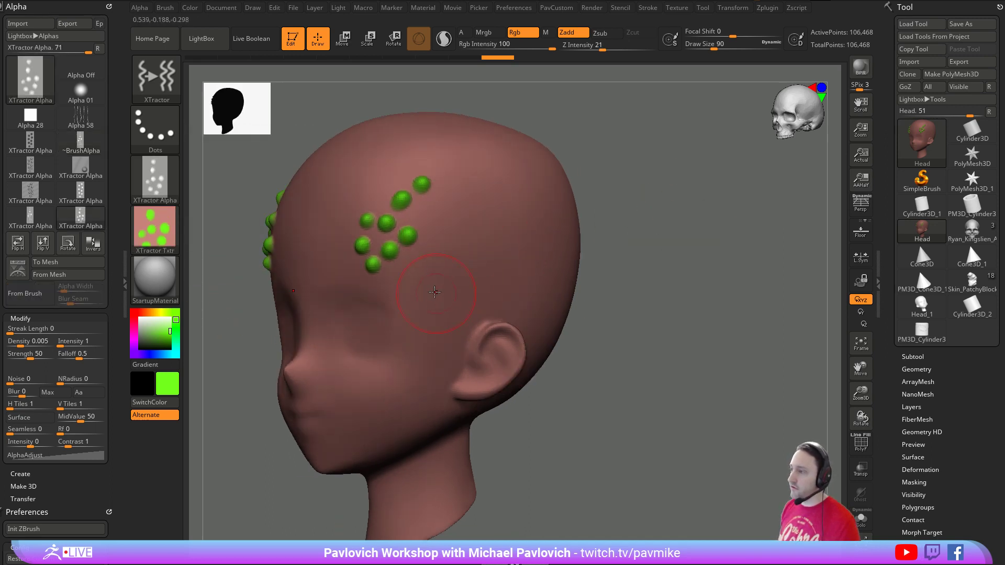
{"action": "left_click_drag", "start_coordinate": [438, 292], "coordinate": [530, 173]}
{"action": "right_click_drag", "start_coordinate": [546, 163], "coordinate": [524, 165]}
{"action": "mouse_move", "coordinate": [472, 152]}
{"action": "left_mouse_down"}
{"action": "mouse_move", "coordinate": [426, 142]}
{"action": "mouse_move", "coordinate": [365, 187]}
{"action": "left_mouse_up"}
{"action": "left_click_drag", "start_coordinate": [442, 210], "coordinate": [487, 165]}
{"action": "right_click_drag", "start_coordinate": [555, 210], "coordinate": [507, 193]}
{"action": "left_click_drag", "start_coordinate": [479, 283], "coordinate": [527, 247]}
{"action": "left_click_drag", "start_coordinate": [407, 336], "coordinate": [464, 331]}
{"action": "mouse_move", "coordinate": [618, 252]}
{"action": "right_mouse_down"}
{"action": "mouse_move", "coordinate": [698, 253]}
{"action": "mouse_move", "coordinate": [650, 256]}
{"action": "right_mouse_up"}
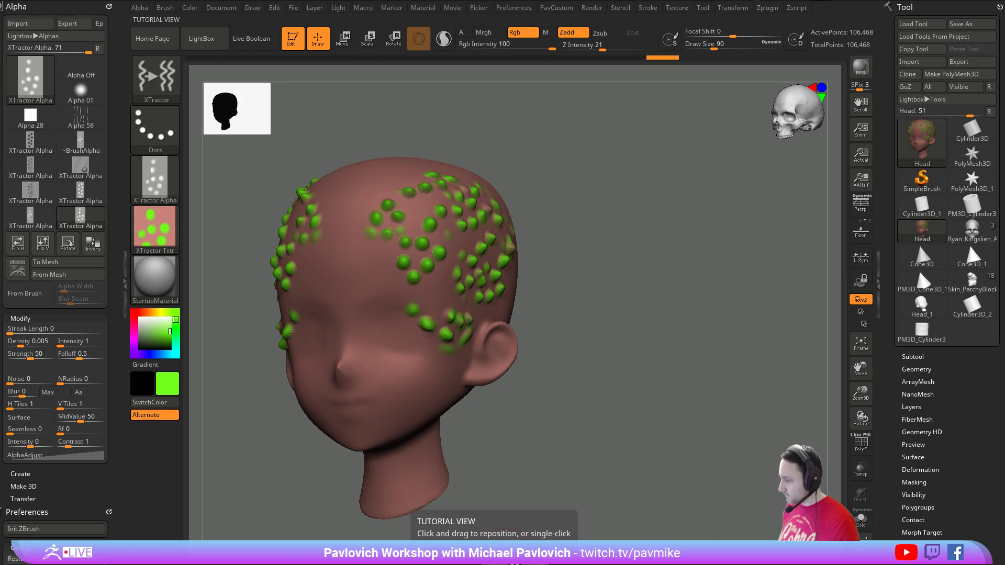
- Reduce the XTractor draw size to 44 and turn the bumpy head to a front view
{"action": "key", "text": "s"}
{"action": "left_click", "coordinate": [611, 192]}
{"action": "right_click_drag", "start_coordinate": [627, 195], "coordinate": [627, 177], "text": "ctrl"}
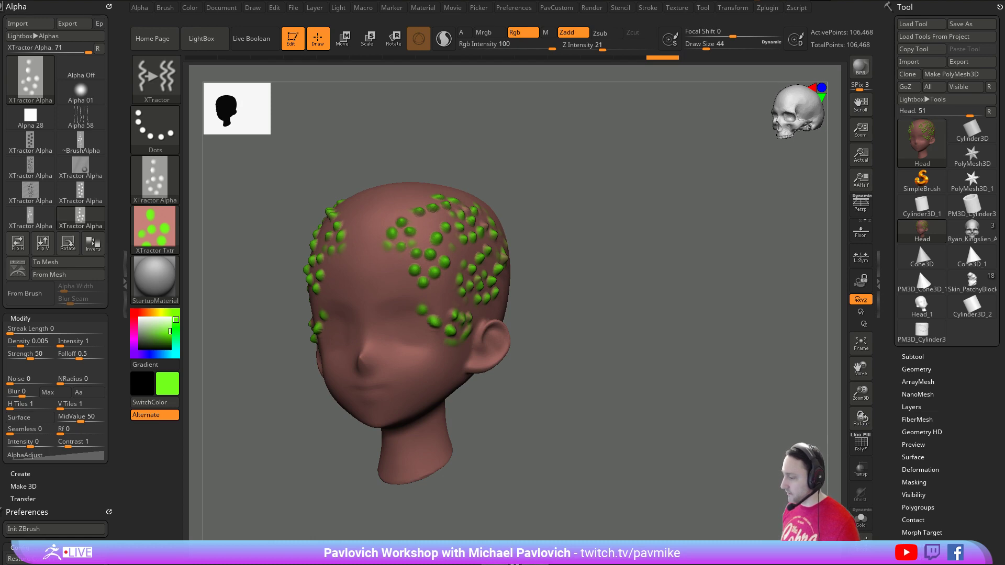
{"action": "right_click_drag", "start_coordinate": [598, 181], "coordinate": [613, 166]}
- Clear the canvas, draw a Cube3D in white and make it editable
{"action": "left_click", "coordinate": [296, 42]}
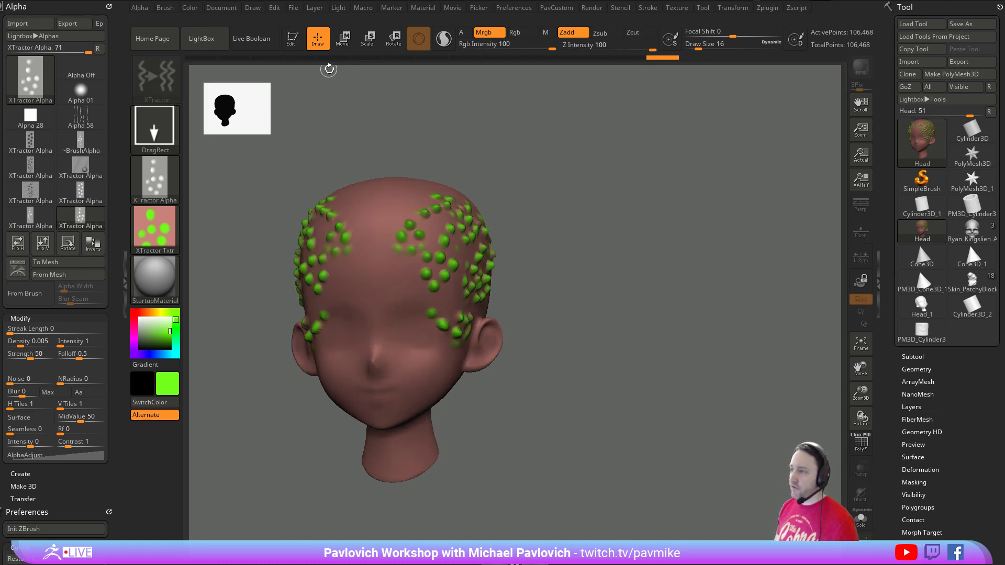
{"action": "key", "text": "ctrl+n"}
{"action": "left_click", "coordinate": [923, 182]}
{"action": "left_click", "coordinate": [930, 152]}
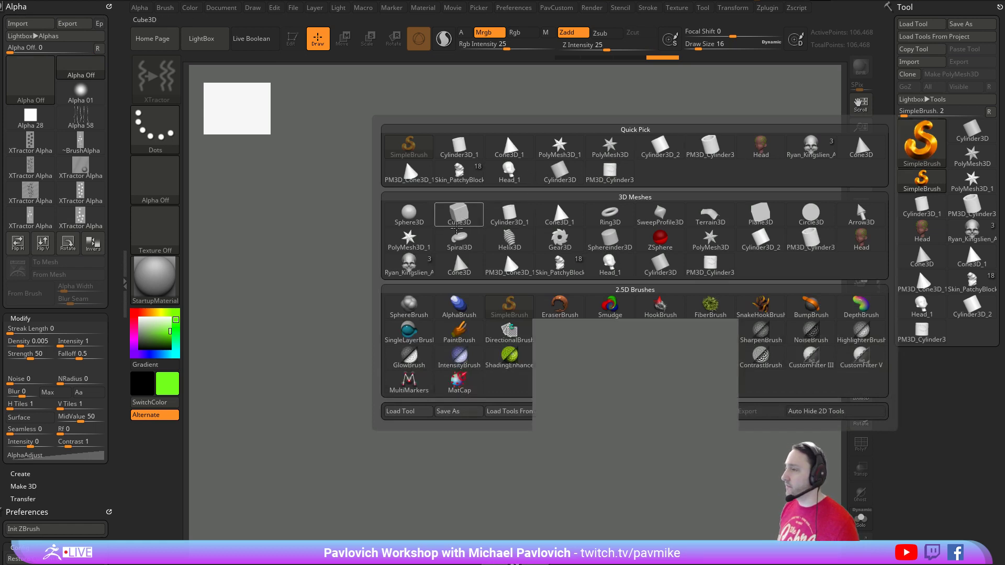
{"action": "left_click", "coordinate": [459, 215]}
{"action": "left_click_drag", "start_coordinate": [461, 329], "coordinate": [477, 392]}
{"action": "left_click", "coordinate": [137, 314]}
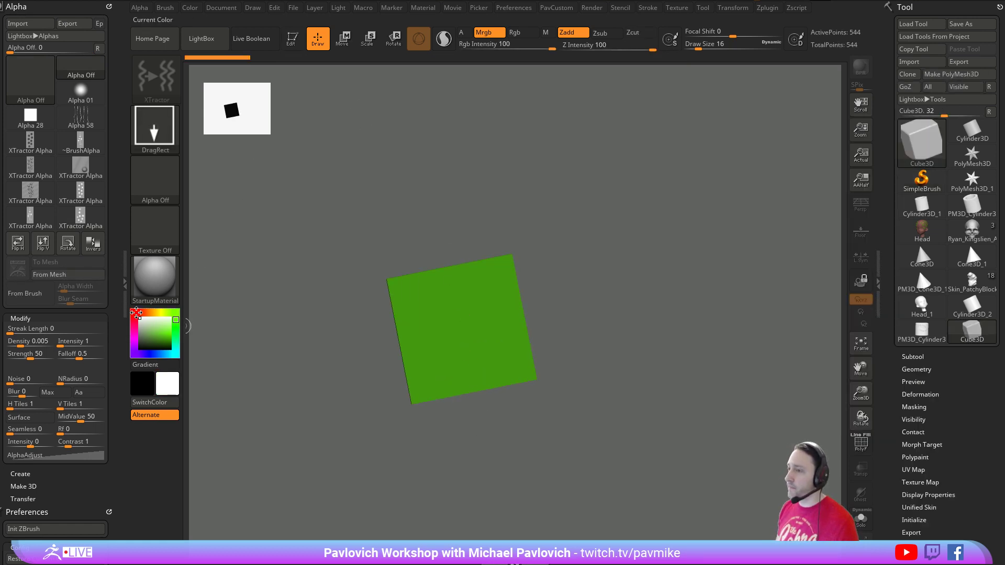
{"action": "left_click", "coordinate": [293, 40]}
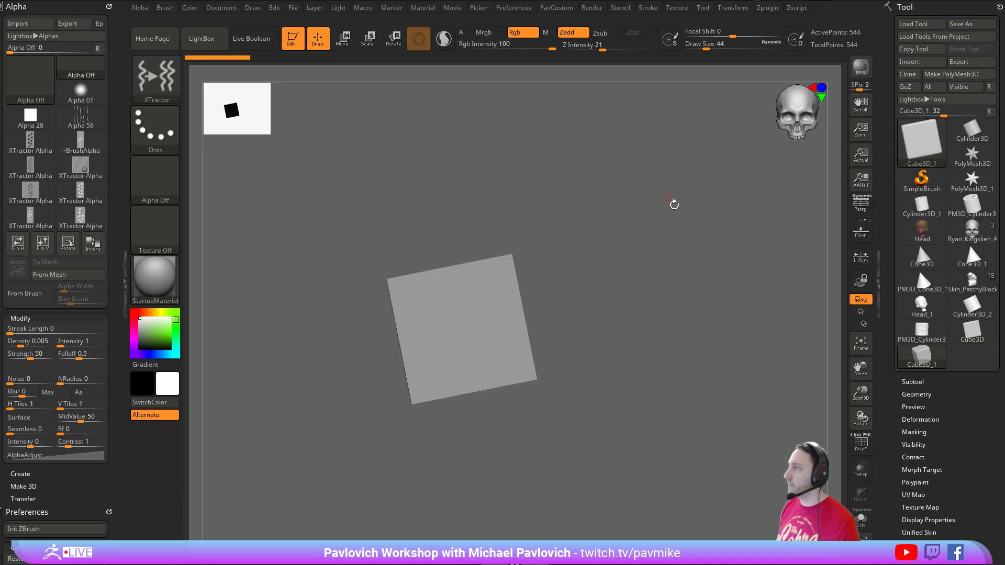
- Convert the cube to a PolyMesh3D and append a Sphere3D as a second subtool
{"action": "left_click_drag", "start_coordinate": [674, 204], "coordinate": [705, 202], "text": "shift"}
{"action": "left_click", "coordinate": [933, 78]}
{"action": "left_click_drag", "start_coordinate": [887, 218], "coordinate": [886, 70]}
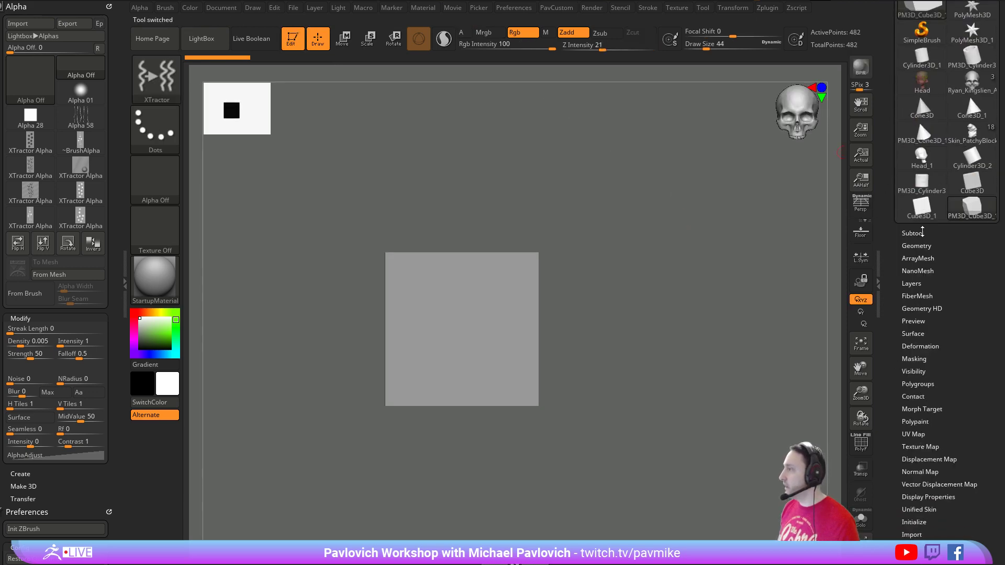
{"action": "left_click", "coordinate": [914, 234]}
{"action": "left_click_drag", "start_coordinate": [886, 274], "coordinate": [880, 194]}
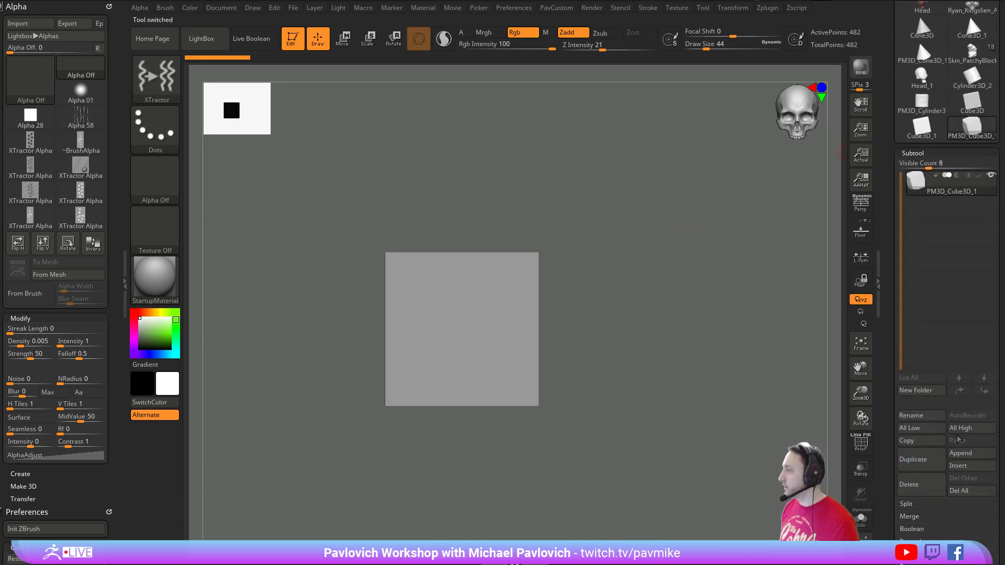
{"action": "left_click", "coordinate": [956, 455]}
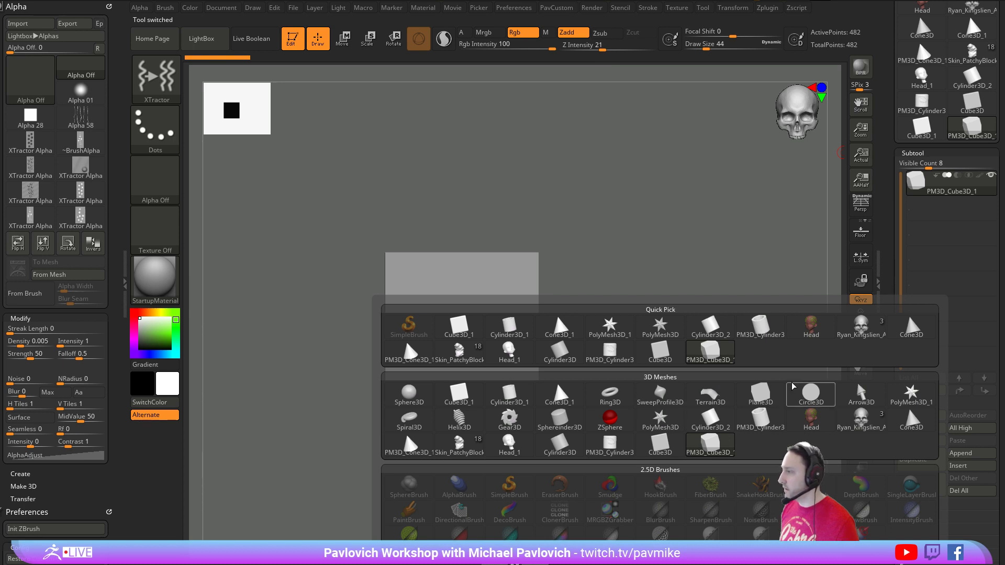
{"action": "left_click", "coordinate": [408, 394]}
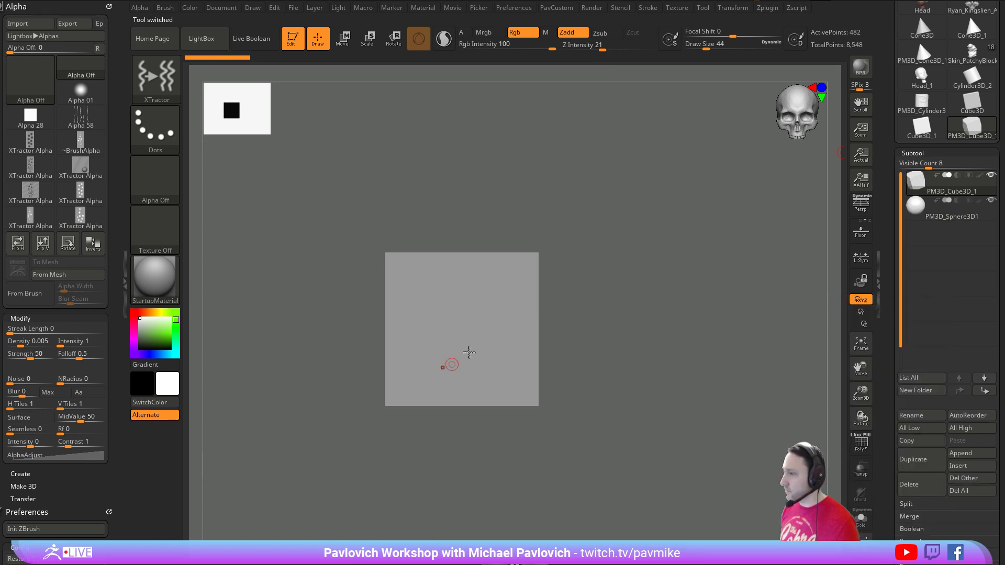
- Make the appended sphere the active subtool, with X symmetry on and a draw size of 97
{"action": "mouse_move", "coordinate": [550, 325]}
{"action": "left_mouse_down"}
{"action": "mouse_move", "coordinate": [707, 288]}
{"action": "mouse_move", "coordinate": [693, 274]}
{"action": "mouse_move", "coordinate": [705, 247]}
{"action": "mouse_move", "coordinate": [686, 292]}
{"action": "mouse_move", "coordinate": [722, 275]}
{"action": "mouse_move", "coordinate": [712, 273]}
{"action": "left_mouse_up"}
{"action": "key", "text": "s"}
{"action": "key", "text": "s"}
{"action": "key", "text": "s"}
{"action": "mouse_move", "coordinate": [714, 274]}
{"action": "left_mouse_down"}
{"action": "mouse_move", "coordinate": [670, 280]}
{"action": "mouse_move", "coordinate": [725, 261]}
{"action": "left_mouse_up"}
{"action": "key", "text": "s"}
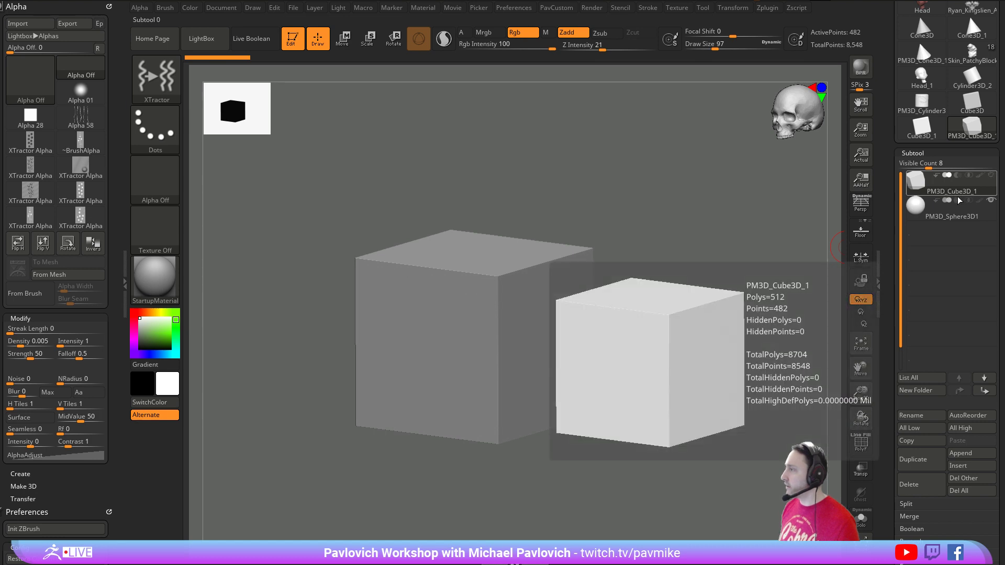
{"action": "left_click", "coordinate": [954, 218]}
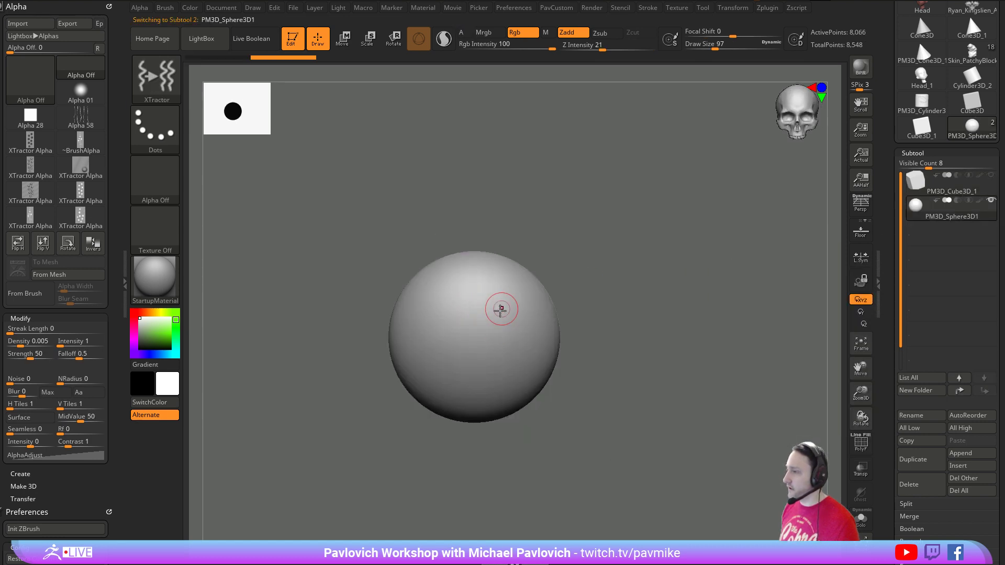
{"action": "key", "text": "x"}
{"action": "key", "text": "x"}
{"action": "left_click_drag", "start_coordinate": [617, 291], "coordinate": [626, 283], "text": "alt"}
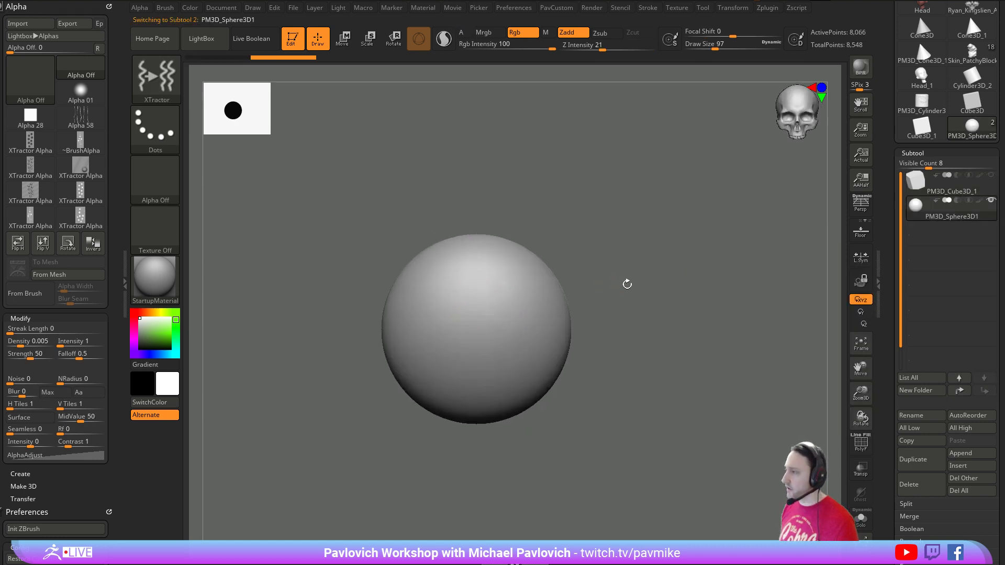
- Convert the sphere to DynaMesh at resolution 128 with the blur set to 0
{"action": "key", "text": "grave"}
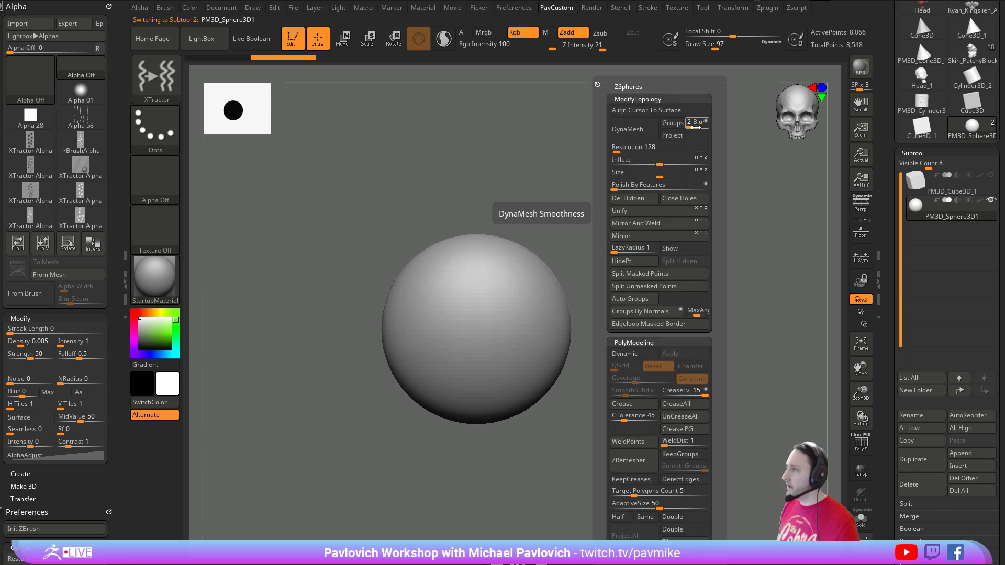
{"action": "left_click", "coordinate": [697, 124]}
{"action": "type", "text": "0"}
{"action": "left_click", "coordinate": [639, 139]}
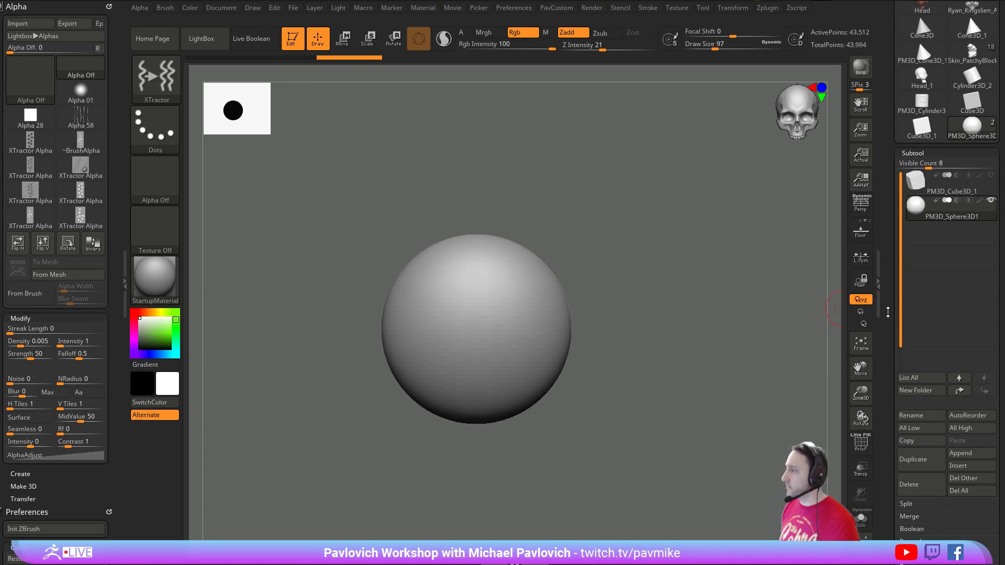
- Show the sphere's DynaMesh settings and turn on its polyframe wireframe
{"action": "left_click_drag", "start_coordinate": [887, 312], "coordinate": [889, 209]}
{"action": "left_click", "coordinate": [917, 182], "text": "shift"}
{"action": "scroll", "coordinate": [906, 235], "scroll_direction": "down", "scroll_amount": 2}
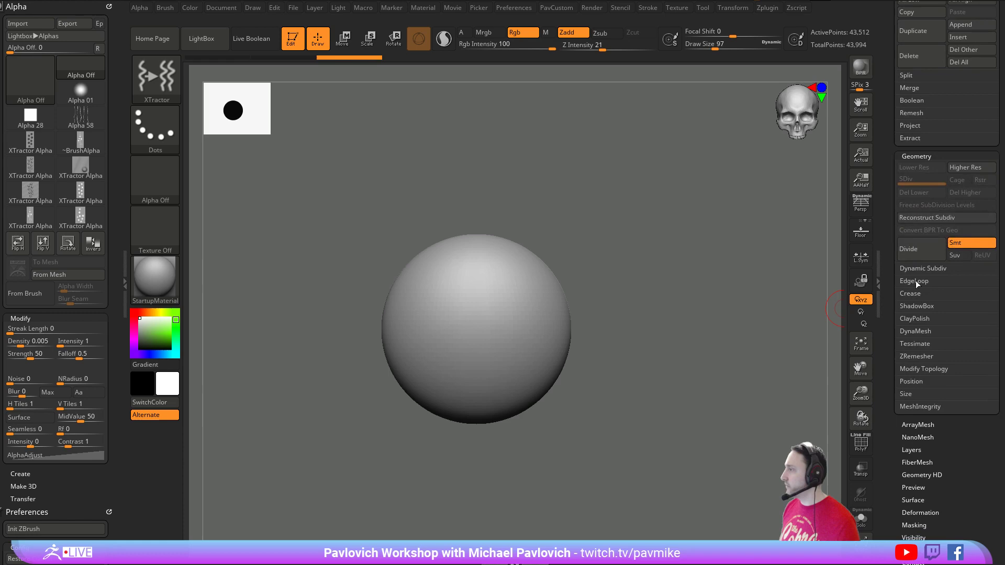
{"action": "left_click", "coordinate": [913, 331]}
{"action": "right_click_drag", "start_coordinate": [718, 285], "coordinate": [733, 320], "text": "ctrl"}
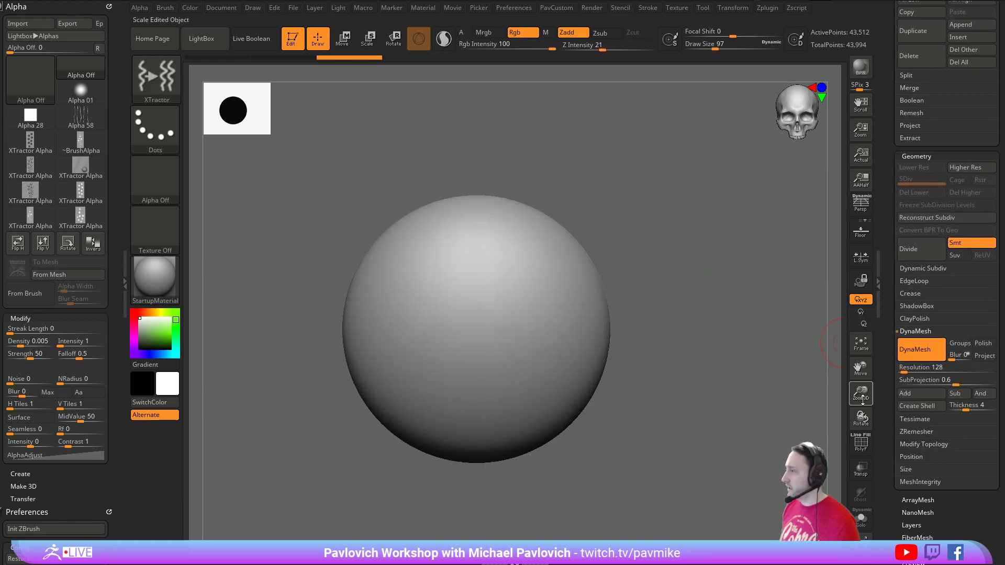
{"action": "left_click", "coordinate": [861, 447]}
{"action": "left_click", "coordinate": [868, 435]}
{"action": "right_click_drag", "start_coordinate": [744, 401], "coordinate": [725, 369], "text": "ctrl"}
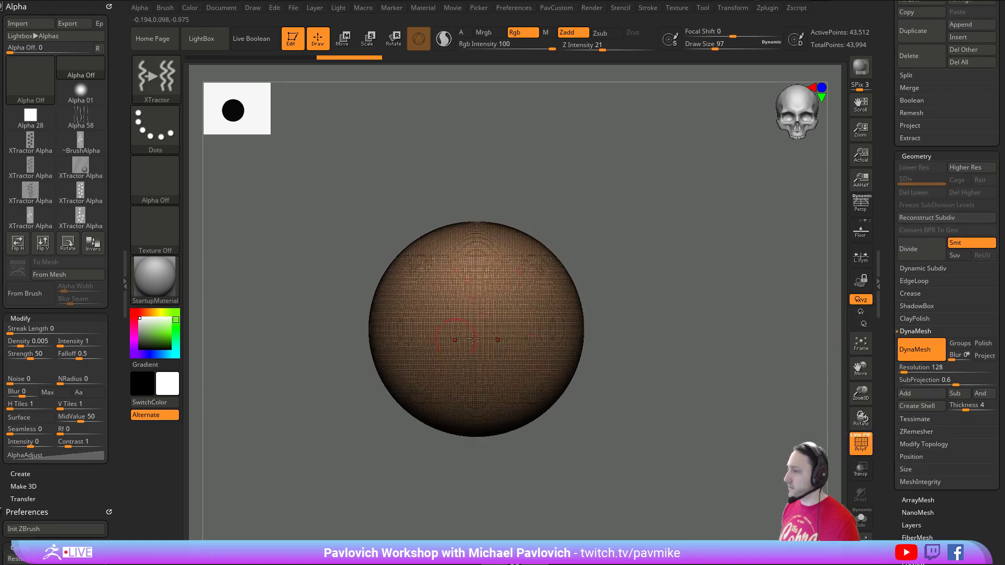
- Pull a pair of mirrored, upward-curving horns out of the upper sphere with the SnakeHook brush at draw size 149
{"action": "key", "text": "s"}
{"action": "left_click_drag", "start_coordinate": [541, 299], "coordinate": [547, 298]}
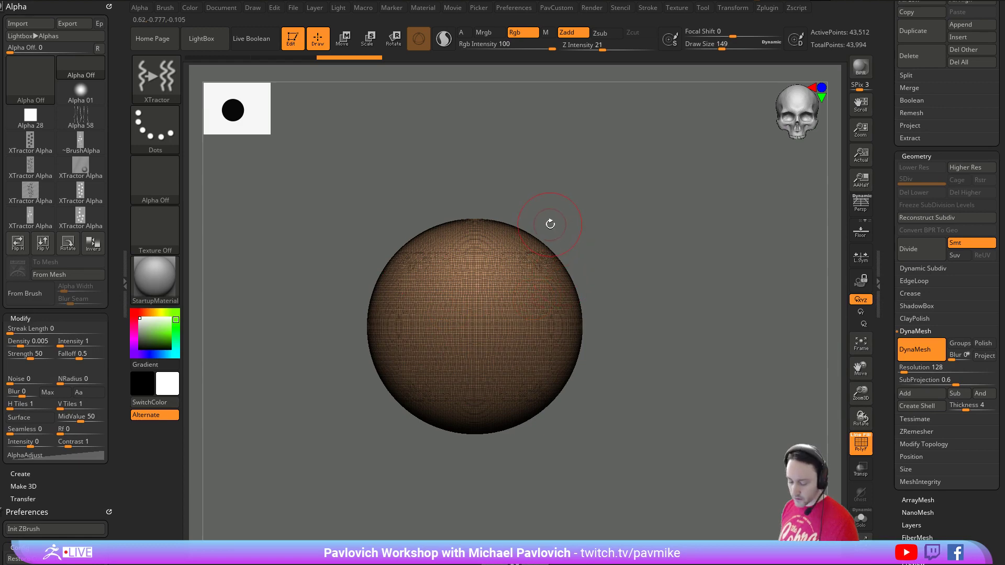
{"action": "key", "text": "b"}
{"action": "key", "text": "s"}
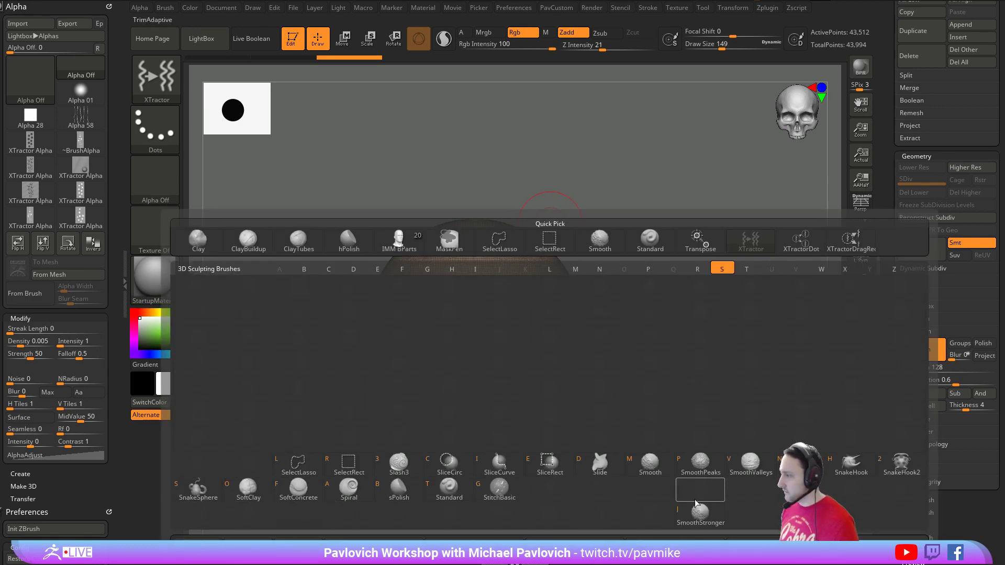
{"action": "left_click", "coordinate": [842, 466]}
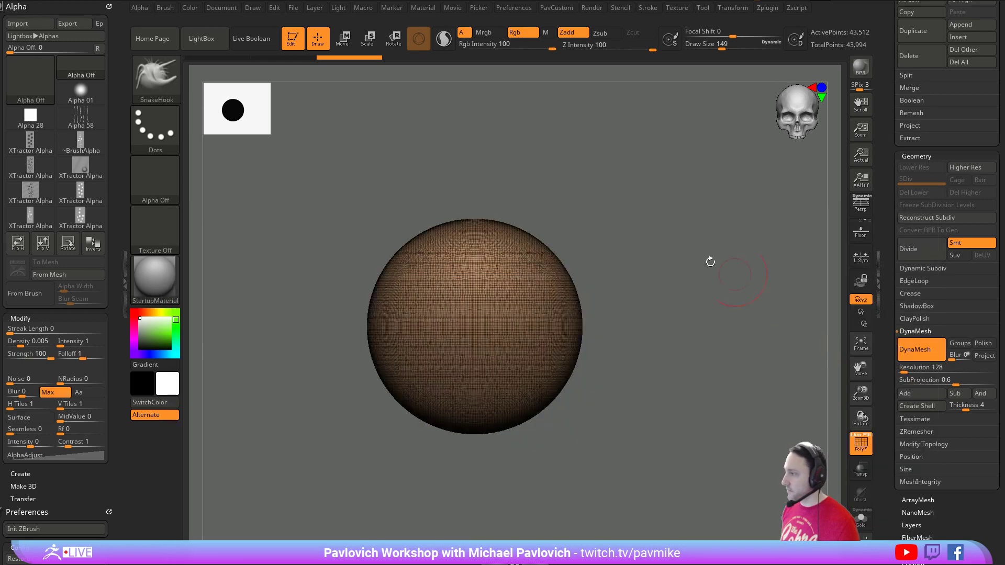
{"action": "mouse_move", "coordinate": [550, 258]}
{"action": "left_mouse_down"}
{"action": "mouse_move", "coordinate": [664, 165]}
{"action": "mouse_move", "coordinate": [638, 135]}
{"action": "left_mouse_up"}
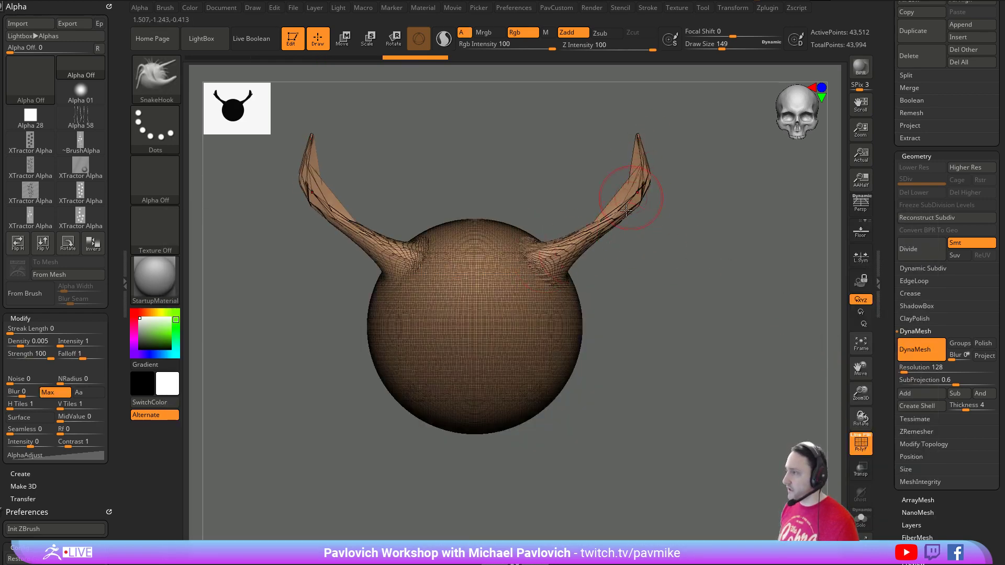
{"action": "mouse_move", "coordinate": [729, 281]}
{"action": "left_mouse_down"}
{"action": "mouse_move", "coordinate": [568, 317]}
{"action": "mouse_move", "coordinate": [729, 277]}
{"action": "left_mouse_up"}
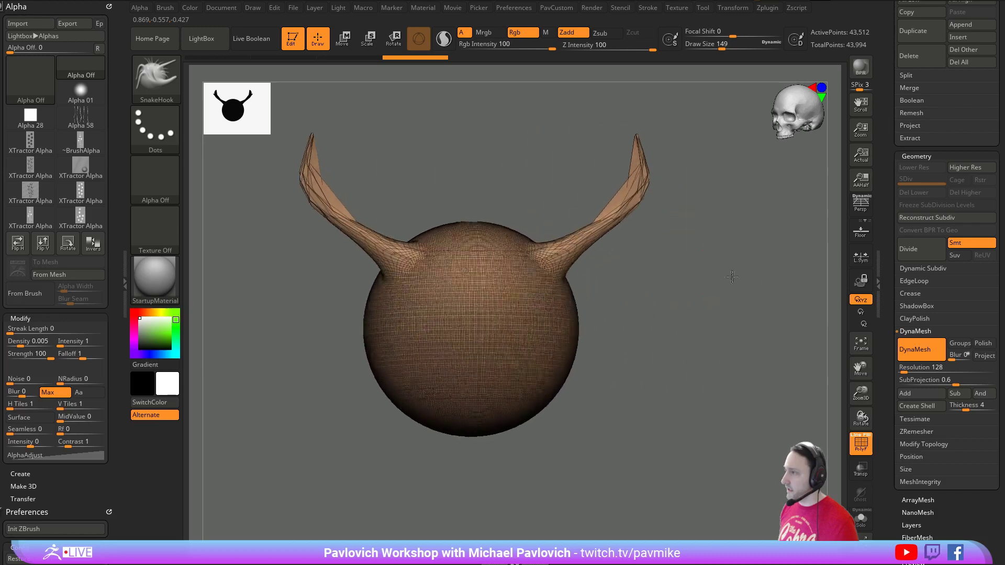
- Remesh the horned sphere and pull two more mirrored pairs of curved horns from its sides, remeshing between strokes
{"action": "left_click_drag", "start_coordinate": [726, 209], "coordinate": [747, 240], "text": "ctrl"}
{"action": "mouse_move", "coordinate": [742, 305]}
{"action": "left_mouse_down"}
{"action": "mouse_move", "coordinate": [690, 310]}
{"action": "mouse_move", "coordinate": [733, 306]}
{"action": "left_mouse_up"}
{"action": "mouse_move", "coordinate": [561, 313]}
{"action": "left_mouse_down"}
{"action": "mouse_move", "coordinate": [609, 294]}
{"action": "mouse_move", "coordinate": [699, 321]}
{"action": "left_mouse_up"}
{"action": "left_click_drag", "start_coordinate": [747, 319], "coordinate": [774, 391], "text": "ctrl"}
{"action": "left_click_drag", "start_coordinate": [572, 386], "coordinate": [681, 398]}
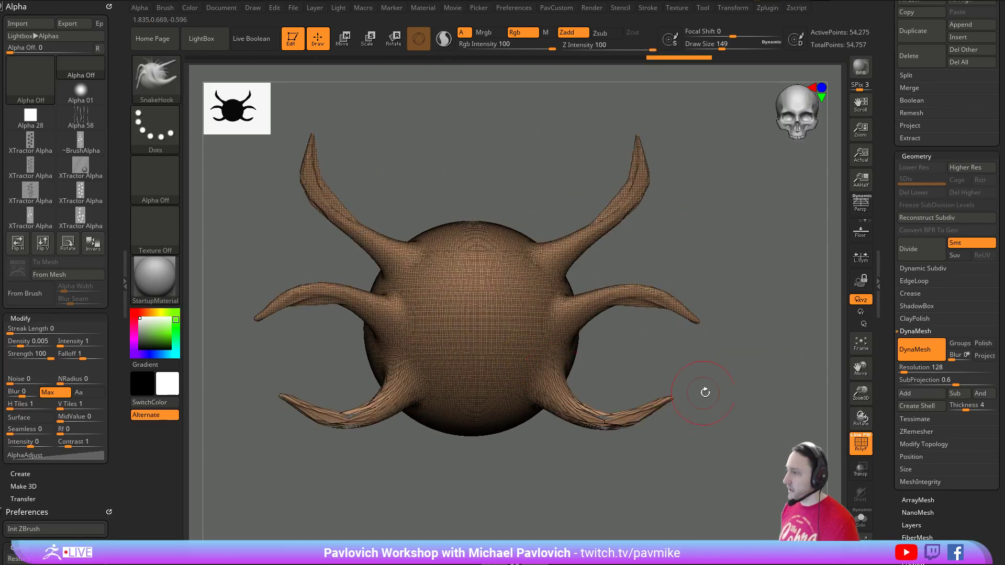
- Turn on Sculptris Pro and pull mirrored wavy tentacles from the top and front of the sphere with SnakeHook
{"action": "left_click", "coordinate": [444, 40]}
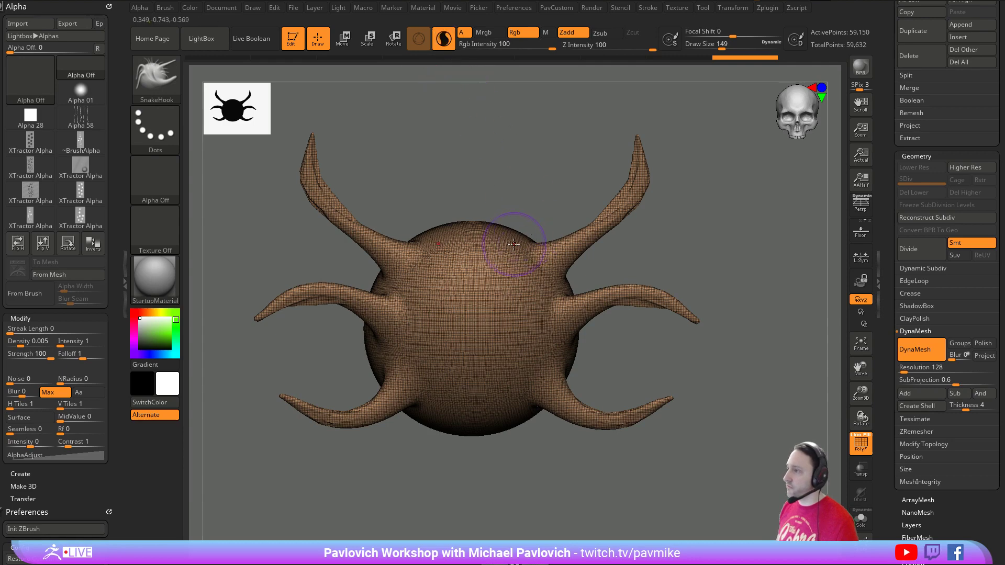
{"action": "left_click_drag", "start_coordinate": [514, 244], "coordinate": [555, 124]}
{"action": "mouse_move", "coordinate": [523, 293]}
{"action": "left_mouse_down"}
{"action": "mouse_move", "coordinate": [513, 366]}
{"action": "mouse_move", "coordinate": [778, 349]}
{"action": "mouse_move", "coordinate": [762, 301]}
{"action": "left_mouse_up"}
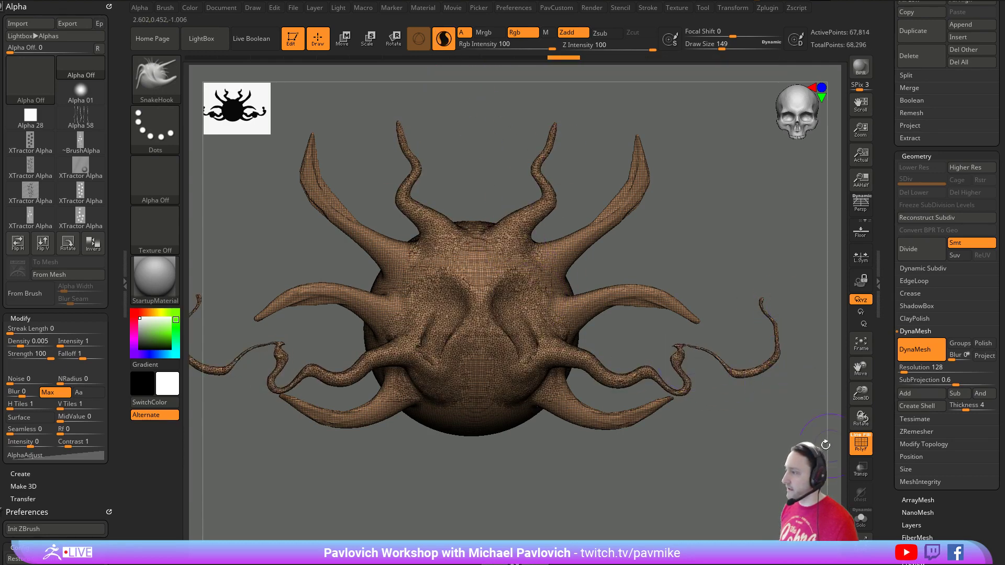
- Smooth the long lower tentacles back down toward the body with Sculptris Pro active
{"action": "mouse_move", "coordinate": [682, 386]}
{"action": "left_mouse_down", "text": "shift"}
{"action": "mouse_move", "coordinate": [678, 361]}
{"action": "mouse_move", "coordinate": [680, 379]}
{"action": "mouse_move", "coordinate": [741, 372]}
{"action": "mouse_move", "coordinate": [761, 309]}
{"action": "left_mouse_up", "text": "shift"}
{"action": "mouse_move", "coordinate": [690, 373]}
{"action": "left_mouse_down", "text": "shift"}
{"action": "mouse_move", "coordinate": [572, 362]}
{"action": "mouse_move", "coordinate": [680, 381]}
{"action": "mouse_move", "coordinate": [599, 356]}
{"action": "left_mouse_up", "text": "shift"}
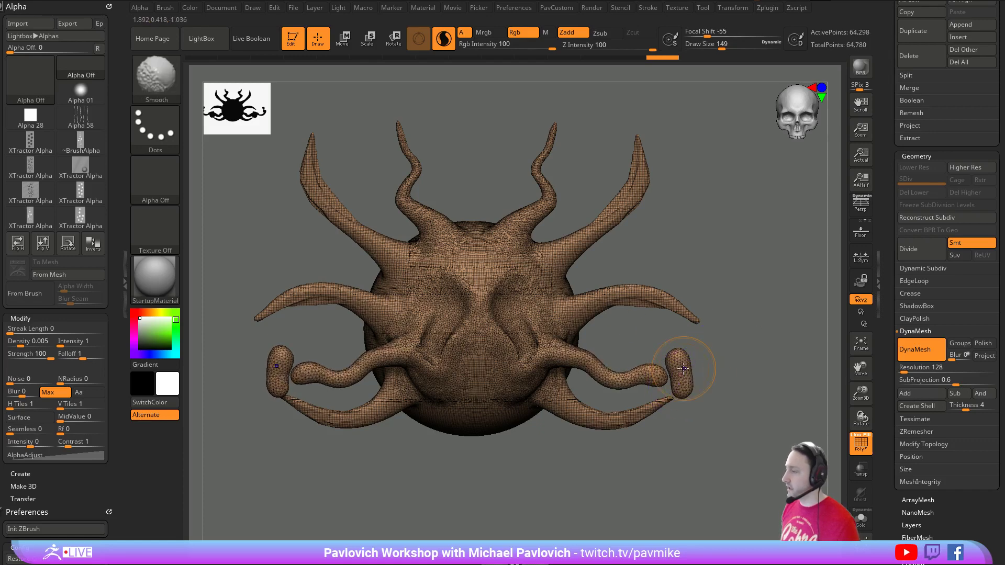
{"action": "mouse_move", "coordinate": [676, 359]}
{"action": "left_mouse_down", "text": "shift"}
{"action": "mouse_move", "coordinate": [681, 372]}
{"action": "mouse_move", "coordinate": [687, 360]}
{"action": "mouse_move", "coordinate": [644, 373]}
{"action": "mouse_move", "coordinate": [565, 351]}
{"action": "mouse_move", "coordinate": [570, 307]}
{"action": "left_mouse_up", "text": "shift"}
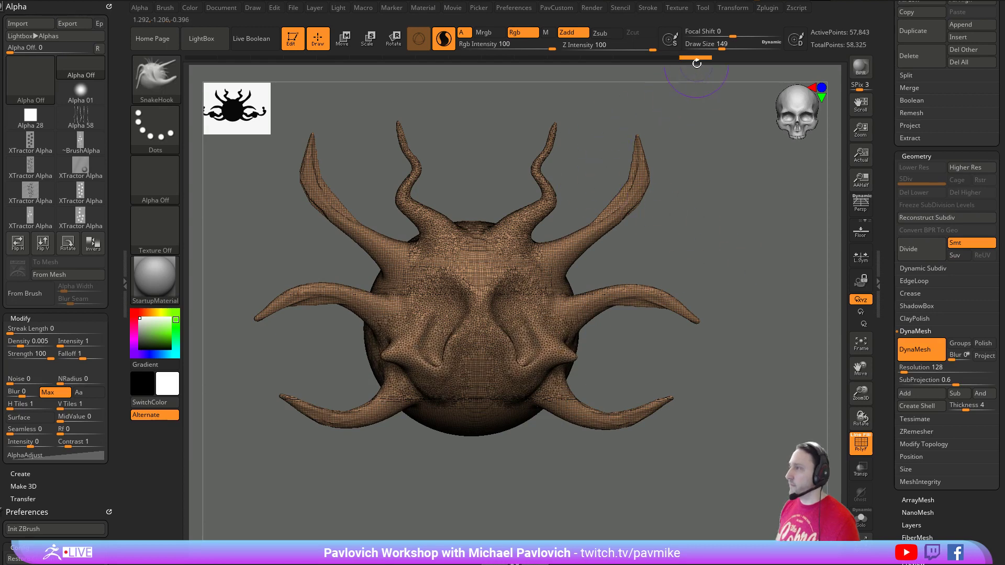
- Rewind the undo history to the plain DynaMesh sphere and turn off its polyframe wireframe
{"action": "left_click_drag", "start_coordinate": [696, 59], "coordinate": [255, 56]}
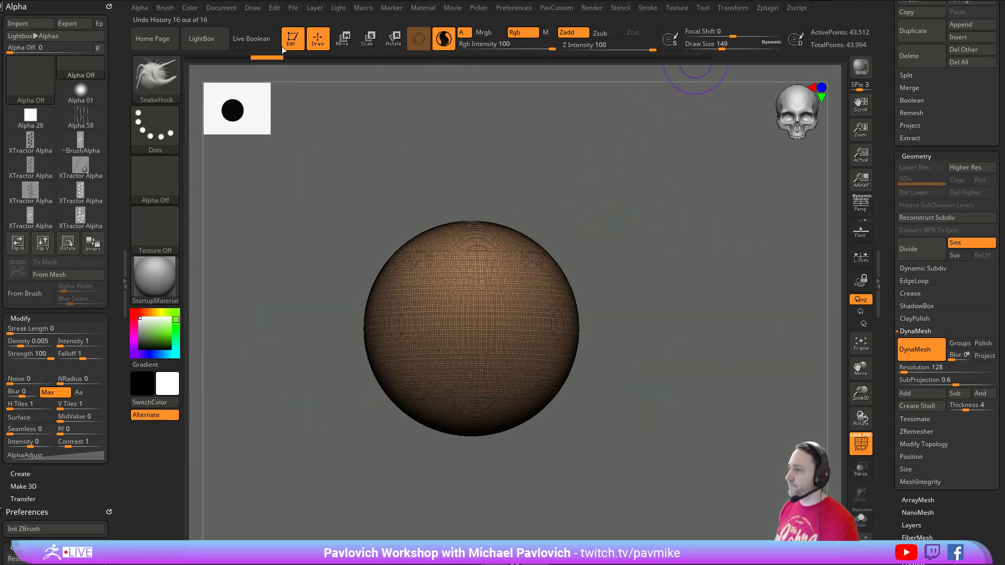
{"action": "key", "text": "shift+f"}
{"action": "mouse_move", "coordinate": [663, 249]}
{"action": "left_mouse_down", "text": "alt"}
{"action": "mouse_move", "coordinate": [668, 226]}
{"action": "mouse_move", "coordinate": [666, 260]}
{"action": "mouse_move", "coordinate": [661, 235]}
{"action": "left_mouse_up", "text": "alt"}
- Carve a mirrored pair of round eye sockets into the sphere with the Standard brush at draw size 124
{"action": "key", "text": "s"}
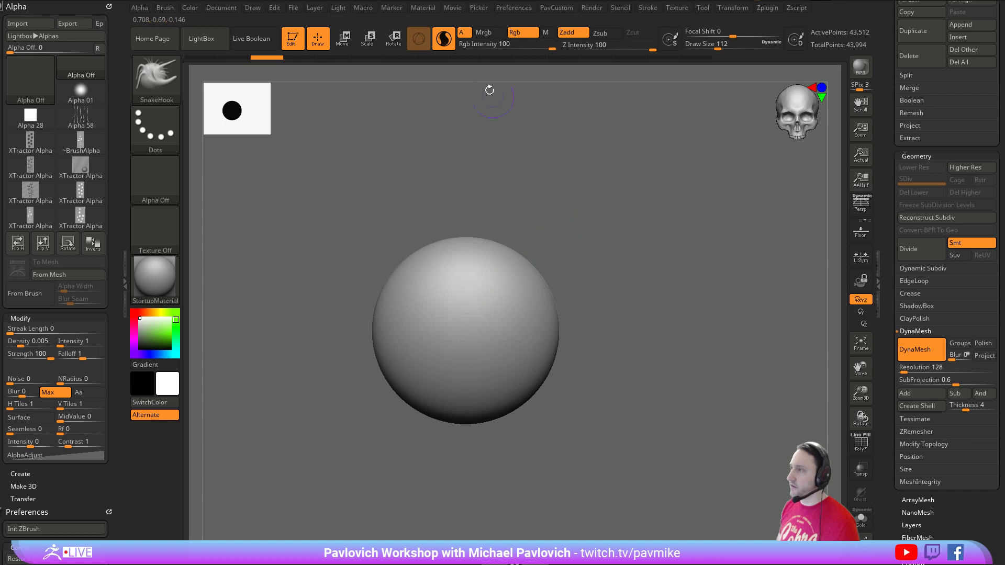
{"action": "left_click_drag", "start_coordinate": [518, 156], "coordinate": [513, 145], "text": "alt"}
{"action": "key", "text": "b"}
{"action": "key", "text": "s"}
{"action": "key", "text": "t"}
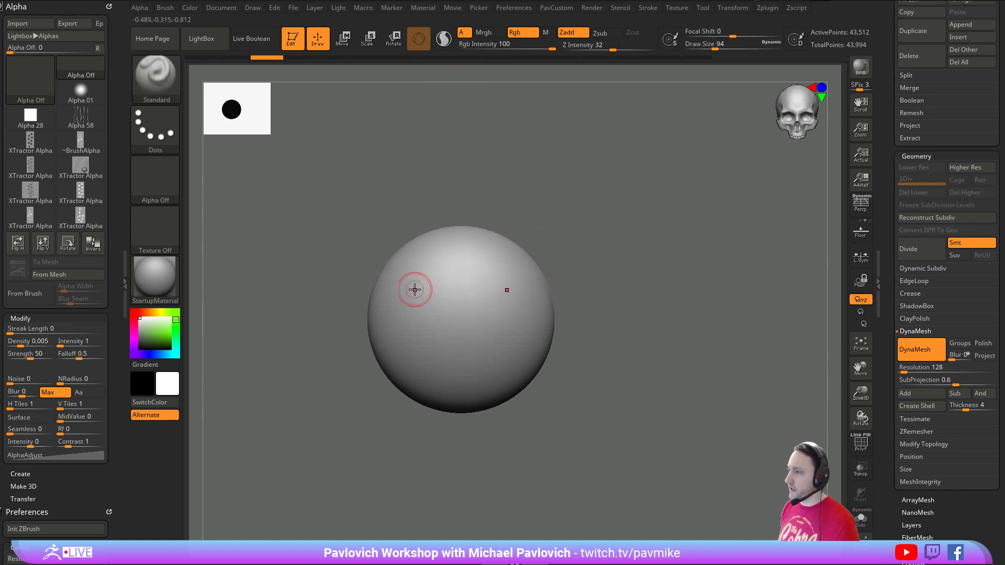
{"action": "key", "text": "s"}
{"action": "left_click_drag", "start_coordinate": [433, 299], "coordinate": [429, 303], "text": "alt"}
{"action": "left_click", "coordinate": [431, 298]}
{"action": "right_click_drag", "start_coordinate": [487, 323], "coordinate": [471, 300], "text": "alt"}
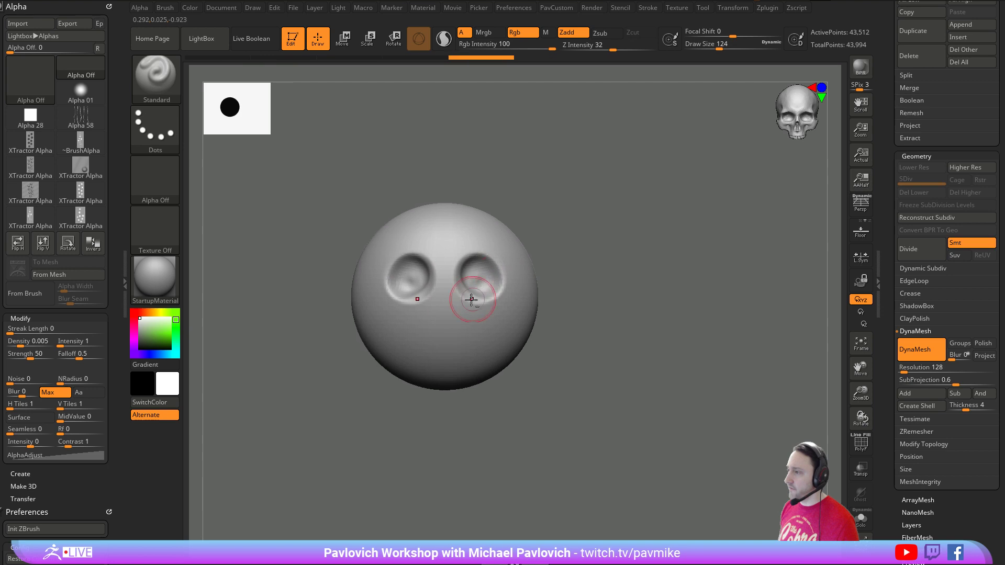
- Carve a nose cavity between and below the eye sockets with the Standard brush
{"action": "left_click_drag", "start_coordinate": [445, 310], "coordinate": [445, 304], "text": "alt"}
{"action": "key", "text": "s"}
{"action": "left_click", "coordinate": [443, 306]}
{"action": "left_click_drag", "start_coordinate": [445, 301], "coordinate": [445, 310], "text": "alt"}
{"action": "left_click_drag", "start_coordinate": [544, 299], "coordinate": [625, 294]}
- Pull the lower sphere into a tapered jaw and chin with the Move brush at draw size 257
{"action": "key", "text": "b"}
{"action": "key", "text": "m"}
{"action": "key", "text": "v"}
{"action": "key", "text": "s"}
{"action": "left_click", "coordinate": [480, 347]}
{"action": "key", "text": "s"}
{"action": "left_click", "coordinate": [460, 361]}
{"action": "mouse_move", "coordinate": [429, 357]}
{"action": "left_mouse_down"}
{"action": "mouse_move", "coordinate": [449, 384]}
{"action": "mouse_move", "coordinate": [419, 380]}
{"action": "left_mouse_up"}
{"action": "key", "text": "s"}
{"action": "left_click", "coordinate": [423, 382]}
{"action": "left_click_drag", "start_coordinate": [726, 310], "coordinate": [672, 311], "text": "shift"}
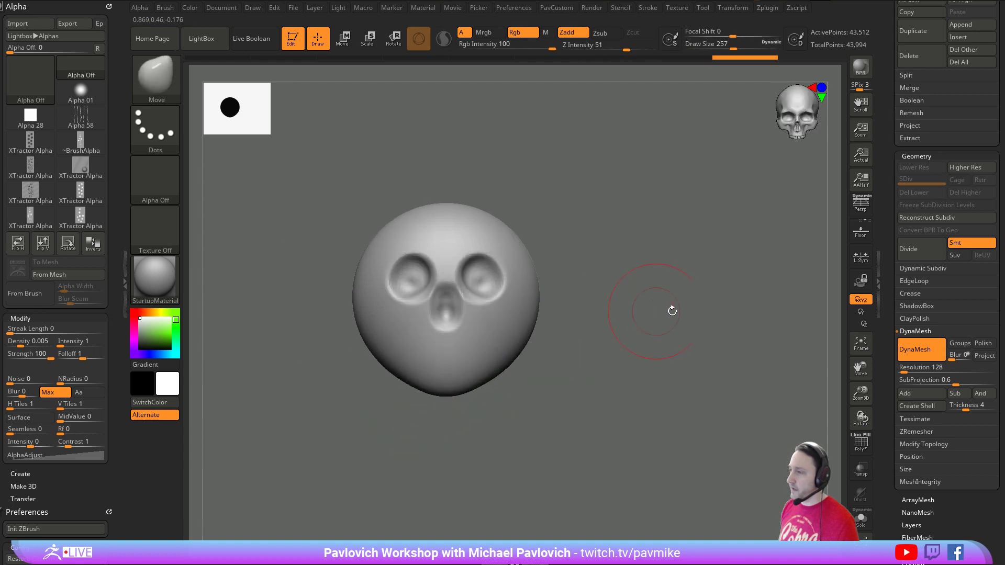
- Carve mirrored creases under the eye sockets toward the cheeks with the DamStandard brush at draw size 116
{"action": "key", "text": "b"}
{"action": "key", "text": "d"}
{"action": "key", "text": "s"}
{"action": "left_click_drag", "start_coordinate": [620, 269], "coordinate": [461, 235]}
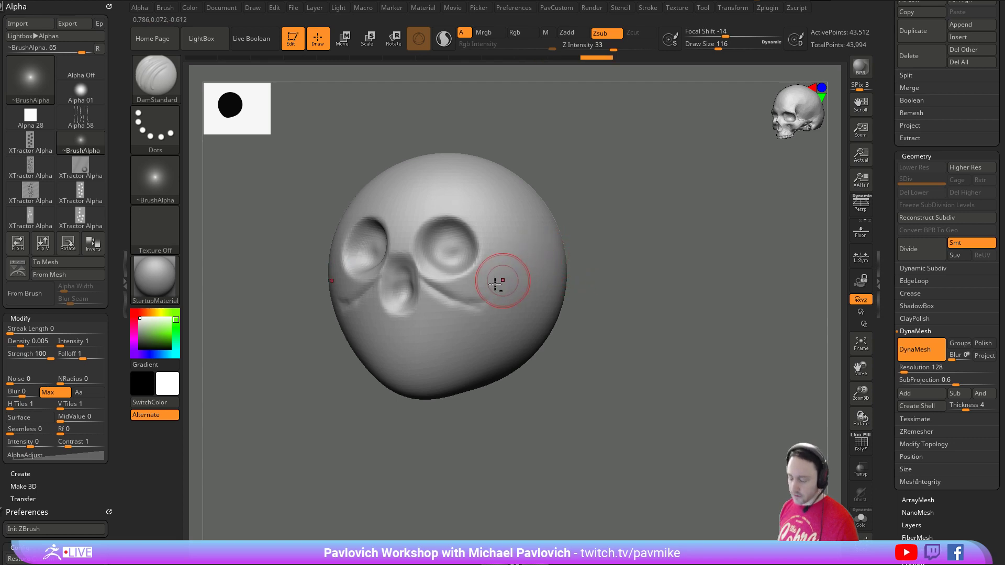
- Build up mirrored cheekbones beside the eye sockets with the Clay brush at draw size 116
{"action": "key", "text": "b"}
{"action": "key", "text": "c"}
{"action": "key", "text": "l"}
{"action": "left_click_drag", "start_coordinate": [497, 283], "coordinate": [509, 275]}
{"action": "left_click_drag", "start_coordinate": [592, 289], "coordinate": [658, 296]}
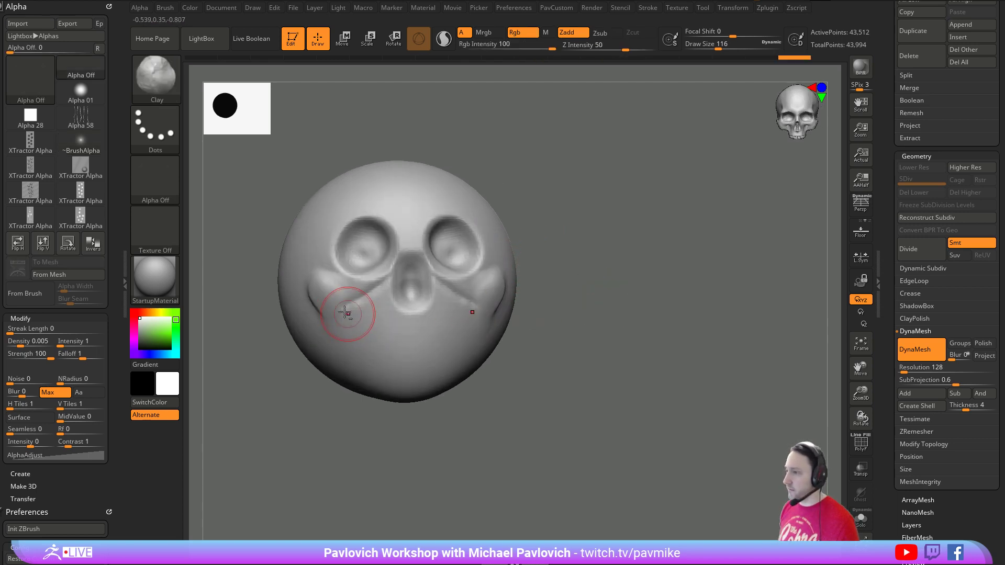
- Hollow the cheeks below the cheekbones with the Clay brush and soften the area between the eyes
{"action": "mouse_move", "coordinate": [347, 313]}
{"action": "left_mouse_down", "text": "alt"}
{"action": "mouse_move", "coordinate": [355, 364]}
{"action": "mouse_move", "coordinate": [304, 291]}
{"action": "mouse_move", "coordinate": [327, 278]}
{"action": "left_mouse_up", "text": "alt"}
{"action": "key", "text": "s"}
{"action": "left_click", "coordinate": [359, 346]}
{"action": "mouse_move", "coordinate": [582, 242]}
{"action": "left_mouse_down"}
{"action": "mouse_move", "coordinate": [593, 278]}
{"action": "mouse_move", "coordinate": [556, 272]}
{"action": "left_mouse_up"}
{"action": "mouse_move", "coordinate": [433, 280]}
{"action": "left_mouse_down", "text": "shift"}
{"action": "mouse_move", "coordinate": [420, 266]}
{"action": "mouse_move", "coordinate": [435, 244]}
{"action": "left_mouse_up", "text": "shift"}
{"action": "mouse_move", "coordinate": [420, 271]}
{"action": "left_mouse_down", "text": "alt"}
{"action": "mouse_move", "coordinate": [449, 258]}
{"action": "mouse_move", "coordinate": [457, 240]}
{"action": "mouse_move", "coordinate": [445, 256]}
{"action": "mouse_move", "coordinate": [455, 251]}
{"action": "left_mouse_up", "text": "alt"}
- Carve angry brow creases above the eye sockets and a groove across the nose bridge with DamStandard
{"action": "key", "text": "b"}
{"action": "key", "text": "d"}
{"action": "key", "text": "s"}
{"action": "left_click_drag", "start_coordinate": [589, 242], "coordinate": [557, 230]}
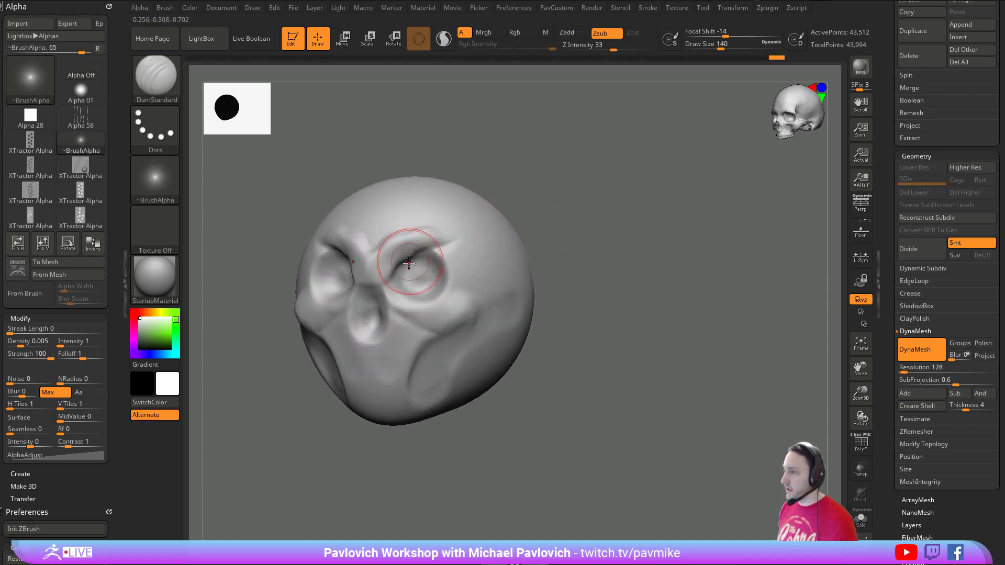
{"action": "left_click_drag", "start_coordinate": [410, 264], "coordinate": [454, 242]}
{"action": "left_click_drag", "start_coordinate": [554, 218], "coordinate": [598, 220]}
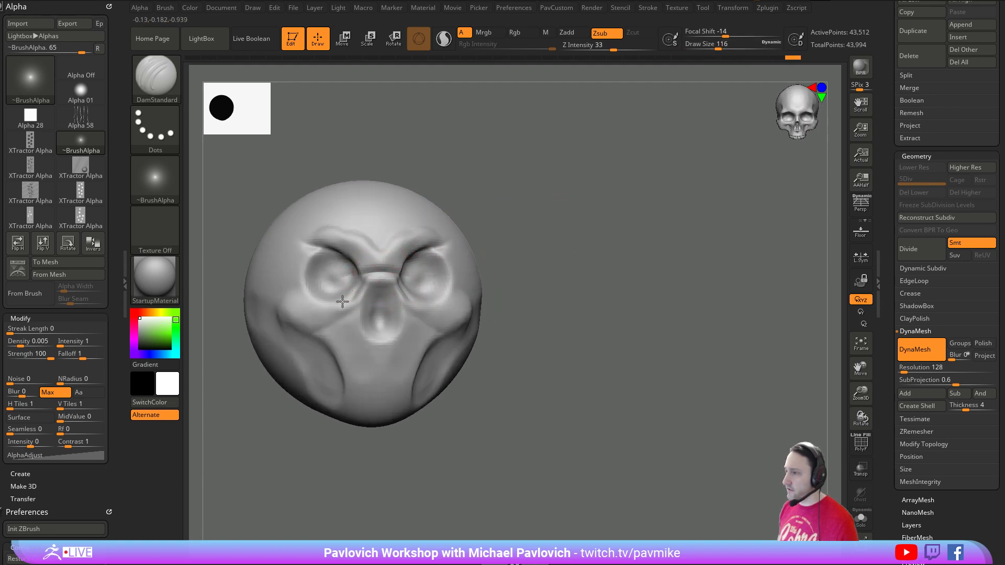
{"action": "mouse_move", "coordinate": [342, 301]}
{"action": "left_mouse_down"}
{"action": "mouse_move", "coordinate": [382, 314]}
{"action": "mouse_move", "coordinate": [339, 317]}
{"action": "left_mouse_up"}
{"action": "left_click_drag", "start_coordinate": [549, 283], "coordinate": [487, 288]}
{"action": "key", "text": "ctrl+z"}
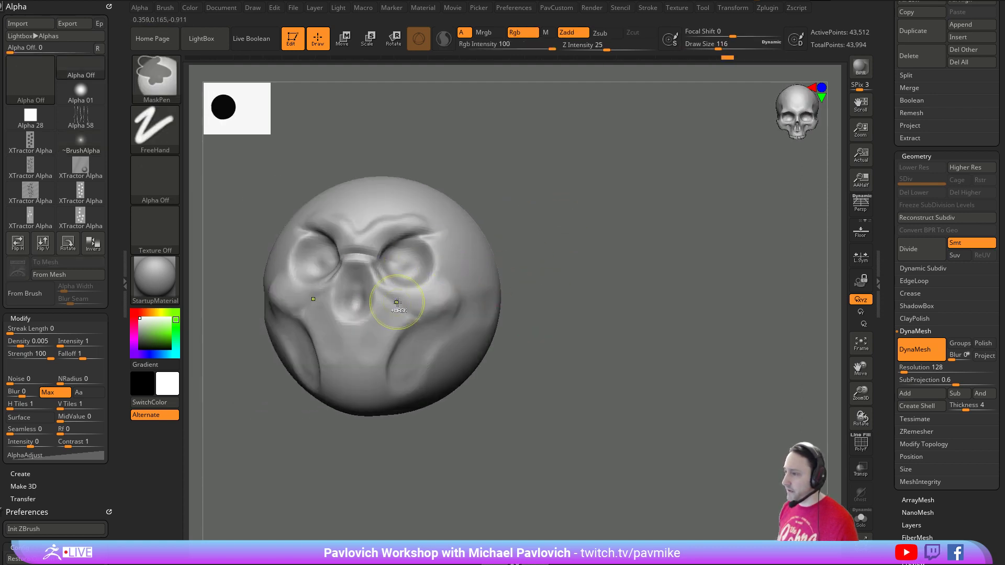
{"action": "key", "text": "ctrl+z"}
- Carve creases beside the nose and a horizontal mouth line with the DamStandard brush at draw size 116
{"action": "left_click_drag", "start_coordinate": [377, 267], "coordinate": [398, 322]}
{"action": "mouse_move", "coordinate": [529, 309]}
{"action": "left_mouse_down"}
{"action": "mouse_move", "coordinate": [445, 314]}
{"action": "mouse_move", "coordinate": [388, 374]}
{"action": "left_mouse_up"}
{"action": "mouse_move", "coordinate": [277, 361]}
{"action": "left_mouse_down"}
{"action": "mouse_move", "coordinate": [344, 345]}
{"action": "mouse_move", "coordinate": [392, 356]}
{"action": "left_mouse_up"}
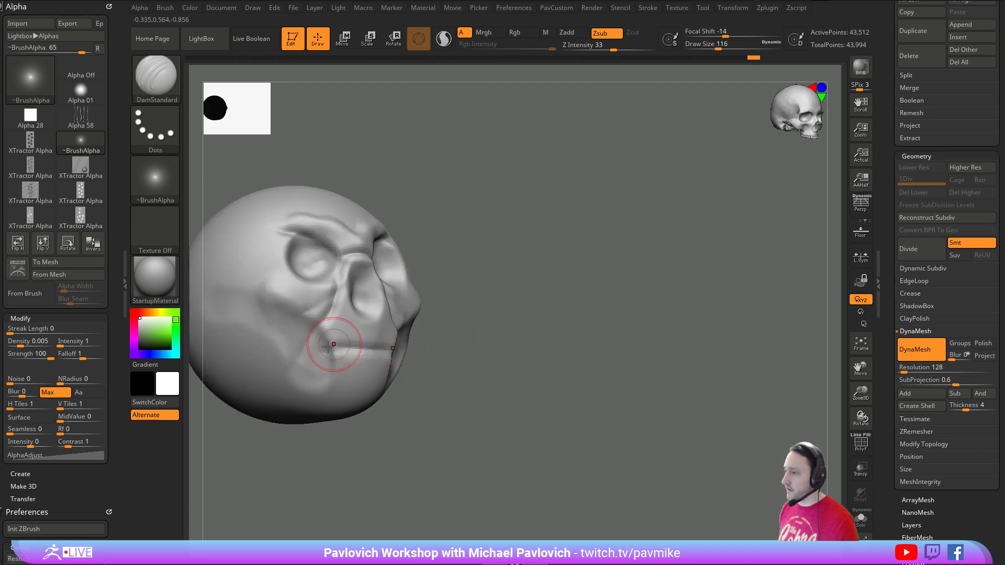
{"action": "left_click_drag", "start_coordinate": [331, 344], "coordinate": [385, 355]}
{"action": "left_click_drag", "start_coordinate": [445, 338], "coordinate": [492, 337]}
{"action": "mouse_move", "coordinate": [431, 312]}
{"action": "left_mouse_down", "text": "alt"}
{"action": "mouse_move", "coordinate": [456, 269]}
{"action": "mouse_move", "coordinate": [449, 288]}
{"action": "left_mouse_up", "text": "alt"}
- Build up the lips and chin around the mouth line with the Clay brush
{"action": "key", "text": "b"}
{"action": "key", "text": "c"}
{"action": "key", "text": "l"}
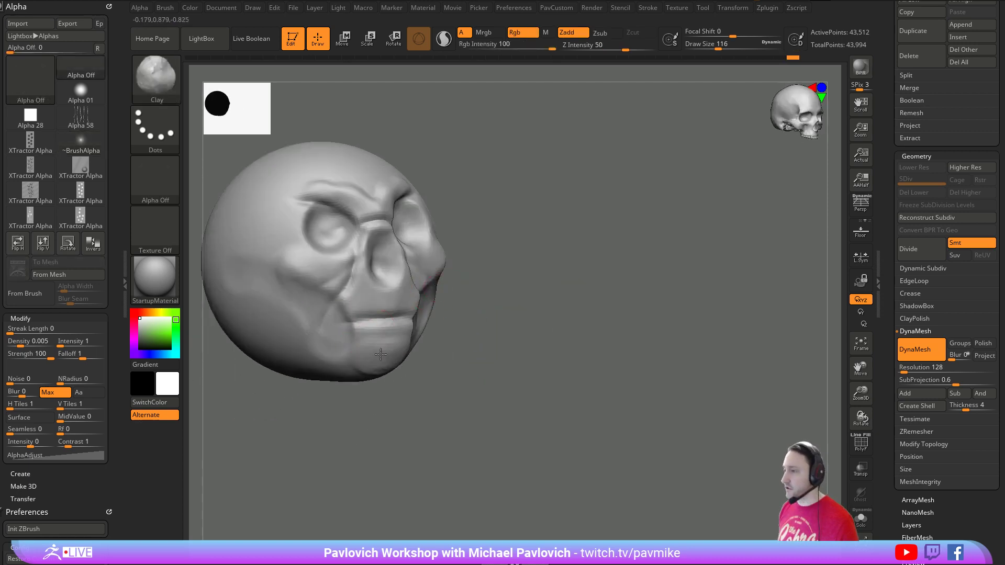
{"action": "mouse_move", "coordinate": [492, 341]}
{"action": "left_mouse_down"}
{"action": "mouse_move", "coordinate": [564, 335]}
{"action": "mouse_move", "coordinate": [595, 274]}
{"action": "mouse_move", "coordinate": [449, 291]}
{"action": "left_mouse_up"}
{"action": "key", "text": "shift"}
{"action": "left_click_drag", "start_coordinate": [576, 287], "coordinate": [675, 282]}
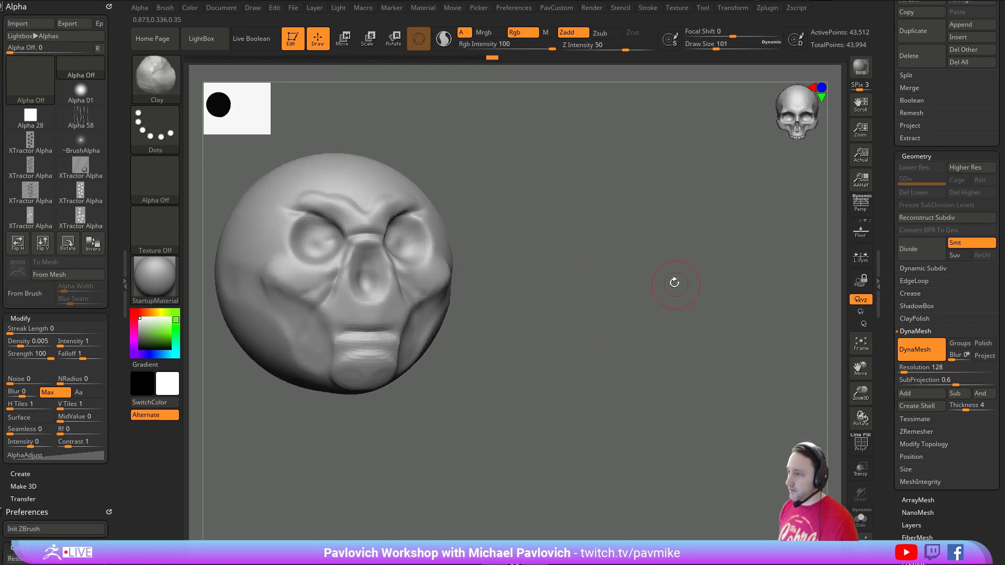
- Sharpen the mouth corners and the nose creases with the DamStandard brush at draw size 101
{"action": "key", "text": "b"}
{"action": "key", "text": "d"}
{"action": "key", "text": "s"}
{"action": "left_click_drag", "start_coordinate": [591, 285], "coordinate": [638, 286]}
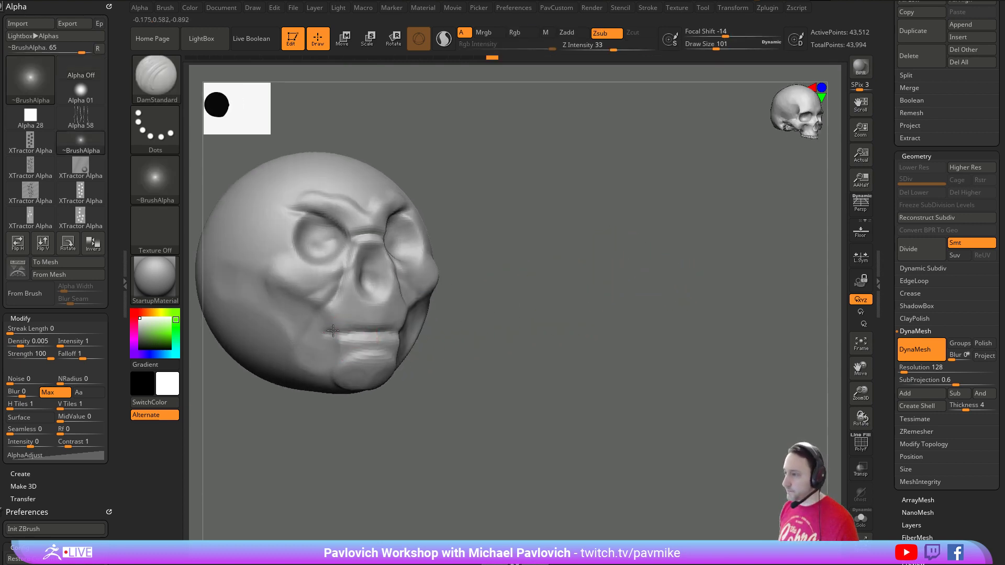
{"action": "mouse_move", "coordinate": [531, 299]}
{"action": "left_mouse_down"}
{"action": "mouse_move", "coordinate": [559, 229]}
{"action": "mouse_move", "coordinate": [529, 272]}
{"action": "mouse_move", "coordinate": [553, 249]}
{"action": "left_mouse_up"}
- Adjust the facial proportions with the Move brush at draw size 128
{"action": "key", "text": "b"}
{"action": "key", "text": "m"}
{"action": "key", "text": "v"}
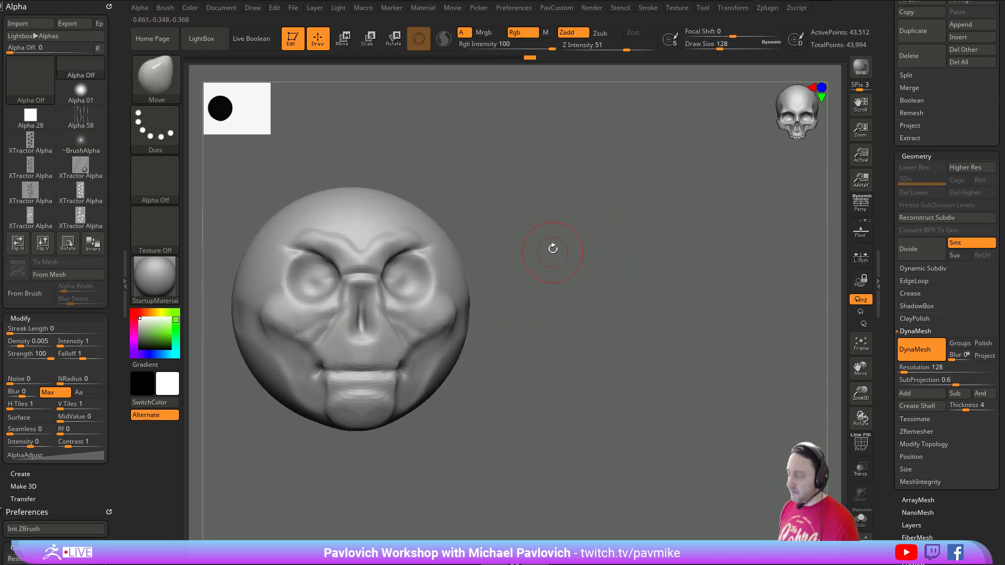
{"action": "left_click_drag", "start_coordinate": [610, 222], "coordinate": [547, 231]}
- Shape the cheeks below the eye sockets by carving and building up with the Clay brush at draw size 128
{"action": "key", "text": "b"}
{"action": "key", "text": "c"}
{"action": "key", "text": "l"}
{"action": "mouse_move", "coordinate": [413, 310]}
{"action": "left_mouse_down", "text": "alt"}
{"action": "mouse_move", "coordinate": [389, 322]}
{"action": "mouse_move", "coordinate": [389, 257]}
{"action": "mouse_move", "coordinate": [426, 268]}
{"action": "mouse_move", "coordinate": [426, 280]}
{"action": "mouse_move", "coordinate": [421, 296]}
{"action": "mouse_move", "coordinate": [386, 316]}
{"action": "left_mouse_up", "text": "alt"}
{"action": "left_click_drag", "start_coordinate": [381, 316], "coordinate": [406, 320]}
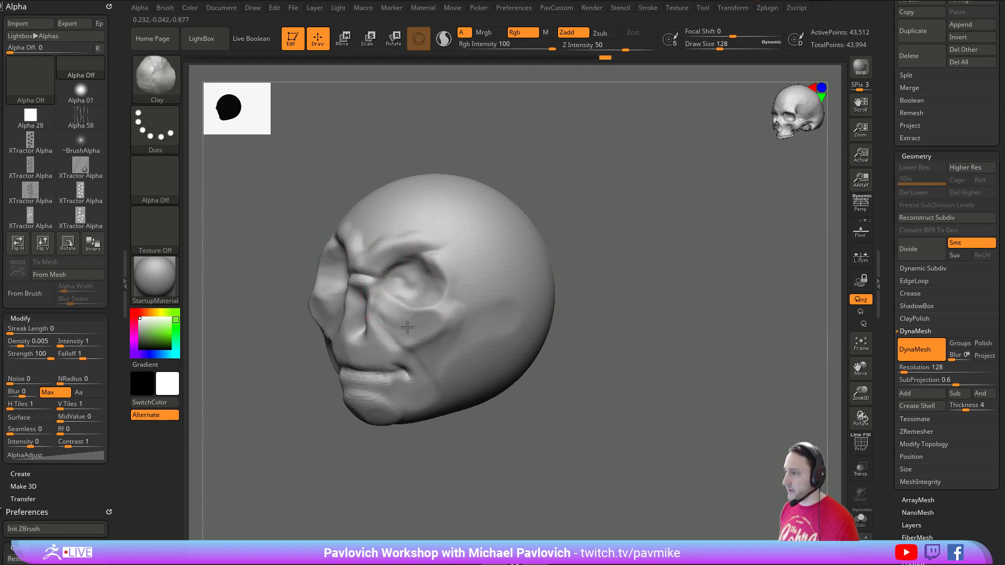
{"action": "left_click_drag", "start_coordinate": [628, 275], "coordinate": [579, 277]}
- Reshape the mouth, nose and brow in profile view with the Move brush, enlarging the draw size to 228
{"action": "key", "text": "b"}
{"action": "key", "text": "m"}
{"action": "key", "text": "v"}
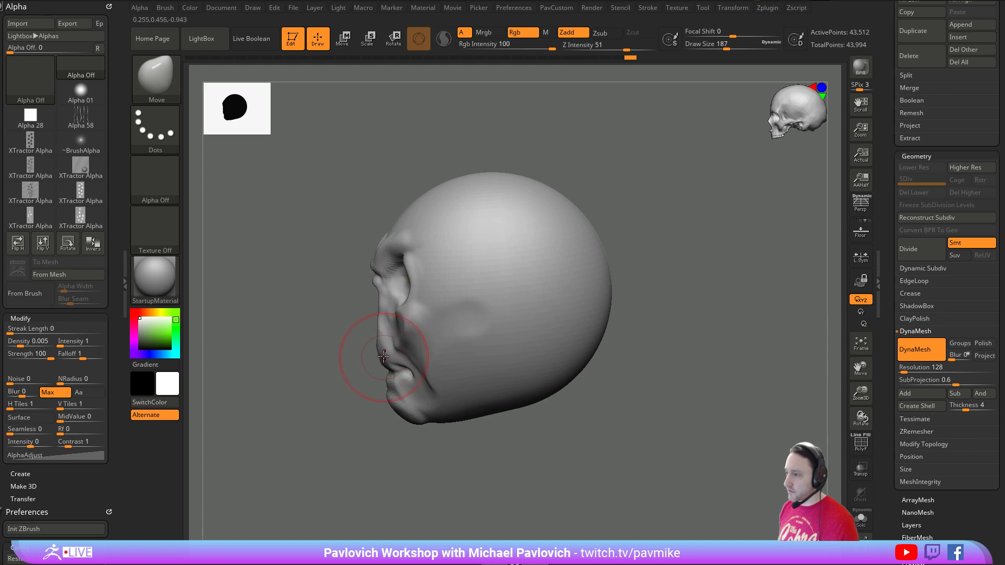
{"action": "mouse_move", "coordinate": [402, 374]}
{"action": "left_mouse_down"}
{"action": "mouse_move", "coordinate": [404, 388]}
{"action": "mouse_move", "coordinate": [406, 378]}
{"action": "left_mouse_up"}
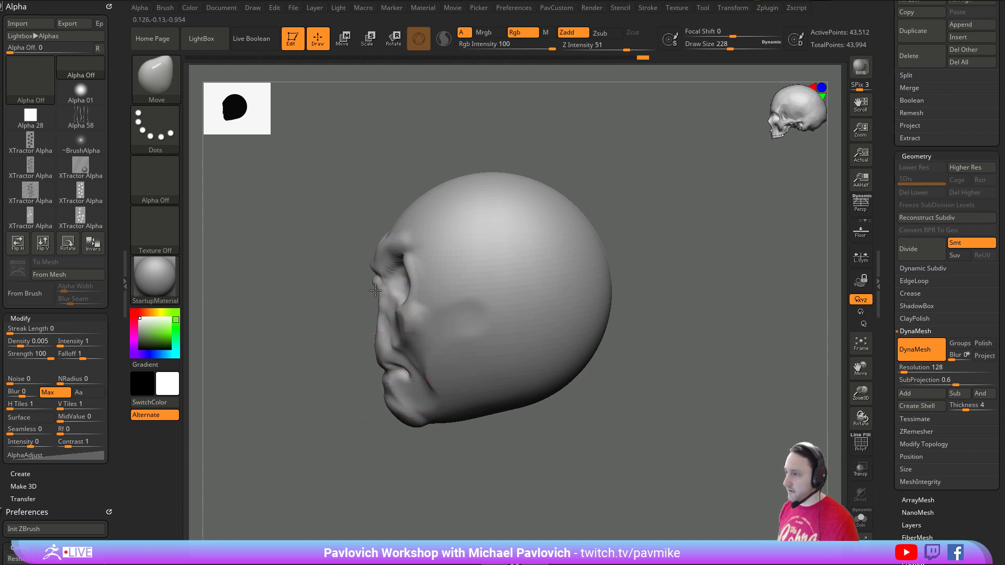
{"action": "key", "text": "s"}
{"action": "left_click_drag", "start_coordinate": [376, 291], "coordinate": [374, 294]}
{"action": "mouse_move", "coordinate": [380, 253]}
{"action": "left_mouse_down"}
{"action": "mouse_move", "coordinate": [526, 220]}
{"action": "mouse_move", "coordinate": [388, 250]}
{"action": "left_mouse_up"}
- Remesh the head with DynaMesh and carve creases around the nose bridge and inner eyes with DamStandard at draw size 83
{"action": "key", "text": "b"}
{"action": "key", "text": "d"}
{"action": "key", "text": "s"}
{"action": "key", "text": "s"}
{"action": "left_click_drag", "start_coordinate": [579, 173], "coordinate": [595, 197], "text": "ctrl"}
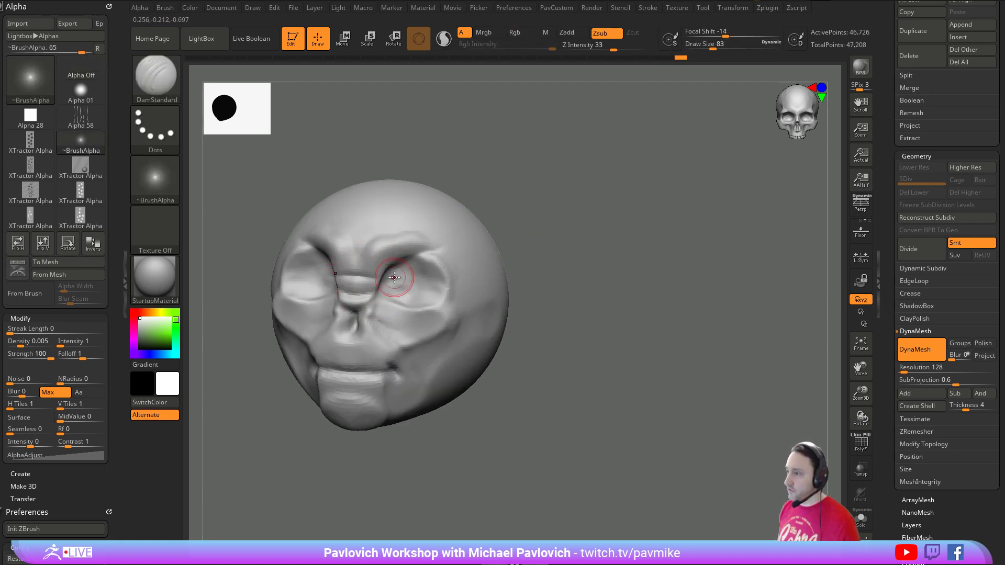
{"action": "left_click_drag", "start_coordinate": [557, 230], "coordinate": [525, 218]}
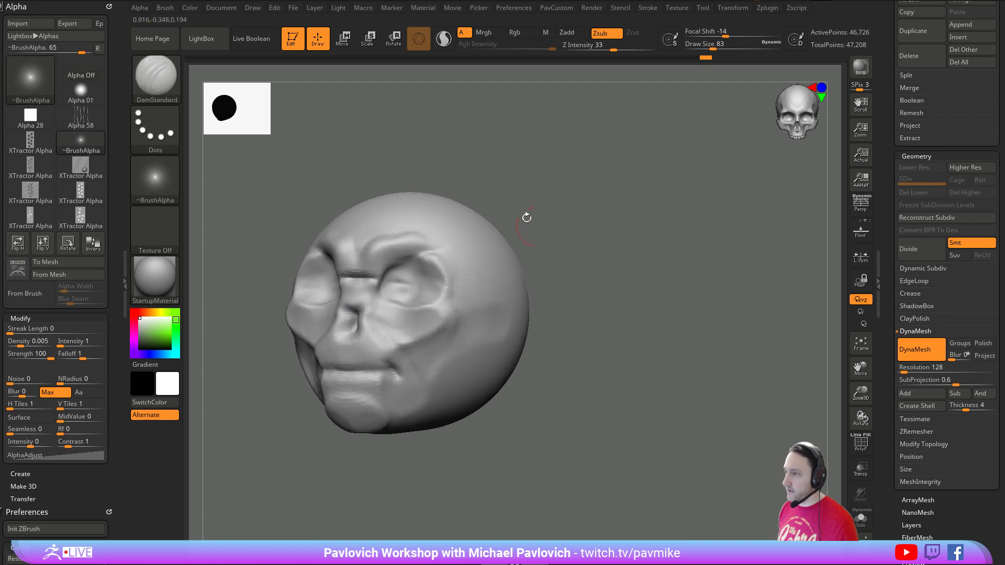
{"action": "left_click_drag", "start_coordinate": [367, 282], "coordinate": [413, 256], "text": "shift"}
{"action": "left_click_drag", "start_coordinate": [538, 272], "coordinate": [451, 307]}
- Build up the brow and eye area and hollow the sides of the cheeks with the Clay brush at draw size 90
{"action": "key", "text": "b"}
{"action": "key", "text": "c"}
{"action": "key", "text": "l"}
{"action": "mouse_move", "coordinate": [546, 256]}
{"action": "left_mouse_down"}
{"action": "mouse_move", "coordinate": [432, 317]}
{"action": "mouse_move", "coordinate": [431, 306]}
{"action": "mouse_move", "coordinate": [450, 301]}
{"action": "left_mouse_up"}
{"action": "left_click_drag", "start_coordinate": [608, 287], "coordinate": [459, 312]}
{"action": "key", "text": "s"}
{"action": "left_click", "coordinate": [482, 302]}
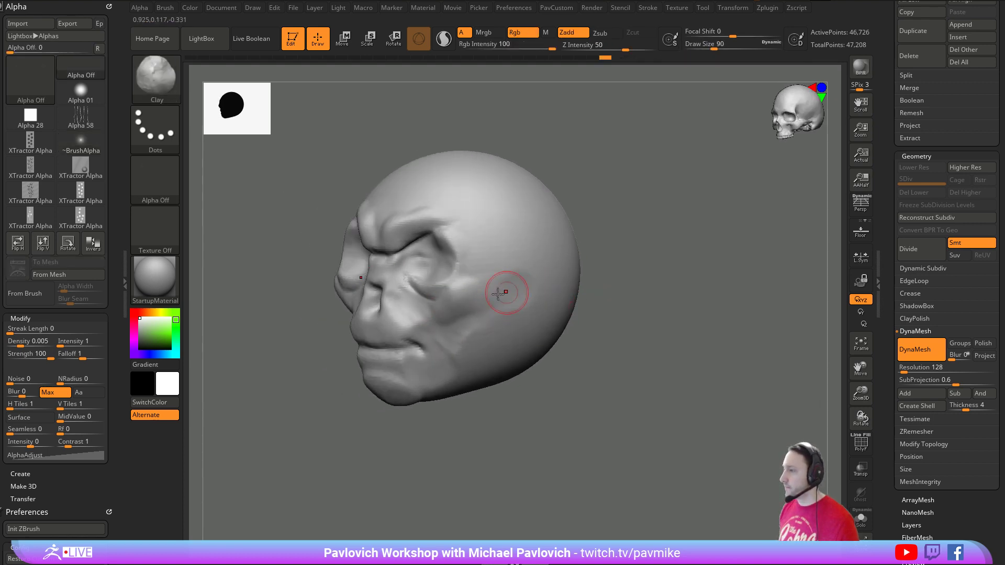
{"action": "left_click_drag", "start_coordinate": [508, 292], "coordinate": [461, 315], "text": "alt"}
{"action": "left_click_drag", "start_coordinate": [595, 262], "coordinate": [691, 252]}
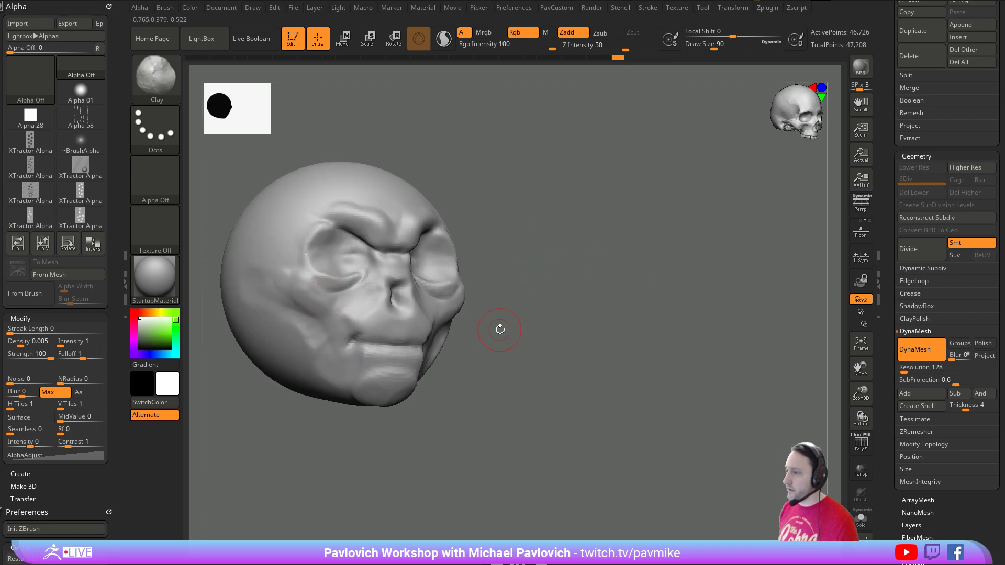
- Carve creases at the mouth corners down toward the chin with DamStandard at draw size 71
{"action": "mouse_move", "coordinate": [500, 330]}
{"action": "left_mouse_down"}
{"action": "mouse_move", "coordinate": [519, 281]}
{"action": "mouse_move", "coordinate": [471, 311]}
{"action": "left_mouse_up"}
{"action": "key", "text": "b"}
{"action": "key", "text": "d"}
{"action": "key", "text": "s"}
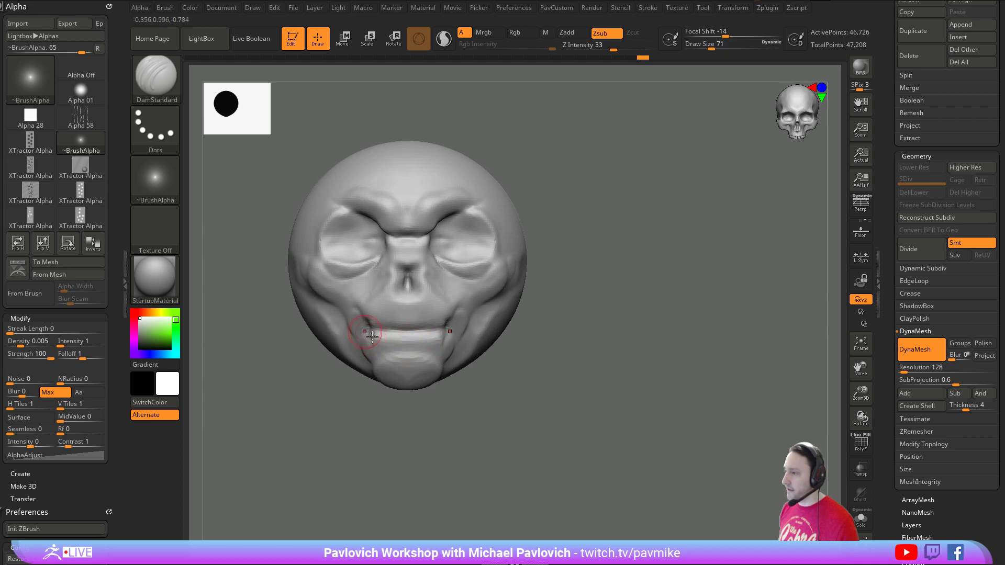
{"action": "left_click_drag", "start_coordinate": [372, 337], "coordinate": [403, 350]}
{"action": "mouse_move", "coordinate": [563, 335]}
{"action": "left_mouse_down", "text": "alt"}
{"action": "mouse_move", "coordinate": [604, 330]}
{"action": "mouse_move", "coordinate": [548, 322]}
{"action": "left_mouse_up", "text": "alt"}
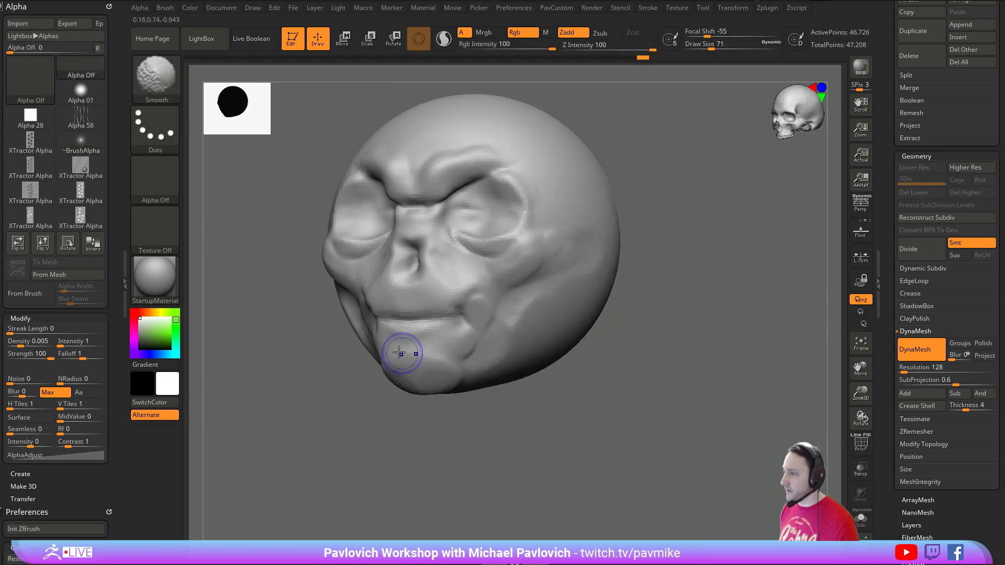
- Smooth the chin and carve the parting and lower edge of the lips with DamStandard at draw size 71
{"action": "left_click_drag", "start_coordinate": [400, 354], "coordinate": [385, 342]}
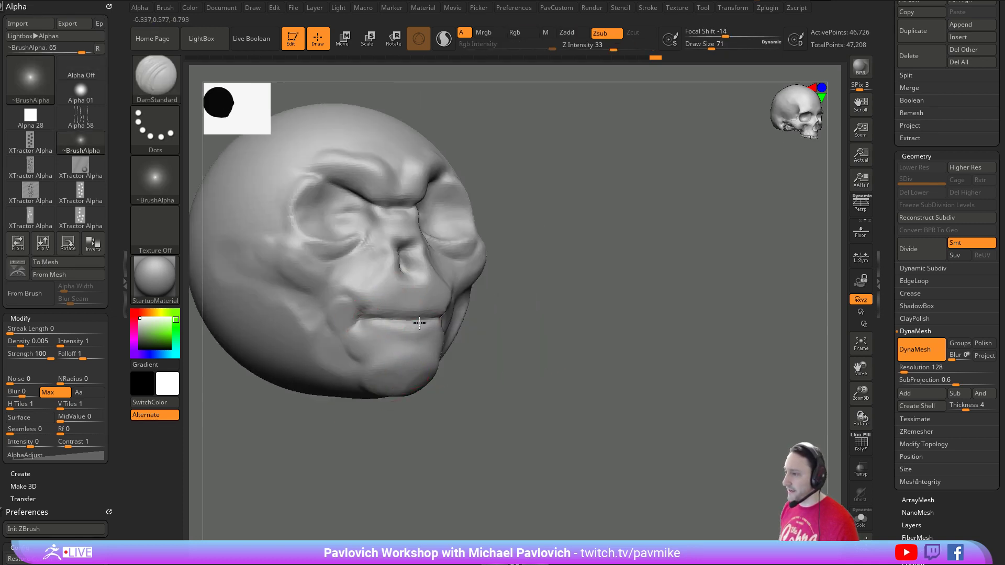
{"action": "mouse_move", "coordinate": [405, 310]}
{"action": "left_mouse_down"}
{"action": "mouse_move", "coordinate": [466, 321]}
{"action": "mouse_move", "coordinate": [412, 335]}
{"action": "left_mouse_up"}
{"action": "mouse_move", "coordinate": [413, 335]}
{"action": "right_mouse_down"}
{"action": "mouse_move", "coordinate": [384, 340]}
{"action": "mouse_move", "coordinate": [462, 305]}
{"action": "right_mouse_up"}
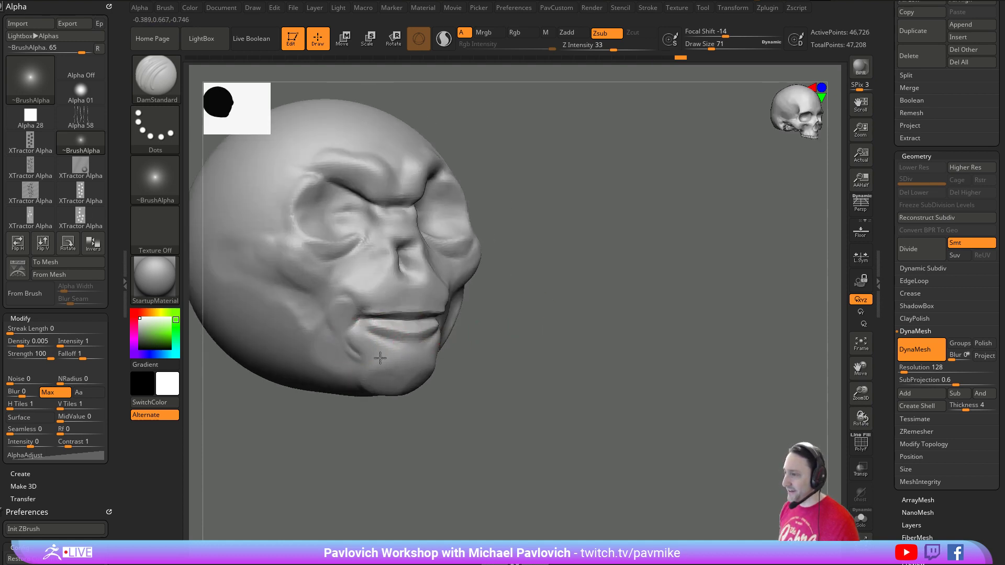
{"action": "right_click_drag", "start_coordinate": [476, 341], "coordinate": [422, 355]}
{"action": "right_click_drag", "start_coordinate": [702, 316], "coordinate": [660, 312]}
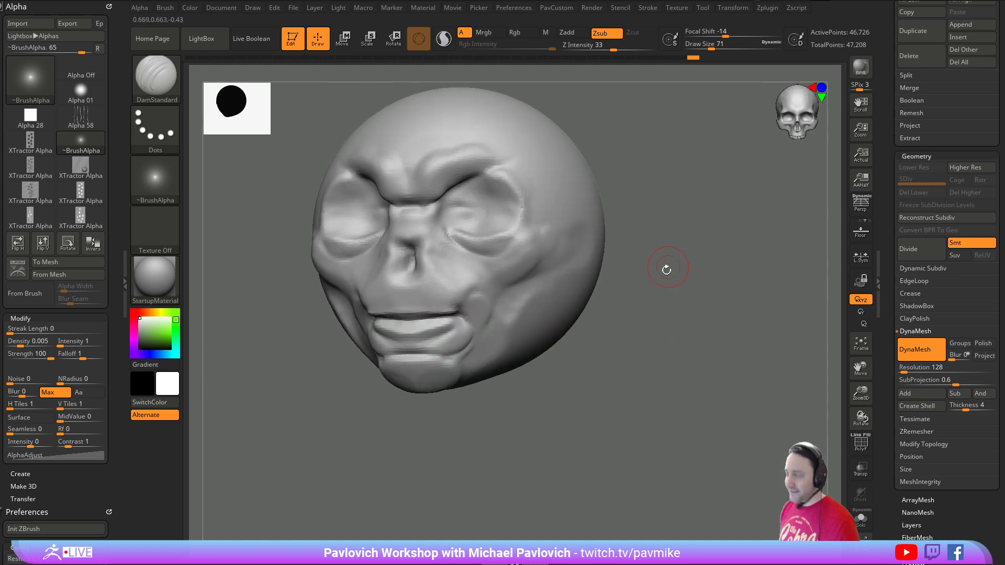
- Hollow the sides of the head with the Clay brush, enlarging the draw size to 187
{"action": "key", "text": "b"}
{"action": "key", "text": "c"}
{"action": "key", "text": "l"}
{"action": "mouse_move", "coordinate": [552, 291]}
{"action": "left_mouse_down", "text": "alt"}
{"action": "mouse_move", "coordinate": [535, 327]}
{"action": "mouse_move", "coordinate": [555, 314]}
{"action": "left_mouse_up", "text": "alt"}
{"action": "right_click_drag", "start_coordinate": [649, 335], "coordinate": [648, 284], "text": "ctrl"}
{"action": "key", "text": "s"}
{"action": "left_click_drag", "start_coordinate": [556, 299], "coordinate": [563, 296]}
{"action": "right_click_drag", "start_coordinate": [657, 300], "coordinate": [676, 289], "text": "shift"}
{"action": "right_click_drag", "start_coordinate": [676, 289], "coordinate": [618, 335], "text": "alt"}
- Flatten both sides of the head with a mirrored, near-vertical ClipCurve cut
{"action": "left_click", "coordinate": [166, 87], "text": "ctrl+shift"}
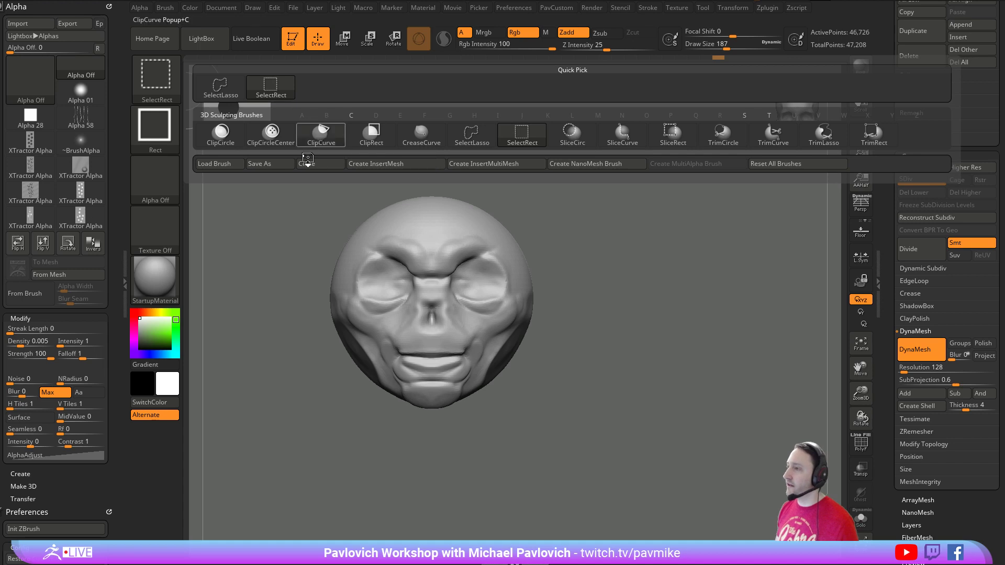
{"action": "left_click", "coordinate": [321, 135]}
{"action": "mouse_move", "coordinate": [545, 168]}
{"action": "left_mouse_down", "text": "ctrl+shift"}
{"action": "mouse_move", "coordinate": [498, 461]}
{"action": "mouse_move", "coordinate": [537, 448]}
{"action": "mouse_move", "coordinate": [540, 437]}
{"action": "left_mouse_up", "text": "ctrl+shift"}
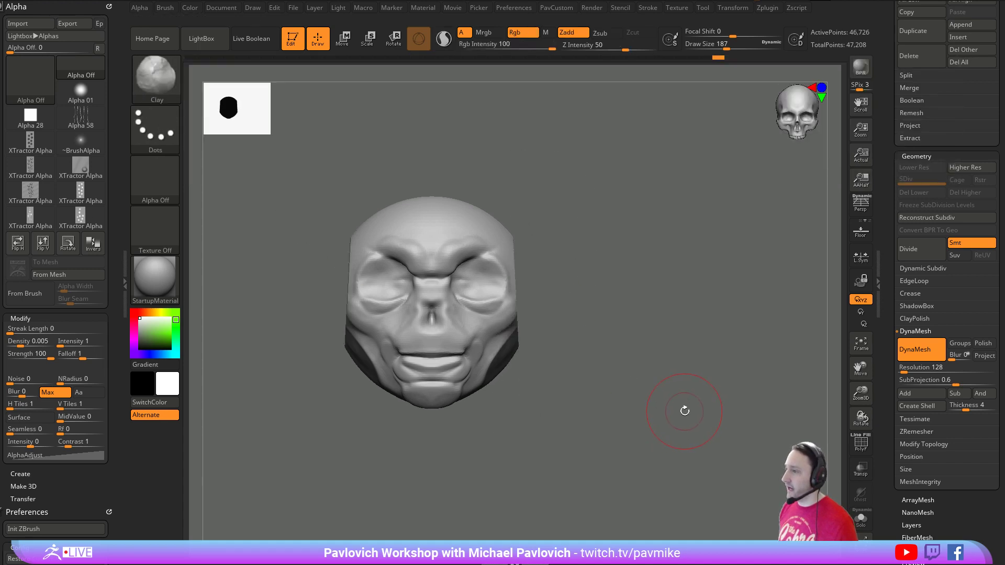
- Slice the outer side of the head flat with a ClipCurve cut running from crown to jaw
{"action": "left_click", "coordinate": [628, 48]}
{"action": "left_click_drag", "start_coordinate": [638, 47], "coordinate": [625, 47]}
{"action": "mouse_move", "coordinate": [494, 173]}
{"action": "left_mouse_down", "text": "ctrl+shift"}
{"action": "mouse_move", "coordinate": [523, 442]}
{"action": "mouse_move", "coordinate": [539, 449]}
{"action": "left_mouse_up", "text": "ctrl+shift"}
{"action": "mouse_move", "coordinate": [540, 325]}
{"action": "left_mouse_down"}
{"action": "mouse_move", "coordinate": [565, 250]}
{"action": "mouse_move", "coordinate": [366, 231]}
{"action": "mouse_move", "coordinate": [670, 200]}
{"action": "mouse_move", "coordinate": [725, 217]}
{"action": "left_mouse_up"}
{"action": "left_click_drag", "start_coordinate": [596, 217], "coordinate": [473, 186]}
- Set the ClipCurve Z Intensity to 100 and clip off the lower back of the skull with a diagonal cut
{"action": "key", "text": "ctrl+shift"}
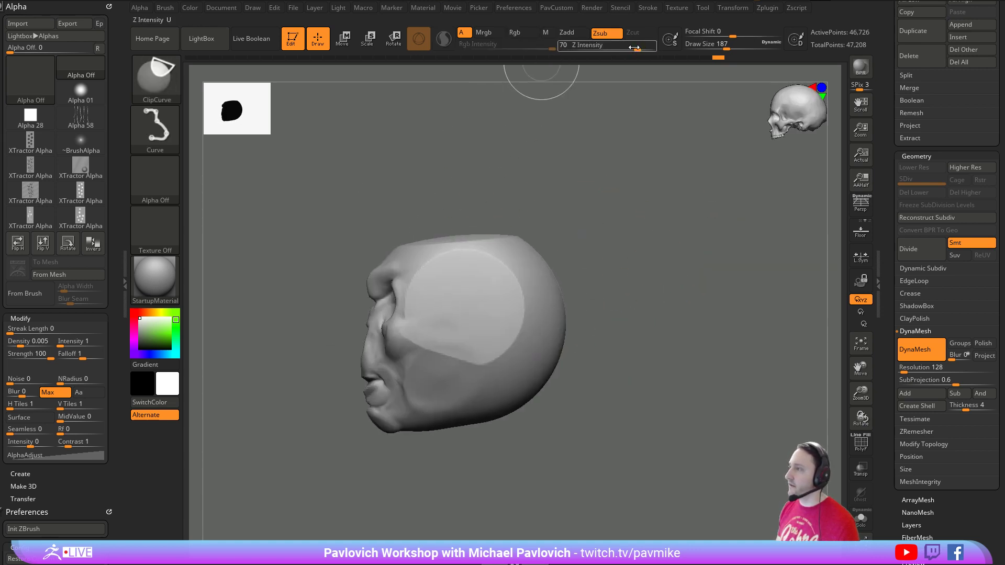
{"action": "left_click_drag", "start_coordinate": [637, 48], "coordinate": [658, 47], "text": "ctrl+shift"}
{"action": "left_click_drag", "start_coordinate": [650, 277], "coordinate": [635, 263], "text": "alt"}
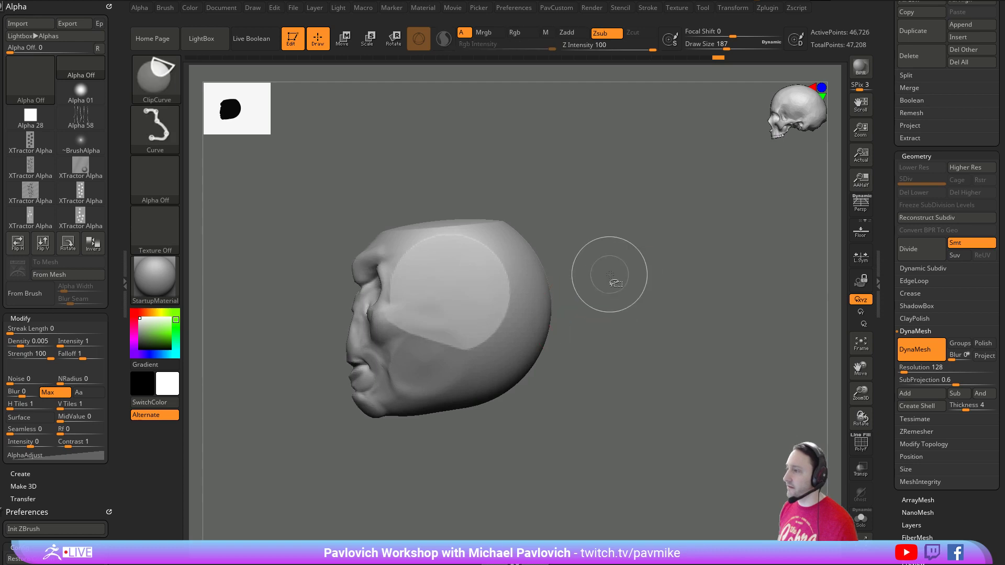
{"action": "mouse_move", "coordinate": [578, 237]}
{"action": "left_mouse_down", "text": "ctrl+shift"}
{"action": "mouse_move", "coordinate": [481, 353]}
{"action": "mouse_move", "coordinate": [426, 461]}
{"action": "left_mouse_up", "text": "ctrl+shift"}
{"action": "left_click_drag", "start_coordinate": [618, 273], "coordinate": [545, 302]}
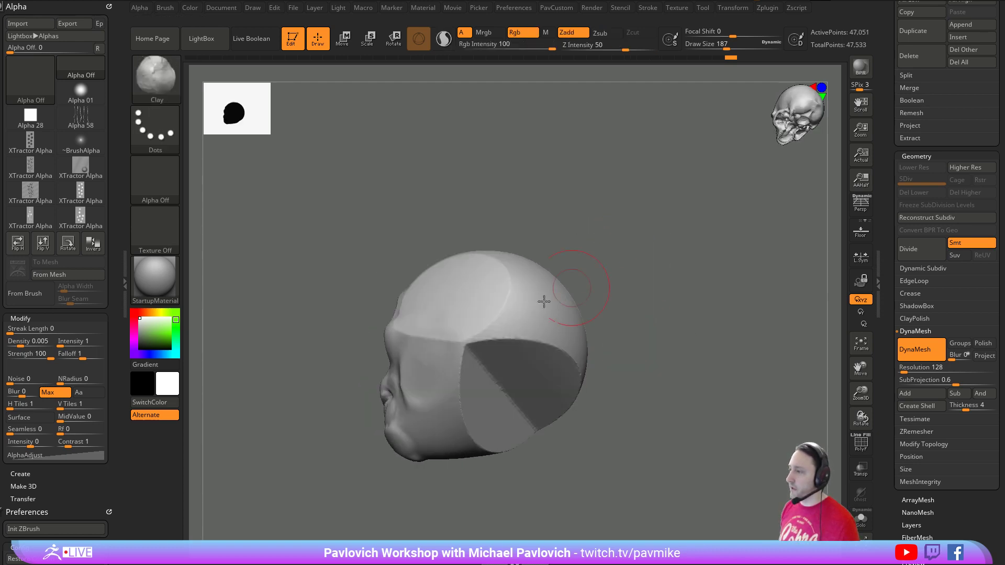
- Plane down the clipped area at the lower back and side of the skull with the TrimDynamic brush
{"action": "key", "text": "b"}
{"action": "key", "text": "t"}
{"action": "key", "text": "d"}
{"action": "mouse_move", "coordinate": [509, 332]}
{"action": "left_mouse_down"}
{"action": "mouse_move", "coordinate": [568, 380]}
{"action": "mouse_move", "coordinate": [556, 411]}
{"action": "left_mouse_up"}
{"action": "left_click_drag", "start_coordinate": [624, 357], "coordinate": [613, 282], "text": "alt"}
{"action": "mouse_move", "coordinate": [456, 308]}
{"action": "left_mouse_down"}
{"action": "mouse_move", "coordinate": [465, 355]}
{"action": "mouse_move", "coordinate": [477, 361]}
{"action": "mouse_move", "coordinate": [502, 319]}
{"action": "left_mouse_up"}
{"action": "mouse_move", "coordinate": [579, 325]}
{"action": "left_mouse_down"}
{"action": "mouse_move", "coordinate": [622, 277]}
{"action": "mouse_move", "coordinate": [561, 274]}
{"action": "mouse_move", "coordinate": [635, 293]}
{"action": "mouse_move", "coordinate": [636, 305]}
{"action": "mouse_move", "coordinate": [359, 292]}
{"action": "mouse_move", "coordinate": [375, 300]}
{"action": "left_mouse_up"}
- Adjust the proportions of the face and jaw with the Move brush
{"action": "key", "text": "b"}
{"action": "key", "text": "m"}
{"action": "key", "text": "v"}
{"action": "left_click_drag", "start_coordinate": [526, 305], "coordinate": [555, 327], "text": "alt"}
- Build up the cheek and mouth forms with smaller Standard and Clay brushes
{"action": "key", "text": "b"}
{"action": "key", "text": "s"}
{"action": "key", "text": "t"}
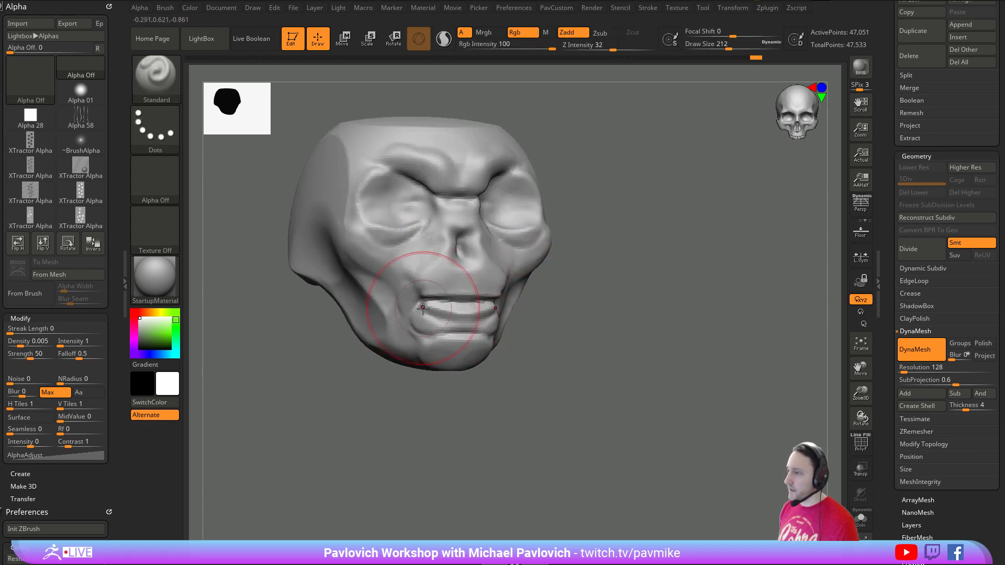
{"action": "key", "text": "["}
{"action": "key", "text": "["}
{"action": "key", "text": "["}
{"action": "mouse_move", "coordinate": [630, 219]}
{"action": "left_mouse_down"}
{"action": "mouse_move", "coordinate": [665, 244]}
{"action": "mouse_move", "coordinate": [624, 272]}
{"action": "mouse_move", "coordinate": [668, 263]}
{"action": "mouse_move", "coordinate": [626, 289]}
{"action": "mouse_move", "coordinate": [633, 240]}
{"action": "mouse_move", "coordinate": [607, 246]}
{"action": "left_mouse_up"}
{"action": "key", "text": "b"}
{"action": "key", "text": "c"}
{"action": "key", "text": "l"}
{"action": "key", "text": "["}
- Carve a crease from the inner eye socket down across the cheek with the DamStandard brush
{"action": "key", "text": "b"}
{"action": "key", "text": "d"}
{"action": "key", "text": "s"}
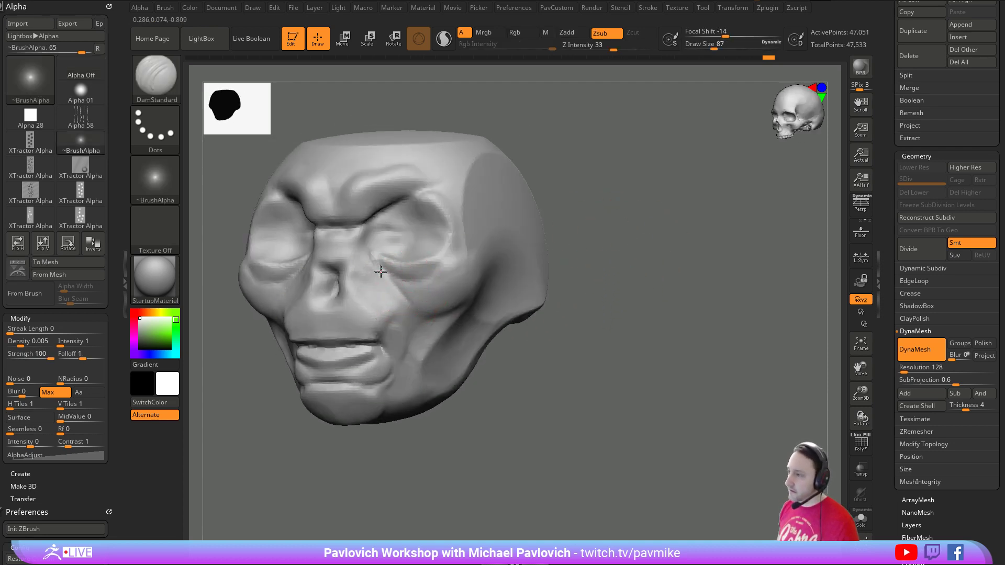
{"action": "mouse_move", "coordinate": [381, 271]}
{"action": "left_mouse_down"}
{"action": "mouse_move", "coordinate": [649, 281]}
{"action": "mouse_move", "coordinate": [430, 279]}
{"action": "left_mouse_up"}
{"action": "left_click_drag", "start_coordinate": [596, 349], "coordinate": [599, 276]}
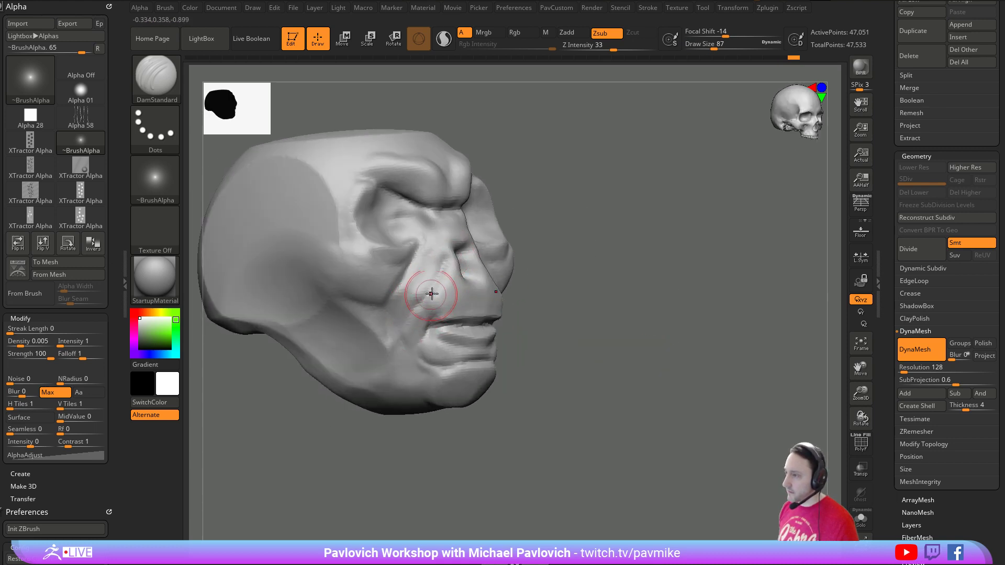
{"action": "left_click_drag", "start_coordinate": [641, 335], "coordinate": [539, 322]}
- Fill out and soften the folds around the mouth and cheek with the Clay and Standard brushes
{"action": "key", "text": "2"}
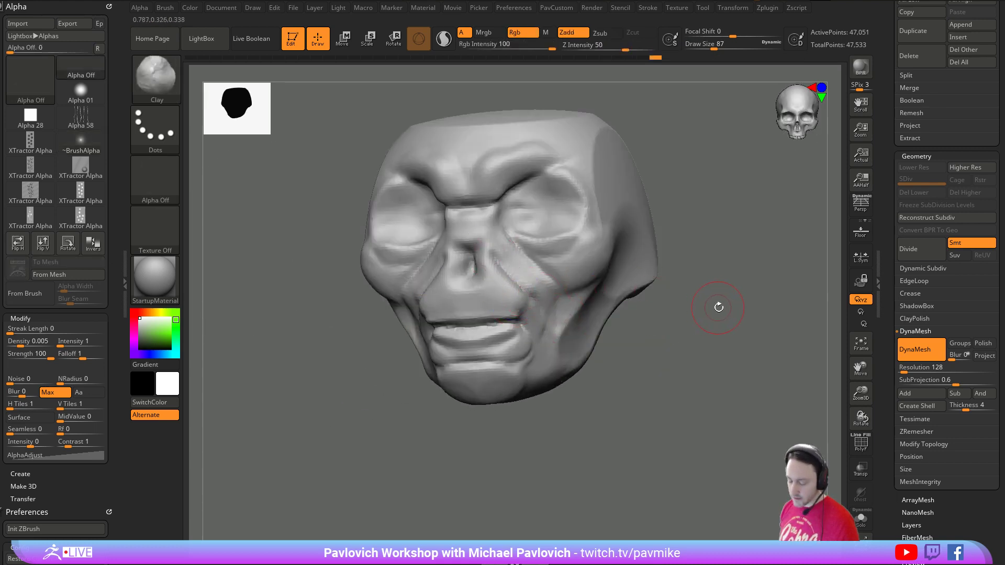
{"action": "left_click_drag", "start_coordinate": [717, 307], "coordinate": [628, 296]}
{"action": "mouse_move", "coordinate": [490, 339]}
{"action": "left_mouse_down"}
{"action": "mouse_move", "coordinate": [606, 314]}
{"action": "mouse_move", "coordinate": [518, 338]}
{"action": "mouse_move", "coordinate": [487, 326]}
{"action": "left_mouse_up"}
{"action": "key", "text": "s"}
{"action": "key", "text": "1"}
{"action": "right_click_drag", "start_coordinate": [491, 293], "coordinate": [559, 331], "text": "shift"}
{"action": "left_click_drag", "start_coordinate": [553, 333], "coordinate": [571, 322]}
- Tighten the edges of the lips with the Pinch brush
{"action": "key", "text": "4"}
{"action": "left_click_drag", "start_coordinate": [631, 341], "coordinate": [702, 348]}
{"action": "left_click_drag", "start_coordinate": [474, 322], "coordinate": [480, 328]}
{"action": "left_click_drag", "start_coordinate": [677, 333], "coordinate": [486, 350]}
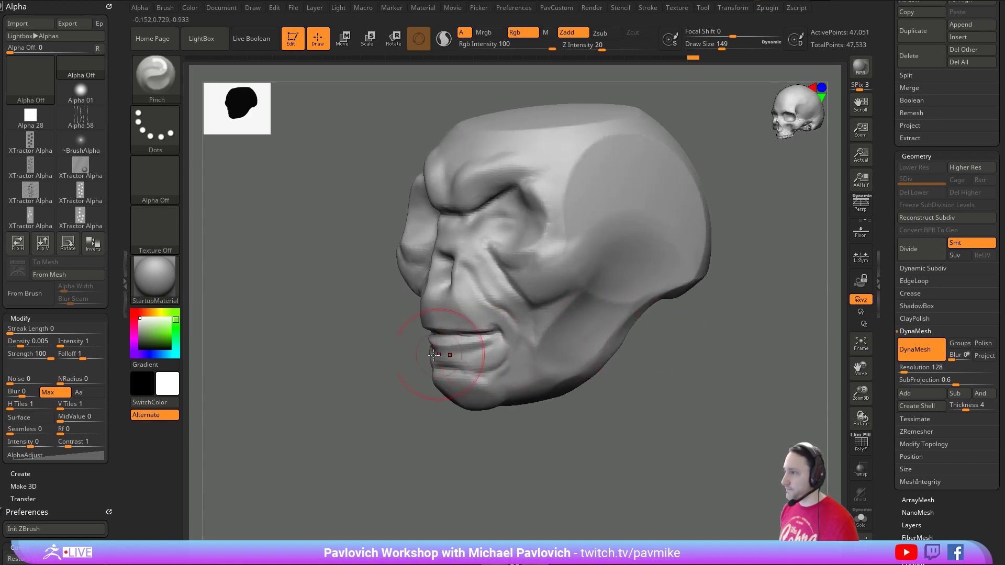
{"action": "left_click_drag", "start_coordinate": [403, 367], "coordinate": [366, 382], "text": "alt"}
{"action": "mouse_move", "coordinate": [367, 382]}
{"action": "left_mouse_down"}
{"action": "mouse_move", "coordinate": [400, 395]}
{"action": "mouse_move", "coordinate": [493, 387]}
{"action": "left_mouse_up"}
- Carve out the nasal cavity with the Standard brush, then set the draw size to 68
{"action": "key", "text": "s"}
{"action": "left_click_drag", "start_coordinate": [619, 317], "coordinate": [612, 361]}
{"action": "key", "text": "1"}
{"action": "left_click_drag", "start_coordinate": [445, 294], "coordinate": [439, 321], "text": "alt"}
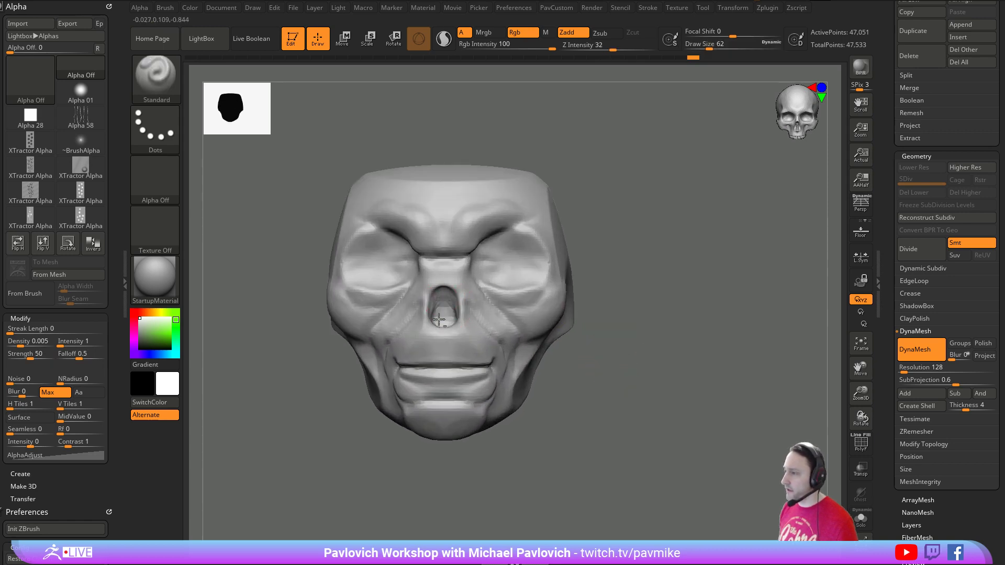
{"action": "mouse_move", "coordinate": [620, 329]}
{"action": "left_mouse_down", "text": "alt"}
{"action": "mouse_move", "coordinate": [619, 294]}
{"action": "mouse_move", "coordinate": [655, 288]}
{"action": "mouse_move", "coordinate": [643, 291]}
{"action": "left_mouse_up", "text": "alt"}
{"action": "key", "text": "s"}
{"action": "mouse_move", "coordinate": [889, 263]}
{"action": "left_mouse_down"}
{"action": "mouse_move", "coordinate": [892, 457]}
{"action": "mouse_move", "coordinate": [892, 307]}
{"action": "left_mouse_up"}
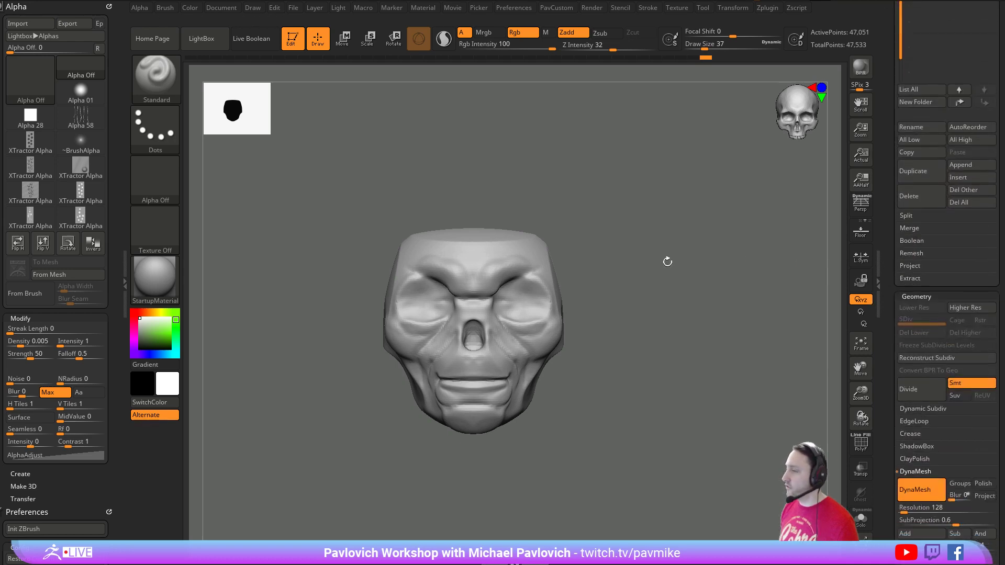
{"action": "key", "text": "s"}
{"action": "left_click_drag", "start_coordinate": [642, 273], "coordinate": [681, 278]}
{"action": "key", "text": "s"}
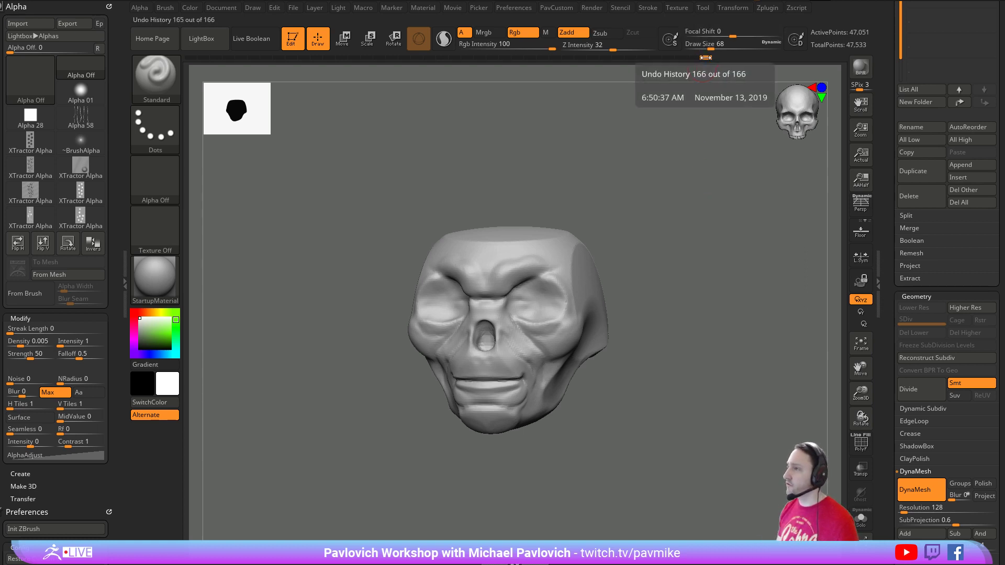
- Compare an early undo-history state with the latest head in wireframe display
{"action": "mouse_move", "coordinate": [706, 56]}
{"action": "left_mouse_down"}
{"action": "mouse_move", "coordinate": [341, 58]}
{"action": "mouse_move", "coordinate": [354, 57]}
{"action": "left_mouse_up"}
{"action": "left_click", "coordinate": [863, 444]}
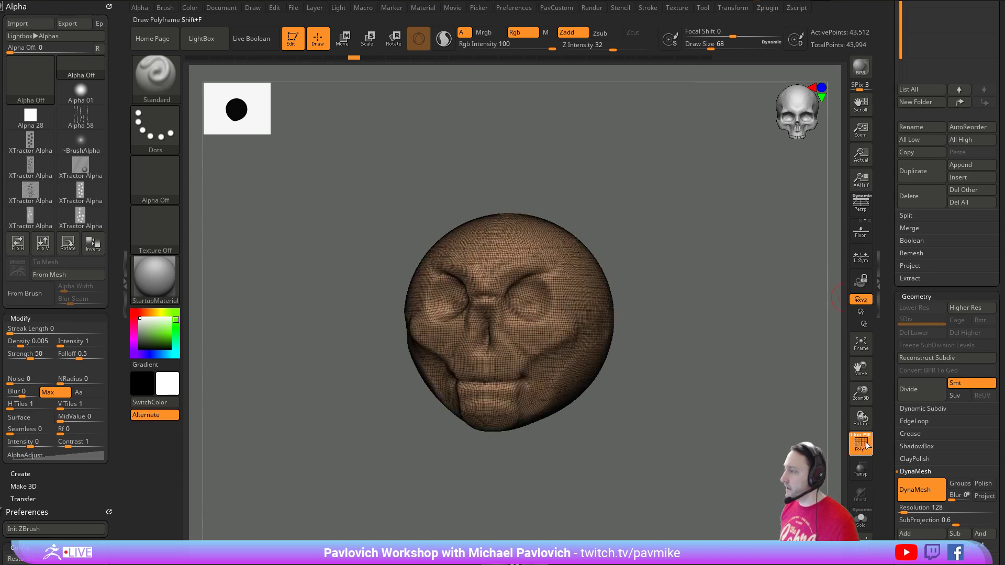
{"action": "left_click_drag", "start_coordinate": [695, 57], "coordinate": [720, 58]}
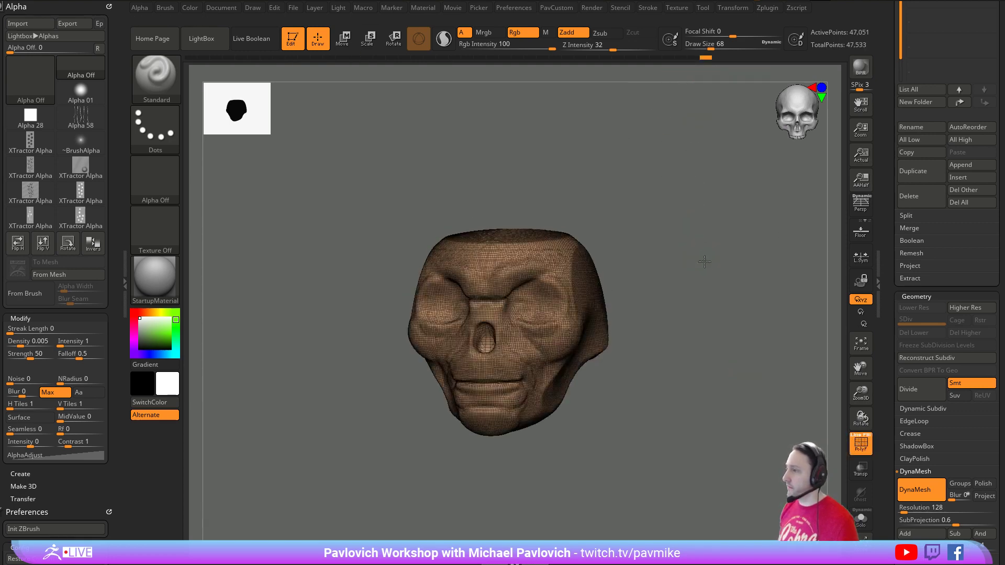
- Re-DynaMesh the head at resolution 128 to even out its topology
{"action": "left_click_drag", "start_coordinate": [740, 314], "coordinate": [647, 246]}
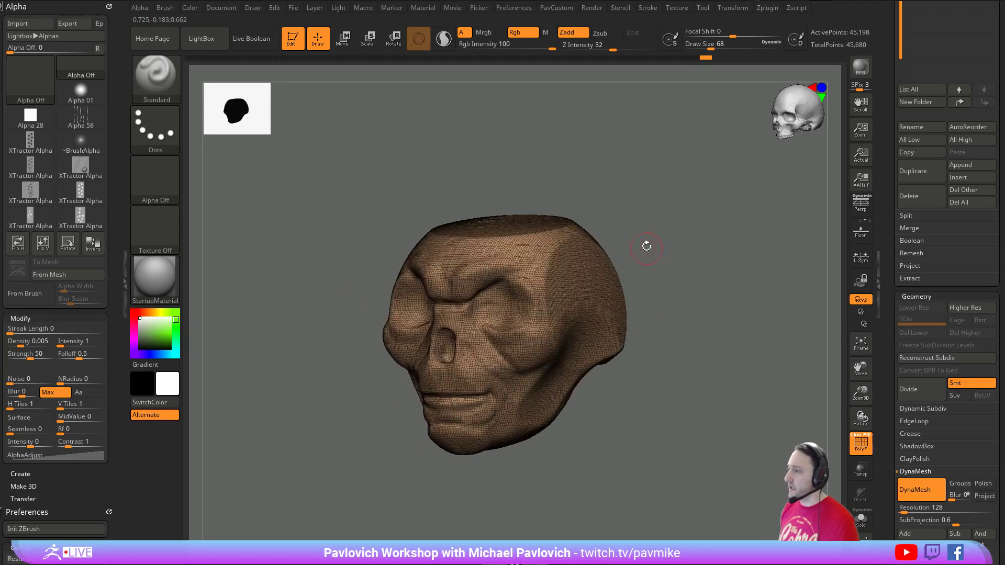
{"action": "left_click", "coordinate": [860, 446]}
{"action": "left_click", "coordinate": [861, 446]}
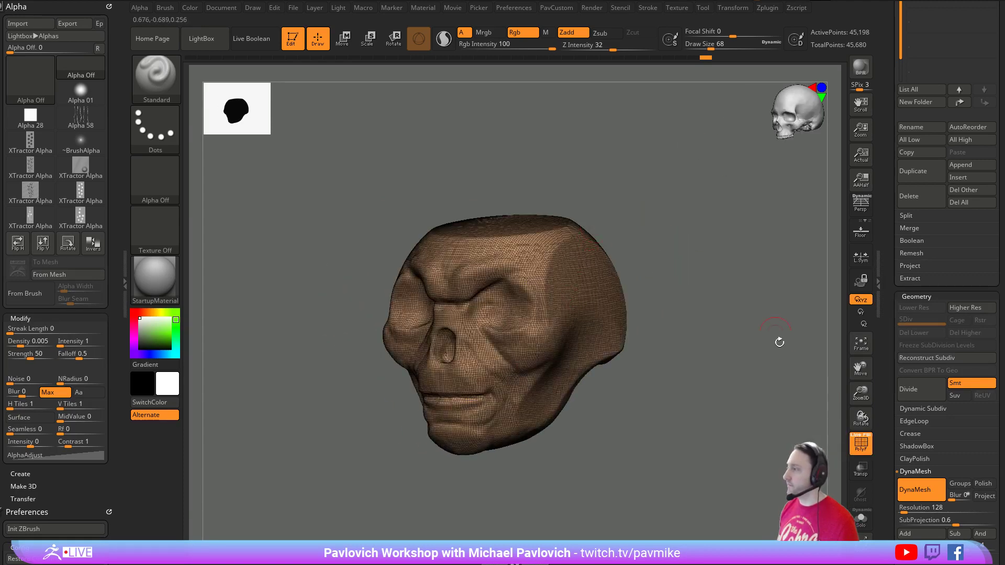
- Mark the original sphere state in the undo history as the recall source and return to the latest head
{"action": "left_click_drag", "start_coordinate": [699, 56], "coordinate": [190, 58]}
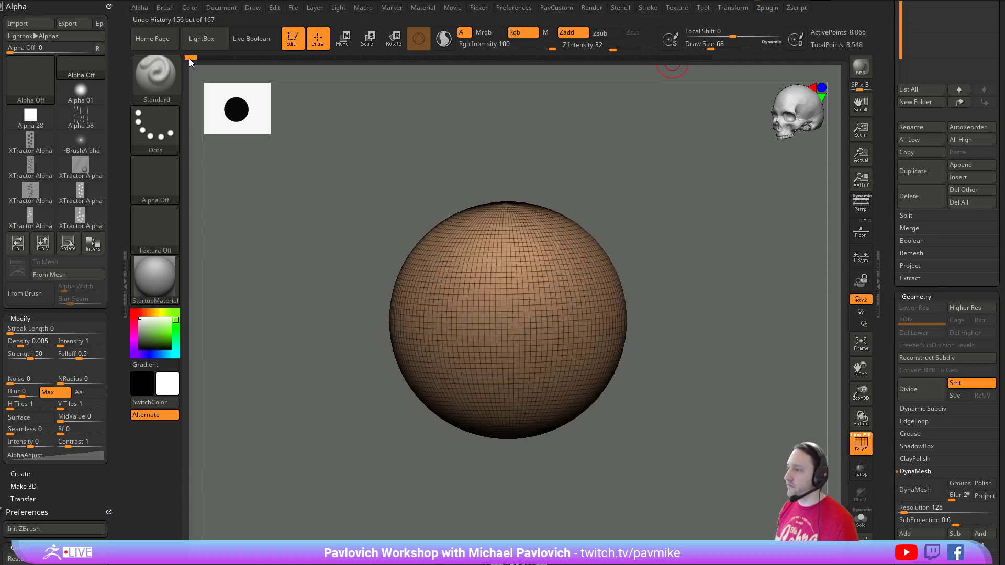
{"action": "left_click_drag", "start_coordinate": [724, 279], "coordinate": [717, 282]}
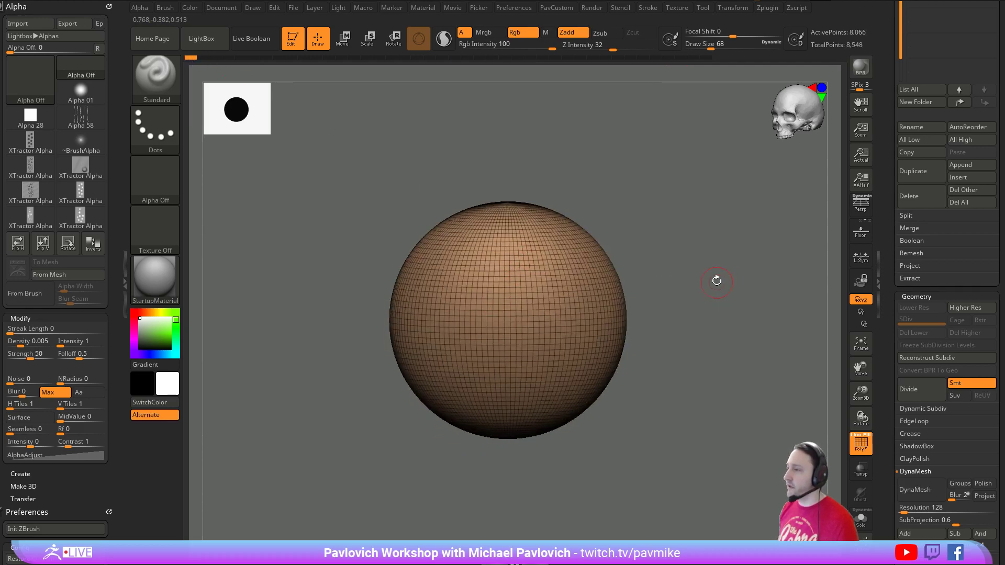
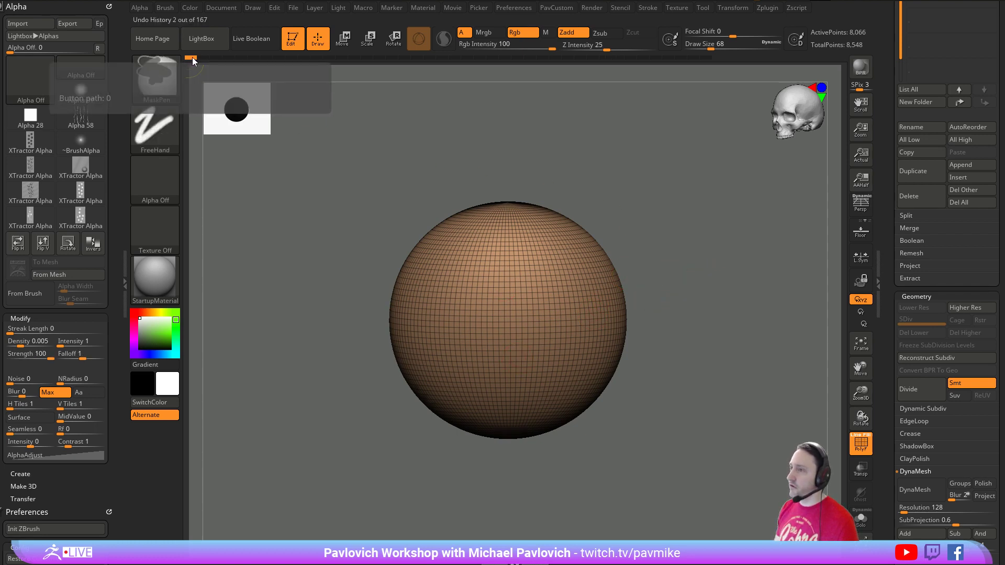
{"action": "left_click", "coordinate": [192, 58]}
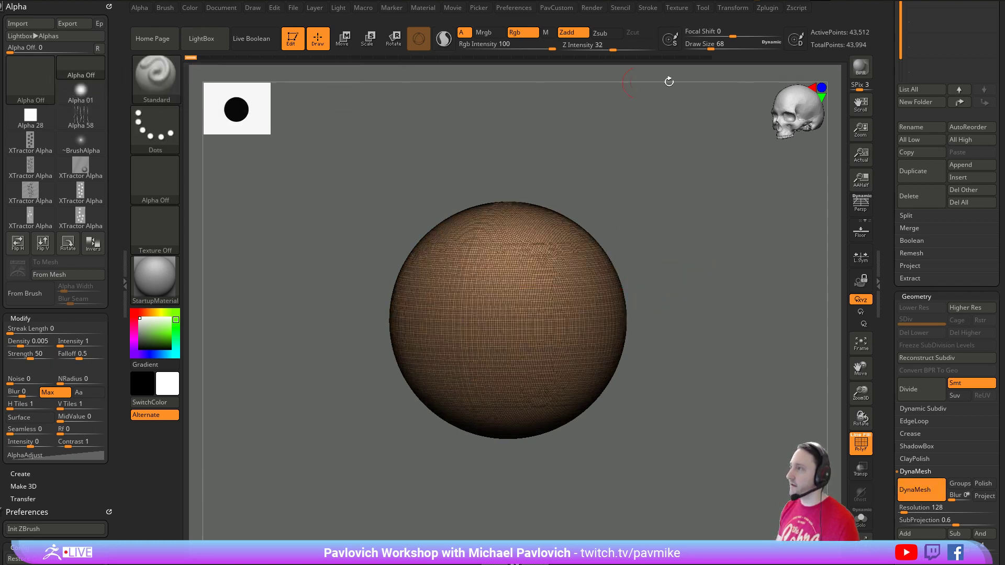
{"action": "left_click", "coordinate": [708, 58]}
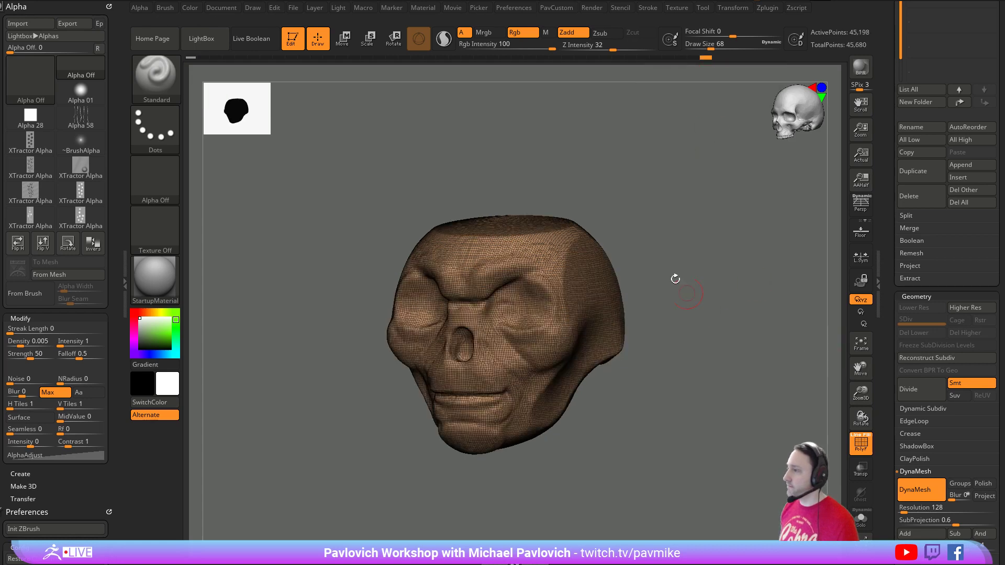
- Paint back the original sphere surface over the top of the head and temple with the HistoryRecall brush
{"action": "left_click_drag", "start_coordinate": [676, 279], "coordinate": [664, 247]}
{"action": "key", "text": "b"}
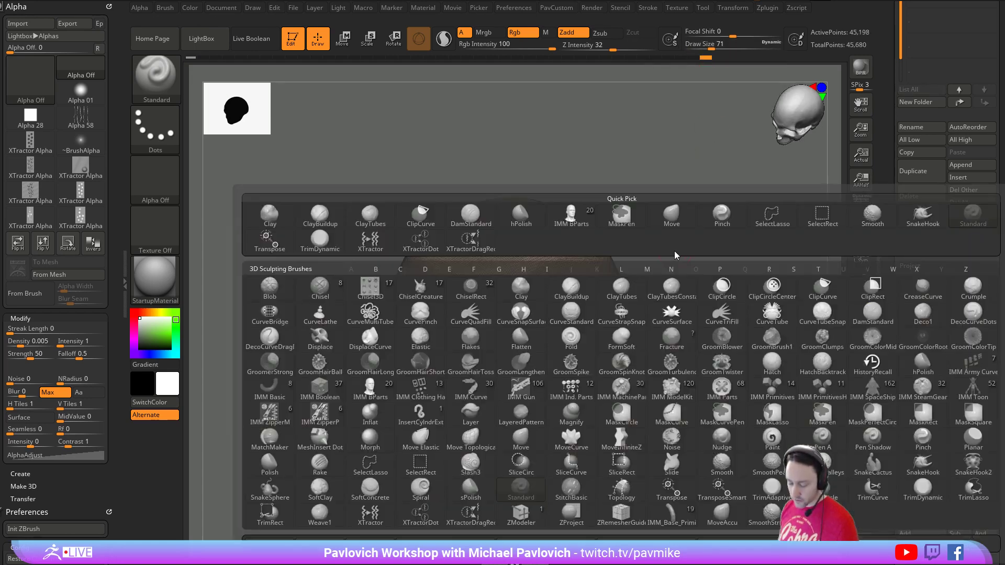
{"action": "key", "text": "h"}
{"action": "left_click", "coordinate": [868, 363]}
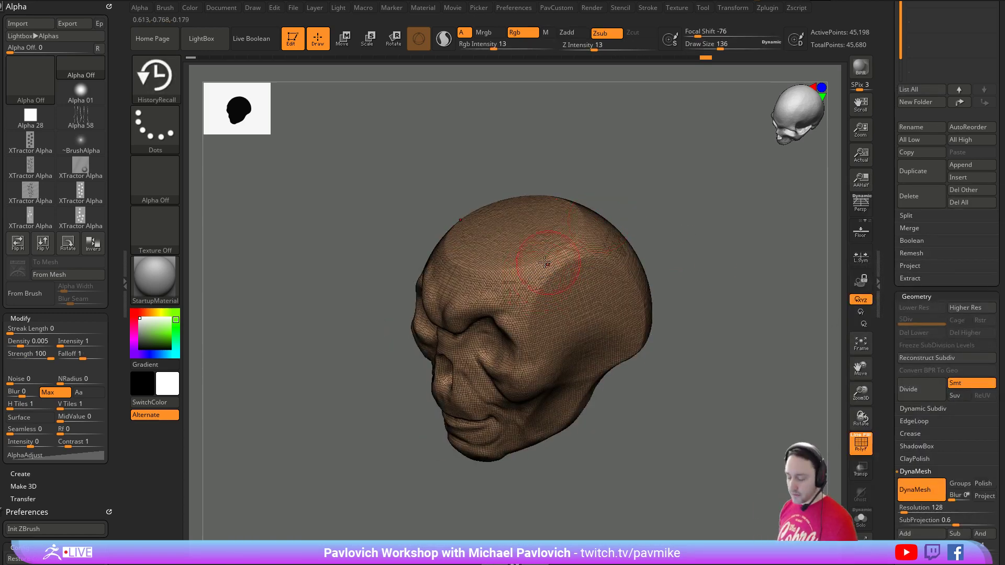
{"action": "mouse_move", "coordinate": [701, 255]}
{"action": "left_mouse_down"}
{"action": "mouse_move", "coordinate": [684, 240]}
{"action": "mouse_move", "coordinate": [625, 254]}
{"action": "left_mouse_up"}
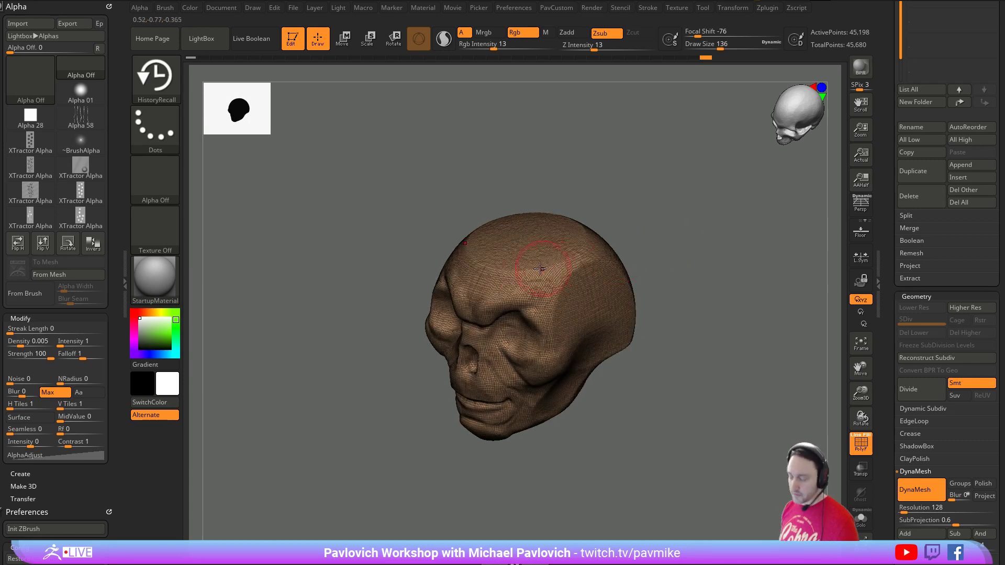
{"action": "mouse_move", "coordinate": [628, 222]}
{"action": "left_mouse_down"}
{"action": "mouse_move", "coordinate": [655, 242]}
{"action": "mouse_move", "coordinate": [586, 222]}
{"action": "mouse_move", "coordinate": [638, 247]}
{"action": "mouse_move", "coordinate": [459, 285]}
{"action": "left_mouse_up"}
{"action": "left_click_drag", "start_coordinate": [642, 267], "coordinate": [554, 271]}
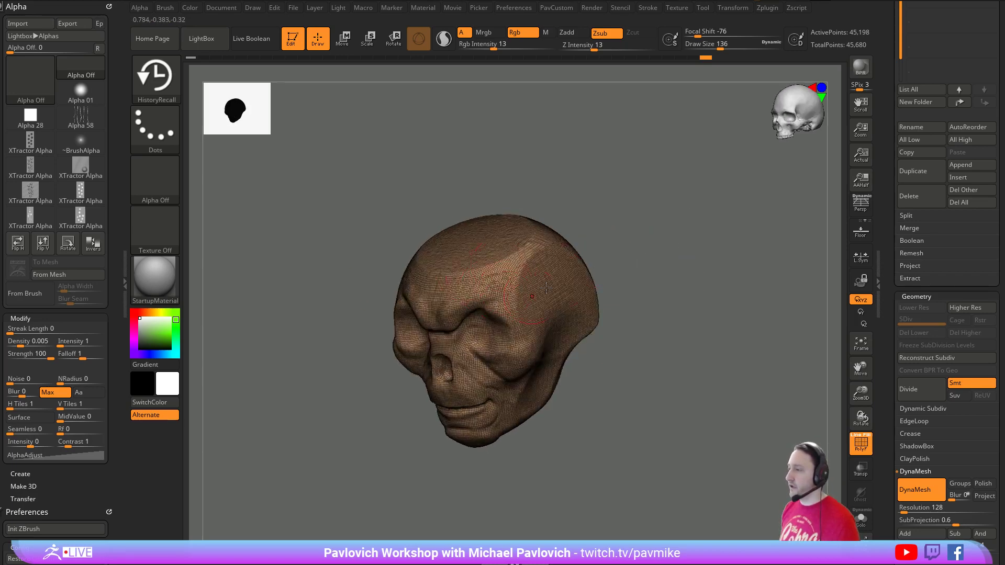
- Hide the wireframe and recall the sphere surface over the forehead and eye socket with a larger HistoryRecall brush
{"action": "left_click_drag", "start_coordinate": [618, 249], "coordinate": [627, 272]}
{"action": "key", "text": "s"}
{"action": "left_click", "coordinate": [503, 301]}
{"action": "left_click", "coordinate": [862, 444]}
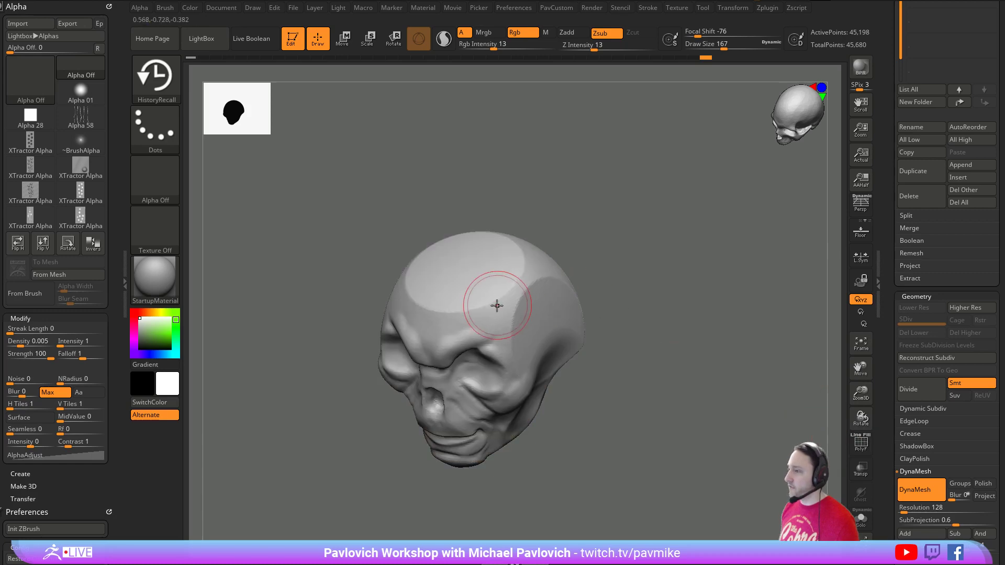
{"action": "mouse_move", "coordinate": [498, 306]}
{"action": "left_mouse_down"}
{"action": "mouse_move", "coordinate": [521, 285]}
{"action": "mouse_move", "coordinate": [478, 307]}
{"action": "mouse_move", "coordinate": [462, 337]}
{"action": "mouse_move", "coordinate": [467, 364]}
{"action": "left_mouse_up"}
{"action": "left_click_drag", "start_coordinate": [617, 320], "coordinate": [613, 293]}
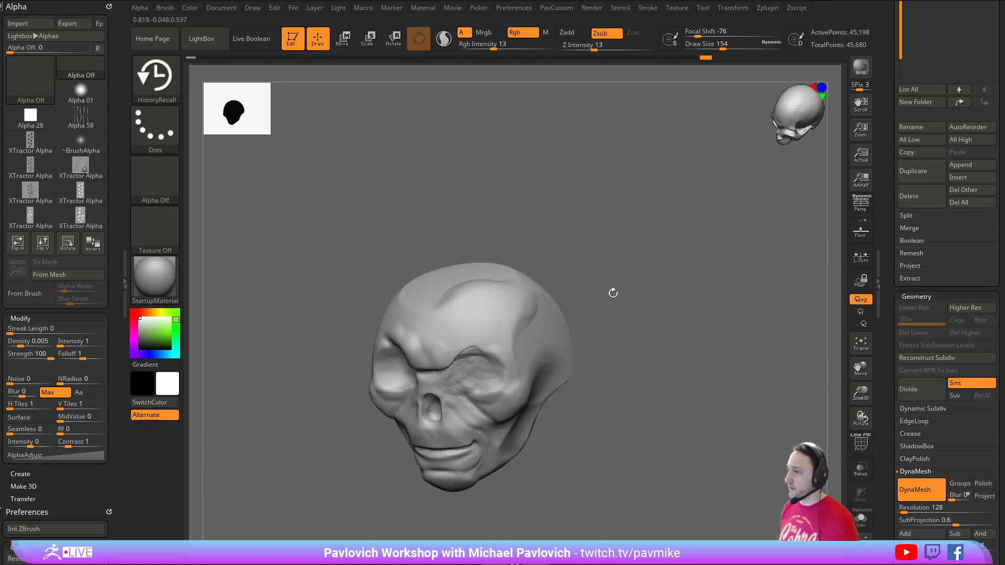
- Enlarge the HistoryRecall brush and restore the eye region and the flattened side of the skull
{"action": "key", "text": "]"}
{"action": "mouse_move", "coordinate": [471, 361]}
{"action": "left_mouse_down"}
{"action": "mouse_move", "coordinate": [482, 367]}
{"action": "mouse_move", "coordinate": [459, 363]}
{"action": "mouse_move", "coordinate": [500, 363]}
{"action": "left_mouse_up"}
{"action": "left_click_drag", "start_coordinate": [628, 327], "coordinate": [565, 321]}
{"action": "mouse_move", "coordinate": [544, 359]}
{"action": "left_mouse_down"}
{"action": "mouse_move", "coordinate": [523, 343]}
{"action": "mouse_move", "coordinate": [505, 294]}
{"action": "left_mouse_up"}
{"action": "left_click_drag", "start_coordinate": [628, 278], "coordinate": [647, 307]}
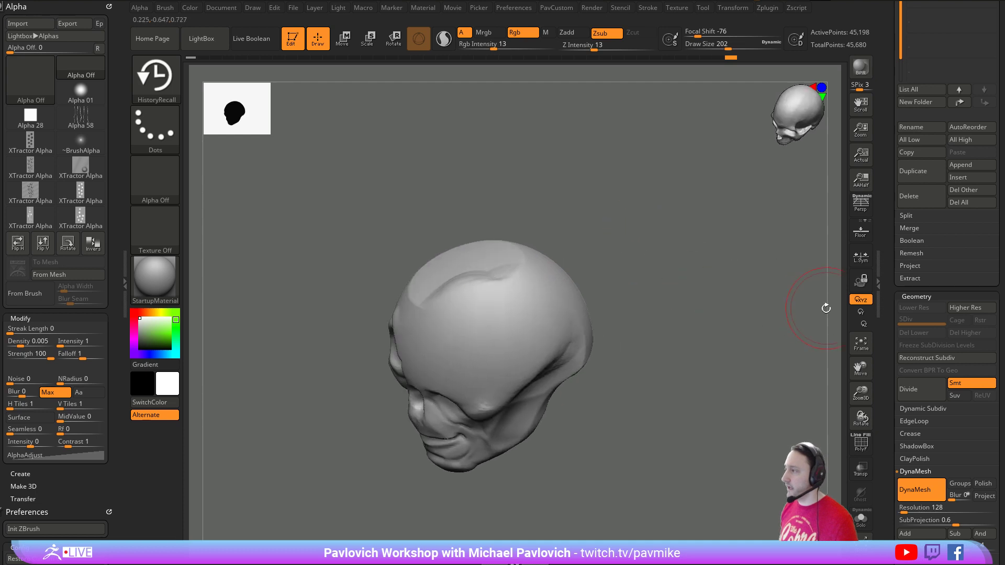
- Check the wireframe and continue recalling the sphere surface over the crown, forehead and brow
{"action": "left_click", "coordinate": [867, 450]}
{"action": "left_click", "coordinate": [859, 438]}
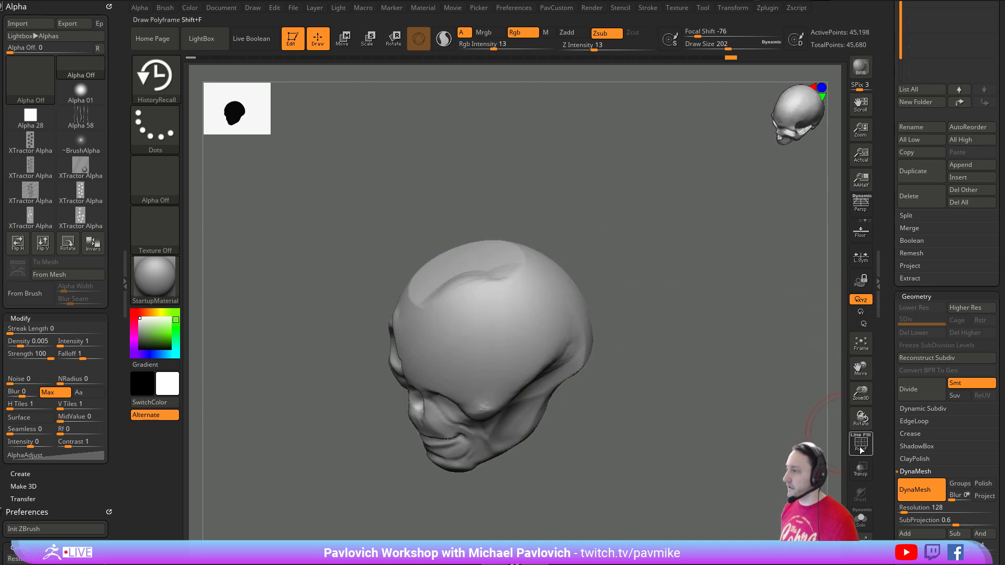
{"action": "left_click", "coordinate": [862, 449]}
{"action": "left_click", "coordinate": [867, 449]}
{"action": "left_click_drag", "start_coordinate": [644, 227], "coordinate": [542, 289]}
{"action": "left_click_drag", "start_coordinate": [551, 253], "coordinate": [559, 235]}
{"action": "mouse_move", "coordinate": [570, 204]}
{"action": "left_mouse_down"}
{"action": "mouse_move", "coordinate": [552, 272]}
{"action": "mouse_move", "coordinate": [509, 204]}
{"action": "mouse_move", "coordinate": [581, 219]}
{"action": "left_mouse_up"}
{"action": "mouse_move", "coordinate": [663, 243]}
{"action": "left_mouse_down"}
{"action": "mouse_move", "coordinate": [685, 216]}
{"action": "mouse_move", "coordinate": [696, 243]}
{"action": "left_mouse_up"}
{"action": "mouse_move", "coordinate": [568, 321]}
{"action": "left_mouse_down"}
{"action": "mouse_move", "coordinate": [577, 313]}
{"action": "mouse_move", "coordinate": [581, 330]}
{"action": "left_mouse_up"}
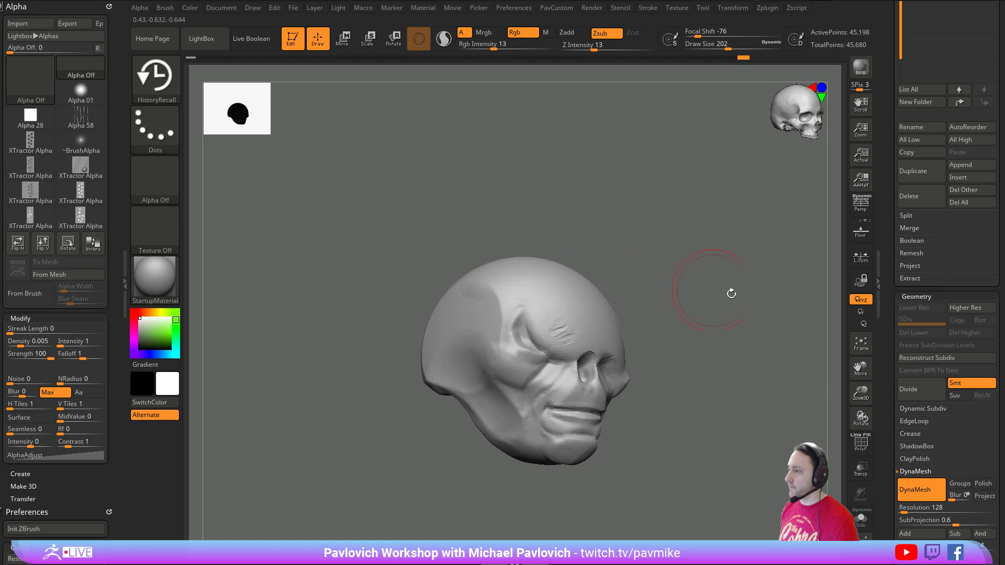
- Show the wireframe and smooth the recalled brow and eye area, using a draw size of 154
{"action": "left_click", "coordinate": [856, 443]}
{"action": "mouse_move", "coordinate": [791, 385]}
{"action": "left_mouse_down"}
{"action": "mouse_move", "coordinate": [752, 364]}
{"action": "mouse_move", "coordinate": [733, 368]}
{"action": "left_mouse_up"}
{"action": "key", "text": "s"}
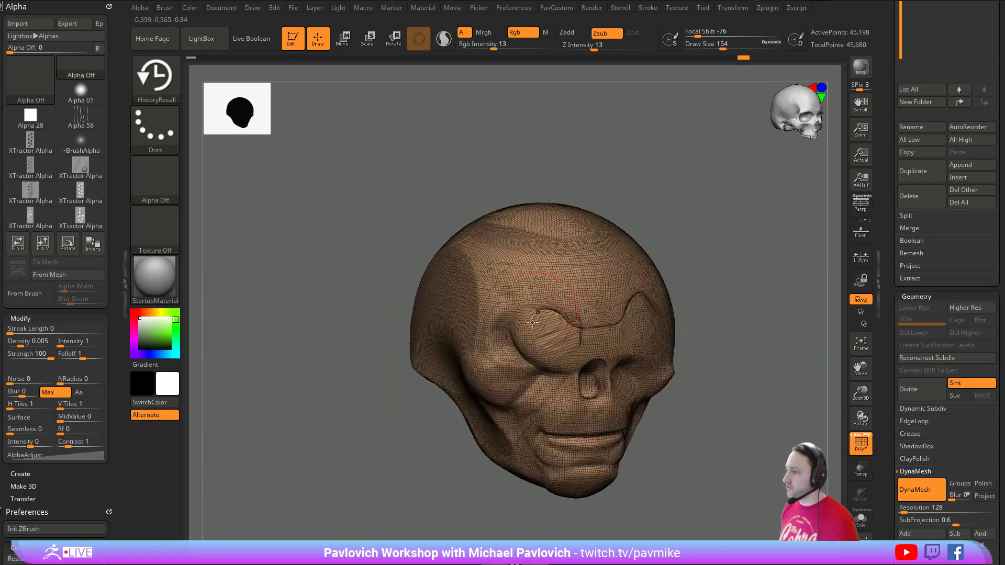
{"action": "mouse_move", "coordinate": [753, 325]}
{"action": "left_mouse_down", "text": "alt"}
{"action": "mouse_move", "coordinate": [727, 319]}
{"action": "mouse_move", "coordinate": [746, 320]}
{"action": "left_mouse_up", "text": "alt"}
{"action": "mouse_move", "coordinate": [539, 321]}
{"action": "left_mouse_down", "text": "shift"}
{"action": "mouse_move", "coordinate": [511, 335]}
{"action": "mouse_move", "coordinate": [542, 316]}
{"action": "left_mouse_up", "text": "shift"}
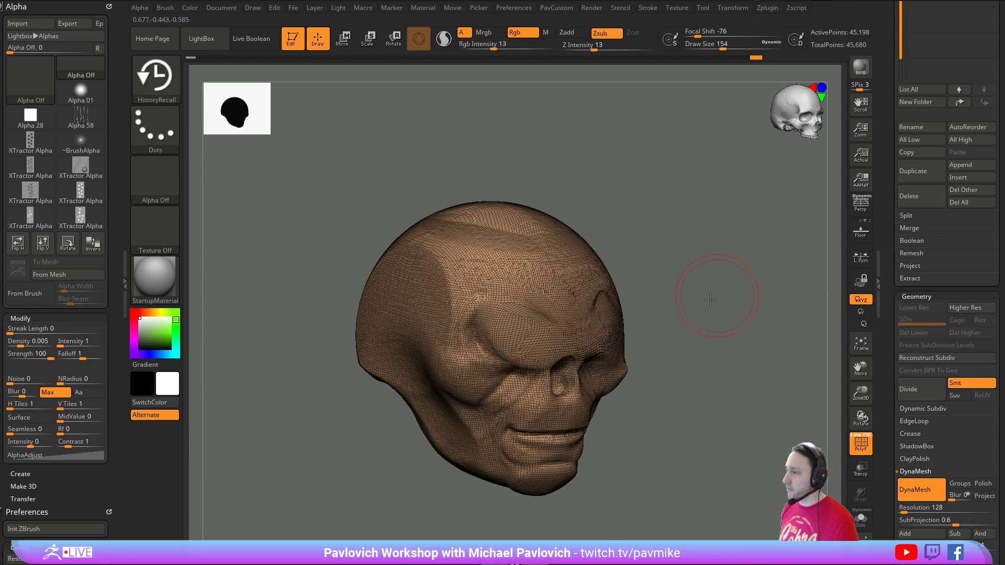
{"action": "mouse_move", "coordinate": [709, 292]}
{"action": "left_mouse_down"}
{"action": "mouse_move", "coordinate": [634, 290]}
{"action": "mouse_move", "coordinate": [602, 272]}
{"action": "mouse_move", "coordinate": [612, 277]}
{"action": "left_mouse_up"}
{"action": "mouse_move", "coordinate": [752, 262]}
{"action": "left_mouse_down"}
{"action": "mouse_move", "coordinate": [765, 256]}
{"action": "mouse_move", "coordinate": [749, 247]}
{"action": "mouse_move", "coordinate": [764, 261]}
{"action": "left_mouse_up"}
{"action": "left_click_drag", "start_coordinate": [734, 311], "coordinate": [738, 318], "text": "shift"}
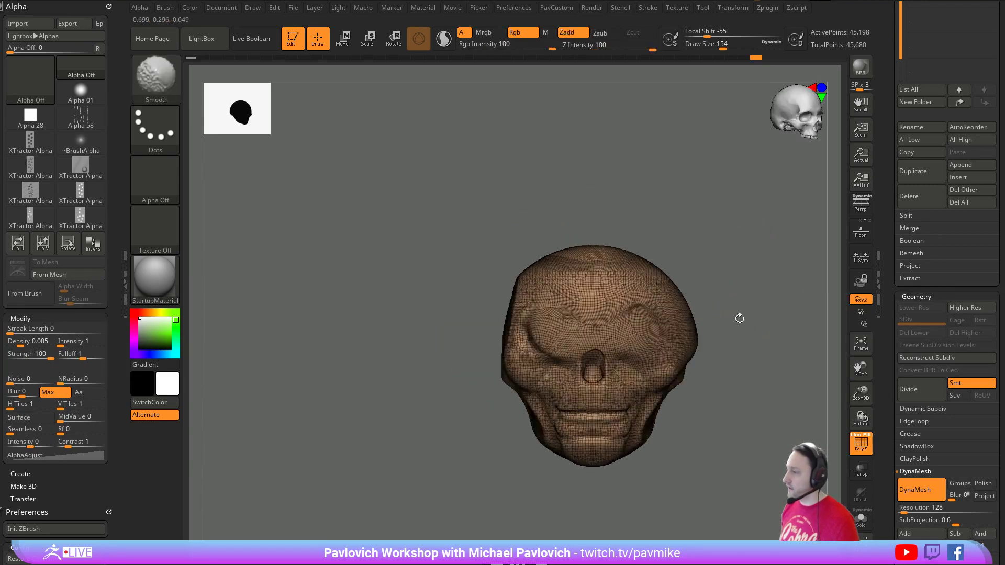
- Hide the wireframe and restore the rest of the forehead and brow to the rounded sphere surface
{"action": "left_click", "coordinate": [863, 448]}
{"action": "left_click_drag", "start_coordinate": [732, 259], "coordinate": [615, 268], "text": "alt"}
{"action": "mouse_move", "coordinate": [658, 308]}
{"action": "left_mouse_down"}
{"action": "mouse_move", "coordinate": [644, 309]}
{"action": "mouse_move", "coordinate": [644, 298]}
{"action": "mouse_move", "coordinate": [663, 341]}
{"action": "left_mouse_up"}
- Choose the ZProject brush and bring the subtool list into view
{"action": "key", "text": "b"}
{"action": "key", "text": "z"}
{"action": "key", "text": "p"}
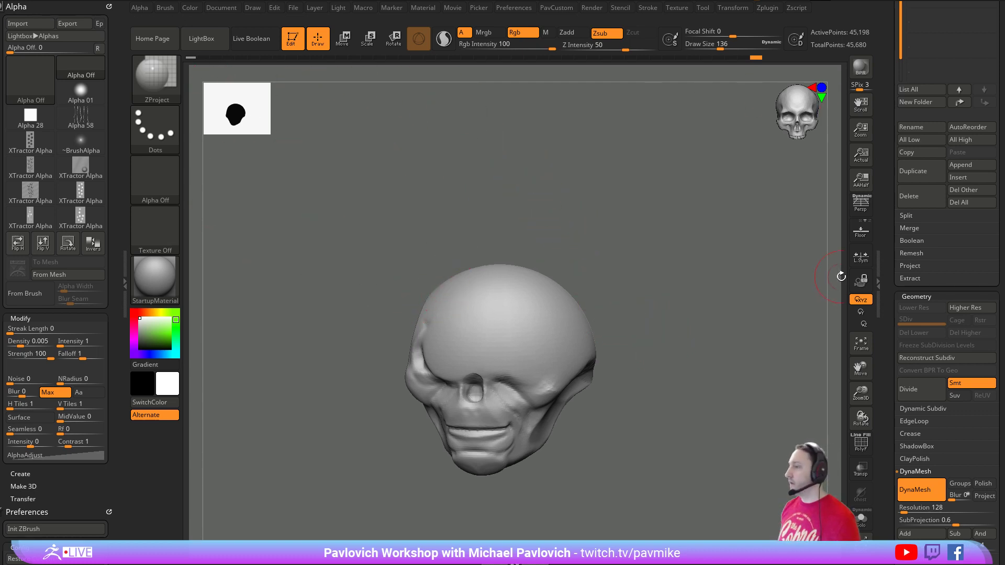
{"action": "scroll", "coordinate": [915, 281], "scroll_direction": "up", "scroll_amount": 5}
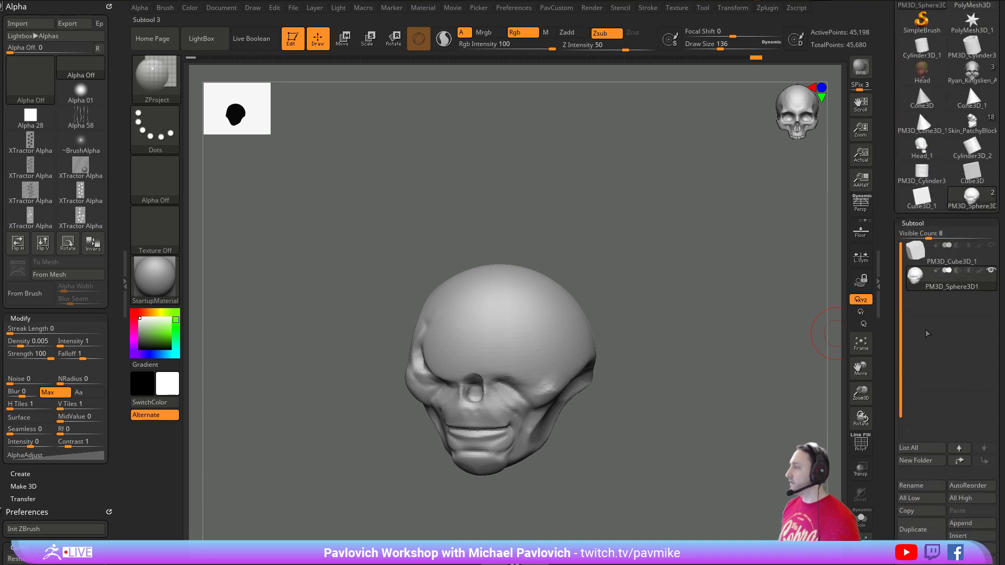
{"action": "left_click_drag", "start_coordinate": [648, 297], "coordinate": [693, 303]}
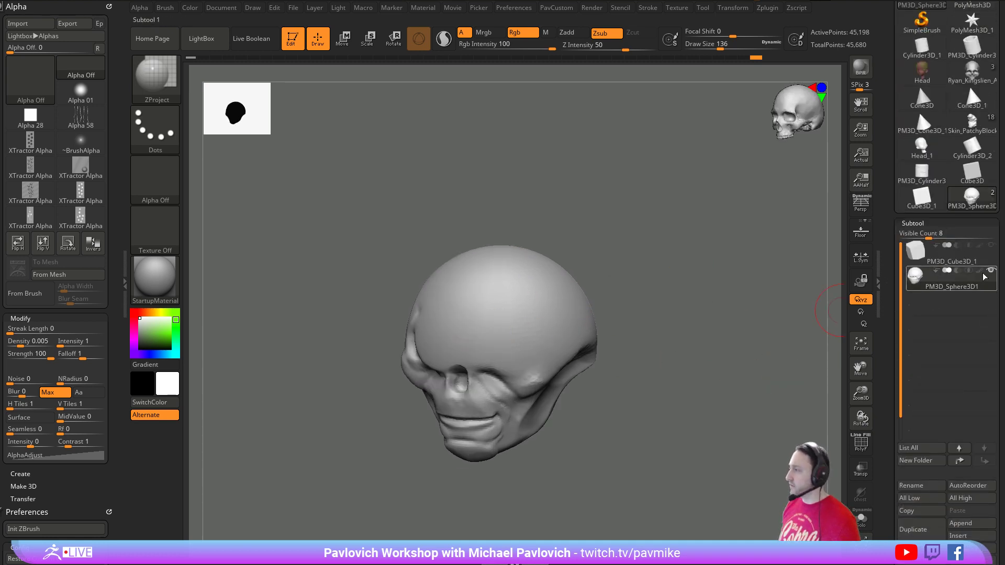
- Try recalling the sphere surface over the flattened side of the cranium with the HistoryRecall brush, and undo the stroke
{"action": "left_click_drag", "start_coordinate": [714, 285], "coordinate": [484, 307]}
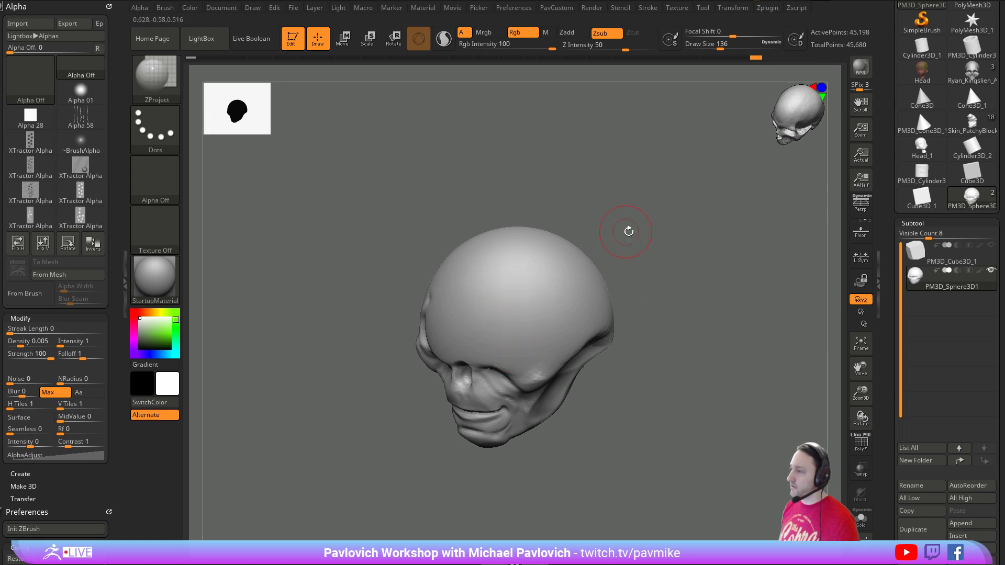
{"action": "left_click_drag", "start_coordinate": [628, 227], "coordinate": [471, 314]}
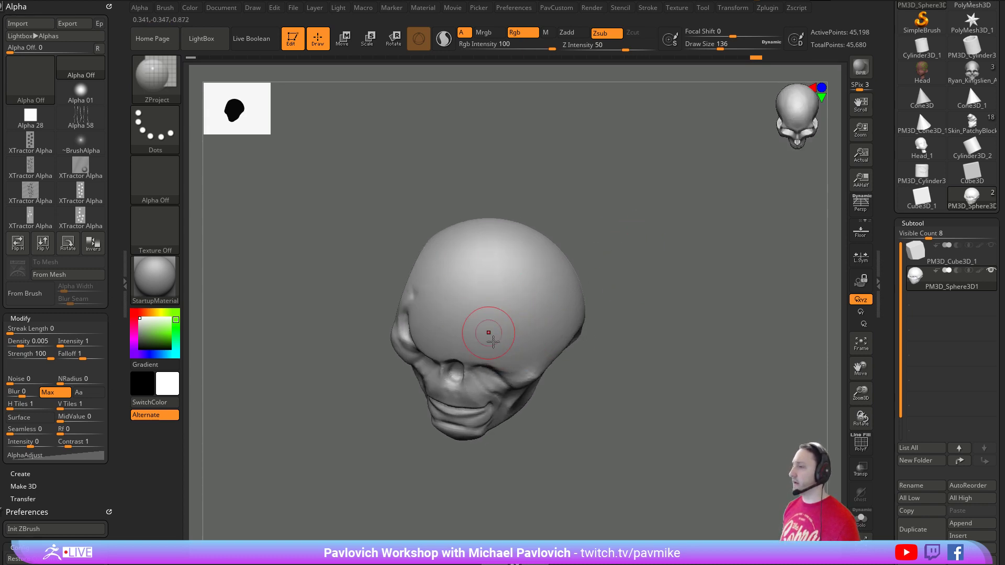
{"action": "right_click_drag", "start_coordinate": [493, 341], "coordinate": [518, 349]}
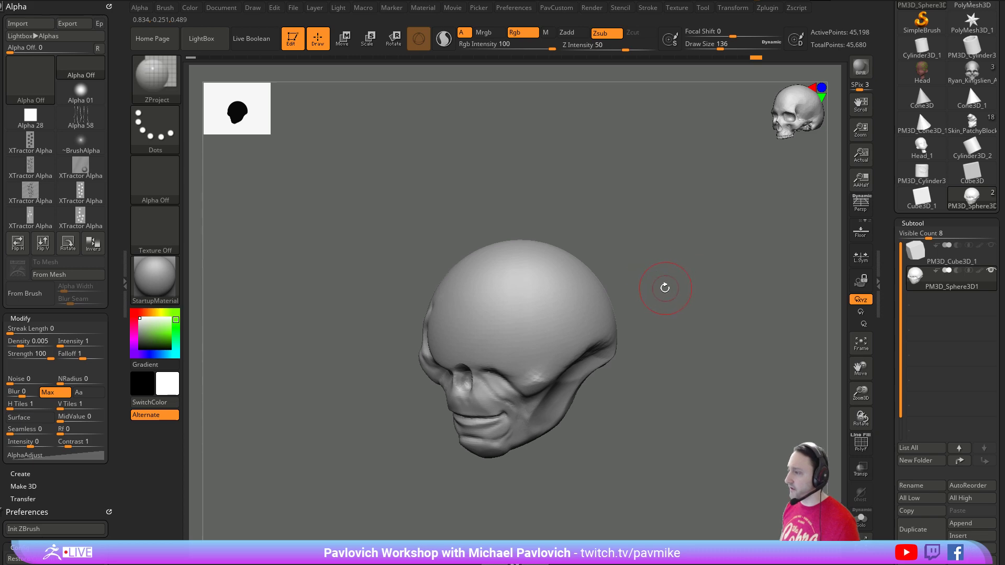
{"action": "mouse_move", "coordinate": [664, 287]}
{"action": "left_mouse_down"}
{"action": "mouse_move", "coordinate": [704, 278]}
{"action": "mouse_move", "coordinate": [714, 294]}
{"action": "mouse_move", "coordinate": [668, 292]}
{"action": "left_mouse_up"}
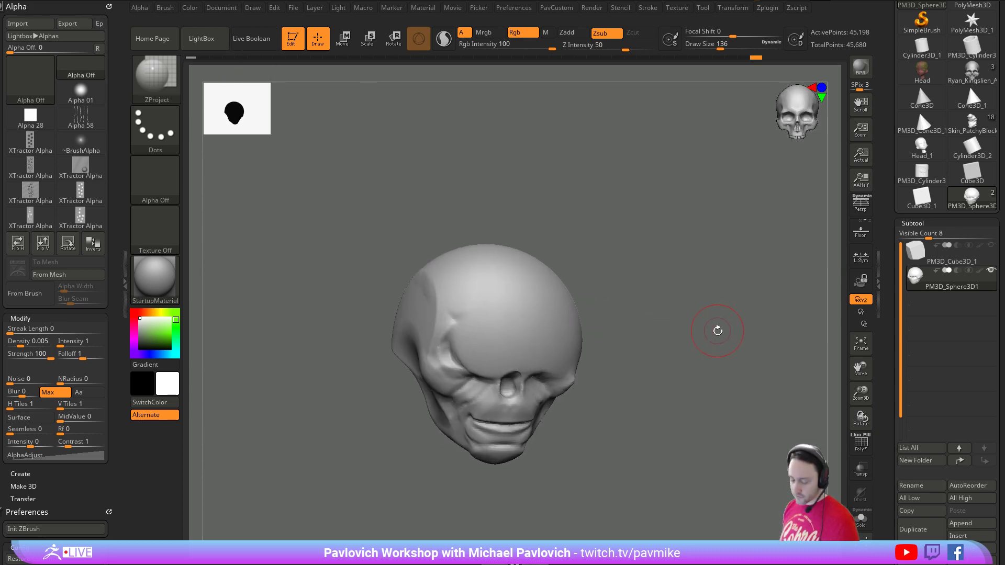
{"action": "key", "text": "b"}
{"action": "key", "text": "h"}
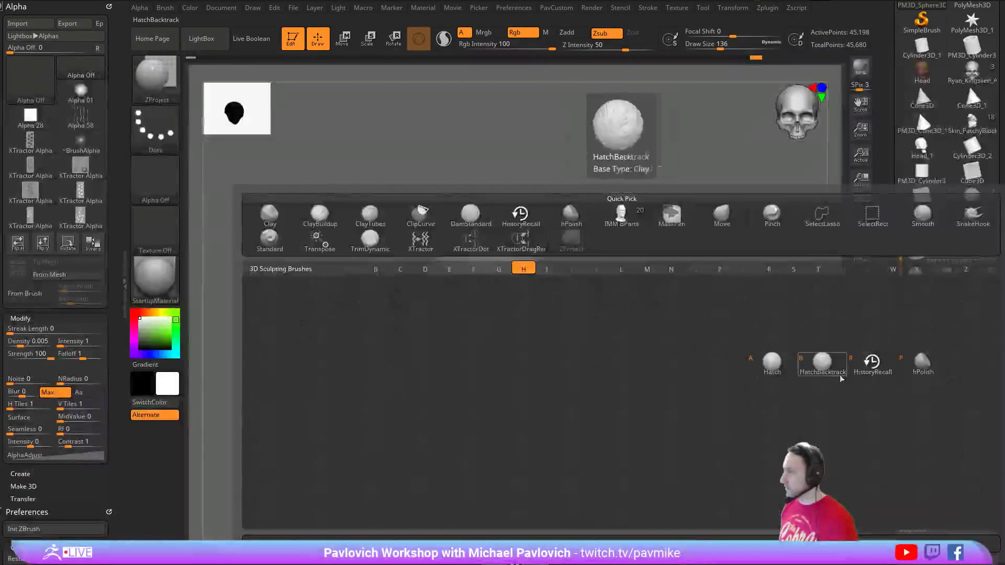
{"action": "key", "text": "r"}
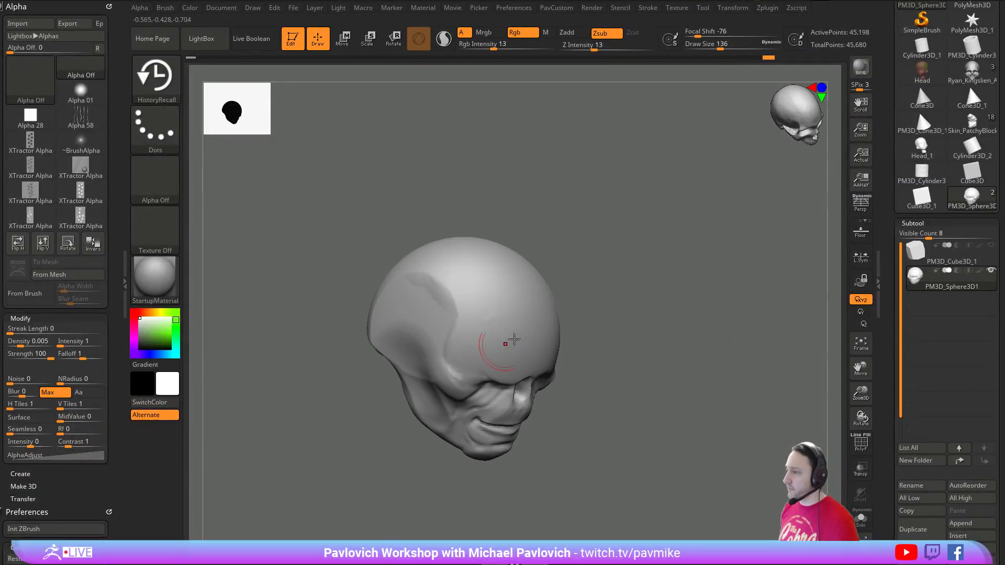
{"action": "left_click_drag", "start_coordinate": [618, 325], "coordinate": [614, 277]}
{"action": "left_click_drag", "start_coordinate": [491, 363], "coordinate": [449, 352]}
{"action": "mouse_move", "coordinate": [366, 375]}
{"action": "left_mouse_down"}
{"action": "mouse_move", "coordinate": [568, 309]}
{"action": "mouse_move", "coordinate": [634, 329]}
{"action": "left_mouse_up"}
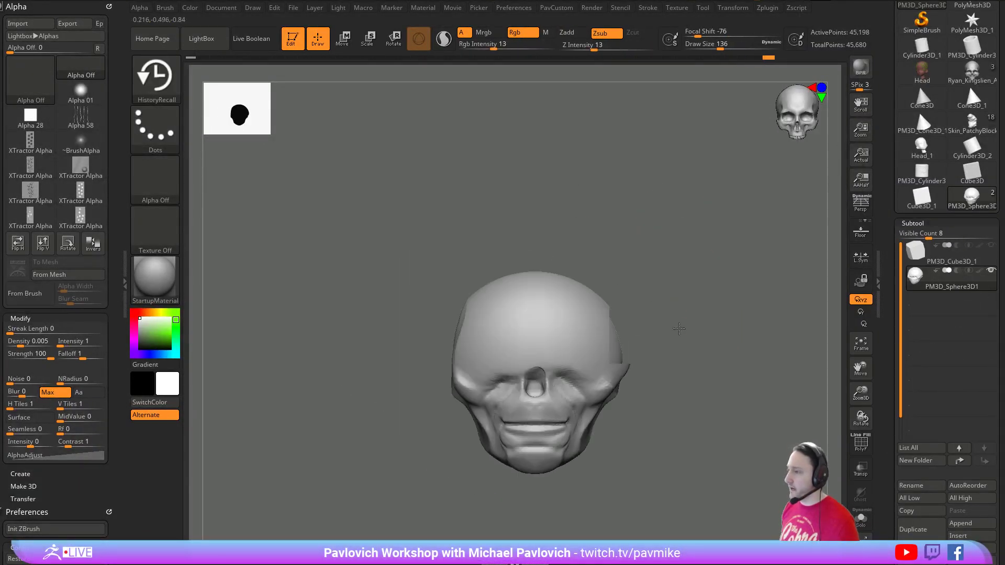
{"action": "key", "text": "ctrl+z"}
- Mirror and weld the head so the rounded side of the cranium is copied to the flattened side
{"action": "key", "text": "2"}
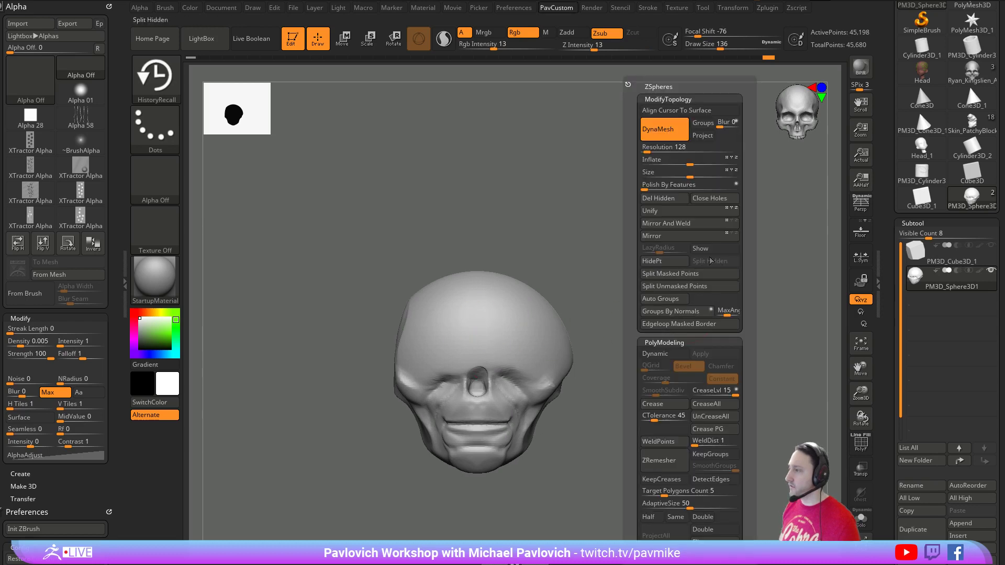
{"action": "left_click", "coordinate": [685, 242]}
{"action": "left_click", "coordinate": [693, 226]}
{"action": "left_click_drag", "start_coordinate": [785, 272], "coordinate": [681, 278]}
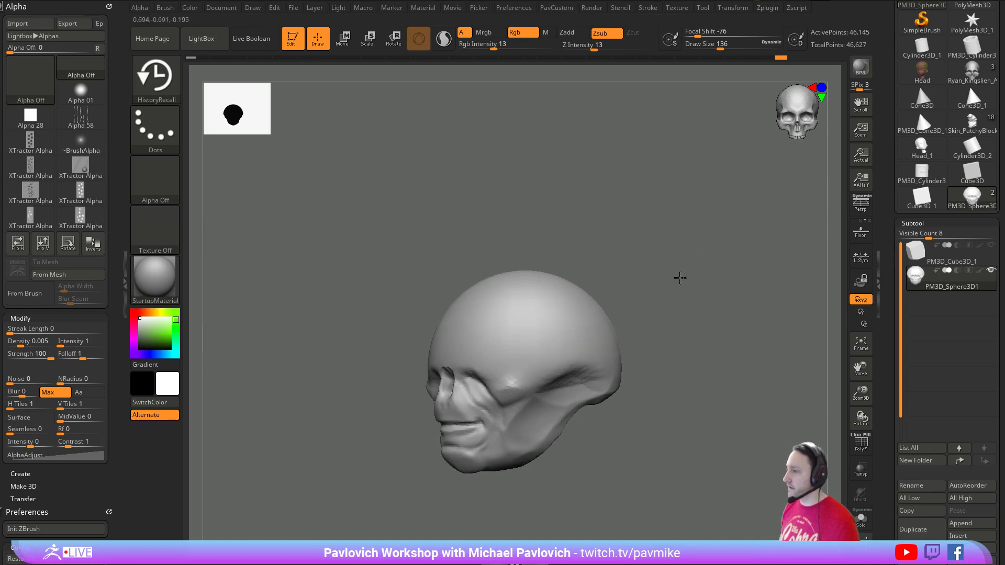
{"action": "mouse_move", "coordinate": [680, 278]}
{"action": "right_mouse_down"}
{"action": "mouse_move", "coordinate": [689, 247]}
{"action": "mouse_move", "coordinate": [482, 334]}
{"action": "right_mouse_up"}
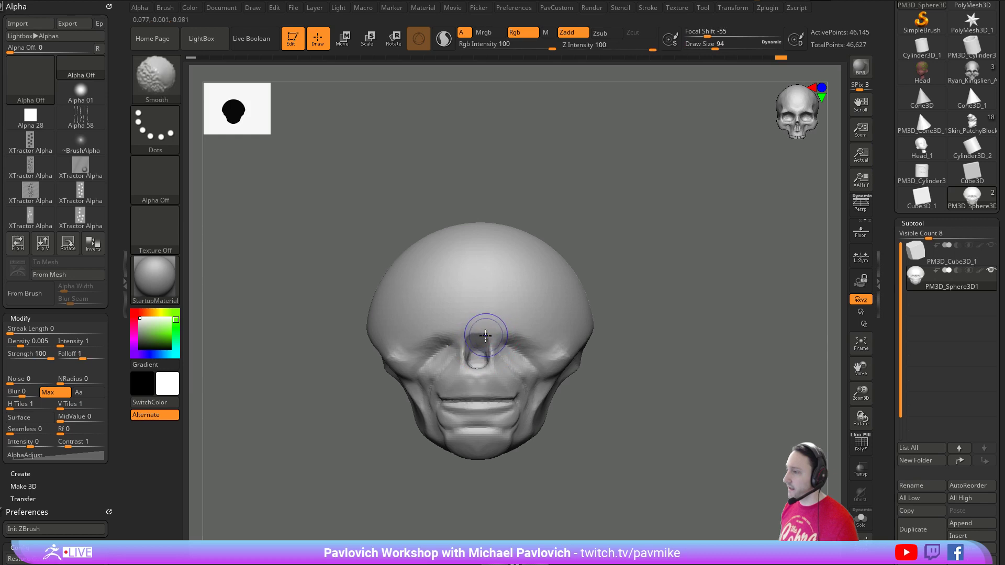
{"action": "right_click_drag", "start_coordinate": [668, 283], "coordinate": [661, 251]}
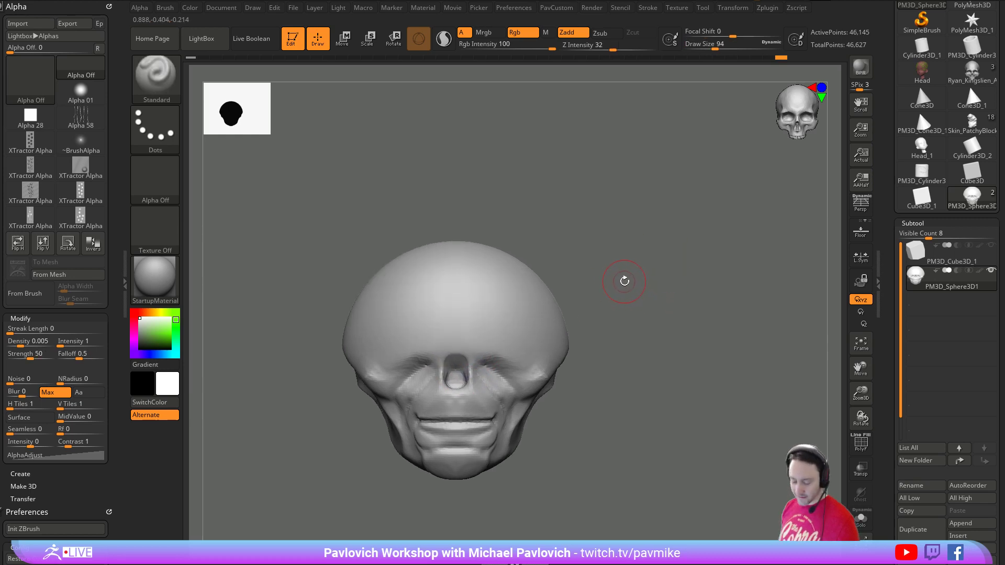
- Choose the DamStandard brush and face the front of the skull
{"action": "key", "text": "b"}
{"action": "key", "text": "d"}
{"action": "key", "text": "s"}
{"action": "right_click_drag", "start_coordinate": [625, 281], "coordinate": [594, 285]}
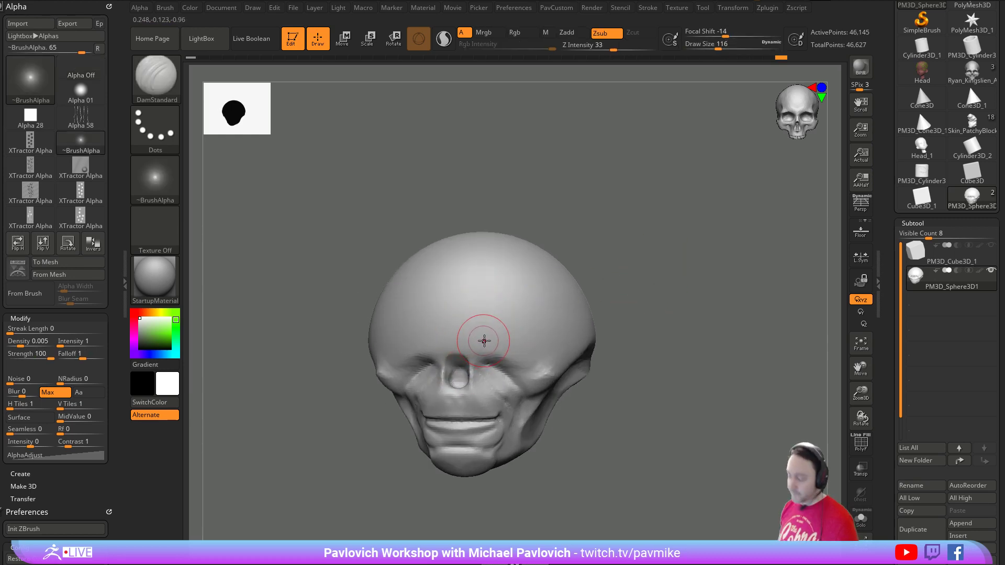
- Mirror and weld the head again and remesh it with DynaMesh at resolution 128, checking the wireframe
{"action": "key", "text": "2"}
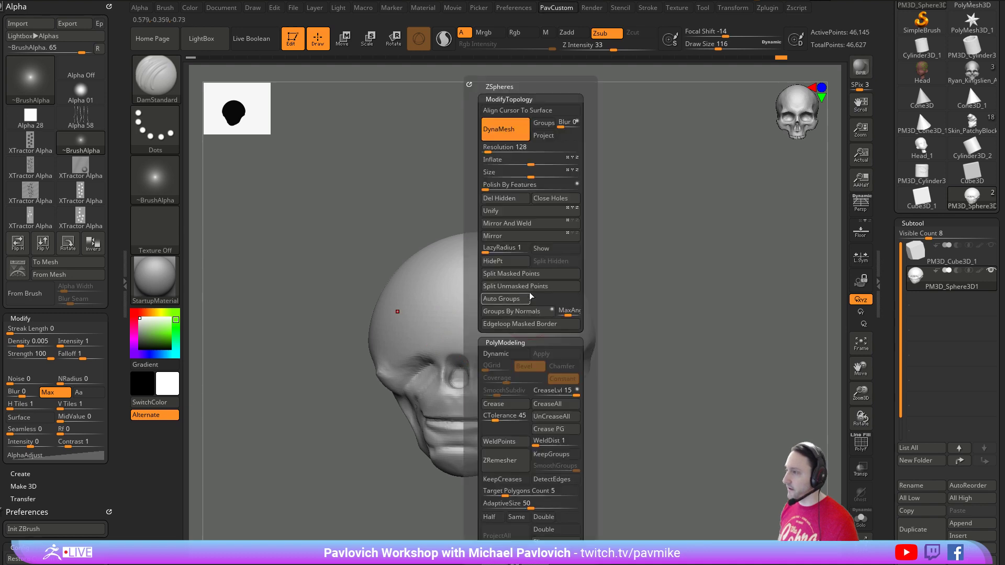
{"action": "left_click", "coordinate": [510, 223]}
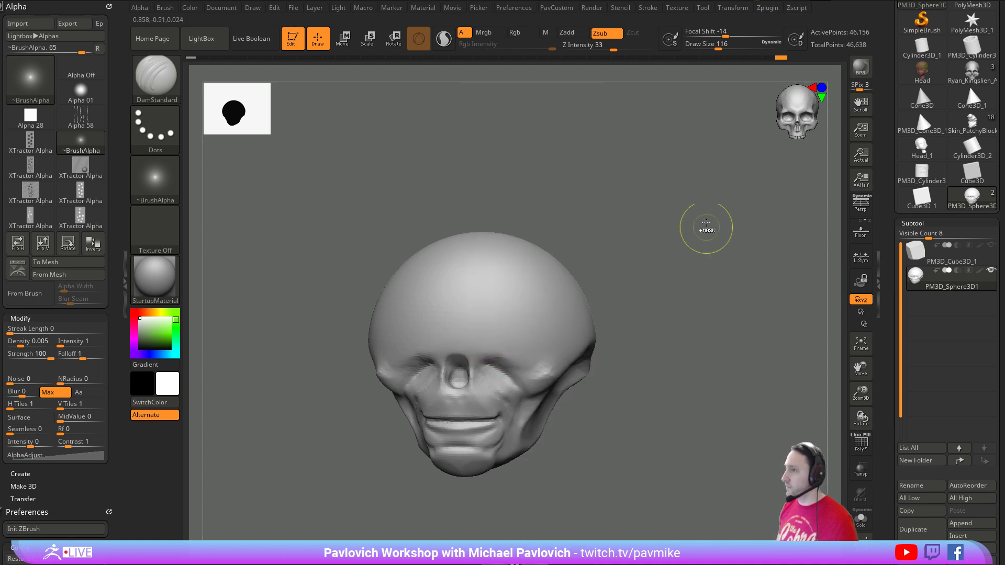
{"action": "left_click_drag", "start_coordinate": [707, 202], "coordinate": [764, 310], "text": "ctrl"}
{"action": "left_click", "coordinate": [861, 444]}
{"action": "left_click", "coordinate": [862, 444]}
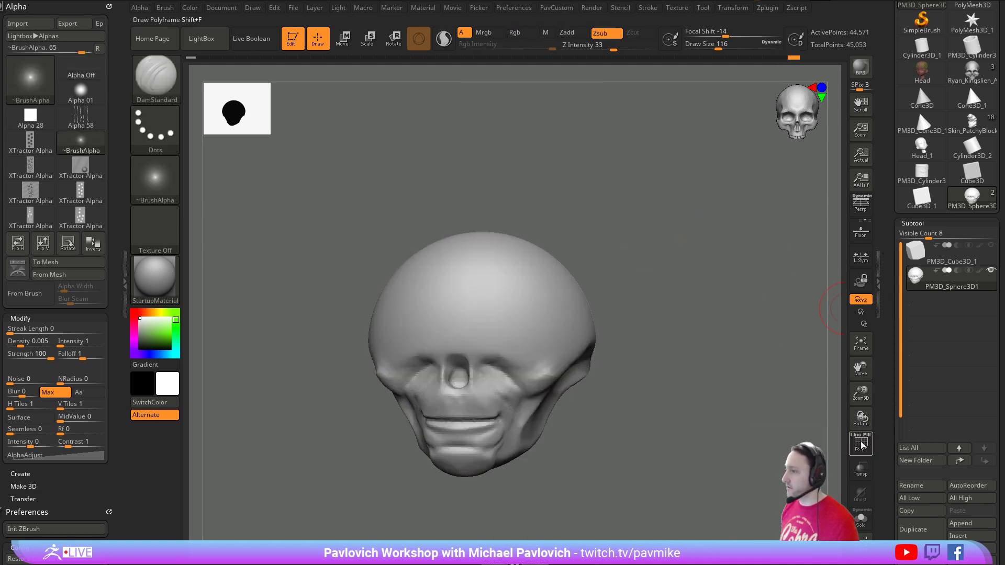
- Carve symmetrical grooves from beside the nose up the forehead, over the crown and around the side of the cranium
{"action": "left_click_drag", "start_coordinate": [483, 365], "coordinate": [479, 278]}
{"action": "left_click_drag", "start_coordinate": [485, 361], "coordinate": [478, 270]}
{"action": "right_click_drag", "start_coordinate": [597, 256], "coordinate": [537, 258]}
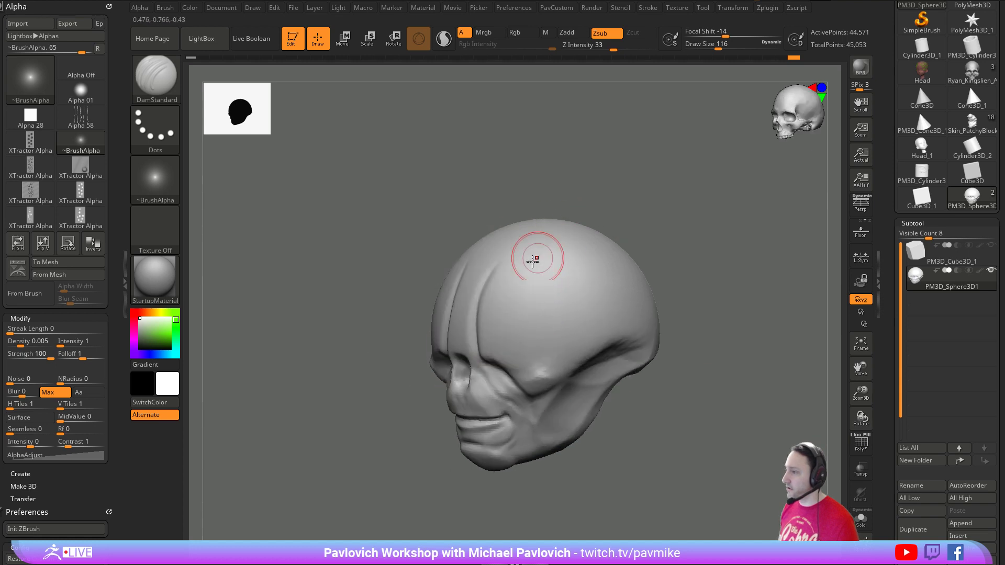
{"action": "left_click_drag", "start_coordinate": [488, 288], "coordinate": [526, 251]}
{"action": "mouse_move", "coordinate": [523, 252]}
{"action": "right_mouse_down"}
{"action": "mouse_move", "coordinate": [651, 274]}
{"action": "mouse_move", "coordinate": [707, 270]}
{"action": "mouse_move", "coordinate": [619, 236]}
{"action": "right_mouse_up"}
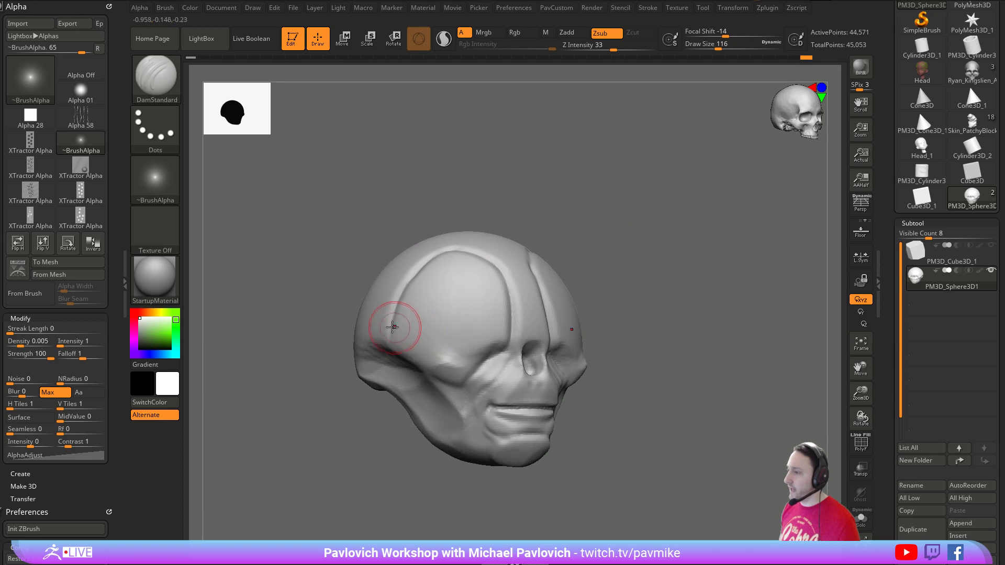
{"action": "left_click_drag", "start_coordinate": [399, 331], "coordinate": [471, 369]}
- Deepen the forehead grooves and carve along the lower brow edge to close the rounded side panels
{"action": "mouse_move", "coordinate": [680, 325]}
{"action": "left_mouse_down"}
{"action": "mouse_move", "coordinate": [610, 335]}
{"action": "mouse_move", "coordinate": [542, 371]}
{"action": "mouse_move", "coordinate": [660, 325]}
{"action": "mouse_move", "coordinate": [641, 327]}
{"action": "left_mouse_up"}
{"action": "left_click_drag", "start_coordinate": [498, 281], "coordinate": [488, 355]}
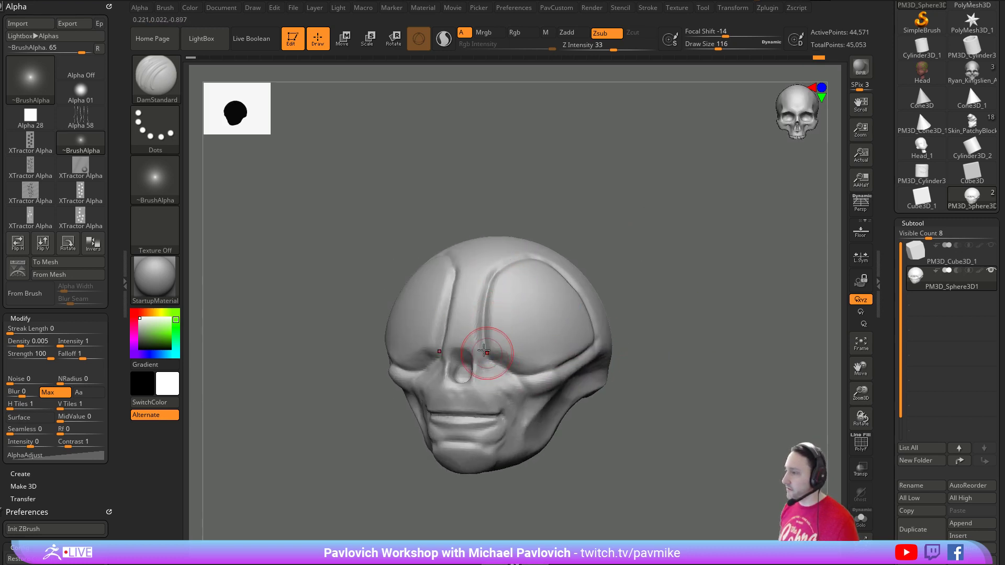
{"action": "left_click_drag", "start_coordinate": [669, 318], "coordinate": [612, 326]}
{"action": "left_click_drag", "start_coordinate": [507, 381], "coordinate": [581, 357]}
{"action": "mouse_move", "coordinate": [686, 256]}
{"action": "left_mouse_down", "text": "alt"}
{"action": "mouse_move", "coordinate": [677, 287]}
{"action": "mouse_move", "coordinate": [697, 288]}
{"action": "left_mouse_up", "text": "alt"}
{"action": "mouse_move", "coordinate": [552, 288]}
{"action": "right_mouse_down"}
{"action": "mouse_move", "coordinate": [700, 287]}
{"action": "mouse_move", "coordinate": [702, 312]}
{"action": "right_mouse_up"}
{"action": "mouse_move", "coordinate": [701, 312]}
{"action": "left_mouse_down"}
{"action": "mouse_move", "coordinate": [691, 272]}
{"action": "mouse_move", "coordinate": [664, 254]}
{"action": "mouse_move", "coordinate": [654, 261]}
{"action": "left_mouse_up"}
- Choose the Clay brush, adjust its draw size and build up the cheek below the brow panel
{"action": "key", "text": "b"}
{"action": "key", "text": "c"}
{"action": "key", "text": "l"}
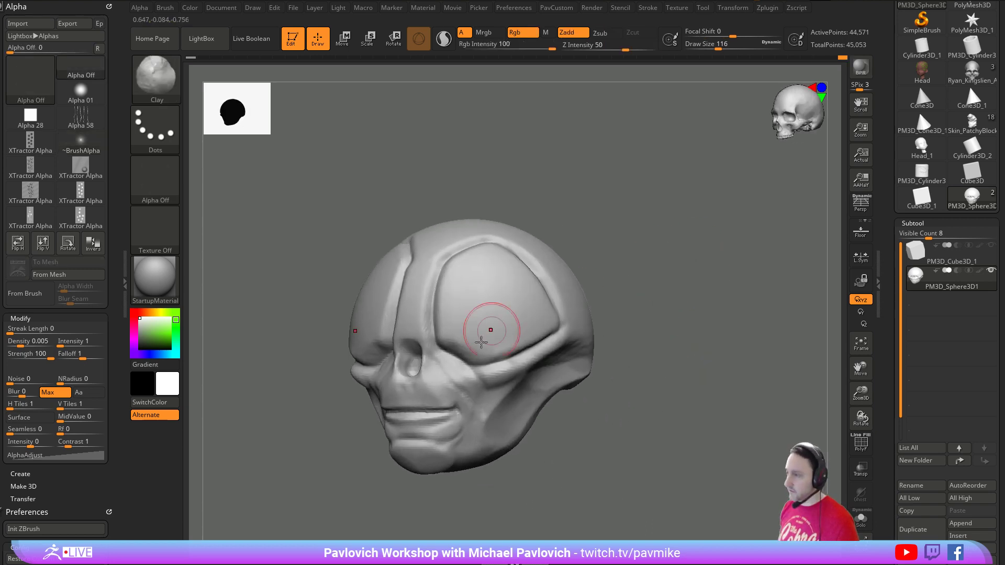
{"action": "key", "text": "s"}
{"action": "left_click", "coordinate": [460, 367]}
{"action": "left_click_drag", "start_coordinate": [453, 372], "coordinate": [458, 411]}
{"action": "left_click_drag", "start_coordinate": [607, 367], "coordinate": [708, 341]}
{"action": "left_click_drag", "start_coordinate": [707, 340], "coordinate": [640, 297], "text": "alt"}
- Sharpen the mouth line and its corner with the DamStandard brush at draw size 62
{"action": "key", "text": "b"}
{"action": "key", "text": "d"}
{"action": "key", "text": "s"}
{"action": "left_click_drag", "start_coordinate": [562, 293], "coordinate": [555, 327], "text": "alt"}
{"action": "key", "text": "s"}
{"action": "left_click", "coordinate": [413, 374]}
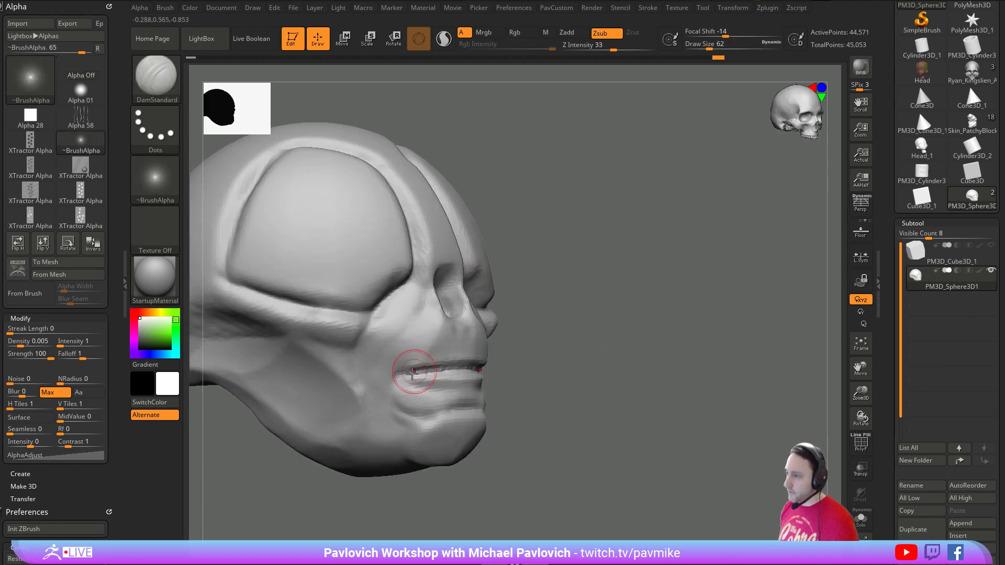
- Build up the form around the mouth corner and cheek with the Clay brush at draw size 62
{"action": "key", "text": "b"}
{"action": "key", "text": "c"}
{"action": "key", "text": "l"}
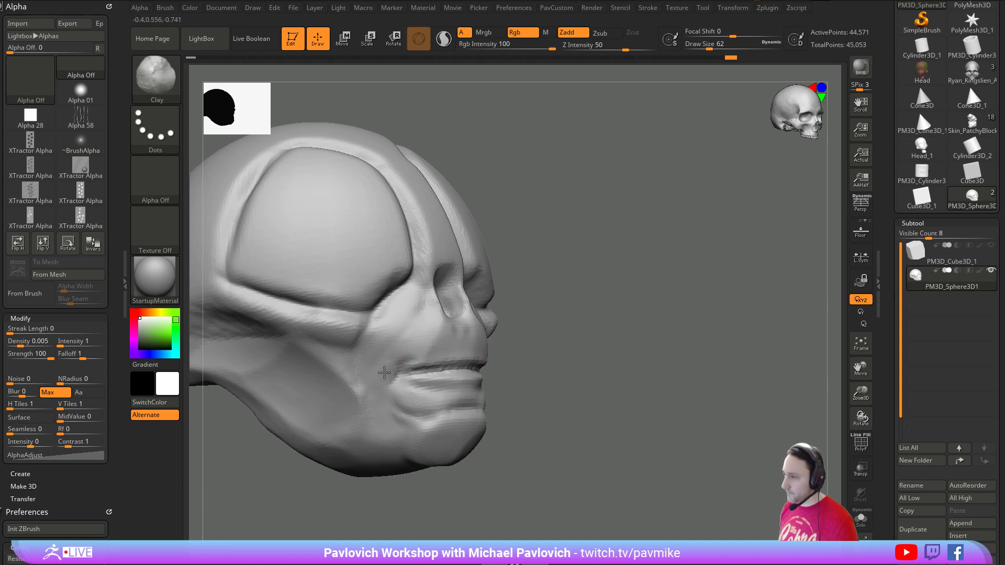
{"action": "mouse_move", "coordinate": [749, 343]}
{"action": "left_mouse_down"}
{"action": "mouse_move", "coordinate": [681, 343]}
{"action": "mouse_move", "coordinate": [591, 325]}
{"action": "left_mouse_up"}
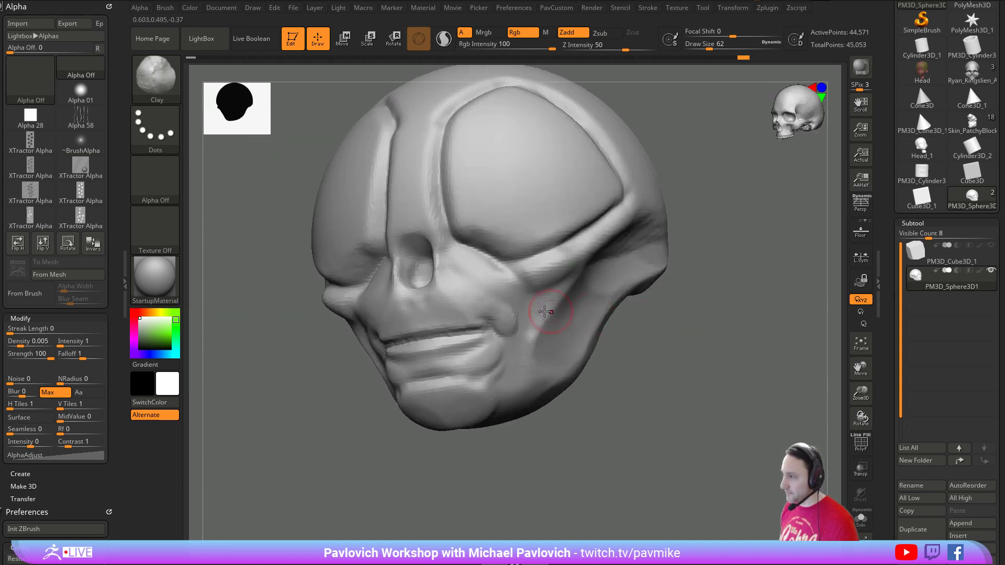
{"action": "mouse_move", "coordinate": [473, 321]}
{"action": "right_mouse_down"}
{"action": "mouse_move", "coordinate": [410, 372]}
{"action": "mouse_move", "coordinate": [555, 333]}
{"action": "right_mouse_up"}
{"action": "right_click_drag", "start_coordinate": [555, 333], "coordinate": [527, 348]}
- Set the Clay draw size to 112 and fill out the jaw and the hollow beneath the cheekbone
{"action": "key", "text": "s"}
{"action": "left_click", "coordinate": [450, 370]}
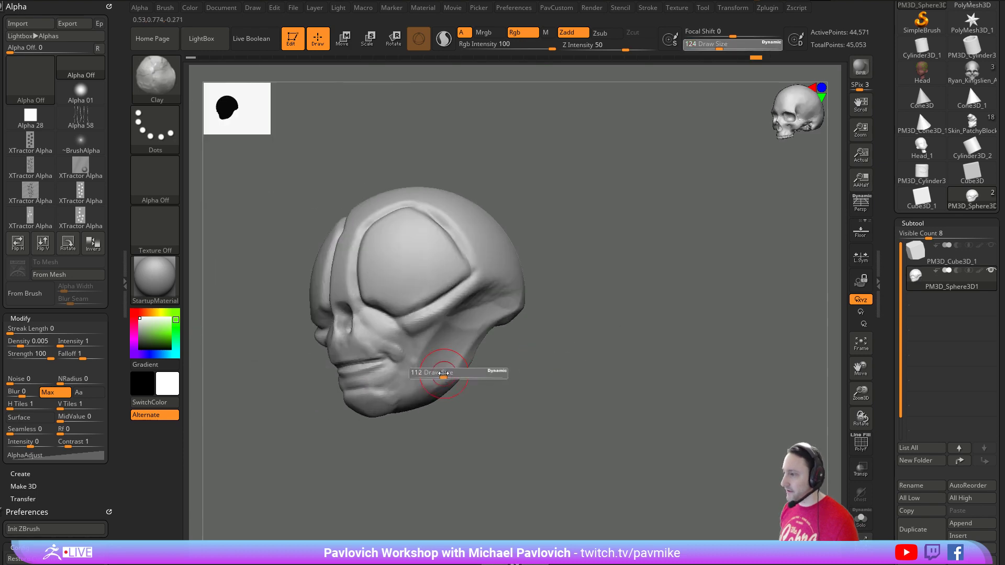
{"action": "mouse_move", "coordinate": [414, 374]}
{"action": "left_mouse_down"}
{"action": "mouse_move", "coordinate": [467, 345]}
{"action": "mouse_move", "coordinate": [419, 351]}
{"action": "mouse_move", "coordinate": [397, 334]}
{"action": "mouse_move", "coordinate": [414, 333]}
{"action": "left_mouse_up"}
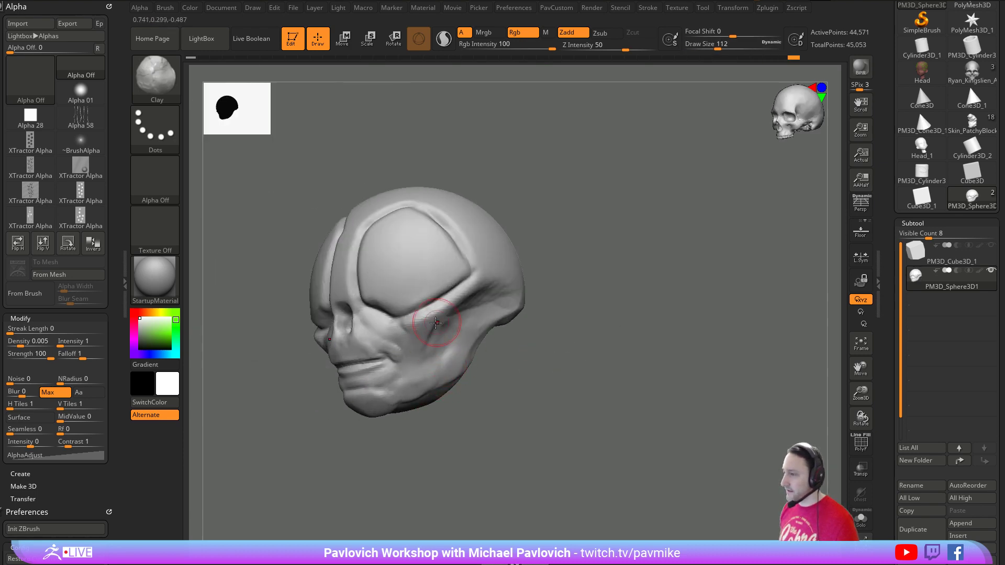
{"action": "left_click_drag", "start_coordinate": [470, 321], "coordinate": [442, 326]}
{"action": "right_click_drag", "start_coordinate": [568, 262], "coordinate": [569, 290], "text": "alt"}
{"action": "right_click_drag", "start_coordinate": [569, 290], "coordinate": [550, 291]}
{"action": "mouse_move", "coordinate": [477, 325]}
{"action": "left_mouse_down"}
{"action": "mouse_move", "coordinate": [440, 358]}
{"action": "mouse_move", "coordinate": [513, 321]}
{"action": "left_mouse_up"}
- Choose the Standard brush and bring the whole head into view
{"action": "mouse_move", "coordinate": [565, 315]}
{"action": "right_mouse_down"}
{"action": "mouse_move", "coordinate": [702, 300]}
{"action": "mouse_move", "coordinate": [657, 303]}
{"action": "right_mouse_up"}
{"action": "key", "text": "b"}
{"action": "key", "text": "s"}
{"action": "key", "text": "t"}
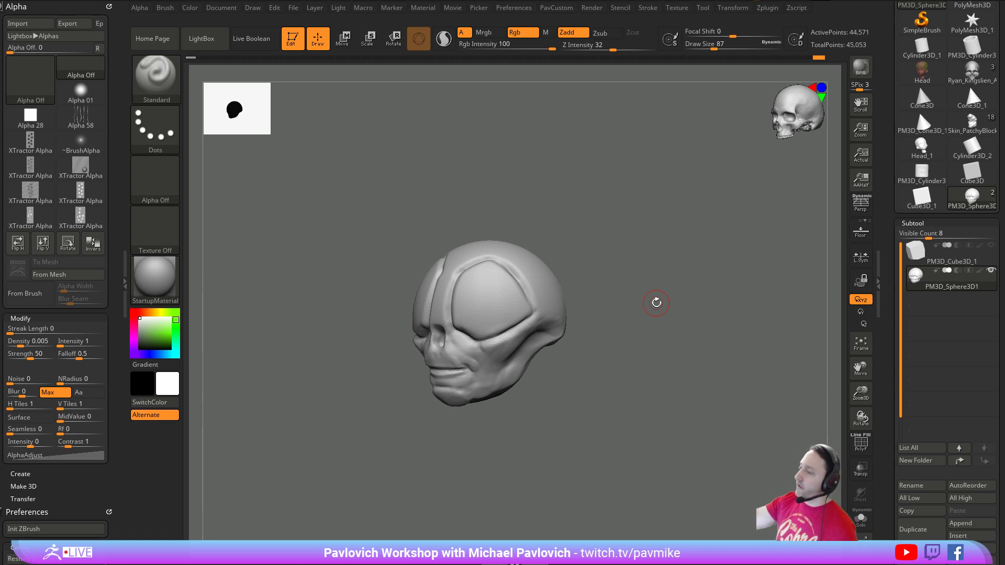
- Select the PM3D_Cube3D_1 subtool and subdivide the cube three times
{"action": "left_click", "coordinate": [949, 262]}
{"action": "mouse_move", "coordinate": [694, 236]}
{"action": "right_mouse_down", "text": "shift"}
{"action": "mouse_move", "coordinate": [716, 238]}
{"action": "mouse_move", "coordinate": [734, 260]}
{"action": "mouse_move", "coordinate": [733, 252]}
{"action": "mouse_move", "coordinate": [724, 283]}
{"action": "mouse_move", "coordinate": [736, 284]}
{"action": "right_mouse_up", "text": "shift"}
{"action": "right_click_drag", "start_coordinate": [605, 203], "coordinate": [724, 271]}
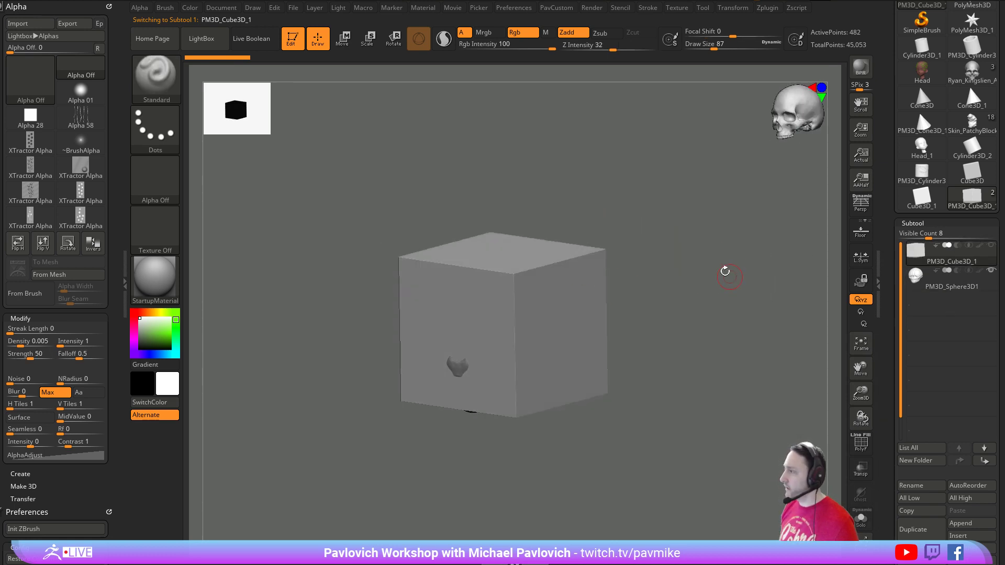
{"action": "key", "text": "ctrl"}
{"action": "key", "text": "ctrl+d"}
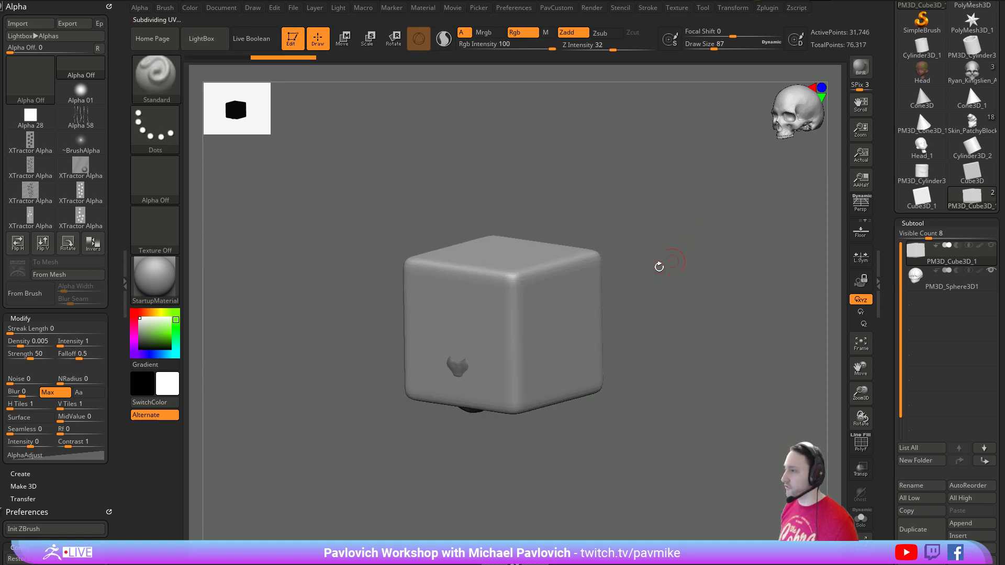
{"action": "right_click_drag", "start_coordinate": [727, 273], "coordinate": [698, 291]}
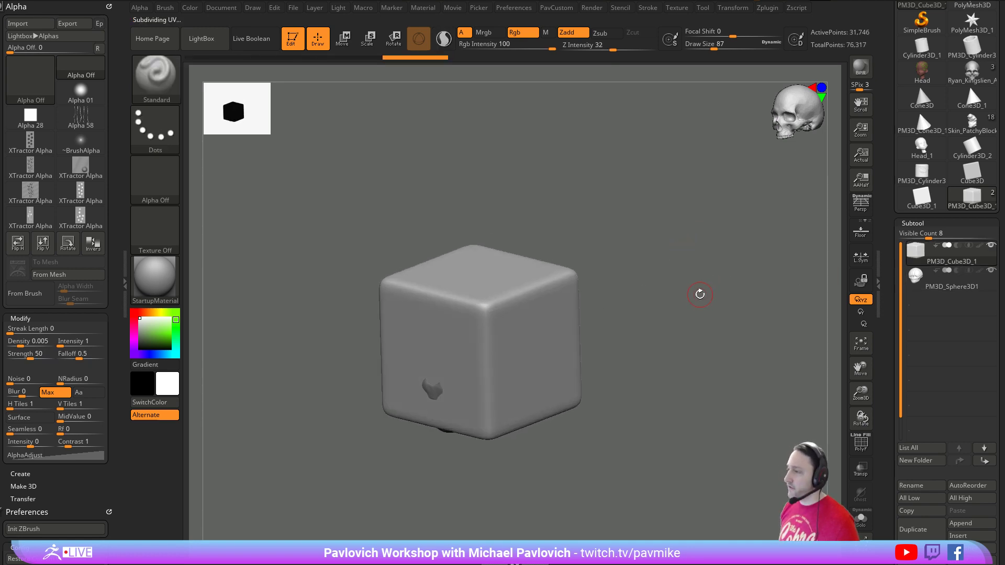
- Choose the HistoryRecall brush for the PM3D_Cube3D_1 subtool and enlarge its draw size to 239
{"action": "left_click", "coordinate": [946, 286]}
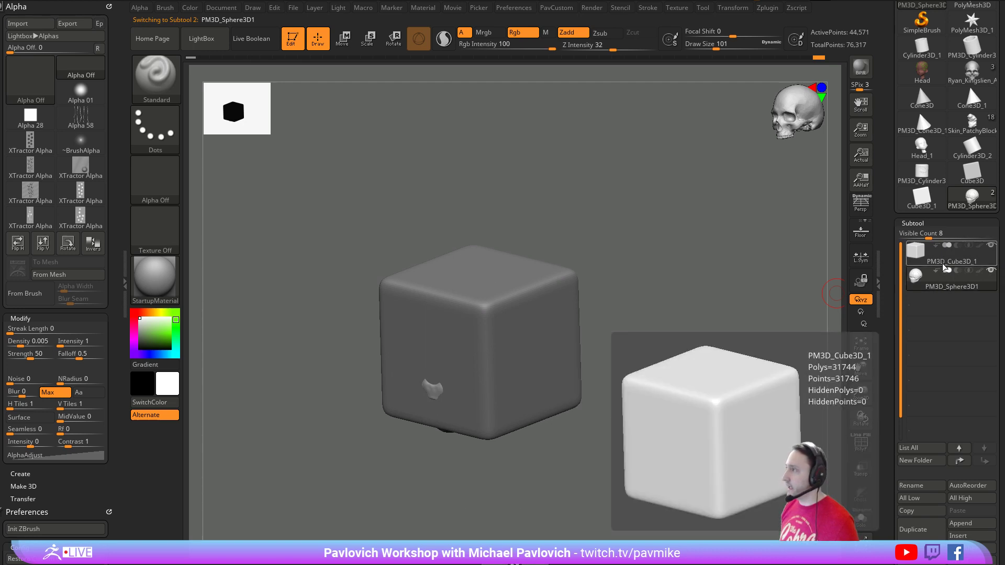
{"action": "left_click", "coordinate": [946, 264]}
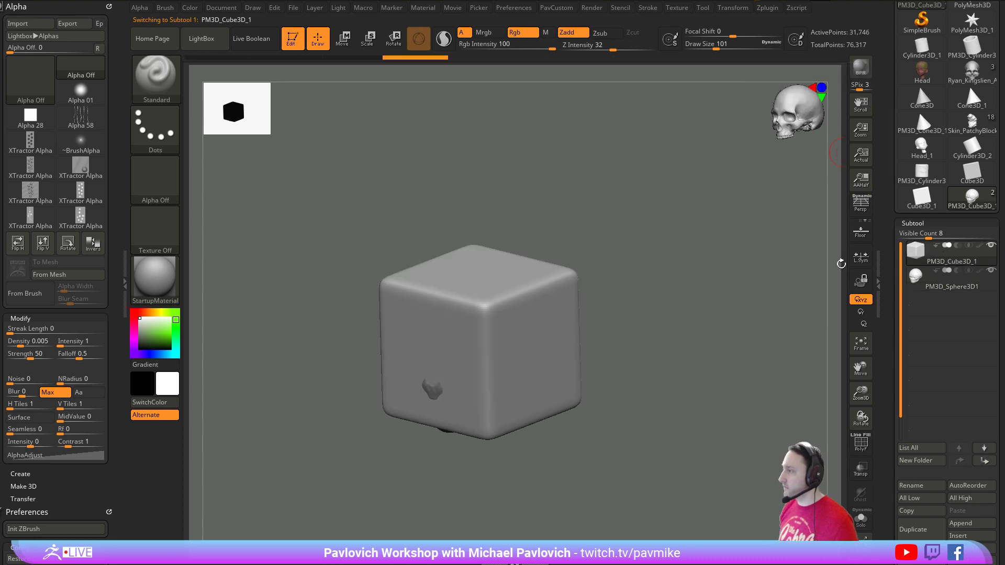
{"action": "key", "text": "b"}
{"action": "key", "text": "h"}
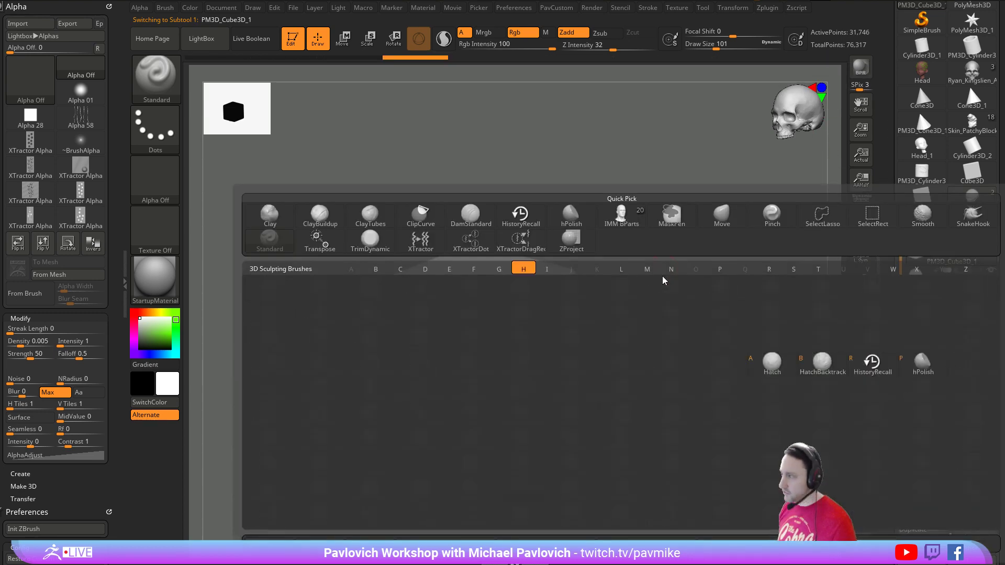
{"action": "key", "text": "r"}
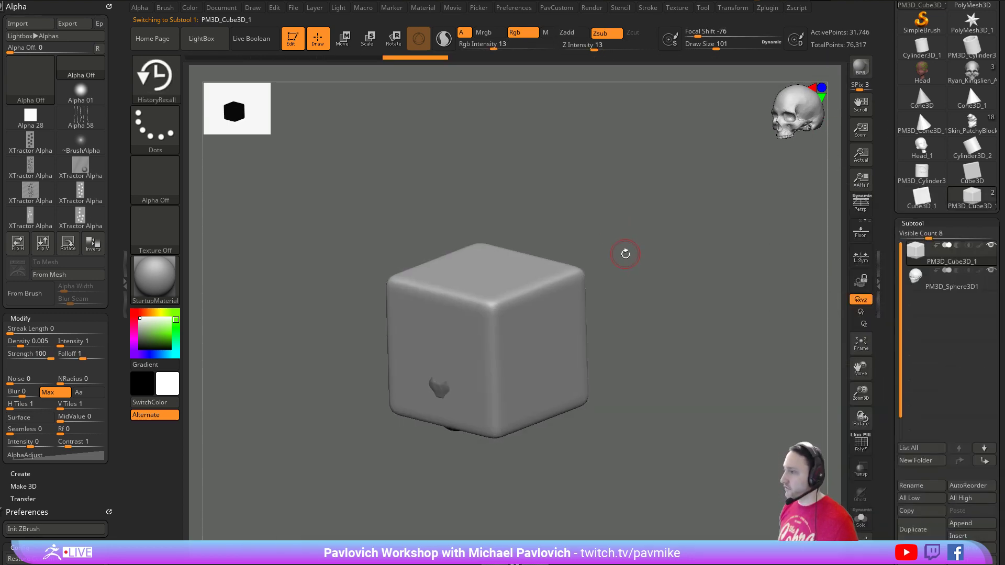
{"action": "mouse_move", "coordinate": [505, 307]}
{"action": "left_mouse_down"}
{"action": "mouse_move", "coordinate": [483, 317]}
{"action": "mouse_move", "coordinate": [501, 311]}
{"action": "mouse_move", "coordinate": [495, 343]}
{"action": "left_mouse_up"}
{"action": "key", "text": "bracketright"}
{"action": "key", "text": "bracketright"}
- Brush the recalled sphere surface onto the cube's near corner and its adjoining faces from several angles
{"action": "right_click_drag", "start_coordinate": [495, 343], "coordinate": [450, 335]}
{"action": "left_click_drag", "start_coordinate": [541, 288], "coordinate": [528, 297]}
{"action": "left_click_drag", "start_coordinate": [701, 283], "coordinate": [651, 268]}
{"action": "left_click_drag", "start_coordinate": [545, 303], "coordinate": [525, 268]}
{"action": "mouse_move", "coordinate": [474, 277]}
{"action": "left_mouse_down"}
{"action": "mouse_move", "coordinate": [467, 293]}
{"action": "mouse_move", "coordinate": [480, 338]}
{"action": "mouse_move", "coordinate": [490, 332]}
{"action": "left_mouse_up"}
{"action": "left_click_drag", "start_coordinate": [641, 341], "coordinate": [634, 293]}
{"action": "mouse_move", "coordinate": [509, 354]}
{"action": "left_mouse_down"}
{"action": "mouse_move", "coordinate": [498, 346]}
{"action": "mouse_move", "coordinate": [498, 359]}
{"action": "left_mouse_up"}
{"action": "left_click_drag", "start_coordinate": [638, 335], "coordinate": [603, 330]}
{"action": "mouse_move", "coordinate": [539, 361]}
{"action": "left_mouse_down"}
{"action": "mouse_move", "coordinate": [541, 346]}
{"action": "mouse_move", "coordinate": [532, 350]}
{"action": "left_mouse_up"}
{"action": "left_click_drag", "start_coordinate": [672, 316], "coordinate": [633, 303]}
{"action": "left_click_drag", "start_coordinate": [543, 325], "coordinate": [560, 314]}
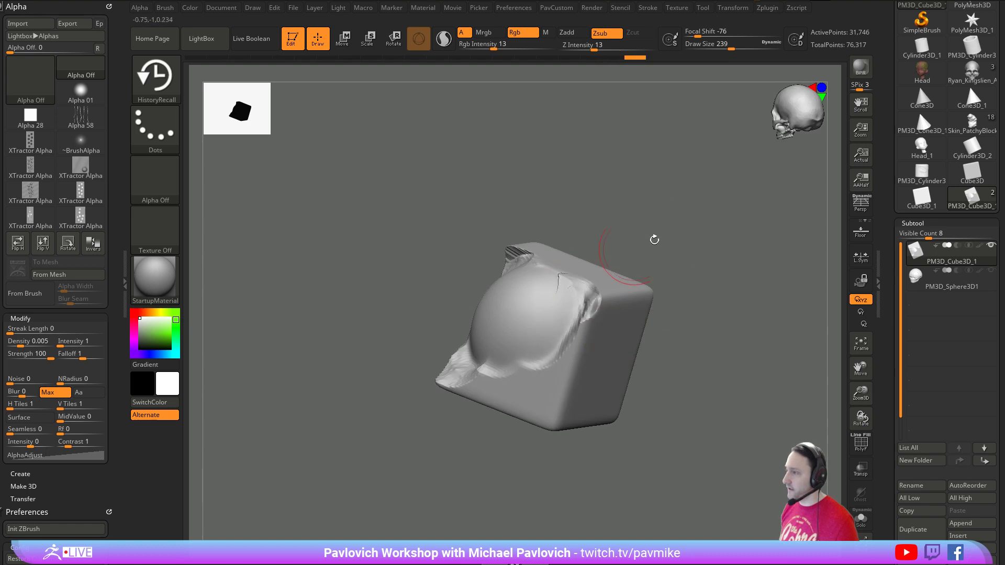
- Extend the recalled sphere surface farther across the cube's faces and switch back to the PM3D_Sphere3D1 subtool
{"action": "left_click_drag", "start_coordinate": [653, 239], "coordinate": [631, 299]}
{"action": "mouse_move", "coordinate": [551, 315]}
{"action": "left_mouse_down"}
{"action": "mouse_move", "coordinate": [532, 281]}
{"action": "mouse_move", "coordinate": [553, 286]}
{"action": "left_mouse_up"}
{"action": "left_click_drag", "start_coordinate": [655, 275], "coordinate": [636, 246]}
{"action": "mouse_move", "coordinate": [563, 309]}
{"action": "left_mouse_down"}
{"action": "mouse_move", "coordinate": [529, 354]}
{"action": "mouse_move", "coordinate": [538, 370]}
{"action": "left_mouse_up"}
{"action": "left_click_drag", "start_coordinate": [689, 284], "coordinate": [721, 269]}
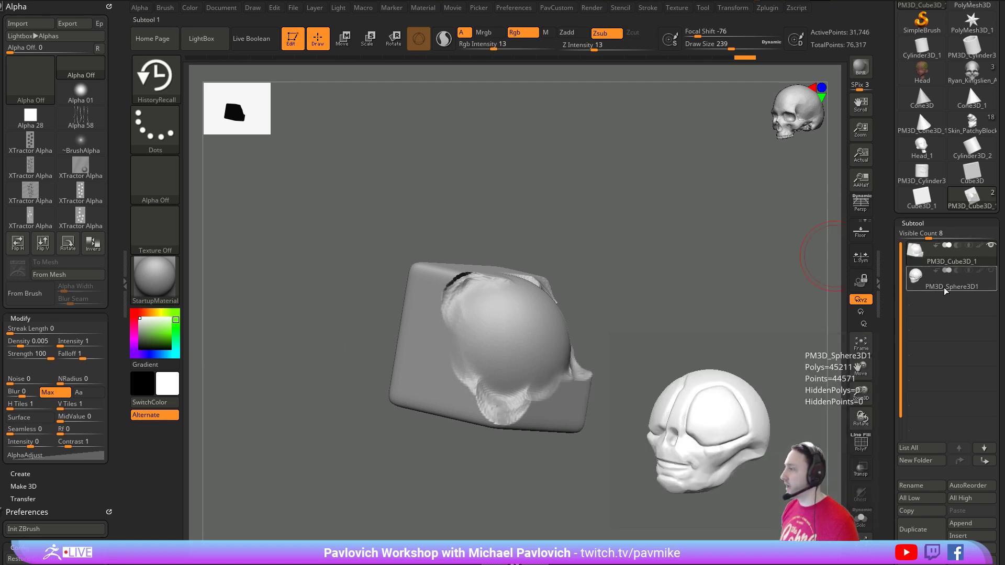
{"action": "left_click", "coordinate": [938, 288]}
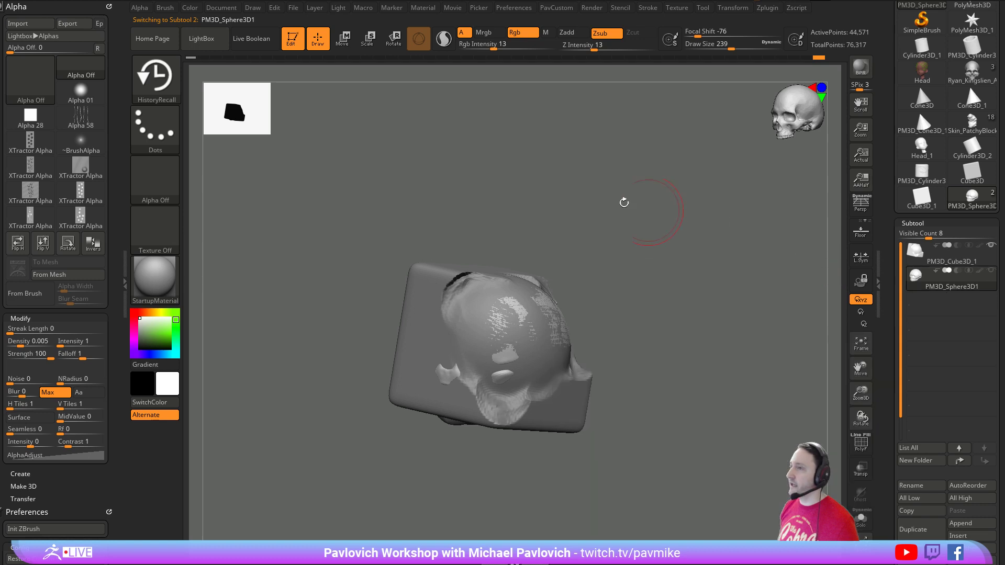
- Select the PM3D_Cube3D_1 subtool and brush more of the recalled sphere surface over its faces with HistoryRecall
{"action": "mouse_move", "coordinate": [186, 60]}
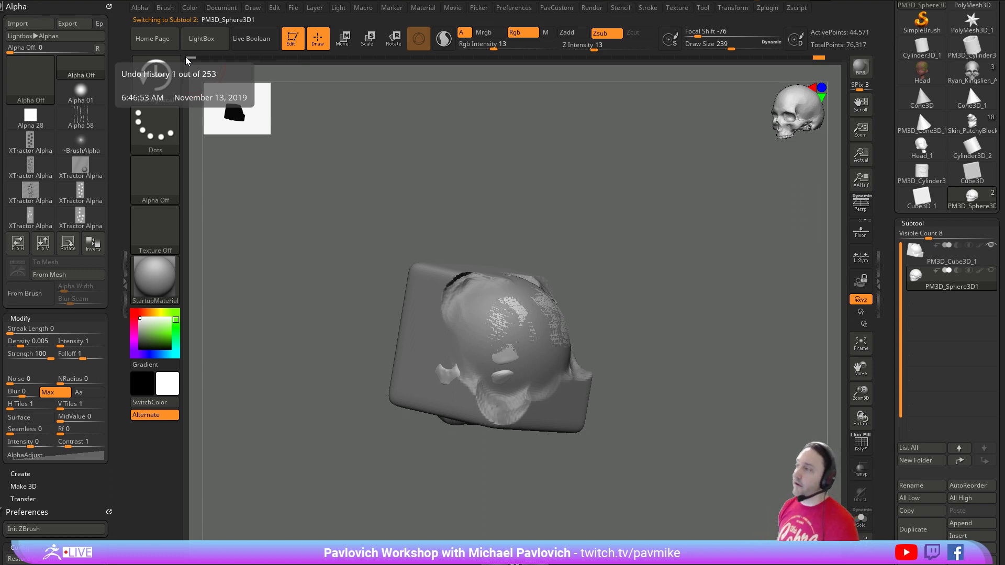
{"action": "left_click", "coordinate": [936, 261]}
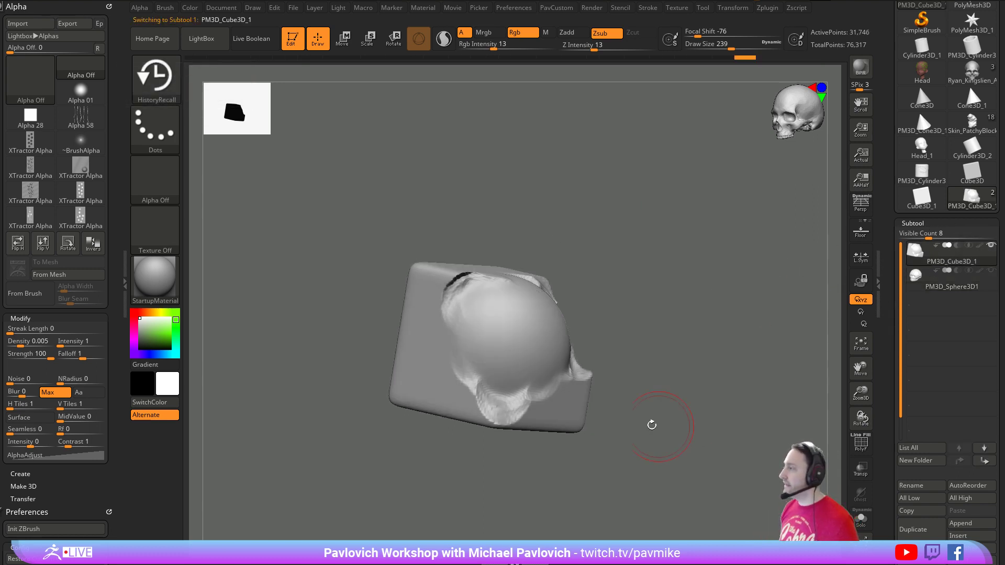
{"action": "mouse_move", "coordinate": [705, 395]}
{"action": "left_mouse_down"}
{"action": "mouse_move", "coordinate": [696, 377]}
{"action": "mouse_move", "coordinate": [705, 318]}
{"action": "left_mouse_up"}
{"action": "key", "text": "b"}
{"action": "key", "text": "h"}
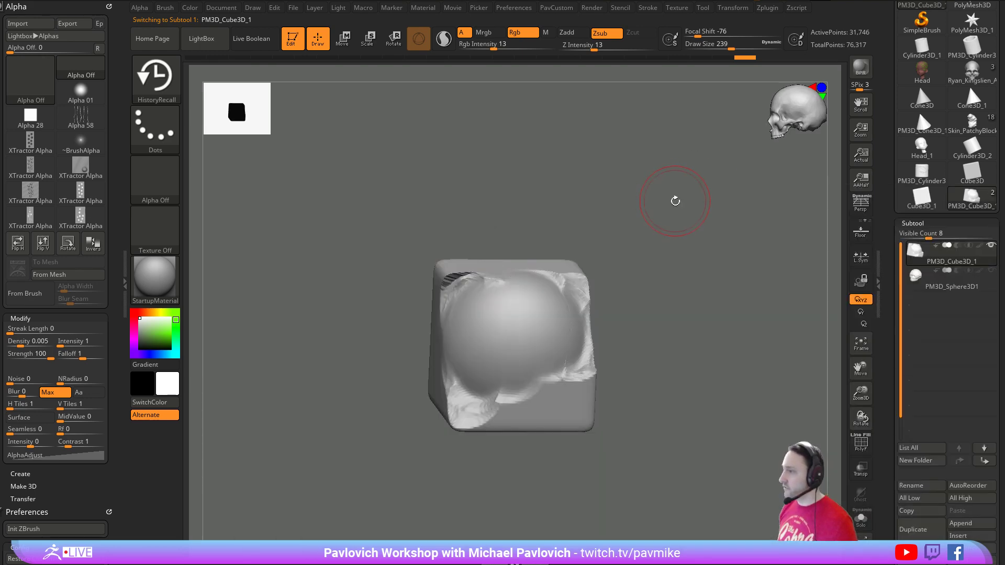
{"action": "mouse_move", "coordinate": [676, 202]}
{"action": "left_mouse_down"}
{"action": "mouse_move", "coordinate": [602, 236]}
{"action": "mouse_move", "coordinate": [578, 275]}
{"action": "left_mouse_up"}
{"action": "mouse_move", "coordinate": [831, 191]}
{"action": "left_mouse_down"}
{"action": "mouse_move", "coordinate": [696, 247]}
{"action": "mouse_move", "coordinate": [546, 270]}
{"action": "mouse_move", "coordinate": [542, 248]}
{"action": "mouse_move", "coordinate": [525, 242]}
{"action": "left_mouse_up"}
{"action": "left_click_drag", "start_coordinate": [618, 176], "coordinate": [574, 226]}
{"action": "mouse_move", "coordinate": [566, 259]}
{"action": "left_mouse_down"}
{"action": "mouse_move", "coordinate": [535, 216]}
{"action": "mouse_move", "coordinate": [524, 220]}
{"action": "left_mouse_up"}
{"action": "left_click_drag", "start_coordinate": [732, 270], "coordinate": [683, 293]}
{"action": "left_click_drag", "start_coordinate": [584, 283], "coordinate": [581, 264]}
{"action": "left_click_drag", "start_coordinate": [715, 207], "coordinate": [649, 223]}
{"action": "left_click_drag", "start_coordinate": [579, 265], "coordinate": [573, 245]}
- Show the polyframe and try smoothing and recalling the cube's surface again around the sphere's transition
{"action": "key", "text": "ctrl+shift+z"}
{"action": "key", "text": "shift+f"}
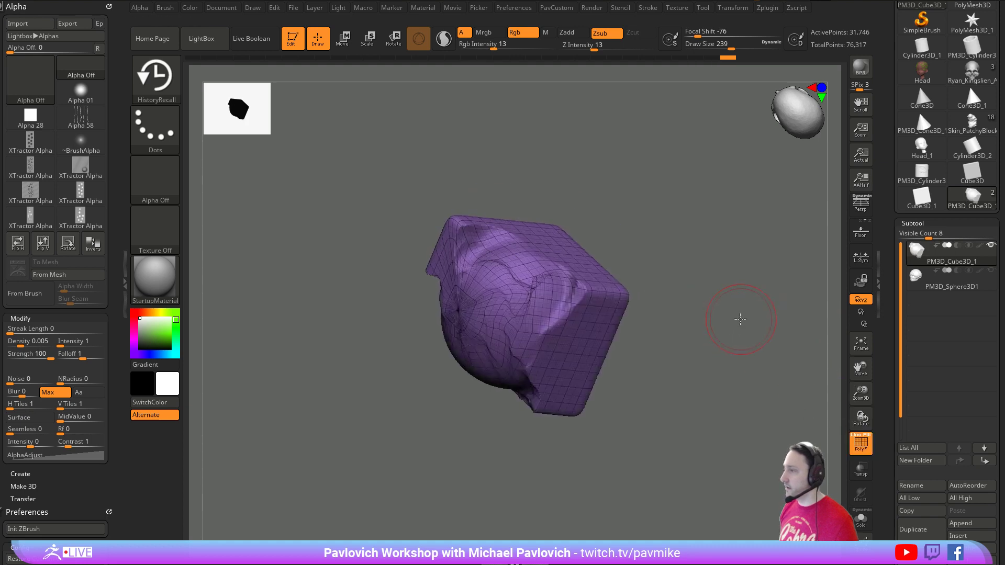
{"action": "key", "text": "ctrl+shift+z"}
{"action": "key", "text": "shift"}
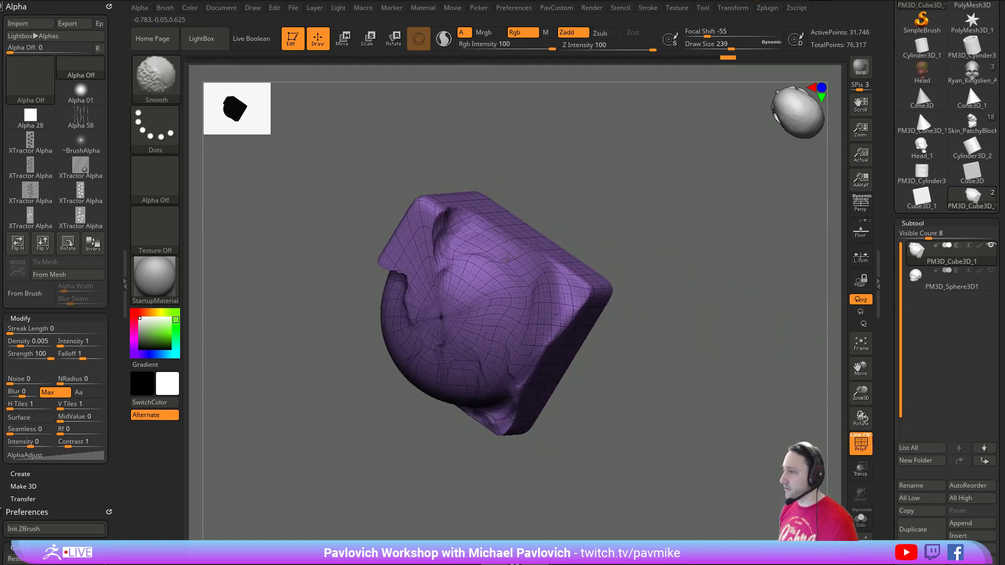
{"action": "left_click_drag", "start_coordinate": [508, 259], "coordinate": [503, 299], "text": "shift"}
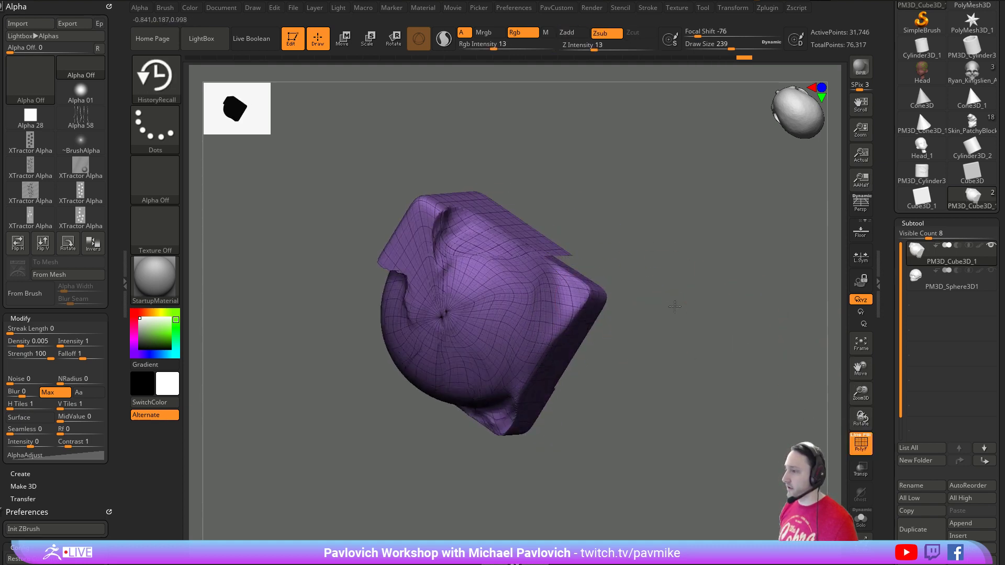
{"action": "key", "text": "ctrl+shift+z"}
{"action": "key", "text": "ctrl+shift+z"}
{"action": "key", "text": "ctrl+shift+z"}
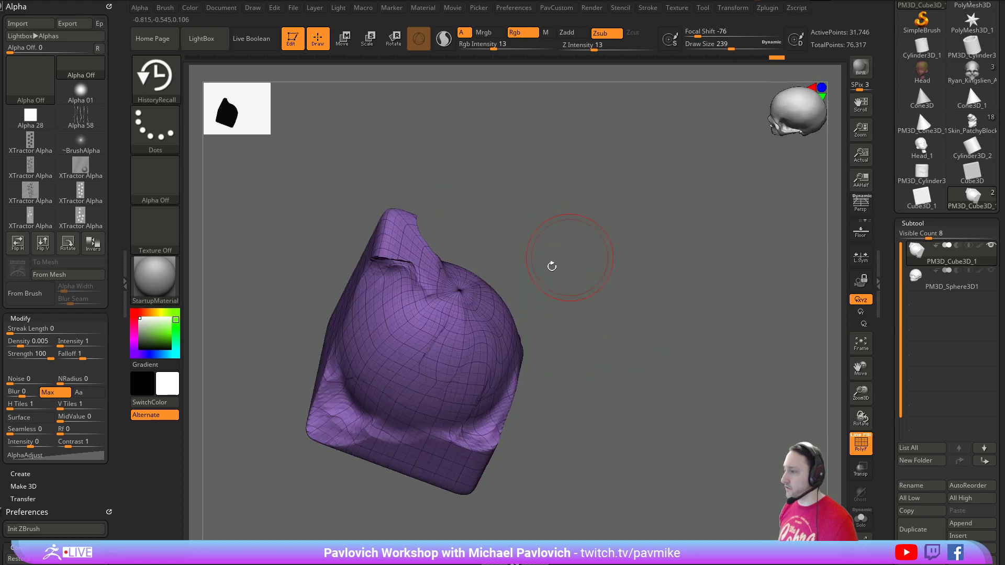
{"action": "key", "text": "ctrl+shift+z"}
- Undo the latest smoothing and recall strokes on the cube and hide the polyframe
{"action": "key", "text": "ctrl+z"}
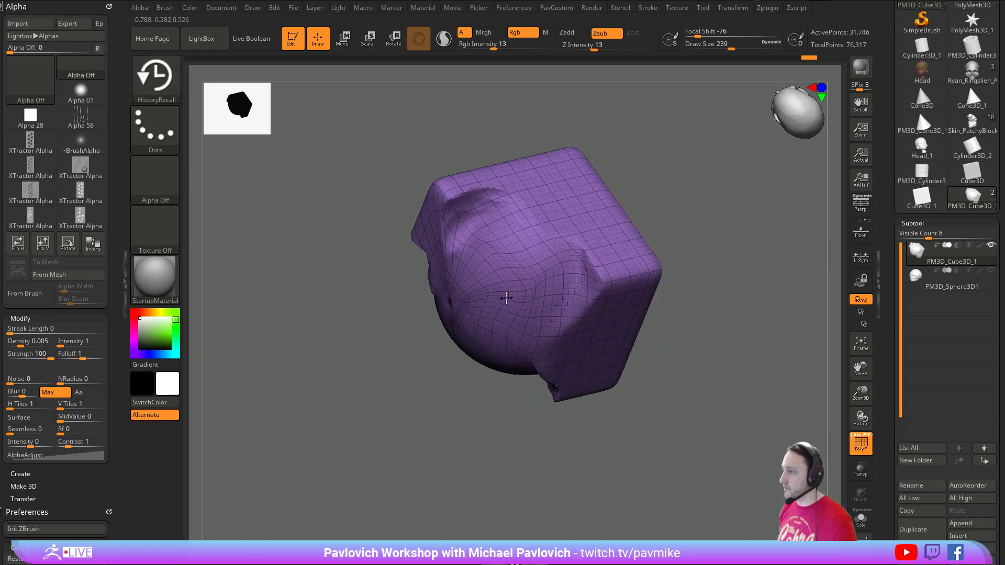
{"action": "key", "text": "ctrl+z"}
{"action": "key", "text": "ctrl+z"}
{"action": "left_click_drag", "start_coordinate": [702, 288], "coordinate": [702, 288]}
{"action": "mouse_move", "coordinate": [705, 314]}
{"action": "left_mouse_down"}
{"action": "mouse_move", "coordinate": [718, 309]}
{"action": "mouse_move", "coordinate": [748, 335]}
{"action": "mouse_move", "coordinate": [709, 301]}
{"action": "mouse_move", "coordinate": [743, 324]}
{"action": "left_mouse_up"}
{"action": "left_click", "coordinate": [862, 444]}
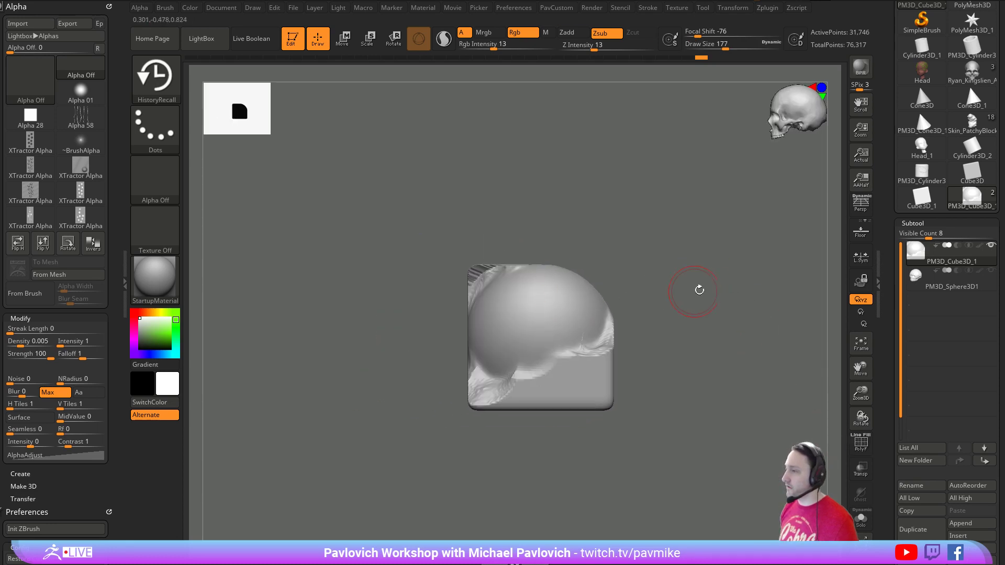
- Mark the sculpted-head state in PM3D_Sphere3D1's undo history as the recall source and reselect PM3D_Cube3D_1
{"action": "left_click_drag", "start_coordinate": [698, 290], "coordinate": [705, 301]}
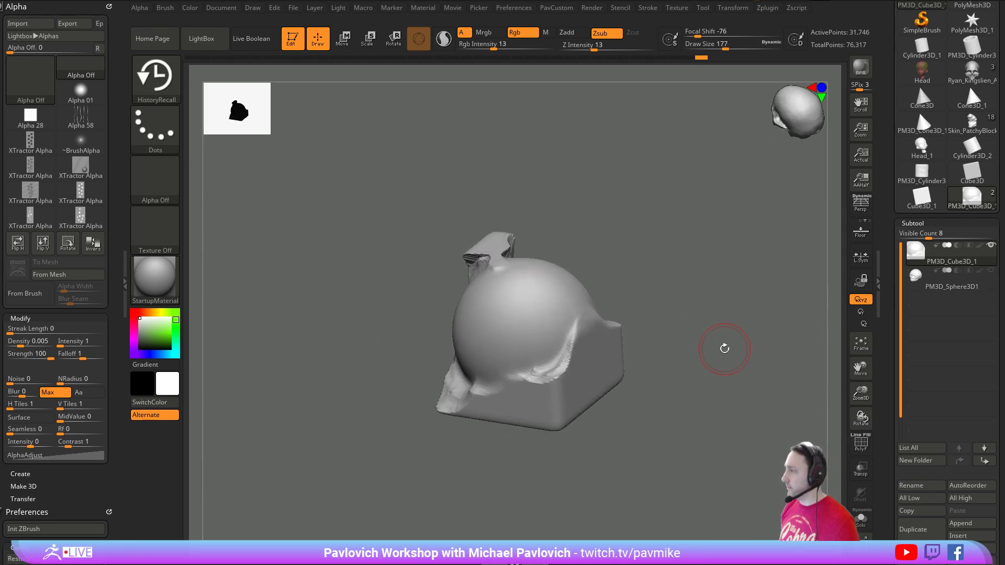
{"action": "left_click", "coordinate": [948, 289]}
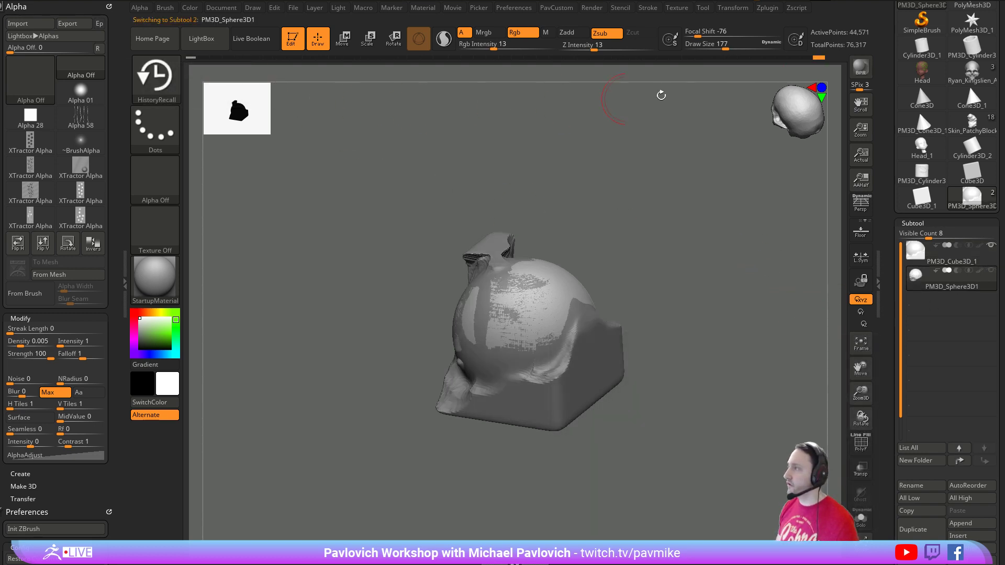
{"action": "key", "text": "ctrl"}
{"action": "left_click_drag", "start_coordinate": [702, 183], "coordinate": [754, 307]}
{"action": "left_click", "coordinate": [966, 260]}
- Brush the sculpted head's facial features onto the cube from several angles with HistoryRecall
{"action": "mouse_move", "coordinate": [702, 270]}
{"action": "left_mouse_down"}
{"action": "mouse_move", "coordinate": [681, 289]}
{"action": "mouse_move", "coordinate": [560, 271]}
{"action": "mouse_move", "coordinate": [427, 314]}
{"action": "left_mouse_up"}
{"action": "left_click_drag", "start_coordinate": [556, 286], "coordinate": [600, 281]}
{"action": "left_click_drag", "start_coordinate": [449, 308], "coordinate": [413, 309]}
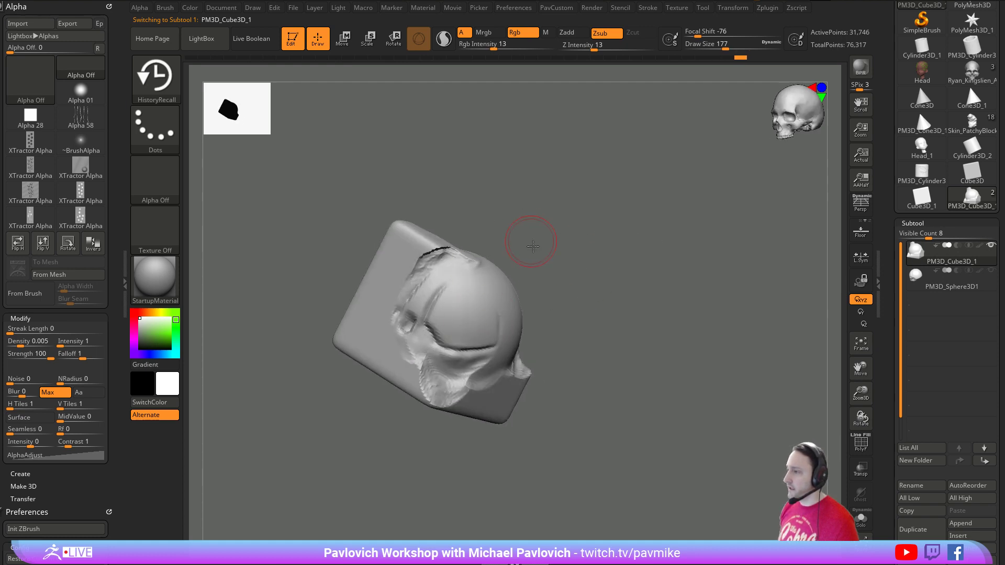
{"action": "left_click_drag", "start_coordinate": [532, 242], "coordinate": [574, 246]}
{"action": "mouse_move", "coordinate": [419, 286]}
{"action": "left_mouse_down"}
{"action": "mouse_move", "coordinate": [394, 308]}
{"action": "mouse_move", "coordinate": [586, 285]}
{"action": "mouse_move", "coordinate": [502, 330]}
{"action": "mouse_move", "coordinate": [579, 233]}
{"action": "mouse_move", "coordinate": [493, 362]}
{"action": "mouse_move", "coordinate": [523, 377]}
{"action": "mouse_move", "coordinate": [674, 241]}
{"action": "mouse_move", "coordinate": [683, 297]}
{"action": "left_mouse_up"}
- Select the PM3D_Sphere3D1 subtool and isolate it with Solo, facing the front of the head
{"action": "left_click", "coordinate": [924, 291]}
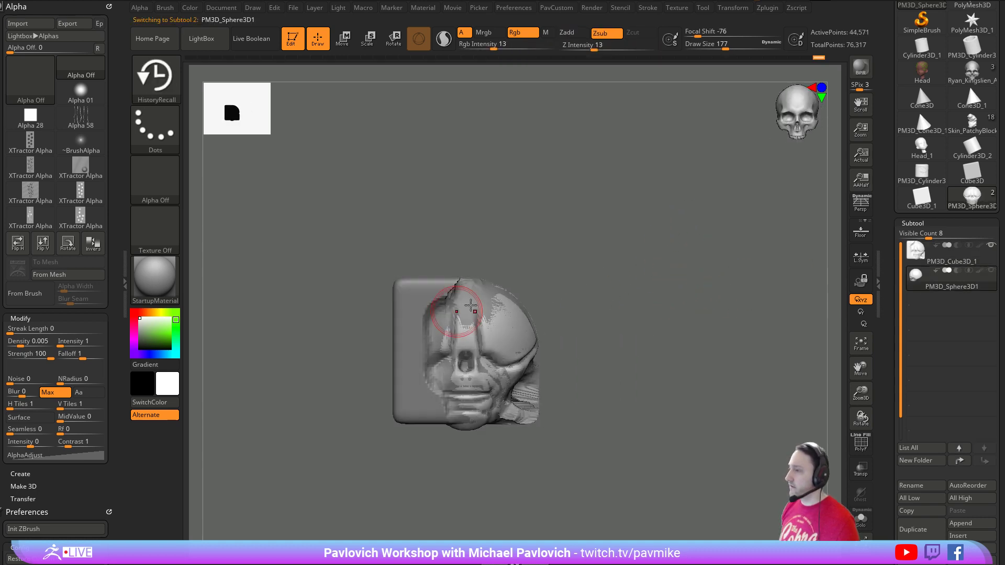
{"action": "left_click", "coordinate": [859, 518]}
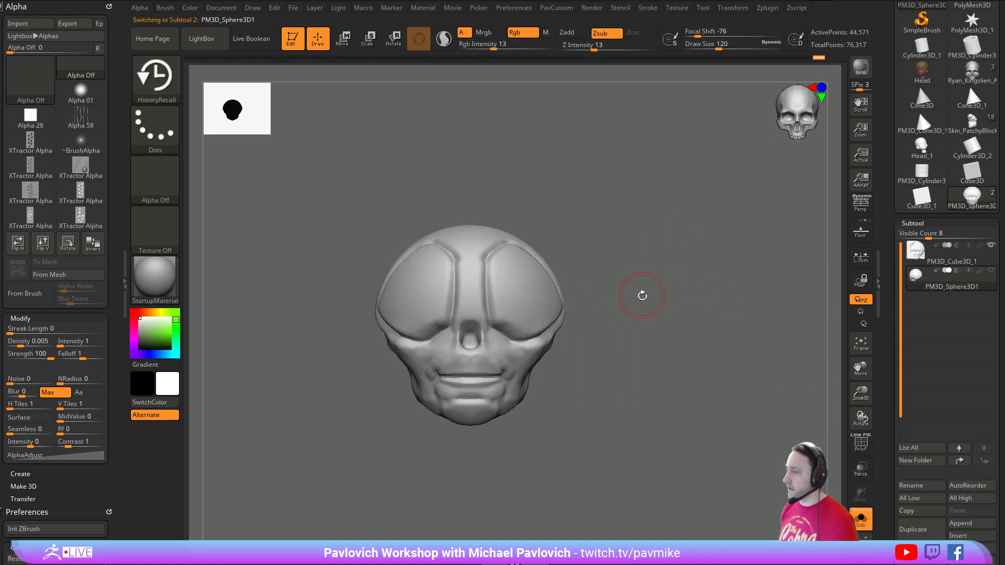
{"action": "left_click_drag", "start_coordinate": [633, 299], "coordinate": [502, 288]}
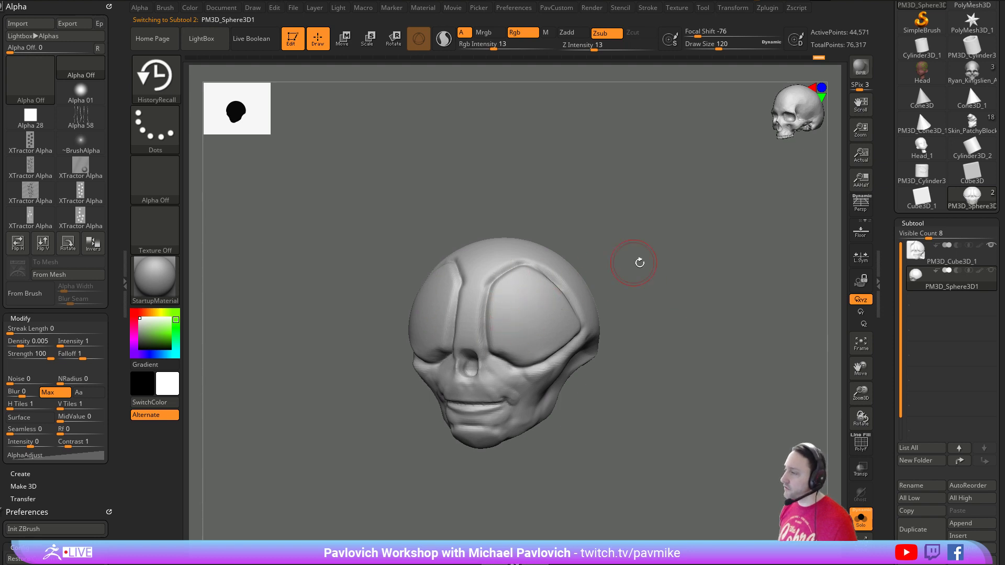
{"action": "left_click_drag", "start_coordinate": [639, 263], "coordinate": [575, 297]}
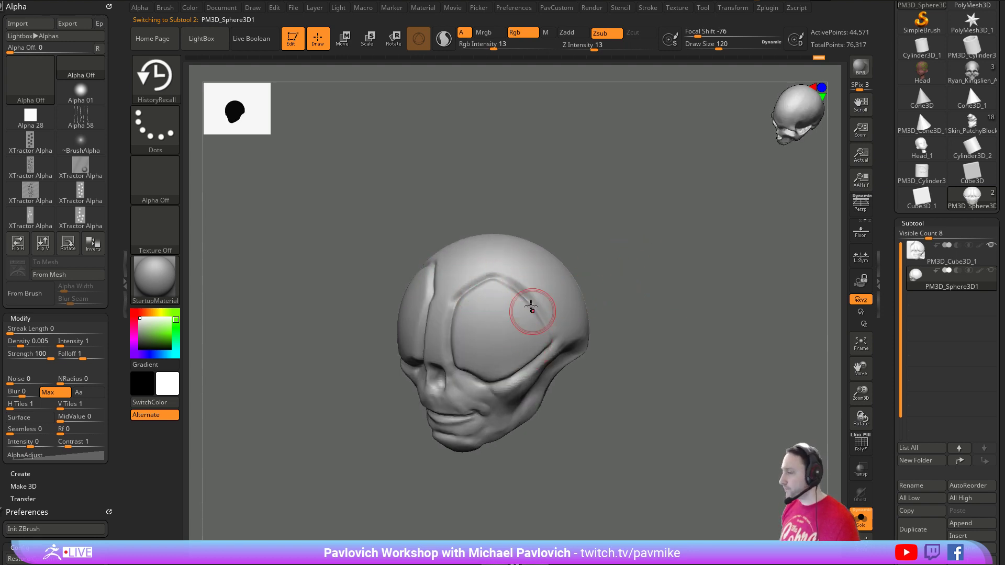
{"action": "left_click_drag", "start_coordinate": [665, 286], "coordinate": [680, 265], "text": "shift"}
- Locate the Mirror And Weld command among the Modify Topology options
{"action": "key", "text": "1"}
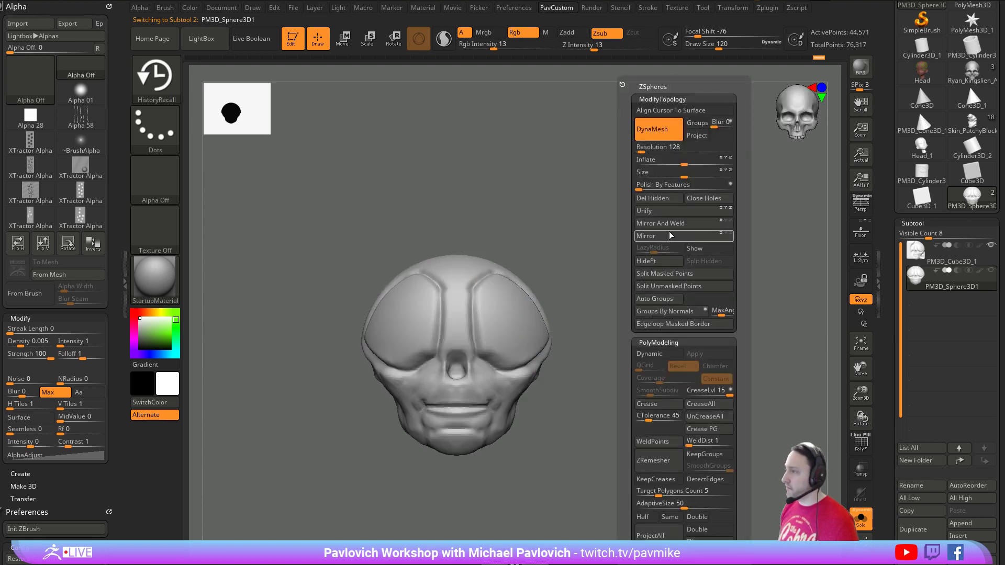
{"action": "left_click_drag", "start_coordinate": [890, 319], "coordinate": [882, 126]}
{"action": "left_click", "coordinate": [916, 278], "text": "shift"}
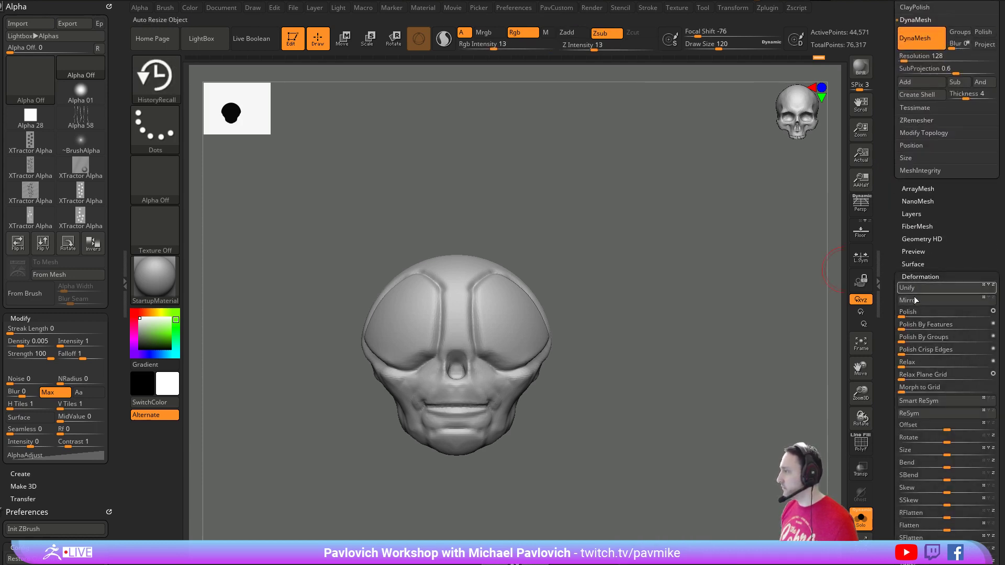
{"action": "left_click_drag", "start_coordinate": [893, 207], "coordinate": [892, 319]}
{"action": "scroll", "coordinate": [891, 319], "scroll_direction": "up", "scroll_amount": 3}
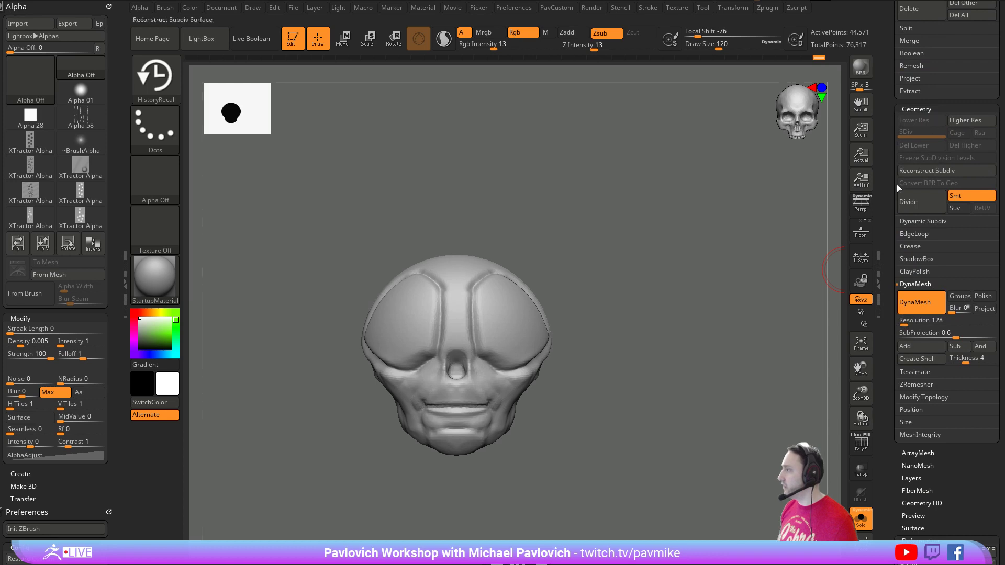
{"action": "left_click", "coordinate": [917, 397]}
{"action": "scroll", "coordinate": [916, 367], "scroll_direction": "down", "scroll_amount": 3}
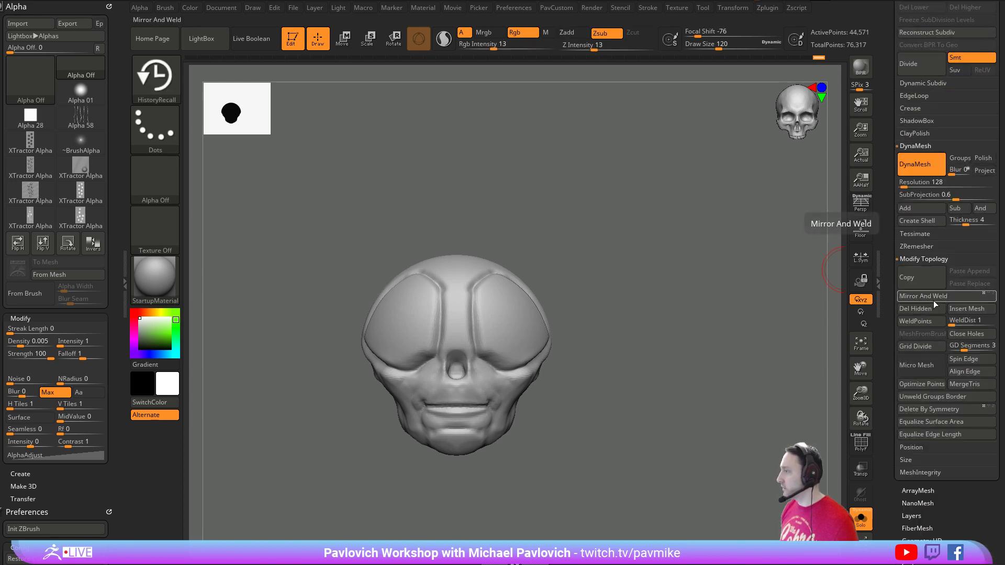
- Apply Mirror And Weld to the head to make its topology symmetrical
{"action": "key", "text": "5"}
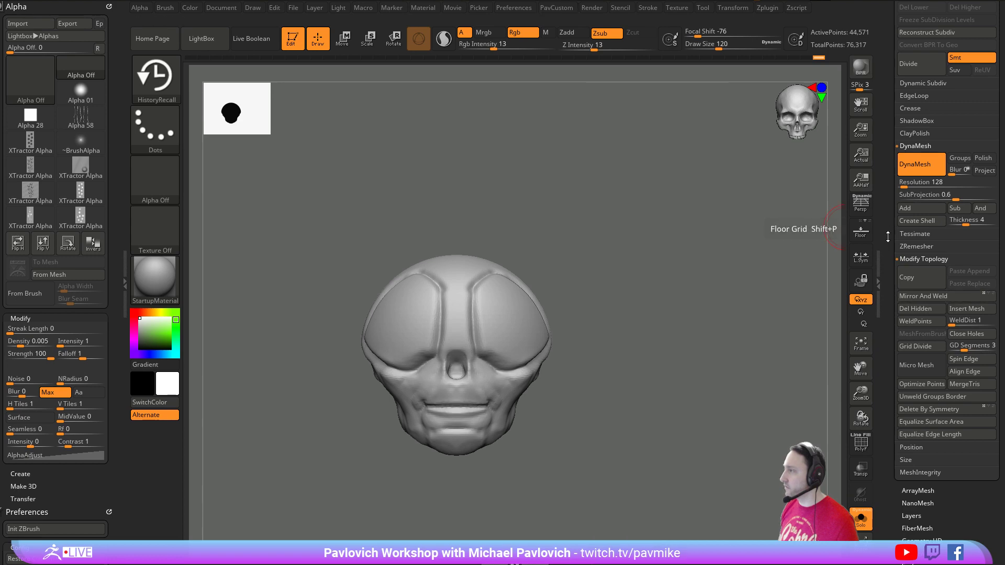
{"action": "left_click_drag", "start_coordinate": [888, 236], "coordinate": [882, 306]}
{"action": "key", "text": "5"}
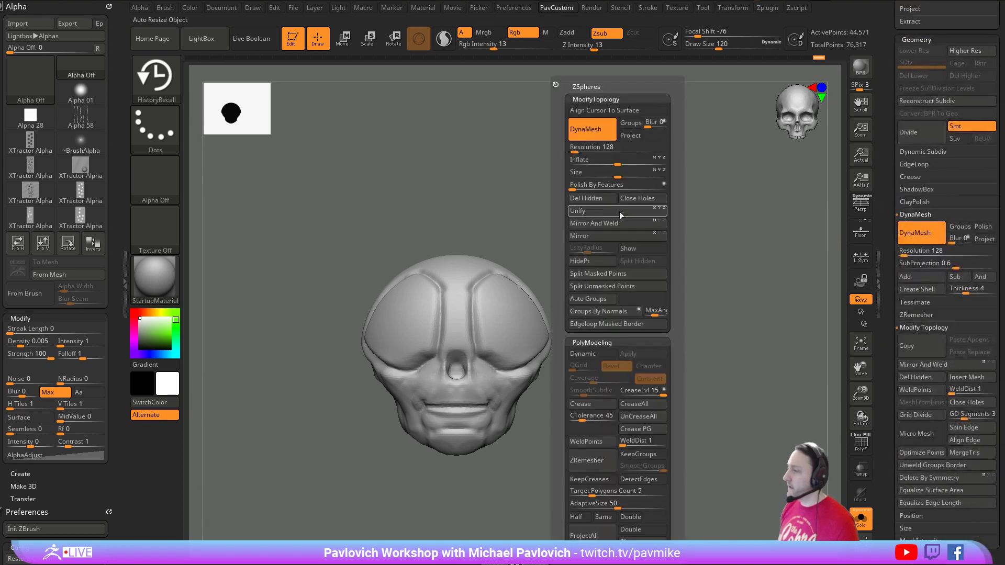
{"action": "left_click", "coordinate": [606, 226]}
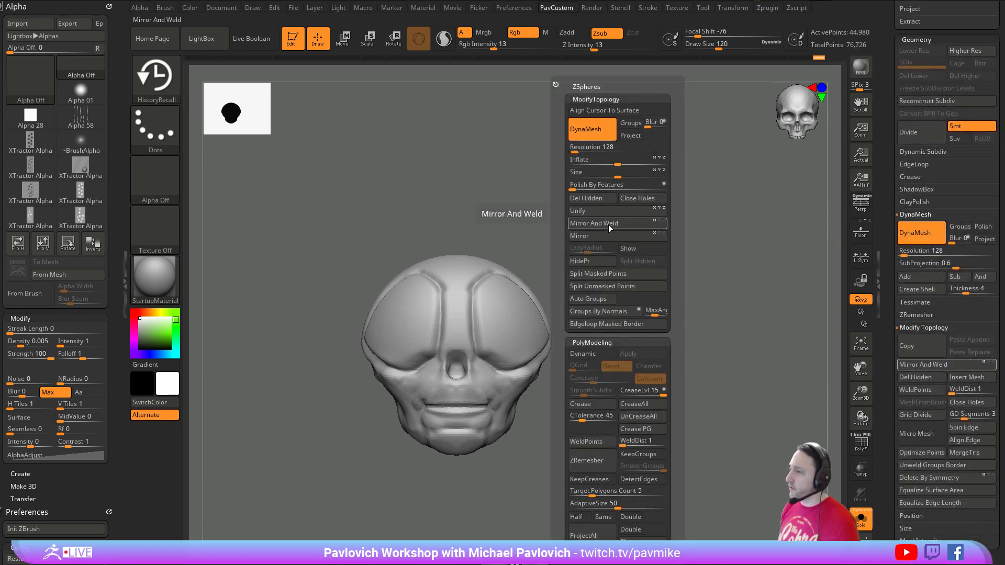
- Switch to the Standard brush at draw size 54 and examine the head's mesh with the polyframe shown
{"action": "key", "text": "1"}
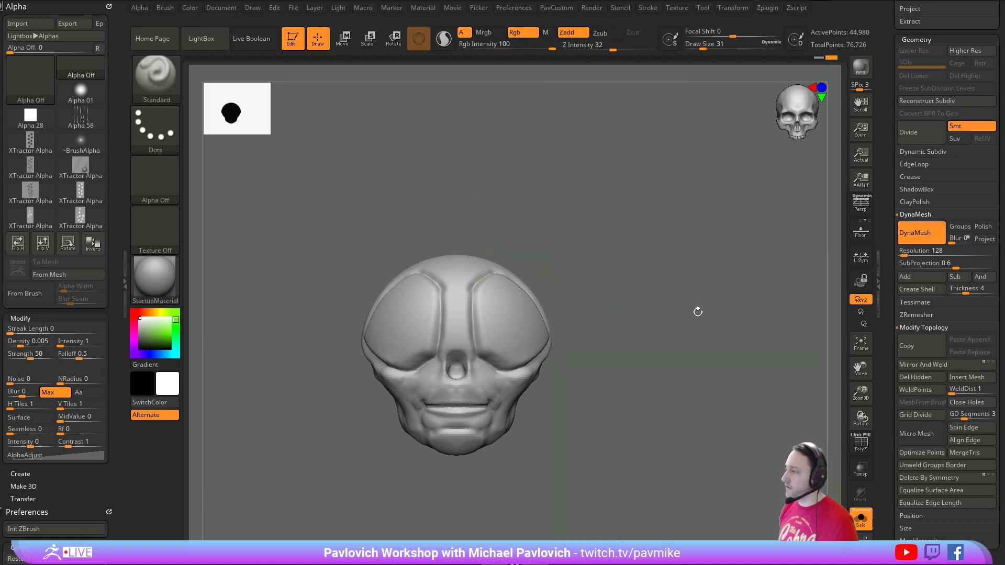
{"action": "left_click", "coordinate": [862, 438]}
{"action": "right_click_drag", "start_coordinate": [576, 314], "coordinate": [525, 301]}
{"action": "key", "text": "s"}
{"action": "left_click_drag", "start_coordinate": [502, 326], "coordinate": [507, 326]}
{"action": "key", "text": "s"}
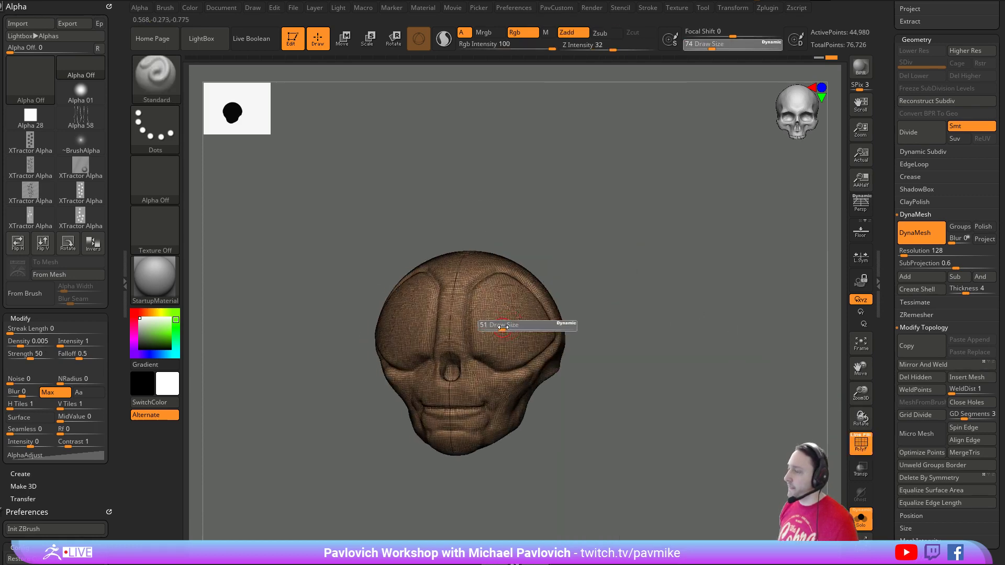
{"action": "right_click_drag", "start_coordinate": [639, 272], "coordinate": [584, 261]}
{"action": "left_click_drag", "start_coordinate": [584, 261], "coordinate": [572, 284]}
{"action": "mouse_move", "coordinate": [627, 217]}
{"action": "left_mouse_down"}
{"action": "mouse_move", "coordinate": [671, 263]}
{"action": "mouse_move", "coordinate": [705, 254]}
{"action": "mouse_move", "coordinate": [716, 286]}
{"action": "left_mouse_up"}
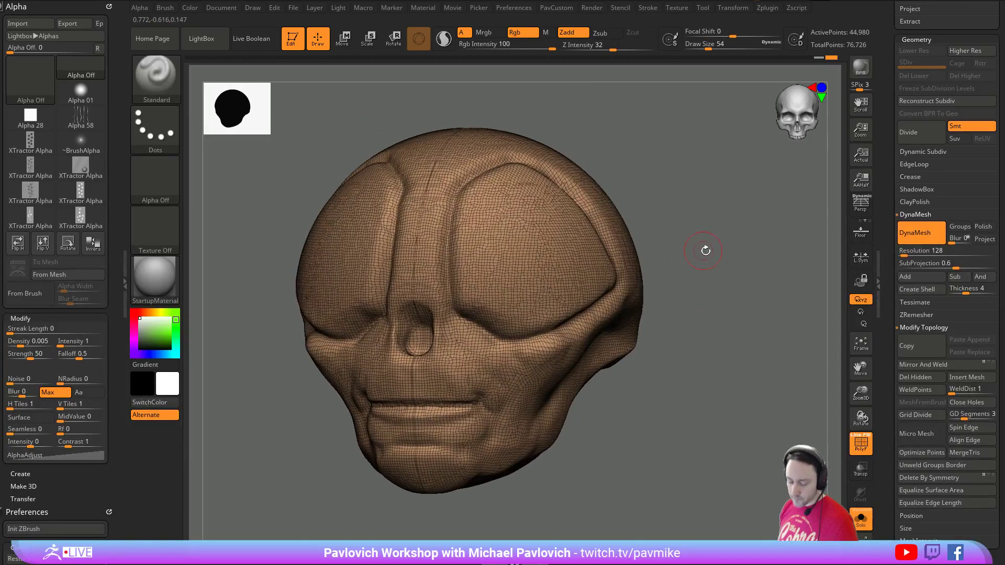
- Choose the DamStandard brush and remesh the head with DynaMesh at resolution 312
{"action": "key", "text": "b"}
{"action": "key", "text": "d"}
{"action": "key", "text": "s"}
{"action": "left_click", "coordinate": [862, 445]}
{"action": "key", "text": "2"}
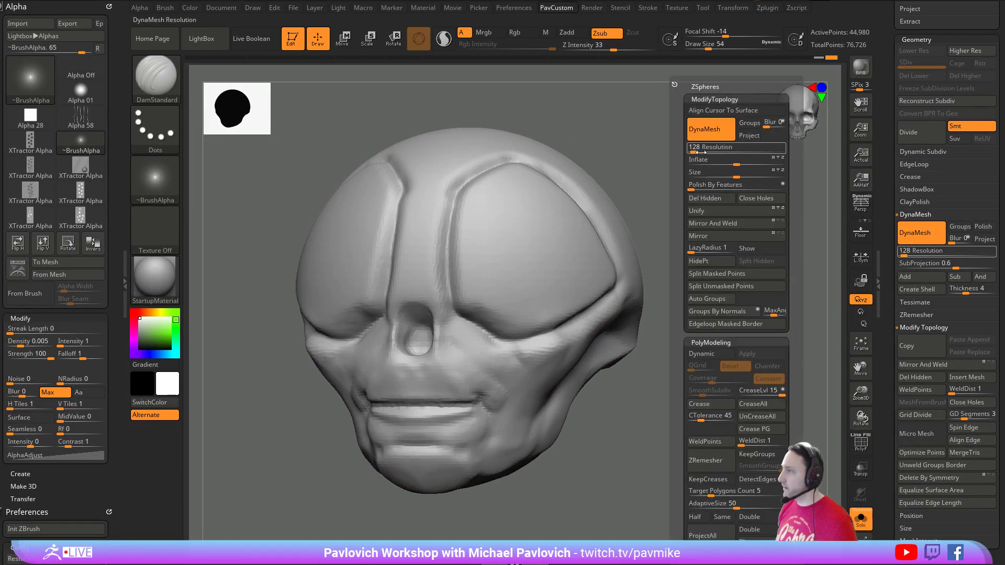
{"action": "mouse_move", "coordinate": [695, 181]}
{"action": "left_mouse_down", "text": "ctrl"}
{"action": "mouse_move", "coordinate": [725, 264]}
{"action": "mouse_move", "coordinate": [707, 307]}
{"action": "left_mouse_up", "text": "ctrl"}
- Carve the mouth line and its corners with DamStandard, varying the draw size between 37 and 56
{"action": "key", "text": "bracketleft"}
{"action": "key", "text": "bracketleft"}
{"action": "left_click_drag", "start_coordinate": [441, 318], "coordinate": [461, 371]}
{"action": "left_click_drag", "start_coordinate": [729, 388], "coordinate": [741, 329], "text": "alt"}
{"action": "left_click_drag", "start_coordinate": [628, 335], "coordinate": [733, 338]}
{"action": "key", "text": "s"}
{"action": "left_click_drag", "start_coordinate": [366, 343], "coordinate": [371, 343]}
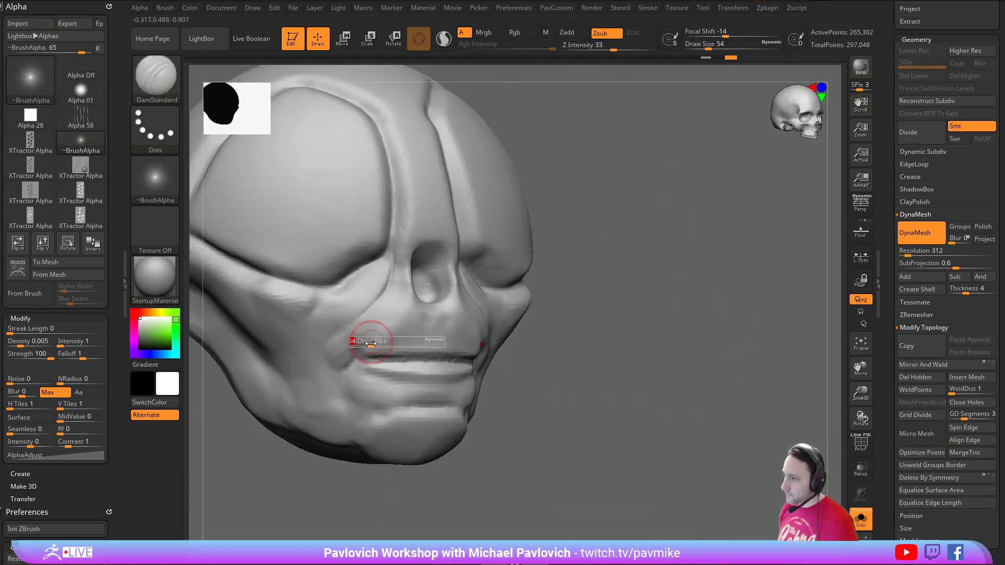
{"action": "right_click_drag", "start_coordinate": [370, 348], "coordinate": [411, 355], "text": "shift"}
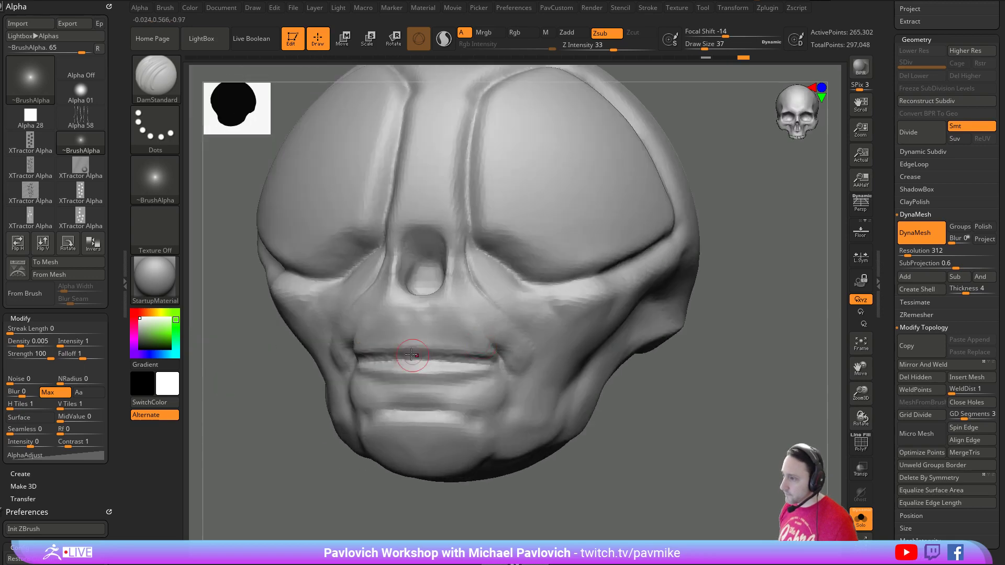
{"action": "left_click_drag", "start_coordinate": [665, 375], "coordinate": [738, 373]}
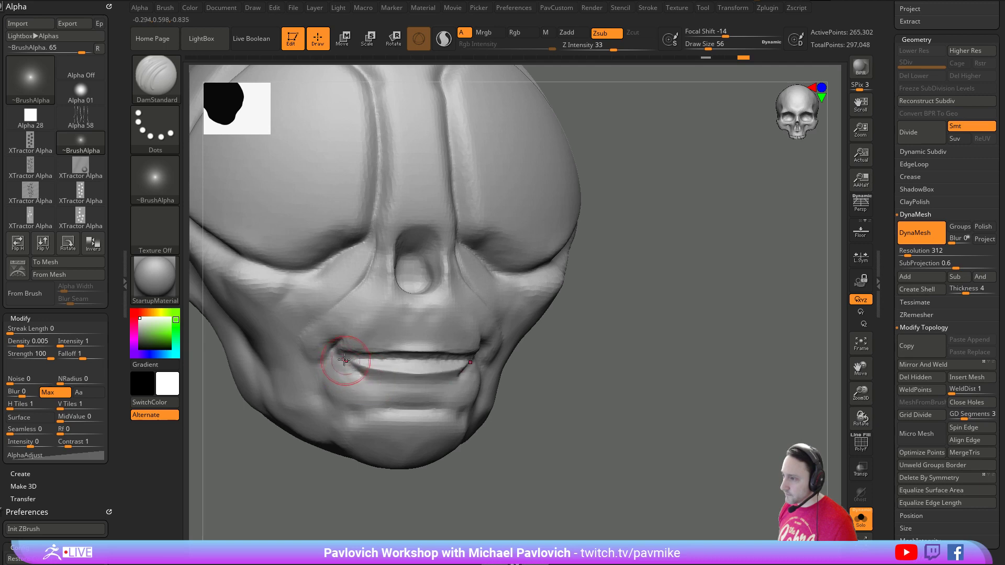
- Reshape the corners of the mouth in side view with the Move brush at draw size 77
{"action": "right_click_drag", "start_coordinate": [486, 368], "coordinate": [418, 334]}
{"action": "key", "text": "b"}
{"action": "key", "text": "m"}
{"action": "key", "text": "v"}
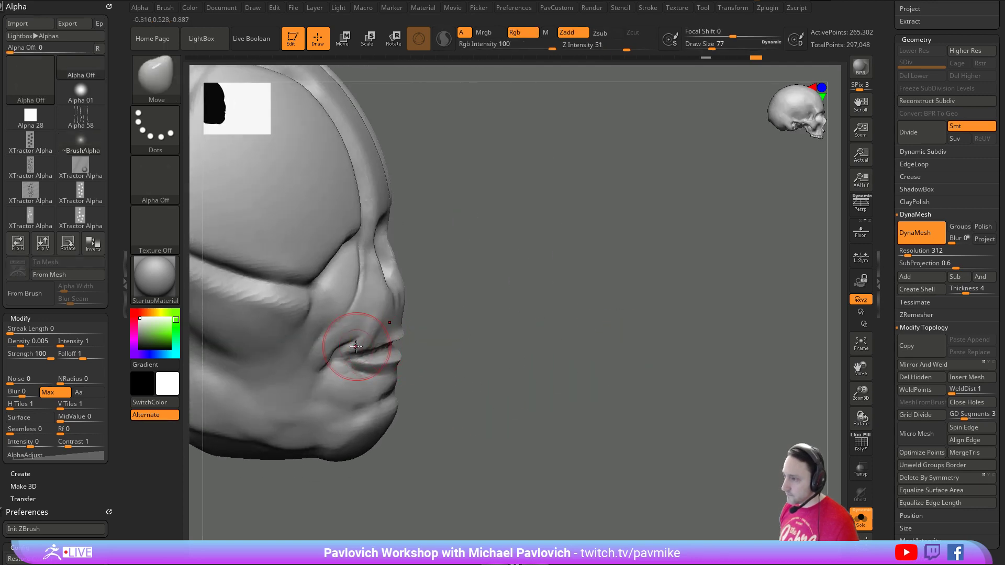
{"action": "right_click_drag", "start_coordinate": [582, 335], "coordinate": [487, 319]}
- Flatten the forms around the mouth with the TrimDynamic brush
{"action": "key", "text": "b"}
{"action": "key", "text": "t"}
{"action": "key", "text": "d"}
{"action": "mouse_move", "coordinate": [599, 285]}
{"action": "right_mouse_down", "text": "ctrl"}
{"action": "mouse_move", "coordinate": [622, 337]}
{"action": "mouse_move", "coordinate": [524, 335]}
{"action": "right_mouse_up", "text": "ctrl"}
{"action": "key", "text": "s"}
{"action": "left_click_drag", "start_coordinate": [444, 332], "coordinate": [443, 332]}
{"action": "right_click_drag", "start_coordinate": [779, 347], "coordinate": [716, 298]}
- Deepen the mouth corners and the groove along the lower lip with DamStandard at draw sizes of 41 to 56
{"action": "key", "text": "b"}
{"action": "key", "text": "d"}
{"action": "key", "text": "s"}
{"action": "right_click_drag", "start_coordinate": [615, 285], "coordinate": [395, 343]}
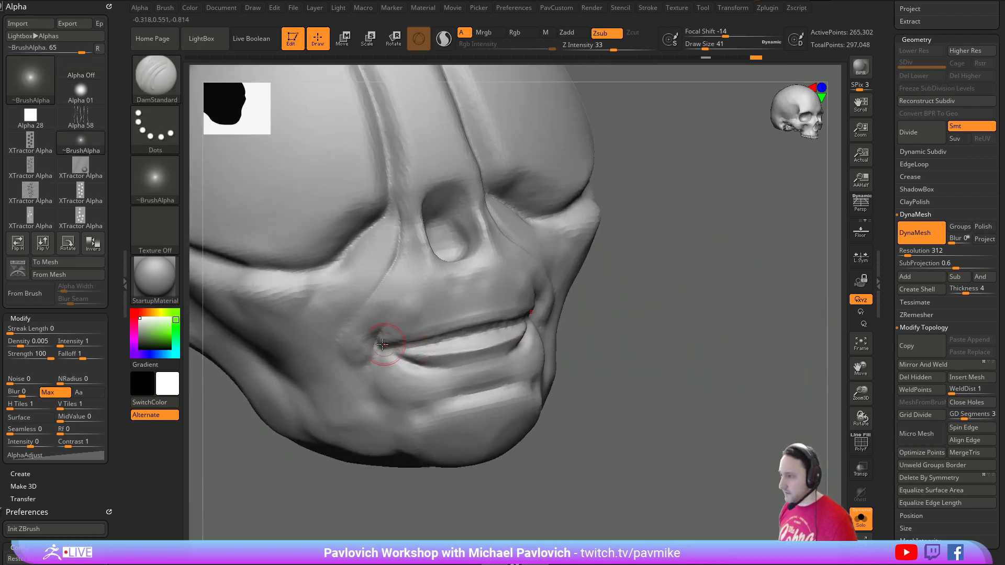
{"action": "right_click_drag", "start_coordinate": [566, 318], "coordinate": [529, 314]}
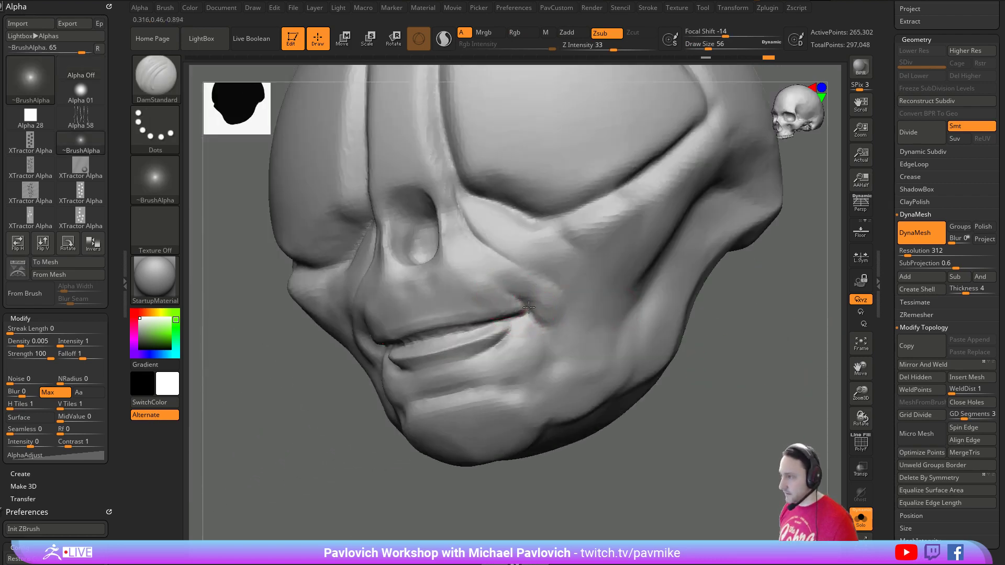
{"action": "right_click_drag", "start_coordinate": [614, 318], "coordinate": [436, 360]}
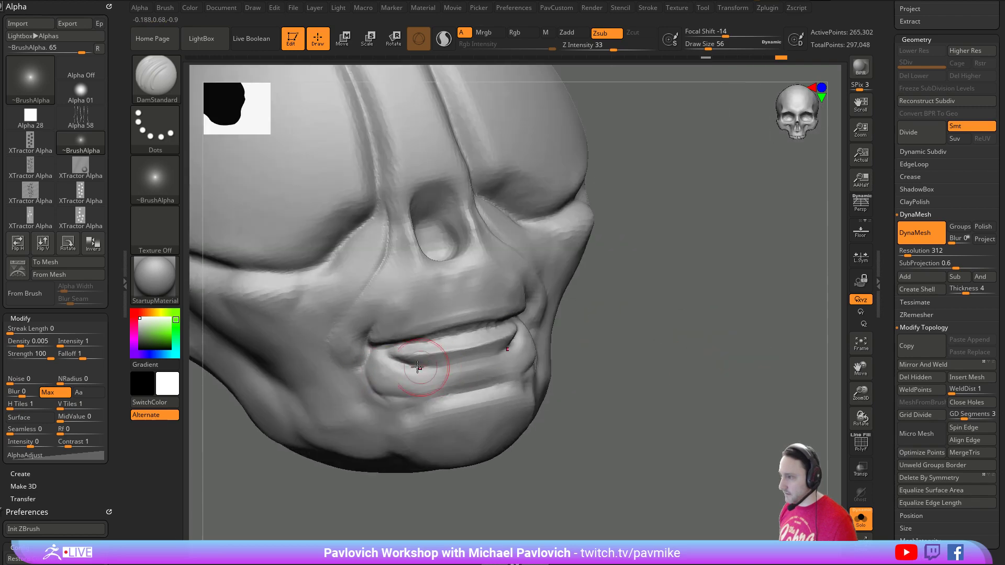
{"action": "right_click_drag", "start_coordinate": [612, 343], "coordinate": [473, 345]}
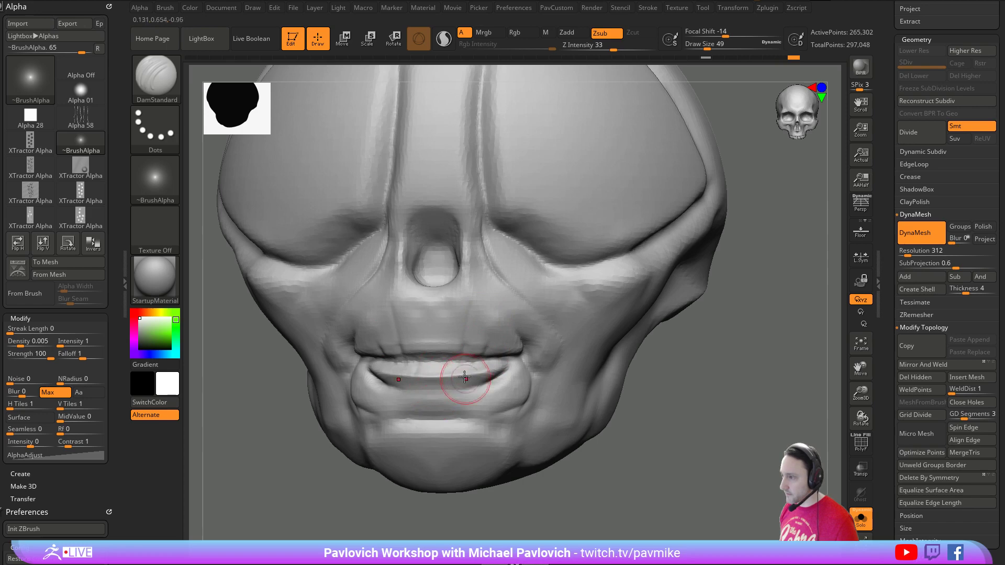
- Flatten the surface between the upper and lower lips with the TrimDynamic brush at draw size 49
{"action": "right_click_drag", "start_coordinate": [665, 362], "coordinate": [555, 361]}
{"action": "key", "text": "b"}
{"action": "key", "text": "t"}
{"action": "key", "text": "d"}
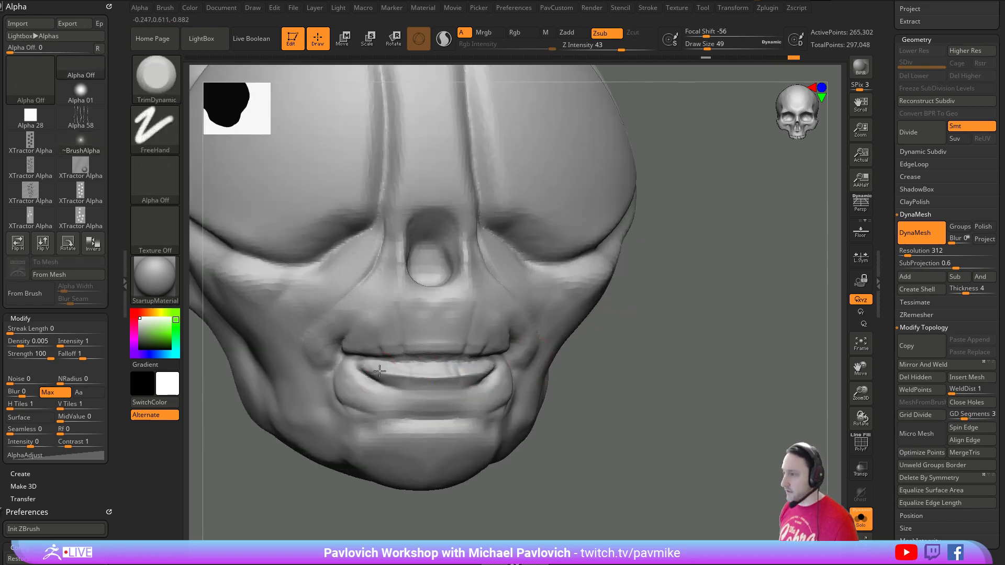
{"action": "right_click_drag", "start_coordinate": [461, 378], "coordinate": [518, 349]}
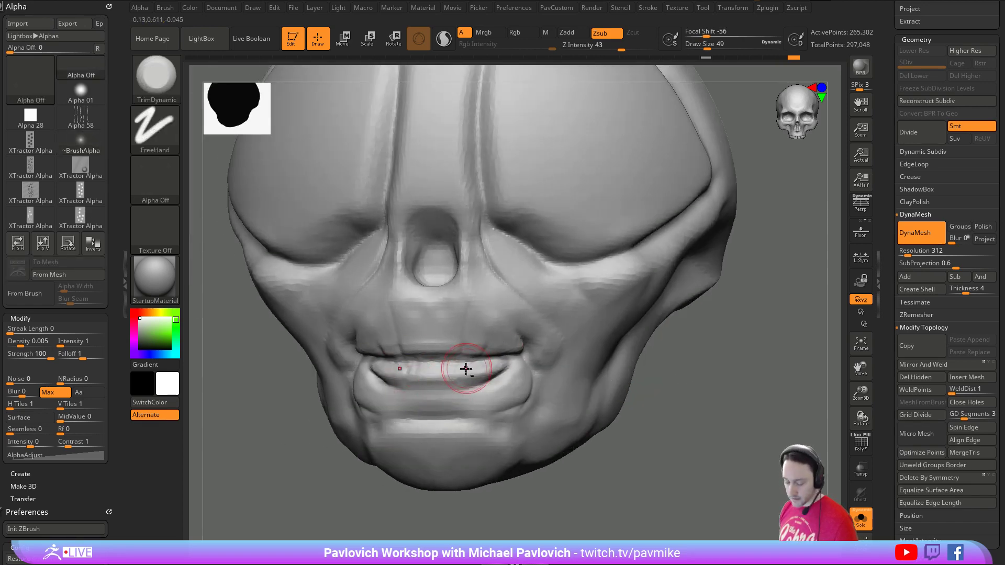
- Carve creases running from below the inner eye corners across the cheeks with DamStandard at draw size 39
{"action": "key", "text": "b"}
{"action": "key", "text": "d"}
{"action": "key", "text": "s"}
{"action": "mouse_move", "coordinate": [679, 383]}
{"action": "left_mouse_down"}
{"action": "mouse_move", "coordinate": [637, 418]}
{"action": "mouse_move", "coordinate": [482, 327]}
{"action": "left_mouse_up"}
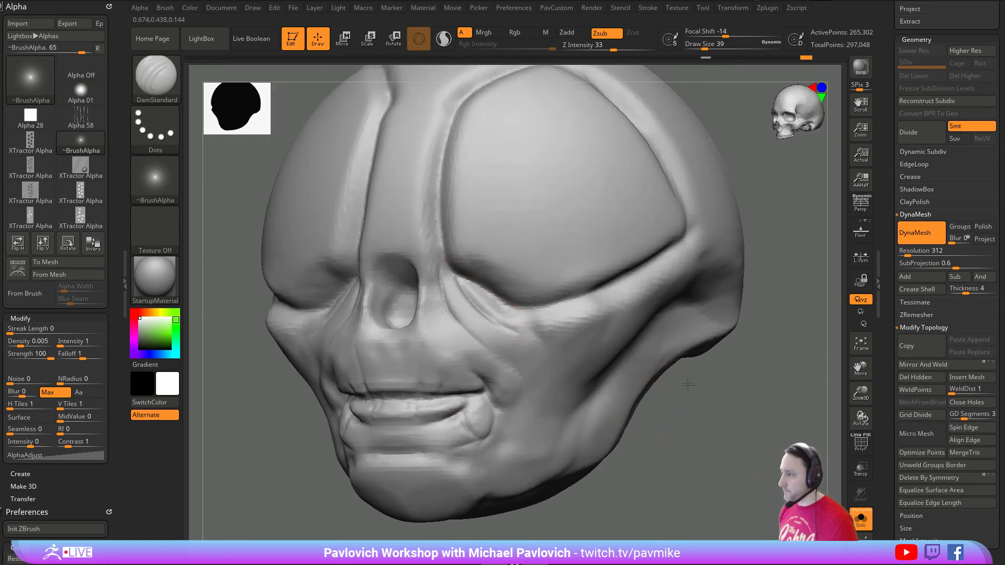
{"action": "mouse_move", "coordinate": [683, 380]}
{"action": "left_mouse_down"}
{"action": "mouse_move", "coordinate": [665, 343]}
{"action": "mouse_move", "coordinate": [631, 320]}
{"action": "mouse_move", "coordinate": [668, 393]}
{"action": "left_mouse_up"}
- Dot small raised bumps across the upper lip with the Standard brush at draw size 13
{"action": "key", "text": "shift"}
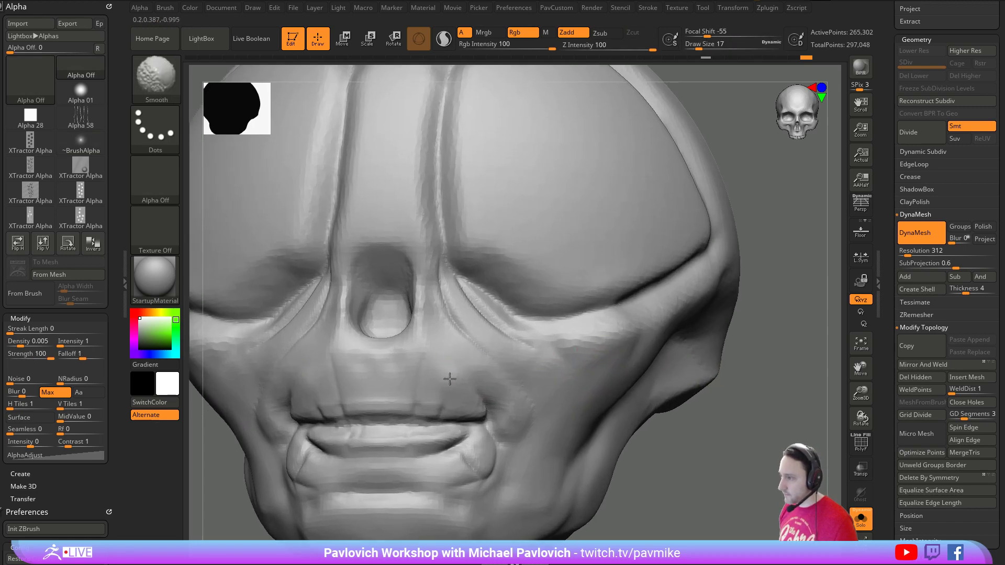
{"action": "key", "text": "1"}
{"action": "key", "text": "s"}
{"action": "left_click", "coordinate": [434, 360]}
{"action": "left_click_drag", "start_coordinate": [434, 352], "coordinate": [445, 358]}
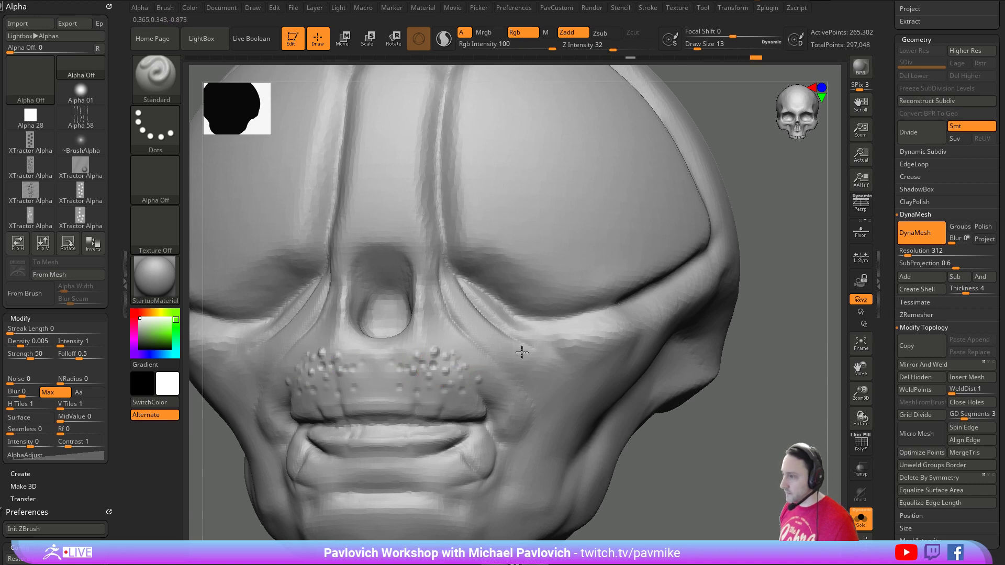
- Mark the head's latest undo history state, with the lip bumps, as the source for history projection
{"action": "mouse_move", "coordinate": [736, 424]}
{"action": "left_mouse_down", "text": "alt"}
{"action": "mouse_move", "coordinate": [736, 390]}
{"action": "mouse_move", "coordinate": [754, 386]}
{"action": "mouse_move", "coordinate": [735, 399]}
{"action": "left_mouse_up", "text": "alt"}
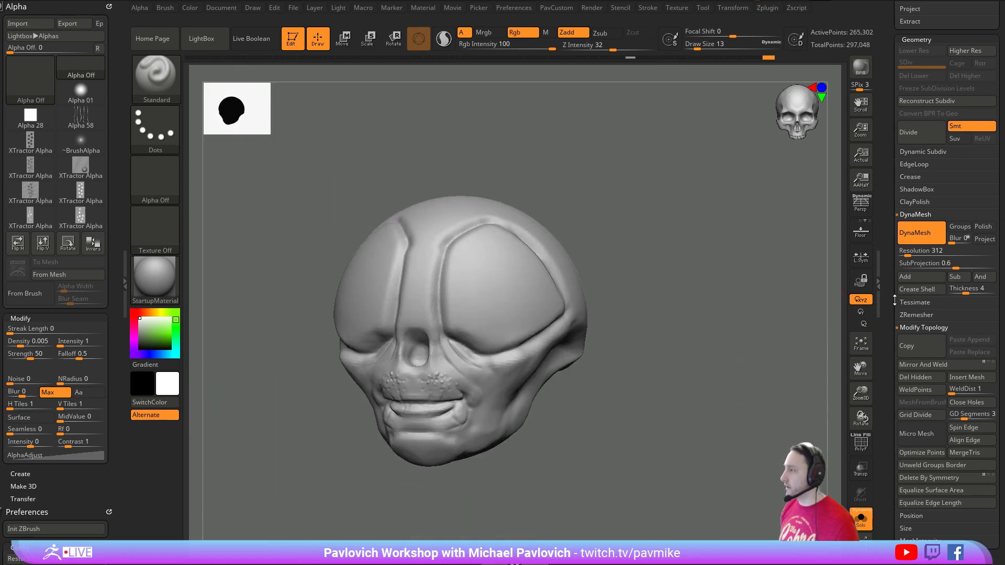
{"action": "left_click_drag", "start_coordinate": [895, 300], "coordinate": [892, 377]}
{"action": "left_click", "coordinate": [768, 58], "text": "ctrl"}
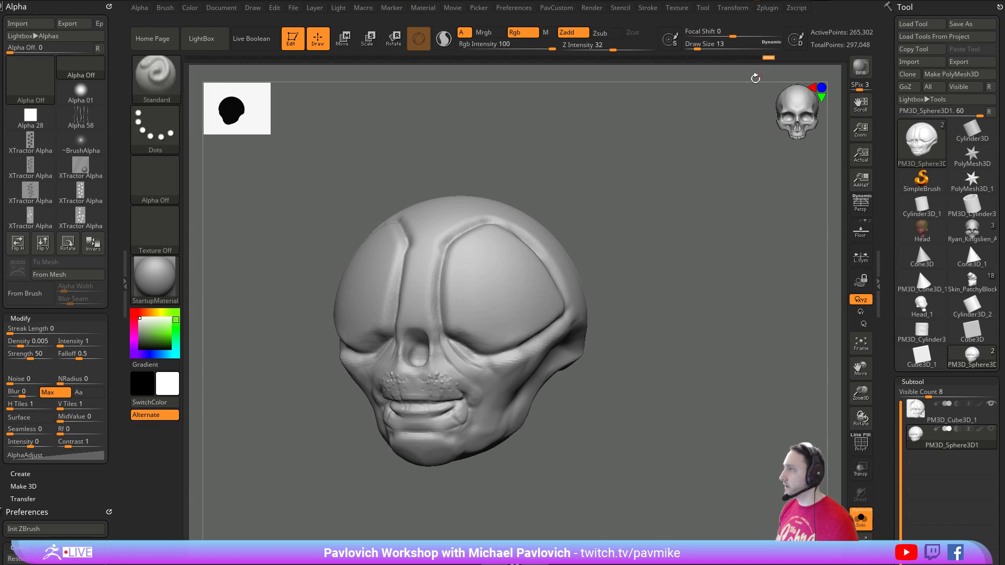
- Make the PM3D_Cube3D_1 subtool active and choose the HistoryRecall brush
{"action": "left_click", "coordinate": [940, 420]}
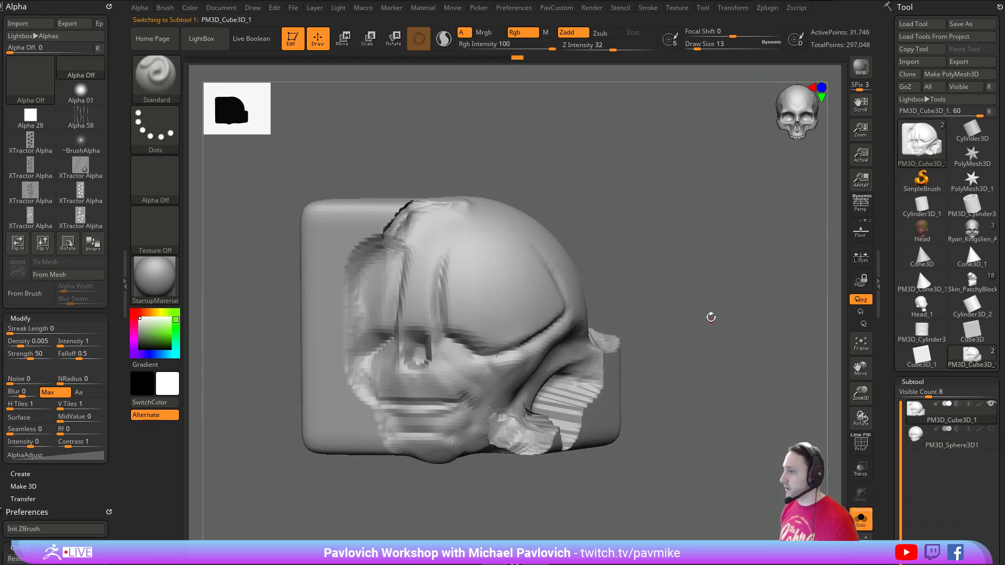
{"action": "left_click_drag", "start_coordinate": [711, 317], "coordinate": [736, 314]}
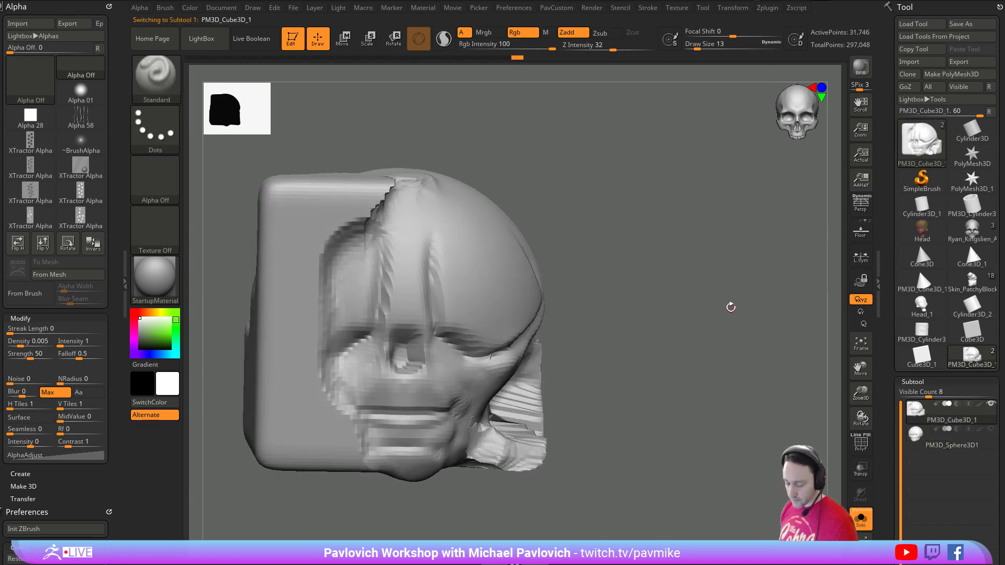
{"action": "key", "text": "b"}
{"action": "key", "text": "h"}
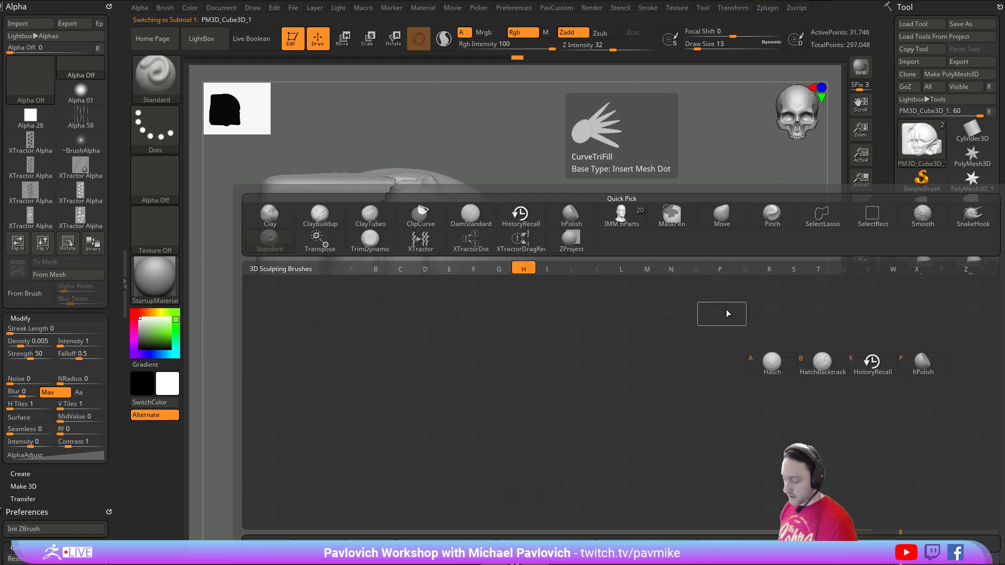
{"action": "key", "text": "r"}
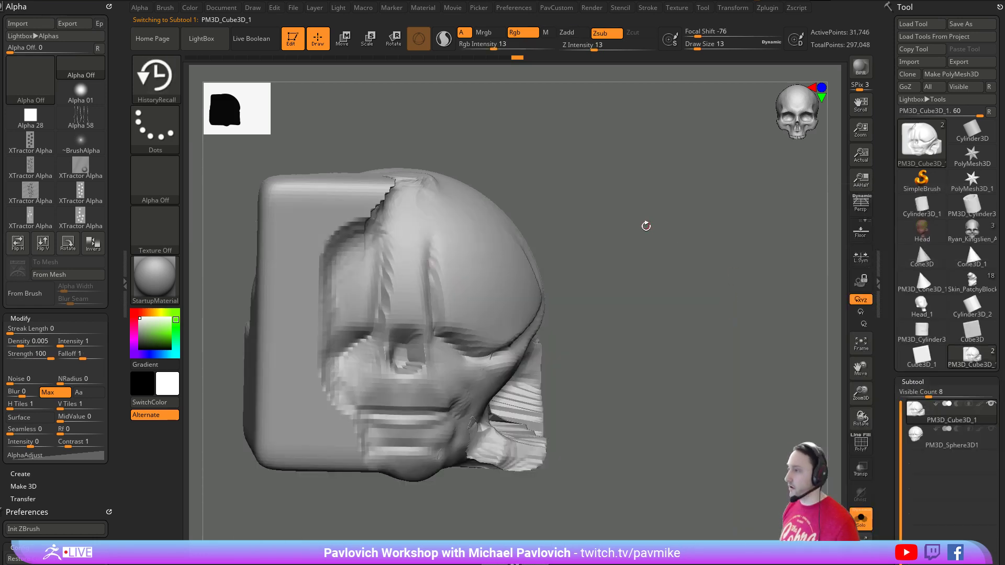
- Project the head's stored history onto the cube around the nose and cheek with HistoryRecall at draw size 112
{"action": "mouse_move", "coordinate": [646, 225]}
{"action": "left_mouse_down"}
{"action": "mouse_move", "coordinate": [683, 252]}
{"action": "mouse_move", "coordinate": [691, 241]}
{"action": "left_mouse_up"}
{"action": "key", "text": "s"}
{"action": "left_click_drag", "start_coordinate": [530, 317], "coordinate": [586, 298]}
{"action": "mouse_move", "coordinate": [701, 262]}
{"action": "left_mouse_down"}
{"action": "mouse_move", "coordinate": [726, 276]}
{"action": "mouse_move", "coordinate": [730, 299]}
{"action": "left_mouse_up"}
{"action": "left_click_drag", "start_coordinate": [730, 300], "coordinate": [718, 301], "text": "shift"}
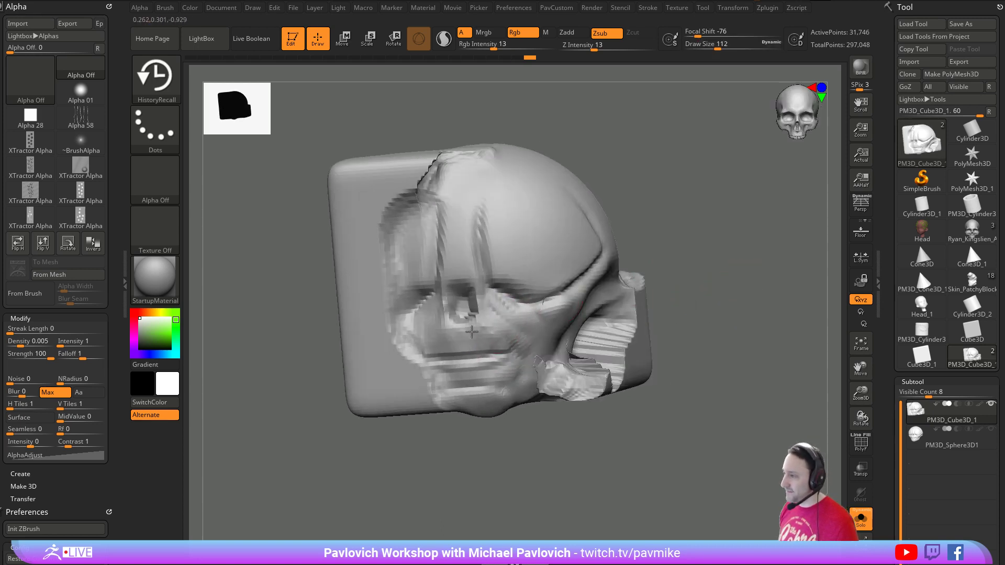
{"action": "left_click_drag", "start_coordinate": [476, 331], "coordinate": [550, 304]}
- Reduce the HistoryRecall draw size to 65 and try to recall the upper lip detail with Sculptris Pro enabled
{"action": "mouse_move", "coordinate": [737, 268]}
{"action": "left_mouse_down", "text": "alt"}
{"action": "mouse_move", "coordinate": [745, 287]}
{"action": "mouse_move", "coordinate": [717, 281]}
{"action": "left_mouse_up", "text": "alt"}
{"action": "key", "text": "s"}
{"action": "left_click", "coordinate": [450, 43]}
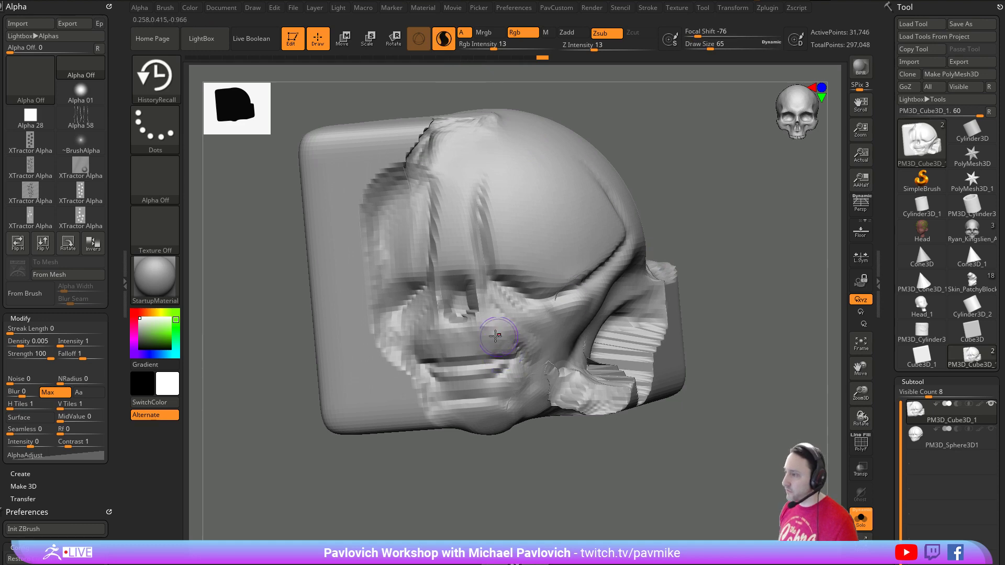
{"action": "left_click", "coordinate": [488, 335]}
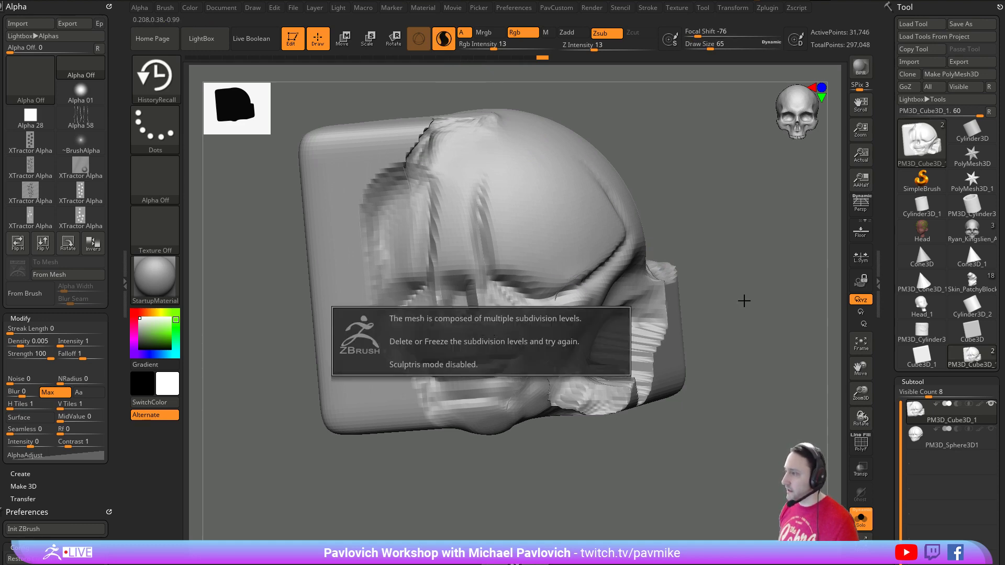
- Remove the cube's subdivision levels, re-enable Sculptris Pro and recall the head's upper lip area onto the cube
{"action": "scroll", "coordinate": [926, 237], "scroll_direction": "down", "scroll_amount": 10}
{"action": "key", "text": "shift+d"}
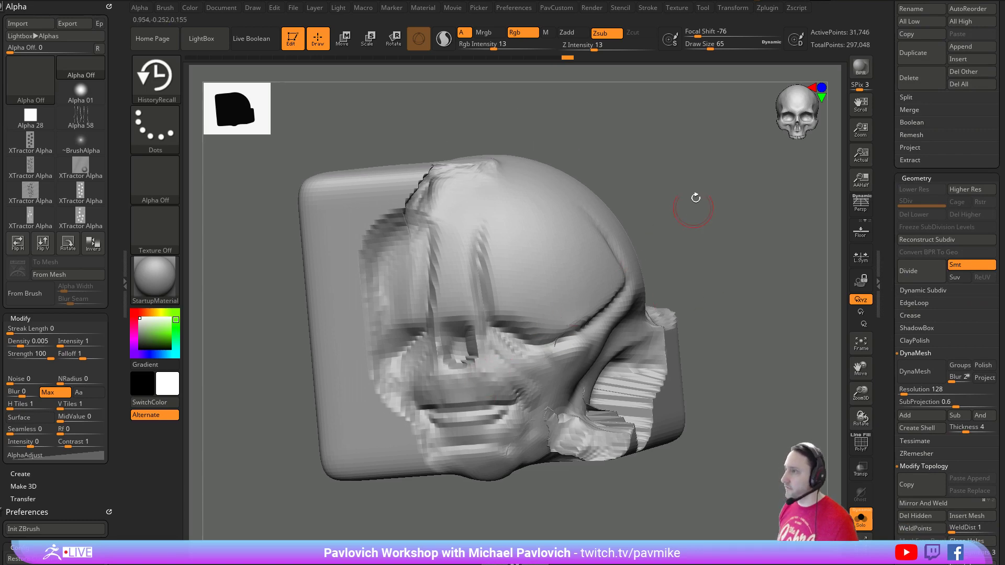
{"action": "left_click", "coordinate": [444, 39]}
{"action": "left_click_drag", "start_coordinate": [509, 372], "coordinate": [467, 382]}
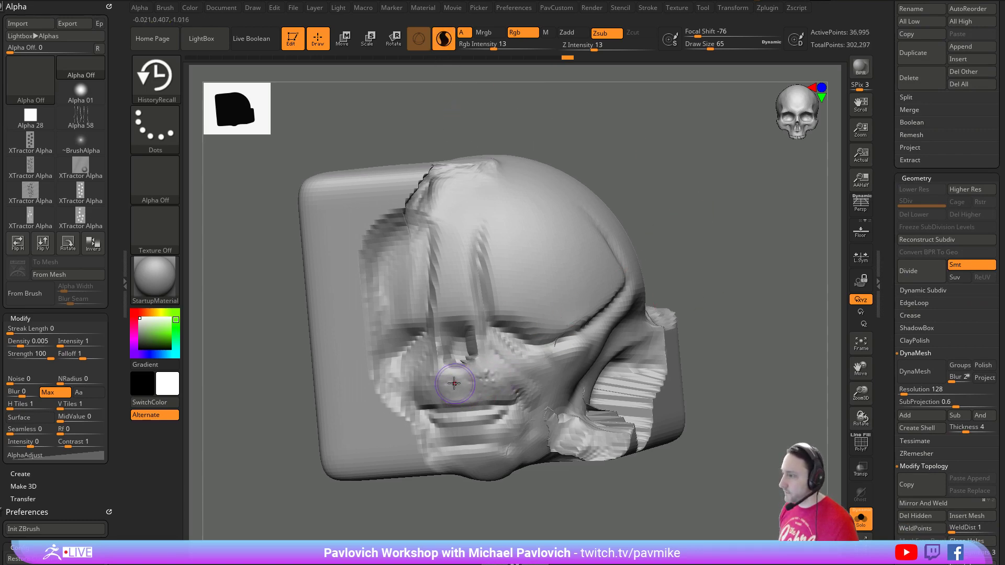
- Show the polyframe and recall one side of the upper lip at draw size 37 for denser tessellation
{"action": "left_click", "coordinate": [861, 444]}
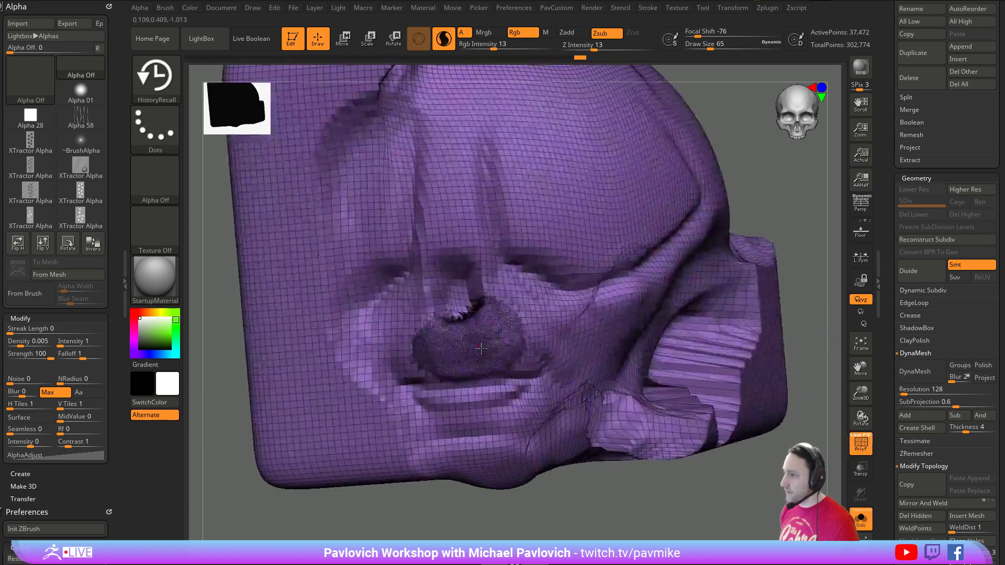
{"action": "key", "text": "s"}
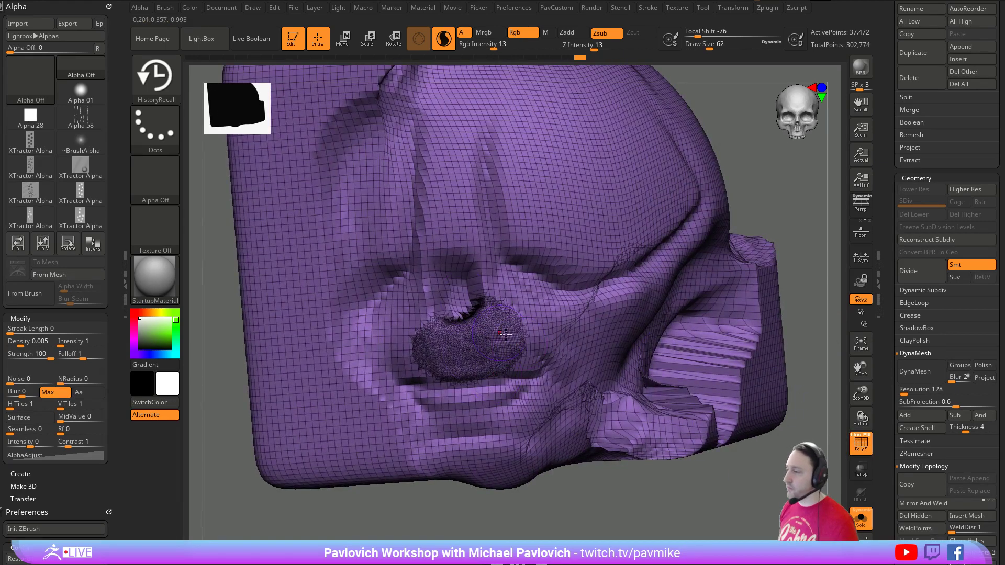
{"action": "key", "text": "s"}
{"action": "mouse_move", "coordinate": [513, 339]}
{"action": "left_mouse_down"}
{"action": "mouse_move", "coordinate": [512, 358]}
{"action": "mouse_move", "coordinate": [491, 339]}
{"action": "left_mouse_up"}
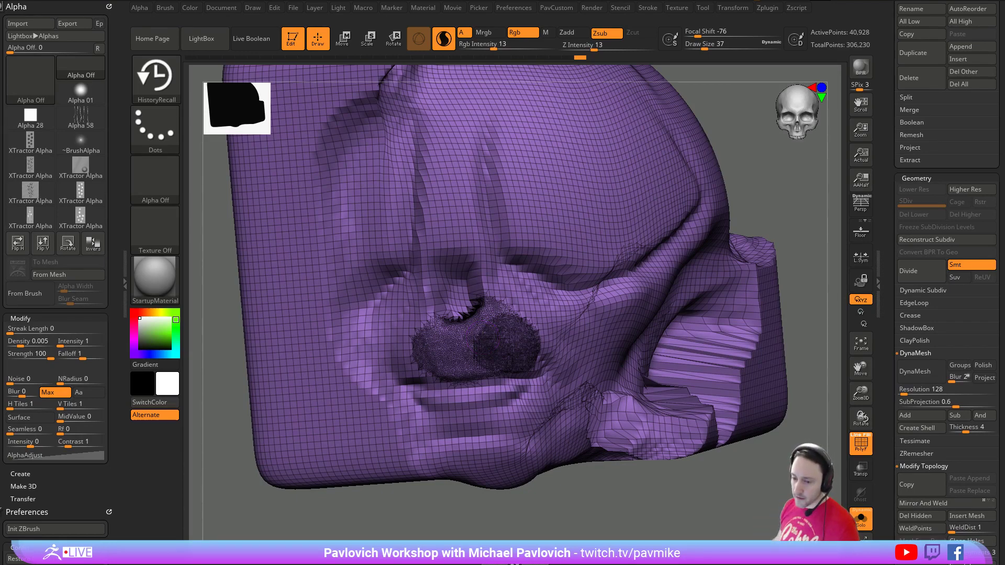
- Switch to the Chrome browser and look through the ZBrush 2019 What's New! playlist for Sculptris Pro videos
{"action": "left_click_drag", "start_coordinate": [676, 564], "coordinate": [607, 7]}
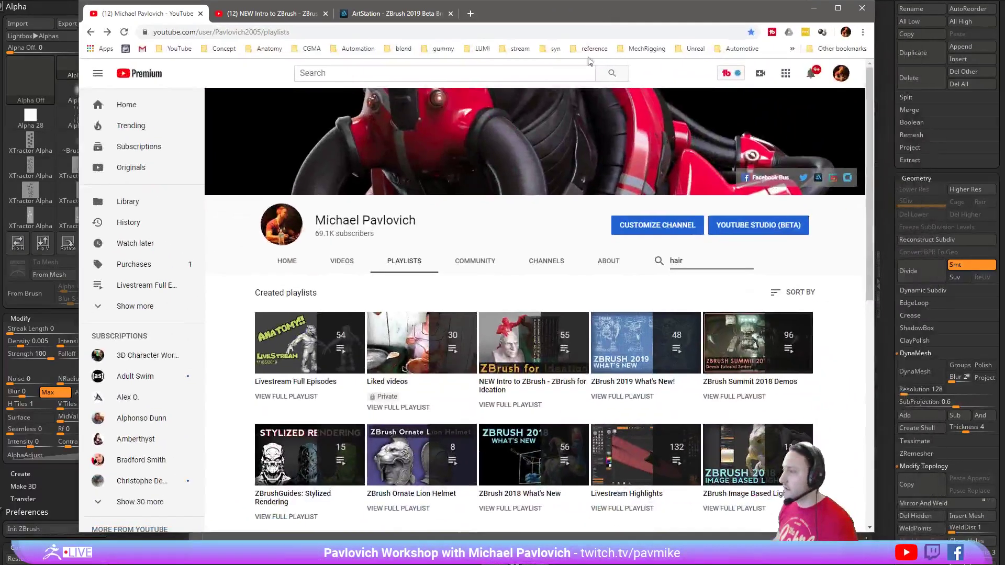
{"action": "scroll", "coordinate": [623, 262], "scroll_direction": "down", "scroll_amount": 1}
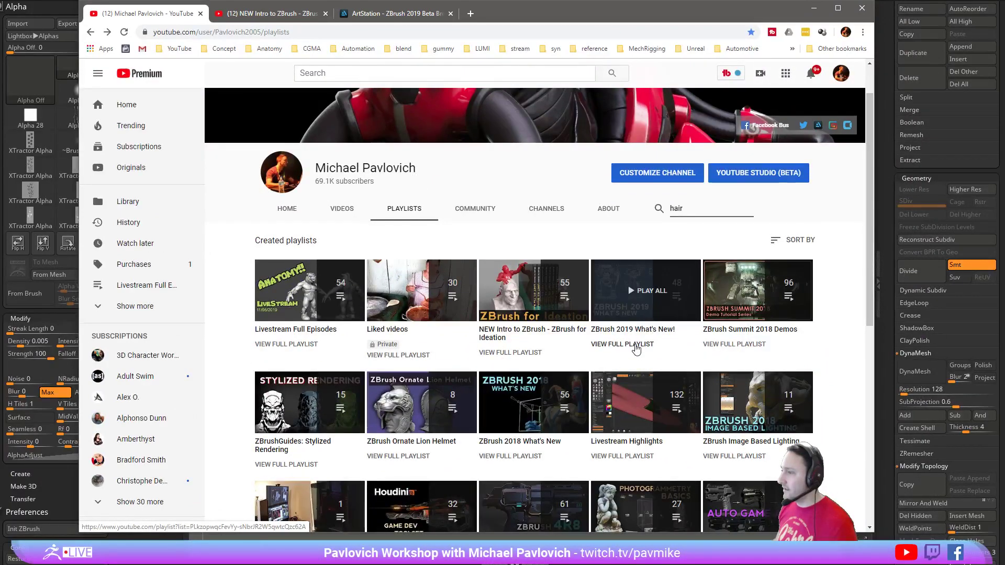
{"action": "left_click", "coordinate": [636, 345]}
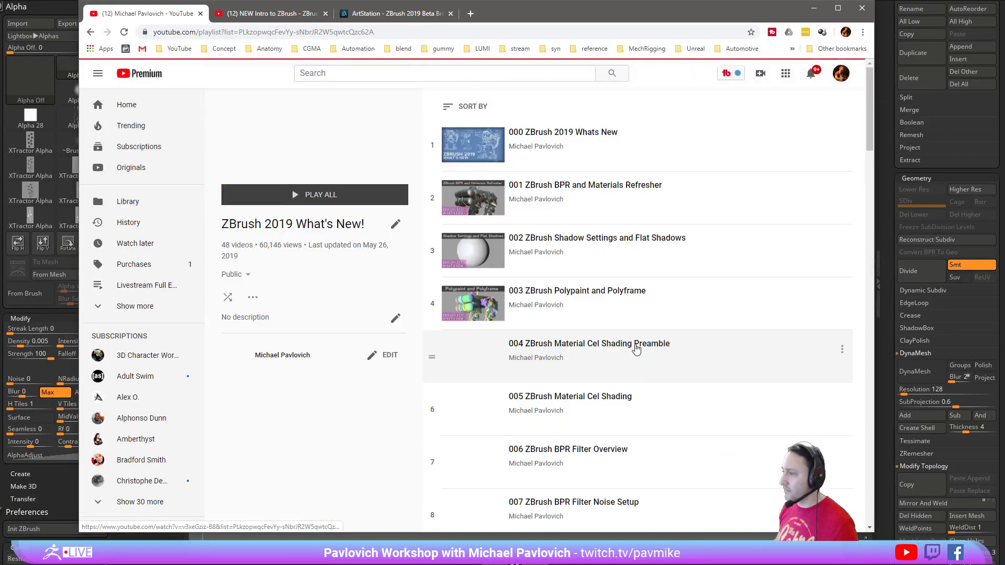
{"action": "scroll", "coordinate": [516, 282], "scroll_direction": "down", "scroll_amount": 18}
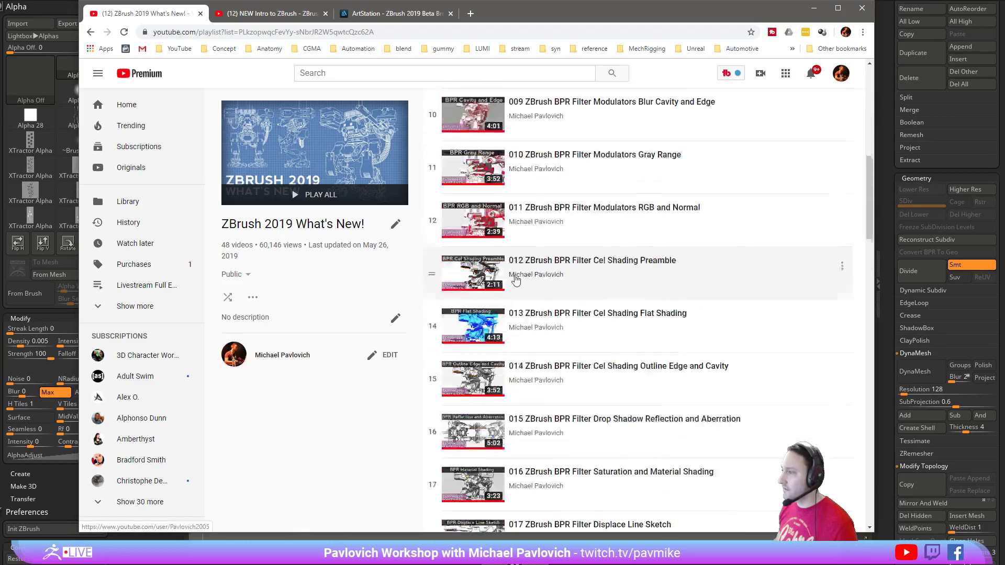
{"action": "scroll", "coordinate": [517, 281], "scroll_direction": "down", "scroll_amount": 20}
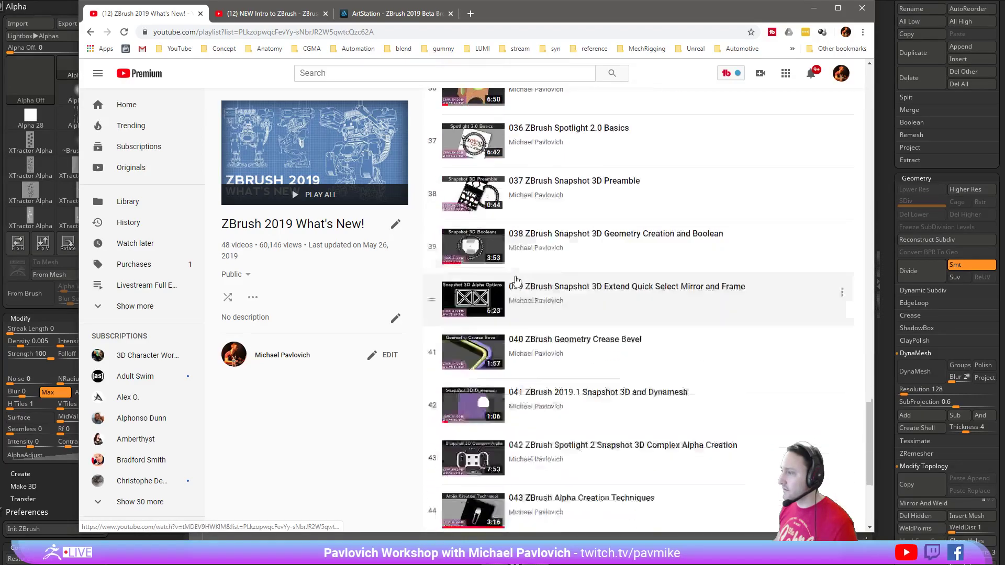
{"action": "left_click", "coordinate": [90, 32]}
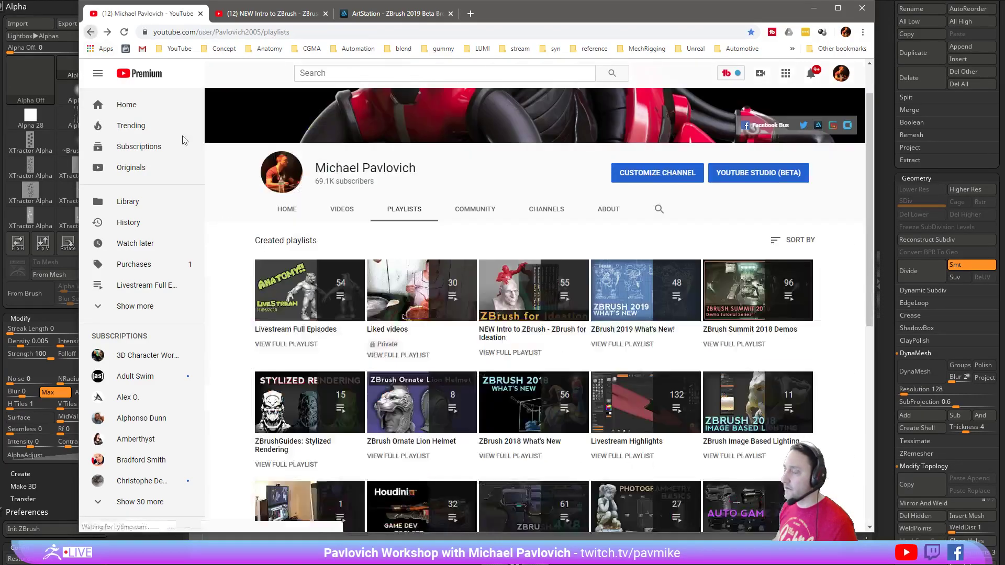
- Open the full ZBrush 2018 What's New playlist and look through its Sculptris Pro videos
{"action": "scroll", "coordinate": [517, 346], "scroll_direction": "down", "scroll_amount": 2}
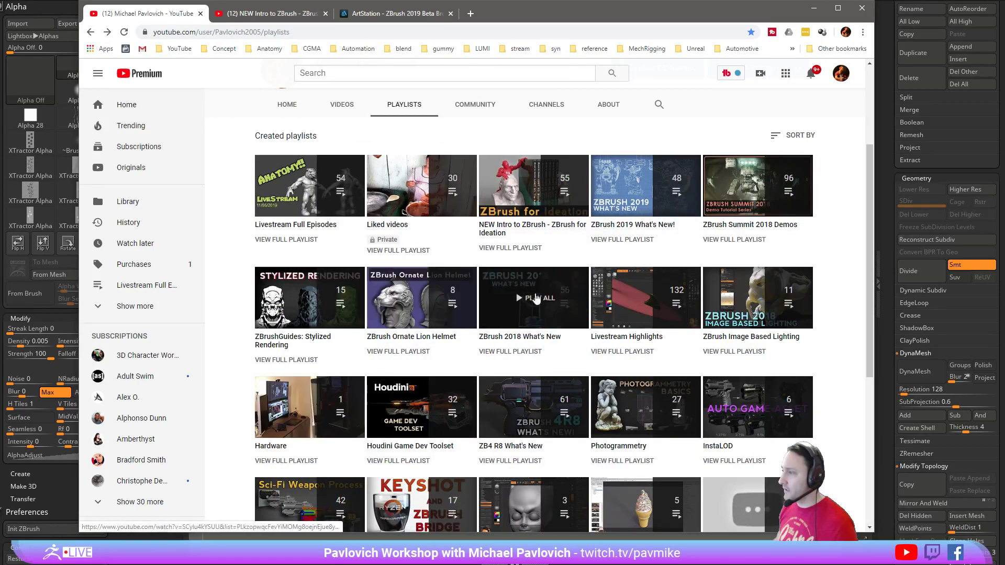
{"action": "left_click", "coordinate": [515, 353]}
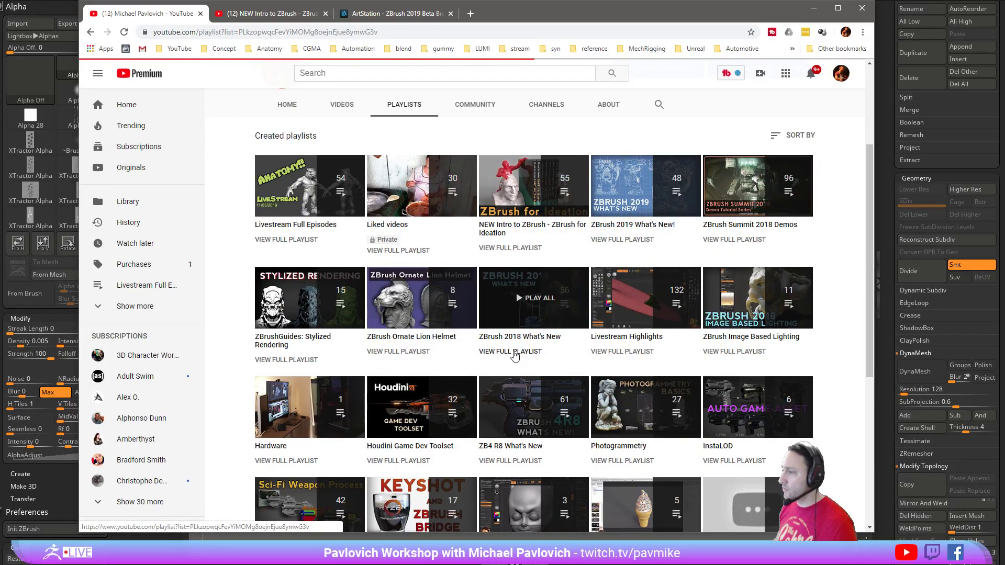
{"action": "scroll", "coordinate": [523, 266], "scroll_direction": "down", "scroll_amount": 5}
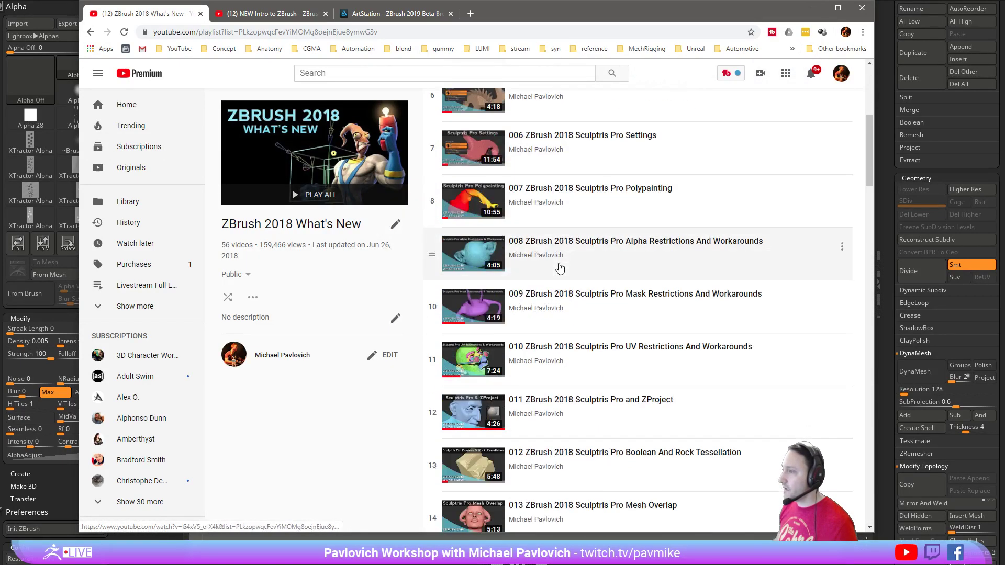
{"action": "scroll", "coordinate": [527, 269], "scroll_direction": "up", "scroll_amount": 6}
- Select the web addresses of the 2018 playlist and the channel's playlists page, then minimise the browser to return to ZBrush
{"action": "left_click", "coordinate": [425, 33]}
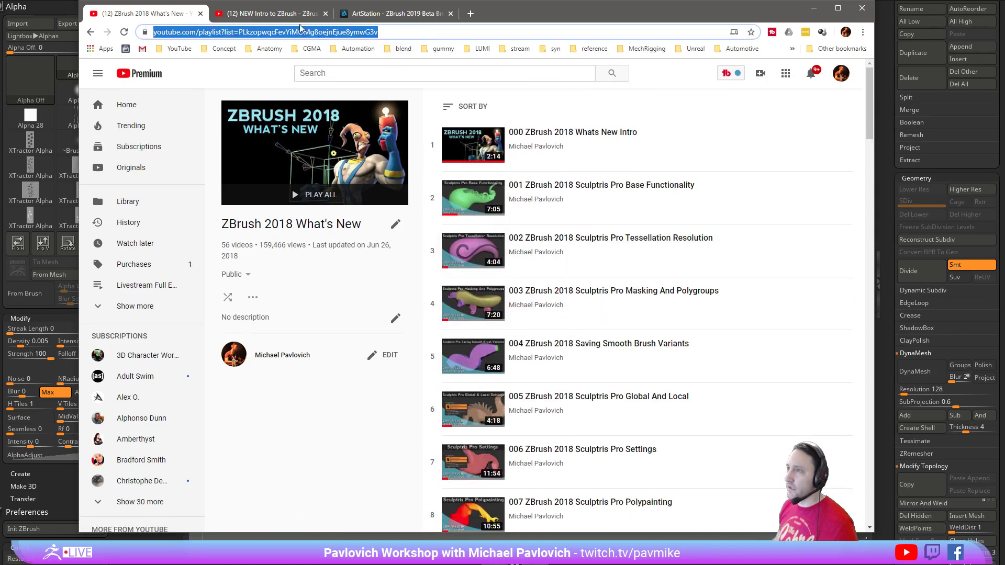
{"action": "left_click", "coordinate": [90, 32]}
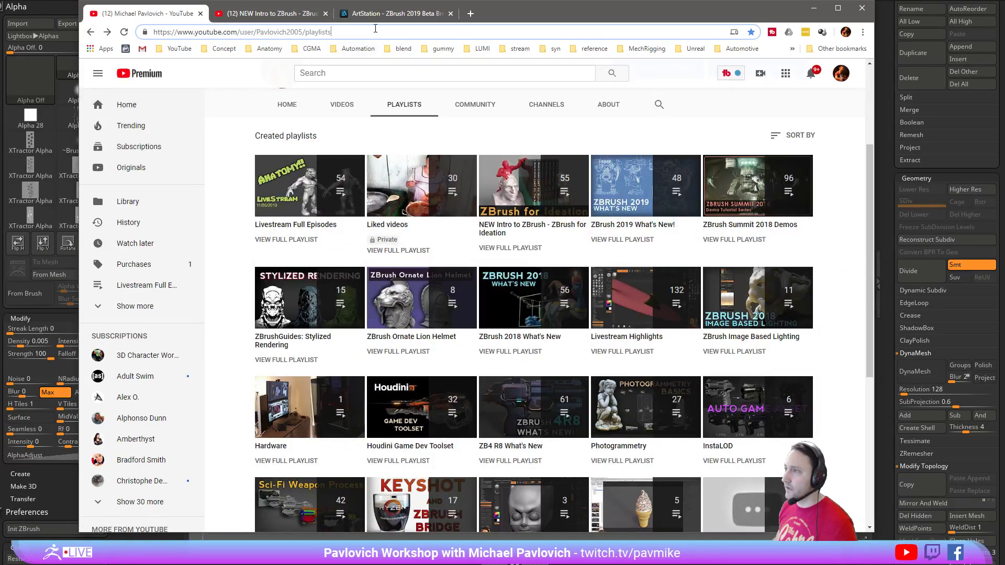
{"action": "left_click", "coordinate": [376, 32]}
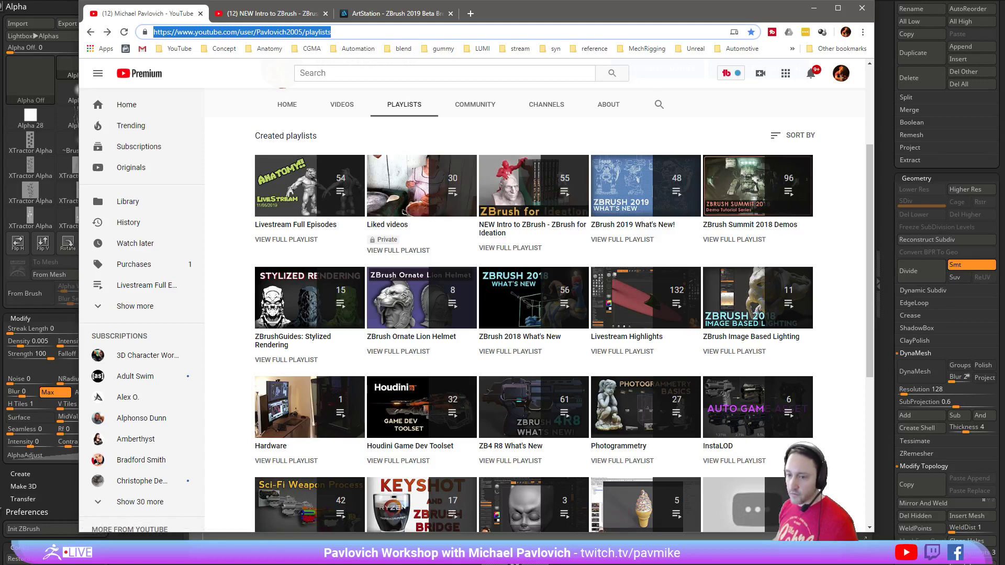
{"action": "left_click", "coordinate": [173, 539]}
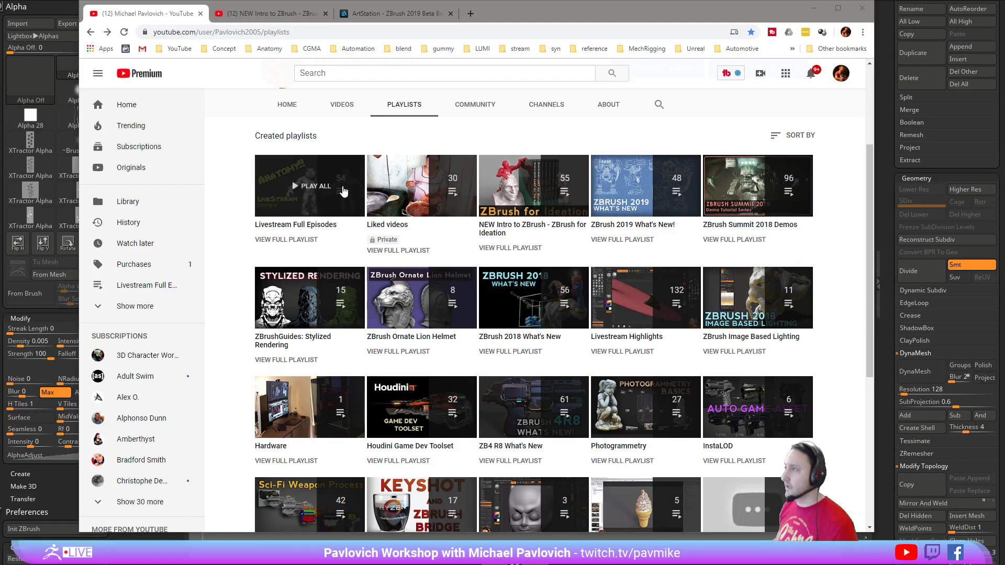
{"action": "left_click", "coordinate": [815, 8]}
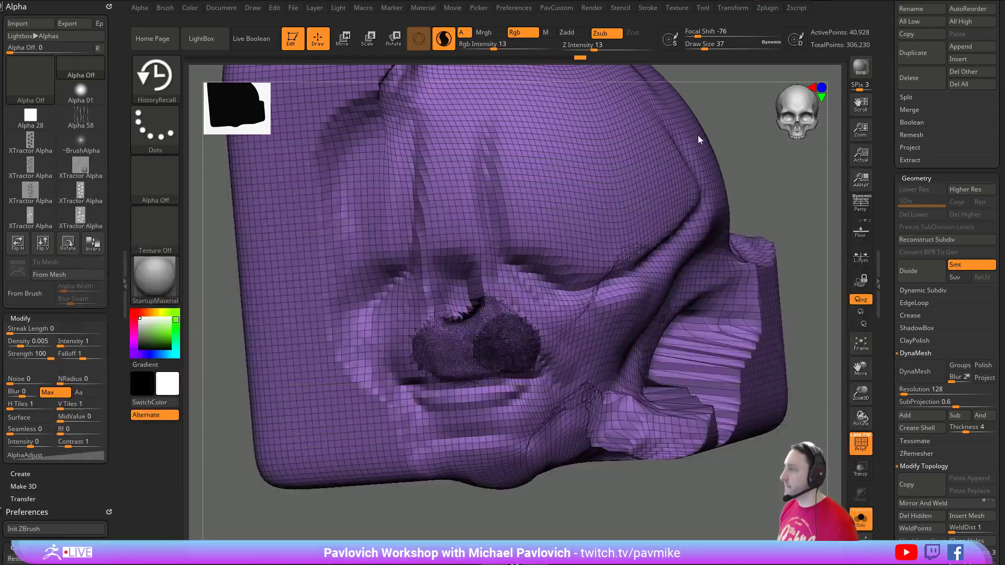
- Hide the polyframe and recall the small bumps across the cube's upper lip with HistoryRecall at draw size 41
{"action": "left_click_drag", "start_coordinate": [777, 178], "coordinate": [766, 193], "text": "alt"}
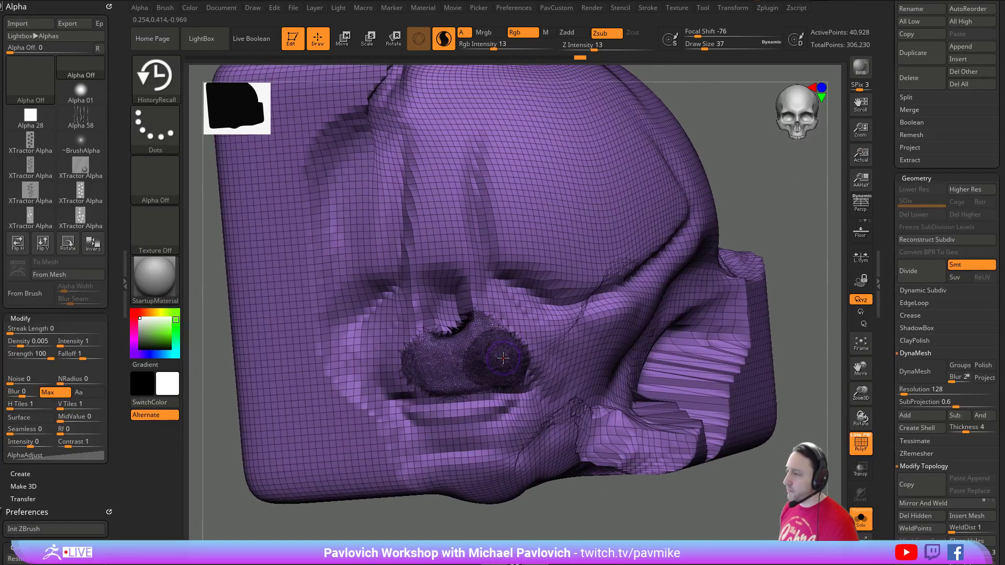
{"action": "left_click", "coordinate": [861, 446]}
{"action": "key", "text": "]"}
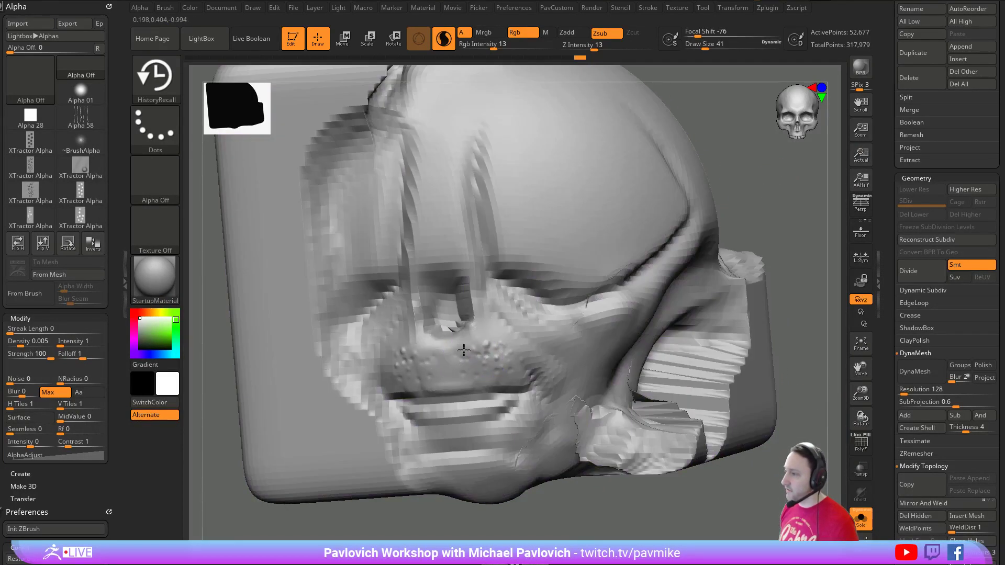
- Recall more head detail around the mouth, jaw and eye on the cube with HistoryRecall and inspect the denser mesh with the polyframe
{"action": "right_click_drag", "start_coordinate": [583, 354], "coordinate": [566, 326]}
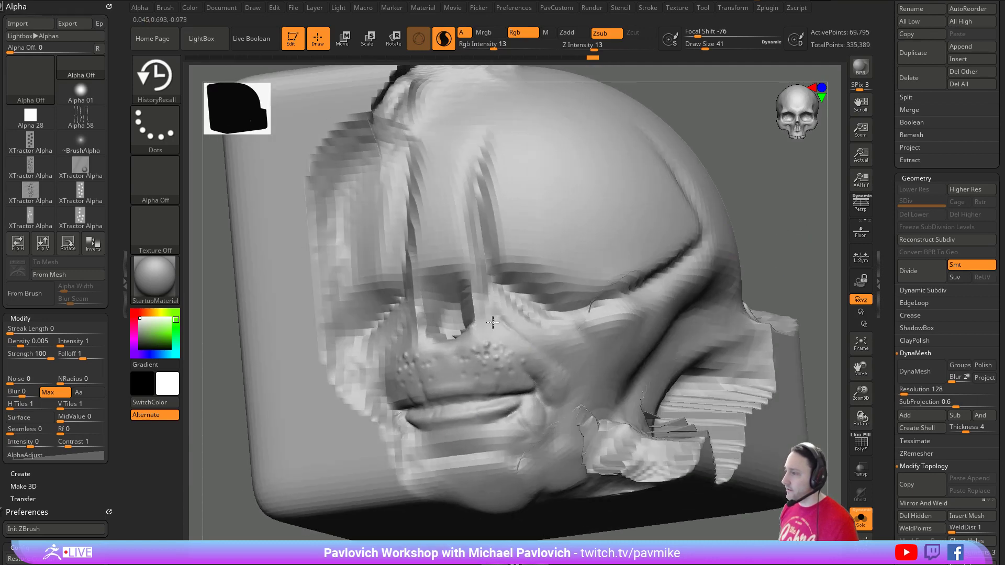
{"action": "mouse_move", "coordinate": [692, 274]}
{"action": "right_mouse_down"}
{"action": "mouse_move", "coordinate": [461, 339]}
{"action": "mouse_move", "coordinate": [593, 283]}
{"action": "mouse_move", "coordinate": [558, 402]}
{"action": "mouse_move", "coordinate": [772, 299]}
{"action": "mouse_move", "coordinate": [554, 368]}
{"action": "right_mouse_up"}
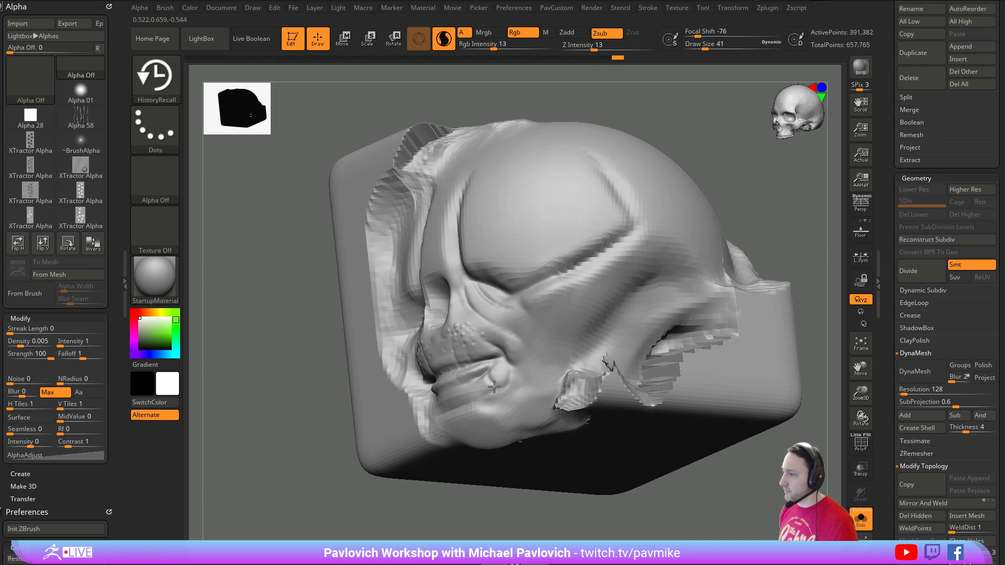
{"action": "left_click", "coordinate": [868, 451]}
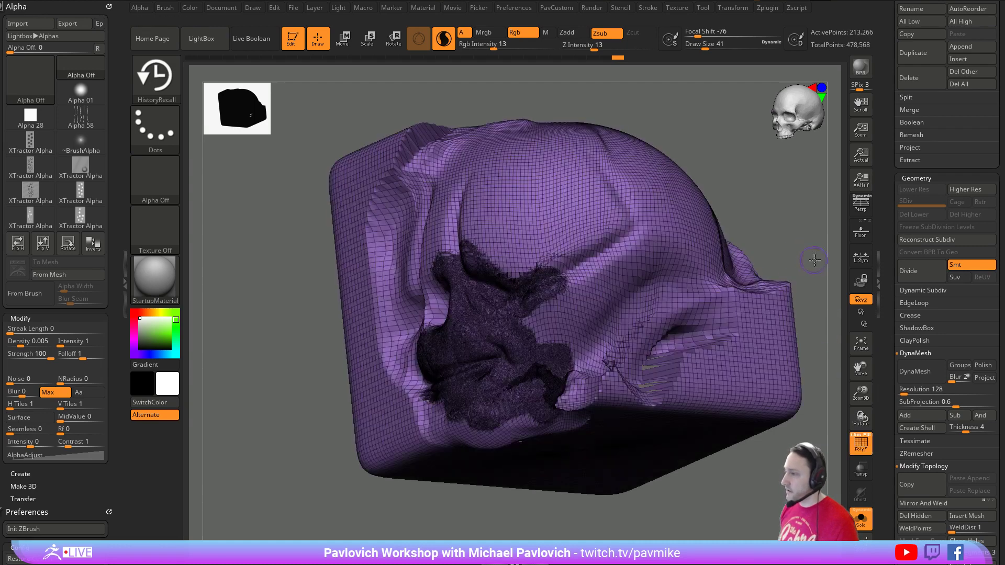
{"action": "left_click_drag", "start_coordinate": [816, 261], "coordinate": [825, 294]}
{"action": "mouse_move", "coordinate": [548, 378]}
{"action": "left_mouse_down", "text": "shift"}
{"action": "mouse_move", "coordinate": [533, 386]}
{"action": "mouse_move", "coordinate": [537, 366]}
{"action": "mouse_move", "coordinate": [547, 374]}
{"action": "mouse_move", "coordinate": [517, 378]}
{"action": "left_mouse_up", "text": "shift"}
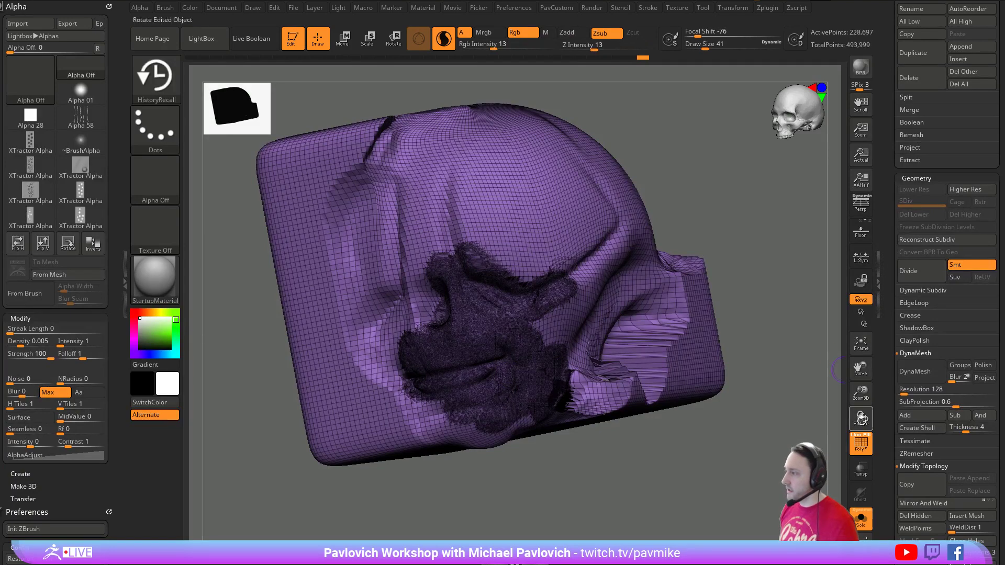
- Hide the polyframe, frame the model, and bring the Subtool list of the cube and sphere into view
{"action": "left_click", "coordinate": [862, 444]}
{"action": "key", "text": "f"}
{"action": "mouse_move", "coordinate": [774, 256]}
{"action": "left_mouse_down", "text": "shift"}
{"action": "mouse_move", "coordinate": [774, 294]}
{"action": "mouse_move", "coordinate": [783, 288]}
{"action": "left_mouse_up", "text": "shift"}
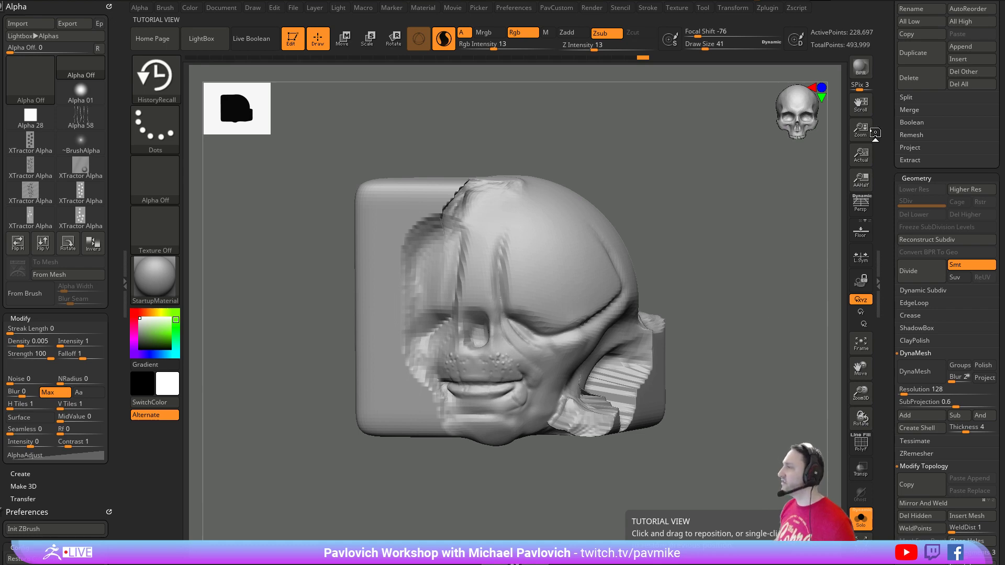
{"action": "left_click_drag", "start_coordinate": [887, 119], "coordinate": [941, 170]}
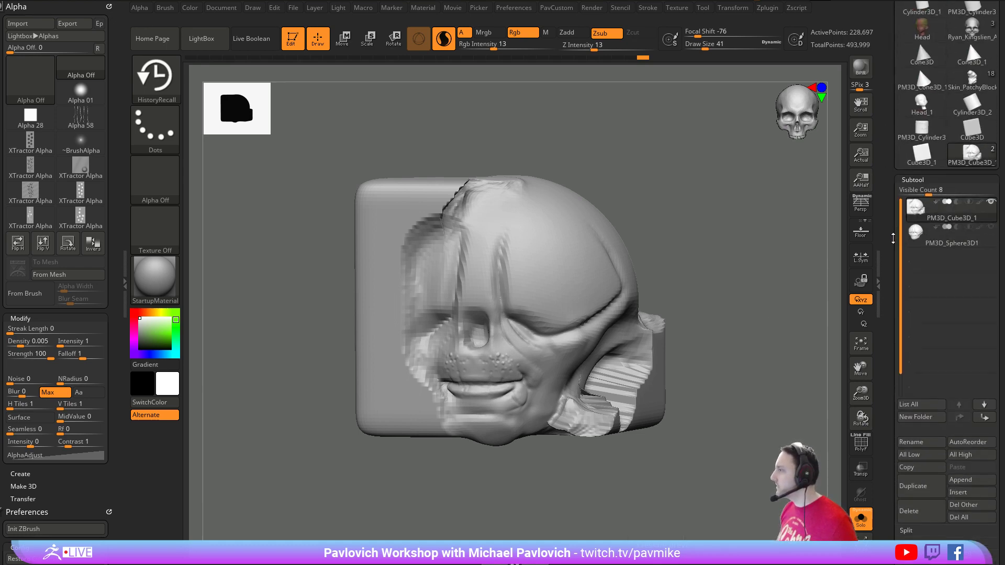
{"action": "mouse_move", "coordinate": [722, 224]}
{"action": "left_mouse_down"}
{"action": "mouse_move", "coordinate": [707, 207]}
{"action": "mouse_move", "coordinate": [699, 231]}
{"action": "mouse_move", "coordinate": [642, 214]}
{"action": "mouse_move", "coordinate": [717, 240]}
{"action": "left_mouse_up"}
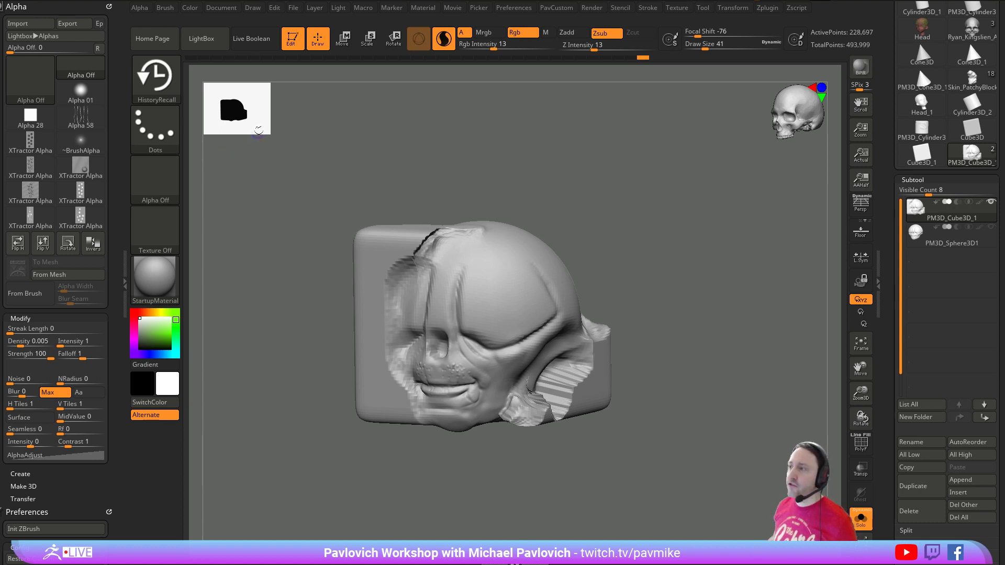
{"action": "left_click_drag", "start_coordinate": [257, 125], "coordinate": [240, 182]}
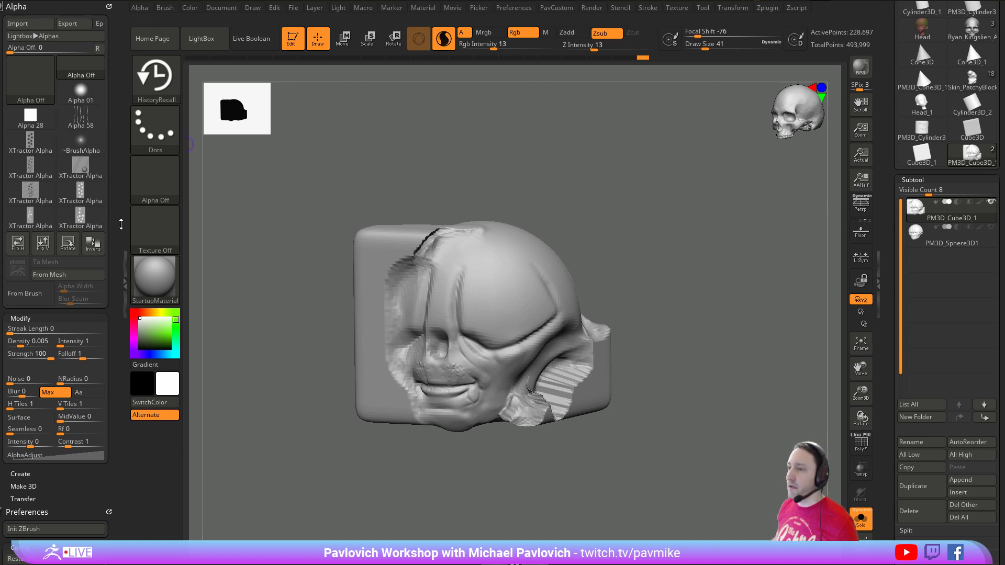
- Expand the Thumbnail section of the Preferences and switch the thumbnail display off and back on
{"action": "left_click_drag", "start_coordinate": [108, 7], "coordinate": [108, 7]}
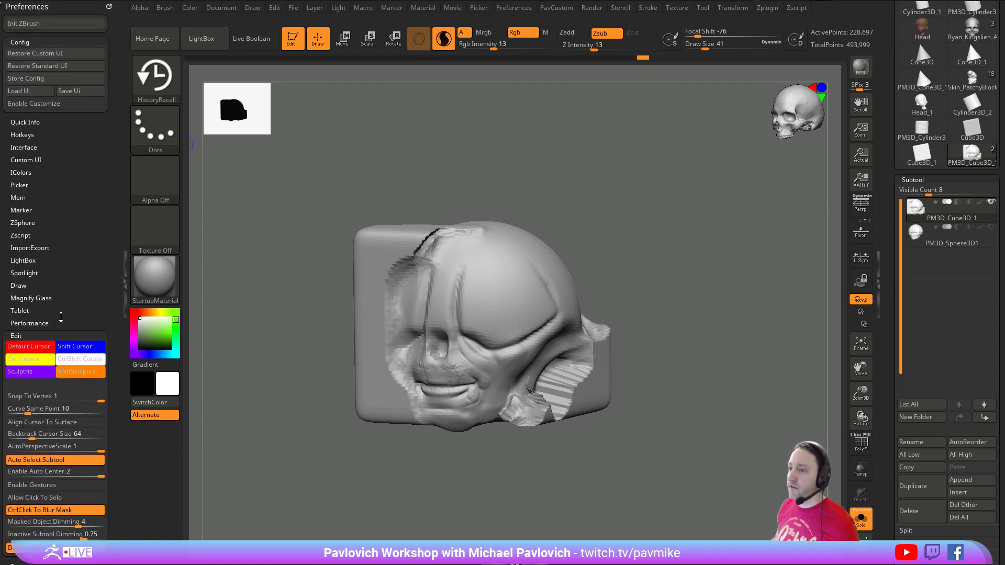
{"action": "left_click", "coordinate": [50, 331], "text": "shift"}
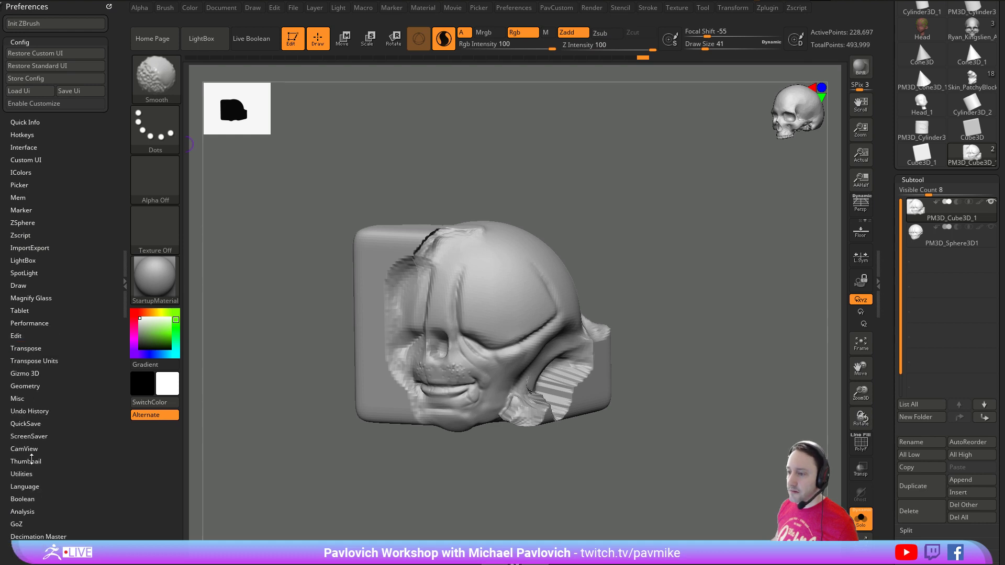
{"action": "left_click", "coordinate": [26, 461]}
{"action": "left_click", "coordinate": [30, 473]}
{"action": "left_click", "coordinate": [29, 473]}
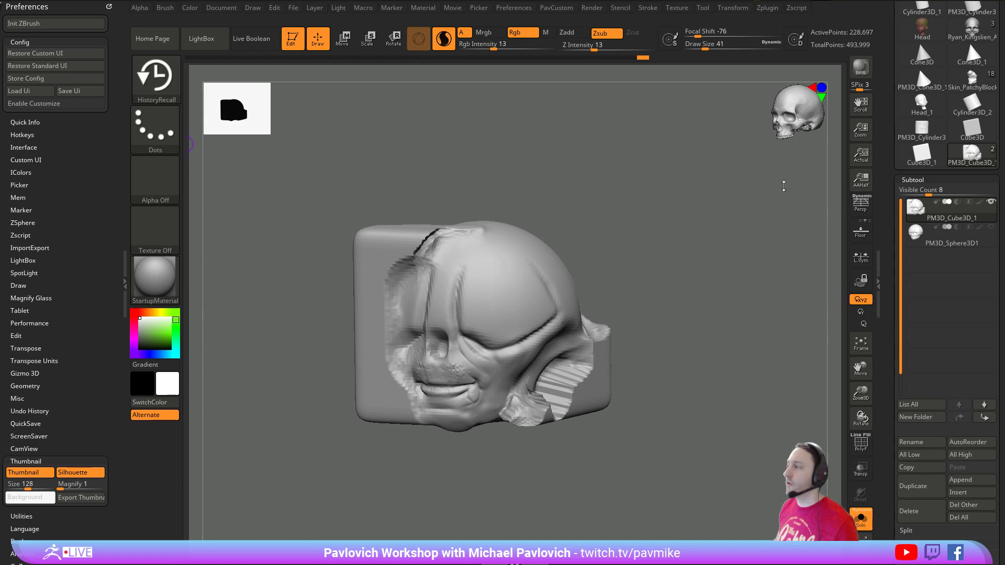
- Open the Tessimate settings under Geometry alongside the other open sections, and close them again
{"action": "scroll", "coordinate": [921, 272], "scroll_direction": "down", "scroll_amount": 5}
{"action": "key", "text": "shift"}
{"action": "left_click_drag", "start_coordinate": [889, 302], "coordinate": [889, 88]}
{"action": "left_click", "coordinate": [919, 313], "text": "shift"}
{"action": "left_click", "coordinate": [918, 313]}
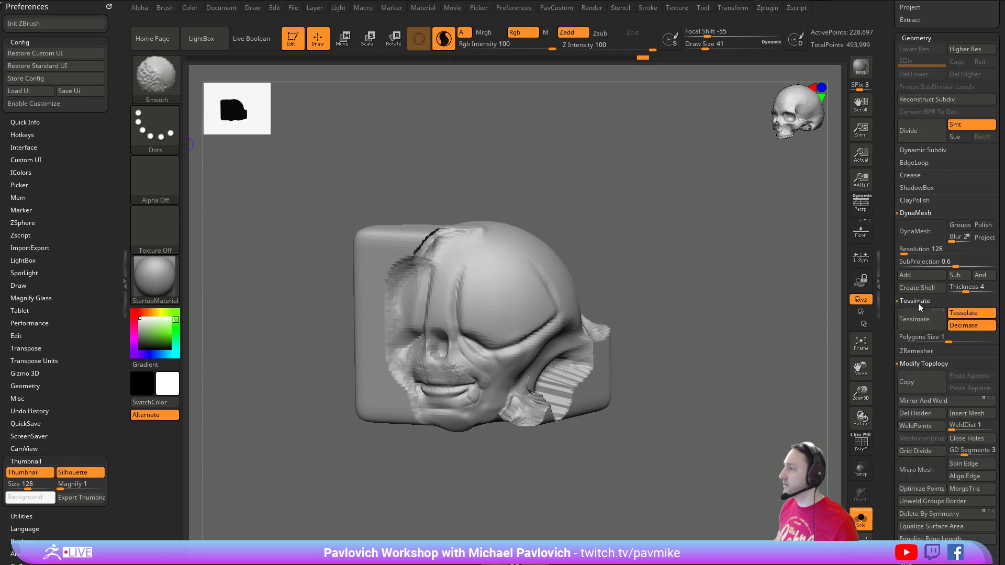
- Examine the UI options of the Interface preferences, including Show Subtools Folders, and dock the Preferences palette in the tray
{"action": "left_click", "coordinate": [524, 10]}
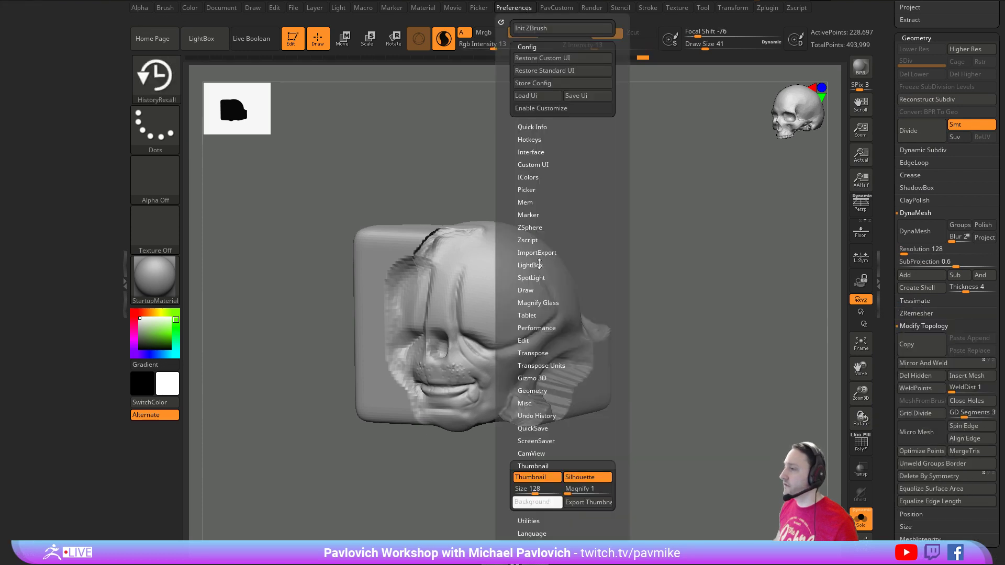
{"action": "key", "text": "shift"}
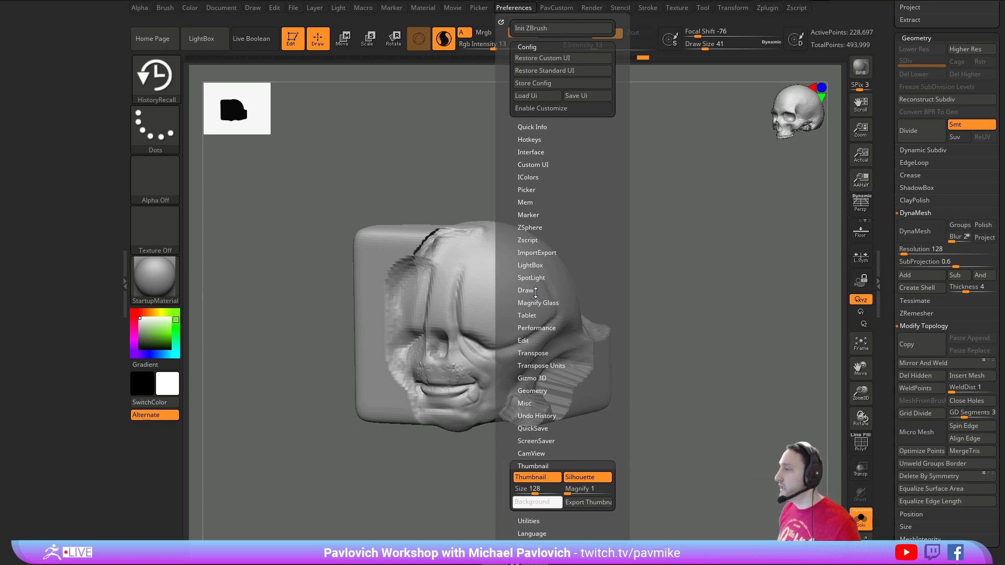
{"action": "key", "text": "shift"}
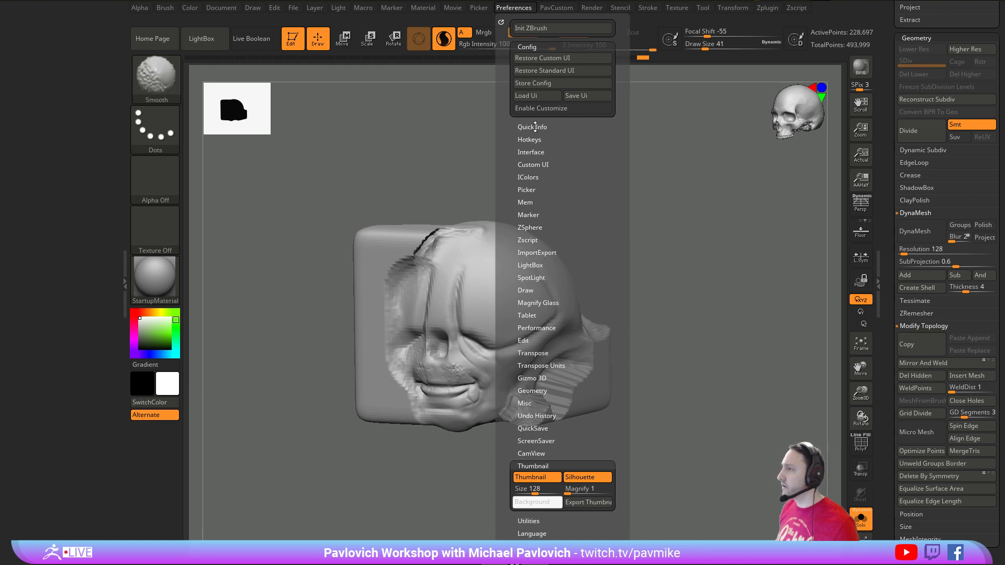
{"action": "left_click", "coordinate": [526, 153]}
{"action": "left_click", "coordinate": [519, 164]}
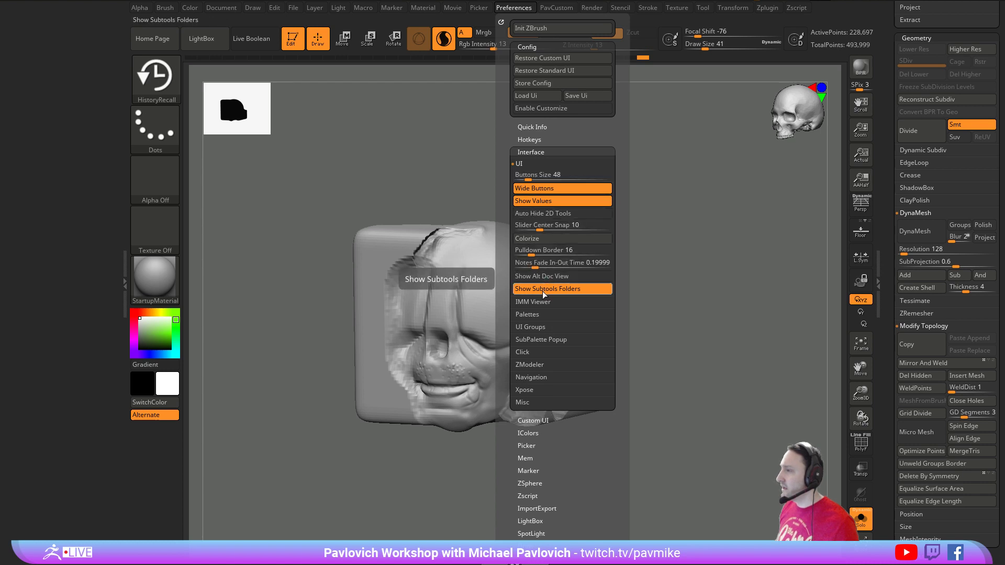
{"action": "key", "text": "ctrl"}
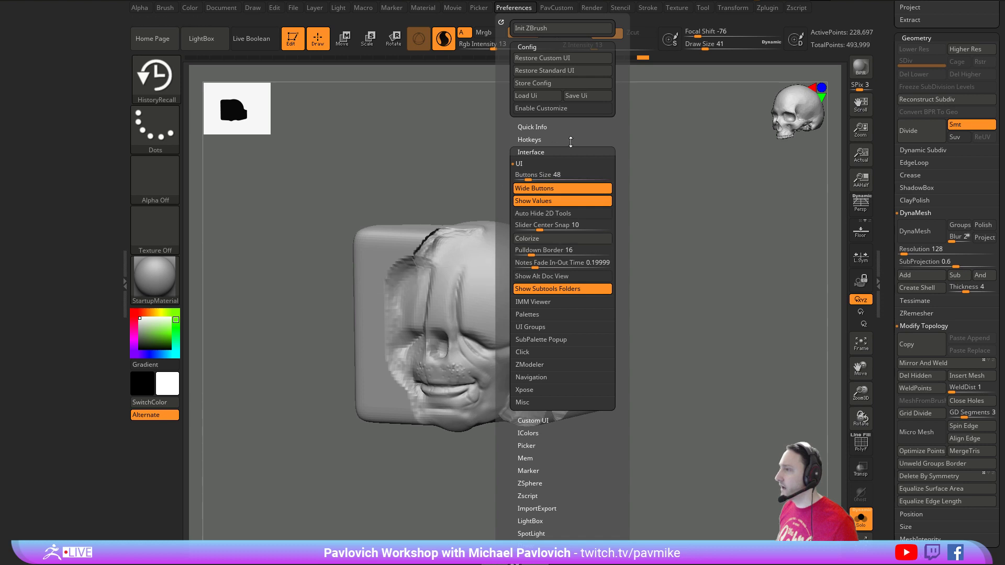
{"action": "left_click", "coordinate": [501, 22]}
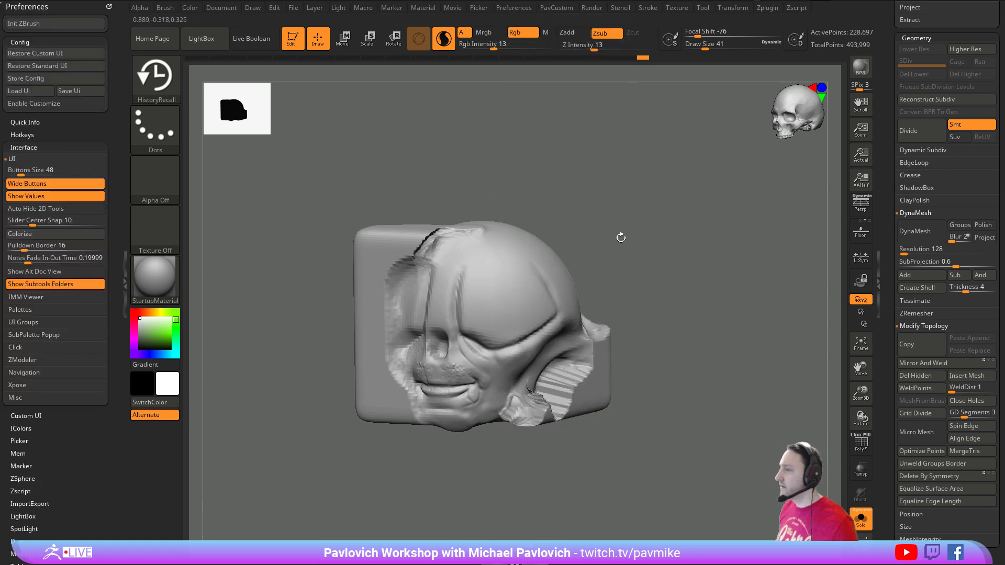
- Collapse the Interface section, and fold and unfold the docked Preferences palette
{"action": "left_click", "coordinate": [27, 147], "text": "shift"}
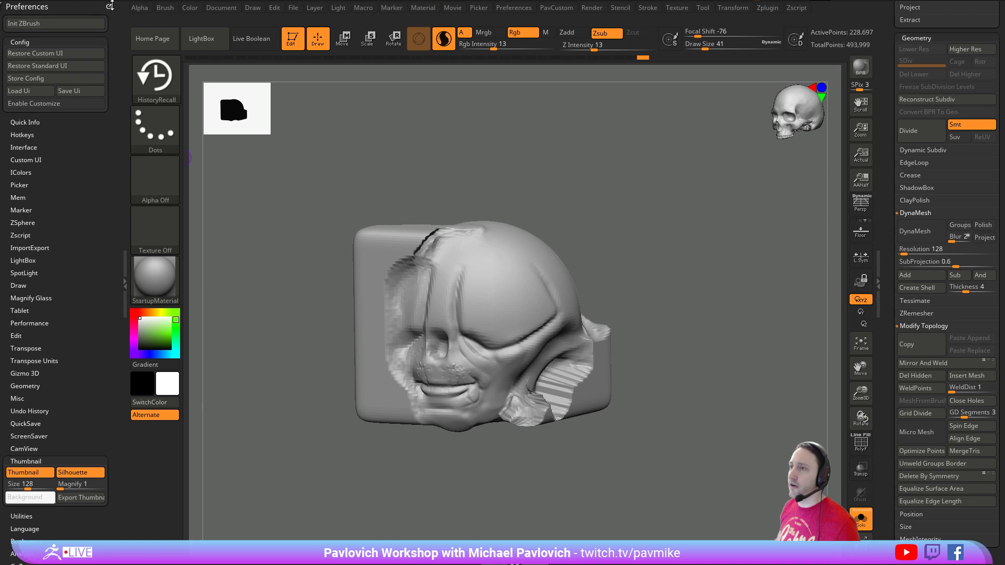
{"action": "left_click", "coordinate": [62, 7], "text": "shift"}
{"action": "left_click", "coordinate": [62, 7], "text": "shift"}
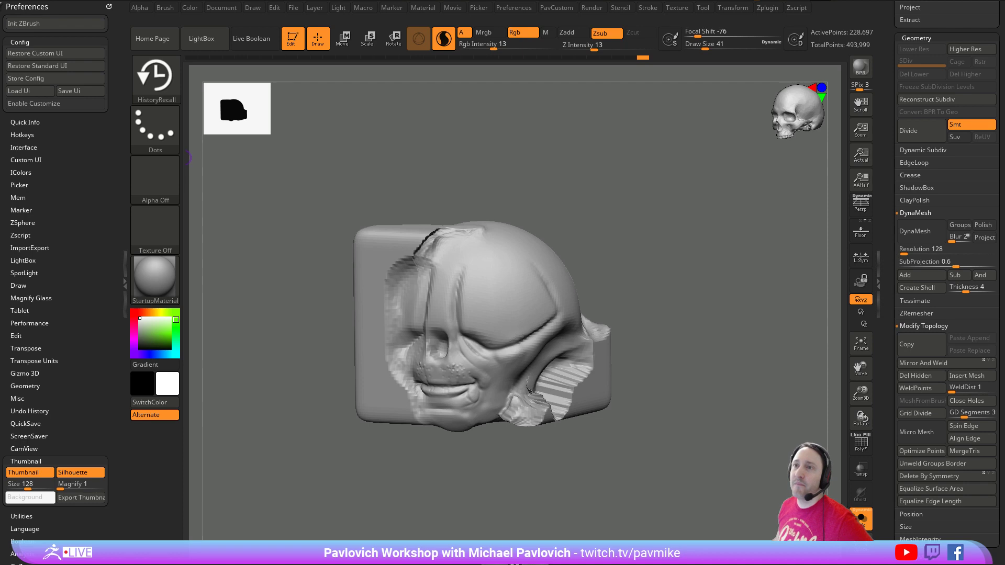
- Set the HistoryRecall brush's draw size to 97 while viewing the cube from the side
{"action": "left_click_drag", "start_coordinate": [502, 191], "coordinate": [495, 190]}
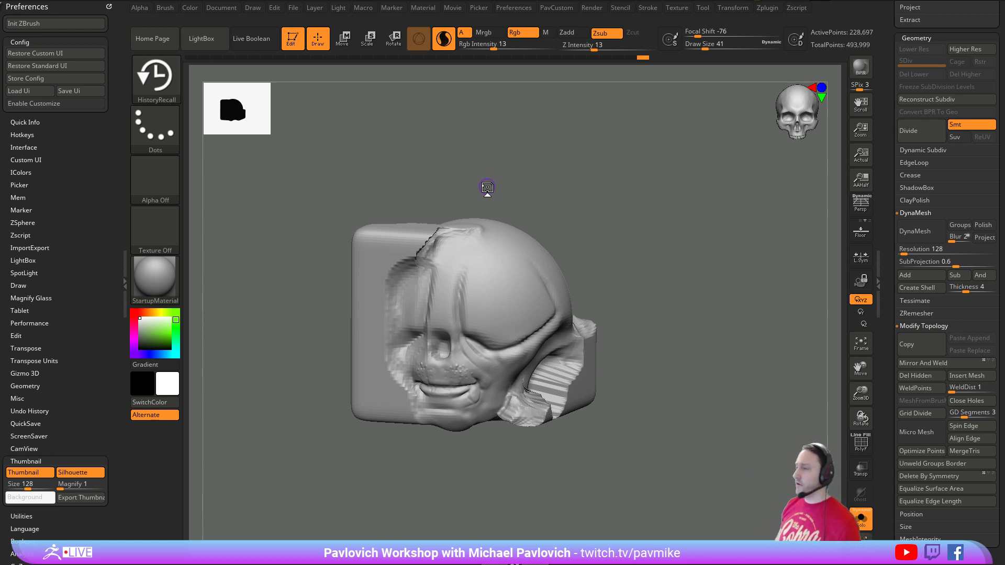
{"action": "left_click_drag", "start_coordinate": [488, 187], "coordinate": [696, 213], "text": "alt"}
{"action": "key", "text": "s"}
{"action": "left_click_drag", "start_coordinate": [541, 283], "coordinate": [554, 283]}
{"action": "mouse_move", "coordinate": [609, 250]}
{"action": "left_mouse_down", "text": "alt"}
{"action": "mouse_move", "coordinate": [589, 266]}
{"action": "mouse_move", "coordinate": [620, 272]}
{"action": "left_mouse_up", "text": "alt"}
{"action": "key", "text": "s"}
{"action": "key", "text": "s"}
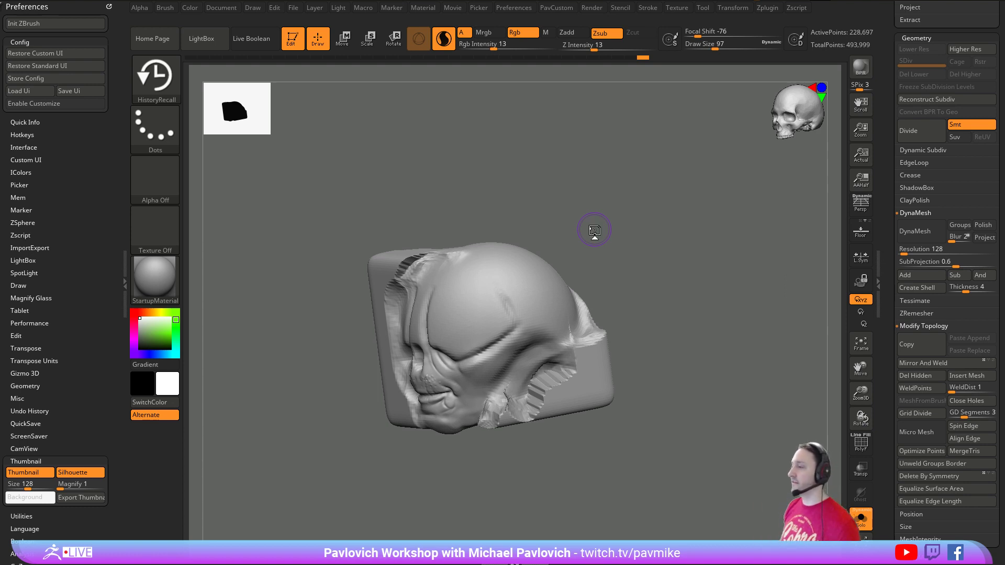
{"action": "mouse_move", "coordinate": [677, 181]}
{"action": "left_mouse_down"}
{"action": "mouse_move", "coordinate": [689, 193]}
{"action": "mouse_move", "coordinate": [699, 182]}
{"action": "left_mouse_up"}
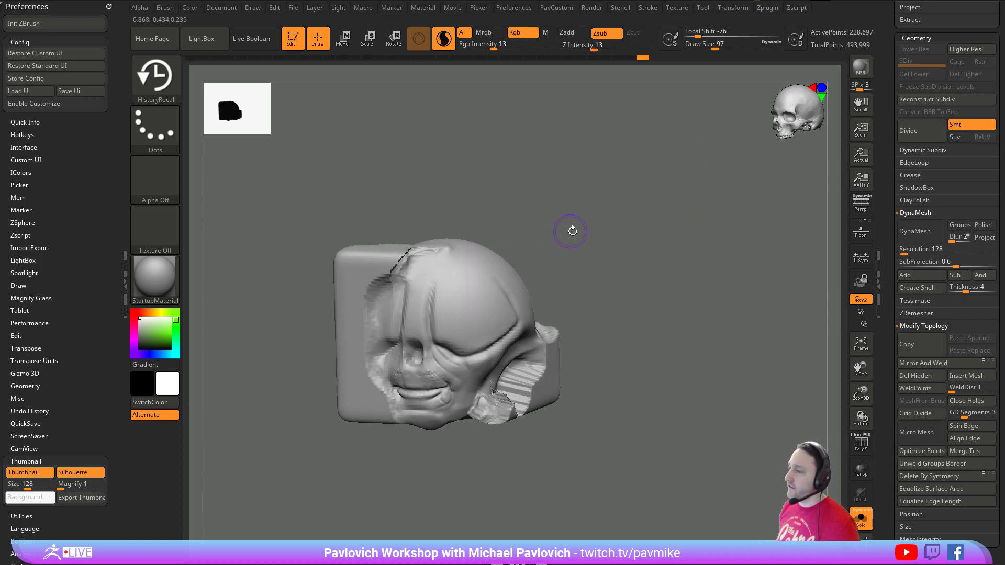
{"action": "left_click_drag", "start_coordinate": [572, 229], "coordinate": [581, 237], "text": "alt"}
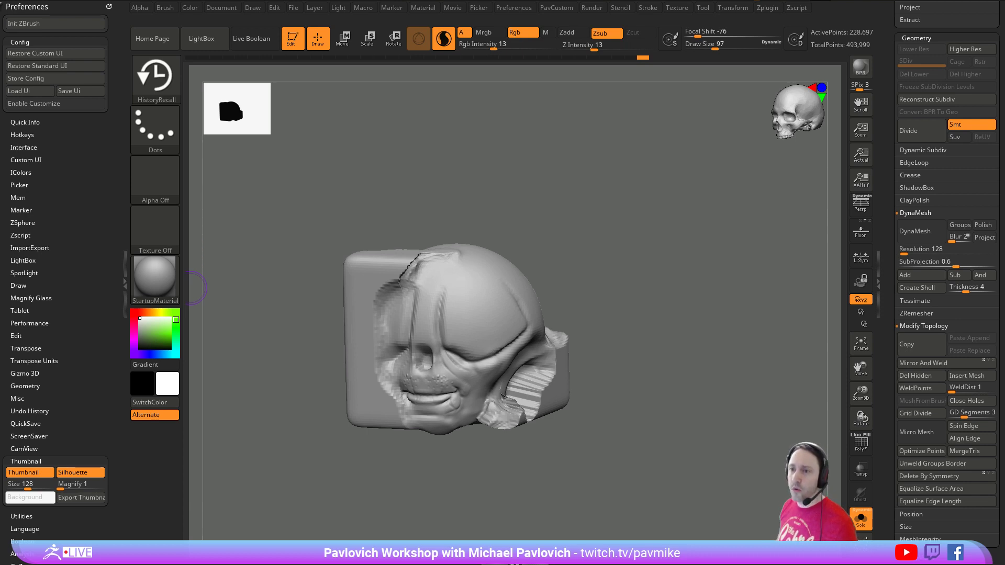
- Switch to the Standard brush at draw size 87 and turn Sculptris Pro off
{"action": "left_click_drag", "start_coordinate": [608, 243], "coordinate": [623, 251]}
{"action": "key", "text": "b"}
{"action": "key", "text": "s"}
{"action": "key", "text": "t"}
{"action": "key", "text": "s"}
{"action": "key", "text": "s"}
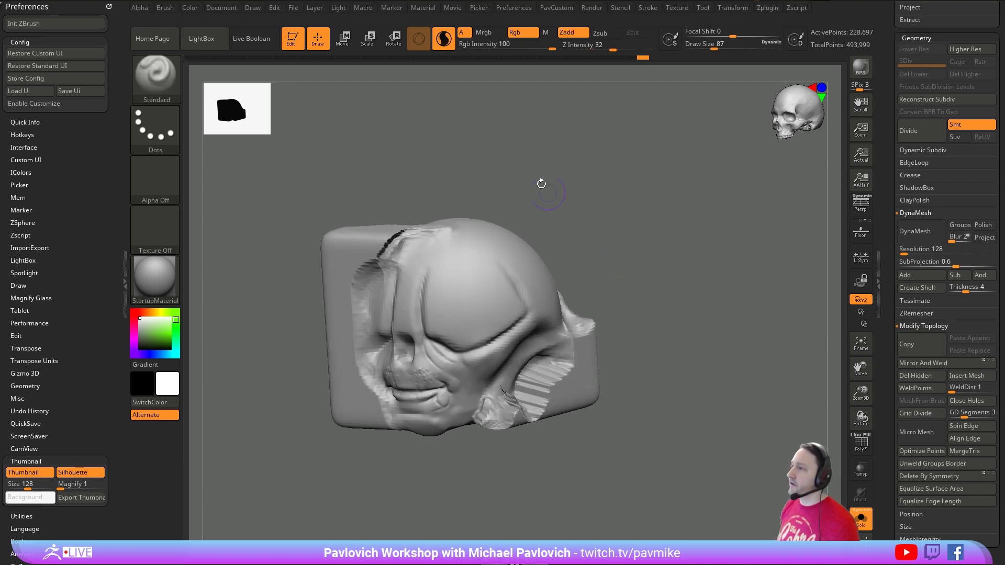
{"action": "left_click", "coordinate": [443, 40]}
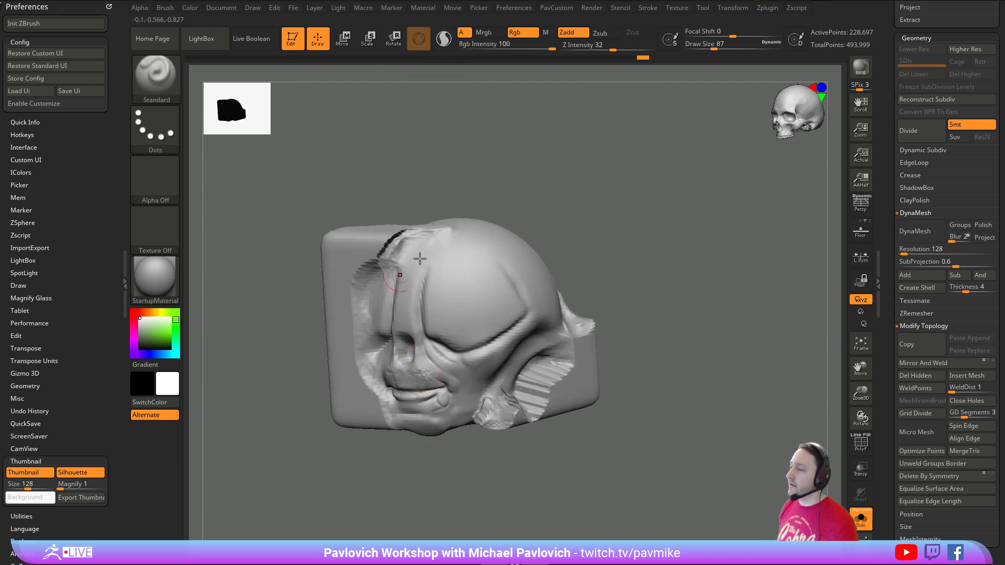
- Open the Morph Target settings of the cube tool
{"action": "left_click_drag", "start_coordinate": [653, 289], "coordinate": [651, 268], "text": "alt"}
{"action": "left_click_drag", "start_coordinate": [651, 269], "coordinate": [684, 281]}
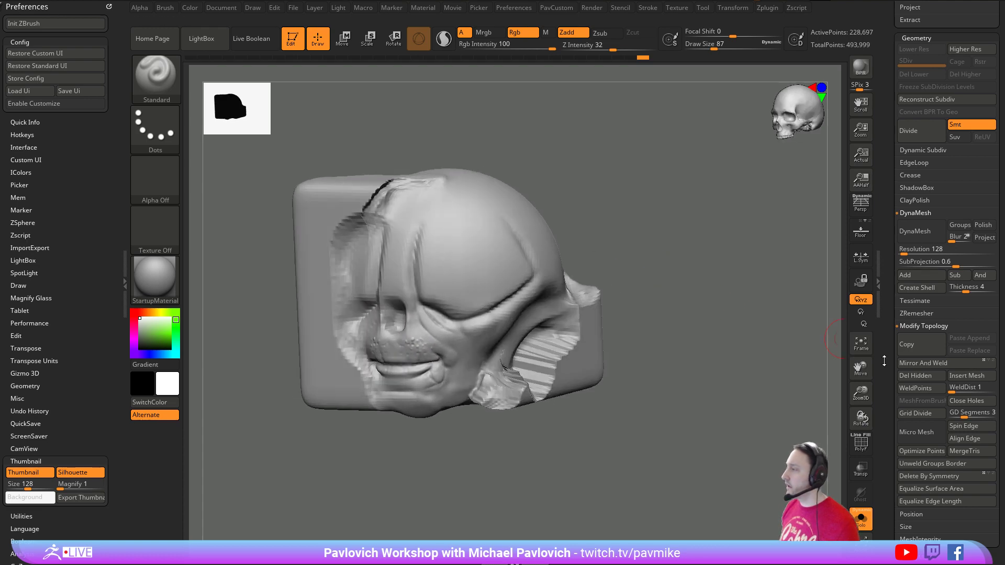
{"action": "left_click_drag", "start_coordinate": [885, 363], "coordinate": [893, 181]}
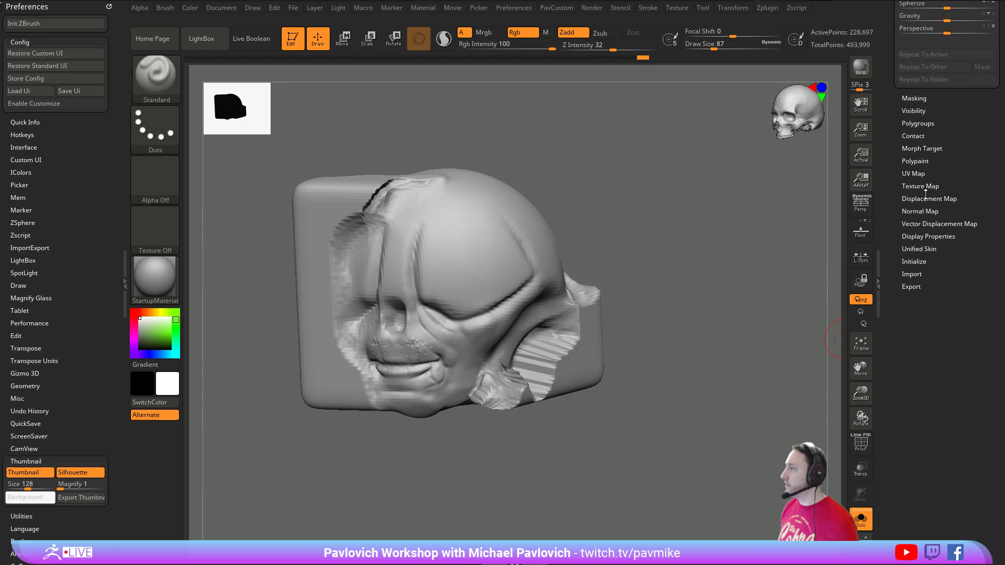
{"action": "left_click", "coordinate": [909, 152], "text": "shift"}
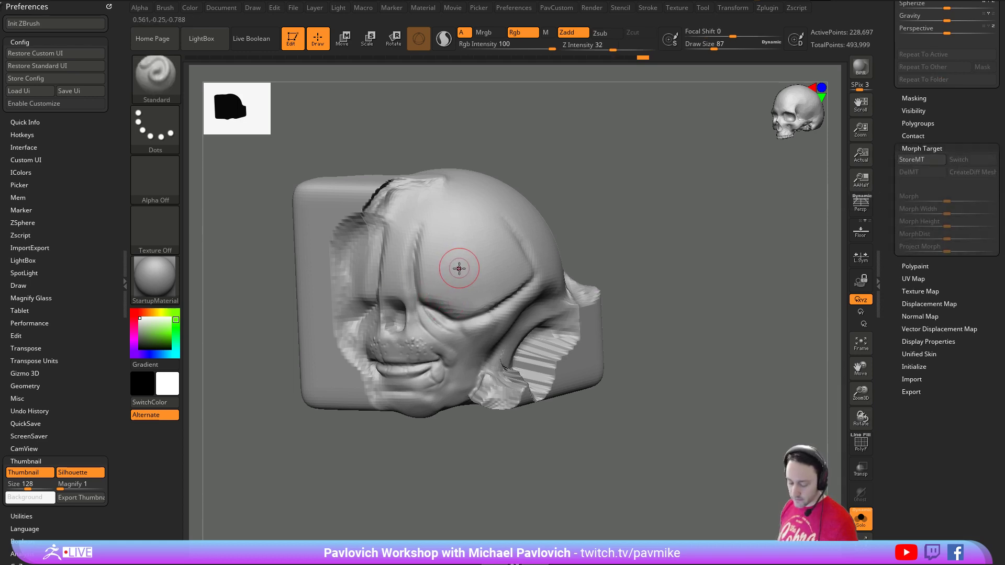
- Look through the sculpting brushes starting with M in the brush picker and return to the model with the Standard brush
{"action": "key", "text": "b"}
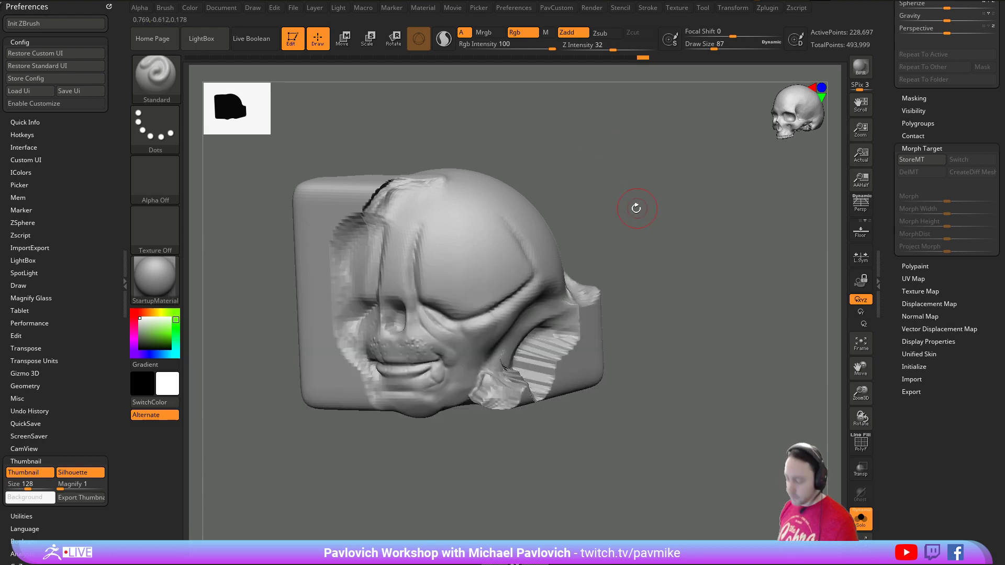
{"action": "key", "text": "b"}
{"action": "key", "text": "z"}
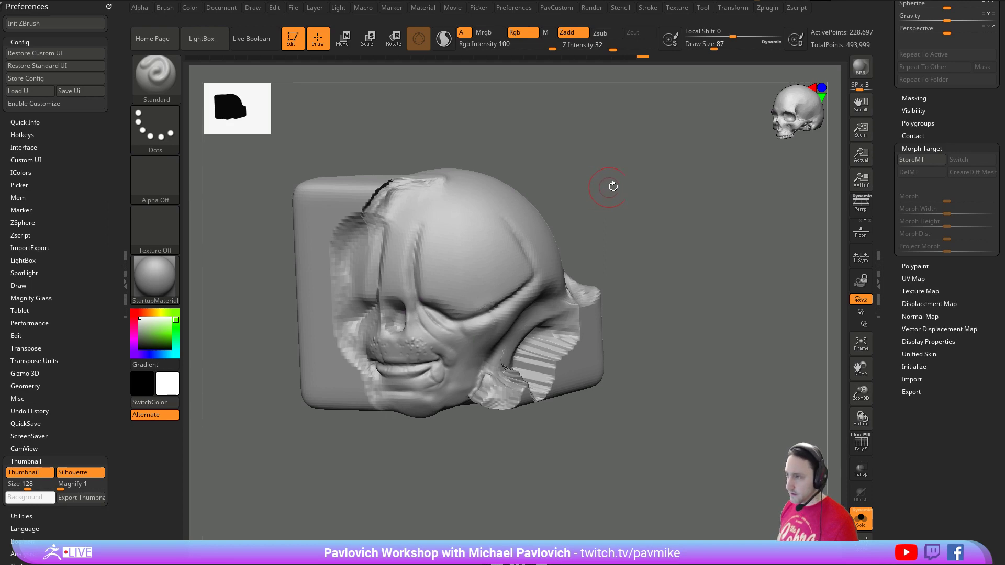
{"action": "left_click_drag", "start_coordinate": [613, 185], "coordinate": [638, 184]}
{"action": "key", "text": "b"}
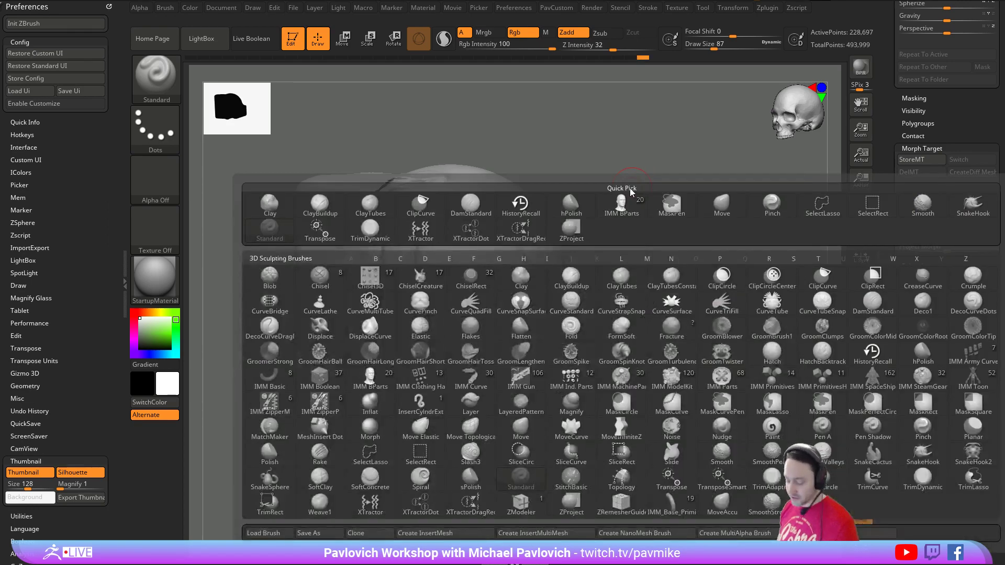
{"action": "key", "text": "m"}
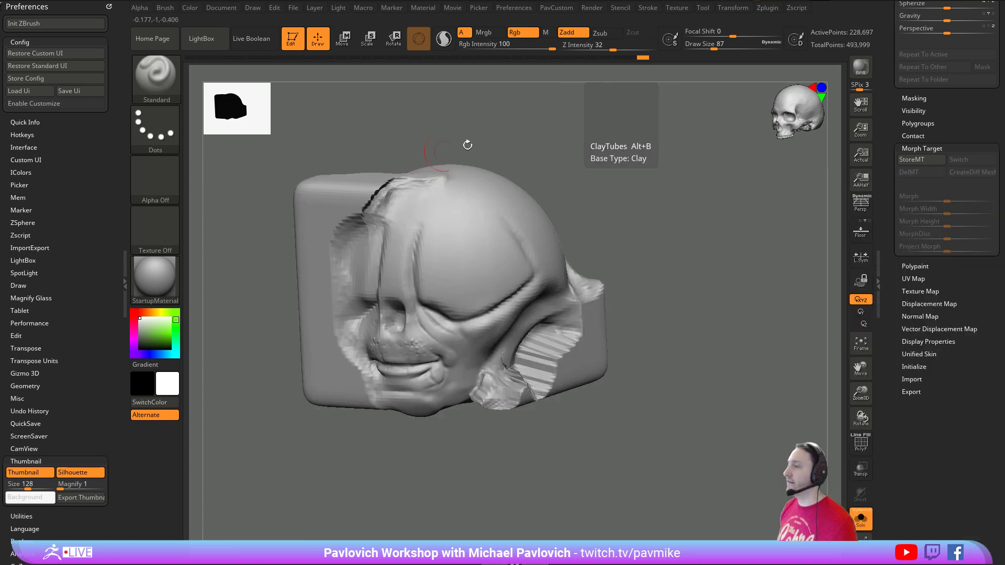
{"action": "left_click_drag", "start_coordinate": [627, 222], "coordinate": [633, 244]}
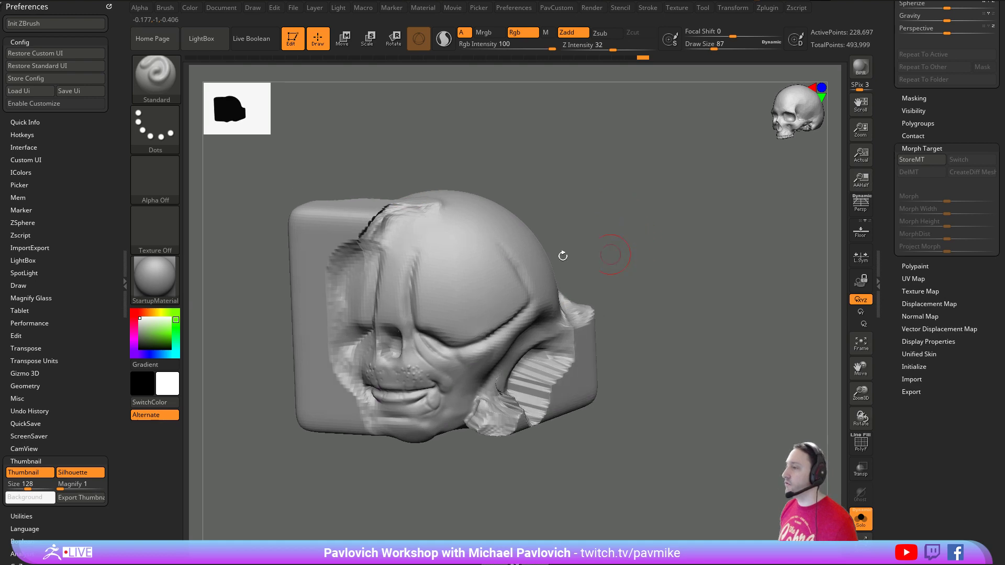
{"action": "mouse_move", "coordinate": [607, 309]}
{"action": "left_mouse_down"}
{"action": "mouse_move", "coordinate": [644, 265]}
{"action": "mouse_move", "coordinate": [662, 278]}
{"action": "left_mouse_up"}
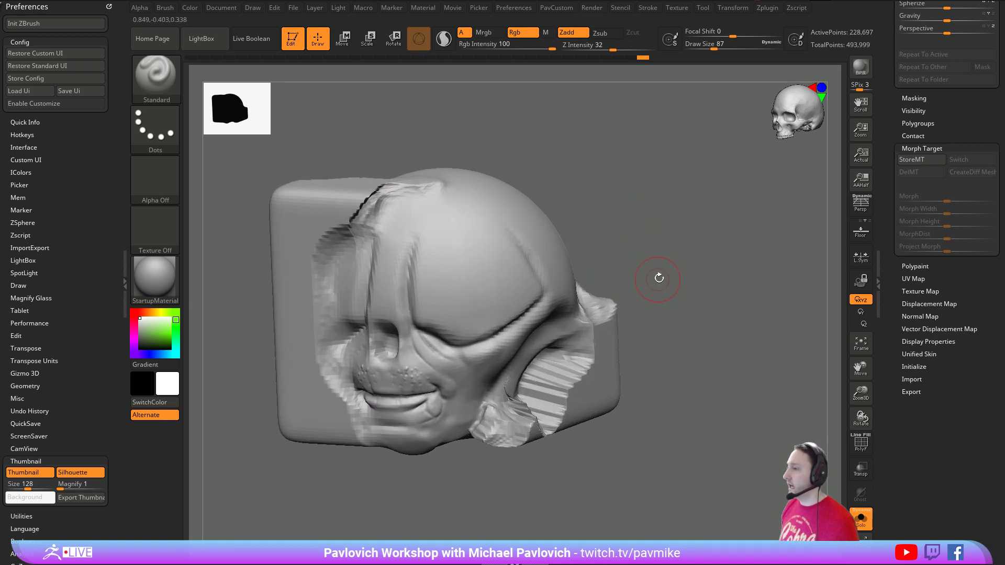
- Store a morph target for the model and dab six small bumps on the forehead with the Standard brush at draw size 27
{"action": "left_click_drag", "start_coordinate": [699, 212], "coordinate": [696, 233], "text": "alt"}
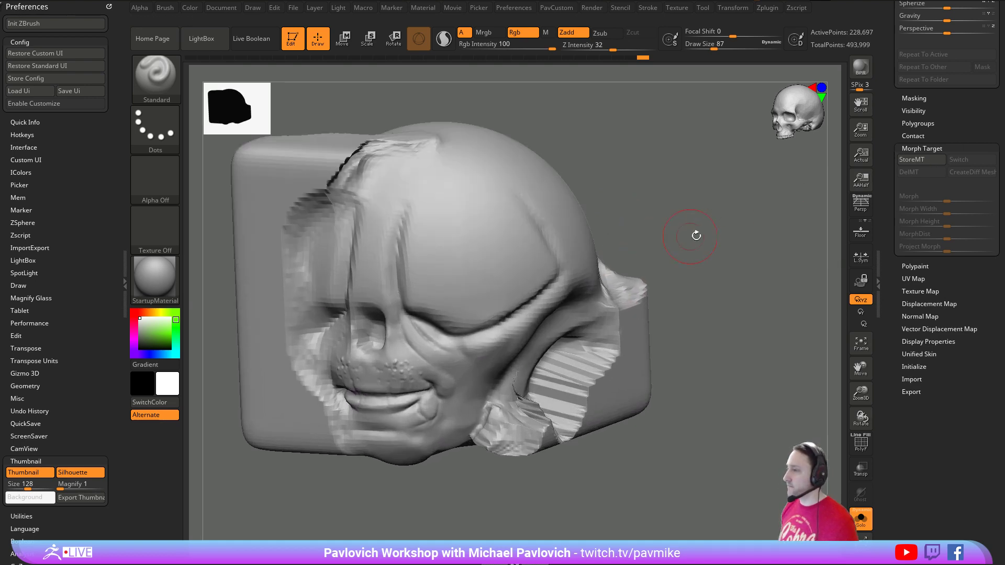
{"action": "left_click", "coordinate": [921, 160]}
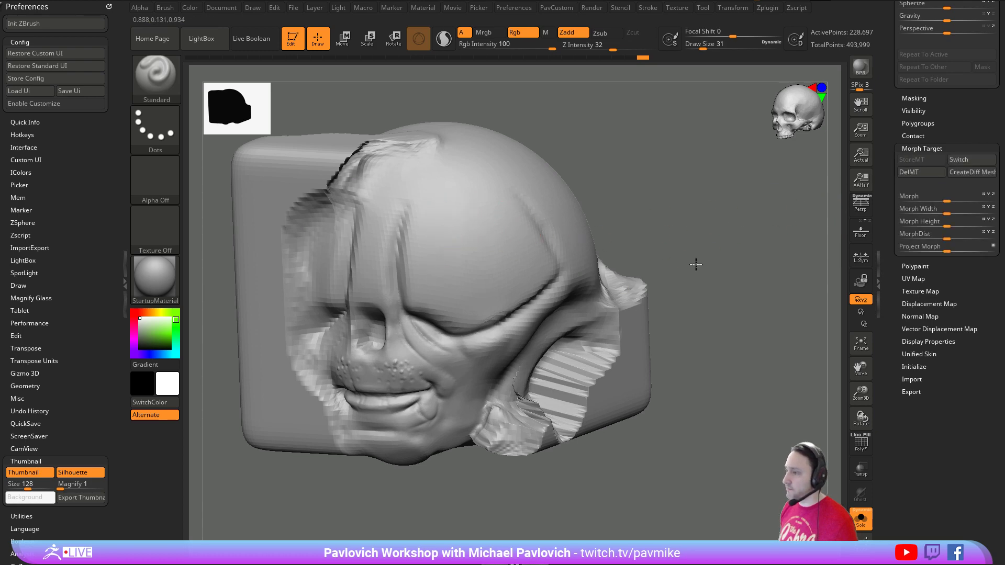
{"action": "left_click_drag", "start_coordinate": [696, 264], "coordinate": [692, 309], "text": "alt"}
{"action": "key", "text": "s"}
{"action": "left_click_drag", "start_coordinate": [475, 365], "coordinate": [473, 365]}
{"action": "left_click", "coordinate": [446, 196]}
{"action": "left_click", "coordinate": [486, 192]}
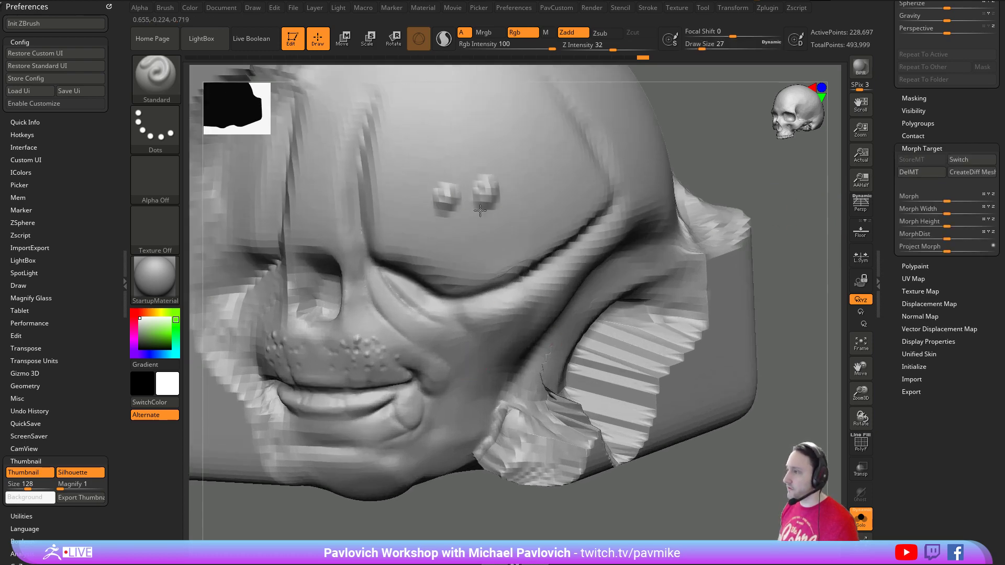
{"action": "left_click", "coordinate": [468, 228]}
{"action": "left_click", "coordinate": [412, 207]}
{"action": "left_click", "coordinate": [436, 164]}
{"action": "left_click", "coordinate": [471, 161]}
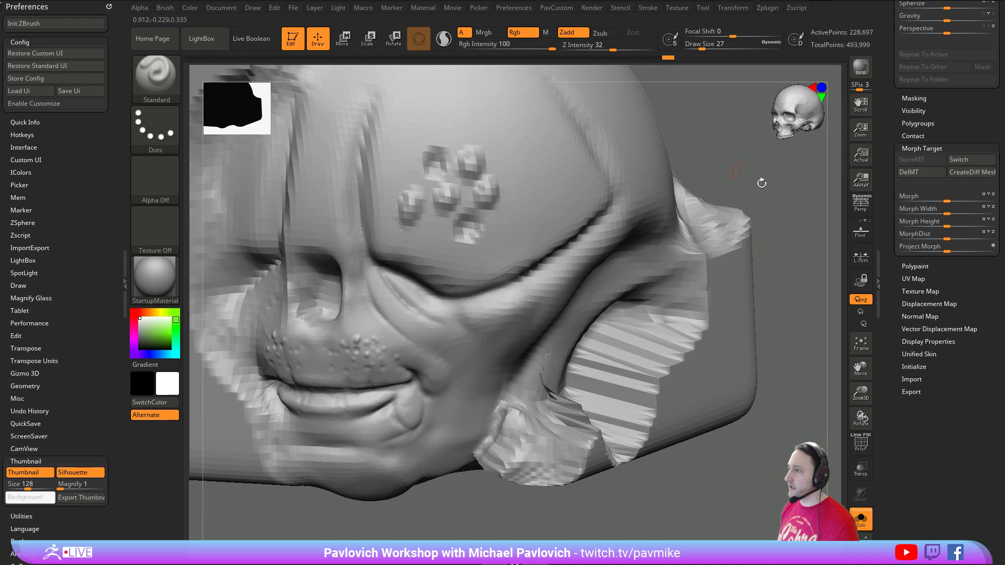
- Switch the model to its stored morph target and back to compare the forehead with and without the bumps
{"action": "left_click_drag", "start_coordinate": [762, 183], "coordinate": [836, 252]}
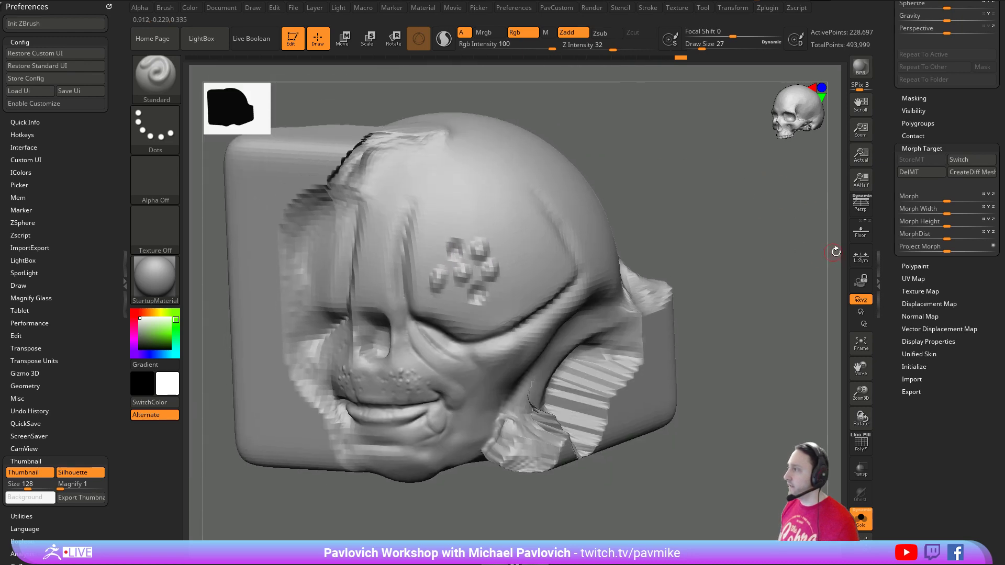
{"action": "left_click", "coordinate": [963, 162]}
{"action": "left_click", "coordinate": [963, 163]}
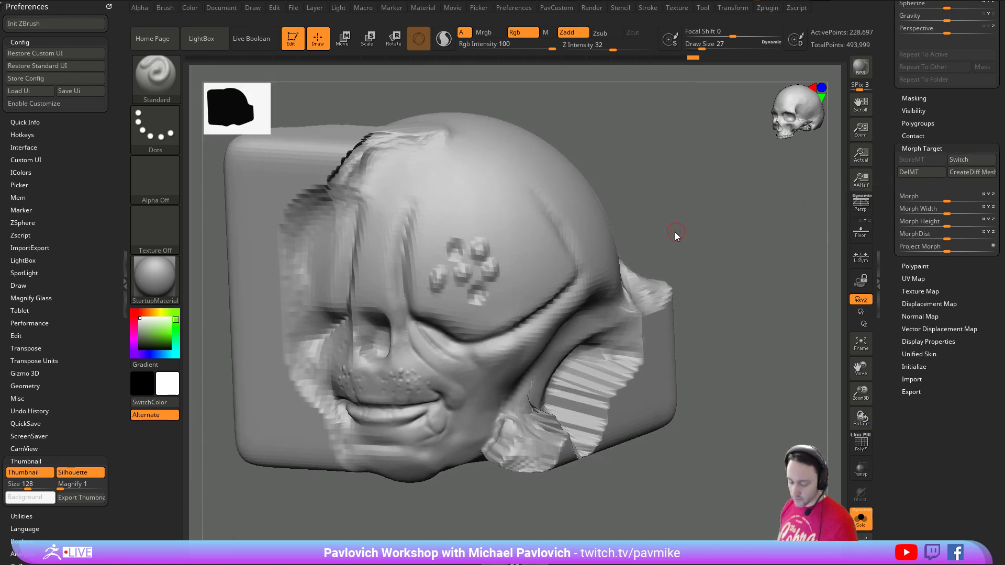
- Paint the forehead bumps away to the stored morph target with the Morph brush at draw size 68
{"action": "key", "text": "b"}
{"action": "key", "text": "m"}
{"action": "key", "text": "o"}
{"action": "key", "text": "s"}
{"action": "mouse_move", "coordinate": [467, 254]}
{"action": "left_mouse_down"}
{"action": "mouse_move", "coordinate": [476, 255]}
{"action": "mouse_move", "coordinate": [451, 247]}
{"action": "mouse_move", "coordinate": [472, 264]}
{"action": "mouse_move", "coordinate": [456, 272]}
{"action": "left_mouse_up"}
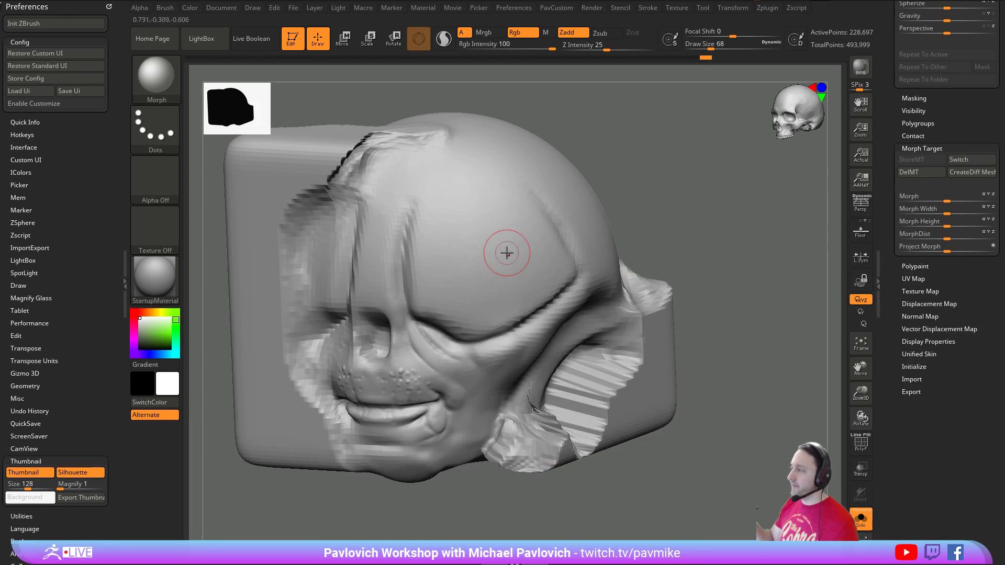
{"action": "left_click_drag", "start_coordinate": [729, 206], "coordinate": [707, 213]}
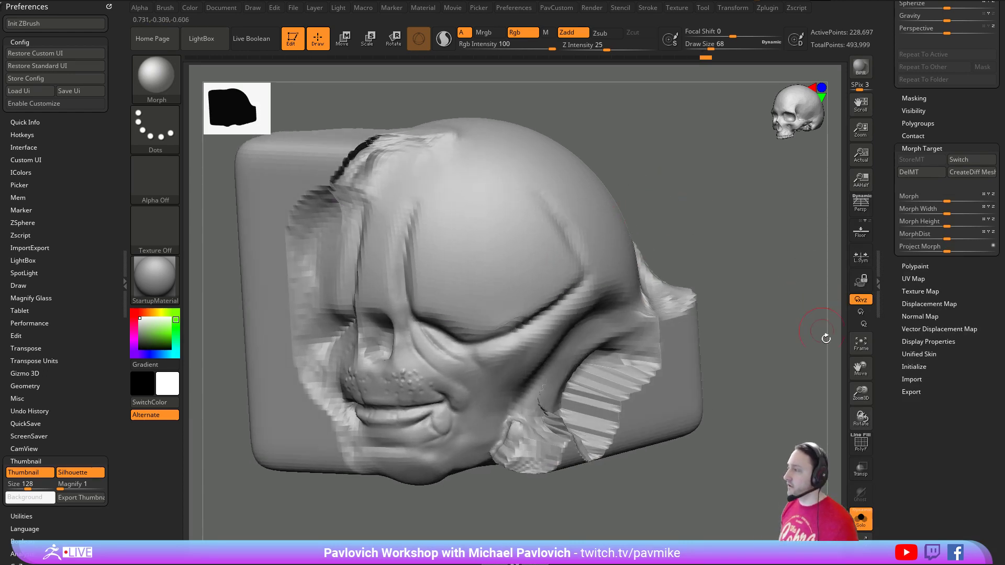
- Show the polyframe and remesh the model into an even, less dense topology
{"action": "left_click", "coordinate": [861, 442]}
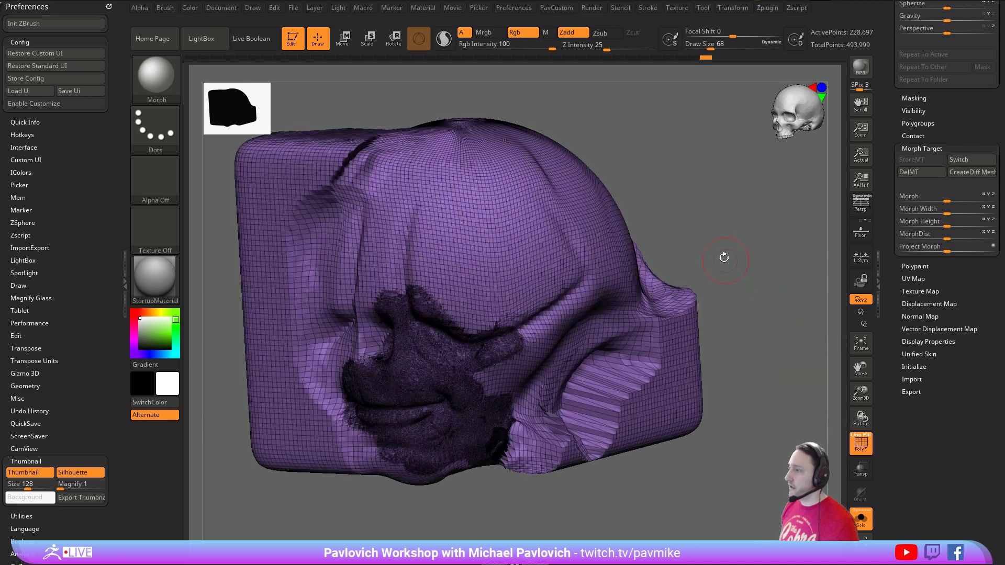
{"action": "key", "text": "space"}
{"action": "left_click", "coordinate": [733, 130]}
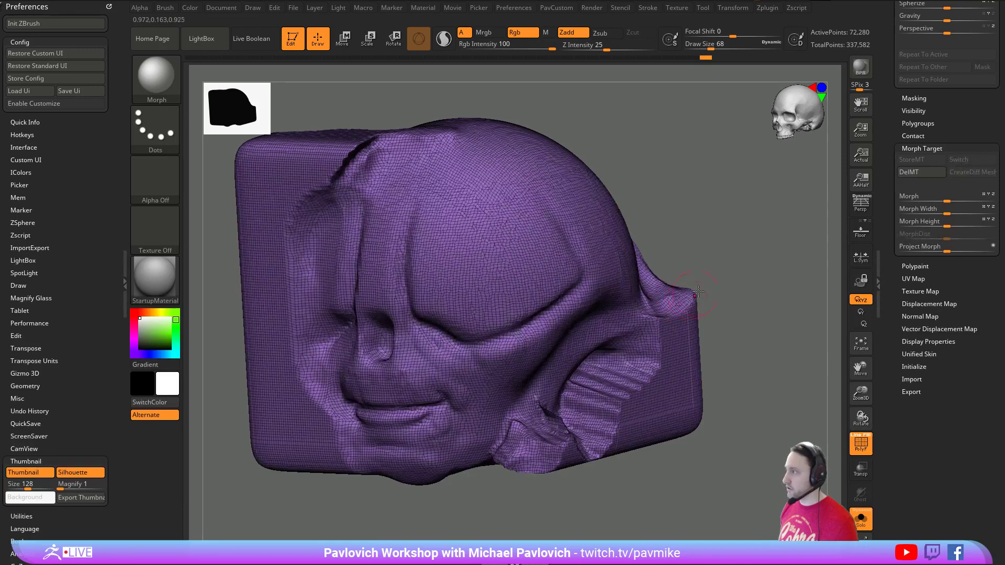
- Try to use the Morph brush on the remeshed model and dismiss the resulting notes
{"action": "left_click_drag", "start_coordinate": [734, 234], "coordinate": [743, 242]}
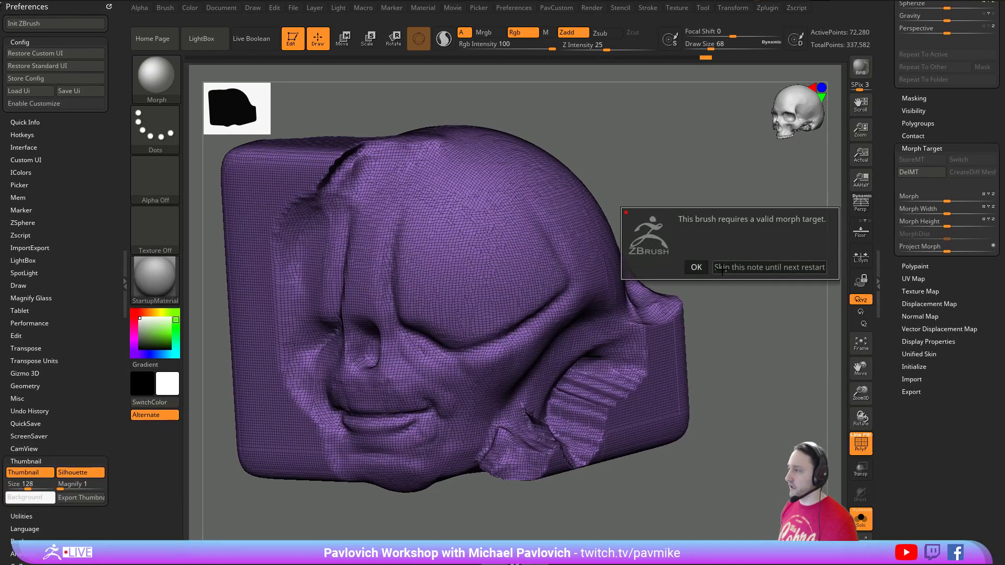
{"action": "left_click", "coordinate": [770, 268]}
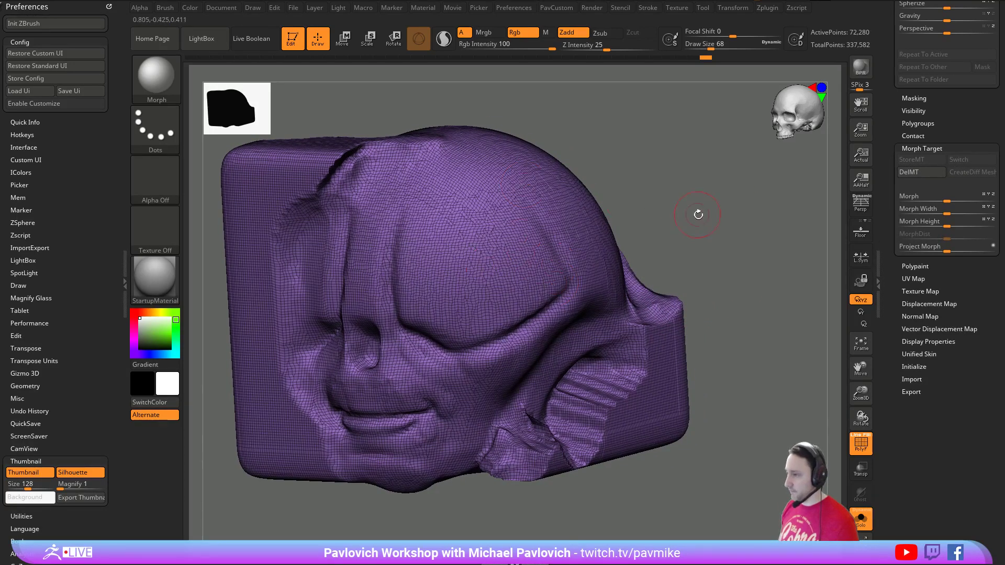
{"action": "left_click_drag", "start_coordinate": [698, 216], "coordinate": [716, 224]}
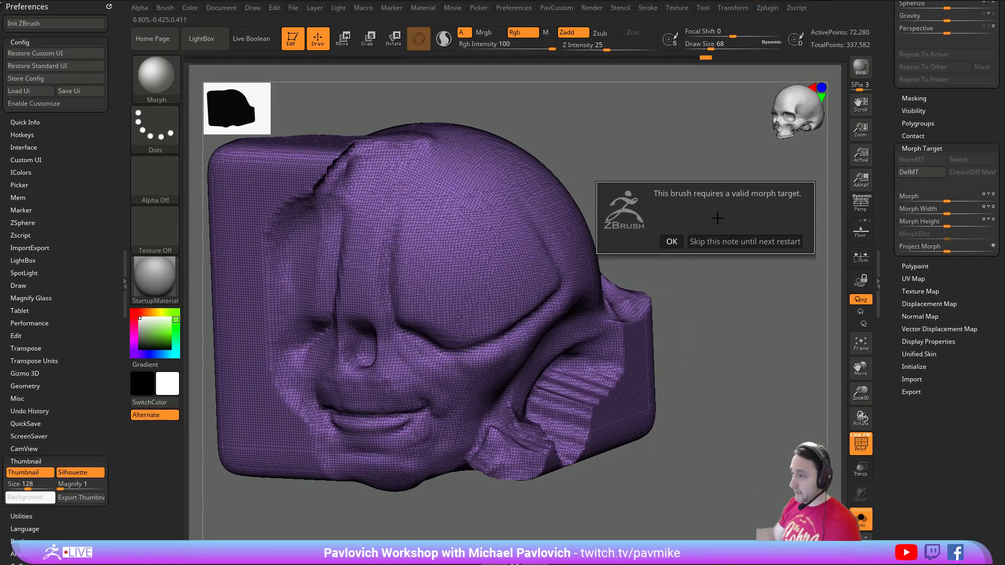
{"action": "left_click", "coordinate": [674, 243]}
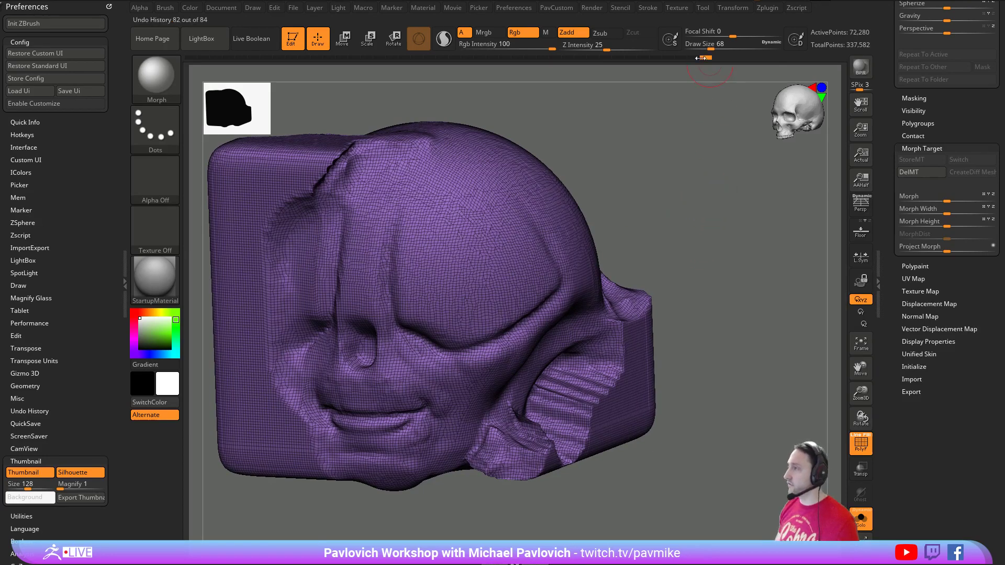
- Mark the earlier bumped state in the undo history as the recall source and choose the HistoryRecall brush
{"action": "mouse_move", "coordinate": [705, 58]}
{"action": "left_mouse_down"}
{"action": "mouse_move", "coordinate": [681, 58]}
{"action": "mouse_move", "coordinate": [710, 59]}
{"action": "left_mouse_up"}
{"action": "key", "text": "b"}
{"action": "key", "text": "h"}
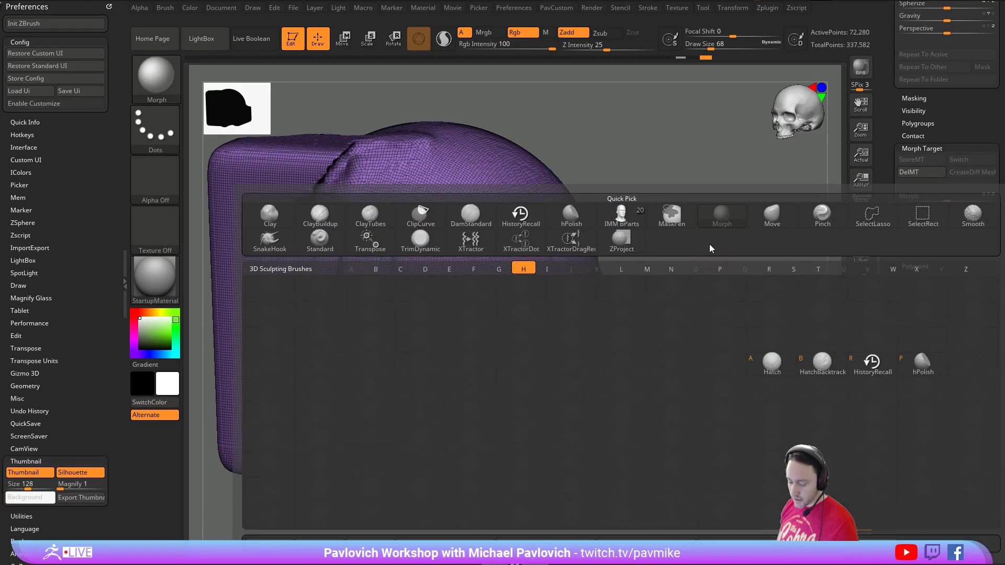
{"action": "left_click", "coordinate": [870, 367]}
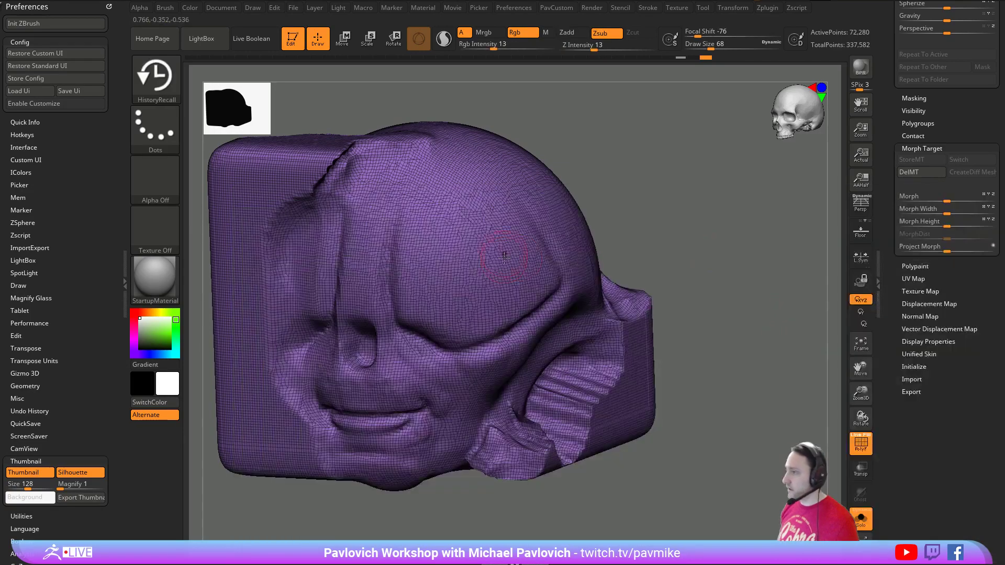
- Paint the recalled bumps back onto the remeshed forehead with HistoryRecall, ending at draw size 62
{"action": "mouse_move", "coordinate": [441, 247]}
{"action": "left_mouse_down"}
{"action": "mouse_move", "coordinate": [434, 280]}
{"action": "mouse_move", "coordinate": [451, 283]}
{"action": "mouse_move", "coordinate": [449, 270]}
{"action": "left_mouse_up"}
{"action": "mouse_move", "coordinate": [685, 218]}
{"action": "left_mouse_down"}
{"action": "mouse_move", "coordinate": [722, 208]}
{"action": "mouse_move", "coordinate": [688, 209]}
{"action": "left_mouse_up"}
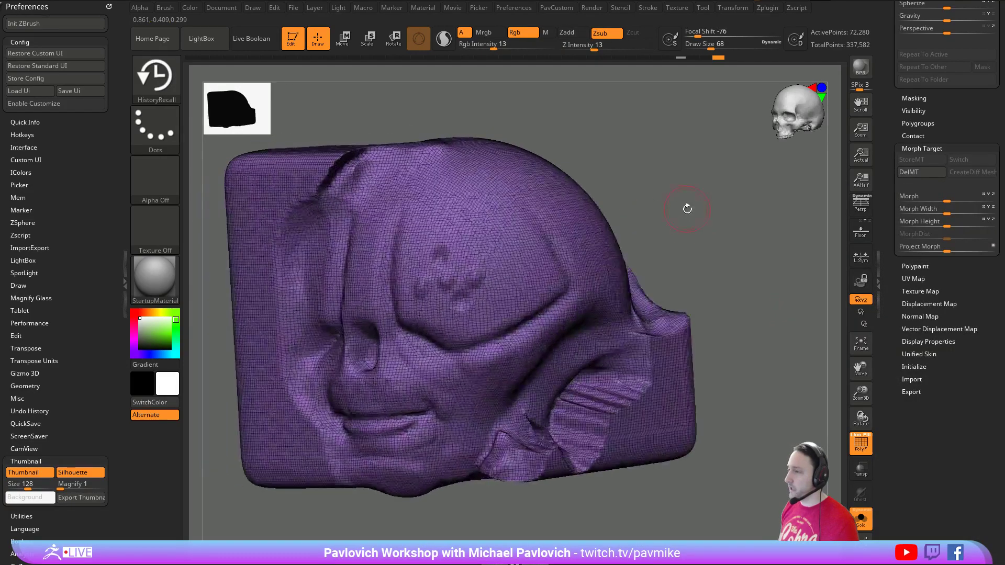
{"action": "key", "text": "s"}
{"action": "key", "text": "s"}
{"action": "mouse_move", "coordinate": [472, 267]}
{"action": "left_mouse_down"}
{"action": "mouse_move", "coordinate": [442, 276]}
{"action": "mouse_move", "coordinate": [451, 283]}
{"action": "left_mouse_up"}
{"action": "key", "text": "s"}
{"action": "left_click_drag", "start_coordinate": [705, 235], "coordinate": [718, 216]}
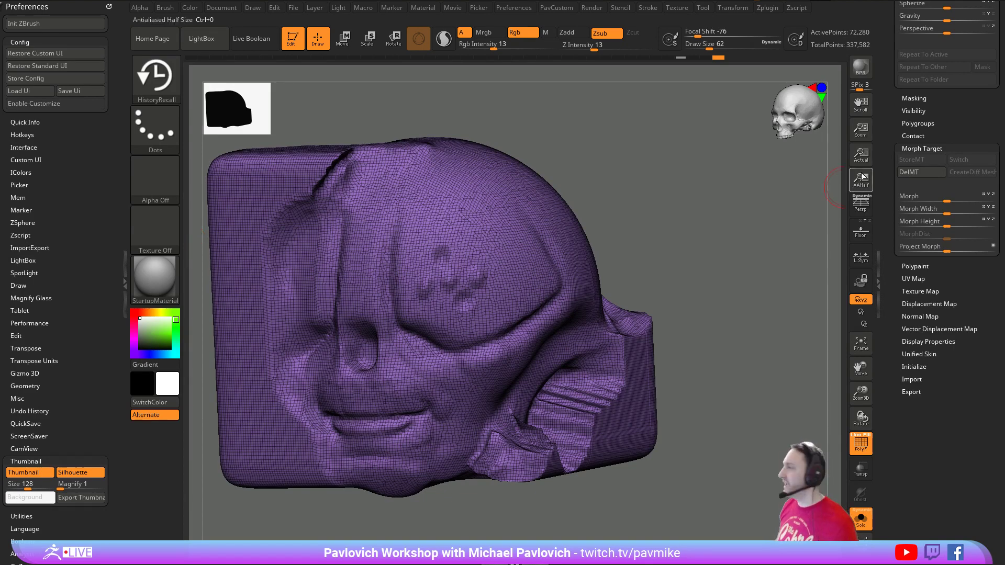
- Collapse the Morph Target and Deformation settings and open the Layers settings of the tool
{"action": "left_click", "coordinate": [899, 148]}
{"action": "left_click_drag", "start_coordinate": [895, 119], "coordinate": [902, 380]}
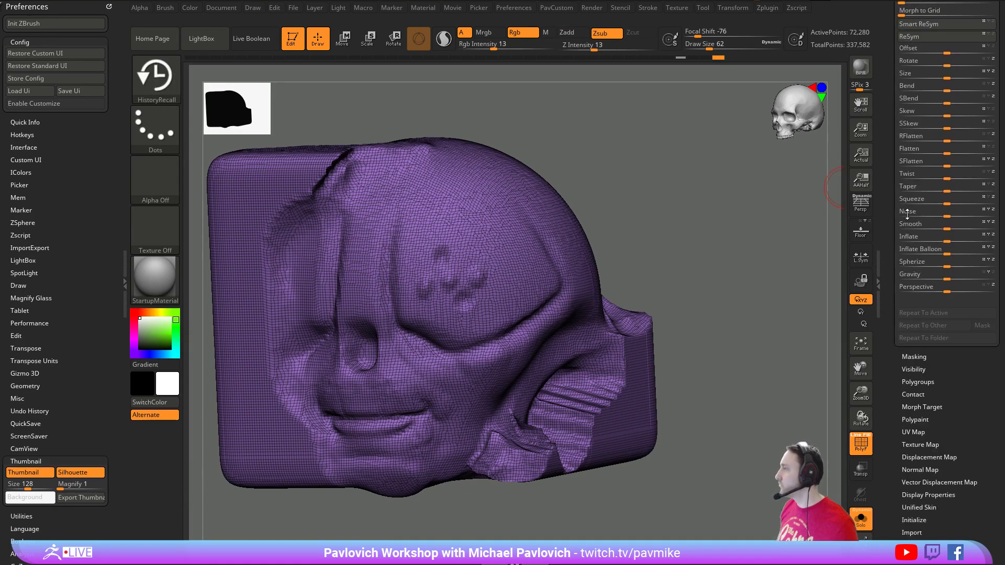
{"action": "left_click_drag", "start_coordinate": [907, 215], "coordinate": [907, 384]}
{"action": "left_click", "coordinate": [907, 82], "text": "shift"}
{"action": "left_click", "coordinate": [910, 72], "text": "shift"}
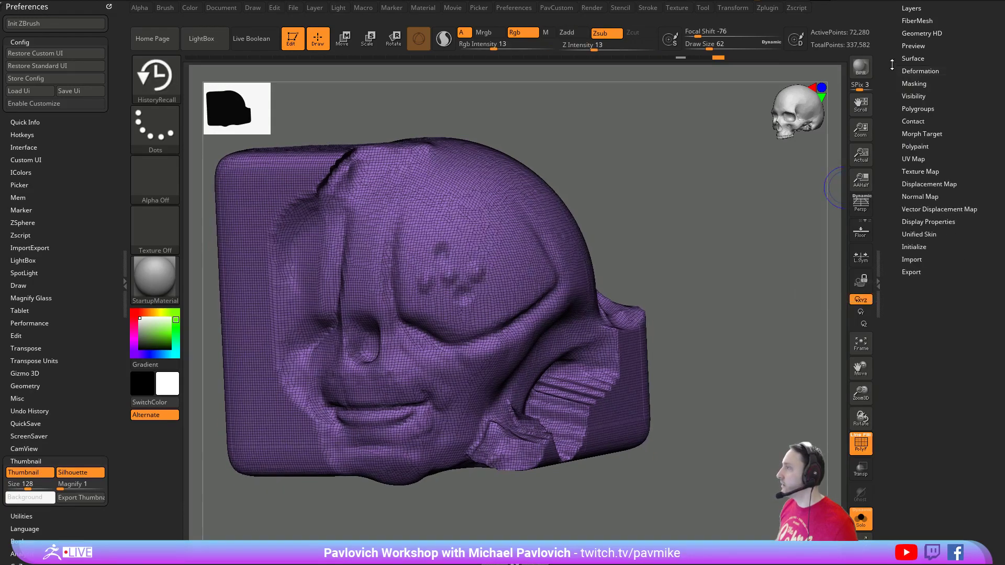
{"action": "left_click_drag", "start_coordinate": [898, 71], "coordinate": [896, 191]}
{"action": "left_click_drag", "start_coordinate": [740, 142], "coordinate": [734, 164]}
{"action": "left_click", "coordinate": [904, 128]}
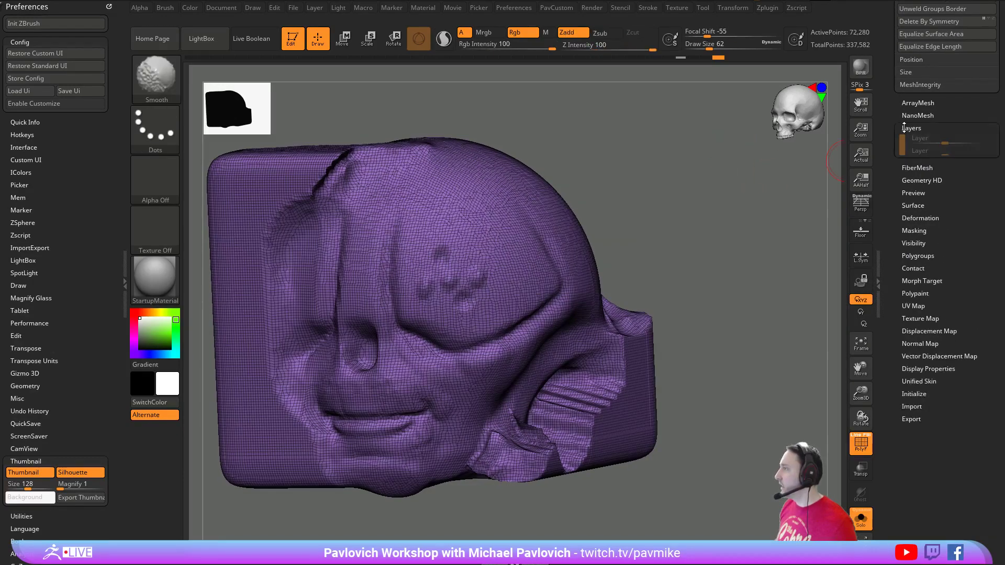
- Add two sculpt layers and raise a group of bumps on the side of the head in each, using the Standard brush at draw size 41
{"action": "left_click", "coordinate": [909, 279]}
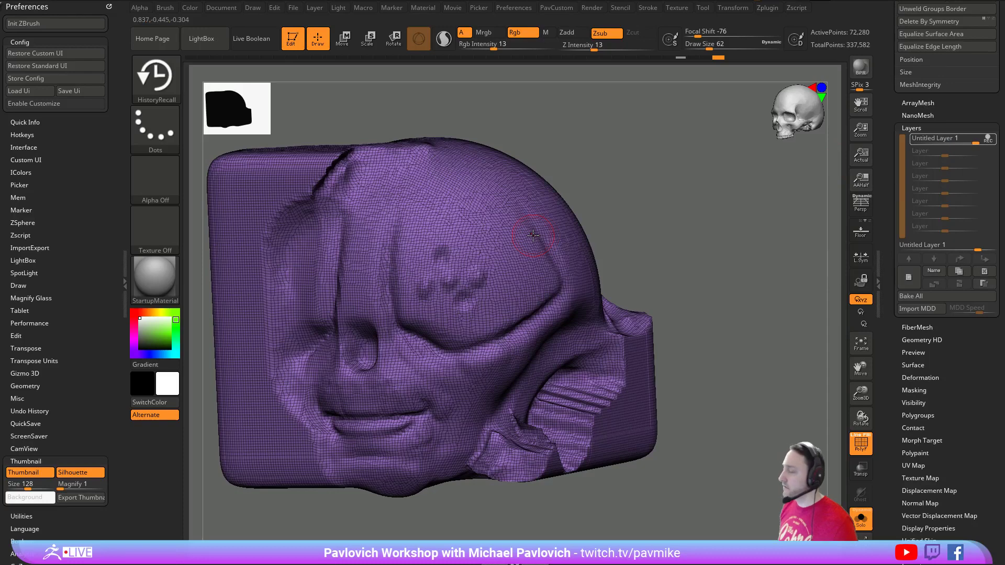
{"action": "mouse_move", "coordinate": [583, 139]}
{"action": "left_mouse_down"}
{"action": "mouse_move", "coordinate": [505, 211]}
{"action": "mouse_move", "coordinate": [485, 213]}
{"action": "mouse_move", "coordinate": [505, 218]}
{"action": "mouse_move", "coordinate": [521, 245]}
{"action": "mouse_move", "coordinate": [523, 232]}
{"action": "left_mouse_up"}
{"action": "key", "text": "b"}
{"action": "key", "text": "s"}
{"action": "key", "text": "t"}
{"action": "left_click_drag", "start_coordinate": [704, 170], "coordinate": [654, 157]}
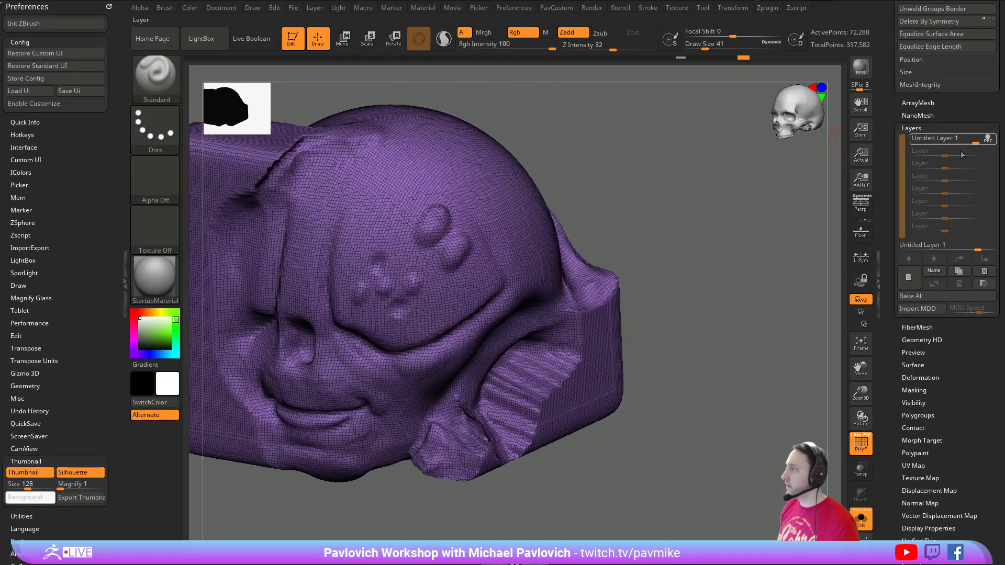
{"action": "left_click", "coordinate": [909, 277]}
{"action": "left_click_drag", "start_coordinate": [801, 244], "coordinate": [666, 226]}
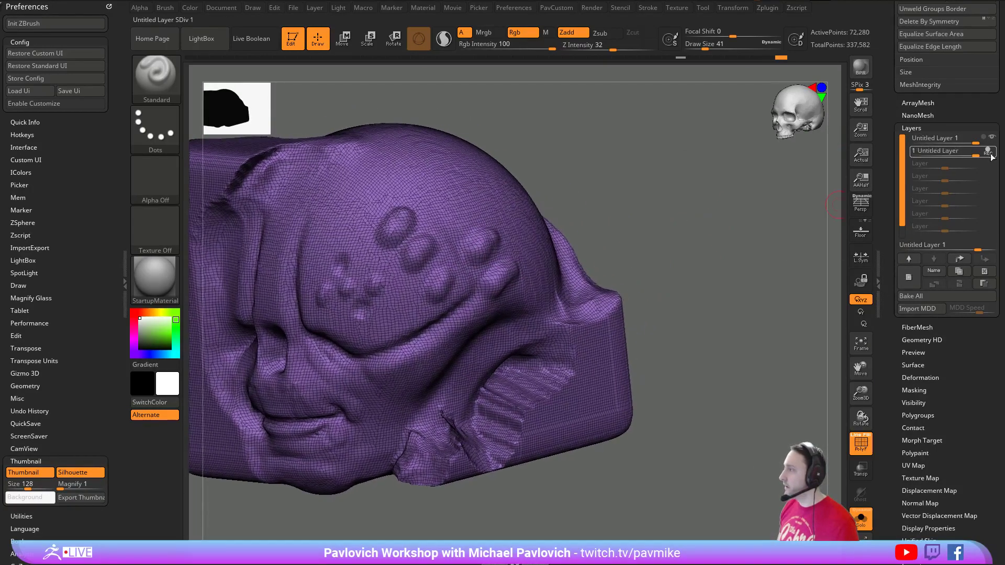
- Stop recording the second layer with its intensity at 1.3139, and hide the first layer
{"action": "mouse_move", "coordinate": [979, 156]}
{"action": "left_mouse_down"}
{"action": "mouse_move", "coordinate": [914, 156]}
{"action": "mouse_move", "coordinate": [979, 156]}
{"action": "left_mouse_up"}
{"action": "mouse_move", "coordinate": [974, 242]}
{"action": "left_mouse_down"}
{"action": "mouse_move", "coordinate": [952, 245]}
{"action": "mouse_move", "coordinate": [980, 245]}
{"action": "left_mouse_up"}
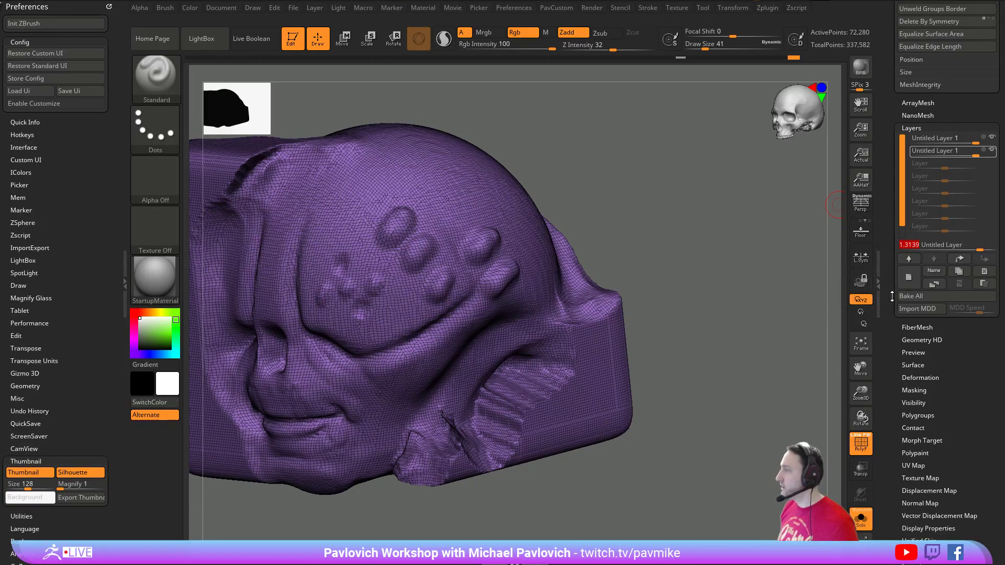
{"action": "left_click", "coordinate": [993, 139]}
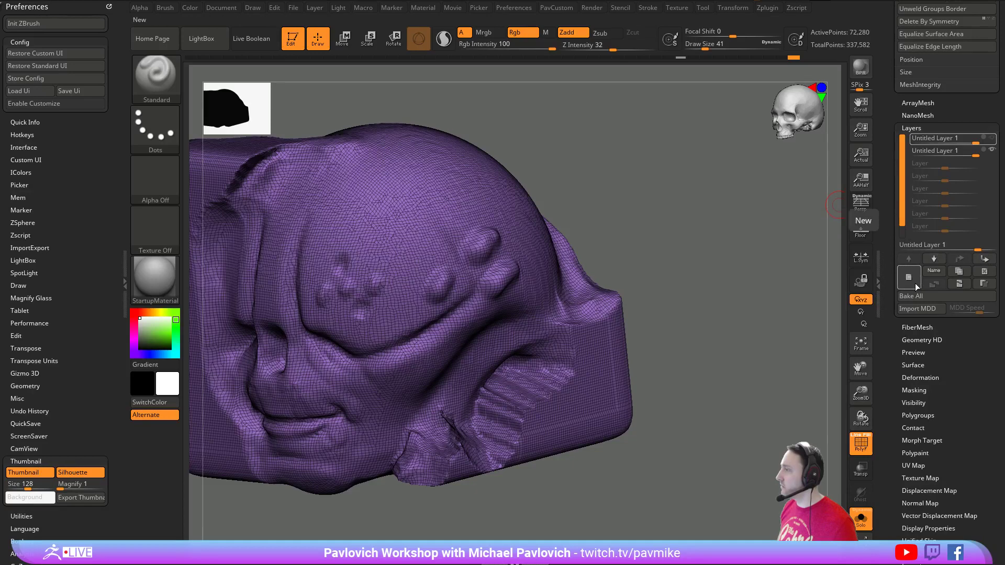
{"action": "left_click", "coordinate": [921, 297]}
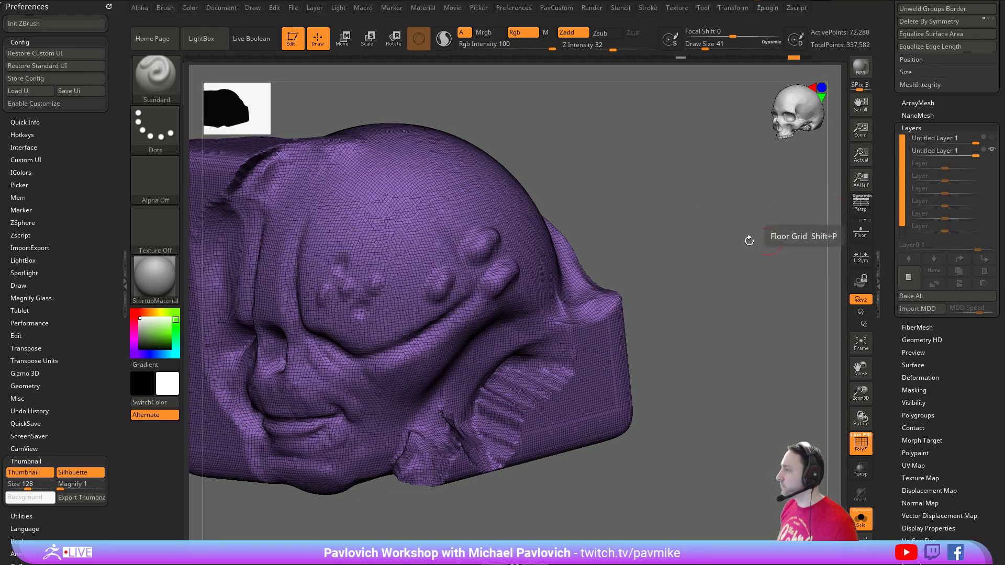
- Turn off the silhouette display of the viewport thumbnail and check it against the whole model
{"action": "left_click_drag", "start_coordinate": [635, 222], "coordinate": [683, 217]}
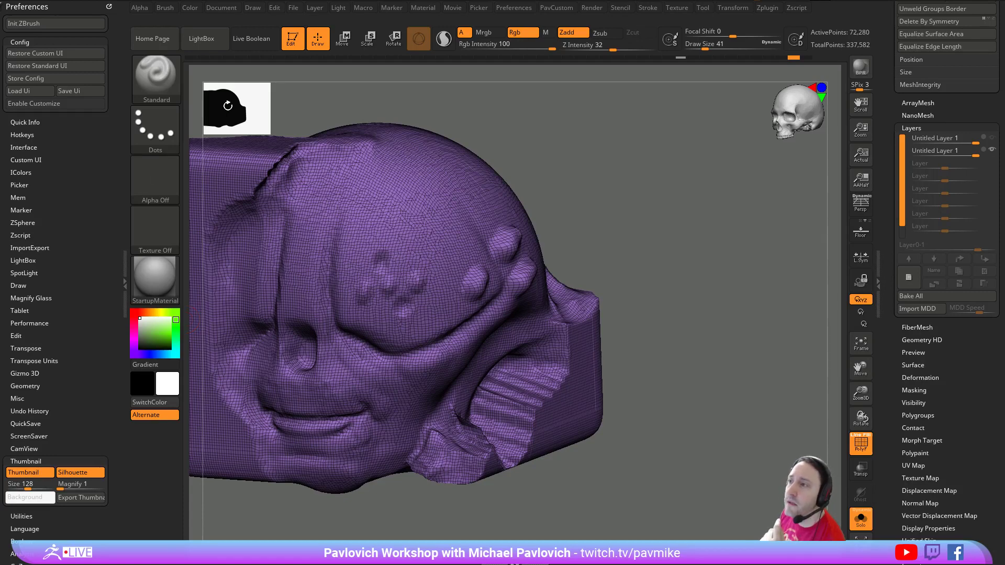
{"action": "left_click", "coordinate": [72, 472]}
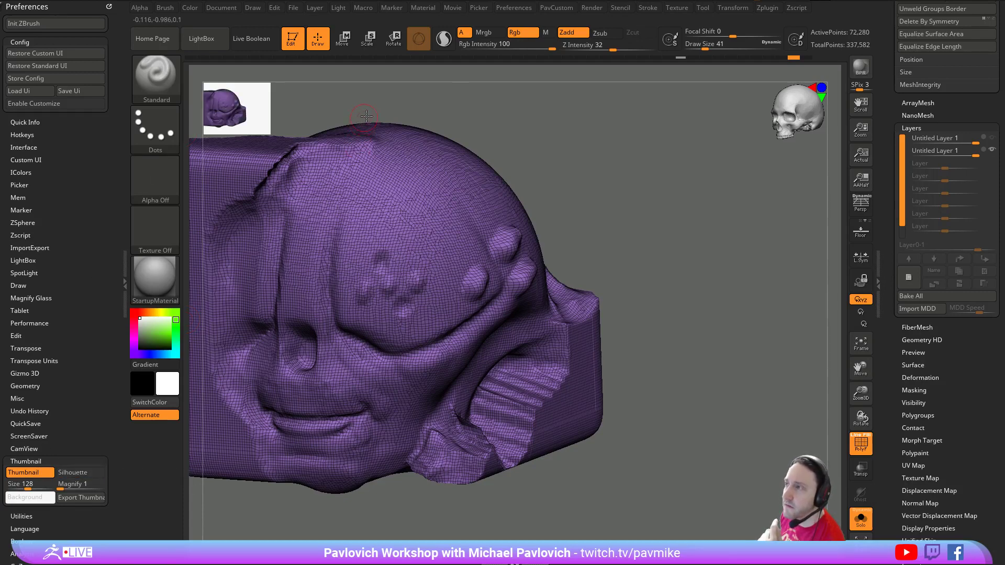
{"action": "mouse_move", "coordinate": [607, 135]}
{"action": "left_mouse_down"}
{"action": "mouse_move", "coordinate": [572, 134]}
{"action": "mouse_move", "coordinate": [621, 135]}
{"action": "mouse_move", "coordinate": [617, 159]}
{"action": "mouse_move", "coordinate": [597, 173]}
{"action": "left_mouse_up"}
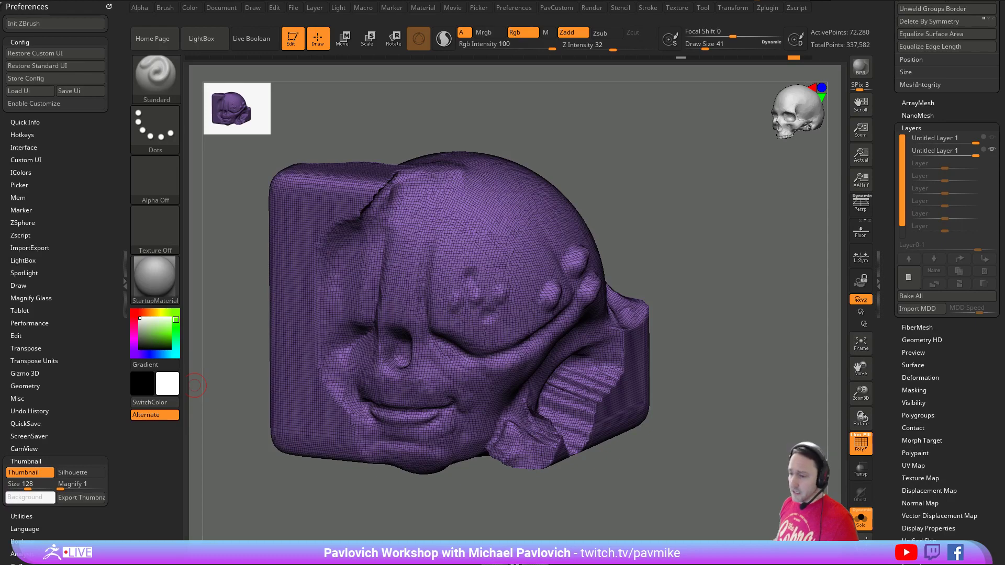
- Switch to the browser, open the Blog page of the ArtStation profile and skim the posts down to the Networking section
{"action": "left_click", "coordinate": [194, 556]}
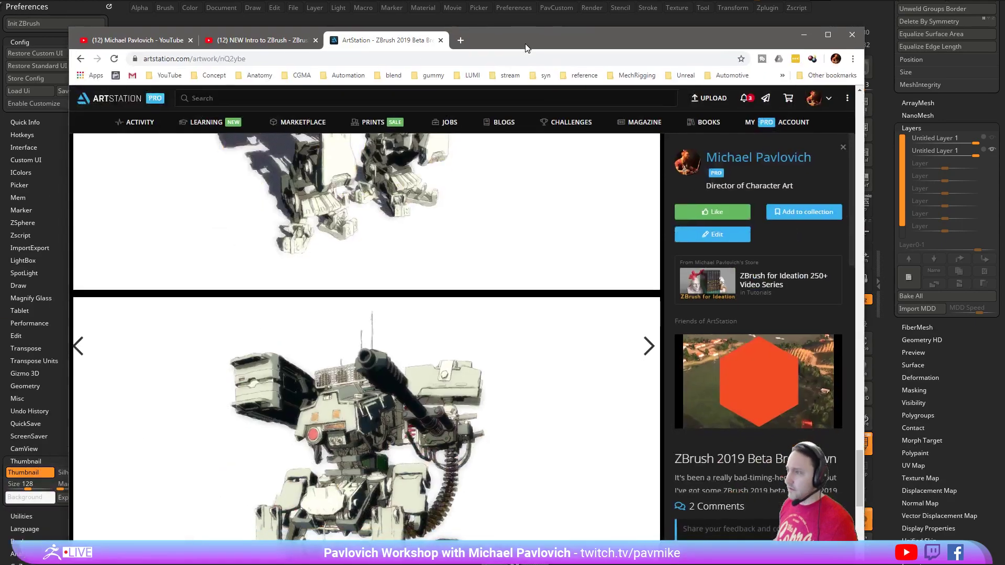
{"action": "left_click", "coordinate": [80, 58]}
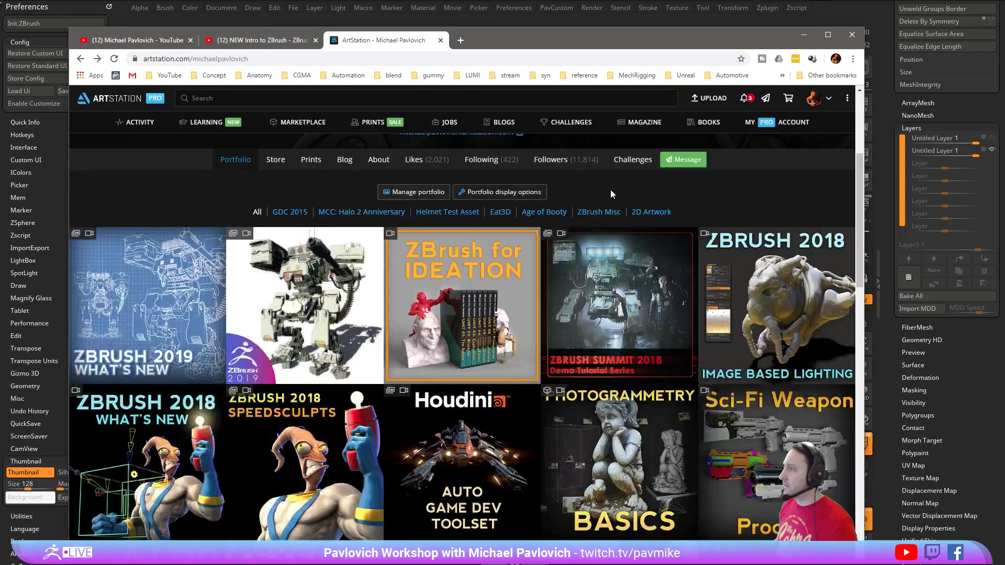
{"action": "left_click", "coordinate": [342, 168]}
{"action": "scroll", "coordinate": [379, 247], "scroll_direction": "down", "scroll_amount": 10}
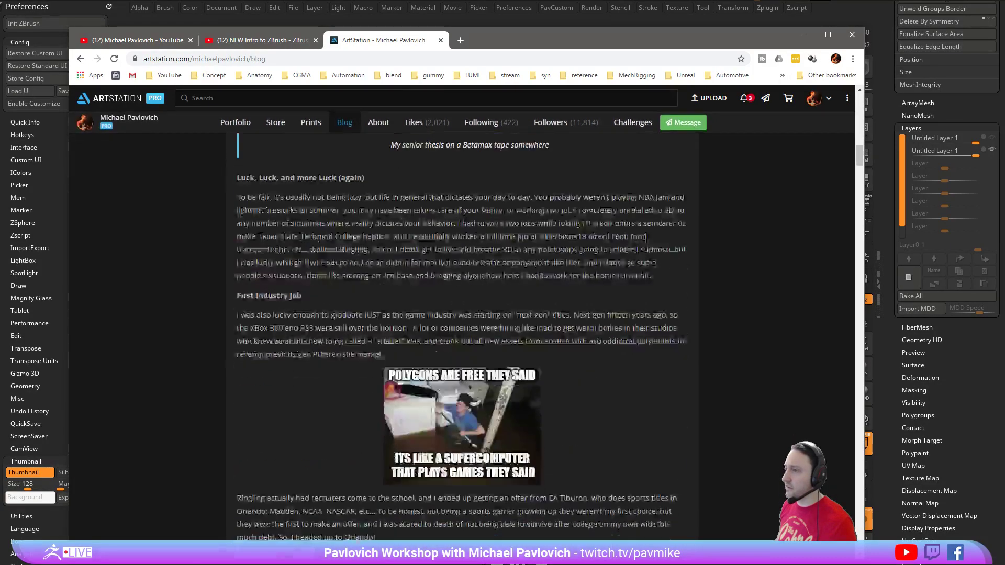
{"action": "scroll", "coordinate": [328, 272], "scroll_direction": "down", "scroll_amount": 20}
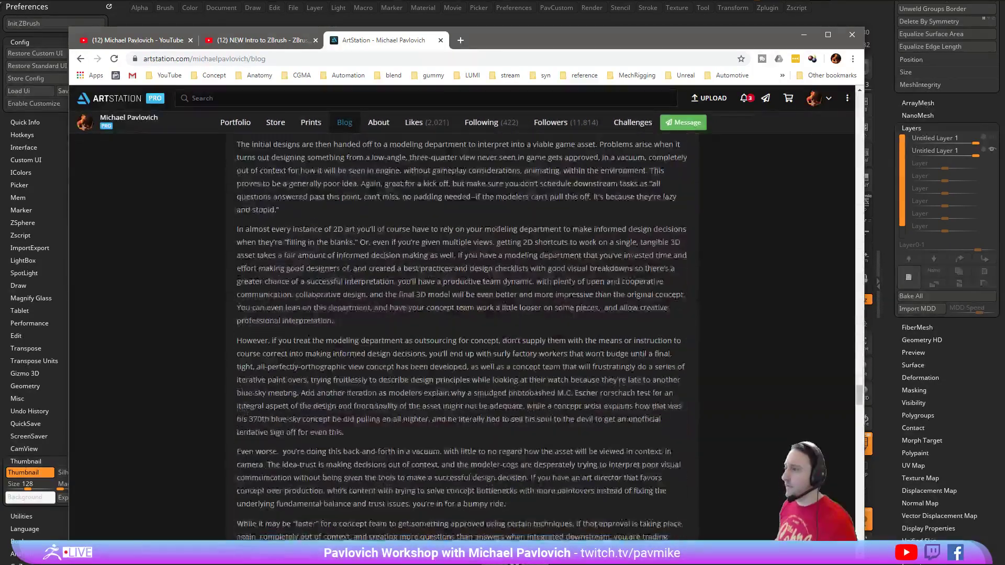
{"action": "scroll", "coordinate": [461, 335], "scroll_direction": "down", "scroll_amount": 20}
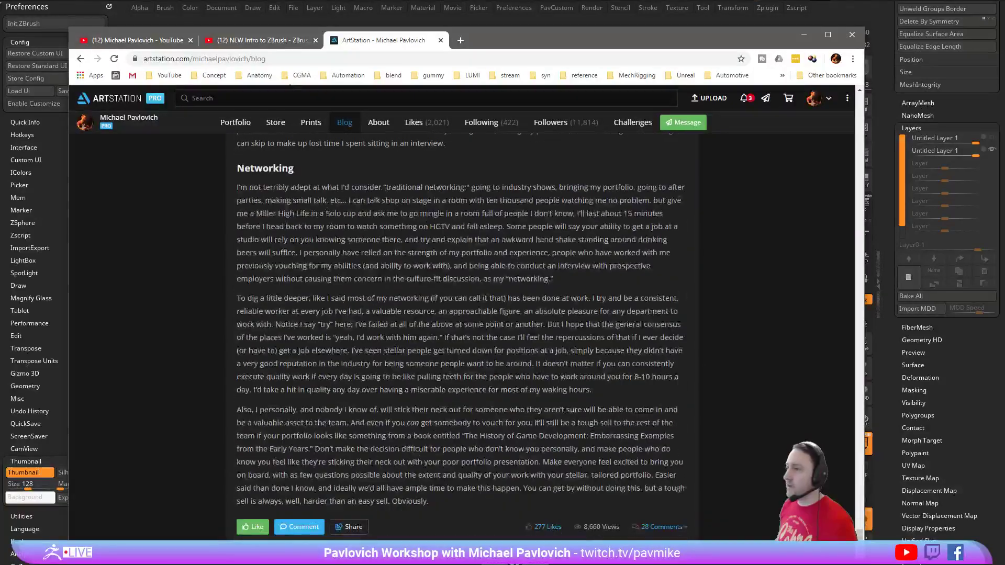
- Select the web address of the ArtStation blog page and switch back to ZBrush
{"action": "left_click", "coordinate": [302, 60]}
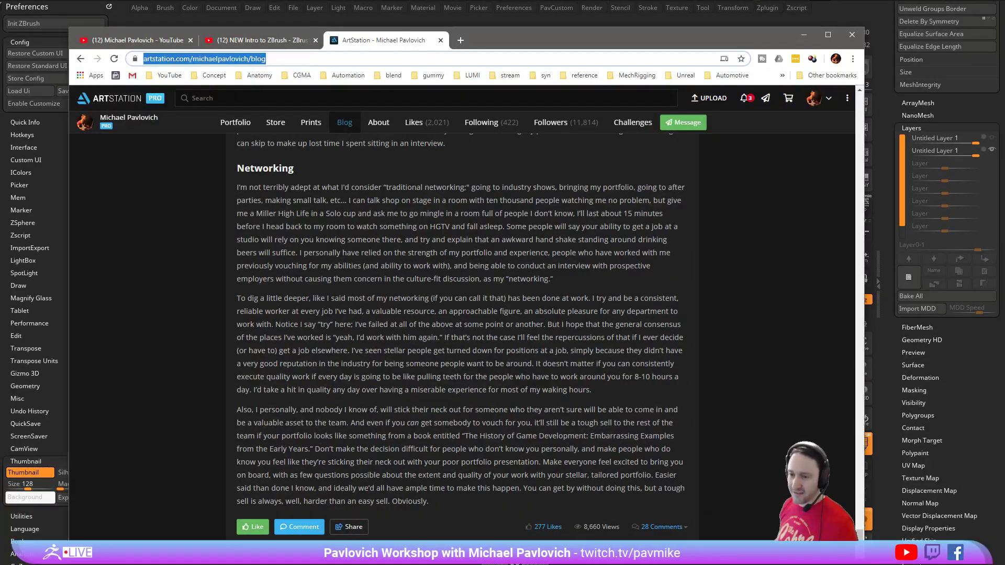
{"action": "key", "text": "alt+Tab"}
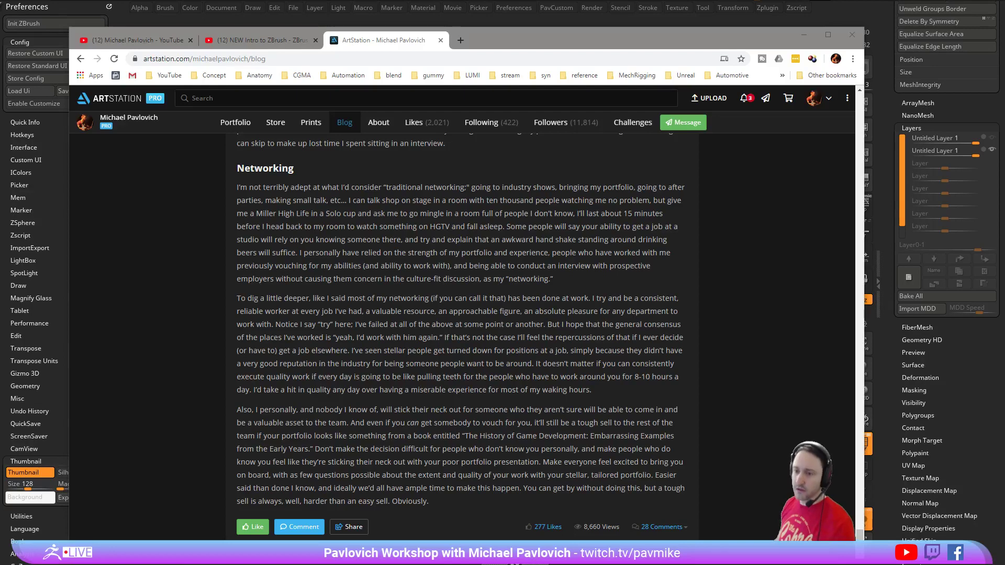
{"action": "left_click_drag", "start_coordinate": [492, 39], "coordinate": [455, 564]}
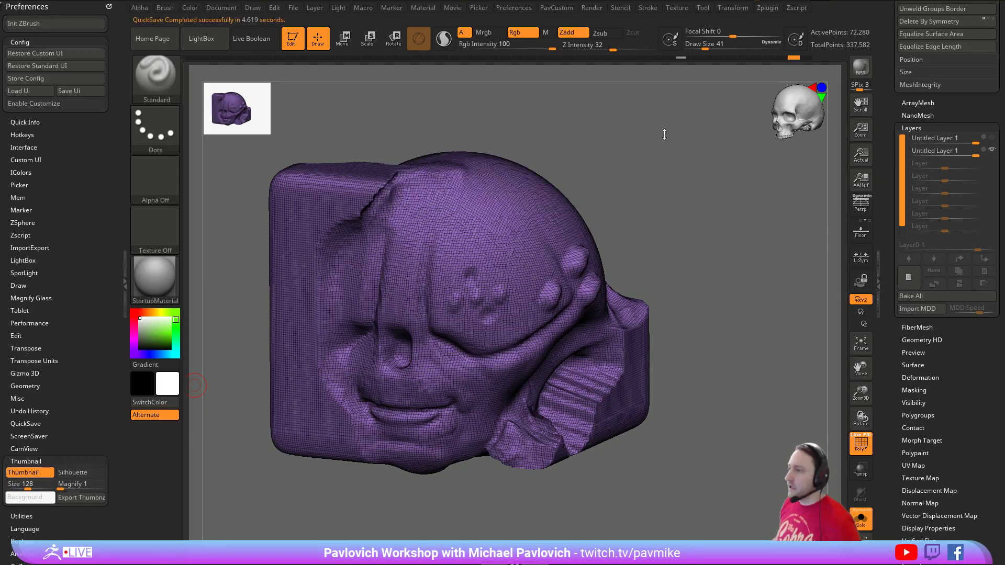
- Set the Standard brush's draw size to 44 over the sculpted head
{"action": "left_click_drag", "start_coordinate": [664, 135], "coordinate": [725, 138]}
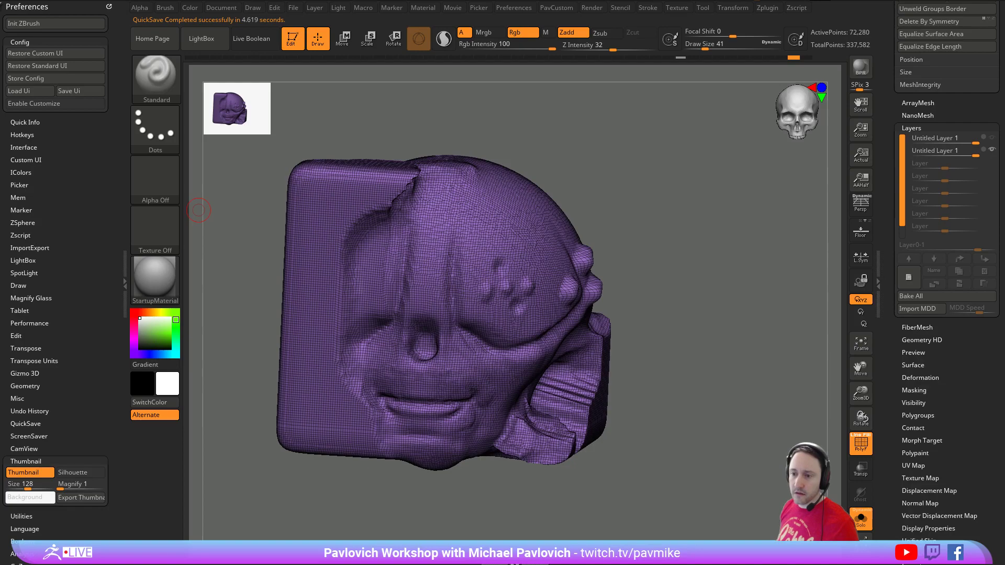
{"action": "mouse_move", "coordinate": [552, 167]}
{"action": "left_mouse_down"}
{"action": "mouse_move", "coordinate": [599, 173]}
{"action": "mouse_move", "coordinate": [612, 189]}
{"action": "mouse_move", "coordinate": [598, 181]}
{"action": "left_mouse_up"}
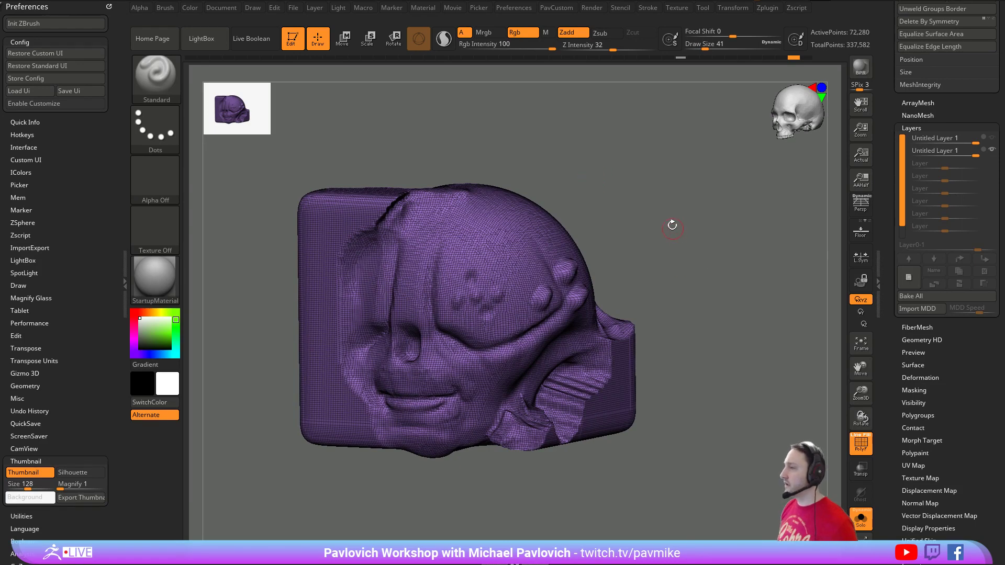
{"action": "key", "text": "s"}
{"action": "left_click_drag", "start_coordinate": [678, 231], "coordinate": [680, 232]}
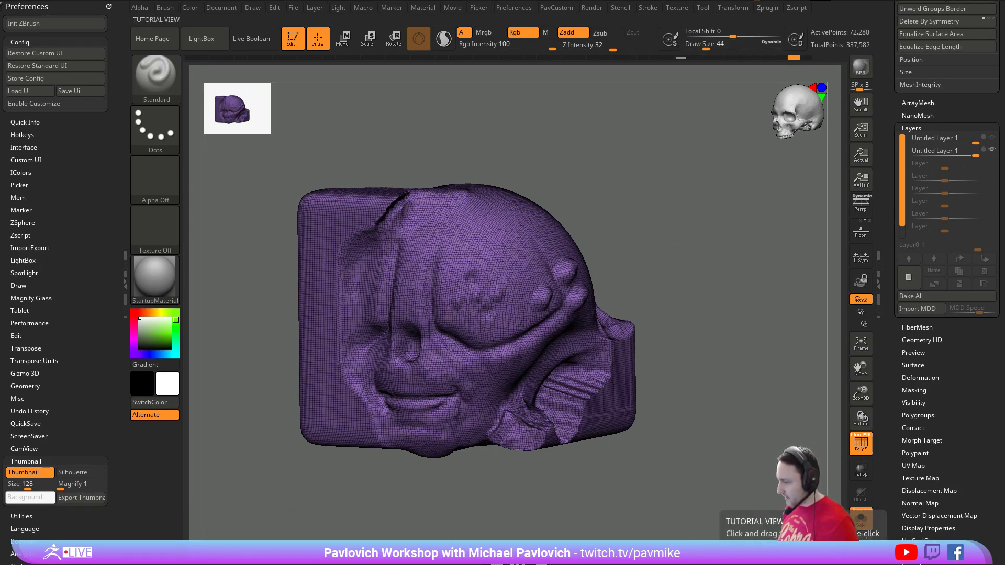
- Leave Edit mode and clear the sculpted head from the canvas
{"action": "key", "text": "t"}
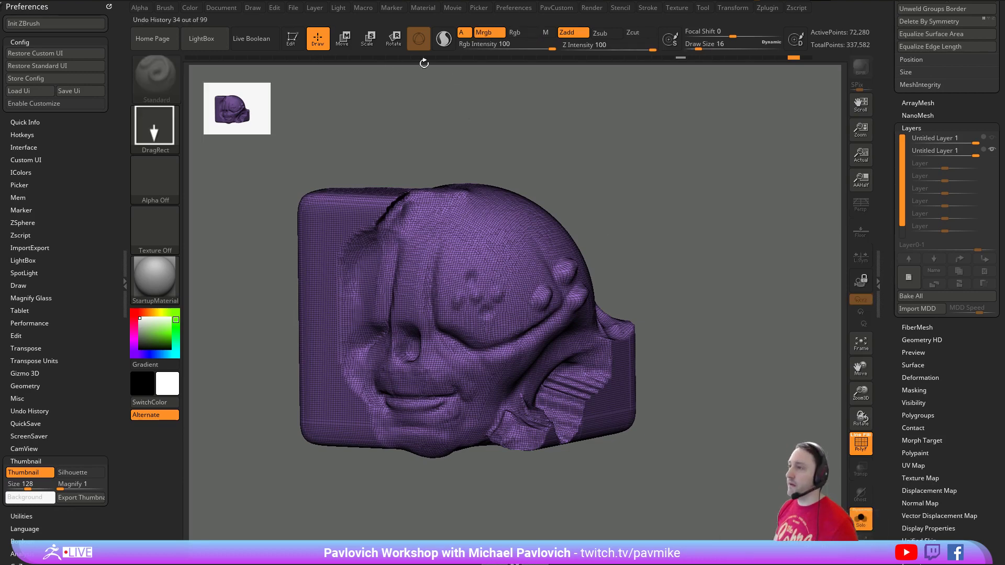
{"action": "key", "text": "ctrl+n"}
{"action": "key", "text": "s"}
{"action": "left_click", "coordinate": [691, 255]}
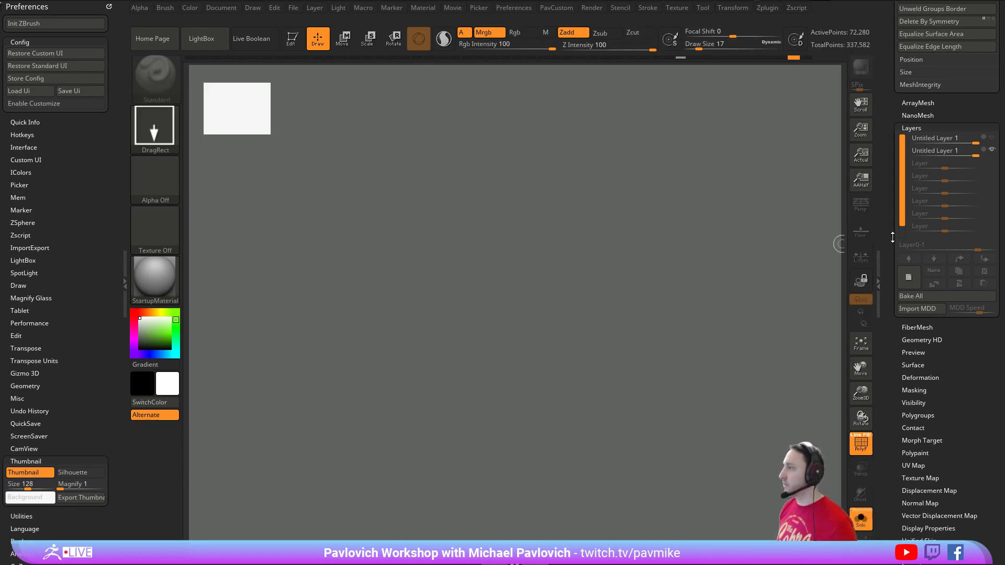
{"action": "left_click_drag", "start_coordinate": [891, 232], "coordinate": [886, 456]}
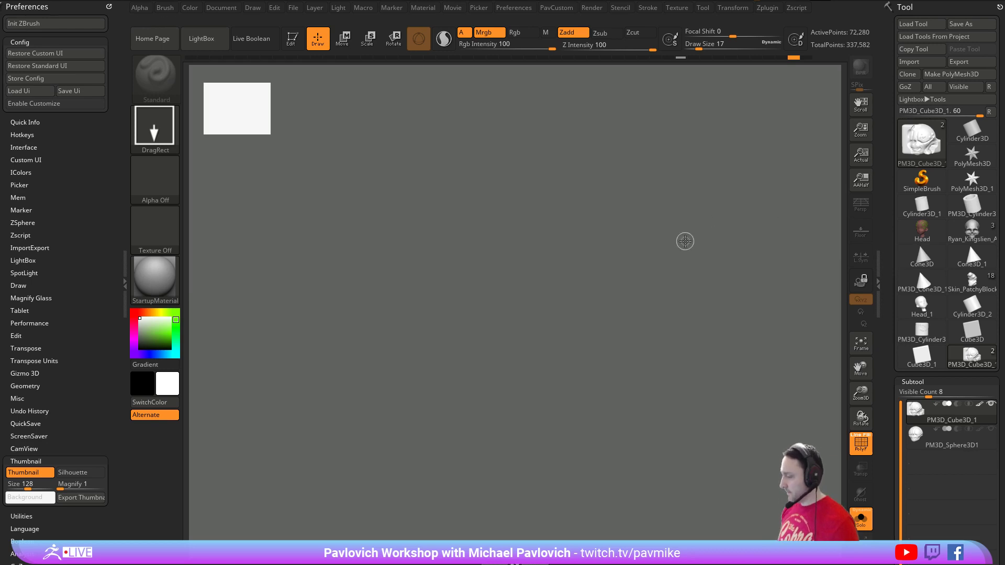
{"action": "left_click", "coordinate": [922, 181]}
{"action": "left_click", "coordinate": [921, 139]}
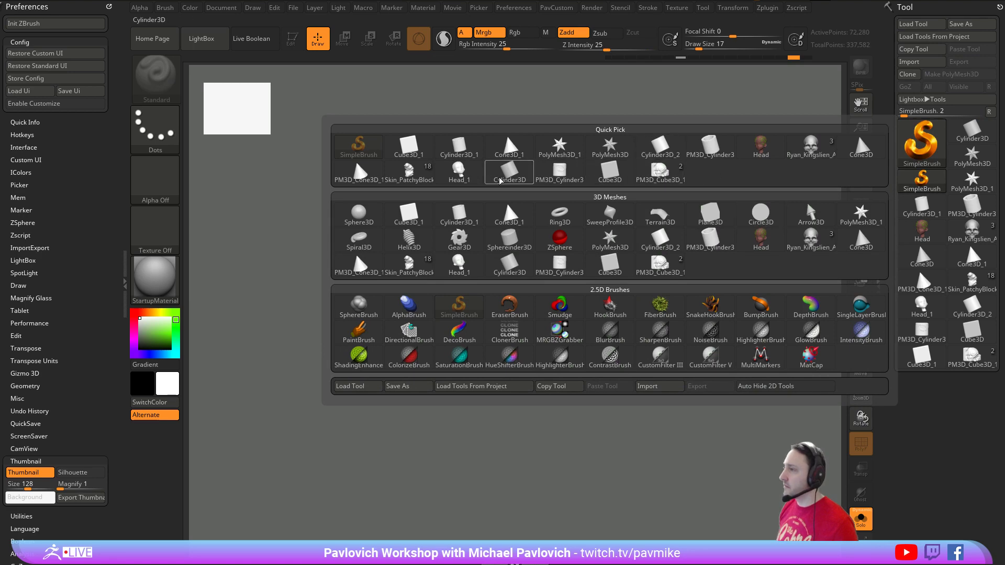
{"action": "left_click", "coordinate": [409, 147]}
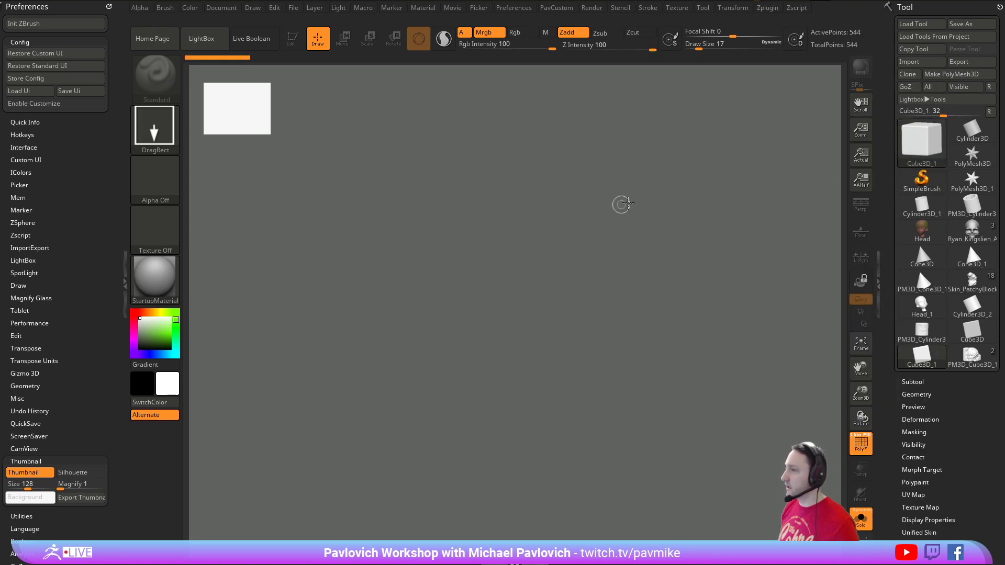
- Choose the Plane3D primitive, draw it on the canvas and convert it to an editable PolyMesh3D
{"action": "left_click", "coordinate": [921, 141]}
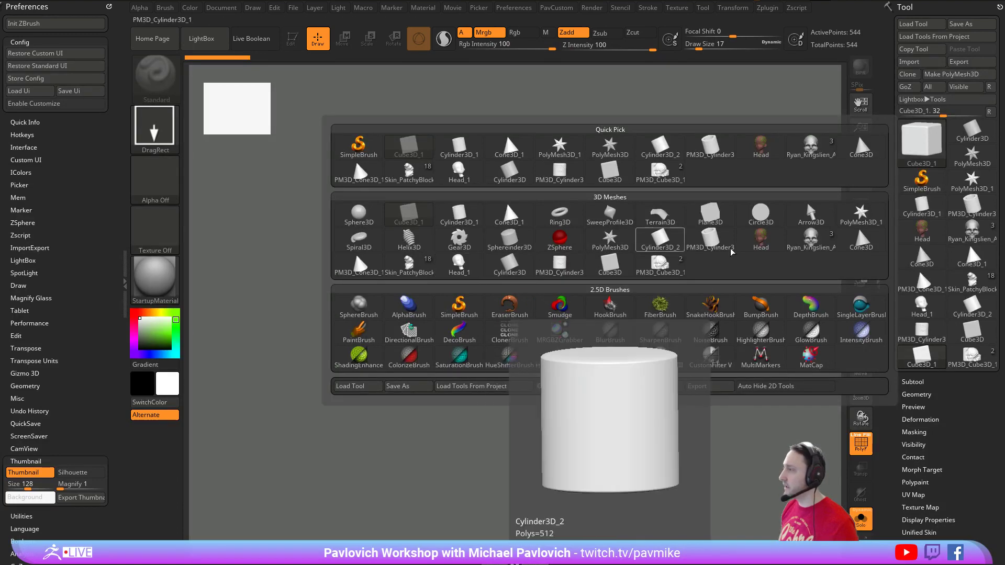
{"action": "left_click", "coordinate": [711, 214]}
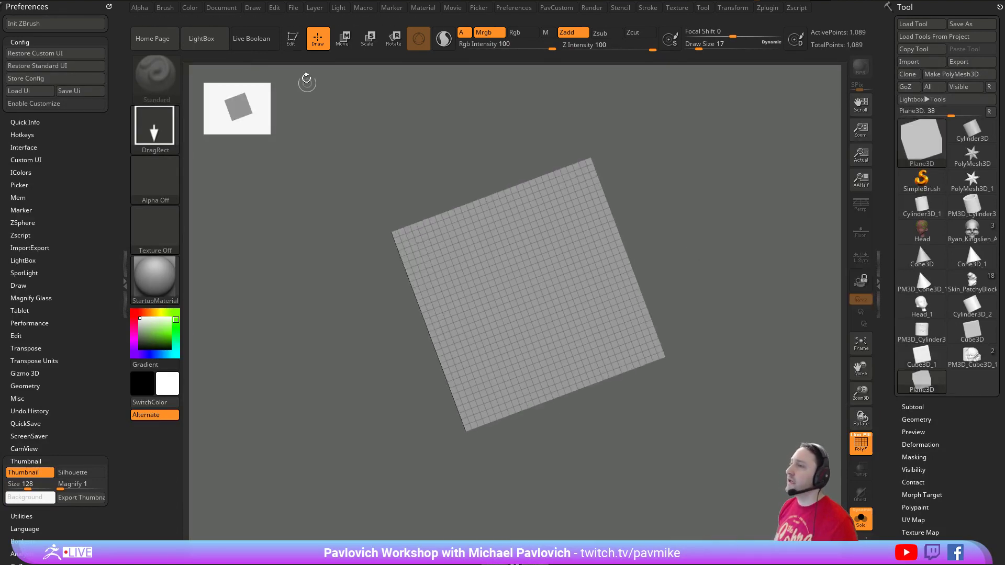
{"action": "left_click", "coordinate": [951, 74]}
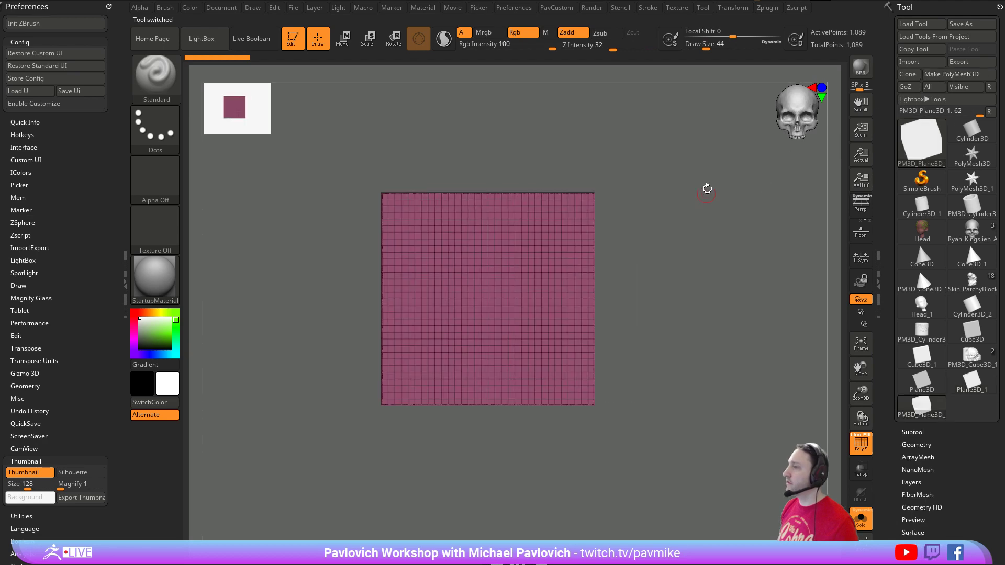
- Subdivide the plane to level 5 with smoothing disabled, and hide its polyframe
{"action": "left_click_drag", "start_coordinate": [883, 326], "coordinate": [884, 187]}
{"action": "left_click", "coordinate": [908, 308]}
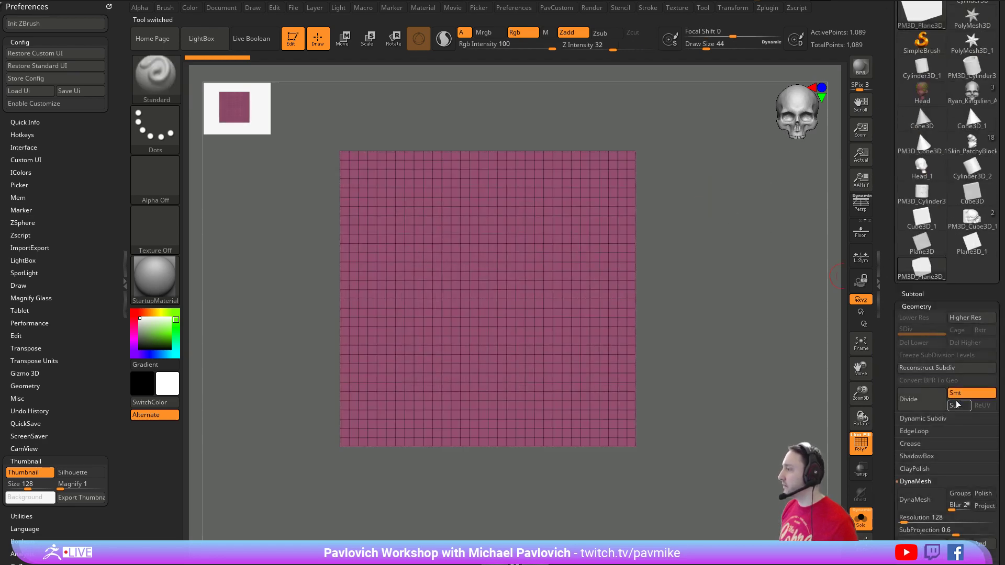
{"action": "left_click", "coordinate": [971, 392]}
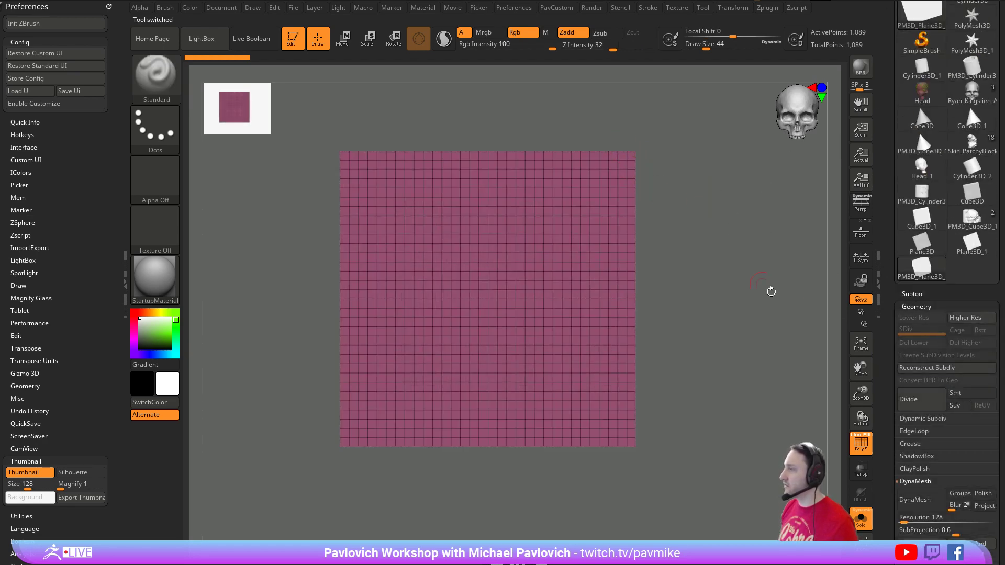
{"action": "left_click", "coordinate": [917, 407]}
{"action": "left_click", "coordinate": [920, 407]}
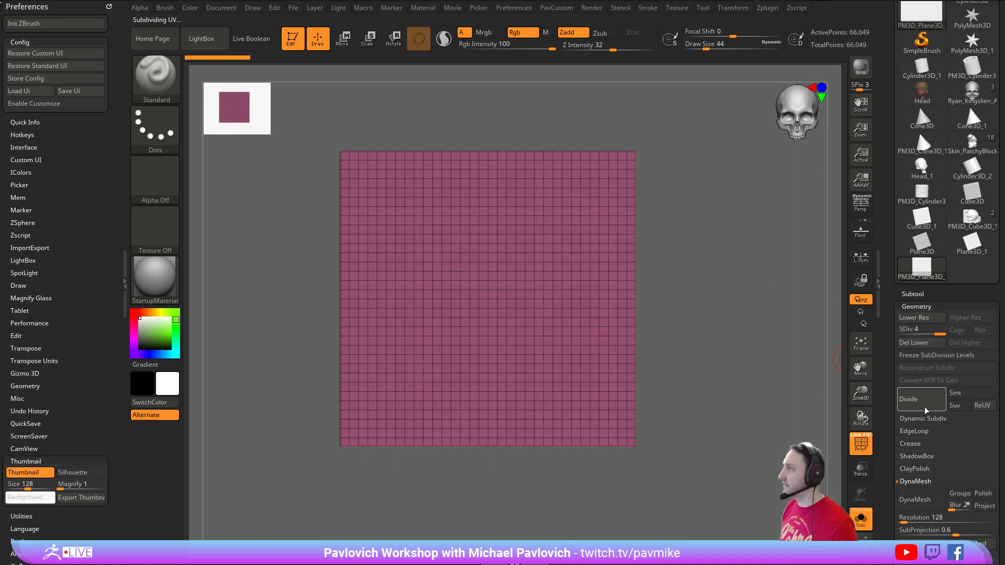
{"action": "left_click", "coordinate": [923, 408]}
{"action": "left_click", "coordinate": [922, 411]}
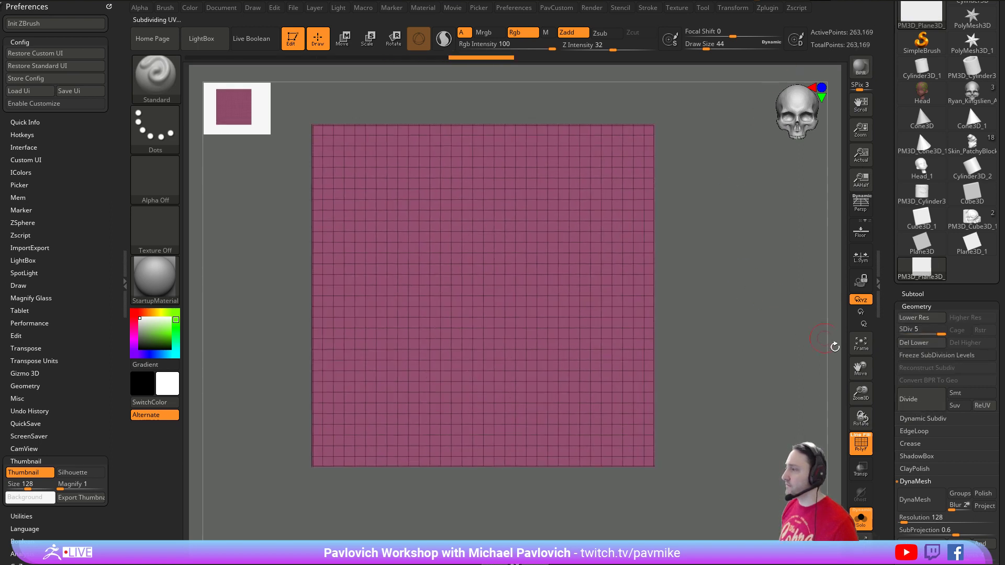
{"action": "left_click_drag", "start_coordinate": [734, 247], "coordinate": [783, 271], "text": "alt"}
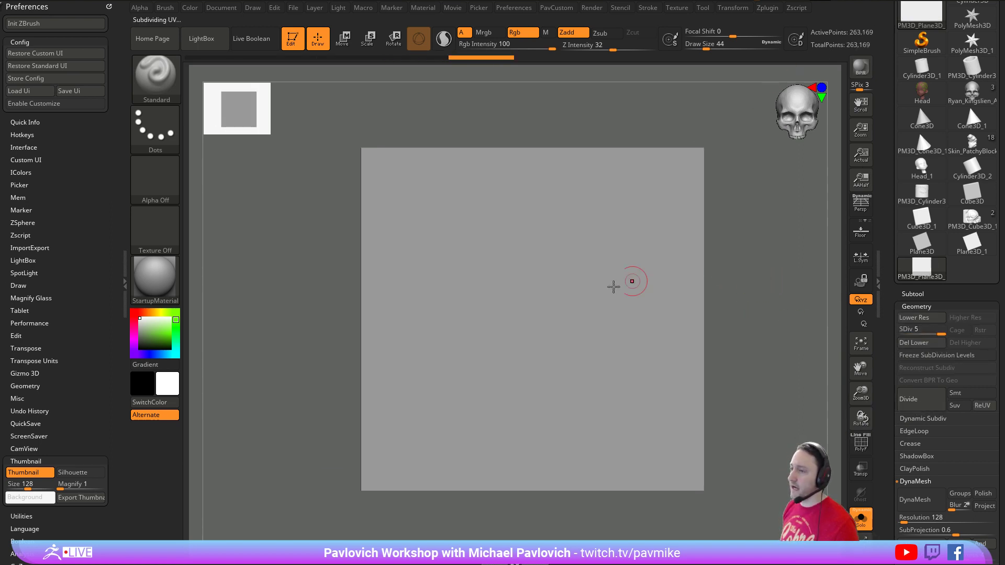
{"action": "left_click", "coordinate": [155, 130]}
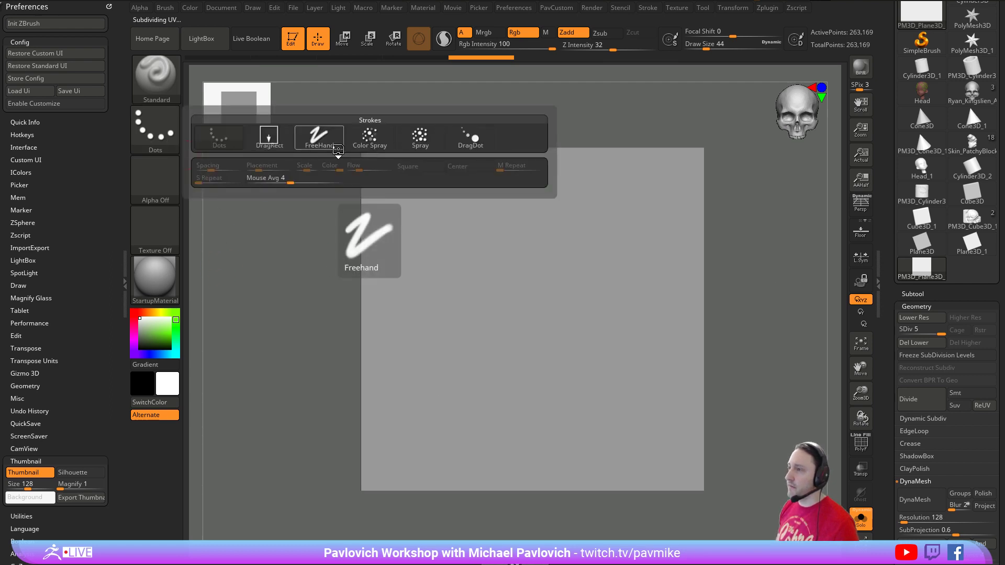
{"action": "left_click", "coordinate": [277, 144]}
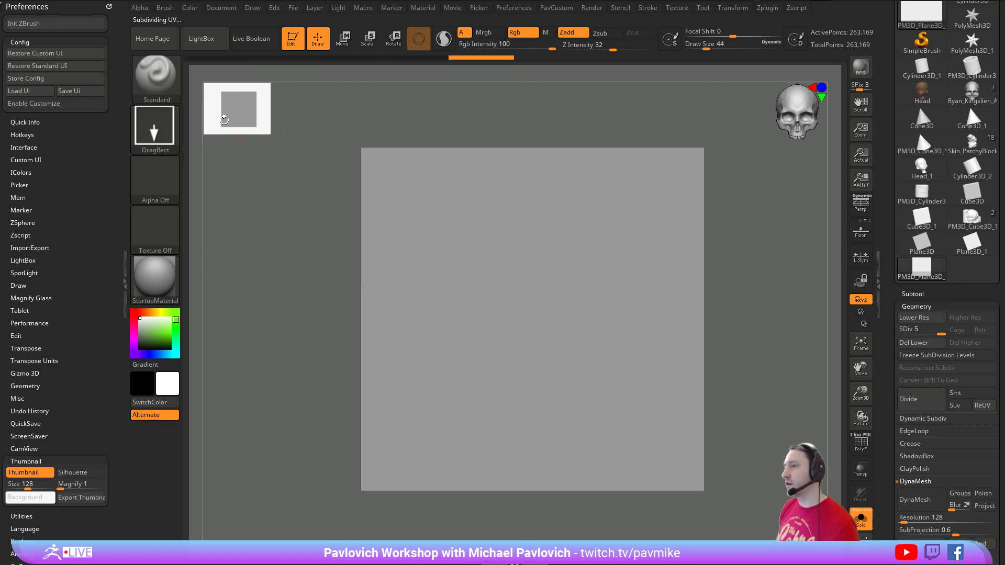
{"action": "left_click", "coordinate": [155, 130]}
{"action": "left_click", "coordinate": [210, 126]}
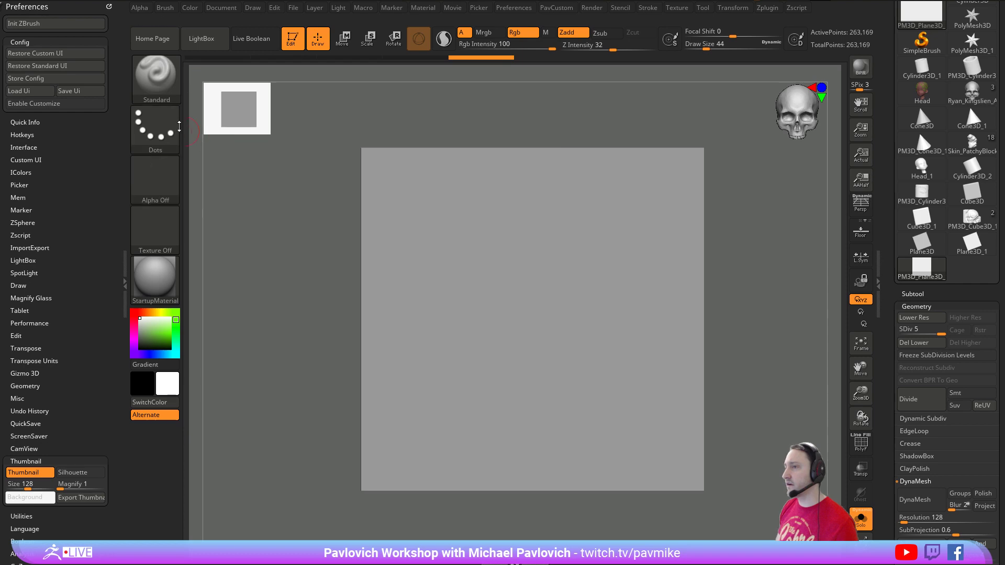
- Clone the Standard brush and set the copy's stroke to DragRect
{"action": "left_click", "coordinate": [155, 79]}
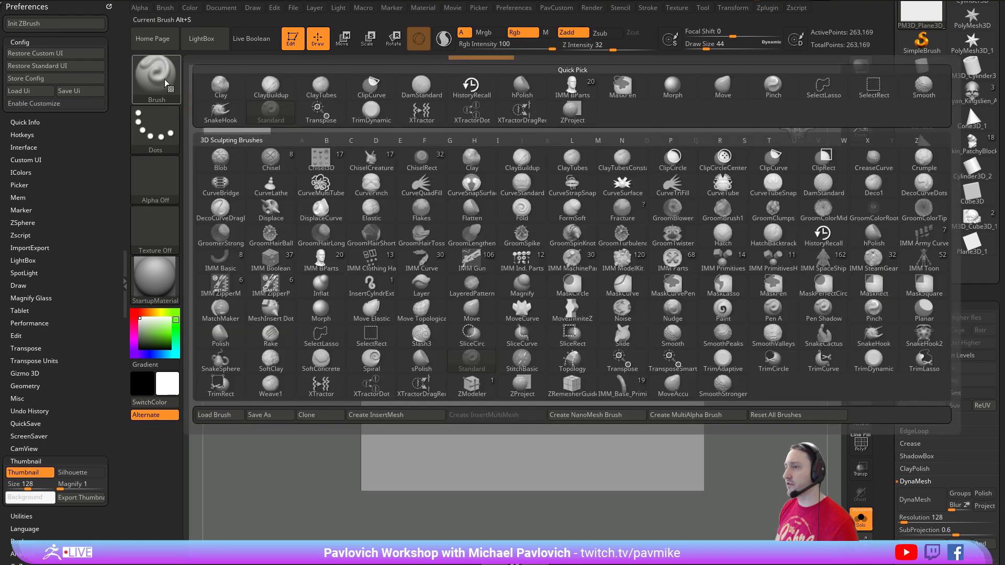
{"action": "left_click", "coordinate": [314, 416]}
{"action": "left_click_drag", "start_coordinate": [289, 259], "coordinate": [326, 241]}
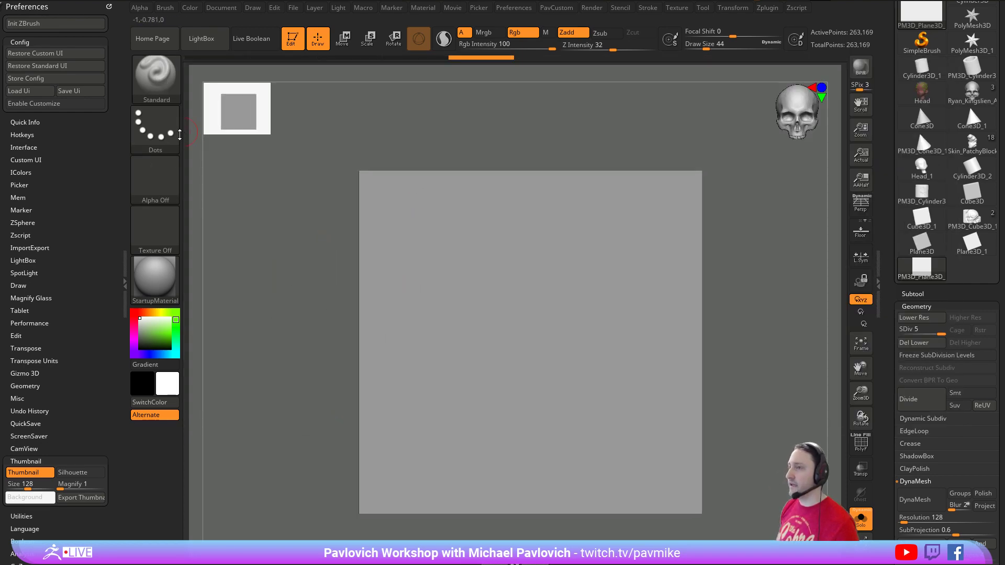
{"action": "left_click", "coordinate": [169, 134]}
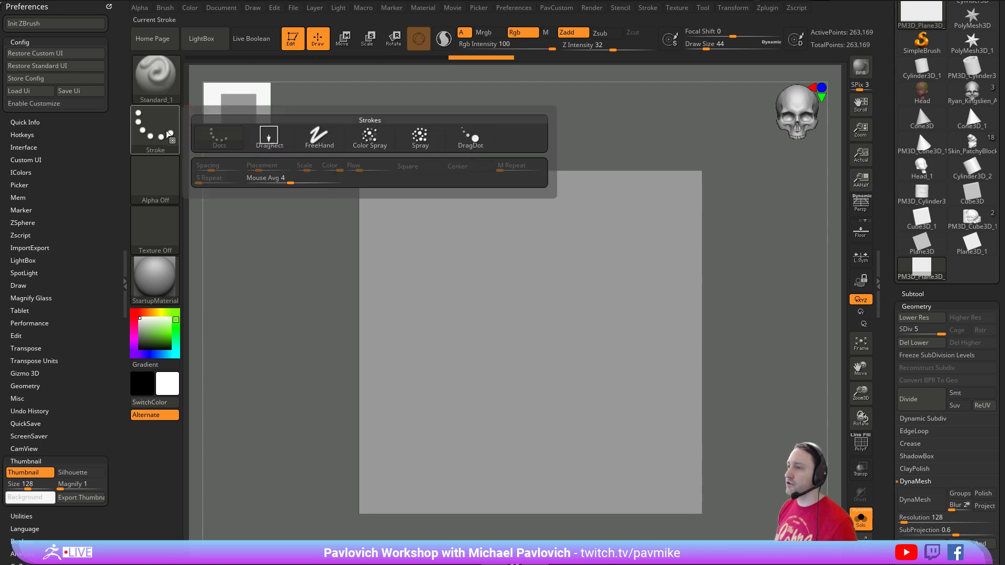
{"action": "left_click", "coordinate": [265, 139]}
- Assign the arrow-shaped Alpha 33 and the spiral Texture 15 to the cloned brush
{"action": "left_click", "coordinate": [156, 179]}
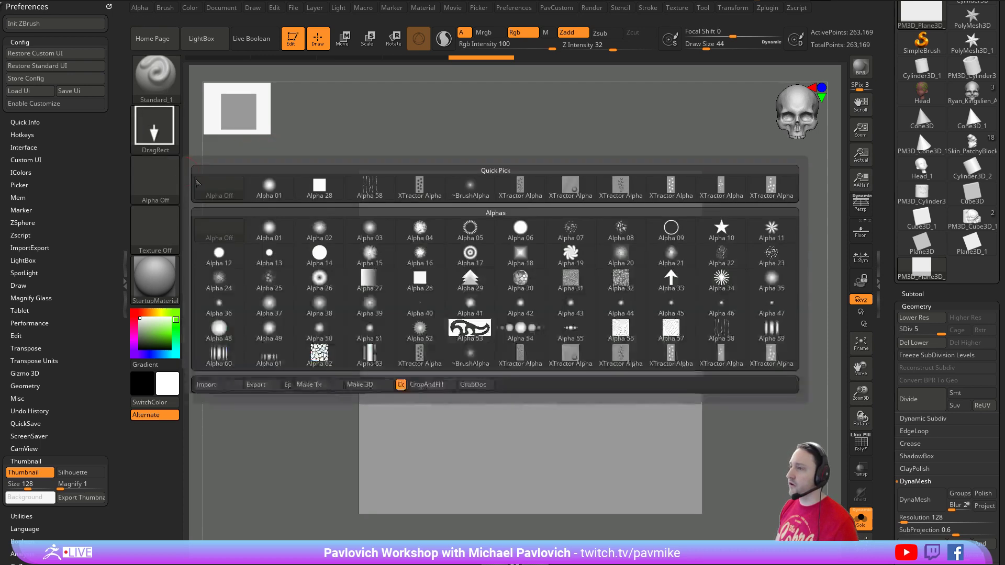
{"action": "left_click", "coordinate": [671, 283]}
{"action": "left_click", "coordinate": [156, 228]}
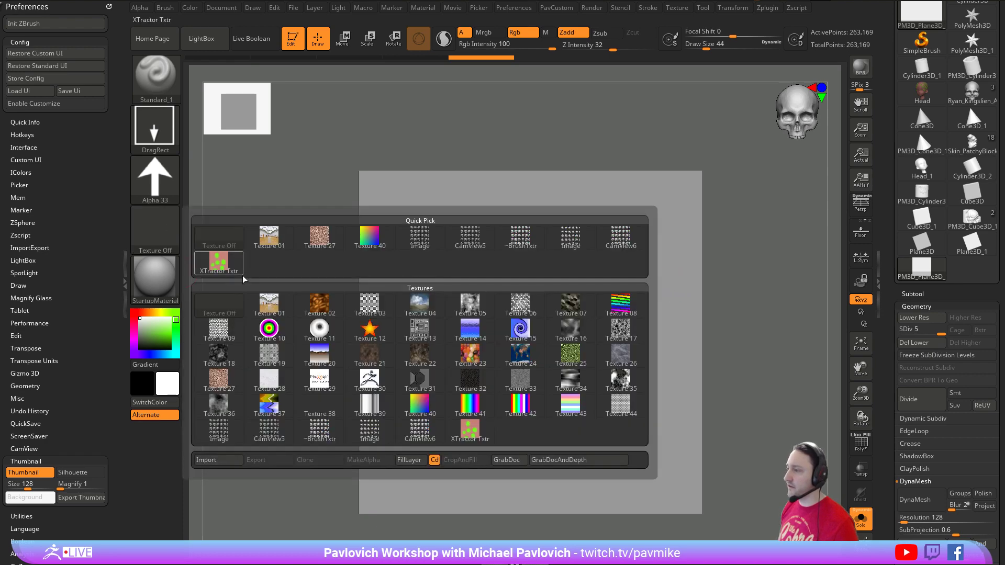
{"action": "left_click", "coordinate": [269, 328]}
{"action": "left_click_drag", "start_coordinate": [733, 275], "coordinate": [769, 276]}
{"action": "left_click", "coordinate": [173, 226]}
{"action": "left_click", "coordinate": [525, 336]}
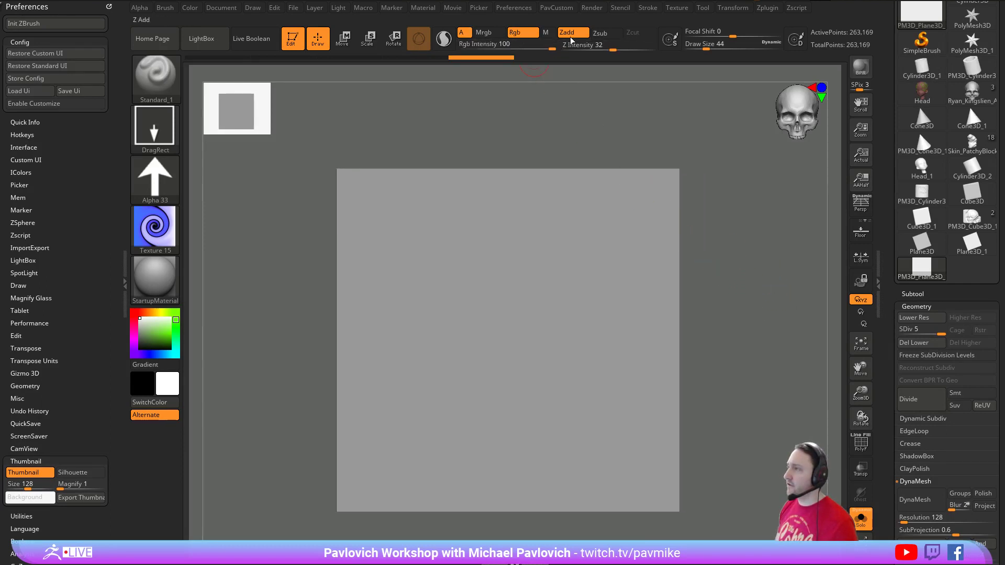
- Try stamping a large arrow on the plane, inspect its relief from the side and undo the stamp
{"action": "mouse_move", "coordinate": [508, 297]}
{"action": "left_mouse_down"}
{"action": "mouse_move", "coordinate": [516, 370]}
{"action": "mouse_move", "coordinate": [575, 360]}
{"action": "left_mouse_up"}
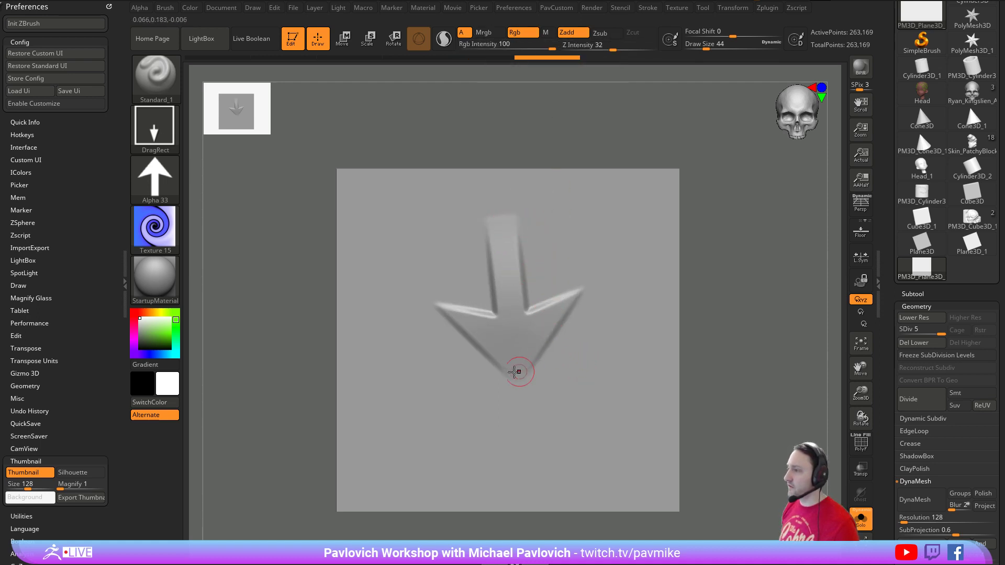
{"action": "right_click_drag", "start_coordinate": [529, 243], "coordinate": [521, 220]}
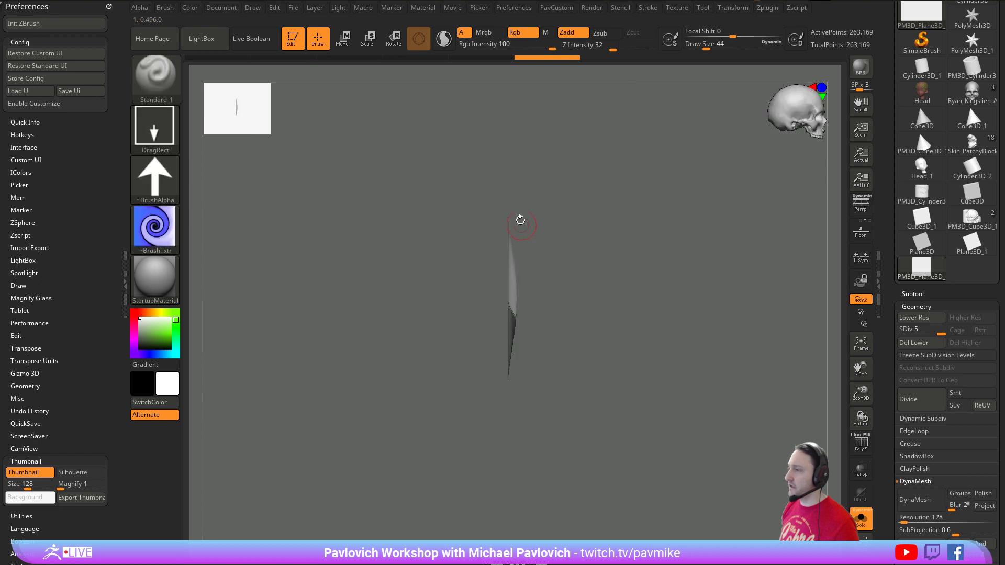
{"action": "right_click_drag", "start_coordinate": [658, 310], "coordinate": [623, 282], "text": "shift"}
{"action": "key", "text": "ctrl+z"}
- Set the brush's Focal Shift to -100, test it with arrow stamps on the plane and undo each stamp
{"action": "left_click_drag", "start_coordinate": [719, 33], "coordinate": [679, 33]}
{"action": "left_click_drag", "start_coordinate": [492, 305], "coordinate": [503, 440]}
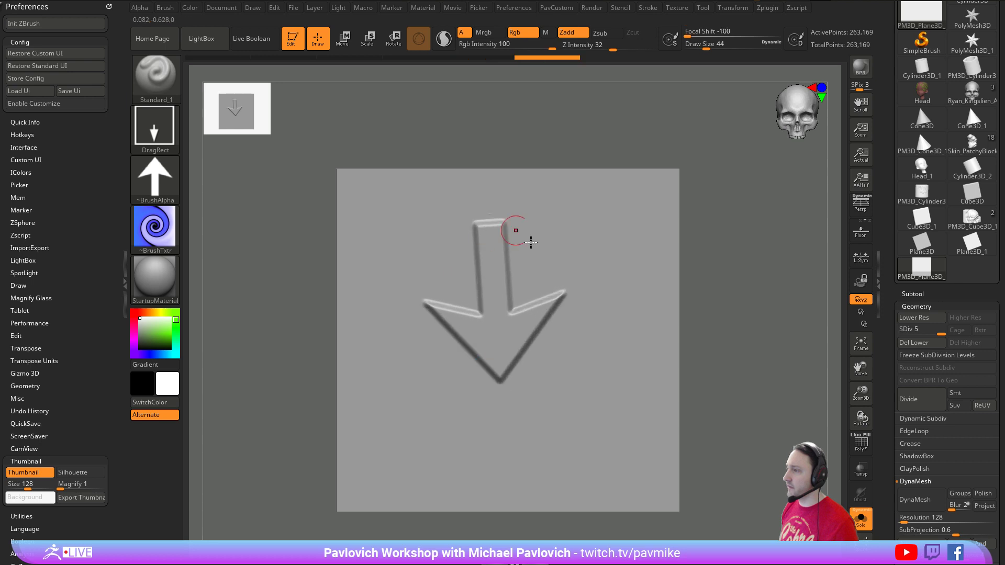
{"action": "key", "text": "ctrl+z"}
{"action": "left_click_drag", "start_coordinate": [501, 302], "coordinate": [505, 427]}
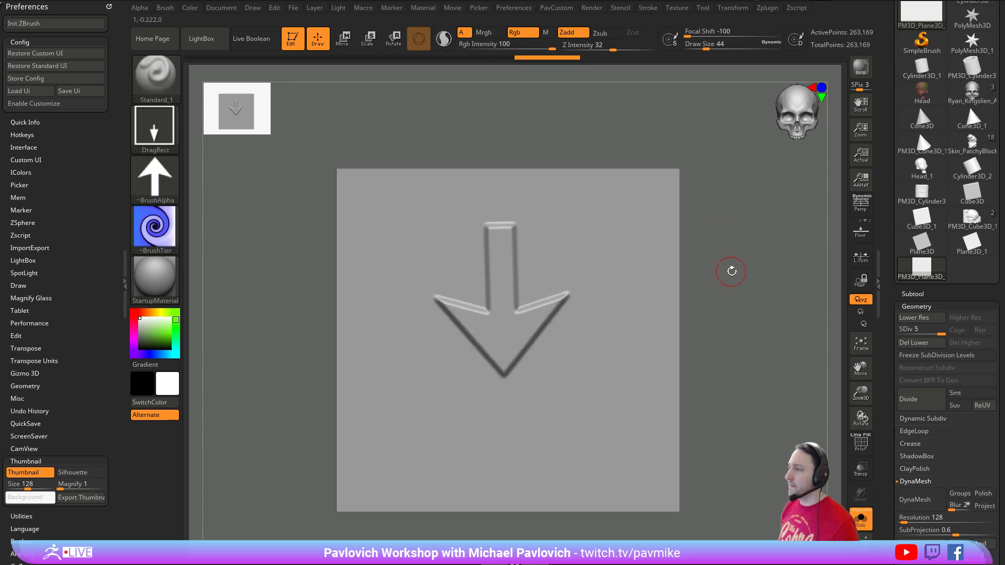
{"action": "key", "text": "ctrl+z"}
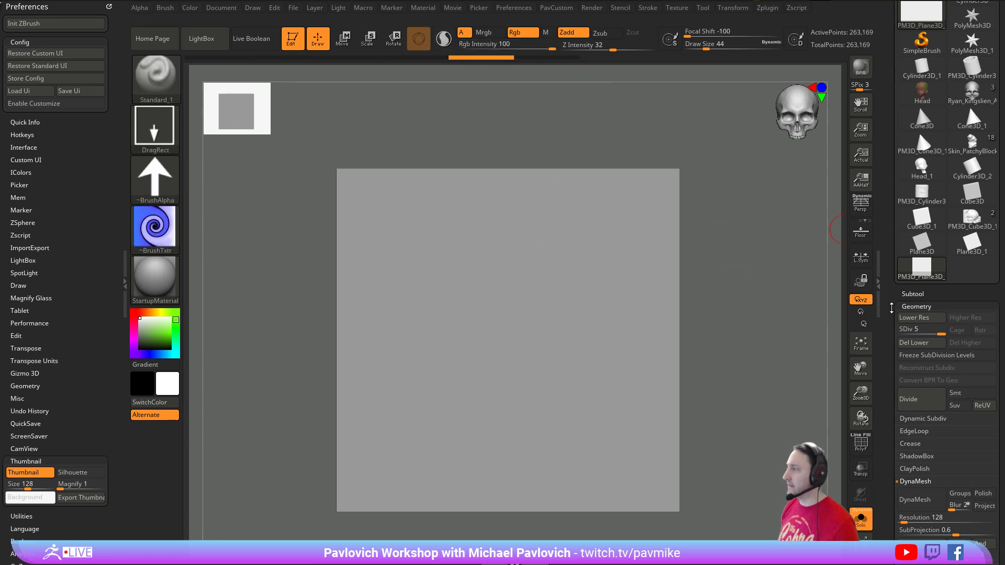
- Try stamping a large spiral-textured arrow at the plane's centre and undo the stamp
{"action": "left_click", "coordinate": [910, 296]}
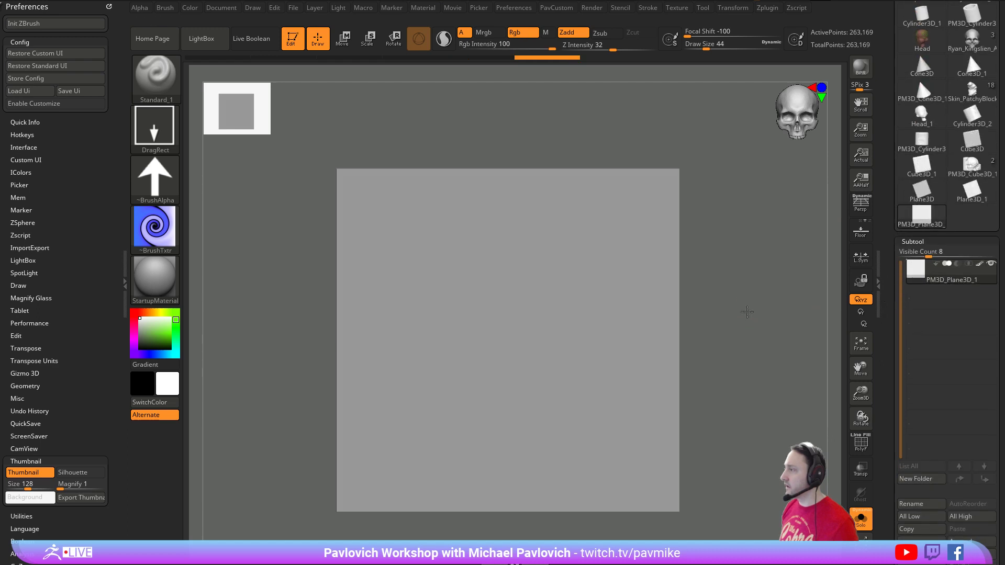
{"action": "left_click_drag", "start_coordinate": [748, 312], "coordinate": [740, 321], "text": "alt"}
{"action": "mouse_move", "coordinate": [981, 268]}
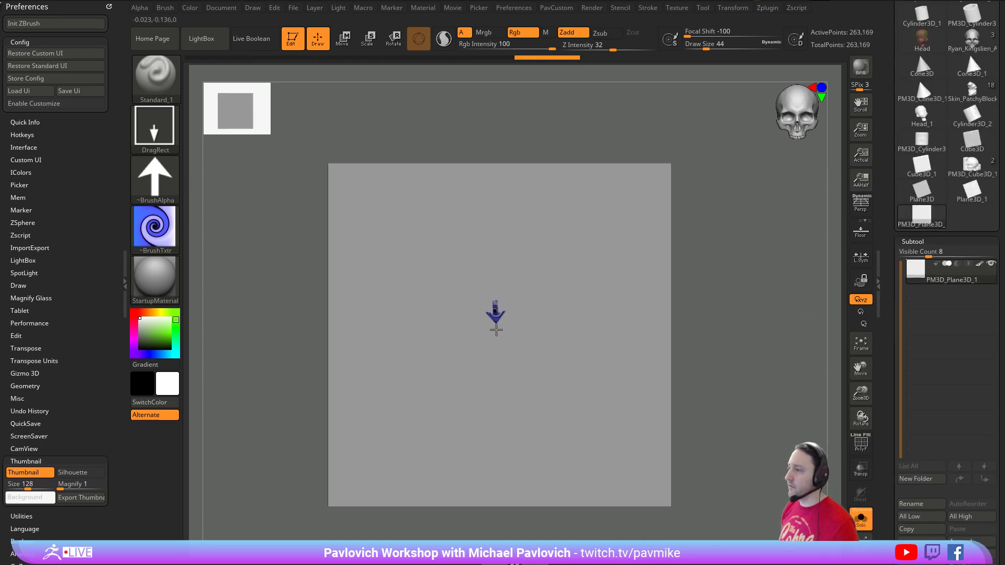
{"action": "mouse_move", "coordinate": [496, 329]}
{"action": "left_mouse_down"}
{"action": "mouse_move", "coordinate": [495, 449]}
{"action": "mouse_move", "coordinate": [499, 436]}
{"action": "left_mouse_up"}
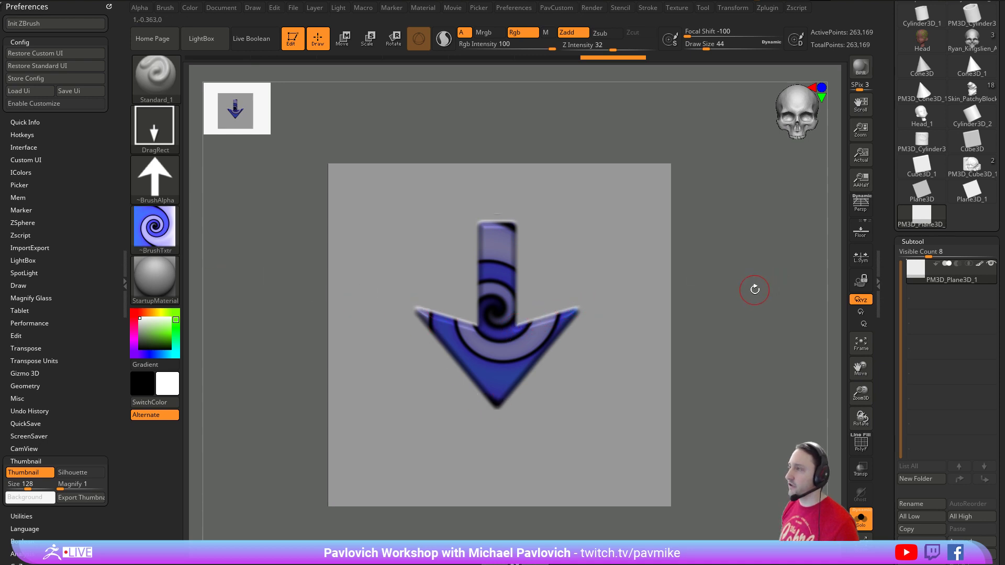
{"action": "key", "text": "ctrl+z"}
- Turn off the A switch beside Mrgb, test it with a spiral stamp on the plane, turn it back on and undo the stamp
{"action": "left_click", "coordinate": [462, 33]}
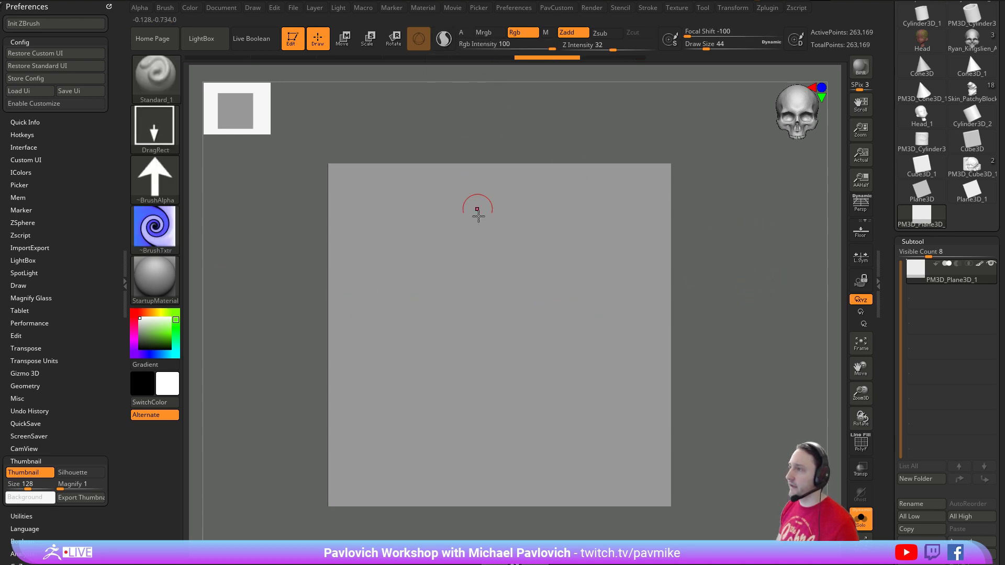
{"action": "left_click_drag", "start_coordinate": [498, 316], "coordinate": [499, 455]}
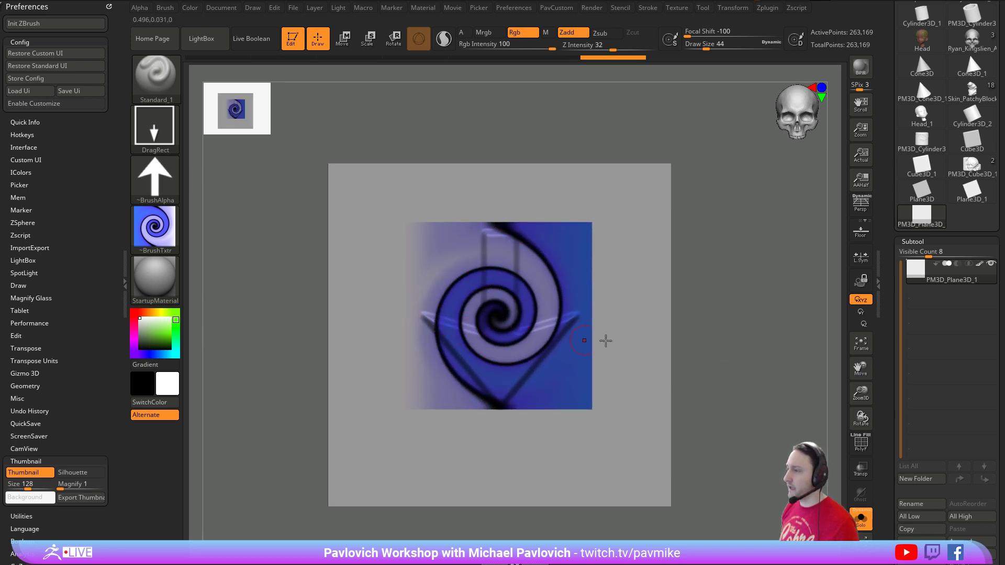
{"action": "left_click", "coordinate": [462, 32]}
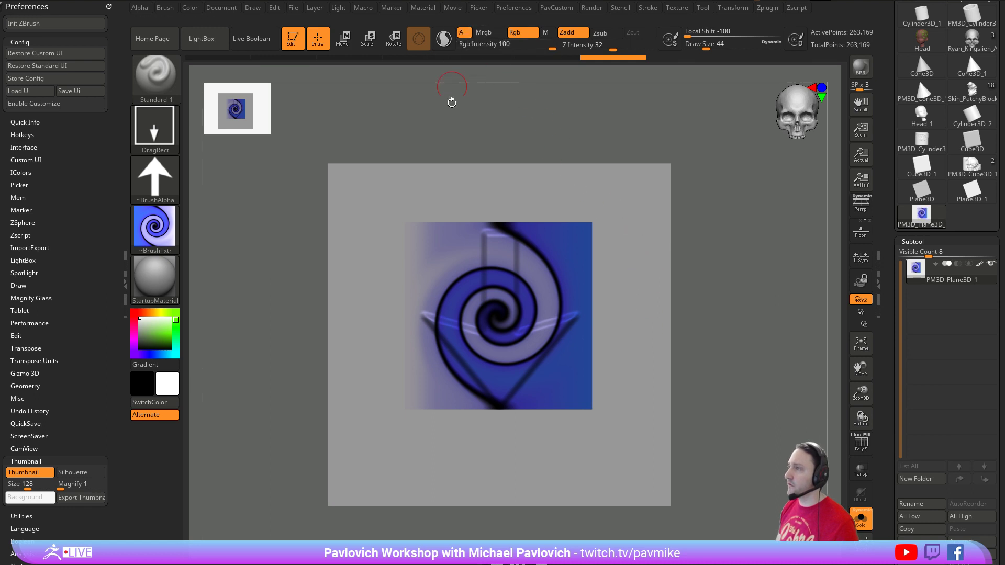
{"action": "key", "text": "ctrl+z"}
- Stamp the arrow once more at the plane's centre with the A switch on and undo it
{"action": "left_click_drag", "start_coordinate": [494, 321], "coordinate": [497, 445]}
{"action": "key", "text": "ctrl+z"}
{"action": "key", "text": "ctrl+z"}
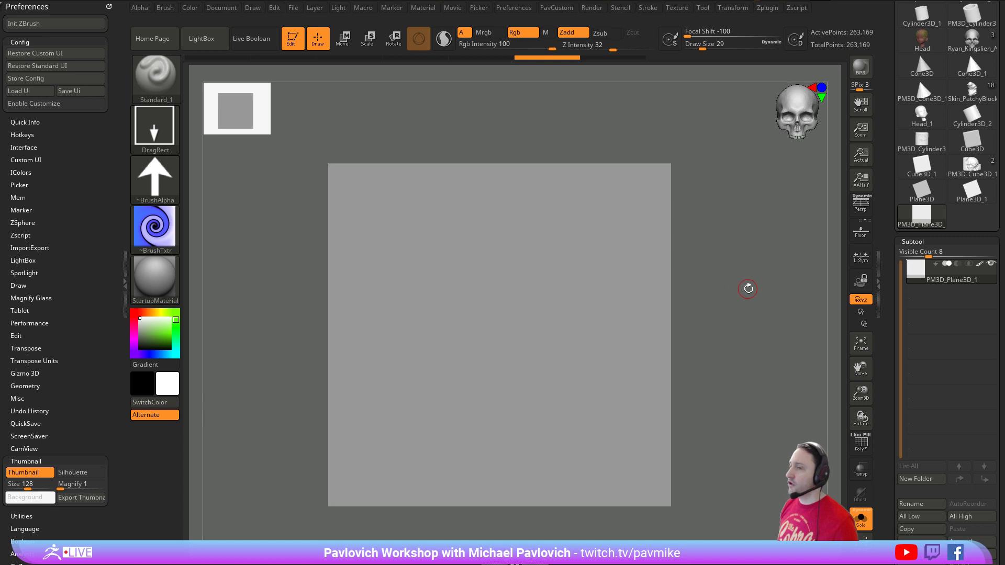
{"action": "key", "text": "ctrl+z"}
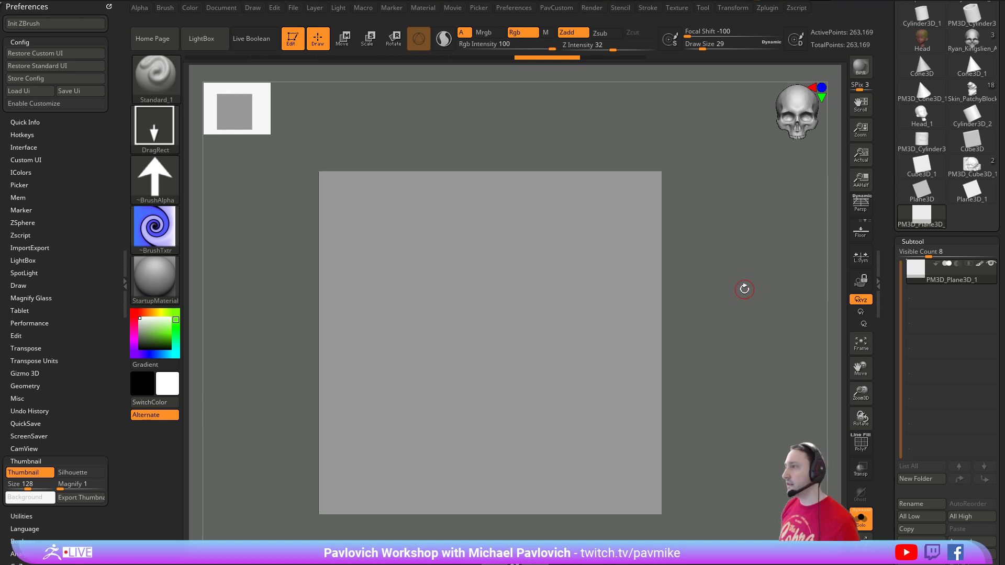
{"action": "key", "text": "ctrl+z"}
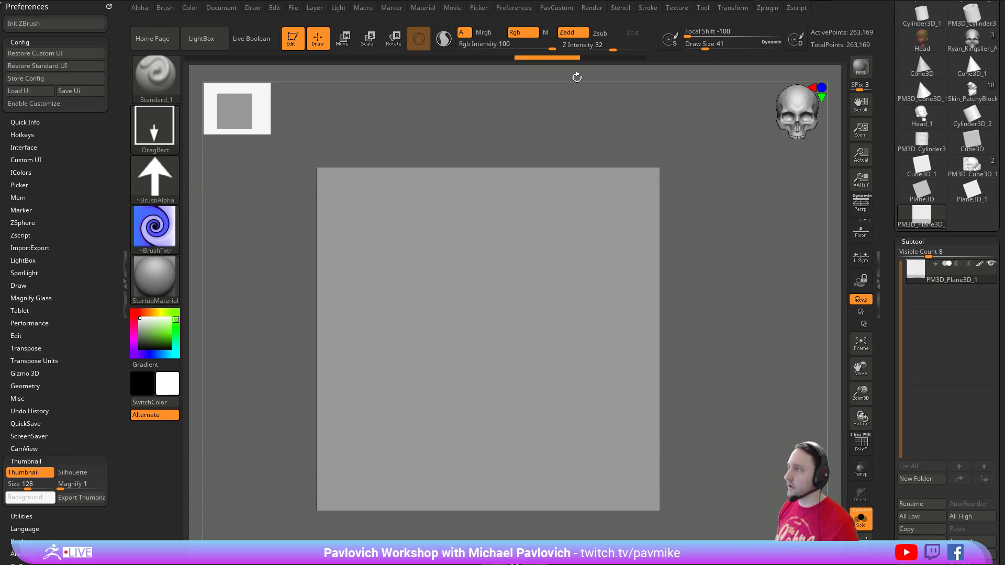
- Import ropeSmall.png from the ZB2020Demo folder as a texture and assign it to the cloned brush
{"action": "left_click", "coordinate": [676, 8]}
{"action": "left_click", "coordinate": [695, 75]}
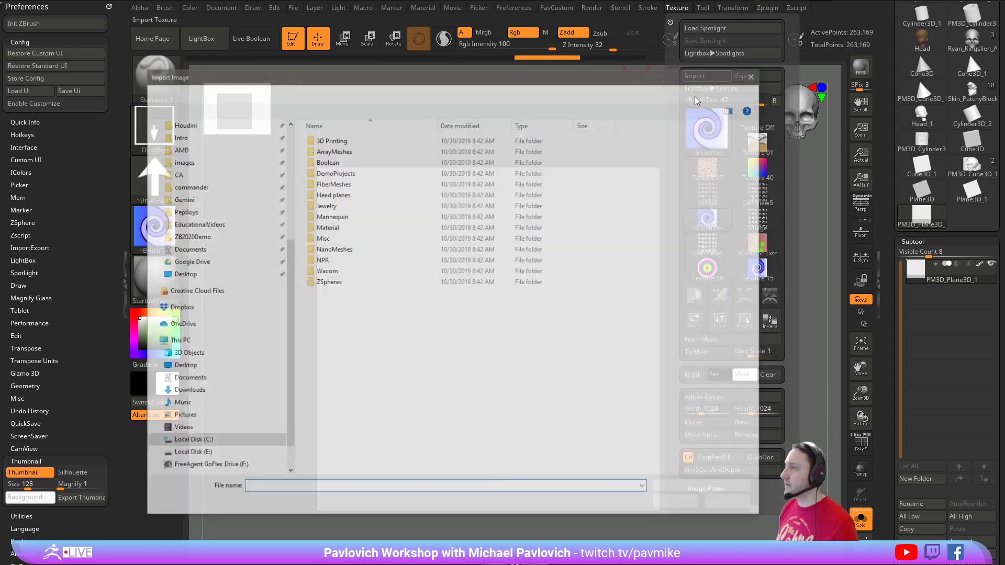
{"action": "left_click", "coordinate": [189, 237]}
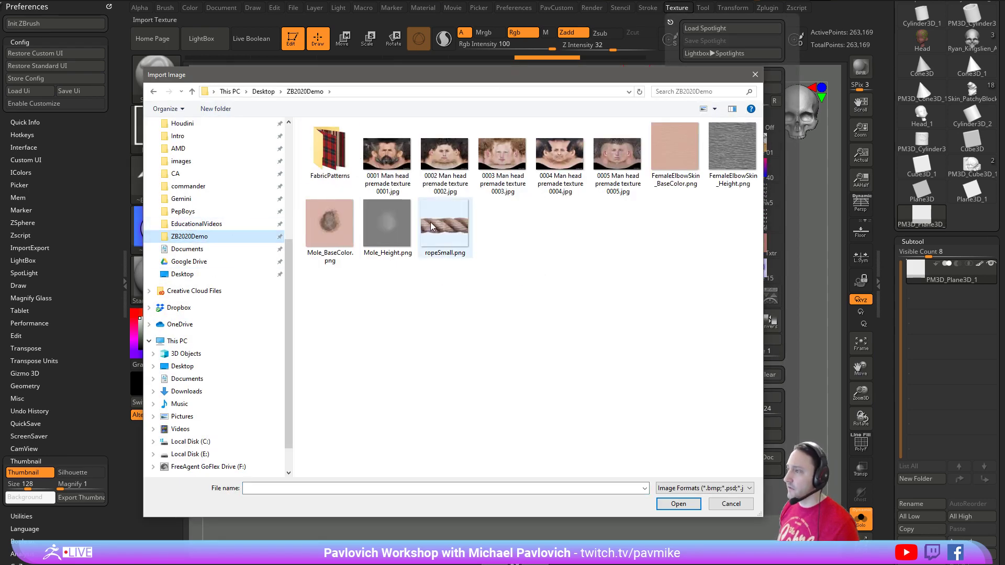
{"action": "double_click", "coordinate": [446, 227]}
{"action": "left_click", "coordinate": [155, 227]}
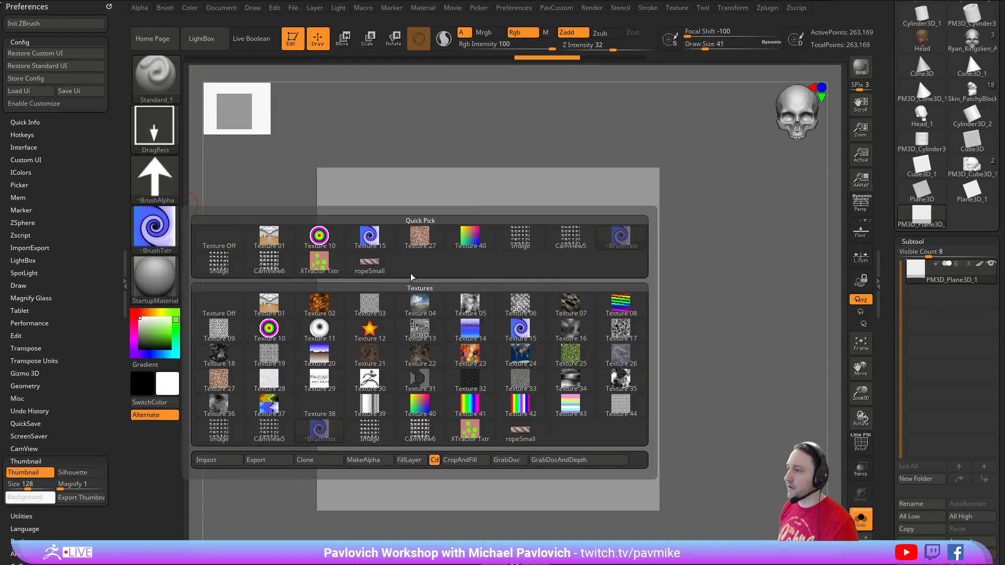
{"action": "left_click", "coordinate": [369, 261]}
- Rotate the ropeSmall texture so that the rope runs vertically
{"action": "mouse_move", "coordinate": [152, 232]}
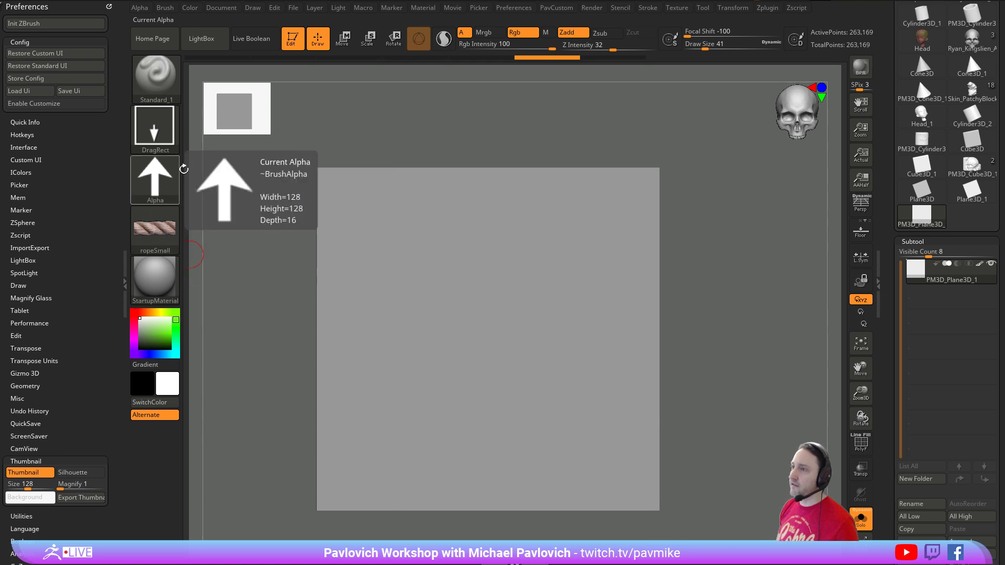
{"action": "left_click", "coordinate": [187, 8]}
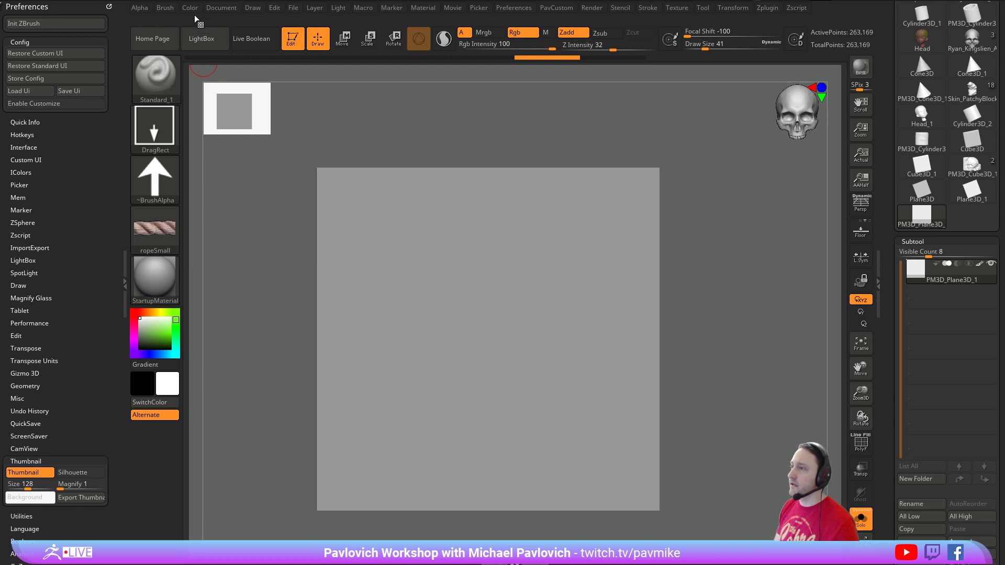
{"action": "left_click", "coordinate": [677, 7]}
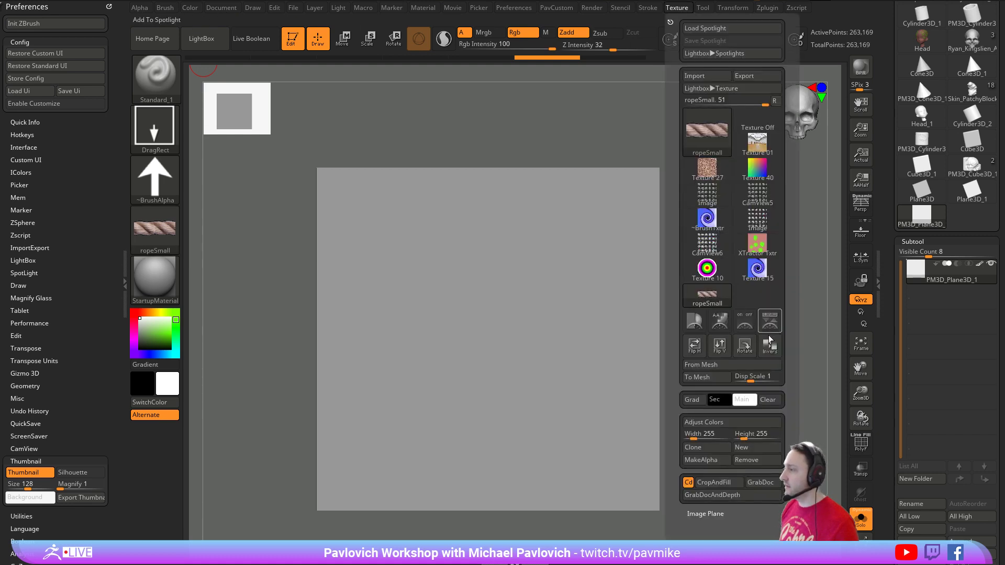
{"action": "left_click", "coordinate": [745, 346]}
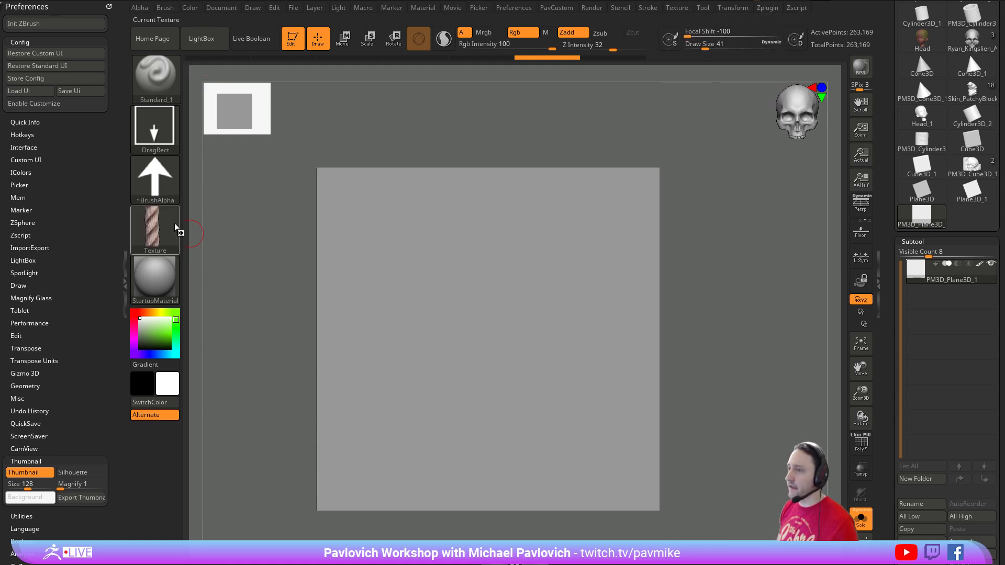
- Change the cloned brush's stroke to Dots and turn its alpha off
{"action": "left_click", "coordinate": [155, 179]}
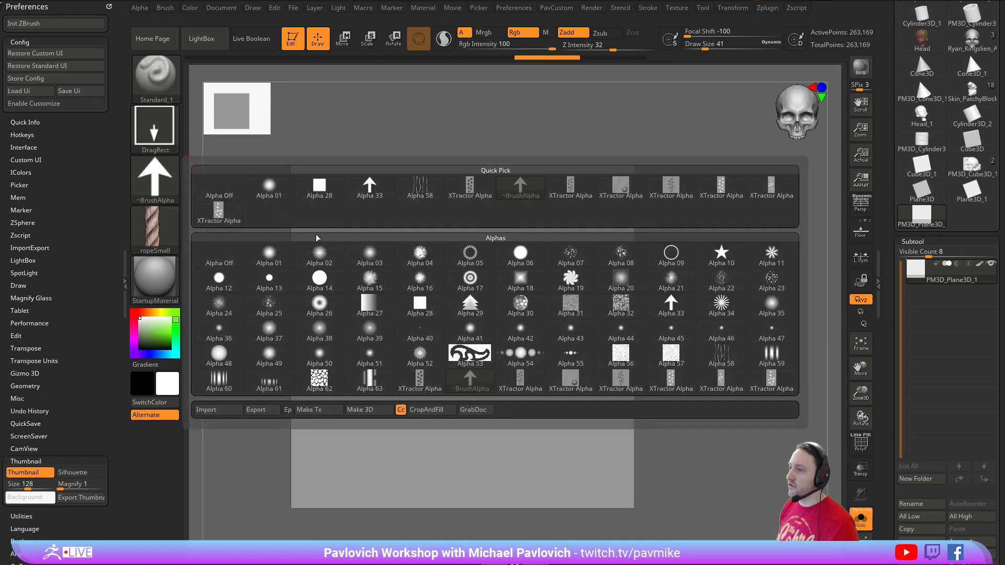
{"action": "left_click", "coordinate": [155, 128]}
{"action": "left_click", "coordinate": [225, 140]}
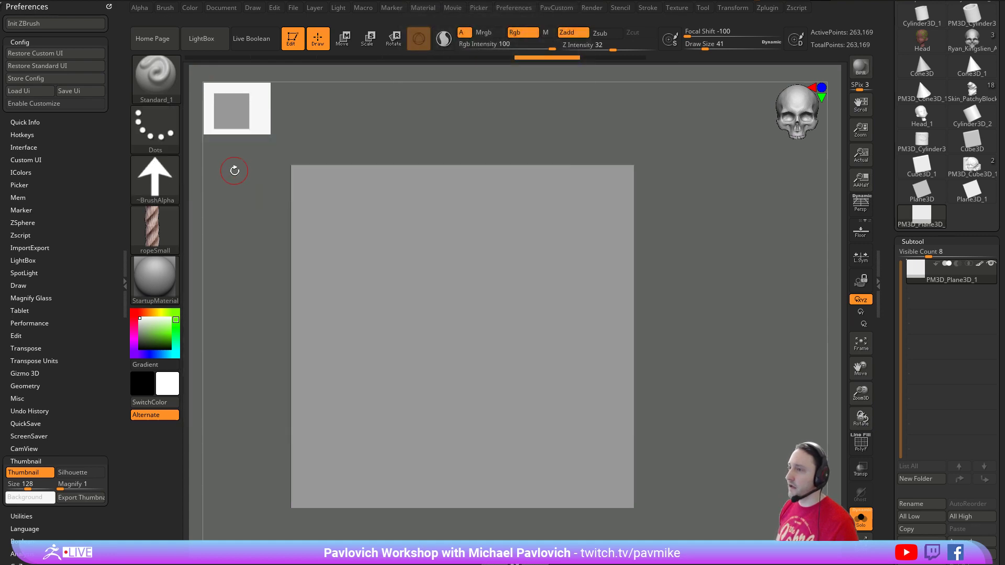
{"action": "left_click", "coordinate": [157, 181]}
{"action": "left_click", "coordinate": [217, 185]}
- Try painting diagonal rope-textured strokes across the plane, adjusting the draw size between them, and undo them
{"action": "mouse_move", "coordinate": [341, 348]}
{"action": "left_mouse_down"}
{"action": "mouse_move", "coordinate": [352, 298]}
{"action": "mouse_move", "coordinate": [489, 310]}
{"action": "mouse_move", "coordinate": [539, 254]}
{"action": "left_mouse_up"}
{"action": "key", "text": "s"}
{"action": "left_click_drag", "start_coordinate": [416, 346], "coordinate": [418, 346]}
{"action": "mouse_move", "coordinate": [361, 399]}
{"action": "left_mouse_down"}
{"action": "mouse_move", "coordinate": [400, 315]}
{"action": "mouse_move", "coordinate": [550, 248]}
{"action": "left_mouse_up"}
{"action": "key", "text": "ctrl+z"}
- Enable LazyMouse for the brush, test it with a diagonal stroke on the plane and undo the stroke
{"action": "left_click", "coordinate": [649, 8]}
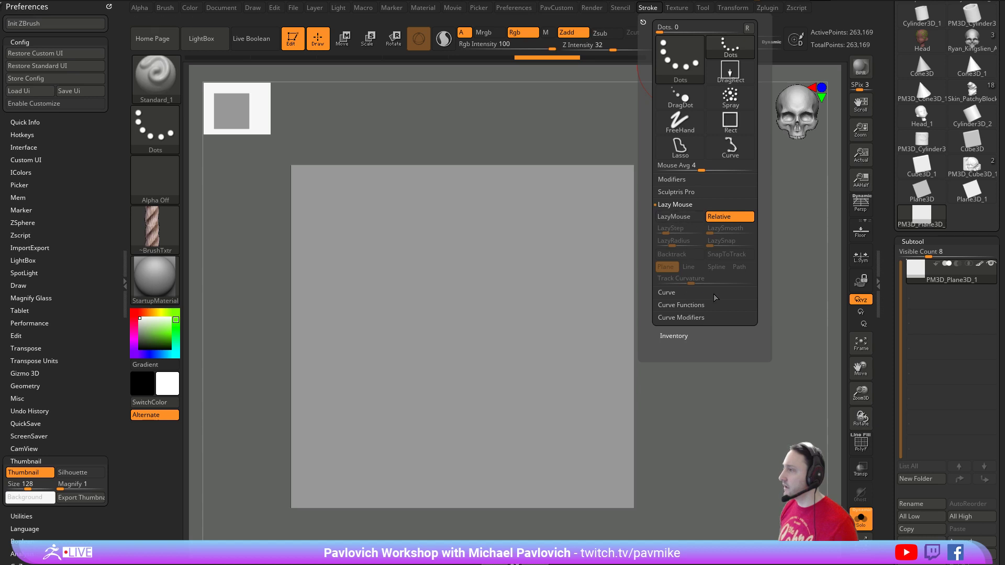
{"action": "left_click", "coordinate": [680, 217]}
{"action": "mouse_move", "coordinate": [355, 366]}
{"action": "left_mouse_down"}
{"action": "mouse_move", "coordinate": [370, 332]}
{"action": "mouse_move", "coordinate": [442, 283]}
{"action": "mouse_move", "coordinate": [579, 267]}
{"action": "left_mouse_up"}
{"action": "key", "text": "ctrl+z"}
- Turn on Roll in the stroke modifiers, test it with a curved rope stroke across the plane and undo the stroke
{"action": "left_click", "coordinate": [648, 8]}
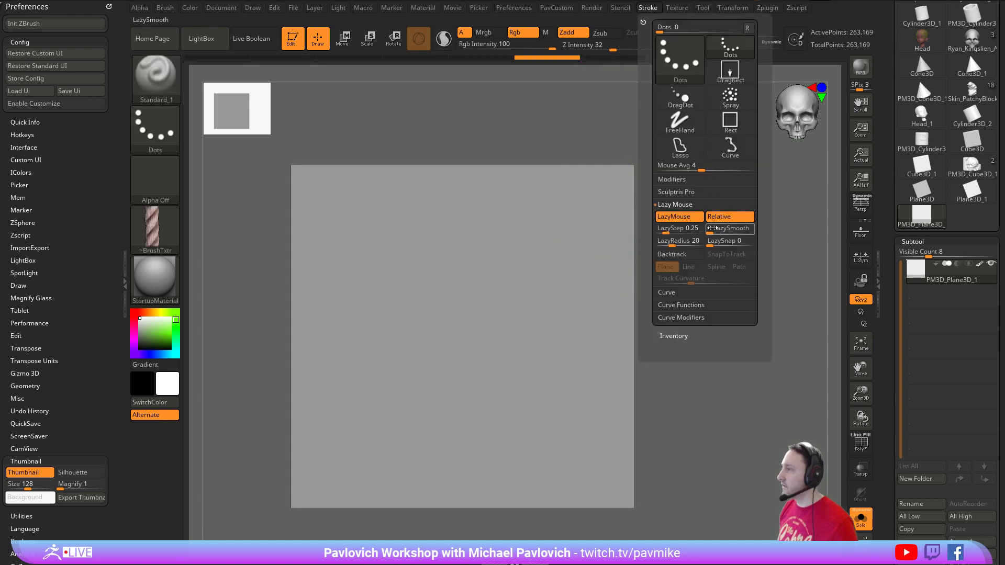
{"action": "left_click", "coordinate": [676, 180]}
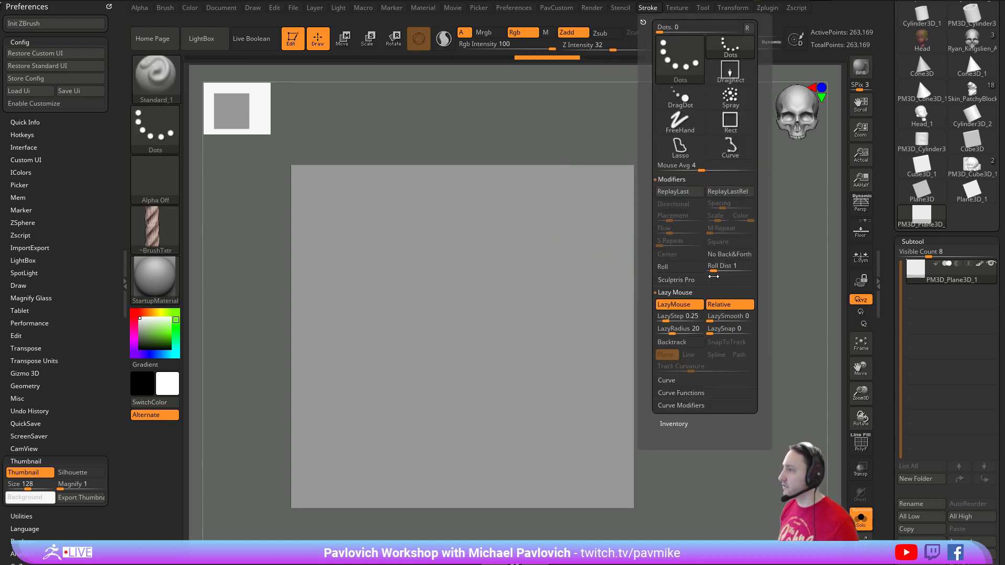
{"action": "key", "text": "s"}
{"action": "mouse_move", "coordinate": [371, 333]}
{"action": "left_mouse_down"}
{"action": "mouse_move", "coordinate": [487, 309]}
{"action": "mouse_move", "coordinate": [582, 188]}
{"action": "left_mouse_up"}
{"action": "mouse_move", "coordinate": [792, 260]}
{"action": "left_mouse_down", "text": "alt"}
{"action": "mouse_move", "coordinate": [774, 256]}
{"action": "mouse_move", "coordinate": [773, 244]}
{"action": "left_mouse_up", "text": "alt"}
{"action": "key", "text": "["}
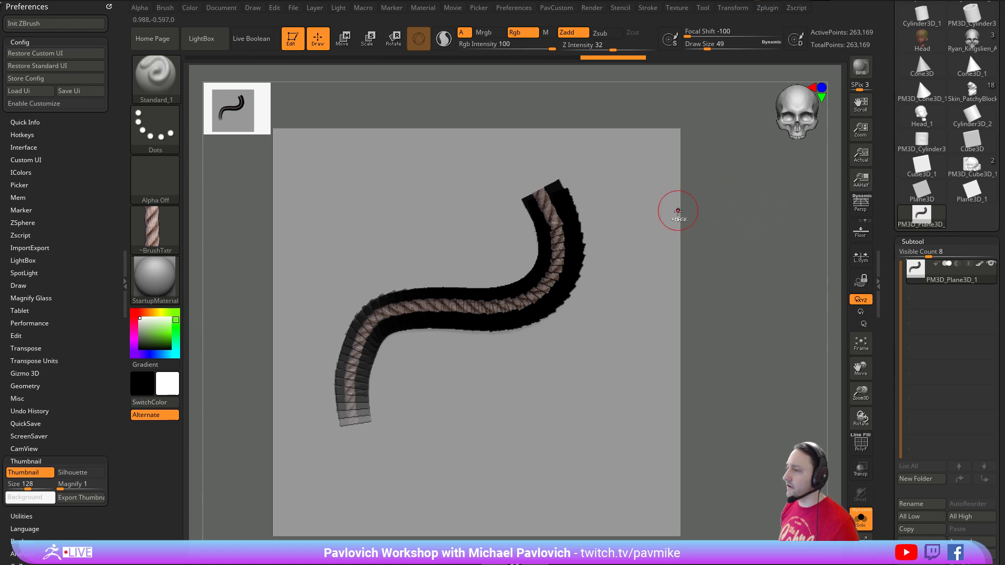
{"action": "key", "text": "ctrl+z"}
{"action": "key", "text": "b"}
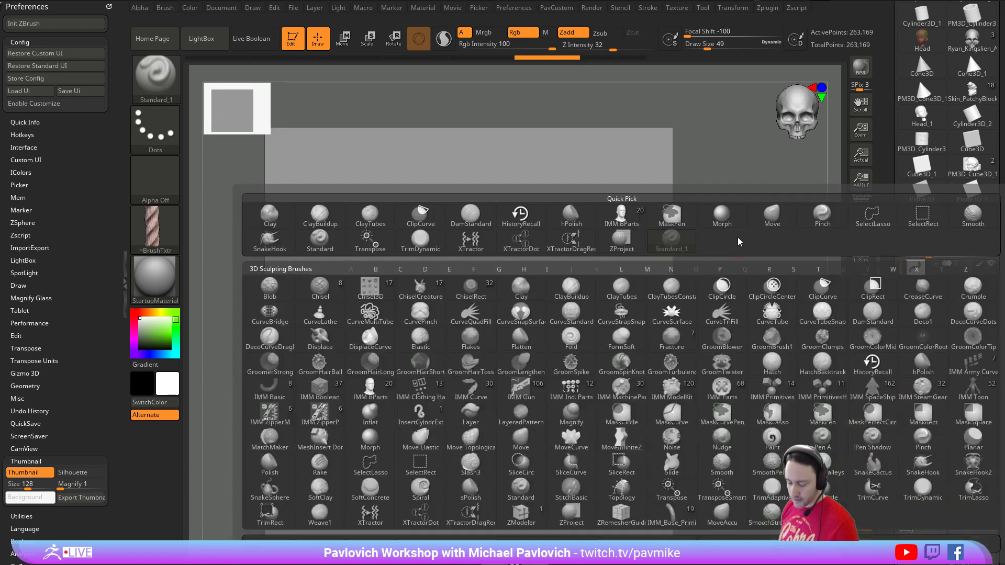
{"action": "key", "text": "x"}
{"action": "key", "text": "t"}
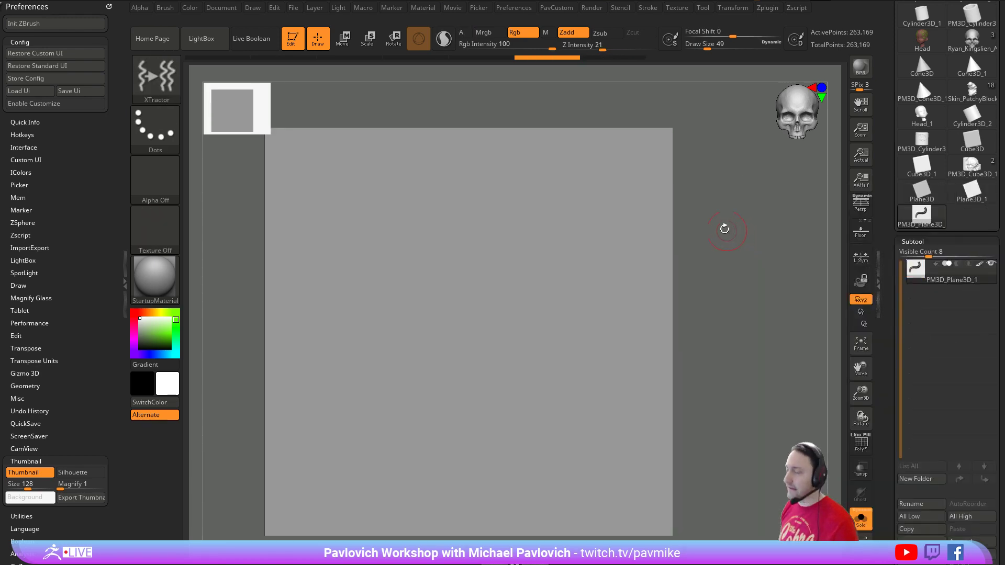
{"action": "left_click", "coordinate": [422, 238], "text": "alt"}
{"action": "left_click_drag", "start_coordinate": [392, 245], "coordinate": [400, 239]}
{"action": "key", "text": "ctrl+z"}
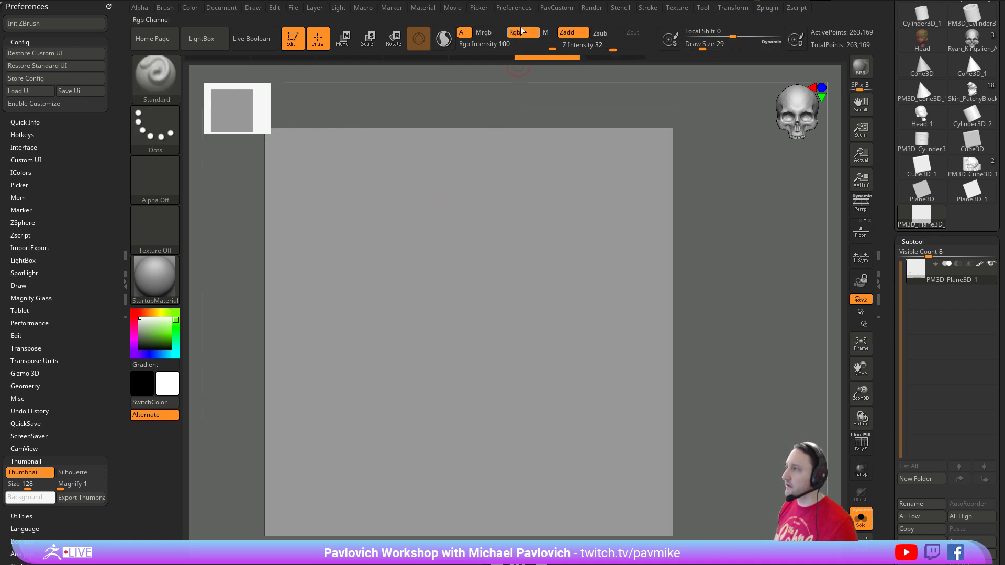
- Sculpt a short diagonal chain of small round bumps on the plane with the Standard brush, with Rgb off
{"action": "left_click", "coordinate": [389, 285]}
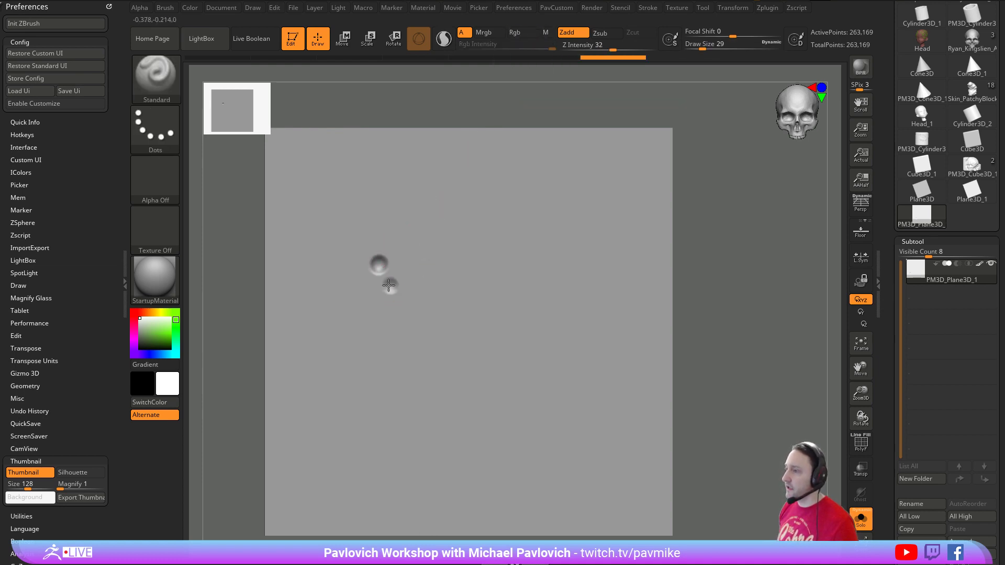
{"action": "left_click", "coordinate": [401, 305]}
{"action": "left_click", "coordinate": [436, 338]}
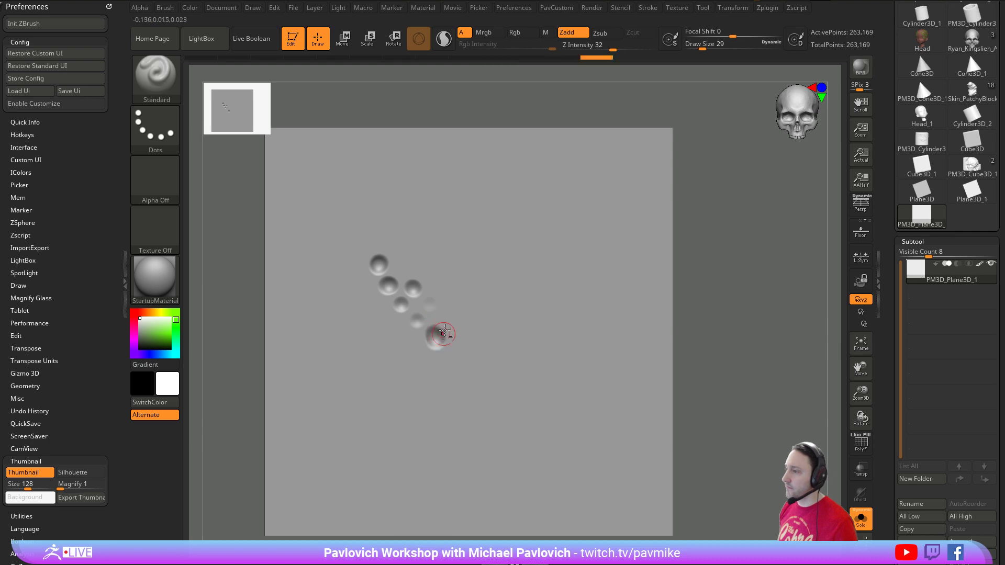
- Switch to the XTractor brush, raise its Draw Size to 54 and extract the bump chain as the brush's alpha and texture
{"action": "key", "text": "b"}
{"action": "key", "text": "x"}
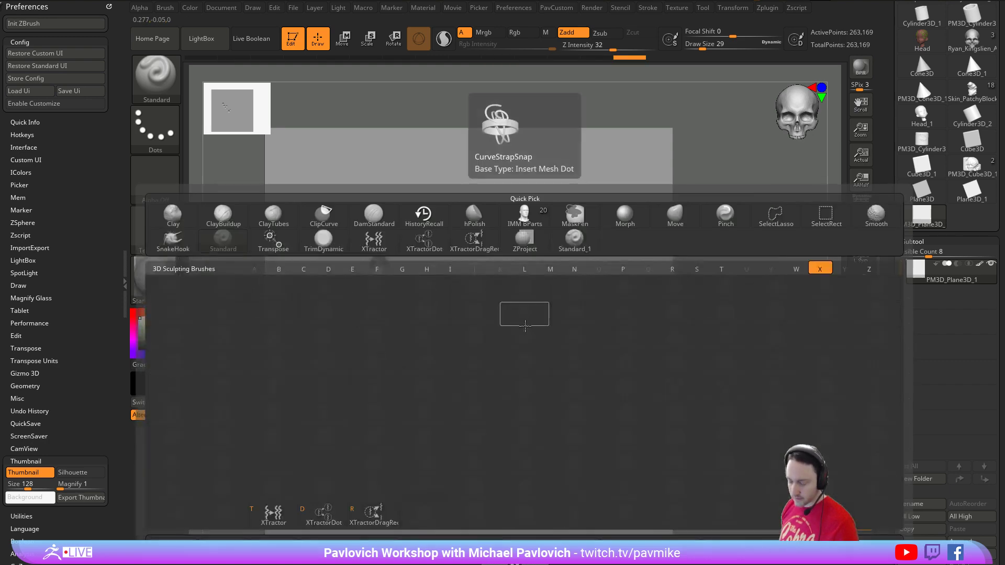
{"action": "key", "text": "t"}
{"action": "key", "text": "s"}
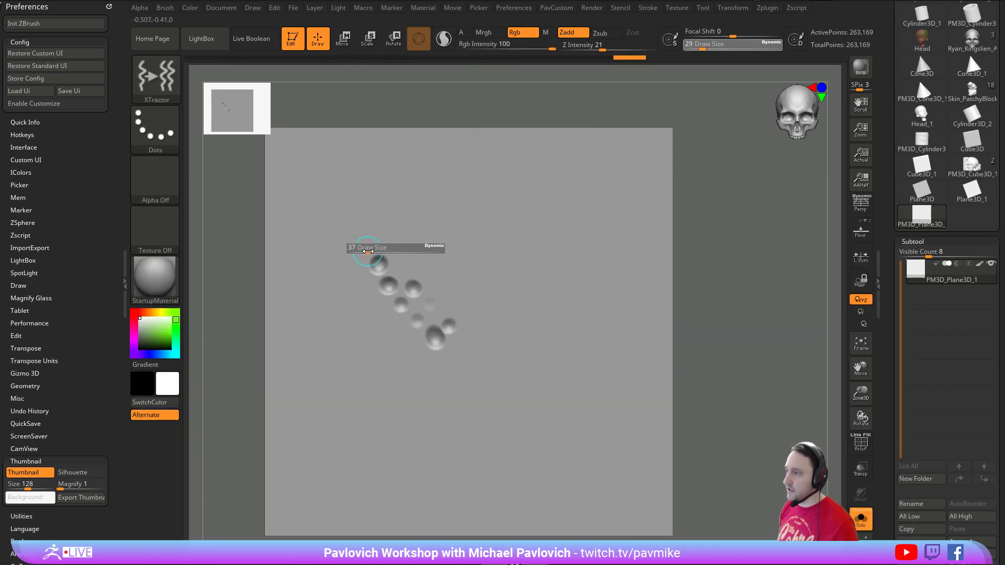
{"action": "left_click_drag", "start_coordinate": [371, 252], "coordinate": [367, 250]}
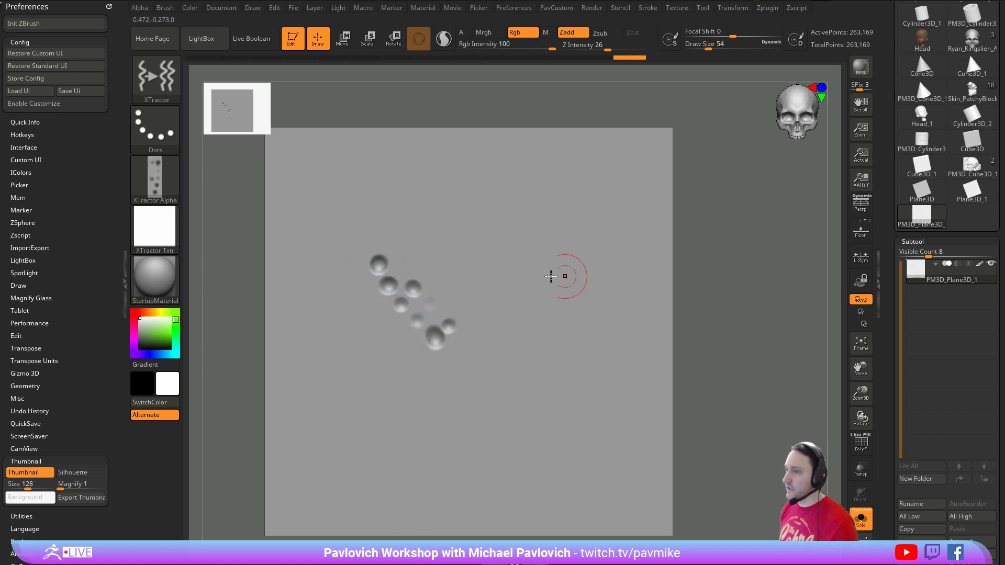
- Try painting a long winding stroke of the extracted bumps beside the original chain and undo it
{"action": "mouse_move", "coordinate": [496, 232]}
{"action": "left_mouse_down"}
{"action": "mouse_move", "coordinate": [539, 266]}
{"action": "mouse_move", "coordinate": [510, 375]}
{"action": "mouse_move", "coordinate": [612, 304]}
{"action": "mouse_move", "coordinate": [628, 242]}
{"action": "left_mouse_up"}
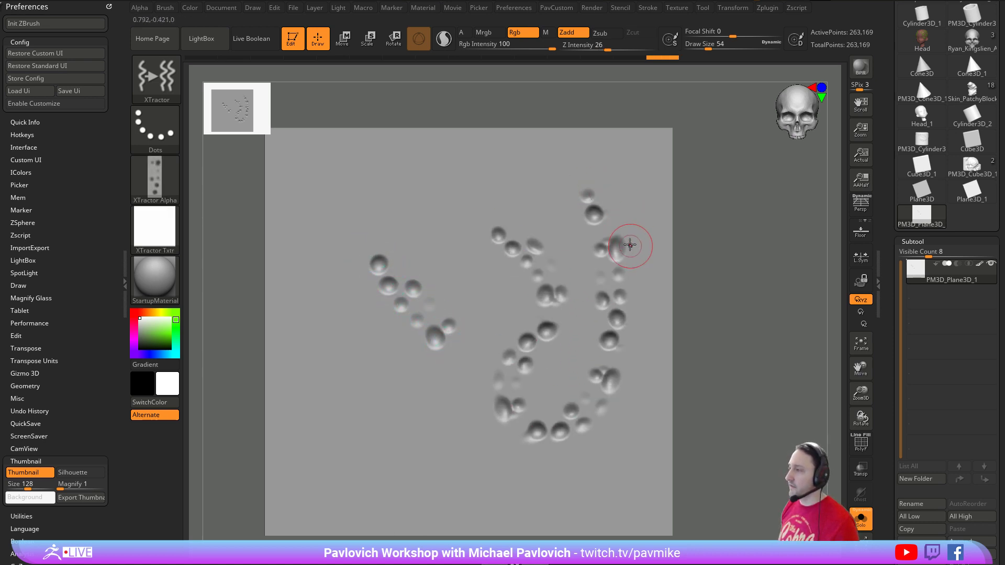
{"action": "key", "text": "ctrl+z"}
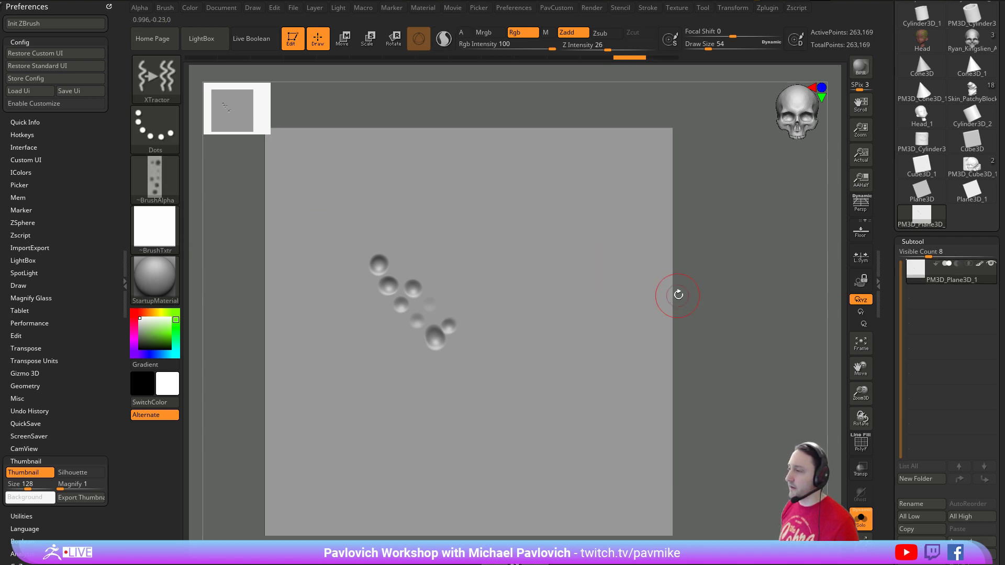
- Examine the XTractor brush's stroke modifiers and Lazy Mouse settings
{"action": "left_click_drag", "start_coordinate": [746, 276], "coordinate": [739, 279], "text": "alt"}
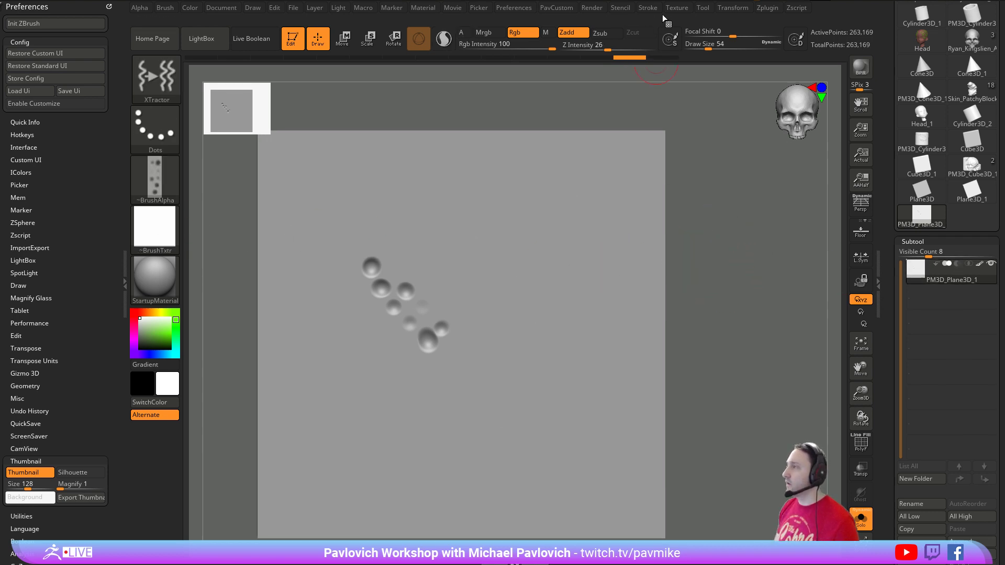
{"action": "left_click", "coordinate": [648, 8]}
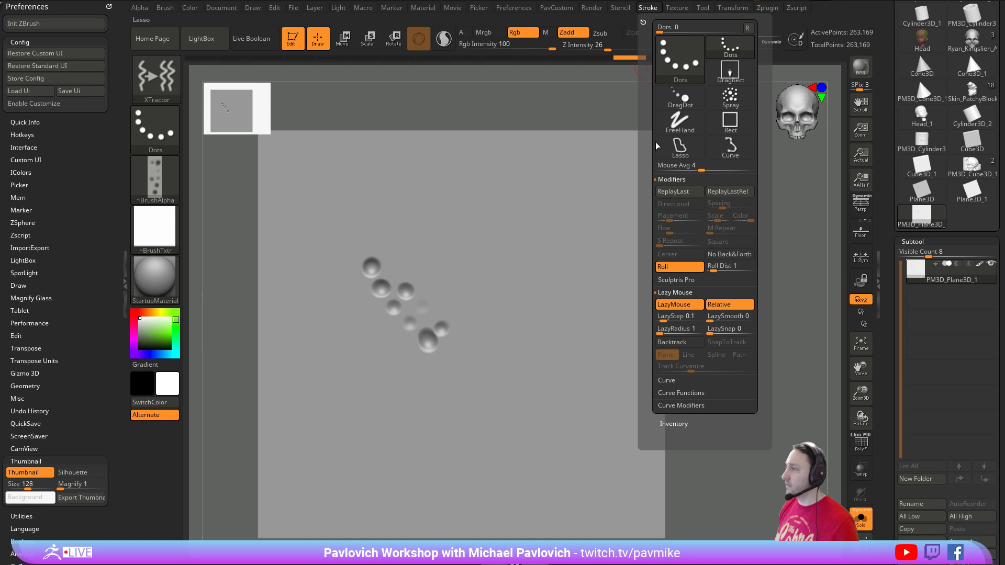
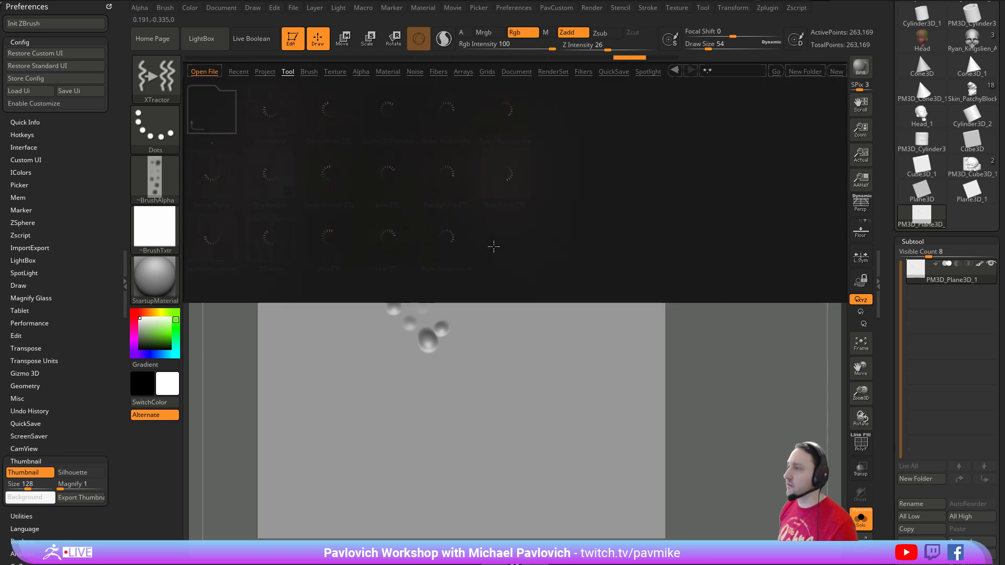
- Load the Stitch1 brush from LightBox, try a short stroke on the plane and undo it
{"action": "left_click", "coordinate": [309, 72]}
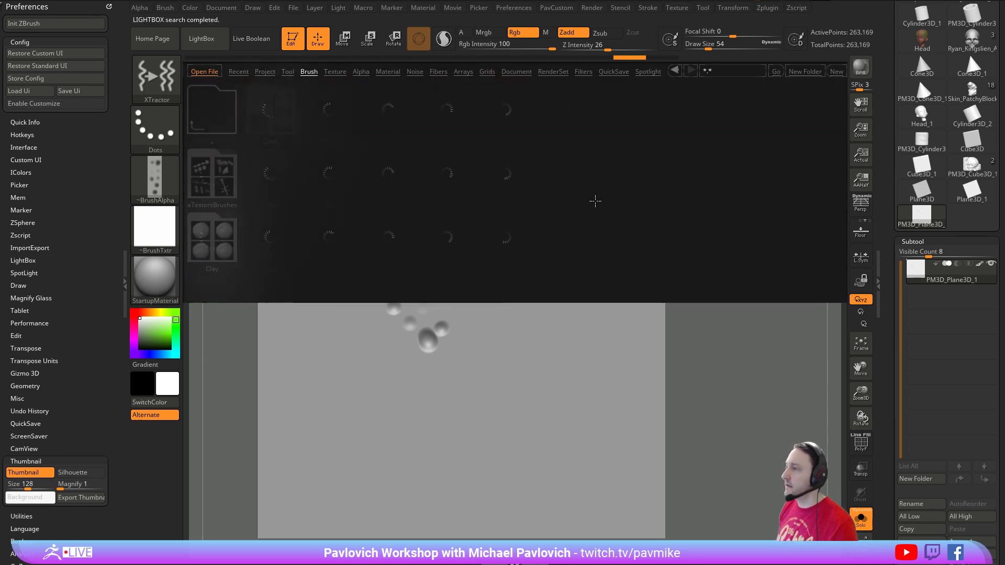
{"action": "double_click", "coordinate": [714, 245]}
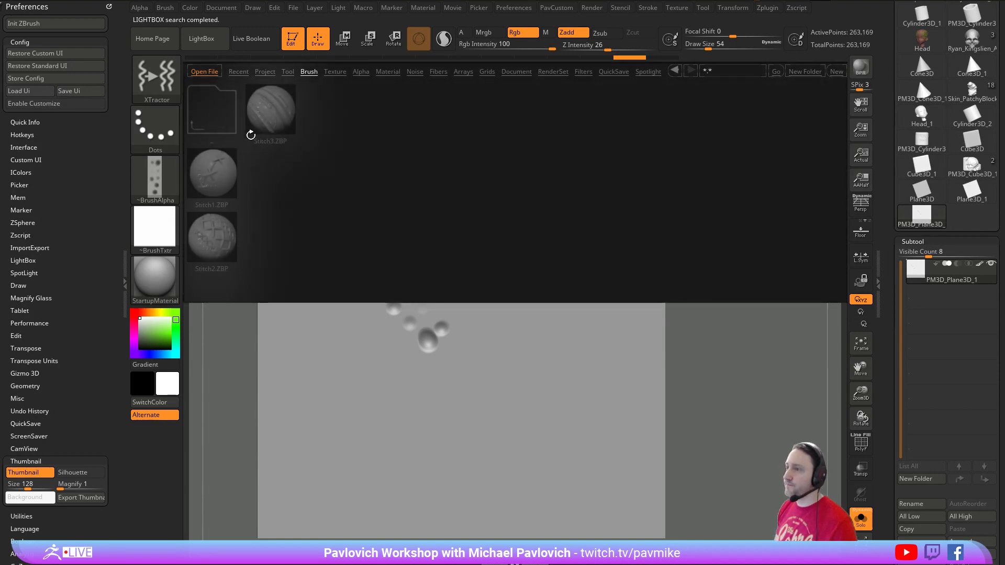
{"action": "double_click", "coordinate": [213, 173]}
{"action": "mouse_move", "coordinate": [442, 226]}
{"action": "left_mouse_down"}
{"action": "mouse_move", "coordinate": [563, 293]}
{"action": "mouse_move", "coordinate": [426, 176]}
{"action": "mouse_move", "coordinate": [393, 173]}
{"action": "left_mouse_up"}
{"action": "key", "text": "ctrl+z"}
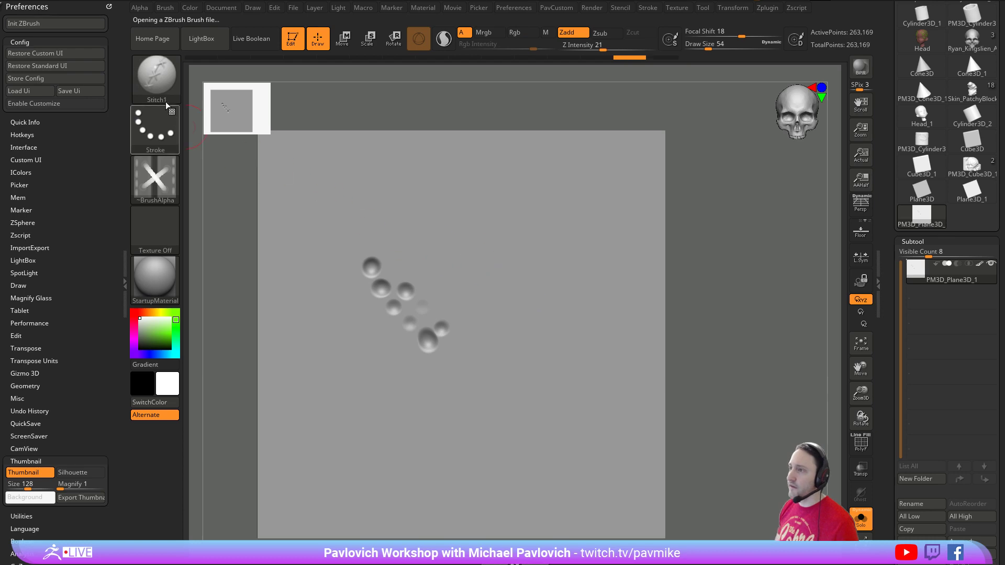
- Assign the custom hotkeys Alt+X to the XTractor brush and Alt+2 to the Stitch1 brush
{"action": "left_click", "coordinate": [164, 87]}
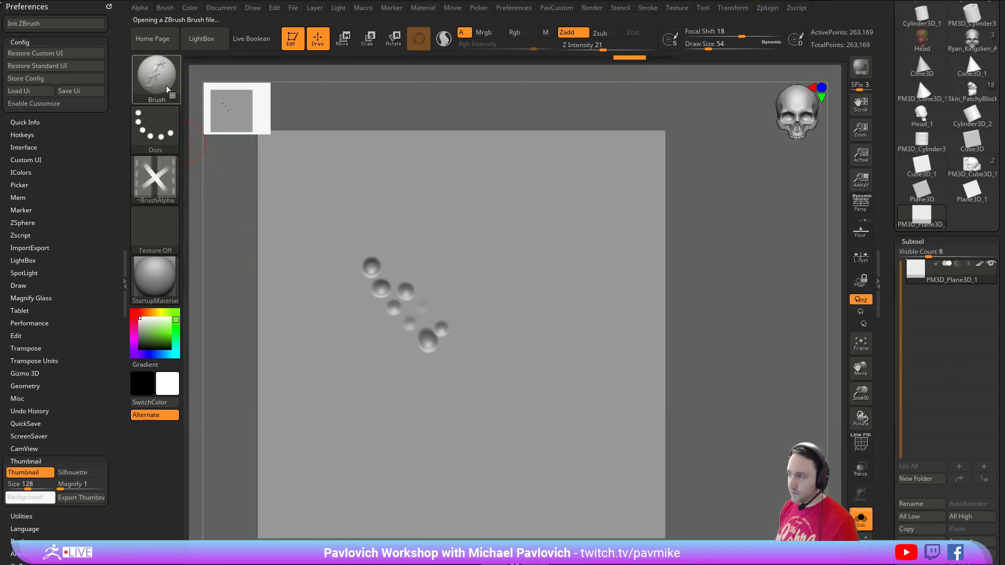
{"action": "left_click", "coordinate": [171, 77]}
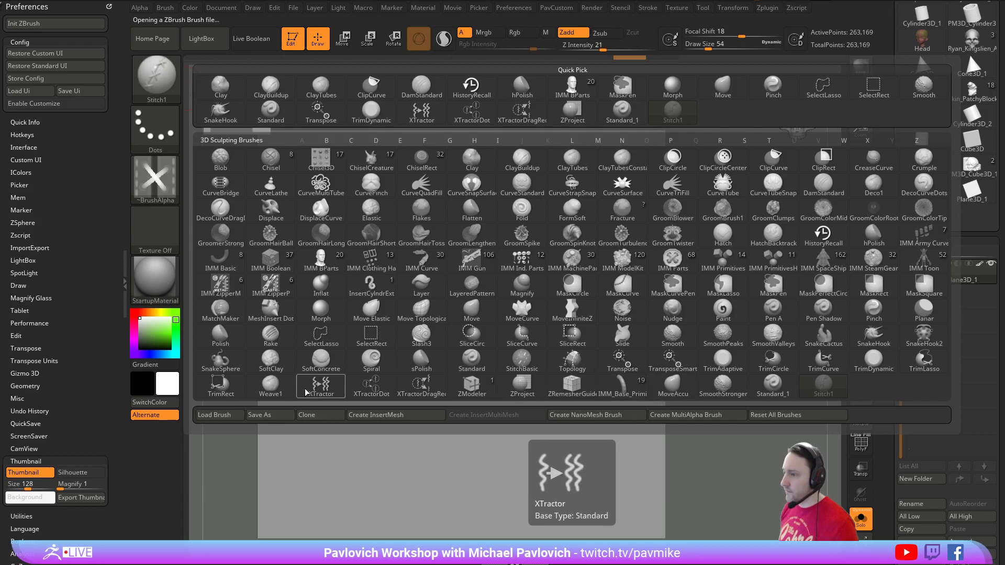
{"action": "left_click", "coordinate": [321, 388], "text": "ctrl+alt"}
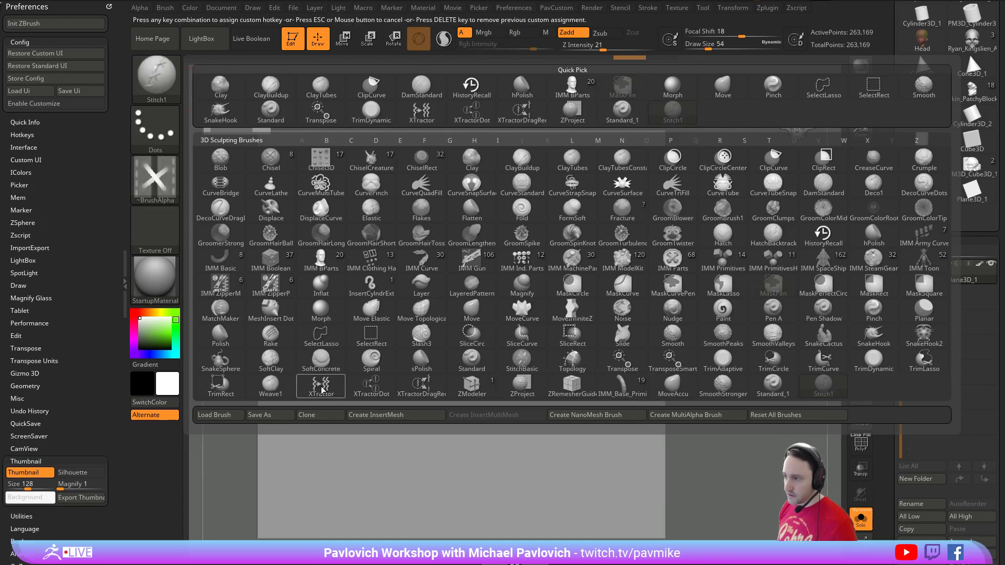
{"action": "key", "text": "alt+x"}
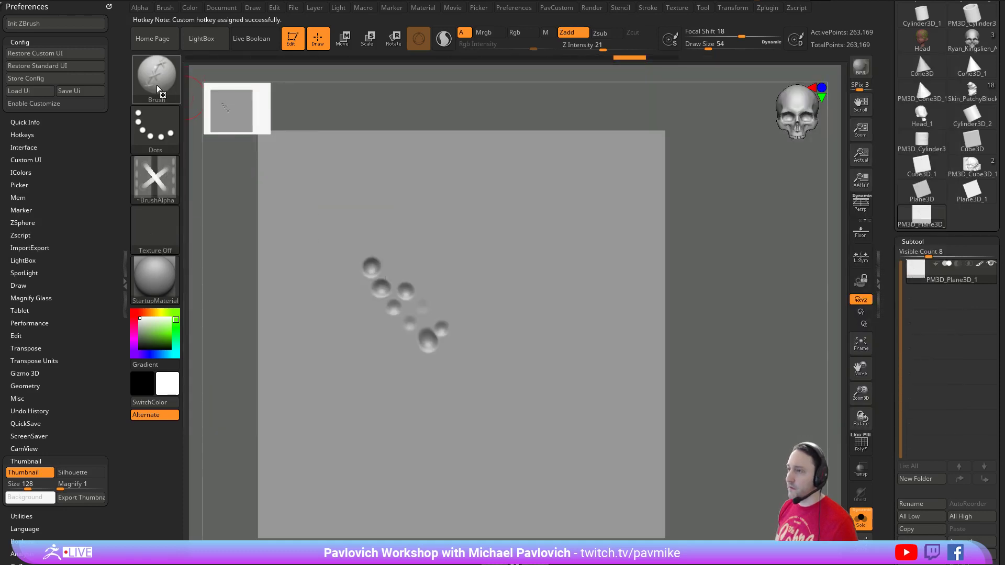
{"action": "left_click", "coordinate": [157, 86]}
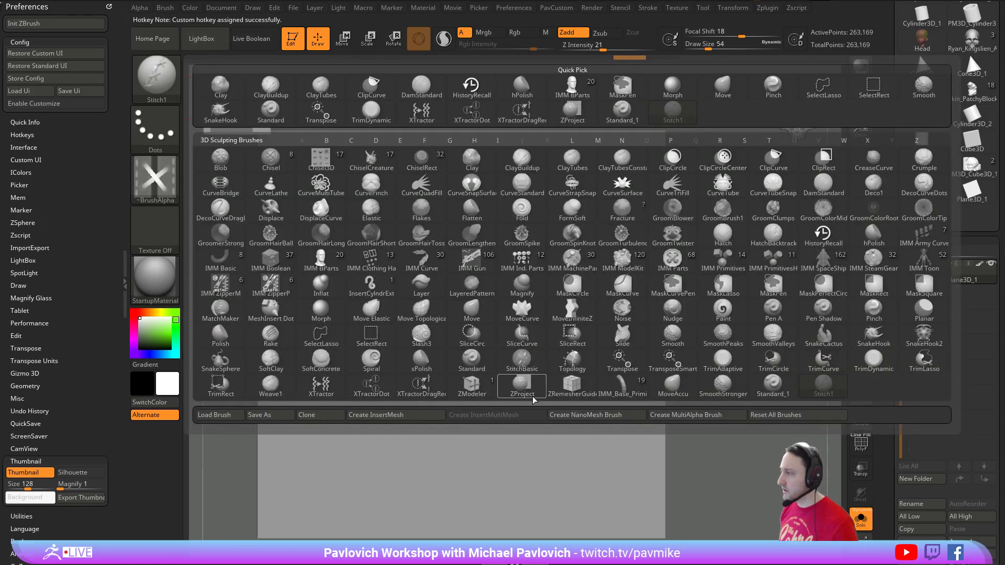
{"action": "left_click", "coordinate": [823, 388], "text": "ctrl+alt"}
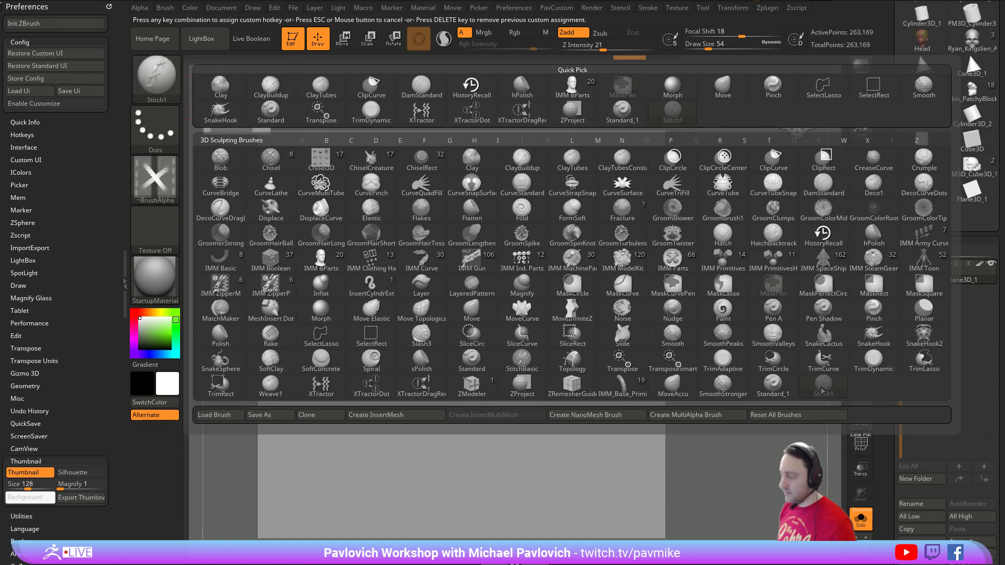
{"action": "key", "text": "alt+2"}
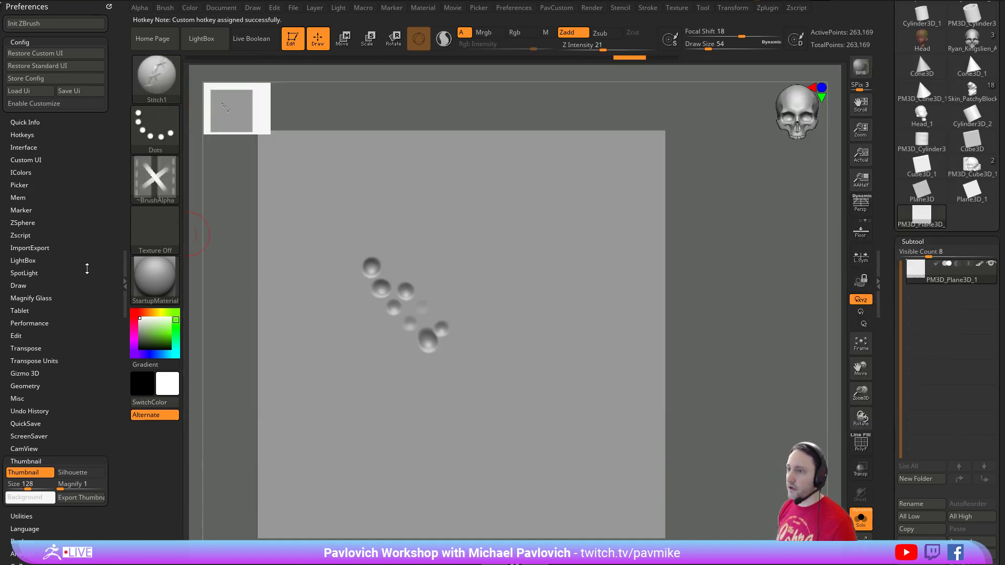
- Dock the Brush palette in the side tray
{"action": "left_click", "coordinate": [165, 8]}
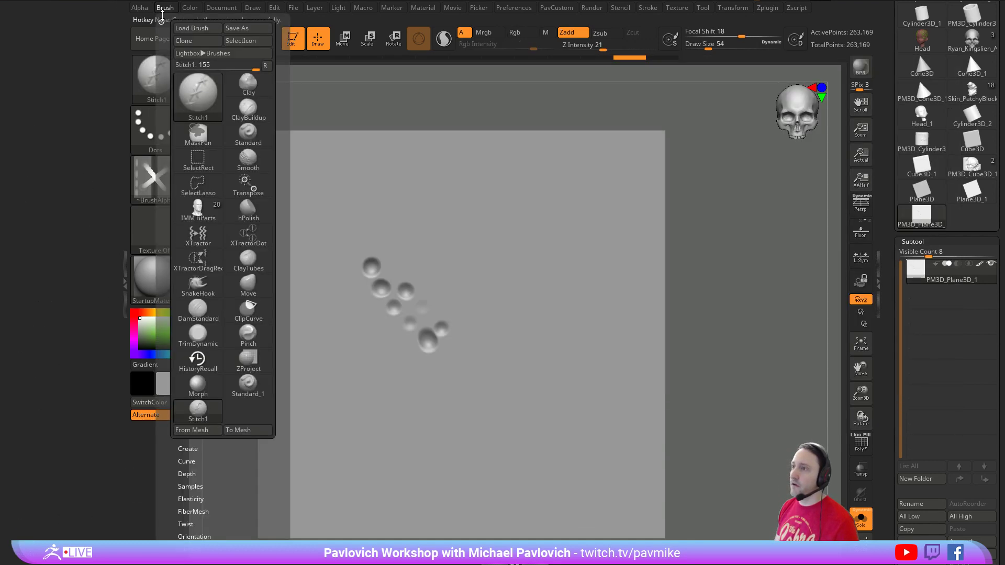
{"action": "left_click", "coordinate": [158, 11]}
{"action": "left_click", "coordinate": [99, 61]}
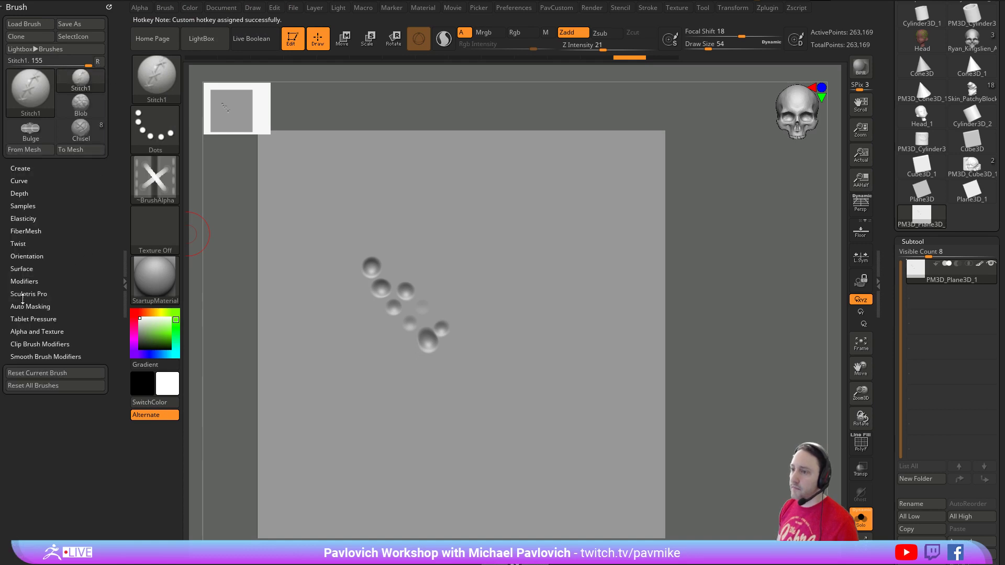
{"action": "left_click", "coordinate": [54, 278], "text": "shift"}
{"action": "left_click", "coordinate": [29, 280], "text": "shift"}
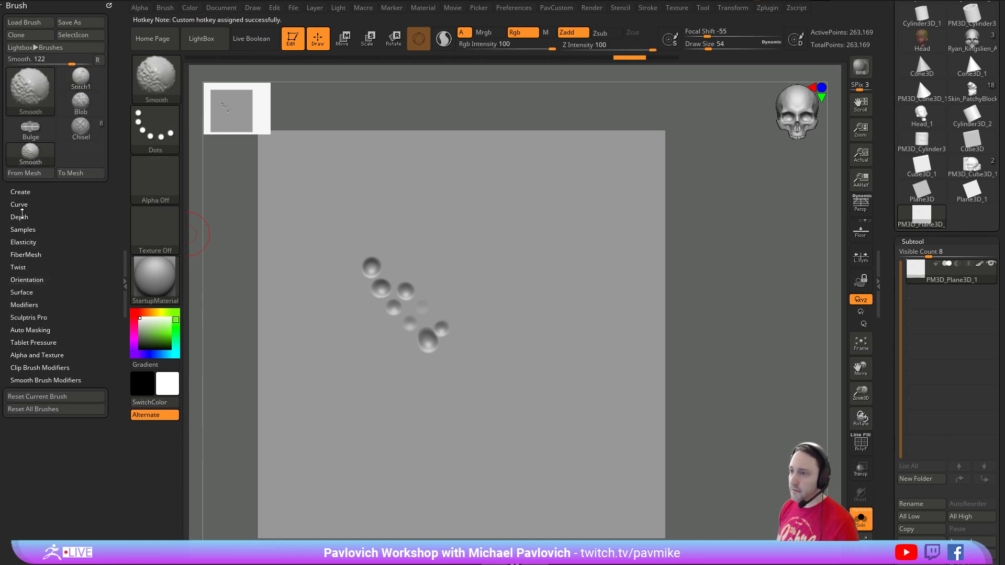
- Expand the Samples, Depth and Modifiers settings in the docked Brush palette
{"action": "left_click", "coordinate": [23, 229]}
{"action": "scroll", "coordinate": [31, 199], "scroll_direction": "down", "scroll_amount": 3}
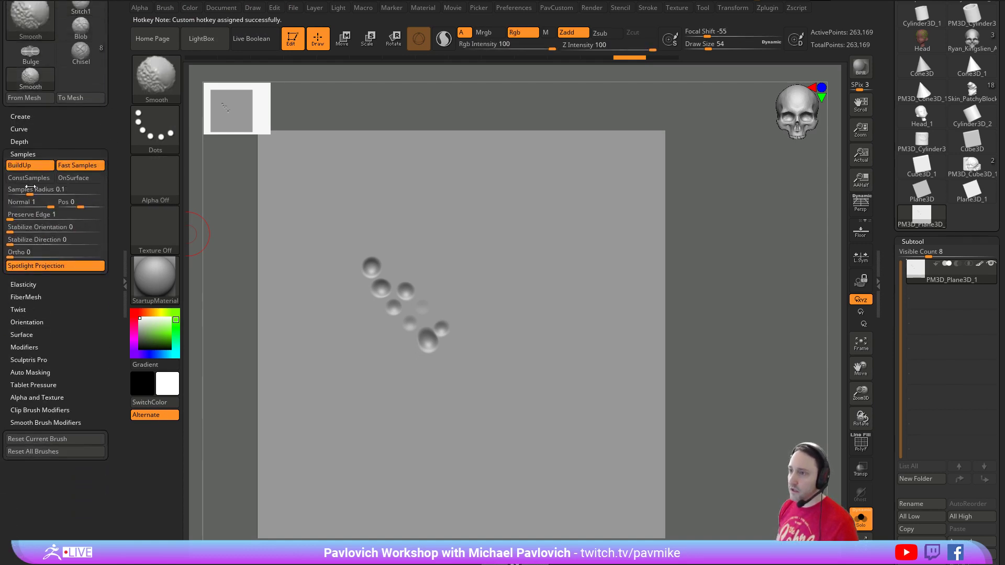
{"action": "left_click", "coordinate": [20, 141]}
{"action": "scroll", "coordinate": [27, 366], "scroll_direction": "down", "scroll_amount": 3}
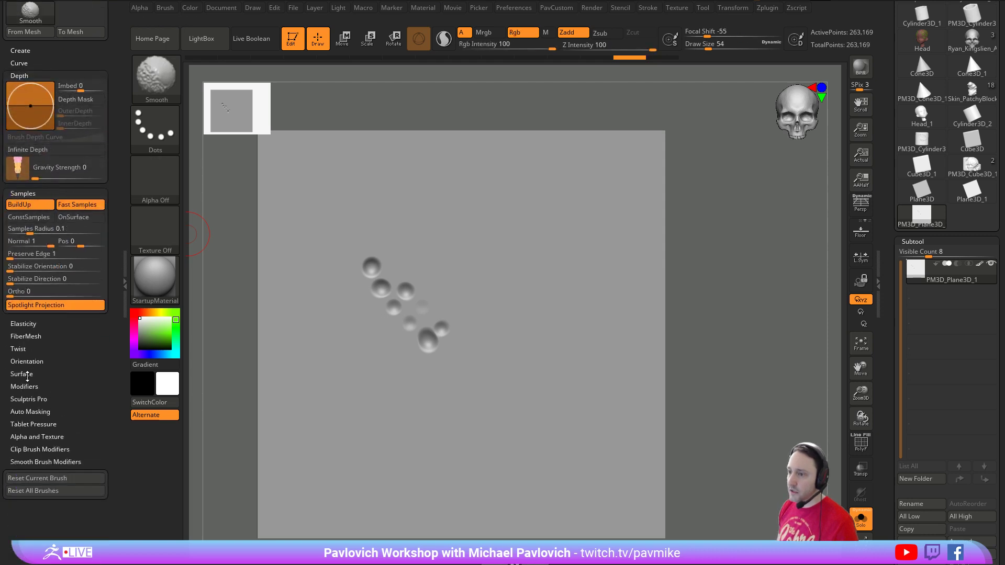
{"action": "left_click", "coordinate": [28, 376], "text": "shift"}
{"action": "left_click", "coordinate": [30, 373], "text": "shift"}
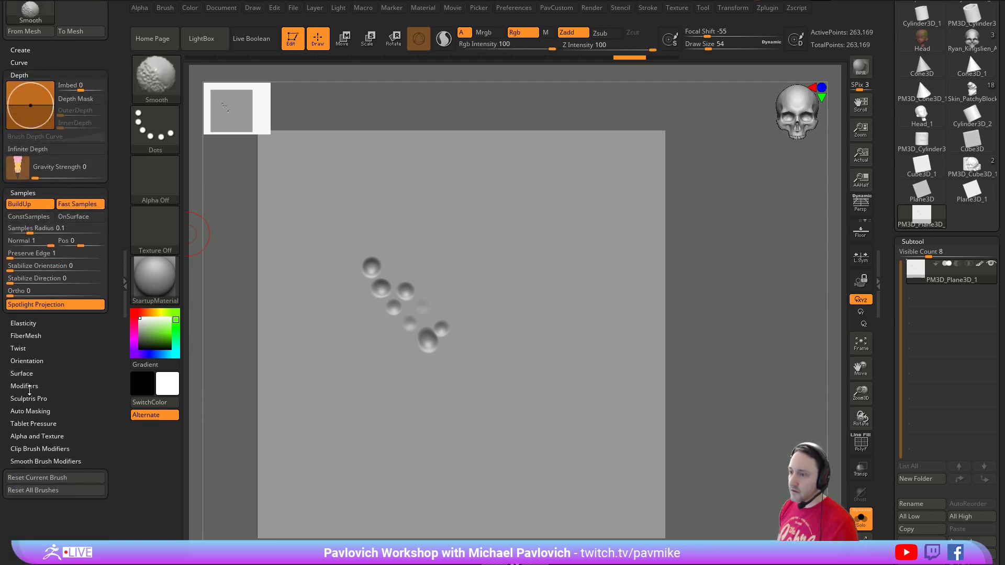
{"action": "left_click", "coordinate": [30, 388]}
{"action": "scroll", "coordinate": [78, 298], "scroll_direction": "down", "scroll_amount": 3}
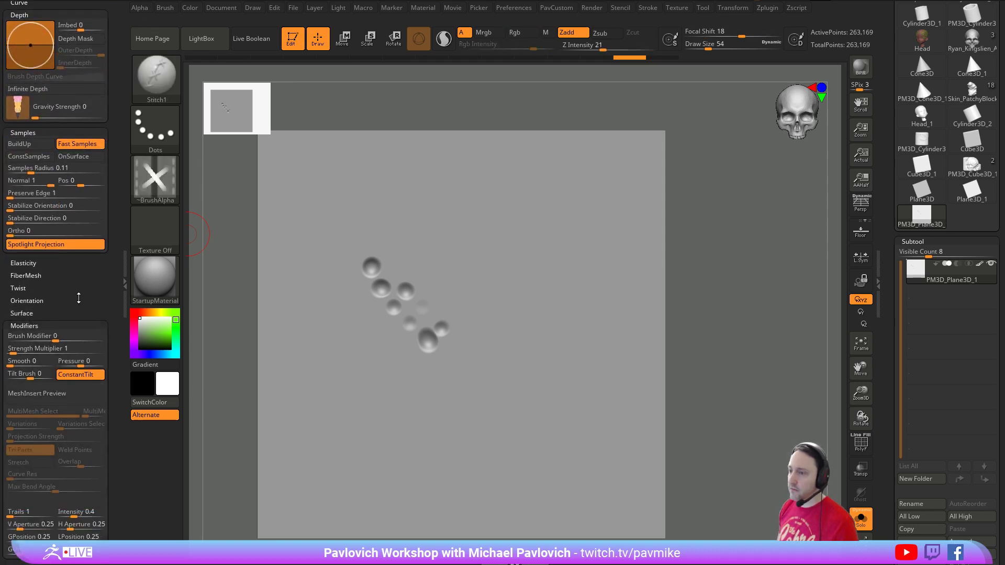
- Examine the Stitch1 brush's Roll and Lazy Mouse stroke settings and its ConstantTilt modifier
{"action": "left_click", "coordinate": [641, 9]}
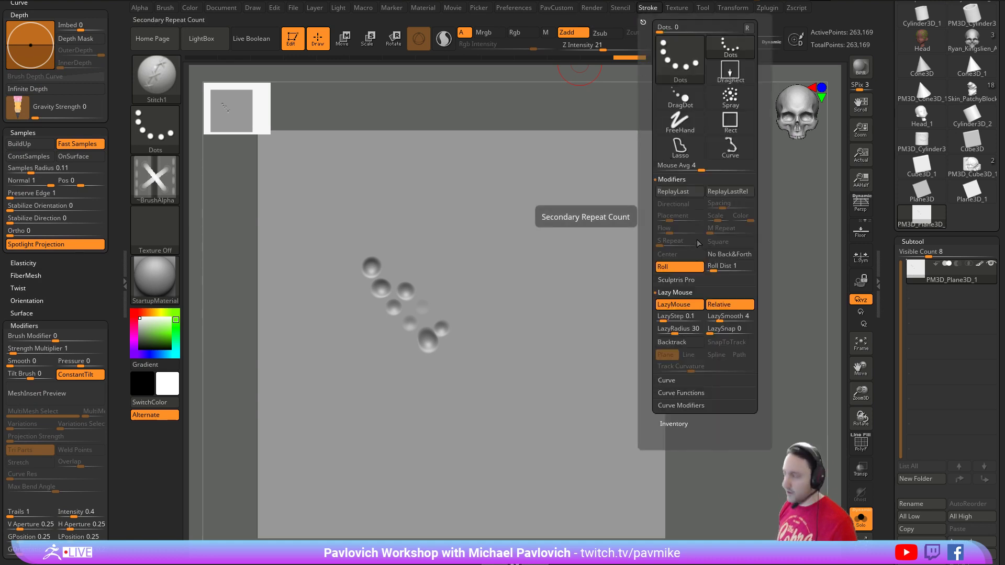
{"action": "key", "text": "g"}
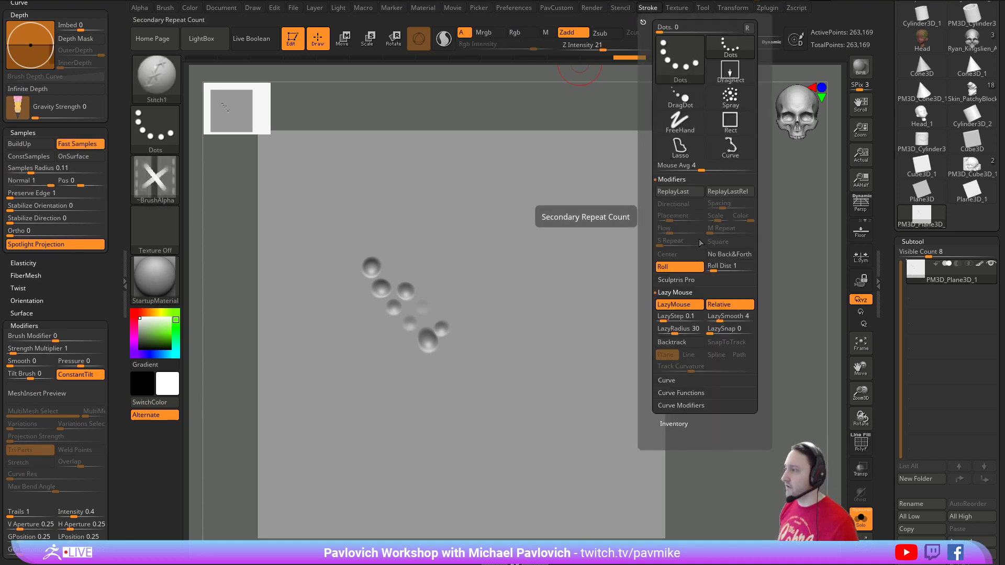
{"action": "key", "text": "g"}
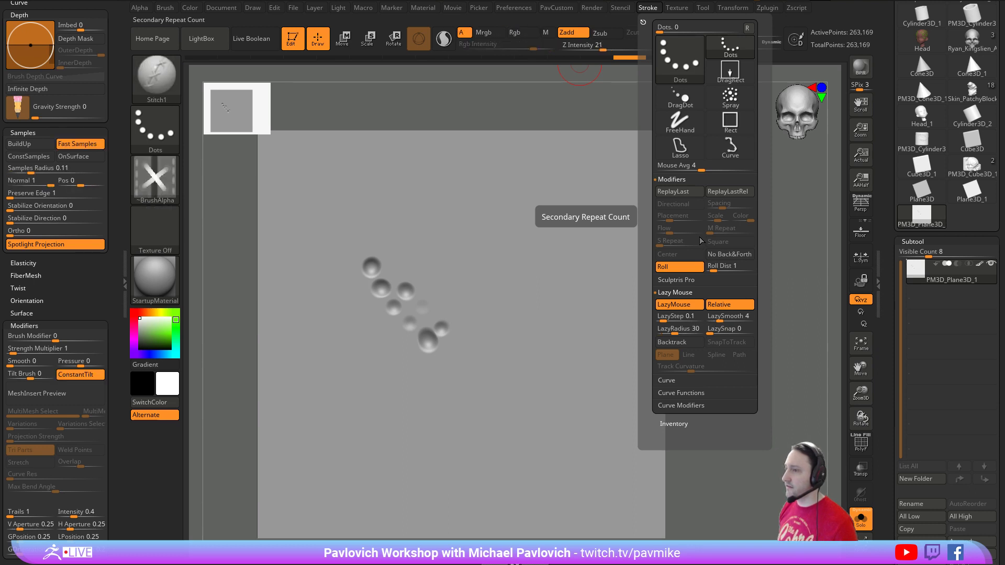
{"action": "scroll", "coordinate": [65, 337], "scroll_direction": "down", "scroll_amount": 3}
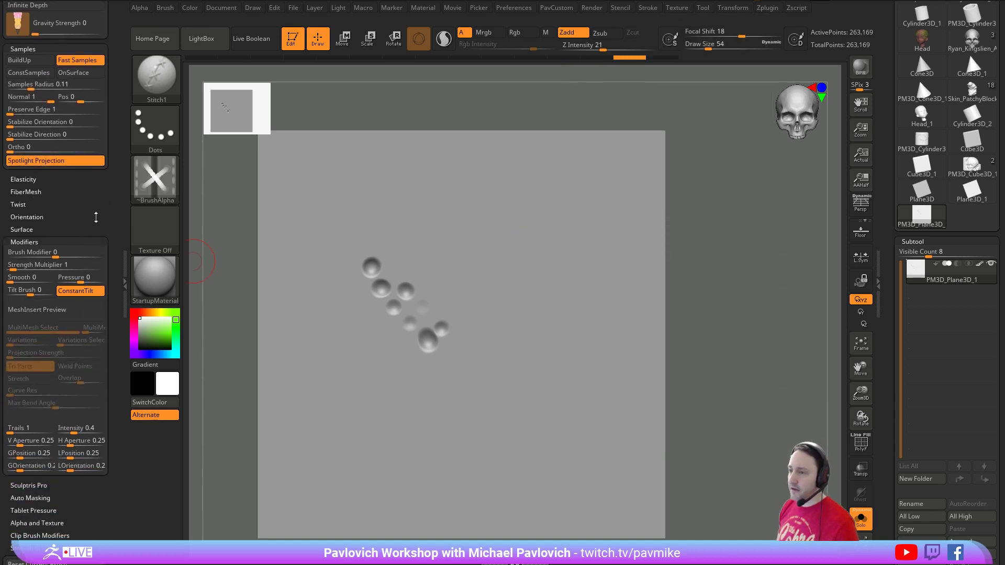
{"action": "key", "text": "g"}
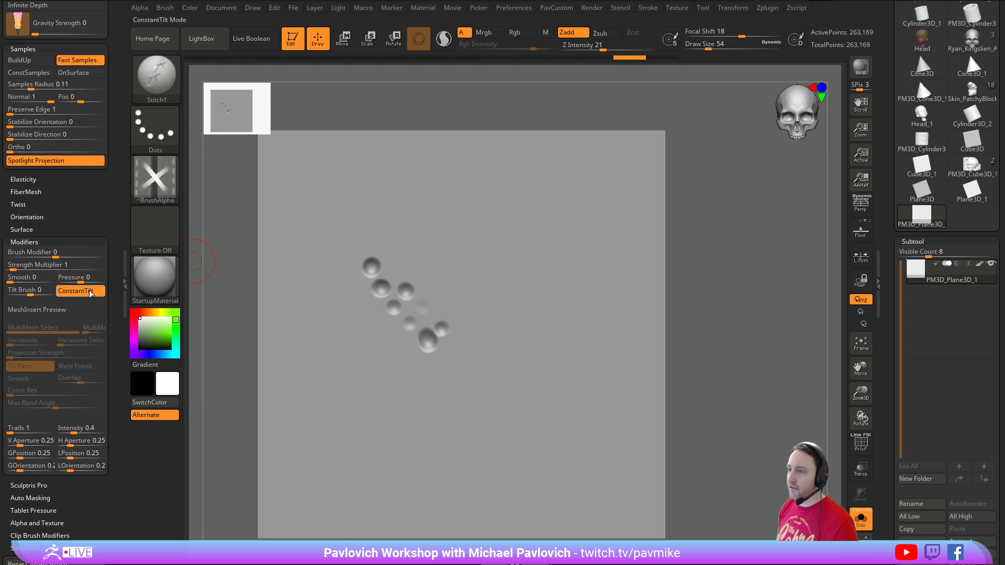
{"action": "key", "text": "g"}
{"action": "key", "text": "g"}
{"action": "key", "text": "g"}
{"action": "key", "text": "g"}
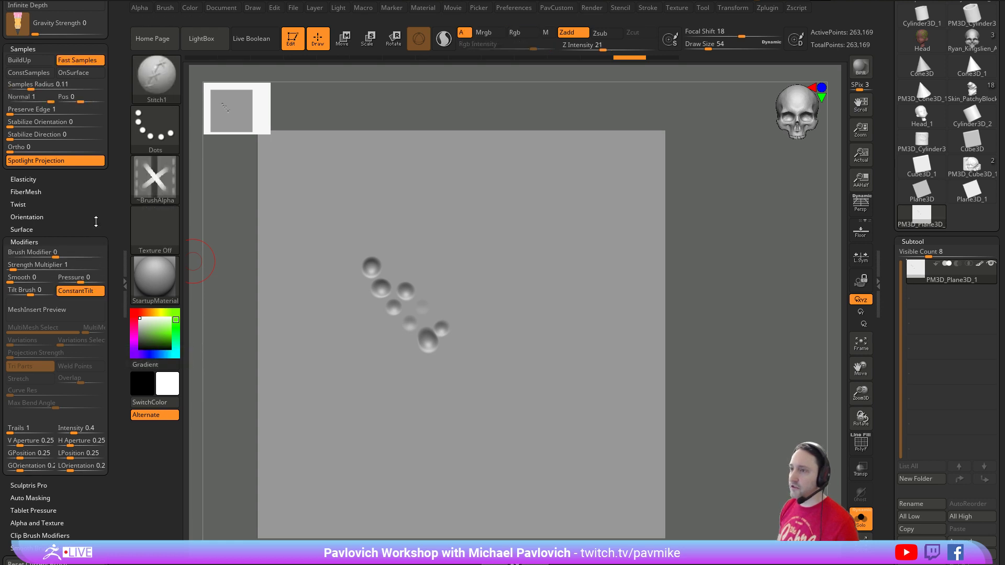
{"action": "left_click_drag", "start_coordinate": [94, 222], "coordinate": [86, 282]}
- Compare the Depth, Samples and Modifiers settings of the XTractor and Stitch1 brushes by switching between them
{"action": "key", "text": "b"}
{"action": "key", "text": "x"}
{"action": "key", "text": "t"}
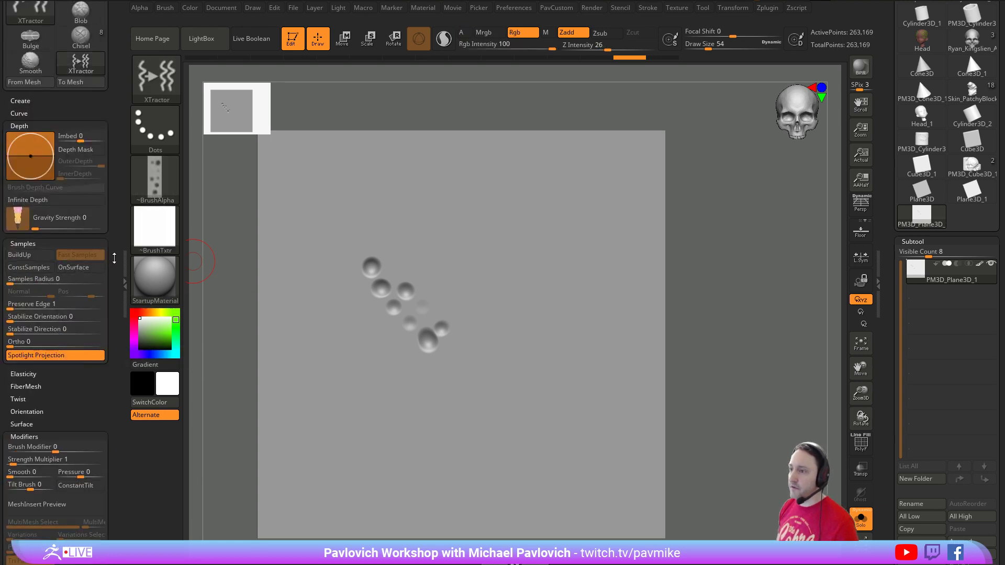
{"action": "key", "text": "g"}
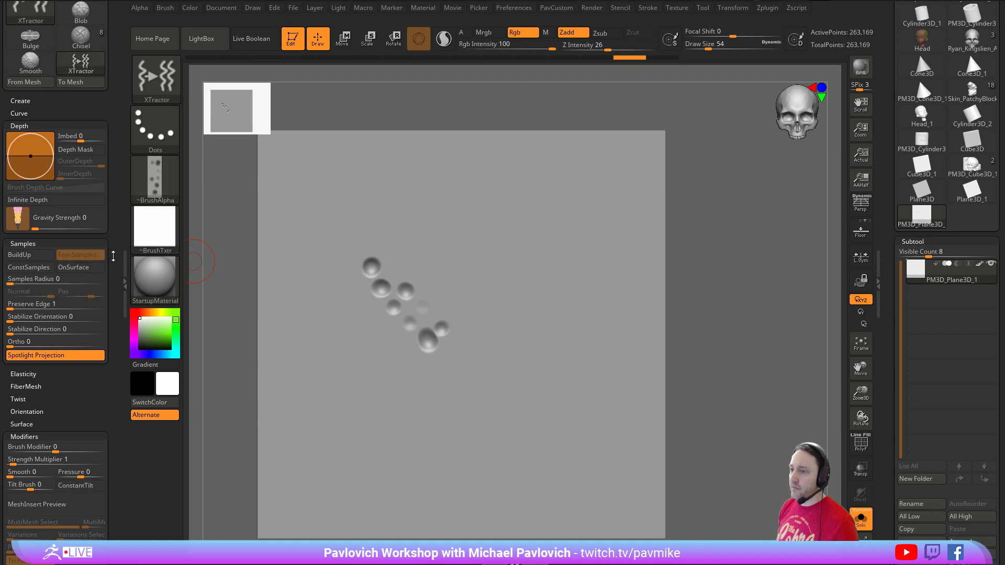
{"action": "key", "text": "g"}
{"action": "key", "text": "b"}
{"action": "key", "text": "x"}
{"action": "key", "text": "t"}
{"action": "key", "text": "b"}
{"action": "key", "text": "s"}
{"action": "key", "text": "t"}
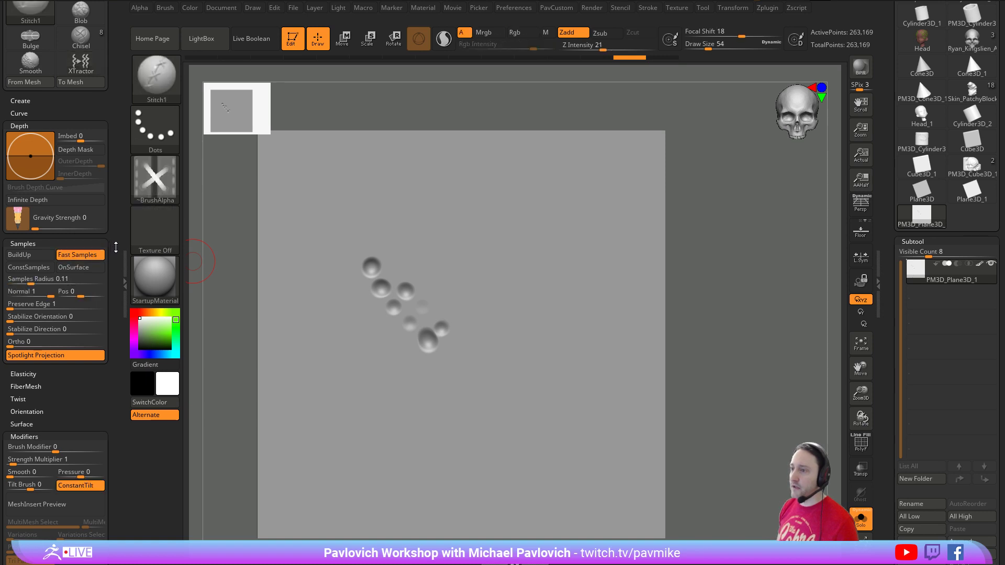
{"action": "scroll", "coordinate": [110, 209], "scroll_direction": "up", "scroll_amount": 3}
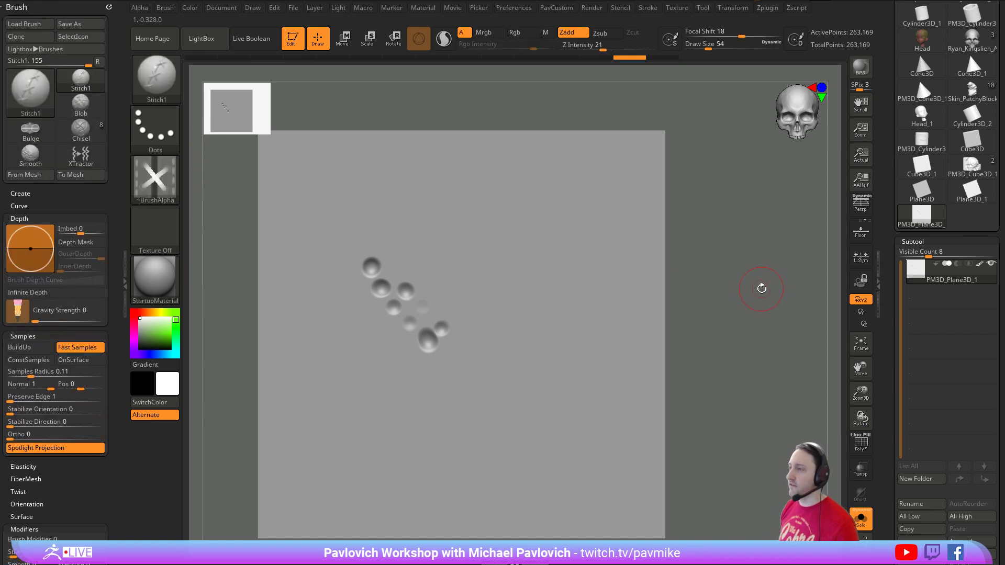
- Switch to the Standard_1 brush with the rope texture, try a stroke on the plane and undo it
{"action": "key", "text": "b"}
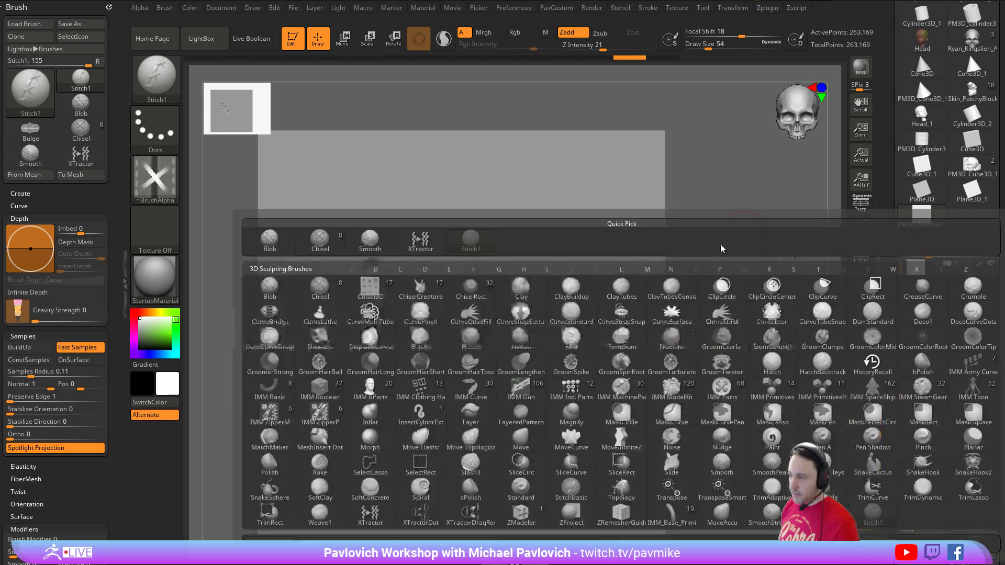
{"action": "key", "text": "s"}
{"action": "key", "text": "t"}
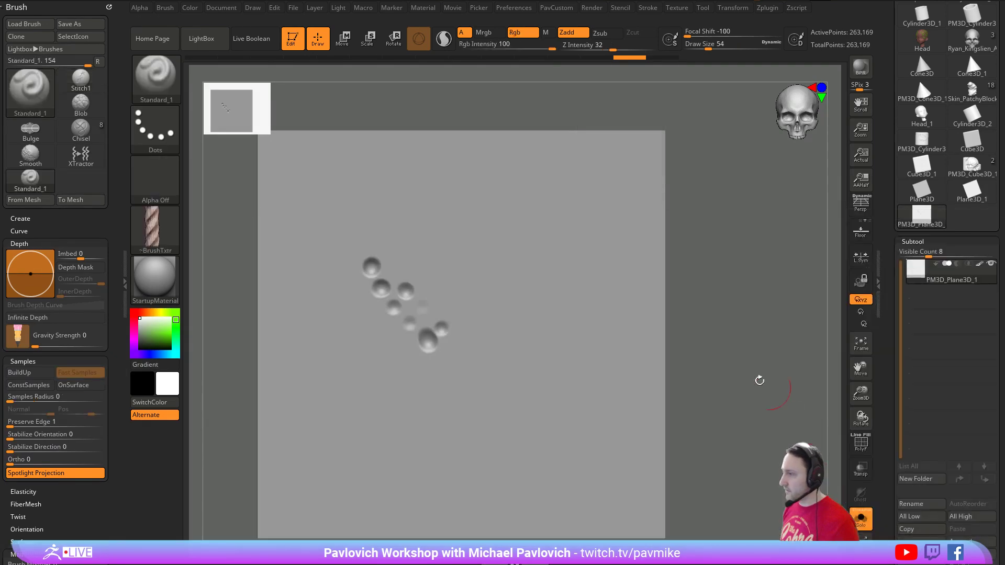
{"action": "left_click_drag", "start_coordinate": [433, 262], "coordinate": [599, 213]}
{"action": "key", "text": "ctrl+z"}
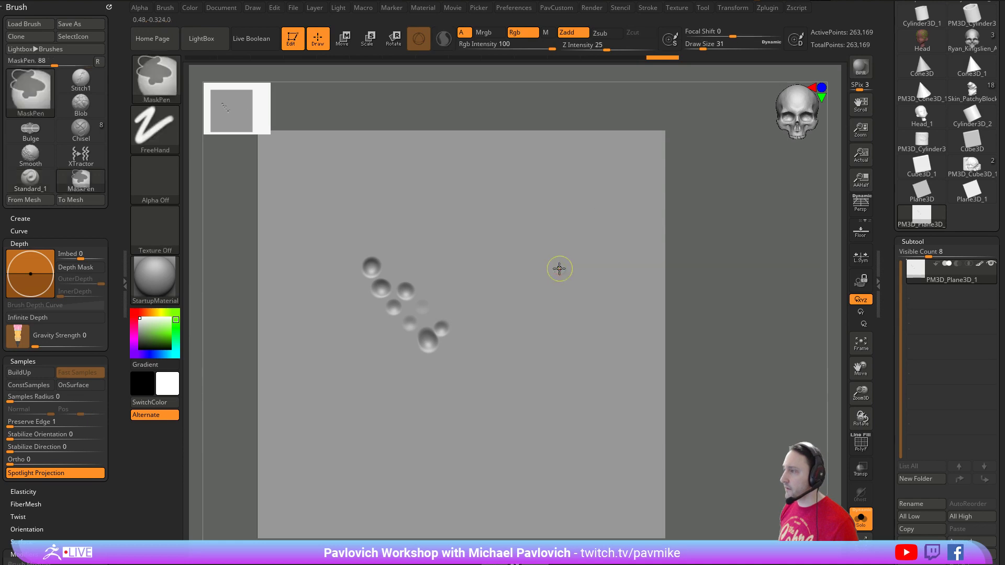
- Try painting a long curved rope stroke beside the bump chain with Paint With Alpha on and undo it
{"action": "key", "text": "s"}
{"action": "left_click_drag", "start_coordinate": [558, 269], "coordinate": [567, 270]}
{"action": "mouse_move", "coordinate": [433, 445]}
{"action": "left_mouse_down"}
{"action": "mouse_move", "coordinate": [526, 206]}
{"action": "mouse_move", "coordinate": [521, 191]}
{"action": "left_mouse_up"}
{"action": "key", "text": "bracketleft"}
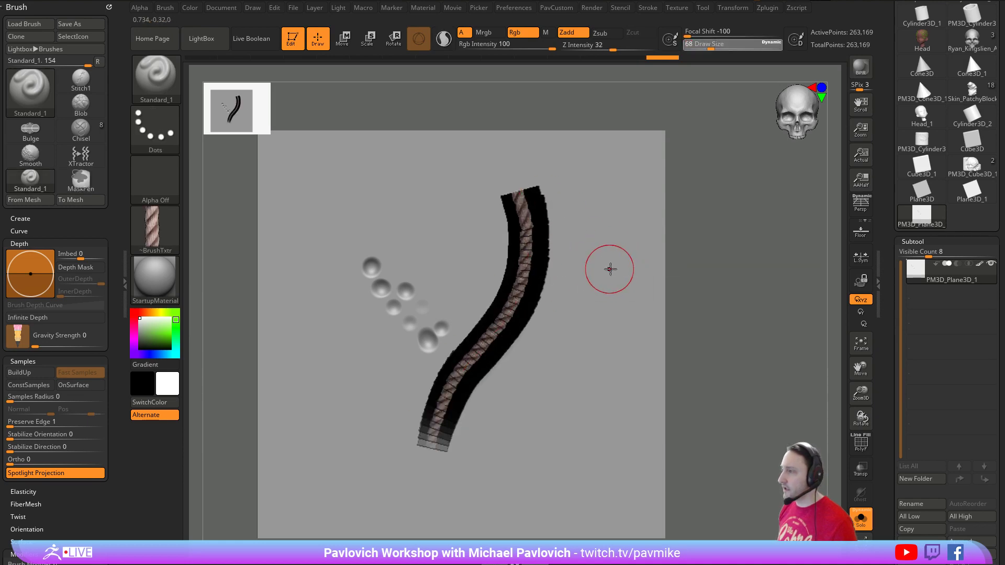
{"action": "key", "text": "s"}
{"action": "left_click_drag", "start_coordinate": [707, 270], "coordinate": [706, 254], "text": "alt"}
{"action": "left_click_drag", "start_coordinate": [719, 248], "coordinate": [708, 259], "text": "alt"}
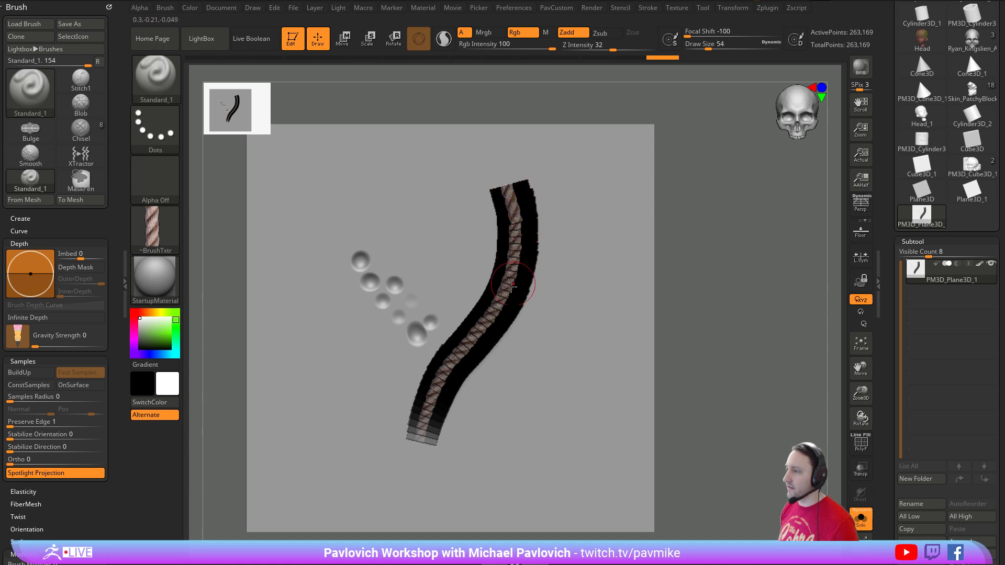
{"action": "key", "text": "ctrl+z"}
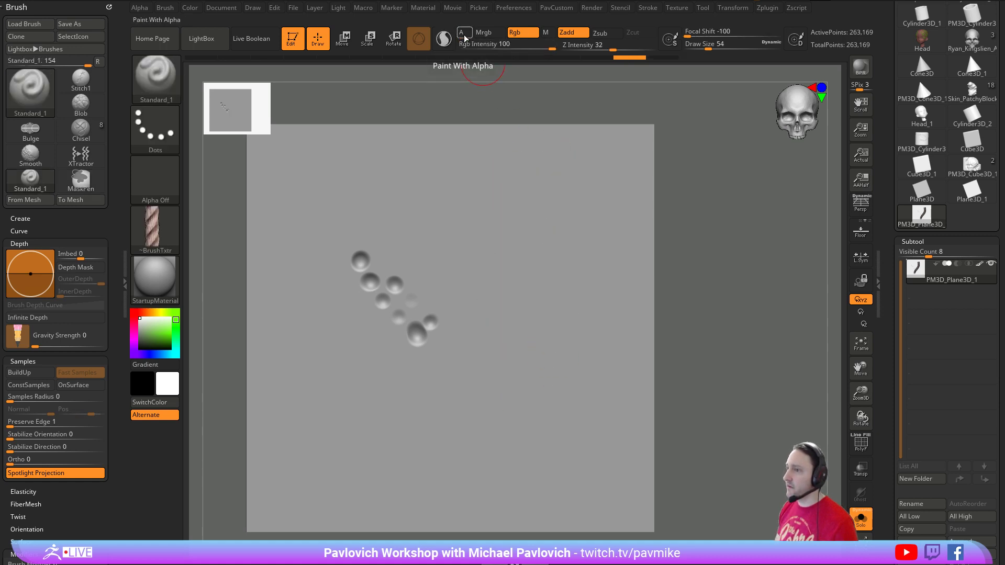
- Try a rope stroke with Paint With Alpha off, undo it and turn Paint With Alpha back on
{"action": "left_click_drag", "start_coordinate": [480, 406], "coordinate": [515, 176]}
{"action": "key", "text": "ctrl+z"}
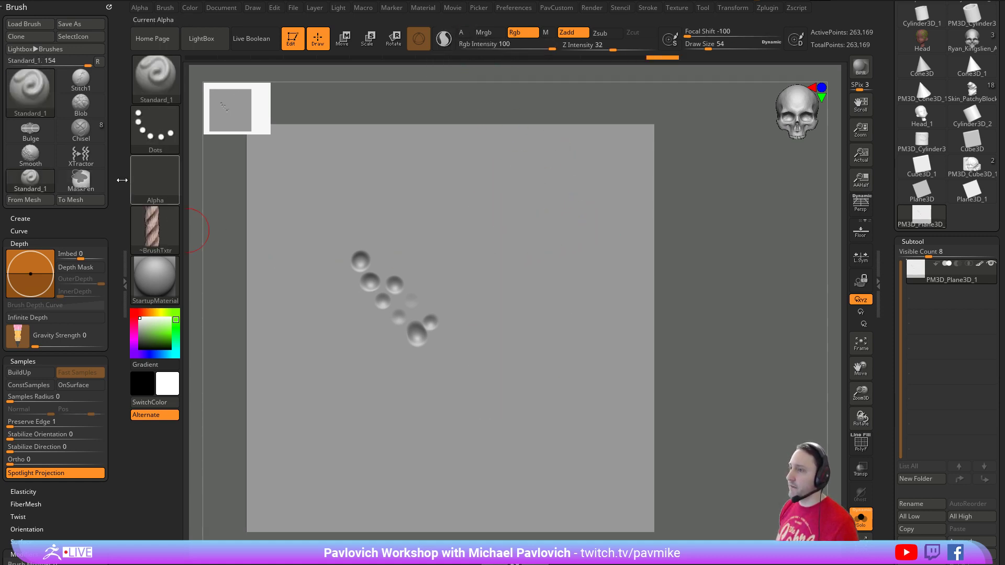
{"action": "left_click", "coordinate": [466, 34]}
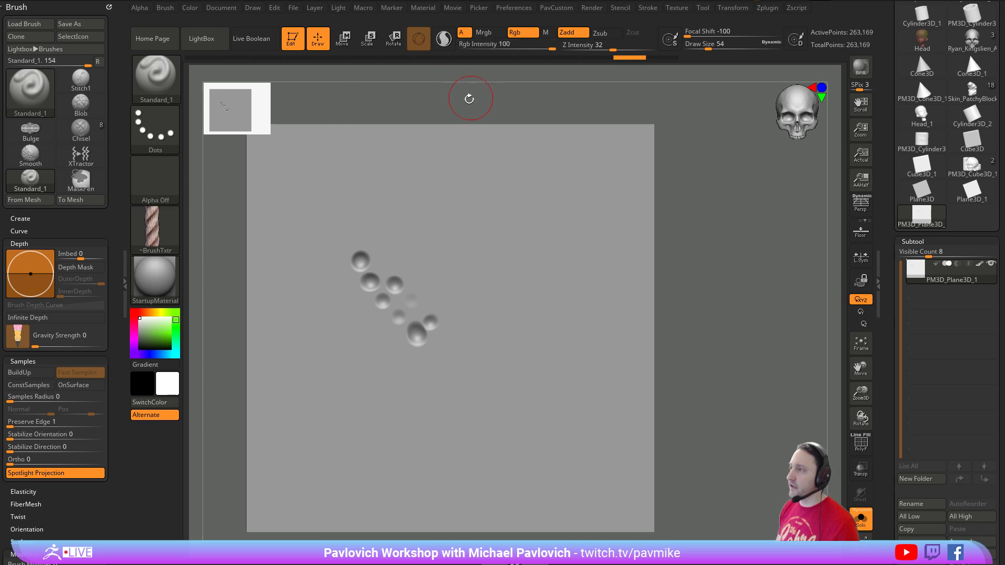
- Make an alpha from the rope texture, try a rope stroke with it on the plane and undo it
{"action": "left_click", "coordinate": [146, 186]}
{"action": "left_click", "coordinate": [155, 225]}
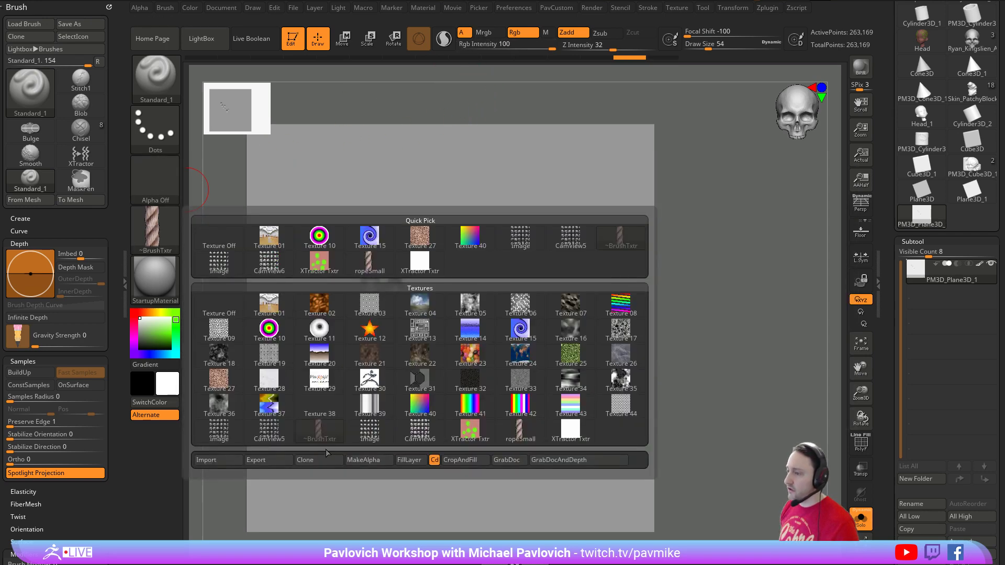
{"action": "left_click", "coordinate": [340, 463]}
{"action": "mouse_move", "coordinate": [473, 469]}
{"action": "left_mouse_down"}
{"action": "mouse_move", "coordinate": [517, 337]}
{"action": "mouse_move", "coordinate": [438, 184]}
{"action": "mouse_move", "coordinate": [386, 179]}
{"action": "left_mouse_up"}
{"action": "key", "text": "ctrl"}
{"action": "key", "text": "ctrl+z"}
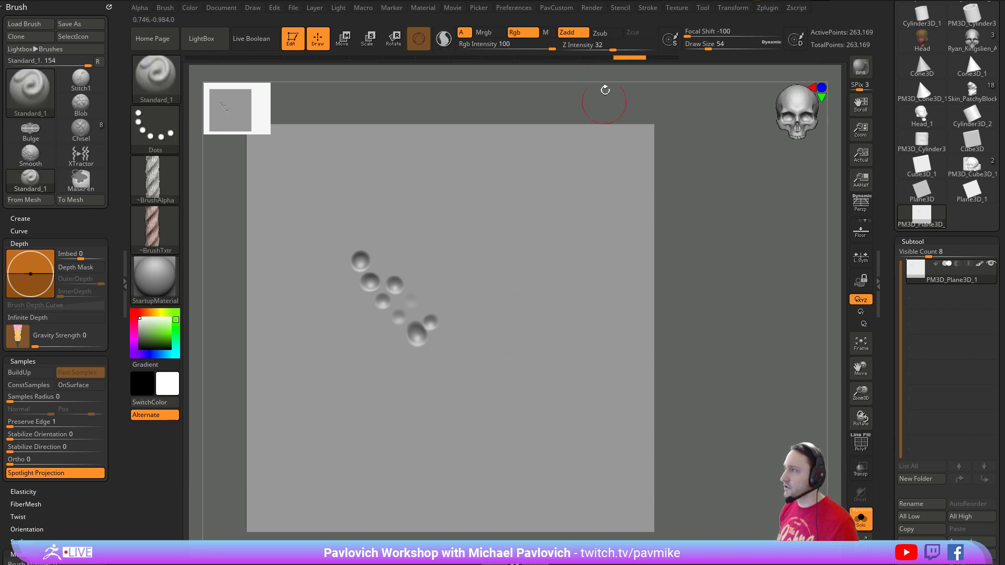
- Turn Zadd off and paint a long S-shaped, colour-only rope stroke beside the bump chain
{"action": "left_click", "coordinate": [573, 36]}
{"action": "mouse_move", "coordinate": [461, 181]}
{"action": "left_mouse_down"}
{"action": "mouse_move", "coordinate": [518, 211]}
{"action": "mouse_move", "coordinate": [541, 365]}
{"action": "mouse_move", "coordinate": [385, 400]}
{"action": "mouse_move", "coordinate": [369, 474]}
{"action": "left_mouse_up"}
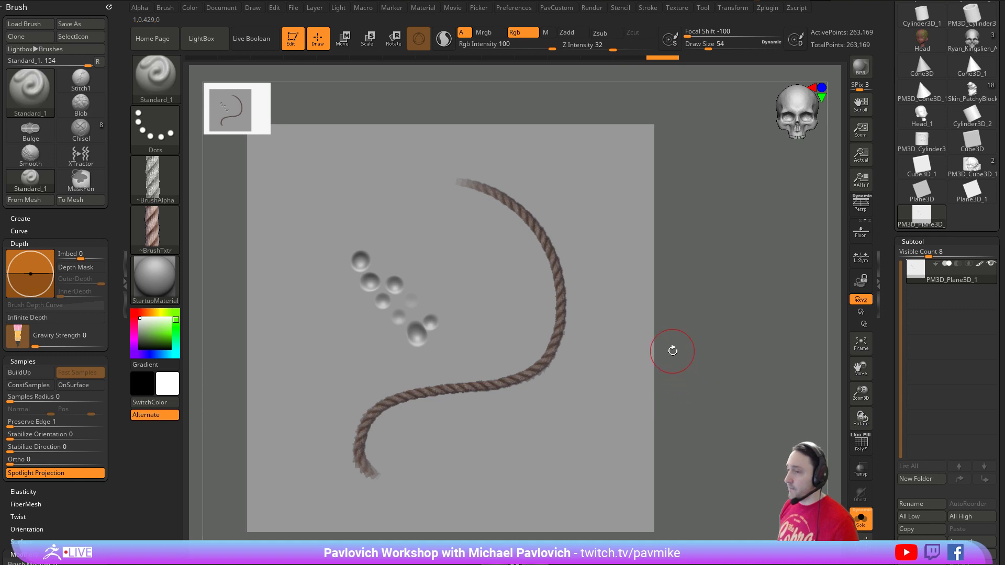
{"action": "mouse_move", "coordinate": [738, 249]}
{"action": "left_mouse_down"}
{"action": "mouse_move", "coordinate": [754, 231]}
{"action": "mouse_move", "coordinate": [742, 249]}
{"action": "left_mouse_up"}
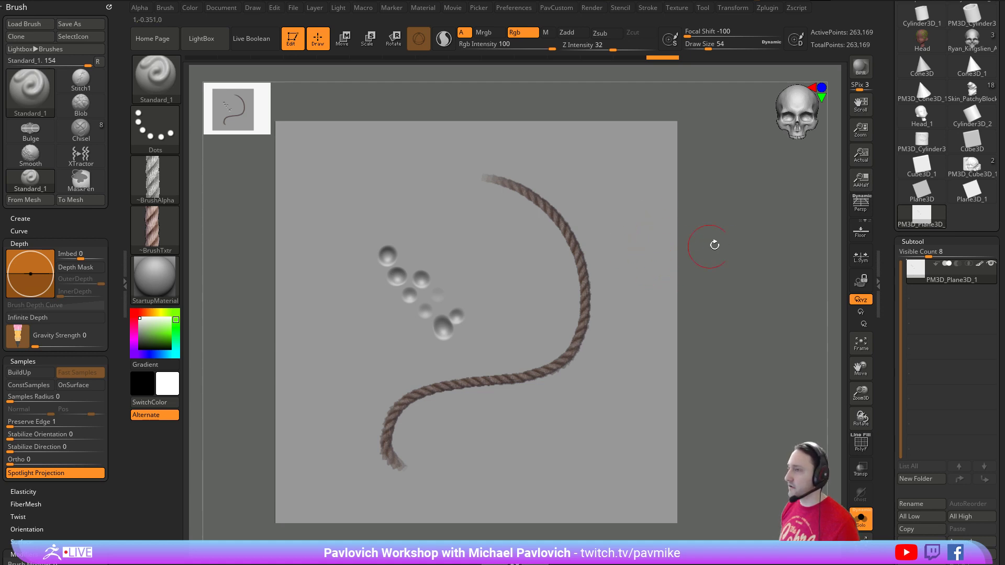
{"action": "mouse_move", "coordinate": [715, 245]}
{"action": "right_mouse_down", "text": "ctrl"}
{"action": "mouse_move", "coordinate": [777, 278]}
{"action": "mouse_move", "coordinate": [734, 265]}
{"action": "mouse_move", "coordinate": [717, 293]}
{"action": "right_mouse_up", "text": "ctrl"}
- Undo a trial rope stroke and paint a thicker rope across the first one with draw size 97
{"action": "key", "text": "s"}
{"action": "left_click", "coordinate": [575, 294]}
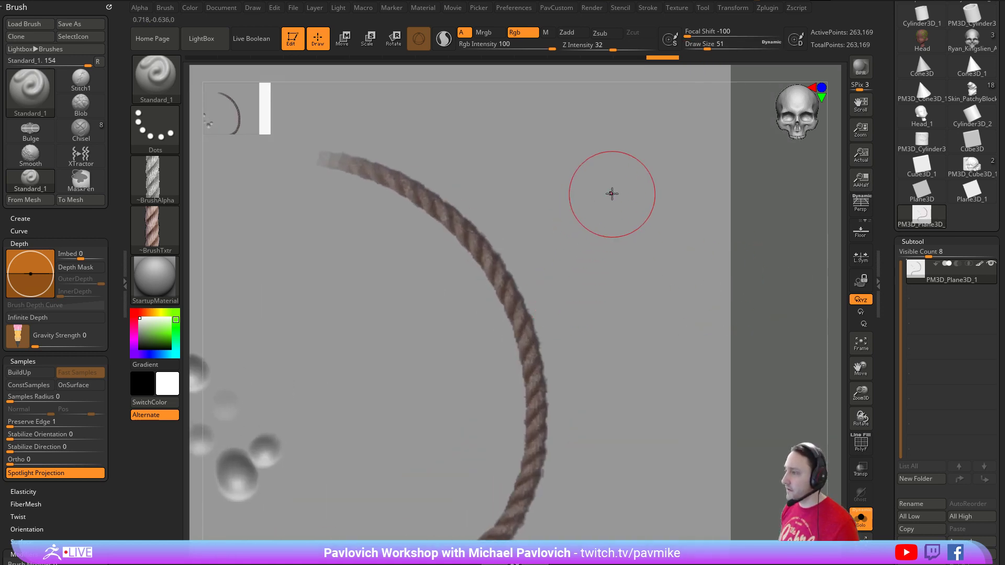
{"action": "mouse_move", "coordinate": [615, 201]}
{"action": "left_mouse_down"}
{"action": "mouse_move", "coordinate": [615, 229]}
{"action": "mouse_move", "coordinate": [453, 290]}
{"action": "mouse_move", "coordinate": [326, 395]}
{"action": "mouse_move", "coordinate": [291, 497]}
{"action": "left_mouse_up"}
{"action": "key", "text": "ctrl+z"}
{"action": "key", "text": "s"}
{"action": "left_click", "coordinate": [635, 201]}
{"action": "right_click_drag", "start_coordinate": [711, 315], "coordinate": [760, 260], "text": "ctrl"}
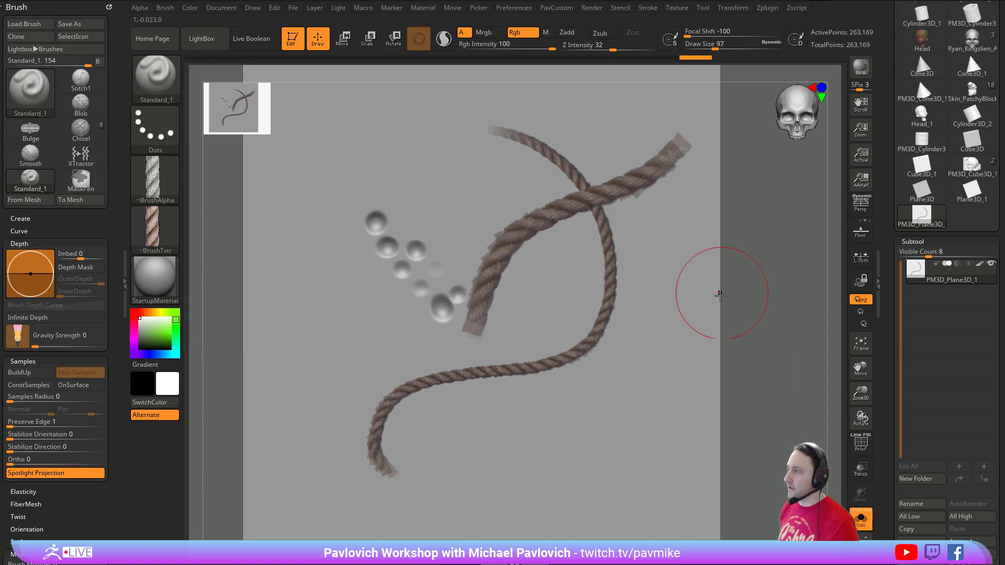
- Switch the material to SkinShade4 and paint more rope strokes, raising the draw size to 212 for the thickest
{"action": "left_click", "coordinate": [176, 283]}
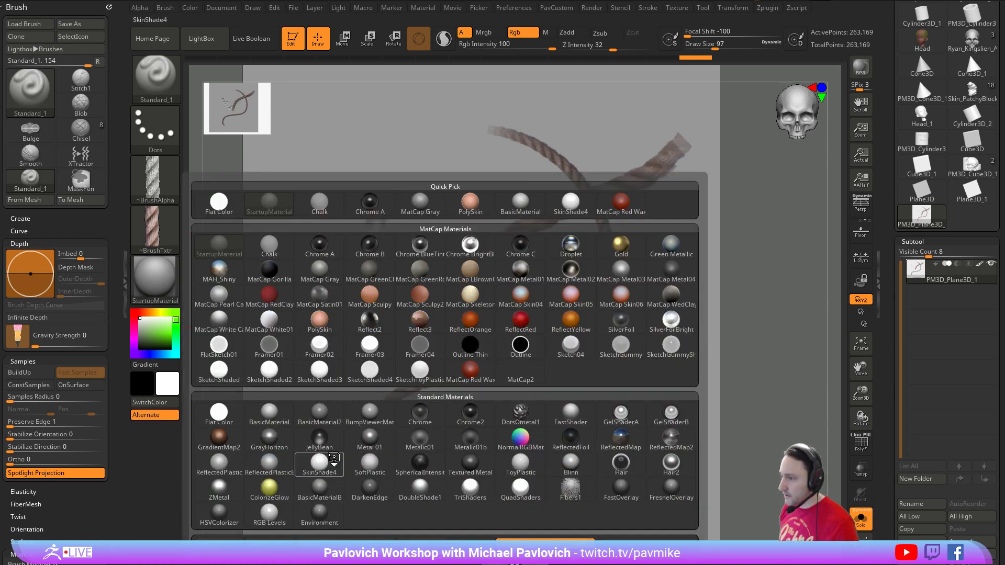
{"action": "left_click", "coordinate": [319, 463]}
{"action": "mouse_move", "coordinate": [658, 226]}
{"action": "left_mouse_down"}
{"action": "mouse_move", "coordinate": [646, 271]}
{"action": "mouse_move", "coordinate": [560, 387]}
{"action": "mouse_move", "coordinate": [436, 409]}
{"action": "left_mouse_up"}
{"action": "key", "text": "bracketright"}
{"action": "key", "text": "bracketright"}
{"action": "key", "text": "bracketright"}
{"action": "mouse_move", "coordinate": [601, 312]}
{"action": "left_mouse_down"}
{"action": "mouse_move", "coordinate": [466, 396]}
{"action": "mouse_move", "coordinate": [306, 427]}
{"action": "left_mouse_up"}
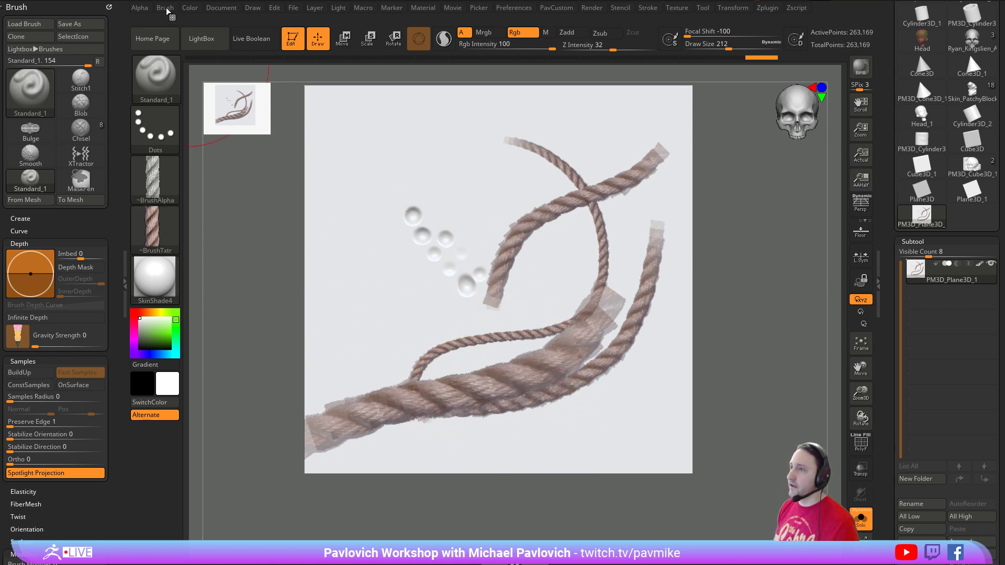
- Raise the rope alpha's Intensity to about 0.64 and paint a long curved rope stroke with draw size 104
{"action": "left_click", "coordinate": [140, 7]}
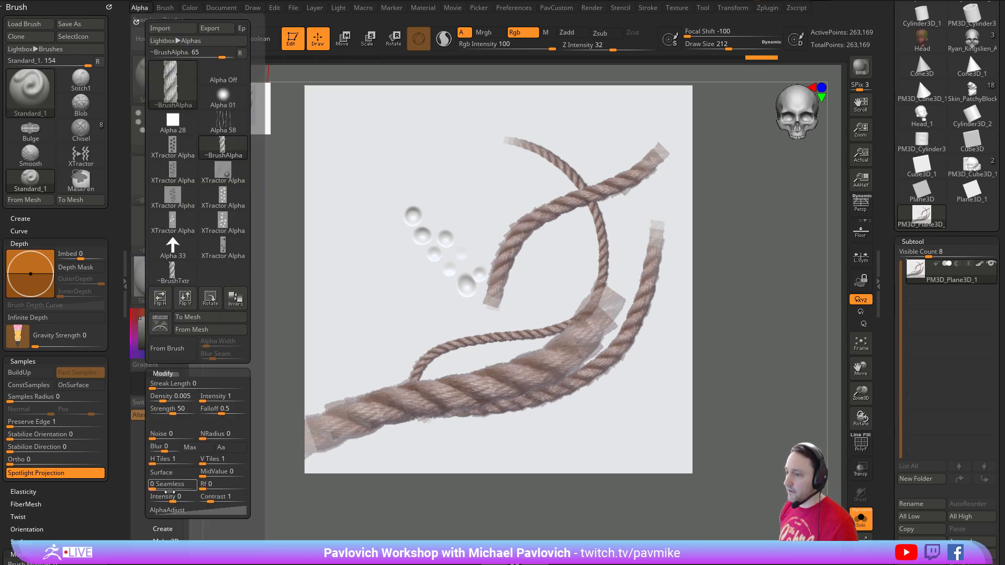
{"action": "left_click_drag", "start_coordinate": [182, 500], "coordinate": [192, 500]}
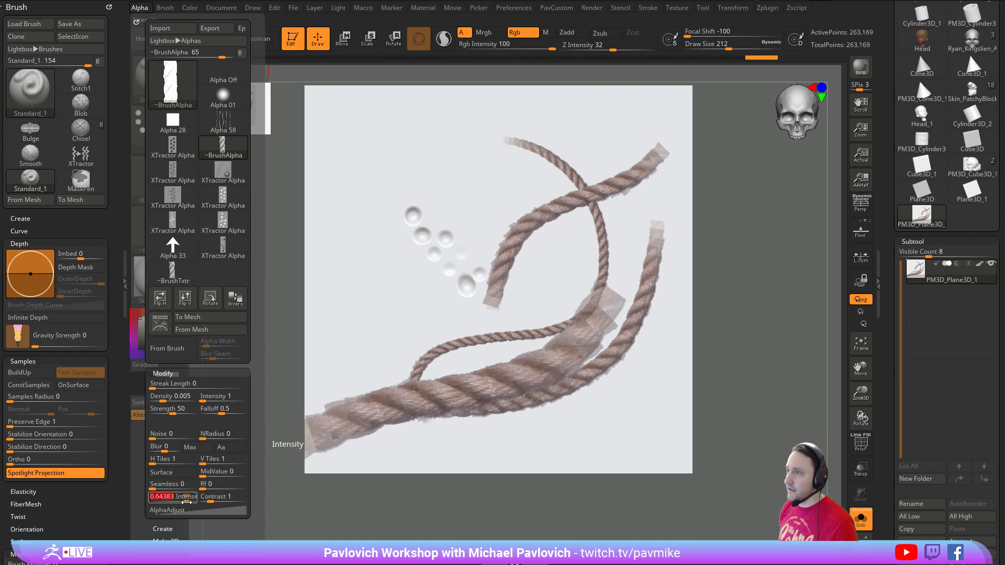
{"action": "key", "text": "["}
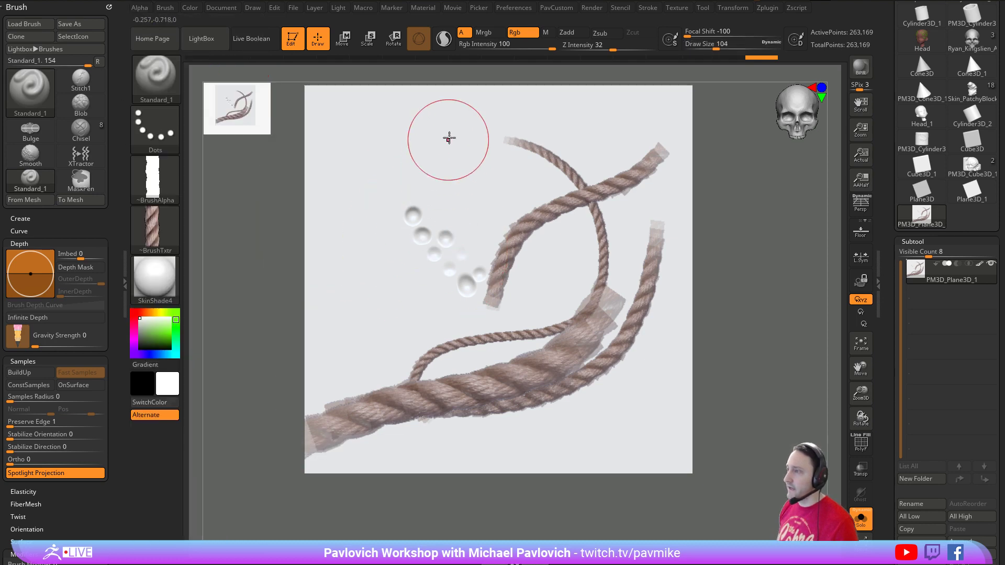
{"action": "mouse_move", "coordinate": [453, 132]}
{"action": "left_mouse_down"}
{"action": "mouse_move", "coordinate": [366, 229]}
{"action": "mouse_move", "coordinate": [365, 346]}
{"action": "mouse_move", "coordinate": [435, 427]}
{"action": "mouse_move", "coordinate": [602, 422]}
{"action": "left_mouse_up"}
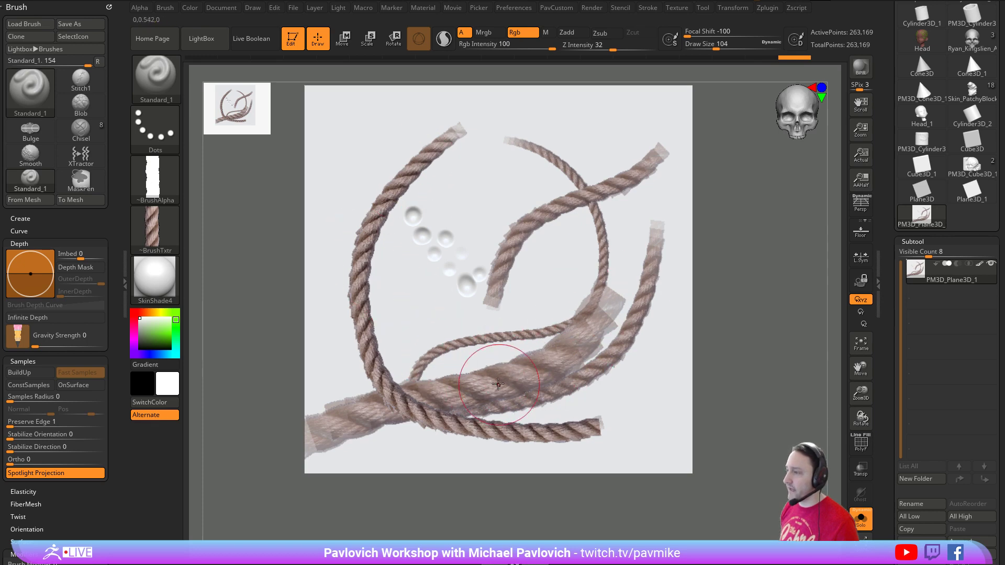
{"action": "mouse_move", "coordinate": [781, 318]}
{"action": "left_mouse_down", "text": "alt"}
{"action": "mouse_move", "coordinate": [741, 339]}
{"action": "mouse_move", "coordinate": [730, 296]}
{"action": "left_mouse_up", "text": "alt"}
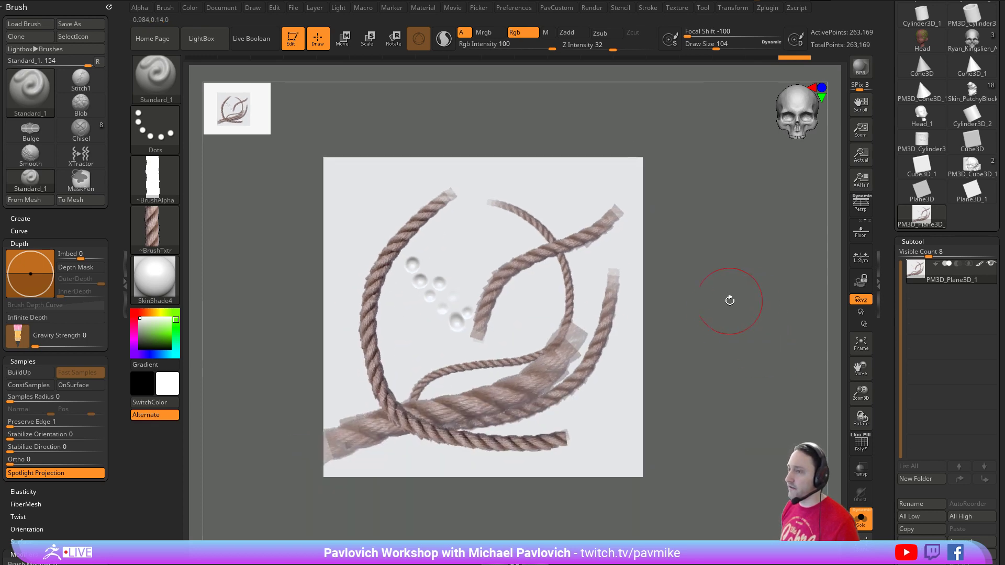
- Undo all the rope strokes and bumps until the plane is blank
{"action": "key", "text": "ctrl"}
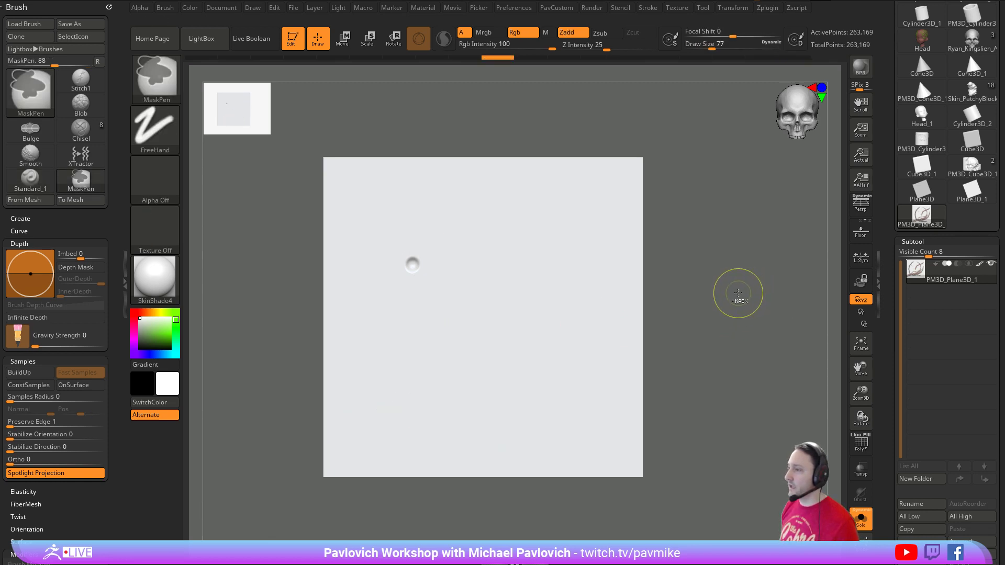
{"action": "key", "text": "ctrl+z"}
{"action": "key", "text": "ctrl+z"}
{"action": "key", "text": "ctrl+z"}
{"action": "key", "text": "ctrl+z"}
{"action": "left_click_drag", "start_coordinate": [738, 297], "coordinate": [740, 317], "text": "alt"}
{"action": "key", "text": "bracketleft"}
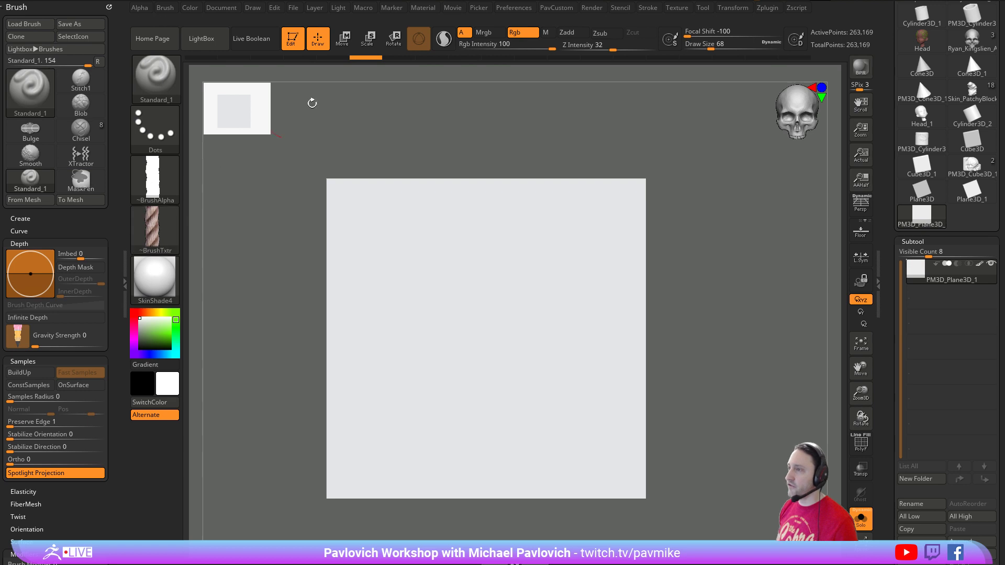
- Try thin rope strokes on the blank plane with draw size 46 and undo them
{"action": "key", "text": "s"}
{"action": "left_click_drag", "start_coordinate": [441, 258], "coordinate": [437, 258]}
{"action": "mouse_move", "coordinate": [401, 208]}
{"action": "left_mouse_down"}
{"action": "mouse_move", "coordinate": [393, 272]}
{"action": "mouse_move", "coordinate": [531, 355]}
{"action": "mouse_move", "coordinate": [527, 315]}
{"action": "left_mouse_up"}
{"action": "key", "text": "ctrl+z"}
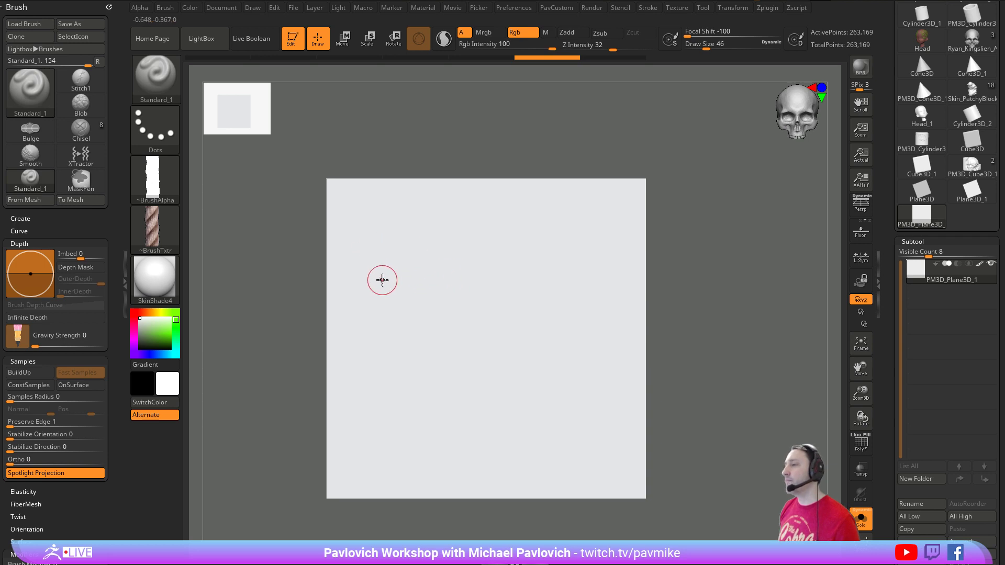
{"action": "mouse_move", "coordinate": [376, 292]}
{"action": "left_mouse_down"}
{"action": "mouse_move", "coordinate": [446, 267]}
{"action": "mouse_move", "coordinate": [475, 344]}
{"action": "left_mouse_up"}
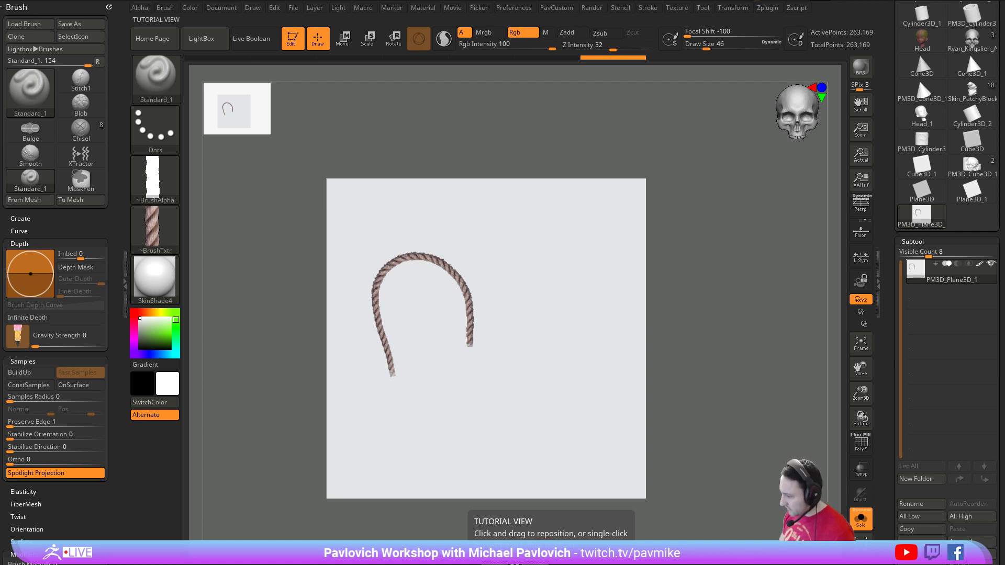
{"action": "key", "text": "ctrl+z"}
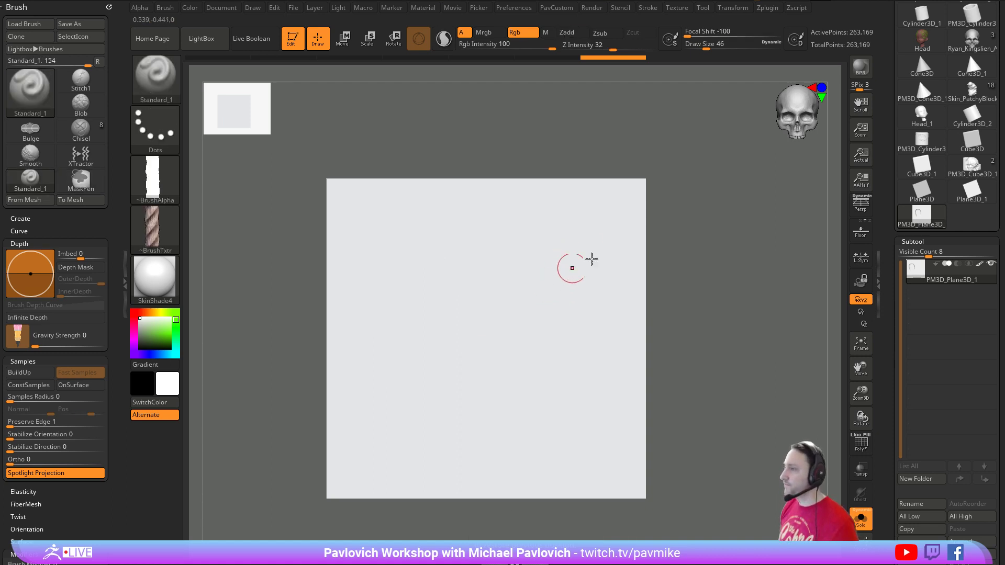
- Set the brush's draw size to 44
{"action": "key", "text": "s"}
{"action": "left_click_drag", "start_coordinate": [707, 245], "coordinate": [704, 245]}
{"action": "mouse_move", "coordinate": [714, 250]}
{"action": "left_mouse_down", "text": "alt"}
{"action": "mouse_move", "coordinate": [720, 242]}
{"action": "mouse_move", "coordinate": [732, 261]}
{"action": "left_mouse_up", "text": "alt"}
{"action": "key", "text": "s"}
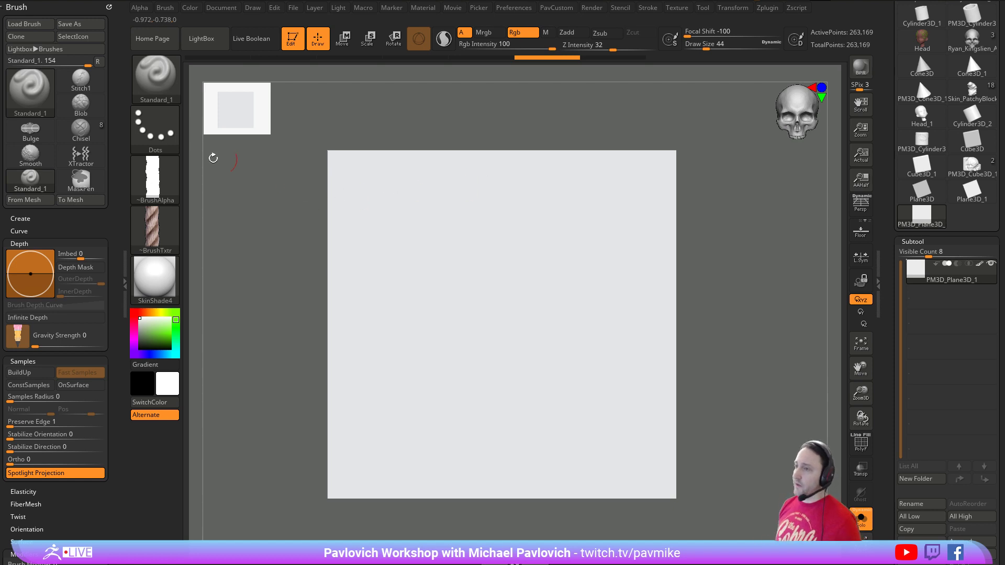
- Import FemaleElbowSkin_BaseColor.png as a texture and assign it to the brush
{"action": "left_click", "coordinate": [158, 220]}
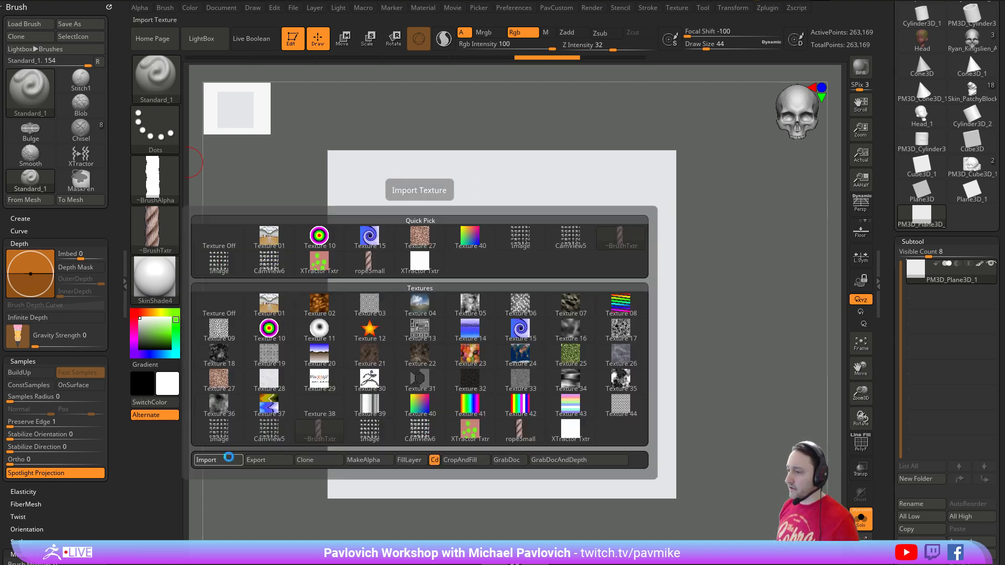
{"action": "left_click", "coordinate": [226, 461]}
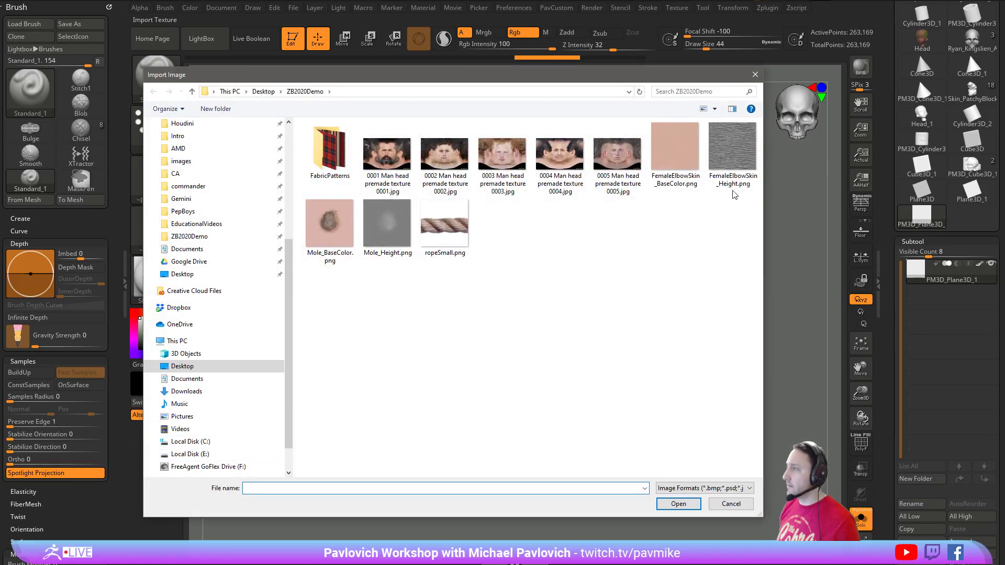
{"action": "double_click", "coordinate": [679, 149]}
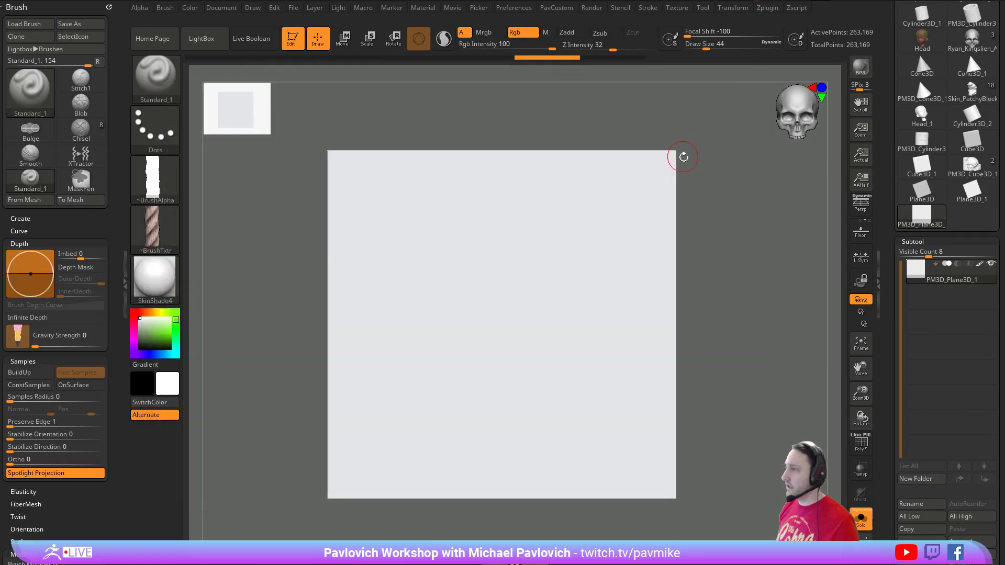
{"action": "left_click", "coordinate": [156, 218]}
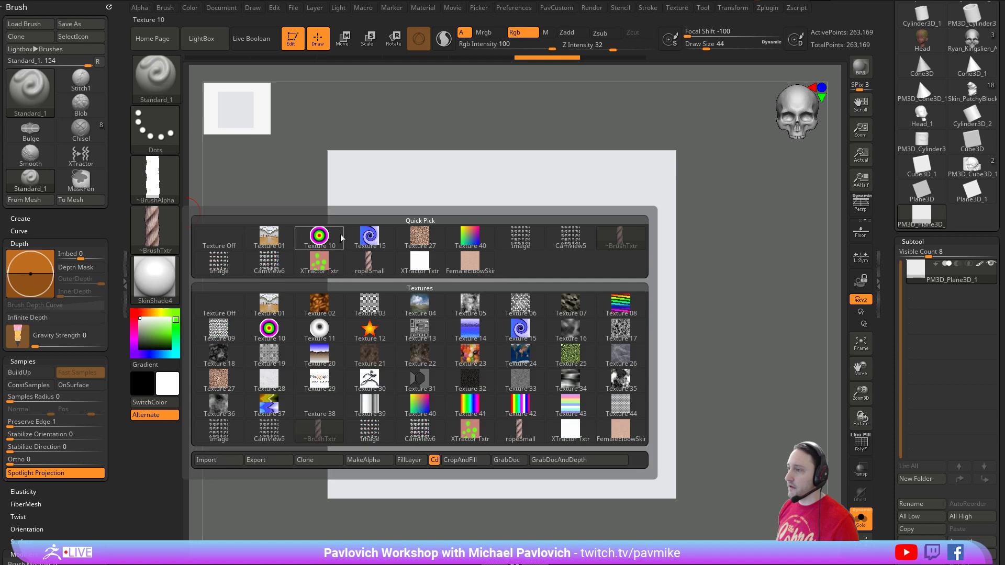
{"action": "left_click", "coordinate": [474, 259]}
- Import FemaleElbowSkin_Height.png as the brush's alpha
{"action": "left_click", "coordinate": [161, 183]}
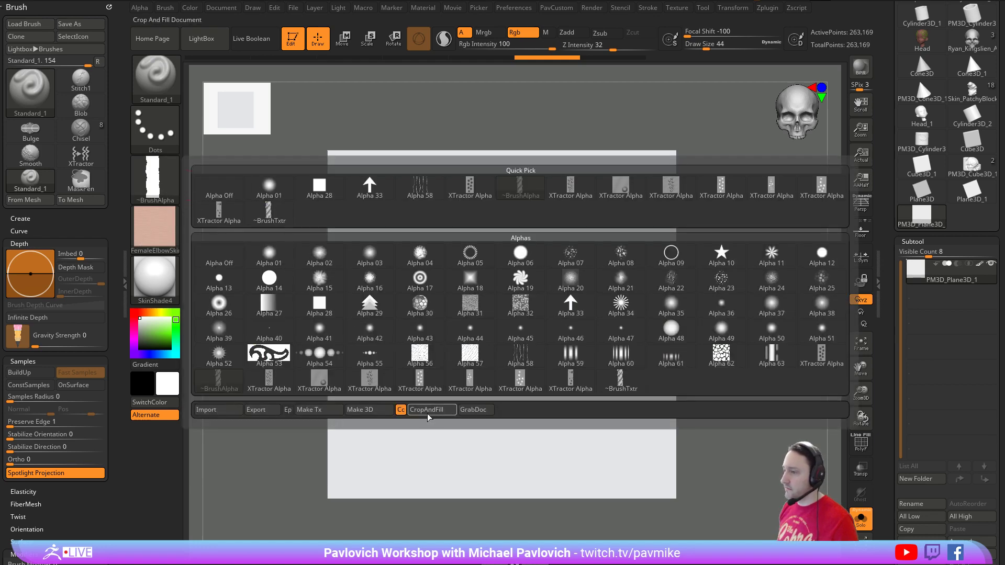
{"action": "left_click", "coordinate": [215, 410]}
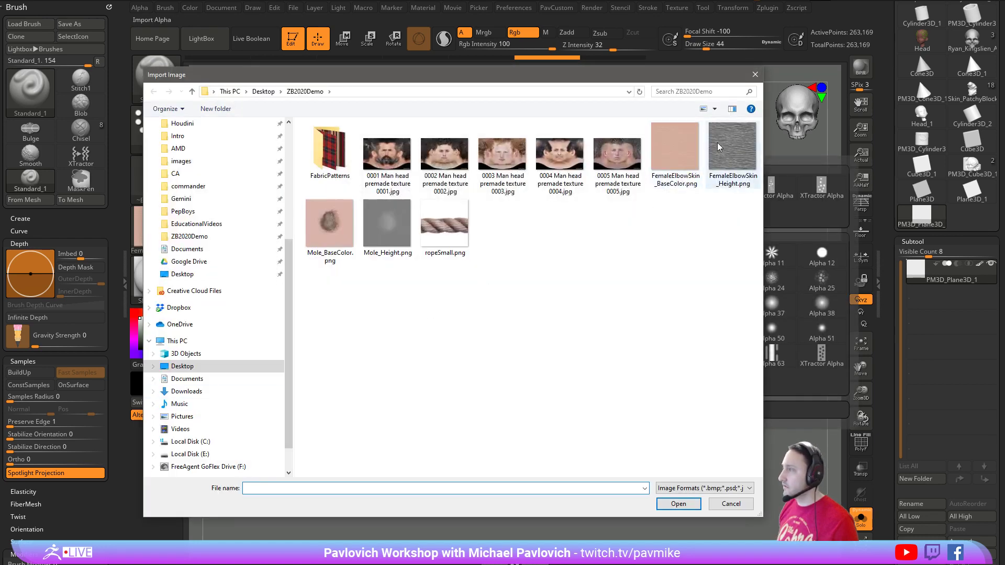
{"action": "double_click", "coordinate": [719, 147]}
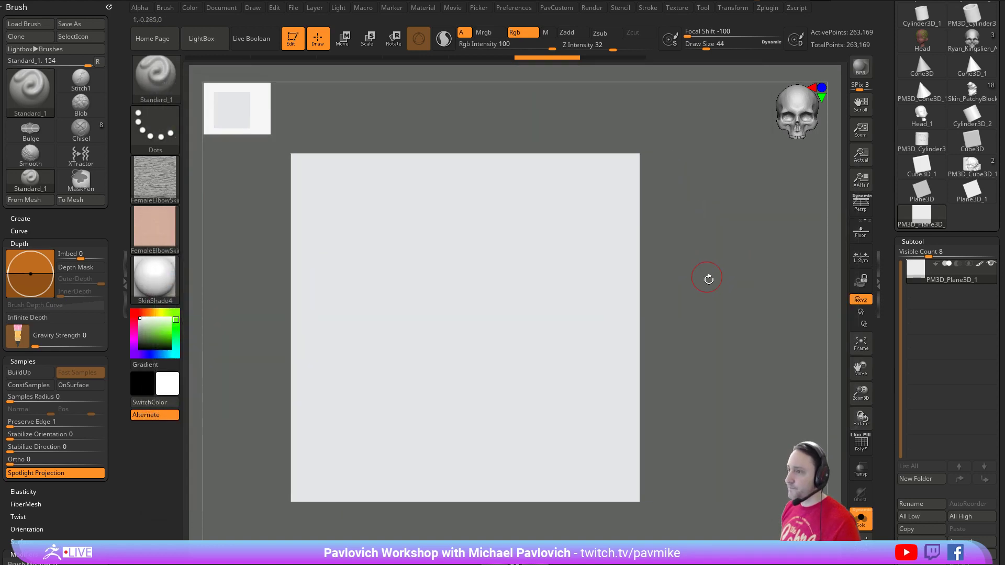
- Turn Zadd back on, try a skin stroke across the plane and undo it
{"action": "left_click", "coordinate": [570, 32]}
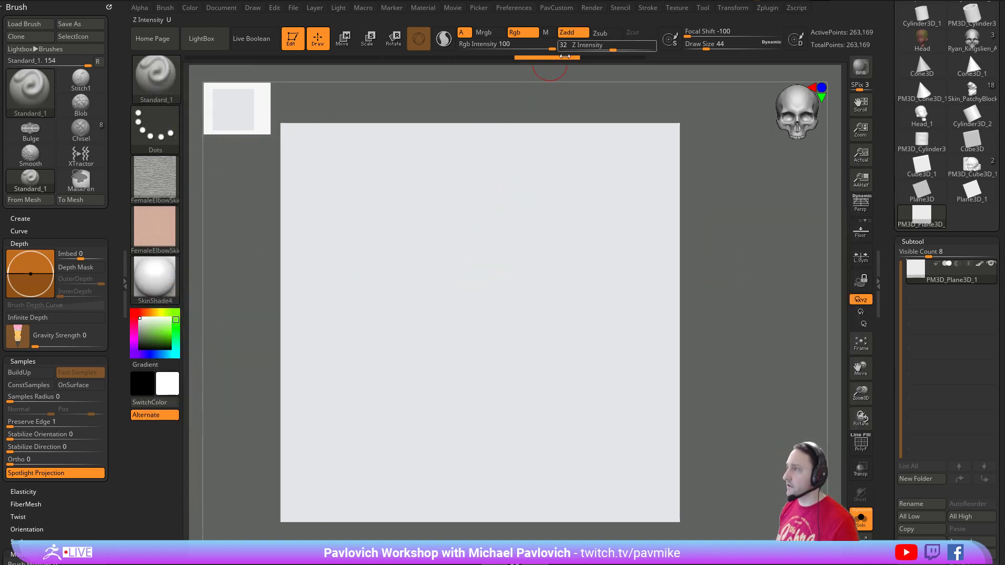
{"action": "left_click_drag", "start_coordinate": [455, 333], "coordinate": [559, 333]}
{"action": "key", "text": "ctrl+z"}
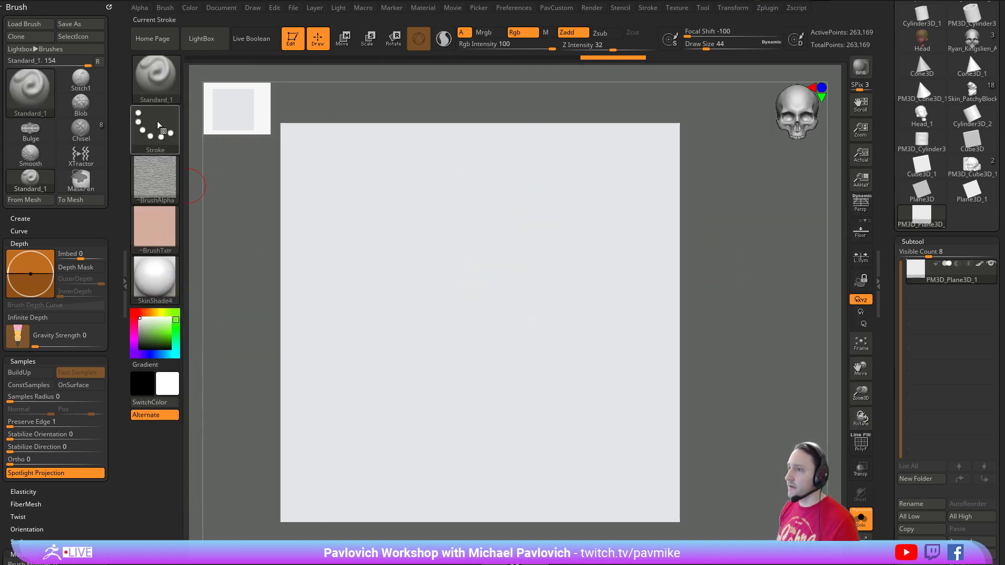
- Switch the stroke type to DragRect and stamp a large patch of skin on the plane
{"action": "left_click", "coordinate": [156, 129]}
{"action": "left_click", "coordinate": [269, 139]}
{"action": "left_click_drag", "start_coordinate": [459, 301], "coordinate": [804, 294]}
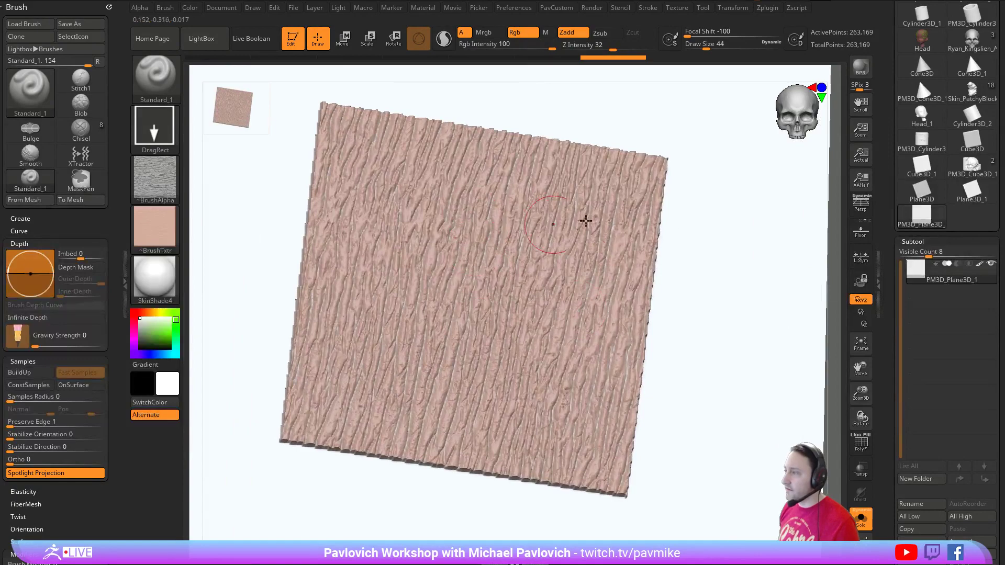
{"action": "left_click_drag", "start_coordinate": [841, 263], "coordinate": [837, 233], "text": "alt"}
- Turn Paint With Alpha off and retry the skin stamp, undoing both the earlier and the new stamp
{"action": "left_click", "coordinate": [469, 34]}
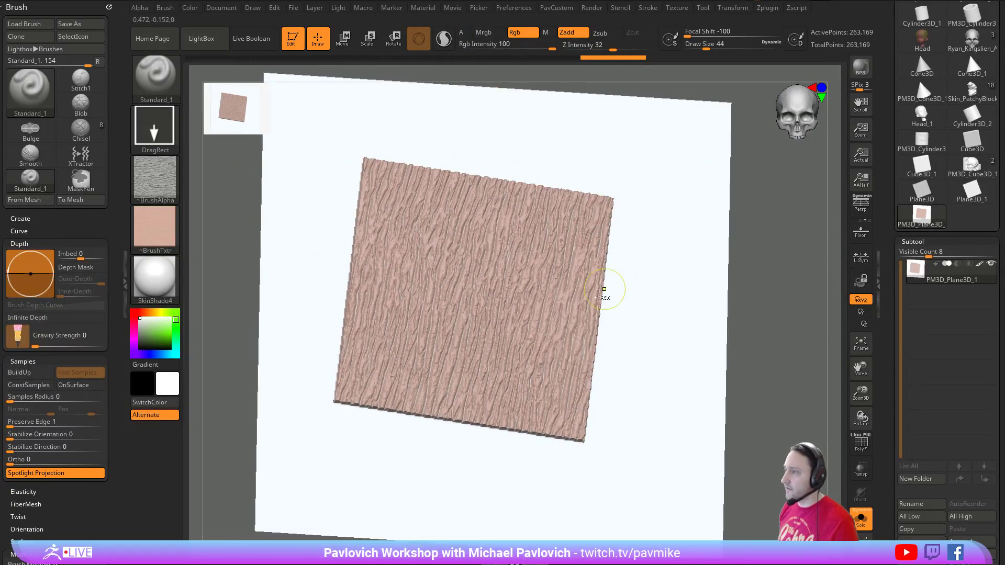
{"action": "key", "text": "ctrl+z"}
{"action": "left_click_drag", "start_coordinate": [485, 289], "coordinate": [684, 306]}
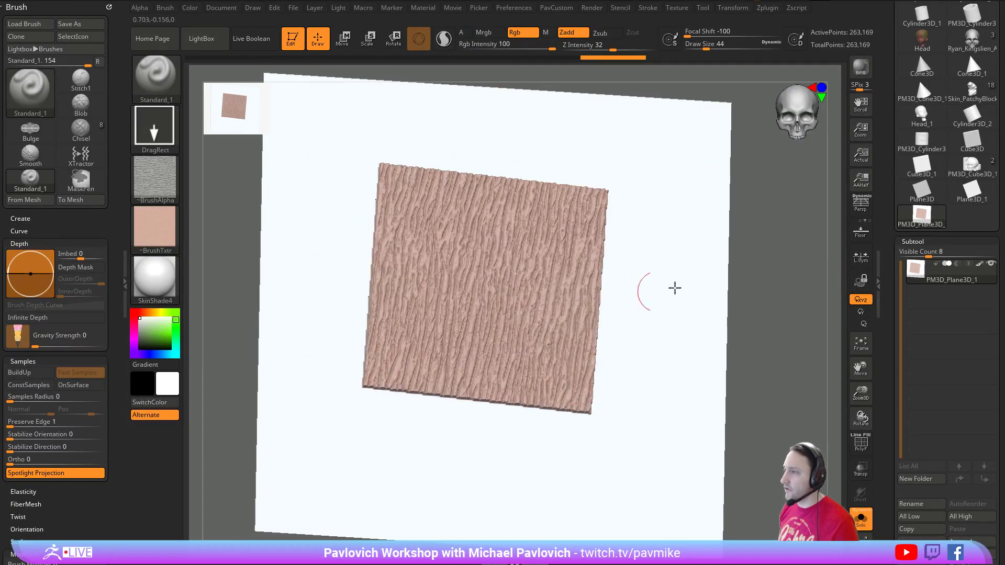
{"action": "left_click_drag", "start_coordinate": [755, 288], "coordinate": [763, 240], "text": "alt"}
{"action": "key", "text": "ctrl+z"}
- Set Focal Shift to 0 and cover the whole plane with overlapping soft-edged skin stamps
{"action": "left_click_drag", "start_coordinate": [713, 34], "coordinate": [733, 32]}
{"action": "left_click_drag", "start_coordinate": [415, 309], "coordinate": [606, 308]}
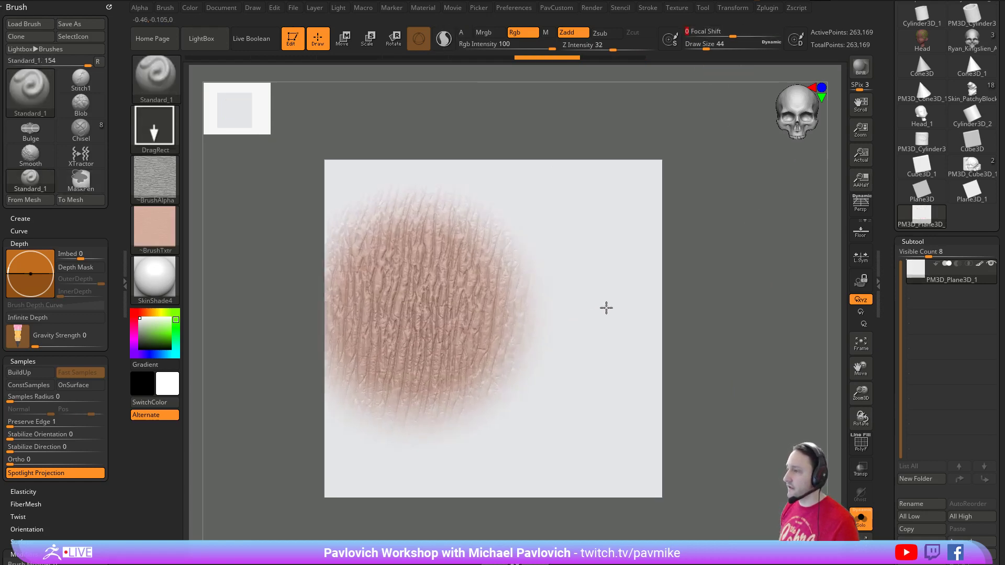
{"action": "mouse_move", "coordinate": [541, 208]}
{"action": "left_mouse_down"}
{"action": "mouse_move", "coordinate": [658, 218]}
{"action": "mouse_move", "coordinate": [662, 276]}
{"action": "left_mouse_up"}
{"action": "left_click_drag", "start_coordinate": [564, 387], "coordinate": [683, 419]}
{"action": "left_click_drag", "start_coordinate": [377, 469], "coordinate": [532, 384]}
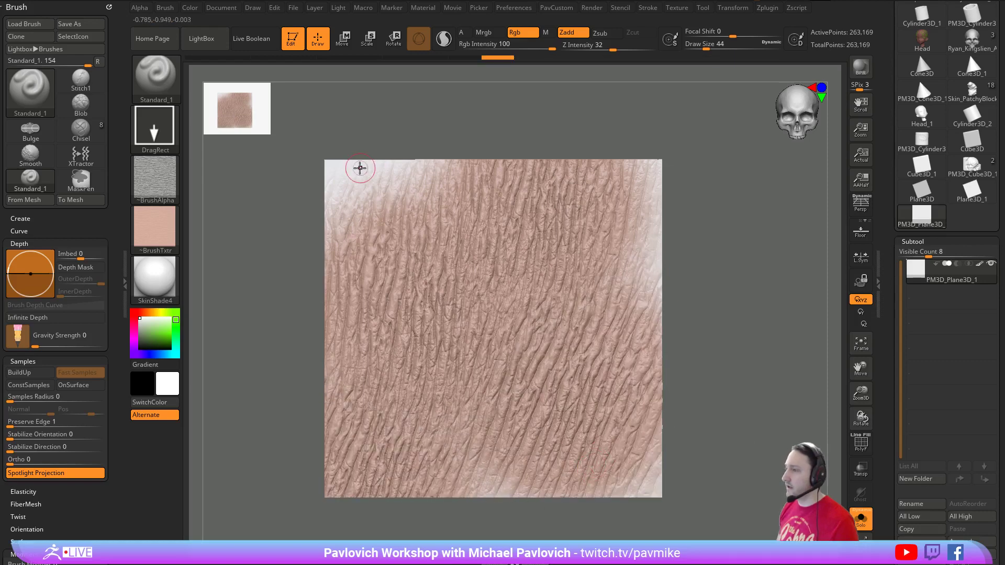
{"action": "left_click_drag", "start_coordinate": [360, 168], "coordinate": [419, 220]}
{"action": "left_click_drag", "start_coordinate": [639, 242], "coordinate": [681, 283]}
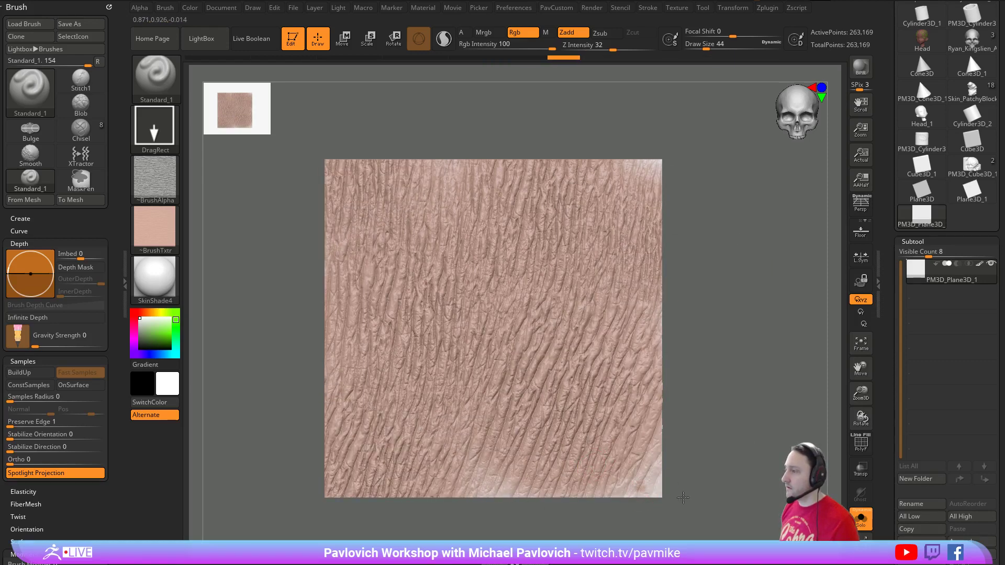
{"action": "left_click_drag", "start_coordinate": [683, 498], "coordinate": [716, 500]}
{"action": "left_click_drag", "start_coordinate": [470, 487], "coordinate": [623, 485]}
{"action": "left_click_drag", "start_coordinate": [655, 168], "coordinate": [743, 163]}
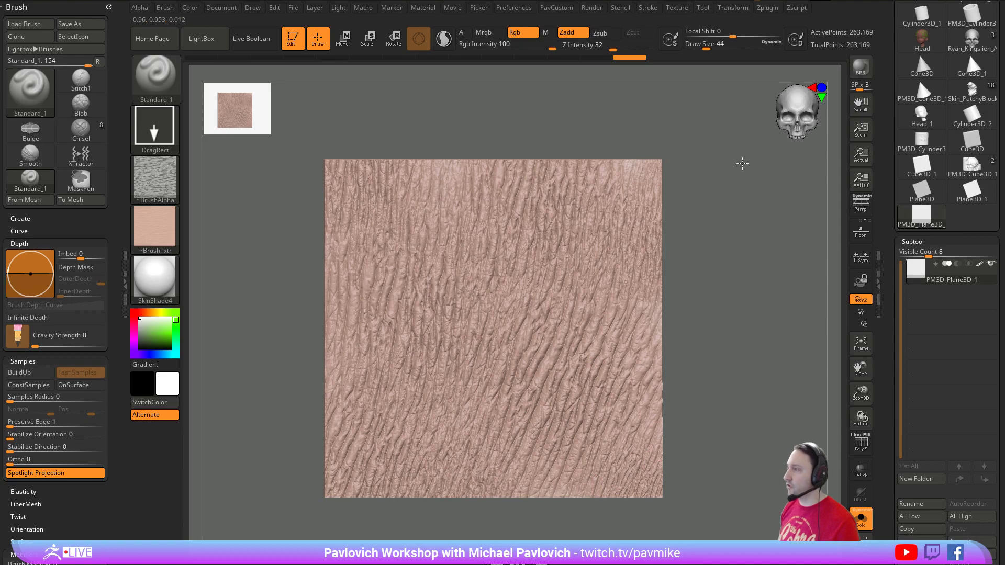
- Scale the skin plane down along its Z axis in two passes to flatten its exaggerated relief
{"action": "left_click_drag", "start_coordinate": [705, 254], "coordinate": [768, 299]}
{"action": "key", "text": "w"}
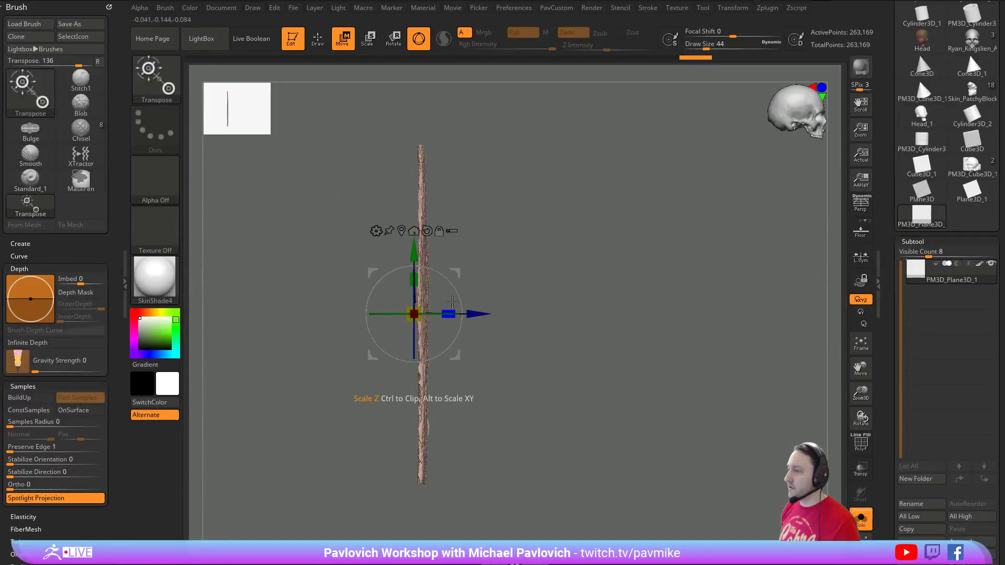
{"action": "left_click_drag", "start_coordinate": [455, 274], "coordinate": [463, 271], "text": "alt"}
{"action": "left_click_drag", "start_coordinate": [456, 312], "coordinate": [377, 305]}
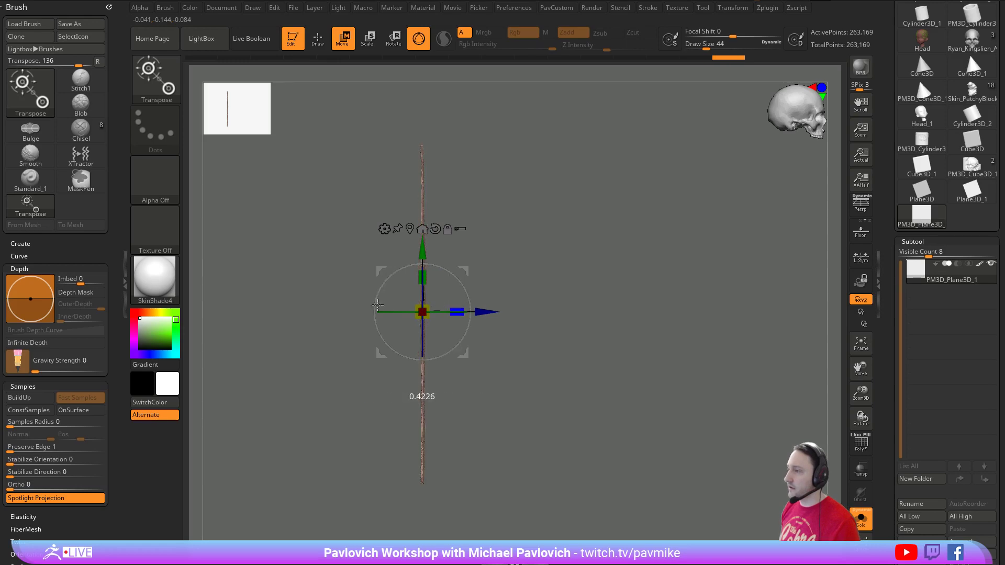
{"action": "key", "text": "q"}
{"action": "mouse_move", "coordinate": [562, 272]}
{"action": "left_mouse_down", "text": "shift"}
{"action": "mouse_move", "coordinate": [708, 282]}
{"action": "mouse_move", "coordinate": [597, 285]}
{"action": "left_mouse_up", "text": "shift"}
{"action": "key", "text": "w"}
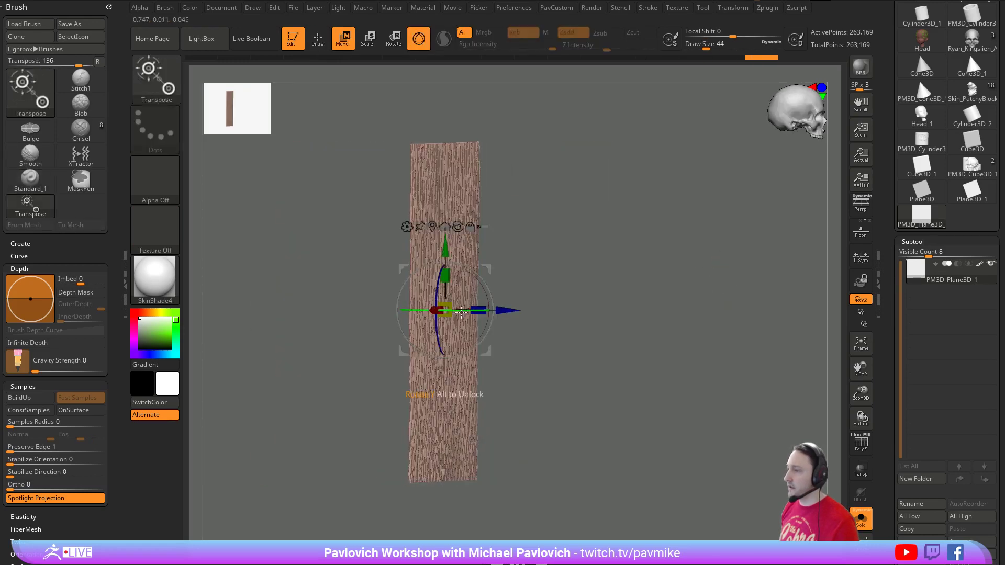
{"action": "left_click_drag", "start_coordinate": [478, 311], "coordinate": [395, 309]}
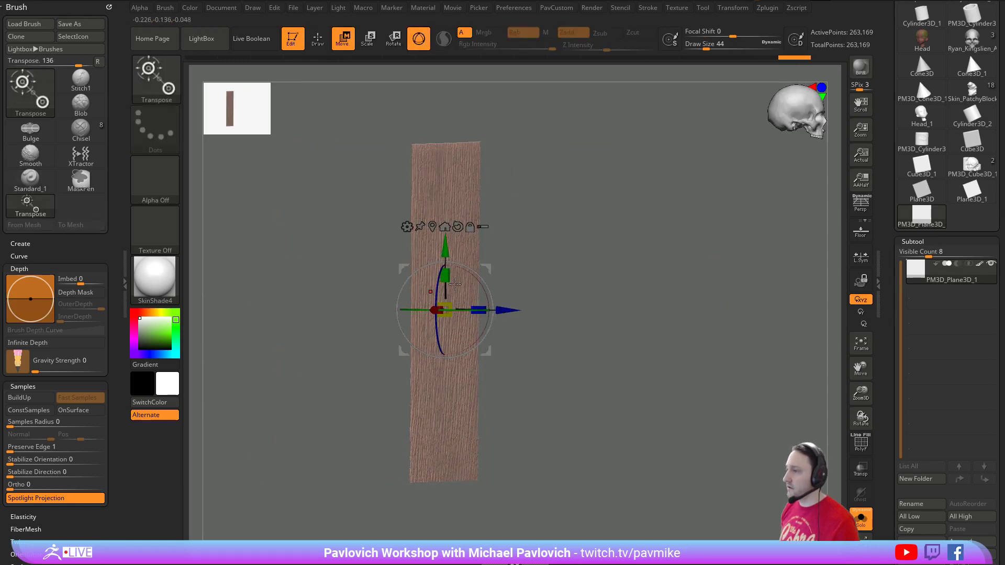
{"action": "key", "text": "q"}
{"action": "left_click_drag", "start_coordinate": [561, 285], "coordinate": [746, 293], "text": "shift"}
{"action": "left_click_drag", "start_coordinate": [680, 290], "coordinate": [753, 303], "text": "alt"}
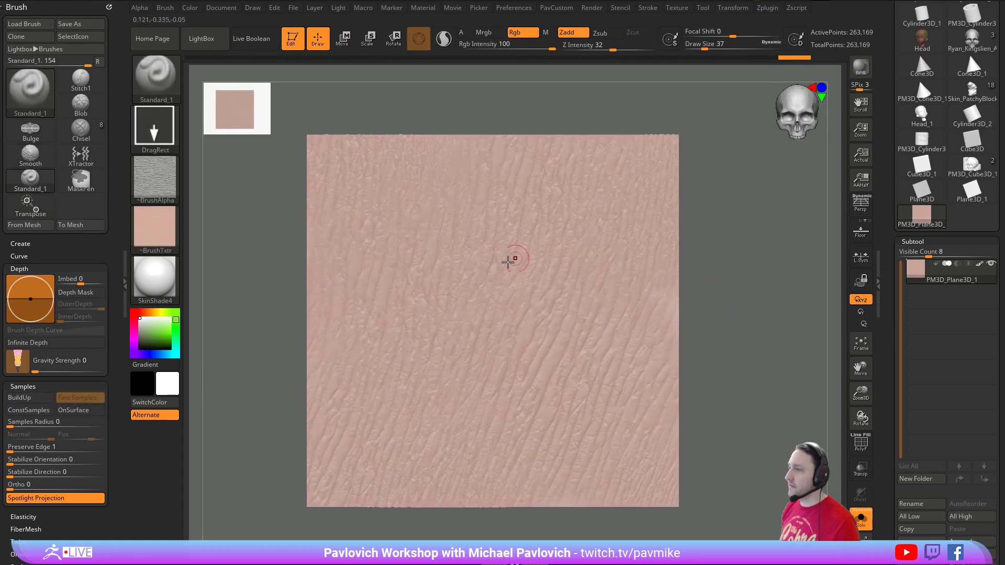
- Import Mole_Height.png as the brush alpha
{"action": "left_click", "coordinate": [157, 183]}
{"action": "left_click", "coordinate": [217, 411]}
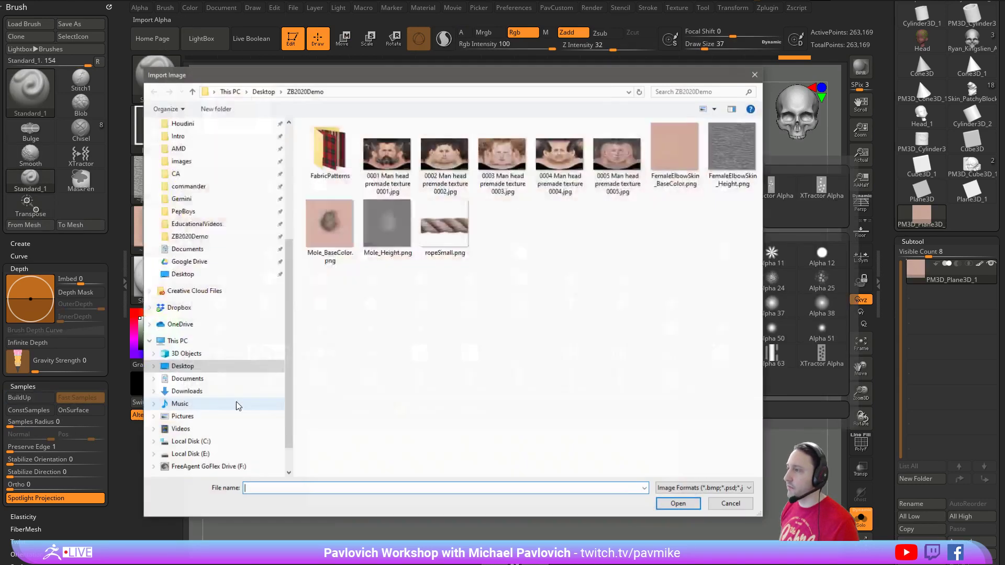
{"action": "left_click", "coordinate": [385, 230]}
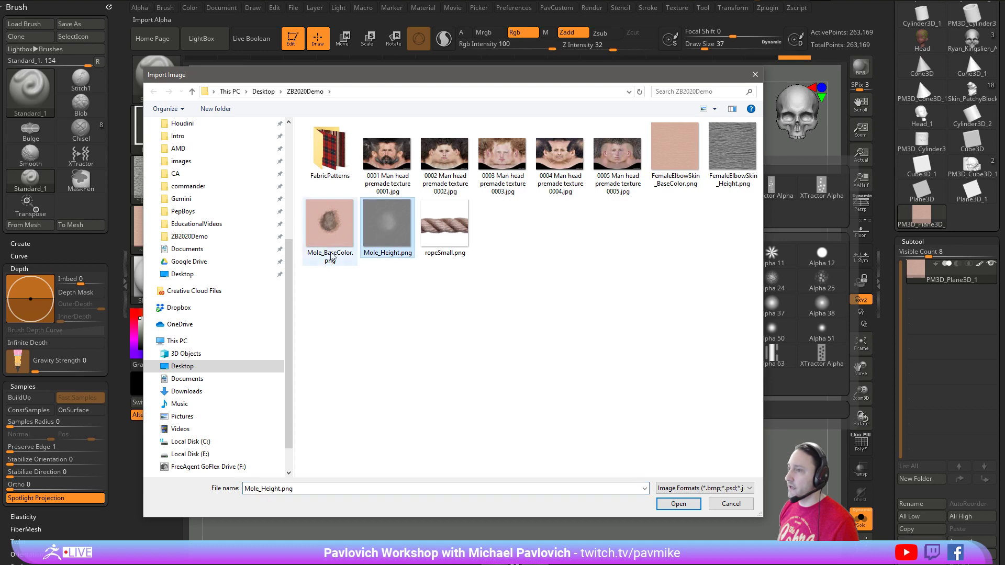
{"action": "double_click", "coordinate": [403, 225]}
- Import Mole_BaseColor.png and make it the brush texture in place of the elbow skin
{"action": "left_click", "coordinate": [166, 225]}
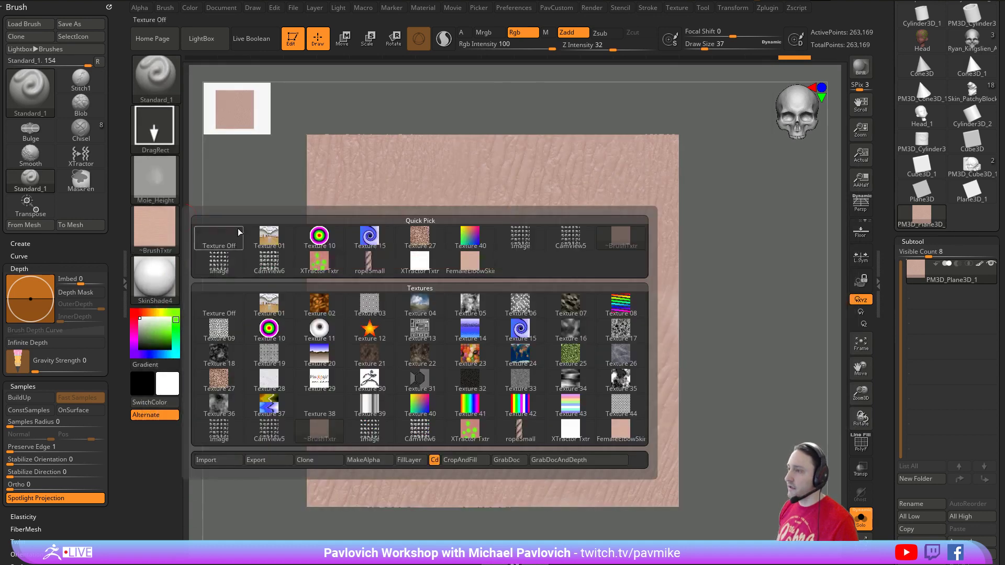
{"action": "left_click", "coordinate": [471, 263]}
{"action": "left_click", "coordinate": [155, 226]}
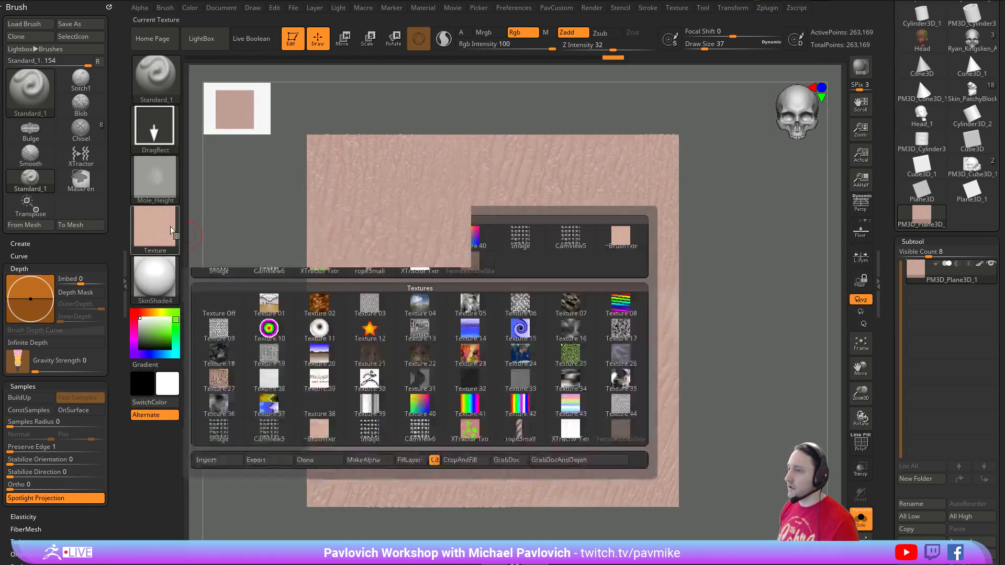
{"action": "left_click", "coordinate": [208, 459]}
{"action": "left_click", "coordinate": [328, 225]}
{"action": "double_click", "coordinate": [330, 232]}
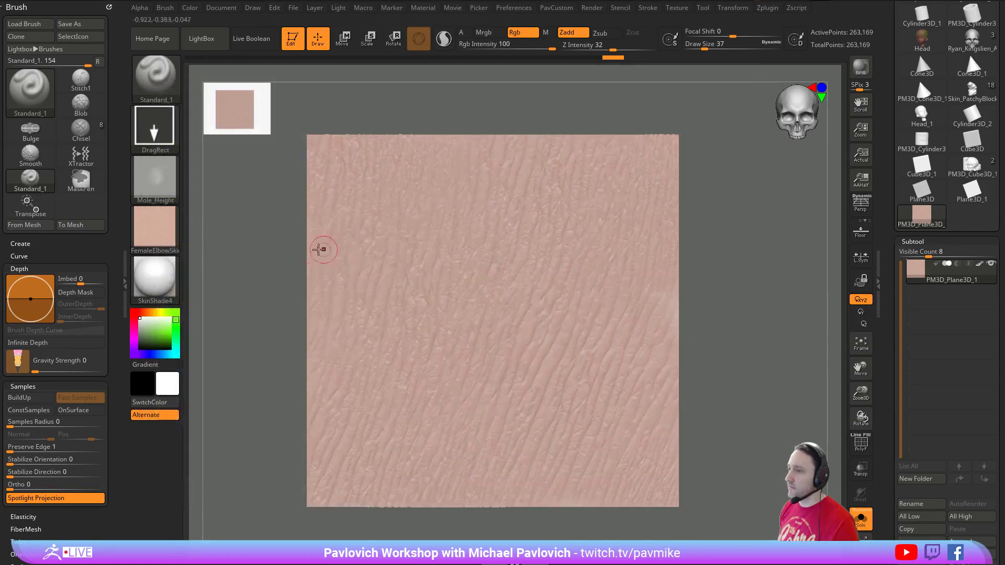
{"action": "left_click", "coordinate": [157, 227]}
{"action": "left_click", "coordinate": [474, 266]}
- Try stamping a mole on the skin plane and undo it
{"action": "left_click_drag", "start_coordinate": [768, 279], "coordinate": [755, 276], "text": "alt"}
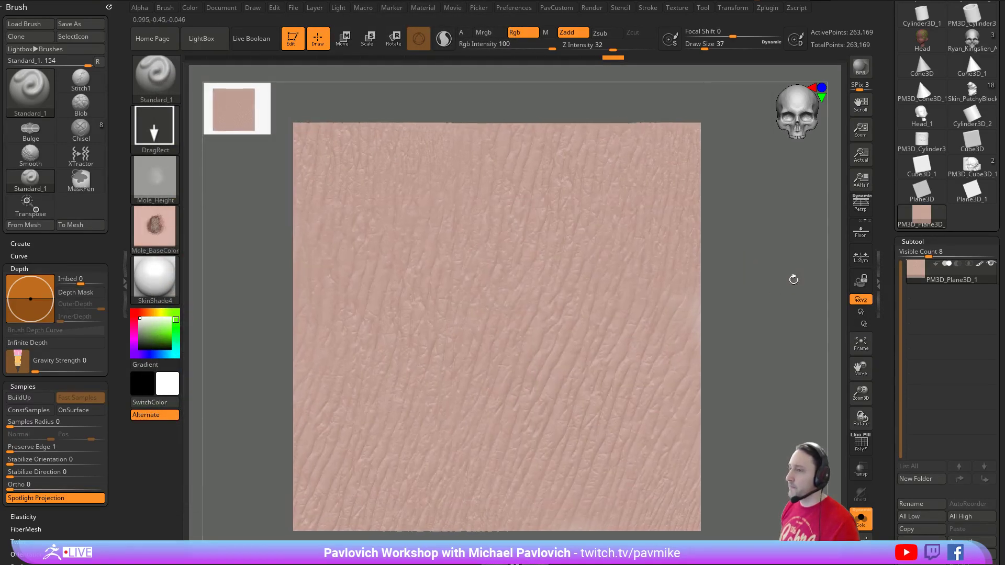
{"action": "mouse_move", "coordinate": [426, 259]}
{"action": "left_mouse_down"}
{"action": "mouse_move", "coordinate": [515, 273]}
{"action": "mouse_move", "coordinate": [503, 273]}
{"action": "left_mouse_up"}
{"action": "key", "text": "ctrl+z"}
{"action": "key", "text": "ctrl+z"}
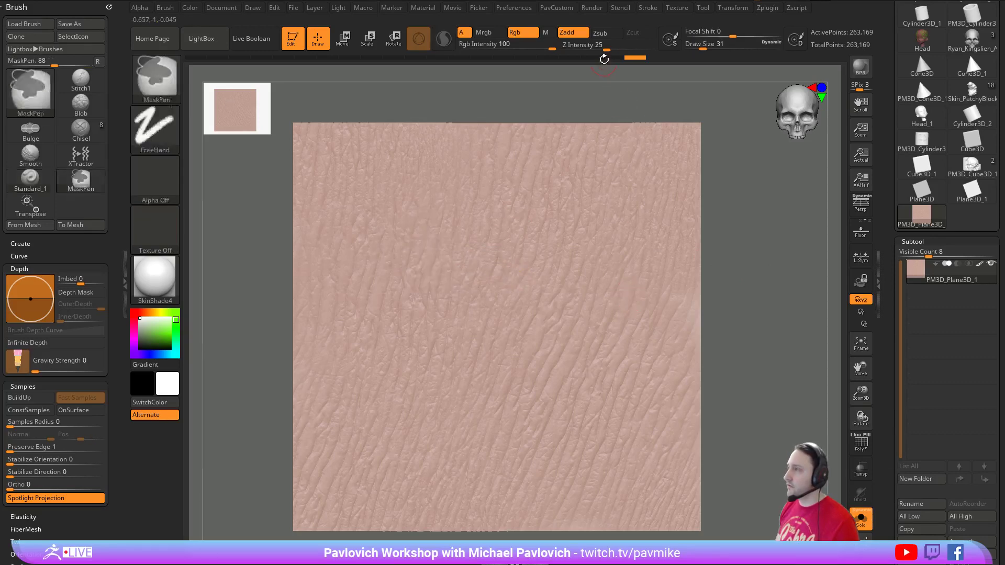
- Set Z Intensity to 42 and stamp small moles across the middle of the plane, undoing the oversized attempts
{"action": "left_click_drag", "start_coordinate": [613, 50], "coordinate": [620, 50]}
{"action": "left_click_drag", "start_coordinate": [449, 336], "coordinate": [501, 333]}
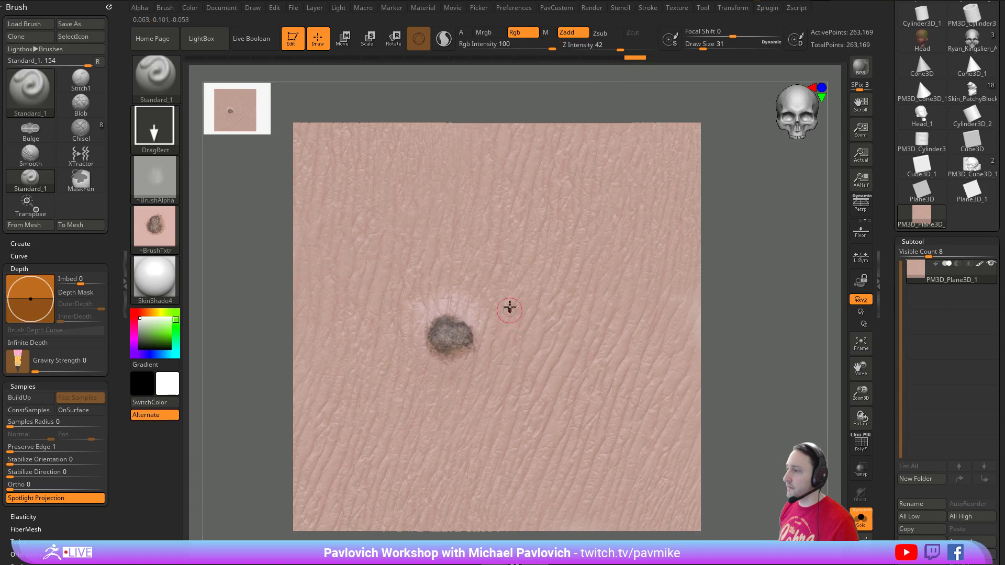
{"action": "key", "text": "ctrl+z"}
{"action": "left_click_drag", "start_coordinate": [437, 321], "coordinate": [528, 322]}
{"action": "key", "text": "ctrl+z"}
{"action": "left_click_drag", "start_coordinate": [662, 315], "coordinate": [695, 310]}
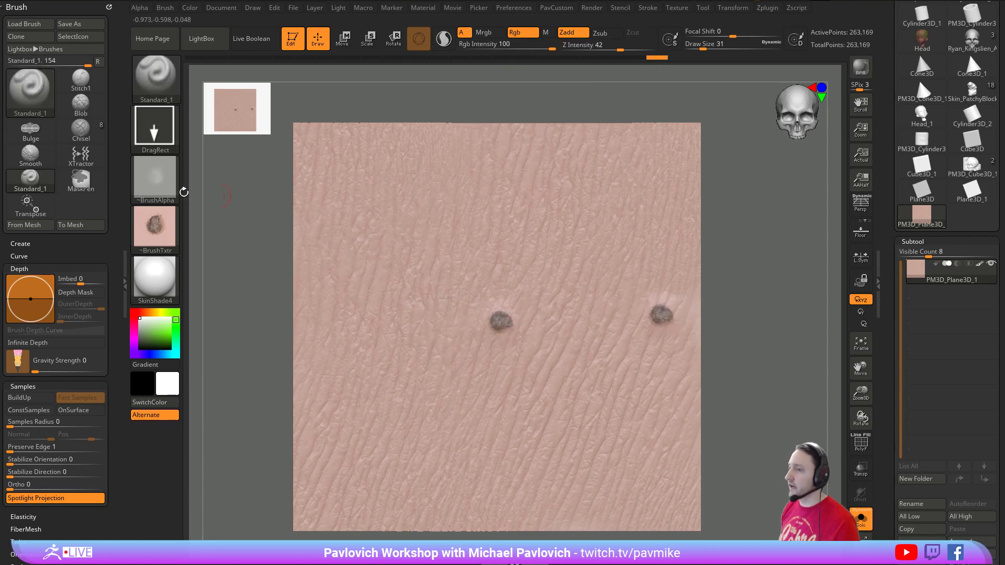
- Try Mrgb, return the brush to Rgb with Paint With Alpha off, and stamp two more moles on the skin plane
{"action": "left_click", "coordinate": [489, 32]}
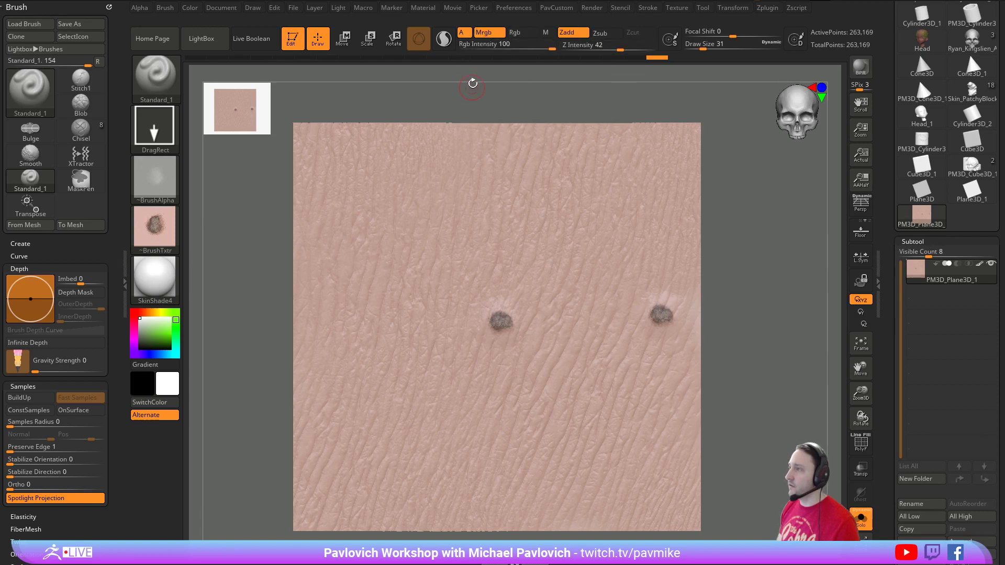
{"action": "left_click", "coordinate": [499, 33]}
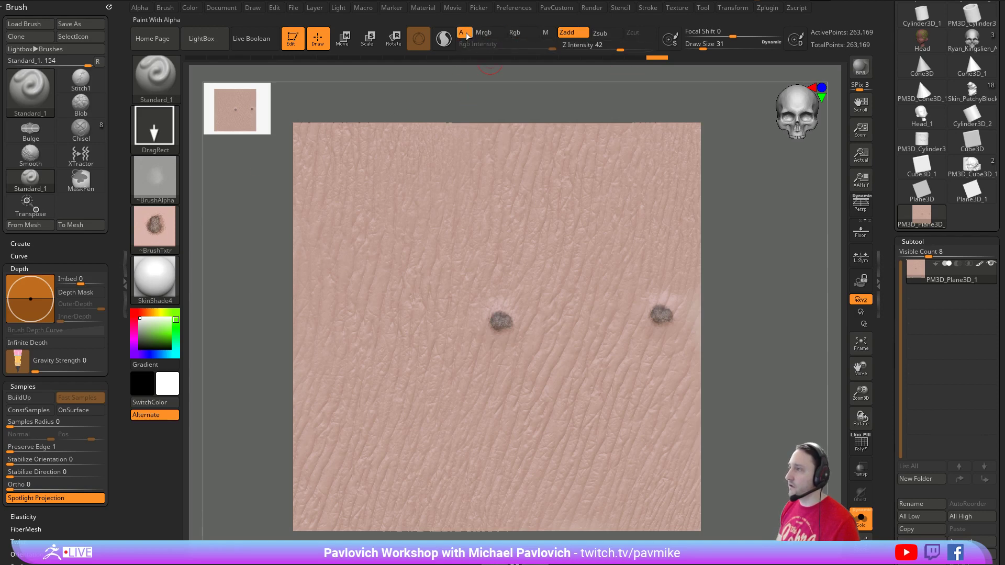
{"action": "left_click", "coordinate": [516, 32]}
{"action": "mouse_move", "coordinate": [389, 323]}
{"action": "left_mouse_down"}
{"action": "mouse_move", "coordinate": [424, 321]}
{"action": "mouse_move", "coordinate": [471, 375]}
{"action": "left_mouse_up"}
{"action": "left_click_drag", "start_coordinate": [775, 235], "coordinate": [775, 278]}
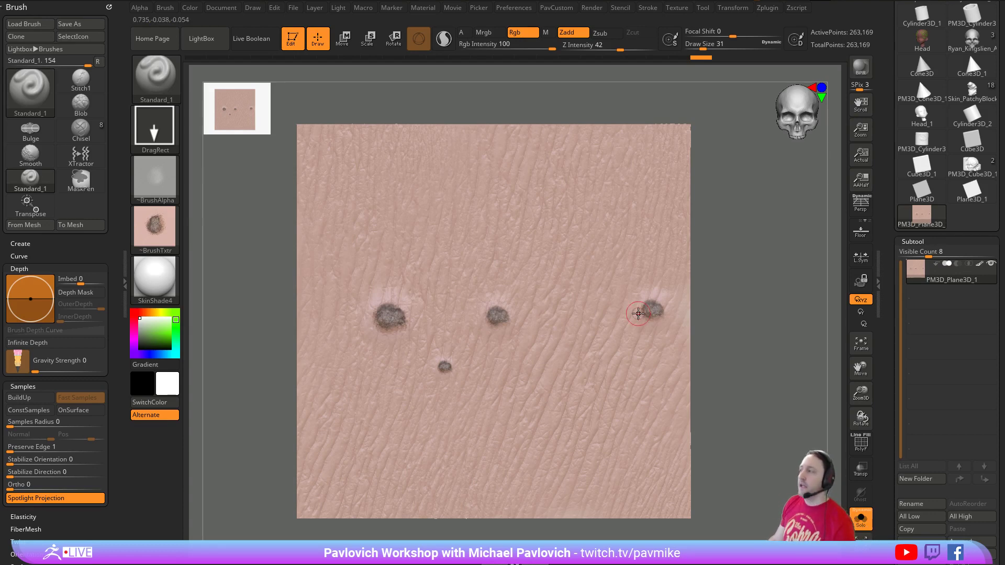
- Switch to the Head_1 model and replace the docked Brush palette with the Transform palette
{"action": "left_click", "coordinate": [921, 116]}
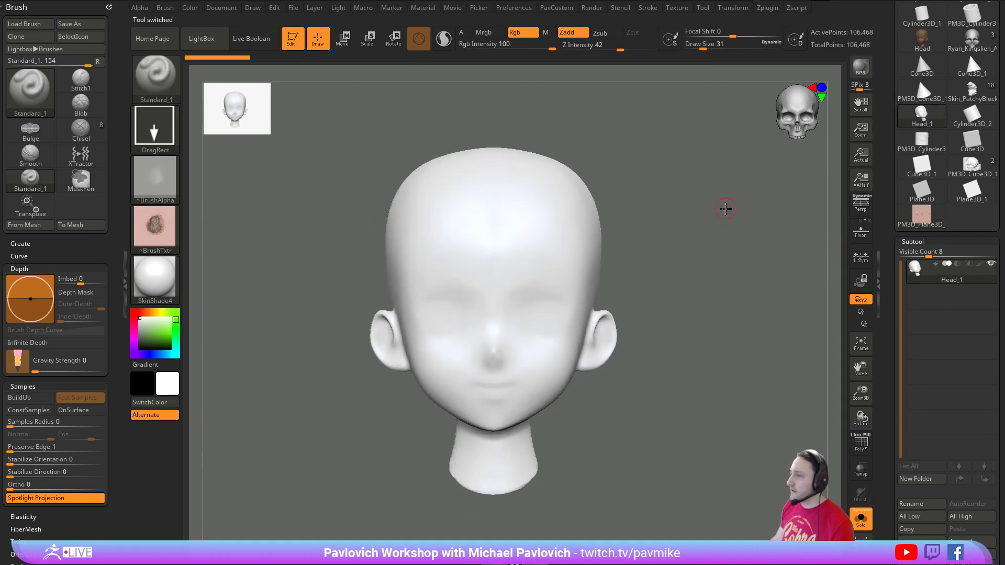
{"action": "left_click_drag", "start_coordinate": [725, 209], "coordinate": [700, 211]}
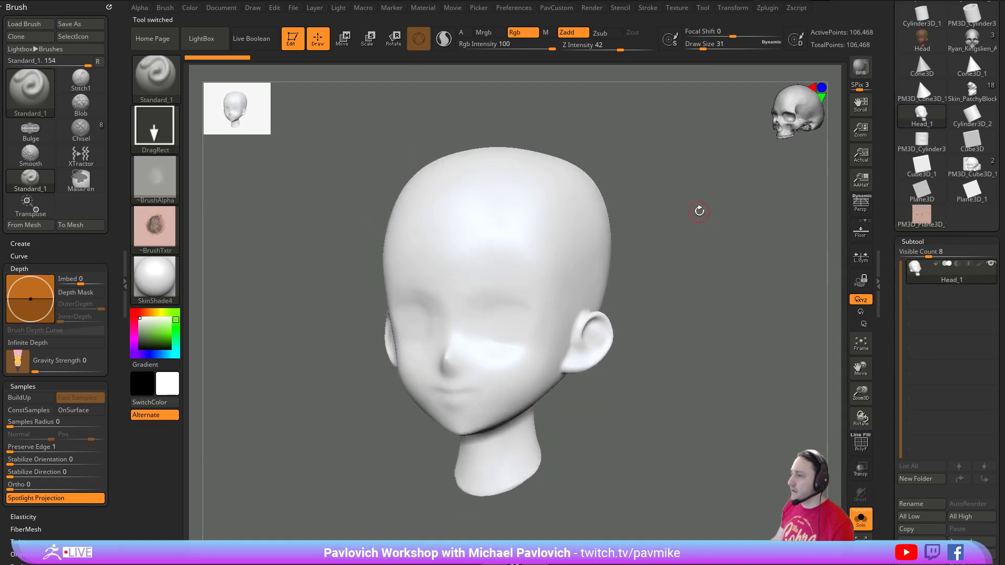
{"action": "left_click", "coordinate": [110, 6]}
{"action": "left_click", "coordinate": [733, 8]}
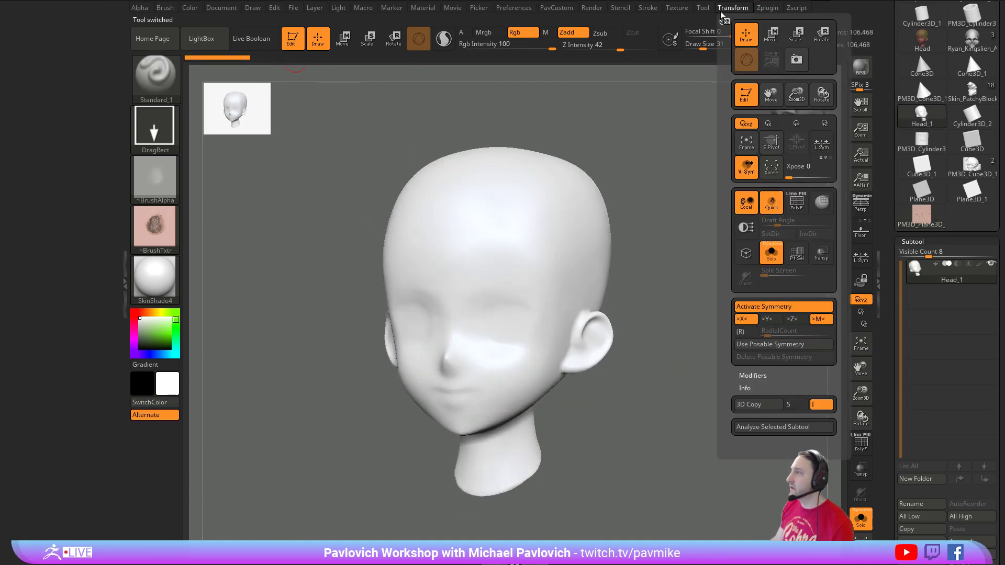
{"action": "left_click_drag", "start_coordinate": [725, 13], "coordinate": [83, 68]}
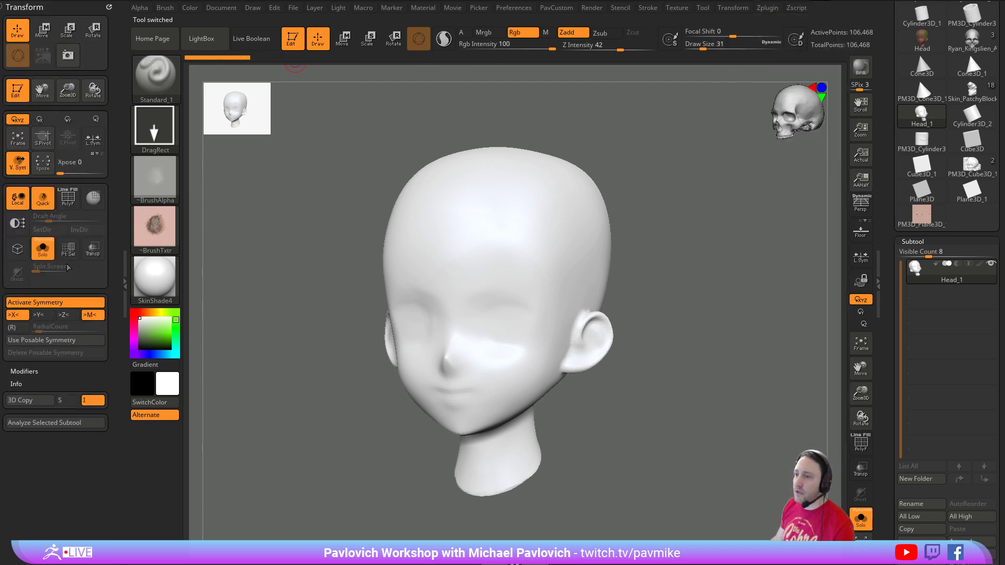
- Run Analyze Selected Subtool on the head, cancel its unit selection, and calculate the head's surface area with the Return Surface Area macro
{"action": "left_click", "coordinate": [64, 423]}
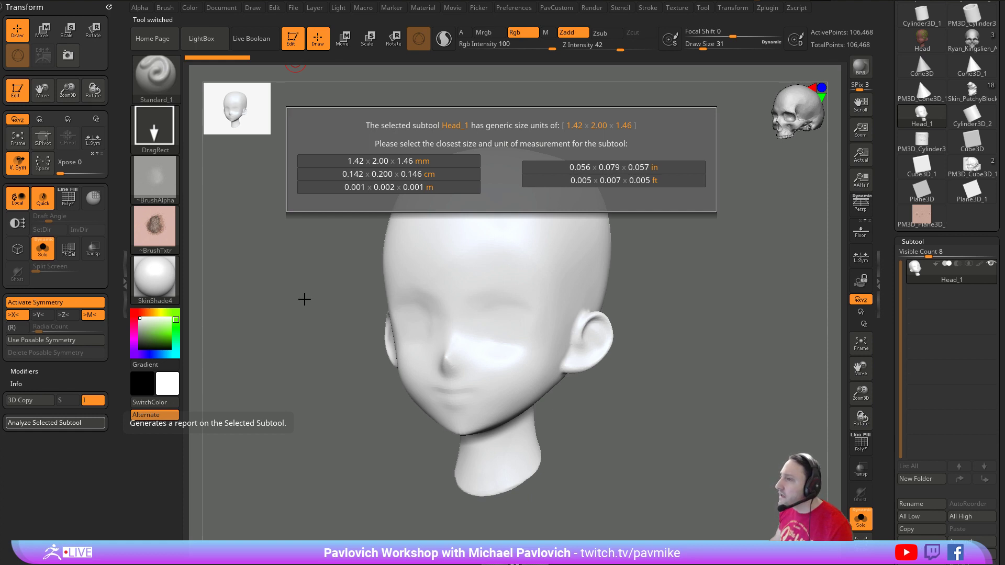
{"action": "key", "text": "Escape"}
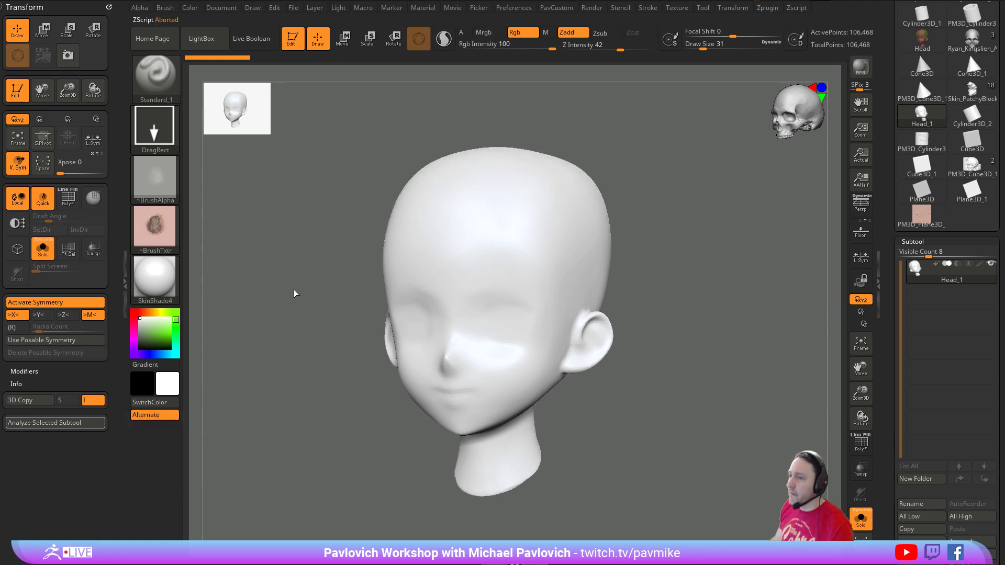
{"action": "left_click", "coordinate": [363, 8]}
{"action": "left_click", "coordinate": [385, 59]}
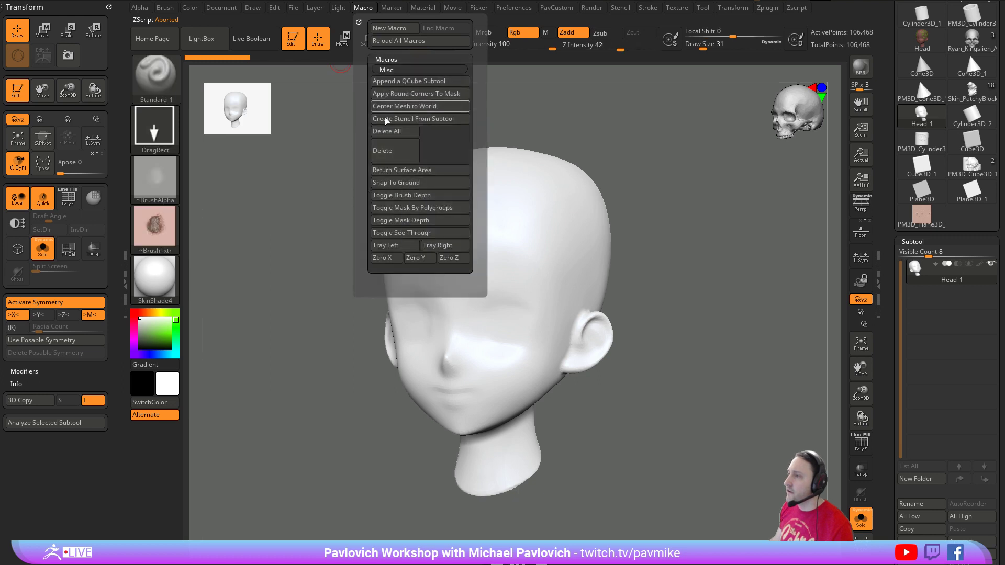
{"action": "left_click", "coordinate": [388, 170]}
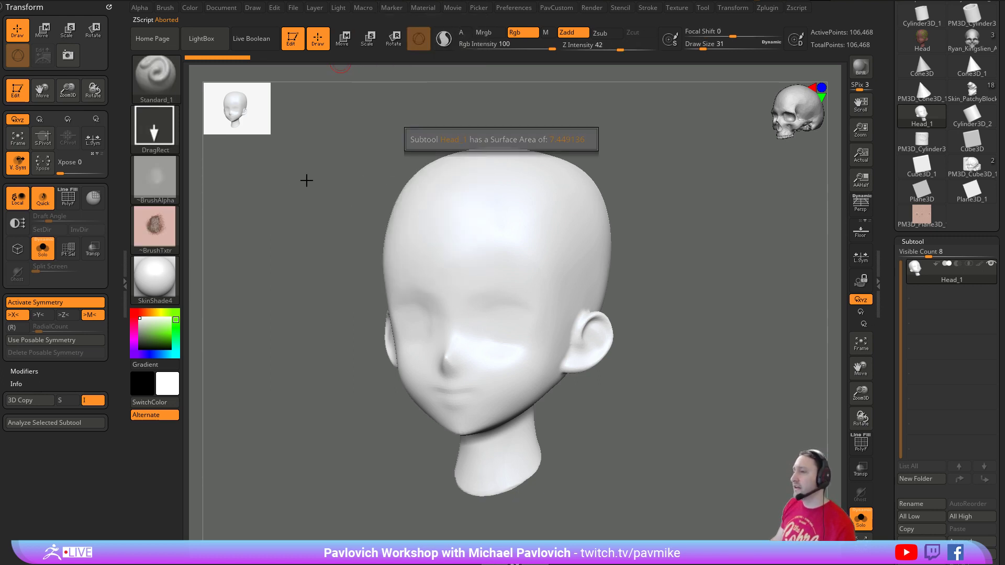
{"action": "left_click_drag", "start_coordinate": [632, 164], "coordinate": [664, 196], "text": "shift"}
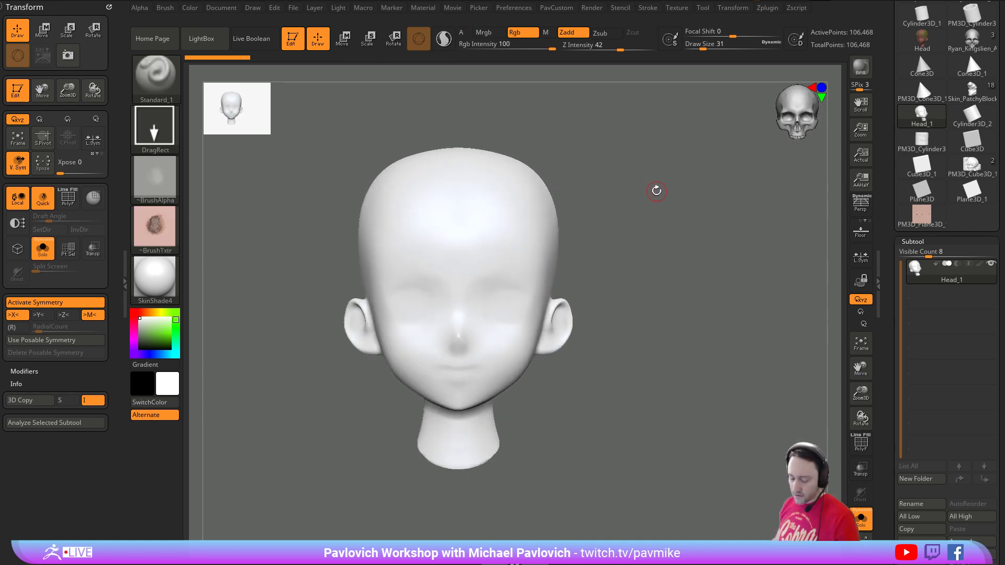
- Leave Edit mode and clear the head from the canvas
{"action": "key", "text": "w"}
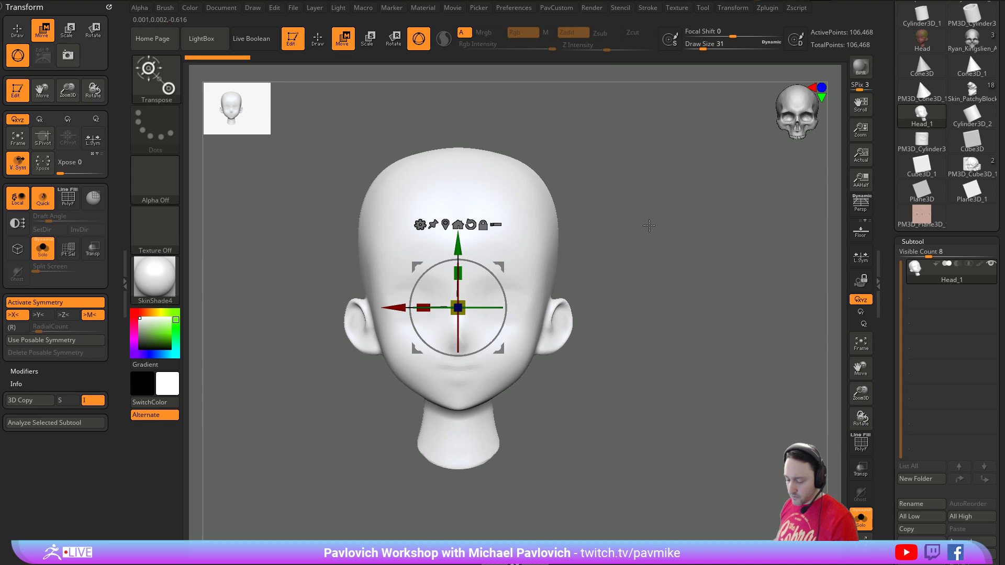
{"action": "key", "text": "q"}
{"action": "key", "text": "w"}
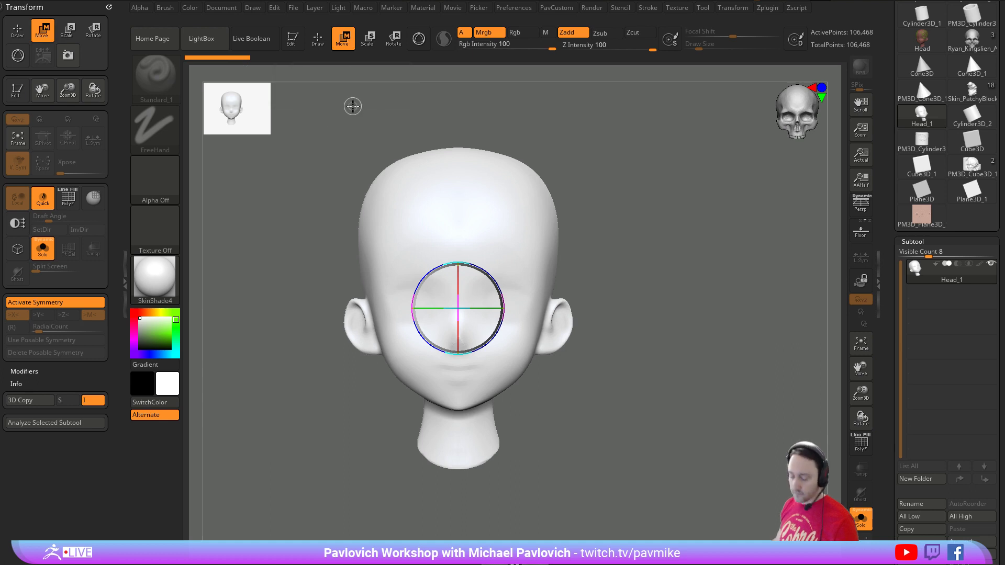
{"action": "key", "text": "q"}
{"action": "key", "text": "ctrl+n"}
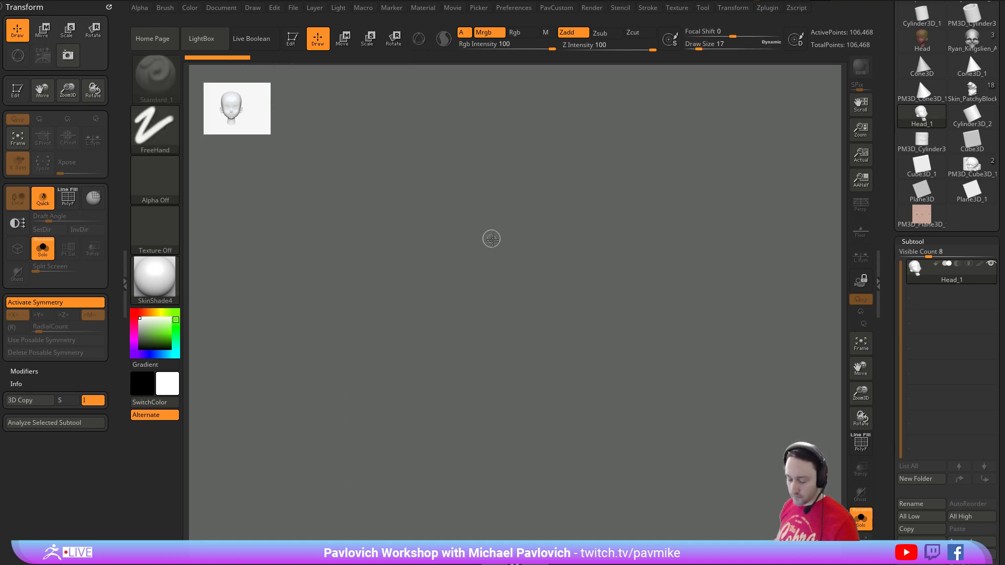
{"action": "left_click_drag", "start_coordinate": [492, 237], "coordinate": [531, 385]}
{"action": "key", "text": "ctrl+n"}
- Redraw the head on the empty canvas with the DragRect stroke, enter Edit mode and frame it
{"action": "left_click", "coordinate": [157, 135]}
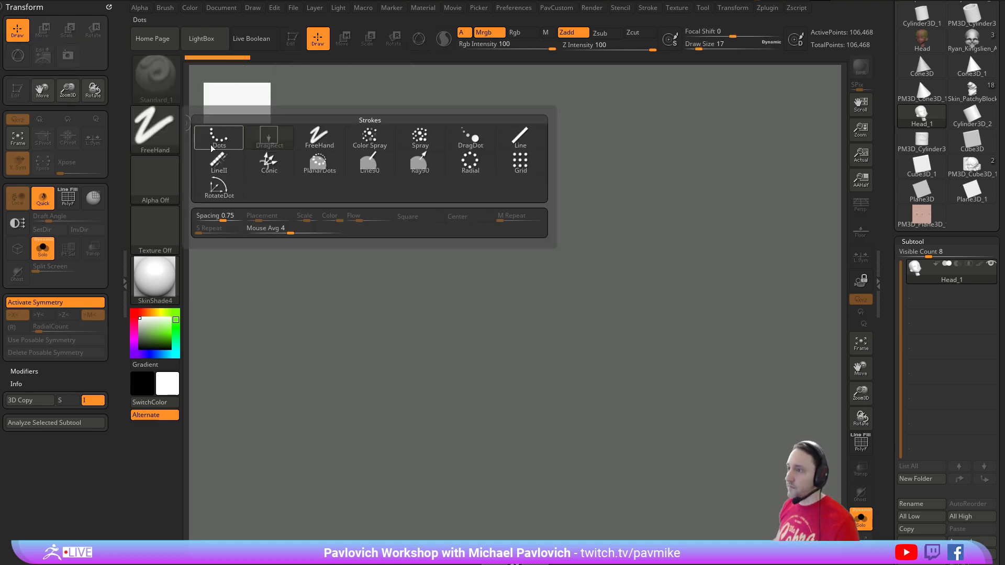
{"action": "left_click", "coordinate": [220, 139]}
{"action": "left_click", "coordinate": [156, 134]}
{"action": "left_click", "coordinate": [266, 140]}
{"action": "left_click_drag", "start_coordinate": [468, 311], "coordinate": [486, 382]}
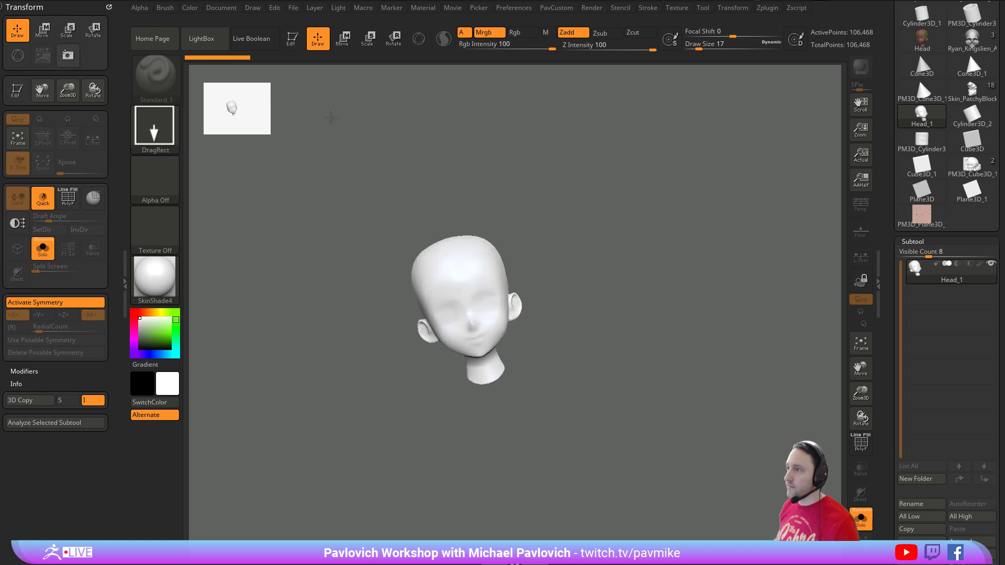
{"action": "left_click", "coordinate": [293, 43]}
{"action": "key", "text": "f"}
- Measure horizontally from the side of the head to behind the skull with the Transpose line in profile view
{"action": "mouse_move", "coordinate": [685, 263]}
{"action": "left_mouse_down"}
{"action": "mouse_move", "coordinate": [679, 272]}
{"action": "mouse_move", "coordinate": [655, 250]}
{"action": "mouse_move", "coordinate": [473, 258]}
{"action": "mouse_move", "coordinate": [740, 256]}
{"action": "mouse_move", "coordinate": [708, 256]}
{"action": "left_mouse_up"}
{"action": "key", "text": "w"}
{"action": "key", "text": "y"}
{"action": "key", "text": "y"}
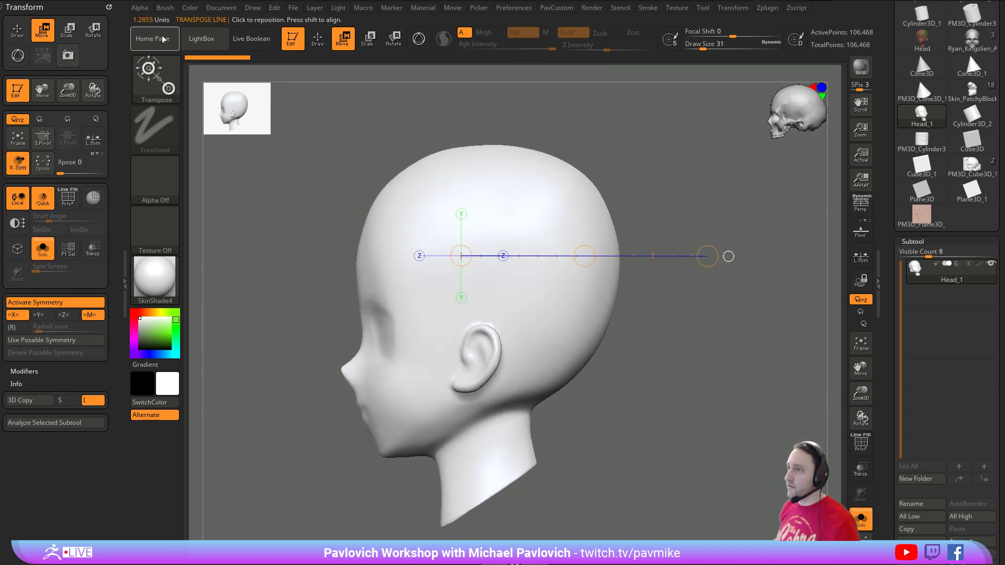
- Examine the size and unit options of the Scale Master and 3D Print Hub plugins and Scale Master's about page
{"action": "left_click", "coordinate": [771, 7]}
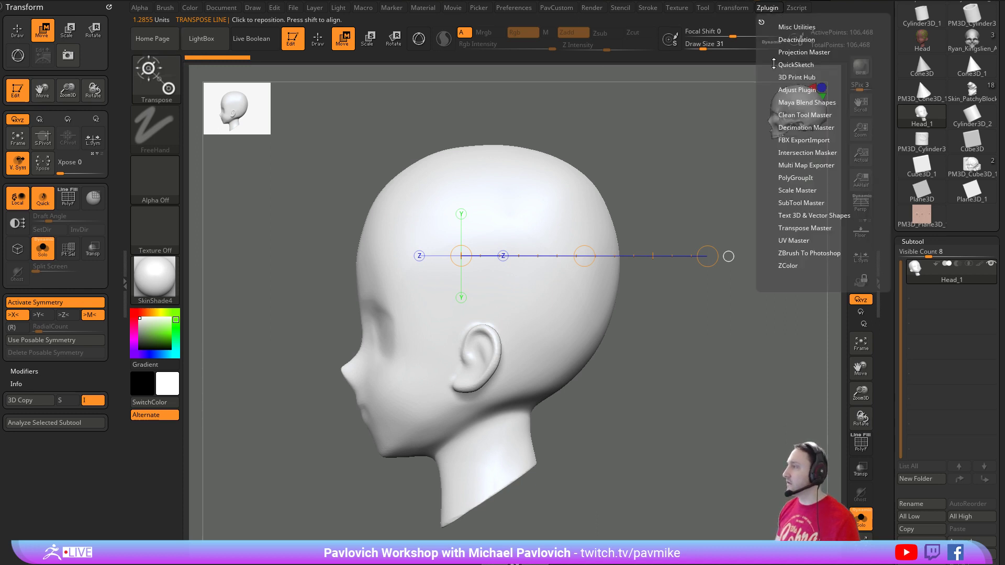
{"action": "left_click", "coordinate": [798, 190]}
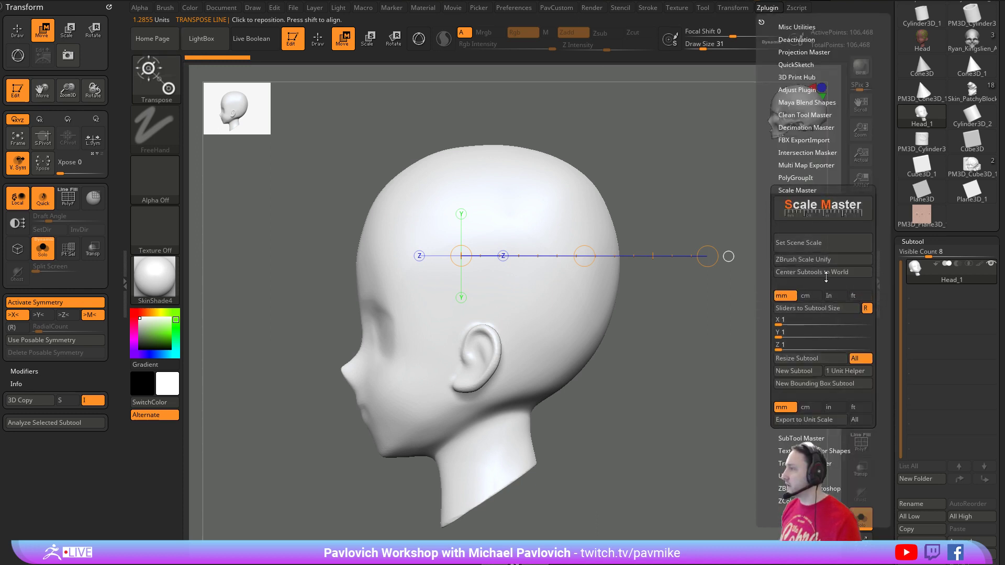
{"action": "left_click", "coordinate": [805, 190]}
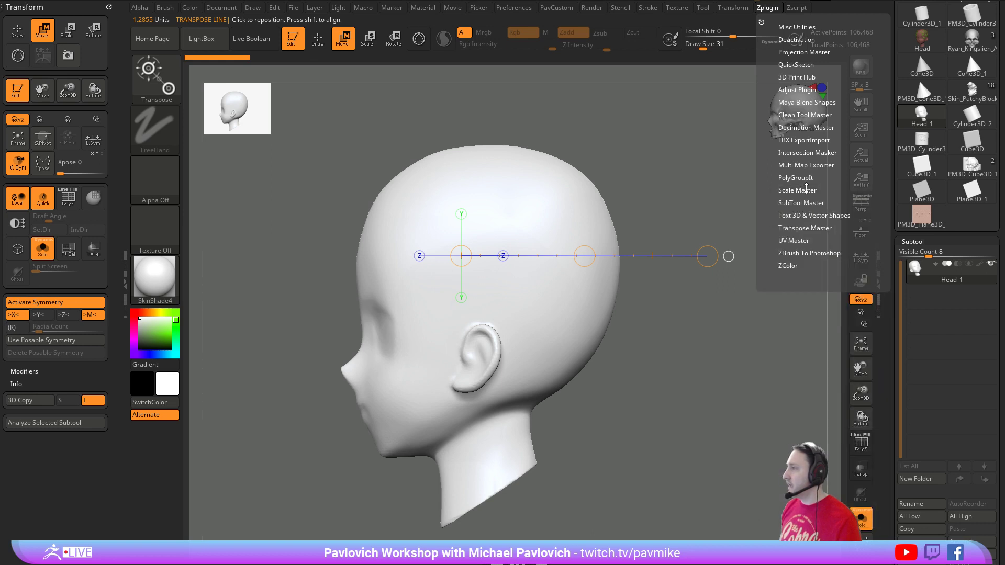
{"action": "left_click", "coordinate": [765, 11]}
{"action": "left_click", "coordinate": [794, 77]}
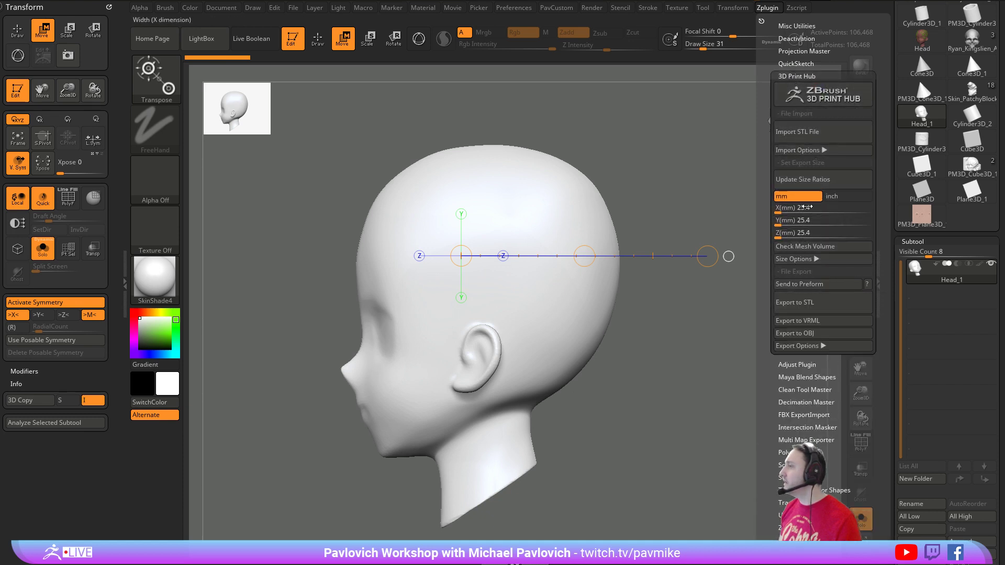
{"action": "left_click", "coordinate": [793, 76]}
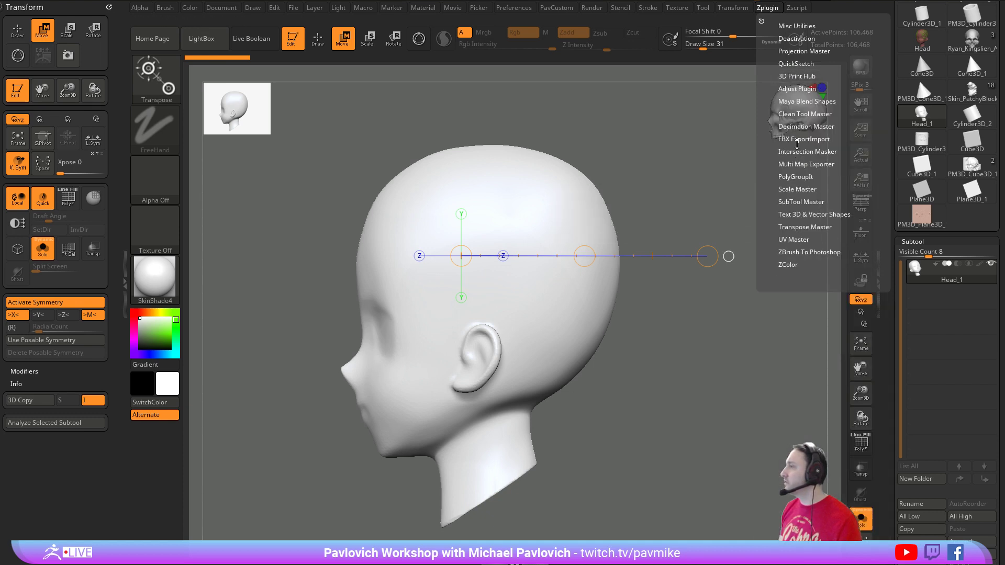
{"action": "left_click", "coordinate": [794, 190]}
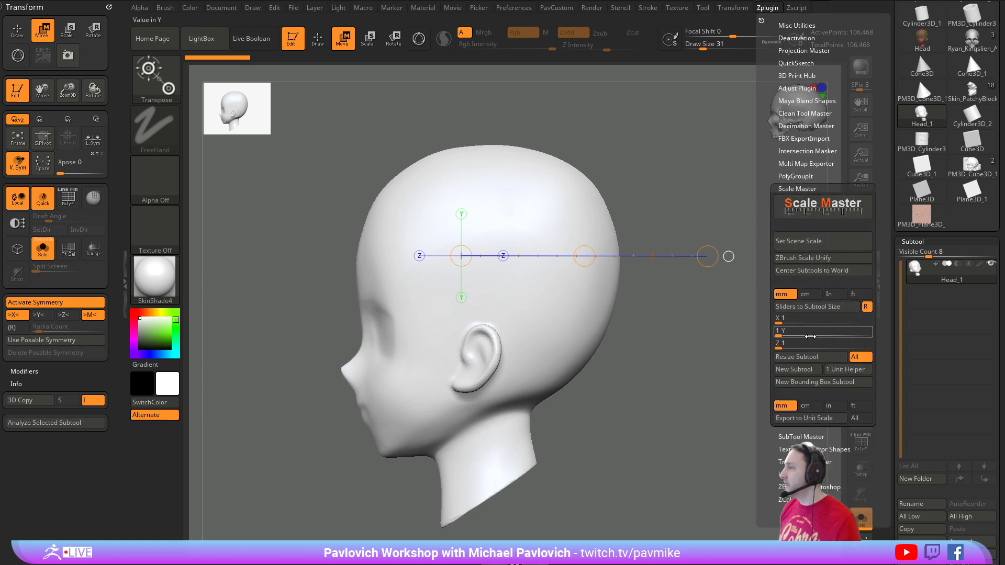
{"action": "left_click", "coordinate": [805, 210]}
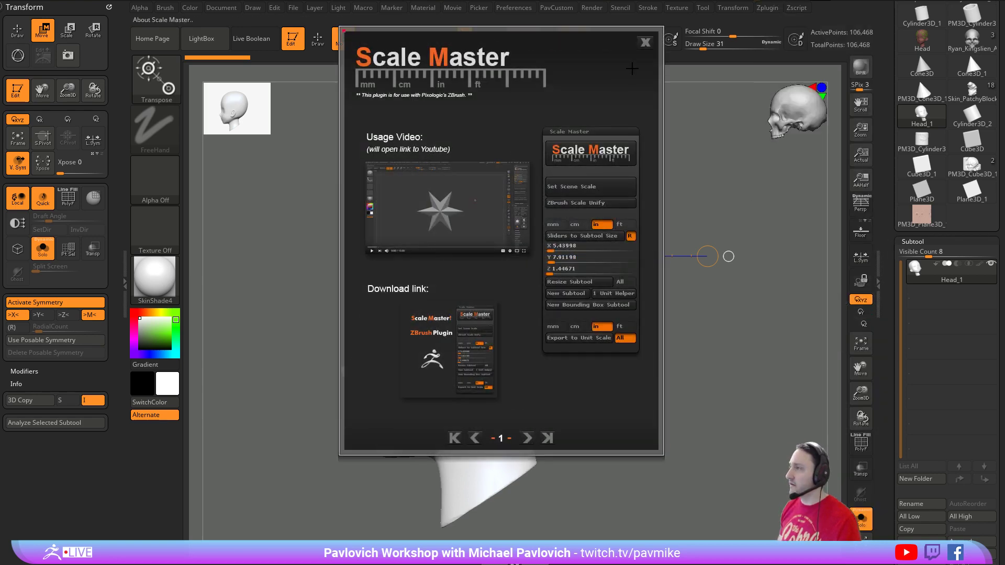
{"action": "left_click", "coordinate": [646, 43]}
- Measure across the cranium and above the ear with Transpose lines in profile view
{"action": "left_click_drag", "start_coordinate": [640, 308], "coordinate": [672, 312], "text": "alt"}
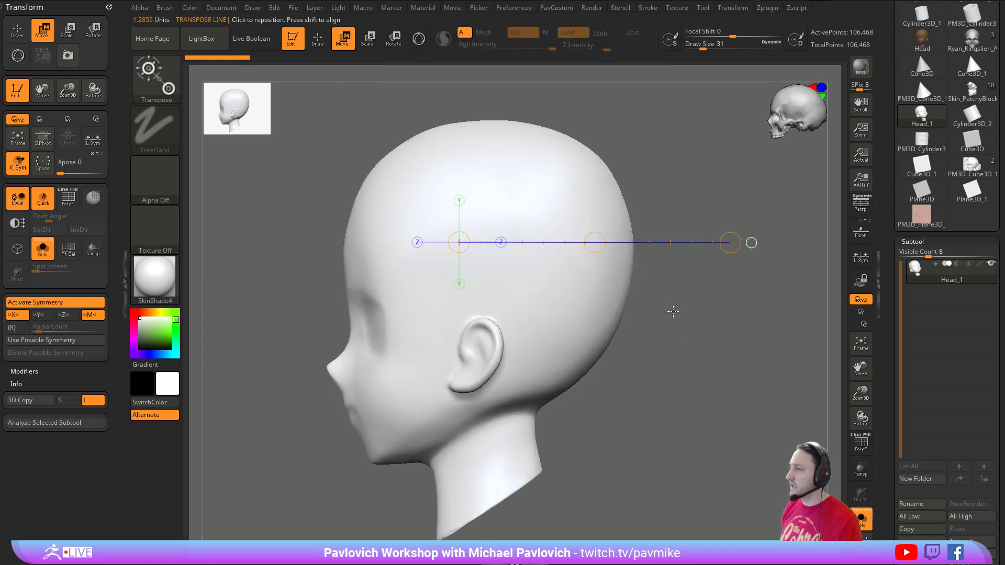
{"action": "left_click_drag", "start_coordinate": [491, 195], "coordinate": [678, 155]}
{"action": "left_click_drag", "start_coordinate": [711, 254], "coordinate": [689, 274], "text": "alt"}
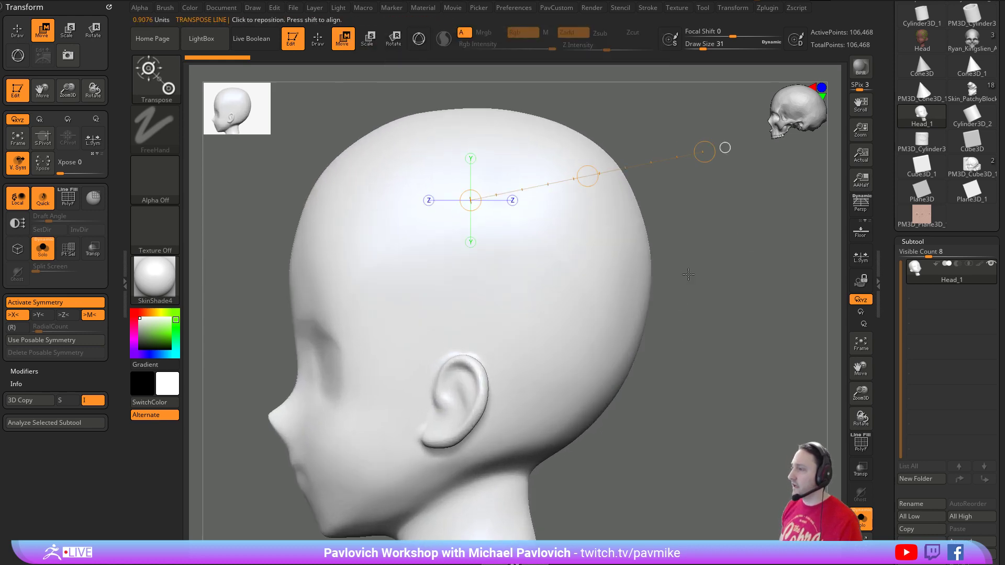
{"action": "left_click_drag", "start_coordinate": [419, 322], "coordinate": [546, 325]}
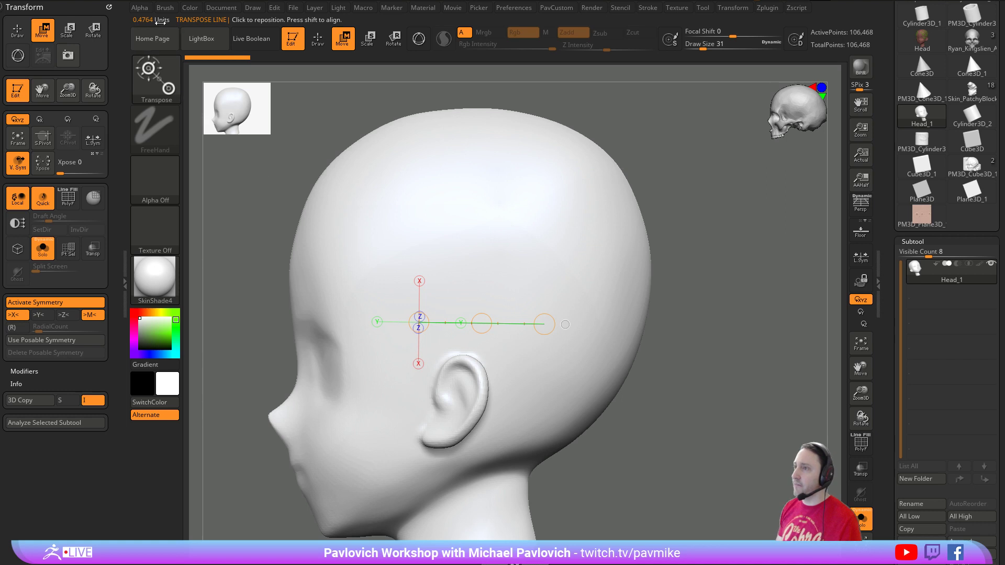
- Measure across the front of the forehead and around toward the temple with successive Transpose lines
{"action": "left_click_drag", "start_coordinate": [685, 269], "coordinate": [738, 272], "text": "alt"}
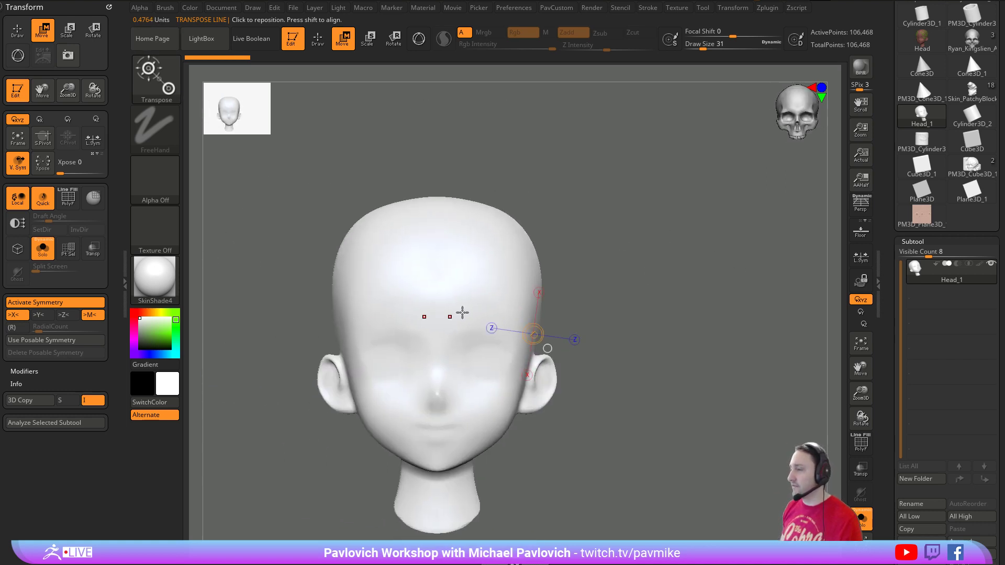
{"action": "right_click_drag", "start_coordinate": [430, 330], "coordinate": [417, 340]}
{"action": "left_click_drag", "start_coordinate": [409, 340], "coordinate": [489, 339]}
{"action": "left_click_drag", "start_coordinate": [685, 299], "coordinate": [555, 326]}
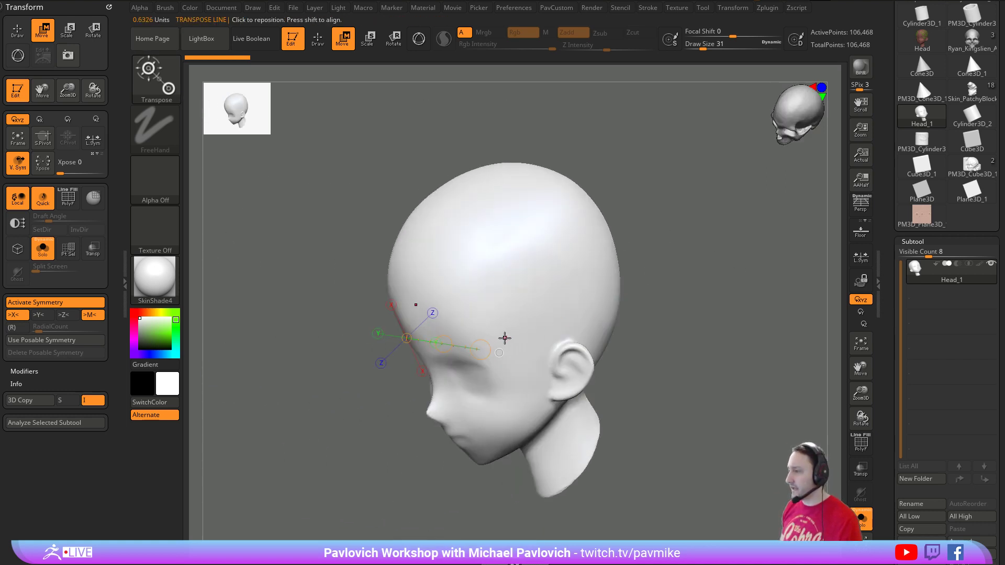
{"action": "left_click_drag", "start_coordinate": [498, 342], "coordinate": [557, 303]}
{"action": "left_click_drag", "start_coordinate": [668, 261], "coordinate": [687, 282]}
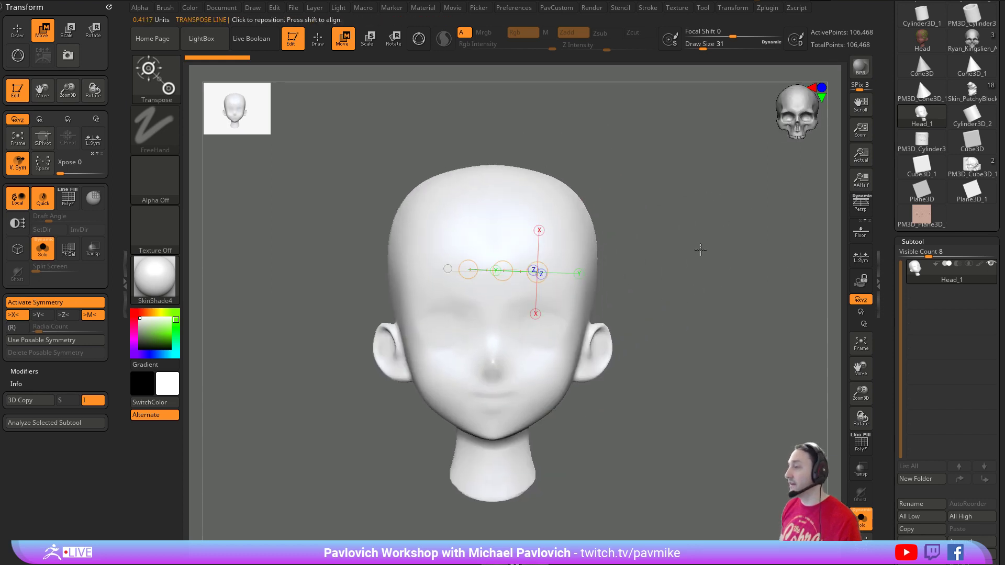
- Return to Draw mode, turn on the polyframe in profile view and choose the SliceCurve brush
{"action": "left_click_drag", "start_coordinate": [720, 241], "coordinate": [691, 268]}
{"action": "key", "text": "q"}
{"action": "mouse_move", "coordinate": [690, 268]}
{"action": "right_mouse_down"}
{"action": "mouse_move", "coordinate": [669, 278]}
{"action": "mouse_move", "coordinate": [743, 251]}
{"action": "right_mouse_up"}
{"action": "key", "text": "shift+f"}
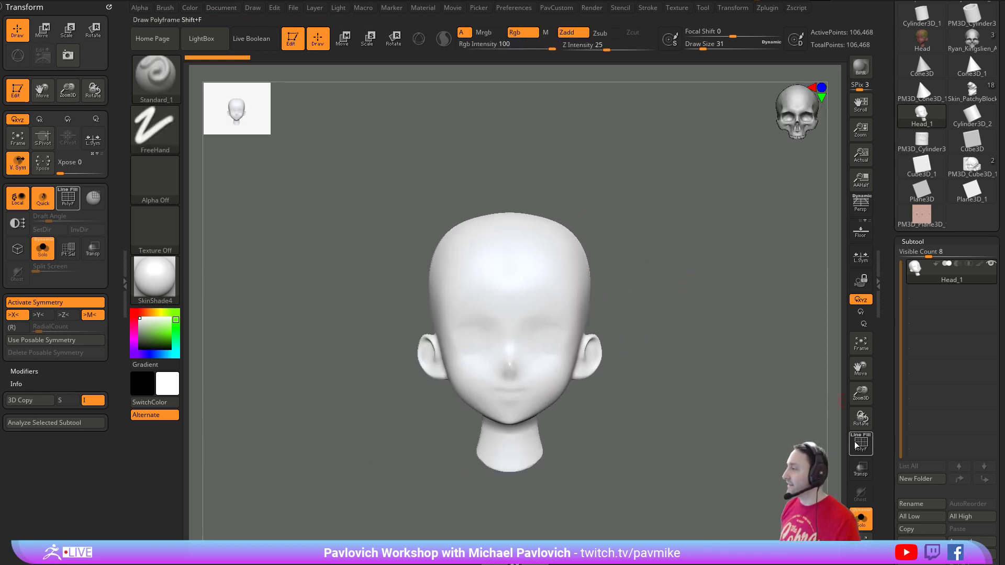
{"action": "left_click_drag", "start_coordinate": [744, 304], "coordinate": [723, 259], "text": "shift"}
{"action": "left_click", "coordinate": [156, 79], "text": "ctrl+shift"}
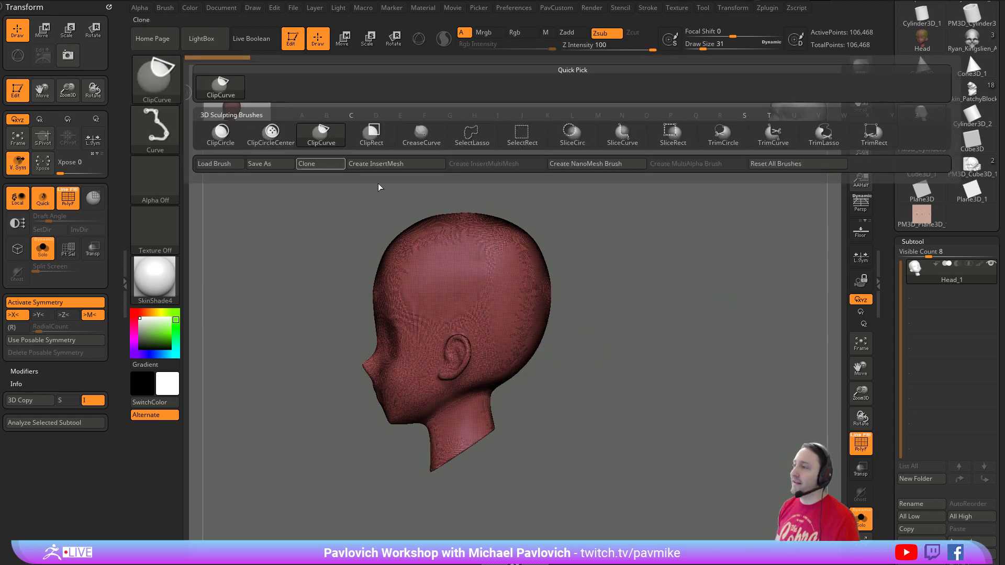
{"action": "key", "text": "b"}
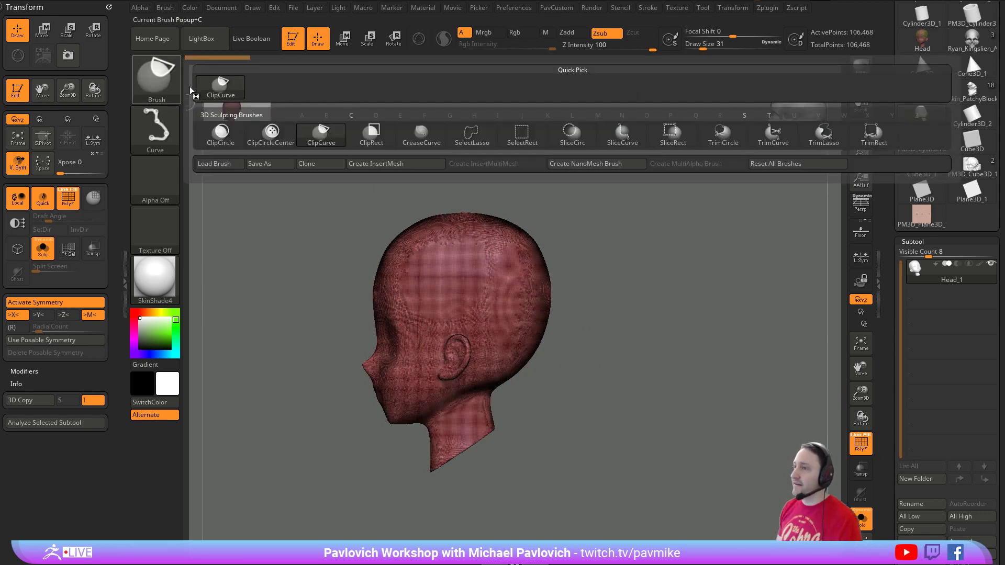
{"action": "left_click", "coordinate": [624, 144]}
{"action": "left_click", "coordinate": [624, 143]}
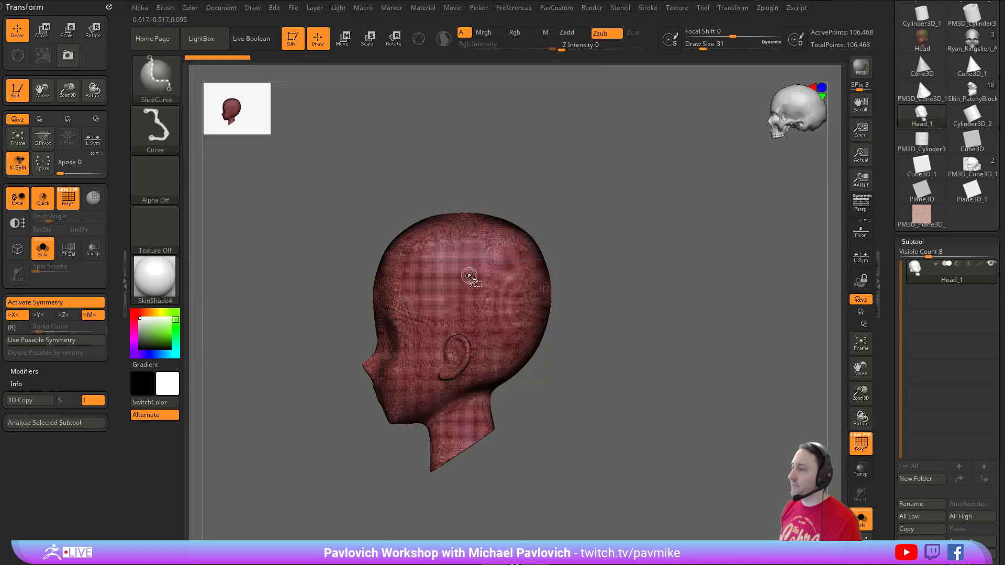
- Try a single horizontal SliceCurve cut across the head above the eyes, and undo the slice
{"action": "key", "text": "s"}
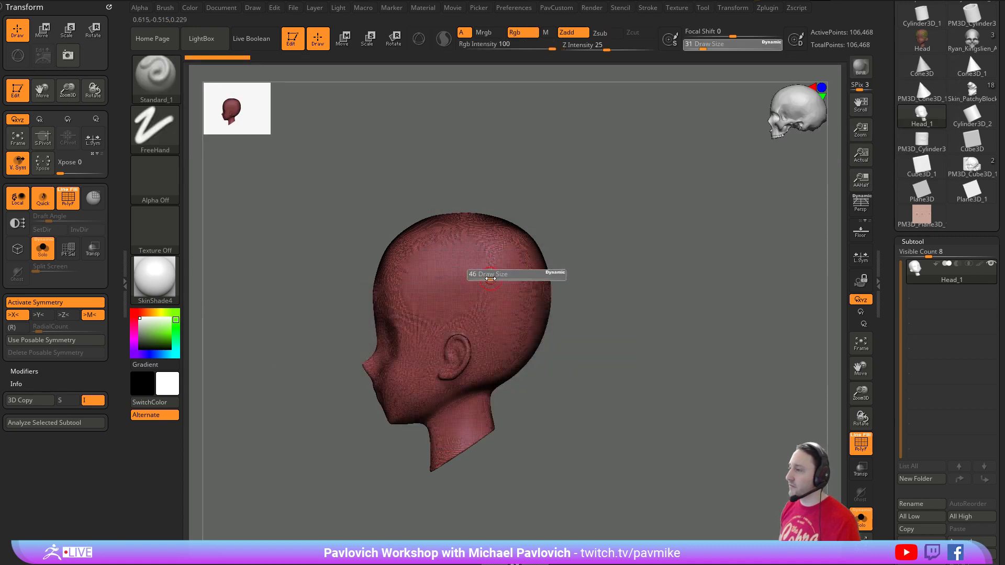
{"action": "left_click_drag", "start_coordinate": [298, 285], "coordinate": [656, 284]}
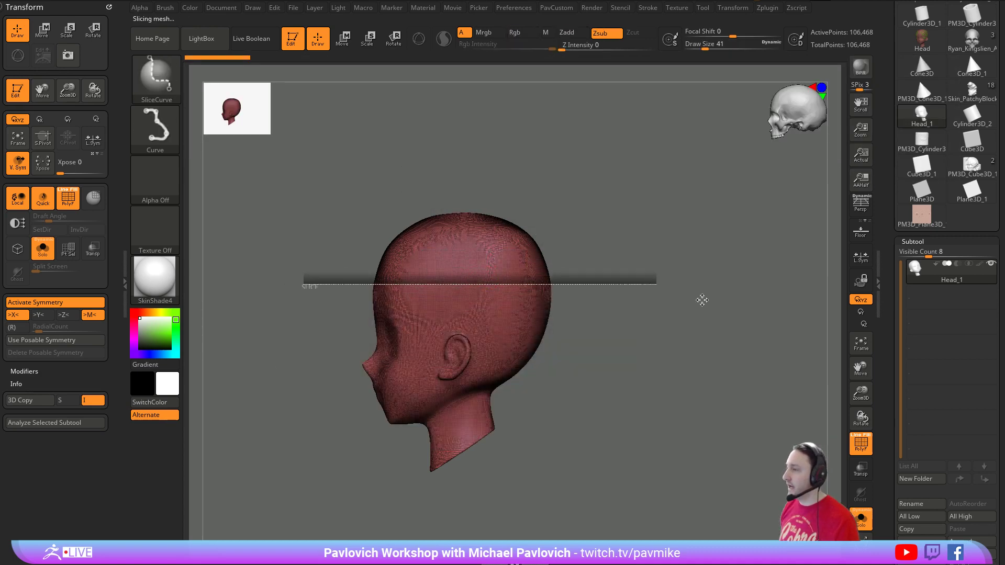
{"action": "key", "text": "ctrl+z"}
- Duplicate the Head_1 subtool and slice a thin horizontal band around the copy's forehead with SliceCurve
{"action": "left_click_drag", "start_coordinate": [886, 425], "coordinate": [887, 369]}
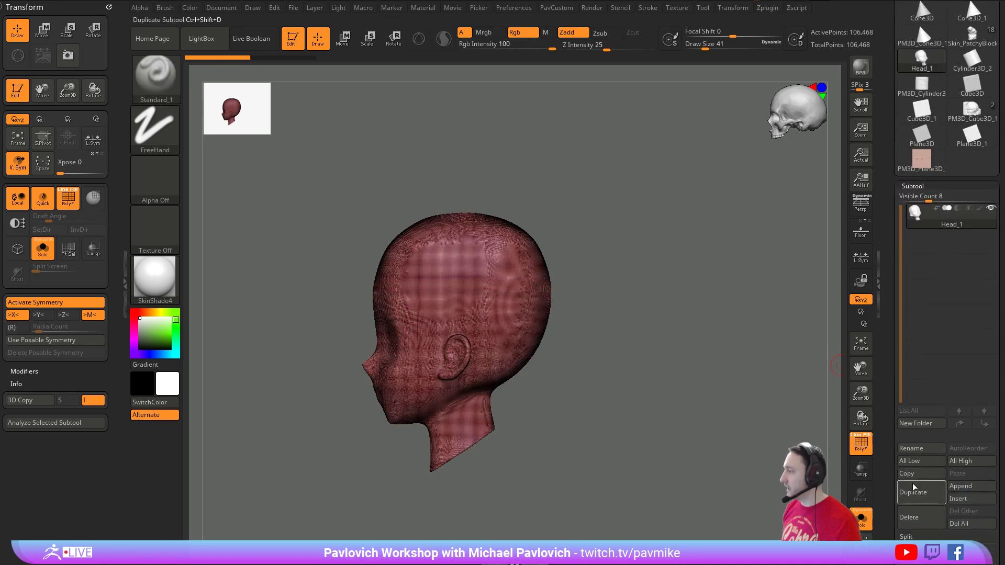
{"action": "left_click", "coordinate": [914, 488]}
{"action": "left_click_drag", "start_coordinate": [283, 280], "coordinate": [656, 273], "text": "ctrl+shift"}
{"action": "mouse_move", "coordinate": [655, 273]}
{"action": "left_mouse_down"}
{"action": "mouse_move", "coordinate": [670, 271]}
{"action": "mouse_move", "coordinate": [654, 280]}
{"action": "mouse_move", "coordinate": [656, 293]}
{"action": "left_mouse_up"}
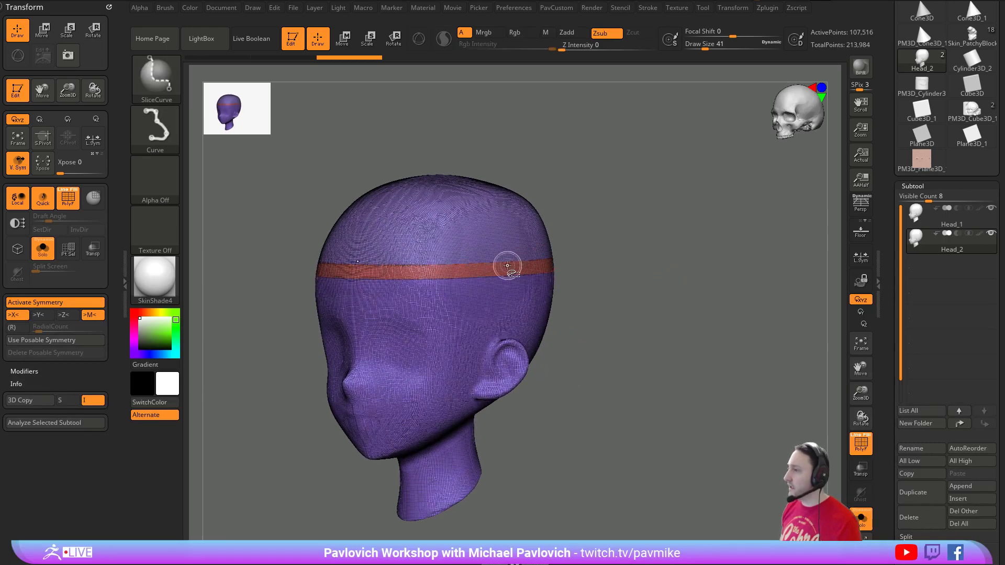
- Isolate the forehead band's polygroup and delete the hidden rest of the duplicated head
{"action": "left_click", "coordinate": [507, 265], "text": "ctrl+shift"}
{"action": "key", "text": "grave"}
{"action": "left_click", "coordinate": [639, 198]}
- Remesh the band with ZRemesher, using the Half option and an adaptive size of 0
{"action": "key", "text": "grave"}
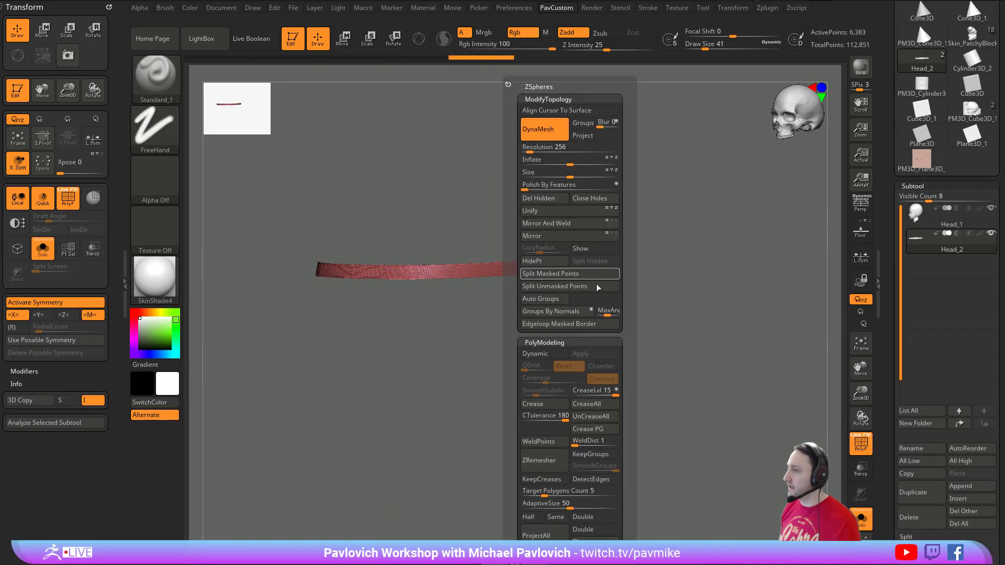
{"action": "left_click", "coordinate": [529, 517]}
{"action": "left_click", "coordinate": [558, 467]}
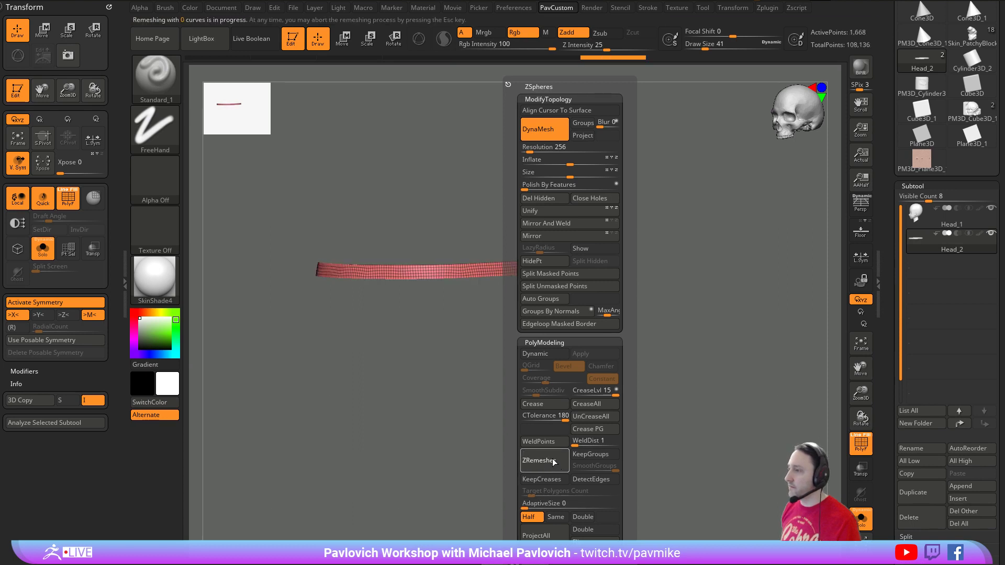
- Inspect the remeshed band and dock the Zplugin palette in the side tray
{"action": "left_click_drag", "start_coordinate": [717, 292], "coordinate": [608, 320]}
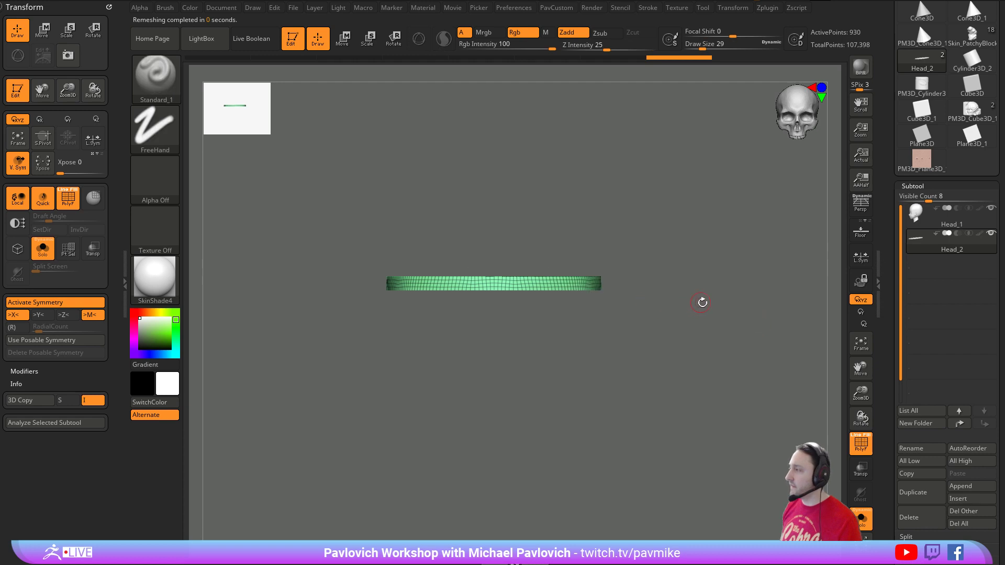
{"action": "left_click_drag", "start_coordinate": [697, 298], "coordinate": [698, 316]}
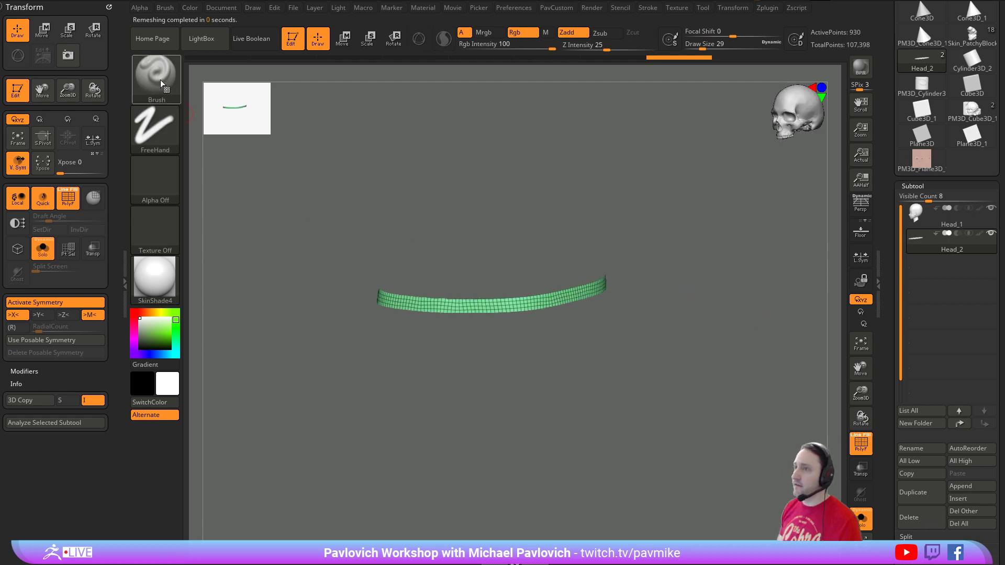
{"action": "left_click", "coordinate": [768, 8]}
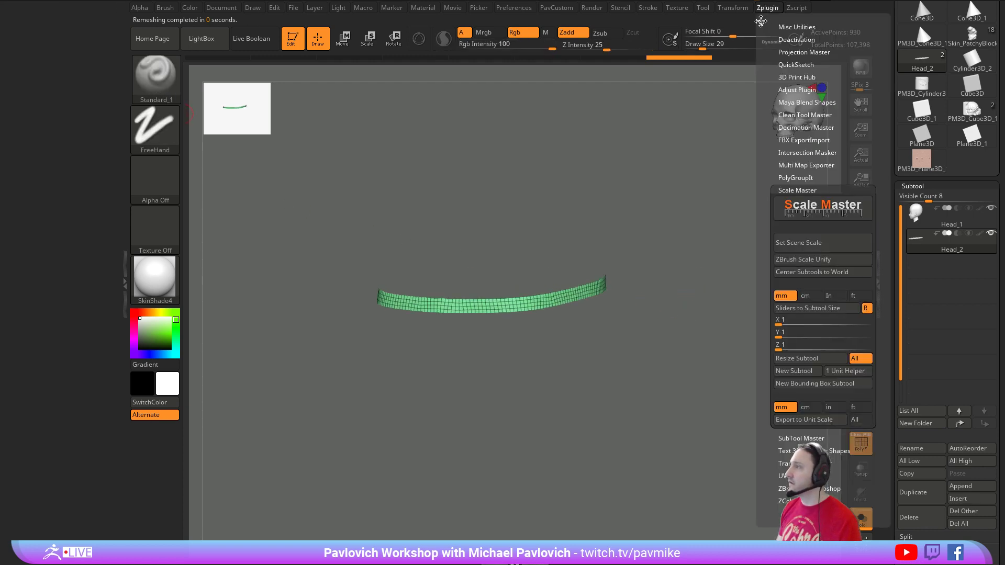
{"action": "left_click_drag", "start_coordinate": [761, 21], "coordinate": [47, 84]}
- Try PolyGroupIt on the band, and collapse the PolyGroupIt and Scale Master sections
{"action": "left_click", "coordinate": [37, 175]}
{"action": "left_click", "coordinate": [36, 183]}
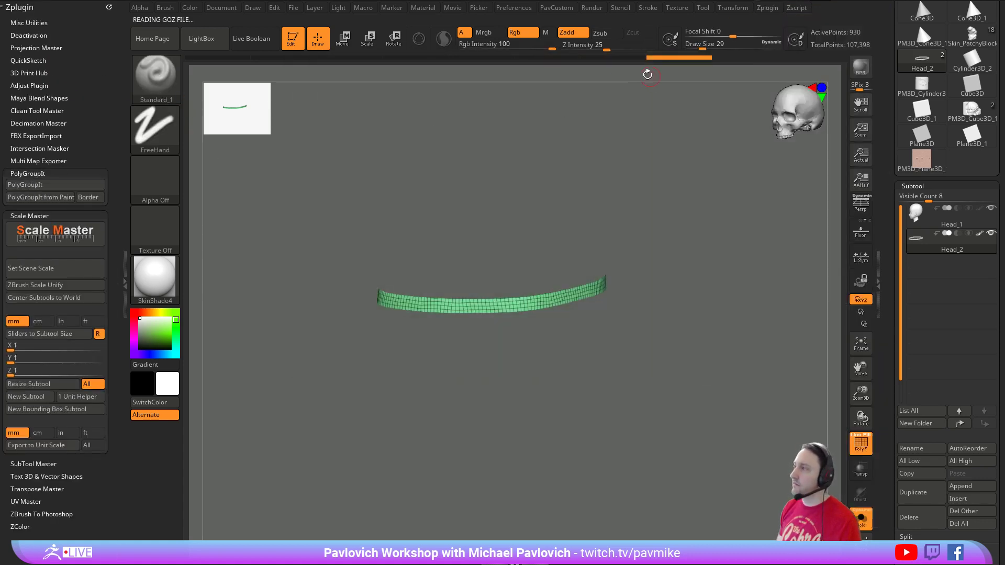
{"action": "left_click", "coordinate": [46, 175]}
{"action": "left_click", "coordinate": [48, 187]}
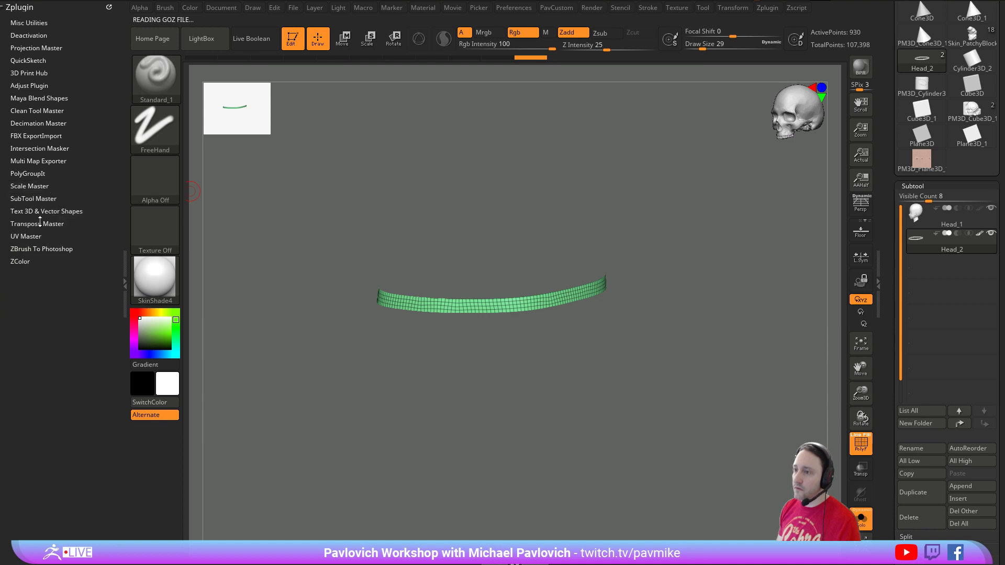
- Unwrap the forehead band with UV Master and flatten its UVs into a strip
{"action": "key", "text": "shift"}
{"action": "left_click", "coordinate": [25, 238]}
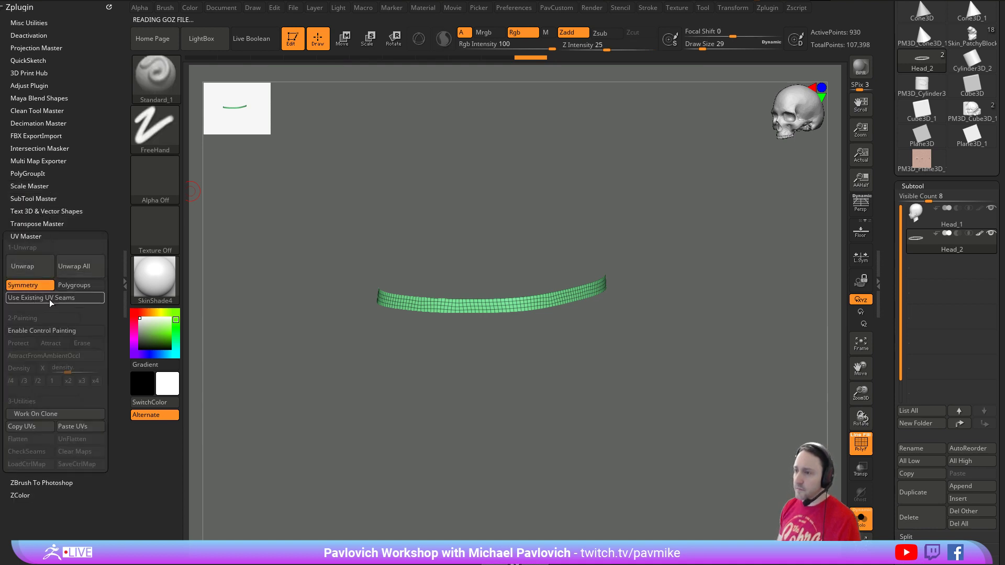
{"action": "left_click", "coordinate": [37, 273]}
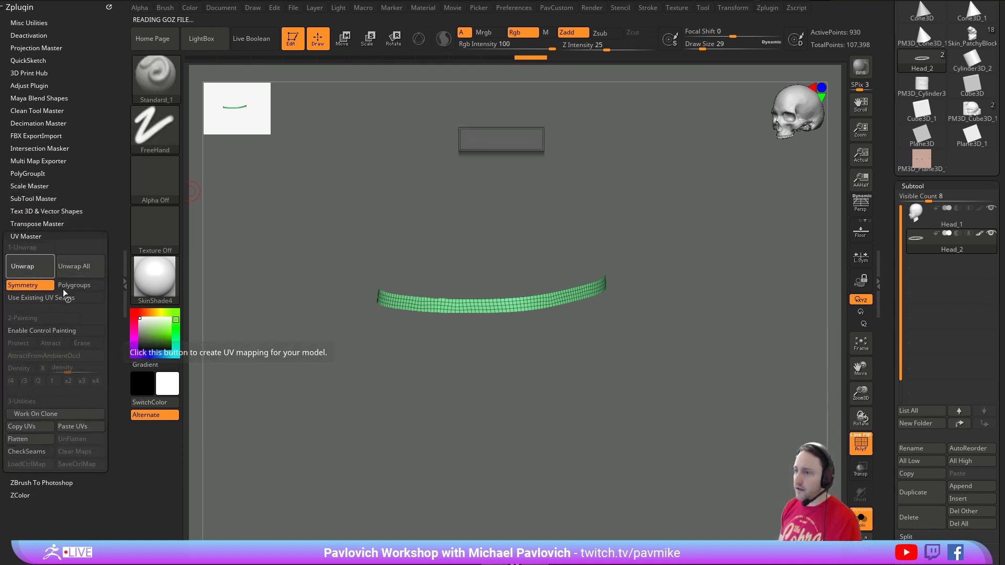
{"action": "left_click", "coordinate": [20, 439]}
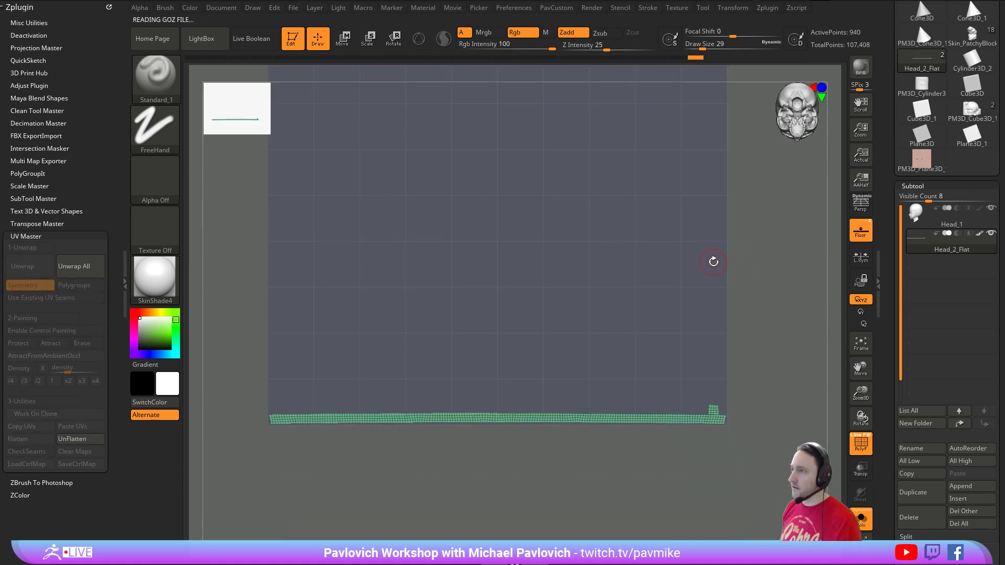
{"action": "key", "text": "t"}
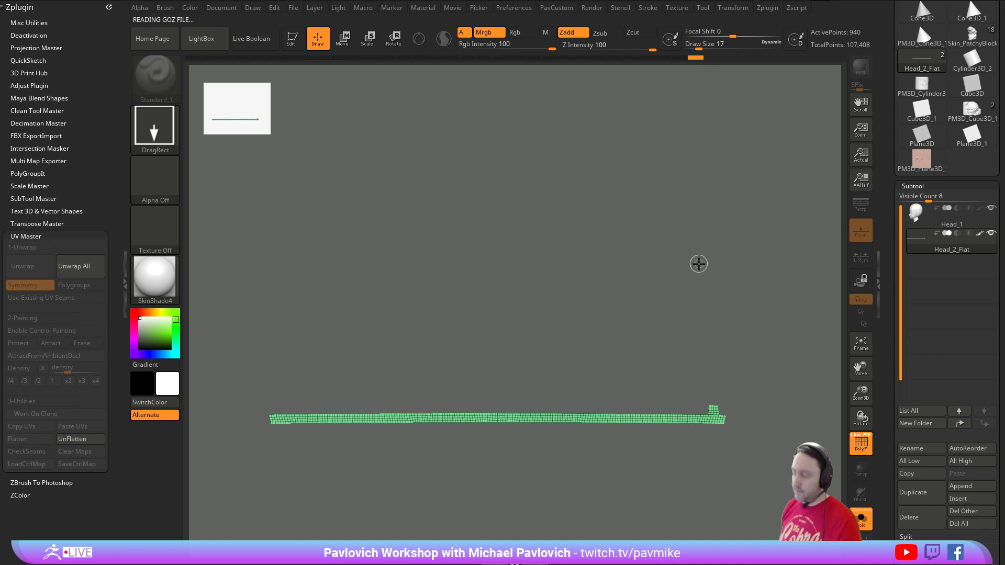
{"action": "left_click", "coordinate": [292, 47]}
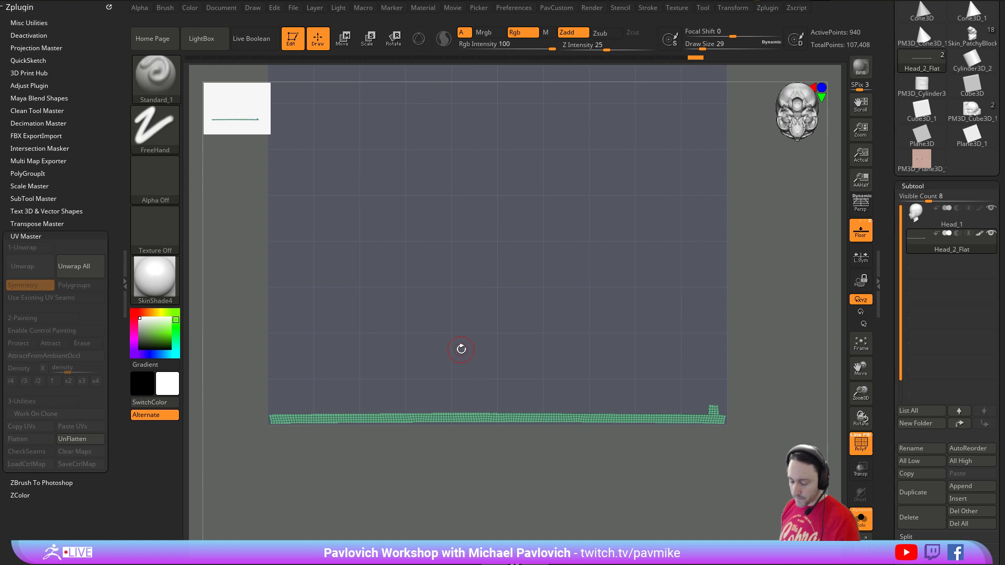
- Measure the flattened strip's length from end to end with the Transpose line
{"action": "key", "text": "w"}
{"action": "left_click", "coordinate": [278, 417]}
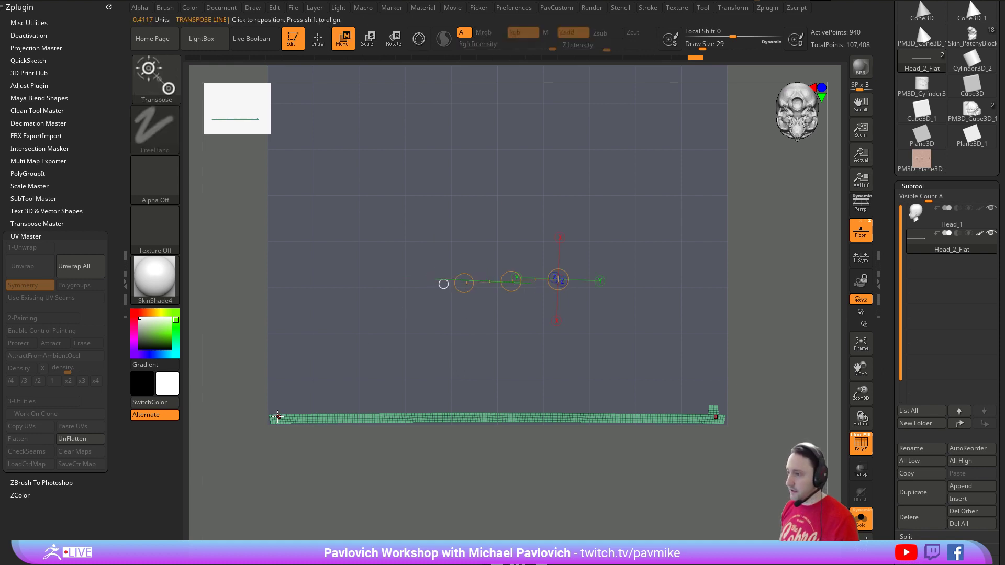
{"action": "left_click_drag", "start_coordinate": [270, 419], "coordinate": [724, 422]}
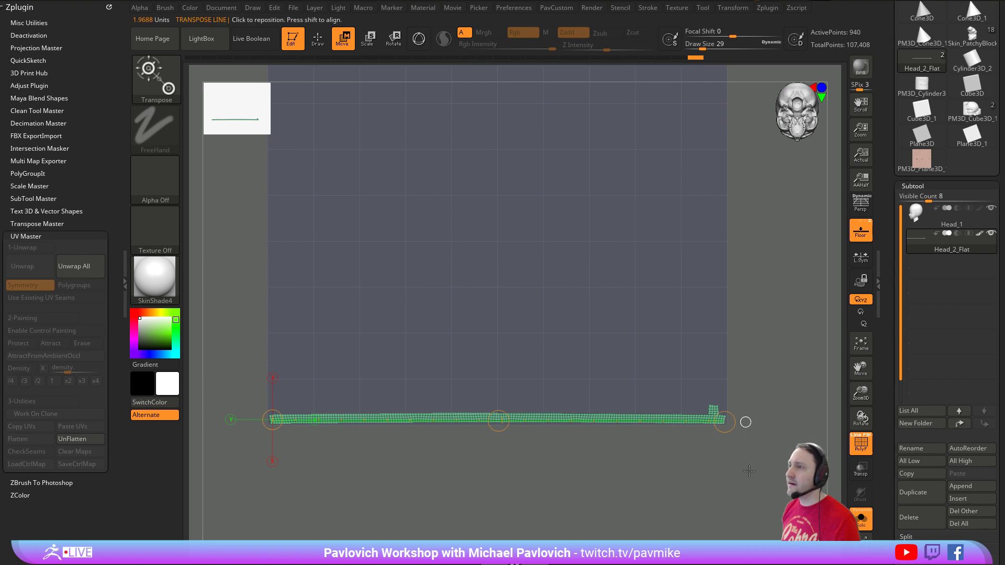
{"action": "left_click", "coordinate": [724, 422]}
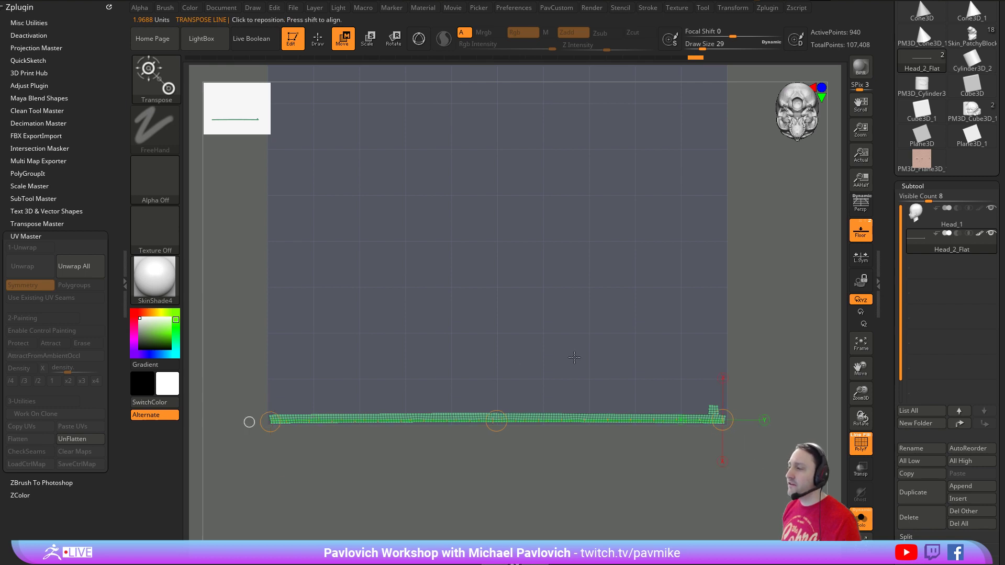
{"action": "left_click", "coordinate": [275, 419]}
{"action": "left_click_drag", "start_coordinate": [275, 419], "coordinate": [282, 293]}
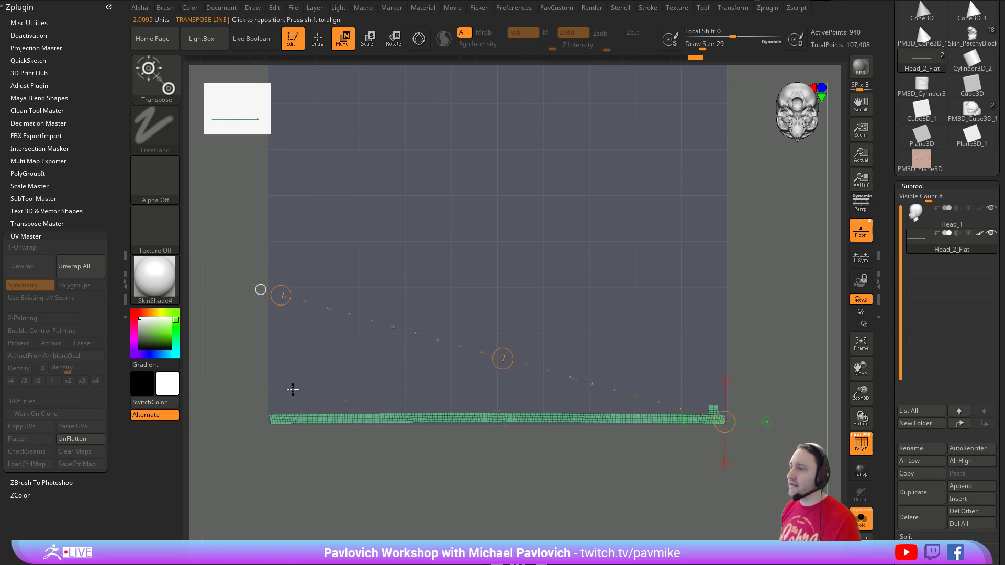
{"action": "left_click", "coordinate": [274, 418]}
{"action": "left_click_drag", "start_coordinate": [274, 418], "coordinate": [330, 235]}
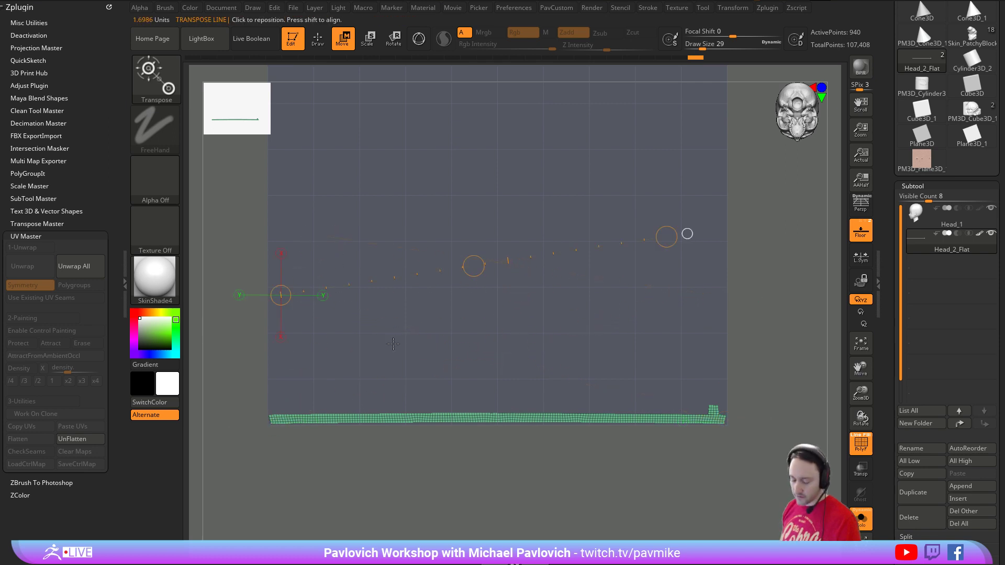
{"action": "mouse_move", "coordinate": [287, 409]}
{"action": "left_mouse_down"}
{"action": "mouse_move", "coordinate": [274, 419]}
{"action": "mouse_move", "coordinate": [733, 420]}
{"action": "left_mouse_up"}
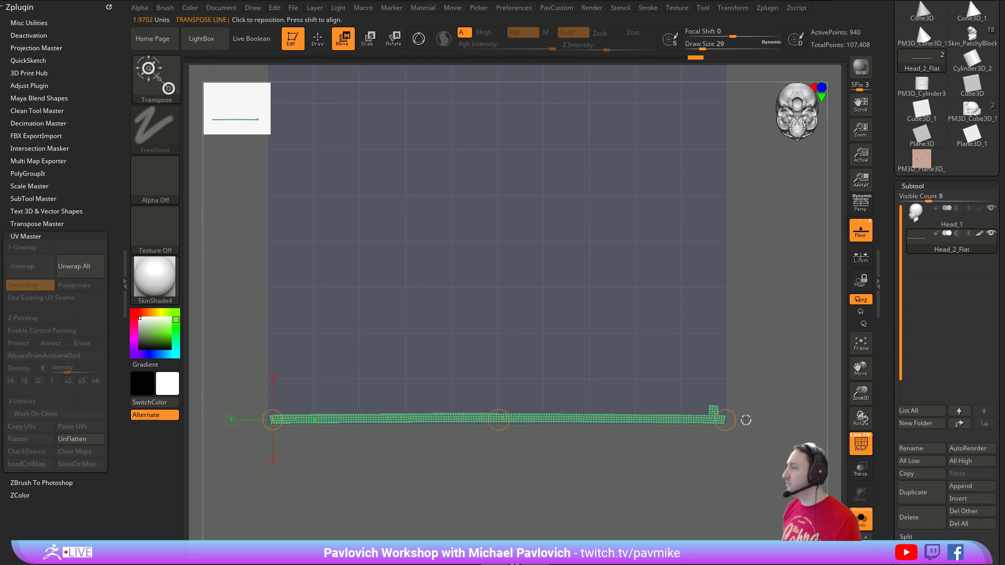
- Check the original head subtool against the flattened strip, and unflatten the band back to its ring shape
{"action": "left_click", "coordinate": [947, 226]}
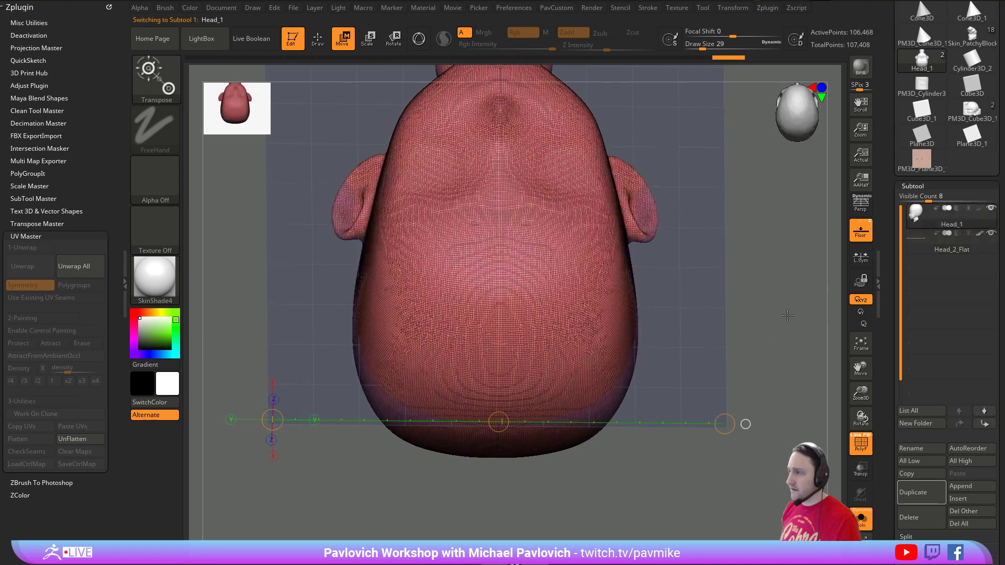
{"action": "key", "text": "Down"}
{"action": "left_click", "coordinate": [78, 439]}
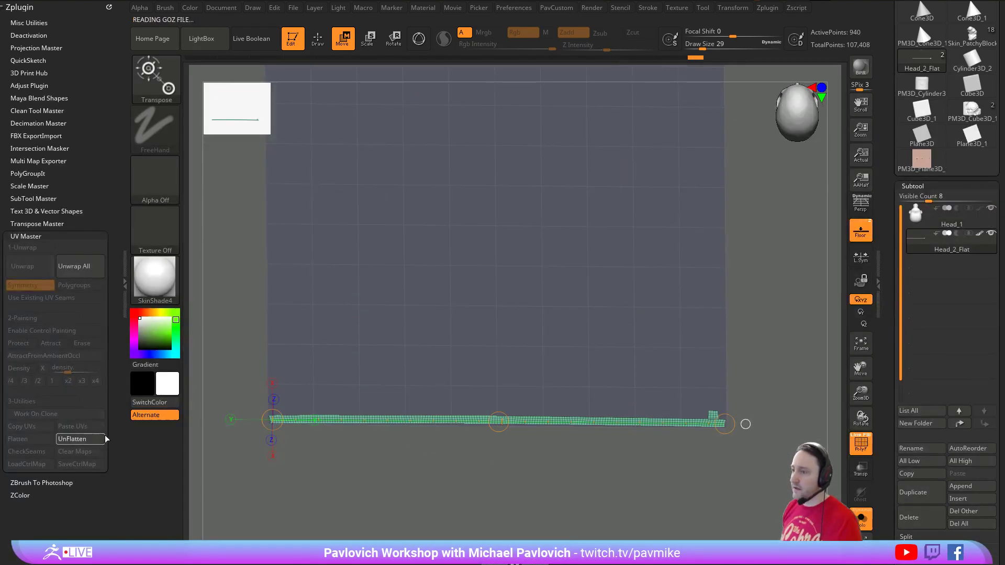
{"action": "key", "text": "q"}
{"action": "left_click_drag", "start_coordinate": [801, 319], "coordinate": [754, 328], "text": "alt"}
- Morph the band to its UV layout and measure the strip's full length with the Transpose line
{"action": "left_click_drag", "start_coordinate": [884, 333], "coordinate": [888, 243]}
{"action": "scroll", "coordinate": [888, 243], "scroll_direction": "down", "scroll_amount": 2}
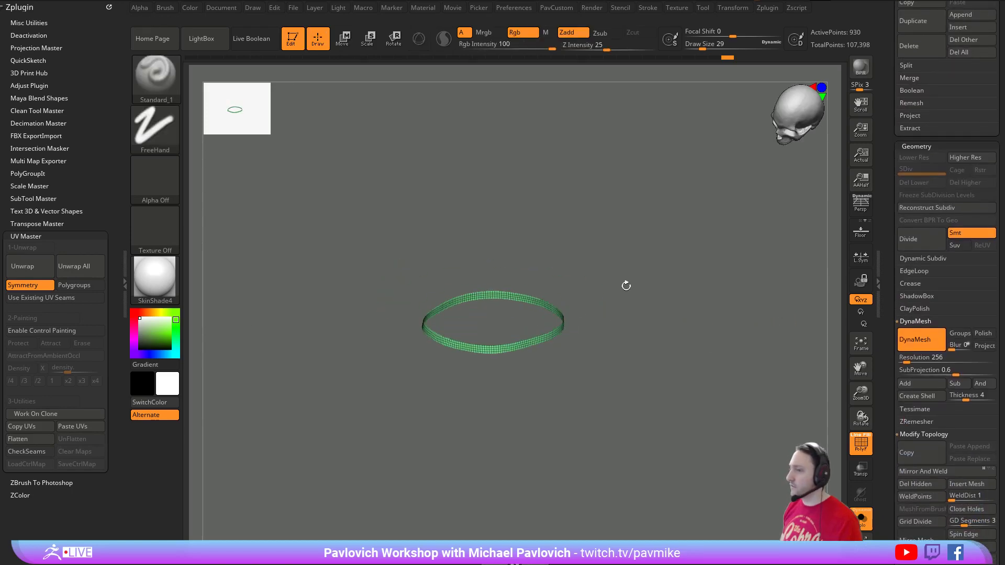
{"action": "scroll", "coordinate": [889, 257], "scroll_direction": "down", "scroll_amount": 12}
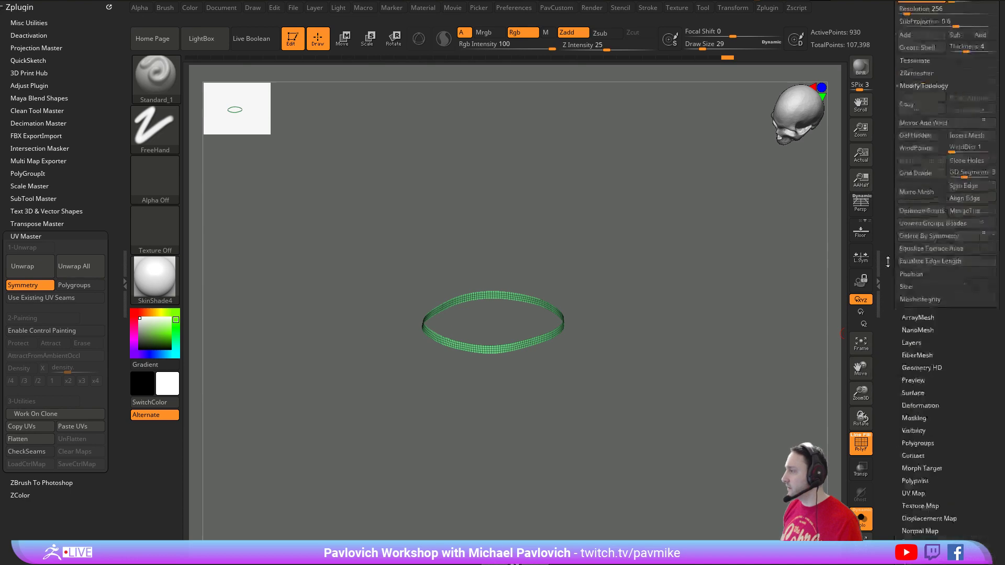
{"action": "scroll", "coordinate": [889, 256], "scroll_direction": "up", "scroll_amount": 1}
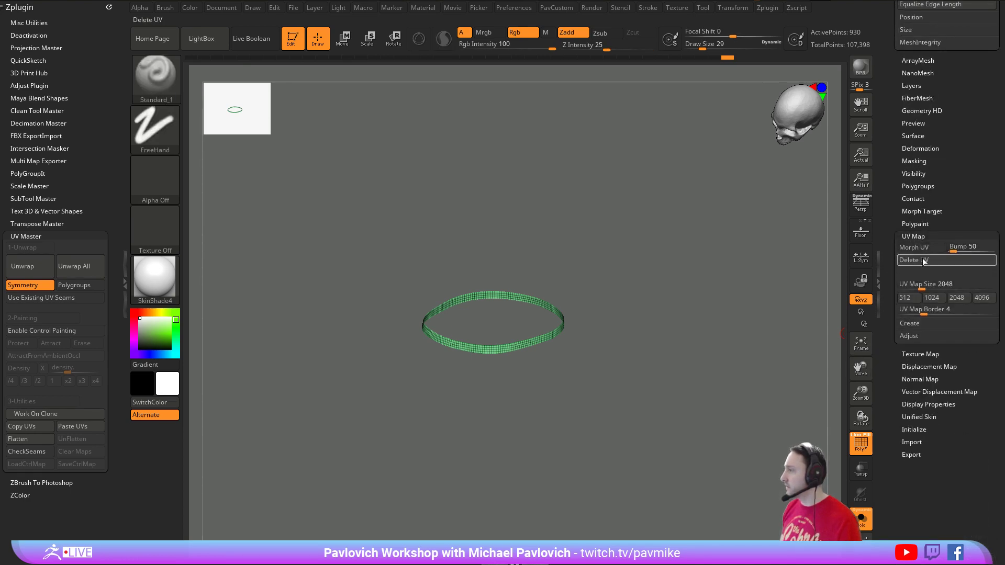
{"action": "left_click", "coordinate": [921, 248]}
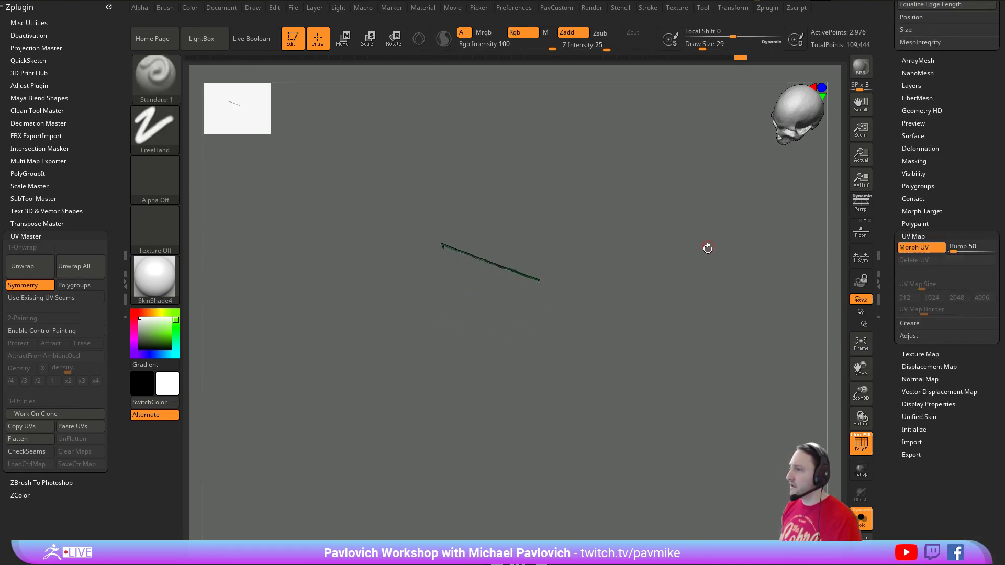
{"action": "left_click_drag", "start_coordinate": [745, 314], "coordinate": [702, 395], "text": "alt"}
{"action": "key", "text": "w"}
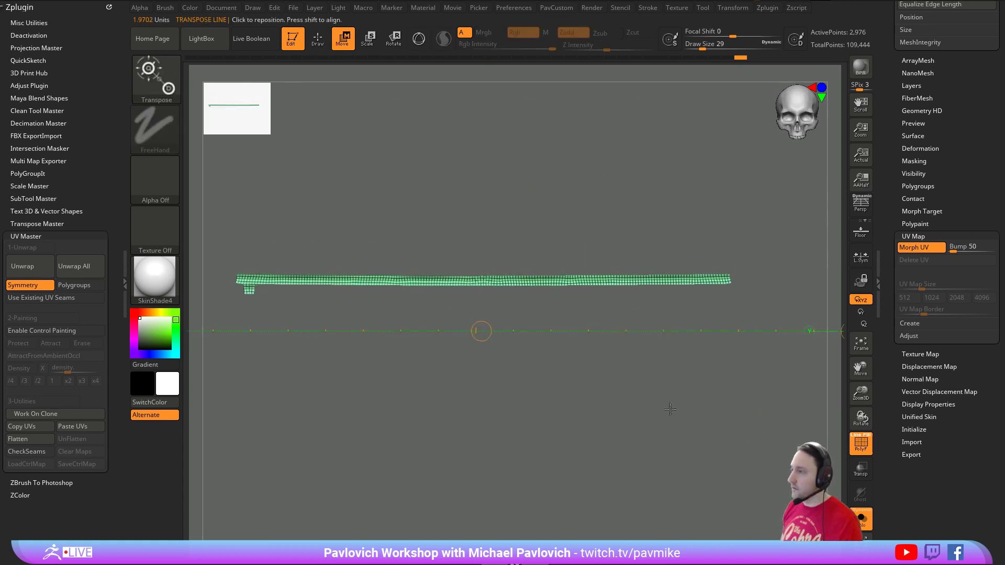
{"action": "left_click_drag", "start_coordinate": [239, 277], "coordinate": [731, 278]}
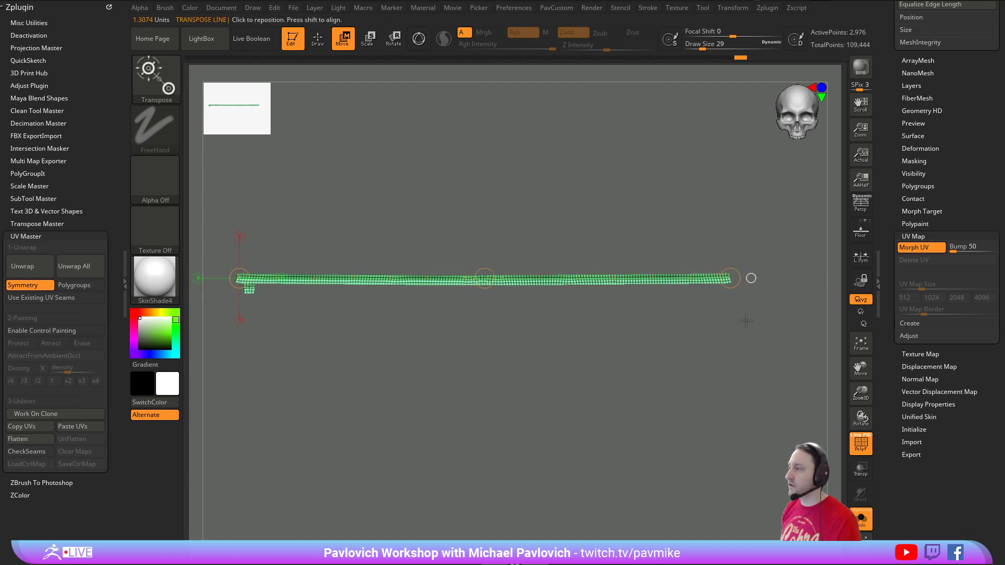
- Turn off Morph UV and Solo mode to view the band on the full head from the front
{"action": "left_click", "coordinate": [908, 246]}
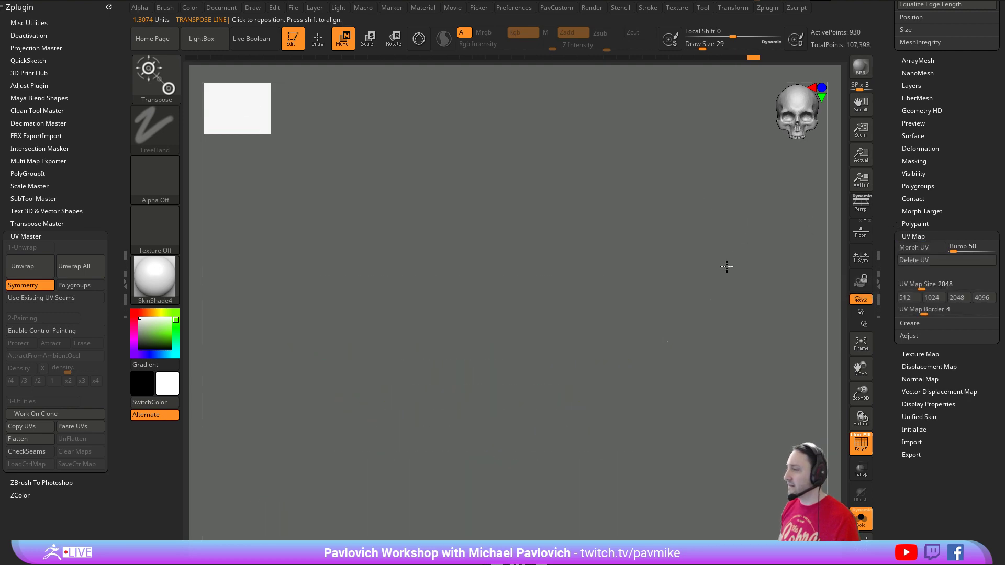
{"action": "key", "text": "q"}
{"action": "left_click_drag", "start_coordinate": [892, 201], "coordinate": [892, 320]}
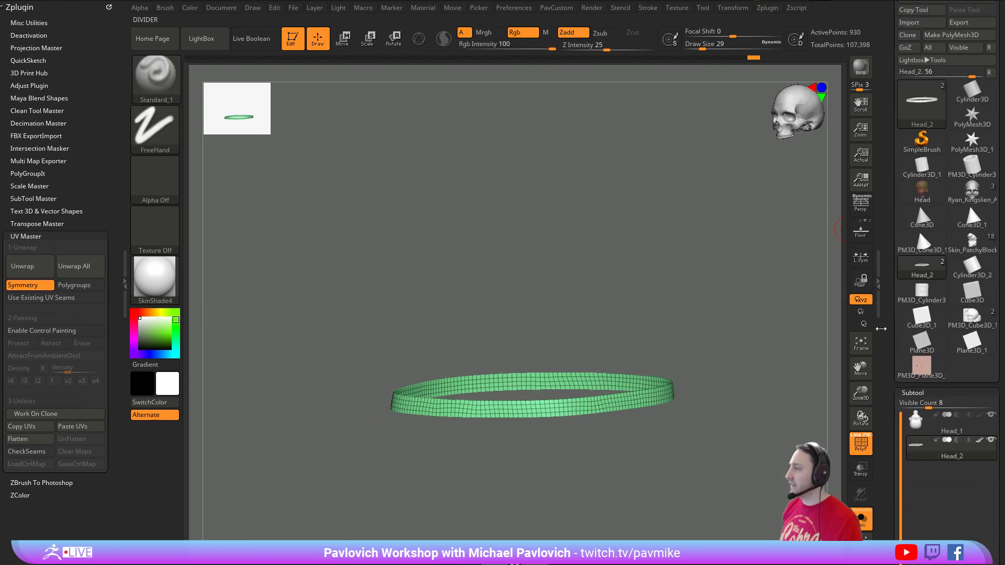
{"action": "left_click", "coordinate": [861, 518]}
{"action": "left_click_drag", "start_coordinate": [712, 283], "coordinate": [737, 250], "text": "alt"}
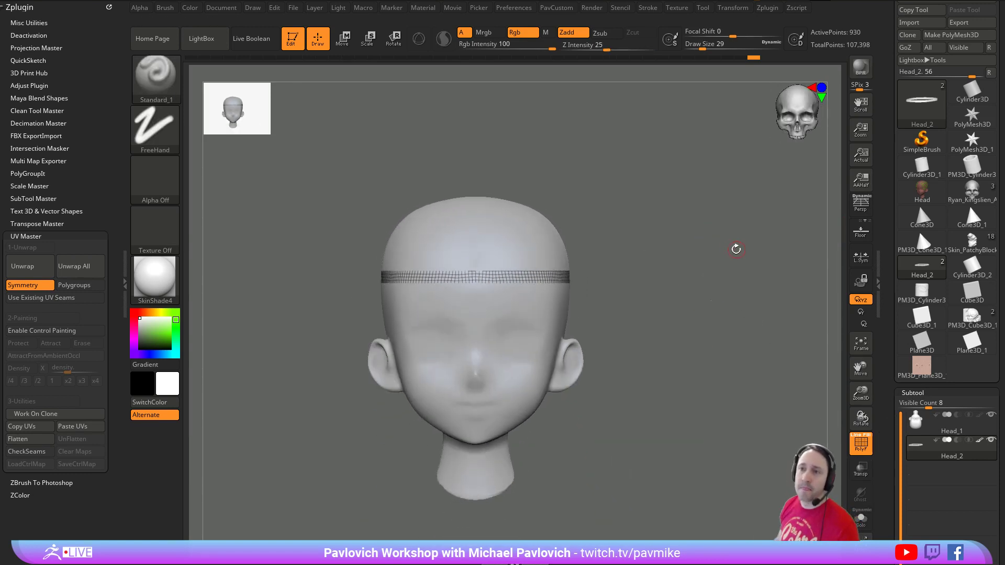
- Measure along the band from the front and side of the head with Transpose lines
{"action": "key", "text": "w"}
{"action": "left_click_drag", "start_coordinate": [479, 277], "coordinate": [578, 277]}
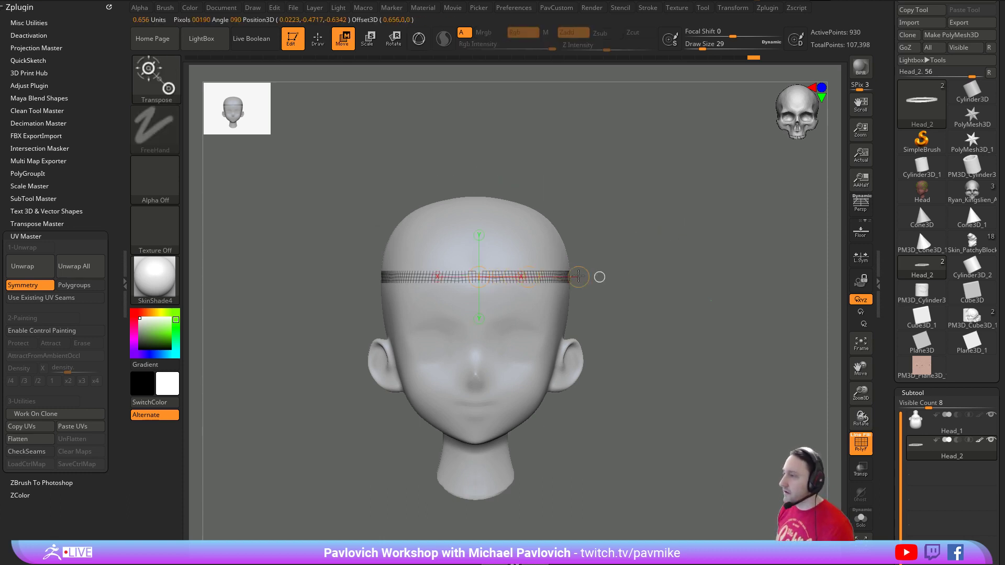
{"action": "left_click_drag", "start_coordinate": [648, 271], "coordinate": [599, 267]}
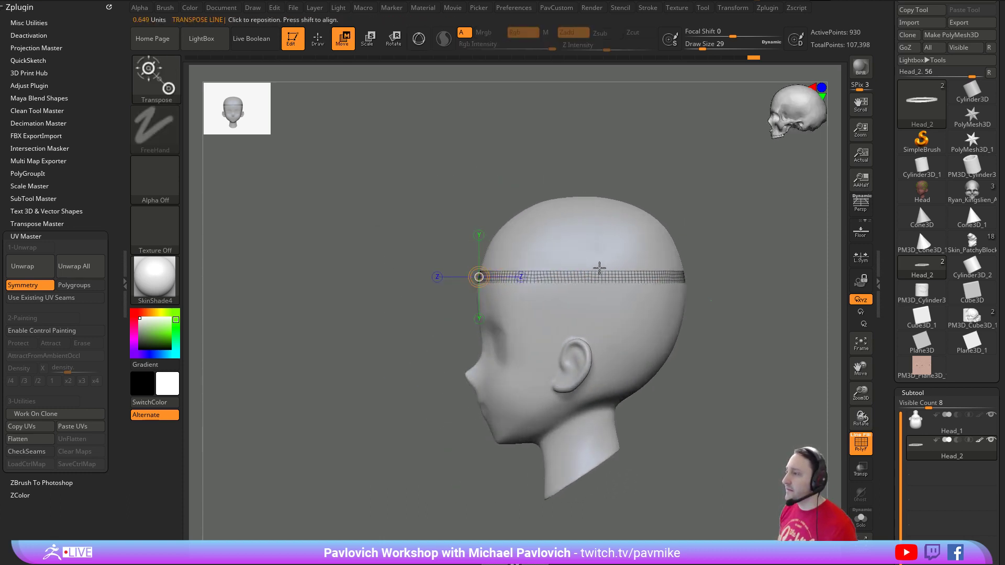
{"action": "left_click_drag", "start_coordinate": [541, 278], "coordinate": [637, 281]}
{"action": "mouse_move", "coordinate": [712, 281]}
{"action": "left_mouse_down", "text": "shift"}
{"action": "mouse_move", "coordinate": [629, 278]}
{"action": "mouse_move", "coordinate": [650, 276]}
{"action": "left_mouse_up", "text": "shift"}
{"action": "mouse_move", "coordinate": [756, 249]}
{"action": "left_mouse_down", "text": "shift"}
{"action": "mouse_move", "coordinate": [686, 270]}
{"action": "mouse_move", "coordinate": [730, 272]}
{"action": "left_mouse_up", "text": "shift"}
{"action": "mouse_move", "coordinate": [626, 190]}
{"action": "left_mouse_down", "text": "shift"}
{"action": "mouse_move", "coordinate": [773, 204]}
{"action": "mouse_move", "coordinate": [496, 197]}
{"action": "mouse_move", "coordinate": [418, 208]}
{"action": "left_mouse_up", "text": "shift"}
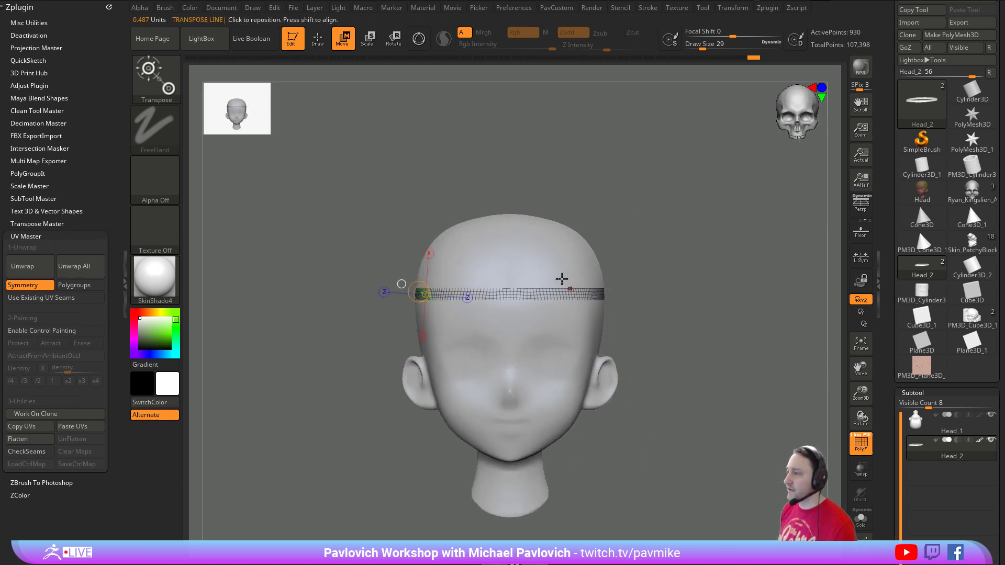
{"action": "left_click_drag", "start_coordinate": [557, 288], "coordinate": [576, 142]}
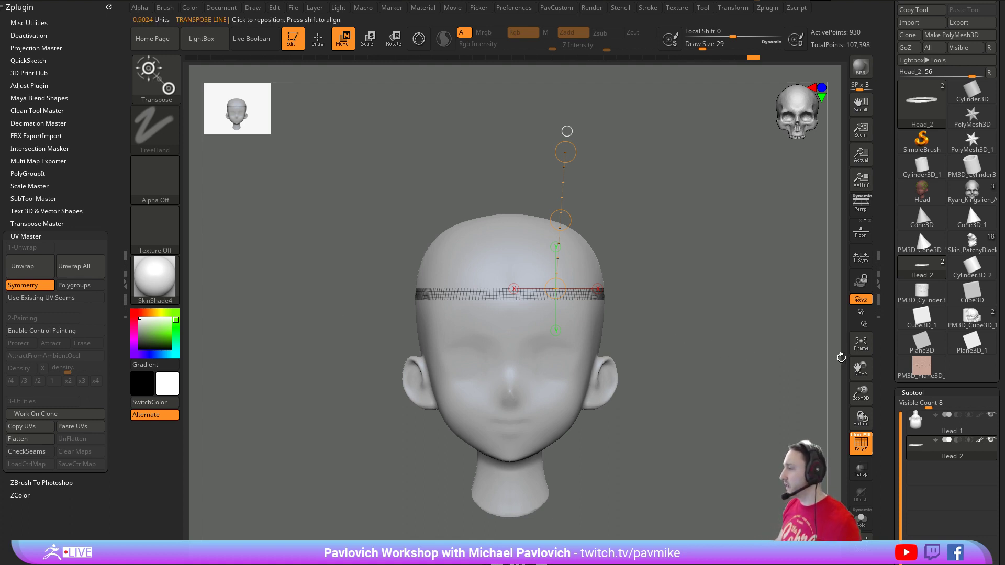
- Collapse the DynaMesh, Modify Topology and UV Map sections, and open the Morph Target settings
{"action": "left_click_drag", "start_coordinate": [886, 350], "coordinate": [888, 263]}
{"action": "scroll", "coordinate": [888, 264], "scroll_direction": "down", "scroll_amount": 5}
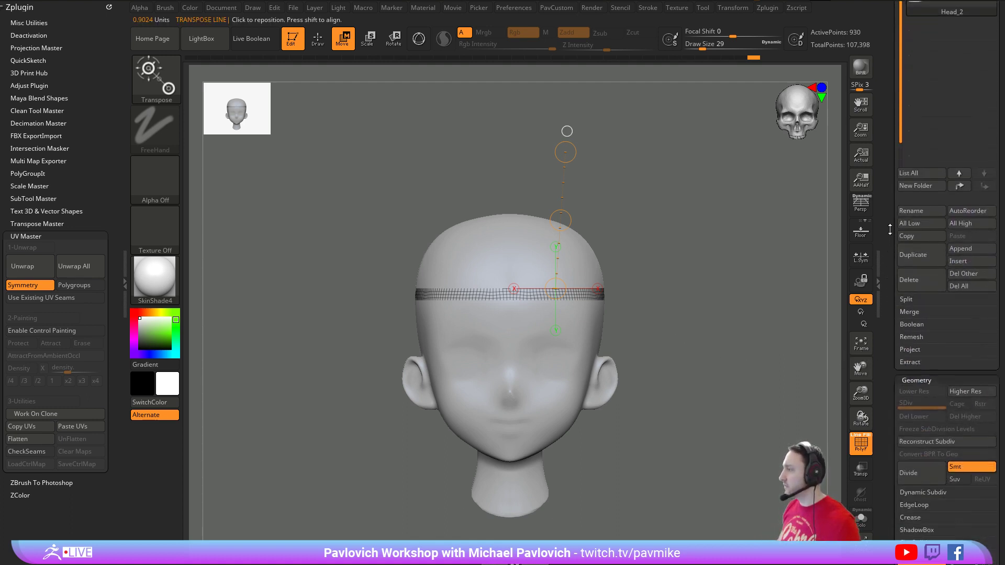
{"action": "scroll", "coordinate": [885, 272], "scroll_direction": "down", "scroll_amount": 6}
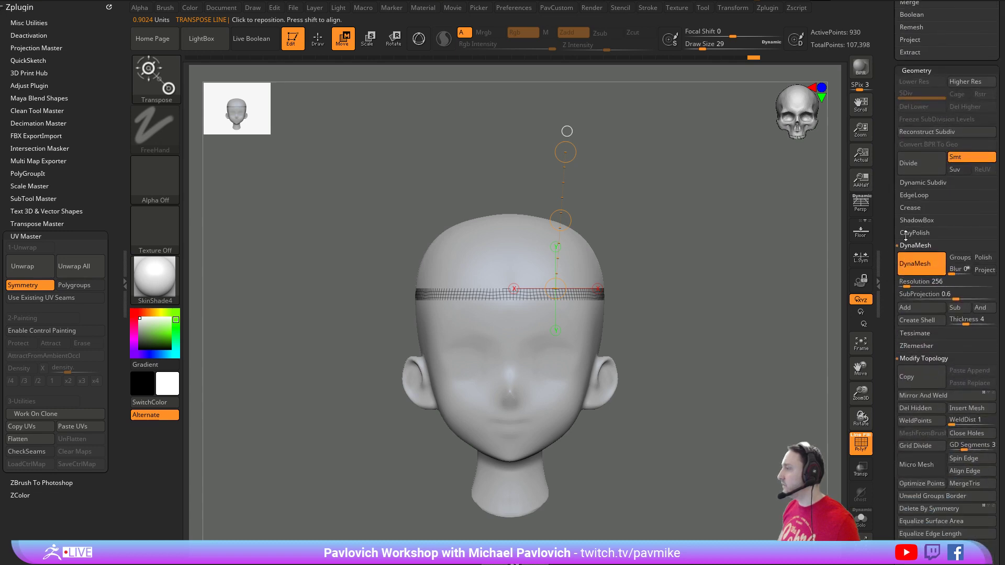
{"action": "left_click", "coordinate": [909, 246]}
{"action": "scroll", "coordinate": [886, 252], "scroll_direction": "down", "scroll_amount": 1}
{"action": "left_click", "coordinate": [913, 262]}
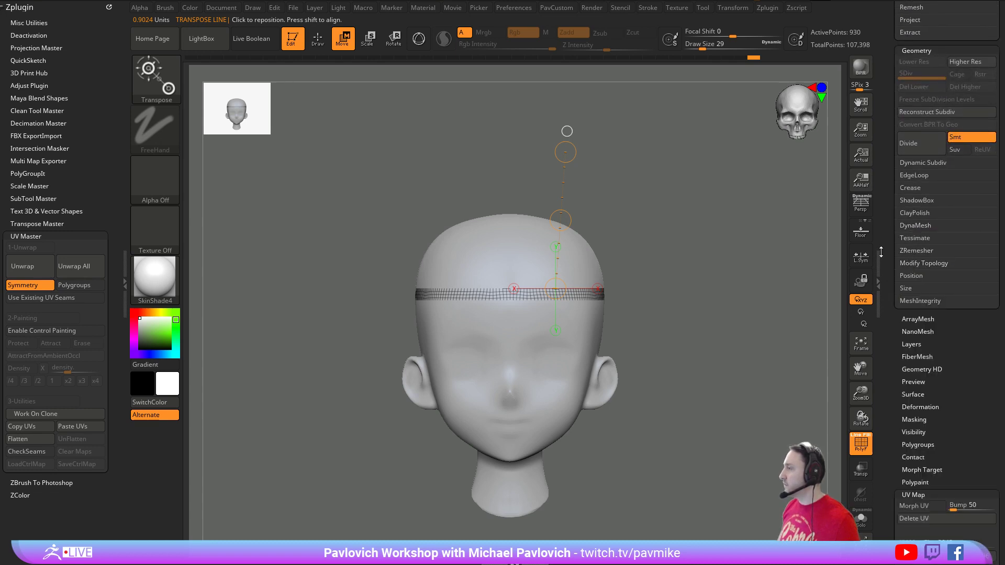
{"action": "scroll", "coordinate": [892, 290], "scroll_direction": "down", "scroll_amount": 4}
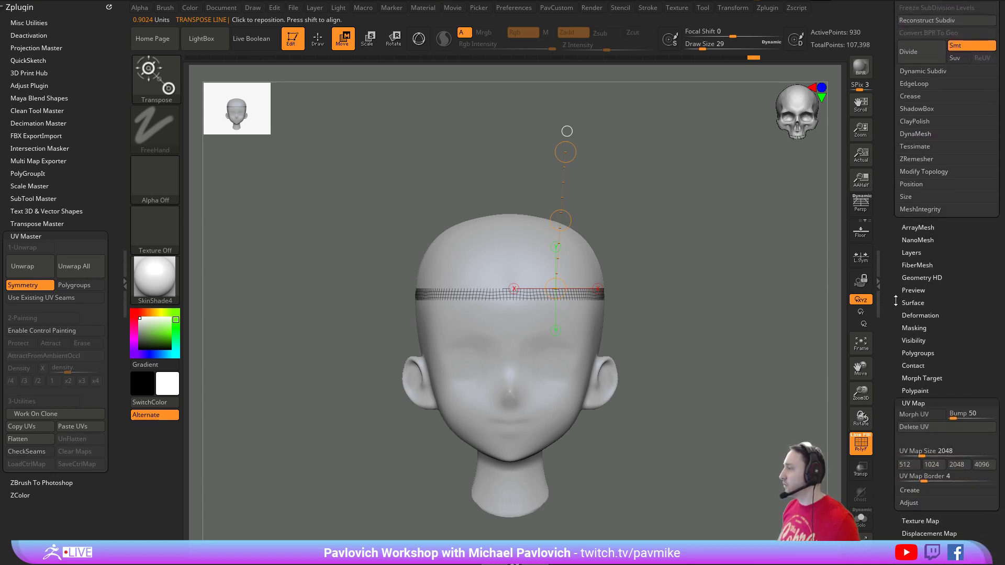
{"action": "left_click", "coordinate": [914, 404]}
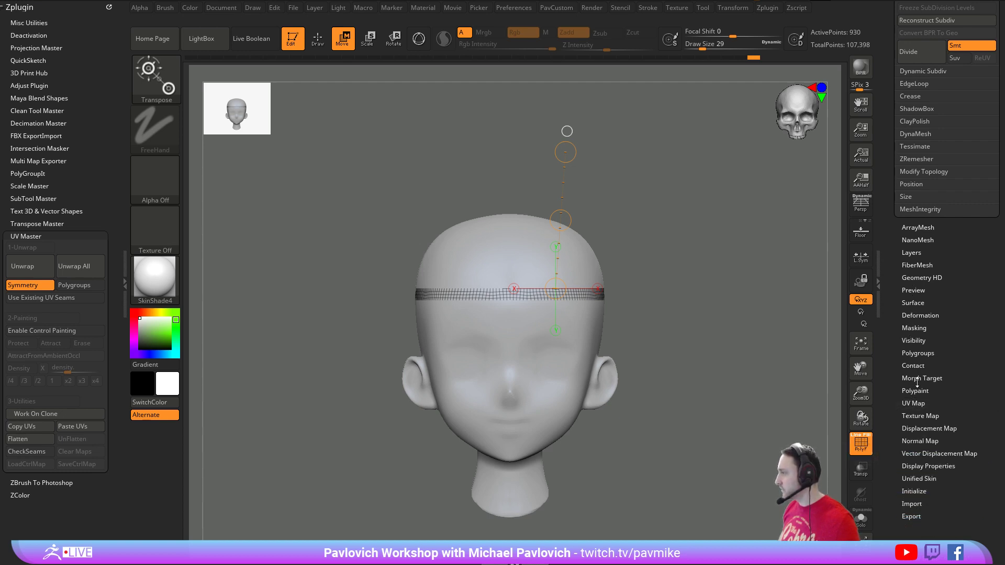
{"action": "left_click", "coordinate": [917, 378]}
{"action": "scroll", "coordinate": [888, 325], "scroll_direction": "down", "scroll_amount": 3}
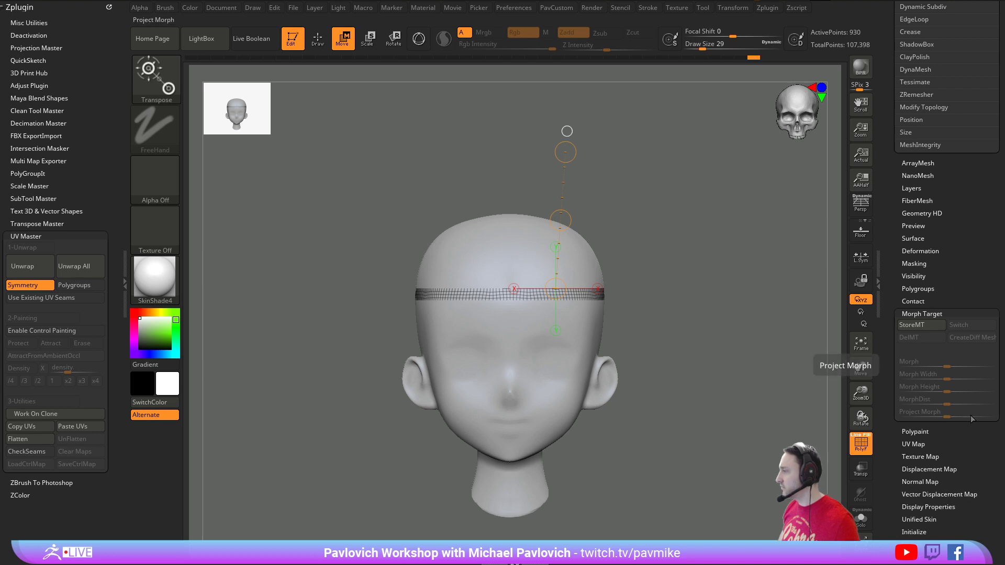
- Leave the Transpose line, exit Edit mode and clear the head from the canvas
{"action": "left_click_drag", "start_coordinate": [691, 288], "coordinate": [638, 287]}
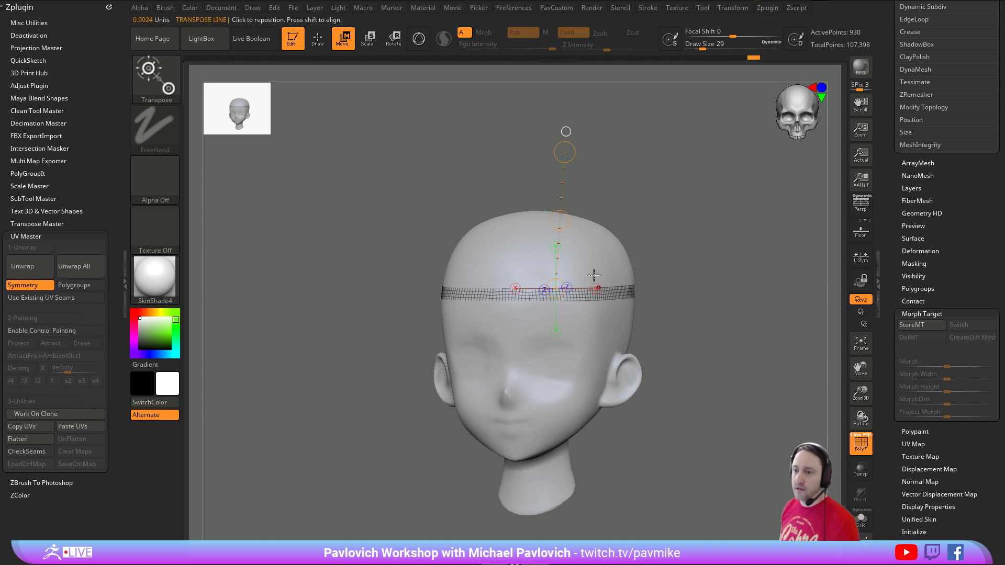
{"action": "key", "text": "q"}
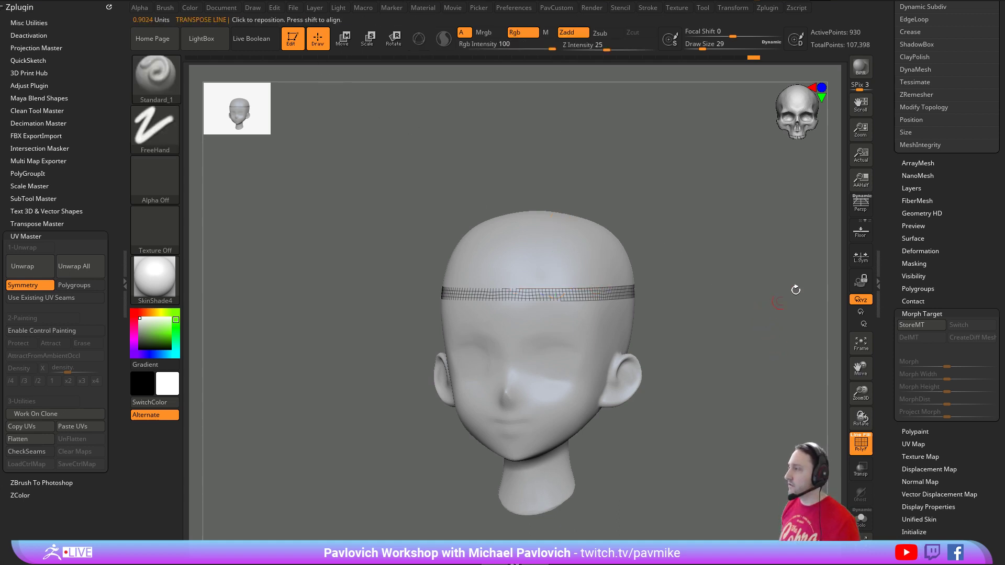
{"action": "left_click", "coordinate": [894, 222]}
{"action": "left_click", "coordinate": [297, 40]}
{"action": "key", "text": "ctrl+n"}
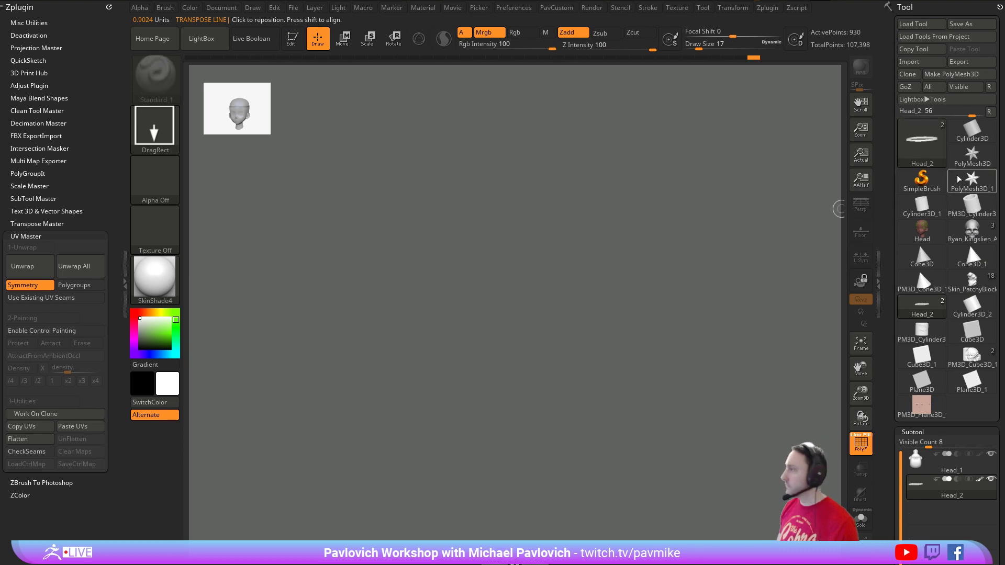
- Place the PolyMesh3D_1 star on the canvas, enter Edit mode and initialize it as a QCube
{"action": "left_click", "coordinate": [959, 178]}
{"action": "left_click_drag", "start_coordinate": [497, 303], "coordinate": [533, 434]}
{"action": "left_click", "coordinate": [291, 41]}
{"action": "left_click_drag", "start_coordinate": [889, 315], "coordinate": [898, 151]}
{"action": "scroll", "coordinate": [898, 151], "scroll_direction": "down", "scroll_amount": 5}
{"action": "left_click", "coordinate": [914, 281]}
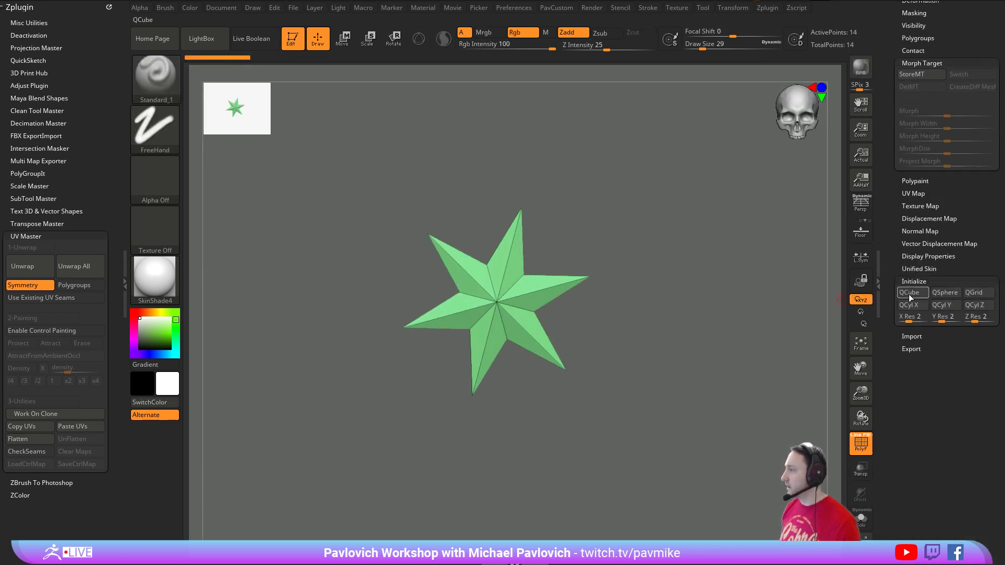
{"action": "left_click", "coordinate": [910, 292]}
- Scale the cube up uniformly with the Gizmo and return to Draw mode with the cube seen at an angle
{"action": "key", "text": "w"}
{"action": "key", "text": "y"}
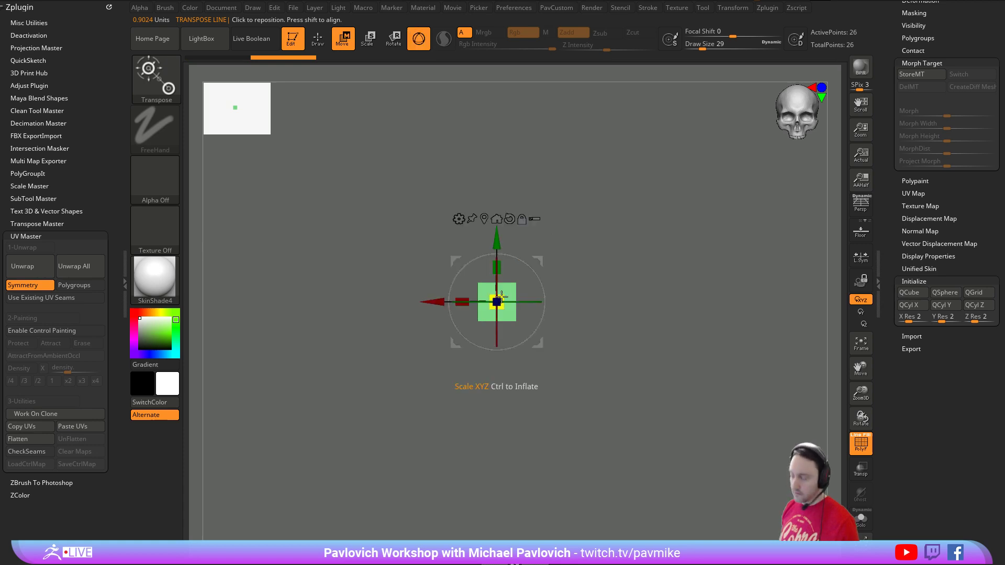
{"action": "left_click_drag", "start_coordinate": [531, 268], "coordinate": [601, 284]}
{"action": "key", "text": "q"}
{"action": "mouse_move", "coordinate": [600, 284]}
{"action": "right_mouse_down", "text": "ctrl"}
{"action": "mouse_move", "coordinate": [629, 299]}
{"action": "mouse_move", "coordinate": [589, 279]}
{"action": "mouse_move", "coordinate": [595, 266]}
{"action": "mouse_move", "coordinate": [612, 316]}
{"action": "mouse_move", "coordinate": [602, 346]}
{"action": "mouse_move", "coordinate": [529, 352]}
{"action": "right_mouse_up", "text": "ctrl"}
{"action": "key", "text": "w"}
{"action": "key", "text": "q"}
- With ZModeler's Mask action on A Single Poly, mask one corner polygon of the cube's blue side and invert the mask
{"action": "key", "text": "b"}
{"action": "key", "text": "z"}
{"action": "key", "text": "m"}
{"action": "left_click", "coordinate": [510, 350], "text": "alt"}
{"action": "left_click_drag", "start_coordinate": [511, 356], "coordinate": [548, 388]}
{"action": "key", "text": "ctrl+z"}
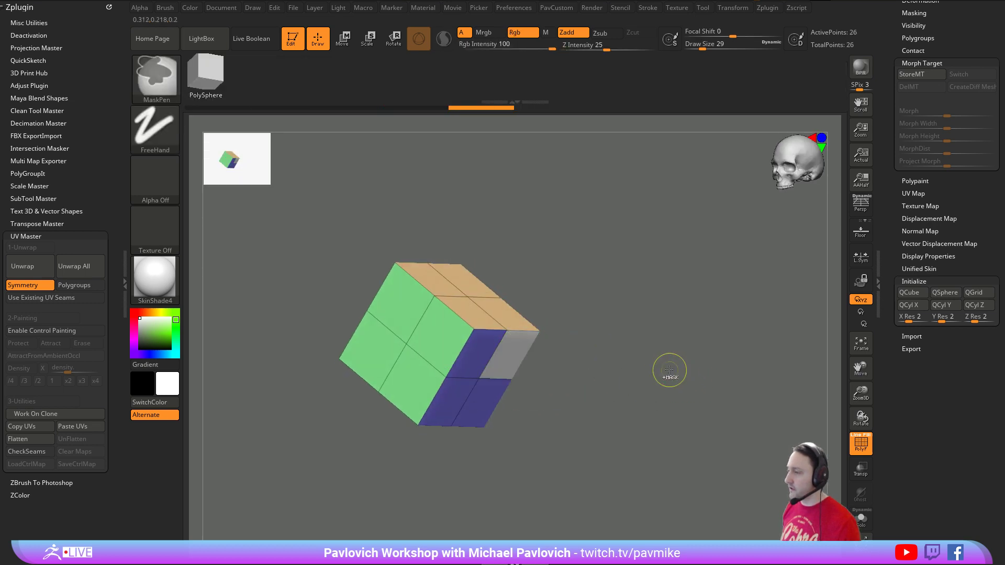
{"action": "key", "text": "space"}
{"action": "left_click", "coordinate": [490, 203]}
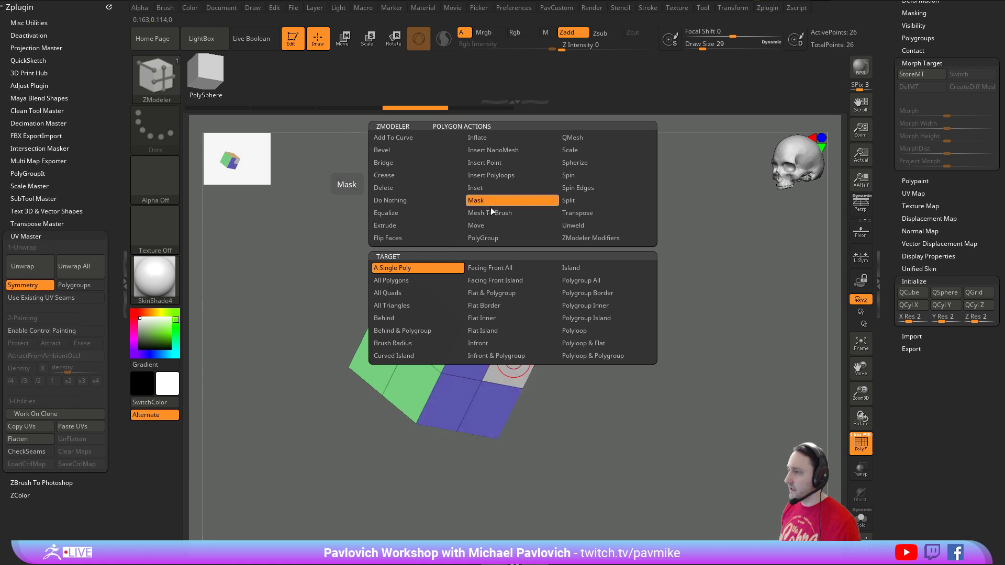
{"action": "left_click", "coordinate": [513, 359]}
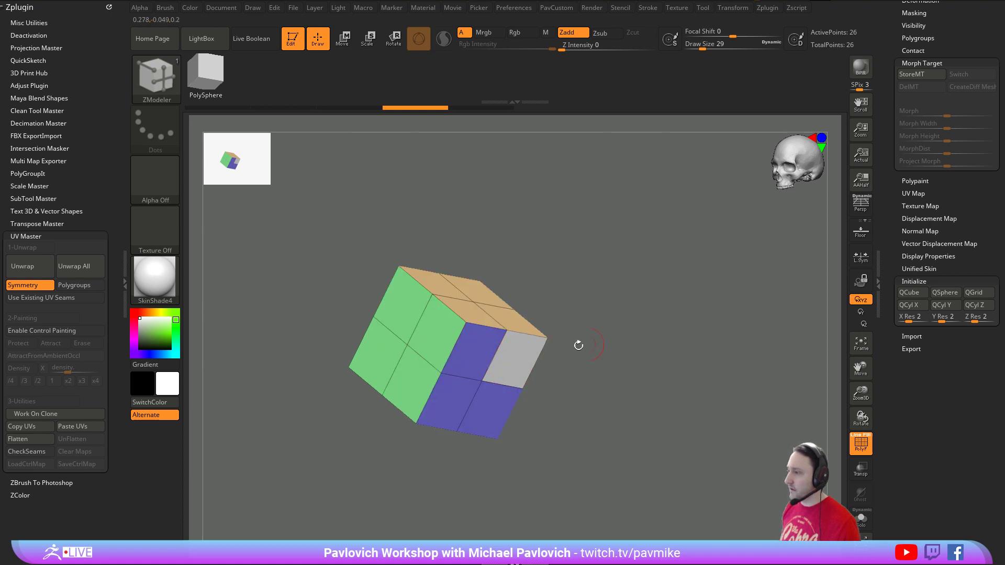
{"action": "left_click", "coordinate": [614, 336], "text": "ctrl"}
{"action": "right_click_drag", "start_coordinate": [681, 278], "coordinate": [673, 246], "text": "shift"}
- Reset the Gizmo's orientation and extrude the cube's unmasked polygon sideways into a first arm segment
{"action": "key", "text": "w"}
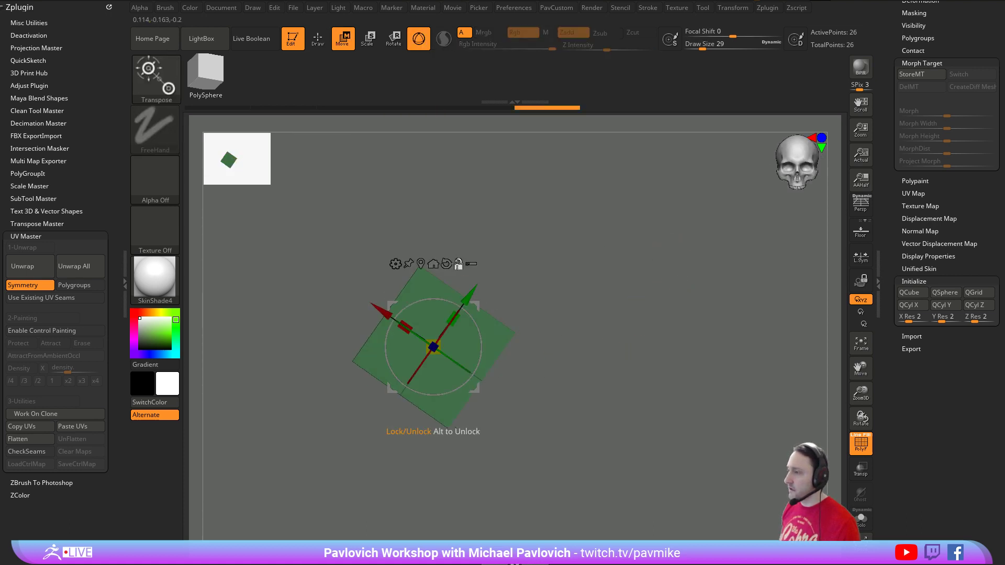
{"action": "left_click", "coordinate": [447, 264]}
{"action": "left_click", "coordinate": [459, 264]}
{"action": "left_click_drag", "start_coordinate": [373, 348], "coordinate": [437, 359], "text": "ctrl"}
{"action": "right_click_drag", "start_coordinate": [595, 309], "coordinate": [550, 305]}
{"action": "left_click_drag", "start_coordinate": [594, 309], "coordinate": [585, 307], "text": "shift"}
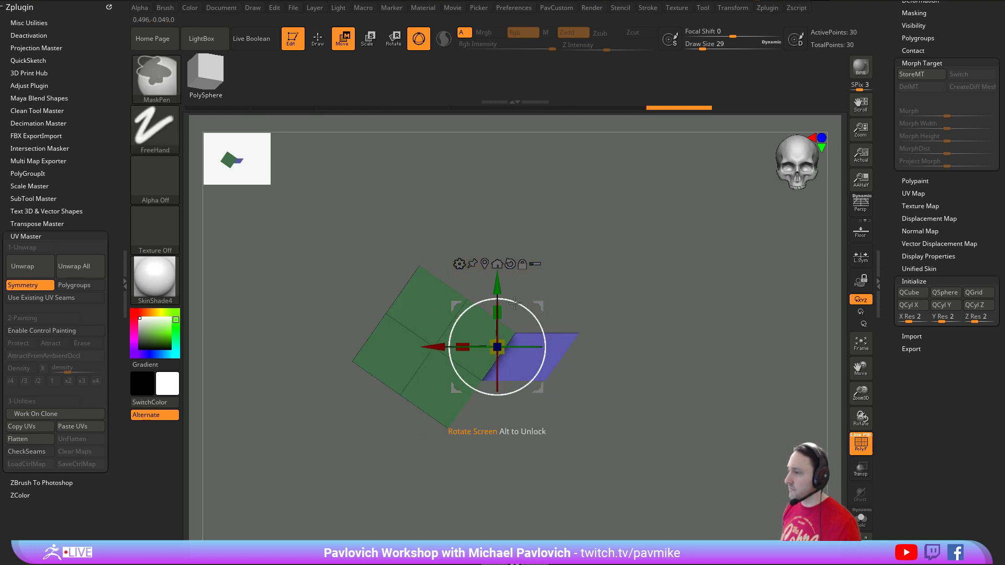
- Extrude further segments from the arm's end, alternating down and sideways into a staircase shape, and clear the mask
{"action": "left_click_drag", "start_coordinate": [497, 285], "coordinate": [497, 348], "text": "ctrl"}
{"action": "left_click_drag", "start_coordinate": [436, 410], "coordinate": [505, 410], "text": "ctrl"}
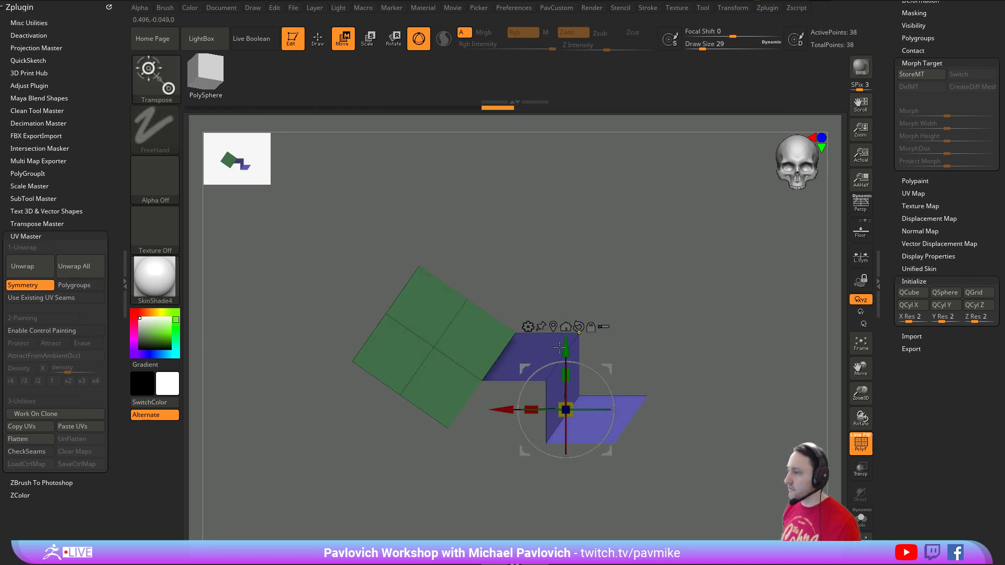
{"action": "left_click_drag", "start_coordinate": [566, 347], "coordinate": [566, 406], "text": "ctrl"}
{"action": "key", "text": "q"}
{"action": "mouse_move", "coordinate": [716, 367]}
{"action": "left_mouse_down", "text": "alt"}
{"action": "mouse_move", "coordinate": [718, 330]}
{"action": "mouse_move", "coordinate": [699, 340]}
{"action": "left_mouse_up", "text": "alt"}
{"action": "left_click_drag", "start_coordinate": [700, 340], "coordinate": [700, 278], "text": "alt"}
{"action": "key", "text": "w"}
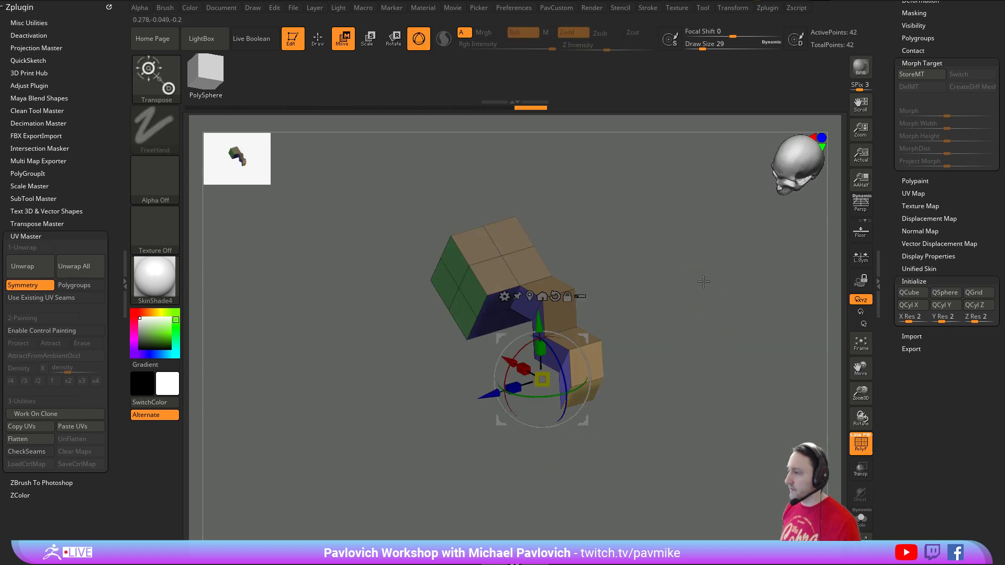
{"action": "left_click_drag", "start_coordinate": [540, 394], "coordinate": [560, 450], "text": "ctrl"}
{"action": "left_click_drag", "start_coordinate": [707, 393], "coordinate": [748, 335], "text": "shift"}
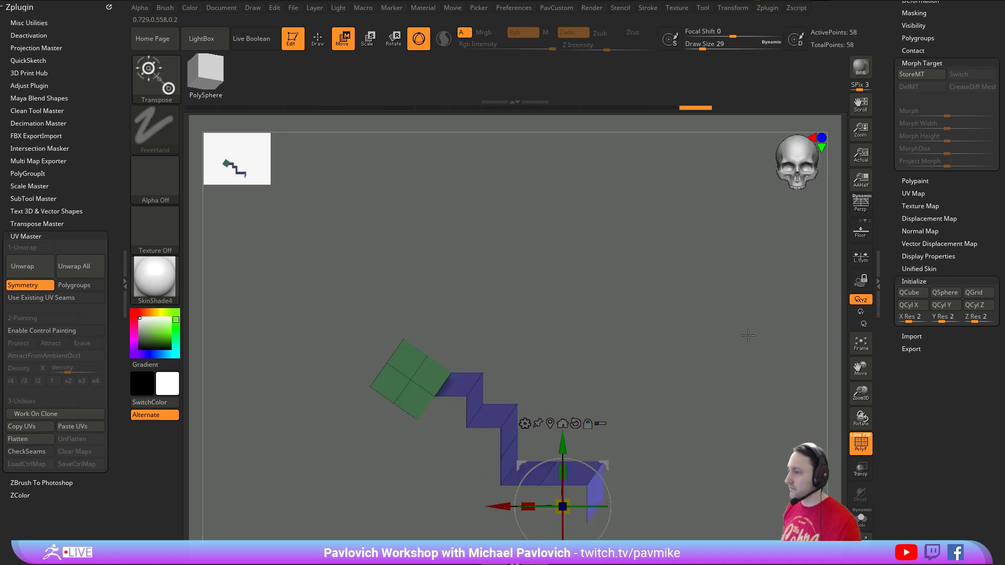
{"action": "mouse_move", "coordinate": [677, 287]}
{"action": "left_mouse_down", "text": "ctrl"}
{"action": "mouse_move", "coordinate": [702, 341]}
{"action": "mouse_move", "coordinate": [671, 331]}
{"action": "left_mouse_up", "text": "ctrl"}
{"action": "key", "text": "q"}
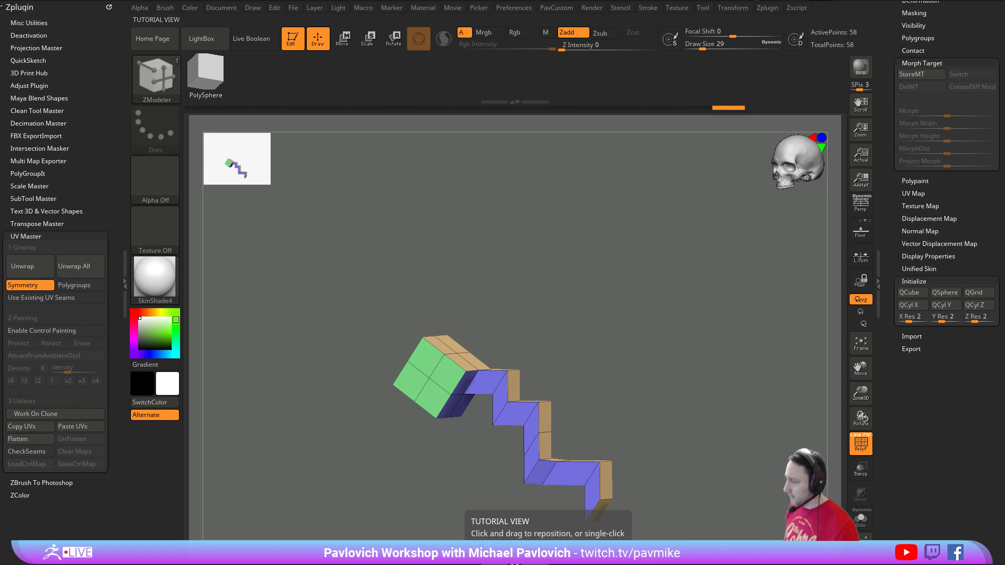
{"action": "left_click_drag", "start_coordinate": [885, 190], "coordinate": [887, 43]}
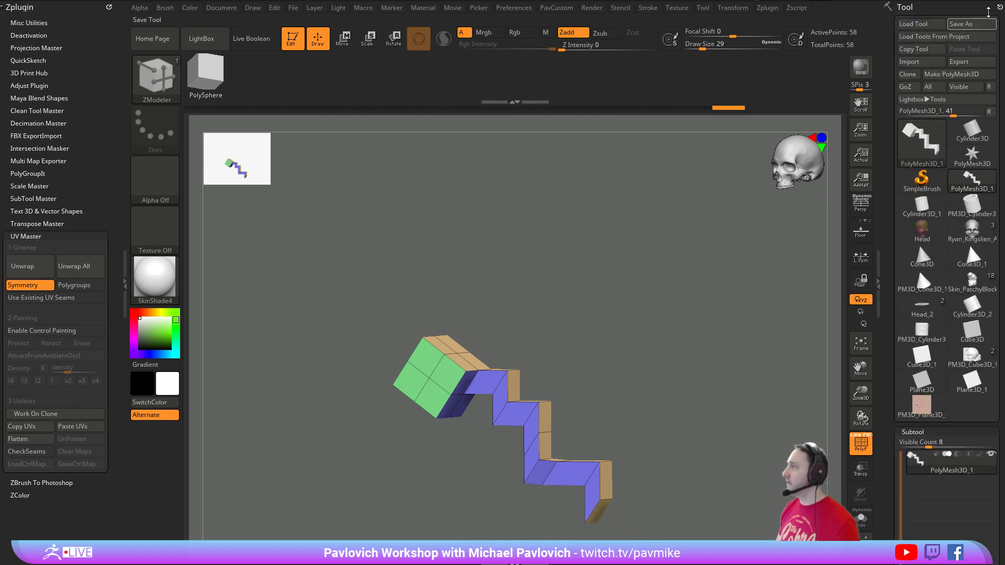
{"action": "left_click", "coordinate": [1000, 7]}
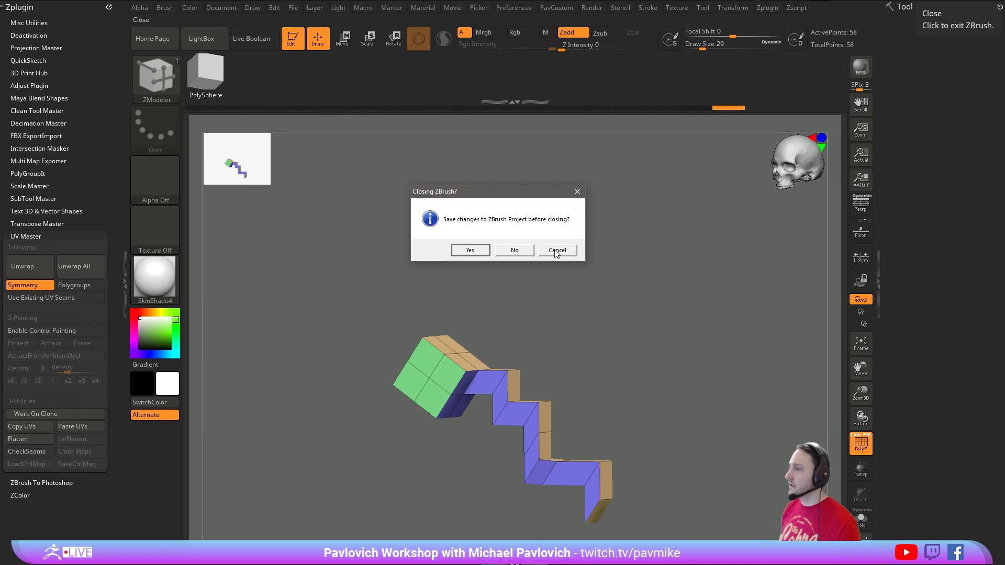
{"action": "left_click", "coordinate": [556, 251]}
{"action": "left_click", "coordinate": [908, 6]}
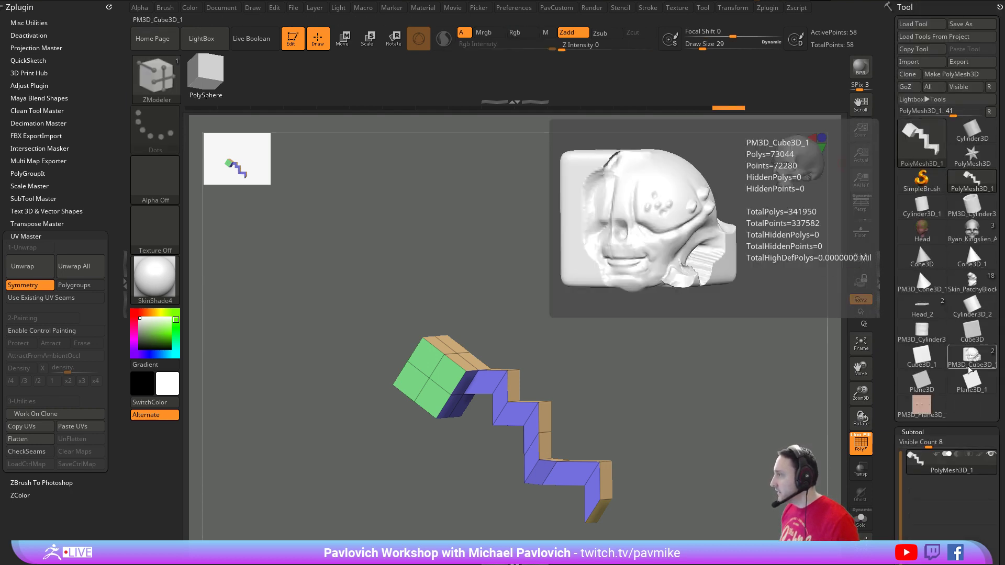
- Switch to the PM3D_Cube3D_1 tool, turn on Solo and delete its PM3D_Cube3D_1 subtool so only the sphere head remains
{"action": "left_click", "coordinate": [983, 370]}
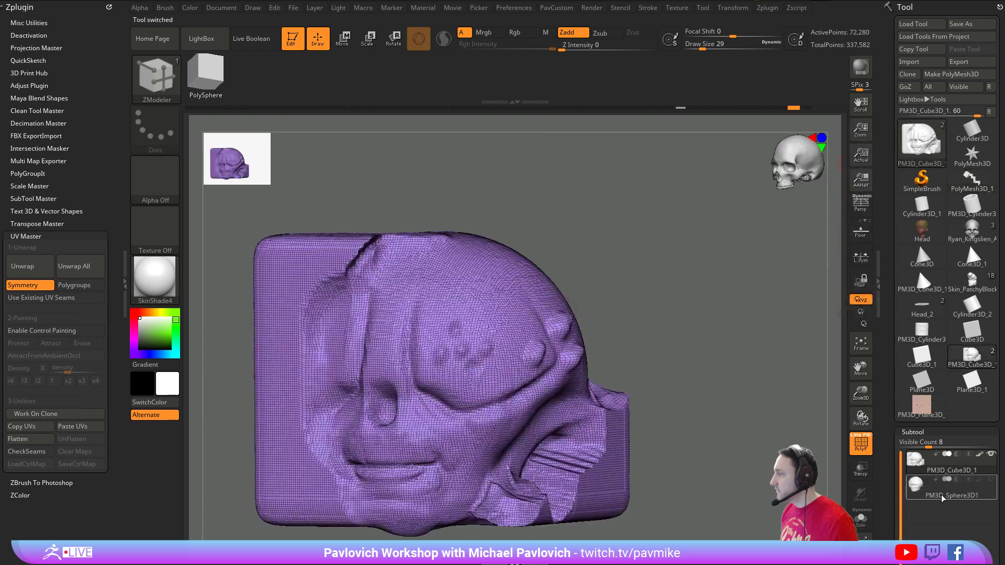
{"action": "left_click", "coordinate": [866, 528]}
{"action": "right_click_drag", "start_coordinate": [725, 429], "coordinate": [710, 276], "text": "ctrl"}
{"action": "left_click", "coordinate": [946, 470]}
{"action": "left_click_drag", "start_coordinate": [887, 515], "coordinate": [876, 285]}
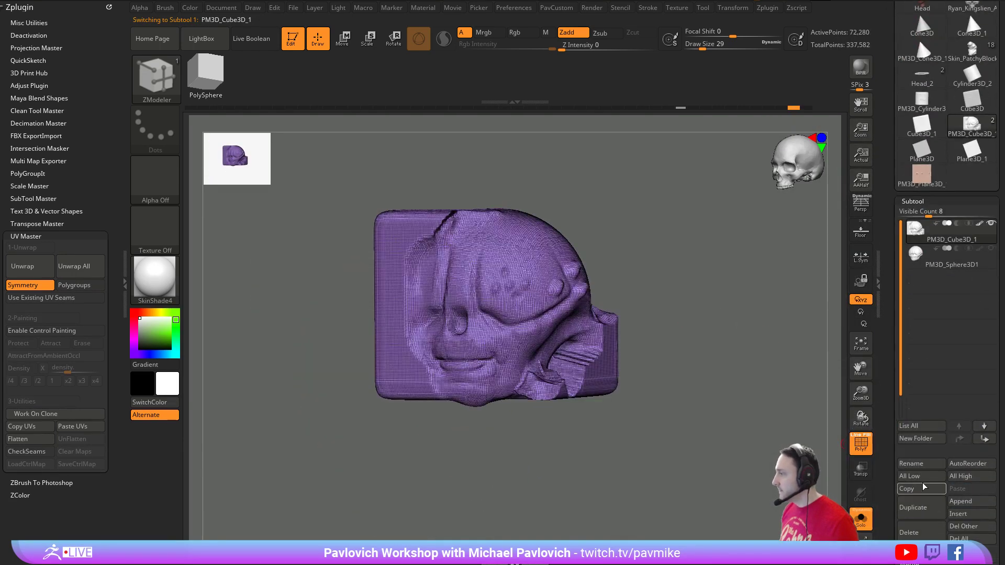
{"action": "left_click", "coordinate": [915, 533]}
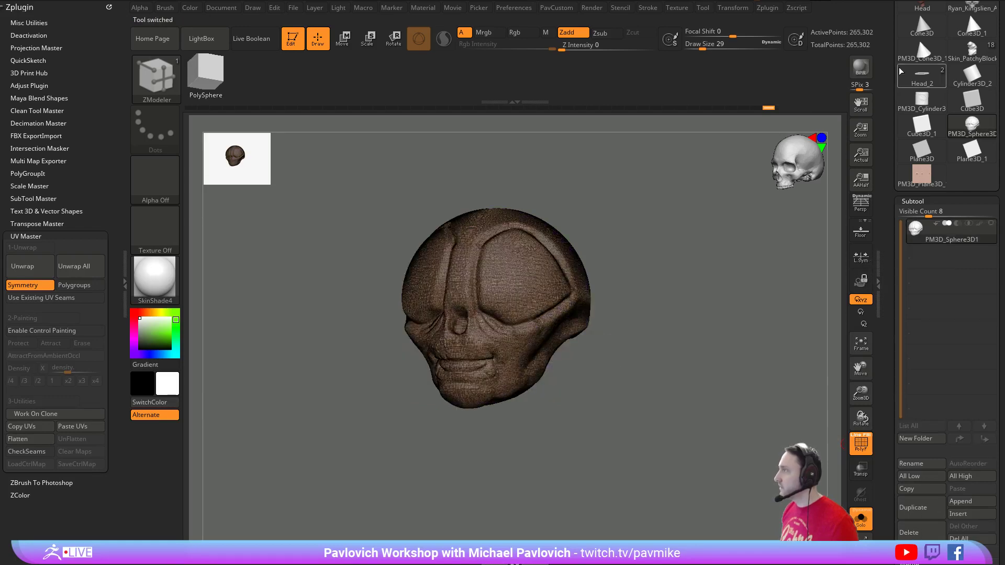
- Start saving the head as a tool file and browse to the TurtlePower folder inside the streaming folder
{"action": "left_click_drag", "start_coordinate": [885, 47], "coordinate": [896, 183]}
{"action": "left_click", "coordinate": [964, 24]}
{"action": "key", "text": "ctrl+s"}
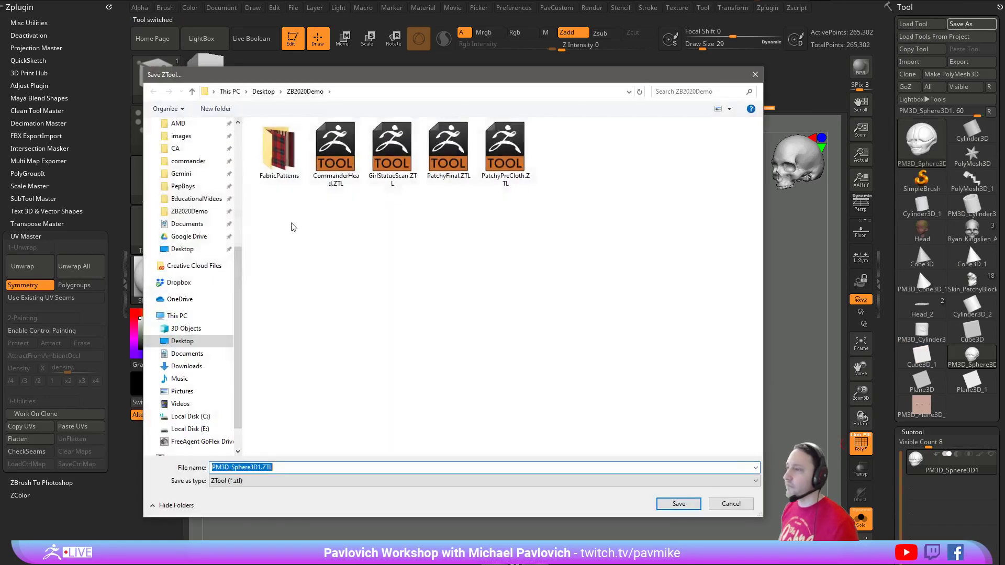
{"action": "scroll", "coordinate": [190, 242], "scroll_direction": "up", "scroll_amount": 10}
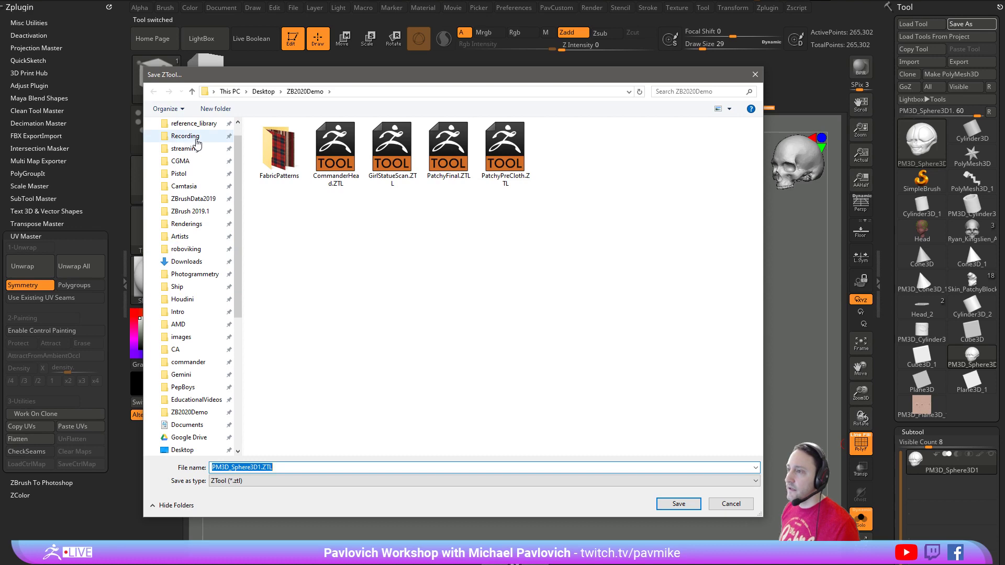
{"action": "left_click", "coordinate": [192, 150]}
{"action": "scroll", "coordinate": [299, 314], "scroll_direction": "down", "scroll_amount": 5}
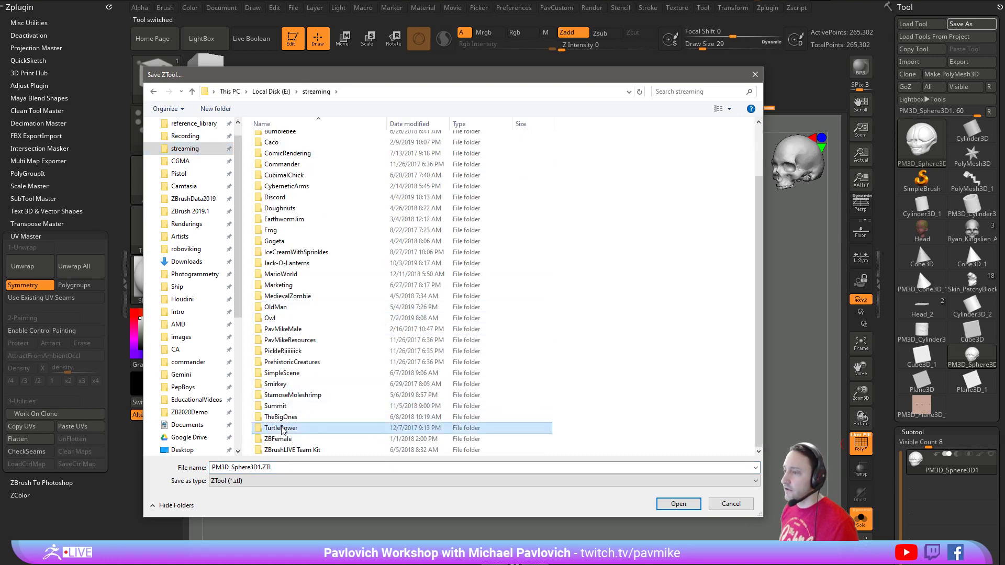
{"action": "double_click", "coordinate": [291, 417]}
- Create a new folder named Baxter inside TurtlePower and open it as the save location
{"action": "right_click", "coordinate": [426, 226]}
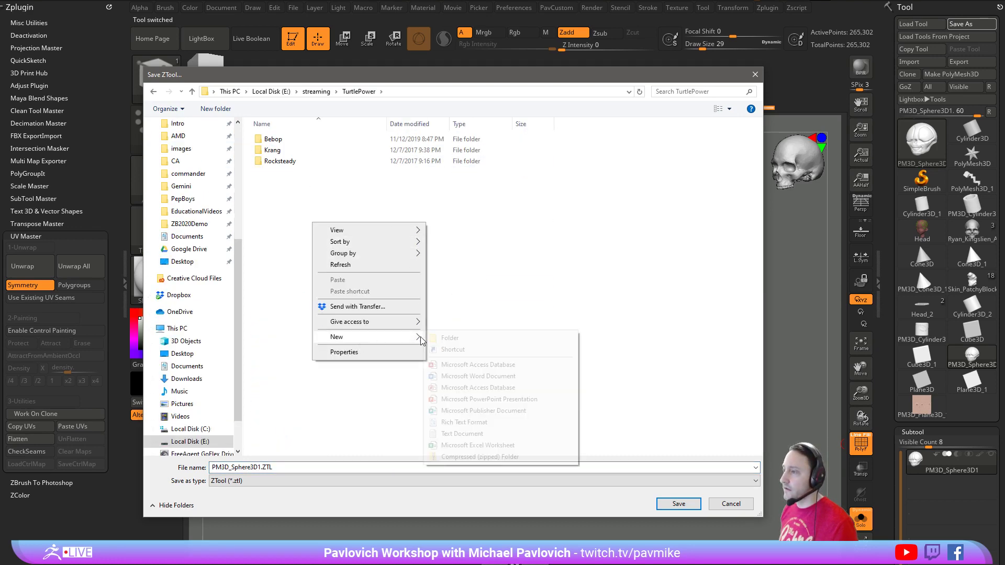
{"action": "left_click", "coordinate": [440, 337]}
{"action": "type", "text": "Baxt"}
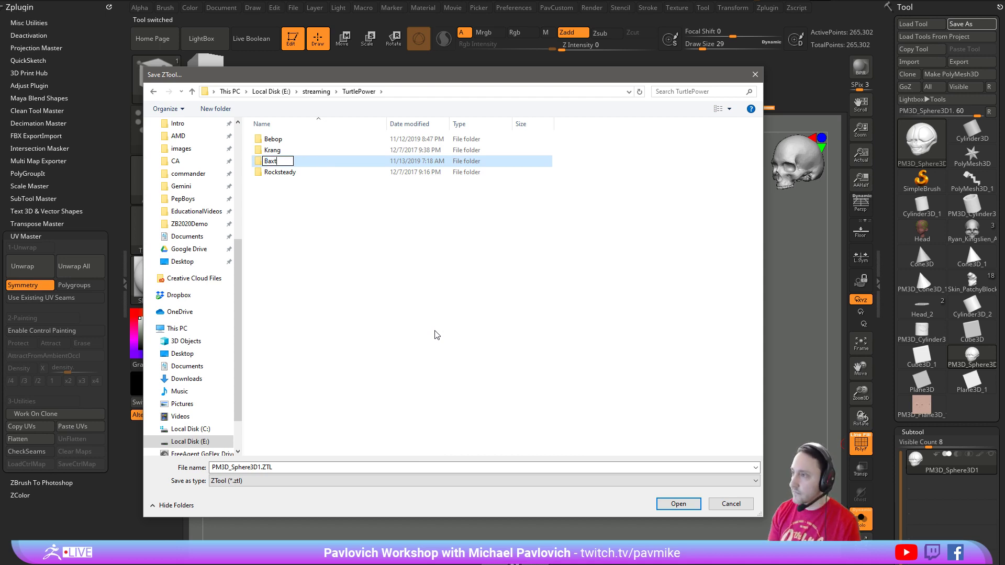
{"action": "type", "text": "er"}
{"action": "key", "text": "Return"}
{"action": "key", "text": "Return"}
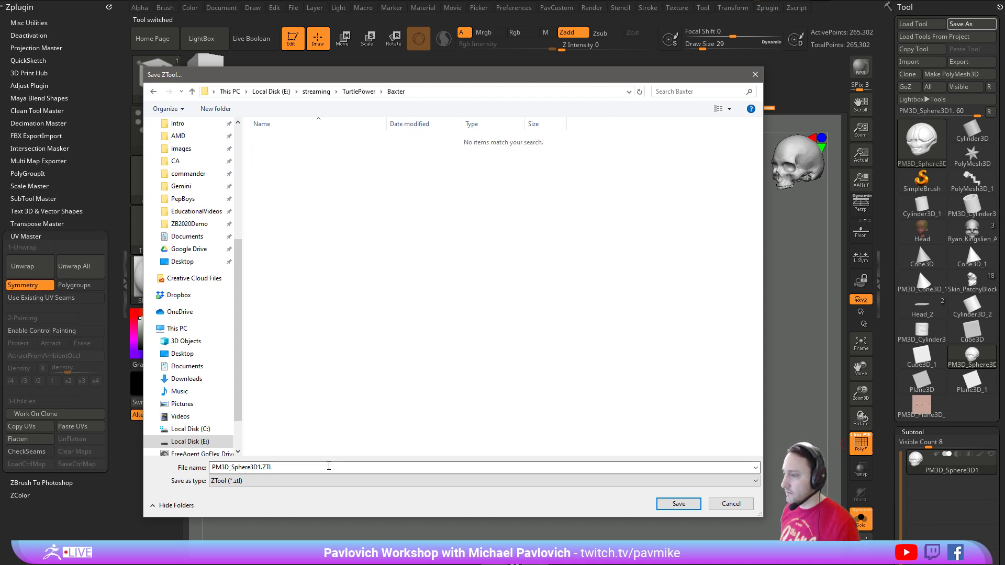
- Save the head tool under the file name BaxterHead
{"action": "left_click", "coordinate": [328, 467]}
{"action": "type", "text": "BaxterHead"}
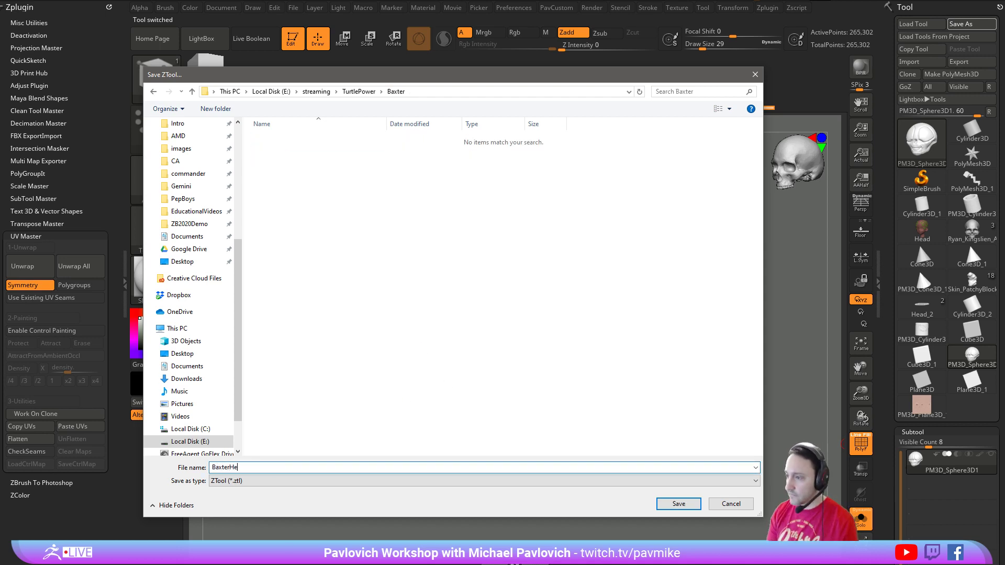
{"action": "key", "text": "Return"}
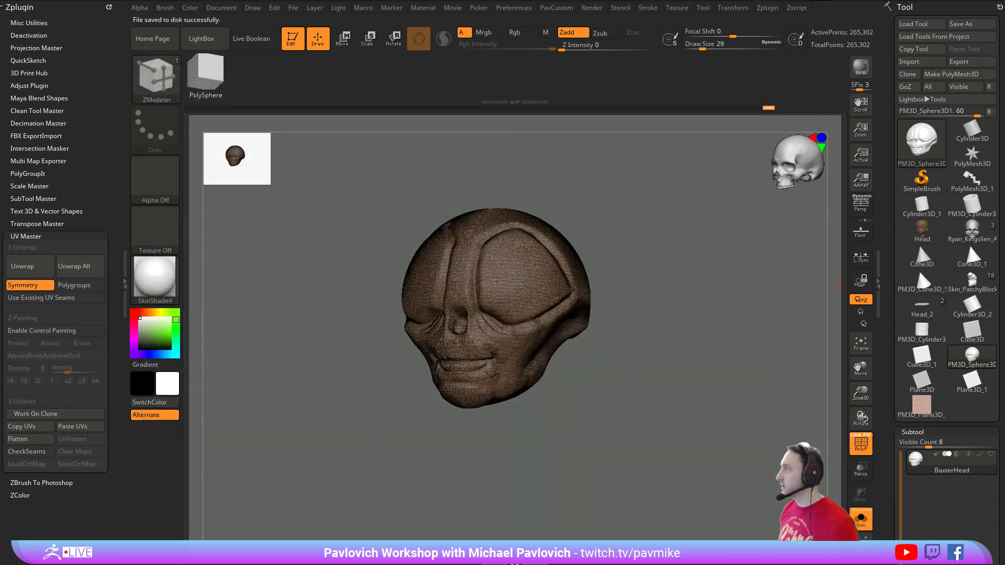
- Exit ZBrush without saving the project or the startup hotkeys file
{"action": "left_click", "coordinate": [999, 1]}
{"action": "left_click", "coordinate": [520, 253]}
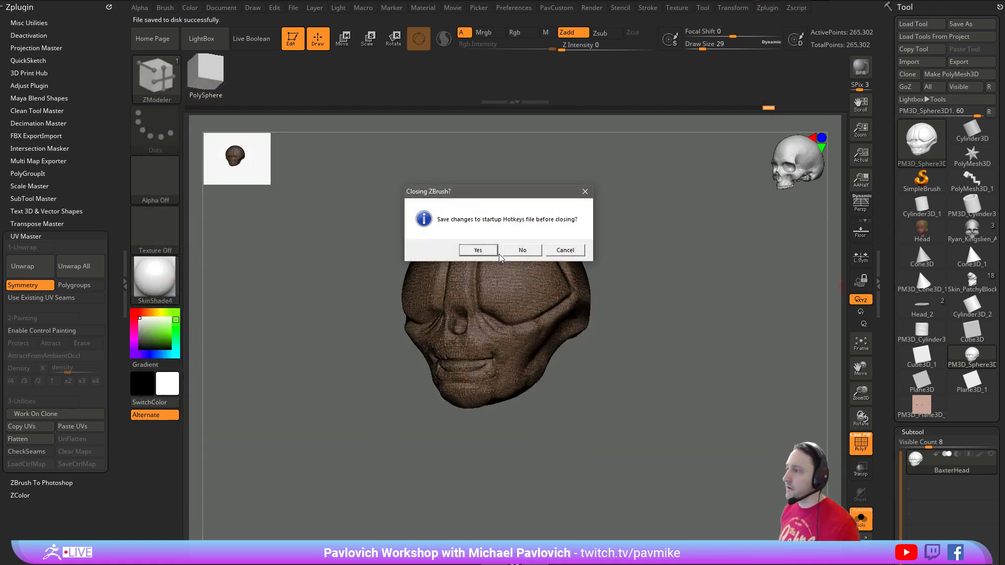
{"action": "left_click", "coordinate": [521, 250]}
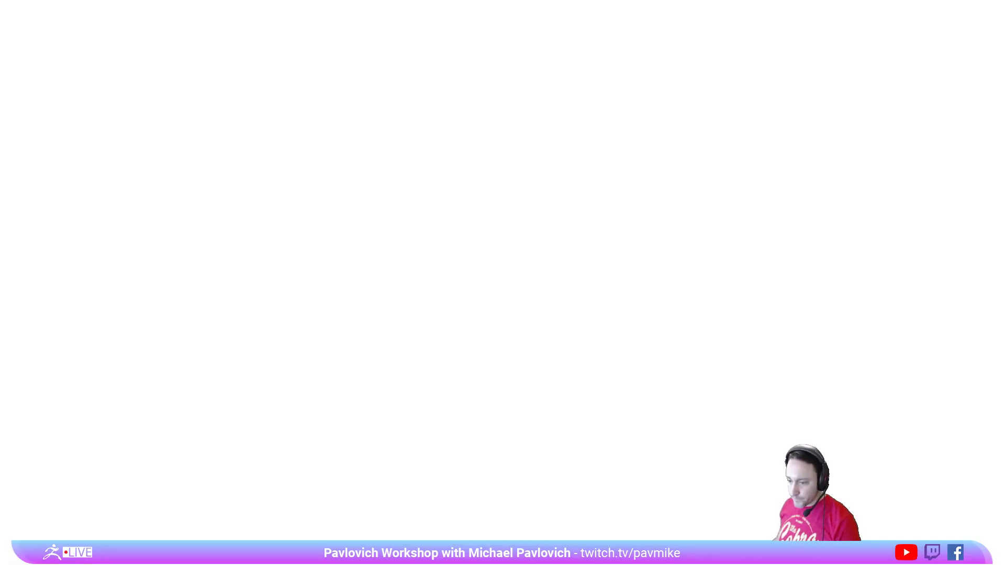
- Switch to YouTube, open the ZBrush 2020 New Features Patchy time-lapse video, and examine its Morph UV Sculpting and HistoryRecall Brush parts
{"action": "left_click", "coordinate": [281, 51]}
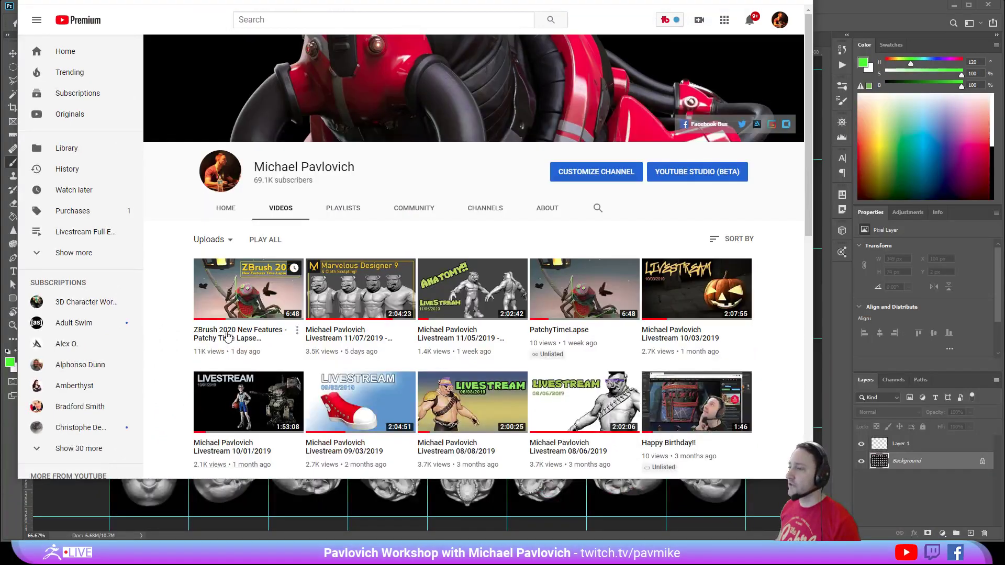
{"action": "left_click", "coordinate": [228, 337]}
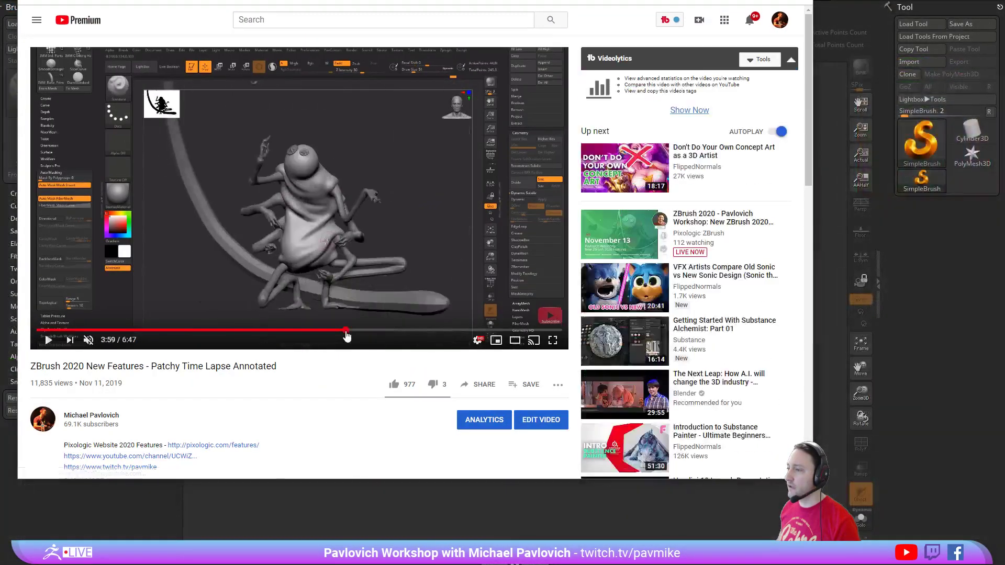
{"action": "left_click", "coordinate": [373, 331]}
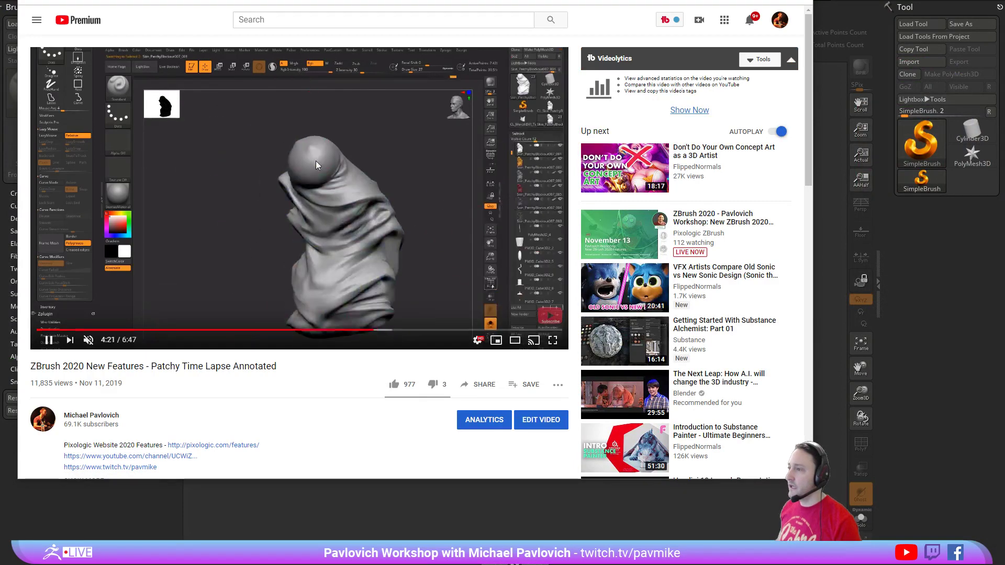
{"action": "left_click_drag", "start_coordinate": [406, 330], "coordinate": [429, 330]}
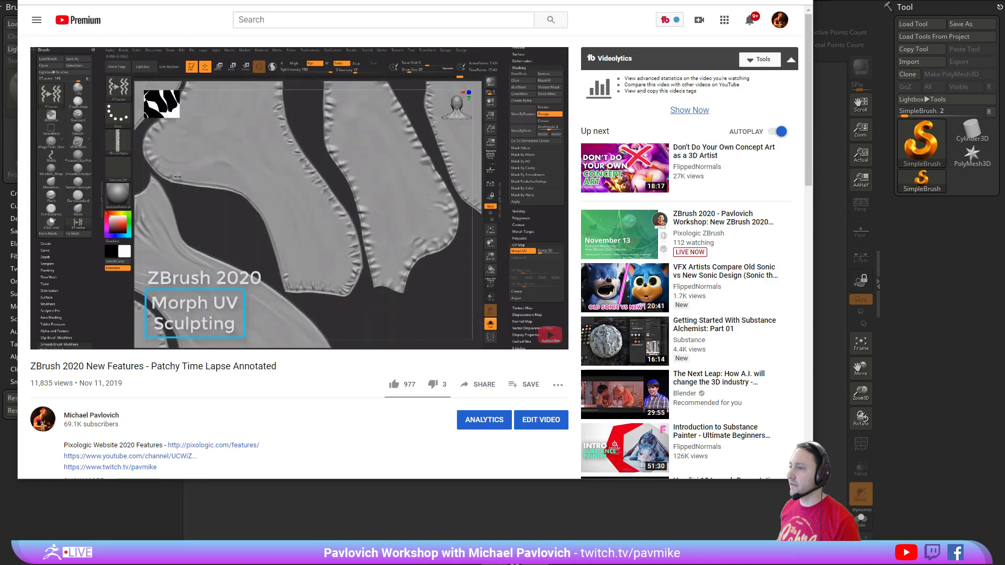
{"action": "left_click", "coordinate": [460, 332]}
{"action": "left_click_drag", "start_coordinate": [460, 332], "coordinate": [377, 331]}
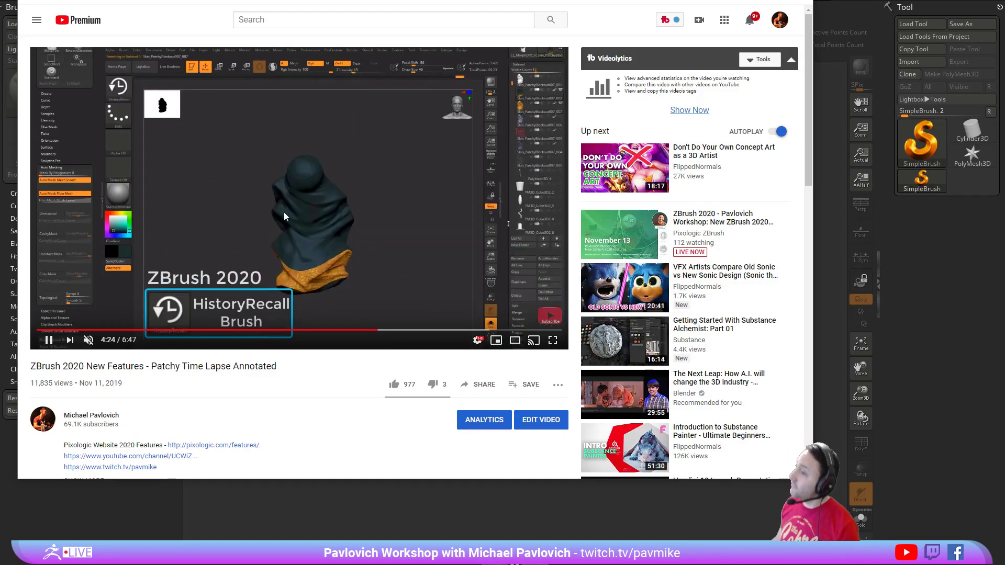
{"action": "left_click", "coordinate": [48, 340]}
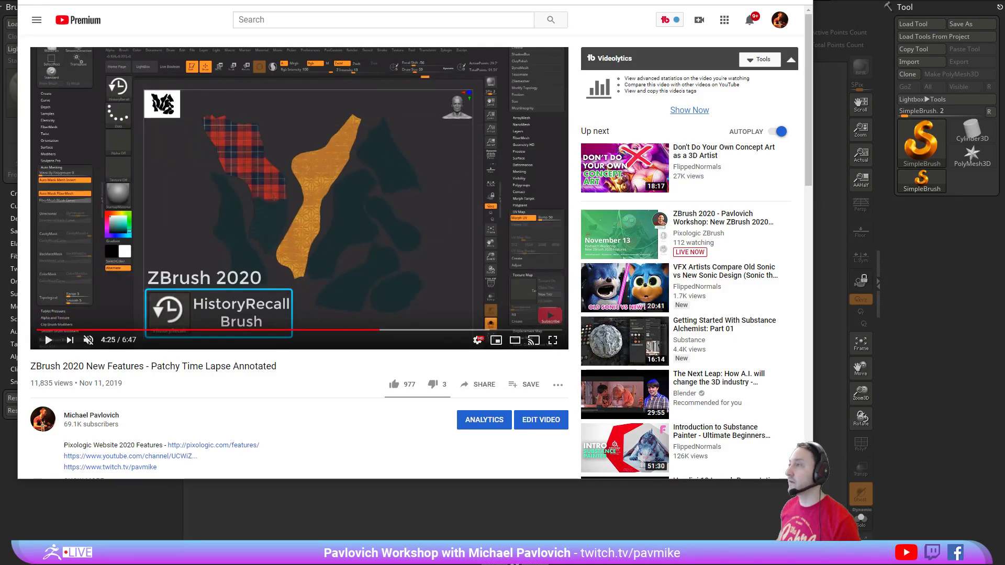
- Switch back to ZBrush, hide LightBox and clear the canvas
{"action": "left_click", "coordinate": [842, 360]}
{"action": "key", "text": "comma"}
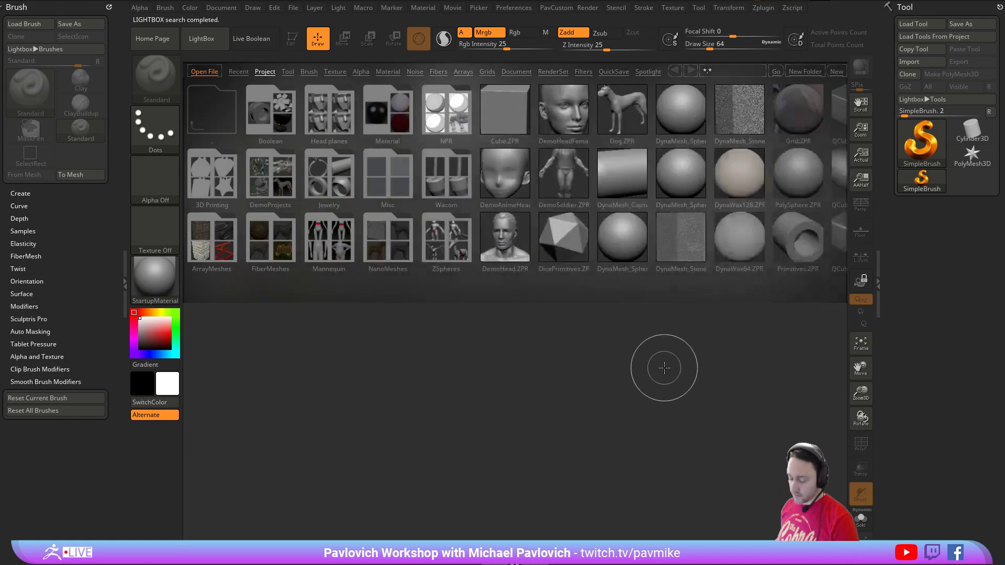
{"action": "left_click", "coordinate": [666, 367]}
{"action": "key", "text": "comma"}
{"action": "key", "text": "ctrl+n"}
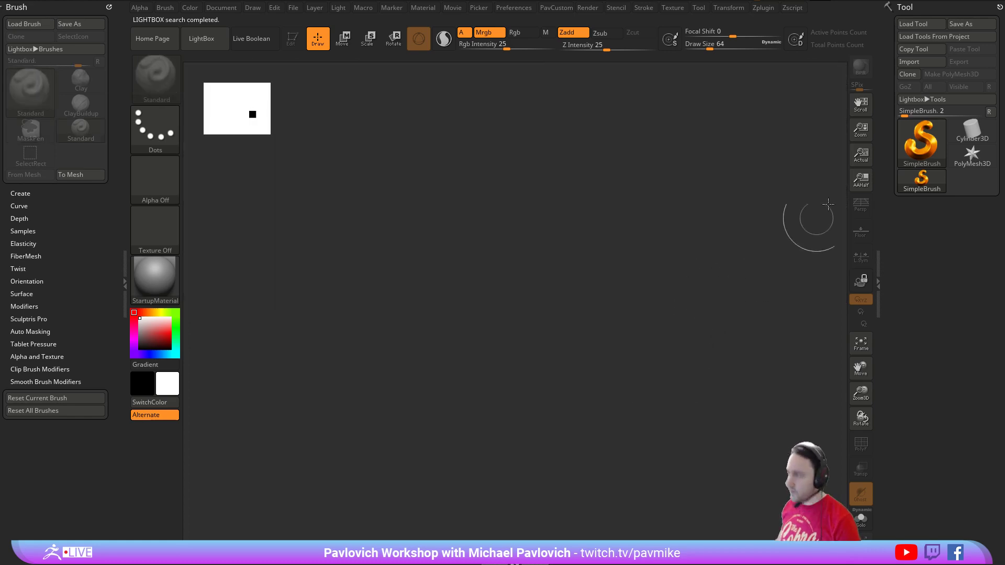
- Load the Reptile_Creature.ZTL tool from the _SampleFiles folder inside Intro
{"action": "left_click", "coordinate": [924, 24]}
{"action": "scroll", "coordinate": [207, 230], "scroll_direction": "up", "scroll_amount": 5}
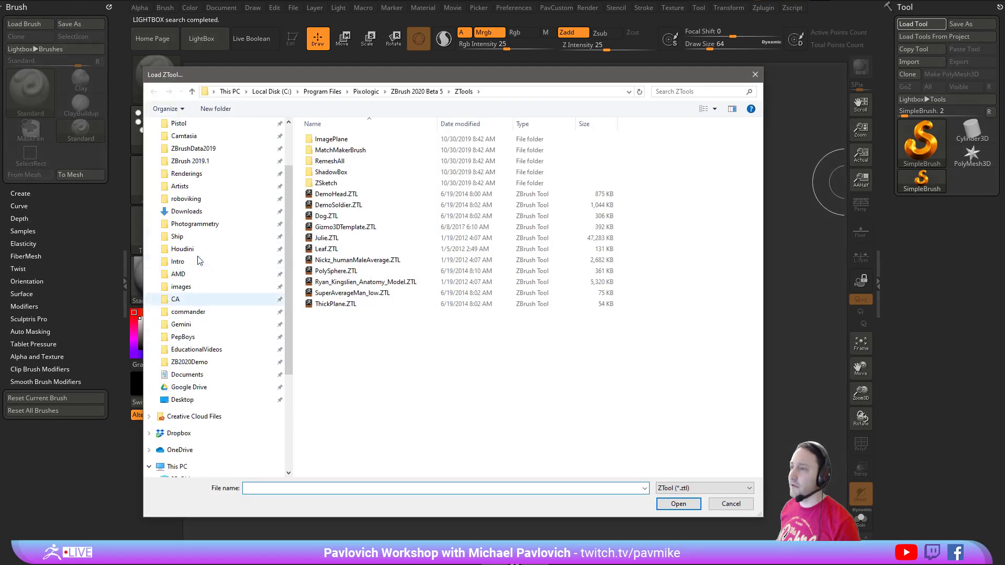
{"action": "scroll", "coordinate": [209, 230], "scroll_direction": "down", "scroll_amount": 1}
{"action": "scroll", "coordinate": [206, 366], "scroll_direction": "up", "scroll_amount": 2}
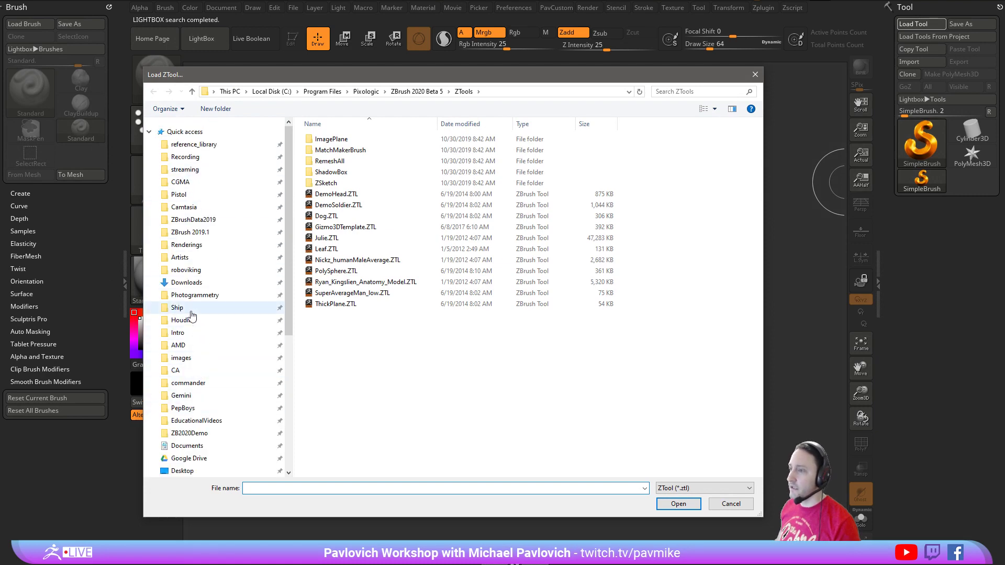
{"action": "left_click", "coordinate": [181, 333]}
{"action": "double_click", "coordinate": [348, 140]}
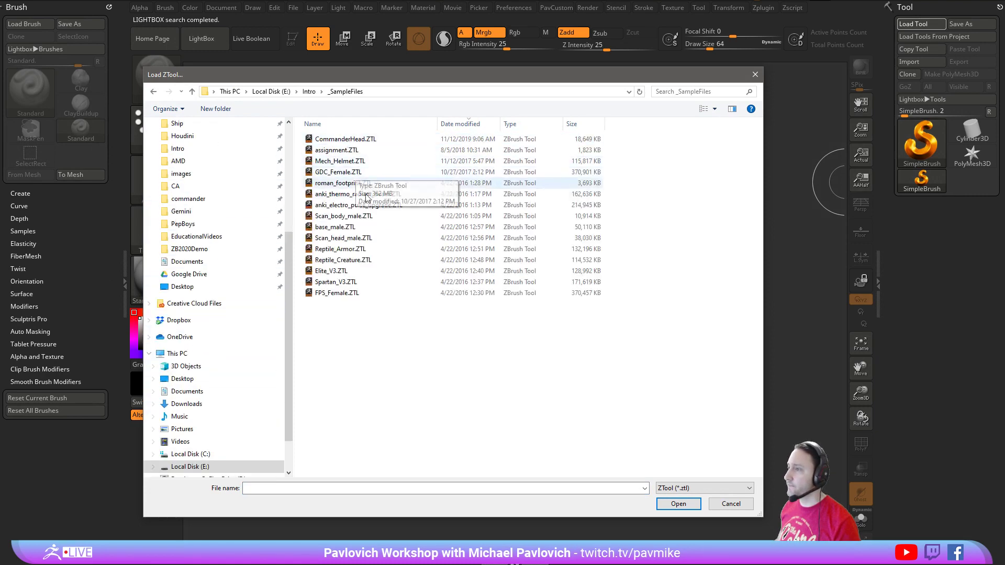
{"action": "double_click", "coordinate": [346, 260]}
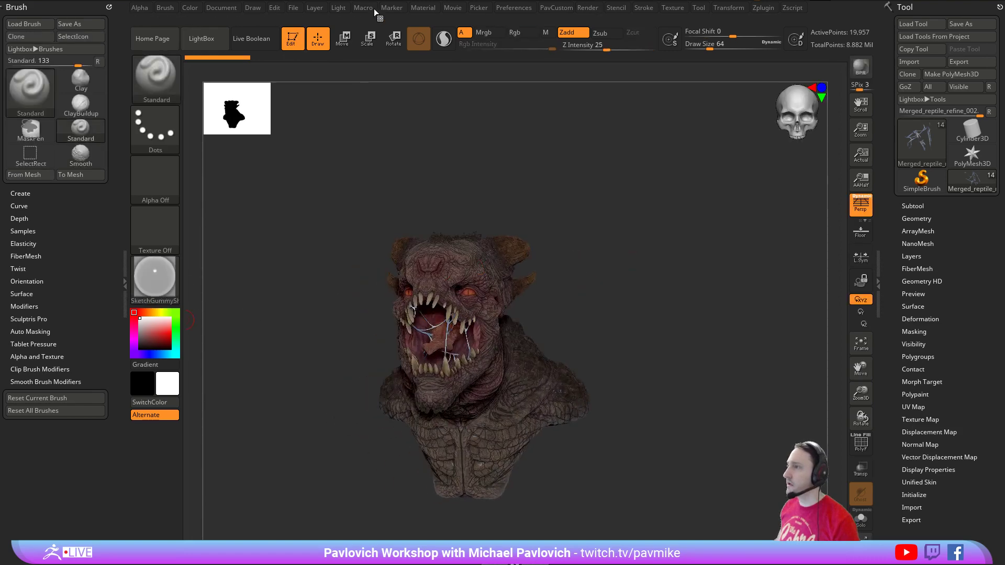
- Dock the Material palette beside the canvas and set the SketchGummyShiney material's Diffuse to 100
{"action": "mouse_move", "coordinate": [414, 8]}
{"action": "mouse_move", "coordinate": [410, 14]}
{"action": "left_mouse_down"}
{"action": "mouse_move", "coordinate": [253, 49]}
{"action": "mouse_move", "coordinate": [38, 141]}
{"action": "left_mouse_up"}
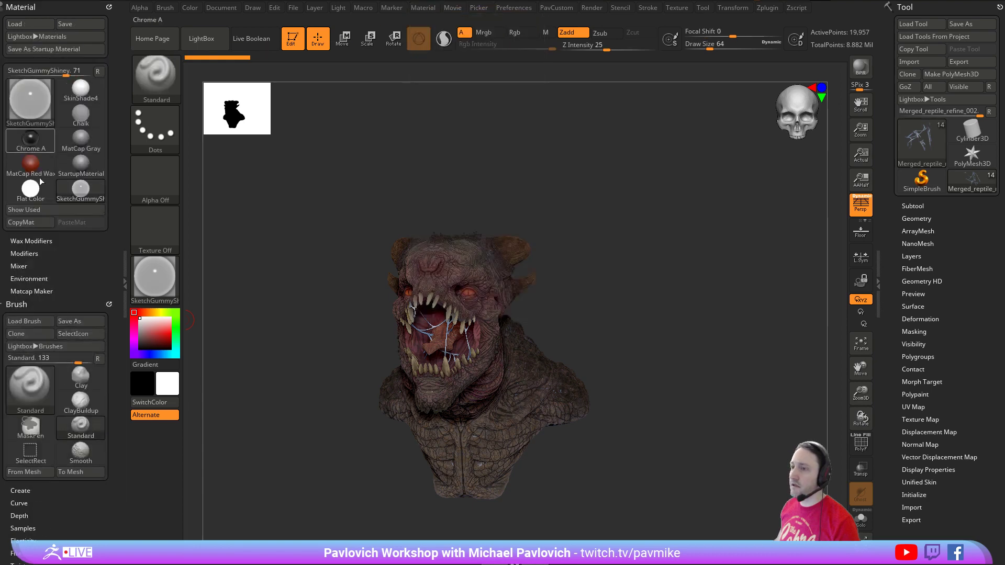
{"action": "left_click", "coordinate": [29, 253]}
{"action": "left_click_drag", "start_coordinate": [48, 302], "coordinate": [116, 305]}
- Set the draw size to 37 and examine the creature's head up close from the side
{"action": "mouse_move", "coordinate": [694, 282]}
{"action": "left_mouse_down"}
{"action": "mouse_move", "coordinate": [657, 294]}
{"action": "mouse_move", "coordinate": [681, 287]}
{"action": "mouse_move", "coordinate": [696, 240]}
{"action": "mouse_move", "coordinate": [649, 224]}
{"action": "left_mouse_up"}
{"action": "key", "text": "s"}
{"action": "left_click", "coordinate": [679, 289]}
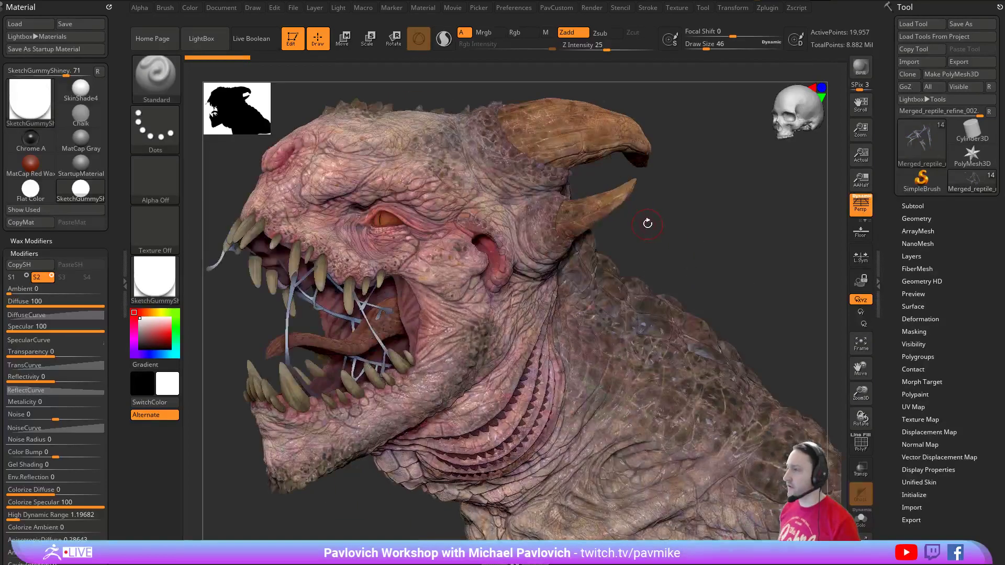
{"action": "key", "text": "s"}
{"action": "left_click", "coordinate": [740, 226]}
{"action": "mouse_move", "coordinate": [720, 206]}
{"action": "left_mouse_down"}
{"action": "mouse_move", "coordinate": [691, 209]}
{"action": "mouse_move", "coordinate": [767, 251]}
{"action": "left_mouse_up"}
{"action": "key", "text": "s"}
{"action": "left_click", "coordinate": [464, 226]}
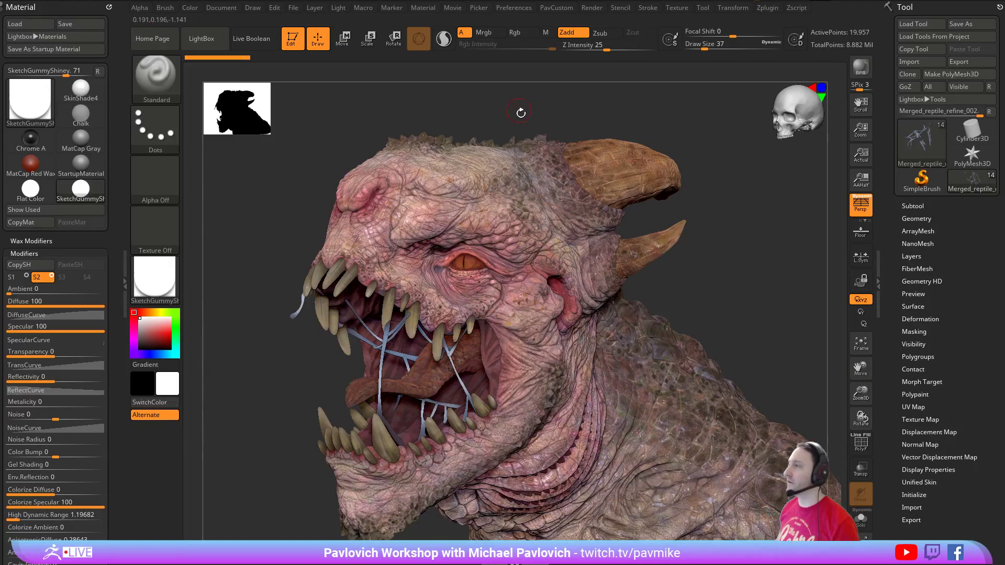
- Dock the Render palette beside the canvas and set Fade Opacity to 27 with the white fade colour
{"action": "left_click", "coordinate": [592, 8]}
{"action": "left_click_drag", "start_coordinate": [586, 22], "coordinate": [76, 27]}
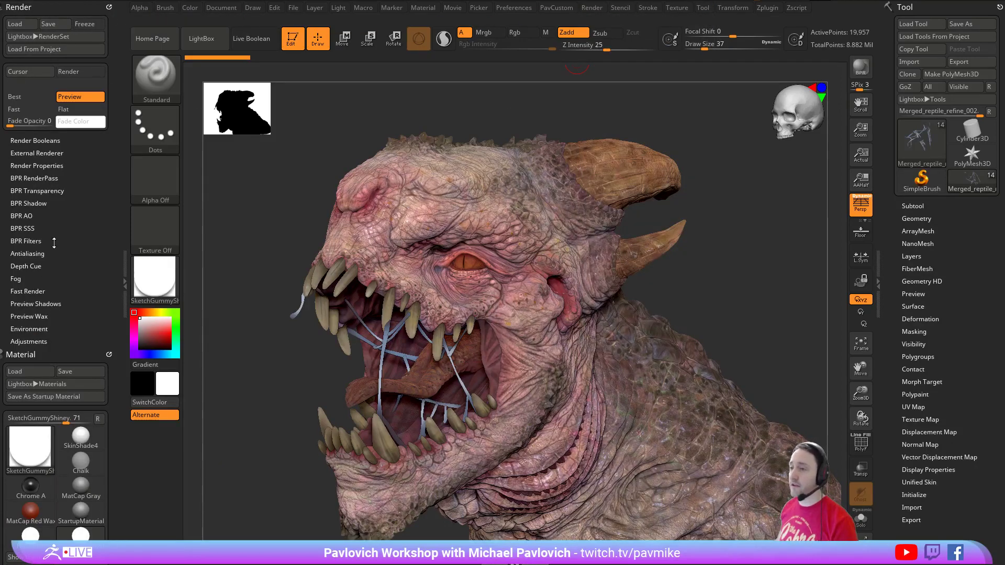
{"action": "left_click_drag", "start_coordinate": [116, 182], "coordinate": [112, 147]}
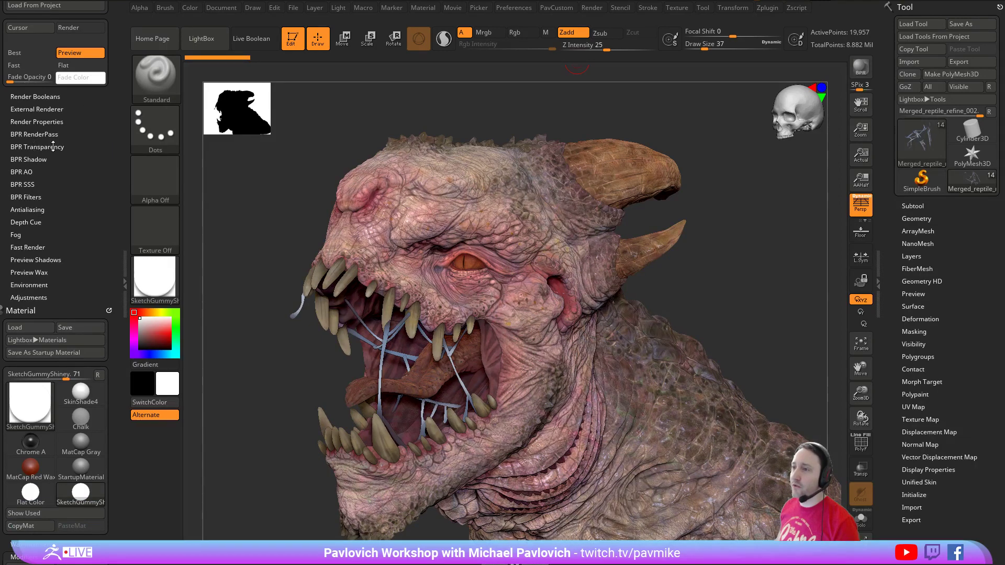
{"action": "left_click_drag", "start_coordinate": [71, 134], "coordinate": [68, 179]}
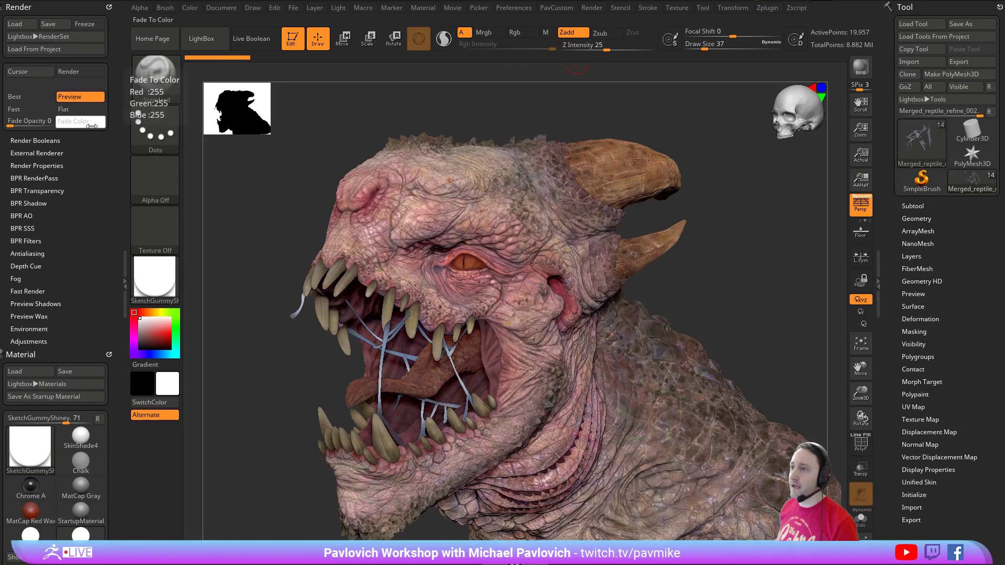
{"action": "left_click", "coordinate": [29, 125]}
{"action": "left_click_drag", "start_coordinate": [29, 125], "coordinate": [20, 125]}
- Fill the Reptile_Creature subtool with StartupMaterial using only the material channel, and turn that channel off
{"action": "left_click", "coordinate": [174, 295]}
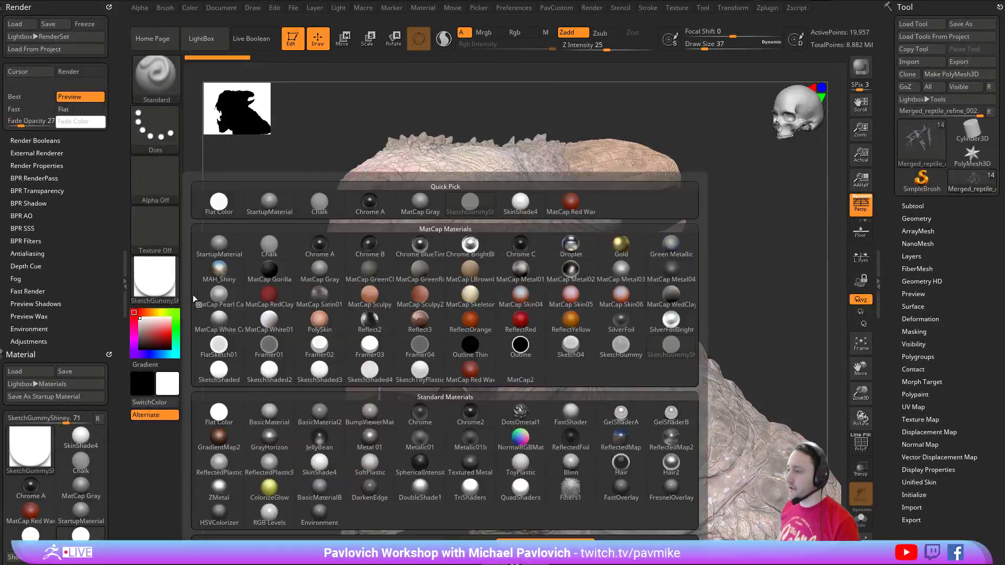
{"action": "left_click", "coordinate": [219, 244]}
{"action": "key", "text": "shift"}
{"action": "left_click", "coordinate": [914, 207]}
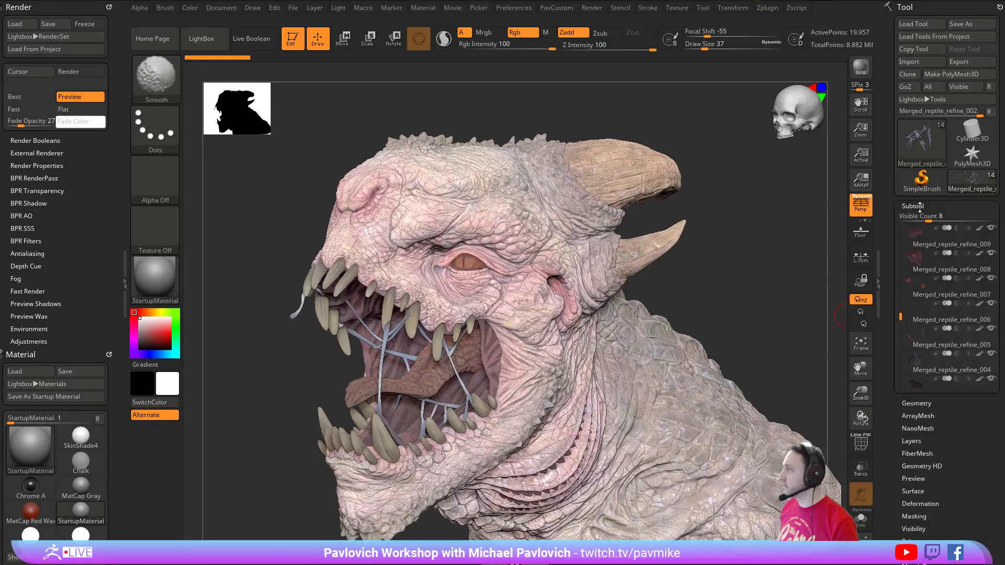
{"action": "left_click", "coordinate": [459, 182], "text": "alt"}
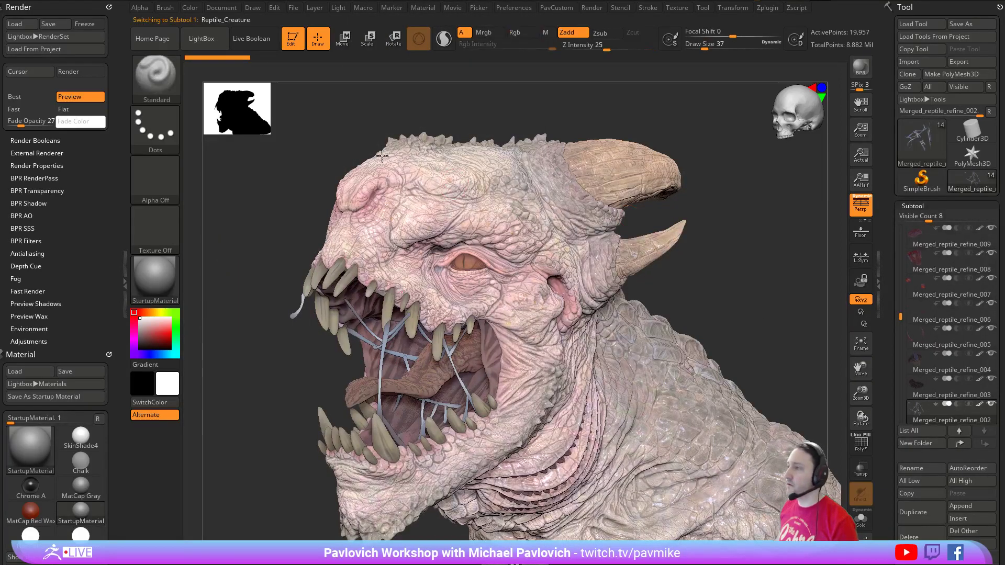
{"action": "left_click", "coordinate": [545, 32]}
{"action": "left_click", "coordinate": [574, 33]}
{"action": "mouse_move", "coordinate": [189, 9]}
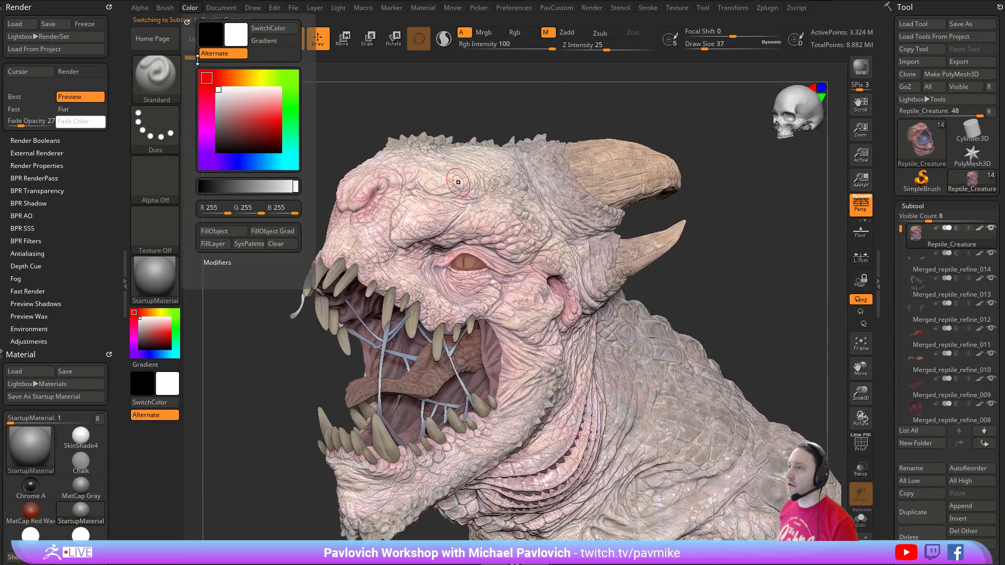
{"action": "left_click", "coordinate": [213, 229]}
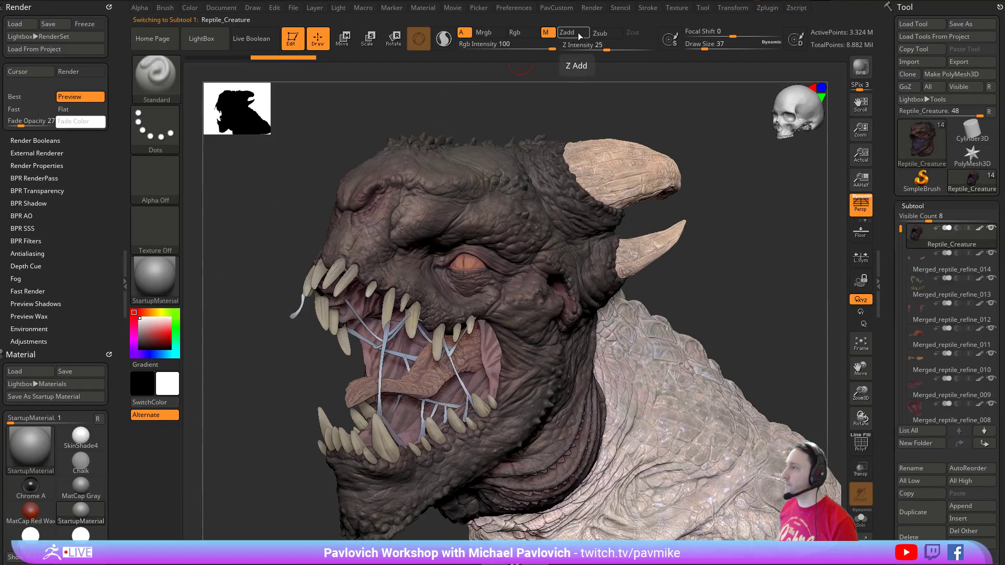
{"action": "left_click", "coordinate": [560, 33]}
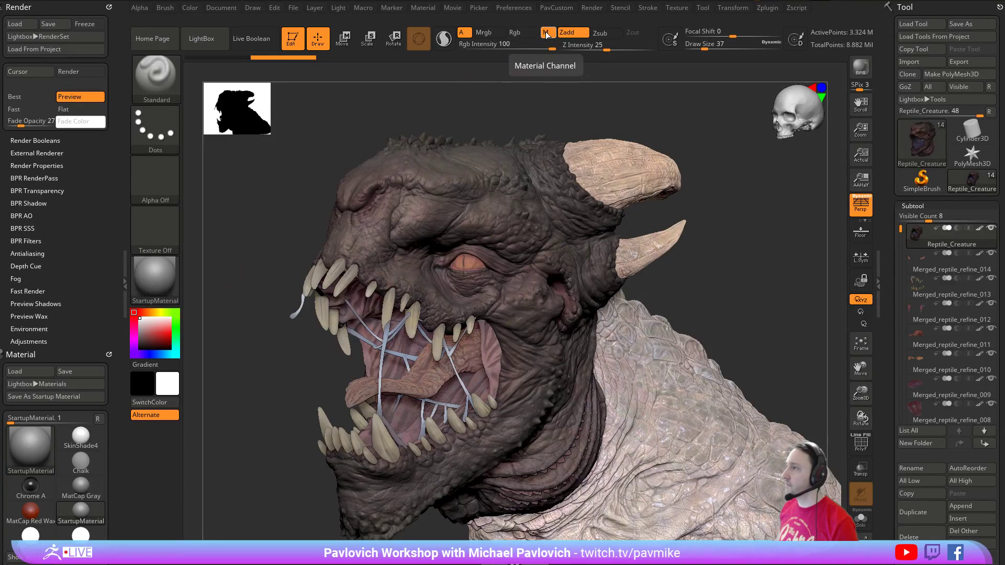
{"action": "left_click", "coordinate": [547, 34]}
- Set the render Fade Opacity to 100 and inspect the sculpted surface without its colours
{"action": "left_click_drag", "start_coordinate": [297, 125], "coordinate": [269, 124], "text": "alt"}
{"action": "left_click_drag", "start_coordinate": [19, 125], "coordinate": [54, 127]}
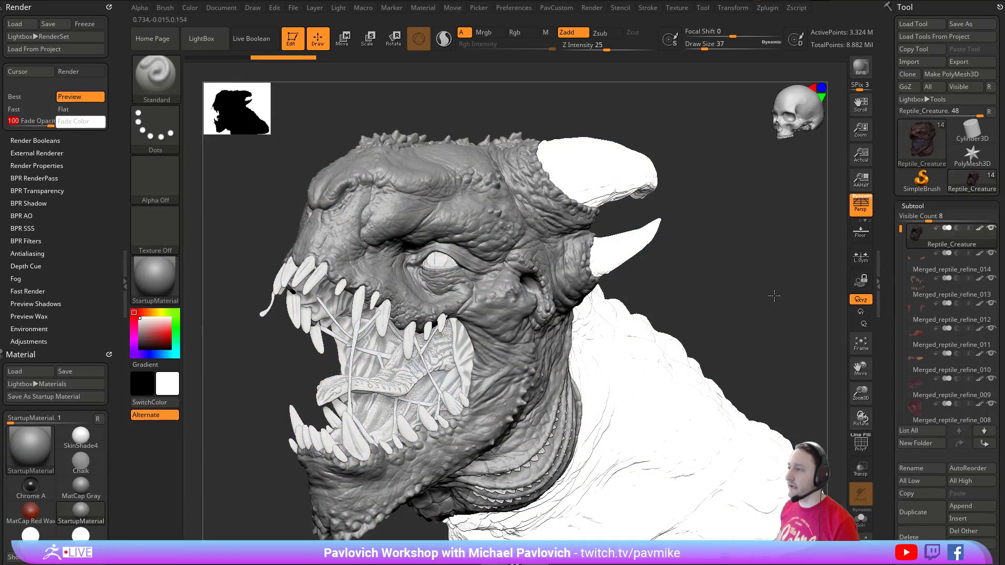
{"action": "right_click_drag", "start_coordinate": [774, 296], "coordinate": [751, 298], "text": "ctrl"}
{"action": "key", "text": "s"}
{"action": "left_click_drag", "start_coordinate": [446, 166], "coordinate": [440, 167]}
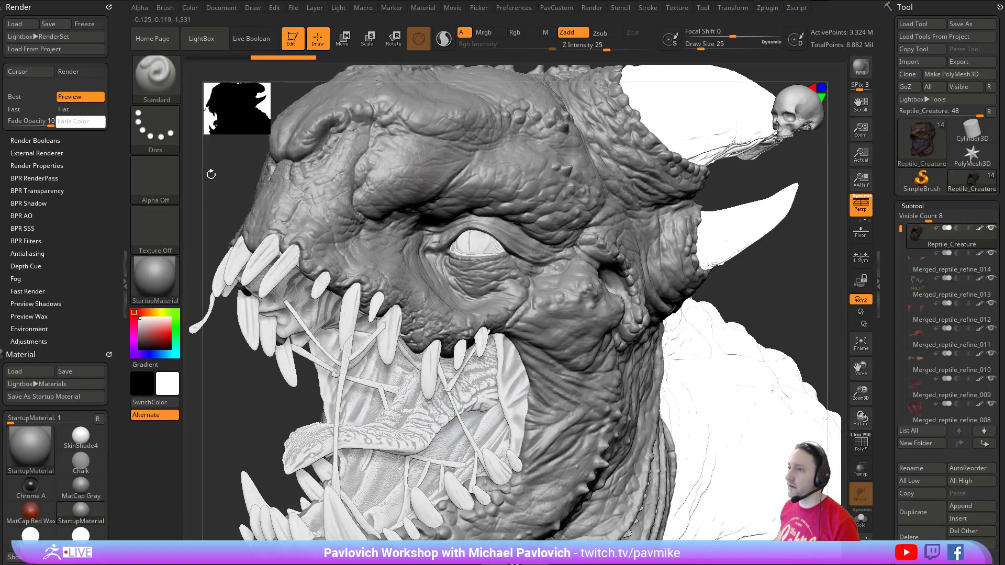
{"action": "mouse_move", "coordinate": [54, 127]}
{"action": "left_mouse_down"}
{"action": "mouse_move", "coordinate": [4, 127]}
{"action": "mouse_move", "coordinate": [54, 127]}
{"action": "left_mouse_up"}
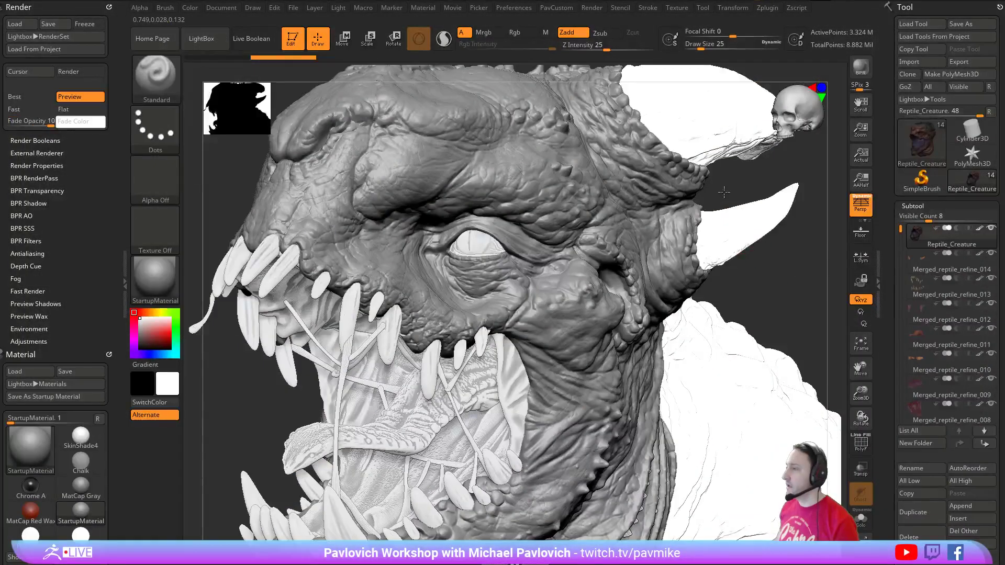
{"action": "key", "text": "f"}
{"action": "right_click_drag", "start_coordinate": [743, 256], "coordinate": [662, 240]}
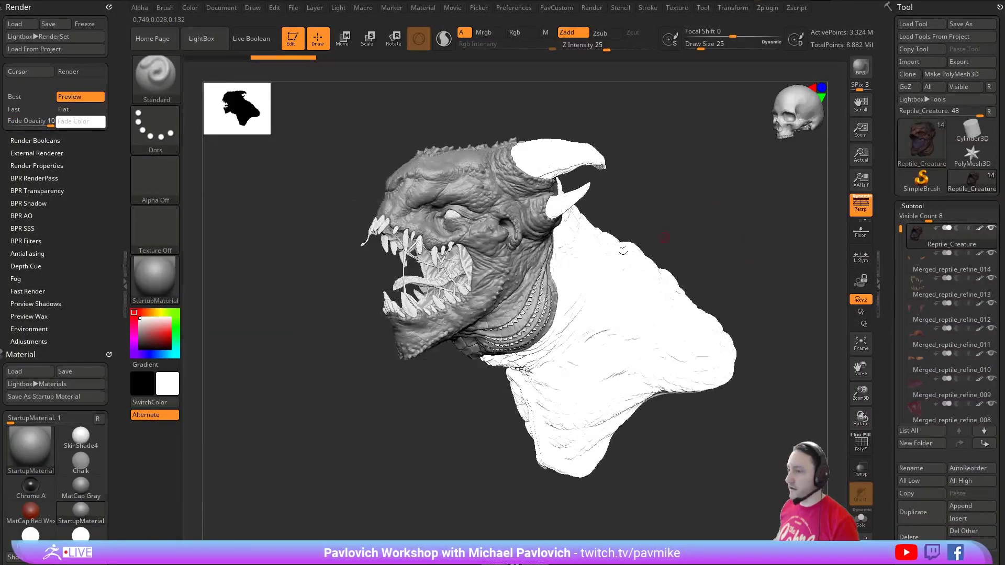
- Fill the Reptile_Creature subtool with the SkinShade4 material using only the material channel
{"action": "left_click", "coordinate": [167, 273]}
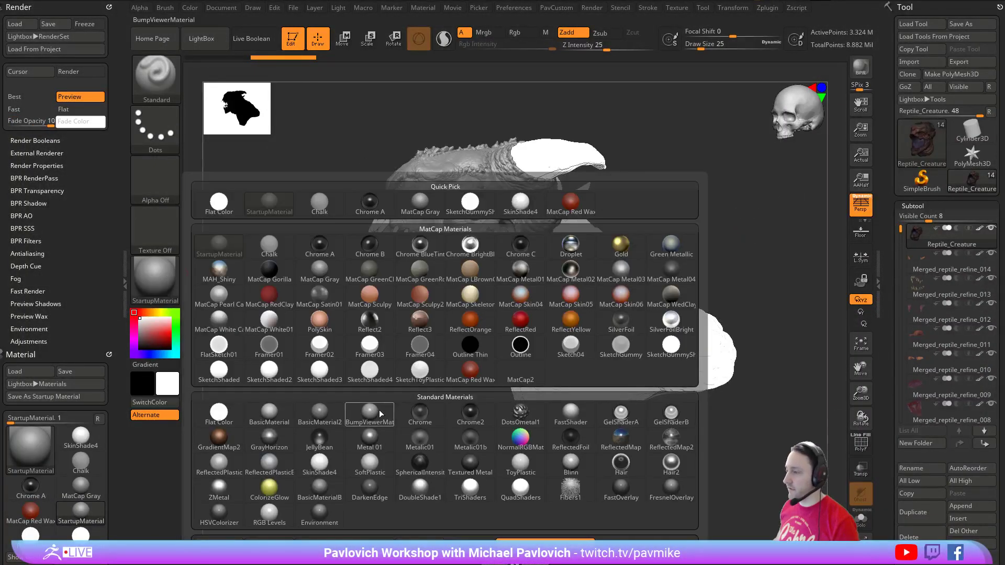
{"action": "left_click", "coordinate": [320, 464]}
{"action": "left_click", "coordinate": [189, 8]}
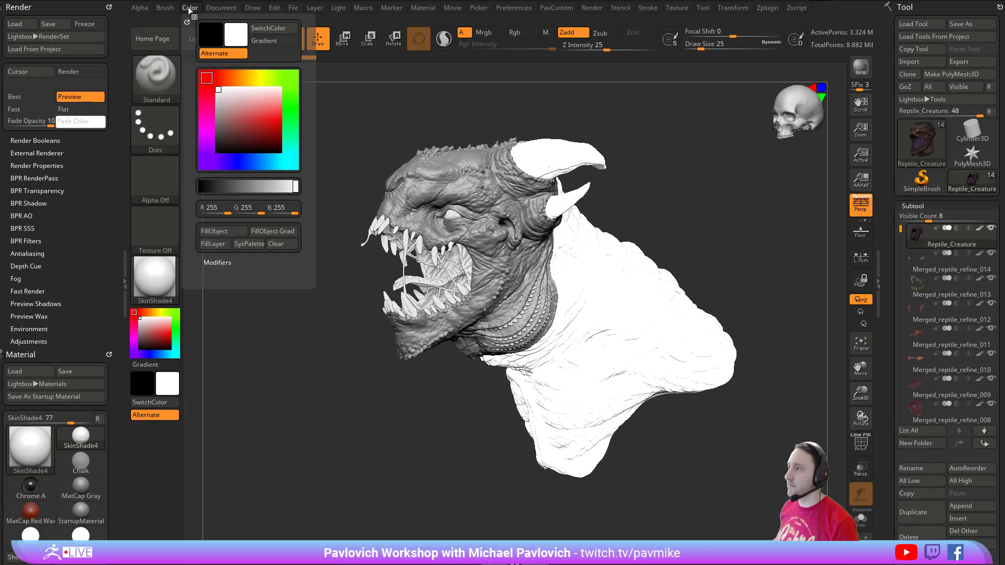
{"action": "left_click", "coordinate": [538, 38]}
{"action": "left_click", "coordinate": [189, 9]}
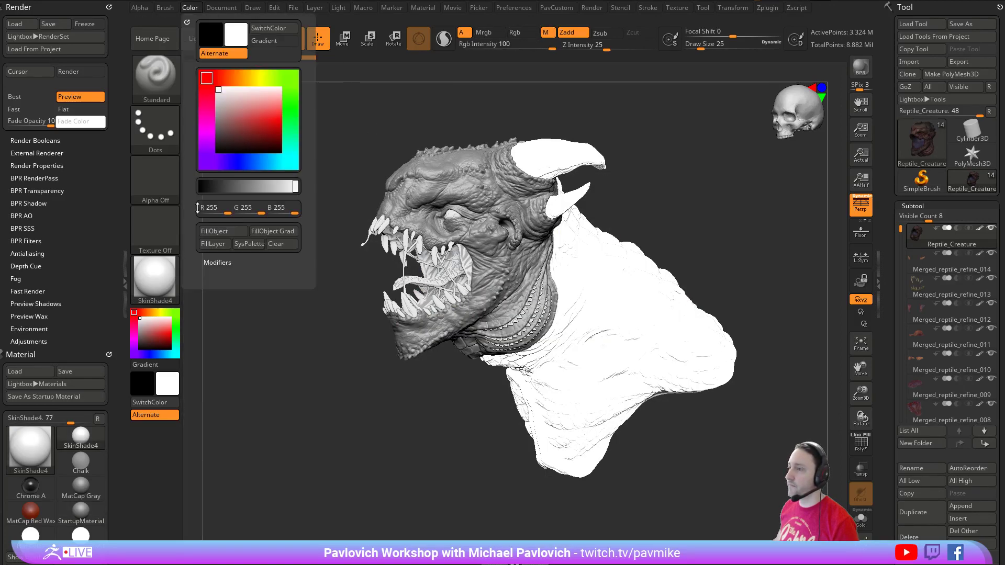
{"action": "left_click", "coordinate": [217, 233]}
- Set the render Fade Opacity to 0 to bring back the creature's painted colours
{"action": "mouse_move", "coordinate": [748, 188]}
{"action": "left_mouse_down"}
{"action": "mouse_move", "coordinate": [594, 209]}
{"action": "mouse_move", "coordinate": [759, 202]}
{"action": "left_mouse_up"}
{"action": "left_click_drag", "start_coordinate": [51, 122], "coordinate": [6, 125]}
{"action": "left_click_drag", "start_coordinate": [691, 171], "coordinate": [813, 234]}
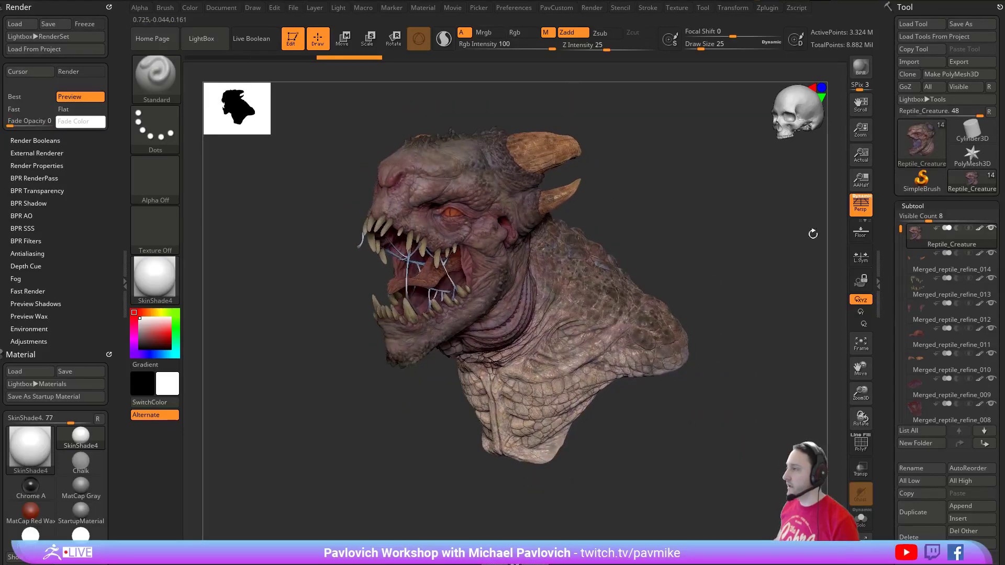
- Set the SkinShade4 material's Diffuse to 100 and the draw size to 31
{"action": "left_click_drag", "start_coordinate": [887, 274], "coordinate": [879, 192]}
{"action": "left_click_drag", "start_coordinate": [712, 226], "coordinate": [735, 226]}
{"action": "mouse_move", "coordinate": [79, 255]}
{"action": "left_mouse_down"}
{"action": "mouse_move", "coordinate": [73, 185]}
{"action": "mouse_move", "coordinate": [108, 173]}
{"action": "left_mouse_up"}
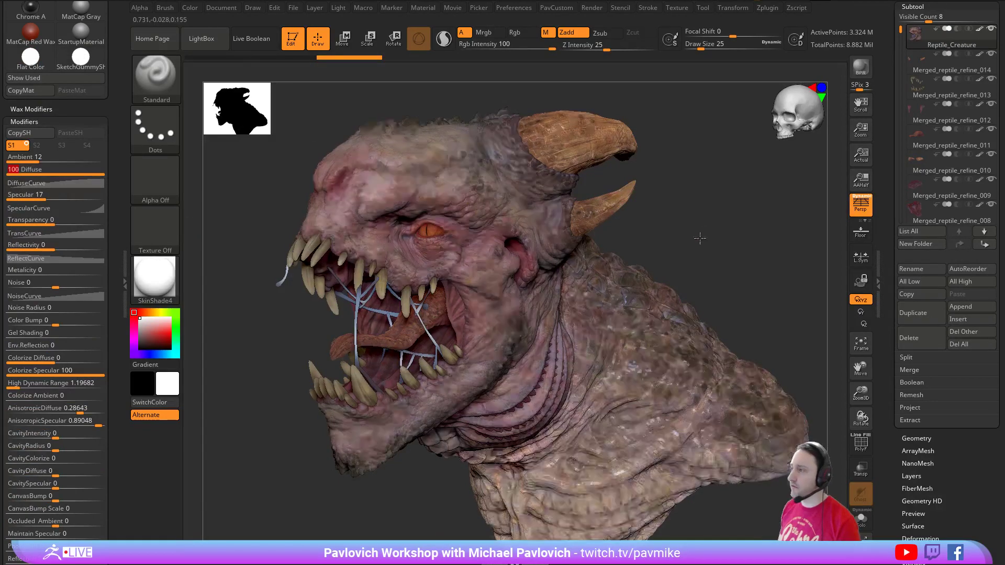
{"action": "left_click_drag", "start_coordinate": [700, 212], "coordinate": [701, 240], "text": "alt"}
{"action": "key", "text": "s"}
{"action": "left_click_drag", "start_coordinate": [701, 240], "coordinate": [714, 246]}
{"action": "key", "text": "s"}
{"action": "left_click_drag", "start_coordinate": [716, 244], "coordinate": [707, 242]}
- Brighten the Reptile_Creature subtool's polypaint by raising Rgb Intensity in Adjust Colors, and accept the change
{"action": "scroll", "coordinate": [908, 225], "scroll_direction": "down", "scroll_amount": 6}
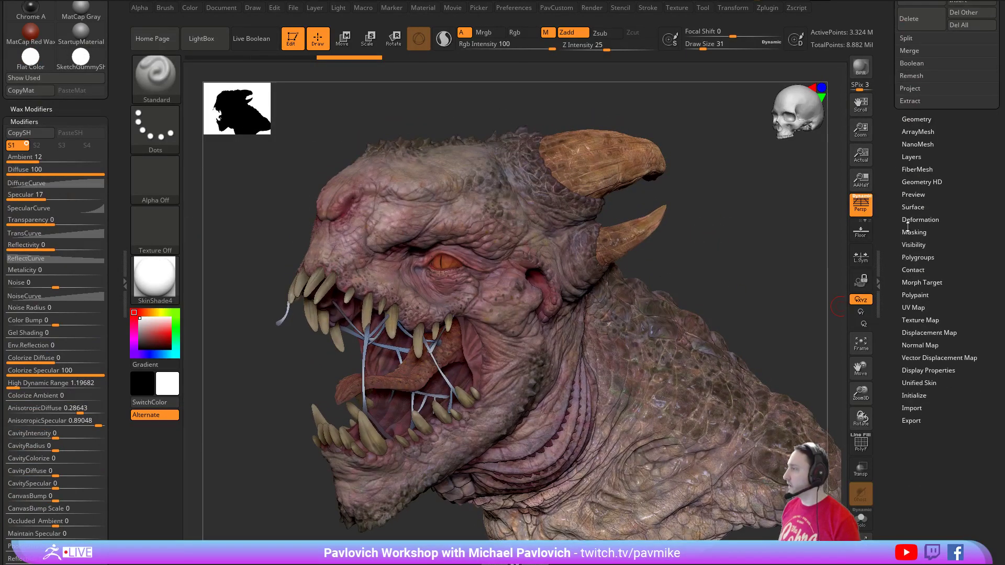
{"action": "left_click", "coordinate": [916, 295]}
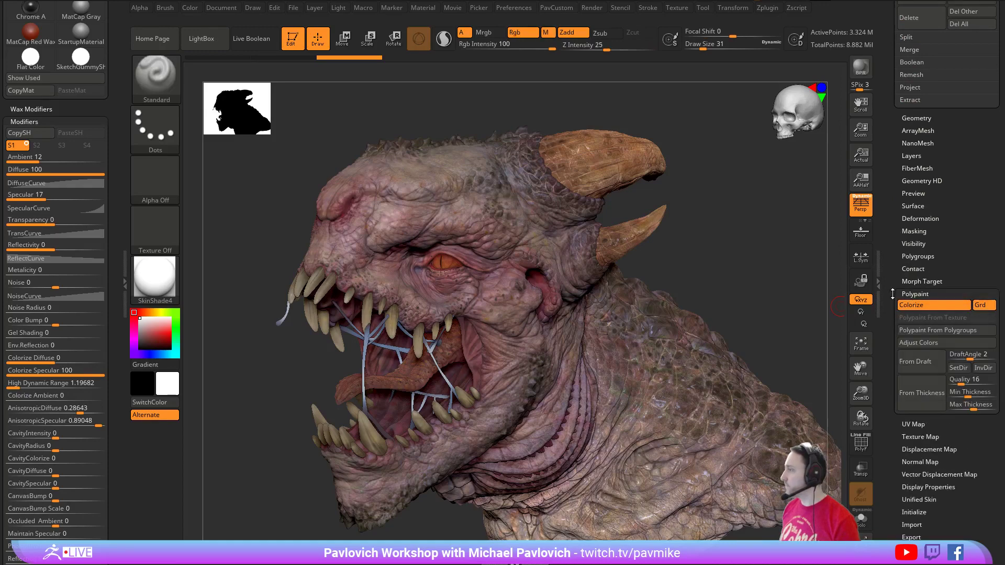
{"action": "scroll", "coordinate": [887, 264], "scroll_direction": "down", "scroll_amount": 2}
{"action": "left_click", "coordinate": [930, 268]}
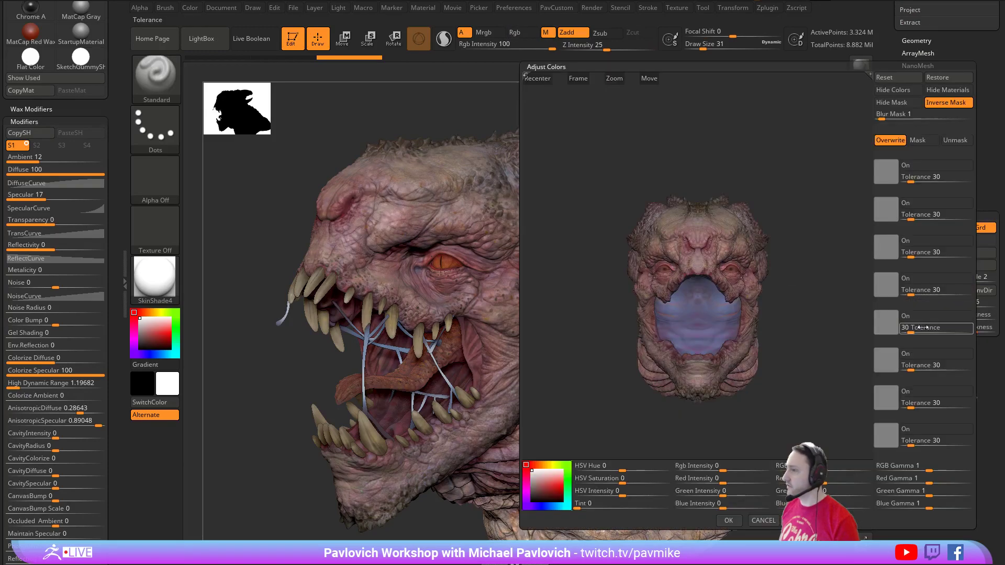
{"action": "left_click_drag", "start_coordinate": [808, 233], "coordinate": [835, 268]}
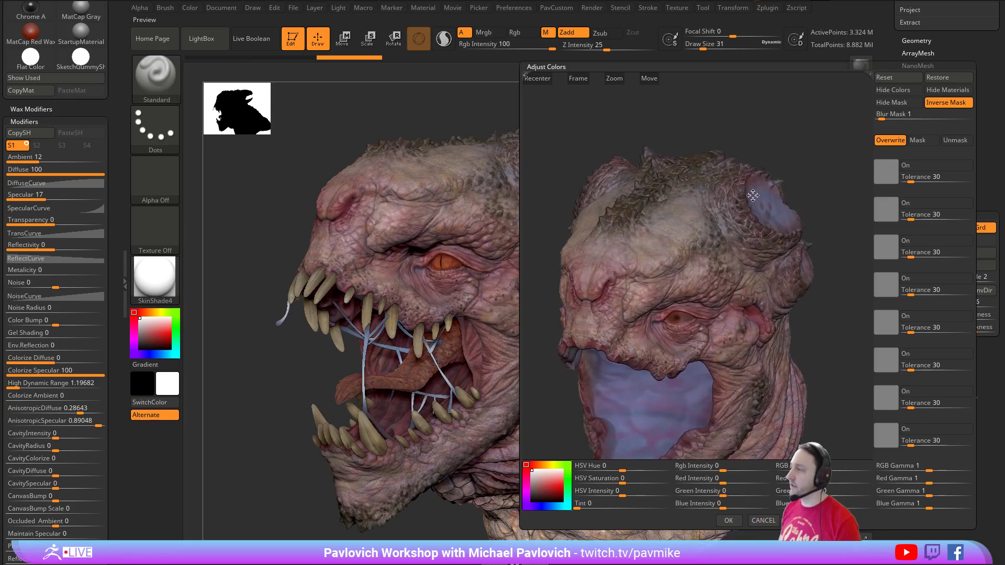
{"action": "left_click_drag", "start_coordinate": [753, 195], "coordinate": [836, 178]}
{"action": "mouse_move", "coordinate": [627, 471]}
{"action": "left_mouse_down"}
{"action": "mouse_move", "coordinate": [663, 471]}
{"action": "mouse_move", "coordinate": [628, 474]}
{"action": "left_mouse_up"}
{"action": "mouse_move", "coordinate": [723, 472]}
{"action": "left_mouse_down"}
{"action": "mouse_move", "coordinate": [754, 471]}
{"action": "mouse_move", "coordinate": [728, 472]}
{"action": "mouse_move", "coordinate": [739, 472]}
{"action": "left_mouse_up"}
{"action": "left_click", "coordinate": [728, 521]}
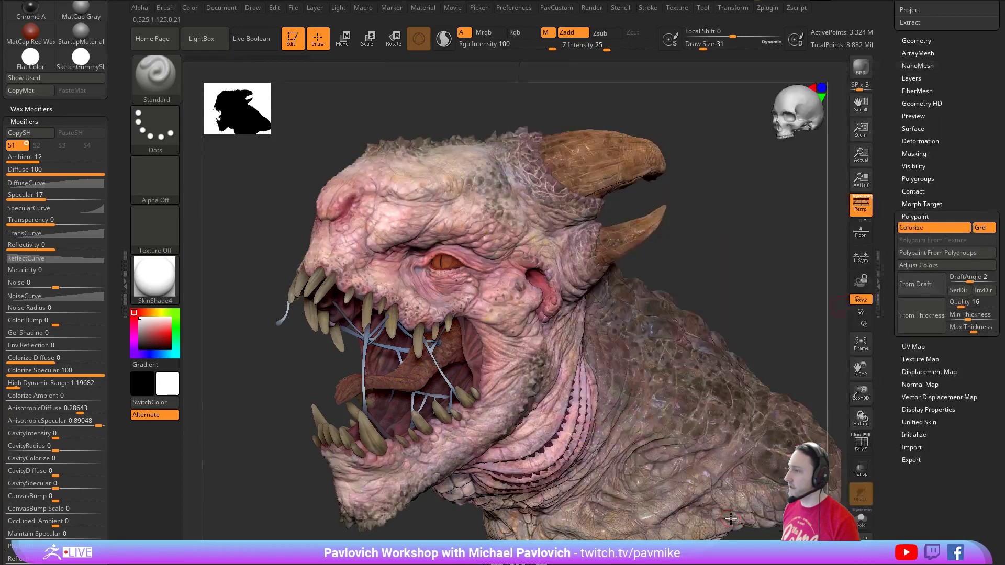
{"action": "left_click_drag", "start_coordinate": [727, 259], "coordinate": [740, 261]}
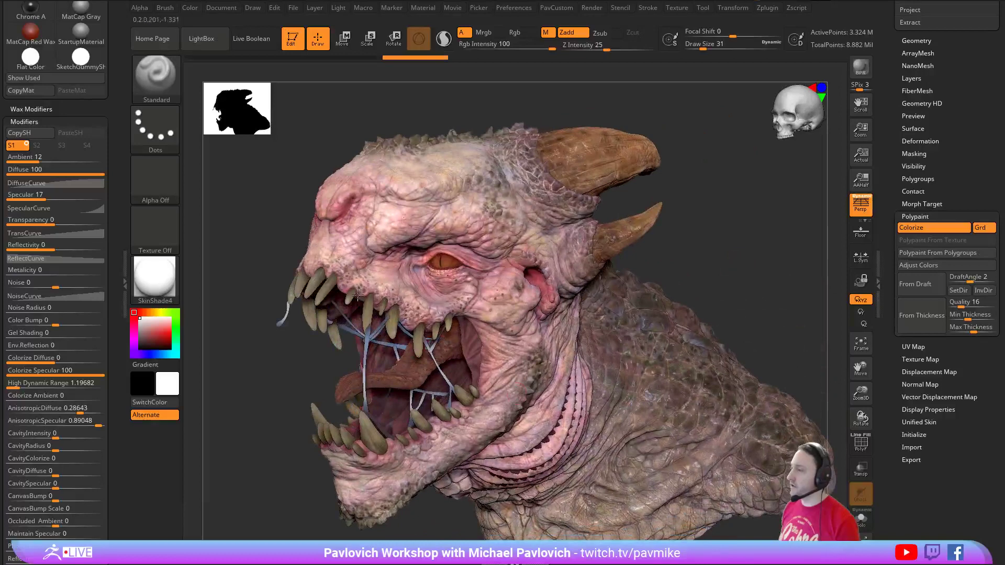
- Reopen Adjust Colors, sample the brown colour of the head's spikes into the first colour slot, and turn off Inverse Mask
{"action": "left_click", "coordinate": [918, 266]}
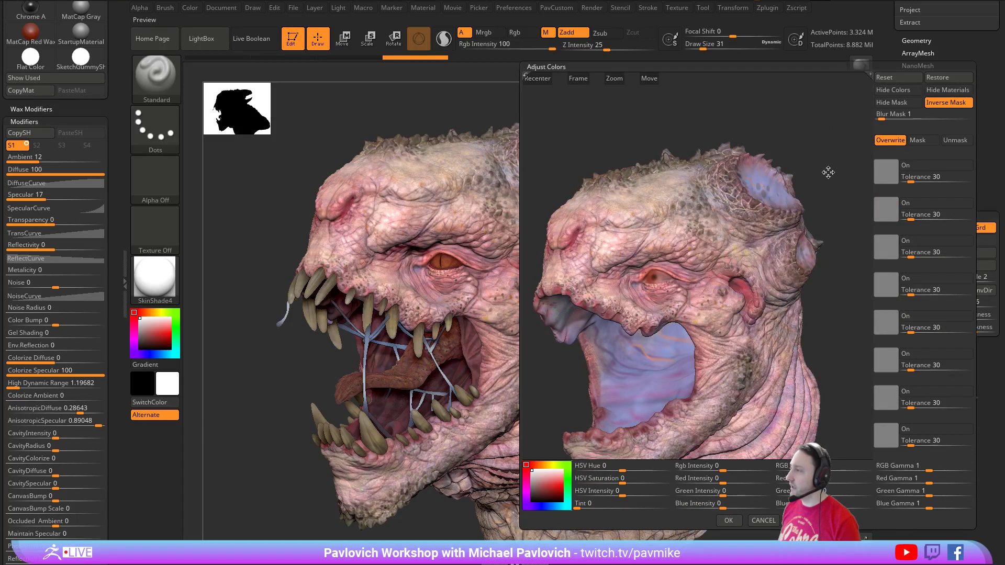
{"action": "left_click_drag", "start_coordinate": [828, 173], "coordinate": [824, 185]}
{"action": "left_click_drag", "start_coordinate": [787, 152], "coordinate": [749, 185], "text": "alt"}
{"action": "left_click_drag", "start_coordinate": [778, 119], "coordinate": [791, 144], "text": "alt"}
{"action": "left_click_drag", "start_coordinate": [622, 226], "coordinate": [640, 229]}
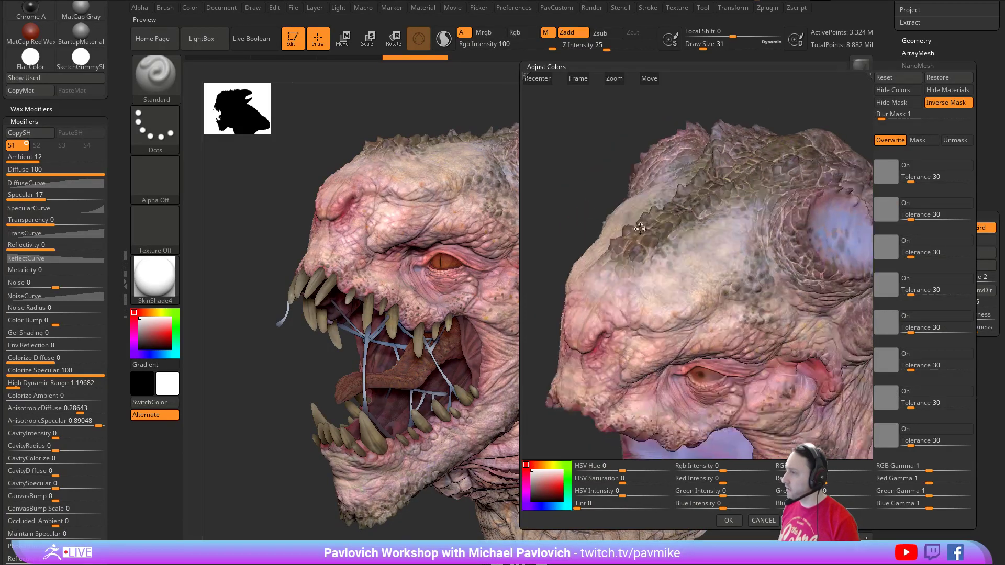
{"action": "left_click_drag", "start_coordinate": [888, 171], "coordinate": [666, 231]}
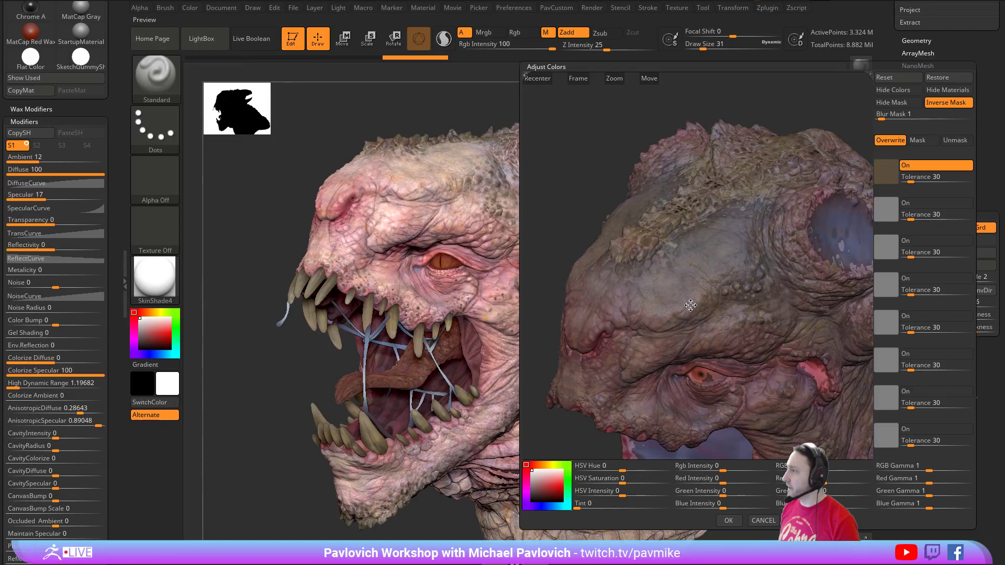
{"action": "left_click", "coordinate": [938, 104]}
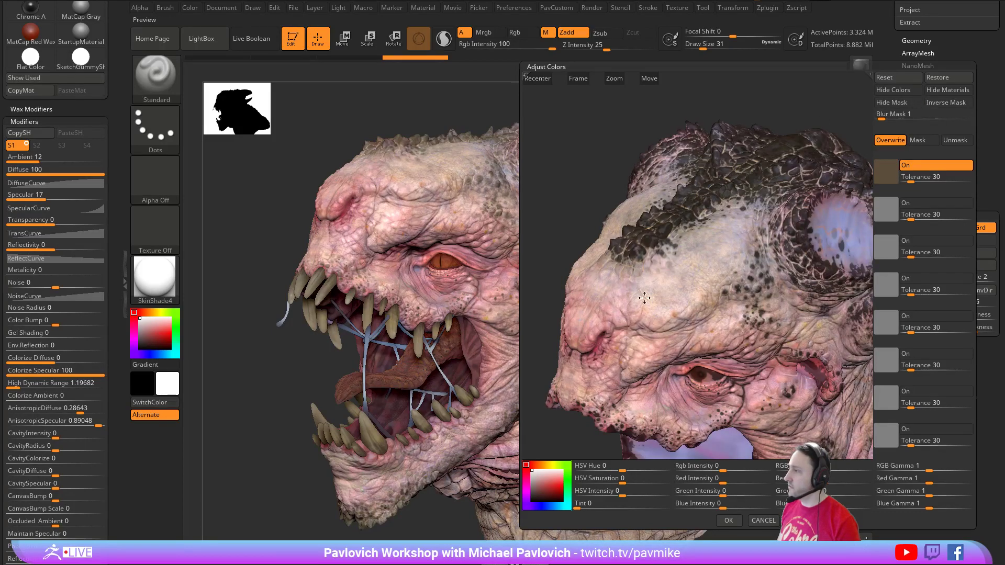
- Turn on Inverse Mask in Adjust Colors to leave only the sampled brown of the head's spikes unmasked
{"action": "left_click", "coordinate": [941, 104]}
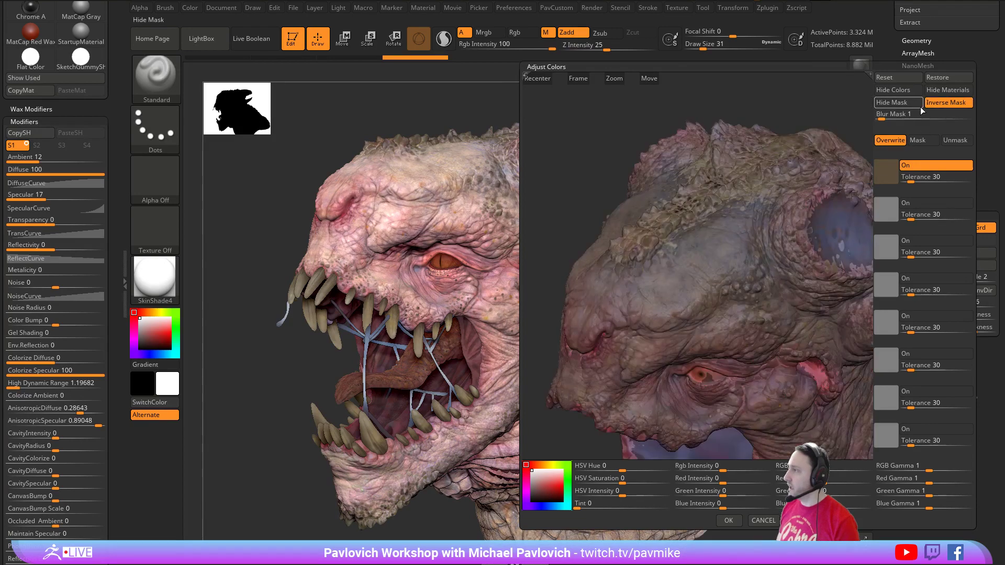
{"action": "left_click", "coordinate": [942, 106]}
{"action": "left_click", "coordinate": [942, 103]}
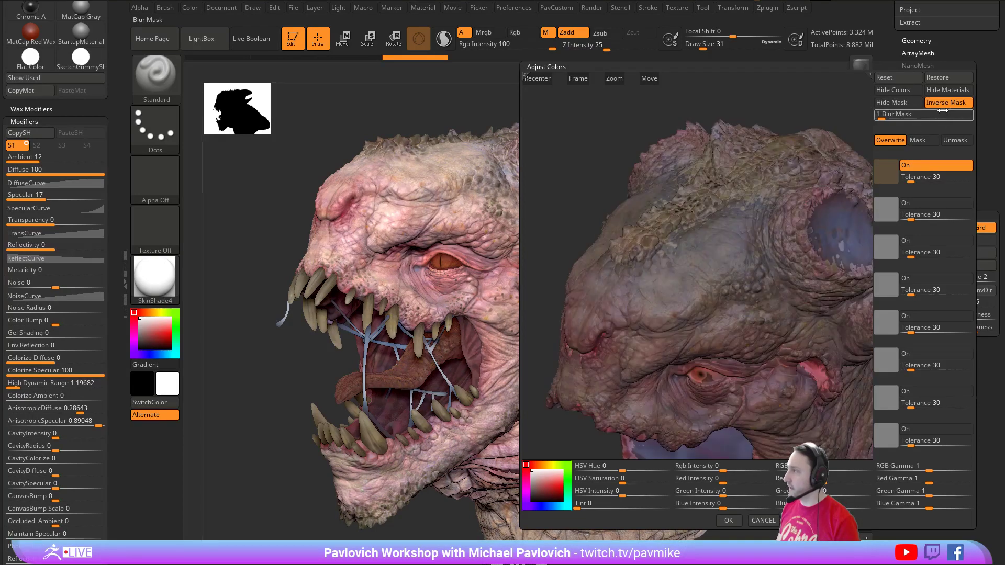
- Switch Hide Mask on and off to compare the preview with and without the mask shading
{"action": "left_click", "coordinate": [893, 106]}
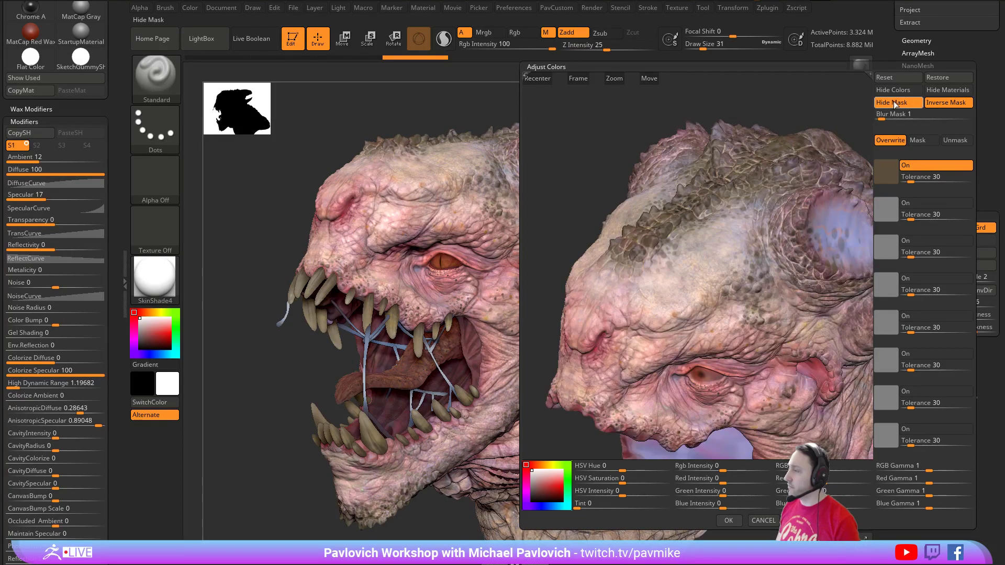
{"action": "left_click", "coordinate": [896, 105]}
{"action": "left_click", "coordinate": [897, 104]}
{"action": "left_click", "coordinate": [899, 103]}
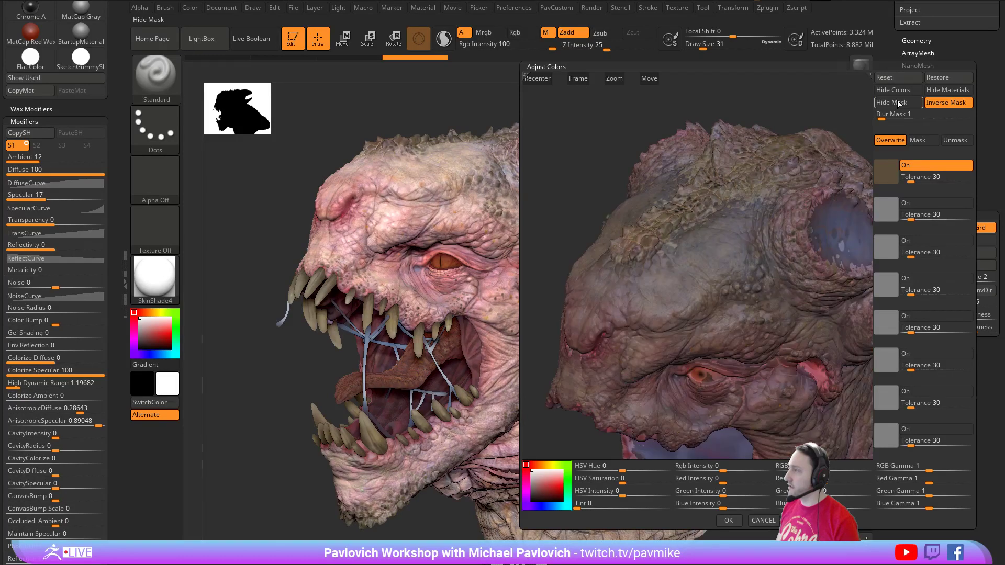
{"action": "left_click", "coordinate": [899, 104]}
- Examine the colour-based mask in the preview using different combinations of Hide Colors, Hide Materials and Hide Mask
{"action": "left_click", "coordinate": [902, 92]}
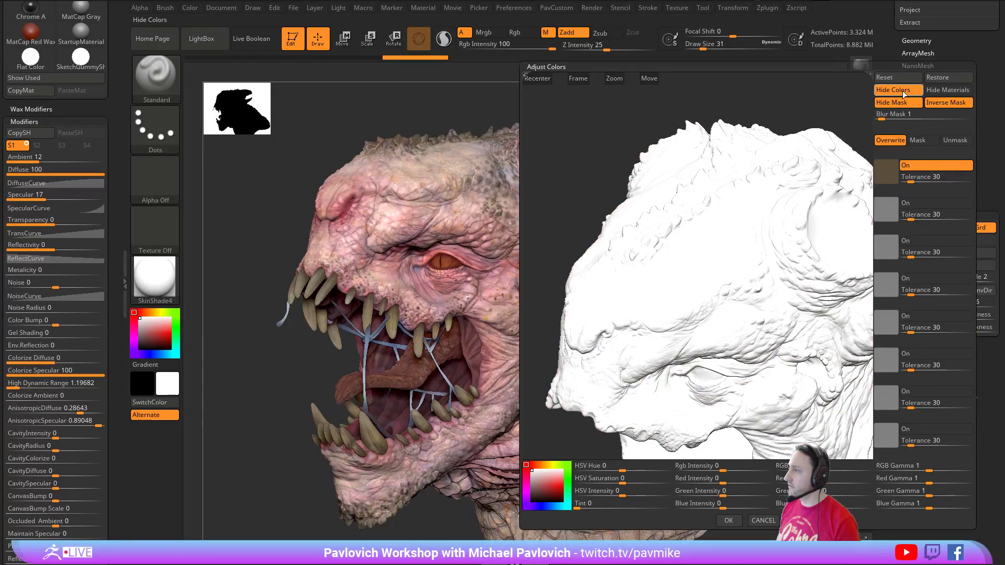
{"action": "left_click", "coordinate": [900, 103]}
{"action": "left_click_drag", "start_coordinate": [776, 119], "coordinate": [743, 142]}
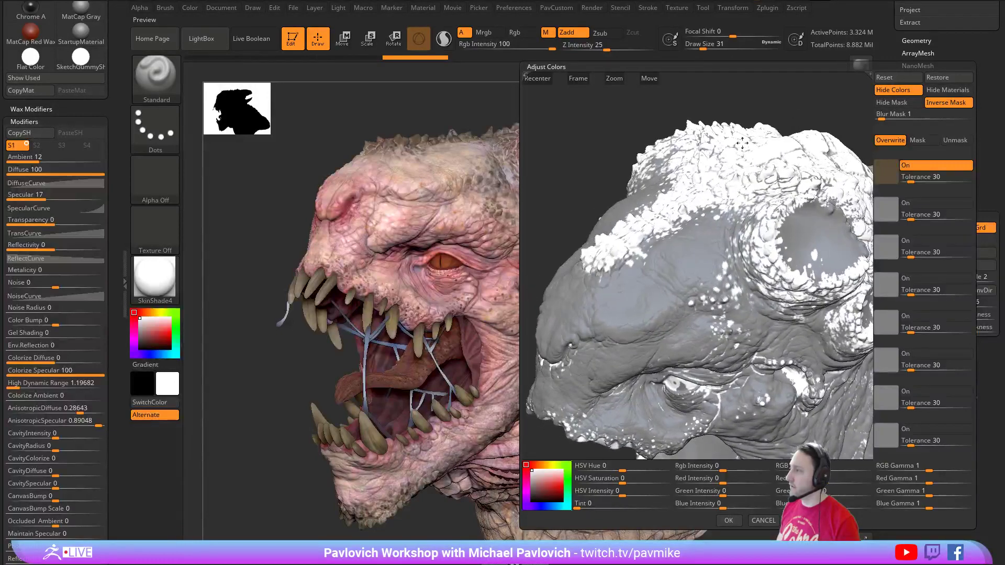
{"action": "left_click", "coordinate": [904, 92]}
{"action": "left_click", "coordinate": [934, 92]}
{"action": "left_click", "coordinate": [914, 92]}
{"action": "left_click", "coordinate": [912, 92]}
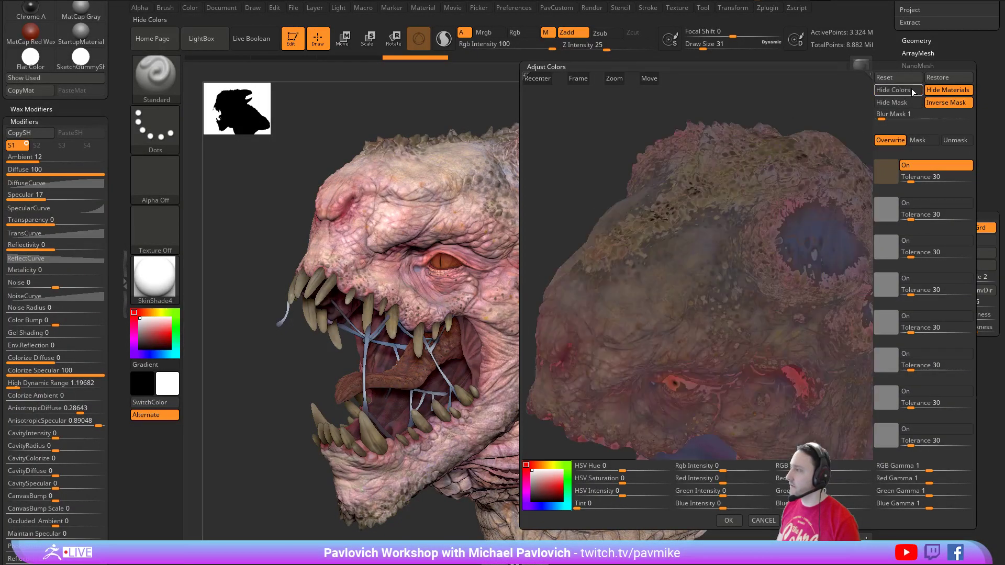
{"action": "left_click", "coordinate": [914, 92]}
{"action": "left_click", "coordinate": [904, 101]}
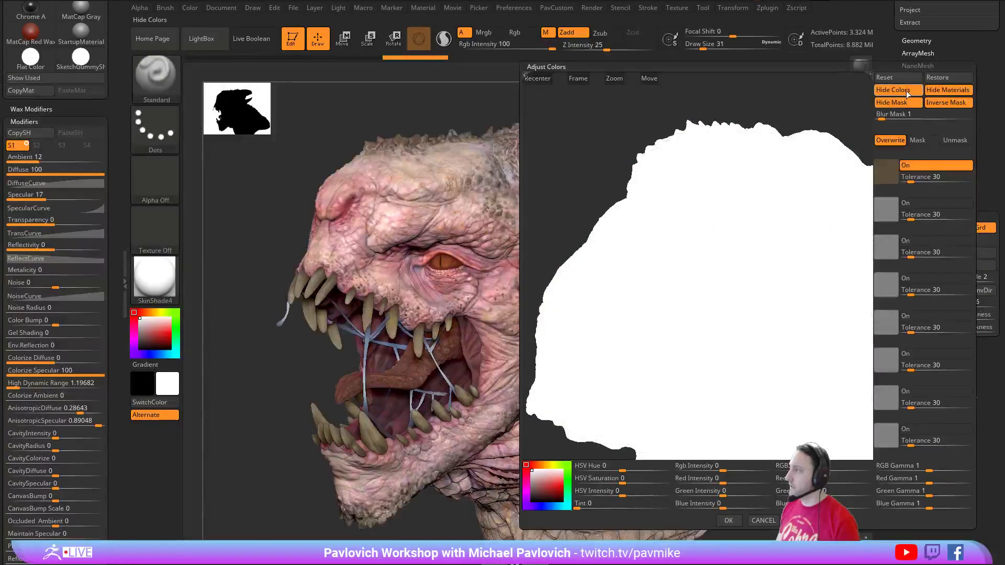
{"action": "left_click", "coordinate": [906, 101]}
{"action": "left_click", "coordinate": [907, 92]}
{"action": "left_click", "coordinate": [907, 93]}
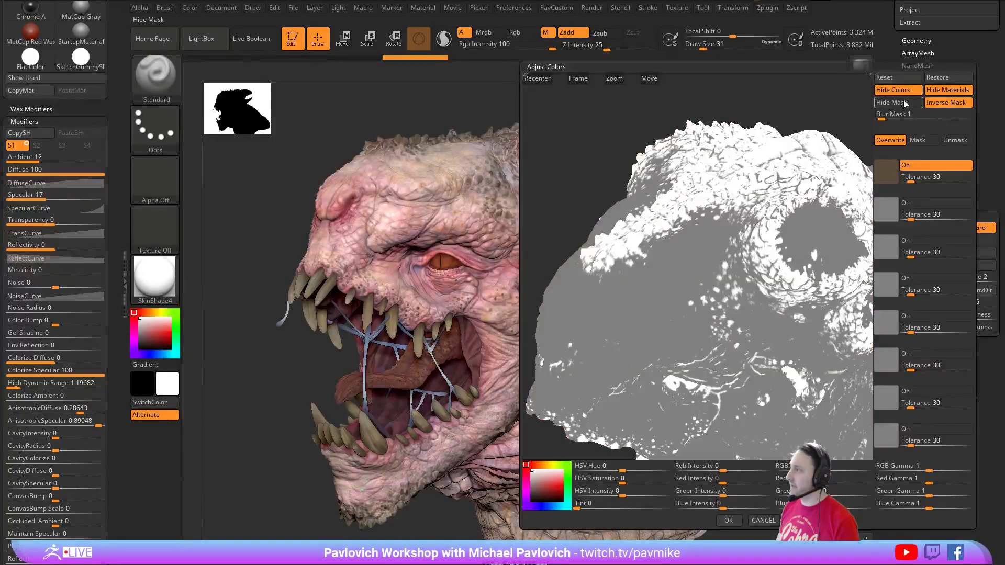
{"action": "left_click", "coordinate": [905, 103]}
{"action": "left_click", "coordinate": [940, 91]}
{"action": "left_click", "coordinate": [900, 91]}
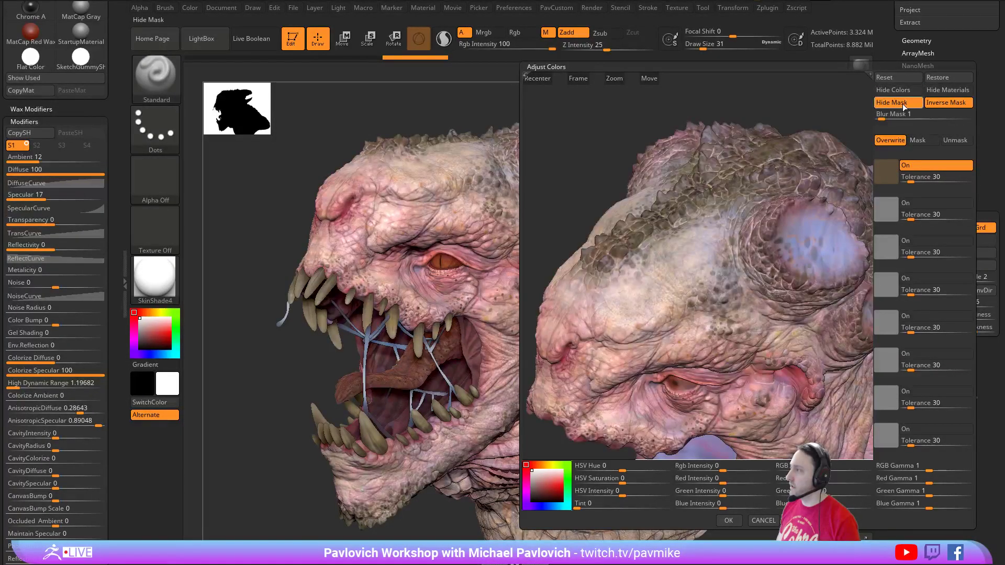
- Hide the mask shading in the preview and shift the brown spikes towards green with an HSV Hue of 0.10925
{"action": "left_click", "coordinate": [904, 105]}
{"action": "left_click_drag", "start_coordinate": [546, 222], "coordinate": [560, 215]}
{"action": "left_click", "coordinate": [903, 104]}
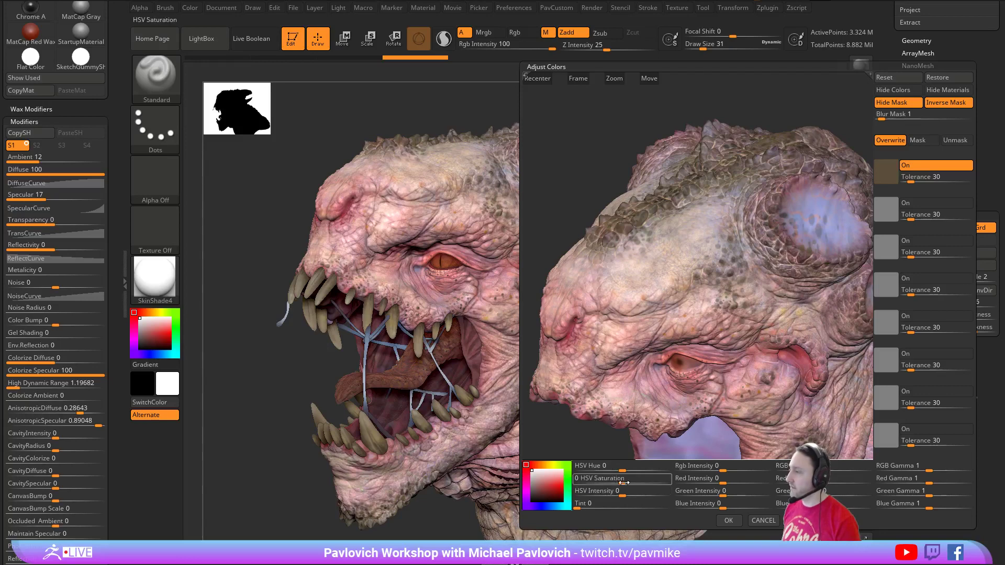
{"action": "left_click_drag", "start_coordinate": [627, 471], "coordinate": [649, 479]}
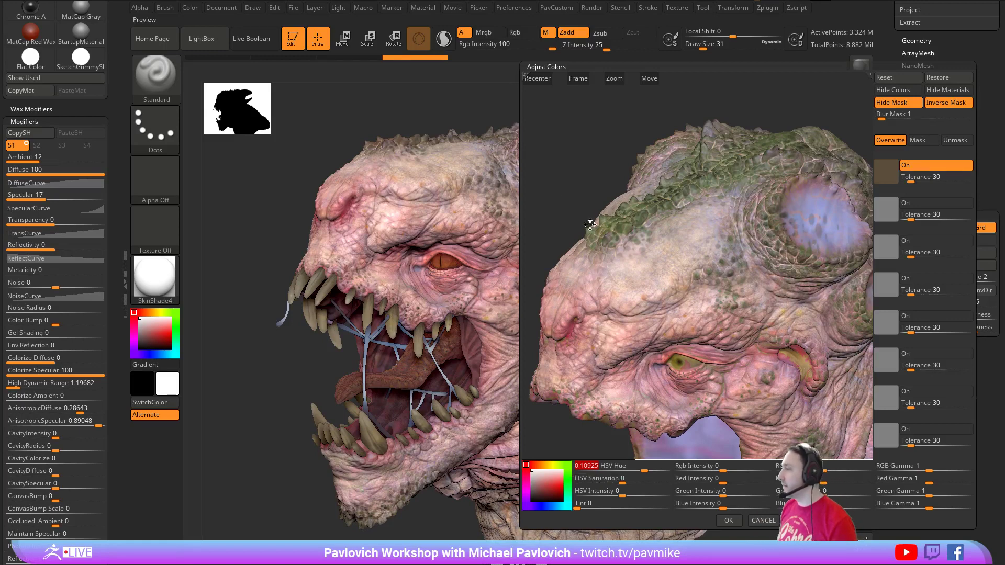
- Set the brown colour's Tolerance to 20, replace the hue shift with a red Tint of about 0.2, and accept the adjustment
{"action": "left_click_drag", "start_coordinate": [911, 180], "coordinate": [912, 179]}
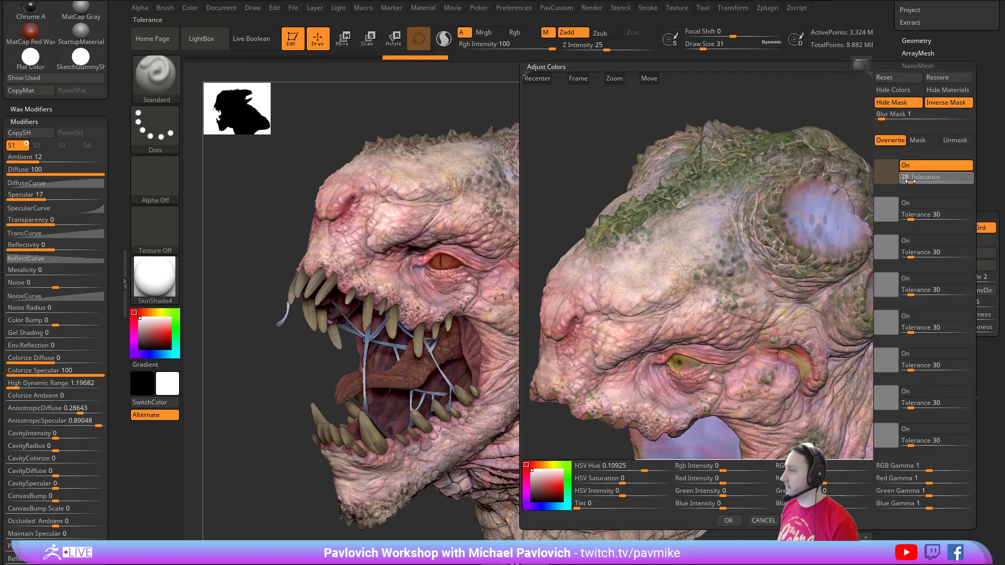
{"action": "left_click_drag", "start_coordinate": [644, 471], "coordinate": [622, 472]}
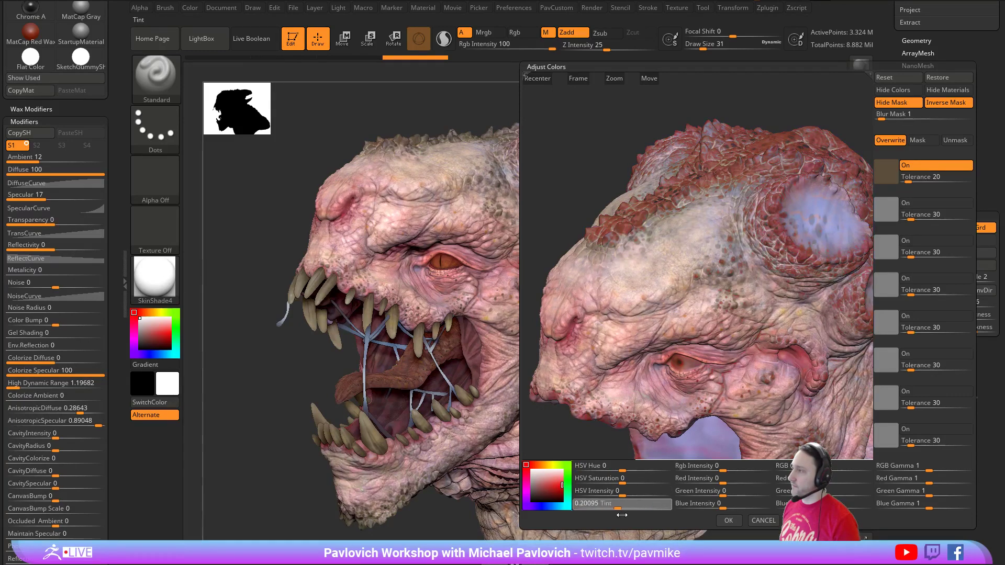
{"action": "left_click_drag", "start_coordinate": [622, 515], "coordinate": [622, 516]}
{"action": "left_click", "coordinate": [729, 520]}
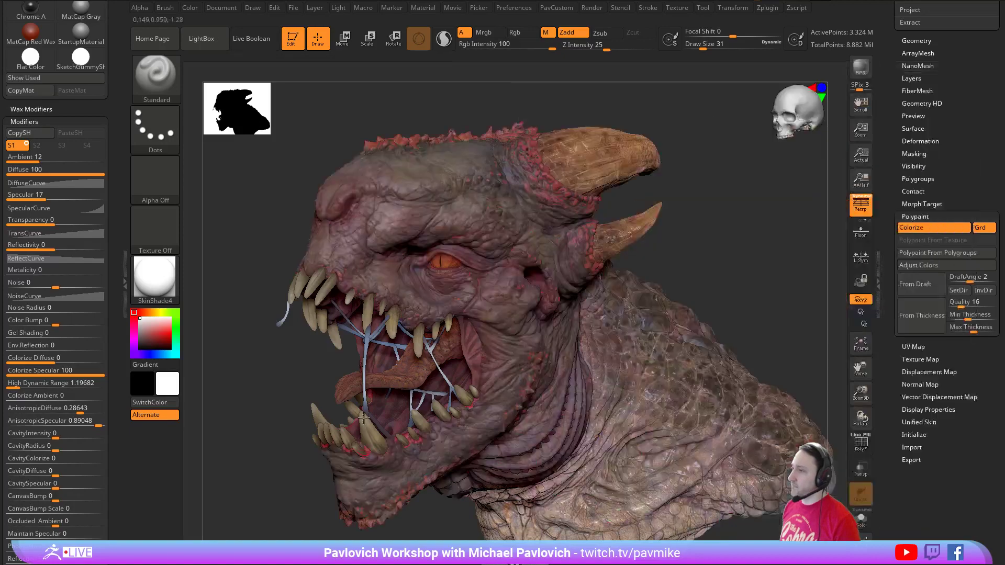
- Clear the creature's mask, then sample the lilac of the horn socket into the first Adjust Colors slot with Tolerance 10
{"action": "left_click_drag", "start_coordinate": [707, 227], "coordinate": [719, 255]}
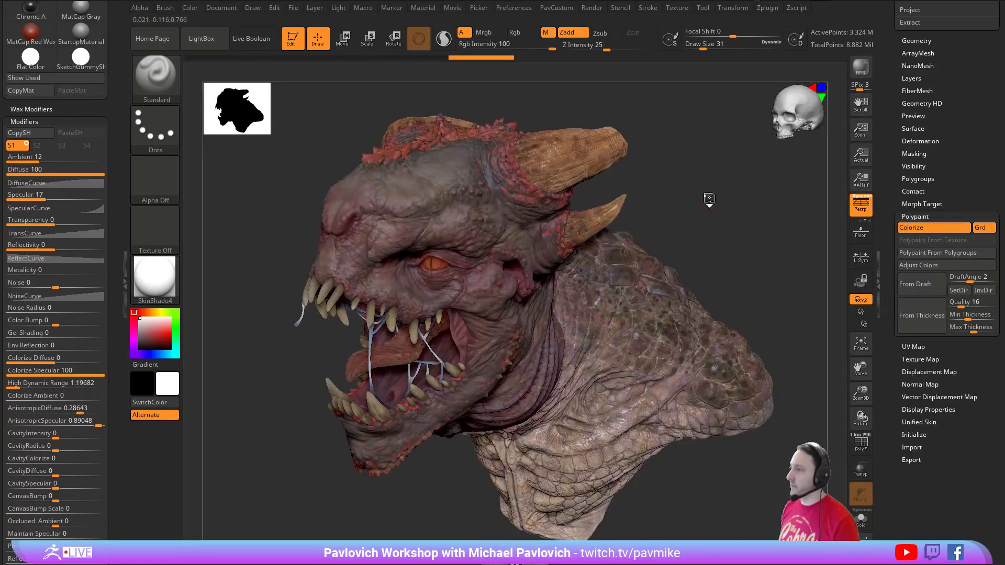
{"action": "left_click_drag", "start_coordinate": [709, 198], "coordinate": [739, 202]}
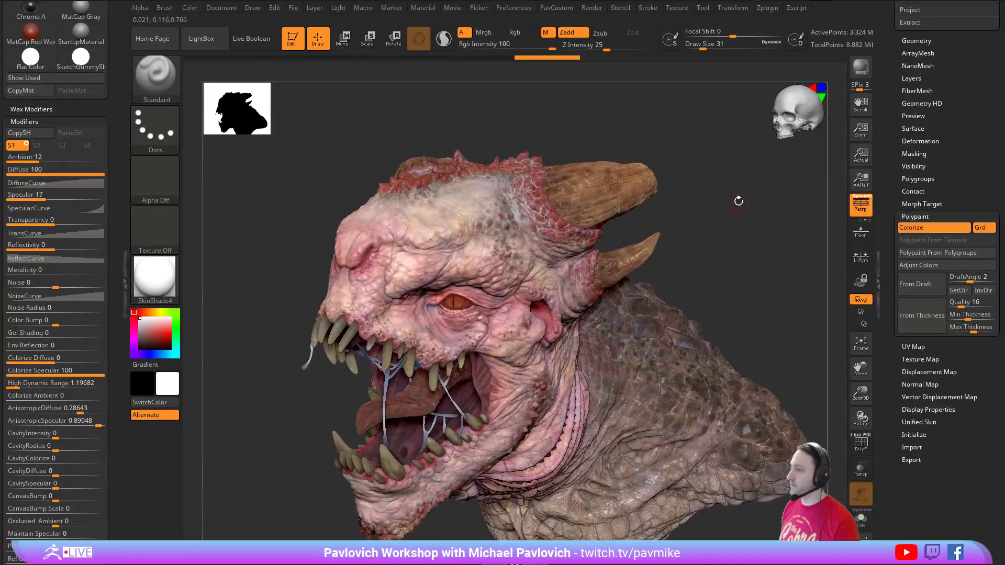
{"action": "left_click", "coordinate": [924, 267]}
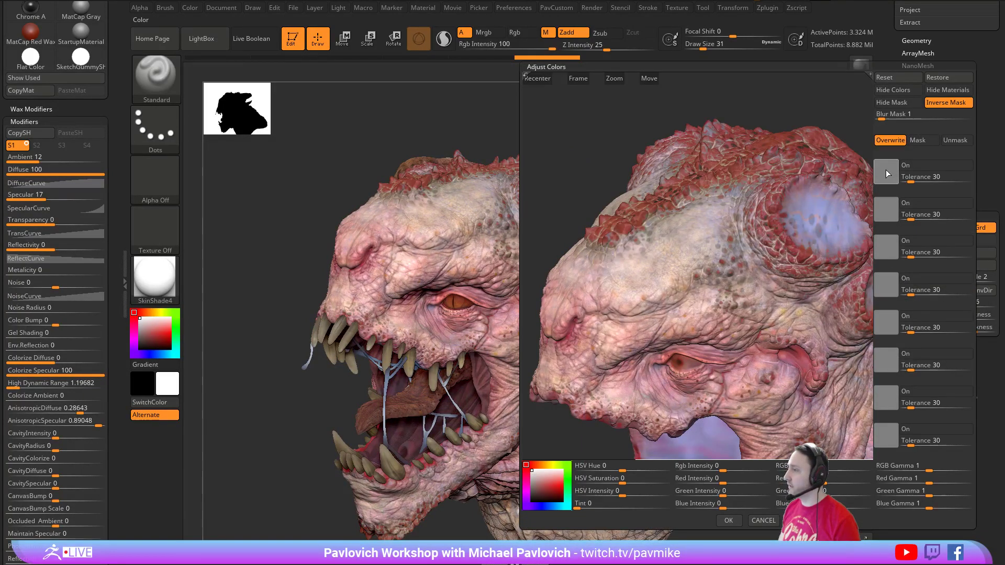
{"action": "left_click_drag", "start_coordinate": [886, 169], "coordinate": [812, 214]}
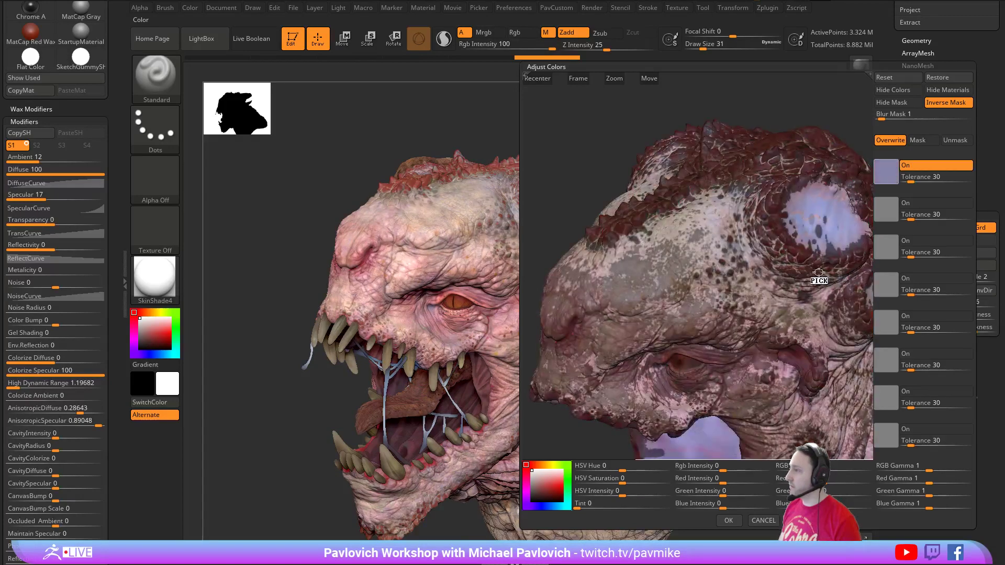
{"action": "left_click_drag", "start_coordinate": [911, 182], "coordinate": [904, 183]}
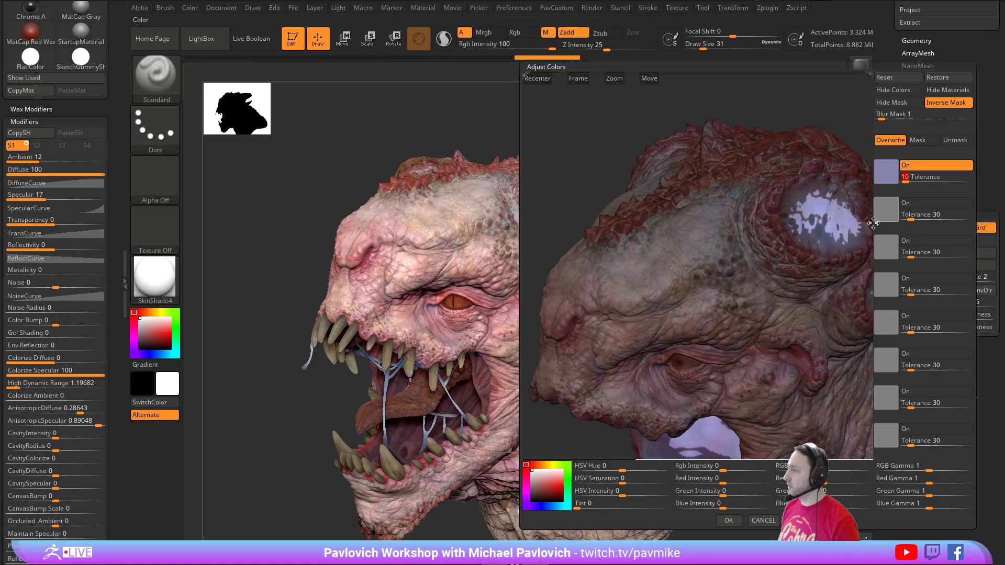
- Sample another lilac tone of the socket into the second slot with Tolerance 16, and accept using the Mask option
{"action": "left_click", "coordinate": [886, 210]}
{"action": "left_click", "coordinate": [820, 225]}
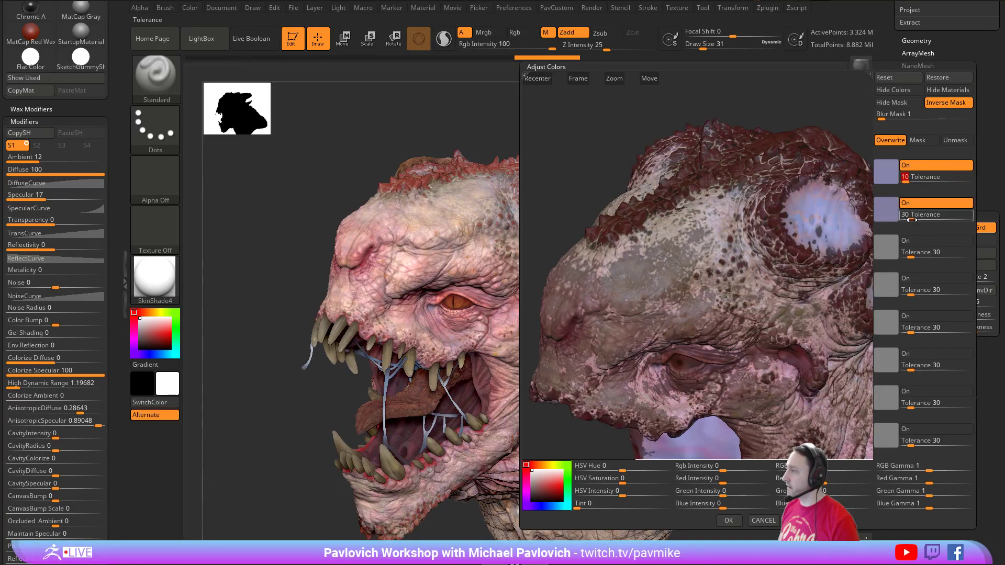
{"action": "left_click_drag", "start_coordinate": [912, 220], "coordinate": [907, 220]}
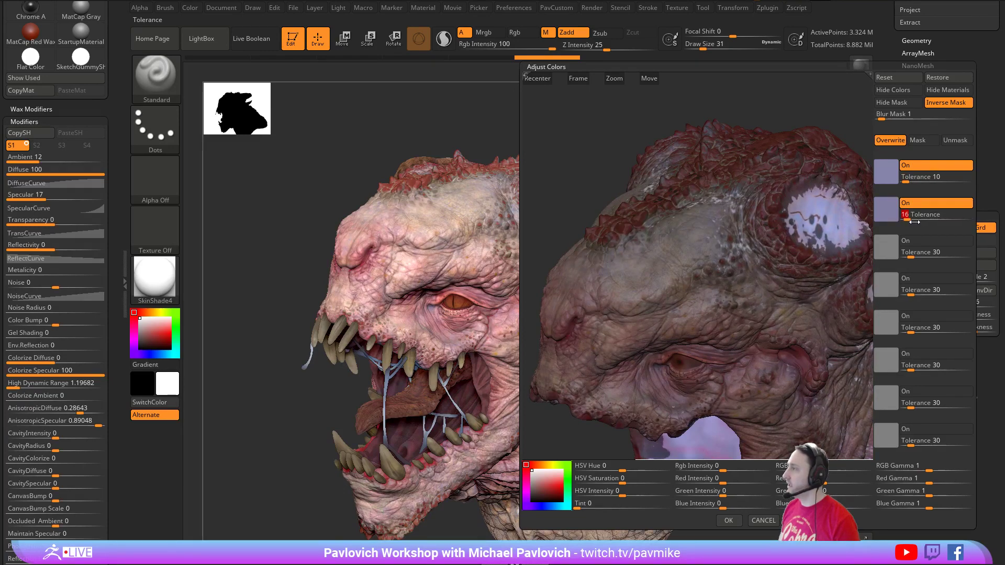
{"action": "left_click", "coordinate": [924, 141]}
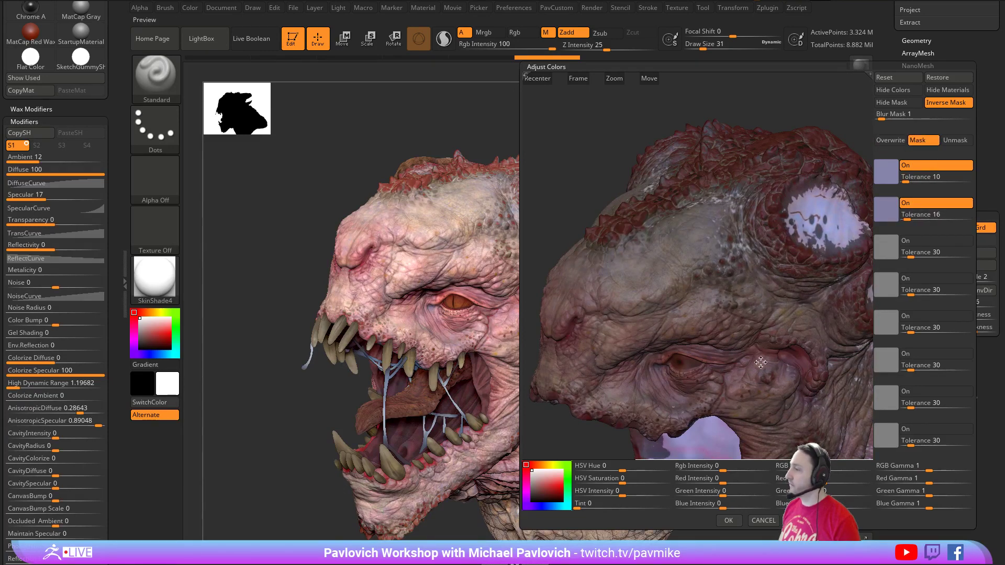
{"action": "left_click", "coordinate": [728, 521]}
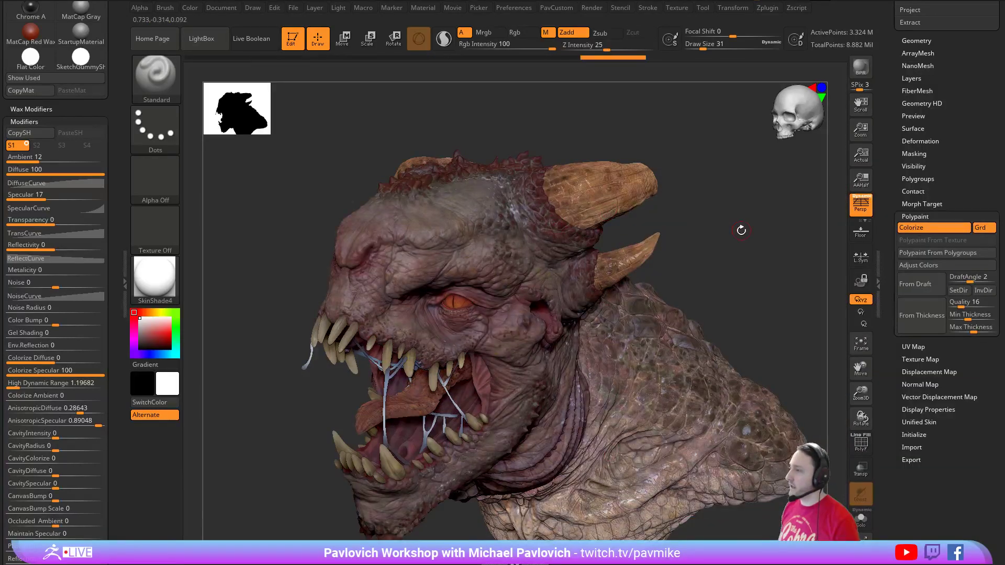
- Isolate the creature's skin subtool and invert its mask back and forth to inspect the horn sockets and mouth interior
{"action": "mouse_move", "coordinate": [828, 321]}
{"action": "left_mouse_down"}
{"action": "mouse_move", "coordinate": [765, 229]}
{"action": "mouse_move", "coordinate": [620, 234]}
{"action": "left_mouse_up"}
{"action": "left_click", "coordinate": [763, 297], "text": "ctrl"}
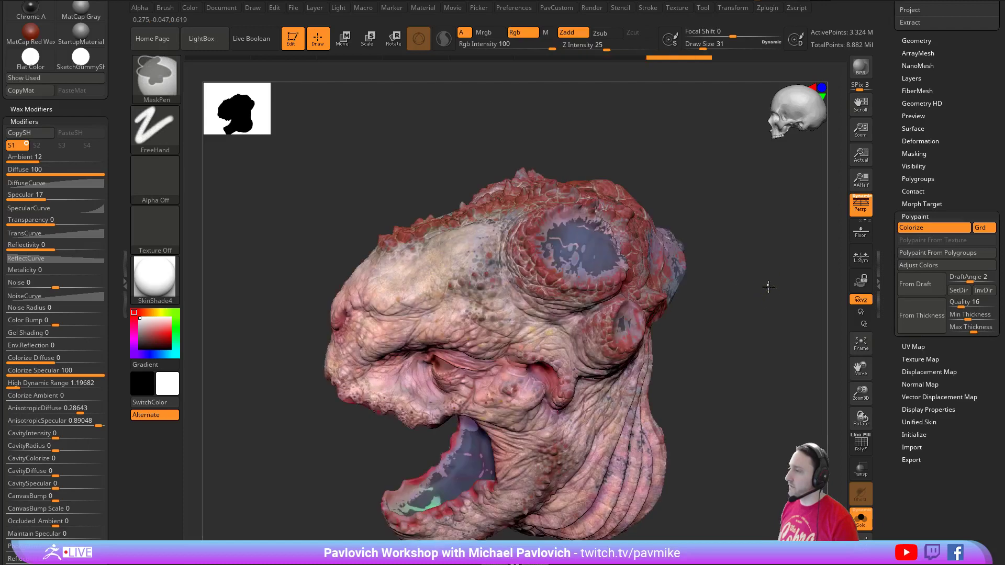
{"action": "left_click", "coordinate": [767, 285], "text": "ctrl"}
{"action": "left_click_drag", "start_coordinate": [717, 278], "coordinate": [795, 231]}
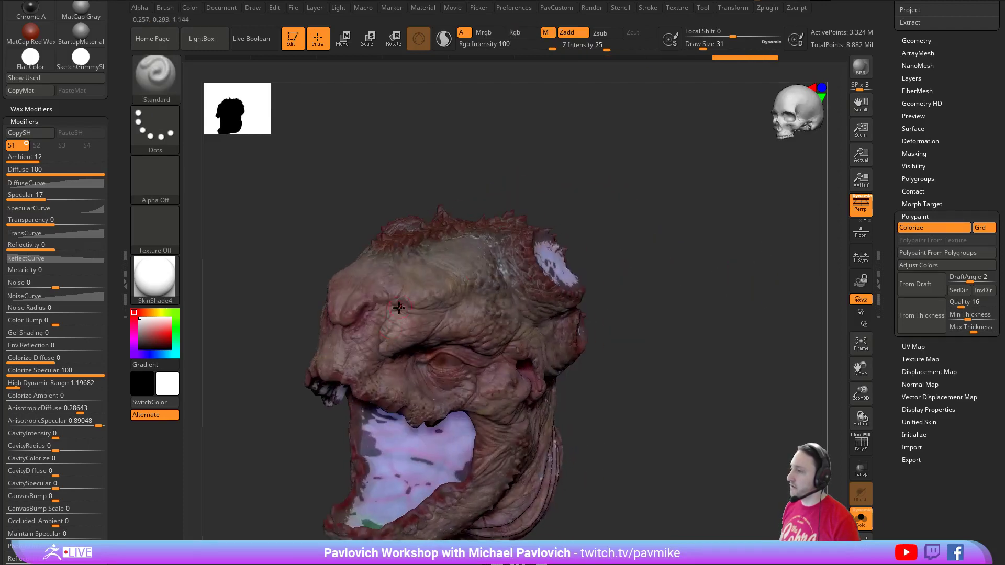
{"action": "left_click_drag", "start_coordinate": [597, 263], "coordinate": [578, 247]}
{"action": "left_click_drag", "start_coordinate": [730, 258], "coordinate": [740, 258]}
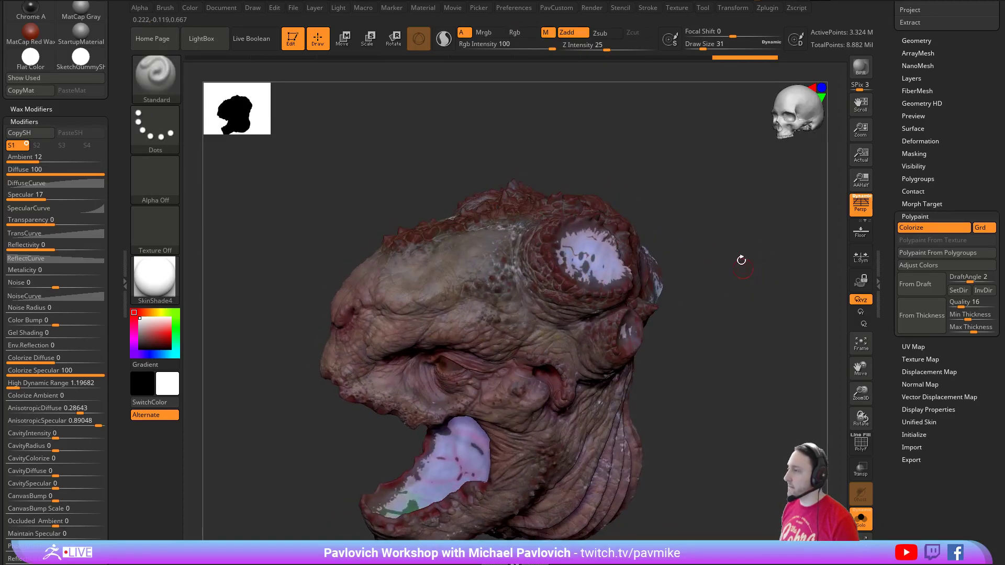
{"action": "key", "text": "ctrl+z"}
{"action": "key", "text": "ctrl+z"}
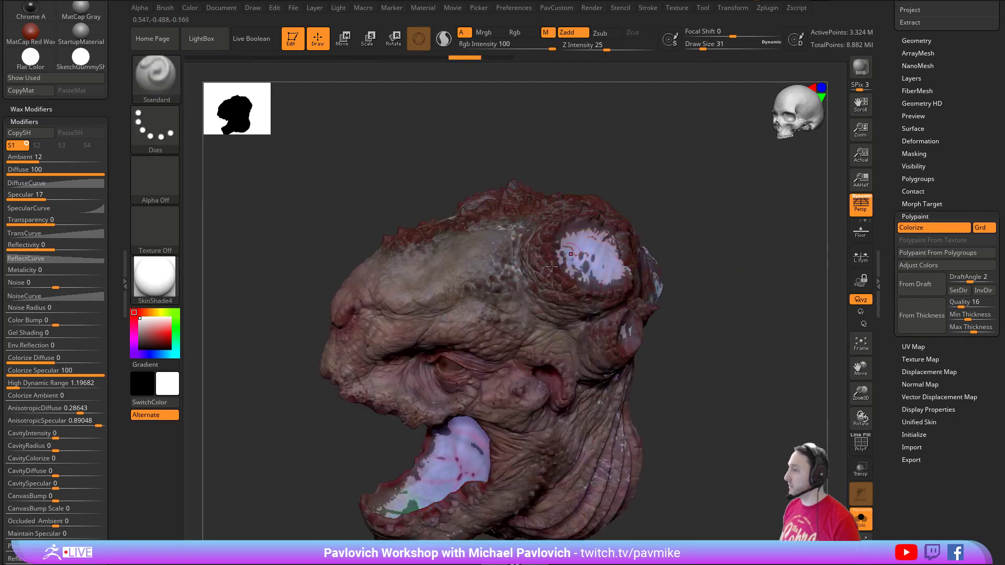
- Show the Mask Adjust profile of the skin subtool and widen its ramp by moving the lower and upper curve points apart
{"action": "left_click", "coordinate": [928, 208]}
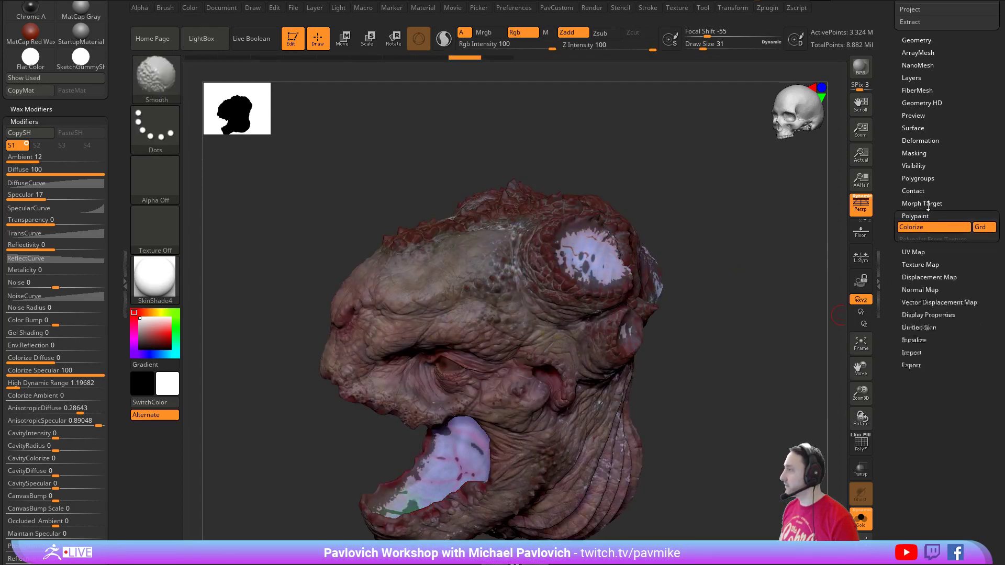
{"action": "left_click", "coordinate": [915, 153]}
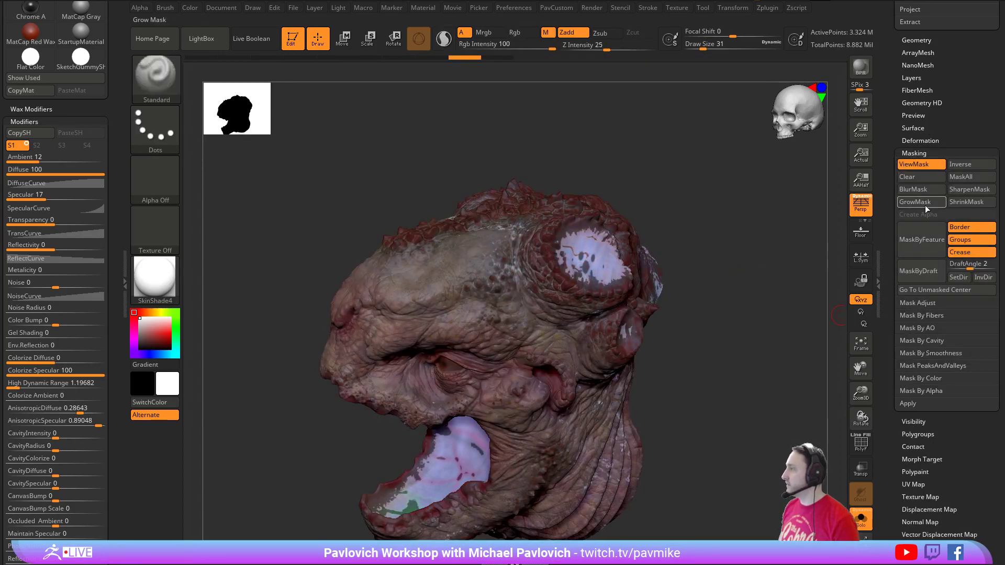
{"action": "left_click", "coordinate": [919, 304]}
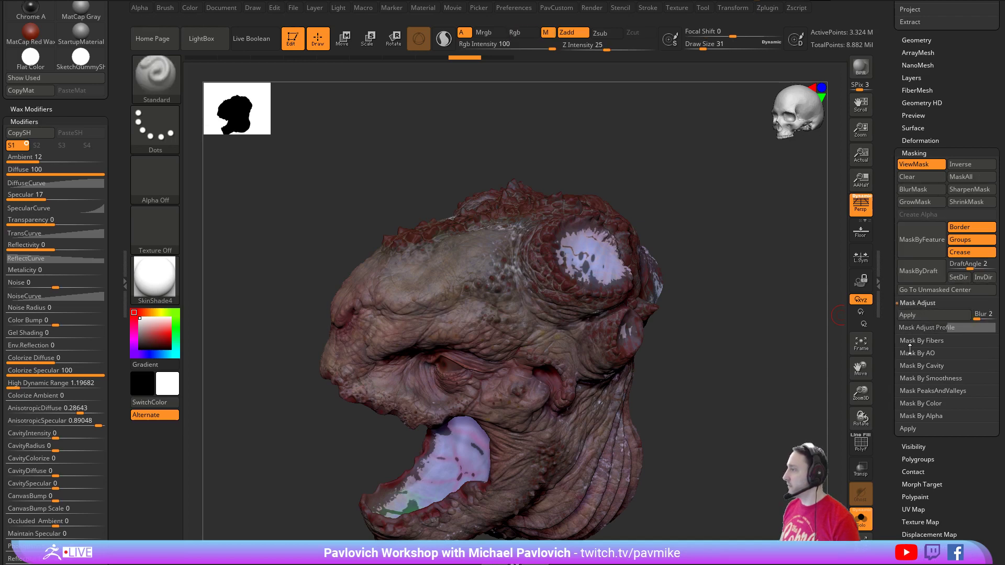
{"action": "left_click", "coordinate": [932, 328]}
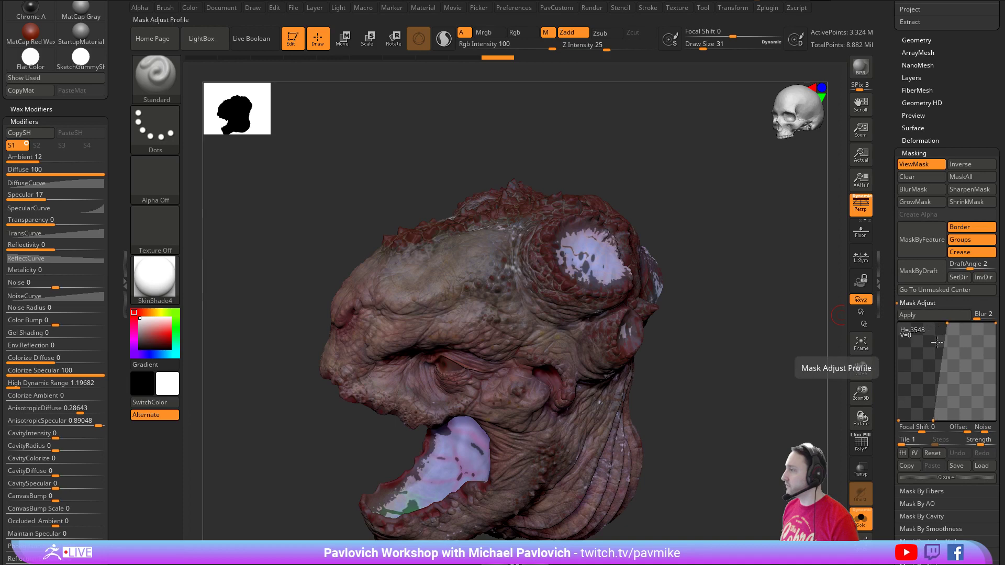
{"action": "left_click_drag", "start_coordinate": [933, 419], "coordinate": [919, 420]}
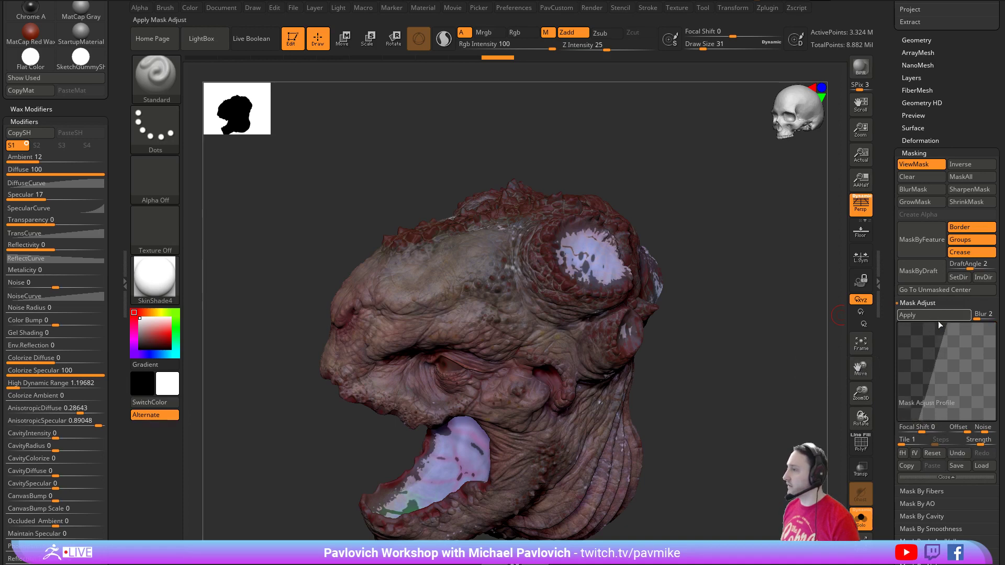
{"action": "left_click_drag", "start_coordinate": [948, 325], "coordinate": [957, 325]}
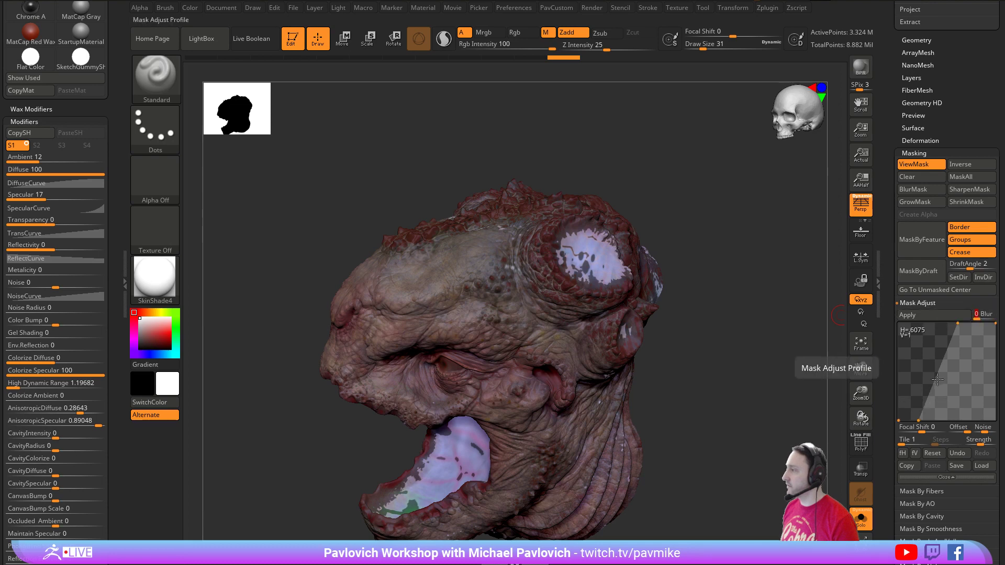
- Add a point to the ramp of the Mask Adjust curve and place it at about H 0.2045, V 0.8441
{"action": "left_click_drag", "start_coordinate": [937, 374], "coordinate": [919, 344]}
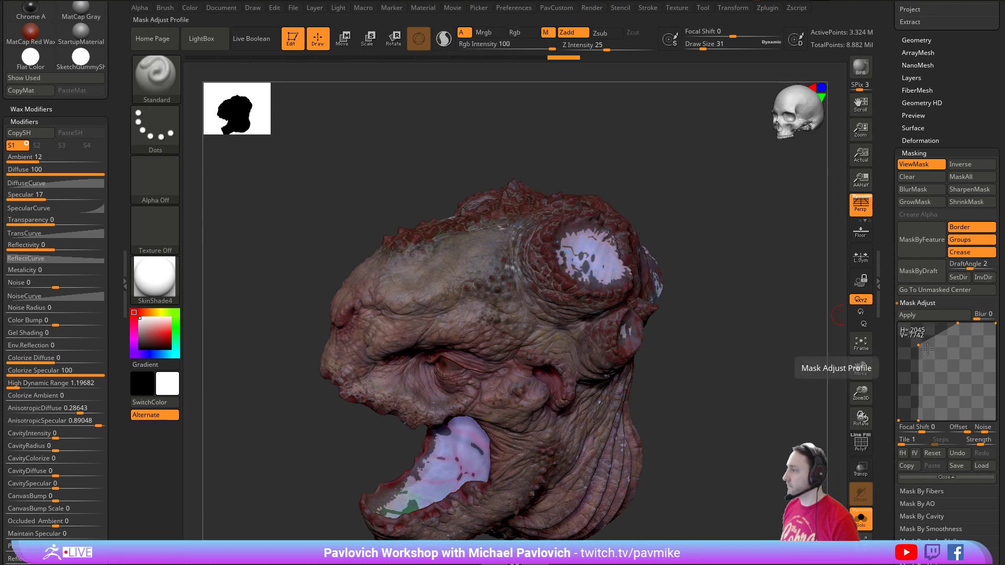
{"action": "mouse_move", "coordinate": [918, 346]}
{"action": "left_mouse_down"}
{"action": "mouse_move", "coordinate": [890, 344]}
{"action": "mouse_move", "coordinate": [925, 353]}
{"action": "left_mouse_up"}
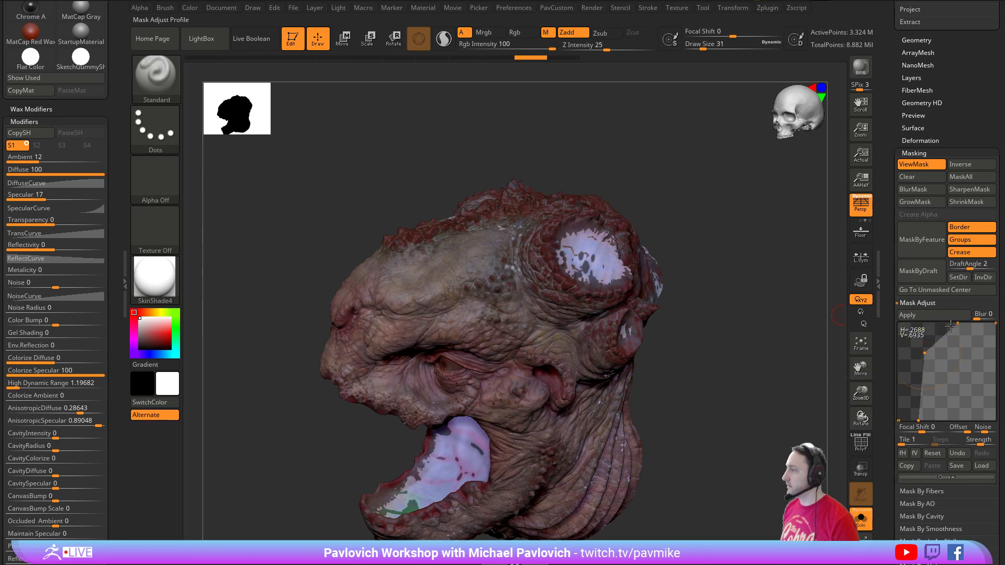
{"action": "left_click_drag", "start_coordinate": [925, 352], "coordinate": [917, 346]}
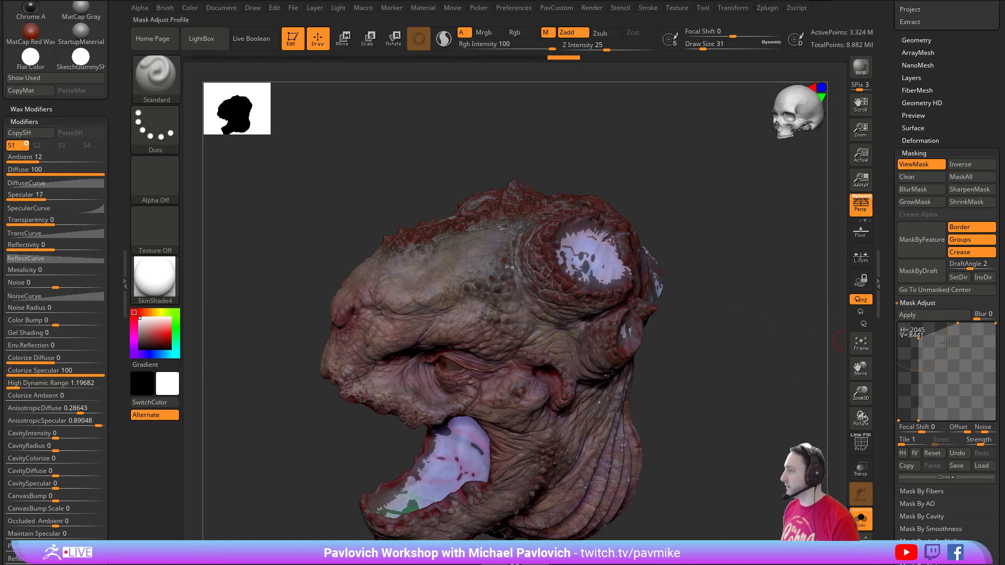
{"action": "scroll", "coordinate": [913, 367], "scroll_direction": "down", "scroll_amount": 2}
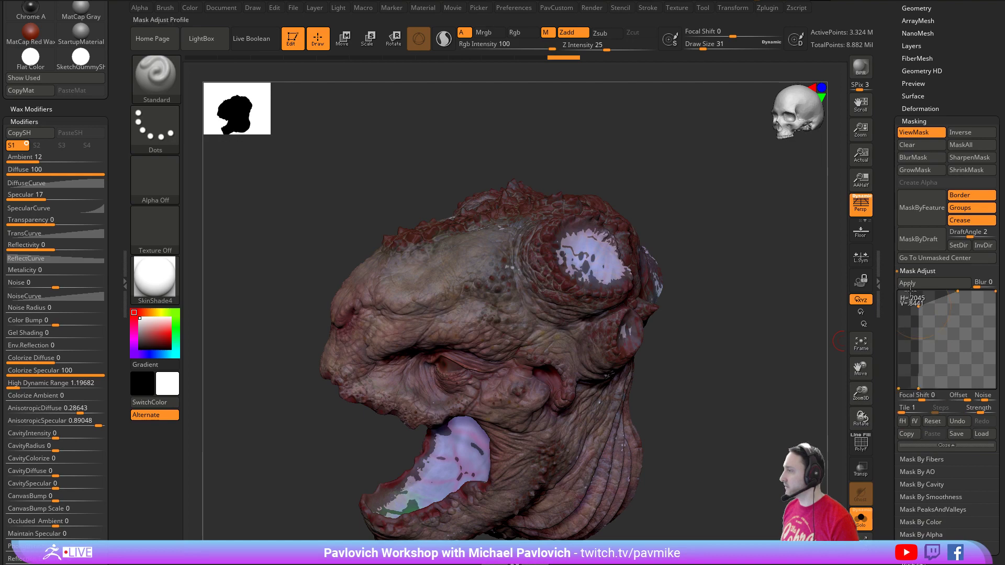
- Hide the mask display on the creature's skin and set the Draw Size to 35
{"action": "key", "text": "ctrl+h"}
{"action": "mouse_move", "coordinate": [787, 339]}
{"action": "left_mouse_down"}
{"action": "mouse_move", "coordinate": [765, 328]}
{"action": "mouse_move", "coordinate": [769, 335]}
{"action": "mouse_move", "coordinate": [698, 395]}
{"action": "left_mouse_up"}
{"action": "key", "text": "s"}
{"action": "left_click", "coordinate": [770, 336]}
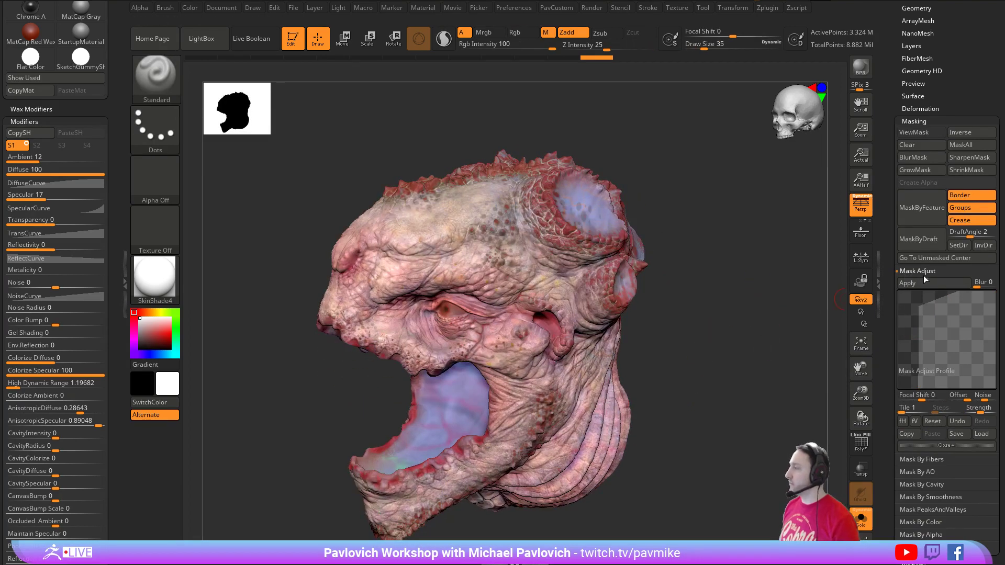
- Mask the skin with Mask By Polypaint, sampling the red of the head scales at Tolerance 30, and accept it
{"action": "scroll", "coordinate": [925, 366], "scroll_direction": "down", "scroll_amount": 3}
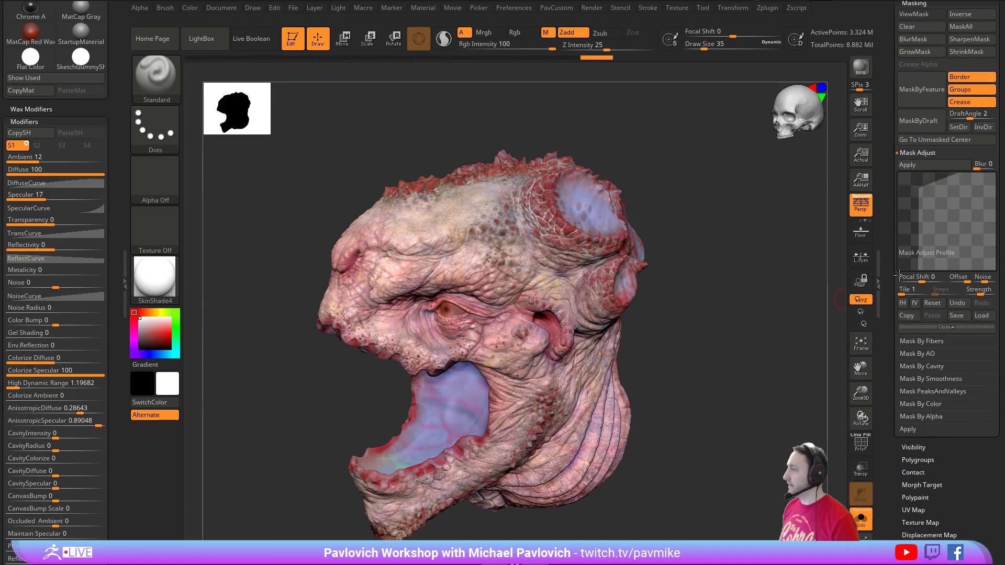
{"action": "key", "text": "shift"}
{"action": "left_click", "coordinate": [922, 402]}
{"action": "left_click", "coordinate": [921, 338]}
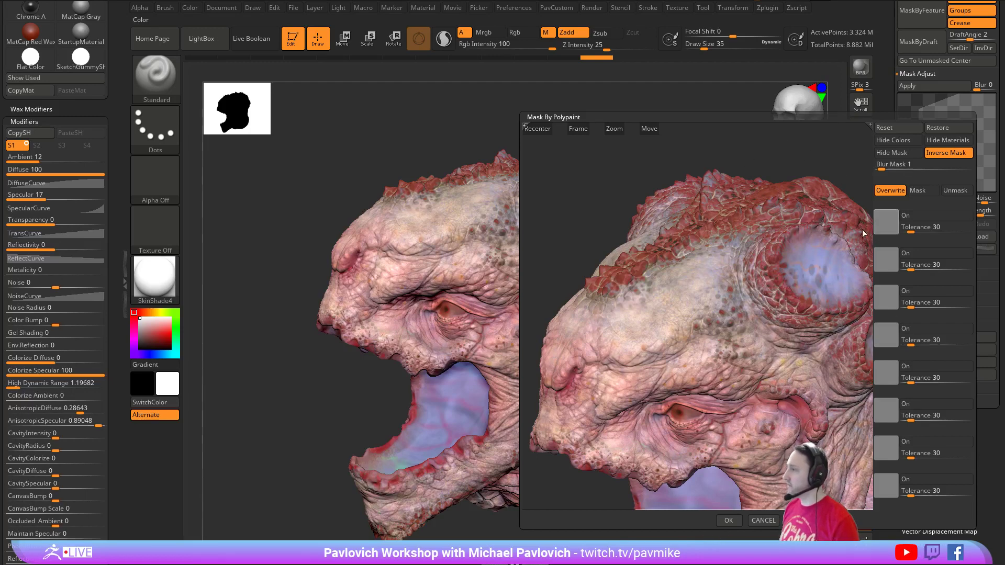
{"action": "left_click", "coordinate": [635, 278]}
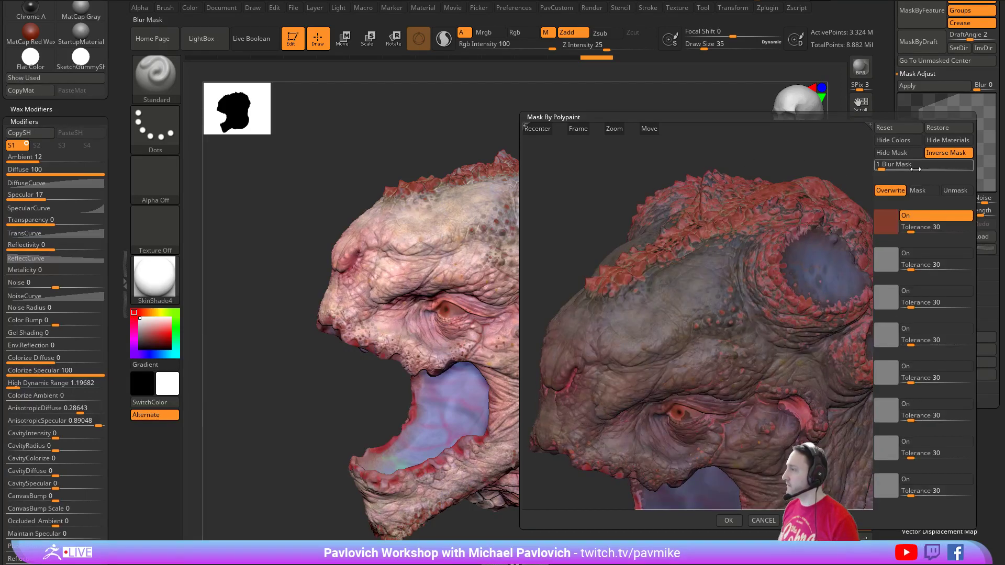
{"action": "left_click", "coordinate": [729, 520]}
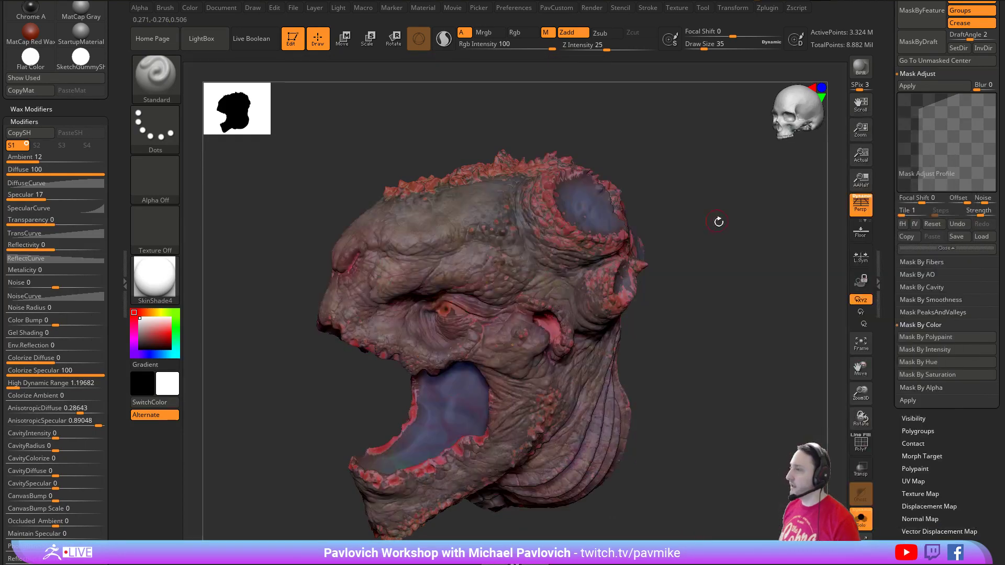
- Invert the polypaint-based mask to inspect it on the head, then clear the mask
{"action": "mouse_move", "coordinate": [719, 222]}
{"action": "left_mouse_down"}
{"action": "mouse_move", "coordinate": [720, 233]}
{"action": "mouse_move", "coordinate": [754, 231]}
{"action": "mouse_move", "coordinate": [758, 294]}
{"action": "left_mouse_up"}
{"action": "left_click", "coordinate": [753, 238], "text": "ctrl"}
{"action": "left_click", "coordinate": [754, 236], "text": "ctrl"}
{"action": "left_click", "coordinate": [754, 239], "text": "ctrl"}
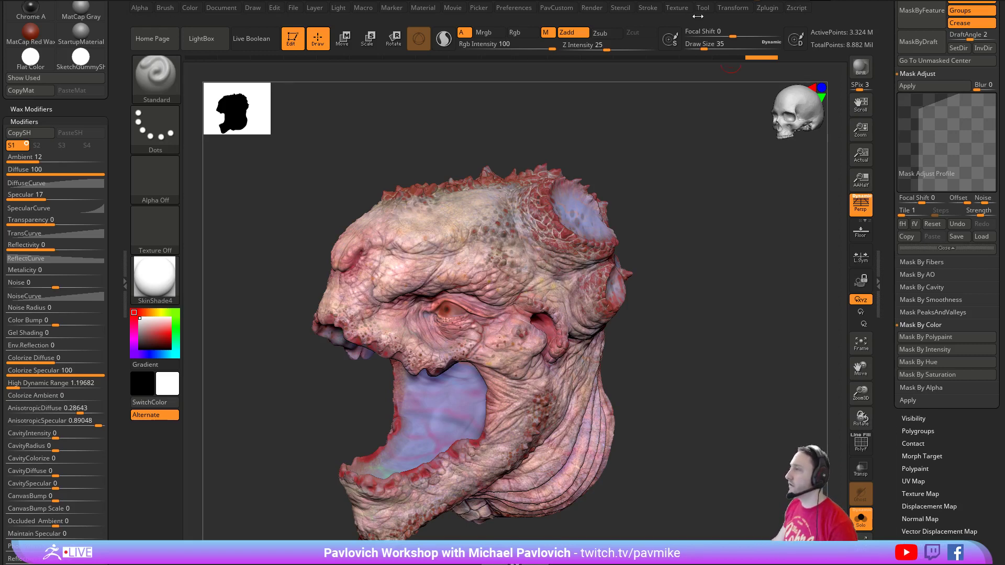
- Make the concentric-ring Texture 10 the current texture
{"action": "left_click", "coordinate": [681, 11]}
{"action": "left_click", "coordinate": [712, 121]}
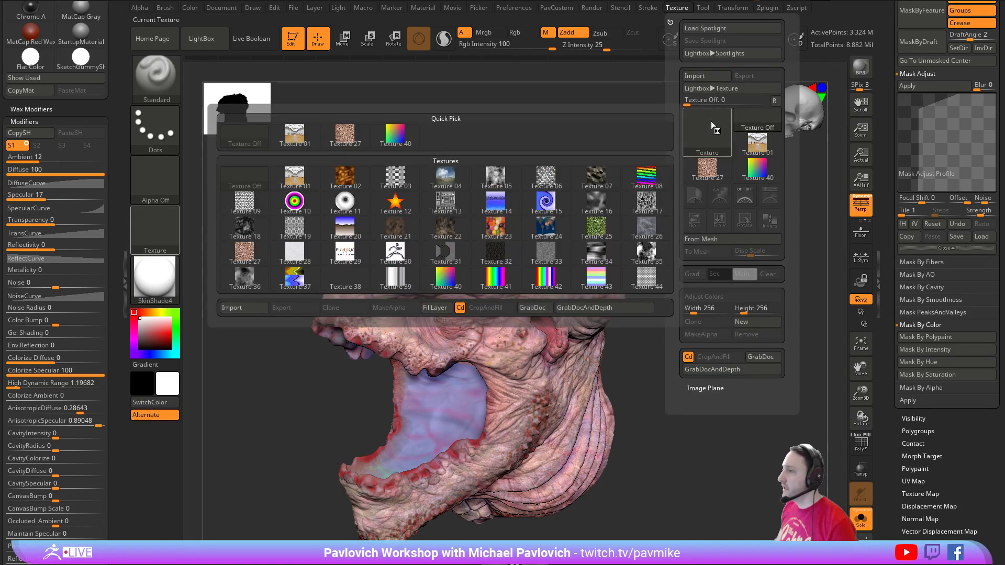
{"action": "left_click", "coordinate": [295, 202]}
{"action": "left_click", "coordinate": [677, 8]}
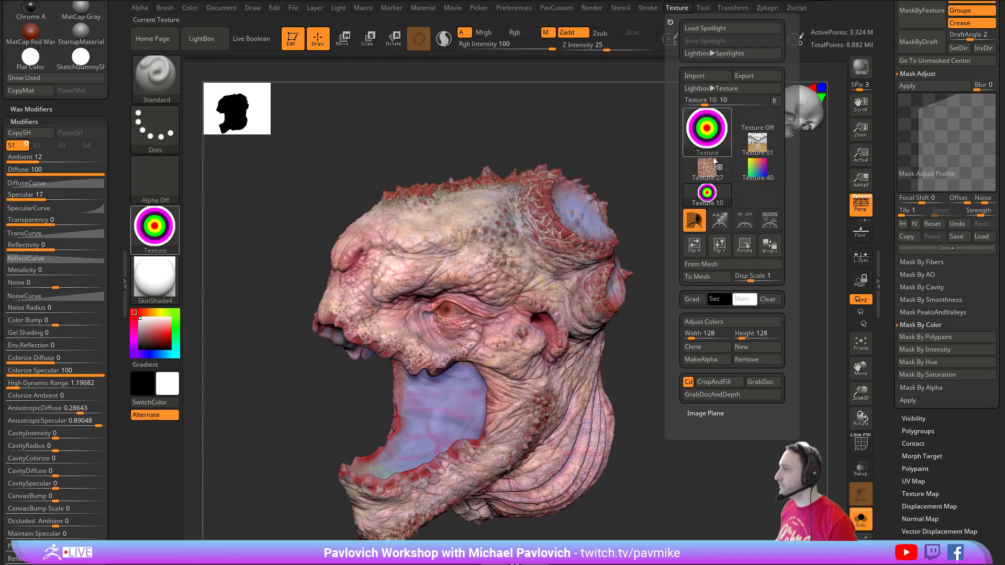
{"action": "mouse_move", "coordinate": [706, 192]}
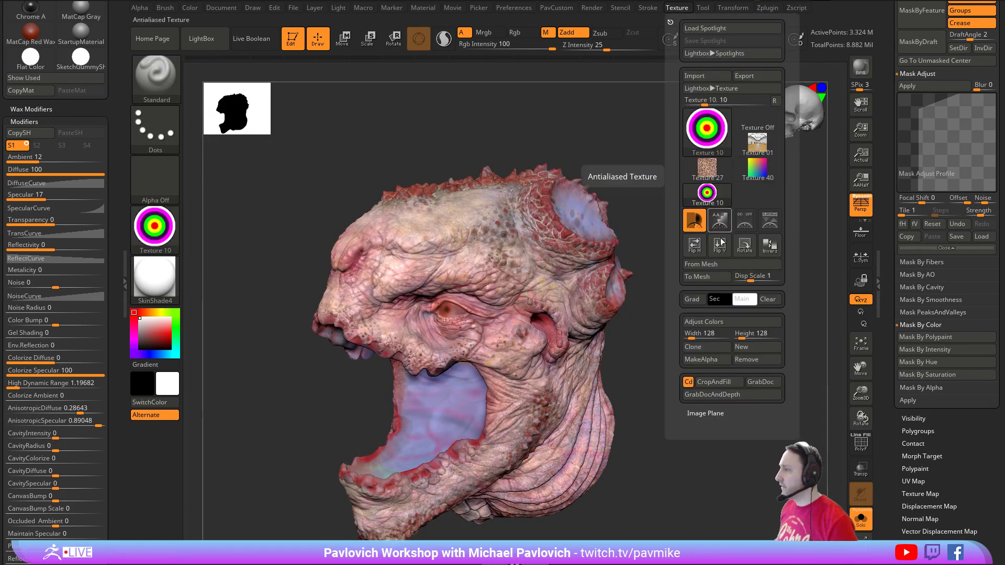
- Open Adjust Colors for the ring texture and sample its dark purple ring into the first colour slot at Tolerance 30
{"action": "left_click", "coordinate": [711, 325]}
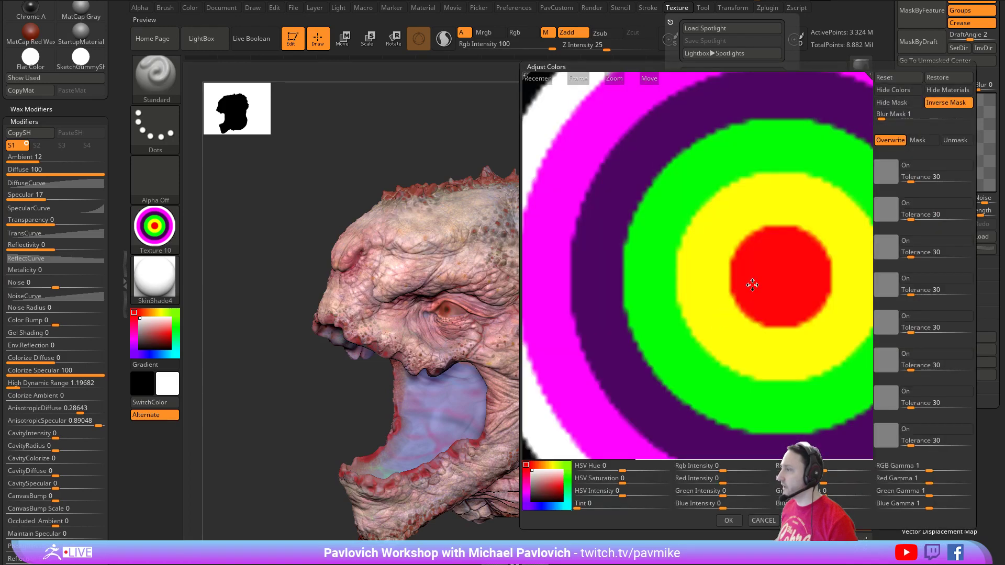
{"action": "mouse_move", "coordinate": [693, 265]}
{"action": "left_mouse_down"}
{"action": "mouse_move", "coordinate": [667, 256]}
{"action": "mouse_move", "coordinate": [686, 253]}
{"action": "left_mouse_up"}
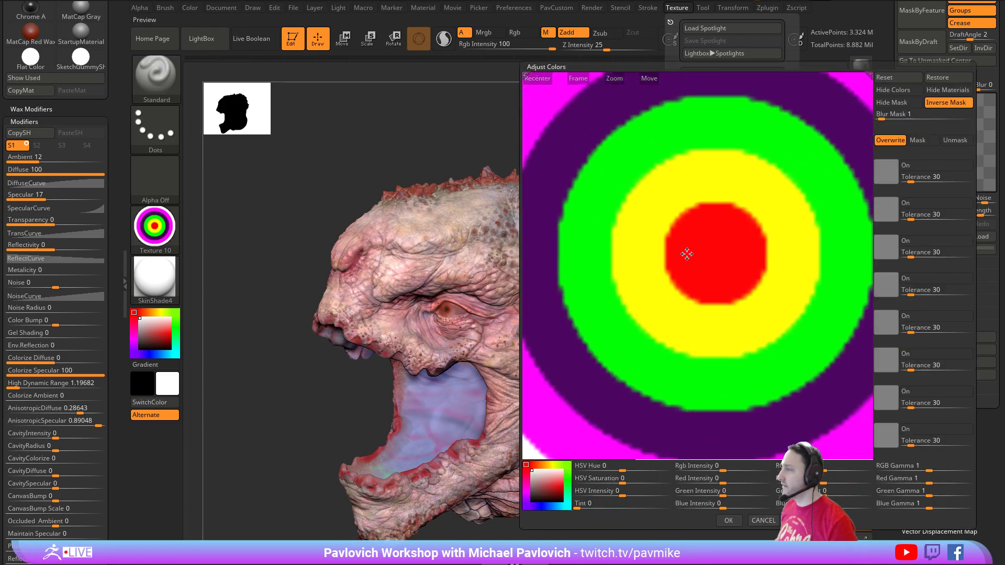
{"action": "right_click_drag", "start_coordinate": [687, 254], "coordinate": [672, 239], "text": "ctrl"}
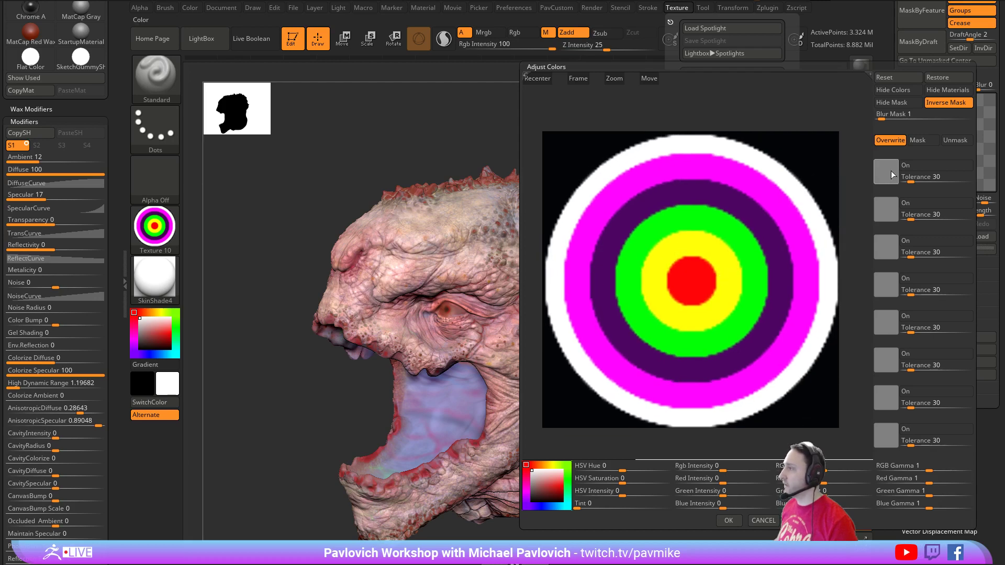
{"action": "left_click_drag", "start_coordinate": [891, 176], "coordinate": [735, 209]}
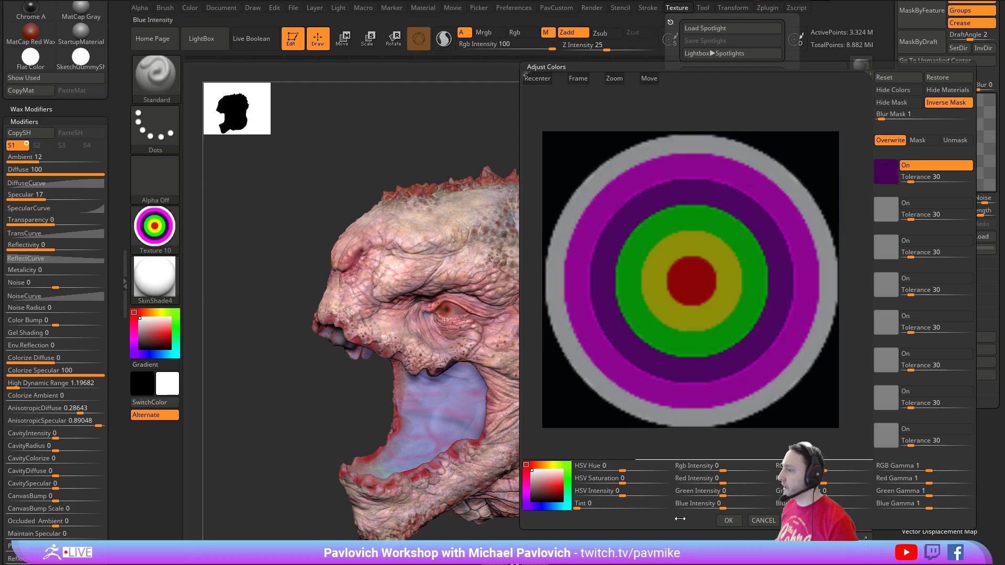
- Recolour the sampled purple ring with a red Tint of 1, accept the adjustment, and check the updated texture
{"action": "left_click", "coordinate": [563, 485]}
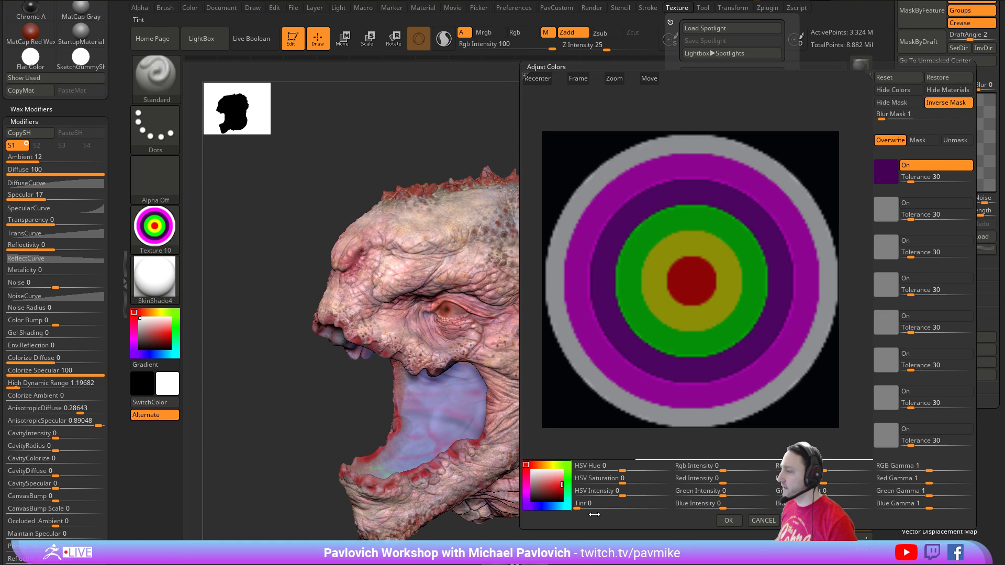
{"action": "left_click_drag", "start_coordinate": [576, 504], "coordinate": [679, 515]}
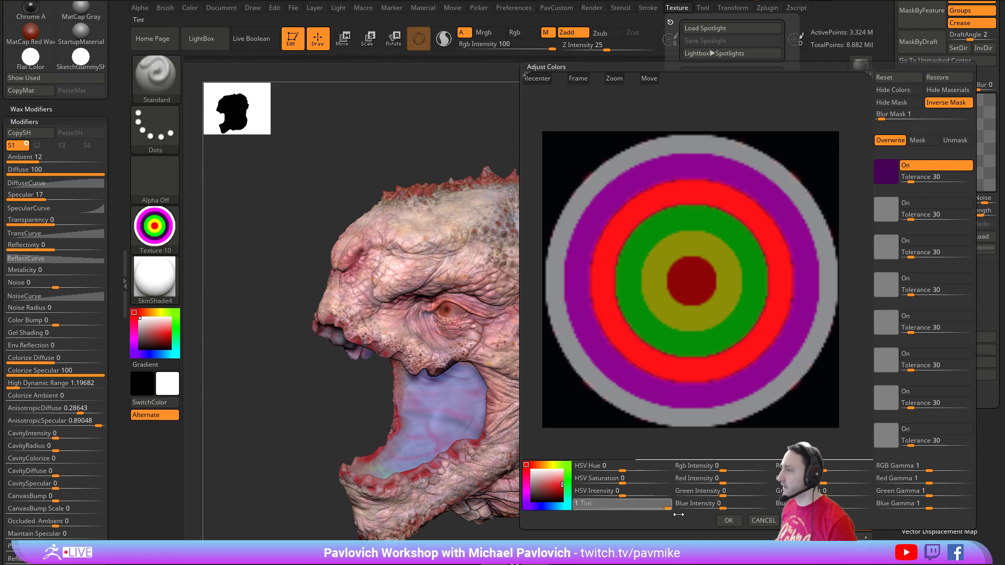
{"action": "left_click", "coordinate": [729, 521]}
{"action": "left_click", "coordinate": [681, 7]}
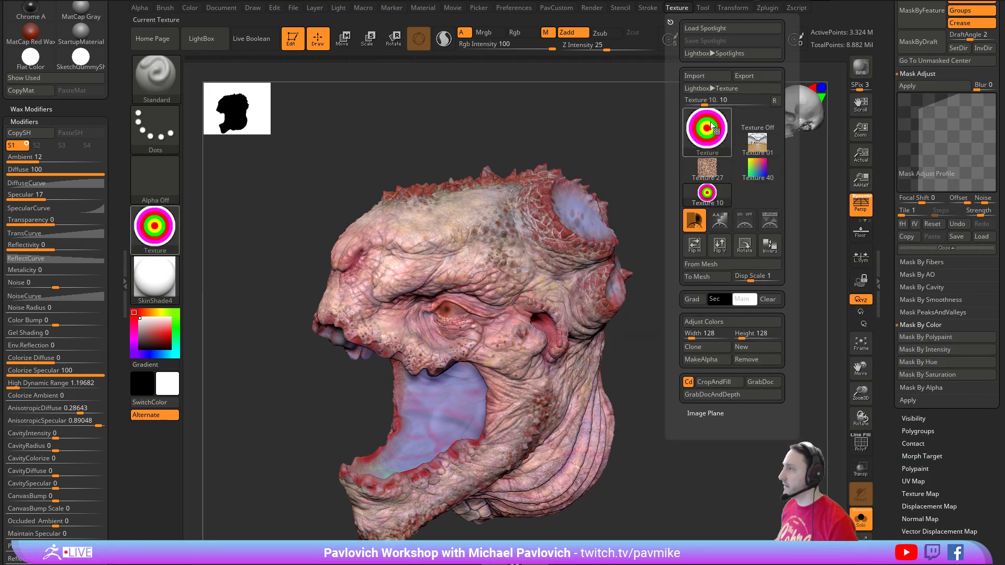
{"action": "mouse_move", "coordinate": [711, 124]}
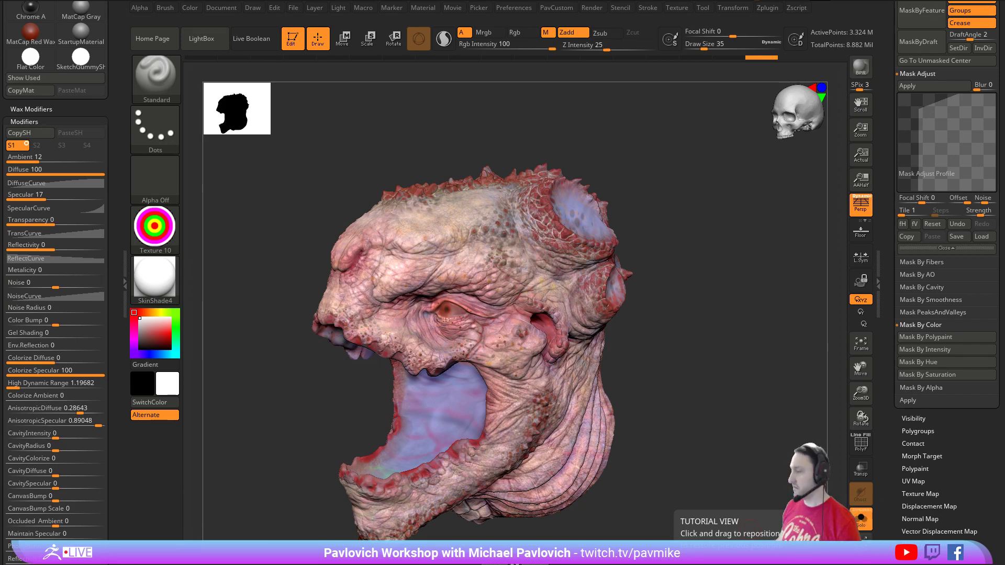
{"action": "left_click_drag", "start_coordinate": [718, 345], "coordinate": [730, 299]}
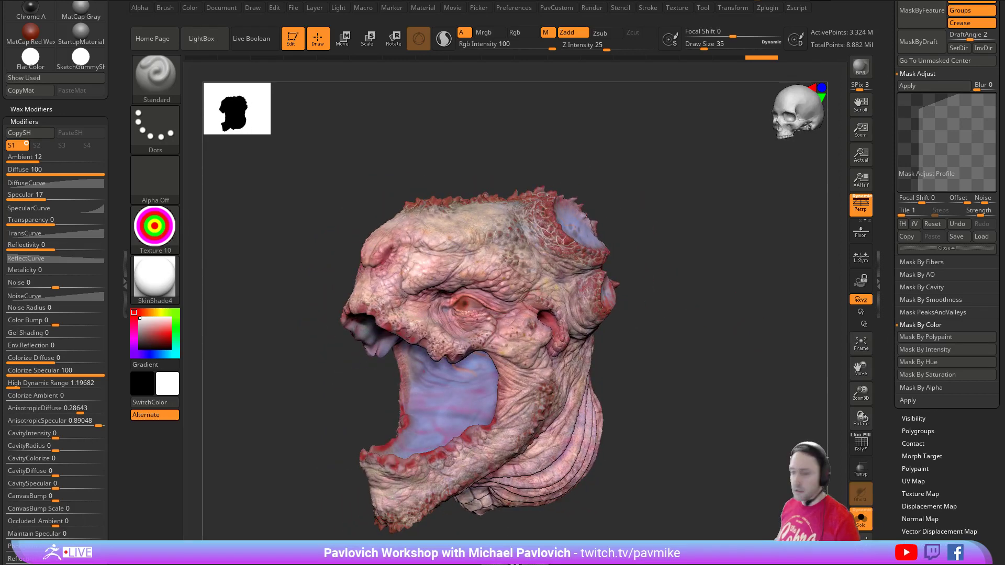
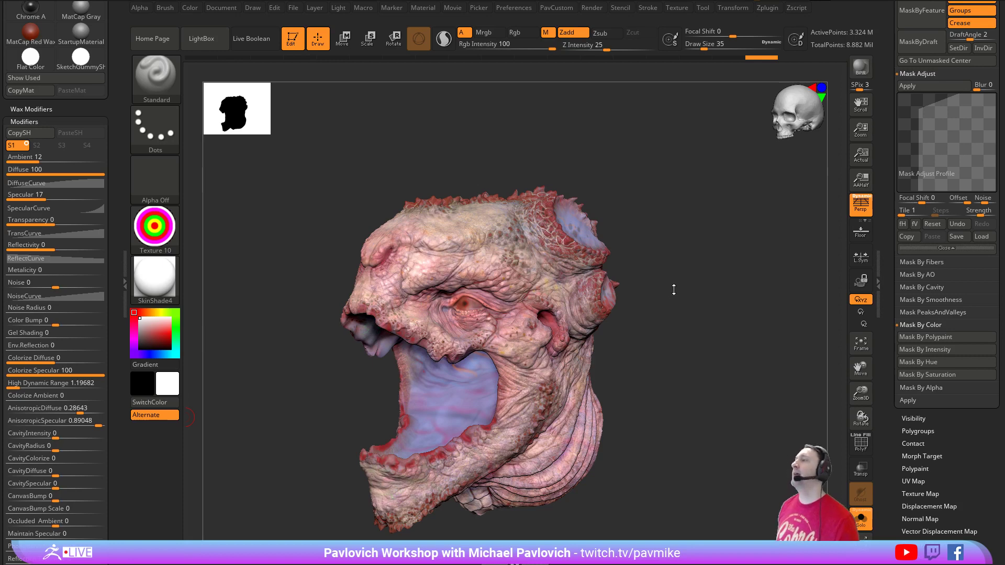
{"action": "mouse_move", "coordinate": [683, 210]}
{"action": "left_mouse_down", "text": "shift"}
{"action": "mouse_move", "coordinate": [710, 214]}
{"action": "mouse_move", "coordinate": [657, 264]}
{"action": "mouse_move", "coordinate": [683, 282]}
{"action": "left_mouse_up", "text": "shift"}
{"action": "key", "text": "s"}
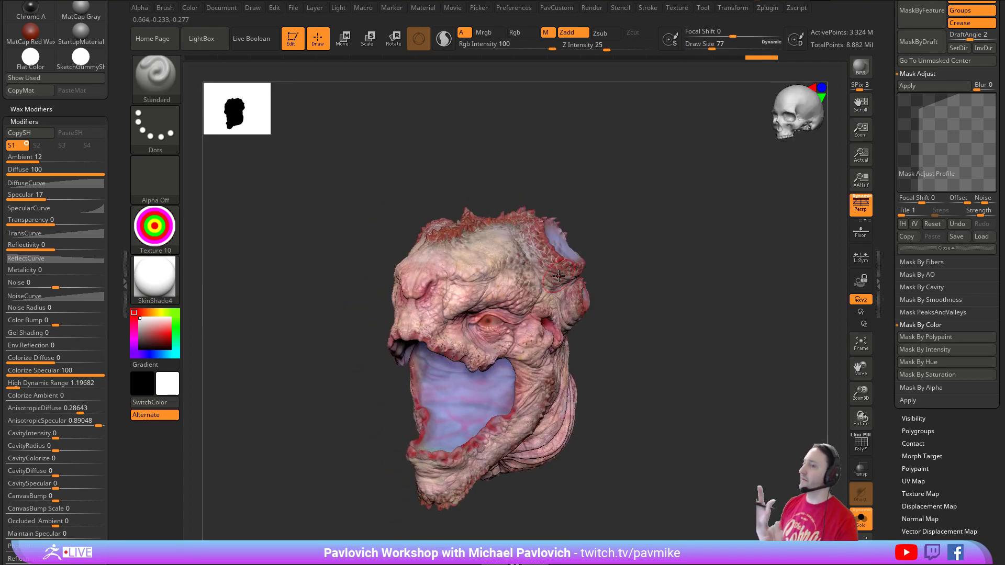
{"action": "mouse_move", "coordinate": [645, 247]}
{"action": "left_mouse_down"}
{"action": "mouse_move", "coordinate": [696, 315]}
{"action": "mouse_move", "coordinate": [694, 302]}
{"action": "left_mouse_up"}
- Delete all subtools of the Reptile_Creature tool, accepting the operation with Always OK until the next restart
{"action": "left_click_drag", "start_coordinate": [887, 257], "coordinate": [884, 443]}
{"action": "left_click_drag", "start_coordinate": [739, 222], "coordinate": [745, 230]}
{"action": "left_click_drag", "start_coordinate": [891, 306], "coordinate": [884, 240]}
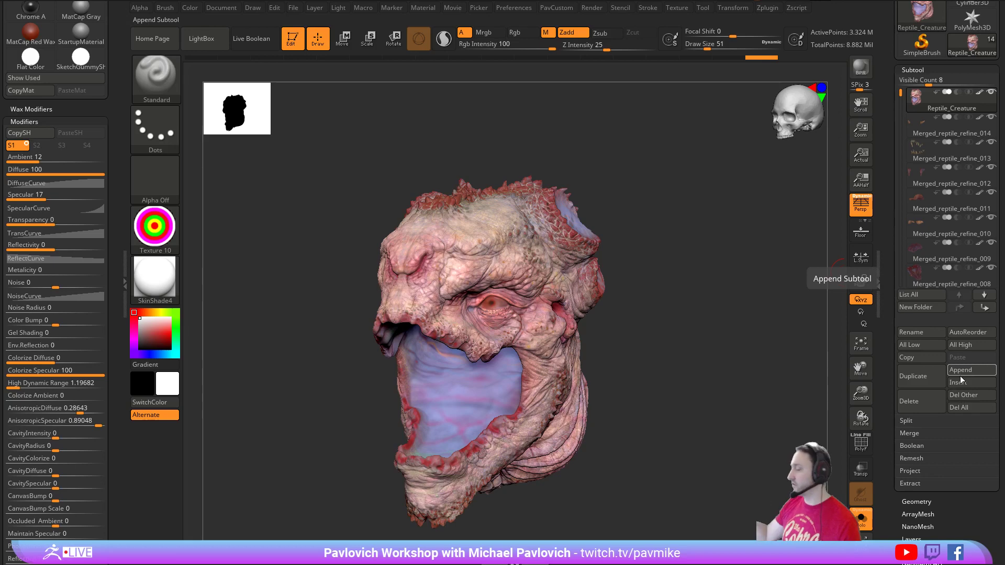
{"action": "scroll", "coordinate": [989, 359], "scroll_direction": "down", "scroll_amount": 1}
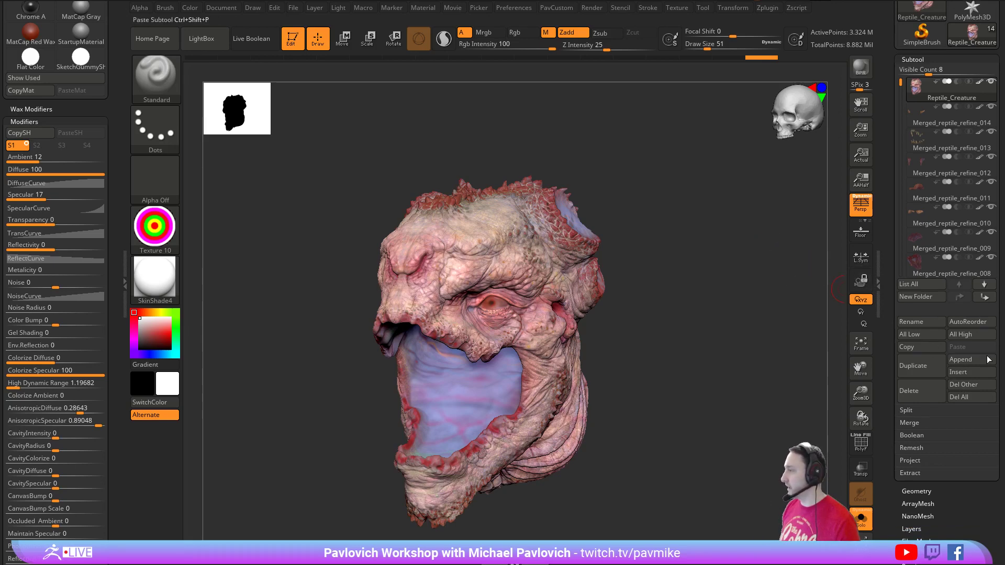
{"action": "left_click", "coordinate": [959, 397]}
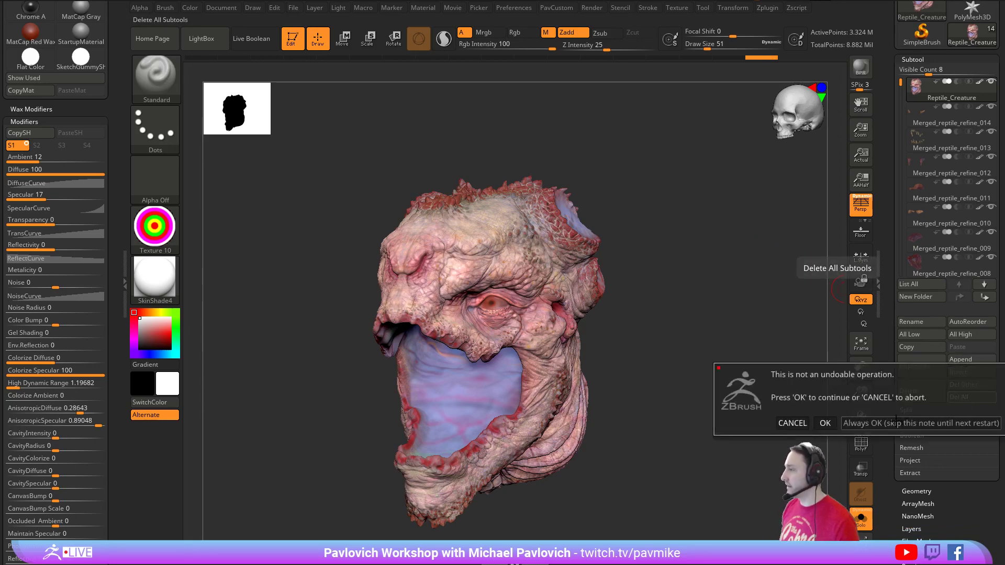
{"action": "left_click", "coordinate": [897, 422]}
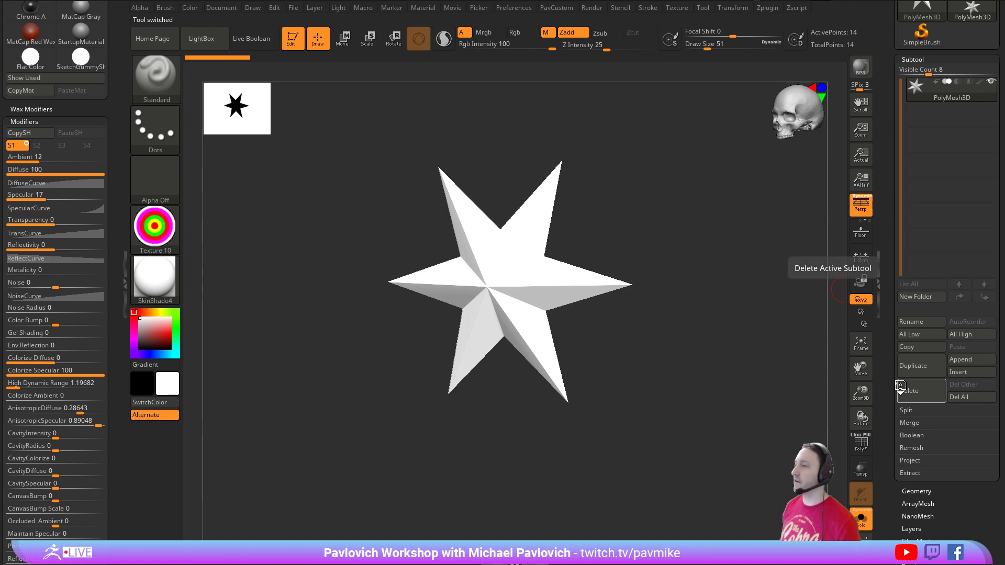
- Switch the material to StartupMaterial, square the star up to the front view, and turn on PolyFrame
{"action": "left_click", "coordinate": [155, 277]}
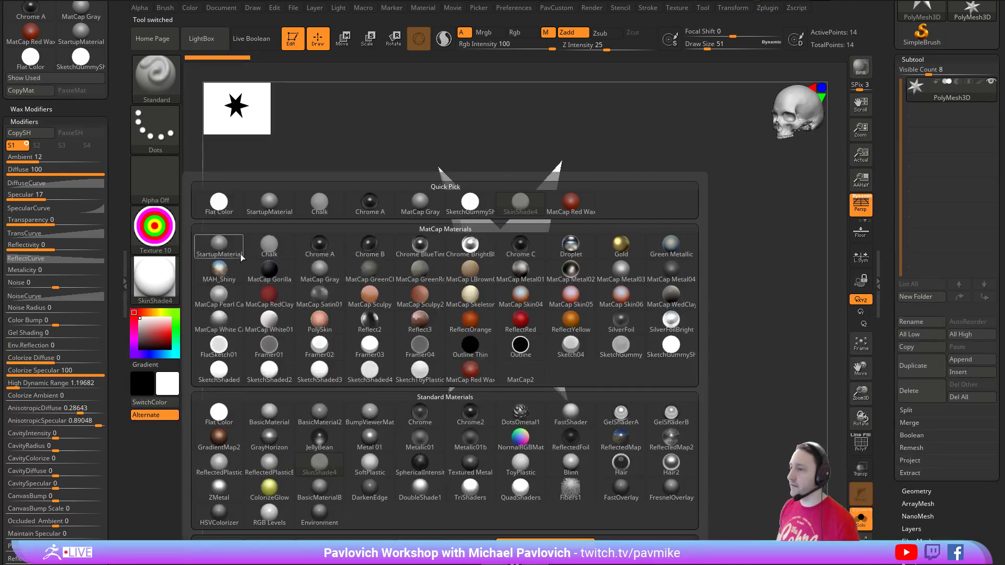
{"action": "left_click", "coordinate": [219, 246]}
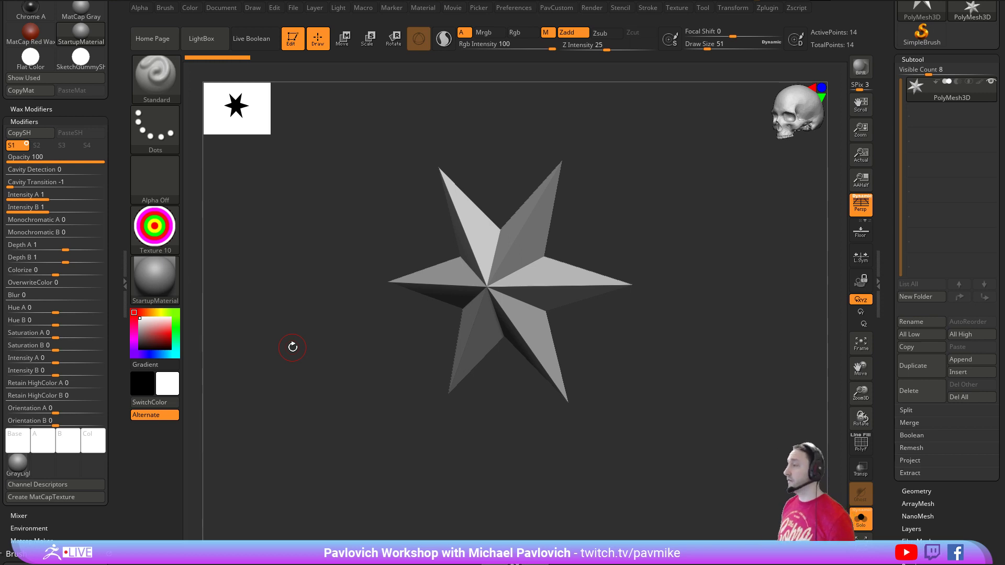
{"action": "scroll", "coordinate": [895, 170], "scroll_direction": "up", "scroll_amount": 3}
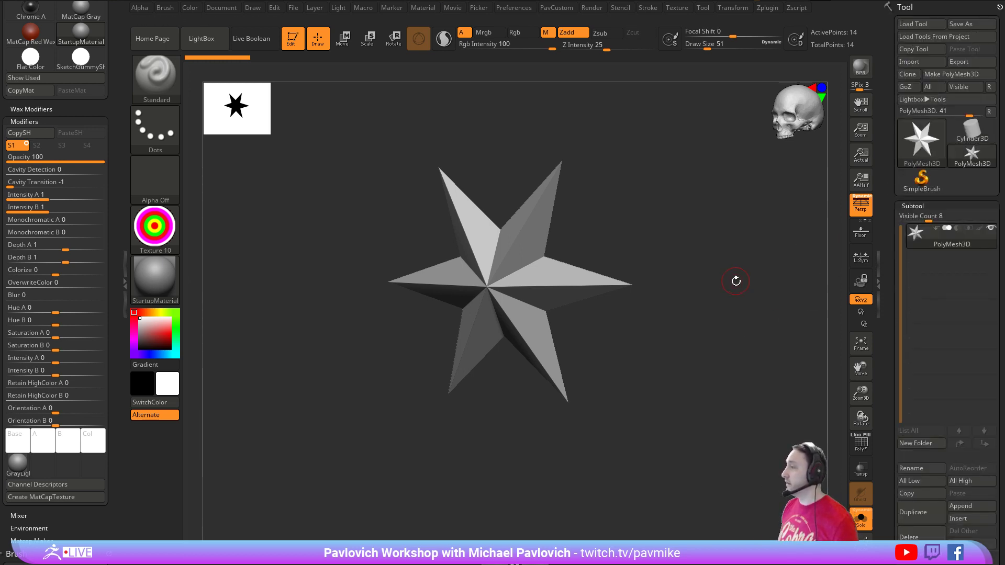
{"action": "mouse_move", "coordinate": [738, 283]}
{"action": "left_mouse_down", "text": "shift"}
{"action": "mouse_move", "coordinate": [734, 294]}
{"action": "mouse_move", "coordinate": [754, 313]}
{"action": "mouse_move", "coordinate": [729, 312]}
{"action": "mouse_move", "coordinate": [763, 312]}
{"action": "mouse_move", "coordinate": [752, 307]}
{"action": "left_mouse_up", "text": "shift"}
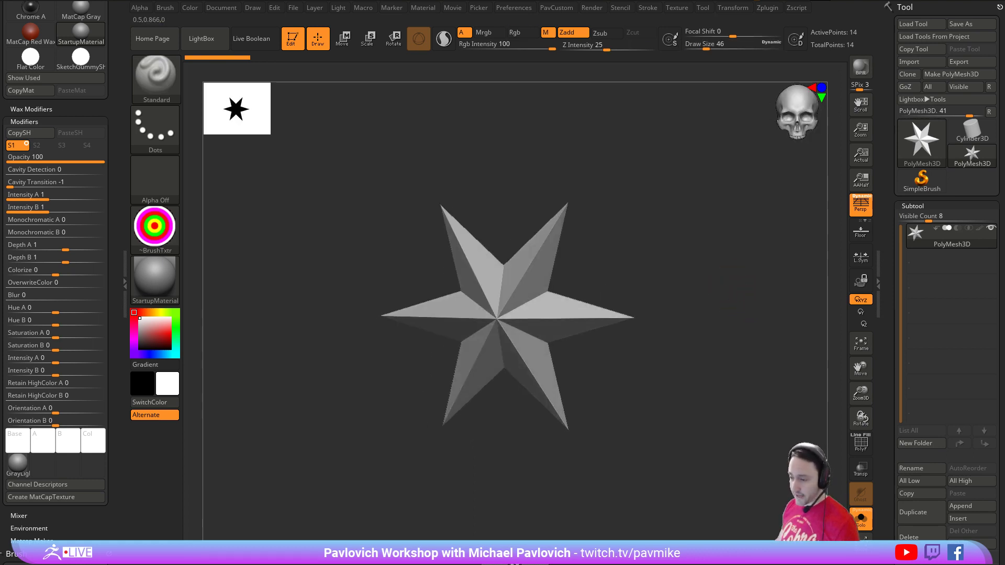
{"action": "key", "text": "shift+f"}
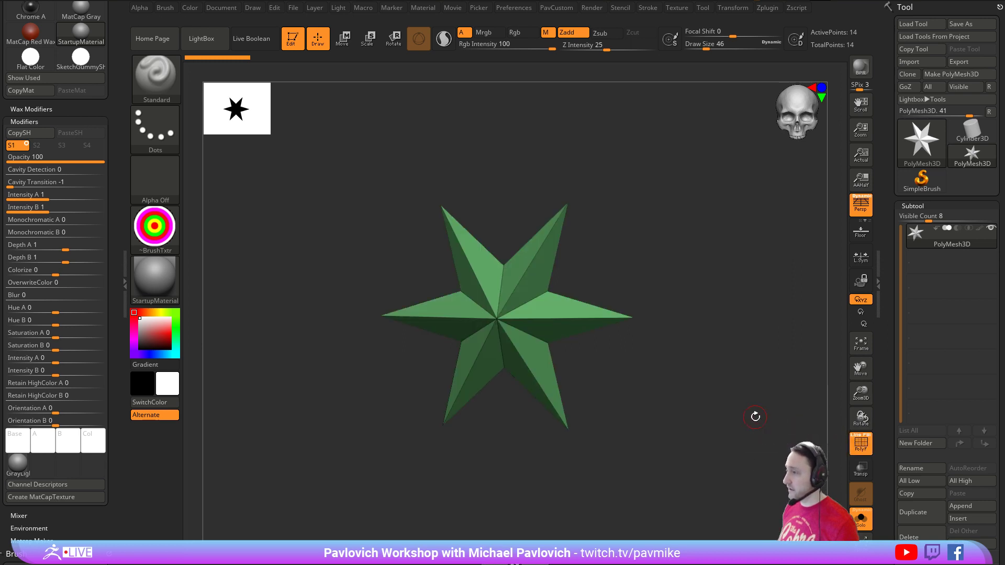
{"action": "key", "text": "t"}
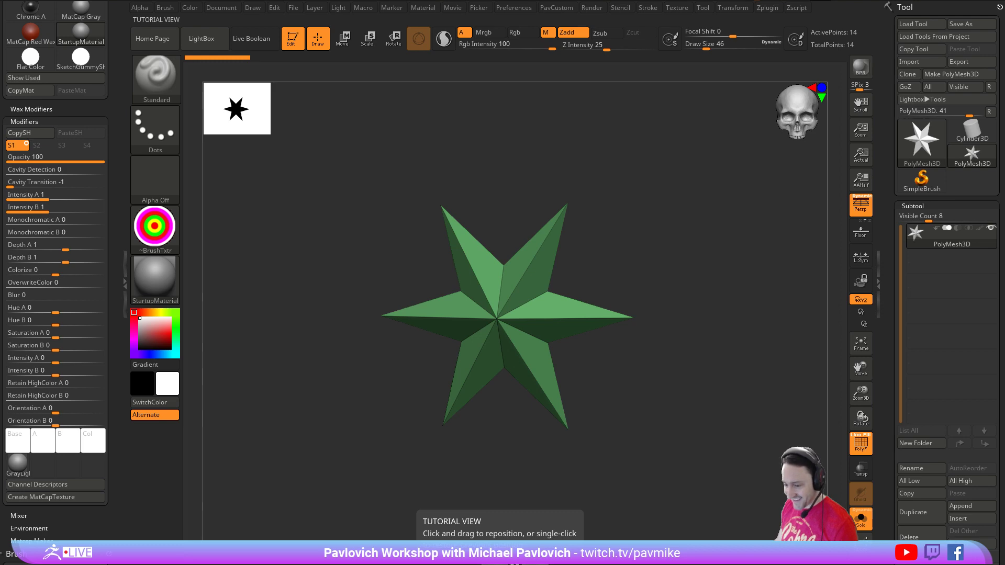
- Load the tool PatchyFinal.ZTL from the ZB2020Demo folder on the Desktop
{"action": "left_click", "coordinate": [914, 23]}
{"action": "scroll", "coordinate": [250, 265], "scroll_direction": "up", "scroll_amount": 5}
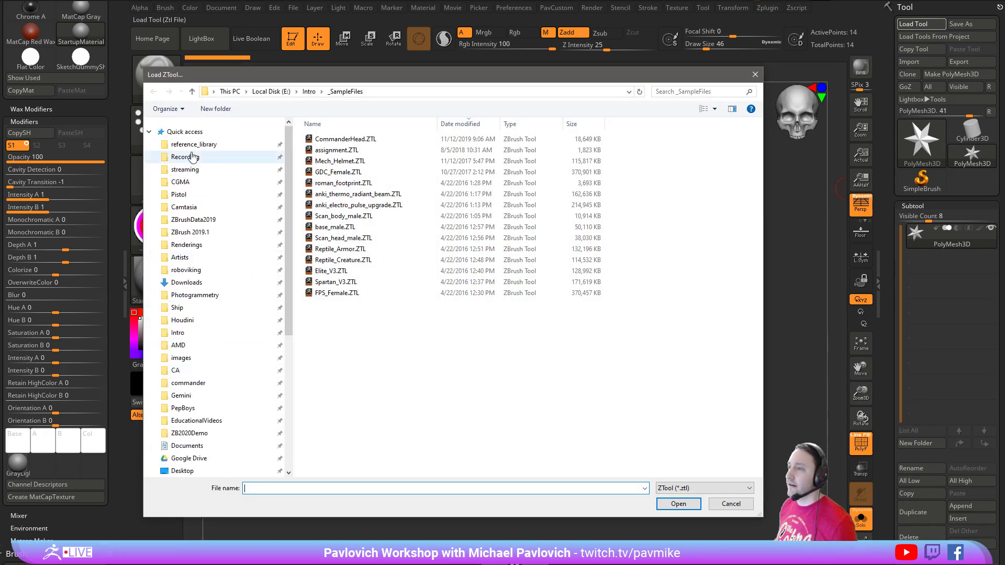
{"action": "scroll", "coordinate": [230, 315], "scroll_direction": "down", "scroll_amount": 1}
{"action": "left_click", "coordinate": [190, 362]}
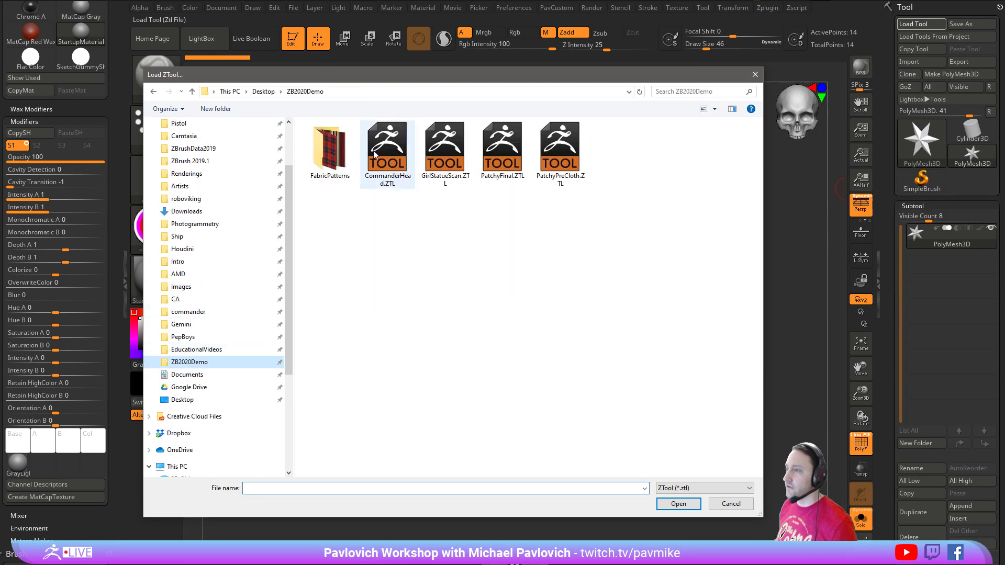
{"action": "left_click", "coordinate": [398, 151]}
{"action": "left_click", "coordinate": [445, 152]}
{"action": "left_click", "coordinate": [504, 155]}
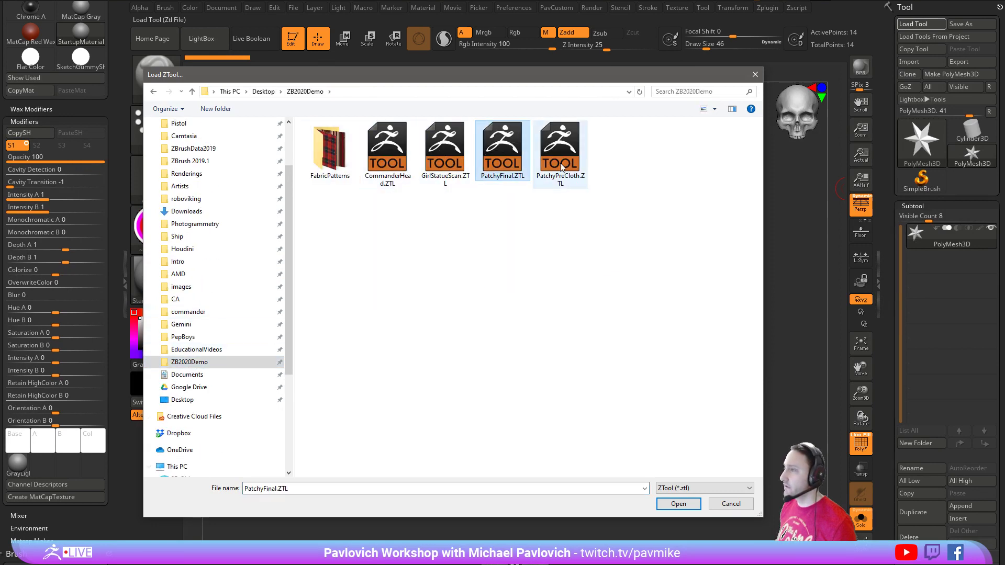
{"action": "double_click", "coordinate": [498, 155]}
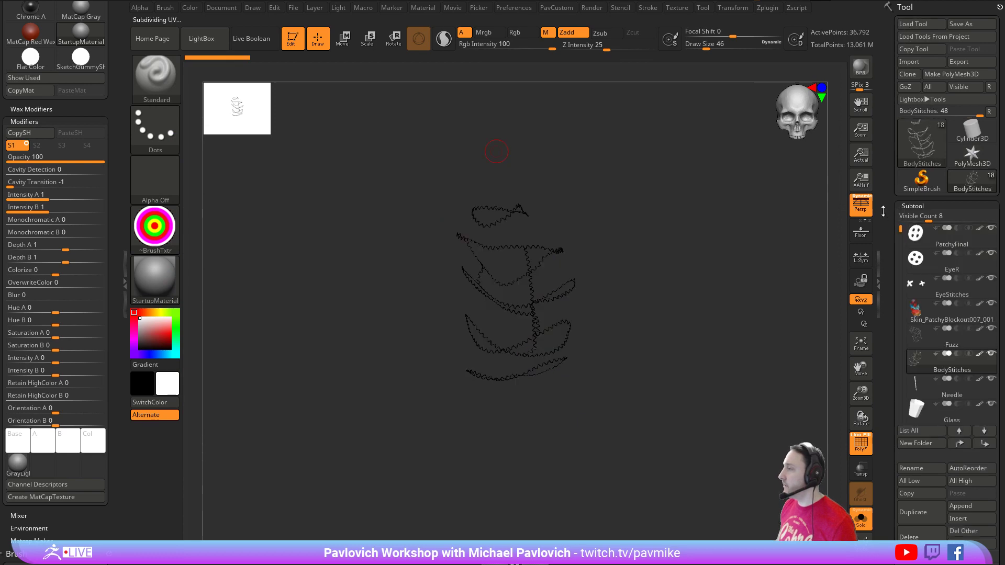
- Turn off Solo, disable polypaint display on all subtools, and inspect the creature's stitched cloth up close
{"action": "left_click_drag", "start_coordinate": [885, 213], "coordinate": [887, 160]}
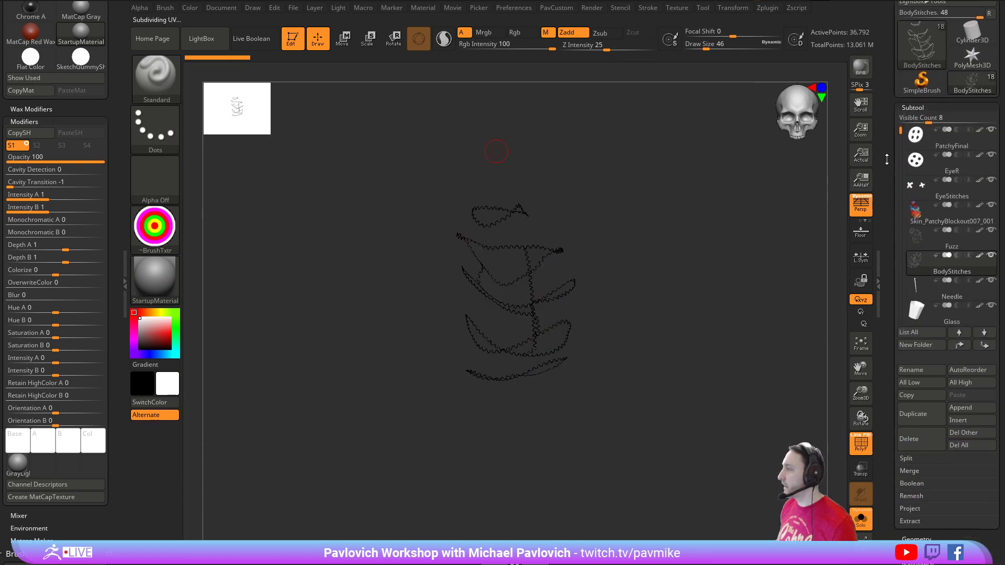
{"action": "left_click", "coordinate": [861, 519]}
{"action": "left_click", "coordinate": [980, 256], "text": "shift"}
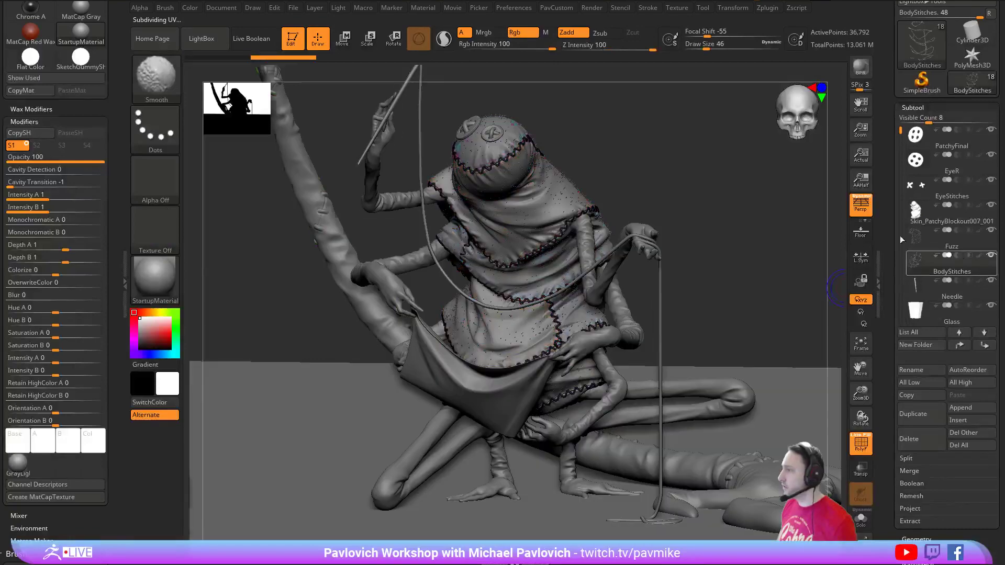
{"action": "left_click_drag", "start_coordinate": [713, 181], "coordinate": [650, 169]}
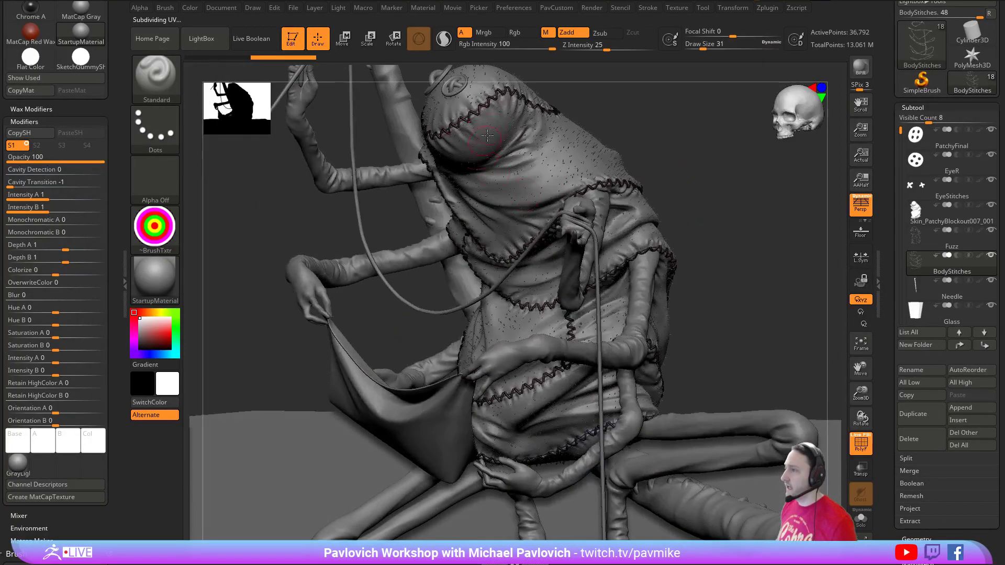
{"action": "mouse_move", "coordinate": [621, 114]}
{"action": "left_mouse_down"}
{"action": "mouse_move", "coordinate": [664, 110]}
{"action": "mouse_move", "coordinate": [543, 146]}
{"action": "left_mouse_up"}
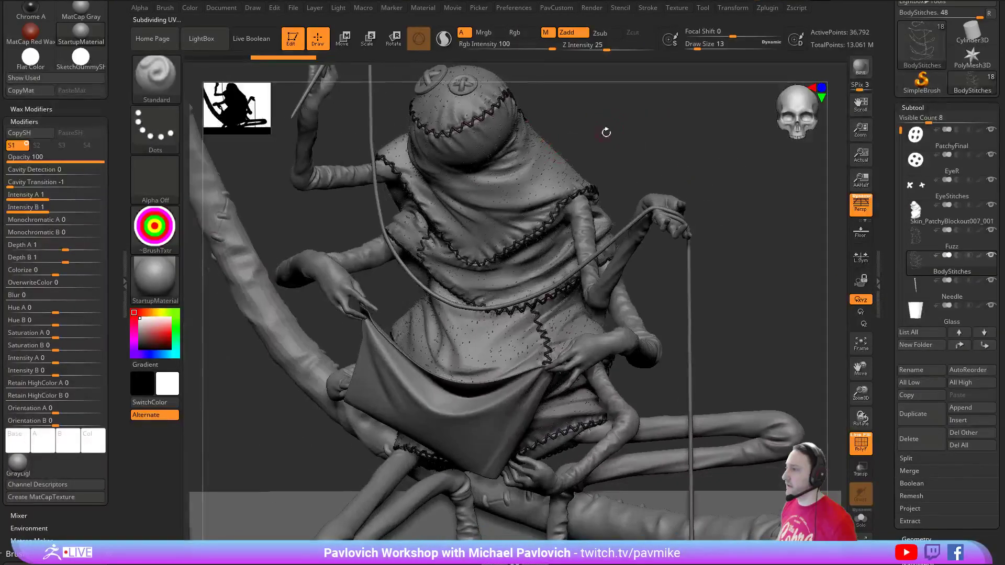
{"action": "left_click_drag", "start_coordinate": [606, 133], "coordinate": [563, 144], "text": "alt"}
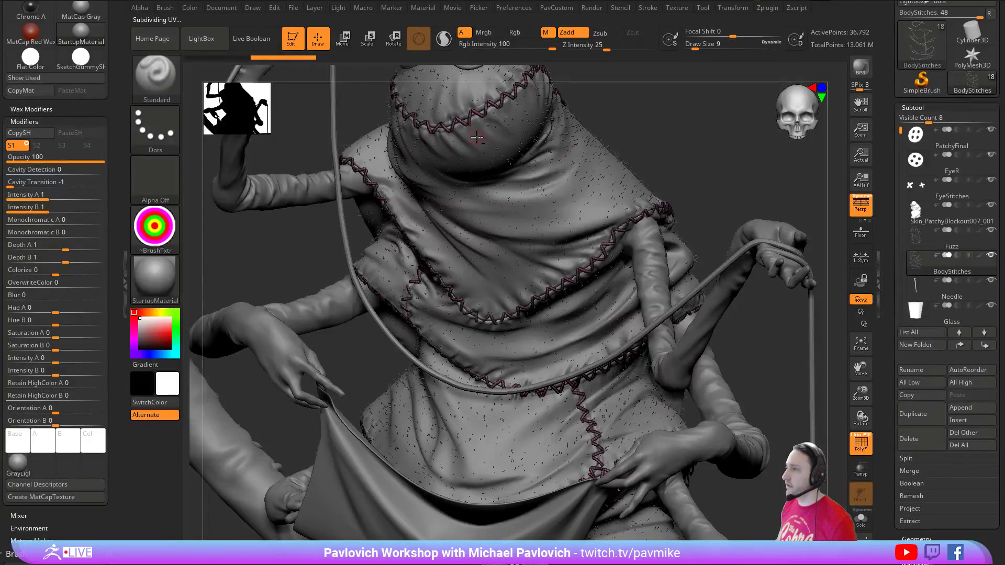
- Select the Skin_PatchyBlockout007_001 body subtool and delete all other subtools, accepting the non-undoable operation
{"action": "left_click", "coordinate": [513, 135], "text": "alt"}
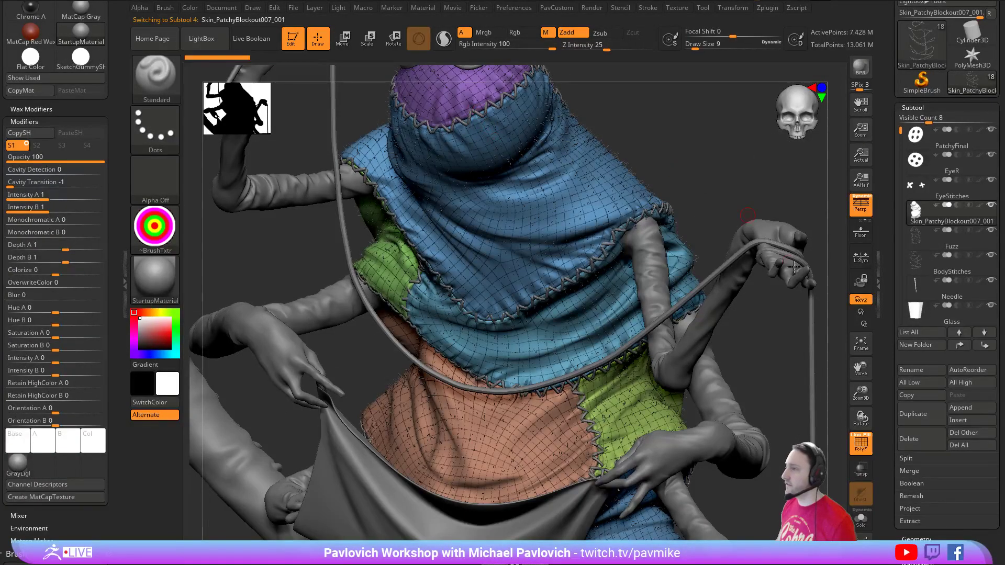
{"action": "scroll", "coordinate": [941, 173], "scroll_direction": "down", "scroll_amount": 2}
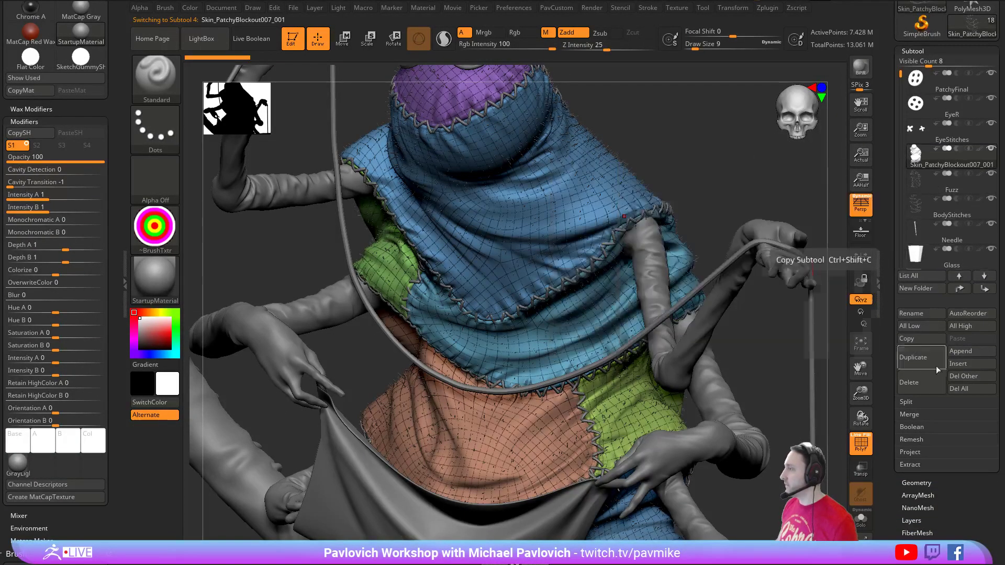
{"action": "left_click", "coordinate": [972, 376]}
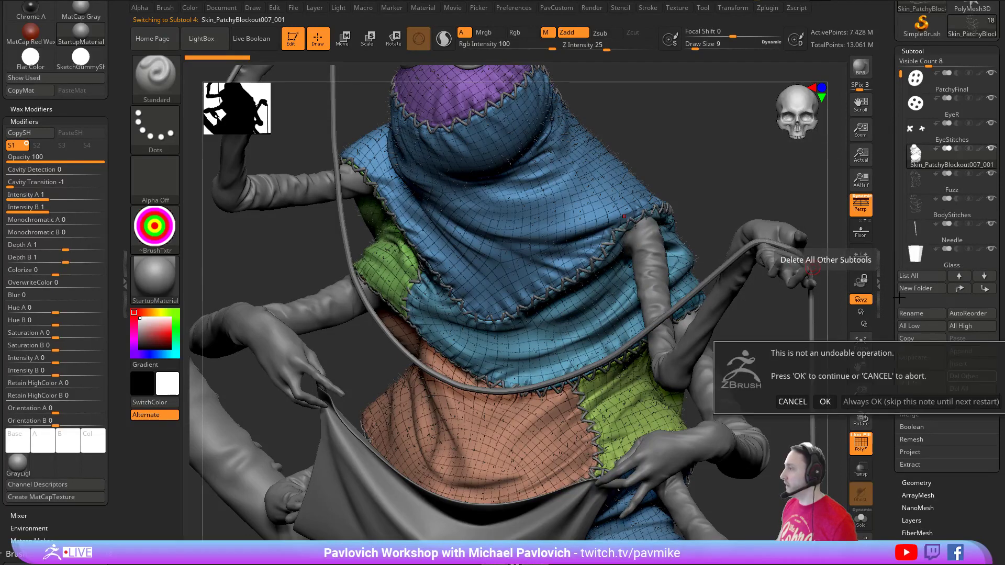
{"action": "left_click", "coordinate": [826, 402]}
{"action": "scroll", "coordinate": [943, 157], "scroll_direction": "up", "scroll_amount": 5}
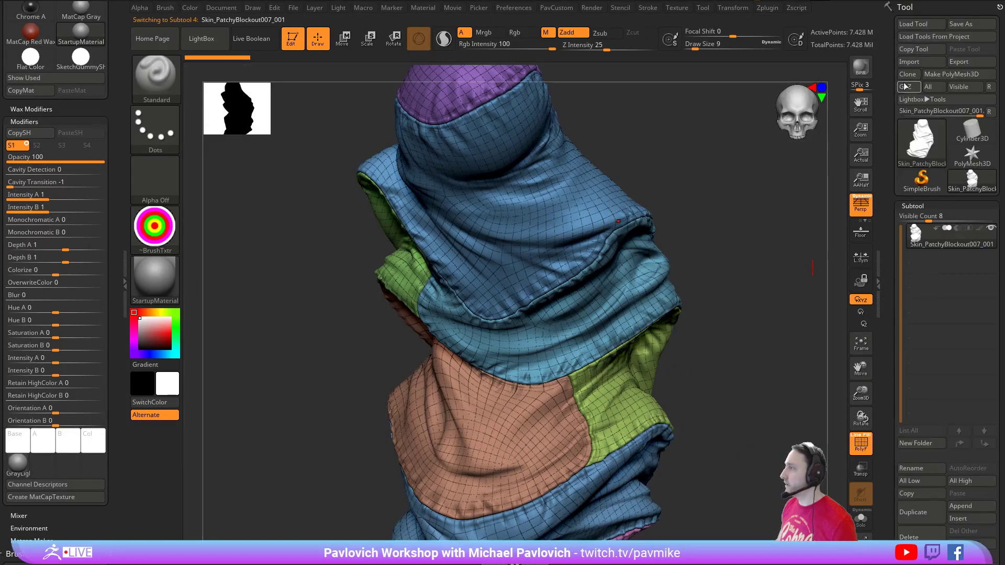
- Load the tool PatchyPreCloth.ZTL and bring the whole seated creature into view
{"action": "left_click", "coordinate": [917, 23]}
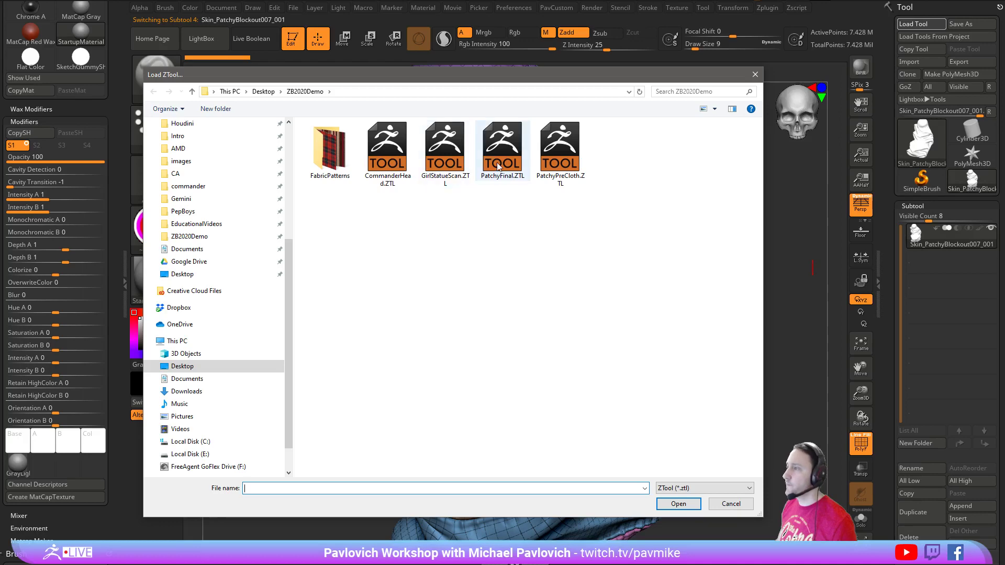
{"action": "double_click", "coordinate": [560, 149]}
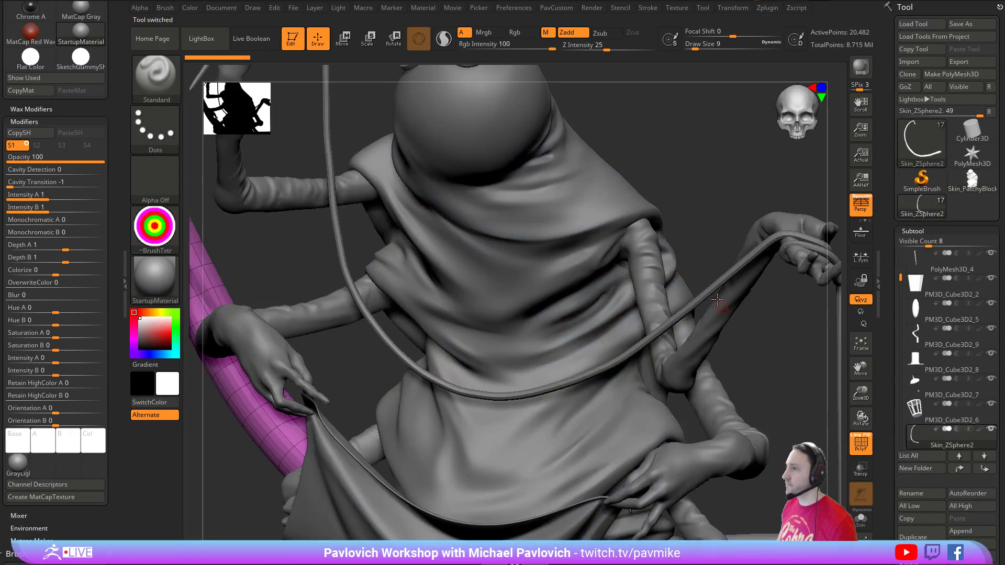
{"action": "right_click_drag", "start_coordinate": [688, 180], "coordinate": [717, 216], "text": "ctrl"}
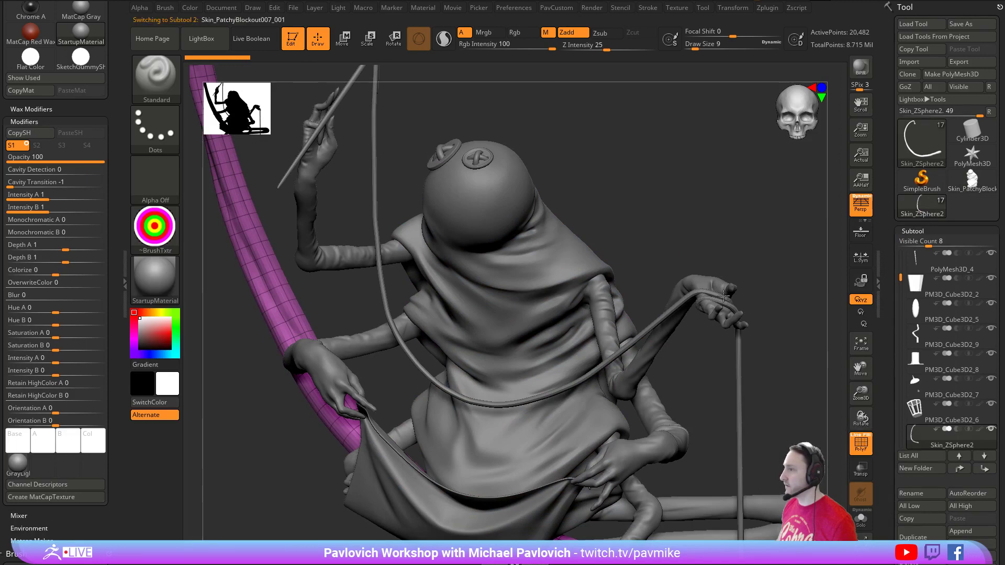
- Keep only the Skin_PatchyBlockout007_001 subtool of the pre-cloth creature by deleting all others, and turn off PolyFrame
{"action": "left_click", "coordinate": [558, 266], "text": "alt"}
{"action": "scroll", "coordinate": [912, 342], "scroll_direction": "down", "scroll_amount": 4}
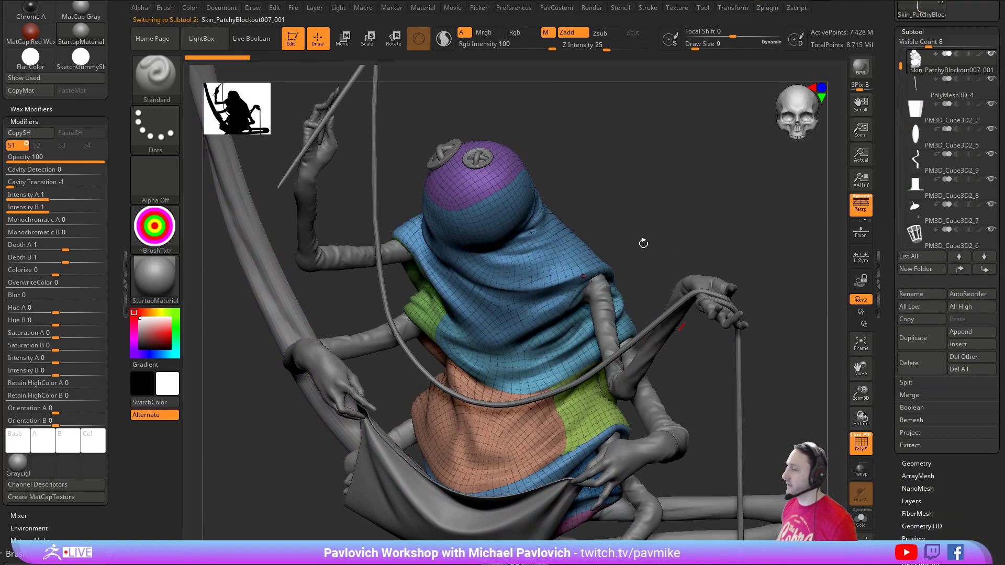
{"action": "left_click", "coordinate": [970, 358]}
{"action": "left_click_drag", "start_coordinate": [733, 256], "coordinate": [775, 341]}
{"action": "key", "text": "shift+f"}
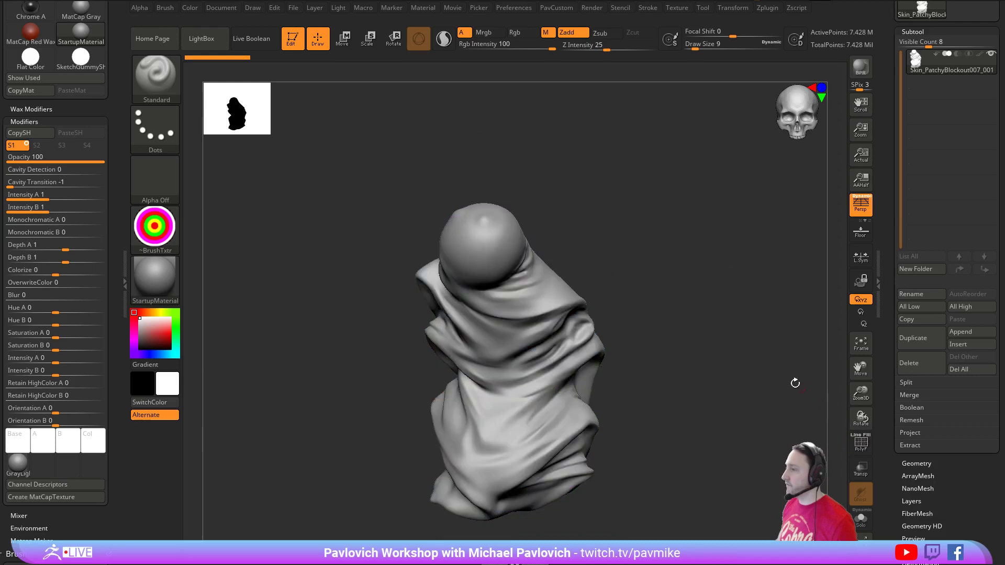
{"action": "left_click_drag", "start_coordinate": [796, 384], "coordinate": [789, 352], "text": "alt"}
- Compare the final body tool with the pre-cloth body tool without PolyFrame, returning to the pre-cloth version
{"action": "left_click_drag", "start_coordinate": [892, 59], "coordinate": [894, 258]}
{"action": "left_click", "coordinate": [968, 190]}
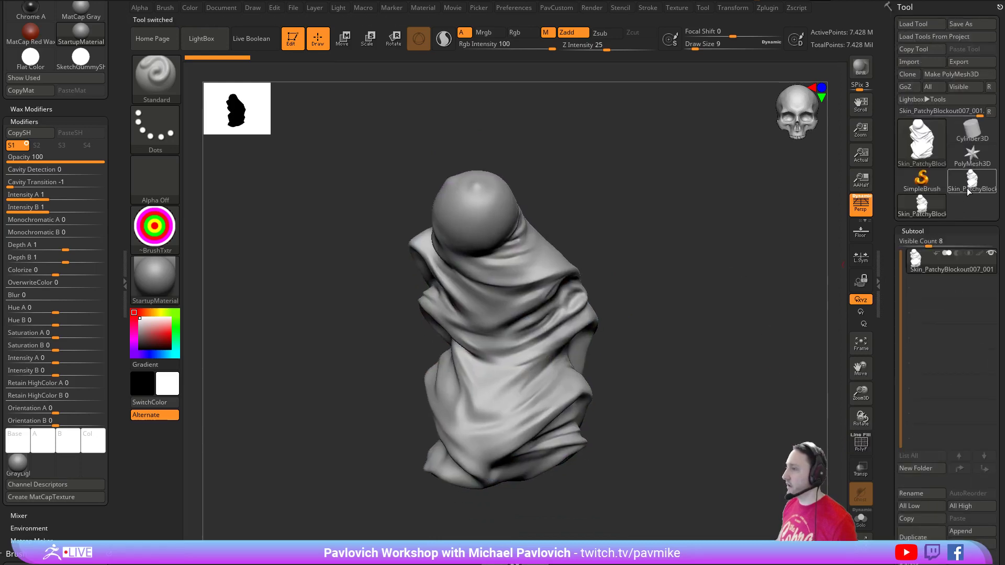
{"action": "left_click", "coordinate": [936, 207]}
{"action": "left_click_drag", "start_coordinate": [680, 207], "coordinate": [690, 224], "text": "alt"}
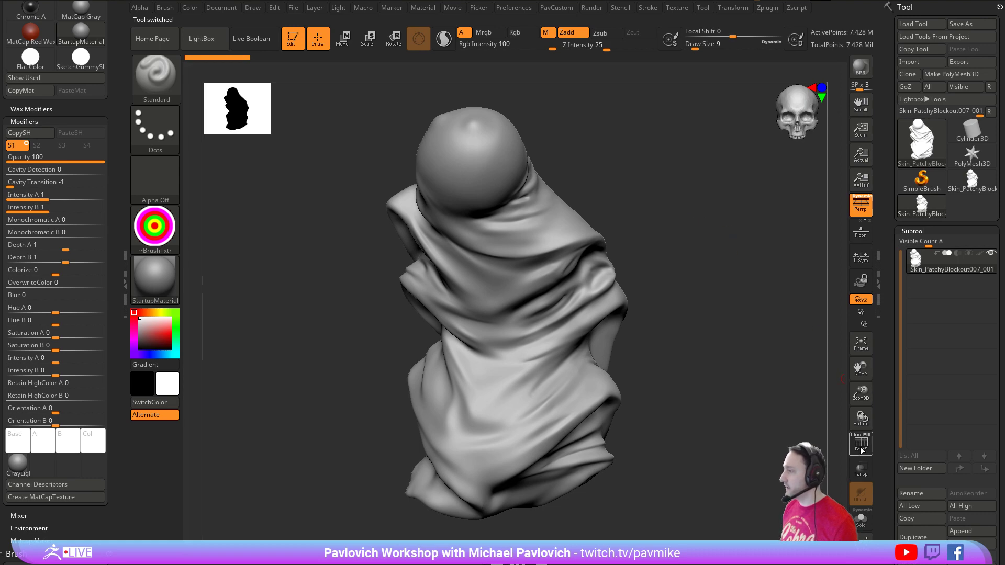
{"action": "mouse_move", "coordinate": [727, 256]}
{"action": "left_mouse_down", "text": "alt"}
{"action": "mouse_move", "coordinate": [723, 220]}
{"action": "mouse_move", "coordinate": [676, 297]}
{"action": "mouse_move", "coordinate": [698, 274]}
{"action": "left_mouse_up", "text": "alt"}
- Turn on PolyFrame and compare the polygroup seams on the head and hood between the pre-cloth and final bodies
{"action": "key", "text": "shift+f"}
{"action": "key", "text": "s"}
{"action": "key", "text": "Return"}
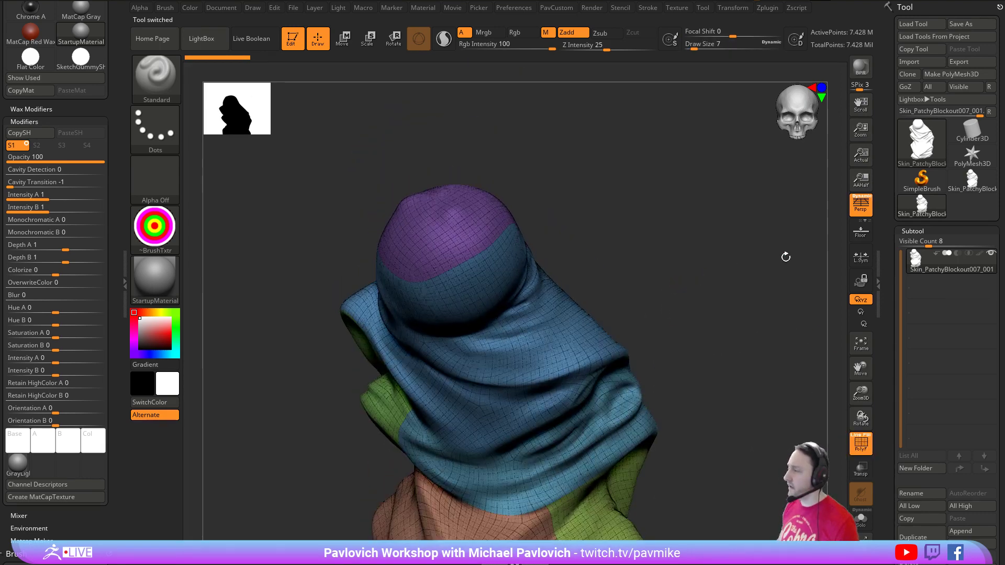
{"action": "left_click", "coordinate": [960, 184]}
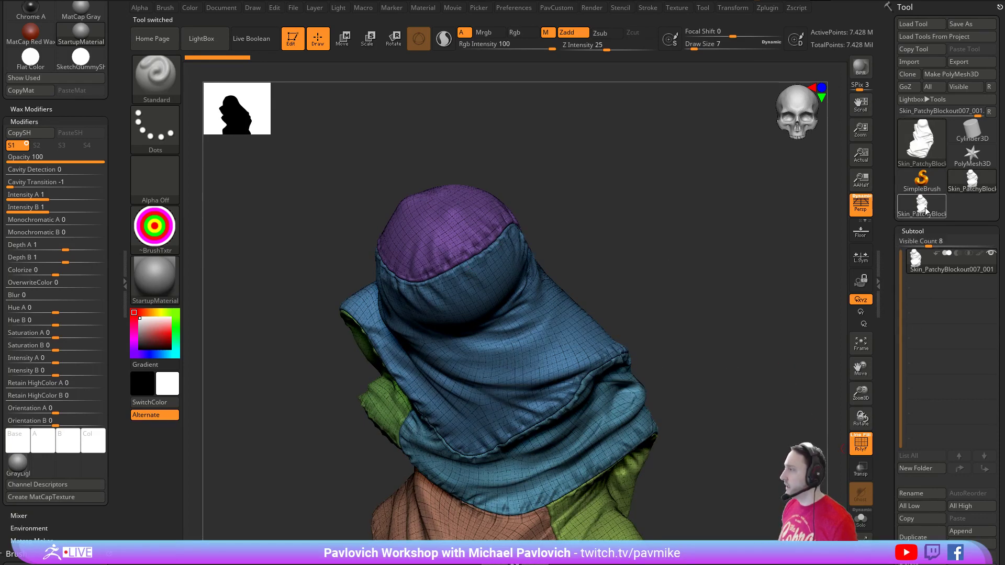
{"action": "left_click_drag", "start_coordinate": [743, 285], "coordinate": [502, 305]}
{"action": "left_click_drag", "start_coordinate": [718, 306], "coordinate": [719, 262]}
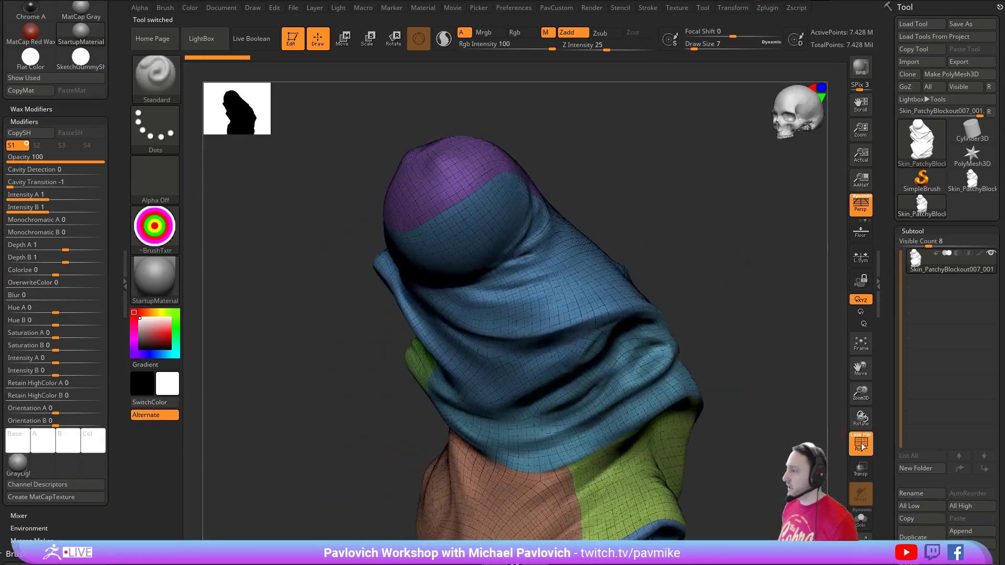
- Turn off PolyFrame and lower the pre-cloth body by one subdivision level in its Geometry settings
{"action": "left_click", "coordinate": [864, 444]}
{"action": "left_click_drag", "start_coordinate": [779, 313], "coordinate": [813, 344], "text": "alt"}
{"action": "left_click_drag", "start_coordinate": [890, 376], "coordinate": [884, 267]}
{"action": "scroll", "coordinate": [884, 267], "scroll_direction": "down", "scroll_amount": 1}
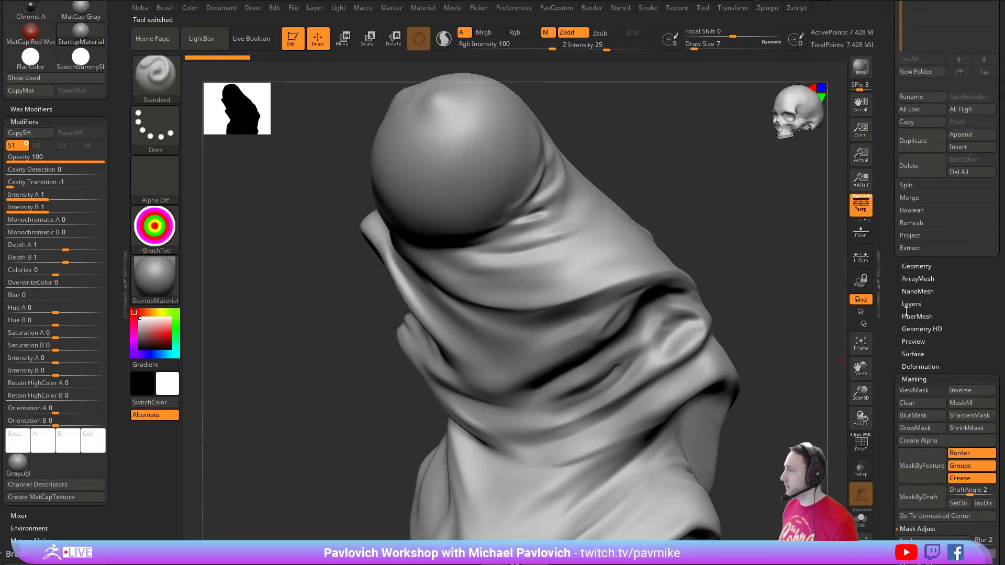
{"action": "left_click", "coordinate": [916, 266]}
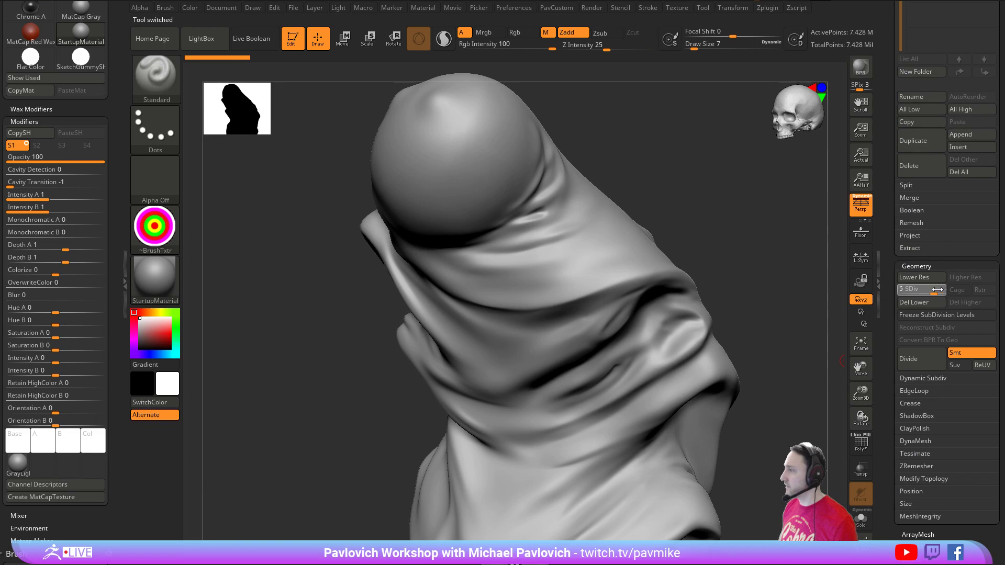
{"action": "left_click_drag", "start_coordinate": [938, 289], "coordinate": [927, 289]}
- Mask the body's polygroup borders with MaskByFeature, keeping only Groups enabled and Border and Crease off
{"action": "scroll", "coordinate": [877, 209], "scroll_direction": "down", "scroll_amount": 5}
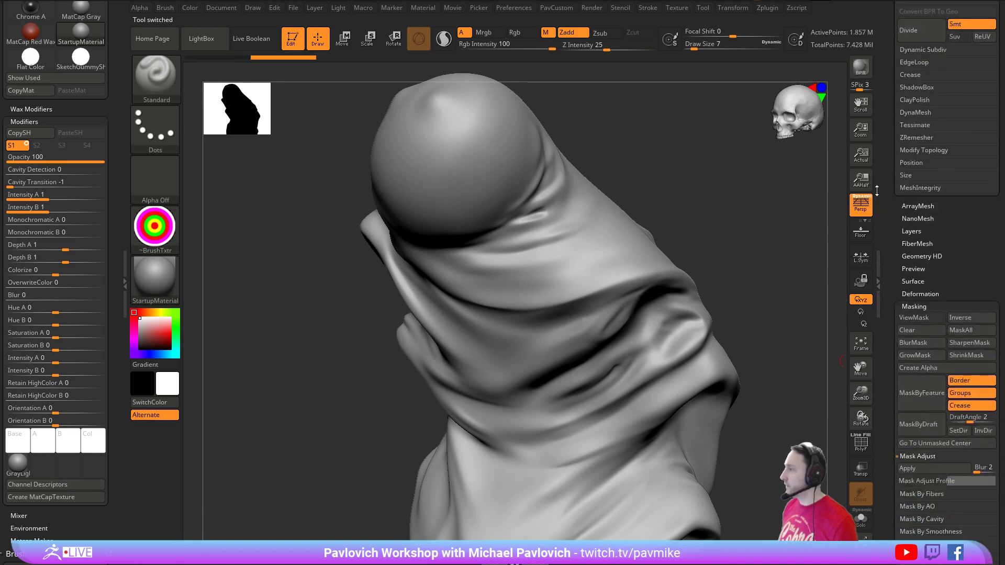
{"action": "left_click_drag", "start_coordinate": [894, 315], "coordinate": [894, 291]}
{"action": "left_click", "coordinate": [965, 383]}
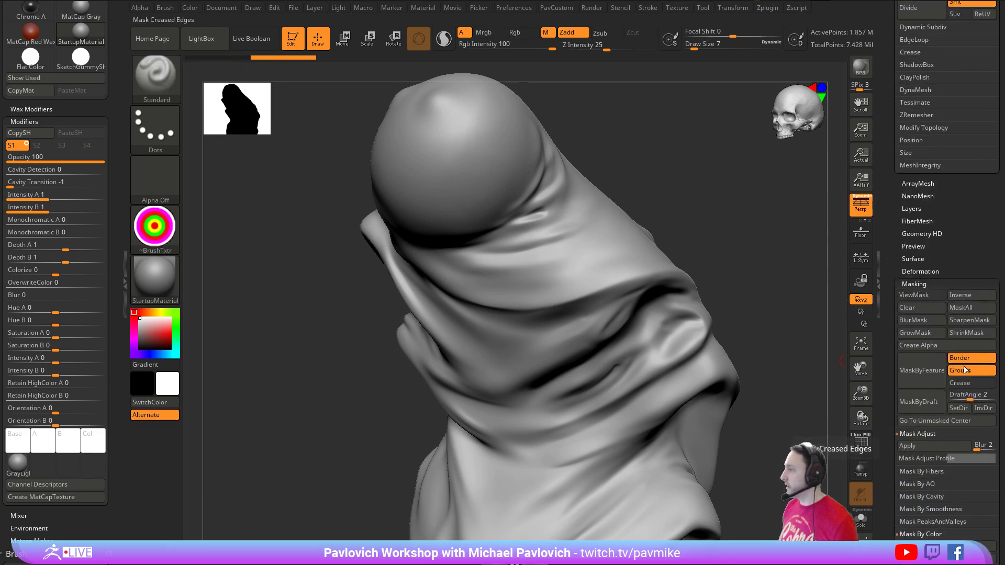
{"action": "left_click", "coordinate": [964, 359]}
{"action": "left_click", "coordinate": [922, 369]}
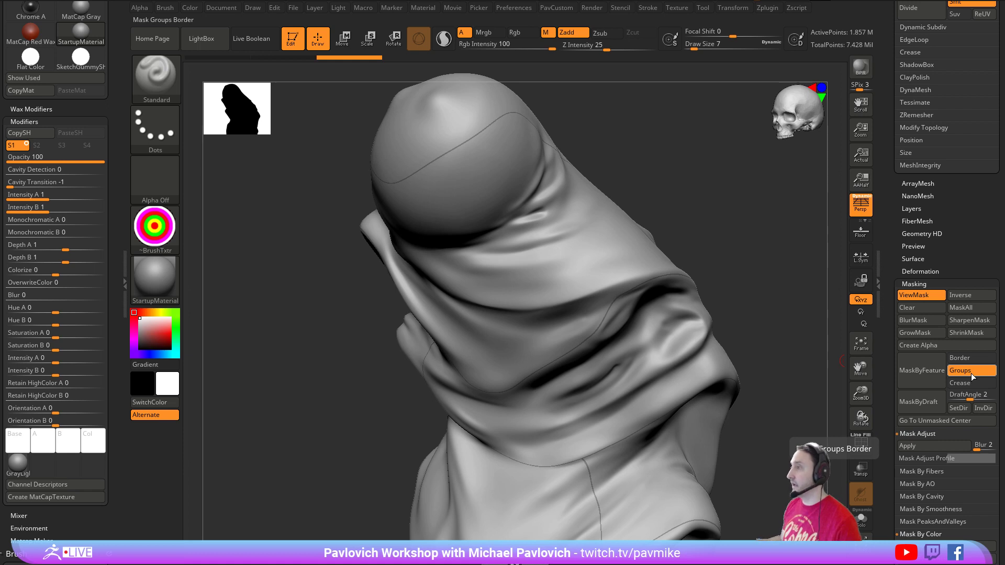
{"action": "key", "text": "f"}
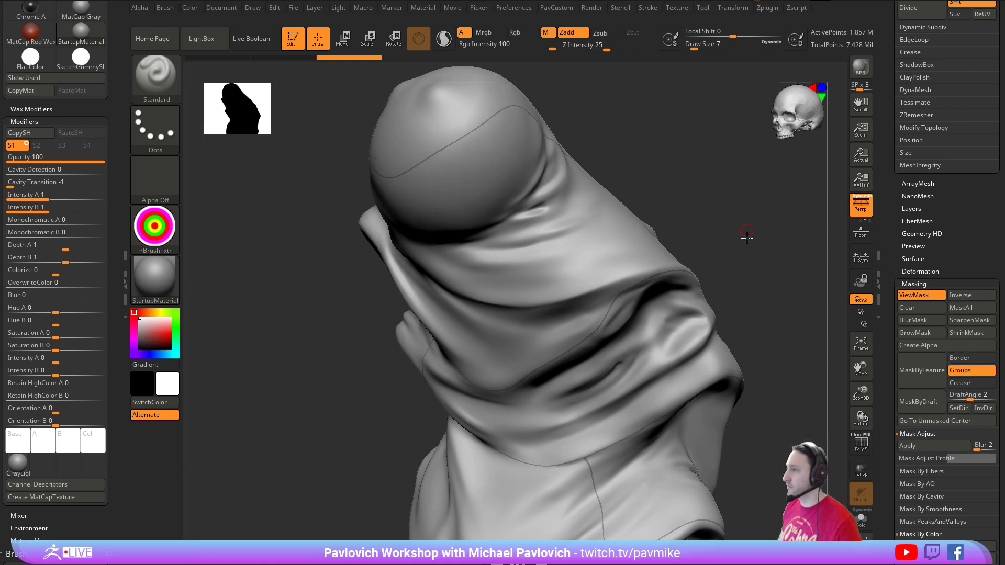
- Grow the polygroup border mask and invert it so only the body's seams stay editable
{"action": "left_click", "coordinate": [916, 333]}
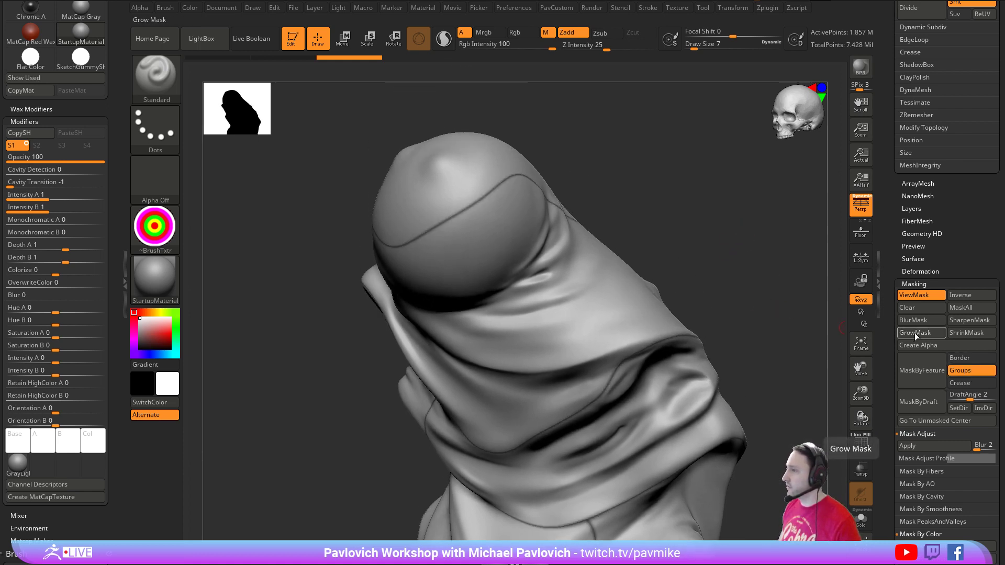
{"action": "key", "text": "ctrl"}
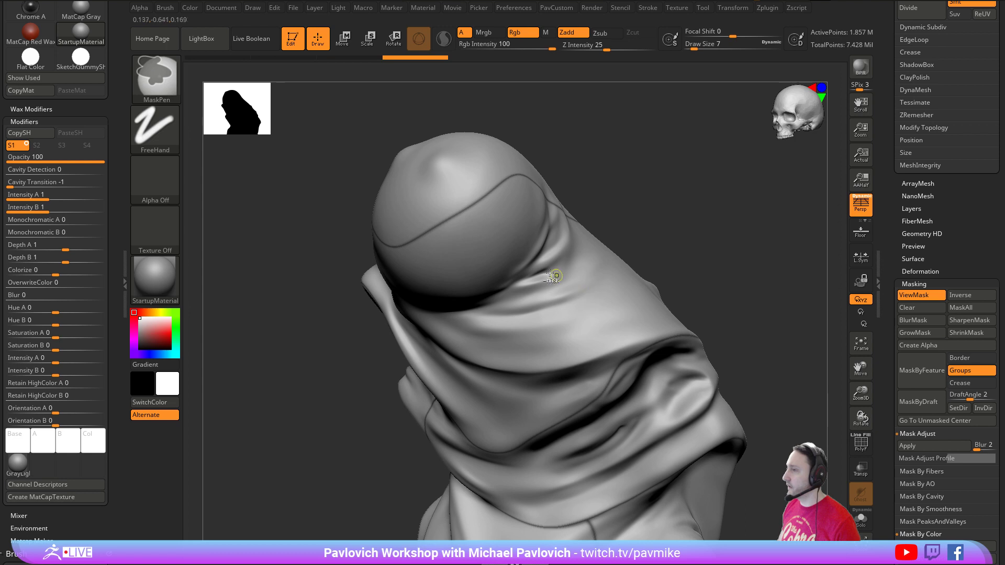
{"action": "left_click", "coordinate": [509, 242], "text": "ctrl+alt"}
{"action": "left_click", "coordinate": [501, 234], "text": "ctrl+alt"}
{"action": "left_click_drag", "start_coordinate": [667, 225], "coordinate": [736, 254]}
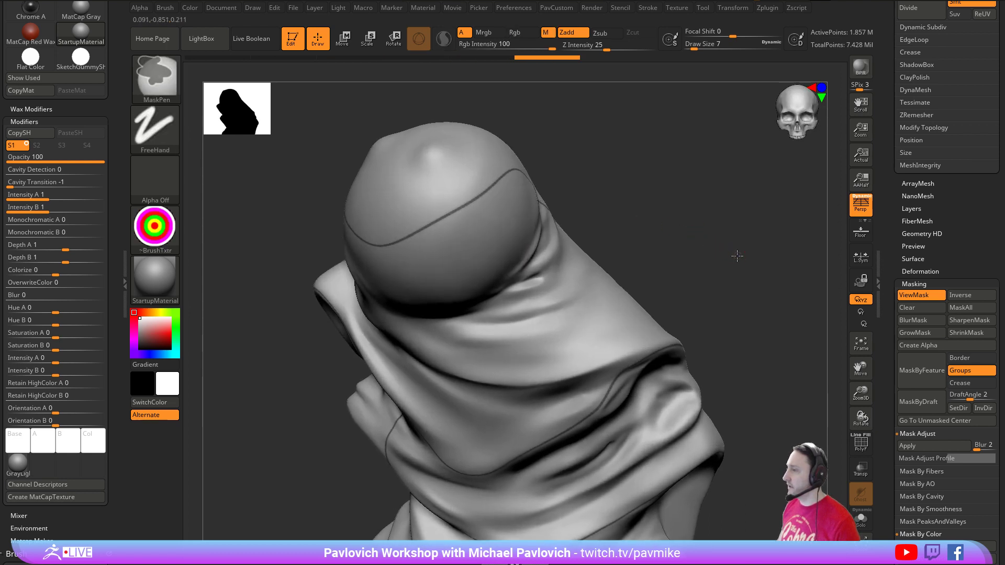
{"action": "left_click", "coordinate": [737, 256], "text": "ctrl"}
{"action": "key", "text": "1"}
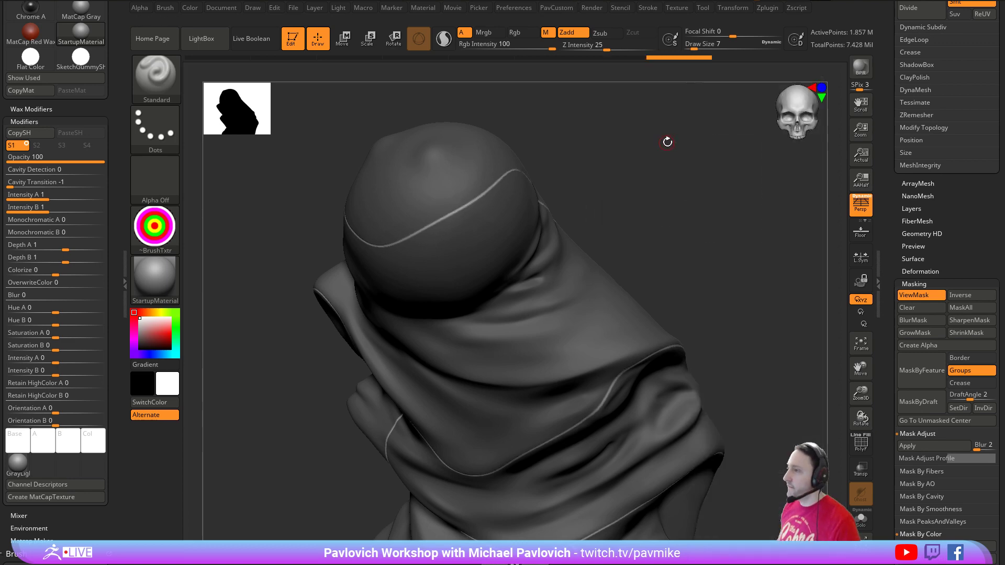
- Try sinking the unmasked seams into the body with an Inflate deformation of -2, and undo it
{"action": "key", "text": "ctrl"}
{"action": "left_click_drag", "start_coordinate": [734, 216], "coordinate": [735, 217], "text": "ctrl"}
{"action": "left_click_drag", "start_coordinate": [735, 217], "coordinate": [730, 212]}
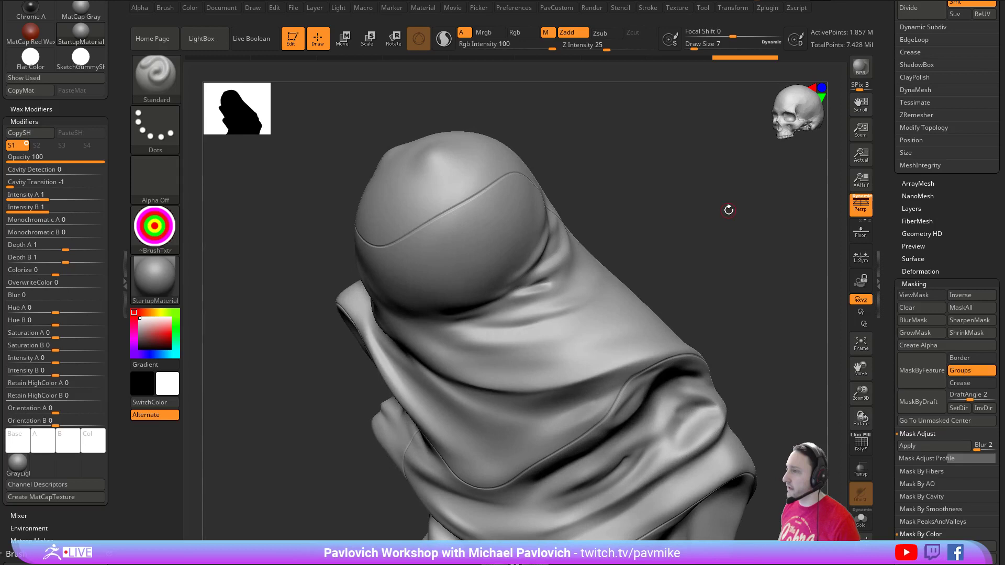
{"action": "key", "text": "ctrl+h"}
{"action": "key", "text": "ctrl+grave"}
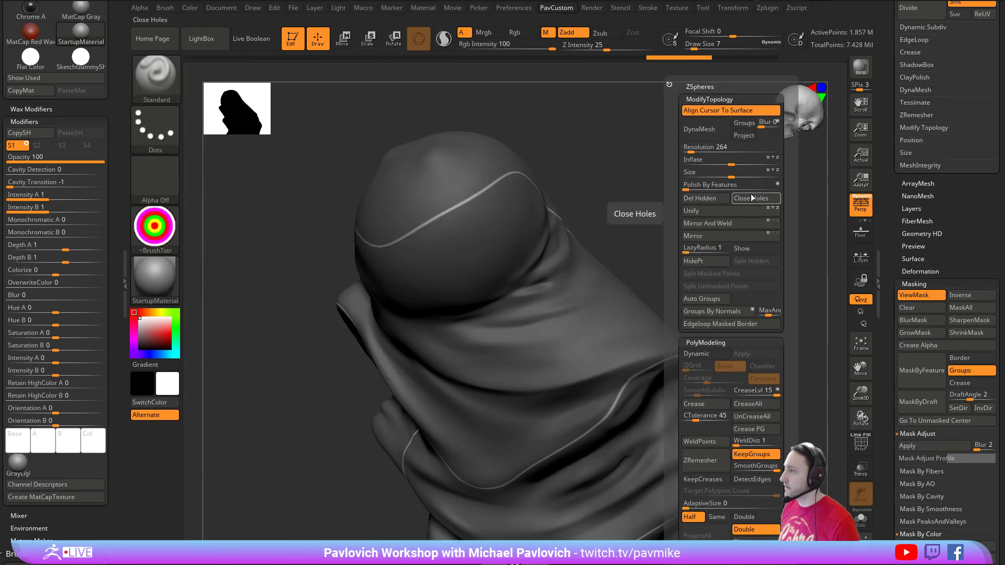
{"action": "type", "text": "-"}
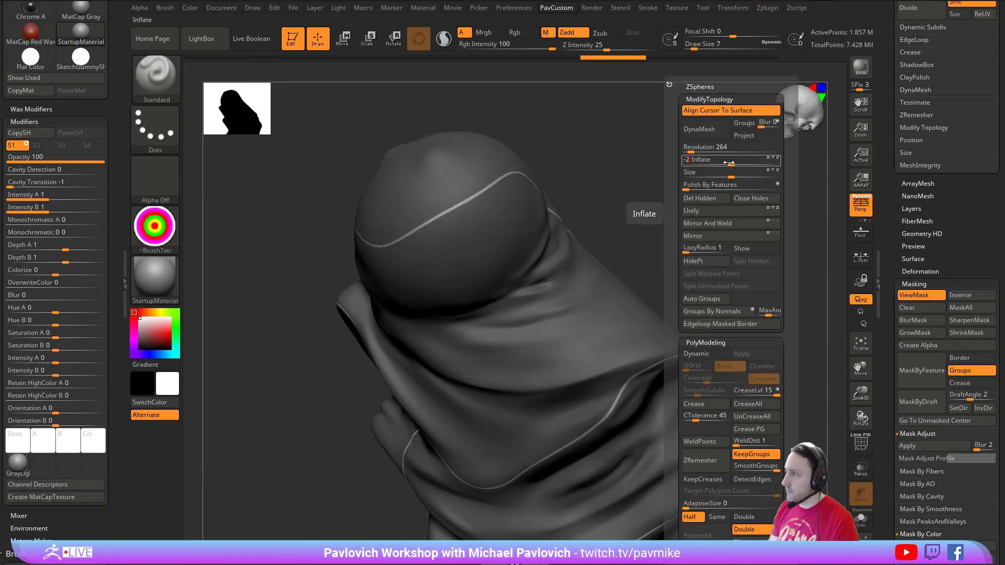
{"action": "type", "text": "2"}
{"action": "key", "text": "Return"}
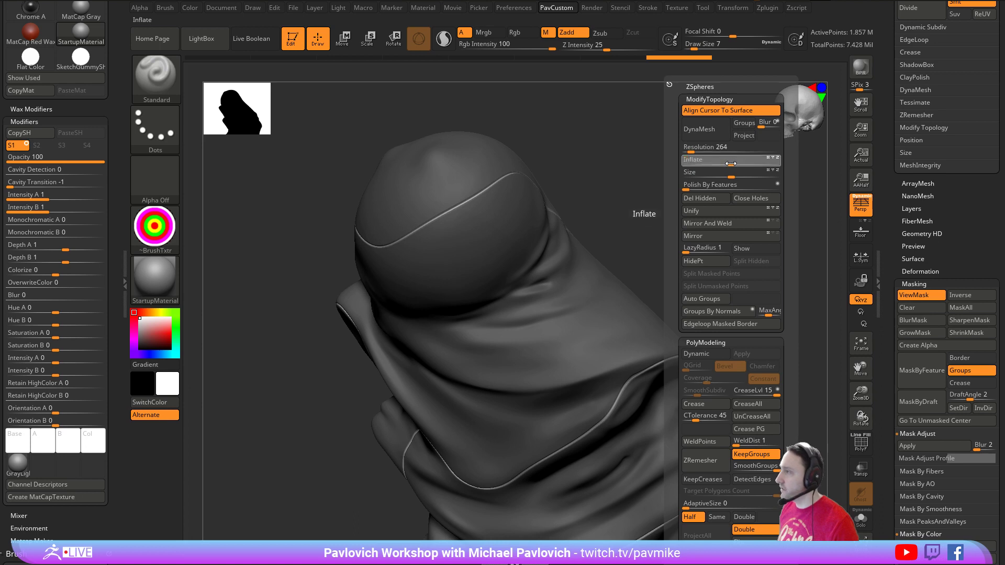
{"action": "left_click_drag", "start_coordinate": [730, 164], "coordinate": [730, 164]}
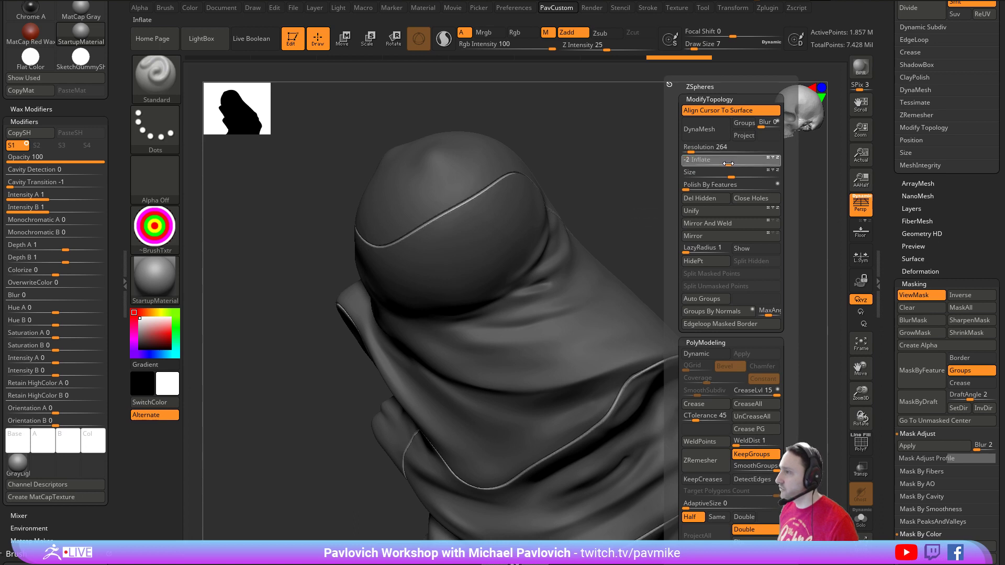
{"action": "key", "text": "ctrl+z"}
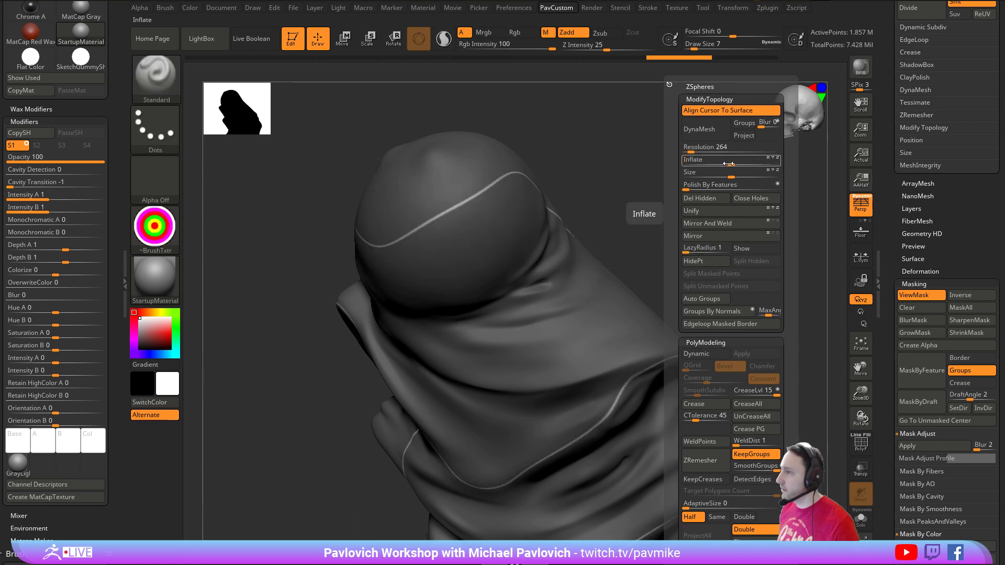
{"action": "key", "text": "ctrl+z"}
- Try pushing the unmasked seams outward with stronger and weaker positive Inflate amounts, undoing each attempt
{"action": "left_click", "coordinate": [732, 165]}
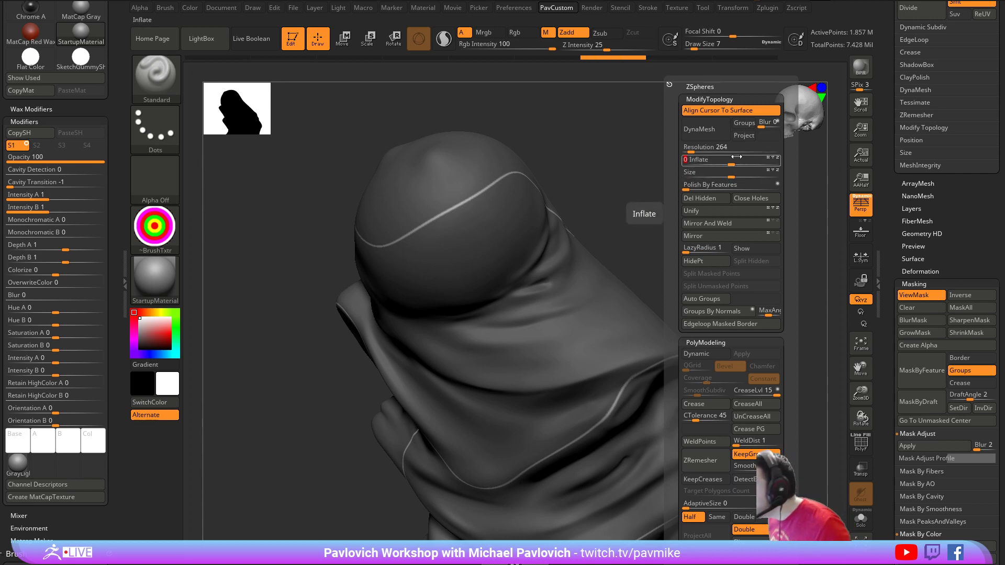
{"action": "left_click_drag", "start_coordinate": [734, 158], "coordinate": [744, 161]}
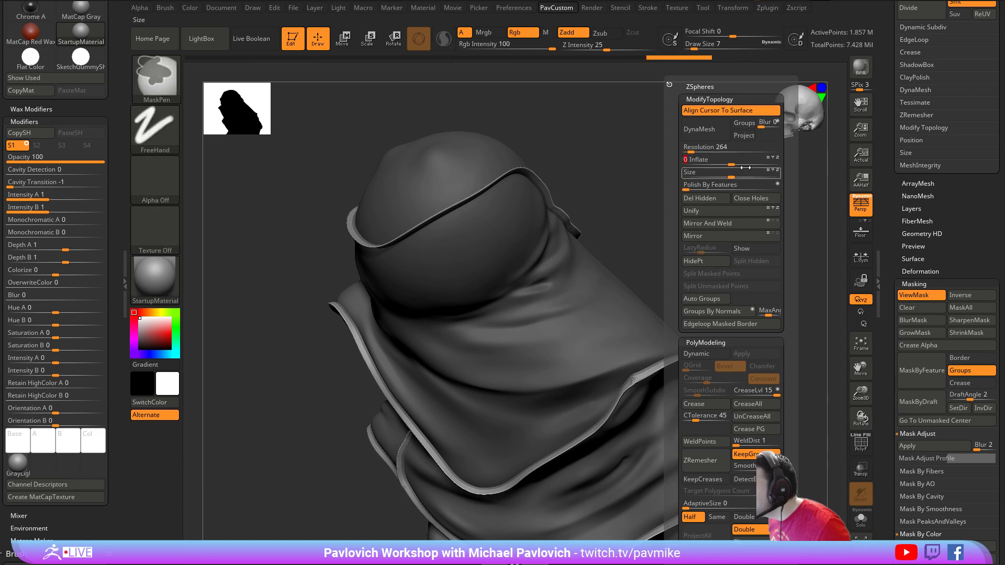
{"action": "key", "text": "ctrl+z"}
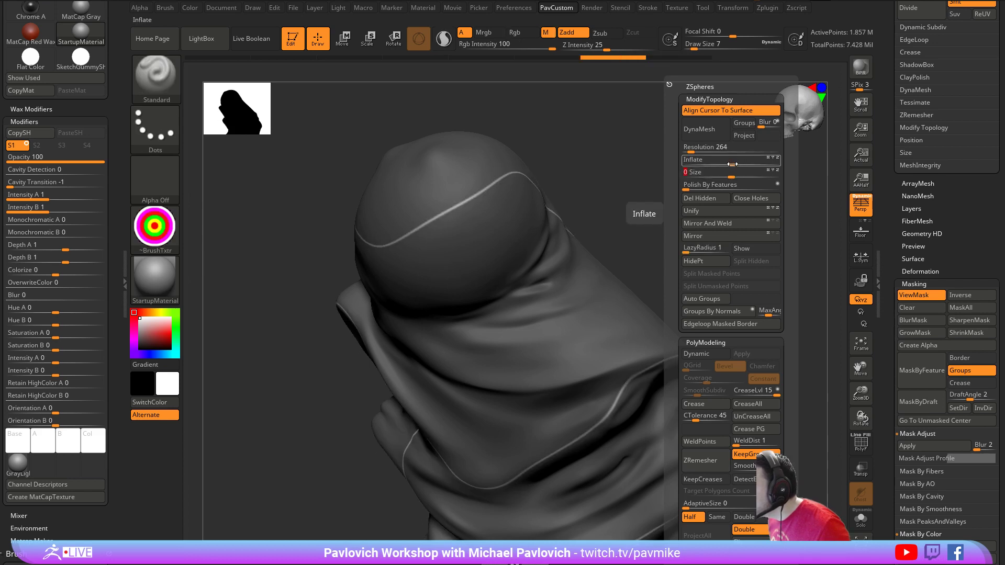
{"action": "left_click_drag", "start_coordinate": [734, 157], "coordinate": [737, 156]}
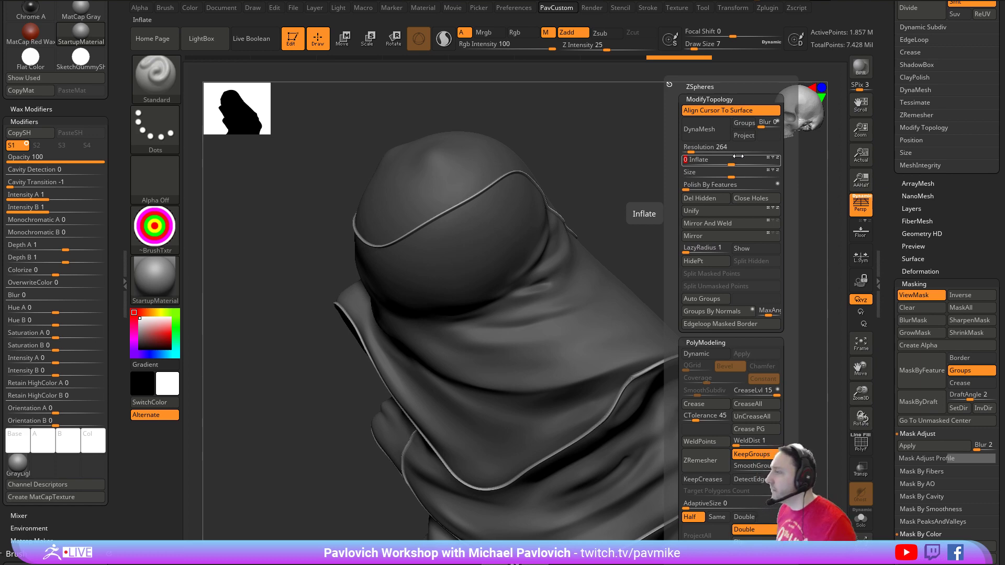
{"action": "key", "text": "ctrl+z"}
- Sink the unmasked seams slightly into the body with a negative Inflate, and clear the mask
{"action": "key", "text": "2"}
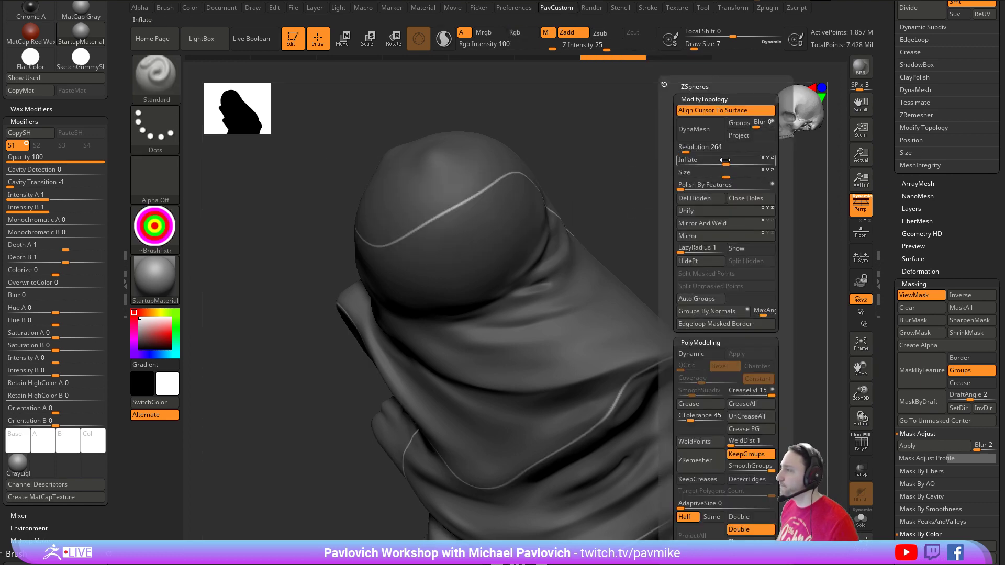
{"action": "left_click", "coordinate": [920, 271]}
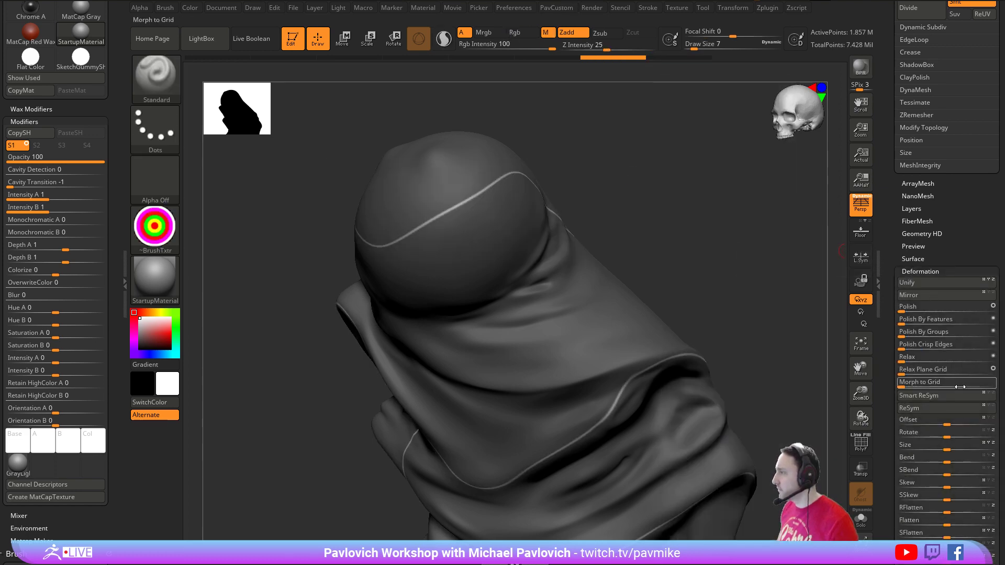
{"action": "key", "text": "2"}
{"action": "left_click_drag", "start_coordinate": [657, 164], "coordinate": [653, 163]}
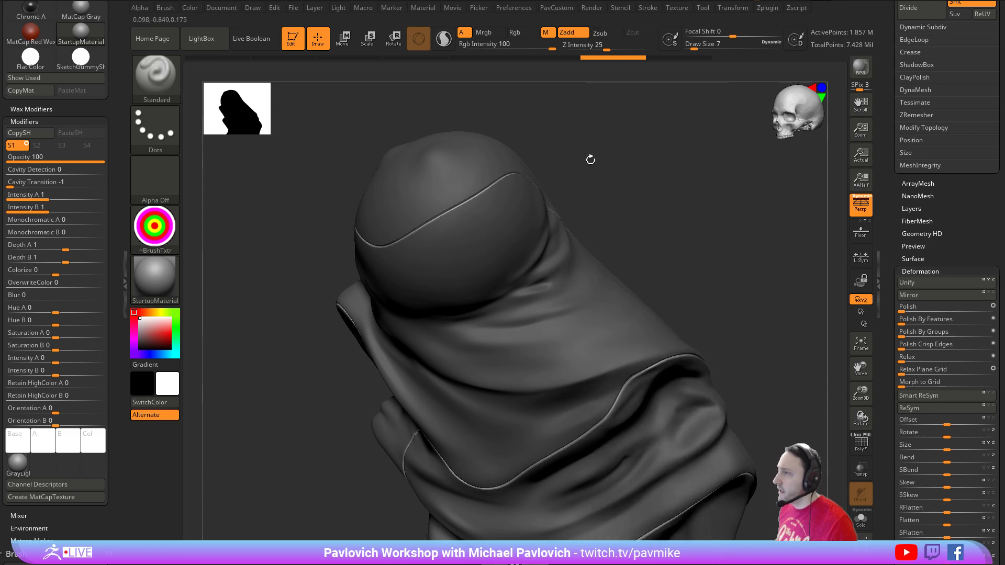
{"action": "left_click_drag", "start_coordinate": [611, 186], "coordinate": [626, 210]}
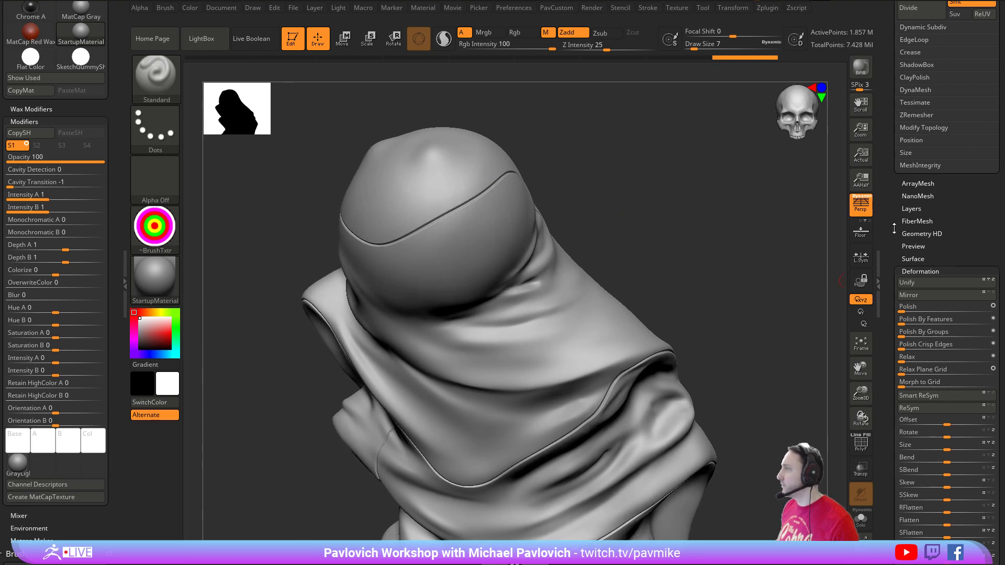
- Mask the polygroup borders again with MaskByFeature, grow the mask twice, soften it and invert it
{"action": "left_click_drag", "start_coordinate": [902, 250], "coordinate": [901, 314]}
{"action": "left_click_drag", "start_coordinate": [893, 250], "coordinate": [891, 32]}
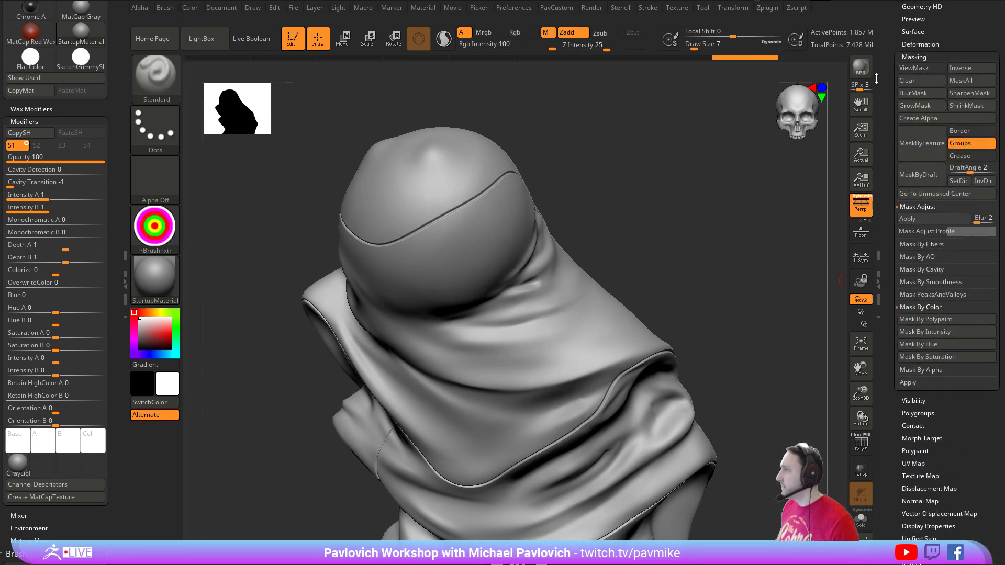
{"action": "left_click", "coordinate": [922, 149]}
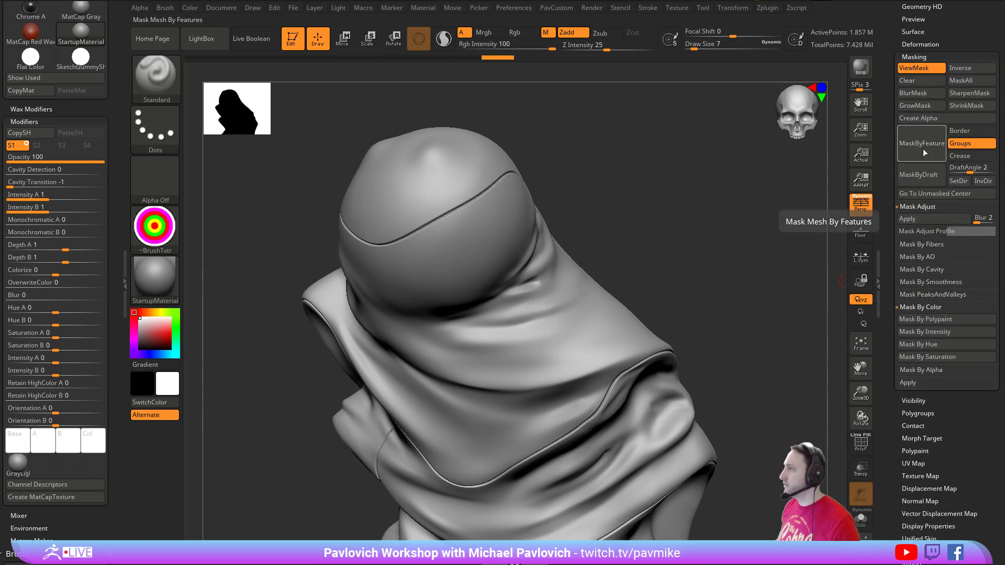
{"action": "left_click", "coordinate": [920, 106]}
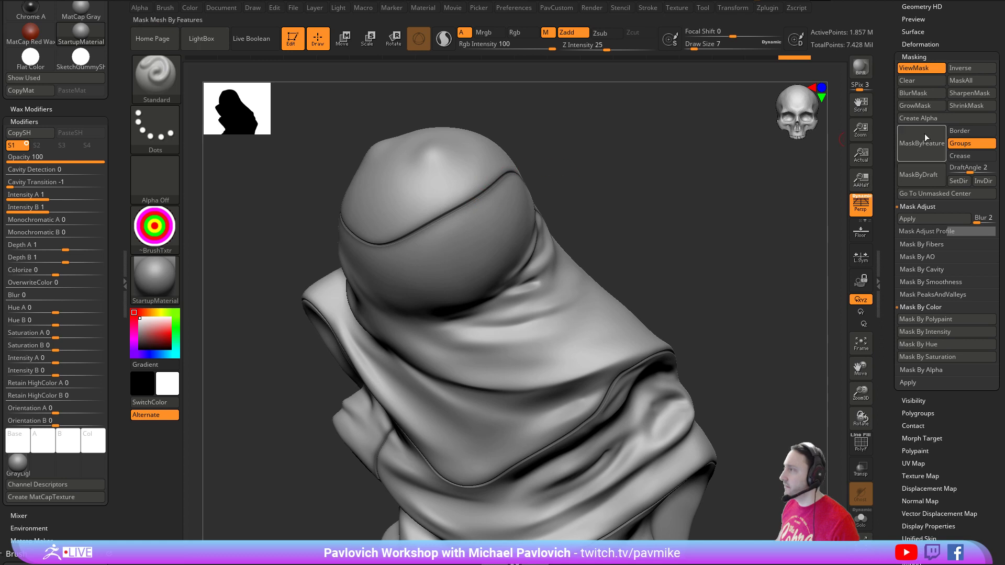
{"action": "left_click", "coordinate": [910, 108]}
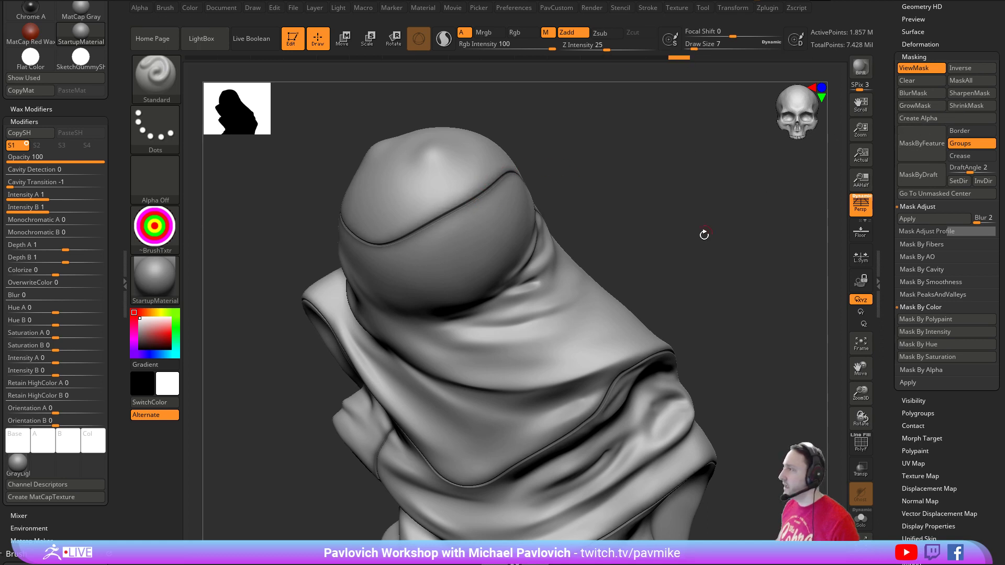
{"action": "key", "text": "ctrl"}
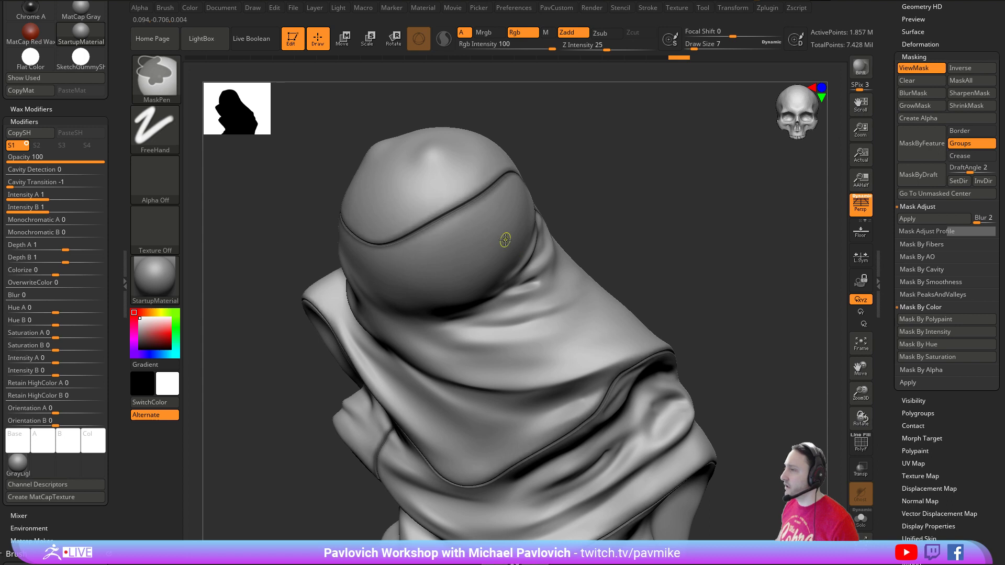
{"action": "left_click", "coordinate": [707, 216], "text": "ctrl"}
{"action": "left_click_drag", "start_coordinate": [616, 175], "coordinate": [613, 230], "text": "alt"}
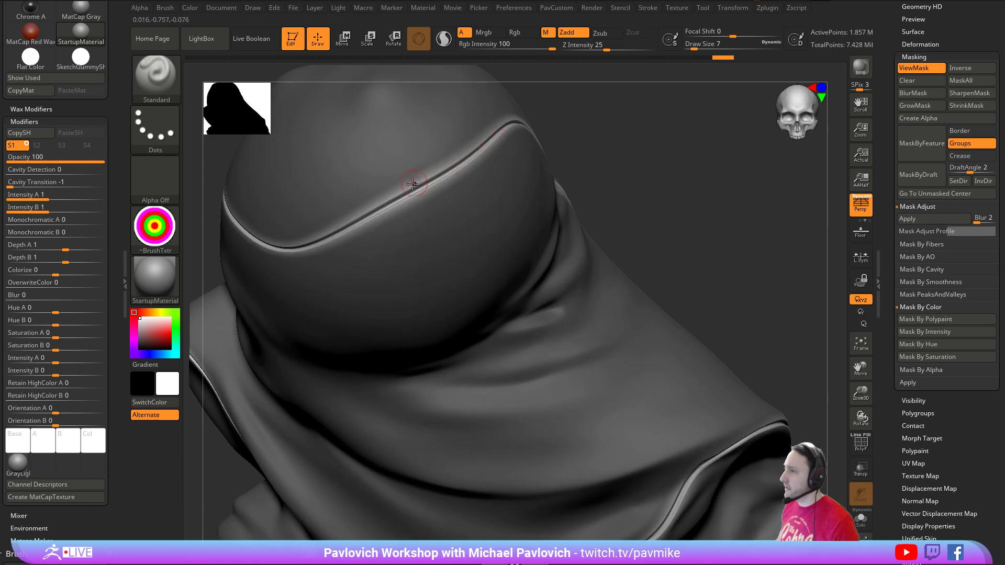
- Open the body's Deformation settings at Inflate Balloon
{"action": "left_click", "coordinate": [910, 153]}
{"action": "left_click_drag", "start_coordinate": [668, 140], "coordinate": [639, 202], "text": "alt"}
{"action": "key", "text": "2"}
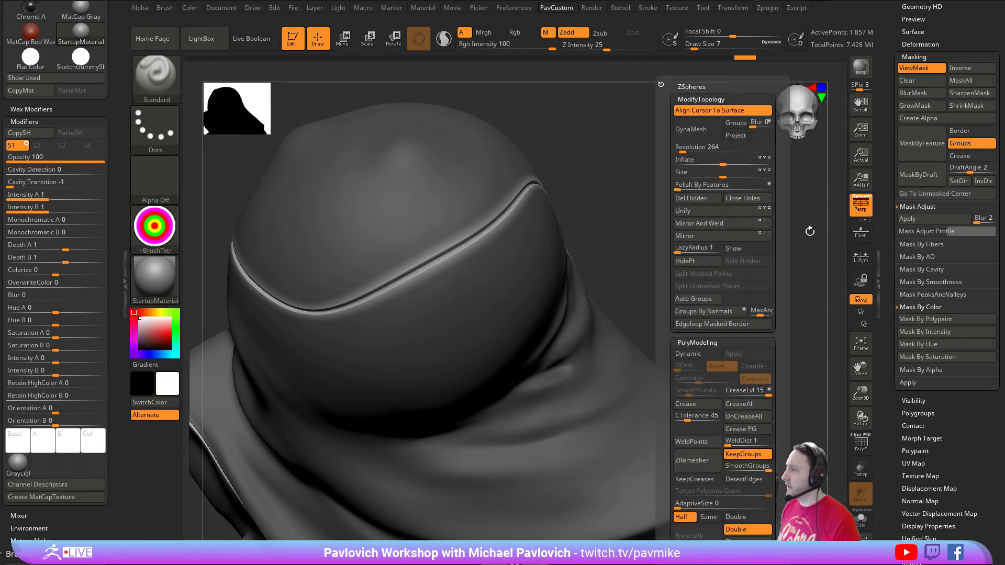
{"action": "left_click_drag", "start_coordinate": [889, 310], "coordinate": [894, 381]}
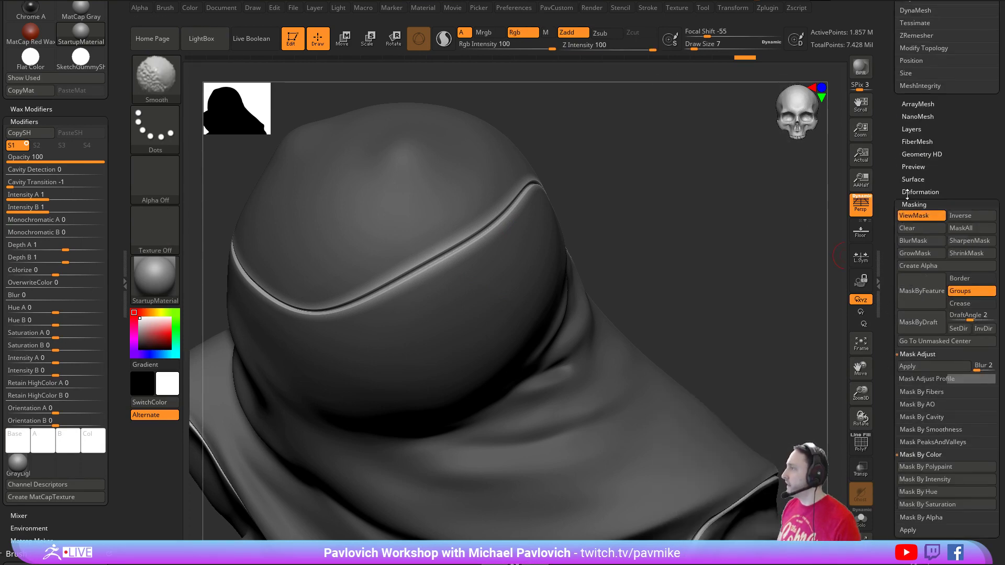
{"action": "left_click", "coordinate": [908, 193]}
{"action": "left_click_drag", "start_coordinate": [891, 262], "coordinate": [894, 181]}
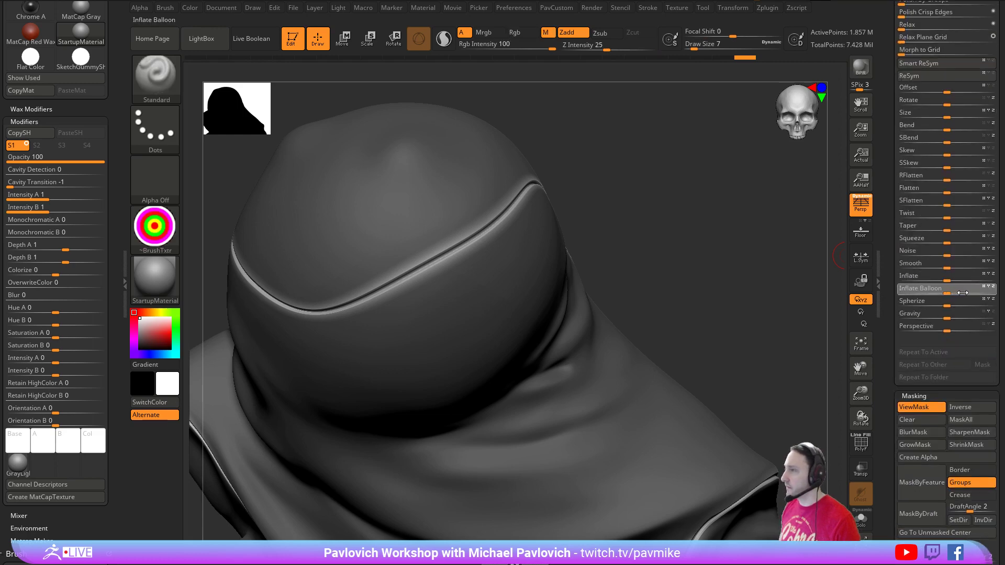
- Try strong Inflate Balloon amounts on the unmasked seam areas, and undo them
{"action": "left_click_drag", "start_coordinate": [962, 292], "coordinate": [968, 283]}
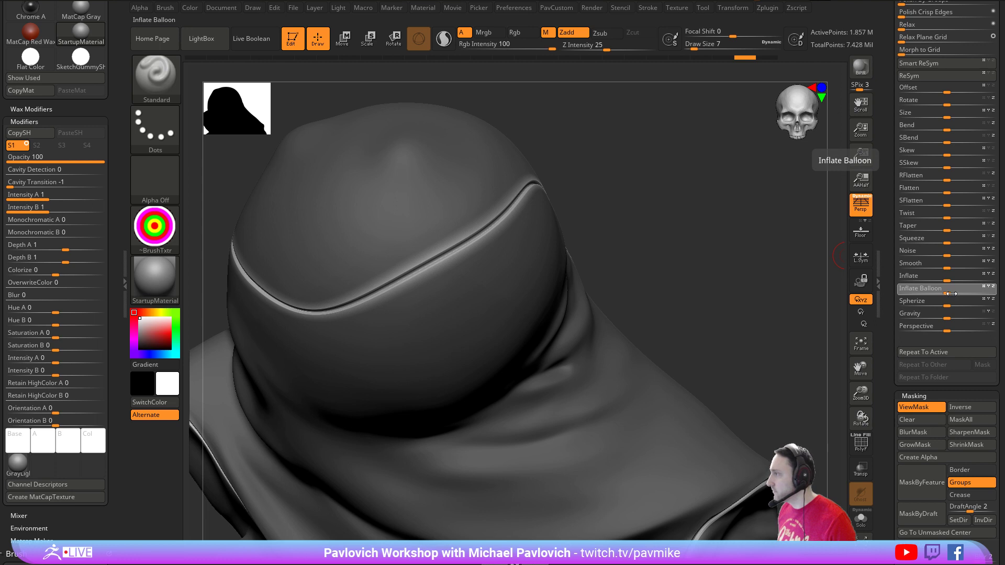
{"action": "left_click_drag", "start_coordinate": [952, 294], "coordinate": [948, 296]}
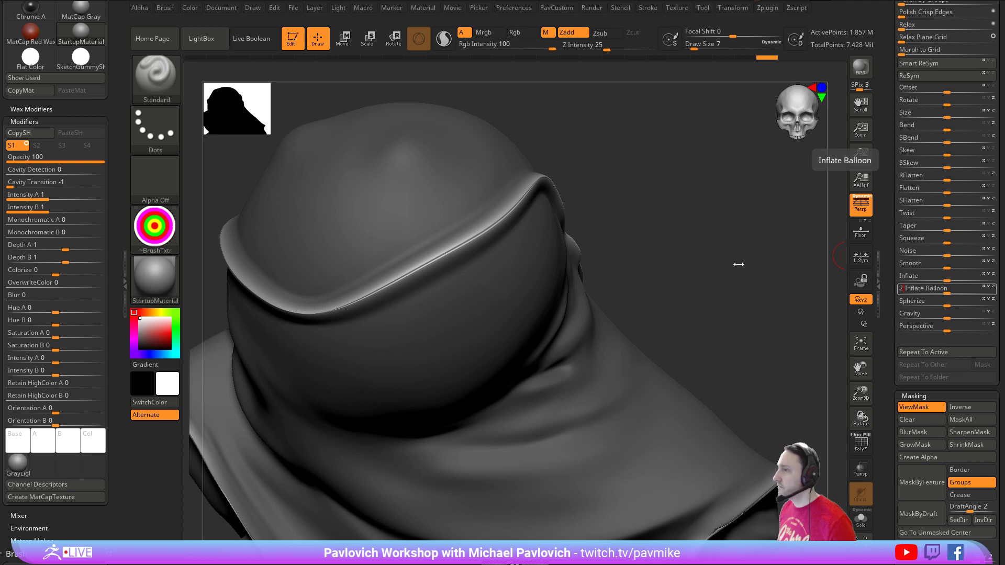
{"action": "mouse_move", "coordinate": [739, 264]}
{"action": "left_mouse_down"}
{"action": "mouse_move", "coordinate": [730, 259]}
{"action": "mouse_move", "coordinate": [798, 294]}
{"action": "mouse_move", "coordinate": [754, 277]}
{"action": "left_mouse_up"}
{"action": "key", "text": "ctrl+z"}
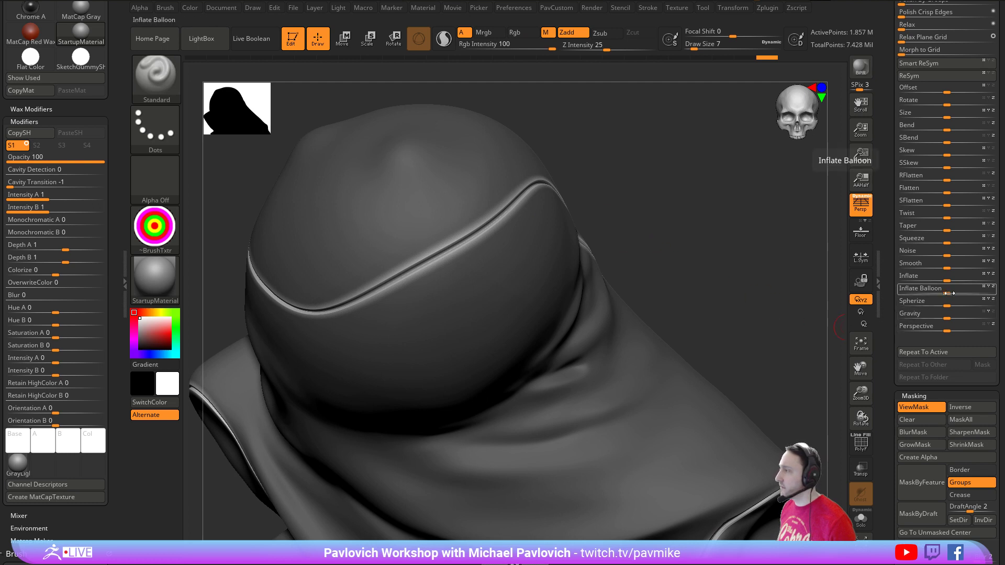
- Puff up the fabric along the seams with Inflate Balloon at 2, and clear the mask
{"action": "left_click", "coordinate": [950, 293]}
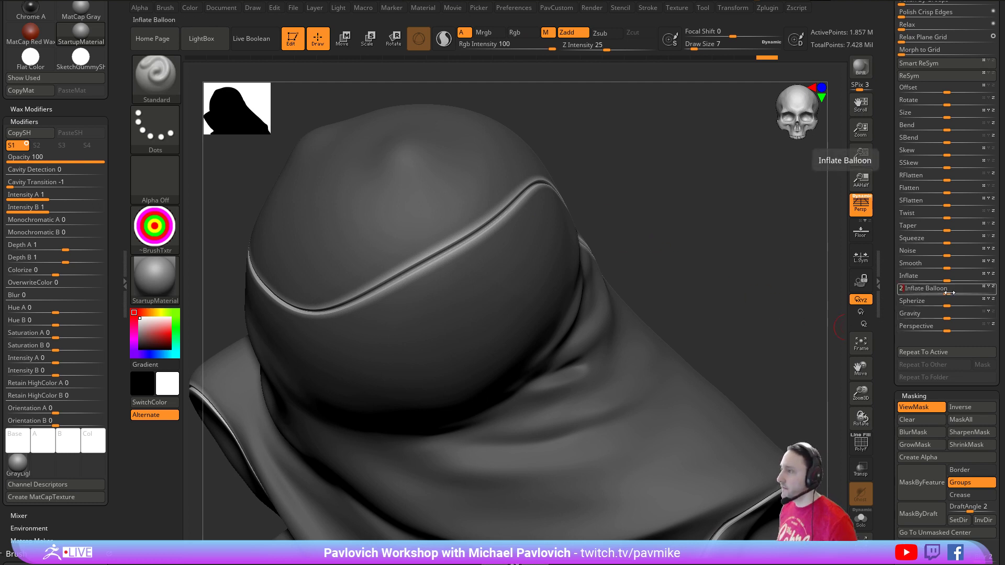
{"action": "type", "text": "2"}
{"action": "key", "text": "Return"}
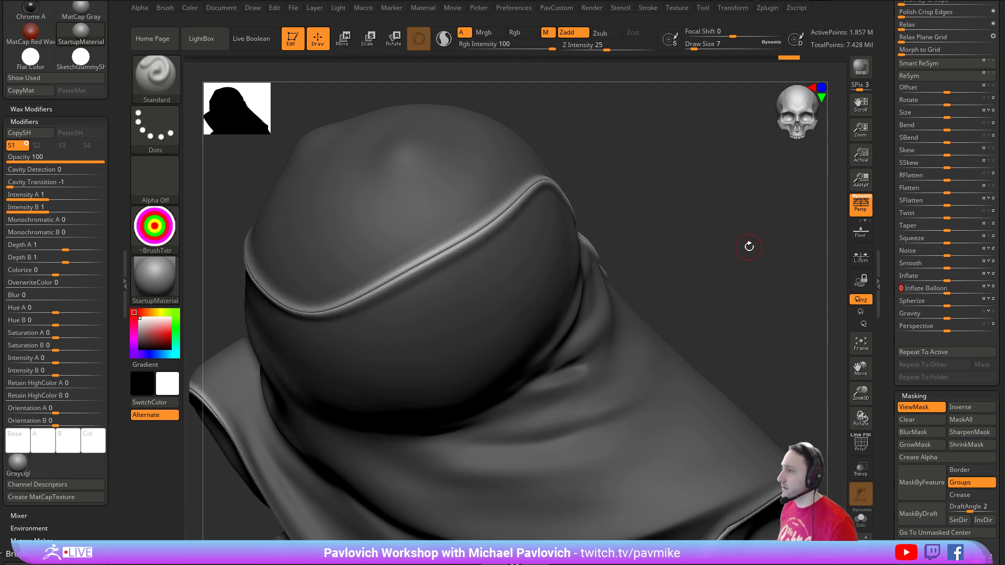
{"action": "left_click_drag", "start_coordinate": [747, 243], "coordinate": [763, 252]}
{"action": "left_click_drag", "start_coordinate": [818, 267], "coordinate": [850, 435], "text": "alt"}
{"action": "left_click_drag", "start_coordinate": [767, 390], "coordinate": [750, 335]}
{"action": "mouse_move", "coordinate": [746, 314]}
{"action": "left_mouse_down", "text": "ctrl"}
{"action": "mouse_move", "coordinate": [755, 325]}
{"action": "mouse_move", "coordinate": [743, 292]}
{"action": "mouse_move", "coordinate": [728, 291]}
{"action": "left_mouse_up", "text": "ctrl"}
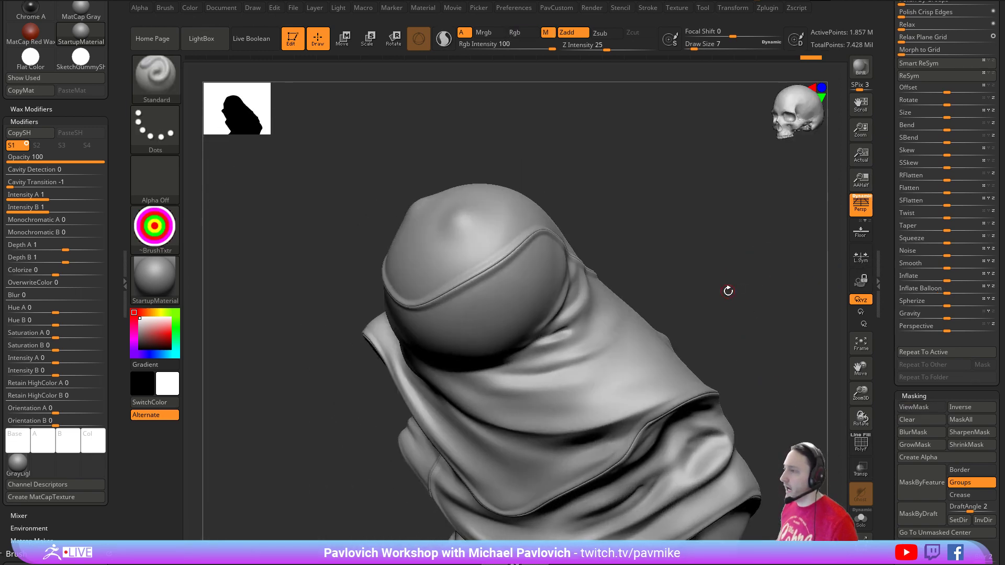
- Turn on PolyFrame and inspect the puffed seams against the polygroups on the head and hood
{"action": "left_click_drag", "start_coordinate": [890, 225], "coordinate": [902, 401]}
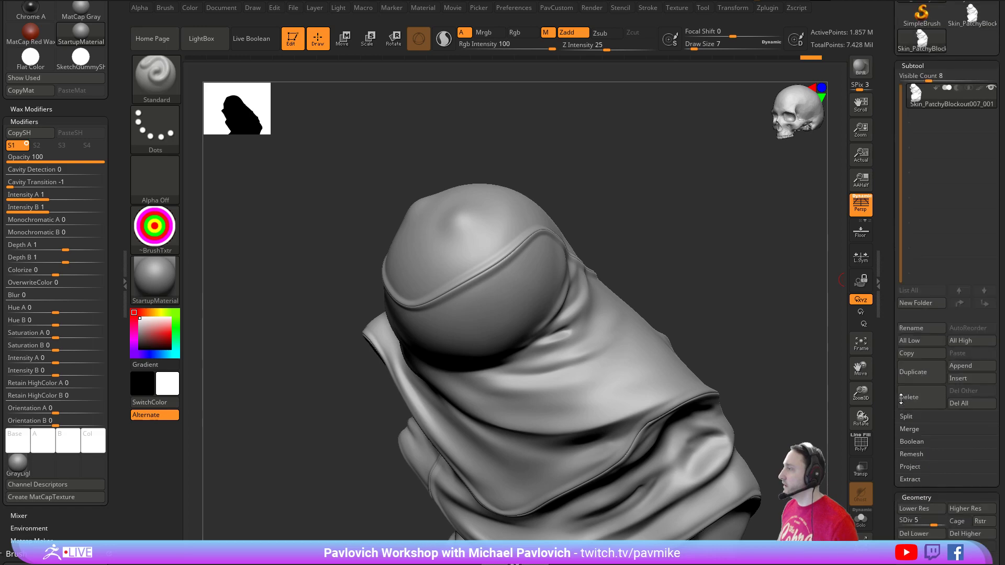
{"action": "key", "text": "shift+f"}
{"action": "mouse_move", "coordinate": [742, 290]}
{"action": "left_mouse_down"}
{"action": "mouse_move", "coordinate": [656, 302]}
{"action": "mouse_move", "coordinate": [681, 237]}
{"action": "mouse_move", "coordinate": [597, 164]}
{"action": "left_mouse_up"}
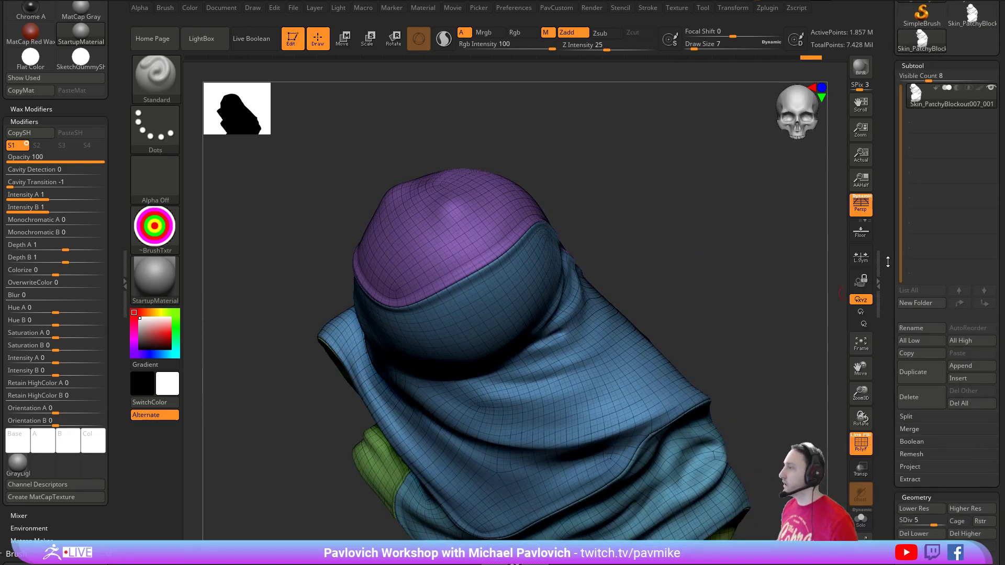
- Frame the body mesh with curves along its polygroup borders only, with open borders and creased edges excluded
{"action": "left_click_drag", "start_coordinate": [887, 363], "coordinate": [886, 179]}
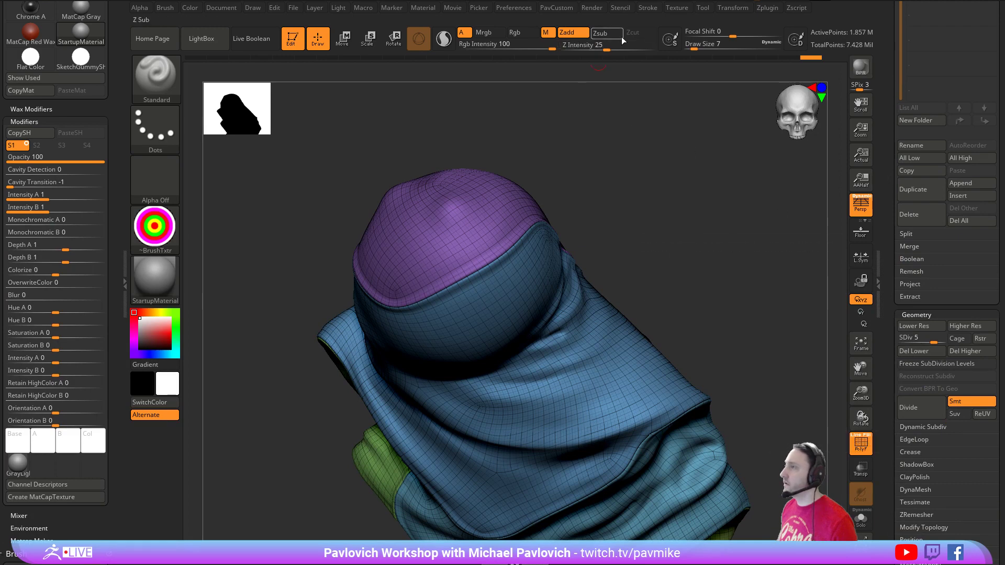
{"action": "left_click", "coordinate": [644, 8]}
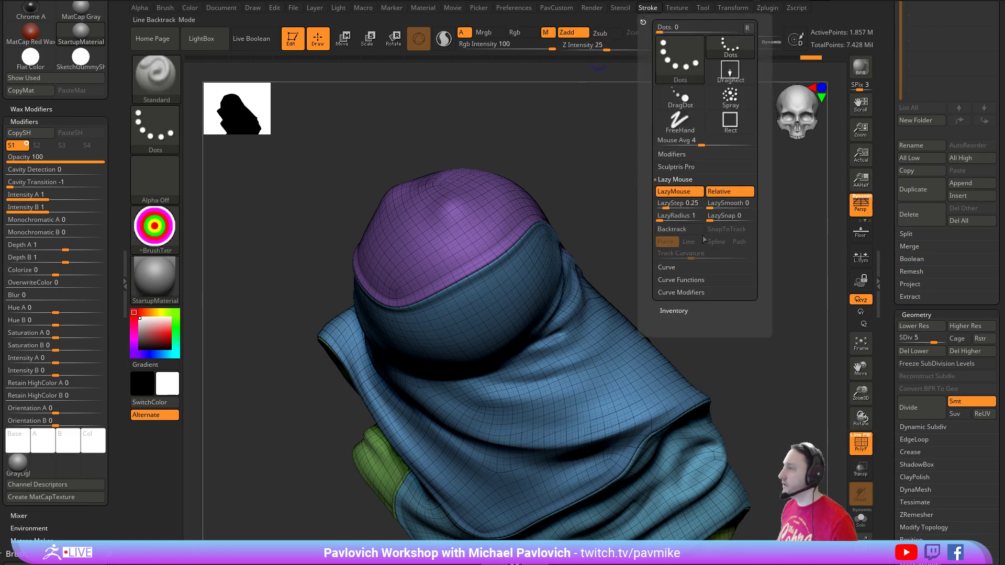
{"action": "key", "text": "shift"}
{"action": "left_click", "coordinate": [676, 179], "text": "shift"}
{"action": "left_click", "coordinate": [674, 204], "text": "shift"}
{"action": "left_click", "coordinate": [673, 193], "text": "shift"}
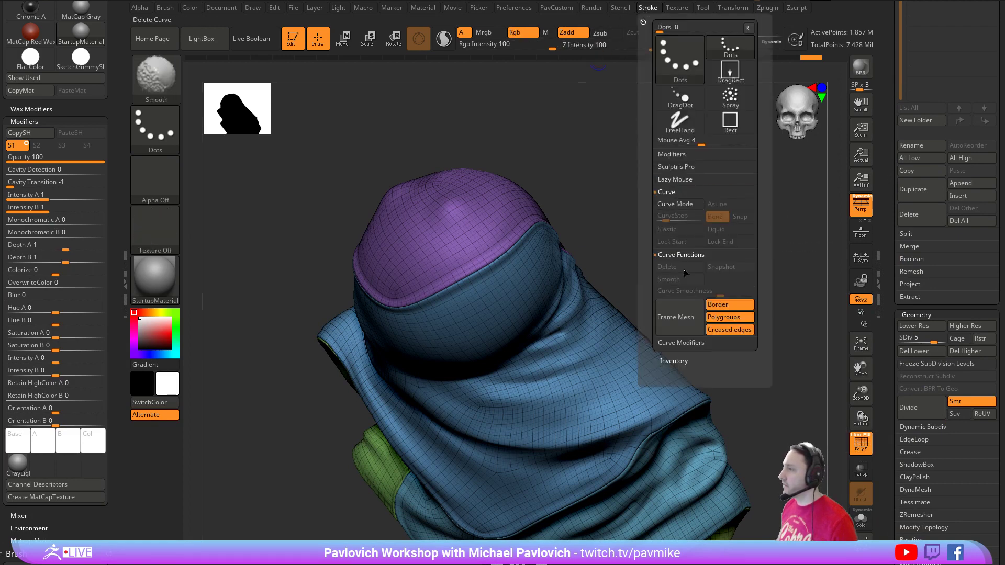
{"action": "left_click", "coordinate": [679, 343], "text": "shift"}
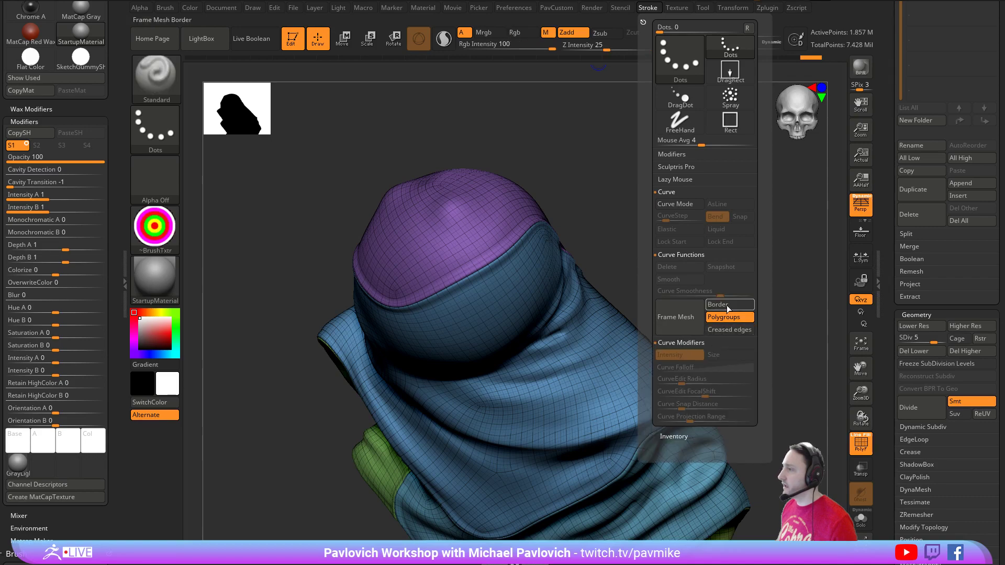
{"action": "left_click", "coordinate": [685, 316]}
{"action": "left_click_drag", "start_coordinate": [612, 169], "coordinate": [679, 199]}
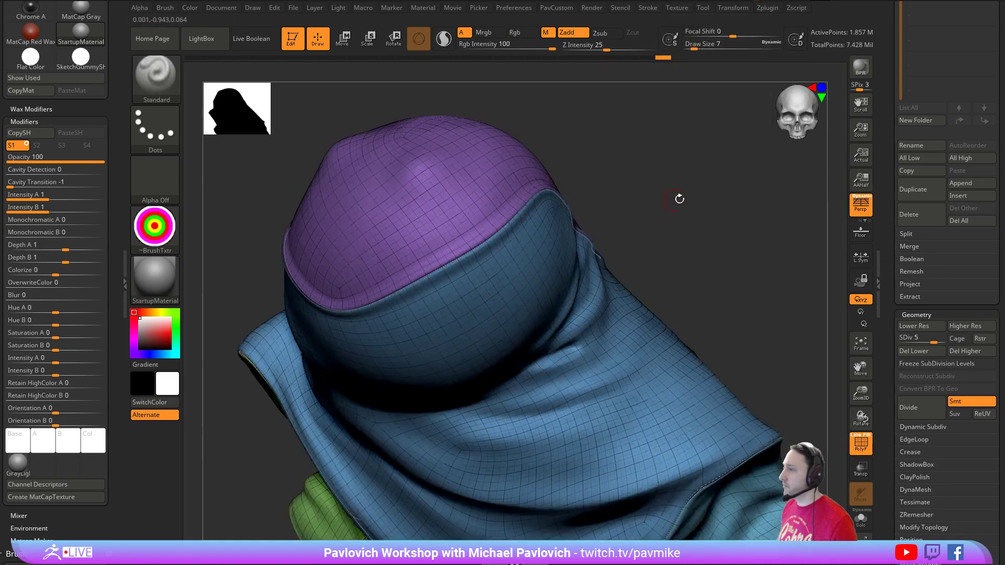
- Load the GeoStitches brush from the LightBox cloth brushes and choose its chevron-shaped stitch mesh
{"action": "key", "text": "comma"}
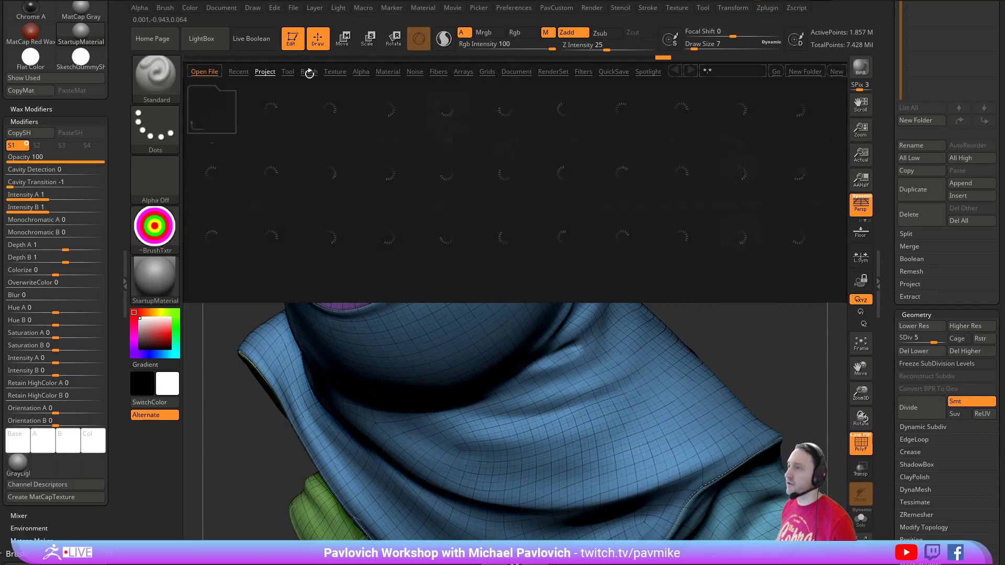
{"action": "left_click", "coordinate": [269, 124]}
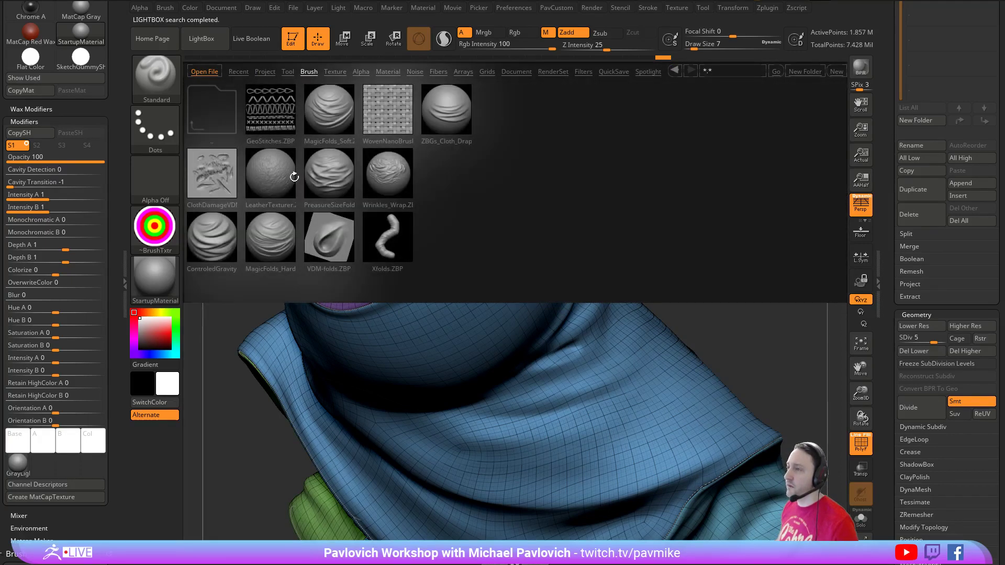
{"action": "double_click", "coordinate": [276, 114]}
{"action": "left_click", "coordinate": [388, 77]}
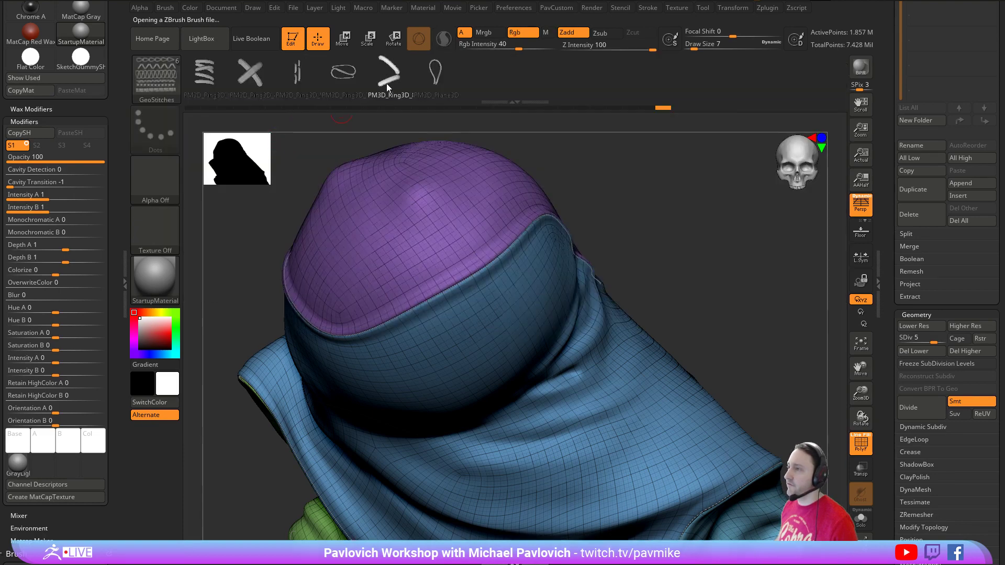
{"action": "left_click_drag", "start_coordinate": [696, 189], "coordinate": [703, 226]}
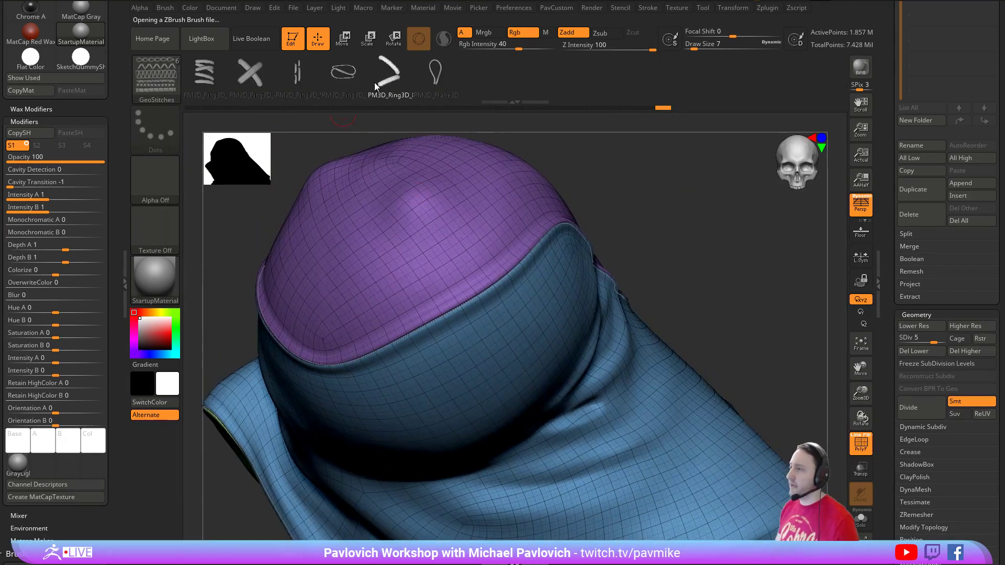
- Switch to the browser, look through the playlists of the open YouTube channel, and return to ZBrush
{"action": "left_click", "coordinate": [191, 532]}
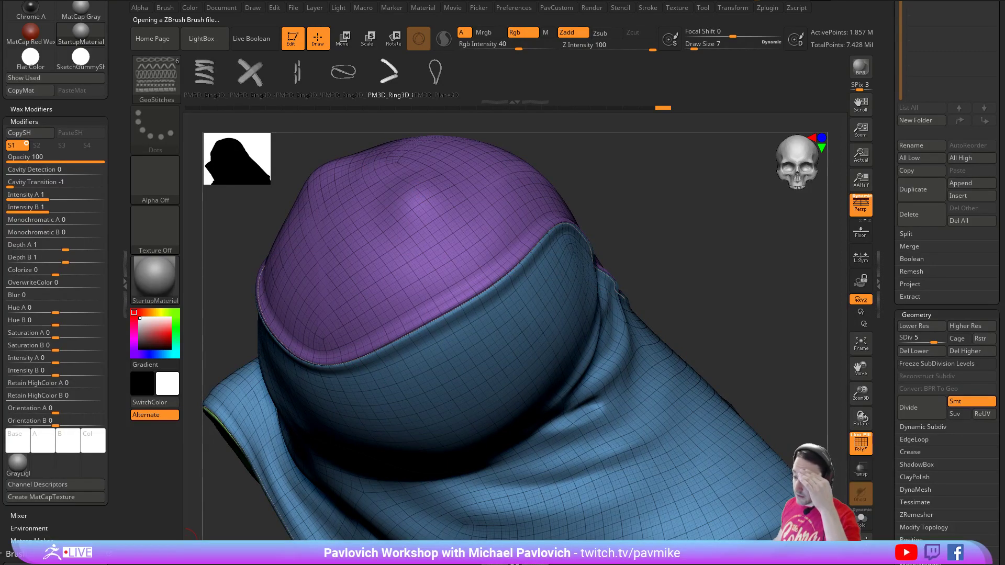
{"action": "left_click_drag", "start_coordinate": [234, 564], "coordinate": [404, 61]}
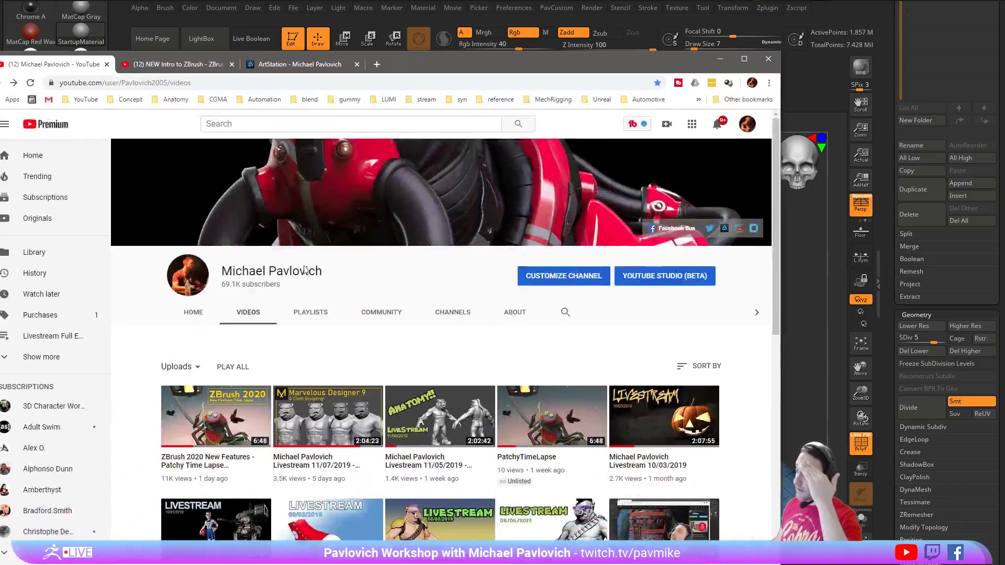
{"action": "left_click", "coordinate": [313, 313]}
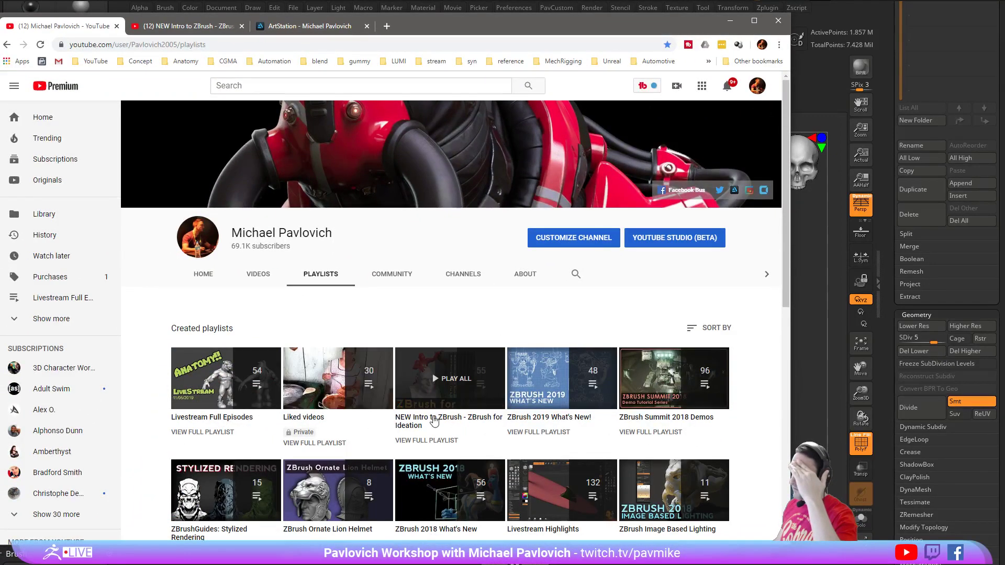
{"action": "key", "text": "alt+Tab"}
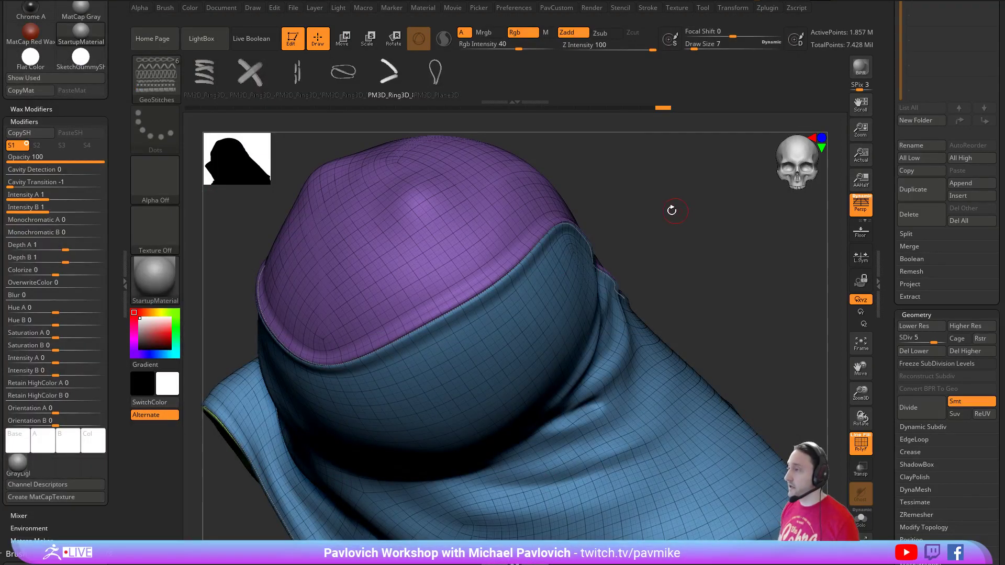
- Try to run the chevron-shaped stitches along the seam curve between the head and hood polygroups
{"action": "left_click_drag", "start_coordinate": [673, 210], "coordinate": [679, 219]}
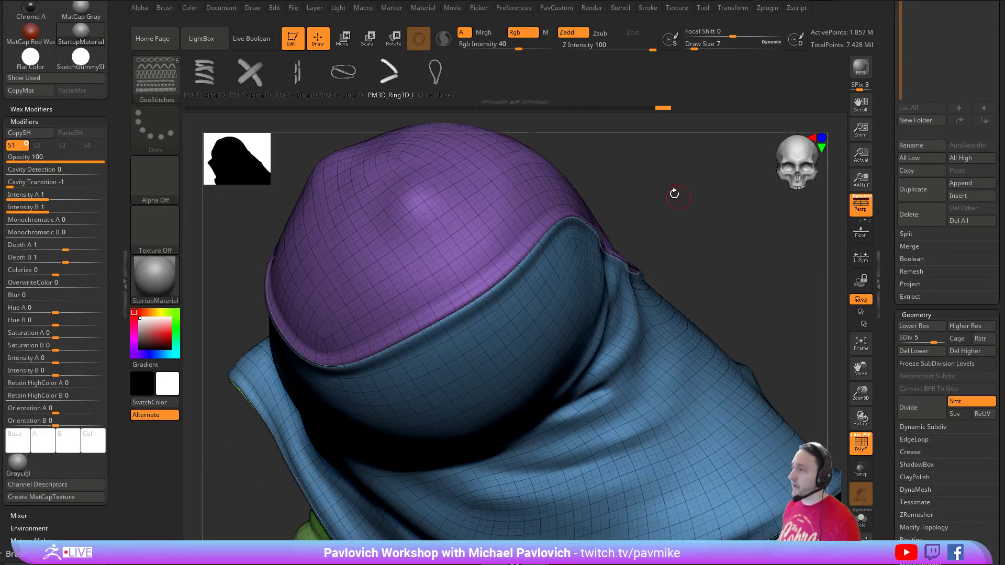
{"action": "left_click", "coordinate": [503, 279]}
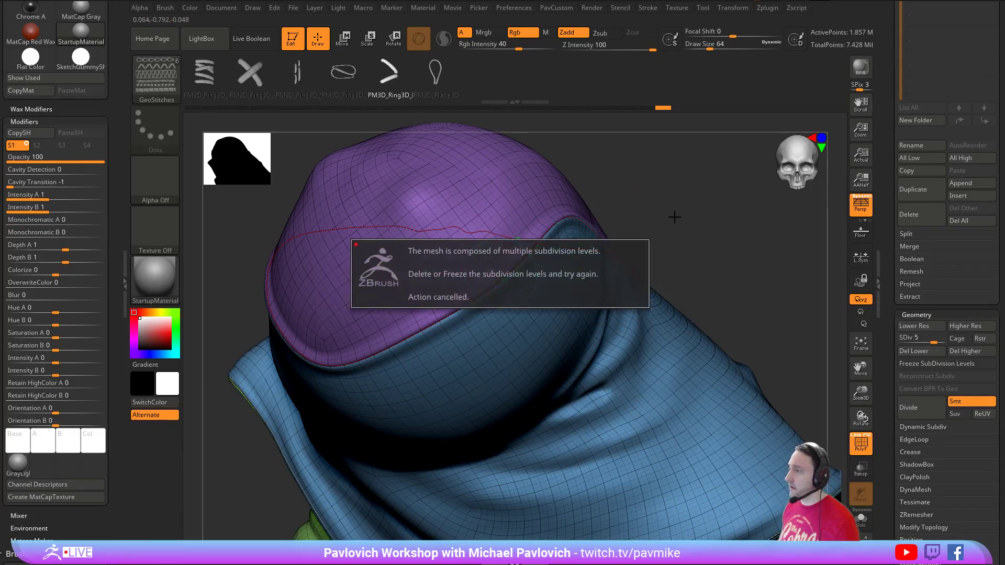
{"action": "left_click_drag", "start_coordinate": [889, 320], "coordinate": [887, 428]}
{"action": "left_click_drag", "start_coordinate": [743, 264], "coordinate": [745, 260]}
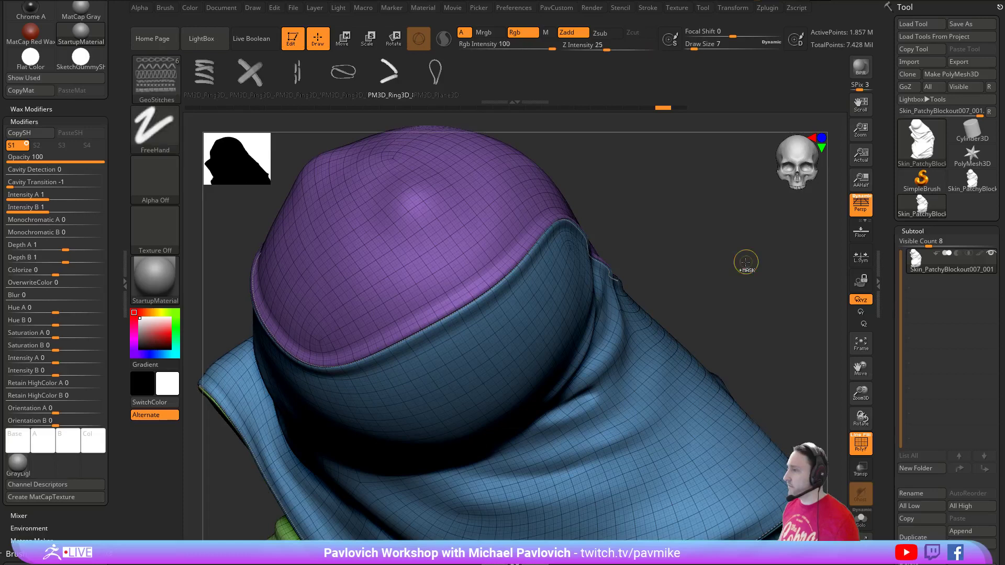
- Duplicate the body subtool and make the copy active
{"action": "left_click_drag", "start_coordinate": [888, 281], "coordinate": [890, 230]}
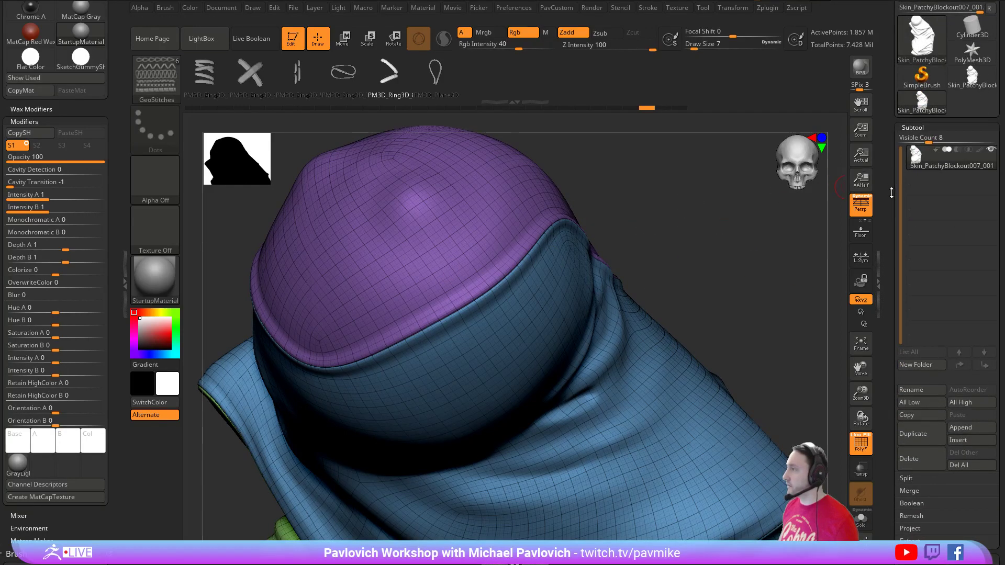
{"action": "left_click_drag", "start_coordinate": [891, 192], "coordinate": [933, 140]}
{"action": "left_click", "coordinate": [913, 397]}
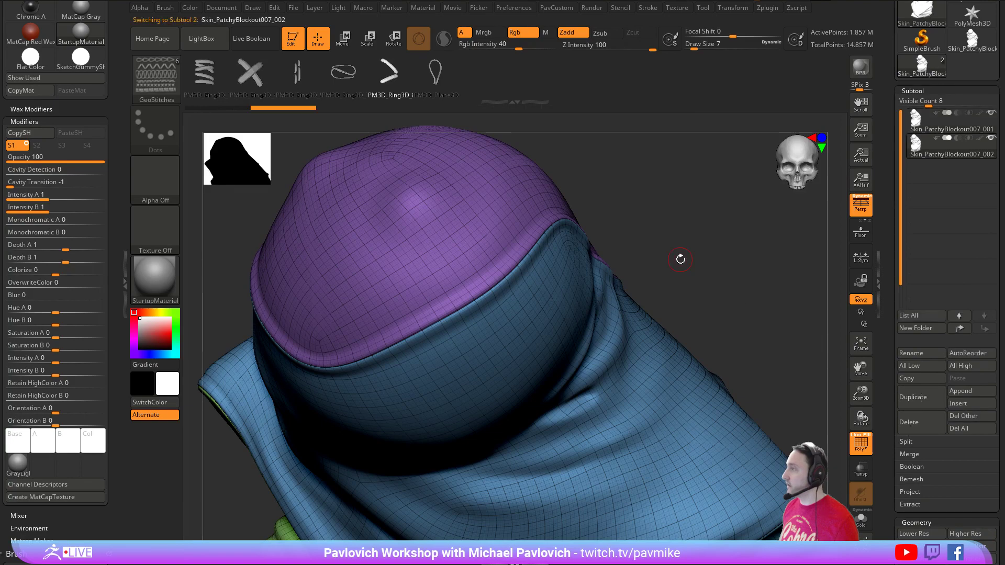
- Show the duplicated body alone with Solo and delete its lower subdivision levels
{"action": "left_click_drag", "start_coordinate": [678, 260], "coordinate": [704, 246]}
{"action": "key", "text": "3"}
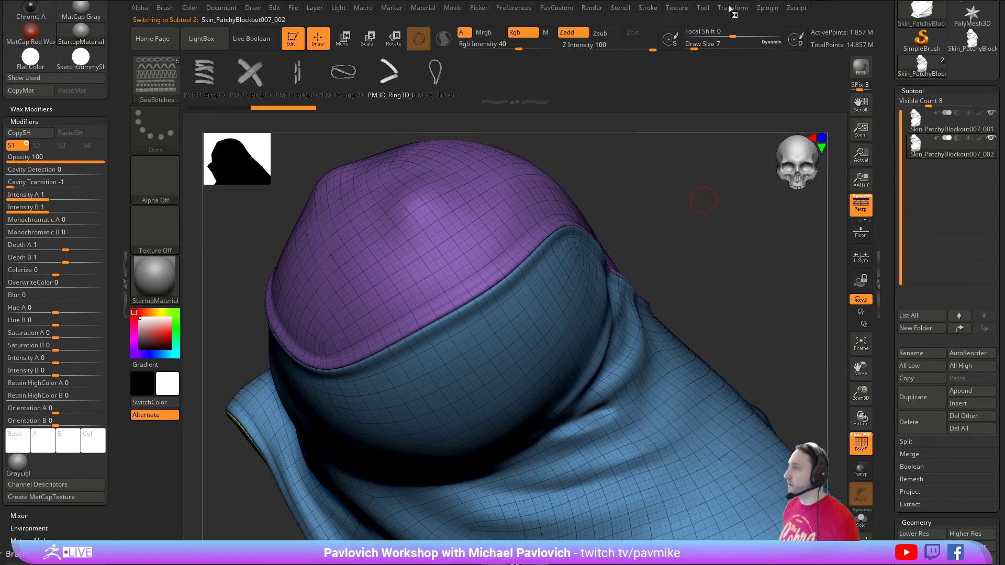
{"action": "left_click", "coordinate": [645, 8]}
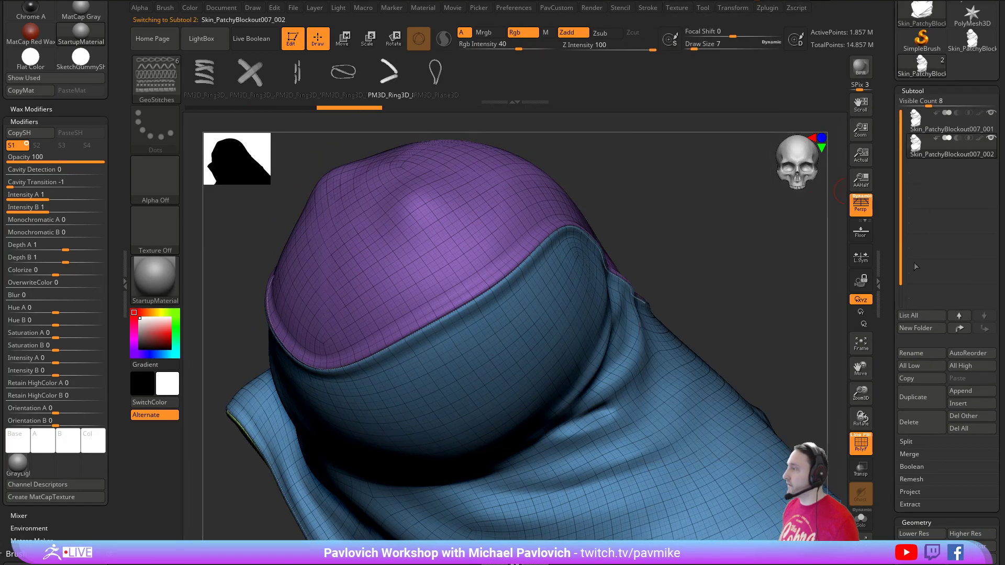
{"action": "left_click_drag", "start_coordinate": [744, 237], "coordinate": [736, 263]}
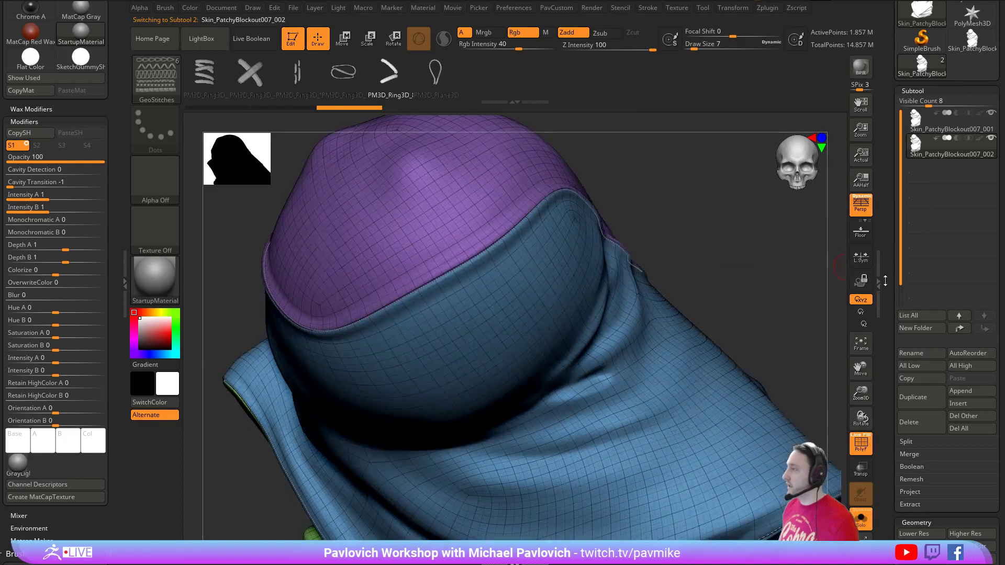
{"action": "scroll", "coordinate": [916, 209], "scroll_direction": "down", "scroll_amount": 7}
{"action": "left_click", "coordinate": [914, 200]}
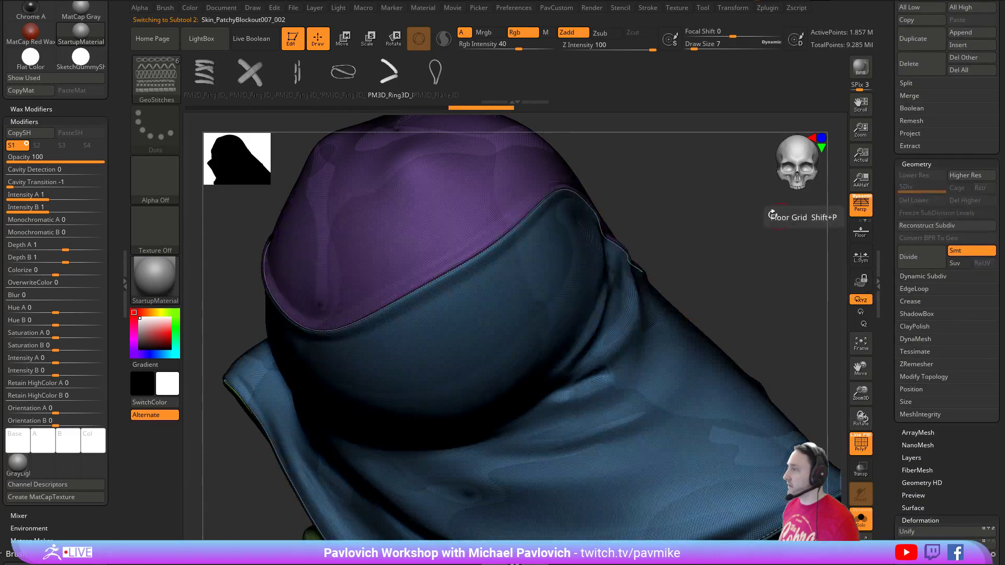
- Try the stitches along the seam curves at draw sizes 7, 13 and 64
{"action": "left_click", "coordinate": [524, 239]}
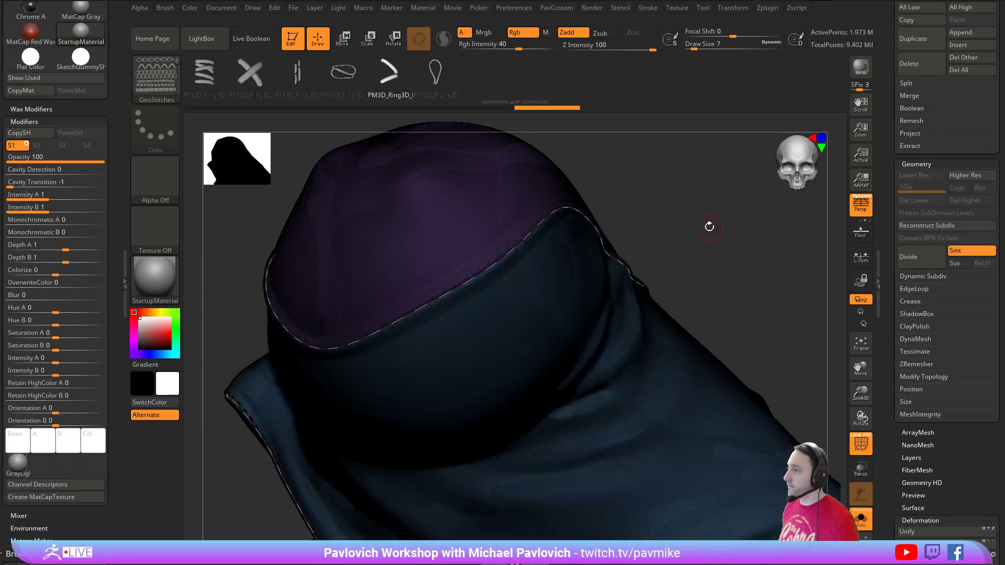
{"action": "left_click", "coordinate": [557, 215]}
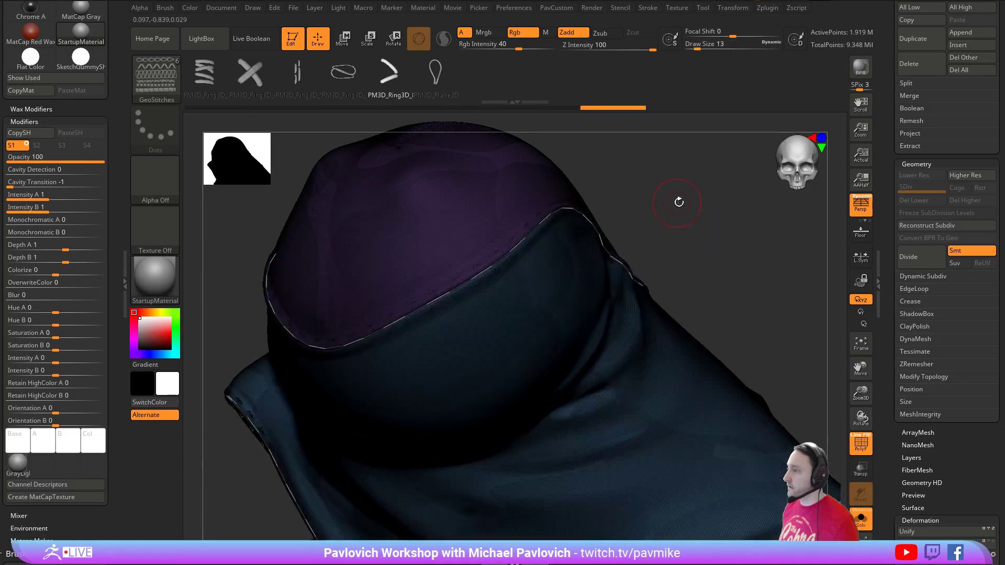
{"action": "mouse_move", "coordinate": [679, 203]}
{"action": "left_mouse_down"}
{"action": "mouse_move", "coordinate": [689, 200]}
{"action": "mouse_move", "coordinate": [678, 199]}
{"action": "mouse_move", "coordinate": [689, 213]}
{"action": "mouse_move", "coordinate": [649, 193]}
{"action": "mouse_move", "coordinate": [654, 206]}
{"action": "left_mouse_up"}
{"action": "key", "text": "s"}
{"action": "left_click", "coordinate": [666, 201]}
{"action": "left_click", "coordinate": [578, 210]}
{"action": "left_click", "coordinate": [579, 212]}
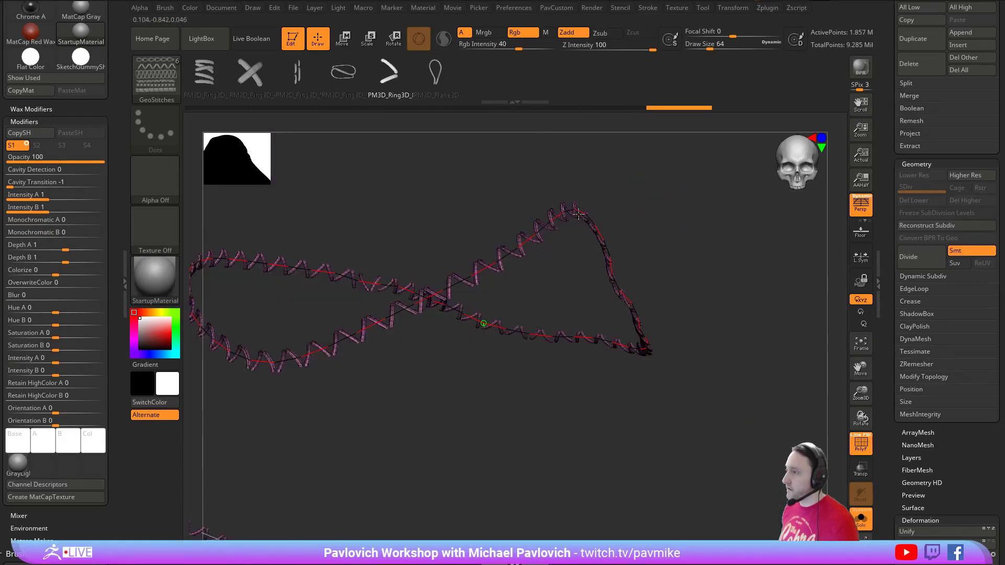
- Turn off PolyFrame to check the test stitches on the seams, and undo them
{"action": "left_click_drag", "start_coordinate": [725, 219], "coordinate": [654, 212], "text": "alt"}
{"action": "left_click", "coordinate": [867, 450]}
{"action": "left_click_drag", "start_coordinate": [717, 308], "coordinate": [714, 285]}
{"action": "key", "text": "ctrl"}
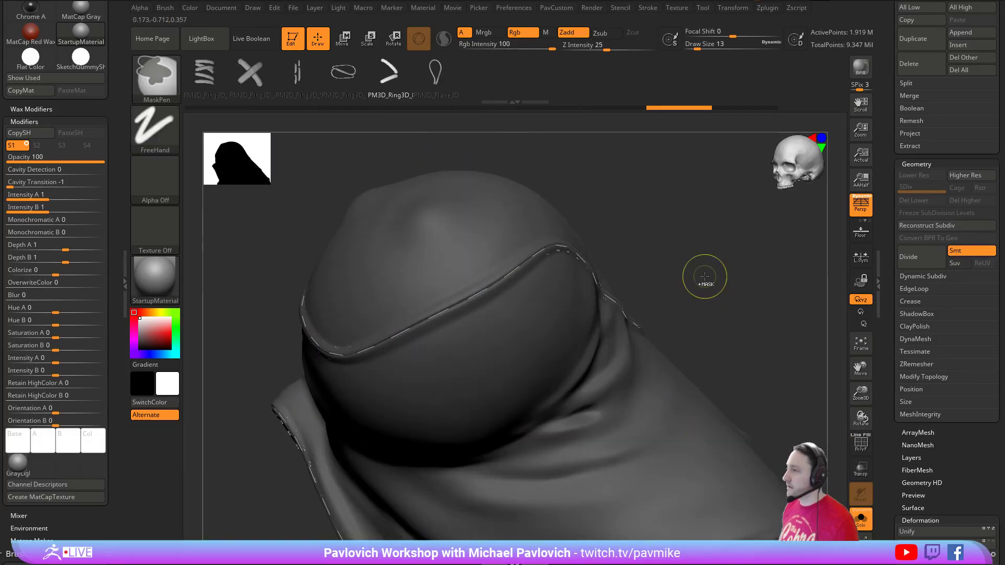
{"action": "left_click", "coordinate": [706, 277], "text": "ctrl"}
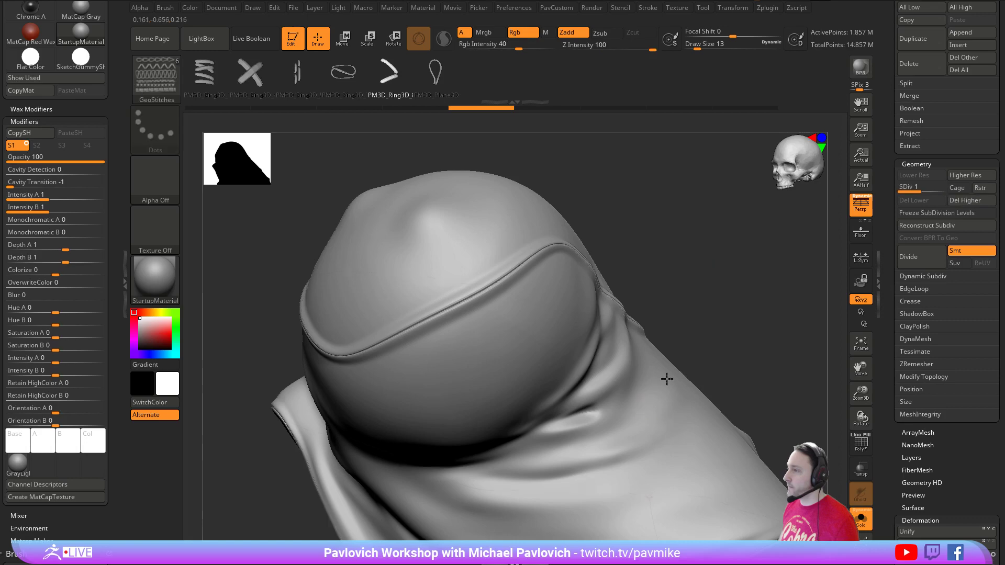
- Delete the duplicate's lower subdivision levels and frame its polygroup borders with curves using the Standard brush at draw size 7
{"action": "left_click_drag", "start_coordinate": [707, 275], "coordinate": [710, 261]}
{"action": "left_click", "coordinate": [957, 203]}
{"action": "key", "text": "b"}
{"action": "key", "text": "s"}
{"action": "key", "text": "t"}
{"action": "key", "text": "s"}
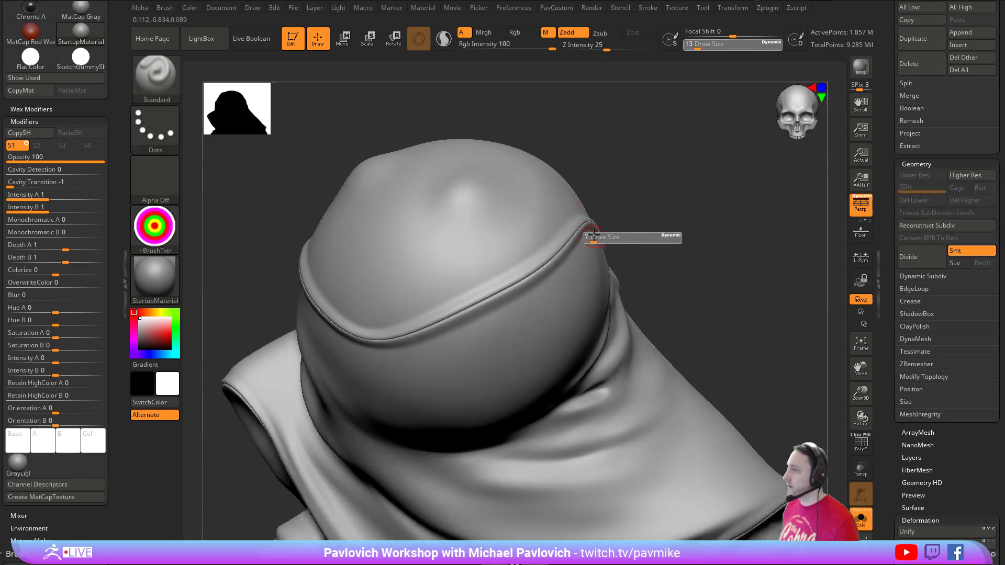
{"action": "left_click", "coordinate": [648, 7]}
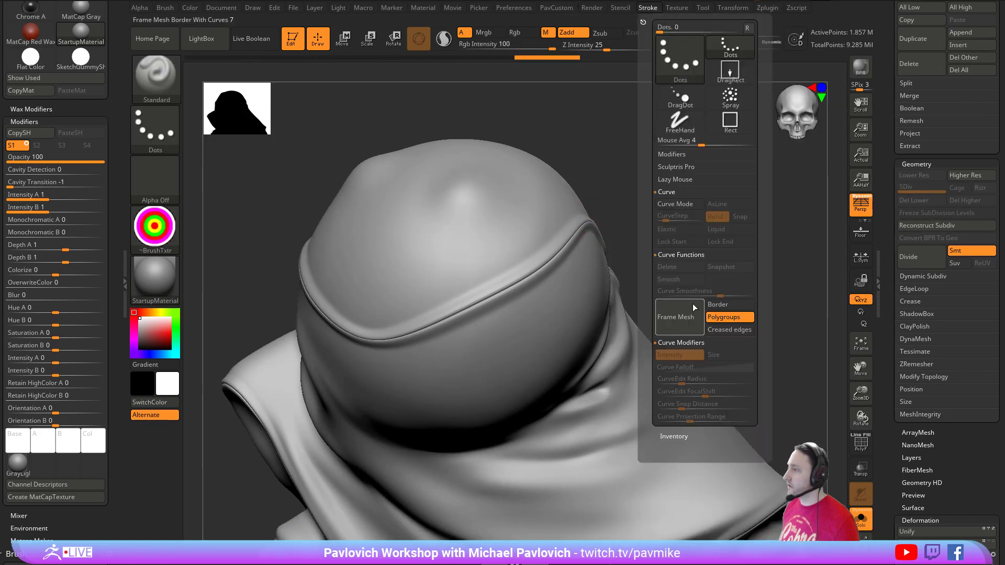
- Switch to the GeoStitches brush with the chevron-shaped stitch and set the draw size to 11
{"action": "key", "text": "b"}
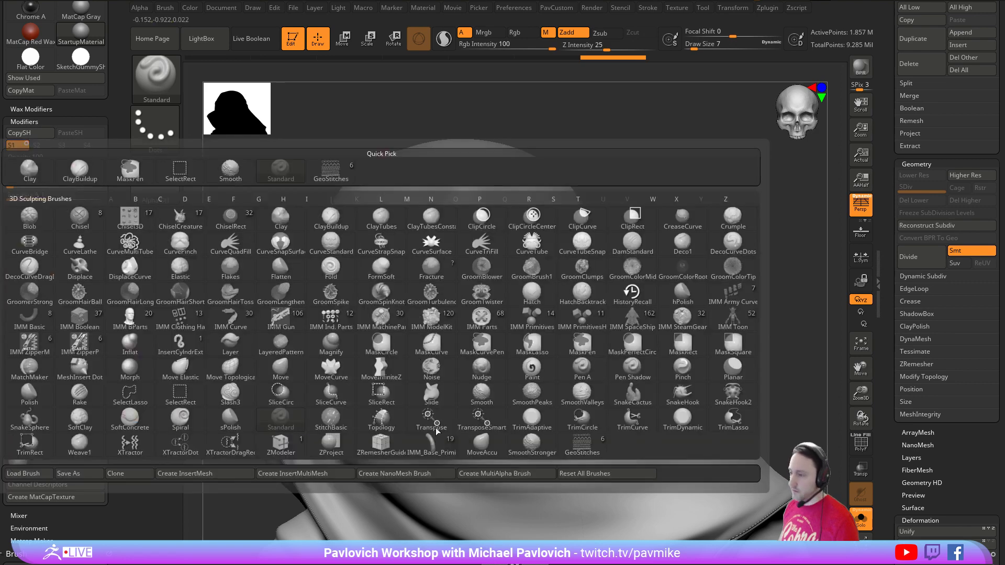
{"action": "left_click", "coordinate": [582, 446]}
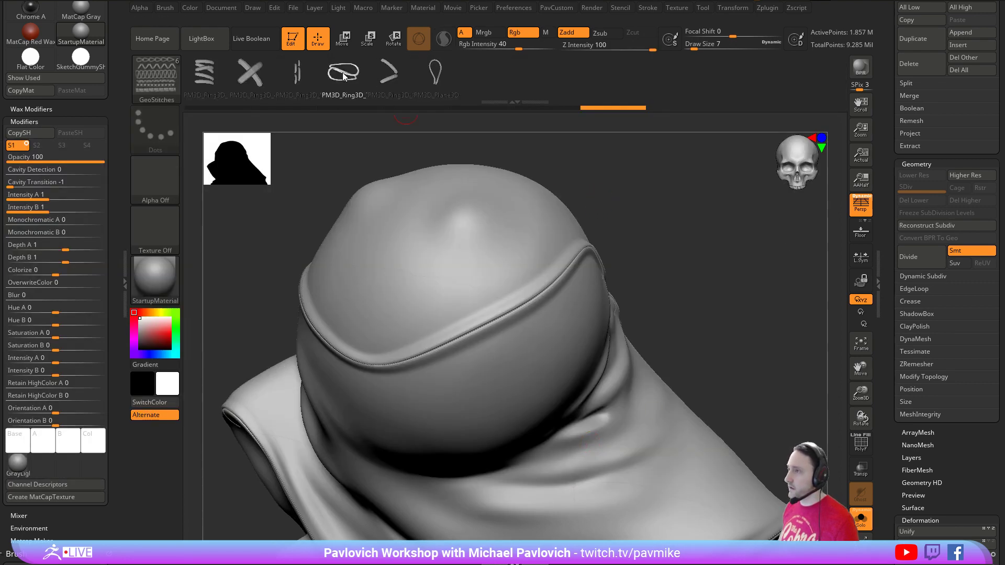
{"action": "left_click", "coordinate": [390, 73]}
{"action": "key", "text": "bracketright"}
{"action": "key", "text": "bracketright"}
{"action": "left_click_drag", "start_coordinate": [676, 169], "coordinate": [657, 178]}
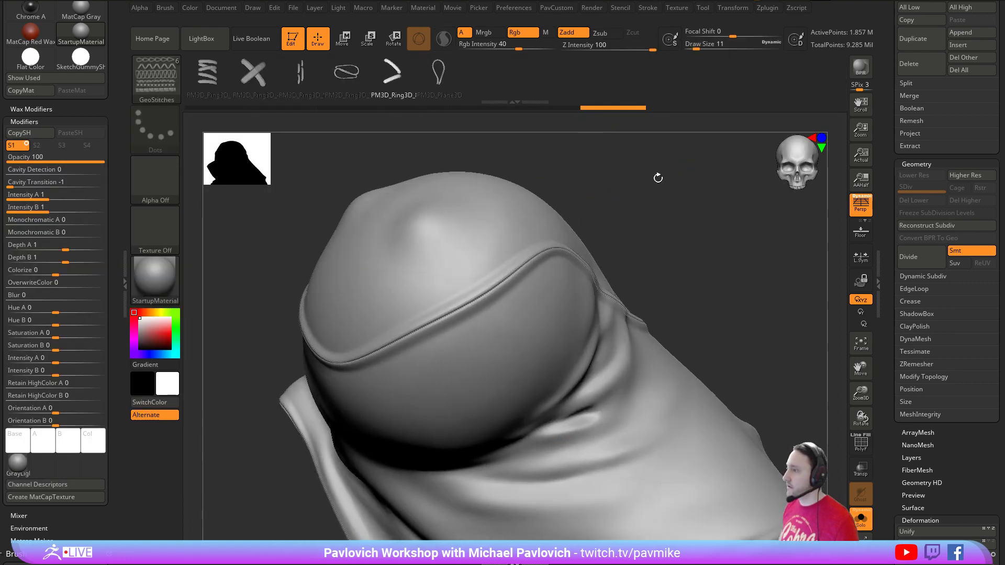
- Apply the stitches along the framed seam curves, undo and reapply them, and inspect the seams down the hood
{"action": "left_click", "coordinate": [528, 262]}
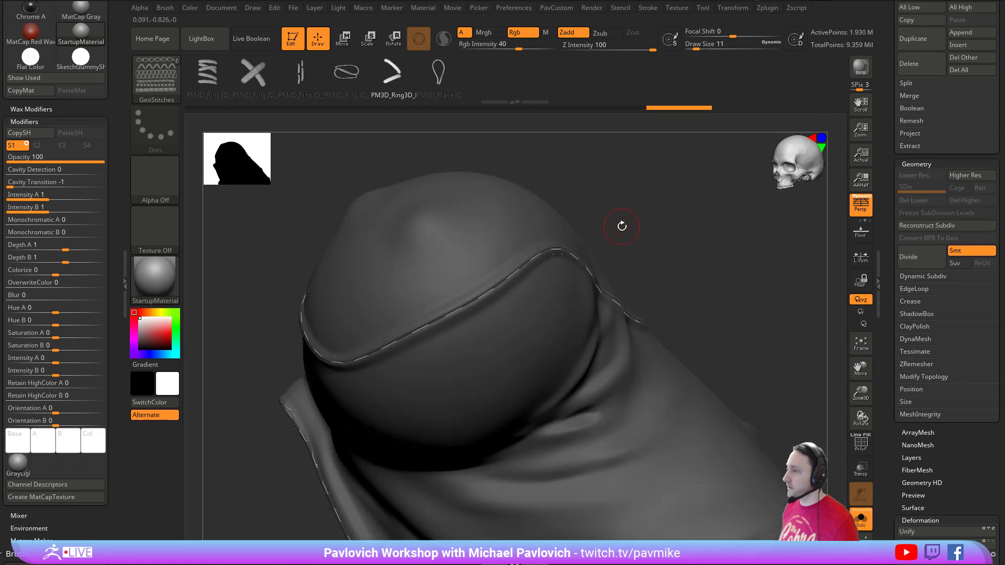
{"action": "key", "text": "ctrl+z"}
{"action": "left_click", "coordinate": [527, 267]}
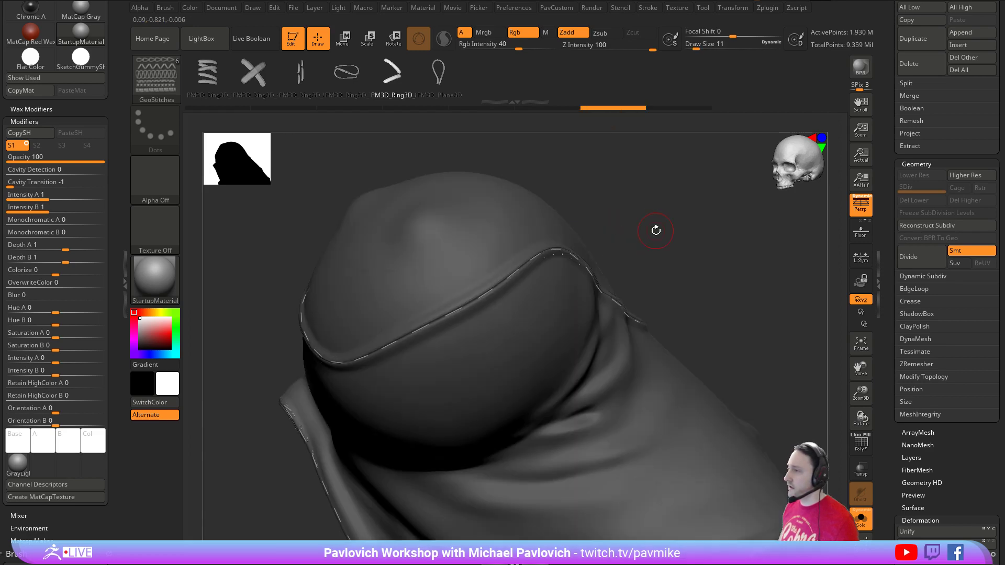
{"action": "mouse_move", "coordinate": [655, 229]}
{"action": "left_mouse_down"}
{"action": "mouse_move", "coordinate": [700, 227]}
{"action": "mouse_move", "coordinate": [677, 213]}
{"action": "mouse_move", "coordinate": [709, 224]}
{"action": "mouse_move", "coordinate": [649, 225]}
{"action": "mouse_move", "coordinate": [672, 252]}
{"action": "mouse_move", "coordinate": [660, 267]}
{"action": "left_mouse_up"}
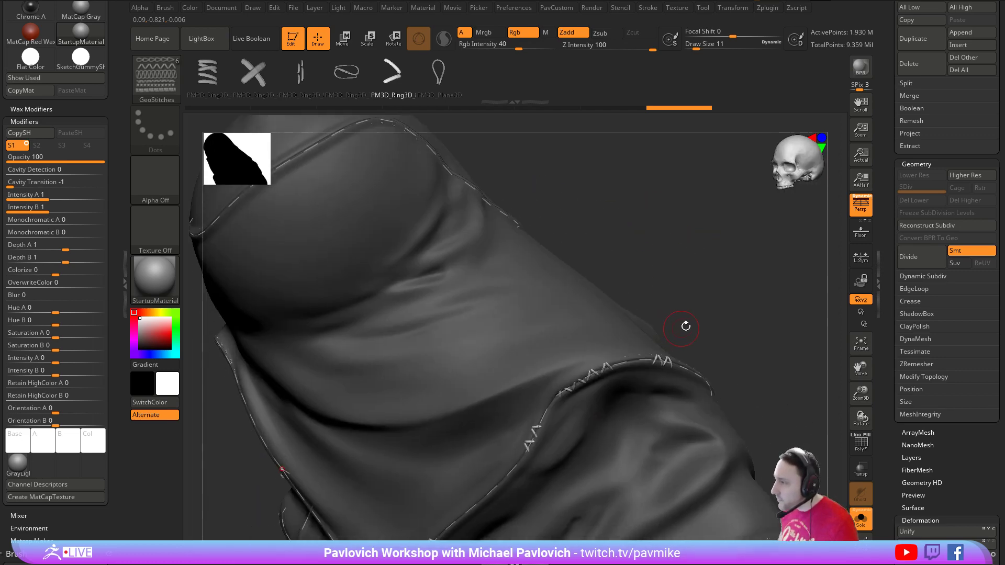
- Set the GeoStitches brush's depth Imbed to 31 and check the stitches around the head seam
{"action": "left_click", "coordinate": [67, 121]}
{"action": "mouse_move", "coordinate": [113, 125]}
{"action": "left_mouse_down"}
{"action": "mouse_move", "coordinate": [112, 142]}
{"action": "mouse_move", "coordinate": [111, 2]}
{"action": "left_mouse_up"}
{"action": "left_click", "coordinate": [16, 266], "text": "shift"}
{"action": "left_click_drag", "start_coordinate": [77, 257], "coordinate": [77, 219]}
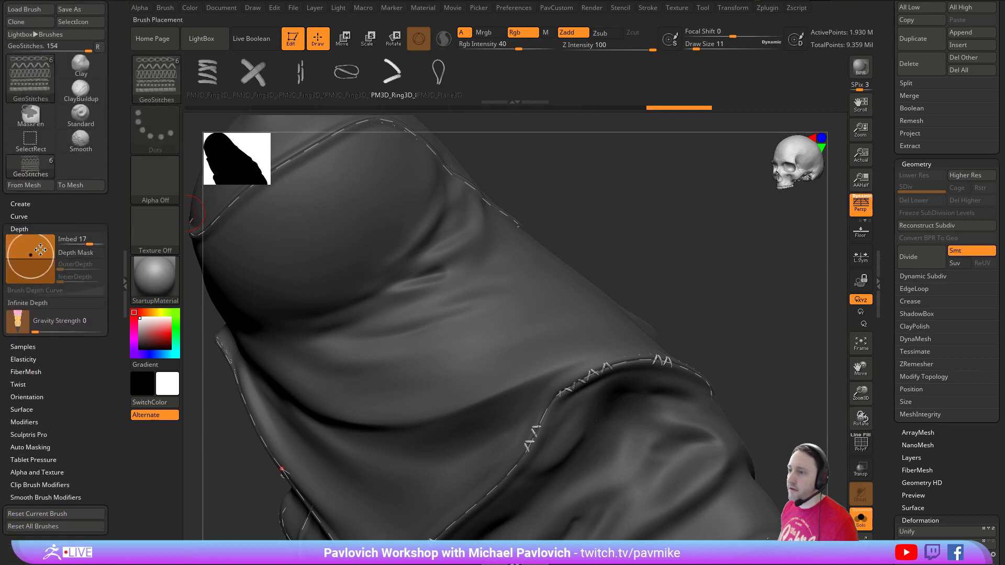
{"action": "left_click_drag", "start_coordinate": [29, 252], "coordinate": [30, 270]}
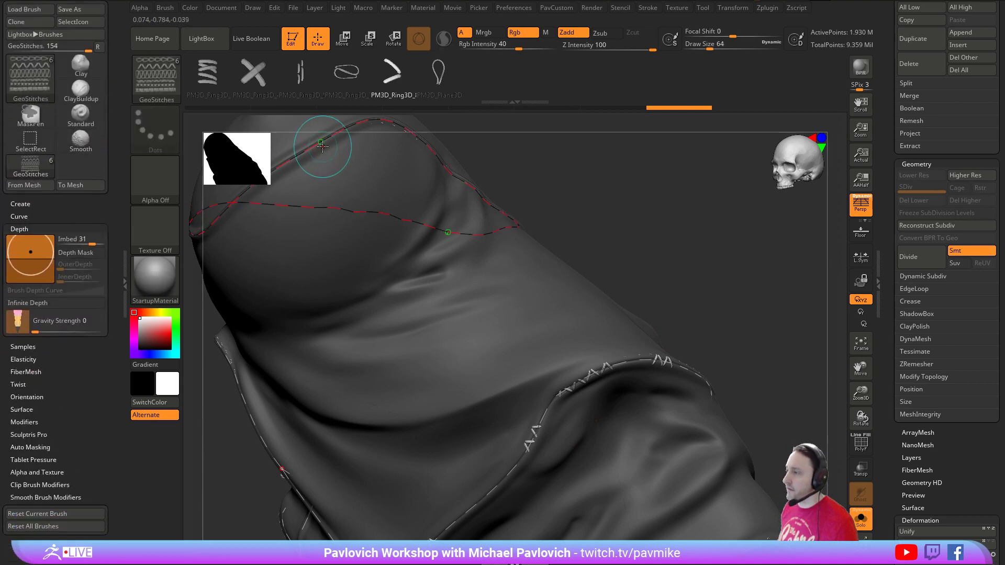
{"action": "left_click_drag", "start_coordinate": [596, 218], "coordinate": [681, 220]}
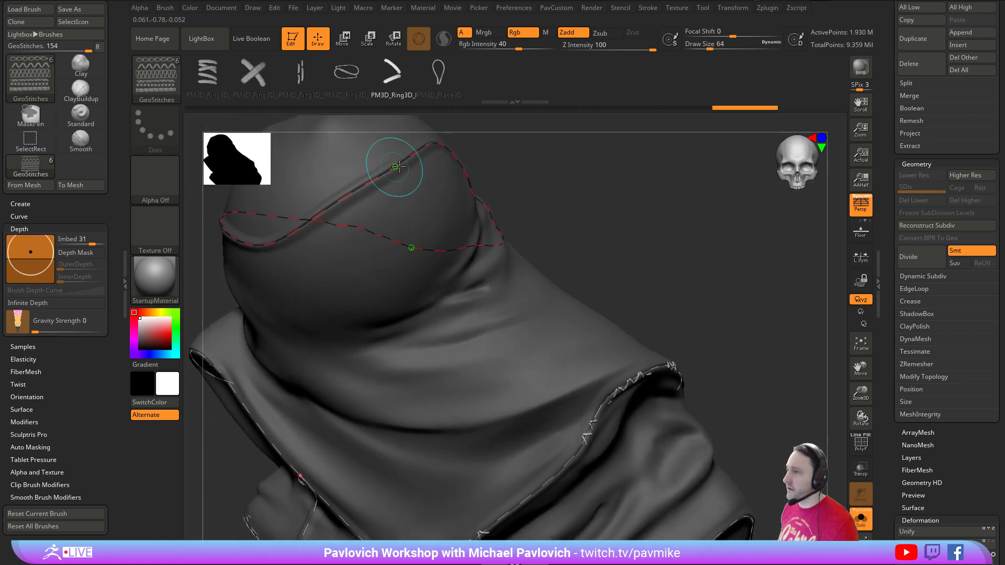
{"action": "left_click_drag", "start_coordinate": [572, 185], "coordinate": [613, 225]}
- Compare the two body subtools and delete the stitched one, Skin_PatchyBlockout007_002
{"action": "left_click_drag", "start_coordinate": [886, 206], "coordinate": [896, 320]}
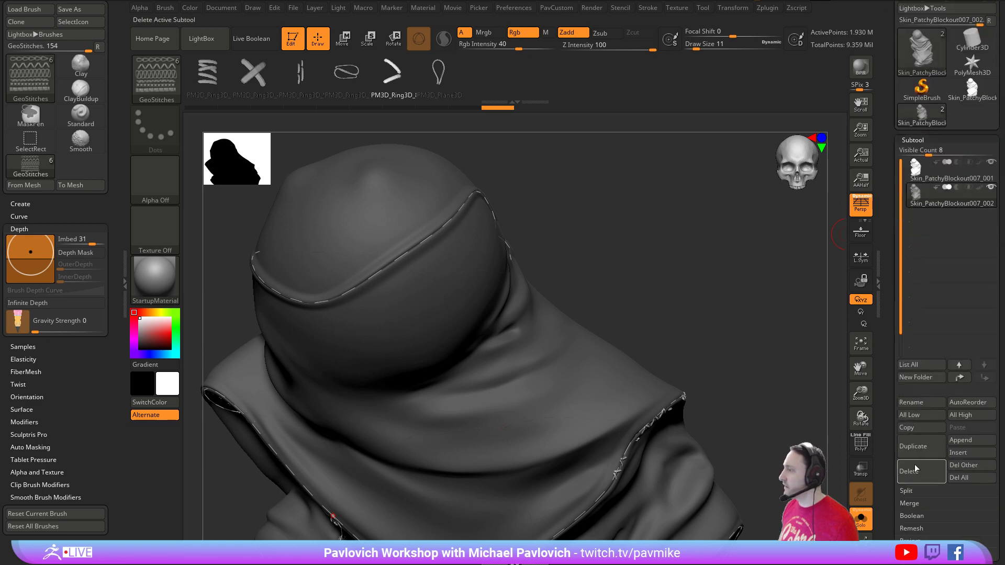
{"action": "left_click", "coordinate": [930, 181]}
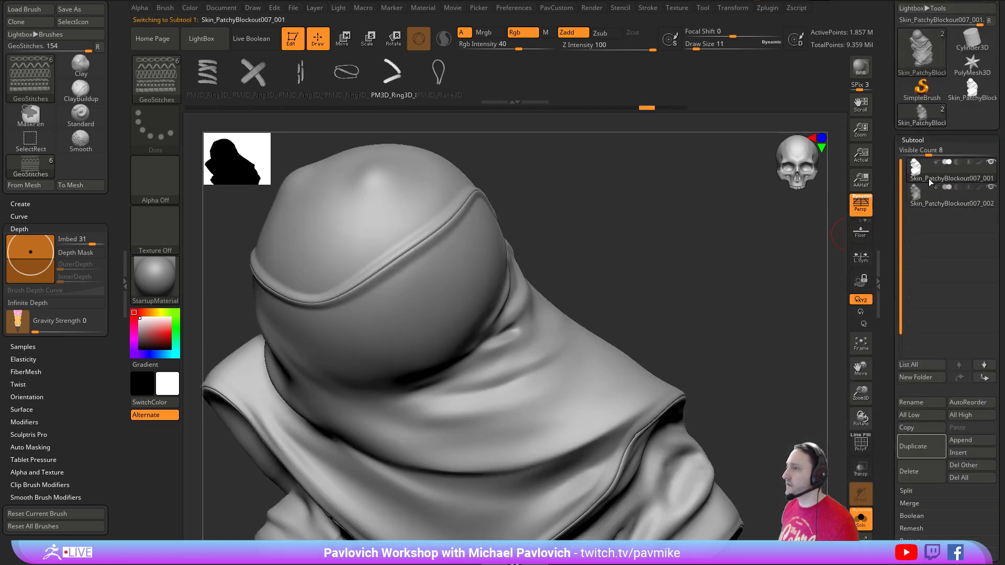
{"action": "left_click", "coordinate": [941, 204]}
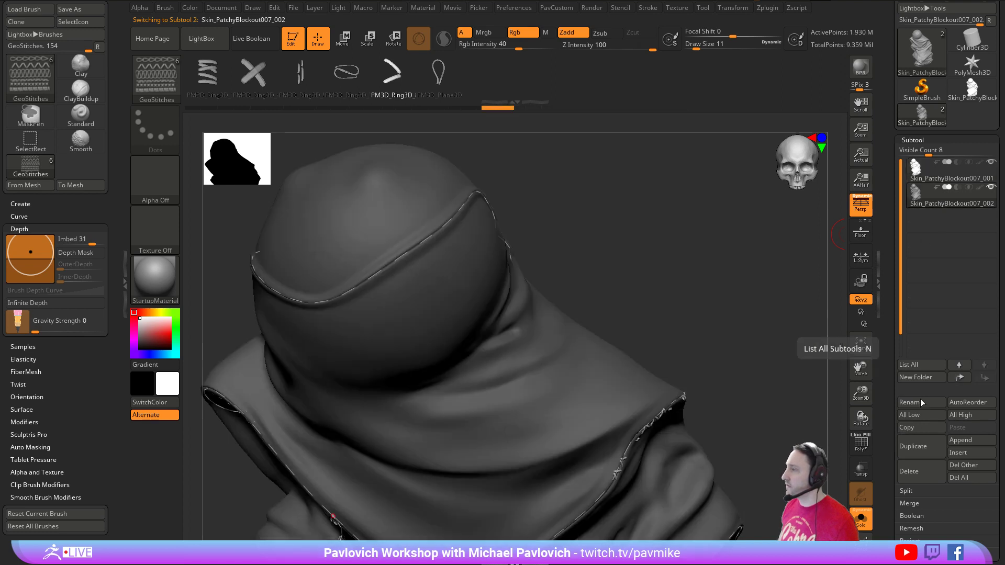
{"action": "left_click", "coordinate": [909, 475]}
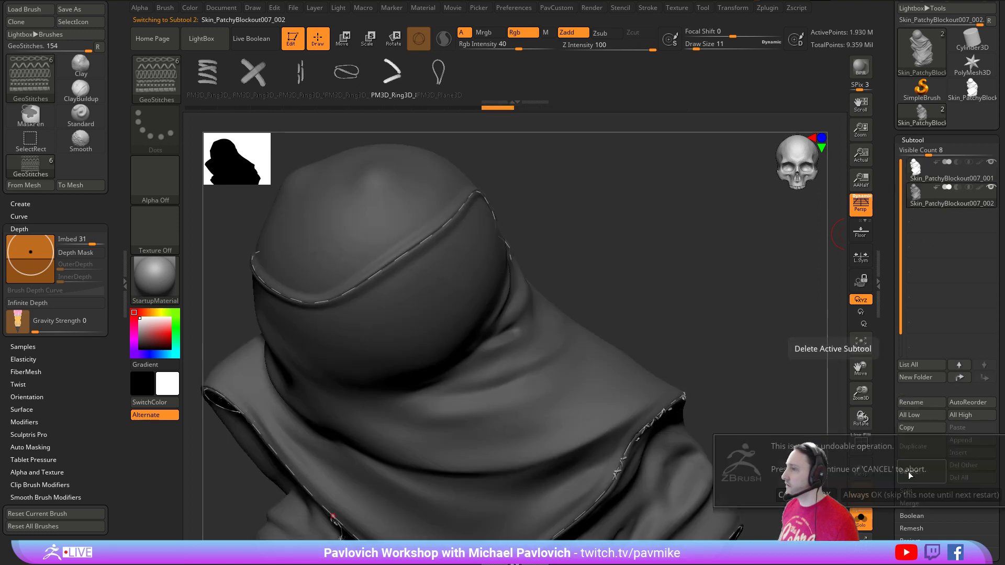
{"action": "left_click", "coordinate": [877, 485]}
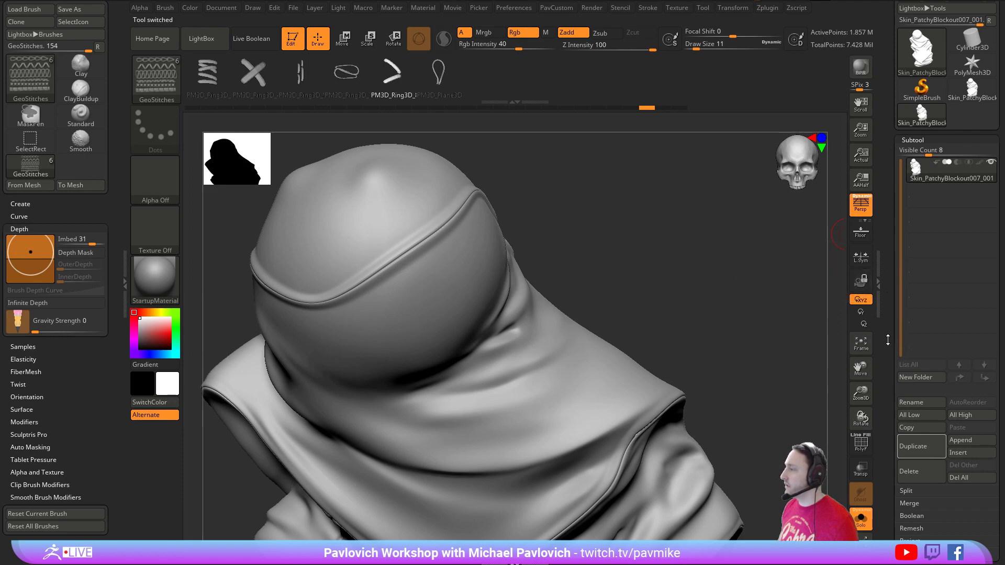
- Duplicate the body subtool, move the copy above the original in the list, and select the original Skin_PatchyBlockout007_001
{"action": "left_click", "coordinate": [921, 451]}
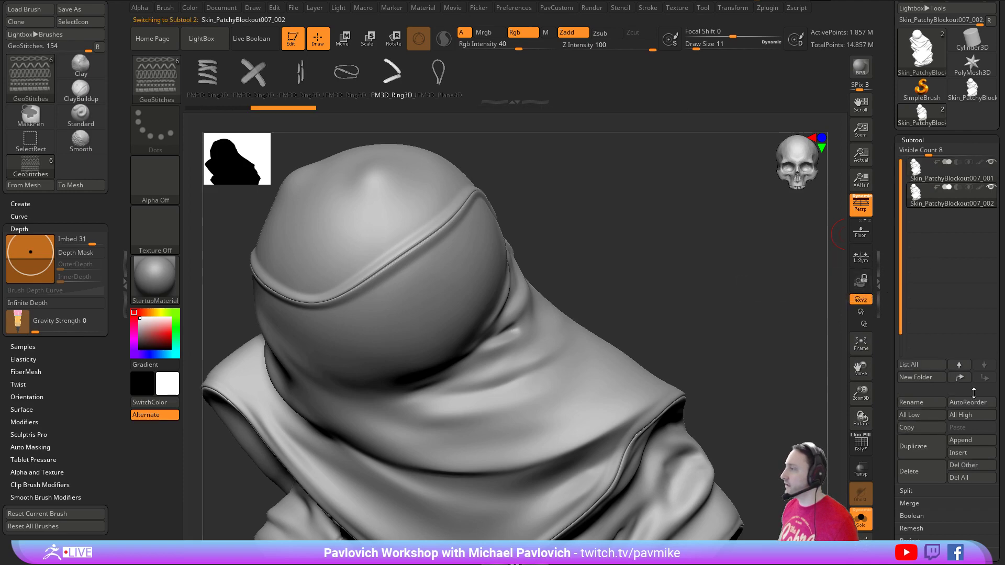
{"action": "left_click", "coordinate": [961, 379]}
{"action": "left_click", "coordinate": [941, 206]}
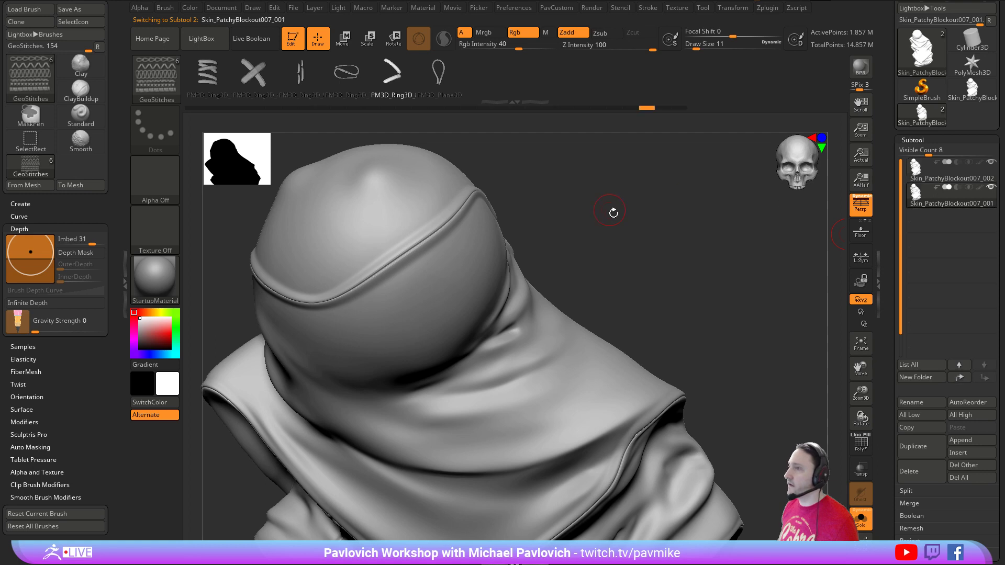
- Step the original body's undo history back to before the seams were puffed and clear its mask
{"action": "left_click_drag", "start_coordinate": [647, 108], "coordinate": [525, 114]}
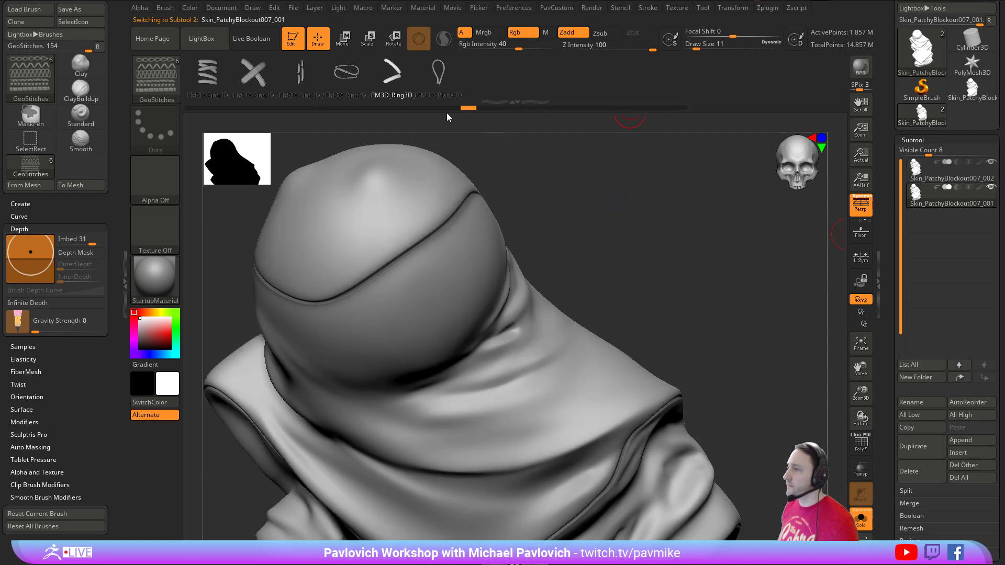
{"action": "left_click_drag", "start_coordinate": [396, 113], "coordinate": [277, 106]}
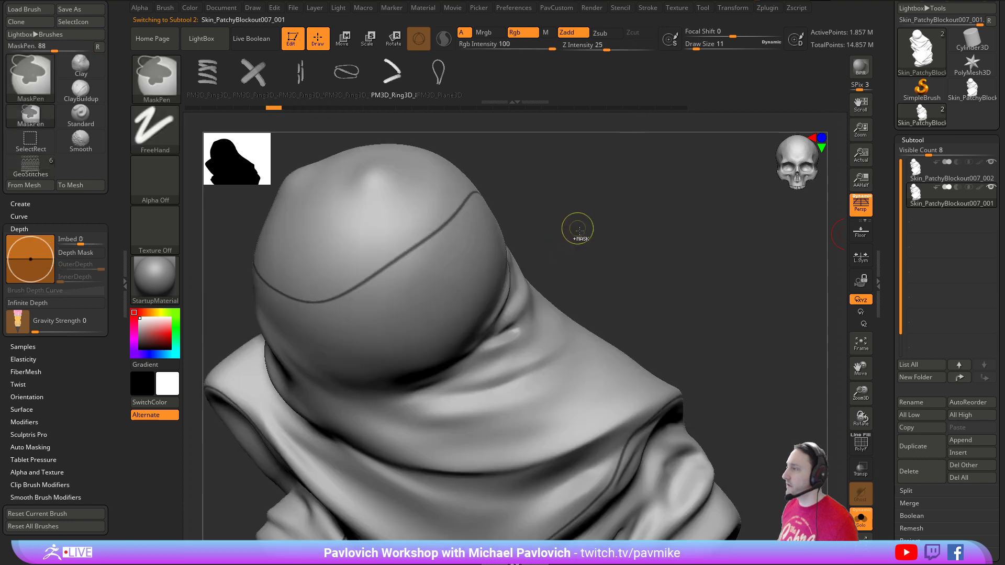
{"action": "left_click_drag", "start_coordinate": [586, 237], "coordinate": [599, 261], "text": "ctrl"}
{"action": "left_click", "coordinate": [599, 302]}
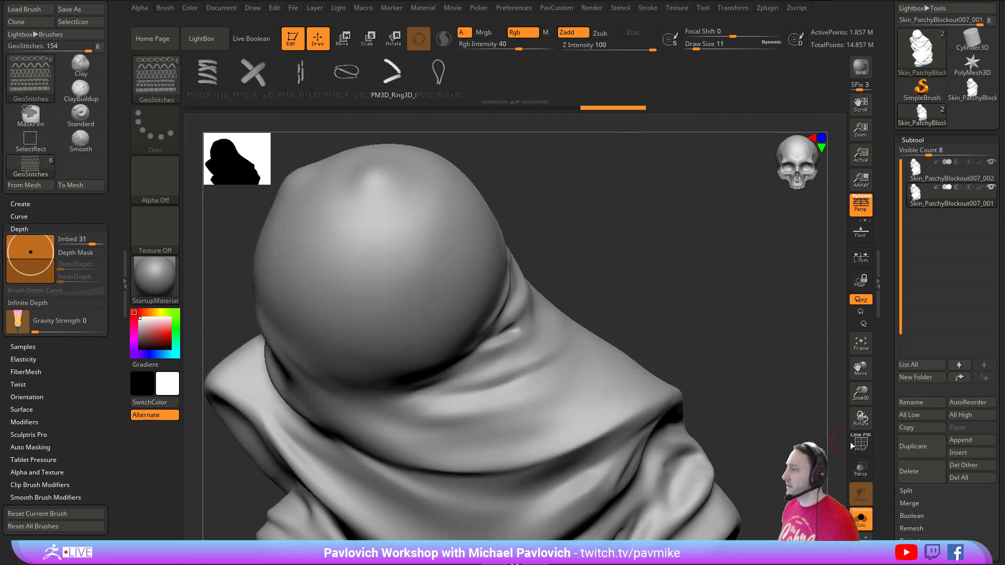
- Delete the original body's lower subdivision levels with PolyFrame on, and frame its polygroup borders with curves
{"action": "key", "text": "shift+f"}
{"action": "left_click_drag", "start_coordinate": [693, 282], "coordinate": [716, 290]}
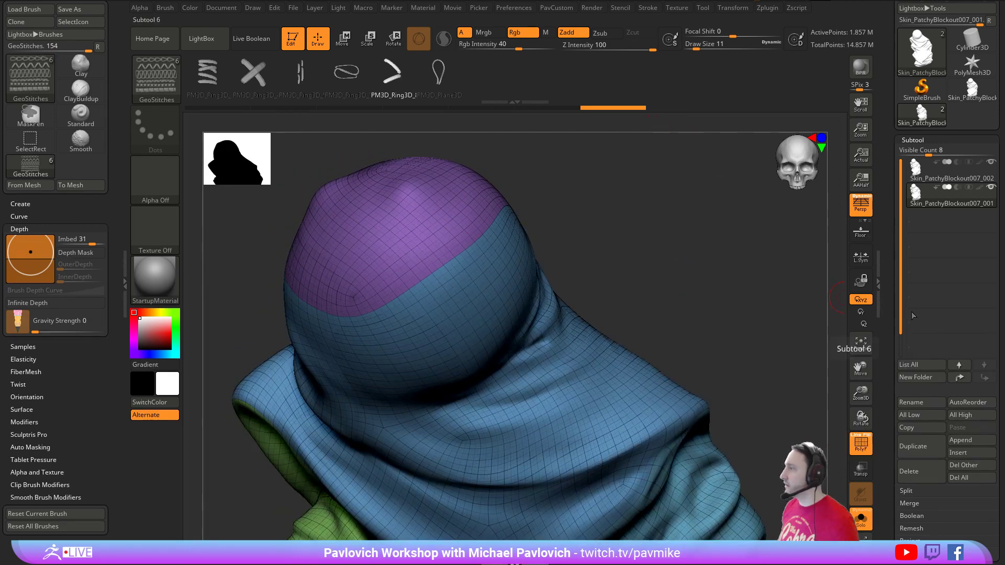
{"action": "scroll", "coordinate": [912, 316], "scroll_direction": "down", "scroll_amount": 5}
{"action": "left_click", "coordinate": [944, 281]}
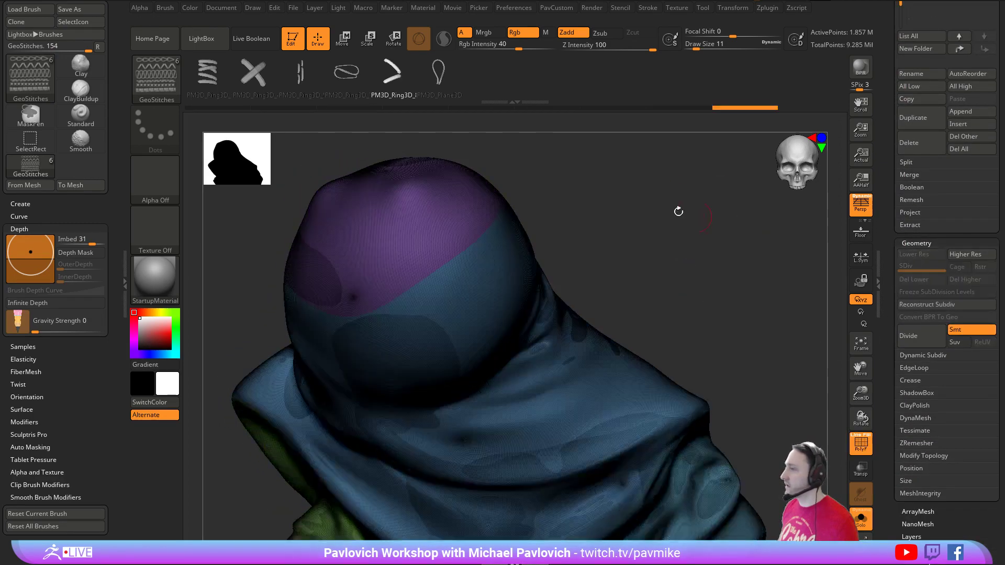
{"action": "left_click", "coordinate": [645, 7]}
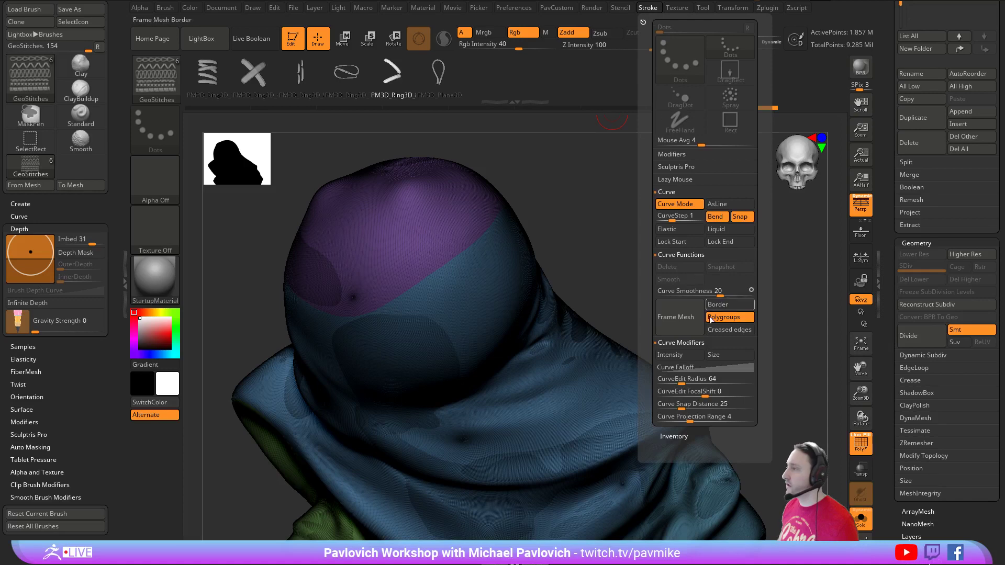
{"action": "left_click_drag", "start_coordinate": [886, 214], "coordinate": [887, 450]}
- Turn off Solo to show both bodies and apply stitches along the framed seam curves at draw size 11
{"action": "left_click", "coordinate": [862, 518]}
{"action": "mouse_move", "coordinate": [620, 228]}
{"action": "left_mouse_down"}
{"action": "mouse_move", "coordinate": [702, 258]}
{"action": "mouse_move", "coordinate": [628, 246]}
{"action": "left_mouse_up"}
{"action": "left_click", "coordinate": [545, 270]}
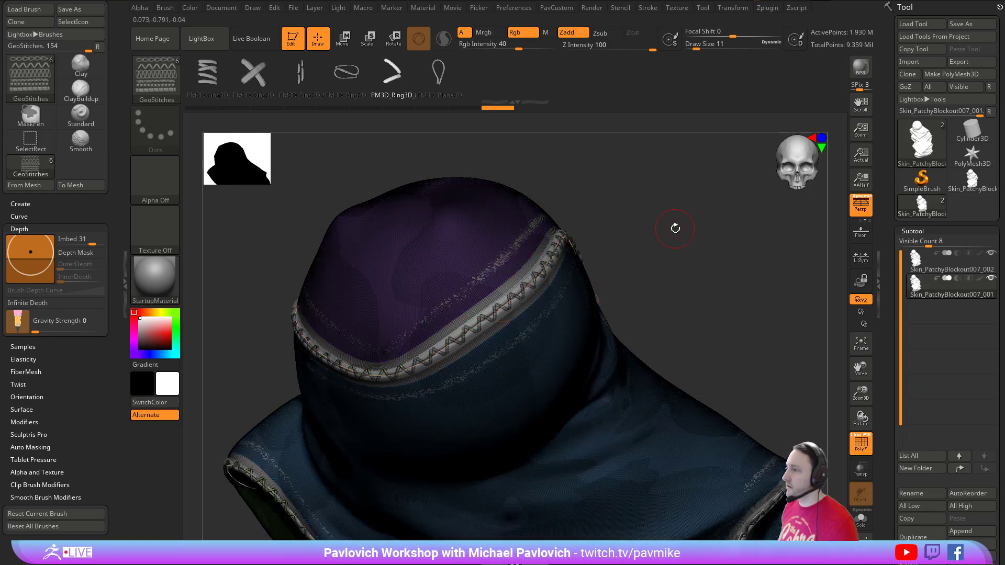
- Turn off PolyFrame and enlarge the seam stitches by reapplying them at draw sizes 14 and 20
{"action": "left_click", "coordinate": [865, 446]}
{"action": "mouse_move", "coordinate": [671, 256]}
{"action": "left_mouse_down"}
{"action": "mouse_move", "coordinate": [651, 242]}
{"action": "mouse_move", "coordinate": [665, 242]}
{"action": "left_mouse_up"}
{"action": "key", "text": "s"}
{"action": "left_click", "coordinate": [544, 248]}
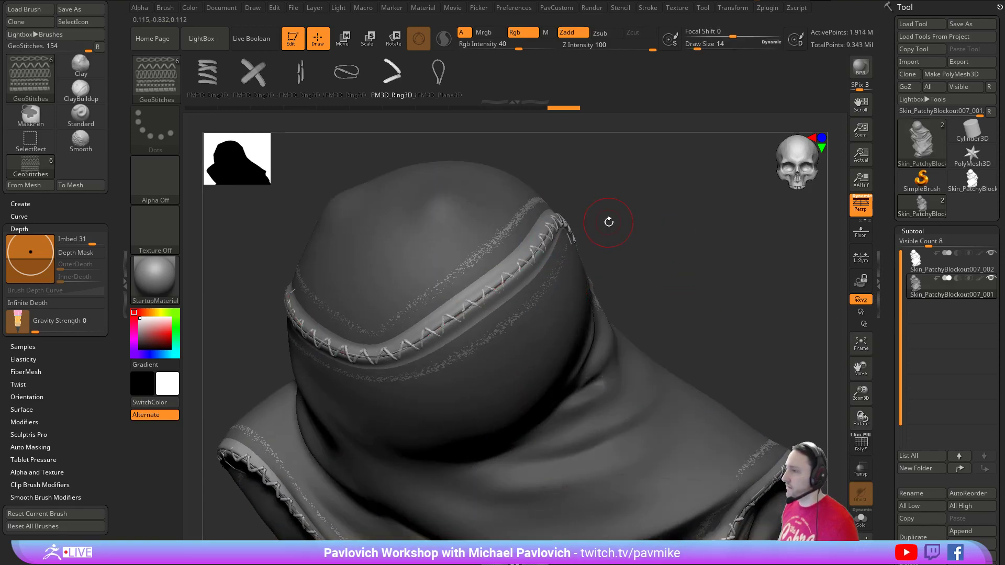
{"action": "type", "text": "s20"}
{"action": "key", "text": "Return"}
{"action": "left_click", "coordinate": [550, 235]}
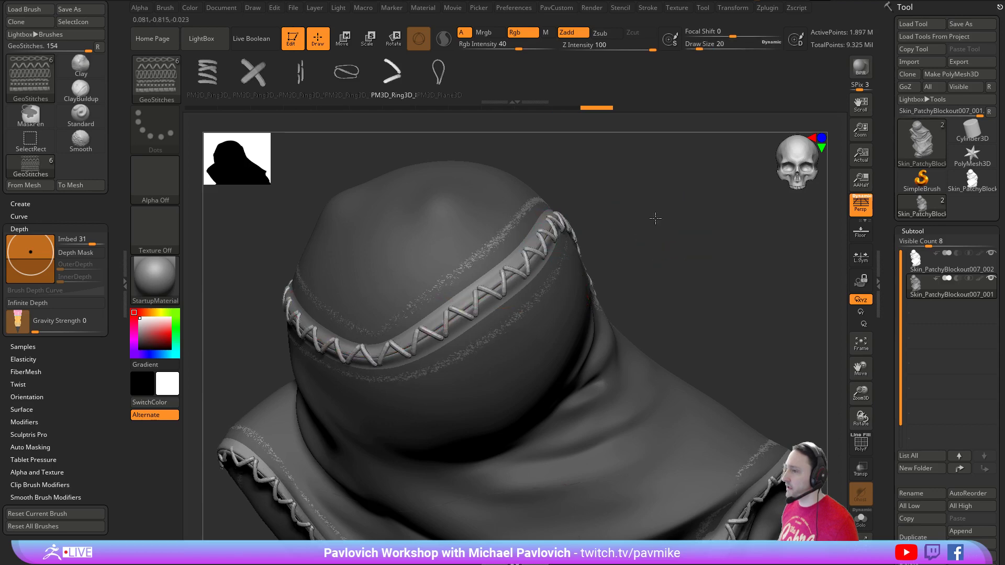
- Compare larger seam stitches at draw size 23 and apply them at draw size 31
{"action": "left_click_drag", "start_coordinate": [656, 218], "coordinate": [636, 200]}
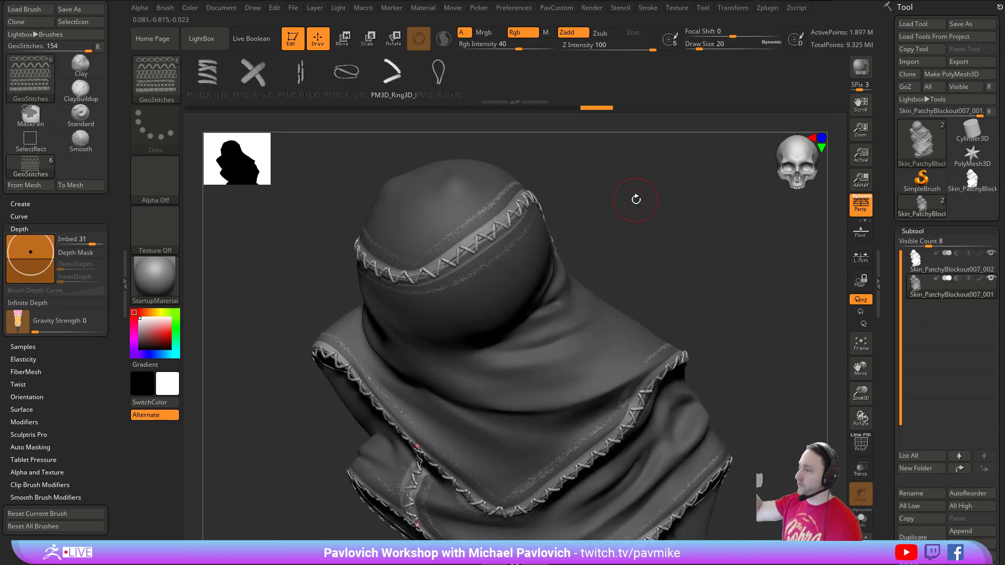
{"action": "mouse_move", "coordinate": [655, 187]}
{"action": "left_mouse_down", "text": "alt"}
{"action": "mouse_move", "coordinate": [659, 256]}
{"action": "mouse_move", "coordinate": [640, 252]}
{"action": "left_mouse_up", "text": "alt"}
{"action": "key", "text": "s"}
{"action": "left_click", "coordinate": [642, 268]}
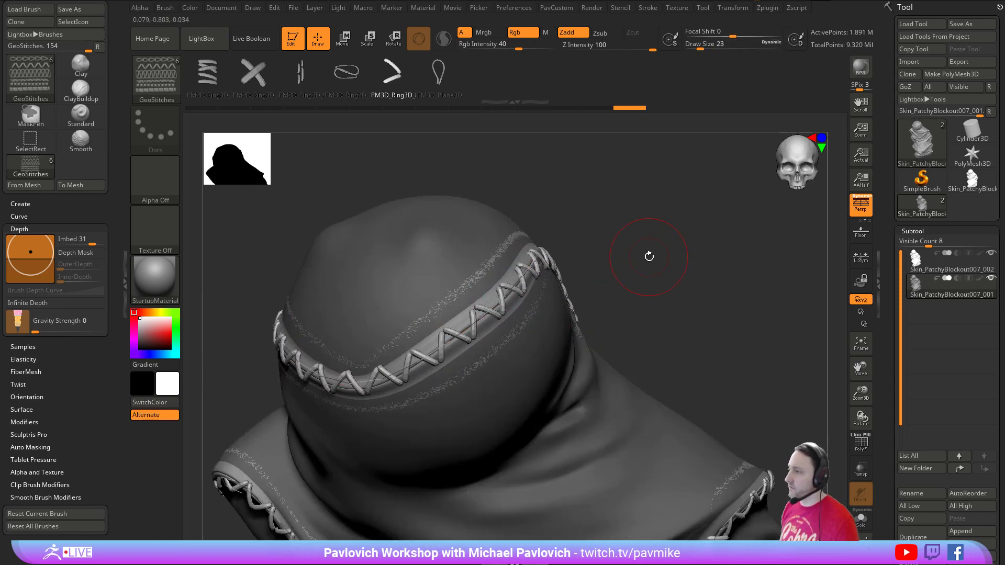
{"action": "key", "text": "s"}
{"action": "left_click", "coordinate": [604, 235]}
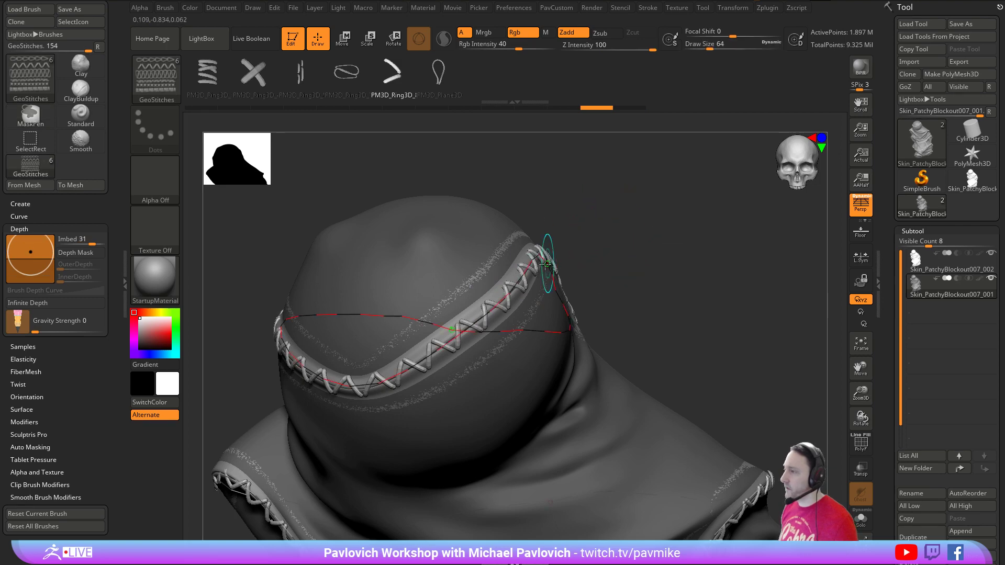
{"action": "left_click", "coordinate": [522, 274]}
{"action": "left_click_drag", "start_coordinate": [700, 218], "coordinate": [600, 185], "text": "alt"}
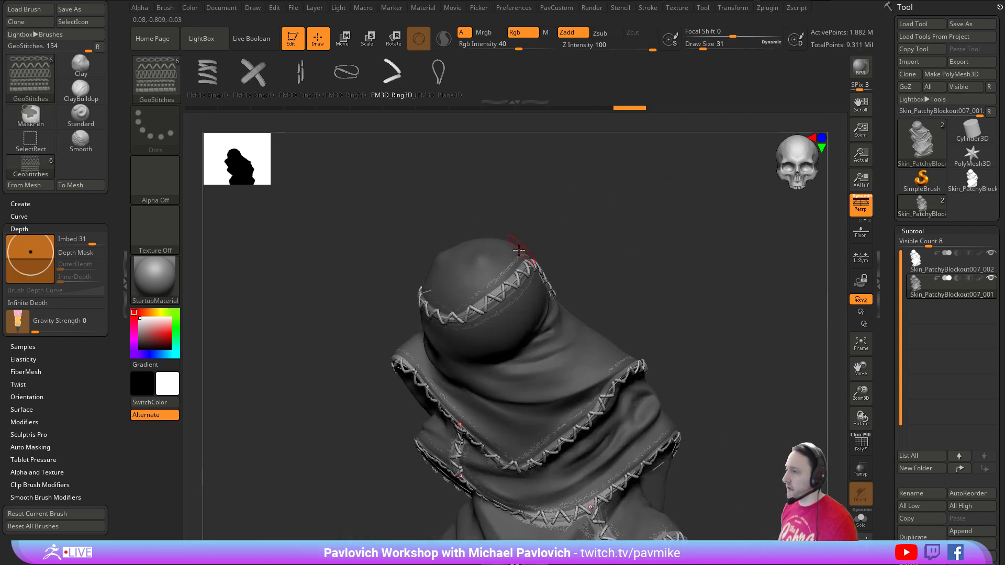
- Split the stitches from the original body by masked points and delete the leftover body subtool
{"action": "key", "text": "space"}
{"action": "left_click", "coordinate": [672, 275]}
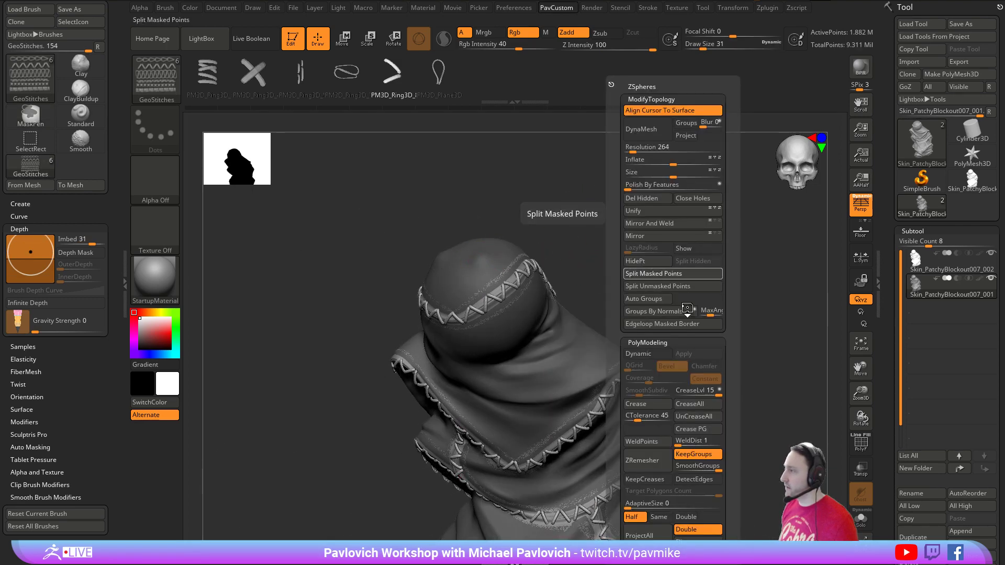
{"action": "left_click_drag", "start_coordinate": [885, 316], "coordinate": [885, 98]}
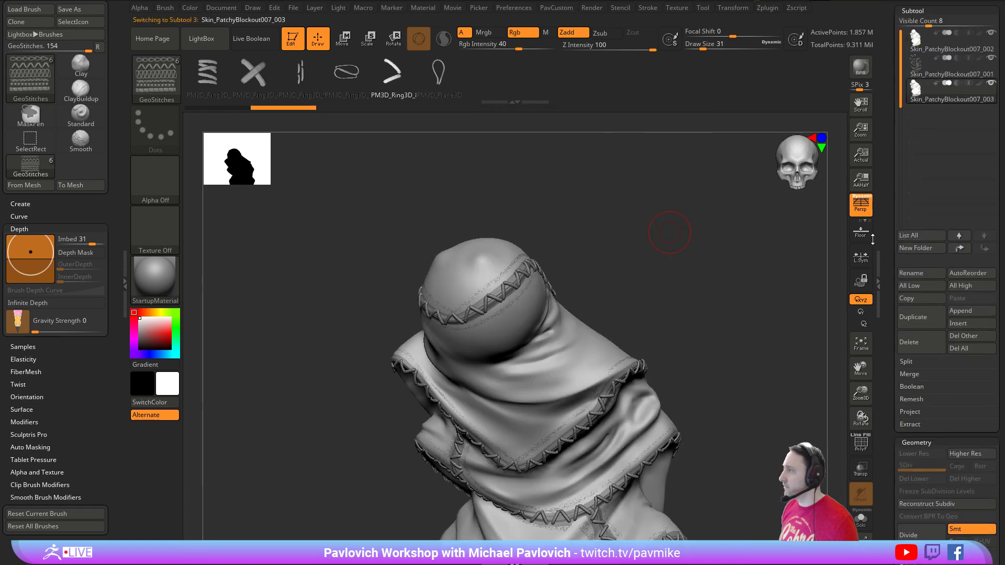
{"action": "left_click", "coordinate": [911, 350]}
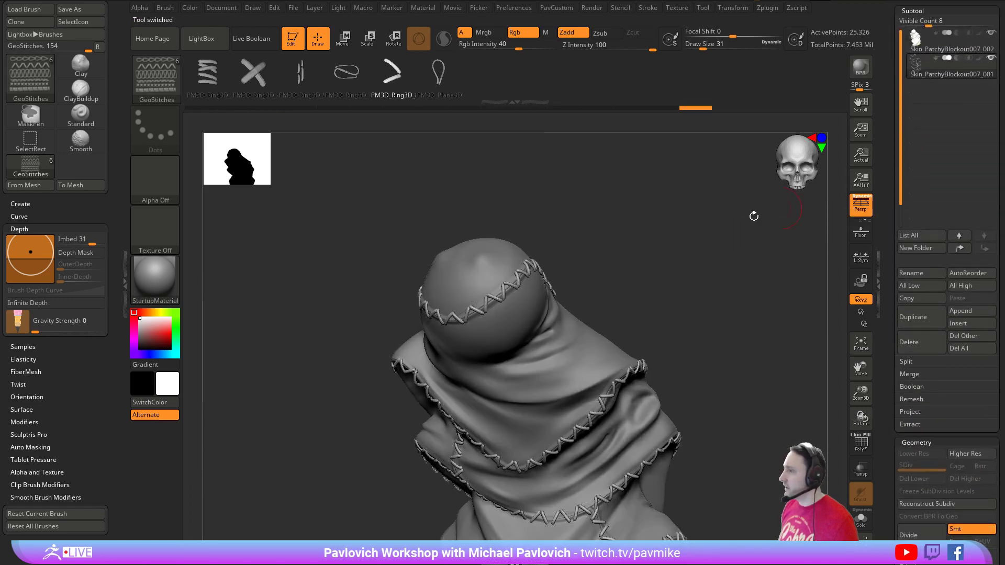
- Switch to the Standard brush and make the body under the stitches, Skin_PatchyBlockout007_002, the active subtool
{"action": "mouse_move", "coordinate": [747, 246]}
{"action": "left_mouse_down"}
{"action": "mouse_move", "coordinate": [733, 285]}
{"action": "mouse_move", "coordinate": [658, 194]}
{"action": "mouse_move", "coordinate": [617, 220]}
{"action": "mouse_move", "coordinate": [639, 218]}
{"action": "left_mouse_up"}
{"action": "key", "text": "b"}
{"action": "key", "text": "s"}
{"action": "key", "text": "t"}
{"action": "left_click", "coordinate": [586, 222], "text": "alt"}
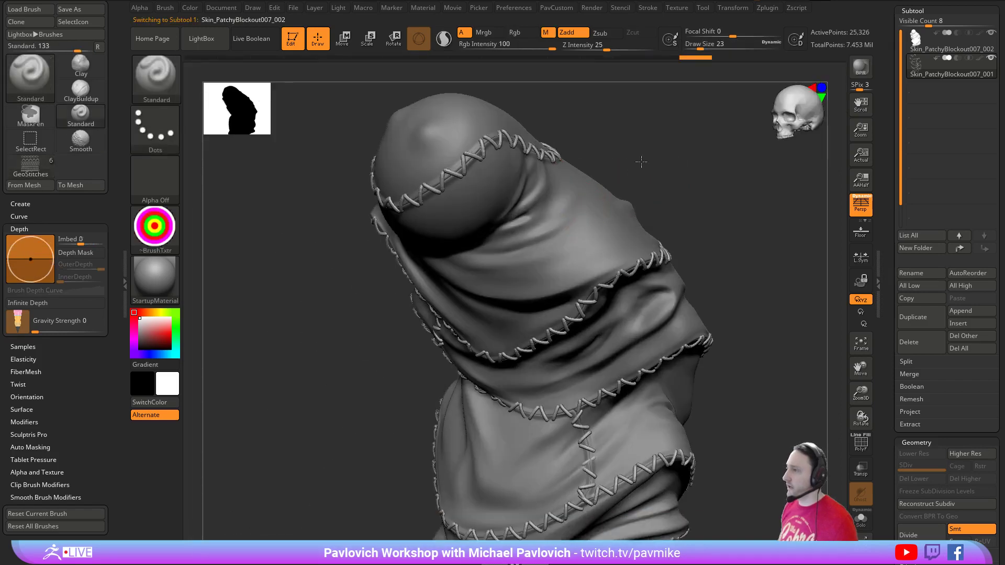
- Try carving a crease above the head seam's stitches at draw size 7, and undo it
{"action": "left_click_drag", "start_coordinate": [676, 142], "coordinate": [530, 265], "text": "alt"}
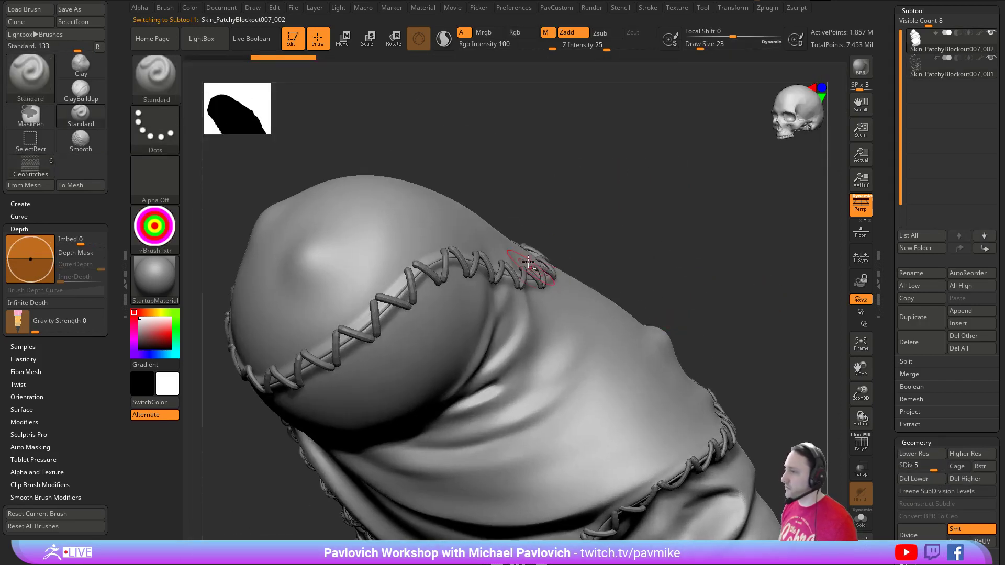
{"action": "left_click_drag", "start_coordinate": [558, 218], "coordinate": [545, 258]}
{"action": "key", "text": "bracketleft"}
{"action": "key", "text": "bracketleft"}
{"action": "key", "text": "bracketleft"}
{"action": "key", "text": "bracketleft"}
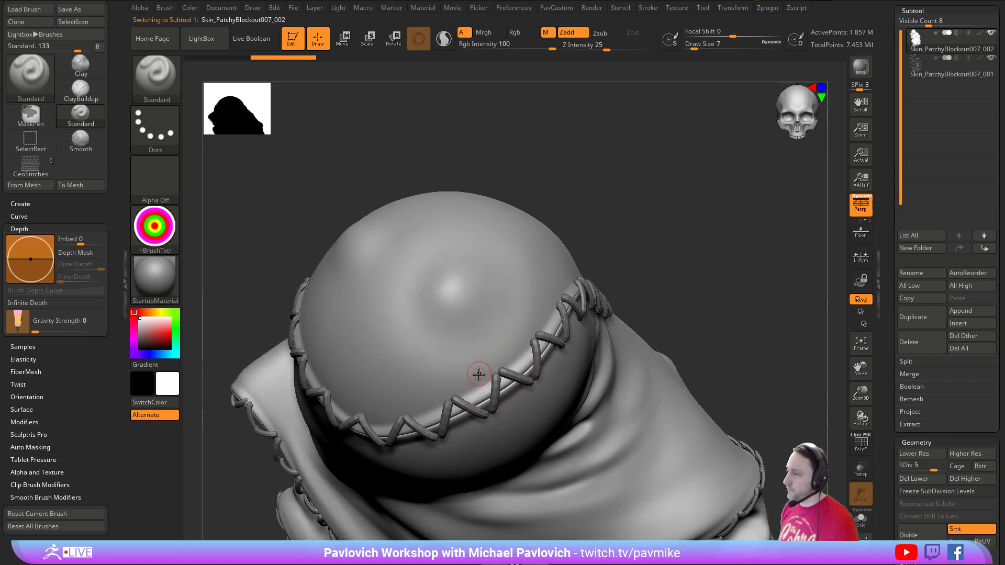
{"action": "mouse_move", "coordinate": [477, 363]}
{"action": "left_mouse_down", "text": "alt"}
{"action": "mouse_move", "coordinate": [487, 382]}
{"action": "mouse_move", "coordinate": [501, 337]}
{"action": "left_mouse_up", "text": "alt"}
{"action": "key", "text": "ctrl+z"}
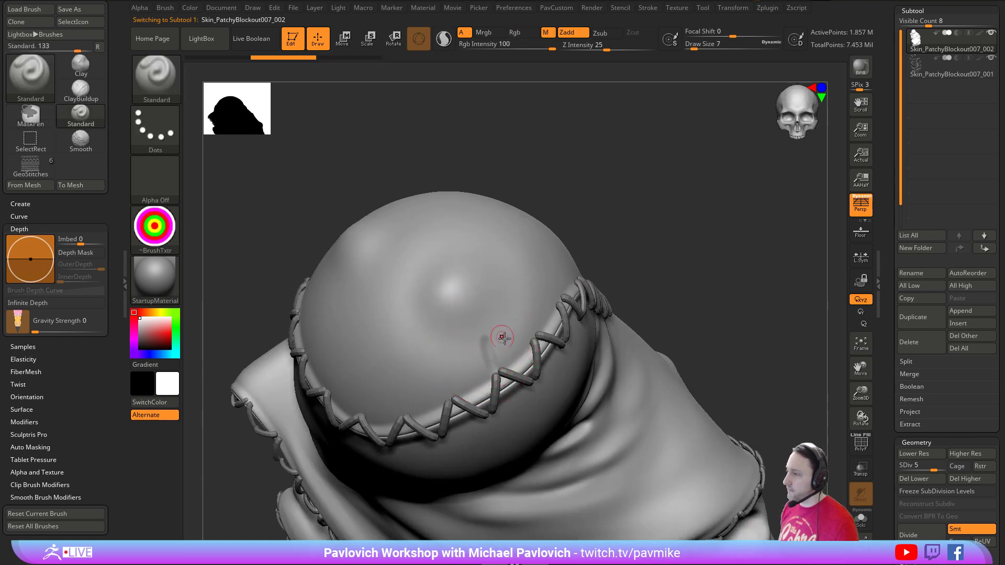
- Carve creases into the head fabric running up from the seam stitches with a larger Standard brush
{"action": "left_click_drag", "start_coordinate": [648, 271], "coordinate": [592, 283]}
{"action": "key", "text": "bracketright"}
{"action": "key", "text": "bracketright"}
{"action": "key", "text": "bracketright"}
{"action": "key", "text": "bracketright"}
{"action": "key", "text": "bracketright"}
{"action": "left_click_drag", "start_coordinate": [519, 315], "coordinate": [533, 328], "text": "alt"}
{"action": "mouse_move", "coordinate": [658, 260]}
{"action": "left_mouse_down"}
{"action": "mouse_move", "coordinate": [703, 213]}
{"action": "mouse_move", "coordinate": [539, 291]}
{"action": "mouse_move", "coordinate": [531, 256]}
{"action": "left_mouse_up"}
- Raise a fabric fold between the creases above the head seam at draw size 20
{"action": "key", "text": "bracketright"}
{"action": "key", "text": "bracketright"}
{"action": "key", "text": "bracketright"}
{"action": "key", "text": "bracketright"}
{"action": "key", "text": "bracketright"}
{"action": "key", "text": "bracketright"}
{"action": "key", "text": "bracketright"}
{"action": "key", "text": "bracketright"}
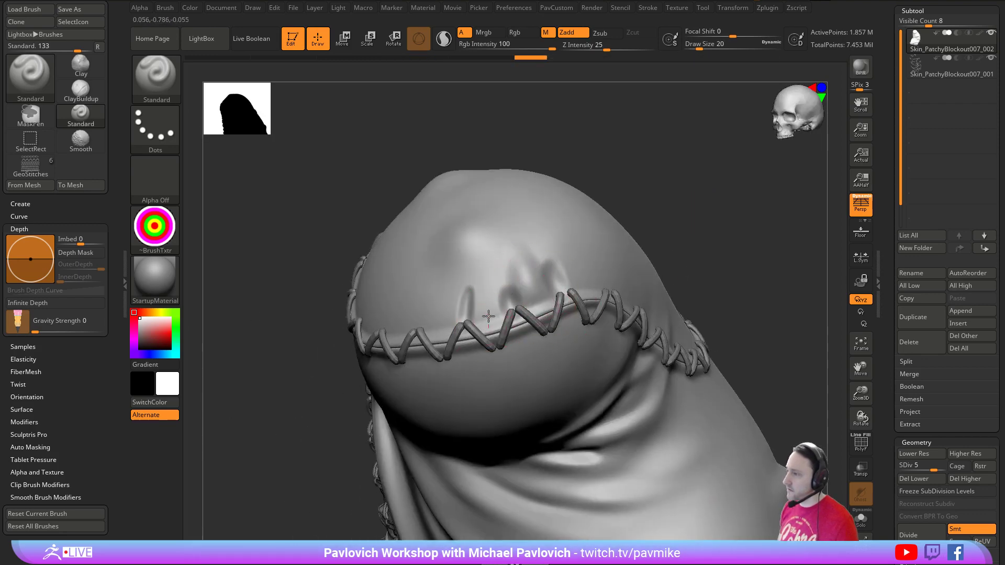
{"action": "left_click_drag", "start_coordinate": [488, 309], "coordinate": [483, 275]}
- Build up more narrow folds above the head seam's stitches at draw size 9
{"action": "key", "text": "bracketleft"}
{"action": "key", "text": "bracketleft"}
{"action": "key", "text": "bracketleft"}
{"action": "key", "text": "bracketleft"}
{"action": "key", "text": "bracketleft"}
{"action": "key", "text": "bracketleft"}
{"action": "key", "text": "bracketleft"}
{"action": "key", "text": "bracketleft"}
{"action": "key", "text": "bracketleft"}
{"action": "key", "text": "bracketleft"}
{"action": "key", "text": "bracketleft"}
{"action": "left_click_drag", "start_coordinate": [544, 292], "coordinate": [537, 263]}
{"action": "left_click_drag", "start_coordinate": [577, 292], "coordinate": [573, 258]}
{"action": "right_click_drag", "start_coordinate": [583, 239], "coordinate": [549, 236]}
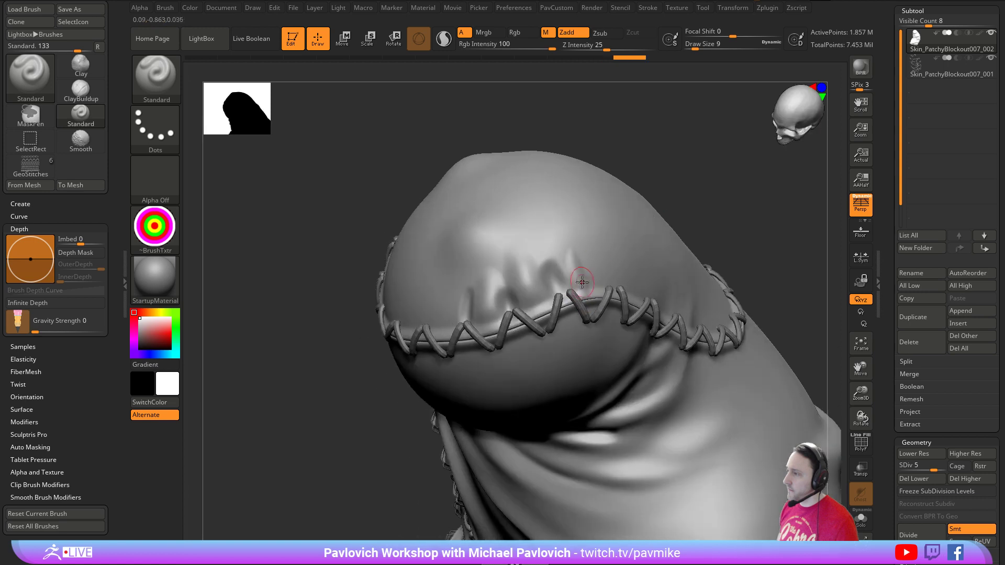
- Smooth the sculpted folds above the head seam at draw size 17
{"action": "key", "text": "bracketright"}
{"action": "key", "text": "bracketright"}
{"action": "key", "text": "bracketright"}
{"action": "key", "text": "bracketright"}
{"action": "key", "text": "bracketright"}
{"action": "key", "text": "bracketright"}
{"action": "key", "text": "bracketright"}
{"action": "key", "text": "bracketright"}
{"action": "key", "text": "shift"}
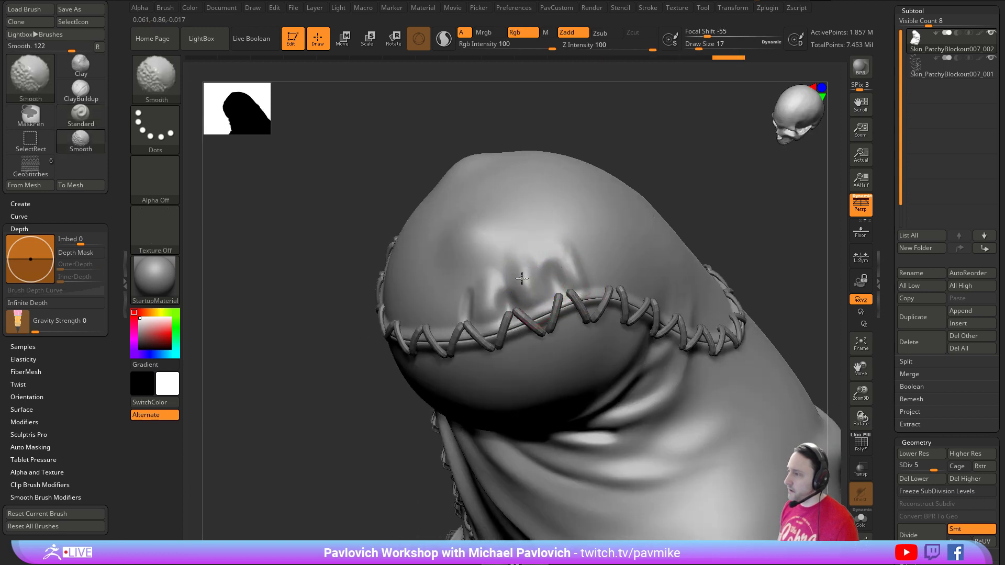
{"action": "mouse_move", "coordinate": [707, 187]}
{"action": "right_mouse_down"}
{"action": "mouse_move", "coordinate": [707, 218]}
{"action": "mouse_move", "coordinate": [775, 336]}
{"action": "mouse_move", "coordinate": [769, 344]}
{"action": "right_mouse_up"}
- Refine the folds above the head seam with the Standard brush at draw size 7, smoothing between them
{"action": "key", "text": "bracketleft"}
{"action": "key", "text": "bracketleft"}
{"action": "key", "text": "bracketleft"}
{"action": "key", "text": "bracketleft"}
{"action": "key", "text": "bracketleft"}
{"action": "key", "text": "bracketleft"}
{"action": "key", "text": "bracketleft"}
{"action": "key", "text": "bracketleft"}
{"action": "key", "text": "bracketleft"}
{"action": "key", "text": "bracketleft"}
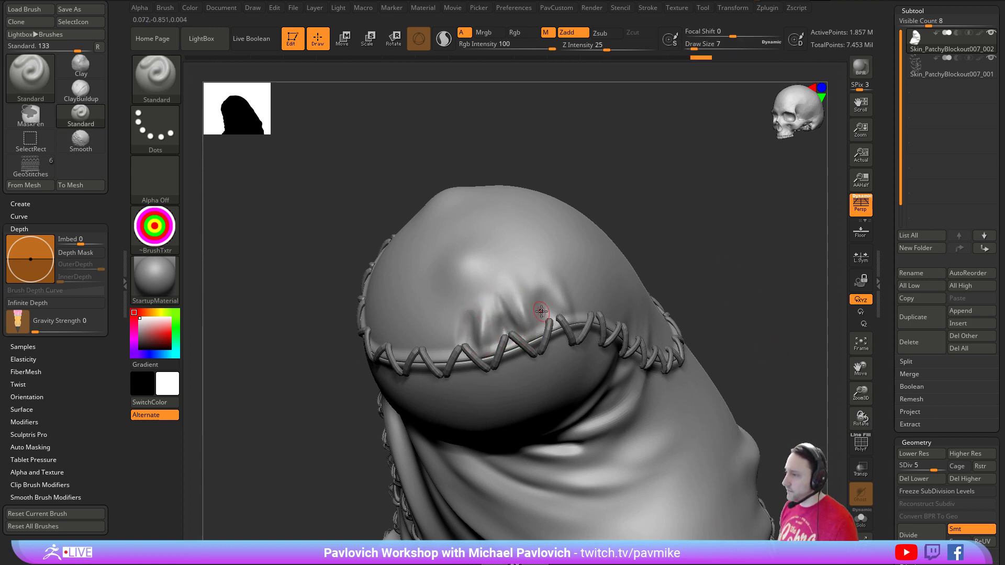
{"action": "right_click_drag", "start_coordinate": [646, 243], "coordinate": [549, 320]}
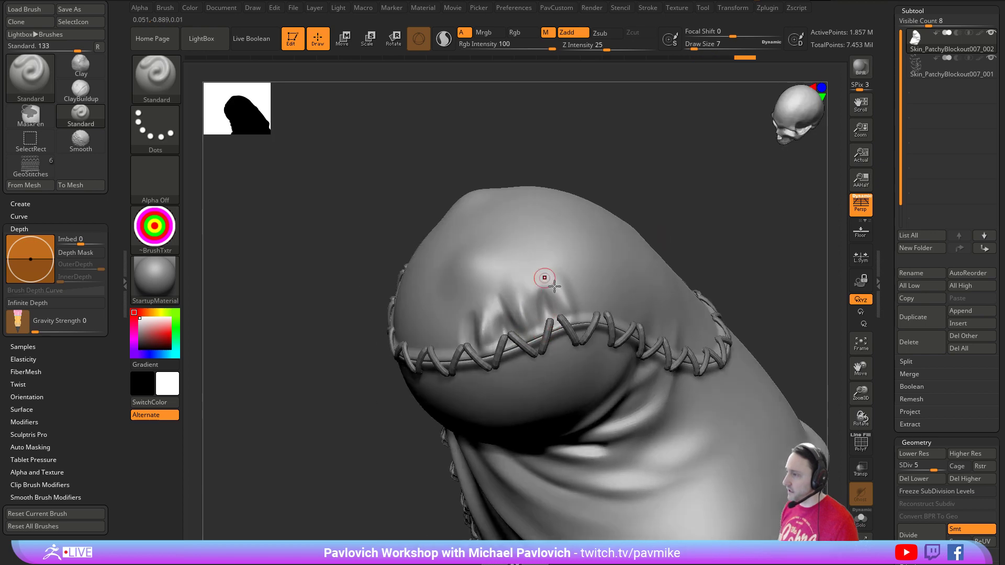
{"action": "key", "text": "shift"}
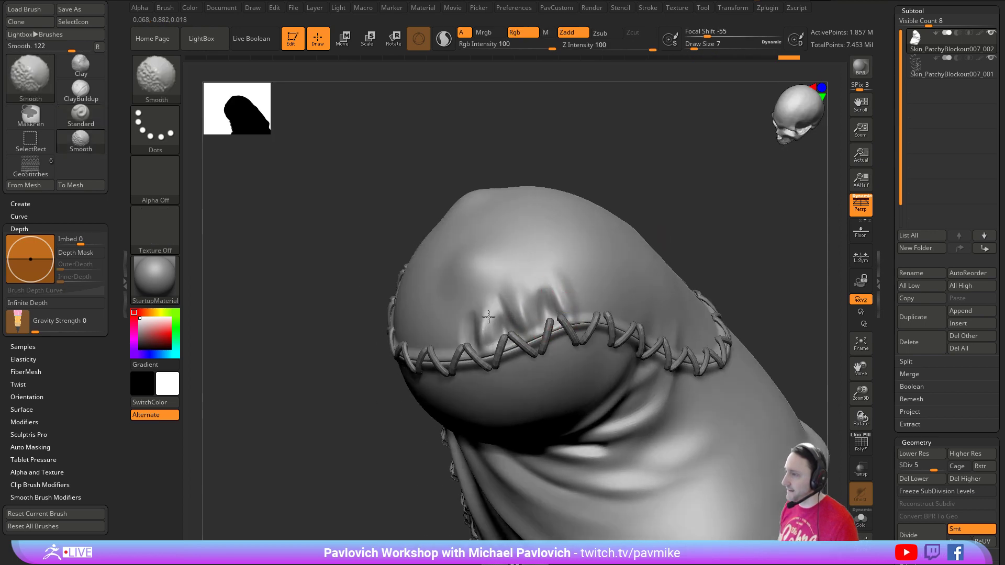
- Set the smoothing brush to SmoothStronger and soften the folds above the head seam
{"action": "left_click", "coordinate": [176, 89]}
{"action": "left_click", "coordinate": [723, 361]}
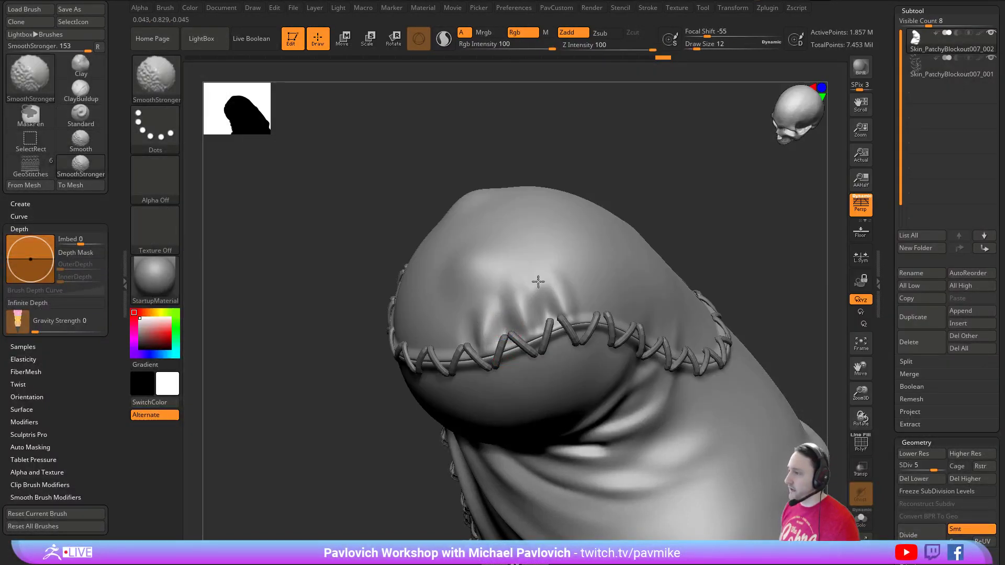
{"action": "mouse_move", "coordinate": [538, 282]}
{"action": "right_mouse_down"}
{"action": "mouse_move", "coordinate": [709, 213]}
{"action": "mouse_move", "coordinate": [533, 285]}
{"action": "right_mouse_up"}
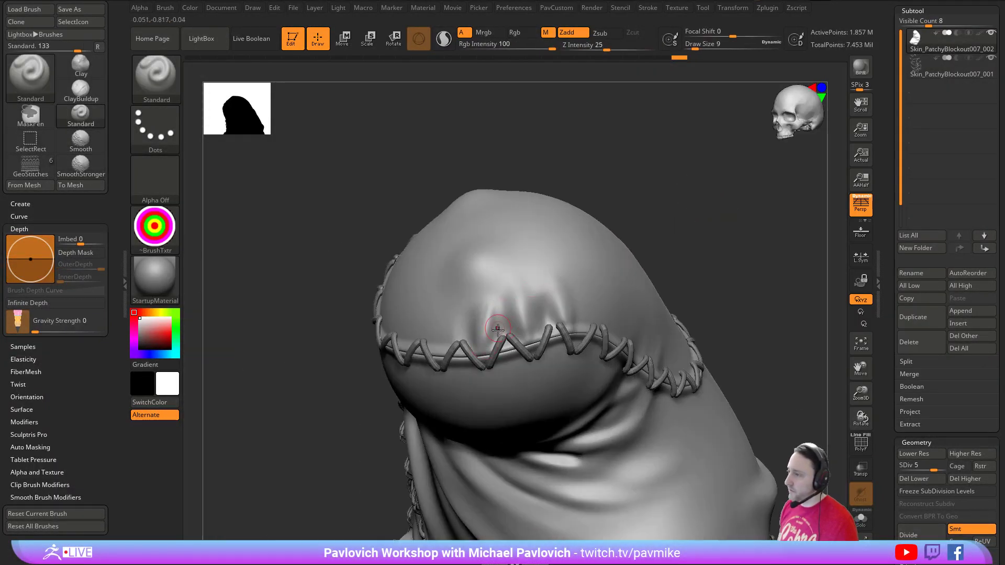
{"action": "key", "text": "shift"}
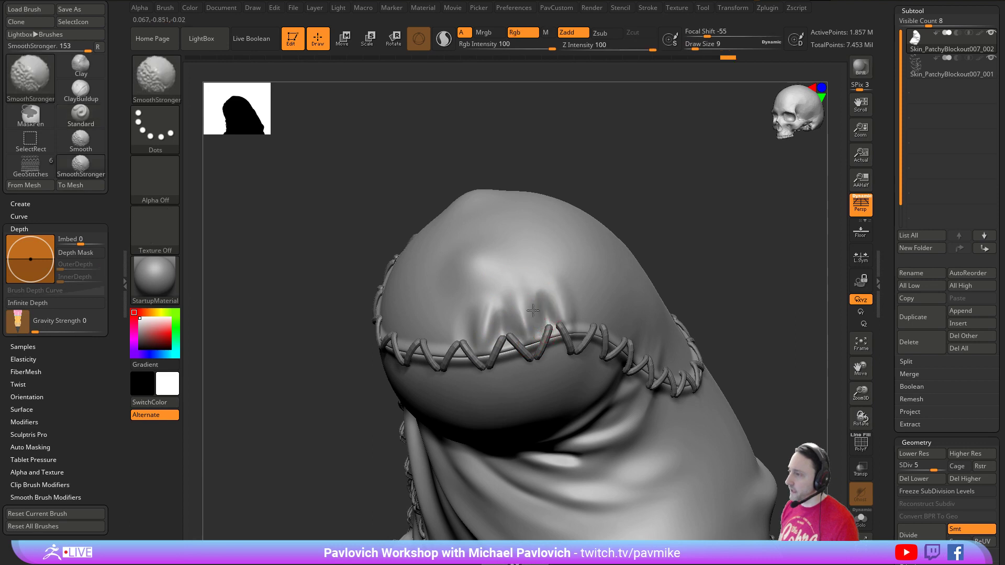
- Isolate the body in Solo mode and sample the puckers above the head seam with the XTractor brush at draw size 20
{"action": "left_click", "coordinate": [862, 518]}
{"action": "right_click_drag", "start_coordinate": [763, 305], "coordinate": [727, 277]}
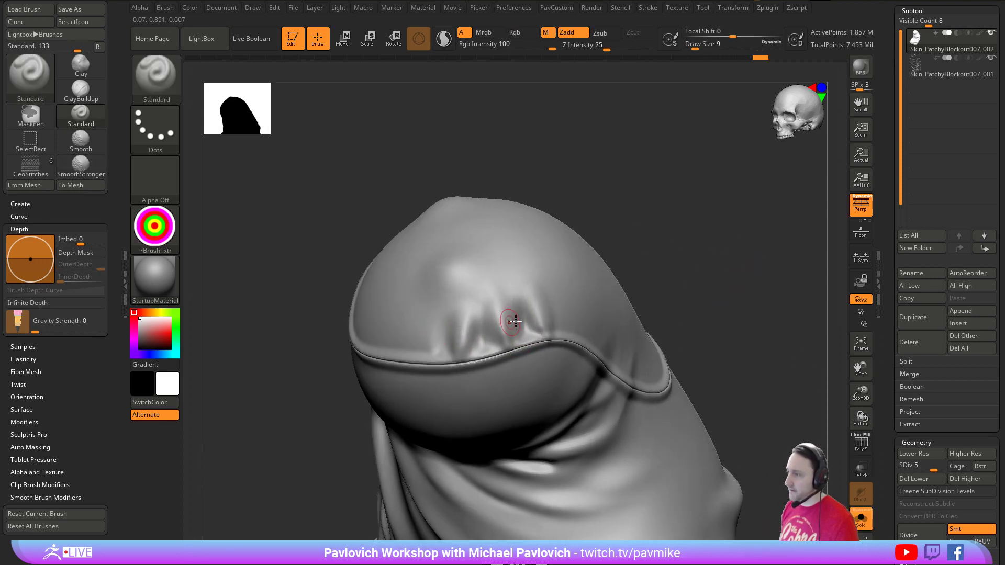
{"action": "key", "text": "b"}
{"action": "key", "text": "x"}
{"action": "key", "text": "t"}
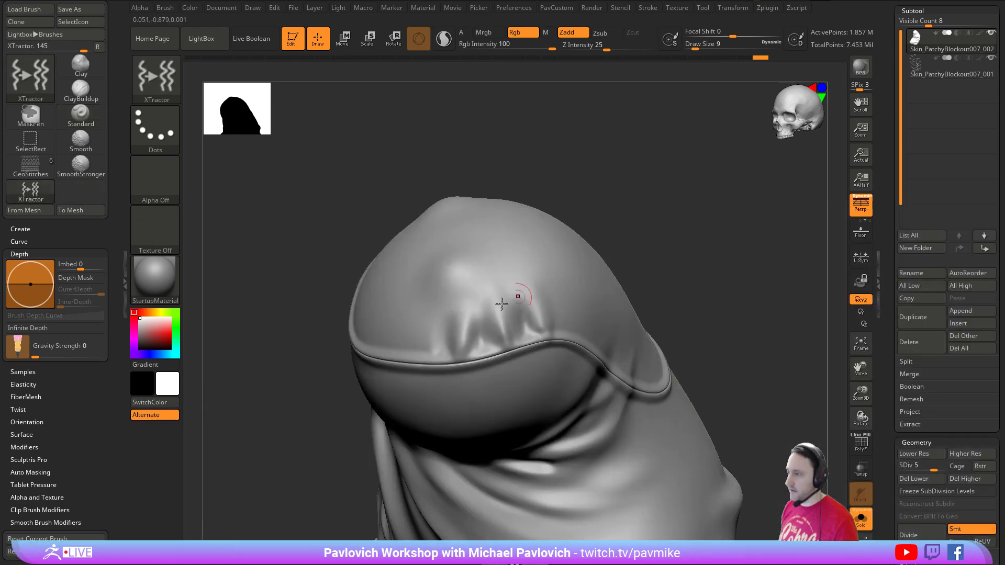
{"action": "key", "text": "s"}
{"action": "left_click", "coordinate": [460, 328]}
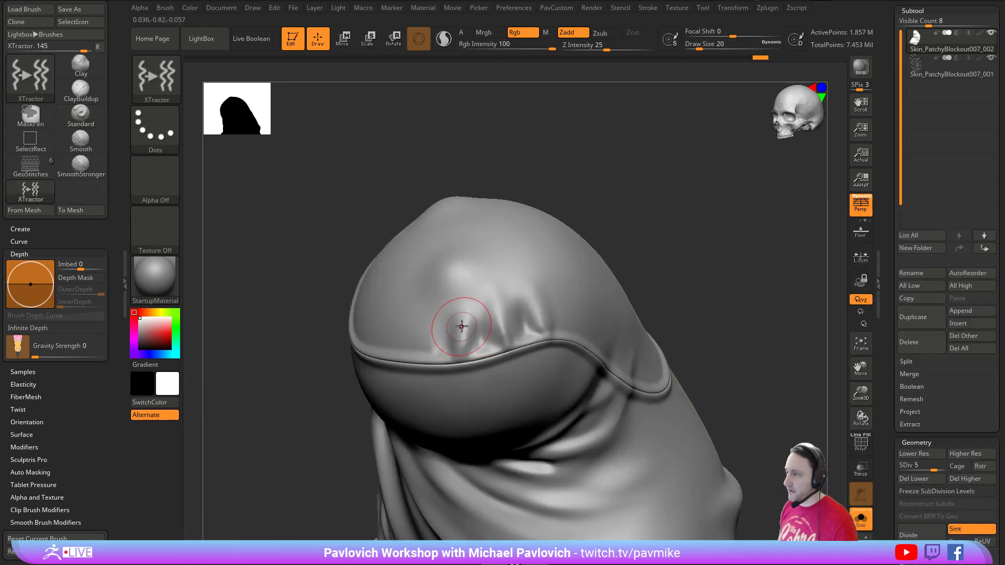
{"action": "key", "text": "2"}
{"action": "left_click", "coordinate": [452, 111]}
{"action": "left_click", "coordinate": [453, 111]}
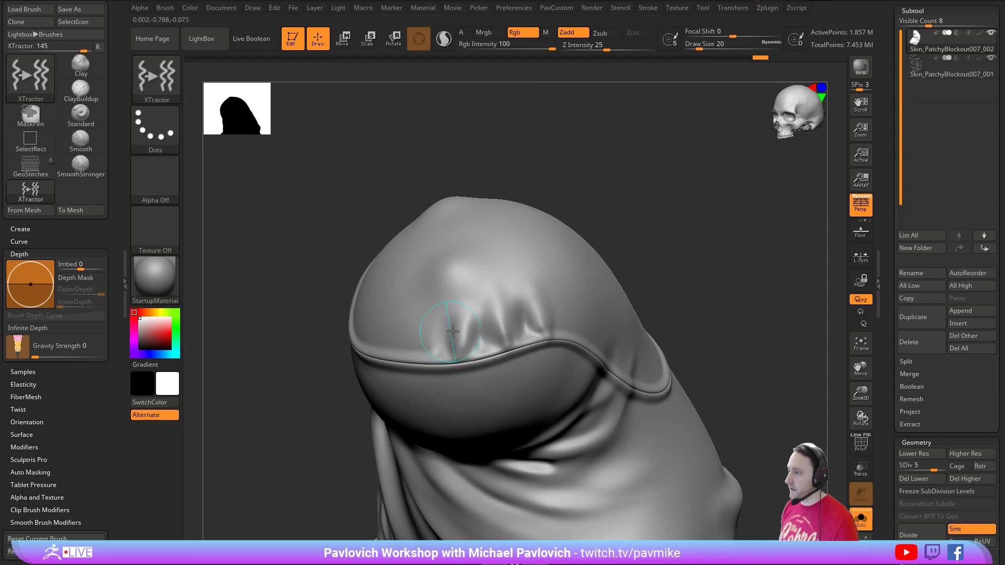
{"action": "left_click_drag", "start_coordinate": [551, 310], "coordinate": [559, 310]}
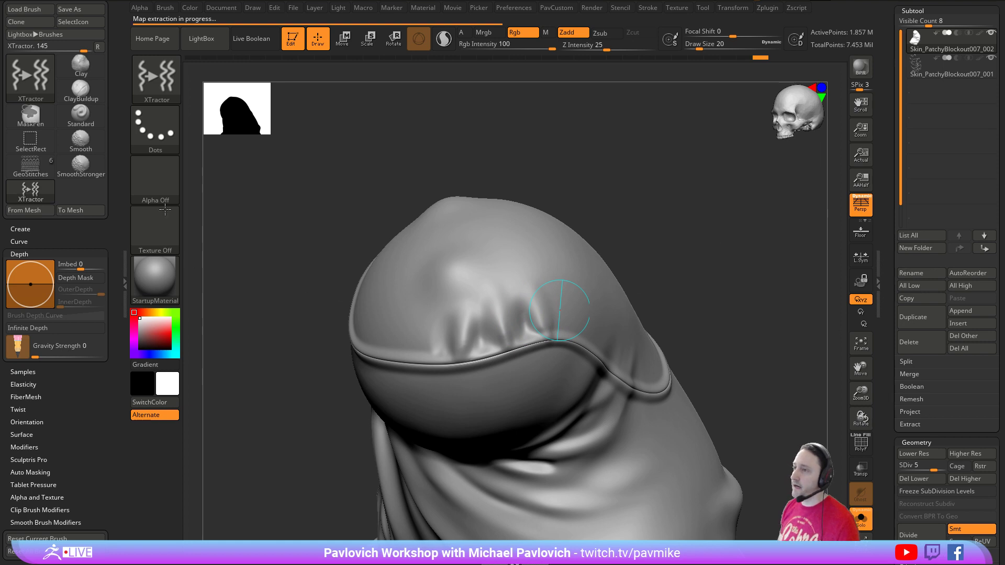
{"action": "mouse_move", "coordinate": [639, 262]}
{"action": "left_mouse_down"}
{"action": "mouse_move", "coordinate": [646, 247]}
{"action": "mouse_move", "coordinate": [478, 299]}
{"action": "mouse_move", "coordinate": [626, 354]}
{"action": "left_mouse_up"}
{"action": "key", "text": "ctrl+z"}
{"action": "left_click_drag", "start_coordinate": [460, 294], "coordinate": [650, 363]}
{"action": "left_click_drag", "start_coordinate": [771, 266], "coordinate": [701, 250]}
{"action": "key", "text": "ctrl+z"}
- Lower the XTractor's Z intensity to 14 and stroke the sampled puckers along the side of the head seam
{"action": "left_click", "coordinate": [596, 48]}
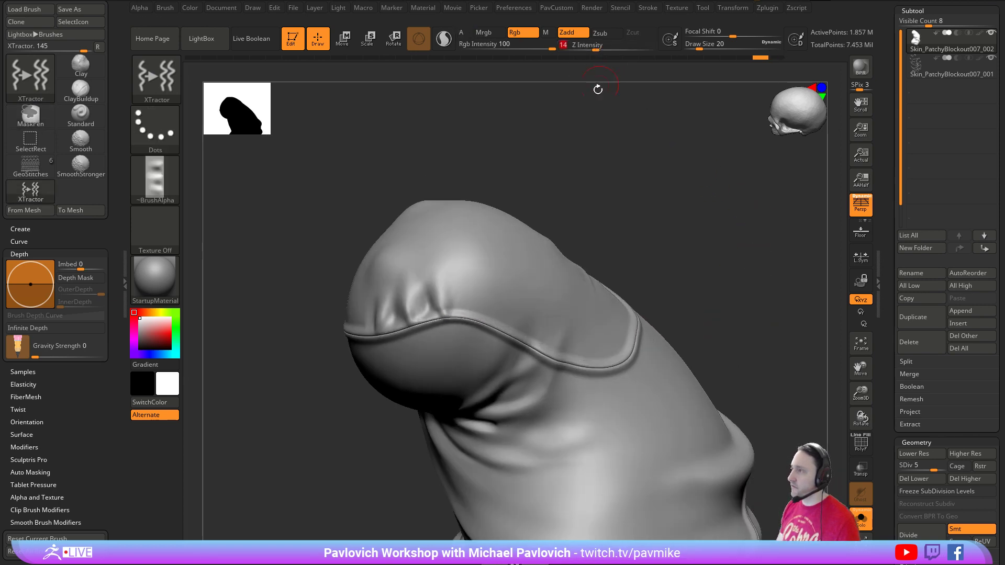
{"action": "mouse_move", "coordinate": [454, 295]}
{"action": "left_mouse_down"}
{"action": "mouse_move", "coordinate": [519, 315]}
{"action": "mouse_move", "coordinate": [641, 327]}
{"action": "left_mouse_up"}
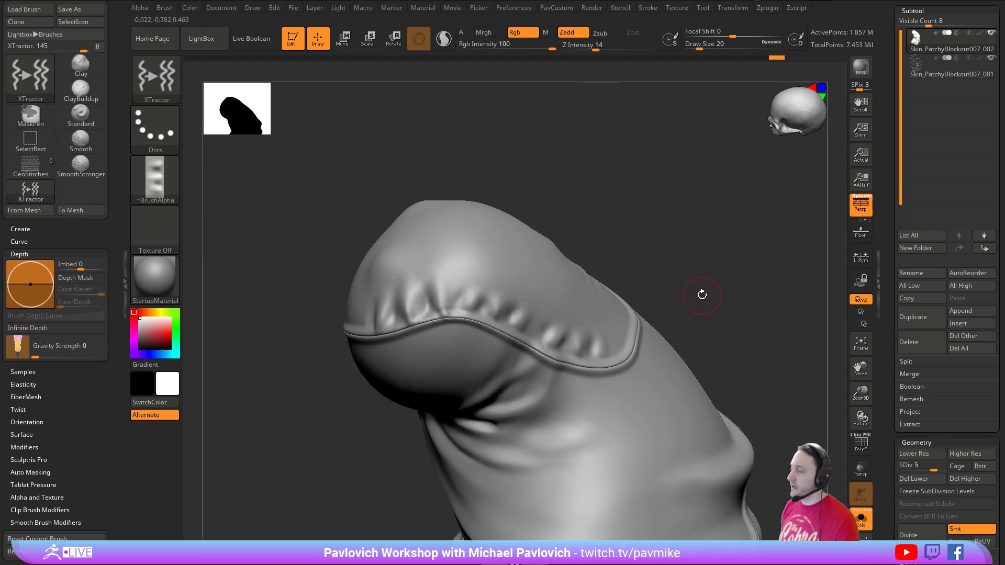
- Flatten the body into its UV layout with Morph UV and frame the large fabric piece
{"action": "left_click_drag", "start_coordinate": [889, 358], "coordinate": [891, 226]}
{"action": "left_click", "coordinate": [912, 47], "text": "shift"}
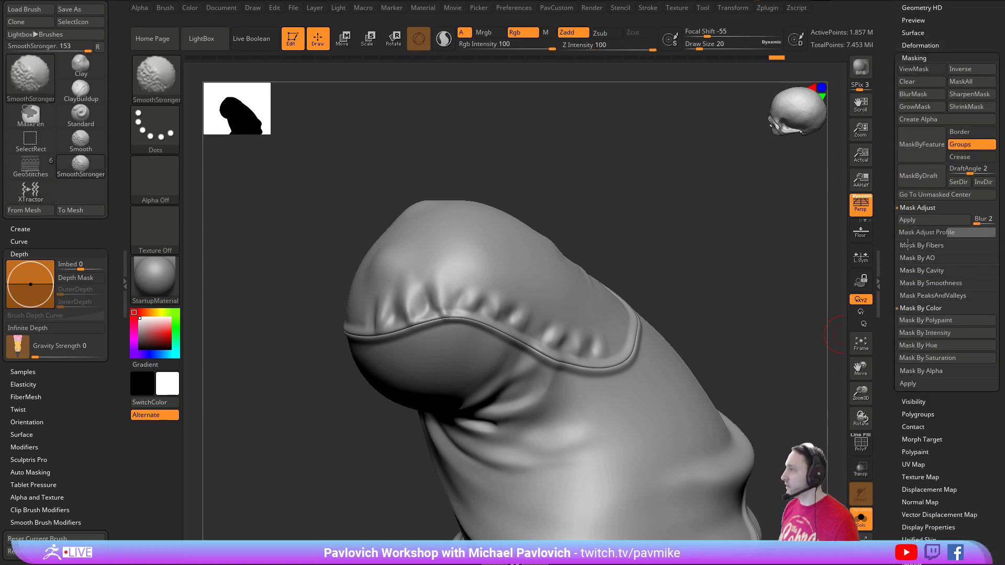
{"action": "left_click", "coordinate": [918, 57]}
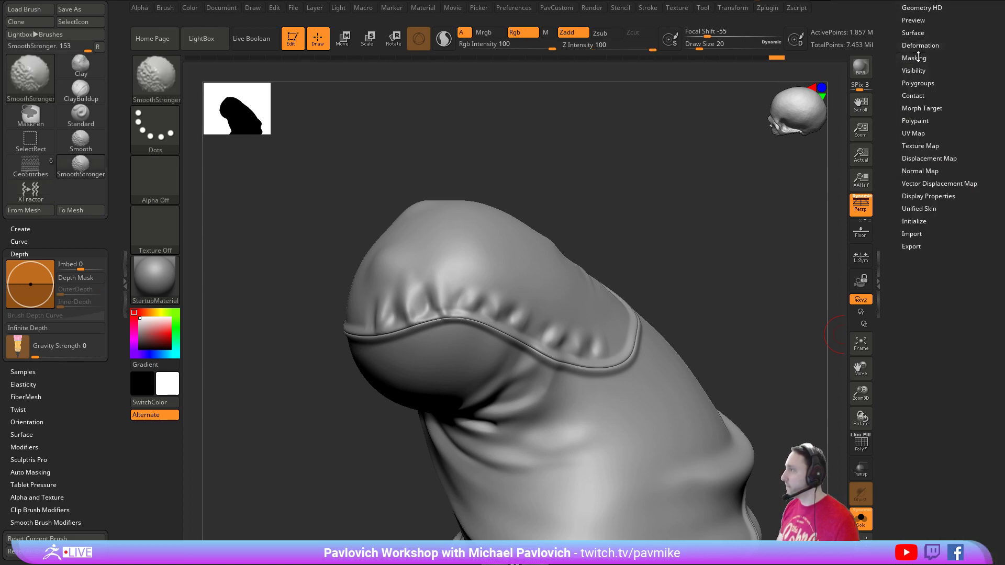
{"action": "left_click", "coordinate": [913, 133]}
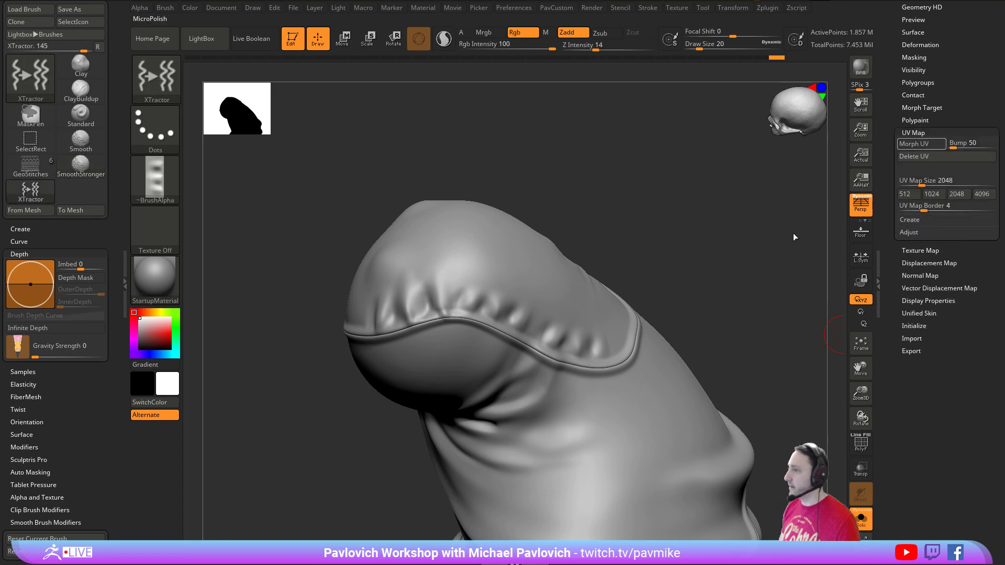
{"action": "left_click_drag", "start_coordinate": [738, 292], "coordinate": [713, 286], "text": "alt"}
{"action": "left_click_drag", "start_coordinate": [426, 184], "coordinate": [641, 291], "text": "alt"}
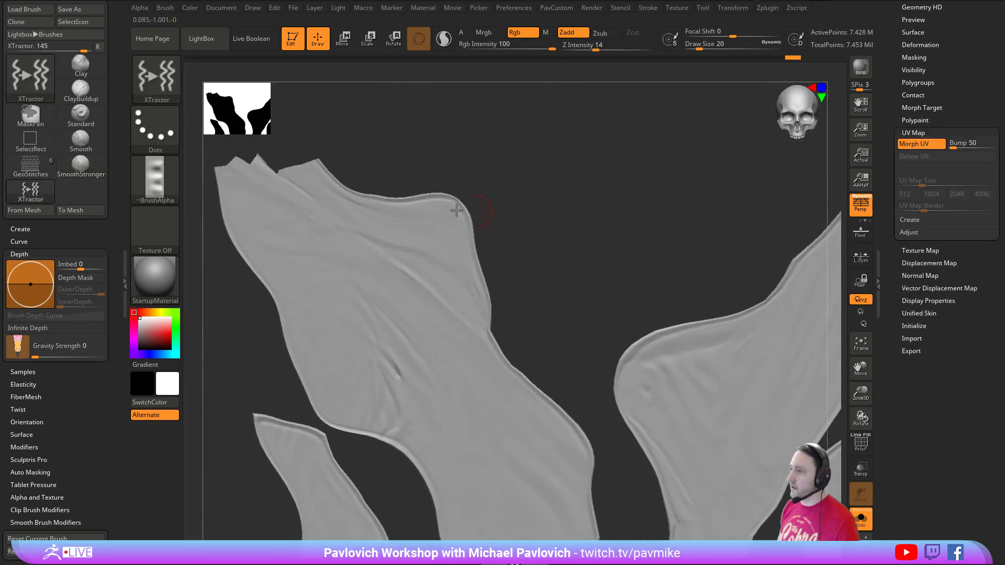
- Stroke the sampled puckers along both edges of the large UV piece's upper half at draw size 20
{"action": "left_click_drag", "start_coordinate": [454, 210], "coordinate": [457, 212]}
{"action": "key", "text": "ctrl+z"}
{"action": "left_click_drag", "start_coordinate": [481, 308], "coordinate": [477, 284]}
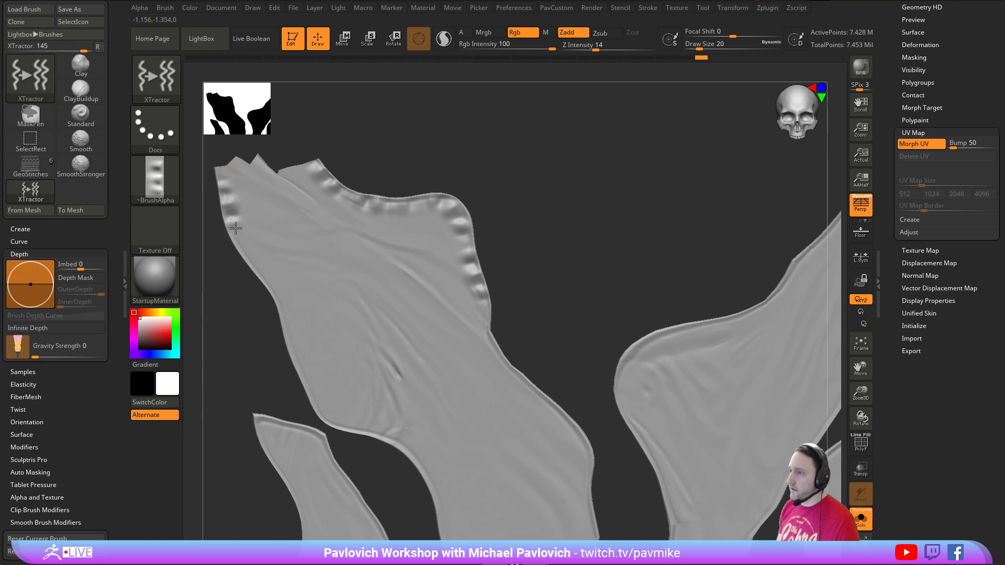
{"action": "left_click_drag", "start_coordinate": [278, 290], "coordinate": [316, 383]}
{"action": "left_click_drag", "start_coordinate": [269, 345], "coordinate": [263, 198], "text": "alt"}
{"action": "left_click_drag", "start_coordinate": [302, 222], "coordinate": [305, 231]}
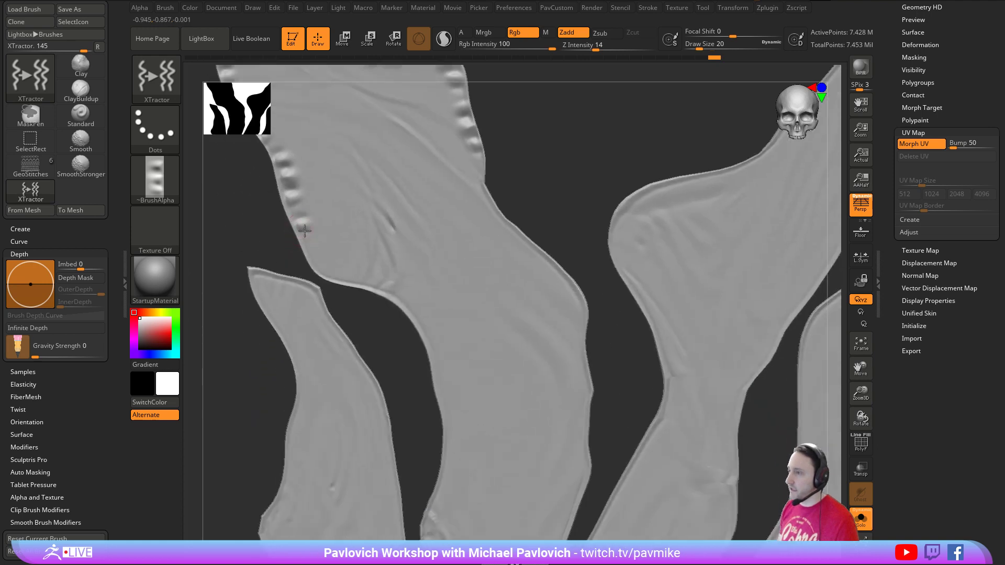
- Continue the puckers along both edges of the large UV piece's lower half
{"action": "left_click_drag", "start_coordinate": [381, 289], "coordinate": [424, 335]}
{"action": "left_click_drag", "start_coordinate": [426, 386], "coordinate": [419, 198], "text": "alt"}
{"action": "mouse_move", "coordinate": [414, 152]}
{"action": "left_mouse_down"}
{"action": "mouse_move", "coordinate": [438, 233]}
{"action": "mouse_move", "coordinate": [433, 338]}
{"action": "mouse_move", "coordinate": [417, 392]}
{"action": "left_mouse_up"}
{"action": "mouse_move", "coordinate": [512, 438]}
{"action": "left_mouse_down"}
{"action": "mouse_move", "coordinate": [552, 335]}
{"action": "mouse_move", "coordinate": [575, 226]}
{"action": "left_mouse_up"}
{"action": "mouse_move", "coordinate": [581, 225]}
{"action": "left_mouse_down", "text": "alt"}
{"action": "mouse_move", "coordinate": [556, 333]}
{"action": "mouse_move", "coordinate": [542, 242]}
{"action": "mouse_move", "coordinate": [461, 160]}
{"action": "left_mouse_up", "text": "alt"}
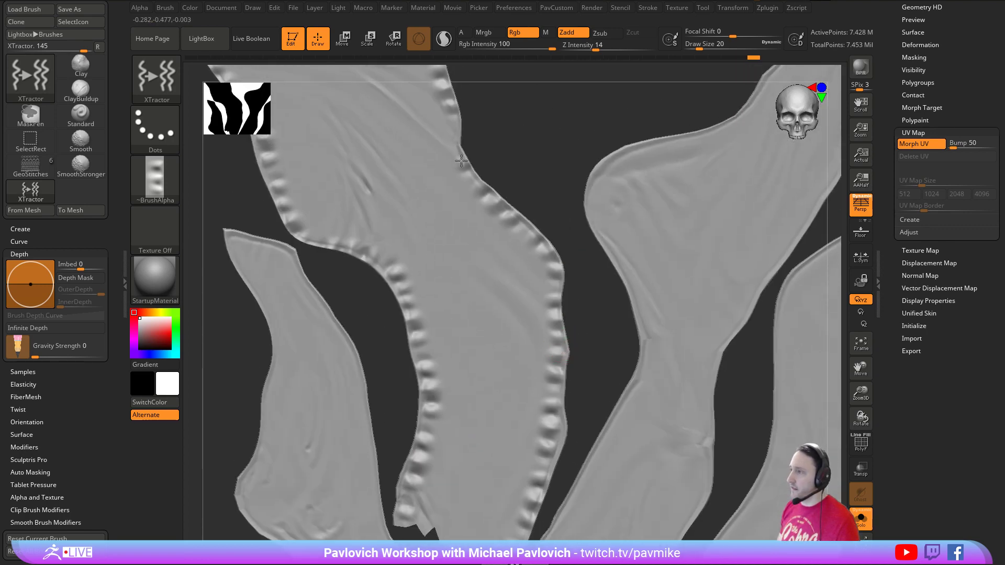
- Turn off Morph UV to check the puckers on the 3D body, and set the draw size to 23
{"action": "left_click", "coordinate": [914, 148]}
{"action": "mouse_move", "coordinate": [769, 252]}
{"action": "left_mouse_down"}
{"action": "mouse_move", "coordinate": [748, 218]}
{"action": "mouse_move", "coordinate": [705, 253]}
{"action": "mouse_move", "coordinate": [705, 300]}
{"action": "mouse_move", "coordinate": [637, 281]}
{"action": "left_mouse_up"}
{"action": "key", "text": "s"}
{"action": "left_click", "coordinate": [662, 288]}
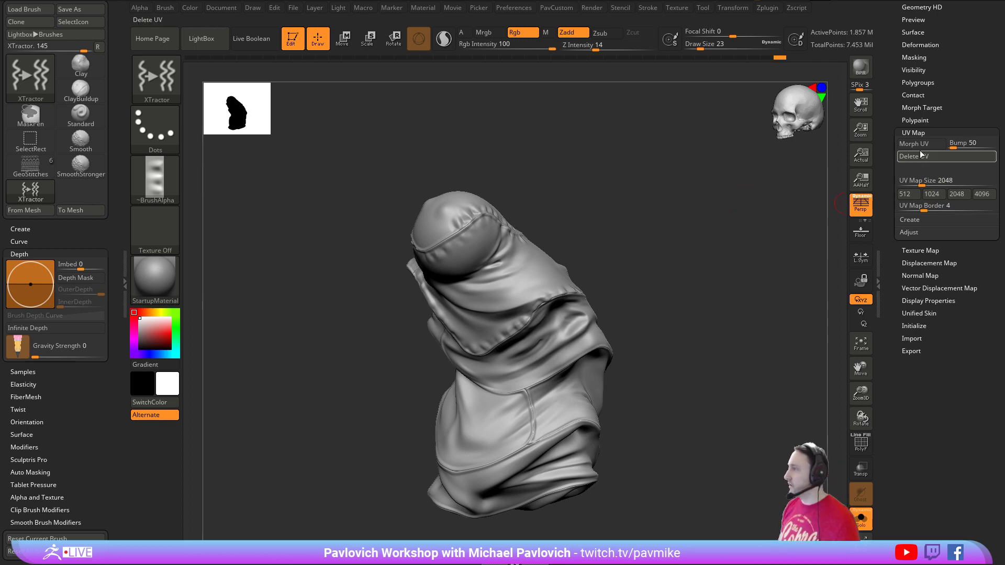
- Flatten the body into its UV layout again and import the LilnkWeave_RGB image from the FabricPatterns folder as a texture
{"action": "key", "text": "d"}
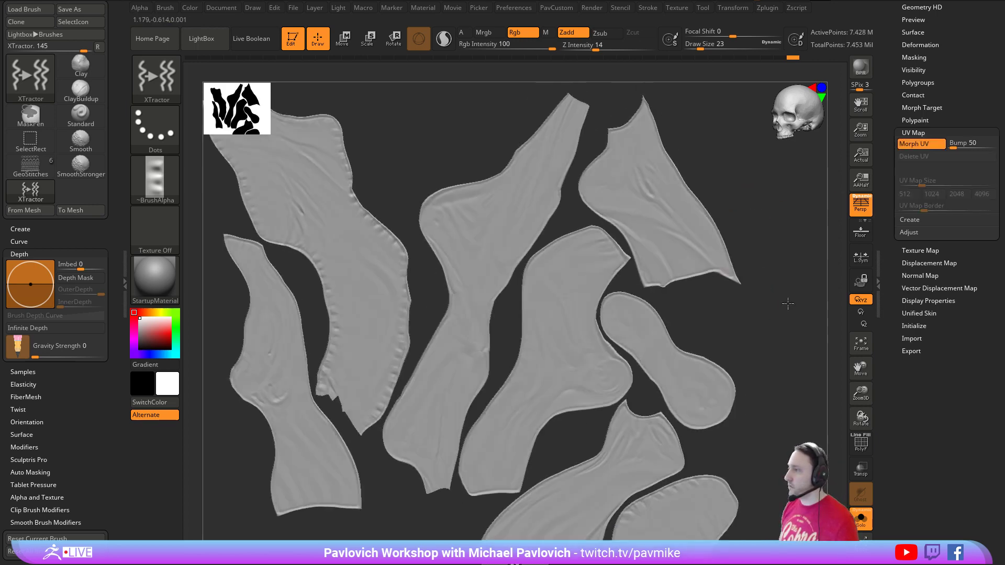
{"action": "left_click_drag", "start_coordinate": [787, 303], "coordinate": [802, 236], "text": "alt"}
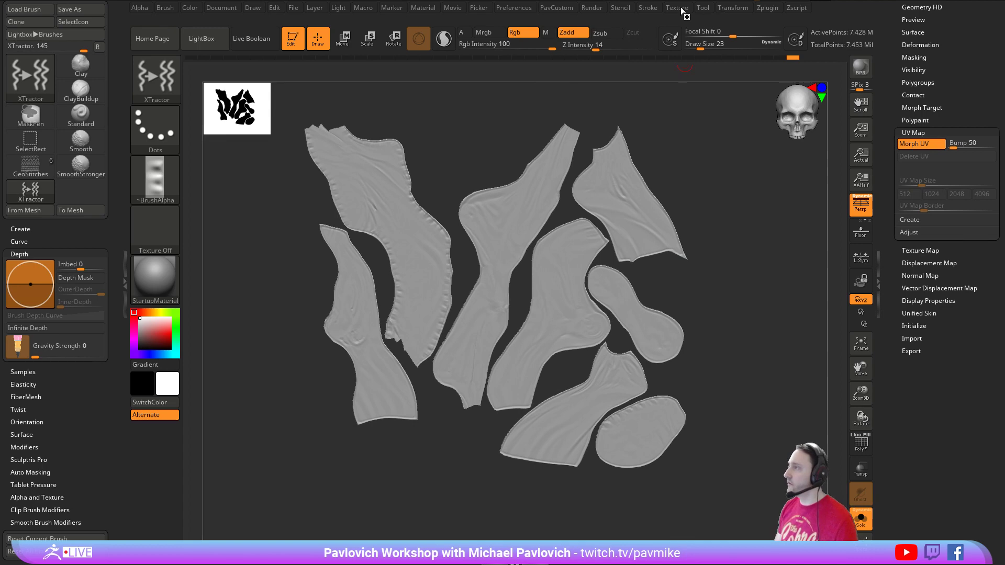
{"action": "left_click", "coordinate": [682, 8]}
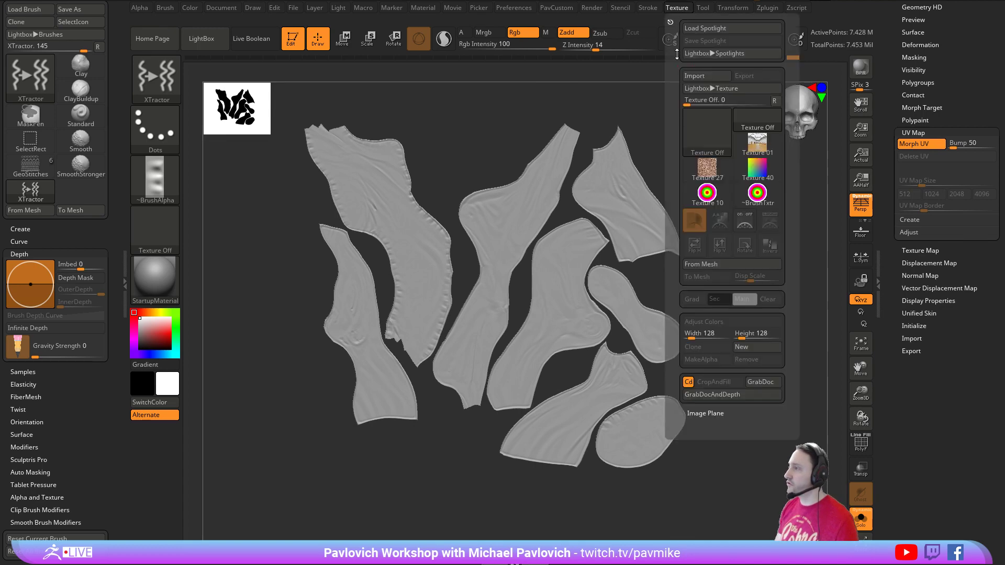
{"action": "left_click", "coordinate": [695, 76]}
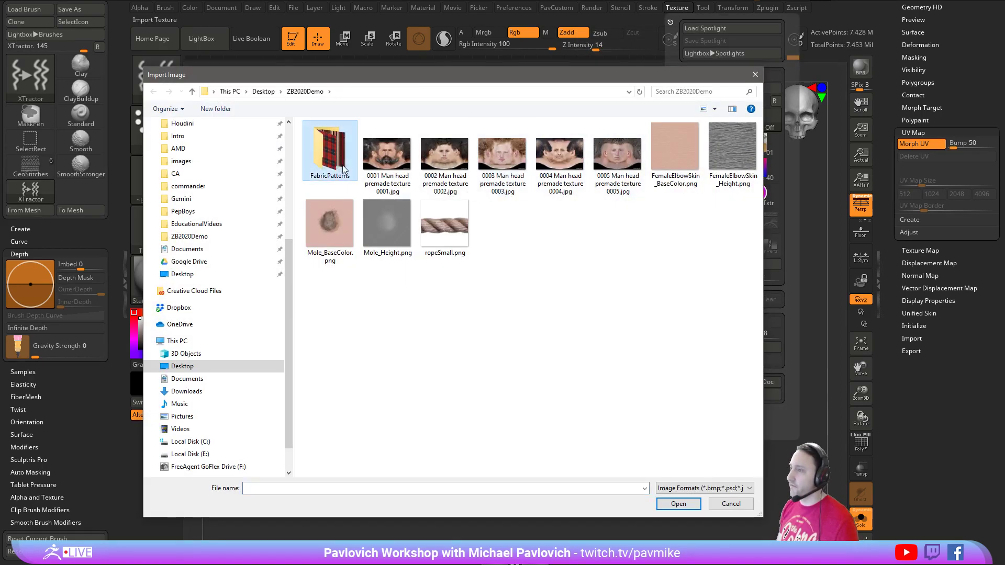
{"action": "double_click", "coordinate": [335, 164]}
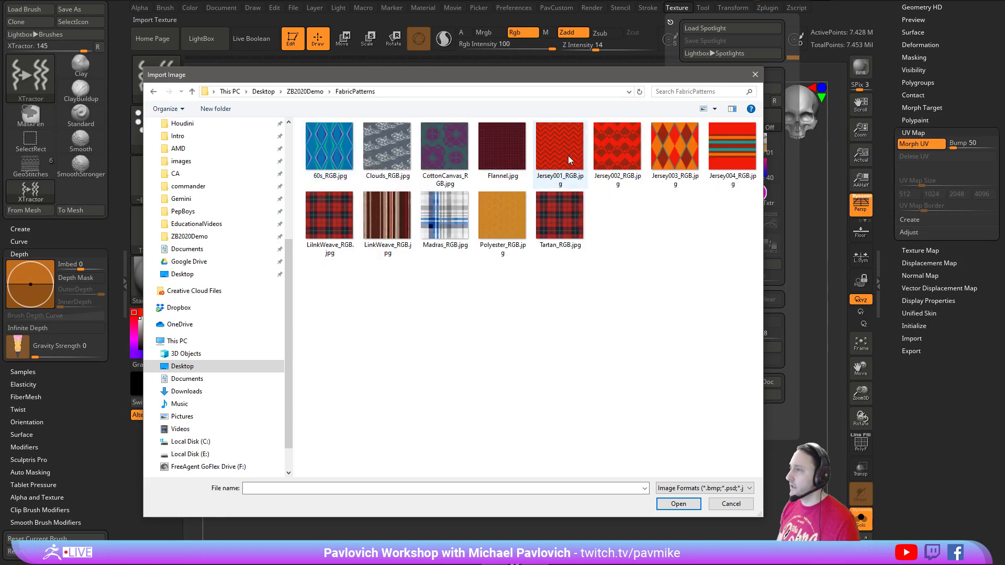
{"action": "double_click", "coordinate": [343, 221]}
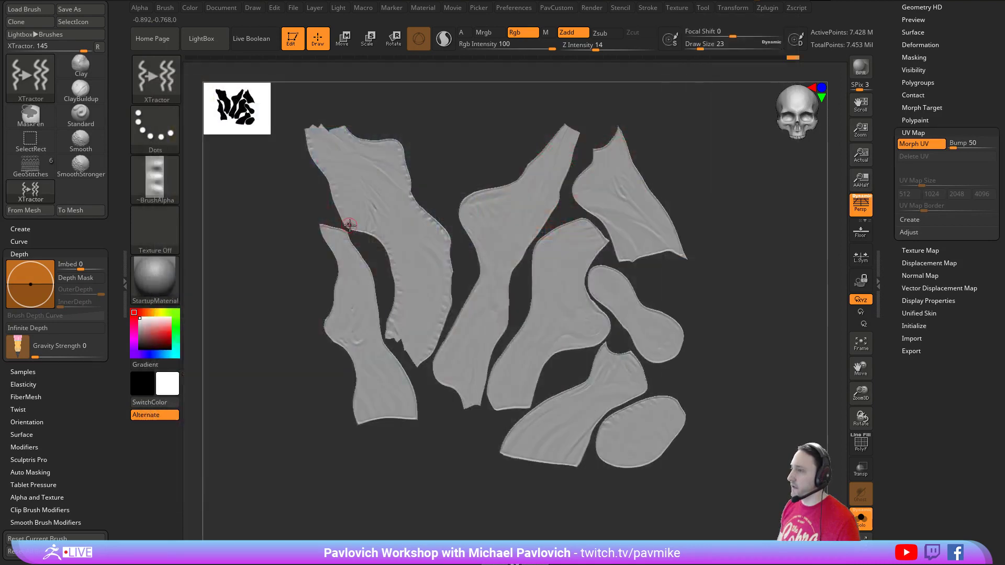
- Add the LilnkWeave_RGB texture to Spotlight and scale it down over the middle of the UV pieces
{"action": "left_click", "coordinate": [681, 14]}
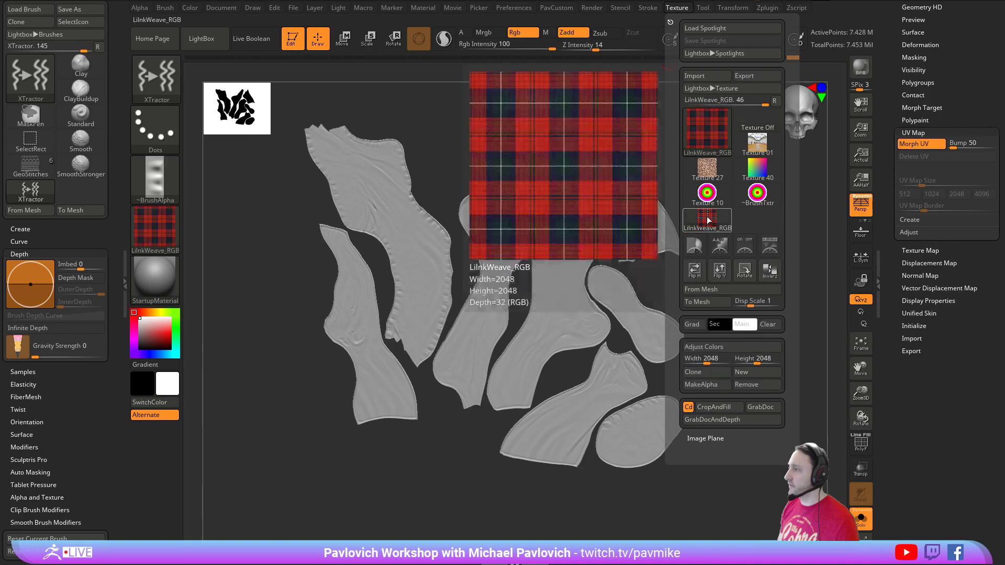
{"action": "left_click", "coordinate": [698, 191]}
{"action": "left_click_drag", "start_coordinate": [361, 269], "coordinate": [459, 278]}
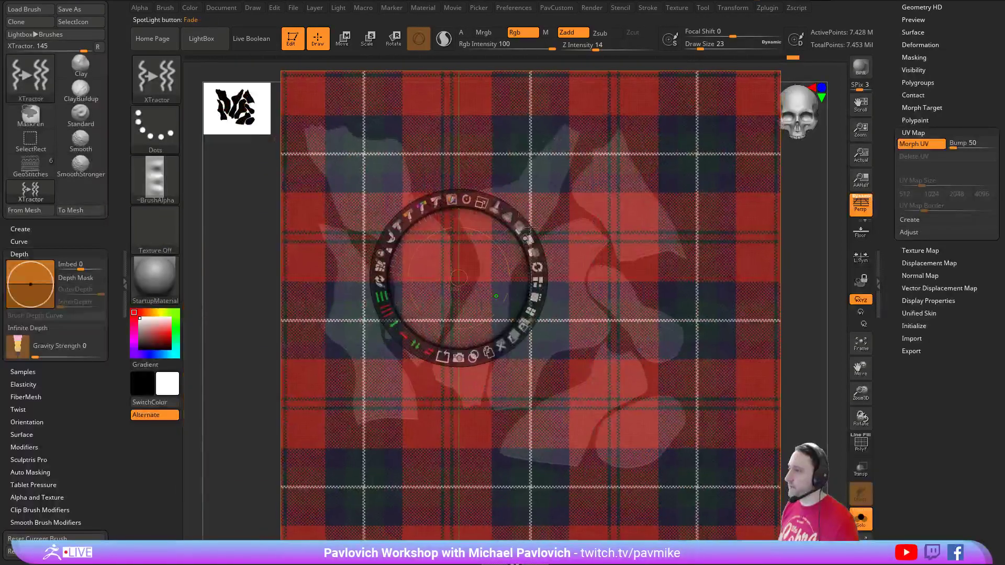
{"action": "mouse_move", "coordinate": [487, 204]}
{"action": "left_mouse_down"}
{"action": "mouse_move", "coordinate": [436, 203]}
{"action": "mouse_move", "coordinate": [481, 193]}
{"action": "left_mouse_up"}
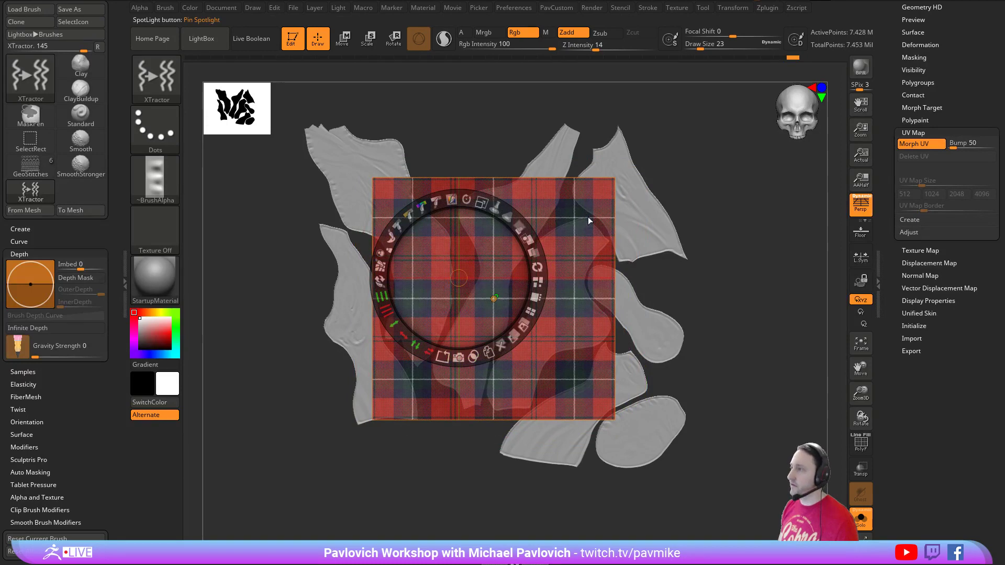
- Toggle Spotlight's display and edit dial, and leave the plaid overlay in painting mode
{"action": "key", "text": "z"}
{"action": "key", "text": "shift+z"}
{"action": "key", "text": "shift+z"}
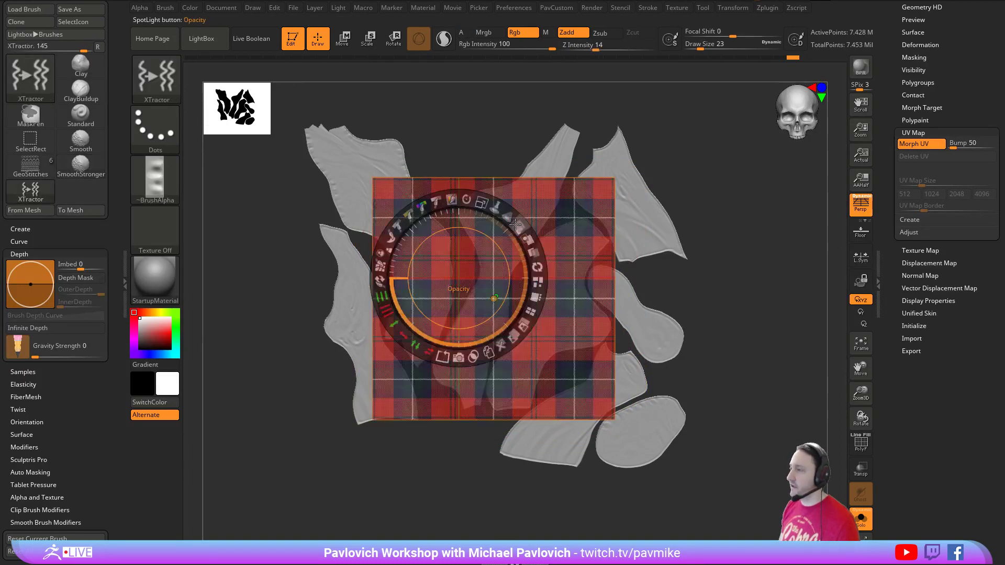
{"action": "key", "text": "z"}
{"action": "key", "text": "z"}
{"action": "key", "text": "z"}
{"action": "key", "text": "z"}
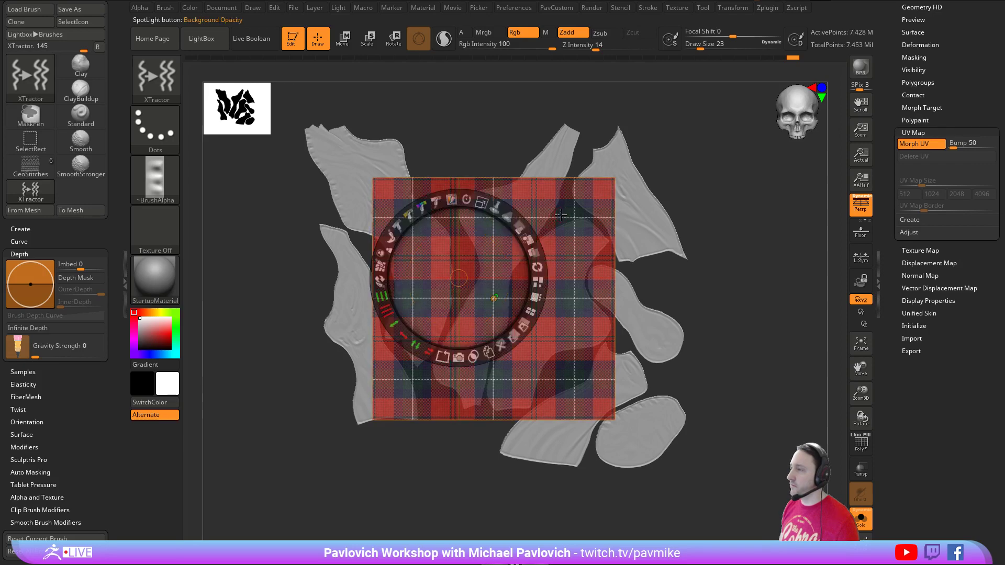
{"action": "key", "text": "z"}
- Paint the plaid as color only onto the central UV piece with the Standard brush at draw size 101 and Zadd off
{"action": "mouse_move", "coordinate": [729, 262]}
{"action": "left_mouse_down", "text": "alt"}
{"action": "mouse_move", "coordinate": [737, 247]}
{"action": "mouse_move", "coordinate": [738, 258]}
{"action": "left_mouse_up", "text": "alt"}
{"action": "key", "text": "1"}
{"action": "key", "text": "s"}
{"action": "left_click", "coordinate": [523, 33]}
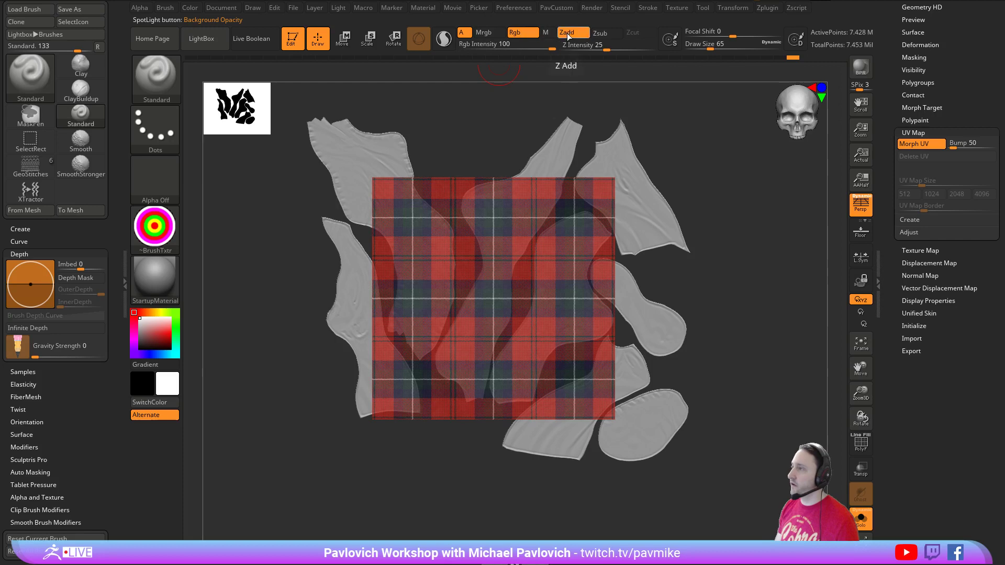
{"action": "key", "text": "s"}
{"action": "mouse_move", "coordinate": [532, 241]}
{"action": "left_mouse_down"}
{"action": "mouse_move", "coordinate": [479, 212]}
{"action": "mouse_move", "coordinate": [563, 180]}
{"action": "mouse_move", "coordinate": [445, 335]}
{"action": "mouse_move", "coordinate": [502, 377]}
{"action": "mouse_move", "coordinate": [492, 262]}
{"action": "left_mouse_up"}
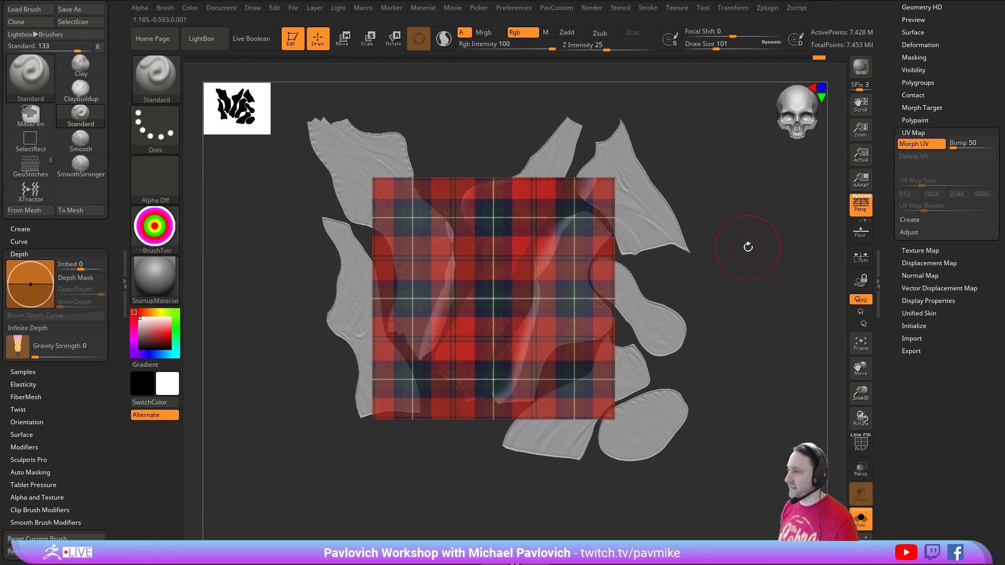
- Hide Spotlight and turn off Morph UV to inspect the painted plaid on the 3D body
{"action": "key", "text": "shift+z"}
{"action": "left_click_drag", "start_coordinate": [747, 254], "coordinate": [738, 262]}
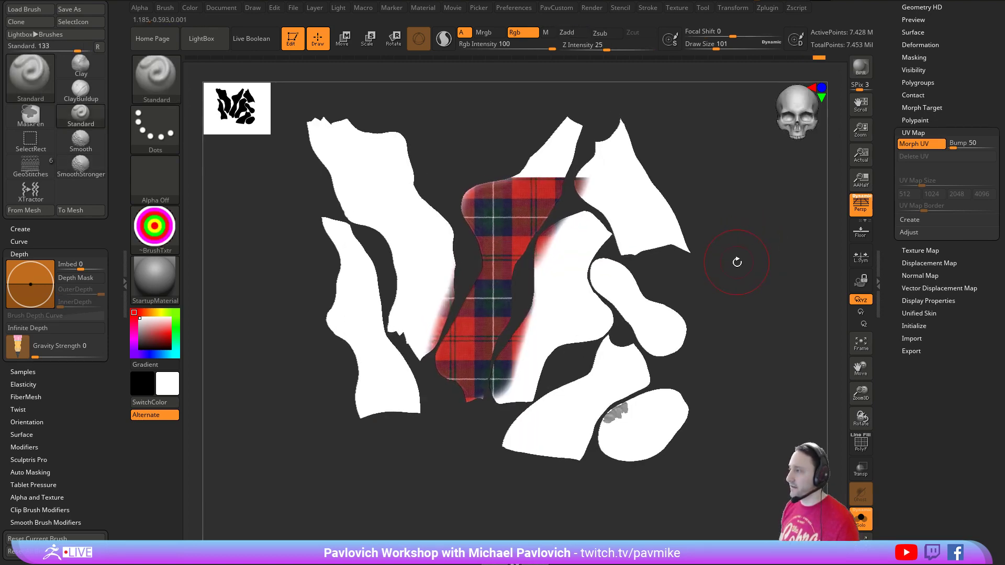
{"action": "left_click", "coordinate": [919, 144]}
{"action": "left_click_drag", "start_coordinate": [696, 218], "coordinate": [642, 370]}
{"action": "left_click_drag", "start_coordinate": [691, 347], "coordinate": [671, 362]}
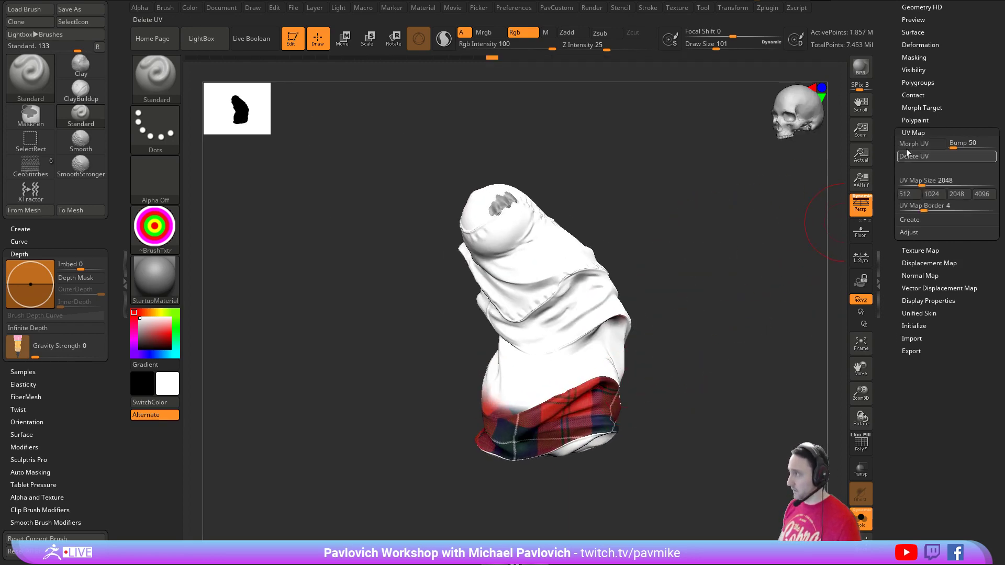
- Show the tartan Spotlight image over the flattened UVs, tile it more densely and scale it to cover every shell
{"action": "left_click_drag", "start_coordinate": [715, 219], "coordinate": [778, 235], "text": "shift"}
{"action": "key", "text": "shift+z"}
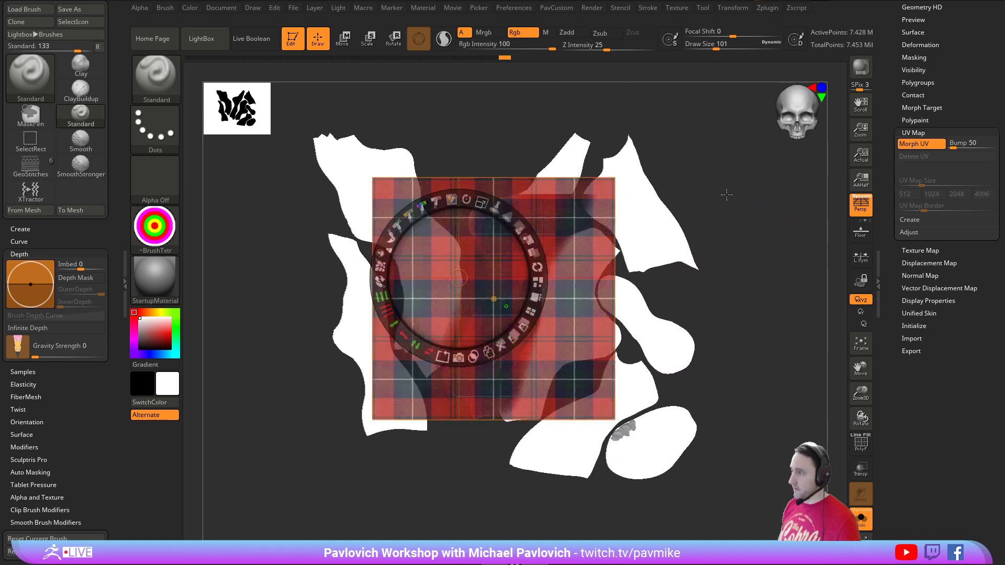
{"action": "mouse_move", "coordinate": [396, 298]}
{"action": "left_mouse_down"}
{"action": "mouse_move", "coordinate": [387, 305]}
{"action": "mouse_move", "coordinate": [384, 284]}
{"action": "left_mouse_up"}
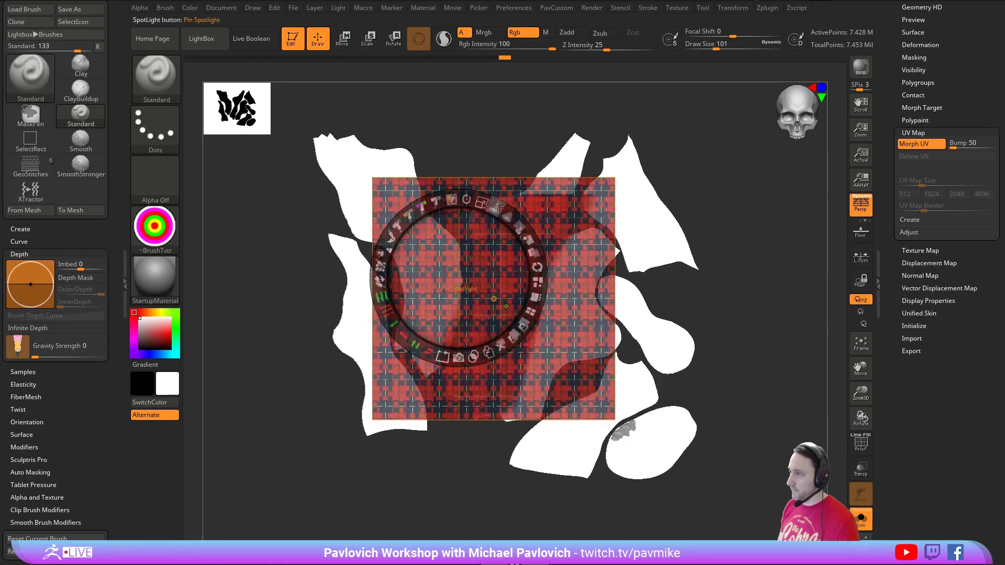
{"action": "left_click_drag", "start_coordinate": [485, 209], "coordinate": [516, 228]}
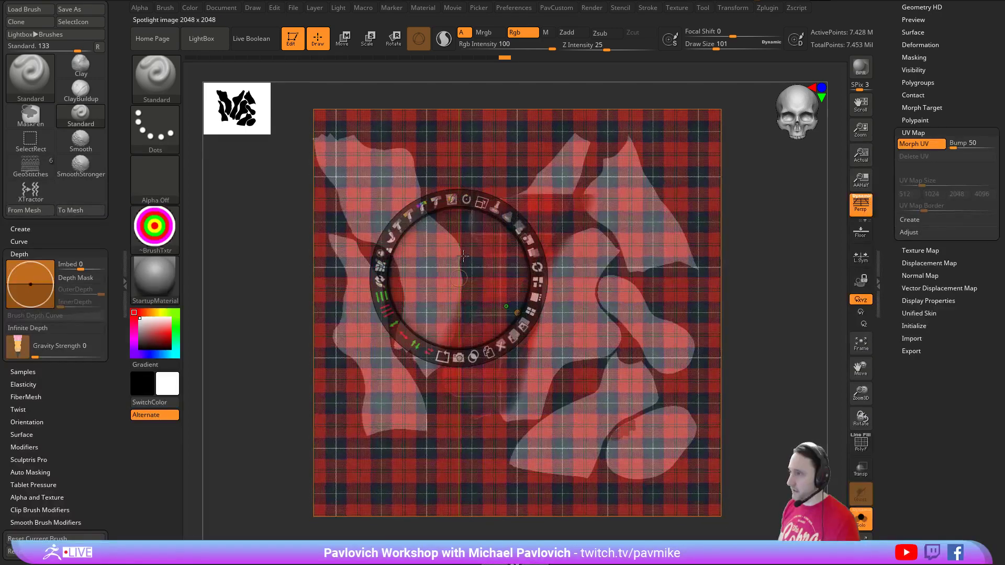
{"action": "left_click_drag", "start_coordinate": [463, 250], "coordinate": [451, 251]}
{"action": "mouse_move", "coordinate": [370, 297]}
{"action": "left_mouse_down"}
{"action": "mouse_move", "coordinate": [367, 283]}
{"action": "mouse_move", "coordinate": [369, 294]}
{"action": "left_mouse_up"}
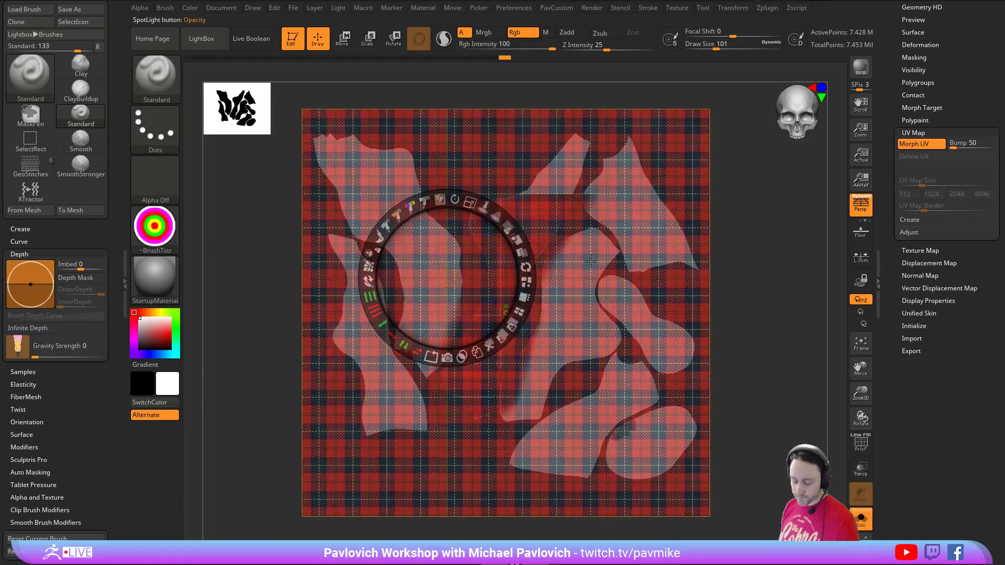
- Enlarge the brush and paint the tartan pattern through Spotlight across all UV shells
{"action": "key", "text": "z"}
{"action": "key", "text": "s"}
{"action": "left_click", "coordinate": [741, 251]}
{"action": "left_click_drag", "start_coordinate": [596, 215], "coordinate": [575, 190]}
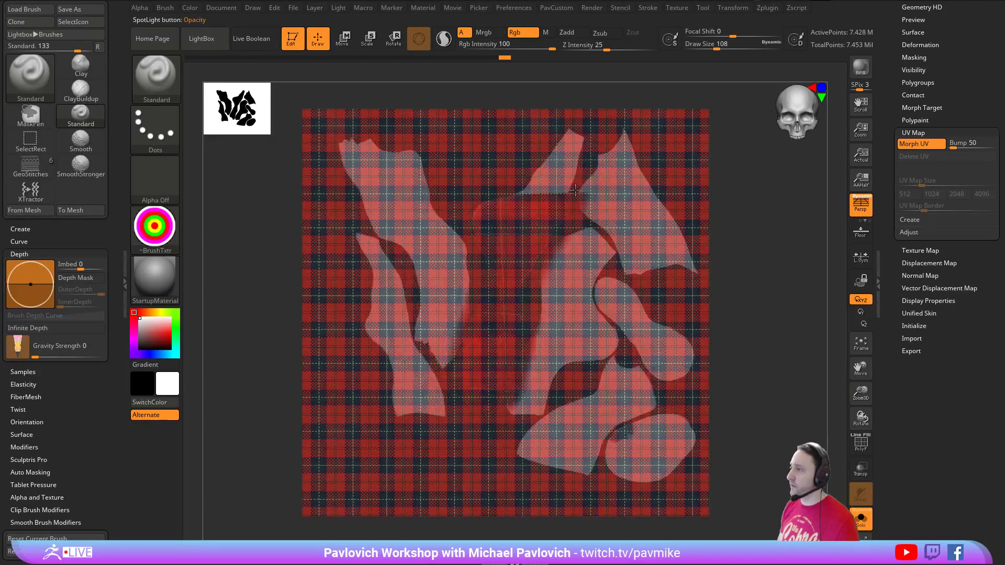
{"action": "right_click_drag", "start_coordinate": [575, 190], "coordinate": [555, 195]}
{"action": "mouse_move", "coordinate": [540, 193]}
{"action": "left_mouse_down"}
{"action": "mouse_move", "coordinate": [568, 170]}
{"action": "mouse_move", "coordinate": [602, 167]}
{"action": "mouse_move", "coordinate": [450, 340]}
{"action": "mouse_move", "coordinate": [654, 461]}
{"action": "mouse_move", "coordinate": [639, 305]}
{"action": "mouse_move", "coordinate": [552, 199]}
{"action": "mouse_move", "coordinate": [349, 121]}
{"action": "mouse_move", "coordinate": [393, 436]}
{"action": "mouse_move", "coordinate": [419, 411]}
{"action": "left_mouse_up"}
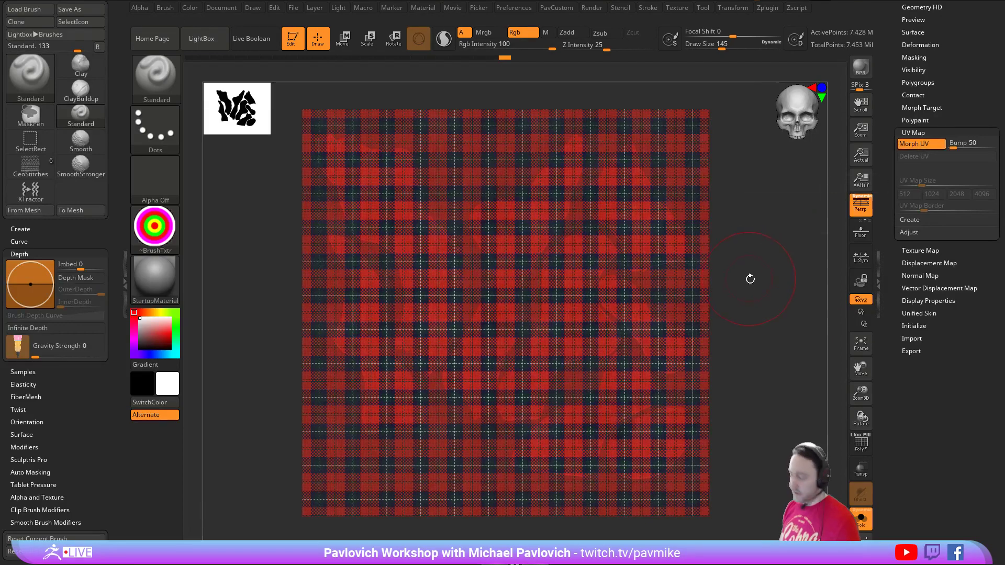
- Hide Spotlight, fold the mesh back from its UV layout to 3D, and reduce the draw size to 31
{"action": "key", "text": "shift+z"}
{"action": "left_click", "coordinate": [923, 144]}
{"action": "key", "text": "s"}
{"action": "mouse_move", "coordinate": [743, 269]}
{"action": "left_mouse_down"}
{"action": "mouse_move", "coordinate": [683, 268]}
{"action": "mouse_move", "coordinate": [709, 276]}
{"action": "mouse_move", "coordinate": [698, 285]}
{"action": "mouse_move", "coordinate": [694, 260]}
{"action": "mouse_move", "coordinate": [712, 265]}
{"action": "left_mouse_up"}
{"action": "key", "text": "s"}
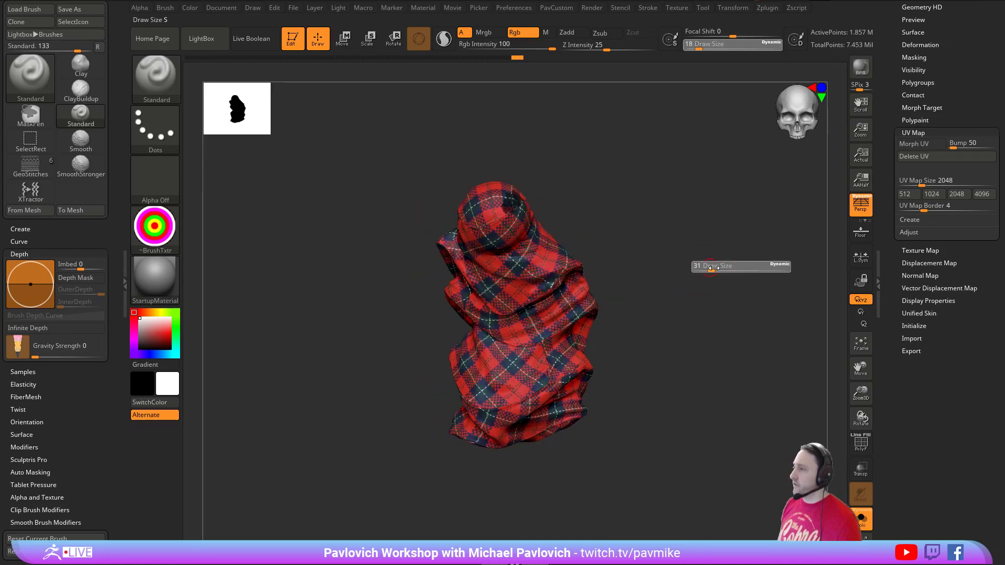
{"action": "left_click", "coordinate": [711, 267]}
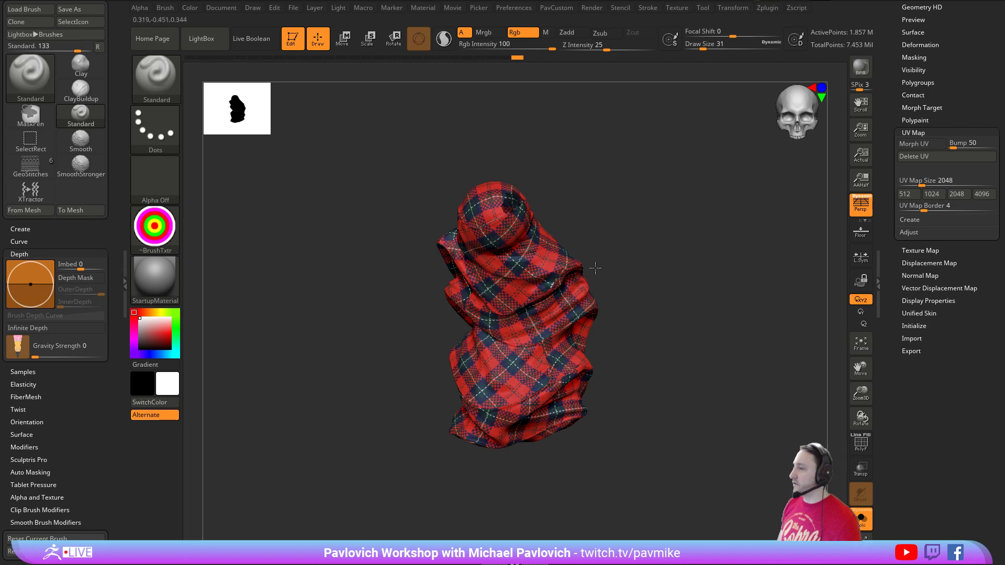
- Flatten the mesh into its UV layout again and display the polygroup colours on the shells
{"action": "left_click", "coordinate": [914, 148]}
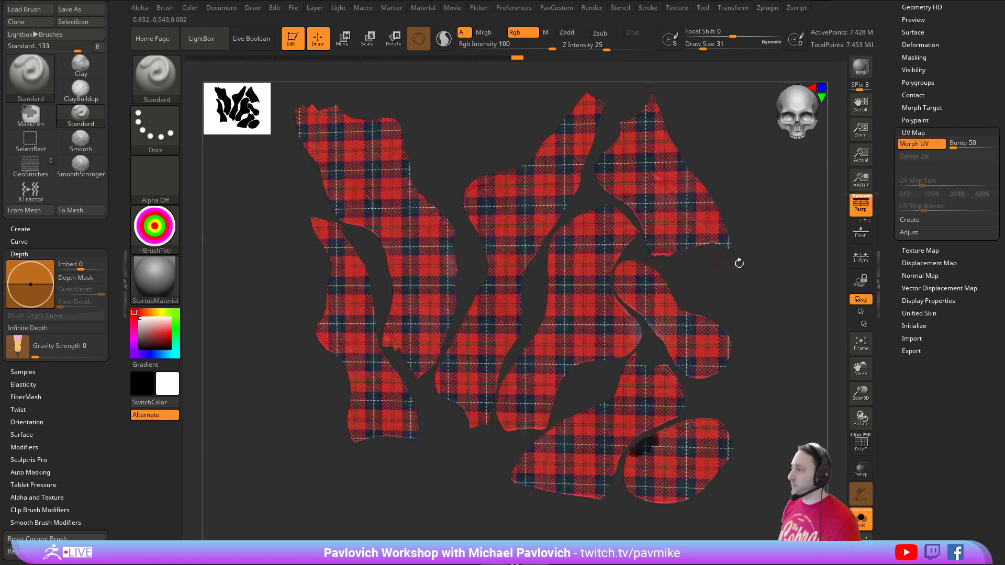
{"action": "left_click", "coordinate": [861, 444]}
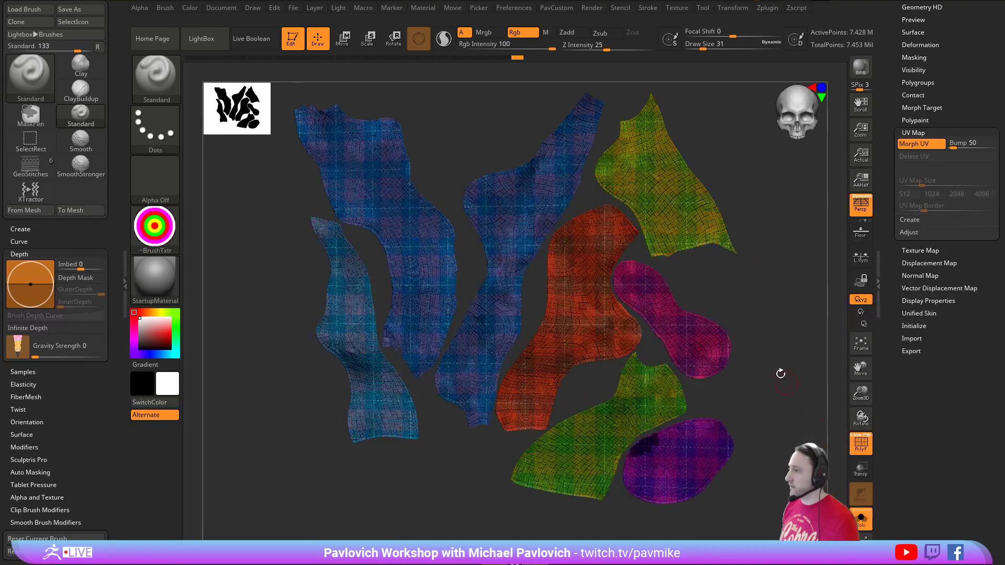
{"action": "left_click_drag", "start_coordinate": [751, 312], "coordinate": [768, 310]}
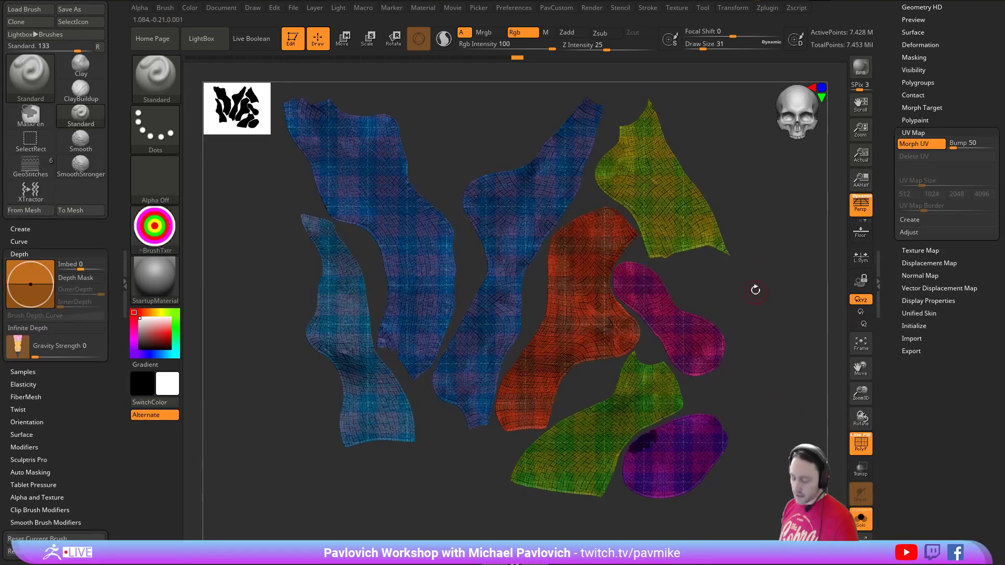
- Import the fabric texture 60s_RGB.jpg and bring it into Spotlight
{"action": "left_click", "coordinate": [675, 7]}
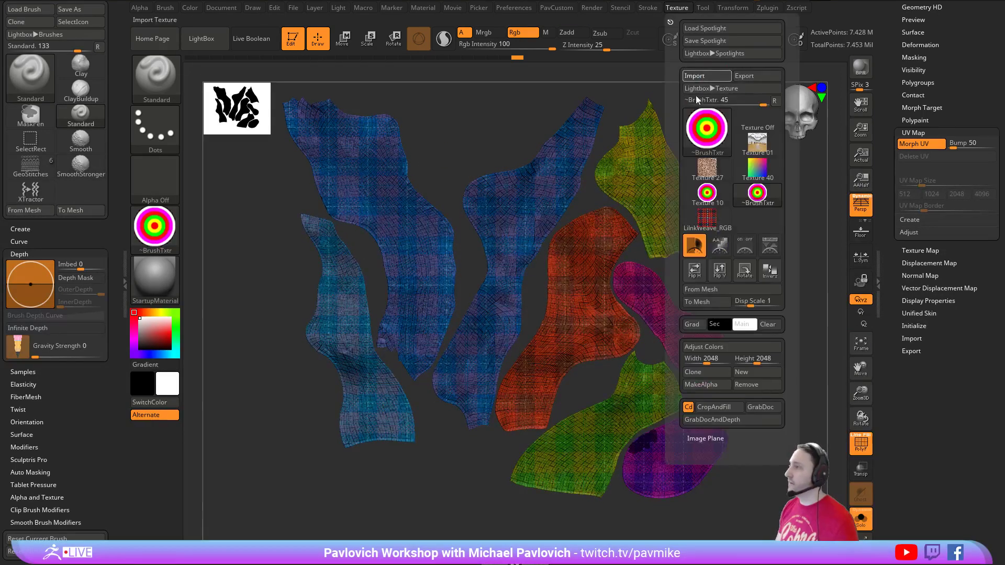
{"action": "left_click", "coordinate": [696, 95]}
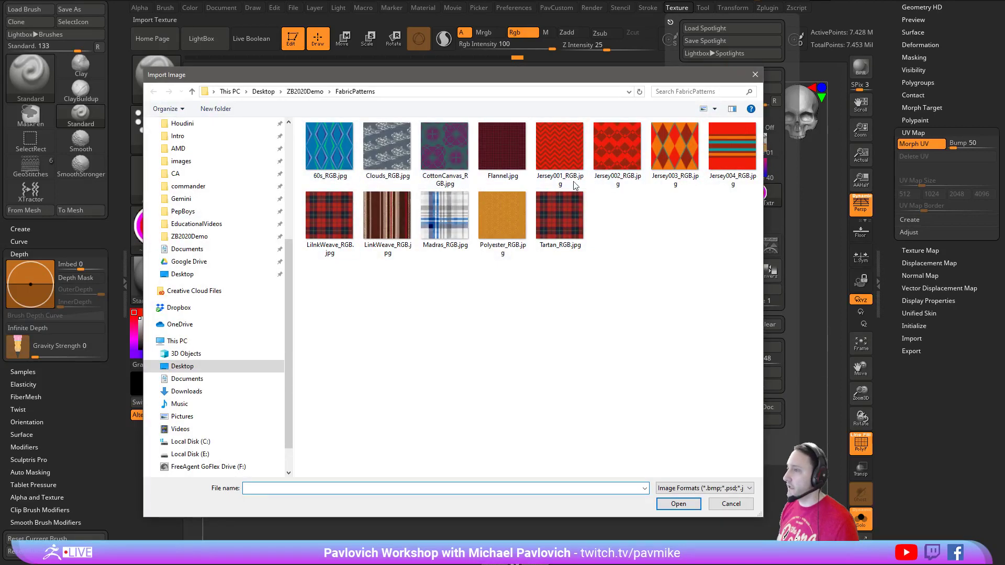
{"action": "double_click", "coordinate": [331, 143]}
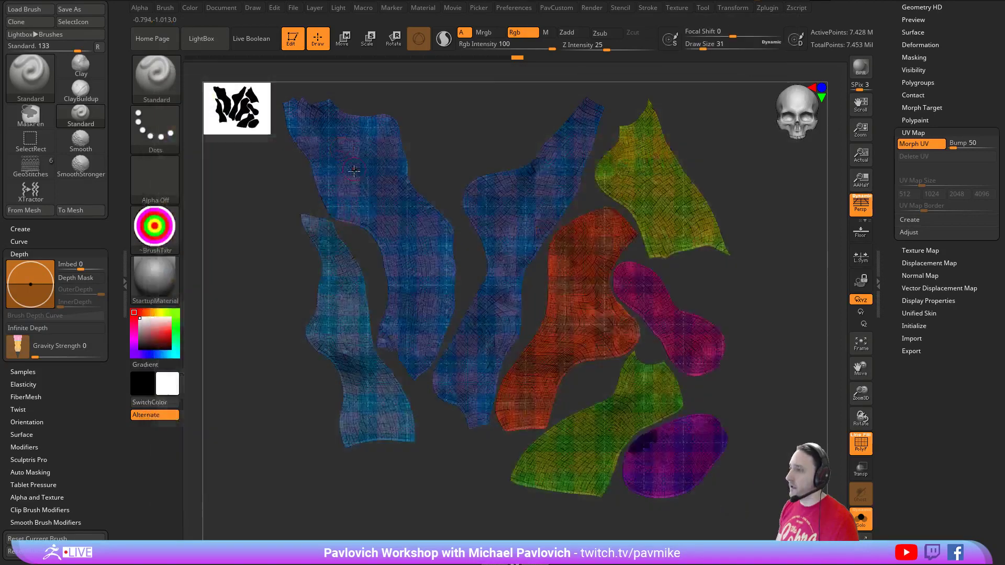
{"action": "left_click", "coordinate": [674, 8]}
{"action": "left_click", "coordinate": [758, 220]}
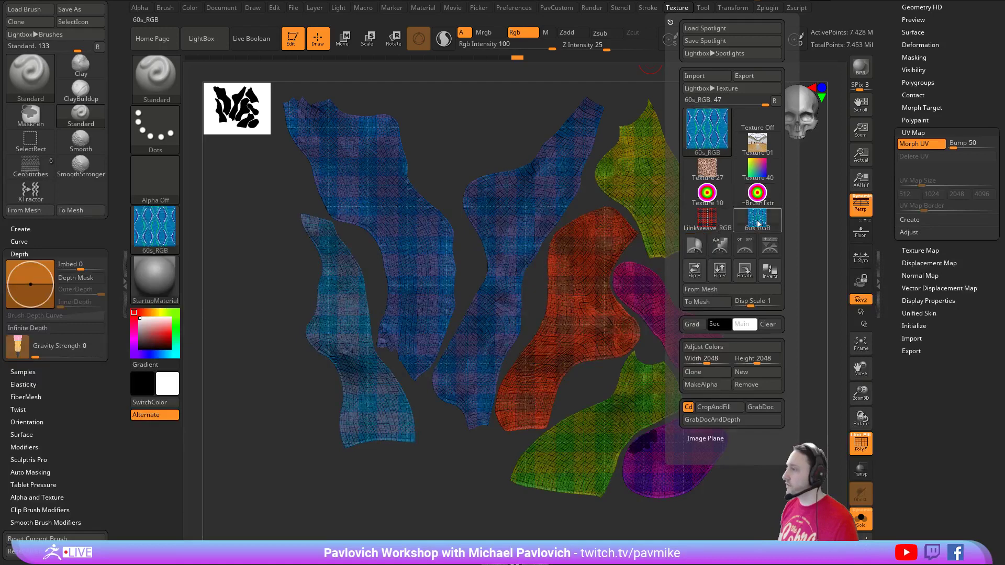
{"action": "left_click", "coordinate": [745, 246]}
- Position, scale and proportionally tile the 60s pattern over all UV shells, and fade it so the shells show through
{"action": "left_click_drag", "start_coordinate": [538, 236], "coordinate": [467, 244]}
{"action": "left_click_drag", "start_coordinate": [443, 343], "coordinate": [436, 325]}
{"action": "left_click_drag", "start_coordinate": [439, 329], "coordinate": [435, 316]}
{"action": "left_click_drag", "start_coordinate": [550, 241], "coordinate": [587, 283]}
{"action": "left_click_drag", "start_coordinate": [383, 216], "coordinate": [507, 237]}
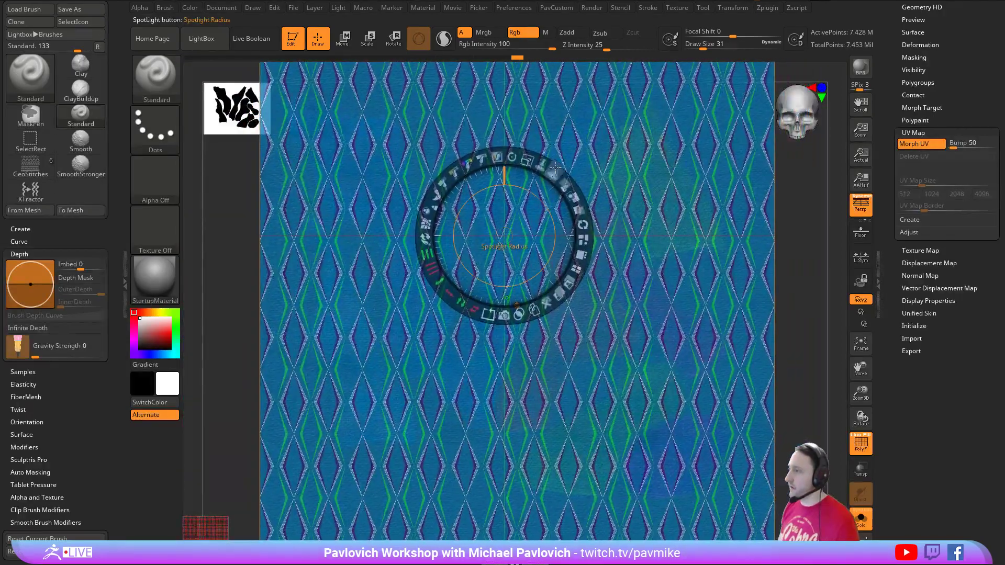
{"action": "left_click_drag", "start_coordinate": [566, 186], "coordinate": [522, 162]}
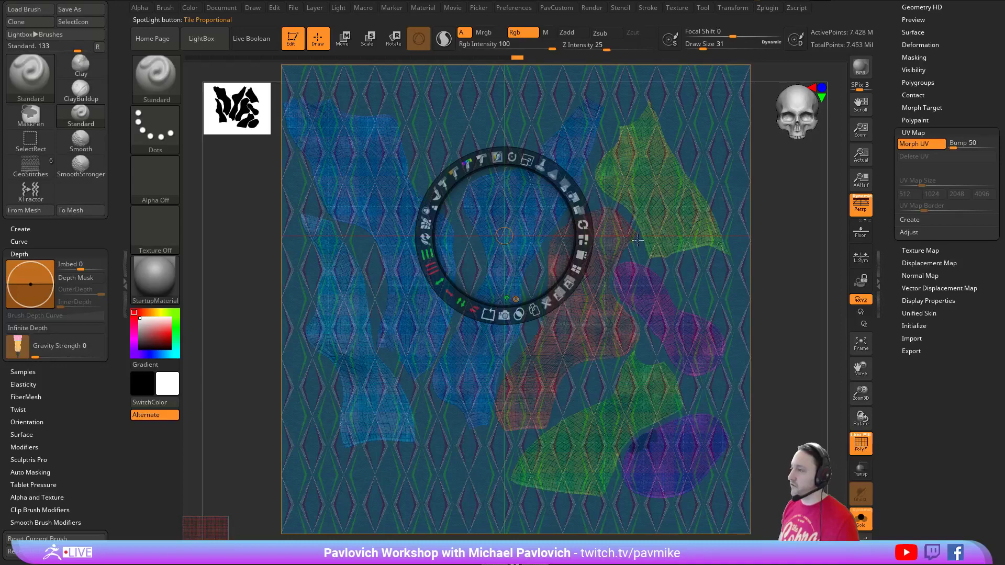
- Switch Spotlight to painting and set the Standard brush's Mask By Polygroups to 100
{"action": "key", "text": "z"}
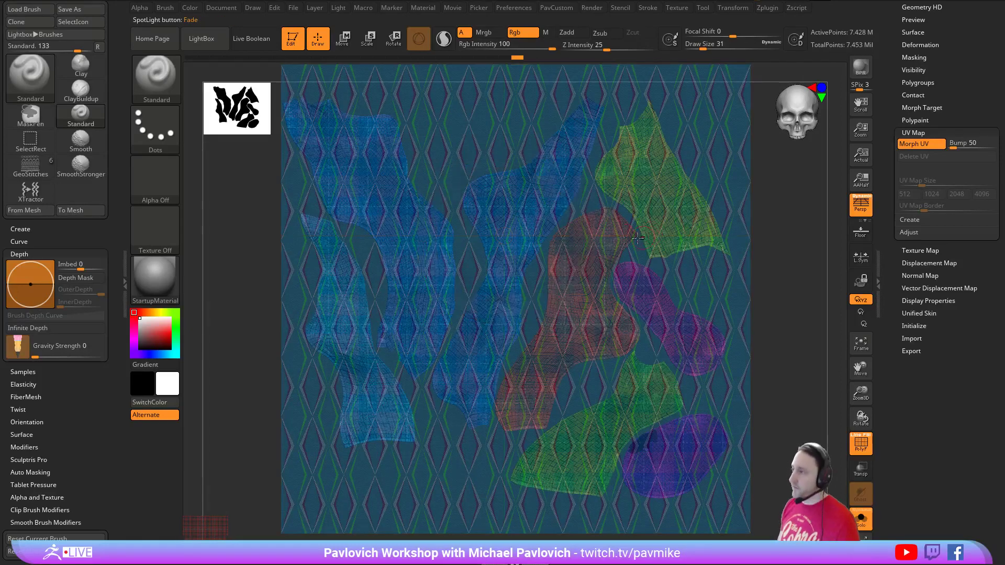
{"action": "key", "text": "s"}
{"action": "left_click", "coordinate": [623, 248]}
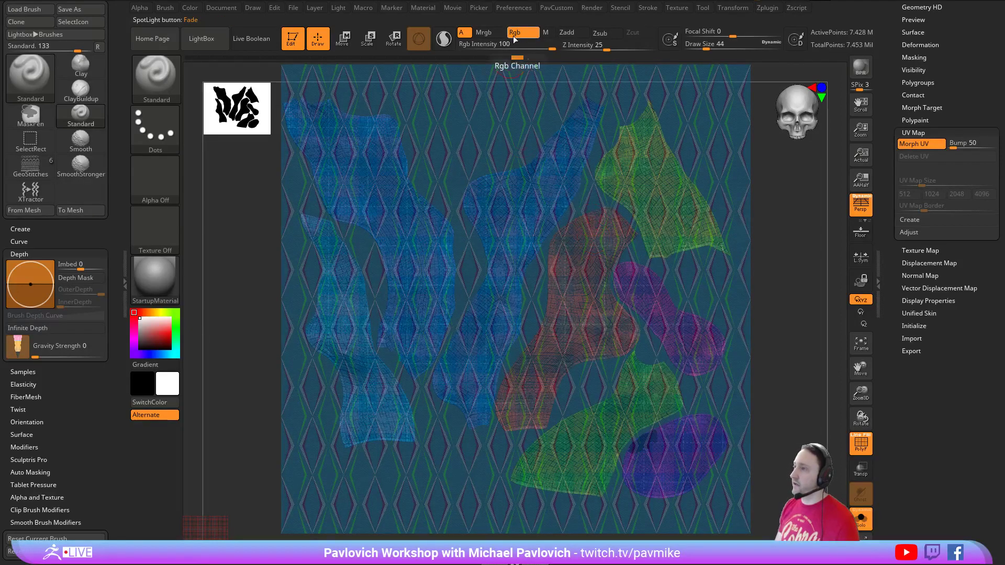
{"action": "left_click", "coordinate": [19, 254]}
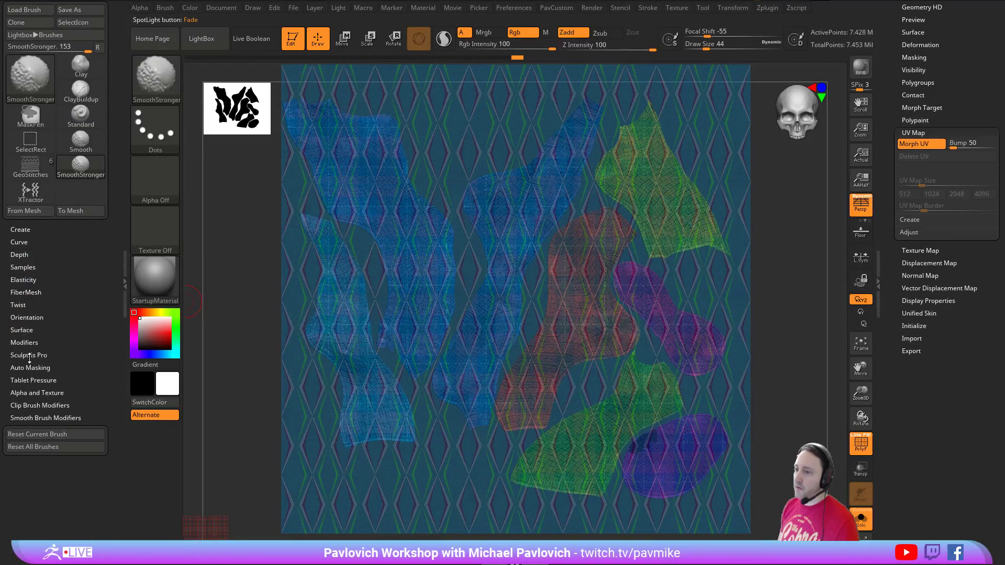
{"action": "left_click", "coordinate": [30, 367]}
{"action": "left_click_drag", "start_coordinate": [49, 377], "coordinate": [105, 379]}
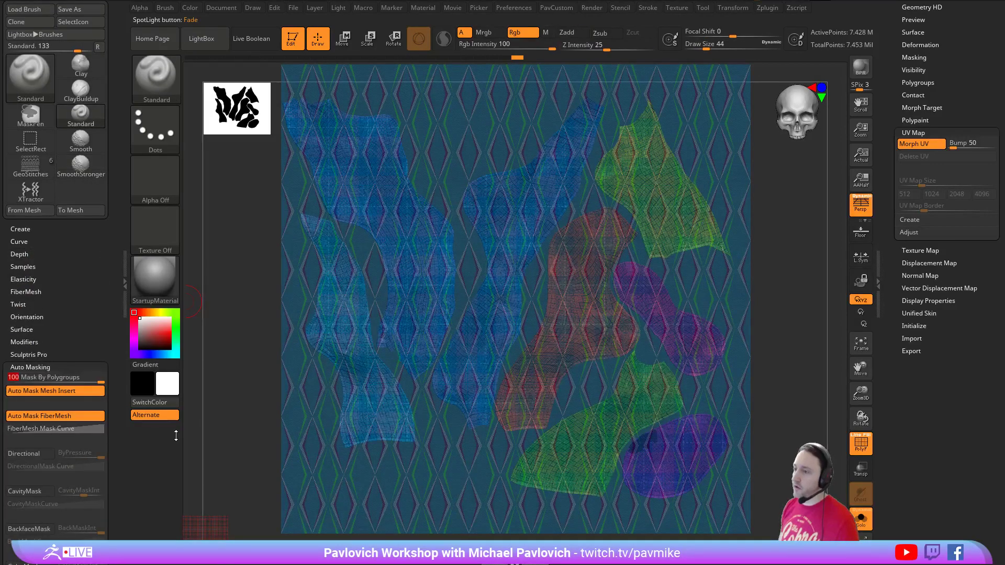
- Paint the 60s pattern at draw size 97 onto the small magenta shell and the large upper-left blue shell, hiding the polygroup display
{"action": "key", "text": "s"}
{"action": "left_click_drag", "start_coordinate": [540, 269], "coordinate": [549, 270]}
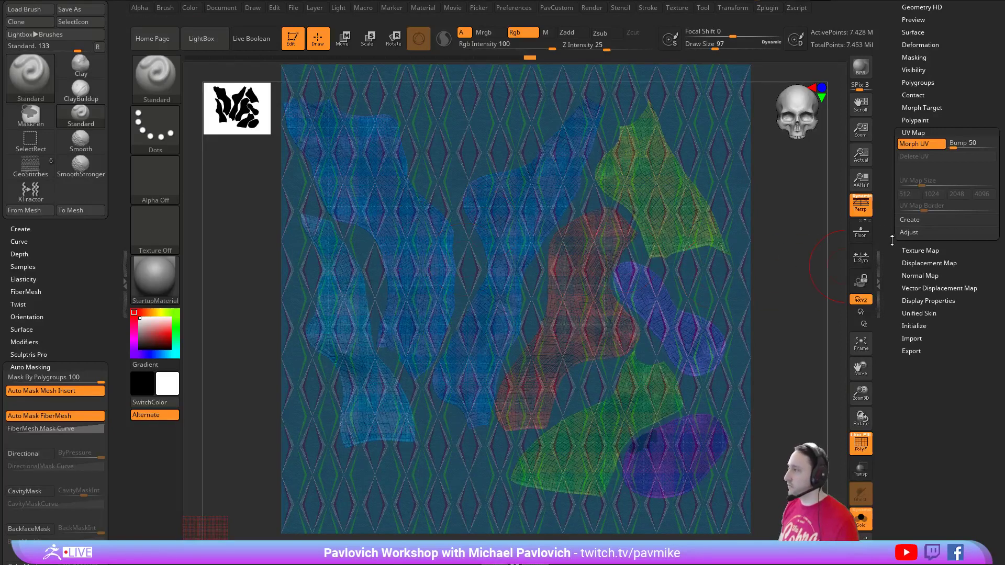
{"action": "left_click", "coordinate": [861, 444]}
{"action": "mouse_move", "coordinate": [417, 254]}
{"action": "left_mouse_down"}
{"action": "mouse_move", "coordinate": [419, 272]}
{"action": "mouse_move", "coordinate": [450, 241]}
{"action": "mouse_move", "coordinate": [361, 168]}
{"action": "mouse_move", "coordinate": [361, 129]}
{"action": "left_mouse_up"}
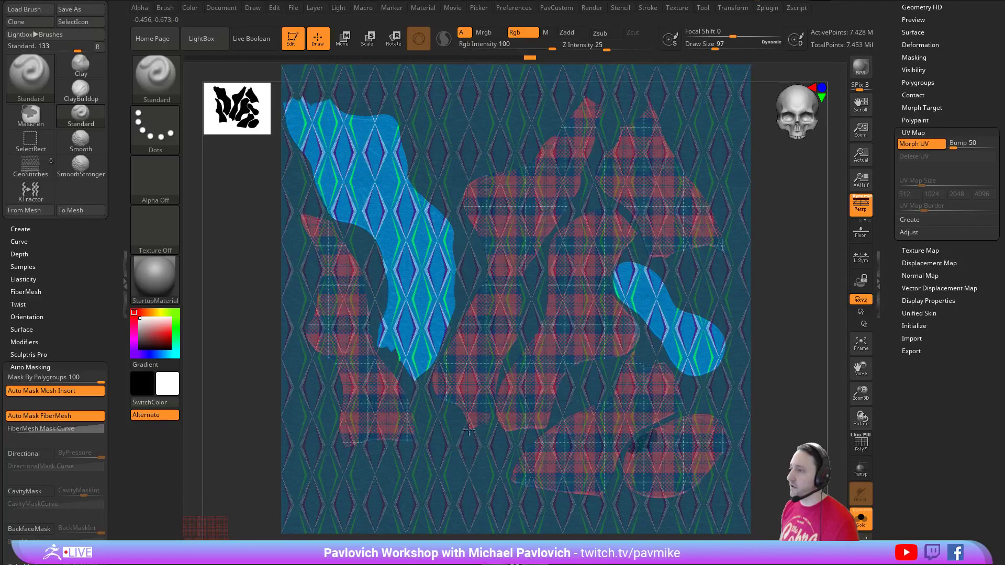
- Isolate the narrow centre shell and paint it with the 60s pattern, then unhide everything and fold the mesh back to 3D
{"action": "left_click", "coordinate": [527, 228], "text": "ctrl+shift"}
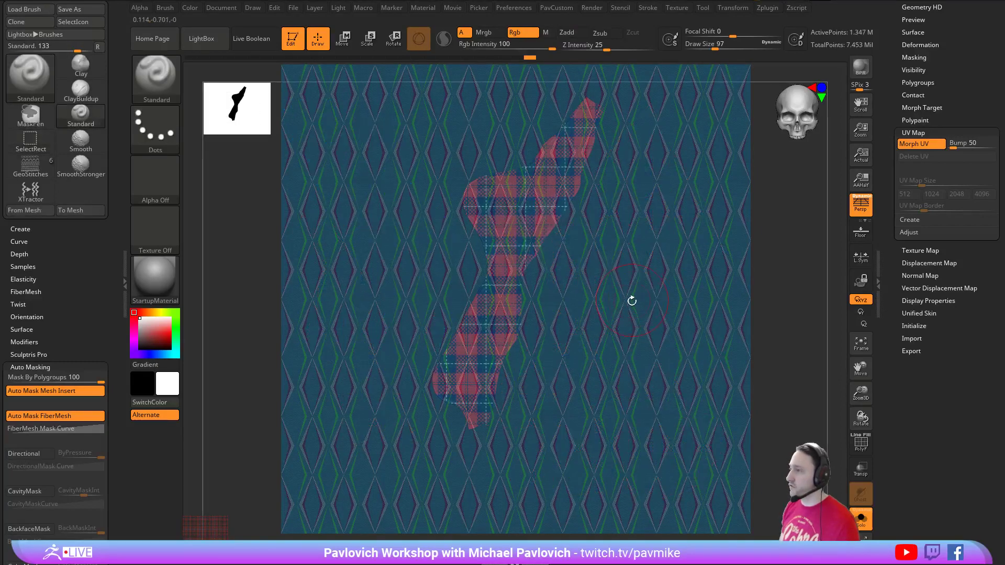
{"action": "mouse_move", "coordinate": [570, 151]}
{"action": "left_mouse_down"}
{"action": "mouse_move", "coordinate": [487, 210]}
{"action": "mouse_move", "coordinate": [455, 398]}
{"action": "mouse_move", "coordinate": [519, 301]}
{"action": "left_mouse_up"}
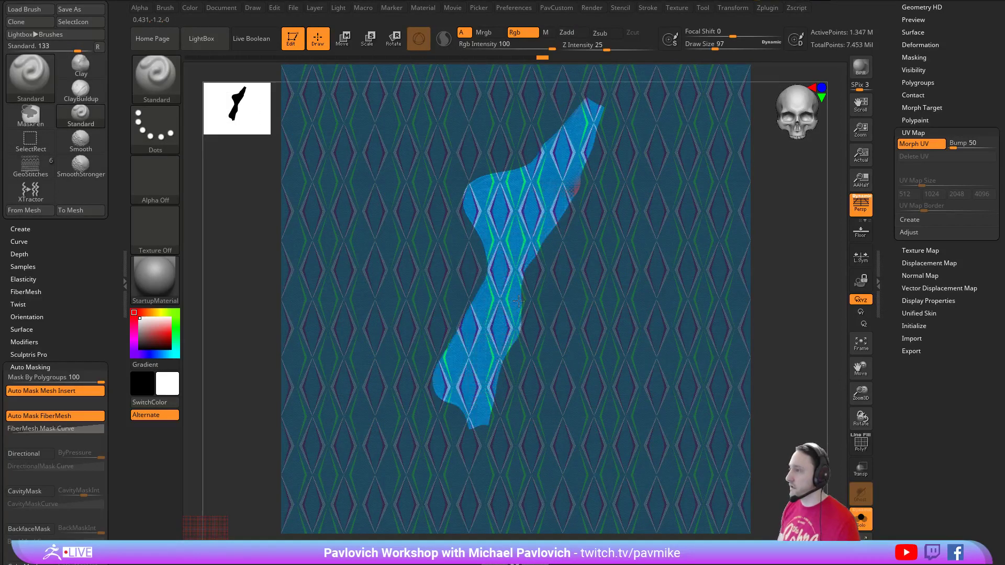
{"action": "left_click", "coordinate": [723, 339], "text": "ctrl+shift"}
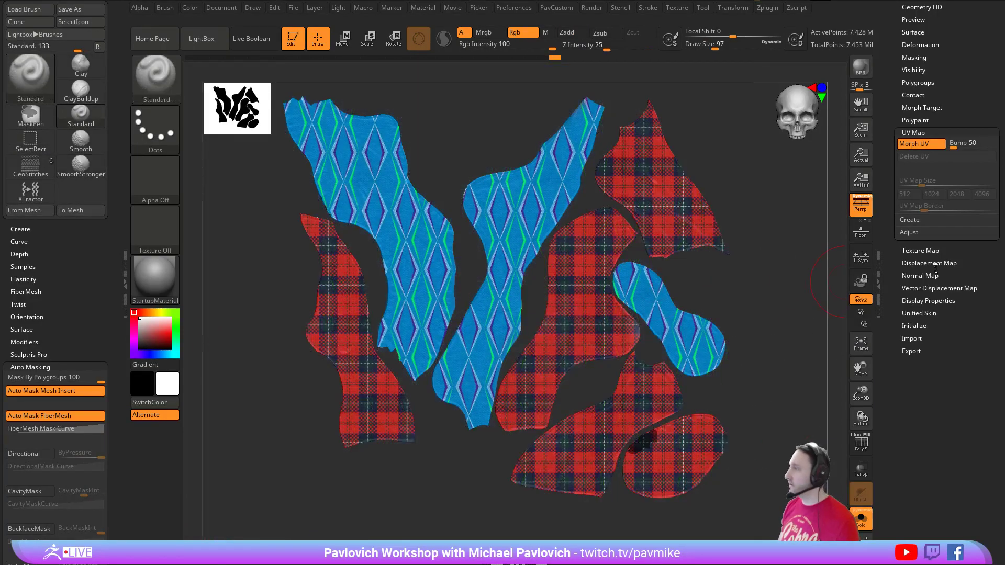
{"action": "left_click", "coordinate": [917, 143]}
{"action": "mouse_move", "coordinate": [737, 273]}
{"action": "left_mouse_down"}
{"action": "mouse_move", "coordinate": [701, 277]}
{"action": "mouse_move", "coordinate": [685, 296]}
{"action": "mouse_move", "coordinate": [750, 296]}
{"action": "left_mouse_up"}
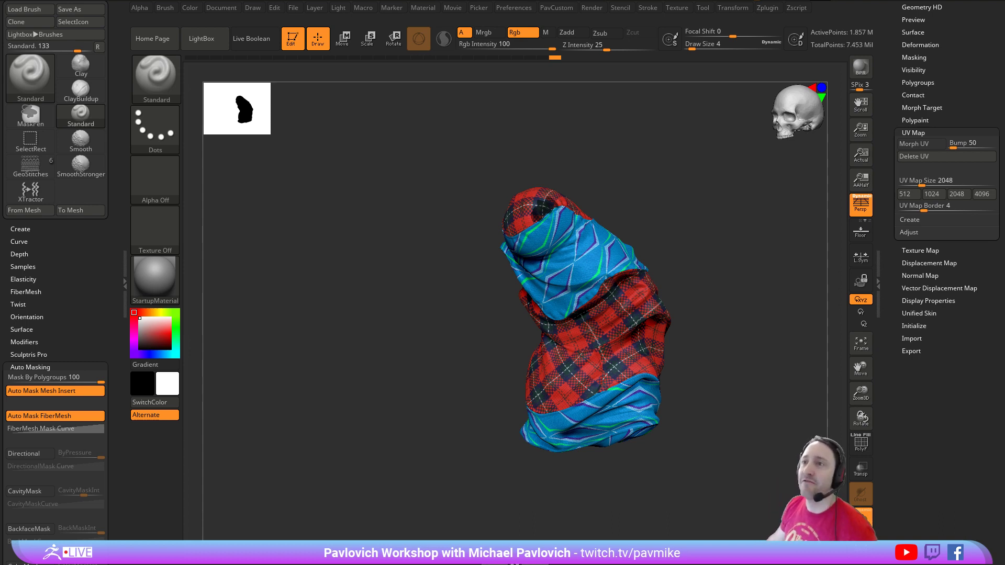
- Open the ZBrush To Photoshop plugin and look over its render pass options
{"action": "left_click", "coordinate": [769, 9]}
{"action": "left_click", "coordinate": [809, 253]}
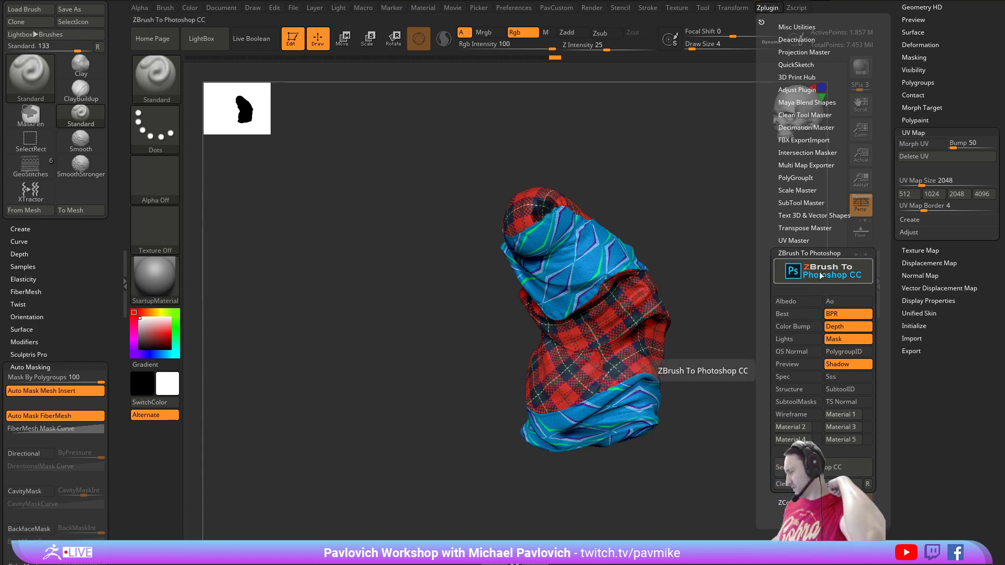
{"action": "left_click", "coordinate": [841, 268]}
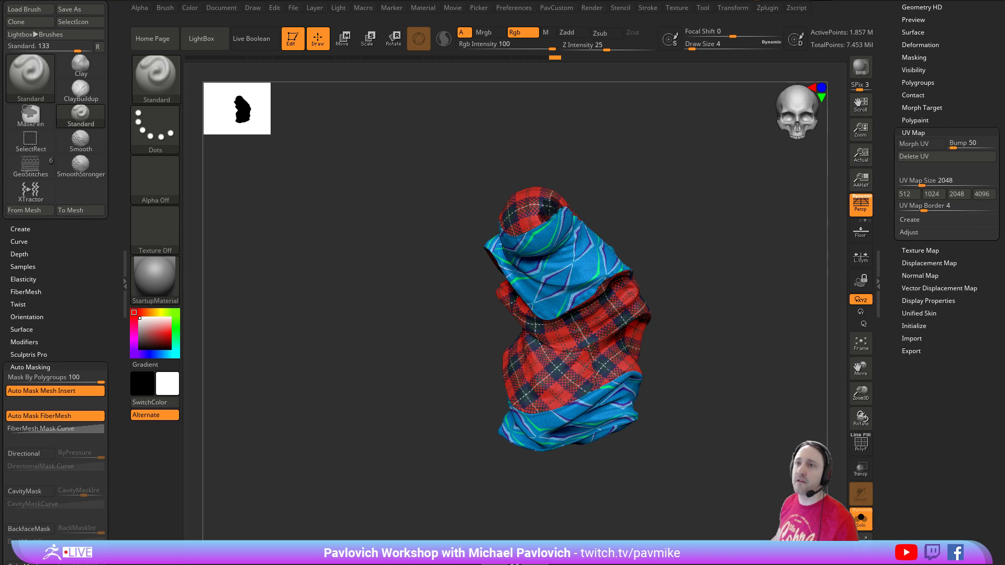
- Look over the 3D Print Hub plugin's size and export options, and collapse them again
{"action": "left_click", "coordinate": [768, 8]}
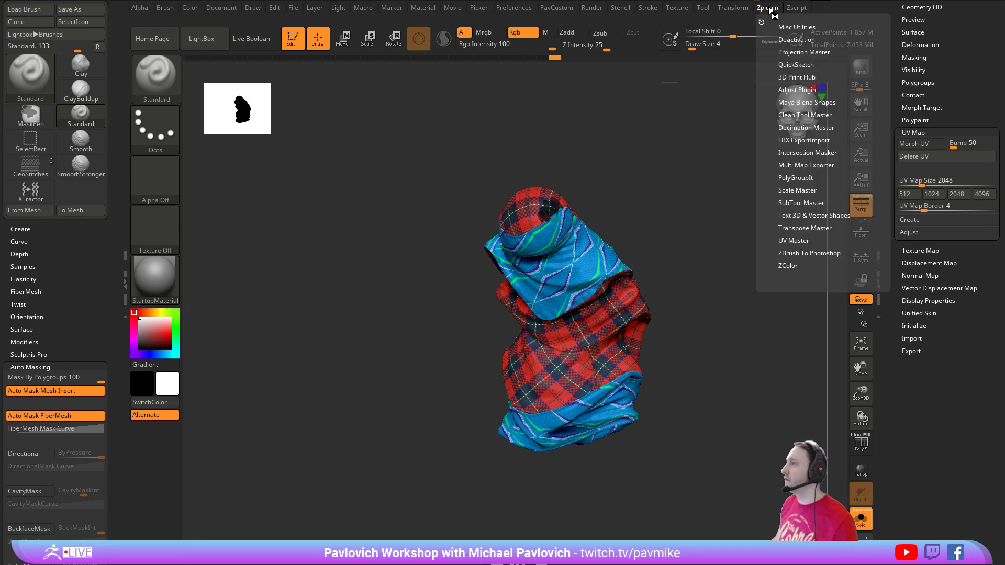
{"action": "left_click", "coordinate": [784, 76]}
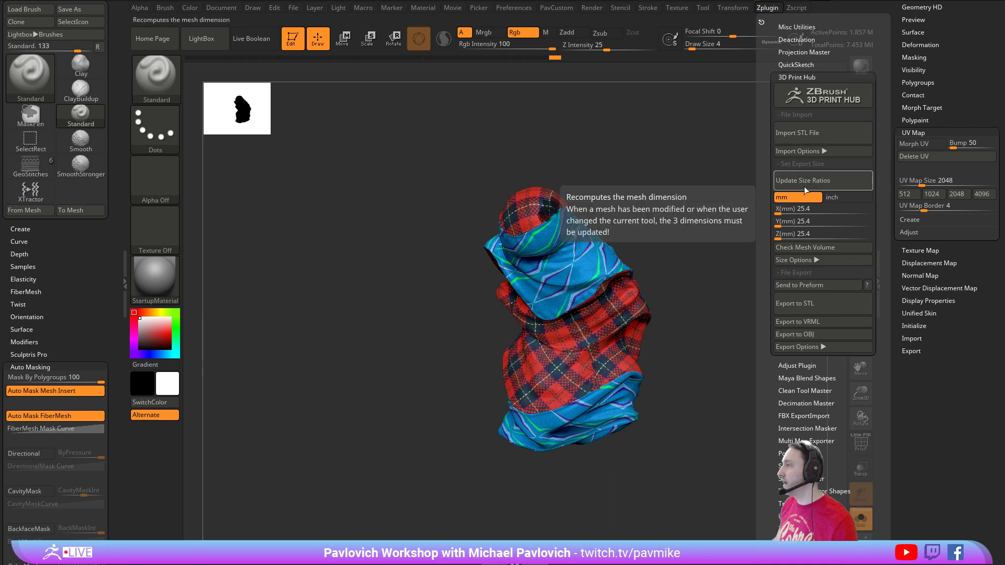
{"action": "left_click", "coordinate": [795, 78], "text": "shift"}
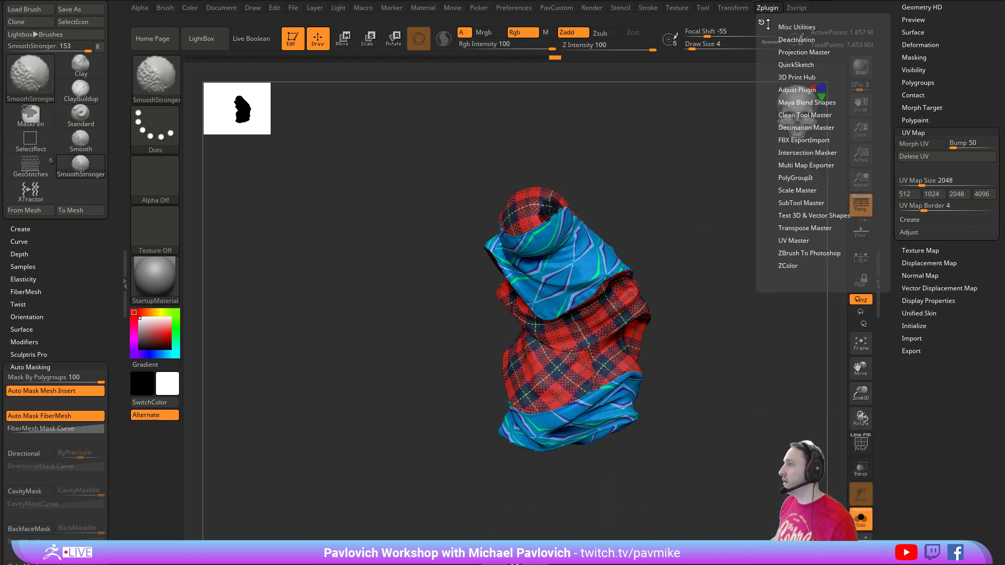
{"action": "key", "text": "shift"}
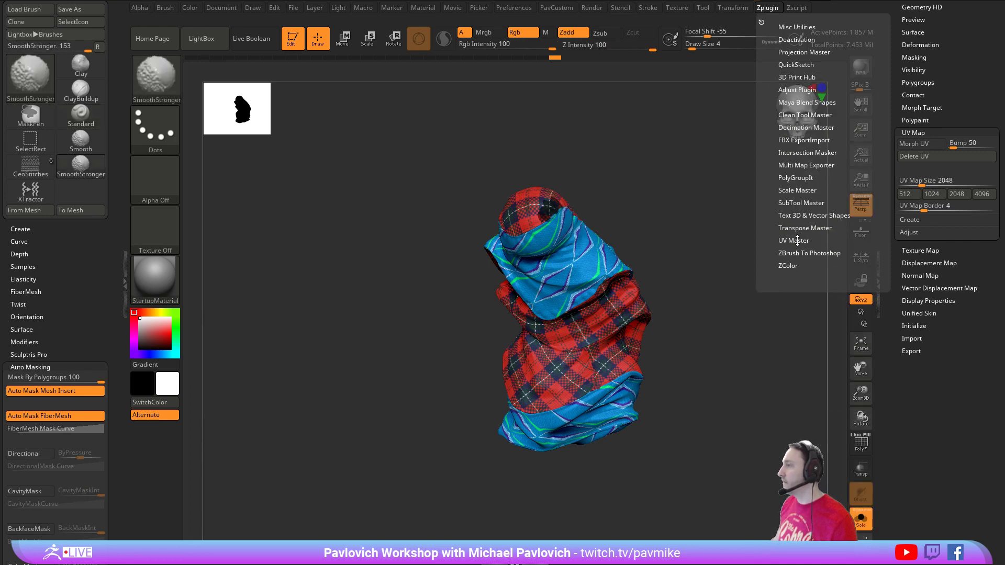
- Open the Scale Master plugin's About guide and page through to the Basic Usage page
{"action": "left_click", "coordinate": [797, 190]}
{"action": "left_click", "coordinate": [817, 203]}
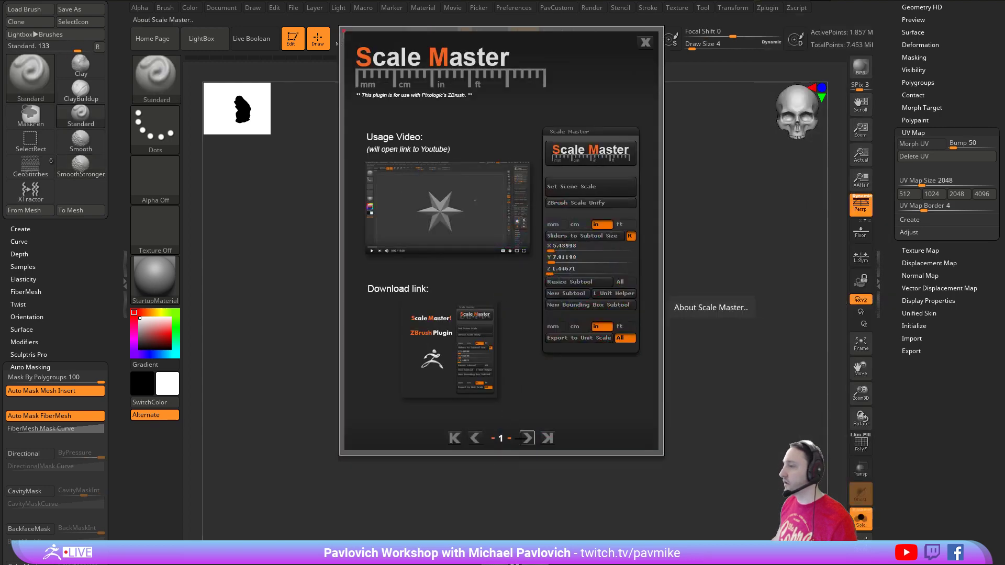
{"action": "left_click", "coordinate": [527, 439]}
{"action": "left_click", "coordinate": [527, 438]}
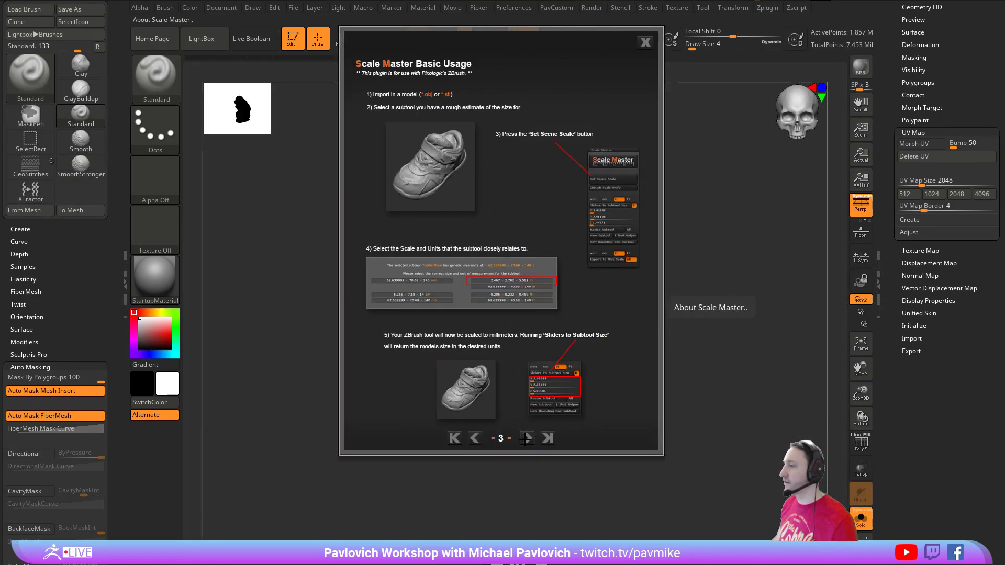
- Read the Extended Functionality page of the Scale Master guide and close the guide
{"action": "left_click", "coordinate": [527, 439]}
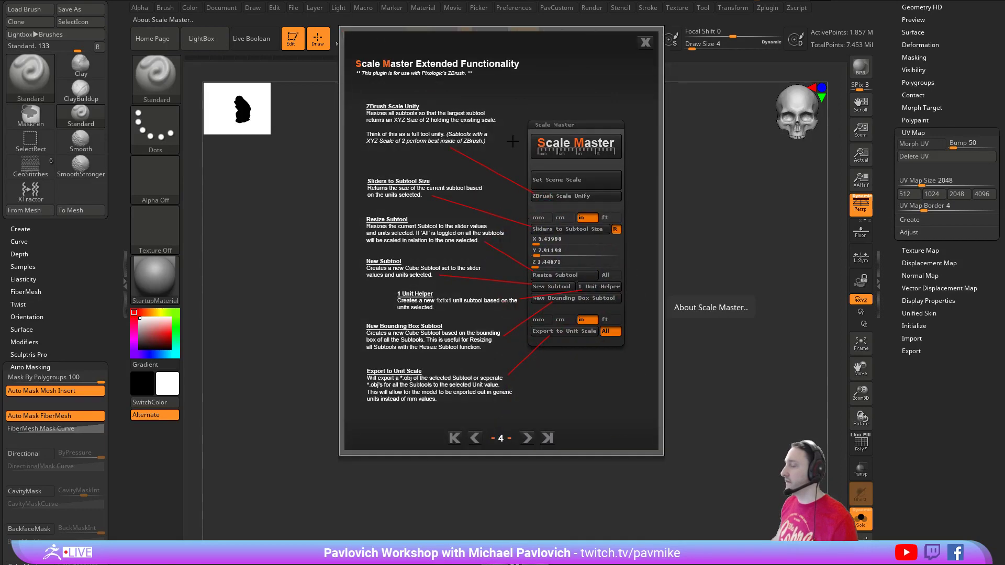
{"action": "left_click", "coordinate": [646, 43]}
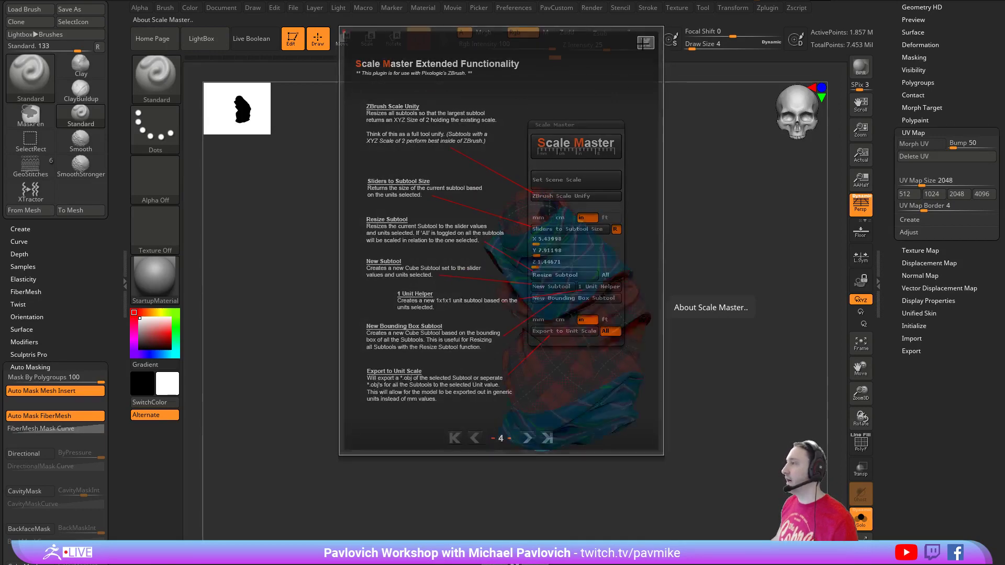
- Look over the cloth model's geometry size values and its export scale settings, and collapse the export settings
{"action": "scroll", "coordinate": [898, 254], "scroll_direction": "up", "scroll_amount": 5}
{"action": "scroll", "coordinate": [898, 254], "scroll_direction": "down", "scroll_amount": 8}
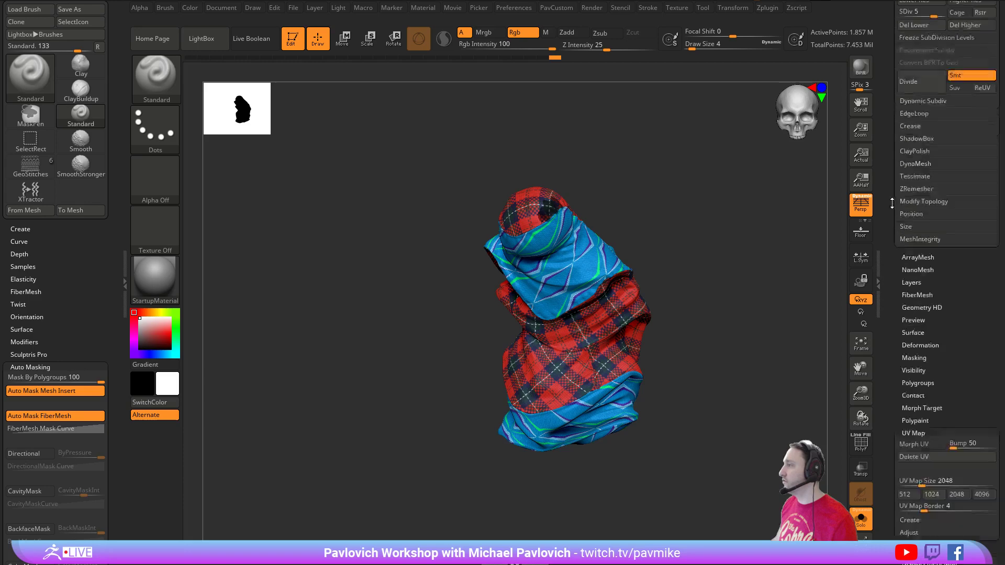
{"action": "scroll", "coordinate": [893, 147], "scroll_direction": "up", "scroll_amount": 2}
{"action": "key", "text": "shift"}
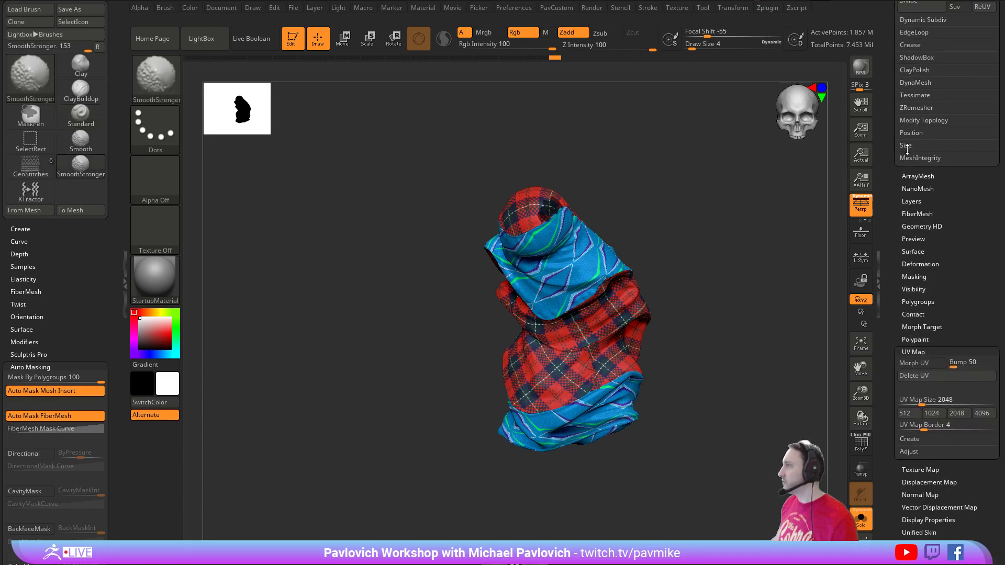
{"action": "left_click", "coordinate": [911, 145]}
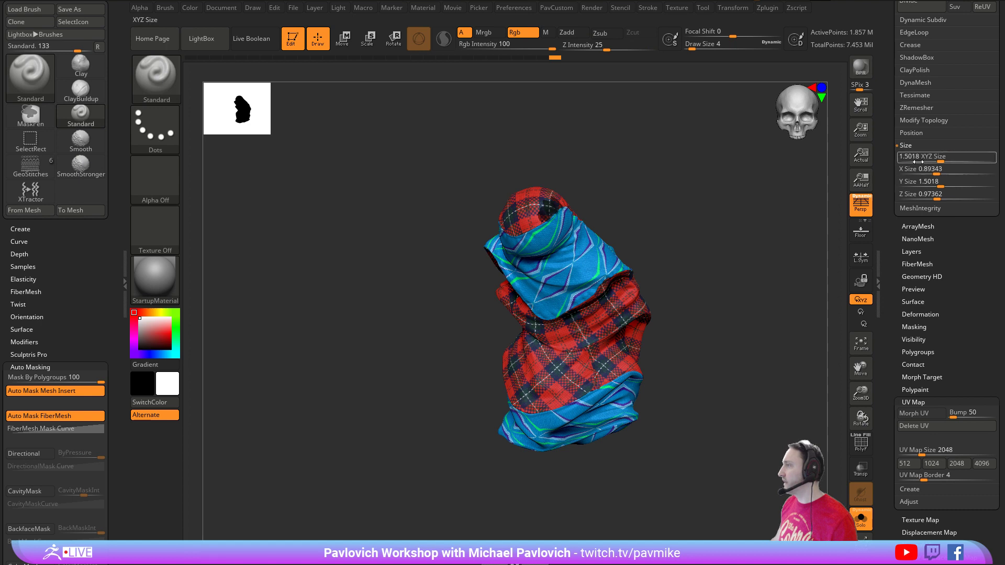
{"action": "left_click_drag", "start_coordinate": [885, 184], "coordinate": [884, 91]}
{"action": "left_click", "coordinate": [903, 341], "text": "shift"}
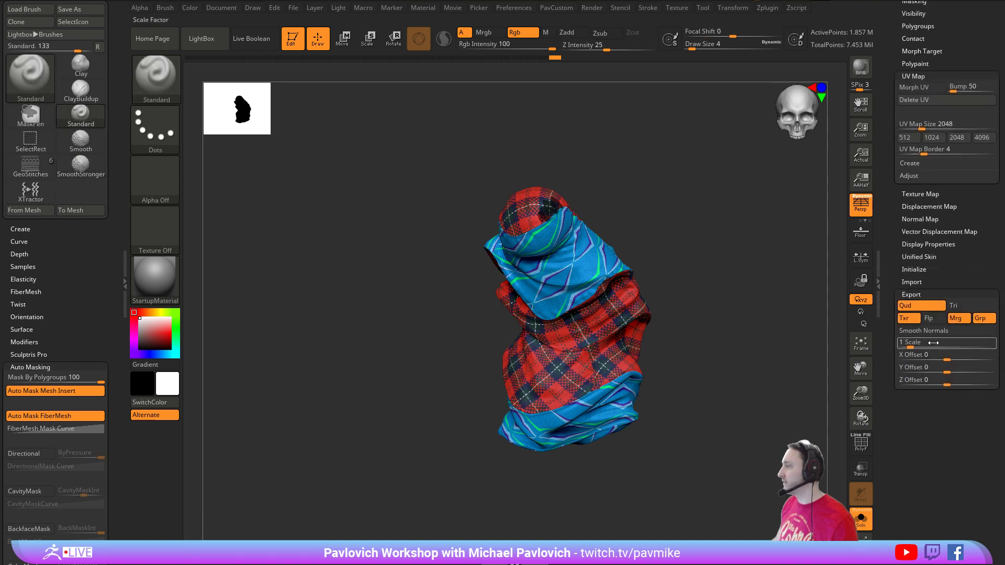
{"action": "left_click", "coordinate": [911, 294]}
- Review the cloth's XYZ size and the export scale and offsets once more, and collapse both groups of settings
{"action": "scroll", "coordinate": [894, 325], "scroll_direction": "up", "scroll_amount": 5}
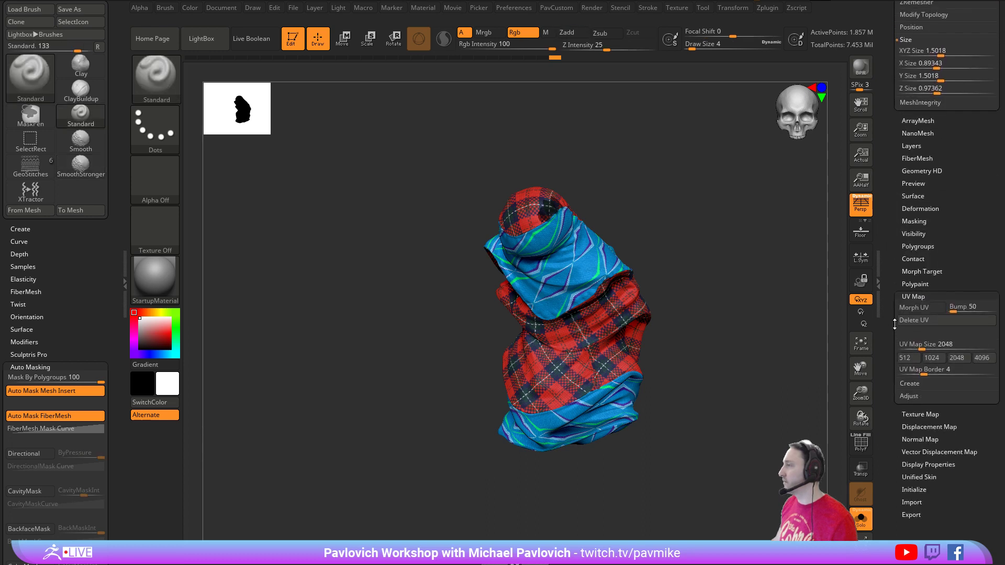
{"action": "scroll", "coordinate": [895, 324], "scroll_direction": "up", "scroll_amount": 1}
{"action": "left_click", "coordinate": [949, 80]}
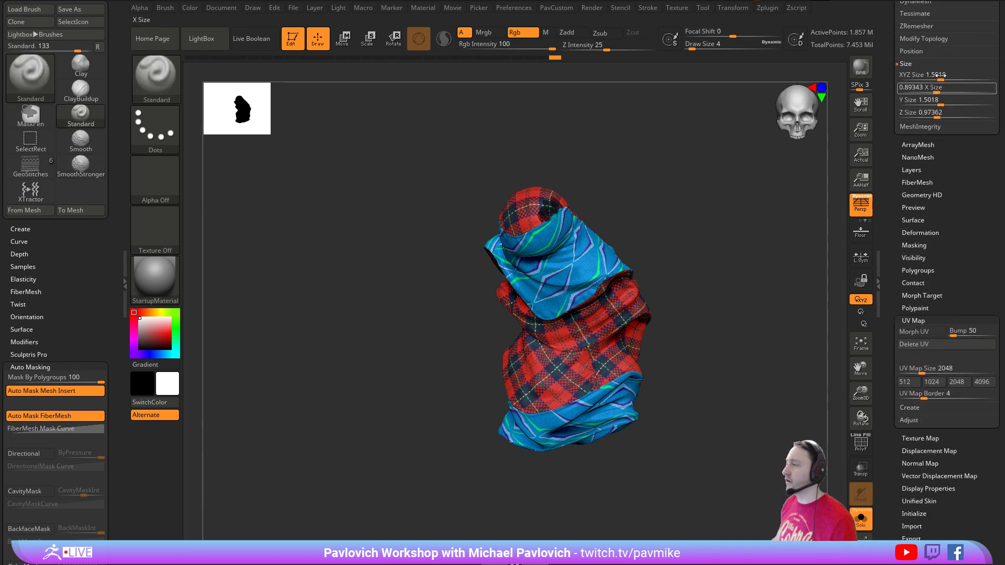
{"action": "key", "text": "Return"}
{"action": "key", "text": "shift"}
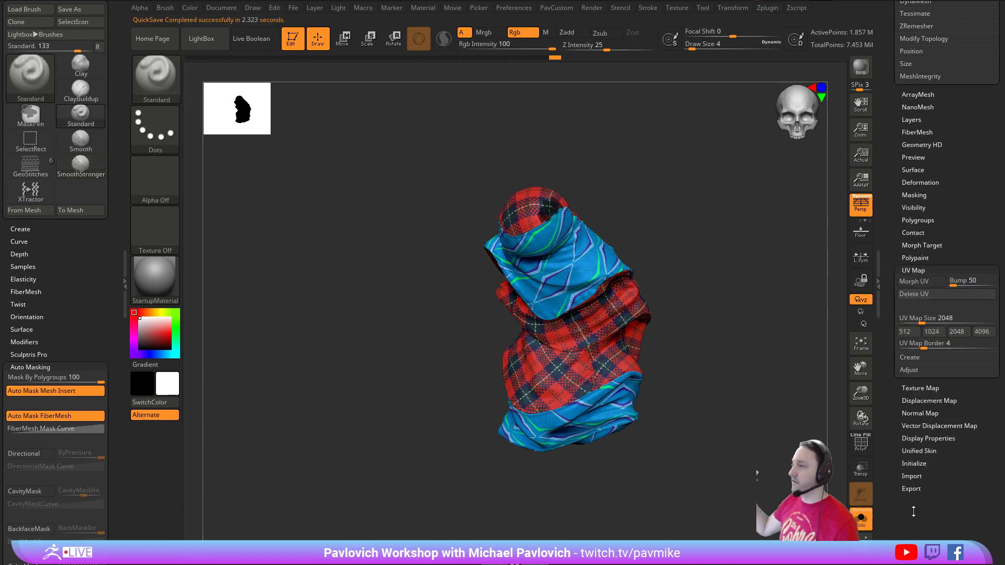
{"action": "key", "text": "shift"}
{"action": "left_click", "coordinate": [911, 488]}
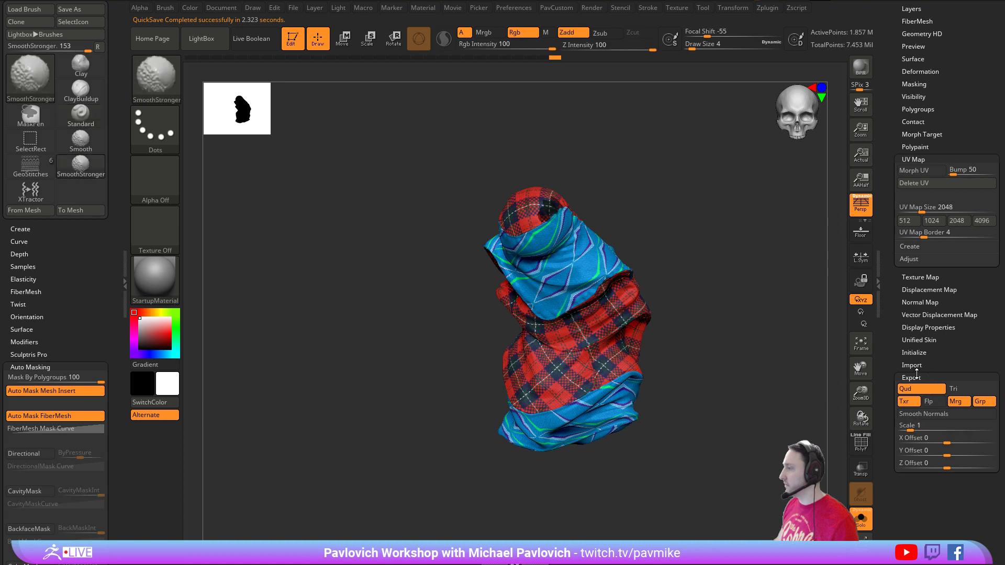
{"action": "left_click", "coordinate": [912, 378]}
{"action": "left_click_drag", "start_coordinate": [888, 324], "coordinate": [889, 542]}
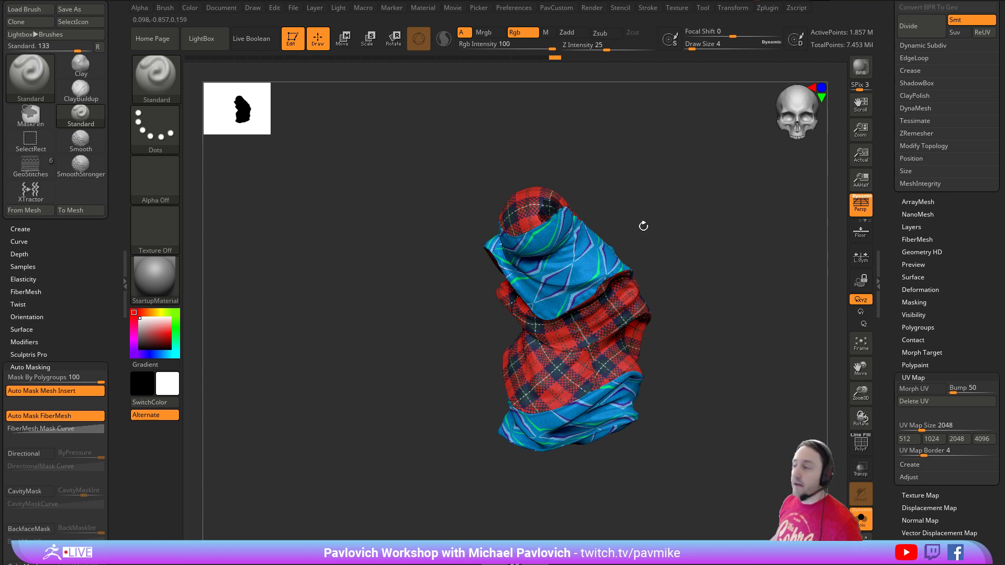
- Leave Edit mode for 2.5D mode and clear the cloth model from the canvas
{"action": "left_click", "coordinate": [293, 40]}
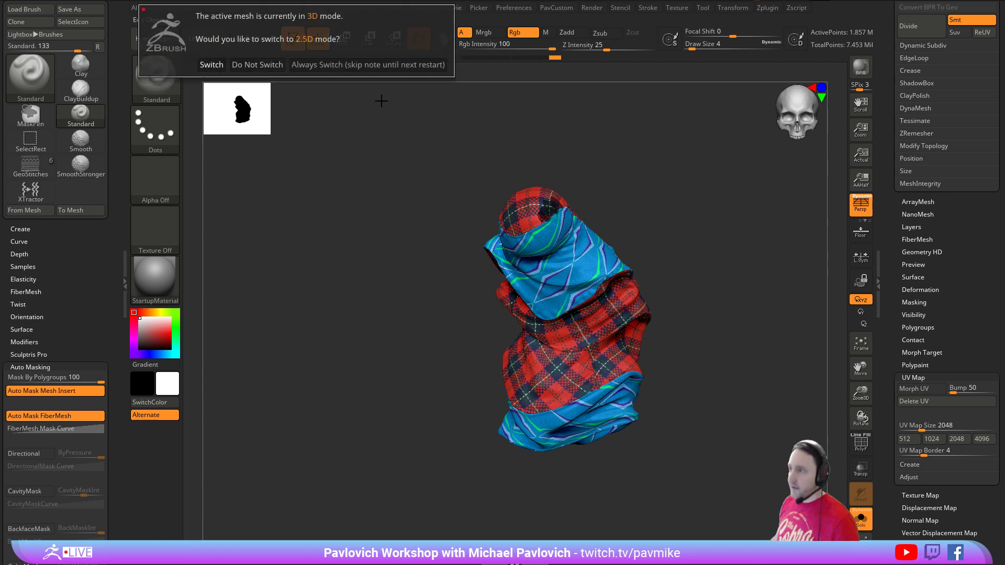
{"action": "left_click", "coordinate": [211, 65]}
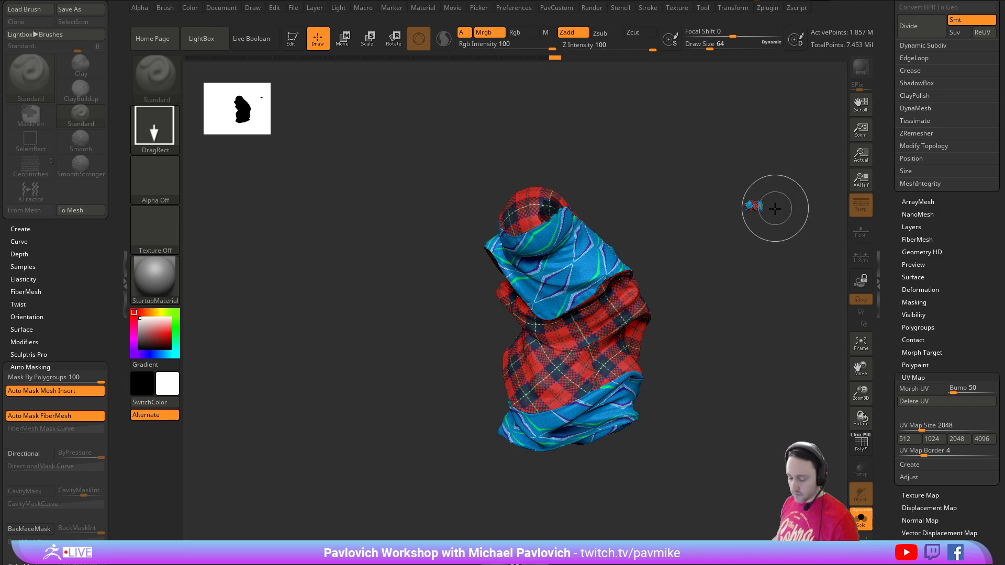
{"action": "key", "text": "ctrl+n"}
{"action": "key", "text": "s"}
{"action": "left_click_drag", "start_coordinate": [670, 220], "coordinate": [710, 211]}
{"action": "key", "text": "s"}
- Load the Bebop character ZTool from the Bebop folder inside streaming > TurtlePower
{"action": "left_click_drag", "start_coordinate": [897, 220], "coordinate": [898, 294]}
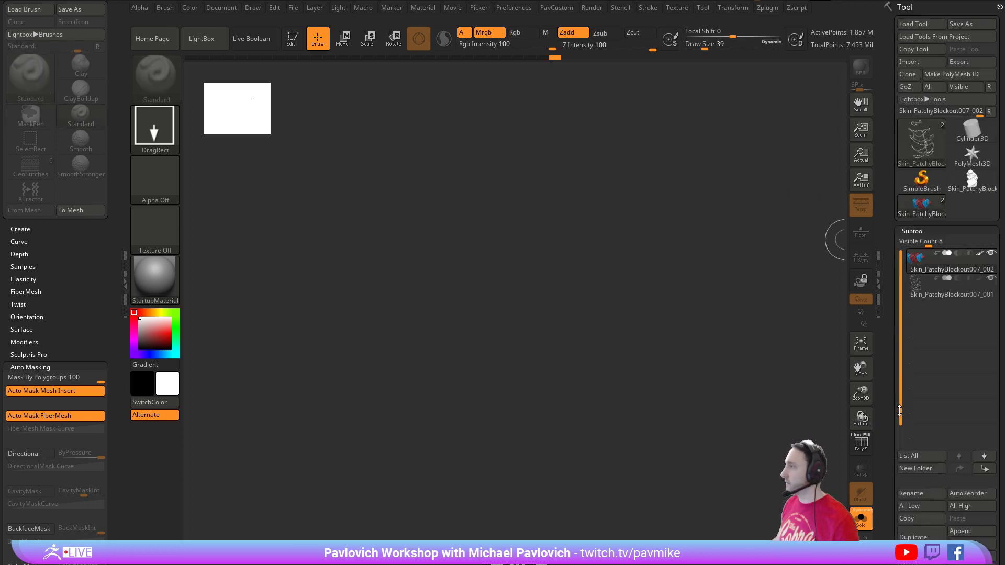
{"action": "left_click", "coordinate": [922, 24]}
{"action": "scroll", "coordinate": [202, 219], "scroll_direction": "up", "scroll_amount": 5}
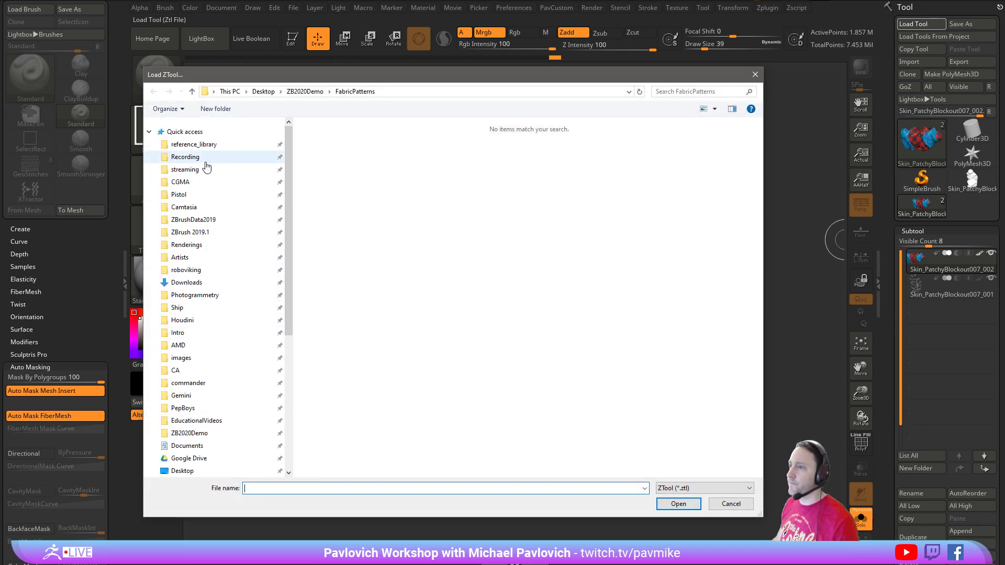
{"action": "left_click", "coordinate": [206, 157]}
{"action": "left_click", "coordinate": [206, 170]}
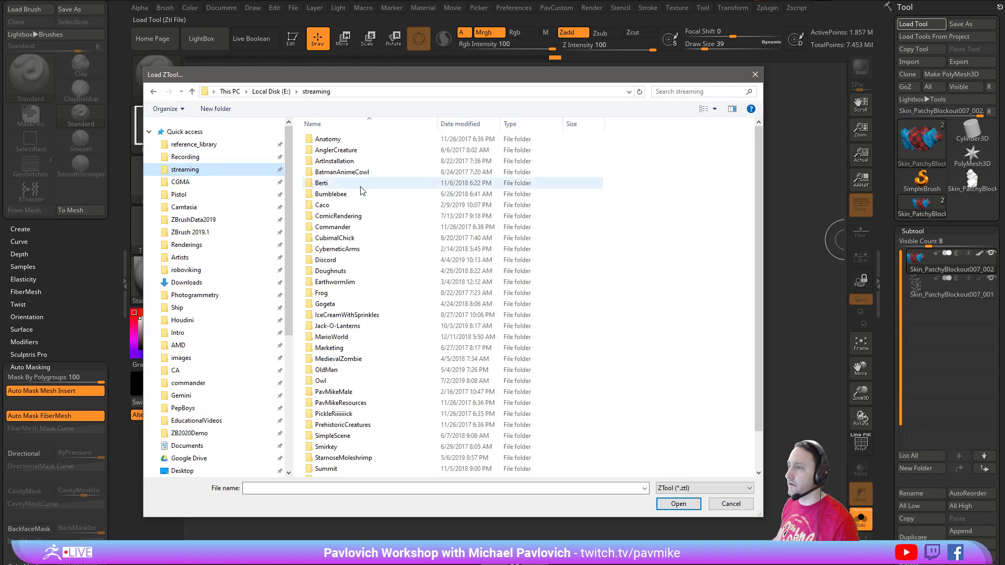
{"action": "scroll", "coordinate": [361, 191], "scroll_direction": "down", "scroll_amount": 3}
{"action": "double_click", "coordinate": [341, 446]}
{"action": "left_click", "coordinate": [338, 153]}
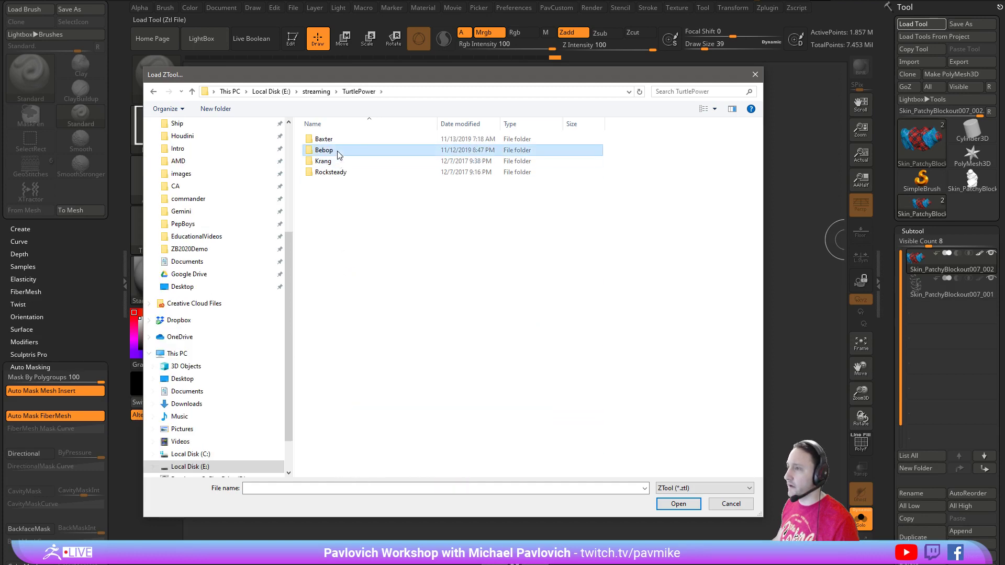
{"action": "double_click", "coordinate": [338, 152]}
{"action": "double_click", "coordinate": [336, 139]}
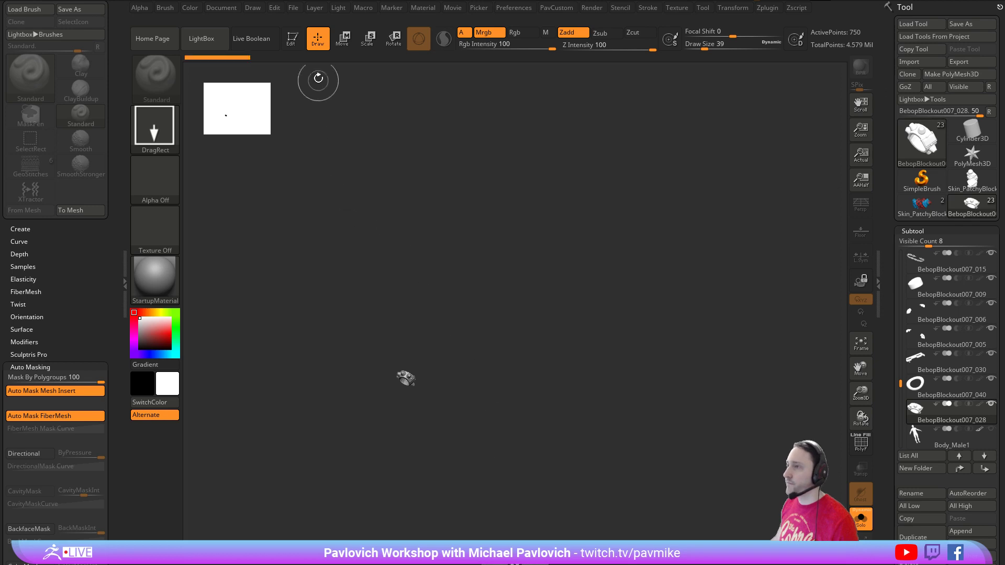
- Turn off Solo and show the whole Bebop character on the canvas in Edit mode
{"action": "left_click", "coordinate": [863, 525]}
{"action": "key", "text": "s"}
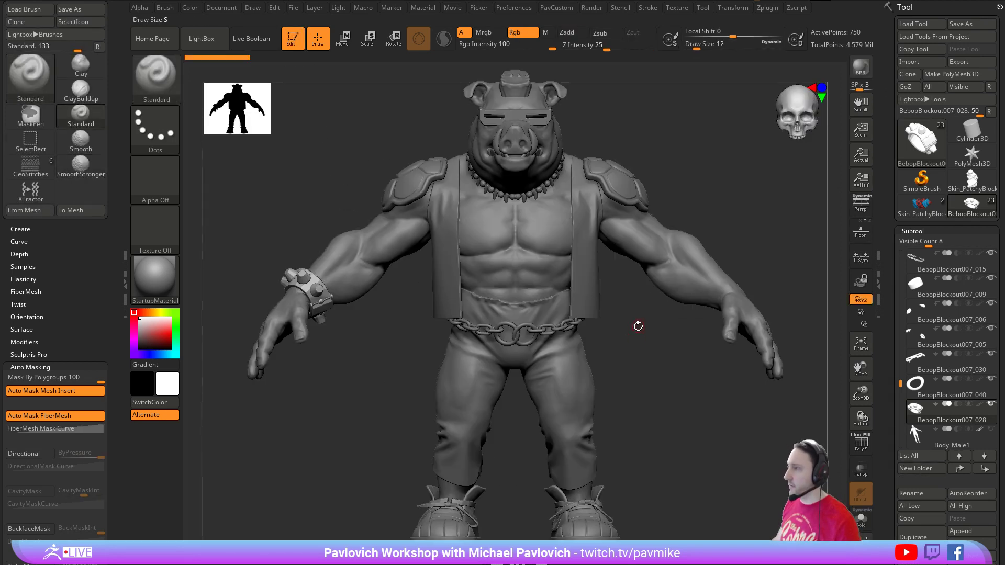
{"action": "left_click_drag", "start_coordinate": [638, 326], "coordinate": [643, 321]}
- Select the LeatherCowhide2 trousers subtool and inspect its wireframe with PolyFrame, turning PolyFrame off again
{"action": "left_click", "coordinate": [573, 362], "text": "alt"}
{"action": "key", "text": "s"}
{"action": "left_click", "coordinate": [693, 347]}
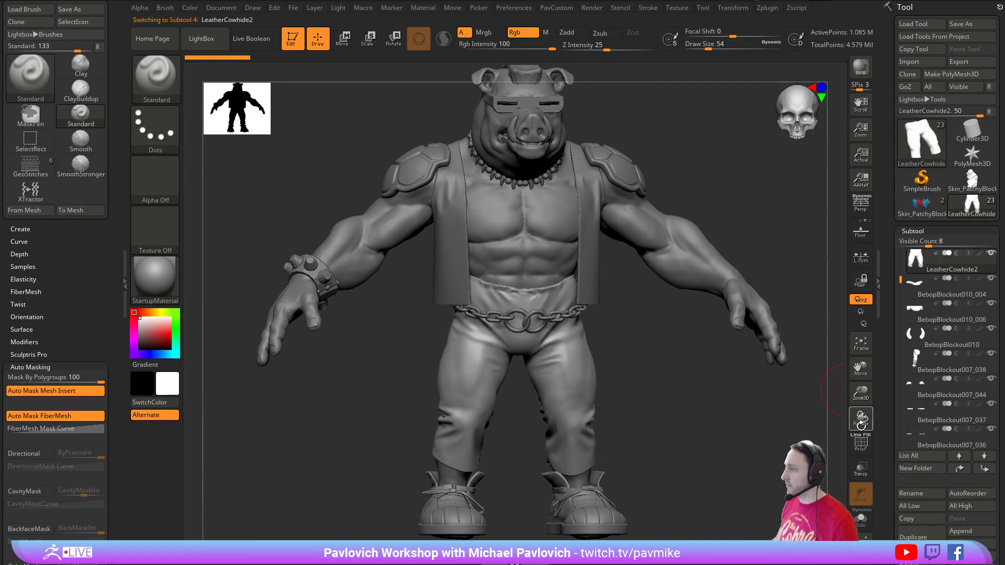
{"action": "left_click", "coordinate": [861, 445]}
{"action": "mouse_move", "coordinate": [735, 410]}
{"action": "left_mouse_down"}
{"action": "mouse_move", "coordinate": [796, 408]}
{"action": "mouse_move", "coordinate": [731, 388]}
{"action": "mouse_move", "coordinate": [620, 385]}
{"action": "mouse_move", "coordinate": [638, 385]}
{"action": "left_mouse_up"}
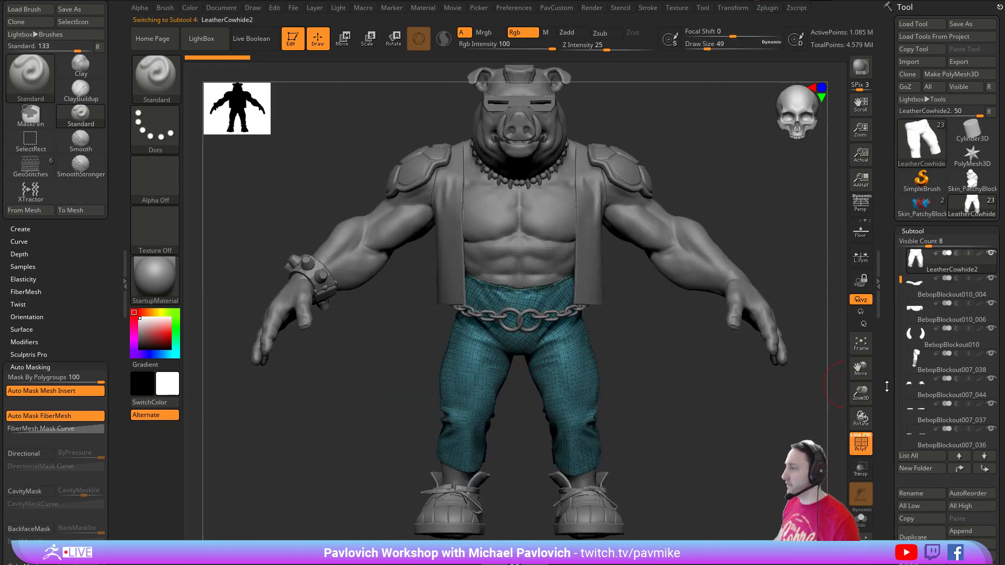
{"action": "left_click_drag", "start_coordinate": [887, 386], "coordinate": [887, 248]}
{"action": "left_click", "coordinate": [861, 444]}
{"action": "mouse_move", "coordinate": [731, 407]}
{"action": "left_mouse_down"}
{"action": "mouse_move", "coordinate": [696, 407]}
{"action": "mouse_move", "coordinate": [760, 403]}
{"action": "left_mouse_up"}
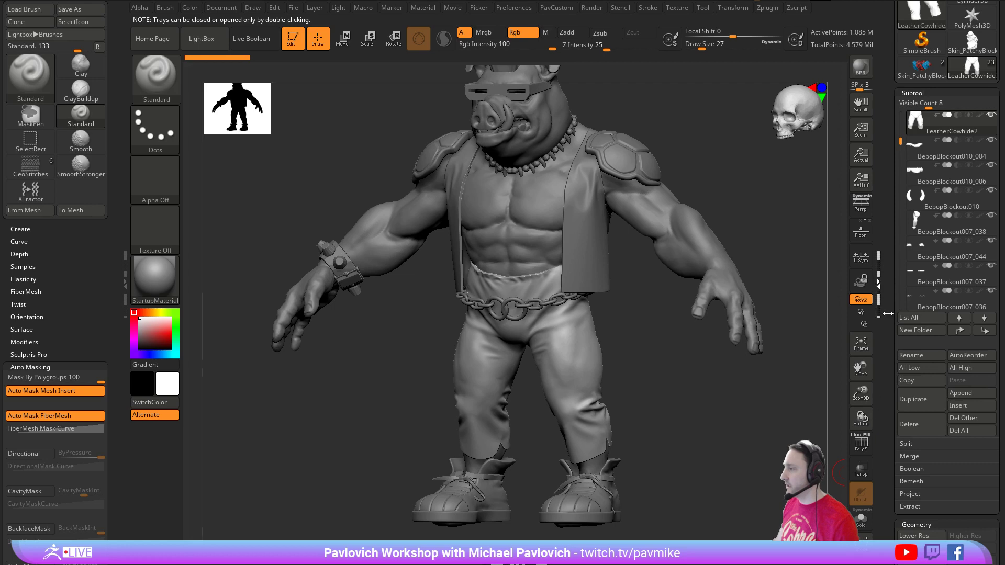
- Preview the trousers at the lowest subdivision level and return them to level 5
{"action": "scroll", "coordinate": [888, 313], "scroll_direction": "down", "scroll_amount": 5}
{"action": "left_click", "coordinate": [900, 220]}
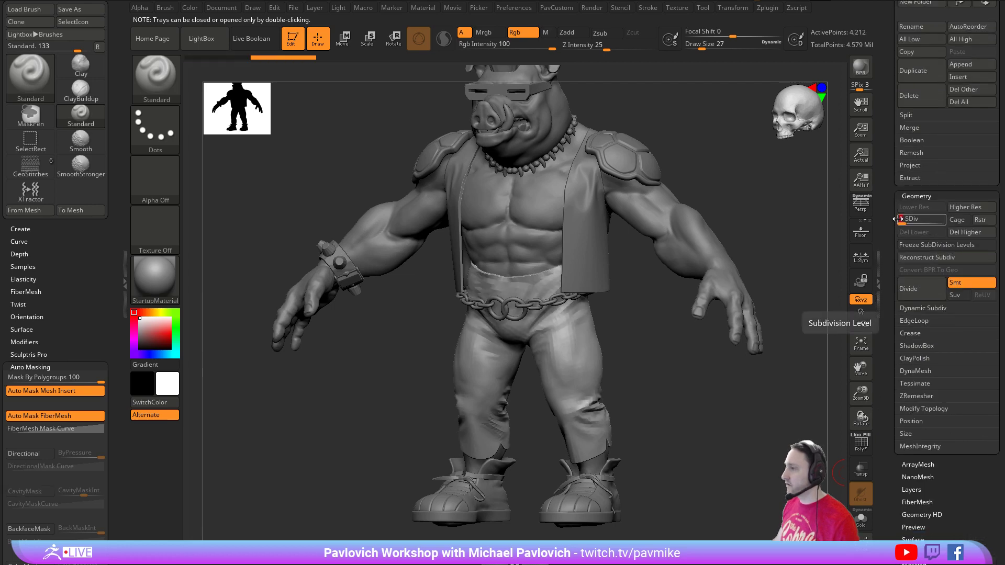
{"action": "left_click_drag", "start_coordinate": [926, 222], "coordinate": [942, 222]}
{"action": "key", "text": "s"}
{"action": "left_click", "coordinate": [754, 253]}
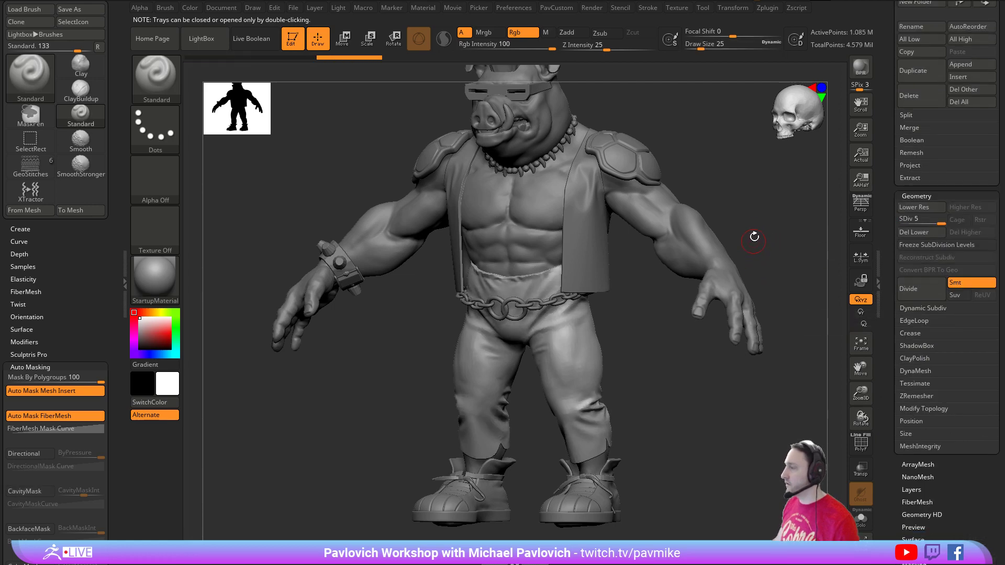
- Switch to the character's body subtool to check its subdivision levels, and reselect the LeatherCowhide2 trousers
{"action": "mouse_move", "coordinate": [754, 238]}
{"action": "left_mouse_down", "text": "alt"}
{"action": "mouse_move", "coordinate": [758, 246]}
{"action": "mouse_move", "coordinate": [812, 226]}
{"action": "left_mouse_up", "text": "alt"}
{"action": "left_click", "coordinate": [700, 247], "text": "alt"}
{"action": "key", "text": "s"}
{"action": "left_click", "coordinate": [782, 231]}
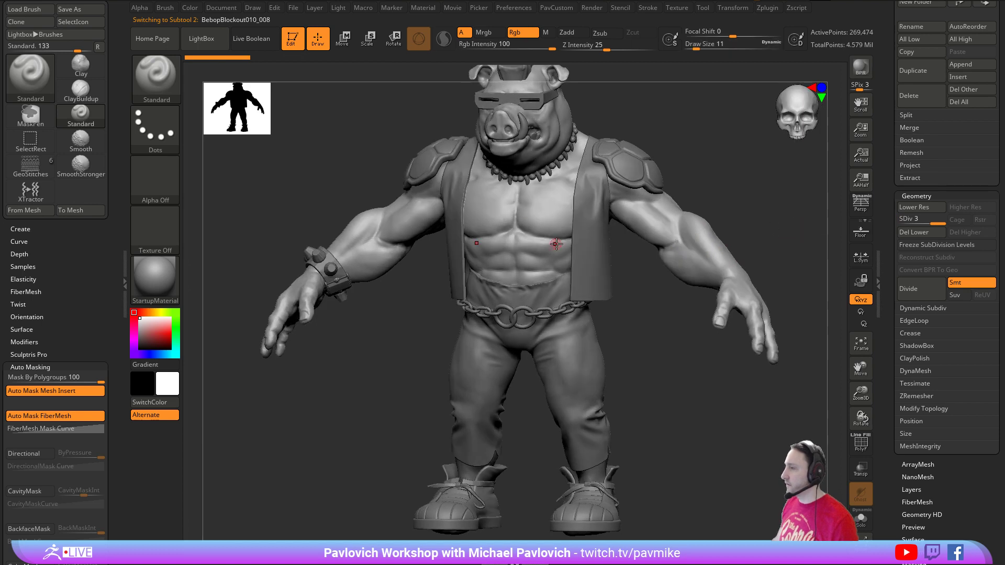
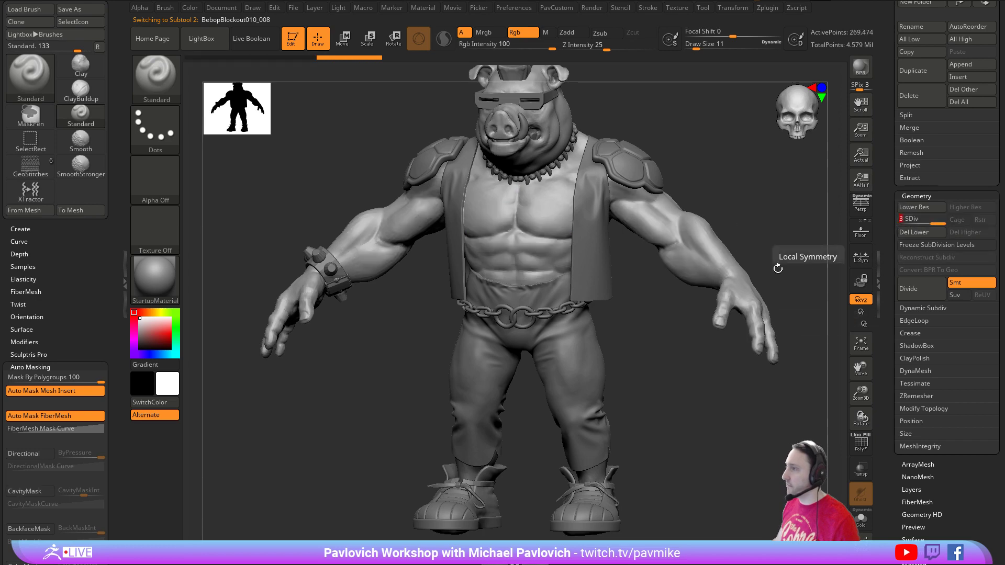
{"action": "left_click_drag", "start_coordinate": [719, 200], "coordinate": [694, 230], "text": "shift"}
{"action": "left_click", "coordinate": [577, 364], "text": "alt"}
{"action": "key", "text": "s"}
{"action": "mouse_move", "coordinate": [696, 355]}
{"action": "left_mouse_down"}
{"action": "mouse_move", "coordinate": [708, 355]}
{"action": "mouse_move", "coordinate": [636, 356]}
{"action": "mouse_move", "coordinate": [665, 354]}
{"action": "mouse_move", "coordinate": [829, 436]}
{"action": "left_mouse_up"}
{"action": "key", "text": "s"}
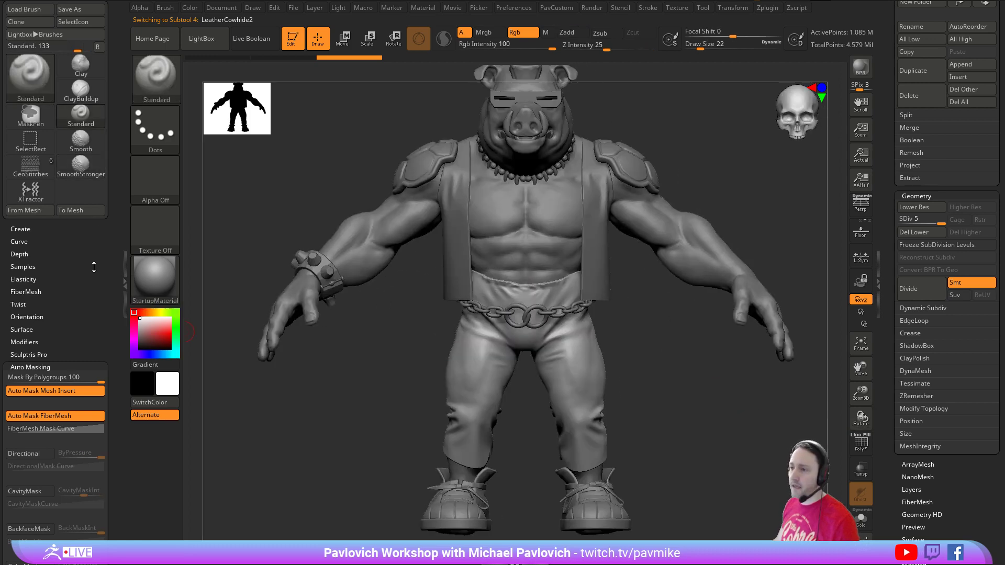
- Remove the Render palette from the tray
{"action": "left_click_drag", "start_coordinate": [90, 252], "coordinate": [108, 555]}
{"action": "left_click", "coordinate": [109, 7]}
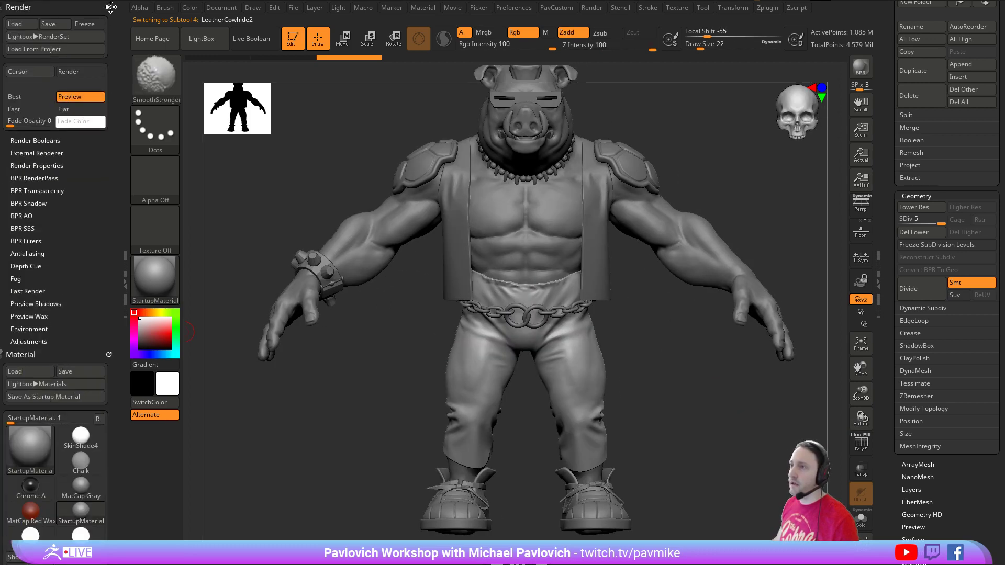
- Isolate the trousers with PolyFrame on and examine their polygroups around the waist and leg openings
{"action": "left_click", "coordinate": [861, 442]}
{"action": "left_click", "coordinate": [862, 520]}
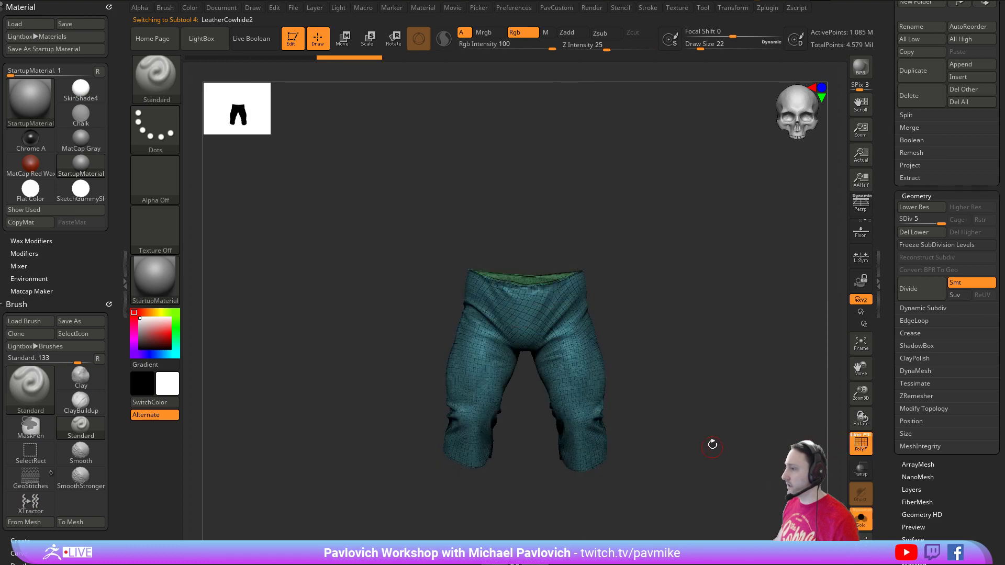
{"action": "left_click_drag", "start_coordinate": [712, 442], "coordinate": [505, 162]}
{"action": "left_click_drag", "start_coordinate": [733, 283], "coordinate": [707, 132]}
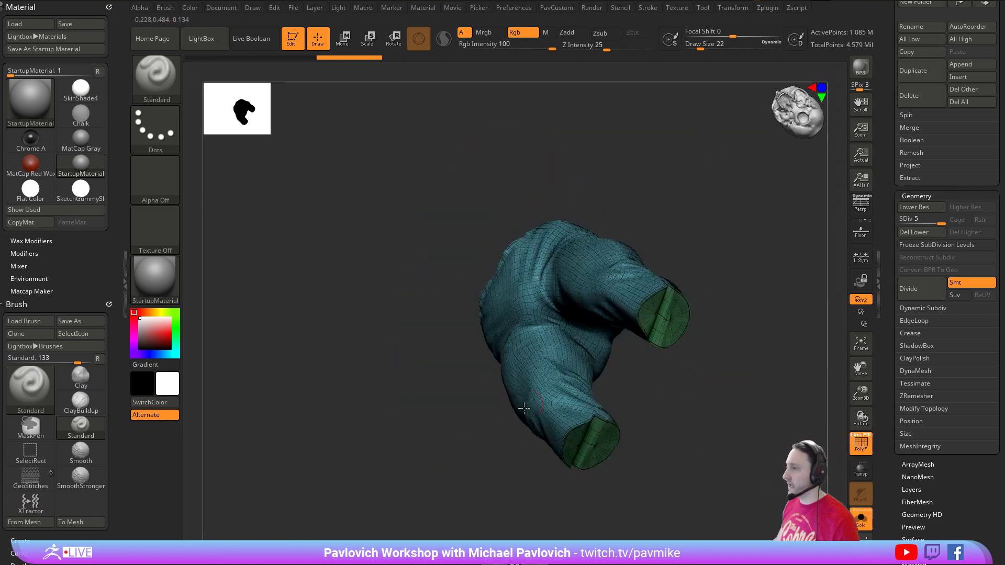
{"action": "left_click_drag", "start_coordinate": [723, 216], "coordinate": [798, 352]}
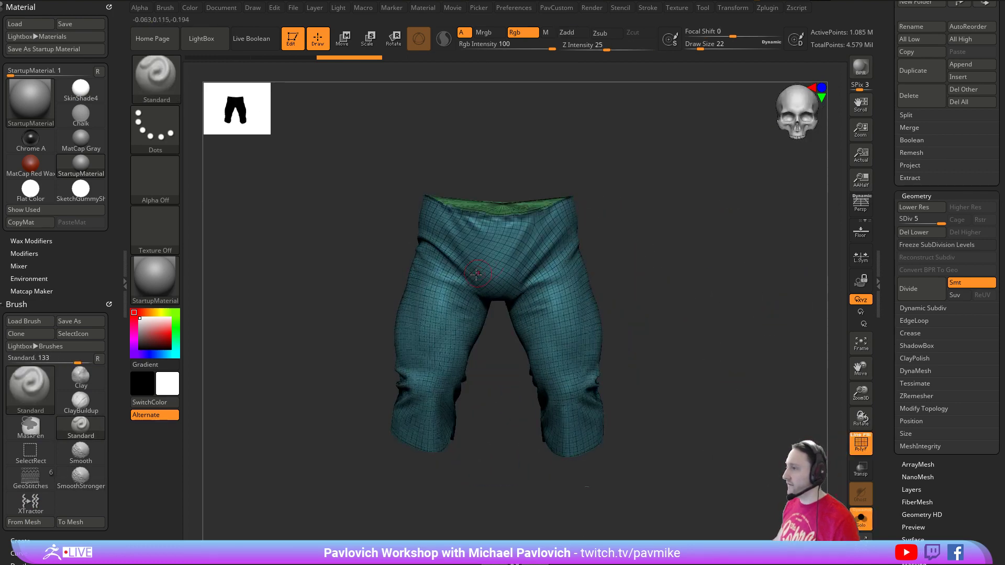
{"action": "left_click_drag", "start_coordinate": [669, 220], "coordinate": [786, 377]}
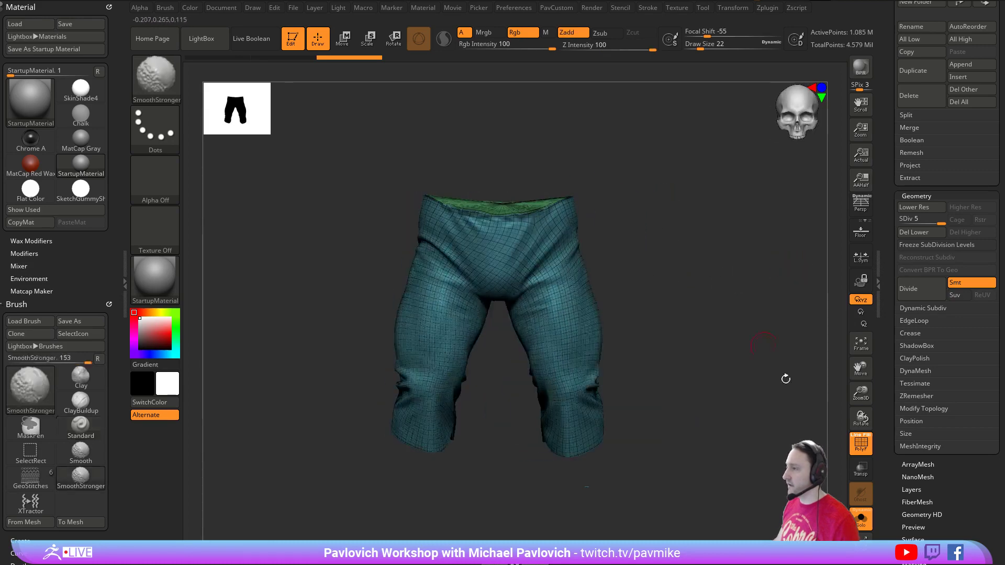
- Turn off PolyFrame and Solo to bring back the full character
{"action": "left_click", "coordinate": [862, 446]}
{"action": "left_click", "coordinate": [861, 526]}
{"action": "left_click_drag", "start_coordinate": [754, 305], "coordinate": [674, 341], "text": "alt"}
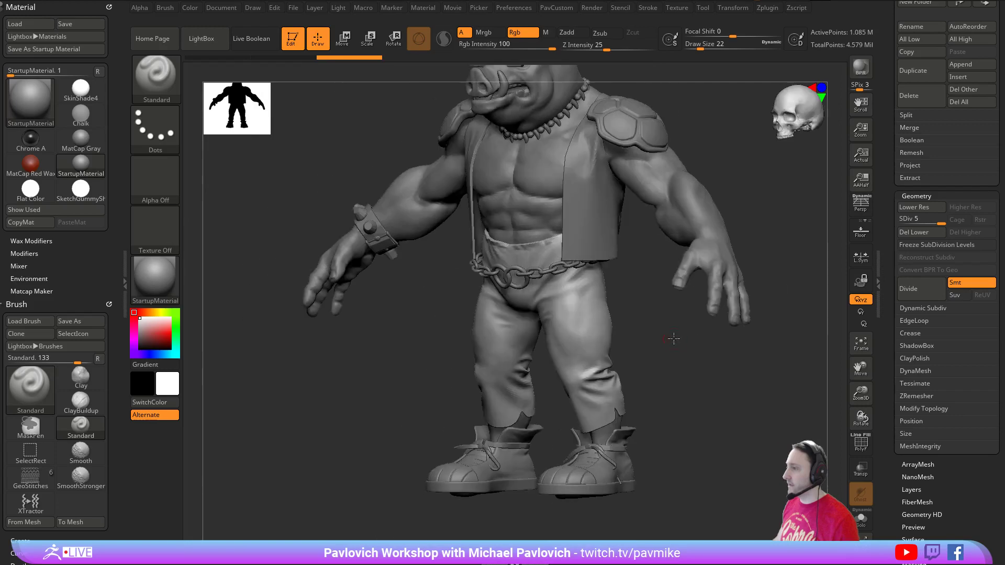
{"action": "left_click_drag", "start_coordinate": [631, 304], "coordinate": [702, 326]}
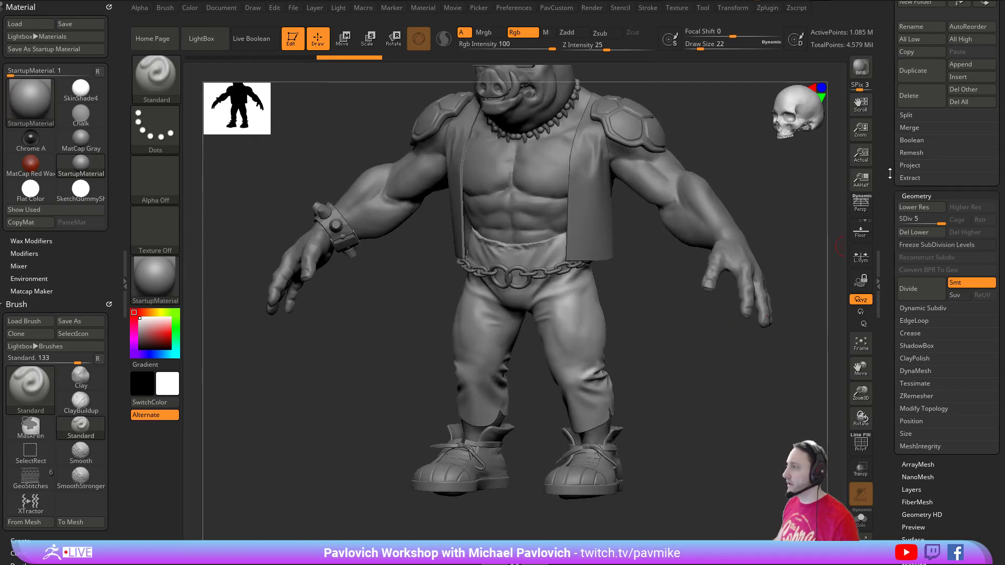
- Remove the Brush palette from the tray
{"action": "left_click", "coordinate": [107, 303]}
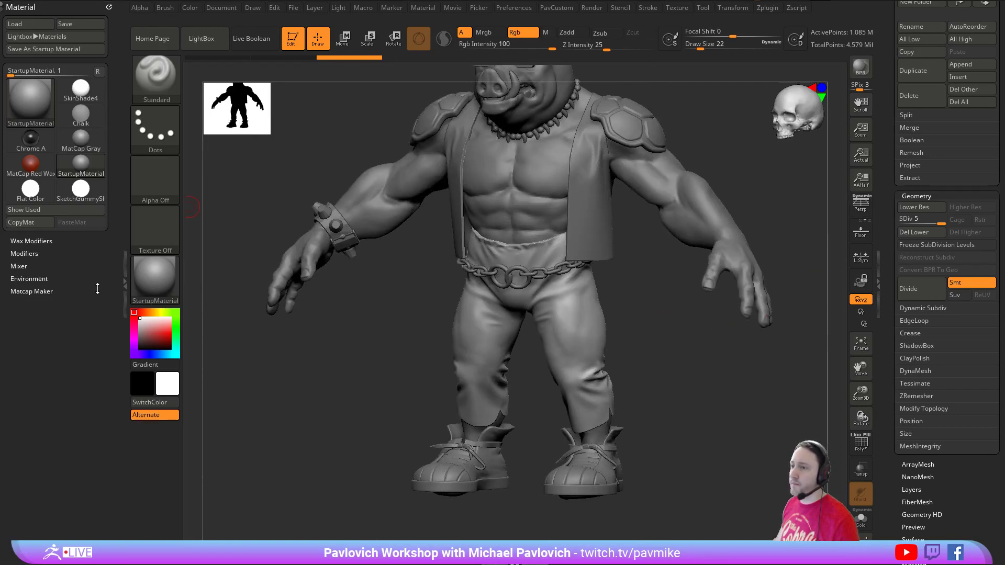
- Replace the Material palette in the tray with the Zplugin palette, collapse Scale Master and expand UV Master
{"action": "left_click", "coordinate": [110, 6]}
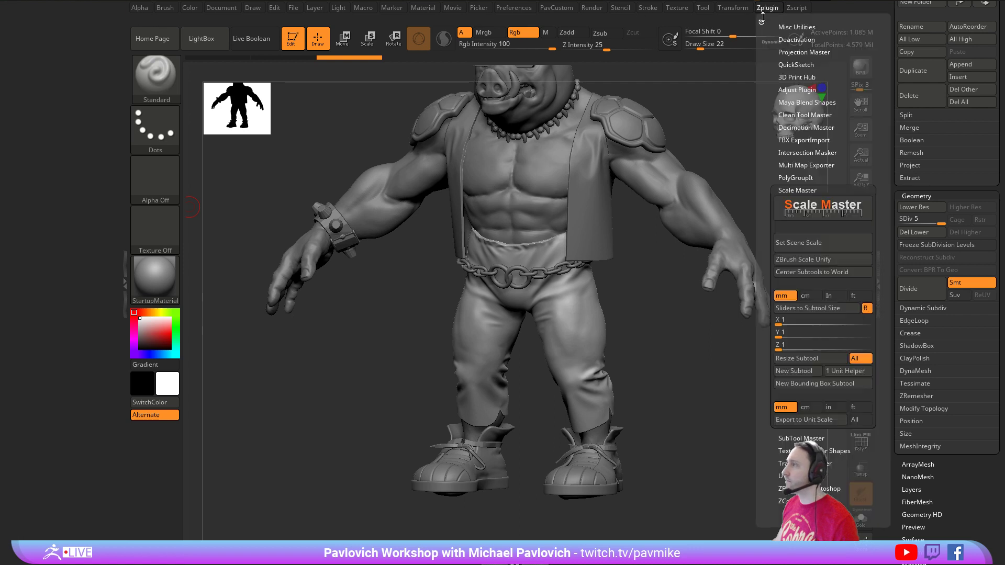
{"action": "left_click", "coordinate": [768, 8]}
{"action": "left_click_drag", "start_coordinate": [762, 22], "coordinate": [70, 163]}
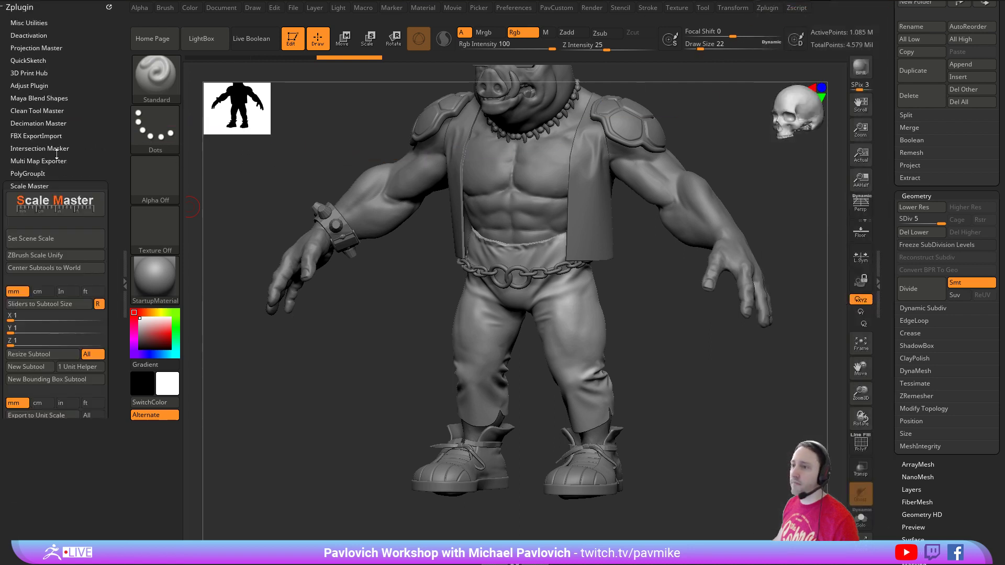
{"action": "left_click", "coordinate": [35, 185]}
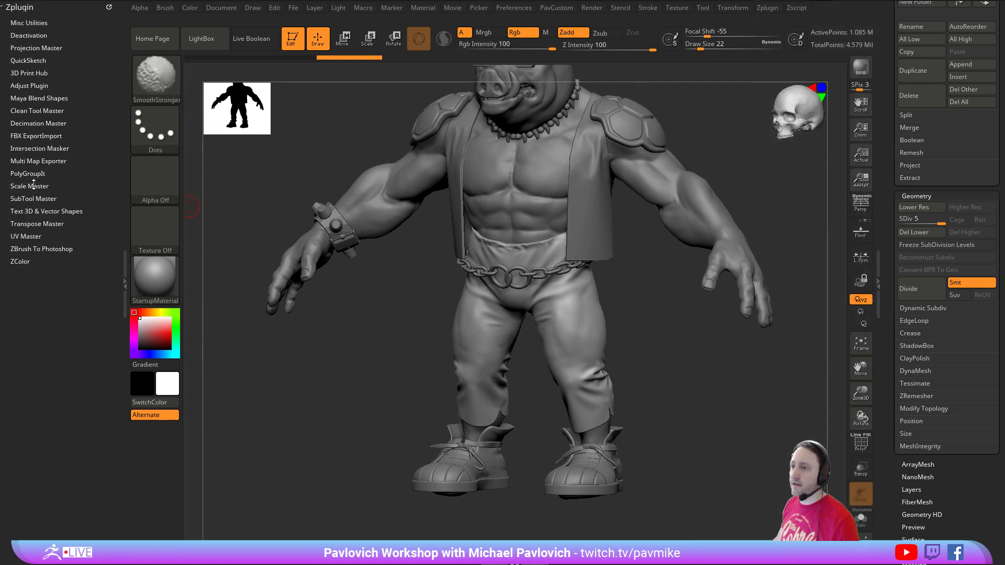
{"action": "left_click", "coordinate": [32, 236]}
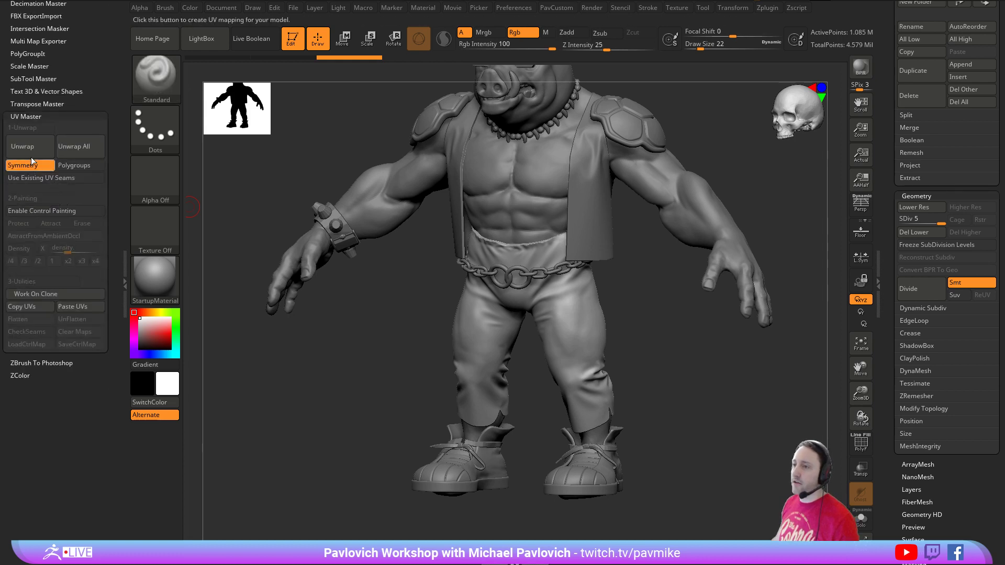
- Set UV Master to unwrap by polygroups without symmetry, and create a work clone of the trousers shown in light grey
{"action": "left_click", "coordinate": [39, 167]}
{"action": "left_click", "coordinate": [82, 166]}
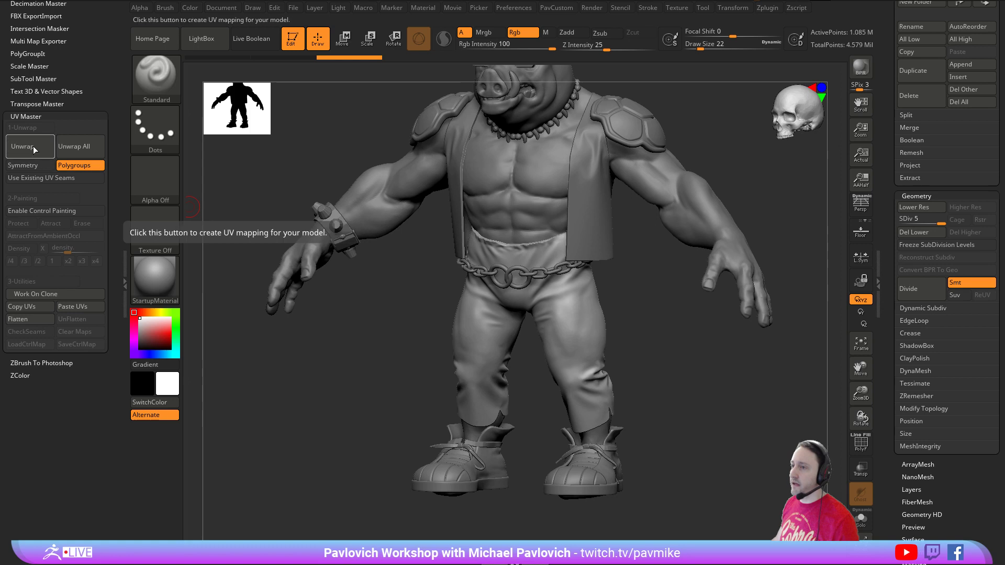
{"action": "left_click", "coordinate": [42, 294]}
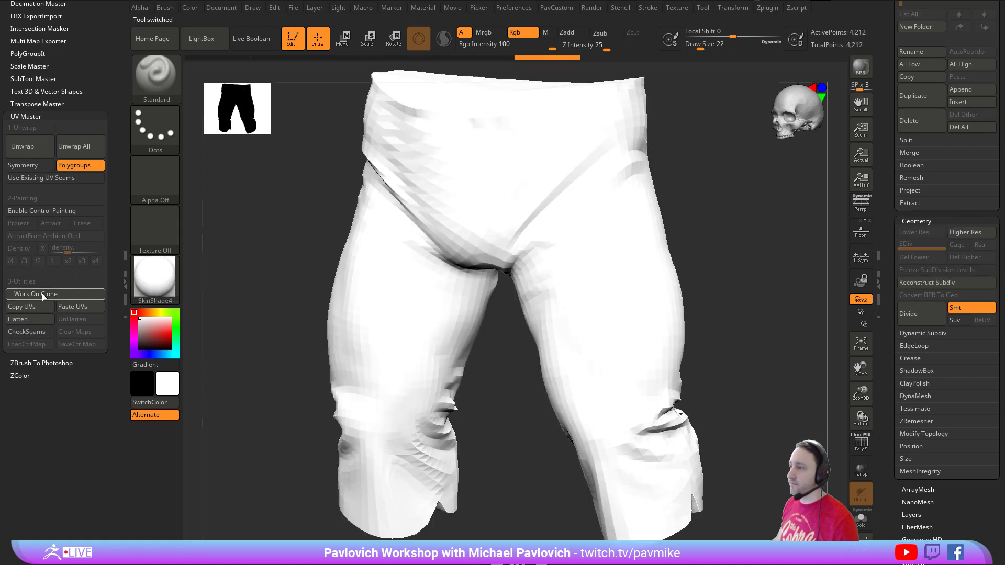
{"action": "left_click_drag", "start_coordinate": [686, 217], "coordinate": [684, 260], "text": "shift"}
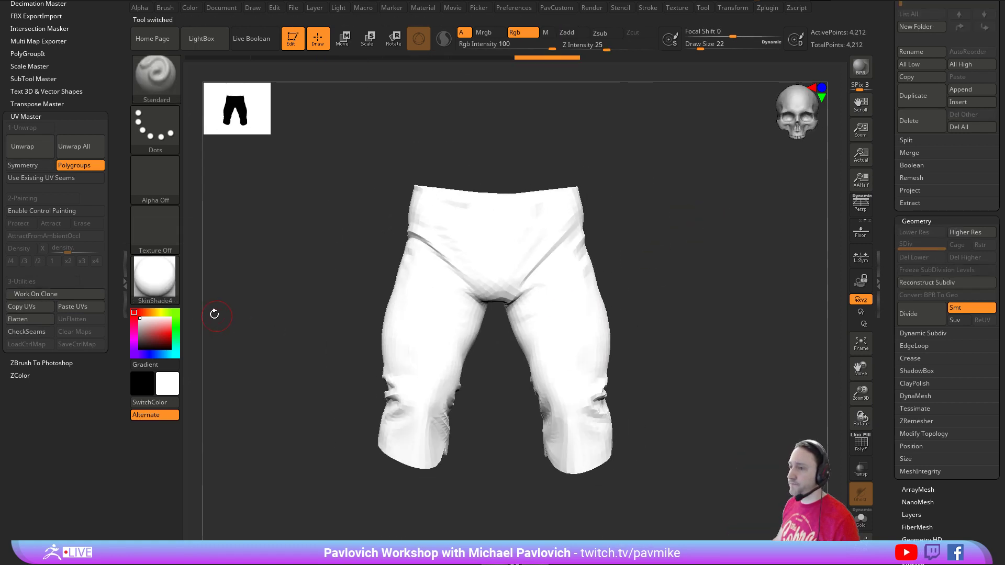
{"action": "left_click_drag", "start_coordinate": [156, 323], "coordinate": [136, 324]}
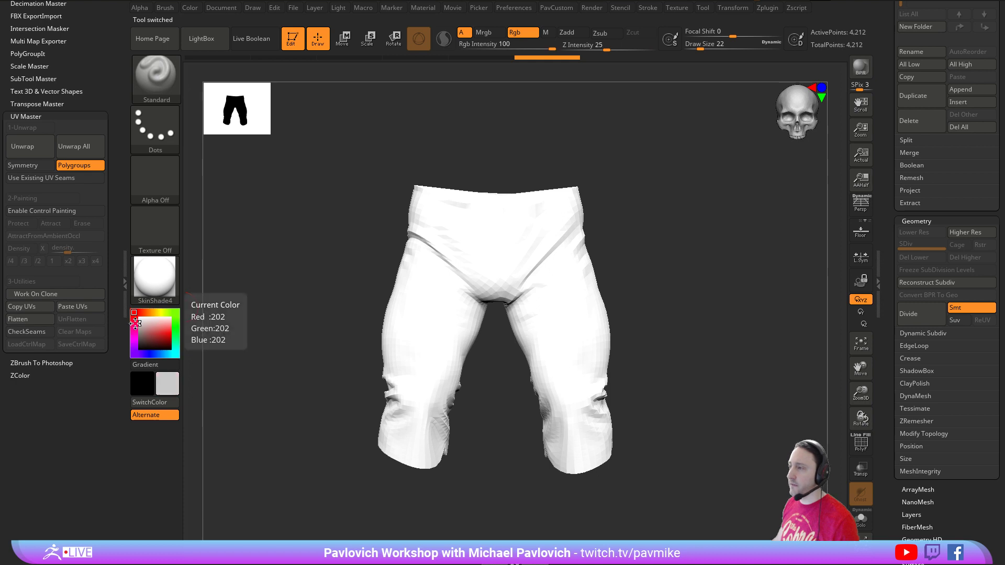
{"action": "left_click_drag", "start_coordinate": [906, 221], "coordinate": [883, 348]}
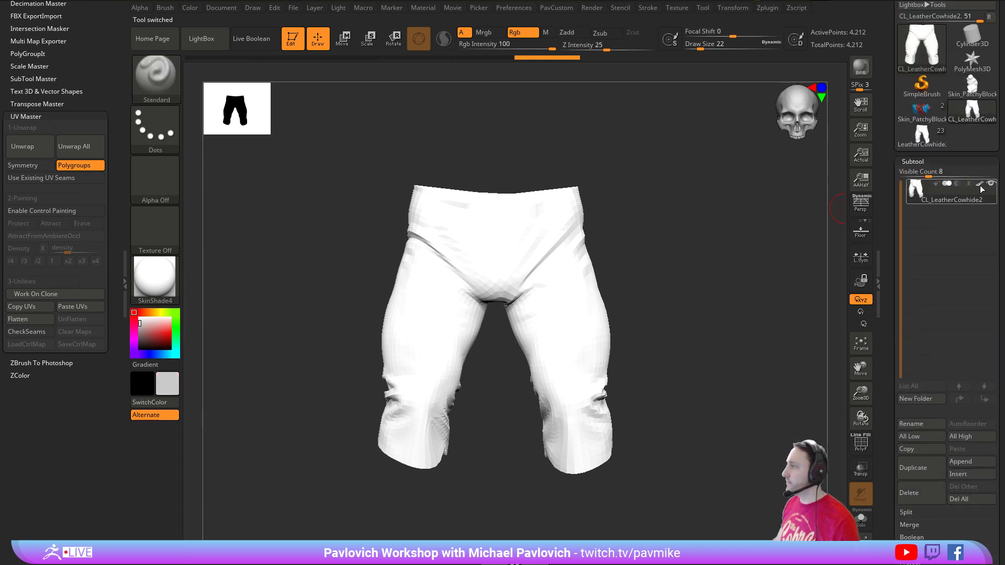
{"action": "left_click_drag", "start_coordinate": [733, 212], "coordinate": [652, 236]}
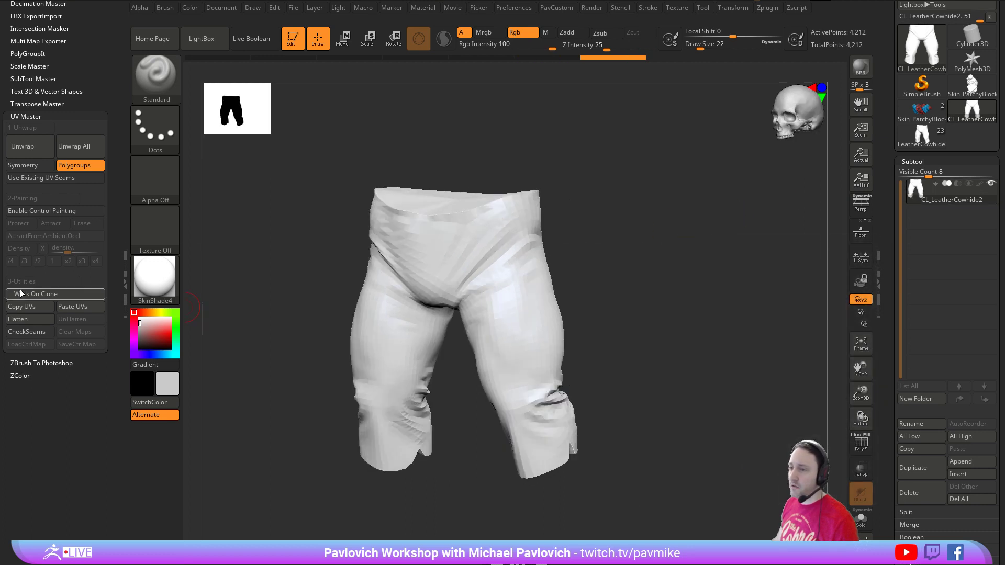
- Unwrap the trousers clone, inspect its flattened UV islands and restore the 3D shape
{"action": "left_click", "coordinate": [29, 148]}
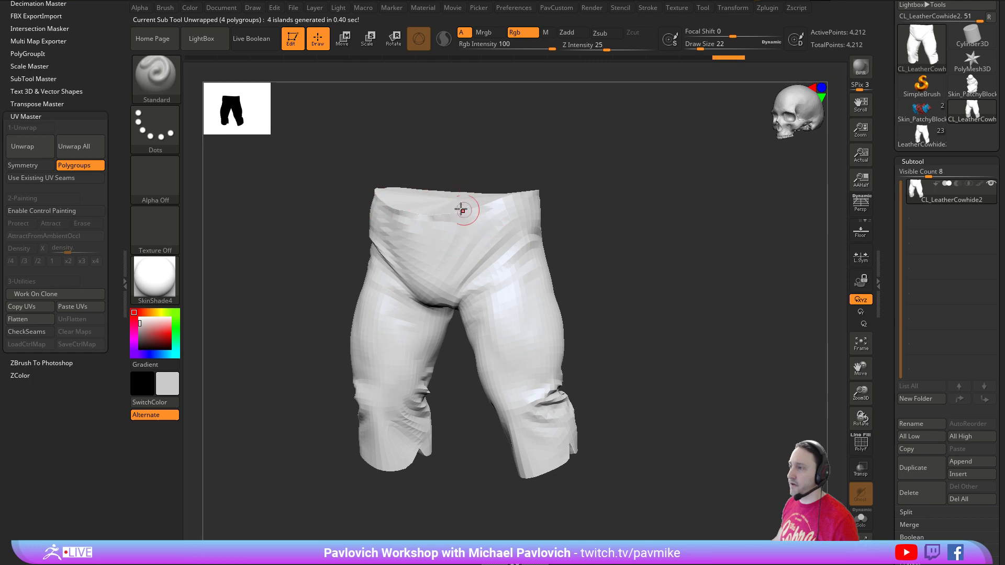
{"action": "left_click", "coordinate": [33, 320]}
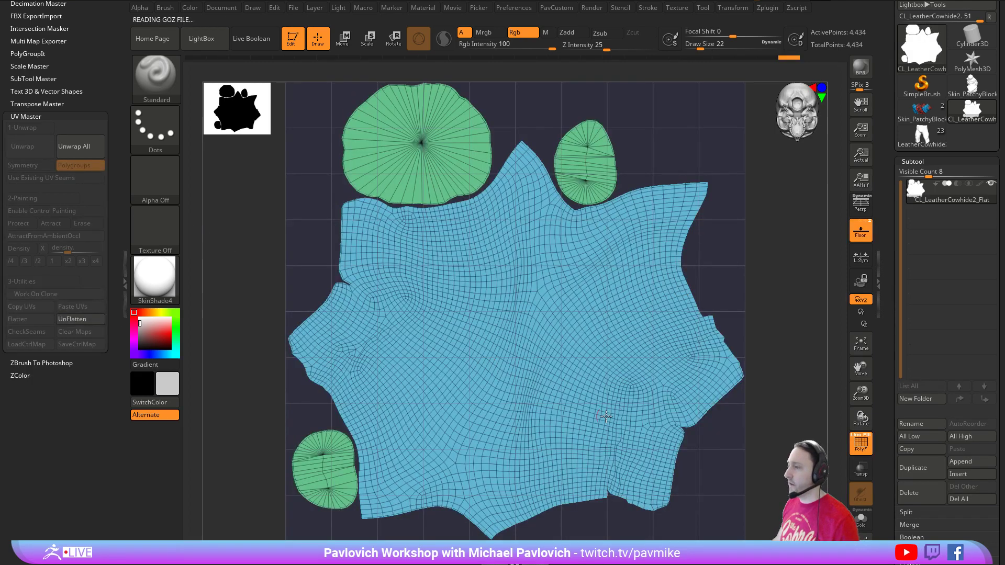
{"action": "left_click", "coordinate": [96, 327]}
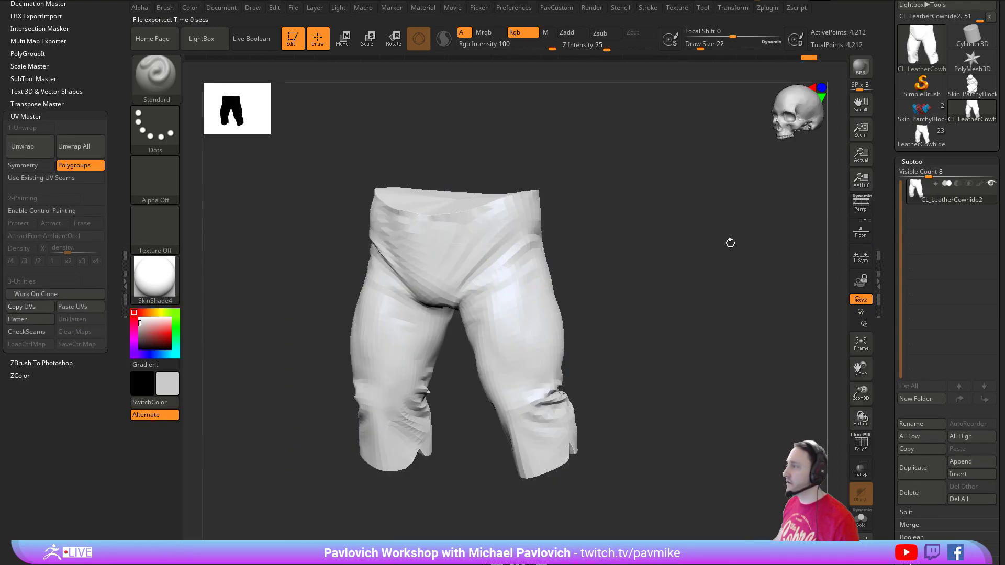
- Paste the clone's UVs onto the original character's trousers and create a texture from UV Check
{"action": "left_click", "coordinate": [917, 144]}
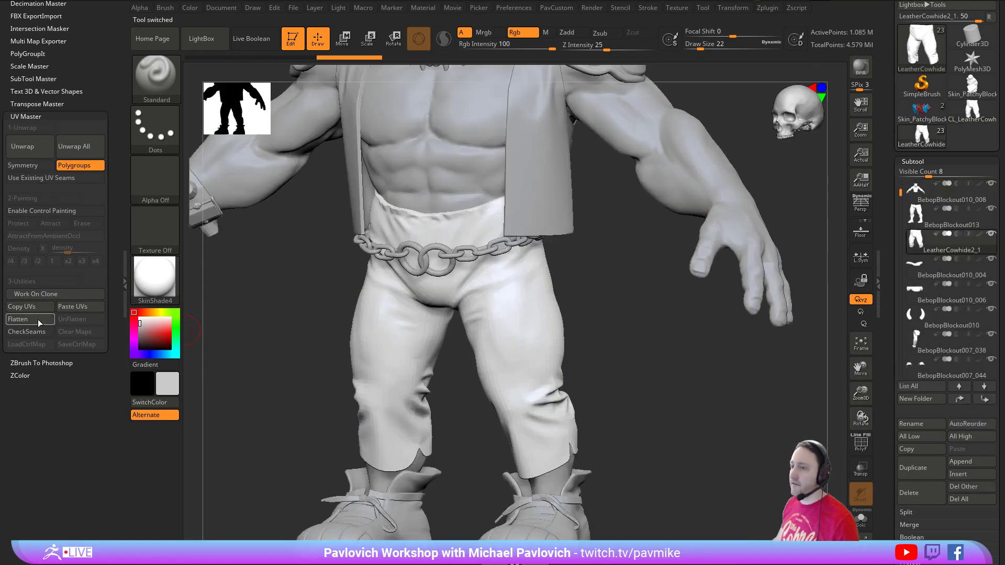
{"action": "left_click", "coordinate": [76, 310]}
{"action": "left_click_drag", "start_coordinate": [886, 359], "coordinate": [885, 195]}
{"action": "left_click", "coordinate": [910, 218], "text": "shift"}
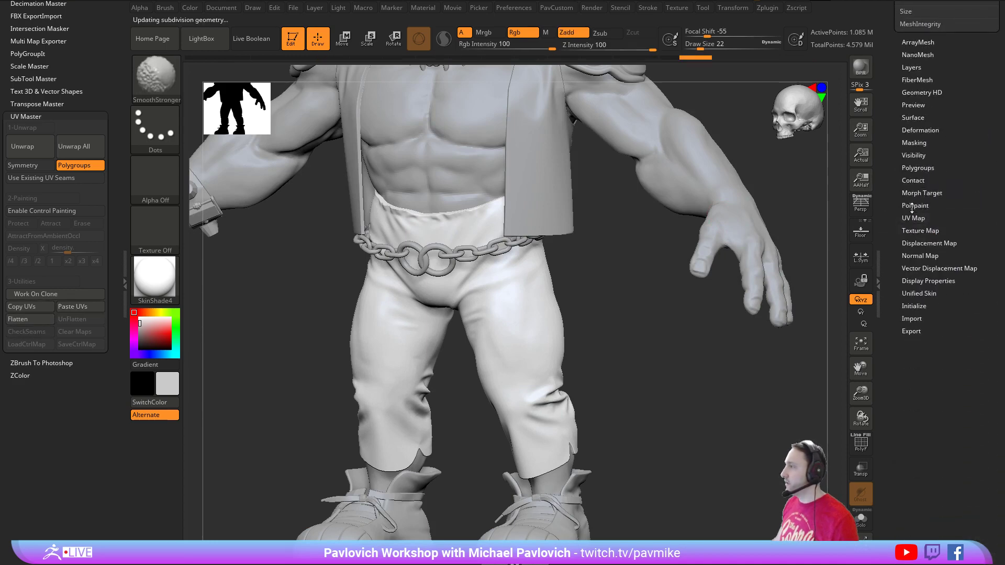
{"action": "left_click", "coordinate": [916, 231]}
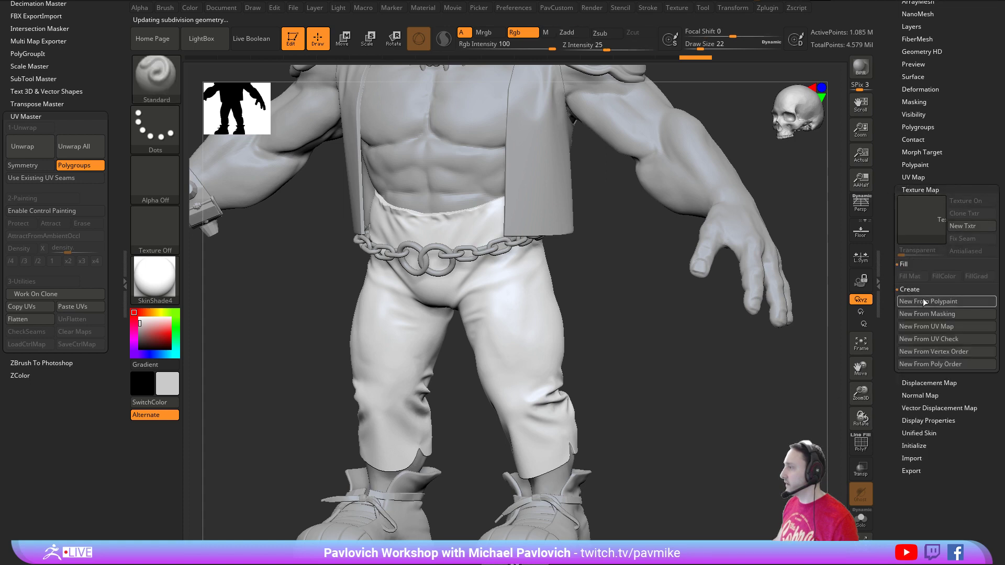
{"action": "left_click", "coordinate": [923, 340]}
{"action": "mouse_move", "coordinate": [924, 221]}
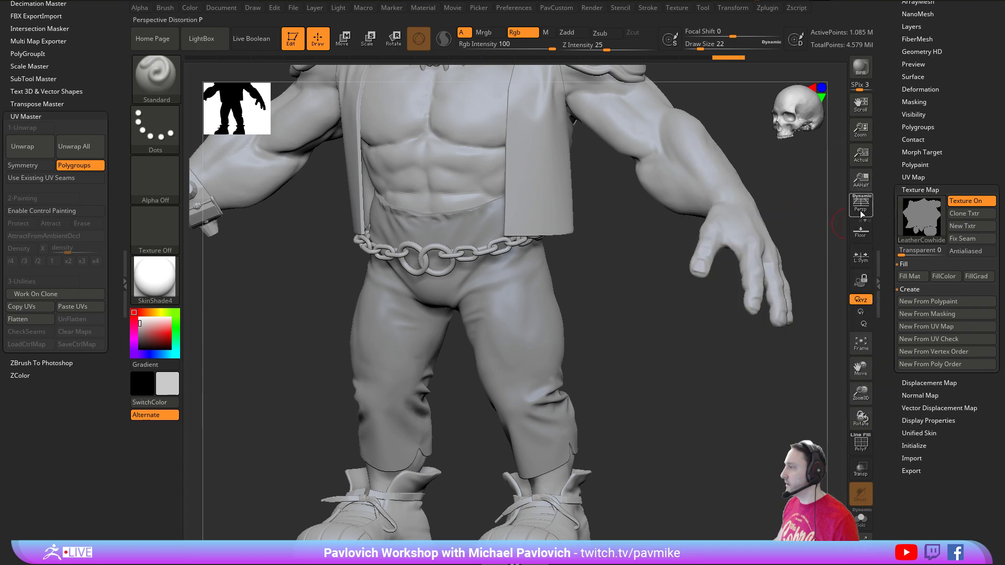
- Turn on PolyFrame and preview textures generated from UV Map and UV Check on the trousers
{"action": "left_click", "coordinate": [861, 444]}
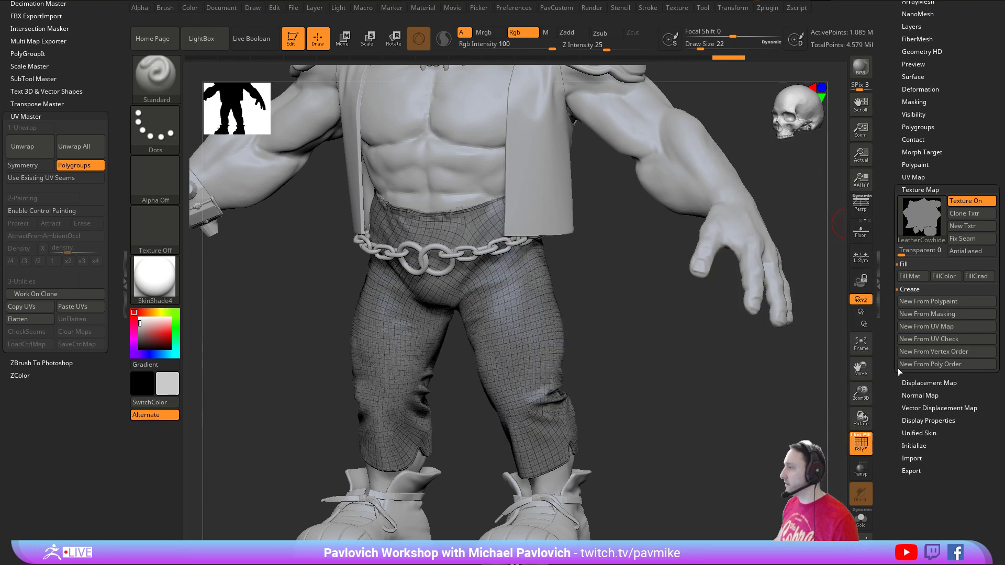
{"action": "left_click", "coordinate": [920, 327]}
{"action": "mouse_move", "coordinate": [924, 228]}
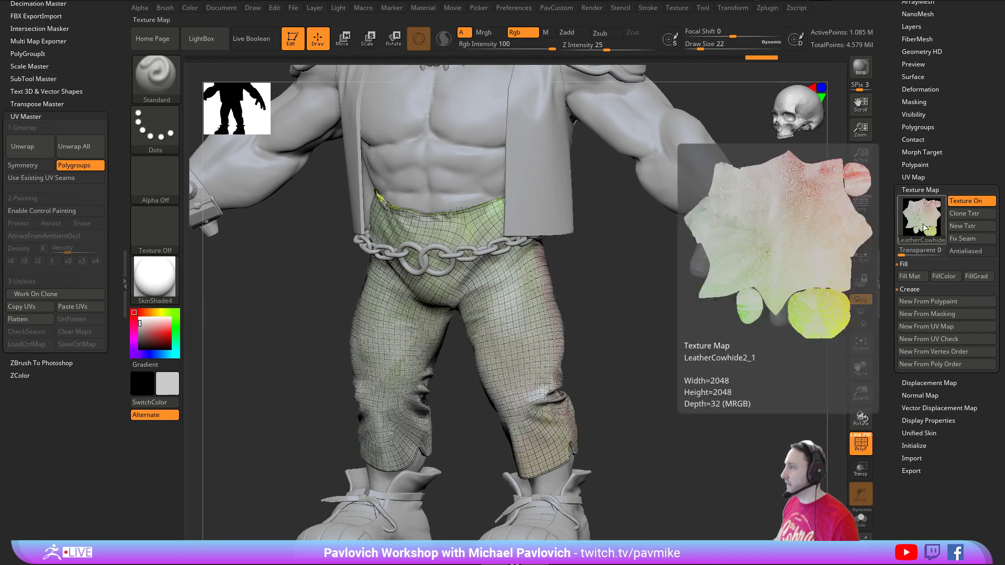
{"action": "left_click", "coordinate": [915, 340]}
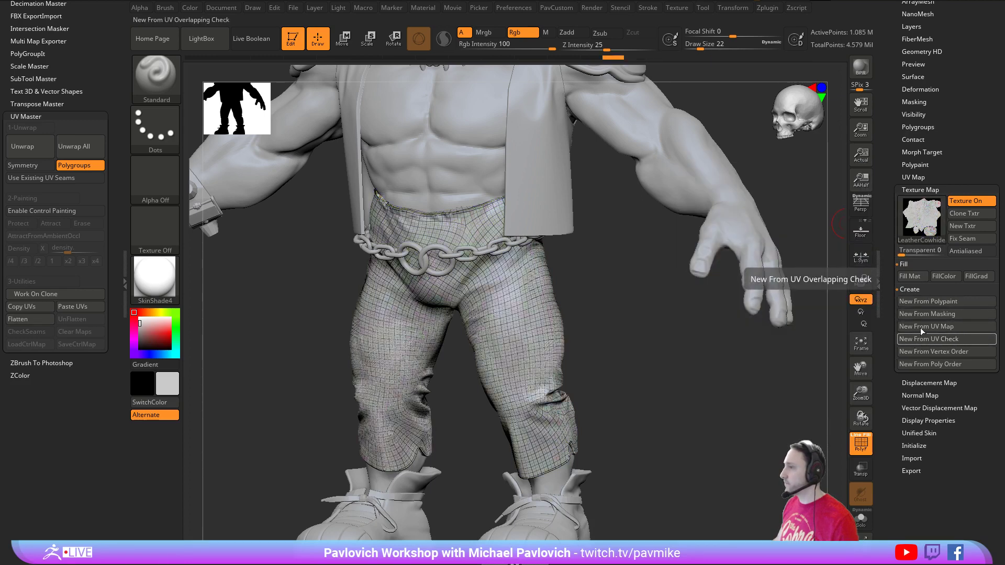
{"action": "mouse_move", "coordinate": [933, 215]}
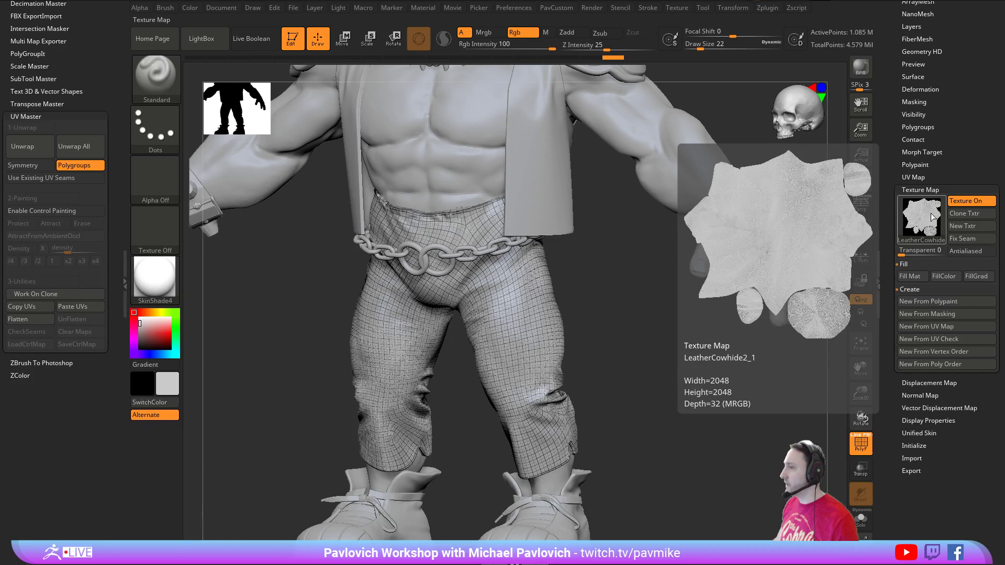
- Turn off PolyFrame and the trousers' texture, and collapse the Texture Map settings
{"action": "left_click", "coordinate": [861, 444]}
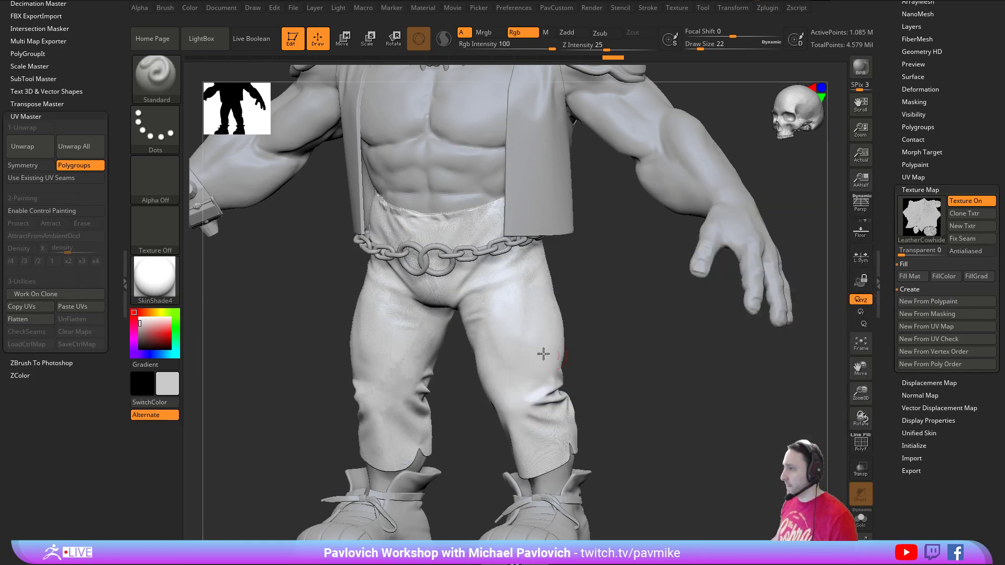
{"action": "left_click_drag", "start_coordinate": [639, 296], "coordinate": [650, 303]}
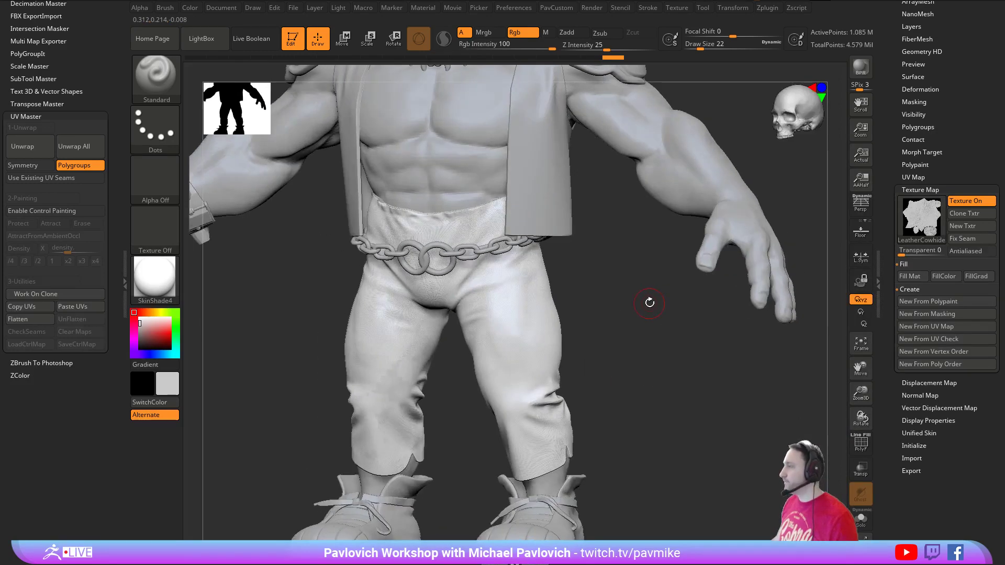
{"action": "left_click", "coordinate": [966, 202]}
{"action": "left_click", "coordinate": [921, 189]}
- Morph the trousers into their flat UV layout and isolate them in a front view
{"action": "left_click", "coordinate": [914, 177]}
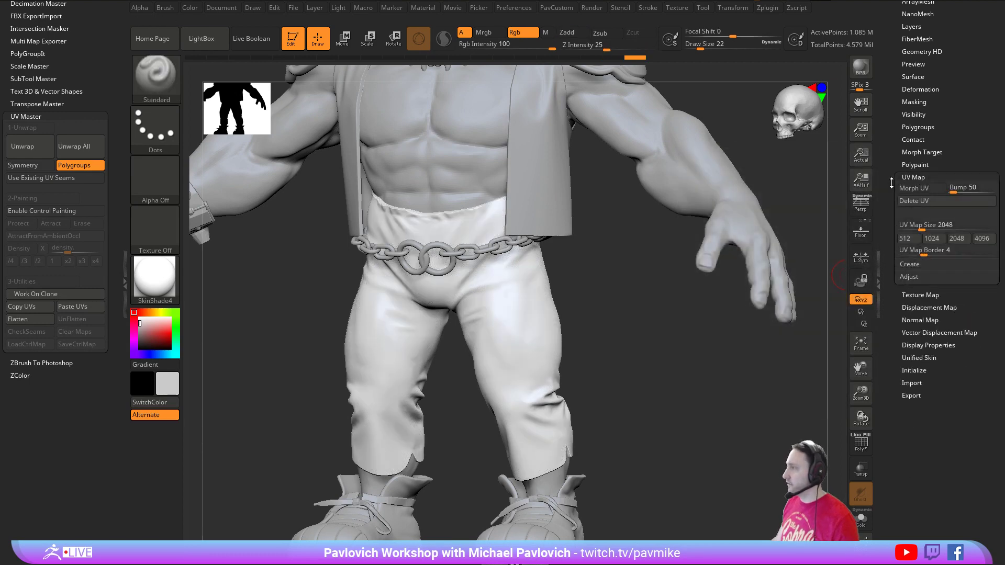
{"action": "left_click", "coordinate": [907, 187]}
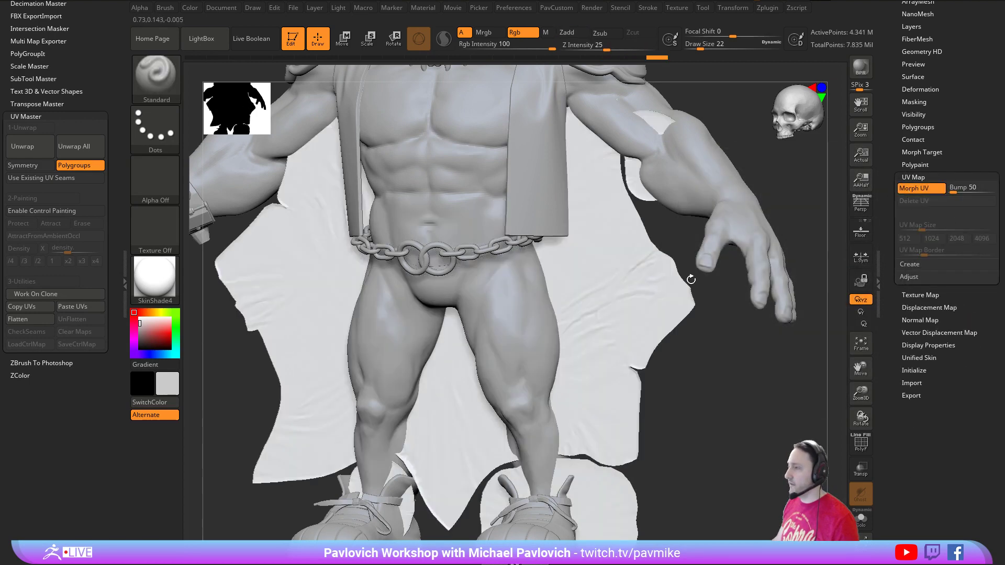
{"action": "left_click", "coordinate": [861, 520]}
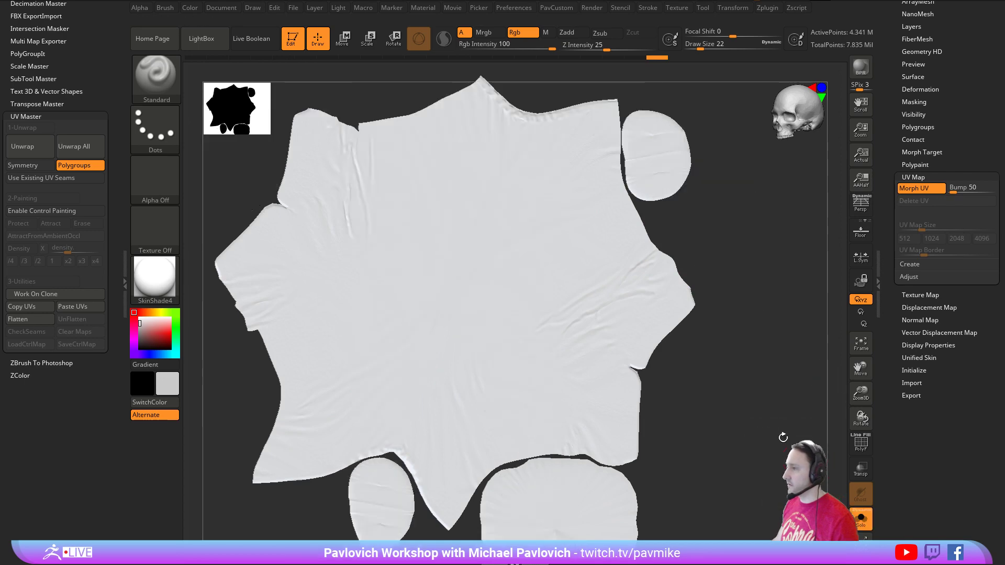
{"action": "left_click_drag", "start_coordinate": [752, 375], "coordinate": [722, 360], "text": "shift"}
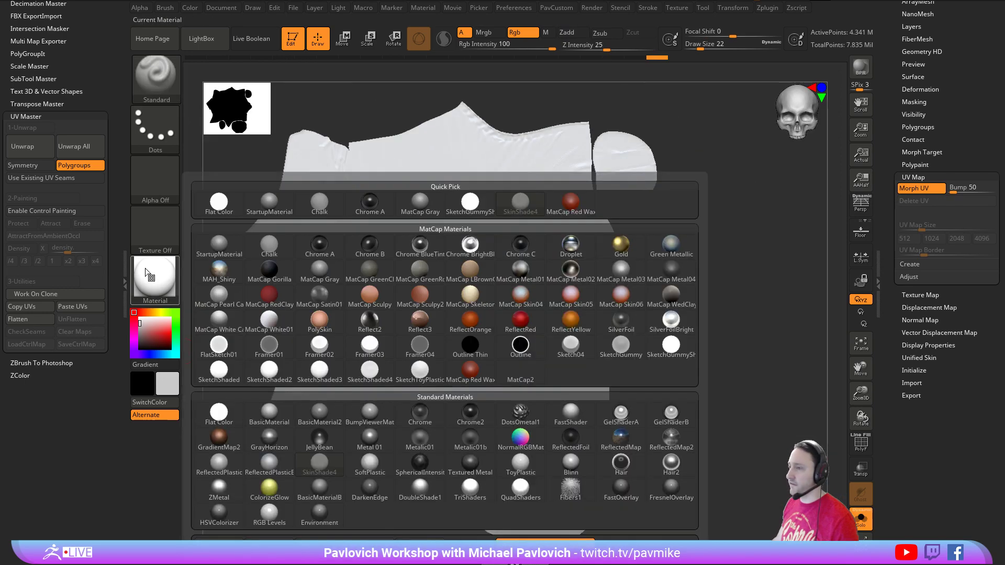
- Switch the material to StartupMaterial and center the flattened trousers in view
{"action": "left_click", "coordinate": [155, 278]}
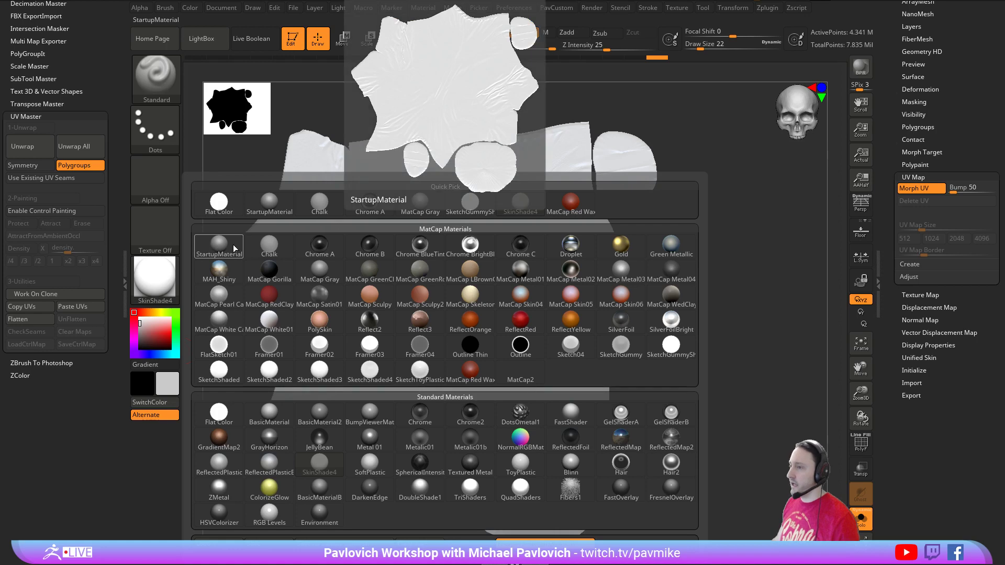
{"action": "left_click", "coordinate": [233, 249]}
{"action": "left_click_drag", "start_coordinate": [707, 266], "coordinate": [735, 264], "text": "alt"}
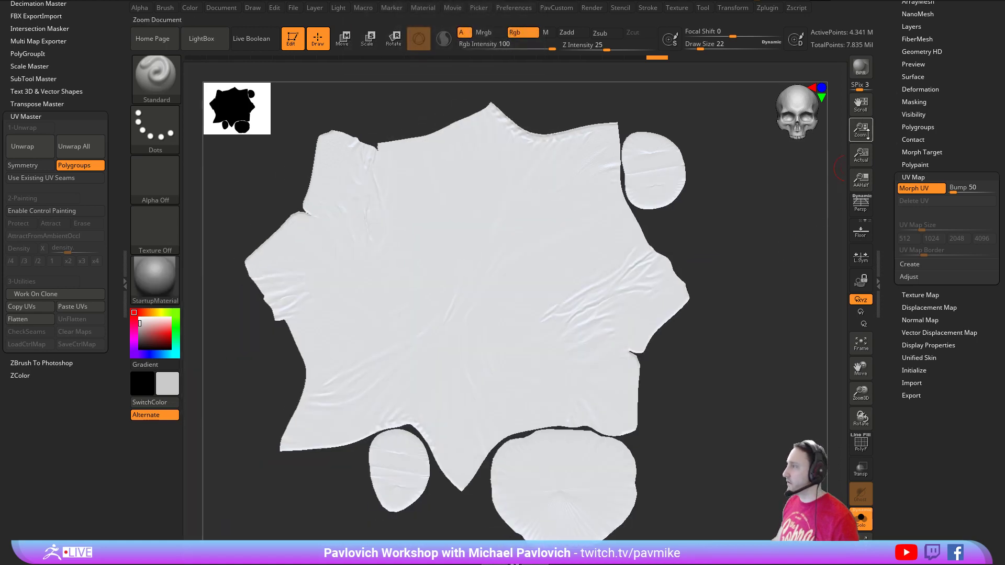
- Turn off Solo and Morph UV to restore the trousers on the full character, with Draw Size at 17
{"action": "left_click_drag", "start_coordinate": [888, 135], "coordinate": [887, 199]}
{"action": "scroll", "coordinate": [887, 200], "scroll_direction": "up", "scroll_amount": 10}
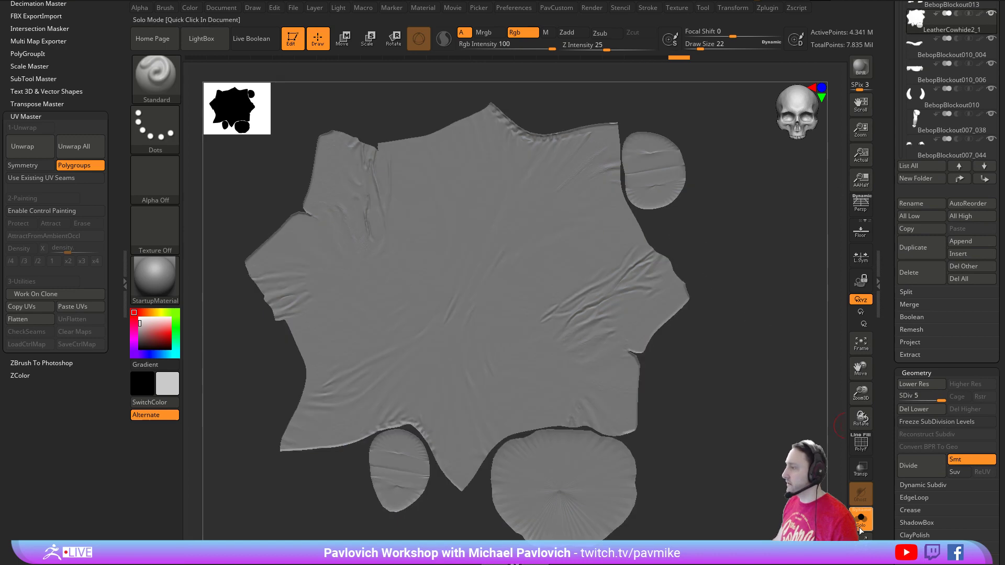
{"action": "left_click", "coordinate": [862, 518]}
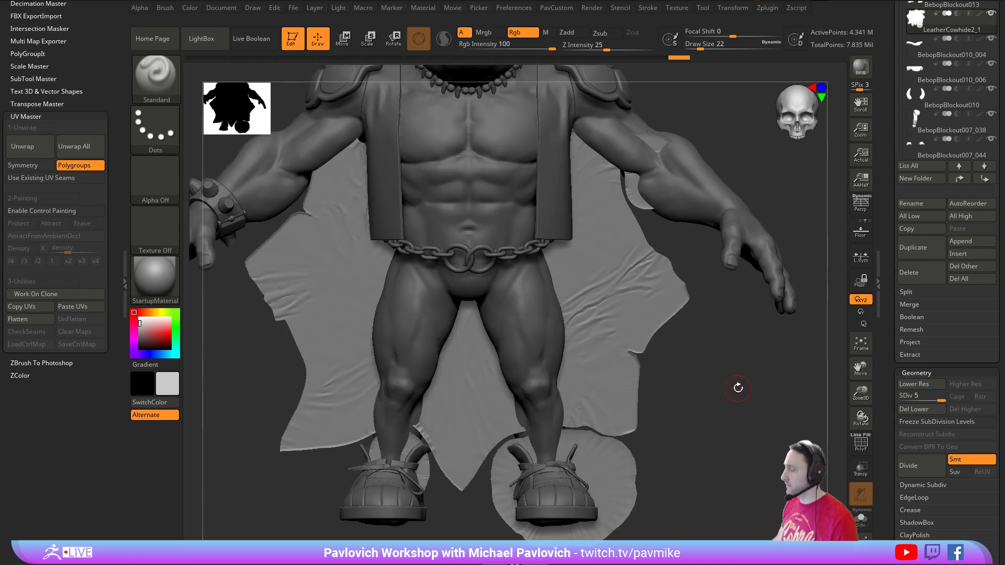
{"action": "key", "text": "s"}
{"action": "left_click", "coordinate": [730, 381]}
{"action": "left_click_drag", "start_coordinate": [888, 389], "coordinate": [894, 250]}
{"action": "left_click", "coordinate": [912, 298]}
{"action": "left_click_drag", "start_coordinate": [728, 335], "coordinate": [723, 339]}
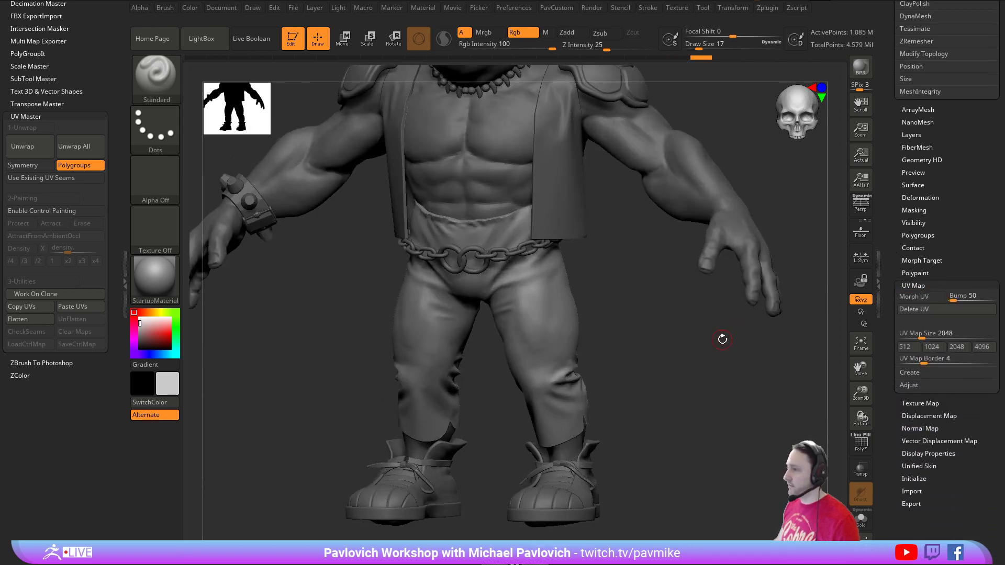
- Frame the lower trouser legs from the side, set Draw Size to 4 and choose a dark grey color
{"action": "mouse_move", "coordinate": [605, 272]}
{"action": "left_mouse_down", "text": "alt"}
{"action": "mouse_move", "coordinate": [626, 312]}
{"action": "mouse_move", "coordinate": [653, 240]}
{"action": "mouse_move", "coordinate": [637, 276]}
{"action": "mouse_move", "coordinate": [649, 283]}
{"action": "left_mouse_up", "text": "alt"}
{"action": "key", "text": "s"}
{"action": "left_click", "coordinate": [631, 279]}
{"action": "key", "text": "s"}
{"action": "left_click", "coordinate": [644, 279]}
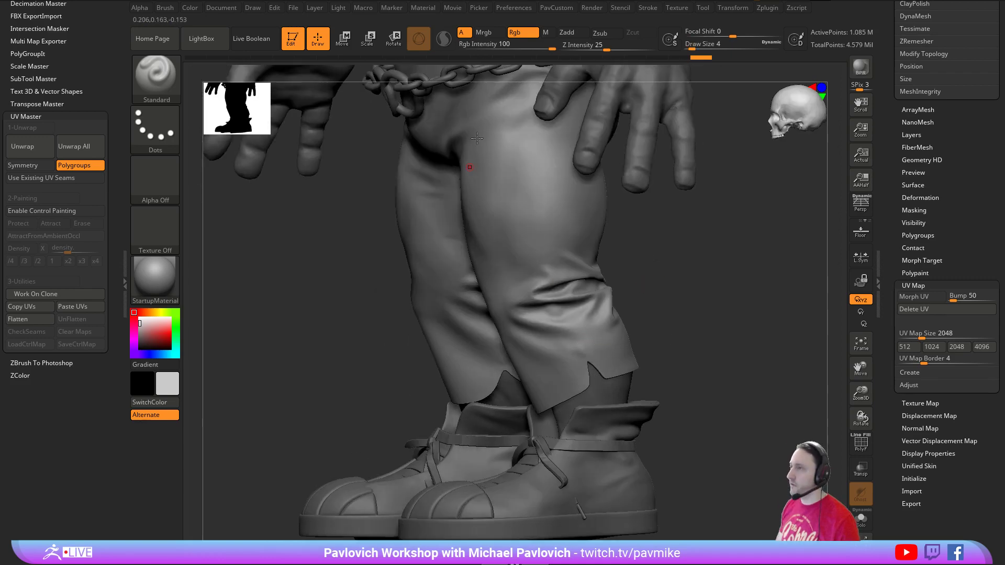
{"action": "left_click_drag", "start_coordinate": [664, 260], "coordinate": [638, 260]}
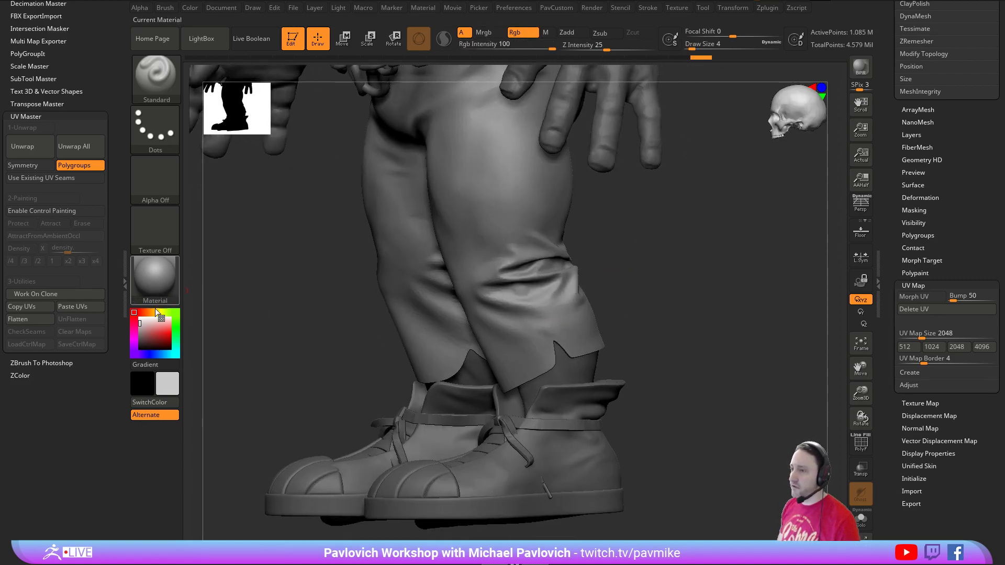
{"action": "left_click", "coordinate": [140, 341]}
{"action": "scroll", "coordinate": [923, 311], "scroll_direction": "up", "scroll_amount": 8}
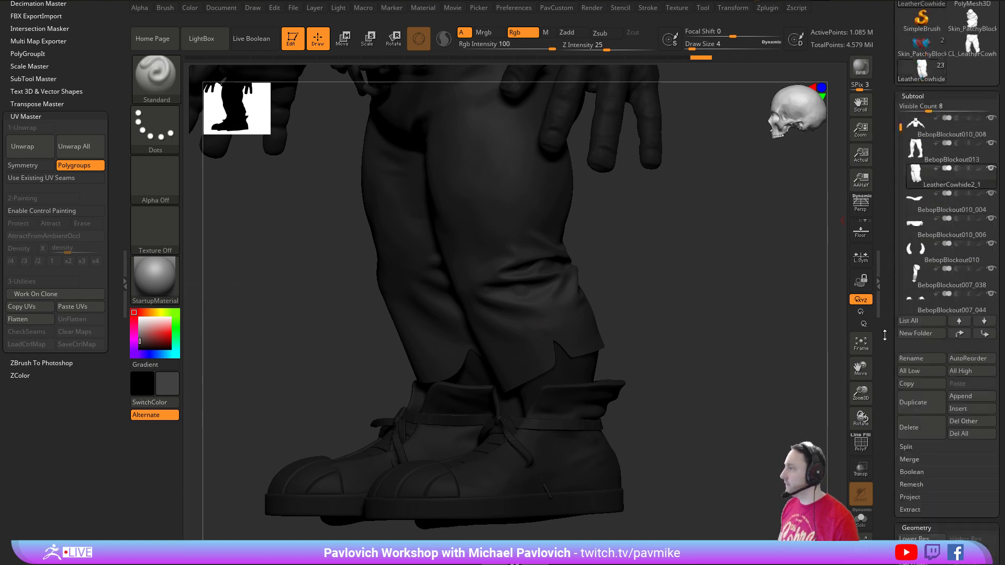
- Turn on the trousers' polypaint, paint an upward arrow above the outer hem notch and isolate the trousers
{"action": "left_click", "coordinate": [978, 215]}
{"action": "left_click_drag", "start_coordinate": [713, 294], "coordinate": [605, 289]}
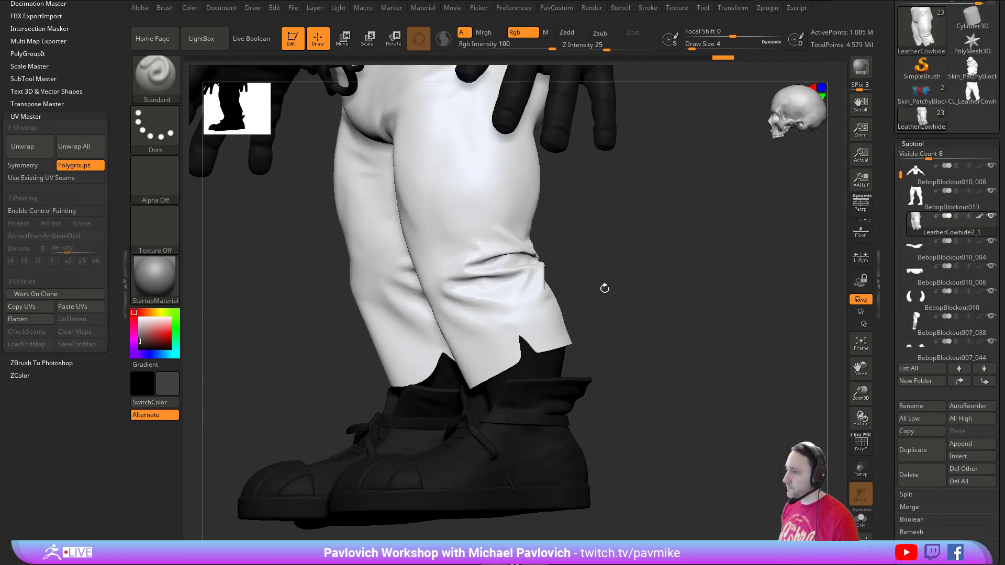
{"action": "mouse_move", "coordinate": [509, 326]}
{"action": "left_mouse_down"}
{"action": "mouse_move", "coordinate": [513, 339]}
{"action": "mouse_move", "coordinate": [523, 327]}
{"action": "left_mouse_up"}
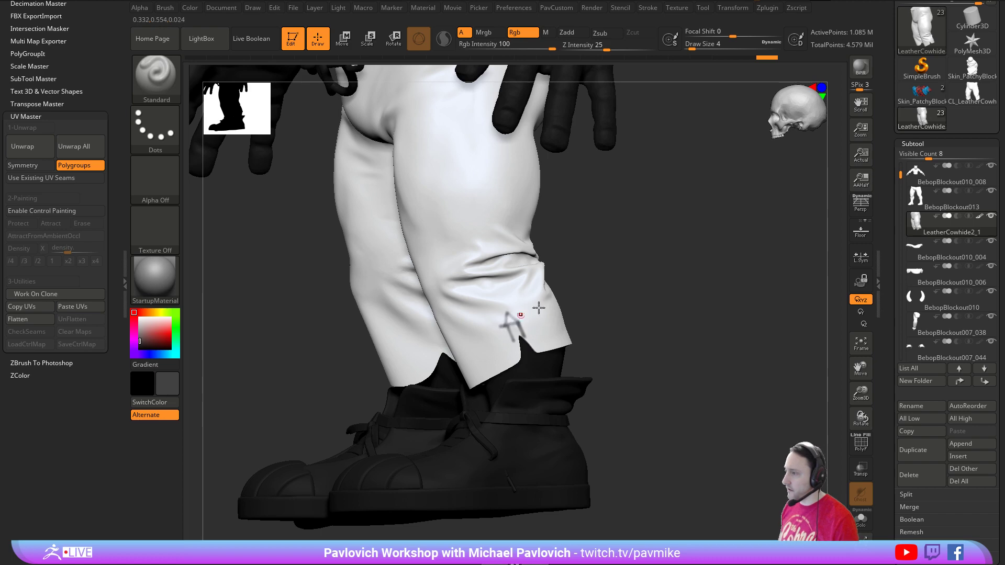
{"action": "mouse_move", "coordinate": [611, 288]}
{"action": "left_mouse_down"}
{"action": "mouse_move", "coordinate": [612, 274]}
{"action": "mouse_move", "coordinate": [649, 398]}
{"action": "mouse_move", "coordinate": [846, 392]}
{"action": "left_mouse_up"}
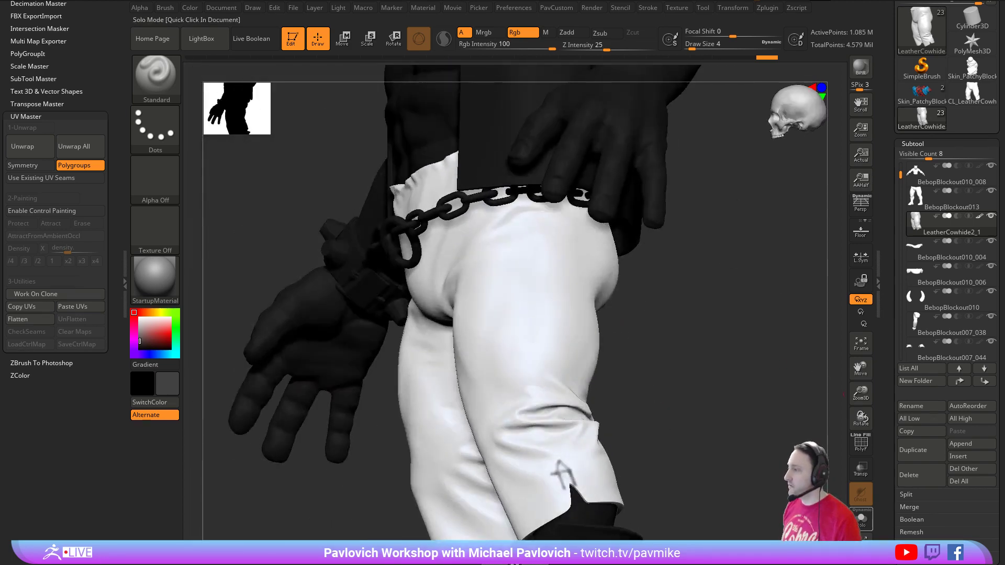
{"action": "left_click", "coordinate": [862, 519]}
- Paint a downward arrow at the waistband on both sides and an upward arrow above the other leg's hem notch
{"action": "left_click_drag", "start_coordinate": [700, 338], "coordinate": [560, 213]}
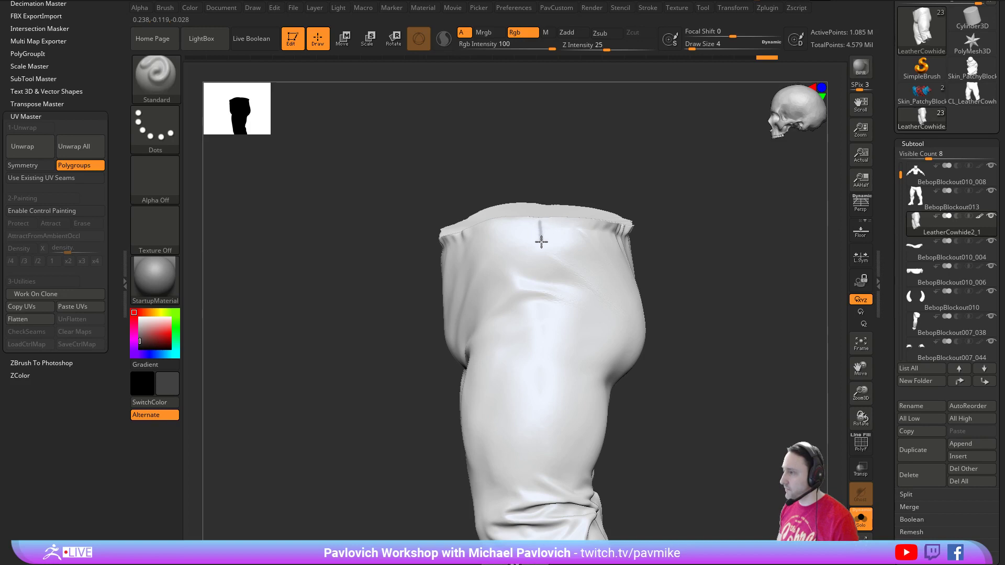
{"action": "mouse_move", "coordinate": [661, 231]}
{"action": "left_mouse_down"}
{"action": "mouse_move", "coordinate": [761, 226]}
{"action": "mouse_move", "coordinate": [709, 215]}
{"action": "mouse_move", "coordinate": [562, 219]}
{"action": "mouse_move", "coordinate": [528, 200]}
{"action": "left_mouse_up"}
{"action": "mouse_move", "coordinate": [675, 307]}
{"action": "left_mouse_down"}
{"action": "mouse_move", "coordinate": [666, 316]}
{"action": "mouse_move", "coordinate": [658, 273]}
{"action": "left_mouse_up"}
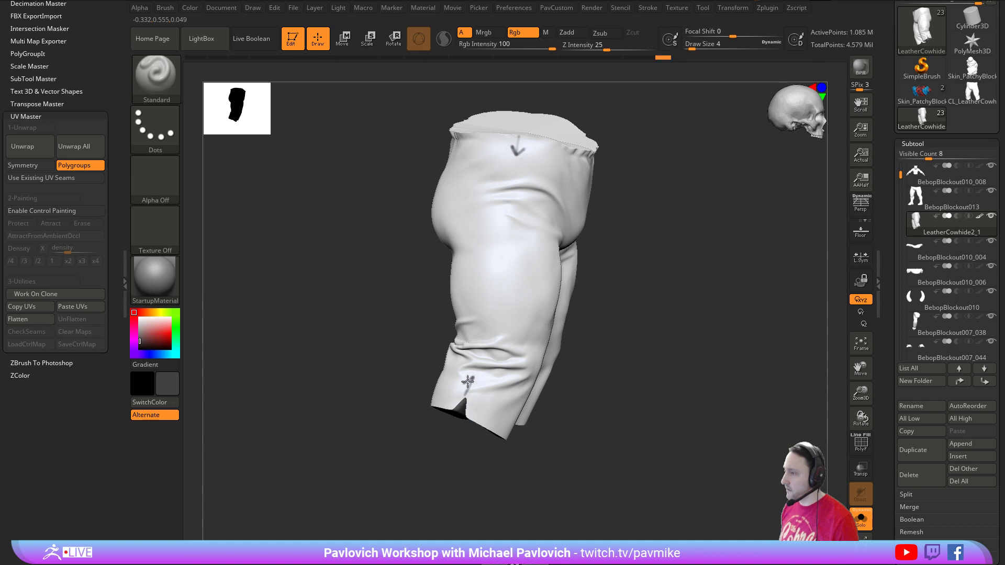
{"action": "left_click_drag", "start_coordinate": [465, 394], "coordinate": [471, 377]}
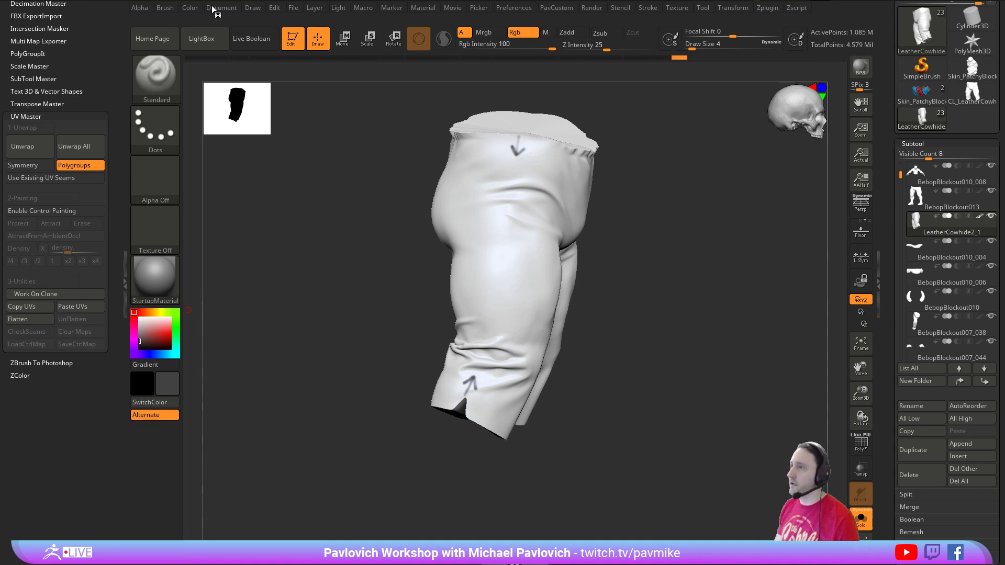
- Set the brush's Mask By Polygroups to 0 and paint side seam lines joining the waist and hem arrows on both legs
{"action": "left_click", "coordinate": [165, 8]}
{"action": "left_click_drag", "start_coordinate": [201, 397], "coordinate": [170, 396]}
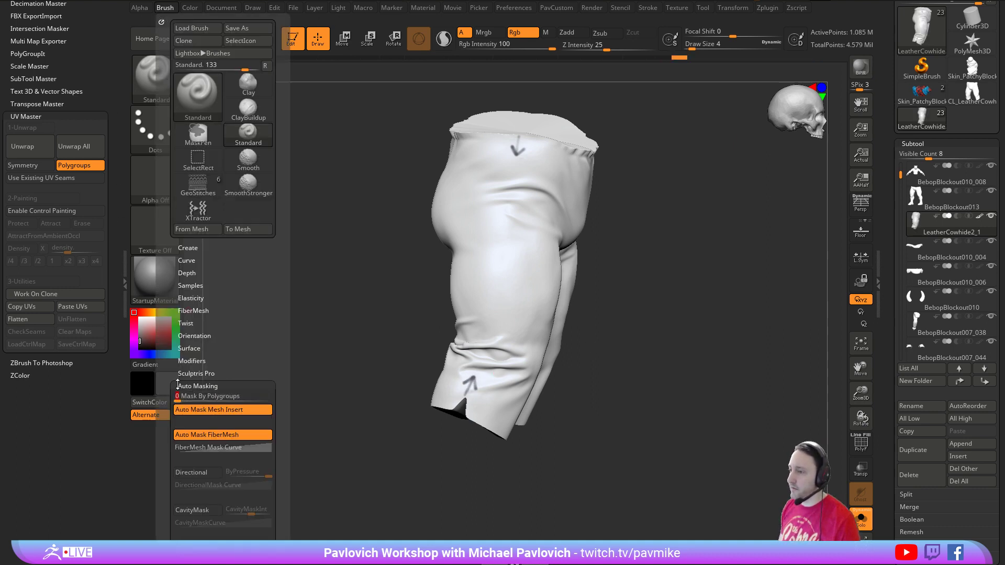
{"action": "mouse_move", "coordinate": [729, 249]}
{"action": "left_mouse_down", "text": "alt"}
{"action": "mouse_move", "coordinate": [705, 314]}
{"action": "mouse_move", "coordinate": [783, 292]}
{"action": "mouse_move", "coordinate": [726, 299]}
{"action": "left_mouse_up", "text": "alt"}
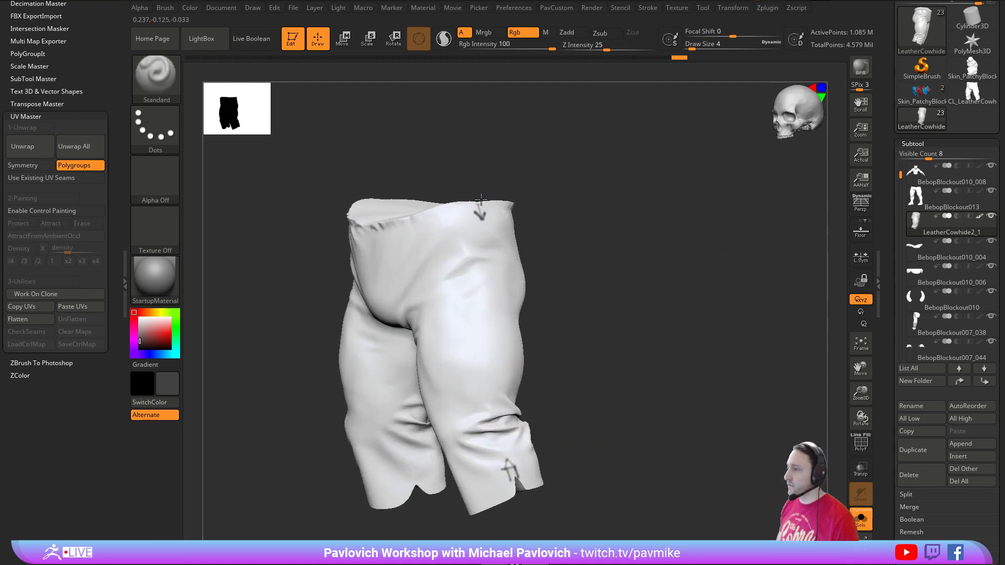
{"action": "left_click_drag", "start_coordinate": [657, 294], "coordinate": [630, 244]}
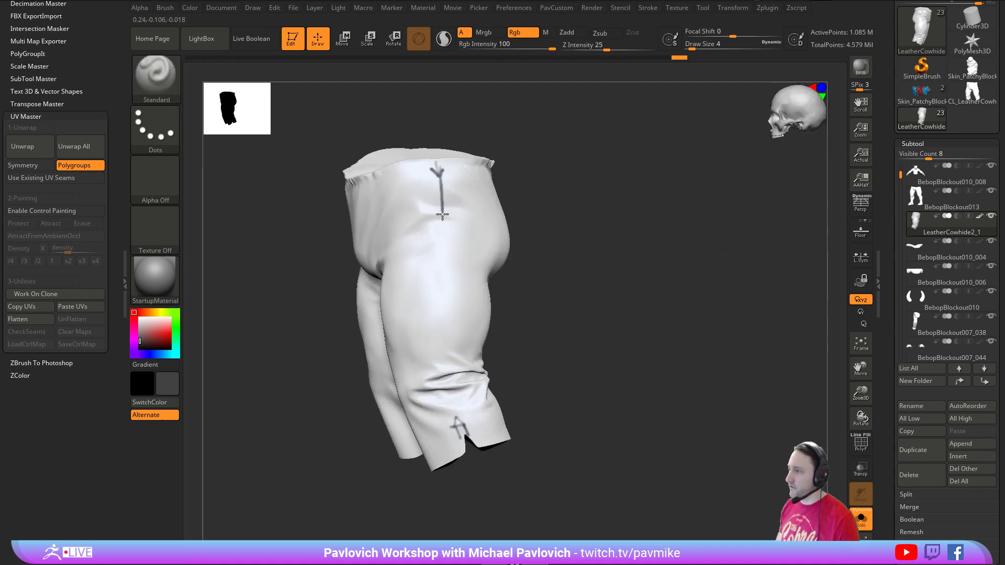
{"action": "left_click_drag", "start_coordinate": [579, 265], "coordinate": [562, 178]}
{"action": "left_click_drag", "start_coordinate": [438, 238], "coordinate": [430, 342]}
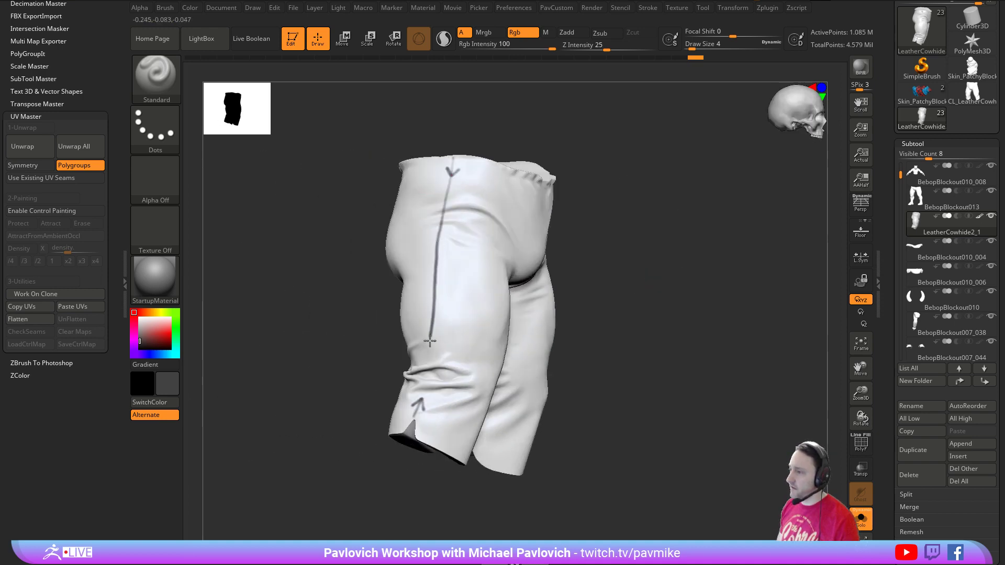
- Paint inseam lines from the crotch down the inside of both trouser legs to the hems
{"action": "left_click_drag", "start_coordinate": [729, 296], "coordinate": [587, 234]}
{"action": "left_click_drag", "start_coordinate": [608, 274], "coordinate": [542, 274]}
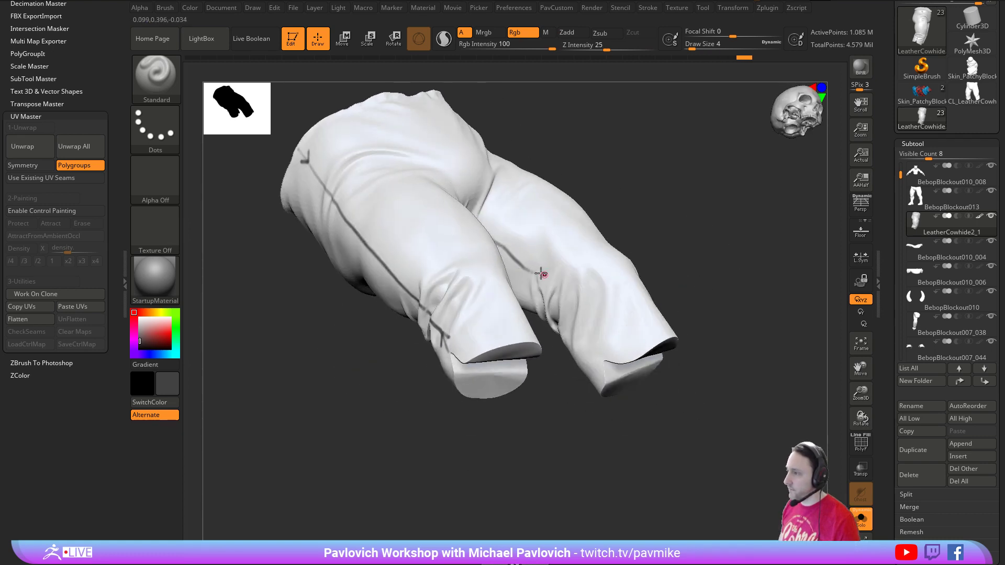
{"action": "left_click_drag", "start_coordinate": [598, 357], "coordinate": [596, 231]}
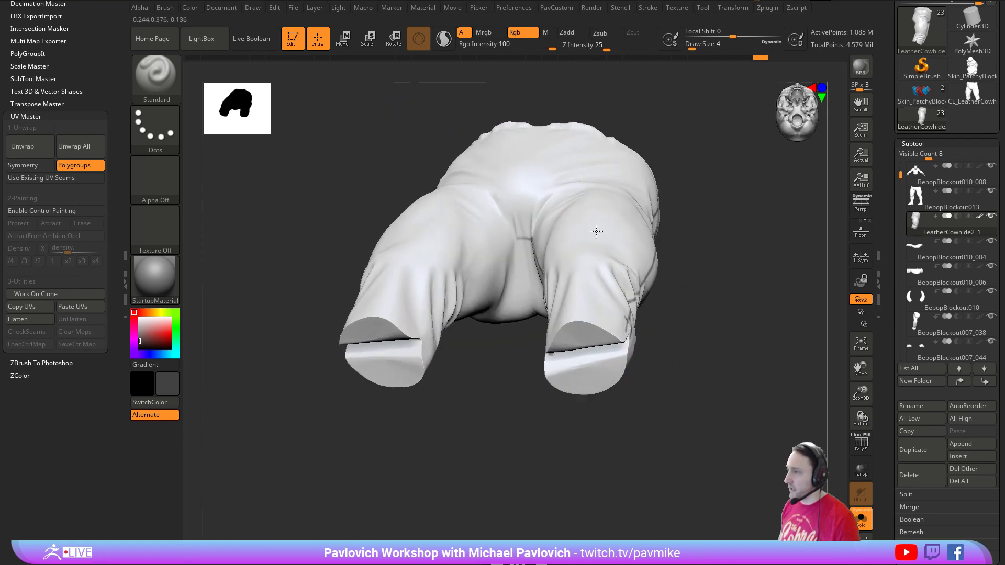
{"action": "left_click_drag", "start_coordinate": [516, 240], "coordinate": [457, 282]}
{"action": "right_click_drag", "start_coordinate": [463, 285], "coordinate": [587, 286]}
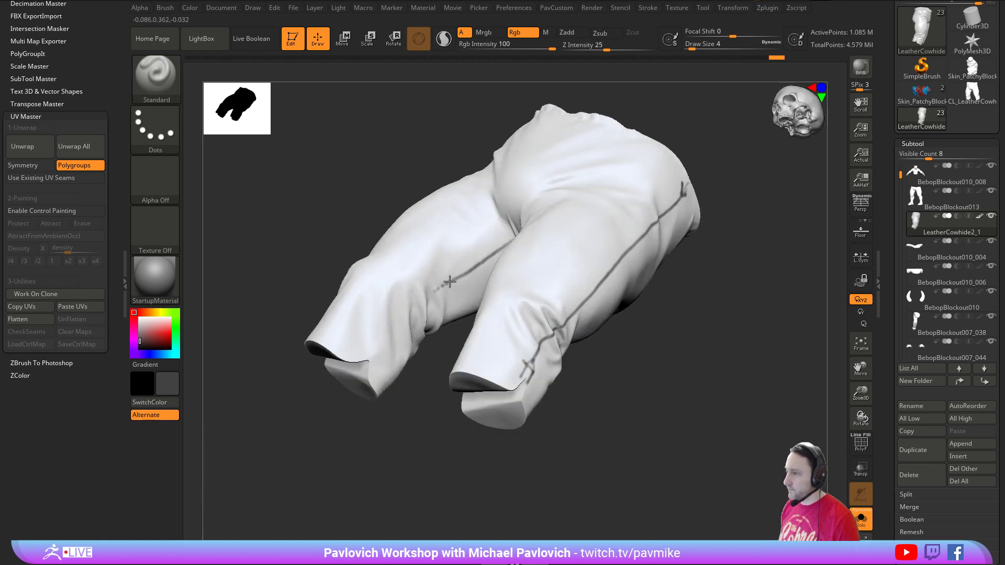
{"action": "left_click_drag", "start_coordinate": [390, 341], "coordinate": [375, 355]}
{"action": "mouse_move", "coordinate": [642, 335]}
{"action": "left_mouse_down"}
{"action": "mouse_move", "coordinate": [749, 328]}
{"action": "mouse_move", "coordinate": [725, 336]}
{"action": "left_mouse_up"}
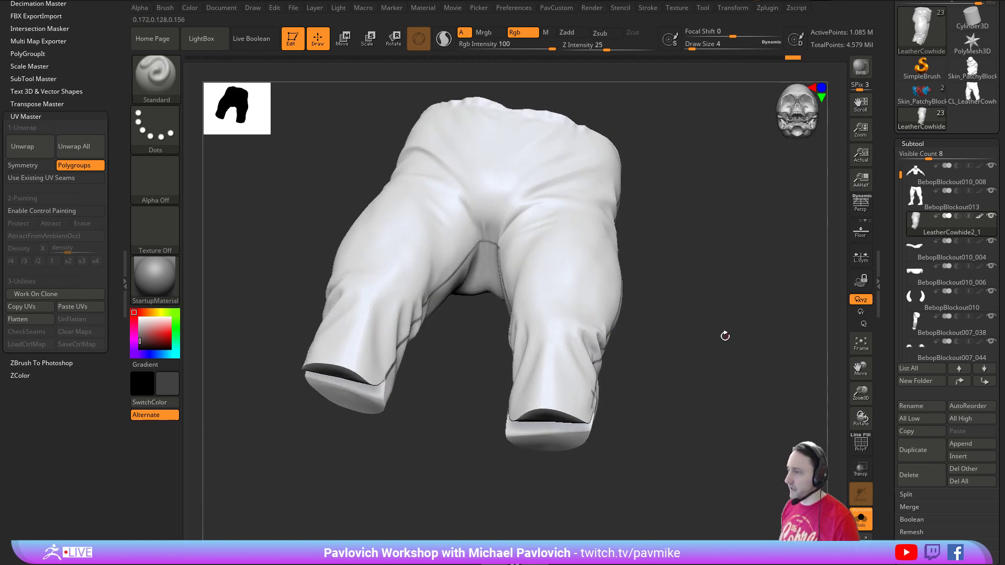
{"action": "left_click_drag", "start_coordinate": [691, 252], "coordinate": [687, 307]}
{"action": "left_click_drag", "start_coordinate": [688, 235], "coordinate": [675, 213], "text": "alt"}
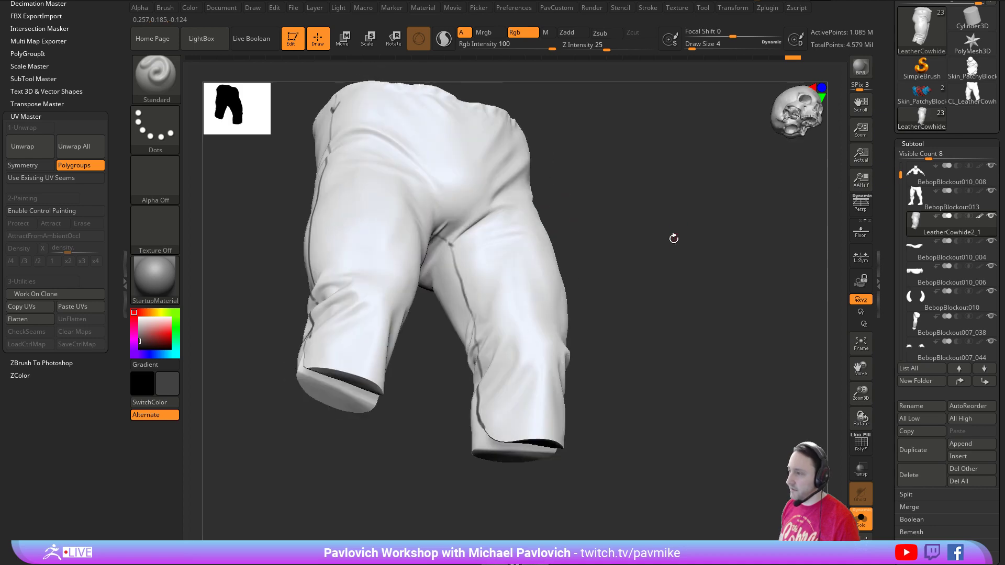
{"action": "right_click_drag", "start_coordinate": [670, 254], "coordinate": [661, 244]}
- Dock the Render palette beside the canvas and choose the DamStandard brush at Draw Size 13
{"action": "left_click_drag", "start_coordinate": [117, 23], "coordinate": [118, 145]}
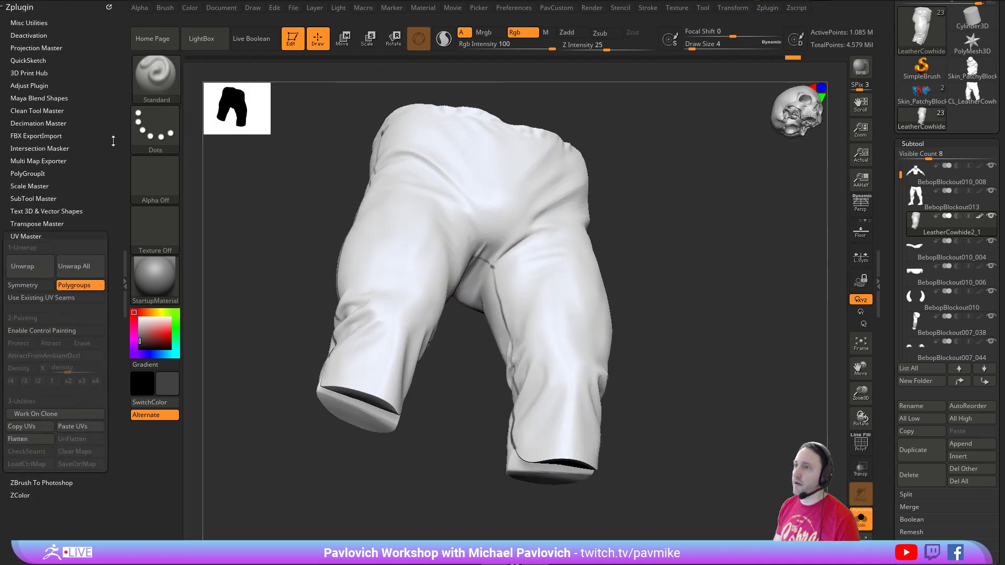
{"action": "left_click", "coordinate": [592, 8]}
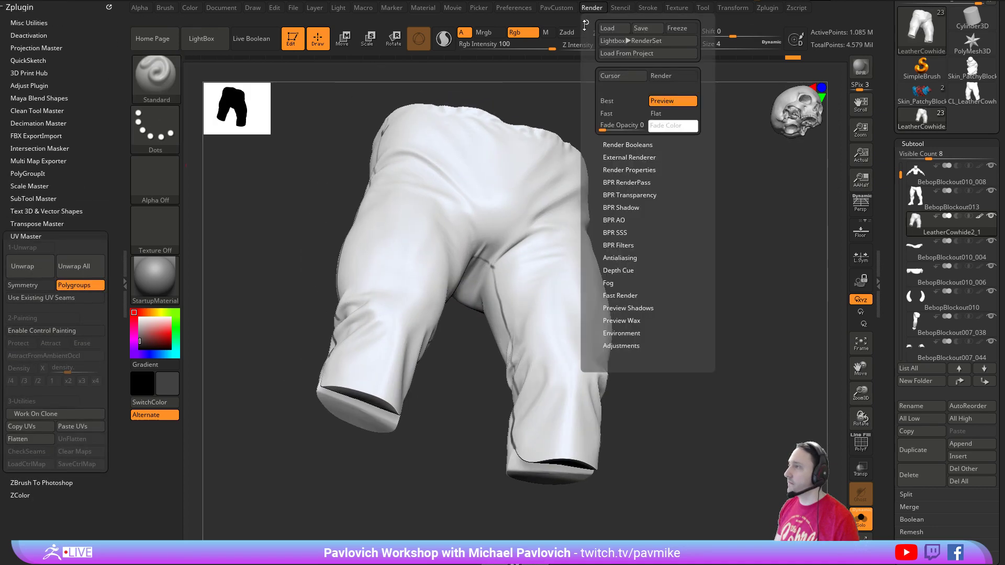
{"action": "left_click", "coordinate": [584, 21]}
{"action": "mouse_move", "coordinate": [733, 220]}
{"action": "right_mouse_down"}
{"action": "mouse_move", "coordinate": [764, 268]}
{"action": "mouse_move", "coordinate": [747, 300]}
{"action": "mouse_move", "coordinate": [756, 316]}
{"action": "right_mouse_up"}
{"action": "key", "text": "b"}
{"action": "key", "text": "d"}
{"action": "key", "text": "s"}
{"action": "key", "text": "s"}
{"action": "left_click_drag", "start_coordinate": [501, 223], "coordinate": [508, 223]}
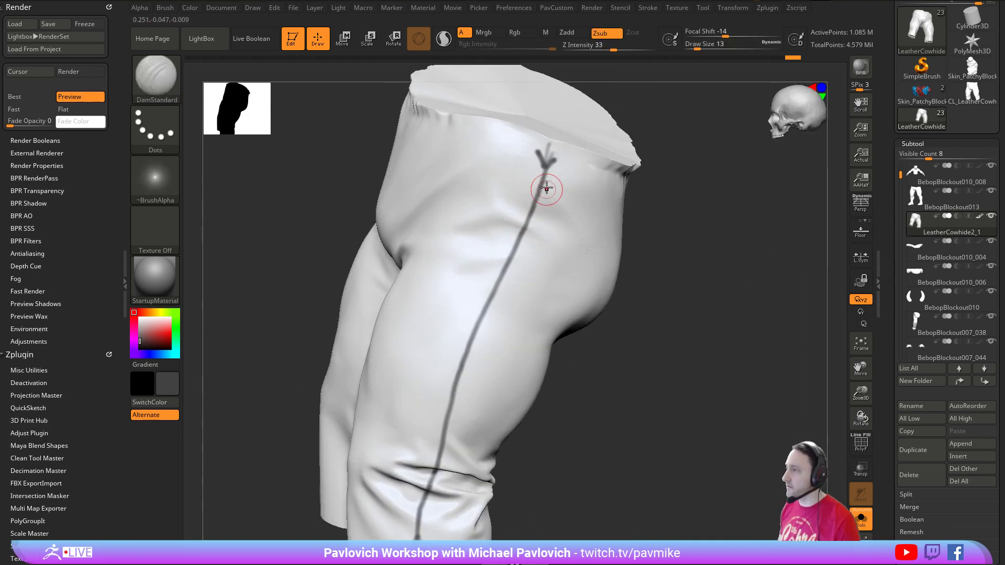
- Try to carve a DamStandard crease along the painted side seam, and undo the stroke
{"action": "left_click_drag", "start_coordinate": [545, 177], "coordinate": [540, 190]}
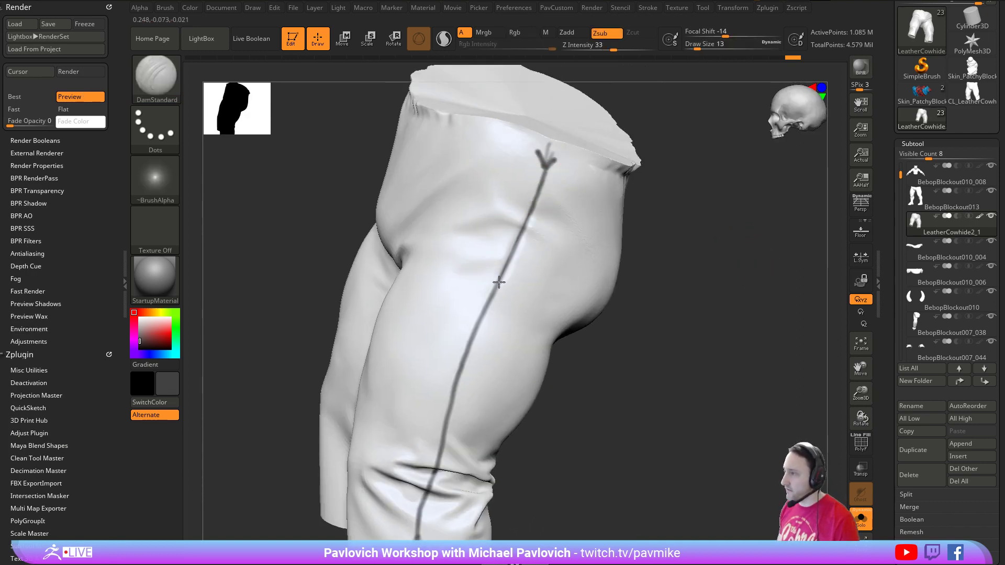
{"action": "right_click_drag", "start_coordinate": [657, 292], "coordinate": [563, 183]}
{"action": "right_click_drag", "start_coordinate": [511, 292], "coordinate": [715, 288]}
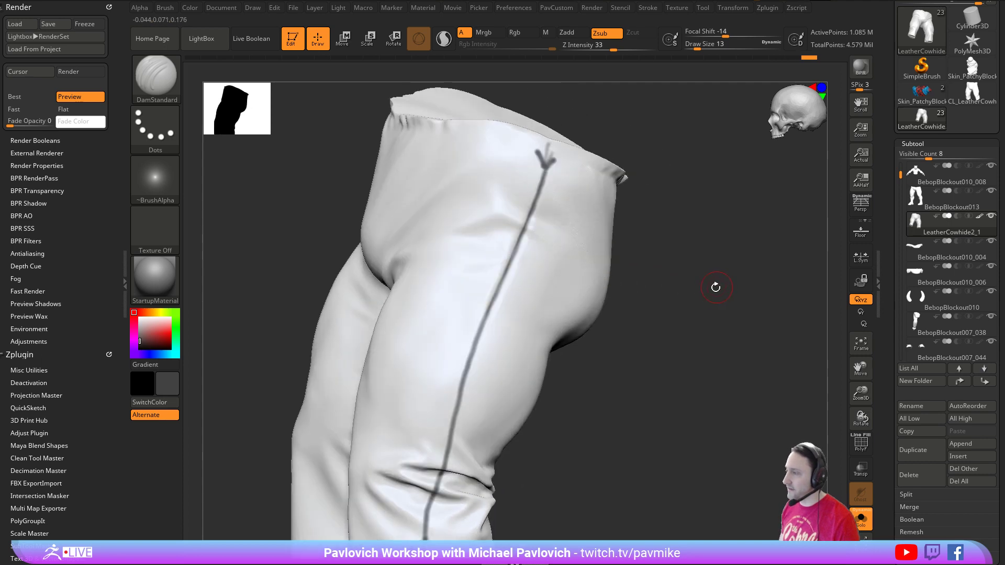
{"action": "key", "text": "ctrl+z"}
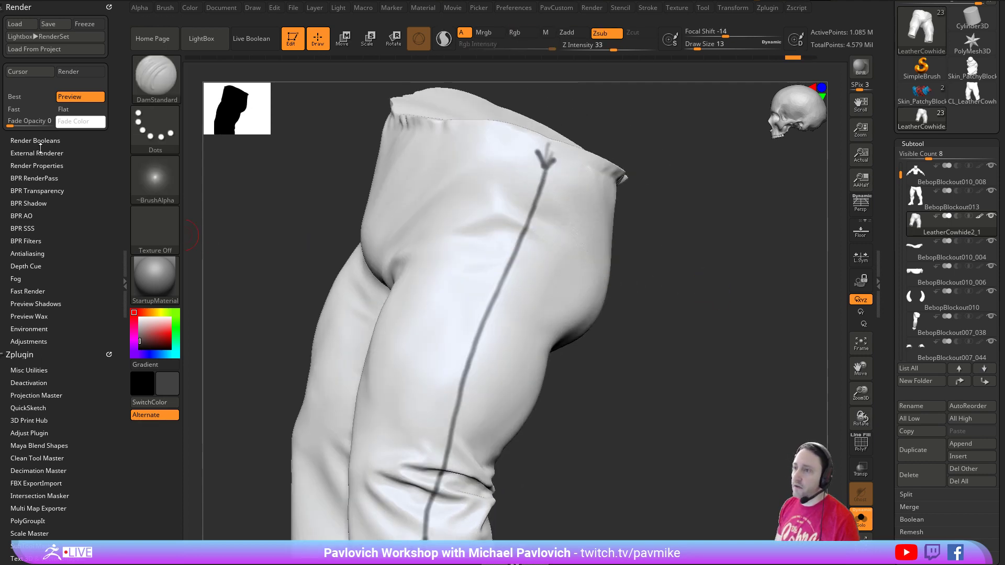
- Set the render Fade Opacity to 63, the Draw Size to 11 and the color to near-white
{"action": "mouse_move", "coordinate": [30, 121]}
{"action": "left_mouse_down"}
{"action": "mouse_move", "coordinate": [45, 122]}
{"action": "mouse_move", "coordinate": [36, 122]}
{"action": "left_mouse_up"}
{"action": "right_click_drag", "start_coordinate": [628, 209], "coordinate": [565, 191]}
{"action": "key", "text": "s"}
{"action": "left_click_drag", "start_coordinate": [555, 190], "coordinate": [553, 190]}
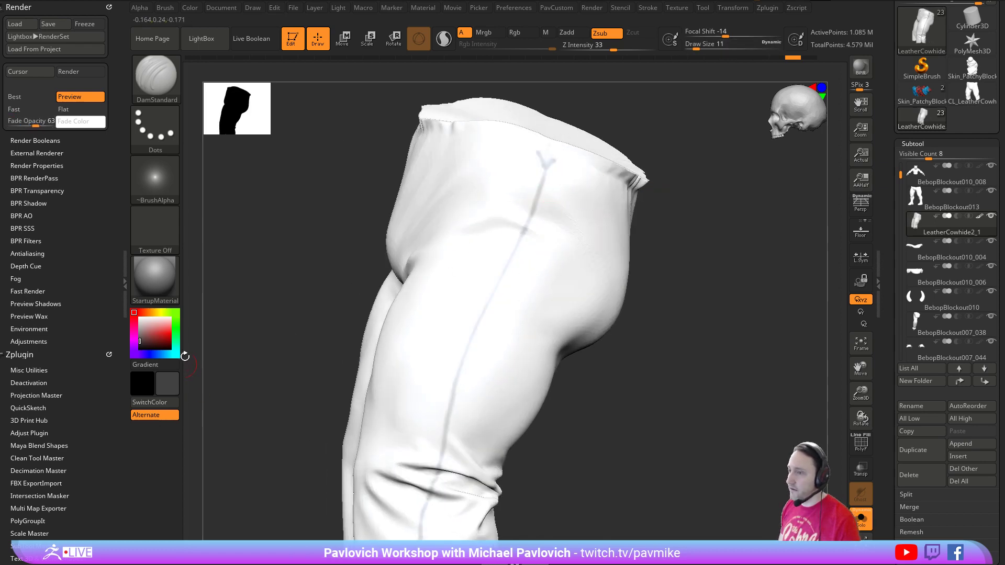
{"action": "left_click", "coordinate": [140, 319]}
{"action": "left_click", "coordinate": [160, 282]}
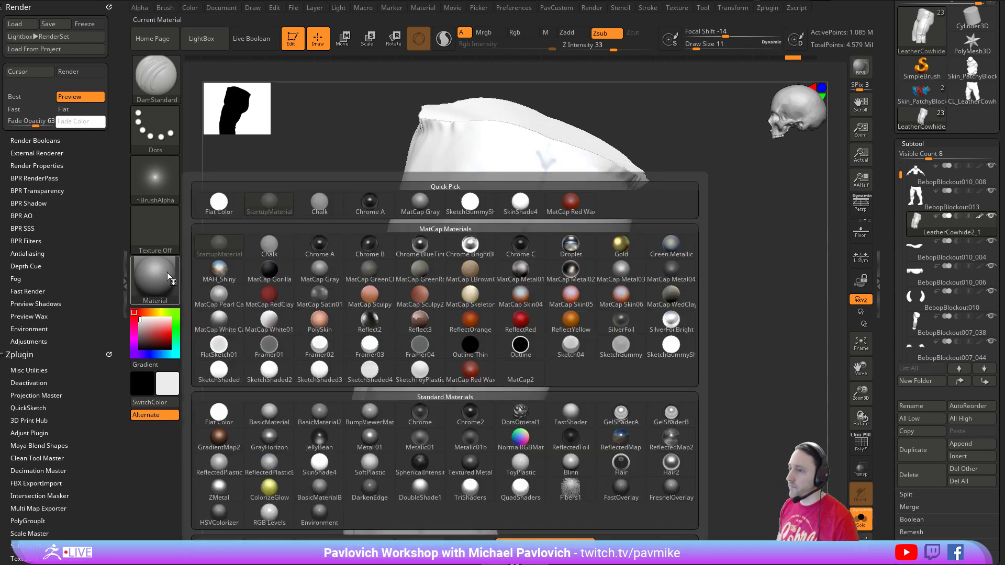
{"action": "right_click_drag", "start_coordinate": [610, 138], "coordinate": [581, 180]}
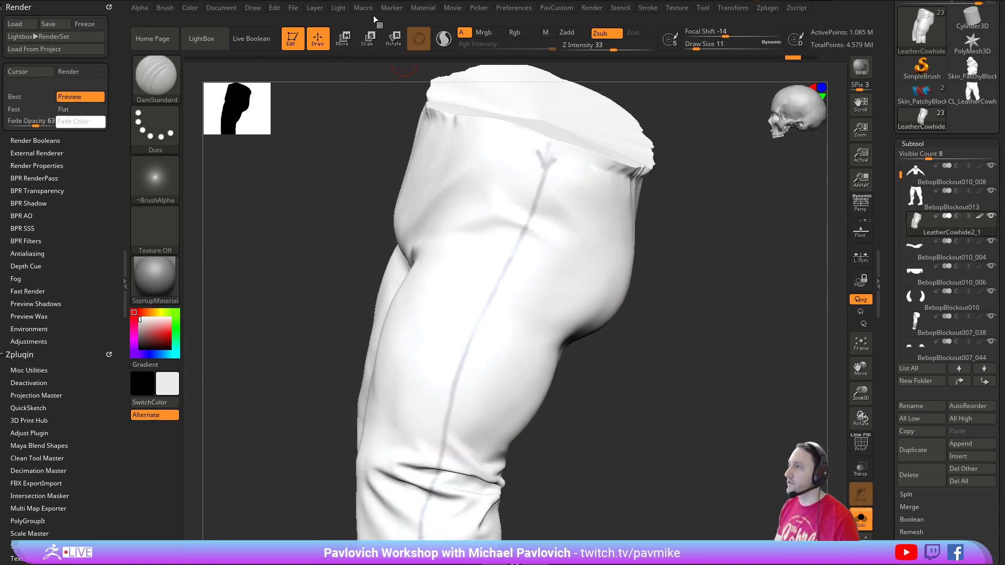
- Dock the Material palette, switch the material to SkinShade4 and set its Diffuse to 70
{"action": "mouse_move", "coordinate": [421, 10]}
{"action": "left_click_drag", "start_coordinate": [416, 22], "coordinate": [112, 86]}
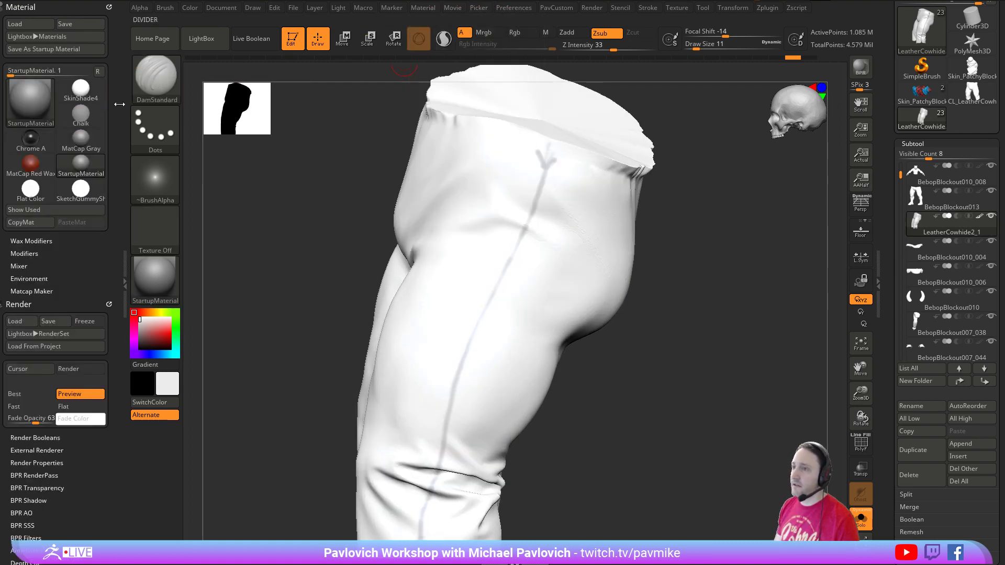
{"action": "left_click", "coordinate": [42, 253]}
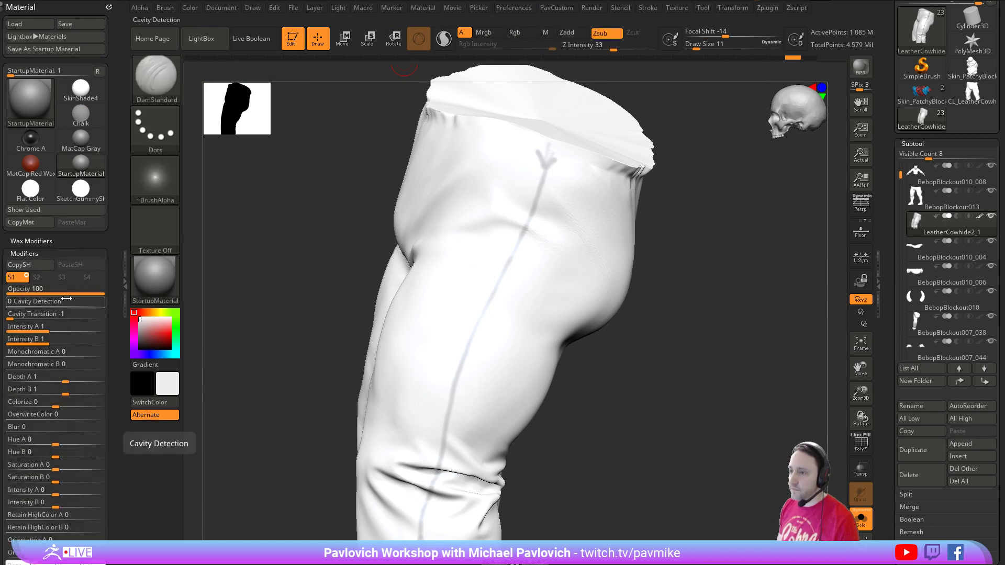
{"action": "left_click", "coordinate": [81, 89]}
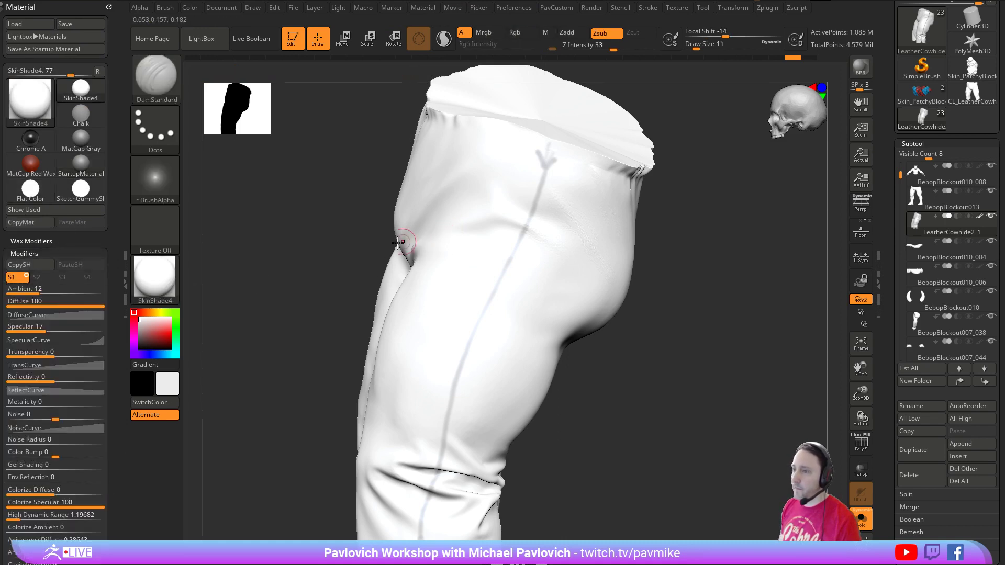
{"action": "left_click_drag", "start_coordinate": [100, 301], "coordinate": [89, 301]}
- Carve a DamStandard crease along the painted side seam from the waistband down the thigh
{"action": "left_click_drag", "start_coordinate": [727, 278], "coordinate": [680, 266]}
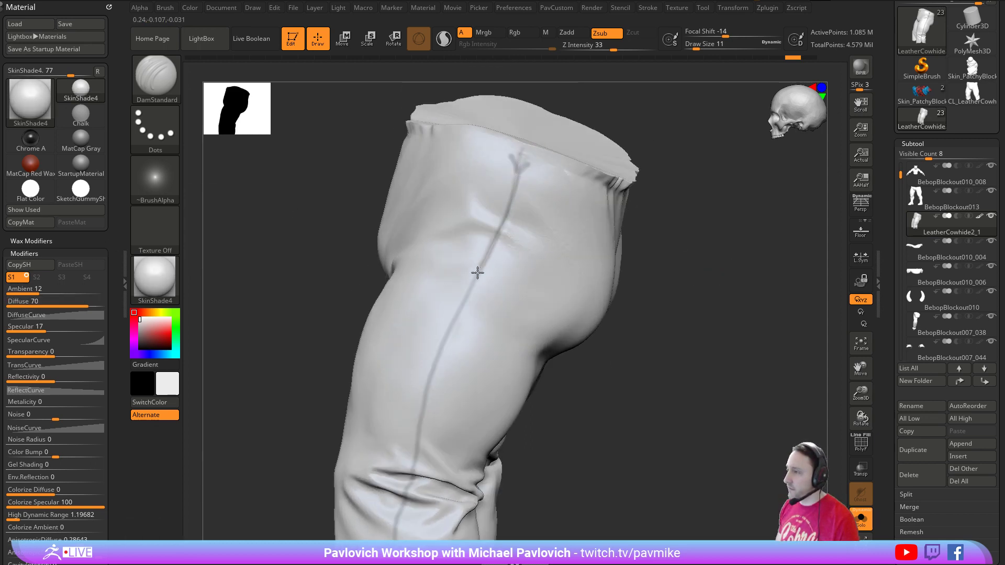
{"action": "left_click_drag", "start_coordinate": [427, 389], "coordinate": [424, 403]}
{"action": "left_click_drag", "start_coordinate": [688, 369], "coordinate": [690, 323], "text": "alt"}
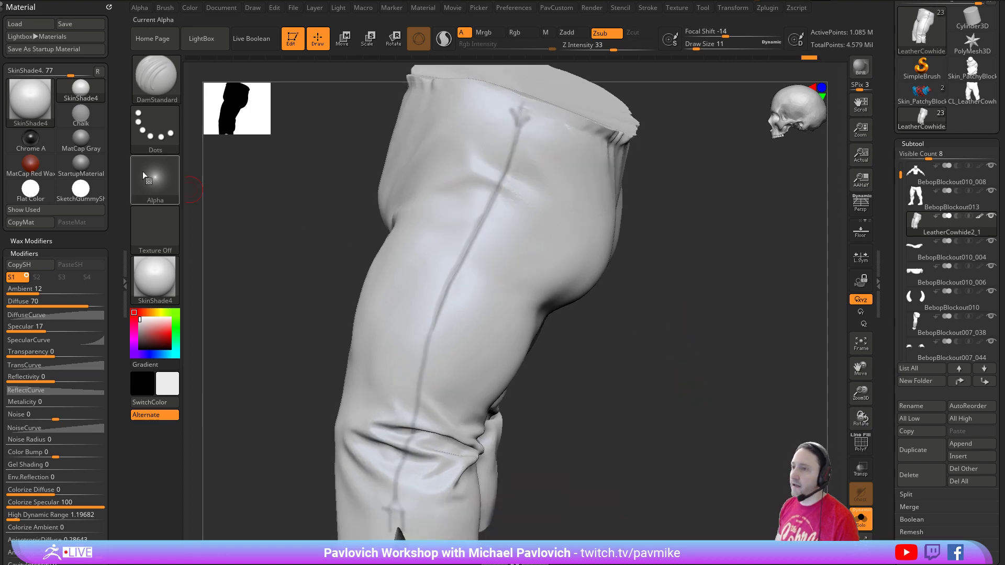
- Raise Fade Opacity to 100 to inspect the crease without the painted lines, and return it to 0
{"action": "left_click_drag", "start_coordinate": [95, 259], "coordinate": [95, 31]}
{"action": "left_click_drag", "start_coordinate": [95, 498], "coordinate": [93, 92]}
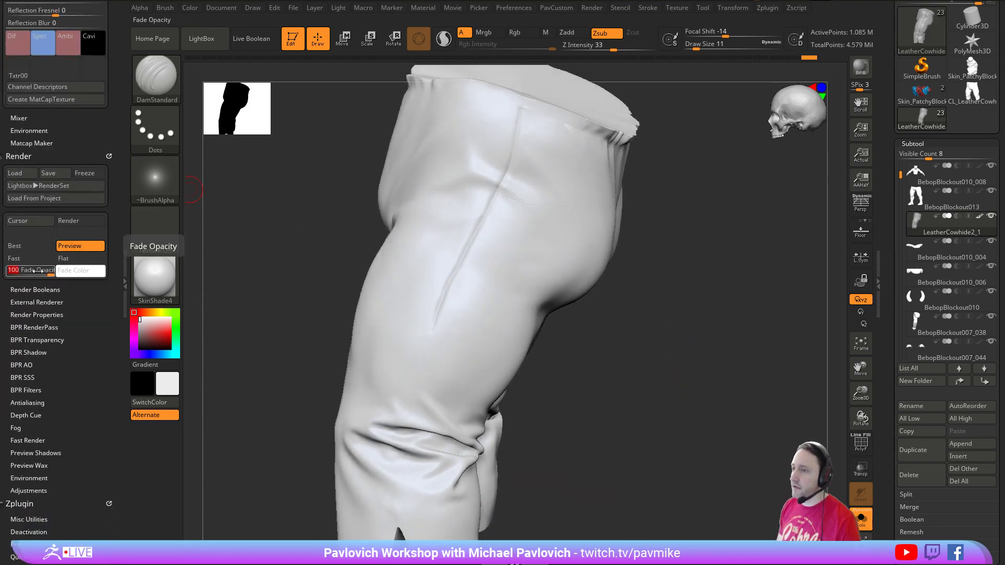
{"action": "left_click_drag", "start_coordinate": [33, 270], "coordinate": [7, 270]}
{"action": "mouse_move", "coordinate": [649, 272]}
{"action": "left_mouse_down"}
{"action": "mouse_move", "coordinate": [675, 291]}
{"action": "mouse_move", "coordinate": [685, 283]}
{"action": "mouse_move", "coordinate": [688, 302]}
{"action": "mouse_move", "coordinate": [541, 341]}
{"action": "mouse_move", "coordinate": [700, 262]}
{"action": "left_mouse_up"}
- Load the Stitch1 brush from the Stitch folder of the LightBox brush library
{"action": "key", "text": "comma"}
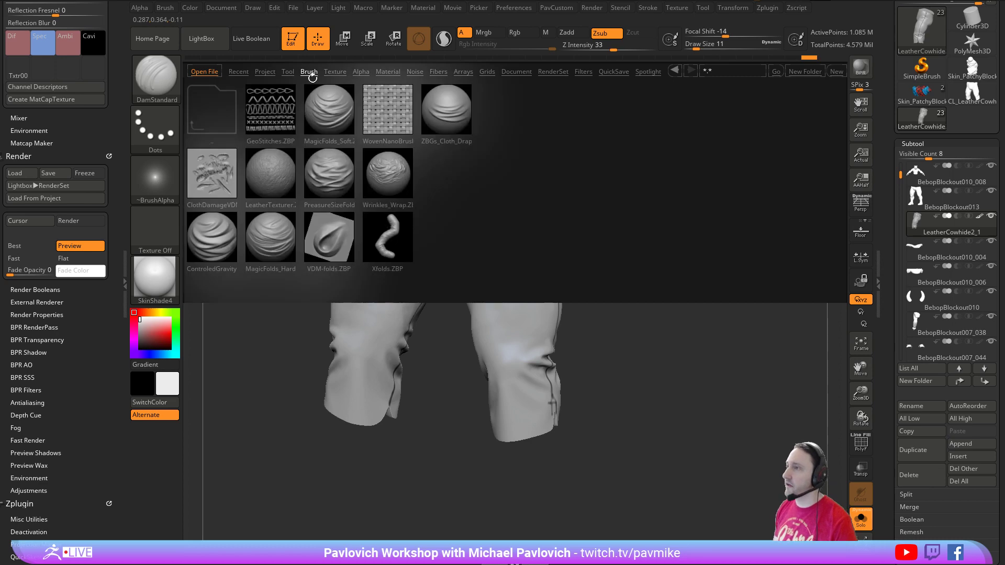
{"action": "left_click", "coordinate": [310, 71]}
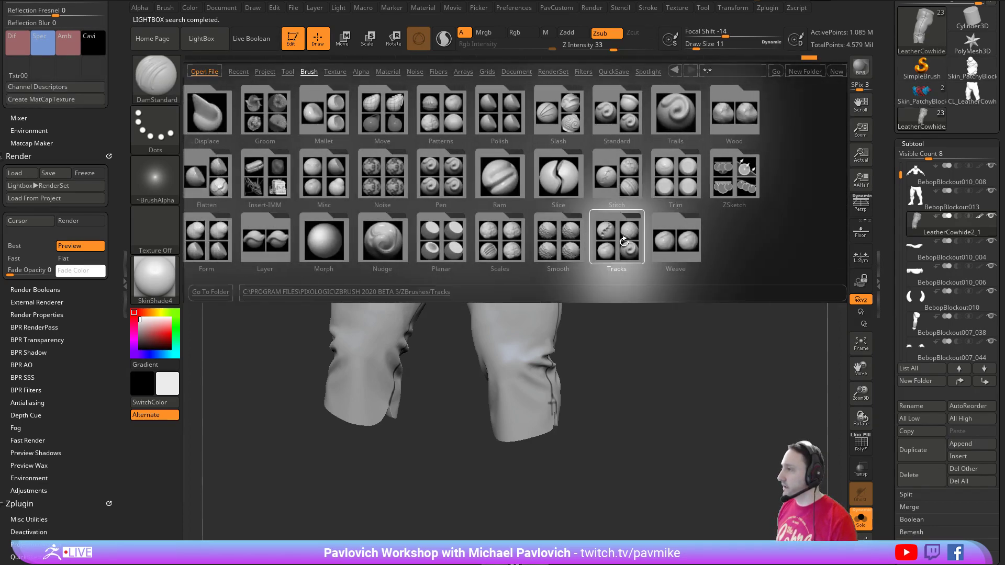
{"action": "left_click", "coordinate": [633, 185]}
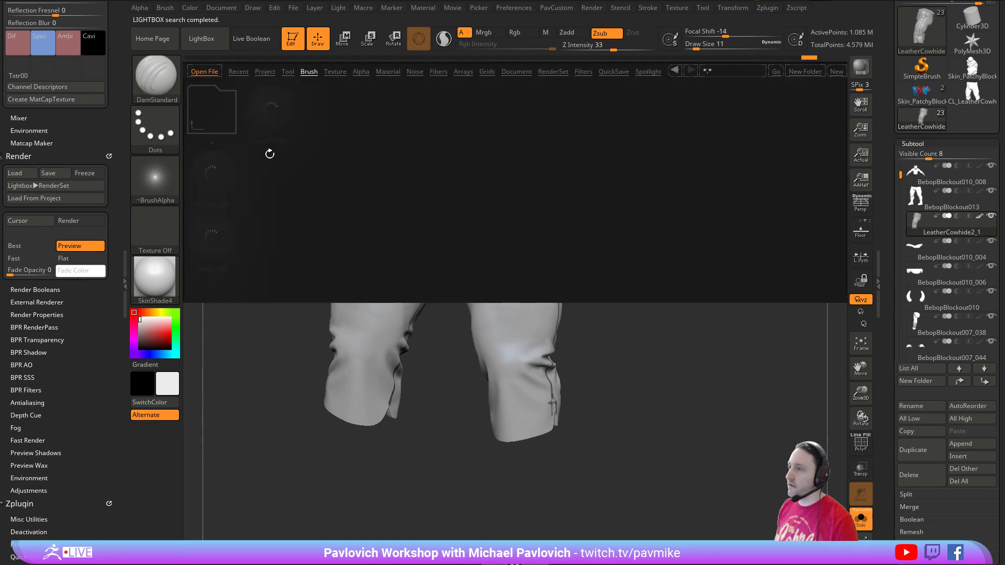
{"action": "double_click", "coordinate": [219, 174]}
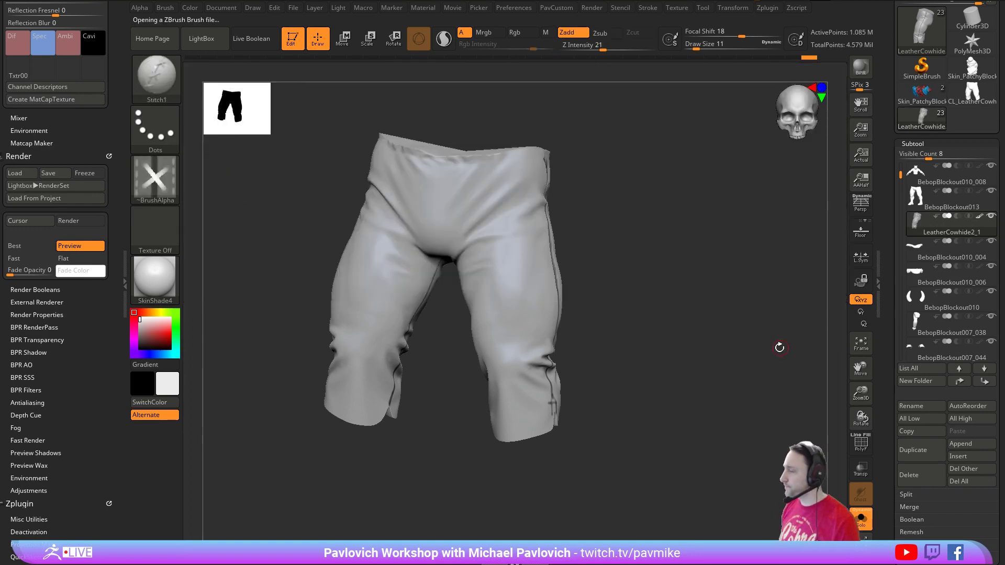
- Flatten the trousers with Morph UV and stitch along the long central seam with the Stitch1 brush
{"action": "left_click_drag", "start_coordinate": [779, 348], "coordinate": [751, 343]}
{"action": "left_click_drag", "start_coordinate": [887, 402], "coordinate": [898, 174]}
{"action": "left_click", "coordinate": [923, 354]}
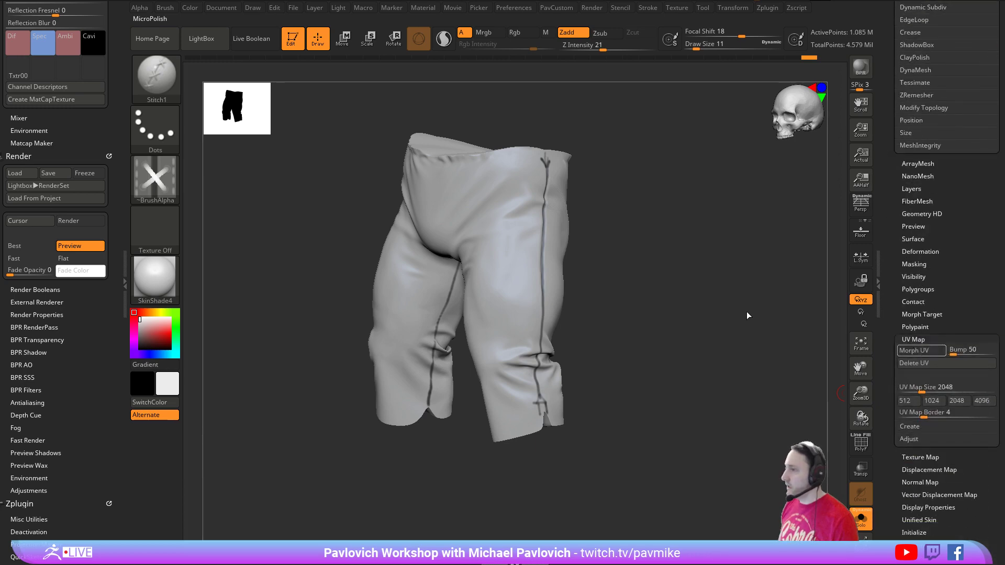
{"action": "key", "text": "f"}
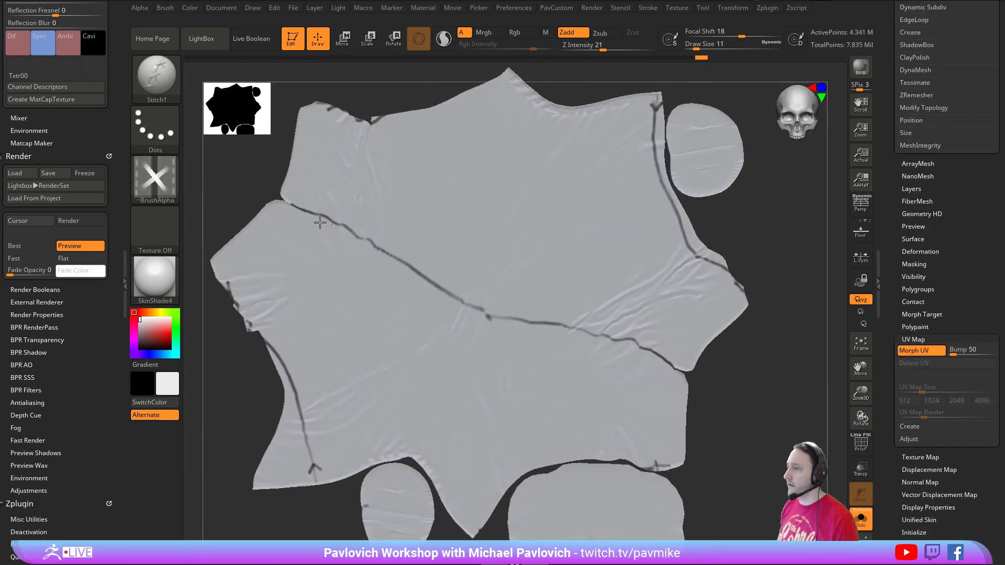
{"action": "key", "text": "space"}
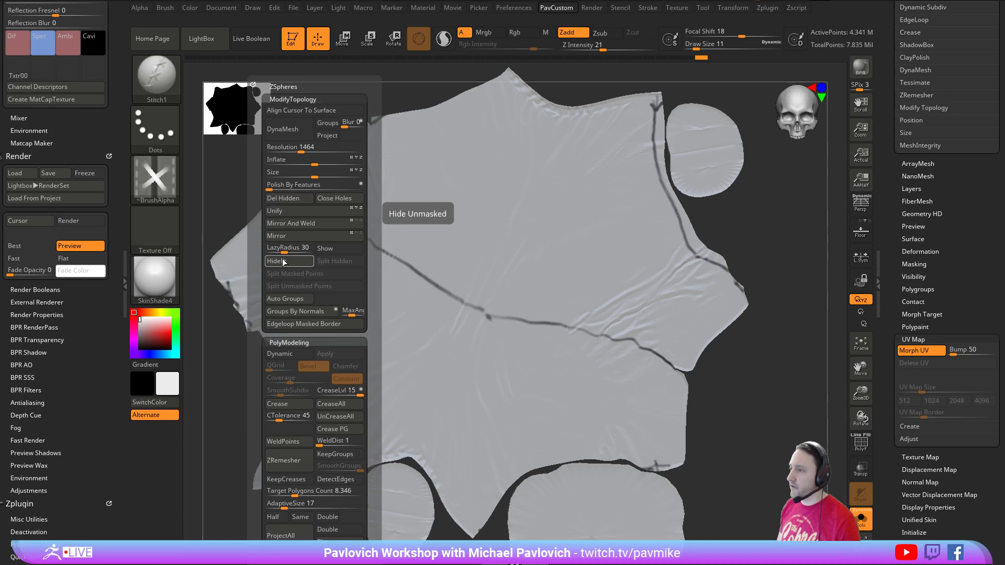
{"action": "left_click_drag", "start_coordinate": [745, 231], "coordinate": [827, 309]}
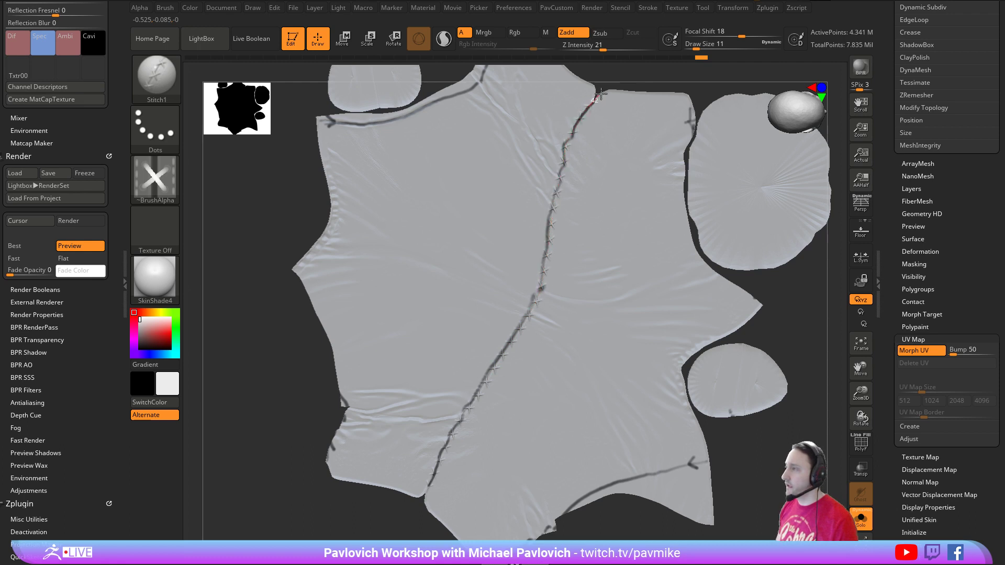
- Stitch along the two shorter creased seams at the lower and upper edges of the flattened trousers
{"action": "left_click_drag", "start_coordinate": [787, 300], "coordinate": [781, 197], "text": "alt"}
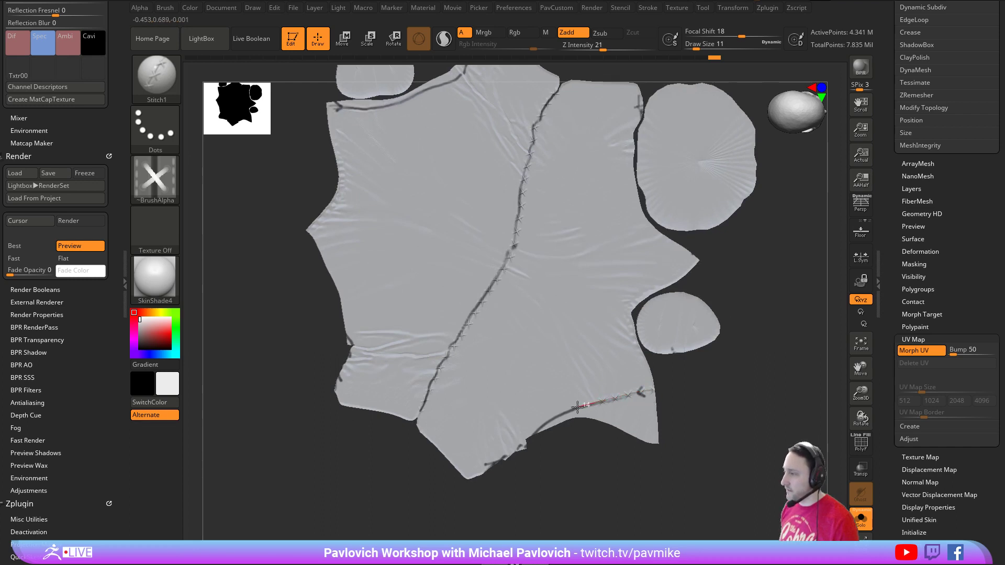
{"action": "left_click_drag", "start_coordinate": [485, 471], "coordinate": [484, 472]}
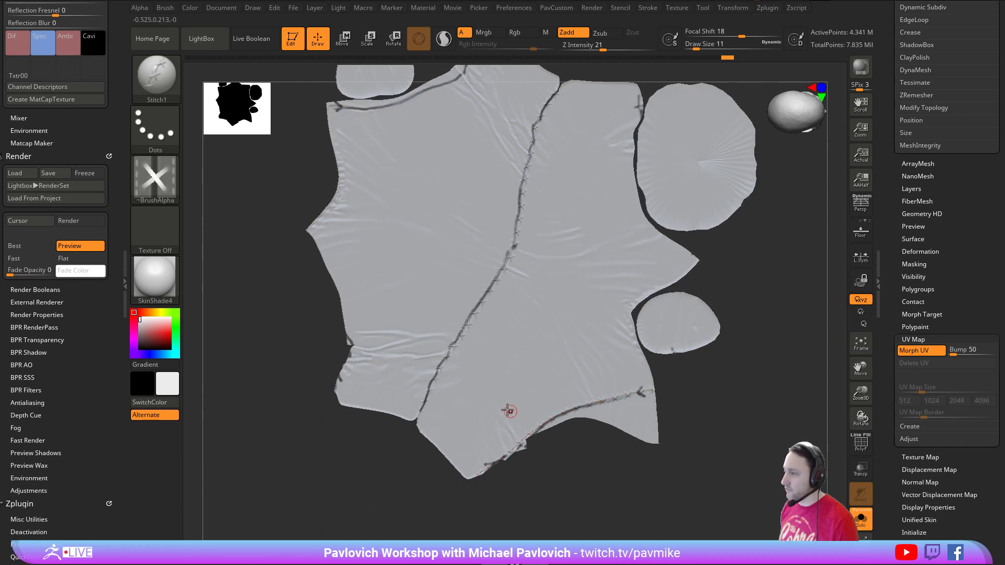
{"action": "left_click_drag", "start_coordinate": [298, 371], "coordinate": [313, 419], "text": "alt"}
{"action": "left_click_drag", "start_coordinate": [286, 161], "coordinate": [281, 230], "text": "alt"}
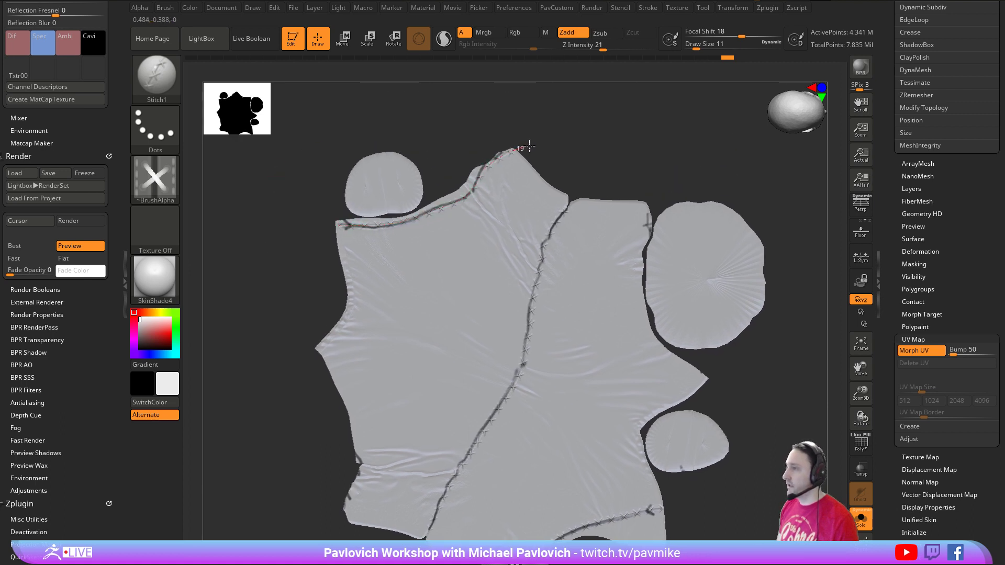
{"action": "left_click_drag", "start_coordinate": [529, 147], "coordinate": [536, 145]}
- Return the trousers to their 3D form and turn off polypaint on the LeatherCowhide2_1 subtool to review the stitches
{"action": "left_click", "coordinate": [915, 351]}
{"action": "mouse_move", "coordinate": [731, 269]}
{"action": "left_mouse_down"}
{"action": "mouse_move", "coordinate": [720, 303]}
{"action": "mouse_move", "coordinate": [751, 239]}
{"action": "mouse_move", "coordinate": [762, 301]}
{"action": "mouse_move", "coordinate": [760, 278]}
{"action": "mouse_move", "coordinate": [746, 314]}
{"action": "left_mouse_up"}
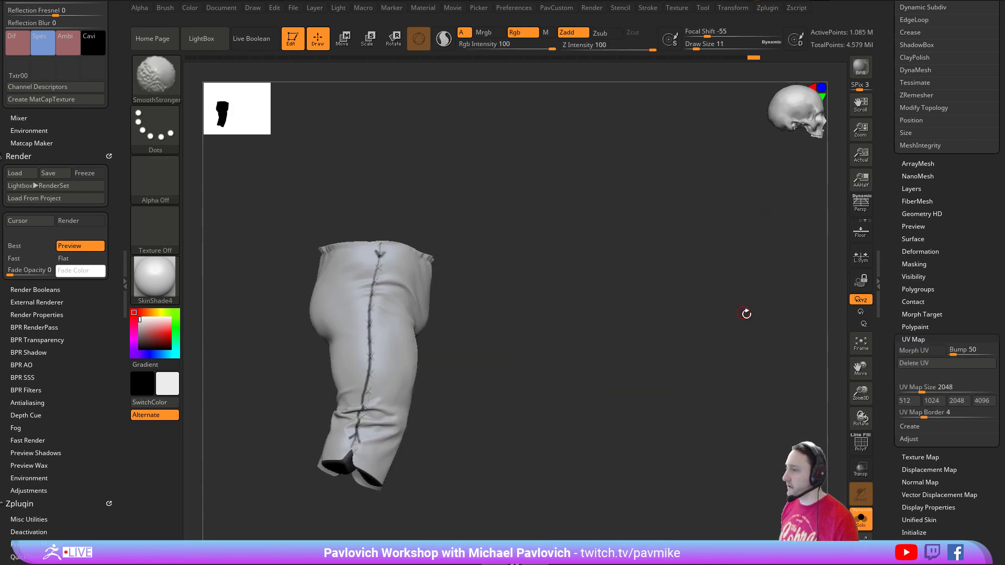
{"action": "left_click", "coordinate": [889, 359]}
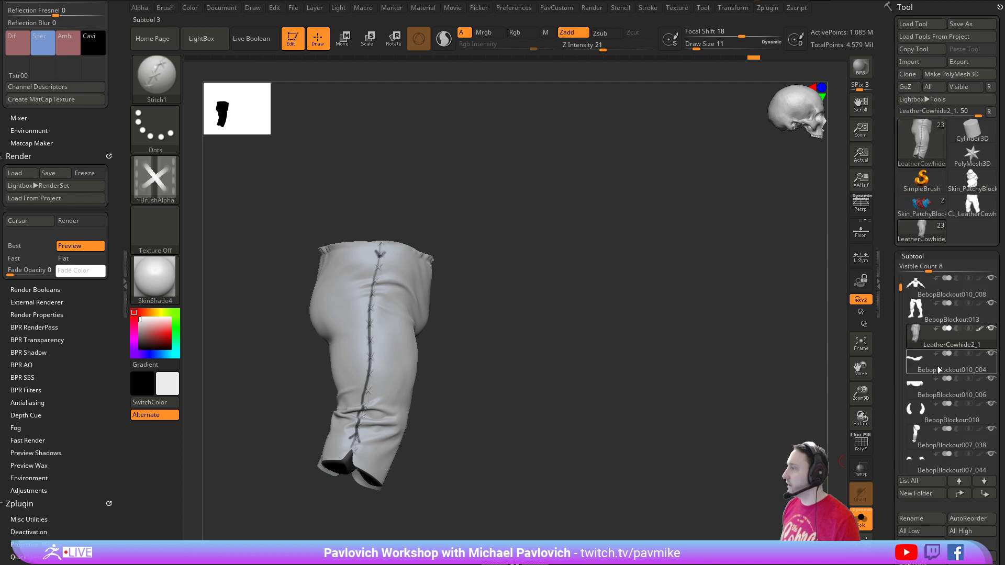
{"action": "left_click", "coordinate": [980, 330]}
{"action": "mouse_move", "coordinate": [644, 285]}
{"action": "left_mouse_down"}
{"action": "mouse_move", "coordinate": [606, 303]}
{"action": "mouse_move", "coordinate": [703, 277]}
{"action": "mouse_move", "coordinate": [705, 305]}
{"action": "mouse_move", "coordinate": [732, 262]}
{"action": "mouse_move", "coordinate": [693, 271]}
{"action": "left_mouse_up"}
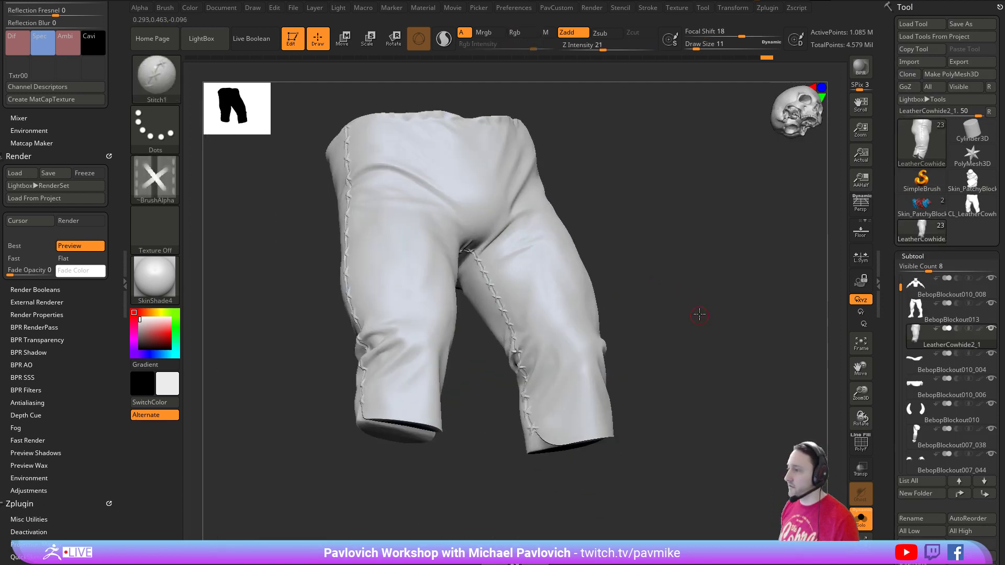
{"action": "left_click_drag", "start_coordinate": [699, 314], "coordinate": [771, 347]}
- Flatten the trousers with Morph UV and scale the Spotlight diamond pattern down over the UV layout
{"action": "left_click_drag", "start_coordinate": [886, 402], "coordinate": [888, 230]}
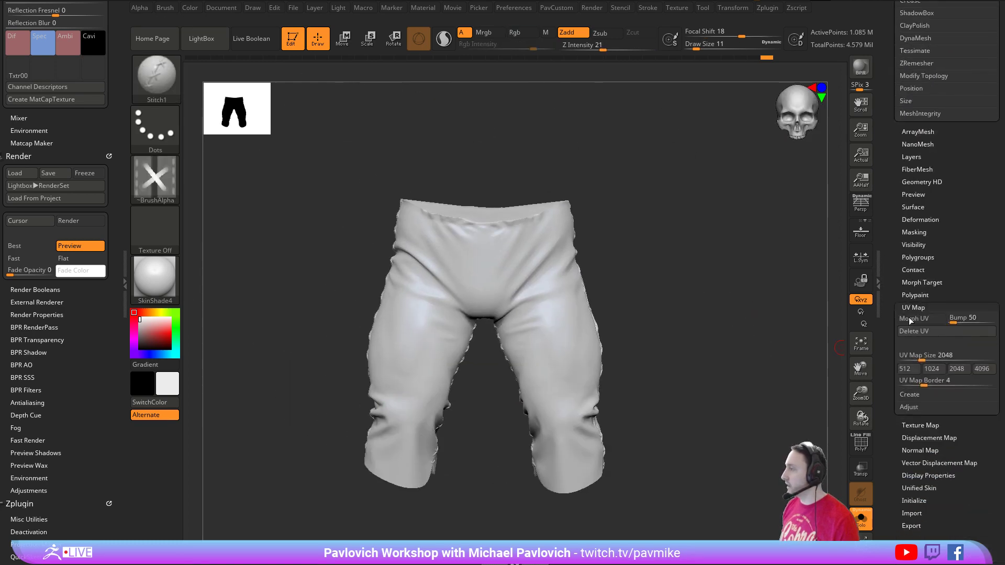
{"action": "left_click", "coordinate": [912, 319]}
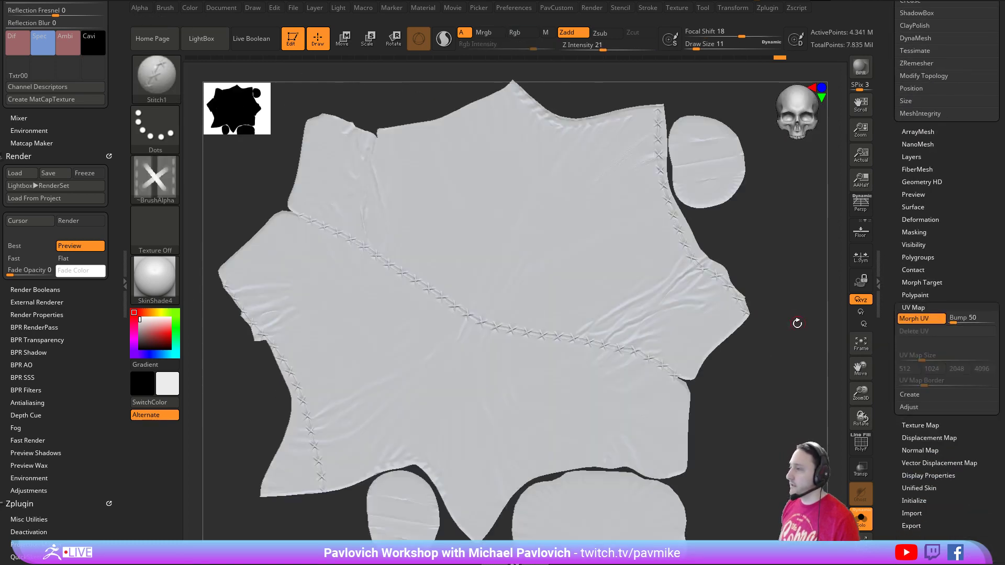
{"action": "left_click_drag", "start_coordinate": [798, 323], "coordinate": [765, 341], "text": "alt"}
{"action": "key", "text": "shift+z"}
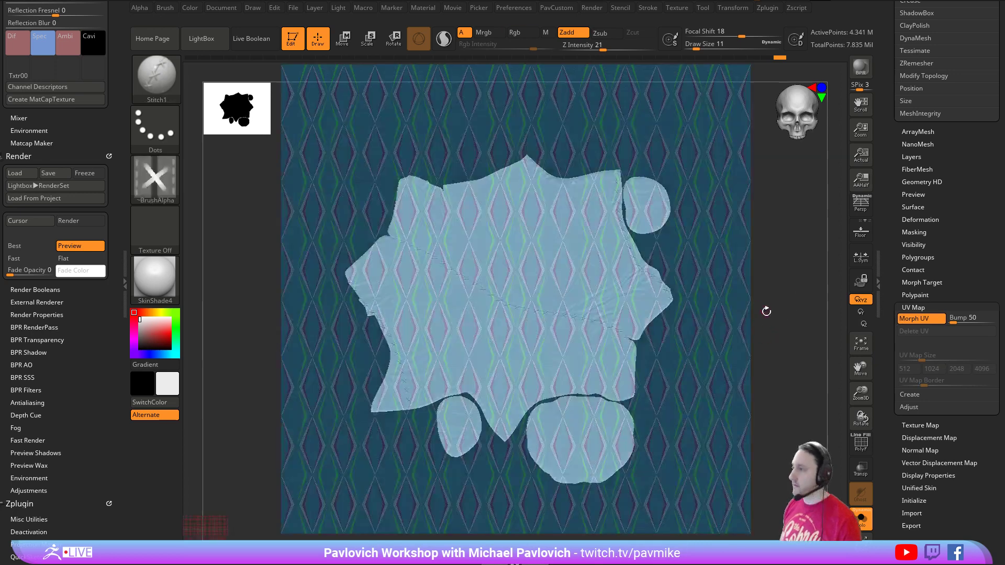
{"action": "key", "text": "shift+z"}
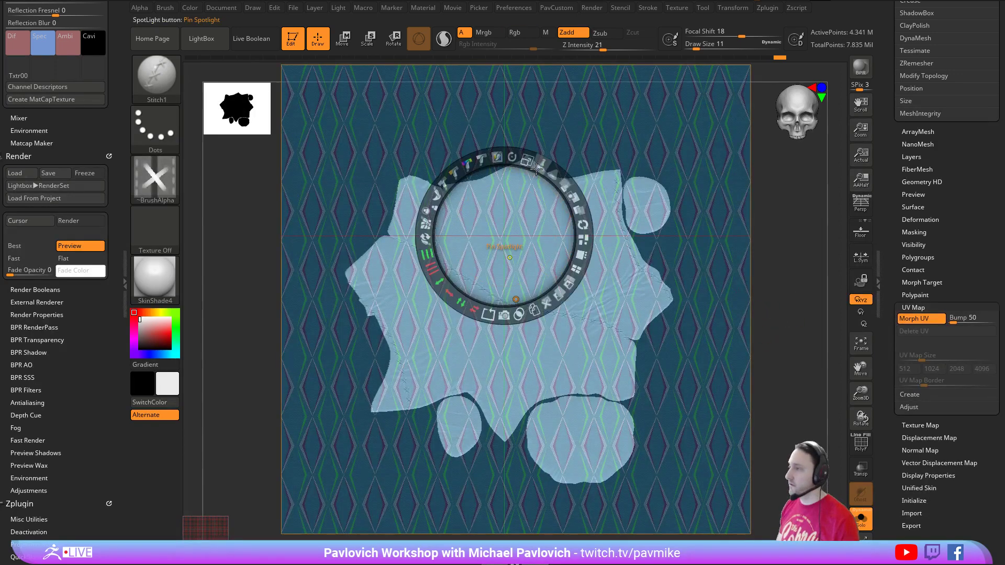
{"action": "left_click_drag", "start_coordinate": [504, 161], "coordinate": [510, 193]}
{"action": "key", "text": "z"}
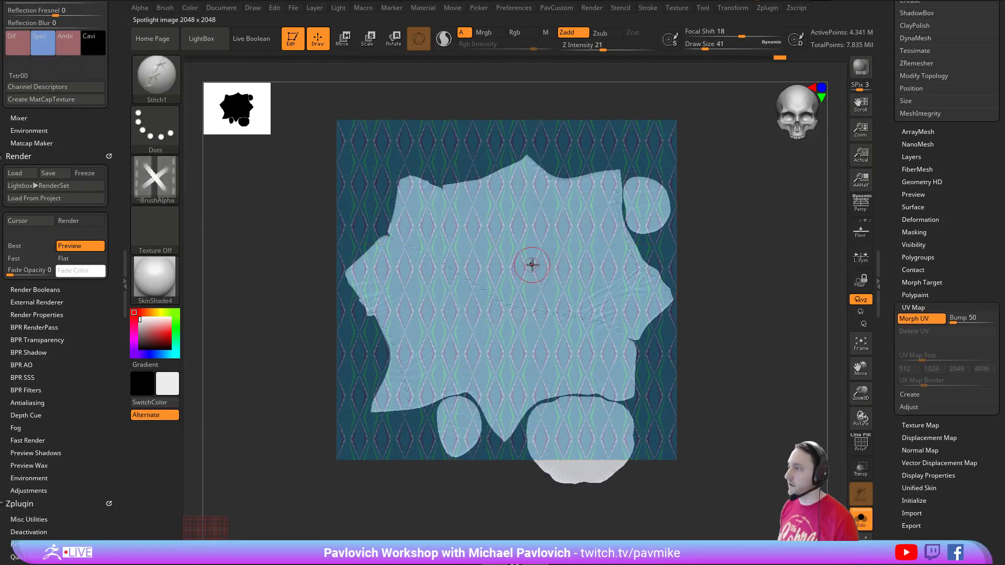
- Set the draw size to 54, enable Rgb at intensity 100 and switch to the Standard brush with Zadd off
{"action": "type", "text": "s54"}
{"action": "key", "text": "Return"}
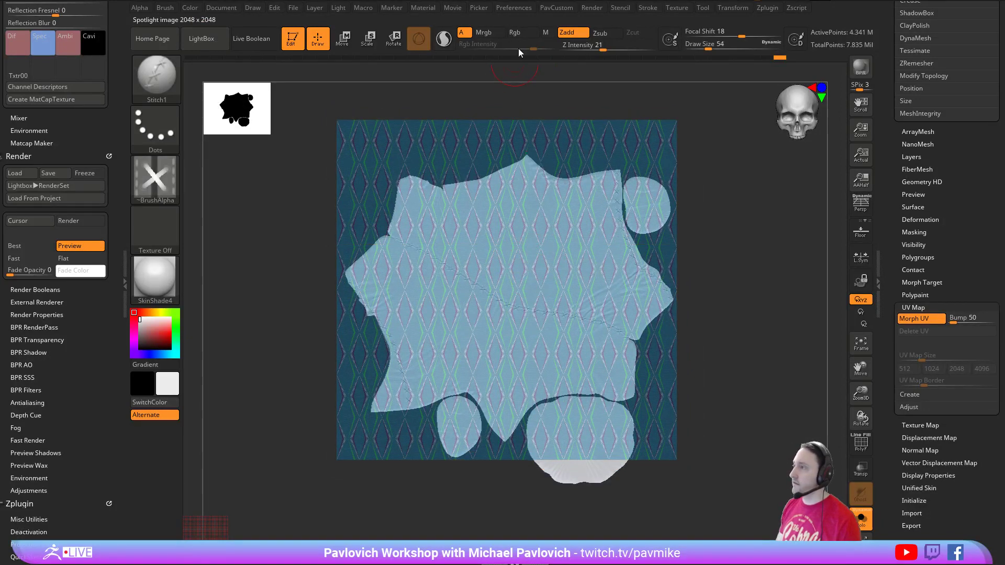
{"action": "left_click", "coordinate": [521, 34]}
{"action": "left_click_drag", "start_coordinate": [534, 49], "coordinate": [575, 50]}
{"action": "left_click", "coordinate": [519, 36]}
{"action": "key", "text": "b"}
{"action": "key", "text": "s"}
{"action": "key", "text": "t"}
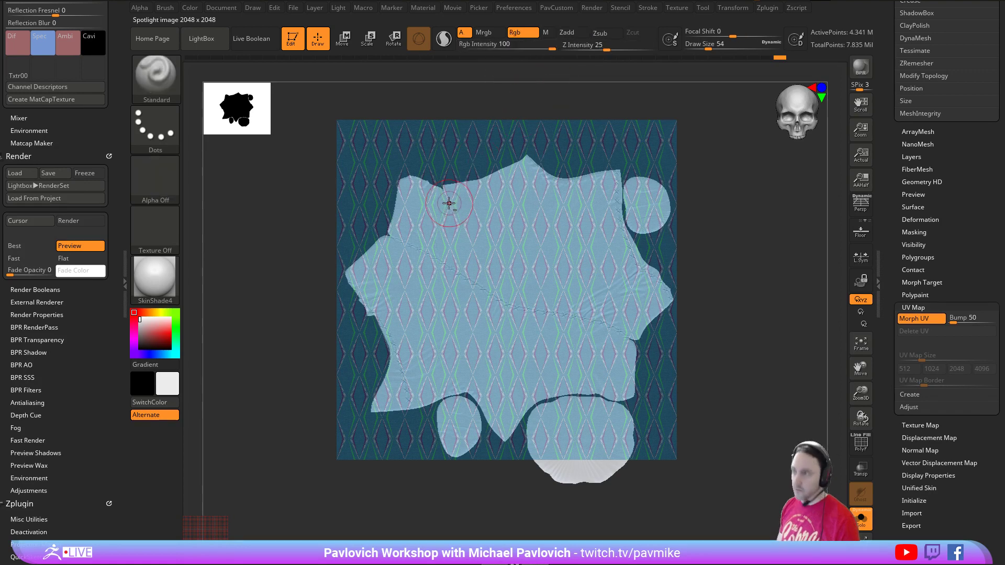
- Paint the Spotlight diamond pattern across all flattened UV shells at draw size 94, including the large round shell
{"action": "left_click_drag", "start_coordinate": [443, 256], "coordinate": [415, 226]}
{"action": "key", "text": "s"}
{"action": "mouse_move", "coordinate": [411, 226]}
{"action": "left_mouse_down"}
{"action": "mouse_move", "coordinate": [376, 283]}
{"action": "mouse_move", "coordinate": [405, 369]}
{"action": "mouse_move", "coordinate": [524, 327]}
{"action": "mouse_move", "coordinate": [595, 453]}
{"action": "mouse_move", "coordinate": [629, 230]}
{"action": "mouse_move", "coordinate": [524, 225]}
{"action": "mouse_move", "coordinate": [632, 188]}
{"action": "left_mouse_up"}
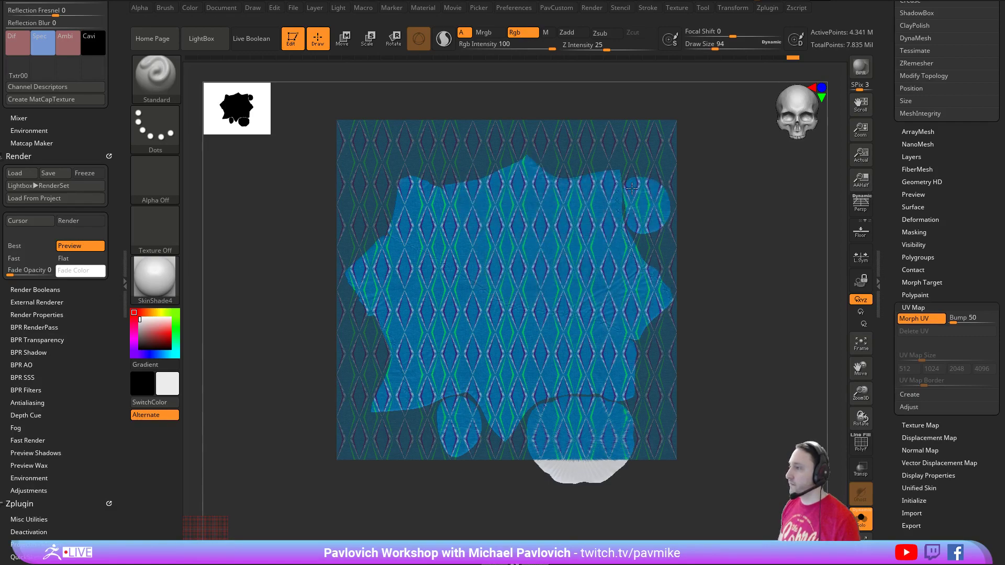
{"action": "left_click_drag", "start_coordinate": [556, 440], "coordinate": [557, 442]}
{"action": "mouse_move", "coordinate": [758, 373]}
{"action": "left_mouse_down", "text": "alt"}
{"action": "mouse_move", "coordinate": [759, 386]}
{"action": "mouse_move", "coordinate": [759, 346]}
{"action": "left_mouse_up", "text": "alt"}
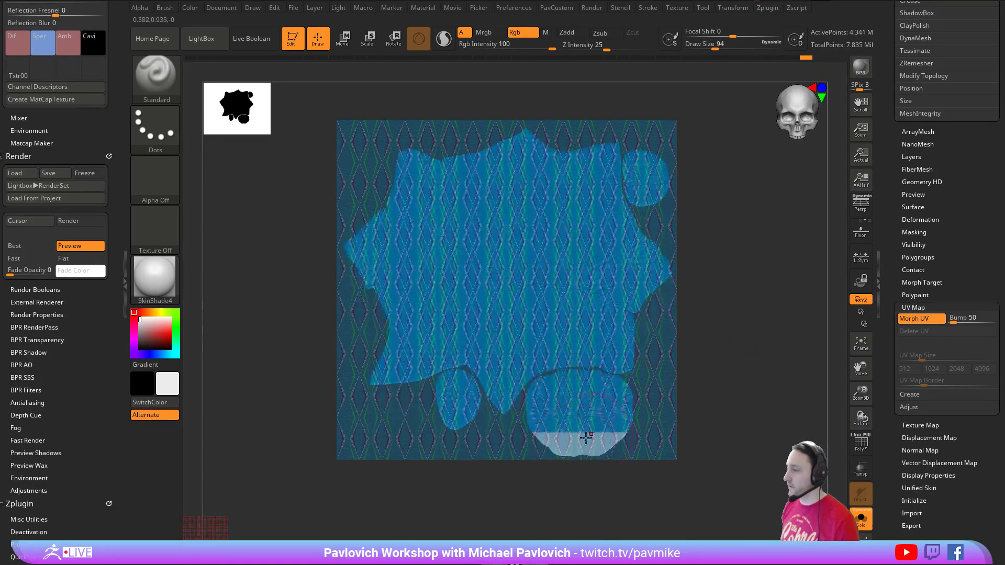
{"action": "left_click_drag", "start_coordinate": [571, 449], "coordinate": [565, 436]}
- Return the patterned trousers to 3D form and turn off Solo to show the complete character
{"action": "left_click", "coordinate": [922, 318]}
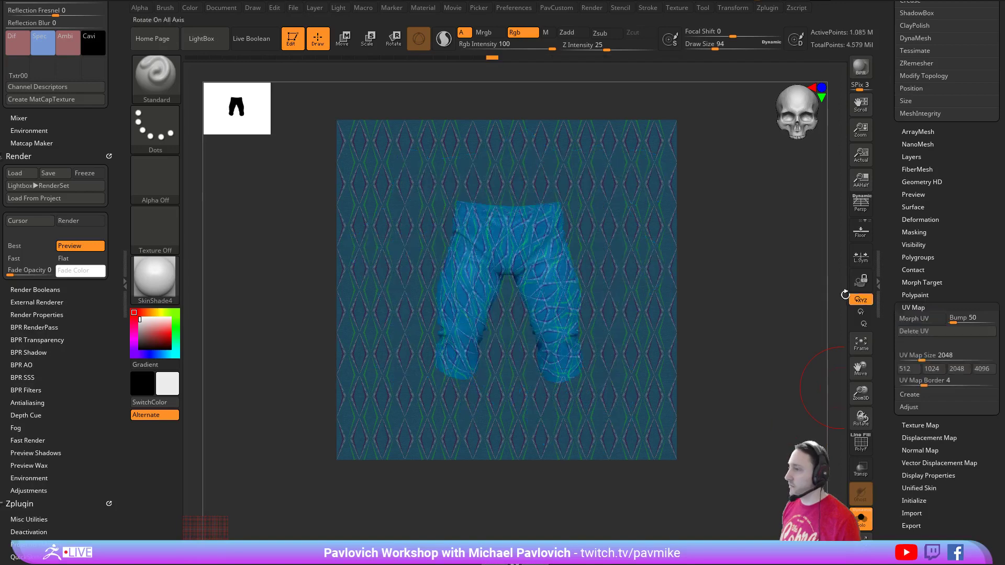
{"action": "left_click", "coordinate": [862, 517]}
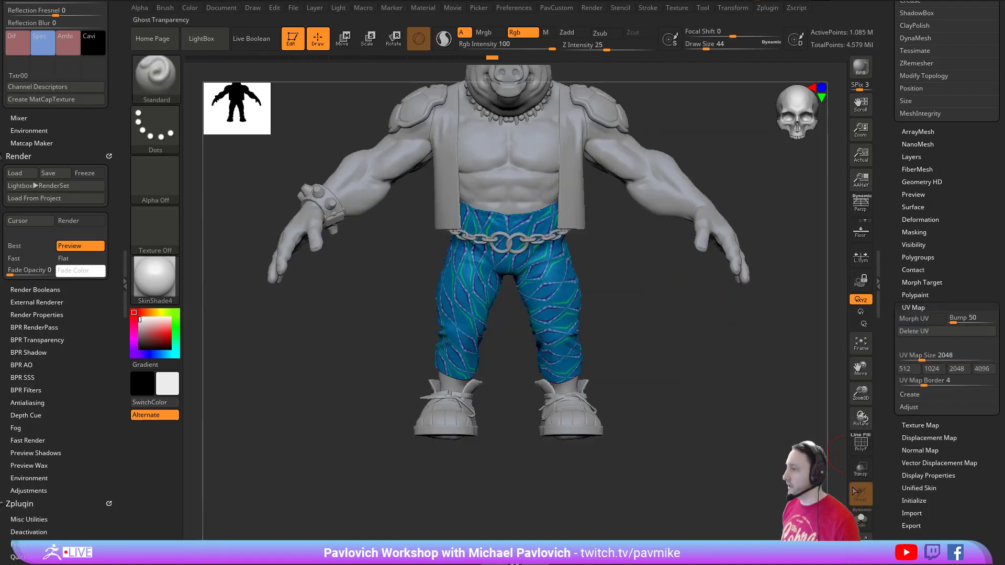
{"action": "mouse_move", "coordinate": [712, 323]}
{"action": "left_mouse_down"}
{"action": "mouse_move", "coordinate": [616, 331]}
{"action": "mouse_move", "coordinate": [723, 330]}
{"action": "mouse_move", "coordinate": [734, 293]}
{"action": "left_mouse_up"}
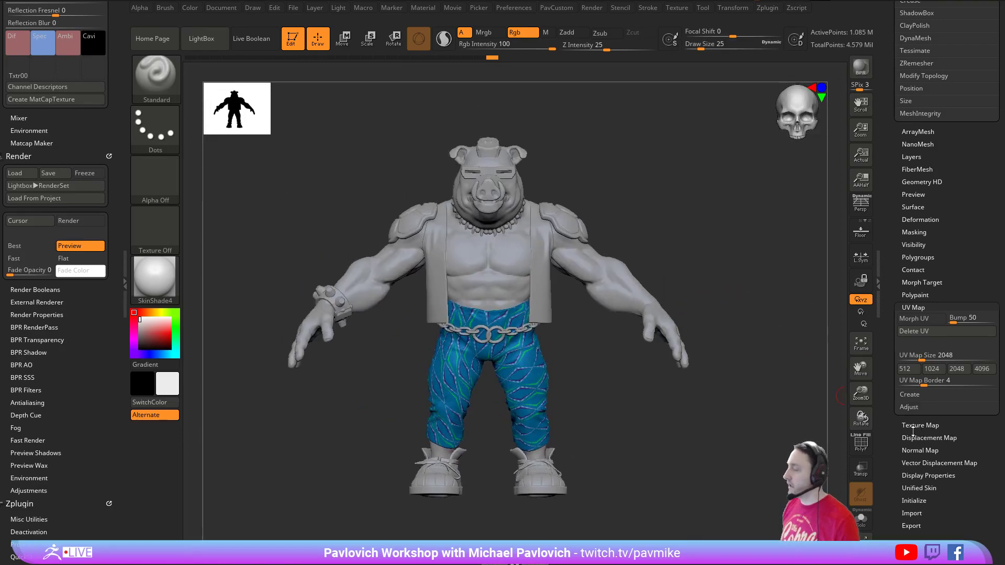
- Switch to the CL_LeatherCowhide2 trousers clone and open the UV Master plugin settings
{"action": "left_click_drag", "start_coordinate": [885, 248], "coordinate": [885, 376]}
{"action": "left_click", "coordinate": [969, 208]}
{"action": "key", "text": "f"}
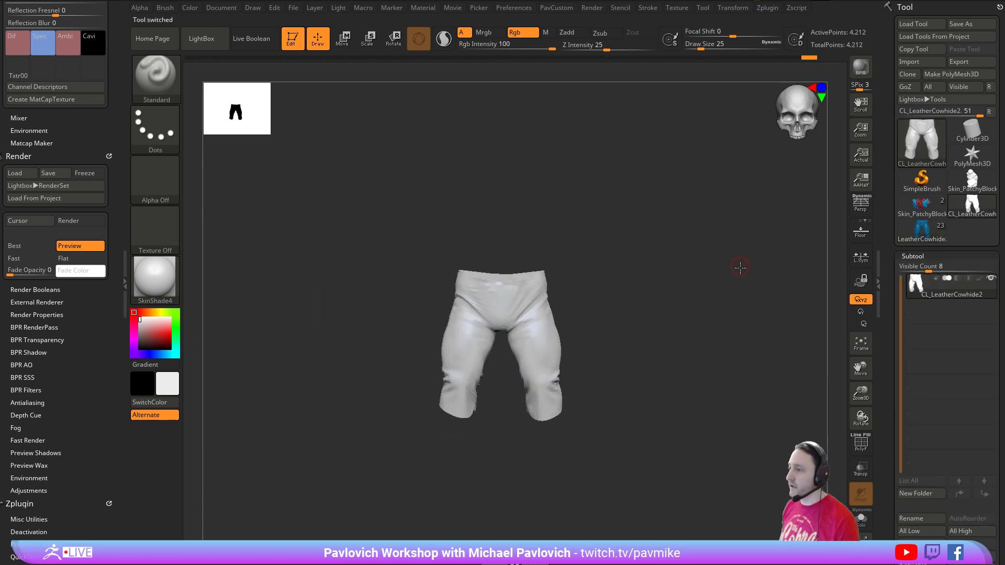
{"action": "scroll", "coordinate": [83, 397], "scroll_direction": "down", "scroll_amount": 6}
{"action": "left_click", "coordinate": [28, 362]}
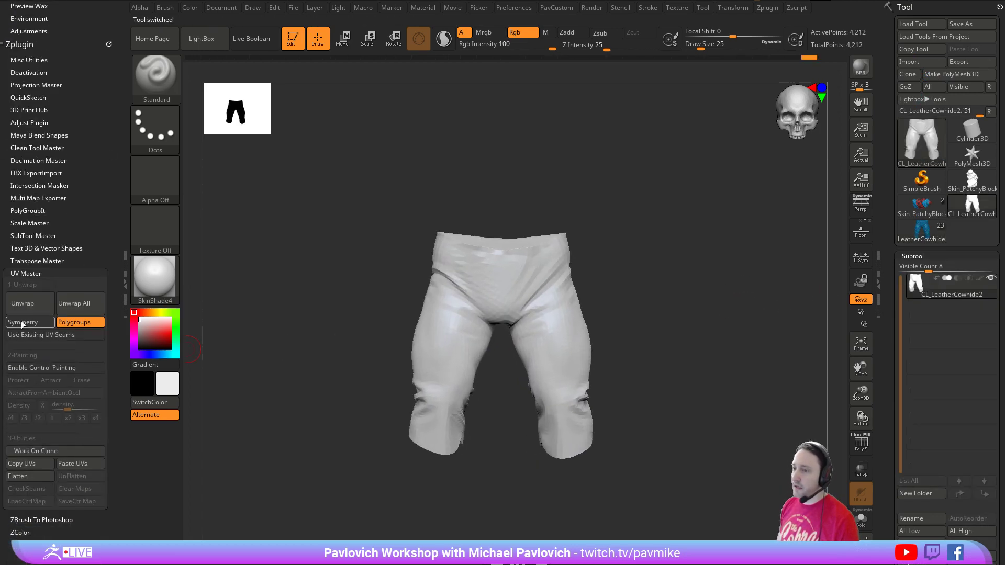
- Enable UV Master control painting and paint a Protect area over the front and legs of the trousers
{"action": "mouse_move", "coordinate": [654, 315]}
{"action": "left_mouse_down"}
{"action": "mouse_move", "coordinate": [681, 321]}
{"action": "mouse_move", "coordinate": [683, 312]}
{"action": "left_mouse_up"}
{"action": "key", "text": "s"}
{"action": "left_click", "coordinate": [663, 310]}
{"action": "key", "text": "s"}
{"action": "left_click", "coordinate": [686, 312]}
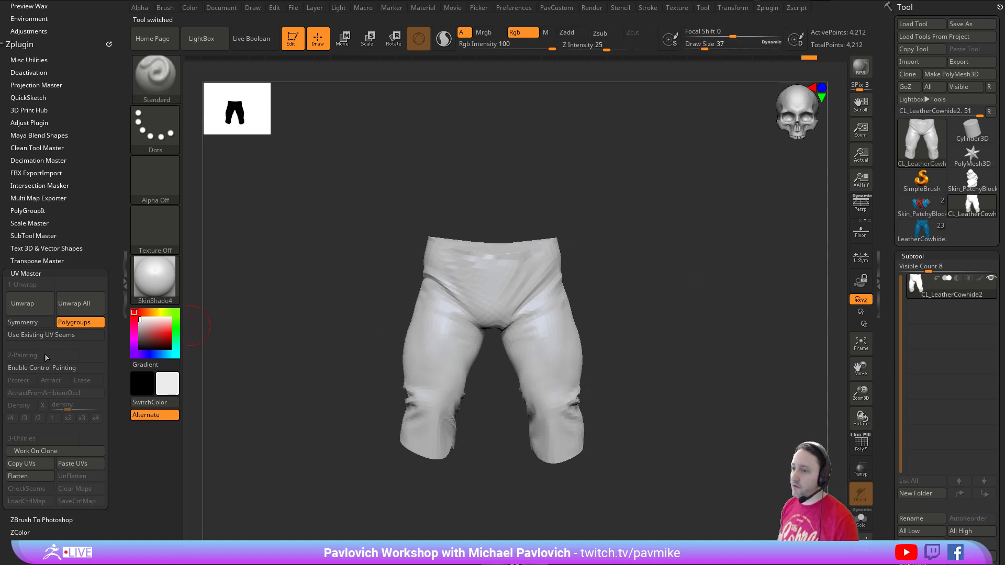
{"action": "left_click", "coordinate": [46, 368]}
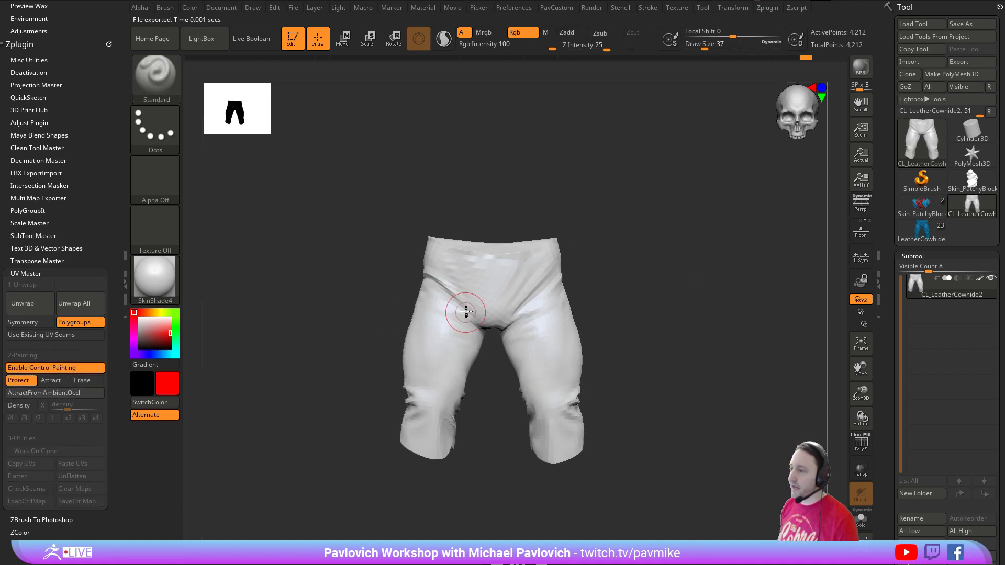
{"action": "mouse_move", "coordinate": [466, 312]}
{"action": "left_mouse_down"}
{"action": "mouse_move", "coordinate": [479, 272]}
{"action": "mouse_move", "coordinate": [550, 336]}
{"action": "mouse_move", "coordinate": [557, 429]}
{"action": "mouse_move", "coordinate": [436, 371]}
{"action": "mouse_move", "coordinate": [431, 450]}
{"action": "left_mouse_up"}
{"action": "left_click_drag", "start_coordinate": [700, 251], "coordinate": [681, 262], "text": "alt"}
- Switch control painting to Attract and generate seam-attracting areas with AttractFromAmbientOccl
{"action": "left_click", "coordinate": [51, 380]}
{"action": "left_click_drag", "start_coordinate": [665, 296], "coordinate": [569, 299]}
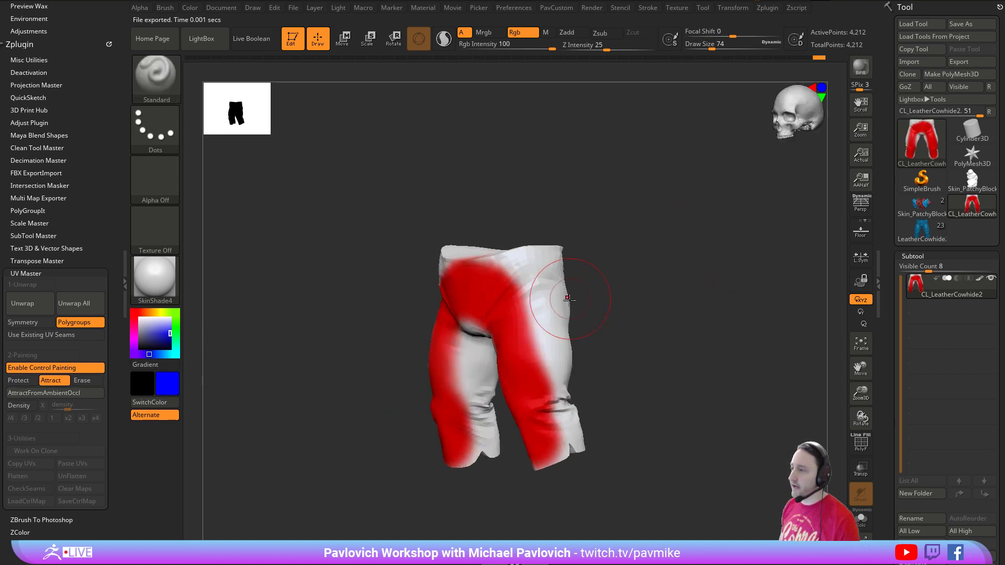
{"action": "left_click", "coordinate": [35, 392]}
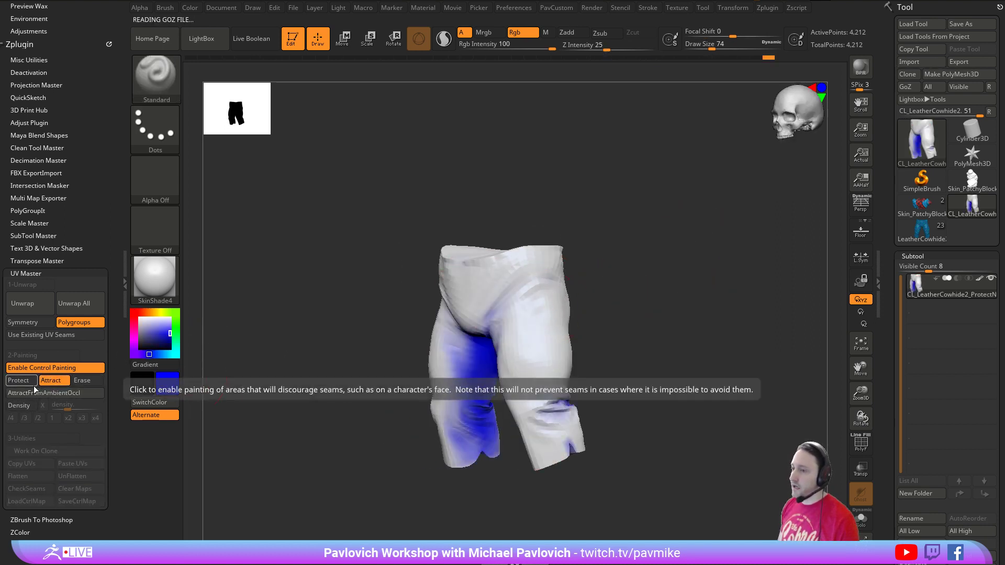
{"action": "left_click_drag", "start_coordinate": [637, 267], "coordinate": [626, 283], "text": "shift"}
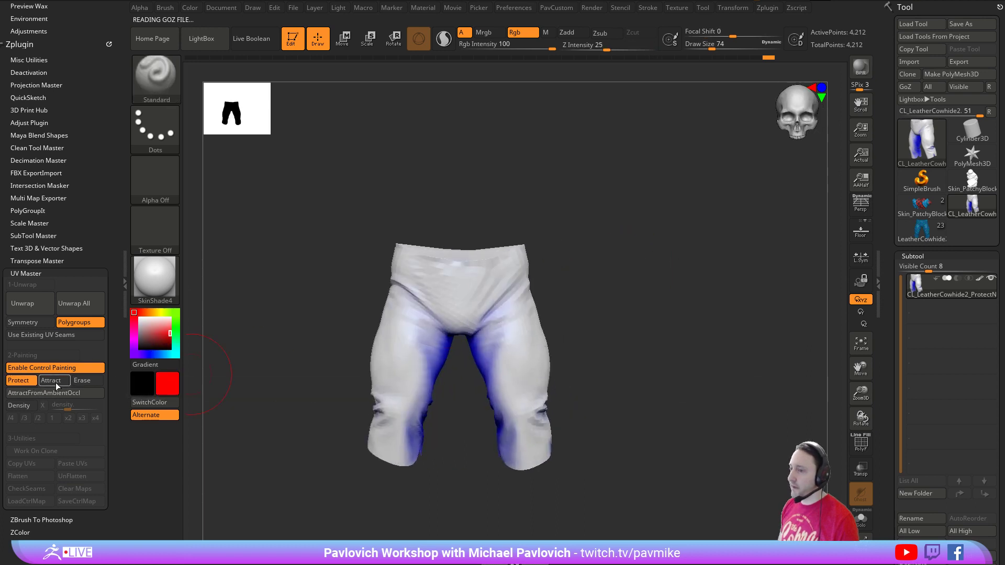
- Activate Protect painting with a draw size of 59 and inspect the side of the trousers
{"action": "left_click", "coordinate": [20, 381]}
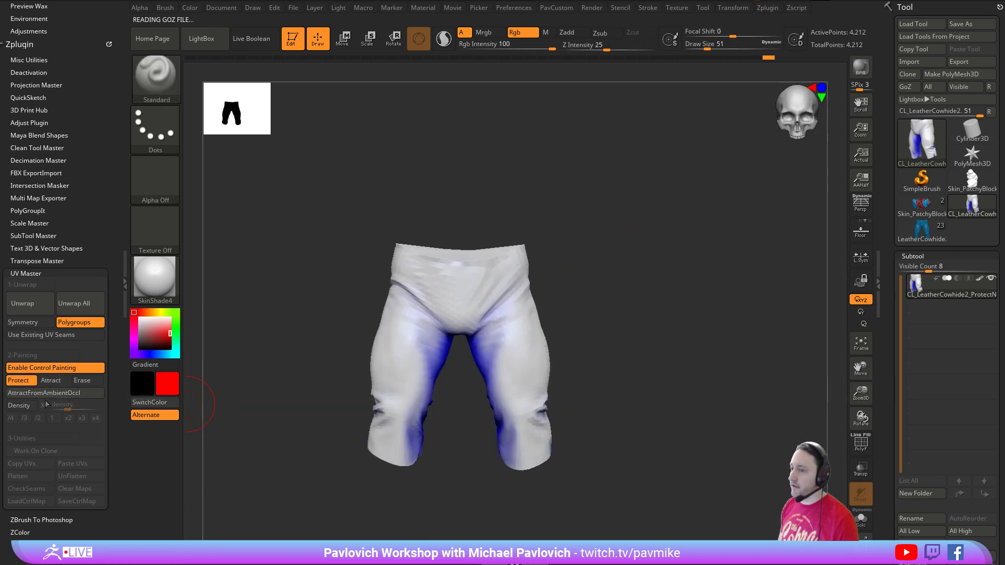
{"action": "key", "text": "s"}
{"action": "left_click", "coordinate": [434, 284]}
{"action": "mouse_move", "coordinate": [653, 285]}
{"action": "left_mouse_down"}
{"action": "mouse_move", "coordinate": [584, 291]}
{"action": "mouse_move", "coordinate": [563, 316]}
{"action": "left_mouse_up"}
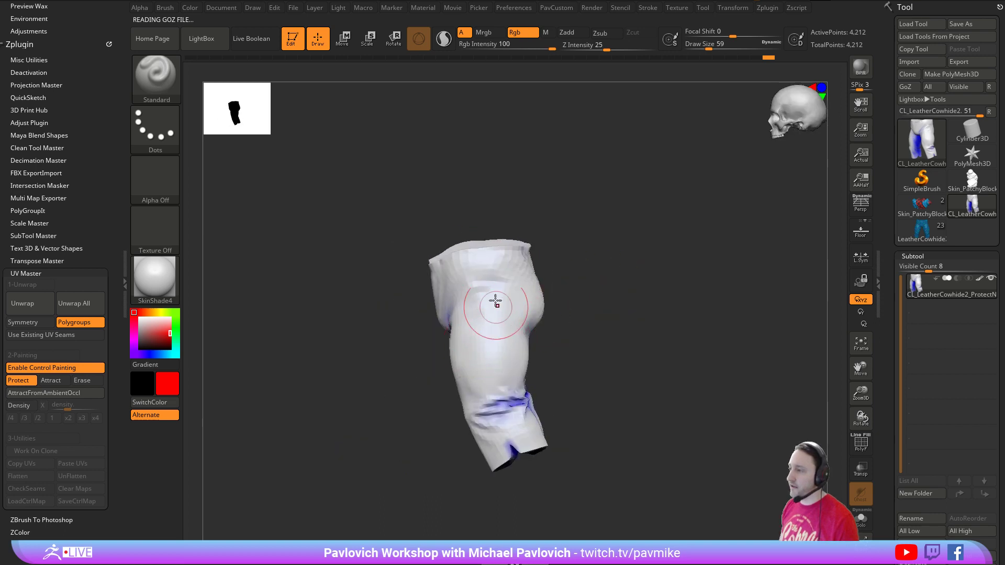
{"action": "left_click_drag", "start_coordinate": [564, 361], "coordinate": [657, 347]}
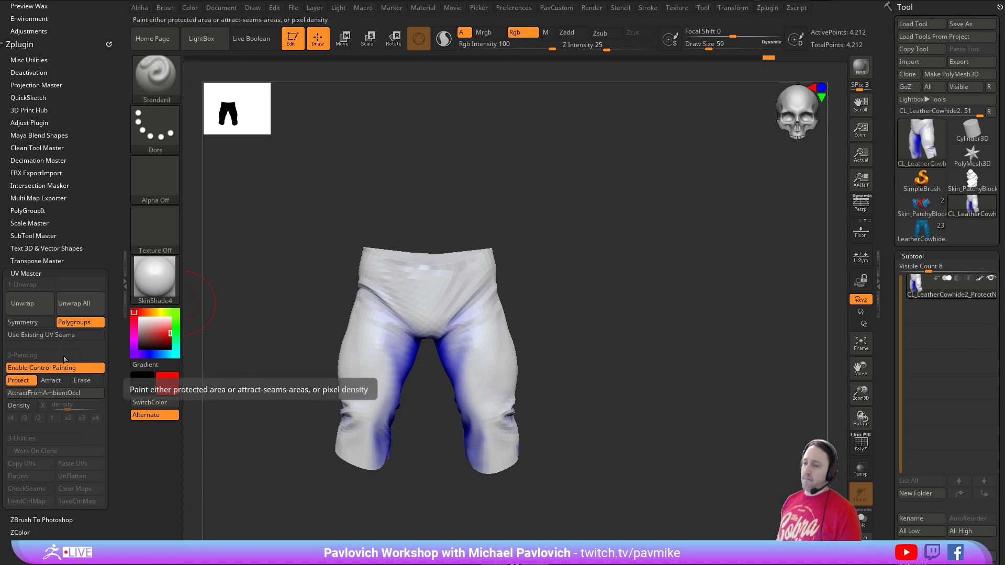
- Turn the trousers to a side view and display their polyframe wireframe
{"action": "left_click_drag", "start_coordinate": [623, 296], "coordinate": [535, 316]}
{"action": "left_click", "coordinate": [529, 319], "text": "ctrl+shift"}
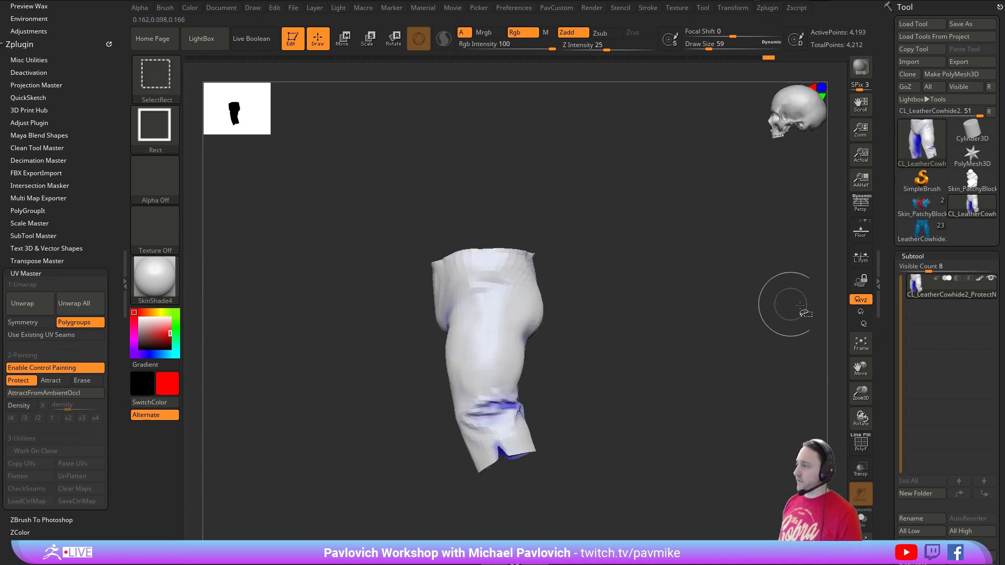
{"action": "left_click", "coordinate": [863, 450]}
{"action": "left_click_drag", "start_coordinate": [584, 270], "coordinate": [557, 258], "text": "shift"}
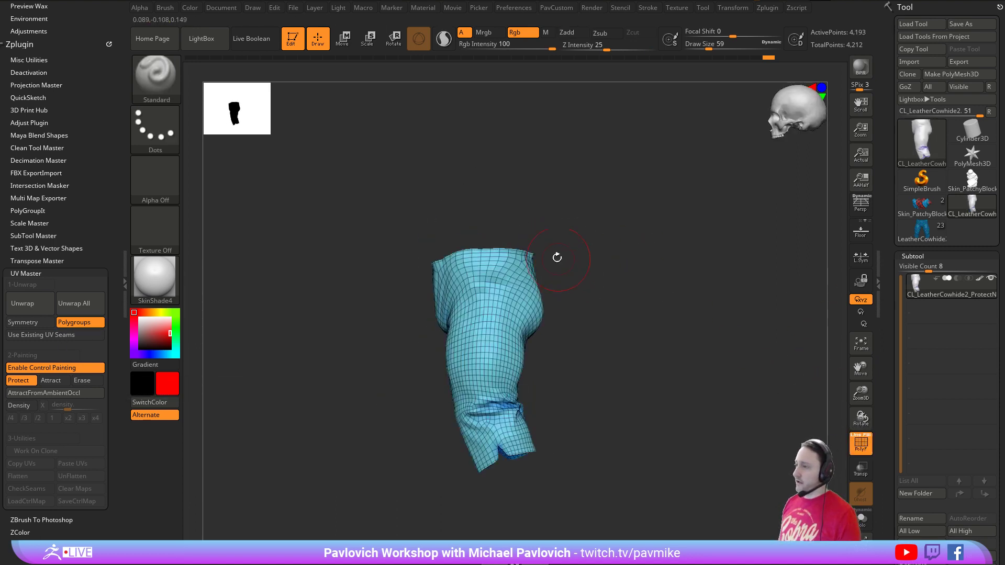
- Slice the trousers lengthwise into front and back polygroups with SliceCurve and inspect the cut all around
{"action": "left_click", "coordinate": [156, 77], "text": "ctrl+shift"}
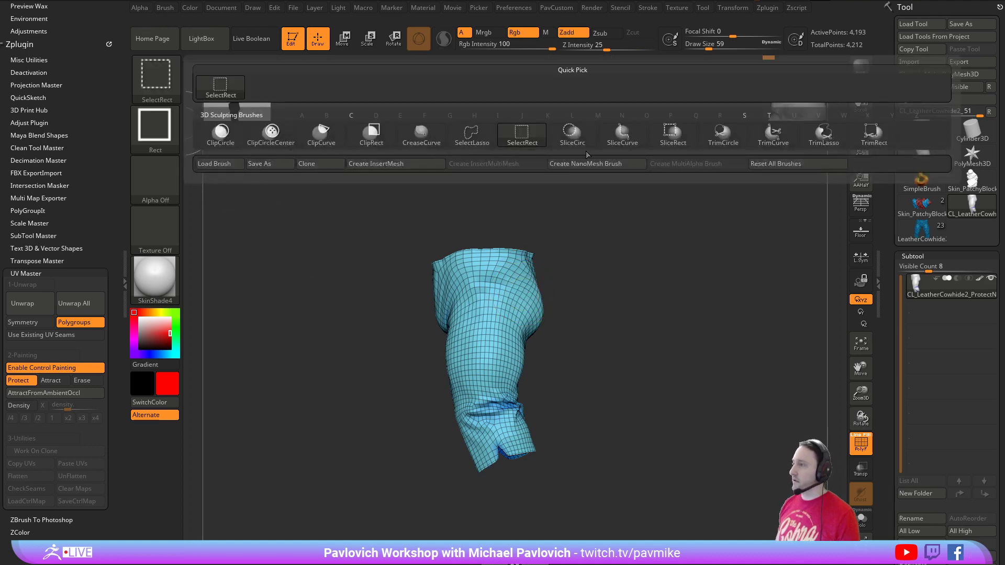
{"action": "left_click", "coordinate": [611, 137], "text": "ctrl+shift"}
{"action": "mouse_move", "coordinate": [479, 178]}
{"action": "left_mouse_down", "text": "ctrl+shift"}
{"action": "mouse_move", "coordinate": [481, 283]}
{"action": "mouse_move", "coordinate": [511, 466]}
{"action": "mouse_move", "coordinate": [530, 466]}
{"action": "left_mouse_up", "text": "ctrl+shift"}
{"action": "left_click_drag", "start_coordinate": [647, 319], "coordinate": [471, 309]}
{"action": "left_click", "coordinate": [602, 222], "text": "ctrl+shift"}
{"action": "left_click_drag", "start_coordinate": [606, 218], "coordinate": [471, 307]}
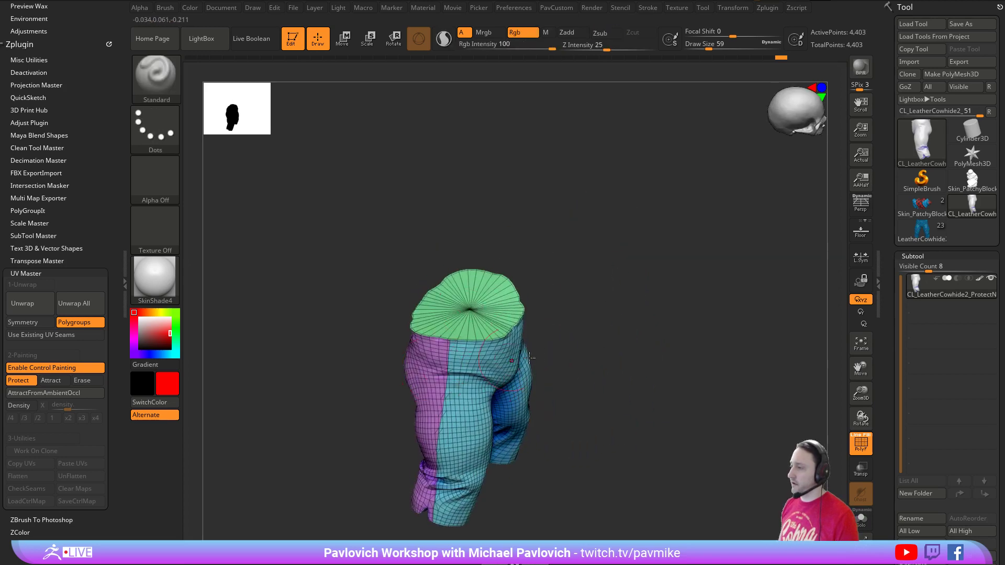
{"action": "left_click_drag", "start_coordinate": [561, 440], "coordinate": [459, 374]}
{"action": "right_click_drag", "start_coordinate": [459, 374], "coordinate": [518, 285]}
{"action": "left_click_drag", "start_coordinate": [607, 287], "coordinate": [528, 320], "text": "shift"}
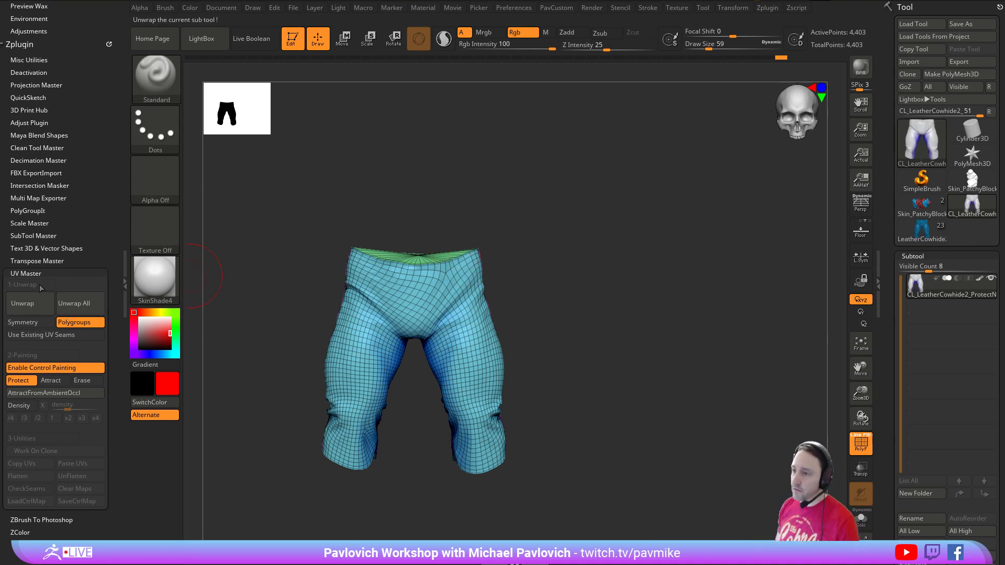
- Unwrap the trousers with Polygroups and control painting enabled in UV Master, and flatten the resulting UVs
{"action": "left_click", "coordinate": [26, 304]}
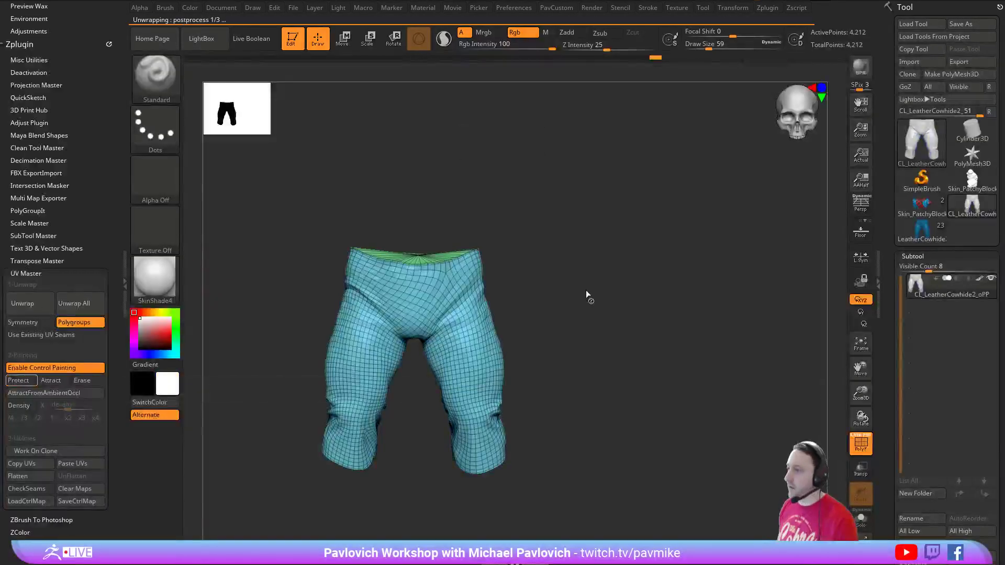
{"action": "mouse_move", "coordinate": [588, 294]}
{"action": "left_mouse_down"}
{"action": "mouse_move", "coordinate": [539, 287]}
{"action": "mouse_move", "coordinate": [526, 313]}
{"action": "mouse_move", "coordinate": [622, 302]}
{"action": "left_mouse_up"}
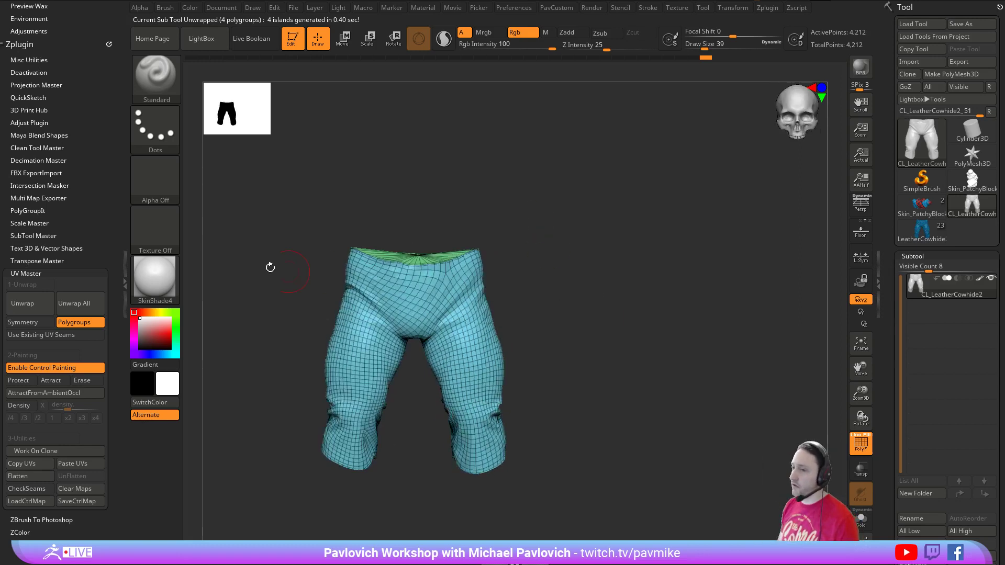
{"action": "left_click", "coordinate": [45, 309]}
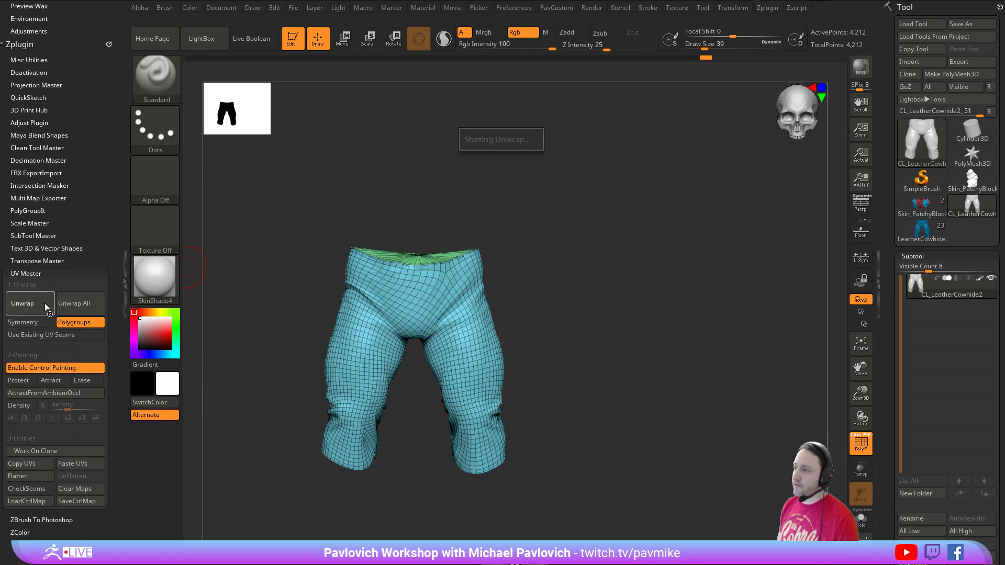
{"action": "left_click", "coordinate": [41, 478]}
- Mask the round cap islands and rotate the main trouser island in the flattened UV layout
{"action": "key", "text": "w"}
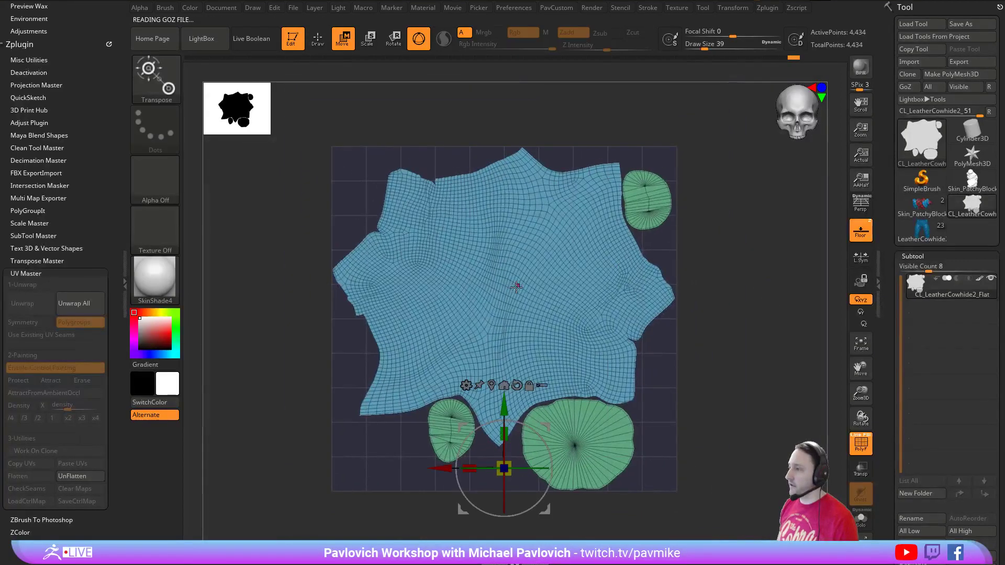
{"action": "left_click_drag", "start_coordinate": [534, 241], "coordinate": [555, 262]}
{"action": "key", "text": "q"}
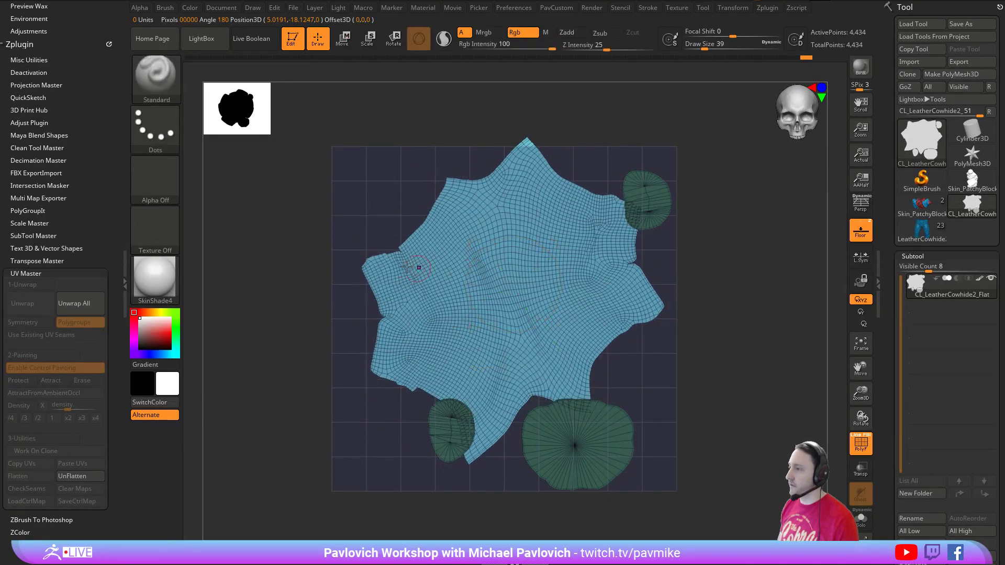
- Reshape the main island's outline with the Move brush at draw size 187 and relax its grid with SmoothStronger
{"action": "left_click_drag", "start_coordinate": [416, 228], "coordinate": [393, 207]}
{"action": "key", "text": "shift"}
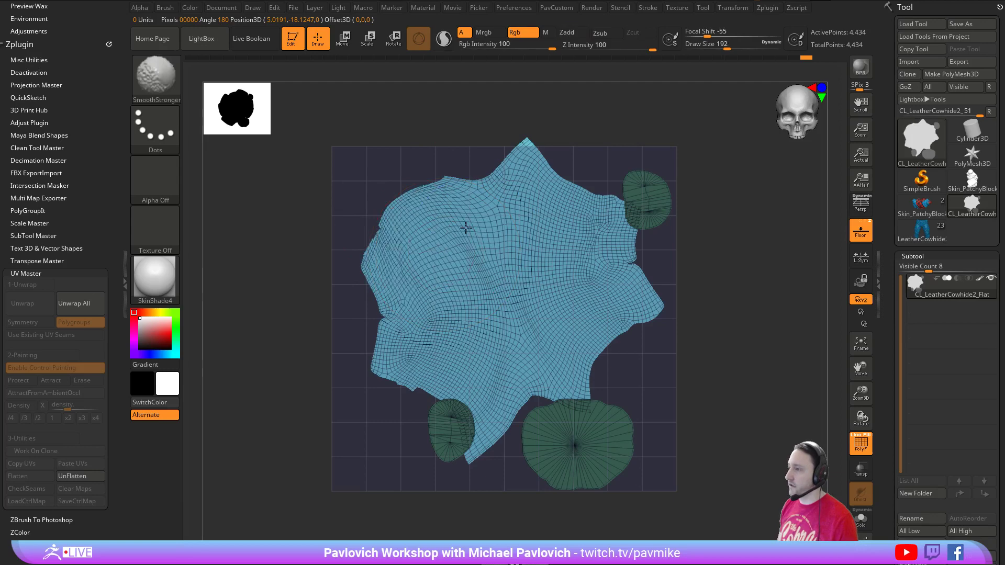
{"action": "mouse_move", "coordinate": [463, 260]}
{"action": "left_mouse_down", "text": "shift"}
{"action": "mouse_move", "coordinate": [471, 264]}
{"action": "mouse_move", "coordinate": [461, 272]}
{"action": "mouse_move", "coordinate": [451, 246]}
{"action": "mouse_move", "coordinate": [521, 161]}
{"action": "mouse_move", "coordinate": [592, 214]}
{"action": "left_mouse_up", "text": "shift"}
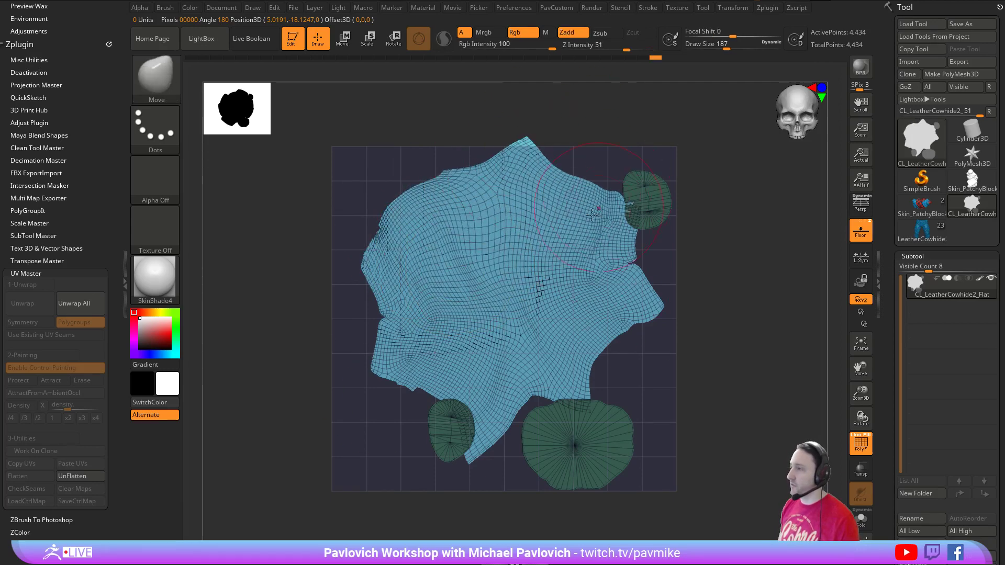
{"action": "mouse_move", "coordinate": [529, 285]}
{"action": "left_mouse_down", "text": "shift"}
{"action": "mouse_move", "coordinate": [403, 348]}
{"action": "mouse_move", "coordinate": [371, 251]}
{"action": "mouse_move", "coordinate": [381, 190]}
{"action": "left_mouse_up", "text": "shift"}
{"action": "left_click_drag", "start_coordinate": [631, 230], "coordinate": [662, 232], "text": "shift"}
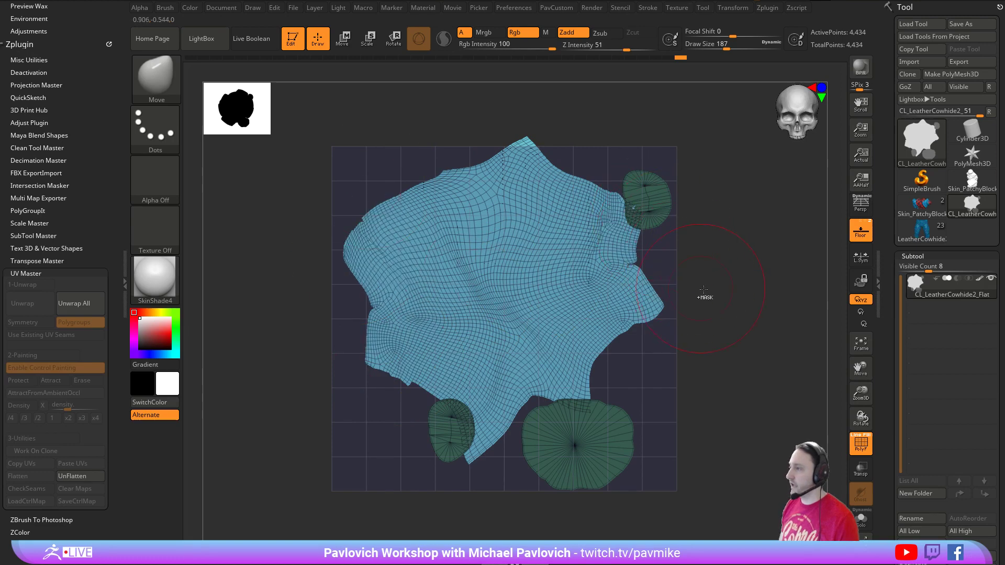
- Invert the mask, move the three cap islands clear of the main trouser island and clear the mask
{"action": "left_click", "coordinate": [704, 292], "text": "ctrl"}
{"action": "key", "text": "w"}
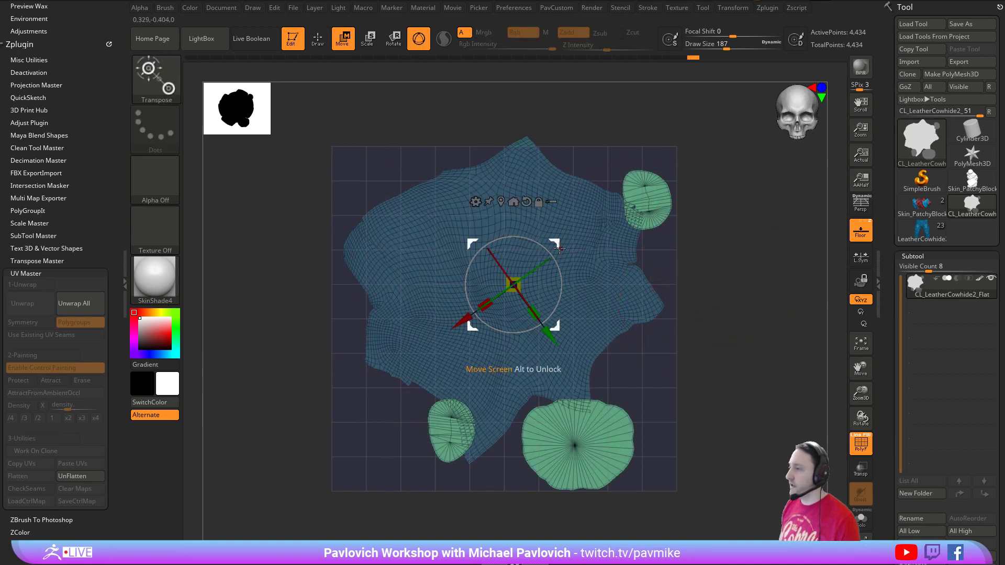
{"action": "mouse_move", "coordinate": [561, 245]}
{"action": "left_mouse_down"}
{"action": "mouse_move", "coordinate": [593, 297]}
{"action": "mouse_move", "coordinate": [620, 304]}
{"action": "mouse_move", "coordinate": [641, 288]}
{"action": "left_mouse_up"}
{"action": "key", "text": "q"}
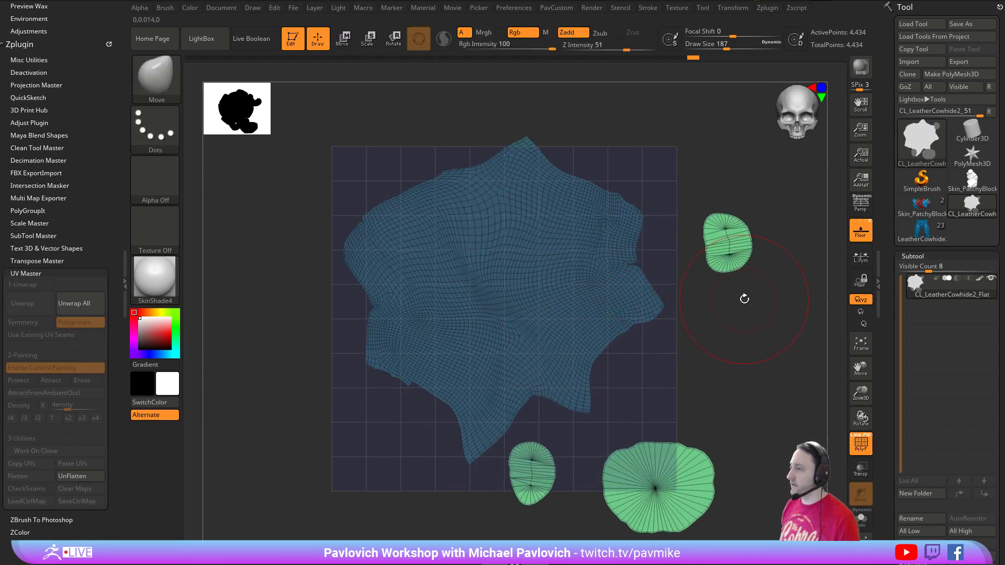
{"action": "left_click_drag", "start_coordinate": [782, 248], "coordinate": [794, 375], "text": "ctrl"}
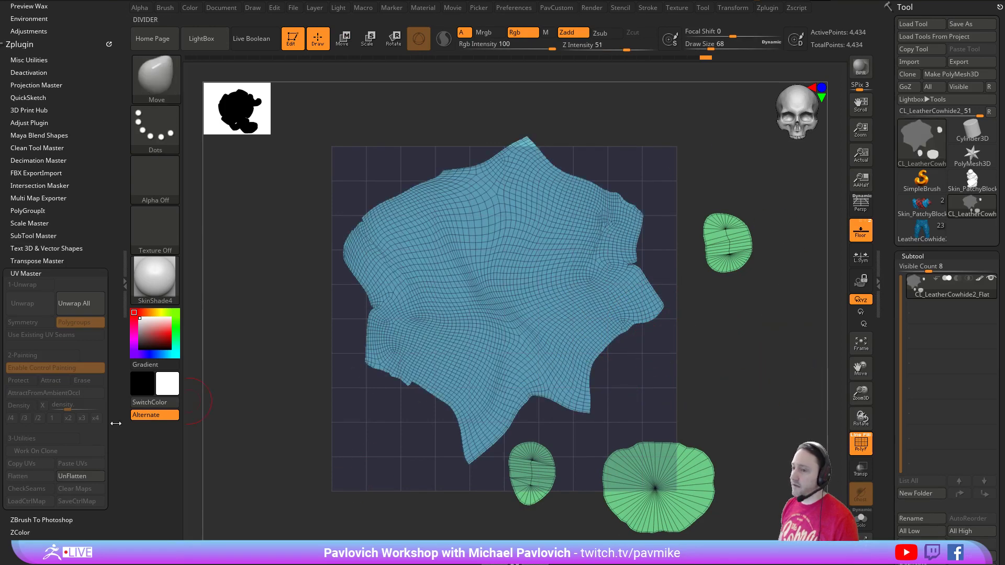
- Unflatten the trousers, flatten them again and set the draw size to 46
{"action": "left_click", "coordinate": [72, 476]}
{"action": "left_click", "coordinate": [27, 477]}
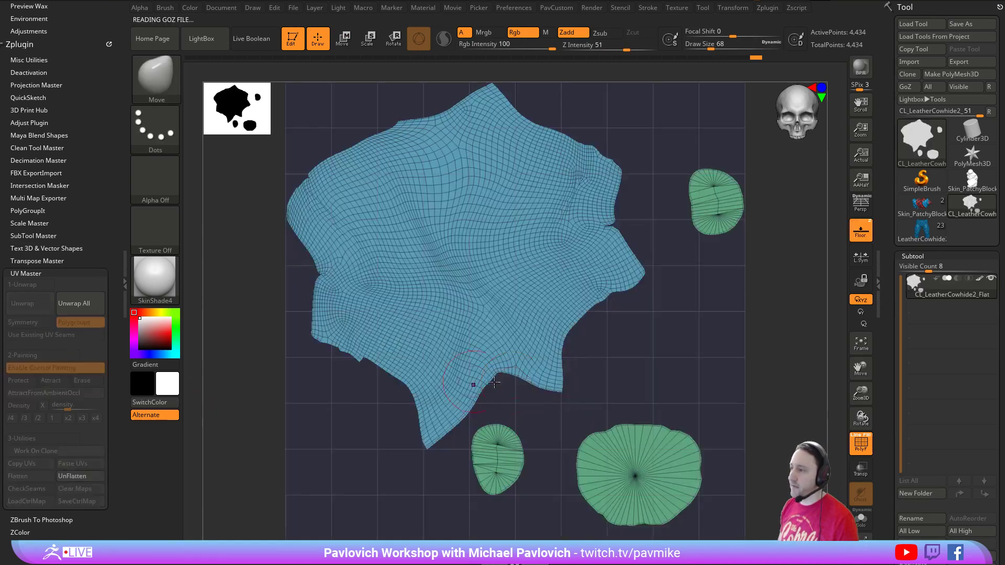
{"action": "key", "text": "s"}
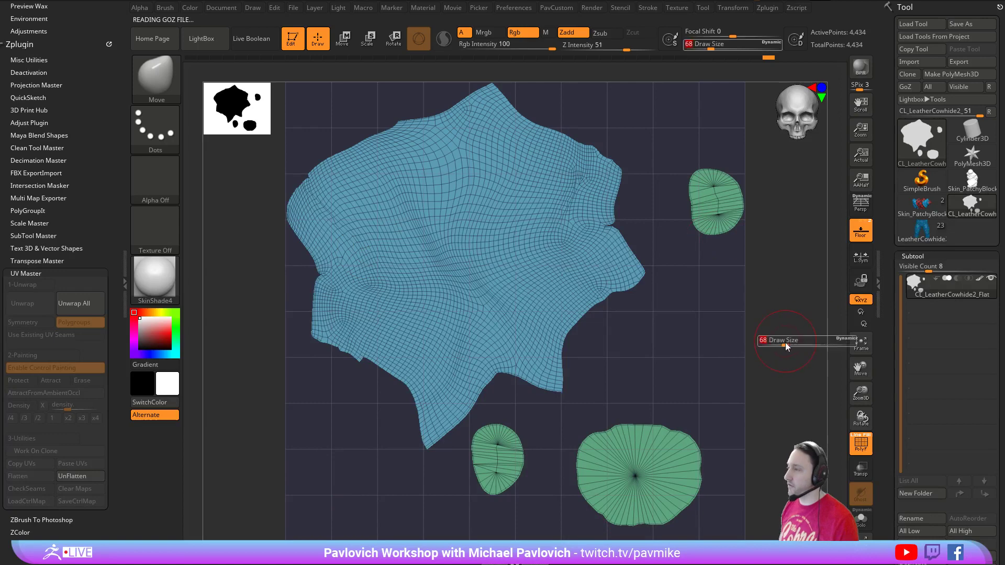
{"action": "left_click", "coordinate": [783, 346]}
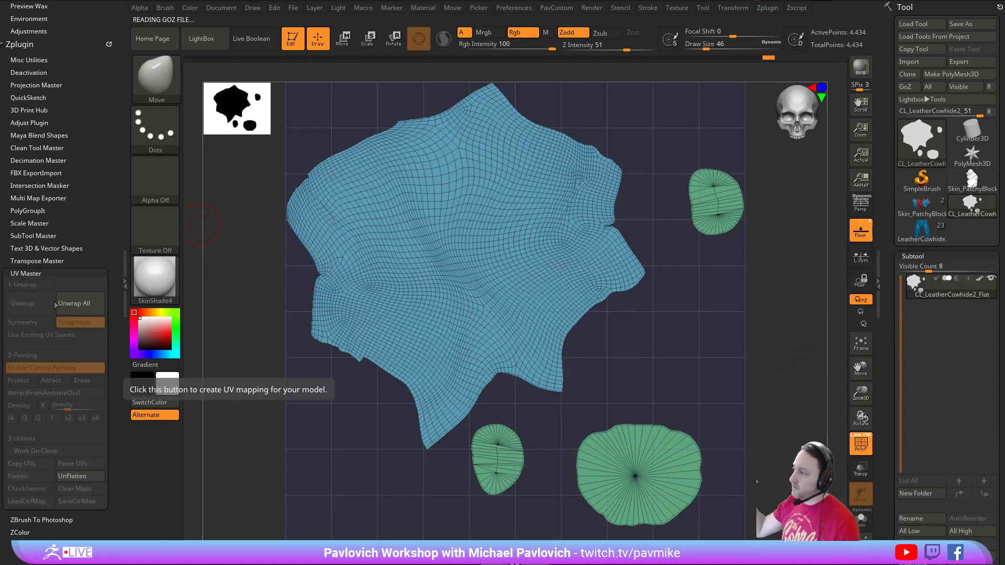
- Switch to the full LeatherCowhide2_1 character, hide the polyframe and choose the Standard brush with a draw size of 35
{"action": "left_click", "coordinate": [922, 230]}
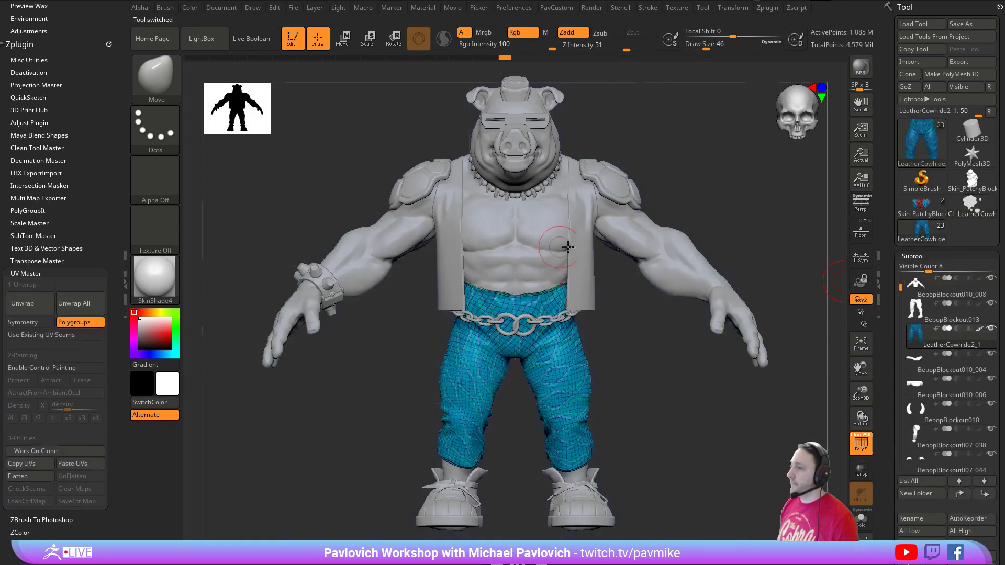
{"action": "mouse_move", "coordinate": [774, 220]}
{"action": "left_mouse_down"}
{"action": "mouse_move", "coordinate": [765, 263]}
{"action": "mouse_move", "coordinate": [743, 264]}
{"action": "left_mouse_up"}
{"action": "left_click", "coordinate": [857, 450]}
{"action": "key", "text": "s"}
{"action": "key", "text": "b"}
{"action": "key", "text": "s"}
{"action": "key", "text": "t"}
{"action": "left_click", "coordinate": [765, 267]}
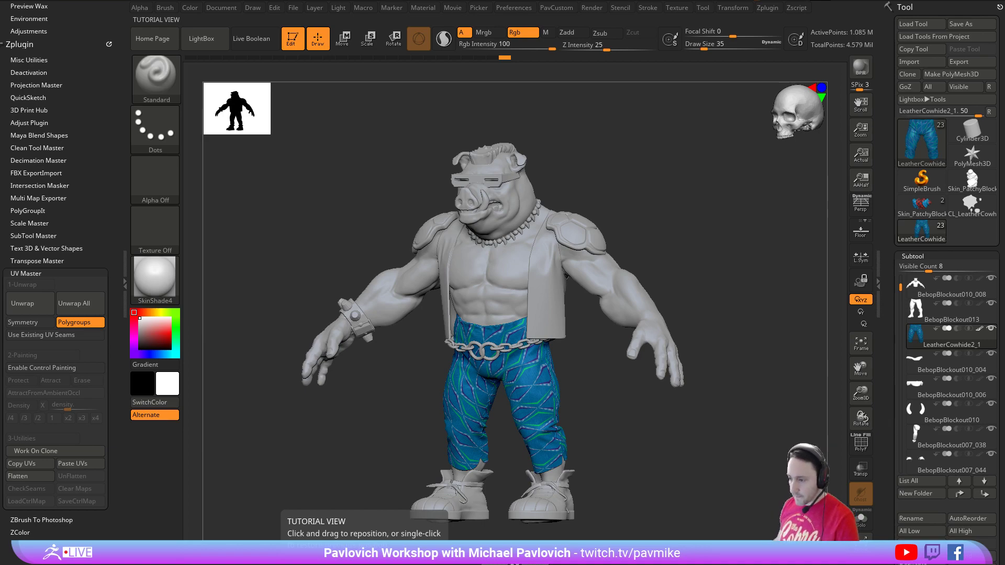
- Switch to the browser to view the YouTube channel's "workstation" search and return to ZBrush
{"action": "left_click_drag", "start_coordinate": [568, 560], "coordinate": [530, 28]}
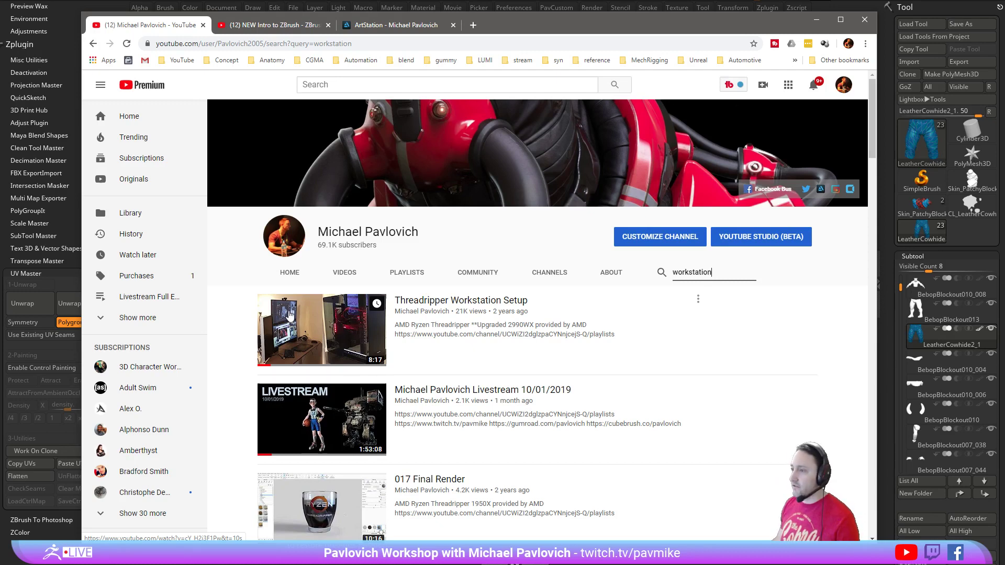
{"action": "left_click_drag", "start_coordinate": [531, 24], "coordinate": [502, 564]}
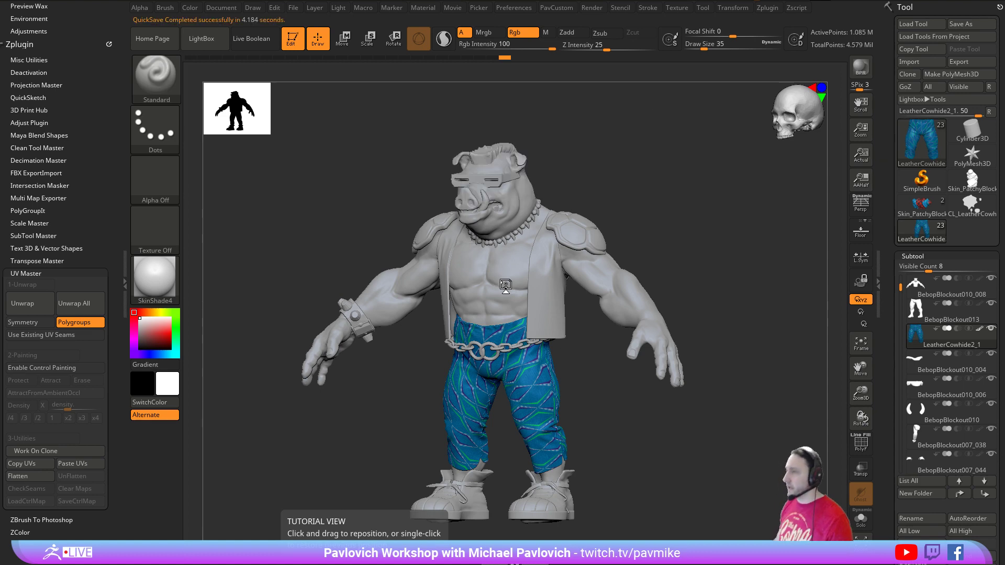
- Save the character tool over the existing BebopBlockout014.ZTL file in the Bebop folder
{"action": "mouse_move", "coordinate": [755, 195]}
{"action": "left_mouse_down"}
{"action": "mouse_move", "coordinate": [746, 207]}
{"action": "mouse_move", "coordinate": [736, 189]}
{"action": "mouse_move", "coordinate": [622, 205]}
{"action": "mouse_move", "coordinate": [754, 189]}
{"action": "left_mouse_up"}
{"action": "left_click", "coordinate": [972, 23]}
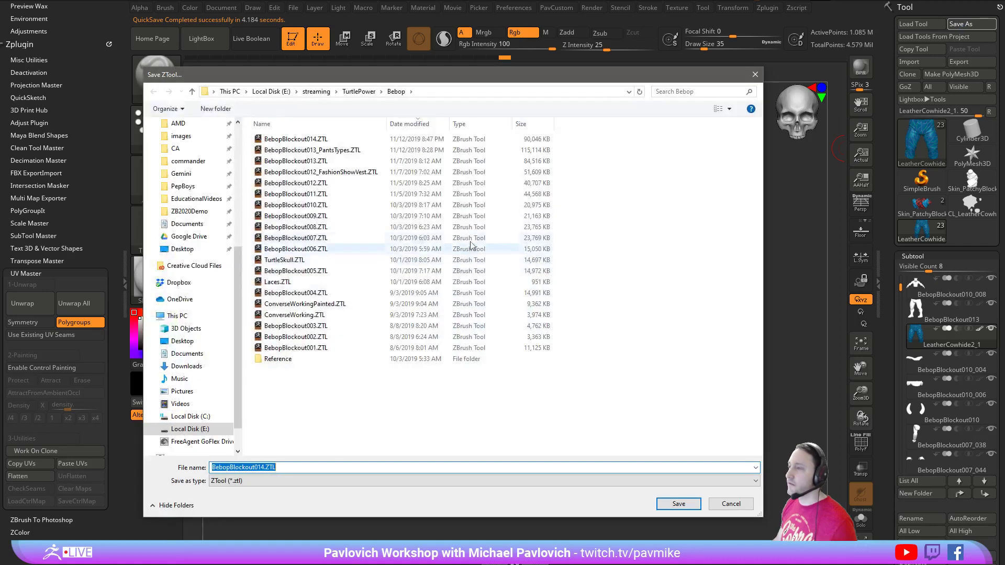
{"action": "double_click", "coordinate": [356, 139]}
{"action": "left_click", "coordinate": [525, 219]}
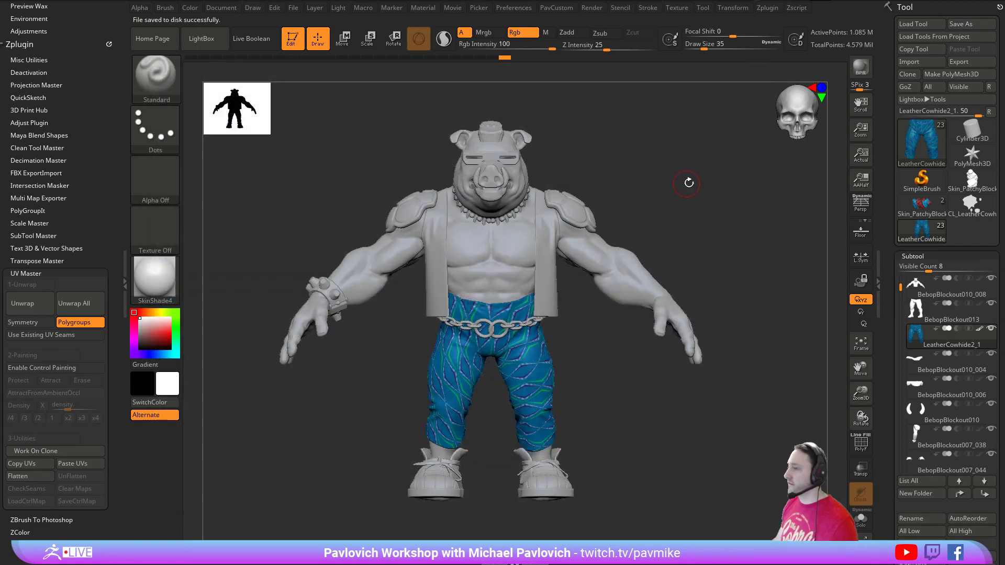
- Set the draw size to 23 and close ZBrush without saving the project
{"action": "mouse_move", "coordinate": [689, 181]}
{"action": "left_mouse_down"}
{"action": "mouse_move", "coordinate": [618, 198]}
{"action": "mouse_move", "coordinate": [659, 188]}
{"action": "left_mouse_up"}
{"action": "key", "text": "s"}
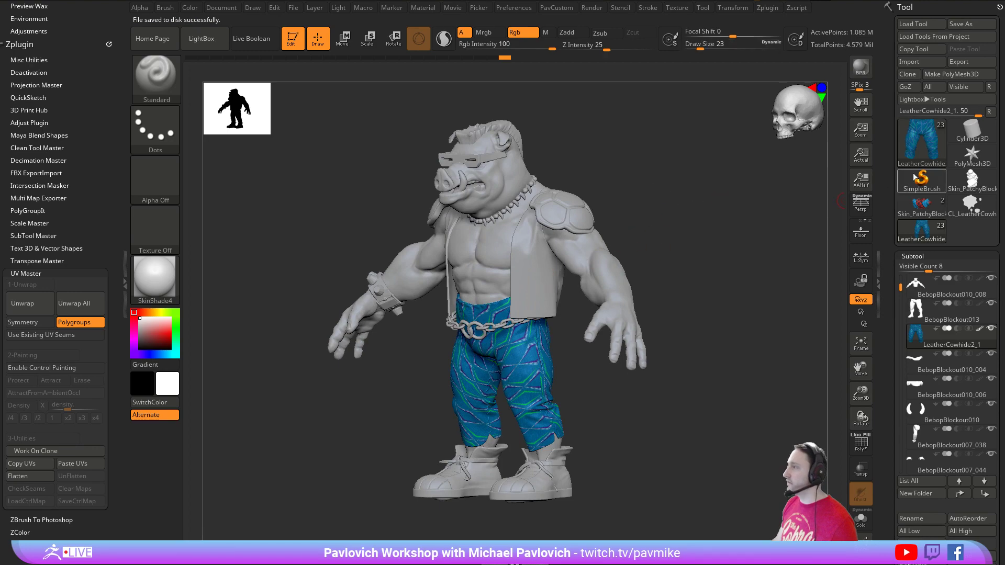
{"action": "left_click", "coordinate": [999, 3]}
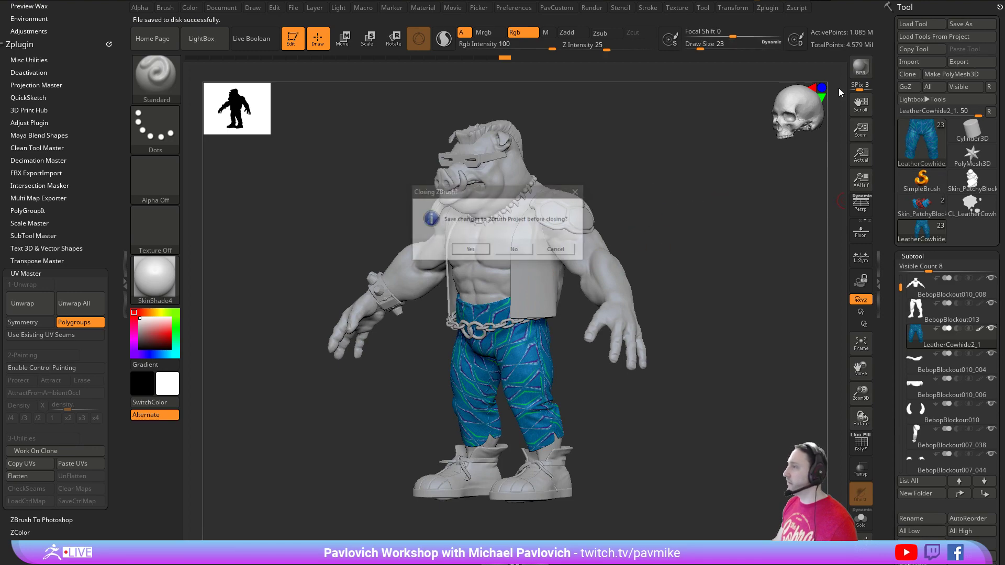
{"action": "left_click", "coordinate": [513, 254]}
- Switch to the fresh ZBrush session, close LightBox and set the draw size to 37
{"action": "key", "text": "alt+Tab"}
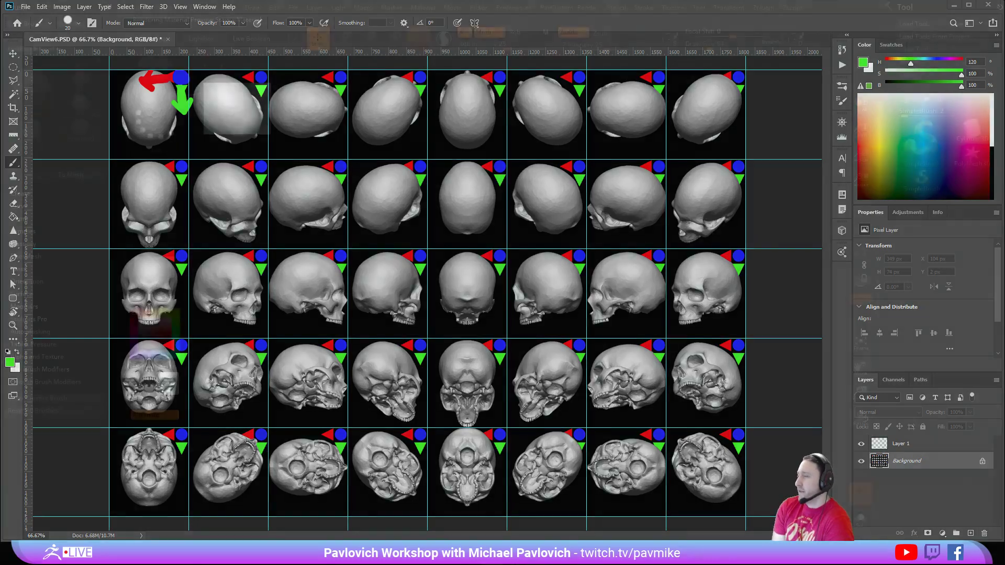
{"action": "key", "text": "alt+Tab"}
{"action": "key", "text": "comma"}
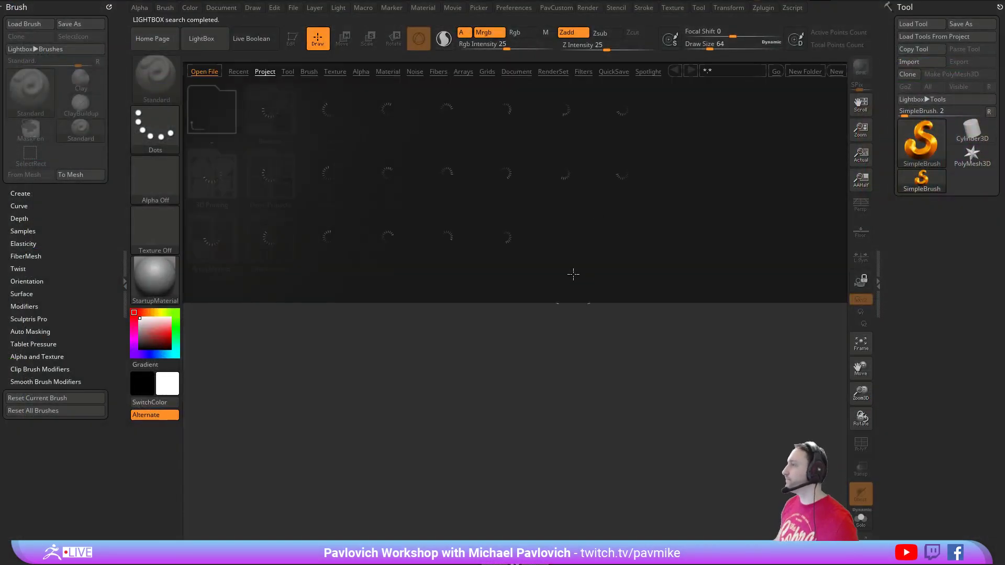
{"action": "key", "text": "comma"}
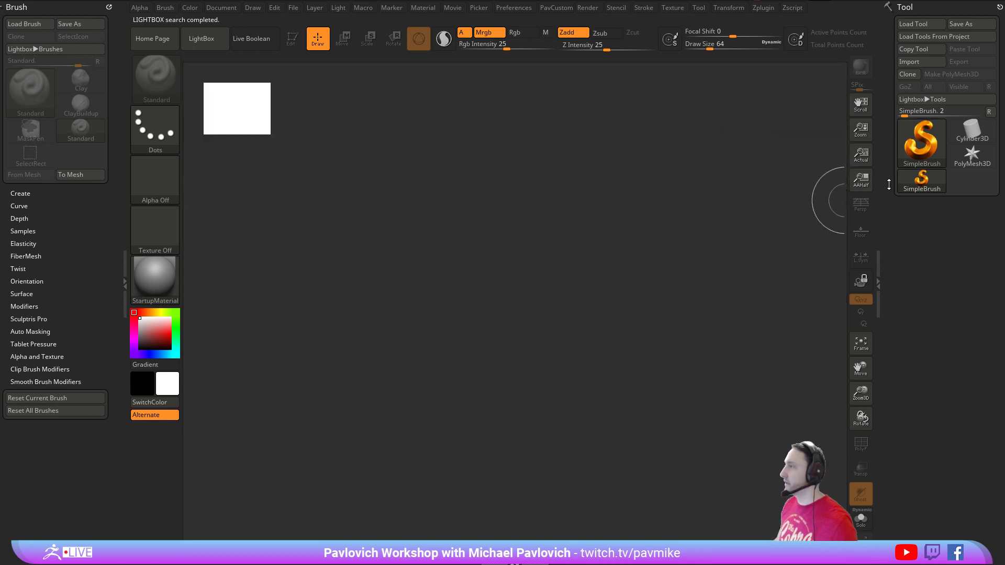
{"action": "key", "text": "s"}
{"action": "left_click_drag", "start_coordinate": [787, 201], "coordinate": [780, 200]}
- Load the CommanderHead.ZTL tool from the ZB2020Demo folder and frame the bust
{"action": "left_click", "coordinate": [912, 24]}
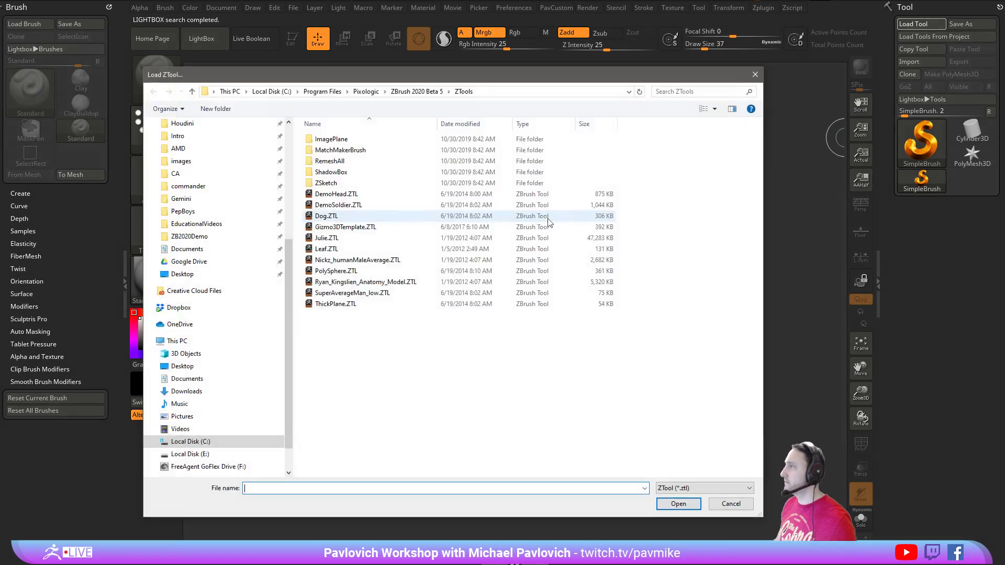
{"action": "scroll", "coordinate": [214, 231], "scroll_direction": "up", "scroll_amount": 4}
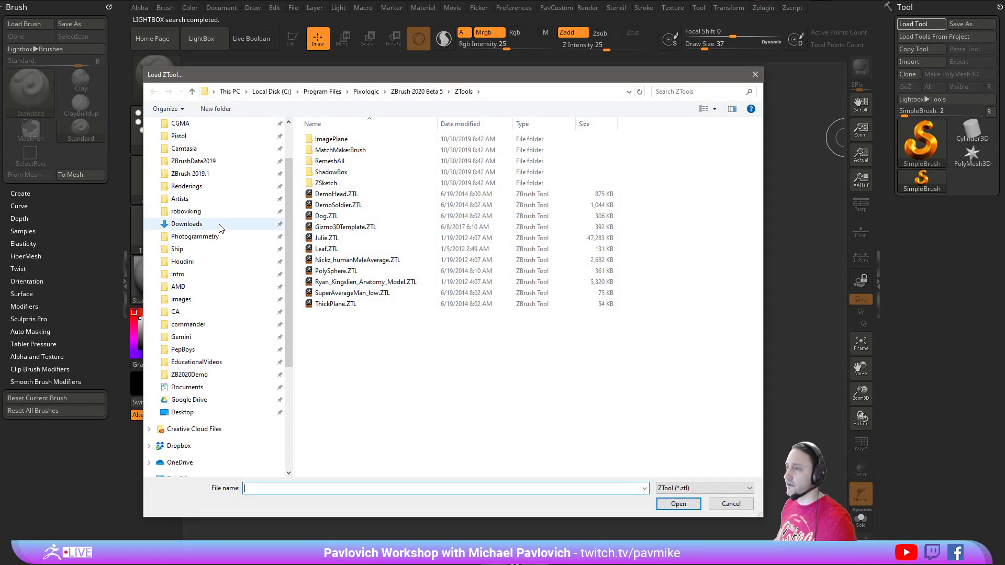
{"action": "left_click", "coordinate": [211, 375]}
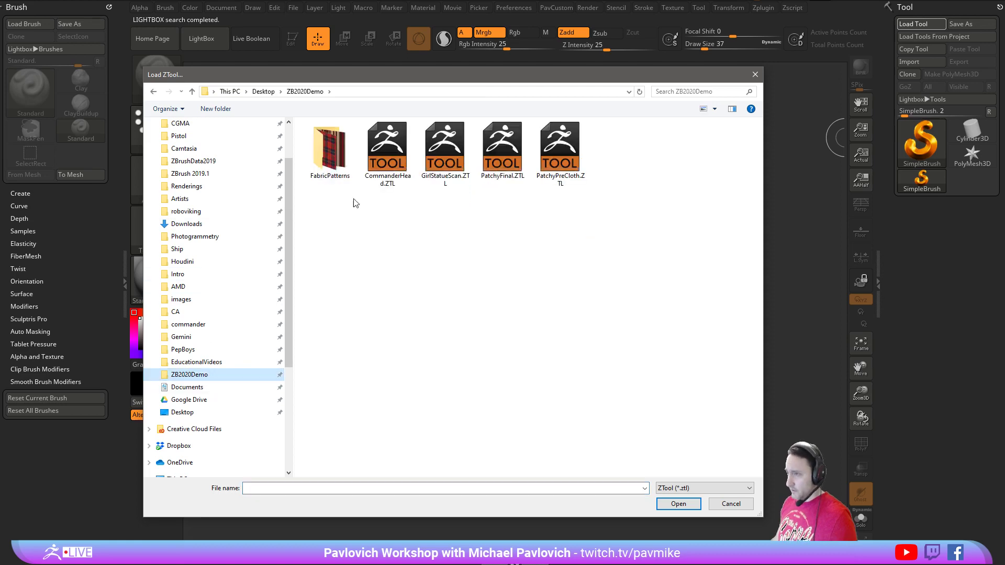
{"action": "double_click", "coordinate": [364, 174]}
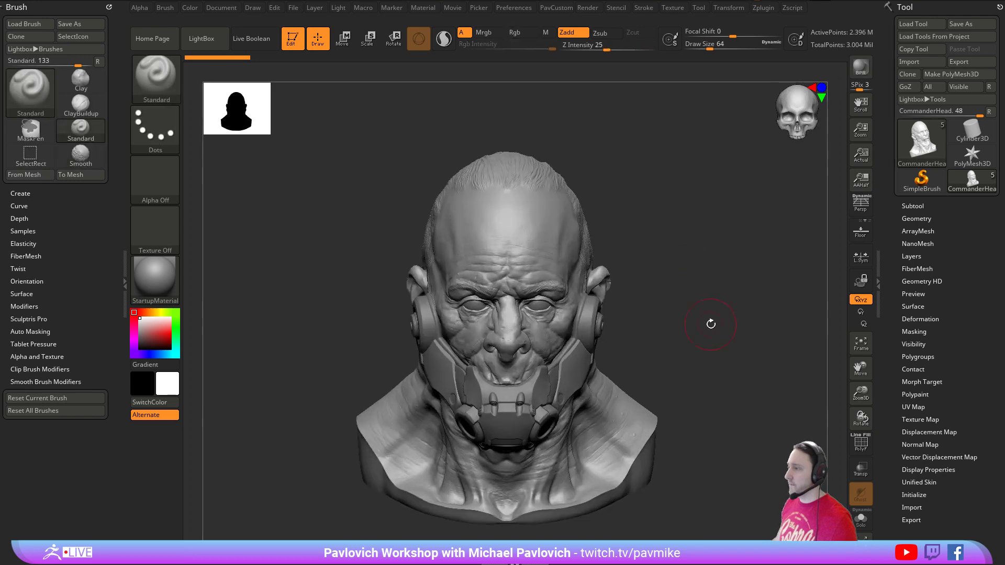
{"action": "mouse_move", "coordinate": [701, 315]}
{"action": "left_mouse_down"}
{"action": "mouse_move", "coordinate": [695, 292]}
{"action": "mouse_move", "coordinate": [667, 288]}
{"action": "left_mouse_up"}
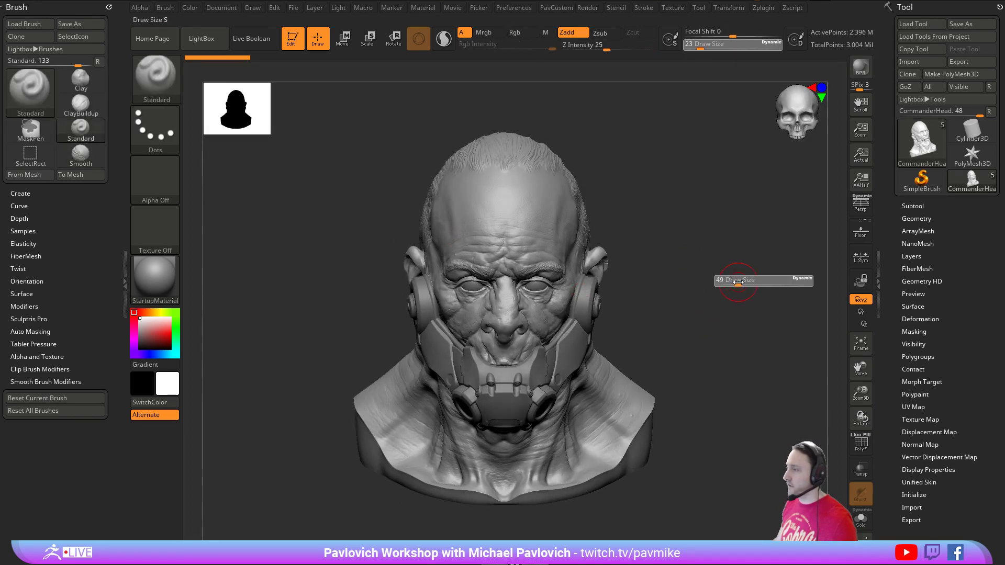
- Import the 0005 Man head premade texture, make it the current texture, and check its colour adjustment options without changing them
{"action": "left_click", "coordinate": [680, 8]}
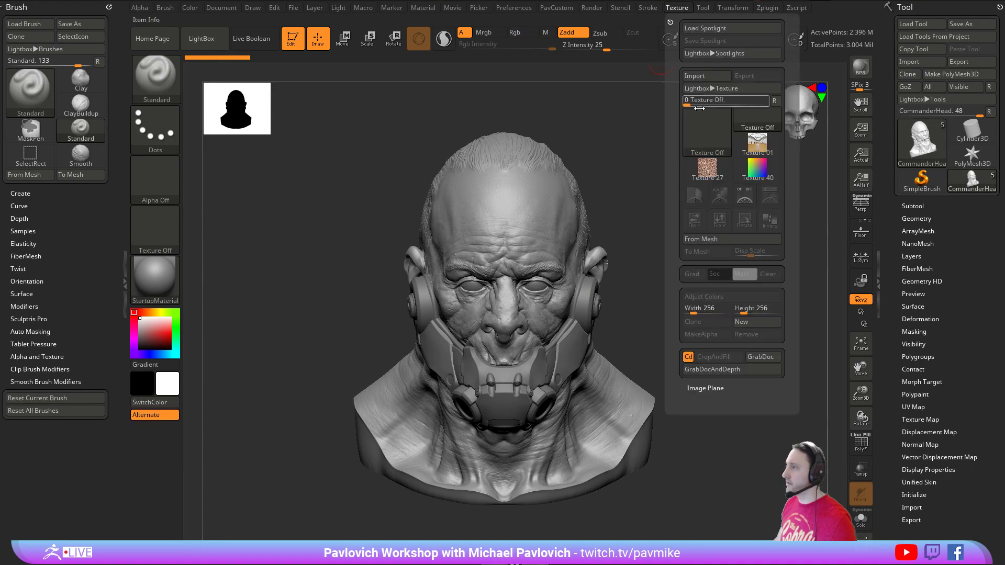
{"action": "left_click", "coordinate": [698, 75]}
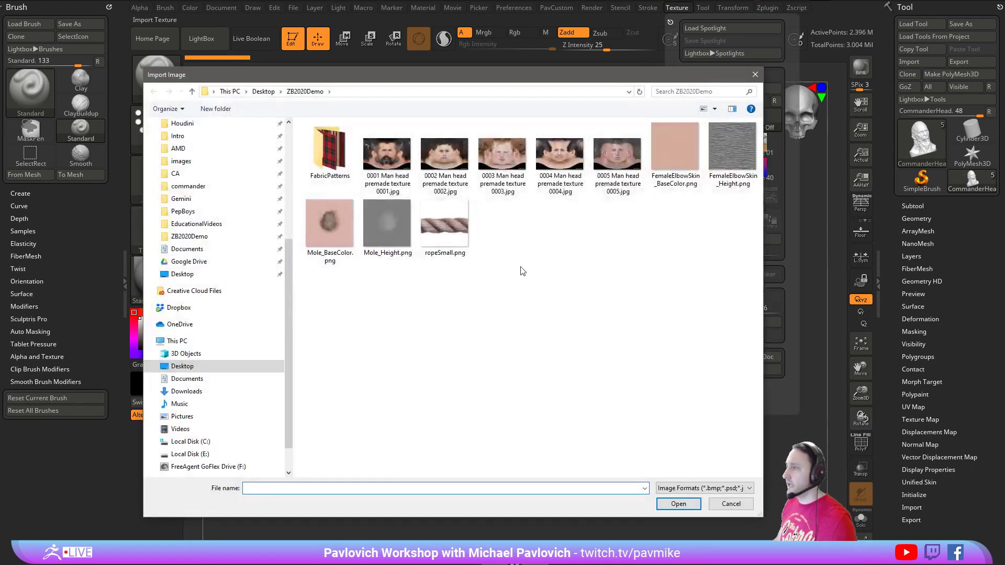
{"action": "key", "text": "Escape"}
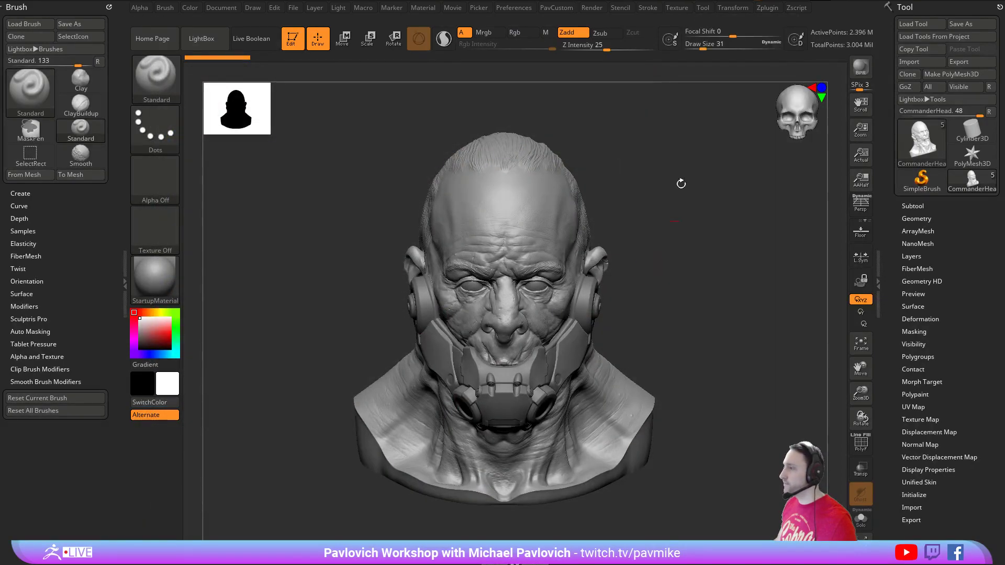
{"action": "left_click", "coordinate": [683, 10]}
{"action": "left_click", "coordinate": [708, 200]}
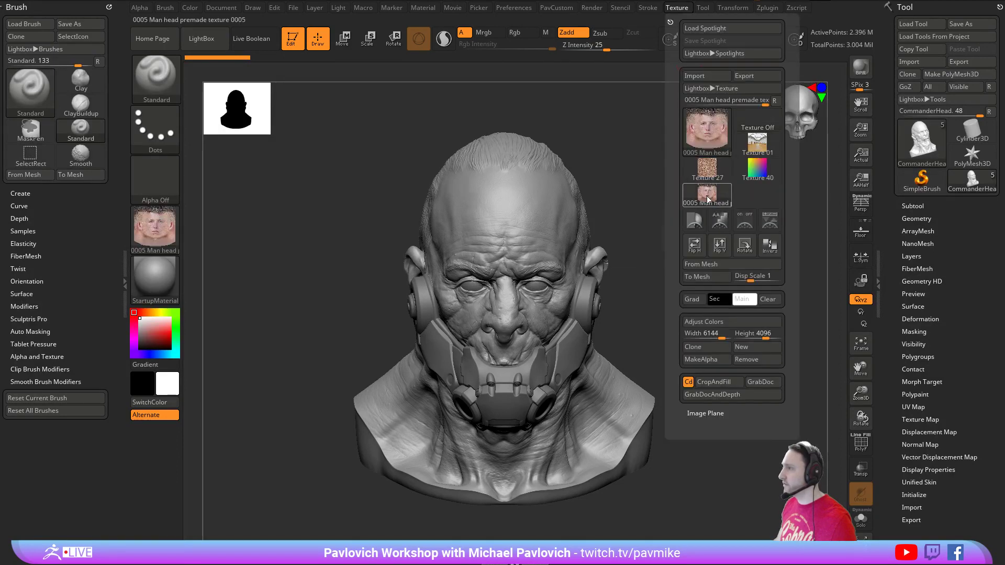
{"action": "left_click", "coordinate": [715, 322]}
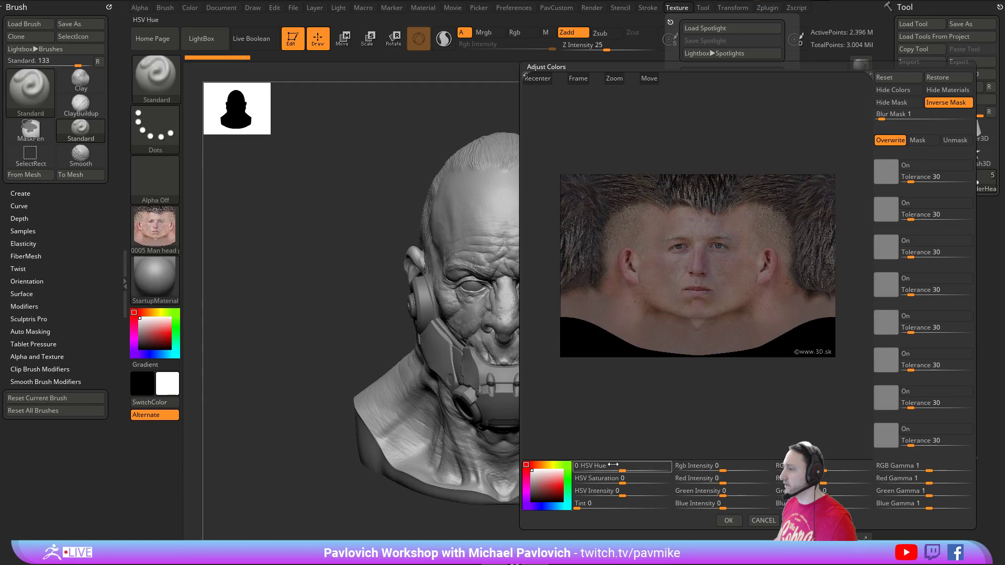
{"action": "left_click", "coordinate": [762, 522]}
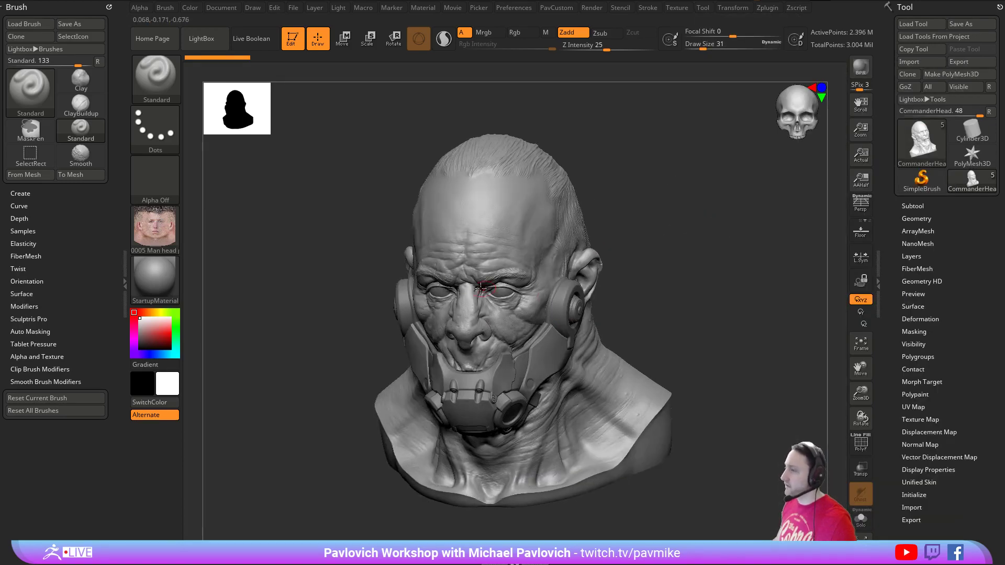
- Hide every subtool except CommanderHead so only the bare head and bust are displayed
{"action": "mouse_move", "coordinate": [673, 256]}
{"action": "left_mouse_down"}
{"action": "mouse_move", "coordinate": [723, 246]}
{"action": "mouse_move", "coordinate": [709, 244]}
{"action": "mouse_move", "coordinate": [842, 249]}
{"action": "mouse_move", "coordinate": [738, 232]}
{"action": "left_mouse_up"}
{"action": "left_click", "coordinate": [913, 207]}
{"action": "left_click", "coordinate": [990, 229]}
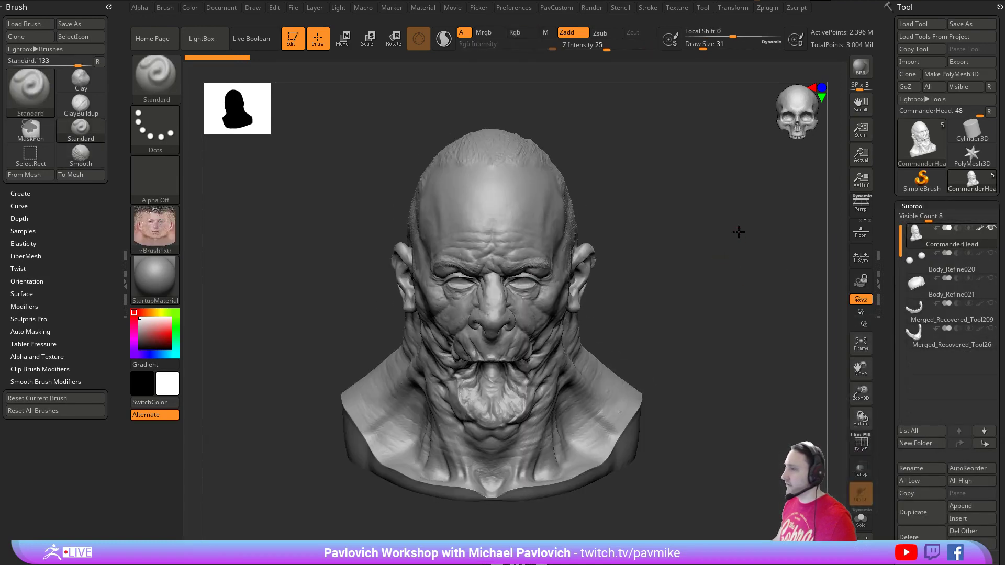
{"action": "left_click_drag", "start_coordinate": [655, 246], "coordinate": [681, 256], "text": "alt"}
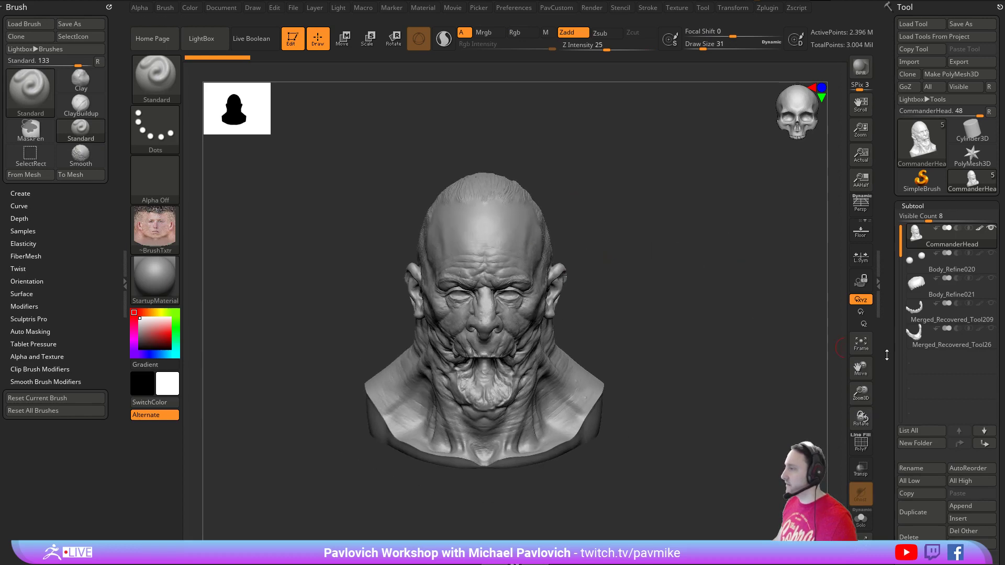
- Morph the CommanderHead mesh into its flattened UV layout
{"action": "left_click_drag", "start_coordinate": [887, 355], "coordinate": [895, 217]}
{"action": "left_click", "coordinate": [916, 299], "text": "shift"}
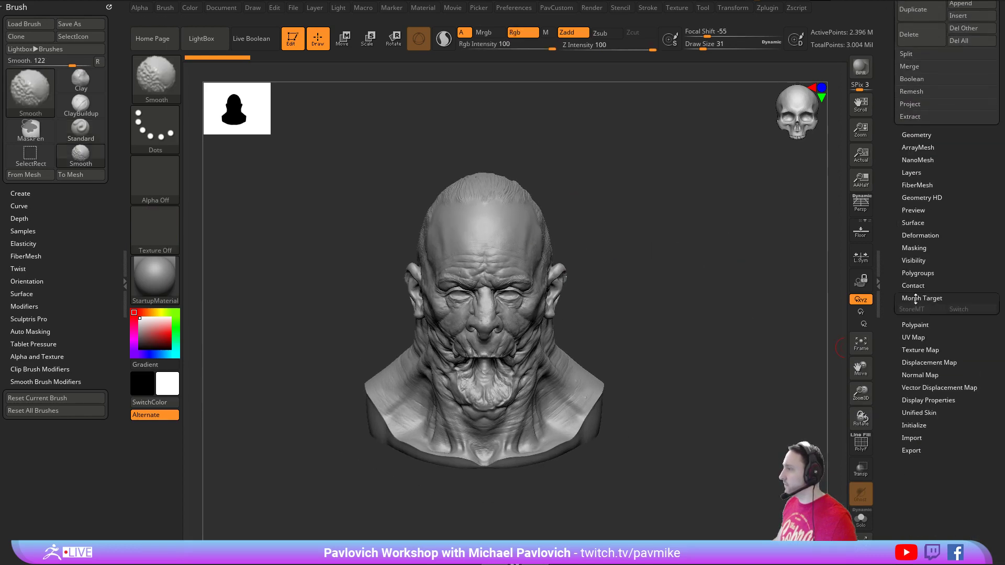
{"action": "left_click", "coordinate": [921, 300], "text": "shift"}
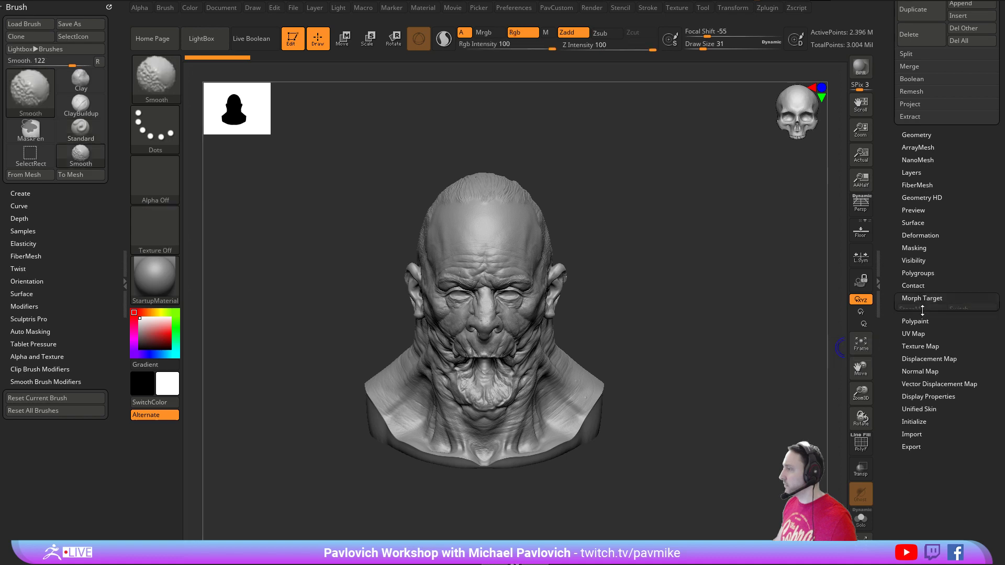
{"action": "left_click", "coordinate": [915, 323], "text": "shift"}
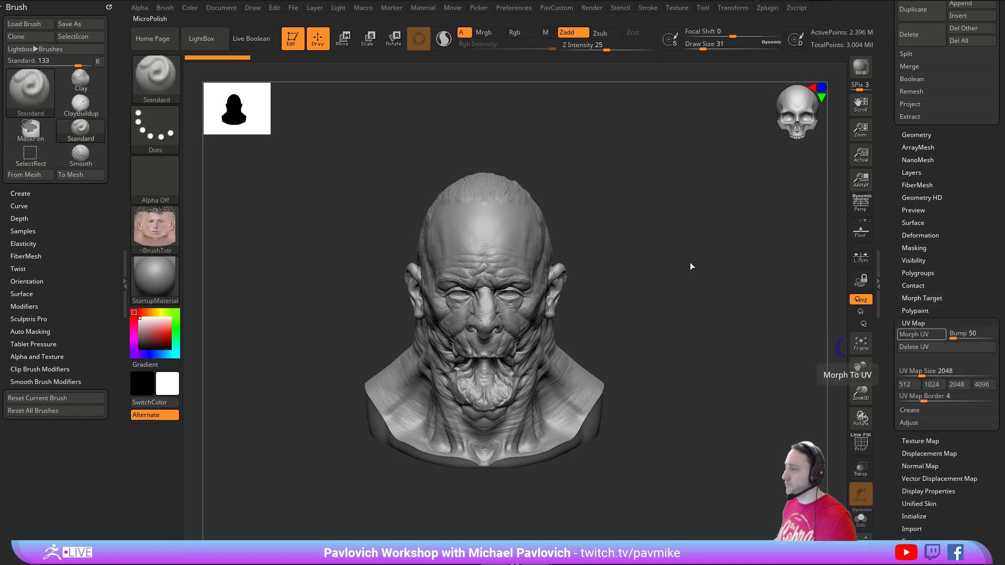
{"action": "key", "text": "f"}
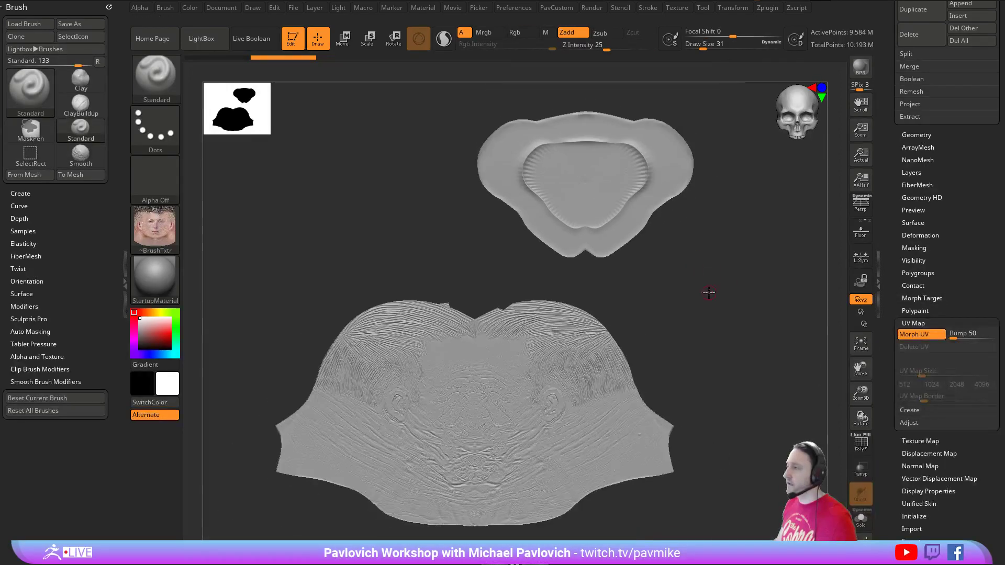
- Examine the flattened face area with draw size 17 and polyframe lines, and return the head to its 3D form
{"action": "right_click_drag", "start_coordinate": [709, 292], "coordinate": [627, 230], "text": "alt"}
{"action": "right_click_drag", "start_coordinate": [490, 282], "coordinate": [499, 110], "text": "alt"}
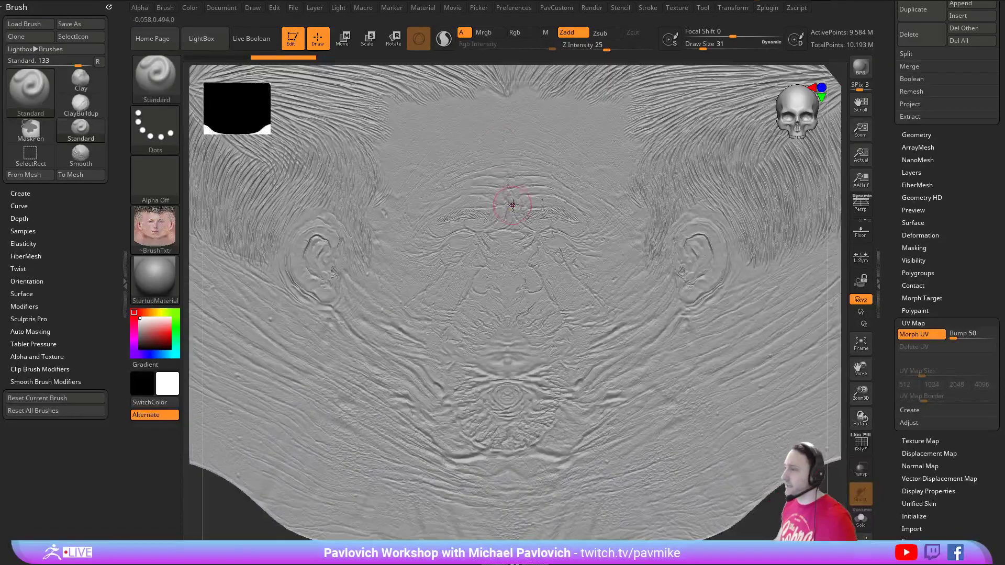
{"action": "key", "text": "s"}
{"action": "left_click_drag", "start_coordinate": [513, 205], "coordinate": [508, 206]}
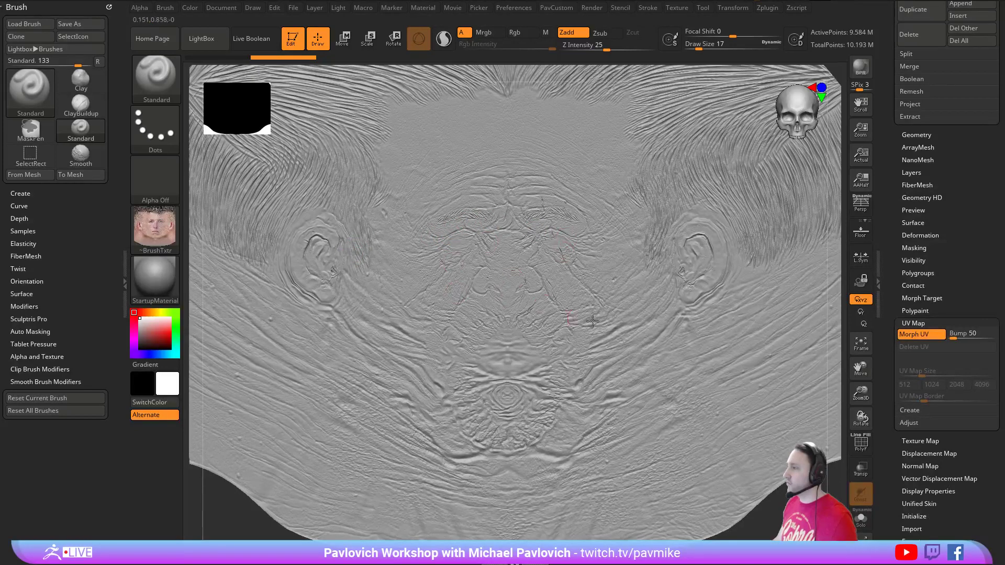
{"action": "left_click", "coordinate": [861, 445]}
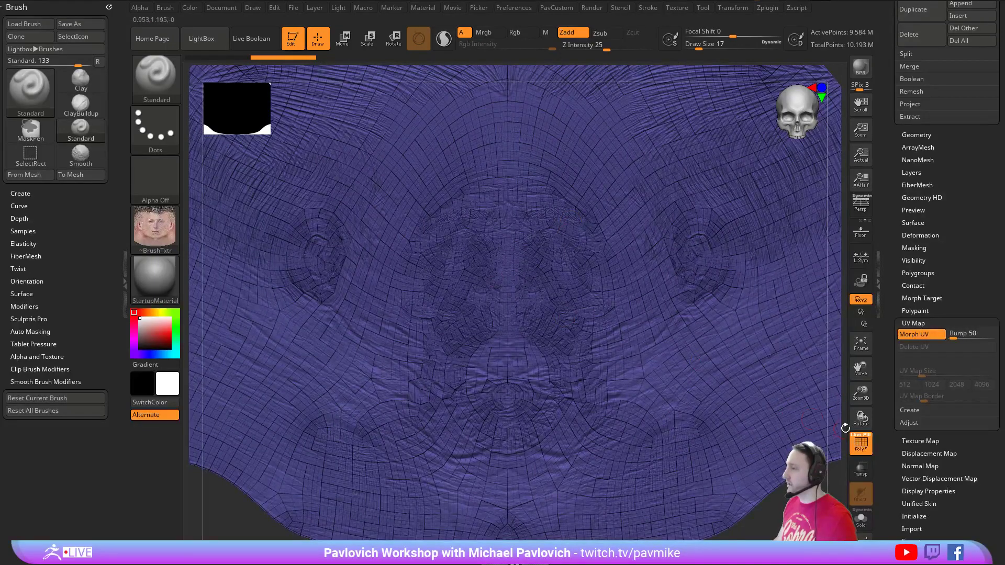
{"action": "left_click", "coordinate": [860, 443]}
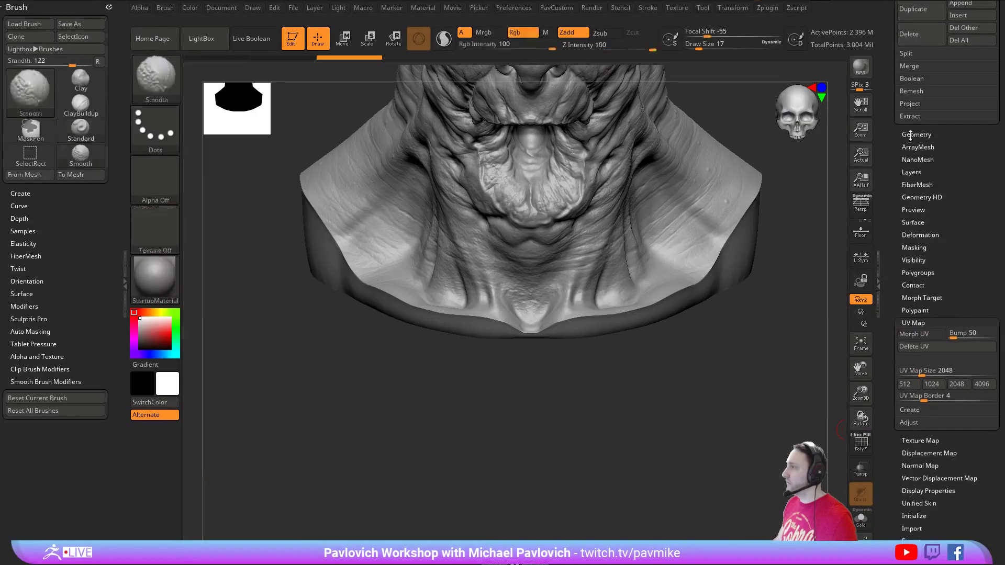
- Compare the head's polyframe at subdivision level 1 with subdivision level 6
{"action": "left_click", "coordinate": [909, 136]}
{"action": "left_click", "coordinate": [901, 161]}
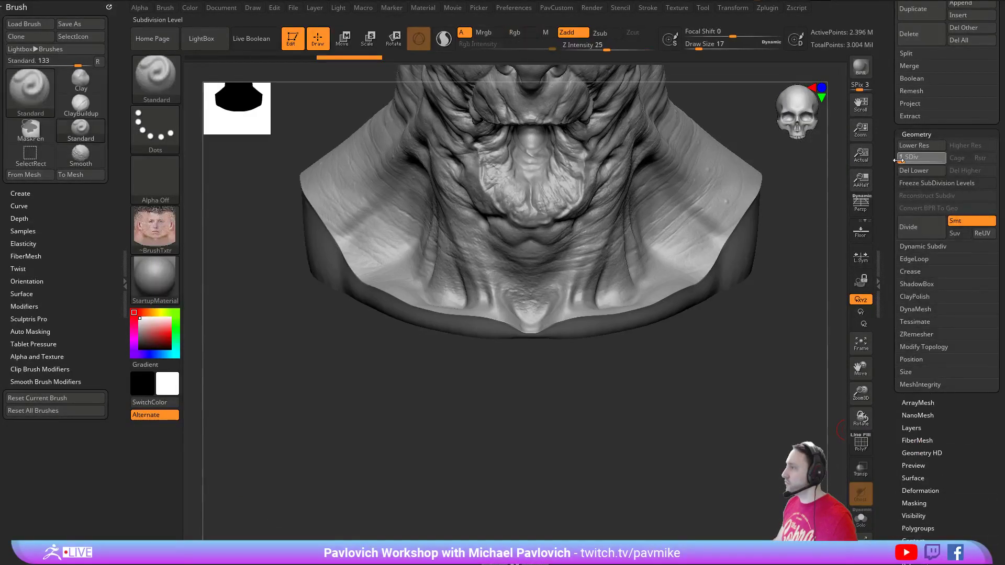
{"action": "left_click", "coordinate": [860, 443]}
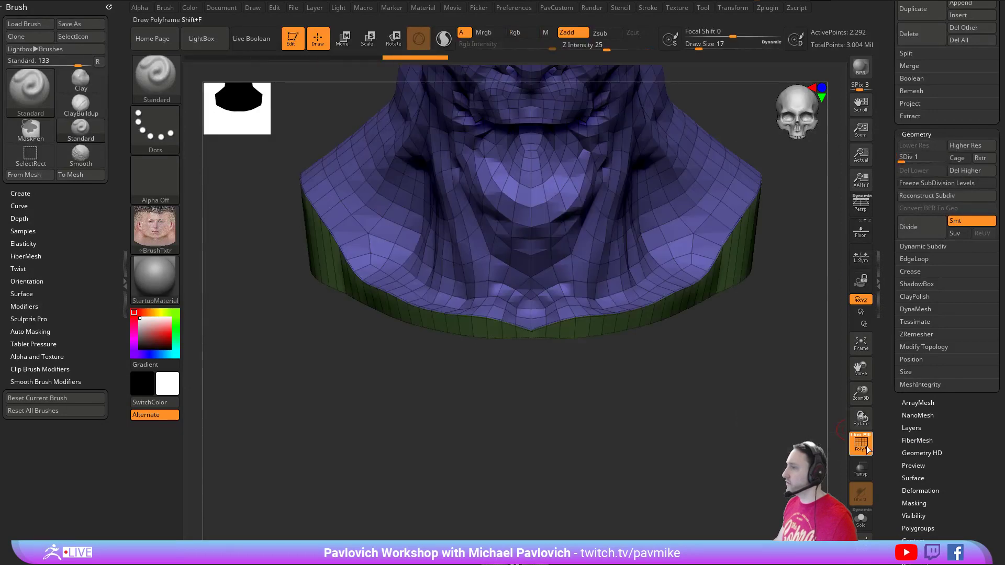
{"action": "left_click_drag", "start_coordinate": [905, 157], "coordinate": [945, 157]}
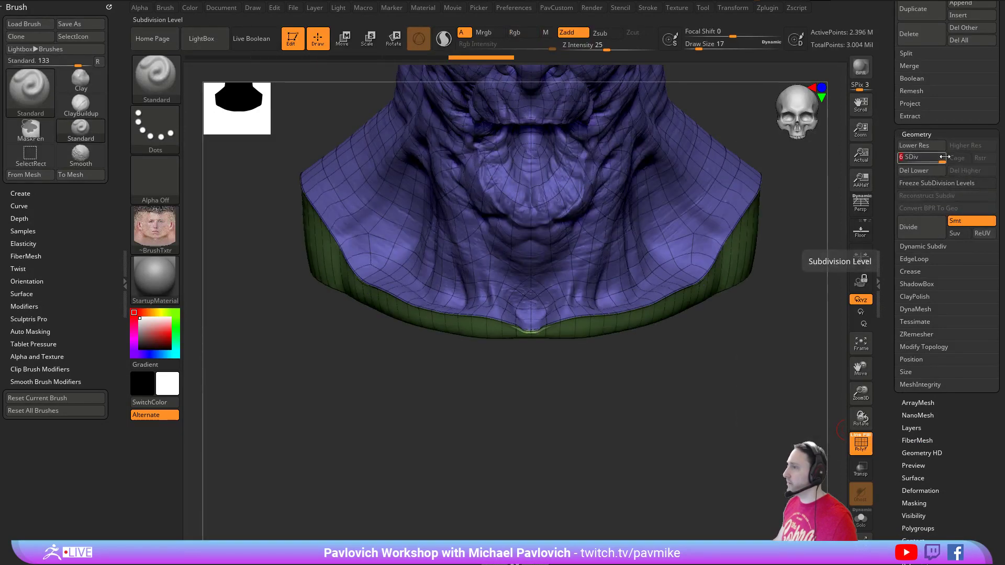
- Examine the head's full flattened UV island with polyframe lines, and restore the 3D head with the polyframe off
{"action": "left_click_drag", "start_coordinate": [889, 454], "coordinate": [884, 366]}
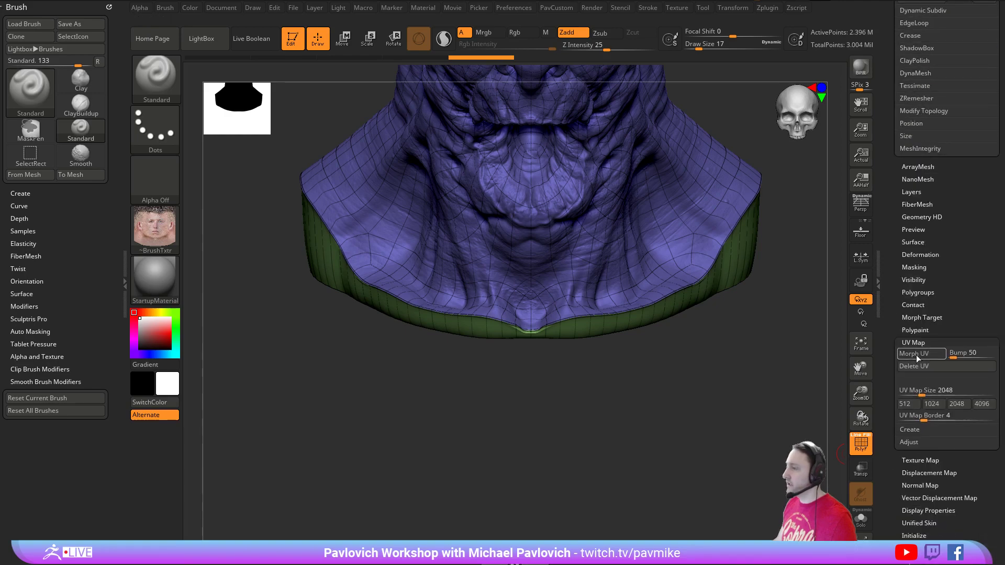
{"action": "left_click", "coordinate": [917, 355]}
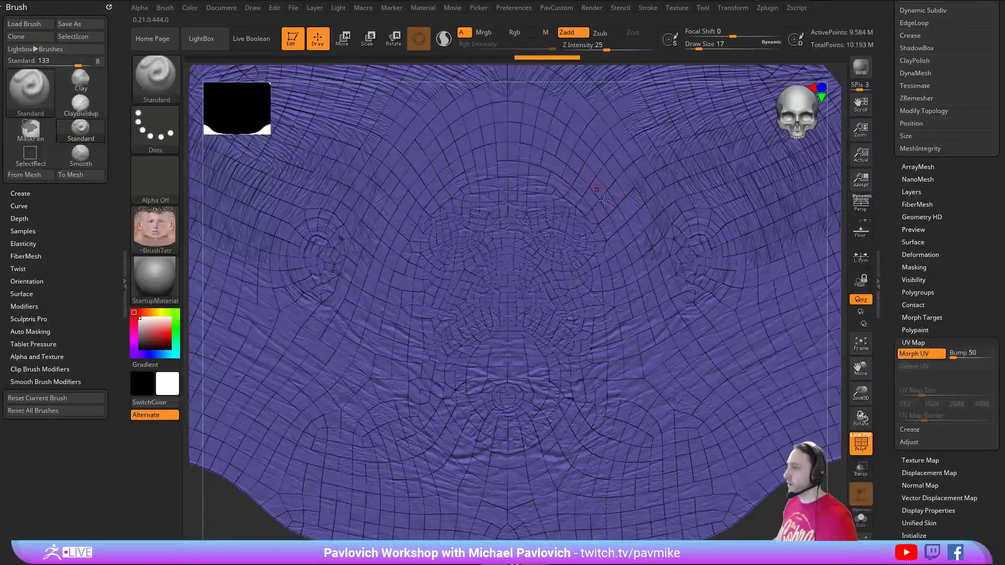
{"action": "left_click", "coordinate": [861, 345]}
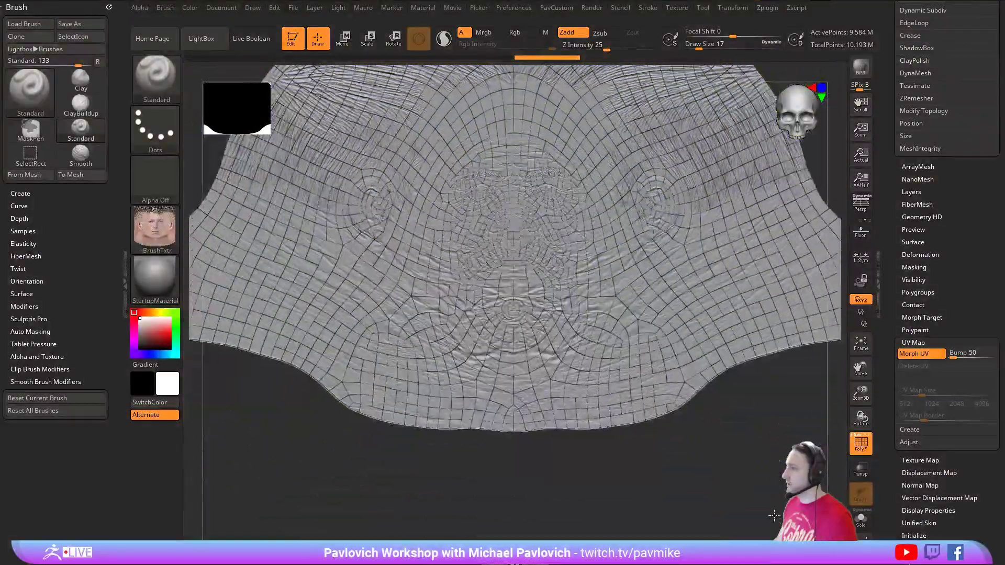
{"action": "left_click_drag", "start_coordinate": [774, 516], "coordinate": [774, 564], "text": "alt"}
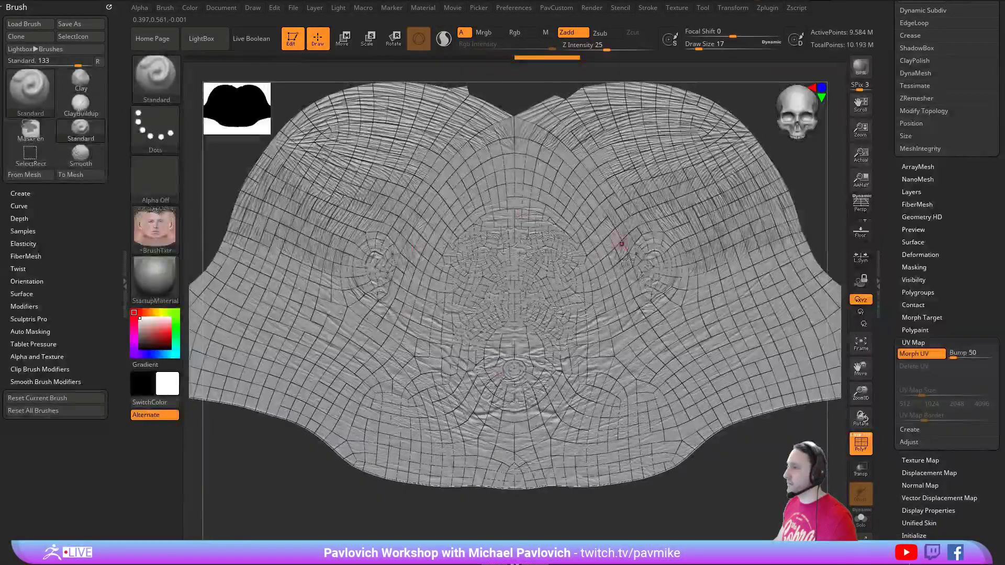
{"action": "left_click_drag", "start_coordinate": [736, 502], "coordinate": [736, 502]}
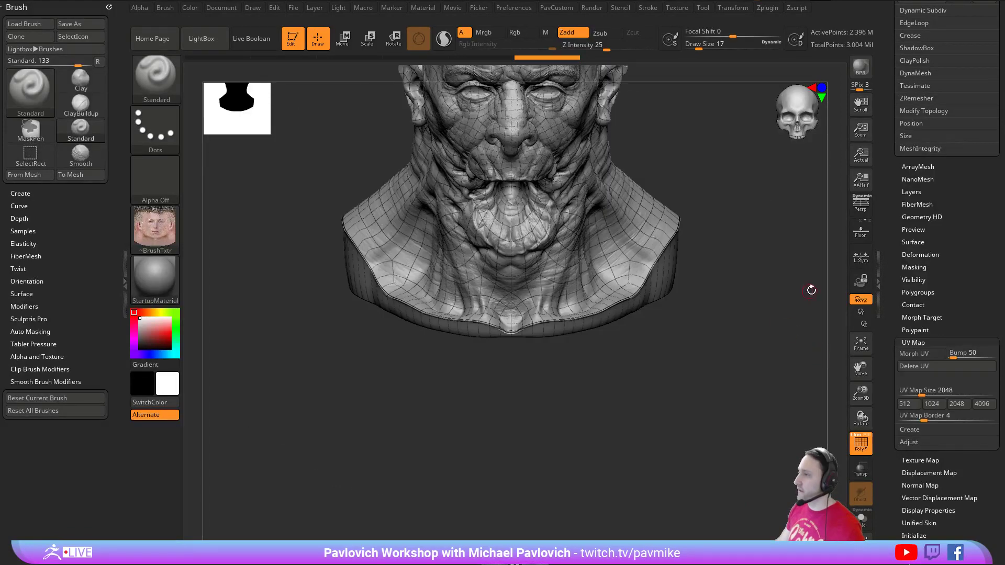
{"action": "mouse_move", "coordinate": [812, 289]}
{"action": "left_mouse_down"}
{"action": "mouse_move", "coordinate": [779, 448]}
{"action": "mouse_move", "coordinate": [790, 416]}
{"action": "left_mouse_up"}
{"action": "left_click", "coordinate": [861, 443]}
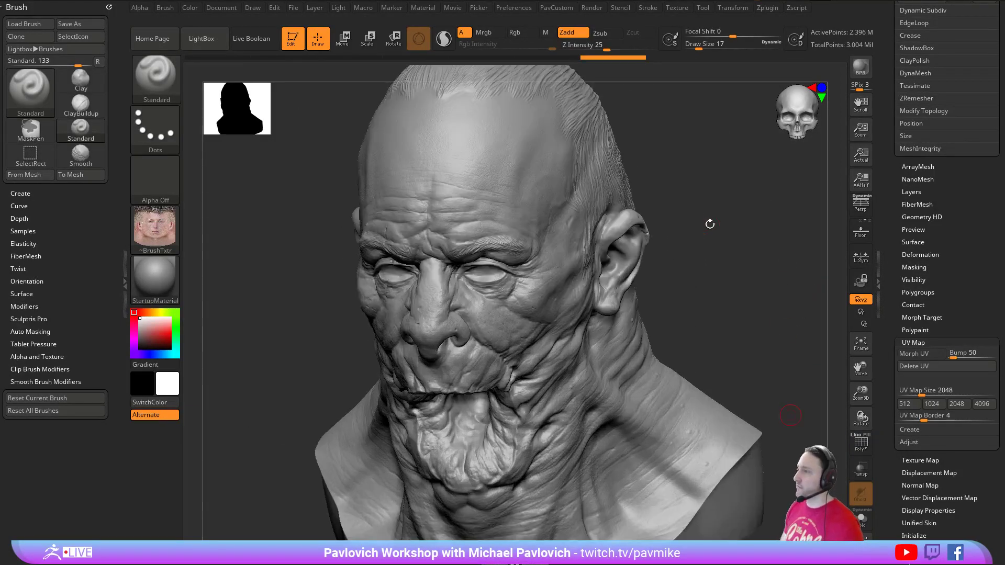
- Choose a dark grey-brown paint colour, set the draw size to 37 and try a Standard brush stroke on the eye, undoing it
{"action": "left_click_drag", "start_coordinate": [710, 224], "coordinate": [530, 222], "text": "shift"}
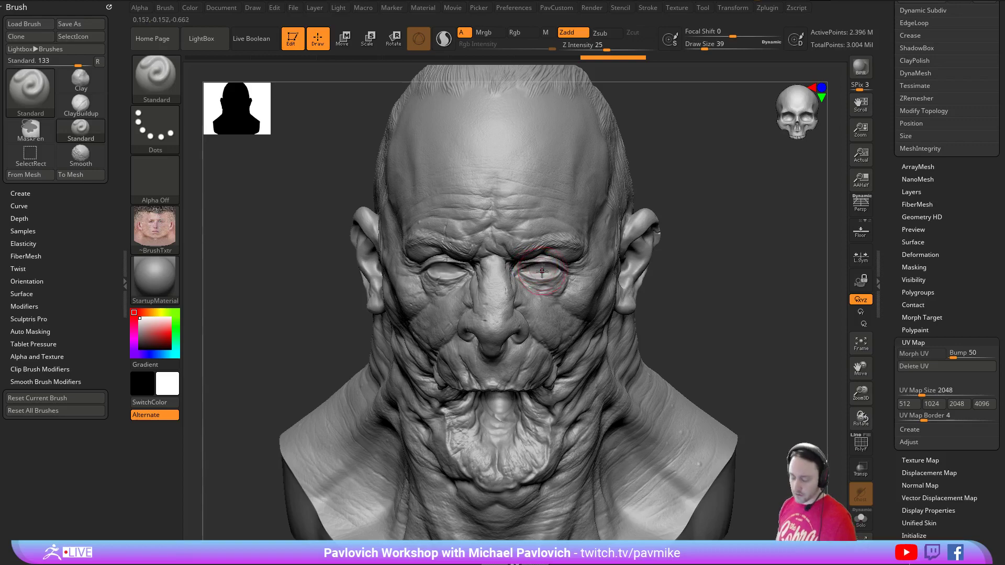
{"action": "key", "text": "space"}
{"action": "left_click_drag", "start_coordinate": [747, 220], "coordinate": [544, 276]}
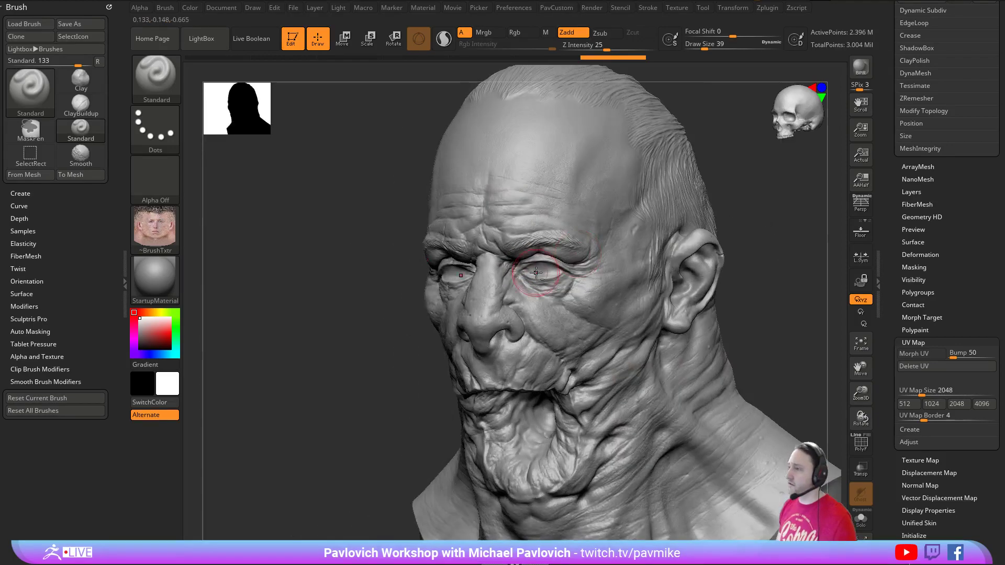
{"action": "left_click", "coordinate": [140, 341]}
{"action": "left_click_drag", "start_coordinate": [358, 318], "coordinate": [320, 320], "text": "alt"}
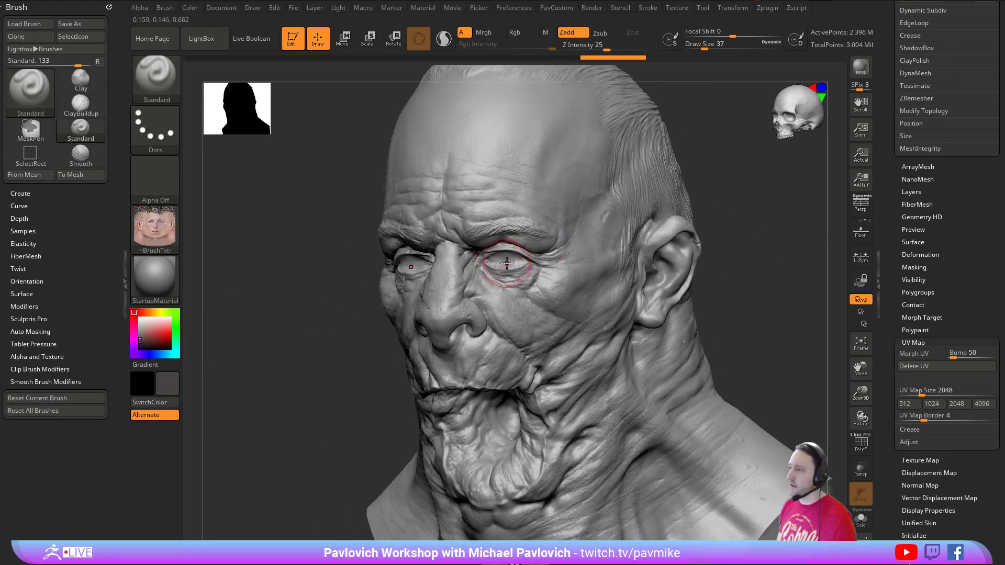
{"action": "left_click_drag", "start_coordinate": [508, 265], "coordinate": [518, 264]}
{"action": "key", "text": "ctrl+z"}
- Paint both eye areas dark grey-brown with Rgb on, Zadd off, no brush texture and a draw size of 13
{"action": "left_click", "coordinate": [524, 32]}
{"action": "left_click", "coordinate": [569, 33]}
{"action": "key", "text": "space"}
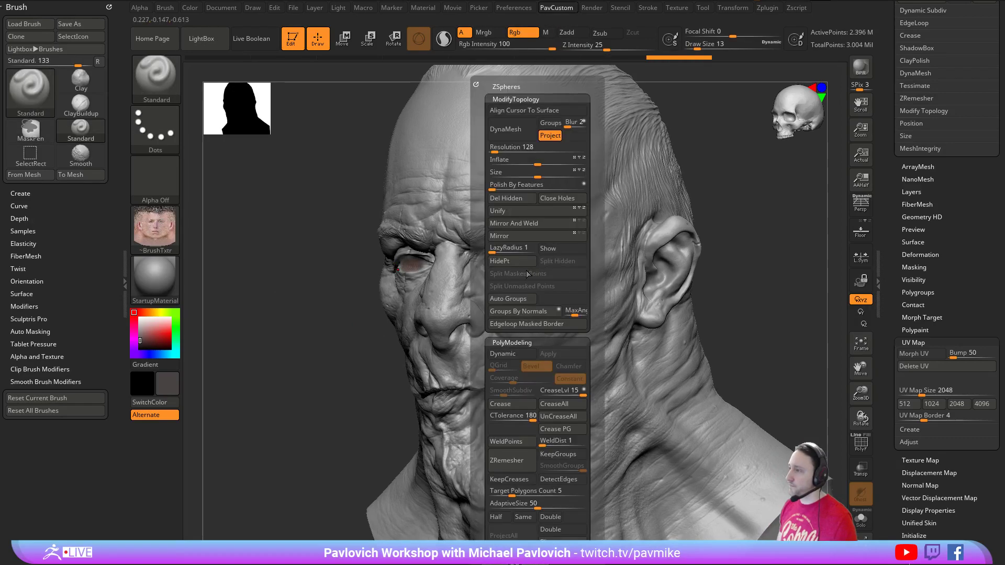
{"action": "left_click", "coordinate": [169, 236]}
{"action": "left_click", "coordinate": [195, 244]}
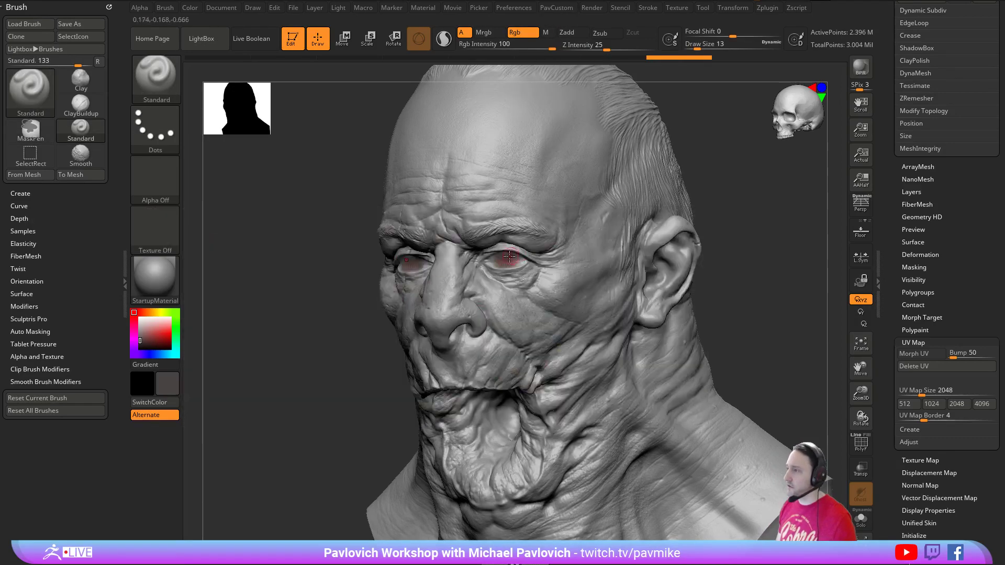
{"action": "left_click_drag", "start_coordinate": [509, 256], "coordinate": [500, 260]}
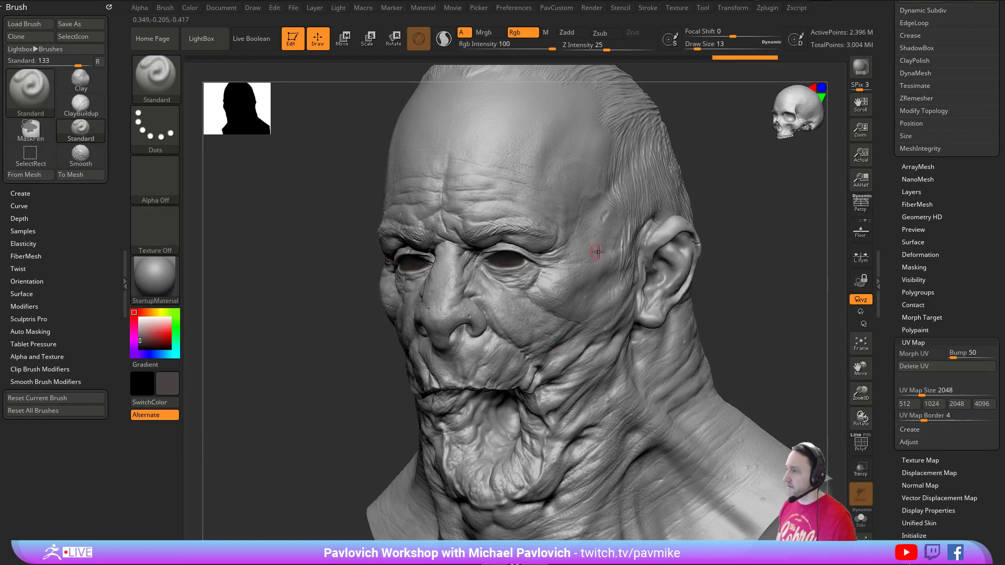
- Paint the ear openings and the nostrils dark grey-brown with a draw size of 13
{"action": "mouse_move", "coordinate": [777, 259]}
{"action": "left_mouse_down"}
{"action": "mouse_move", "coordinate": [765, 246]}
{"action": "mouse_move", "coordinate": [650, 280]}
{"action": "left_mouse_up"}
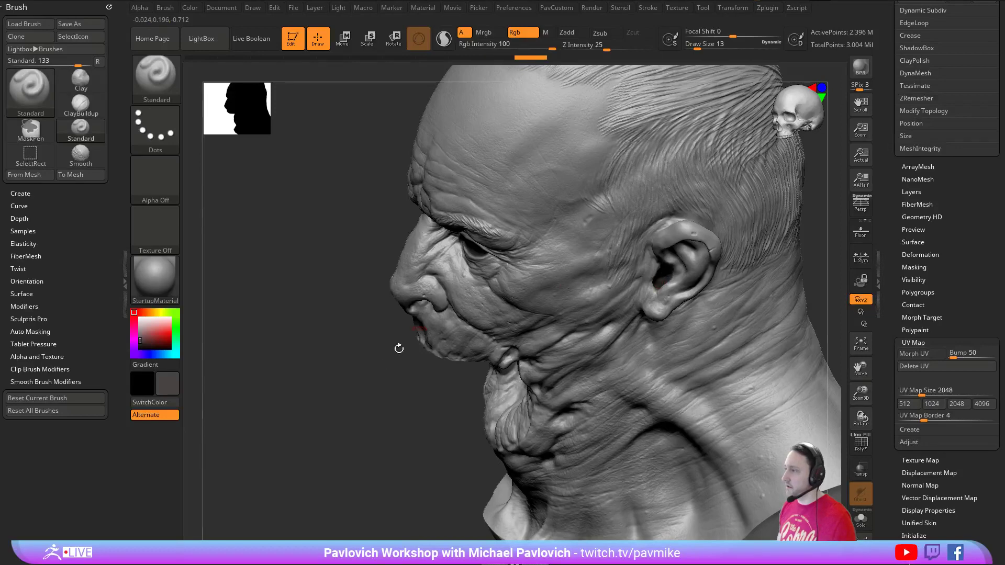
{"action": "left_click_drag", "start_coordinate": [397, 348], "coordinate": [558, 268]}
{"action": "left_click_drag", "start_coordinate": [765, 283], "coordinate": [472, 248]}
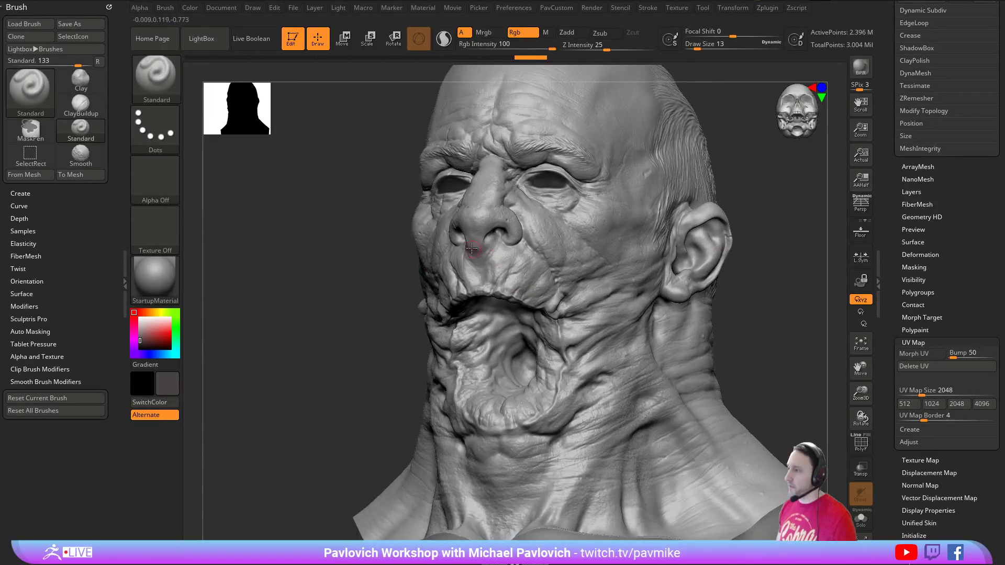
{"action": "mouse_move", "coordinate": [796, 242]}
{"action": "left_mouse_down"}
{"action": "mouse_move", "coordinate": [449, 244]}
{"action": "mouse_move", "coordinate": [468, 234]}
{"action": "left_mouse_up"}
{"action": "left_click_drag", "start_coordinate": [675, 227], "coordinate": [495, 237]}
{"action": "mouse_move", "coordinate": [775, 251]}
{"action": "left_mouse_down"}
{"action": "mouse_move", "coordinate": [783, 262]}
{"action": "mouse_move", "coordinate": [752, 286]}
{"action": "mouse_move", "coordinate": [523, 287]}
{"action": "mouse_move", "coordinate": [544, 283]}
{"action": "left_mouse_up"}
{"action": "left_click_drag", "start_coordinate": [606, 275], "coordinate": [490, 266]}
- Undo the last stroke and paint the whole inside of the mouth dark grey-brown with a draw size of 29
{"action": "key", "text": "bracketleft"}
{"action": "key", "text": "ctrl+z"}
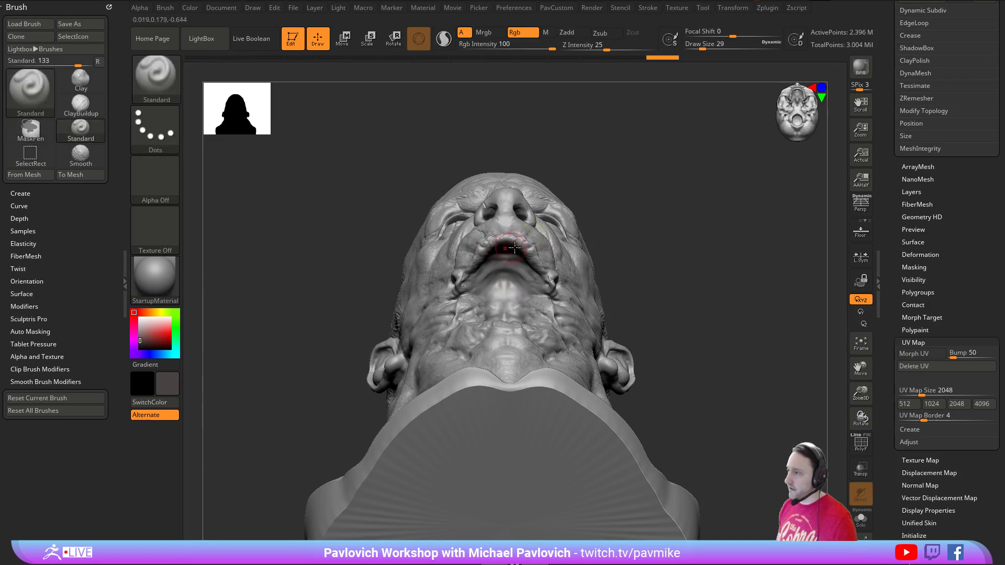
{"action": "right_click_drag", "start_coordinate": [527, 268], "coordinate": [510, 251]}
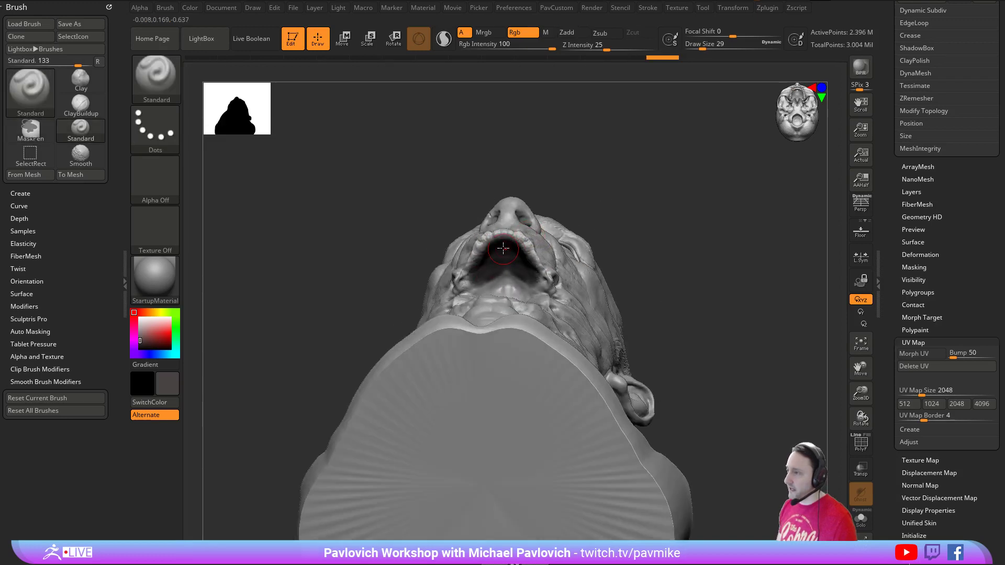
{"action": "left_click_drag", "start_coordinate": [608, 177], "coordinate": [602, 225]}
{"action": "left_click_drag", "start_coordinate": [481, 275], "coordinate": [467, 295]}
{"action": "left_click_drag", "start_coordinate": [665, 178], "coordinate": [689, 236]}
{"action": "left_click_drag", "start_coordinate": [463, 289], "coordinate": [469, 337]}
{"action": "left_click_drag", "start_coordinate": [635, 227], "coordinate": [485, 335]}
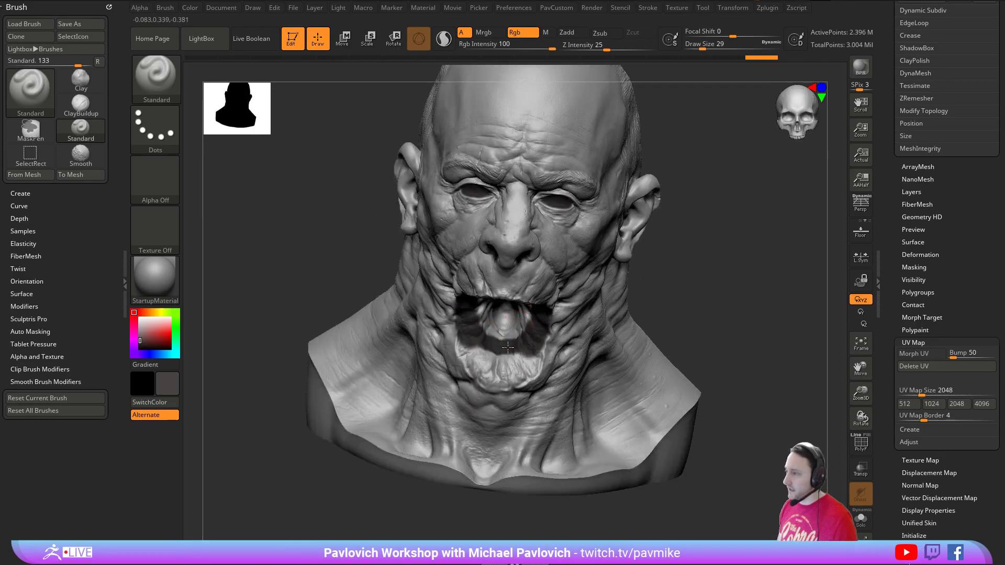
{"action": "left_click_drag", "start_coordinate": [742, 305], "coordinate": [481, 307]}
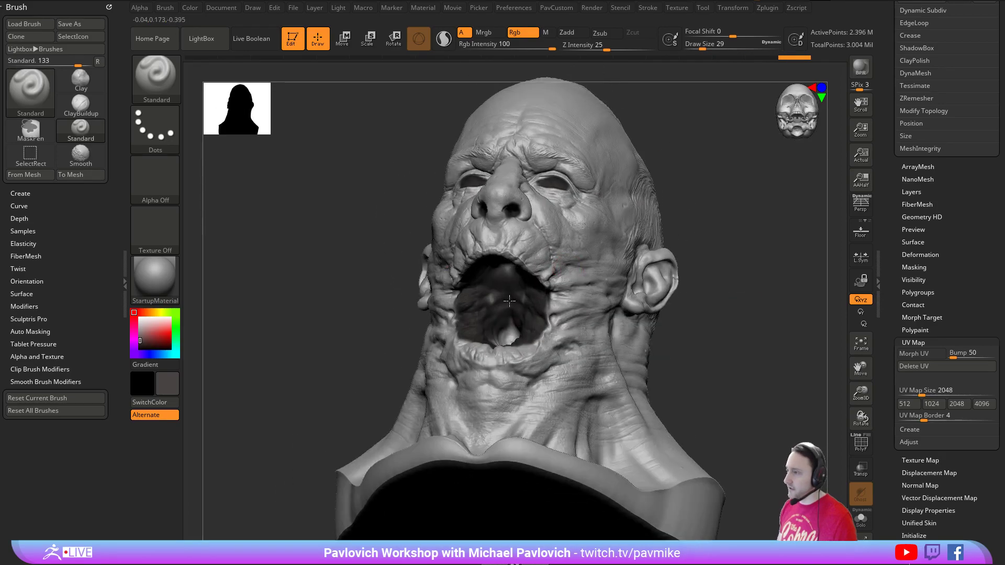
{"action": "left_click_drag", "start_coordinate": [693, 213], "coordinate": [497, 344]}
- Mark the hairline across the forehead, down the temples, around the ears and along the nape in dark grey-brown, draw size 25
{"action": "left_click_drag", "start_coordinate": [712, 251], "coordinate": [639, 253]}
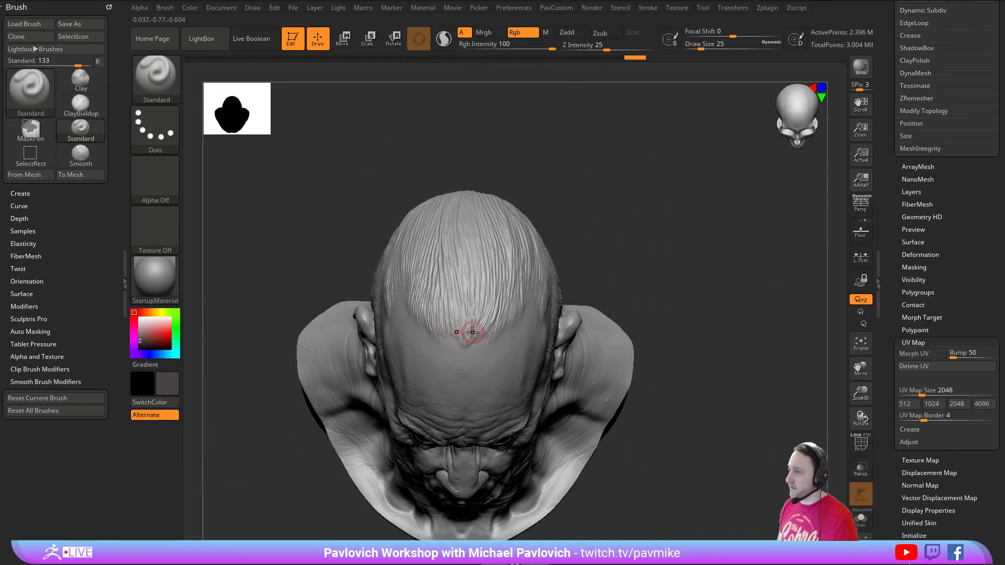
{"action": "left_click_drag", "start_coordinate": [467, 335], "coordinate": [489, 328]}
{"action": "left_click_drag", "start_coordinate": [686, 277], "coordinate": [628, 264]}
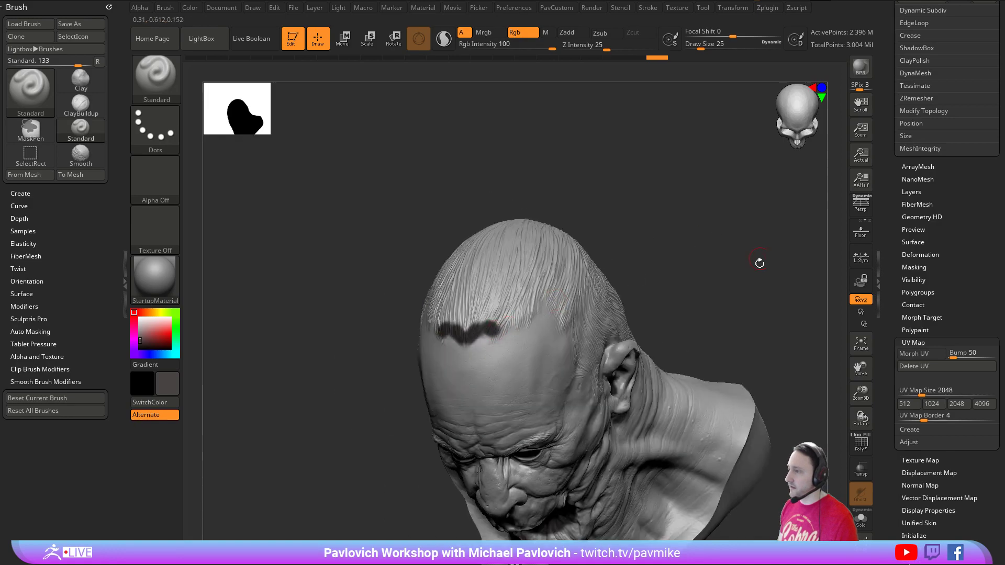
{"action": "right_click_drag", "start_coordinate": [758, 265], "coordinate": [655, 243]}
{"action": "mouse_move", "coordinate": [475, 199]}
{"action": "left_mouse_down", "text": "ctrl"}
{"action": "mouse_move", "coordinate": [571, 230]}
{"action": "mouse_move", "coordinate": [581, 290]}
{"action": "mouse_move", "coordinate": [626, 307]}
{"action": "left_mouse_up", "text": "ctrl"}
{"action": "right_click_drag", "start_coordinate": [797, 288], "coordinate": [734, 246]}
{"action": "left_click_drag", "start_coordinate": [733, 246], "coordinate": [641, 262]}
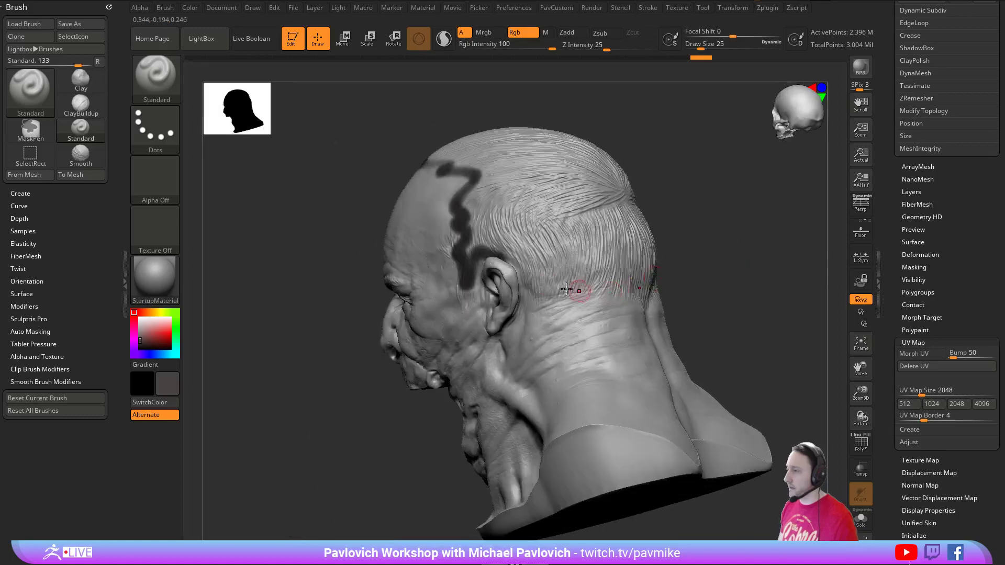
{"action": "left_click_drag", "start_coordinate": [529, 282], "coordinate": [656, 278]}
{"action": "left_click_drag", "start_coordinate": [722, 267], "coordinate": [655, 274]}
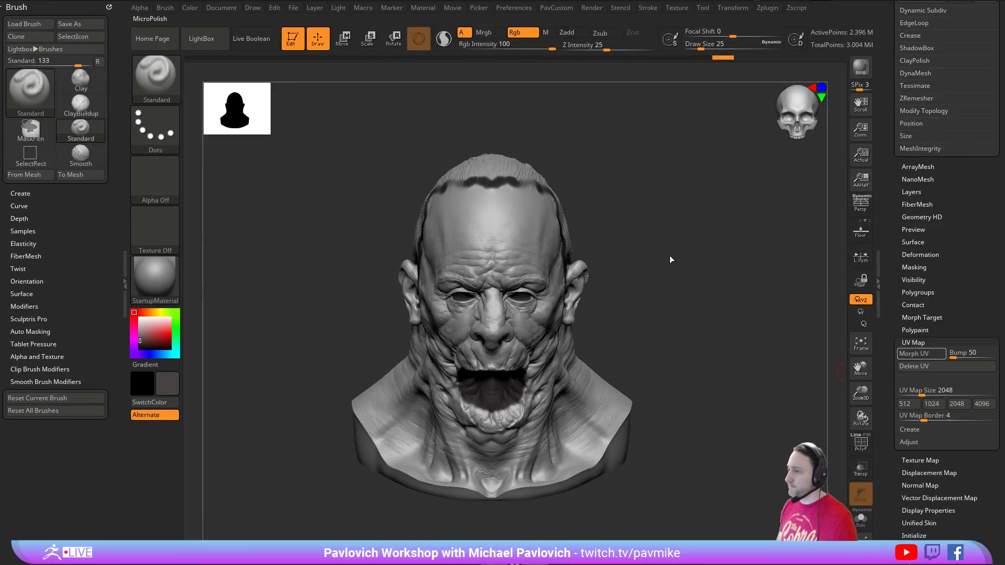
- Flatten the head into its UV layout with Morph UV and load the photographic head texture into Spotlight
{"action": "key", "text": "d"}
{"action": "key", "text": "f"}
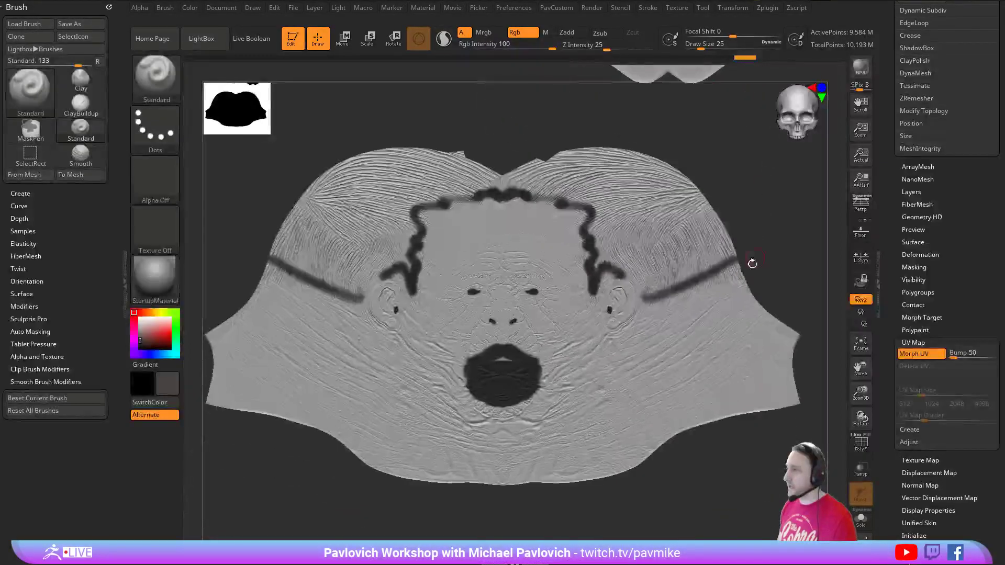
{"action": "left_click", "coordinate": [677, 7]}
{"action": "left_click", "coordinate": [715, 198]}
{"action": "left_click", "coordinate": [770, 220]}
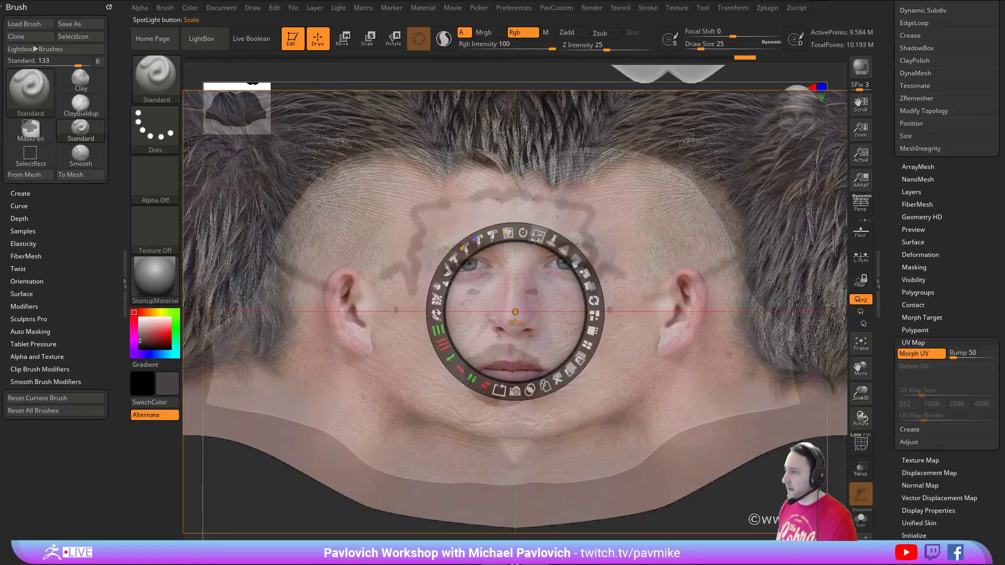
- Scale the photo down in Spotlight, adjust Spotlight Radius, leave its edit mode and align the flattened head's painted markers with the photo
{"action": "left_click_drag", "start_coordinate": [536, 237], "coordinate": [509, 233]}
{"action": "left_click_drag", "start_coordinate": [577, 258], "coordinate": [541, 236]}
{"action": "key", "text": "z"}
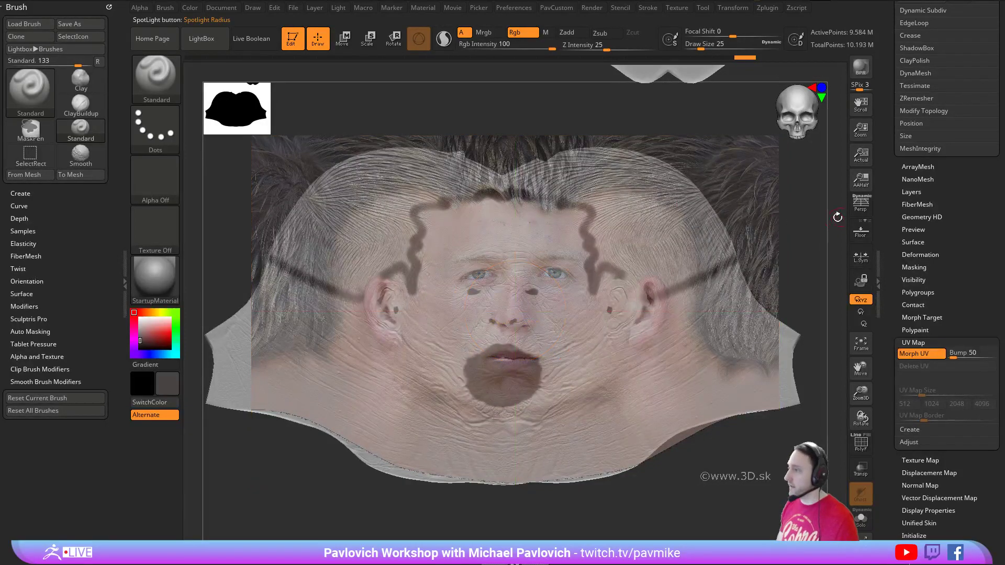
{"action": "mouse_move", "coordinate": [836, 218]}
{"action": "left_mouse_down", "text": "alt"}
{"action": "mouse_move", "coordinate": [825, 235]}
{"action": "mouse_move", "coordinate": [836, 222]}
{"action": "mouse_move", "coordinate": [838, 236]}
{"action": "mouse_move", "coordinate": [838, 194]}
{"action": "mouse_move", "coordinate": [839, 203]}
{"action": "left_mouse_up", "text": "alt"}
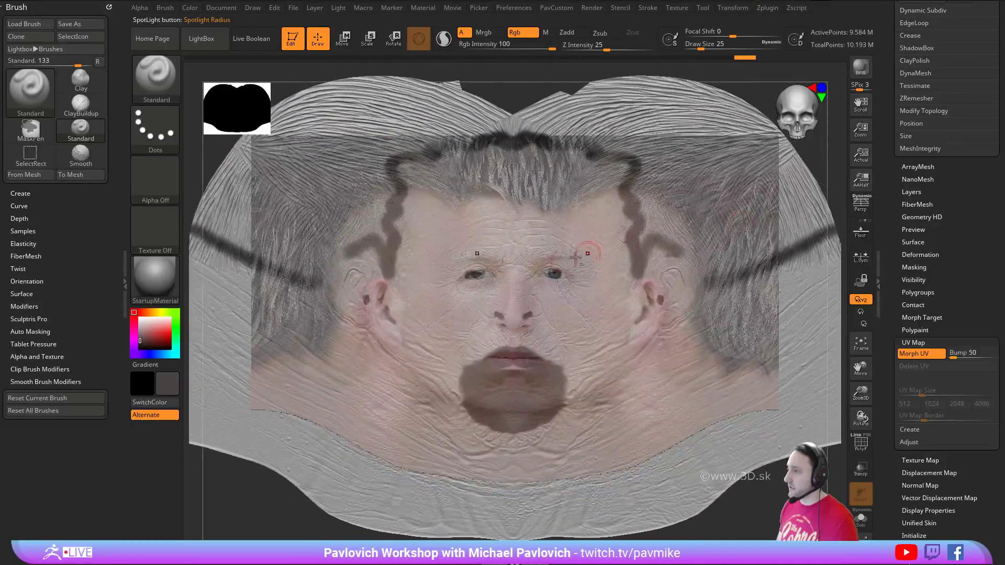
{"action": "mouse_move", "coordinate": [777, 503]}
{"action": "left_mouse_down", "text": "alt"}
{"action": "mouse_move", "coordinate": [780, 494]}
{"action": "mouse_move", "coordinate": [786, 519]}
{"action": "left_mouse_up", "text": "alt"}
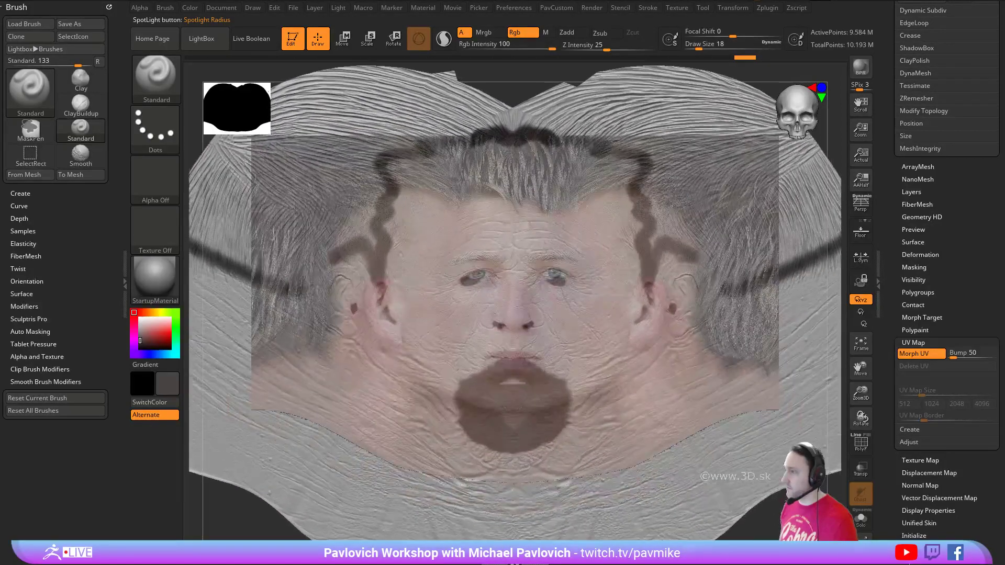
{"action": "left_click_drag", "start_coordinate": [842, 299], "coordinate": [849, 291], "text": "alt"}
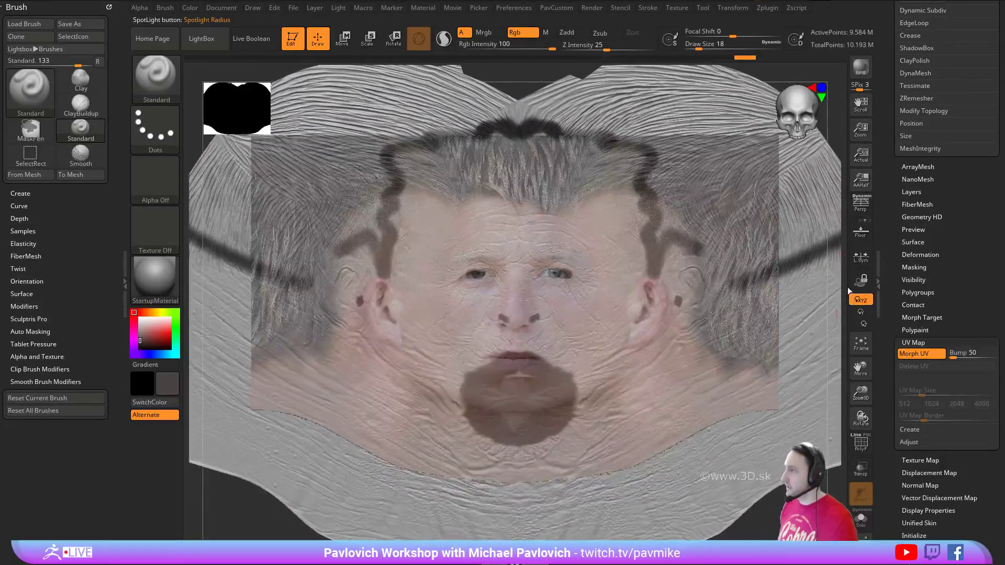
{"action": "left_click_drag", "start_coordinate": [837, 129], "coordinate": [810, 200]}
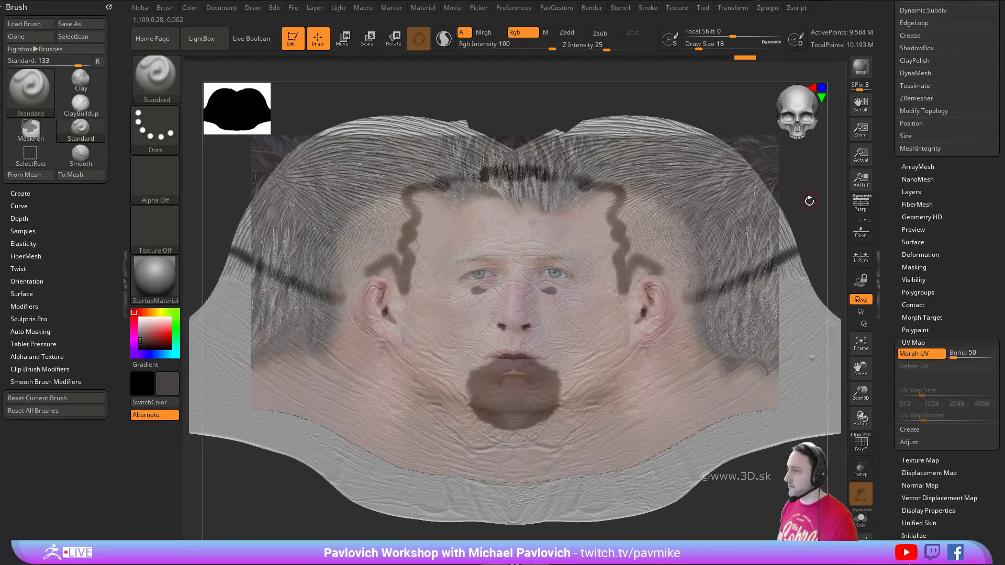
- Project the photo's nose onto the flattened head, hide the photo and sample a pink skin colour from the painted nose
{"action": "key", "text": "s"}
{"action": "mouse_move", "coordinate": [530, 314]}
{"action": "left_mouse_down"}
{"action": "mouse_move", "coordinate": [516, 328]}
{"action": "mouse_move", "coordinate": [515, 305]}
{"action": "mouse_move", "coordinate": [531, 319]}
{"action": "mouse_move", "coordinate": [519, 305]}
{"action": "left_mouse_up"}
{"action": "key", "text": "ctrl+z"}
{"action": "key", "text": "shift+z"}
{"action": "key", "text": "s"}
{"action": "key", "text": "c"}
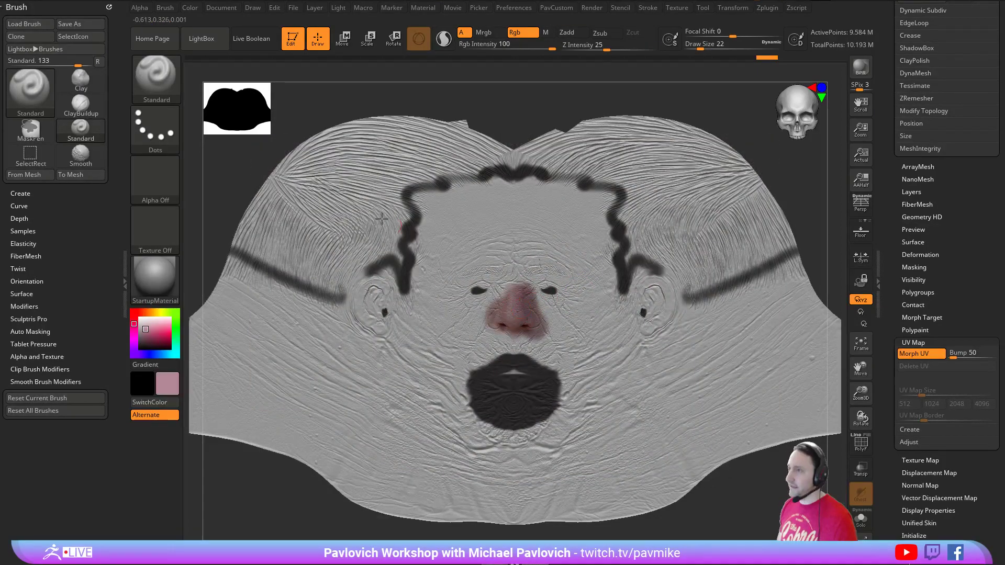
- Try filling the whole head with the sampled pink (R 179, G 135, B 150), and undo the fill
{"action": "left_click", "coordinate": [192, 11]}
{"action": "left_click", "coordinate": [231, 230]}
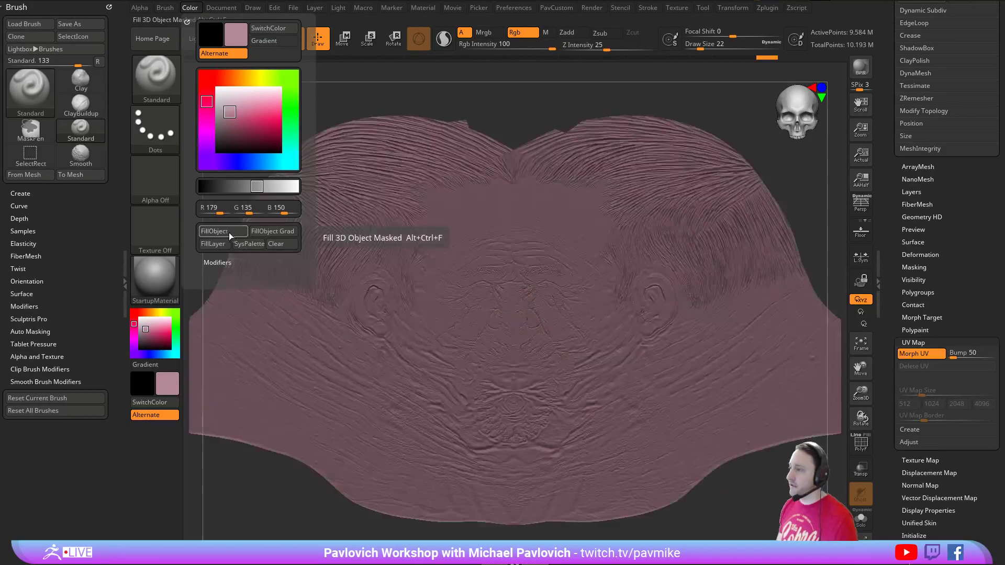
{"action": "key", "text": "shift+z"}
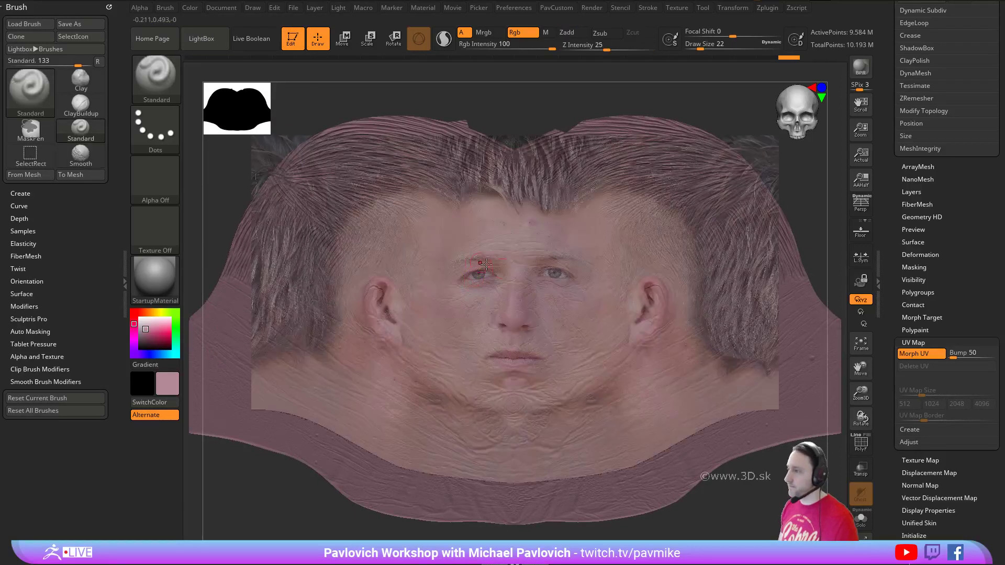
{"action": "key", "text": "["}
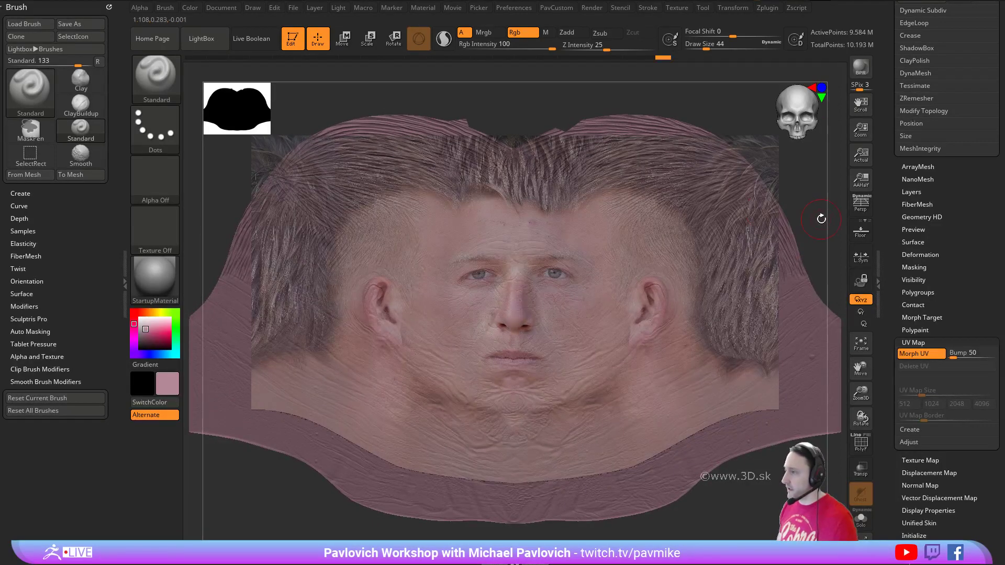
{"action": "key", "text": "ctrl+z"}
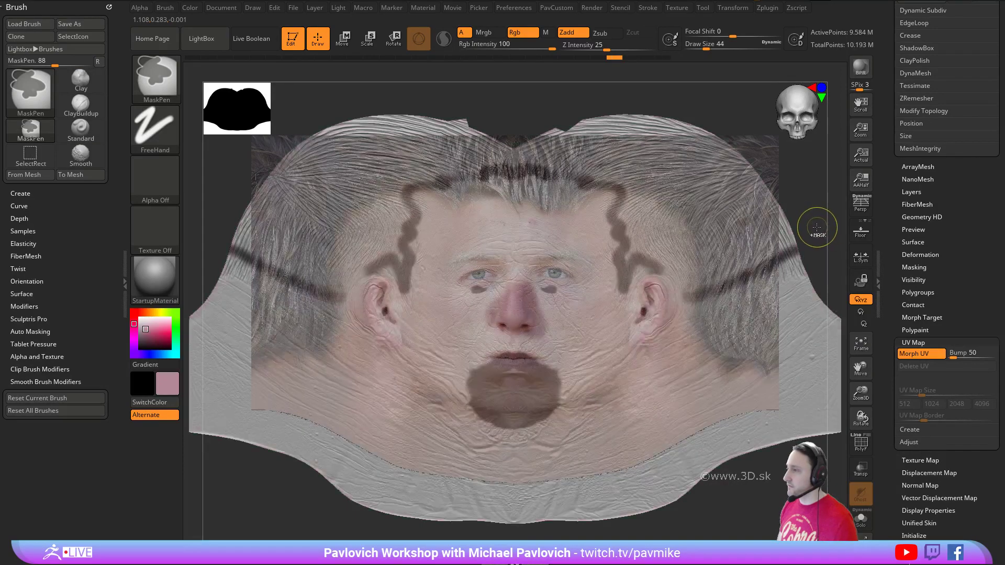
{"action": "key", "text": "shift+z"}
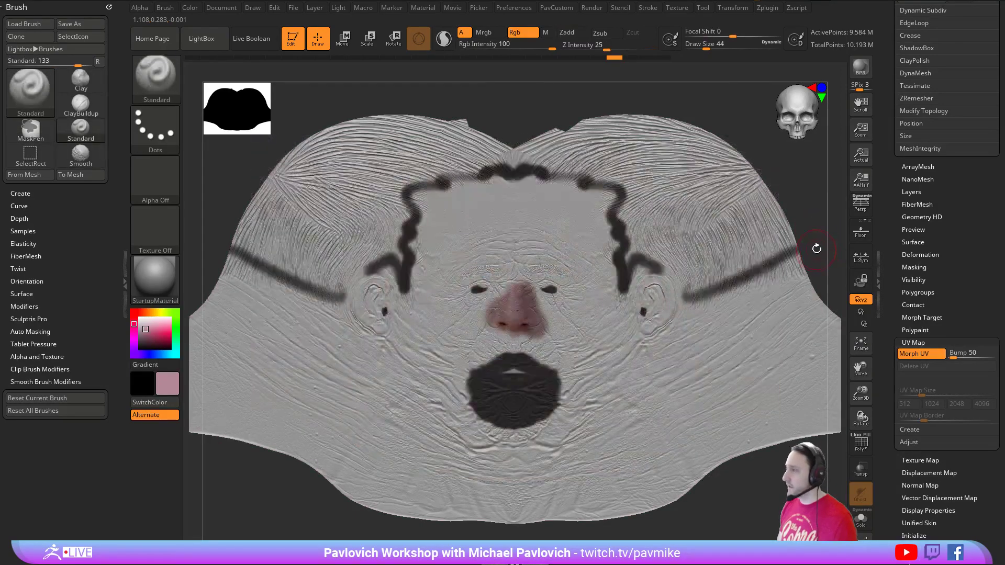
- Set the draw size to 27 and sample a darker pink from the painted nose
{"action": "key", "text": "bracketleft"}
{"action": "key", "text": "bracketleft"}
{"action": "key", "text": "c"}
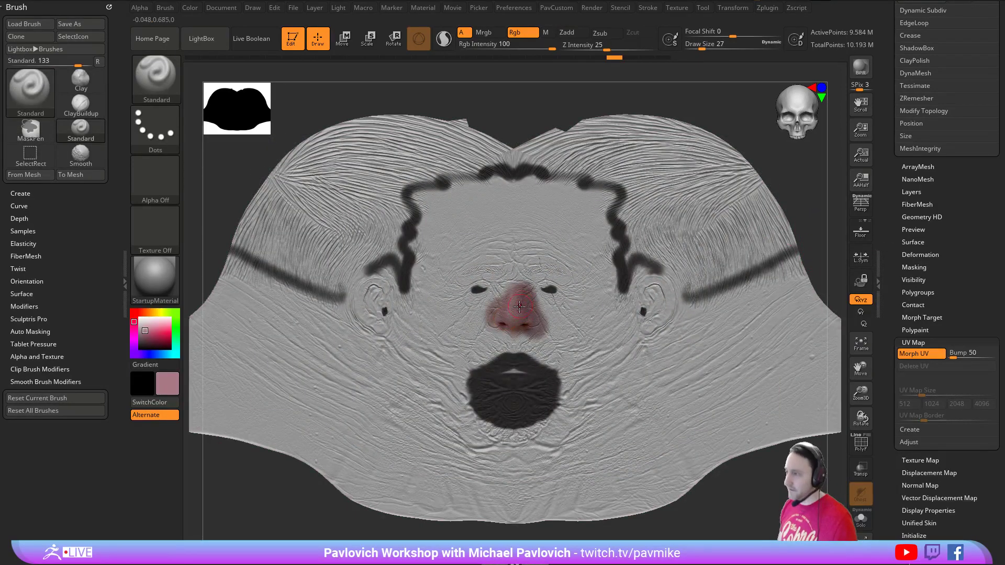
- Mask the head by polypaint using the mouth's dark colour with Tolerance 30, and invert the mask to protect the dark markers
{"action": "left_click", "coordinate": [912, 341]}
{"action": "key", "text": "shift"}
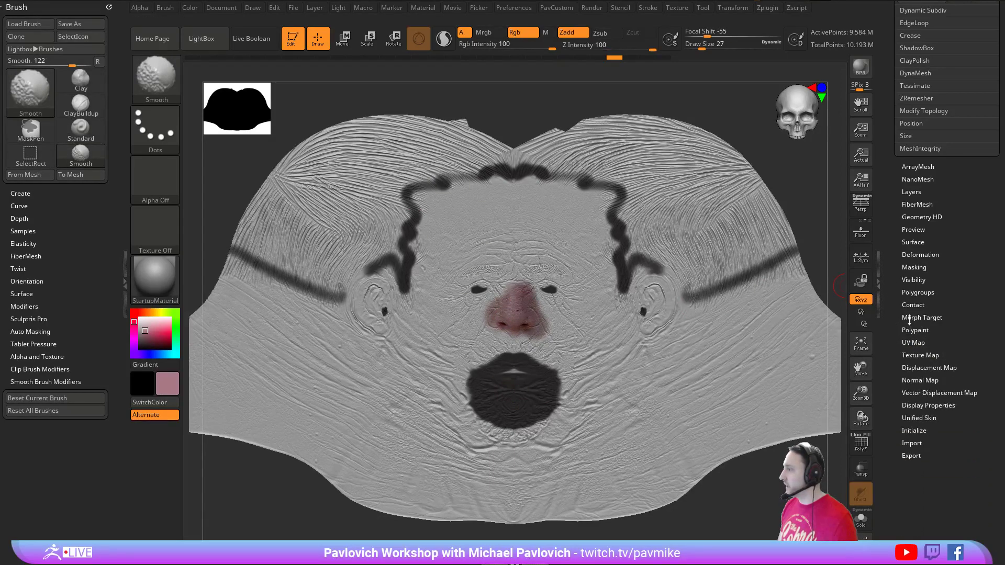
{"action": "left_click", "coordinate": [914, 267]}
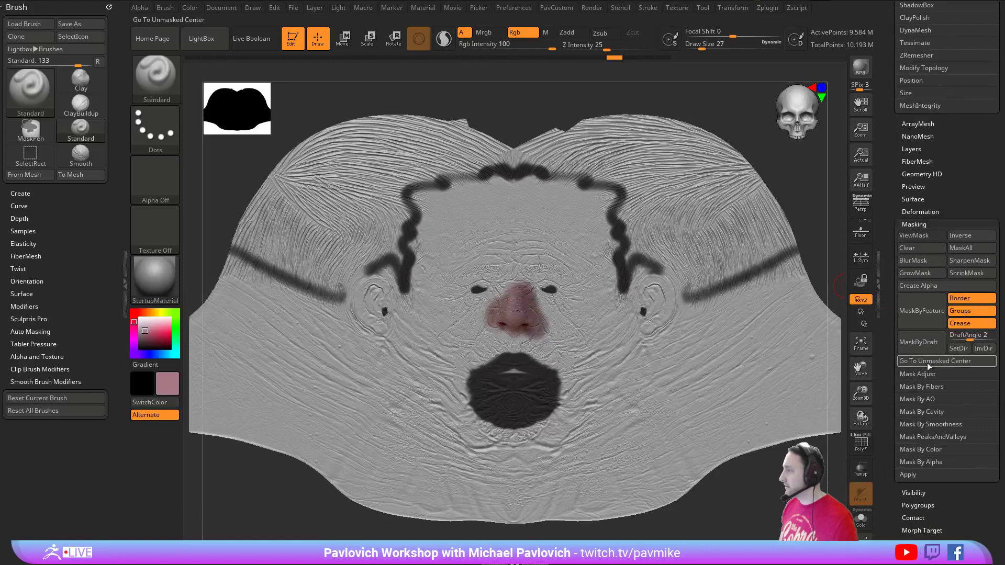
{"action": "scroll", "coordinate": [896, 417], "scroll_direction": "down", "scroll_amount": 2}
{"action": "left_click", "coordinate": [921, 404]}
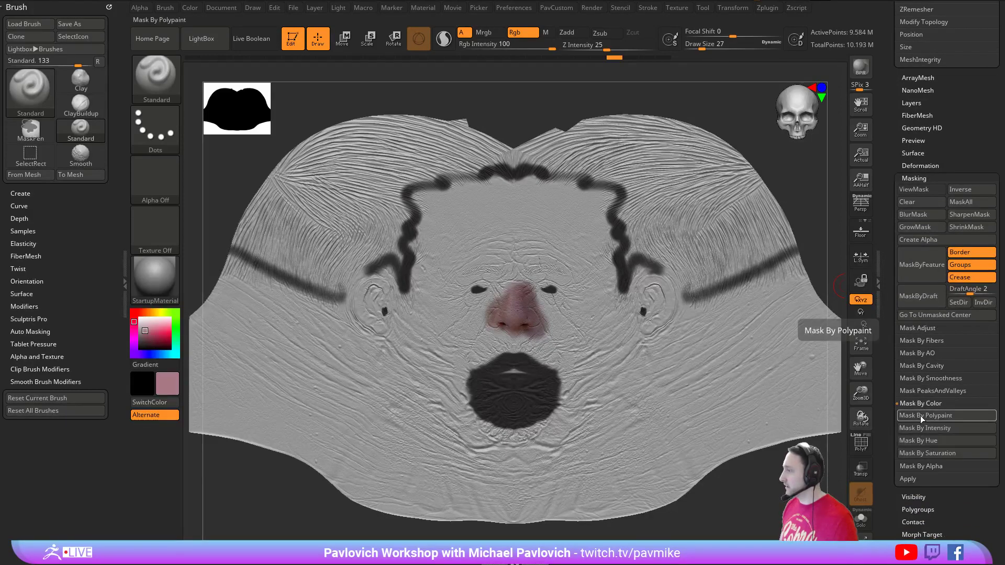
{"action": "left_click", "coordinate": [926, 417]}
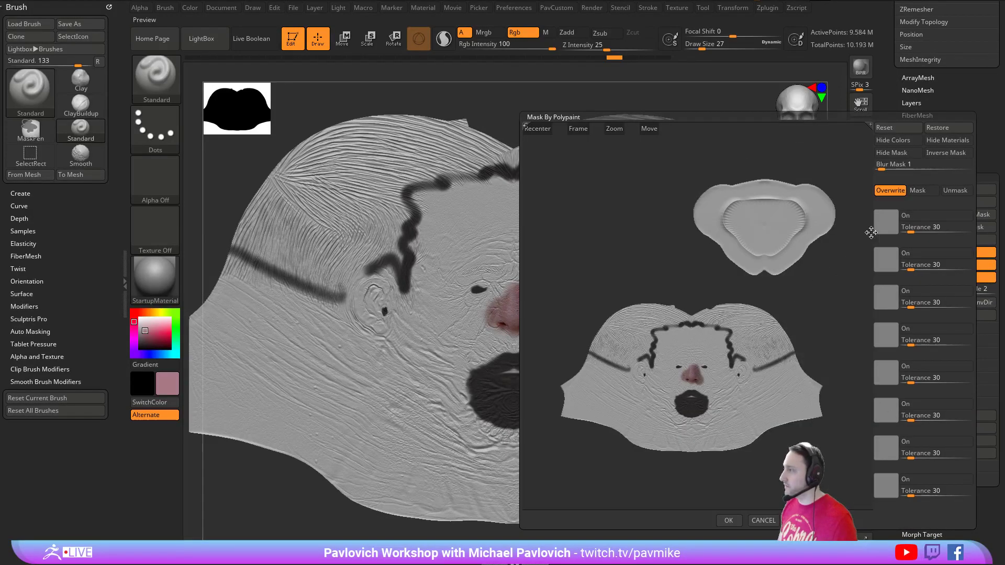
{"action": "left_click", "coordinate": [695, 404]}
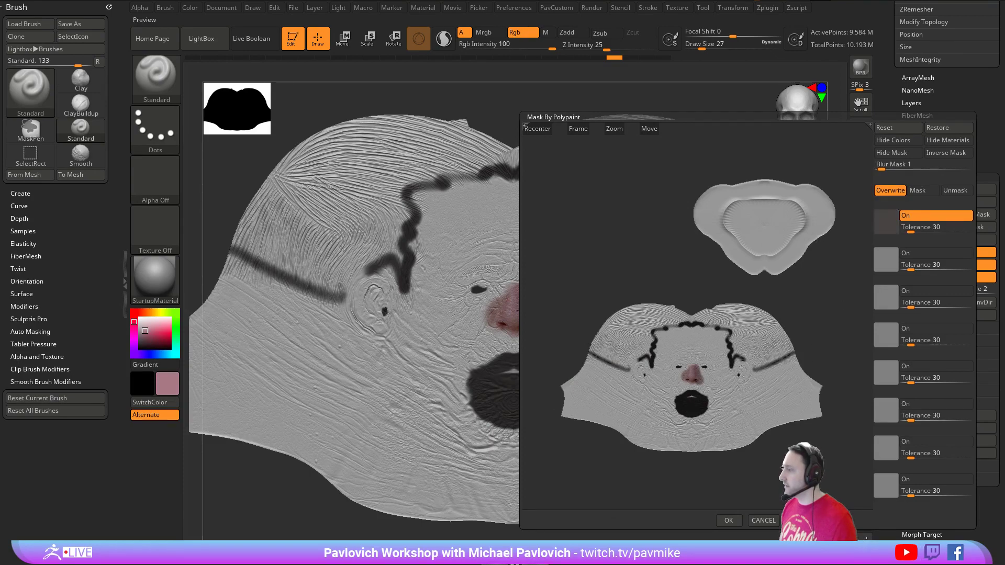
{"action": "left_click", "coordinate": [729, 521]}
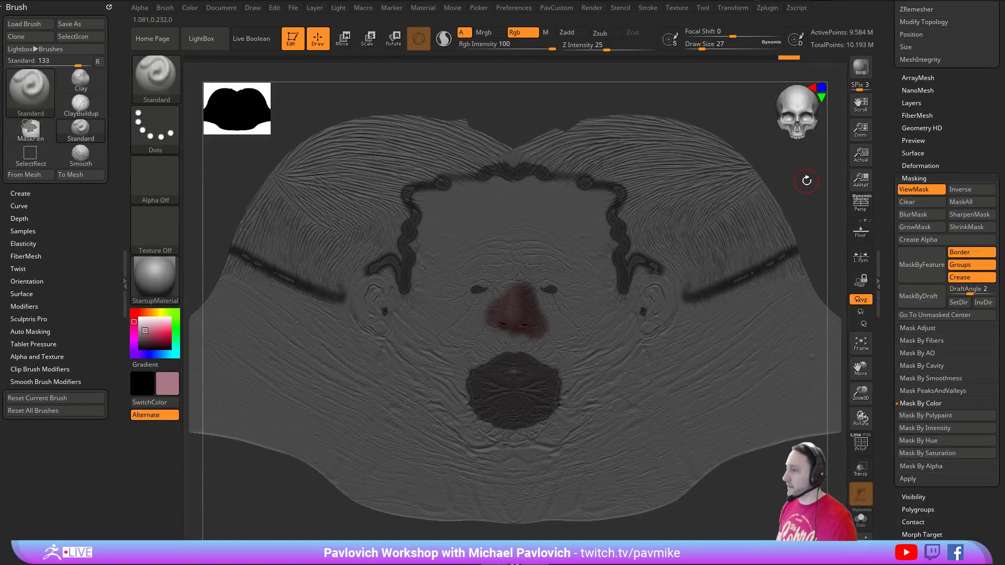
{"action": "left_click", "coordinate": [813, 182], "text": "ctrl"}
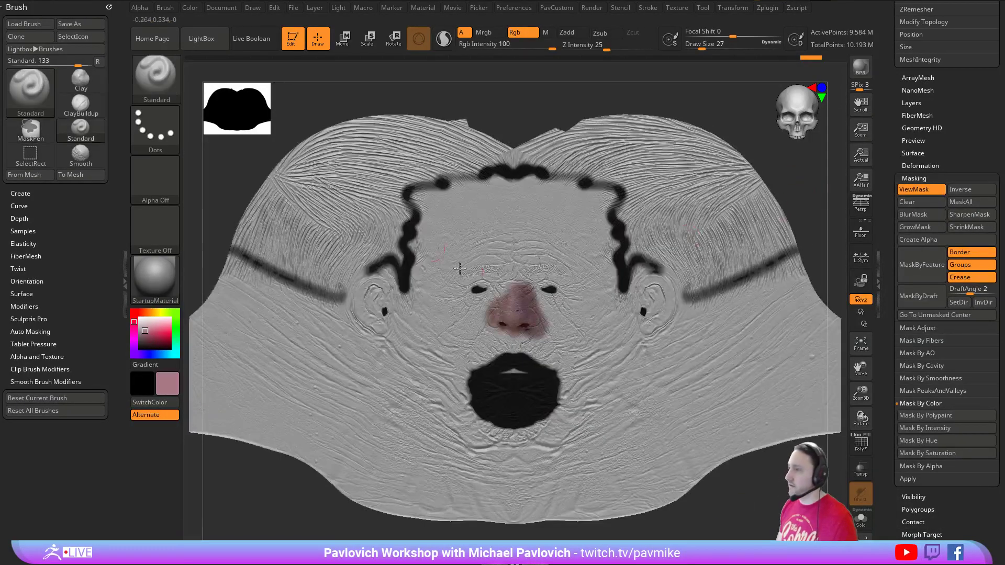
- Fill the unmasked skin with the sampled pink (R 169, G 121, B 133) and clear the mask
{"action": "left_click", "coordinate": [191, 9]}
{"action": "left_click", "coordinate": [214, 231]}
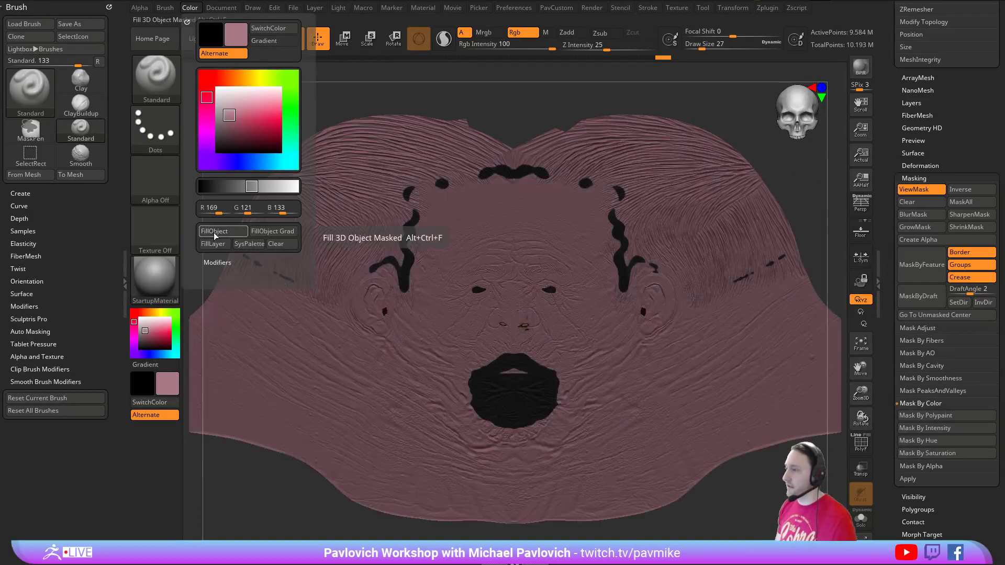
{"action": "key", "text": "ctrl"}
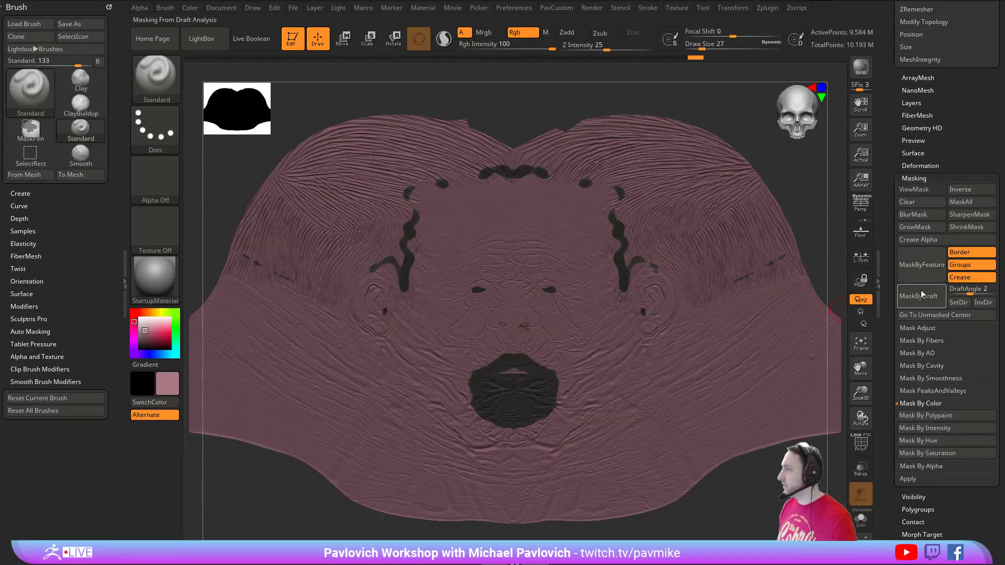
- Overlay the Spotlight photo, align and scale the flattened head to its eyes and nose, and project that area with draw size 49
{"action": "scroll", "coordinate": [883, 210], "scroll_direction": "down", "scroll_amount": 5}
{"action": "scroll", "coordinate": [884, 210], "scroll_direction": "down", "scroll_amount": 5}
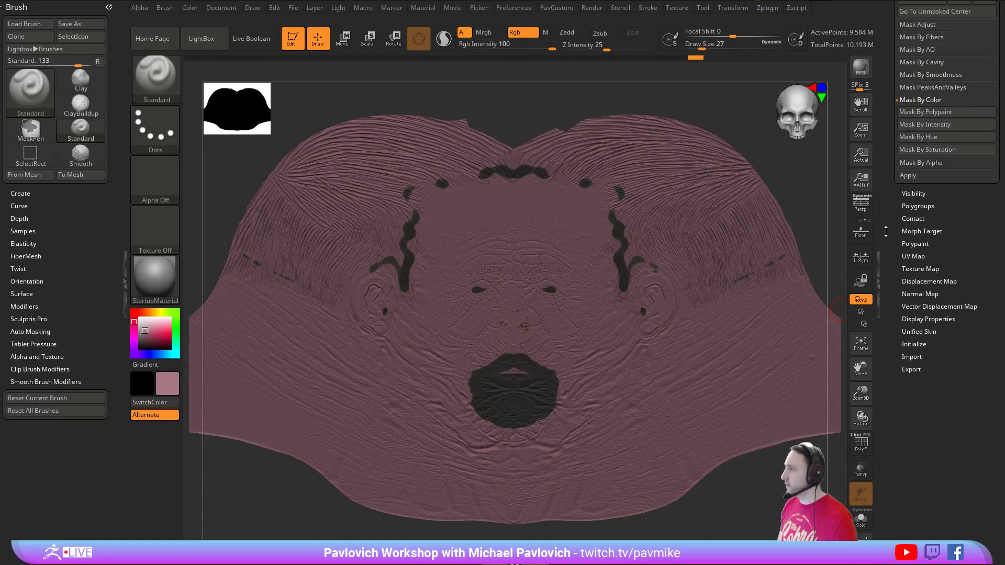
{"action": "key", "text": "shift+z"}
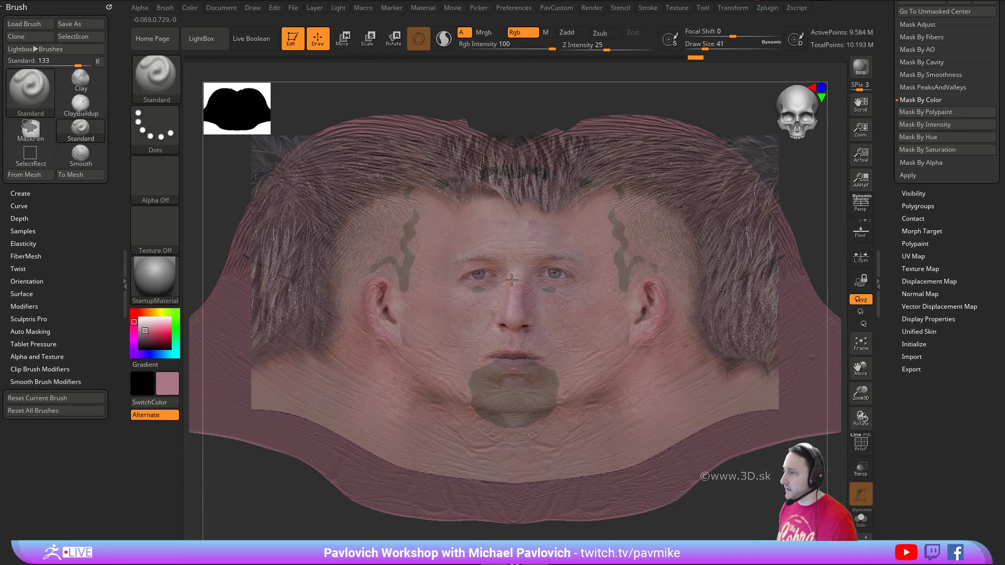
{"action": "mouse_move", "coordinate": [511, 280]}
{"action": "left_mouse_down"}
{"action": "mouse_move", "coordinate": [525, 305]}
{"action": "mouse_move", "coordinate": [530, 296]}
{"action": "left_mouse_up"}
{"action": "left_click_drag", "start_coordinate": [816, 206], "coordinate": [822, 194], "text": "alt"}
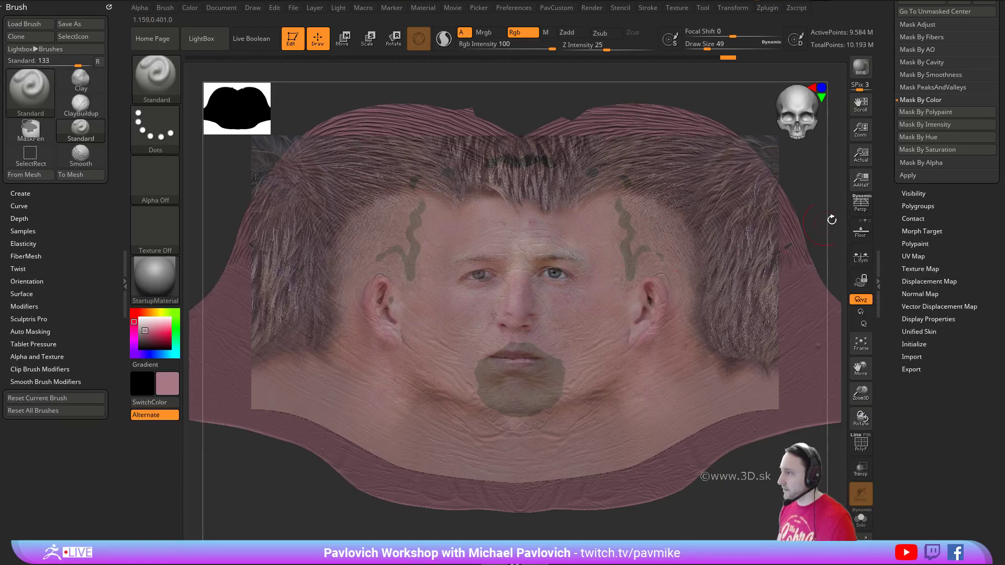
{"action": "key", "text": "ctrl+z"}
{"action": "left_click_drag", "start_coordinate": [831, 199], "coordinate": [832, 194], "text": "alt"}
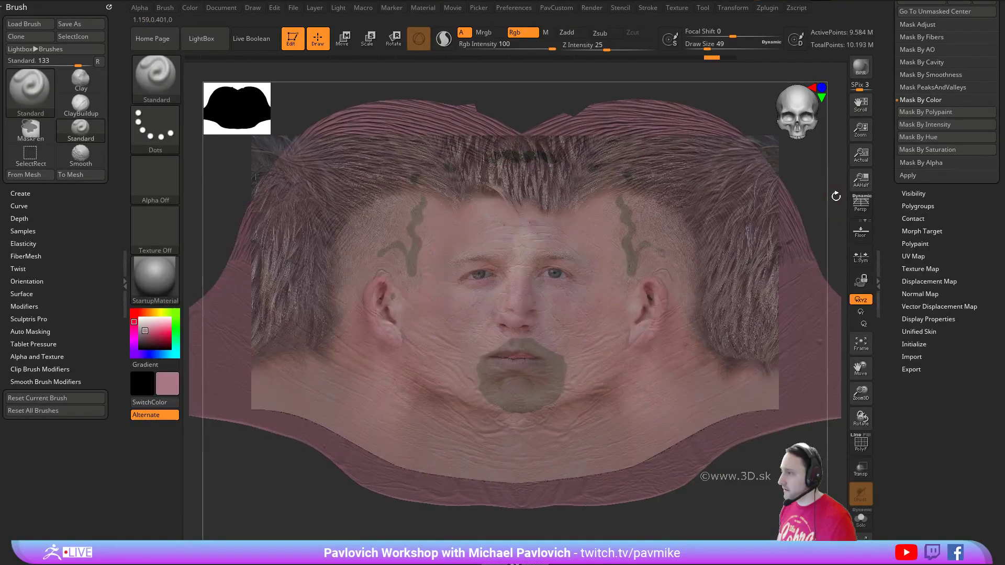
{"action": "right_click_drag", "start_coordinate": [836, 196], "coordinate": [835, 166]}
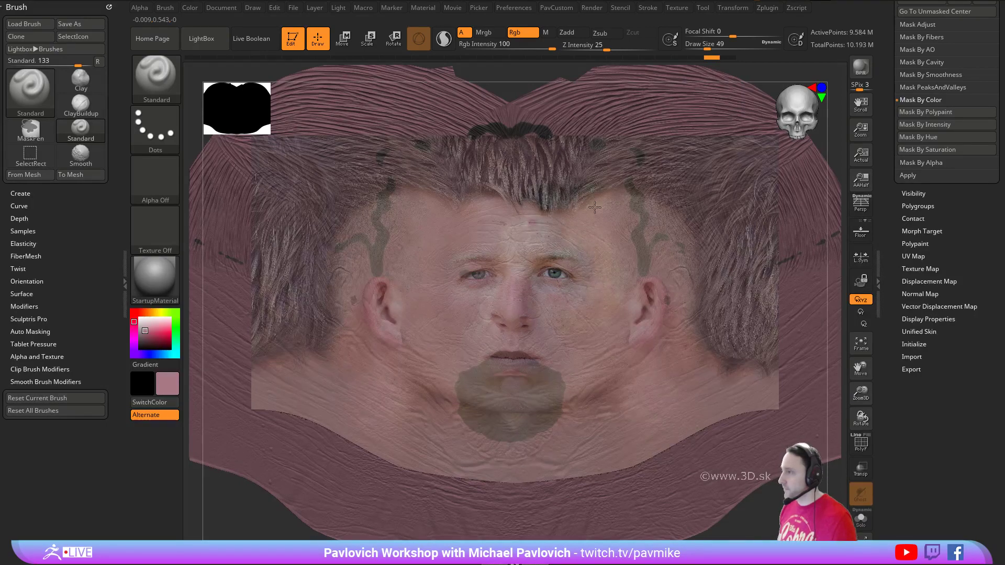
- Align the flattened head with the photo's right-hand ear and project the ear, shaved side and side hair onto it
{"action": "right_click_drag", "start_coordinate": [836, 170], "coordinate": [798, 169]}
{"action": "left_click_drag", "start_coordinate": [828, 160], "coordinate": [828, 158], "text": "alt"}
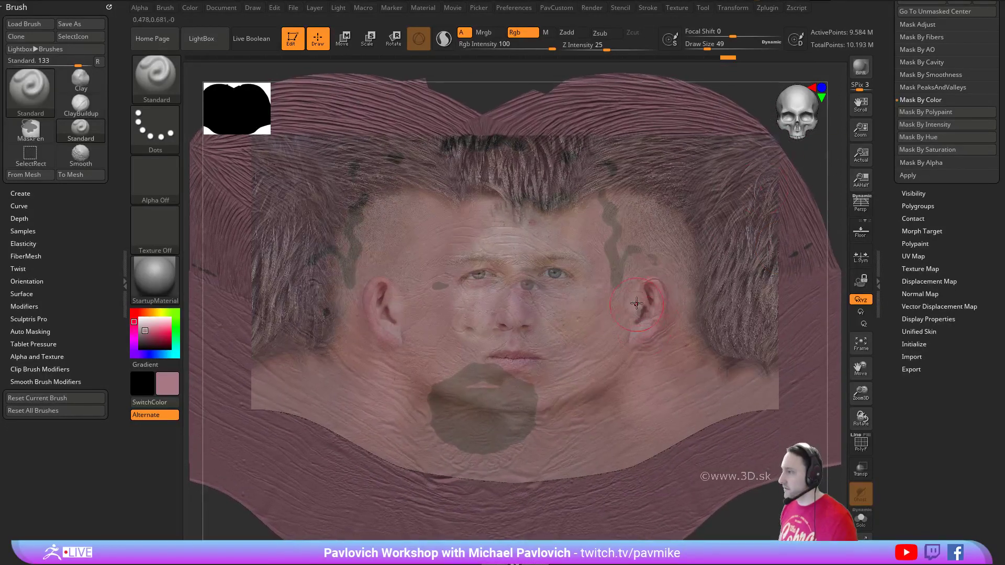
{"action": "mouse_move", "coordinate": [649, 294]}
{"action": "left_mouse_down"}
{"action": "mouse_move", "coordinate": [600, 256]}
{"action": "mouse_move", "coordinate": [618, 173]}
{"action": "mouse_move", "coordinate": [671, 157]}
{"action": "mouse_move", "coordinate": [696, 231]}
{"action": "mouse_move", "coordinate": [666, 333]}
{"action": "mouse_move", "coordinate": [754, 361]}
{"action": "mouse_move", "coordinate": [703, 198]}
{"action": "mouse_move", "coordinate": [678, 152]}
{"action": "mouse_move", "coordinate": [670, 162]}
{"action": "left_mouse_up"}
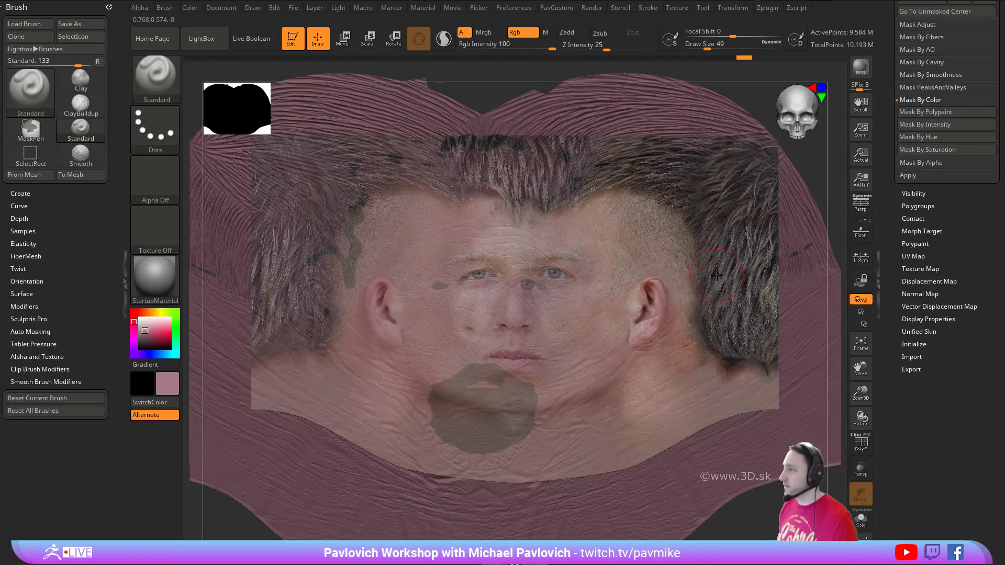
- Adjust the photo's Intensity slightly in Spotlight and return to projection painting
{"action": "key", "text": "shift+z"}
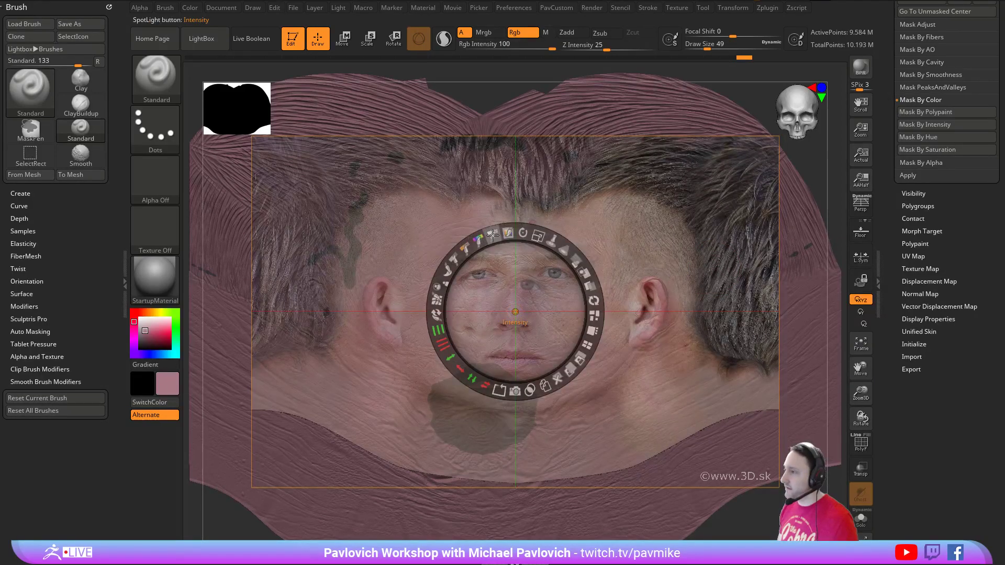
{"action": "mouse_move", "coordinate": [493, 235]}
{"action": "left_mouse_down"}
{"action": "mouse_move", "coordinate": [482, 238]}
{"action": "mouse_move", "coordinate": [494, 236]}
{"action": "left_mouse_up"}
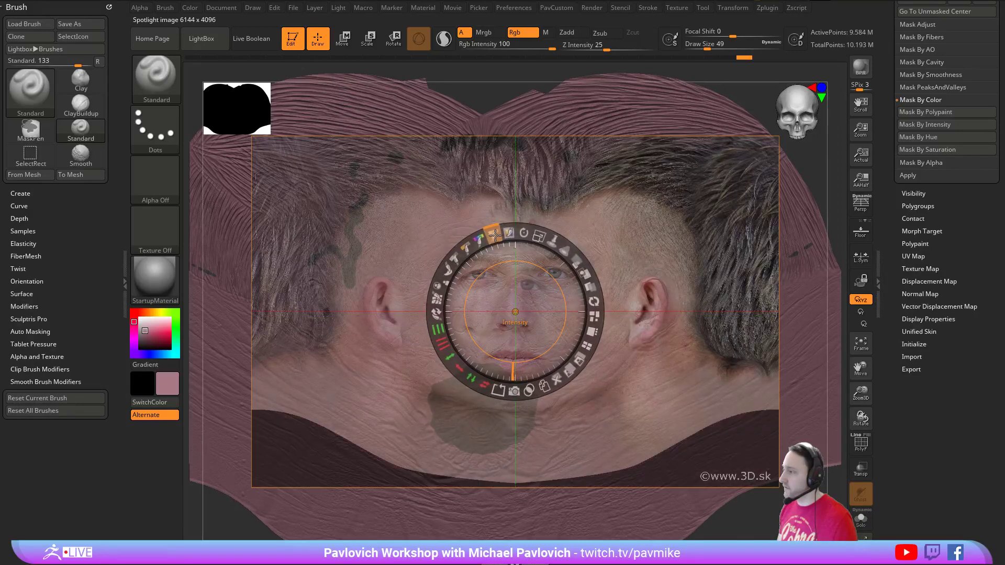
{"action": "key", "text": "z"}
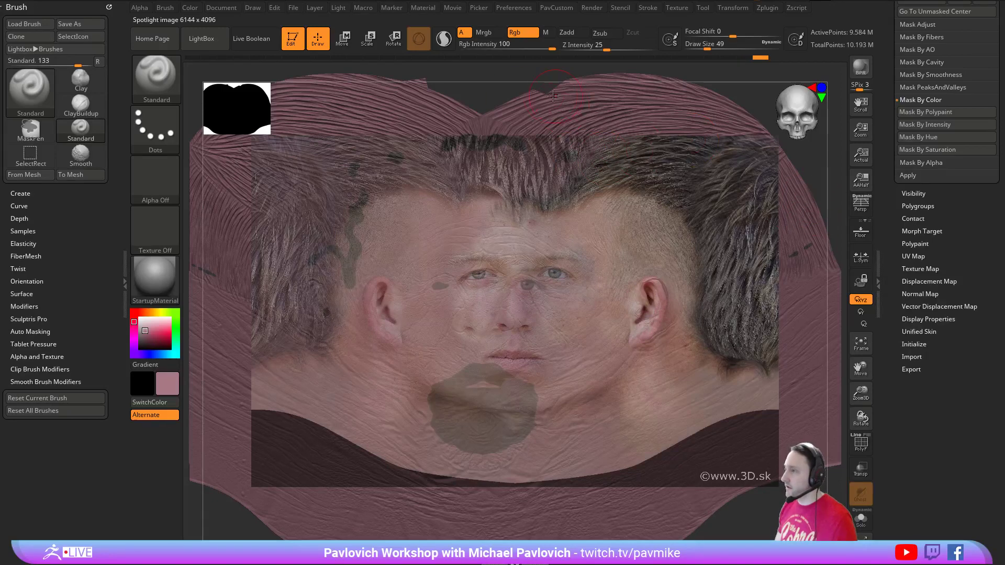
- Project the photo's forehead, front hair, left-hand ear, side hair and neck, realigning the flattened head for each area
{"action": "left_click_drag", "start_coordinate": [489, 97], "coordinate": [519, 80], "text": "alt"}
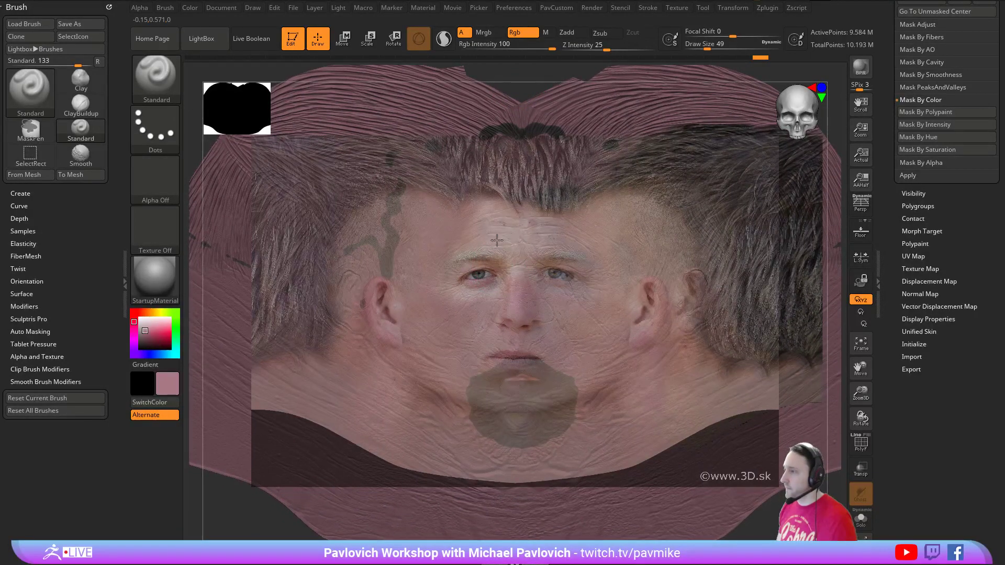
{"action": "mouse_move", "coordinate": [506, 227]}
{"action": "left_mouse_down"}
{"action": "mouse_move", "coordinate": [548, 158]}
{"action": "mouse_move", "coordinate": [584, 163]}
{"action": "mouse_move", "coordinate": [459, 164]}
{"action": "mouse_move", "coordinate": [477, 155]}
{"action": "left_mouse_up"}
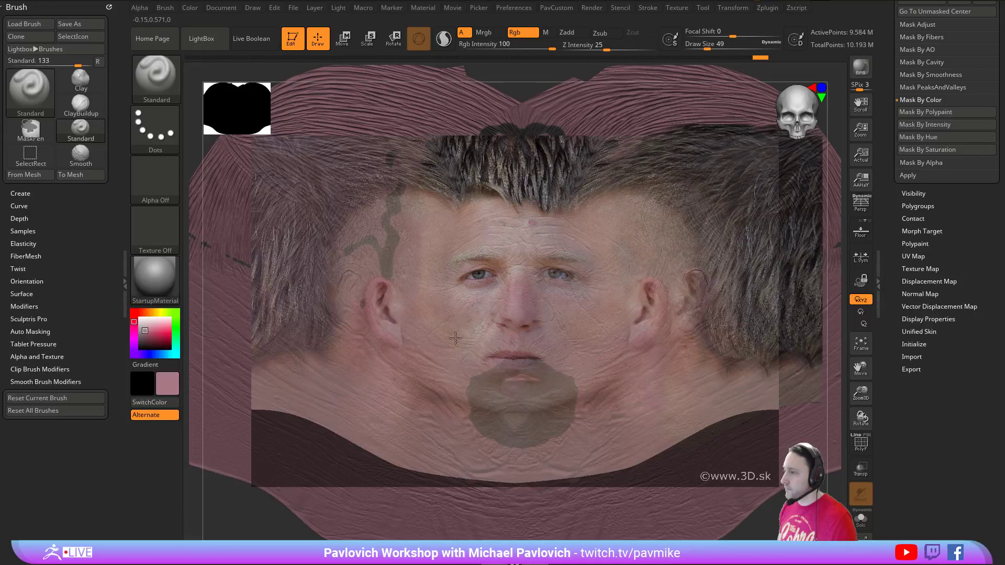
{"action": "left_click_drag", "start_coordinate": [516, 74], "coordinate": [552, 83]}
{"action": "mouse_move", "coordinate": [375, 320]}
{"action": "left_mouse_down"}
{"action": "mouse_move", "coordinate": [426, 331]}
{"action": "mouse_move", "coordinate": [432, 225]}
{"action": "mouse_move", "coordinate": [453, 168]}
{"action": "mouse_move", "coordinate": [419, 157]}
{"action": "mouse_move", "coordinate": [460, 139]}
{"action": "mouse_move", "coordinate": [267, 178]}
{"action": "mouse_move", "coordinate": [283, 293]}
{"action": "mouse_move", "coordinate": [318, 347]}
{"action": "mouse_move", "coordinate": [352, 342]}
{"action": "left_mouse_up"}
{"action": "mouse_move", "coordinate": [277, 364]}
{"action": "left_mouse_down"}
{"action": "mouse_move", "coordinate": [278, 429]}
{"action": "mouse_move", "coordinate": [383, 401]}
{"action": "mouse_move", "coordinate": [448, 434]}
{"action": "left_mouse_up"}
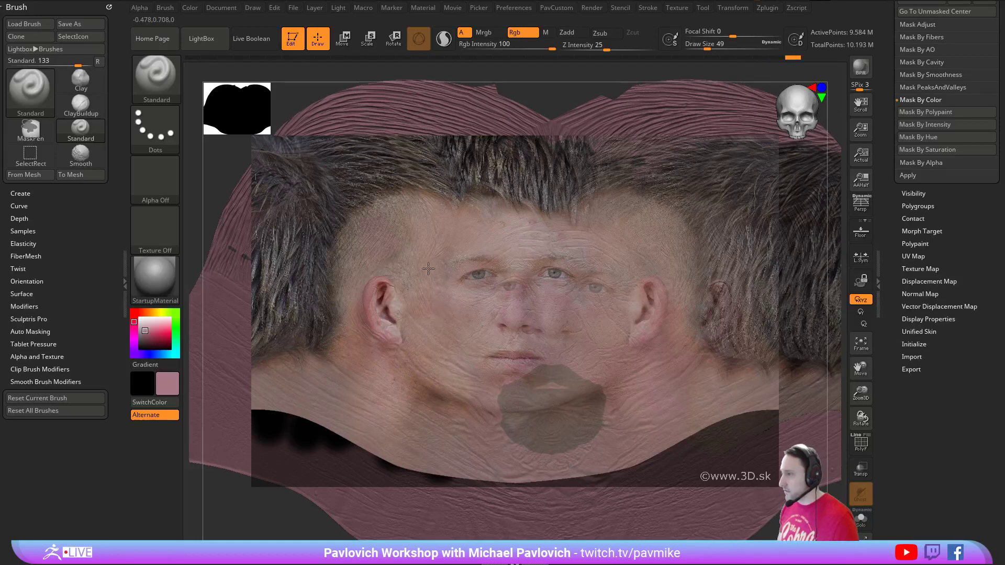
{"action": "left_click_drag", "start_coordinate": [590, 80], "coordinate": [555, 81]}
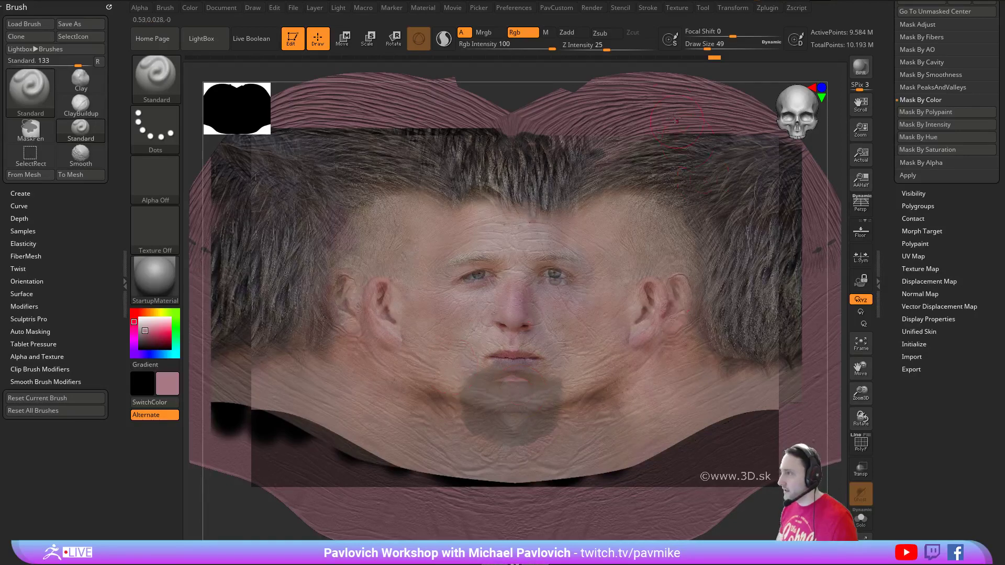
- Move and scale the flattened head to match the photo's lips, and project the lower lip below the mouth with draw size 41
{"action": "left_click_drag", "start_coordinate": [790, 518], "coordinate": [813, 335], "text": "alt"}
{"action": "mouse_move", "coordinate": [783, 381]}
{"action": "right_mouse_down"}
{"action": "mouse_move", "coordinate": [774, 505]}
{"action": "mouse_move", "coordinate": [755, 471]}
{"action": "right_mouse_up"}
{"action": "key", "text": "s"}
{"action": "left_click", "coordinate": [525, 387]}
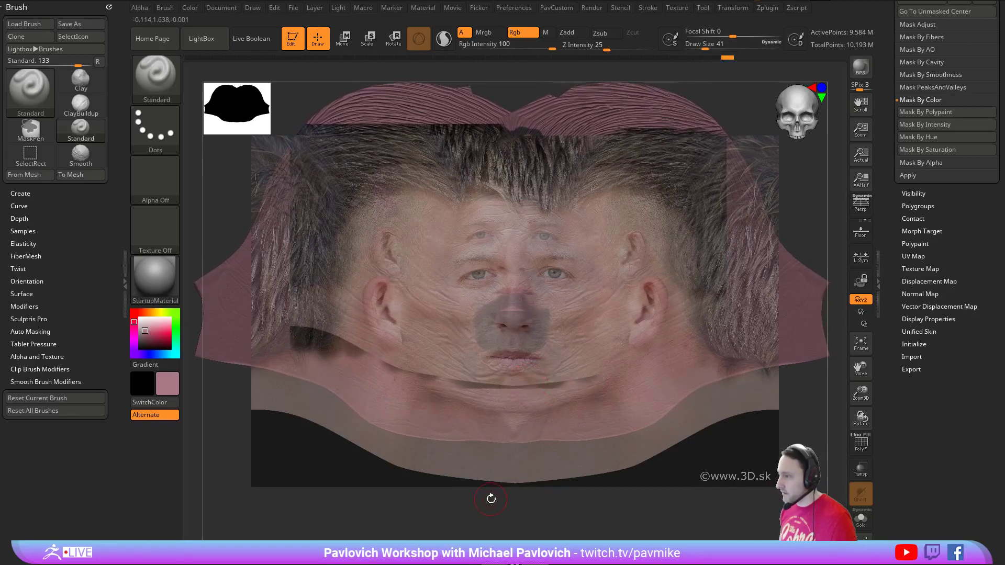
{"action": "right_click_drag", "start_coordinate": [492, 498], "coordinate": [497, 482]}
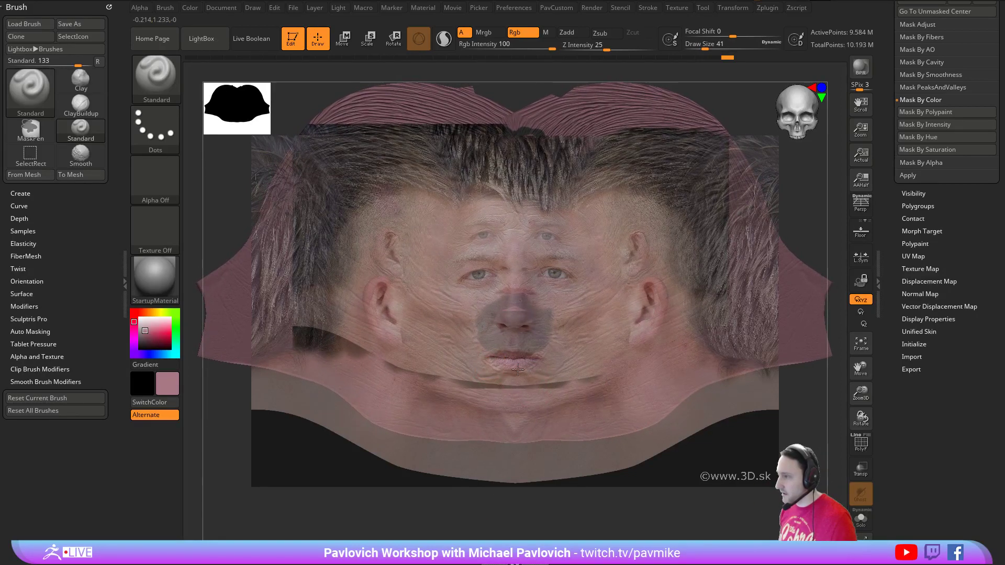
- Hide the Spotlight photo and morph the flattened UV layout back into the 3D head
{"action": "key", "text": "shift+z"}
{"action": "left_click_drag", "start_coordinate": [795, 206], "coordinate": [793, 276], "text": "alt"}
{"action": "key", "text": "shift"}
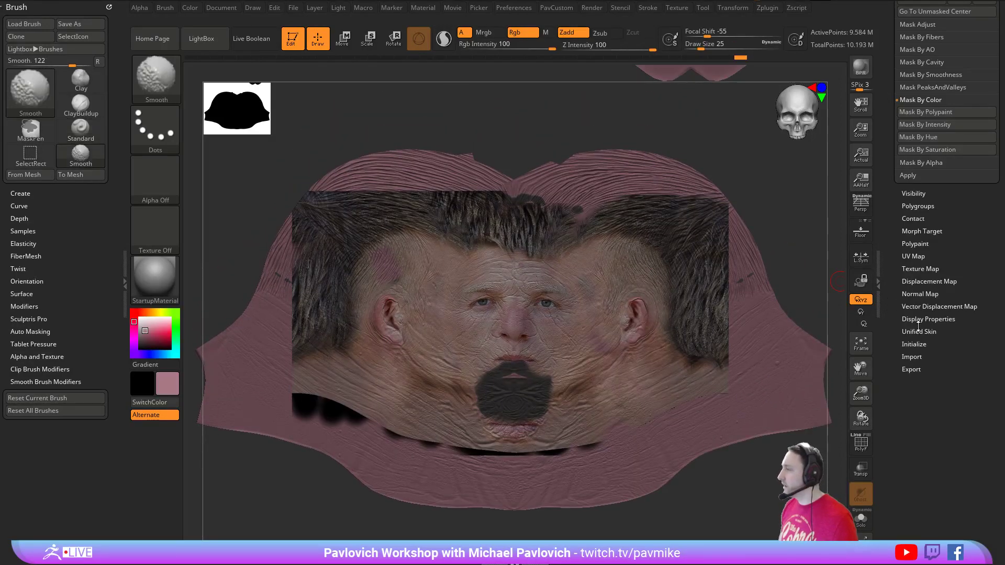
{"action": "left_click", "coordinate": [912, 256]}
{"action": "left_click", "coordinate": [914, 266]}
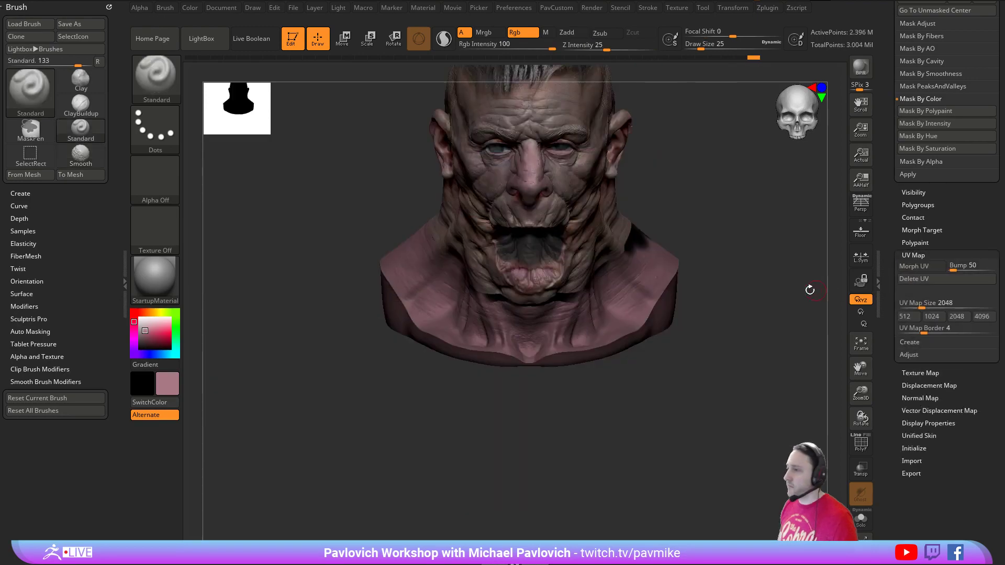
- Apply the SkinShade4 material to the head and turn the bust to check the projected texture
{"action": "left_click_drag", "start_coordinate": [344, 225], "coordinate": [213, 378], "text": "alt"}
{"action": "left_click", "coordinate": [160, 286]}
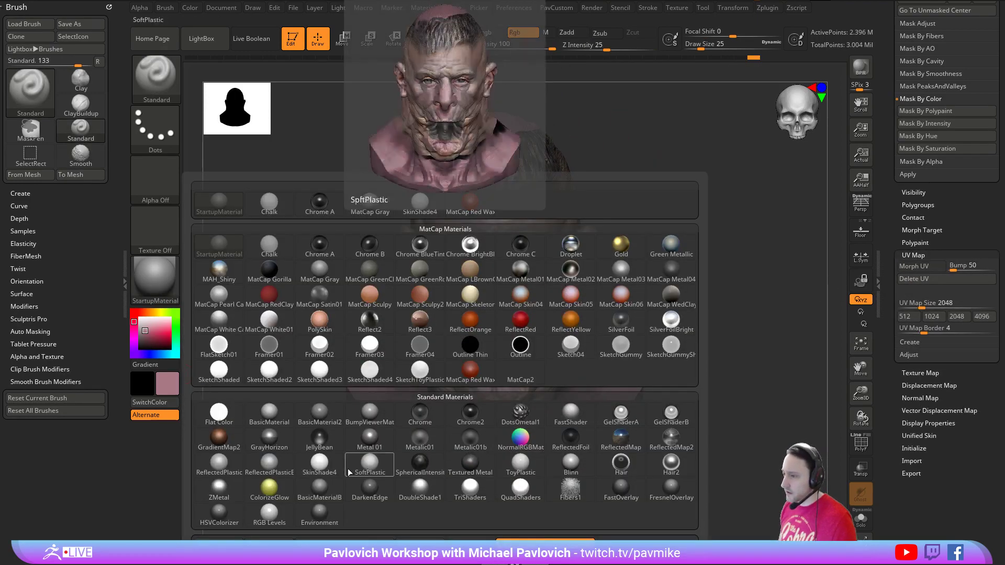
{"action": "left_click", "coordinate": [320, 464]}
{"action": "left_click_drag", "start_coordinate": [730, 289], "coordinate": [600, 276]}
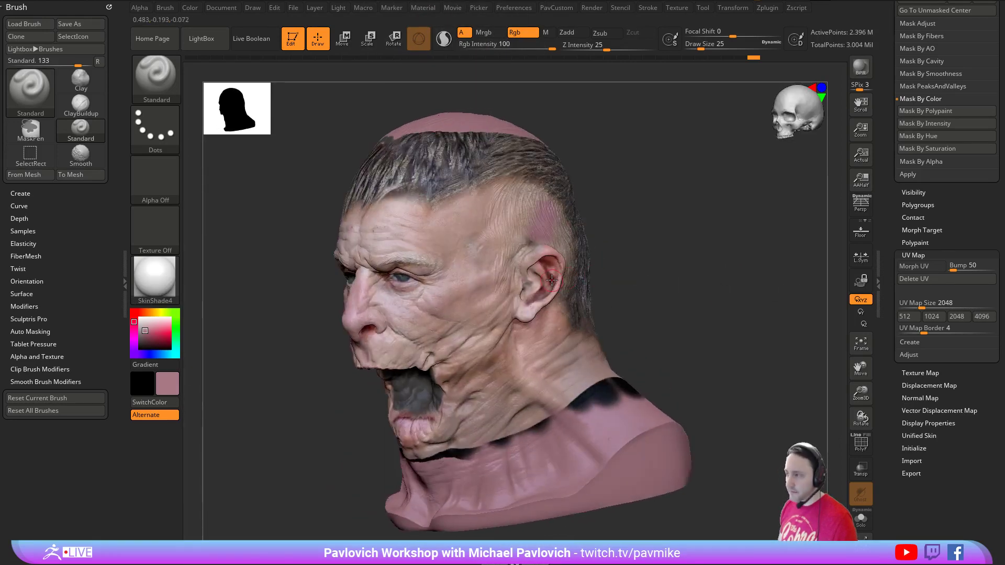
- Sample a dark red and paint both eyes and the inside of the mouth with it
{"action": "key", "text": "c"}
{"action": "left_click_drag", "start_coordinate": [661, 257], "coordinate": [699, 235]}
{"action": "left_click_drag", "start_coordinate": [485, 263], "coordinate": [497, 267]}
{"action": "mouse_move", "coordinate": [693, 256]}
{"action": "left_mouse_down"}
{"action": "mouse_move", "coordinate": [696, 242]}
{"action": "mouse_move", "coordinate": [704, 262]}
{"action": "left_mouse_up"}
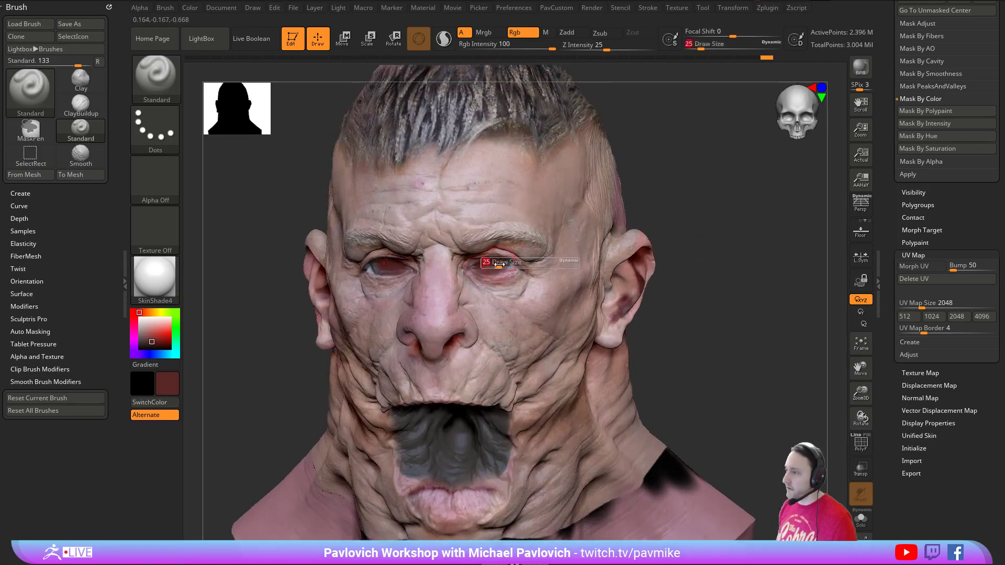
{"action": "mouse_move", "coordinate": [479, 265]}
{"action": "left_mouse_down"}
{"action": "mouse_move", "coordinate": [512, 268]}
{"action": "mouse_move", "coordinate": [489, 263]}
{"action": "left_mouse_up"}
{"action": "left_click_drag", "start_coordinate": [695, 268], "coordinate": [733, 238]}
{"action": "left_click_drag", "start_coordinate": [637, 302], "coordinate": [586, 262], "text": "alt"}
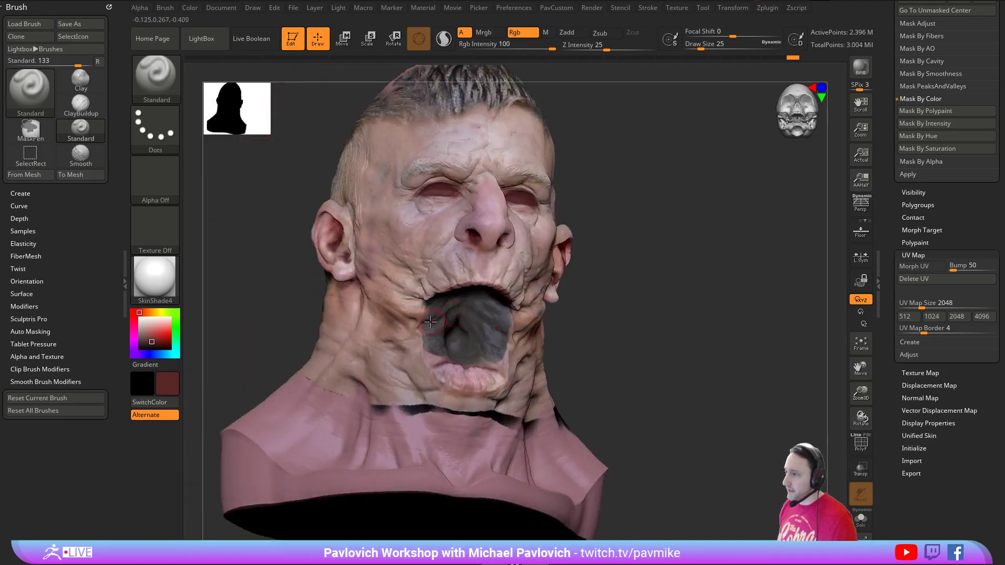
{"action": "mouse_move", "coordinate": [447, 304]}
{"action": "left_mouse_down"}
{"action": "mouse_move", "coordinate": [443, 343]}
{"action": "mouse_move", "coordinate": [487, 366]}
{"action": "left_mouse_up"}
- Sample a light skin pink and, with Alpha 07 and draw size 31, paint over the unpainted patch above the ear
{"action": "mouse_move", "coordinate": [827, 225]}
{"action": "left_mouse_down"}
{"action": "mouse_move", "coordinate": [765, 234]}
{"action": "mouse_move", "coordinate": [736, 292]}
{"action": "mouse_move", "coordinate": [667, 284]}
{"action": "left_mouse_up"}
{"action": "key", "text": "bracketleft"}
{"action": "key", "text": "bracketleft"}
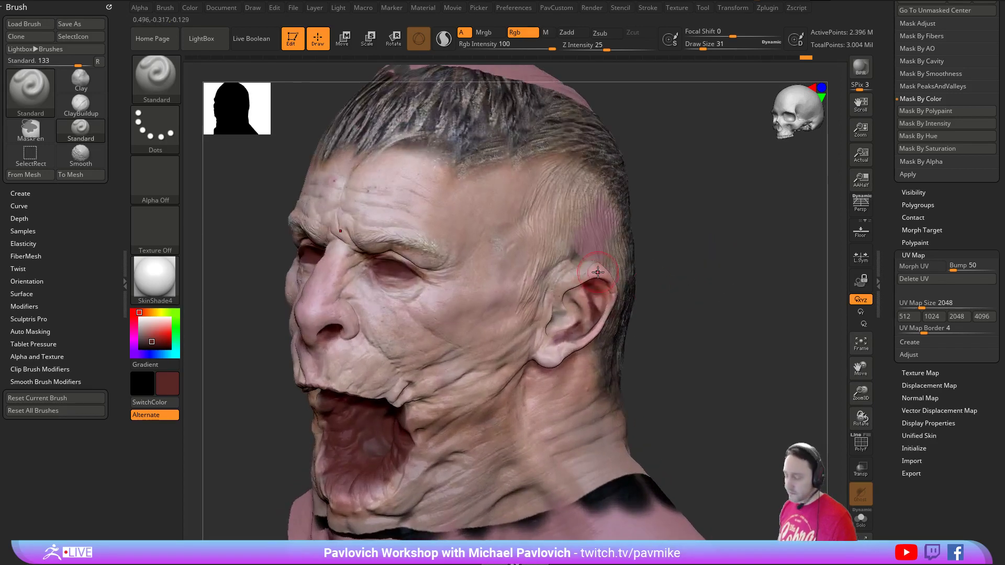
{"action": "key", "text": "c"}
{"action": "left_click", "coordinate": [164, 136]}
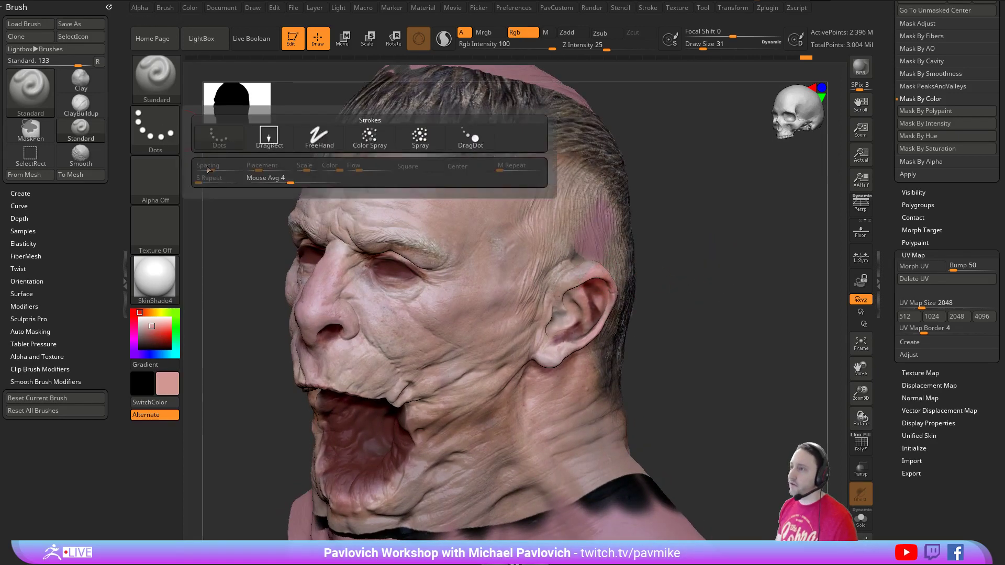
{"action": "left_click", "coordinate": [156, 181]}
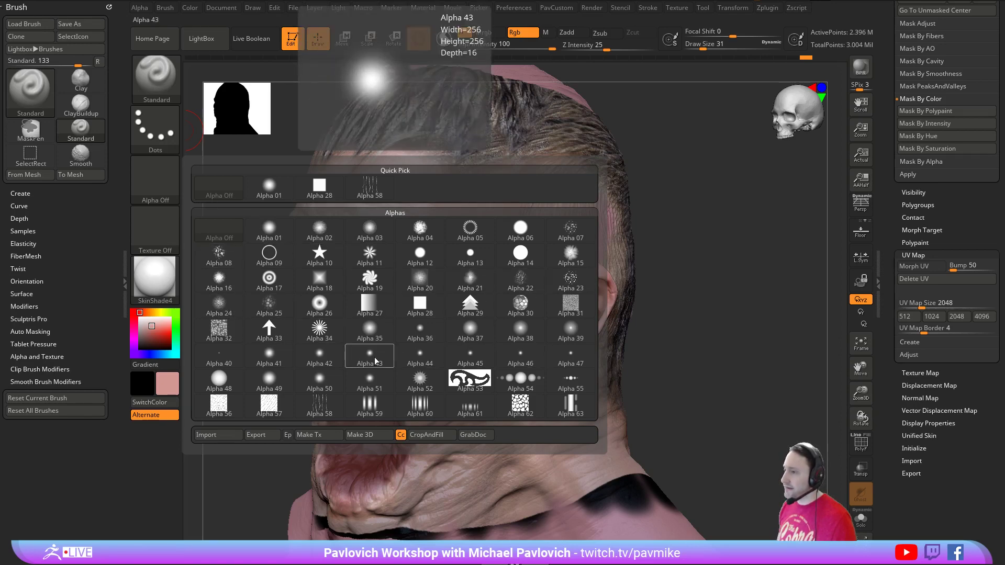
{"action": "left_click", "coordinate": [571, 228]}
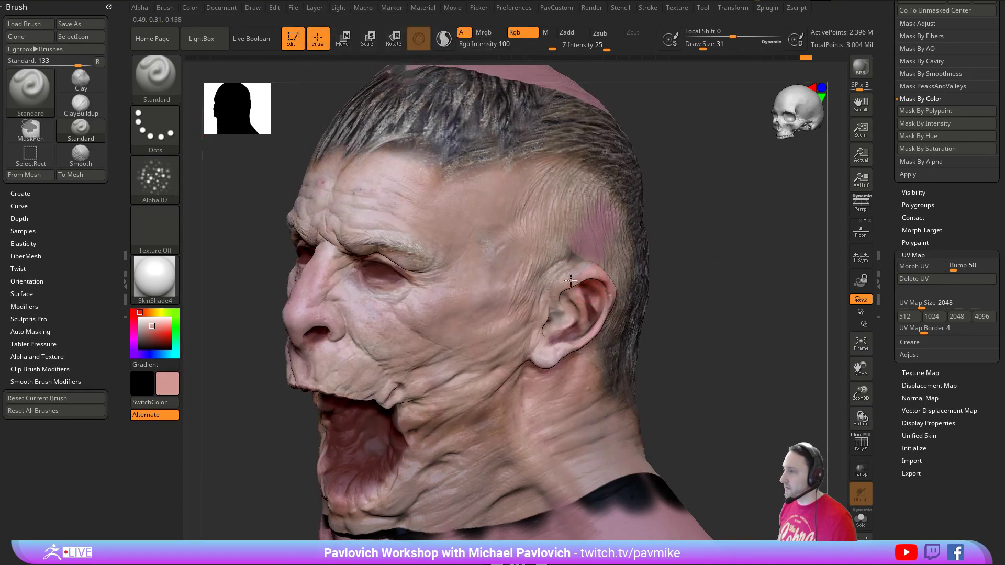
{"action": "left_click_drag", "start_coordinate": [709, 267], "coordinate": [586, 251]}
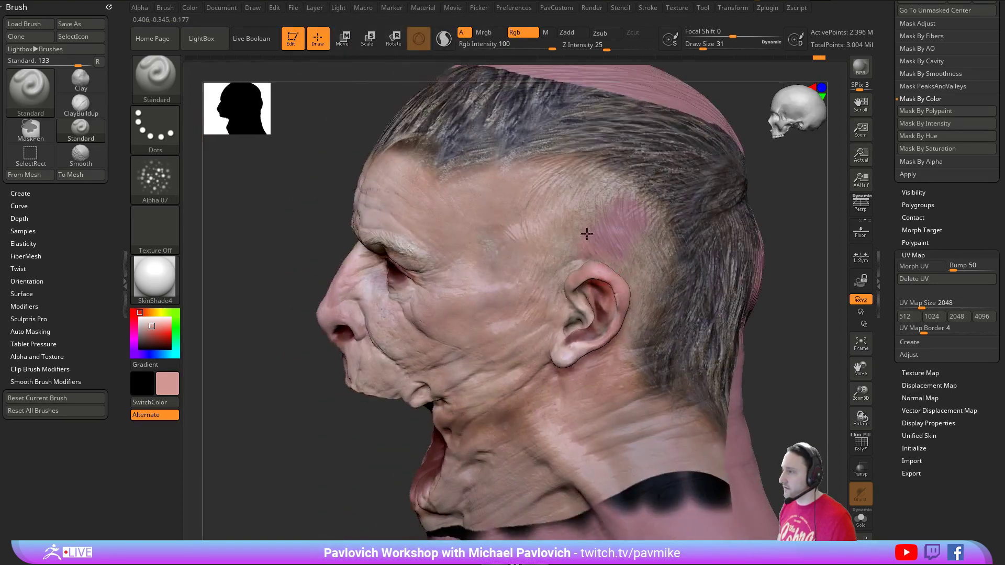
- Sample a skin tone and paint over the black seam around the neck with draw size 35
{"action": "mouse_move", "coordinate": [769, 257]}
{"action": "left_mouse_down", "text": "alt"}
{"action": "mouse_move", "coordinate": [770, 220]}
{"action": "mouse_move", "coordinate": [661, 214]}
{"action": "mouse_move", "coordinate": [733, 241]}
{"action": "mouse_move", "coordinate": [723, 262]}
{"action": "mouse_move", "coordinate": [752, 276]}
{"action": "mouse_move", "coordinate": [680, 274]}
{"action": "mouse_move", "coordinate": [606, 313]}
{"action": "left_mouse_up", "text": "alt"}
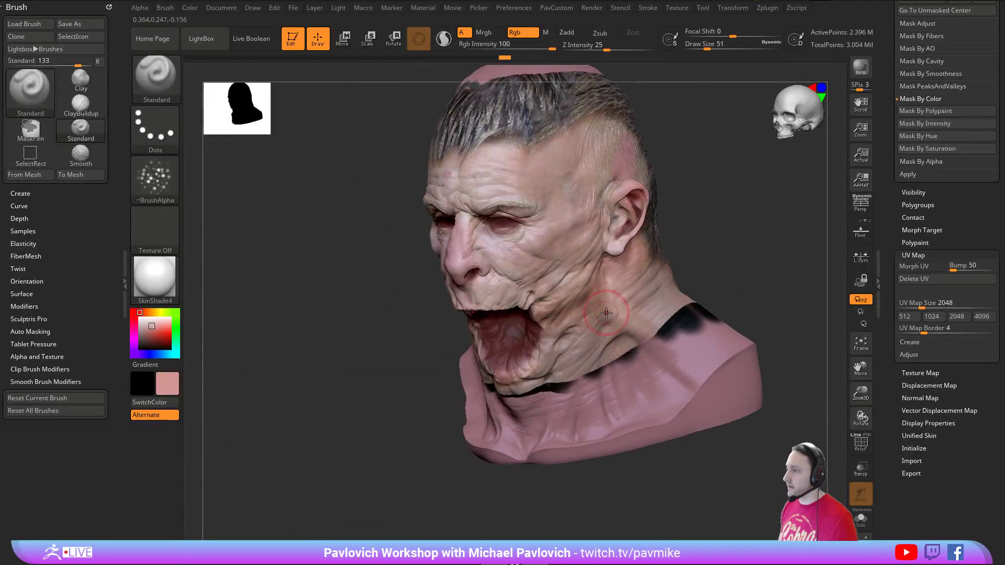
{"action": "key", "text": "["}
{"action": "key", "text": "["}
{"action": "key", "text": "c"}
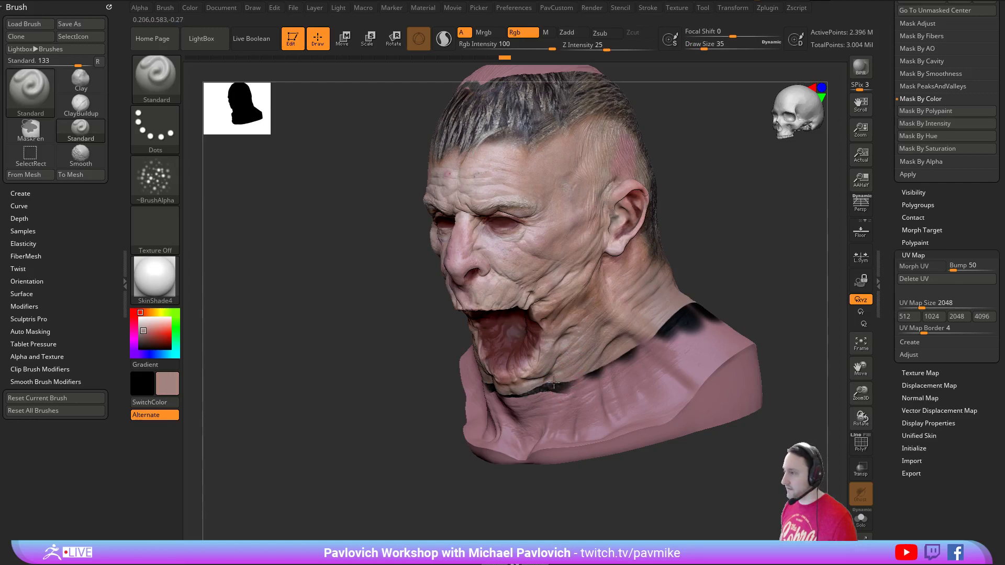
{"action": "left_click_drag", "start_coordinate": [552, 392], "coordinate": [549, 385]}
{"action": "mouse_move", "coordinate": [617, 364]}
{"action": "left_mouse_down"}
{"action": "mouse_move", "coordinate": [678, 324]}
{"action": "mouse_move", "coordinate": [602, 375]}
{"action": "left_mouse_up"}
- Blend sampled tan over the pink patch above the ear, and tint the ear with a sampled pink at draw size 35
{"action": "right_click_drag", "start_coordinate": [698, 334], "coordinate": [592, 381]}
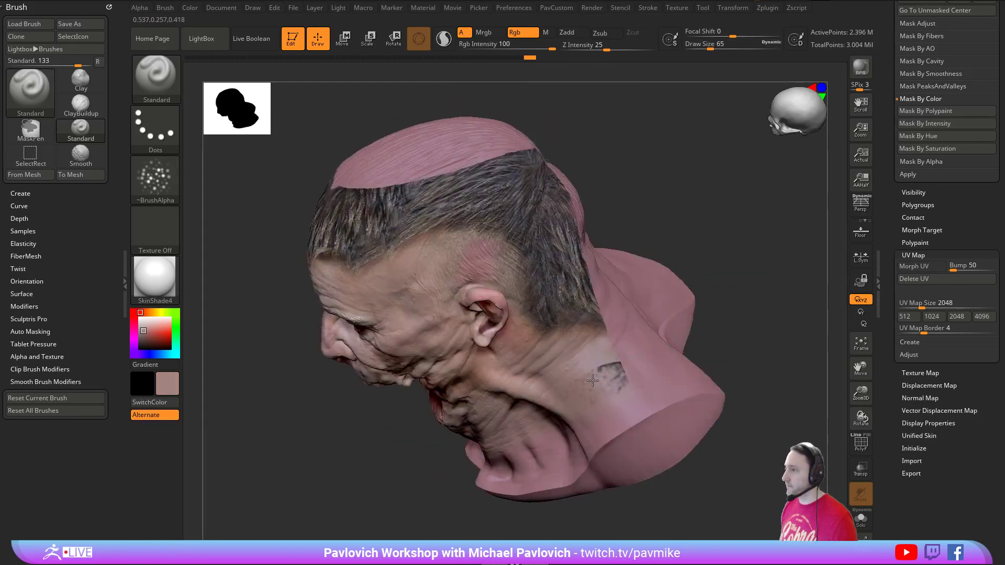
{"action": "key", "text": "c"}
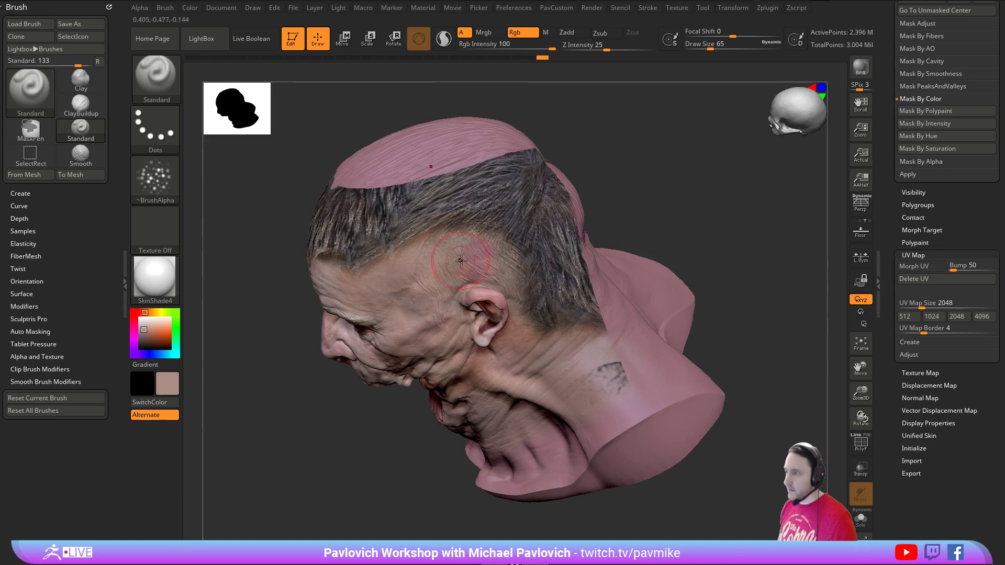
{"action": "mouse_move", "coordinate": [477, 257]}
{"action": "right_mouse_down"}
{"action": "mouse_move", "coordinate": [689, 218]}
{"action": "mouse_move", "coordinate": [639, 225]}
{"action": "mouse_move", "coordinate": [588, 260]}
{"action": "mouse_move", "coordinate": [596, 286]}
{"action": "mouse_move", "coordinate": [702, 262]}
{"action": "mouse_move", "coordinate": [680, 260]}
{"action": "mouse_move", "coordinate": [680, 240]}
{"action": "mouse_move", "coordinate": [545, 282]}
{"action": "right_mouse_up"}
{"action": "key", "text": "c"}
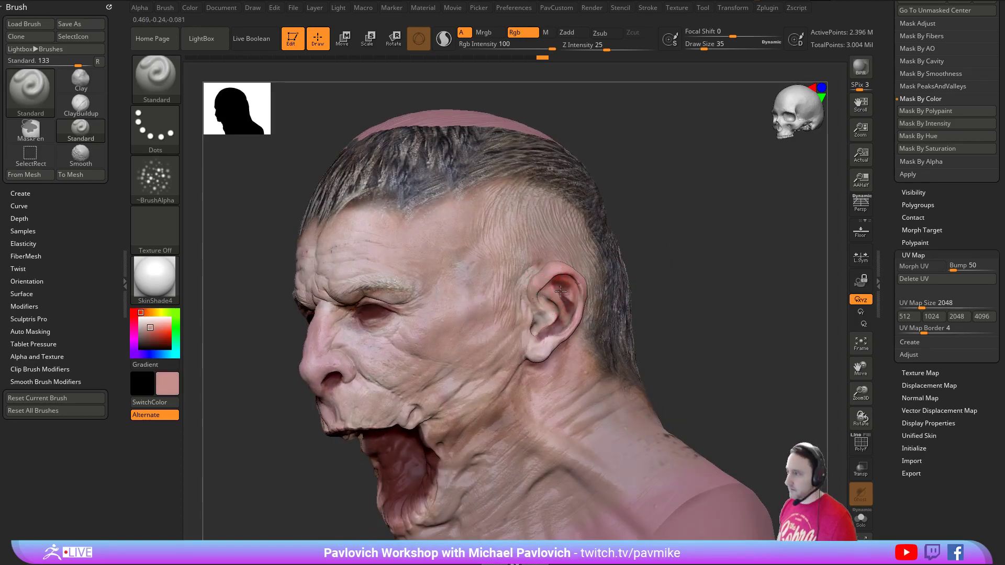
{"action": "right_click_drag", "start_coordinate": [554, 273], "coordinate": [765, 242]}
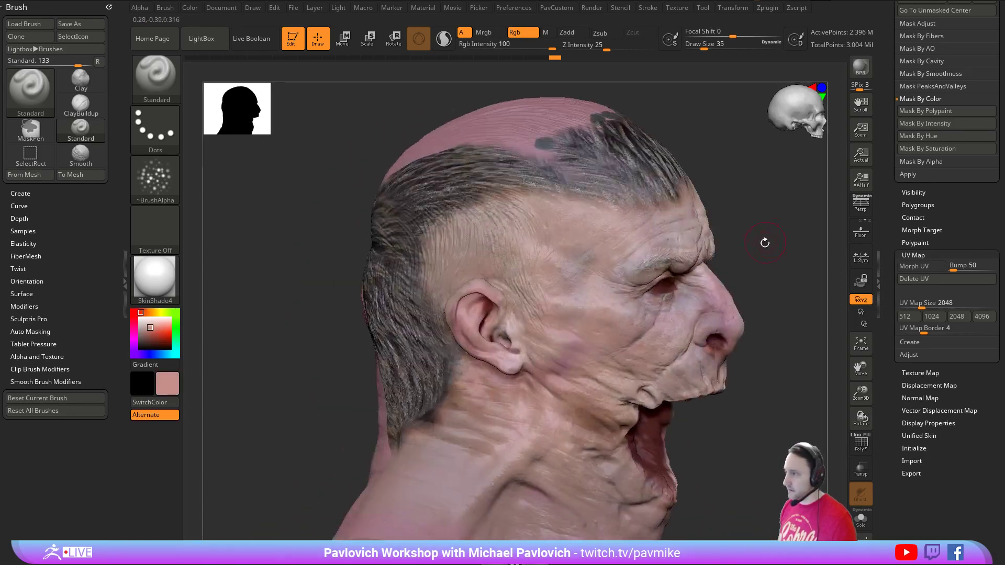
- Choose the XTractor brush and capture a hair texture and alpha from the side of the head at draw size 41
{"action": "mouse_move", "coordinate": [517, 328]}
{"action": "right_mouse_down"}
{"action": "mouse_move", "coordinate": [703, 222]}
{"action": "mouse_move", "coordinate": [713, 291]}
{"action": "mouse_move", "coordinate": [704, 292]}
{"action": "mouse_move", "coordinate": [695, 233]}
{"action": "mouse_move", "coordinate": [700, 260]}
{"action": "mouse_move", "coordinate": [682, 232]}
{"action": "mouse_move", "coordinate": [587, 248]}
{"action": "mouse_move", "coordinate": [680, 222]}
{"action": "right_mouse_up"}
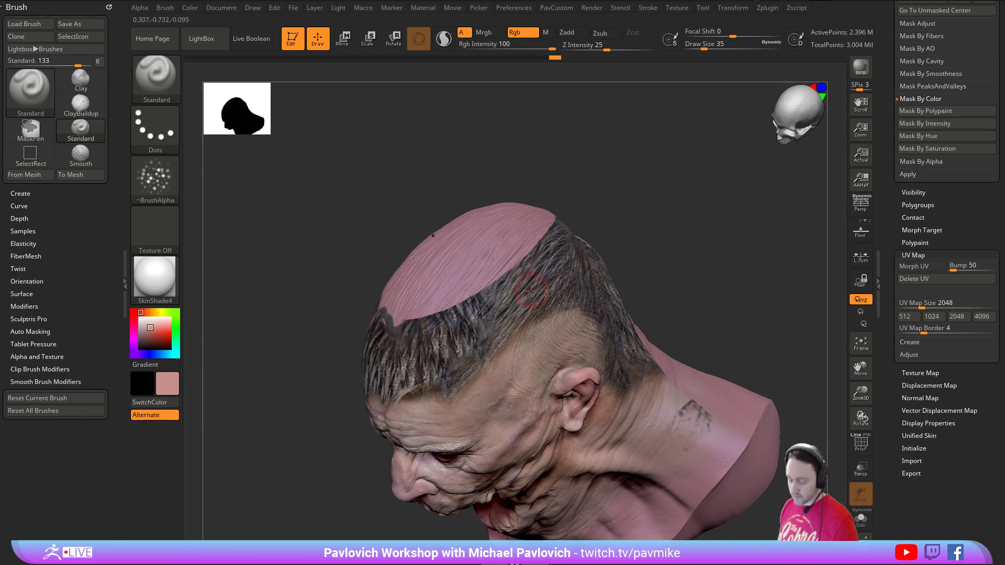
{"action": "key", "text": "b"}
{"action": "key", "text": "x"}
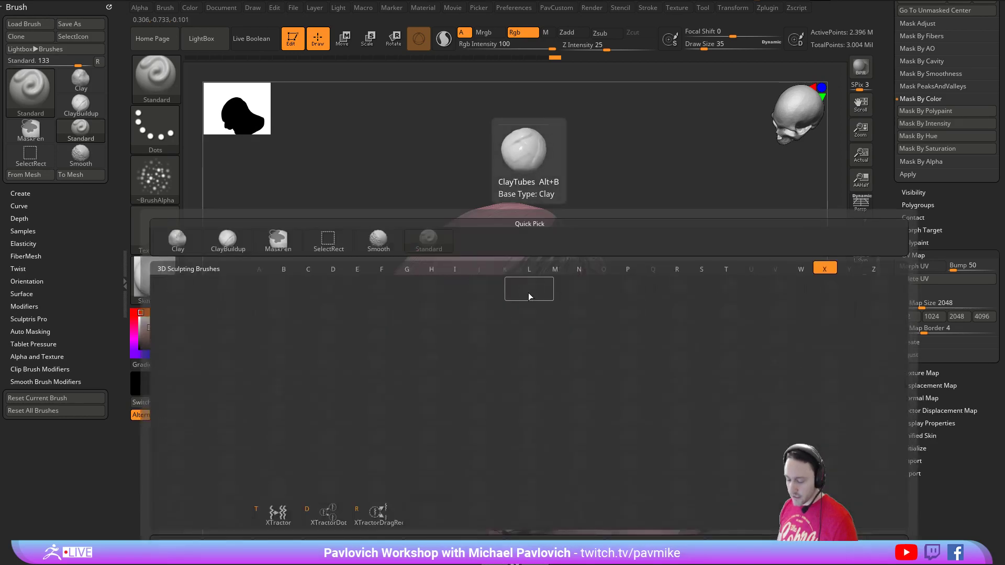
{"action": "key", "text": "t"}
{"action": "key", "text": "s"}
{"action": "left_click_drag", "start_coordinate": [533, 289], "coordinate": [530, 289]}
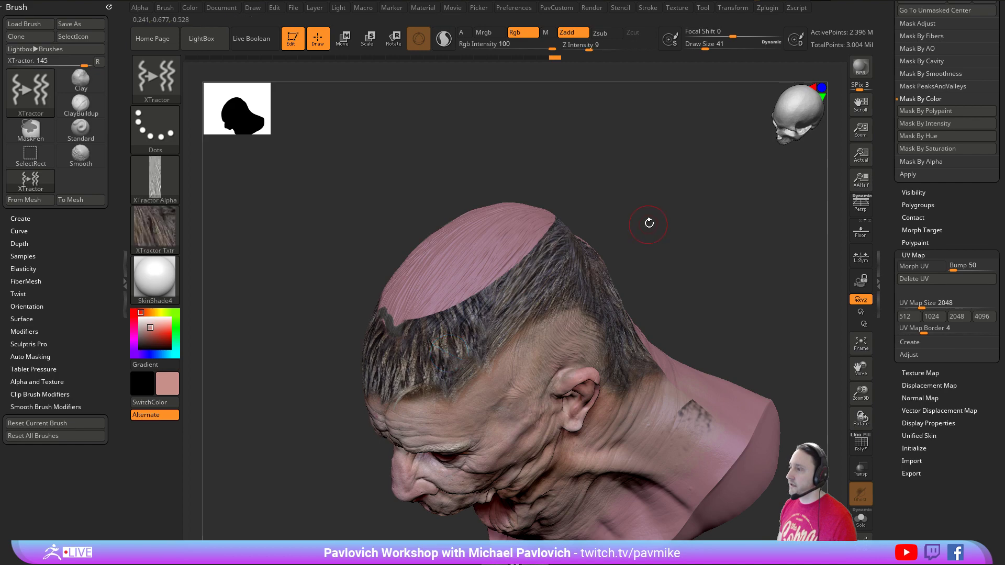
- Paint the extracted hair over the bare pink area on top of the head with draw size 68
{"action": "left_click_drag", "start_coordinate": [649, 223], "coordinate": [641, 238]}
{"action": "key", "text": "s"}
{"action": "mouse_move", "coordinate": [525, 300]}
{"action": "left_mouse_down"}
{"action": "mouse_move", "coordinate": [534, 300]}
{"action": "mouse_move", "coordinate": [468, 346]}
{"action": "left_mouse_up"}
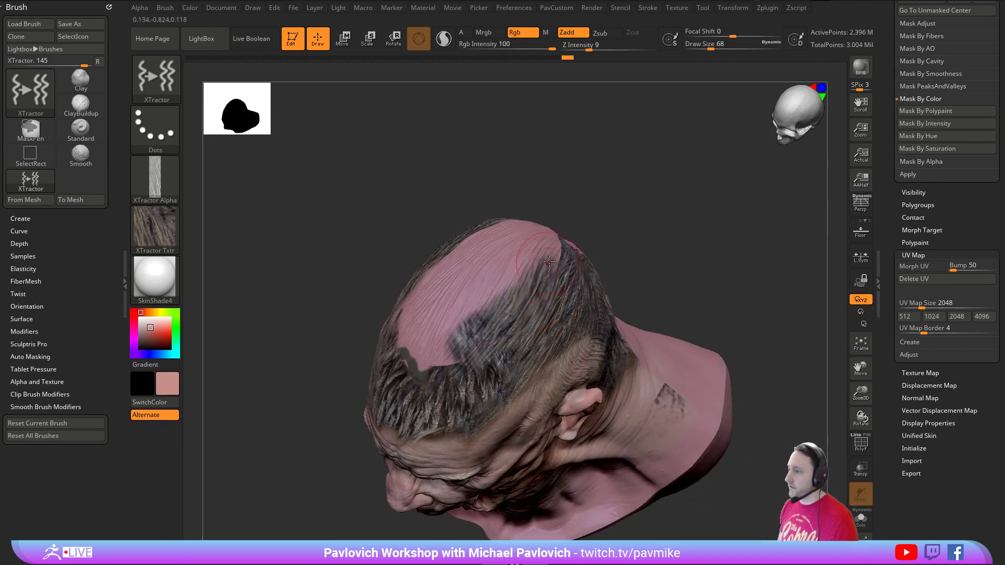
{"action": "left_click_drag", "start_coordinate": [524, 275], "coordinate": [432, 362]}
{"action": "left_click_drag", "start_coordinate": [599, 204], "coordinate": [624, 239]}
{"action": "left_click_drag", "start_coordinate": [513, 231], "coordinate": [441, 342]}
{"action": "mouse_move", "coordinate": [467, 252]}
{"action": "left_mouse_down"}
{"action": "mouse_move", "coordinate": [430, 289]}
{"action": "mouse_move", "coordinate": [411, 352]}
{"action": "mouse_move", "coordinate": [453, 340]}
{"action": "left_mouse_up"}
{"action": "left_click_drag", "start_coordinate": [517, 257], "coordinate": [495, 330]}
{"action": "right_click_drag", "start_coordinate": [599, 211], "coordinate": [617, 186]}
{"action": "mouse_move", "coordinate": [539, 197]}
{"action": "left_mouse_down"}
{"action": "mouse_move", "coordinate": [474, 252]}
{"action": "mouse_move", "coordinate": [519, 280]}
{"action": "left_mouse_up"}
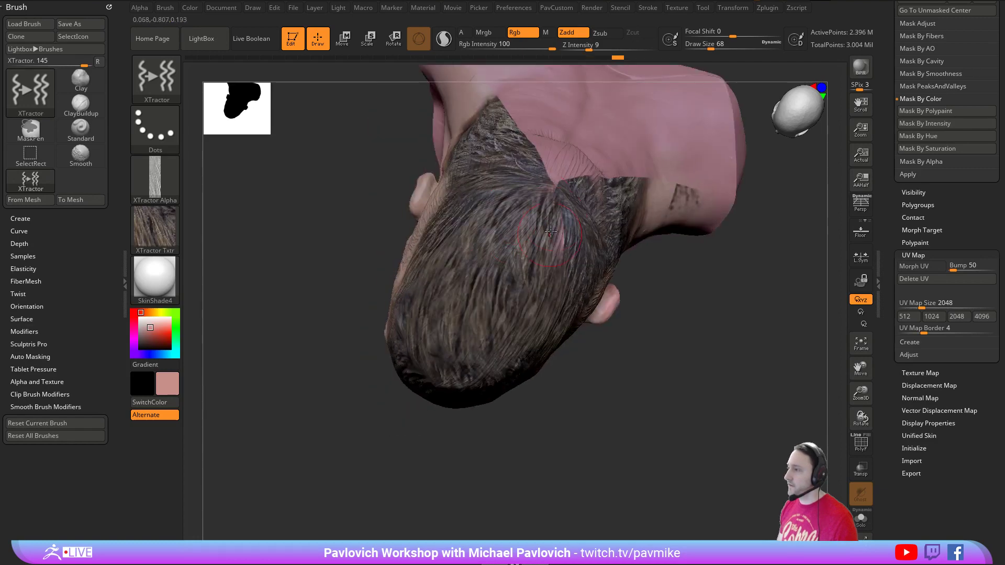
{"action": "left_click_drag", "start_coordinate": [556, 223], "coordinate": [540, 288]}
{"action": "mouse_move", "coordinate": [651, 382]}
{"action": "left_mouse_down"}
{"action": "mouse_move", "coordinate": [716, 254]}
{"action": "mouse_move", "coordinate": [518, 274]}
{"action": "left_mouse_up"}
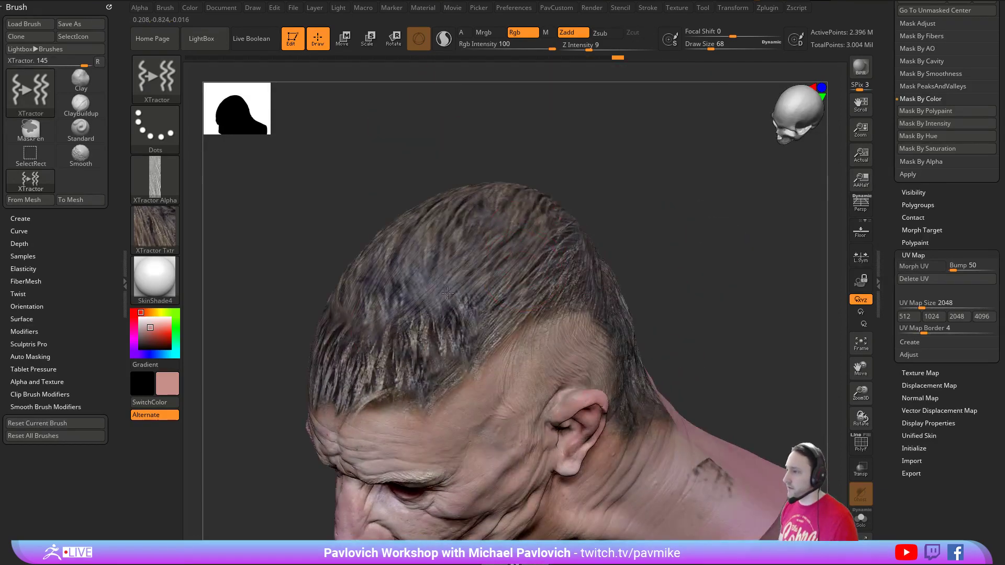
- Undo the hair strokes painted across the top of the head
{"action": "key", "text": "ctrl"}
{"action": "key", "text": "ctrl+z"}
{"action": "key", "text": "ctrl+z"}
{"action": "key", "text": "ctrl+z"}
{"action": "key", "text": "ctrl+z"}
{"action": "key", "text": "ctrl+z"}
{"action": "key", "text": "ctrl+z"}
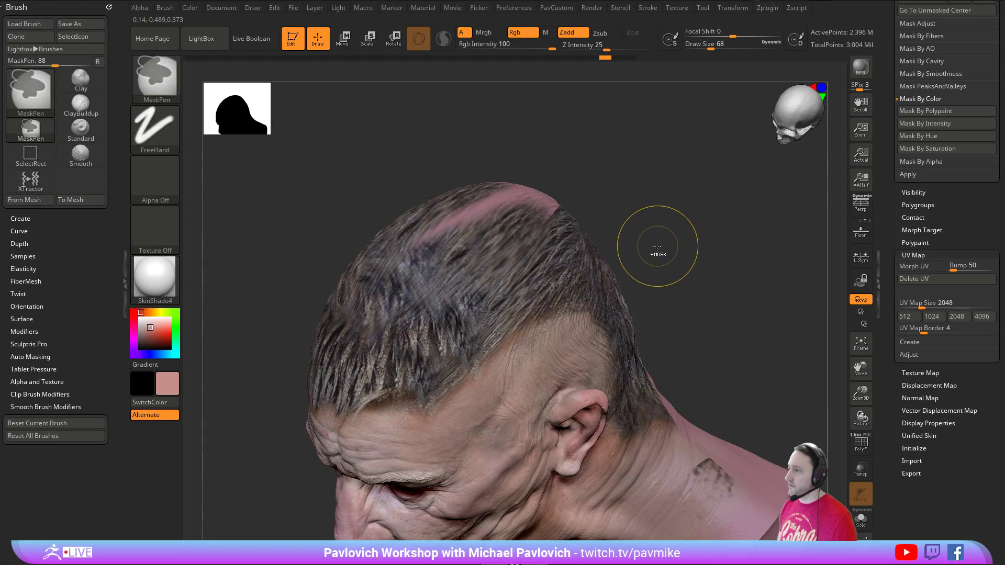
- Set the alpha width for brush extraction to 512 pixels
{"action": "key", "text": "s"}
{"action": "left_click_drag", "start_coordinate": [655, 250], "coordinate": [661, 245]}
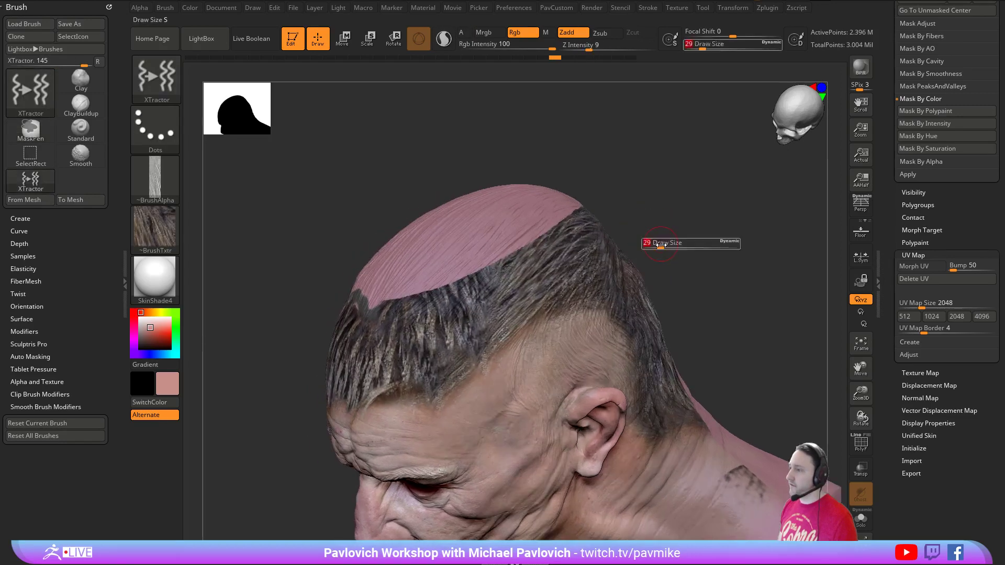
{"action": "left_click", "coordinate": [109, 7]}
{"action": "left_click", "coordinate": [139, 8]}
{"action": "left_click_drag", "start_coordinate": [135, 7], "coordinate": [60, 86]}
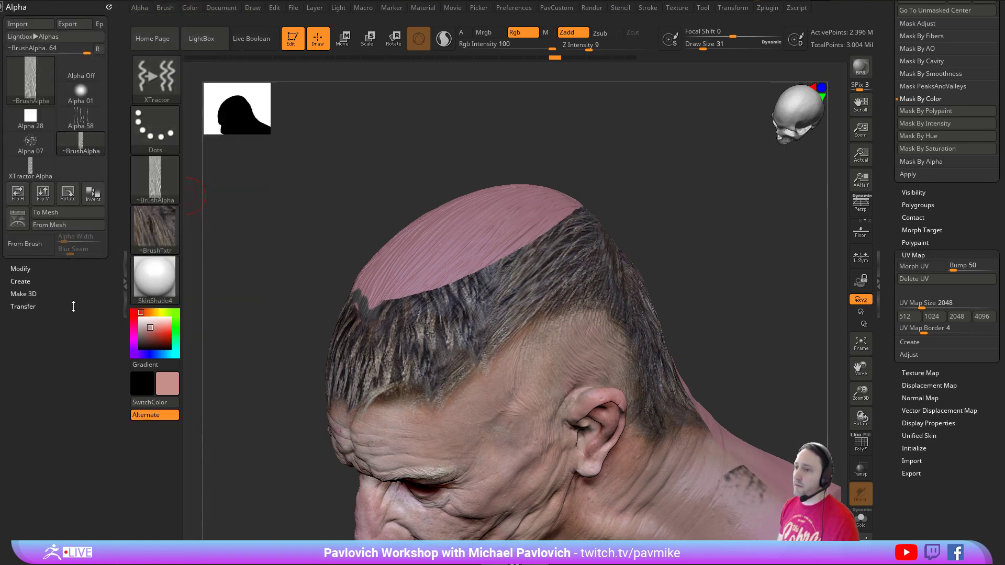
{"action": "left_click", "coordinate": [37, 252]}
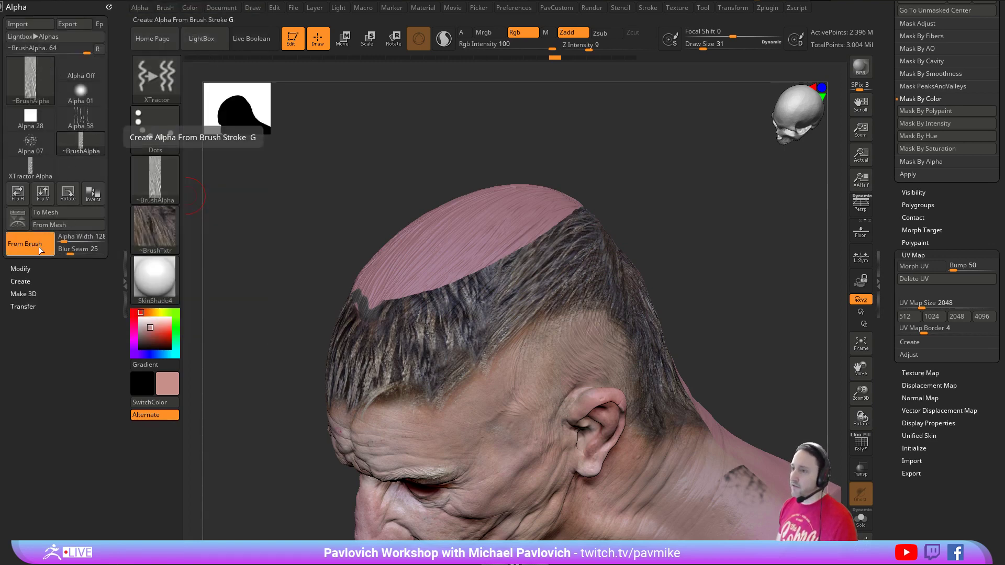
{"action": "left_click", "coordinate": [68, 241]}
{"action": "type", "text": "299"}
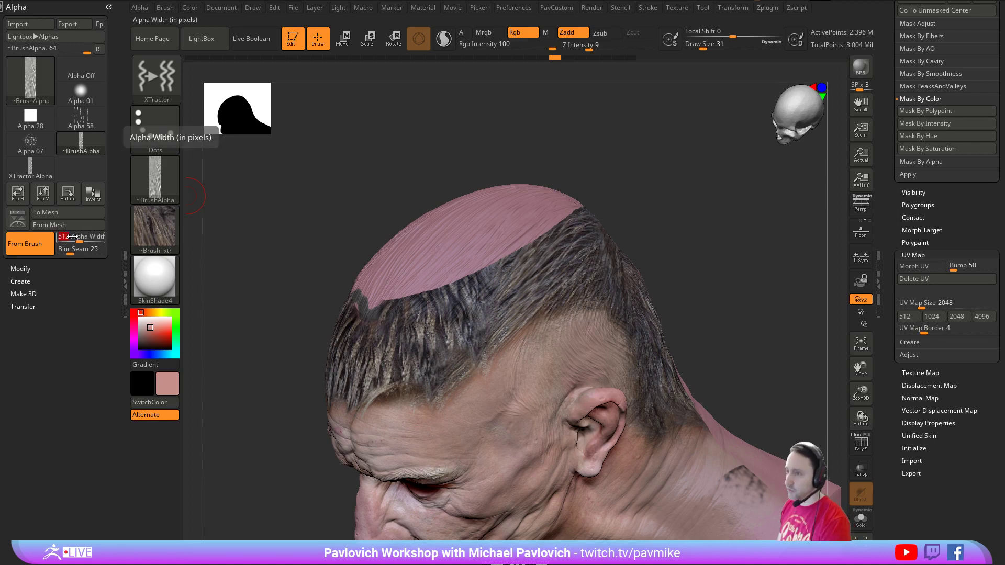
{"action": "key", "text": "Return"}
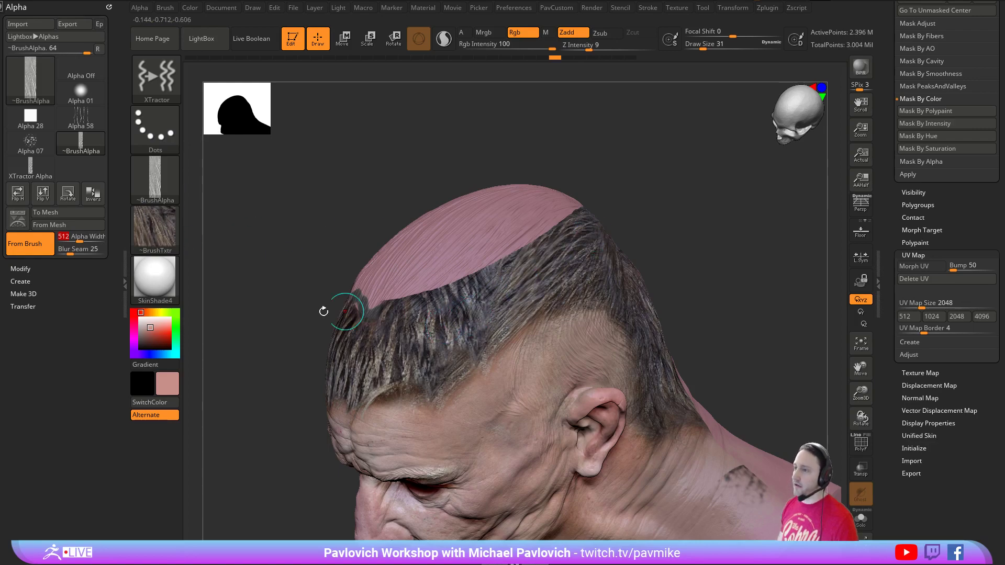
- Capture a fresh hair sample from the side hair with the XTractor brush at draw size 37
{"action": "left_click_drag", "start_coordinate": [707, 218], "coordinate": [705, 221]}
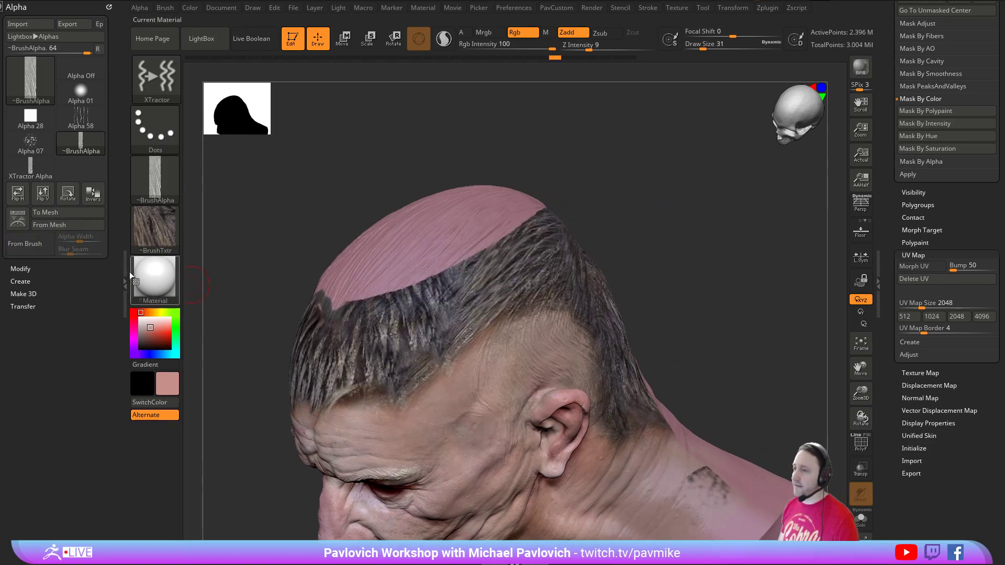
{"action": "left_click", "coordinate": [30, 244]}
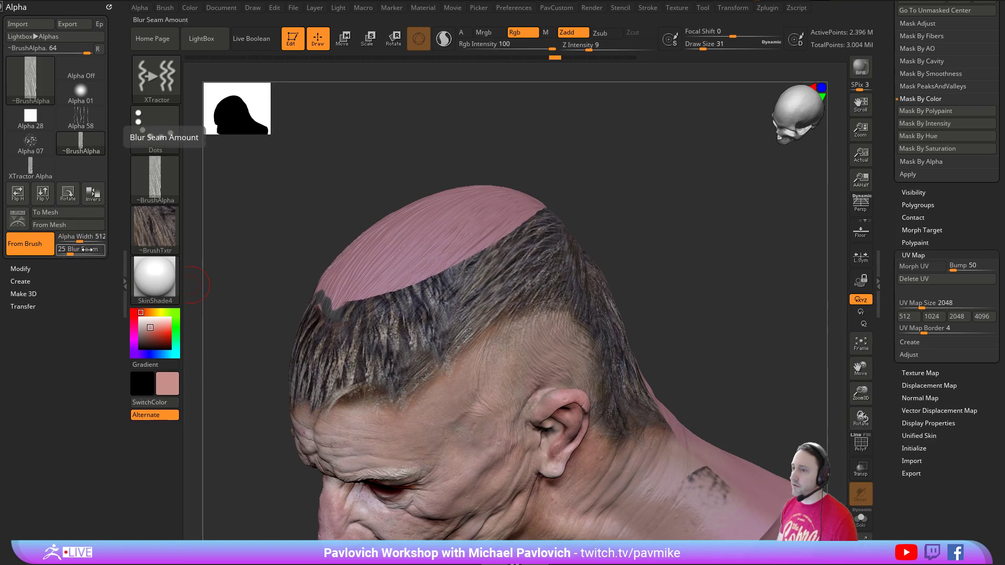
{"action": "key", "text": "s"}
{"action": "left_click", "coordinate": [535, 259]}
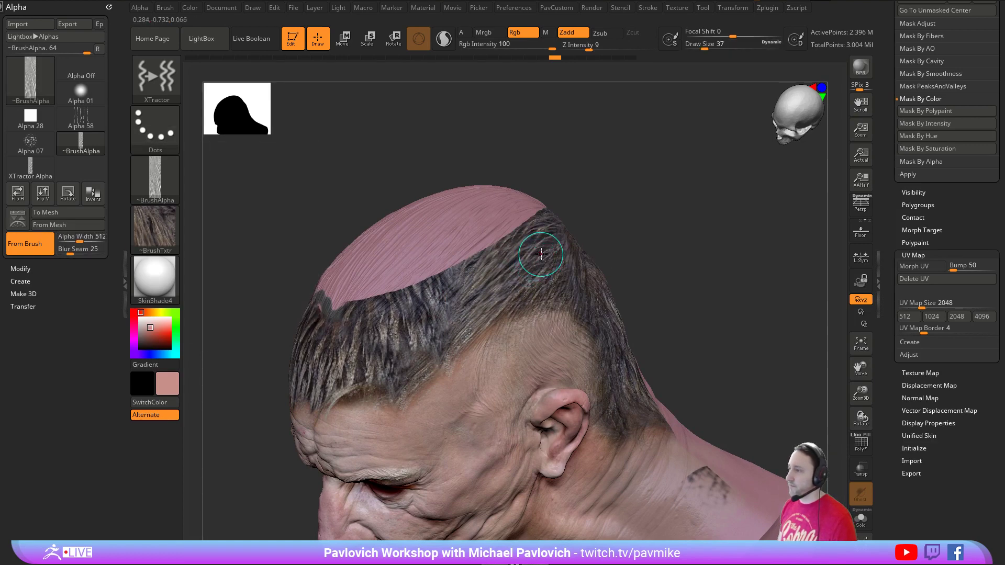
{"action": "left_click", "coordinate": [407, 334]}
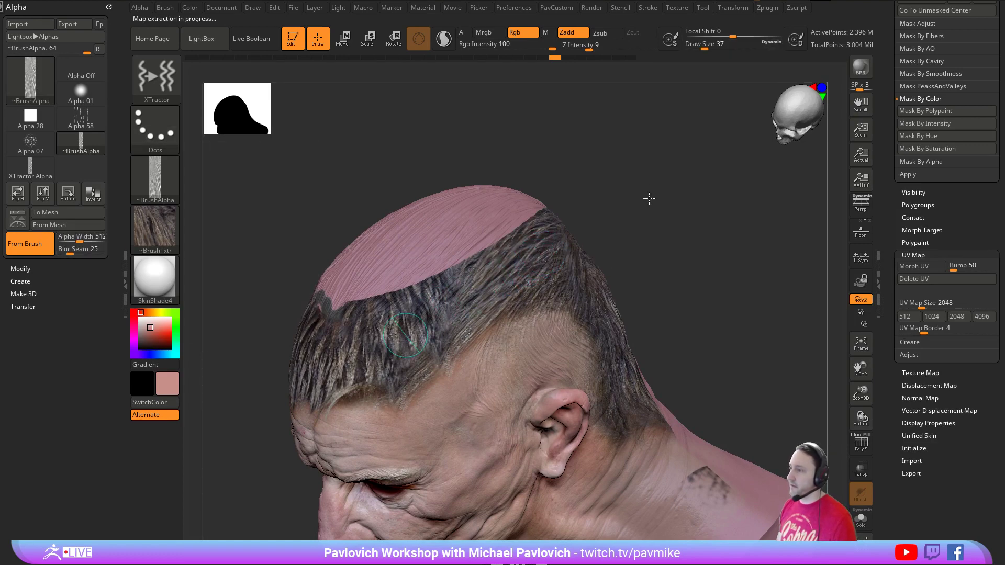
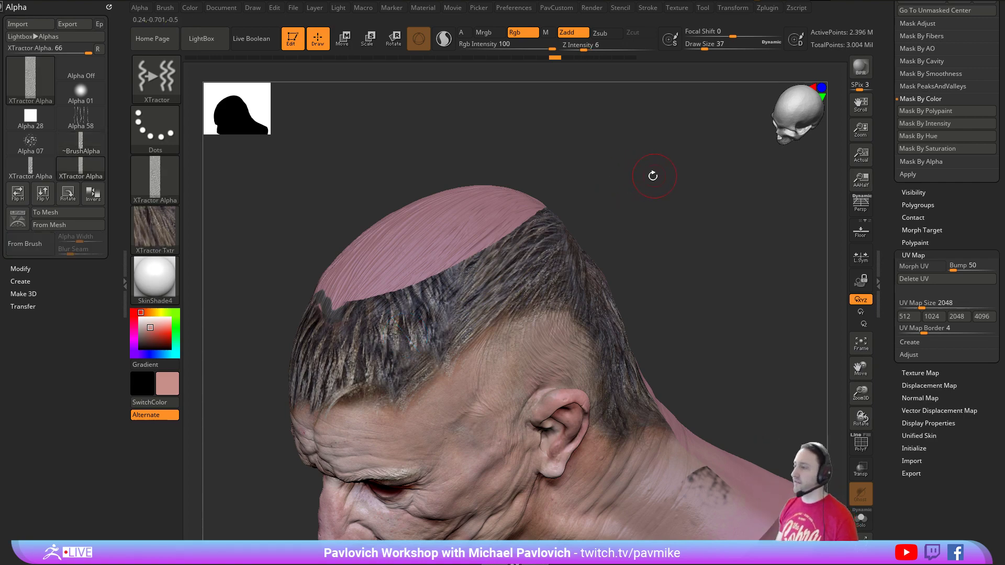
- Paint the new hair sample from the hair edges over the bare scalp with draw size 46 and Z Intensity 6
{"action": "left_click_drag", "start_coordinate": [653, 176], "coordinate": [528, 241]}
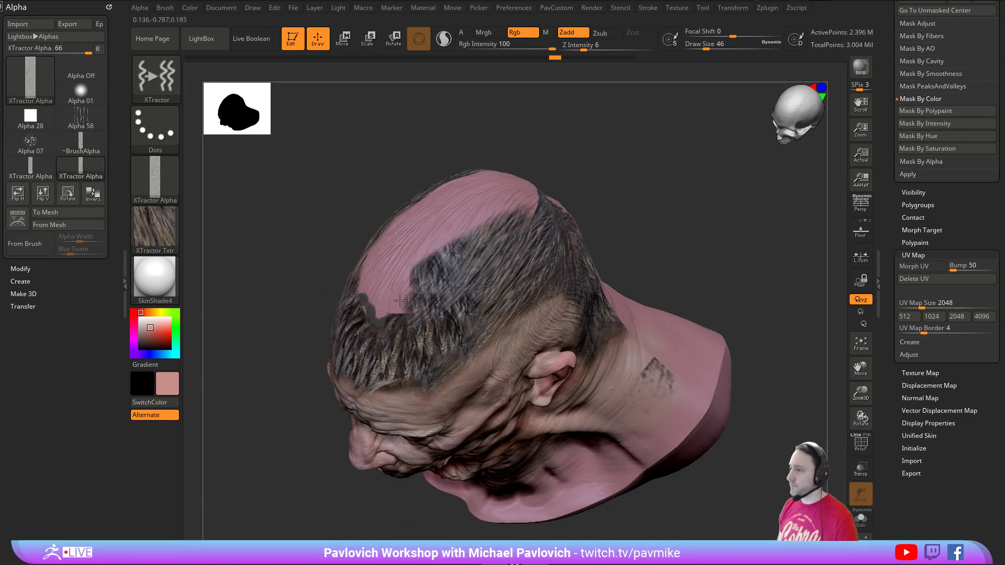
{"action": "left_click_drag", "start_coordinate": [400, 300], "coordinate": [402, 293]}
{"action": "left_click_drag", "start_coordinate": [647, 157], "coordinate": [591, 262]}
{"action": "left_click_drag", "start_coordinate": [477, 247], "coordinate": [401, 361]}
{"action": "left_click_drag", "start_coordinate": [419, 301], "coordinate": [383, 364]}
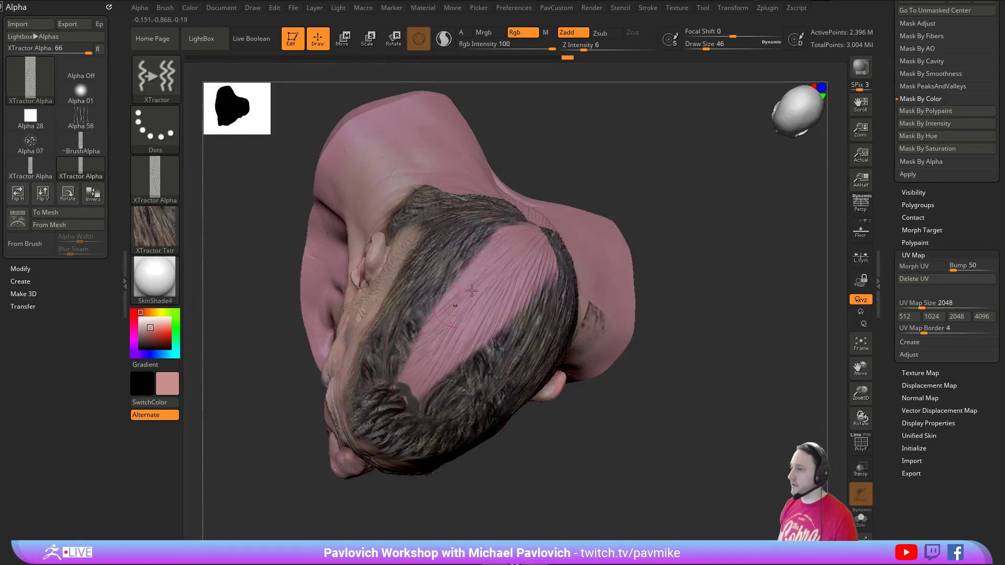
{"action": "left_click_drag", "start_coordinate": [506, 238], "coordinate": [411, 387]}
{"action": "left_click_drag", "start_coordinate": [508, 272], "coordinate": [411, 416]}
{"action": "left_click_drag", "start_coordinate": [456, 277], "coordinate": [395, 397]}
- Fill the remaining pink area around the crown and back of the scalp with the extracted hair
{"action": "mouse_move", "coordinate": [634, 186]}
{"action": "left_mouse_down"}
{"action": "mouse_move", "coordinate": [668, 204]}
{"action": "mouse_move", "coordinate": [709, 207]}
{"action": "left_mouse_up"}
{"action": "mouse_move", "coordinate": [534, 228]}
{"action": "left_mouse_down"}
{"action": "mouse_move", "coordinate": [471, 273]}
{"action": "mouse_move", "coordinate": [452, 308]}
{"action": "left_mouse_up"}
{"action": "left_click_drag", "start_coordinate": [555, 236], "coordinate": [479, 345]}
{"action": "left_click_drag", "start_coordinate": [553, 253], "coordinate": [492, 341]}
{"action": "left_click_drag", "start_coordinate": [541, 233], "coordinate": [507, 306]}
{"action": "left_click_drag", "start_coordinate": [561, 249], "coordinate": [542, 324]}
- Make all subtools visible together with CommanderHead and set the draw size to 22
{"action": "mouse_move", "coordinate": [704, 434]}
{"action": "left_mouse_down", "text": "shift"}
{"action": "mouse_move", "coordinate": [729, 327]}
{"action": "mouse_move", "coordinate": [718, 259]}
{"action": "mouse_move", "coordinate": [789, 289]}
{"action": "left_mouse_up", "text": "shift"}
{"action": "scroll", "coordinate": [903, 262], "scroll_direction": "up", "scroll_amount": 10}
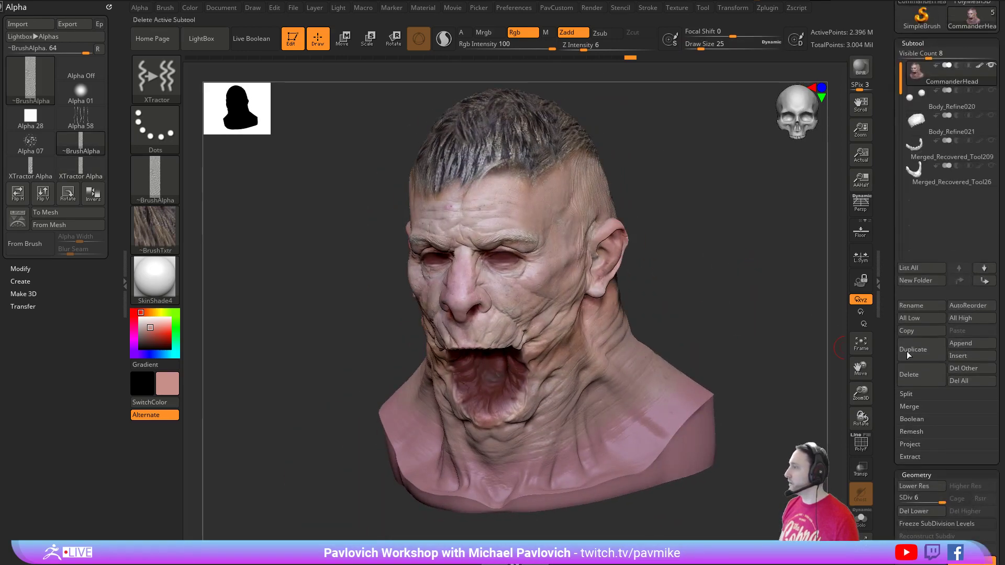
{"action": "left_click", "coordinate": [991, 66], "text": "shift"}
{"action": "mouse_move", "coordinate": [717, 224]}
{"action": "left_mouse_down"}
{"action": "mouse_move", "coordinate": [749, 233]}
{"action": "mouse_move", "coordinate": [729, 233]}
{"action": "mouse_move", "coordinate": [739, 241]}
{"action": "left_mouse_up"}
{"action": "key", "text": "s"}
{"action": "left_click", "coordinate": [731, 243]}
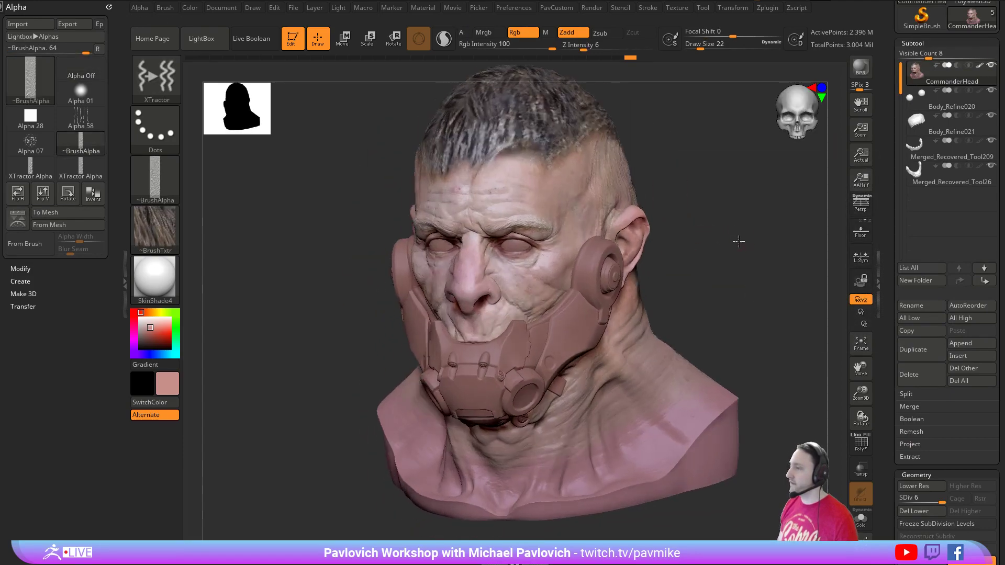
- Preview the head with the Flat Color material and switch back to SkinShade4
{"action": "left_click_drag", "start_coordinate": [162, 276], "coordinate": [507, 203]}
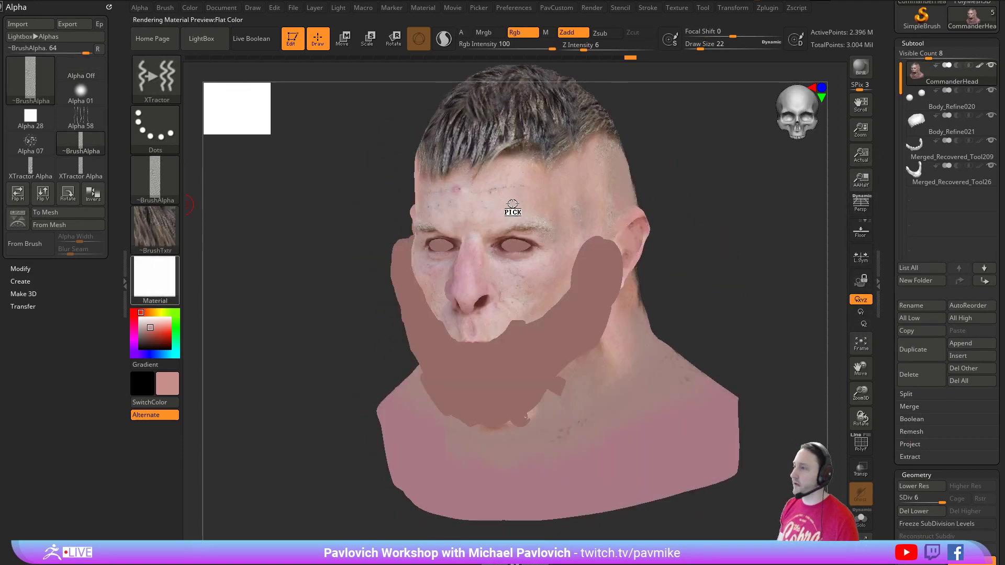
{"action": "left_click", "coordinate": [169, 276]}
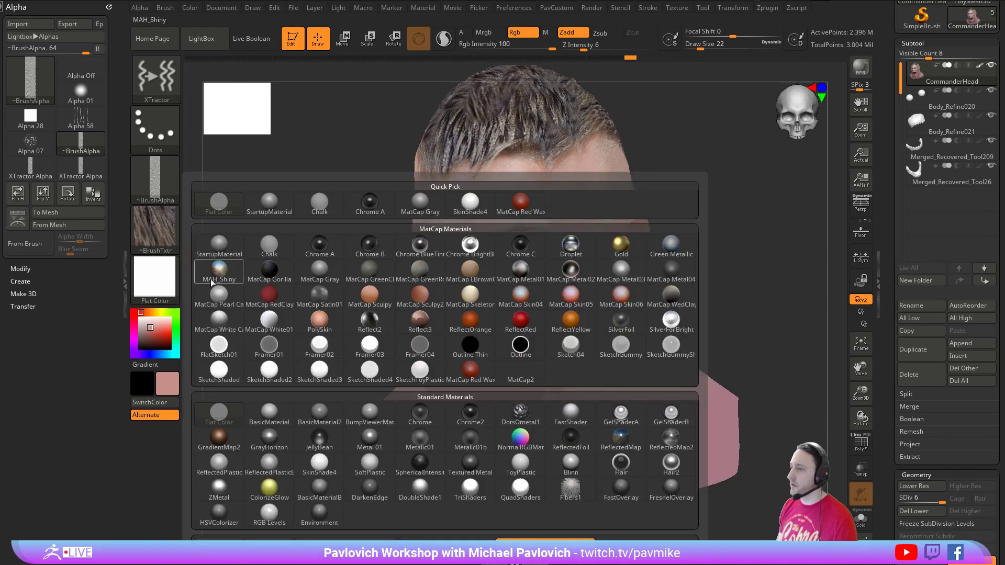
{"action": "left_click", "coordinate": [319, 463]}
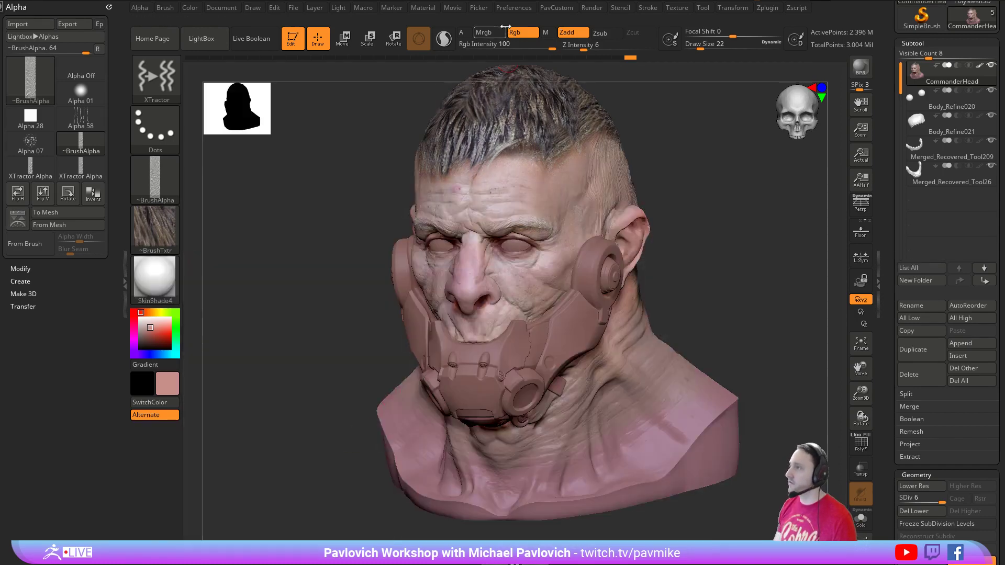
- Try the material-only channel with the object fill options and return to the Rgb channel
{"action": "left_click", "coordinate": [546, 32]}
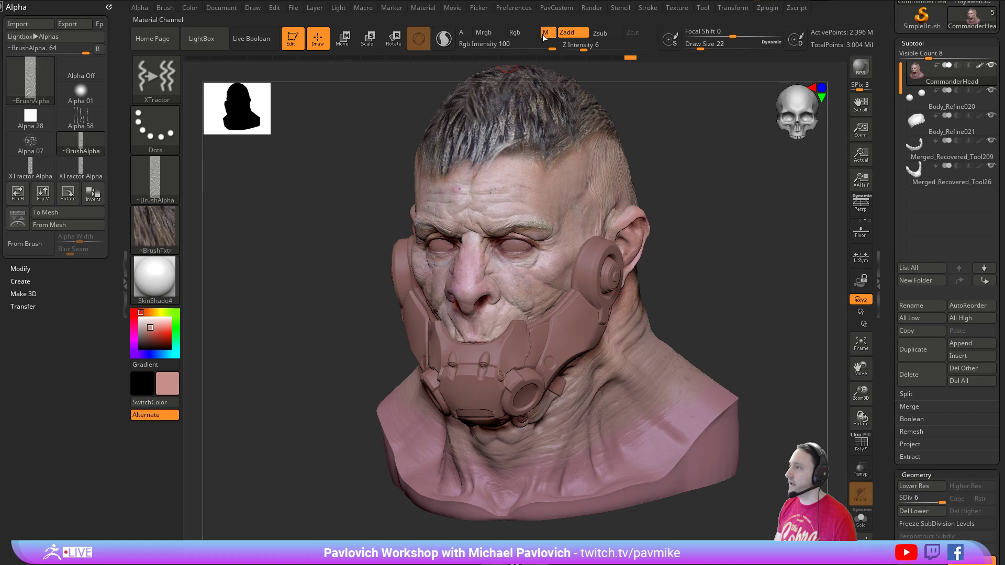
{"action": "left_click", "coordinate": [192, 8]}
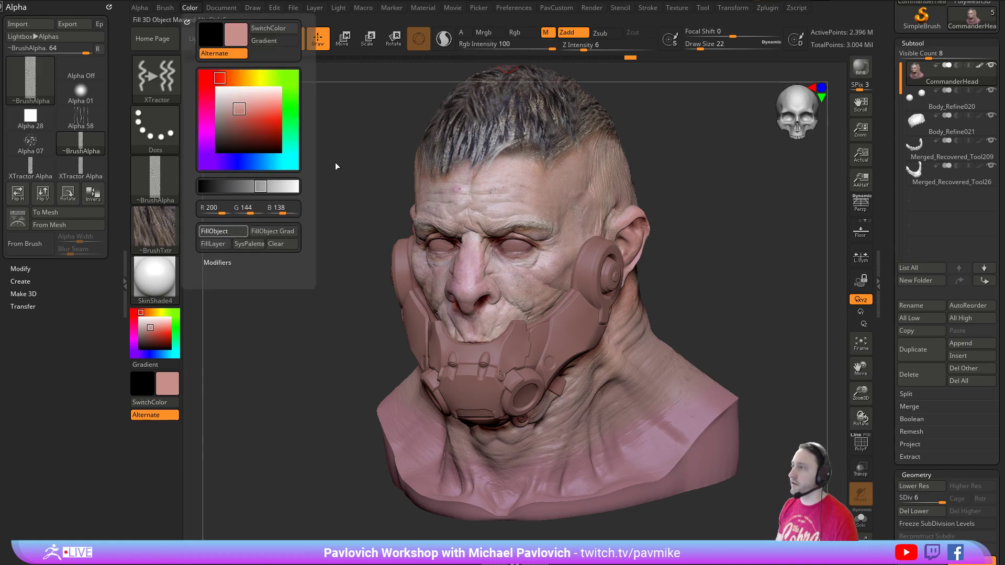
{"action": "left_click", "coordinate": [517, 31]}
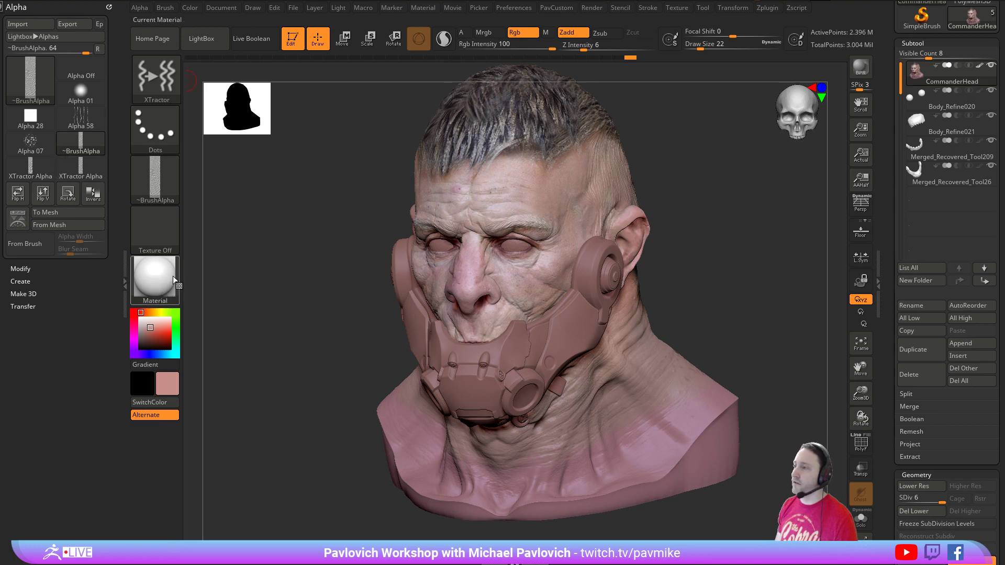
- View the model in Flat Color and switch to the Standard brush with the M channel and Zadd enabled
{"action": "left_click_drag", "start_coordinate": [175, 281], "coordinate": [489, 199]}
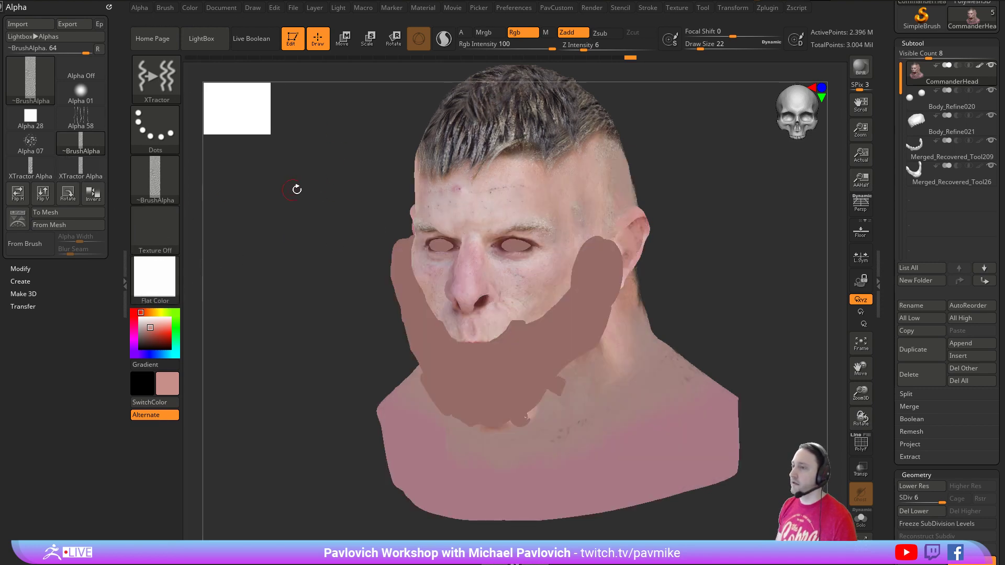
{"action": "left_click_drag", "start_coordinate": [294, 189], "coordinate": [262, 180]}
{"action": "key", "text": "1"}
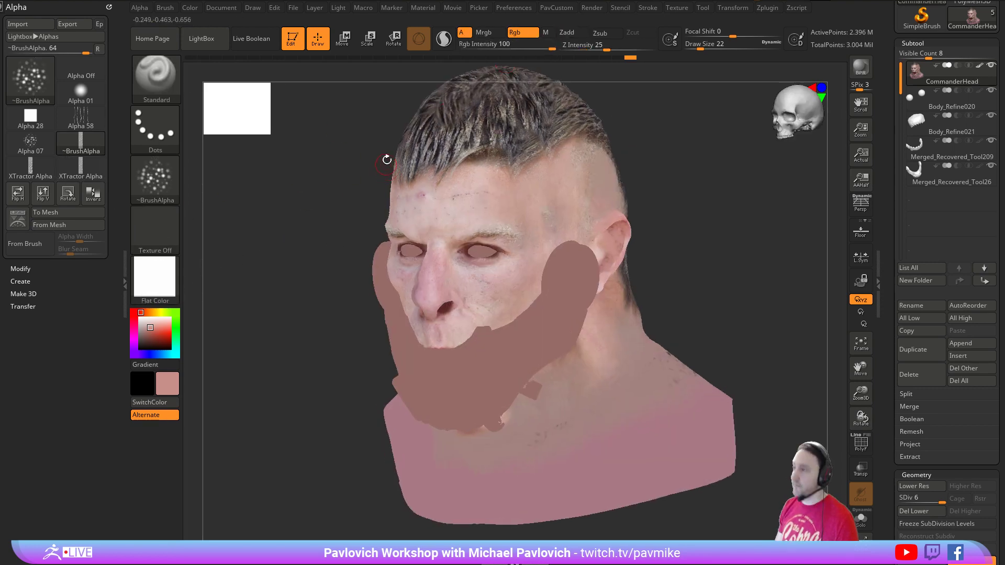
{"action": "left_click", "coordinate": [544, 33]}
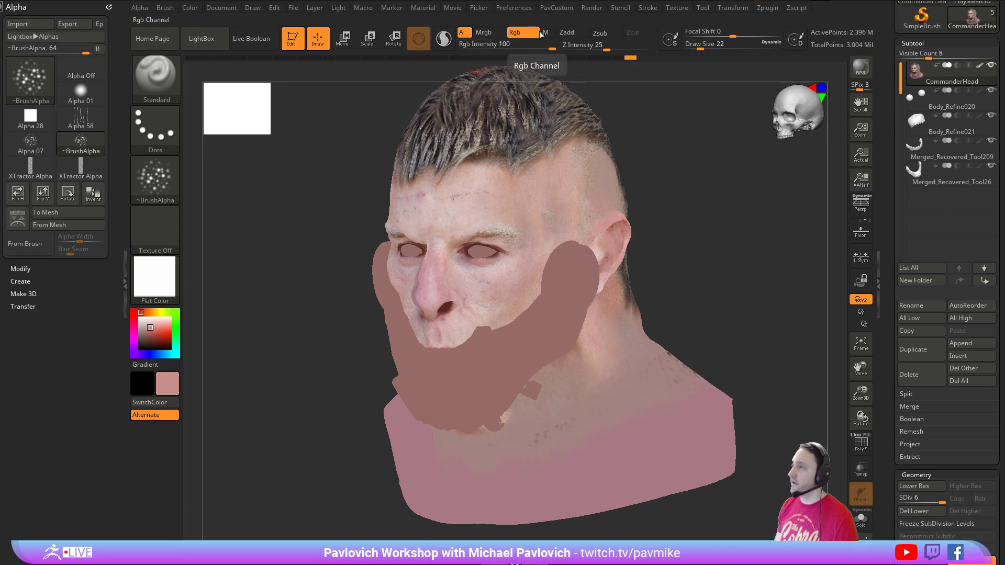
{"action": "left_click", "coordinate": [558, 35]}
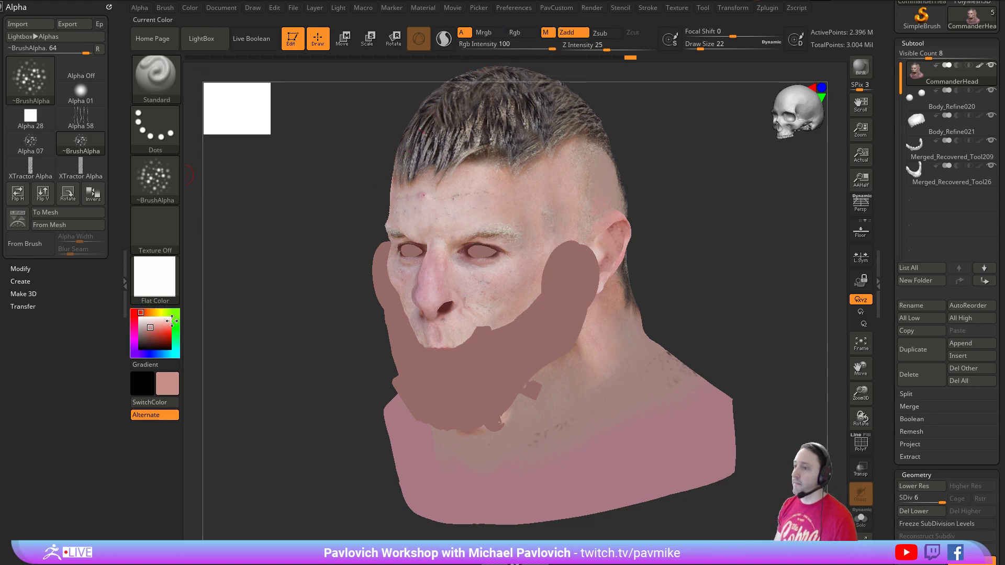
- Select the SkinShade4 material and check the FillObject option for filling the head
{"action": "left_click", "coordinate": [167, 286]}
{"action": "left_click", "coordinate": [314, 456]}
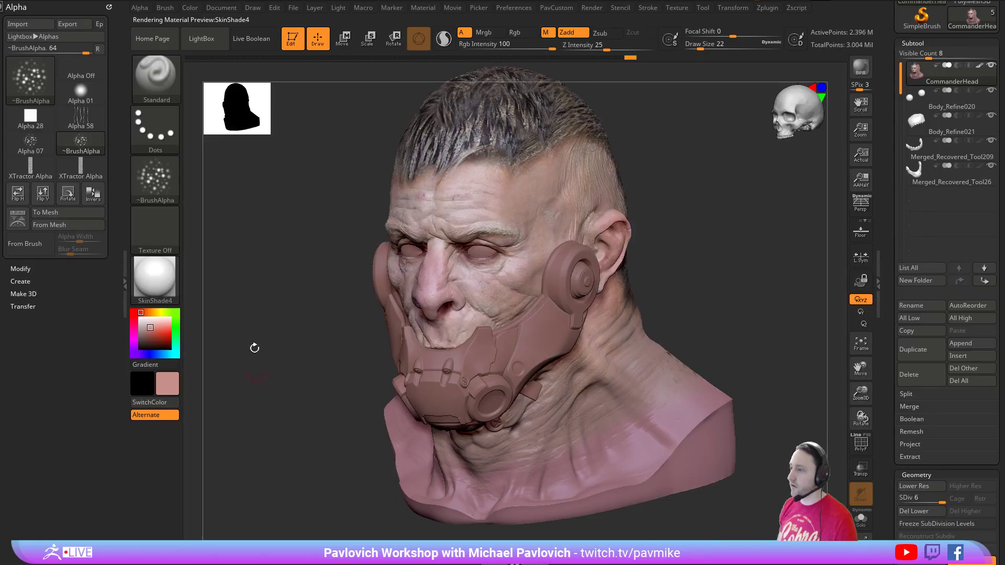
{"action": "left_click", "coordinate": [190, 8]}
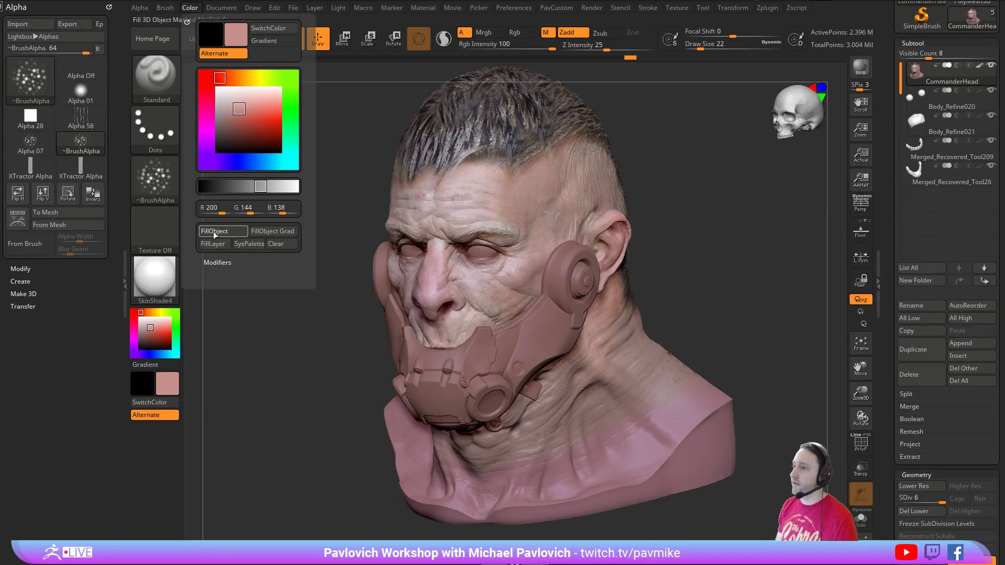
{"action": "left_click_drag", "start_coordinate": [640, 196], "coordinate": [706, 212]}
- Open the SkinShade4 material's modifiers and set the wax strength to 29
{"action": "left_click", "coordinate": [112, 8]}
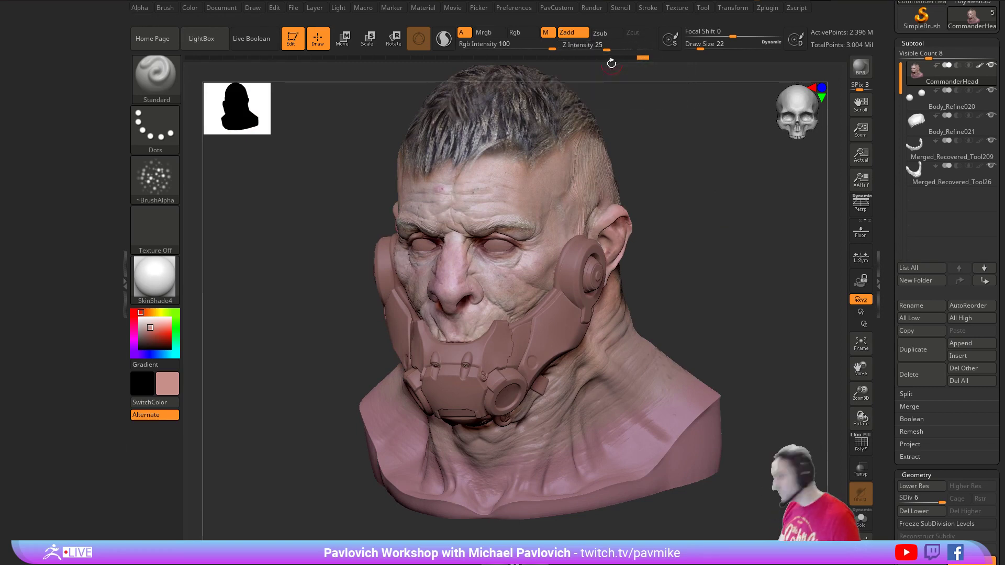
{"action": "mouse_move", "coordinate": [421, 9]}
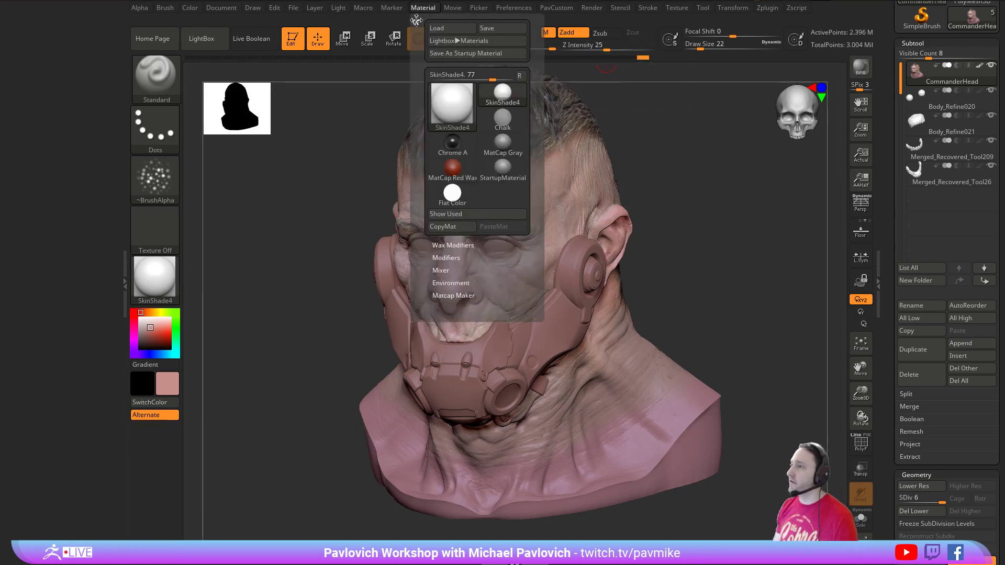
{"action": "left_click_drag", "start_coordinate": [413, 18], "coordinate": [21, 257]}
{"action": "left_click", "coordinate": [25, 254]}
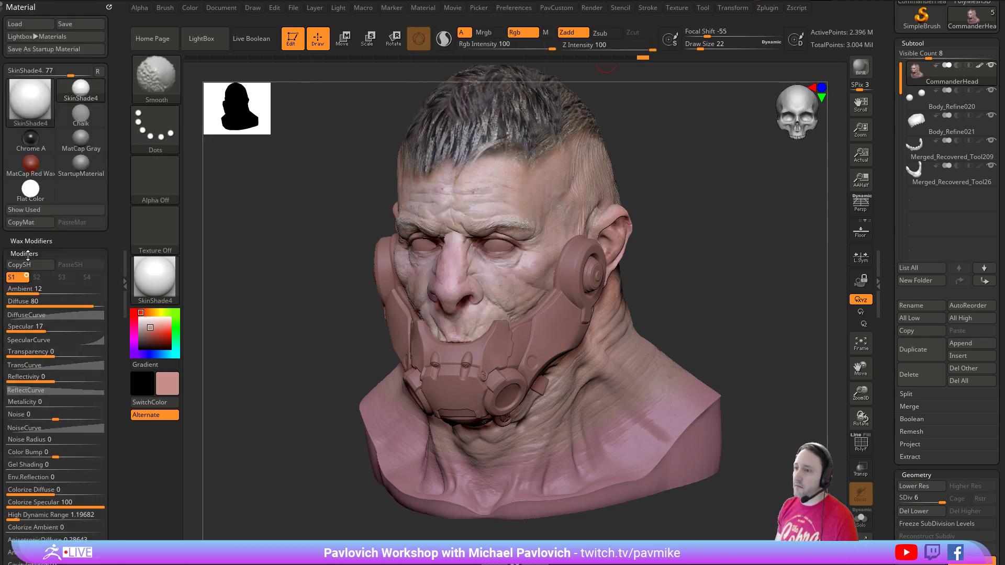
{"action": "scroll", "coordinate": [16, 225], "scroll_direction": "down", "scroll_amount": 5}
{"action": "scroll", "coordinate": [2, 205], "scroll_direction": "down", "scroll_amount": 3}
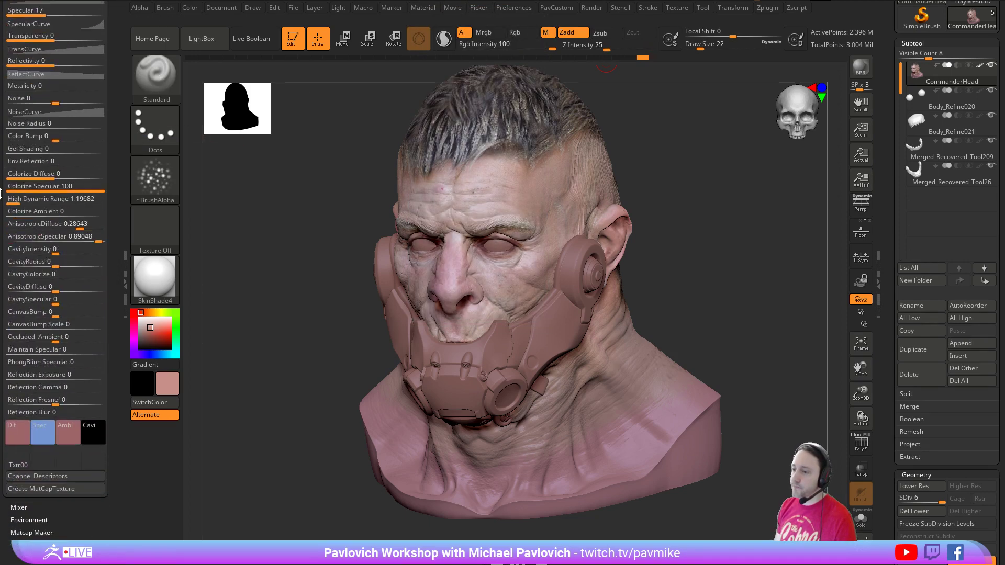
{"action": "scroll", "coordinate": [19, 218], "scroll_direction": "up", "scroll_amount": 8}
{"action": "key", "text": "shift"}
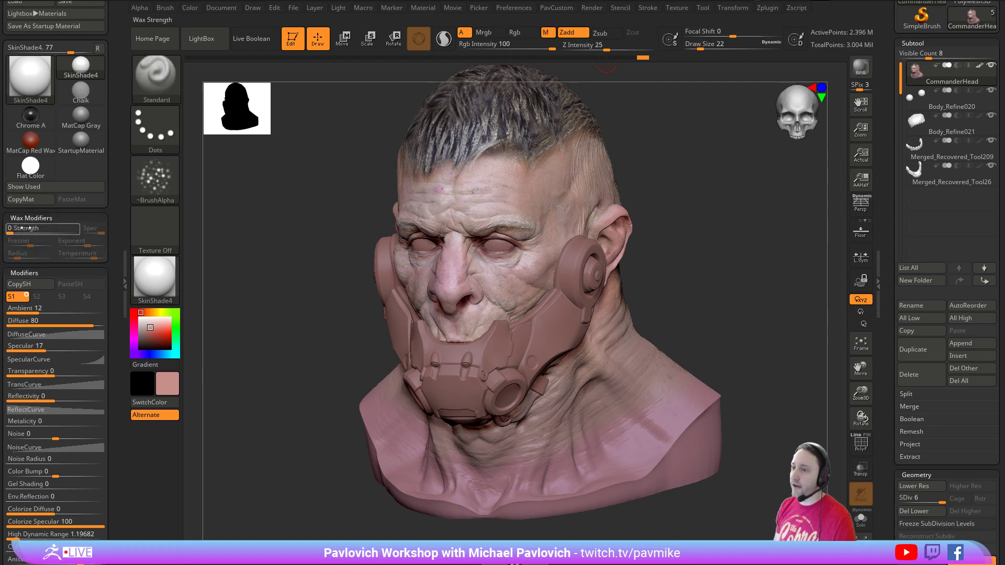
{"action": "left_click", "coordinate": [26, 224]}
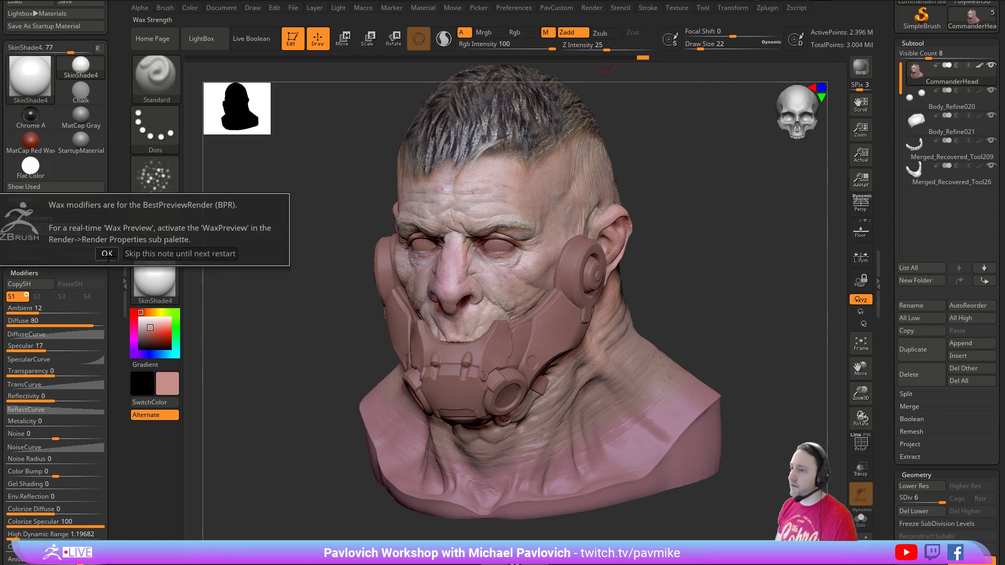
{"action": "left_click", "coordinate": [107, 254]}
- Enable WaxPreview in the render properties and raise the SkinShade4 wax strength to 48
{"action": "left_click", "coordinate": [591, 8]}
{"action": "key", "text": "shift"}
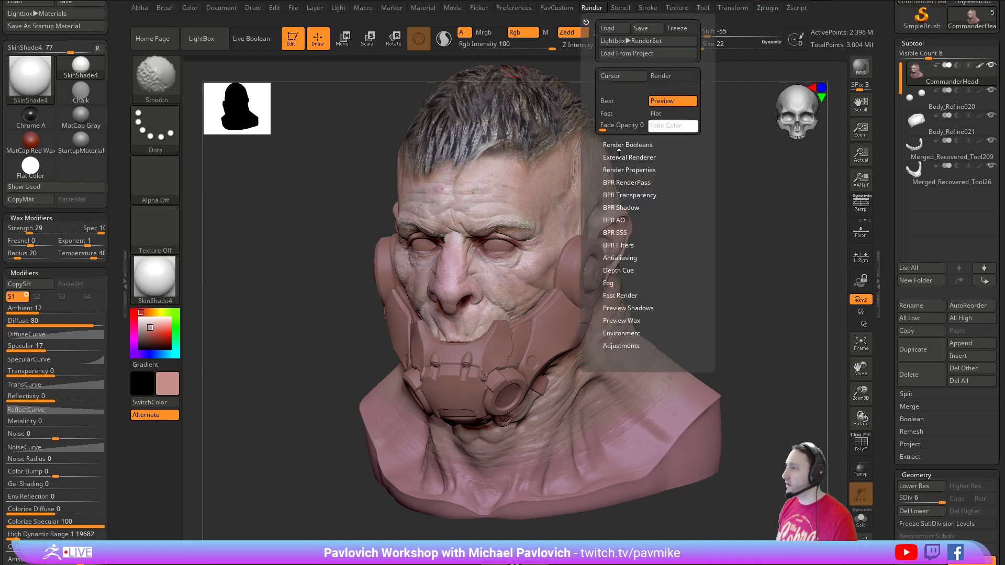
{"action": "left_click", "coordinate": [616, 169]}
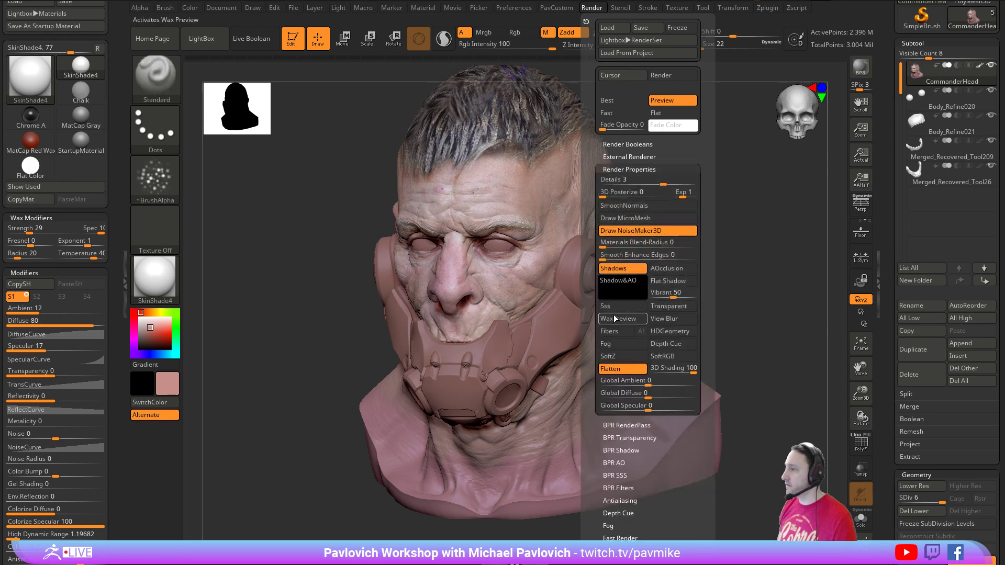
{"action": "left_click", "coordinate": [618, 319]}
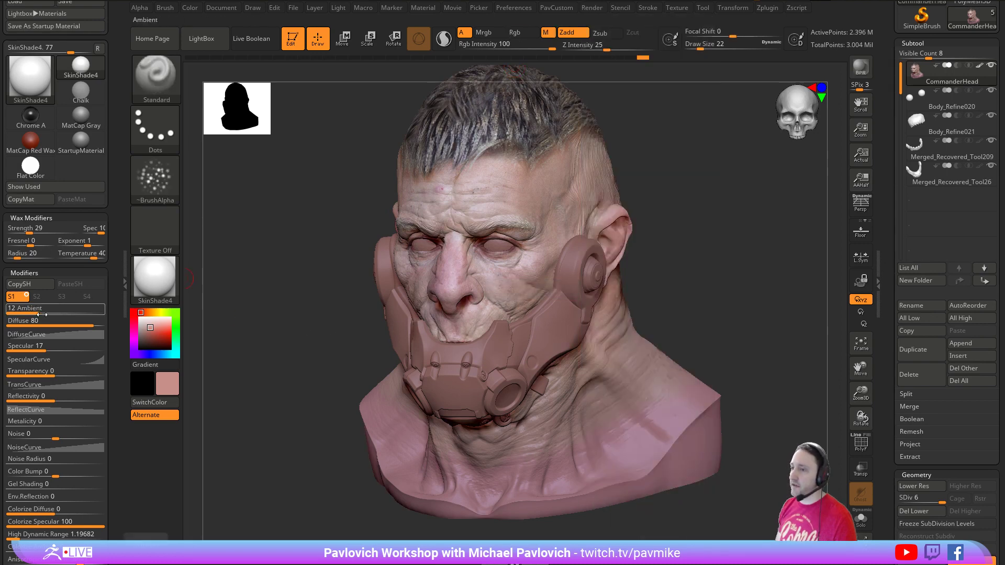
{"action": "left_click", "coordinate": [45, 232]}
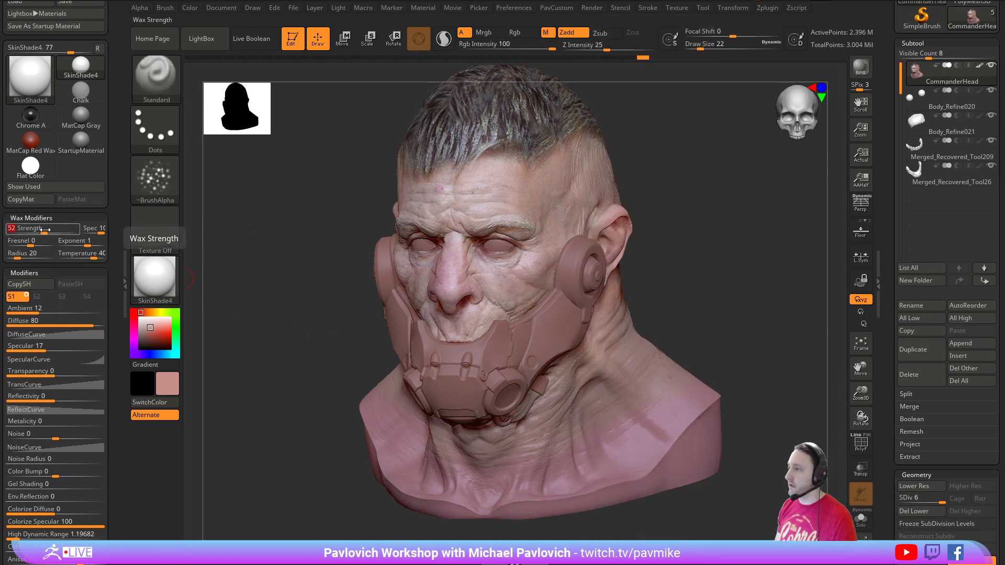
{"action": "left_click", "coordinate": [42, 231]}
{"action": "left_click", "coordinate": [42, 231]}
- Move the main light to one side of the head and make a BPR render of the bust
{"action": "mouse_move", "coordinate": [711, 239]}
{"action": "left_mouse_down"}
{"action": "mouse_move", "coordinate": [685, 240]}
{"action": "mouse_move", "coordinate": [773, 241]}
{"action": "mouse_move", "coordinate": [728, 235]}
{"action": "left_mouse_up"}
{"action": "mouse_move", "coordinate": [339, 8]}
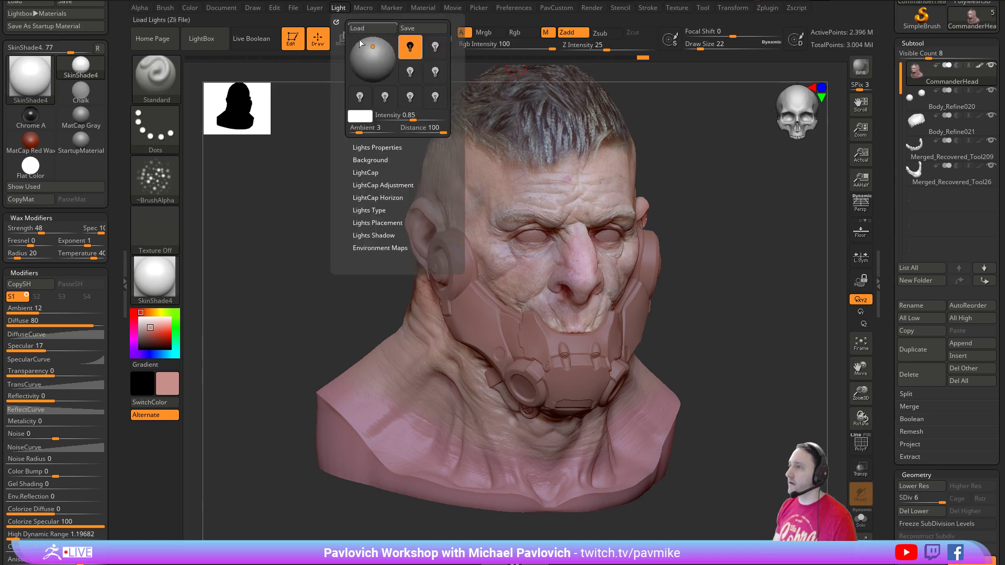
{"action": "left_click_drag", "start_coordinate": [368, 56], "coordinate": [384, 51]}
{"action": "left_click", "coordinate": [861, 67]}
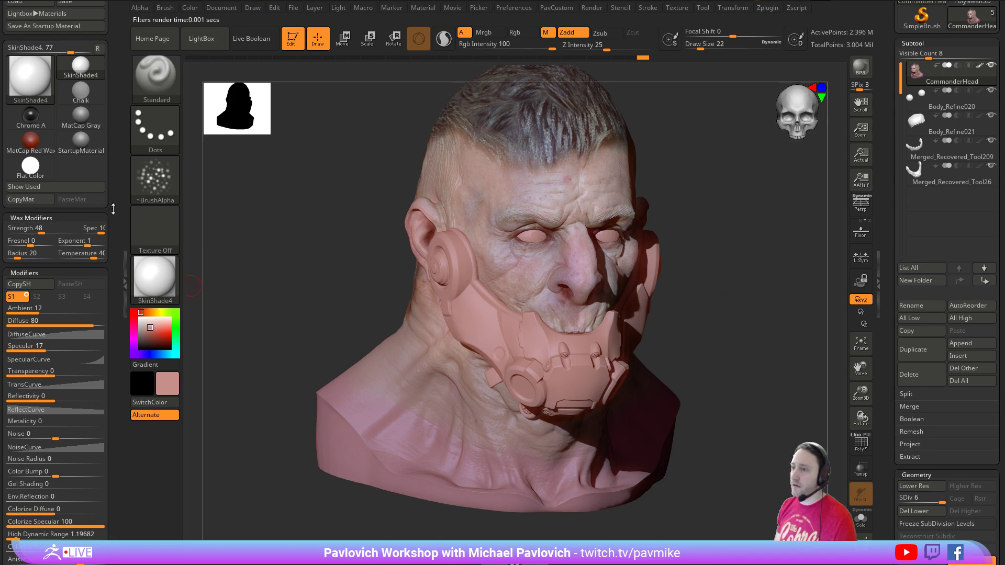
- Set the BPR shadow Angle to 10 and GStrength to about 0.593, and render the bust again
{"action": "left_click_drag", "start_coordinate": [117, 220], "coordinate": [119, 244]}
{"action": "left_click", "coordinate": [106, 7]}
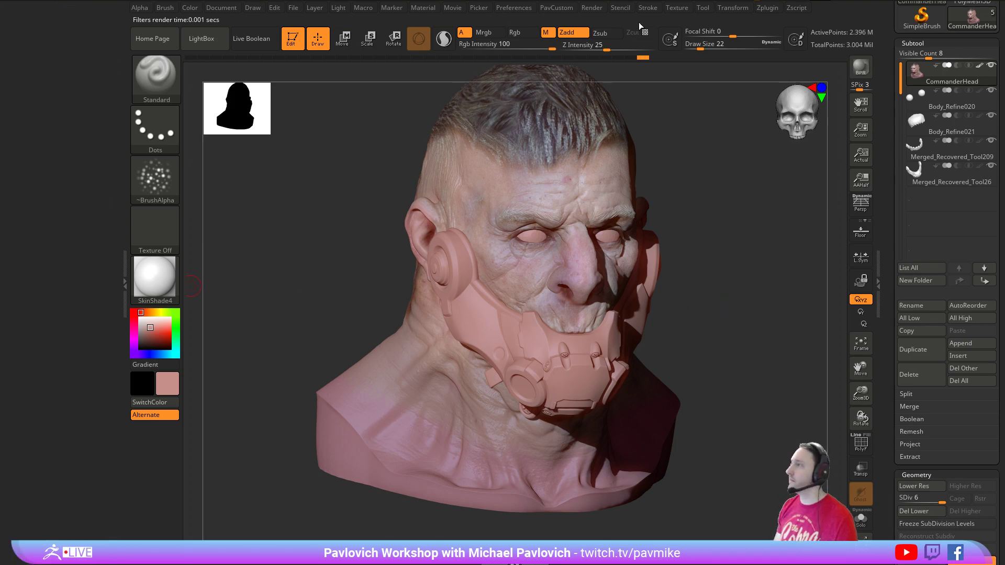
{"action": "left_click", "coordinate": [592, 7]}
{"action": "left_click", "coordinate": [590, 13]}
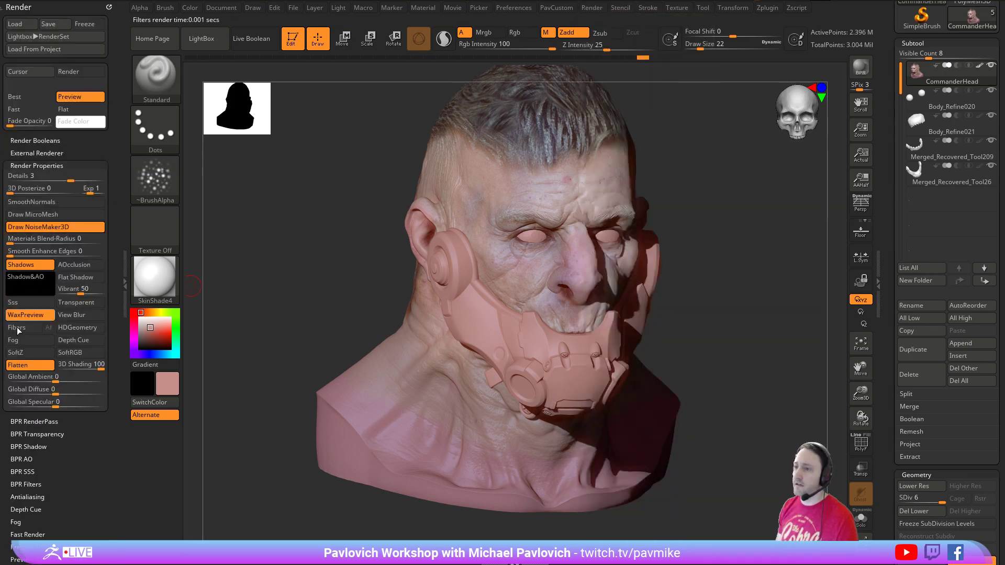
{"action": "left_click_drag", "start_coordinate": [120, 269], "coordinate": [118, 133]}
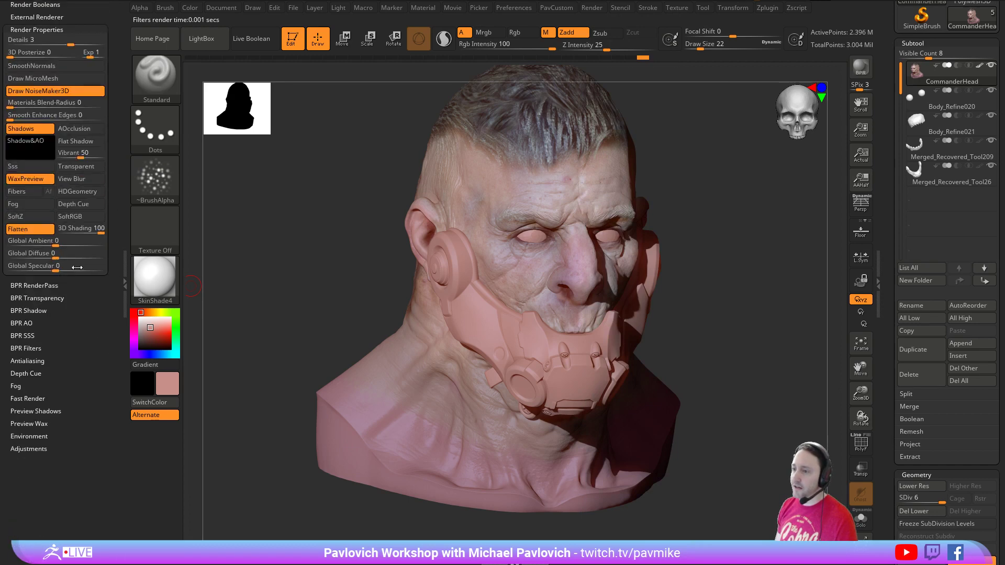
{"action": "key", "text": "shift"}
{"action": "left_click", "coordinate": [39, 311]}
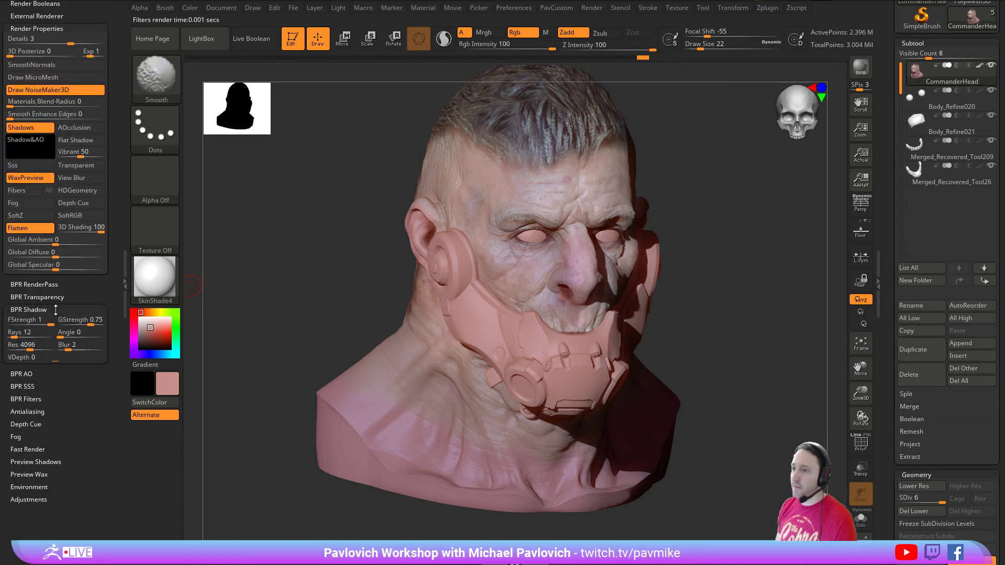
{"action": "left_click", "coordinate": [67, 338]}
{"action": "key", "text": "shift+r"}
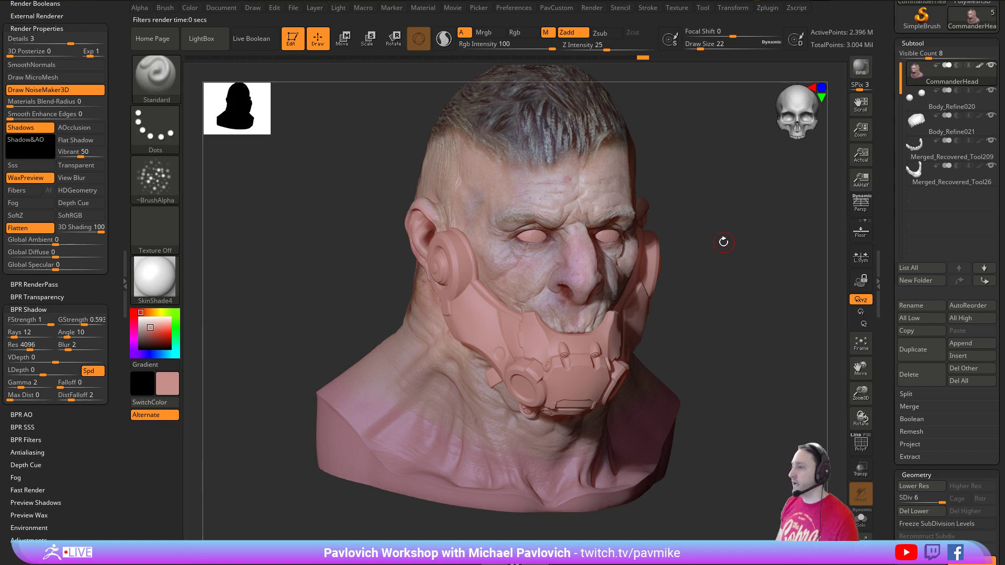
- Turn the bust to show the ear side and set the brush draw size to 23
{"action": "left_click_drag", "start_coordinate": [724, 242], "coordinate": [737, 271]}
{"action": "key", "text": "s"}
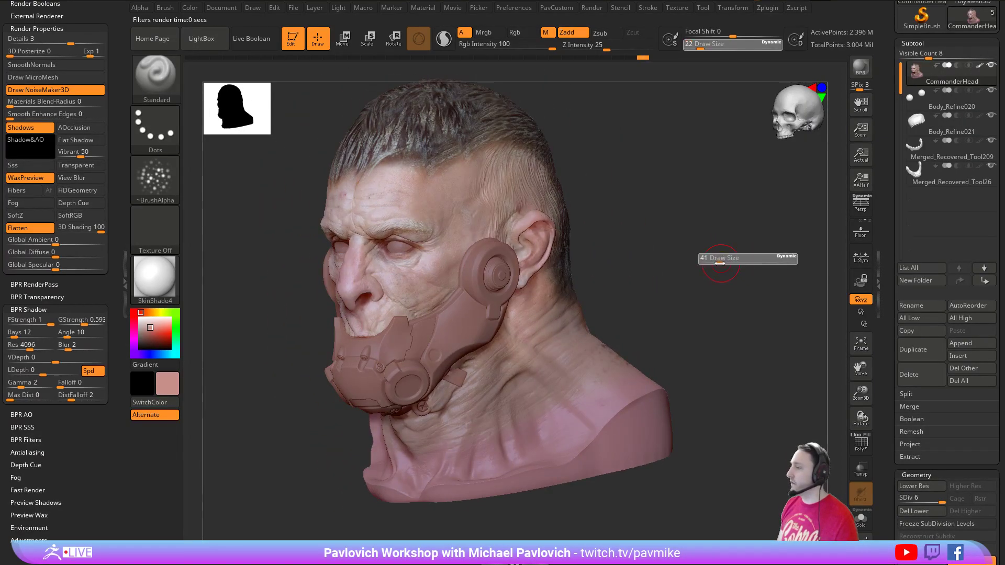
{"action": "left_click", "coordinate": [716, 260]}
- Adjust the head's polypaint colors with HSV Hue about 0.05, HSV Saturation about -0.08 and Rgb Intensity about 0.026
{"action": "left_click_drag", "start_coordinate": [891, 315], "coordinate": [884, 189]}
{"action": "left_click", "coordinate": [911, 311]}
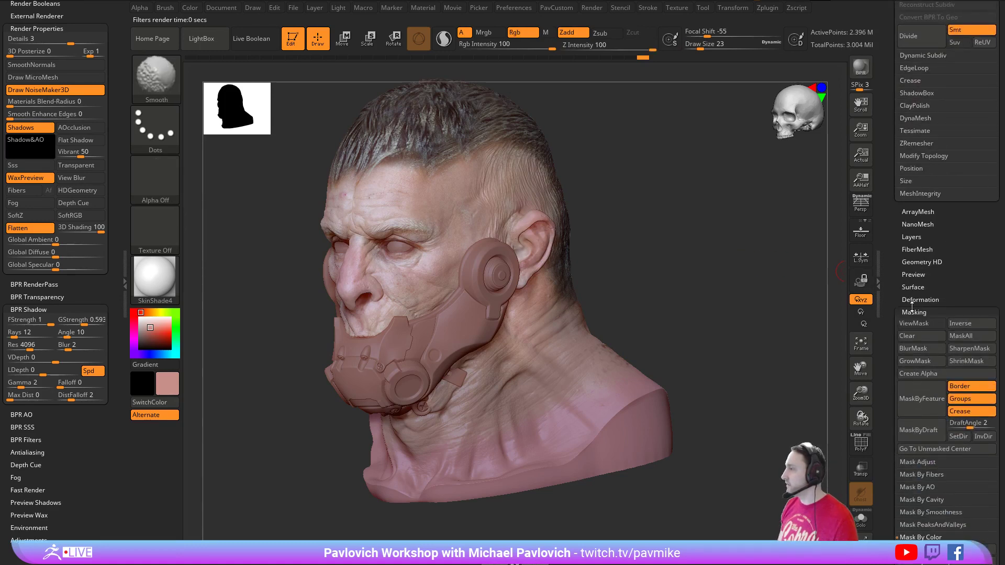
{"action": "key", "text": "shift"}
{"action": "left_click", "coordinate": [911, 374]}
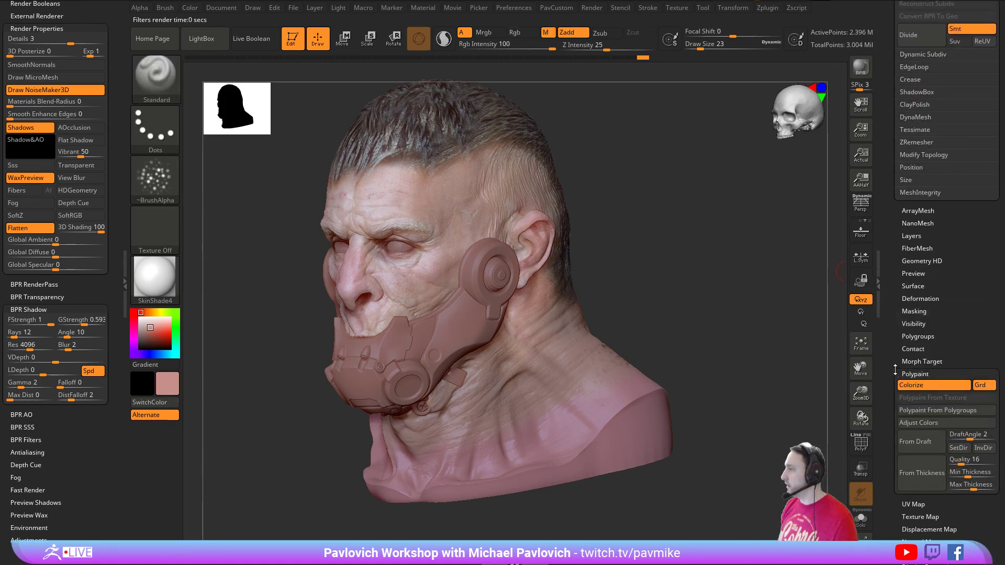
{"action": "left_click", "coordinate": [919, 254]}
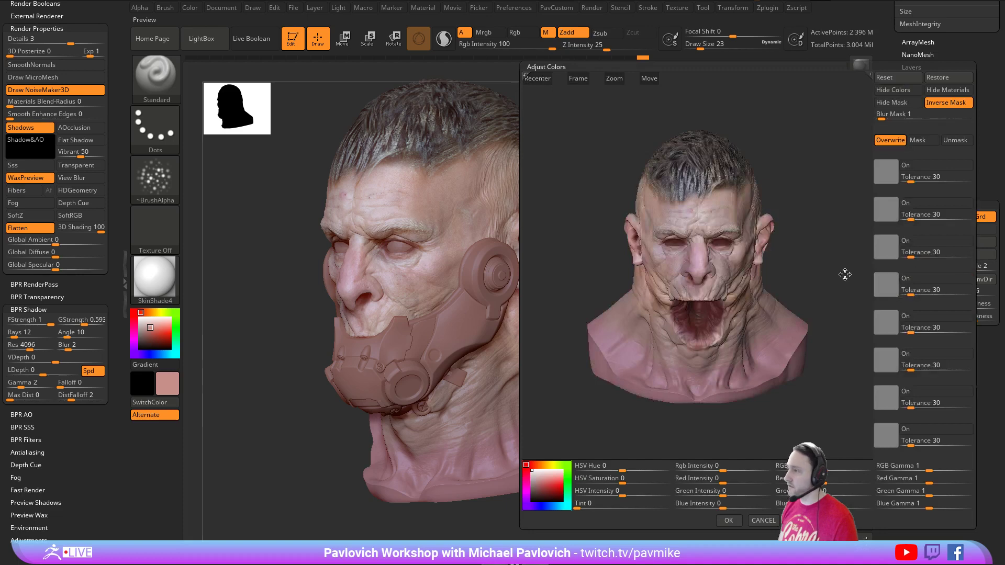
{"action": "left_click_drag", "start_coordinate": [630, 437], "coordinate": [616, 437]}
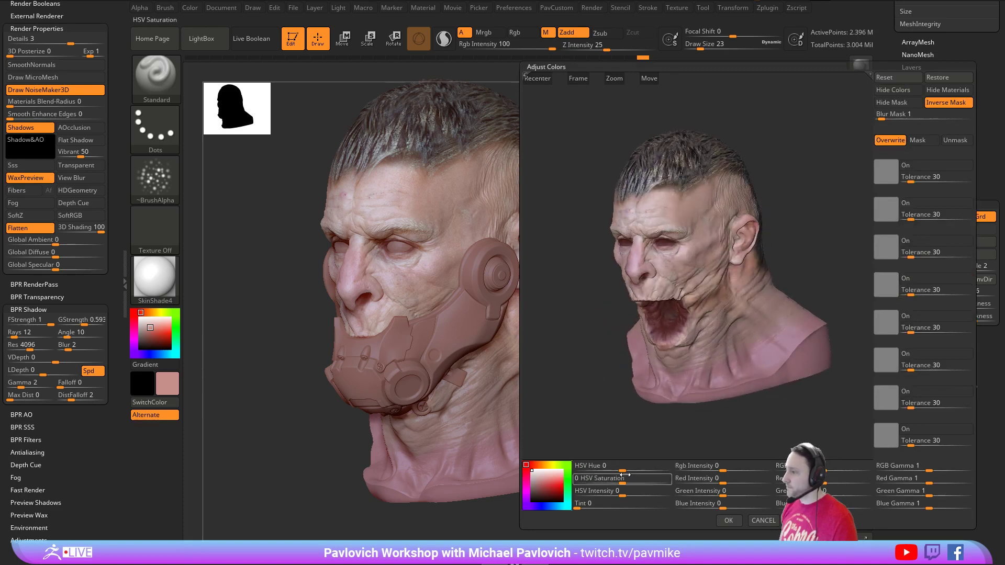
{"action": "left_click_drag", "start_coordinate": [624, 472], "coordinate": [638, 471]}
{"action": "left_click_drag", "start_coordinate": [619, 483], "coordinate": [609, 483]}
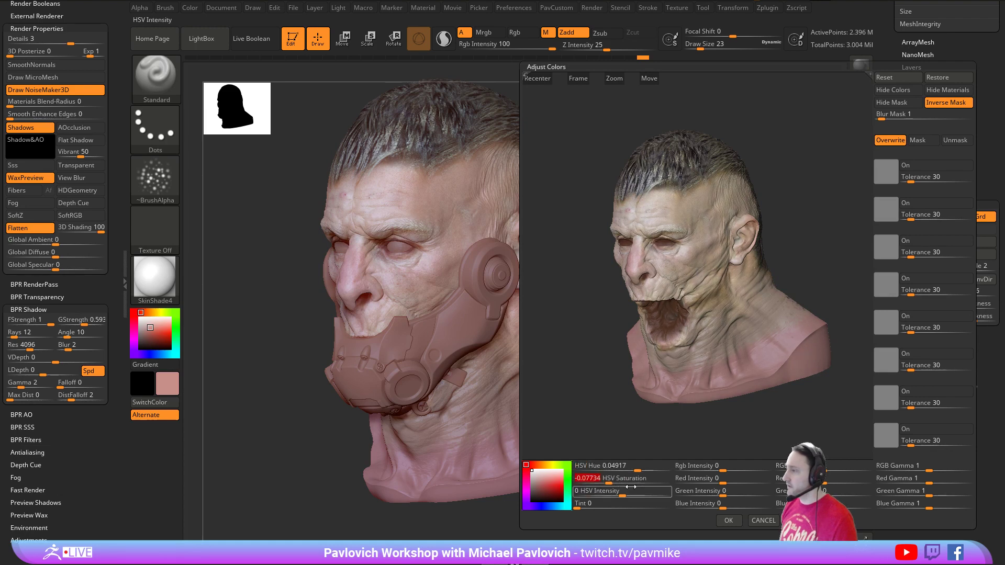
{"action": "left_click_drag", "start_coordinate": [718, 468], "coordinate": [732, 471]}
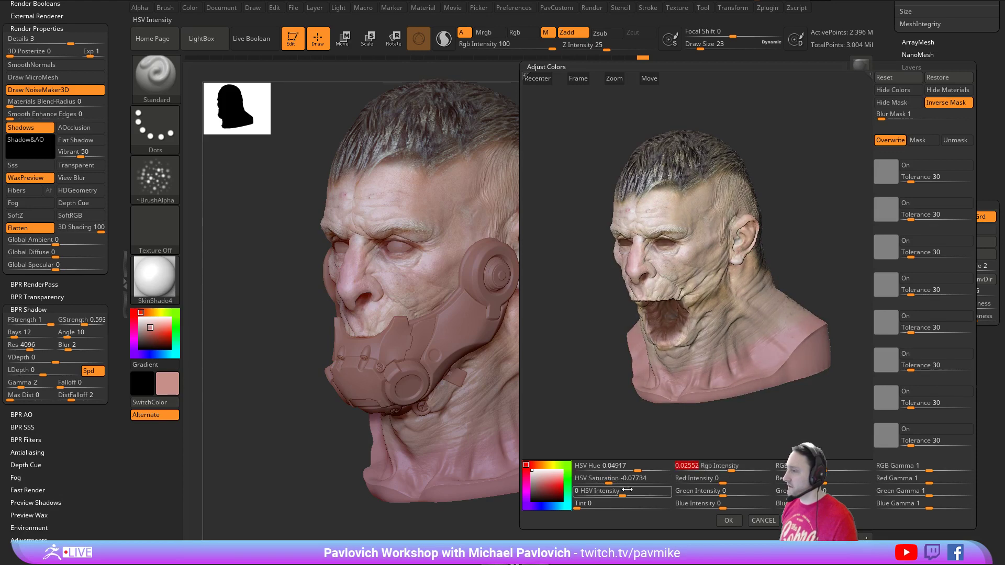
{"action": "mouse_move", "coordinate": [620, 494]}
{"action": "left_mouse_down"}
{"action": "mouse_move", "coordinate": [600, 493]}
{"action": "mouse_move", "coordinate": [614, 481]}
{"action": "mouse_move", "coordinate": [637, 483]}
{"action": "mouse_move", "coordinate": [609, 485]}
{"action": "left_mouse_up"}
{"action": "left_click_drag", "start_coordinate": [638, 468], "coordinate": [640, 470]}
{"action": "left_click", "coordinate": [728, 520]}
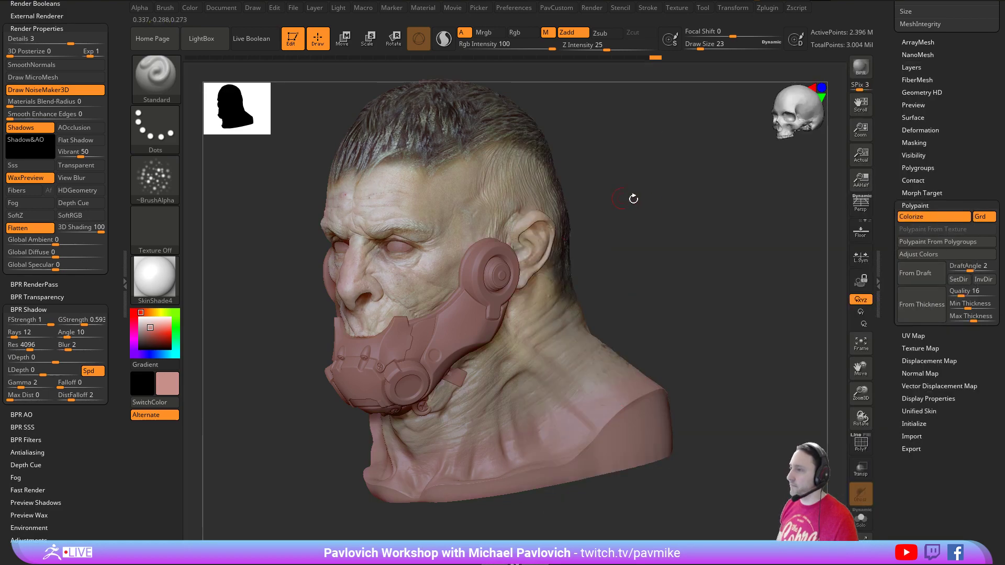
- Lower the SkinShade4 material's wax strength to 37
{"action": "left_click_drag", "start_coordinate": [634, 199], "coordinate": [680, 225]}
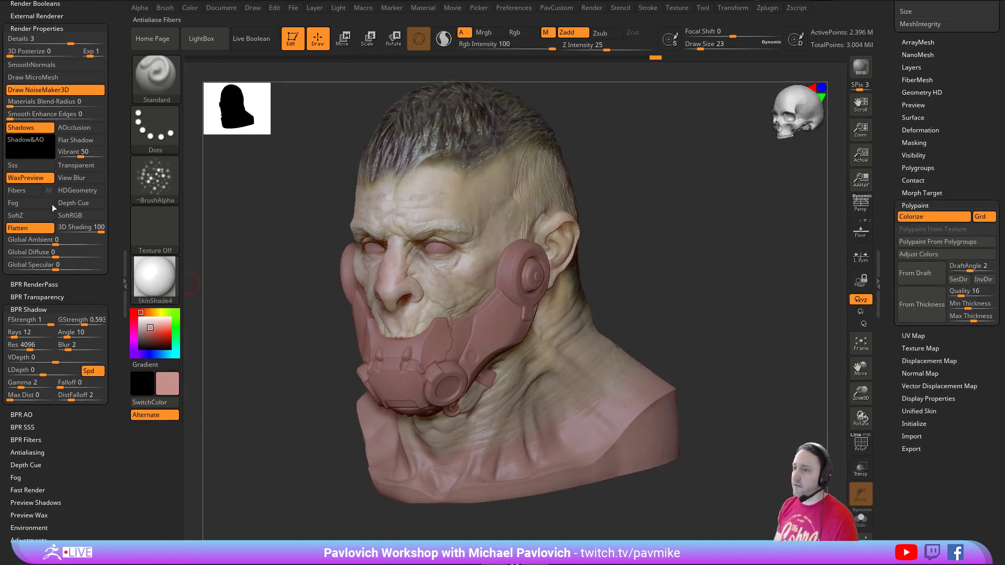
{"action": "scroll", "coordinate": [53, 207], "scroll_direction": "up", "scroll_amount": 3}
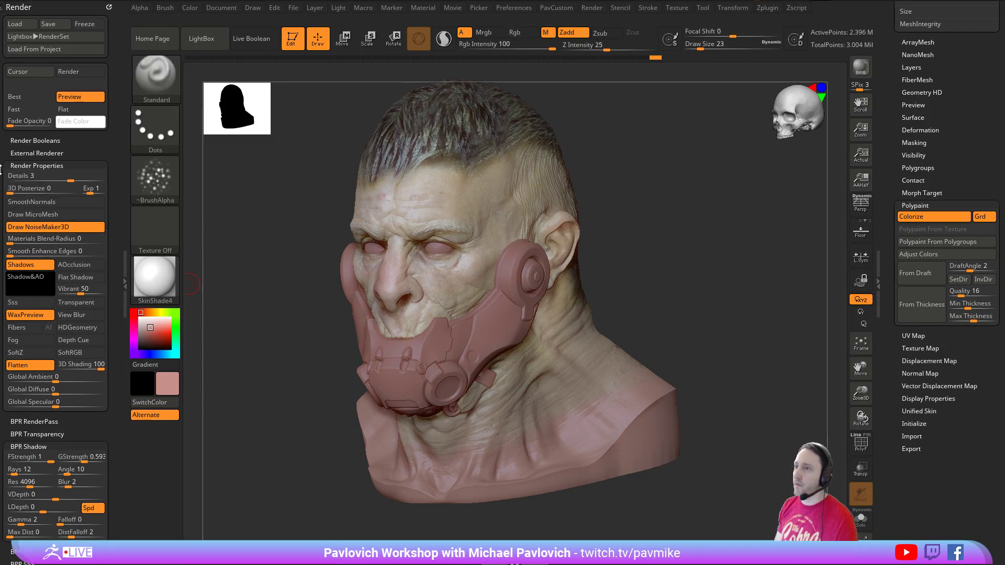
{"action": "left_click", "coordinate": [109, 7]}
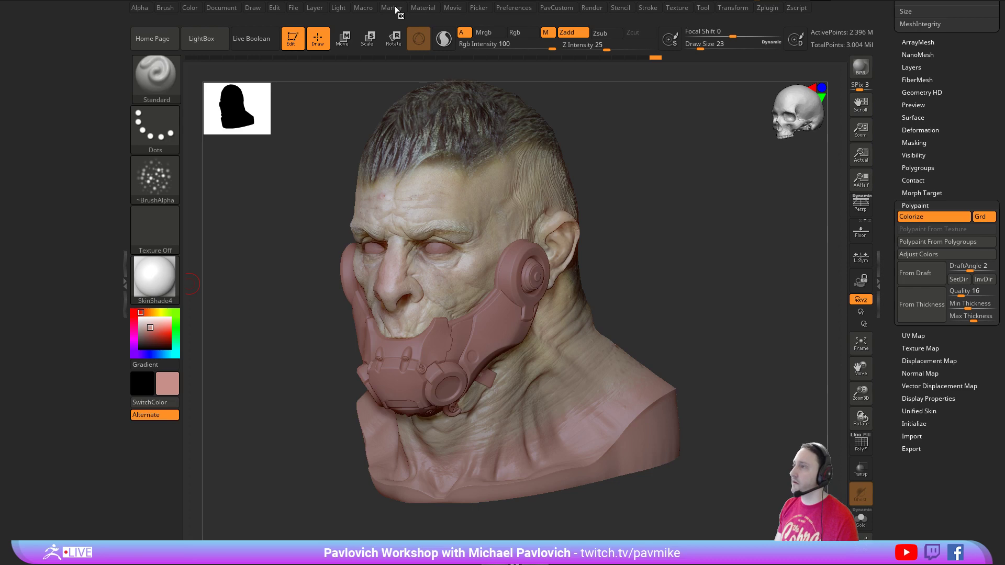
{"action": "left_click", "coordinate": [423, 8]}
{"action": "left_click_drag", "start_coordinate": [413, 21], "coordinate": [48, 100]}
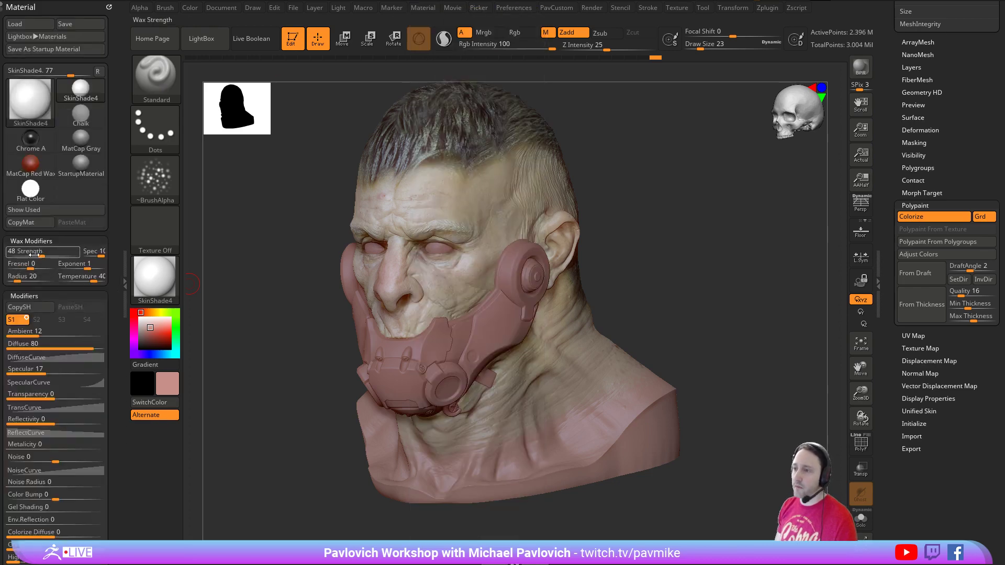
{"action": "left_click", "coordinate": [30, 255]}
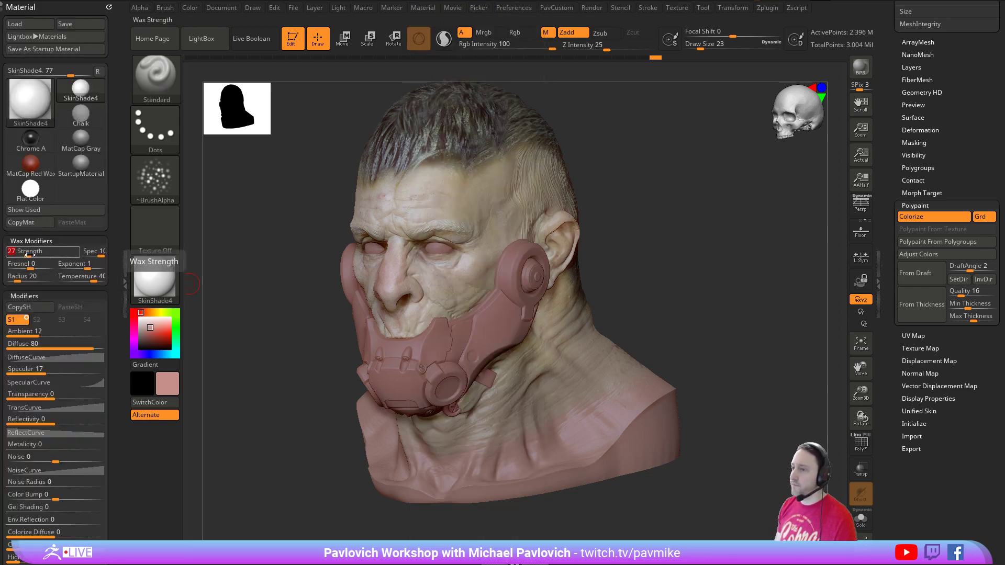
{"action": "left_click", "coordinate": [34, 255]}
- Switch to the DamStandard brush at draw size 13 with Rgb enabled and choose a dark reddish-brown color
{"action": "mouse_move", "coordinate": [608, 213]}
{"action": "left_mouse_down", "text": "alt"}
{"action": "mouse_move", "coordinate": [682, 168]}
{"action": "mouse_move", "coordinate": [700, 218]}
{"action": "mouse_move", "coordinate": [681, 221]}
{"action": "mouse_move", "coordinate": [751, 218]}
{"action": "mouse_move", "coordinate": [684, 223]}
{"action": "mouse_move", "coordinate": [704, 202]}
{"action": "mouse_move", "coordinate": [705, 215]}
{"action": "mouse_move", "coordinate": [696, 203]}
{"action": "left_mouse_up", "text": "alt"}
{"action": "key", "text": "s"}
{"action": "left_click", "coordinate": [679, 221]}
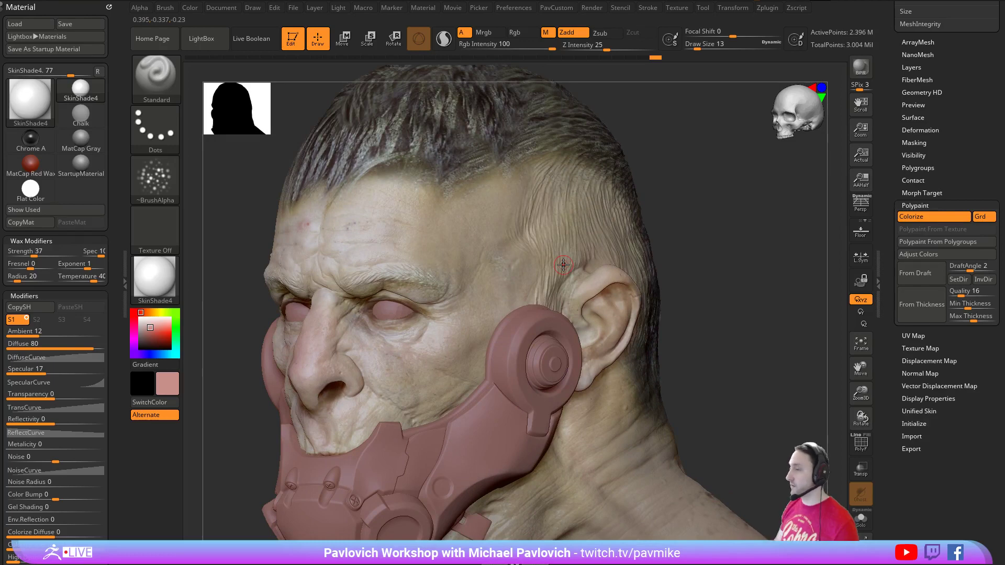
{"action": "mouse_move", "coordinate": [752, 165]}
{"action": "left_mouse_down"}
{"action": "mouse_move", "coordinate": [740, 151]}
{"action": "mouse_move", "coordinate": [707, 227]}
{"action": "mouse_move", "coordinate": [726, 202]}
{"action": "mouse_move", "coordinate": [773, 184]}
{"action": "left_mouse_up"}
{"action": "key", "text": "b"}
{"action": "key", "text": "d"}
{"action": "key", "text": "s"}
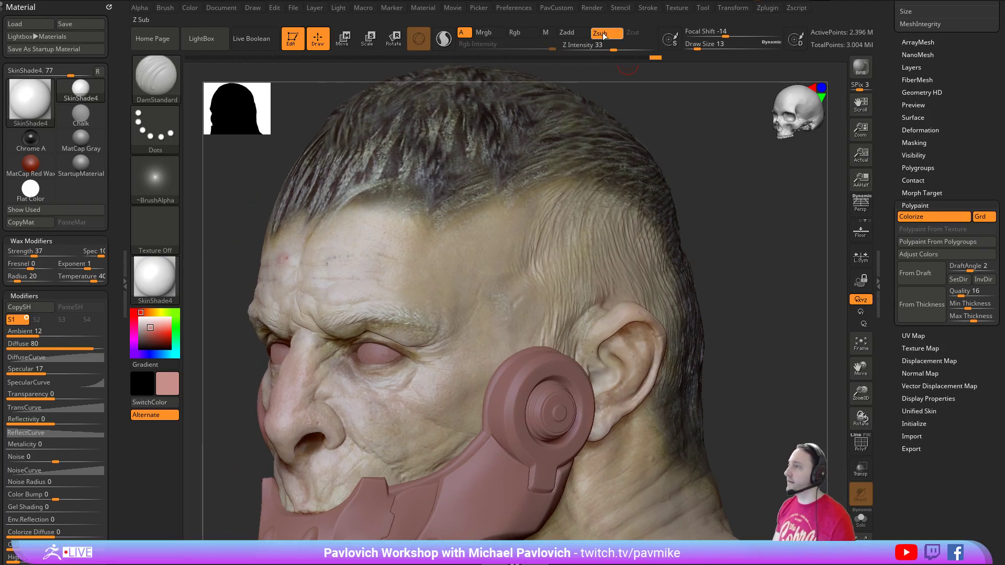
{"action": "left_click", "coordinate": [530, 33]}
{"action": "left_click_drag", "start_coordinate": [749, 231], "coordinate": [754, 201], "text": "alt"}
{"action": "left_click_drag", "start_coordinate": [151, 339], "coordinate": [148, 341]}
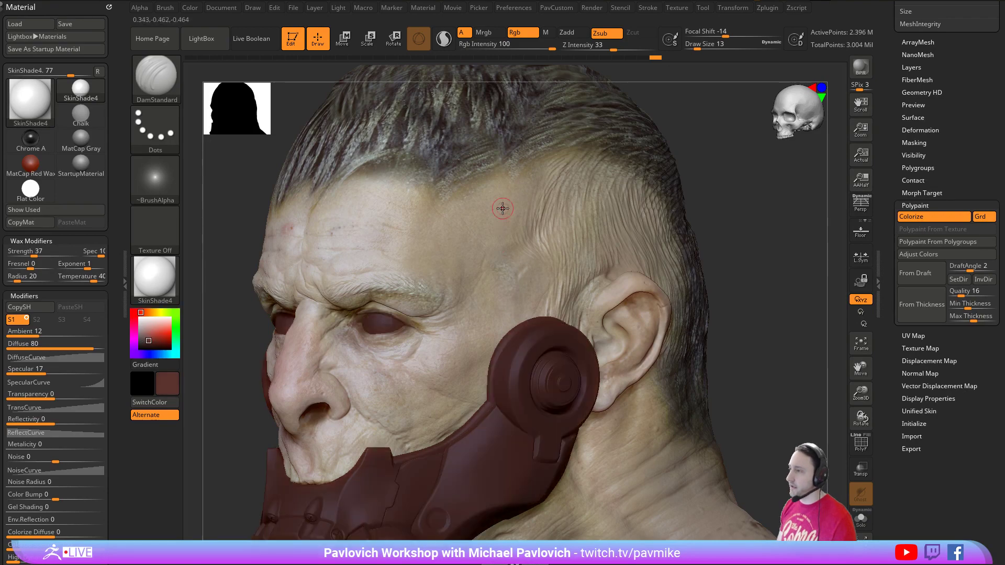
{"action": "left_click_drag", "start_coordinate": [502, 209], "coordinate": [432, 276]}
{"action": "left_click_drag", "start_coordinate": [780, 241], "coordinate": [810, 266], "text": "alt"}
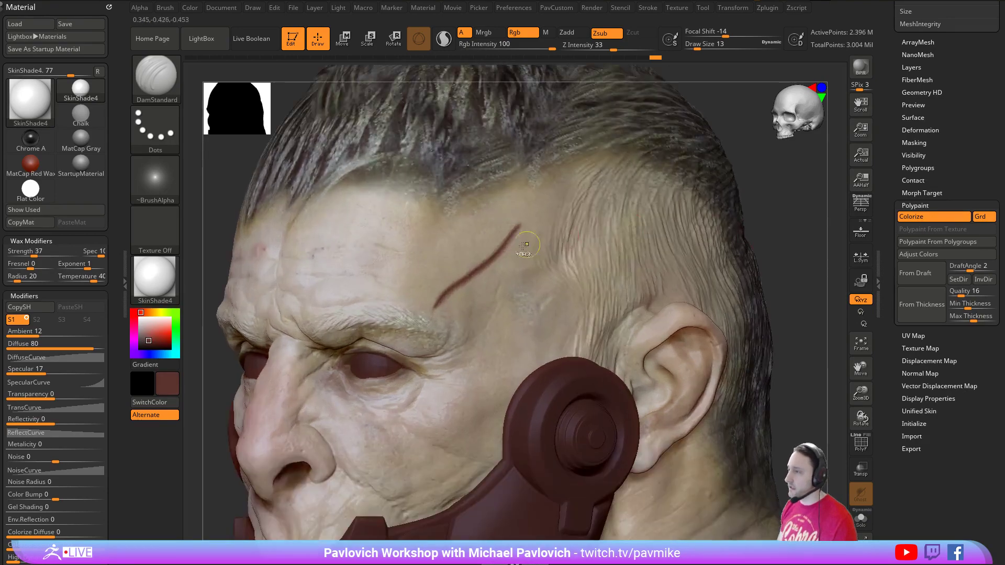
{"action": "key", "text": "ctrl+z"}
- Reduce the draw size to 8 and carve a thin diagonal dark-red cut across the temple
{"action": "key", "text": "bracketleft"}
{"action": "left_click_drag", "start_coordinate": [523, 218], "coordinate": [492, 252]}
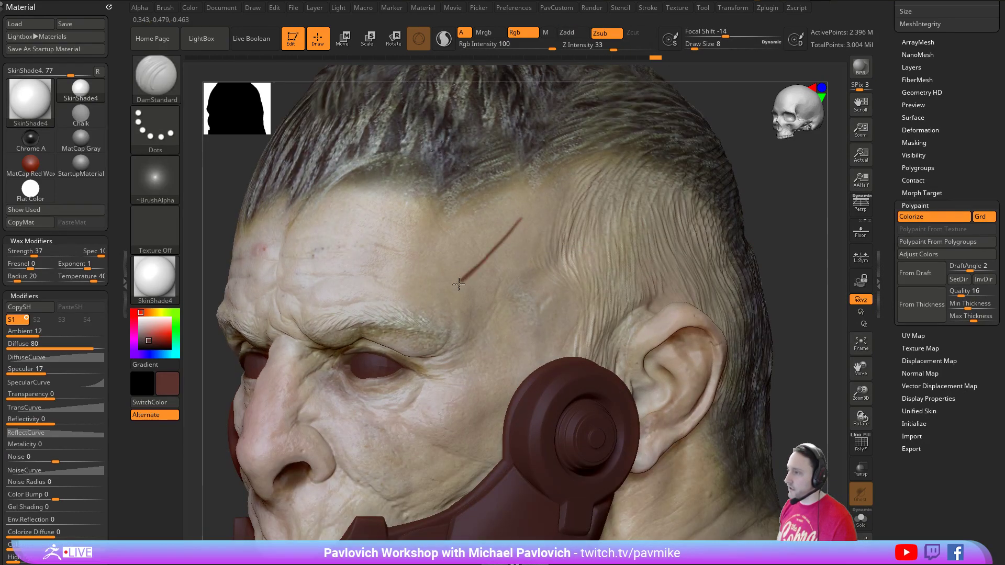
{"action": "left_click_drag", "start_coordinate": [459, 284], "coordinate": [449, 291]}
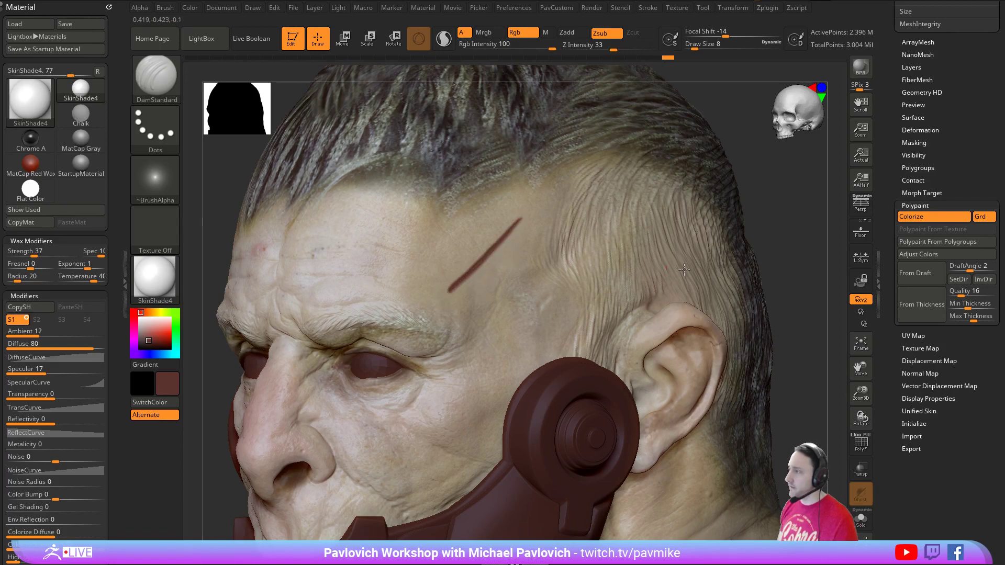
- Pinch the cut on the temple tighter with the Pinch brush at draw size 12
{"action": "key", "text": "b"}
{"action": "key", "text": "p"}
{"action": "key", "text": "i"}
{"action": "key", "text": "s"}
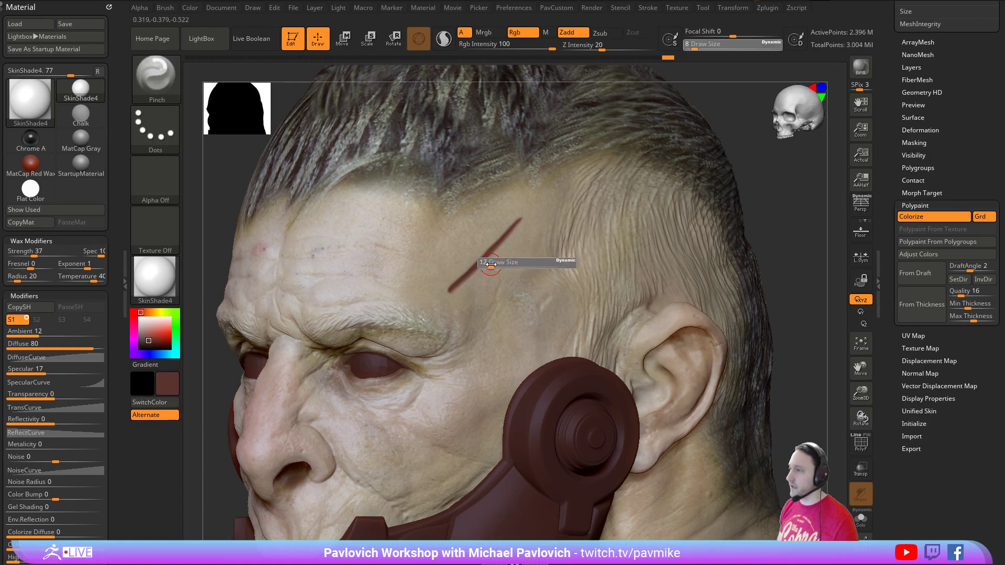
{"action": "left_click_drag", "start_coordinate": [492, 264], "coordinate": [498, 264]}
{"action": "key", "text": "["}
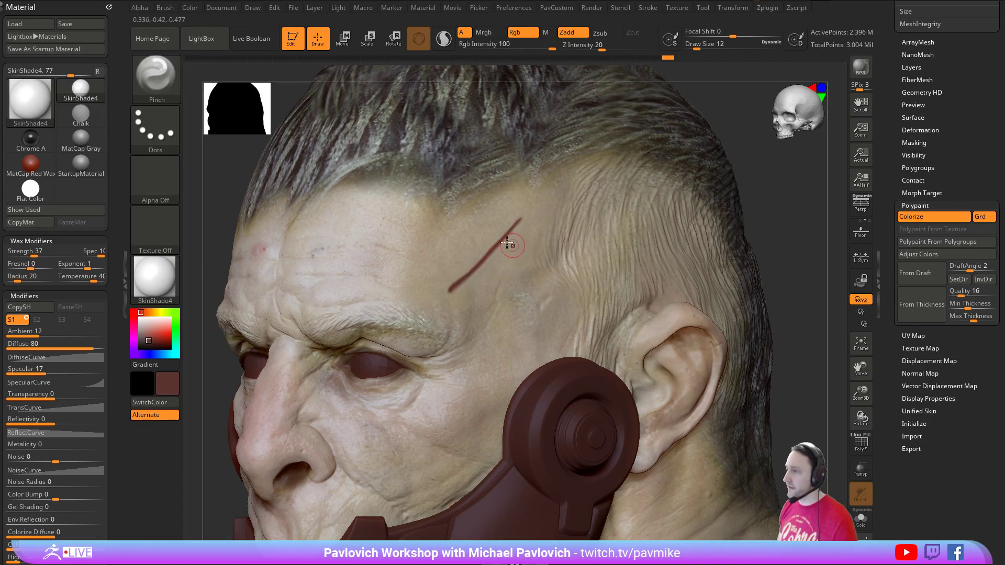
{"action": "left_click", "coordinate": [130, 7]}
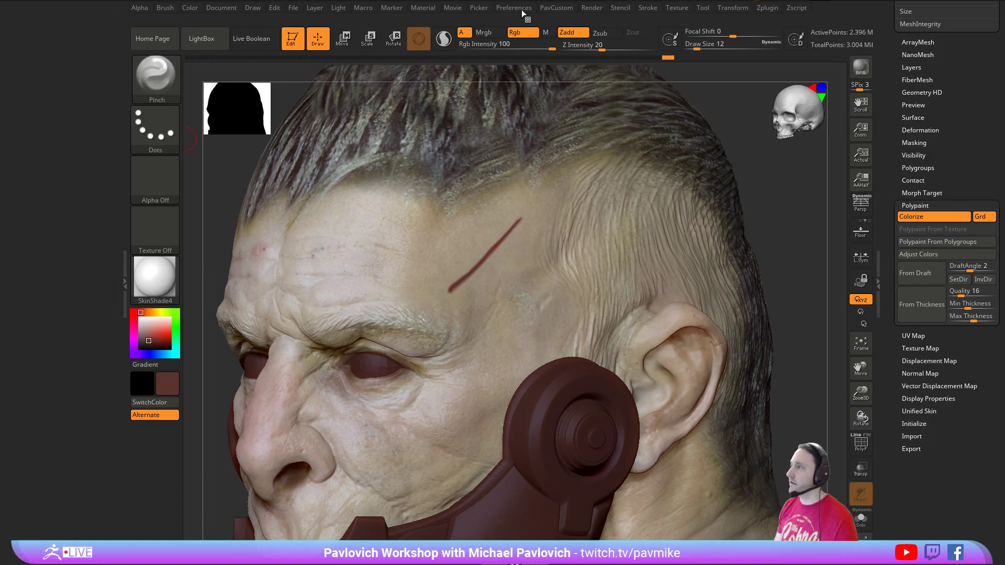
- Dock the Render palette beside the canvas and set Fade Opacity to 42 to lighten the head's polypaint
{"action": "left_click", "coordinate": [591, 7]}
{"action": "left_click_drag", "start_coordinate": [584, 9], "coordinate": [28, 122]}
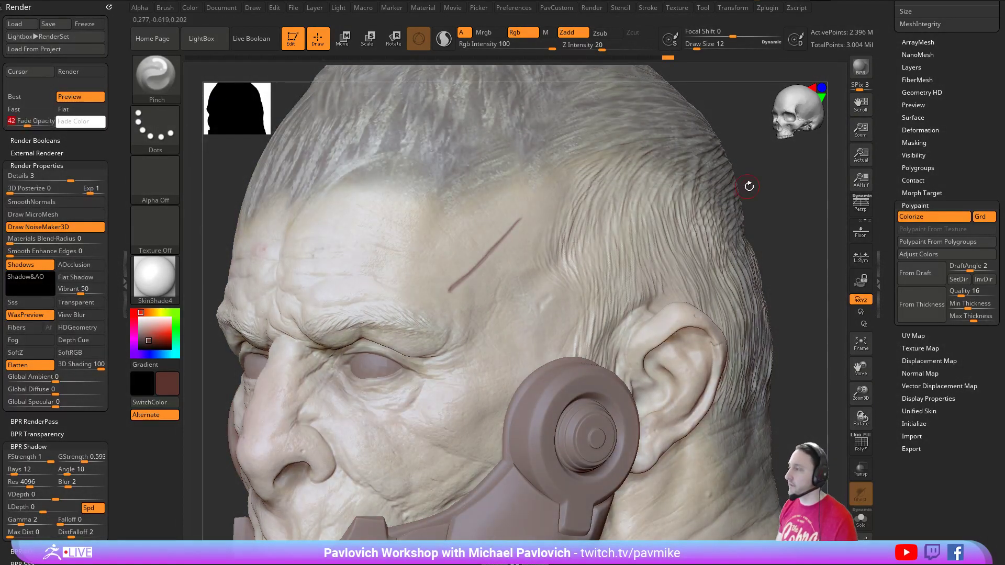
{"action": "mouse_move", "coordinate": [783, 190]}
{"action": "left_mouse_down"}
{"action": "mouse_move", "coordinate": [806, 186]}
{"action": "mouse_move", "coordinate": [785, 211]}
{"action": "left_mouse_up"}
- Select the Standard brush, switch off its material channel and alpha, and set Draw Size to 7
{"action": "key", "text": "b"}
{"action": "key", "text": "s"}
{"action": "key", "text": "t"}
{"action": "key", "text": "s"}
{"action": "left_click", "coordinate": [803, 186]}
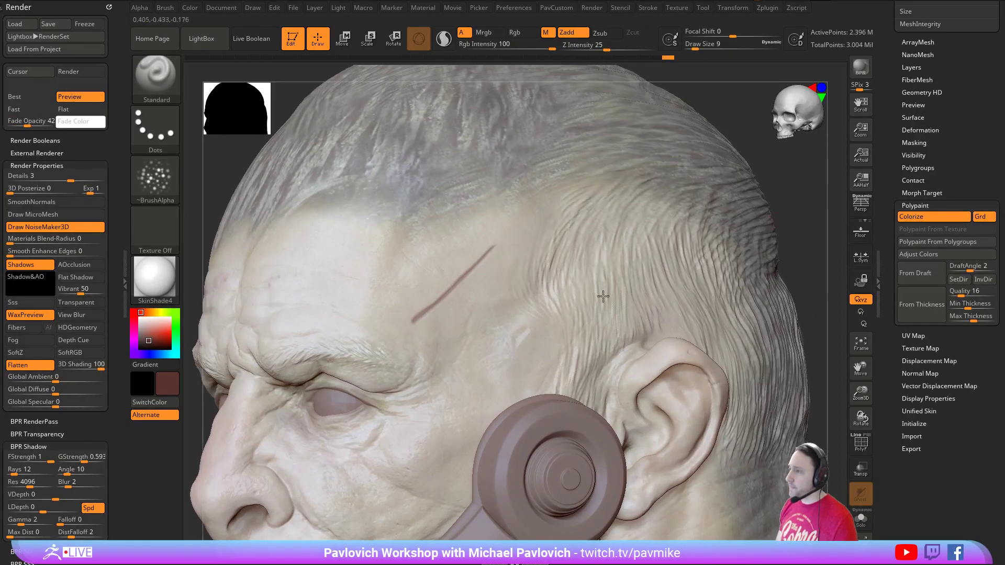
{"action": "key", "text": "s"}
{"action": "left_click", "coordinate": [459, 302]}
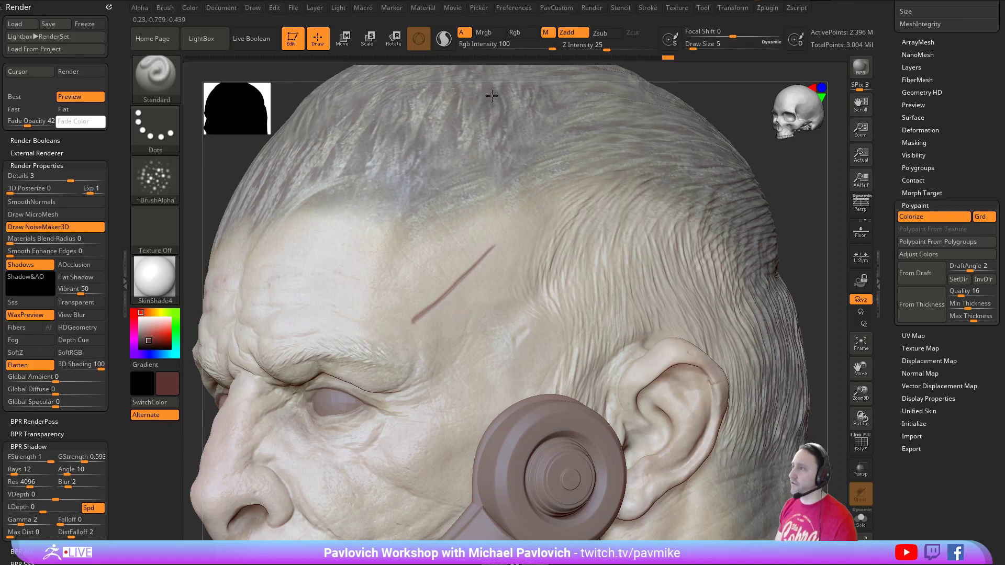
{"action": "left_click", "coordinate": [547, 33]}
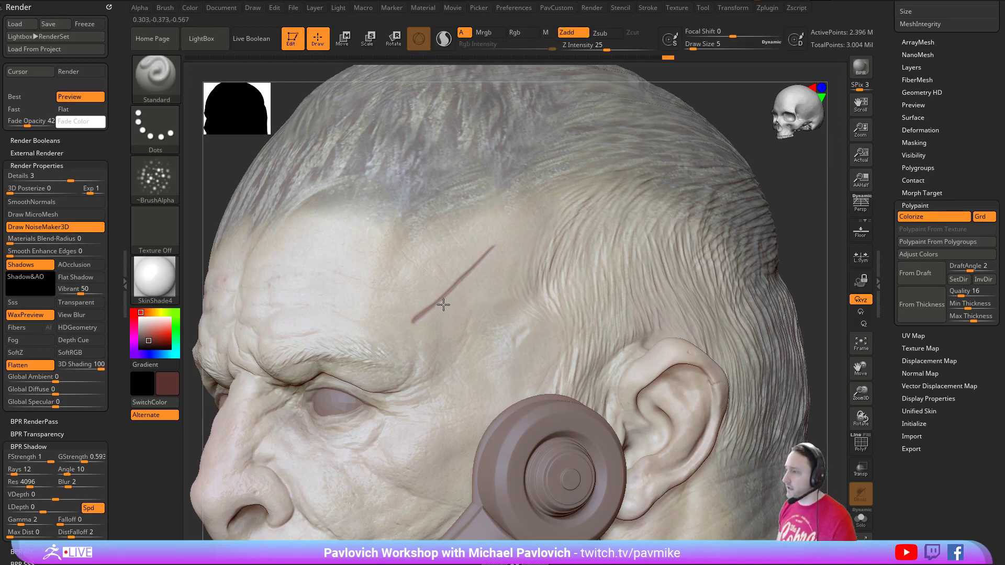
{"action": "left_click", "coordinate": [163, 185]}
{"action": "left_click", "coordinate": [204, 193]}
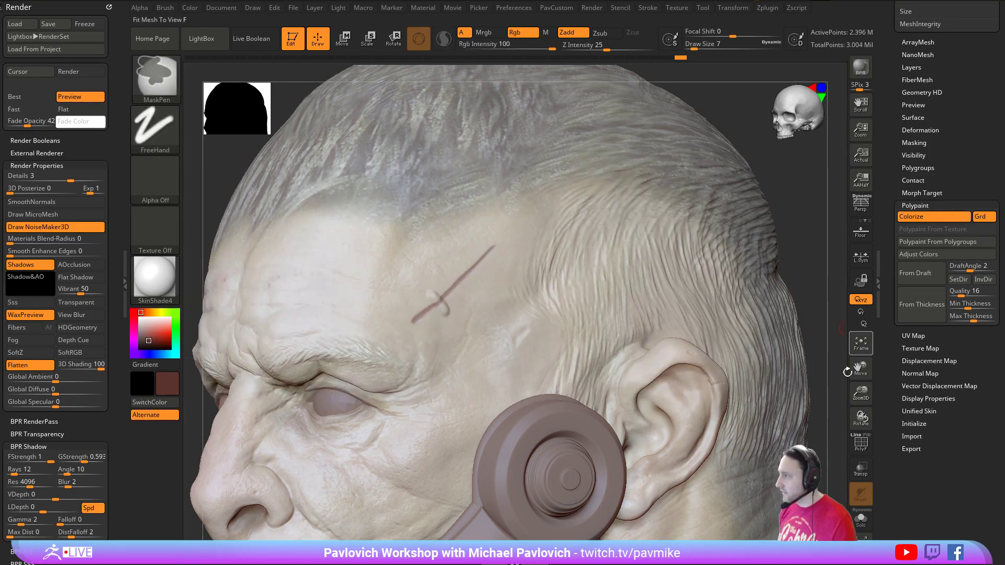
- Hide the polypaint on the CommanderHead subtool so only the sculpted surface is displayed
{"action": "mouse_move", "coordinate": [812, 284]}
{"action": "left_mouse_down"}
{"action": "mouse_move", "coordinate": [818, 343]}
{"action": "mouse_move", "coordinate": [816, 299]}
{"action": "left_mouse_up"}
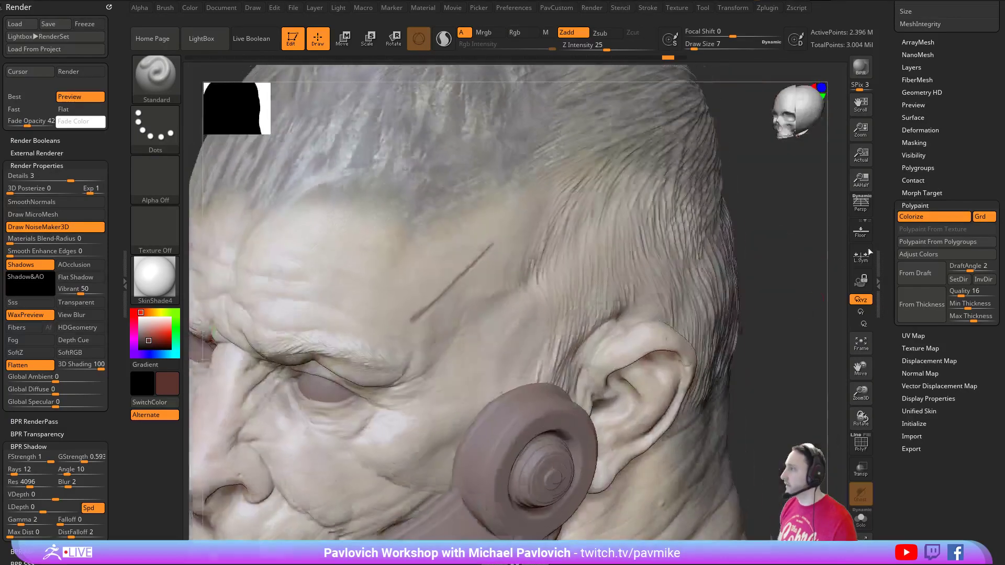
{"action": "left_click_drag", "start_coordinate": [883, 248], "coordinate": [886, 318]}
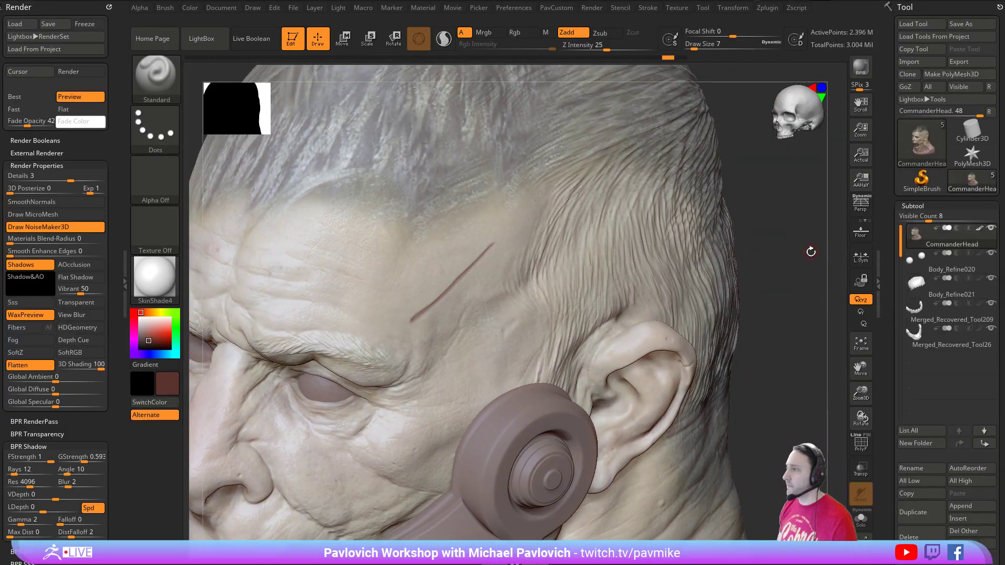
{"action": "mouse_move", "coordinate": [810, 252]}
{"action": "left_mouse_down"}
{"action": "mouse_move", "coordinate": [805, 239]}
{"action": "mouse_move", "coordinate": [844, 262]}
{"action": "mouse_move", "coordinate": [802, 266]}
{"action": "left_mouse_up"}
{"action": "left_click", "coordinate": [979, 228], "text": "shift"}
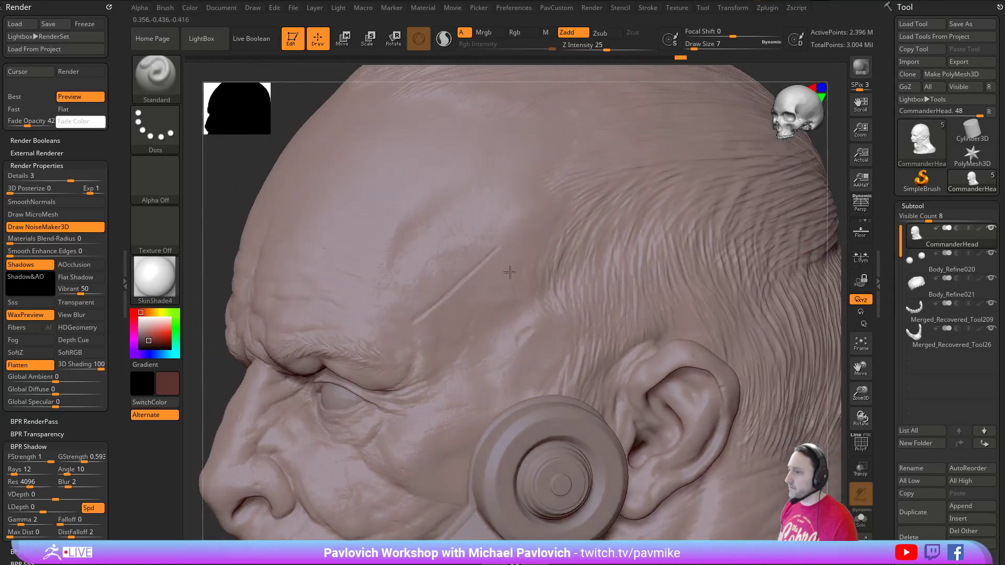
- Set the current colour to white and apply the StartupMaterial material to the head
{"action": "left_click_drag", "start_coordinate": [155, 320], "coordinate": [141, 314]}
{"action": "left_click", "coordinate": [159, 293]}
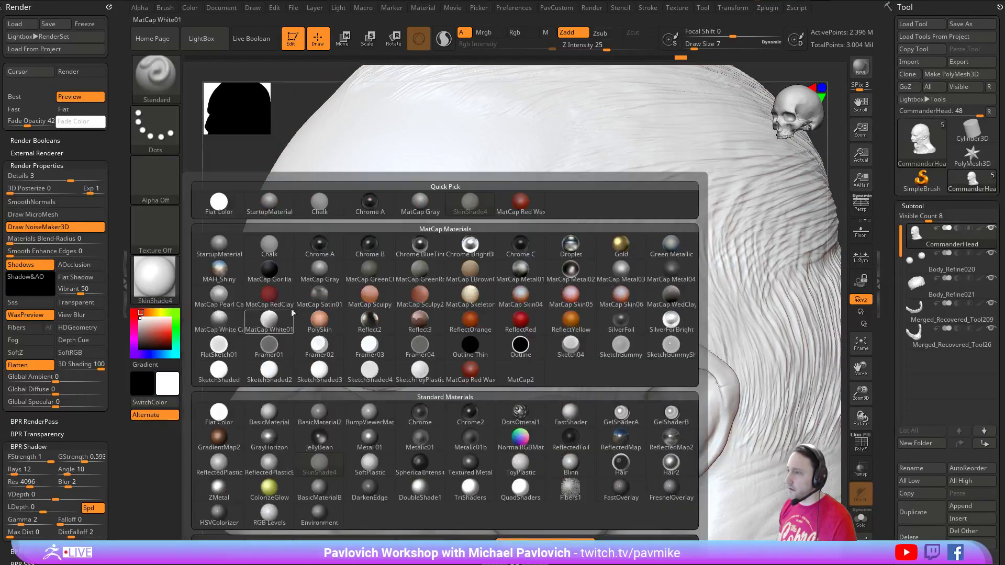
{"action": "left_click", "coordinate": [219, 244]}
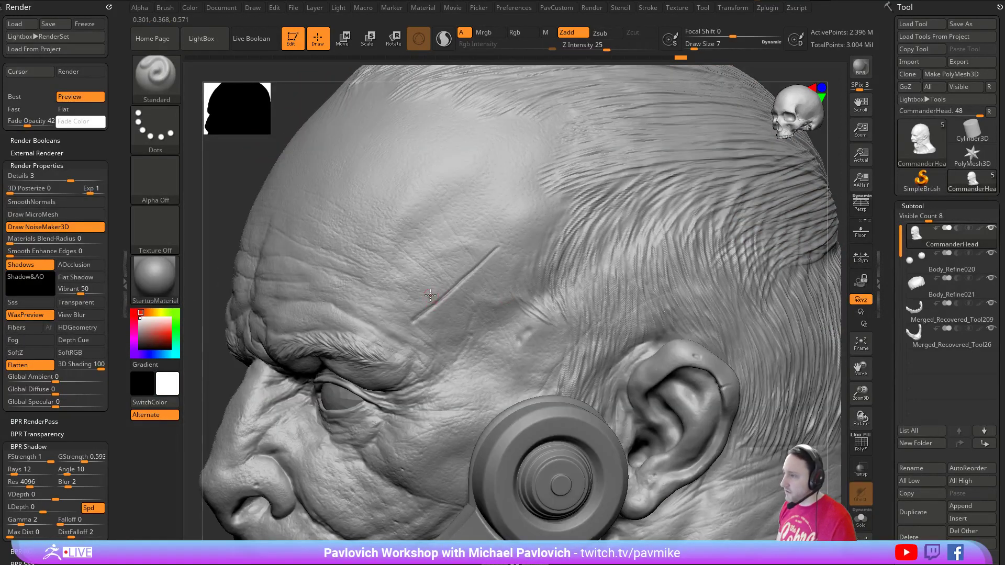
{"action": "left_click_drag", "start_coordinate": [206, 324], "coordinate": [221, 301]}
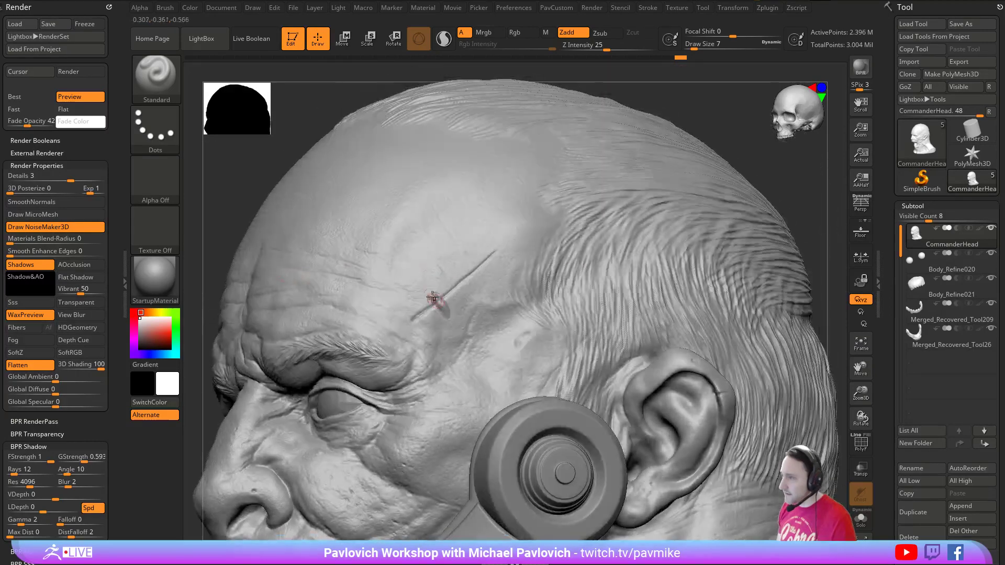
{"action": "key", "text": "ctrl+z"}
{"action": "key", "text": "ctrl+z"}
{"action": "key", "text": "ctrl+z"}
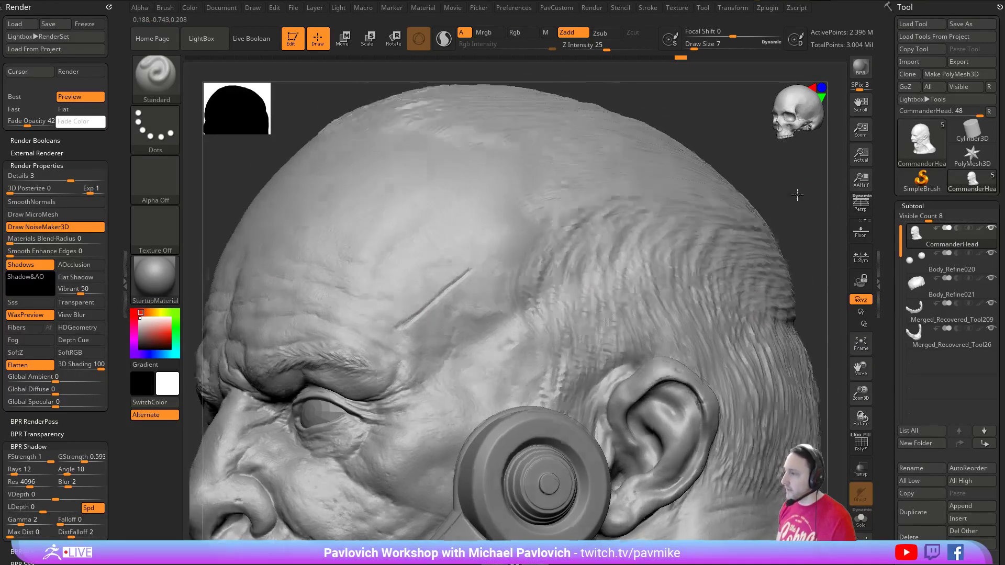
- Mark the undo history state before the scar, 78 out of 80, as the recall point and return to the latest state
{"action": "left_click_drag", "start_coordinate": [679, 59], "coordinate": [652, 59]}
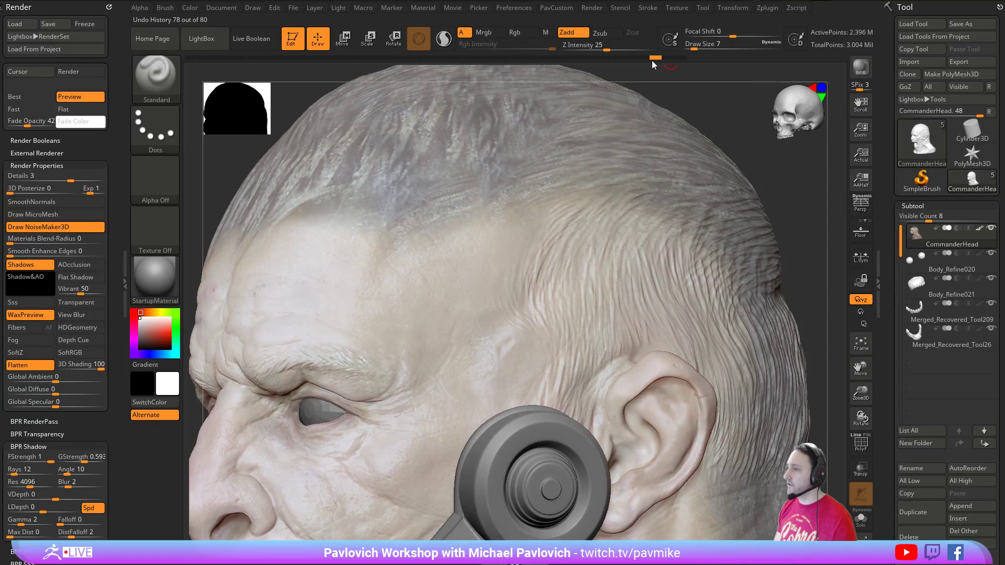
{"action": "left_click", "coordinate": [681, 58]}
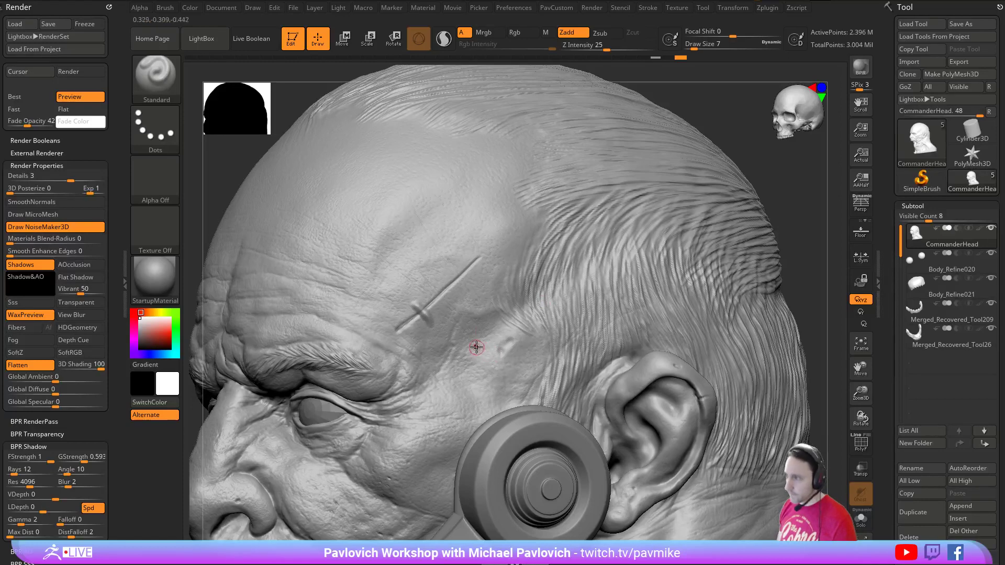
{"action": "left_click", "coordinate": [680, 59]}
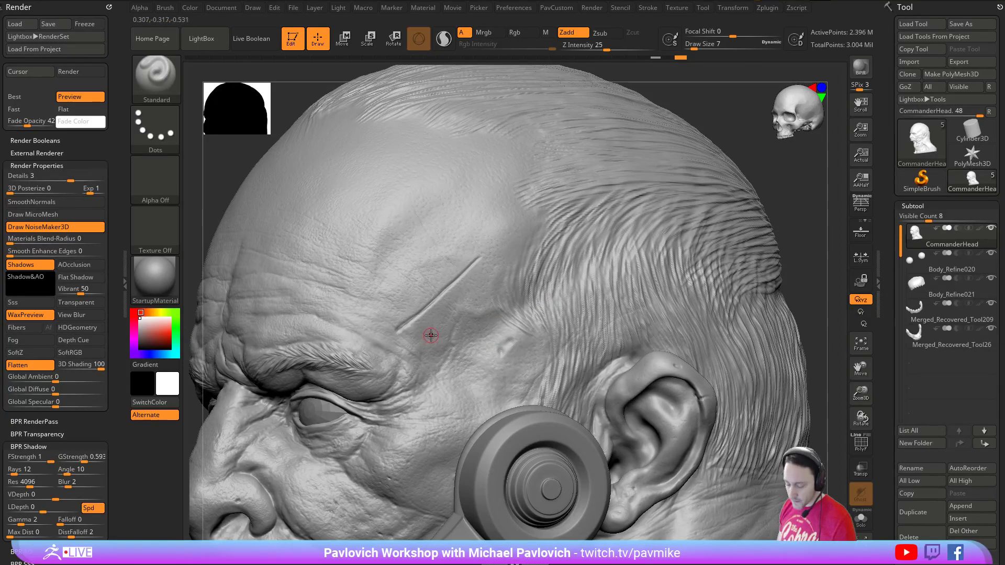
- Use the HistoryRecall brush at Draw Size 6 to restore the original surface over short sections of the temple scar
{"action": "key", "text": "b"}
{"action": "left_click", "coordinate": [678, 361]}
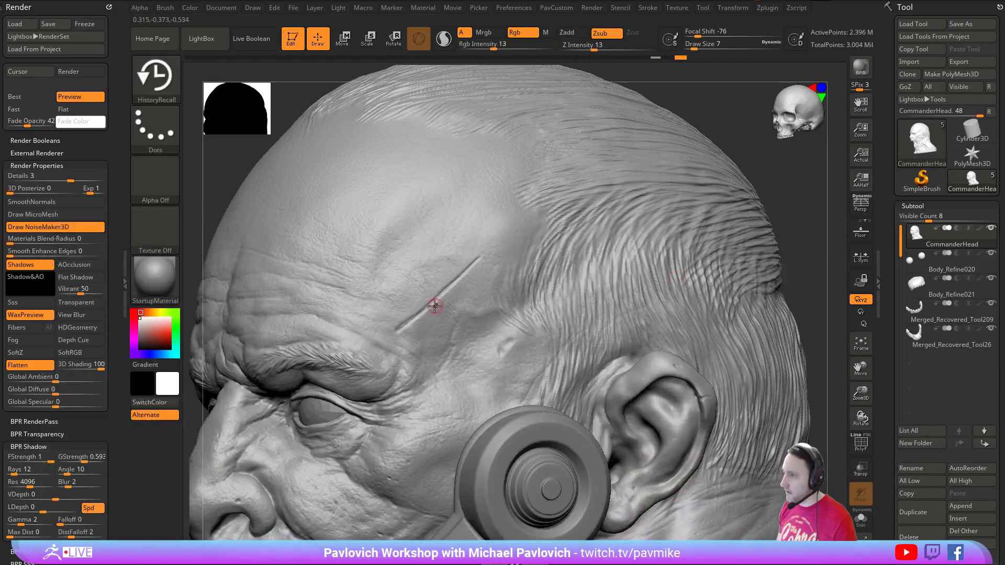
{"action": "left_click", "coordinate": [424, 318]}
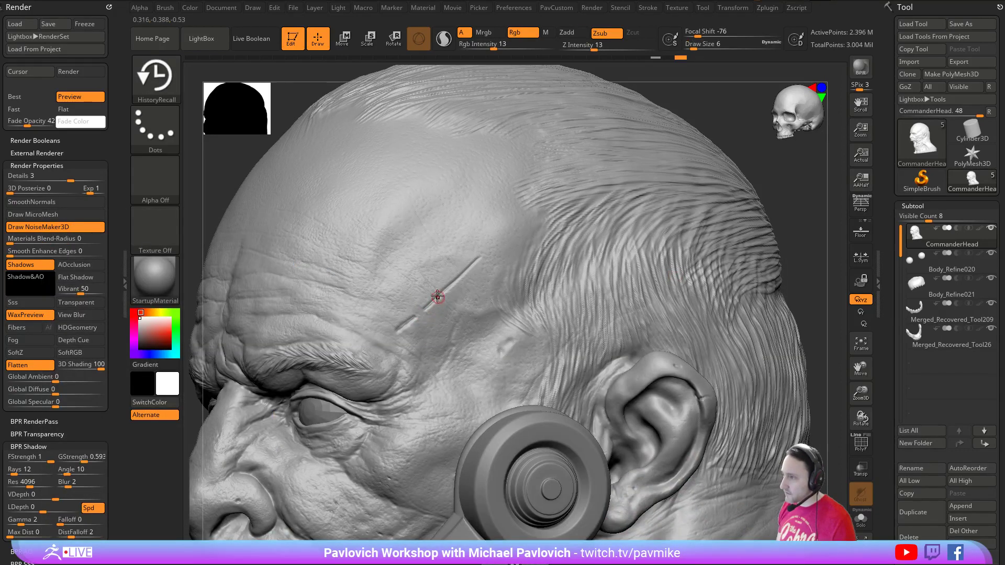
{"action": "left_click_drag", "start_coordinate": [442, 300], "coordinate": [443, 302]}
- Show CommanderHead's polypaint again and set the Standard brush to paint dull brown in Rgb mode at Draw Size 5
{"action": "left_click", "coordinate": [979, 229]}
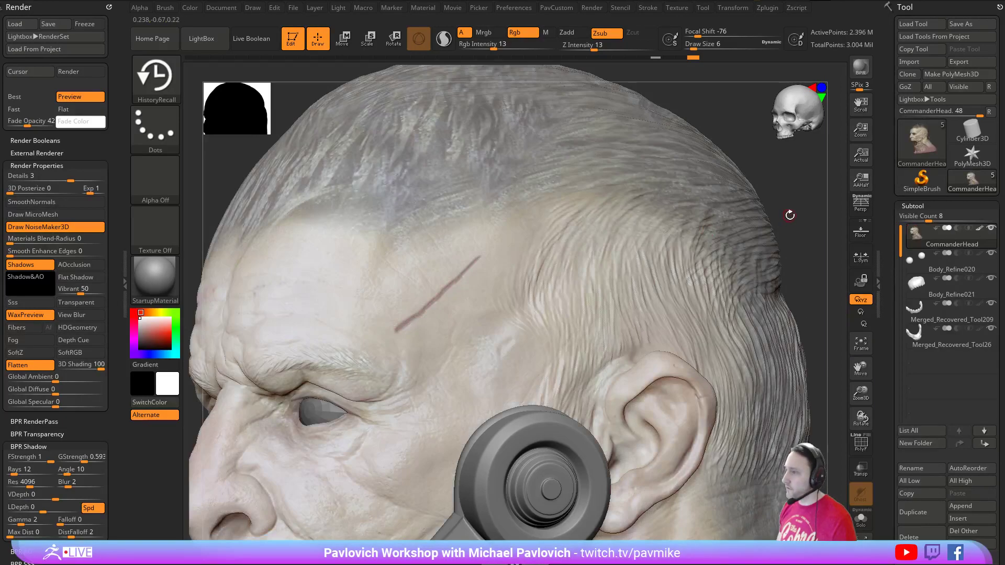
{"action": "key", "text": "b"}
{"action": "key", "text": "s"}
{"action": "key", "text": "t"}
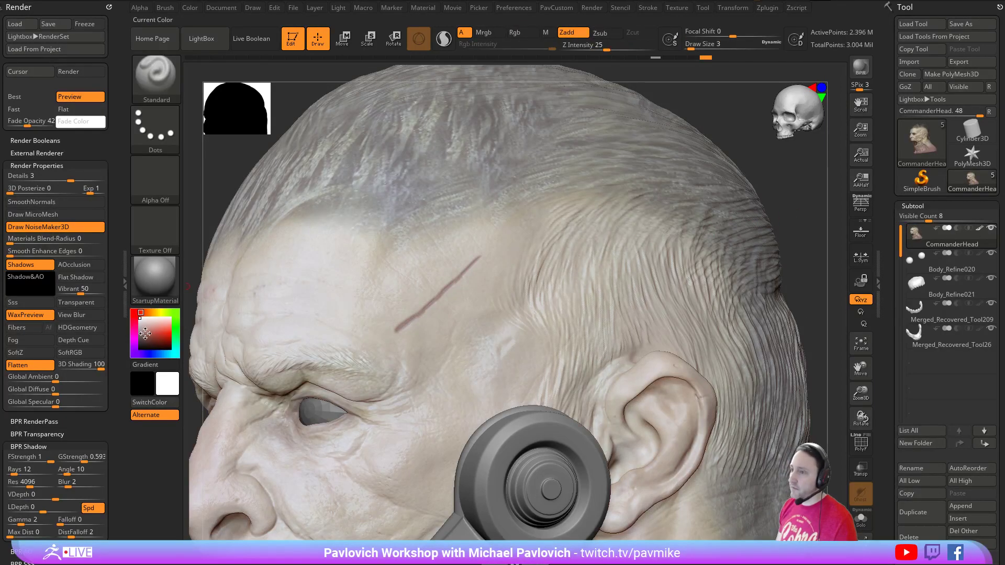
{"action": "left_click_drag", "start_coordinate": [146, 340], "coordinate": [147, 336]}
{"action": "left_click", "coordinate": [147, 313]}
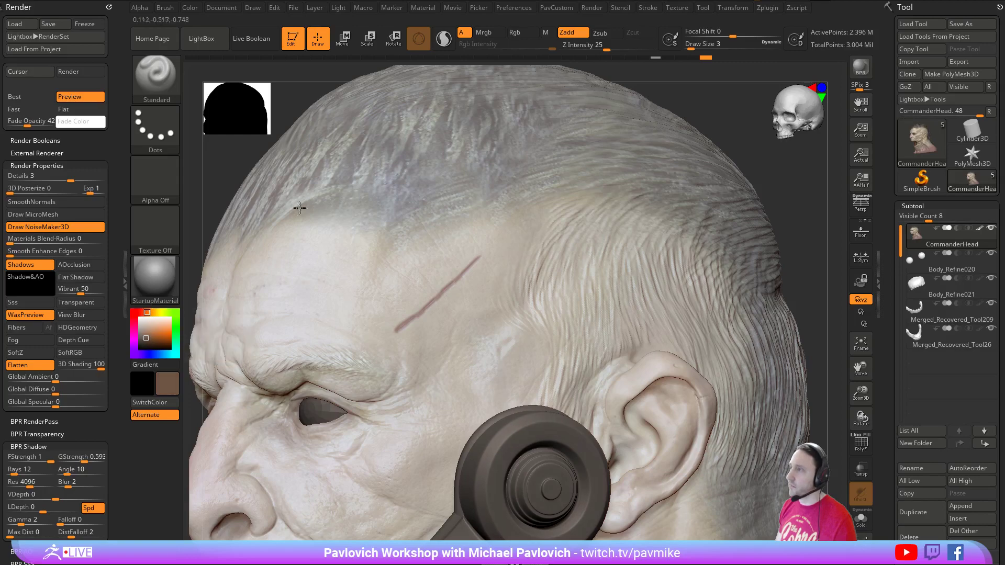
{"action": "left_click", "coordinate": [516, 32]}
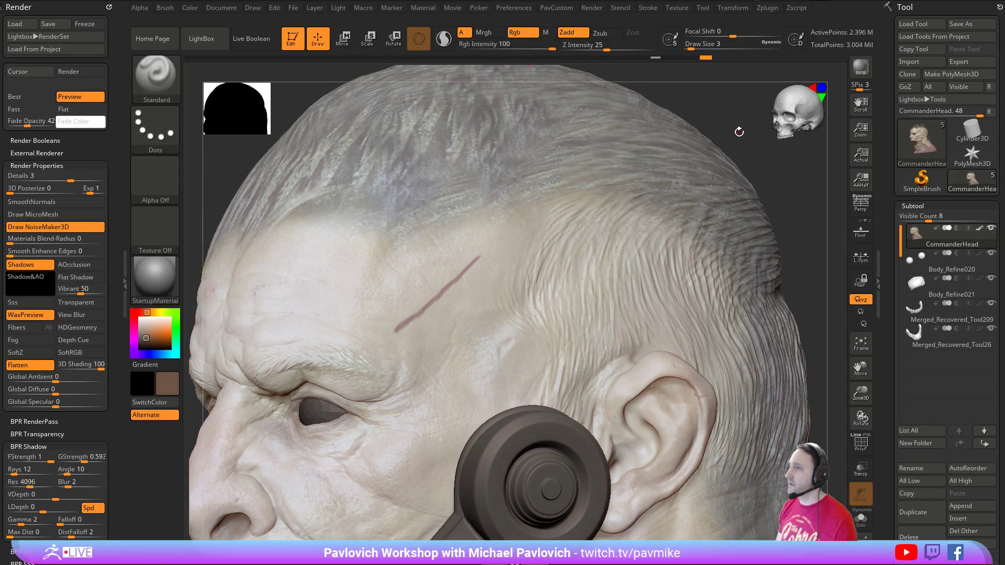
{"action": "key", "text": "s"}
{"action": "left_click", "coordinate": [771, 171]}
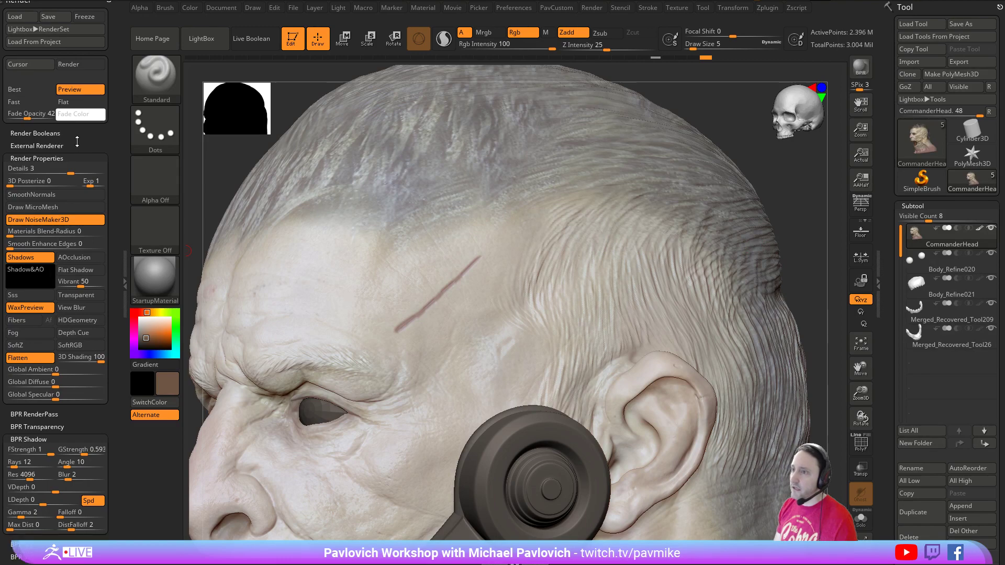
- Set Fade Opacity to 87 and dent six small suture holes in pairs along both sides of the temple scar
{"action": "left_click_drag", "start_coordinate": [26, 122], "coordinate": [48, 122]}
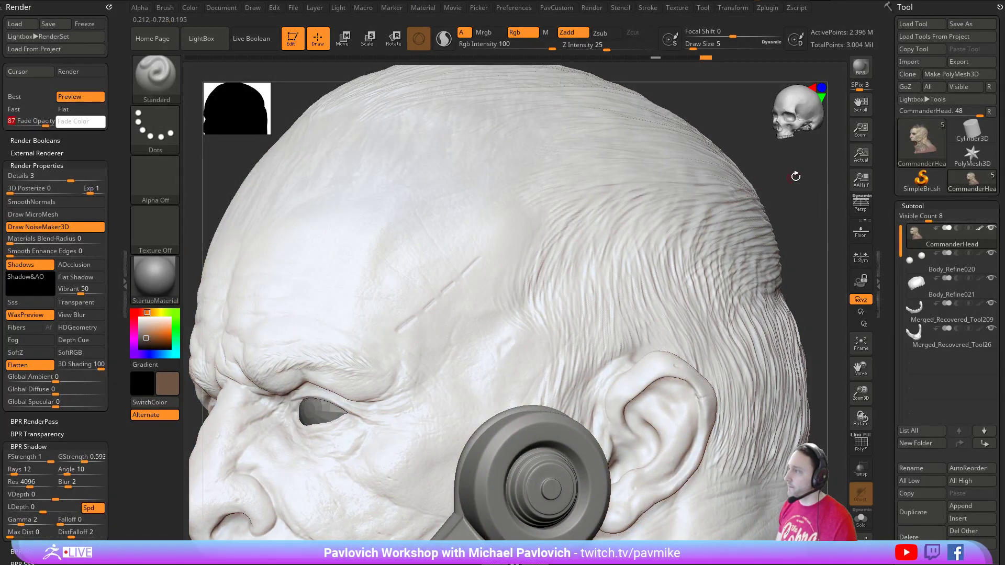
{"action": "left_click_drag", "start_coordinate": [796, 177], "coordinate": [777, 199]}
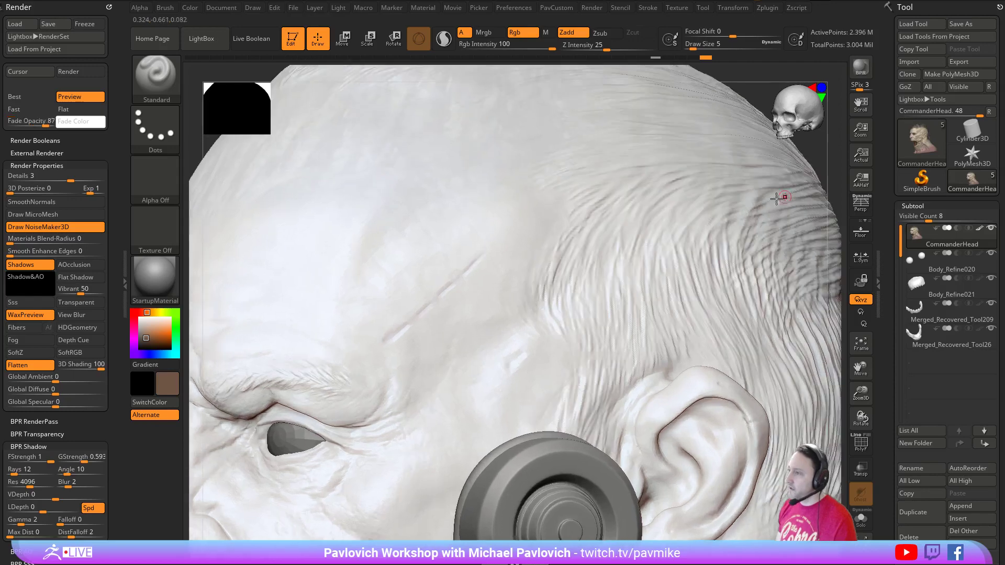
{"action": "left_click", "coordinate": [408, 313]}
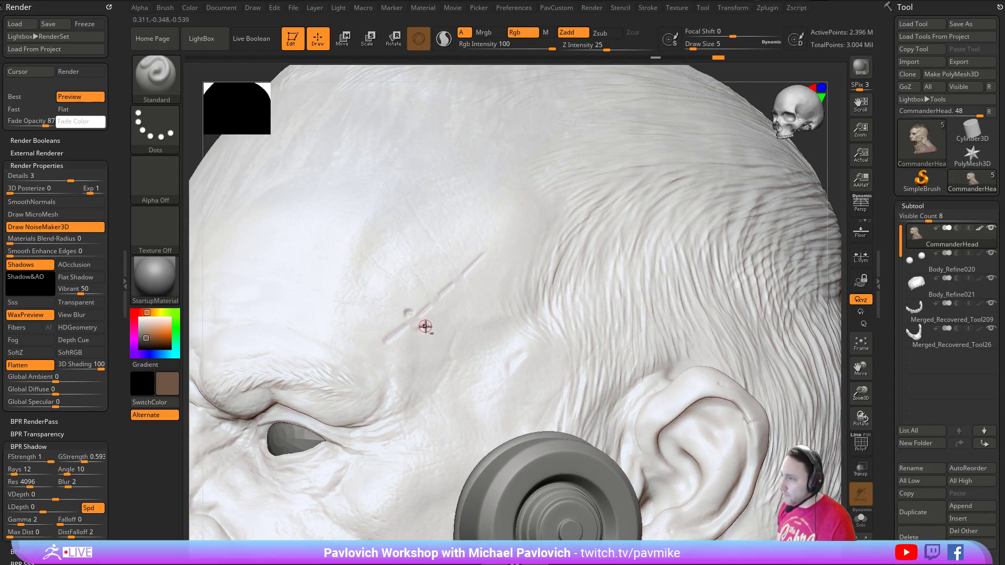
{"action": "left_click", "coordinate": [418, 327]}
{"action": "left_click", "coordinate": [428, 293]}
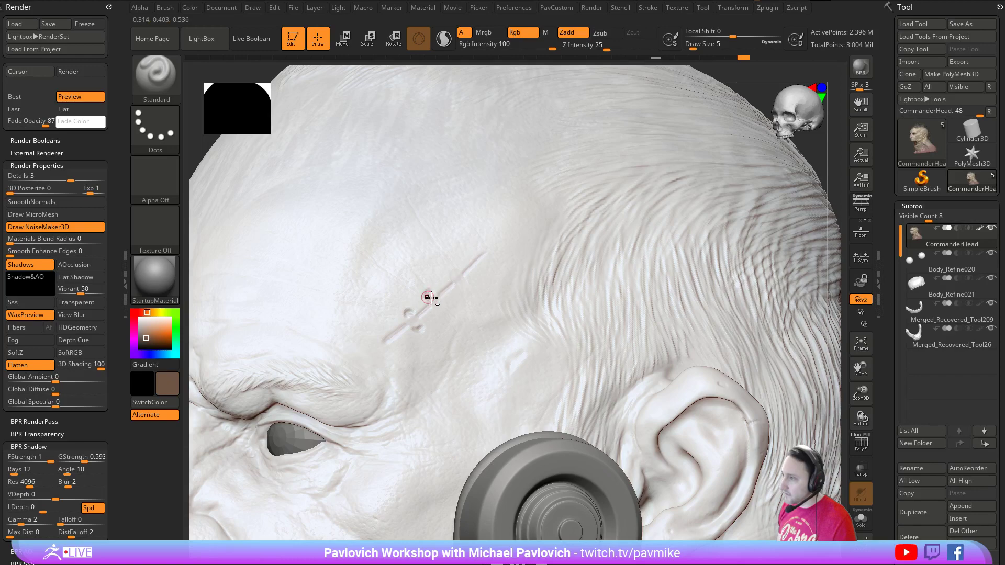
{"action": "left_click", "coordinate": [440, 312]}
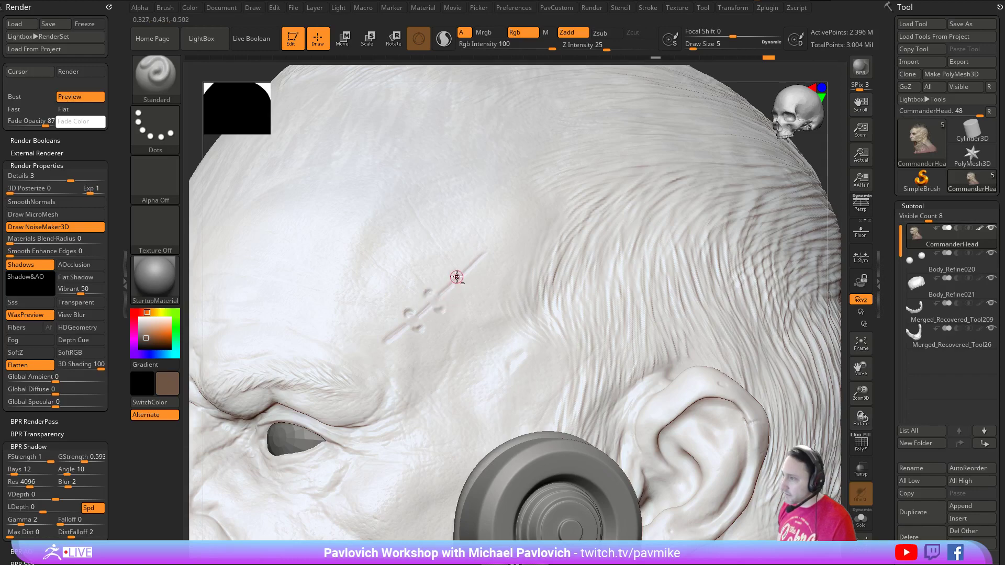
{"action": "left_click", "coordinate": [464, 290]}
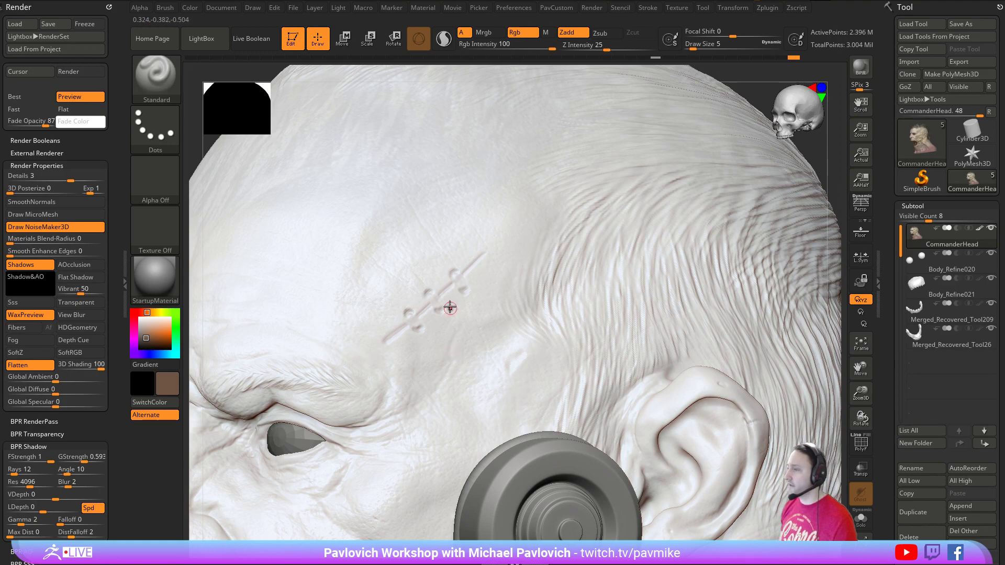
- Set Fade Opacity to 0, choose a light yellowish tan paint colour, and set Z Intensity to 30
{"action": "left_click_drag", "start_coordinate": [47, 124], "coordinate": [7, 121]}
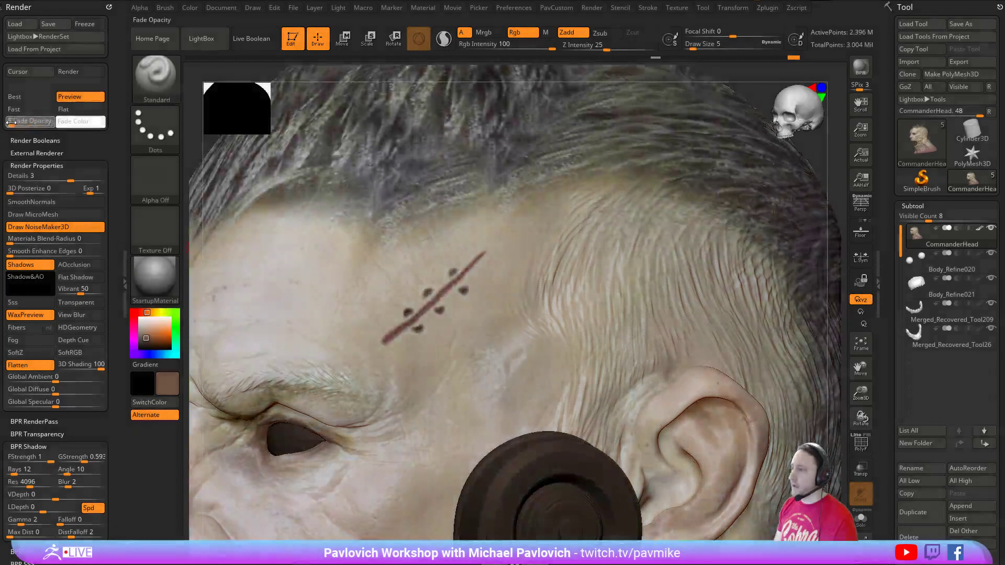
{"action": "left_click", "coordinate": [151, 328]}
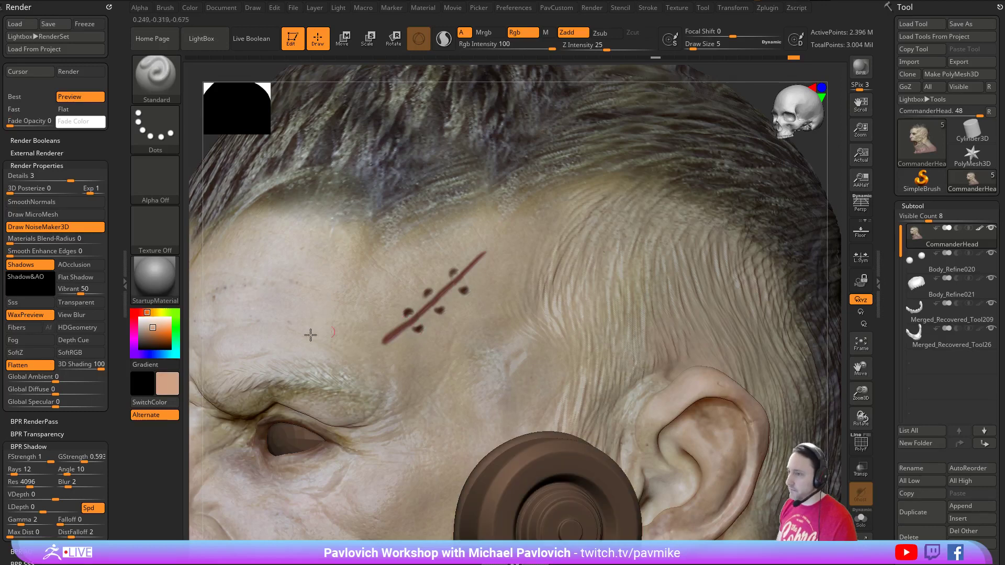
{"action": "left_click", "coordinate": [155, 312]}
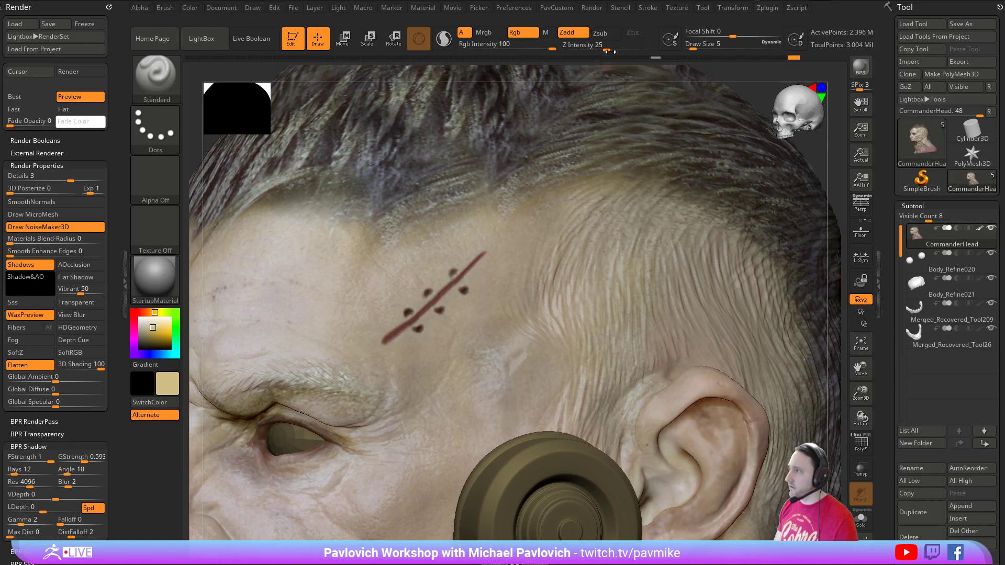
{"action": "left_click_drag", "start_coordinate": [611, 52], "coordinate": [612, 61]}
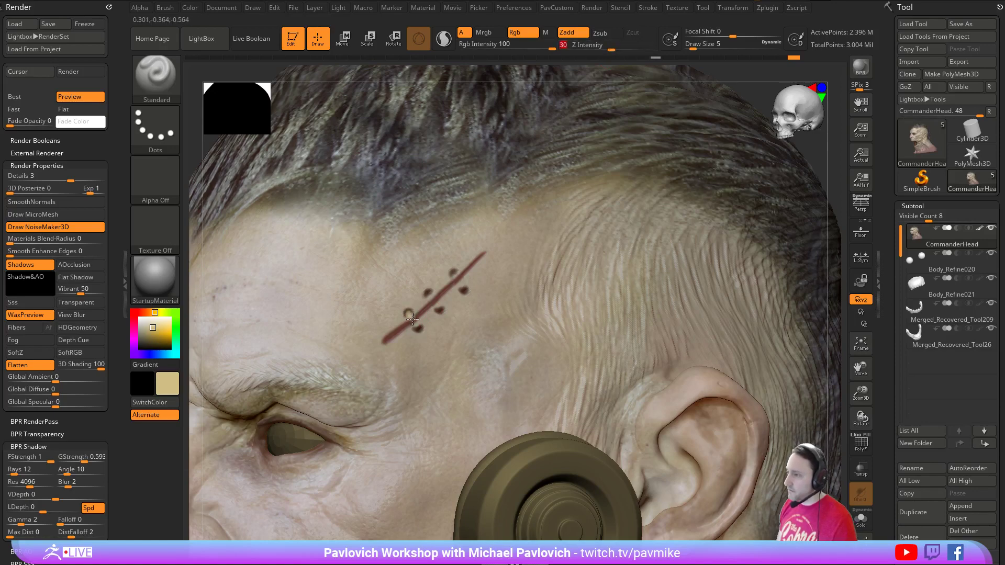
- Sculpt three raised tan stitches across the scar, each joining a pair of holes, reducing Draw Size to 4
{"action": "left_click_drag", "start_coordinate": [412, 320], "coordinate": [418, 328]}
{"action": "key", "text": "bracketleft"}
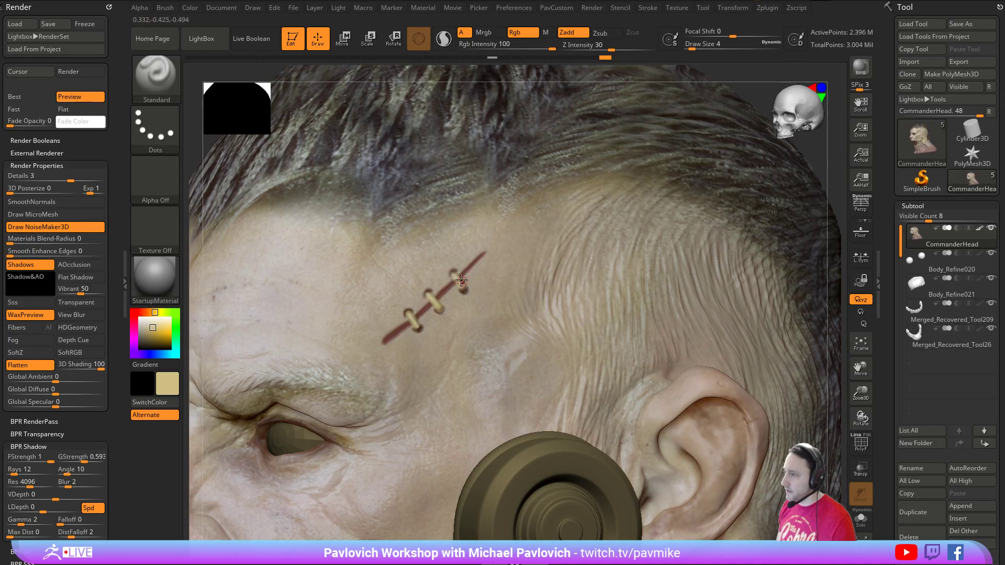
{"action": "left_click_drag", "start_coordinate": [762, 92], "coordinate": [755, 179], "text": "alt"}
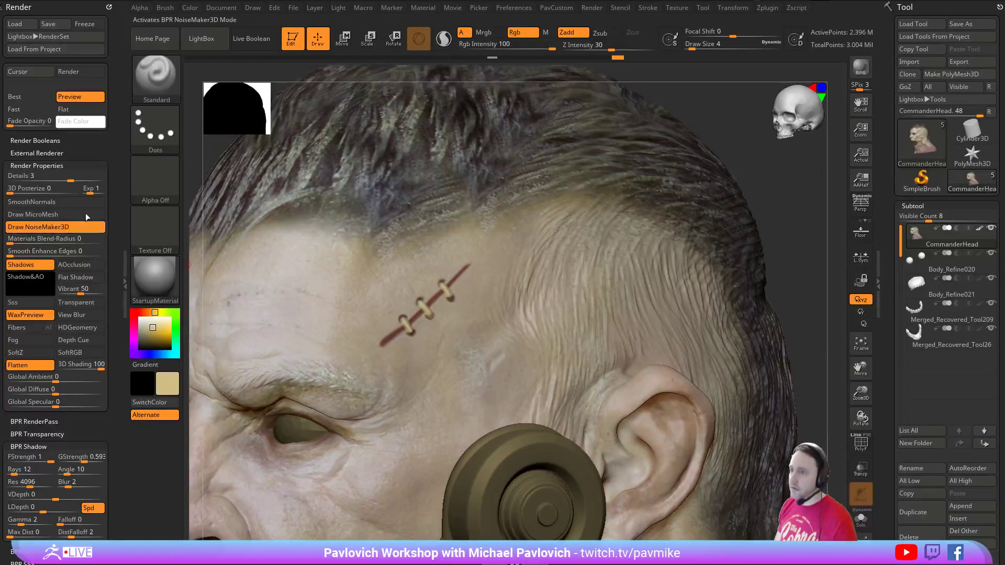
- Select the XTractor brush at Draw Size 17 and extract the relief and colour of the stitched temple scar
{"action": "key", "text": "s"}
{"action": "left_click_drag", "start_coordinate": [397, 289], "coordinate": [425, 309]}
{"action": "key", "text": "s"}
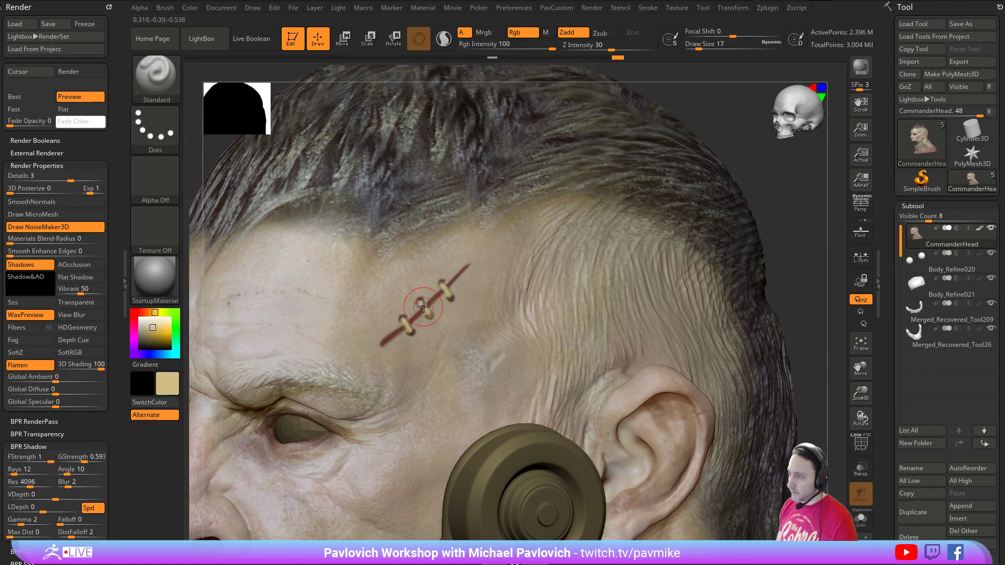
{"action": "key", "text": "b"}
{"action": "key", "text": "x"}
{"action": "key", "text": "t"}
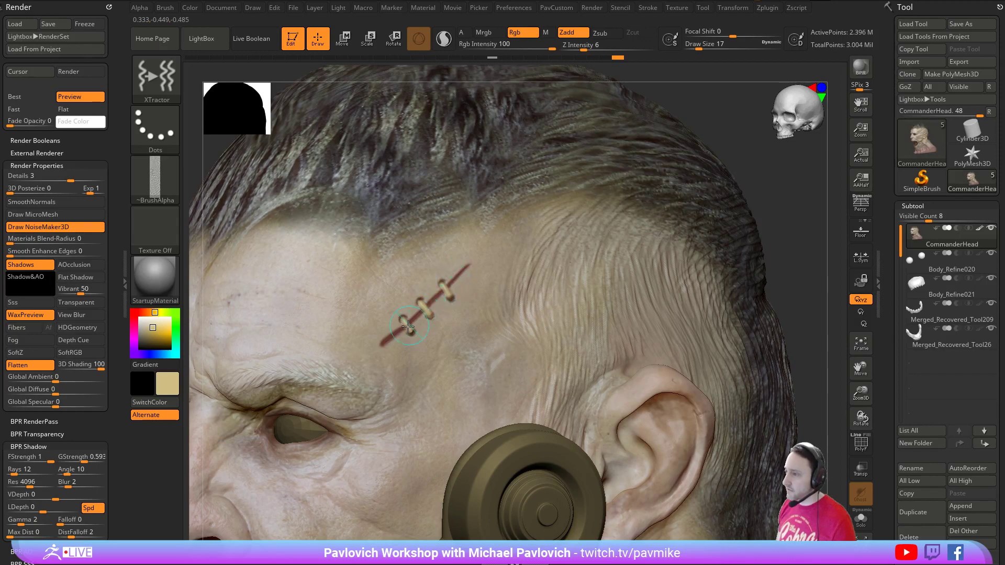
{"action": "left_click_drag", "start_coordinate": [398, 333], "coordinate": [457, 323]}
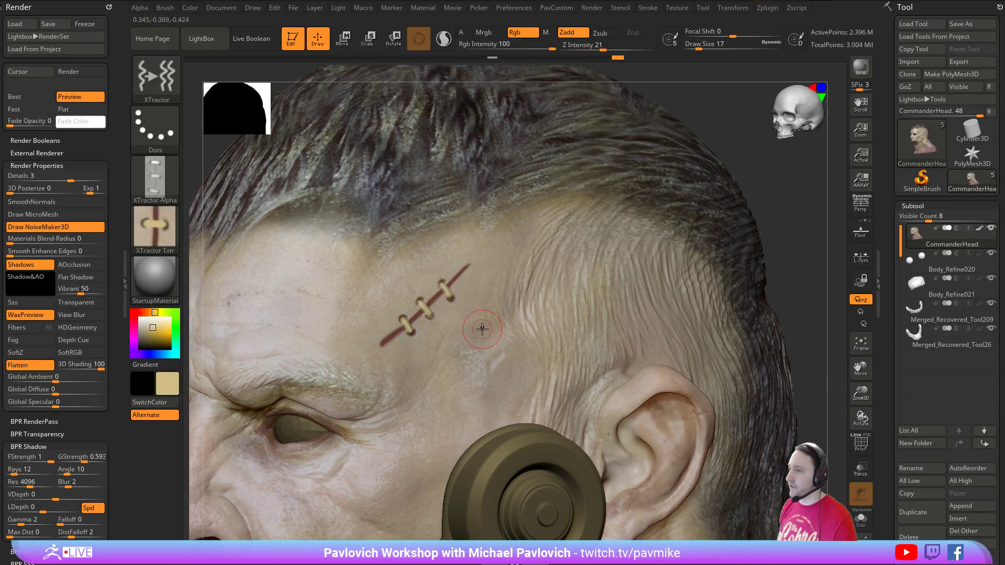
- Isolate CommanderHead and run a line of extracted stitches from beside the temple scar down the cheek to the mouth
{"action": "left_click_drag", "start_coordinate": [492, 269], "coordinate": [410, 372]}
{"action": "left_click_drag", "start_coordinate": [784, 263], "coordinate": [817, 288], "text": "alt"}
{"action": "left_click", "coordinate": [860, 517]}
{"action": "left_click_drag", "start_coordinate": [709, 309], "coordinate": [694, 288]}
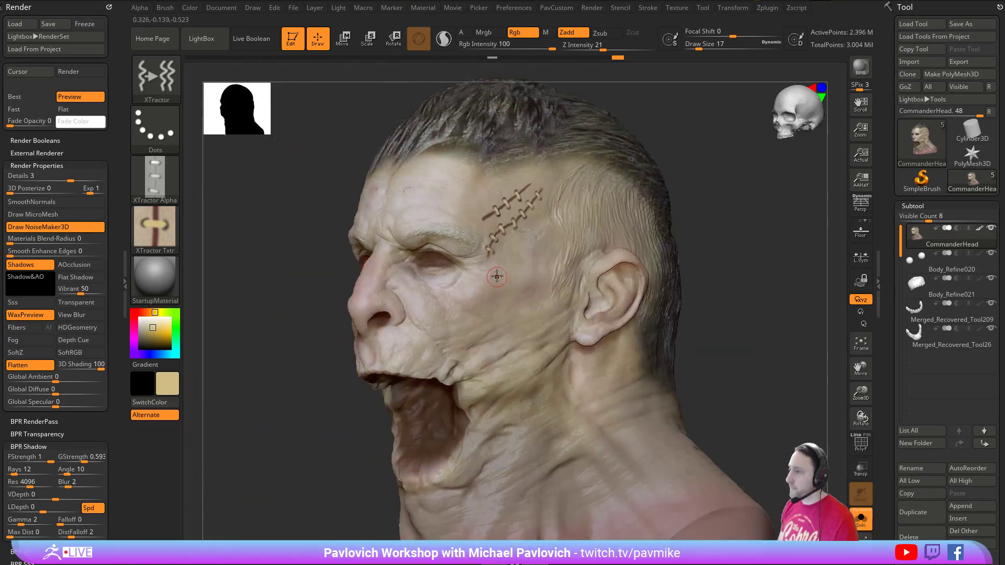
{"action": "left_click_drag", "start_coordinate": [489, 252], "coordinate": [420, 370]}
- Run a stitched seam across the opposite cheek from the front of the ear to the corner of the mouth
{"action": "left_click_drag", "start_coordinate": [704, 285], "coordinate": [796, 277]}
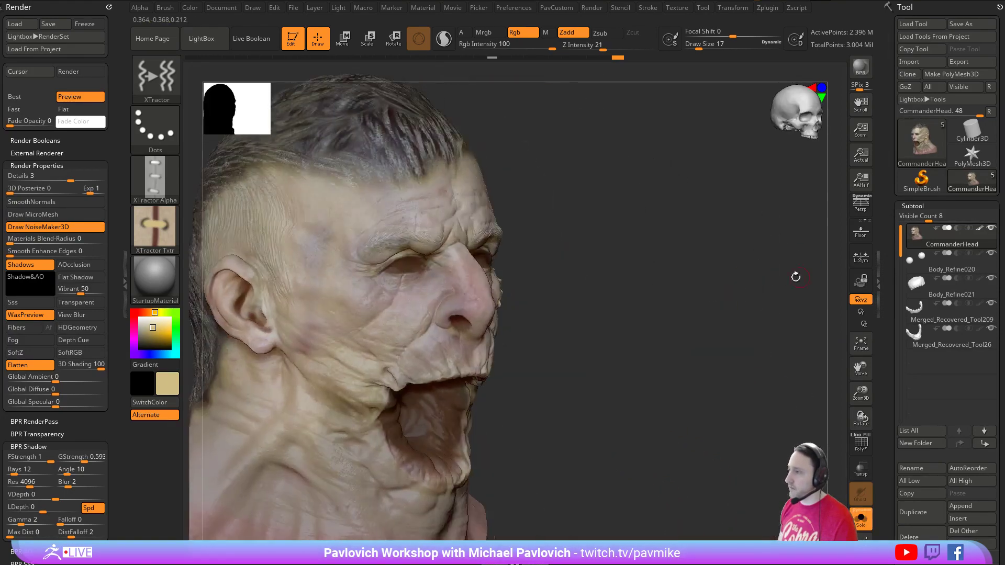
{"action": "left_click_drag", "start_coordinate": [499, 184], "coordinate": [564, 152]}
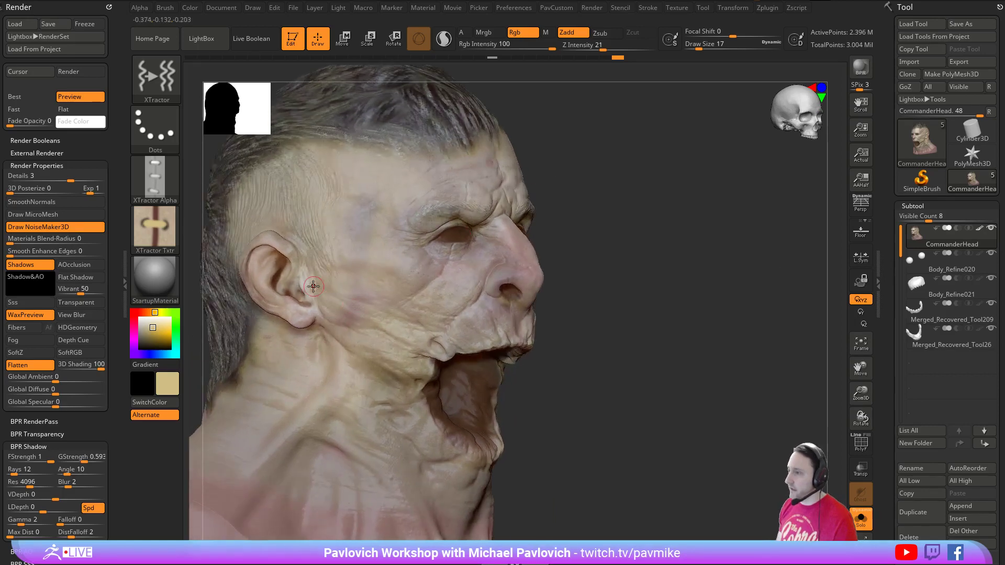
{"action": "mouse_move", "coordinate": [306, 299]}
{"action": "left_mouse_down"}
{"action": "mouse_move", "coordinate": [430, 329]}
{"action": "mouse_move", "coordinate": [472, 359]}
{"action": "left_mouse_up"}
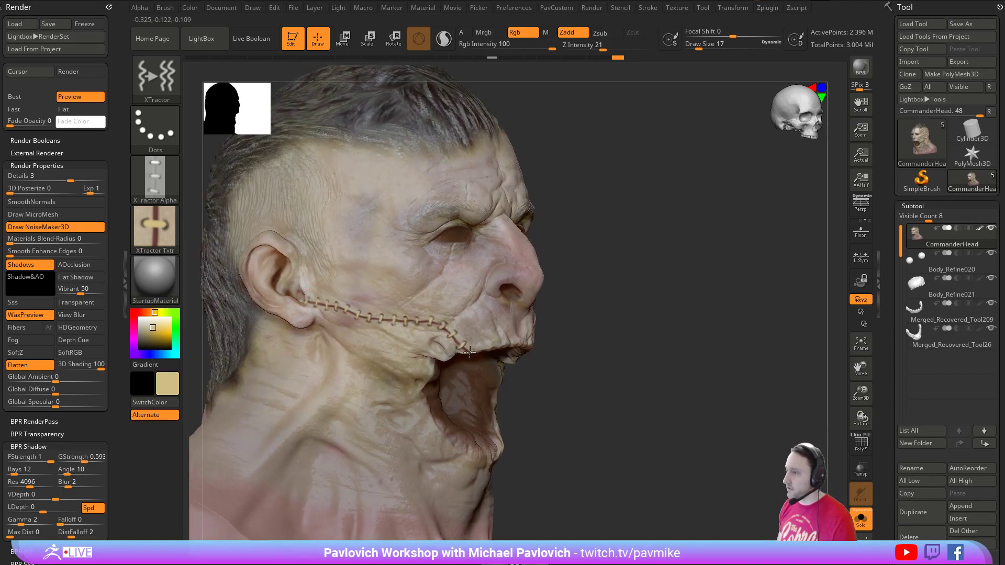
- Stitch an arc over the upper lip, redoing it once, and add a branch from the cheek seam down to the lower lip
{"action": "left_click_drag", "start_coordinate": [563, 309], "coordinate": [586, 299]}
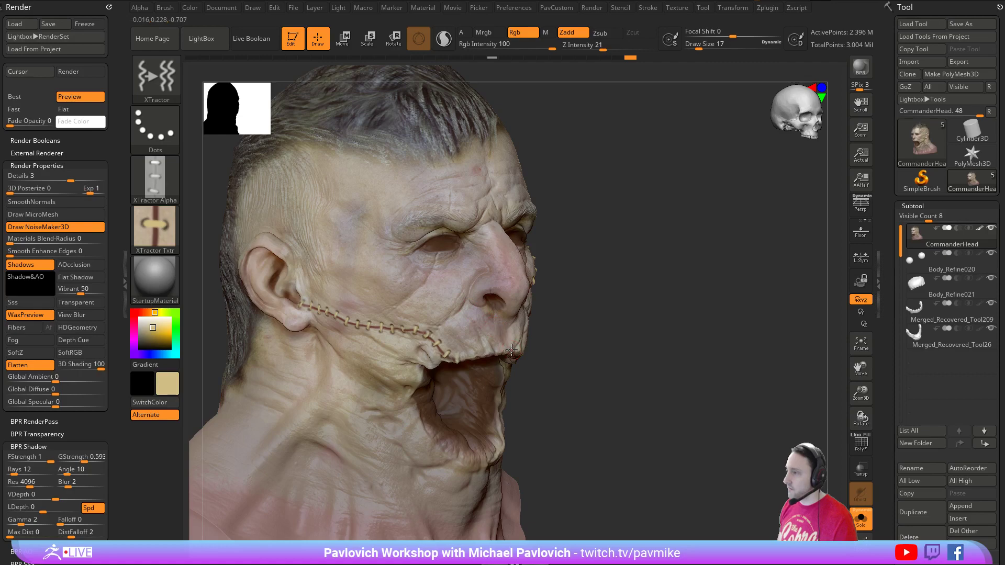
{"action": "mouse_move", "coordinate": [509, 350]}
{"action": "left_mouse_down"}
{"action": "mouse_move", "coordinate": [468, 318]}
{"action": "mouse_move", "coordinate": [421, 331]}
{"action": "left_mouse_up"}
{"action": "mouse_move", "coordinate": [620, 324]}
{"action": "left_mouse_down", "text": "alt"}
{"action": "mouse_move", "coordinate": [613, 276]}
{"action": "mouse_move", "coordinate": [627, 276]}
{"action": "left_mouse_up", "text": "alt"}
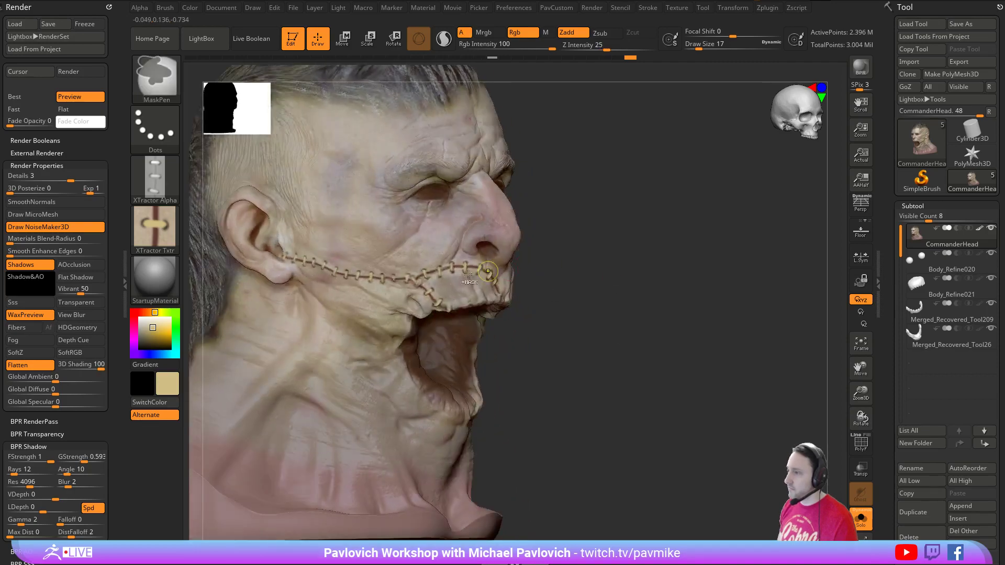
{"action": "key", "text": "ctrl+z"}
{"action": "mouse_move", "coordinate": [420, 286]}
{"action": "left_mouse_down"}
{"action": "mouse_move", "coordinate": [479, 265]}
{"action": "mouse_move", "coordinate": [522, 312]}
{"action": "left_mouse_up"}
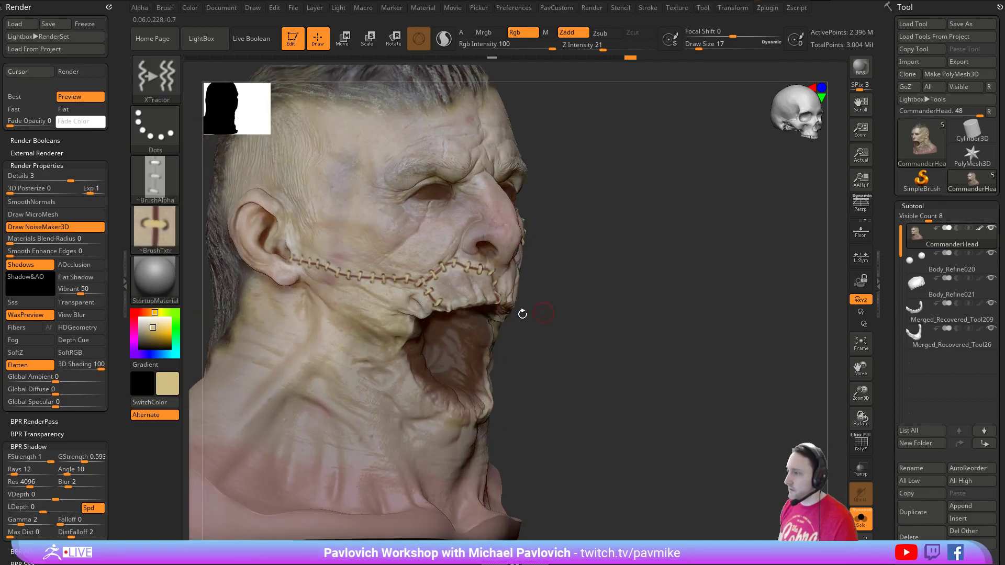
{"action": "mouse_move", "coordinate": [366, 290]}
{"action": "left_mouse_down"}
{"action": "mouse_move", "coordinate": [367, 306]}
{"action": "mouse_move", "coordinate": [416, 375]}
{"action": "left_mouse_up"}
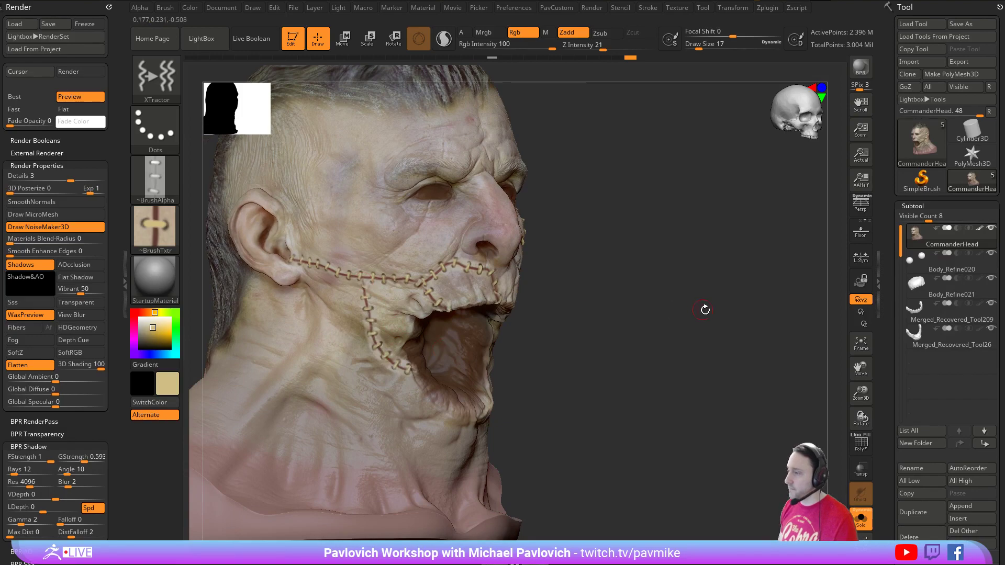
- Show the mask and other subtools again and inspect the stitched face from several angles
{"action": "left_click_drag", "start_coordinate": [702, 307], "coordinate": [697, 318]}
{"action": "left_click", "coordinate": [861, 519]}
{"action": "left_click_drag", "start_coordinate": [708, 255], "coordinate": [749, 243]}
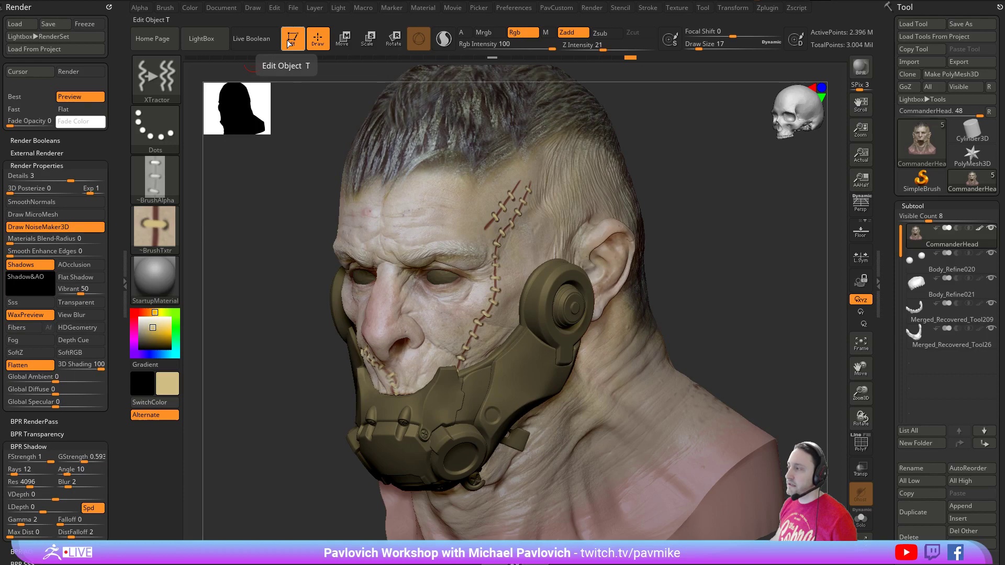
{"action": "mouse_move", "coordinate": [765, 231]}
{"action": "left_mouse_down"}
{"action": "mouse_move", "coordinate": [756, 218]}
{"action": "mouse_move", "coordinate": [748, 227]}
{"action": "left_mouse_up"}
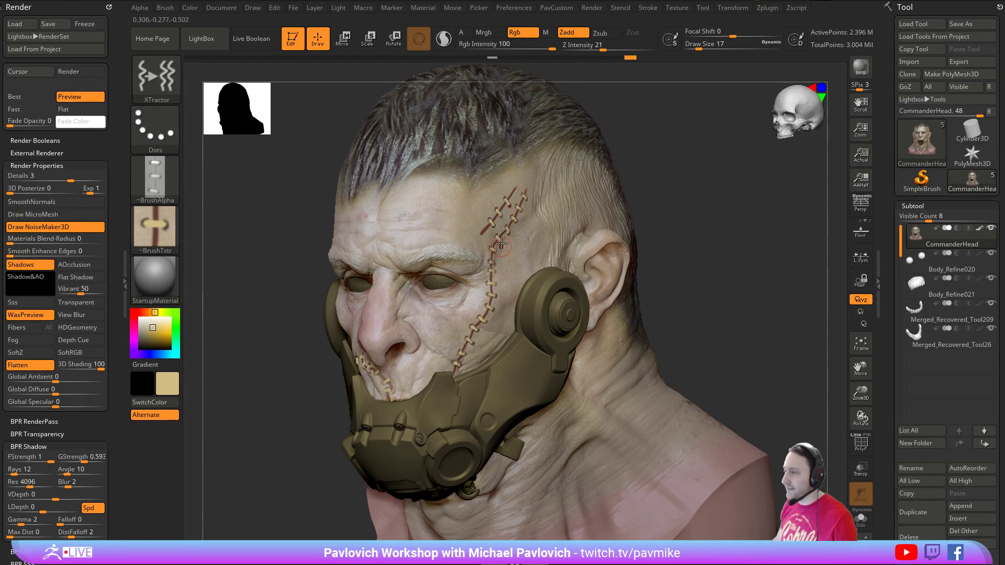
{"action": "left_click_drag", "start_coordinate": [706, 209], "coordinate": [724, 260]}
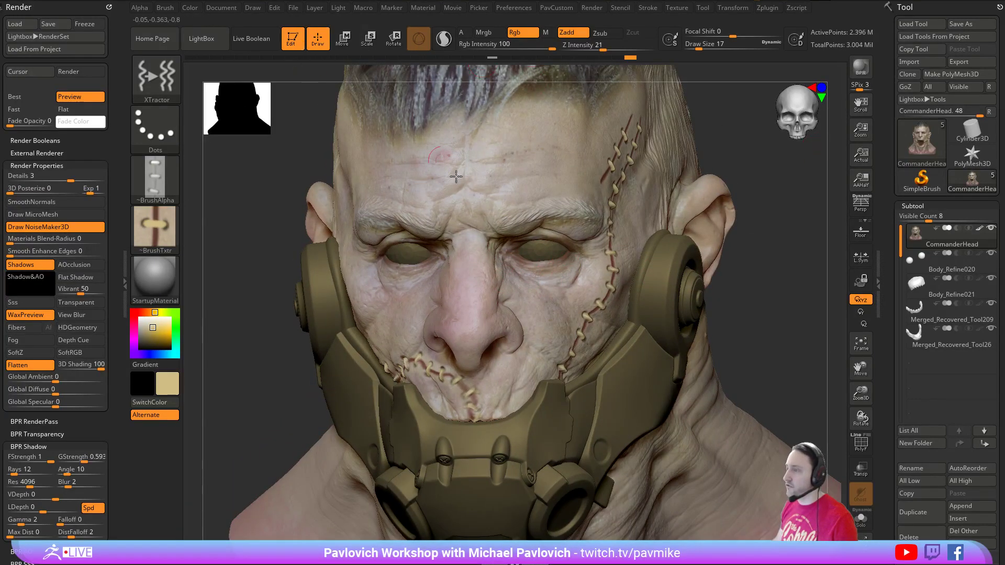
{"action": "left_click_drag", "start_coordinate": [762, 257], "coordinate": [744, 227]}
- Leave Edit mode with the Always Switch option, select SimpleBrush, and load PatchyFinal.ZTL from the ZB2020Demo folder
{"action": "left_click", "coordinate": [291, 39]}
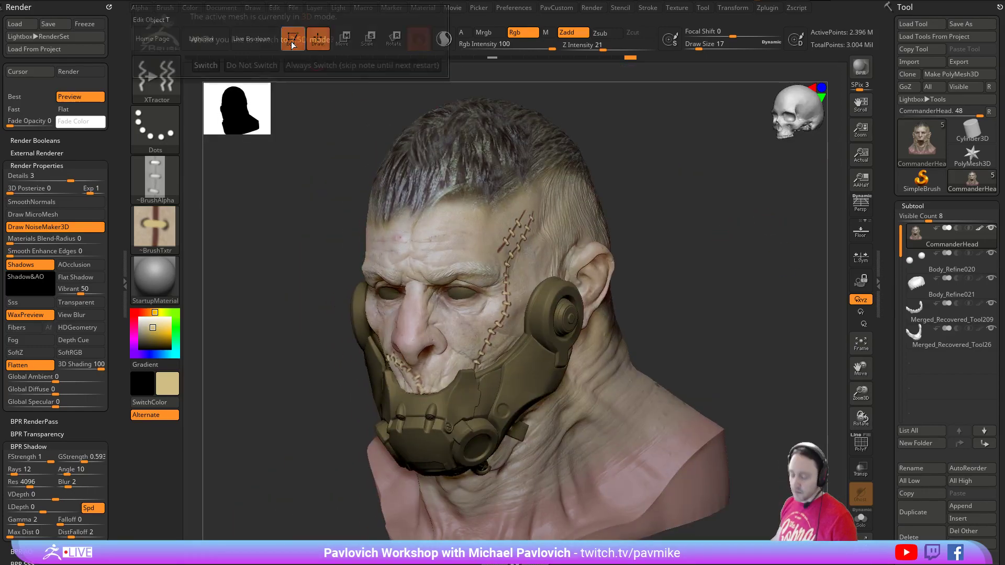
{"action": "left_click", "coordinate": [345, 66]}
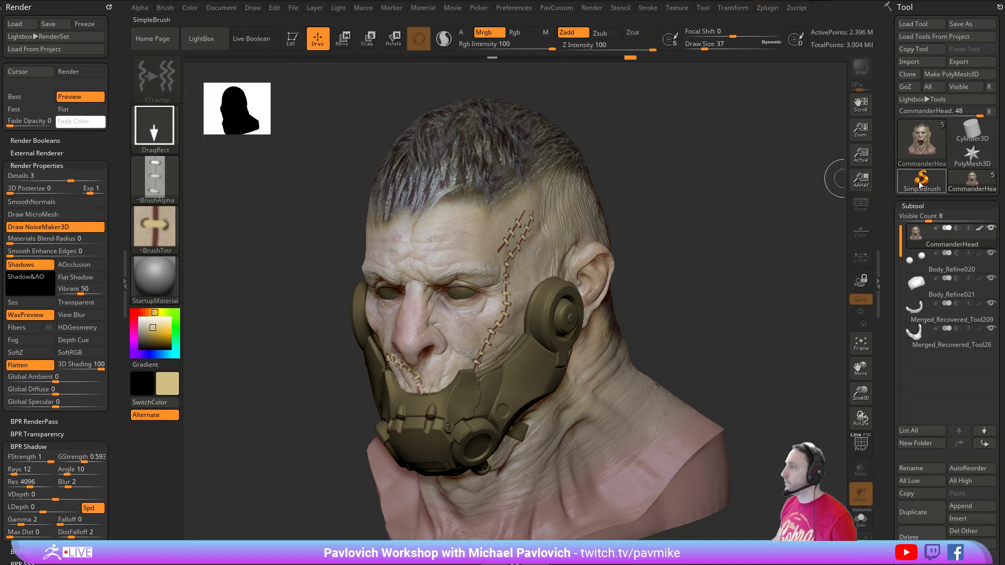
{"action": "left_click", "coordinate": [922, 180]}
{"action": "left_click", "coordinate": [920, 26]}
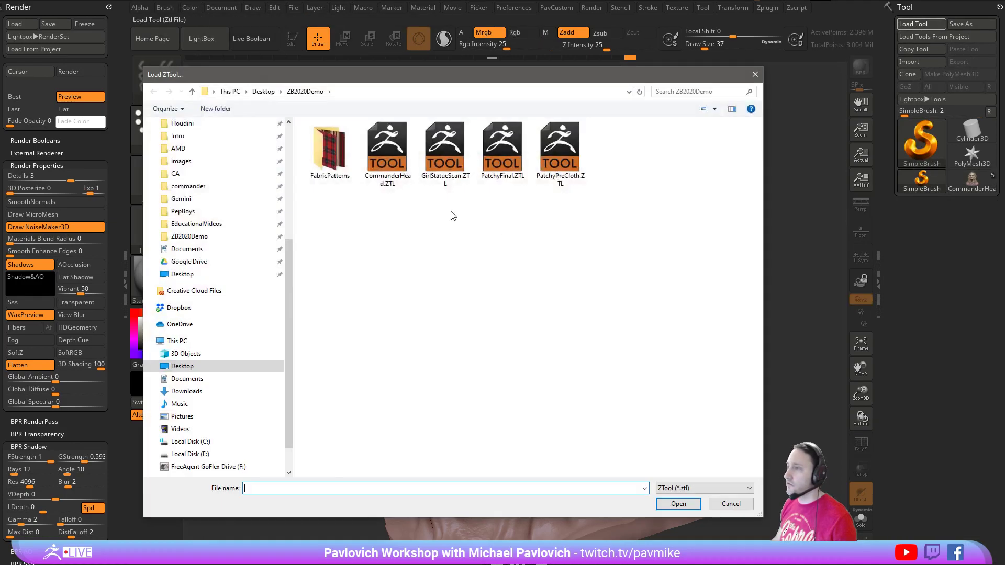
{"action": "double_click", "coordinate": [500, 157]}
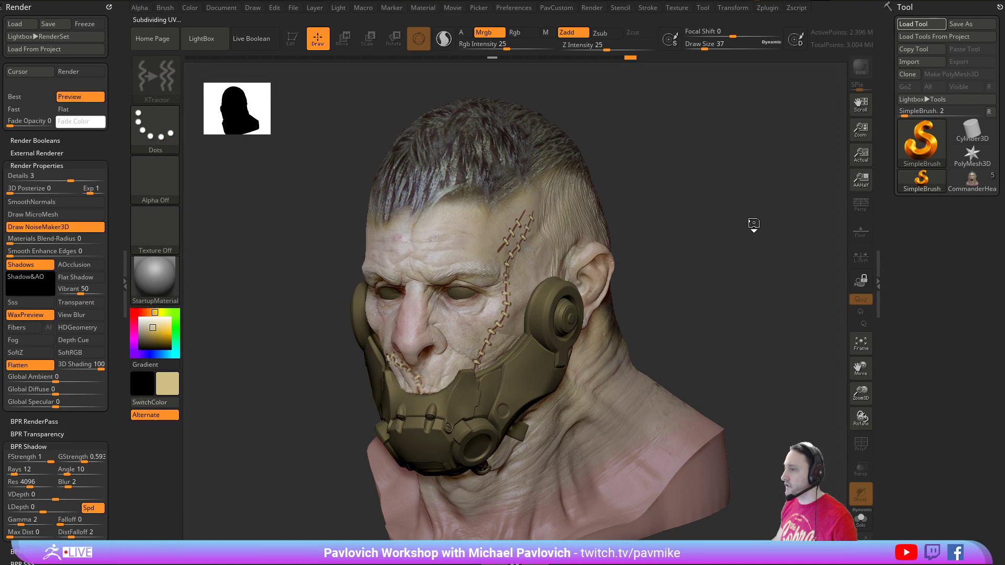
- Clear the canvas, place the loaded patchwork creature on it, enter Edit mode, and frame the model
{"action": "key", "text": "ctrl+n"}
{"action": "left_click_drag", "start_coordinate": [452, 309], "coordinate": [458, 369]}
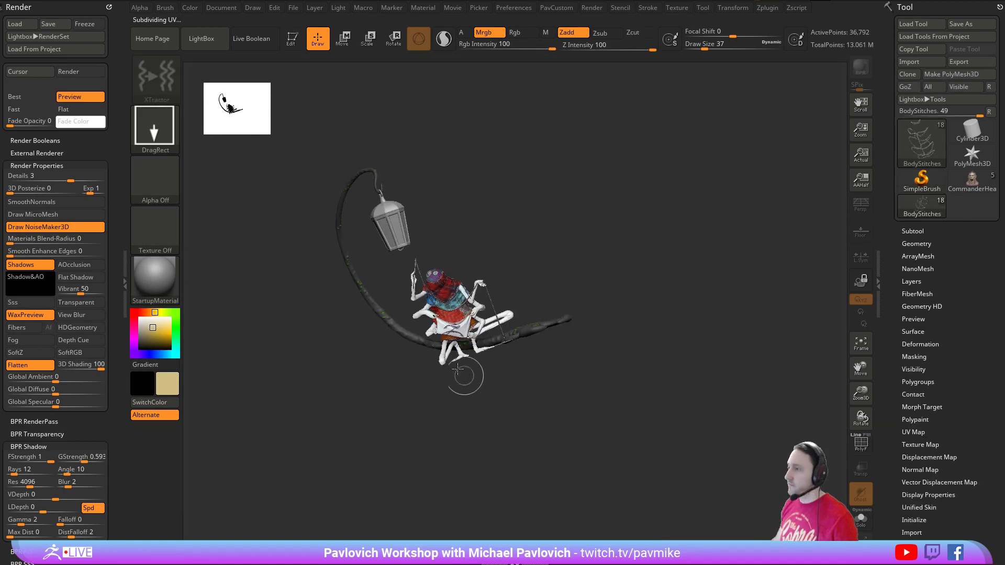
{"action": "key", "text": "t"}
{"action": "key", "text": "f"}
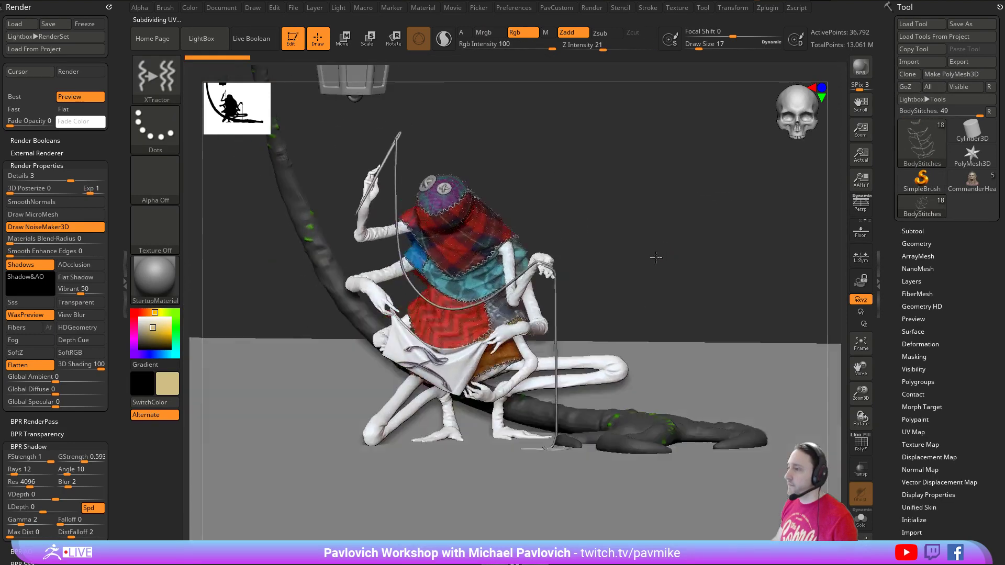
{"action": "left_click_drag", "start_coordinate": [656, 258], "coordinate": [739, 262]}
- Switch to the CommanderHead tool and save it as Frankenstein in the ZB2020Demo folder
{"action": "left_click", "coordinate": [978, 188]}
{"action": "left_click", "coordinate": [969, 25]}
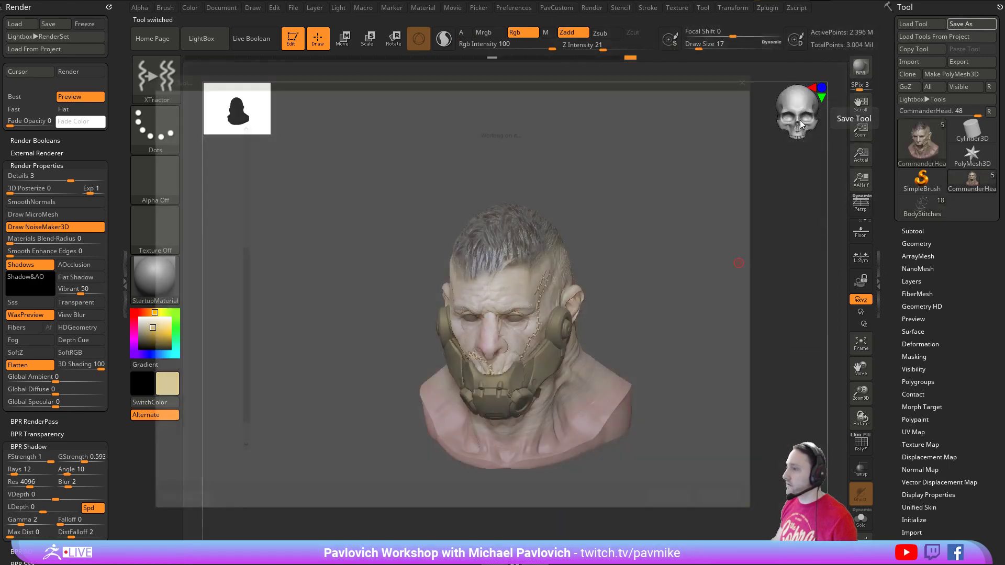
{"action": "type", "text": "Fran"}
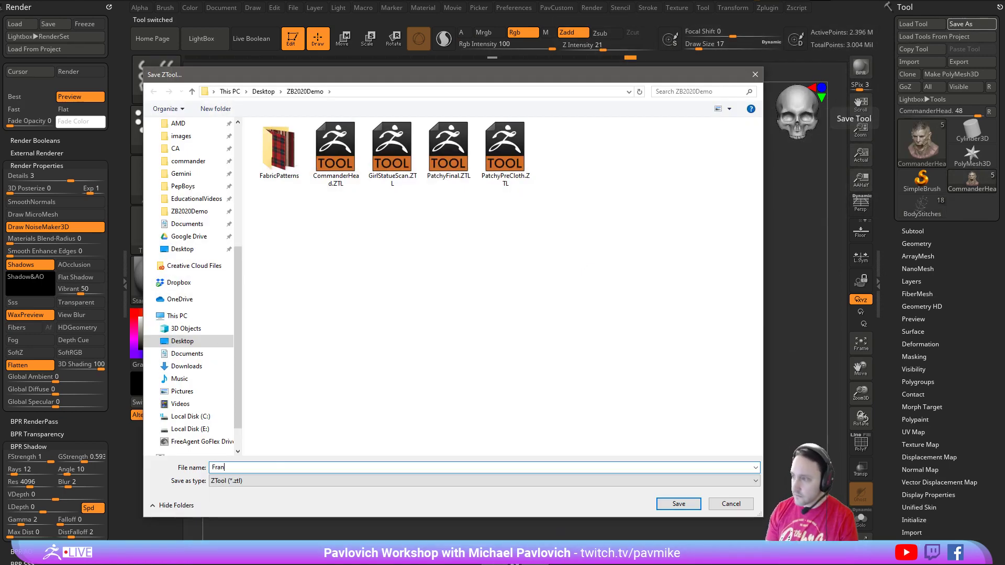
{"action": "type", "text": "kenstein"}
{"action": "key", "text": "Return"}
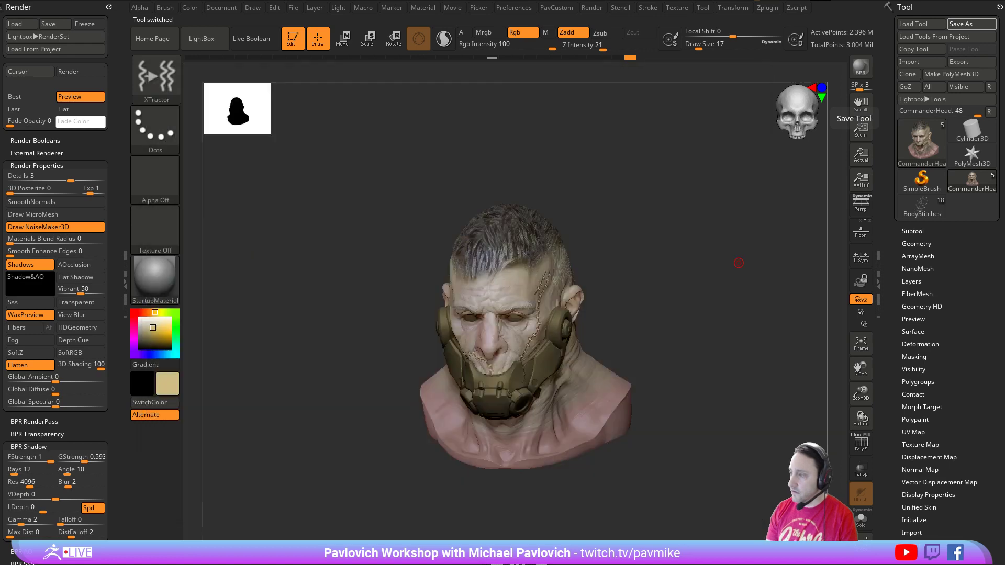
- Return to the patchwork creature, select its Skin_PatchyBlockout007_001 subtool, and hide all the others
{"action": "left_click", "coordinate": [917, 212]}
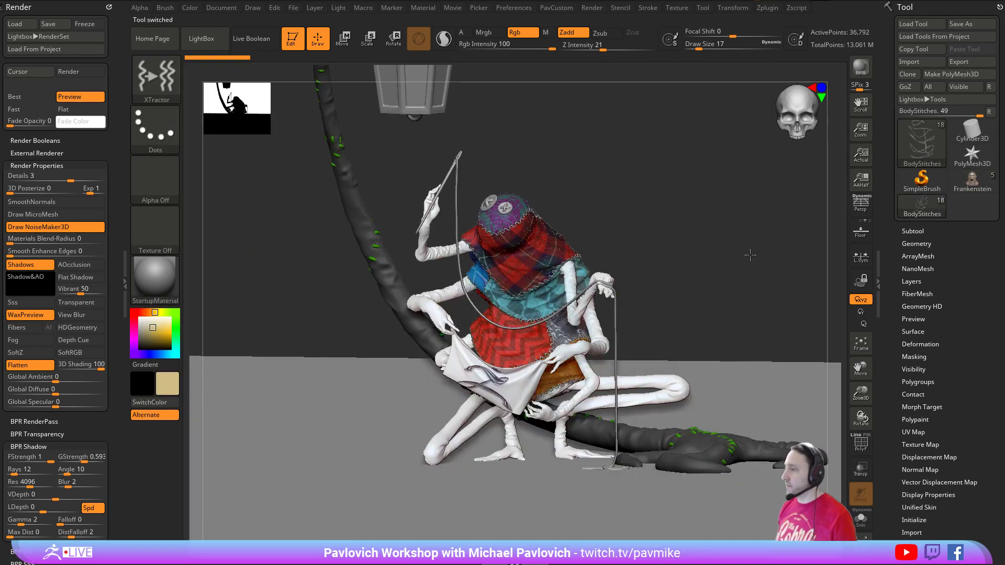
{"action": "mouse_move", "coordinate": [750, 255]}
{"action": "left_mouse_down", "text": "alt"}
{"action": "mouse_move", "coordinate": [713, 247]}
{"action": "mouse_move", "coordinate": [729, 261]}
{"action": "left_mouse_up", "text": "alt"}
{"action": "key", "text": "s"}
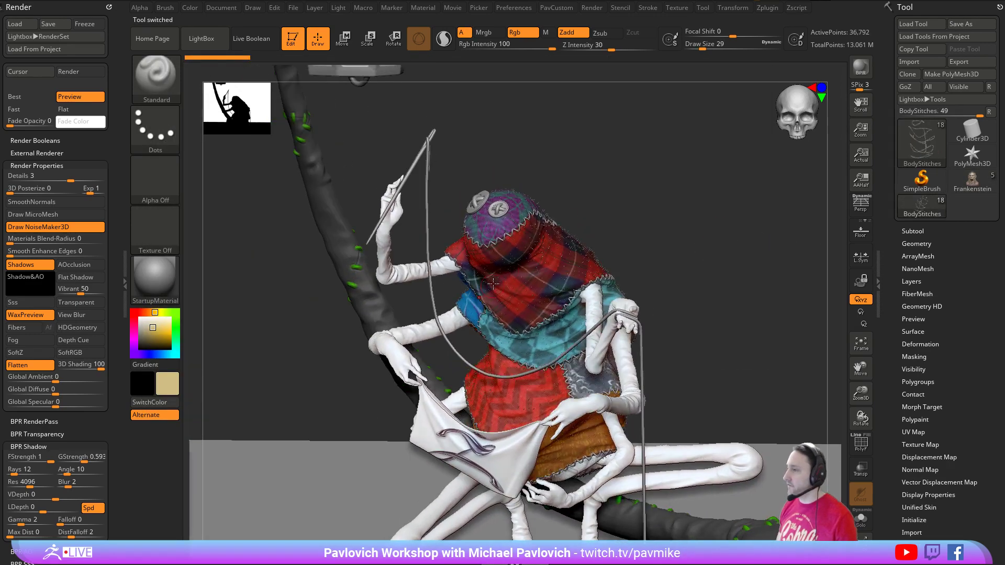
{"action": "left_click", "coordinate": [913, 231]}
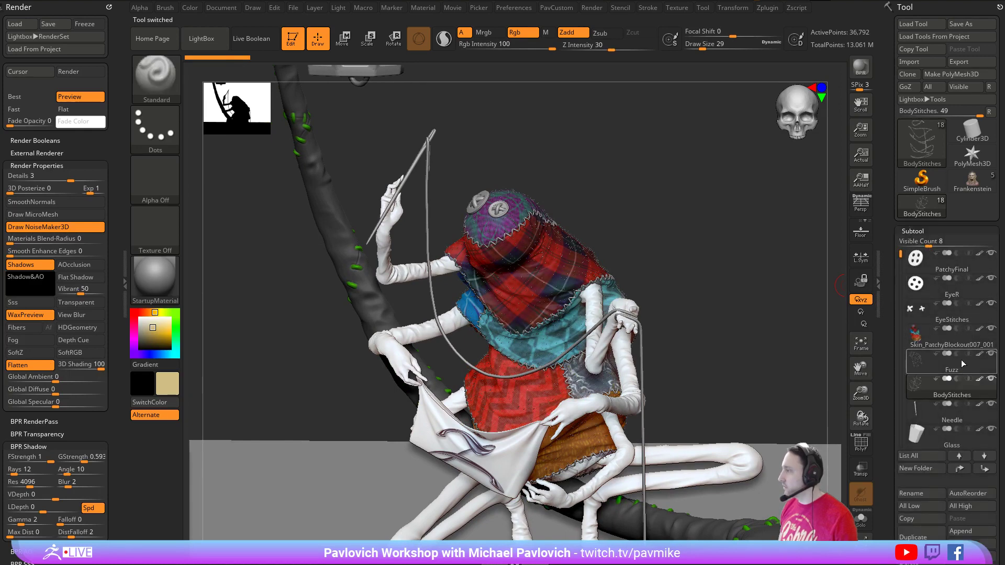
{"action": "left_click", "coordinate": [910, 343]}
{"action": "scroll", "coordinate": [910, 314], "scroll_direction": "down", "scroll_amount": 3}
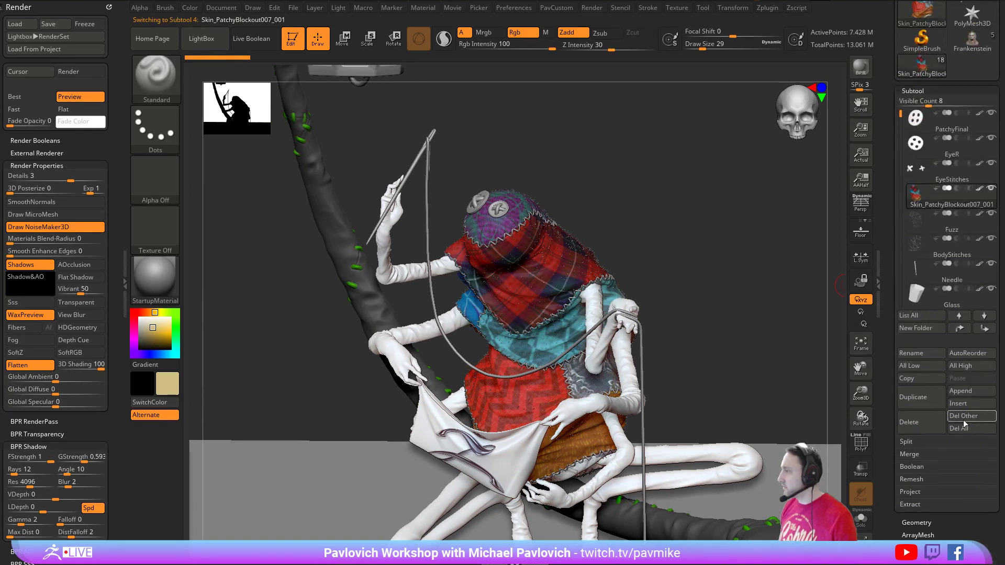
{"action": "left_click", "coordinate": [992, 188], "text": "shift"}
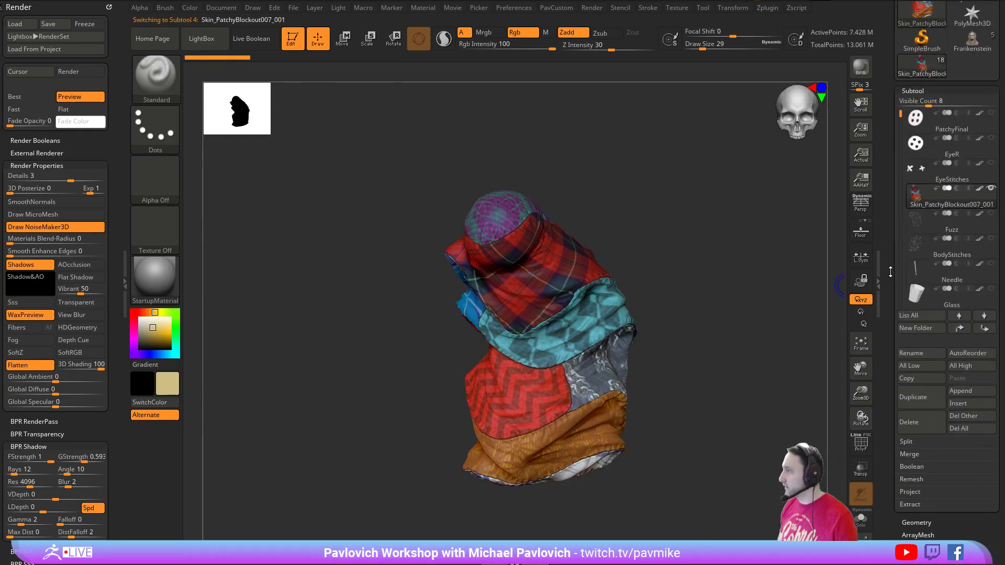
- Move the Skin_PatchyBlockout007_001 subtool to the end of the subtool list and duplicate it
{"action": "left_click", "coordinate": [984, 328]}
{"action": "mouse_move", "coordinate": [754, 267]}
{"action": "left_mouse_down"}
{"action": "mouse_move", "coordinate": [747, 292]}
{"action": "mouse_move", "coordinate": [713, 301]}
{"action": "mouse_move", "coordinate": [757, 317]}
{"action": "left_mouse_up"}
{"action": "left_click", "coordinate": [920, 405]}
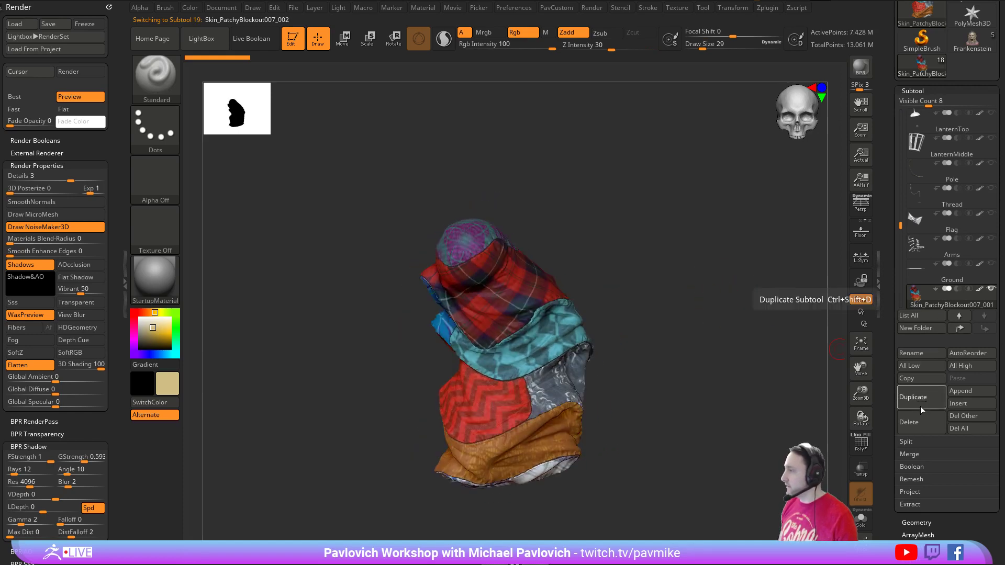
{"action": "left_click_drag", "start_coordinate": [682, 294], "coordinate": [717, 305]}
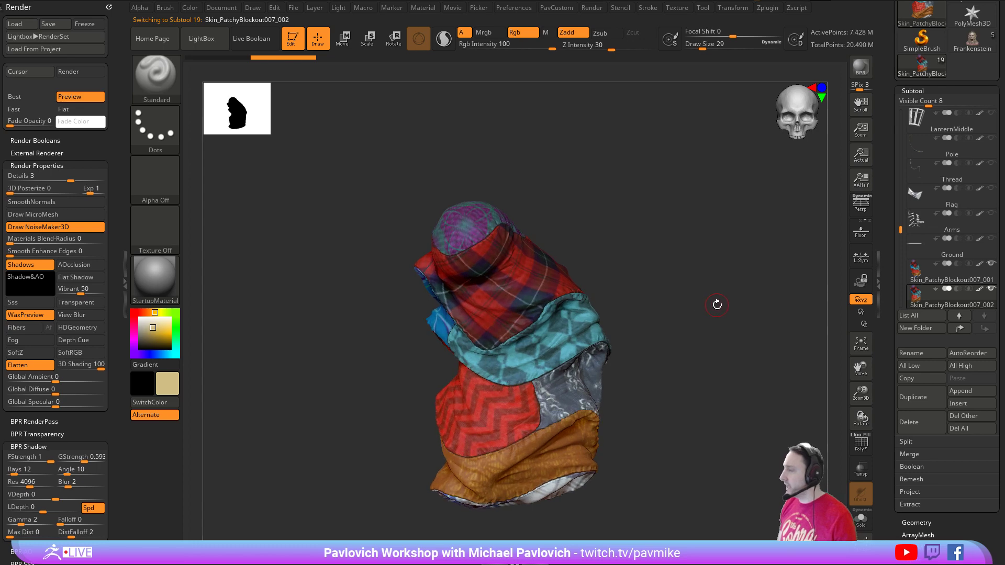
- Flatten the duplicated skin into its UV layout with Morph UV and isolate the flat fabric pieces
{"action": "scroll", "coordinate": [888, 351], "scroll_direction": "down", "scroll_amount": 7}
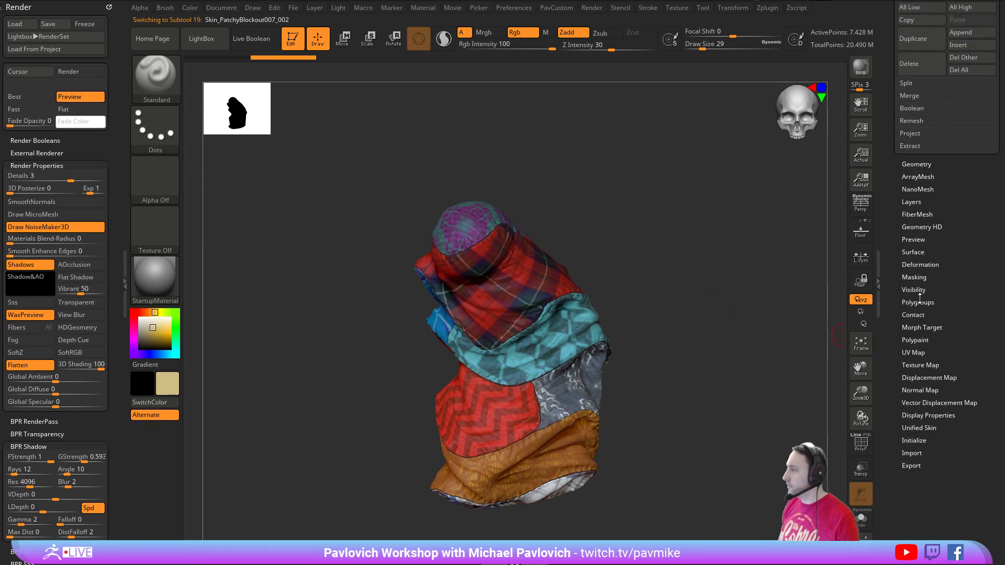
{"action": "key", "text": "shift"}
{"action": "left_click", "coordinate": [913, 329], "text": "shift"}
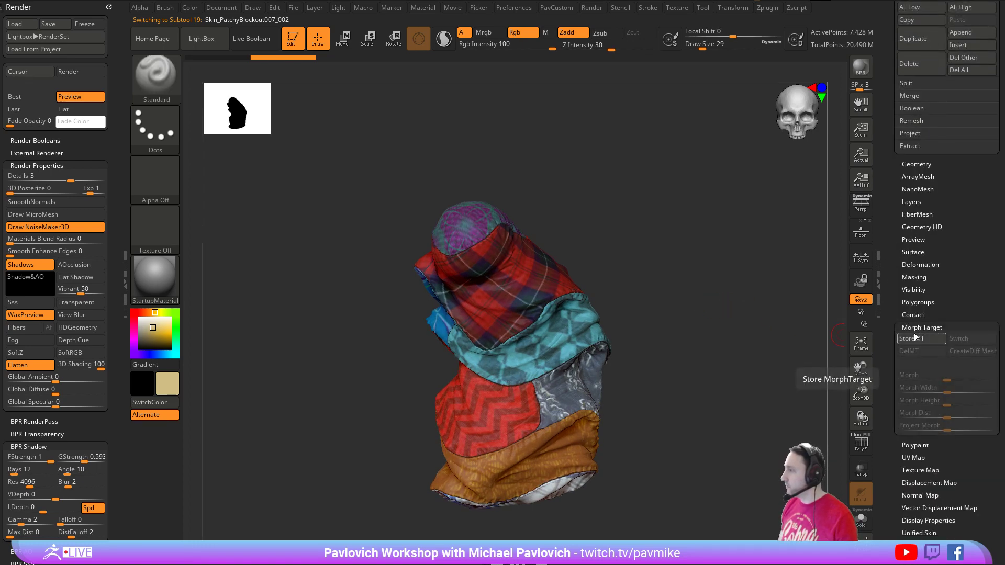
{"action": "left_click", "coordinate": [915, 329], "text": "shift"}
{"action": "left_click", "coordinate": [912, 354], "text": "shift"}
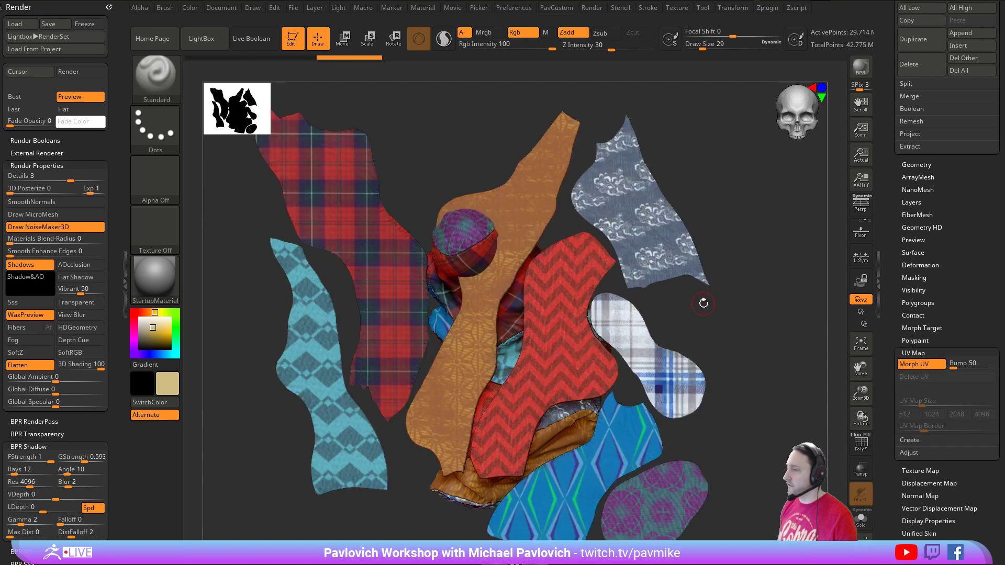
{"action": "left_click_drag", "start_coordinate": [779, 306], "coordinate": [793, 329], "text": "alt"}
{"action": "left_click", "coordinate": [792, 329]}
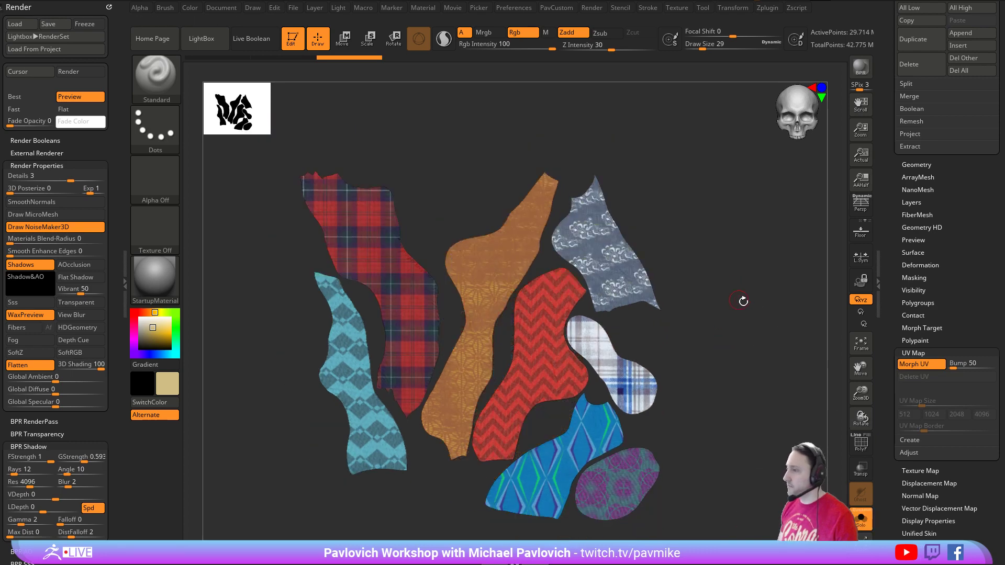
{"action": "left_click_drag", "start_coordinate": [744, 301], "coordinate": [764, 308], "text": "shift"}
{"action": "key", "text": "shift"}
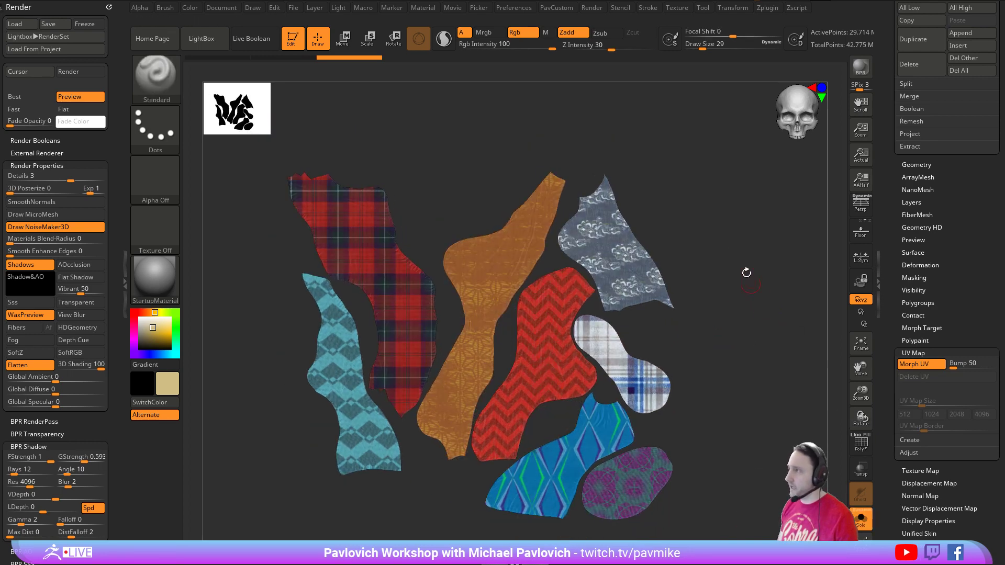
- Import the LinkWeave_RGB.jpg fabric image from the FabricPatterns folder as a texture
{"action": "left_click", "coordinate": [676, 8]}
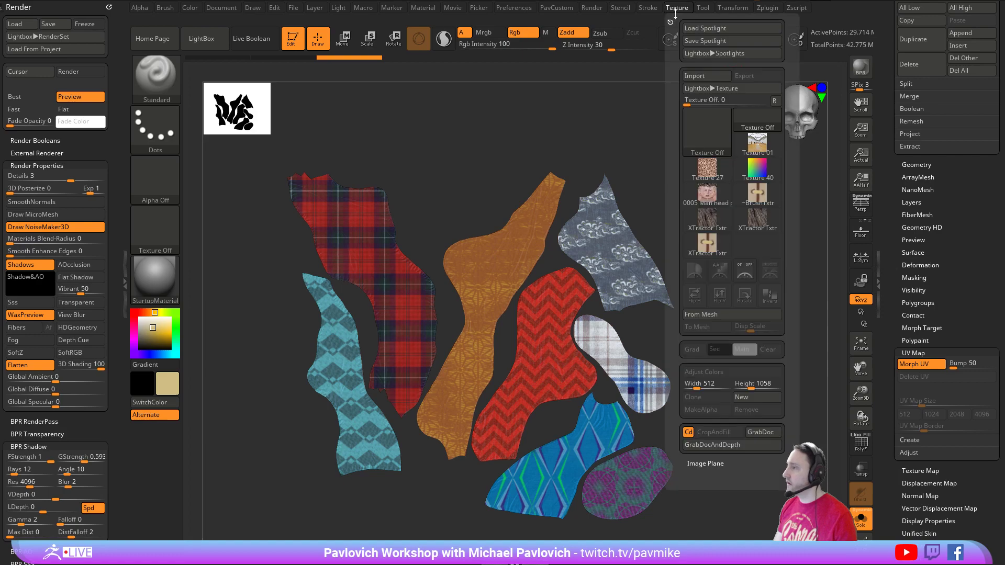
{"action": "left_click", "coordinate": [694, 76]}
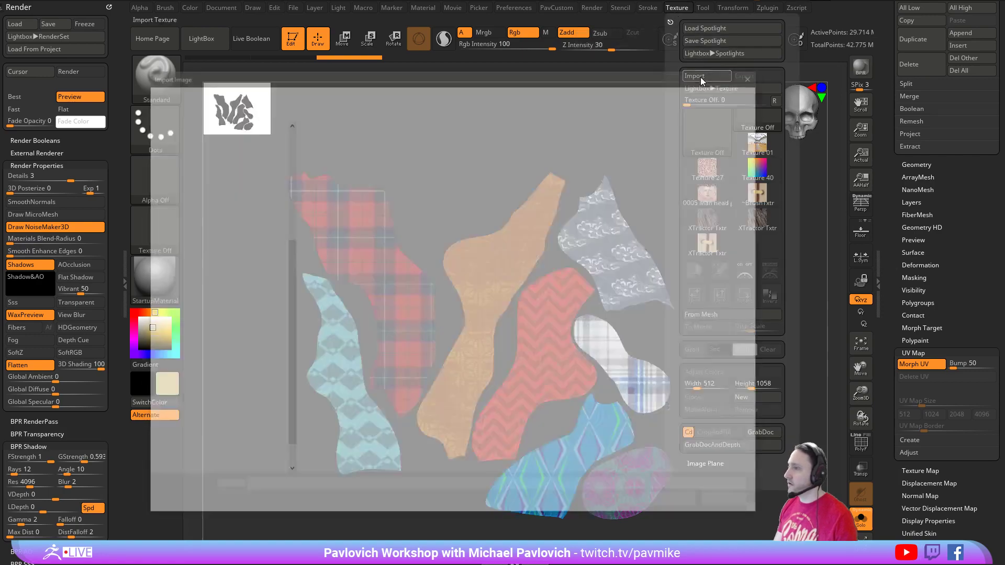
{"action": "double_click", "coordinate": [336, 153]}
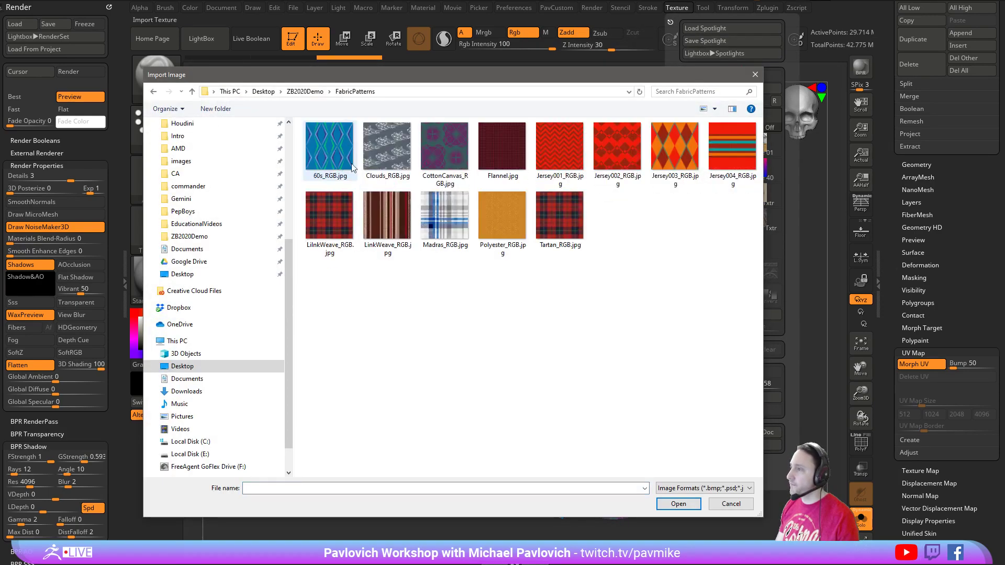
{"action": "double_click", "coordinate": [396, 224]}
- Turn on Spotlight and add the LinkWeave_RGB texture to it over the flat fabric pieces
{"action": "key", "text": "shift+z"}
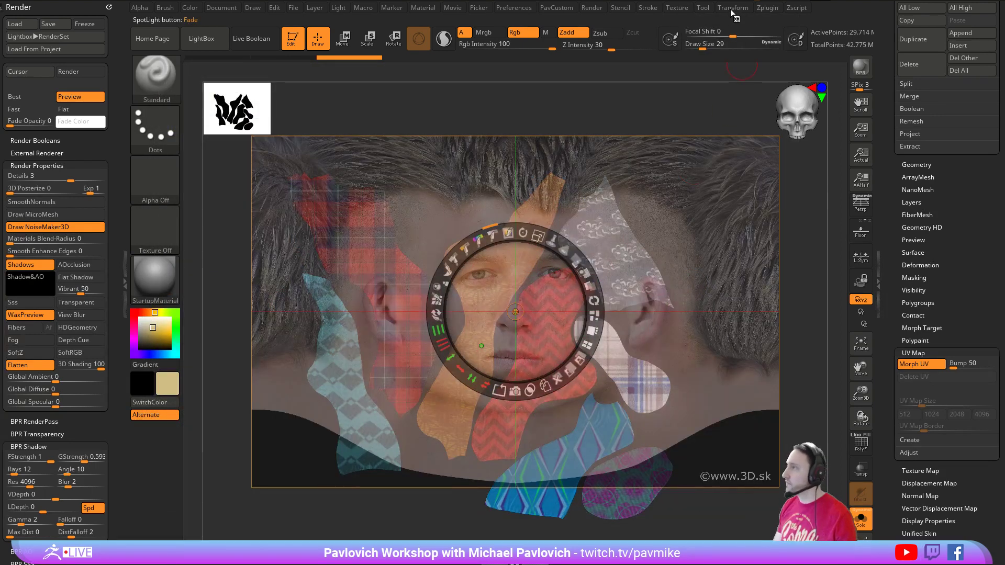
{"action": "key", "text": "z"}
{"action": "mouse_move", "coordinate": [675, 10]}
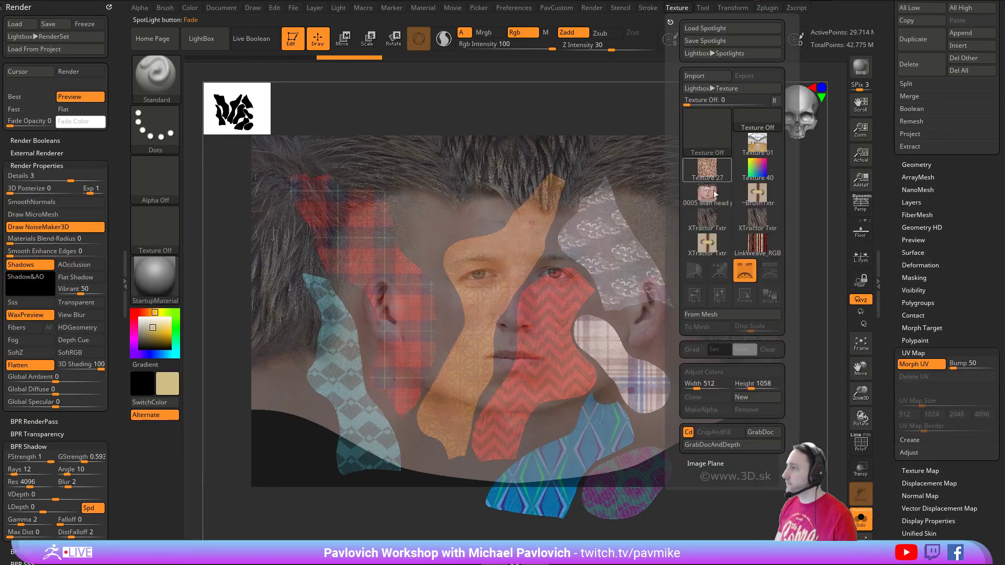
{"action": "left_click", "coordinate": [755, 243]}
{"action": "left_click", "coordinate": [769, 270]}
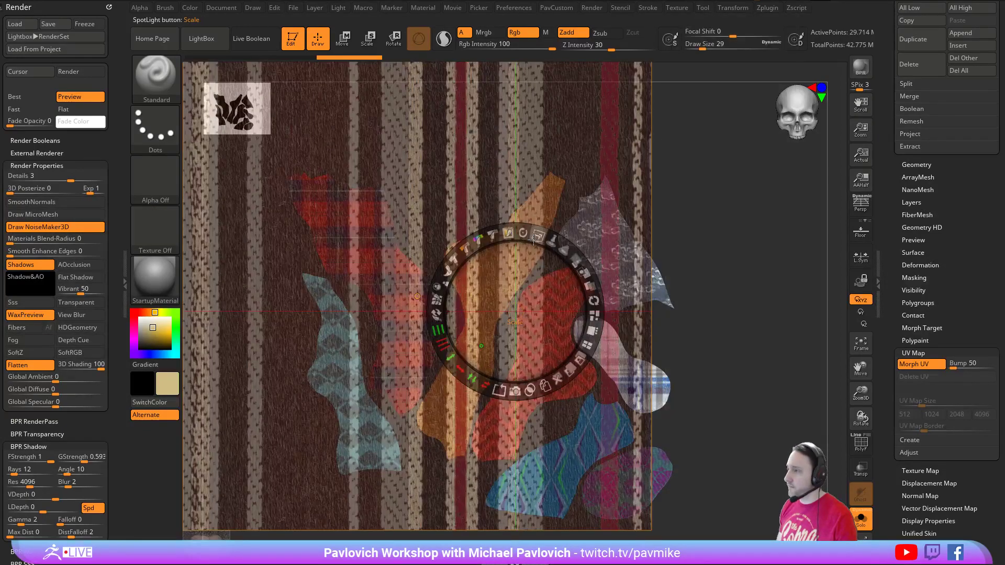
- Scale and position the weave image in Spotlight to cover all the flat pieces, and switch to painting with a larger brush
{"action": "left_click_drag", "start_coordinate": [539, 236], "coordinate": [462, 252]}
{"action": "left_click_drag", "start_coordinate": [444, 346], "coordinate": [440, 330]}
{"action": "mouse_move", "coordinate": [539, 238]}
{"action": "left_mouse_down"}
{"action": "mouse_move", "coordinate": [568, 263]}
{"action": "mouse_move", "coordinate": [581, 300]}
{"action": "mouse_move", "coordinate": [612, 305]}
{"action": "mouse_move", "coordinate": [606, 294]}
{"action": "left_mouse_up"}
{"action": "key", "text": "z"}
{"action": "key", "text": "s"}
{"action": "mouse_move", "coordinate": [607, 213]}
{"action": "left_mouse_down"}
{"action": "mouse_move", "coordinate": [595, 225]}
{"action": "mouse_move", "coordinate": [624, 269]}
{"action": "mouse_move", "coordinate": [632, 310]}
{"action": "mouse_move", "coordinate": [575, 299]}
{"action": "mouse_move", "coordinate": [528, 430]}
{"action": "mouse_move", "coordinate": [623, 487]}
{"action": "mouse_move", "coordinate": [544, 508]}
{"action": "mouse_move", "coordinate": [471, 324]}
{"action": "mouse_move", "coordinate": [345, 350]}
{"action": "mouse_move", "coordinate": [324, 220]}
{"action": "mouse_move", "coordinate": [314, 293]}
{"action": "mouse_move", "coordinate": [346, 387]}
{"action": "mouse_move", "coordinate": [397, 438]}
{"action": "left_mouse_up"}
{"action": "key", "text": "]"}
{"action": "key", "text": "ctrl+z"}
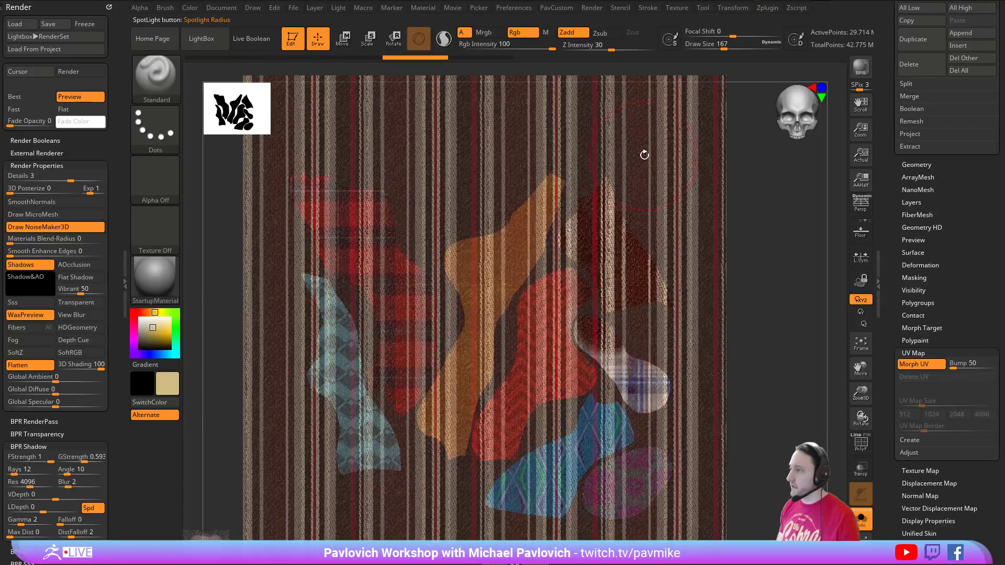
{"action": "key", "text": "ctrl+z"}
- Turn off Zadd and paint the striped weave over all the flat fabric pieces with a draw size of 167
{"action": "left_click", "coordinate": [572, 34]}
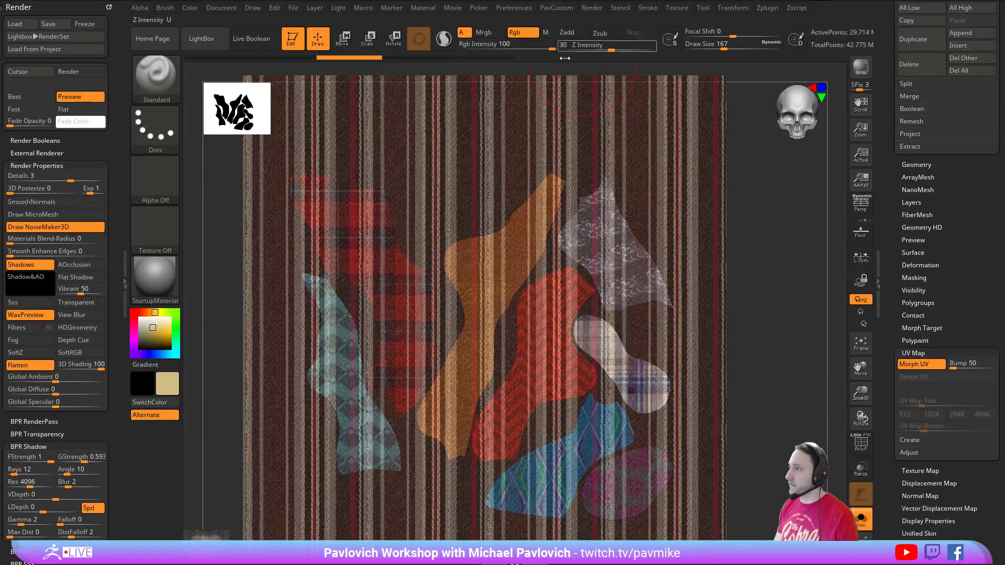
{"action": "left_click_drag", "start_coordinate": [698, 188], "coordinate": [654, 298]}
{"action": "key", "text": "ctrl+z"}
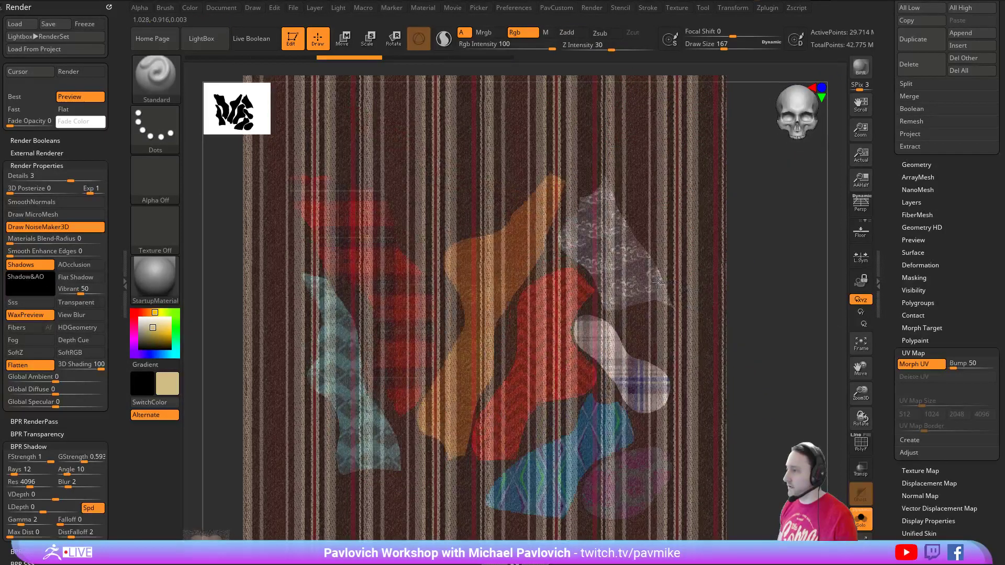
{"action": "mouse_move", "coordinate": [608, 251]}
{"action": "left_mouse_down"}
{"action": "mouse_move", "coordinate": [597, 230]}
{"action": "mouse_move", "coordinate": [582, 367]}
{"action": "mouse_move", "coordinate": [602, 487]}
{"action": "mouse_move", "coordinate": [649, 476]}
{"action": "left_mouse_up"}
{"action": "left_click_drag", "start_coordinate": [661, 313], "coordinate": [554, 413]}
{"action": "mouse_move", "coordinate": [438, 390]}
{"action": "left_mouse_down"}
{"action": "mouse_move", "coordinate": [414, 283]}
{"action": "mouse_move", "coordinate": [318, 143]}
{"action": "mouse_move", "coordinate": [325, 346]}
{"action": "mouse_move", "coordinate": [472, 349]}
{"action": "left_mouse_up"}
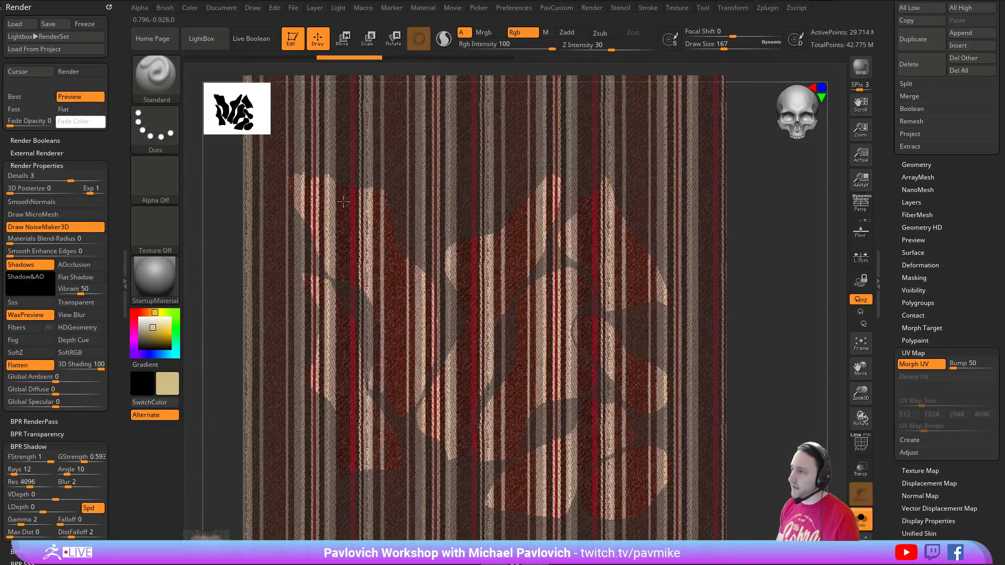
- Hide Spotlight, reduce the draw size to 35, and return the painted duplicate from its UV layout to its 3D shape
{"action": "key", "text": "s"}
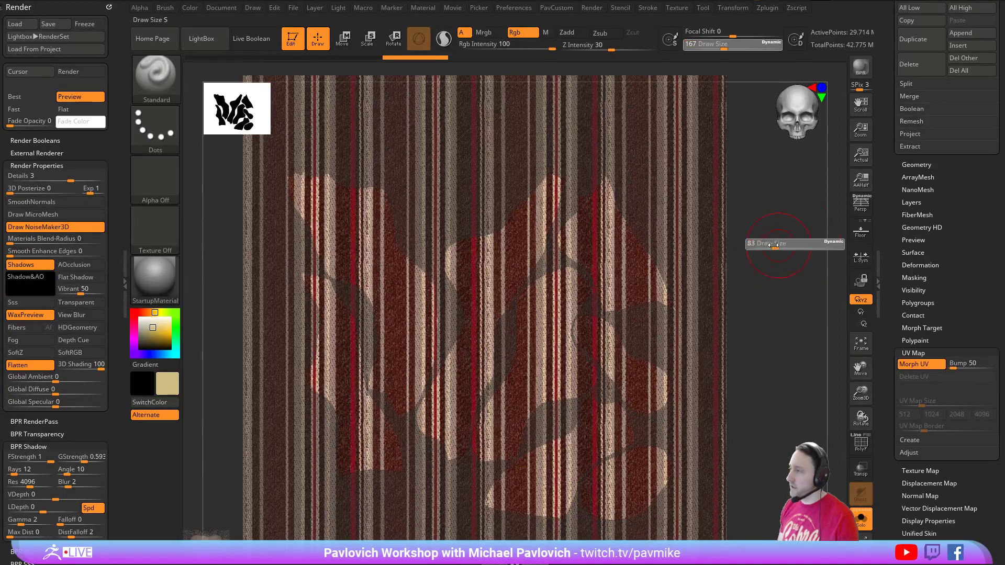
{"action": "left_click_drag", "start_coordinate": [784, 245], "coordinate": [765, 241]}
{"action": "key", "text": "shift+z"}
{"action": "key", "text": "s"}
{"action": "left_click_drag", "start_coordinate": [800, 275], "coordinate": [817, 264], "text": "alt"}
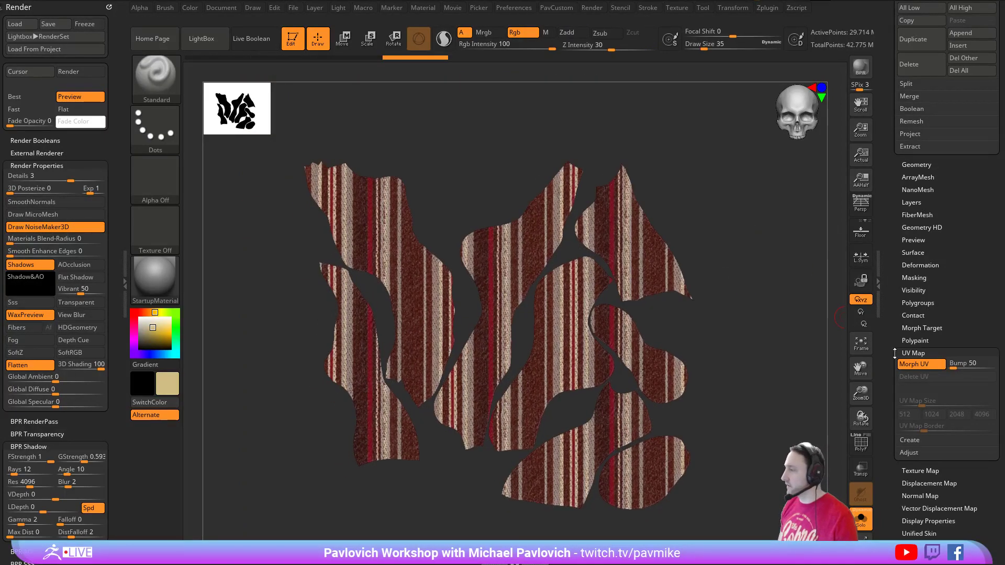
{"action": "mouse_move", "coordinate": [732, 269]}
{"action": "left_mouse_down"}
{"action": "mouse_move", "coordinate": [711, 287]}
{"action": "mouse_move", "coordinate": [738, 264]}
{"action": "left_mouse_up"}
{"action": "left_click_drag", "start_coordinate": [895, 264], "coordinate": [888, 400]}
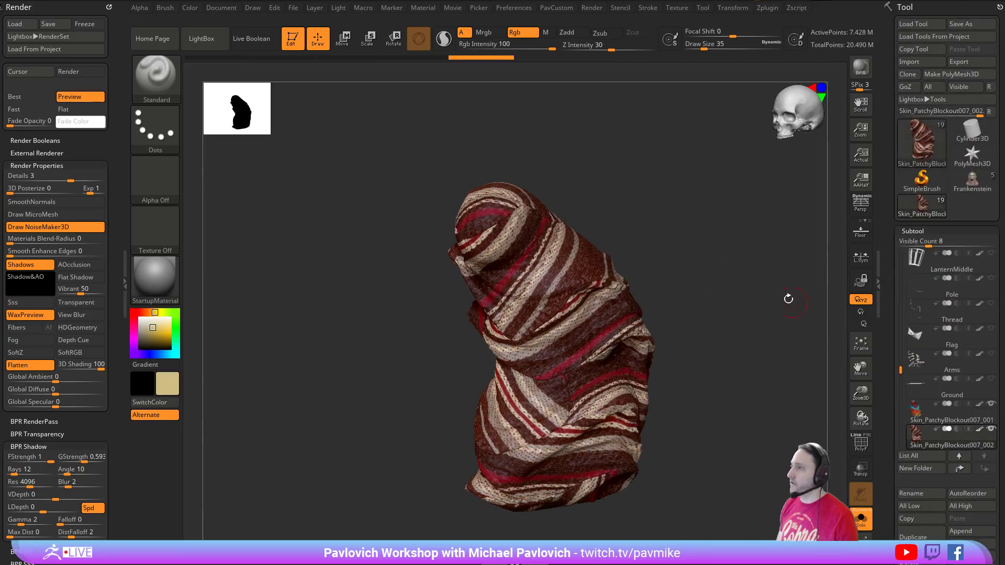
{"action": "left_click_drag", "start_coordinate": [746, 286], "coordinate": [695, 275]}
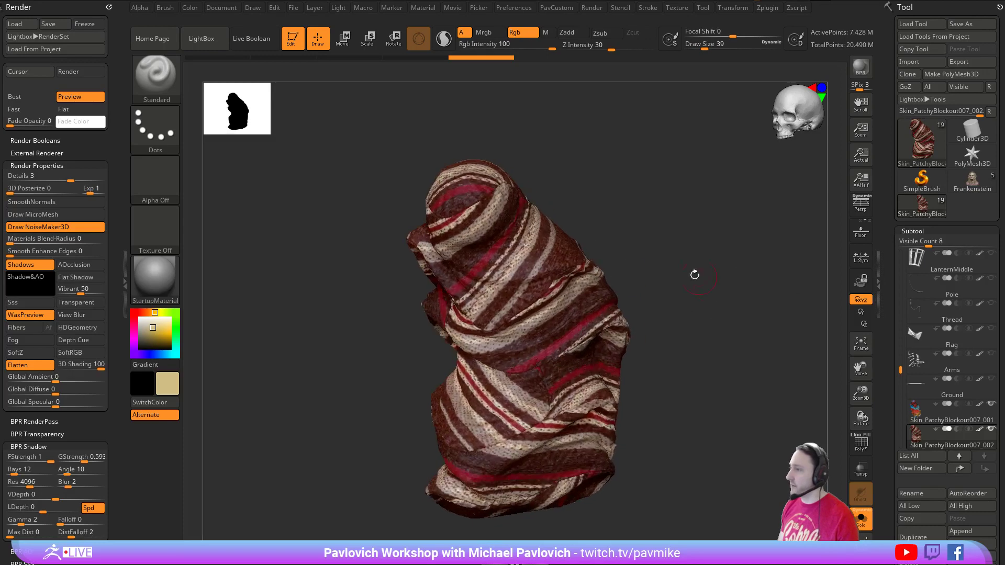
- Select Skin_PatchyBlockout007_001 and set the HistoryRecall brush to RGB intensity 100, trying one stroke on the tartan piece and undoing it
{"action": "left_click", "coordinate": [941, 420]}
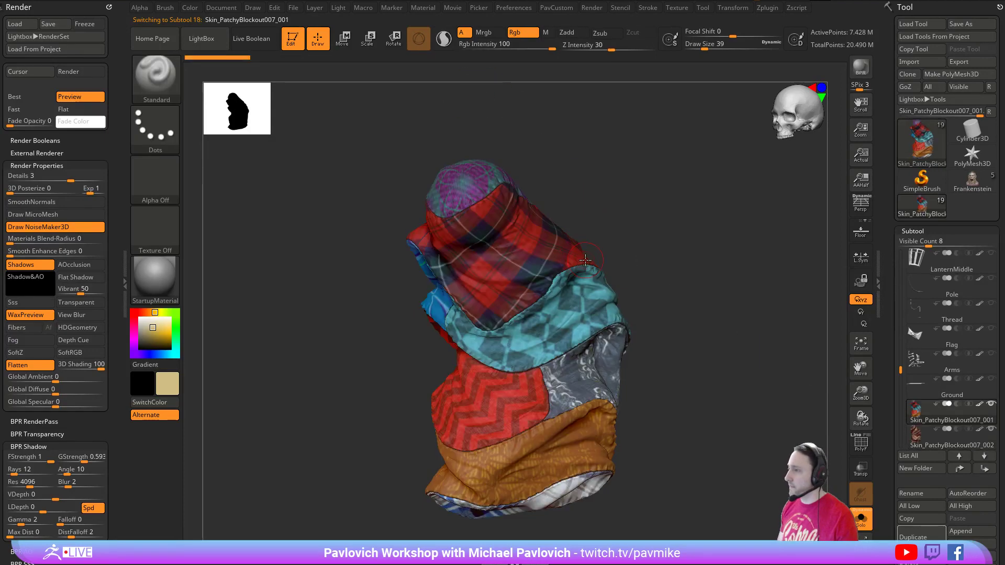
{"action": "key", "text": "s"}
{"action": "left_click_drag", "start_coordinate": [587, 259], "coordinate": [585, 260]}
{"action": "mouse_move", "coordinate": [661, 217]}
{"action": "left_mouse_down", "text": "alt"}
{"action": "mouse_move", "coordinate": [652, 236]}
{"action": "mouse_move", "coordinate": [664, 225]}
{"action": "left_mouse_up", "text": "alt"}
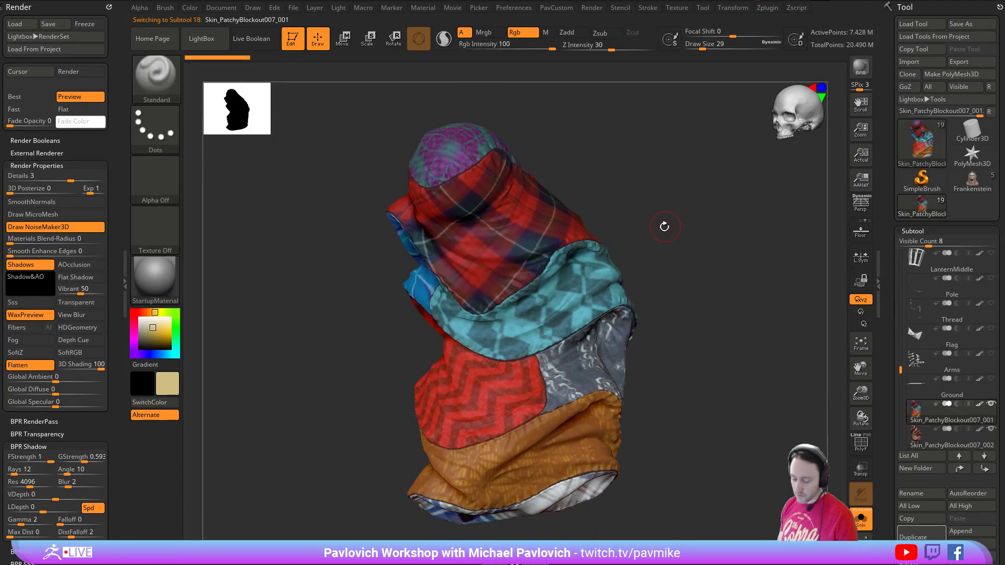
{"action": "key", "text": "b"}
{"action": "key", "text": "h"}
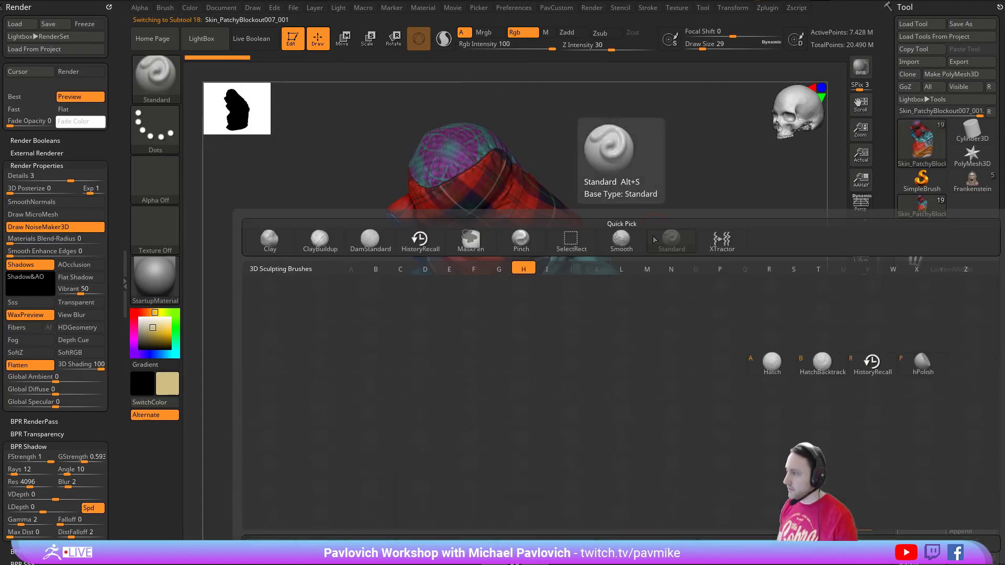
{"action": "left_click", "coordinate": [873, 376]}
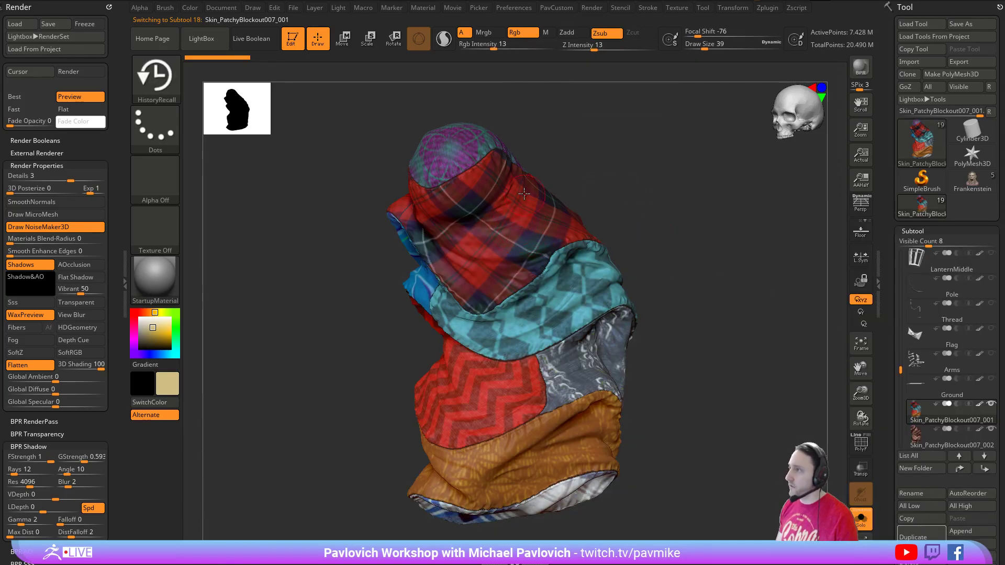
{"action": "left_click_drag", "start_coordinate": [535, 42], "coordinate": [556, 43]}
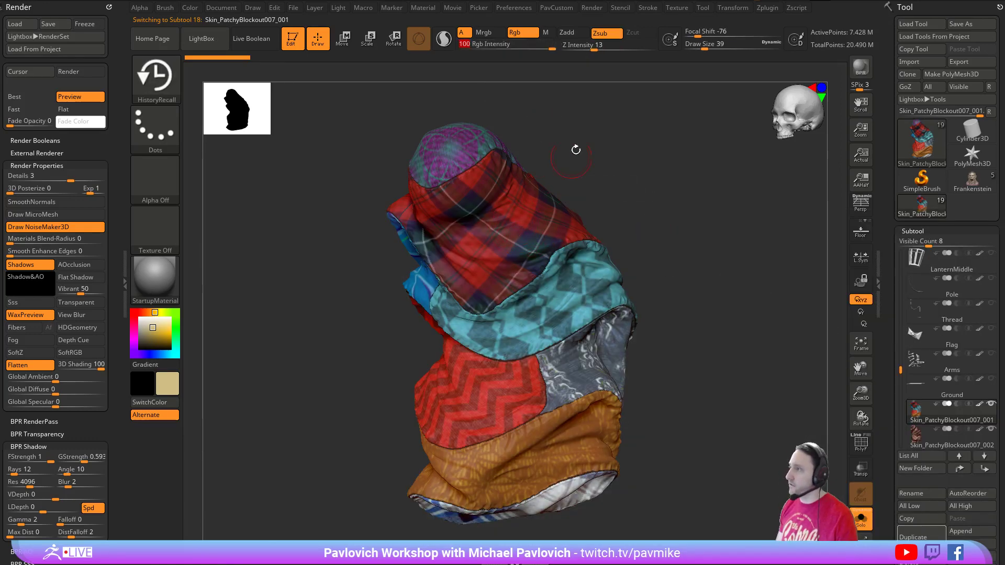
{"action": "left_click_drag", "start_coordinate": [500, 248], "coordinate": [516, 211]}
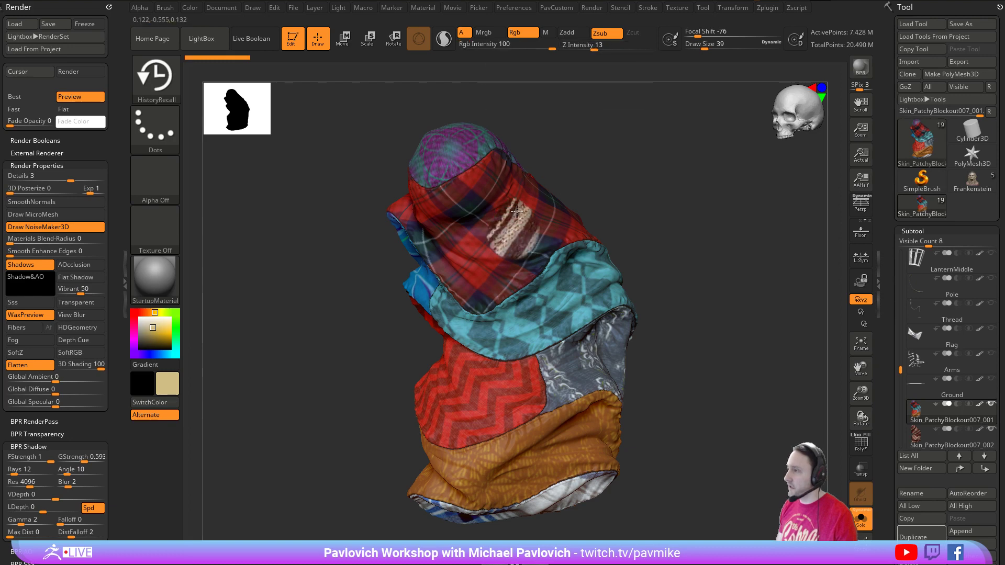
{"action": "key", "text": "ctrl+z"}
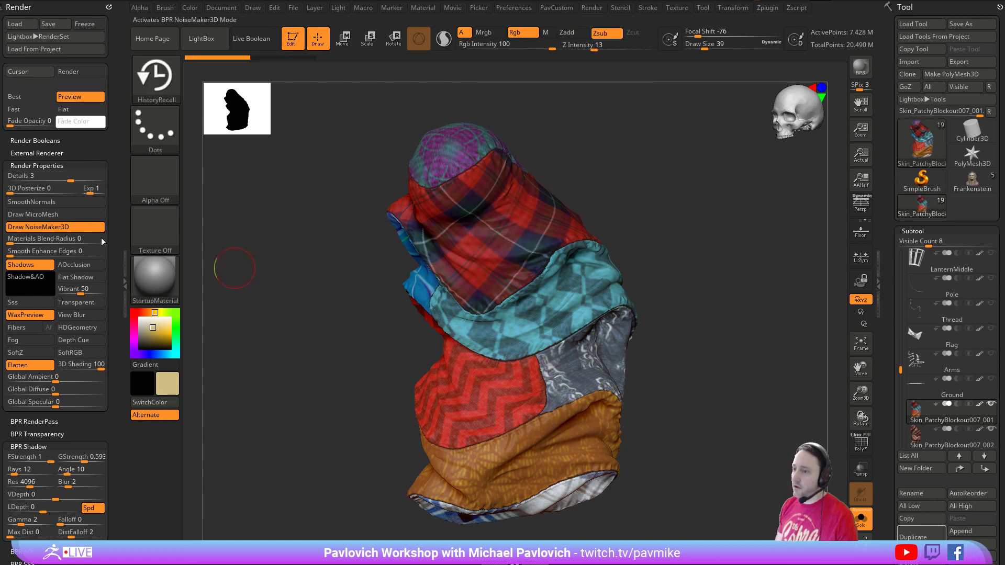
- Dock the Brush palette and set the HistoryRecall brush's Mask By Polygroups to 100
{"action": "mouse_move", "coordinate": [110, 417]}
{"action": "left_mouse_down"}
{"action": "mouse_move", "coordinate": [104, 327]}
{"action": "mouse_move", "coordinate": [106, 414]}
{"action": "left_mouse_up"}
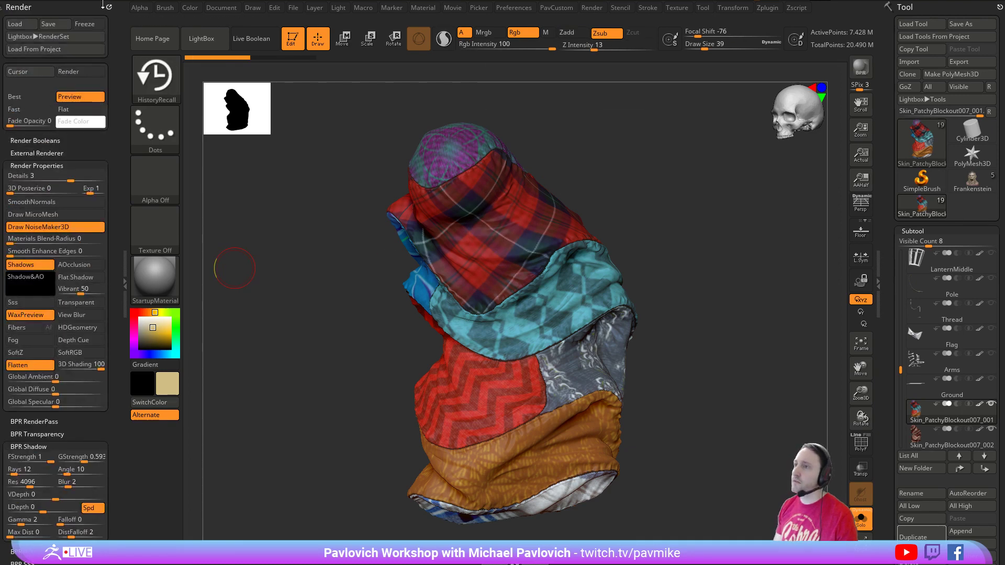
{"action": "left_click", "coordinate": [109, 7]}
{"action": "left_click", "coordinate": [171, 9]}
{"action": "left_click", "coordinate": [163, 16]}
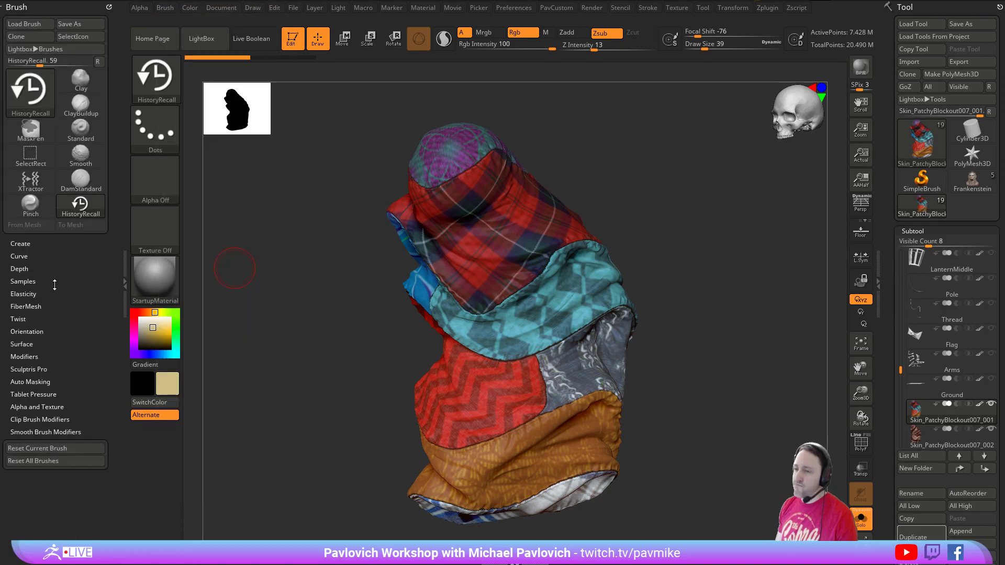
{"action": "left_click", "coordinate": [31, 382]}
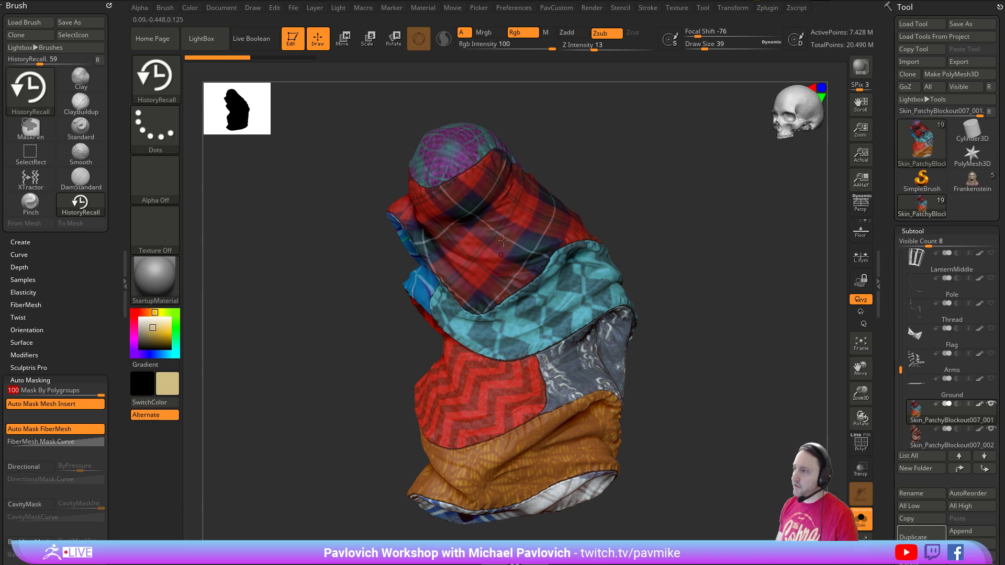
- Recall the striped weave over the whole red tartan piece with HistoryRecall, working around its front and back
{"action": "mouse_move", "coordinate": [504, 241]}
{"action": "left_mouse_down"}
{"action": "mouse_move", "coordinate": [461, 184]}
{"action": "mouse_move", "coordinate": [419, 199]}
{"action": "mouse_move", "coordinate": [445, 252]}
{"action": "mouse_move", "coordinate": [516, 236]}
{"action": "mouse_move", "coordinate": [525, 163]}
{"action": "left_mouse_up"}
{"action": "right_click_drag", "start_coordinate": [554, 230], "coordinate": [471, 220]}
{"action": "mouse_move", "coordinate": [558, 199]}
{"action": "left_mouse_down"}
{"action": "mouse_move", "coordinate": [552, 168]}
{"action": "mouse_move", "coordinate": [602, 212]}
{"action": "mouse_move", "coordinate": [604, 230]}
{"action": "left_mouse_up"}
{"action": "mouse_move", "coordinate": [697, 165]}
{"action": "right_mouse_down", "text": "alt"}
{"action": "mouse_move", "coordinate": [640, 217]}
{"action": "mouse_move", "coordinate": [531, 229]}
{"action": "right_mouse_up", "text": "alt"}
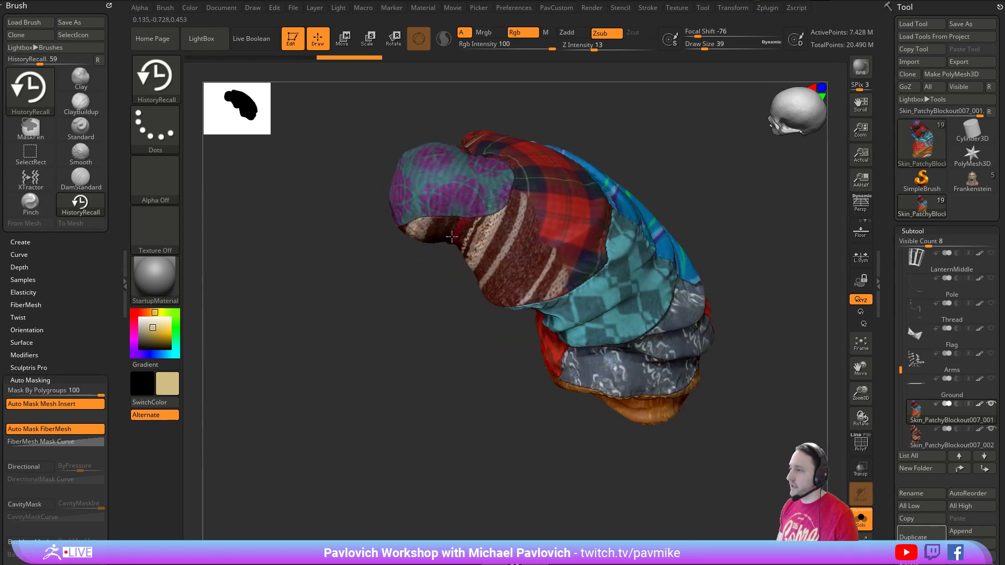
{"action": "left_click_drag", "start_coordinate": [544, 222], "coordinate": [586, 272]}
{"action": "mouse_move", "coordinate": [660, 155]}
{"action": "right_mouse_down"}
{"action": "mouse_move", "coordinate": [687, 169]}
{"action": "mouse_move", "coordinate": [686, 247]}
{"action": "mouse_move", "coordinate": [716, 218]}
{"action": "mouse_move", "coordinate": [745, 272]}
{"action": "right_mouse_up"}
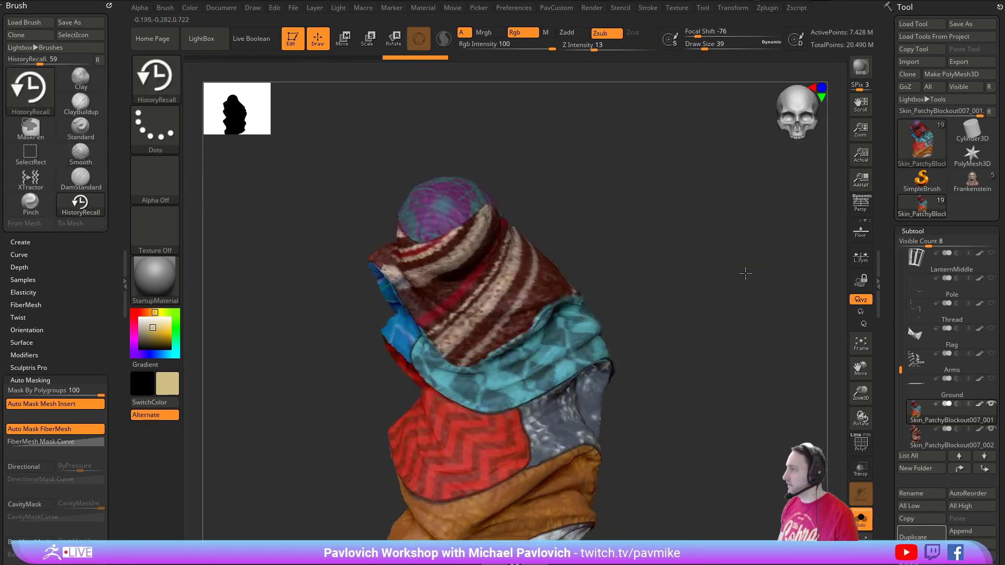
- Select Skin_PatchyBlockout007_002, hide its polypaint, and ready a small Standard brush with Rgb off
{"action": "left_click", "coordinate": [938, 445]}
{"action": "left_click", "coordinate": [980, 430]}
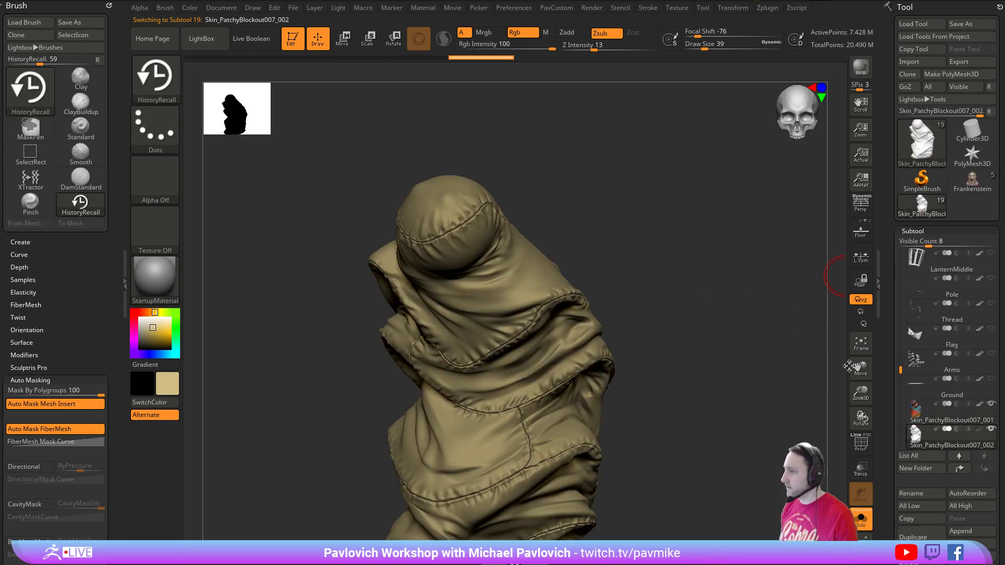
{"action": "mouse_move", "coordinate": [665, 241]}
{"action": "right_mouse_down", "text": "ctrl"}
{"action": "mouse_move", "coordinate": [685, 283]}
{"action": "mouse_move", "coordinate": [657, 278]}
{"action": "mouse_move", "coordinate": [618, 307]}
{"action": "right_mouse_up", "text": "ctrl"}
{"action": "key", "text": "b"}
{"action": "key", "text": "s"}
{"action": "key", "text": "t"}
{"action": "key", "text": "bracketleft"}
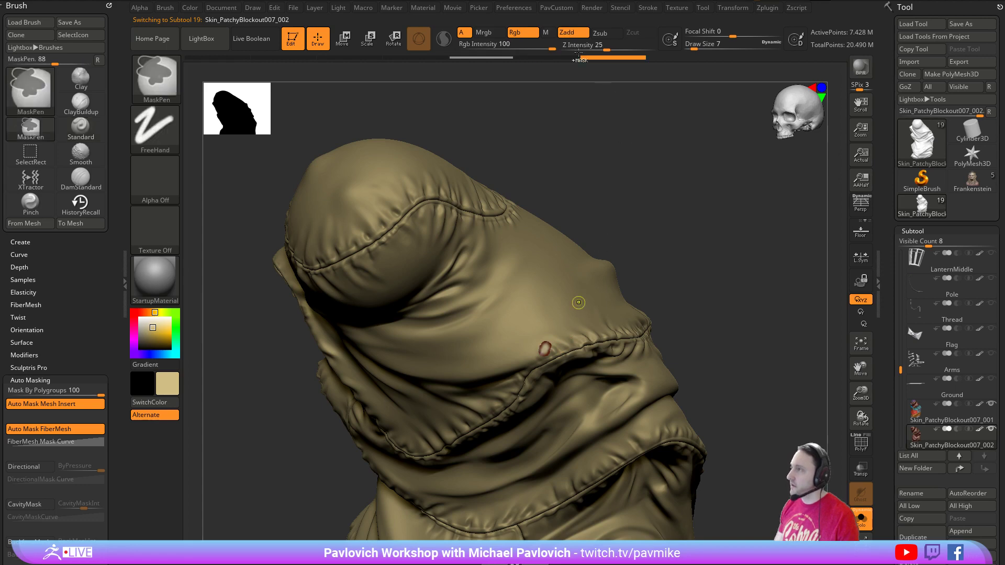
{"action": "left_click", "coordinate": [516, 33]}
- Sculpt a few small marks just above the seam on the upper fabric piece, isolate that piece, and show the whole skin again
{"action": "right_click_drag", "start_coordinate": [694, 261], "coordinate": [580, 243]}
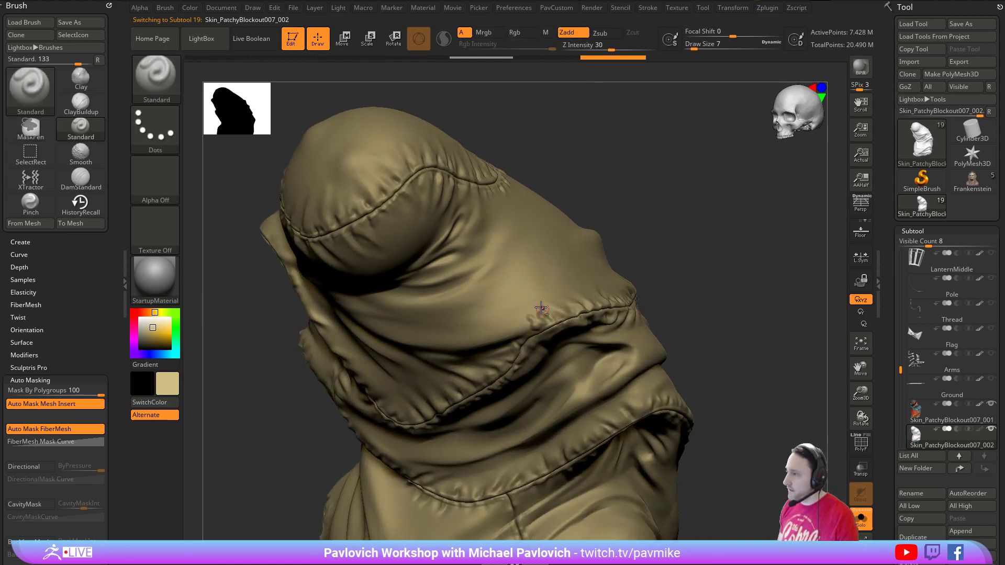
{"action": "left_click_drag", "start_coordinate": [542, 308], "coordinate": [528, 309]}
{"action": "mouse_move", "coordinate": [638, 290]}
{"action": "right_mouse_down"}
{"action": "mouse_move", "coordinate": [449, 399]}
{"action": "mouse_move", "coordinate": [524, 340]}
{"action": "mouse_move", "coordinate": [611, 349]}
{"action": "right_mouse_up"}
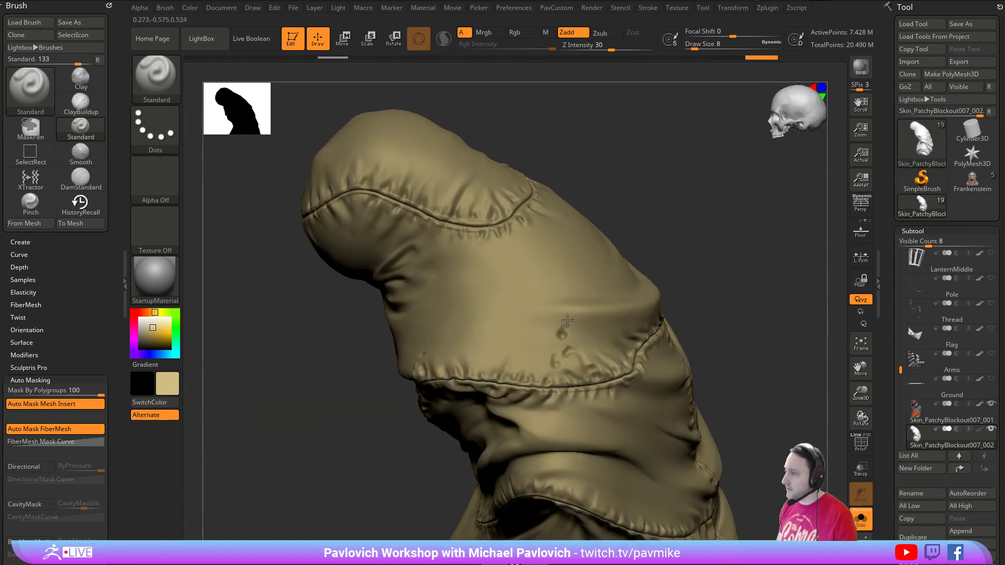
{"action": "left_click_drag", "start_coordinate": [568, 320], "coordinate": [573, 329]}
{"action": "left_click_drag", "start_coordinate": [696, 281], "coordinate": [684, 293]}
{"action": "left_click", "coordinate": [585, 310], "text": "ctrl+shift"}
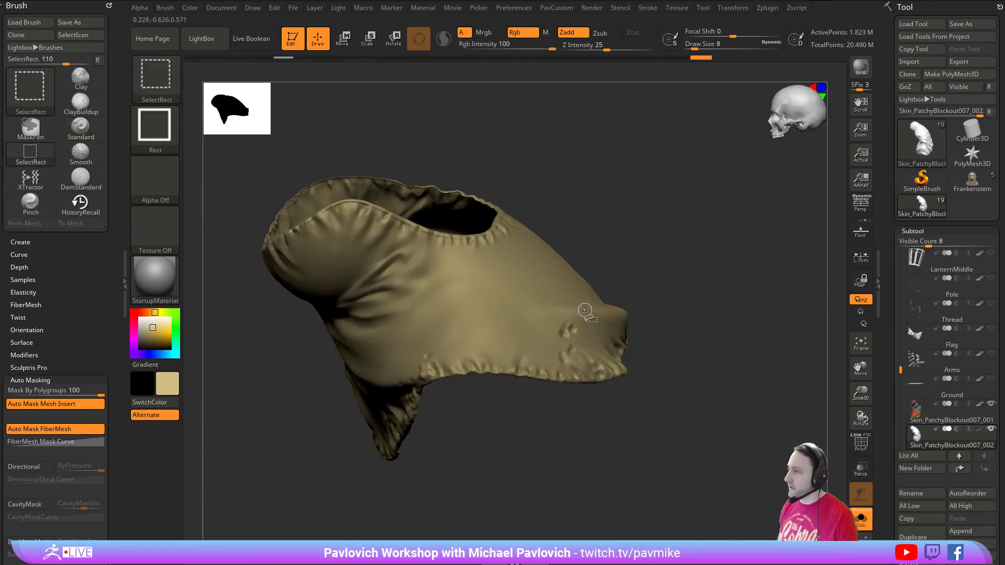
{"action": "left_click", "coordinate": [700, 298], "text": "ctrl+shift"}
- Activate surface noise on Skin_PatchyBlockout007_002 and start importing an image as its noise alpha
{"action": "scroll", "coordinate": [915, 240], "scroll_direction": "down", "scroll_amount": 10}
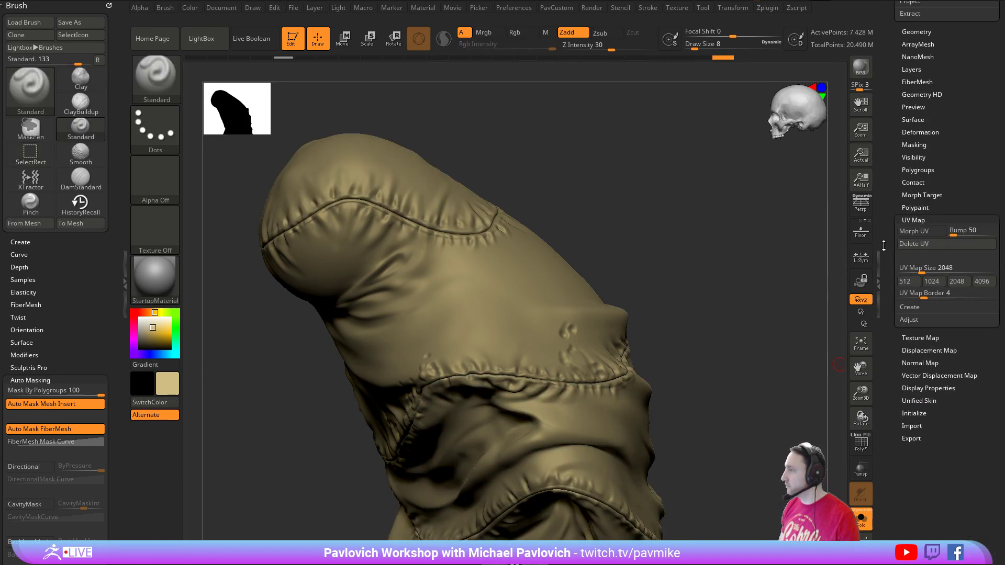
{"action": "key", "text": "shift"}
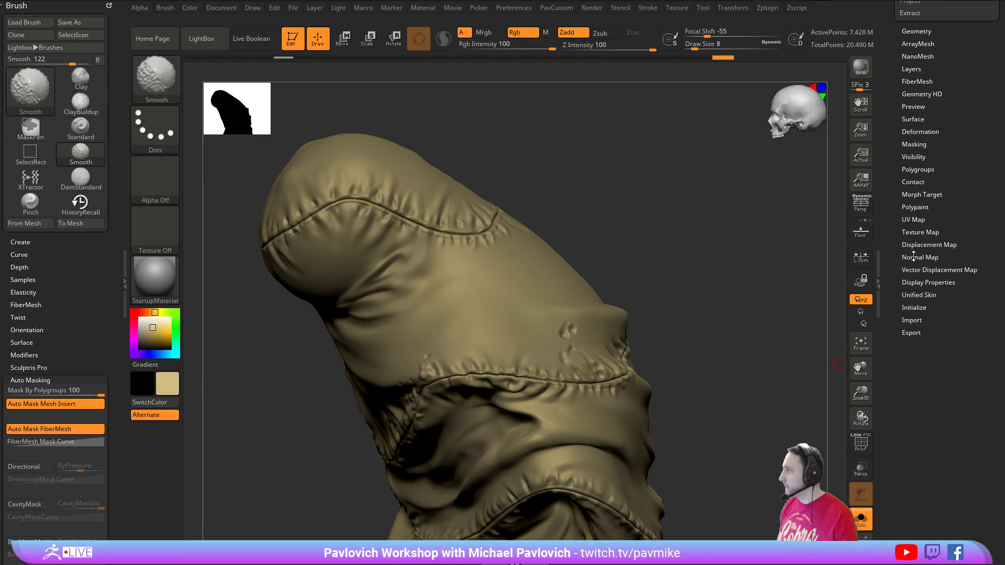
{"action": "left_click", "coordinate": [913, 119]}
{"action": "left_click", "coordinate": [938, 179]}
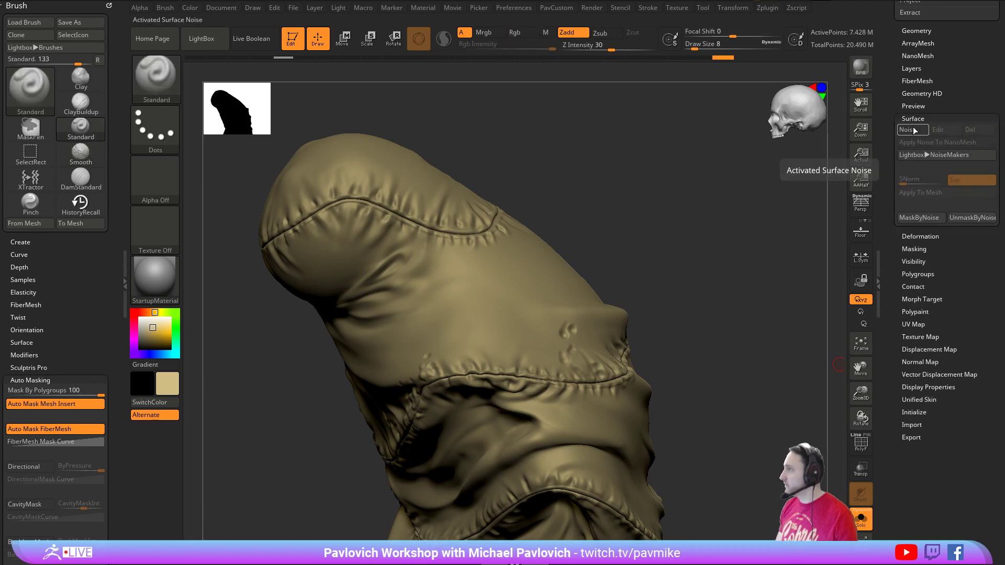
{"action": "left_click", "coordinate": [575, 450]}
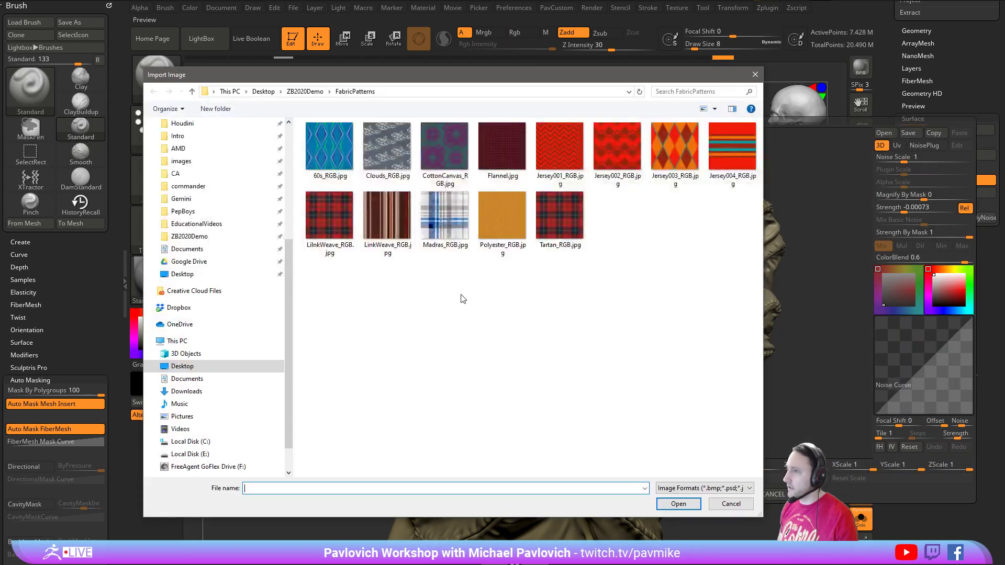
- Load Woven pattern 02.jpg from the ZBrush 2019.1 ZAlphas > Cloth > Tileable Alphas folder as the noise alpha
{"action": "scroll", "coordinate": [234, 178], "scroll_direction": "up", "scroll_amount": 5}
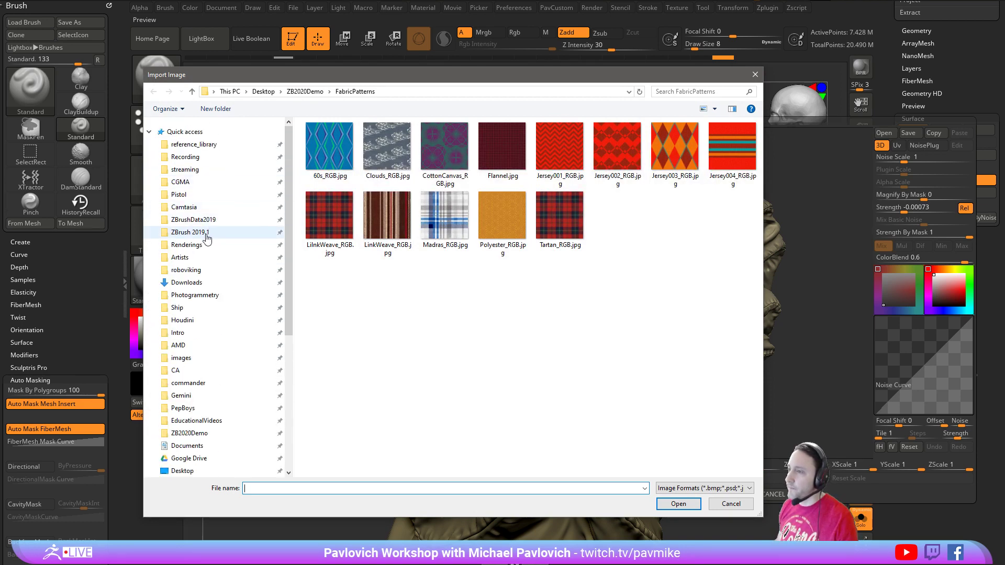
{"action": "left_click", "coordinate": [214, 232]}
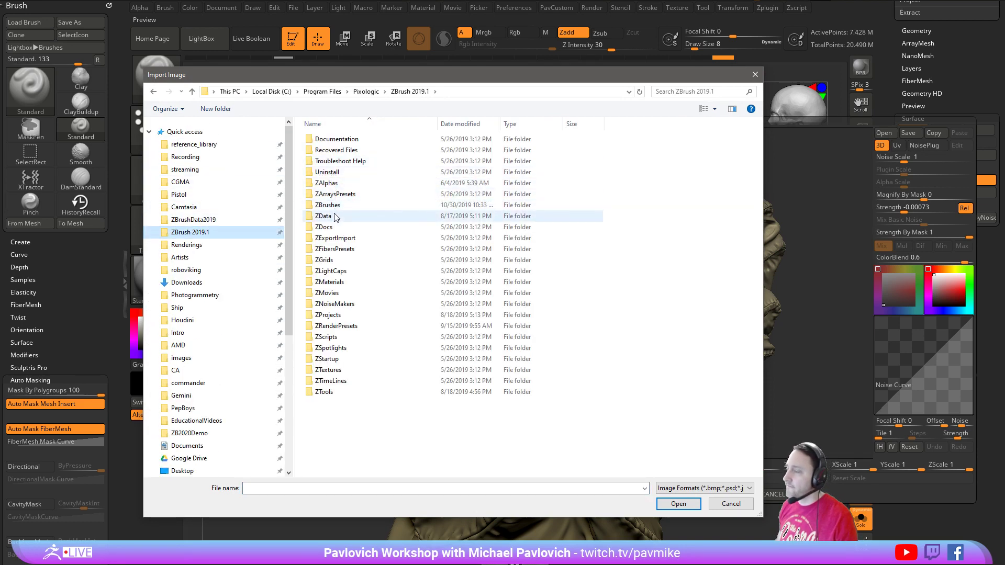
{"action": "left_click", "coordinate": [337, 186]}
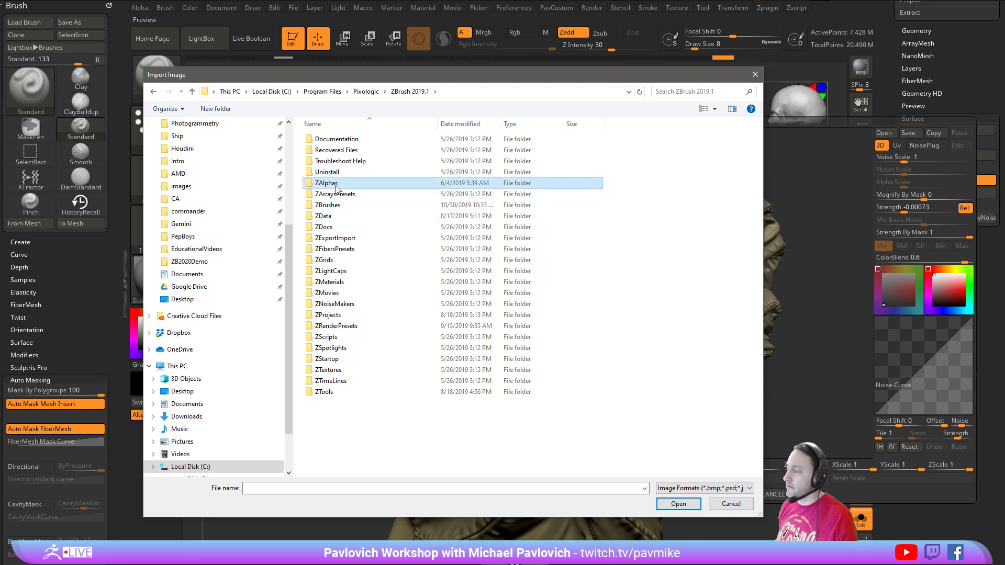
{"action": "double_click", "coordinate": [337, 186]}
{"action": "double_click", "coordinate": [330, 139]}
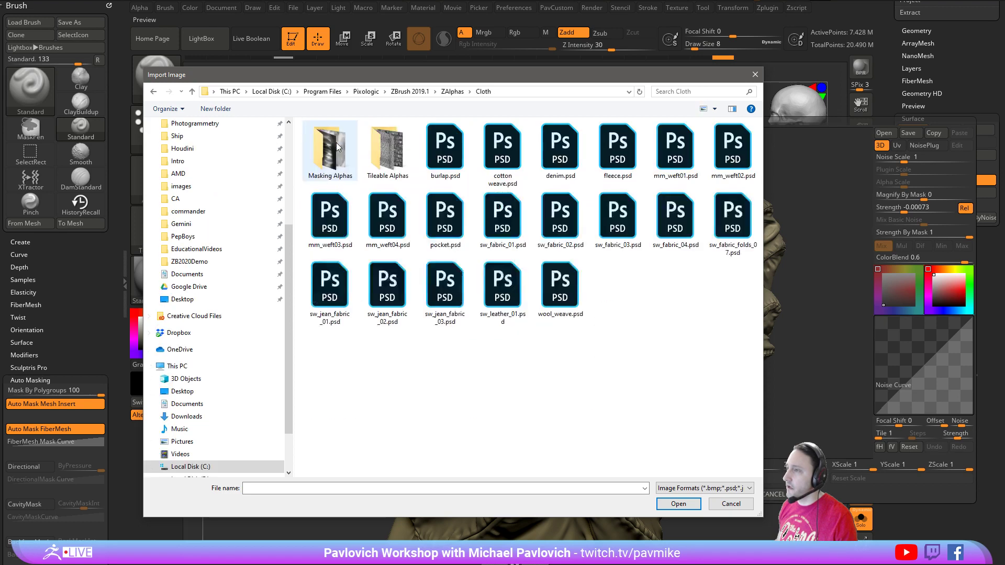
{"action": "double_click", "coordinate": [388, 152]}
{"action": "scroll", "coordinate": [495, 315], "scroll_direction": "down", "scroll_amount": 5}
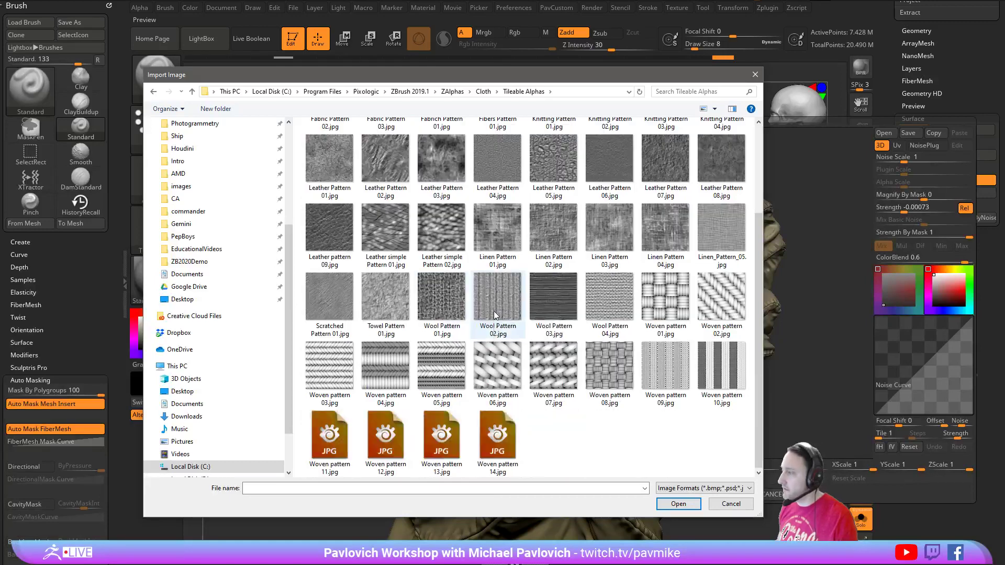
{"action": "double_click", "coordinate": [722, 296]}
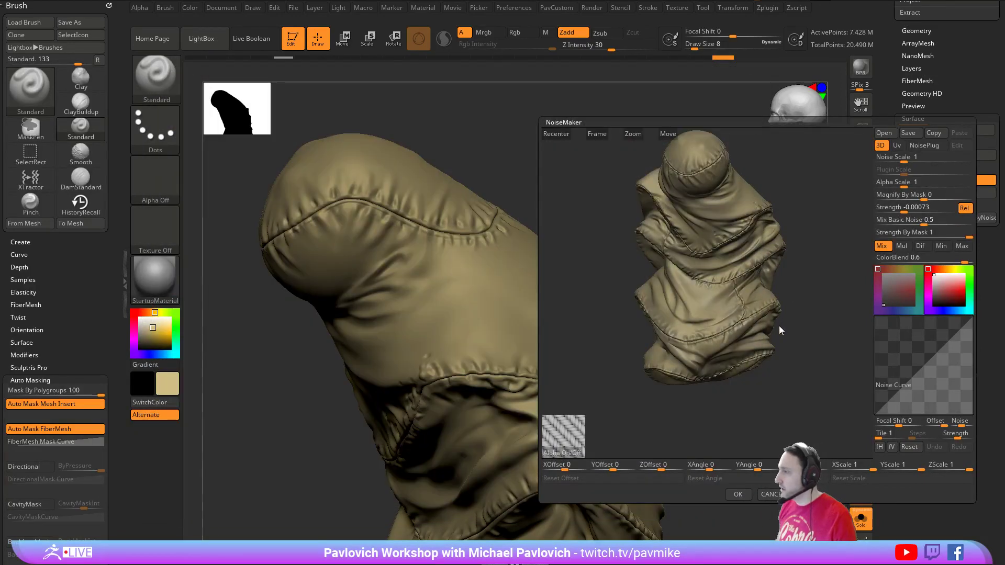
- Set the noise's Mix Basic Noise to 0, Alpha Scale to 0.02556, Strength to -0.02458 and ColorBlend to 0
{"action": "right_click_drag", "start_coordinate": [799, 280], "coordinate": [803, 385], "text": "ctrl"}
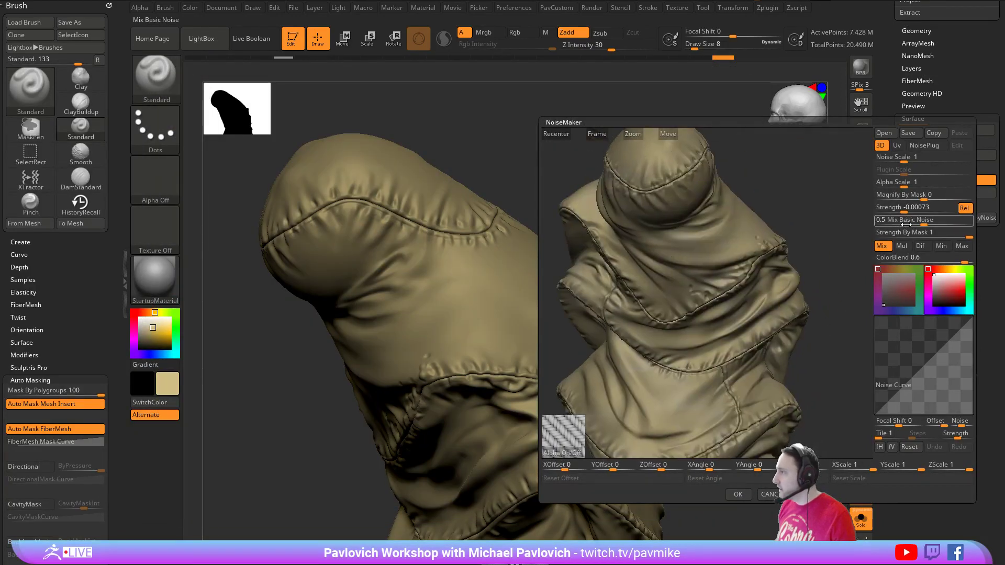
{"action": "left_click_drag", "start_coordinate": [909, 224], "coordinate": [864, 223]}
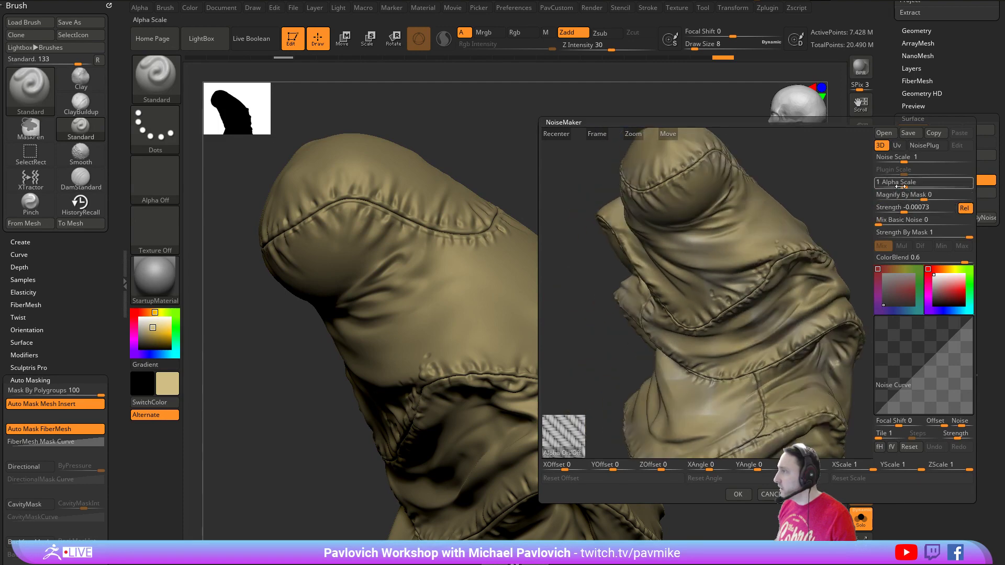
{"action": "left_click_drag", "start_coordinate": [899, 187], "coordinate": [894, 185]}
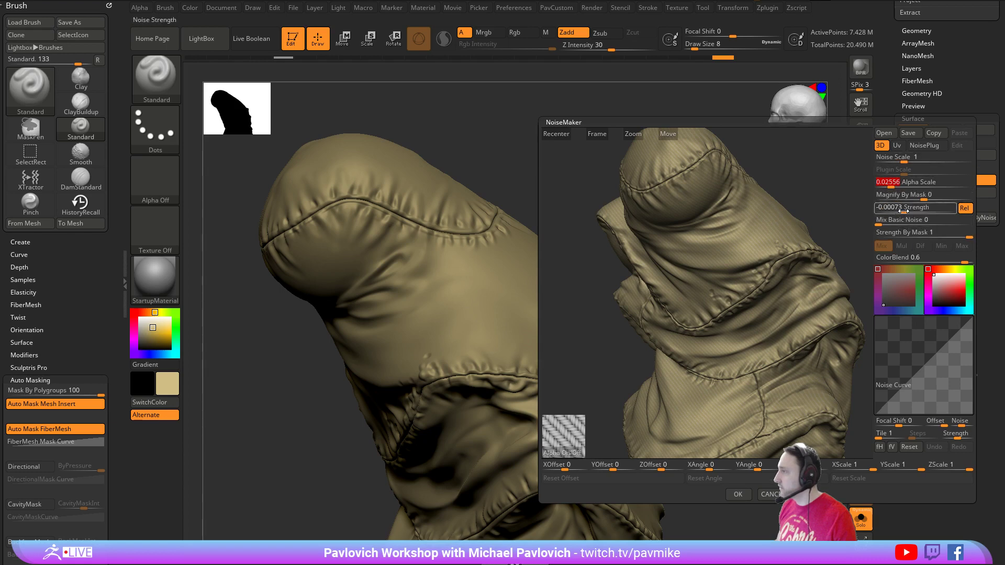
{"action": "left_click_drag", "start_coordinate": [899, 212], "coordinate": [895, 212]}
{"action": "left_click", "coordinate": [924, 260]}
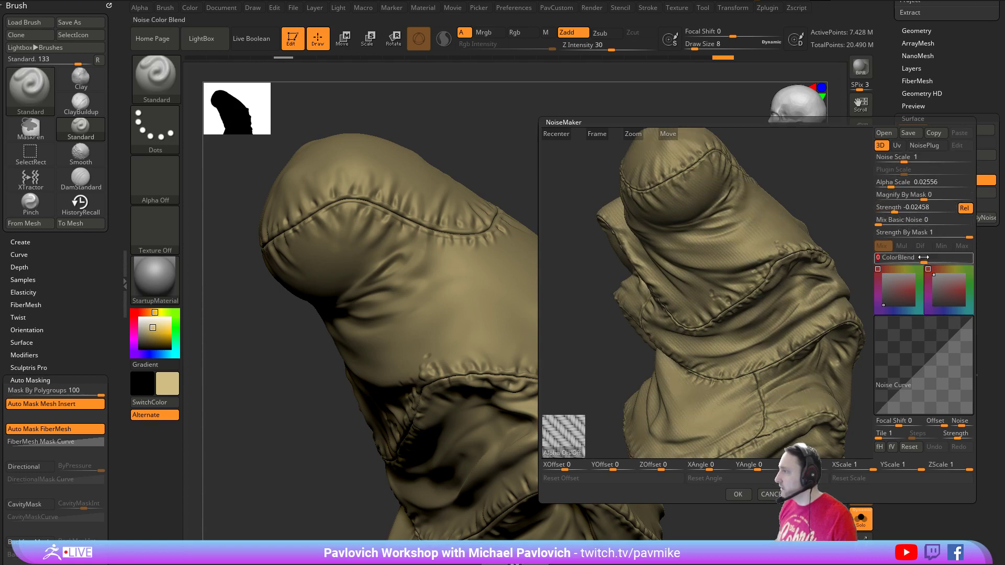
- Adjust the woven noise Strength to -0.1201 and accept the noise settings
{"action": "left_click_drag", "start_coordinate": [897, 212], "coordinate": [945, 209]}
{"action": "left_click_drag", "start_coordinate": [773, 201], "coordinate": [779, 265], "text": "alt"}
{"action": "left_click_drag", "start_coordinate": [599, 340], "coordinate": [655, 362], "text": "alt"}
{"action": "left_click_drag", "start_coordinate": [916, 213], "coordinate": [889, 213]}
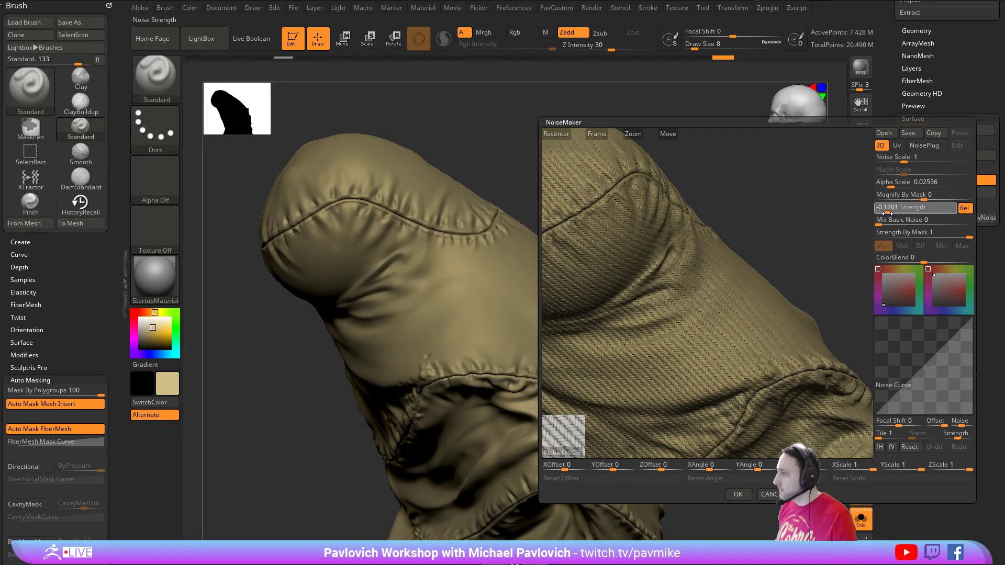
{"action": "left_click", "coordinate": [740, 497]}
{"action": "left_click_drag", "start_coordinate": [728, 241], "coordinate": [701, 226]}
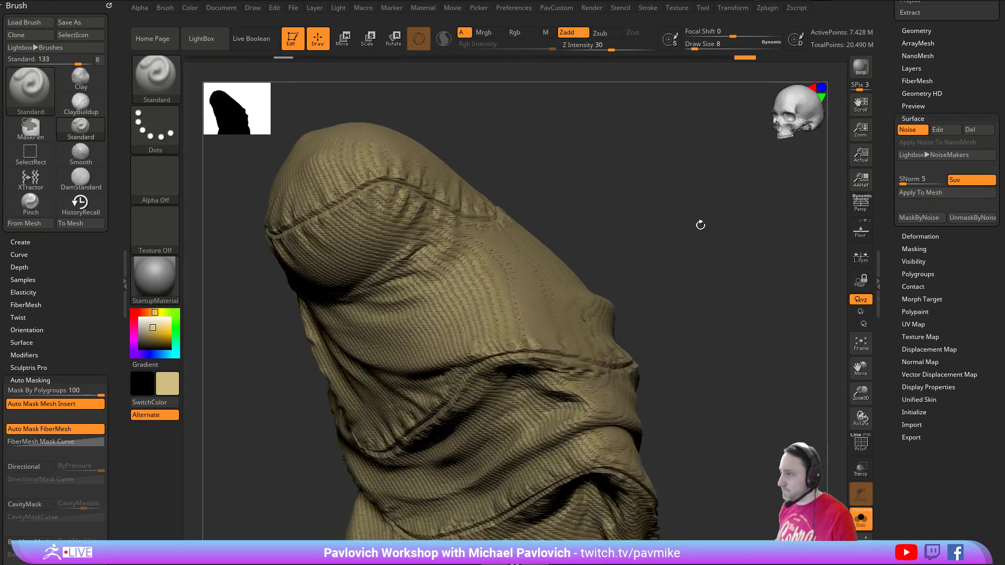
- Switch the woven noise to UV projection and apply the noise to the mesh
{"action": "left_click", "coordinate": [938, 130]}
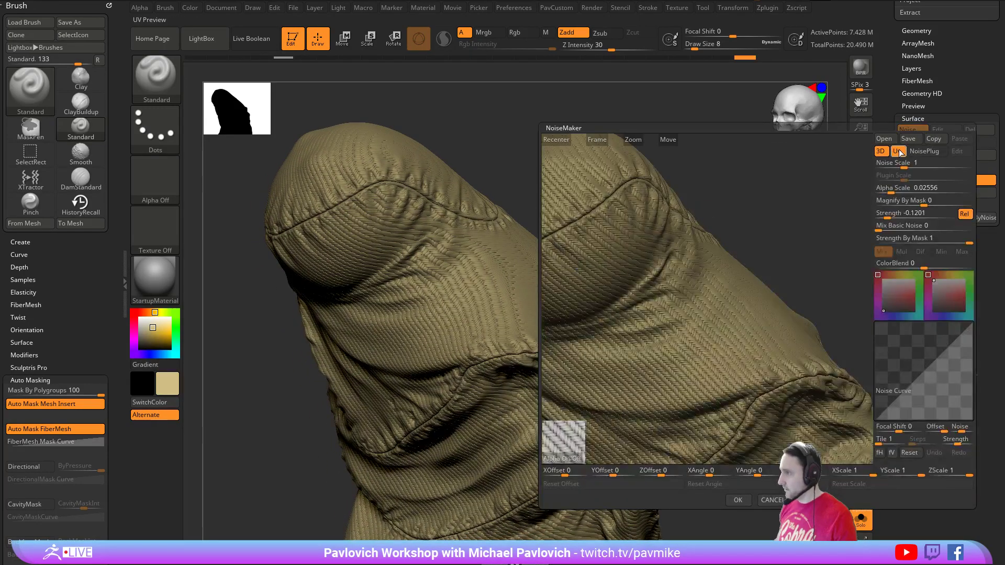
{"action": "left_click", "coordinate": [898, 152]}
{"action": "left_click", "coordinate": [739, 500]}
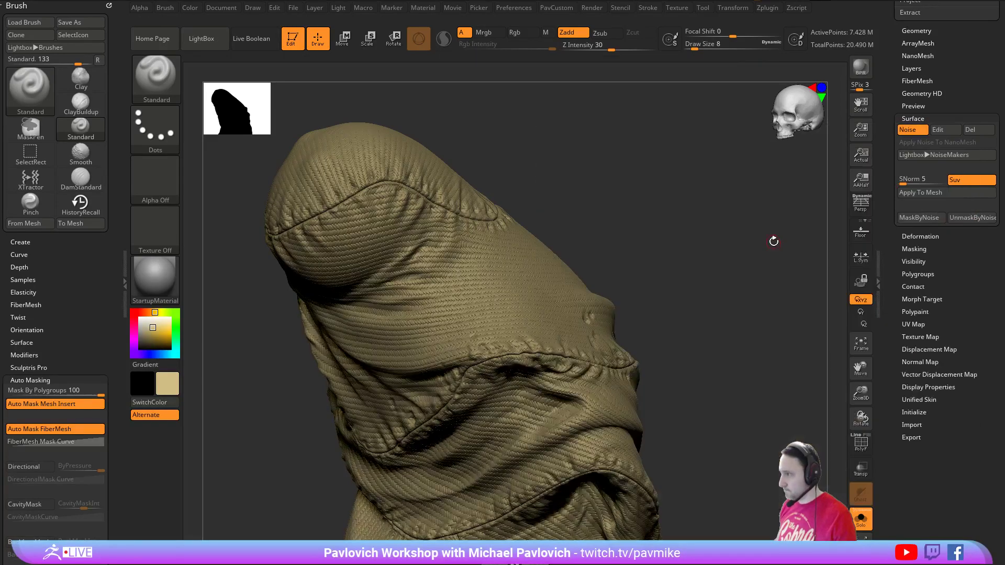
{"action": "mouse_move", "coordinate": [771, 236]}
{"action": "left_mouse_down"}
{"action": "mouse_move", "coordinate": [695, 269]}
{"action": "mouse_move", "coordinate": [726, 247]}
{"action": "mouse_move", "coordinate": [644, 236]}
{"action": "mouse_move", "coordinate": [662, 225]}
{"action": "mouse_move", "coordinate": [739, 266]}
{"action": "mouse_move", "coordinate": [833, 230]}
{"action": "left_mouse_up"}
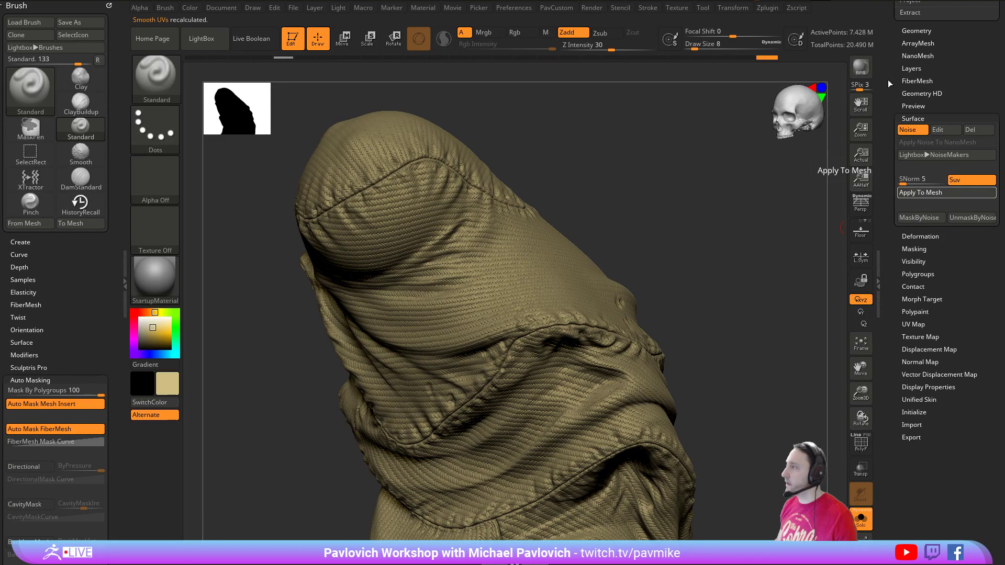
- Show the polypaint of Skin_PatchyBlockout007_002 again
{"action": "scroll", "coordinate": [889, 190], "scroll_direction": "up", "scroll_amount": 6}
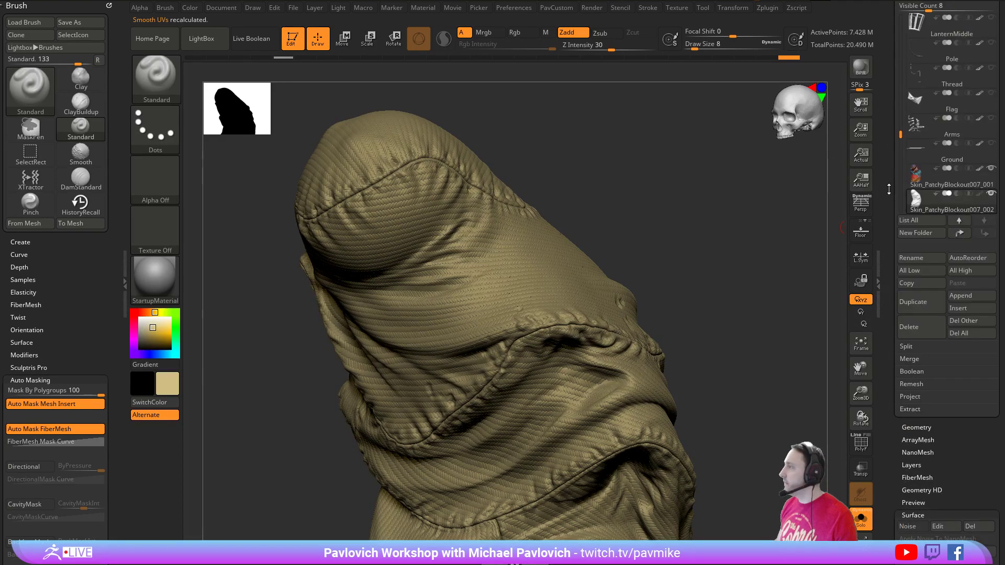
{"action": "left_click", "coordinate": [980, 194]}
{"action": "mouse_move", "coordinate": [715, 195]}
{"action": "left_mouse_down"}
{"action": "mouse_move", "coordinate": [725, 184]}
{"action": "mouse_move", "coordinate": [702, 204]}
{"action": "mouse_move", "coordinate": [651, 197]}
{"action": "mouse_move", "coordinate": [668, 201]}
{"action": "left_mouse_up"}
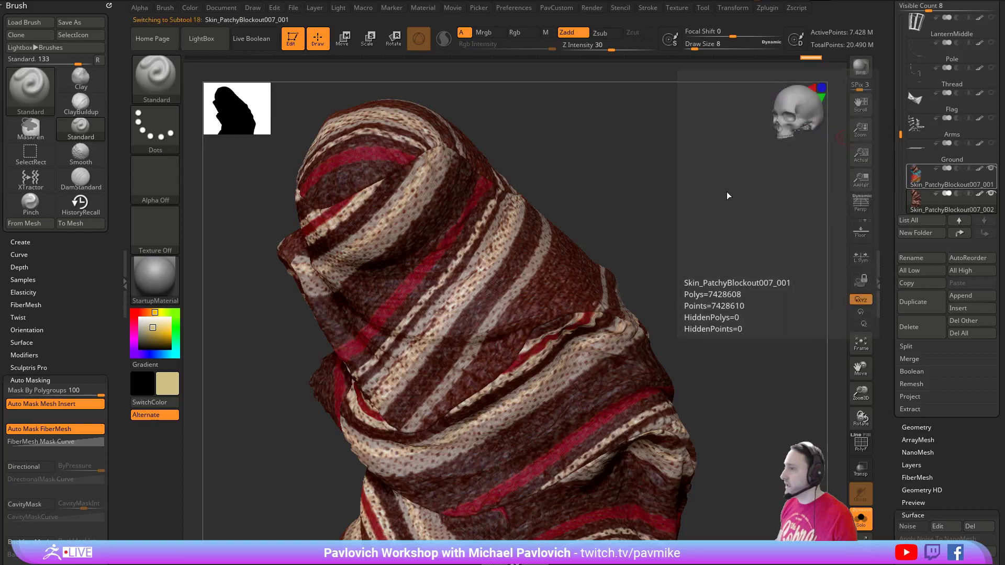
- Recall the woven relief onto the striped piece of Skin_PatchyBlockout007_001 using HistoryRecall at Draw Size 33
{"action": "left_click", "coordinate": [952, 178]}
{"action": "key", "text": "b"}
{"action": "key", "text": "h"}
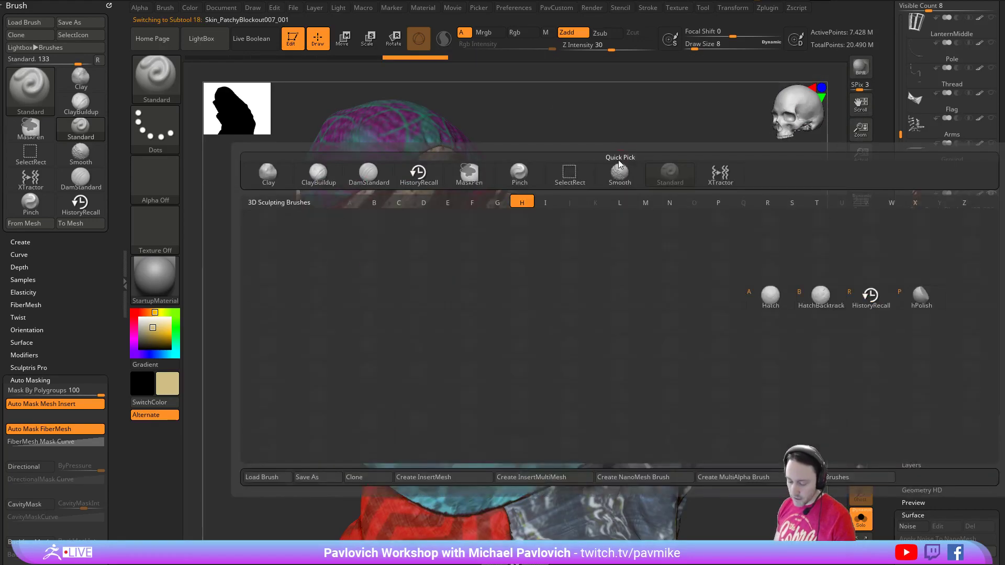
{"action": "left_click", "coordinate": [870, 296]}
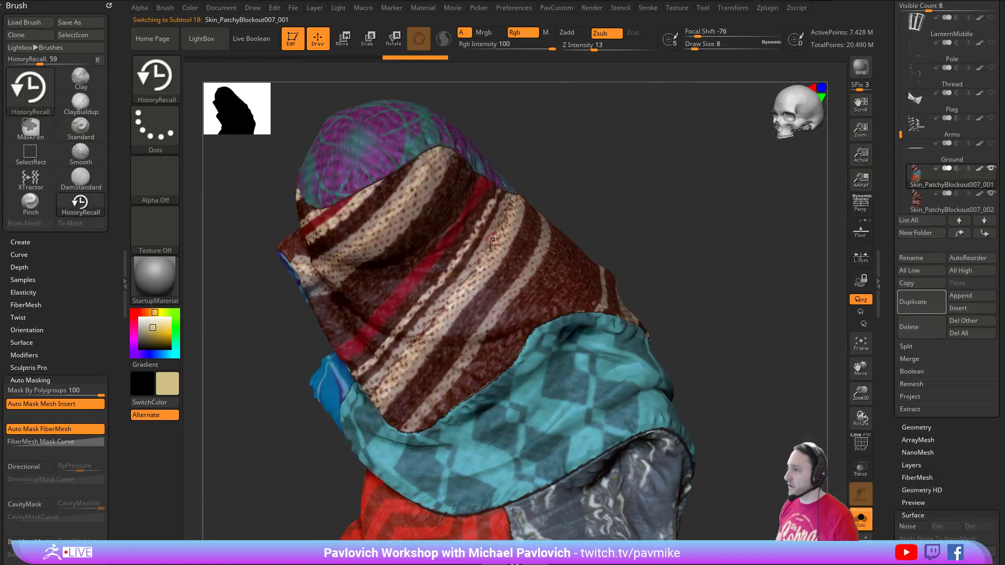
{"action": "key", "text": "s"}
{"action": "left_click_drag", "start_coordinate": [499, 259], "coordinate": [496, 258]}
{"action": "key", "text": "ctrl+shift+z"}
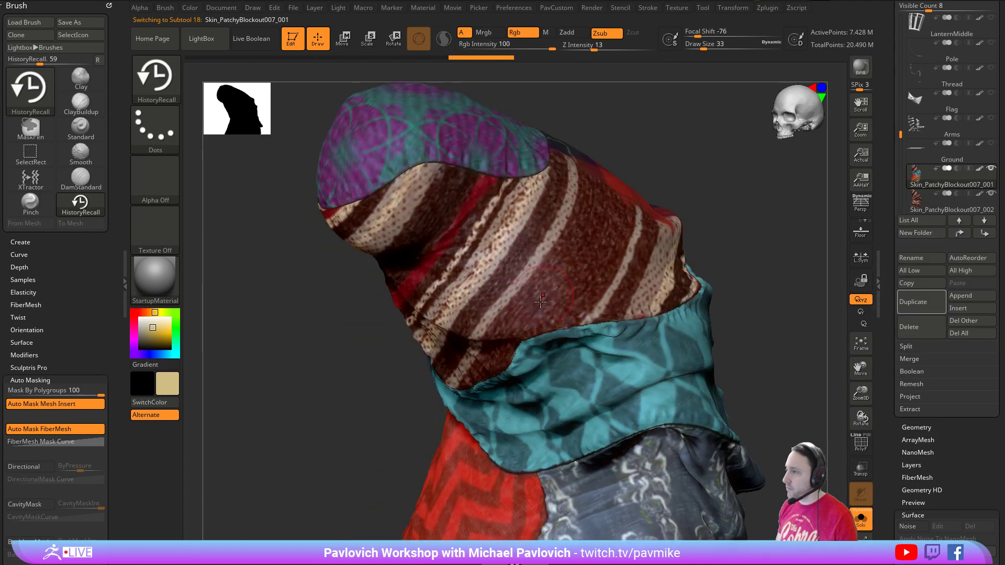
{"action": "key", "text": "ctrl+shift+z"}
{"action": "key", "text": "ctrl+shift+z"}
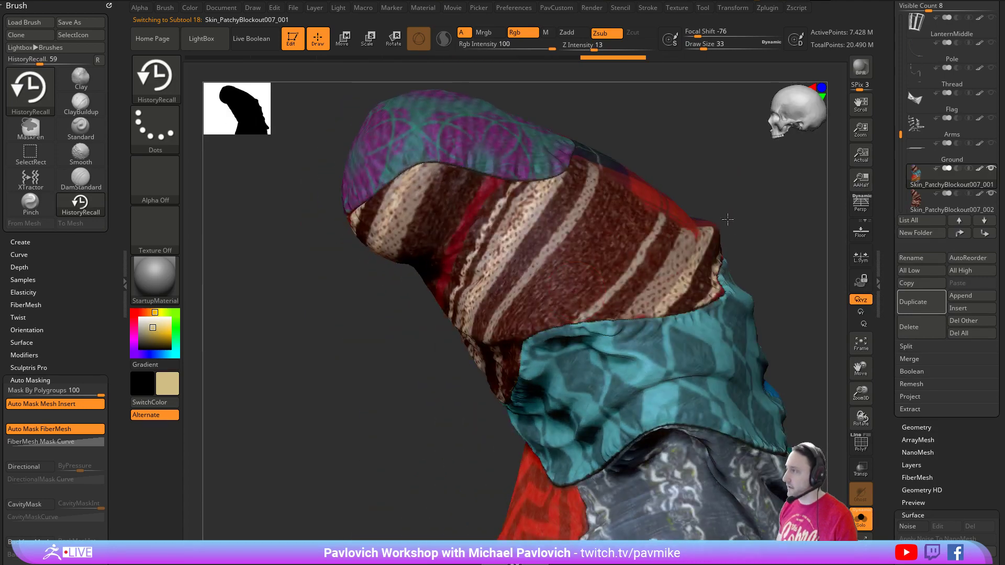
- Dock the Render palette and fade the polypaint display by setting Fade Opacity to 74
{"action": "left_click_drag", "start_coordinate": [52, 254], "coordinate": [52, 353]}
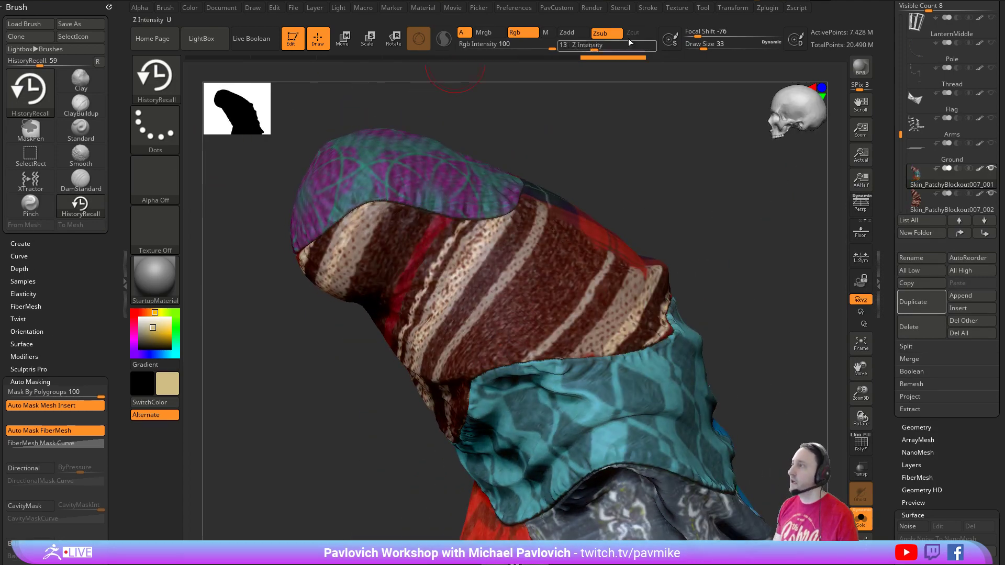
{"action": "left_click", "coordinate": [599, 10]}
{"action": "left_click_drag", "start_coordinate": [588, 22], "coordinate": [85, 67]}
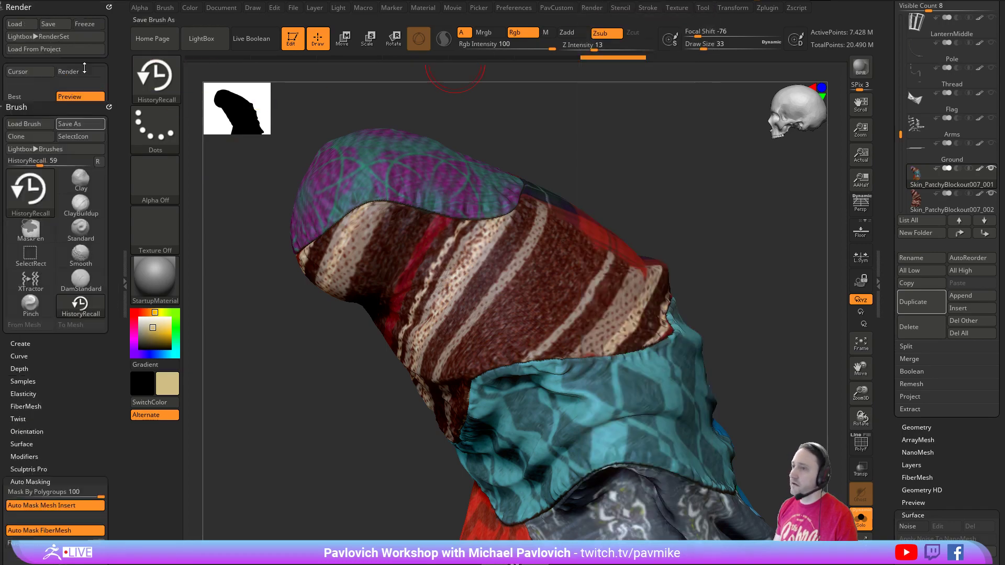
{"action": "left_click_drag", "start_coordinate": [12, 124], "coordinate": [44, 125]}
- Recall more woven relief with HistoryRecall across the broad side and far edge of the striped piece
{"action": "left_click_drag", "start_coordinate": [507, 150], "coordinate": [654, 169]}
{"action": "mouse_move", "coordinate": [478, 296]}
{"action": "left_mouse_down"}
{"action": "mouse_move", "coordinate": [462, 292]}
{"action": "mouse_move", "coordinate": [478, 268]}
{"action": "left_mouse_up"}
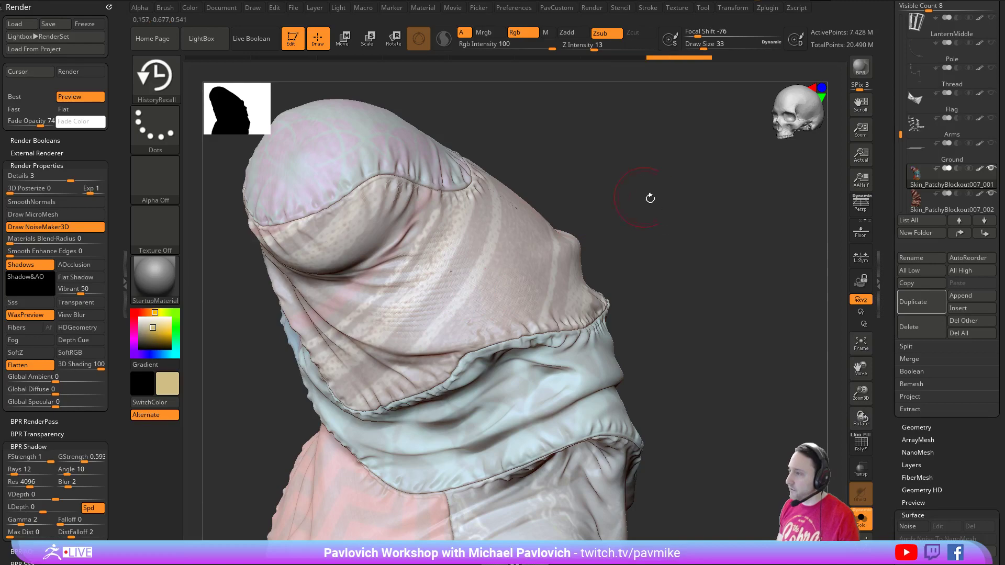
{"action": "left_click_drag", "start_coordinate": [651, 197], "coordinate": [650, 230], "text": "alt"}
{"action": "left_click_drag", "start_coordinate": [650, 230], "coordinate": [640, 253]}
{"action": "left_click_drag", "start_coordinate": [529, 247], "coordinate": [573, 249]}
{"action": "left_click_drag", "start_coordinate": [617, 276], "coordinate": [635, 301]}
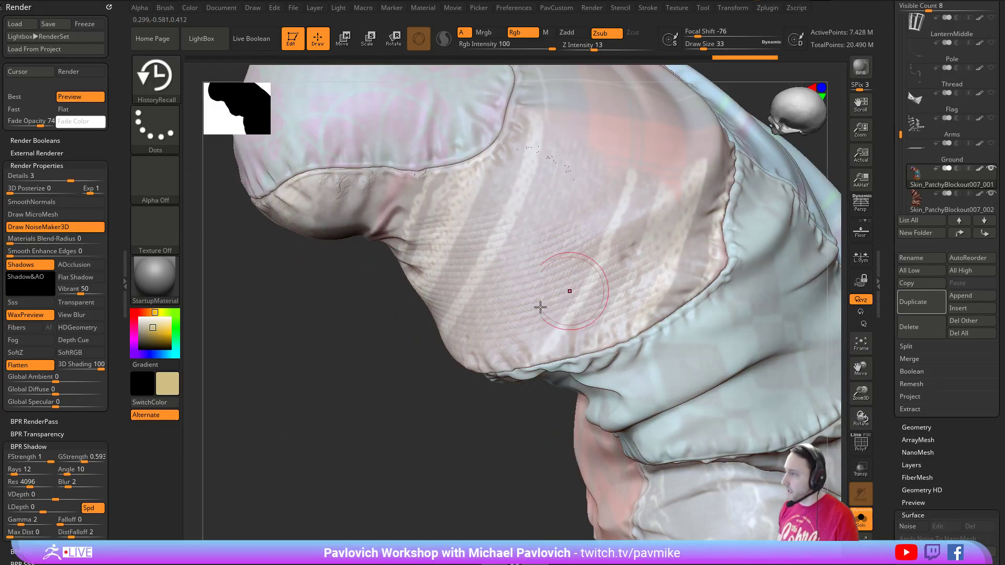
{"action": "left_click_drag", "start_coordinate": [363, 467], "coordinate": [368, 463]}
{"action": "left_click_drag", "start_coordinate": [504, 257], "coordinate": [514, 236]}
{"action": "left_click_drag", "start_coordinate": [590, 257], "coordinate": [597, 267]}
{"action": "left_click_drag", "start_coordinate": [419, 454], "coordinate": [438, 449]}
{"action": "left_click_drag", "start_coordinate": [651, 296], "coordinate": [591, 326]}
{"action": "mouse_move", "coordinate": [451, 443]}
{"action": "left_mouse_down"}
{"action": "mouse_move", "coordinate": [471, 438]}
{"action": "mouse_move", "coordinate": [469, 408]}
{"action": "left_mouse_up"}
- Reduce HistoryRecall's Draw Size to 29 and recall the woven relief over the striped piece's upper fold and back
{"action": "key", "text": "s"}
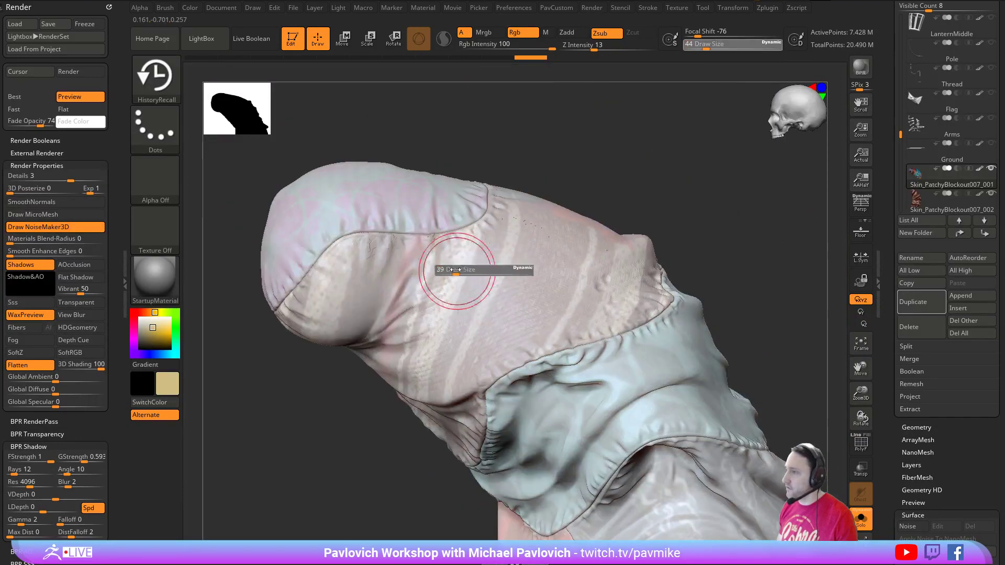
{"action": "left_click_drag", "start_coordinate": [460, 269], "coordinate": [454, 269]}
{"action": "mouse_move", "coordinate": [588, 152]}
{"action": "left_mouse_down", "text": "alt"}
{"action": "mouse_move", "coordinate": [688, 155]}
{"action": "mouse_move", "coordinate": [660, 166]}
{"action": "left_mouse_up", "text": "alt"}
{"action": "left_click_drag", "start_coordinate": [490, 266], "coordinate": [488, 267]}
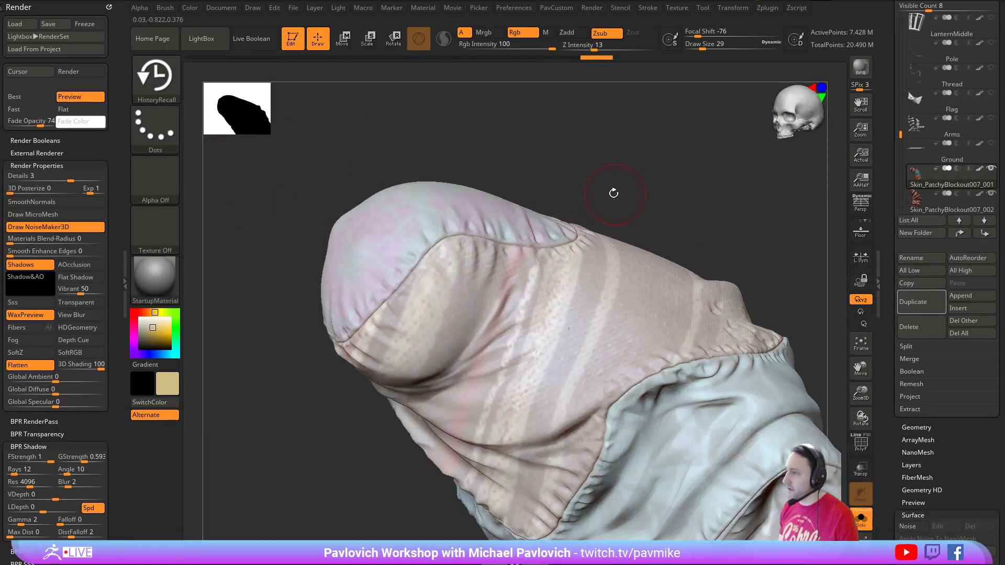
{"action": "mouse_move", "coordinate": [613, 193]}
{"action": "right_mouse_down"}
{"action": "mouse_move", "coordinate": [460, 262]}
{"action": "mouse_move", "coordinate": [433, 255]}
{"action": "right_mouse_up"}
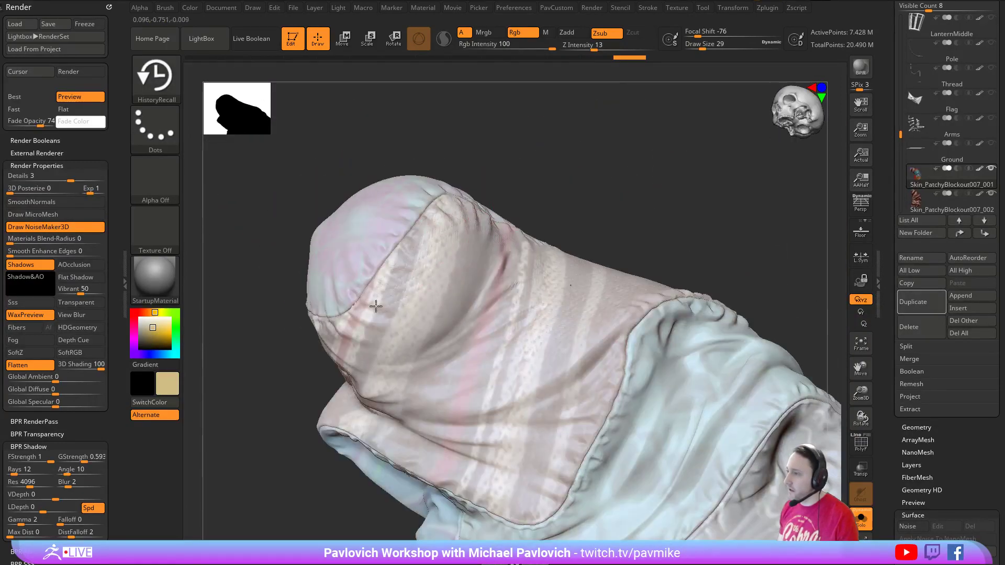
{"action": "left_click_drag", "start_coordinate": [376, 306], "coordinate": [450, 233]}
{"action": "mouse_move", "coordinate": [614, 144]}
{"action": "left_mouse_down"}
{"action": "mouse_move", "coordinate": [570, 153]}
{"action": "mouse_move", "coordinate": [545, 176]}
{"action": "left_mouse_up"}
{"action": "left_click_drag", "start_coordinate": [523, 256], "coordinate": [628, 272]}
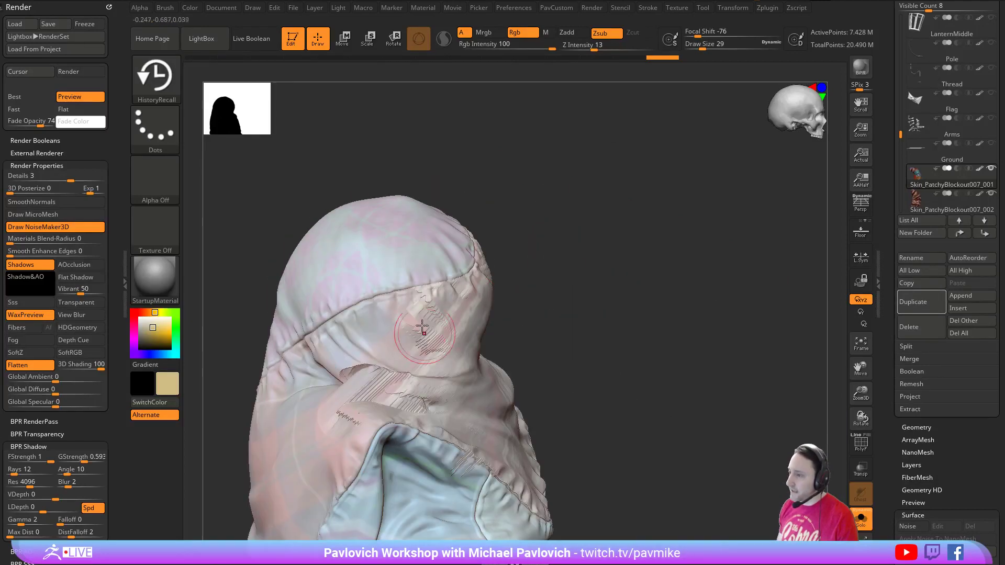
{"action": "right_click_drag", "start_coordinate": [665, 287], "coordinate": [456, 307]}
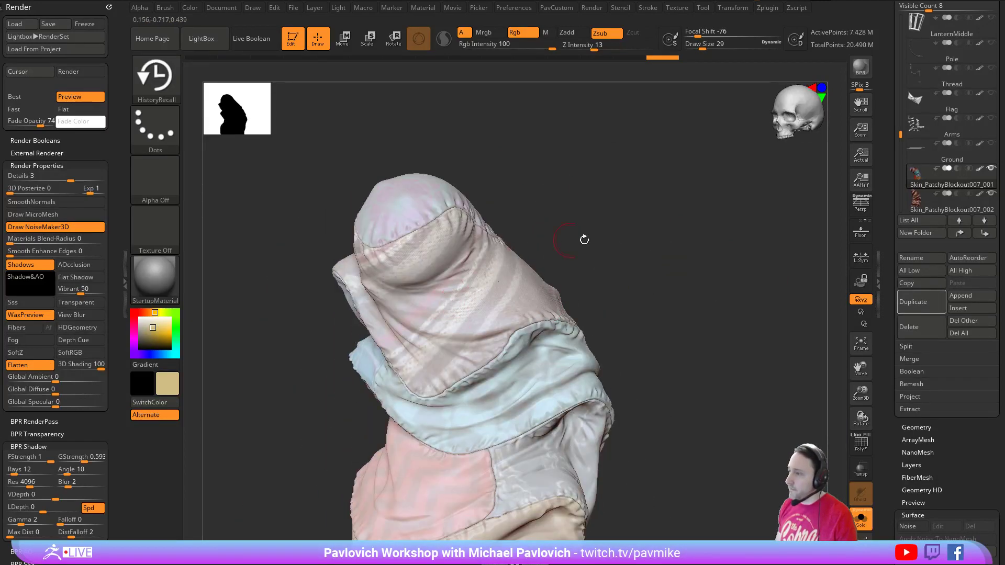
{"action": "right_click_drag", "start_coordinate": [584, 240], "coordinate": [680, 246]}
{"action": "key", "text": "ctrl"}
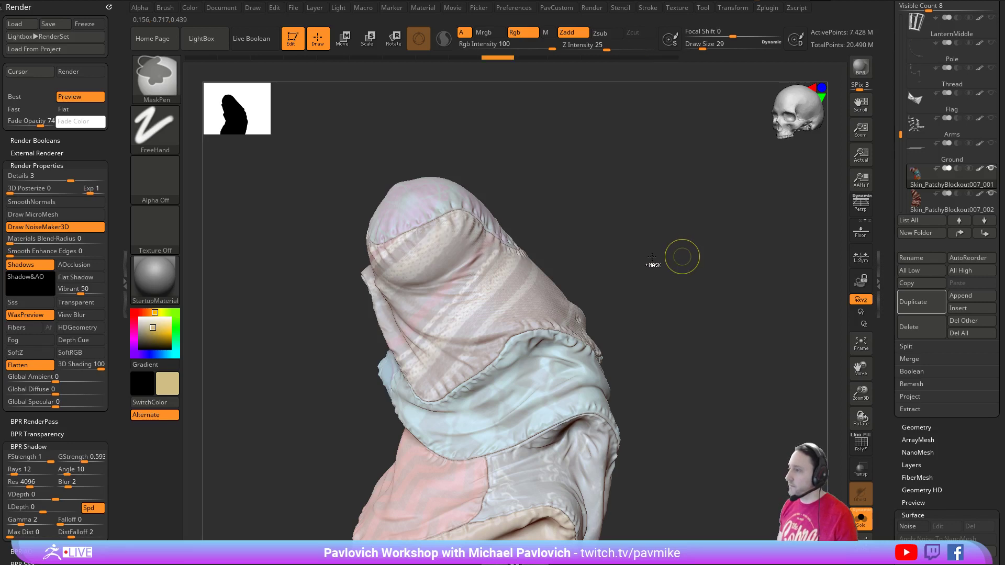
- Rewind Skin_PatchyBlockout007_001's undo history to its start, inspecting the bare surface at Fade Opacity 100 before setting it to 0
{"action": "mouse_move", "coordinate": [665, 263]}
{"action": "right_mouse_down"}
{"action": "mouse_move", "coordinate": [654, 251]}
{"action": "mouse_move", "coordinate": [718, 249]}
{"action": "right_mouse_up"}
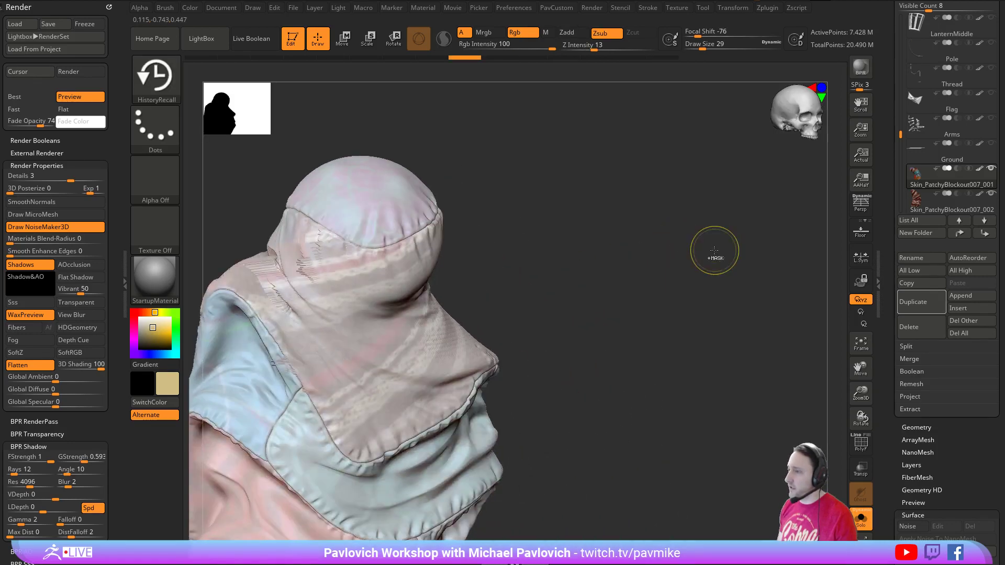
{"action": "key", "text": "ctrl"}
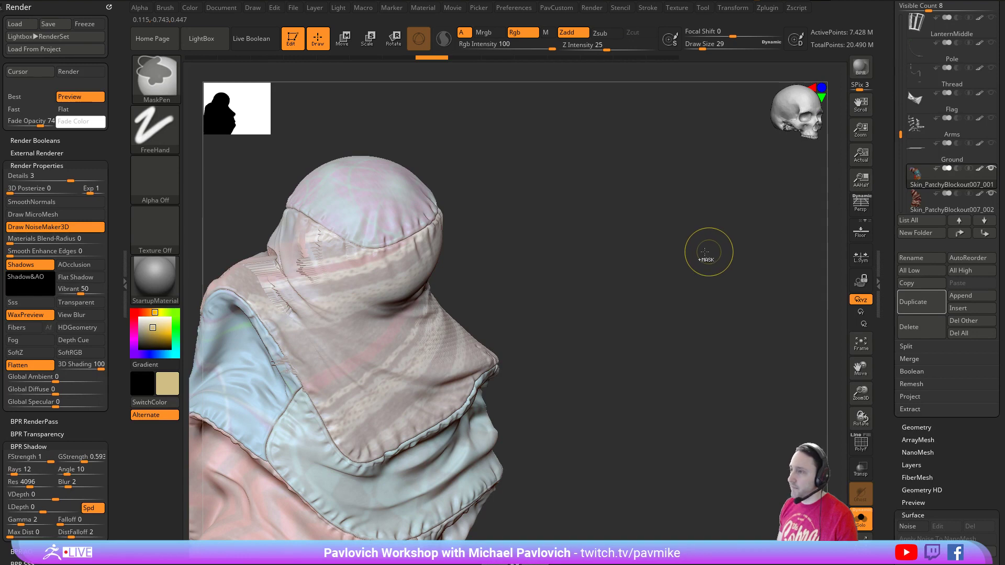
{"action": "mouse_move", "coordinate": [707, 254]}
{"action": "left_mouse_down", "text": "ctrl"}
{"action": "mouse_move", "coordinate": [719, 228]}
{"action": "mouse_move", "coordinate": [674, 242]}
{"action": "mouse_move", "coordinate": [722, 230]}
{"action": "left_mouse_up", "text": "ctrl"}
{"action": "left_click_drag", "start_coordinate": [49, 122], "coordinate": [59, 121]}
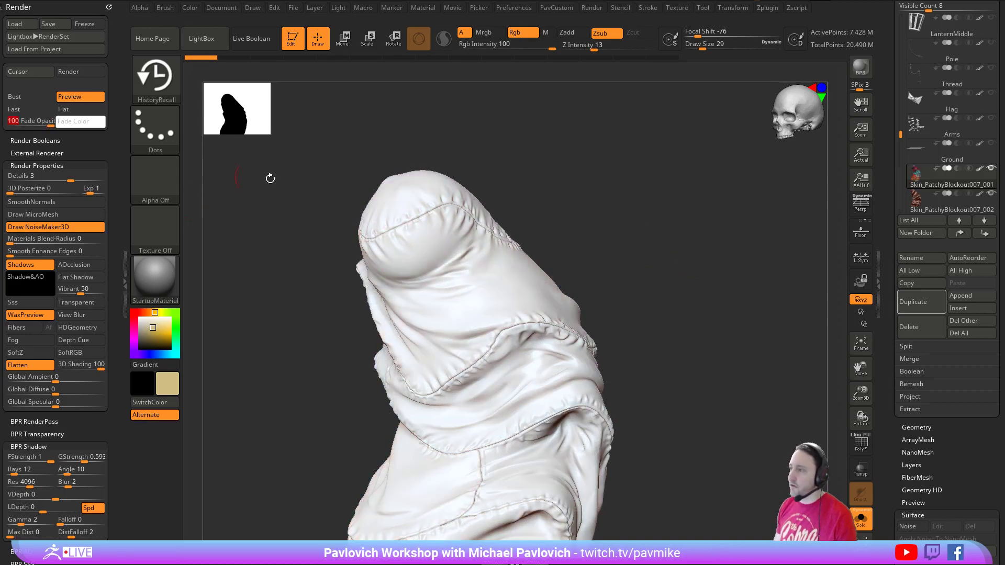
{"action": "mouse_move", "coordinate": [270, 178]}
{"action": "left_mouse_down"}
{"action": "mouse_move", "coordinate": [693, 260]}
{"action": "mouse_move", "coordinate": [754, 262]}
{"action": "left_mouse_up"}
{"action": "left_click_drag", "start_coordinate": [50, 122], "coordinate": [2, 123]}
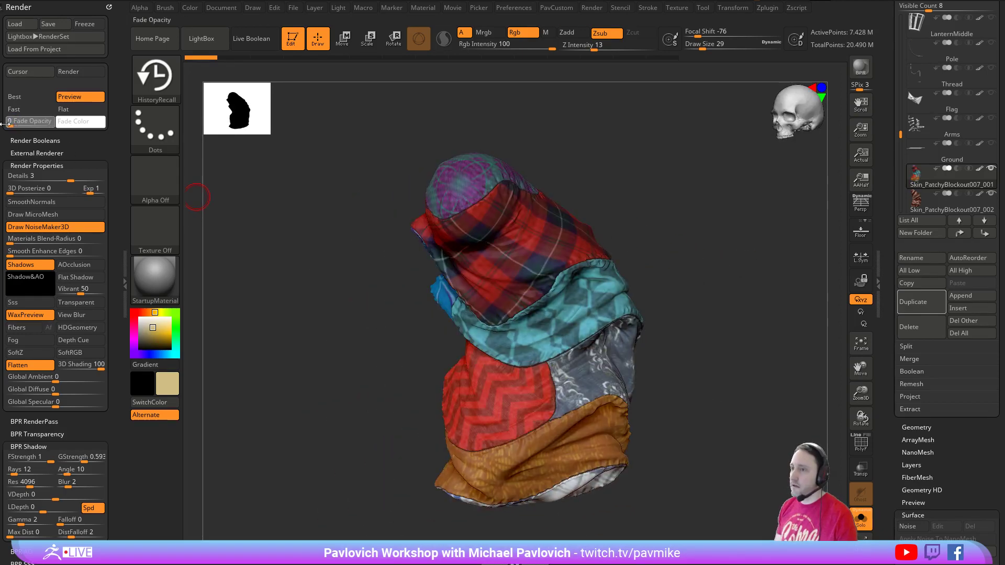
{"action": "left_click_drag", "start_coordinate": [610, 211], "coordinate": [716, 250]}
- Collapse the Surface settings and morph Skin_PatchyBlockout007_001 into its flat UV layout with Morph UV
{"action": "mouse_move", "coordinate": [888, 316]}
{"action": "left_mouse_down"}
{"action": "mouse_move", "coordinate": [896, 242]}
{"action": "mouse_move", "coordinate": [899, 250]}
{"action": "left_mouse_up"}
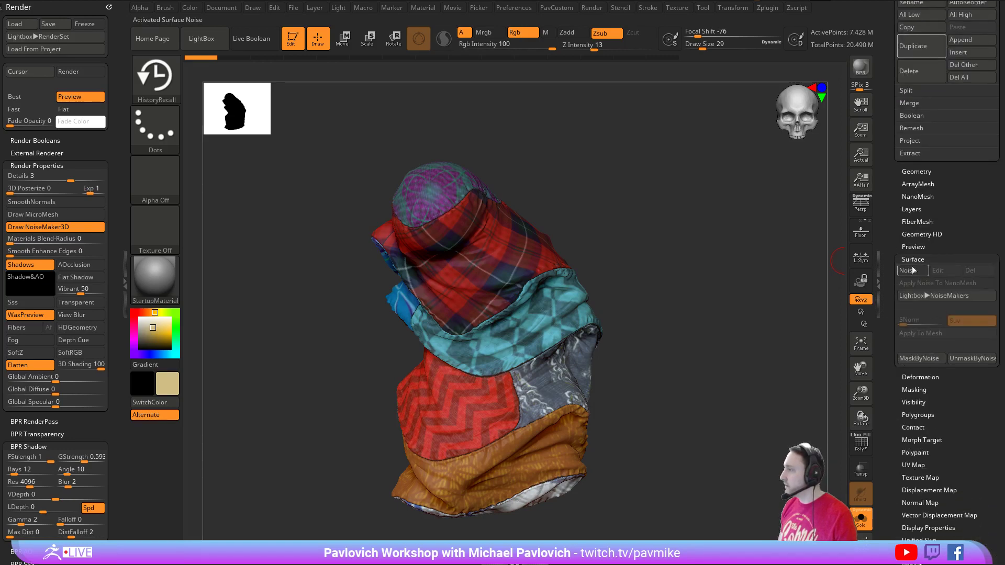
{"action": "left_click", "coordinate": [914, 259], "text": "shift"}
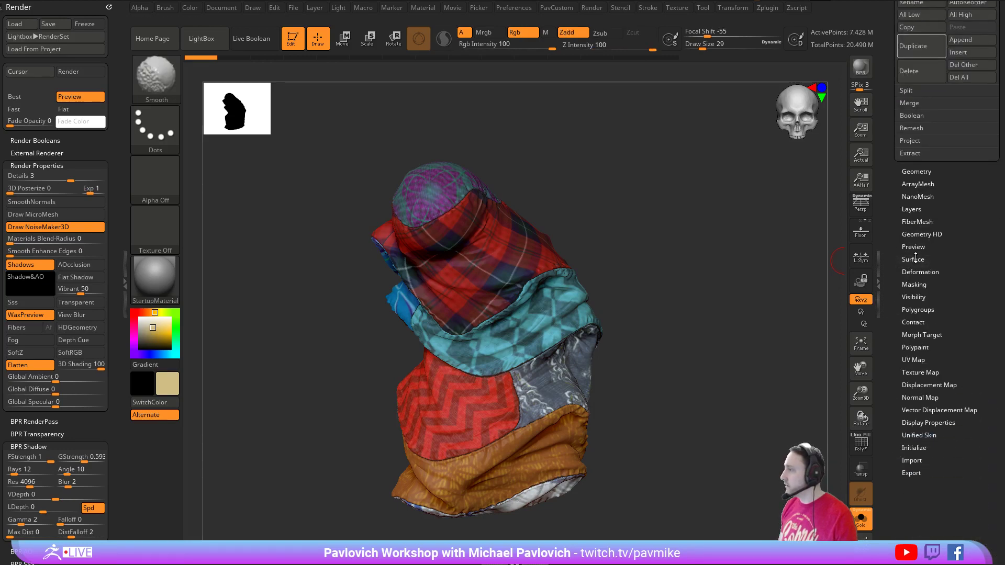
{"action": "left_click", "coordinate": [913, 360], "text": "shift"}
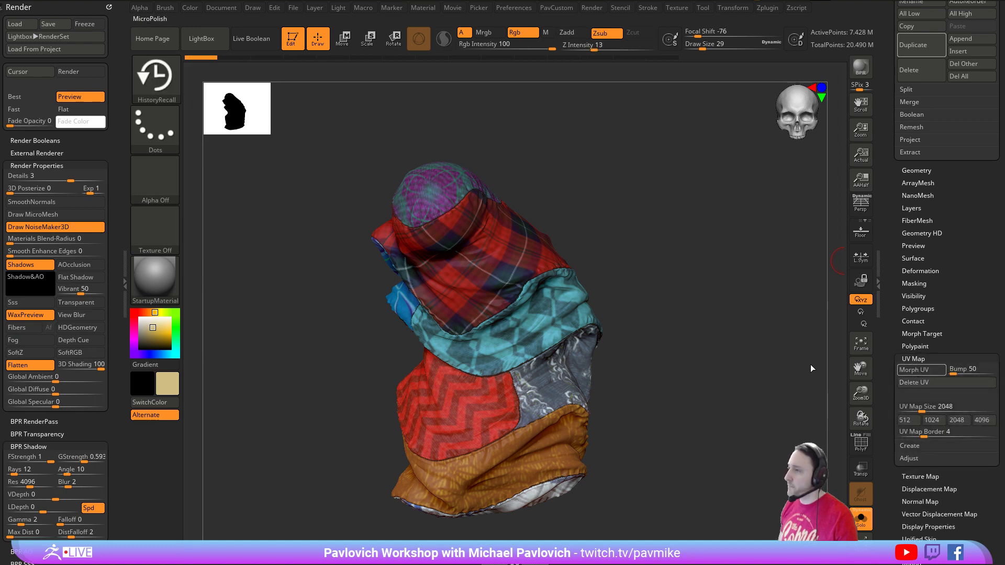
{"action": "key", "text": "Up"}
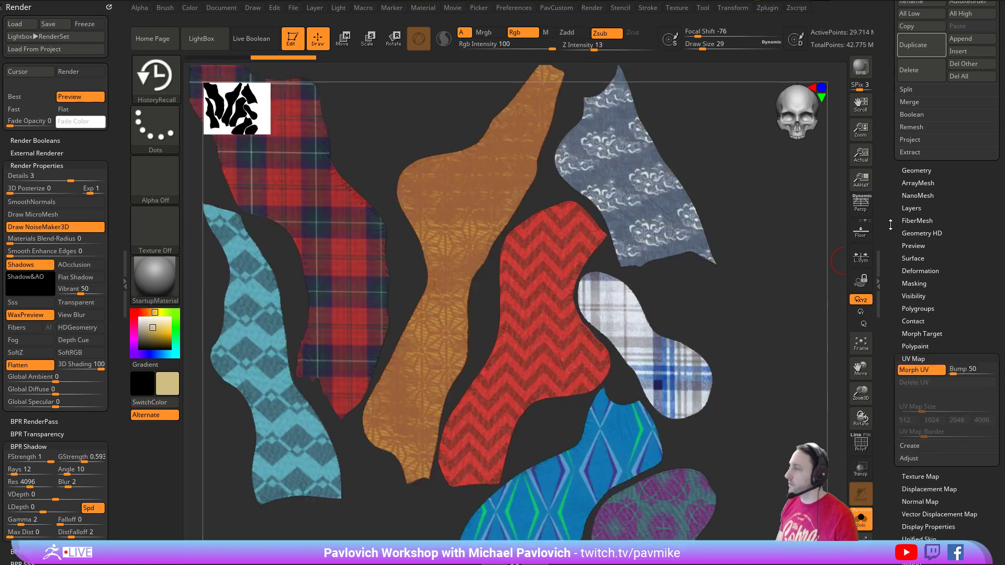
- Select Skin_PatchyBlockout007_002 and flatten it into its UV layout with Morph UV
{"action": "left_click_drag", "start_coordinate": [890, 222], "coordinate": [891, 326]}
{"action": "left_click", "coordinate": [927, 298]}
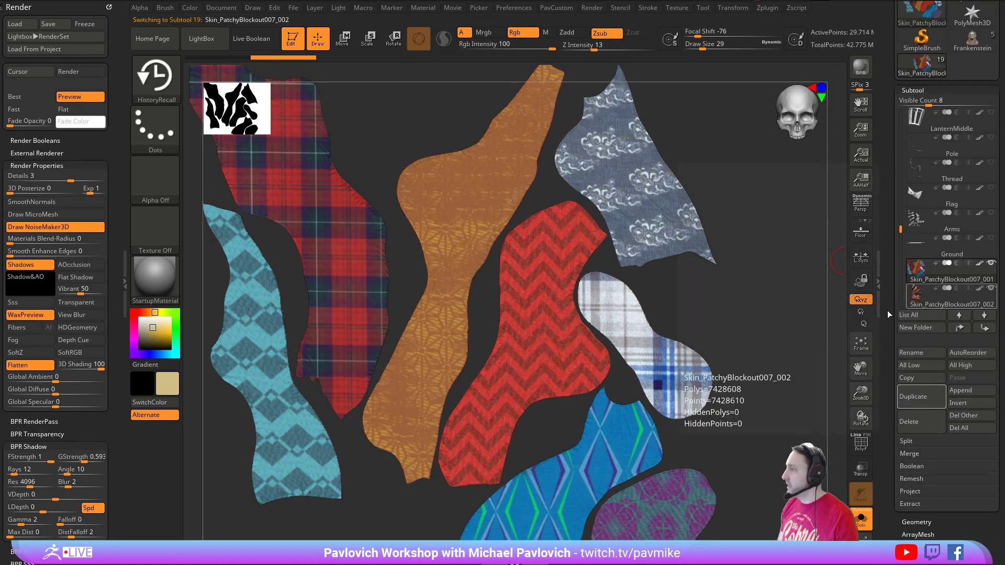
{"action": "scroll", "coordinate": [901, 275], "scroll_direction": "down", "scroll_amount": 6}
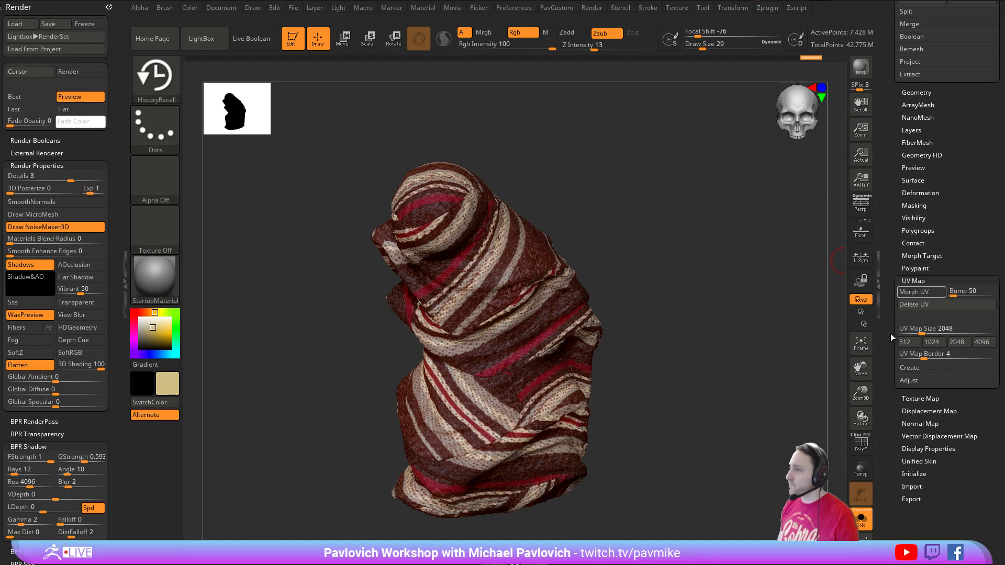
{"action": "left_click", "coordinate": [919, 292]}
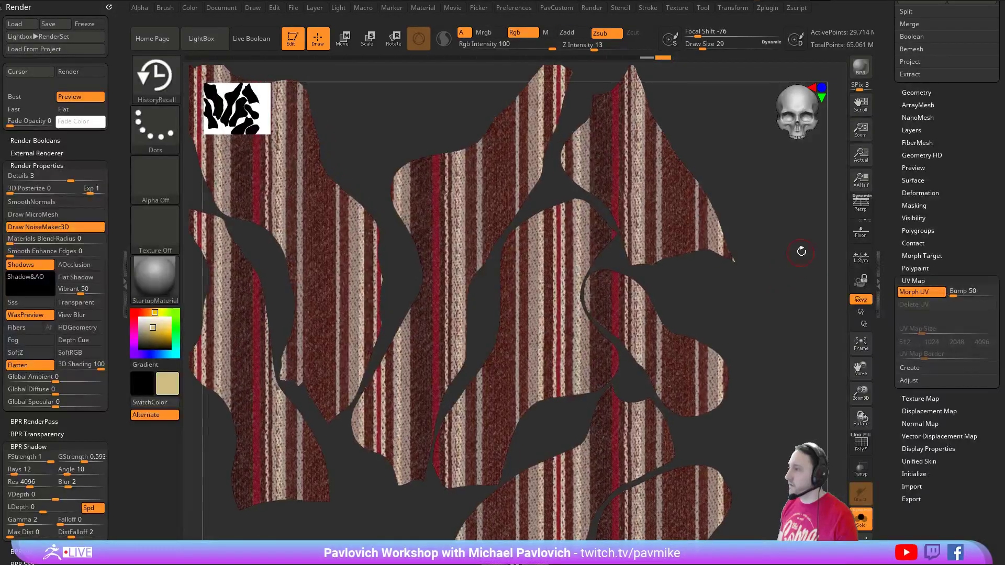
{"action": "left_click_drag", "start_coordinate": [783, 259], "coordinate": [797, 294], "text": "alt"}
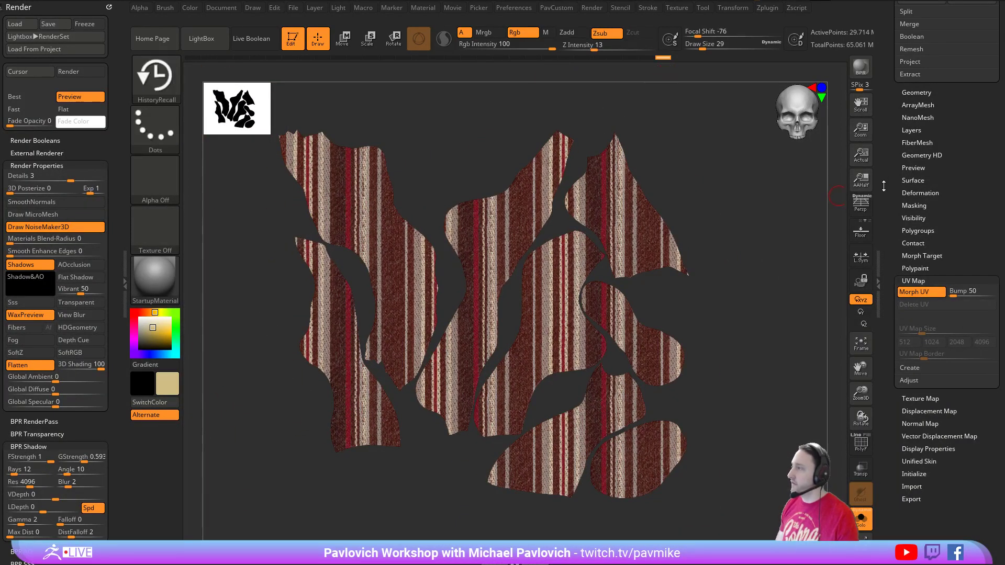
- Recall the striped knit onto part of Skin_PatchyBlockout007_001's flattened denim piece using HistoryRecall at Draw Size 49
{"action": "scroll", "coordinate": [884, 186], "scroll_direction": "up", "scroll_amount": 10}
{"action": "left_click", "coordinate": [934, 275]}
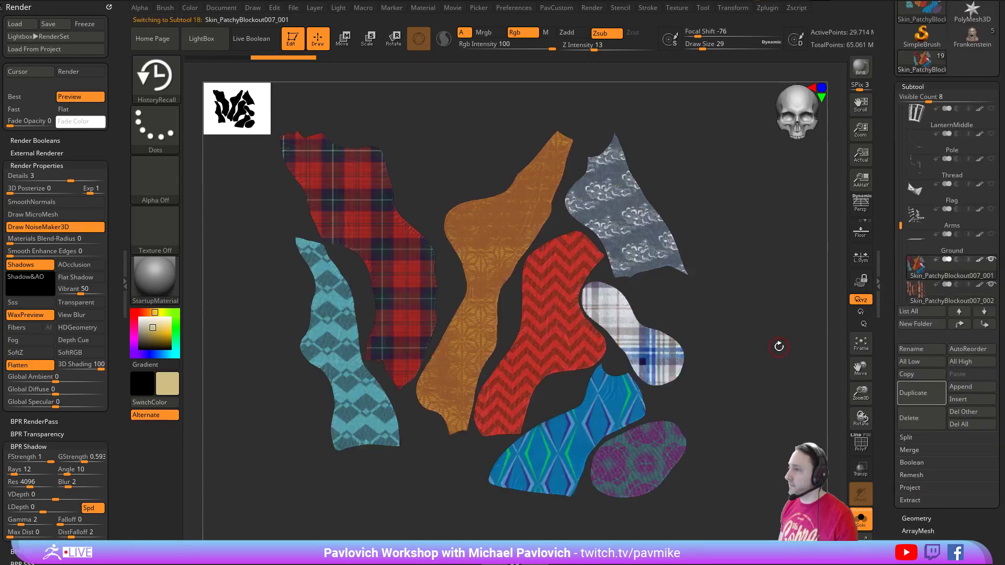
{"action": "key", "text": "s"}
{"action": "left_click", "coordinate": [771, 327]}
{"action": "left_click_drag", "start_coordinate": [755, 308], "coordinate": [776, 310], "text": "alt"}
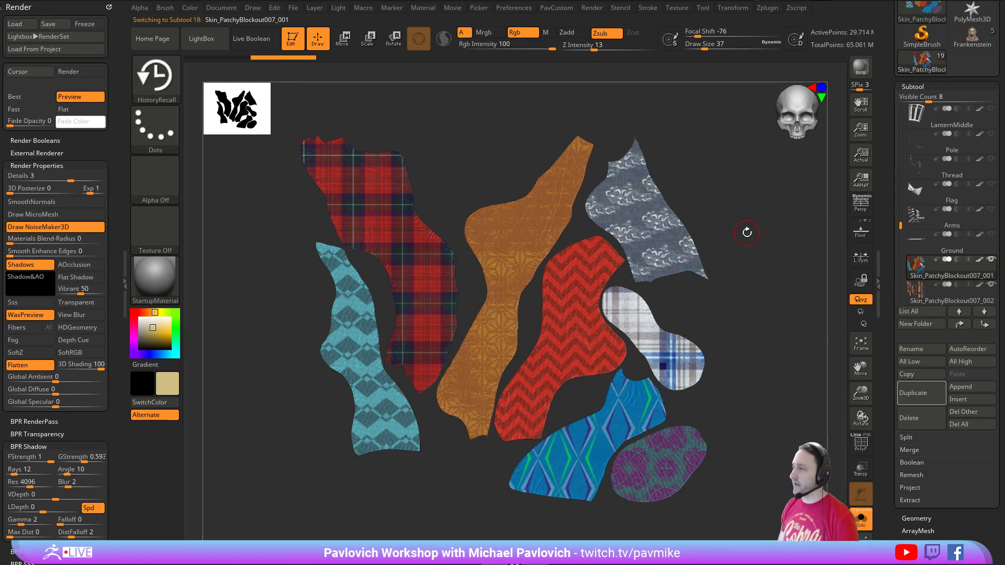
{"action": "mouse_move", "coordinate": [770, 227]}
{"action": "left_mouse_down", "text": "alt"}
{"action": "mouse_move", "coordinate": [770, 235]}
{"action": "mouse_move", "coordinate": [727, 240]}
{"action": "mouse_move", "coordinate": [763, 238]}
{"action": "left_mouse_up", "text": "alt"}
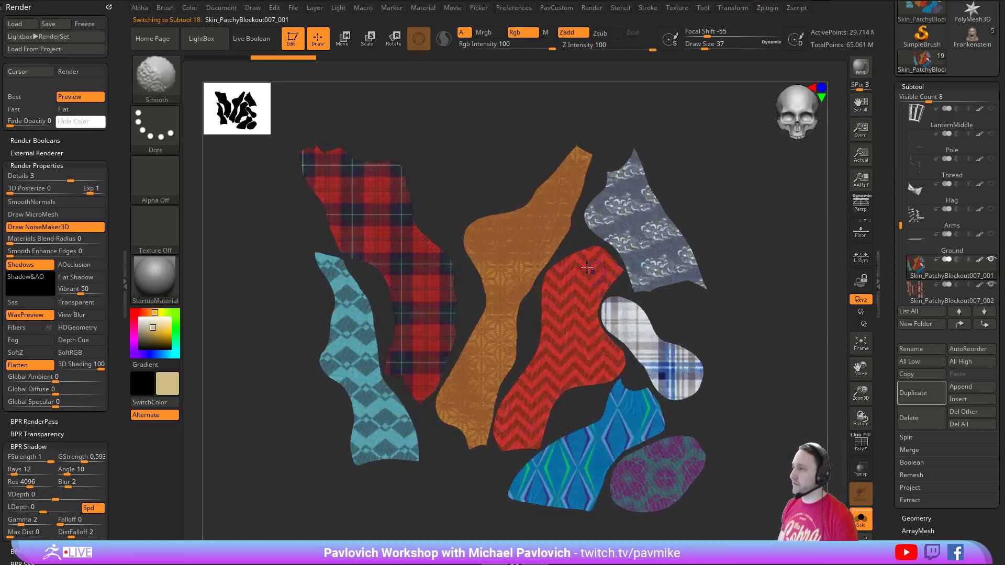
{"action": "key", "text": "alt"}
{"action": "key", "text": "b"}
{"action": "key", "text": "h"}
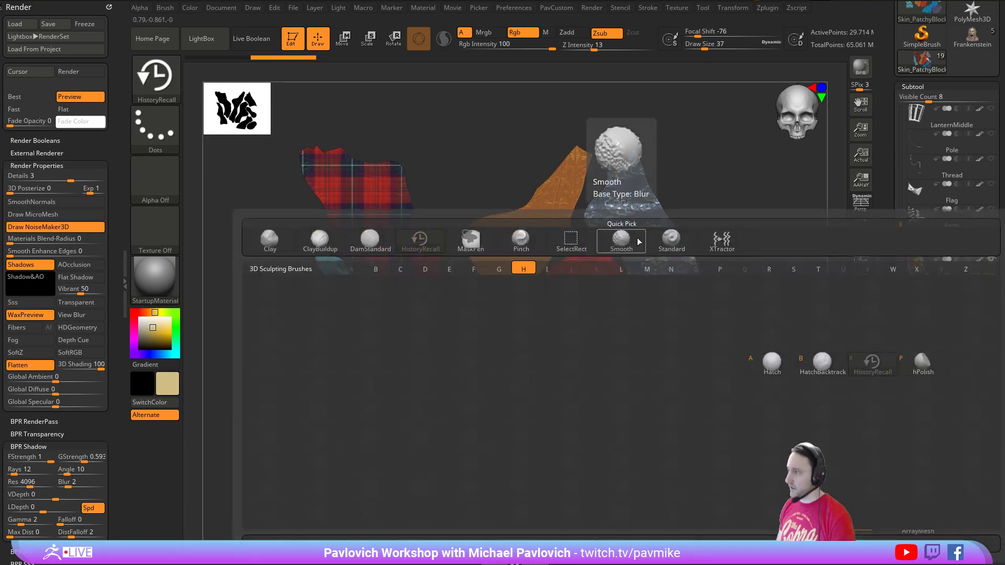
{"action": "key", "text": "r"}
{"action": "key", "text": "s"}
{"action": "mouse_move", "coordinate": [623, 208]}
{"action": "left_mouse_down"}
{"action": "mouse_move", "coordinate": [617, 234]}
{"action": "mouse_move", "coordinate": [631, 243]}
{"action": "left_mouse_up"}
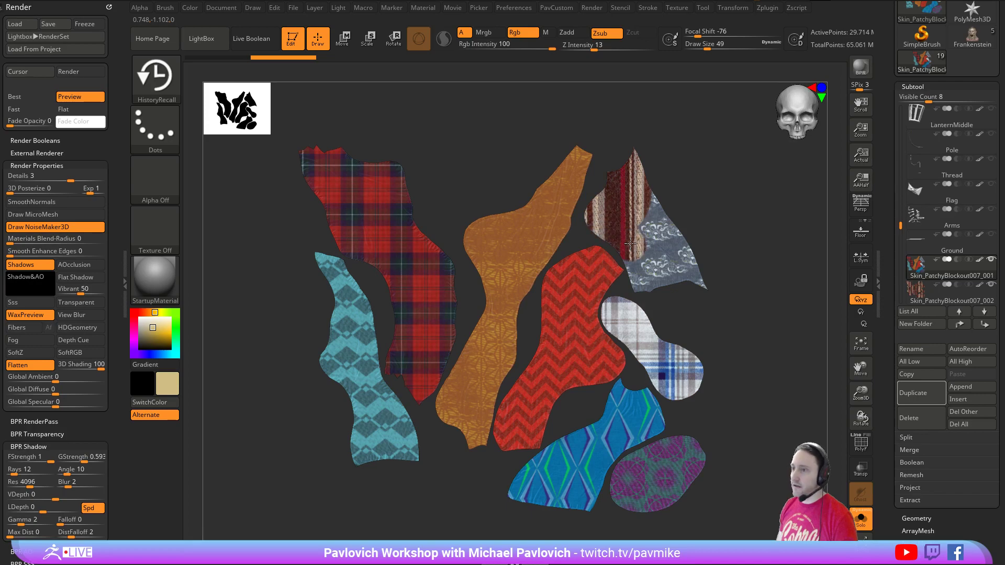
- Show the brush's Auto Masking settings and recall the stripes over the remaining denim, orange and red plaid pieces
{"action": "scroll", "coordinate": [114, 321], "scroll_direction": "down", "scroll_amount": 6}
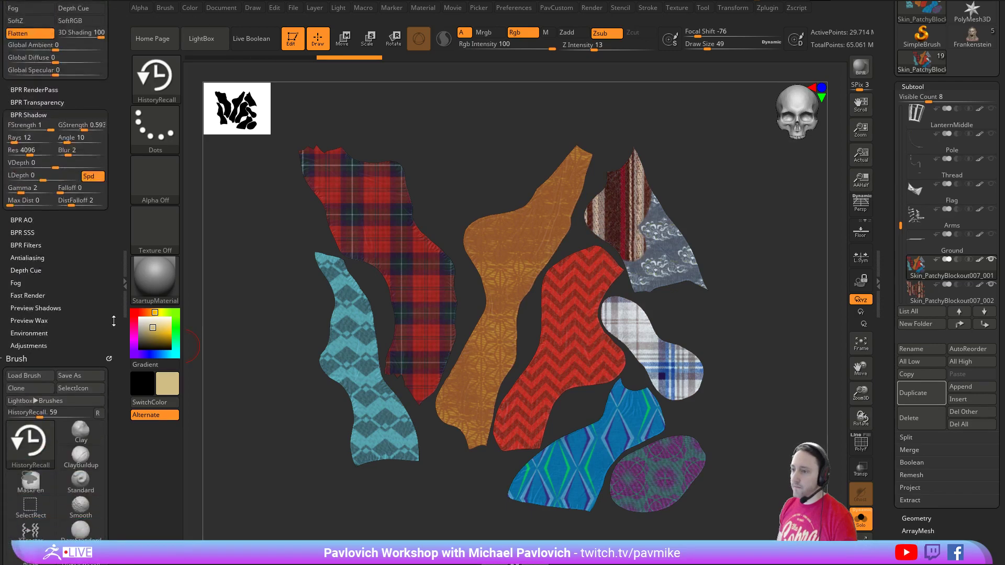
{"action": "scroll", "coordinate": [113, 321], "scroll_direction": "down", "scroll_amount": 10}
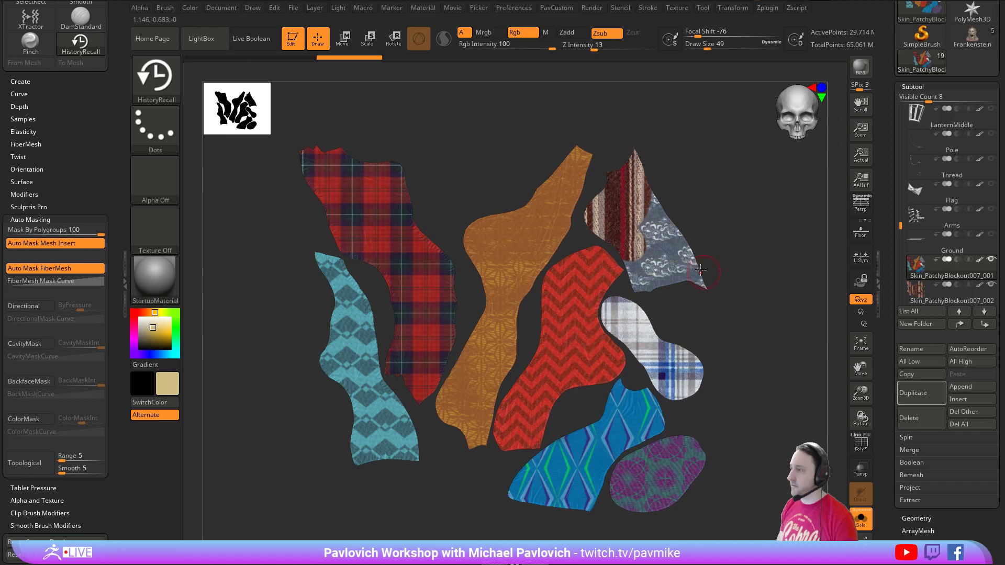
{"action": "mouse_move", "coordinate": [701, 270]}
{"action": "left_mouse_down"}
{"action": "mouse_move", "coordinate": [654, 246]}
{"action": "mouse_move", "coordinate": [639, 273]}
{"action": "mouse_move", "coordinate": [696, 280]}
{"action": "mouse_move", "coordinate": [660, 214]}
{"action": "left_mouse_up"}
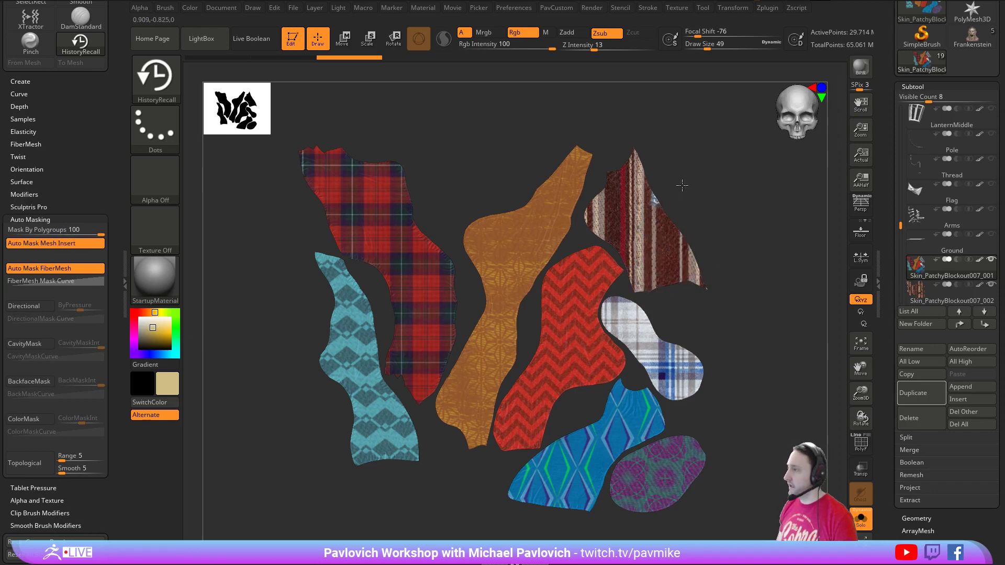
{"action": "left_click", "coordinate": [655, 197]}
{"action": "mouse_move", "coordinate": [489, 245]}
{"action": "left_mouse_down"}
{"action": "mouse_move", "coordinate": [586, 155]}
{"action": "mouse_move", "coordinate": [487, 245]}
{"action": "mouse_move", "coordinate": [509, 286]}
{"action": "mouse_move", "coordinate": [450, 414]}
{"action": "mouse_move", "coordinate": [482, 440]}
{"action": "mouse_move", "coordinate": [498, 361]}
{"action": "left_mouse_up"}
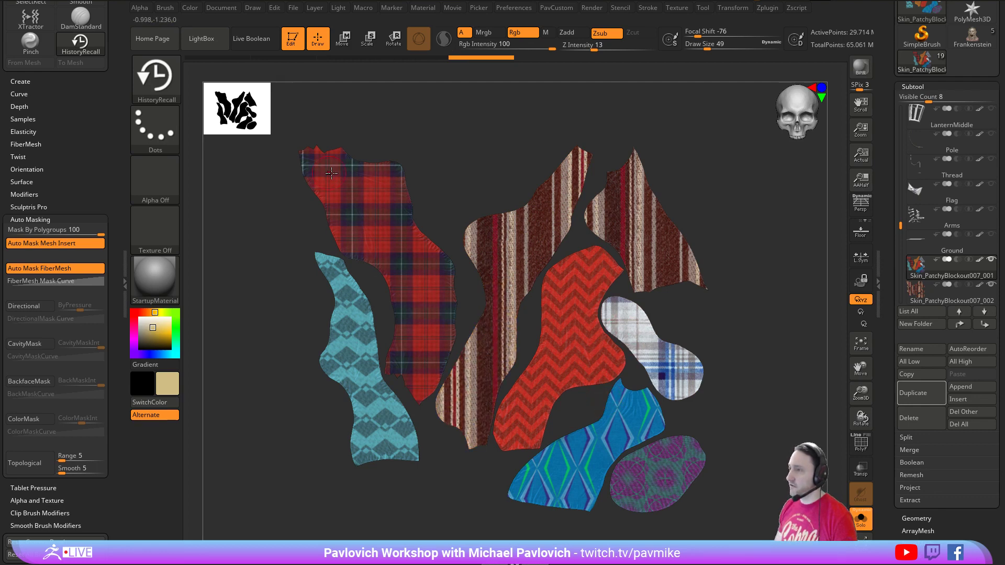
{"action": "mouse_move", "coordinate": [331, 173]}
{"action": "left_mouse_down"}
{"action": "mouse_move", "coordinate": [319, 157]}
{"action": "mouse_move", "coordinate": [366, 220]}
{"action": "mouse_move", "coordinate": [416, 205]}
{"action": "mouse_move", "coordinate": [445, 322]}
{"action": "mouse_move", "coordinate": [421, 390]}
{"action": "mouse_move", "coordinate": [403, 374]}
{"action": "left_mouse_up"}
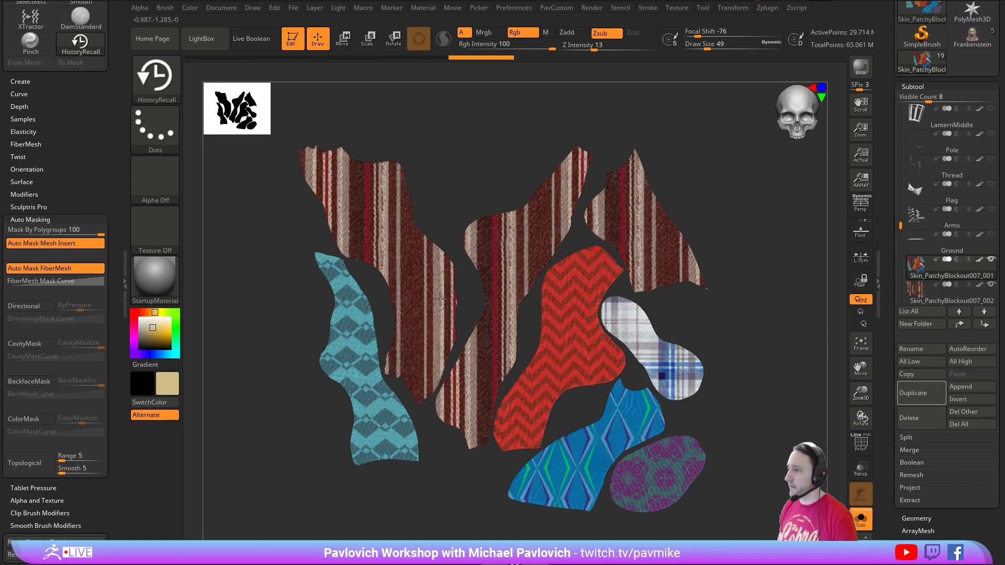
- Turn off Morph UV on Skin_PatchyBlockout007_001 and Skin_PatchyBlockout007_002 to restore their 3D shapes
{"action": "left_click_drag", "start_coordinate": [889, 389], "coordinate": [891, 262]}
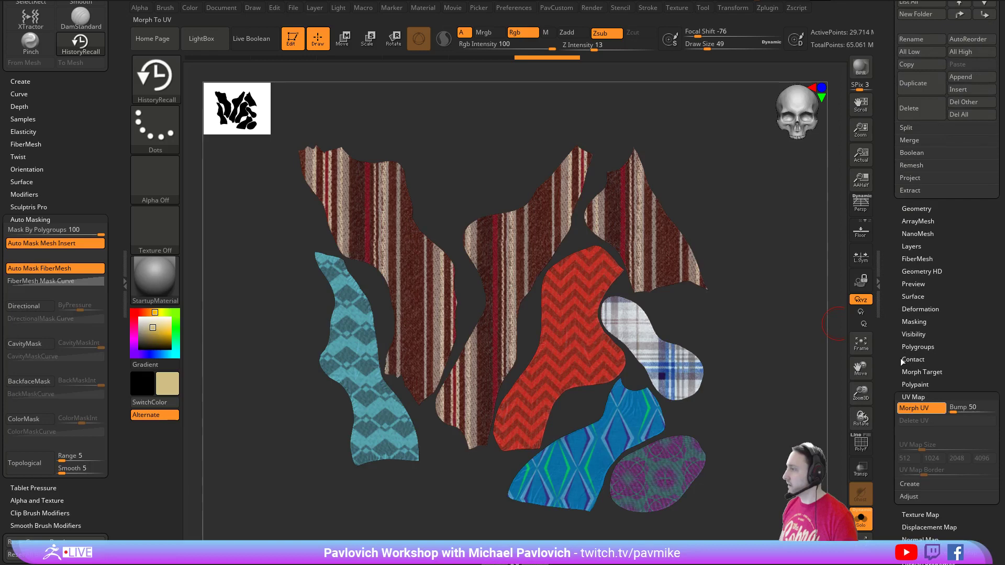
{"action": "left_click_drag", "start_coordinate": [890, 324], "coordinate": [887, 411]}
{"action": "left_click", "coordinate": [939, 188]}
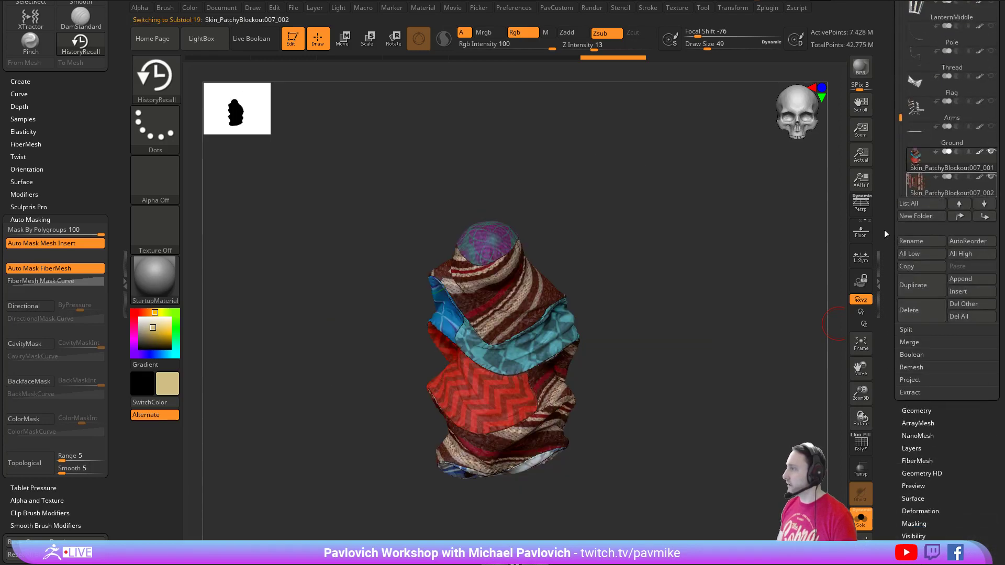
{"action": "scroll", "coordinate": [888, 256], "scroll_direction": "down", "scroll_amount": 3}
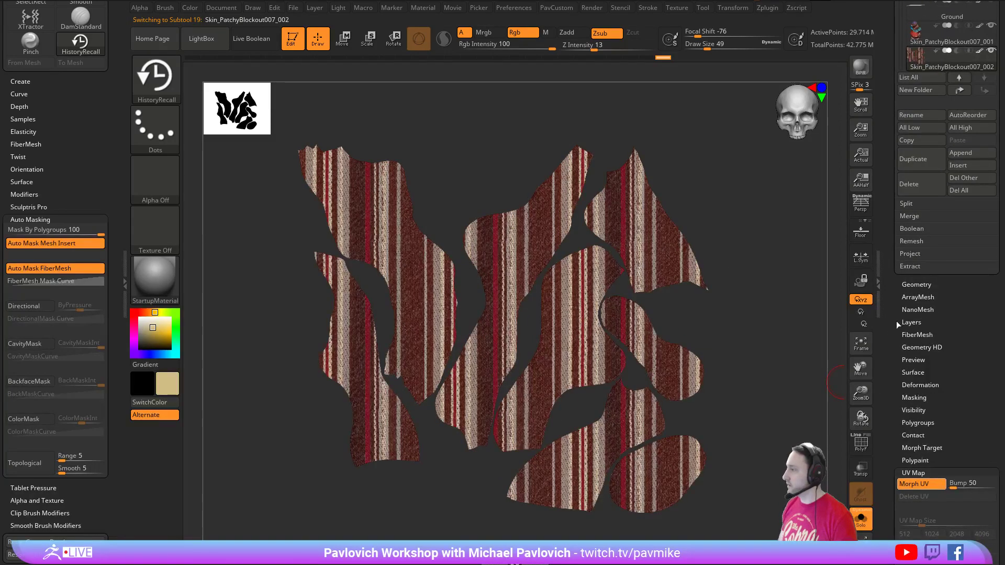
{"action": "scroll", "coordinate": [890, 308], "scroll_direction": "up", "scroll_amount": 3}
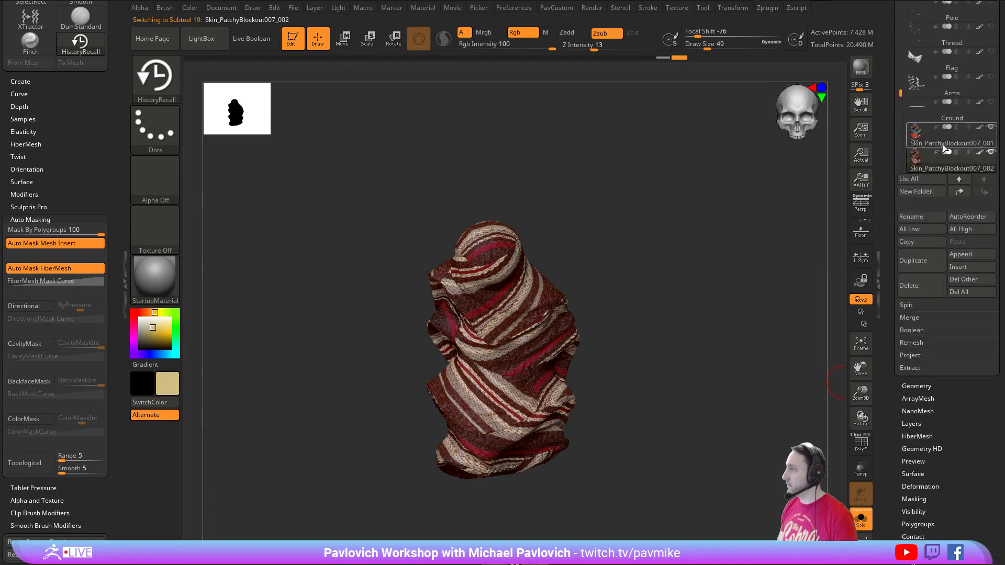
- Select Skin_PatchyBlockout007_001, collapse the Auto Masking settings, and set Fade Opacity to 100 to inspect the recalled relief
{"action": "mouse_move", "coordinate": [680, 231]}
{"action": "left_mouse_down", "text": "alt"}
{"action": "mouse_move", "coordinate": [761, 267]}
{"action": "mouse_move", "coordinate": [689, 222]}
{"action": "mouse_move", "coordinate": [680, 228]}
{"action": "left_mouse_up", "text": "alt"}
{"action": "left_click_drag", "start_coordinate": [83, 81], "coordinate": [74, 273]}
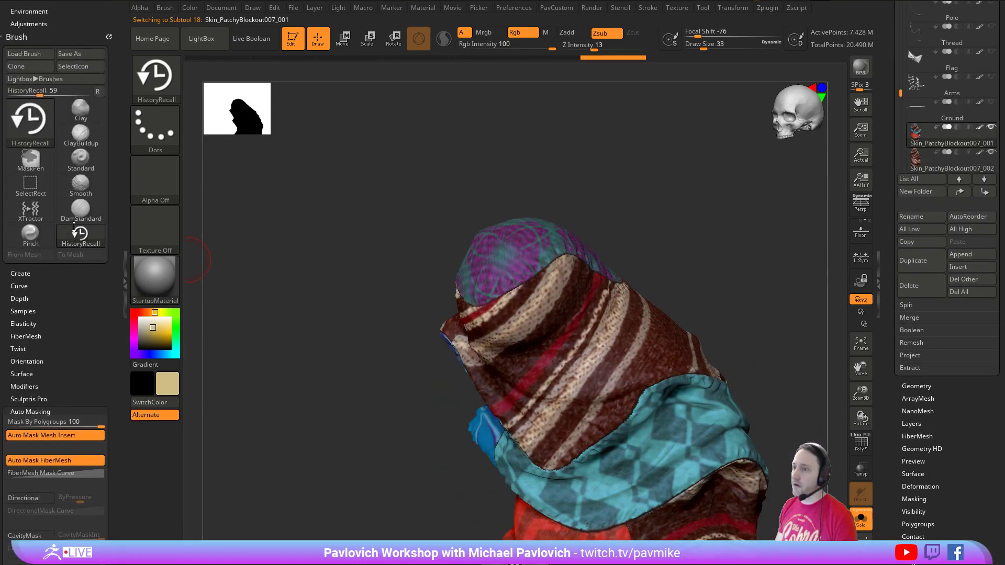
{"action": "left_click", "coordinate": [45, 411], "text": "shift"}
{"action": "left_click_drag", "start_coordinate": [62, 345], "coordinate": [56, 438]}
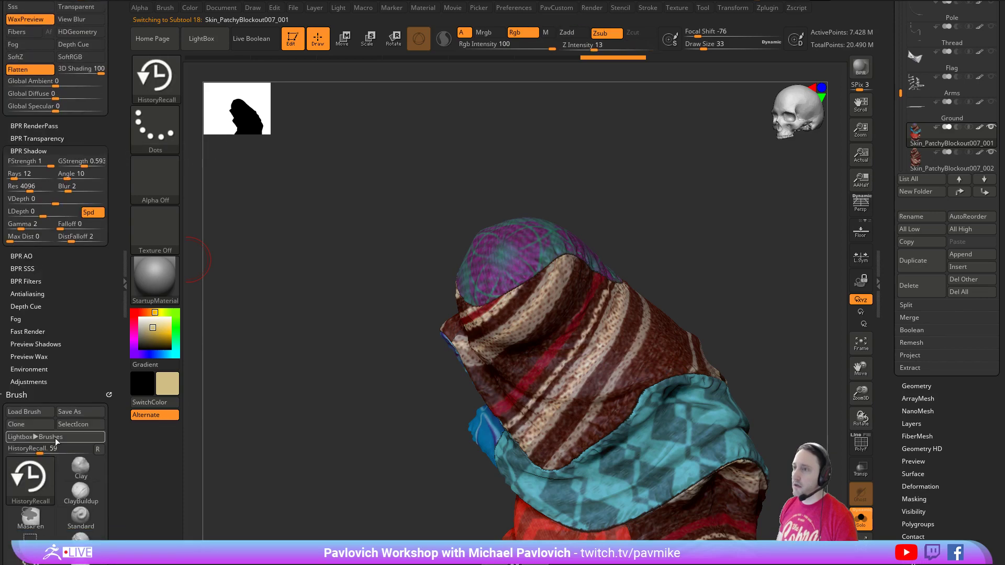
{"action": "left_click_drag", "start_coordinate": [60, 314], "coordinate": [55, 444]}
{"action": "left_click_drag", "start_coordinate": [13, 123], "coordinate": [57, 124]}
{"action": "left_click_drag", "start_coordinate": [660, 269], "coordinate": [743, 282], "text": "alt"}
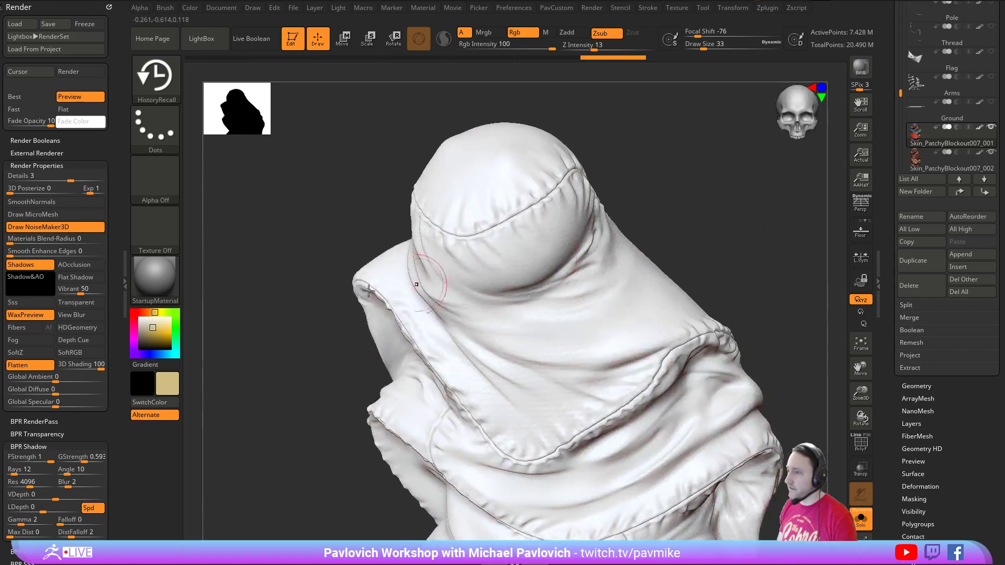
- Turn off polypaint on Skin_PatchyBlockout007_001 to check the relief, and choose the Standard brush
{"action": "left_click", "coordinate": [980, 127]}
{"action": "key", "text": "ctrl+shift+z"}
{"action": "mouse_move", "coordinate": [695, 233]}
{"action": "left_mouse_down"}
{"action": "mouse_move", "coordinate": [682, 229]}
{"action": "mouse_move", "coordinate": [758, 230]}
{"action": "mouse_move", "coordinate": [677, 220]}
{"action": "mouse_move", "coordinate": [691, 250]}
{"action": "mouse_move", "coordinate": [550, 244]}
{"action": "left_mouse_up"}
{"action": "key", "text": "b"}
{"action": "key", "text": "s"}
{"action": "key", "text": "t"}
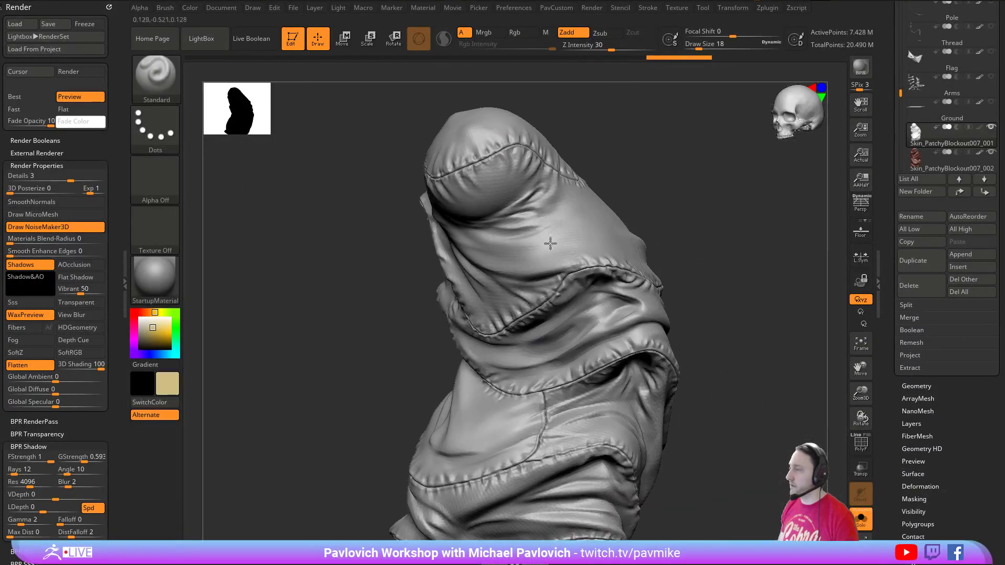
- Restore the skin's polypaint display and set Fade Opacity to 0 to view the striped fabric pieces in full colour
{"action": "left_click_drag", "start_coordinate": [671, 228], "coordinate": [817, 183]}
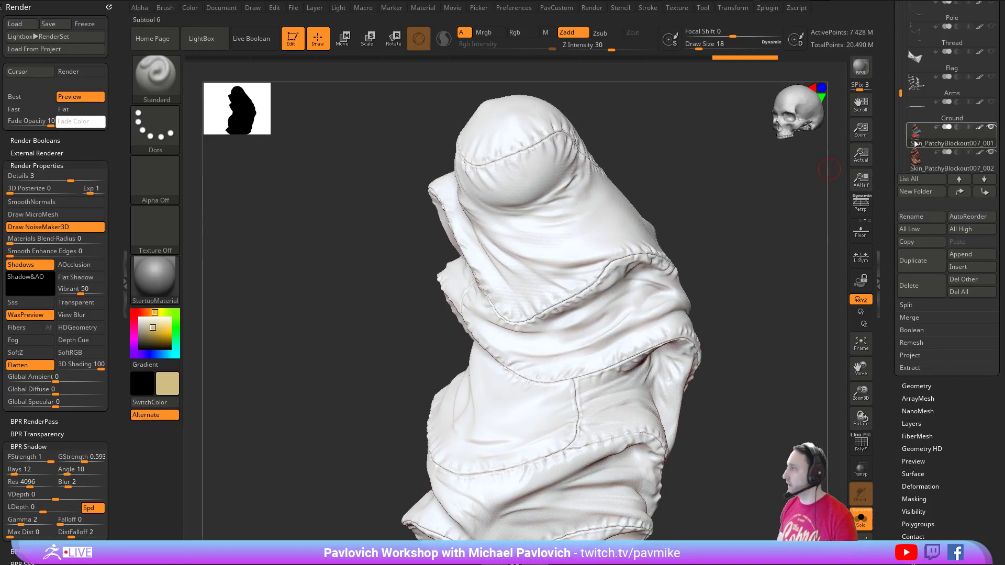
{"action": "left_click_drag", "start_coordinate": [702, 215], "coordinate": [732, 252]}
{"action": "left_click_drag", "start_coordinate": [33, 123], "coordinate": [5, 124]}
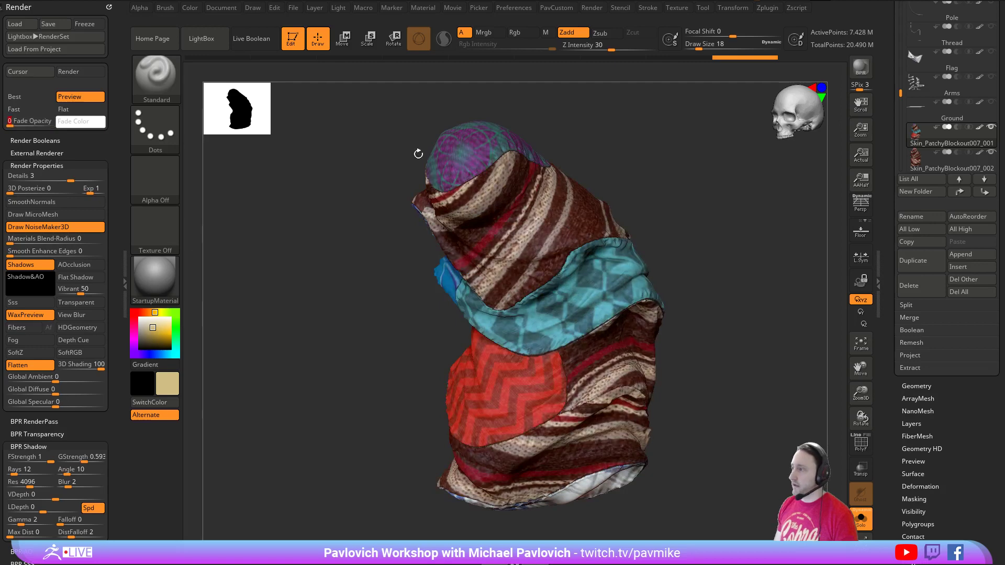
{"action": "left_click_drag", "start_coordinate": [676, 180], "coordinate": [729, 190]}
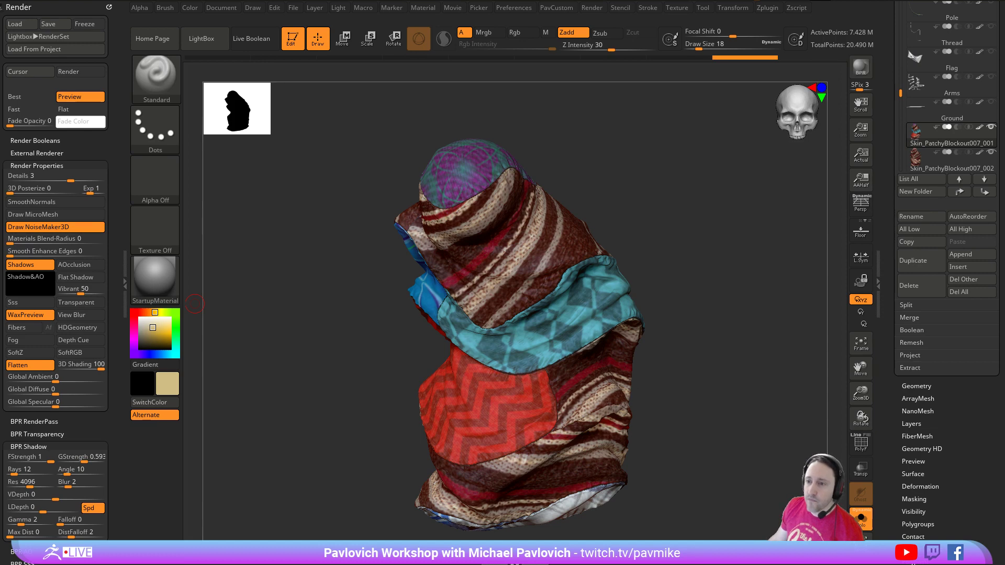
- Set the Standard brush's Draw Size to 29 and open LightBox's Mannequin project folder
{"action": "key", "text": "s"}
{"action": "left_click", "coordinate": [671, 213]}
{"action": "left_click_drag", "start_coordinate": [555, 149], "coordinate": [632, 139]}
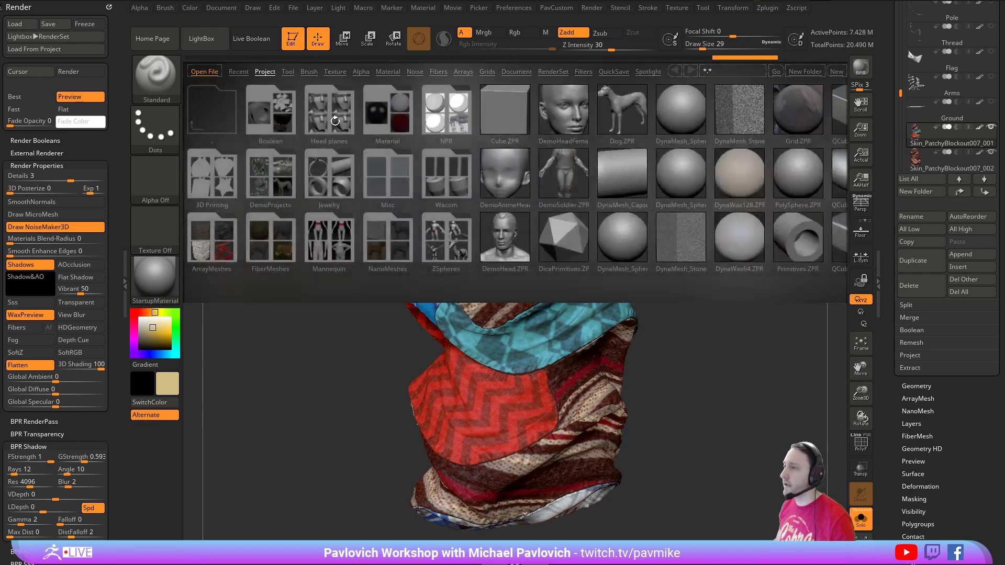
{"action": "double_click", "coordinate": [335, 240]}
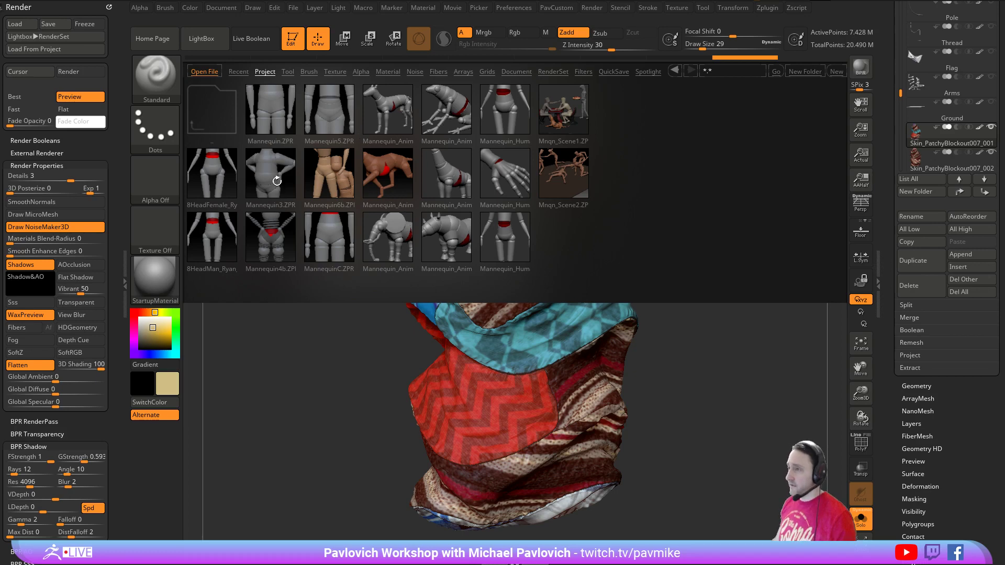
- Browse LightBox's ZSpheres project folder, return to the project list and close LightBox
{"action": "left_click", "coordinate": [261, 73]}
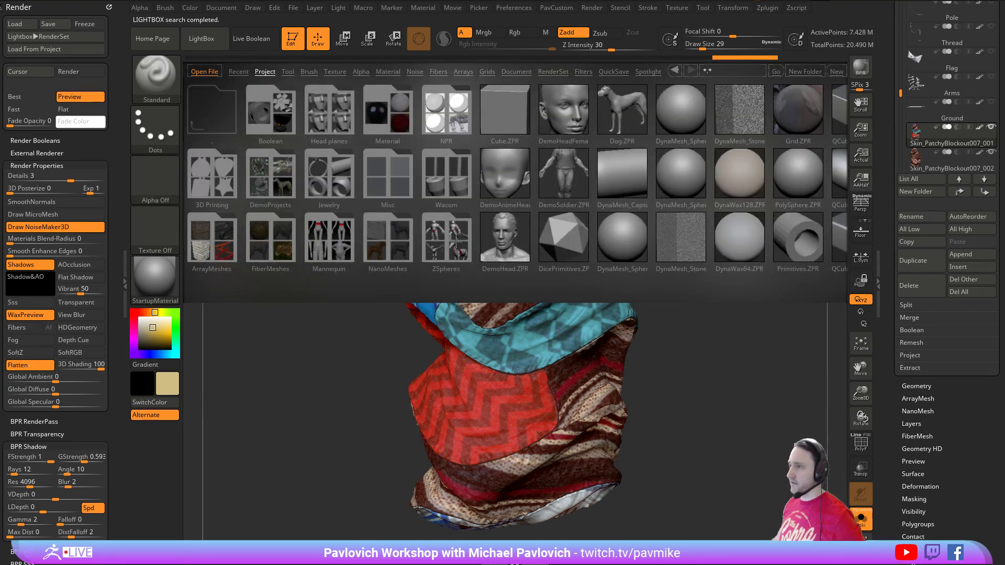
{"action": "left_click", "coordinate": [456, 241]}
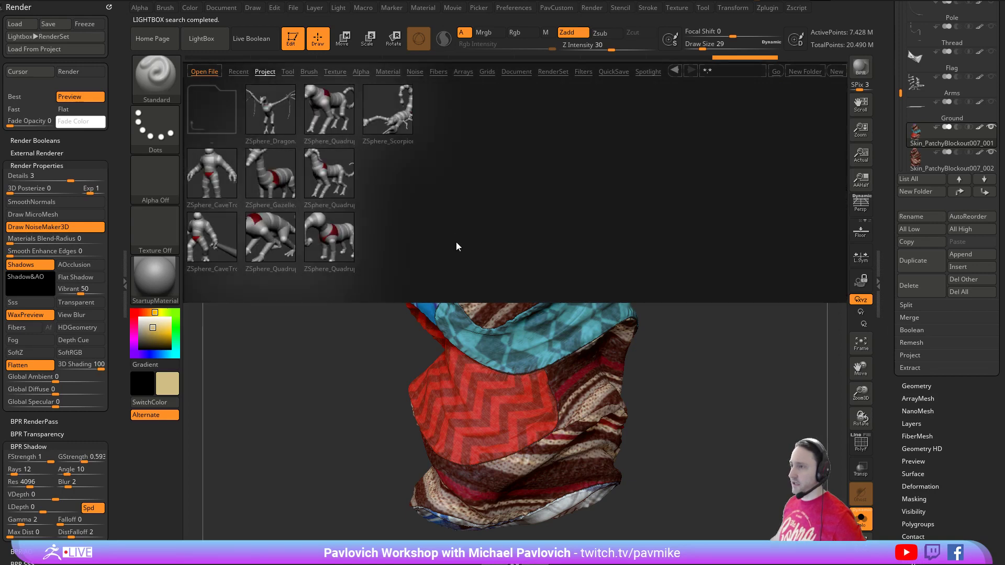
{"action": "left_click", "coordinate": [268, 76]}
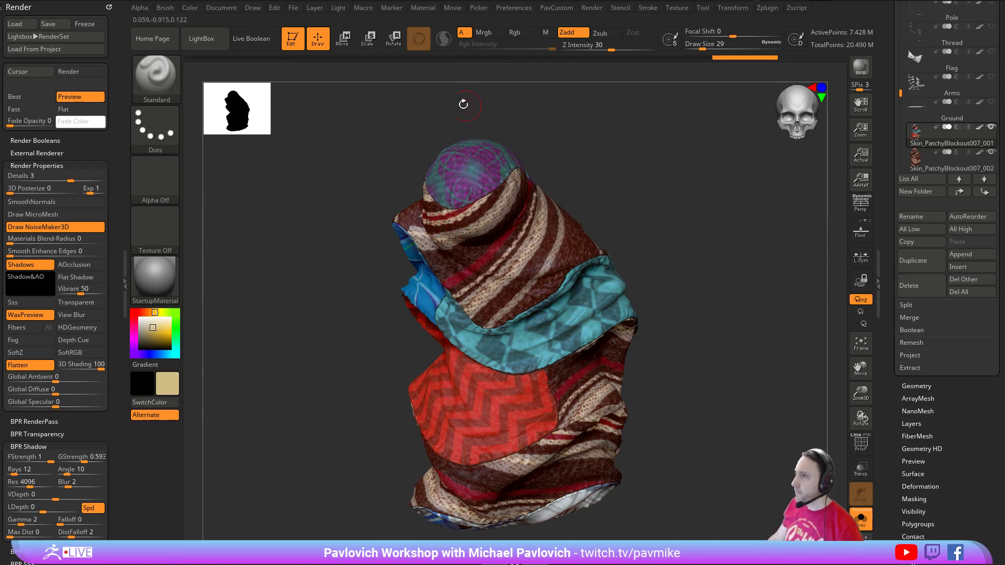
- Leave edit mode, clear the canvas and choose Sphere3D as the tool for a new test model
{"action": "key", "text": "t"}
{"action": "key", "text": "ctrl+n"}
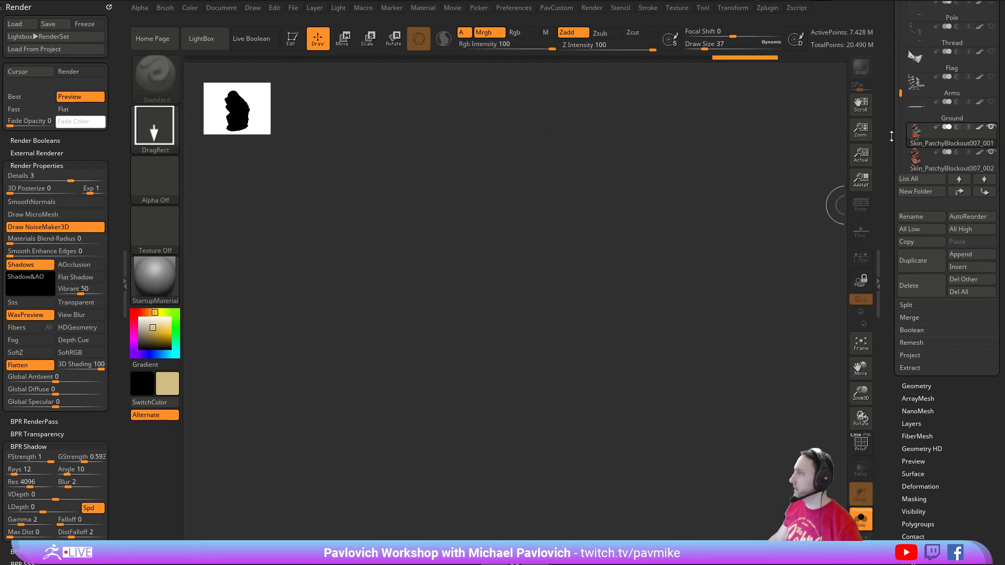
{"action": "left_click_drag", "start_coordinate": [892, 136], "coordinate": [892, 413]}
{"action": "left_click", "coordinate": [923, 149]}
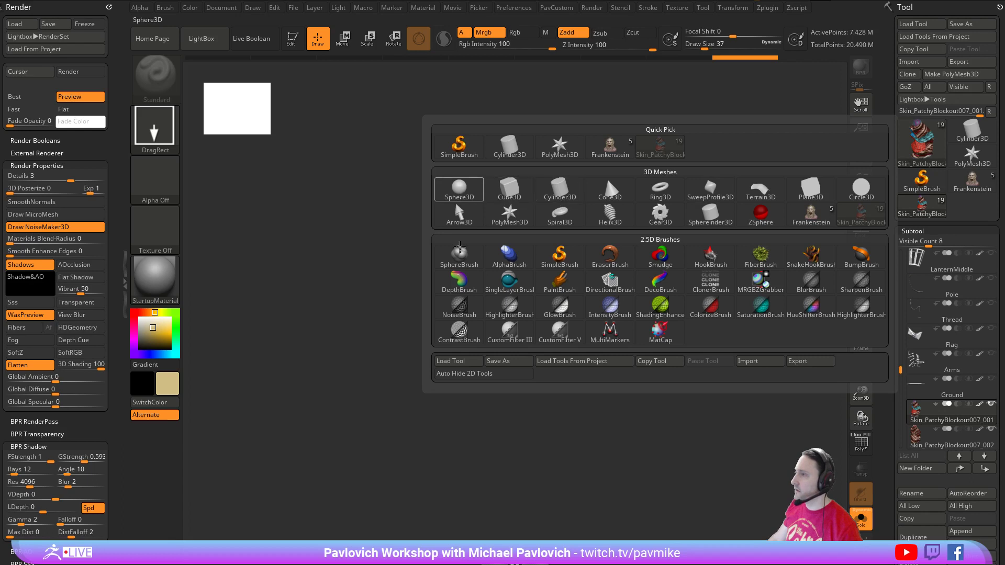
{"action": "left_click", "coordinate": [460, 190]}
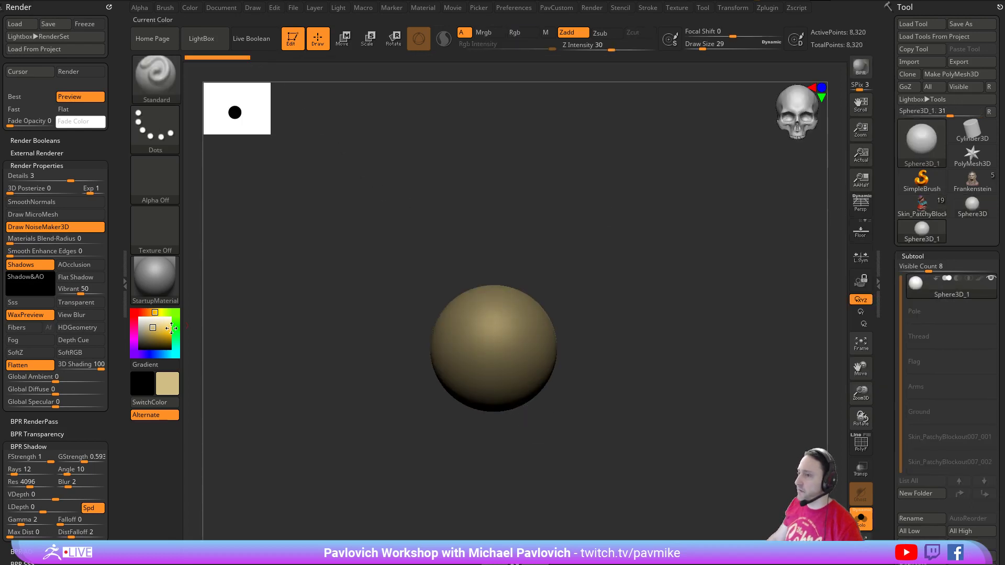
- Set the current colour to white and subdivide the Sphere3D primitive once
{"action": "left_click_drag", "start_coordinate": [157, 327], "coordinate": [134, 315]}
{"action": "right_click_drag", "start_coordinate": [587, 194], "coordinate": [622, 234], "text": "ctrl"}
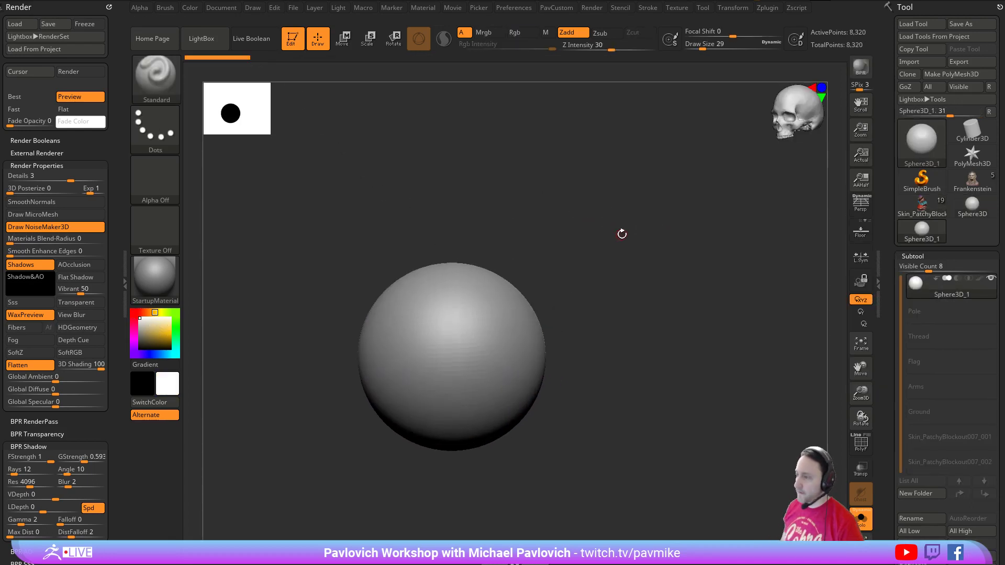
{"action": "key", "text": "ctrl+d"}
{"action": "right_click_drag", "start_coordinate": [626, 283], "coordinate": [639, 280], "text": "shift"}
{"action": "right_click_drag", "start_coordinate": [640, 280], "coordinate": [642, 244], "text": "ctrl"}
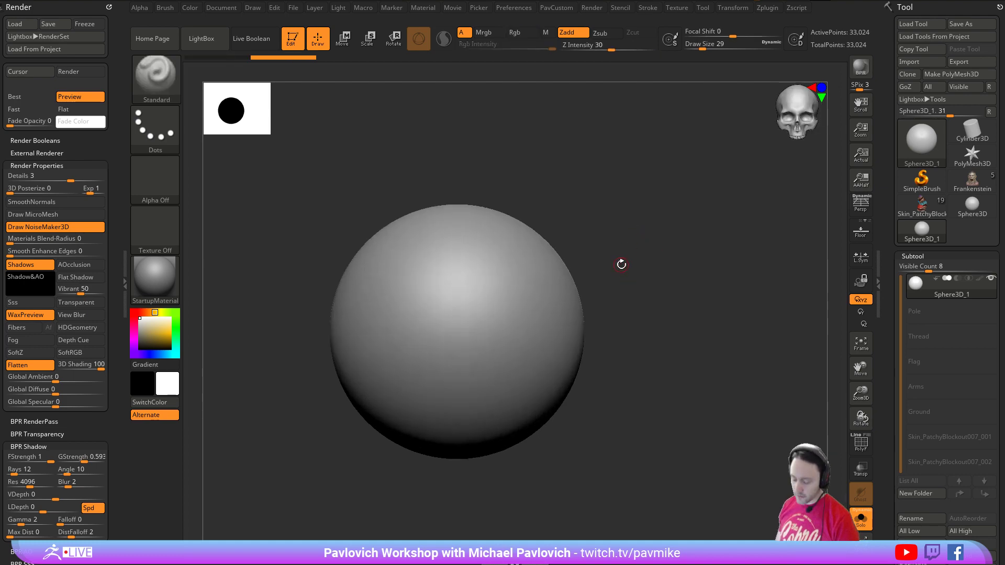
- Choose the DecoCurveDrag brush with the DragDot stroke and try to sculpt on the sphere
{"action": "key", "text": "b"}
{"action": "key", "text": "d"}
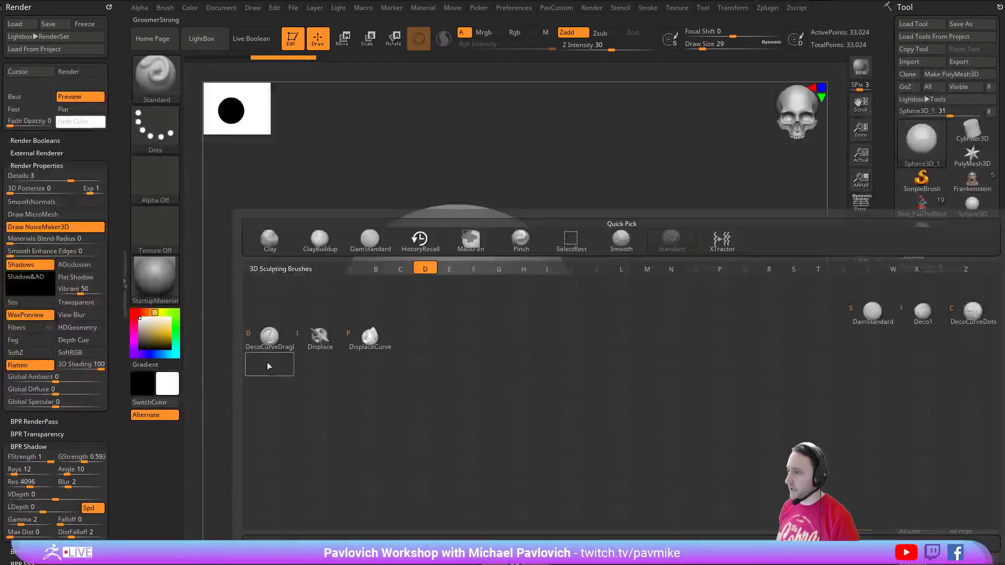
{"action": "key", "text": "d"}
{"action": "right_click_drag", "start_coordinate": [649, 260], "coordinate": [658, 255], "text": "alt"}
{"action": "mouse_move", "coordinate": [658, 255]}
{"action": "right_mouse_down", "text": "ctrl"}
{"action": "mouse_move", "coordinate": [691, 256]}
{"action": "mouse_move", "coordinate": [685, 266]}
{"action": "right_mouse_up", "text": "ctrl"}
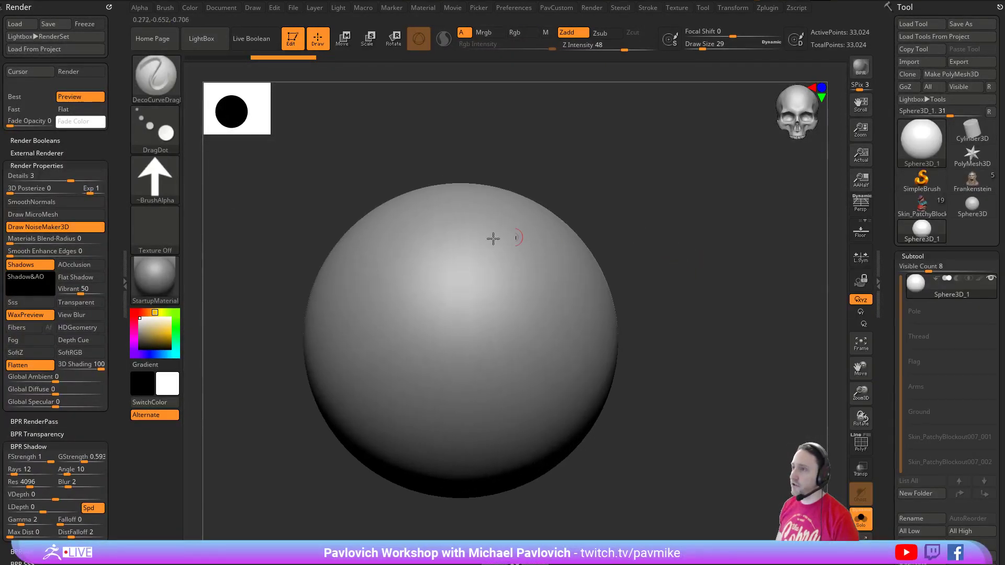
{"action": "left_click", "coordinate": [451, 325]}
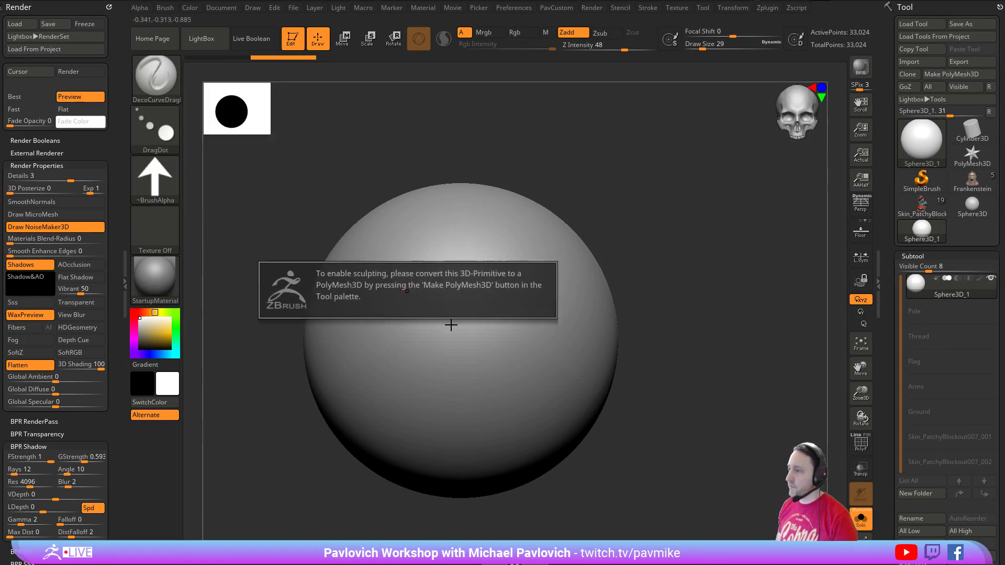
- Convert the sphere to a PolyMesh3D and subdivide it once
{"action": "left_click", "coordinate": [950, 74]}
{"action": "key", "text": "ctrl"}
{"action": "key", "text": "ctrl+d"}
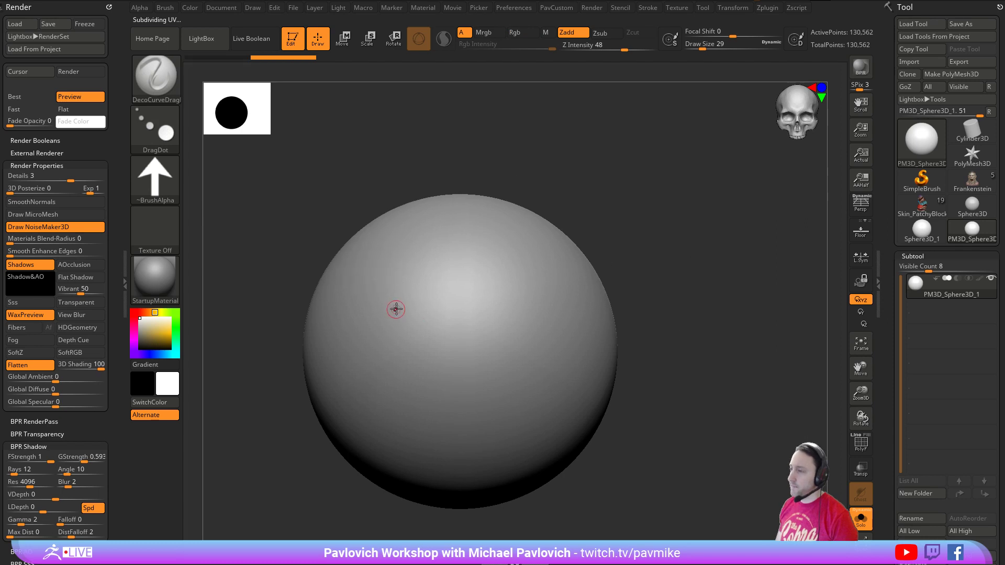
- Draw an S-shaped curve across the front of the sphere and apply the brush's arrow alpha along it
{"action": "left_click_drag", "start_coordinate": [501, 363], "coordinate": [525, 355]}
{"action": "left_click_drag", "start_coordinate": [697, 289], "coordinate": [732, 278], "text": "alt"}
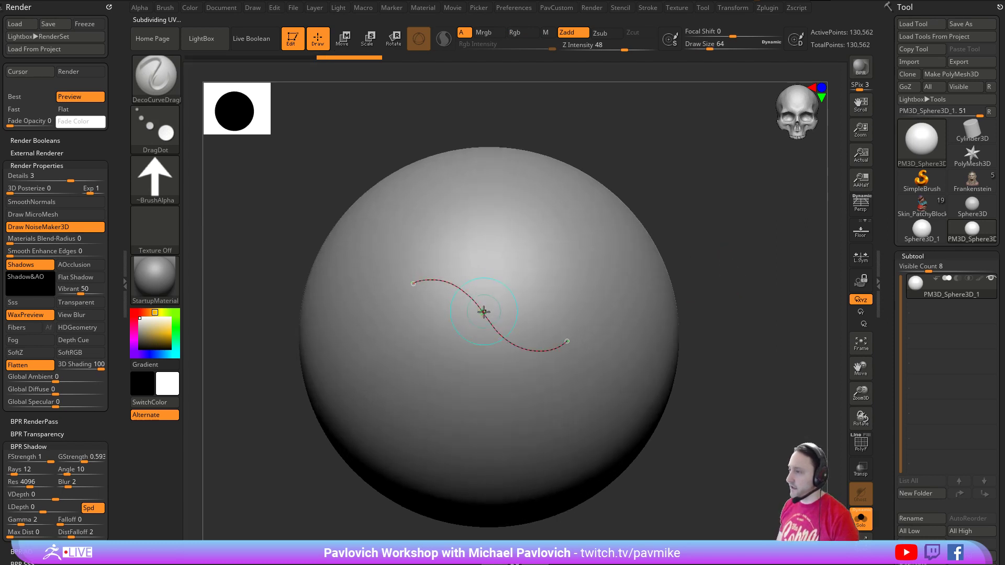
{"action": "left_click", "coordinate": [568, 339]}
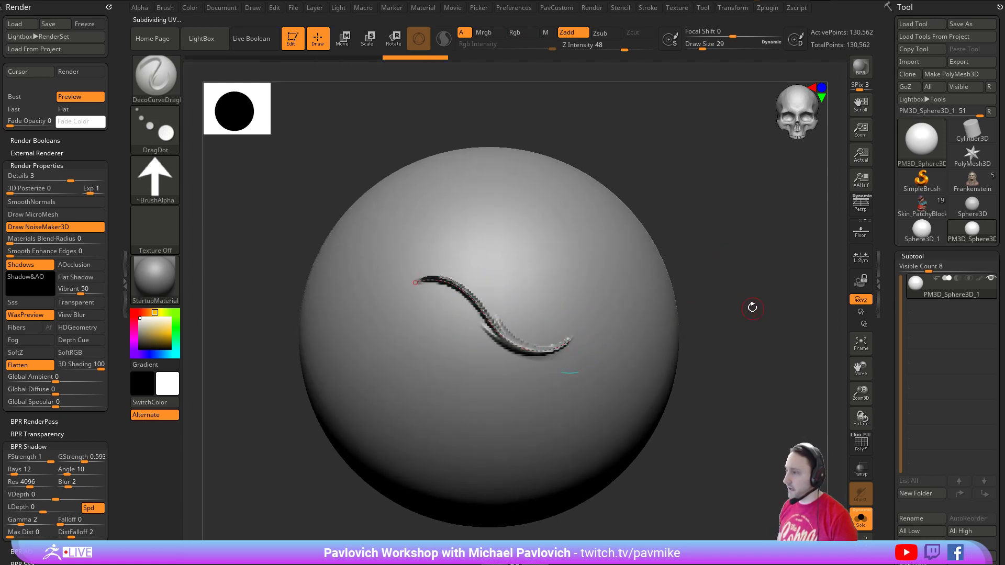
{"action": "left_click_drag", "start_coordinate": [754, 304], "coordinate": [727, 300], "text": "alt"}
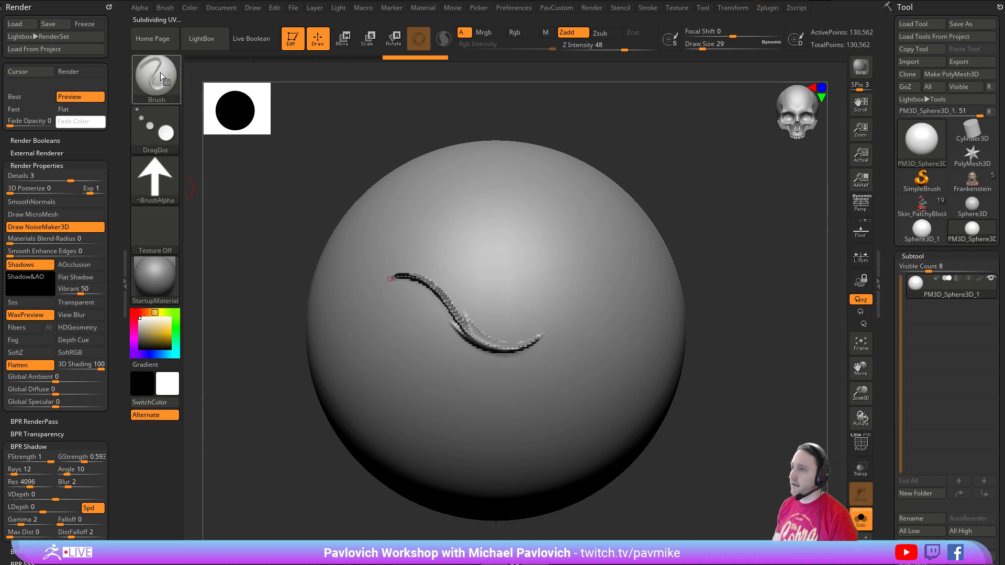
{"action": "mouse_move", "coordinate": [162, 181]}
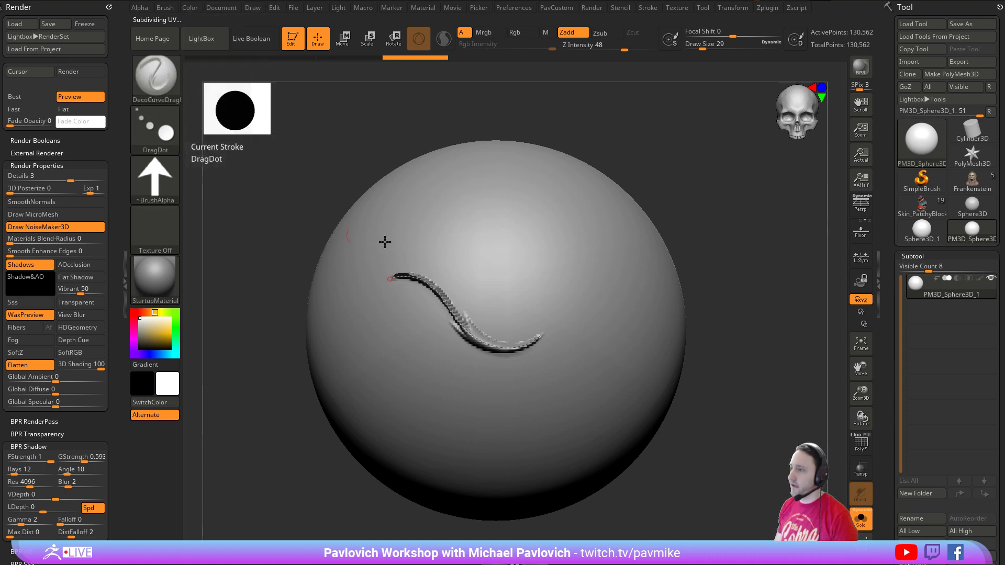
- Reapply the S-shaped curve at Z Intensity 33, and again at Z Intensity 44
{"action": "left_click_drag", "start_coordinate": [748, 231], "coordinate": [734, 193]}
{"action": "left_click", "coordinate": [614, 48]}
{"action": "left_click", "coordinate": [517, 332]}
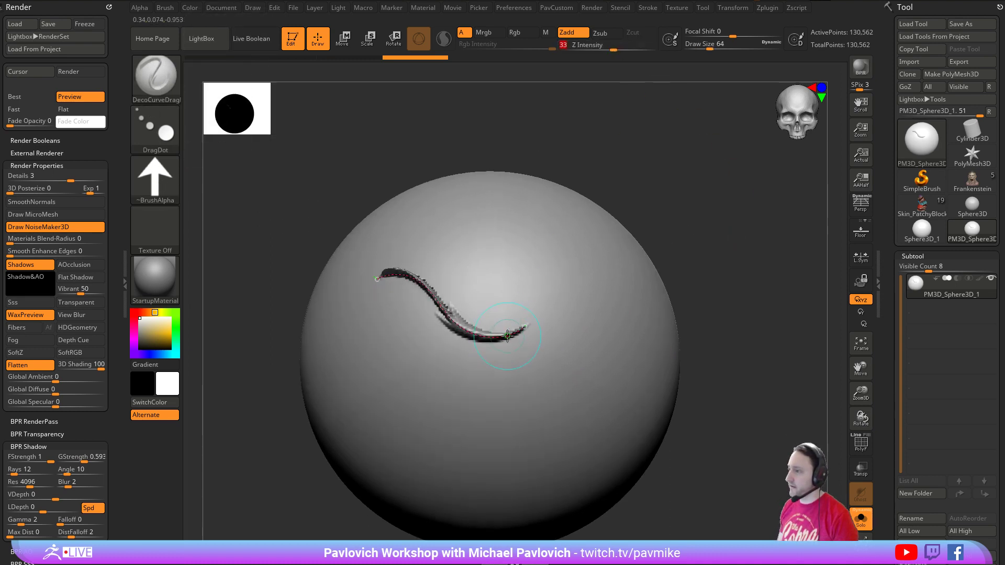
{"action": "left_click_drag", "start_coordinate": [709, 273], "coordinate": [737, 241], "text": "alt"}
{"action": "left_click", "coordinate": [622, 47]}
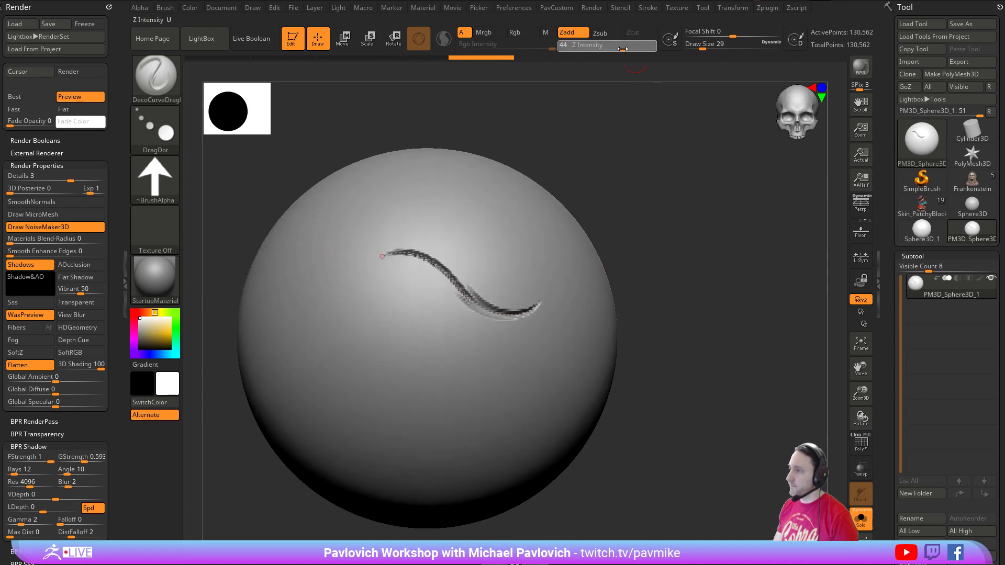
{"action": "left_click", "coordinate": [541, 301]}
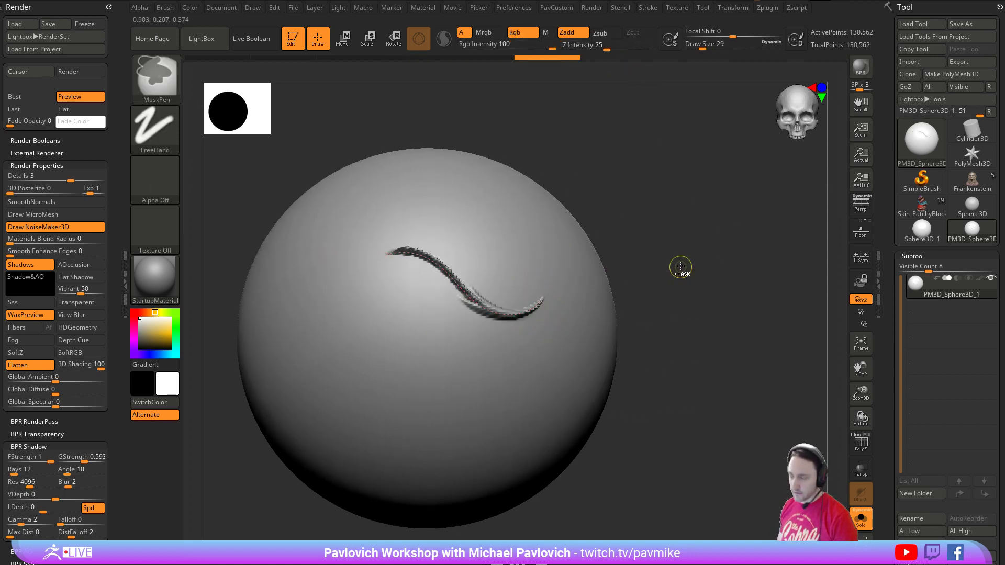
- Subdivide the sphere another level to smooth the sculpted curve
{"action": "key", "text": "ctrl+d"}
{"action": "left_click_drag", "start_coordinate": [680, 267], "coordinate": [640, 274]}
{"action": "left_click_drag", "start_coordinate": [699, 209], "coordinate": [669, 217], "text": "alt"}
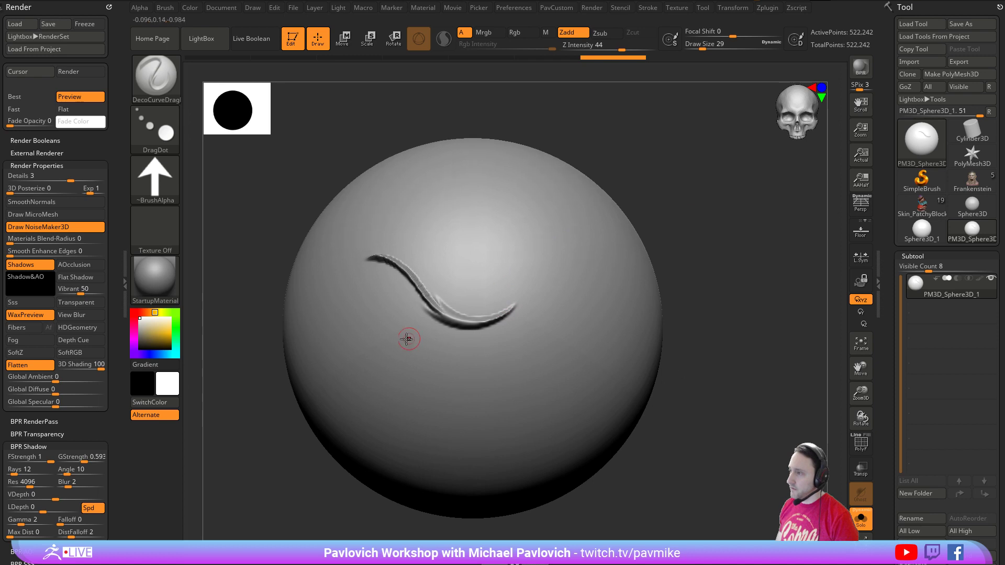
- Draw a second, bowl-shaped curve below the first one and reapply the brush along it
{"action": "left_click_drag", "start_coordinate": [534, 354], "coordinate": [535, 353]}
{"action": "left_click_drag", "start_coordinate": [732, 305], "coordinate": [760, 274], "text": "alt"}
{"action": "left_click", "coordinate": [552, 324]}
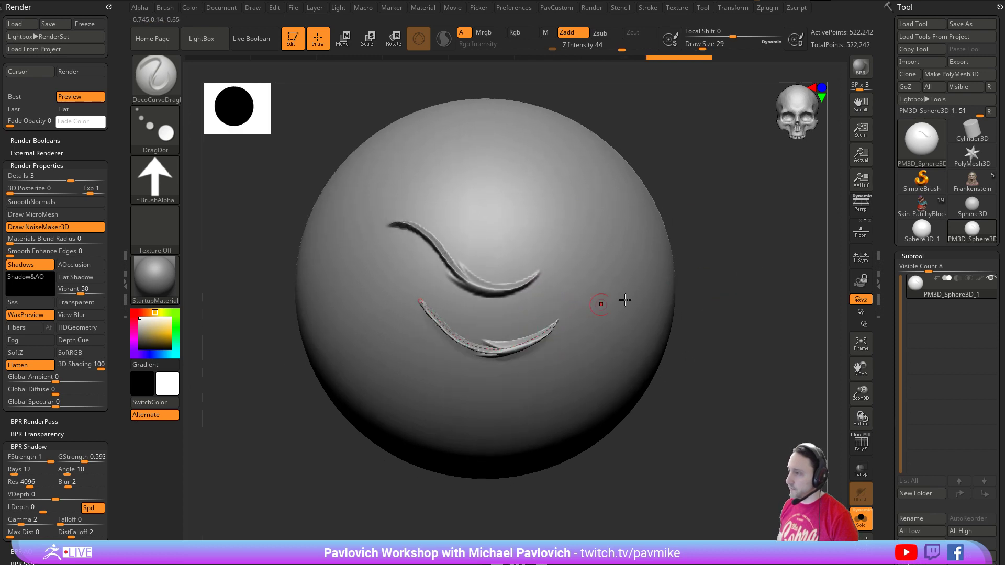
- Switch the brush to Alpha 01, reapply the second curve and pull its ends into a wavy shape
{"action": "mouse_move", "coordinate": [718, 313]}
{"action": "left_mouse_down"}
{"action": "mouse_move", "coordinate": [745, 262]}
{"action": "mouse_move", "coordinate": [738, 235]}
{"action": "left_mouse_up"}
{"action": "left_click", "coordinate": [166, 185]}
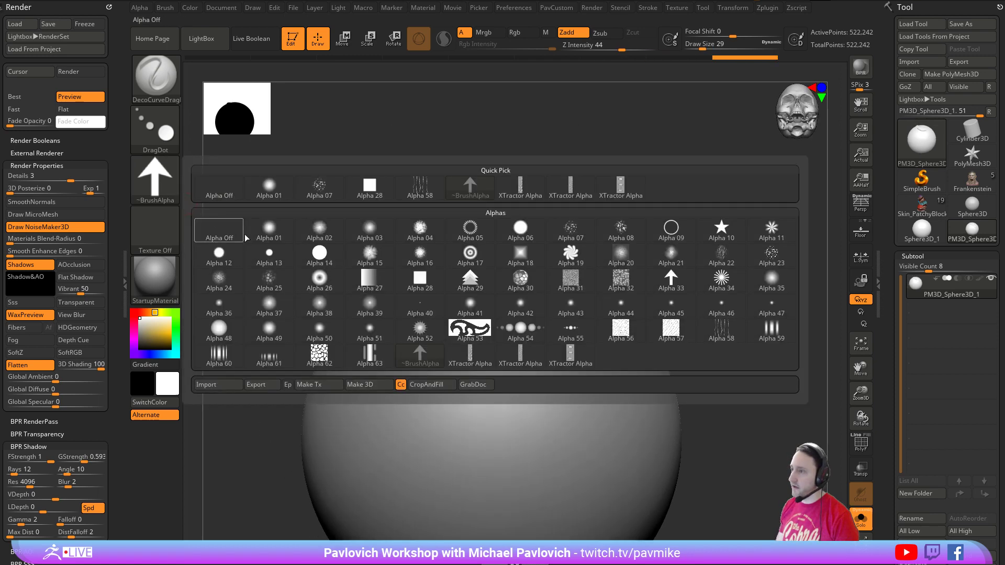
{"action": "left_click", "coordinate": [262, 231]}
{"action": "left_click", "coordinate": [558, 325]}
{"action": "mouse_move", "coordinate": [678, 270]}
{"action": "left_mouse_down"}
{"action": "mouse_move", "coordinate": [695, 303]}
{"action": "mouse_move", "coordinate": [759, 316]}
{"action": "mouse_move", "coordinate": [752, 326]}
{"action": "mouse_move", "coordinate": [694, 318]}
{"action": "left_mouse_up"}
{"action": "left_click_drag", "start_coordinate": [579, 319], "coordinate": [579, 302]}
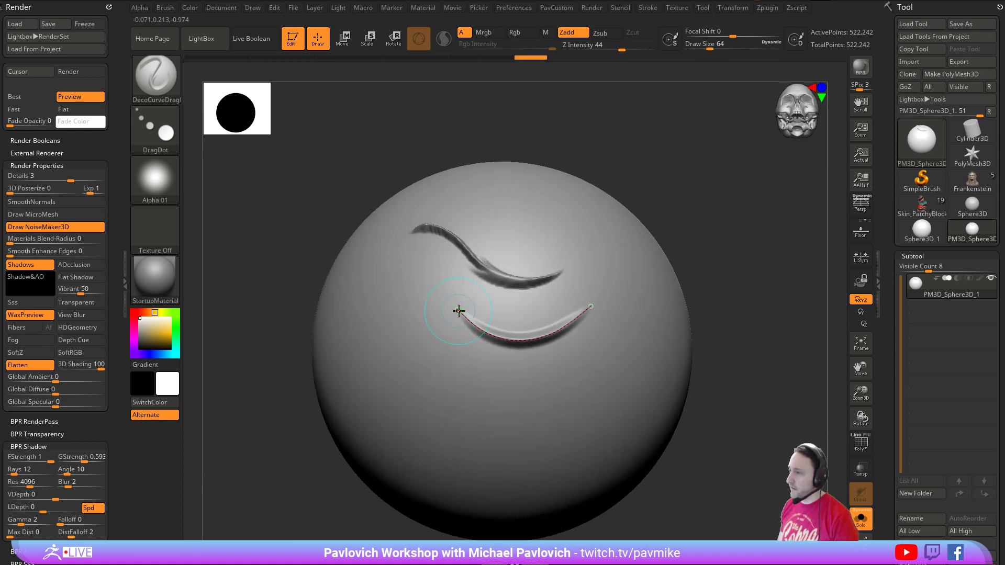
{"action": "mouse_move", "coordinate": [459, 311]}
{"action": "left_mouse_down"}
{"action": "mouse_move", "coordinate": [434, 293]}
{"action": "mouse_move", "coordinate": [417, 306]}
{"action": "left_mouse_up"}
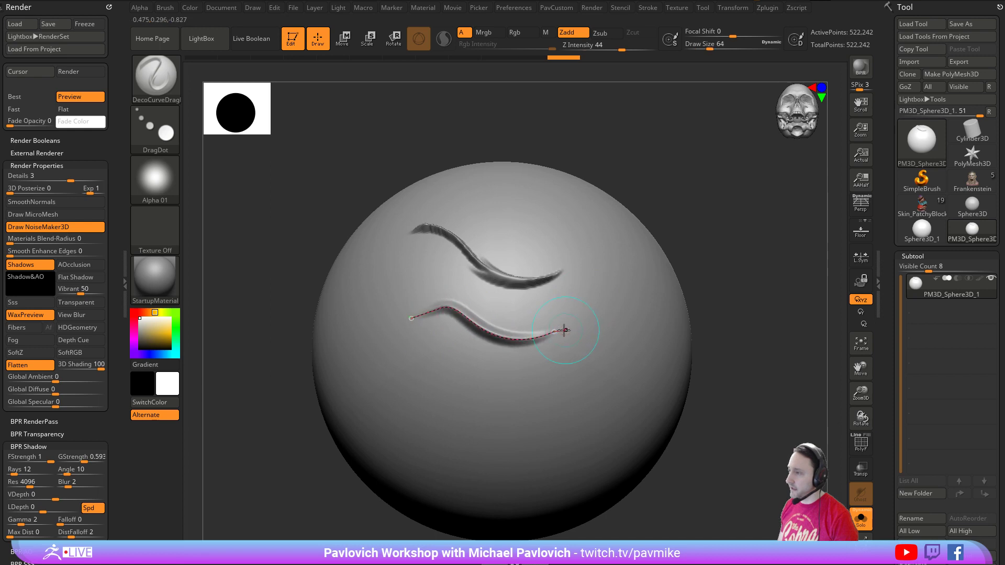
{"action": "left_click_drag", "start_coordinate": [555, 332], "coordinate": [561, 317]}
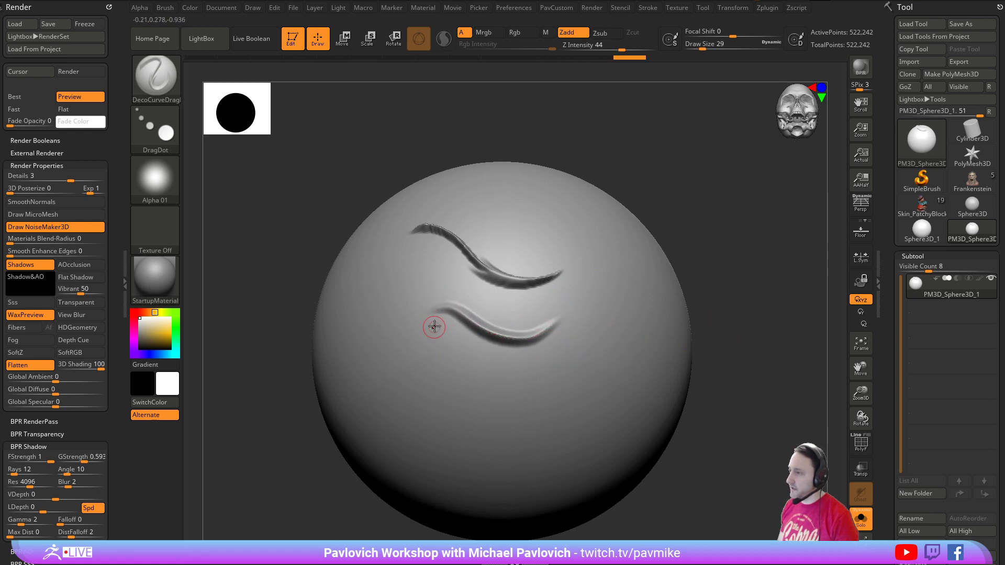
- Draw a third curve just under the second one and reapply it with Zsub to carve it inward
{"action": "left_click_drag", "start_coordinate": [544, 350], "coordinate": [567, 345]}
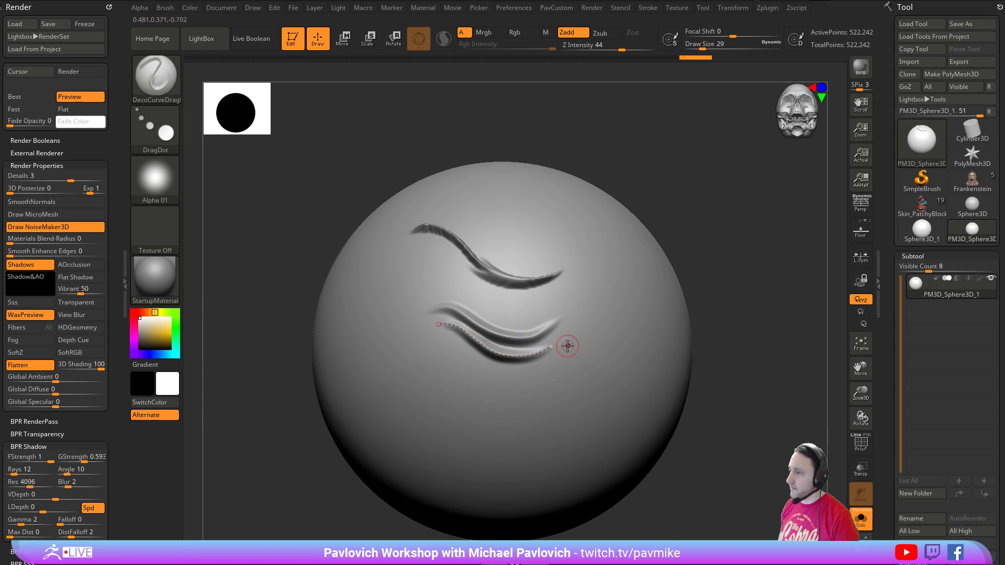
{"action": "left_click", "coordinate": [607, 34]}
{"action": "left_click", "coordinate": [553, 347]}
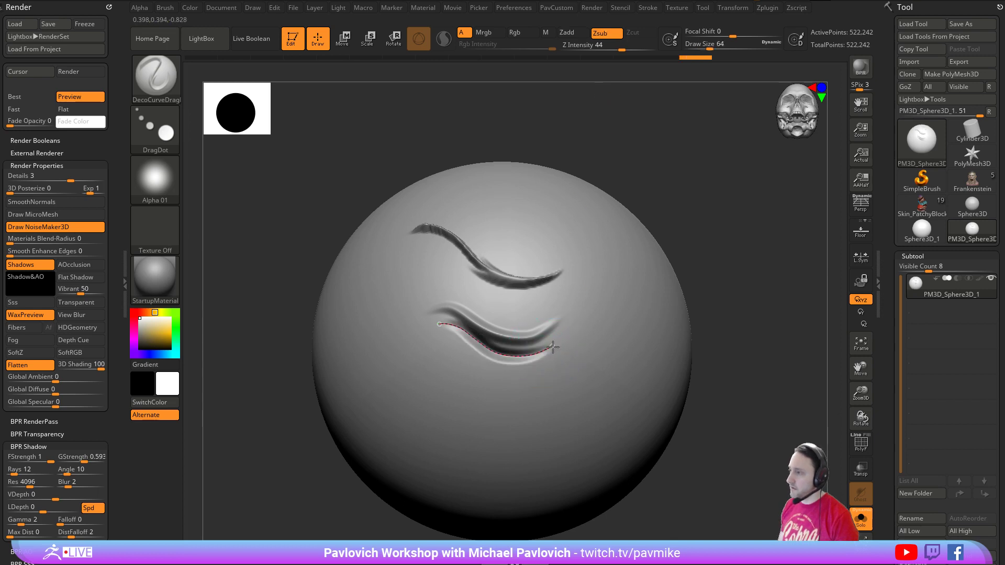
{"action": "mouse_move", "coordinate": [752, 275]}
{"action": "left_mouse_down"}
{"action": "mouse_move", "coordinate": [733, 268]}
{"action": "mouse_move", "coordinate": [745, 272]}
{"action": "left_mouse_up"}
{"action": "left_click_drag", "start_coordinate": [673, 293], "coordinate": [724, 259]}
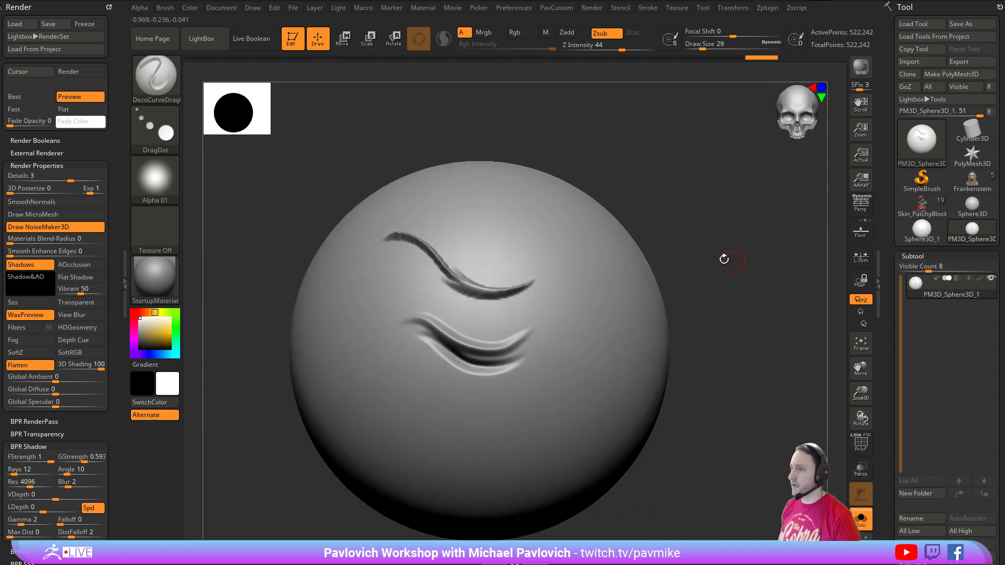
- Restore the arrow BrushAlpha and draw a long hooked curve with Zsub below the earlier strokes
{"action": "left_click", "coordinate": [155, 188]}
{"action": "left_click", "coordinate": [438, 354]}
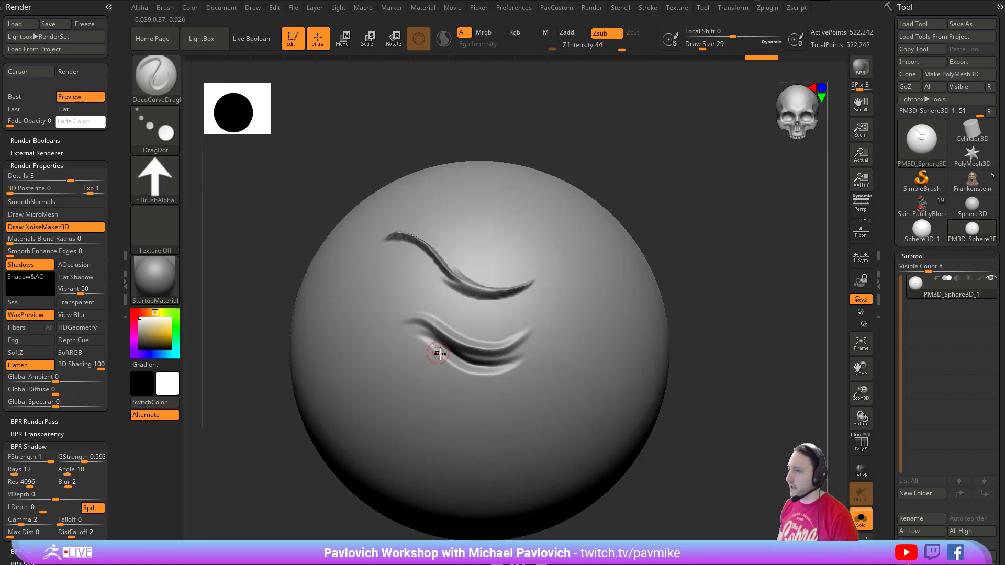
{"action": "mouse_move", "coordinate": [492, 439]}
{"action": "left_mouse_down"}
{"action": "mouse_move", "coordinate": [576, 378]}
{"action": "mouse_move", "coordinate": [576, 361]}
{"action": "left_mouse_up"}
{"action": "mouse_move", "coordinate": [748, 345]}
{"action": "left_mouse_down"}
{"action": "mouse_move", "coordinate": [730, 325]}
{"action": "mouse_move", "coordinate": [701, 211]}
{"action": "left_mouse_up"}
{"action": "left_click", "coordinate": [581, 253]}
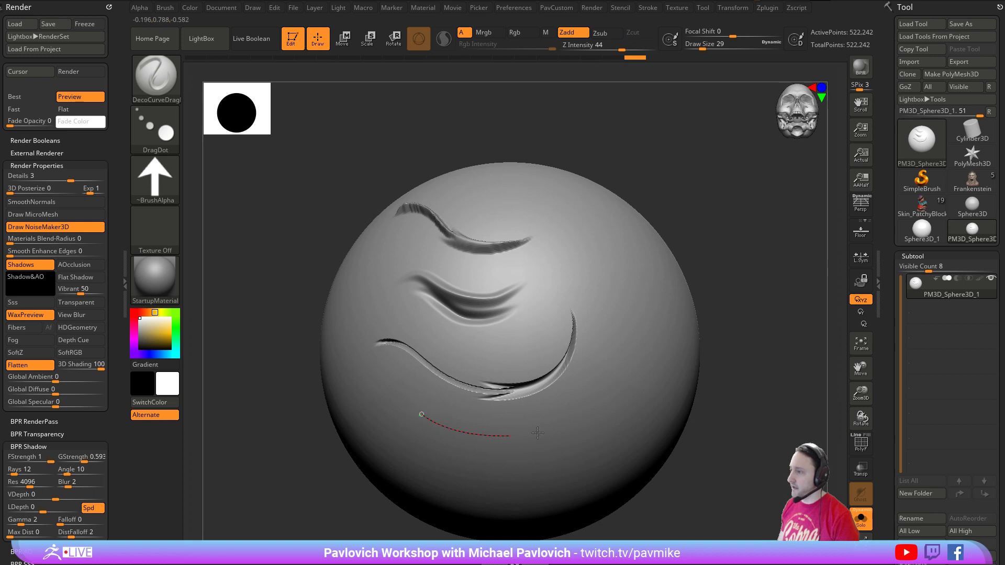
- Using Zadd, draw an upward-sweeping curve beneath the hooked one and apply the brush along it
{"action": "left_click_drag", "start_coordinate": [538, 433], "coordinate": [609, 372]}
{"action": "left_click_drag", "start_coordinate": [755, 298], "coordinate": [752, 260], "text": "alt"}
{"action": "left_click_drag", "start_coordinate": [752, 260], "coordinate": [723, 262]}
{"action": "left_click", "coordinate": [598, 336]}
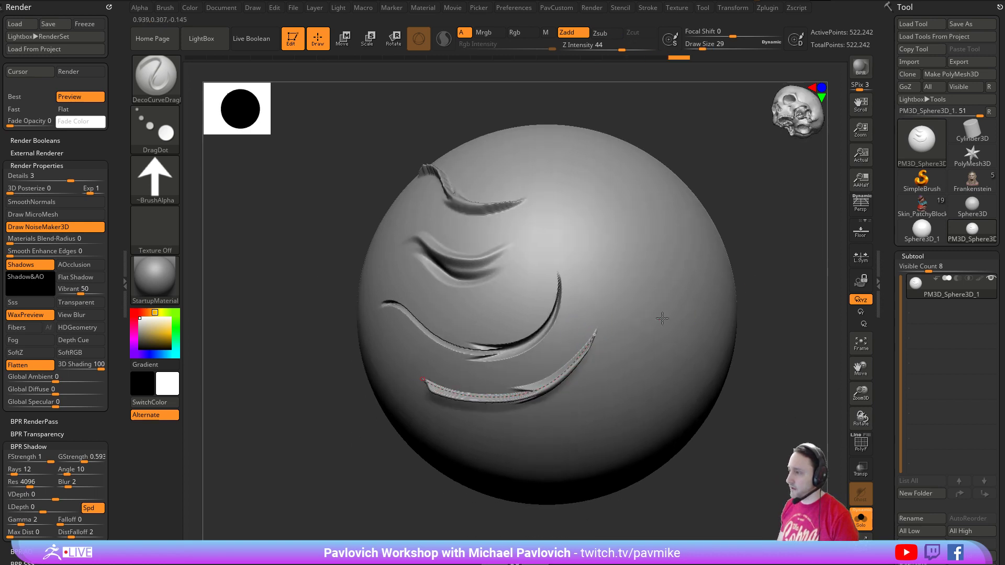
{"action": "mouse_move", "coordinate": [743, 330]}
{"action": "left_mouse_down"}
{"action": "mouse_move", "coordinate": [762, 334]}
{"action": "mouse_move", "coordinate": [765, 278]}
{"action": "mouse_move", "coordinate": [746, 259]}
{"action": "left_mouse_up"}
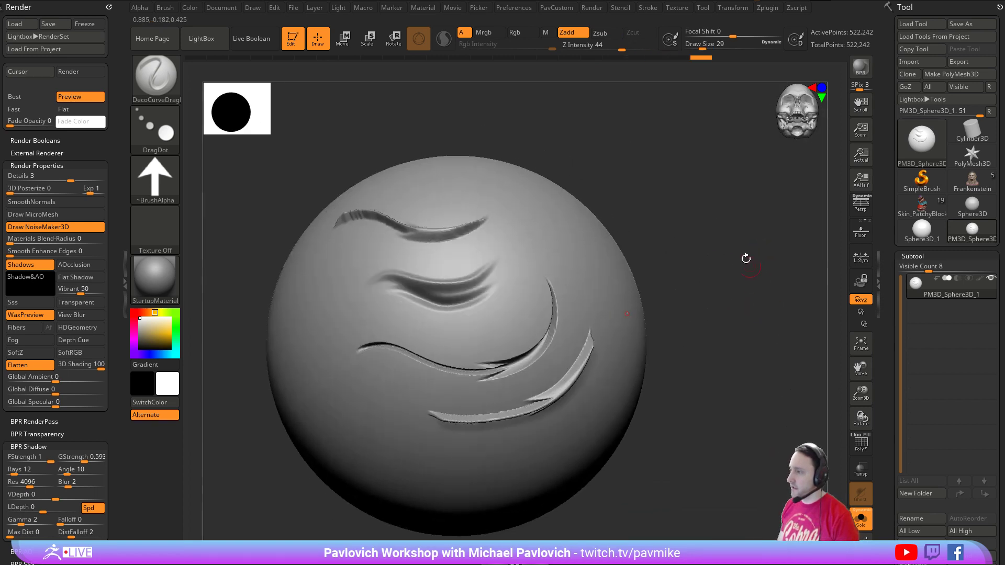
- Undo the last stroke and reapply the lowest curve with Z Intensity reduced to 34 and 26
{"action": "key", "text": "ctrl+z"}
{"action": "left_click", "coordinate": [615, 47]}
{"action": "left_click", "coordinate": [592, 329]}
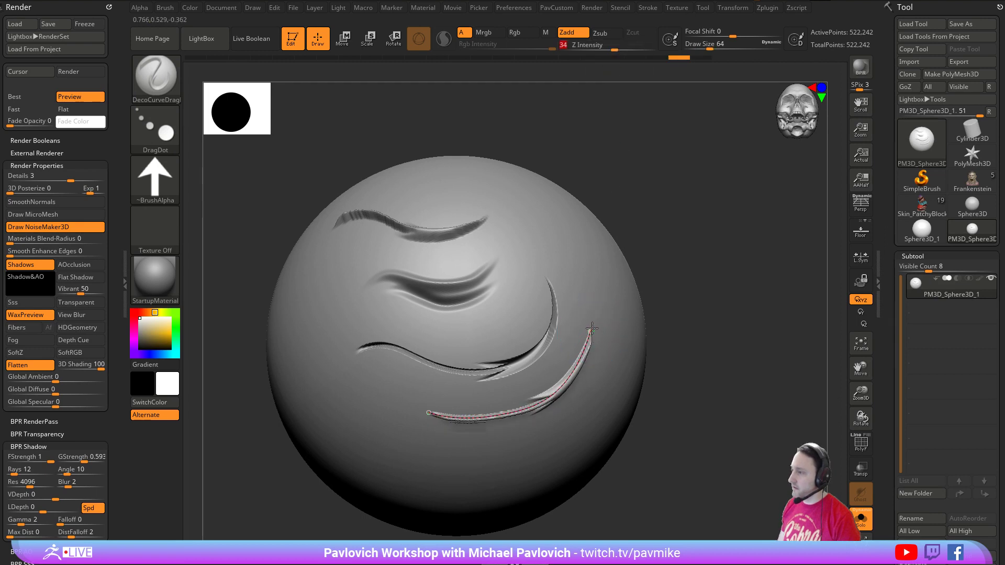
{"action": "key", "text": "ctrl+shift+z"}
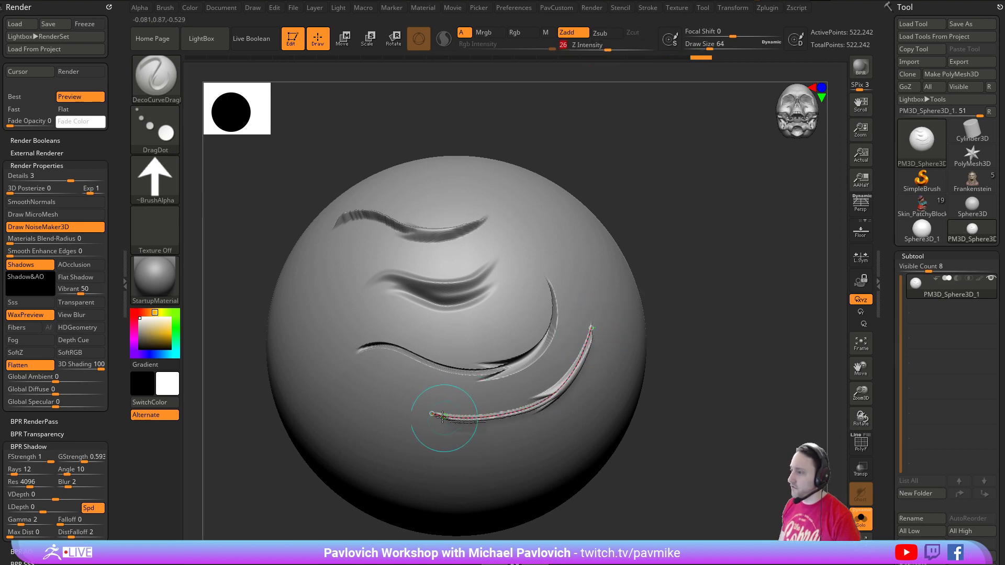
{"action": "left_click_drag", "start_coordinate": [748, 335], "coordinate": [733, 302]}
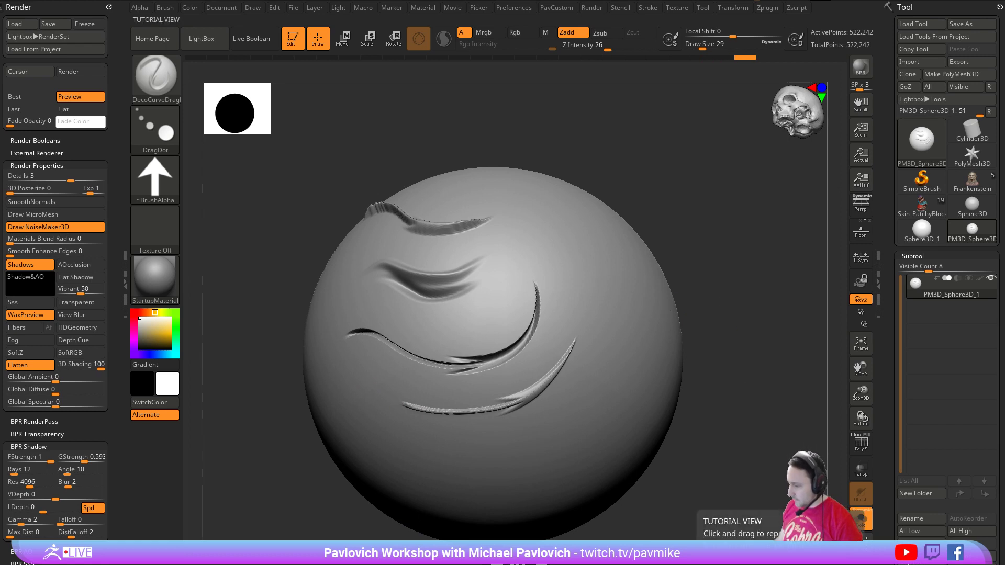
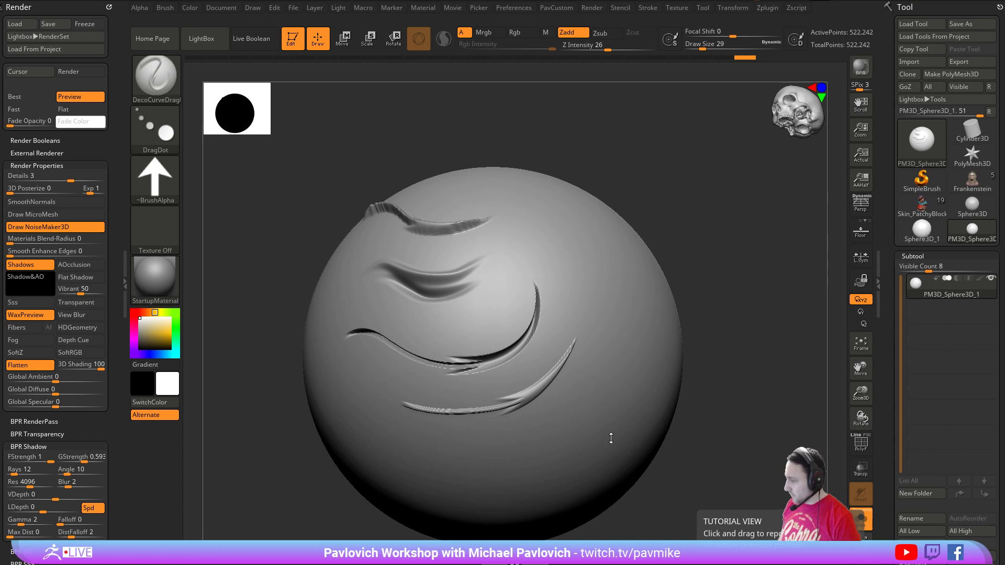
- Draw an arched curve with the DragDot stroke on the blank side of the sphere, undoing the first try
{"action": "left_click_drag", "start_coordinate": [666, 184], "coordinate": [581, 166]}
{"action": "left_click_drag", "start_coordinate": [485, 157], "coordinate": [406, 155], "text": "alt"}
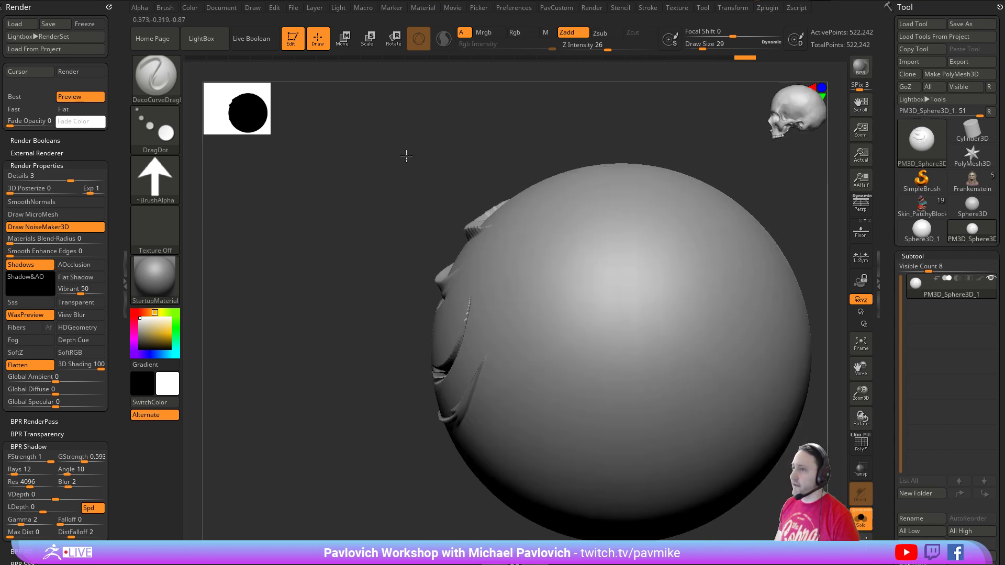
{"action": "left_click_drag", "start_coordinate": [188, 176], "coordinate": [459, 209]}
{"action": "left_click_drag", "start_coordinate": [535, 347], "coordinate": [538, 283]}
{"action": "key", "text": "ctrl+z"}
{"action": "left_click_drag", "start_coordinate": [625, 176], "coordinate": [670, 212]}
{"action": "left_click_drag", "start_coordinate": [534, 347], "coordinate": [471, 210]}
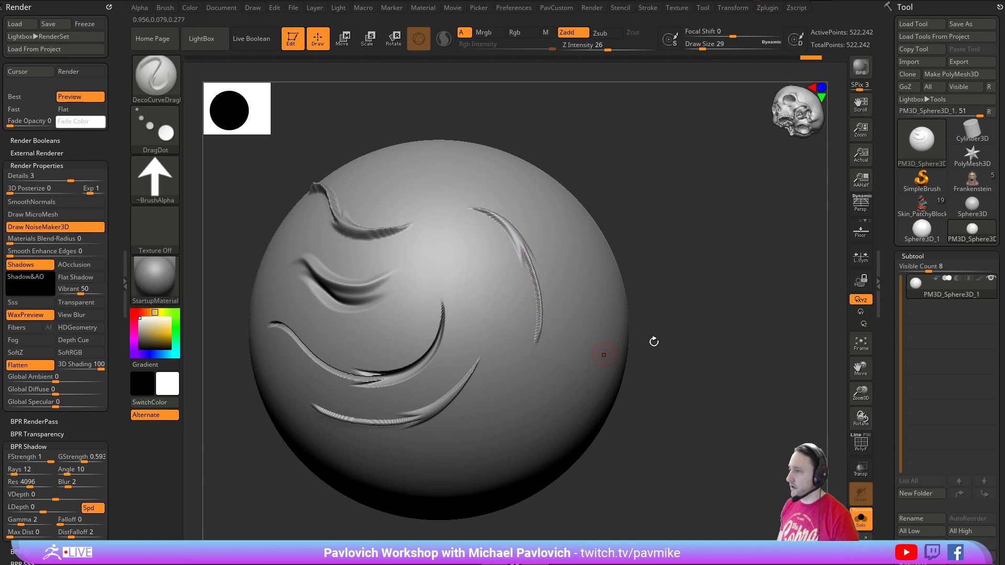
- Switch the stroke type to Dots and draw a long winding curve around the arched stroke
{"action": "left_click_drag", "start_coordinate": [653, 341], "coordinate": [502, 236]}
{"action": "left_click", "coordinate": [154, 134]}
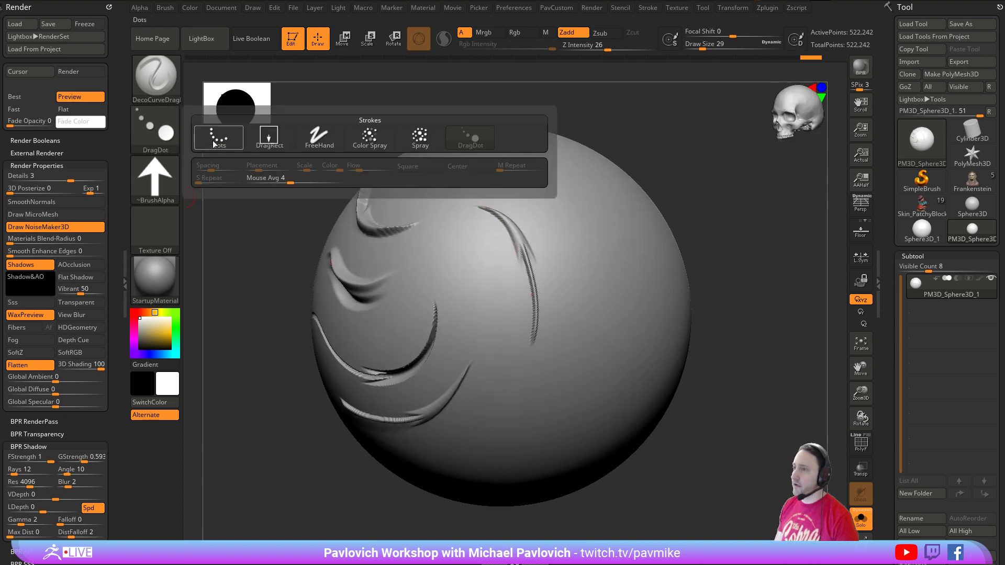
{"action": "left_click", "coordinate": [232, 135]}
{"action": "mouse_move", "coordinate": [606, 337]}
{"action": "left_mouse_down"}
{"action": "mouse_move", "coordinate": [620, 206]}
{"action": "mouse_move", "coordinate": [531, 167]}
{"action": "mouse_move", "coordinate": [472, 195]}
{"action": "mouse_move", "coordinate": [450, 242]}
{"action": "mouse_move", "coordinate": [540, 420]}
{"action": "mouse_move", "coordinate": [623, 361]}
{"action": "mouse_move", "coordinate": [657, 293]}
{"action": "mouse_move", "coordinate": [620, 235]}
{"action": "left_mouse_up"}
{"action": "mouse_move", "coordinate": [678, 218]}
{"action": "left_mouse_down"}
{"action": "mouse_move", "coordinate": [705, 234]}
{"action": "mouse_move", "coordinate": [597, 244]}
{"action": "left_mouse_up"}
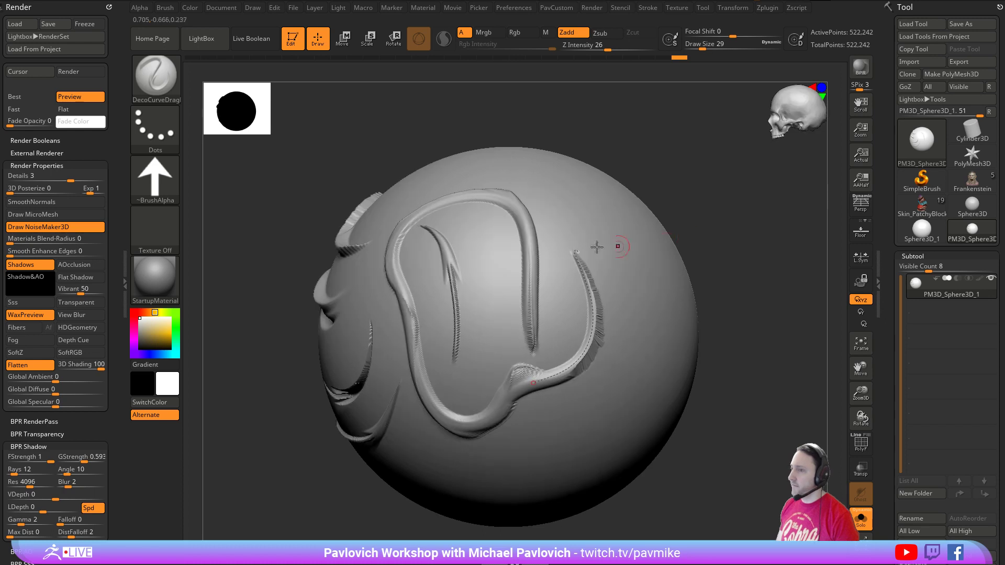
- Try a short downward curve using the DragDot stroke type beside the winding stroke
{"action": "left_click", "coordinate": [155, 129]}
{"action": "left_click", "coordinate": [470, 137]}
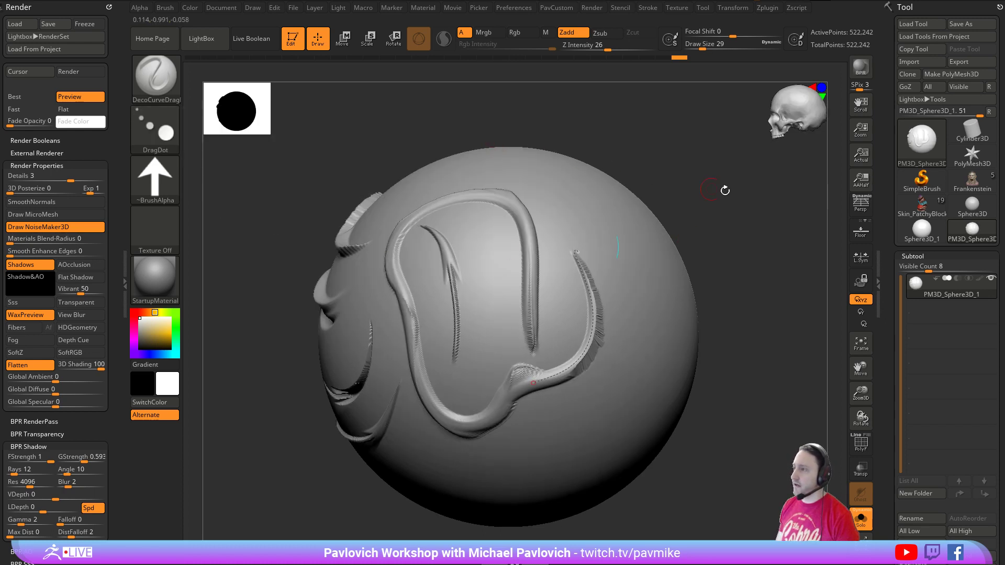
{"action": "left_click_drag", "start_coordinate": [722, 191], "coordinate": [608, 272]}
{"action": "mouse_move", "coordinate": [578, 331]}
{"action": "left_mouse_down"}
{"action": "mouse_move", "coordinate": [526, 223]}
{"action": "mouse_move", "coordinate": [477, 215]}
{"action": "mouse_move", "coordinate": [464, 234]}
{"action": "mouse_move", "coordinate": [585, 342]}
{"action": "mouse_move", "coordinate": [529, 349]}
{"action": "mouse_move", "coordinate": [507, 244]}
{"action": "mouse_move", "coordinate": [367, 218]}
{"action": "mouse_move", "coordinate": [409, 356]}
{"action": "mouse_move", "coordinate": [519, 372]}
{"action": "mouse_move", "coordinate": [606, 335]}
{"action": "mouse_move", "coordinate": [477, 449]}
{"action": "mouse_move", "coordinate": [592, 417]}
{"action": "left_mouse_up"}
- Undo the last stroke and, with the Dots stroke type, draw an arched curve and extend it into a hooked S shape
{"action": "left_click", "coordinate": [155, 128]}
{"action": "left_click", "coordinate": [215, 141]}
{"action": "mouse_move", "coordinate": [710, 319]}
{"action": "left_mouse_down"}
{"action": "mouse_move", "coordinate": [756, 284]}
{"action": "mouse_move", "coordinate": [707, 223]}
{"action": "mouse_move", "coordinate": [698, 250]}
{"action": "mouse_move", "coordinate": [715, 269]}
{"action": "left_mouse_up"}
{"action": "key", "text": "ctrl+z"}
{"action": "mouse_move", "coordinate": [539, 274]}
{"action": "left_mouse_down"}
{"action": "mouse_move", "coordinate": [552, 314]}
{"action": "mouse_move", "coordinate": [552, 378]}
{"action": "mouse_move", "coordinate": [565, 391]}
{"action": "left_mouse_up"}
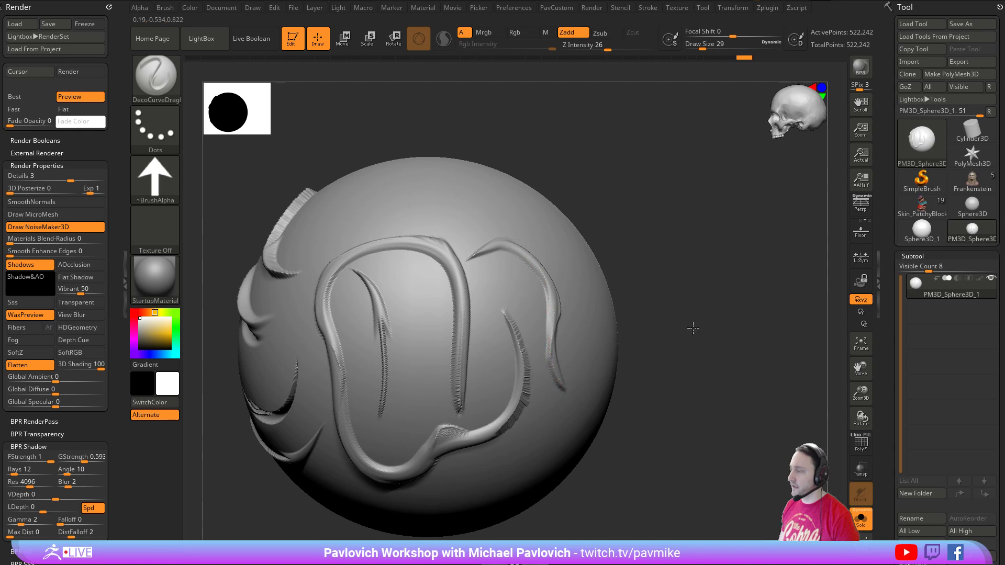
{"action": "left_click_drag", "start_coordinate": [693, 330], "coordinate": [631, 335]}
{"action": "mouse_move", "coordinate": [564, 397]}
{"action": "left_mouse_down"}
{"action": "mouse_move", "coordinate": [649, 335]}
{"action": "mouse_move", "coordinate": [607, 286]}
{"action": "left_mouse_up"}
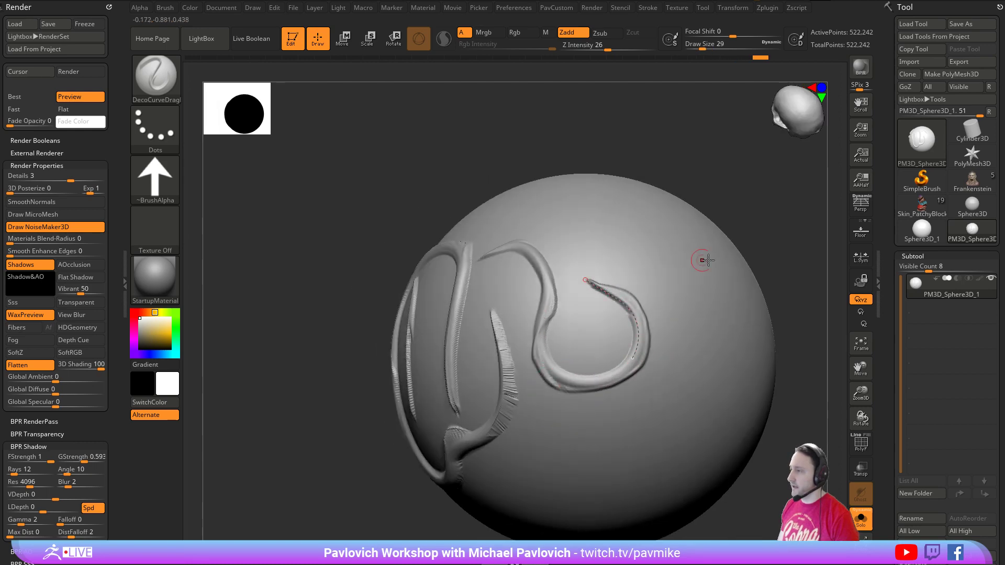
{"action": "left_click_drag", "start_coordinate": [808, 246], "coordinate": [764, 244]}
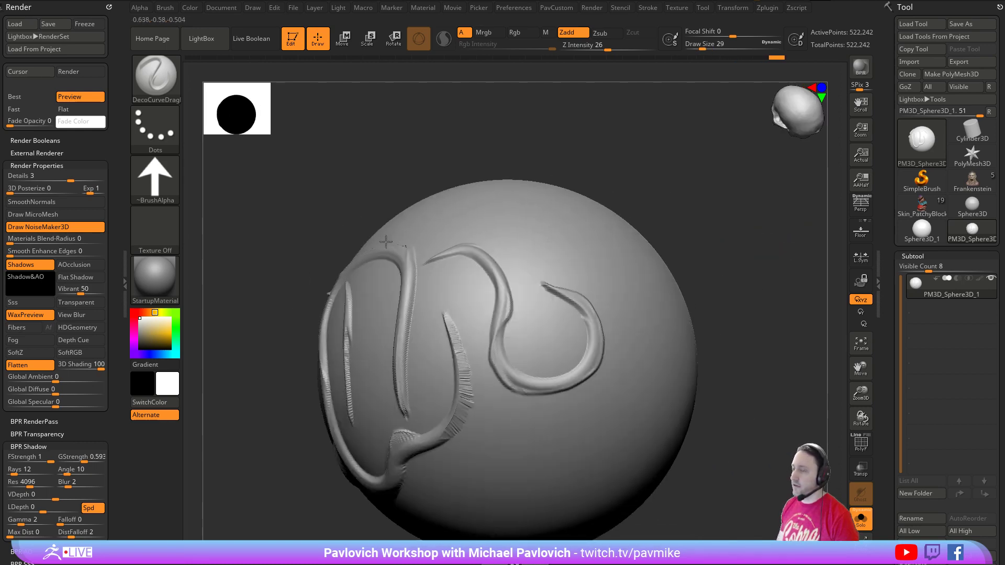
- Assign the rainbow Texture 41 to the brush and rotate it so its stripes run horizontally
{"action": "left_click", "coordinate": [157, 230]}
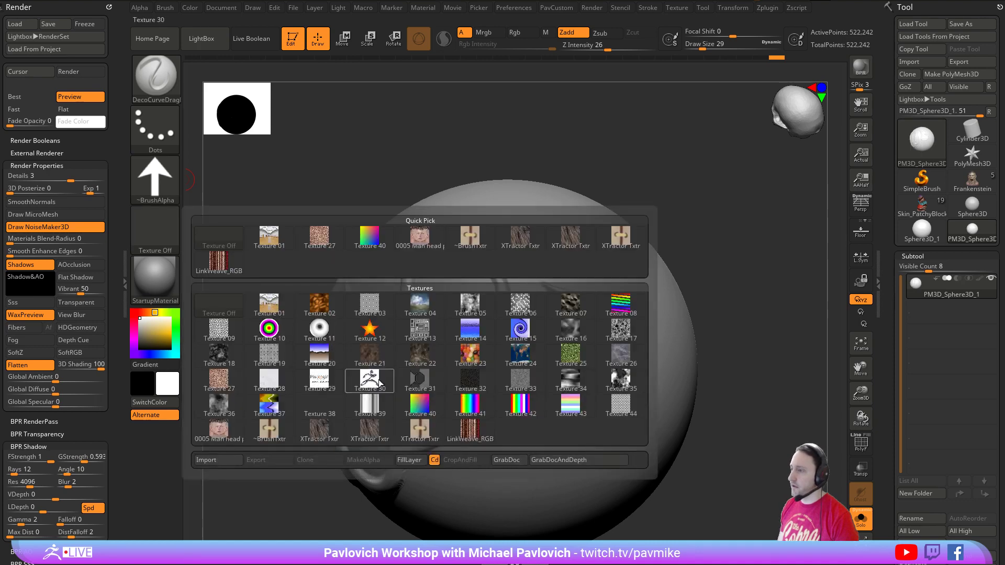
{"action": "left_click", "coordinate": [469, 408]}
{"action": "left_click_drag", "start_coordinate": [545, 307], "coordinate": [719, 241]}
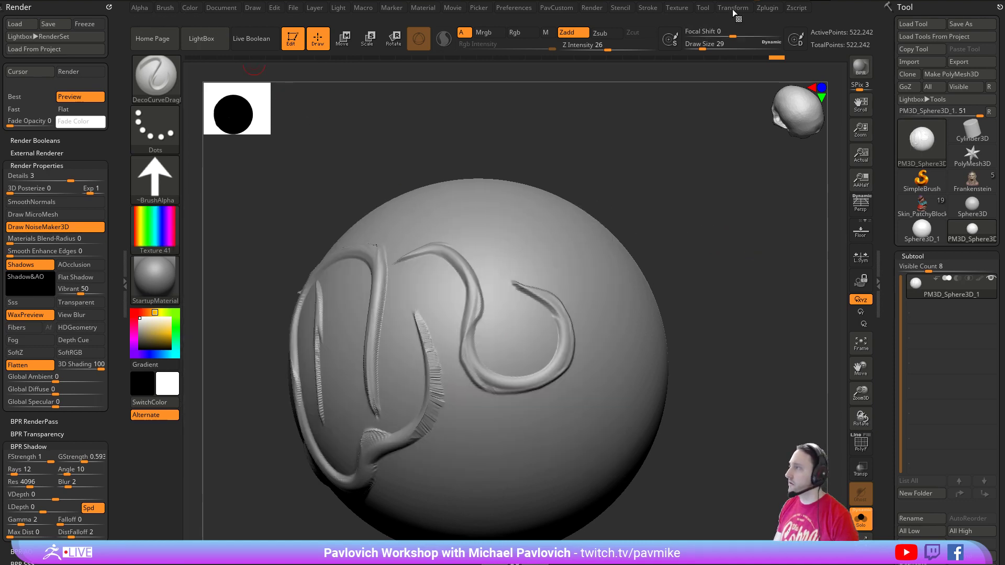
{"action": "left_click", "coordinate": [673, 8]}
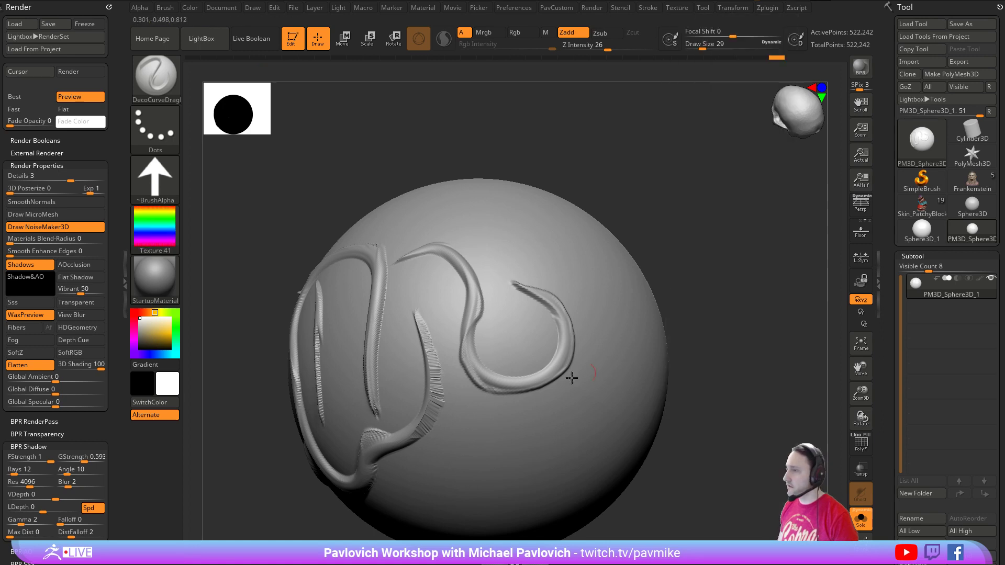
- Draw a sweeping curve above the hooked S stroke, extend its upper end, and turn off the A mode
{"action": "mouse_move", "coordinate": [680, 282]}
{"action": "left_mouse_down"}
{"action": "mouse_move", "coordinate": [694, 268]}
{"action": "mouse_move", "coordinate": [592, 384]}
{"action": "mouse_move", "coordinate": [561, 262]}
{"action": "mouse_move", "coordinate": [439, 230]}
{"action": "left_mouse_up"}
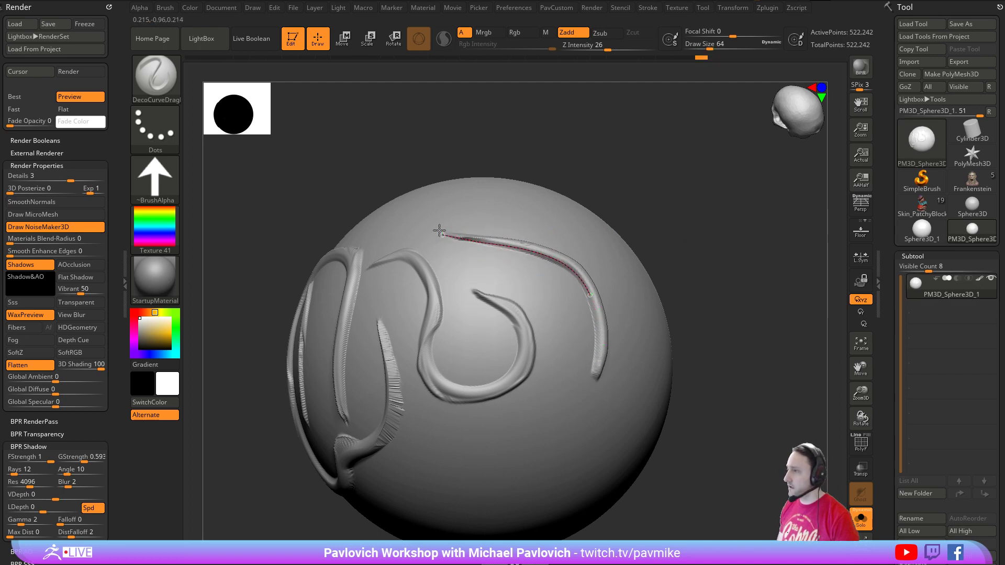
{"action": "left_click_drag", "start_coordinate": [713, 216], "coordinate": [637, 224]}
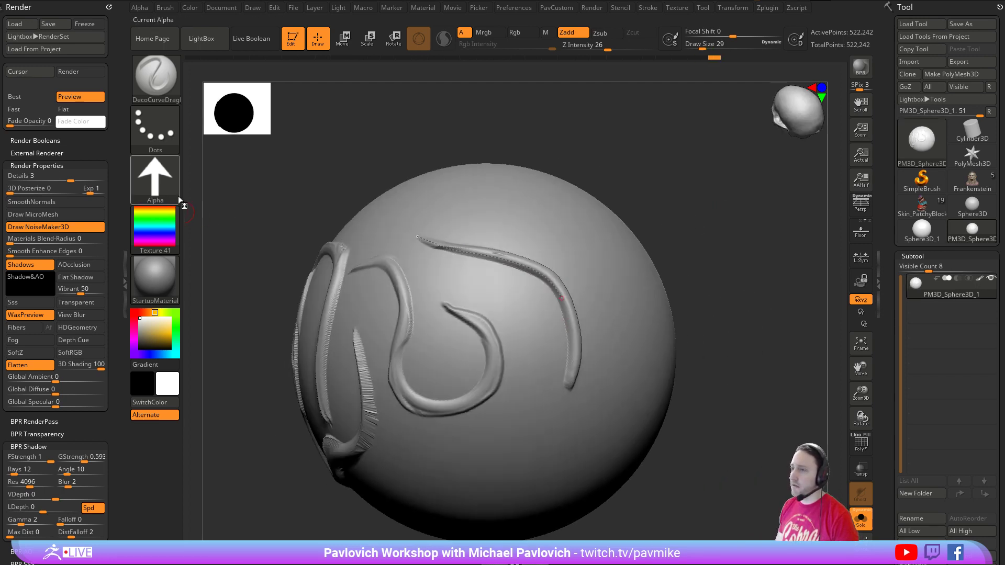
{"action": "mouse_move", "coordinate": [415, 235]}
{"action": "left_mouse_down"}
{"action": "mouse_move", "coordinate": [399, 208]}
{"action": "mouse_move", "coordinate": [445, 193]}
{"action": "left_mouse_up"}
{"action": "mouse_move", "coordinate": [681, 202]}
{"action": "left_mouse_down"}
{"action": "mouse_move", "coordinate": [693, 204]}
{"action": "mouse_move", "coordinate": [621, 200]}
{"action": "mouse_move", "coordinate": [545, 213]}
{"action": "left_mouse_up"}
{"action": "left_click", "coordinate": [170, 137]}
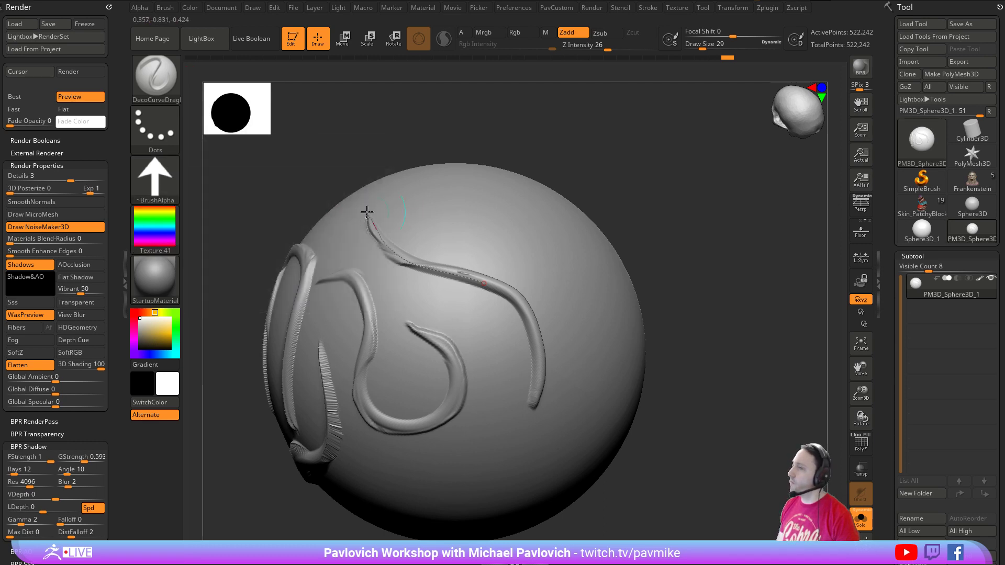
- Extend the sweeping curve into a large arc around the sphere and curl its end back underneath
{"action": "mouse_move", "coordinate": [397, 252]}
{"action": "left_mouse_down"}
{"action": "mouse_move", "coordinate": [369, 220]}
{"action": "mouse_move", "coordinate": [510, 210]}
{"action": "mouse_move", "coordinate": [592, 346]}
{"action": "mouse_move", "coordinate": [545, 459]}
{"action": "left_mouse_up"}
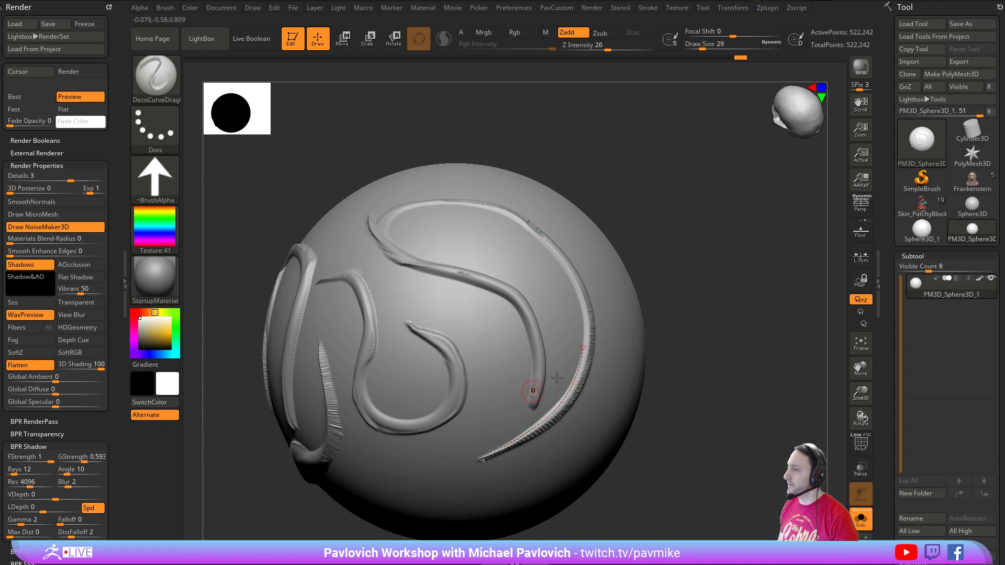
{"action": "mouse_move", "coordinate": [678, 385]}
{"action": "left_mouse_down"}
{"action": "mouse_move", "coordinate": [708, 331]}
{"action": "mouse_move", "coordinate": [724, 266]}
{"action": "left_mouse_up"}
{"action": "mouse_move", "coordinate": [529, 338]}
{"action": "left_mouse_down"}
{"action": "mouse_move", "coordinate": [421, 352]}
{"action": "mouse_move", "coordinate": [406, 397]}
{"action": "mouse_move", "coordinate": [561, 414]}
{"action": "mouse_move", "coordinate": [426, 480]}
{"action": "left_mouse_up"}
{"action": "mouse_move", "coordinate": [663, 303]}
{"action": "left_mouse_down"}
{"action": "mouse_move", "coordinate": [684, 341]}
{"action": "mouse_move", "coordinate": [676, 366]}
{"action": "left_mouse_up"}
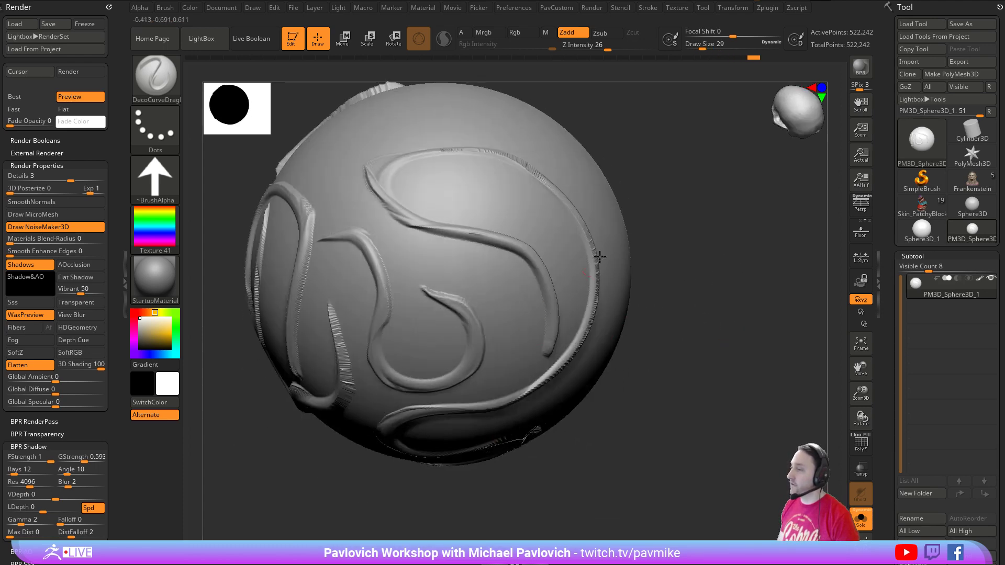
- Draw a long arc over the undecorated top of the sphere and enable Rgb painting for the brush
{"action": "left_click_drag", "start_coordinate": [688, 283], "coordinate": [692, 253]}
{"action": "left_click_drag", "start_coordinate": [370, 251], "coordinate": [551, 205]}
{"action": "left_click_drag", "start_coordinate": [697, 204], "coordinate": [636, 225]}
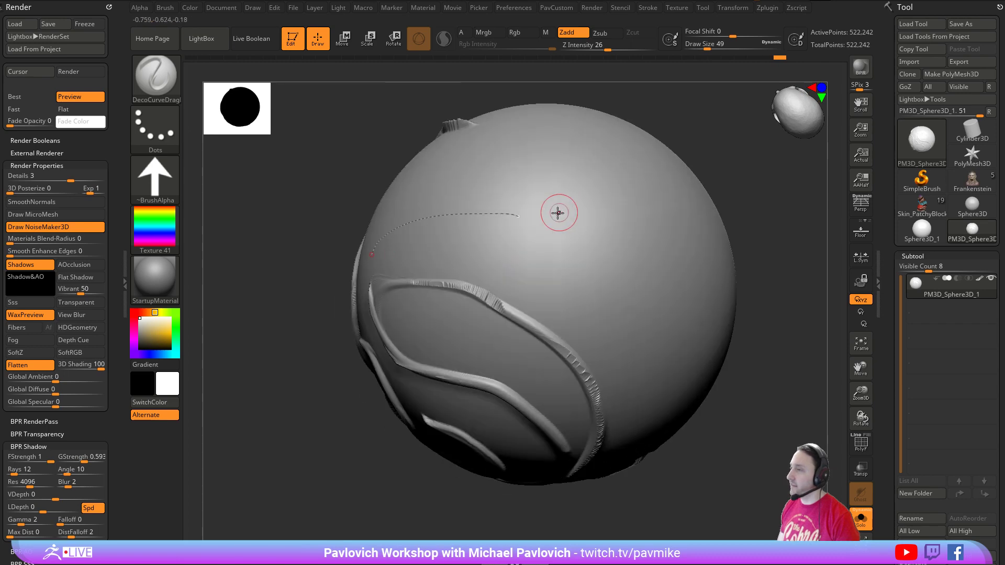
{"action": "mouse_move", "coordinate": [369, 248]}
{"action": "left_mouse_down"}
{"action": "mouse_move", "coordinate": [550, 222]}
{"action": "mouse_move", "coordinate": [621, 291]}
{"action": "mouse_move", "coordinate": [637, 361]}
{"action": "left_mouse_up"}
{"action": "left_click", "coordinate": [521, 33]}
- Paint a rainbow curve down the back of the sphere and extend it into a long S shape
{"action": "mouse_move", "coordinate": [765, 357]}
{"action": "left_mouse_down"}
{"action": "mouse_move", "coordinate": [787, 240]}
{"action": "mouse_move", "coordinate": [628, 267]}
{"action": "left_mouse_up"}
{"action": "mouse_move", "coordinate": [602, 233]}
{"action": "left_mouse_down"}
{"action": "mouse_move", "coordinate": [558, 298]}
{"action": "mouse_move", "coordinate": [524, 398]}
{"action": "mouse_move", "coordinate": [542, 406]}
{"action": "left_mouse_up"}
{"action": "left_click_drag", "start_coordinate": [718, 339], "coordinate": [699, 312]}
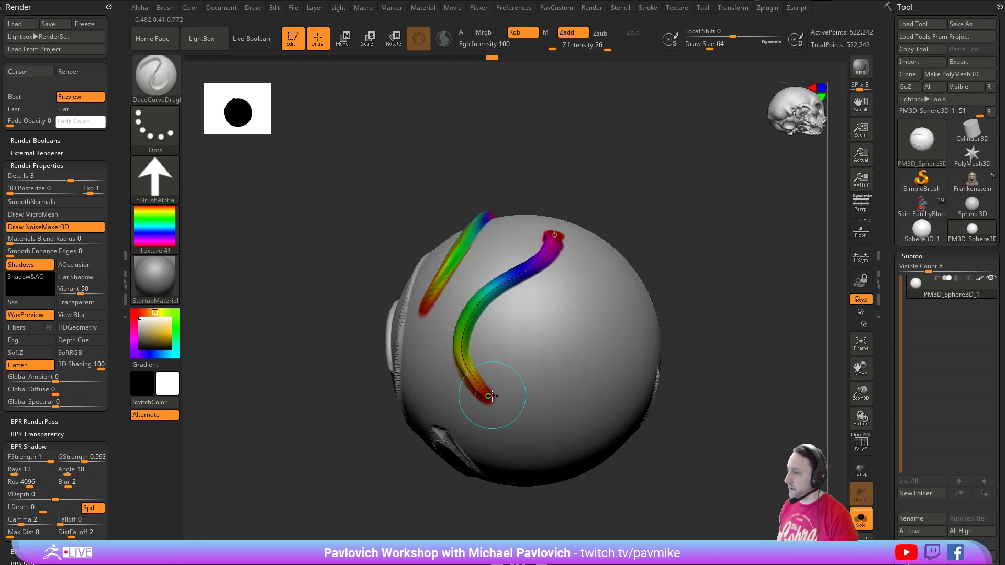
{"action": "mouse_move", "coordinate": [491, 399]}
{"action": "left_mouse_down"}
{"action": "mouse_move", "coordinate": [545, 377]}
{"action": "mouse_move", "coordinate": [563, 336]}
{"action": "mouse_move", "coordinate": [610, 303]}
{"action": "mouse_move", "coordinate": [640, 348]}
{"action": "mouse_move", "coordinate": [578, 414]}
{"action": "mouse_move", "coordinate": [543, 435]}
{"action": "left_mouse_up"}
- Switch the stroke type to DragDot and draw a short rainbow curve between the colored and gray strokes
{"action": "left_click", "coordinate": [167, 142]}
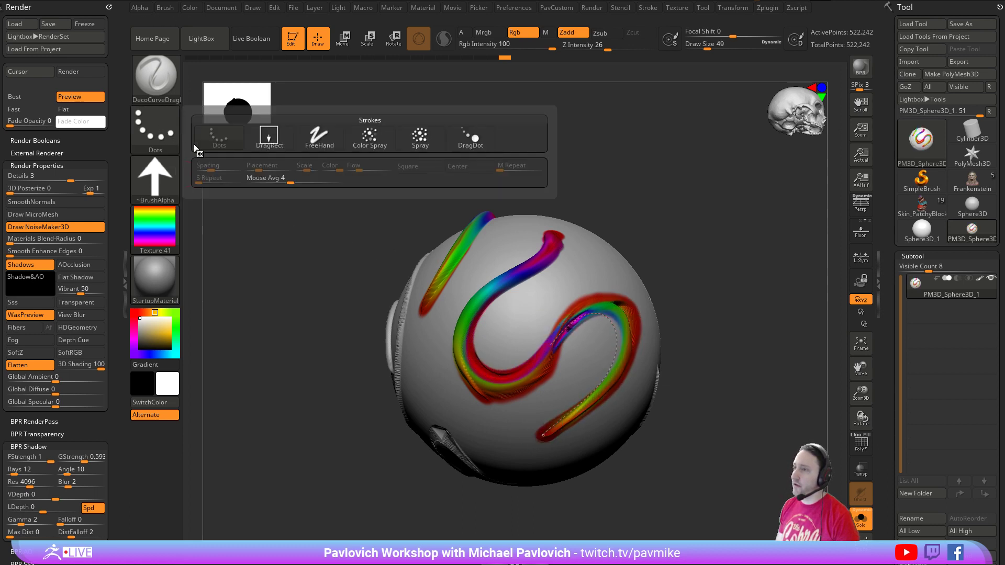
{"action": "left_click", "coordinate": [474, 140]}
{"action": "mouse_move", "coordinate": [657, 231]}
{"action": "left_mouse_down", "text": "alt"}
{"action": "mouse_move", "coordinate": [635, 224]}
{"action": "mouse_move", "coordinate": [524, 251]}
{"action": "left_mouse_up", "text": "alt"}
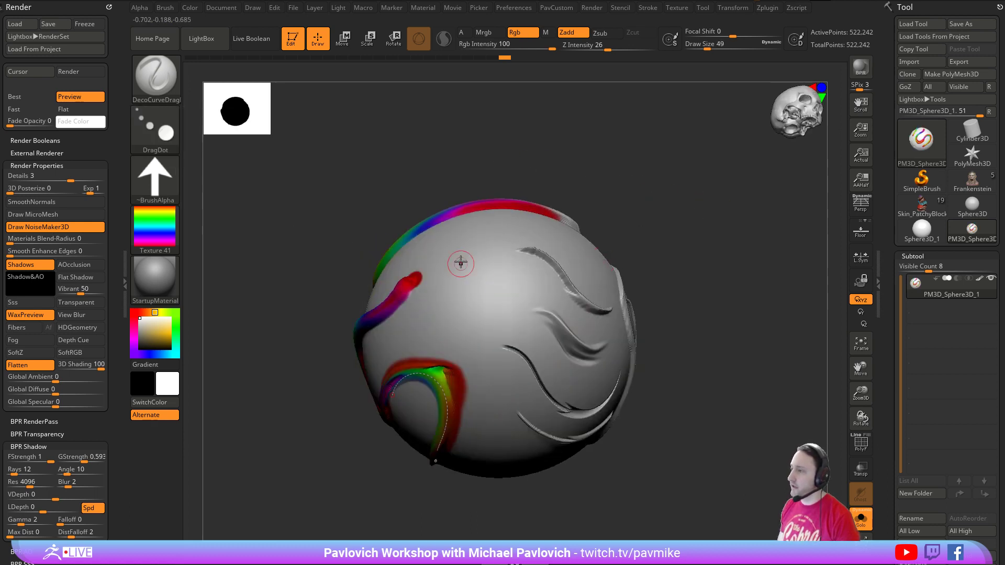
{"action": "mouse_move", "coordinate": [462, 258]}
{"action": "left_mouse_down"}
{"action": "mouse_move", "coordinate": [494, 352]}
{"action": "mouse_move", "coordinate": [490, 380]}
{"action": "left_mouse_up"}
{"action": "mouse_move", "coordinate": [734, 301]}
{"action": "left_mouse_down"}
{"action": "mouse_move", "coordinate": [725, 253]}
{"action": "mouse_move", "coordinate": [699, 265]}
{"action": "left_mouse_up"}
- Turn on the A mode and lengthen the short rainbow curve downward in an arrow shape, undoing the first extension
{"action": "left_click", "coordinate": [463, 33]}
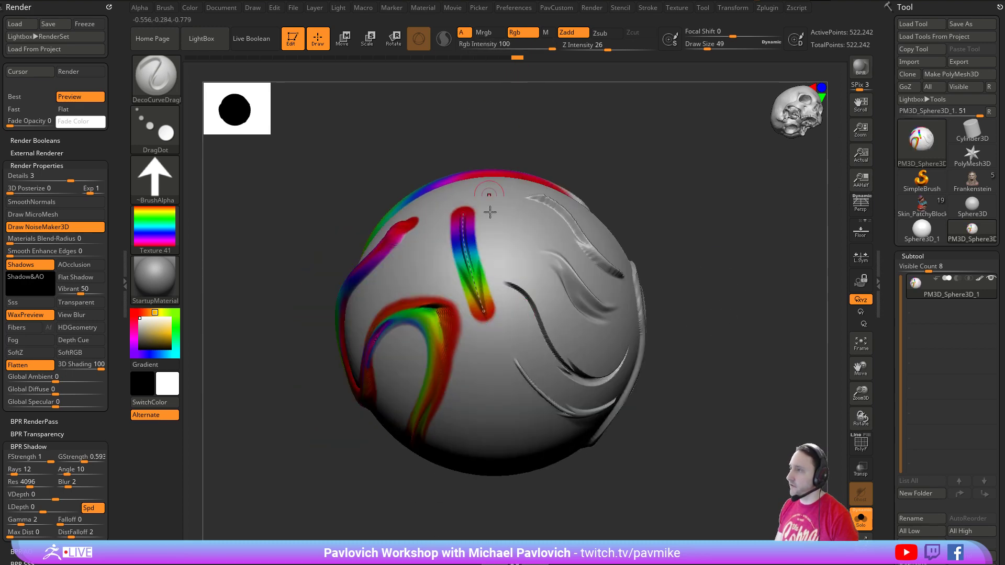
{"action": "left_click_drag", "start_coordinate": [489, 356], "coordinate": [482, 389]}
{"action": "key", "text": "ctrl+z"}
{"action": "left_click_drag", "start_coordinate": [678, 341], "coordinate": [716, 259]}
{"action": "left_click_drag", "start_coordinate": [463, 362], "coordinate": [460, 393]}
{"action": "mouse_move", "coordinate": [711, 284]}
{"action": "left_mouse_down"}
{"action": "mouse_move", "coordinate": [743, 315]}
{"action": "mouse_move", "coordinate": [712, 272]}
{"action": "left_mouse_up"}
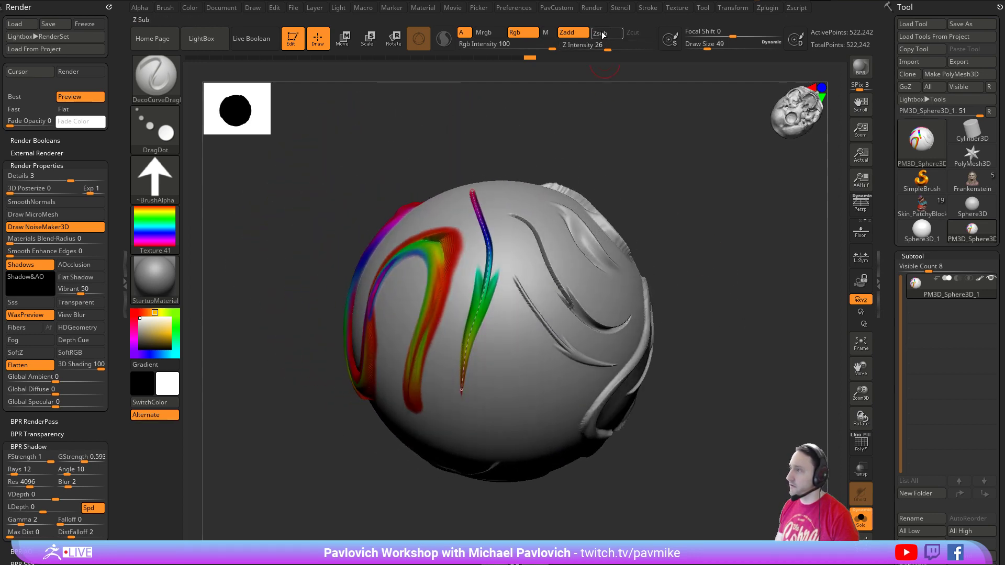
- Switch to Zsub and bend the lower end of the rainbow arrow curve sideways toward the gray strokes
{"action": "left_click", "coordinate": [602, 34]}
{"action": "mouse_move", "coordinate": [461, 391]}
{"action": "left_mouse_down"}
{"action": "mouse_move", "coordinate": [476, 412]}
{"action": "mouse_move", "coordinate": [559, 405]}
{"action": "left_mouse_up"}
{"action": "left_click_drag", "start_coordinate": [732, 343], "coordinate": [712, 340]}
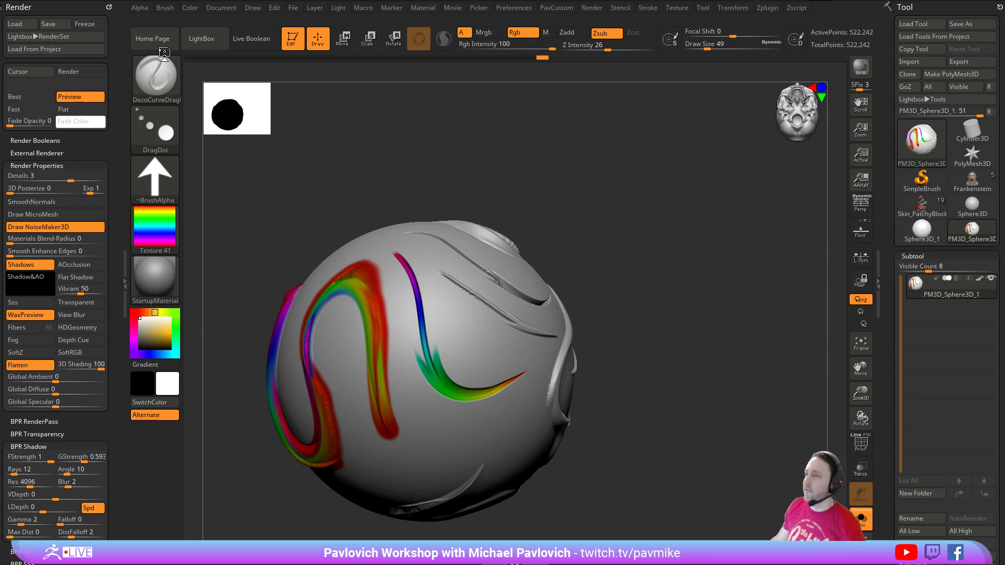
- Examine the Export and Export Processed Alpha options for the brush alpha
{"action": "left_click", "coordinate": [140, 7]}
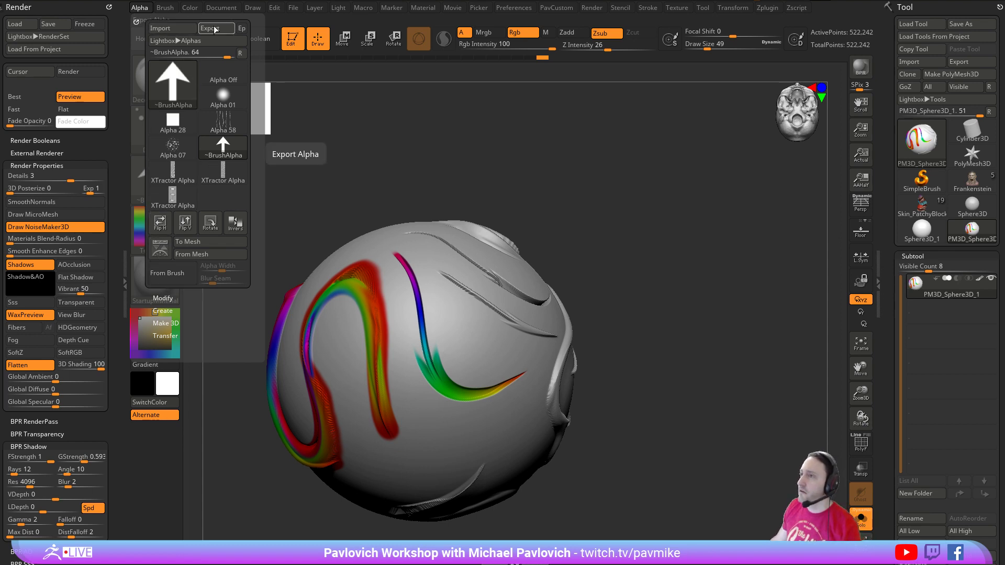
{"action": "key", "text": "ctrl"}
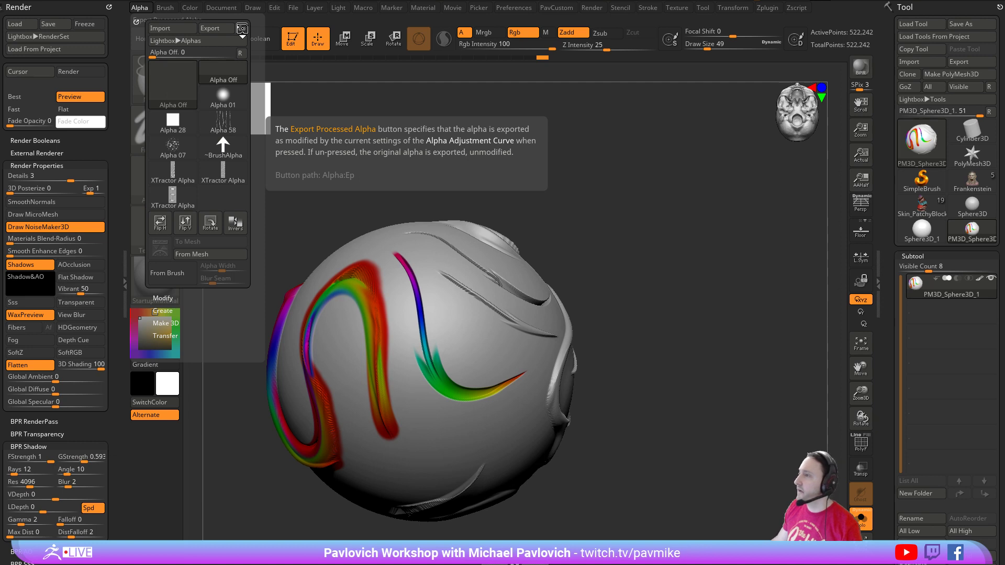
{"action": "key", "text": "ctrl"}
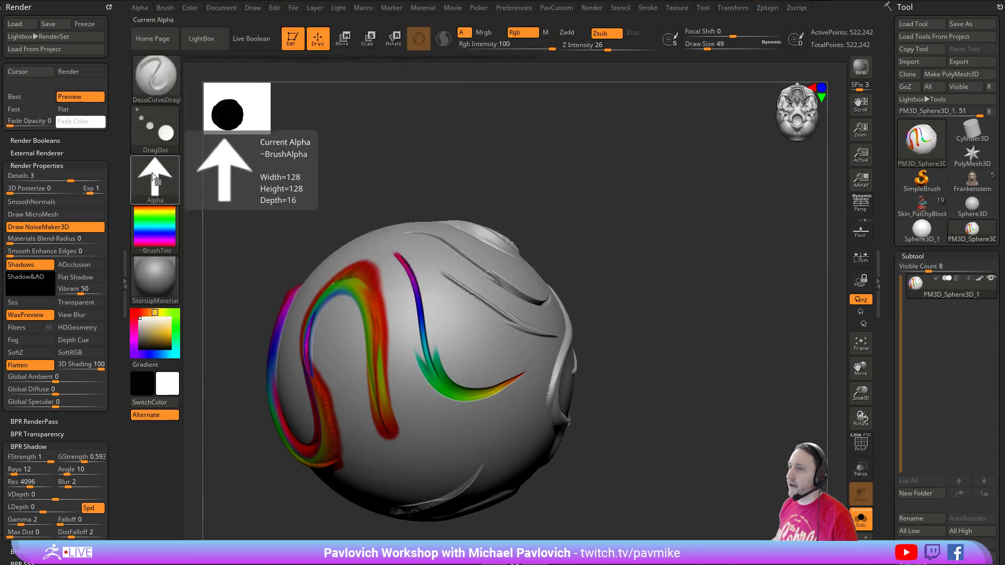
- Reshape the arrow alpha's AlphaAdjust curve into a deep V and enable Export Processed Alpha
{"action": "left_click", "coordinate": [140, 8]}
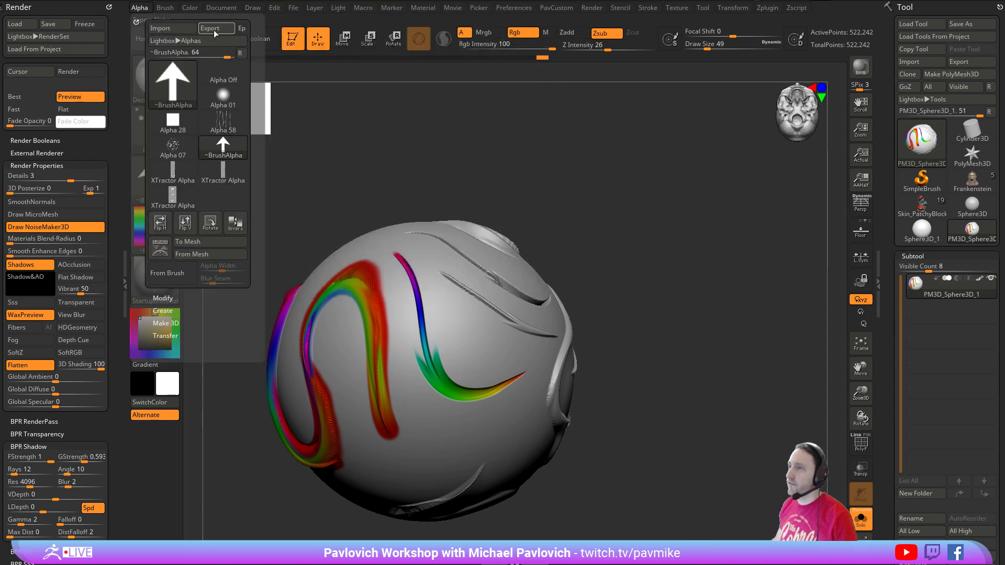
{"action": "left_click", "coordinate": [167, 298]}
{"action": "left_click", "coordinate": [168, 435]}
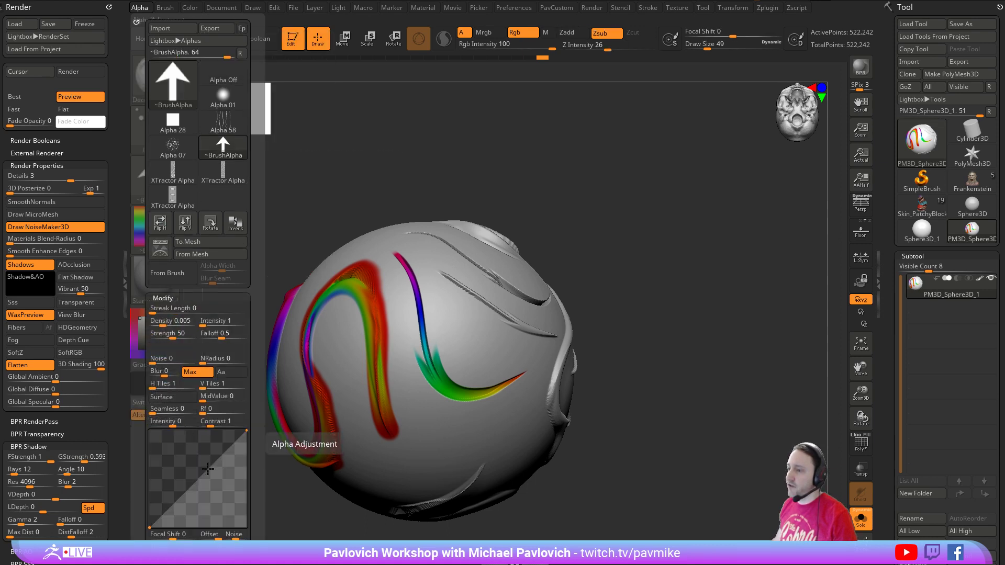
{"action": "left_click", "coordinate": [176, 457]}
{"action": "mouse_move", "coordinate": [211, 443]}
{"action": "left_mouse_down"}
{"action": "mouse_move", "coordinate": [212, 510]}
{"action": "mouse_move", "coordinate": [175, 509]}
{"action": "left_mouse_up"}
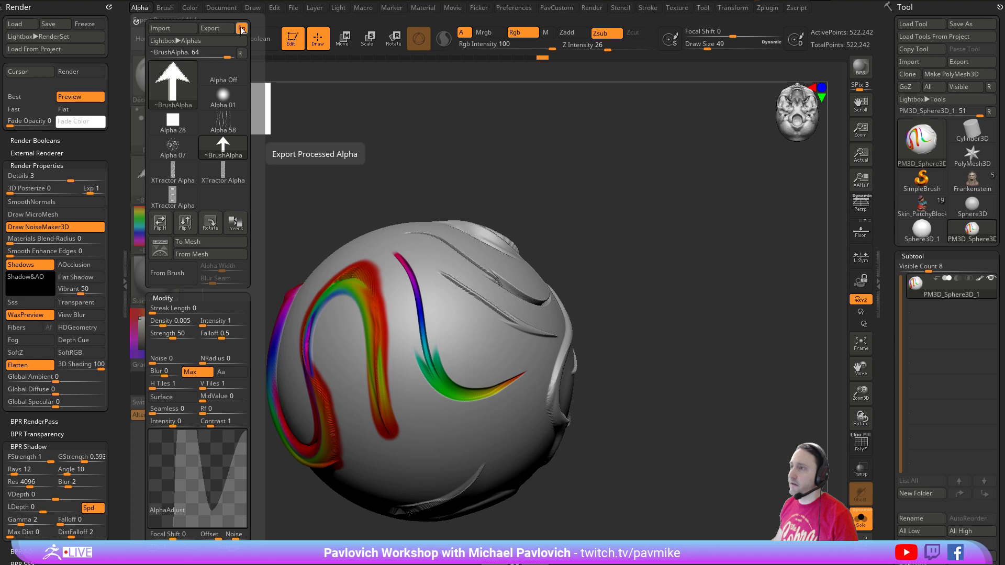
{"action": "mouse_move", "coordinate": [186, 94]}
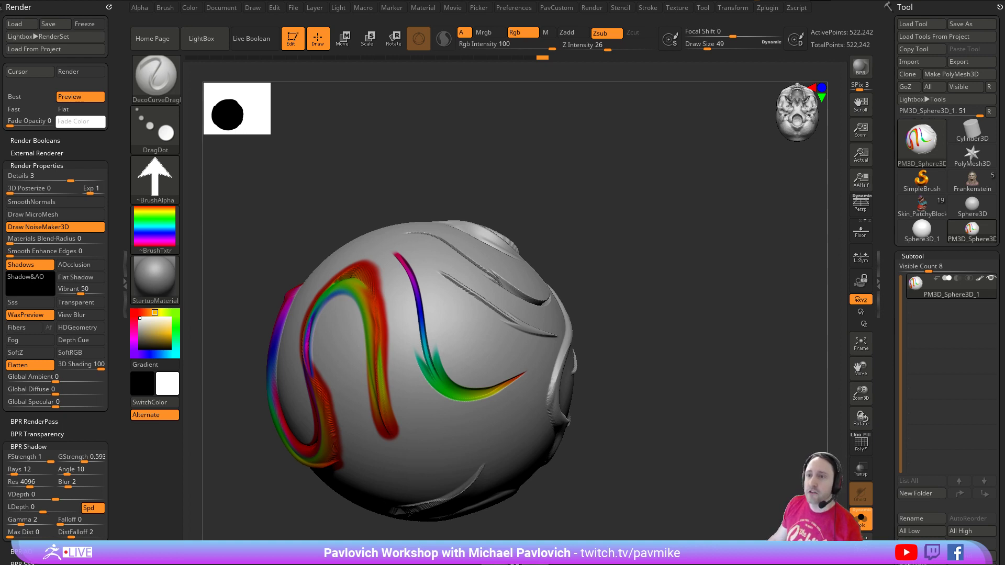
- Import the ropeSmall image from the ZB2020Demo folder as a texture and make it the brush's current texture
{"action": "left_click", "coordinate": [170, 232]}
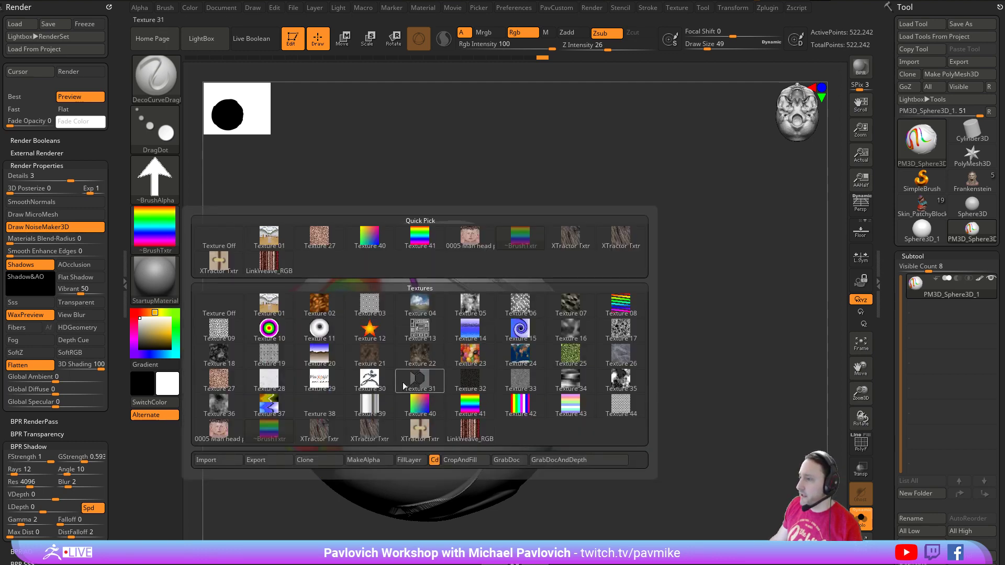
{"action": "left_click", "coordinate": [157, 221]}
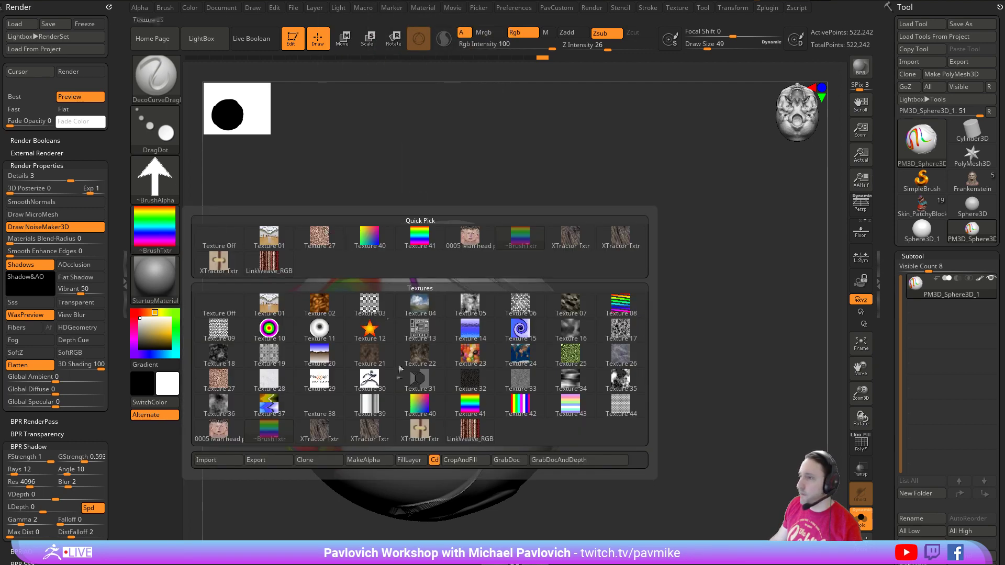
{"action": "left_click", "coordinate": [229, 460]}
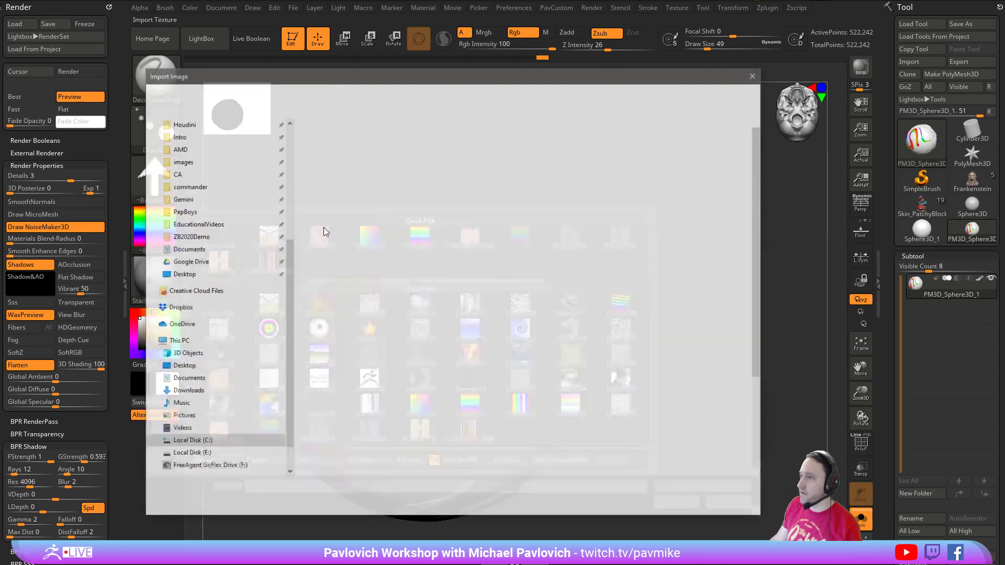
{"action": "scroll", "coordinate": [237, 305], "scroll_direction": "up", "scroll_amount": 5}
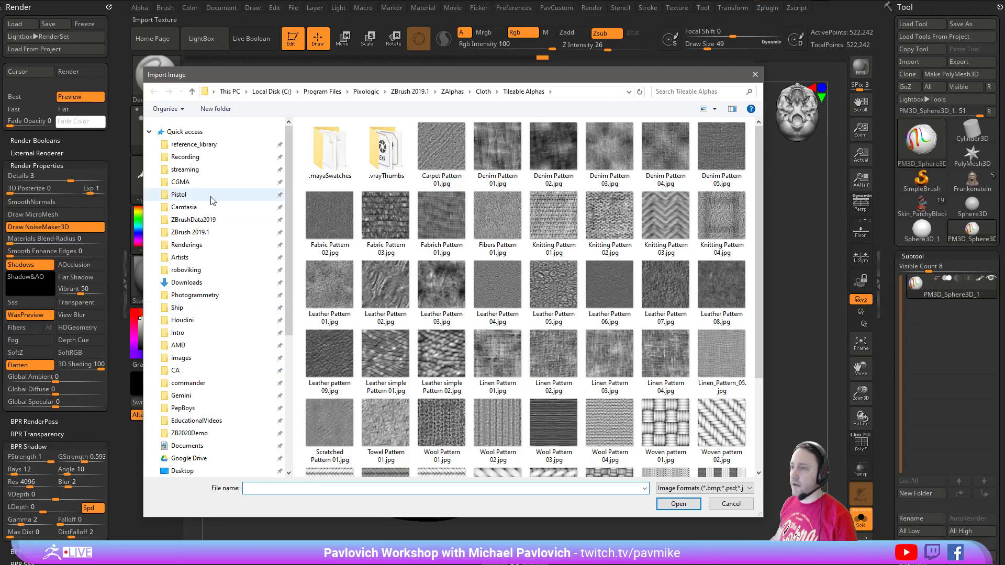
{"action": "scroll", "coordinate": [220, 314], "scroll_direction": "down", "scroll_amount": 3}
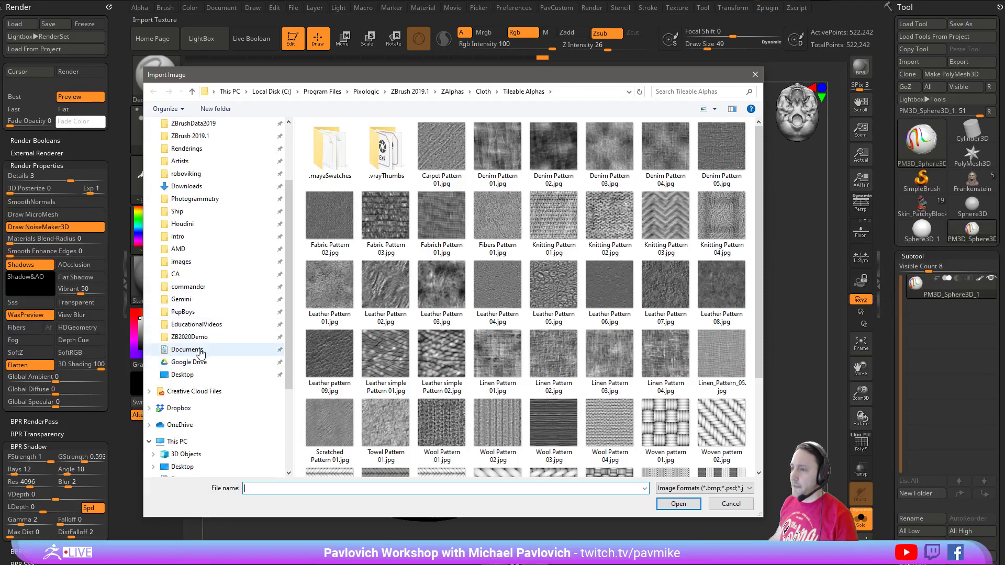
{"action": "left_click", "coordinate": [190, 336]}
{"action": "double_click", "coordinate": [446, 224]}
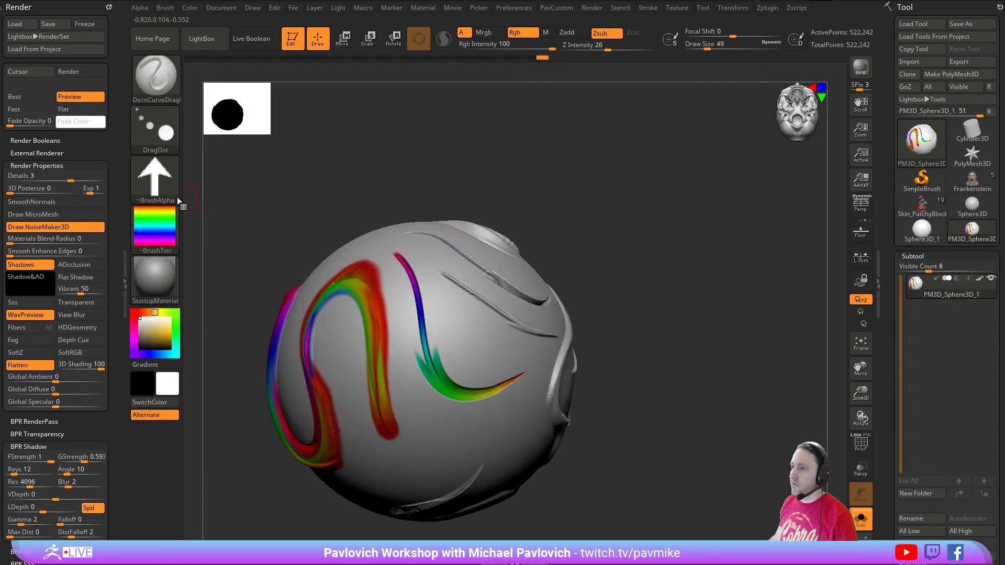
{"action": "left_click", "coordinate": [154, 227]}
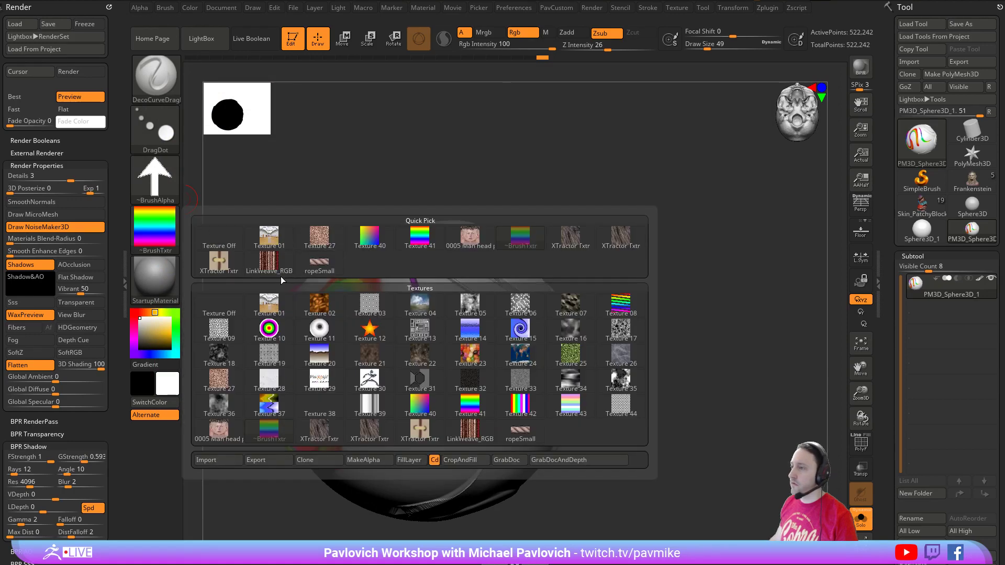
{"action": "left_click", "coordinate": [320, 262]}
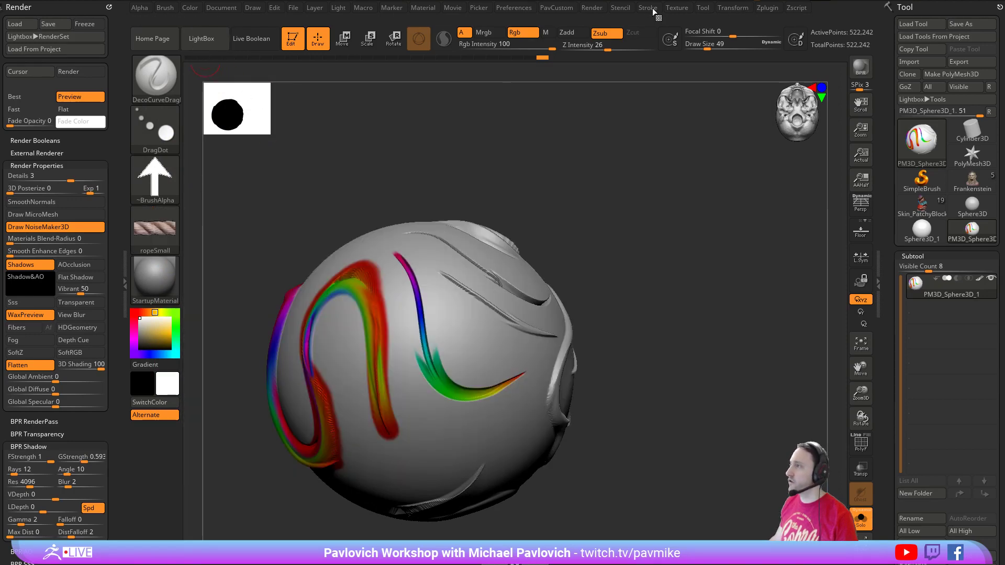
- Rotate the ropeSmall texture 90 degrees and make a brush alpha from it
{"action": "left_click", "coordinate": [677, 7]}
{"action": "left_click", "coordinate": [739, 324]}
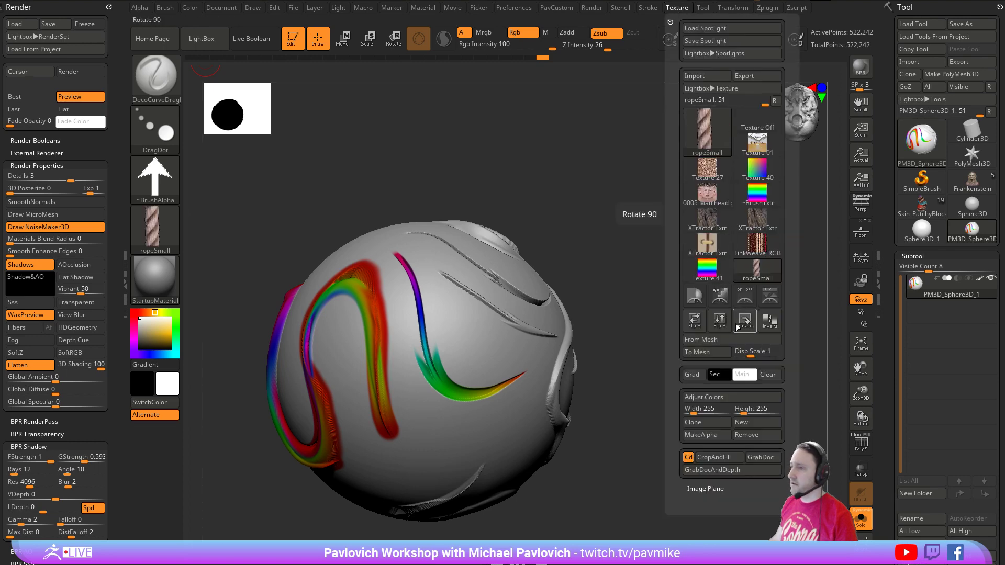
{"action": "left_click", "coordinate": [161, 233]}
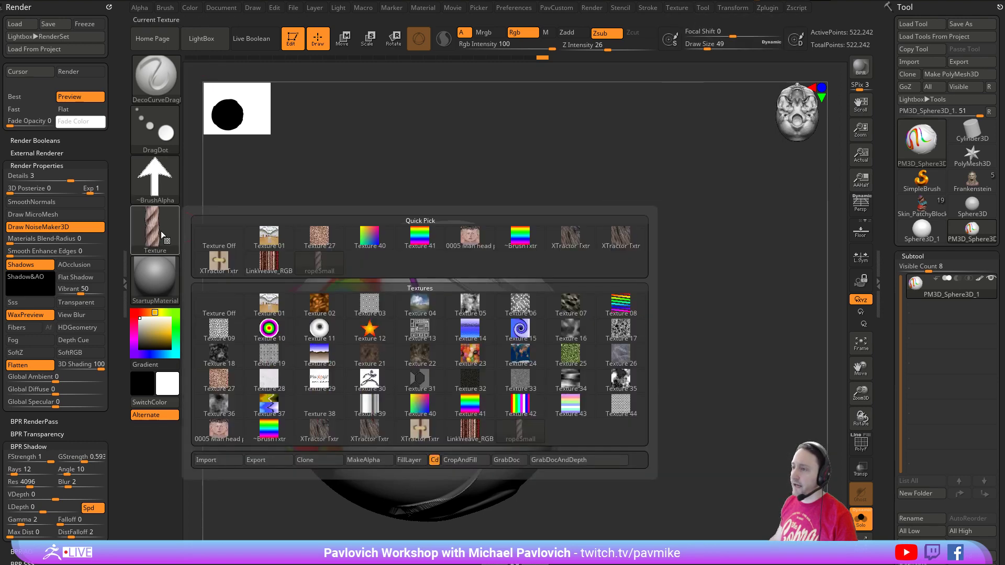
{"action": "left_click", "coordinate": [382, 461]}
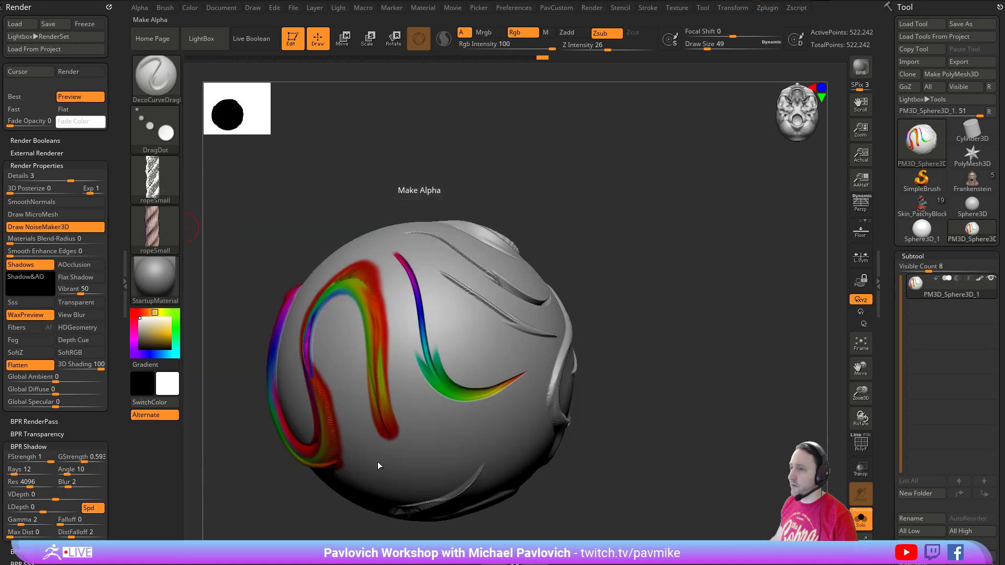
{"action": "mouse_move", "coordinate": [161, 185]}
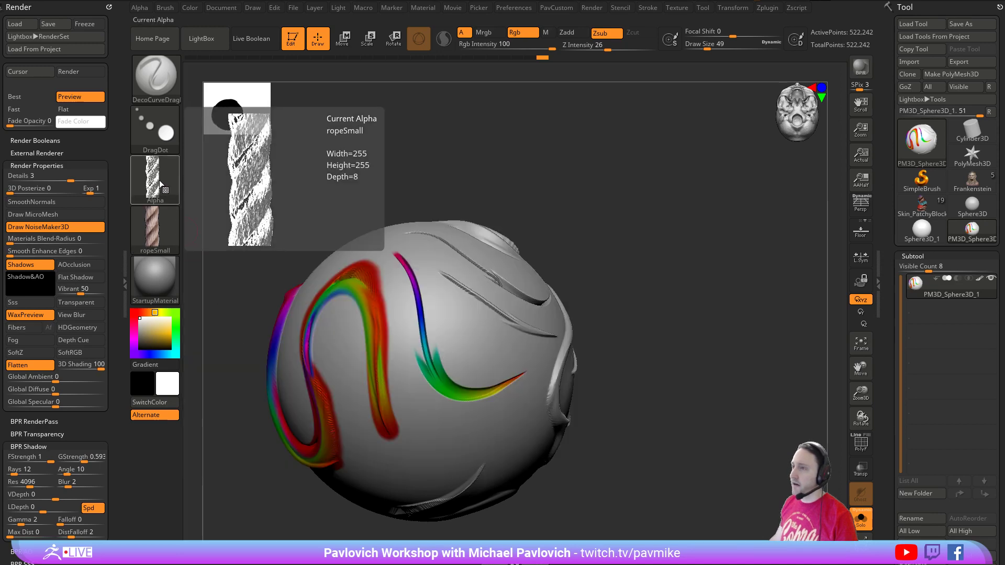
- Reset the AlphaAdjust curve of the ropeSmall alpha
{"action": "left_click", "coordinate": [140, 7]}
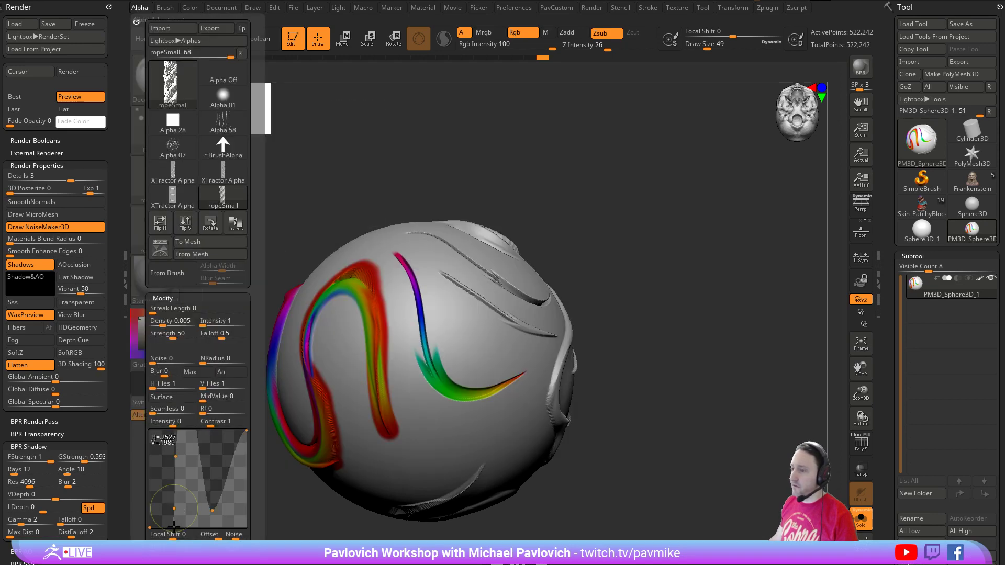
{"action": "scroll", "coordinate": [188, 461], "scroll_direction": "down", "scroll_amount": 3}
{"action": "left_click", "coordinate": [184, 492]}
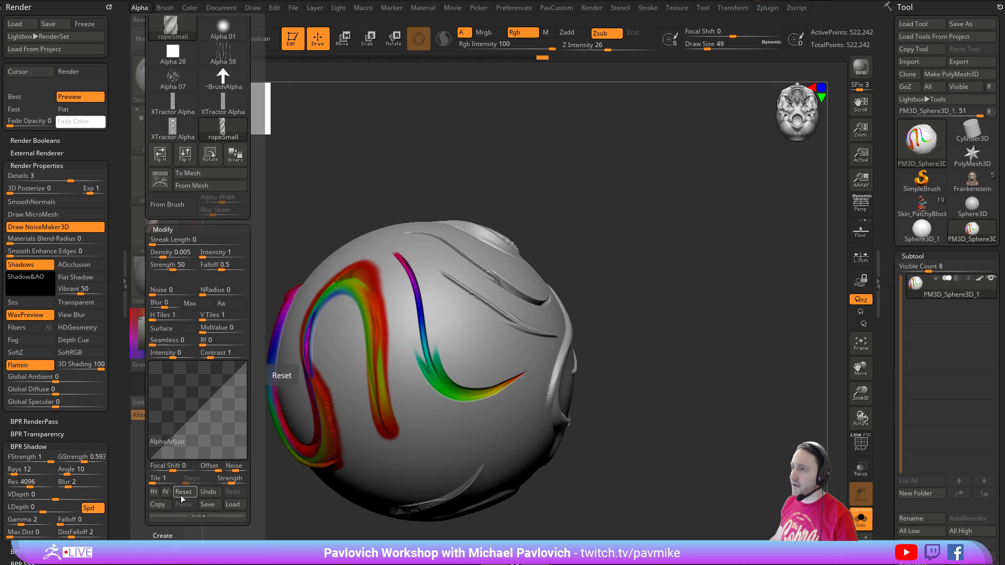
- Draw a short rope-textured curve across the sphere below the rainbow arrow and switch its stroke type to Dots
{"action": "left_click_drag", "start_coordinate": [648, 306], "coordinate": [610, 215], "text": "alt"}
{"action": "left_click_drag", "start_coordinate": [609, 215], "coordinate": [584, 206]}
{"action": "key", "text": "ctrl+z"}
{"action": "left_click_drag", "start_coordinate": [601, 343], "coordinate": [576, 299]}
{"action": "left_click_drag", "start_coordinate": [365, 359], "coordinate": [492, 339]}
{"action": "mouse_move", "coordinate": [652, 363]}
{"action": "left_mouse_down"}
{"action": "mouse_move", "coordinate": [671, 348]}
{"action": "mouse_move", "coordinate": [620, 336]}
{"action": "left_mouse_up"}
{"action": "left_click", "coordinate": [155, 130]}
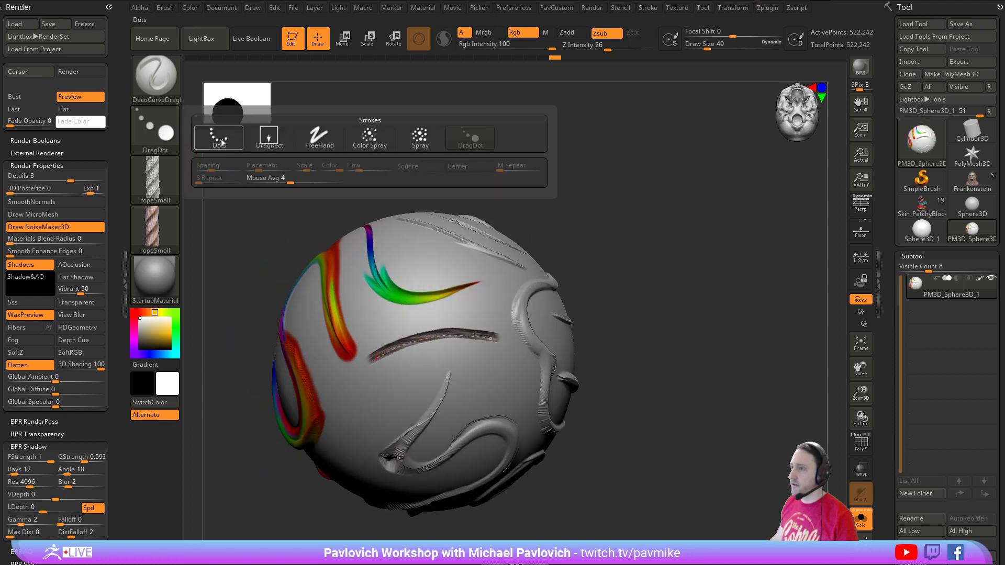
{"action": "left_click", "coordinate": [218, 137]}
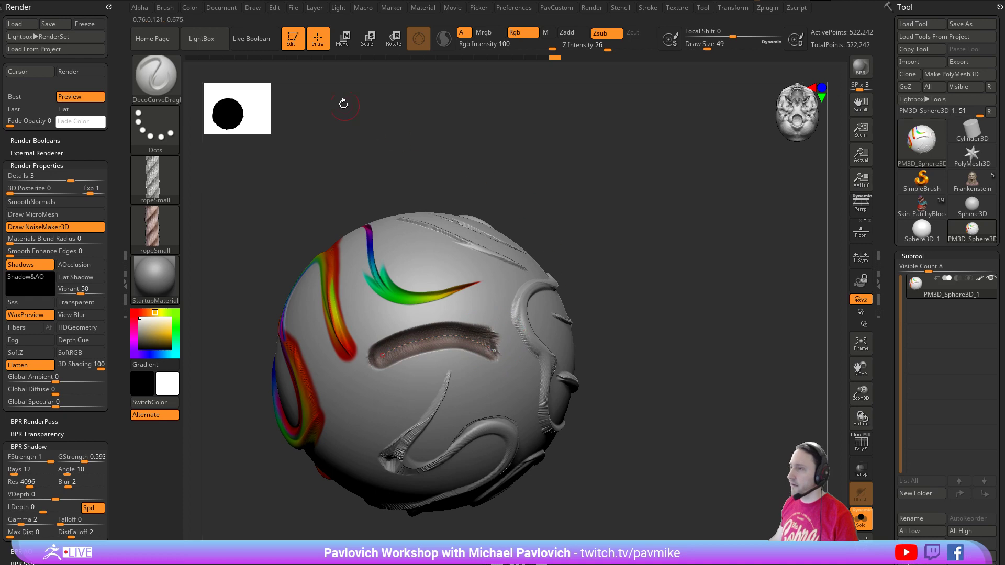
- Leave Edit mode, clear the canvas and draw out a Plane3D
{"action": "left_click", "coordinate": [294, 41]}
{"action": "key", "text": "ctrl+n"}
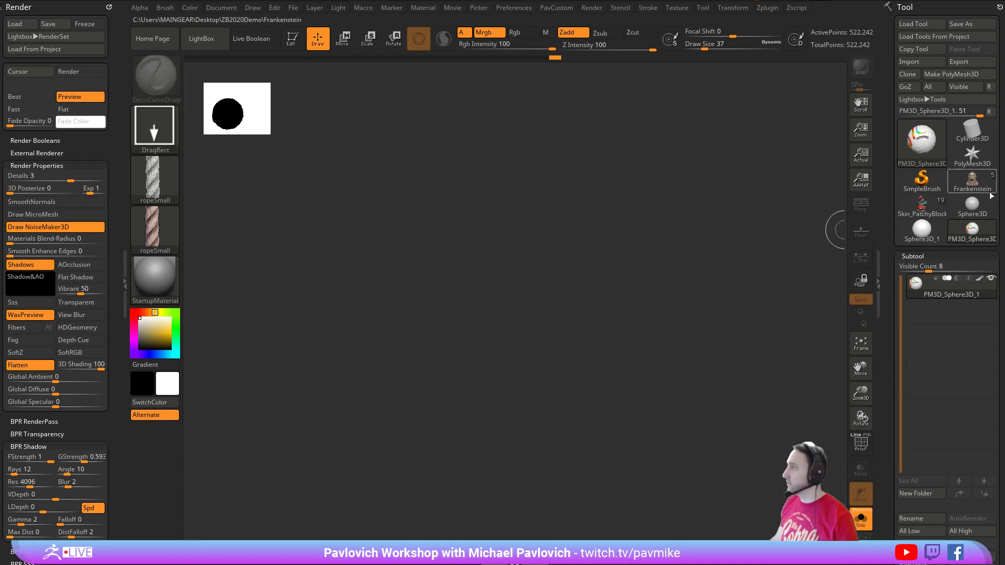
{"action": "left_click", "coordinate": [922, 181]}
{"action": "left_click", "coordinate": [922, 141]}
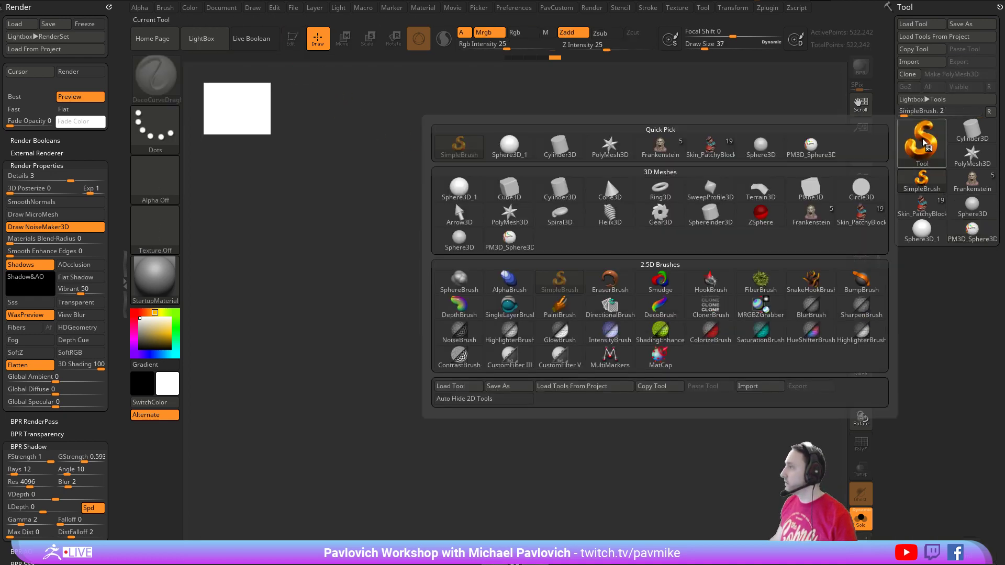
{"action": "left_click", "coordinate": [811, 188]}
{"action": "left_click_drag", "start_coordinate": [547, 301], "coordinate": [408, 206]}
- Convert the plane to an editable PolyMesh3D facing the view and apply the SkinShade4 material
{"action": "left_click", "coordinate": [297, 41]}
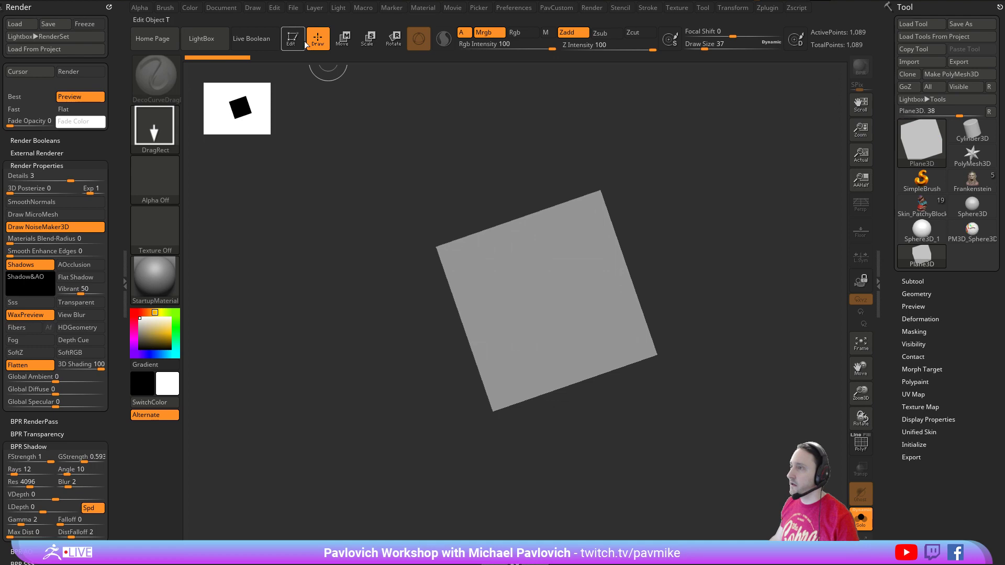
{"action": "left_click", "coordinate": [948, 75]}
{"action": "left_click_drag", "start_coordinate": [687, 175], "coordinate": [662, 185], "text": "shift"}
{"action": "left_click", "coordinate": [144, 268]}
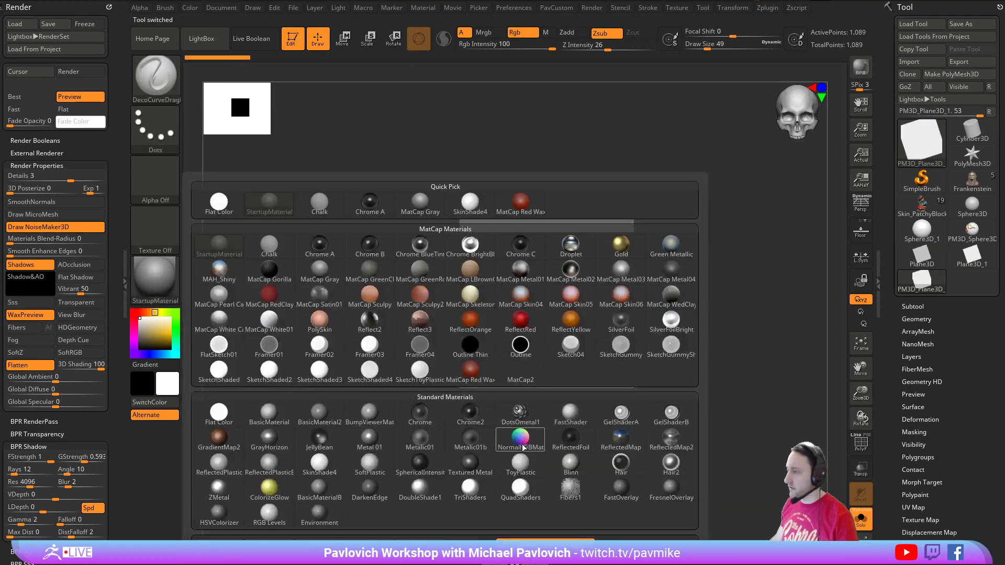
{"action": "left_click", "coordinate": [319, 463]}
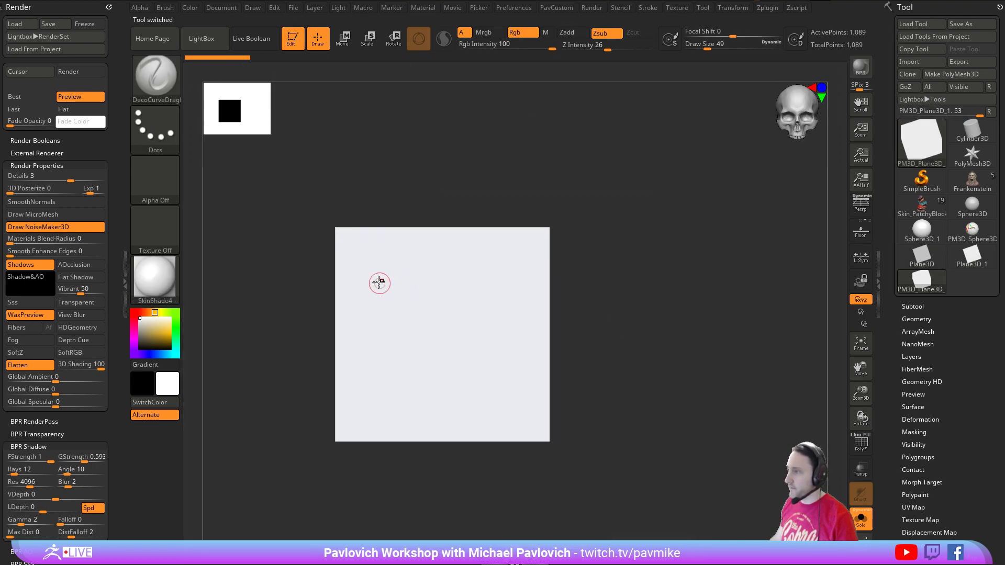
- Try a deco curve stroke down the middle of the unsubdivided plane and undo its extension
{"action": "left_click_drag", "start_coordinate": [386, 278], "coordinate": [442, 364]}
{"action": "left_click_drag", "start_coordinate": [682, 255], "coordinate": [684, 212], "text": "alt"}
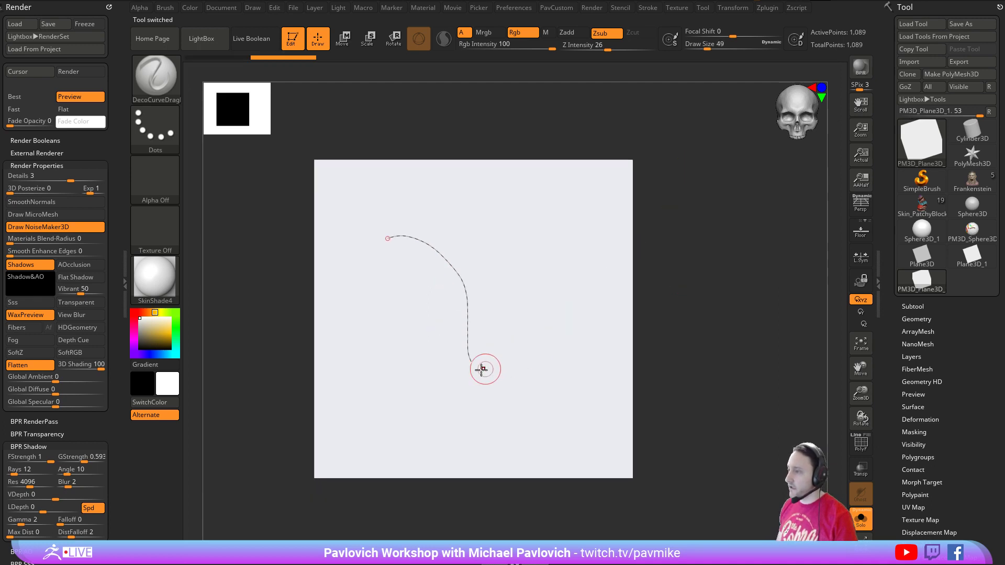
{"action": "left_click_drag", "start_coordinate": [474, 363], "coordinate": [489, 378]}
{"action": "key", "text": "ctrl+z"}
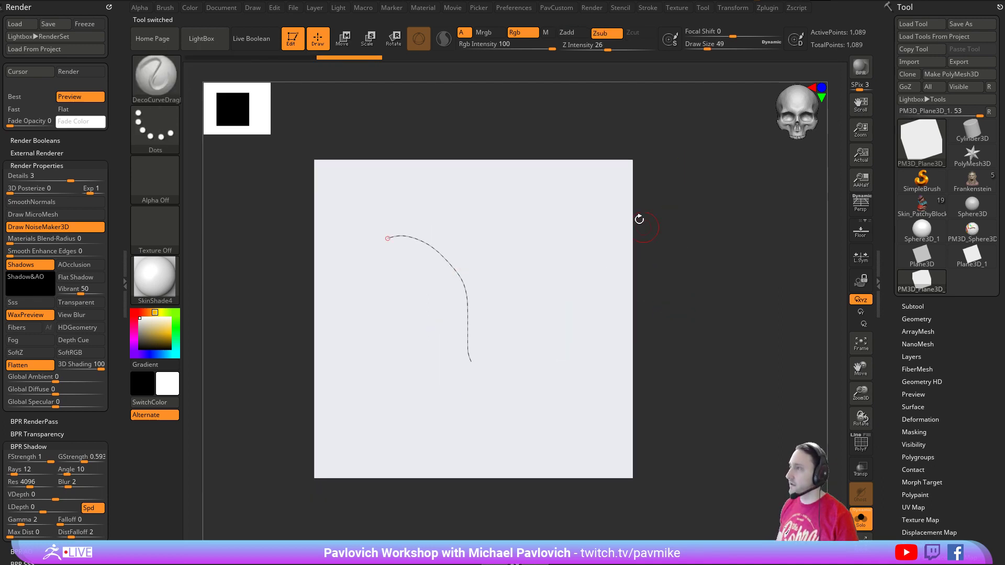
- Subdivide the plane repeatedly up to about 1.05 million points
{"action": "left_click", "coordinate": [913, 307]}
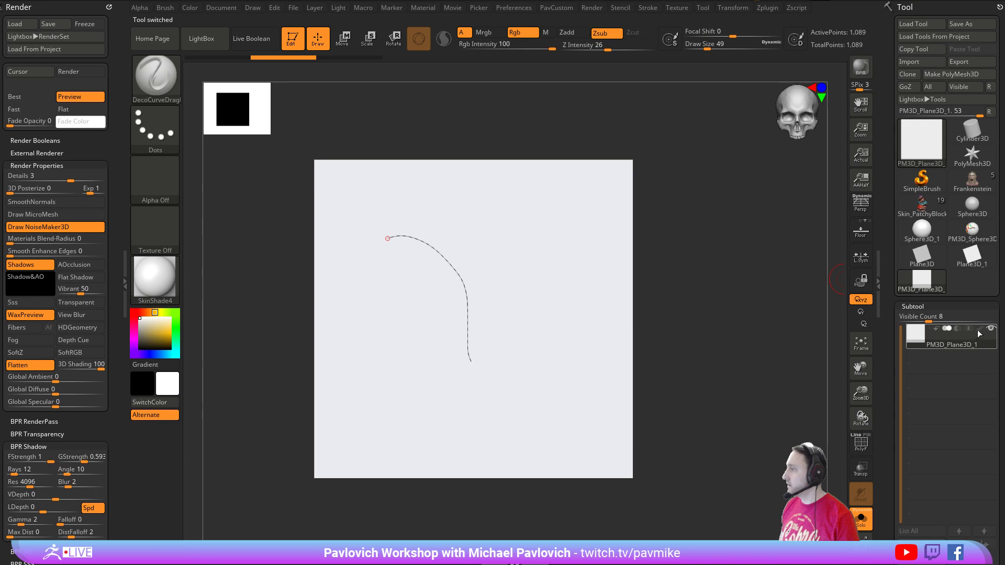
{"action": "key", "text": "ctrl"}
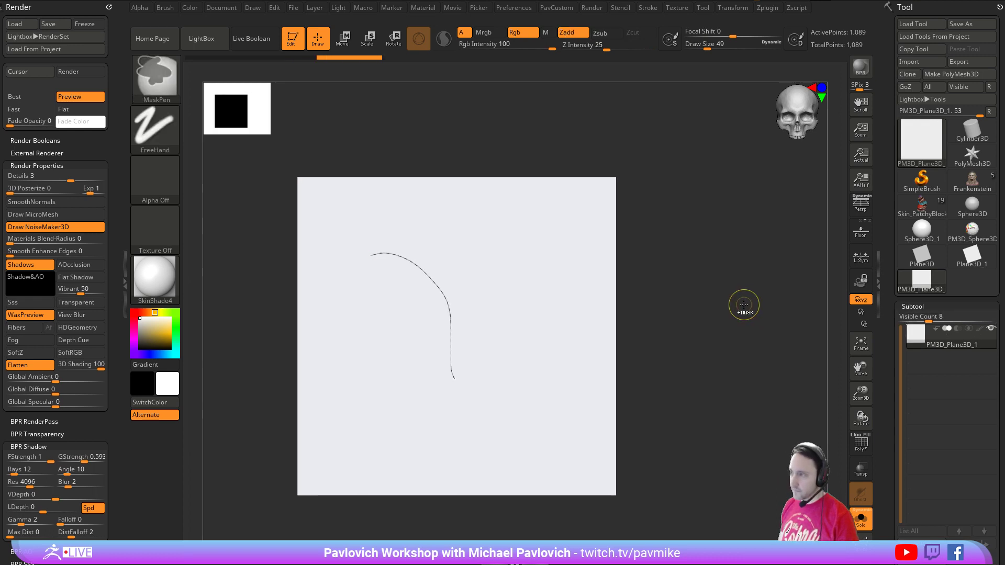
{"action": "key", "text": "ctrl+d"}
{"action": "key", "text": "ctrl+d"}
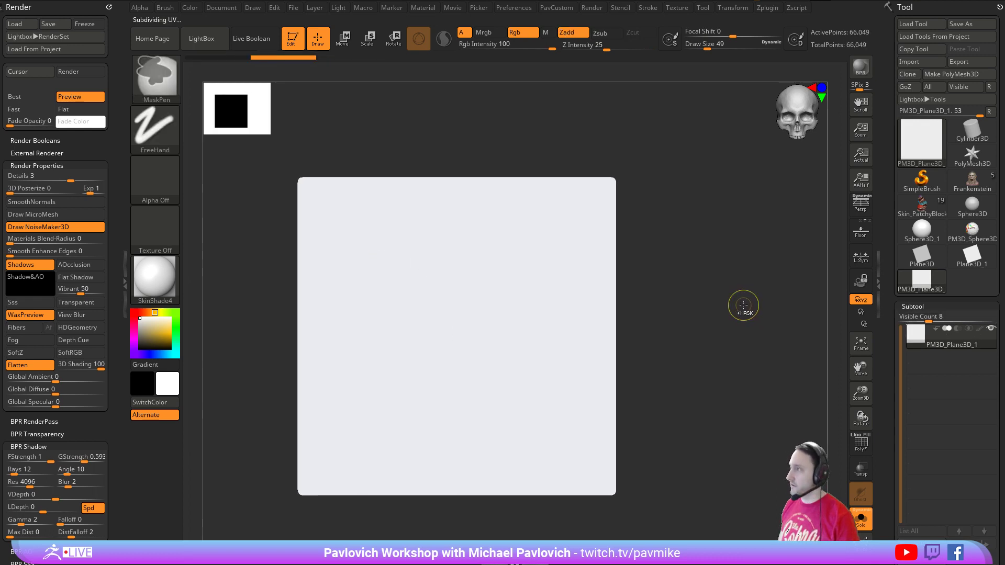
{"action": "key", "text": "ctrl+d"}
{"action": "key", "text": "ctrl+d"}
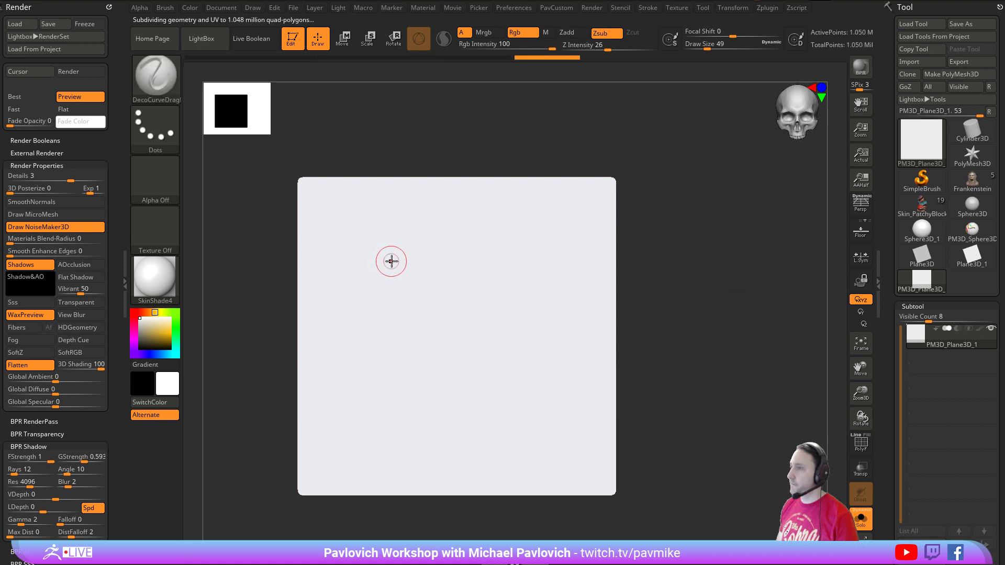
- Draw a diagonal deco curve across the plane with Zsub and undo the carved strokes, keeping the curve
{"action": "mouse_move", "coordinate": [391, 261]}
{"action": "left_mouse_down"}
{"action": "mouse_move", "coordinate": [478, 379]}
{"action": "mouse_move", "coordinate": [507, 386]}
{"action": "left_mouse_up"}
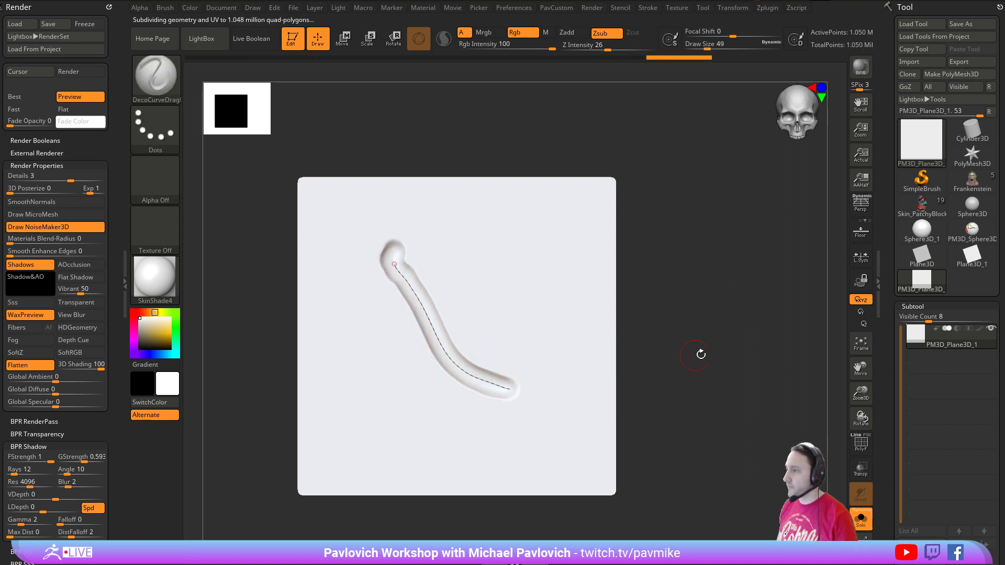
{"action": "key", "text": "ctrl+z"}
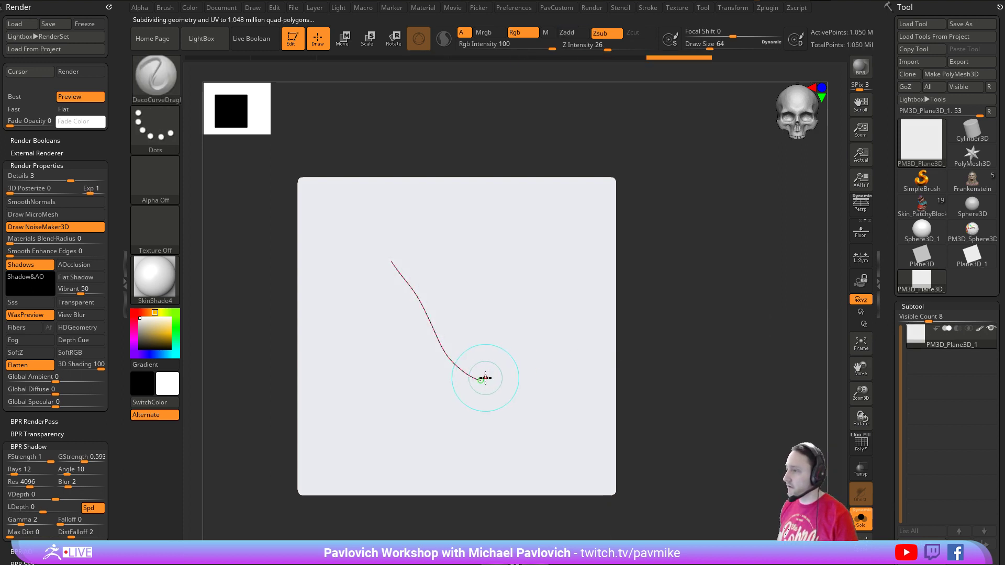
{"action": "left_click_drag", "start_coordinate": [486, 378], "coordinate": [503, 381]}
{"action": "key", "text": "ctrl+z"}
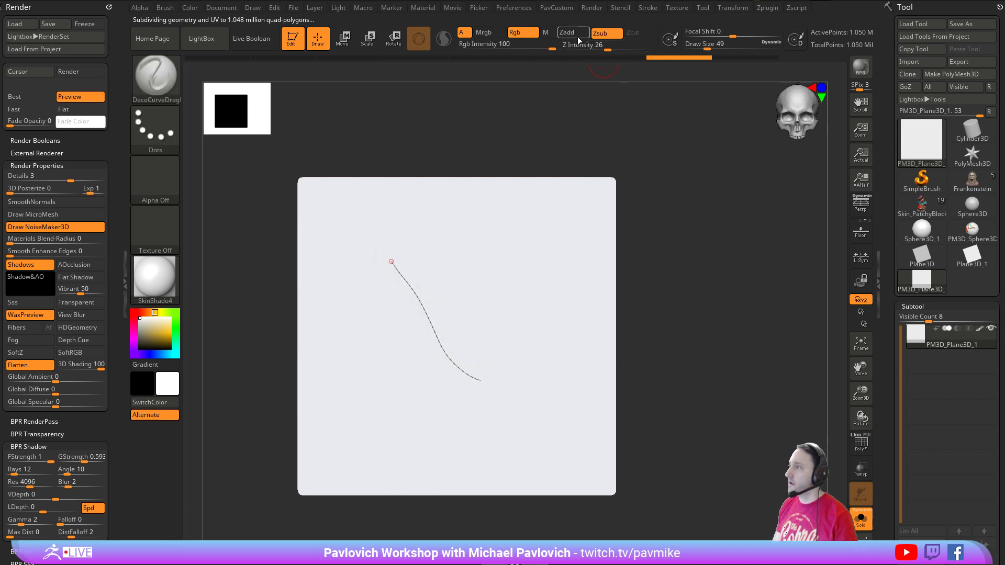
- Lay a raised stroke along the diagonal curve using Zadd with the ropeSmall texture and ropeSmall alpha
{"action": "left_click", "coordinate": [578, 37]}
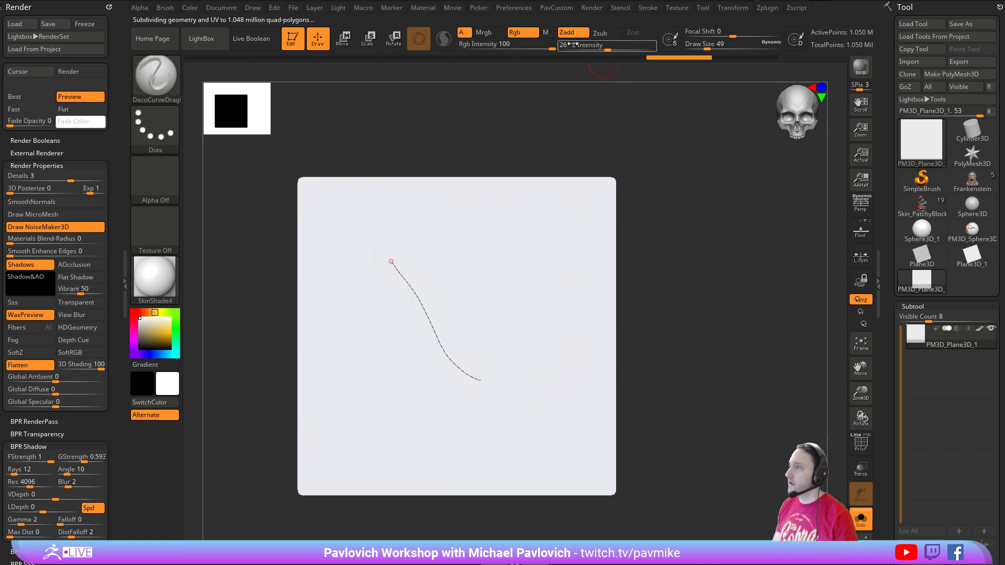
{"action": "left_click", "coordinate": [151, 244]}
{"action": "left_click", "coordinate": [317, 264]}
{"action": "left_click", "coordinate": [155, 181]}
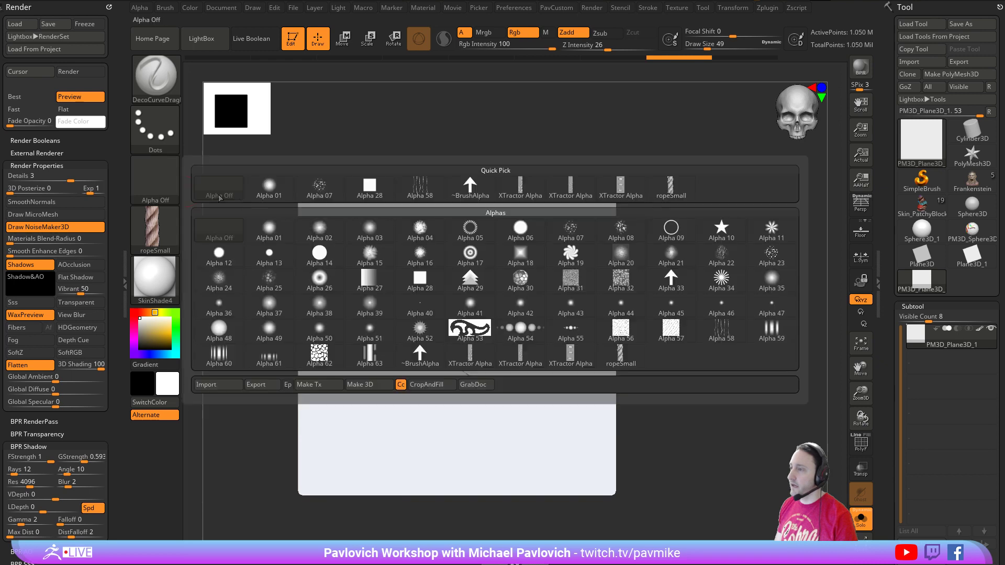
{"action": "left_click", "coordinate": [671, 188]}
{"action": "left_click_drag", "start_coordinate": [482, 378], "coordinate": [544, 399]}
{"action": "mouse_move", "coordinate": [700, 348]}
{"action": "left_mouse_down", "text": "alt"}
{"action": "mouse_move", "coordinate": [686, 335]}
{"action": "mouse_move", "coordinate": [685, 361]}
{"action": "left_mouse_up", "text": "alt"}
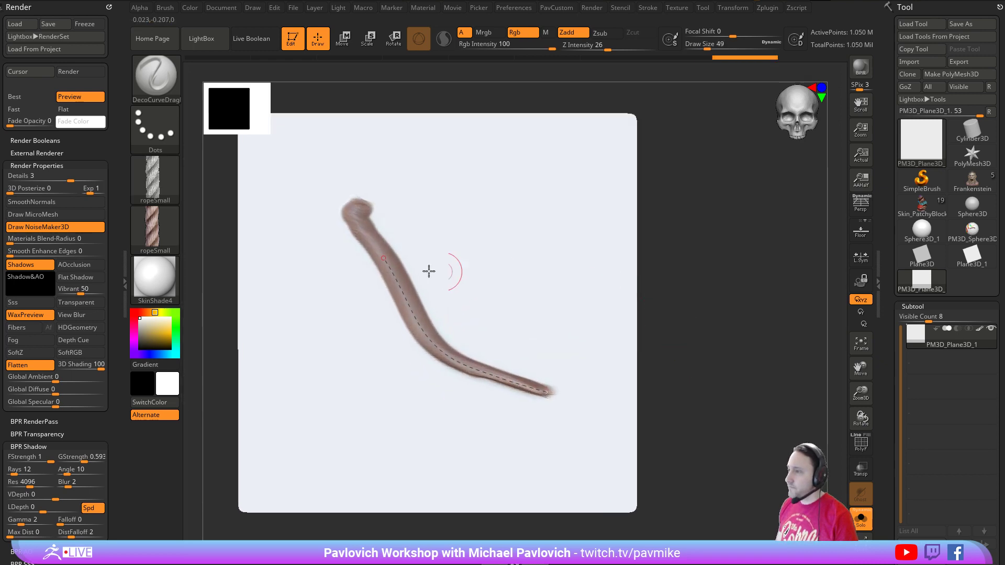
- Change the stroke type to DragDot and draw a curved rope arc beside the diagonal stroke
{"action": "left_click", "coordinate": [165, 133]}
{"action": "left_click", "coordinate": [471, 138]}
{"action": "mouse_move", "coordinate": [547, 392]}
{"action": "left_mouse_down"}
{"action": "mouse_move", "coordinate": [579, 394]}
{"action": "mouse_move", "coordinate": [578, 335]}
{"action": "left_mouse_up"}
{"action": "mouse_move", "coordinate": [564, 277]}
{"action": "left_mouse_down"}
{"action": "mouse_move", "coordinate": [505, 220]}
{"action": "mouse_move", "coordinate": [442, 229]}
{"action": "left_mouse_up"}
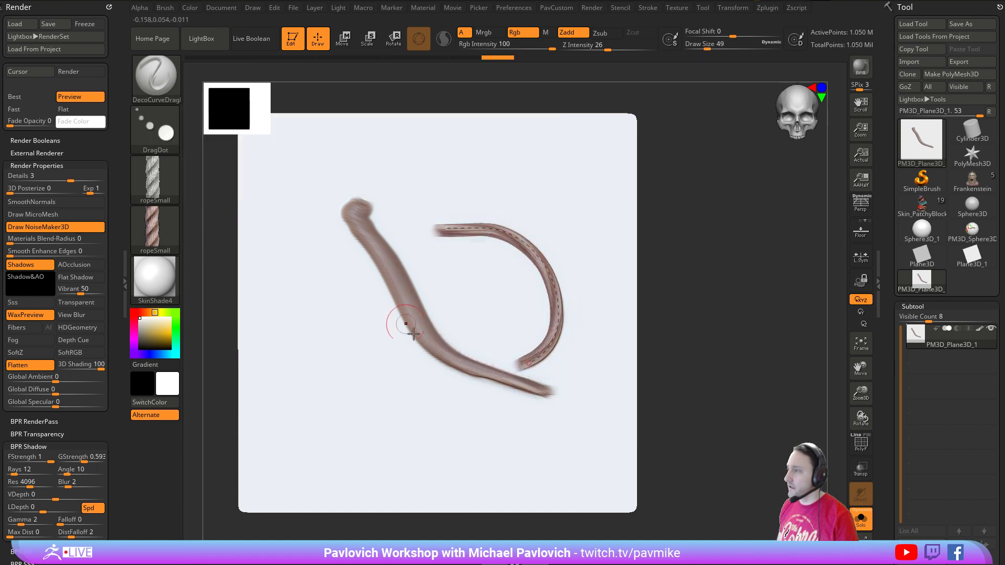
{"action": "key", "text": "ctrl+z"}
{"action": "key", "text": "ctrl+z"}
{"action": "key", "text": "ctrl+z"}
{"action": "key", "text": "ctrl+z"}
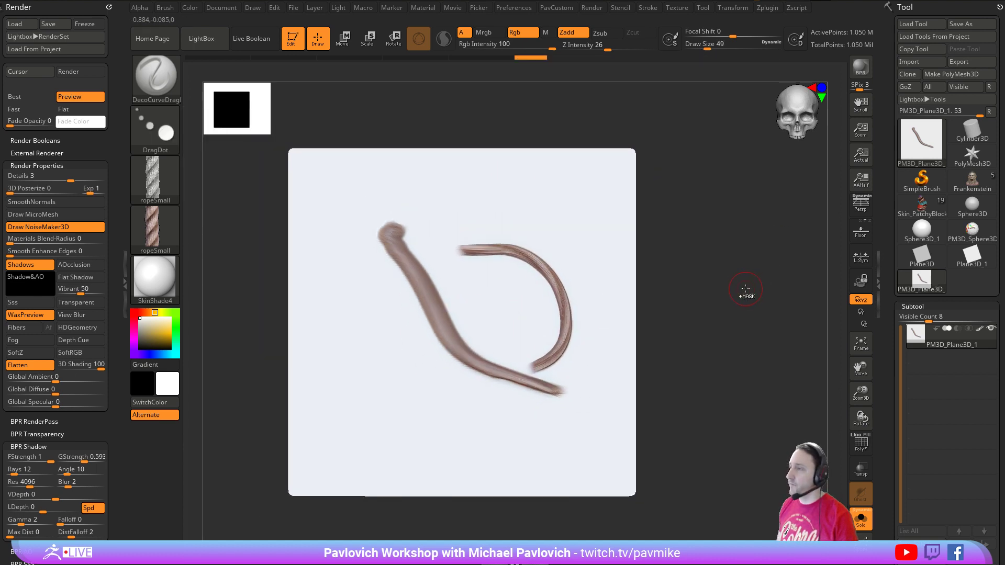
- Undo the rope strokes on the plane, switch to the Standard brush, and assign the ropeSmall alpha and ropeSmall texture
{"action": "key", "text": "ctrl+z"}
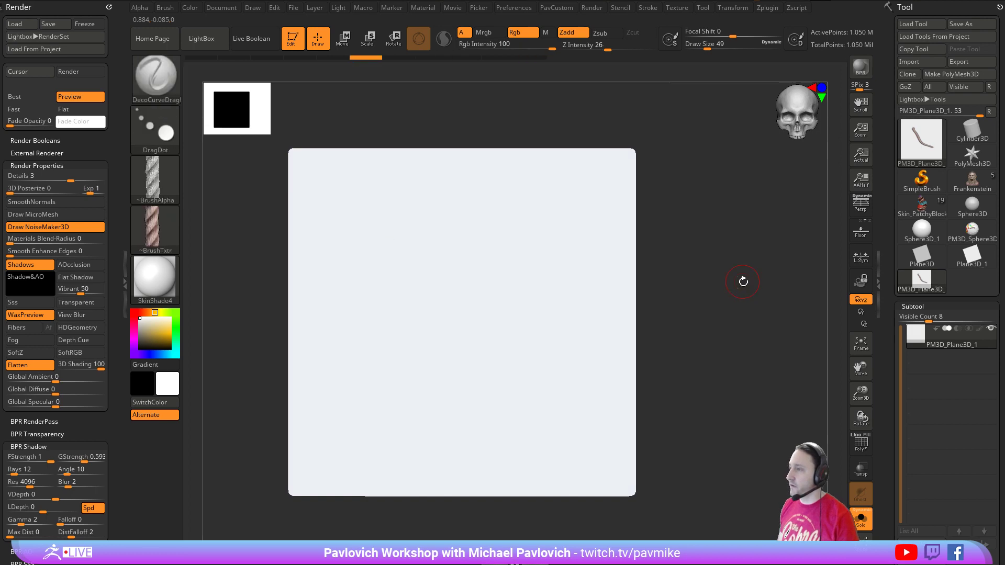
{"action": "key", "text": "b"}
{"action": "key", "text": "s"}
{"action": "key", "text": "t"}
{"action": "left_click_drag", "start_coordinate": [735, 284], "coordinate": [737, 296], "text": "alt"}
{"action": "left_click", "coordinate": [160, 177]}
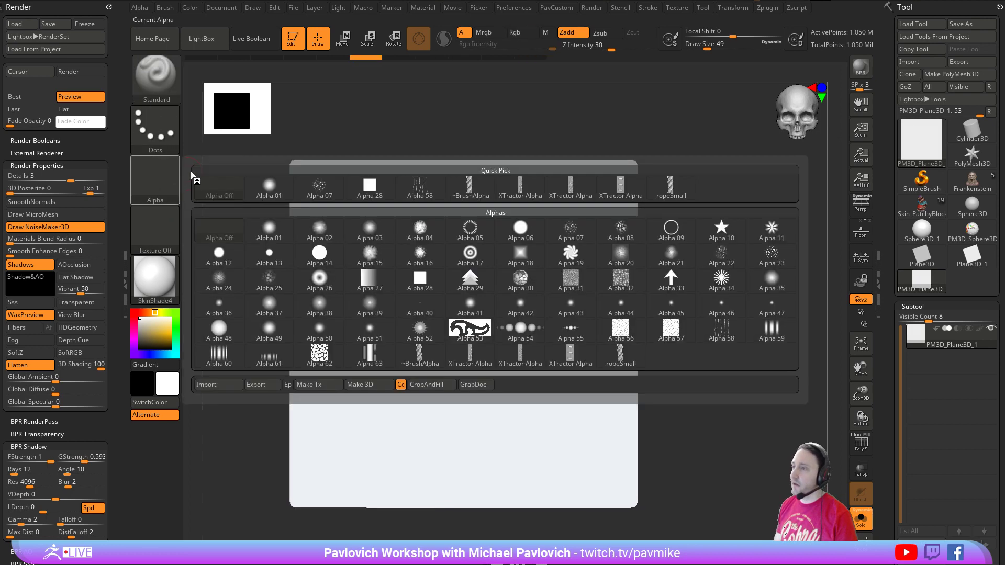
{"action": "left_click", "coordinate": [671, 186]}
{"action": "left_click", "coordinate": [157, 226]}
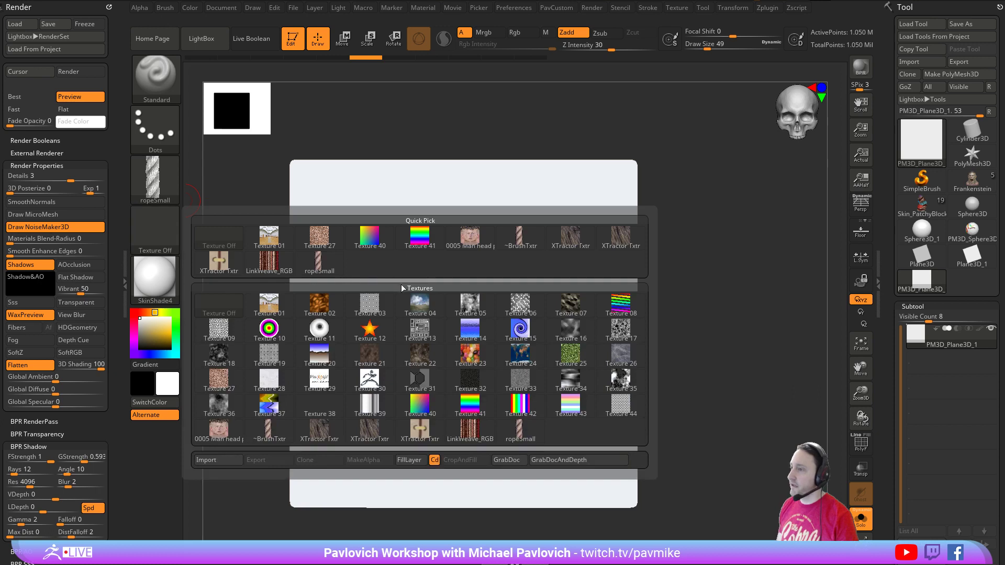
{"action": "left_click", "coordinate": [319, 262]}
- Undo a test stroke across the plane and enable Roll in the stroke modifiers so the rope pattern repeats along strokes
{"action": "mouse_move", "coordinate": [338, 300]}
{"action": "left_mouse_down"}
{"action": "mouse_move", "coordinate": [388, 249]}
{"action": "mouse_move", "coordinate": [621, 283]}
{"action": "left_mouse_up"}
{"action": "key", "text": "ctrl+z"}
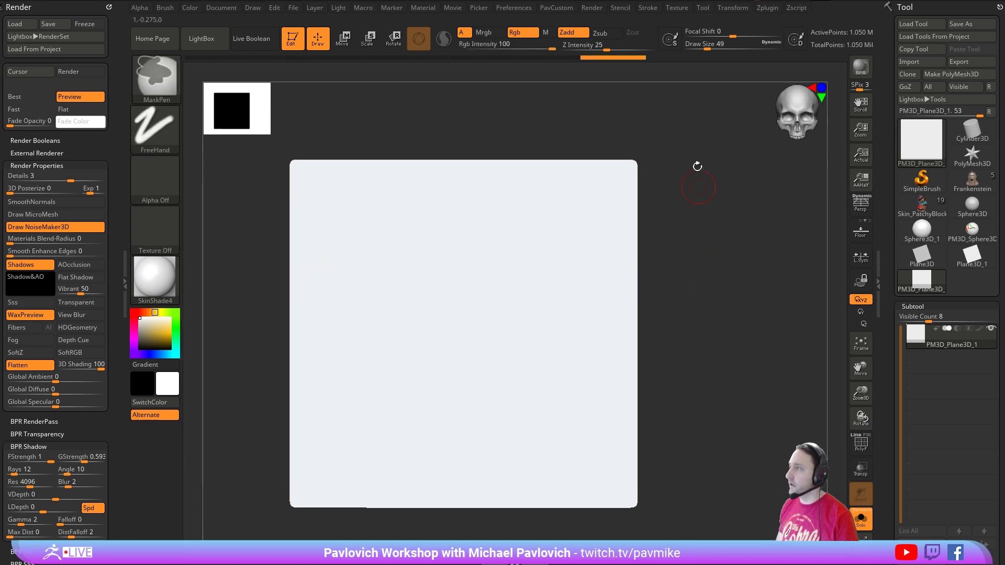
{"action": "left_click", "coordinate": [655, 11]}
{"action": "key", "text": "shift"}
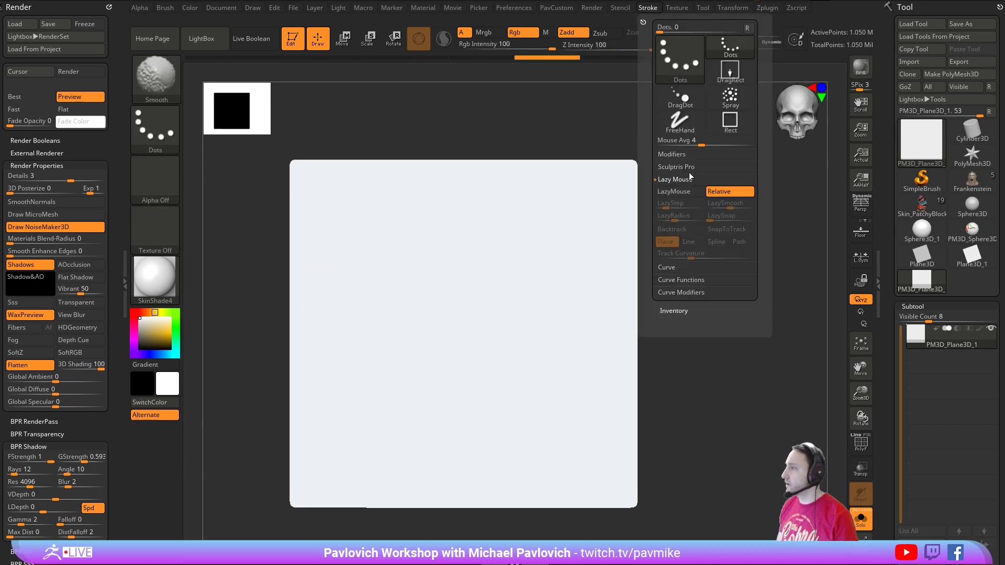
{"action": "left_click", "coordinate": [685, 157], "text": "shift"}
{"action": "left_click", "coordinate": [687, 243]}
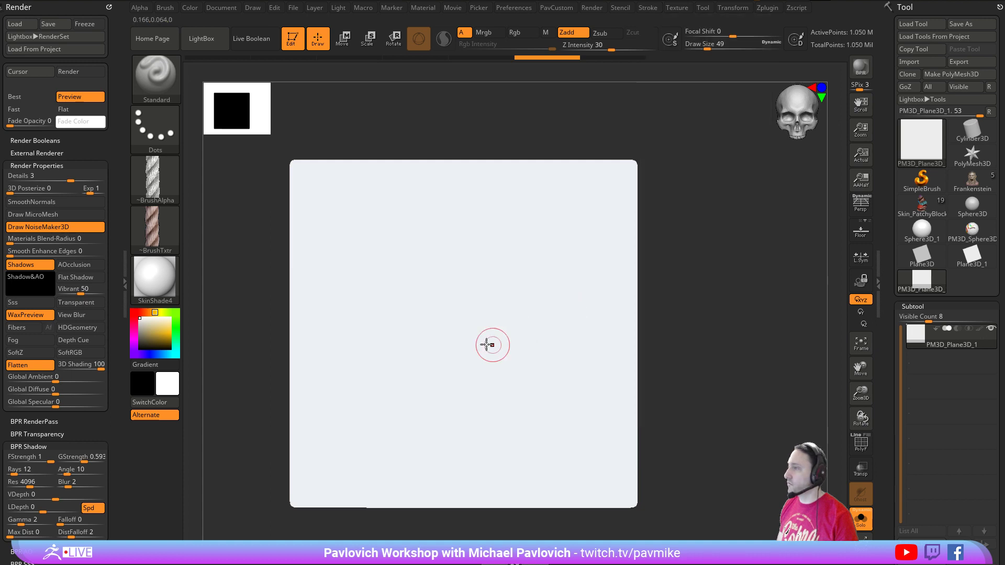
- Raise the rope alpha's Intensity to a solid white silhouette and set the brush to Rgb with Zadd off
{"action": "mouse_move", "coordinate": [173, 177]}
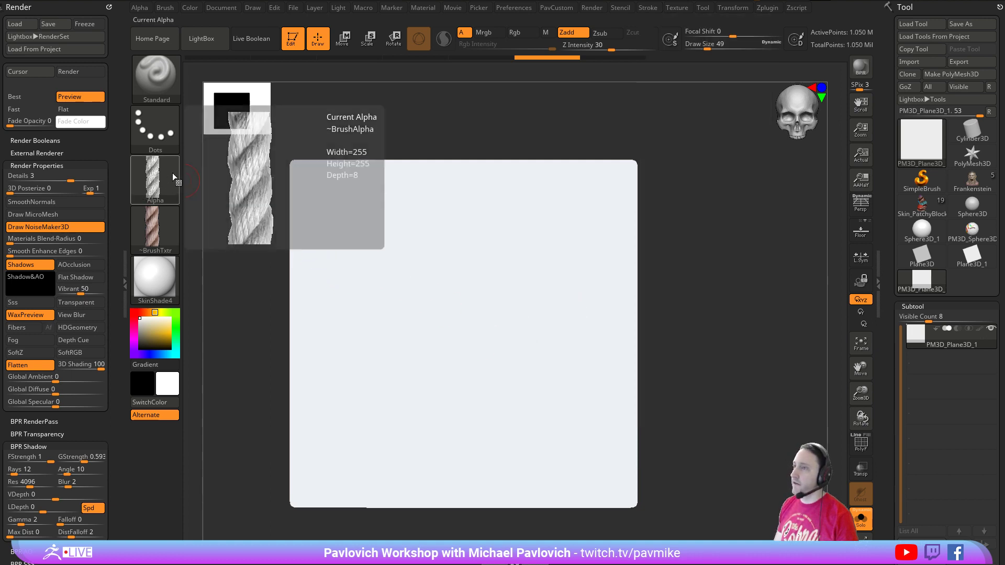
{"action": "left_click", "coordinate": [140, 7]}
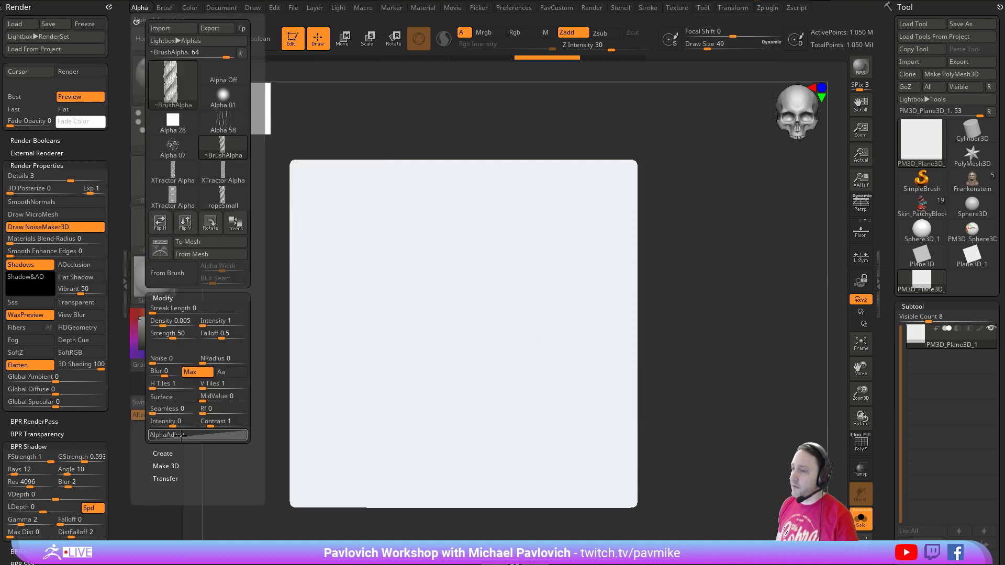
{"action": "left_click_drag", "start_coordinate": [174, 426], "coordinate": [188, 426]}
{"action": "mouse_move", "coordinate": [361, 296]}
{"action": "left_mouse_down"}
{"action": "mouse_move", "coordinate": [445, 318]}
{"action": "mouse_move", "coordinate": [535, 358]}
{"action": "left_mouse_up"}
{"action": "key", "text": "ctrl+z"}
{"action": "left_click", "coordinate": [570, 33]}
{"action": "left_click", "coordinate": [525, 34]}
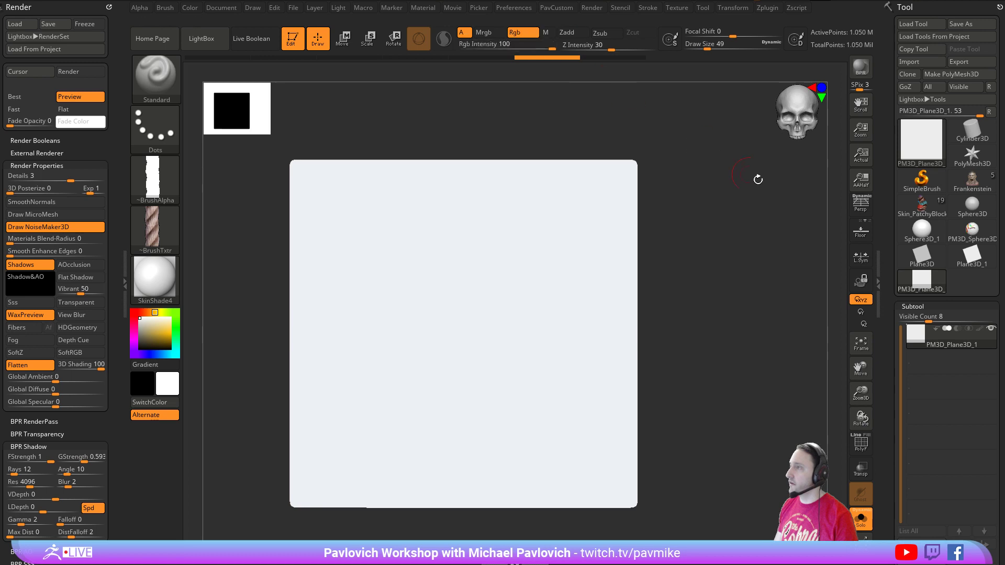
- Paint an S-shaped rope stroke and a second rope crossing it on the plane, and undo both
{"action": "scroll", "coordinate": [887, 270], "scroll_direction": "down", "scroll_amount": 3}
{"action": "mouse_move", "coordinate": [369, 330]}
{"action": "left_mouse_down"}
{"action": "mouse_move", "coordinate": [366, 314]}
{"action": "mouse_move", "coordinate": [532, 332]}
{"action": "mouse_move", "coordinate": [494, 247]}
{"action": "left_mouse_up"}
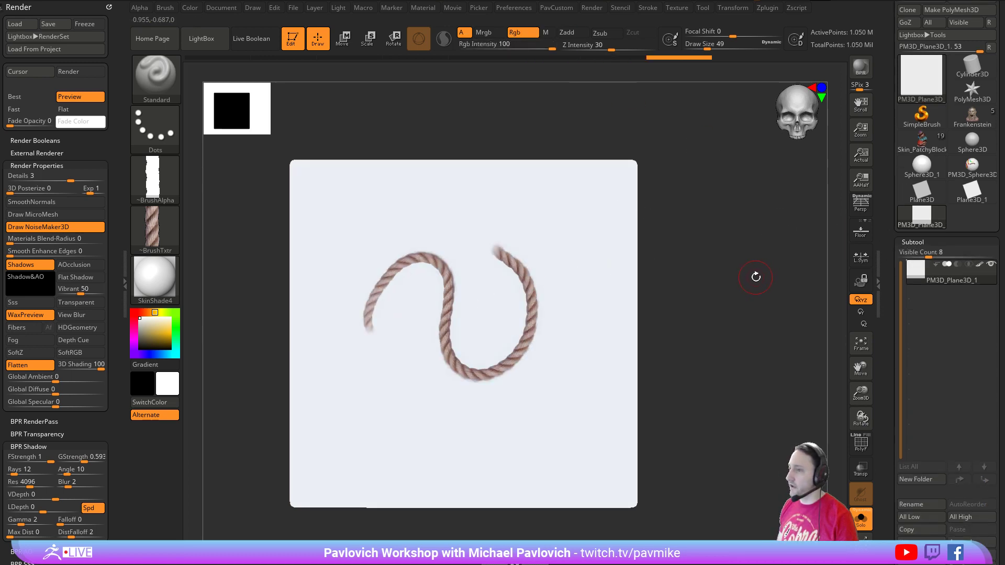
{"action": "key", "text": "f"}
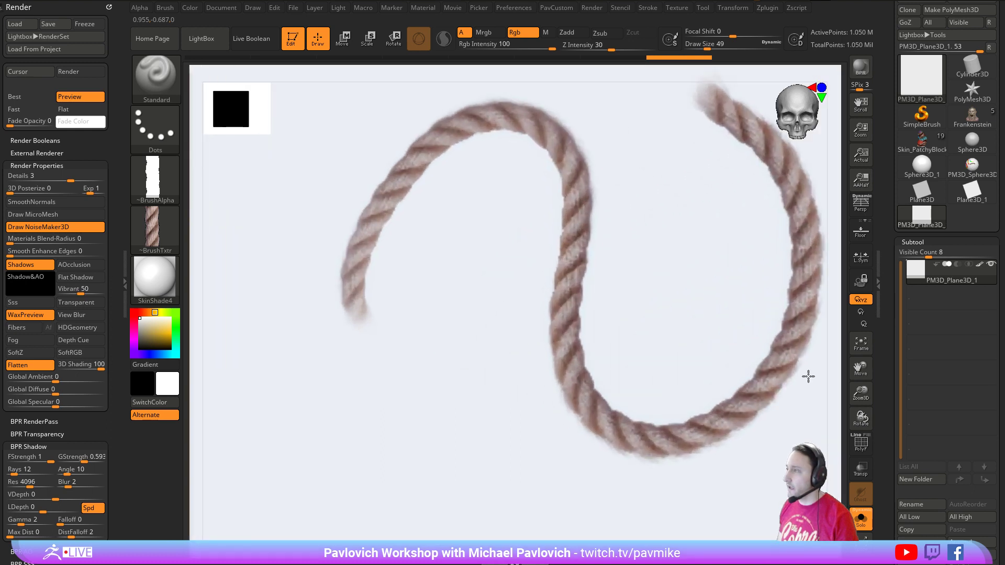
{"action": "right_click_drag", "start_coordinate": [809, 377], "coordinate": [733, 230], "text": "ctrl"}
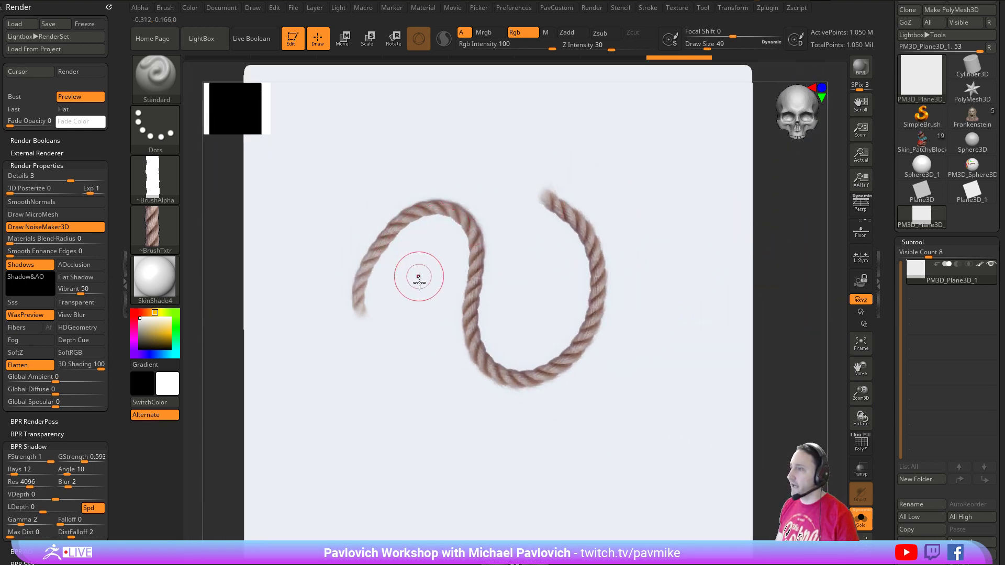
{"action": "mouse_move", "coordinate": [411, 343]}
{"action": "left_mouse_down"}
{"action": "mouse_move", "coordinate": [503, 199]}
{"action": "mouse_move", "coordinate": [380, 140]}
{"action": "left_mouse_up"}
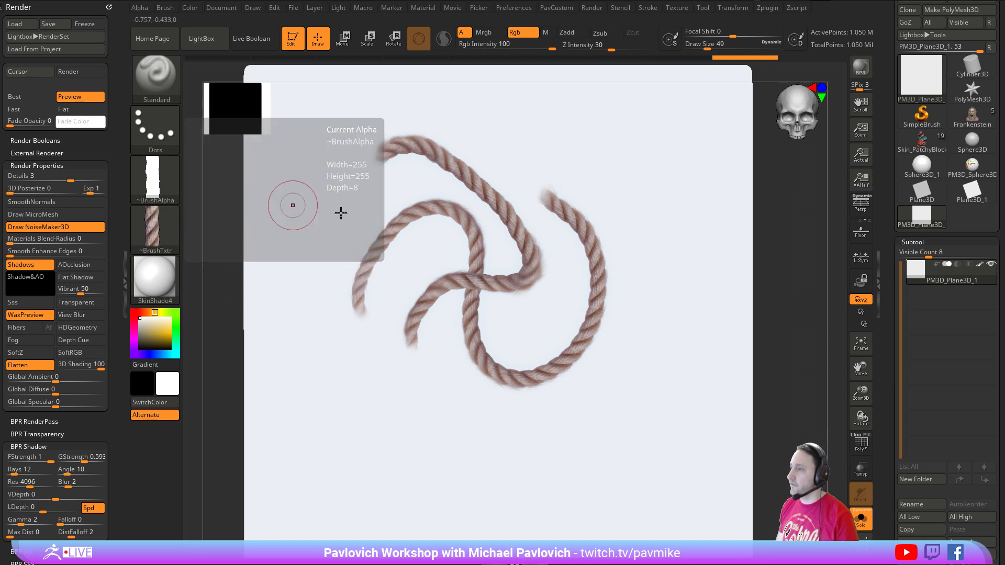
{"action": "key", "text": "ctrl+z"}
{"action": "key", "text": "ctrl+z"}
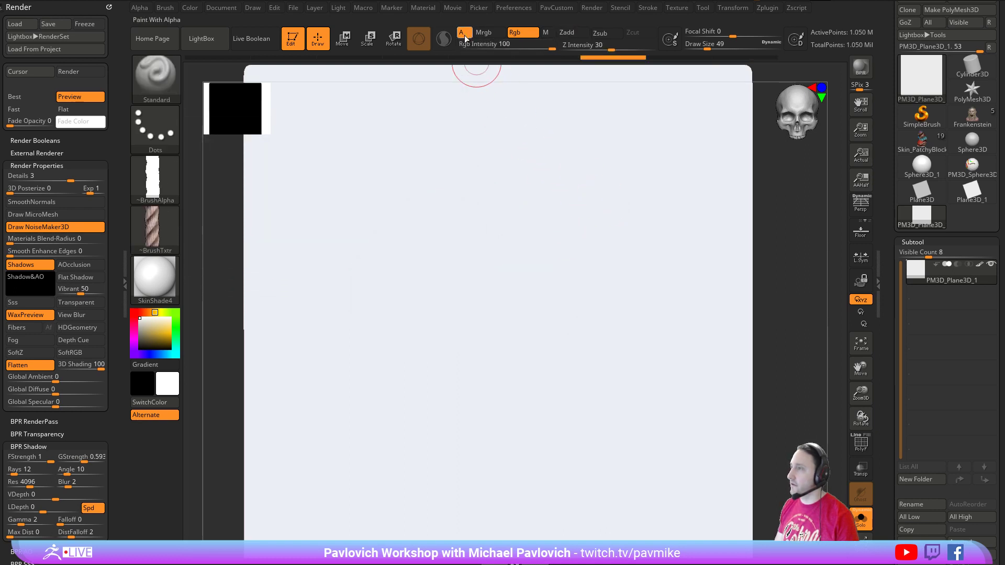
- Try a rope stroke with Paint With Alpha off, turn it back on, and undo both test strokes
{"action": "left_click", "coordinate": [464, 35]}
{"action": "mouse_move", "coordinate": [386, 291]}
{"action": "left_mouse_down"}
{"action": "mouse_move", "coordinate": [473, 260]}
{"action": "mouse_move", "coordinate": [667, 242]}
{"action": "left_mouse_up"}
{"action": "key", "text": "ctrl+z"}
{"action": "left_click", "coordinate": [462, 32]}
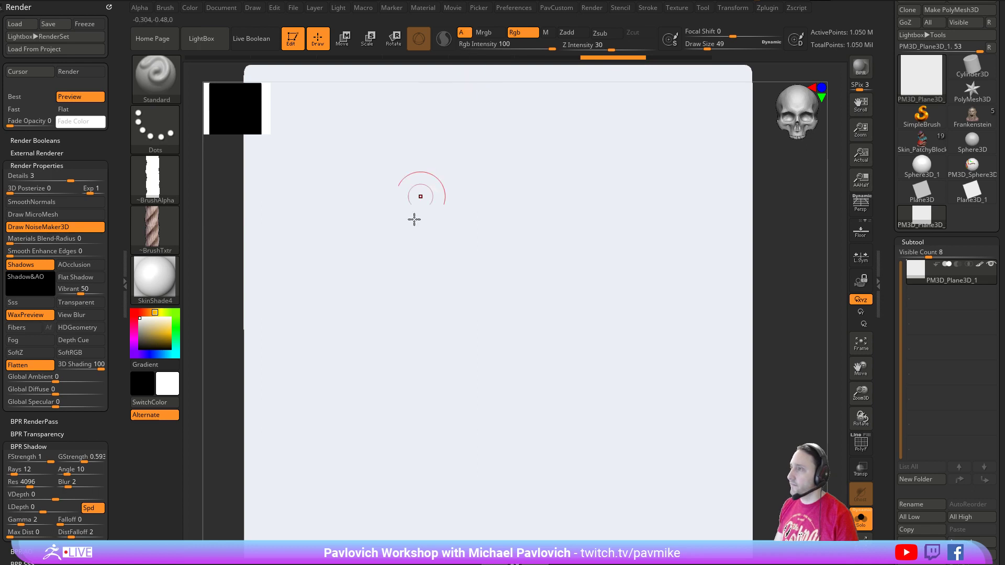
{"action": "mouse_move", "coordinate": [350, 357]}
{"action": "left_mouse_down"}
{"action": "mouse_move", "coordinate": [535, 309]}
{"action": "mouse_move", "coordinate": [512, 215]}
{"action": "left_mouse_up"}
{"action": "left_click_drag", "start_coordinate": [803, 294], "coordinate": [752, 246], "text": "alt"}
{"action": "key", "text": "ctrl+z"}
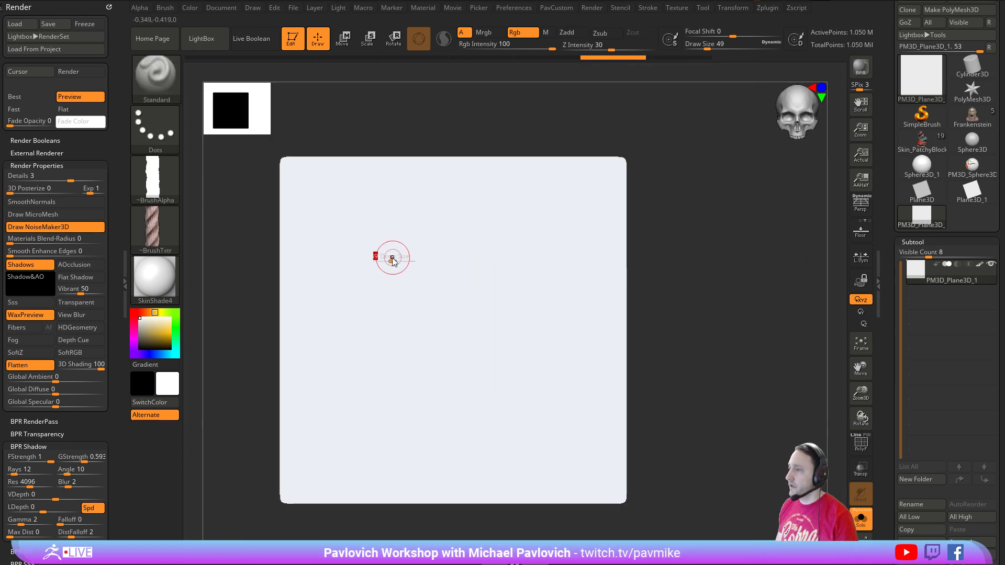
- Write "yee haw" in rope lettering across the plane and switch to the Skin_PatchyBlockout tool
{"action": "mouse_move", "coordinate": [315, 212]}
{"action": "left_mouse_down"}
{"action": "mouse_move", "coordinate": [372, 249]}
{"action": "mouse_move", "coordinate": [386, 291]}
{"action": "mouse_move", "coordinate": [464, 236]}
{"action": "mouse_move", "coordinate": [492, 285]}
{"action": "left_mouse_up"}
{"action": "mouse_move", "coordinate": [319, 356]}
{"action": "left_mouse_down"}
{"action": "mouse_move", "coordinate": [306, 443]}
{"action": "mouse_move", "coordinate": [344, 343]}
{"action": "mouse_move", "coordinate": [384, 385]}
{"action": "mouse_move", "coordinate": [414, 443]}
{"action": "mouse_move", "coordinate": [512, 364]}
{"action": "mouse_move", "coordinate": [495, 343]}
{"action": "mouse_move", "coordinate": [575, 306]}
{"action": "mouse_move", "coordinate": [563, 232]}
{"action": "mouse_move", "coordinate": [579, 275]}
{"action": "mouse_move", "coordinate": [590, 243]}
{"action": "mouse_move", "coordinate": [593, 258]}
{"action": "mouse_move", "coordinate": [617, 237]}
{"action": "mouse_move", "coordinate": [709, 290]}
{"action": "mouse_move", "coordinate": [786, 304]}
{"action": "mouse_move", "coordinate": [773, 299]}
{"action": "left_mouse_up"}
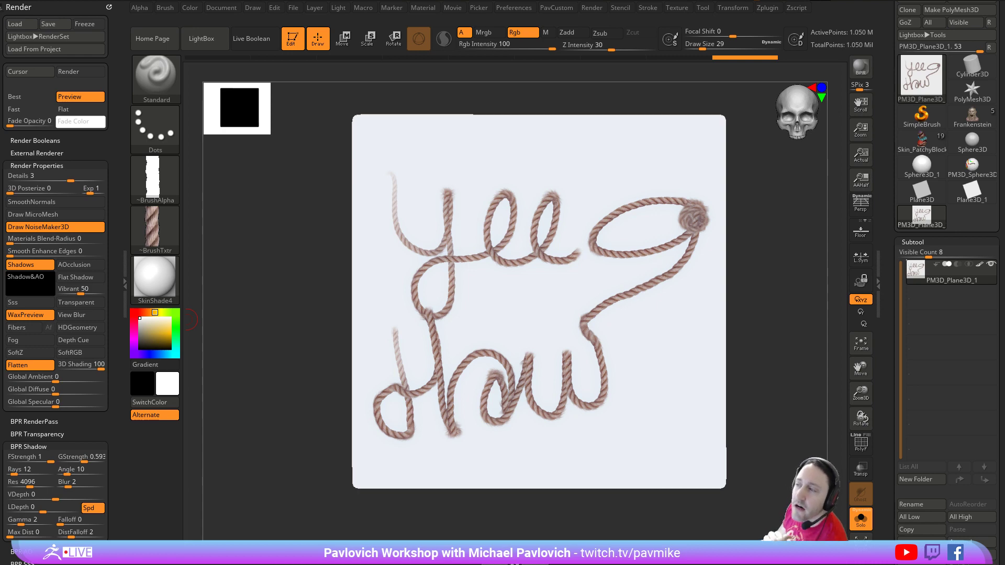
{"action": "left_click", "coordinate": [922, 142]}
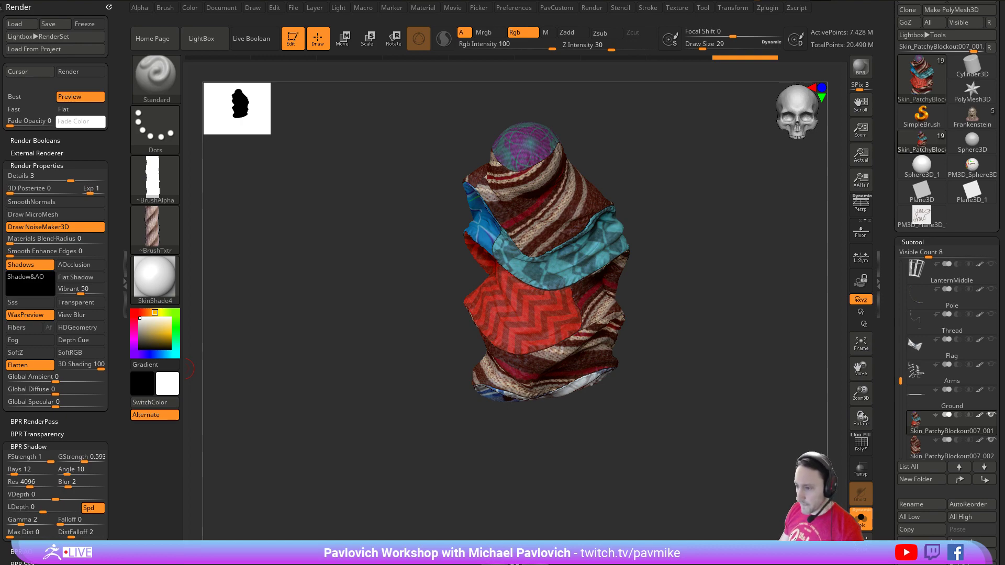
- Switch to the browser, review the weekly outline of the CGMA ZBrush for Concept & Iteration course, and return to ZBrush
{"action": "key", "text": "alt+Tab"}
{"action": "scroll", "coordinate": [514, 295], "scroll_direction": "down", "scroll_amount": 6}
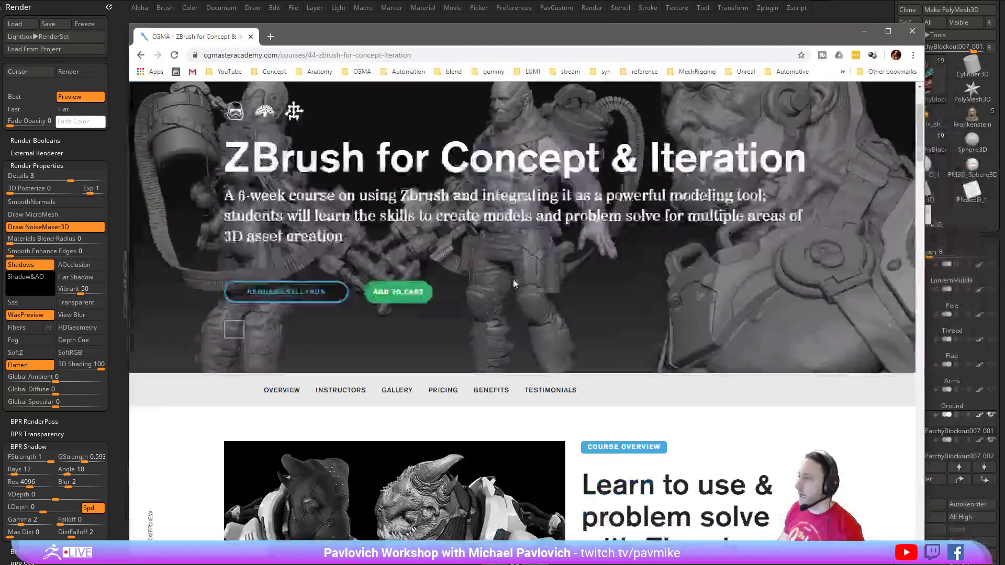
{"action": "scroll", "coordinate": [514, 295], "scroll_direction": "down", "scroll_amount": 9}
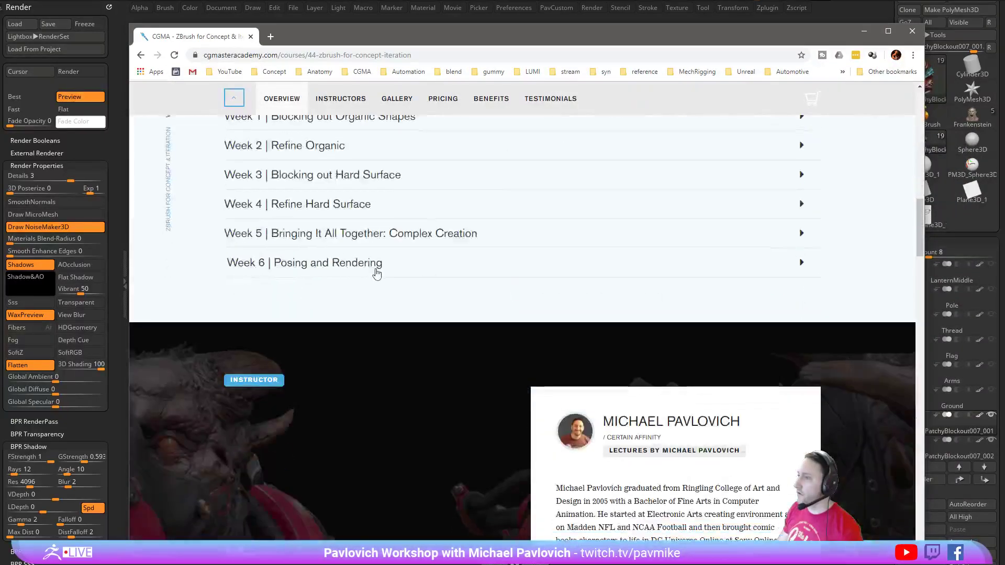
{"action": "scroll", "coordinate": [340, 267], "scroll_direction": "up", "scroll_amount": 3}
{"action": "scroll", "coordinate": [348, 304], "scroll_direction": "up", "scroll_amount": 12}
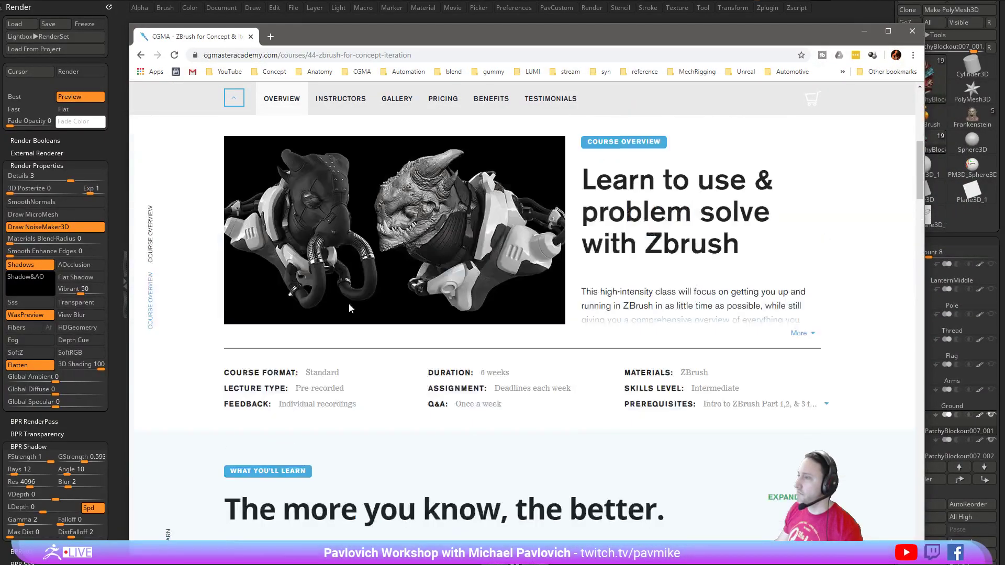
{"action": "scroll", "coordinate": [352, 301], "scroll_direction": "up", "scroll_amount": 2}
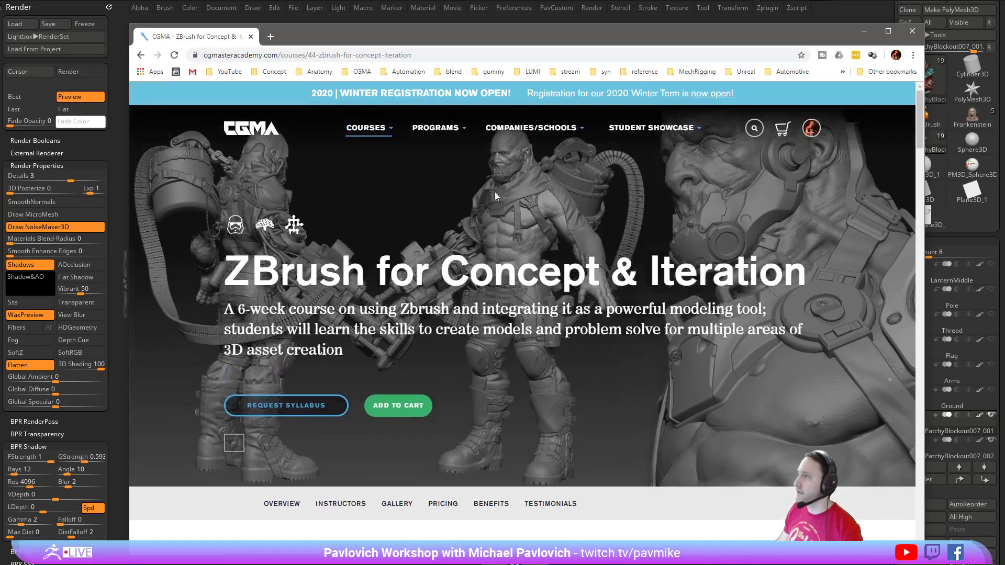
{"action": "key", "text": "alt+Tab"}
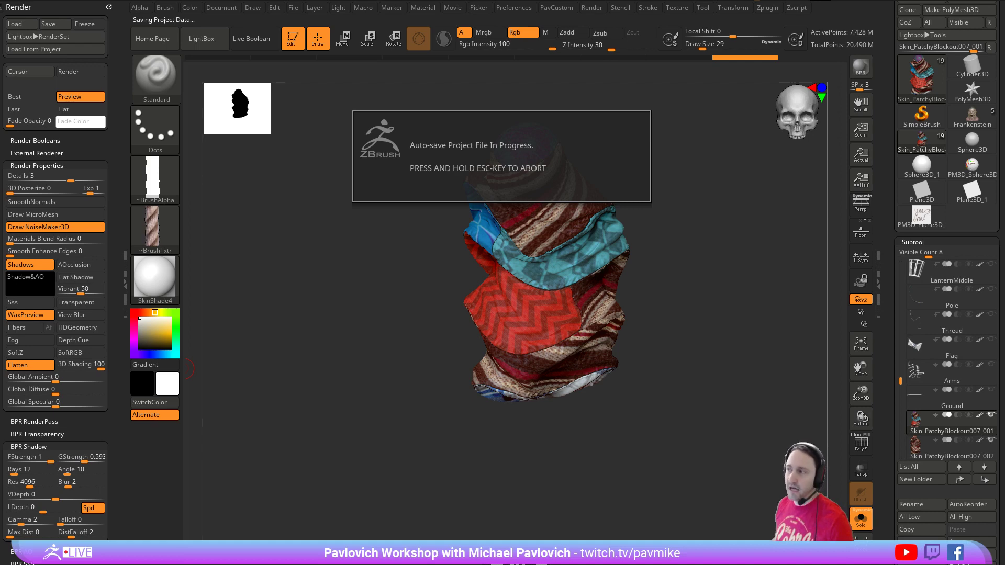
{"action": "mouse_move", "coordinate": [644, 153]}
{"action": "left_mouse_down"}
{"action": "mouse_move", "coordinate": [654, 153]}
{"action": "mouse_move", "coordinate": [609, 171]}
{"action": "left_mouse_up"}
{"action": "key", "text": "s"}
{"action": "left_click", "coordinate": [622, 161]}
{"action": "key", "text": "s"}
{"action": "key", "text": "Return"}
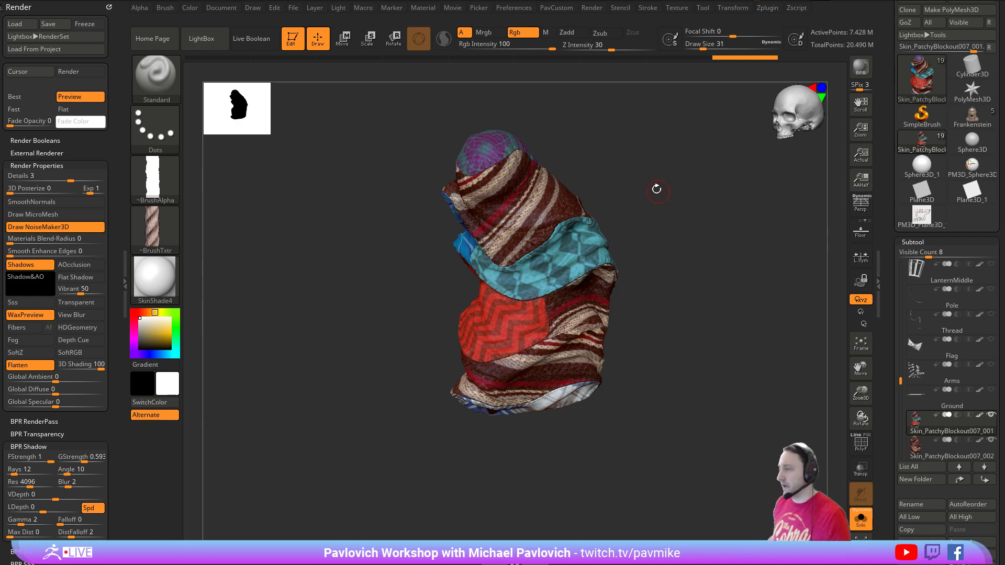
{"action": "mouse_move", "coordinate": [657, 188]}
{"action": "left_mouse_down"}
{"action": "mouse_move", "coordinate": [660, 171]}
{"action": "mouse_move", "coordinate": [675, 206]}
{"action": "mouse_move", "coordinate": [653, 204]}
{"action": "mouse_move", "coordinate": [687, 230]}
{"action": "mouse_move", "coordinate": [673, 209]}
{"action": "mouse_move", "coordinate": [691, 202]}
{"action": "mouse_move", "coordinate": [650, 184]}
{"action": "left_mouse_up"}
{"action": "key", "text": "s"}
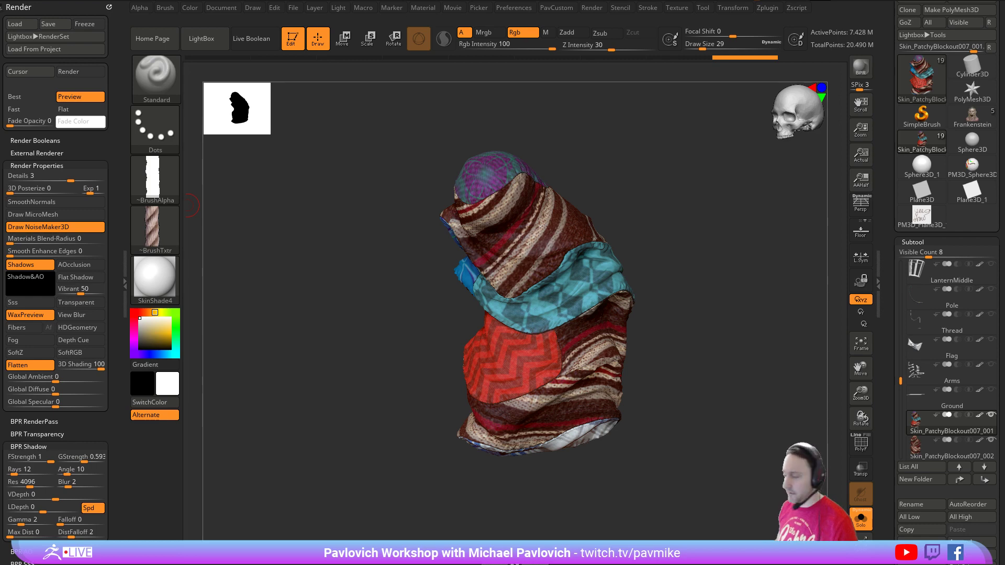
- Load GirlStatueScan.ZTL from the ZB2020Demo folder as the active tool
{"action": "left_click_drag", "start_coordinate": [892, 35], "coordinate": [892, 159]}
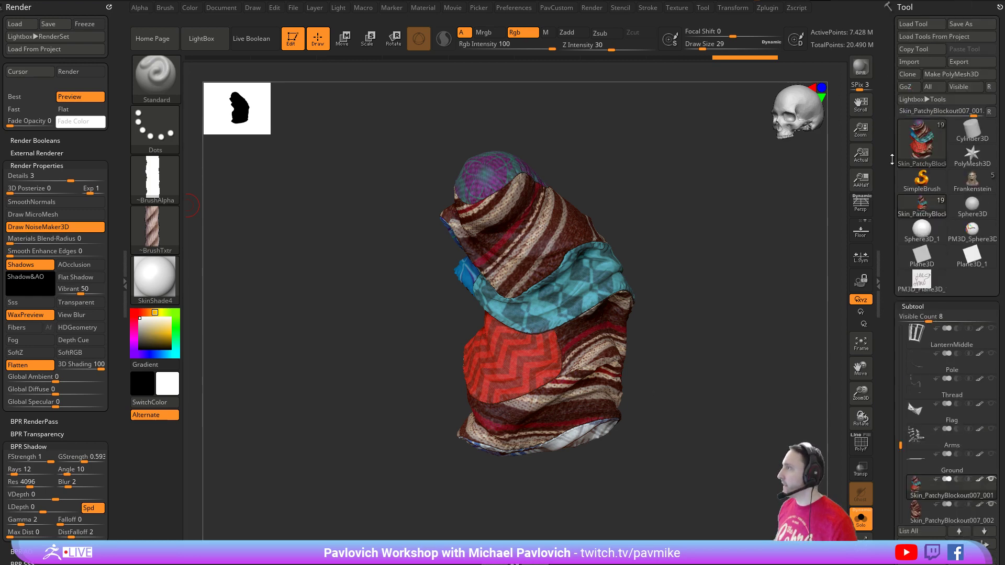
{"action": "left_click", "coordinate": [912, 24]}
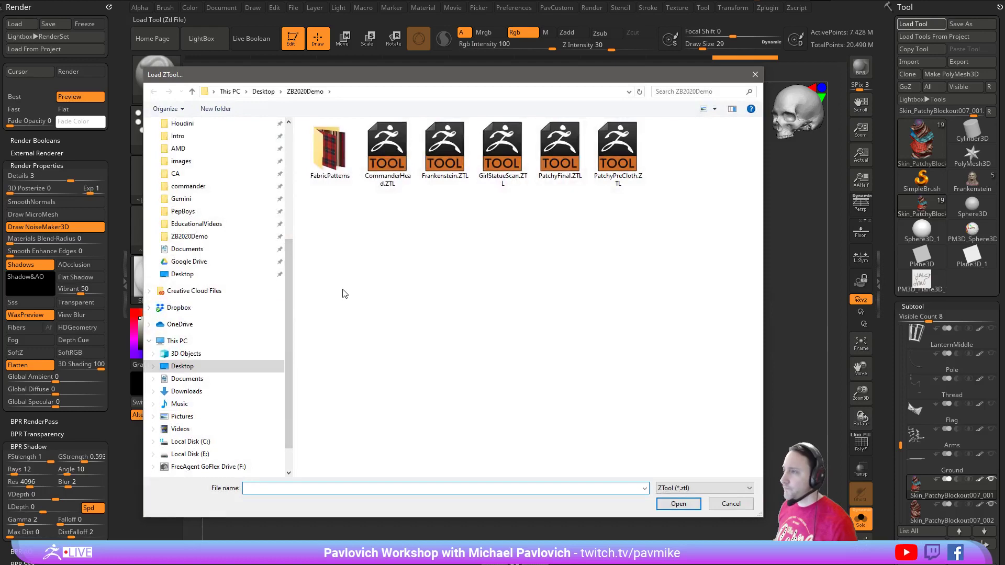
{"action": "left_click", "coordinate": [447, 153]}
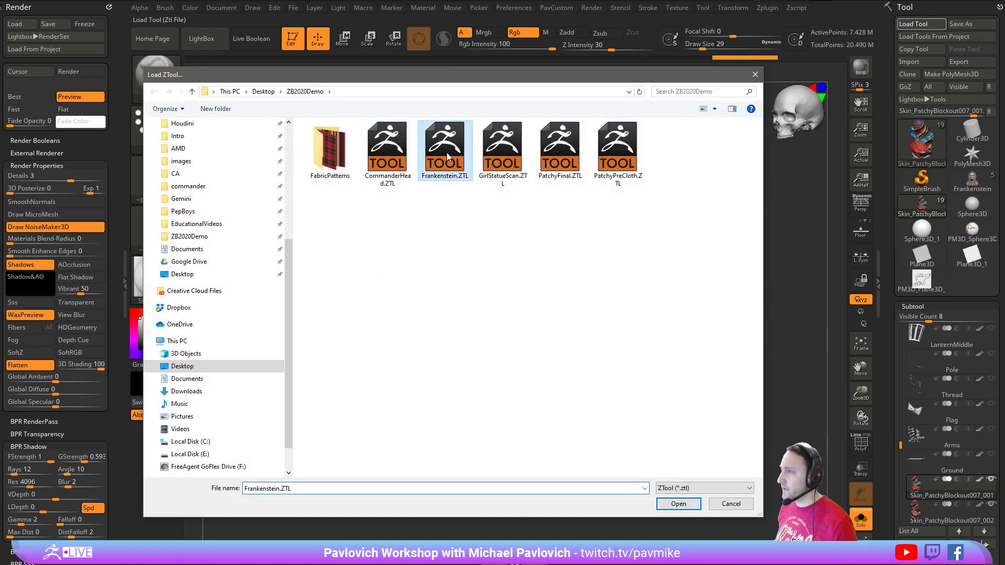
{"action": "double_click", "coordinate": [516, 163]}
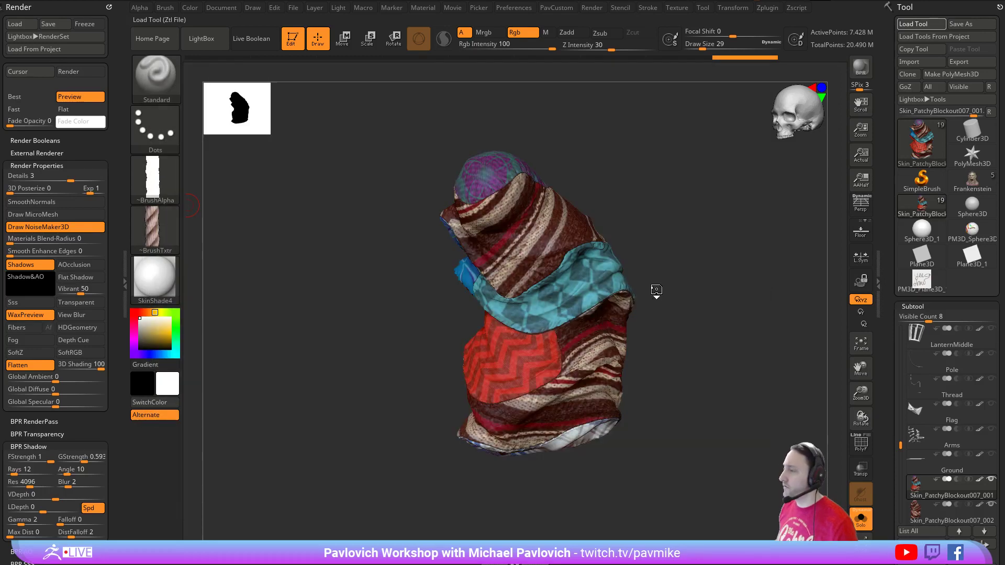
{"action": "left_click_drag", "start_coordinate": [627, 150], "coordinate": [701, 233]}
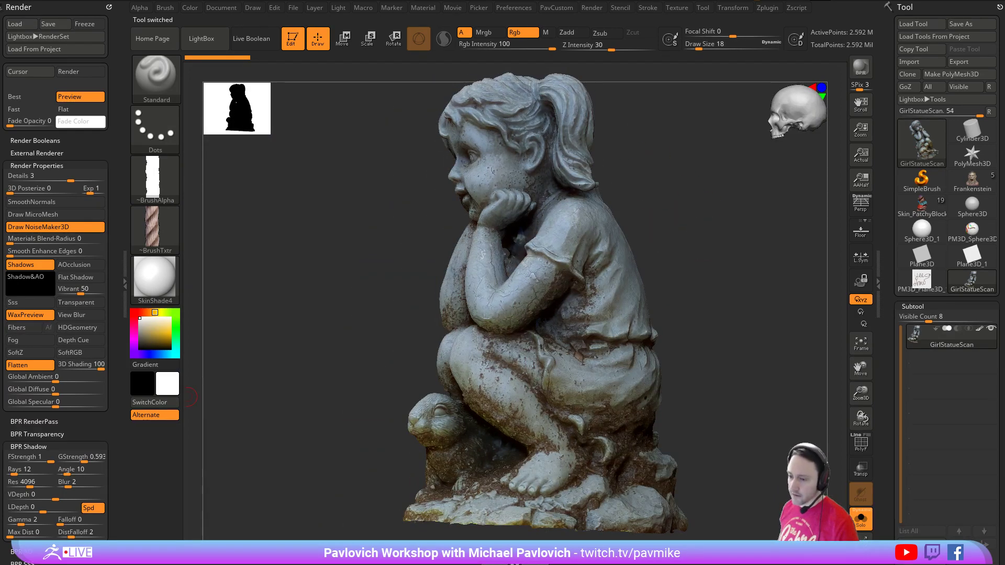
- Switch to the YouTube channel's playlists in the browser, open the Photogrammetry playlist in a new tab, and look through its videos
{"action": "key", "text": "alt+Tab"}
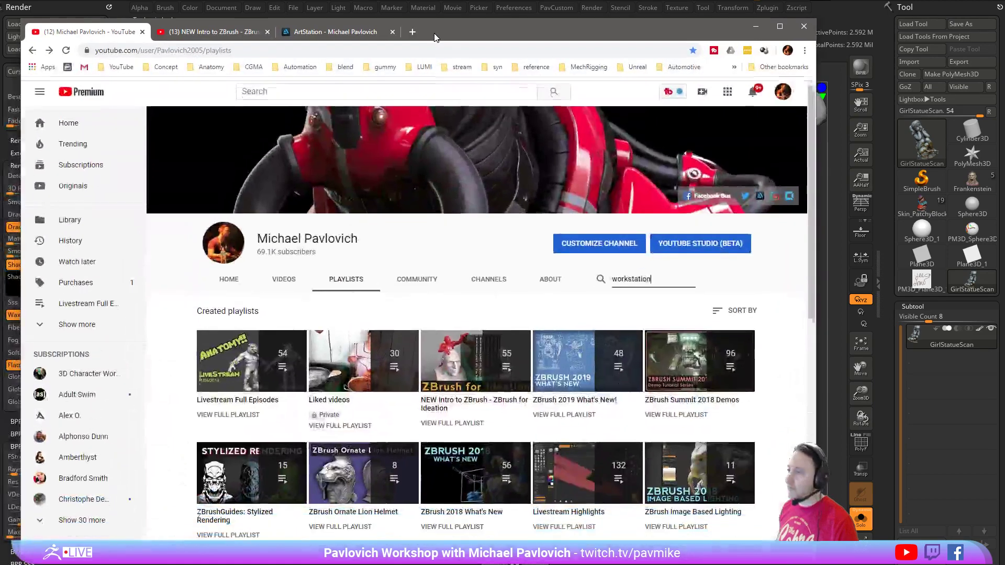
{"action": "scroll", "coordinate": [570, 428], "scroll_direction": "down", "scroll_amount": 4}
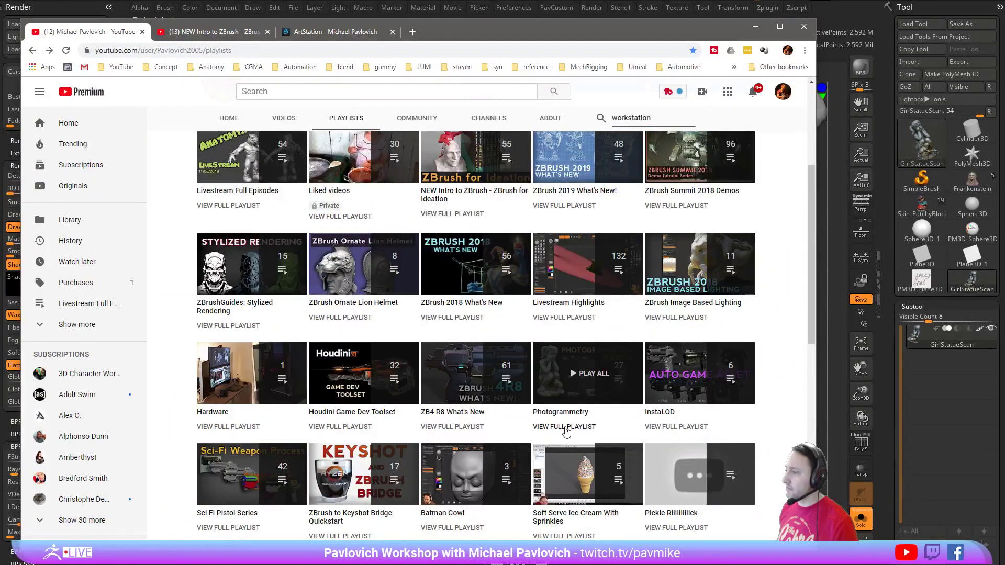
{"action": "right_click", "coordinate": [569, 428]}
{"action": "left_click", "coordinate": [586, 434]}
{"action": "left_click", "coordinate": [220, 33]}
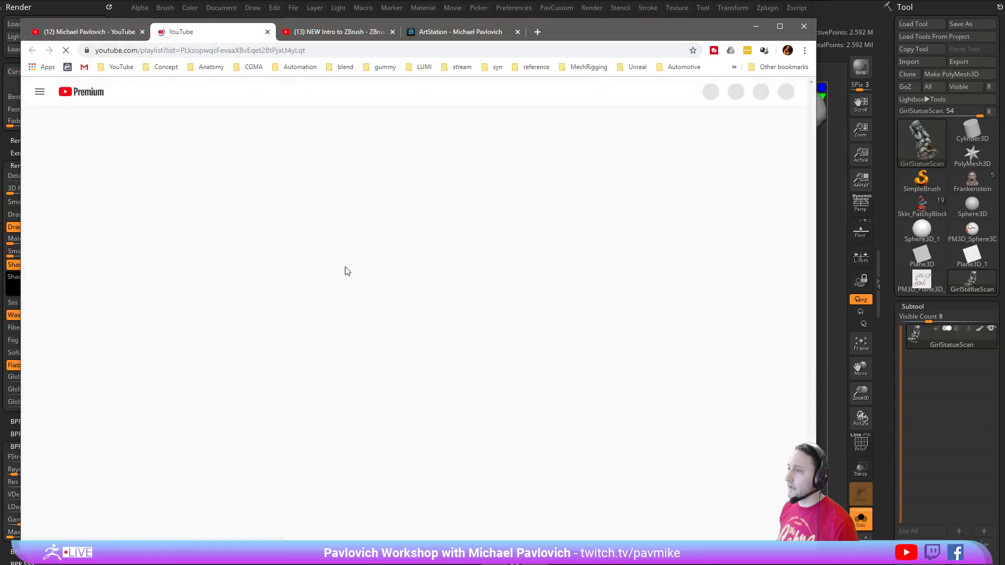
{"action": "scroll", "coordinate": [471, 291], "scroll_direction": "down", "scroll_amount": 1}
{"action": "scroll", "coordinate": [470, 291], "scroll_direction": "down", "scroll_amount": 14}
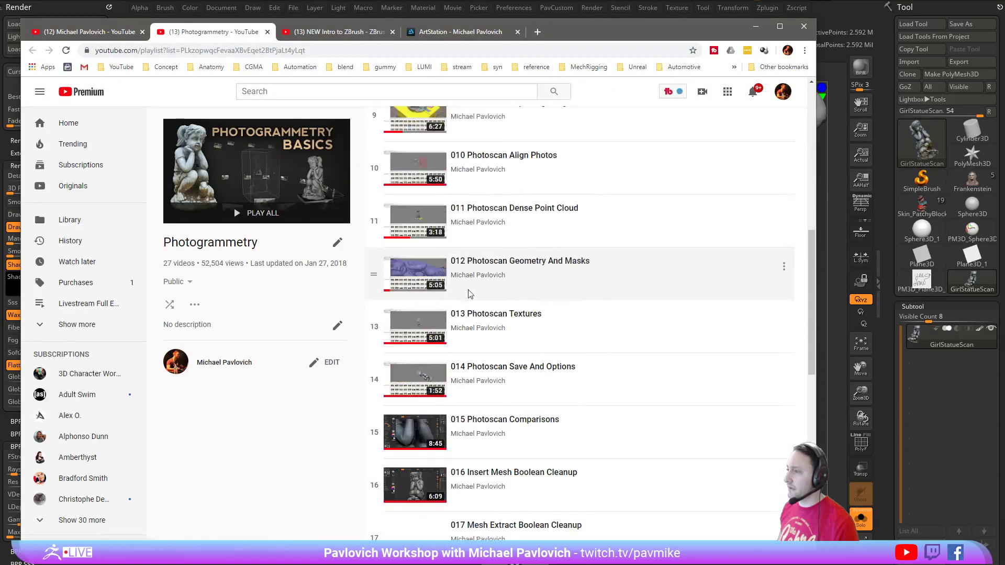
{"action": "scroll", "coordinate": [362, 168], "scroll_direction": "up", "scroll_amount": 11}
{"action": "scroll", "coordinate": [362, 169], "scroll_direction": "up", "scroll_amount": 2}
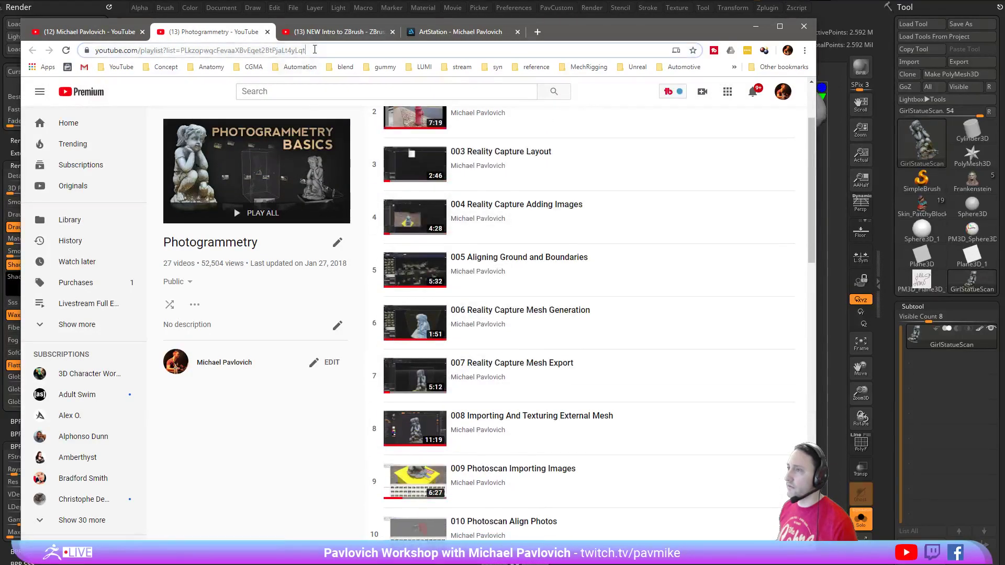
- Copy the Photogrammetry playlist's web address and move the browser away to return to ZBrush
{"action": "left_click", "coordinate": [199, 50]}
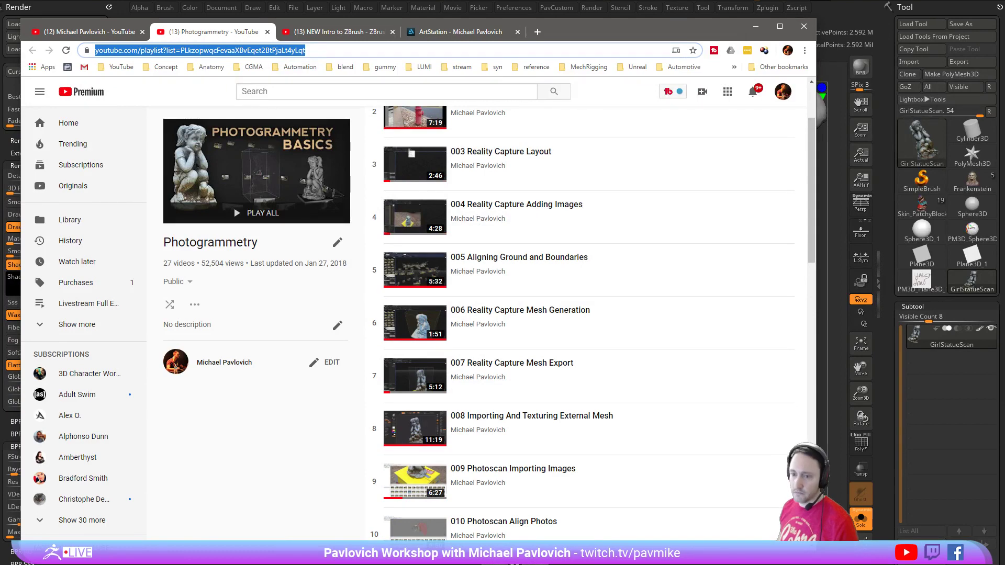
{"action": "key", "text": "alt+Tab"}
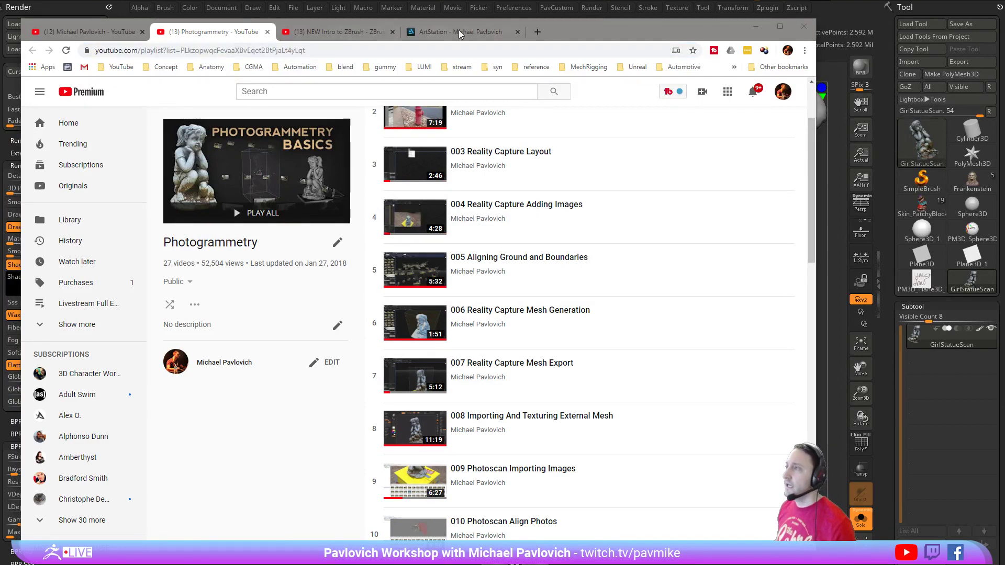
{"action": "left_click_drag", "start_coordinate": [582, 33], "coordinate": [0, 34]}
- Choose the TrimDynamic brush for the back of the girl statue's head and set Draw Size to 23
{"action": "mouse_move", "coordinate": [677, 199]}
{"action": "left_mouse_down"}
{"action": "mouse_move", "coordinate": [723, 202]}
{"action": "mouse_move", "coordinate": [737, 217]}
{"action": "mouse_move", "coordinate": [727, 237]}
{"action": "mouse_move", "coordinate": [700, 204]}
{"action": "left_mouse_up"}
{"action": "mouse_move", "coordinate": [700, 204]}
{"action": "left_mouse_down", "text": "alt"}
{"action": "mouse_move", "coordinate": [707, 247]}
{"action": "mouse_move", "coordinate": [696, 260]}
{"action": "mouse_move", "coordinate": [700, 252]}
{"action": "mouse_move", "coordinate": [691, 331]}
{"action": "left_mouse_up", "text": "alt"}
{"action": "key", "text": "s"}
{"action": "left_click", "coordinate": [700, 240]}
{"action": "key", "text": "b"}
{"action": "key", "text": "t"}
{"action": "key", "text": "d"}
{"action": "key", "text": "s"}
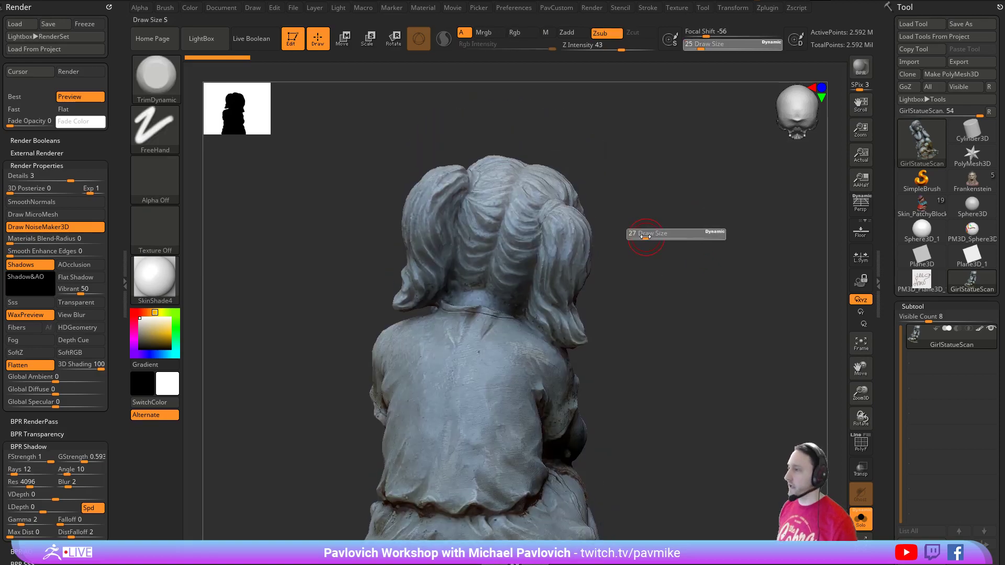
{"action": "left_click", "coordinate": [642, 237]}
{"action": "mouse_move", "coordinate": [640, 238]}
{"action": "left_mouse_down"}
{"action": "mouse_move", "coordinate": [630, 240]}
{"action": "mouse_move", "coordinate": [785, 264]}
{"action": "mouse_move", "coordinate": [702, 249]}
{"action": "mouse_move", "coordinate": [699, 206]}
{"action": "left_mouse_up"}
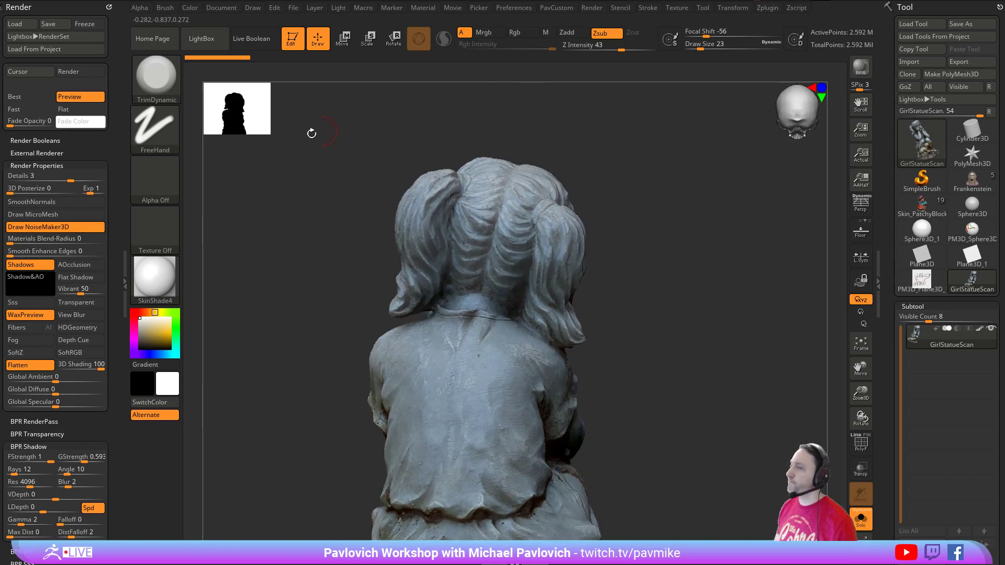
- Turn on Rgb and wipe out a strip of the hair beside the back parting with white TrimDynamic strokes
{"action": "left_click", "coordinate": [516, 32]}
{"action": "key", "text": "s"}
{"action": "left_click_drag", "start_coordinate": [509, 245], "coordinate": [513, 245]}
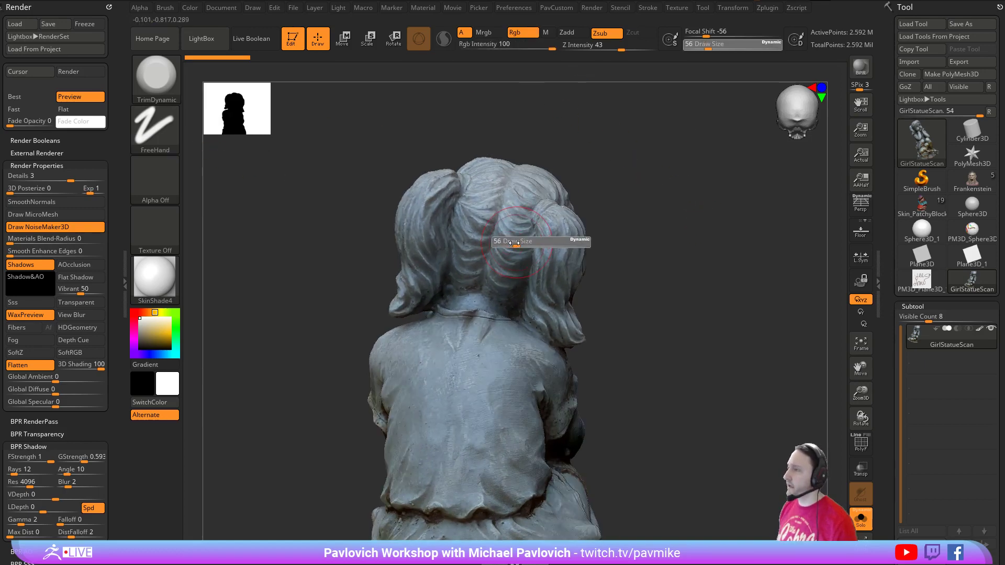
{"action": "mouse_move", "coordinate": [517, 209]}
{"action": "left_mouse_down"}
{"action": "mouse_move", "coordinate": [504, 282]}
{"action": "mouse_move", "coordinate": [518, 220]}
{"action": "left_mouse_up"}
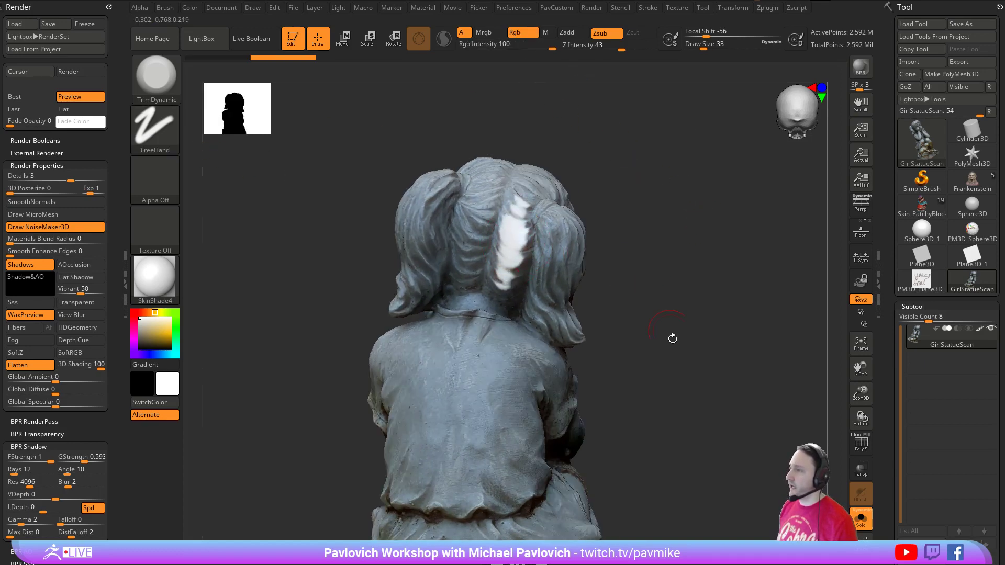
- Flatten a white patch down the back of the statue's shirt and set Draw Size to 16
{"action": "left_click_drag", "start_coordinate": [673, 339], "coordinate": [677, 224], "text": "alt"}
{"action": "left_click_drag", "start_coordinate": [676, 263], "coordinate": [662, 268]}
{"action": "mouse_move", "coordinate": [482, 266]}
{"action": "left_mouse_down"}
{"action": "mouse_move", "coordinate": [504, 335]}
{"action": "mouse_move", "coordinate": [507, 312]}
{"action": "left_mouse_up"}
{"action": "mouse_move", "coordinate": [682, 188]}
{"action": "left_mouse_down", "text": "alt"}
{"action": "mouse_move", "coordinate": [669, 270]}
{"action": "mouse_move", "coordinate": [592, 269]}
{"action": "mouse_move", "coordinate": [675, 269]}
{"action": "left_mouse_up", "text": "alt"}
{"action": "mouse_move", "coordinate": [662, 217]}
{"action": "left_mouse_down", "text": "alt"}
{"action": "mouse_move", "coordinate": [685, 248]}
{"action": "mouse_move", "coordinate": [607, 247]}
{"action": "mouse_move", "coordinate": [733, 241]}
{"action": "mouse_move", "coordinate": [697, 271]}
{"action": "left_mouse_up", "text": "alt"}
{"action": "key", "text": "s"}
{"action": "mouse_move", "coordinate": [697, 272]}
{"action": "left_mouse_down", "text": "alt"}
{"action": "mouse_move", "coordinate": [716, 263]}
{"action": "mouse_move", "coordinate": [698, 271]}
{"action": "left_mouse_up", "text": "alt"}
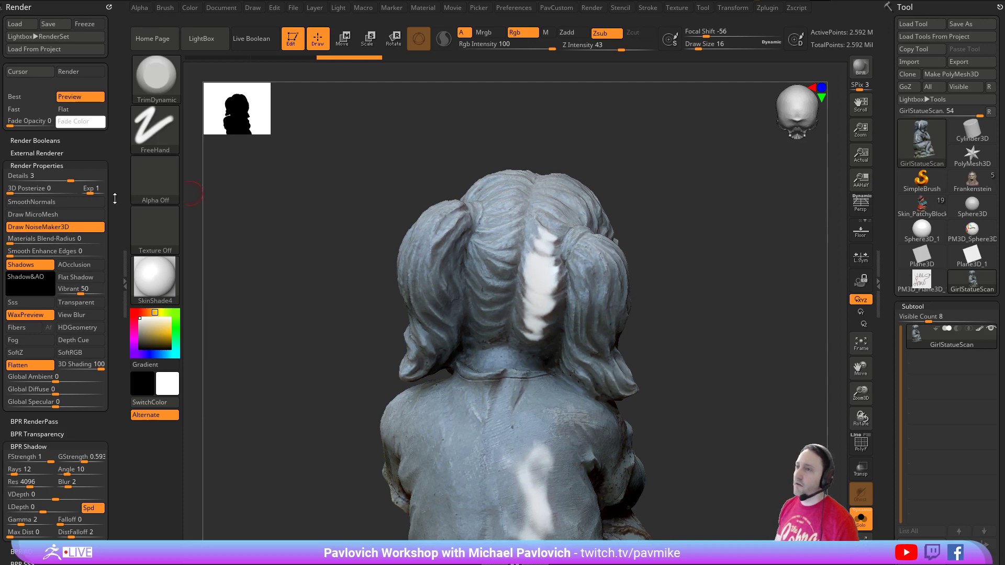
- Remove the Render palette from the tray and dock the Alpha palette with its From Brush extraction settings in view
{"action": "left_click", "coordinate": [109, 7]}
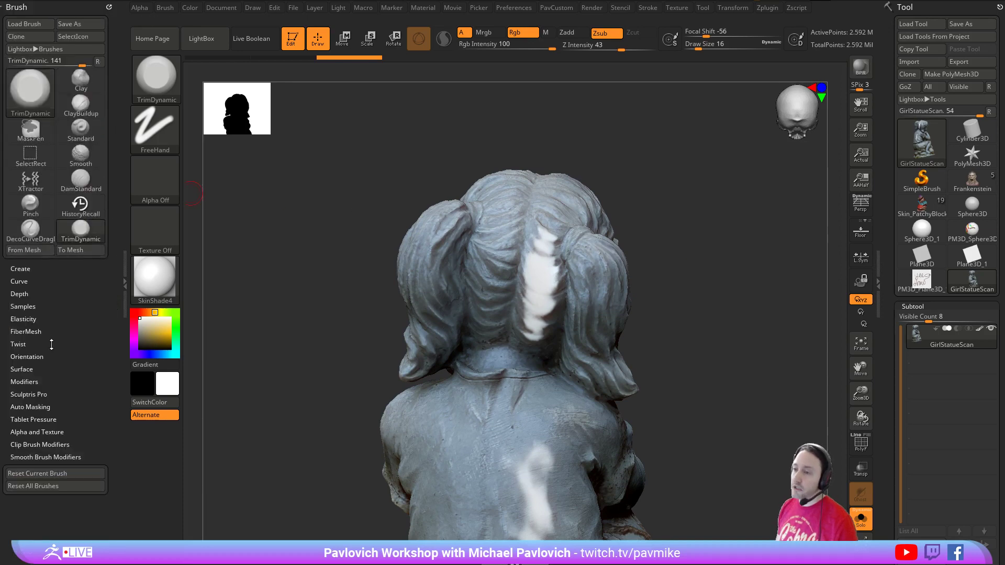
{"action": "left_click", "coordinate": [138, 8]}
{"action": "left_click", "coordinate": [136, 22]}
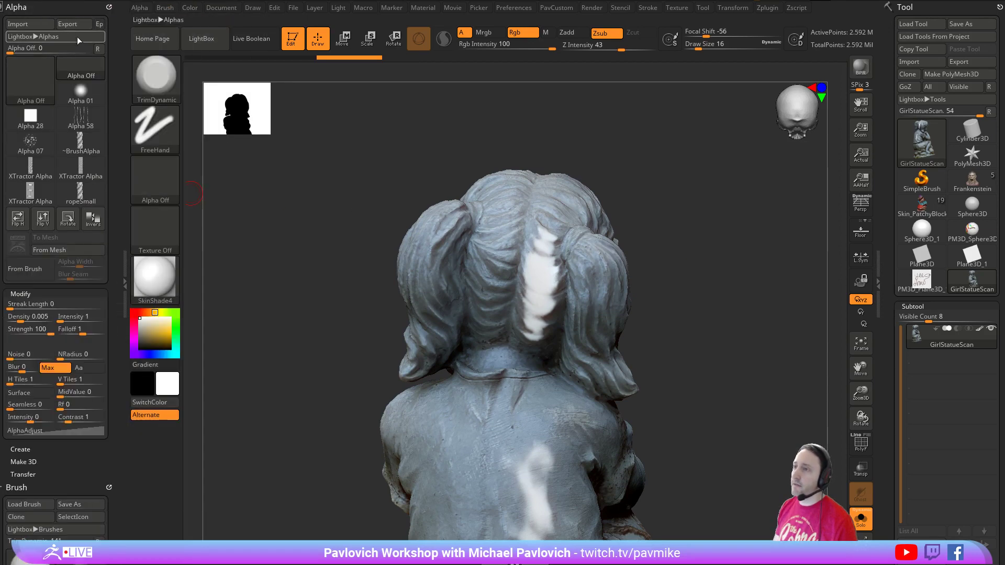
{"action": "left_click_drag", "start_coordinate": [111, 297], "coordinate": [111, 281]}
{"action": "left_click_drag", "start_coordinate": [682, 257], "coordinate": [683, 356], "text": "alt"}
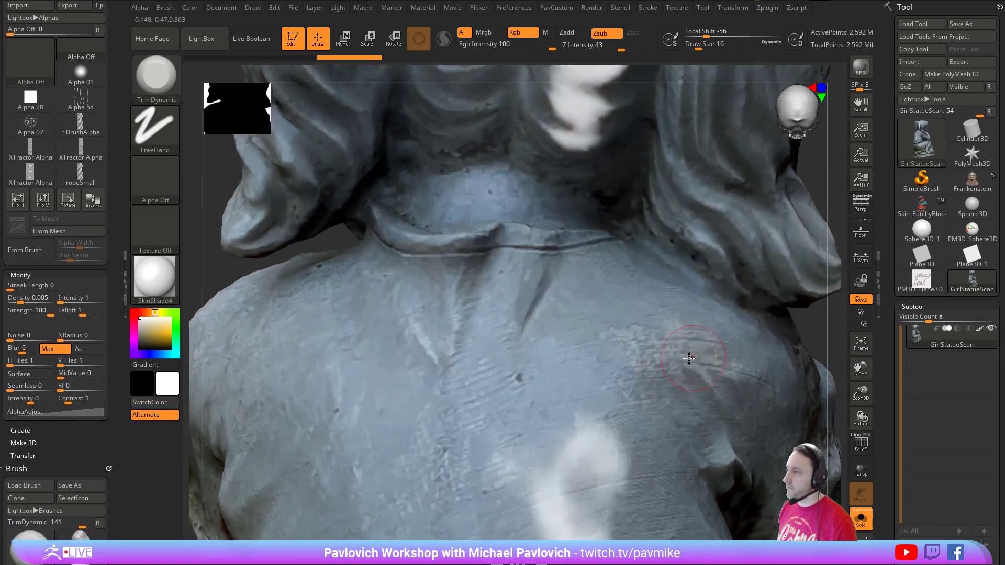
{"action": "left_click_drag", "start_coordinate": [735, 225], "coordinate": [733, 150], "text": "alt"}
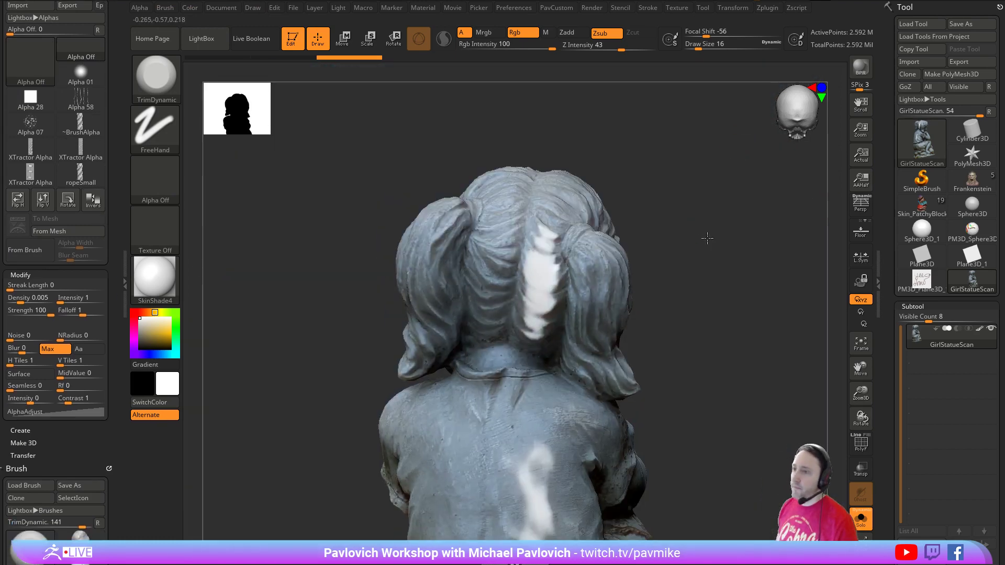
{"action": "scroll", "coordinate": [707, 234], "scroll_direction": "up", "scroll_amount": 3}
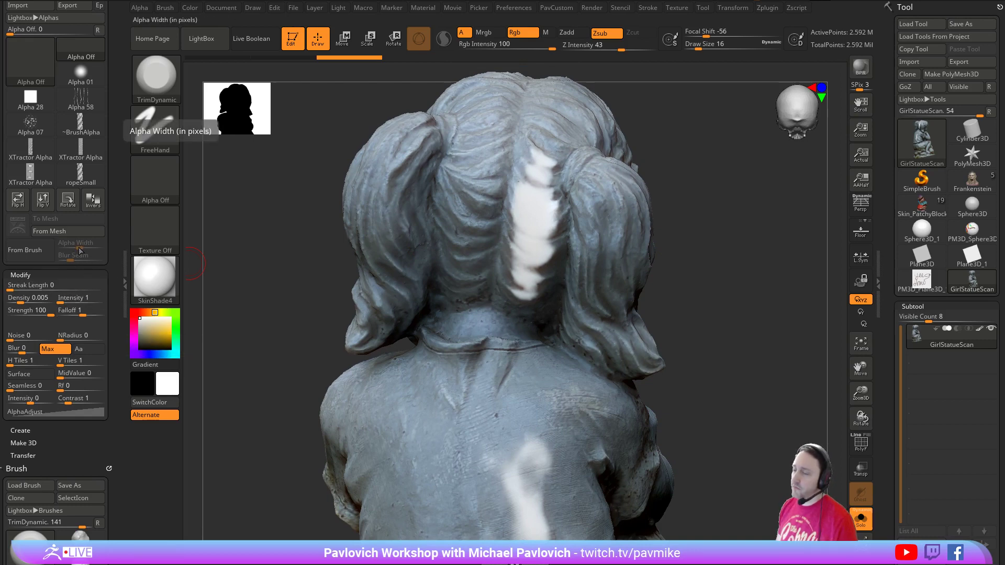
- Switch to the XTractor brush, set Draw Size to 29, and extract alpha and texture from the intact hair beside the parting
{"action": "left_click_drag", "start_coordinate": [735, 271], "coordinate": [713, 291], "text": "alt"}
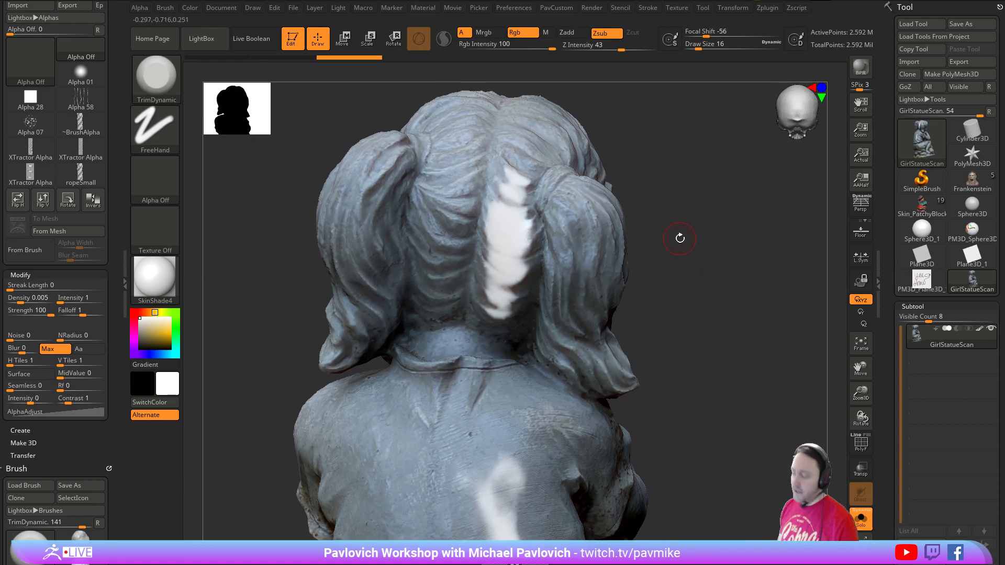
{"action": "key", "text": "b"}
{"action": "key", "text": "x"}
{"action": "key", "text": "t"}
{"action": "left_click_drag", "start_coordinate": [668, 252], "coordinate": [700, 258]}
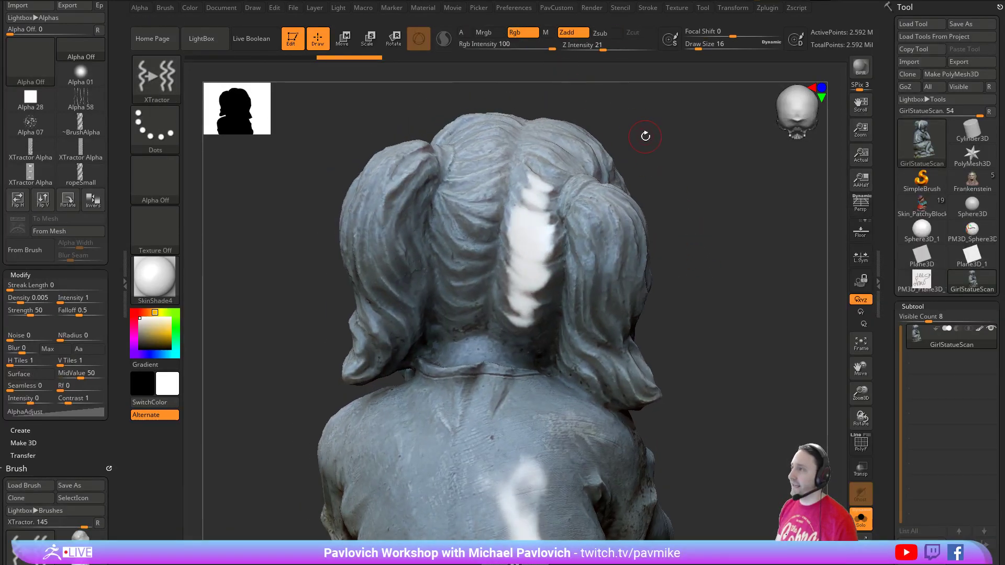
{"action": "key", "text": "s"}
{"action": "left_click_drag", "start_coordinate": [473, 206], "coordinate": [475, 204]}
{"action": "key", "text": "g"}
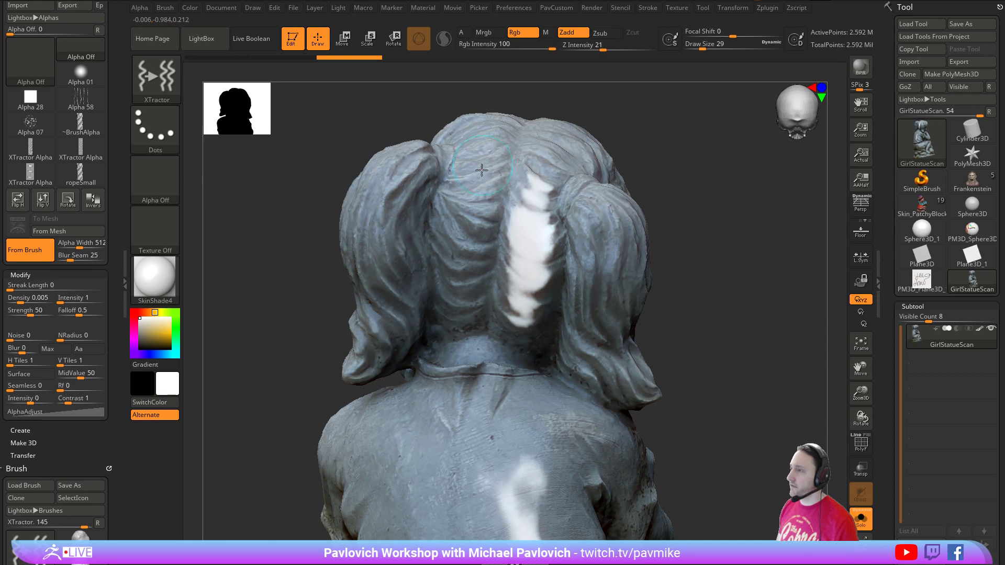
{"action": "left_click_drag", "start_coordinate": [463, 266], "coordinate": [457, 319]}
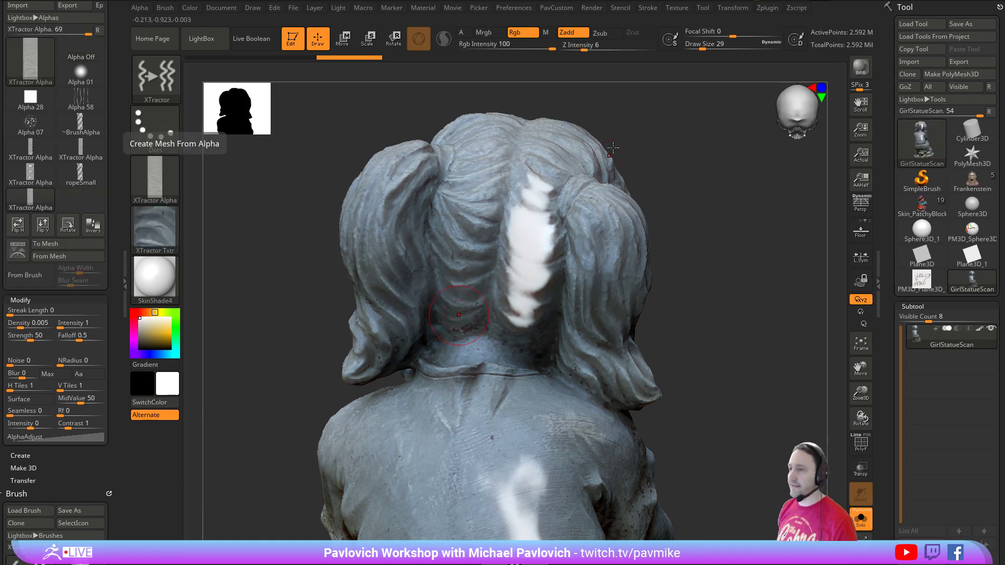
- Paint the extracted hair detail over the white strip on the back of the head
{"action": "left_click_drag", "start_coordinate": [754, 241], "coordinate": [731, 239], "text": "alt"}
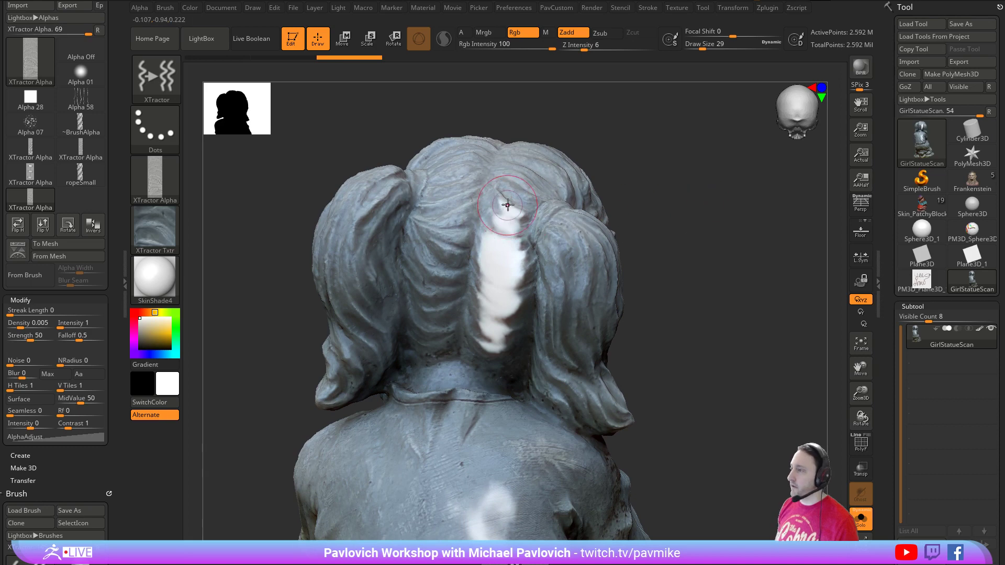
{"action": "left_click_drag", "start_coordinate": [495, 309], "coordinate": [493, 335]}
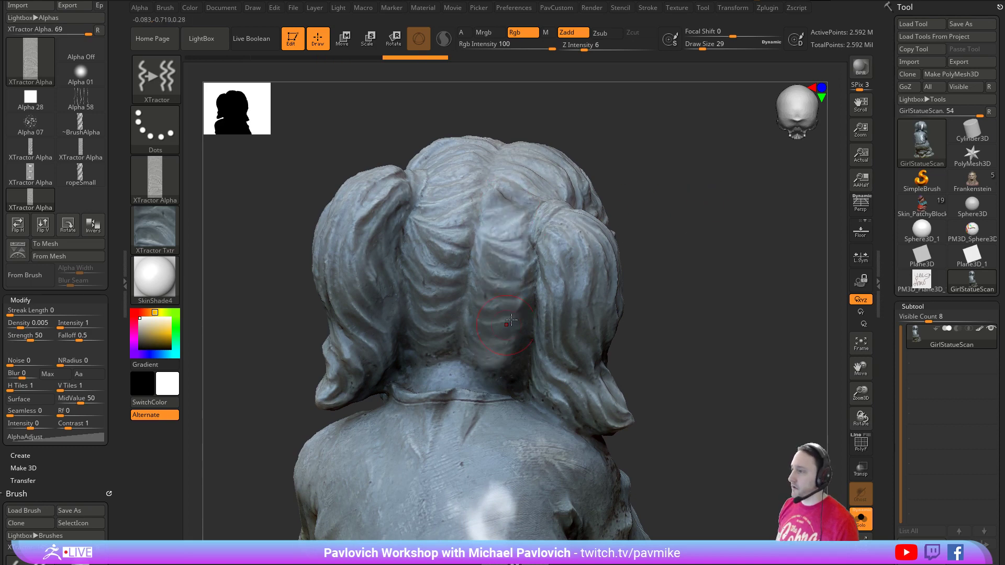
{"action": "mouse_move", "coordinate": [687, 242]}
{"action": "left_mouse_down"}
{"action": "mouse_move", "coordinate": [674, 240]}
{"action": "mouse_move", "coordinate": [709, 288]}
{"action": "mouse_move", "coordinate": [702, 314]}
{"action": "mouse_move", "coordinate": [654, 329]}
{"action": "mouse_move", "coordinate": [657, 276]}
{"action": "left_mouse_up"}
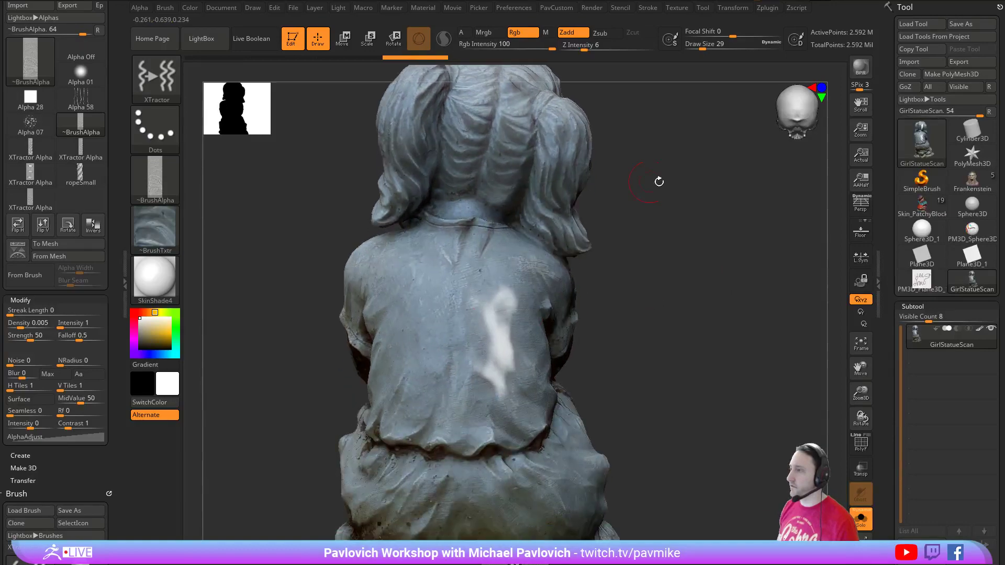
- Extract a vertical strip of cloth detail from the intact half of the shirt's back with XTractor
{"action": "left_click_drag", "start_coordinate": [657, 182], "coordinate": [682, 229], "text": "alt"}
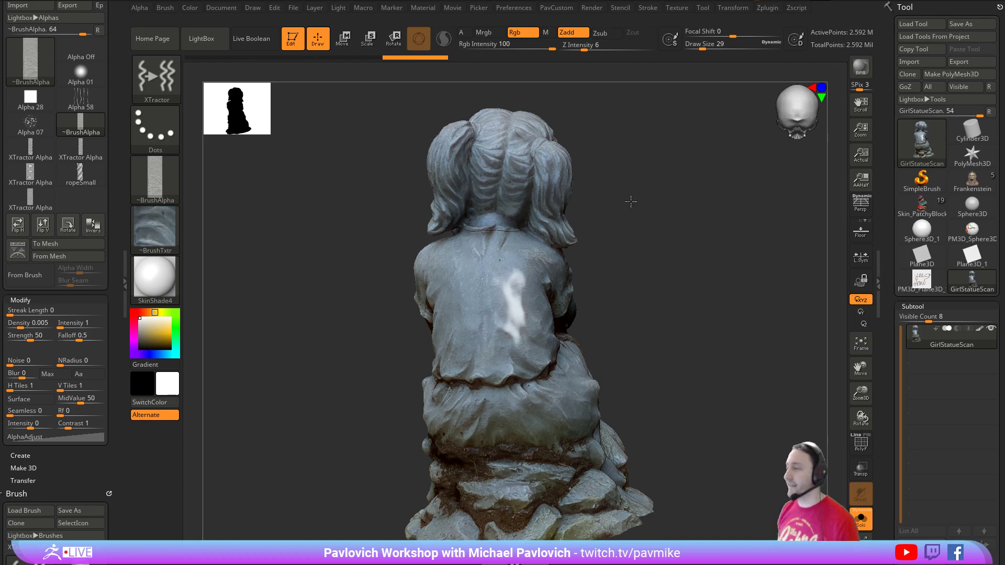
{"action": "left_click_drag", "start_coordinate": [628, 202], "coordinate": [668, 229], "text": "alt"}
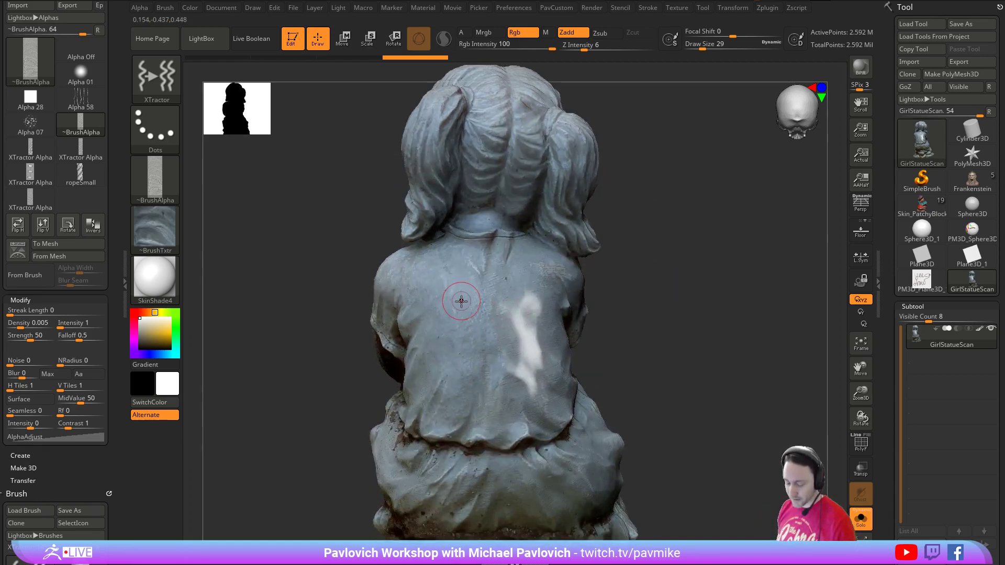
{"action": "key", "text": "b"}
{"action": "key", "text": "x"}
{"action": "key", "text": "t"}
{"action": "left_click_drag", "start_coordinate": [456, 300], "coordinate": [458, 384]}
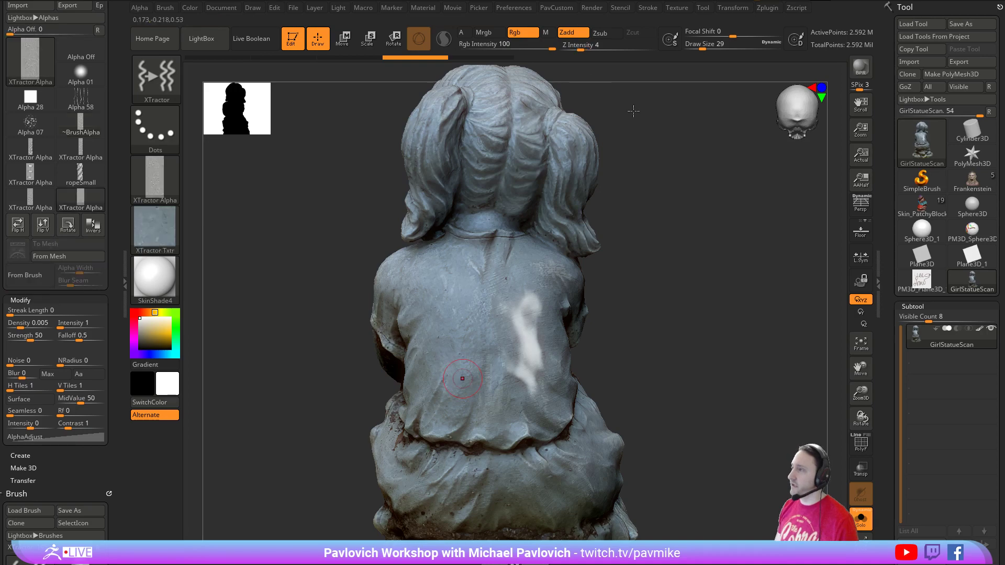
- Set Draw Size to 46 and paint the extracted cloth detail over the white patch on the shirt's back
{"action": "left_click_drag", "start_coordinate": [649, 308], "coordinate": [615, 308]}
{"action": "key", "text": "s"}
{"action": "mouse_move", "coordinate": [509, 305]}
{"action": "left_mouse_down"}
{"action": "mouse_move", "coordinate": [516, 349]}
{"action": "mouse_move", "coordinate": [510, 337]}
{"action": "mouse_move", "coordinate": [511, 313]}
{"action": "mouse_move", "coordinate": [530, 362]}
{"action": "left_mouse_up"}
{"action": "right_click_drag", "start_coordinate": [565, 354], "coordinate": [613, 292]}
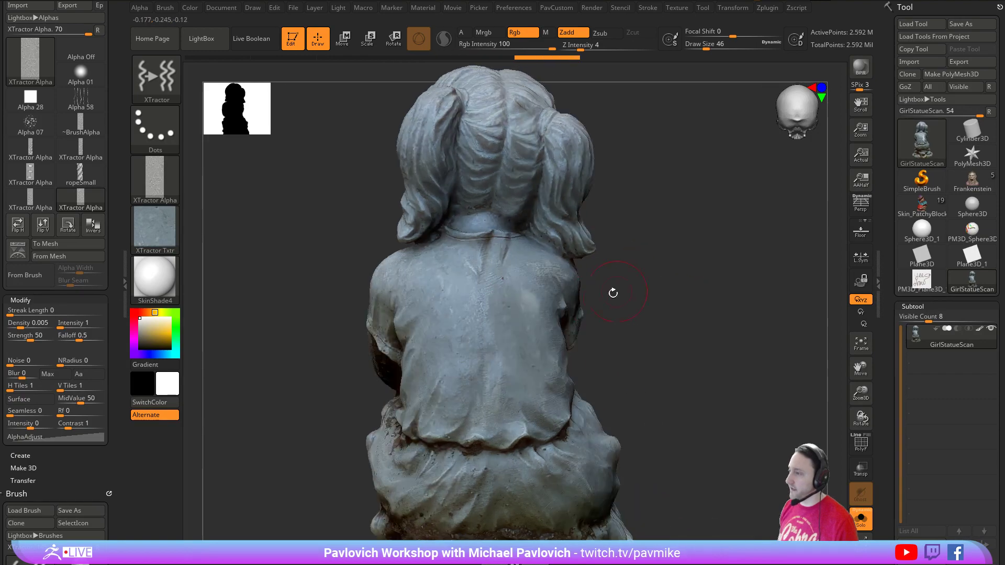
{"action": "mouse_move", "coordinate": [522, 301]}
{"action": "right_mouse_down"}
{"action": "mouse_move", "coordinate": [676, 288]}
{"action": "mouse_move", "coordinate": [529, 288]}
{"action": "right_mouse_up"}
- Set Draw Size to 27 and Alpha Width to 256, and extract the dirt detail below the skirt
{"action": "key", "text": "s"}
{"action": "mouse_move", "coordinate": [670, 284]}
{"action": "left_mouse_down"}
{"action": "mouse_move", "coordinate": [714, 278]}
{"action": "mouse_move", "coordinate": [675, 233]}
{"action": "mouse_move", "coordinate": [685, 252]}
{"action": "mouse_move", "coordinate": [669, 288]}
{"action": "left_mouse_up"}
{"action": "right_click_drag", "start_coordinate": [668, 289], "coordinate": [772, 213], "text": "ctrl"}
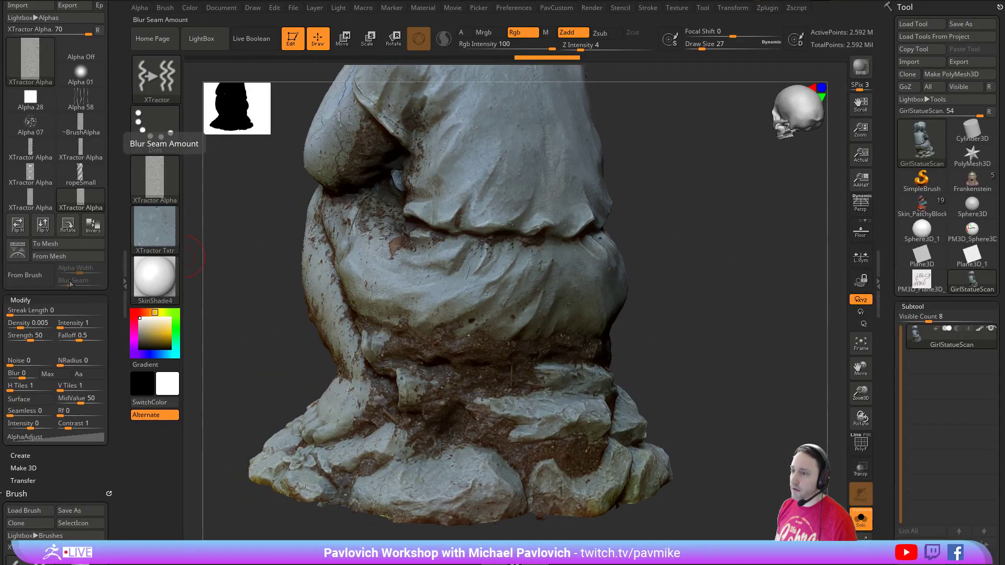
{"action": "left_click", "coordinate": [24, 274]}
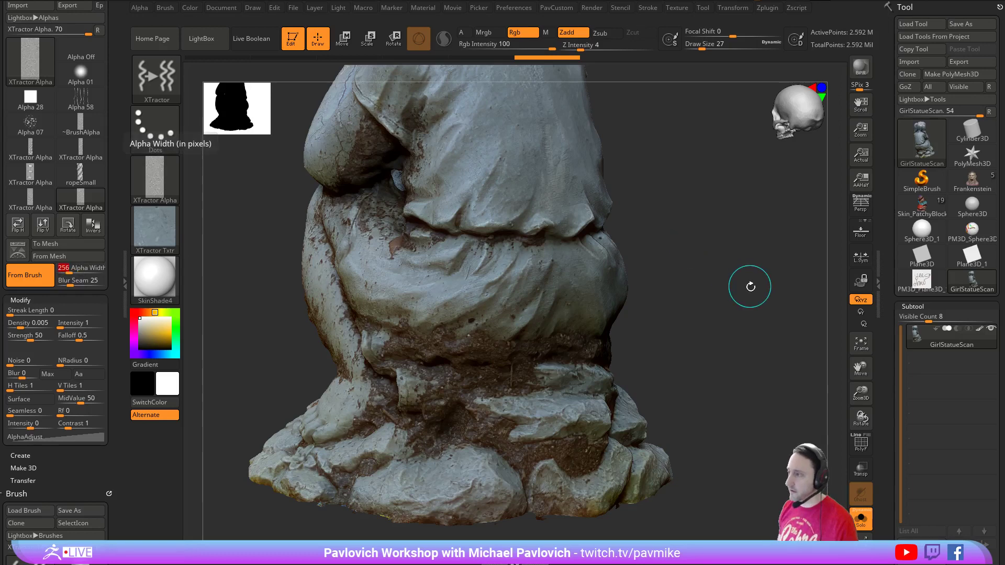
{"action": "right_click_drag", "start_coordinate": [750, 286], "coordinate": [708, 291]}
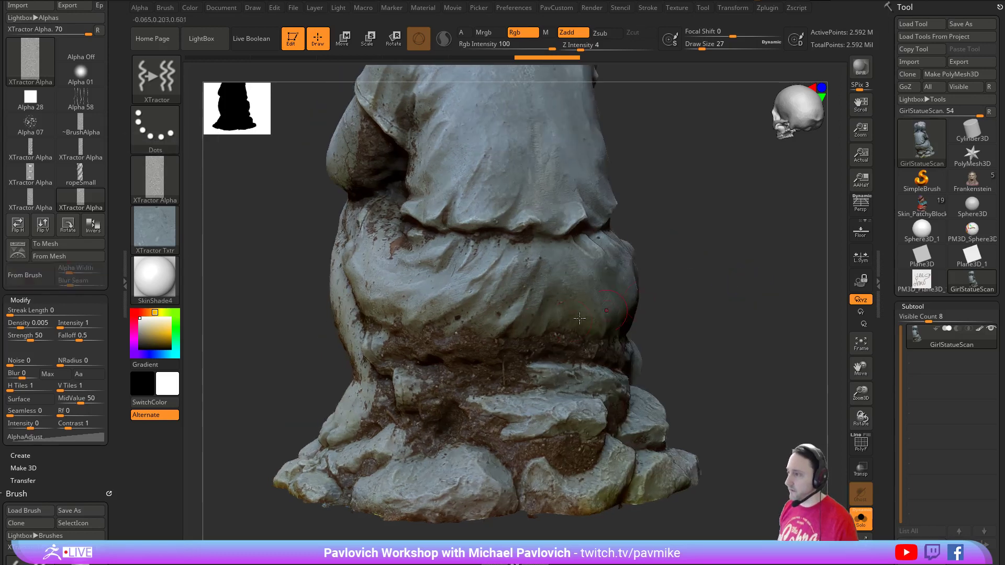
{"action": "left_click", "coordinate": [24, 279]}
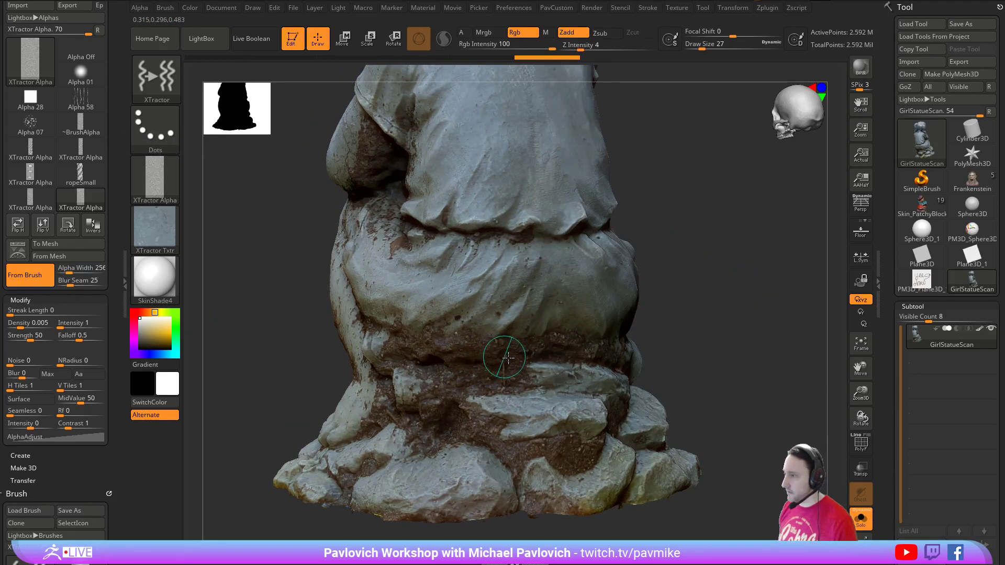
{"action": "left_click_drag", "start_coordinate": [506, 359], "coordinate": [793, 295]}
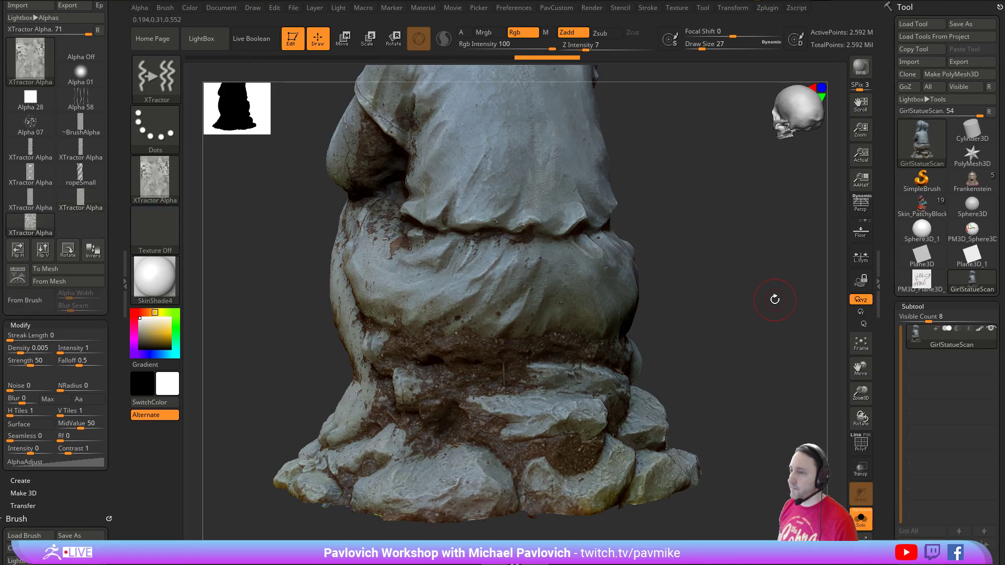
- Set Draw Size to 18 and extract a horizontal strip of brown dirt between the skirt and the rocks with XTractor
{"action": "left_click_drag", "start_coordinate": [245, 258], "coordinate": [262, 259]}
{"action": "left_click_drag", "start_coordinate": [630, 119], "coordinate": [650, 139], "text": "alt"}
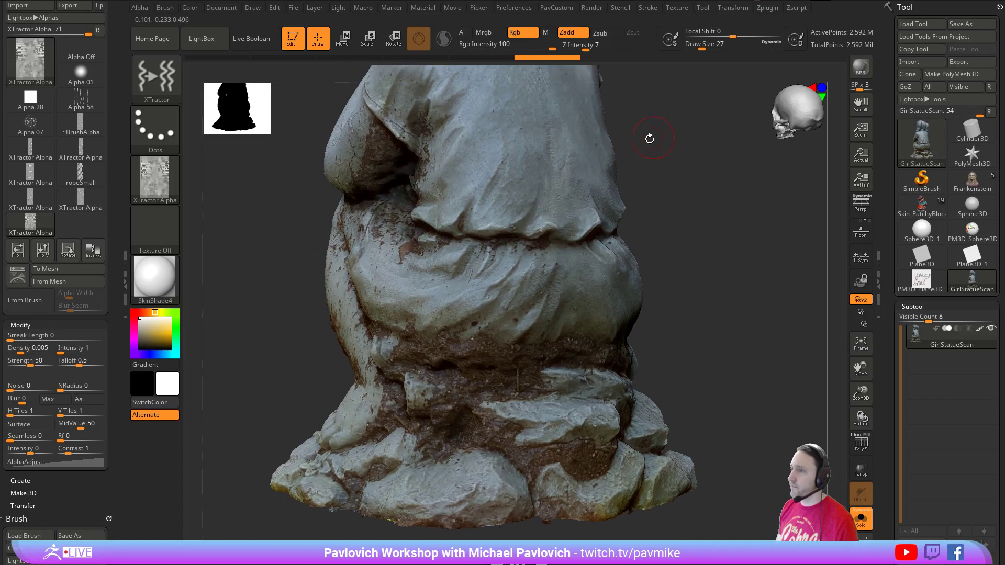
{"action": "left_click_drag", "start_coordinate": [231, 269], "coordinate": [245, 258]}
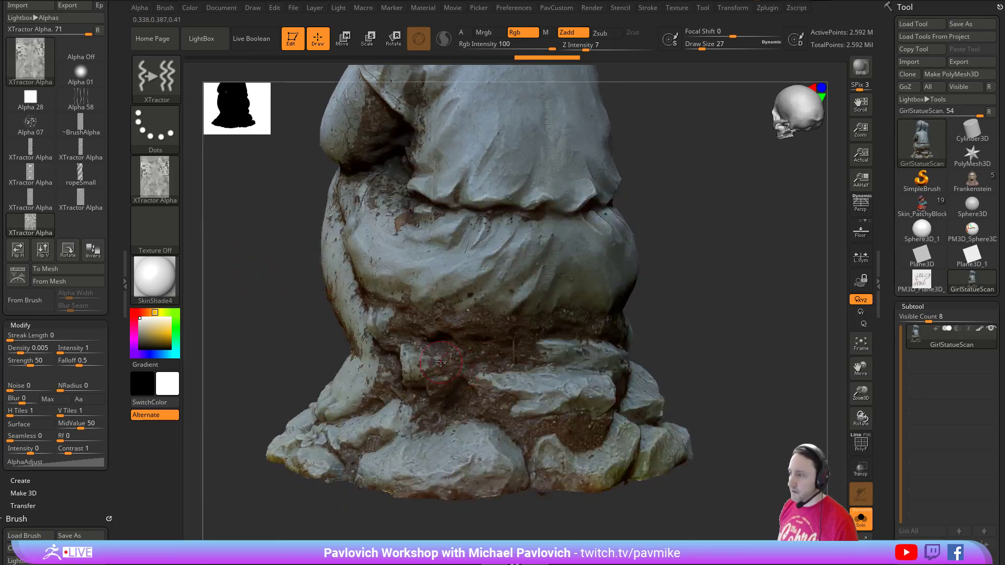
{"action": "key", "text": "b"}
{"action": "key", "text": "x"}
{"action": "key", "text": "t"}
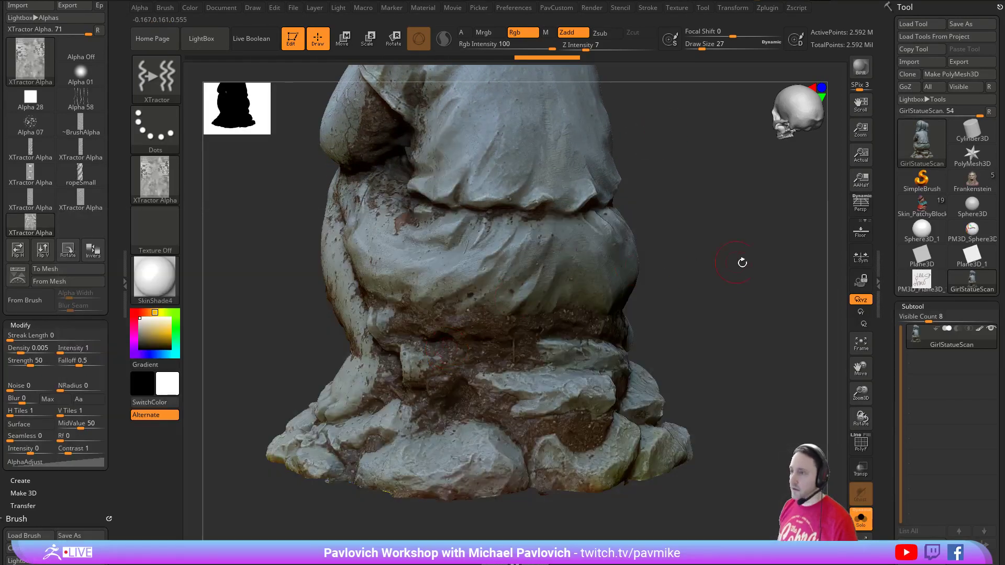
{"action": "mouse_move", "coordinate": [743, 263]}
{"action": "left_mouse_down", "text": "alt"}
{"action": "mouse_move", "coordinate": [730, 272]}
{"action": "mouse_move", "coordinate": [742, 270]}
{"action": "left_mouse_up", "text": "alt"}
{"action": "key", "text": "s"}
{"action": "left_click", "coordinate": [728, 272]}
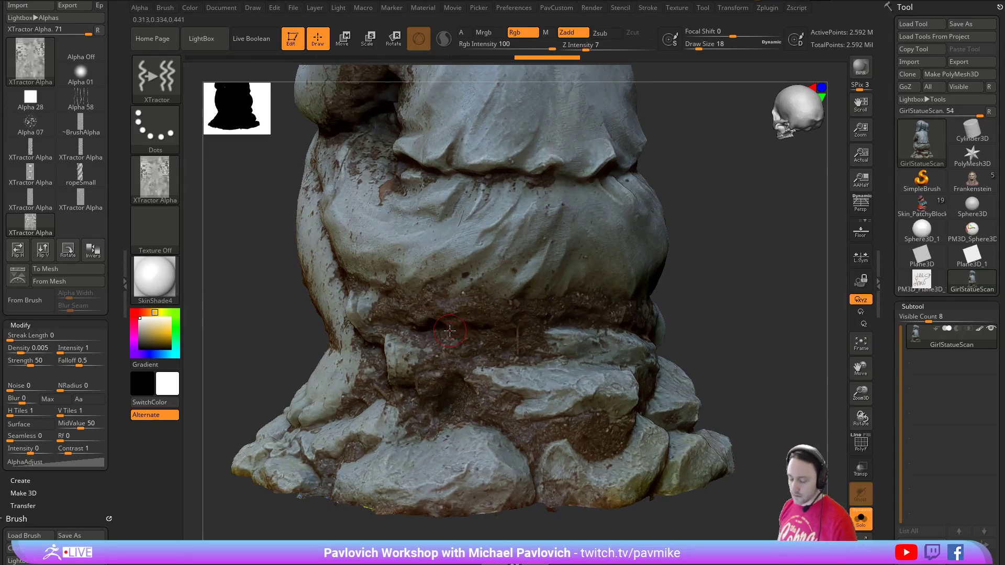
{"action": "key", "text": "g"}
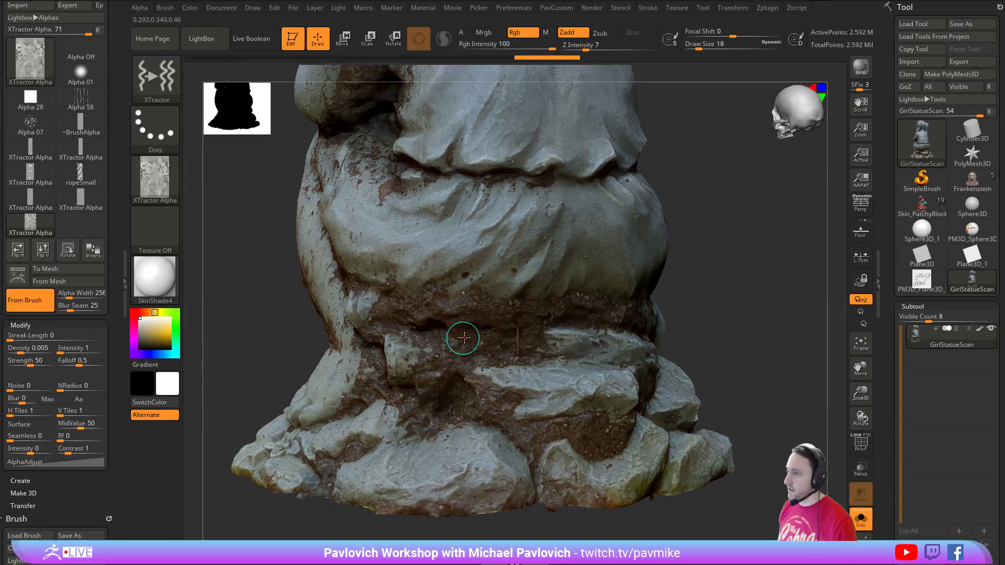
{"action": "left_click_drag", "start_coordinate": [464, 313], "coordinate": [565, 304]}
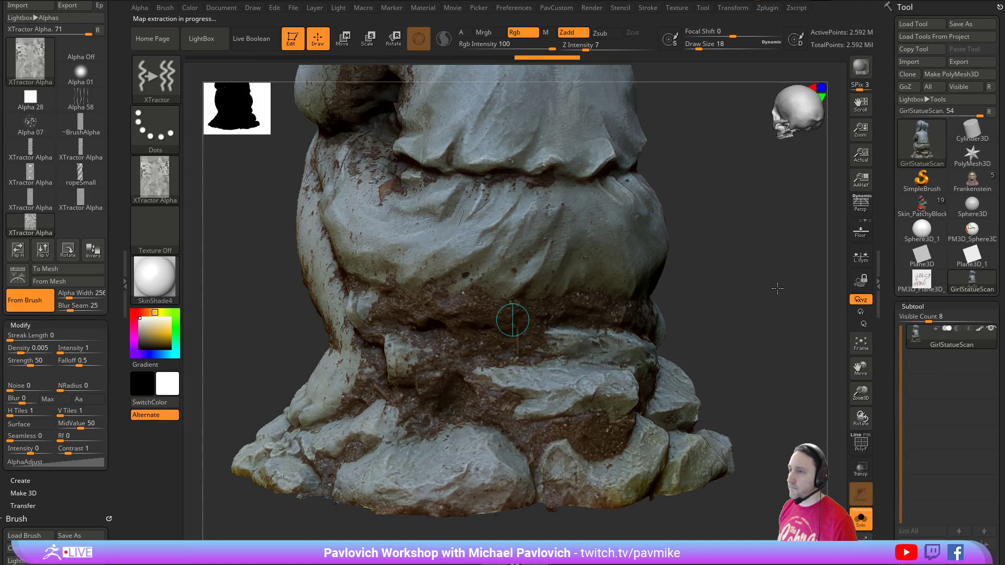
- Paint the extracted brown dirt over the girl's shirt front in the hollow between her arms and knees
{"action": "left_click_drag", "start_coordinate": [764, 280], "coordinate": [757, 258], "text": "alt"}
{"action": "left_click_drag", "start_coordinate": [689, 220], "coordinate": [584, 72]}
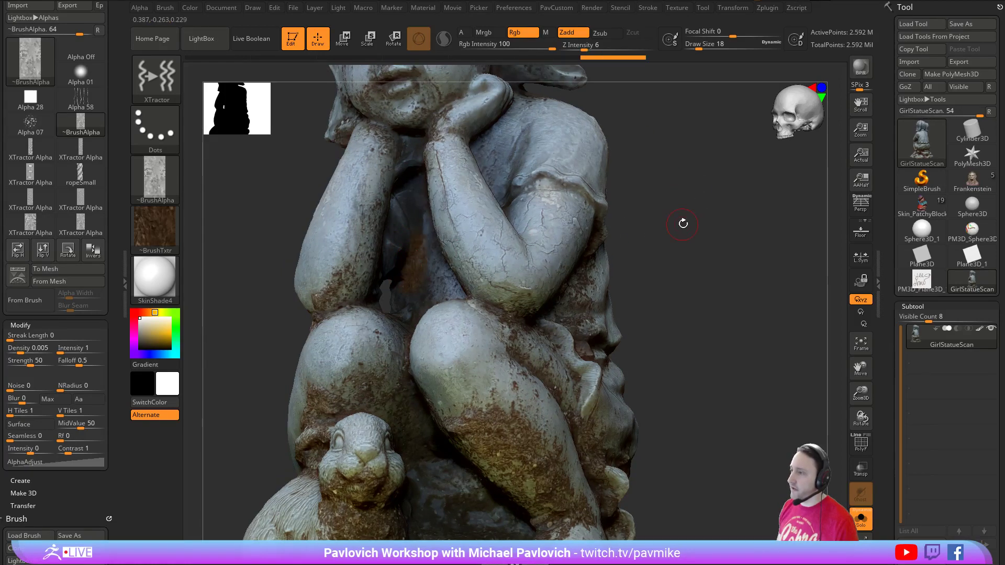
{"action": "left_click_drag", "start_coordinate": [682, 220], "coordinate": [432, 301]}
{"action": "left_click_drag", "start_coordinate": [669, 265], "coordinate": [758, 261]}
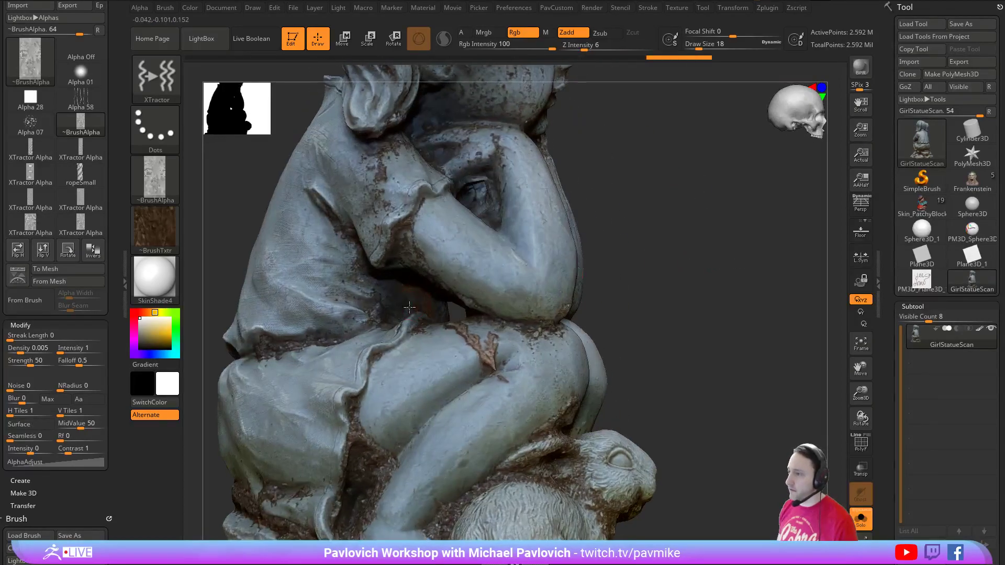
{"action": "left_click_drag", "start_coordinate": [665, 253], "coordinate": [388, 269]}
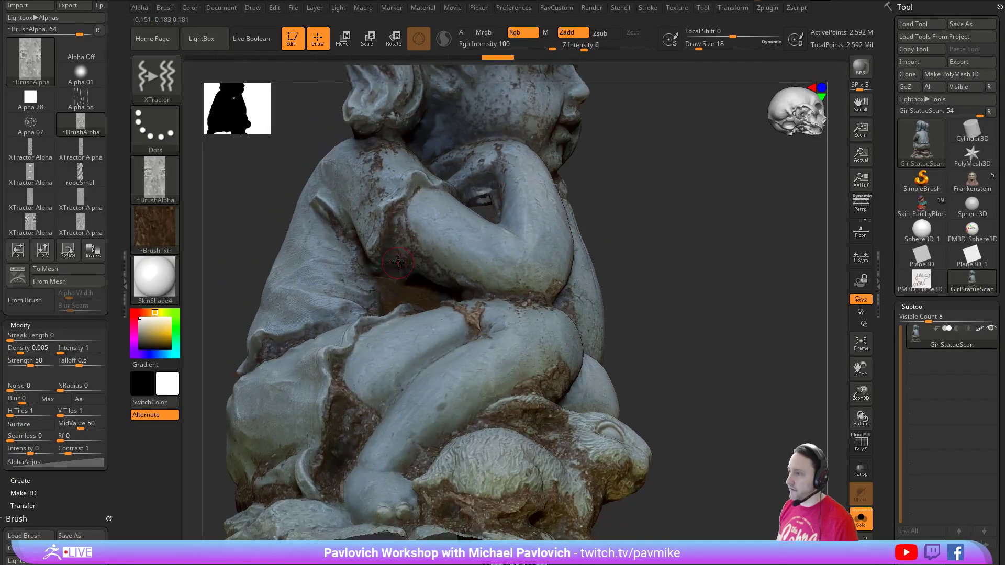
{"action": "mouse_move", "coordinate": [749, 279]}
{"action": "left_mouse_down"}
{"action": "mouse_move", "coordinate": [689, 258]}
{"action": "mouse_move", "coordinate": [732, 272]}
{"action": "mouse_move", "coordinate": [732, 316]}
{"action": "left_mouse_up"}
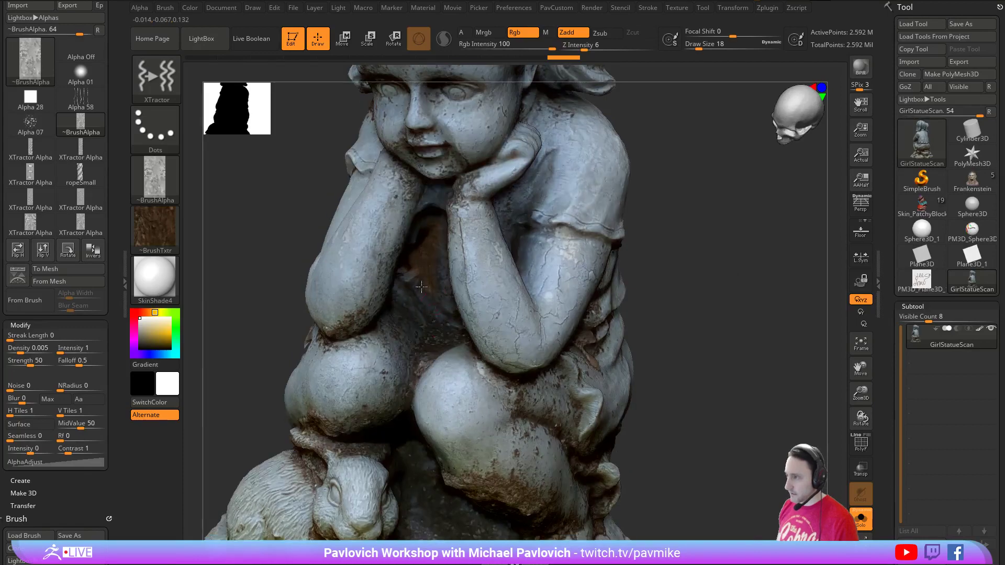
{"action": "left_click_drag", "start_coordinate": [443, 325], "coordinate": [417, 293]}
{"action": "mouse_move", "coordinate": [746, 261]}
{"action": "left_mouse_down"}
{"action": "mouse_move", "coordinate": [721, 259]}
{"action": "mouse_move", "coordinate": [592, 315]}
{"action": "mouse_move", "coordinate": [686, 298]}
{"action": "mouse_move", "coordinate": [699, 279]}
{"action": "mouse_move", "coordinate": [694, 287]}
{"action": "left_mouse_up"}
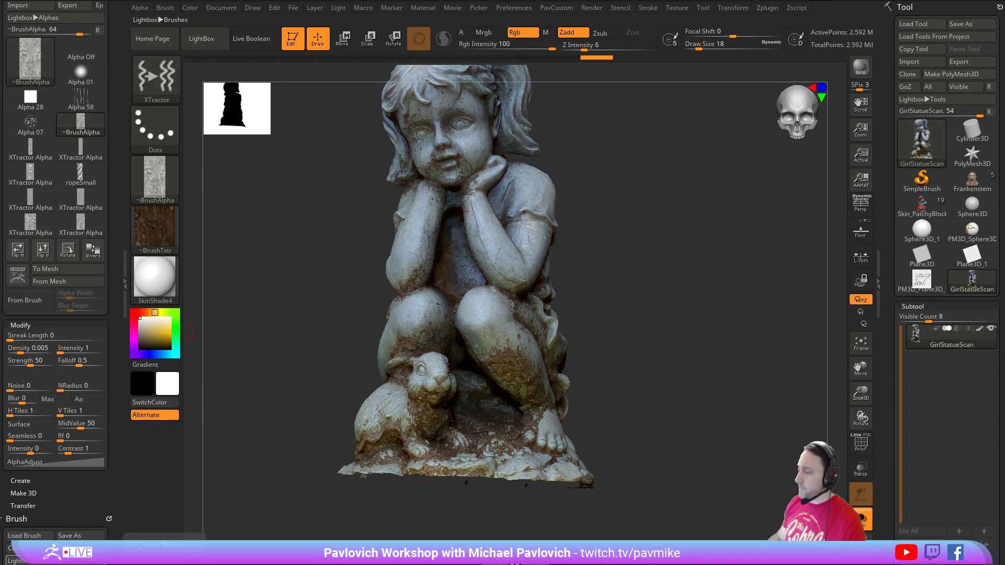
- Switch from the XTractor brush to the Standard brush
{"action": "mouse_move", "coordinate": [655, 225]}
{"action": "right_mouse_down", "text": "ctrl"}
{"action": "mouse_move", "coordinate": [626, 201]}
{"action": "mouse_move", "coordinate": [640, 248]}
{"action": "mouse_move", "coordinate": [599, 255]}
{"action": "right_mouse_up", "text": "ctrl"}
{"action": "key", "text": "b"}
{"action": "key", "text": "s"}
{"action": "key", "text": "t"}
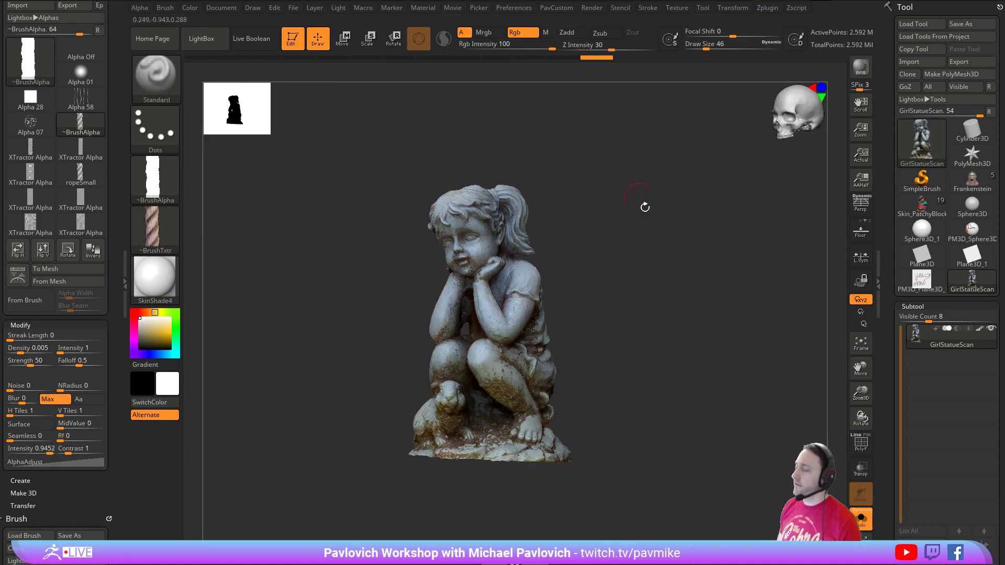
{"action": "right_click_drag", "start_coordinate": [649, 214], "coordinate": [646, 247], "text": "alt"}
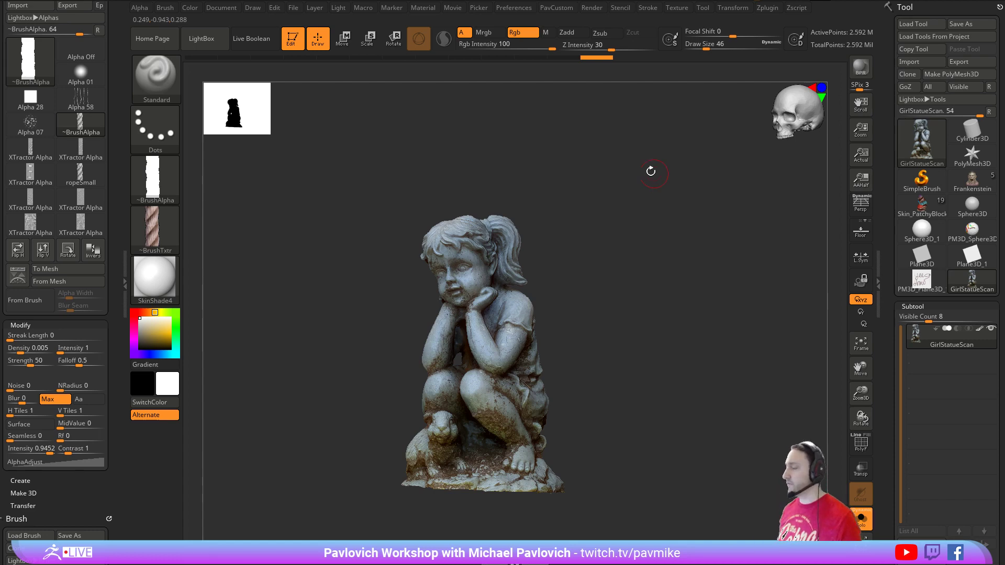
{"action": "left_click_drag", "start_coordinate": [640, 225], "coordinate": [684, 208]}
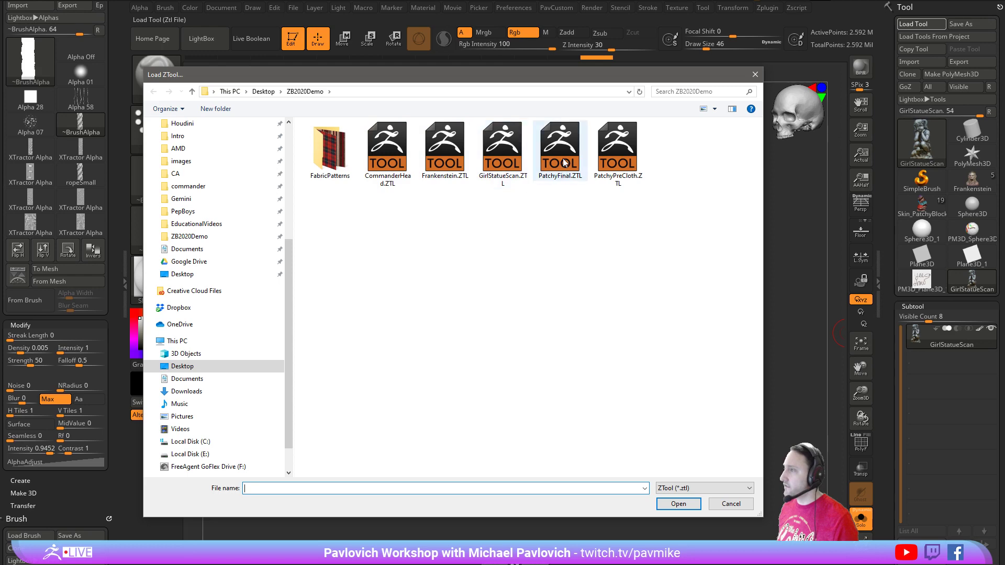
- Dismiss loading a tool from disk, switch to the already loaded Frankenstein tool and show all its subtools
{"action": "left_click", "coordinate": [755, 75]}
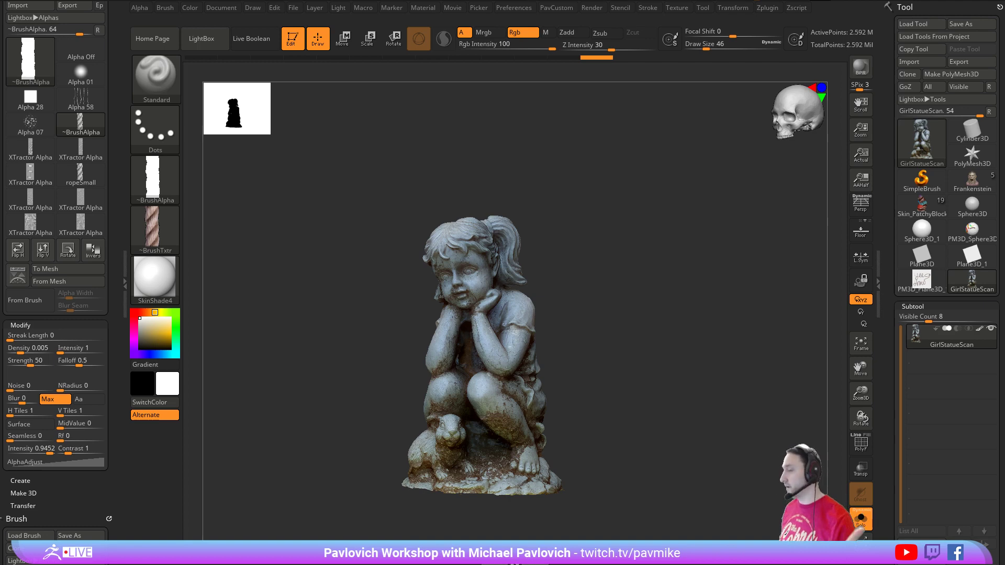
{"action": "left_click_drag", "start_coordinate": [589, 438], "coordinate": [671, 404]}
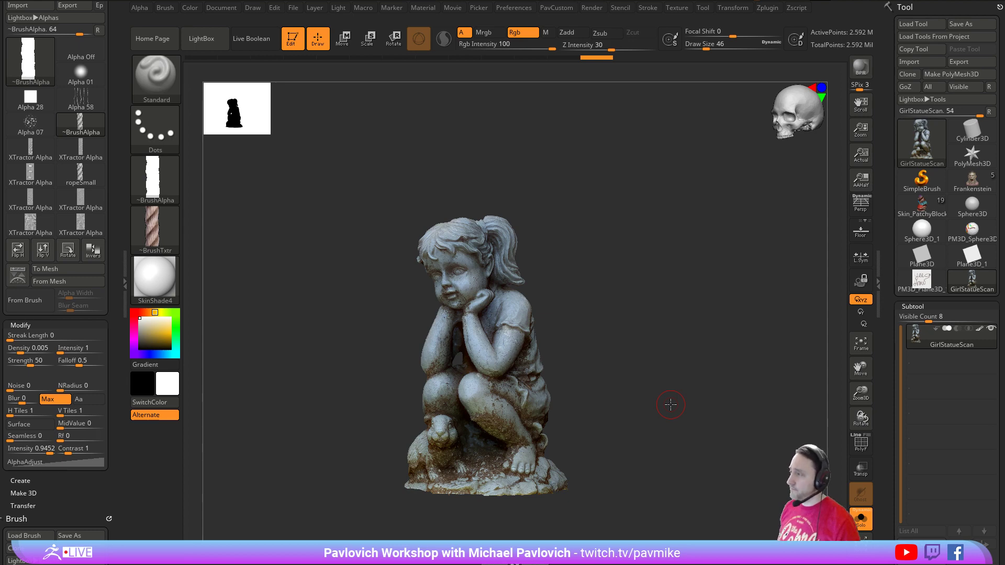
{"action": "left_click", "coordinate": [972, 180]}
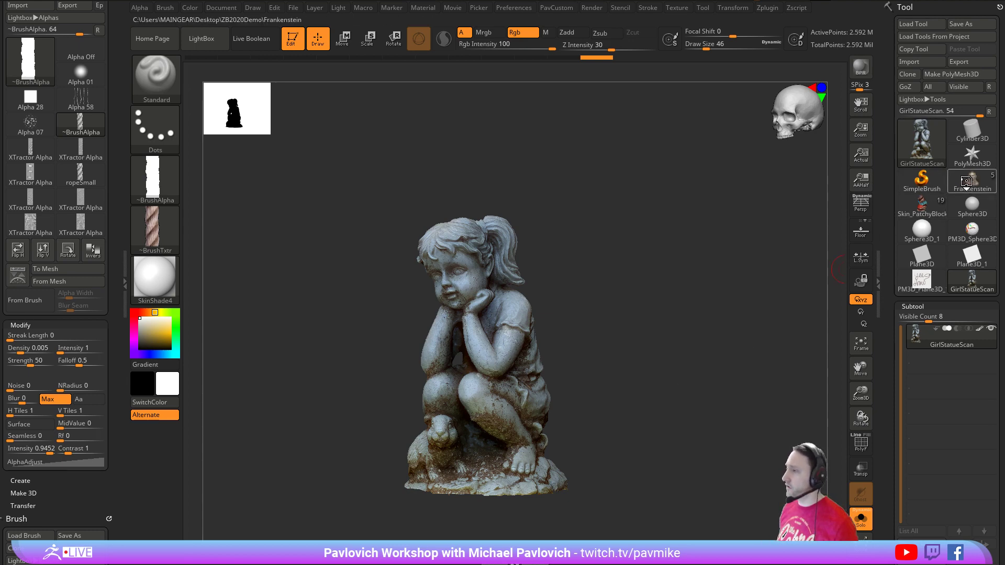
{"action": "left_click_drag", "start_coordinate": [656, 241], "coordinate": [740, 226], "text": "shift"}
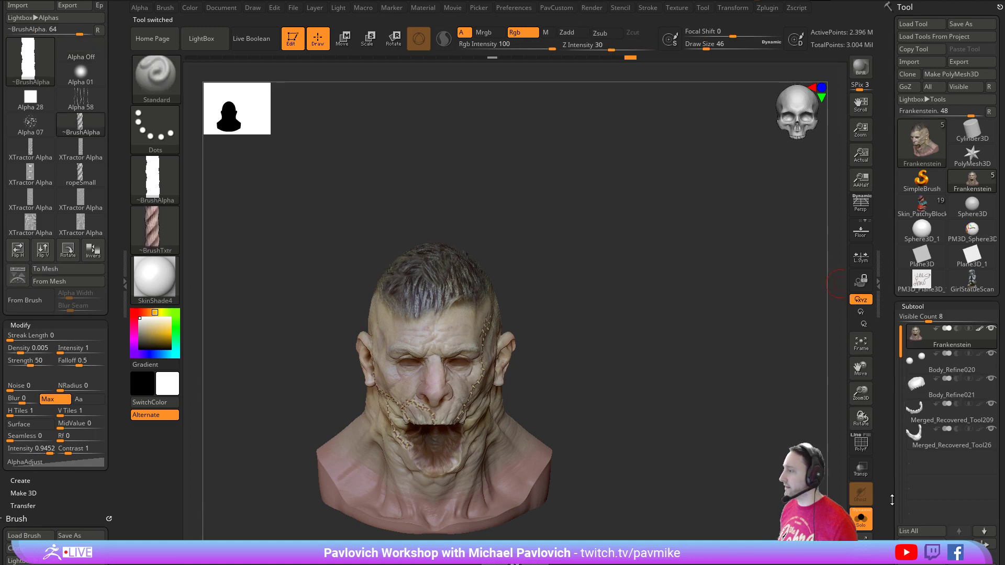
{"action": "left_click_drag", "start_coordinate": [700, 267], "coordinate": [728, 299]}
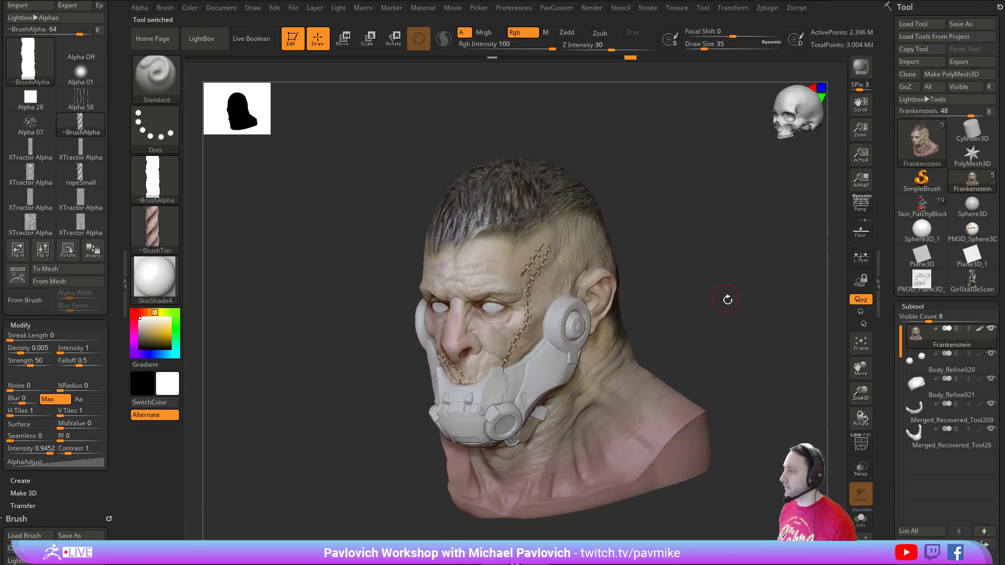
- Fill the face mask subtool with the MAH_Shiny material and a mid-grey color, using the Mrgb channel
{"action": "left_click", "coordinate": [939, 441]}
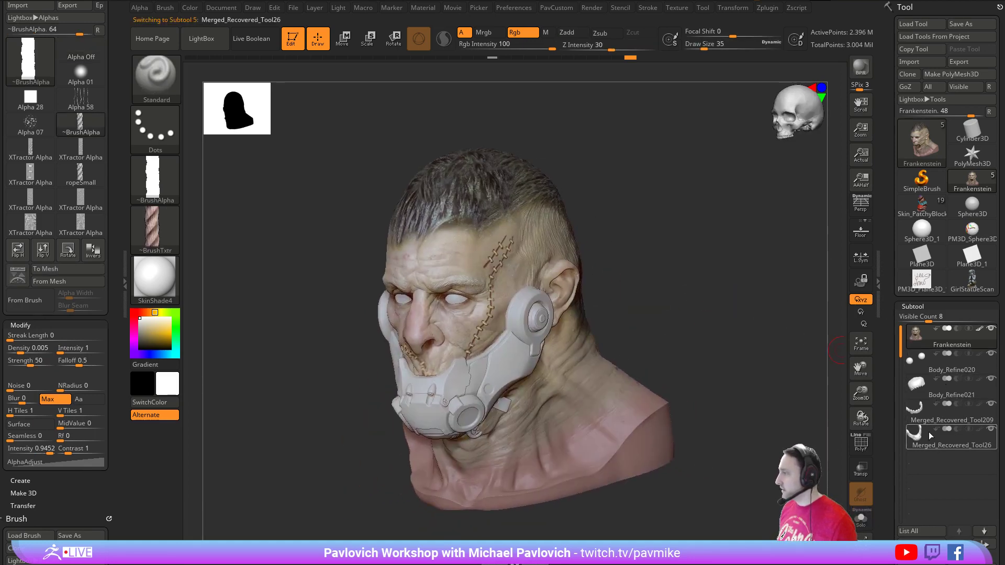
{"action": "left_click_drag", "start_coordinate": [293, 273], "coordinate": [262, 273]}
{"action": "left_click", "coordinate": [155, 278]}
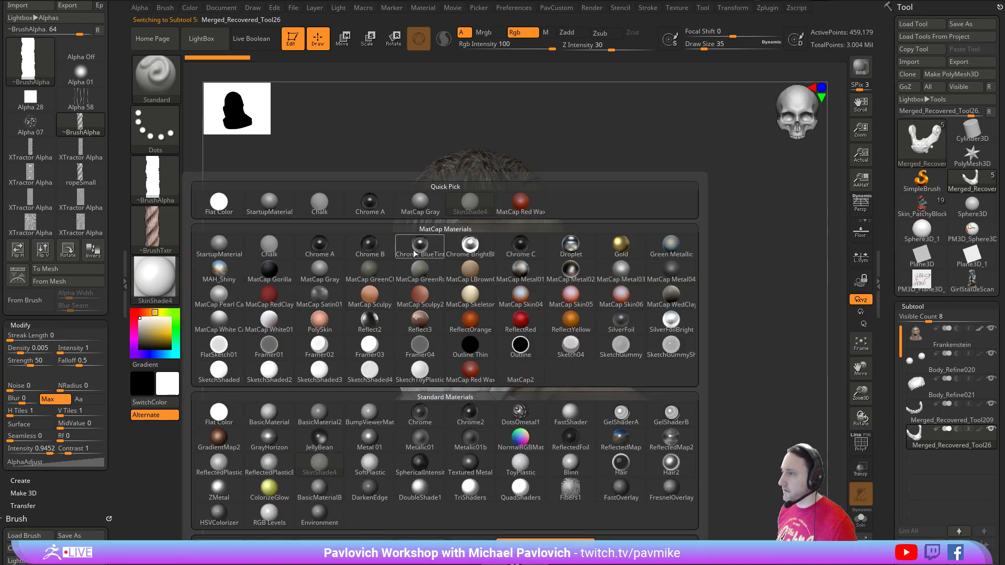
{"action": "left_click", "coordinate": [233, 272]}
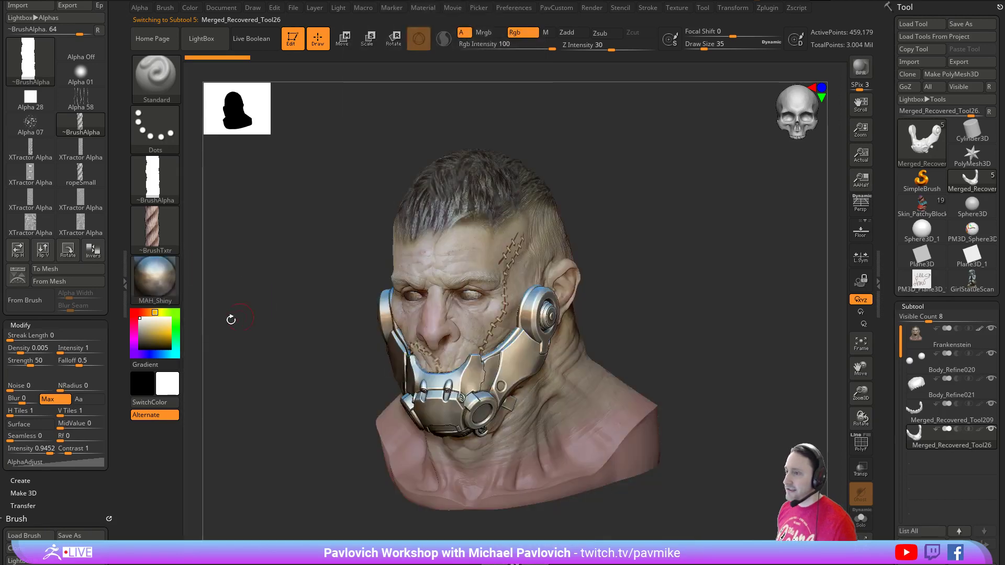
{"action": "left_click", "coordinate": [138, 329]}
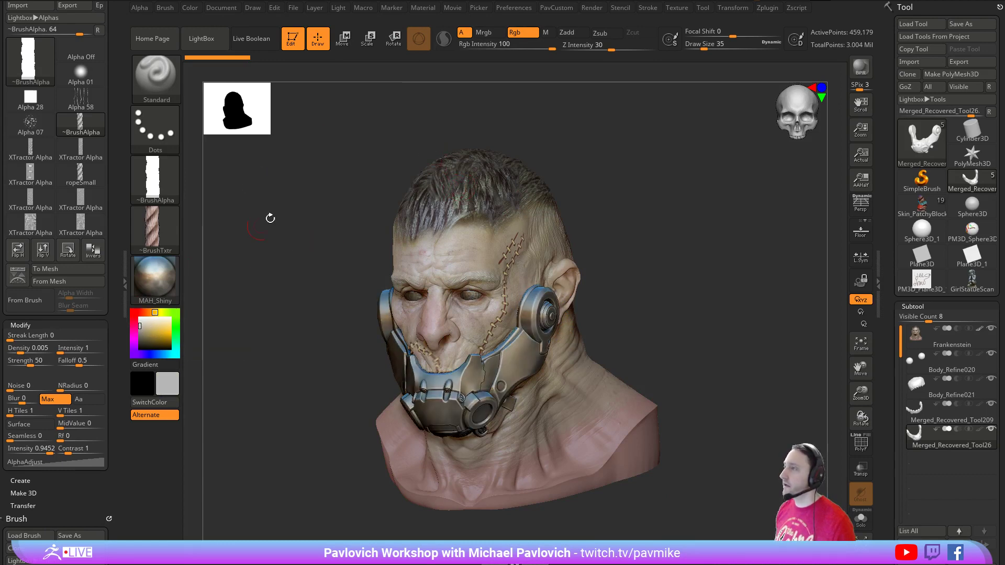
{"action": "left_click", "coordinate": [483, 32]}
{"action": "left_click", "coordinate": [173, 8]}
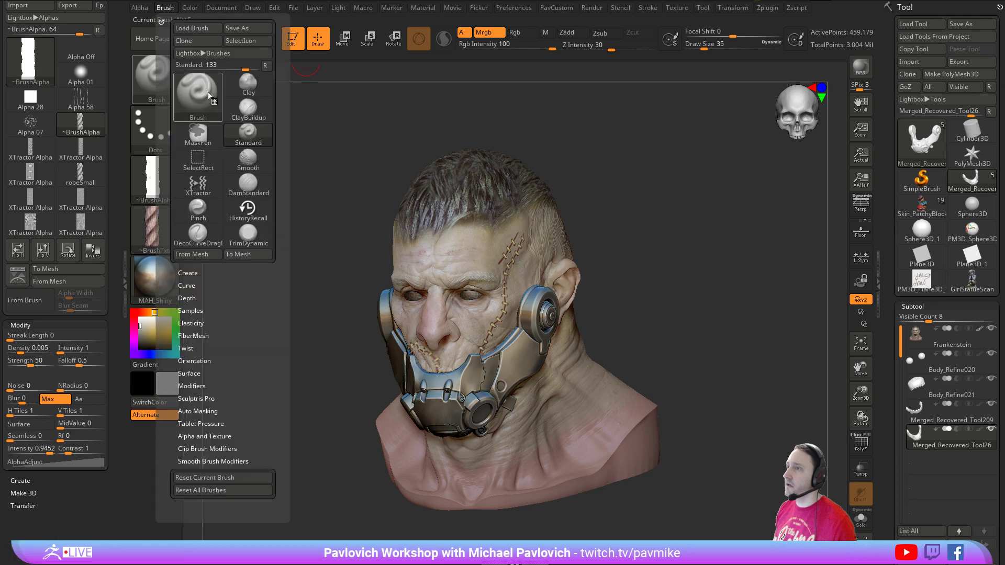
{"action": "mouse_move", "coordinate": [197, 6]}
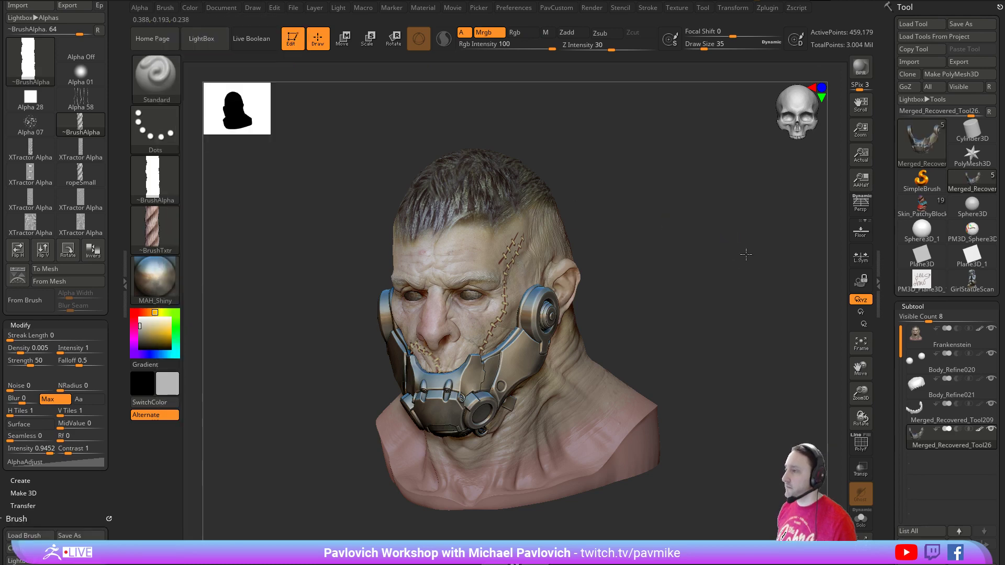
- Select the eyes subtool and fill it with the ToyPlastic material and a light grey color
{"action": "left_click_drag", "start_coordinate": [746, 254], "coordinate": [492, 286]}
{"action": "left_click", "coordinate": [493, 287], "text": "alt"}
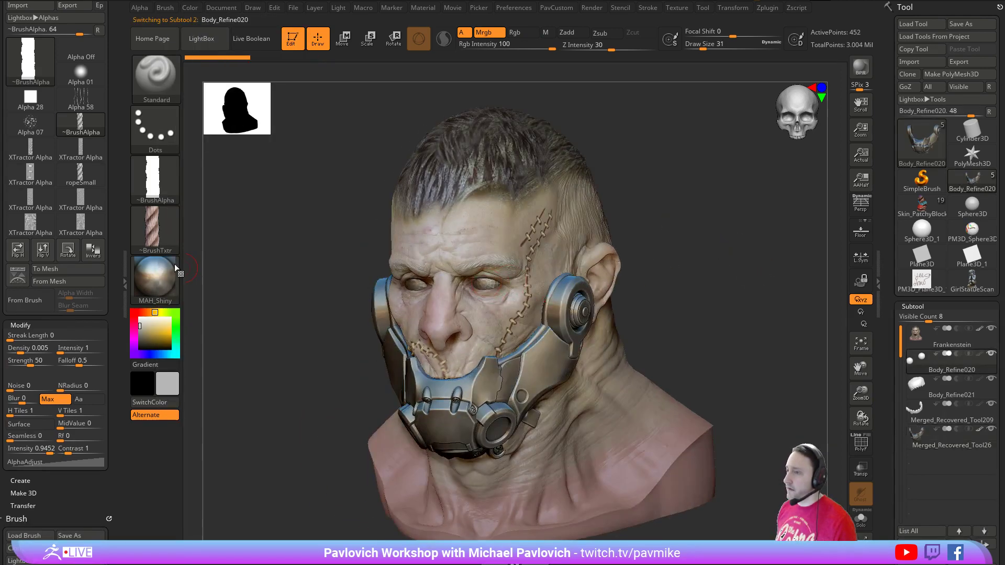
{"action": "left_click", "coordinate": [155, 278]}
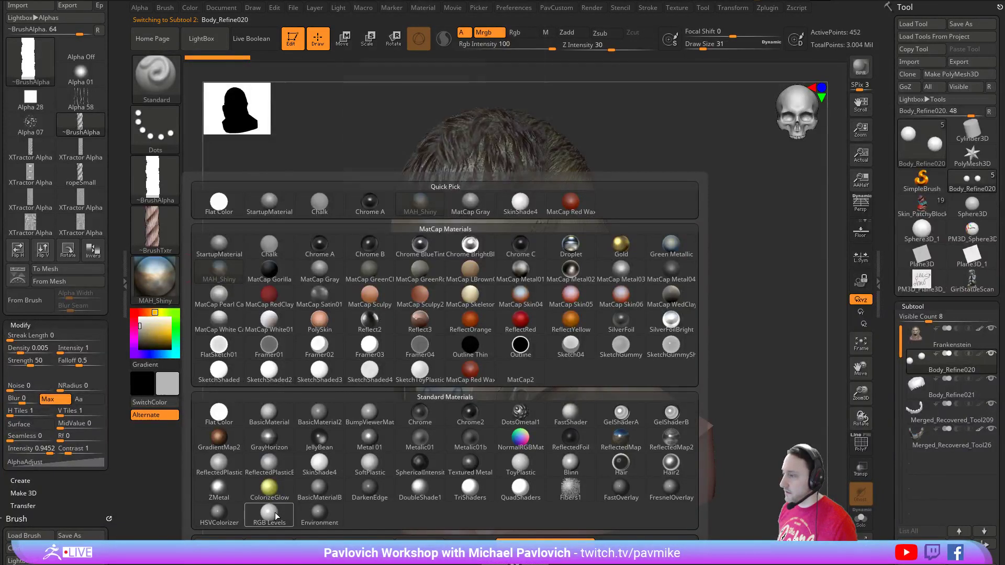
{"action": "mouse_move", "coordinate": [488, 490]}
{"action": "left_click", "coordinate": [521, 464]}
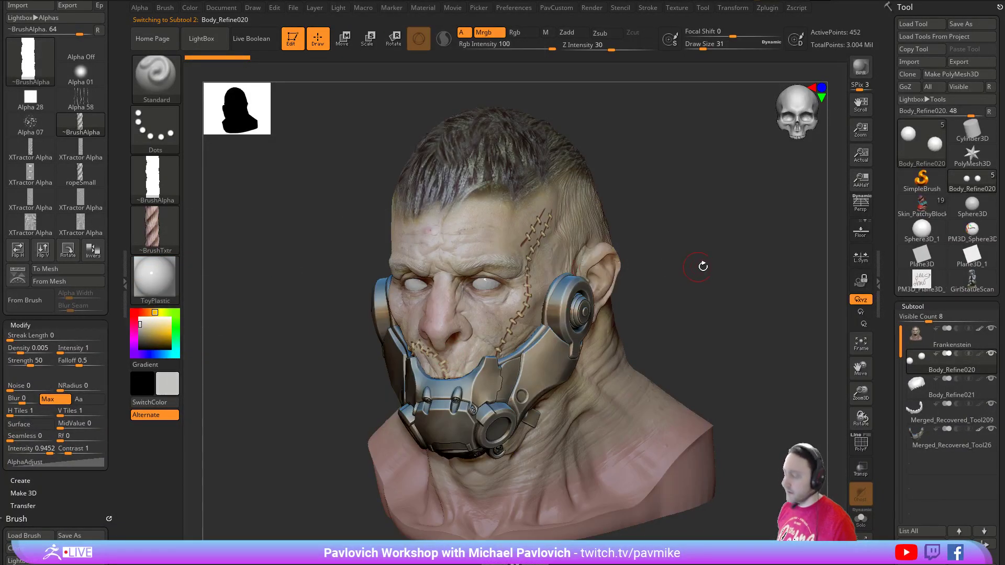
{"action": "left_click_drag", "start_coordinate": [702, 265], "coordinate": [706, 263]}
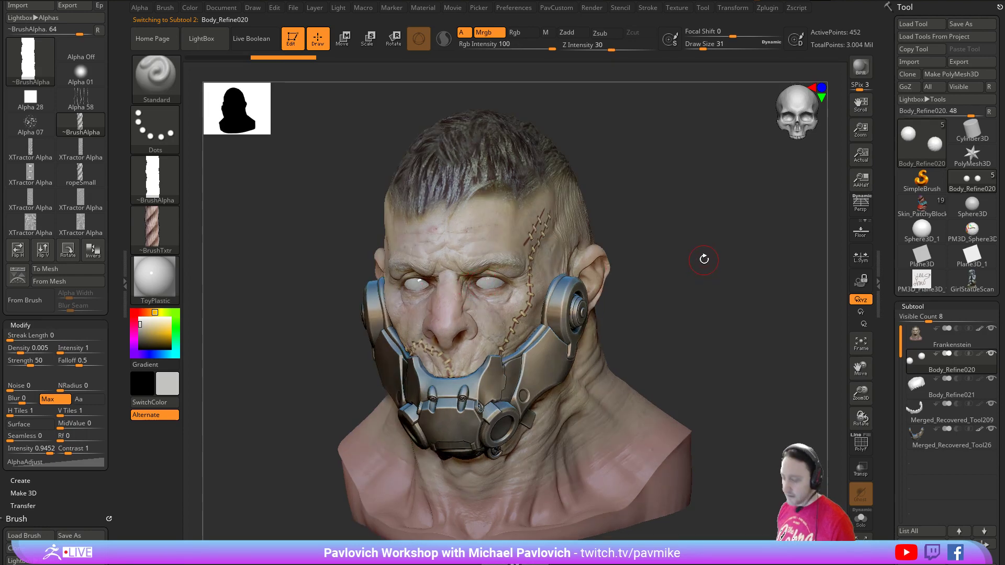
{"action": "key", "text": "d"}
{"action": "left_click", "coordinate": [552, 180]}
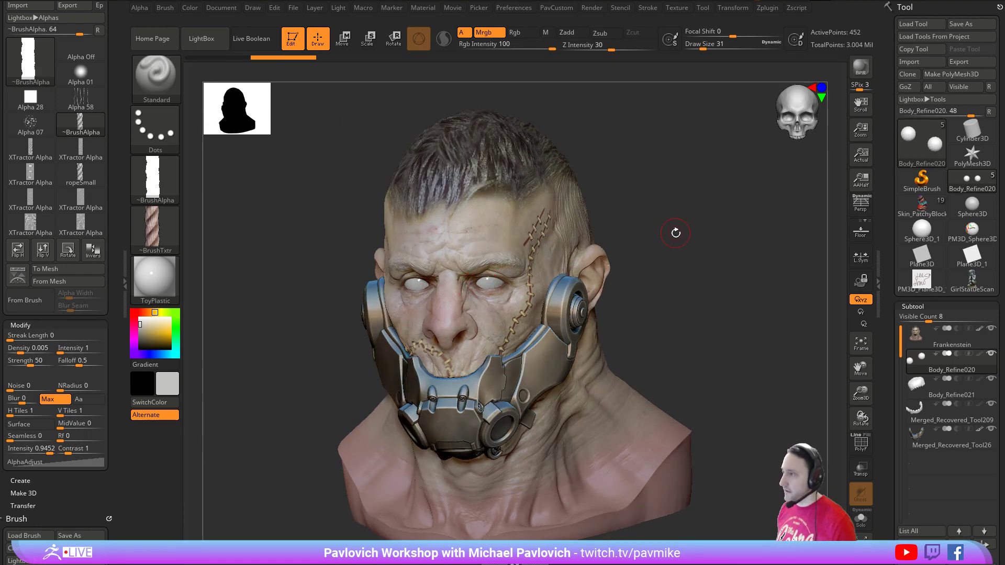
{"action": "left_click_drag", "start_coordinate": [675, 233], "coordinate": [636, 230]}
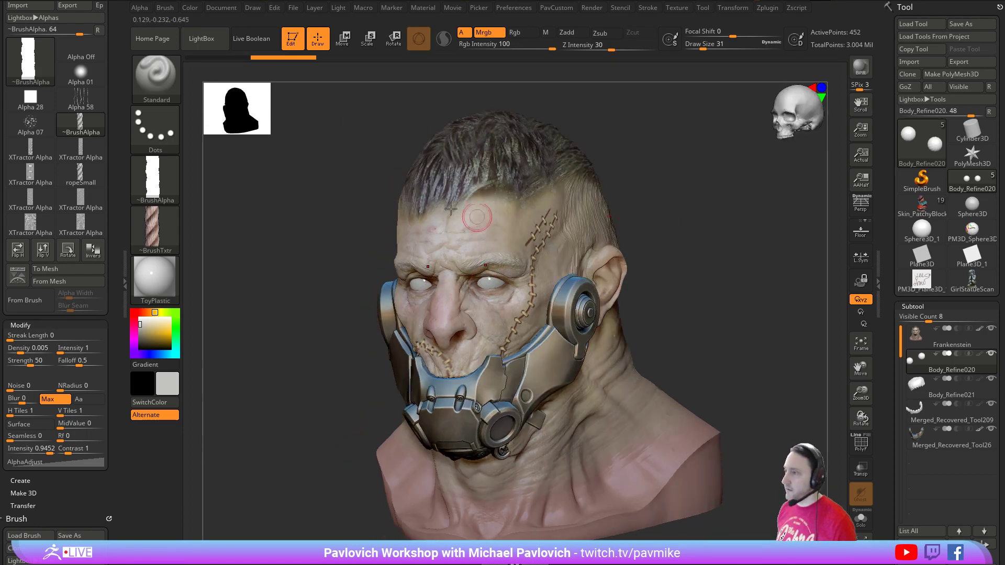
{"action": "left_click", "coordinate": [189, 8]}
{"action": "left_click", "coordinate": [219, 228]}
- Set the Standard brush to Rgb only and turn off its texture and alpha
{"action": "left_click", "coordinate": [518, 32]}
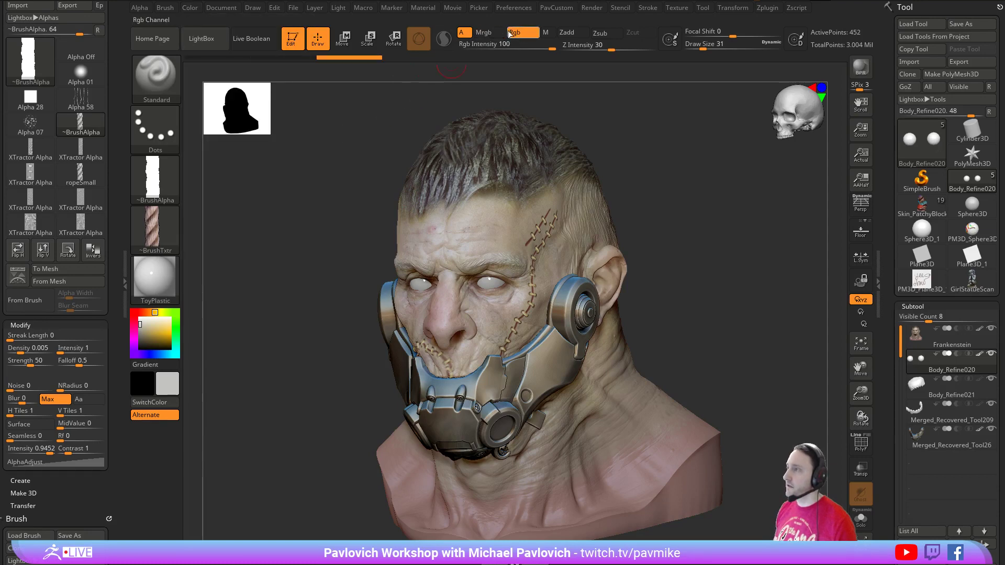
{"action": "left_click_drag", "start_coordinate": [755, 183], "coordinate": [681, 309], "text": "alt"}
{"action": "left_click_drag", "start_coordinate": [665, 314], "coordinate": [712, 323]}
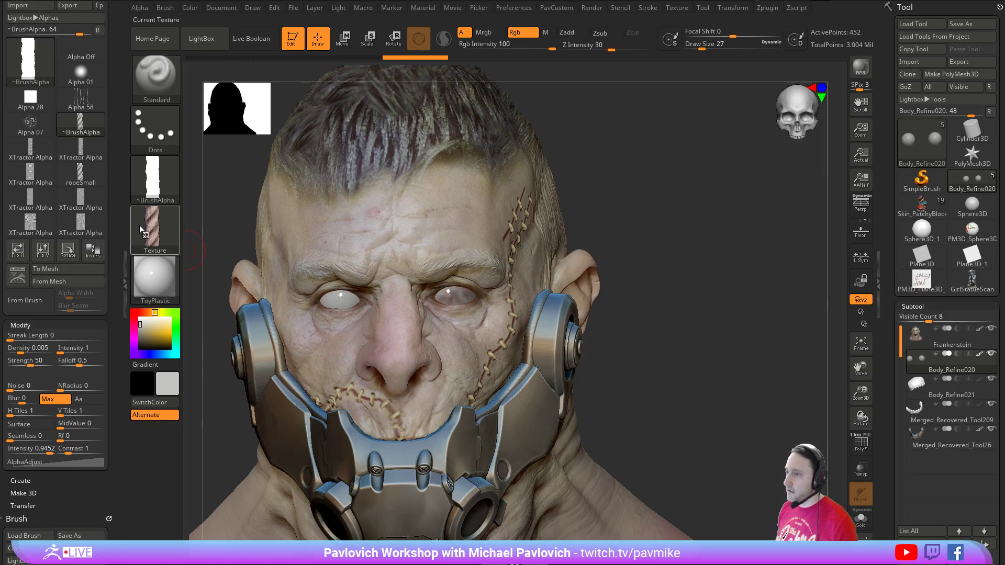
{"action": "left_click", "coordinate": [155, 230]}
{"action": "left_click", "coordinate": [219, 238]}
{"action": "left_click", "coordinate": [155, 178]}
{"action": "left_click", "coordinate": [168, 178]}
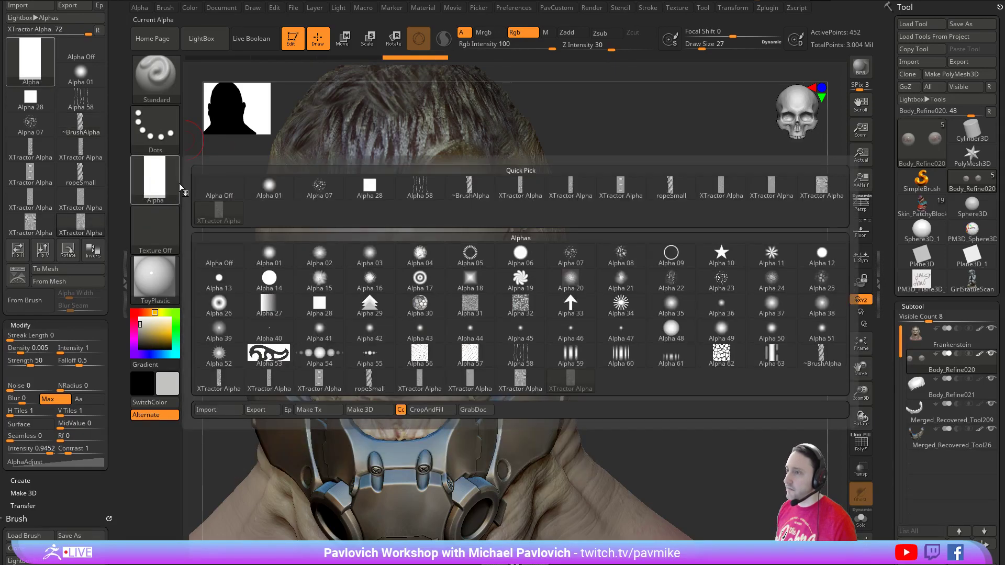
{"action": "left_click", "coordinate": [218, 189]}
{"action": "left_click", "coordinate": [165, 135]}
- Choose a muted reddish-brown color and paint it over both eyeballs
{"action": "mouse_move", "coordinate": [651, 181]}
{"action": "left_mouse_down"}
{"action": "mouse_move", "coordinate": [599, 86]}
{"action": "mouse_move", "coordinate": [649, 220]}
{"action": "left_mouse_up"}
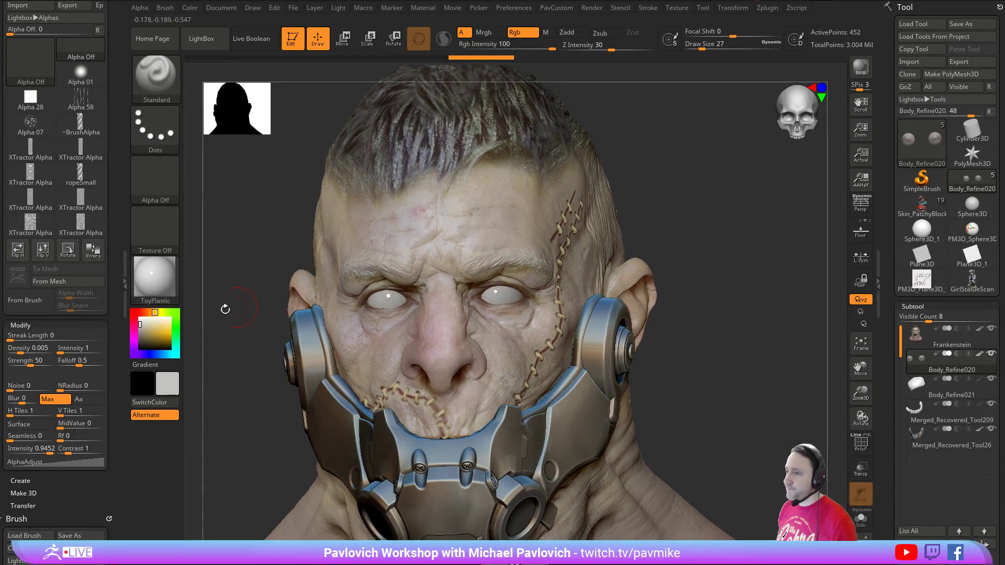
{"action": "left_click", "coordinate": [142, 313]}
{"action": "left_click_drag", "start_coordinate": [142, 329], "coordinate": [143, 333]}
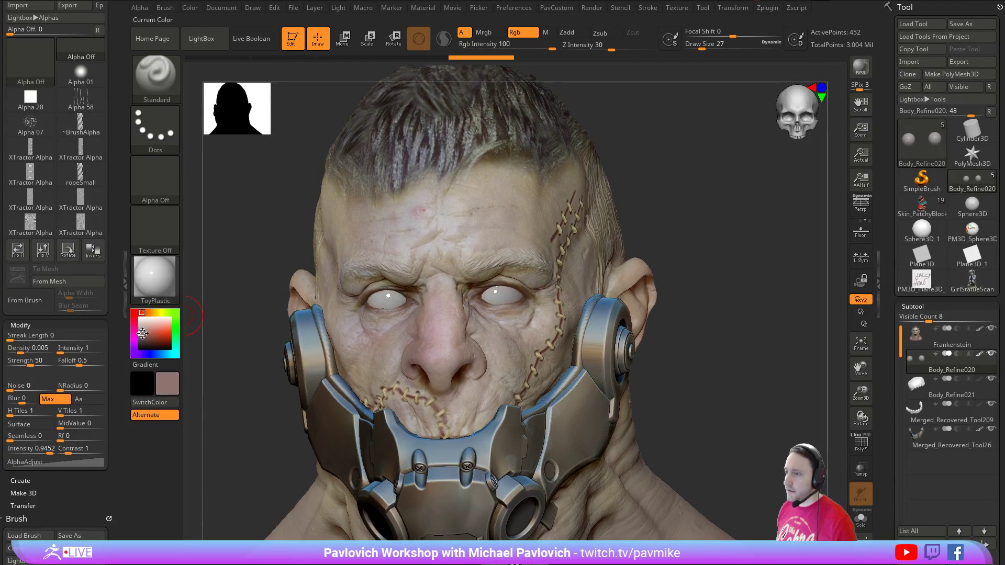
{"action": "left_click_drag", "start_coordinate": [521, 296], "coordinate": [492, 293]}
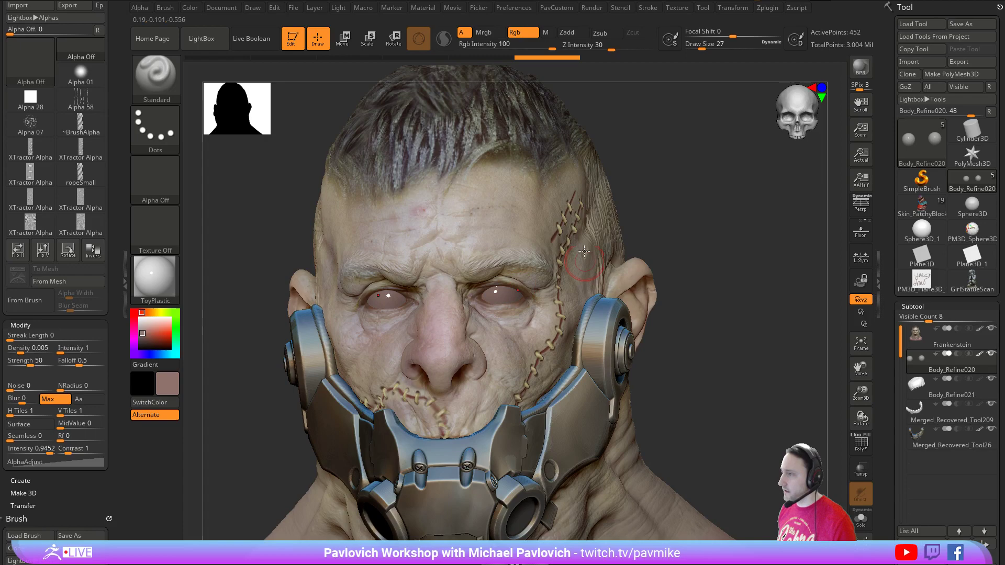
- Choose a near-white color and paint it over the middle of both eyeballs, leaving a reddish tint around the edges
{"action": "left_click", "coordinate": [142, 319]}
{"action": "left_click_drag", "start_coordinate": [673, 162], "coordinate": [686, 225]}
{"action": "left_click_drag", "start_coordinate": [509, 296], "coordinate": [488, 295]}
{"action": "left_click_drag", "start_coordinate": [686, 220], "coordinate": [628, 220]}
{"action": "mouse_move", "coordinate": [497, 294]}
{"action": "left_mouse_down"}
{"action": "mouse_move", "coordinate": [515, 297]}
{"action": "mouse_move", "coordinate": [508, 295]}
{"action": "left_mouse_up"}
- Turn on perspective and render the Frankenstein bust with BPR from a three-quarter view
{"action": "mouse_move", "coordinate": [768, 268]}
{"action": "left_mouse_down", "text": "alt"}
{"action": "mouse_move", "coordinate": [774, 258]}
{"action": "mouse_move", "coordinate": [777, 271]}
{"action": "mouse_move", "coordinate": [754, 278]}
{"action": "left_mouse_up", "text": "alt"}
{"action": "left_click", "coordinate": [862, 209]}
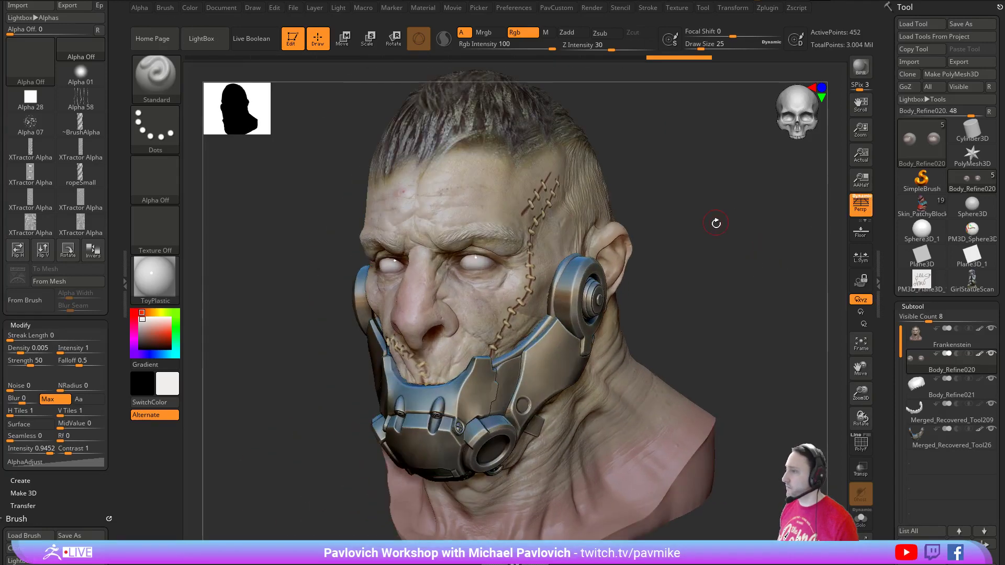
{"action": "mouse_move", "coordinate": [714, 222]}
{"action": "left_mouse_down"}
{"action": "mouse_move", "coordinate": [722, 234]}
{"action": "mouse_move", "coordinate": [725, 222]}
{"action": "left_mouse_up"}
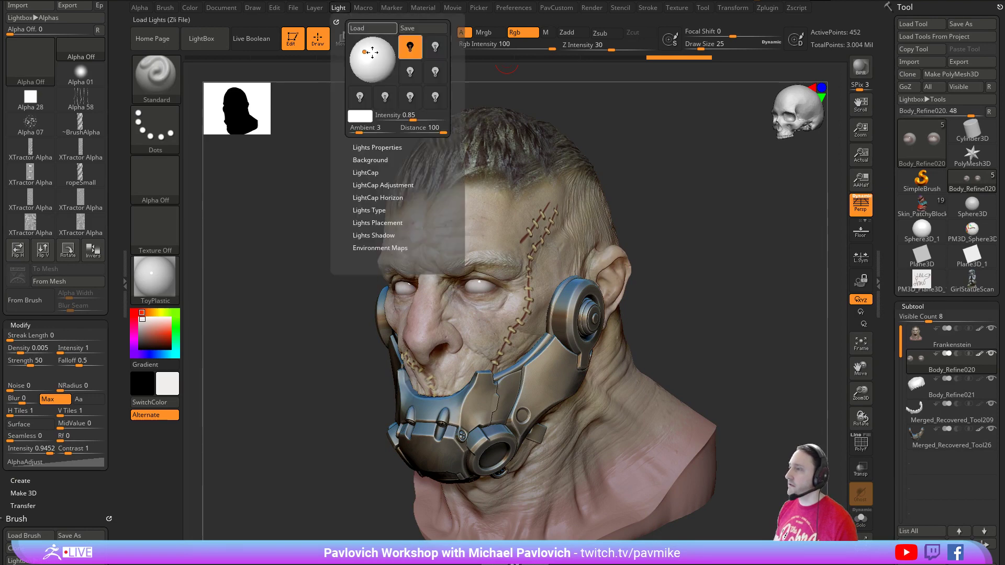
{"action": "left_click", "coordinate": [601, 64]}
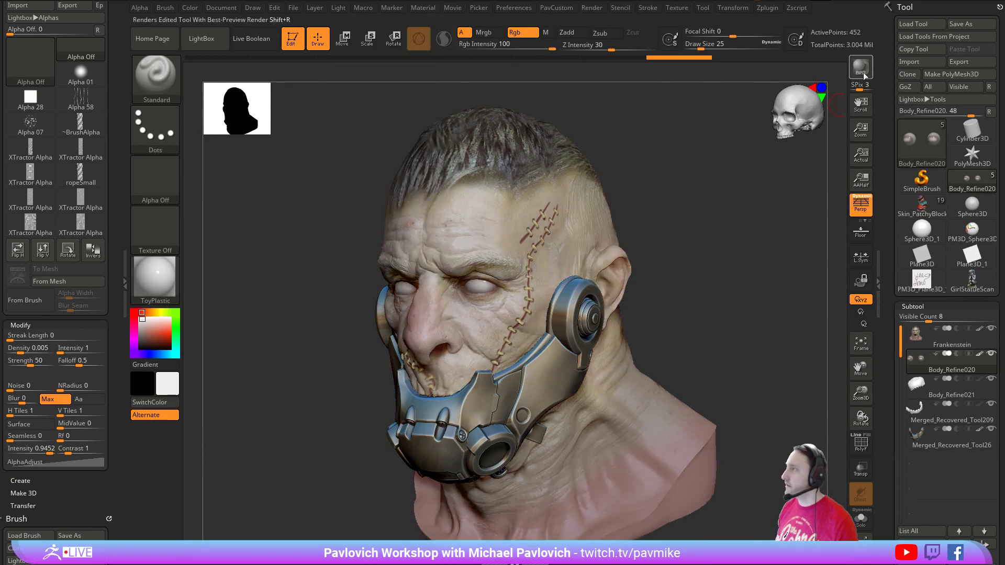
{"action": "key", "text": "shift+r"}
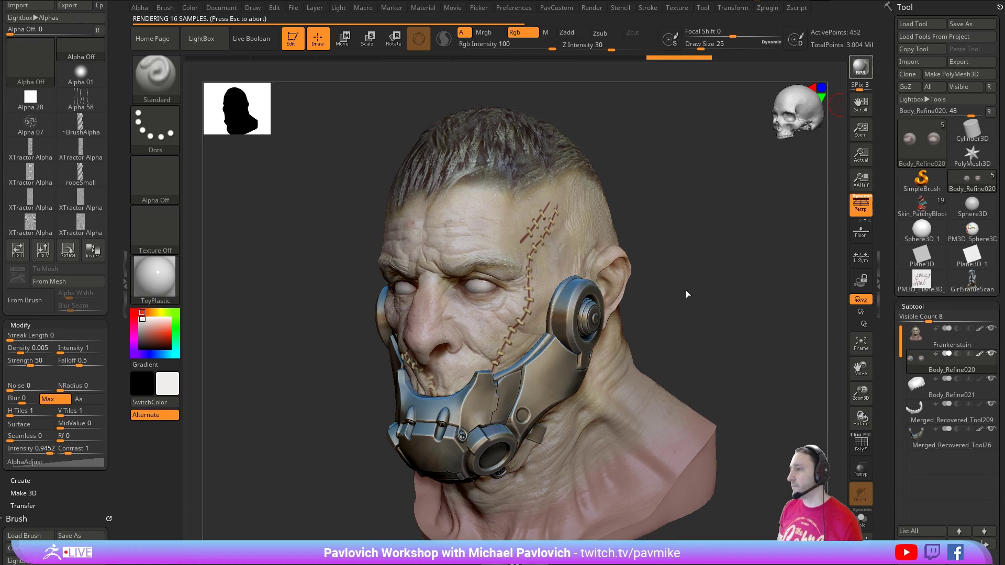